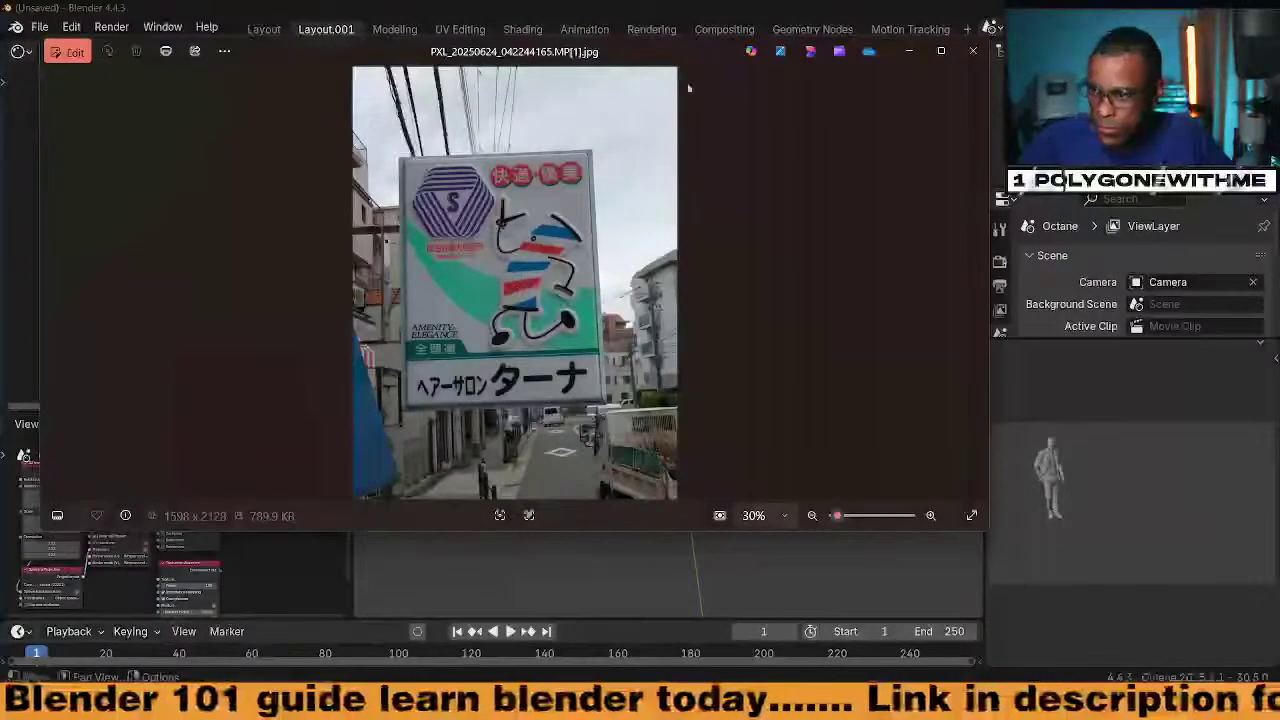
# Save the sign photo as "hair cut" in JPG format in the stream folder and close the image viewer
pyautogui.click(224, 52)
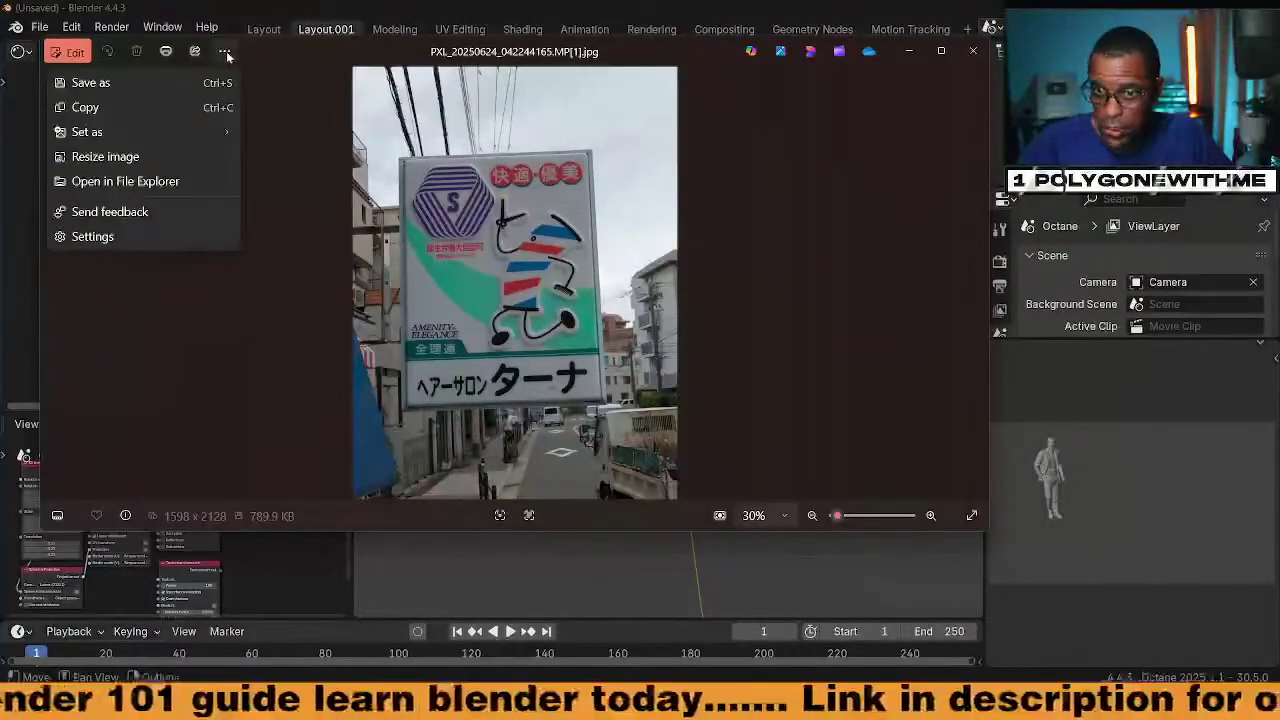
pyautogui.click(170, 83)
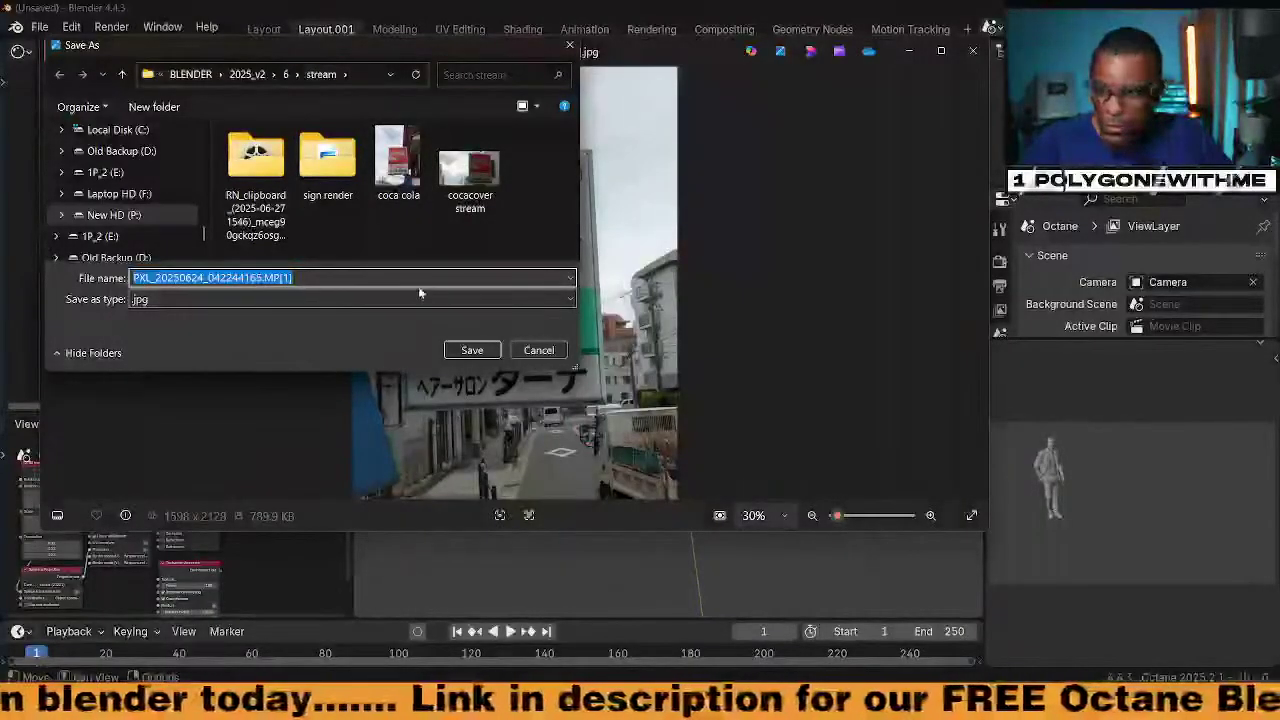
pyautogui.write('ha')
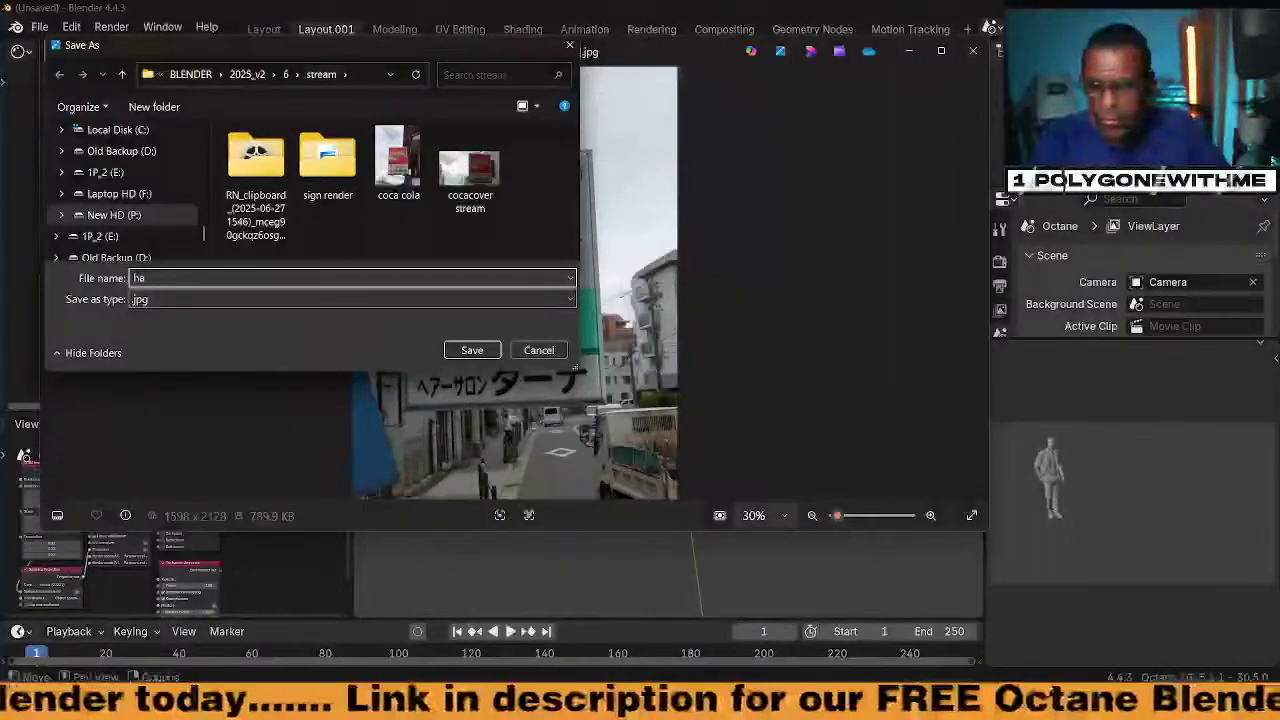
pyautogui.write('ir cut')
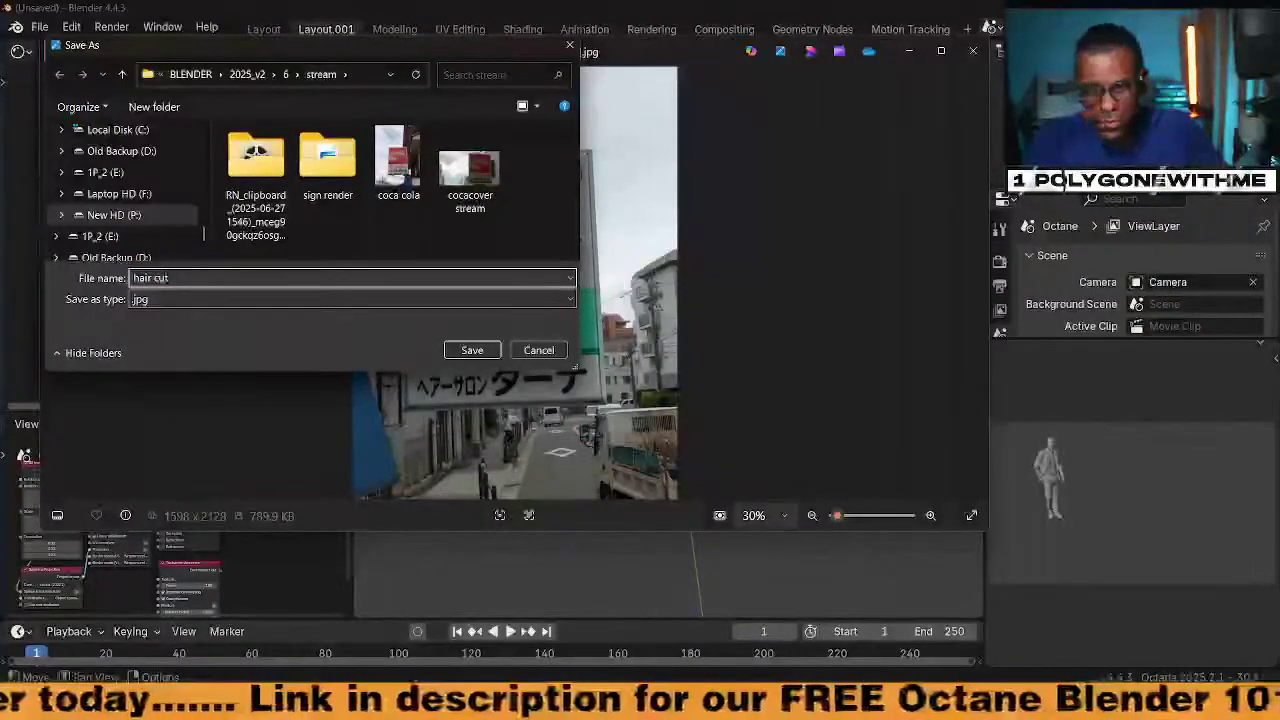
pyautogui.press('Return')
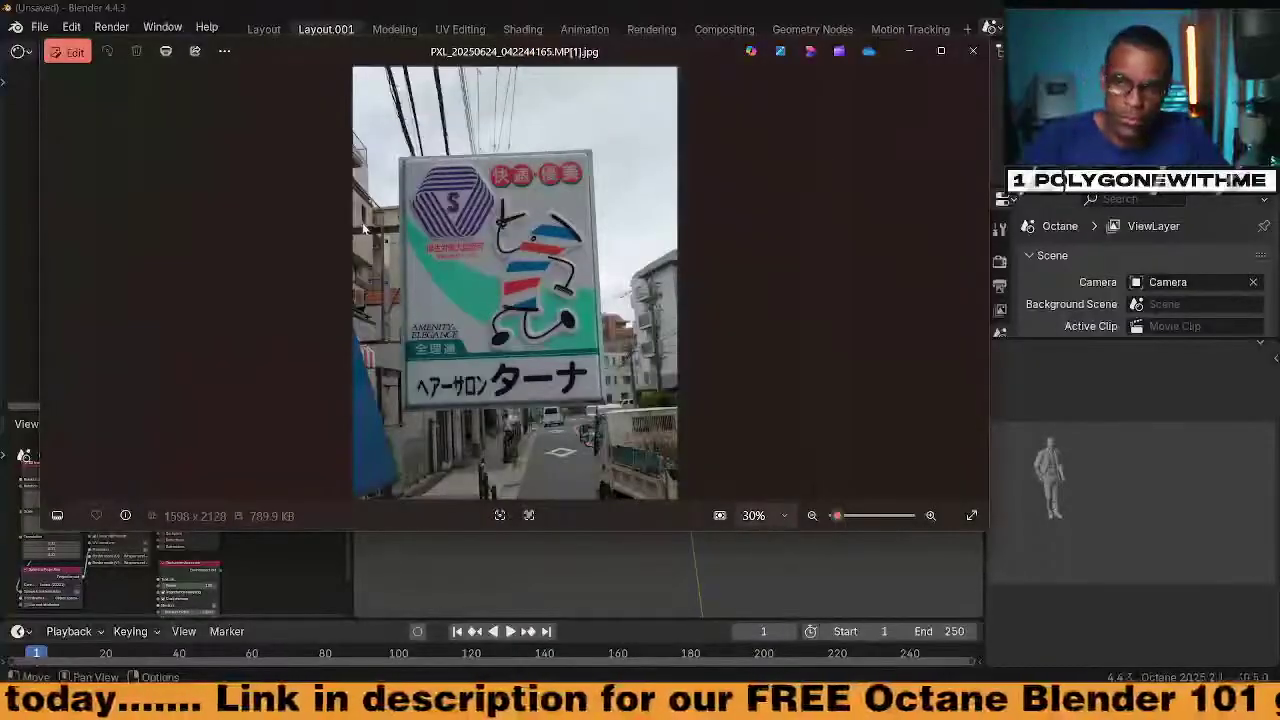
pyautogui.click(973, 47)
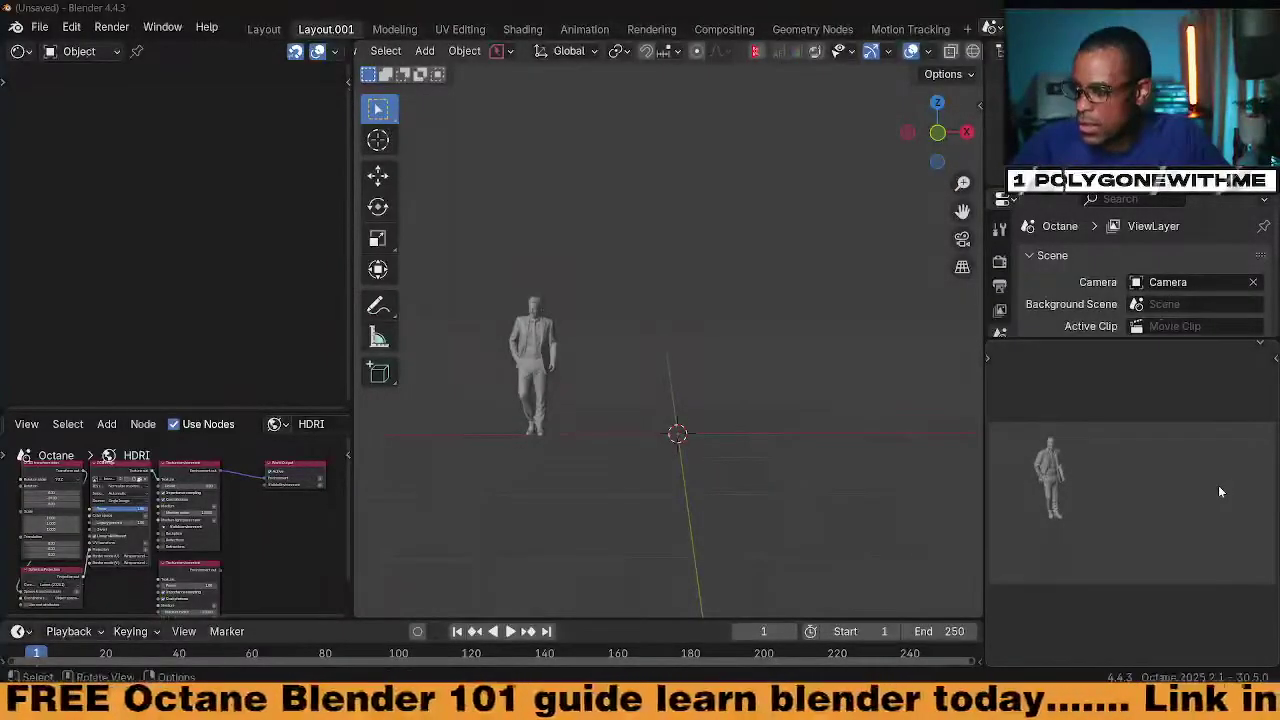
# View the Coca-Cola sign reel and the cocacover stream.jpg image as references and return to the scene
pyautogui.click(50, 30)
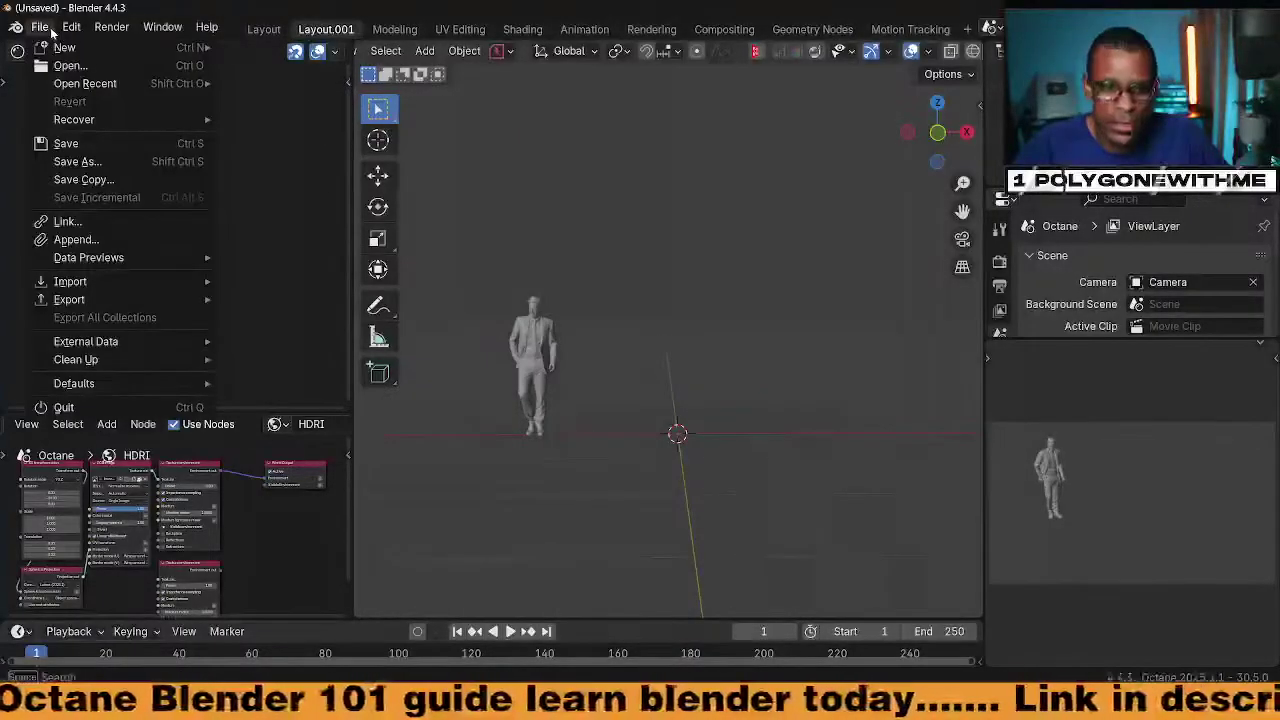
pyautogui.click(38, 27)
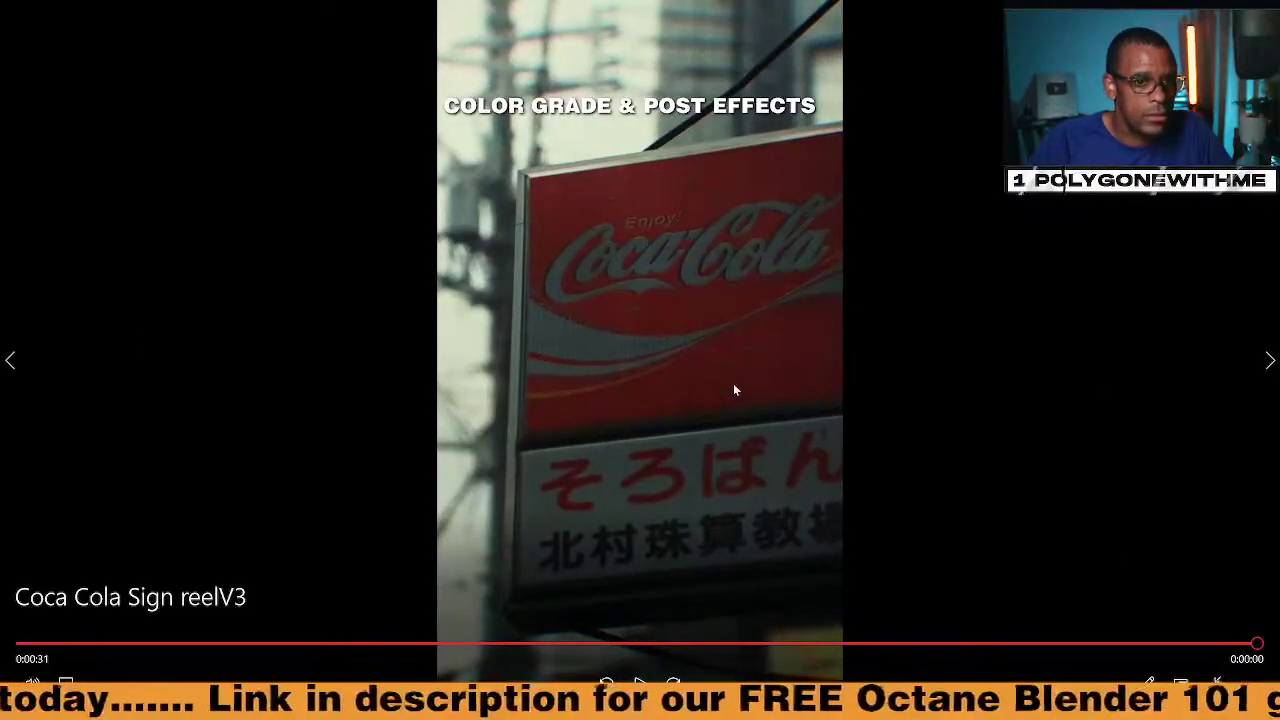
pyautogui.doubleClick(944, 434)
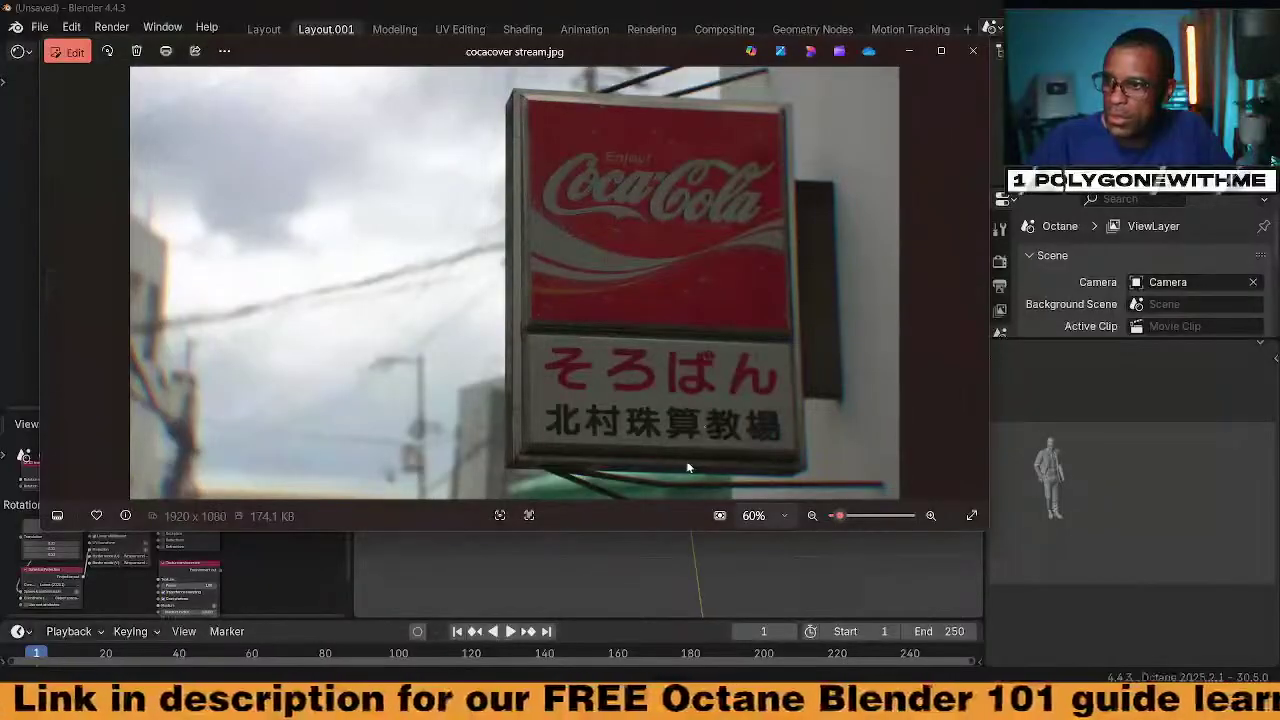
pyautogui.click(973, 51)
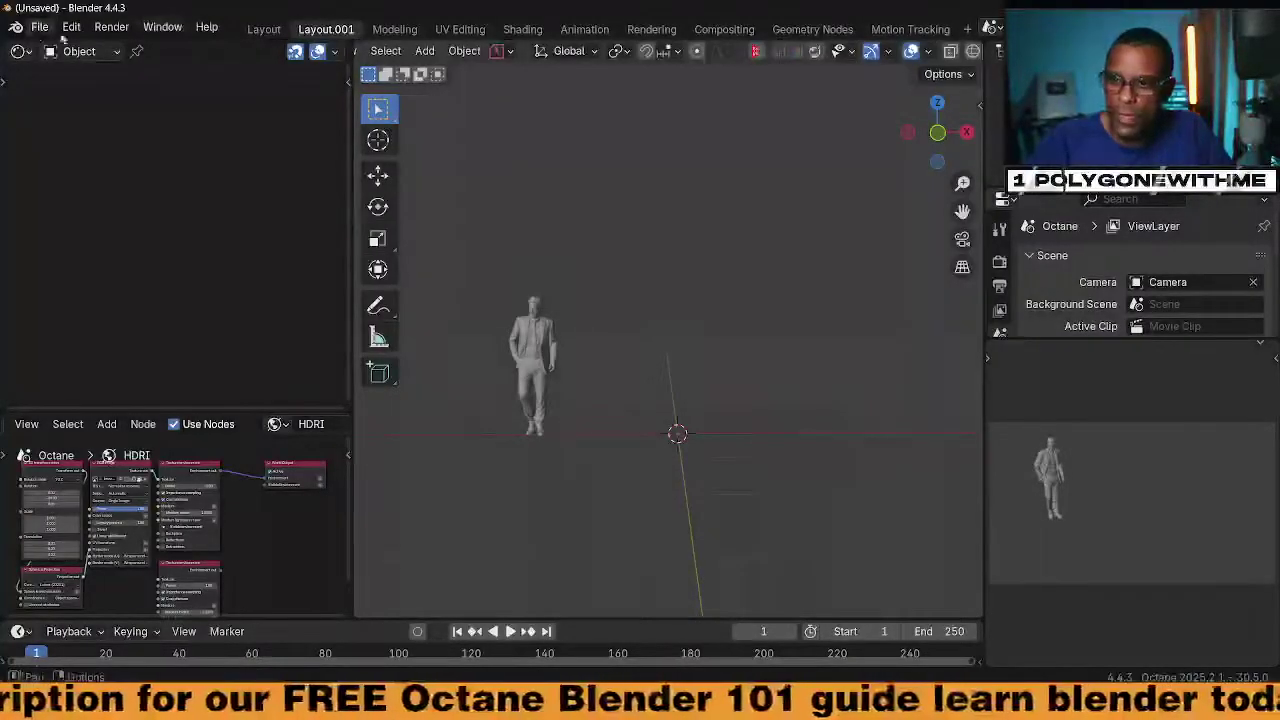
pyautogui.click(261, 30)
pyautogui.click(323, 31)
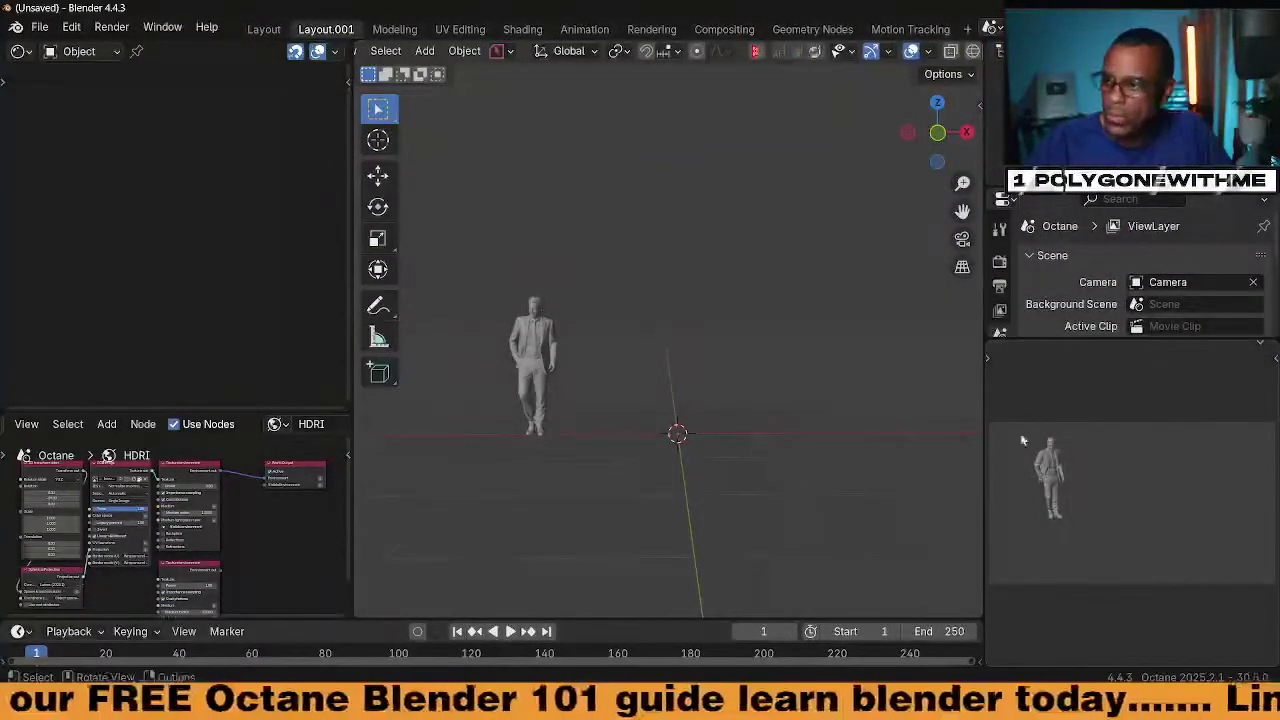
# In the Modeling workspace, split off a narrow left column, divide it in two, and make its lower area a UV Editor
pyautogui.click(395, 29)
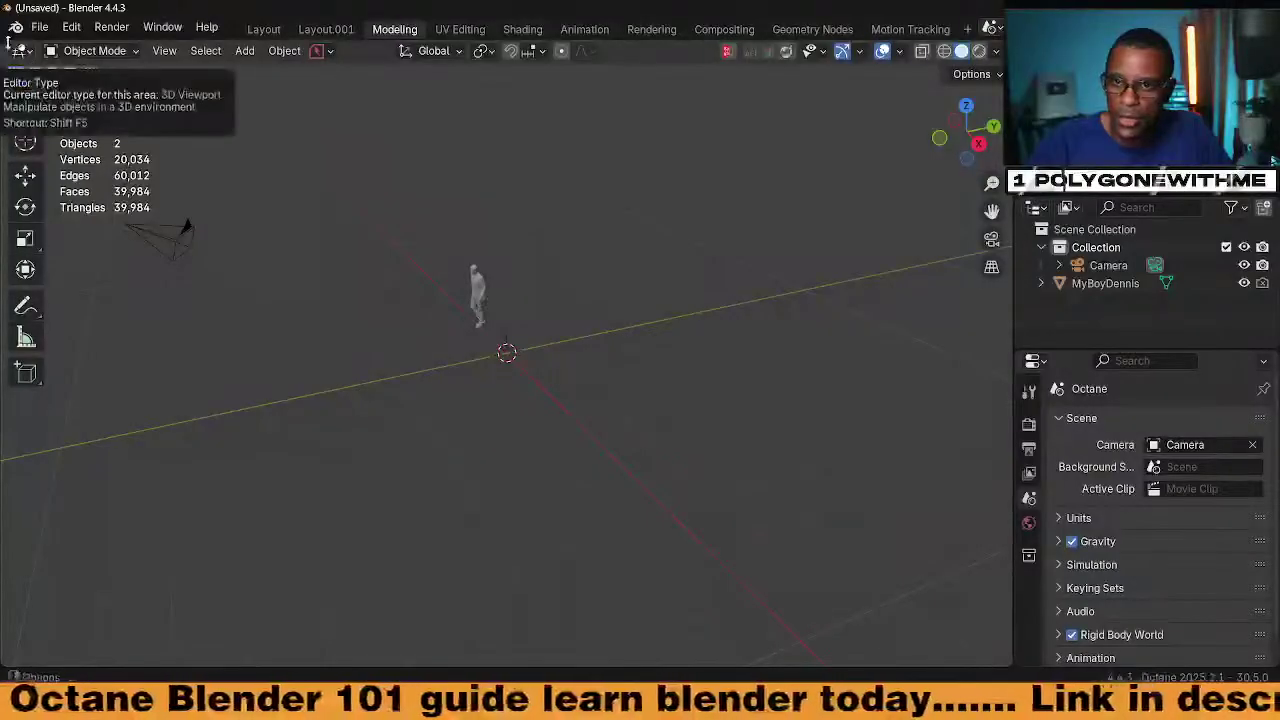
pyautogui.moveTo(5, 43); pyautogui.dragTo(360, 250)
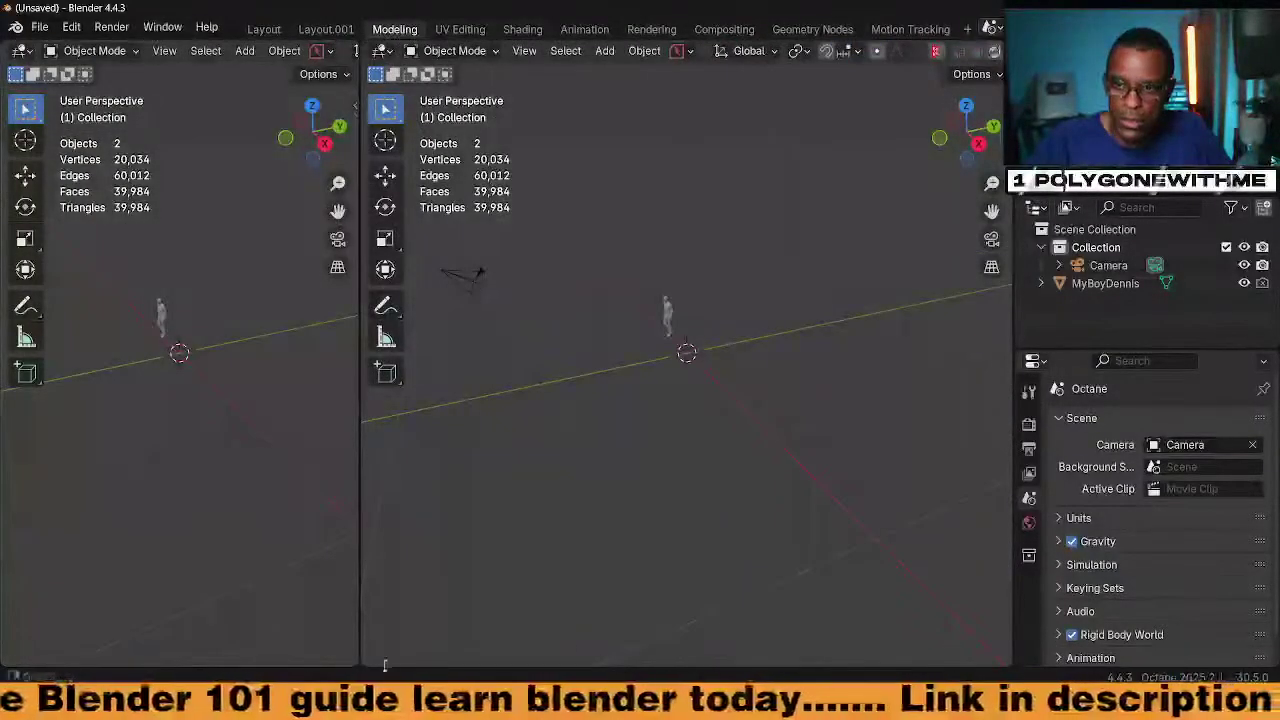
pyautogui.moveTo(352, 666); pyautogui.dragTo(352, 336)
pyautogui.click(20, 344)
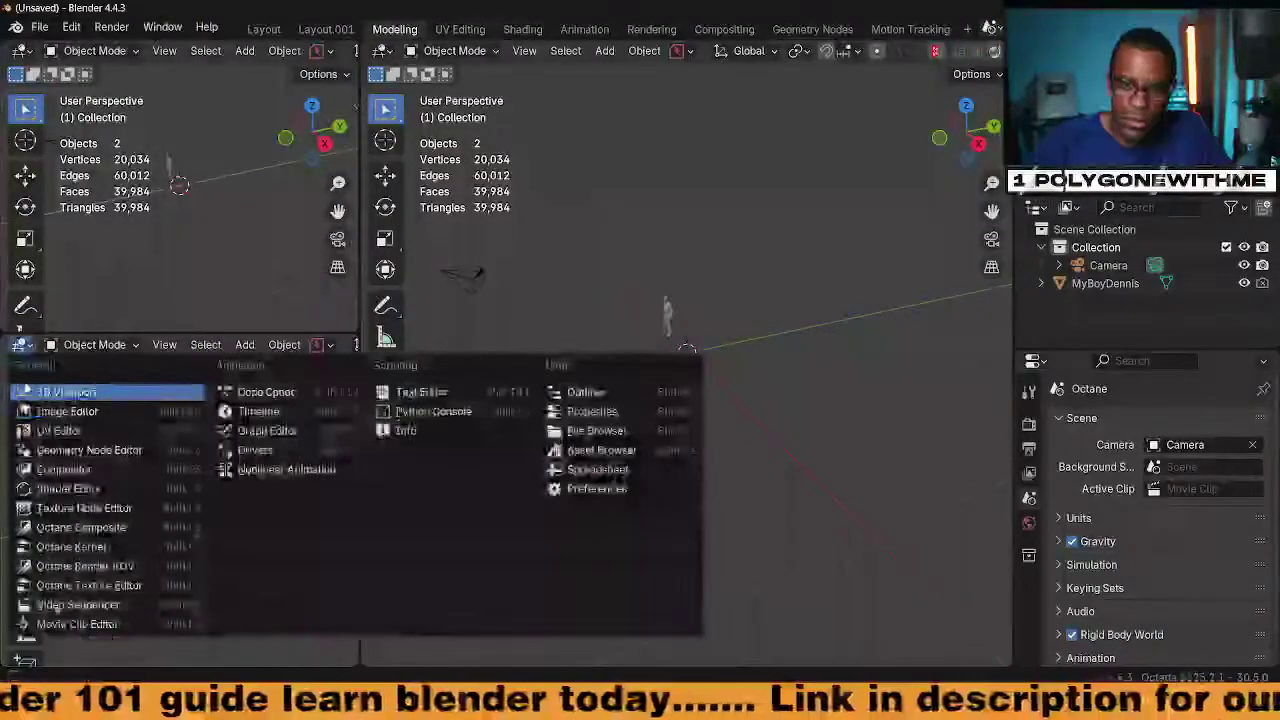
pyautogui.click(108, 434)
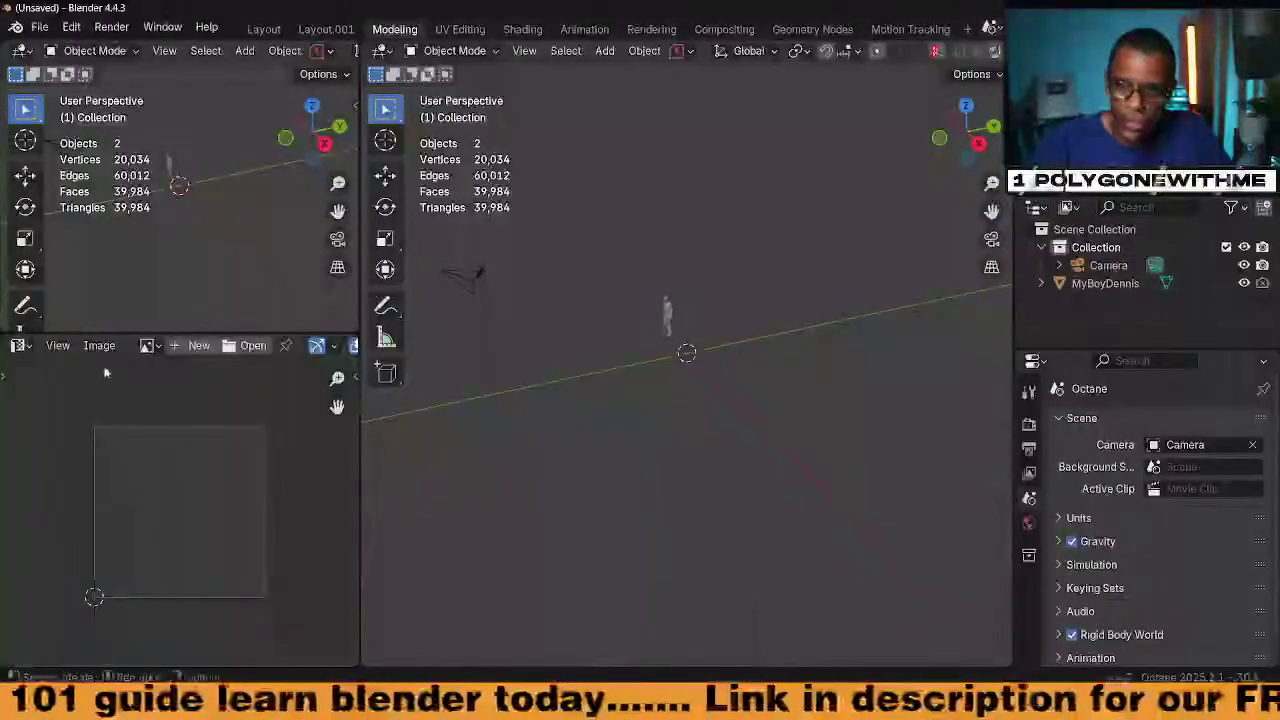
# Open hair cut.jpg from P:\BLENDER\2025_v2\6\stream in the UV Editor as the sign reference
pyautogui.click(253, 346)
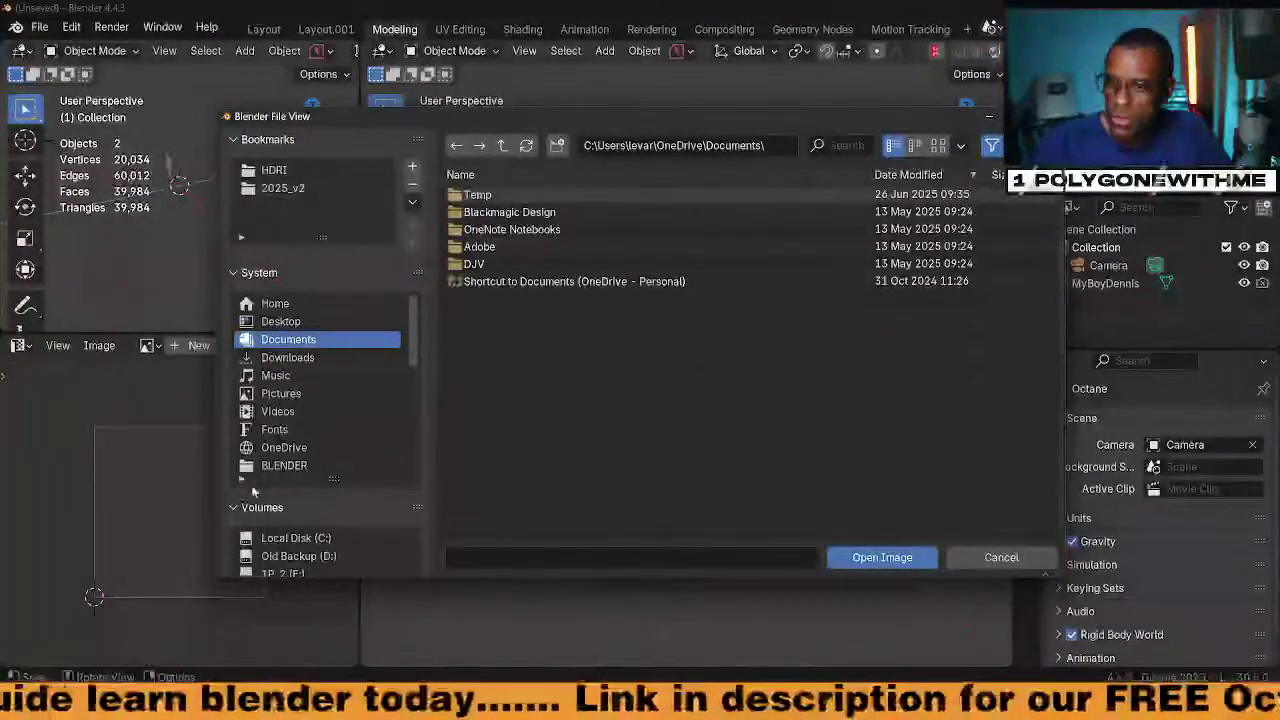
pyautogui.click(284, 447)
pyautogui.click(284, 466)
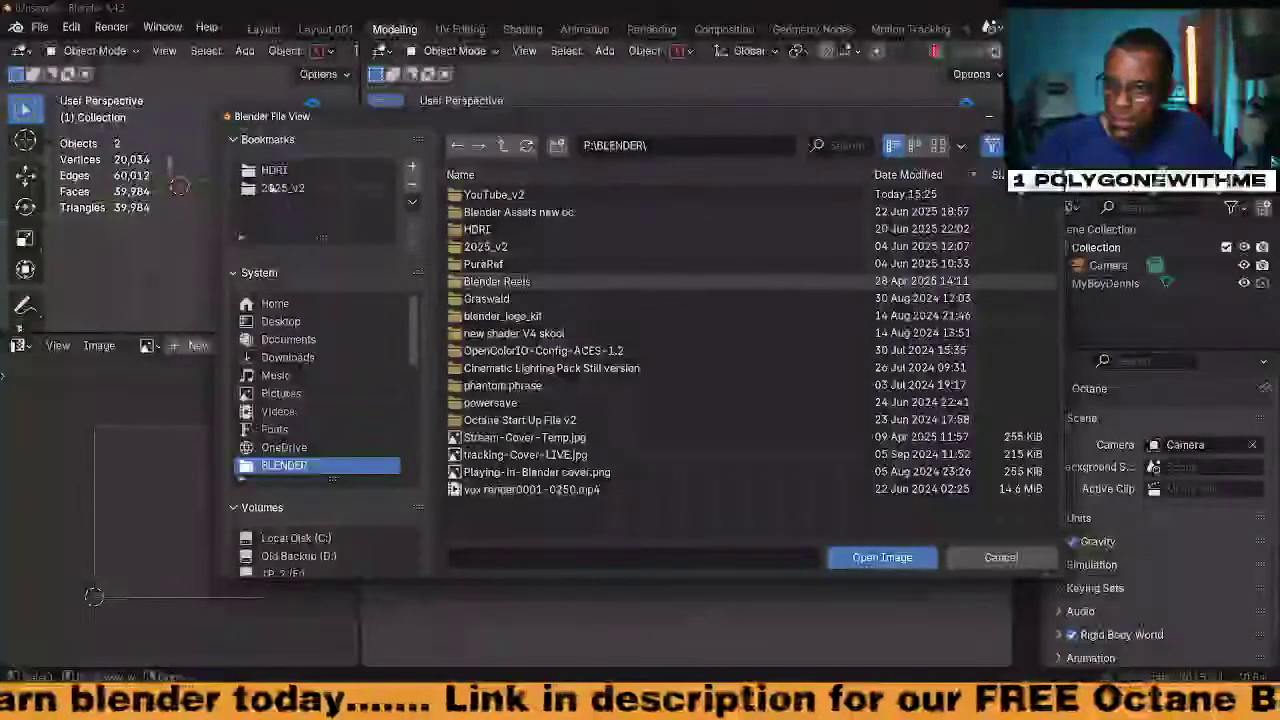
pyautogui.click(283, 188)
pyautogui.doubleClick(500, 195)
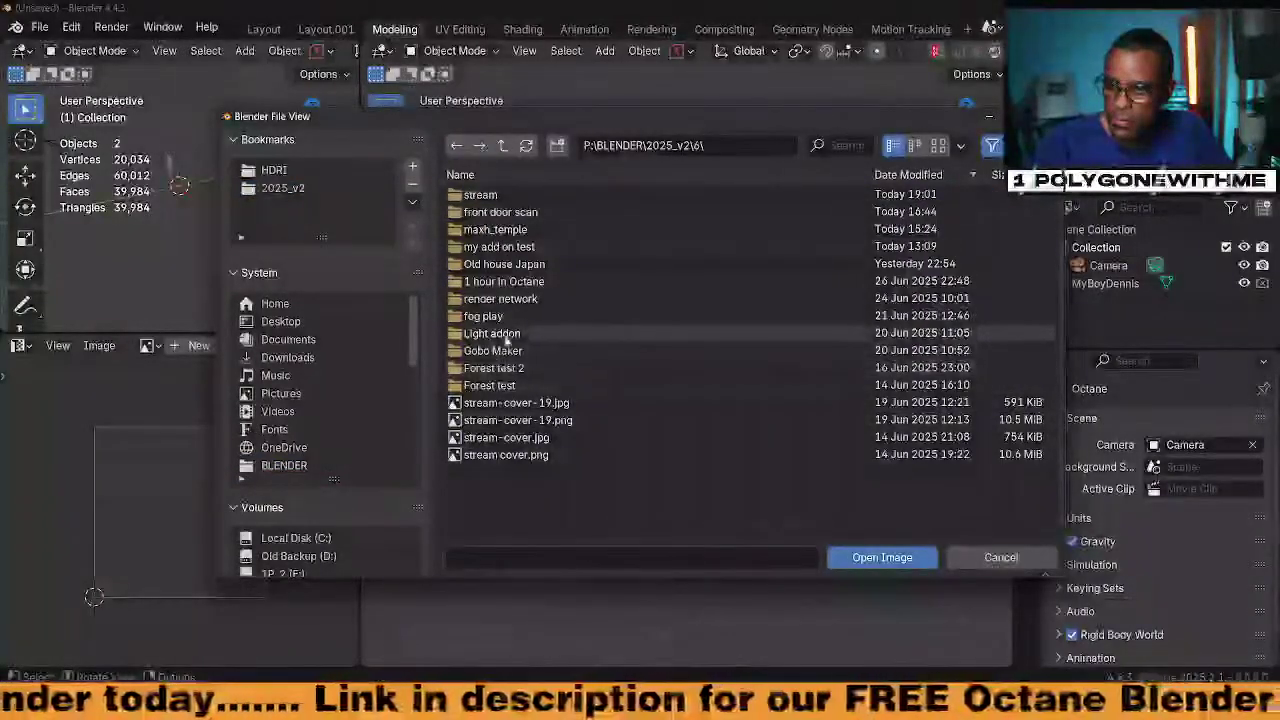
pyautogui.doubleClick(468, 195)
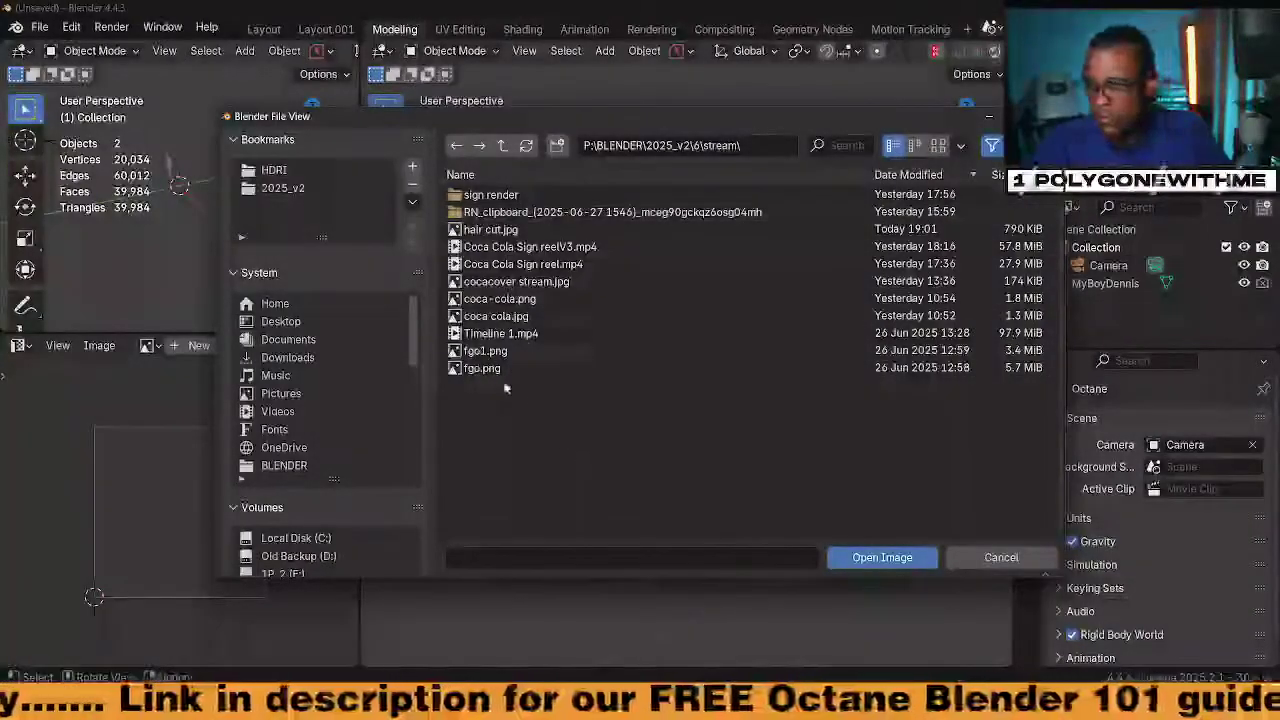
pyautogui.doubleClick(470, 195)
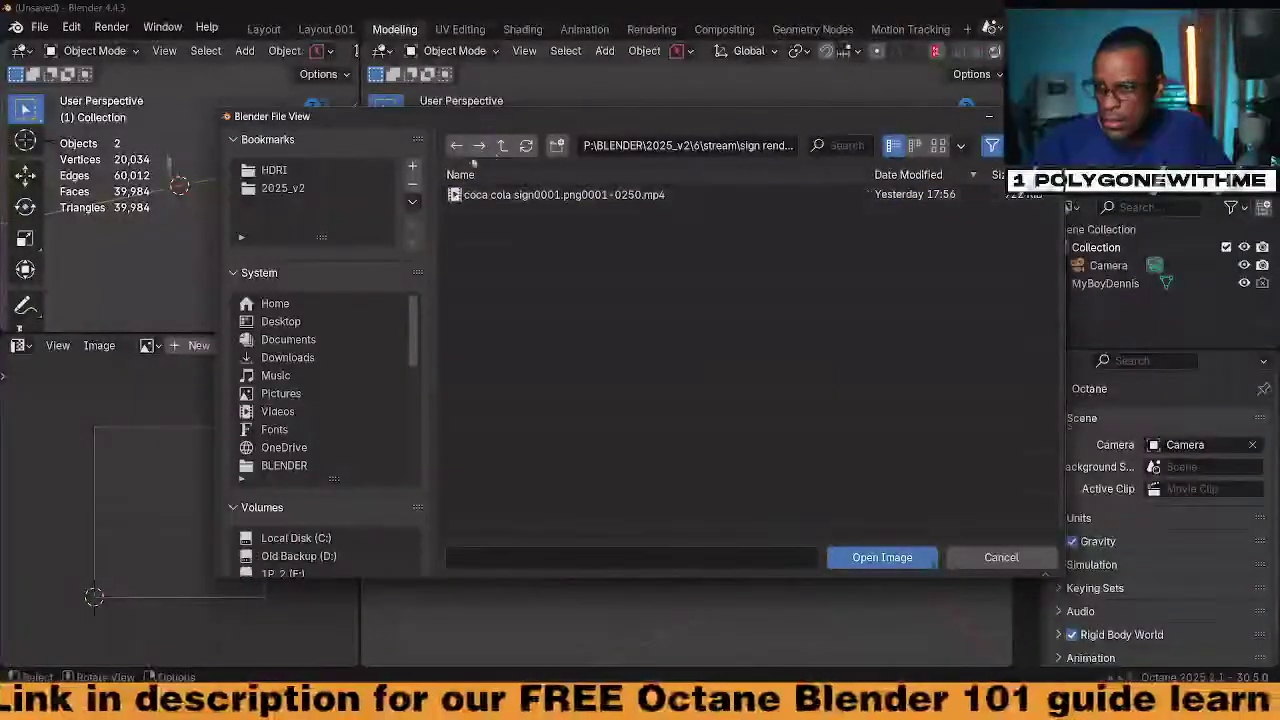
pyautogui.click(504, 145)
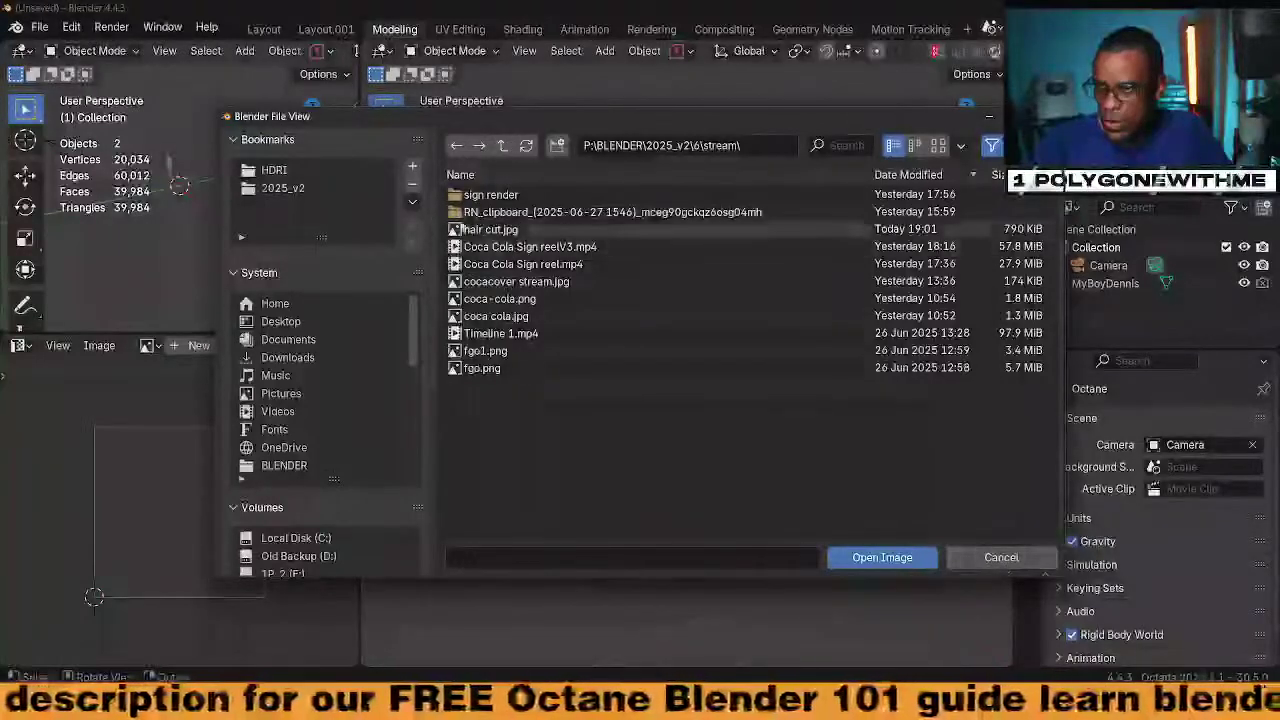
pyautogui.doubleClick(462, 229)
pyautogui.scroll(1, 190, 515)
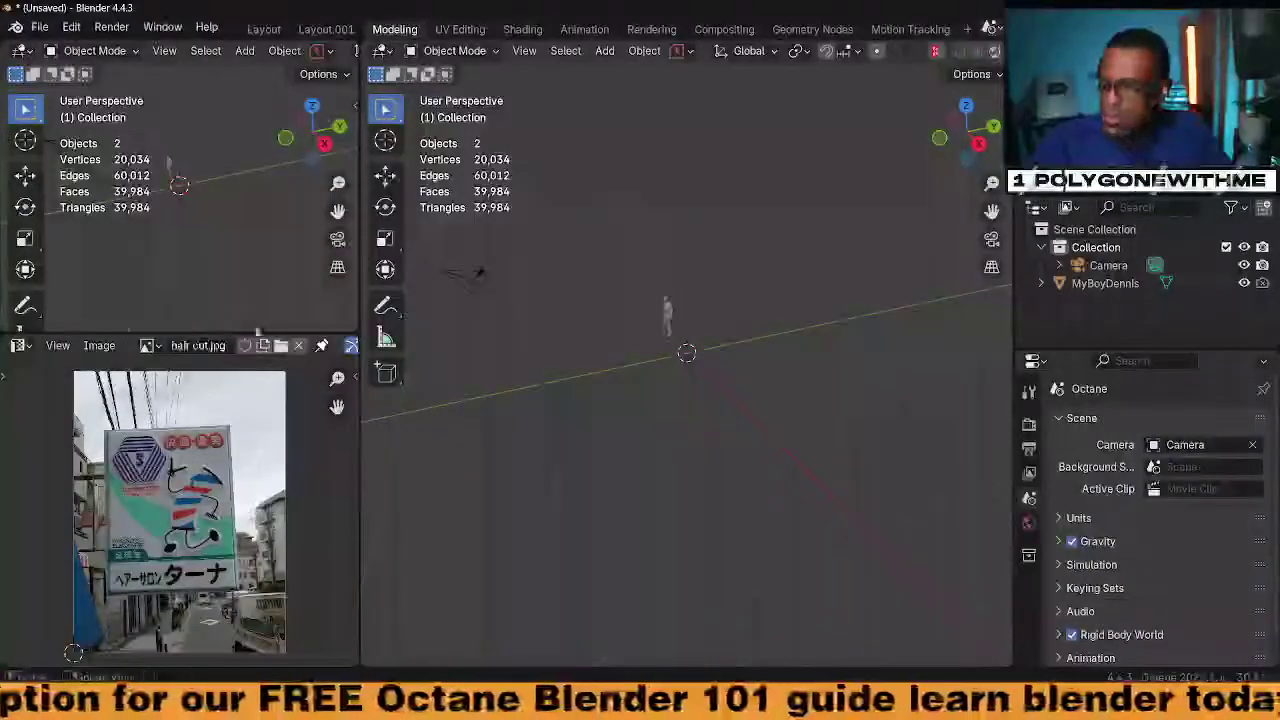
# Change the upper-left area to a Shader Editor with its sidebar hidden and widen the left column slightly
pyautogui.click(18, 51)
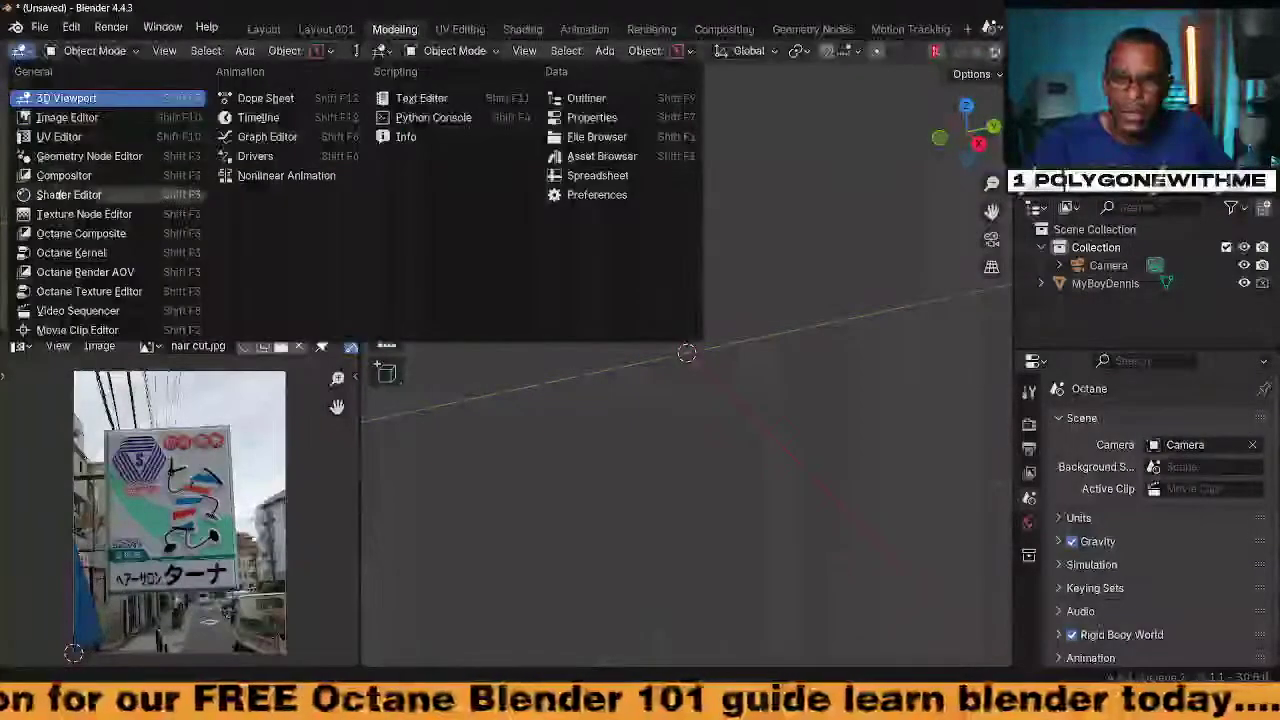
pyautogui.click(163, 257)
pyautogui.press('n')
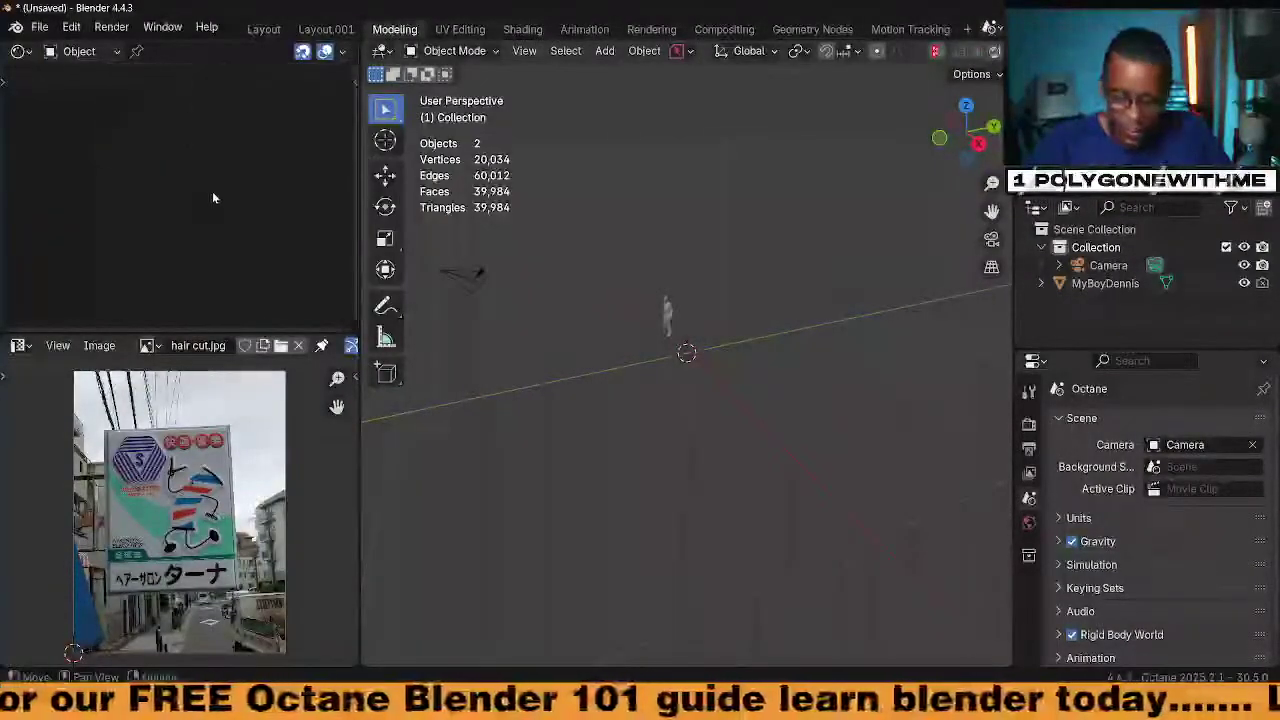
pyautogui.moveTo(361, 249); pyautogui.dragTo(376, 251)
# Add a mesh cube at the scene origin beside the human figure
pyautogui.moveTo(640, 400); pyautogui.dragTo(709, 307, button='middle')
pyautogui.scroll(2, 720, 418)
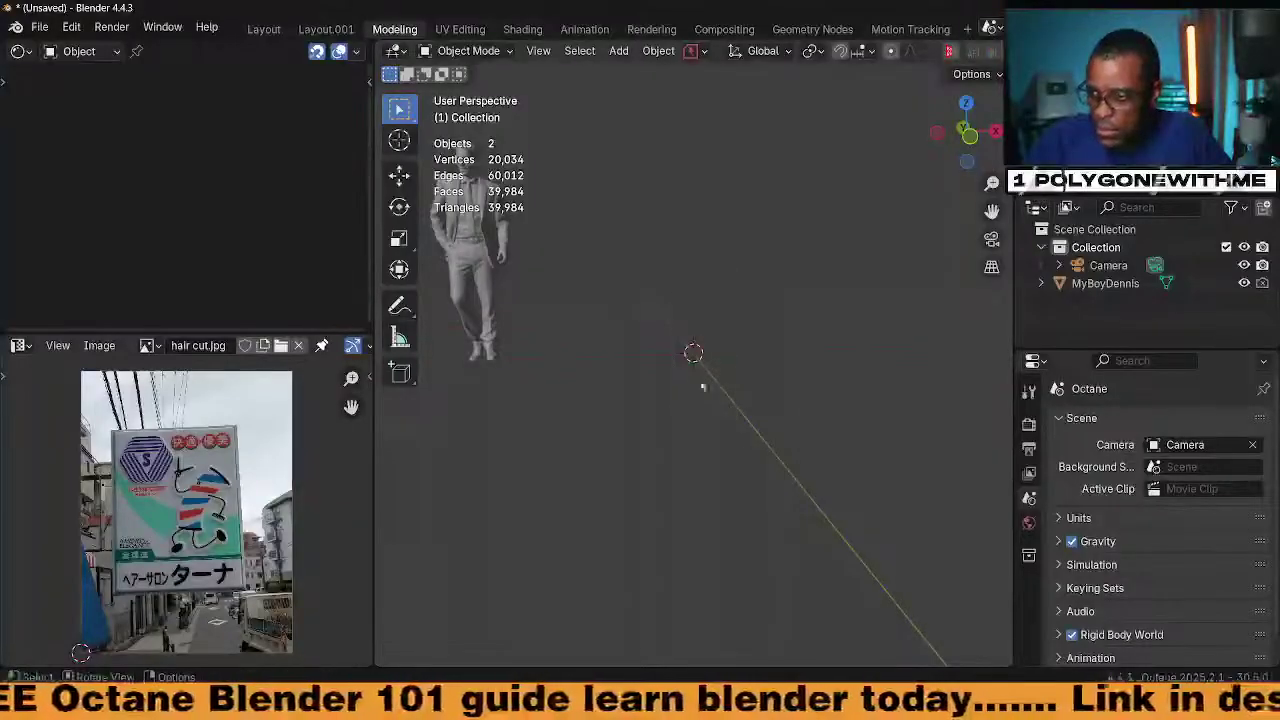
pyautogui.moveTo(713, 426); pyautogui.dragTo(688, 429, button='middle')
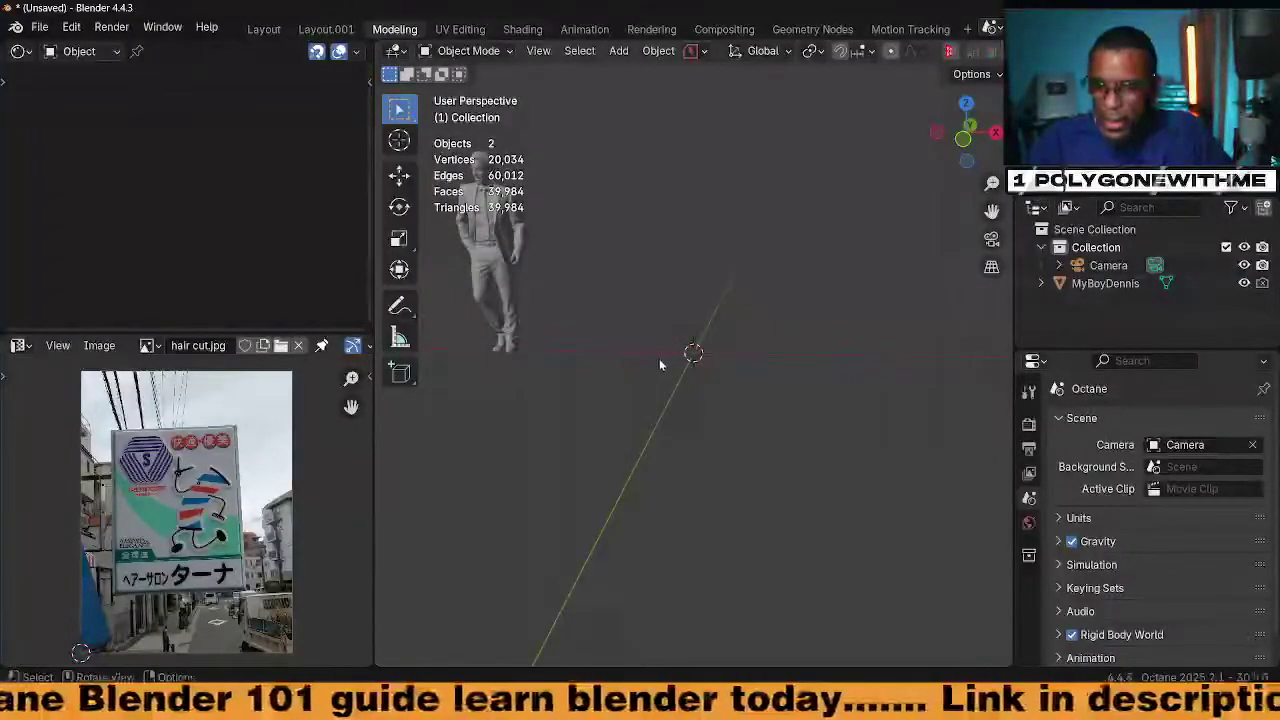
pyautogui.hotkey('shift', 'a')
pyautogui.moveTo(645, 297)
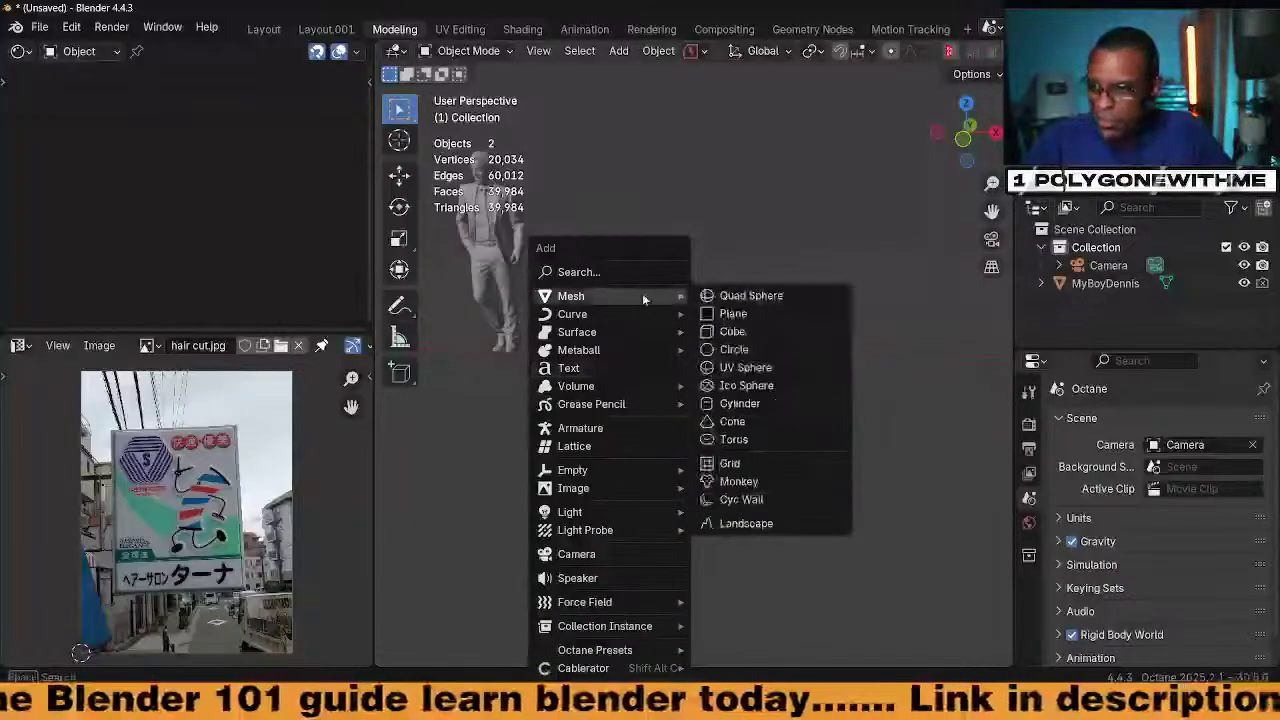
pyautogui.click(760, 343)
pyautogui.moveTo(737, 366); pyautogui.dragTo(705, 398, button='middle')
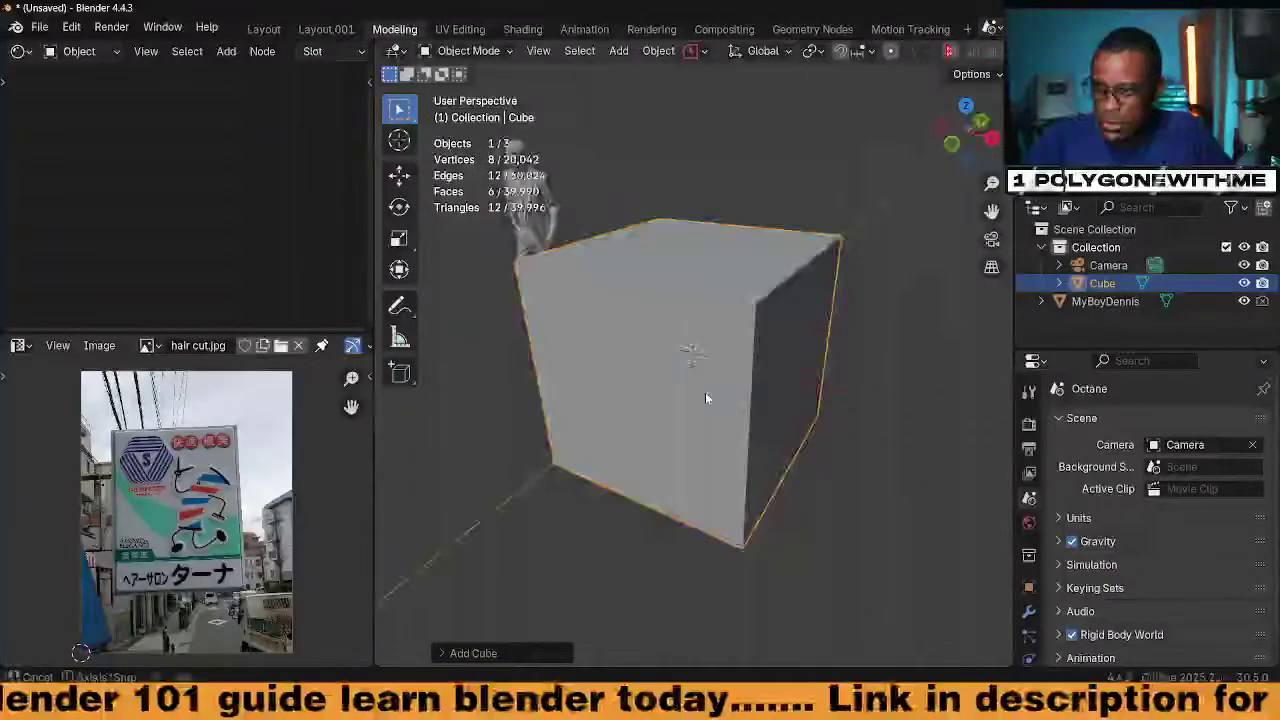
# In Edit Mode, scale the cube along Y into a thin upright panel
pyautogui.moveTo(850, 497); pyautogui.dragTo(729, 491, button='middle')
pyautogui.press('Tab')
pyautogui.click(838, 481)
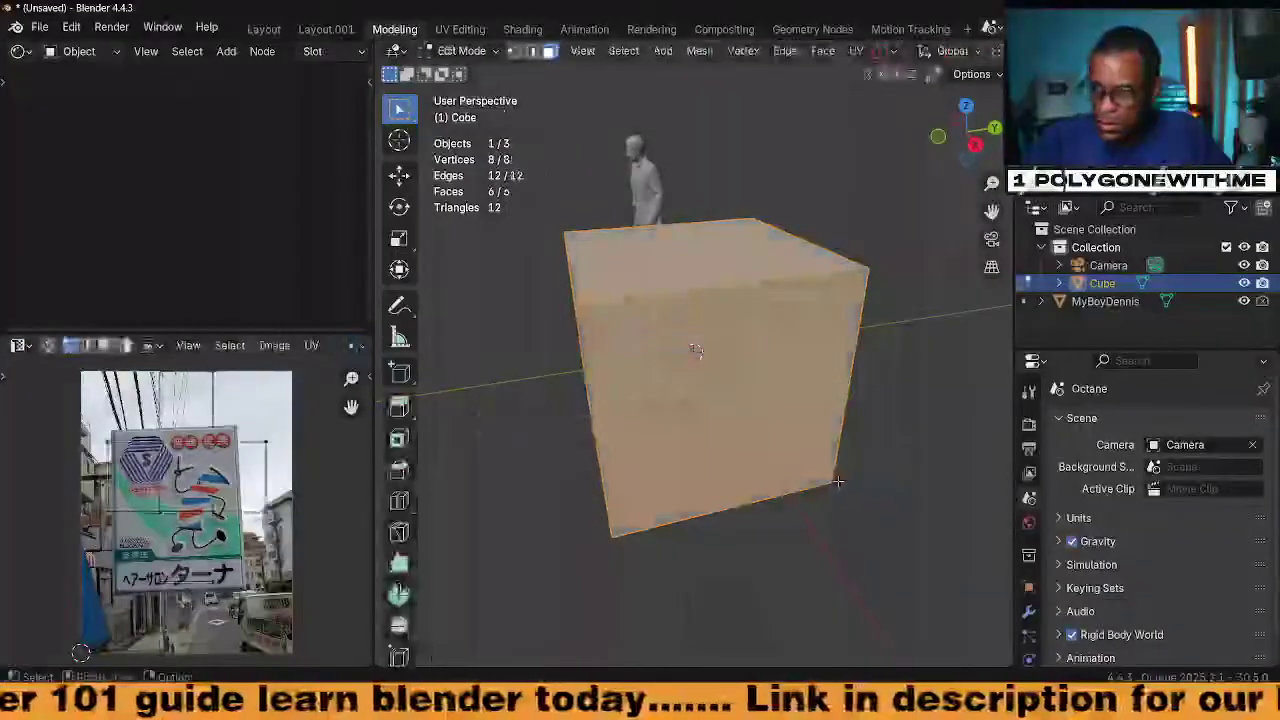
pyautogui.press('s')
pyautogui.press('y')
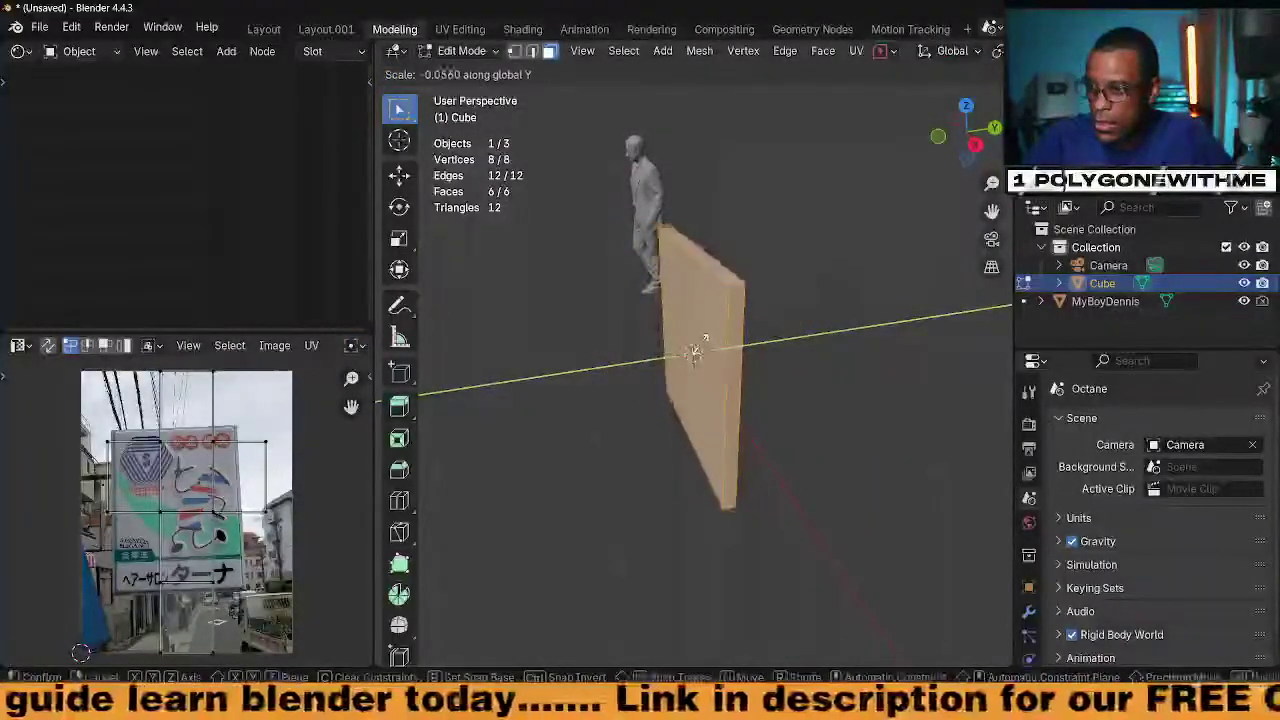
pyautogui.click(697, 349)
# Shrink the panel overall and scale it along X to about 0.78 to match the sign's portrait proportions
pyautogui.press('KP_1')
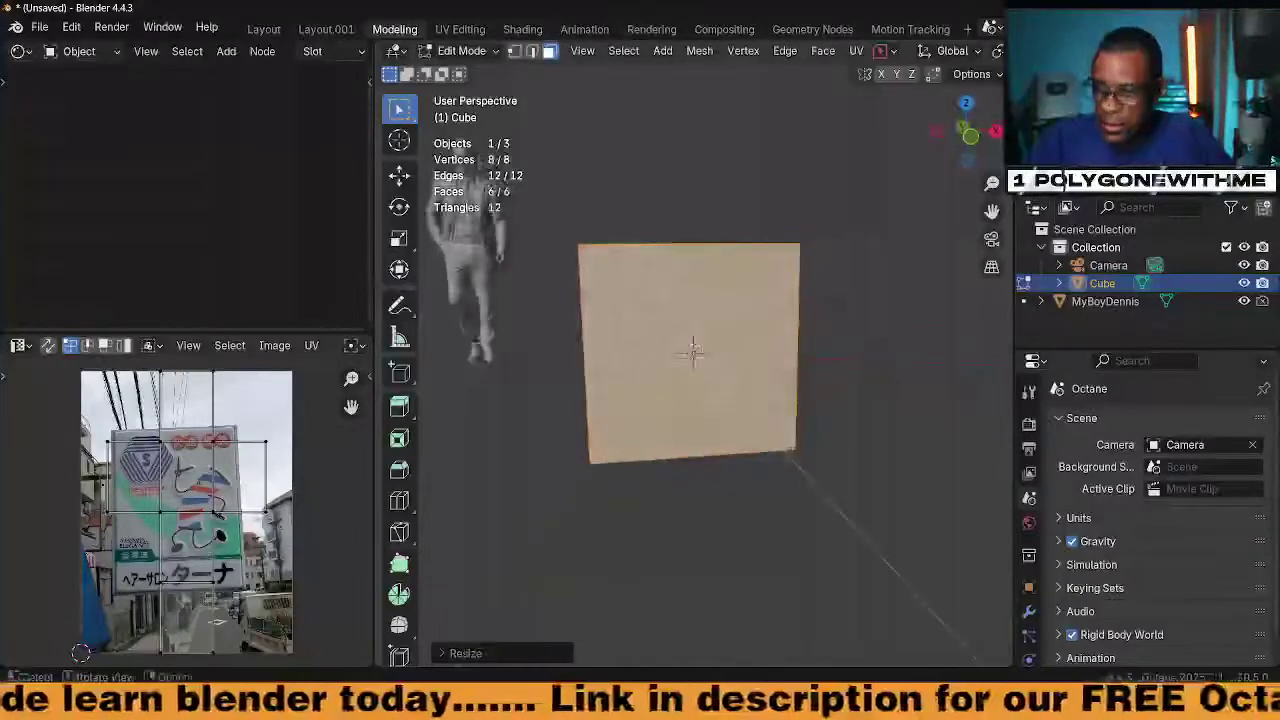
pyautogui.scroll(-3, 740, 458)
pyautogui.press('x')
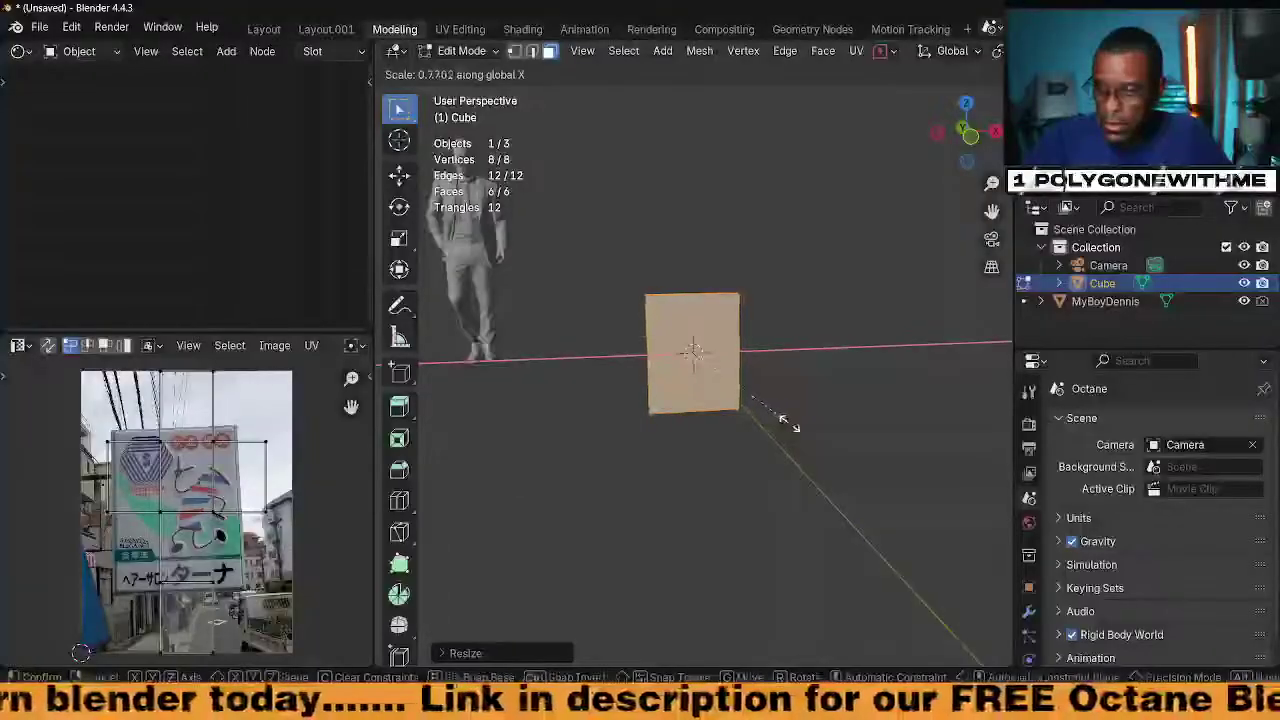
pyautogui.click(793, 425)
# Adjust the sign panel's thickness along Y and return to Object Mode
pyautogui.moveTo(778, 452); pyautogui.dragTo(769, 426, button='middle')
pyautogui.press('s')
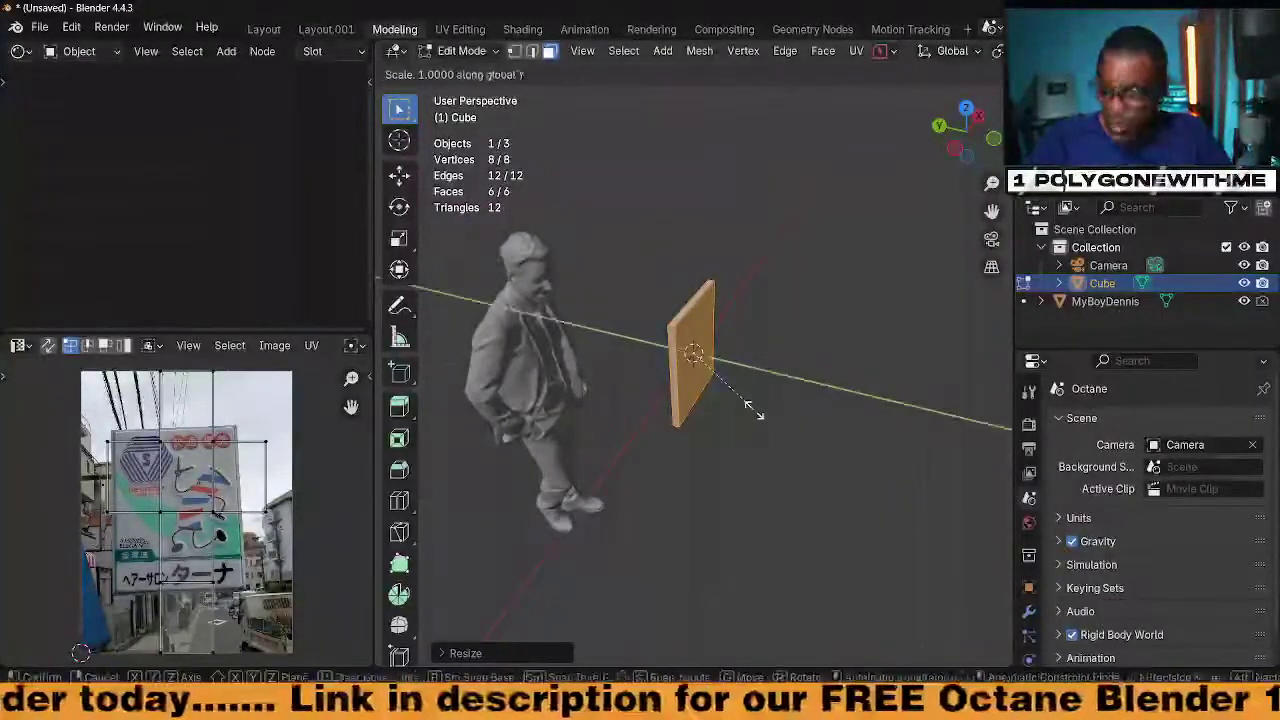
pyautogui.click(827, 443)
pyautogui.moveTo(826, 443); pyautogui.dragTo(713, 411, button='middle')
pyautogui.press('Tab')
pyautogui.scroll(3, 632, 459)
pyautogui.scroll(-4, 732, 447)
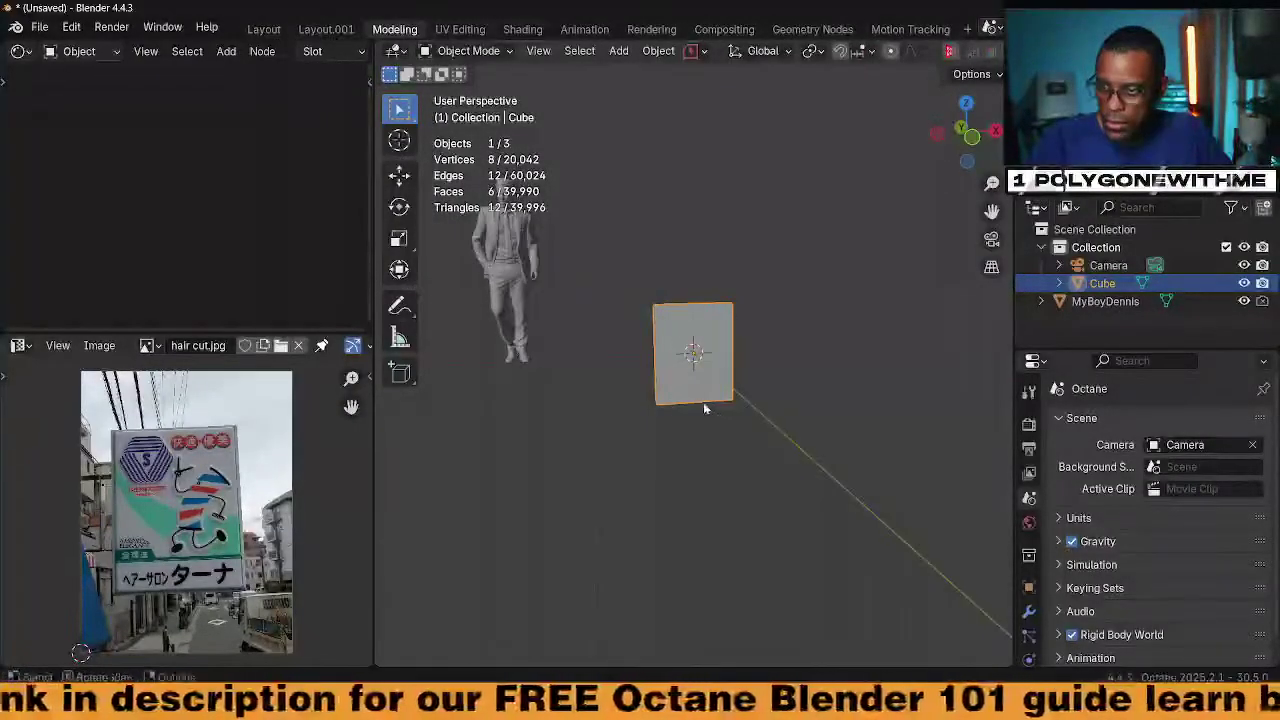
# Switch the viewport to front view and hide the text info and statistics overlays
pyautogui.press('`')
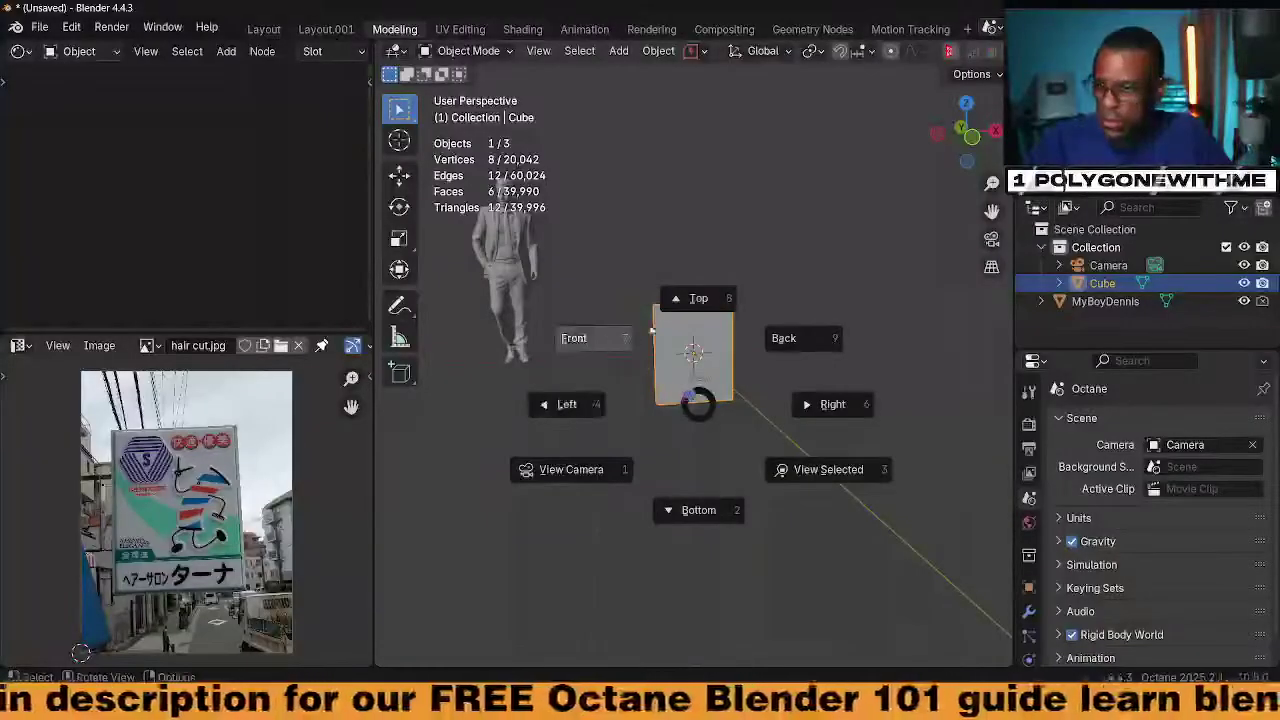
pyautogui.click(615, 342)
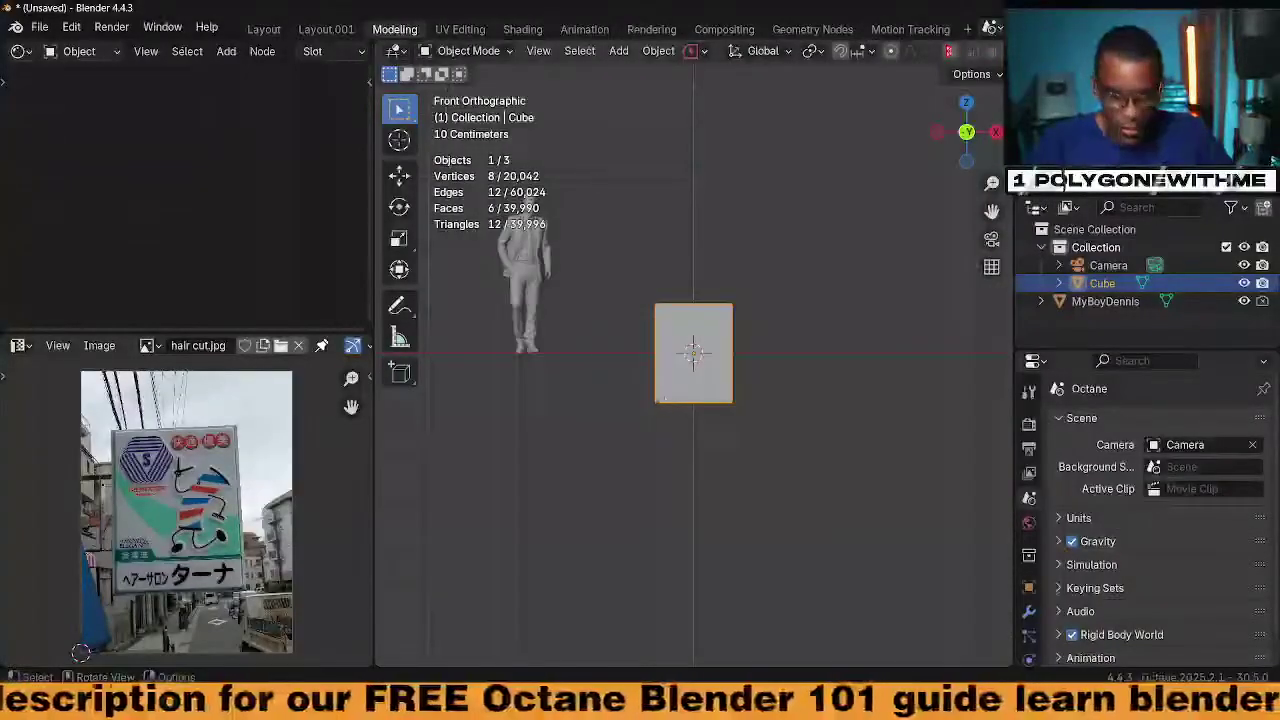
pyautogui.hotkey('shift', 'alt', 'z')
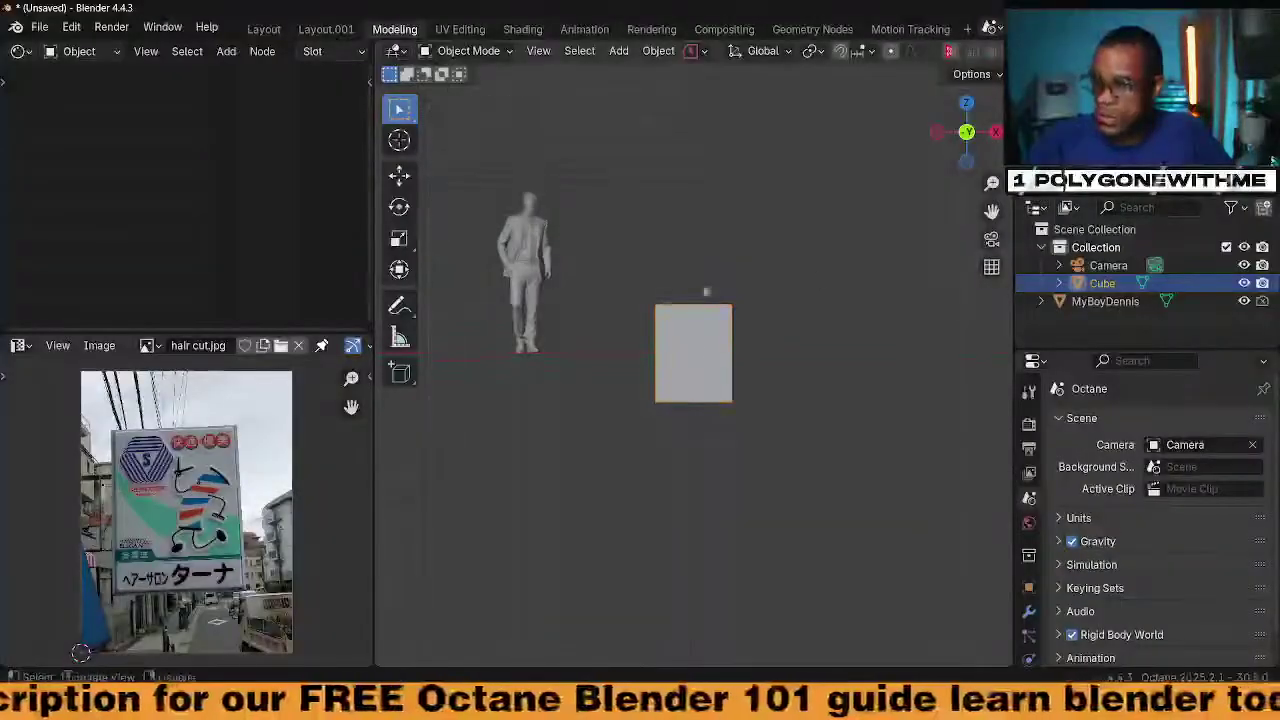
pyautogui.hotkey('shift', 'alt', 'z')
pyautogui.scroll(-5, 910, 51)
pyautogui.click(903, 51)
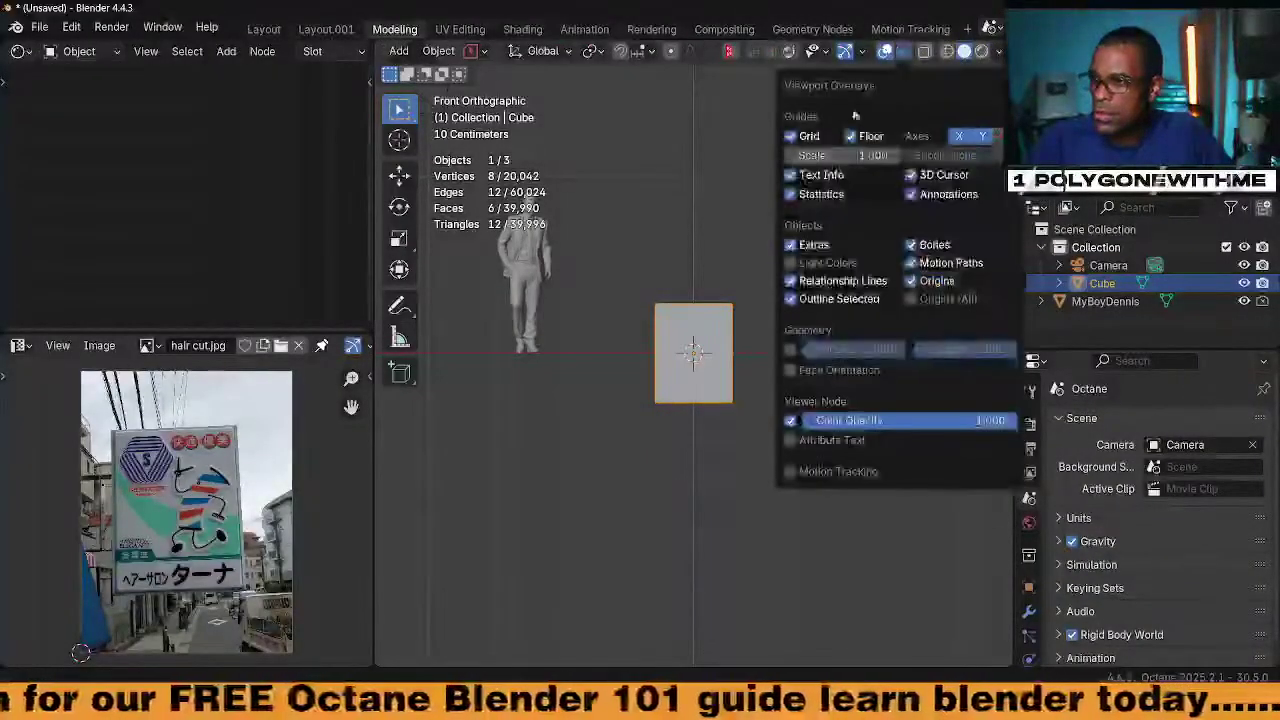
pyautogui.click(790, 174)
pyautogui.click(790, 194)
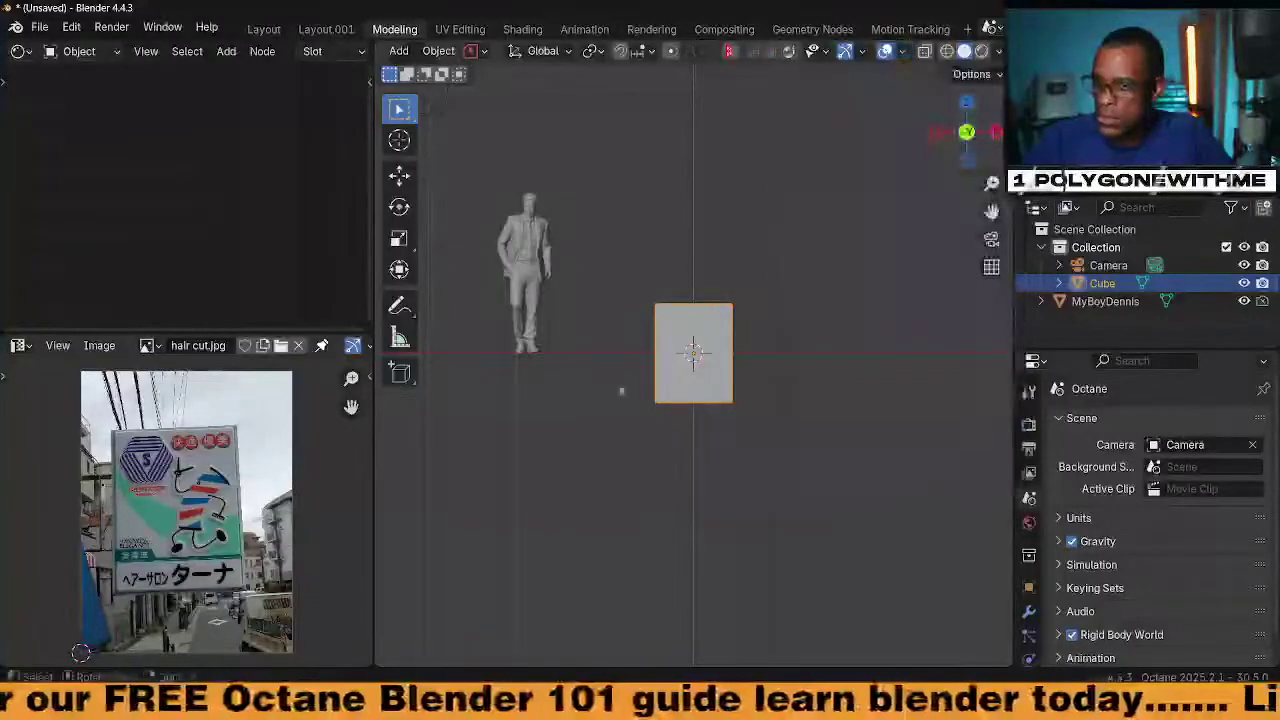
pyautogui.click(527, 262)
pyautogui.press('g')
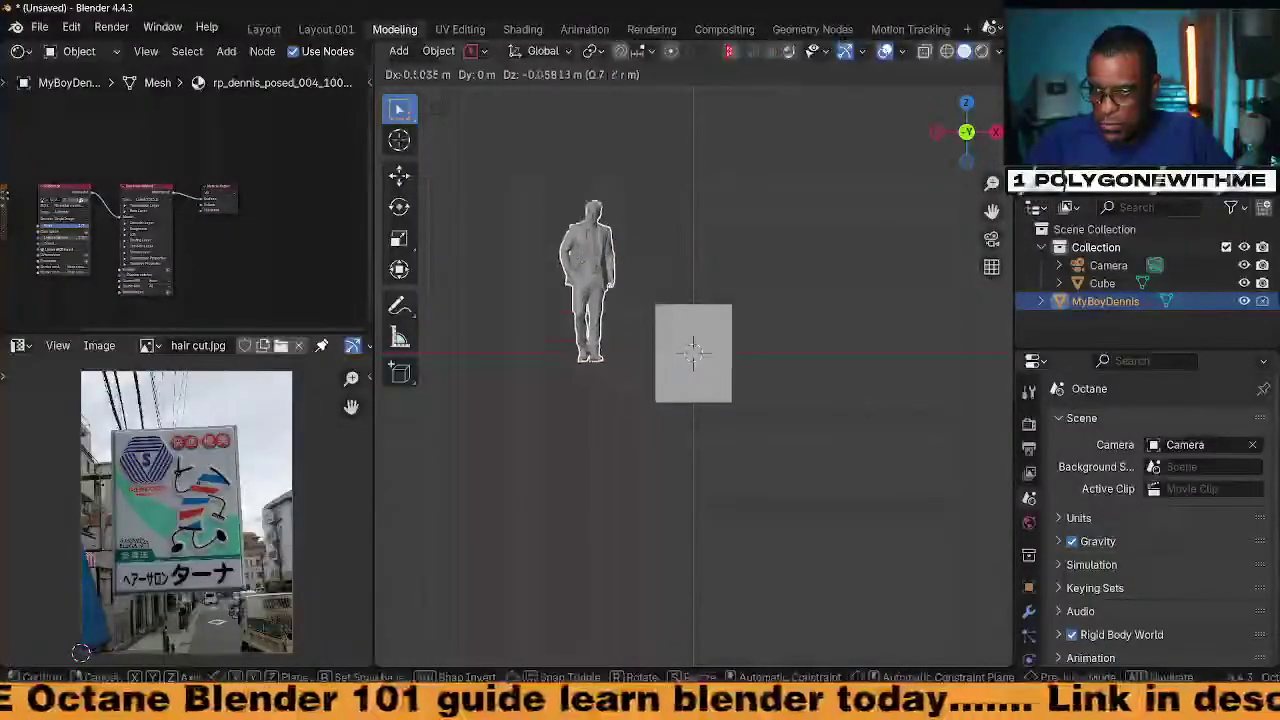
pyautogui.press('Escape')
# Reselect the sign panel, view it up close at an angle, and enlarge the reference image area upward
pyautogui.click(708, 386)
pyautogui.moveTo(734, 426); pyautogui.dragTo(577, 320, button='middle')
pyautogui.scroll(5, 654, 427)
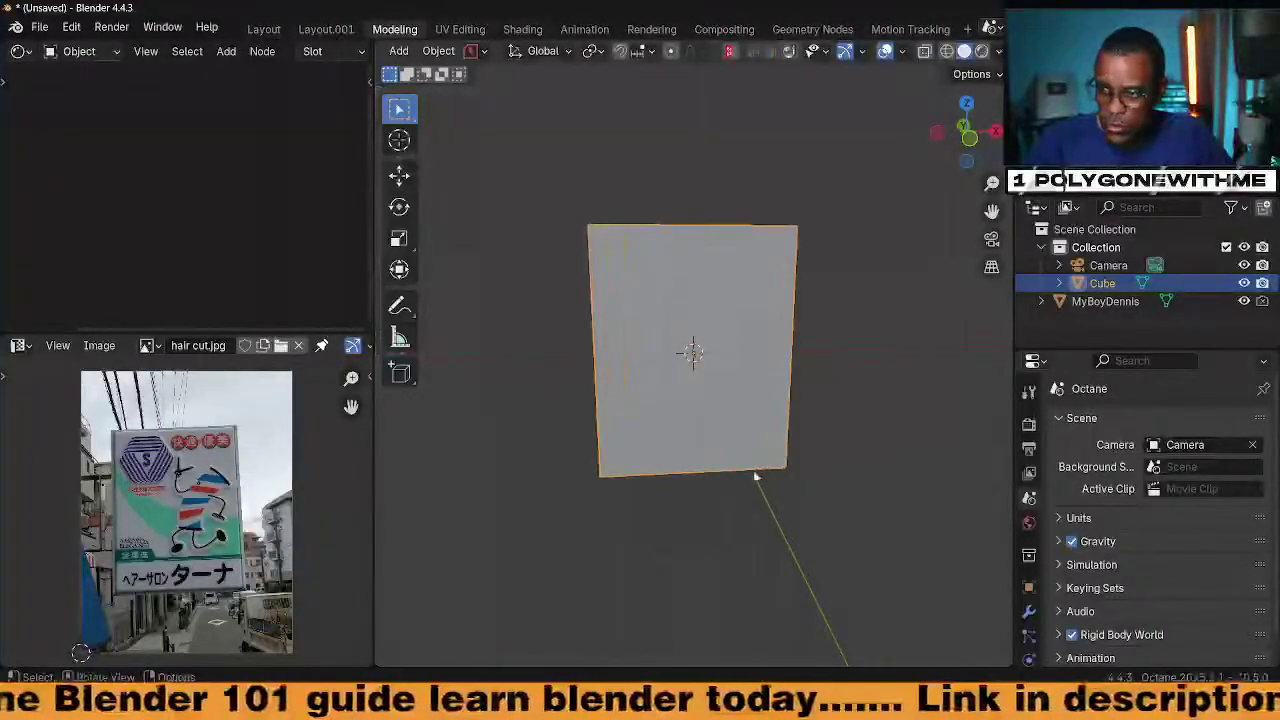
pyautogui.scroll(3, 280, 450)
pyautogui.moveTo(271, 326); pyautogui.dragTo(262, 108)
# Examine the hair salon sign photo closely, checking its frame edges, corners, raised artwork and lettering
pyautogui.scroll(3, 181, 374)
pyautogui.scroll(-3, 181, 374)
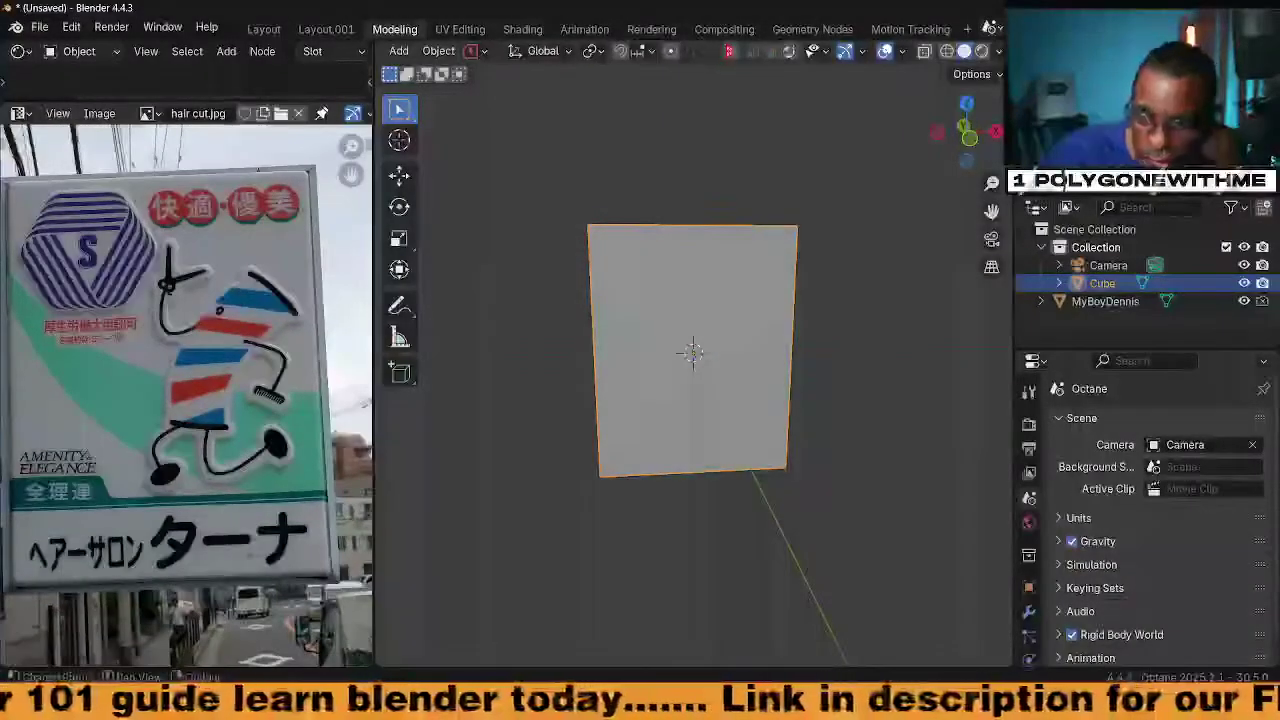
pyautogui.scroll(2, 263, 210)
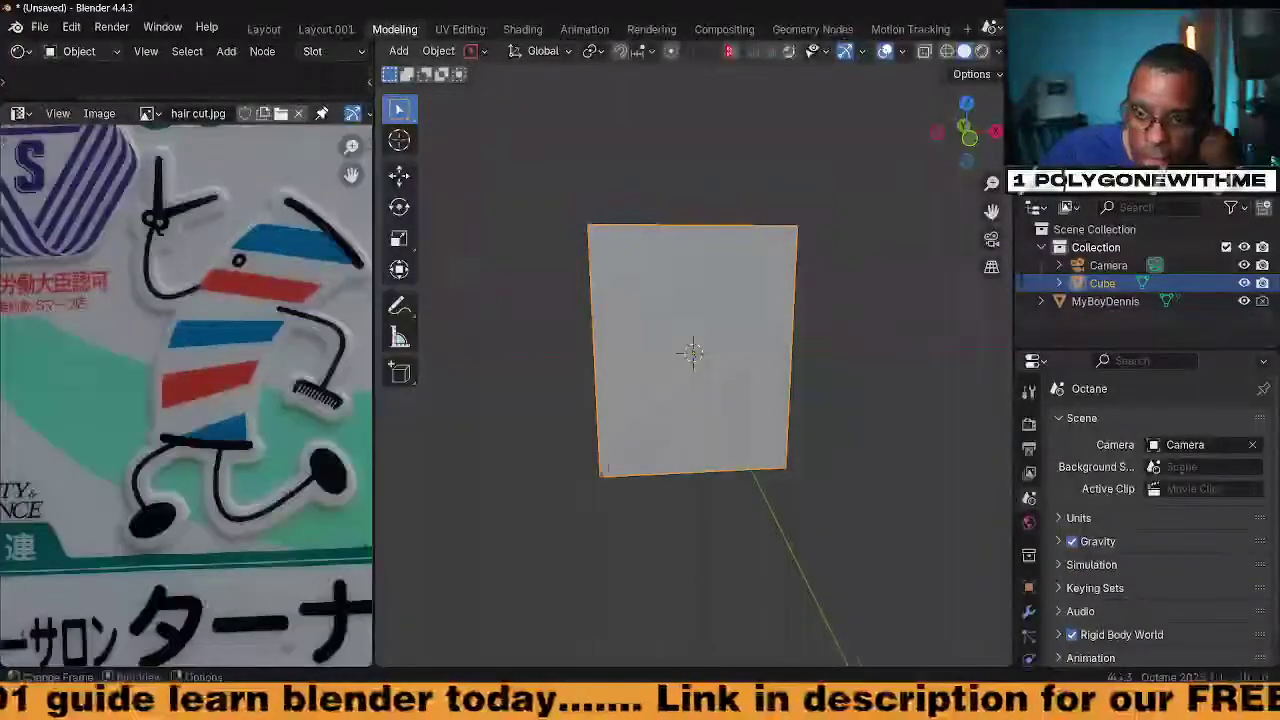
pyautogui.scroll(-4, 200, 344)
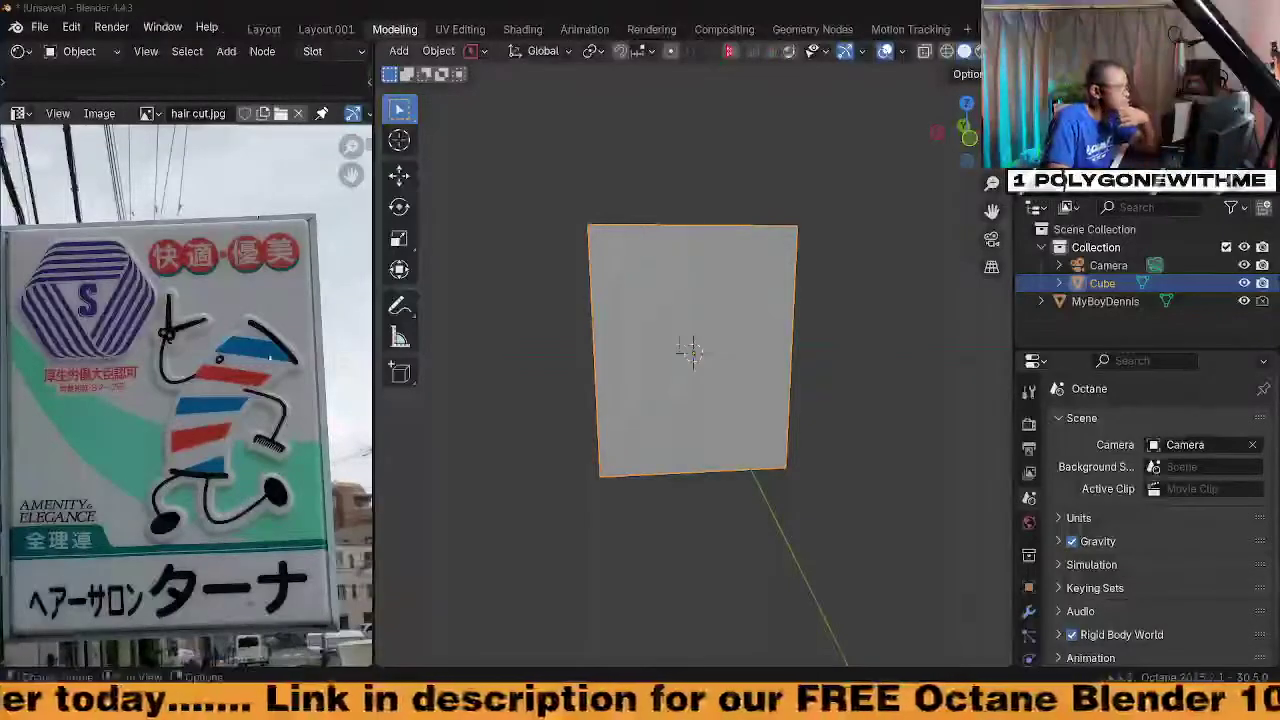
pyautogui.moveTo(250, 354); pyautogui.dragTo(270, 320, button='middle')
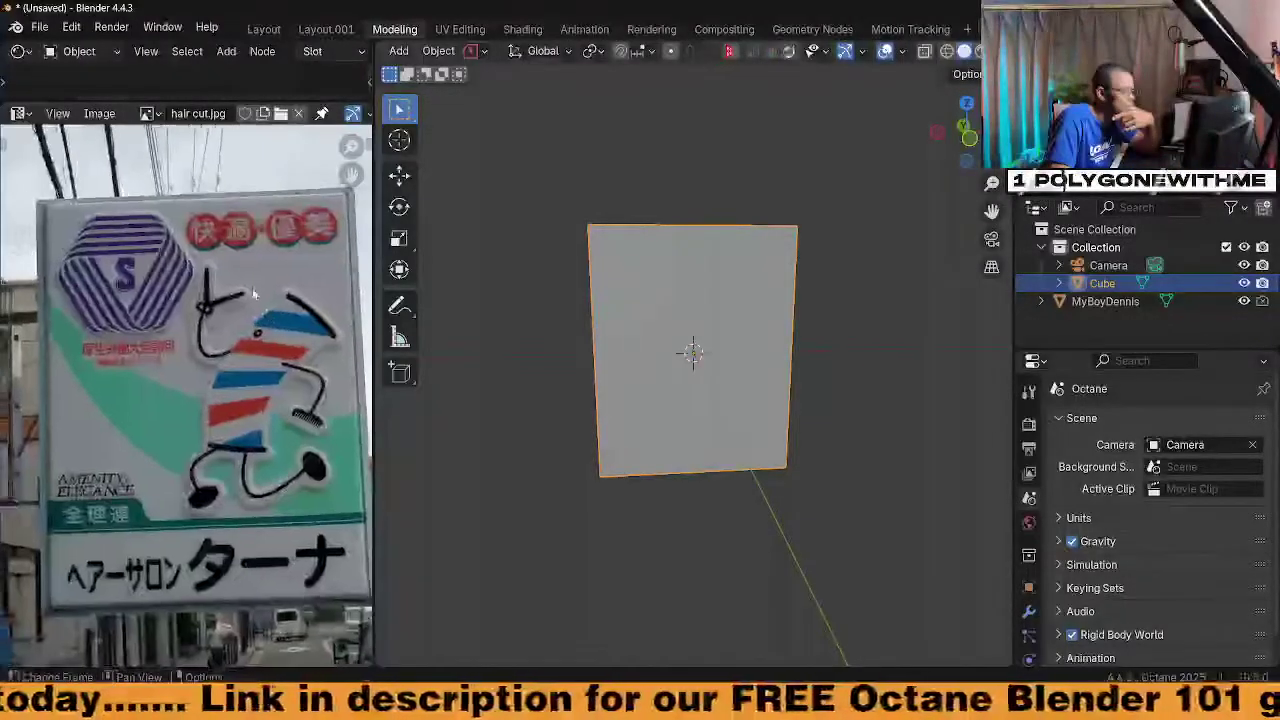
pyautogui.scroll(3, 253, 294)
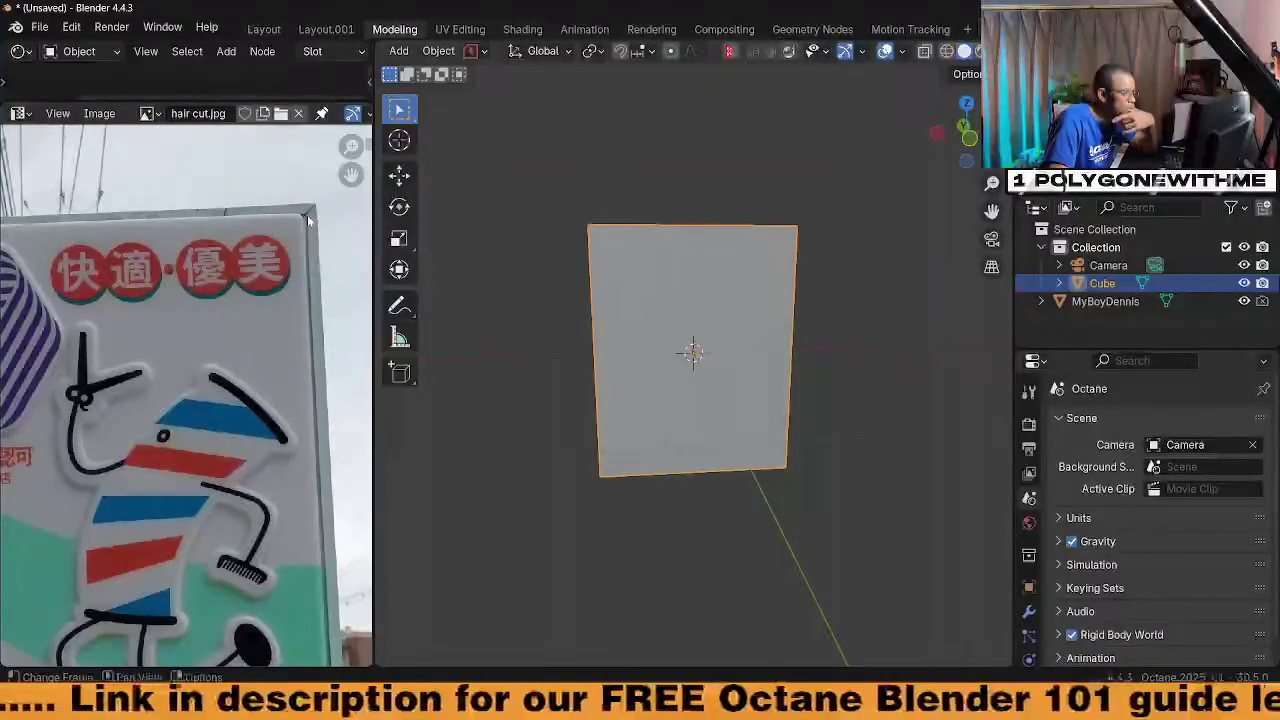
pyautogui.moveTo(232, 491); pyautogui.dragTo(327, 393, button='middle')
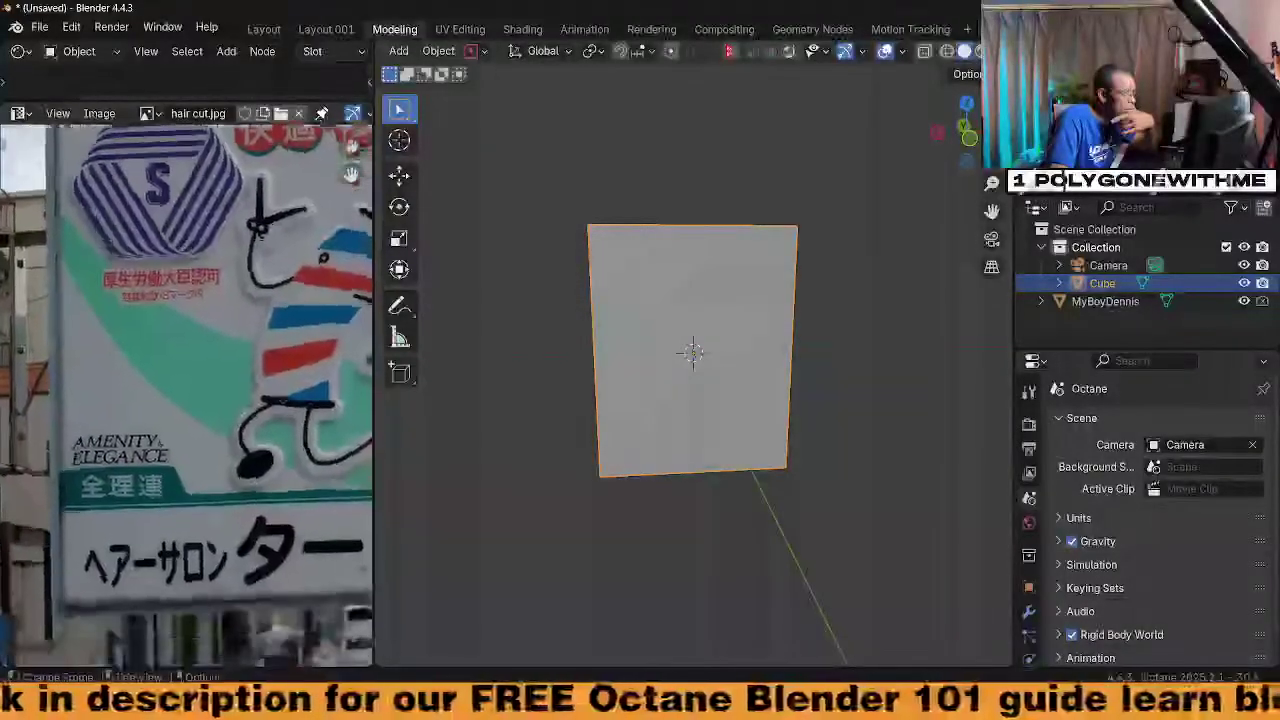
pyautogui.moveTo(216, 453); pyautogui.dragTo(167, 389, button='middle')
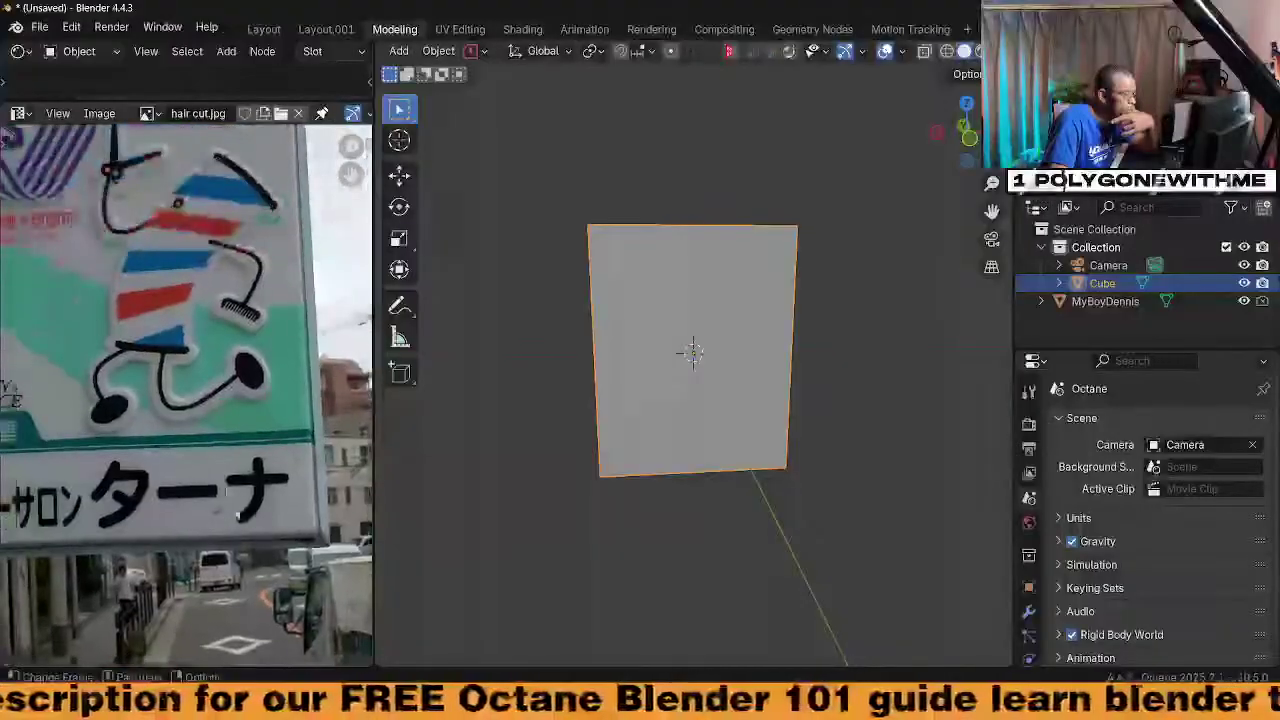
pyautogui.scroll(-3, 238, 514)
pyautogui.scroll(4, 93, 586)
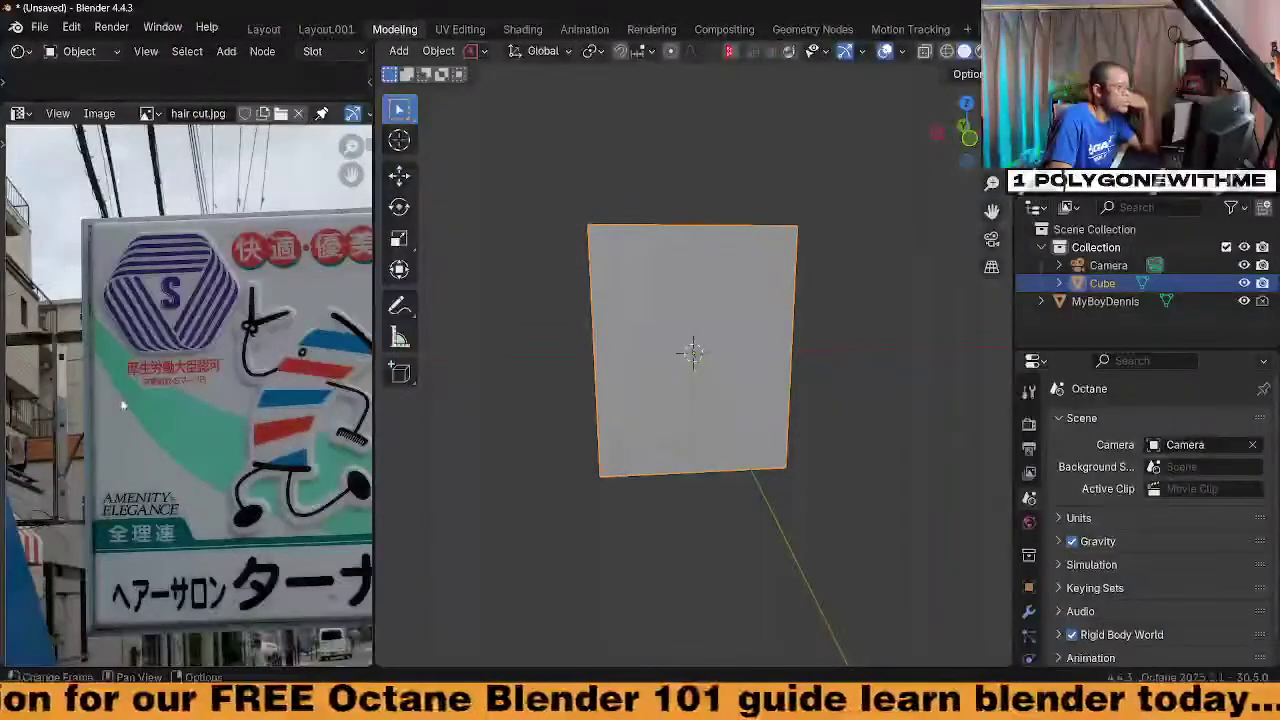
pyautogui.scroll(-2, 196, 392)
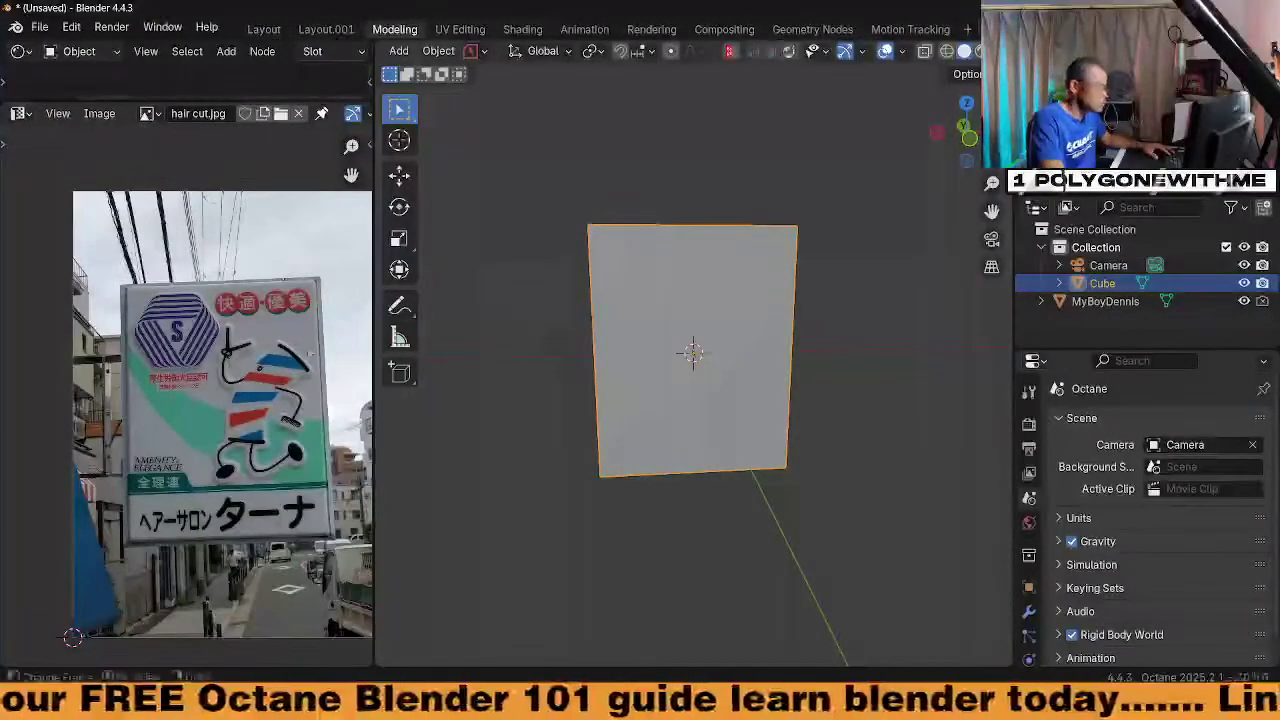
pyautogui.scroll(-1, 273, 435)
pyautogui.scroll(3, 250, 455)
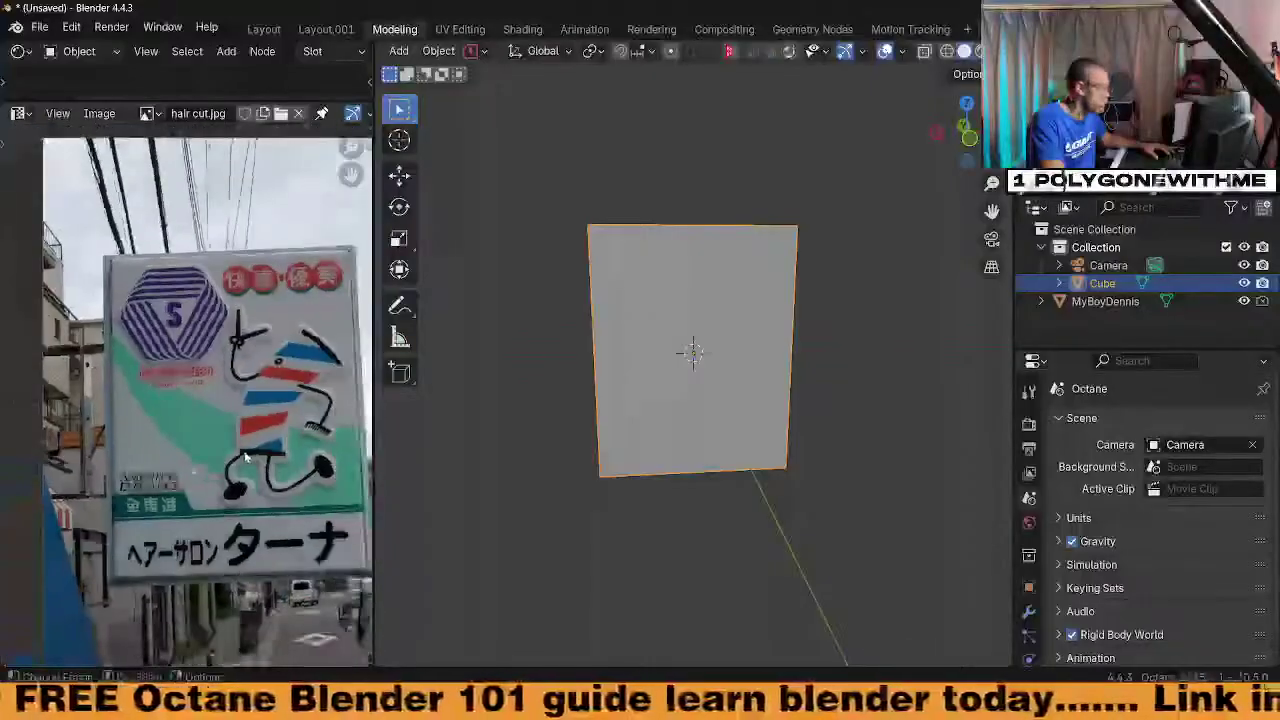
pyautogui.scroll(-1, 266, 475)
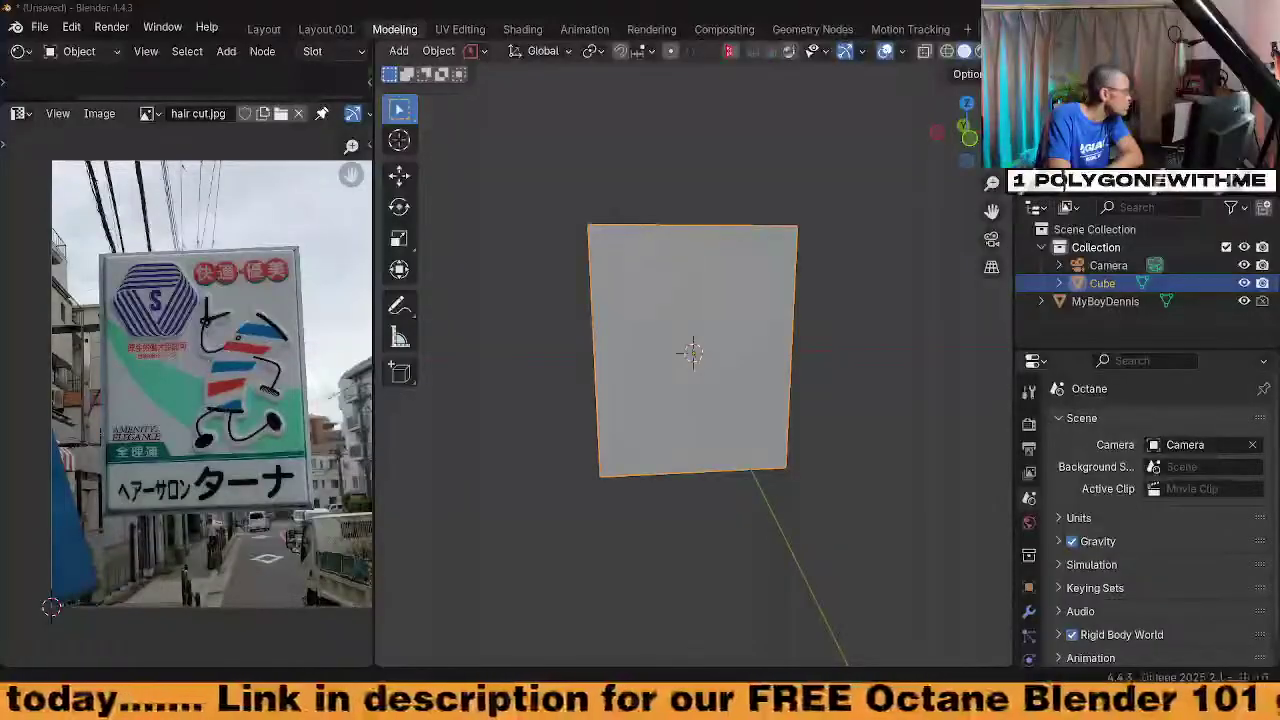
# Switch to File Explorer, open 20240329_105656 - Copy.jpg from the blender folder, and look through the meter box, vending machine and air conditioner photos
pyautogui.moveTo(0, 380); pyautogui.dragTo(795, 0)
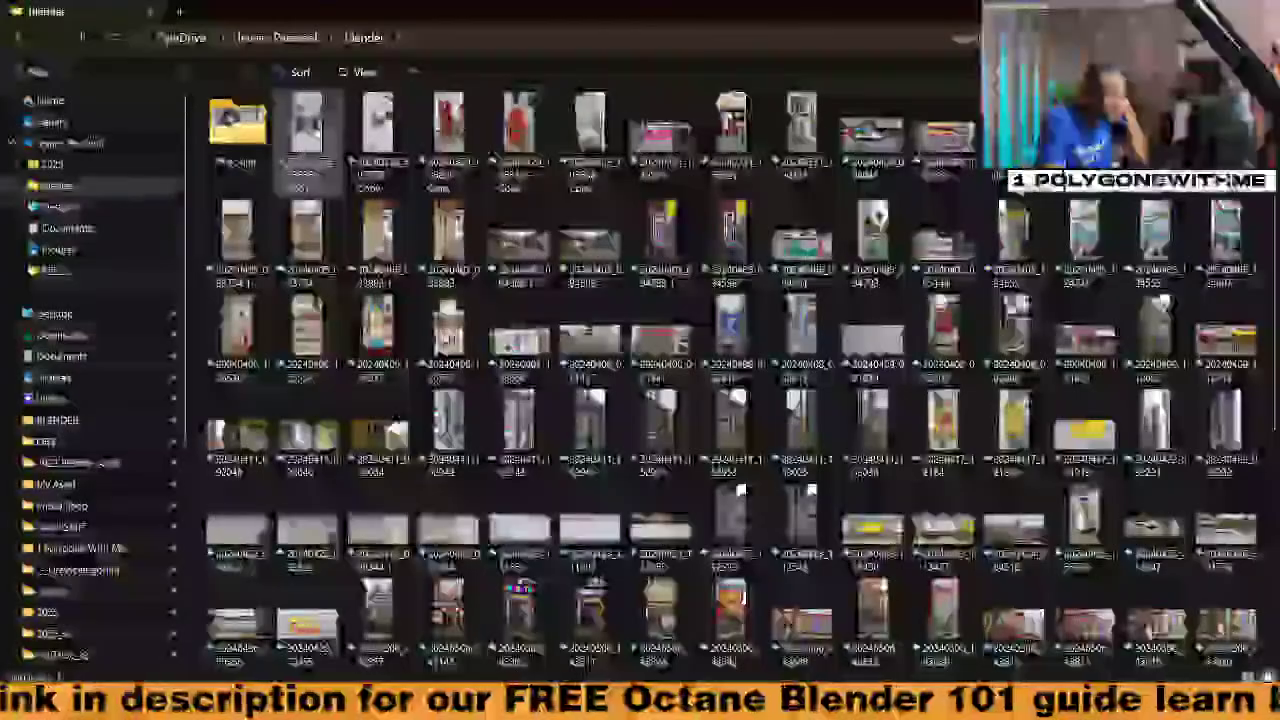
pyautogui.click(312, 142)
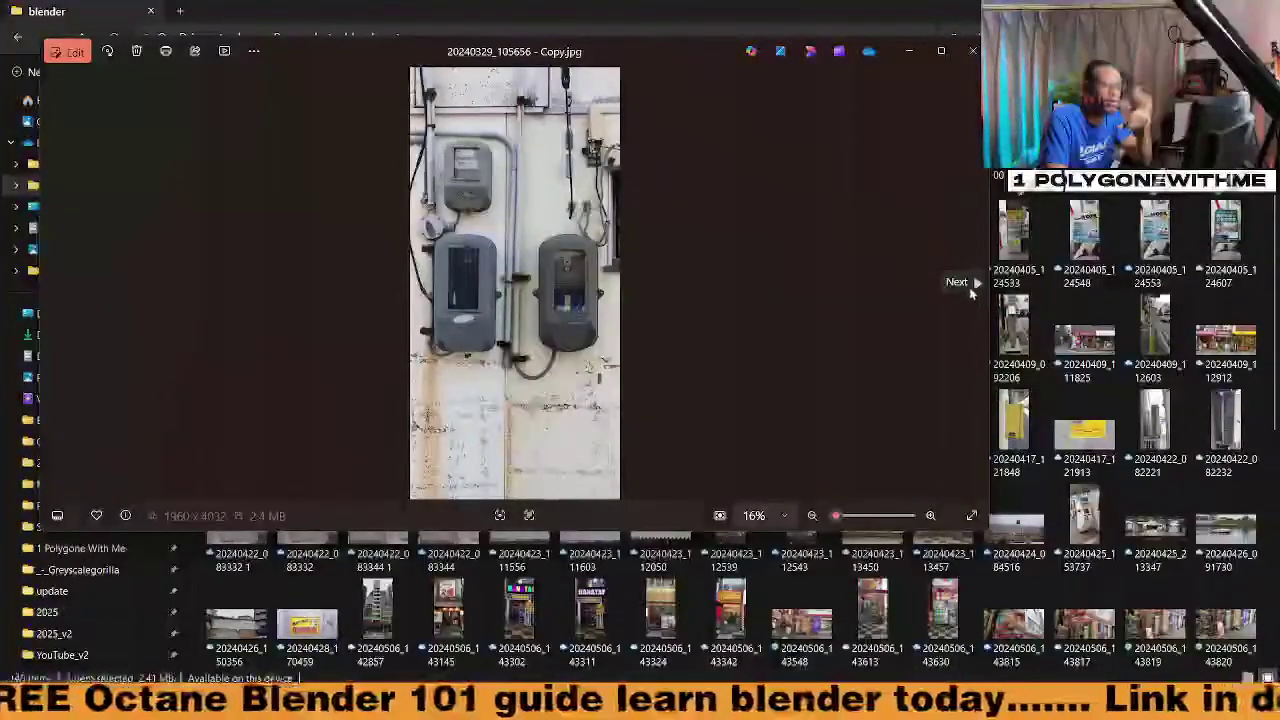
pyautogui.click(975, 283)
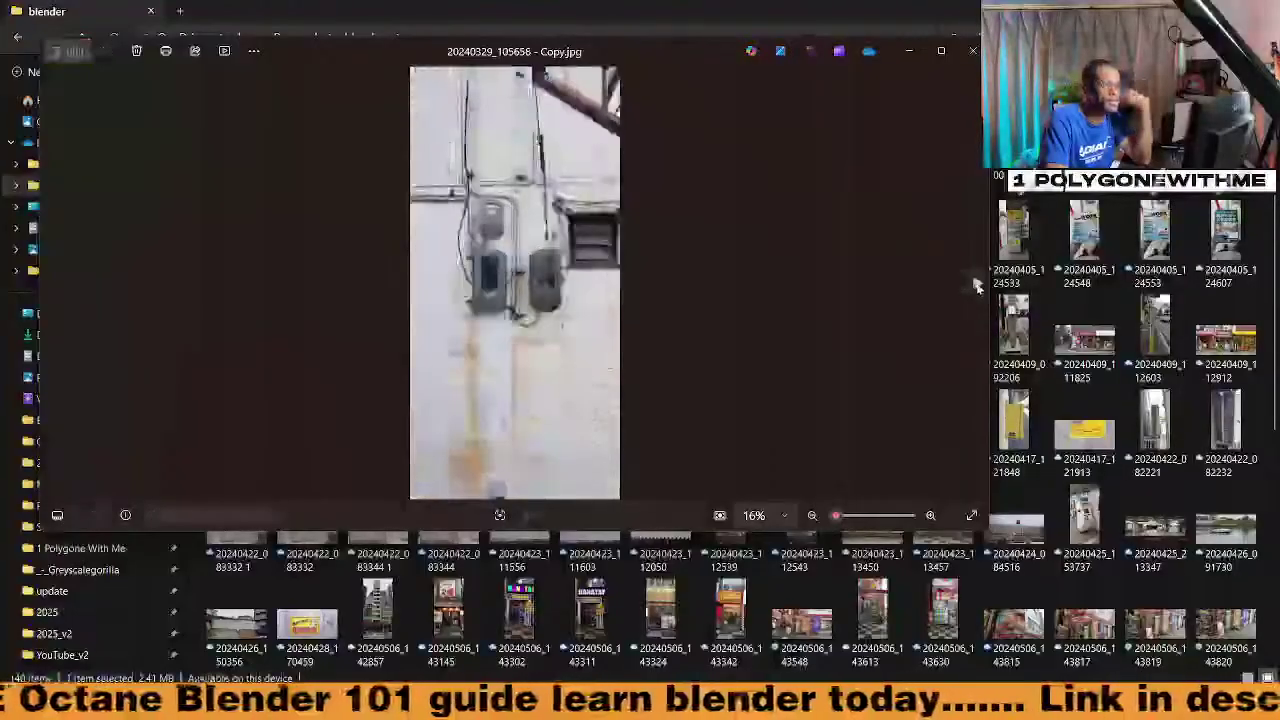
pyautogui.click(975, 283)
pyautogui.click(975, 283)
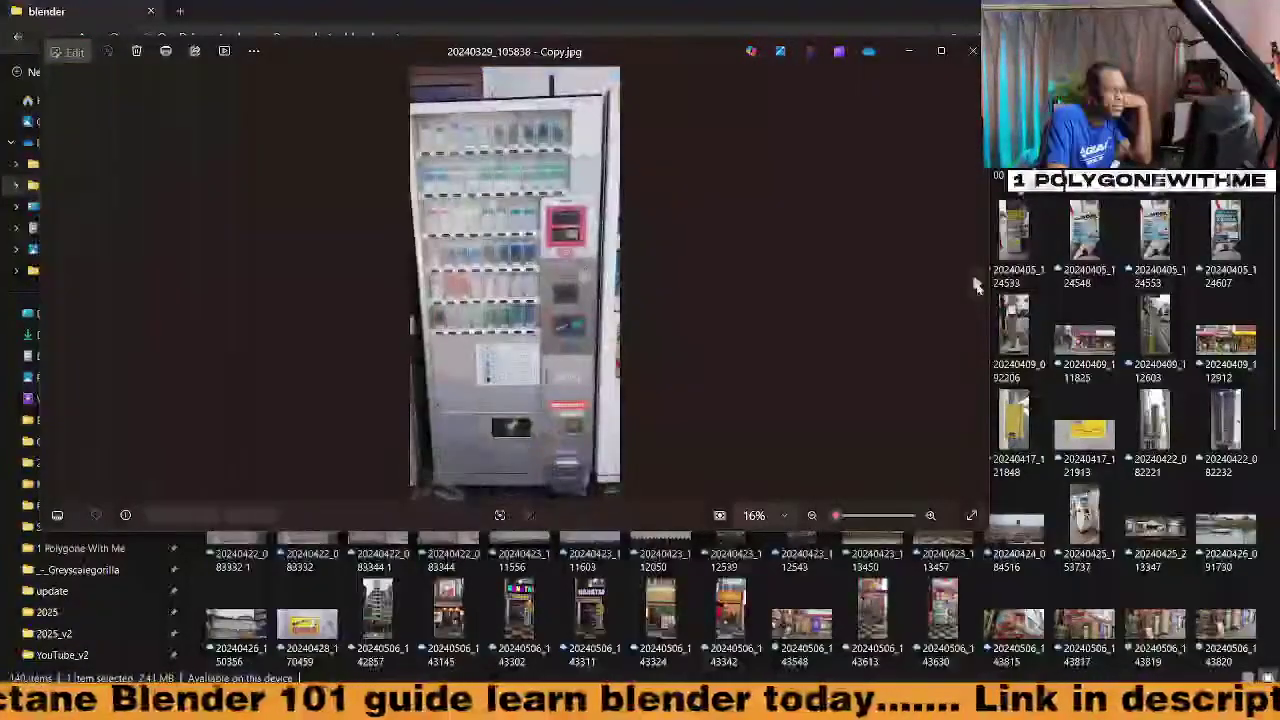
pyautogui.click(975, 283)
pyautogui.click(975, 283)
pyautogui.click(975, 283)
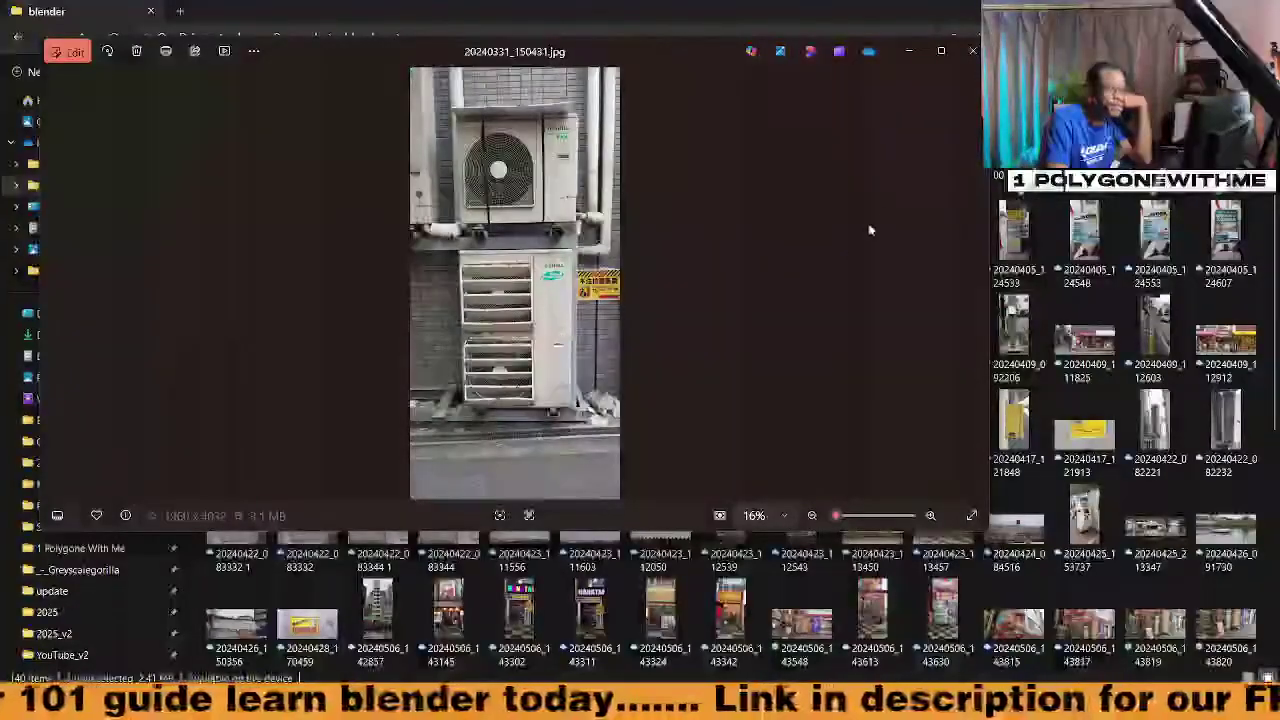
# Look through the next reference photos, covering the parked truck, the corner shop, stacked crates, shuttered storefront and street corner
pyautogui.click(971, 270)
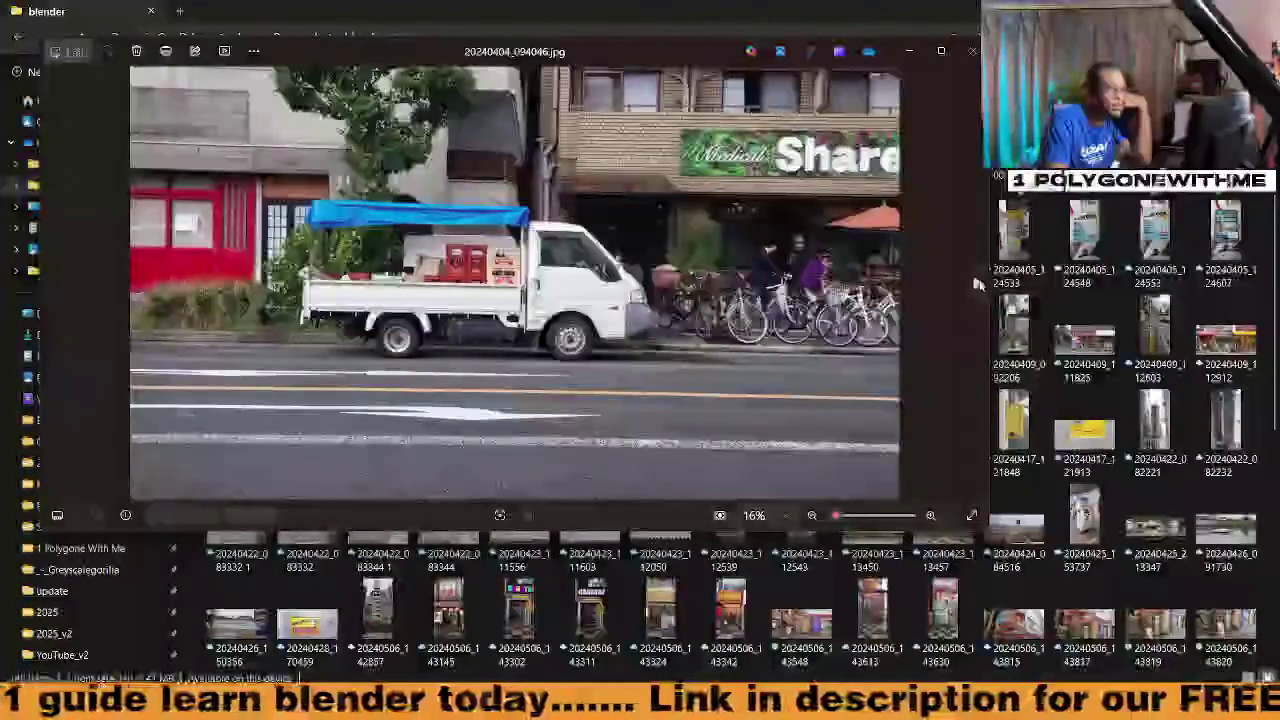
pyautogui.click(975, 282)
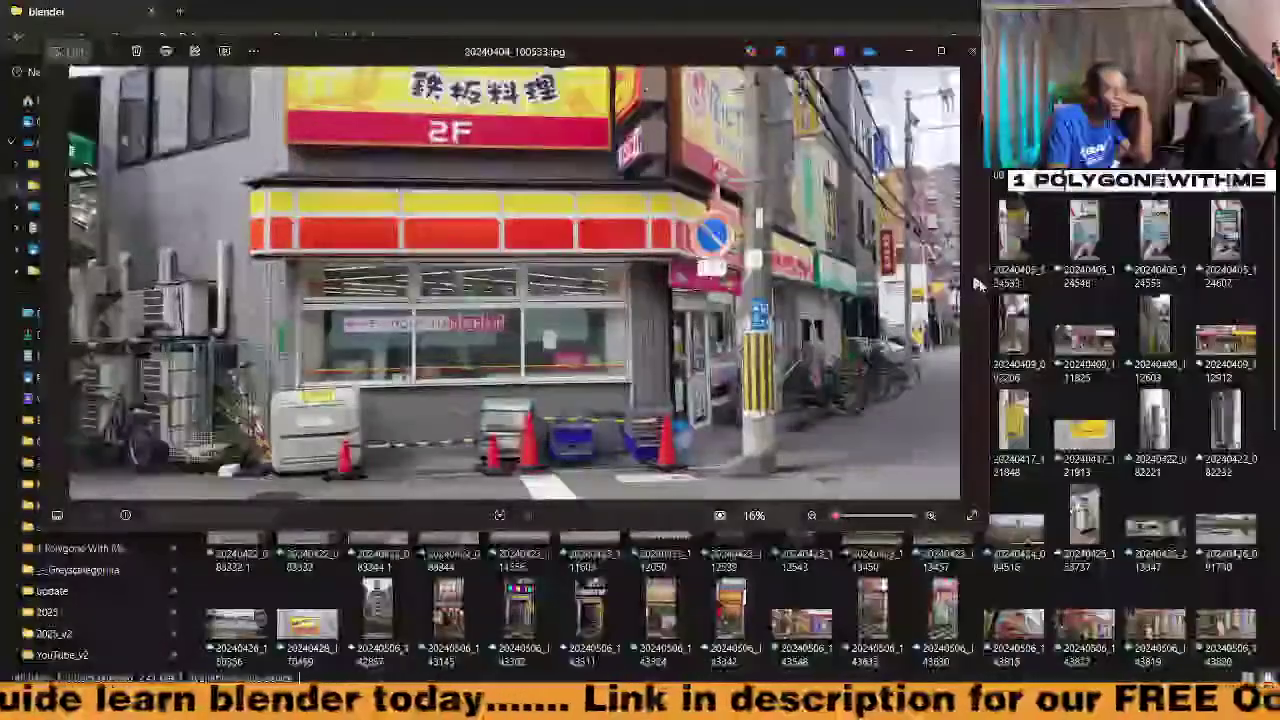
pyautogui.click(975, 284)
pyautogui.click(975, 284)
pyautogui.click(975, 284)
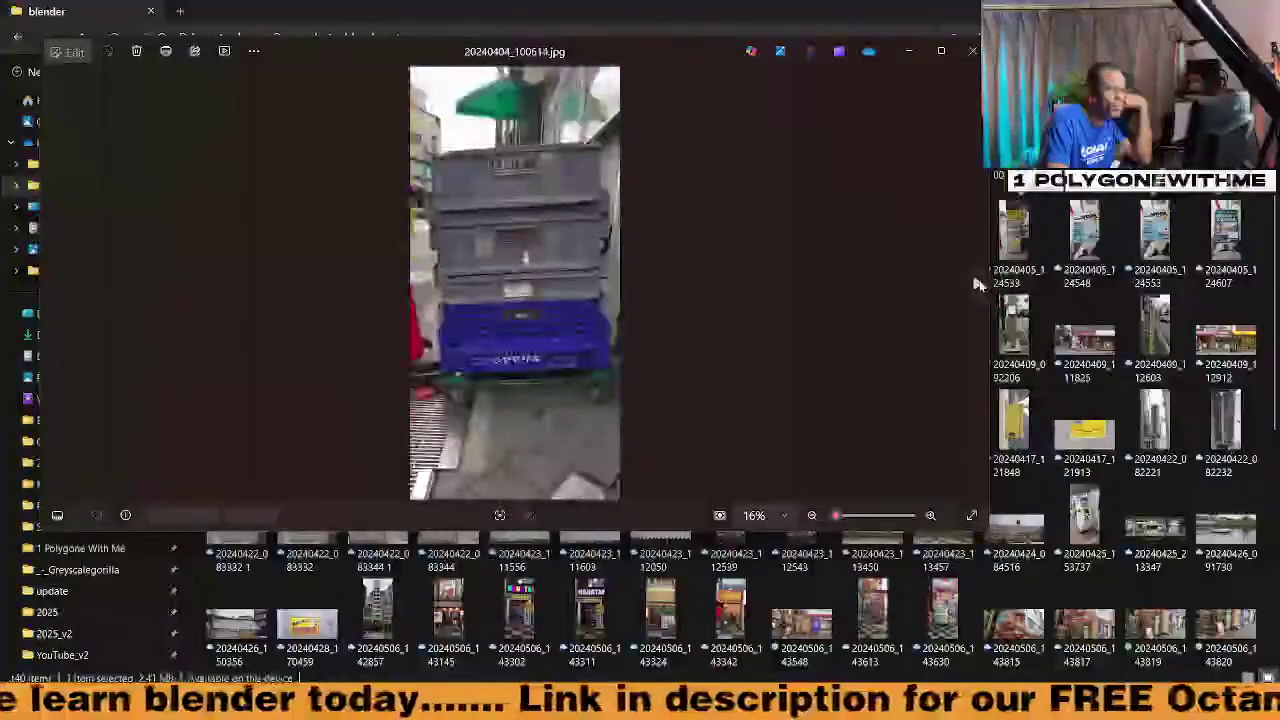
pyautogui.click(975, 284)
pyautogui.click(975, 284)
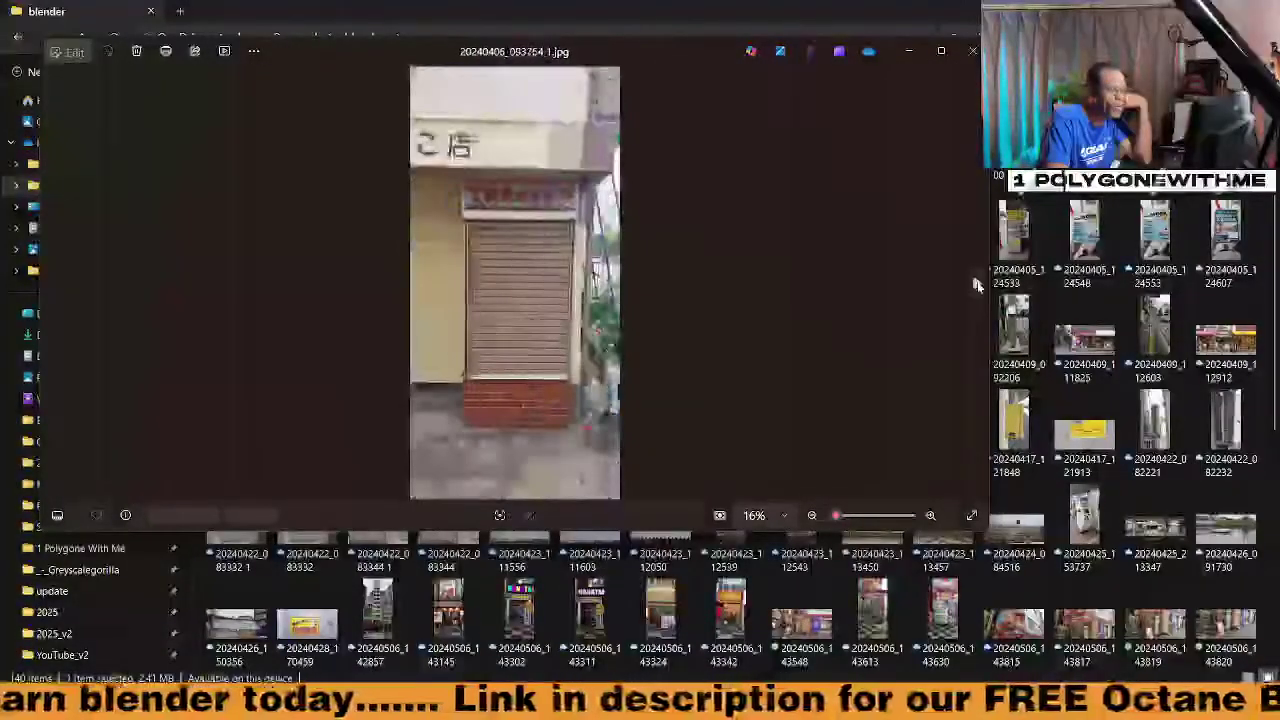
pyautogui.click(975, 284)
pyautogui.click(975, 284)
pyautogui.click(976, 285)
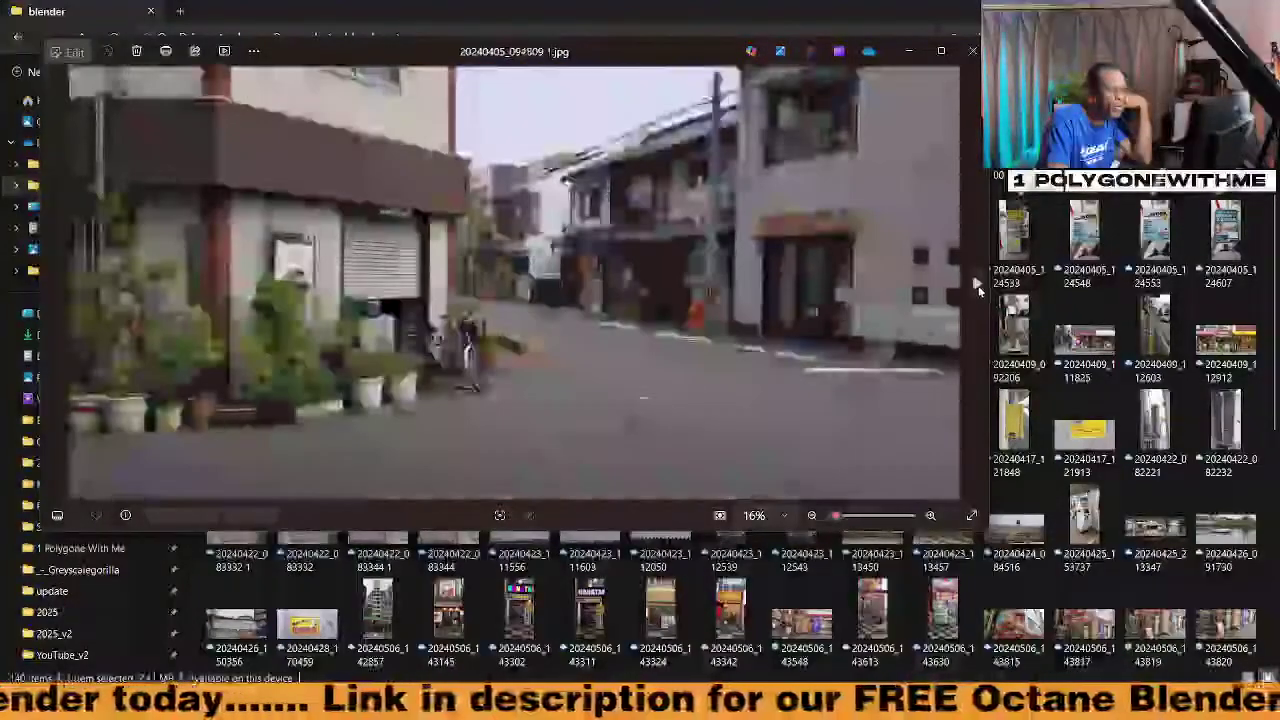
# Review the photos of the brick wall poster, green notice board, shopping street flyer and capsule toy machines
pyautogui.click(976, 285)
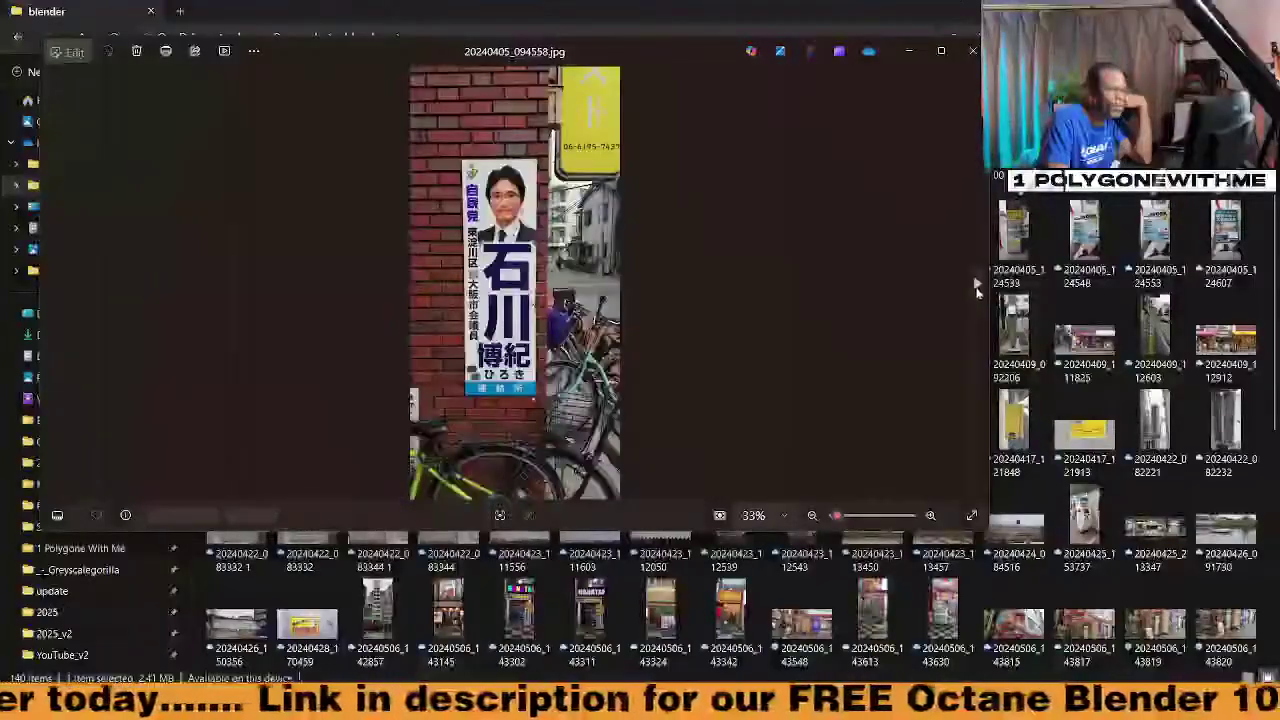
pyautogui.click(975, 287)
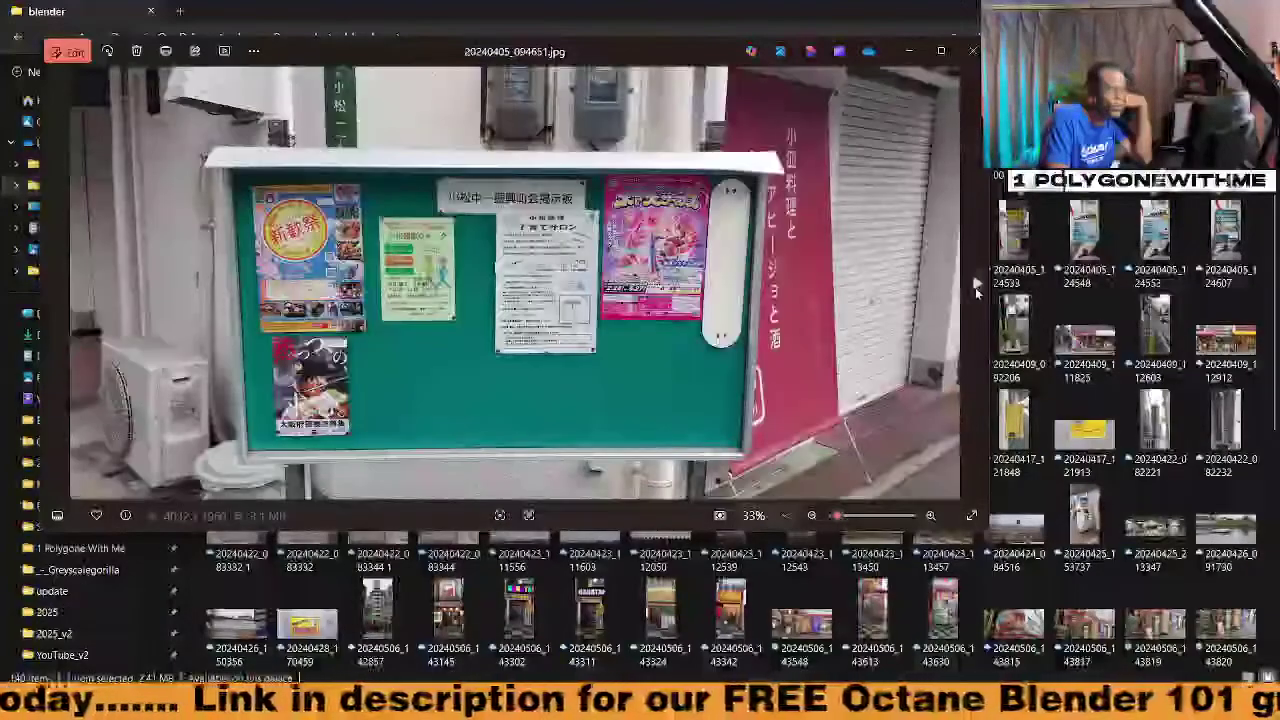
pyautogui.click(975, 287)
pyautogui.click(975, 287)
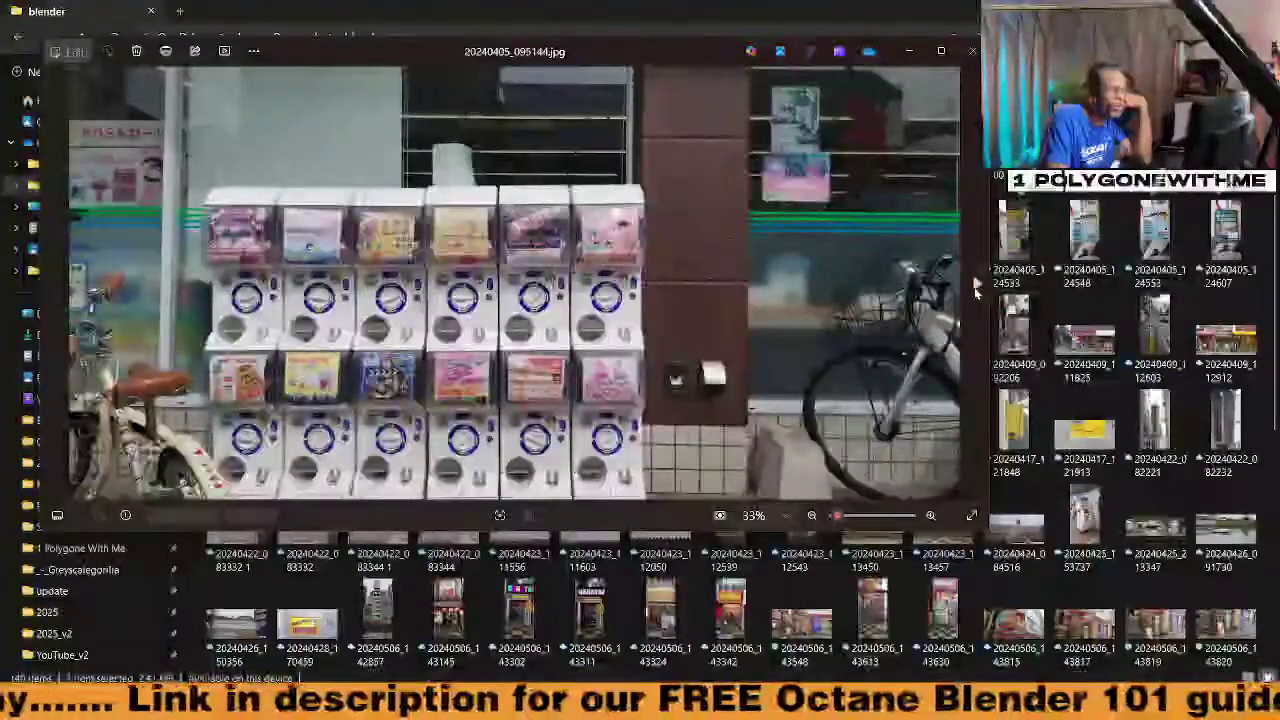
pyautogui.click(975, 287)
pyautogui.click(975, 287)
pyautogui.click(975, 287)
pyautogui.click(975, 287)
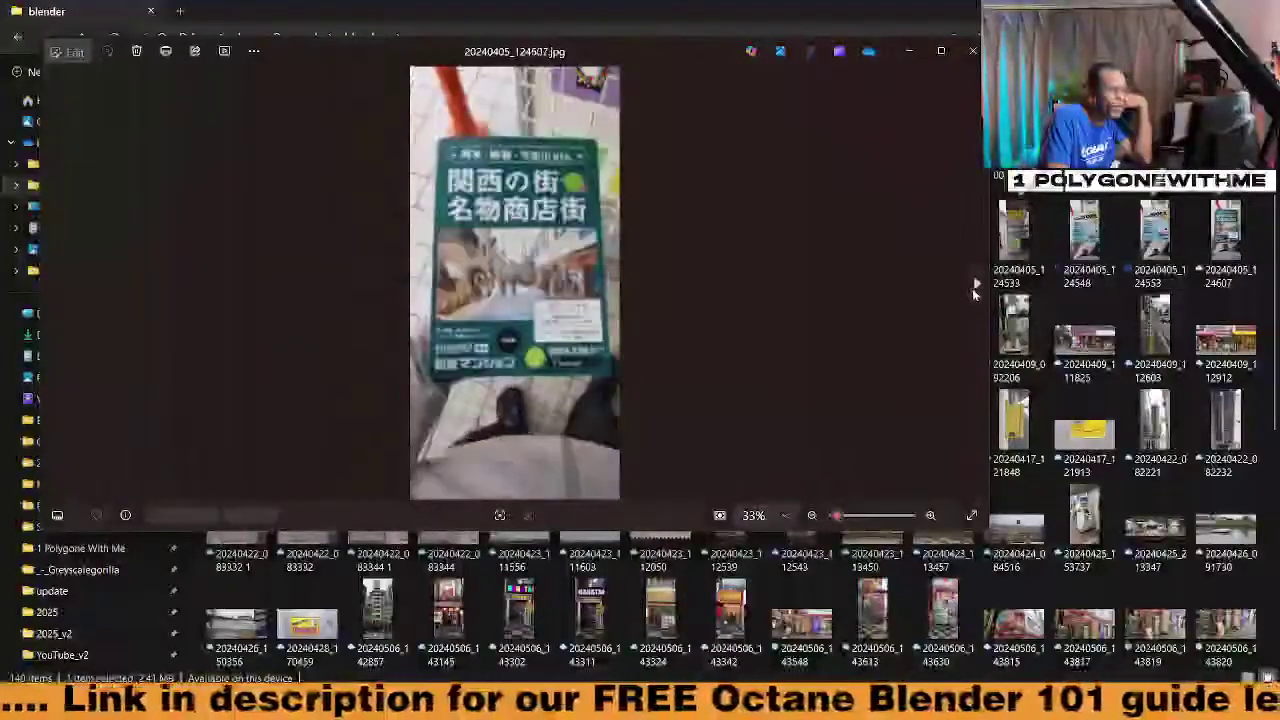
pyautogui.click(975, 287)
pyautogui.click(975, 287)
pyautogui.click(975, 287)
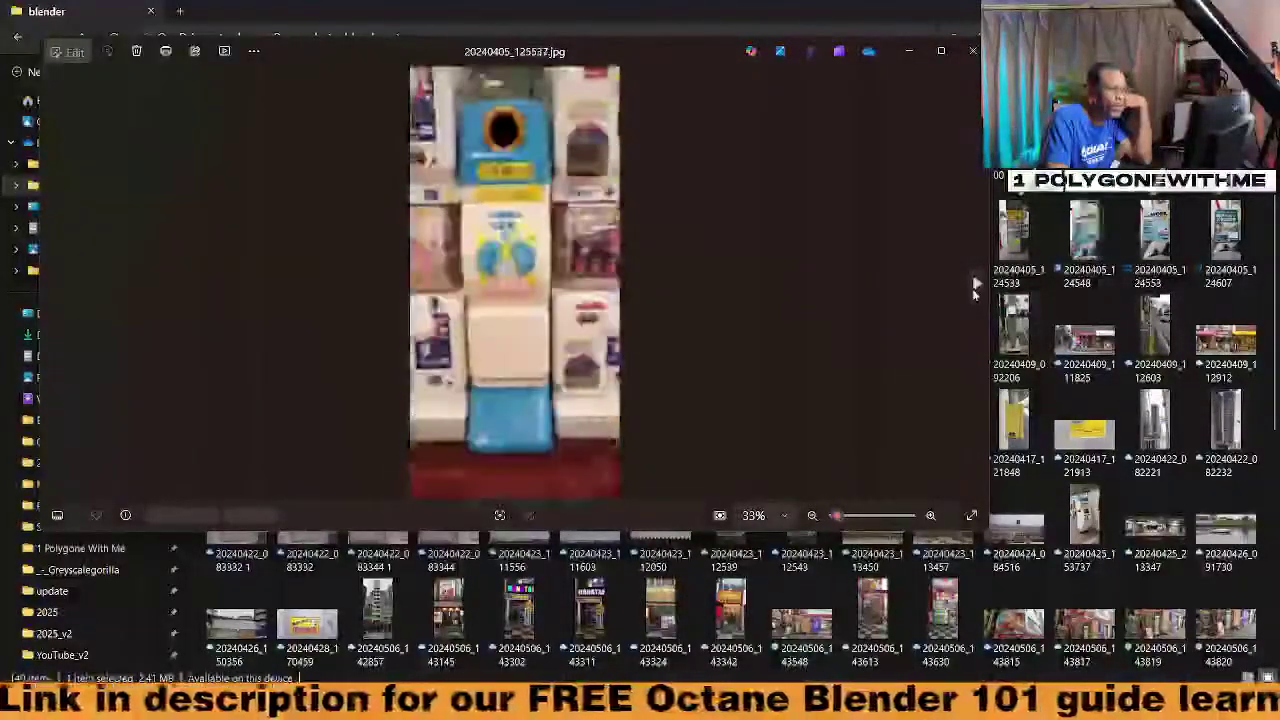
pyautogui.click(972, 287)
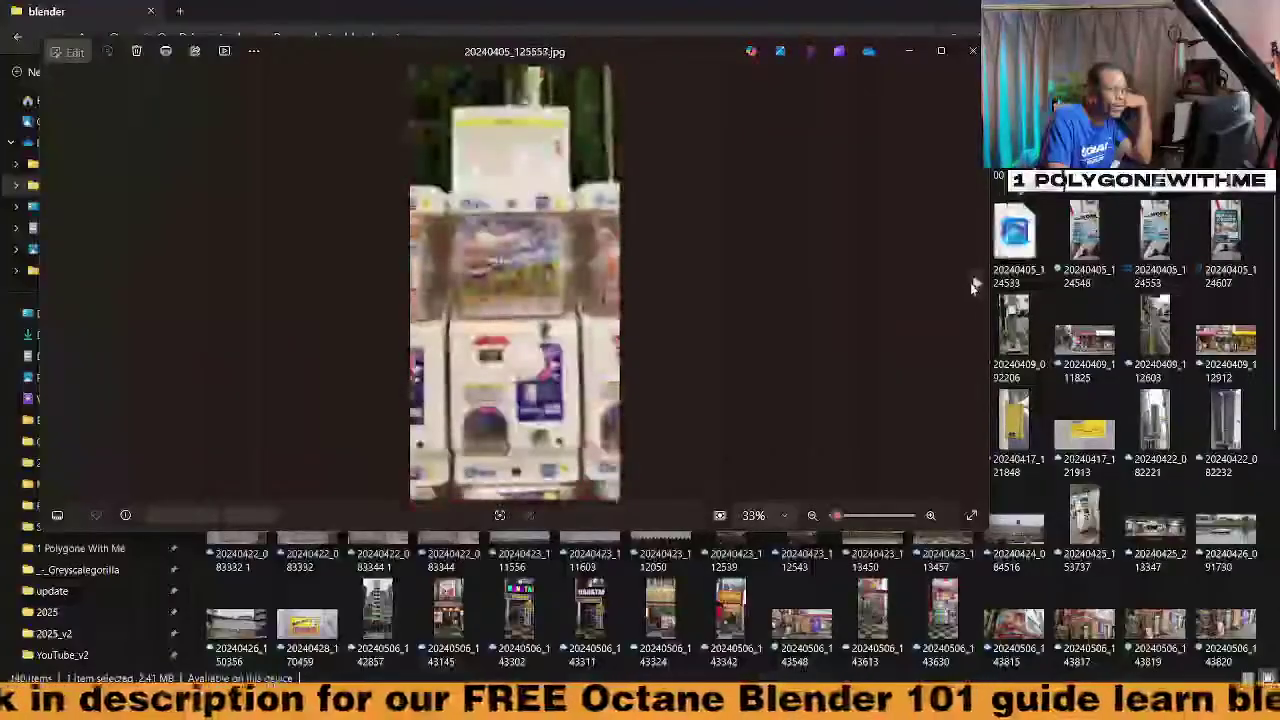
# Examine the photos of the graffiti wall, shuttered bookshop front, freestanding street signs and yellow prohibition signpost
pyautogui.click(972, 287)
pyautogui.click(972, 287)
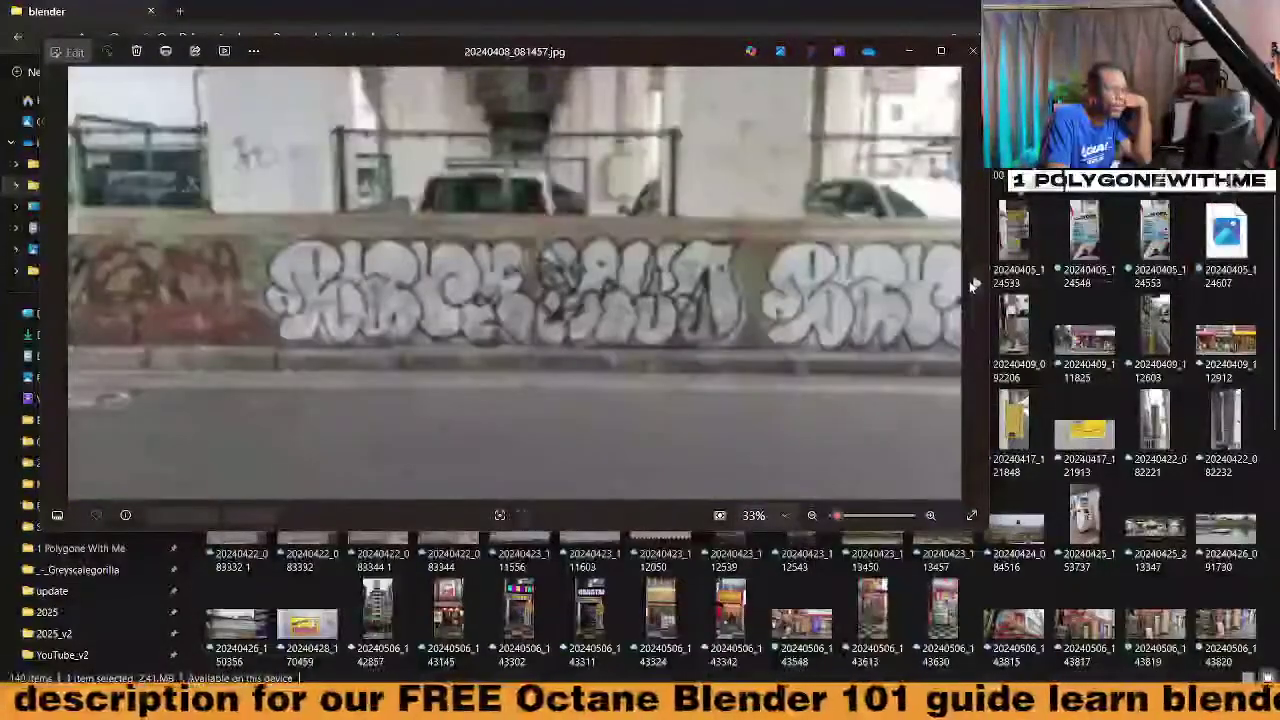
pyautogui.click(972, 287)
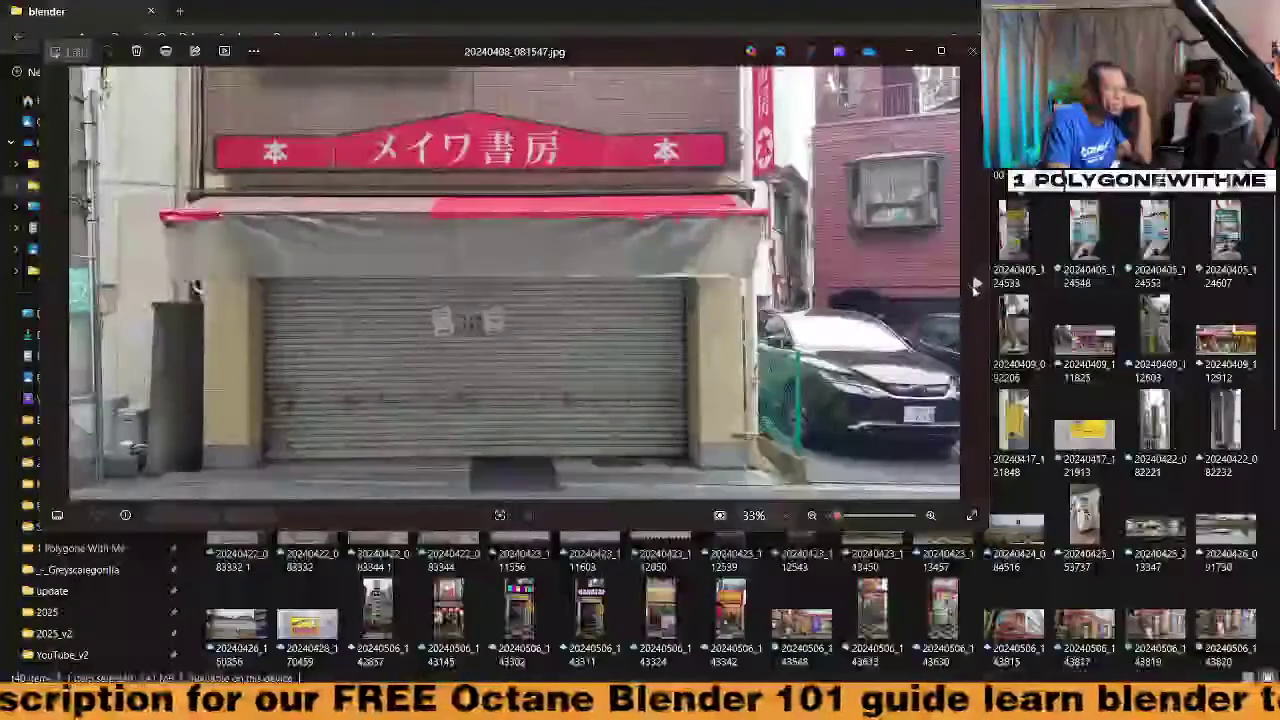
pyautogui.click(974, 287)
pyautogui.click(974, 287)
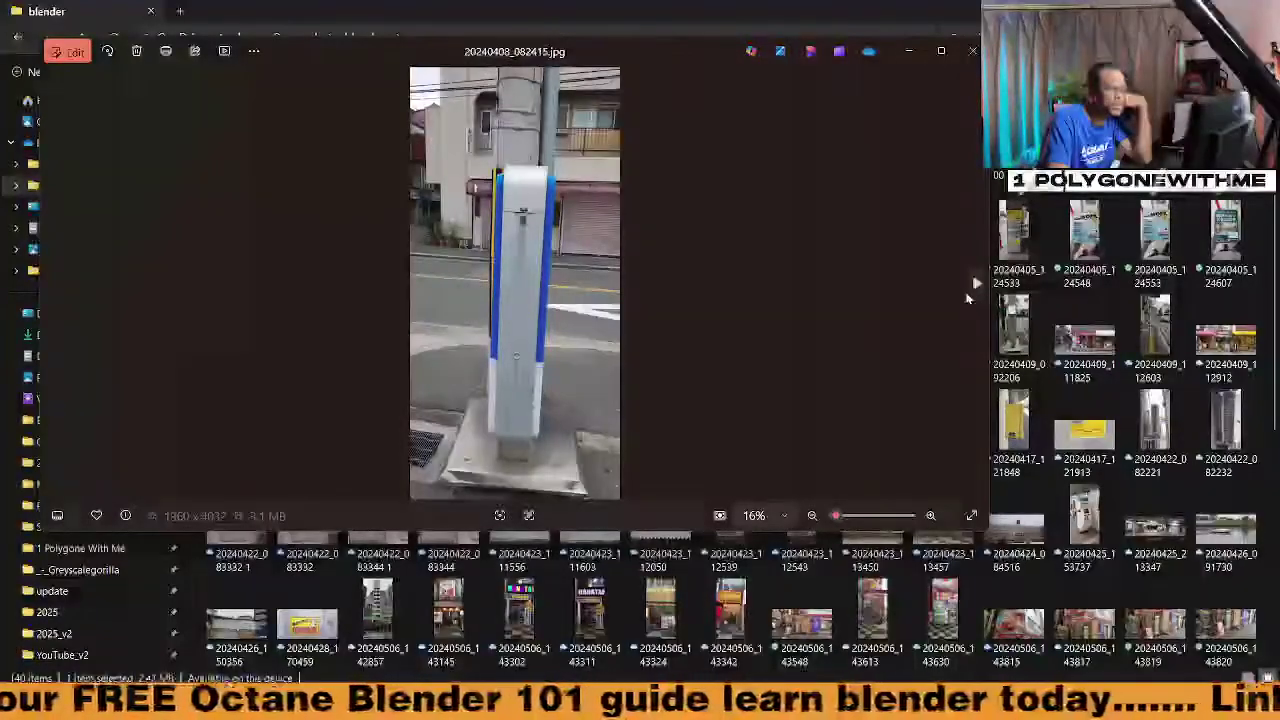
pyautogui.click(967, 297)
pyautogui.click(967, 297)
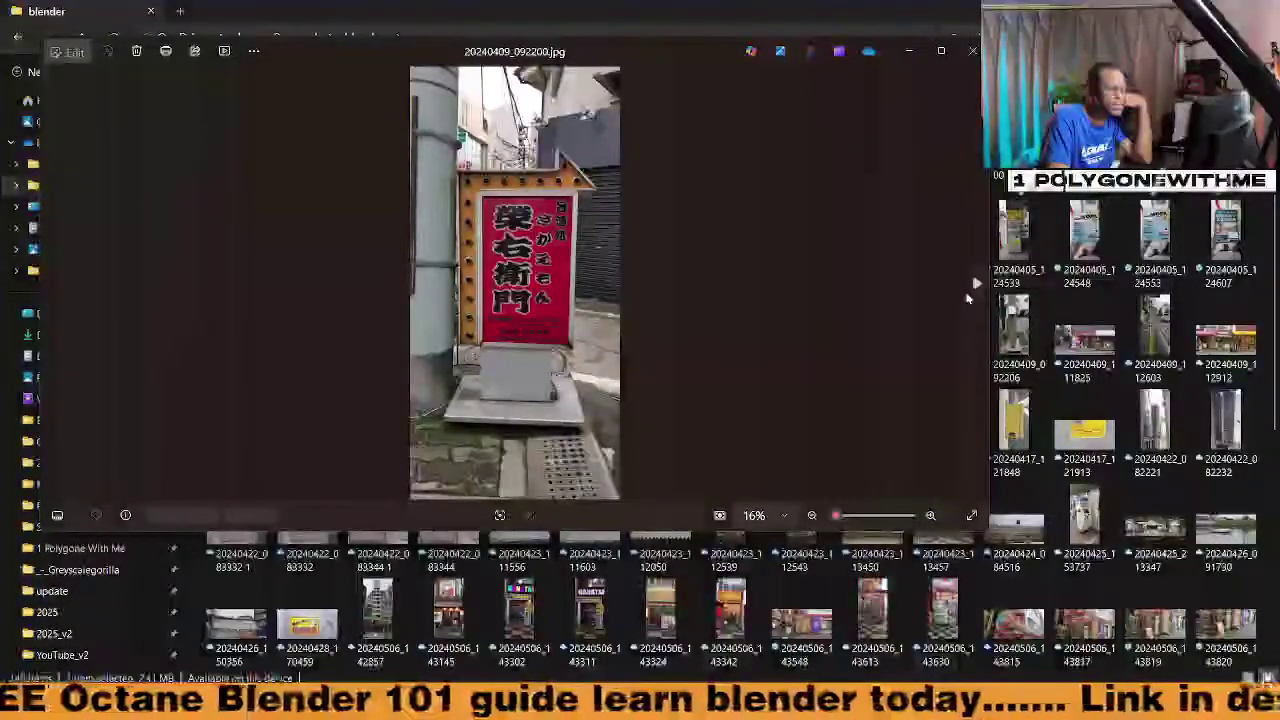
pyautogui.click(967, 297)
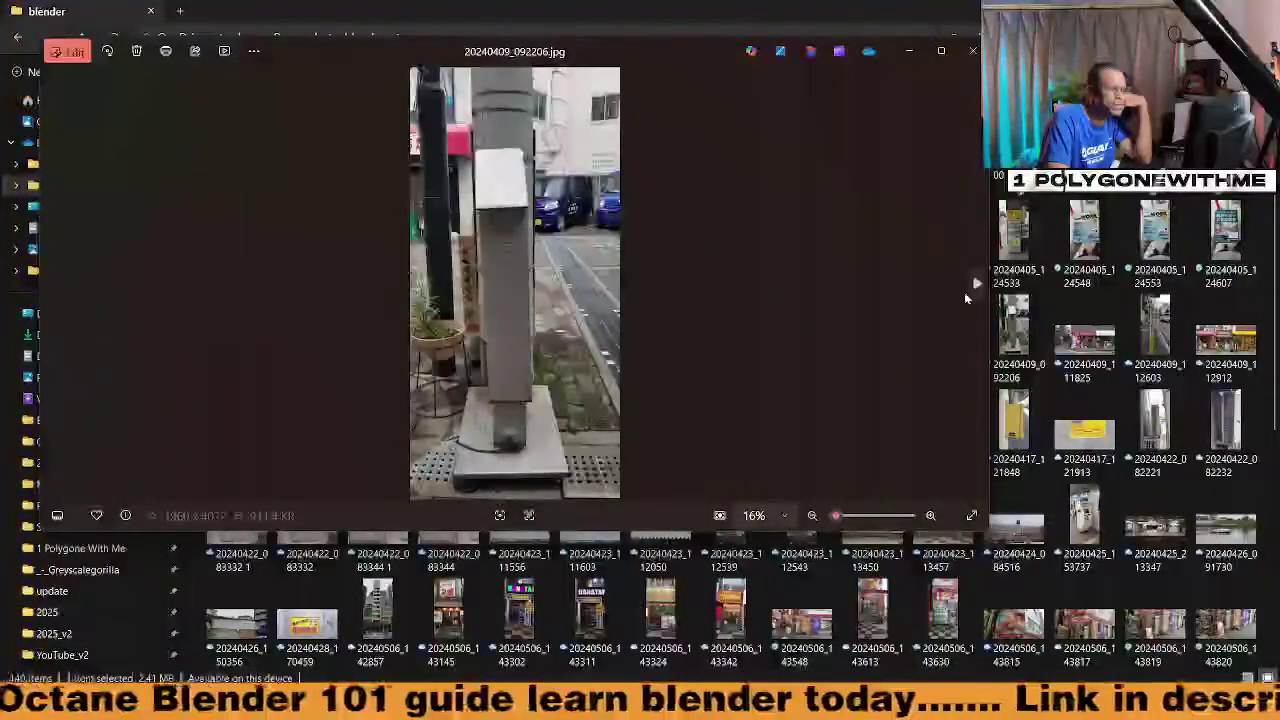
pyautogui.click(967, 297)
pyautogui.click(967, 297)
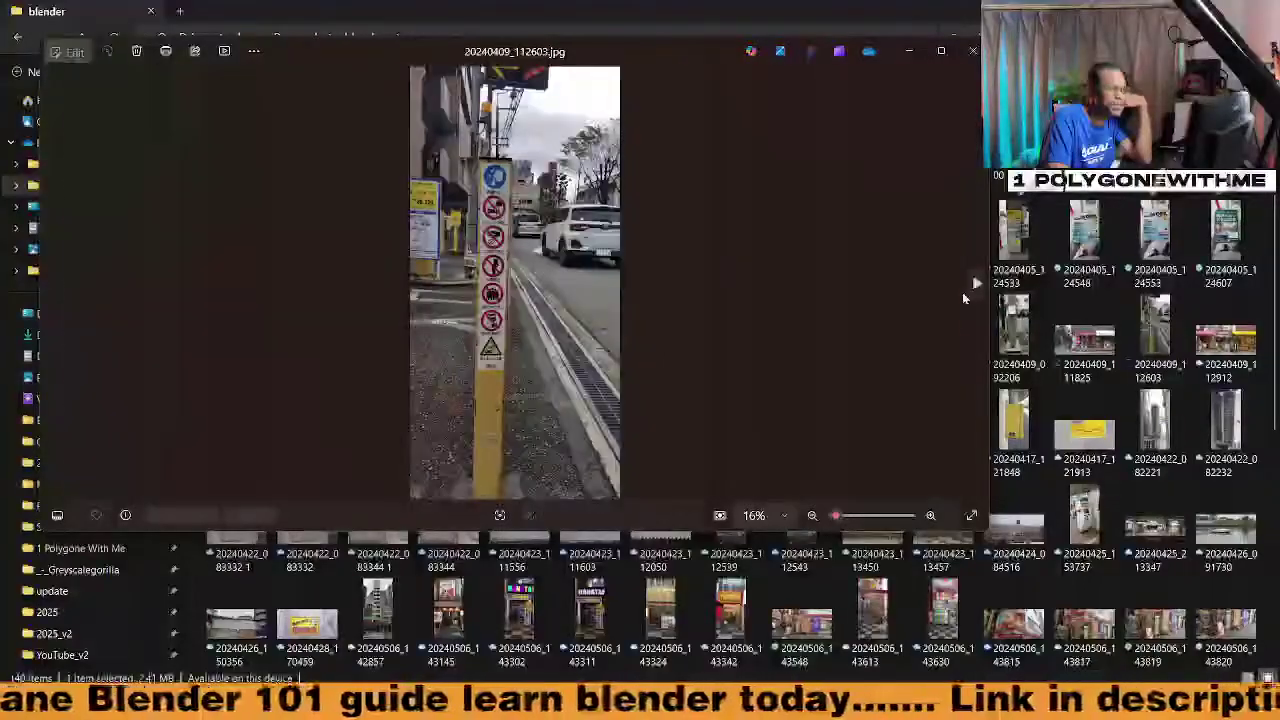
# Study the close-ups of the outdoor air conditioner's front and side, and the photos of the striped utility pole
pyautogui.click(965, 295)
pyautogui.click(965, 295)
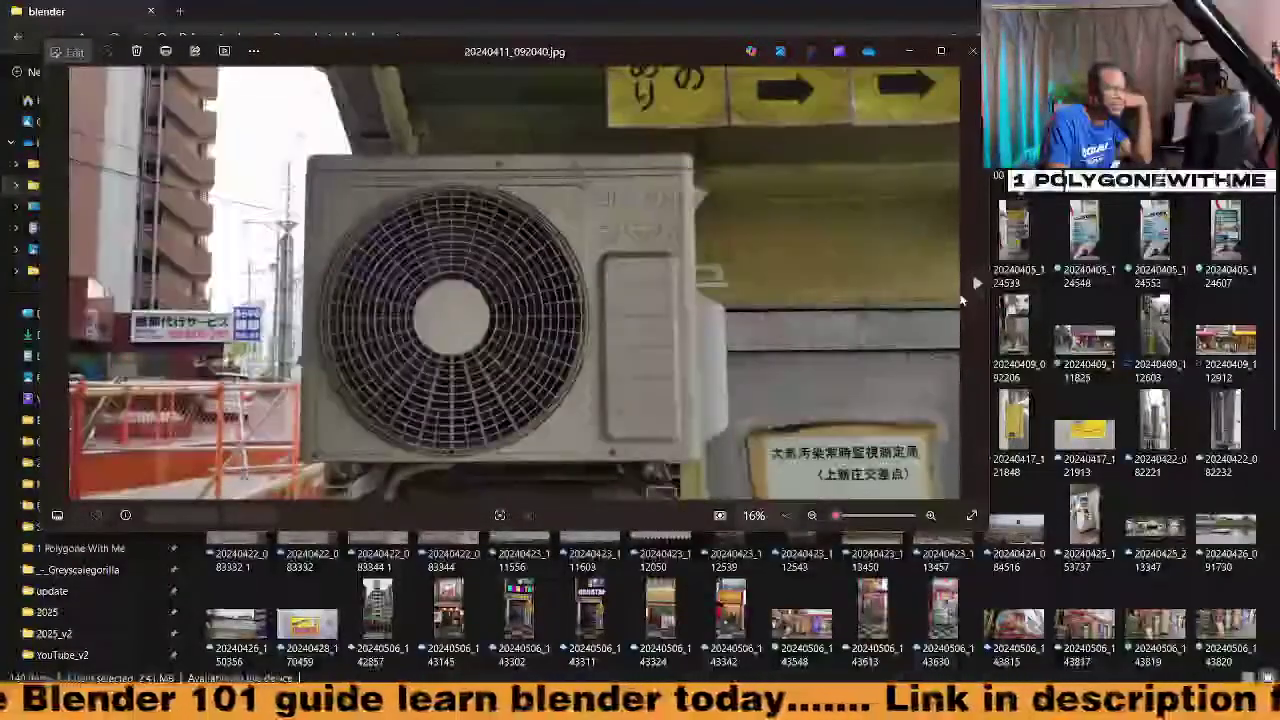
pyautogui.click(965, 295)
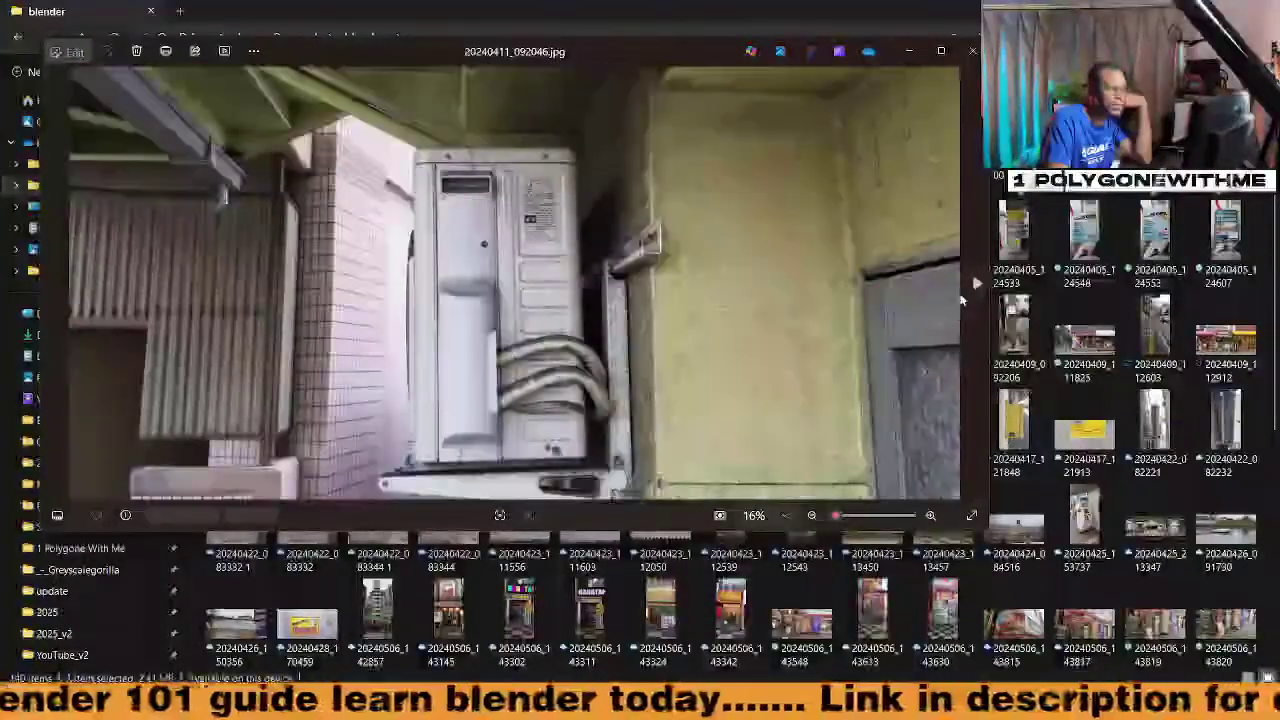
pyautogui.click(965, 295)
pyautogui.click(965, 295)
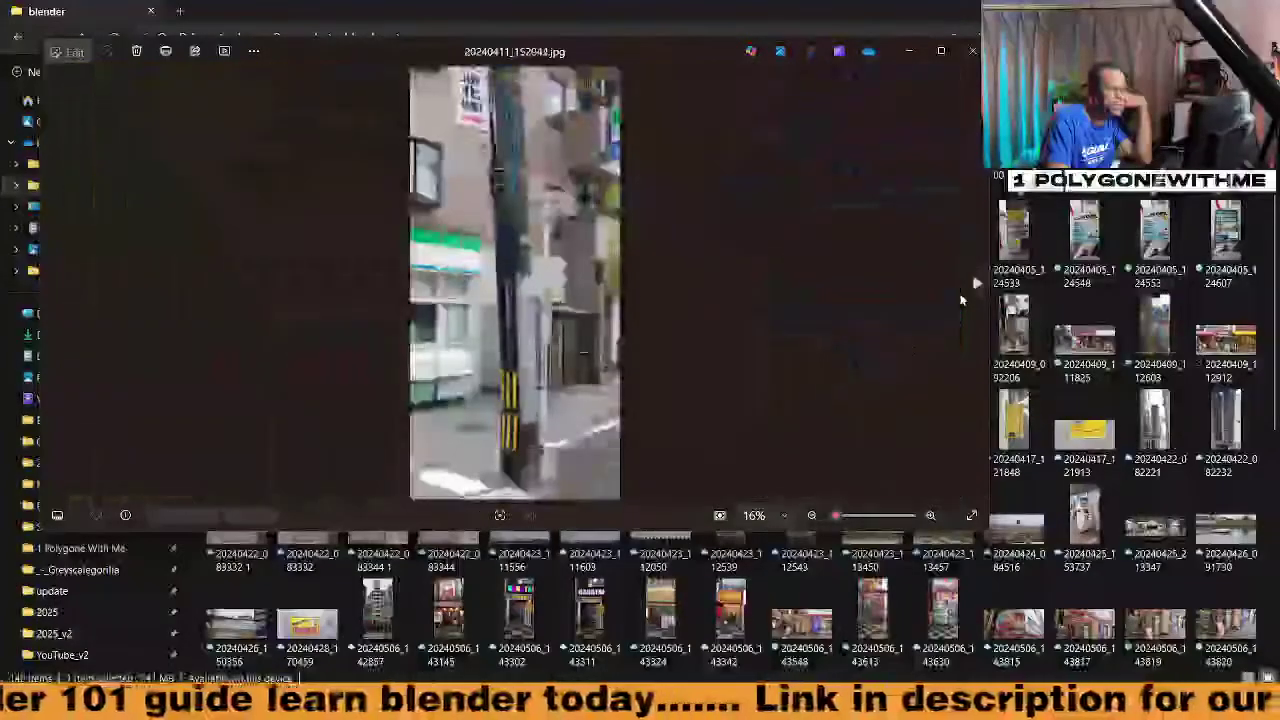
pyautogui.click(961, 297)
pyautogui.click(961, 297)
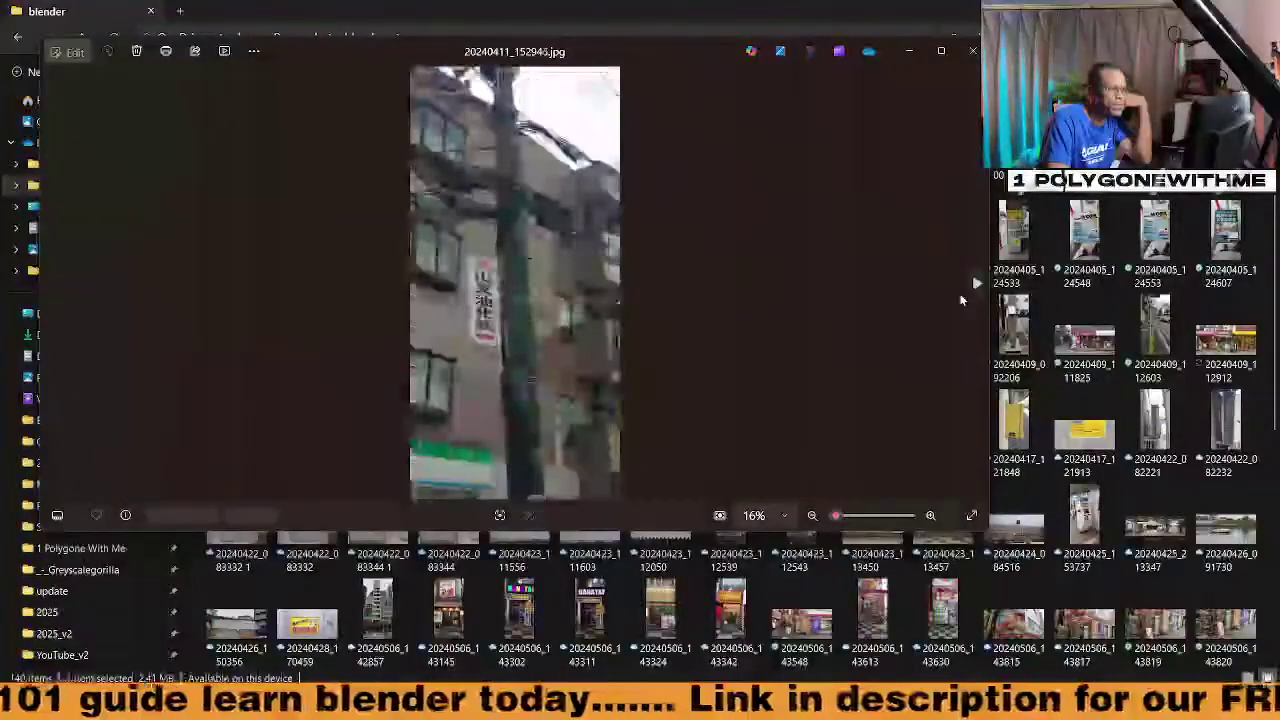
pyautogui.click(961, 297)
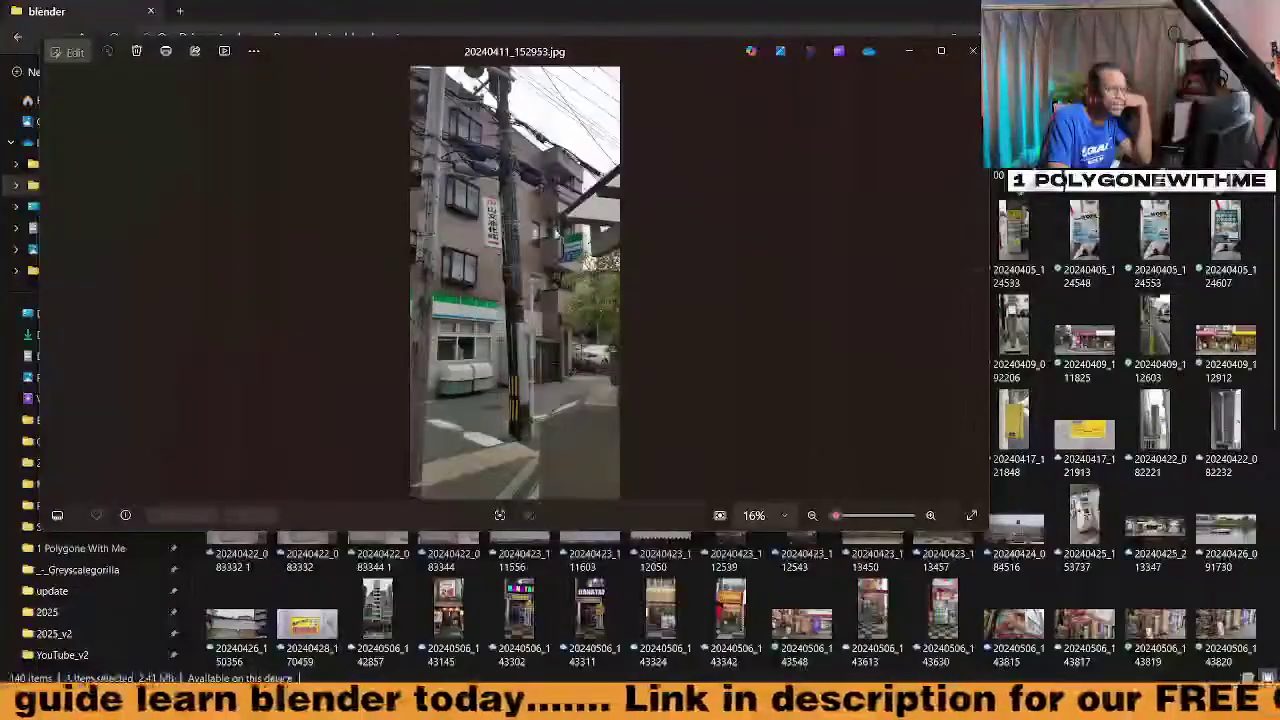
# Review the photos of the pole-mounted advertisement, the yellow emergency button box and the caged air conditioner unit in the alley
pyautogui.click(975, 287)
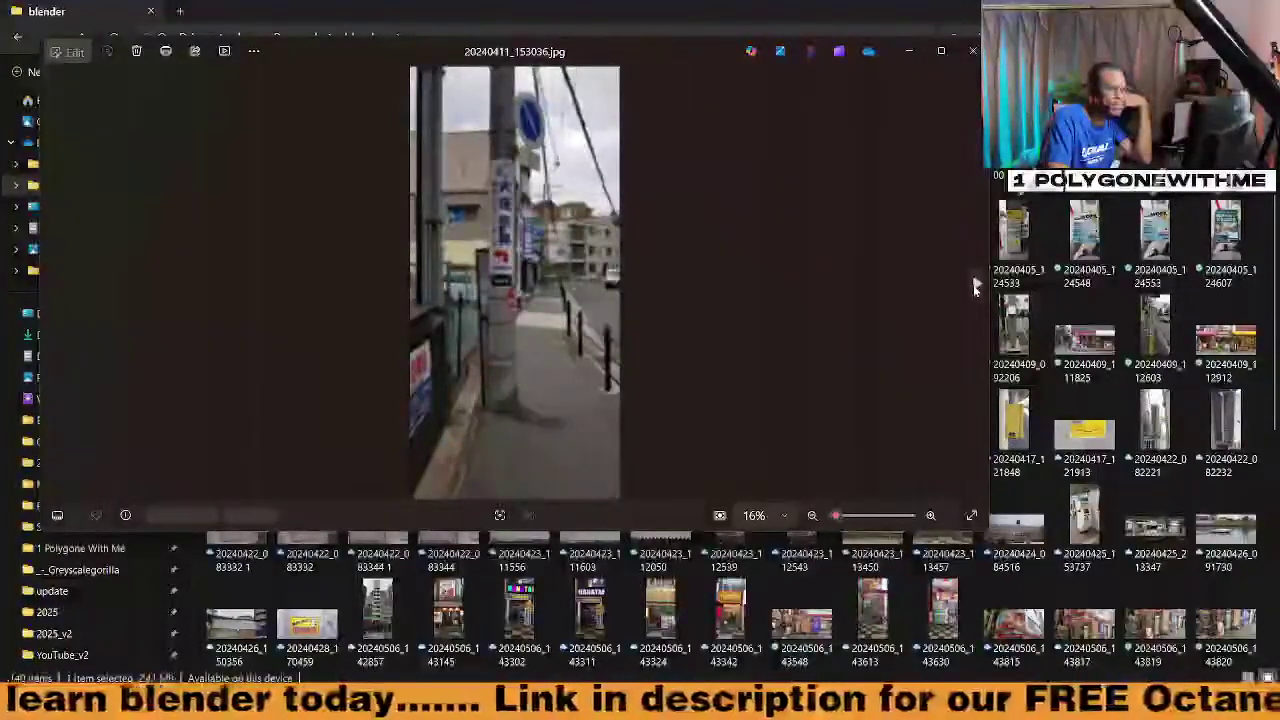
pyautogui.click(975, 287)
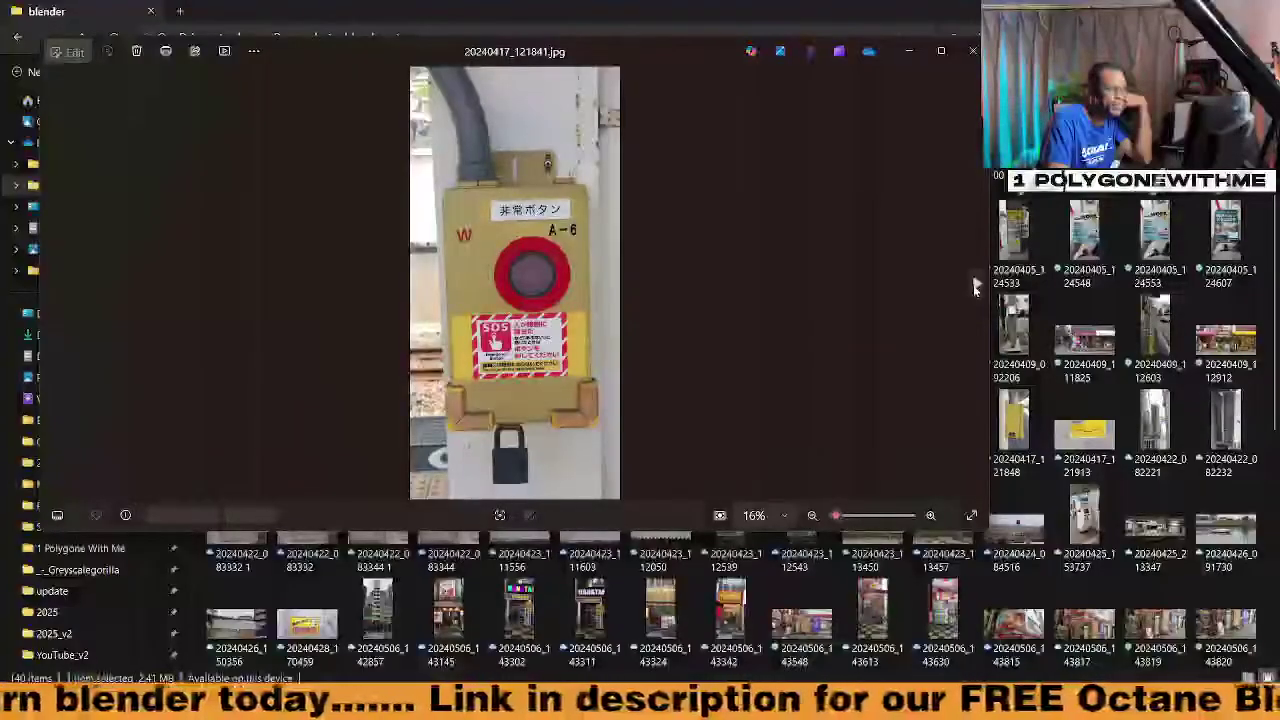
pyautogui.click(975, 287)
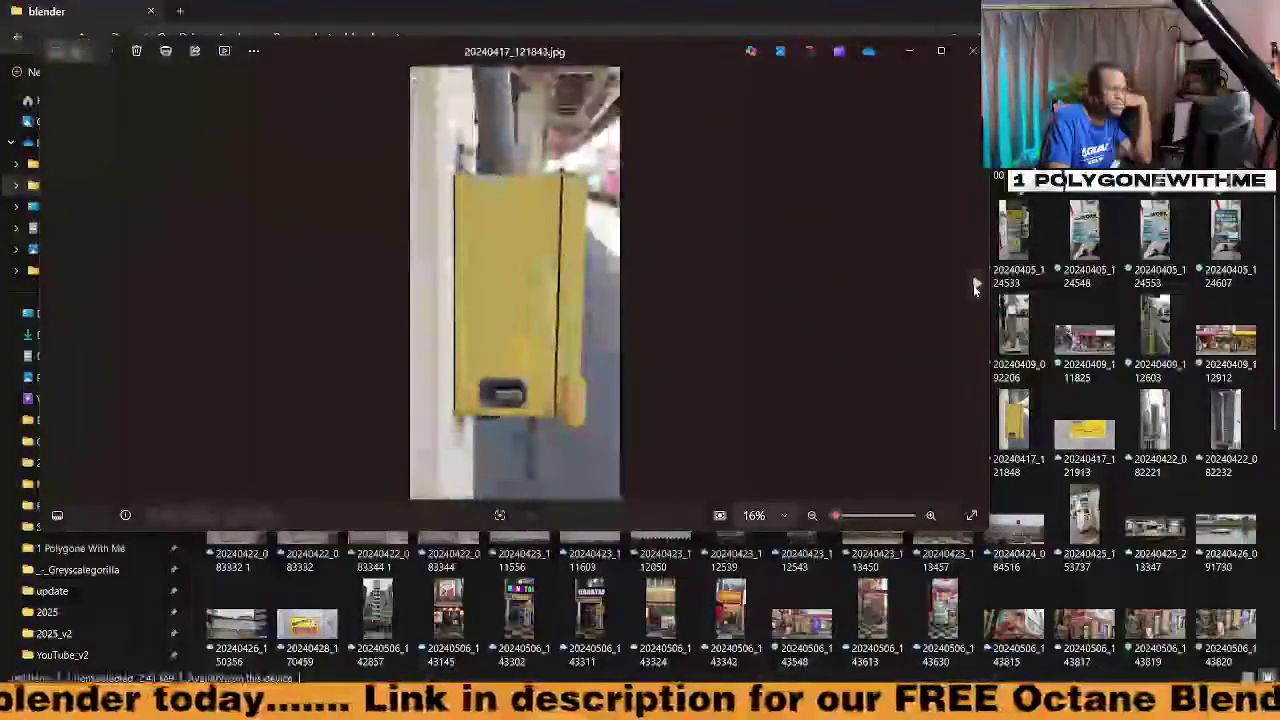
pyautogui.click(975, 287)
pyautogui.click(975, 287)
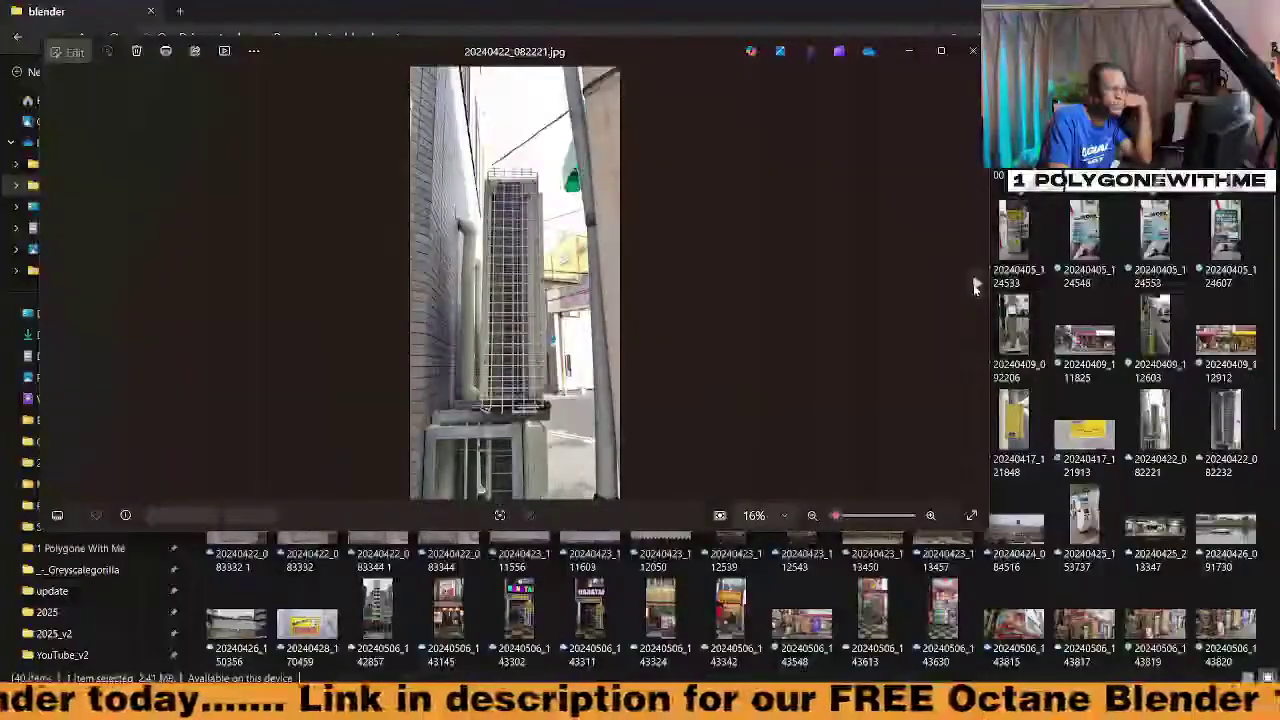
pyautogui.click(975, 287)
pyautogui.click(975, 287)
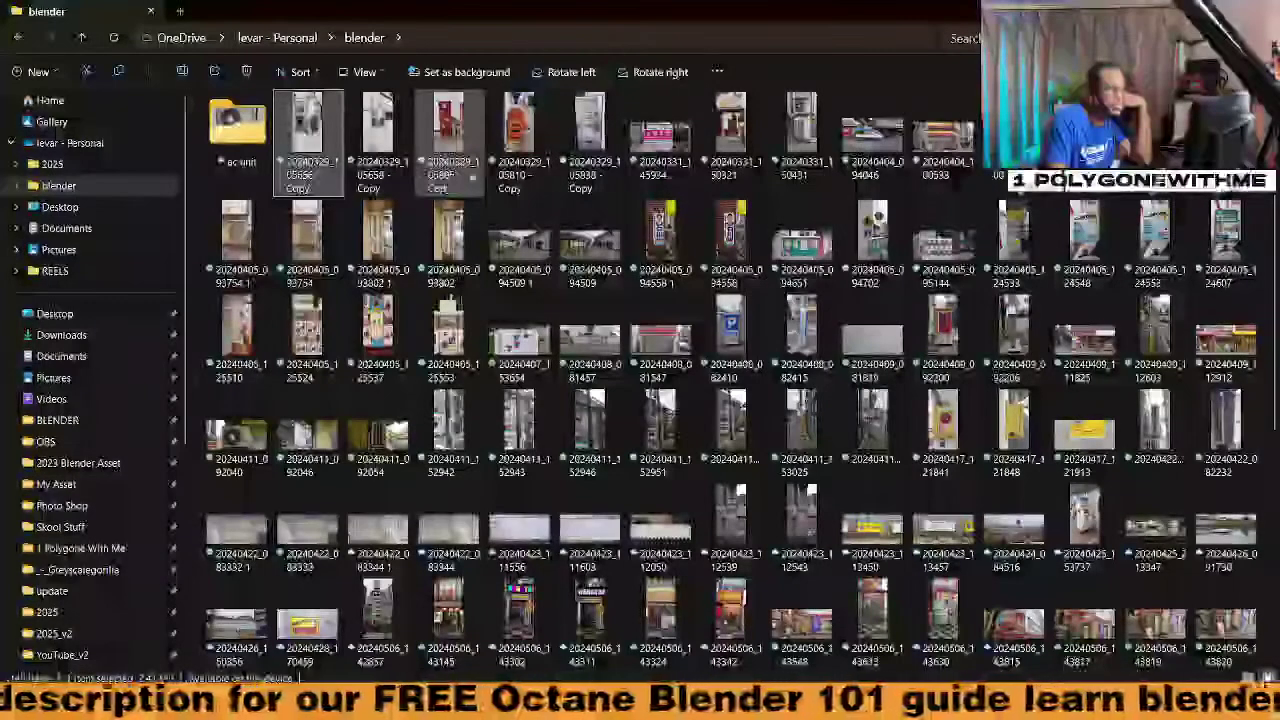
# Look over the remaining photos in the blender folder, check the _-_Greyscalegorilla folder, and open the 2023 Blender Asset folder
pyautogui.scroll(-5, 1100, 616)
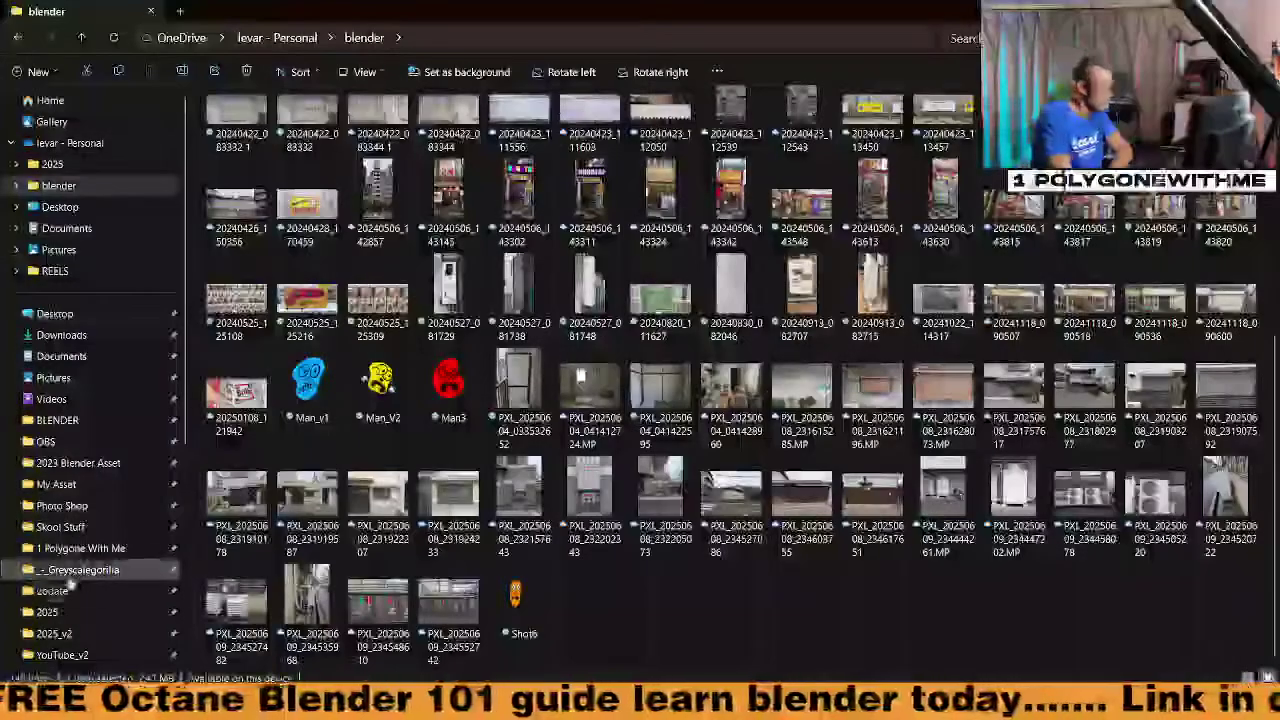
pyautogui.click(70, 575)
pyautogui.scroll(-5, 70, 580)
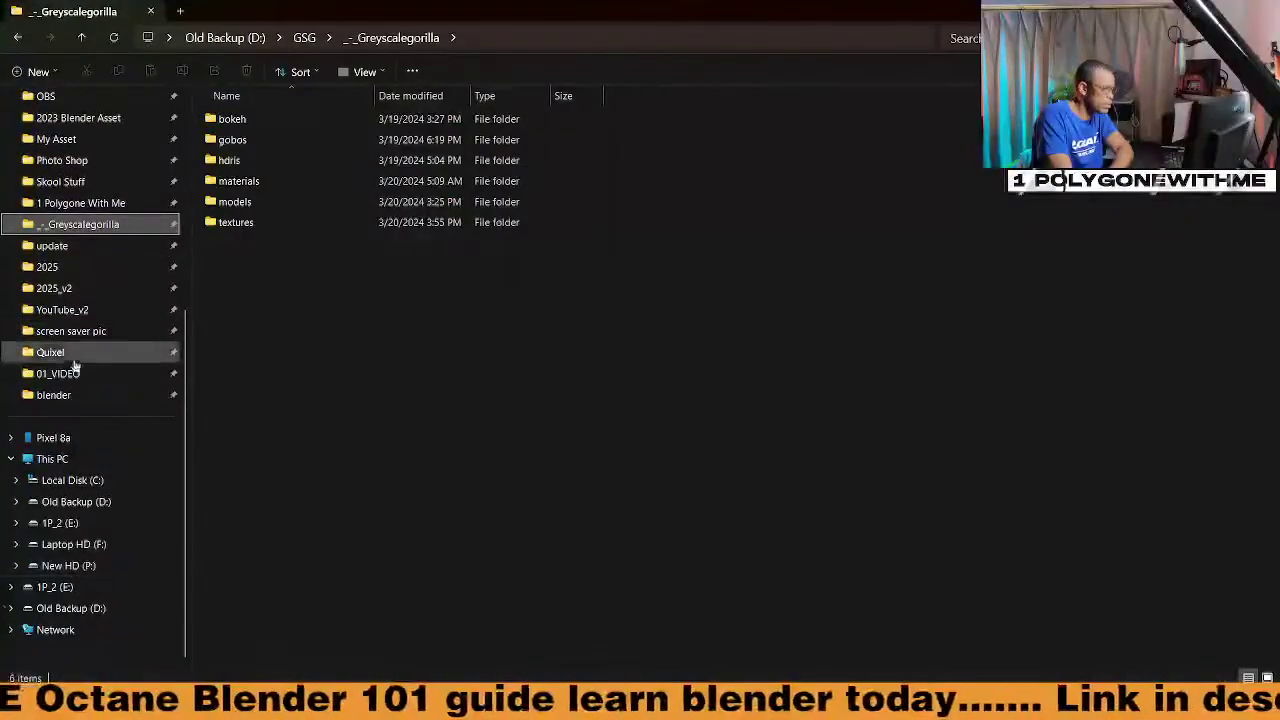
pyautogui.click(100, 125)
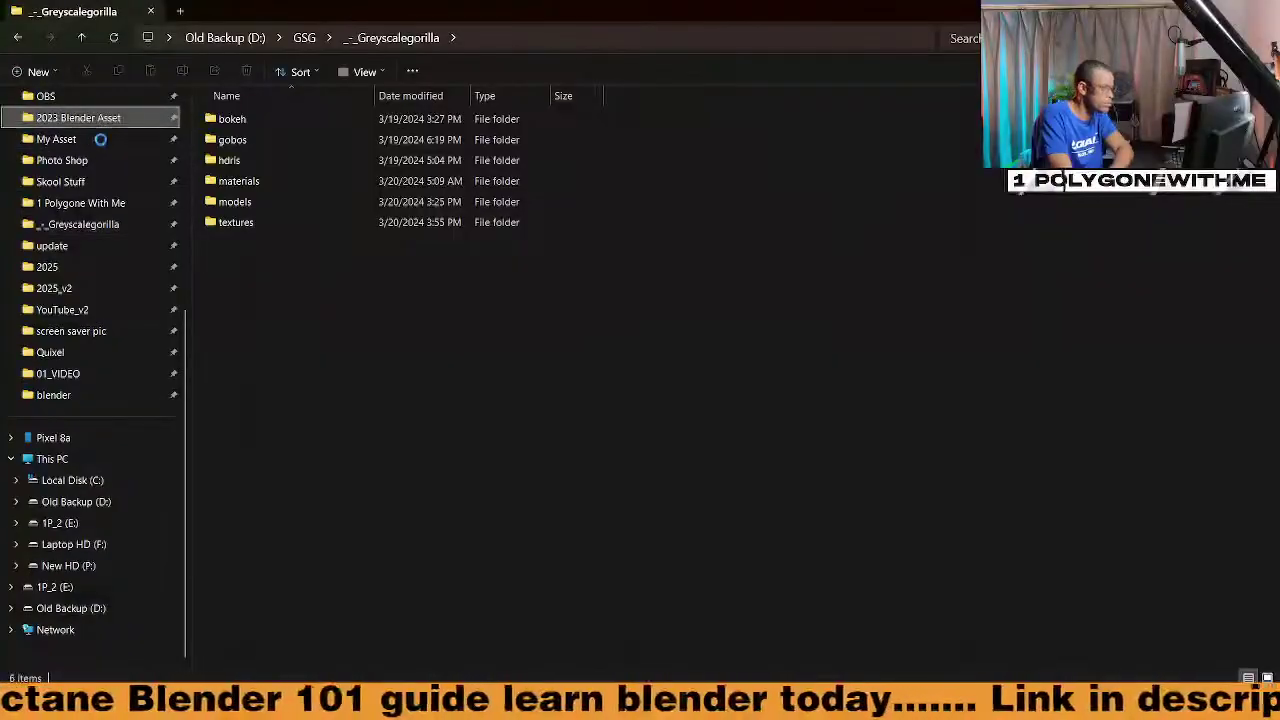
# Browse the 2023 Blender Asset folder and open its textures subfolder
pyautogui.scroll(3, 92, 212)
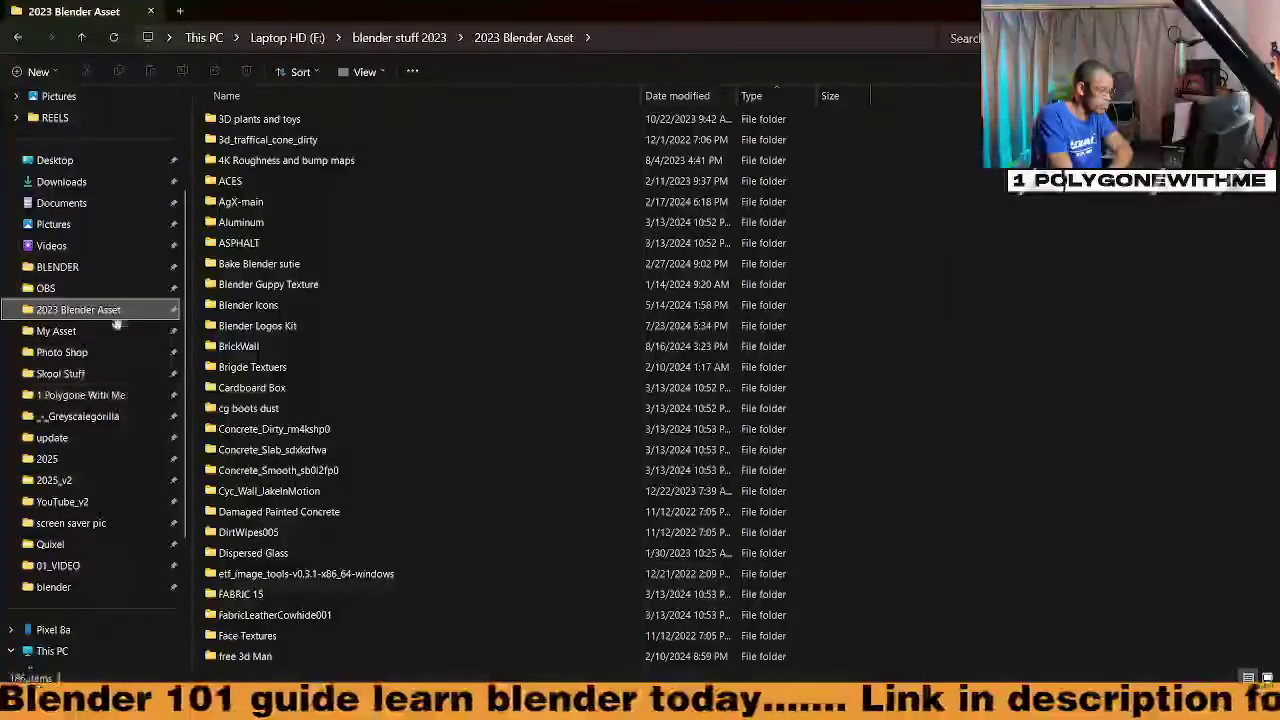
pyautogui.click(285, 370)
pyautogui.scroll(-20, 360, 505)
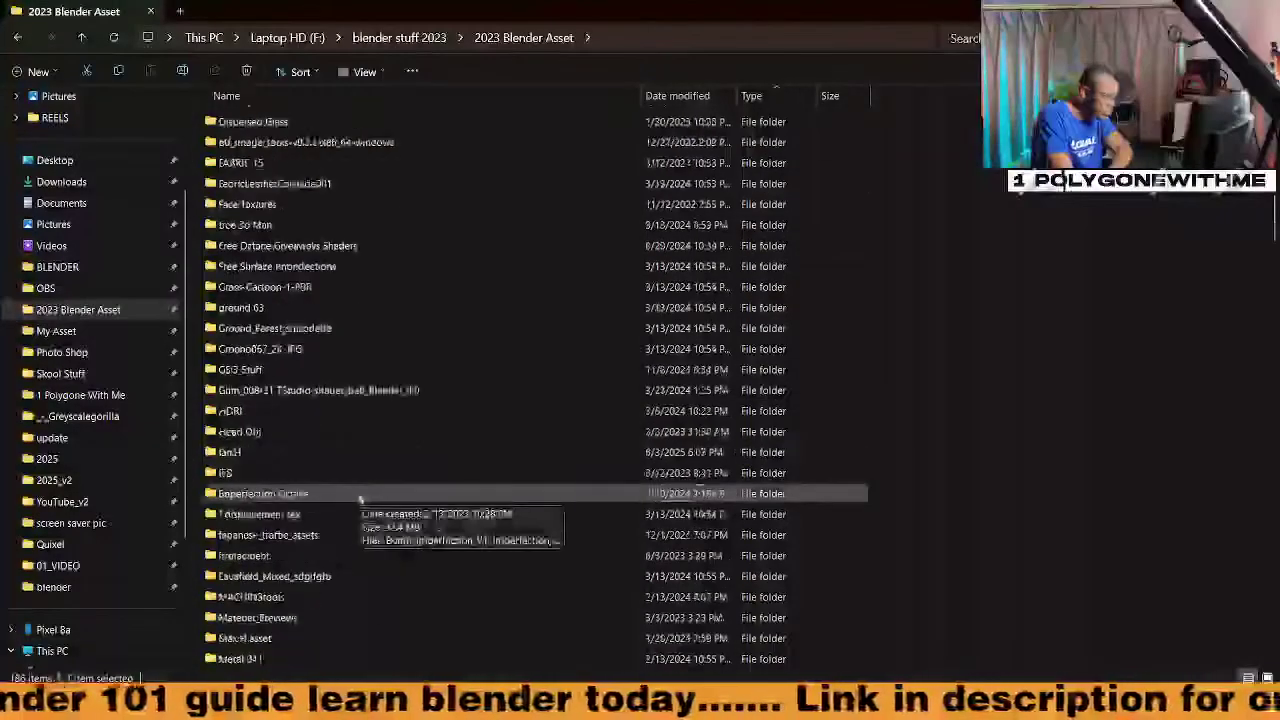
pyautogui.scroll(-10, 362, 509)
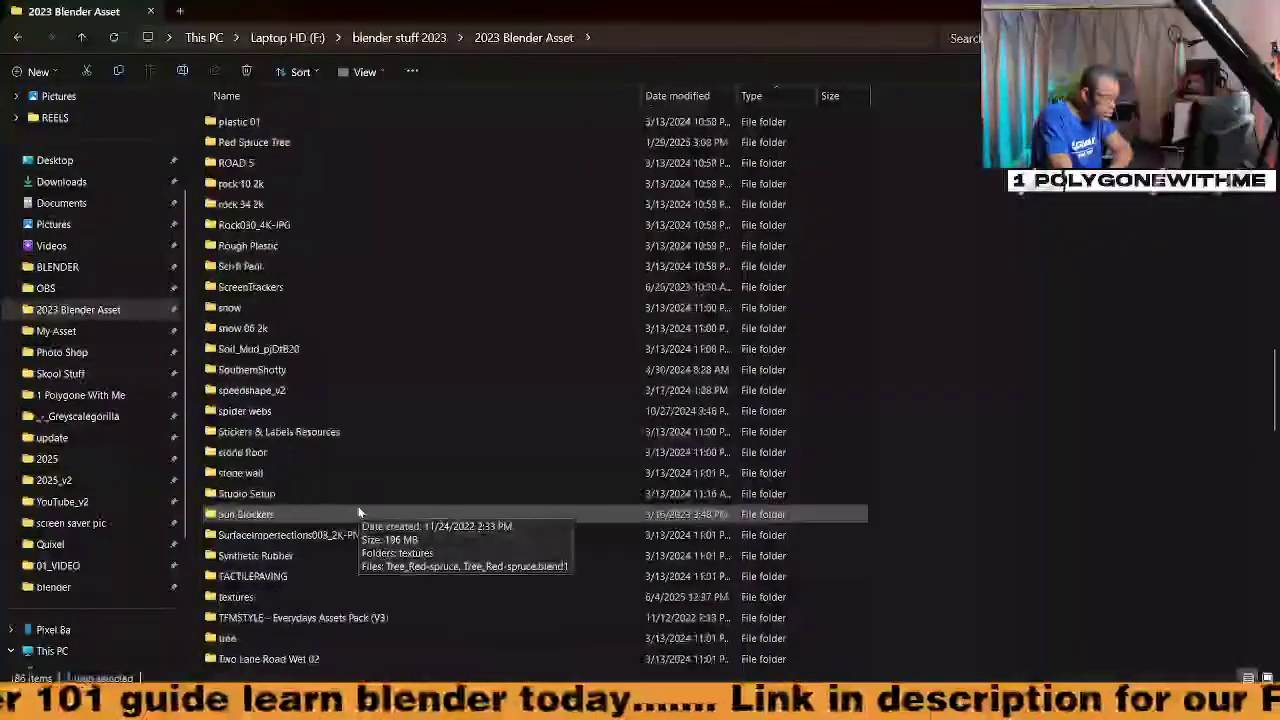
pyautogui.click(255, 535)
pyautogui.doubleClick(255, 535)
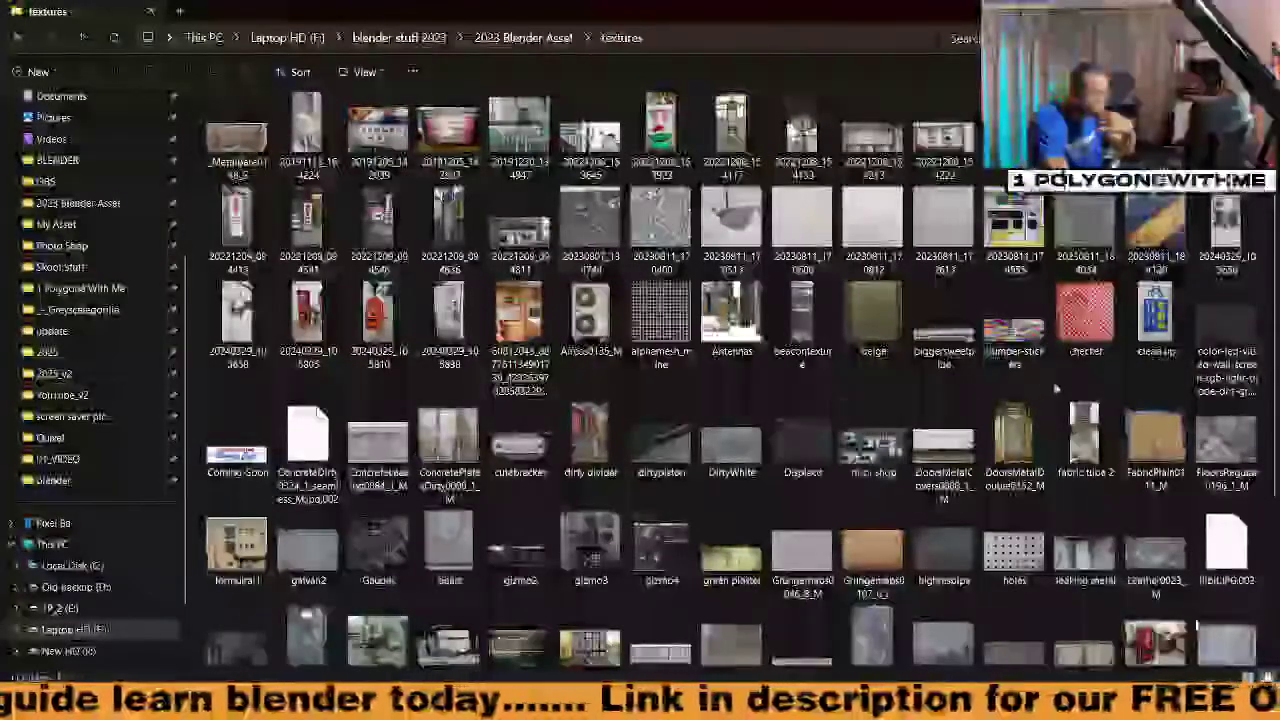
# Look through the textures folder and preview the metal door photo Piope_M.jpg
pyautogui.scroll(-3, 1056, 388)
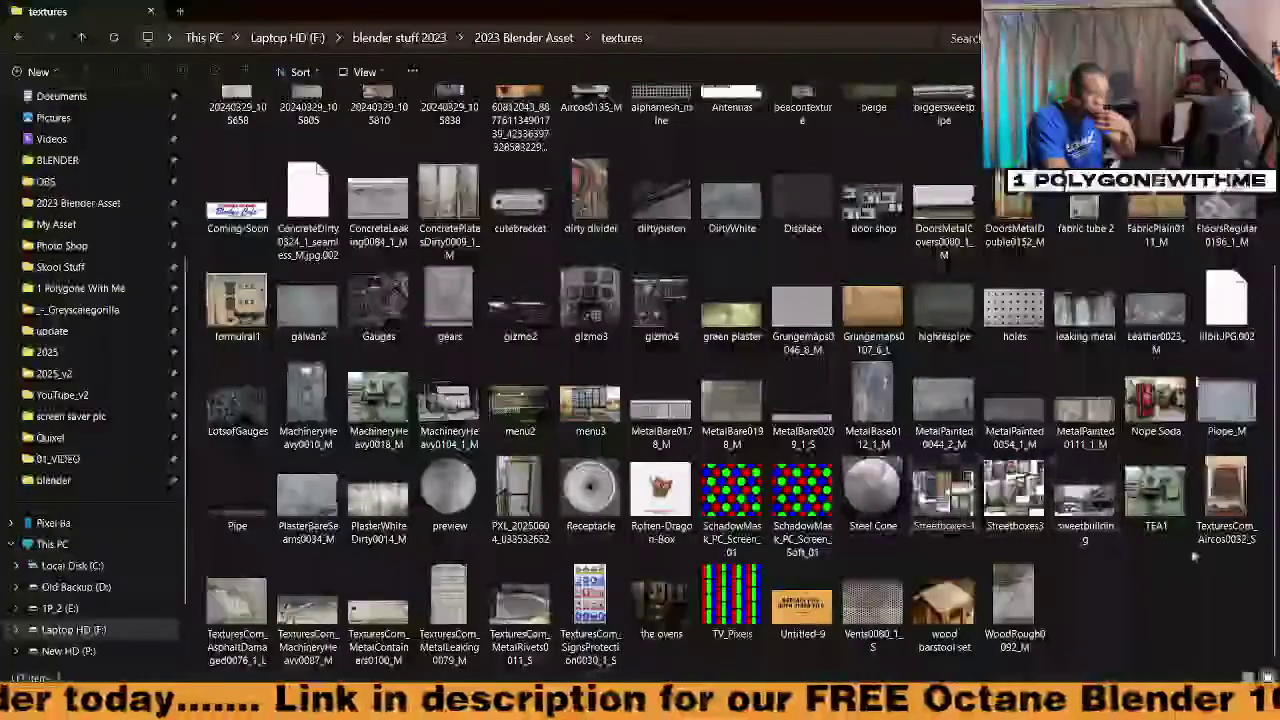
pyautogui.click(1226, 405)
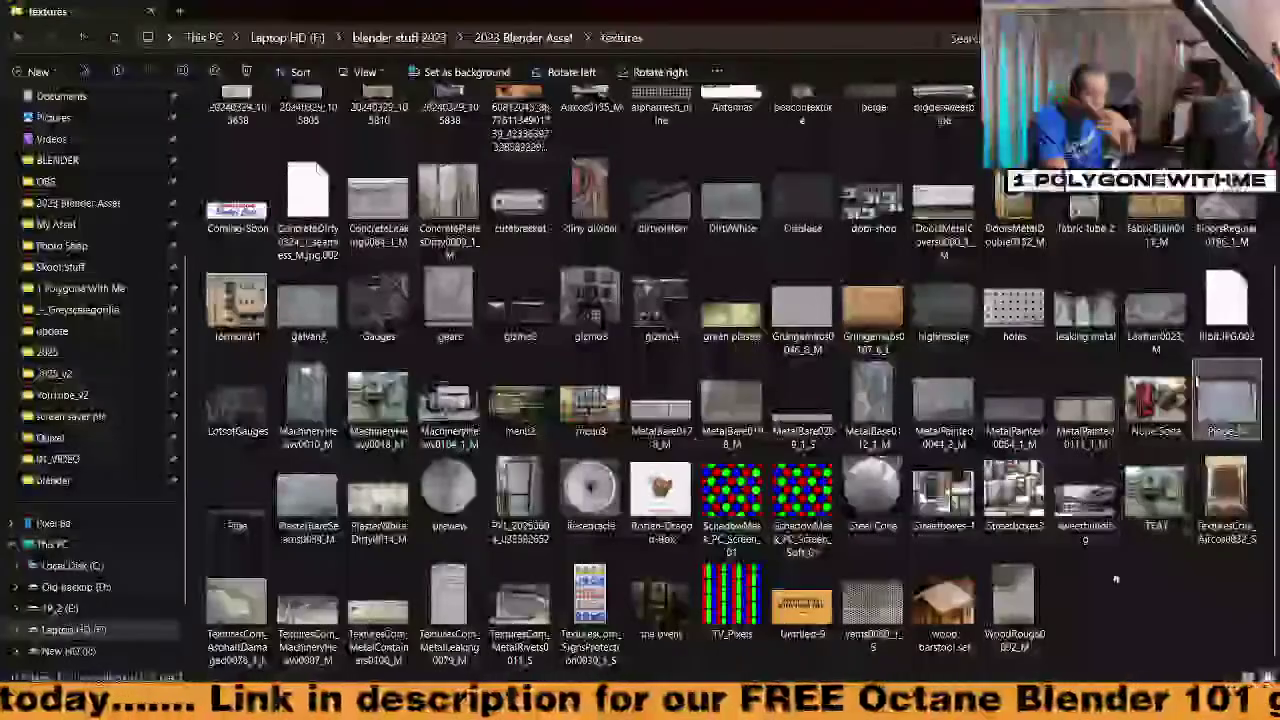
pyautogui.doubleClick(1226, 402)
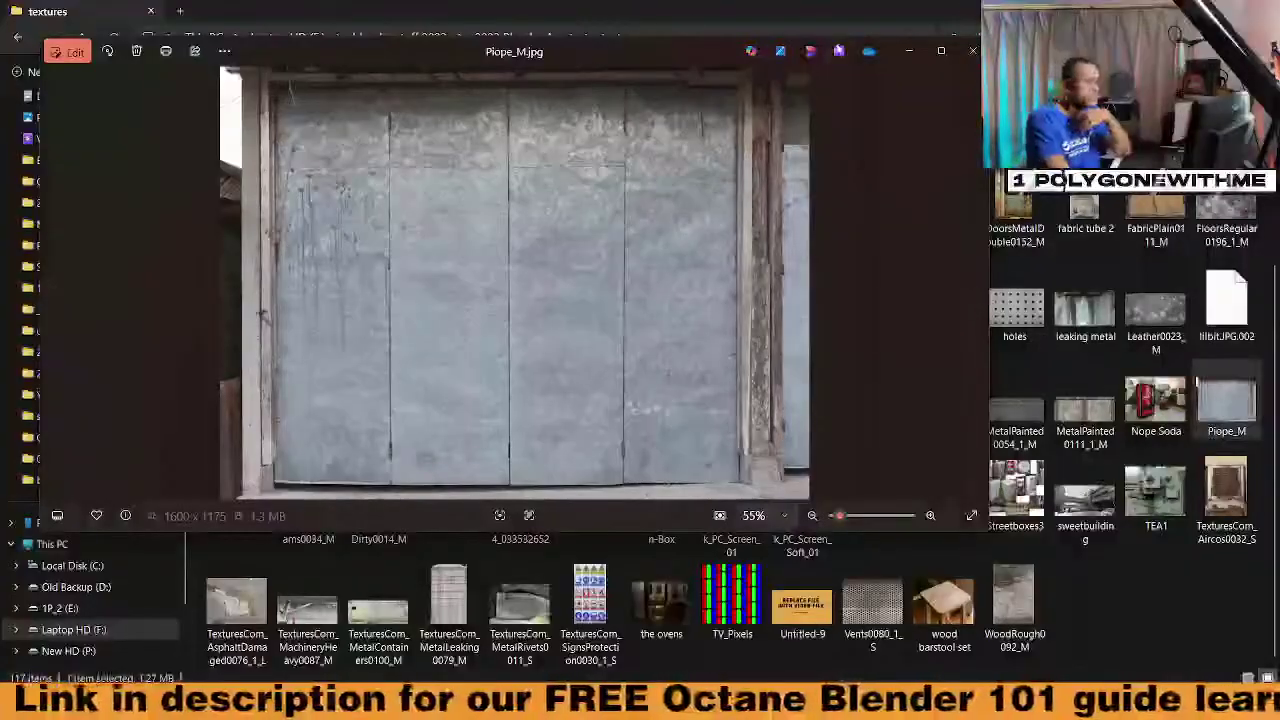
pyautogui.hotkey('alt', 'F4')
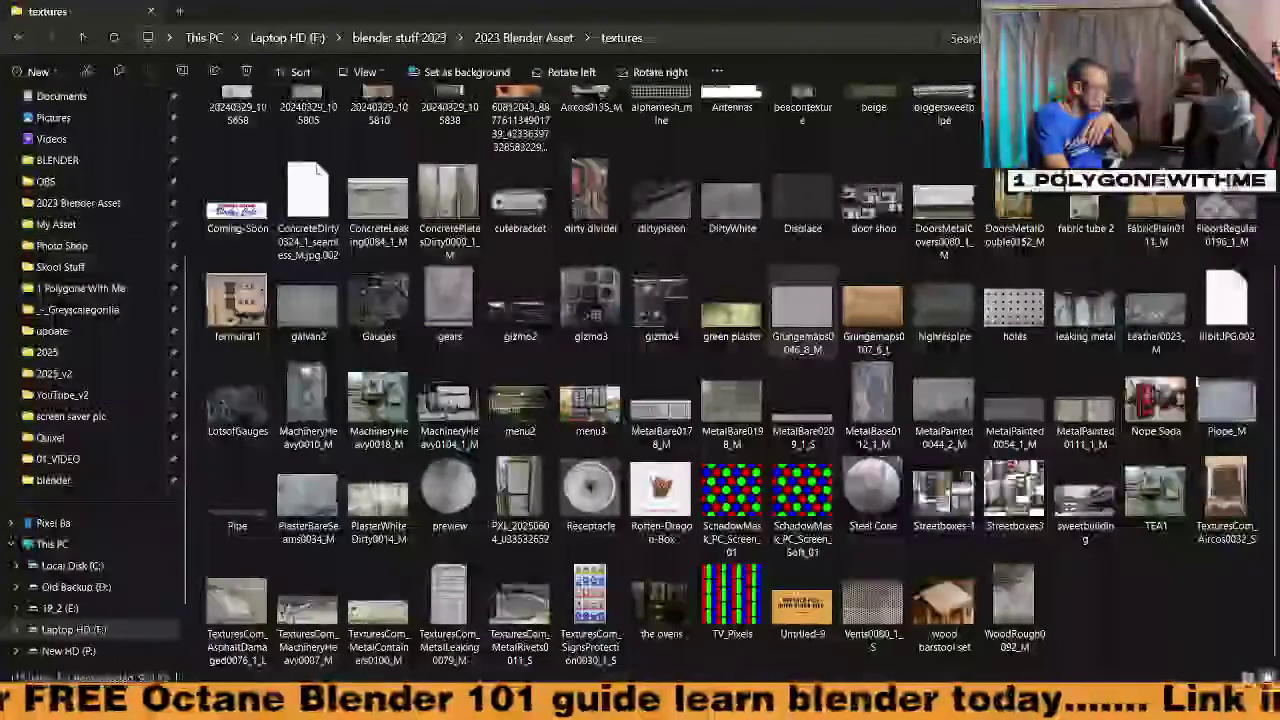
# Switch to Blender, load the Grungemaps0046_8_M texture by dropping it into the scene, and delete the resulting image empty
pyautogui.doubleClick(803, 308)
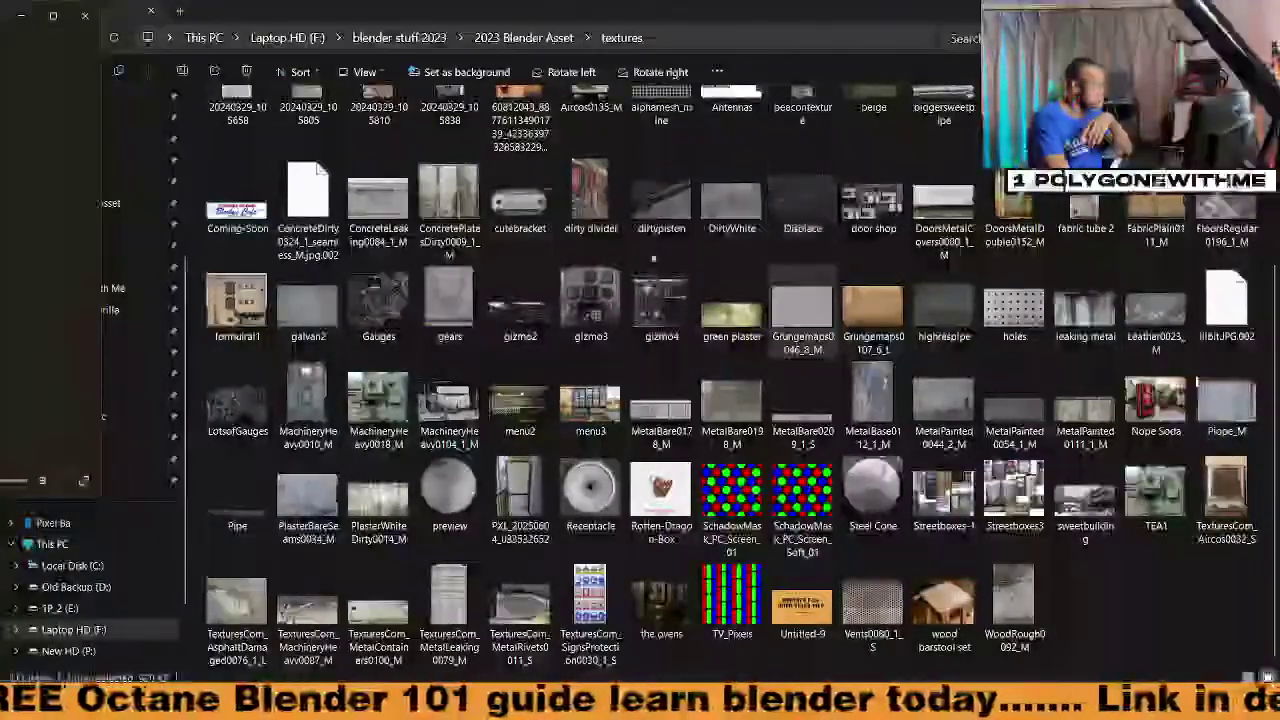
pyautogui.click(1200, 11)
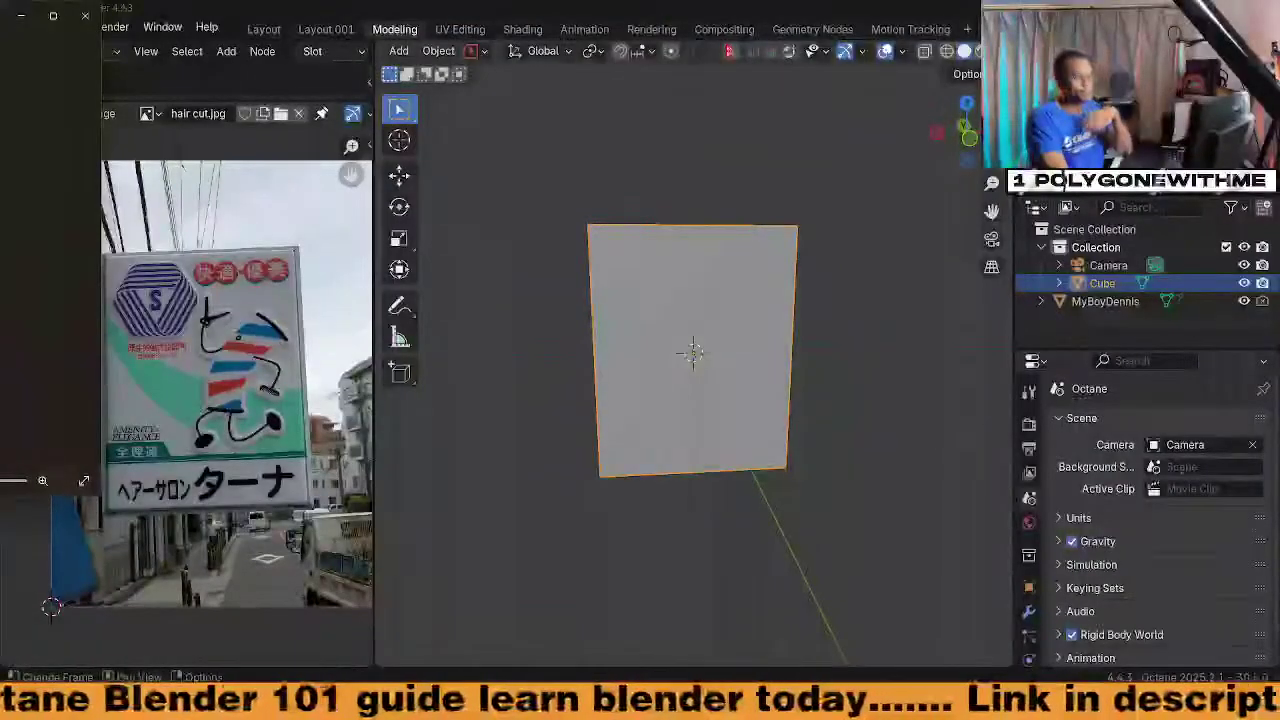
pyautogui.moveTo(523, 369); pyautogui.dragTo(530, 372)
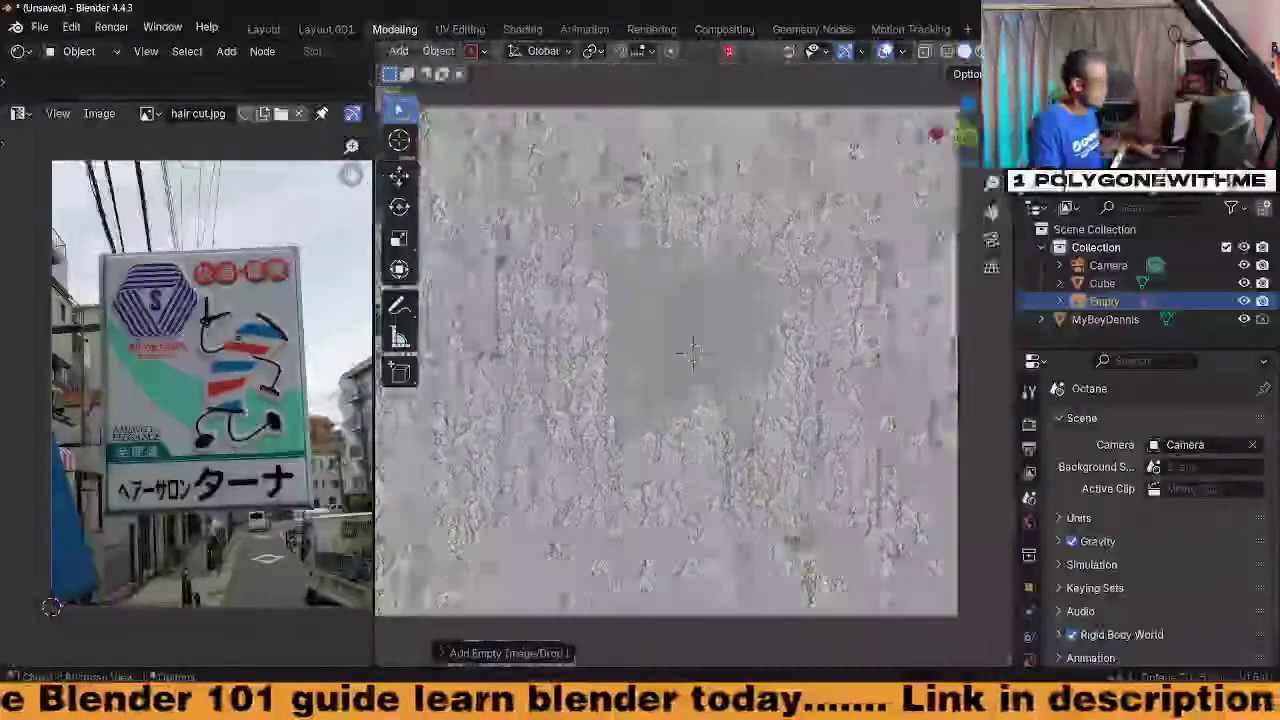
pyautogui.press('x')
pyautogui.press('x')
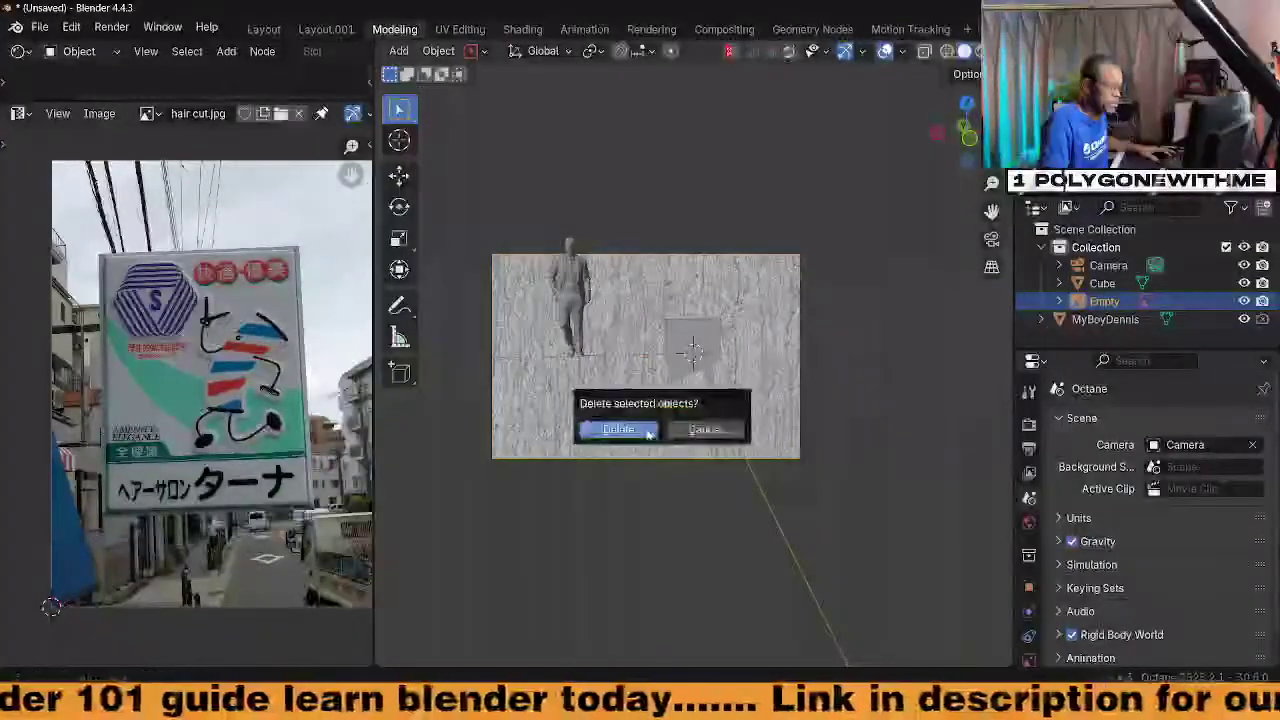
pyautogui.click(617, 429)
# View Grungemaps0046_8_M.jpg in the image editor, and return the display to the hair cut.jpg reference
pyautogui.click(150, 114)
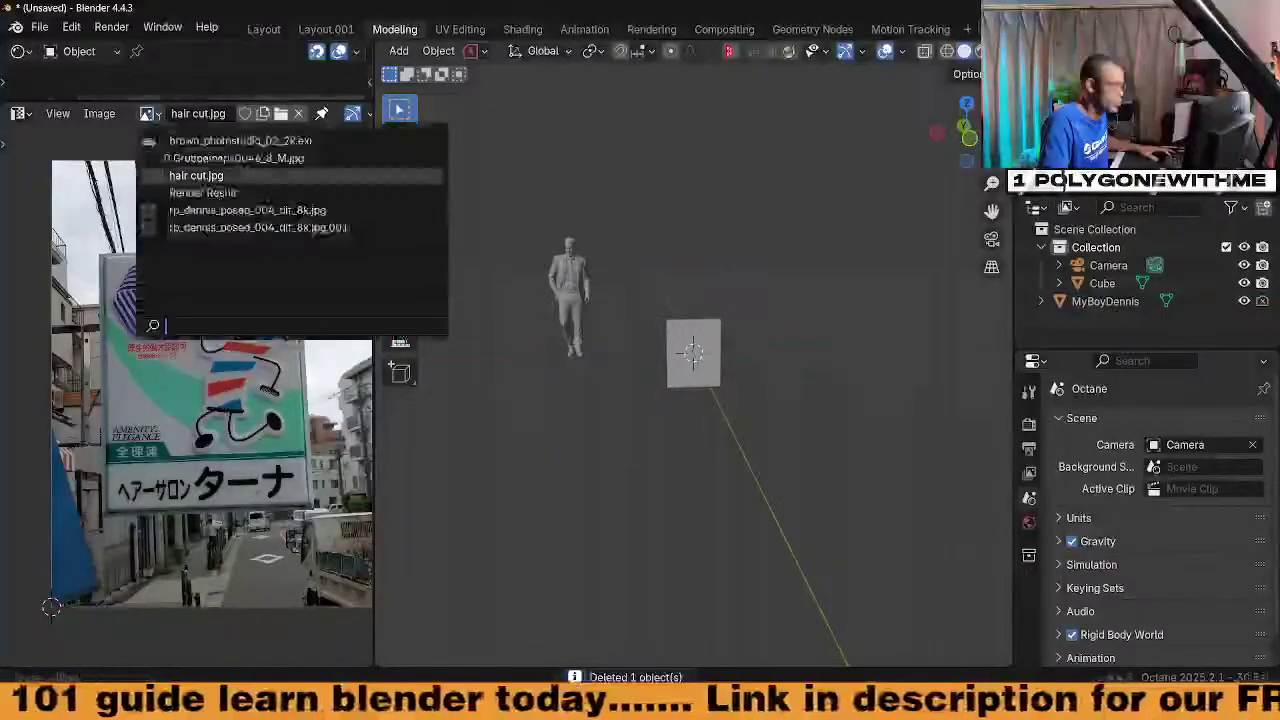
pyautogui.click(234, 158)
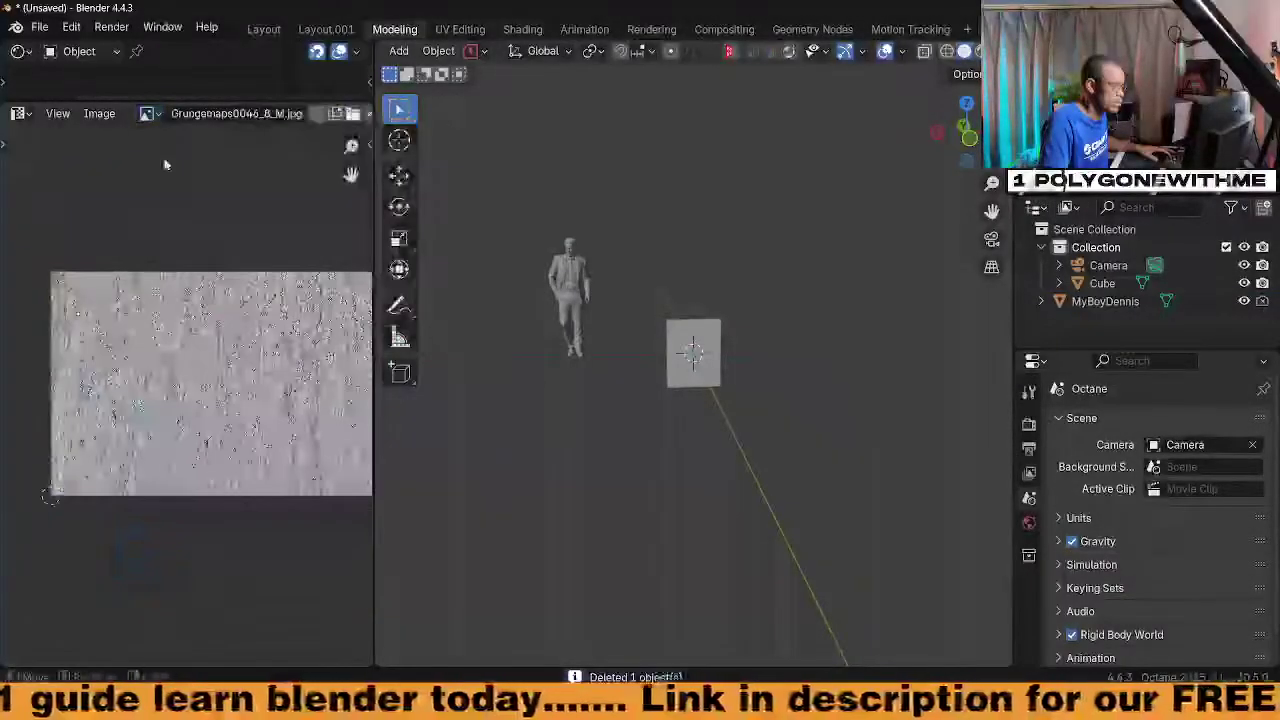
pyautogui.click(150, 114)
pyautogui.click(210, 176)
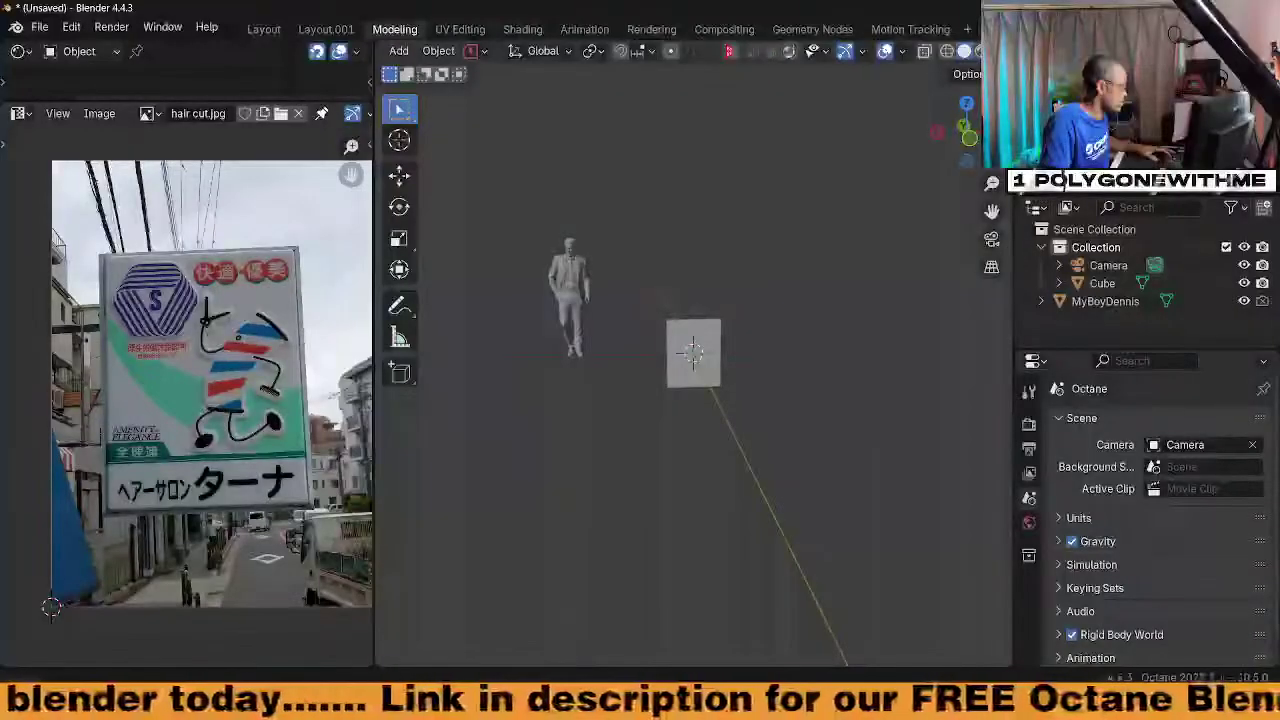
# Load the metal door texture Piope_M.jpg by dropping it into the scene, and delete its image empty
pyautogui.moveTo(564, 392); pyautogui.dragTo(683, 460)
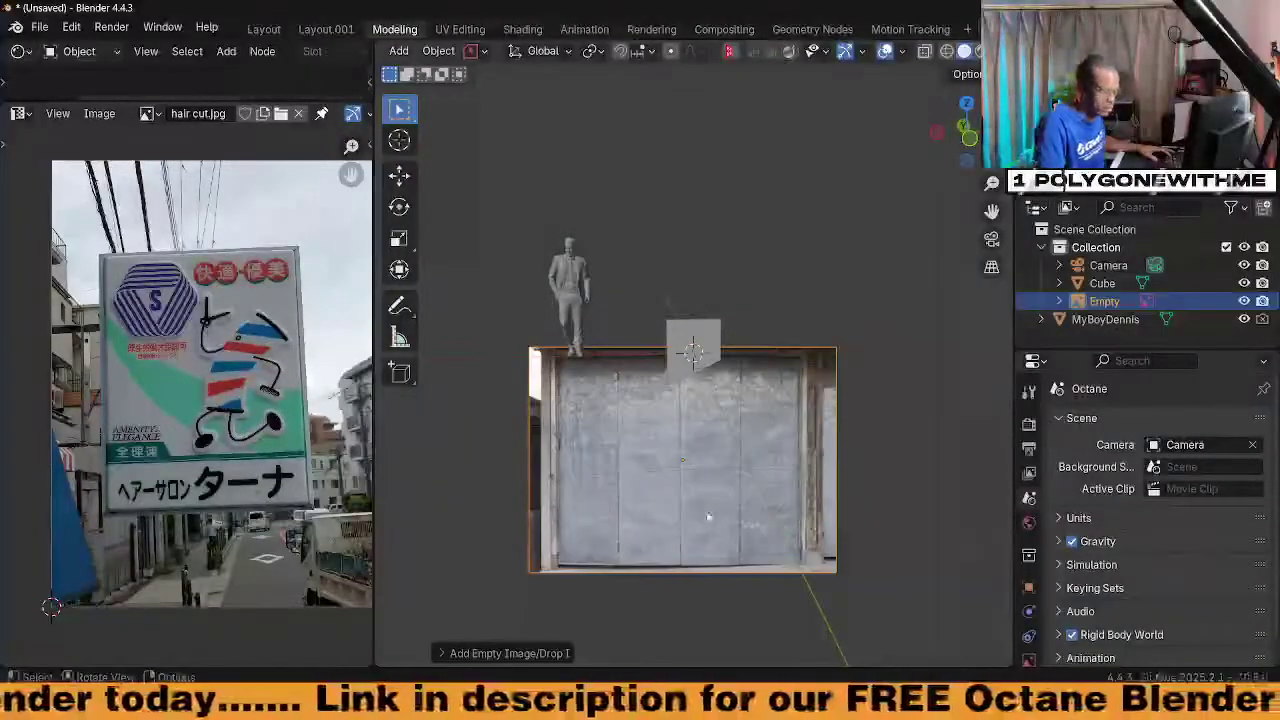
pyautogui.press('x')
pyautogui.press('Return')
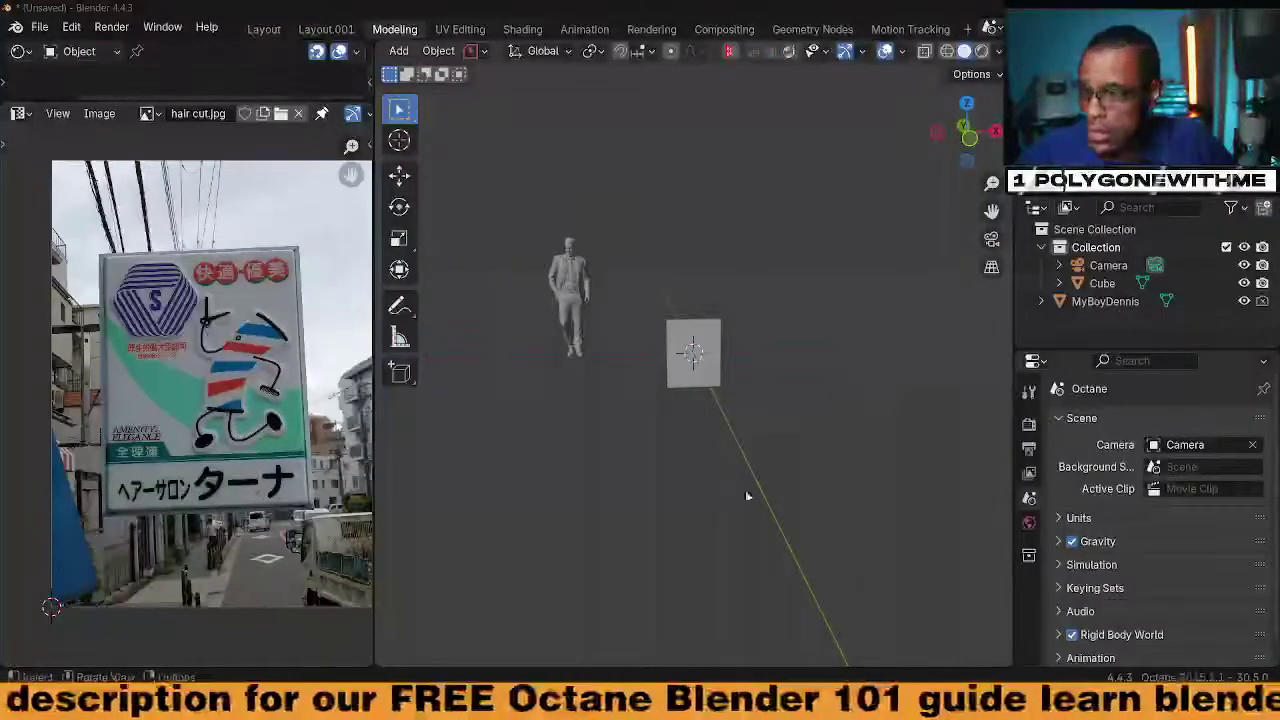
# Apply the scale of the sign's Cube object and check its transform values
pyautogui.moveTo(720, 467); pyautogui.dragTo(575, 418, button='middle')
pyautogui.scroll(9, 708, 449)
pyautogui.moveTo(671, 443); pyautogui.dragTo(720, 456, button='middle')
pyautogui.scroll(2, 190, 396)
pyautogui.moveTo(735, 540); pyautogui.dragTo(828, 417, button='middle')
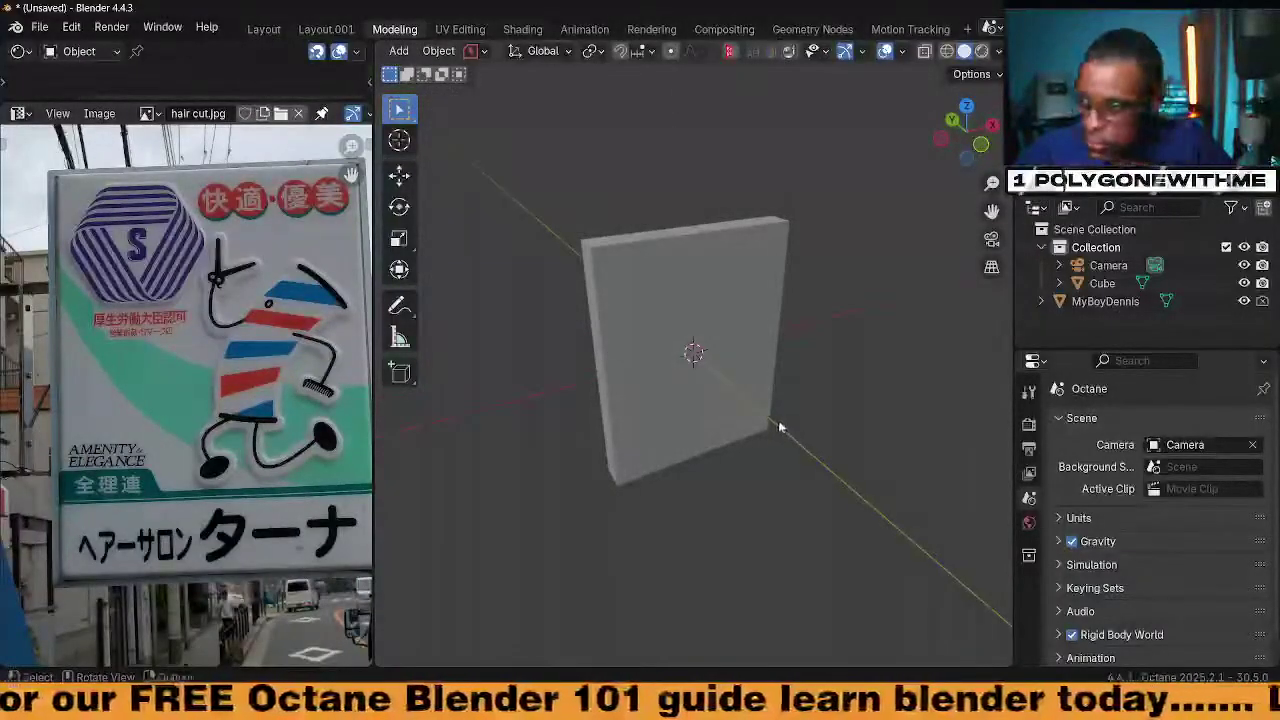
pyautogui.click(652, 258)
pyautogui.hotkey('ctrl', 'a')
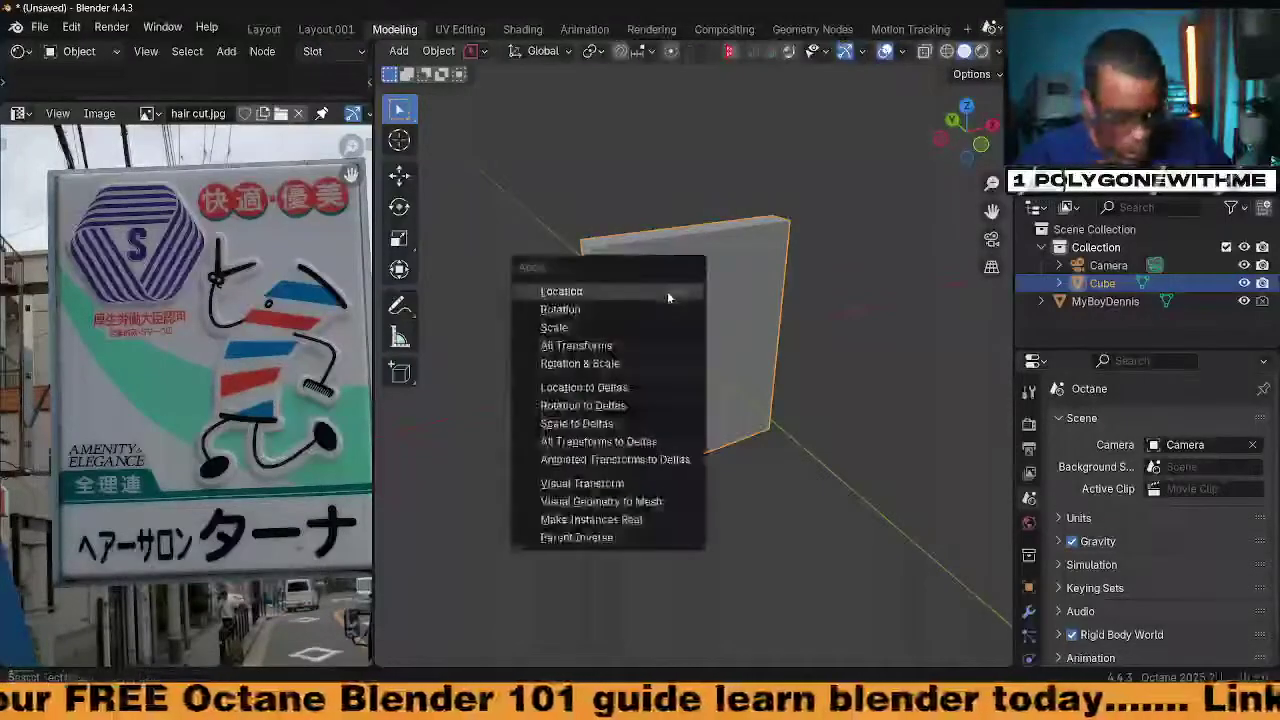
pyautogui.click(672, 328)
pyautogui.moveTo(787, 402); pyautogui.dragTo(678, 428, button='middle')
pyautogui.scroll(-2, 678, 428)
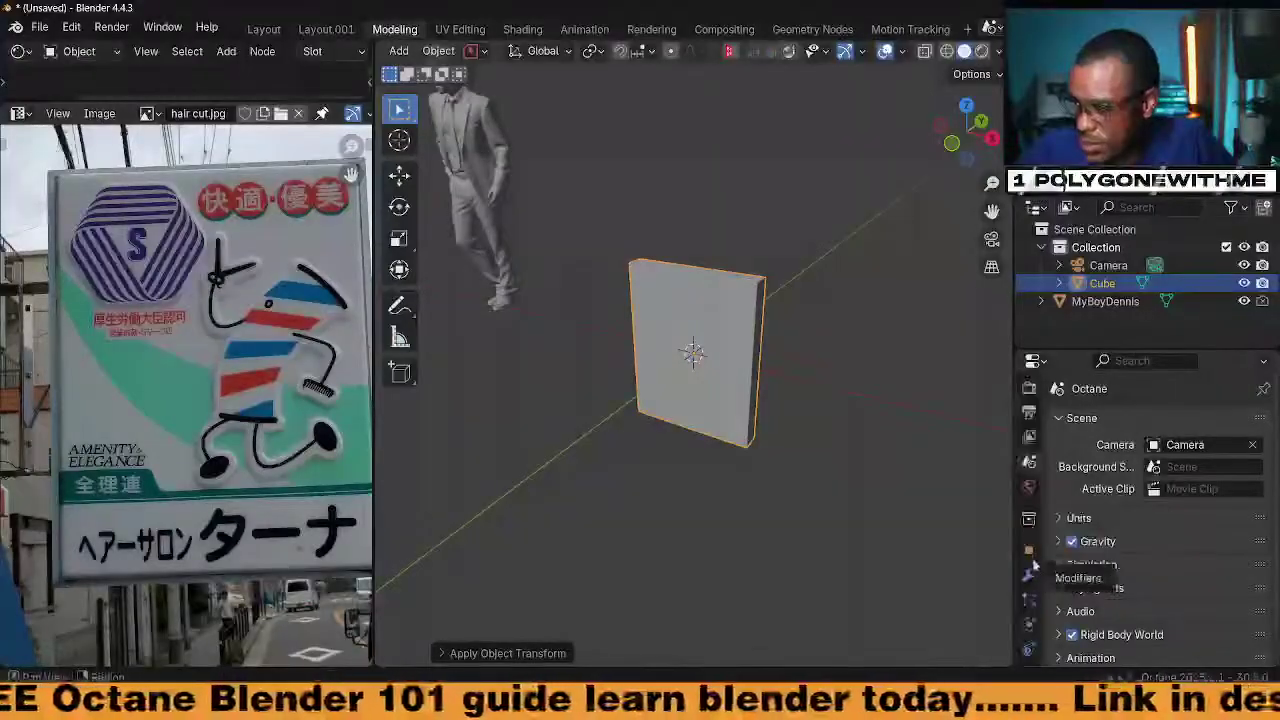
pyautogui.click(1028, 584)
pyautogui.scroll(-4, 1078, 505)
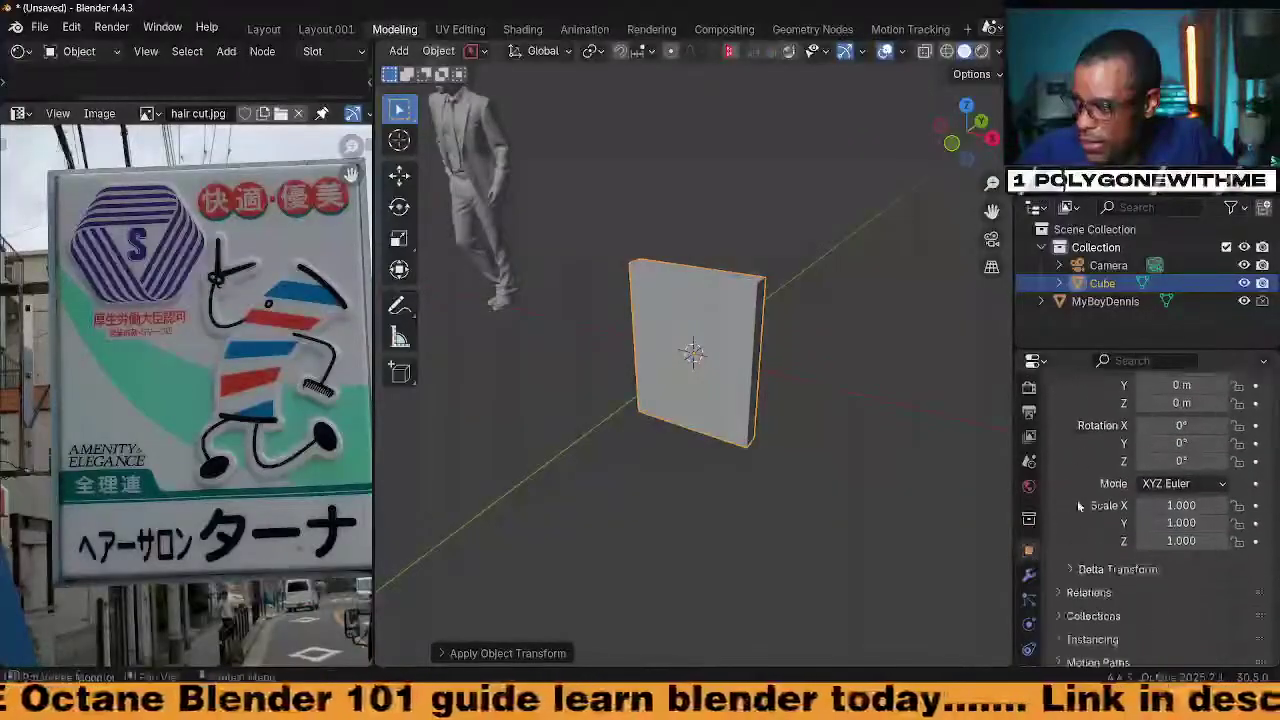
# Add a Bevel modifier to the sign box with an amount of 0.009 m and 3 segments
pyautogui.click(1033, 576)
pyautogui.click(1166, 420)
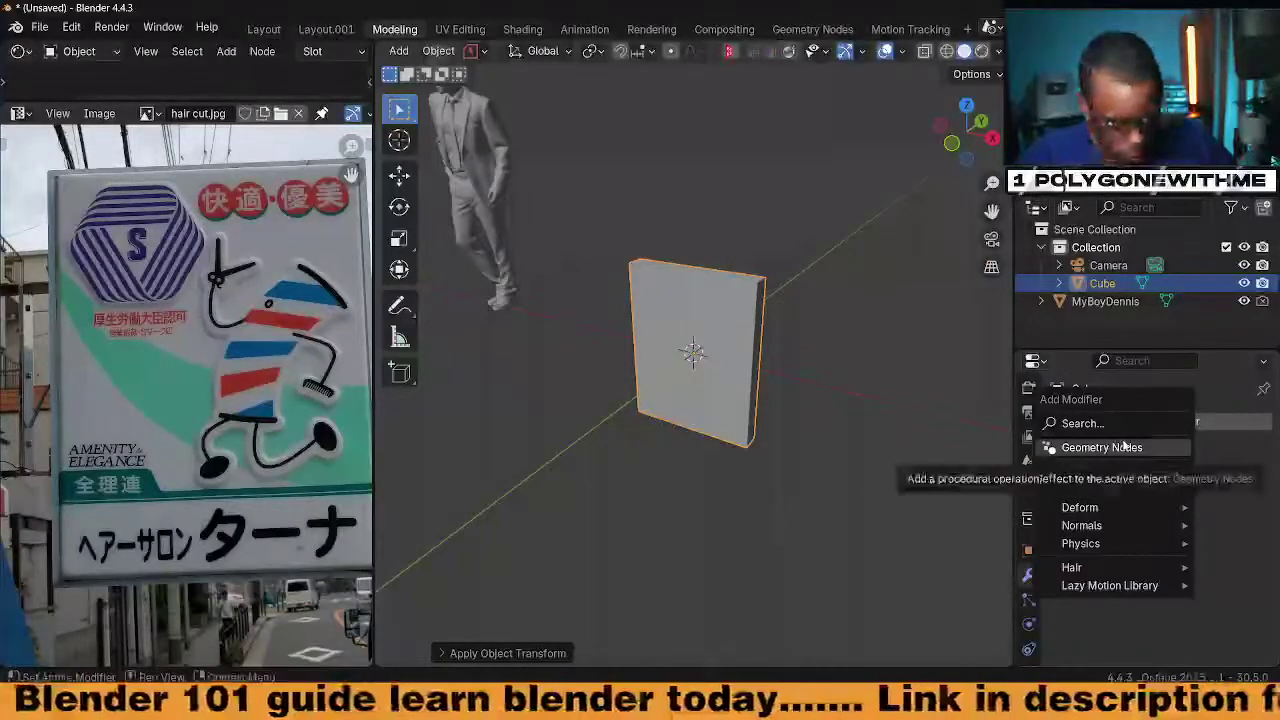
pyautogui.write('b')
pyautogui.press('Return')
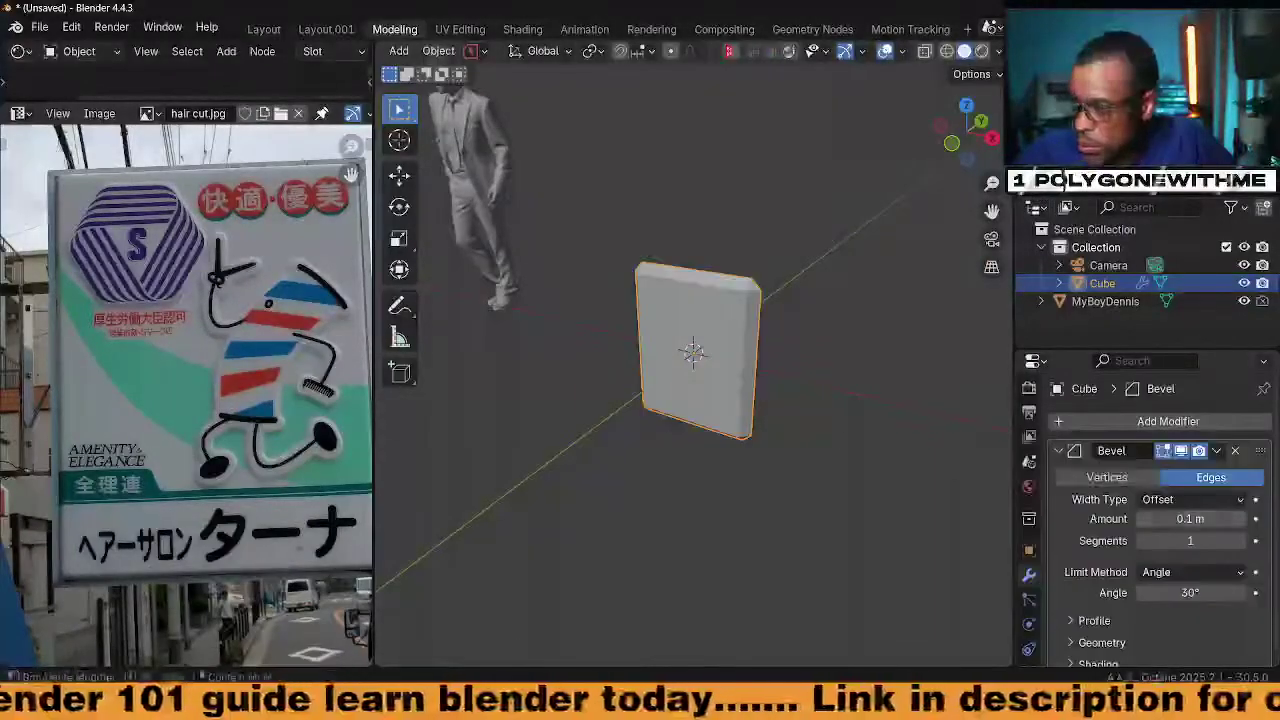
pyautogui.click(1245, 522)
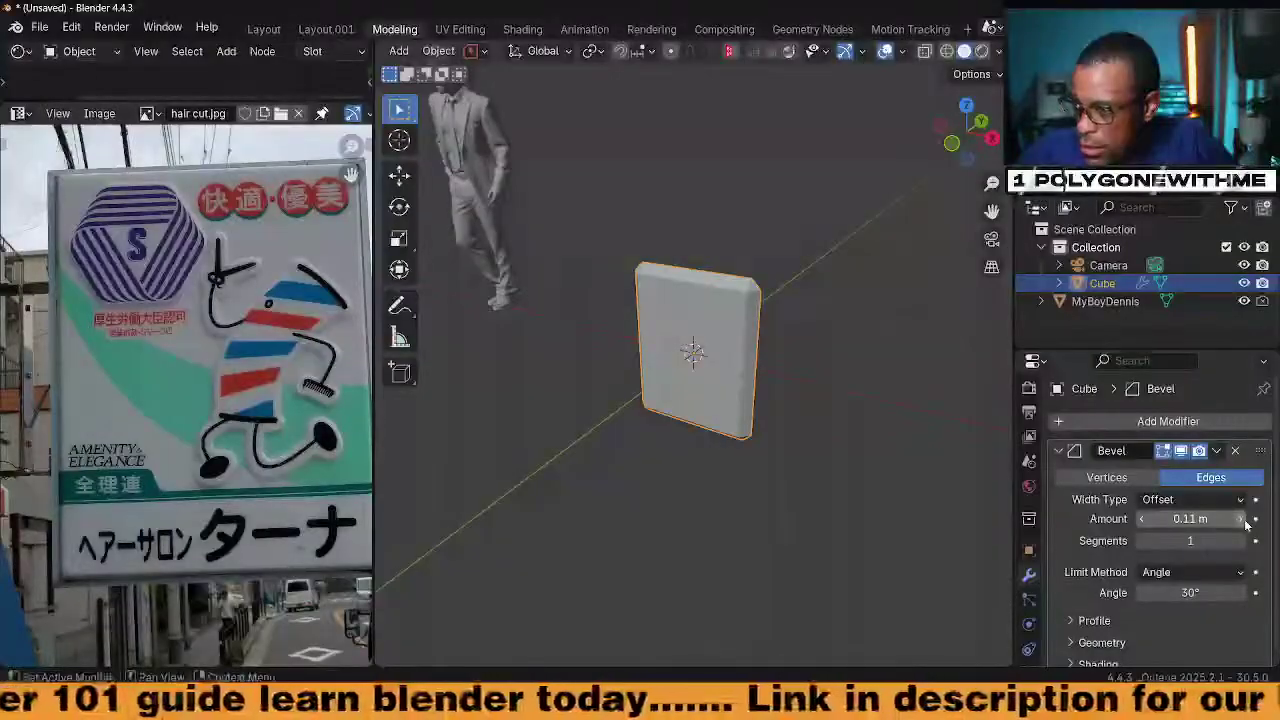
pyautogui.click(1240, 540)
pyautogui.moveTo(1203, 519)
pyautogui.mouseDown()
pyautogui.moveTo(1160, 519)
pyautogui.moveTo(1220, 518)
pyautogui.mouseUp()
# Set the beveled sign box to Shade Auto Smooth
pyautogui.moveTo(655, 395)
pyautogui.mouseDown(button='middle')
pyautogui.moveTo(746, 409)
pyautogui.moveTo(803, 377)
pyautogui.moveTo(778, 470)
pyautogui.moveTo(670, 395)
pyautogui.mouseUp(button='middle')
pyautogui.scroll(6, 744, 409)
pyautogui.rightClick(611, 277)
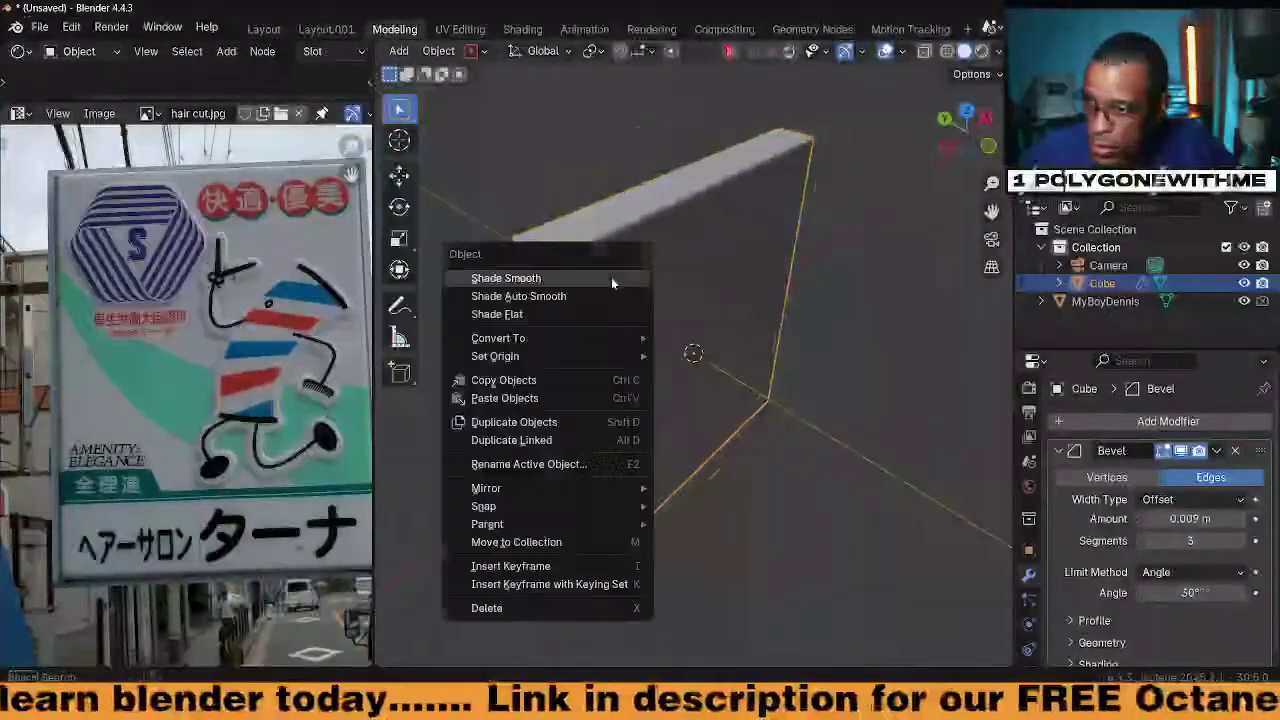
pyautogui.click(530, 297)
pyautogui.moveTo(680, 351); pyautogui.dragTo(955, 588, button='middle')
pyautogui.moveTo(693, 354)
pyautogui.mouseDown(button='middle')
pyautogui.moveTo(720, 365)
pyautogui.moveTo(696, 378)
pyautogui.moveTo(686, 357)
pyautogui.mouseUp(button='middle')
# In Edit Mode, cut a centred edge loop around the sign box, splitting its thickness in half
pyautogui.press('Tab')
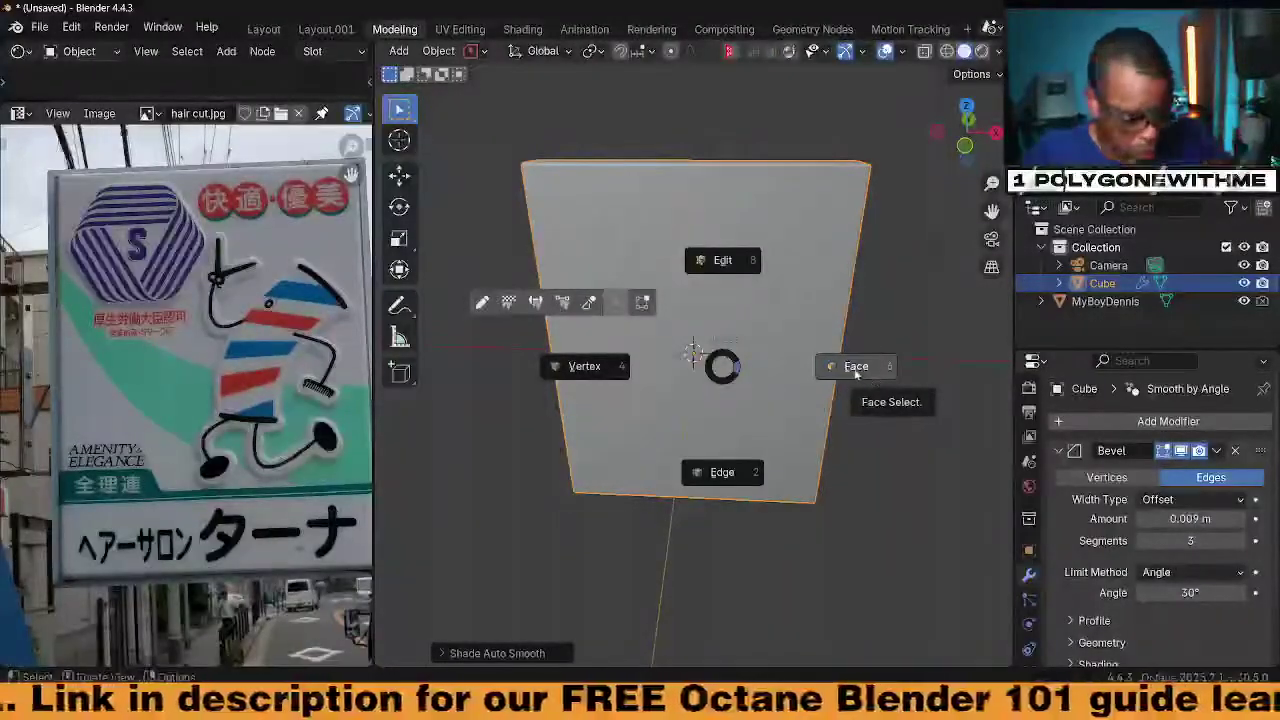
pyautogui.press('Escape')
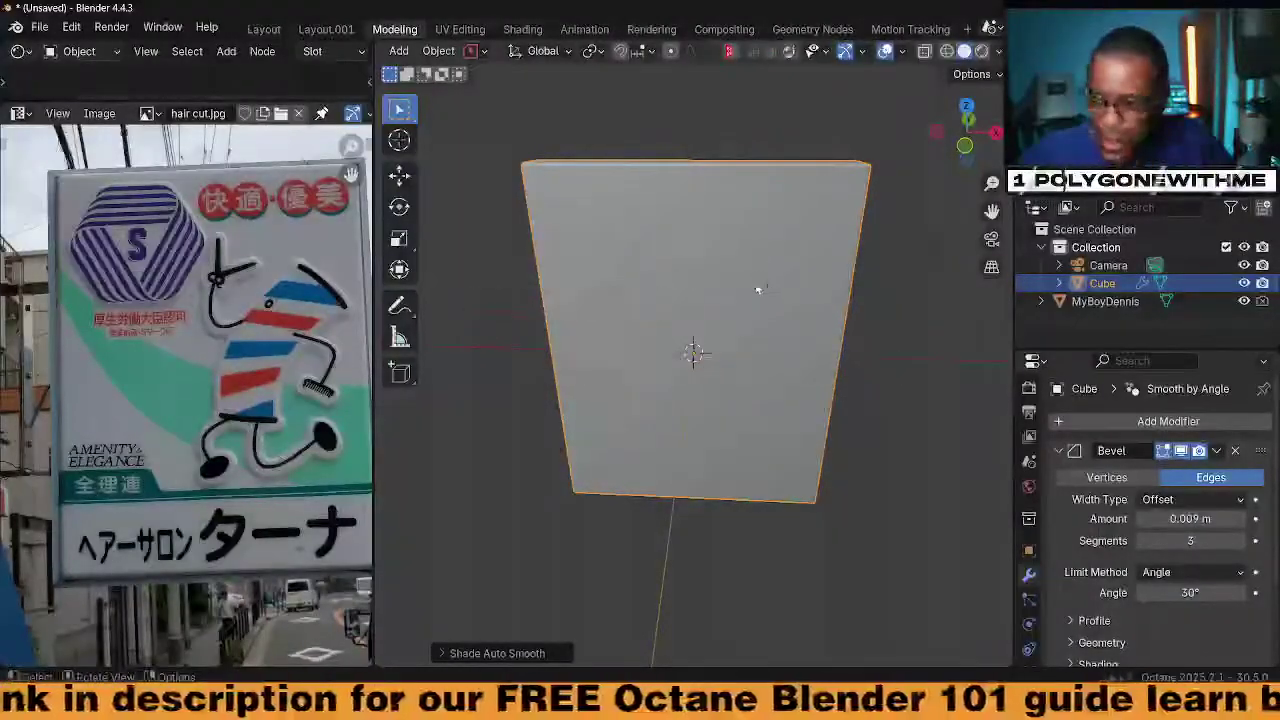
pyautogui.moveTo(787, 324); pyautogui.dragTo(628, 357, button='middle')
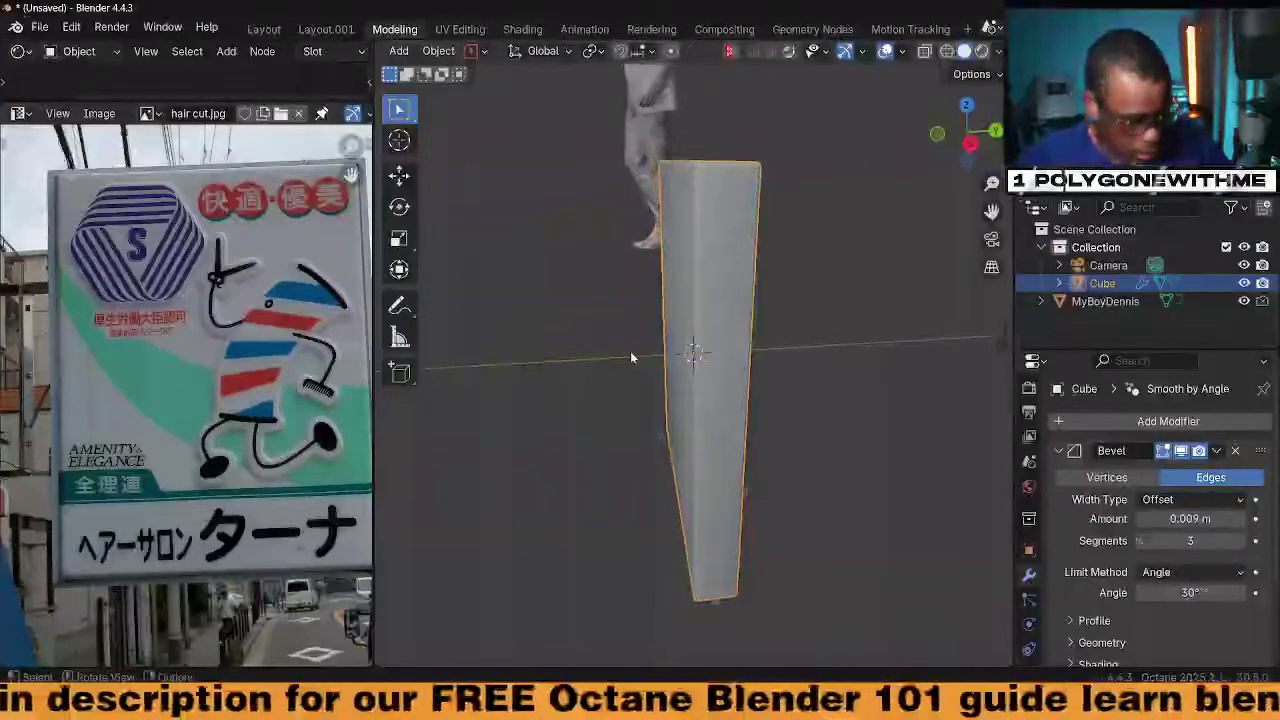
pyautogui.press('Tab')
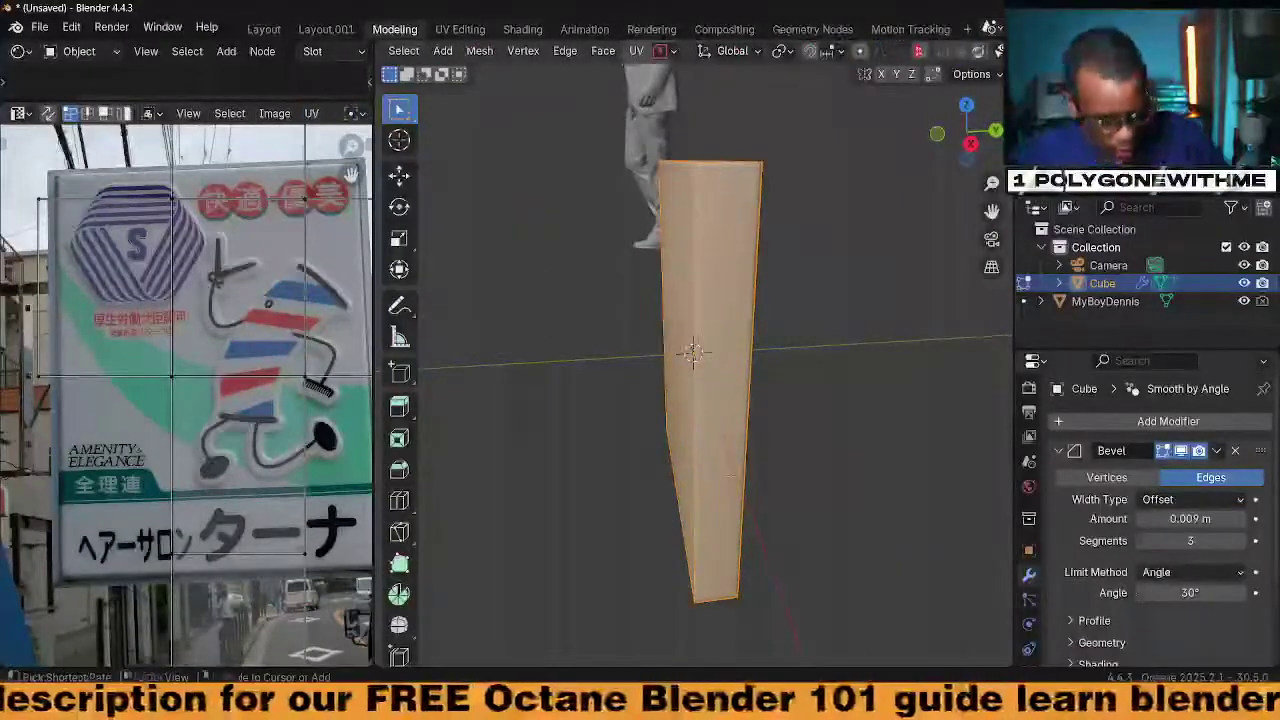
pyautogui.click(734, 620)
pyautogui.rightClick(734, 620)
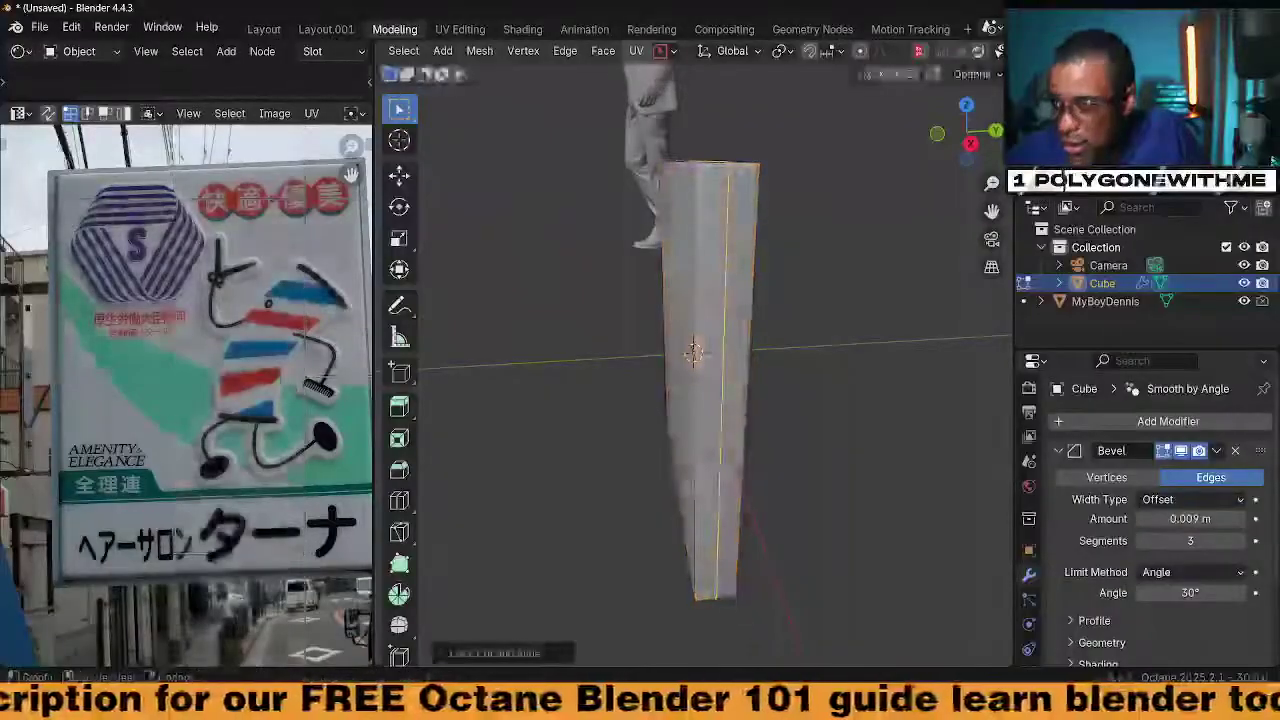
# In a side view with X-ray on, select the sign box's positive-Y half, try deleting its edges, and undo that deletion
pyautogui.moveTo(796, 425)
pyautogui.mouseDown(button='middle')
pyautogui.moveTo(766, 434)
pyautogui.moveTo(813, 430)
pyautogui.moveTo(810, 413)
pyautogui.moveTo(785, 419)
pyautogui.mouseUp(button='middle')
pyautogui.scroll(-5, 816, 450)
pyautogui.moveTo(709, 365); pyautogui.dragTo(733, 360, button='middle')
pyautogui.moveTo(740, 281); pyautogui.dragTo(795, 292, button='middle')
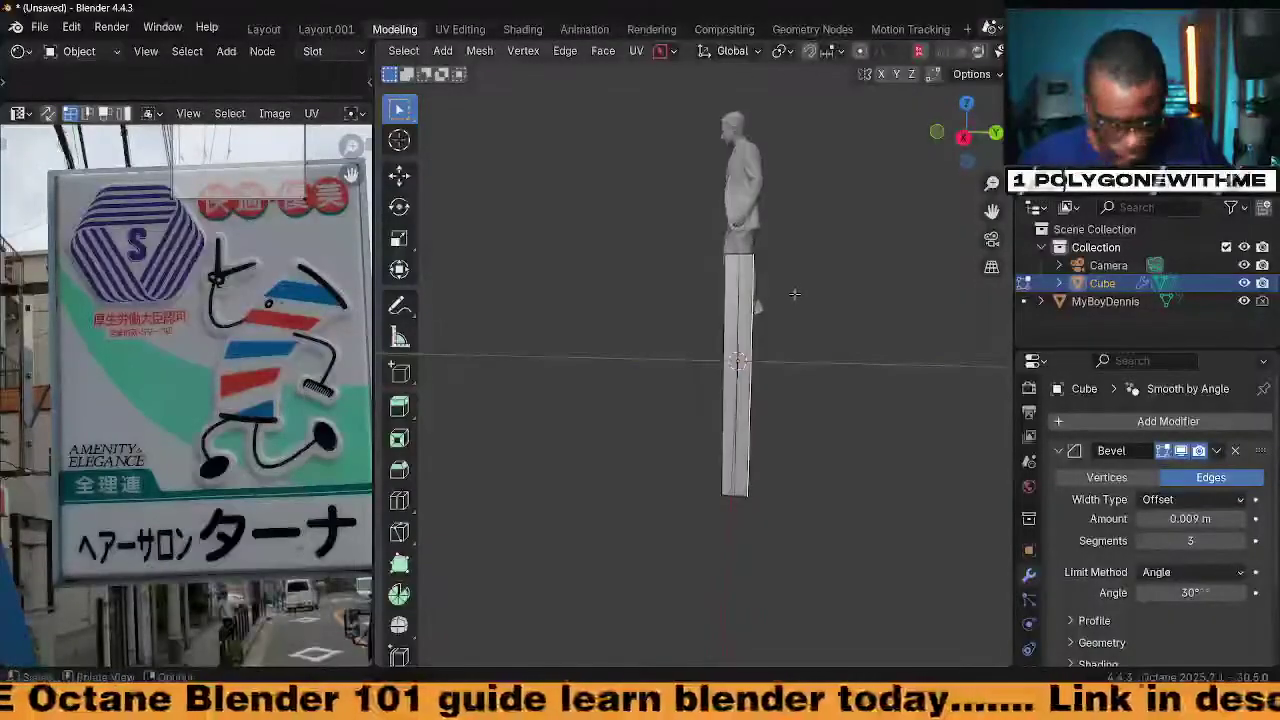
pyautogui.press('`')
pyautogui.click(929, 291)
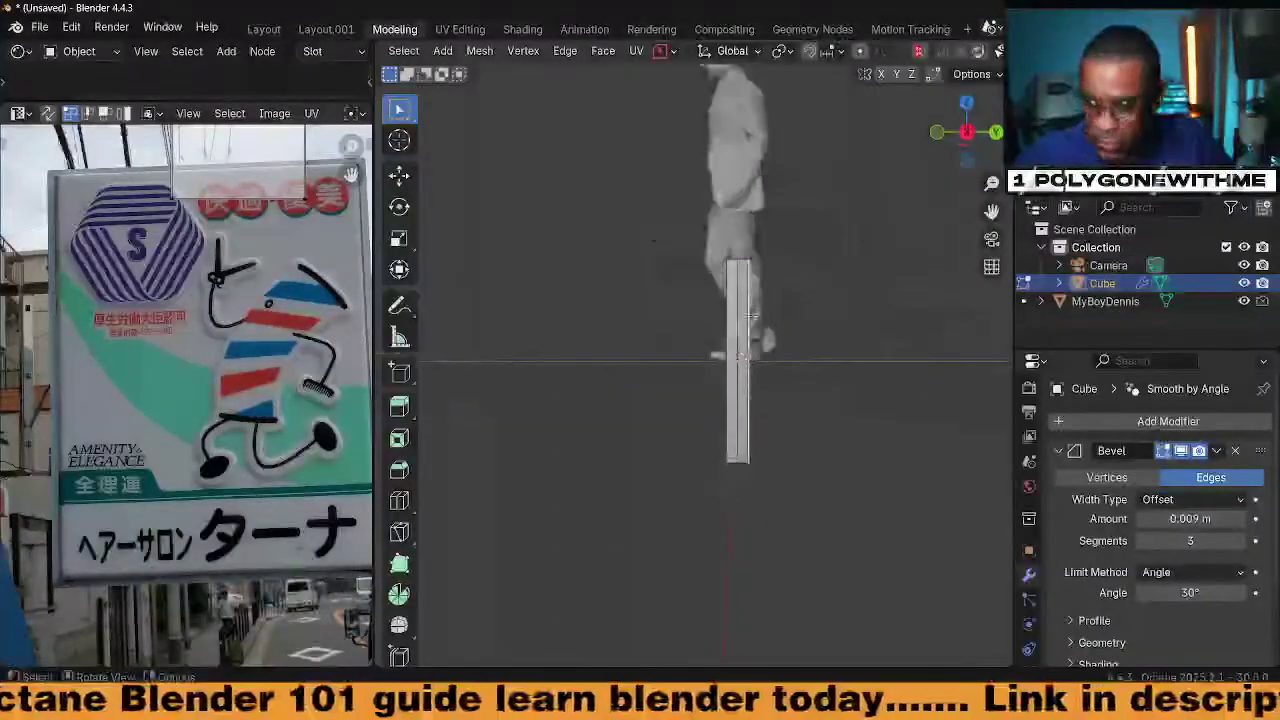
pyautogui.hotkey('alt', 'z')
pyautogui.moveTo(764, 311); pyautogui.dragTo(742, 503)
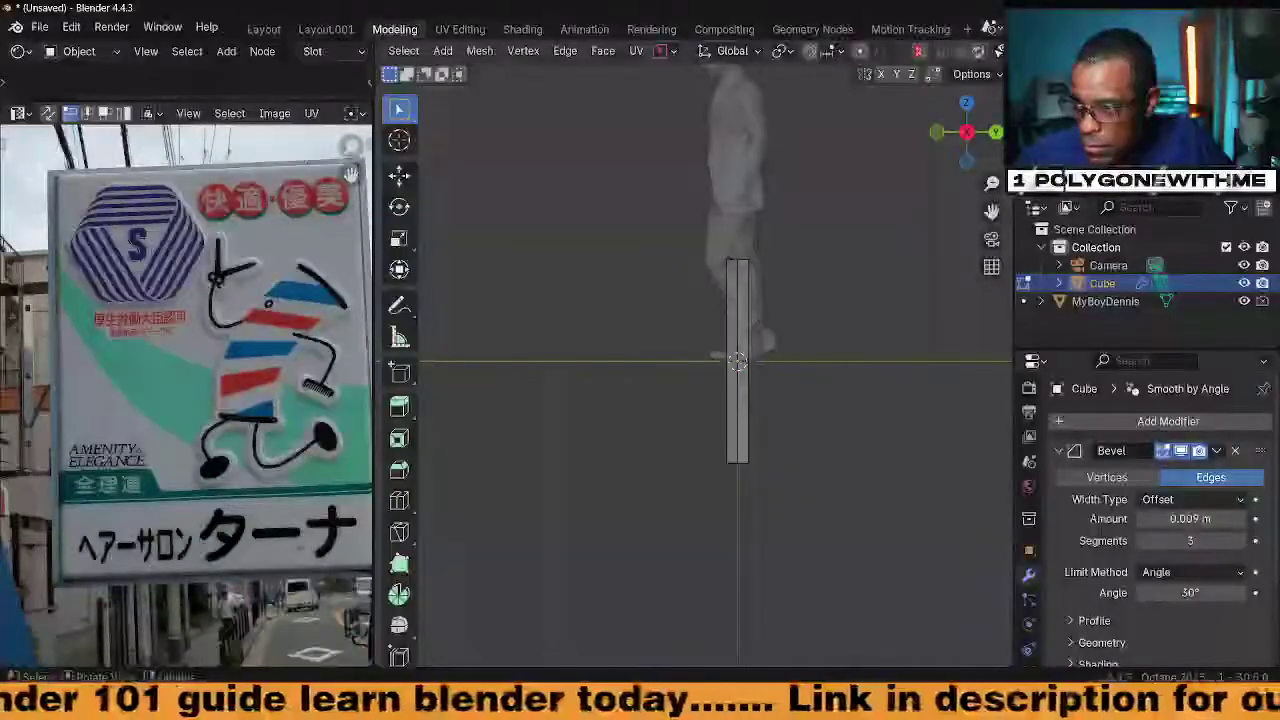
pyautogui.moveTo(841, 322); pyautogui.dragTo(741, 494)
pyautogui.moveTo(750, 431); pyautogui.dragTo(750, 431)
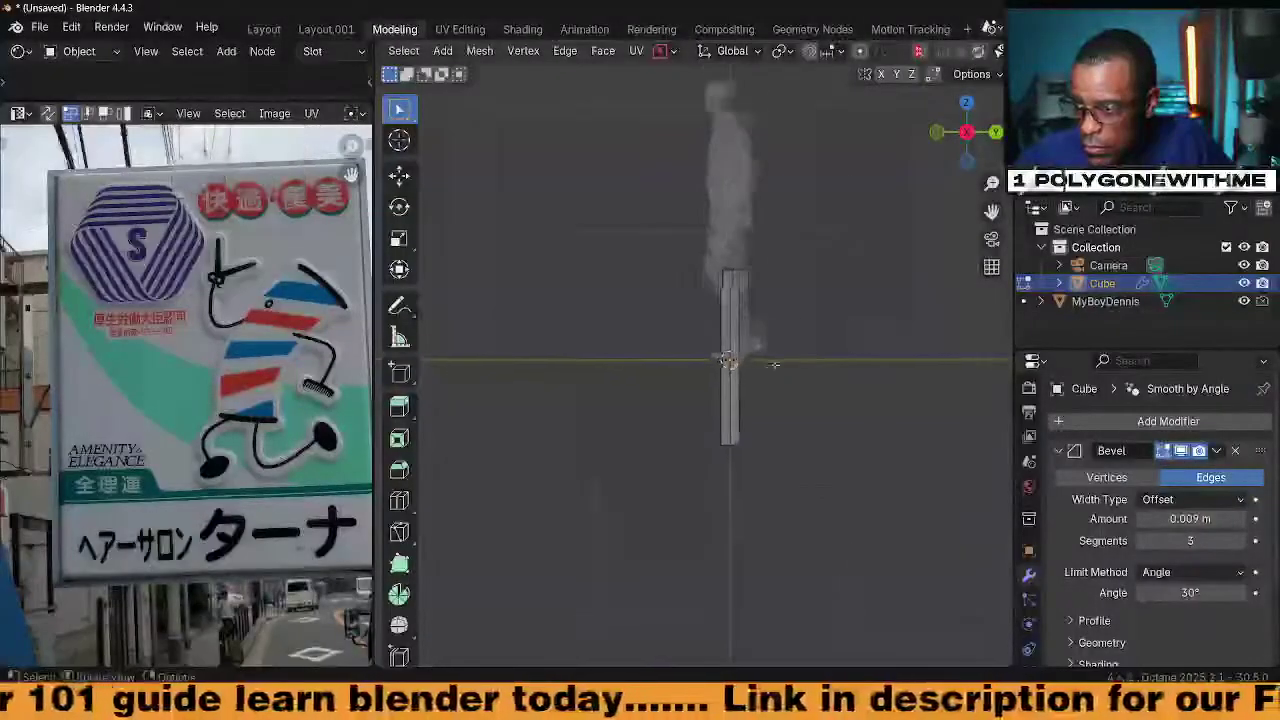
pyautogui.moveTo(750, 431); pyautogui.dragTo(762, 440, button='middle')
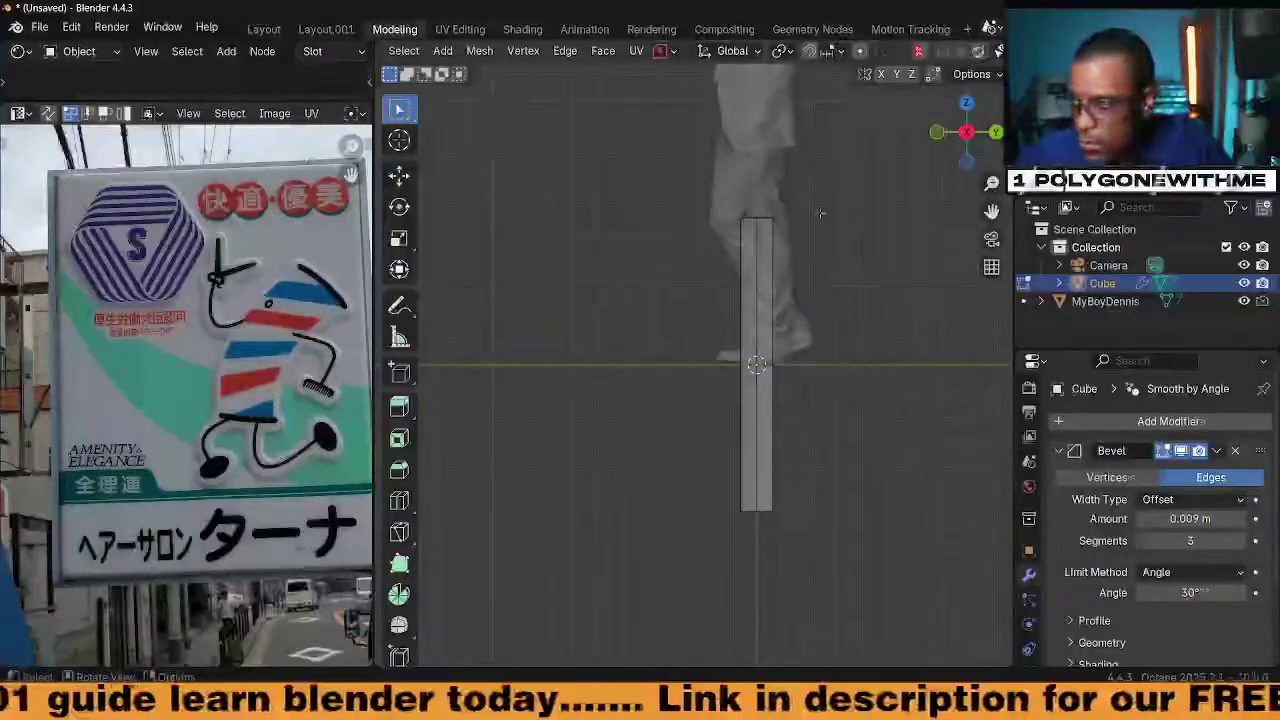
pyautogui.moveTo(775, 188); pyautogui.dragTo(768, 553)
pyautogui.press('x')
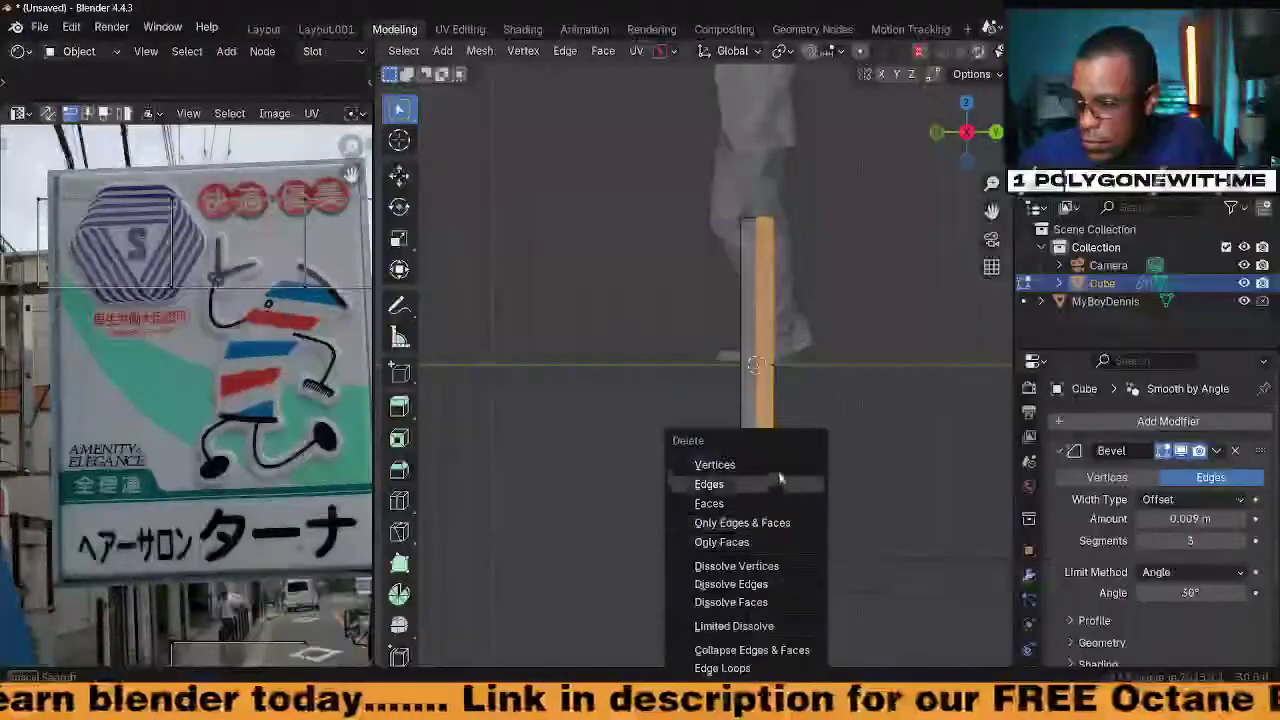
pyautogui.click(710, 484)
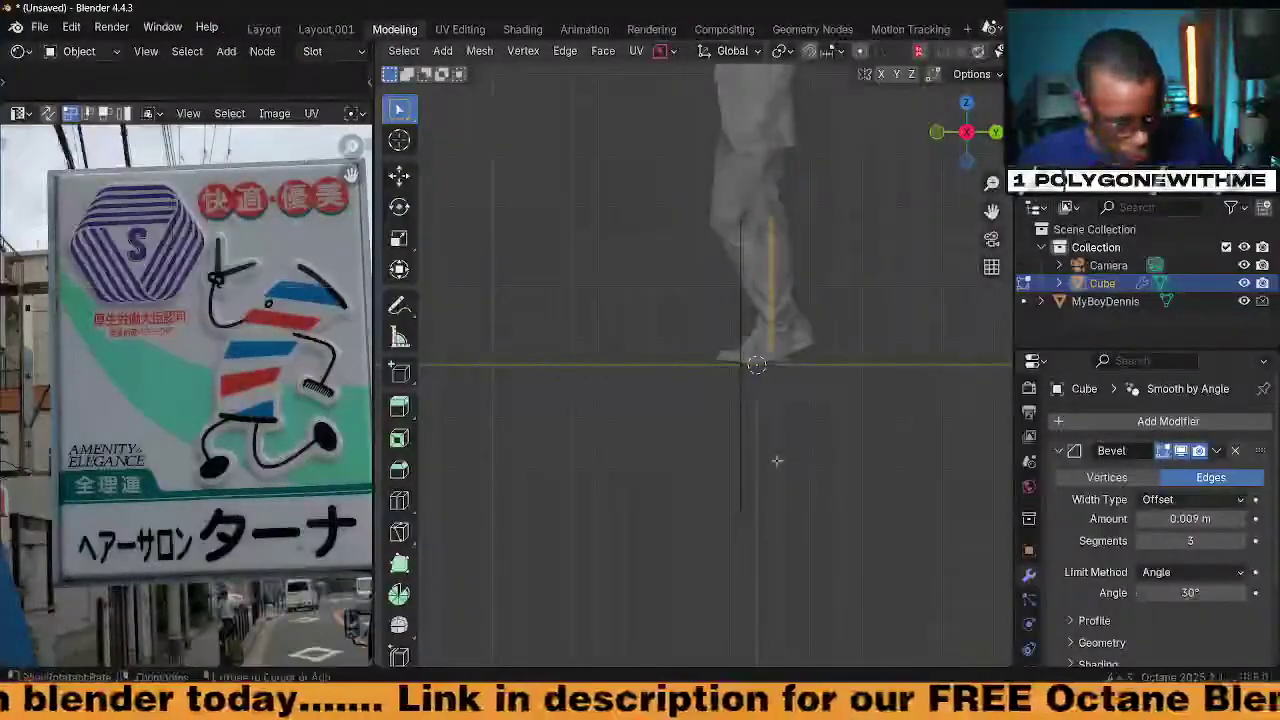
pyautogui.hotkey('ctrl', 'z')
# Delete the selected positive-Y half of the sign box and return to Object Mode
pyautogui.press('x')
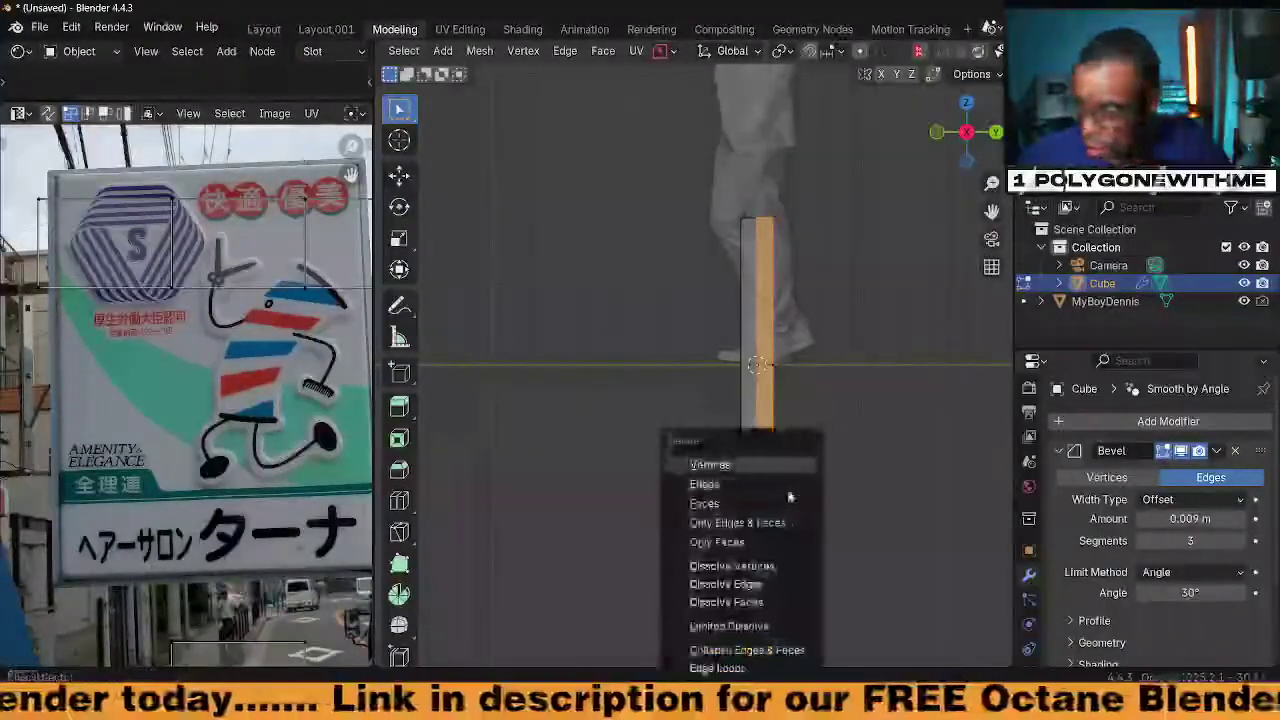
pyautogui.click(780, 504)
pyautogui.moveTo(791, 471); pyautogui.dragTo(763, 396, button='middle')
pyautogui.hotkey('ctrl', 'z')
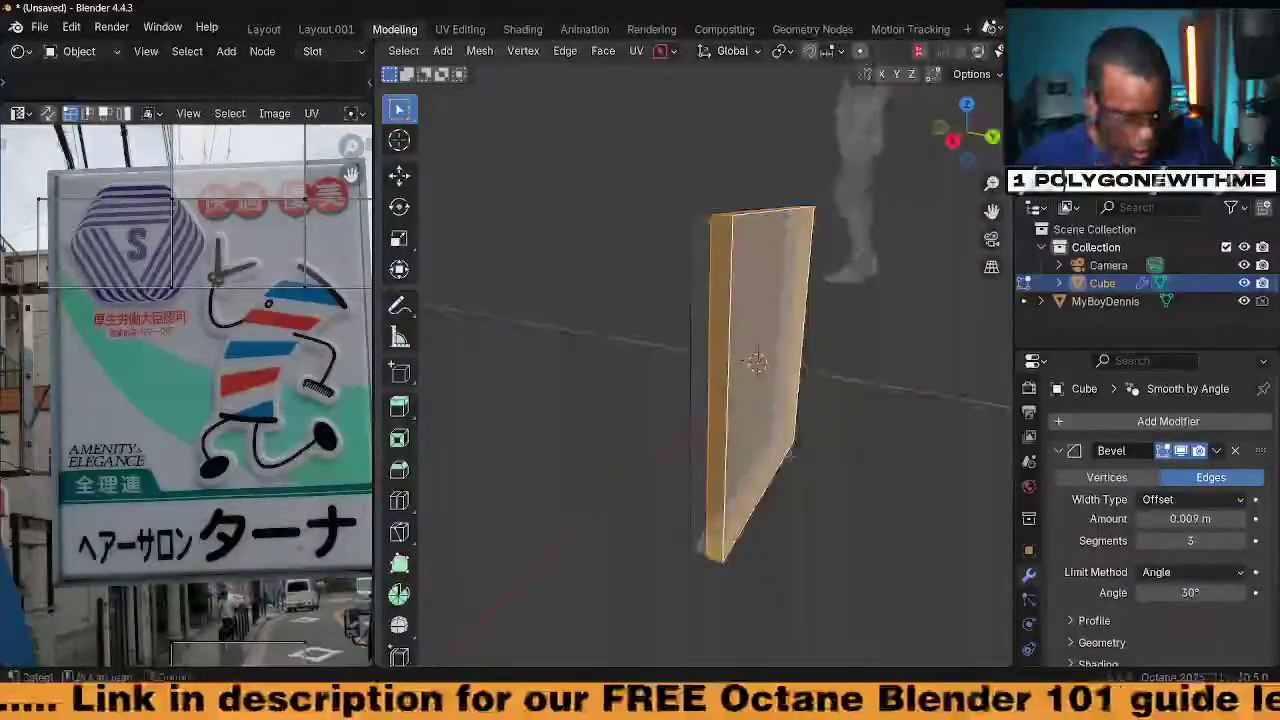
pyautogui.press('x')
pyautogui.click(753, 459)
pyautogui.moveTo(753, 459); pyautogui.dragTo(760, 362, button='middle')
pyautogui.press('Tab')
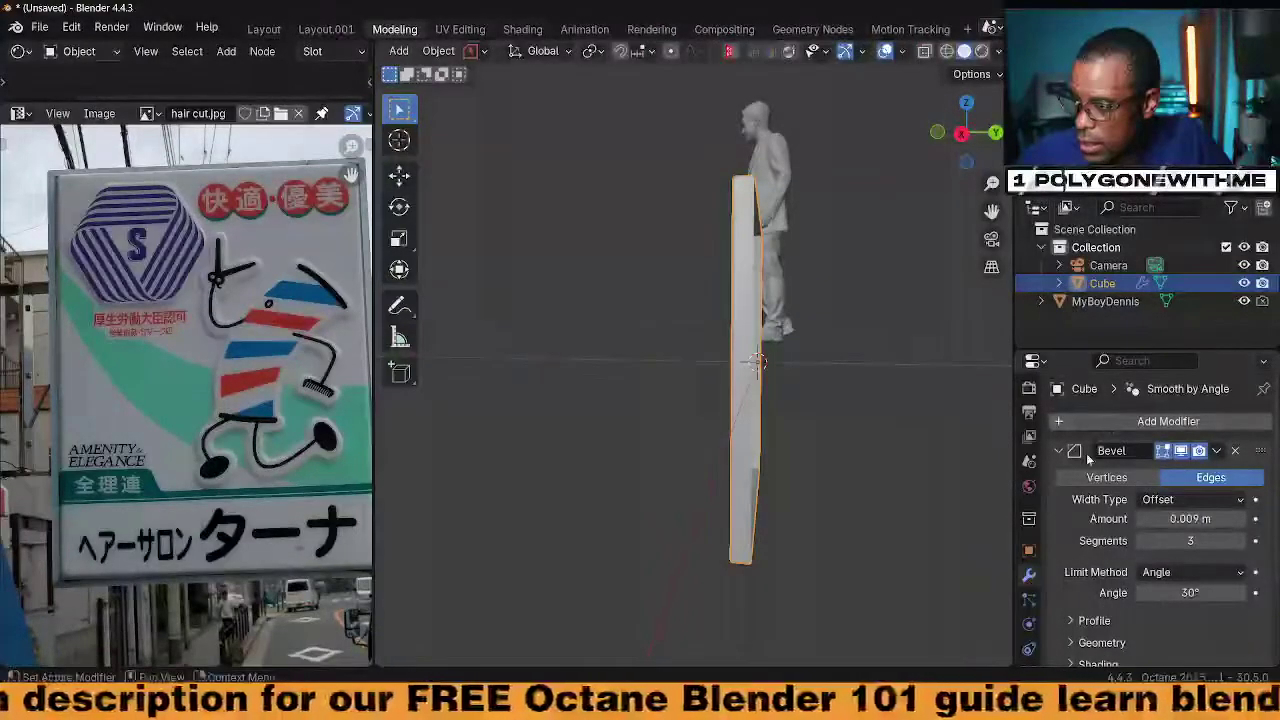
# Add a Mirror modifier to the half sign box, mirroring it on the Y axis only
pyautogui.click(1120, 421)
pyautogui.write('m')
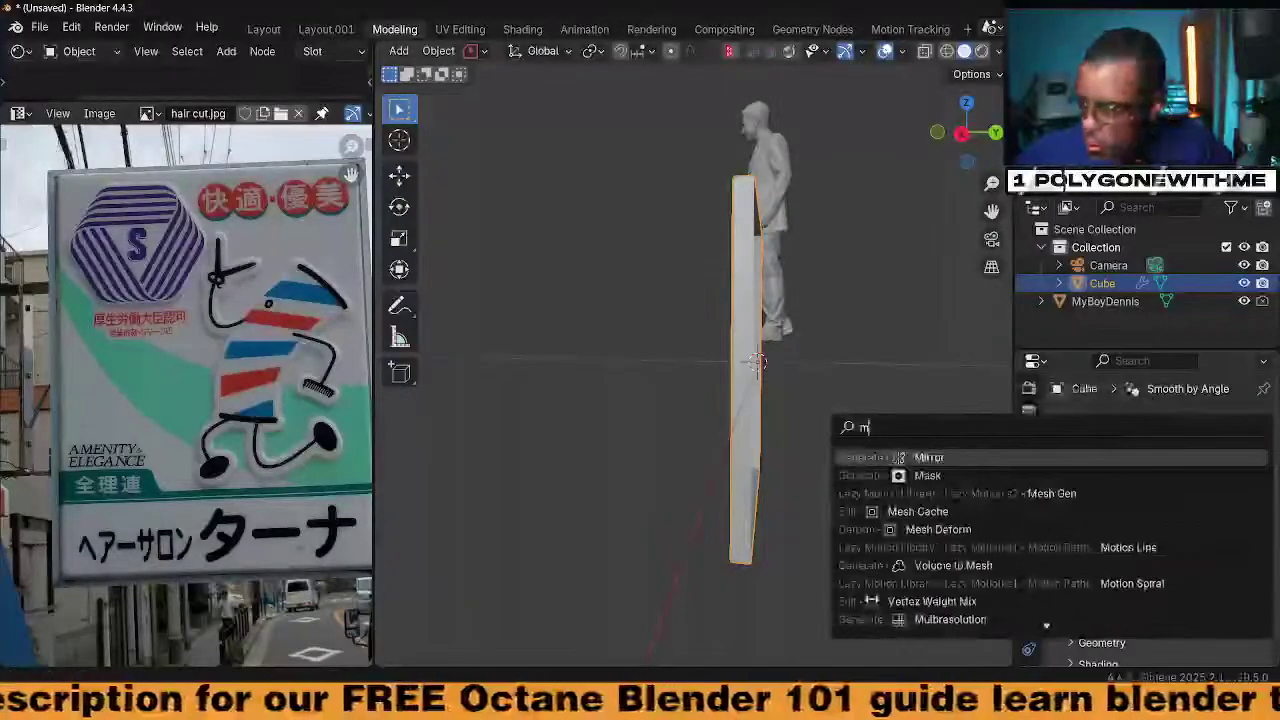
pyautogui.click(930, 457)
pyautogui.scroll(-3, 1110, 540)
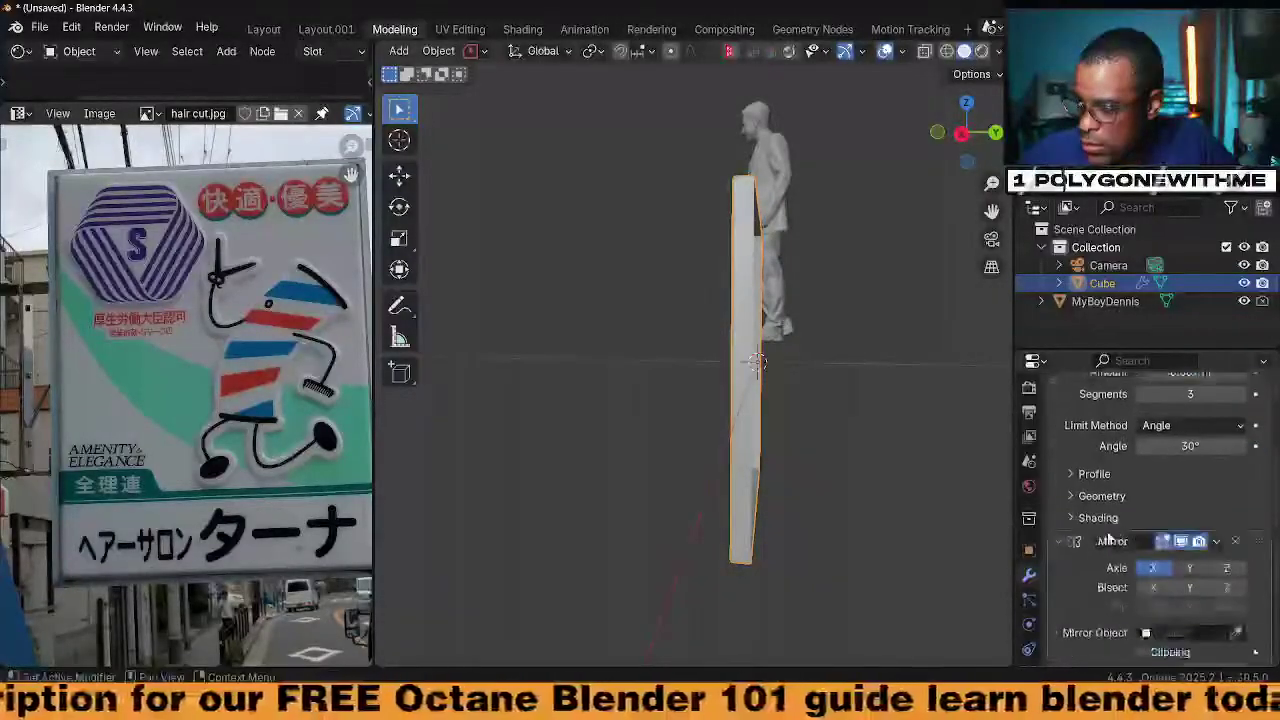
pyautogui.click(1189, 567)
pyautogui.moveTo(876, 452); pyautogui.dragTo(786, 506, button='middle')
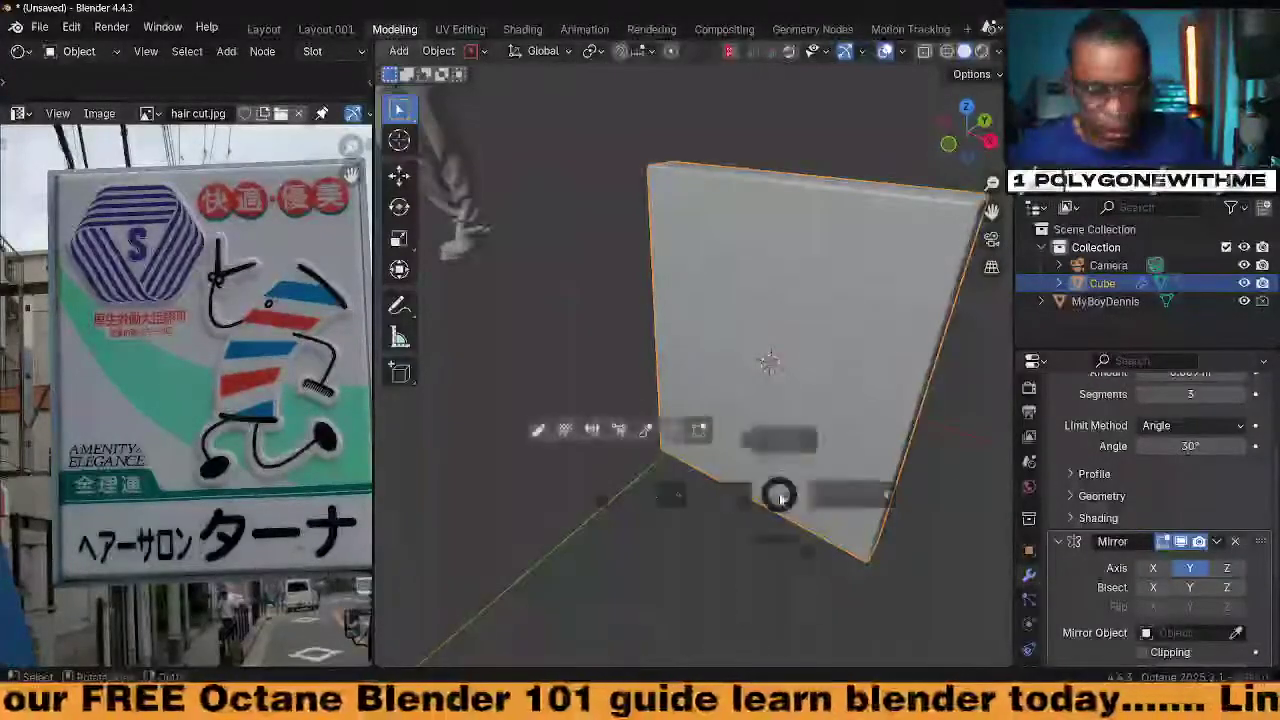
pyautogui.hotkey('ctrl', 'Tab')
pyautogui.click(914, 491)
pyautogui.moveTo(914, 491); pyautogui.dragTo(748, 455, button='middle')
pyautogui.press('a')
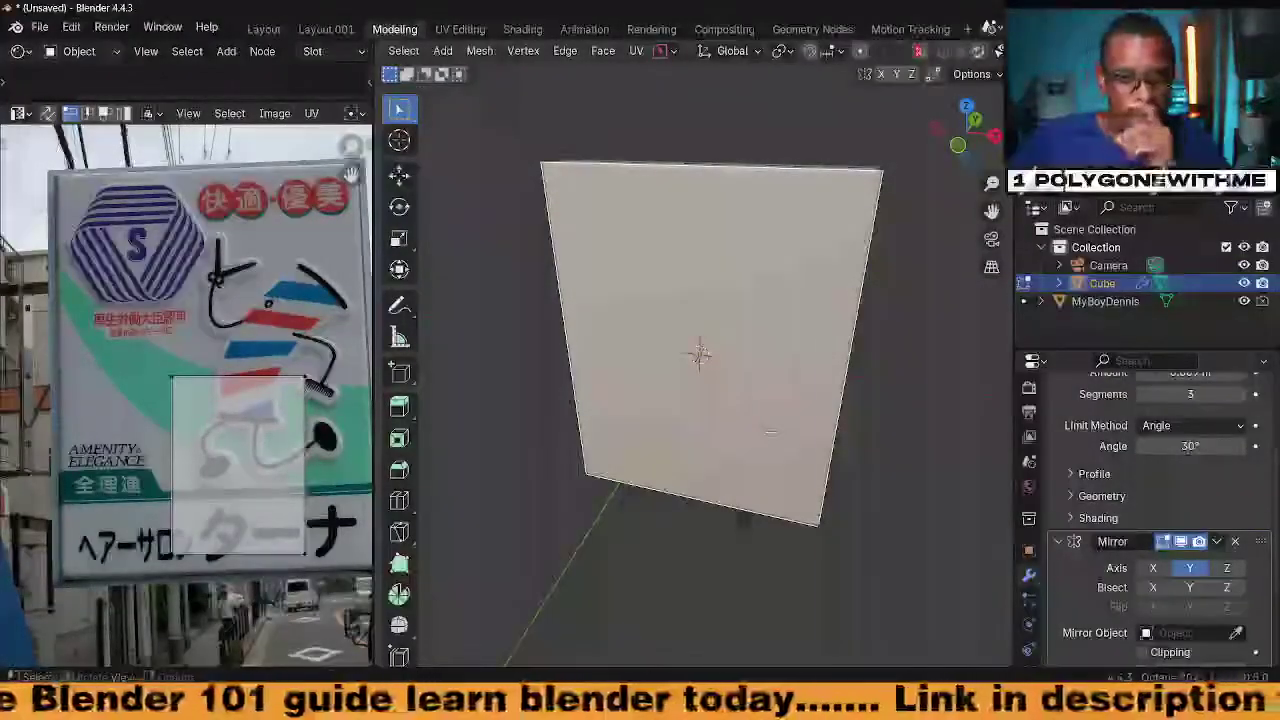
pyautogui.rightClick(770, 432)
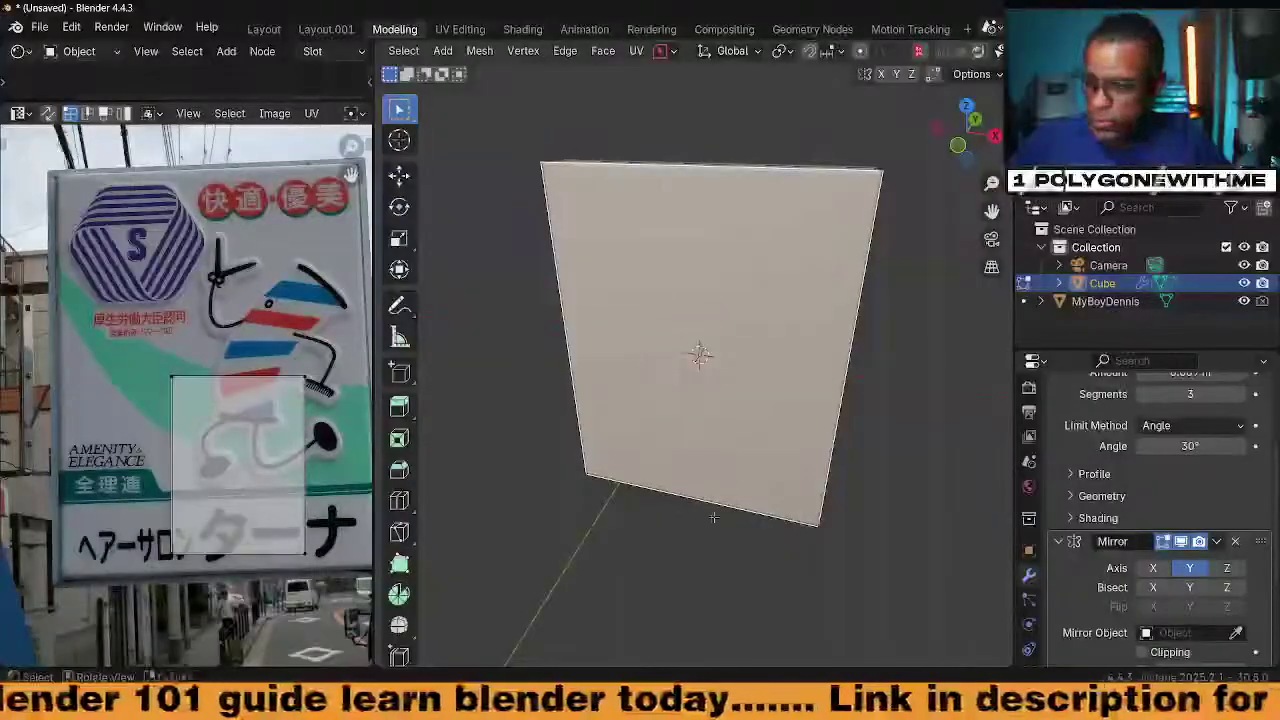
pyautogui.press('Tab')
pyautogui.click(704, 396)
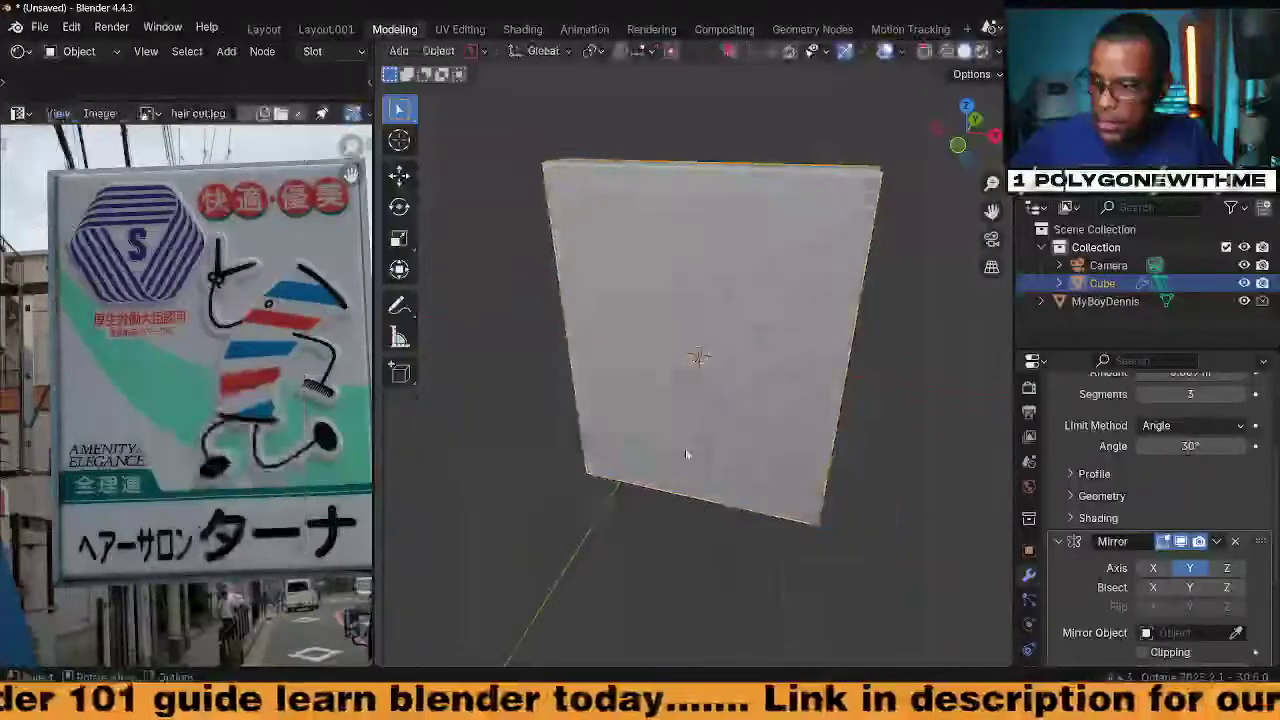
pyautogui.moveTo(687, 455); pyautogui.dragTo(733, 447, button='middle')
# Rename the sign box's material as hair cut
pyautogui.click(1029, 614)
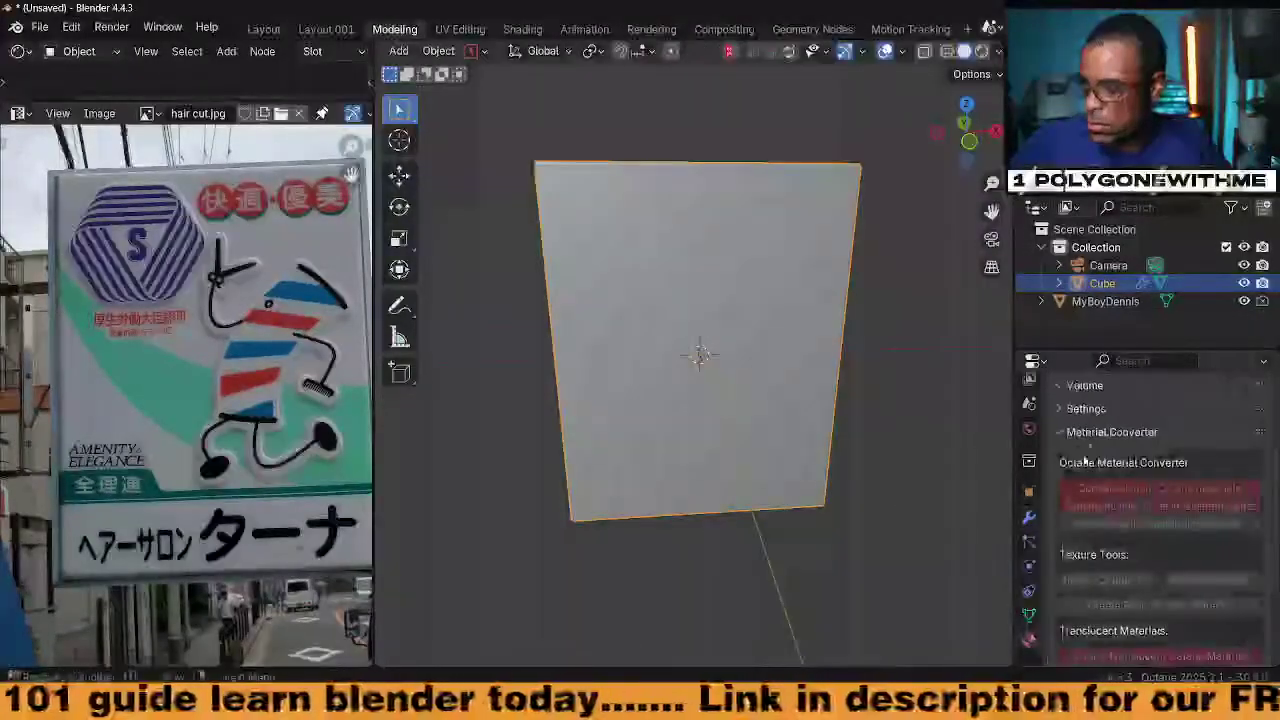
pyautogui.click(1029, 640)
pyautogui.click(1127, 482)
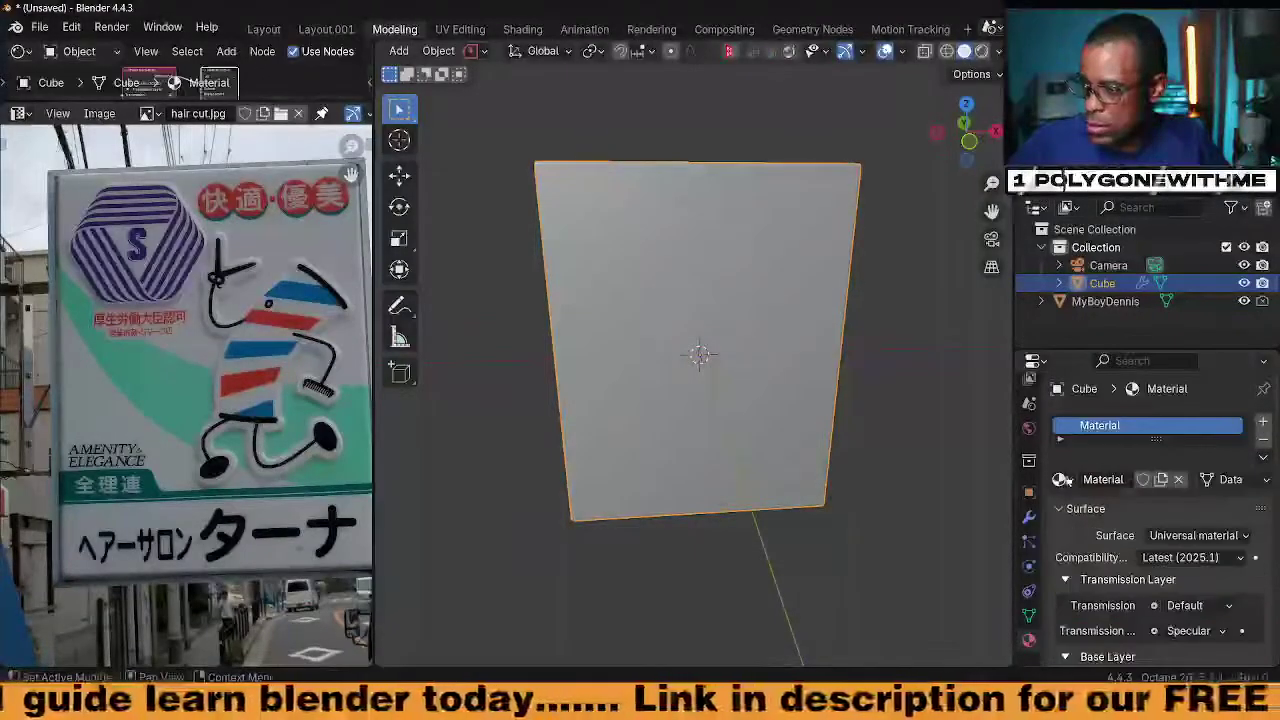
pyautogui.click(1062, 481)
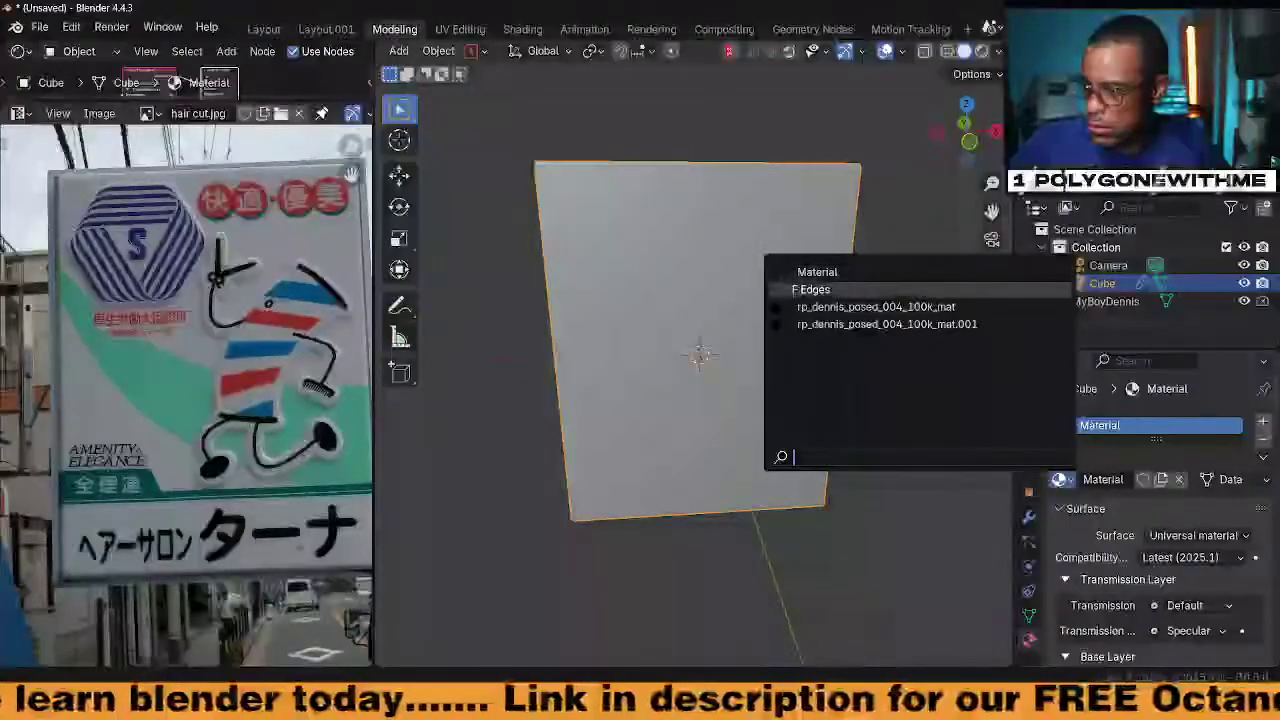
pyautogui.click(1068, 500)
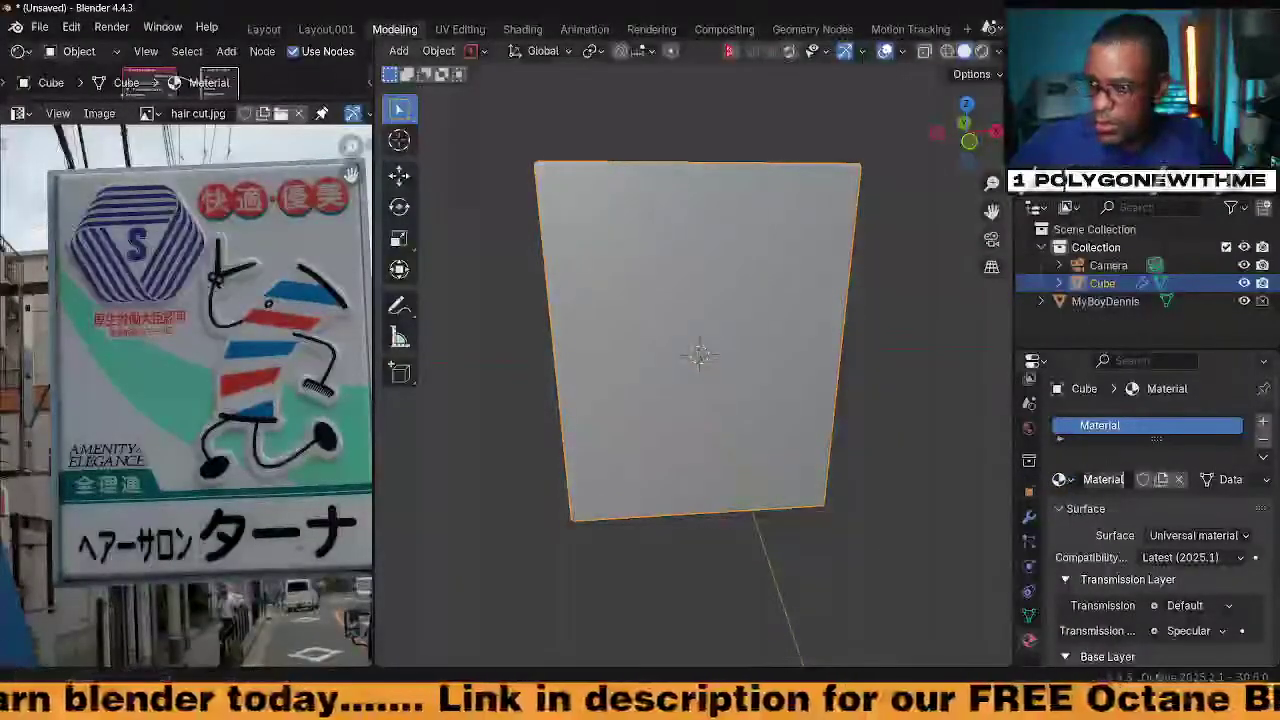
pyautogui.write('hair cut')
pyautogui.press('Return')
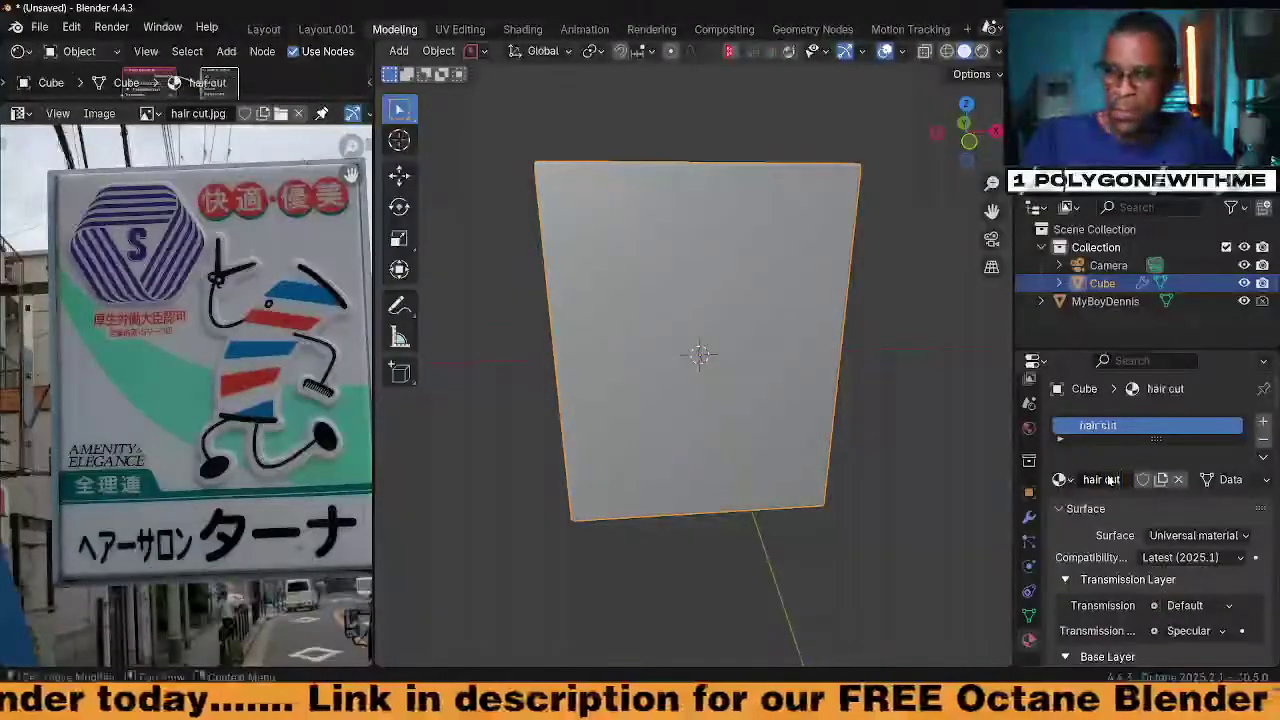
# Enlarge the node editor above the reference image and add an Octane RGB image node to the hair cut material
pyautogui.moveTo(210, 104); pyautogui.dragTo(222, 505)
pyautogui.moveTo(235, 366); pyautogui.dragTo(316, 201, button='middle')
pyautogui.moveTo(174, 246)
pyautogui.mouseDown(button='middle')
pyautogui.moveTo(214, 266)
pyautogui.moveTo(176, 268)
pyautogui.mouseUp(button='middle')
pyautogui.scroll(3, 178, 264)
pyautogui.hotkey('shift', 'a')
pyautogui.write('rgb')
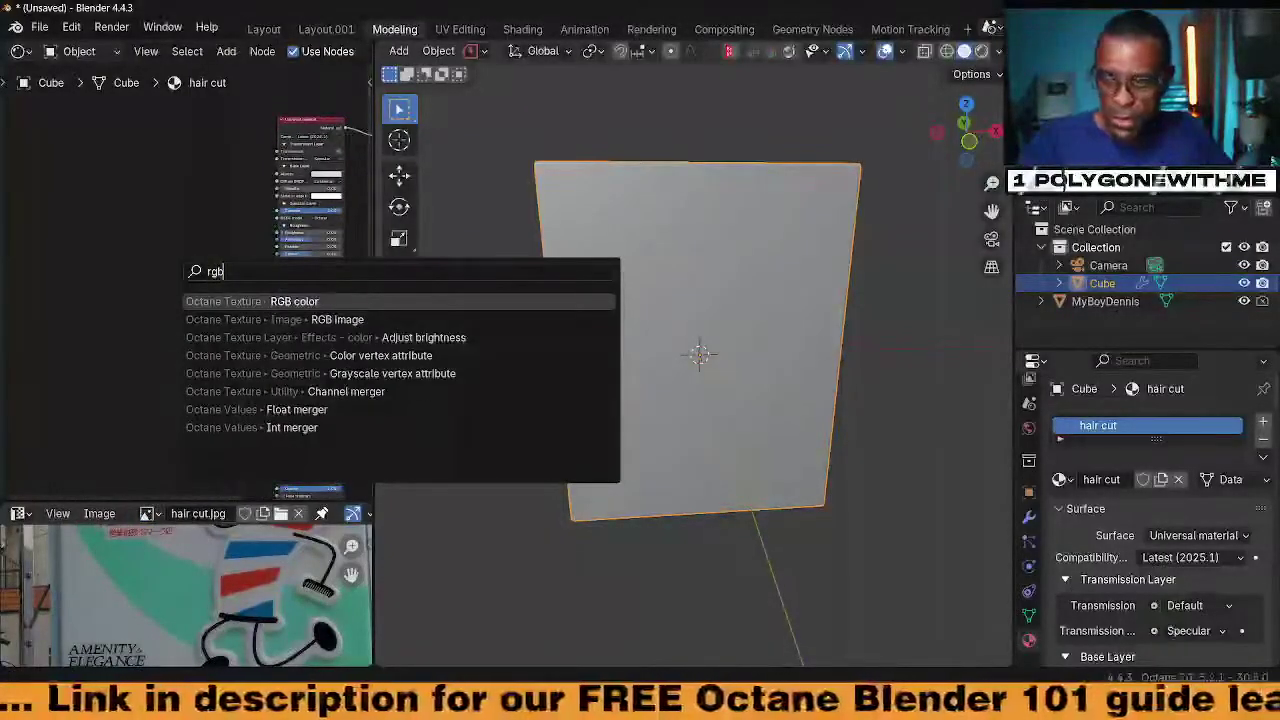
pyautogui.press('Down')
pyautogui.press('Return')
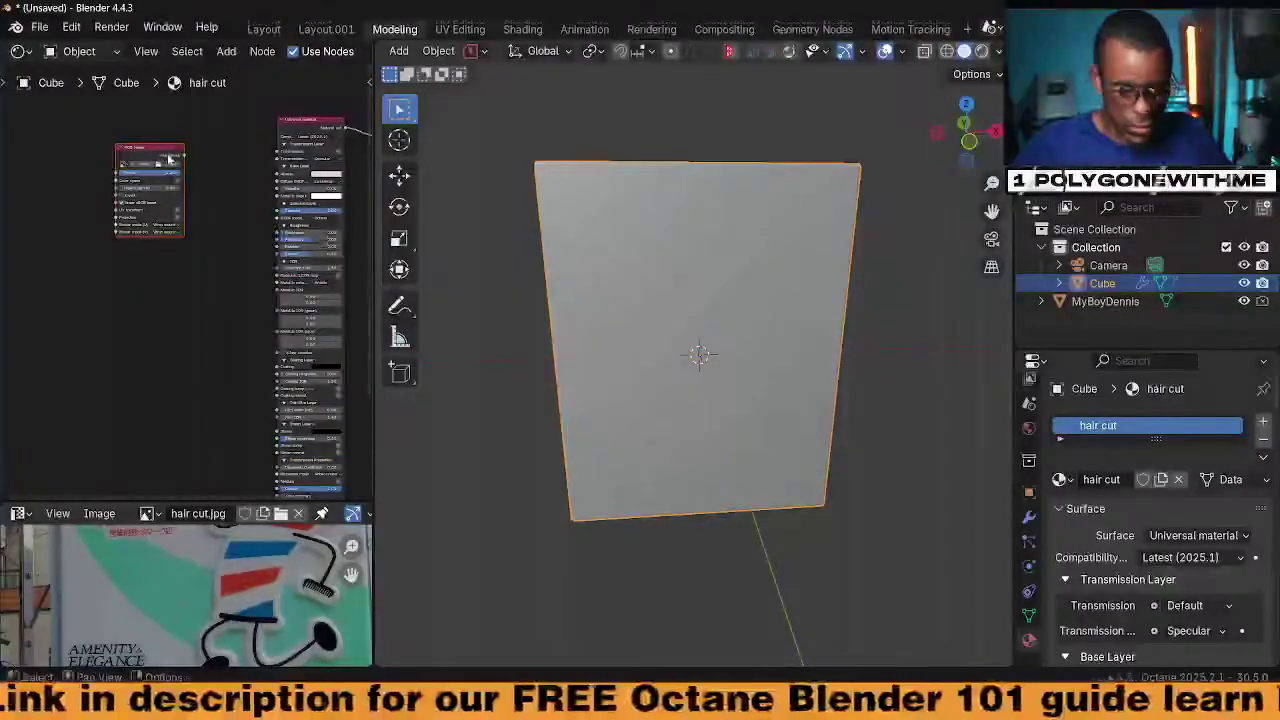
# Connect the RGB image node to the material's Albedo, load hair cut.jpg into it, and move it closer to the material node
pyautogui.keyDown('alt'); pyautogui.keyDown('shift'); pyautogui.moveTo(170, 158); pyautogui.dragTo(300, 140, button='right'); pyautogui.keyUp('shift'); pyautogui.keyUp('alt')
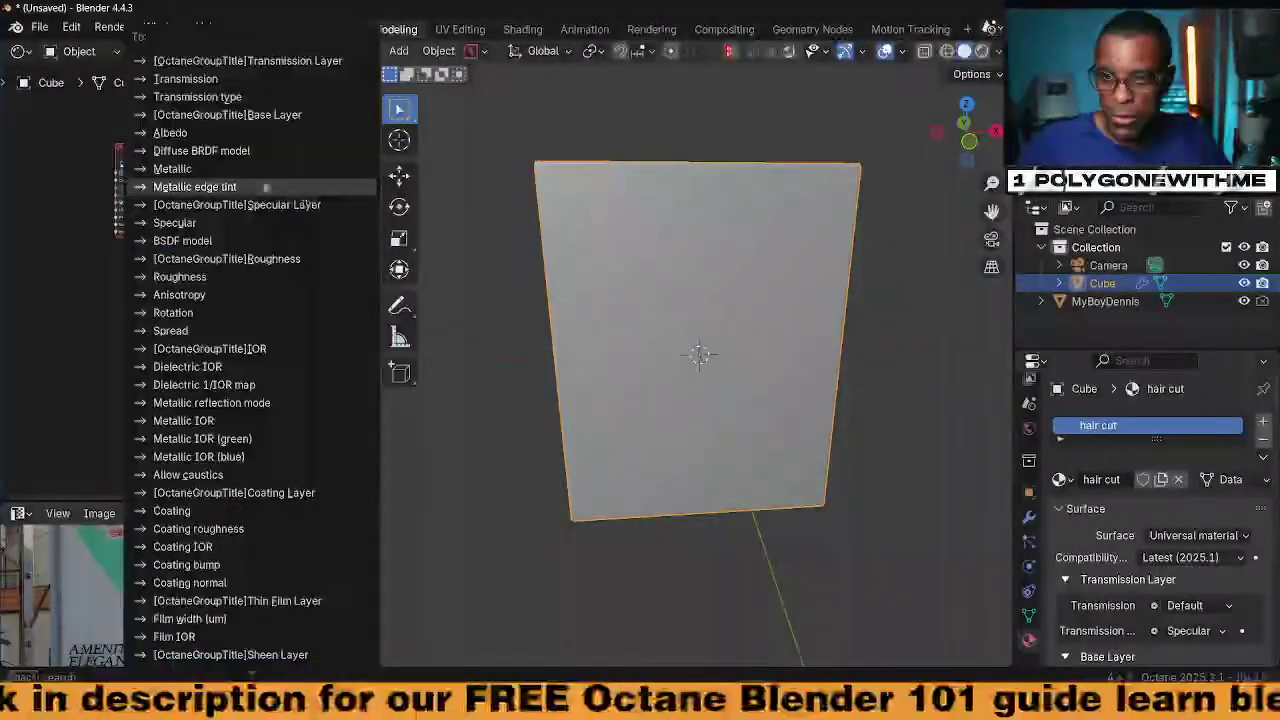
pyautogui.click(217, 133)
pyautogui.scroll(2, 140, 187)
pyautogui.click(99, 121)
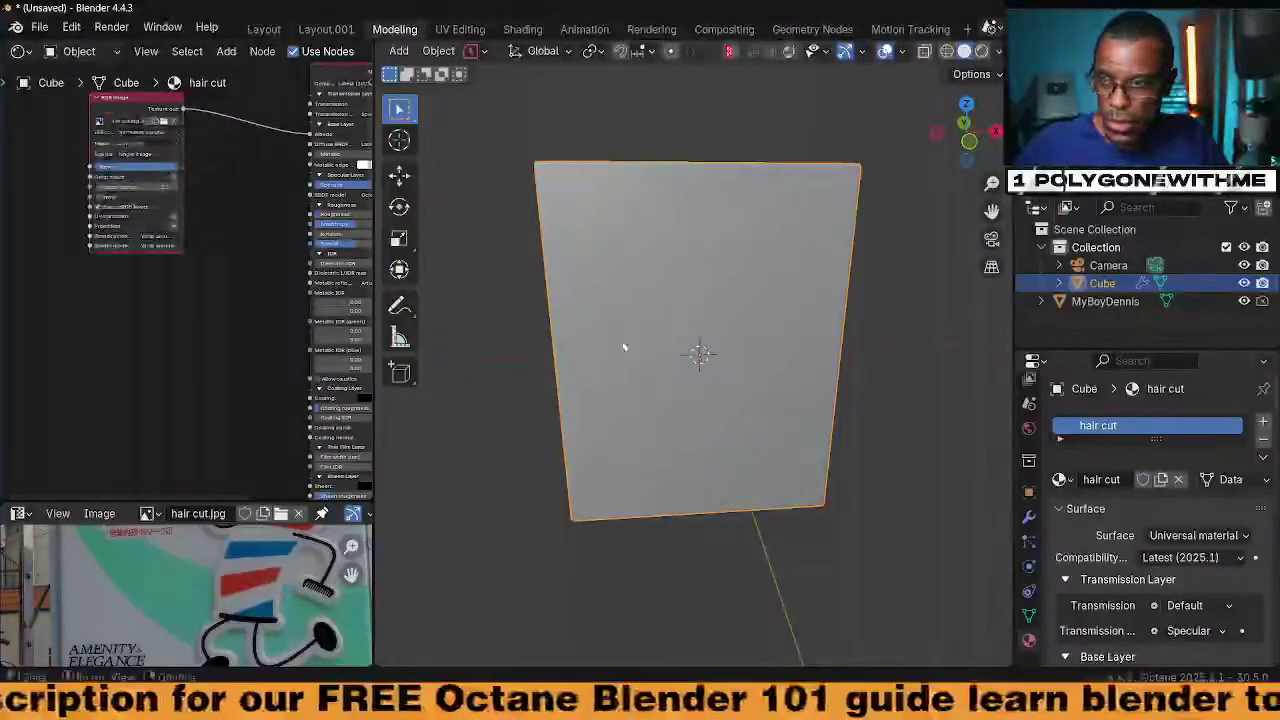
pyautogui.click(124, 154)
pyautogui.moveTo(198, 350); pyautogui.dragTo(206, 356, button='middle')
pyautogui.moveTo(188, 153); pyautogui.dragTo(254, 172)
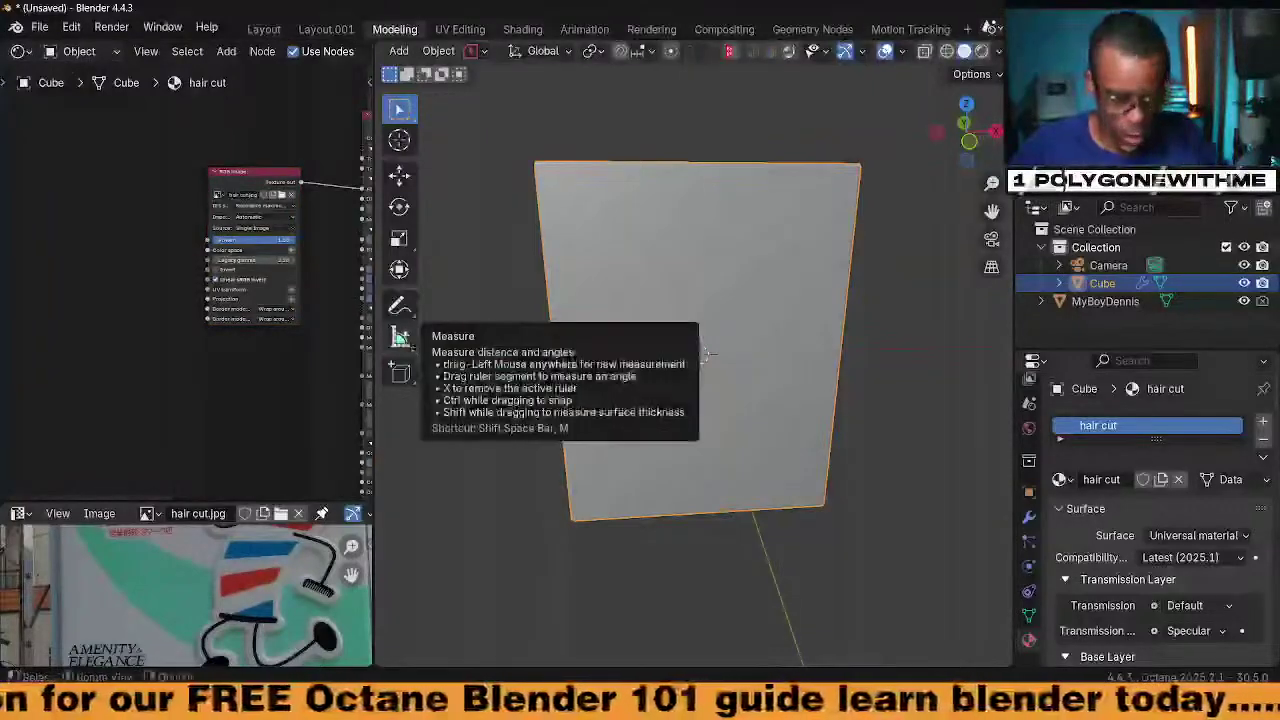
# Look through the installed add-ons in the Preferences, and open the Node Wrangler tools in the node editor's sidebar
pyautogui.press('n')
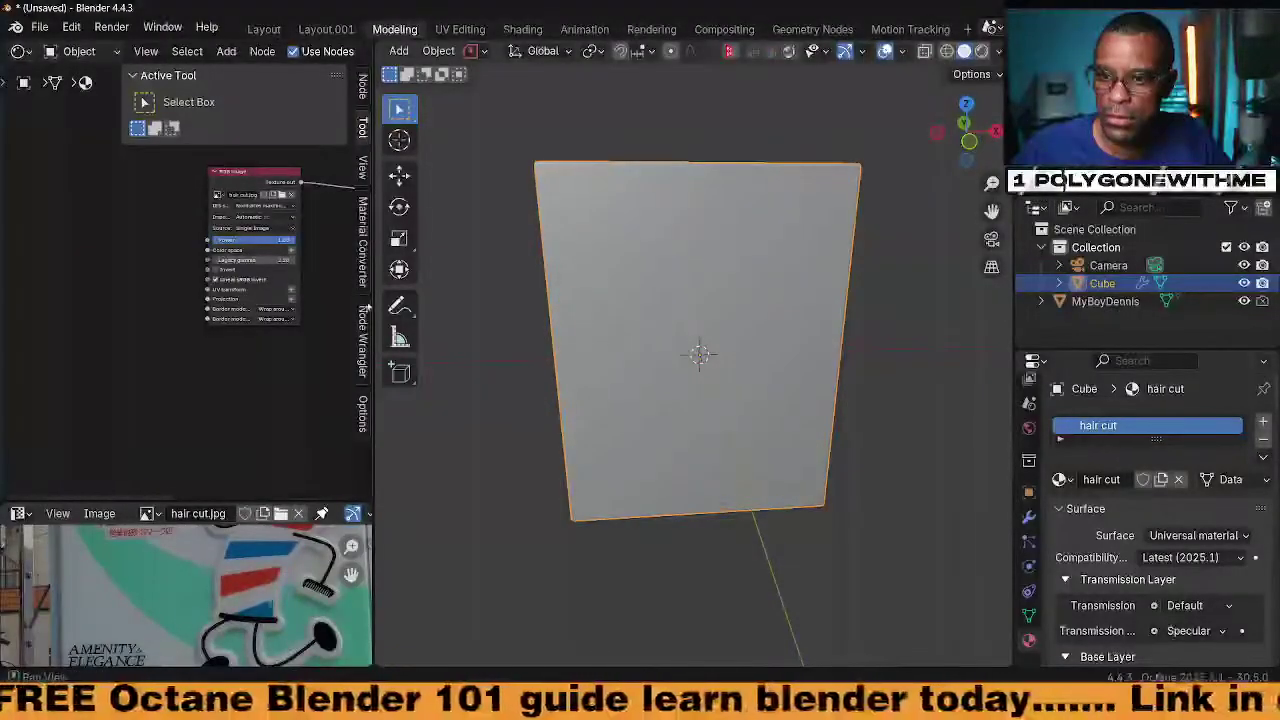
pyautogui.click(42, 27)
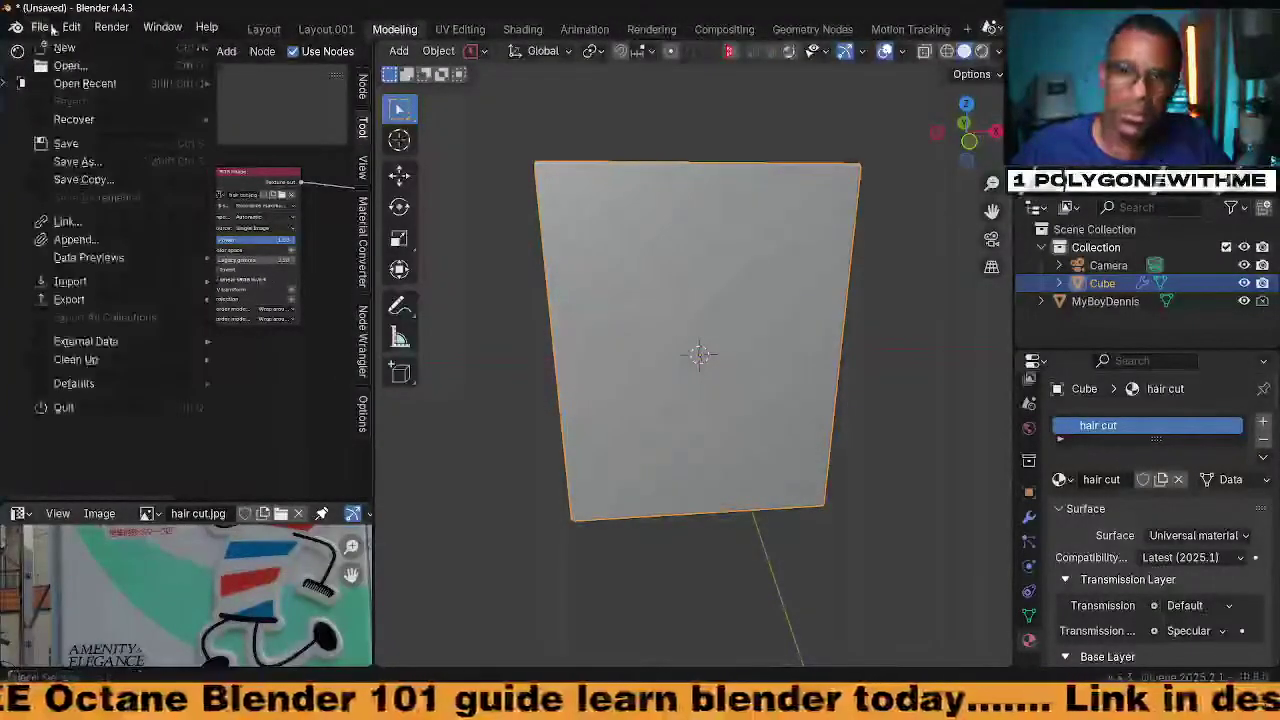
pyautogui.click(100, 257)
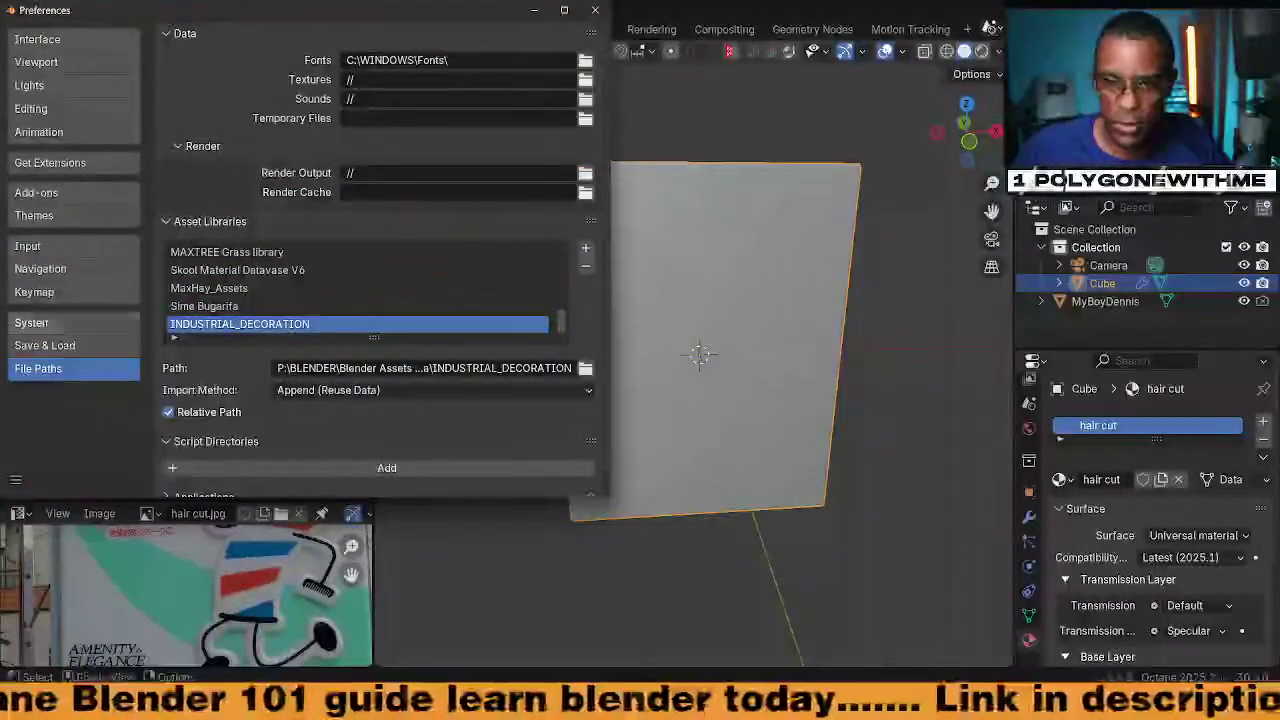
pyautogui.click(40, 193)
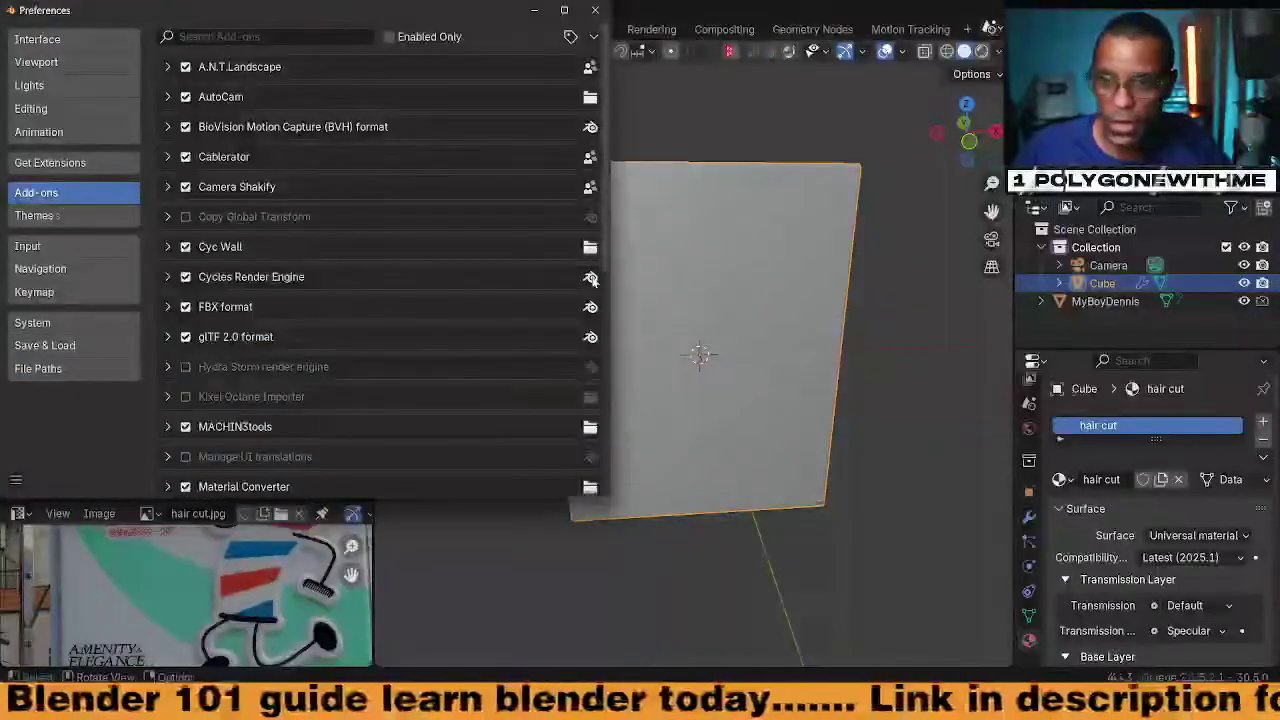
pyautogui.scroll(-4, 552, 275)
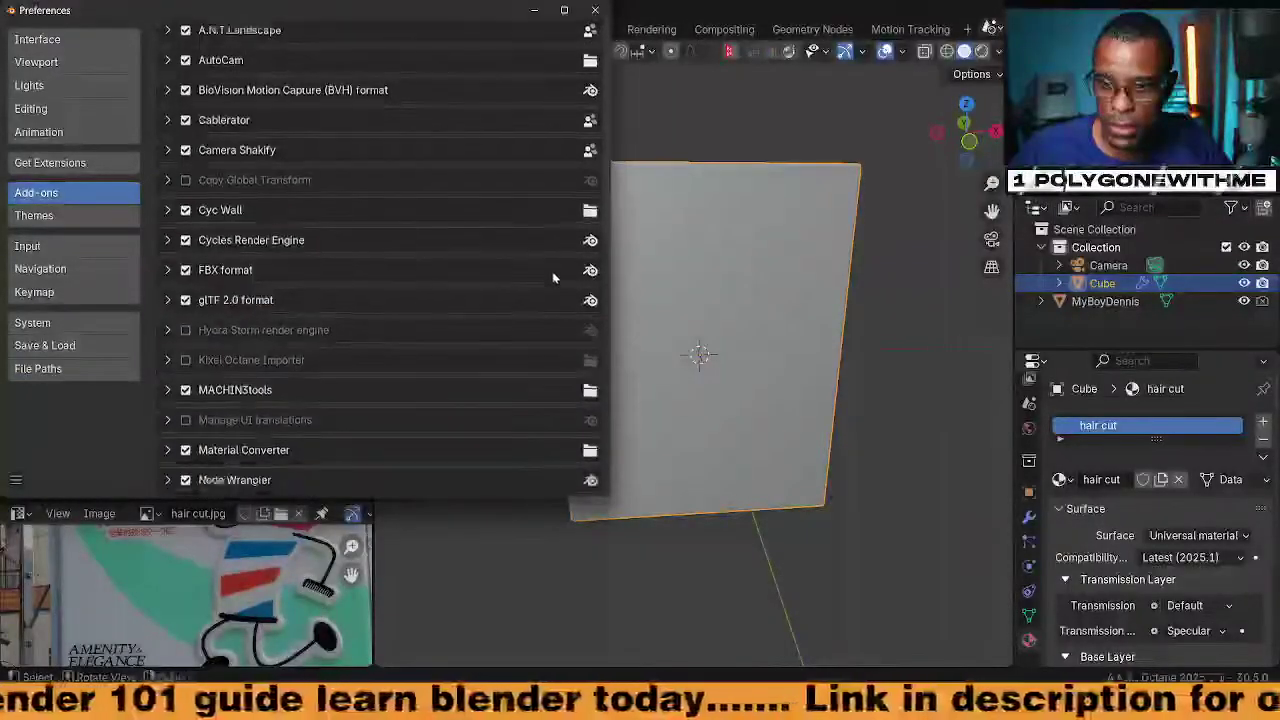
pyautogui.scroll(-1, 547, 282)
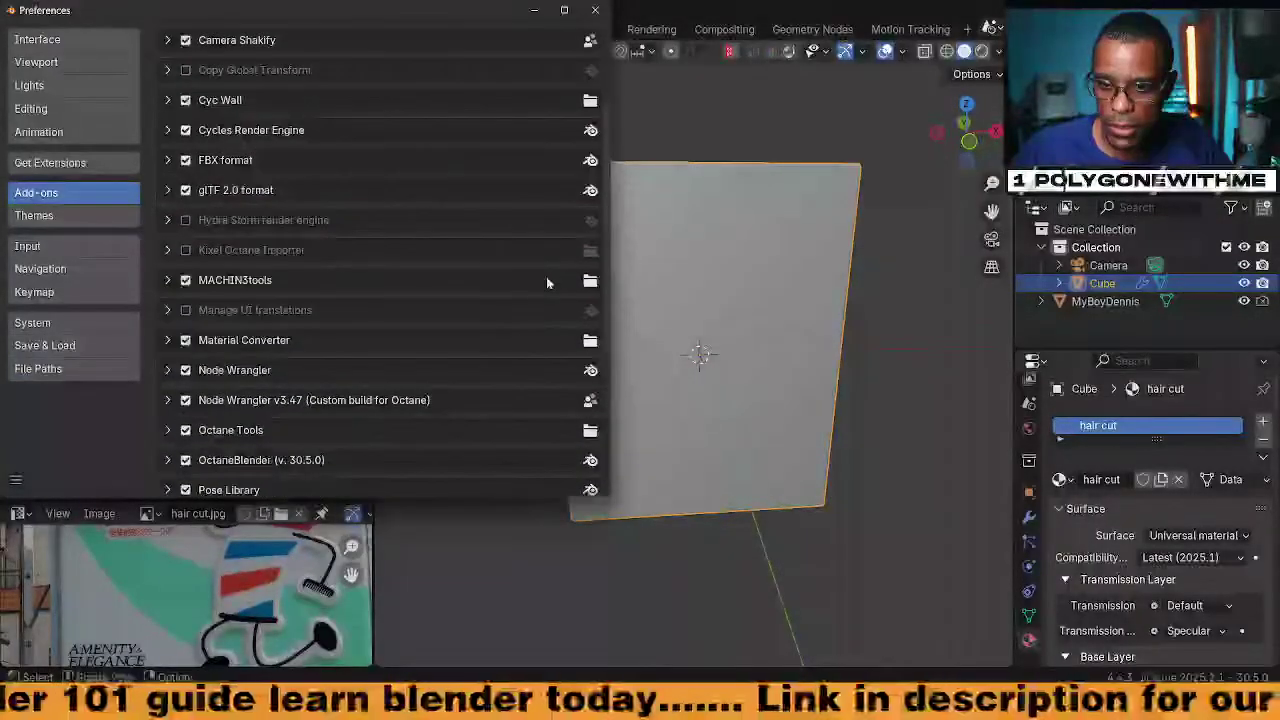
pyautogui.click(166, 432)
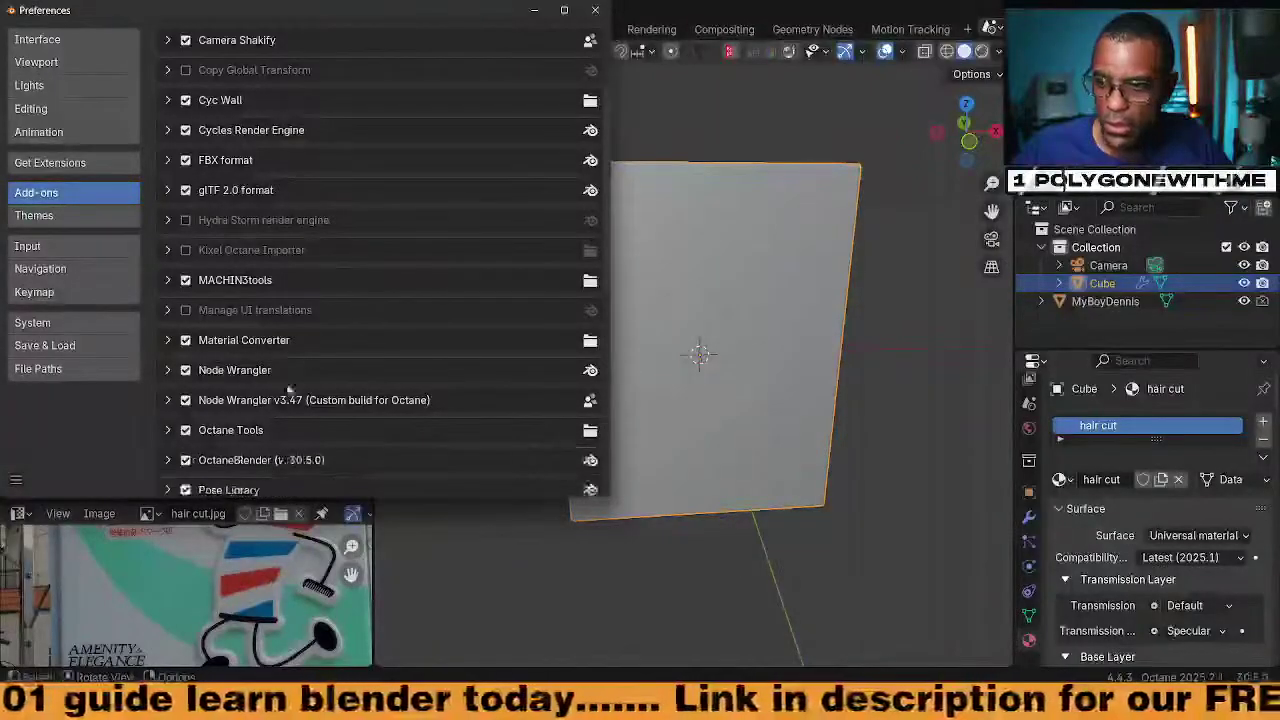
pyautogui.click(594, 11)
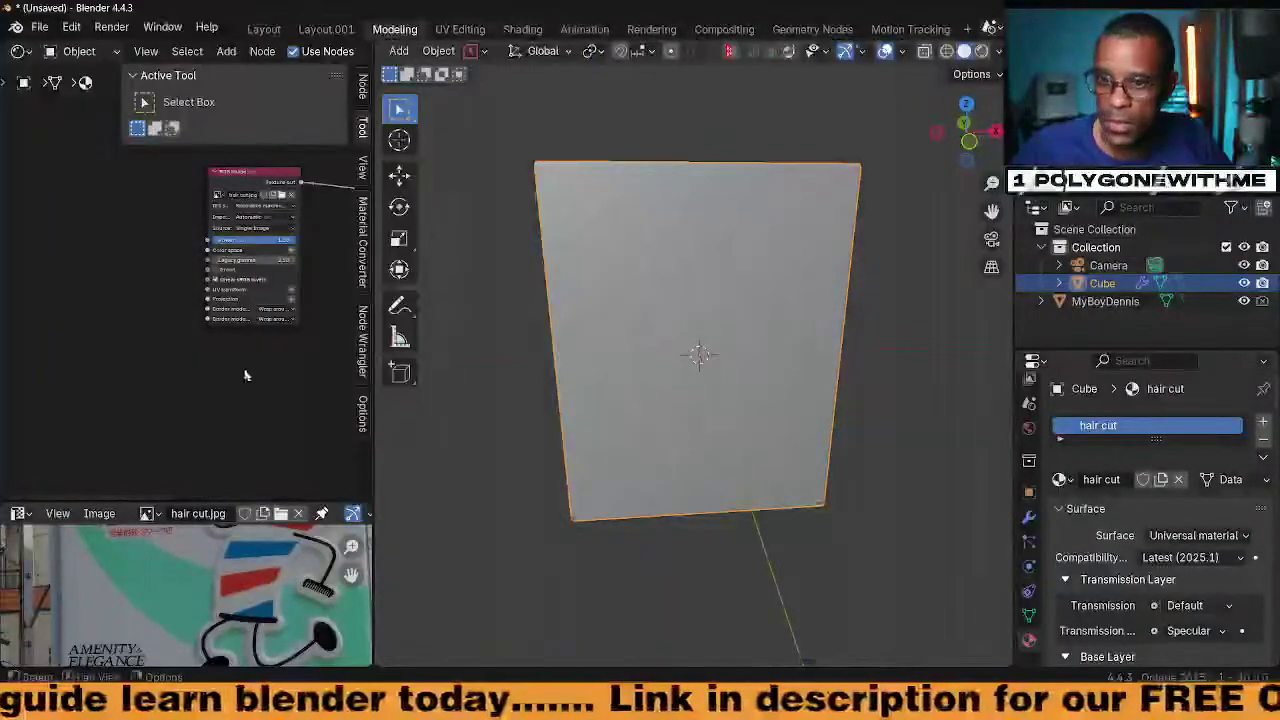
pyautogui.click(363, 412)
pyautogui.click(362, 340)
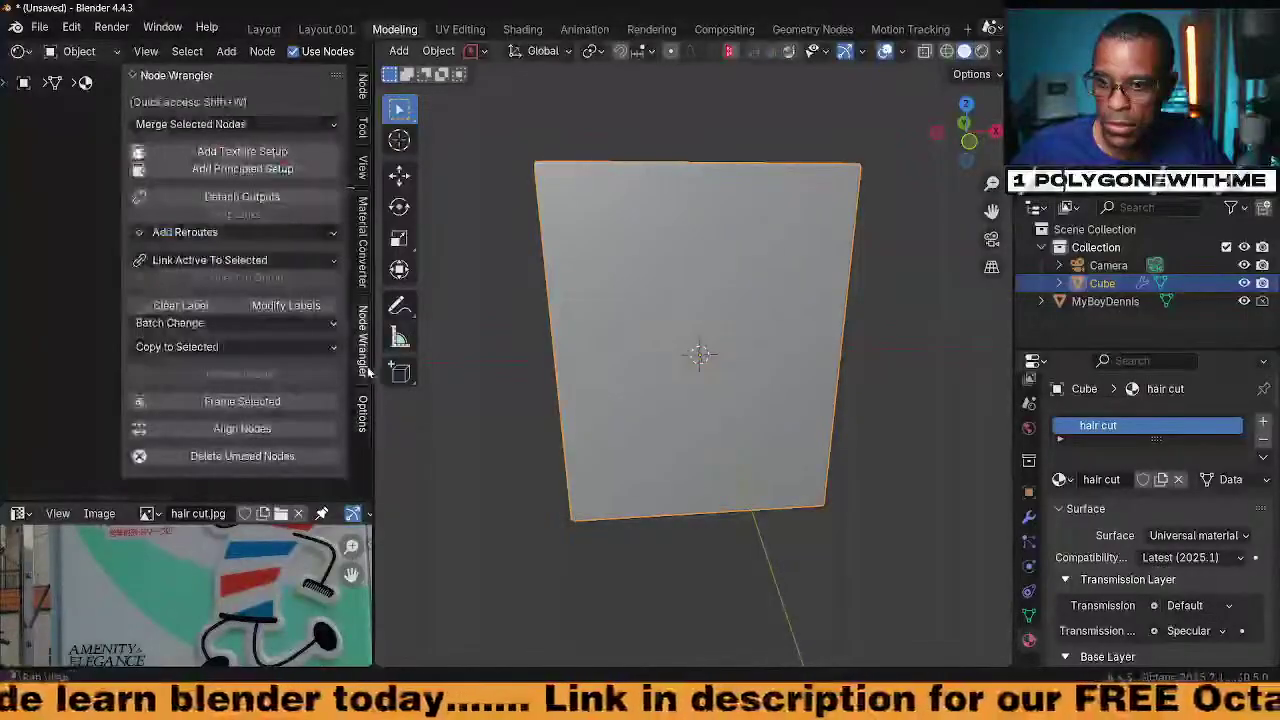
pyautogui.click(362, 250)
pyautogui.click(362, 168)
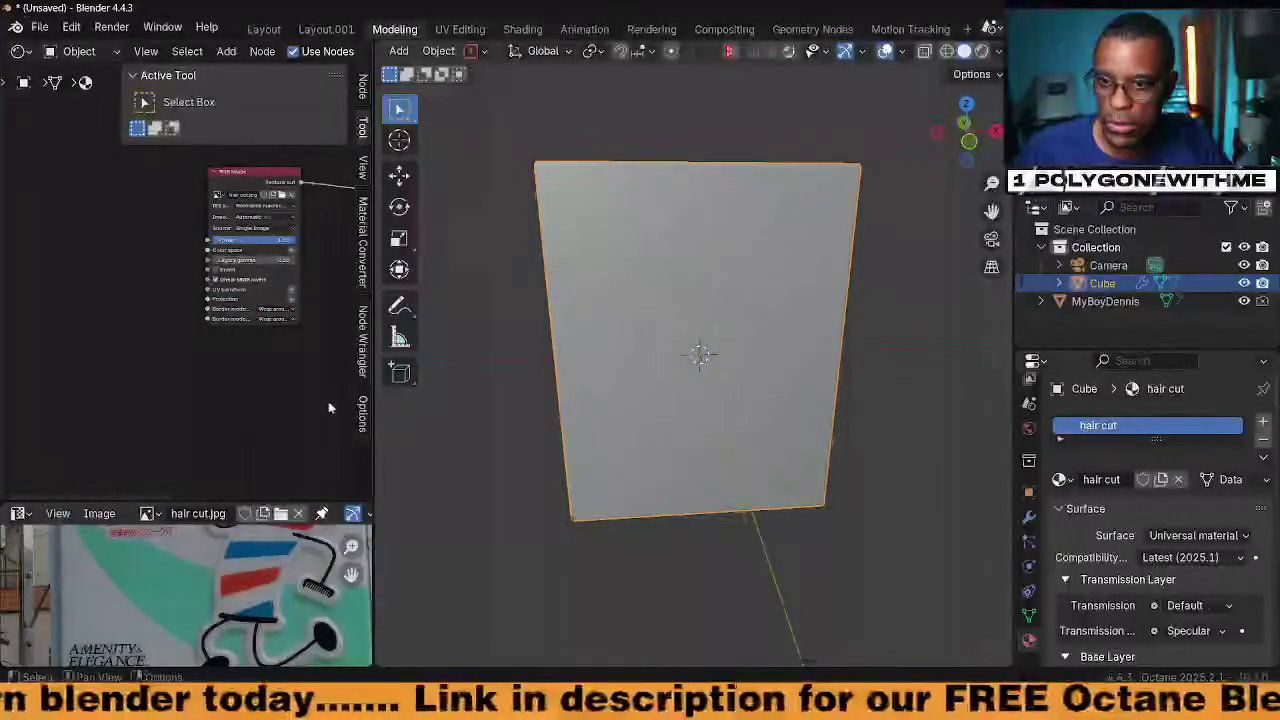
pyautogui.click(359, 413)
pyautogui.click(362, 335)
pyautogui.click(364, 268)
pyautogui.press('n')
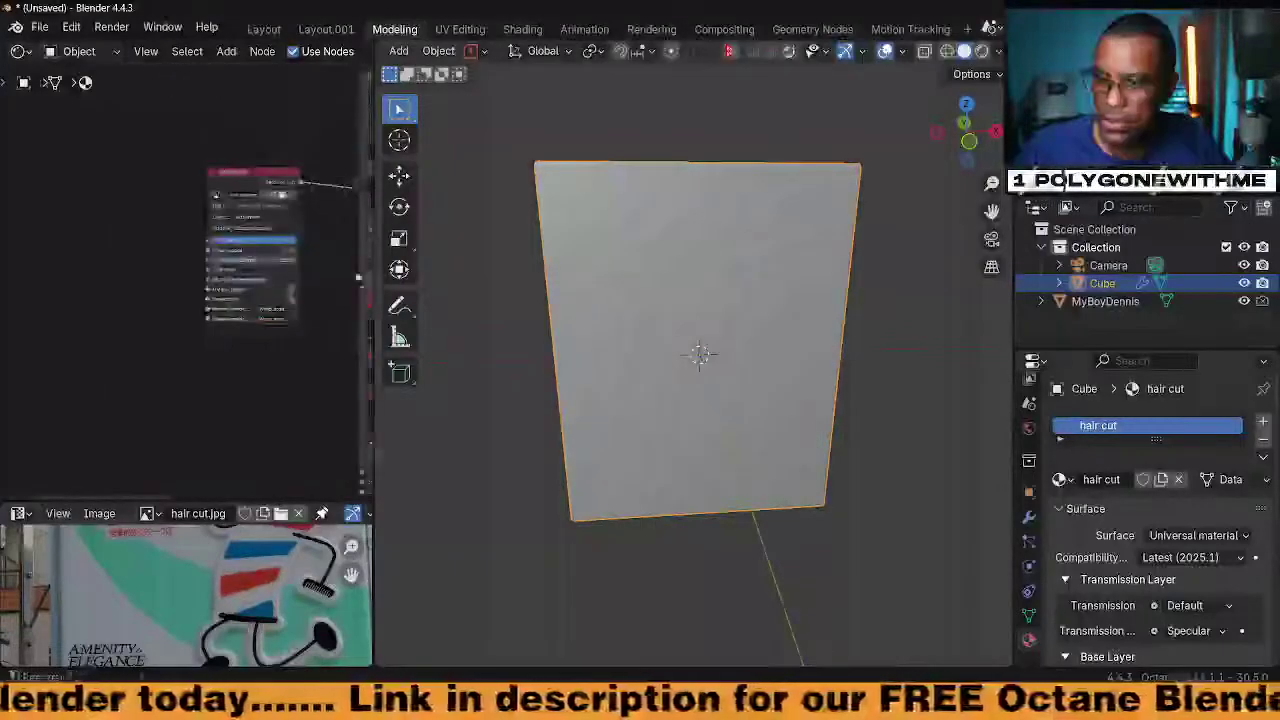
# Try to add a texture mapping setup to the RGB image node of the hair cut material
pyautogui.moveTo(239, 351); pyautogui.dragTo(233, 382, button='middle')
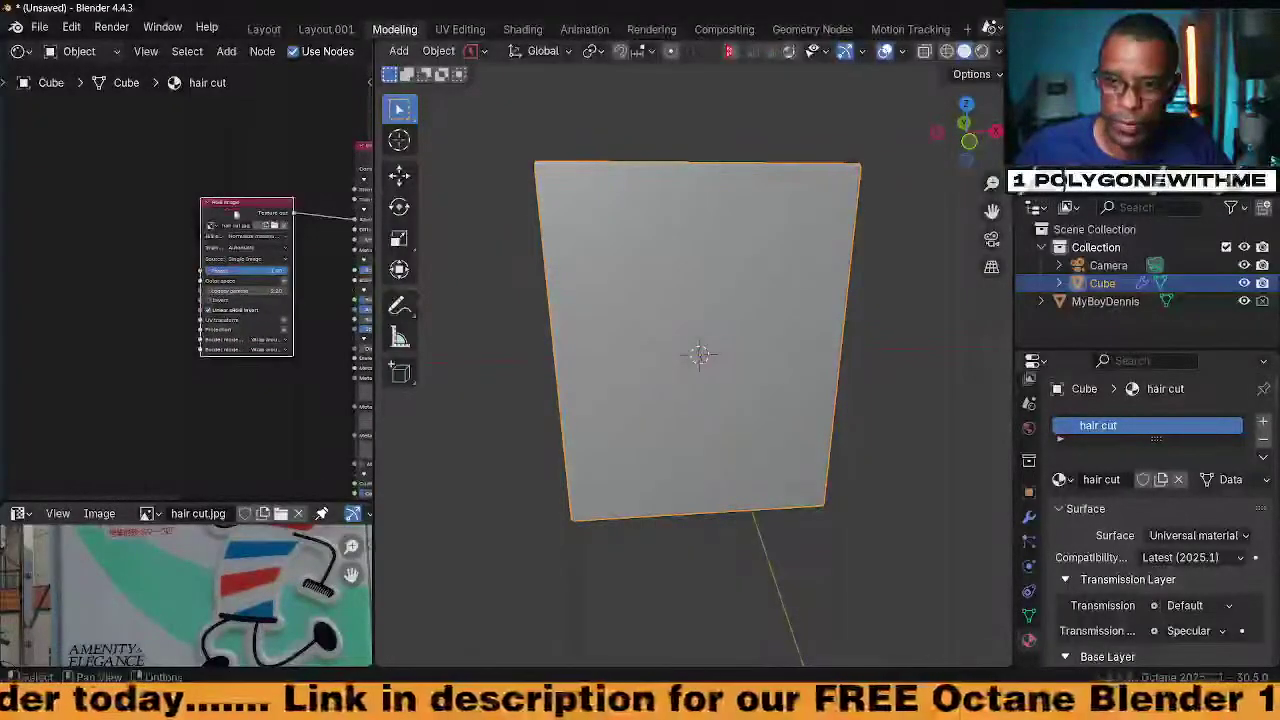
pyautogui.hotkey('ctrl', 't')
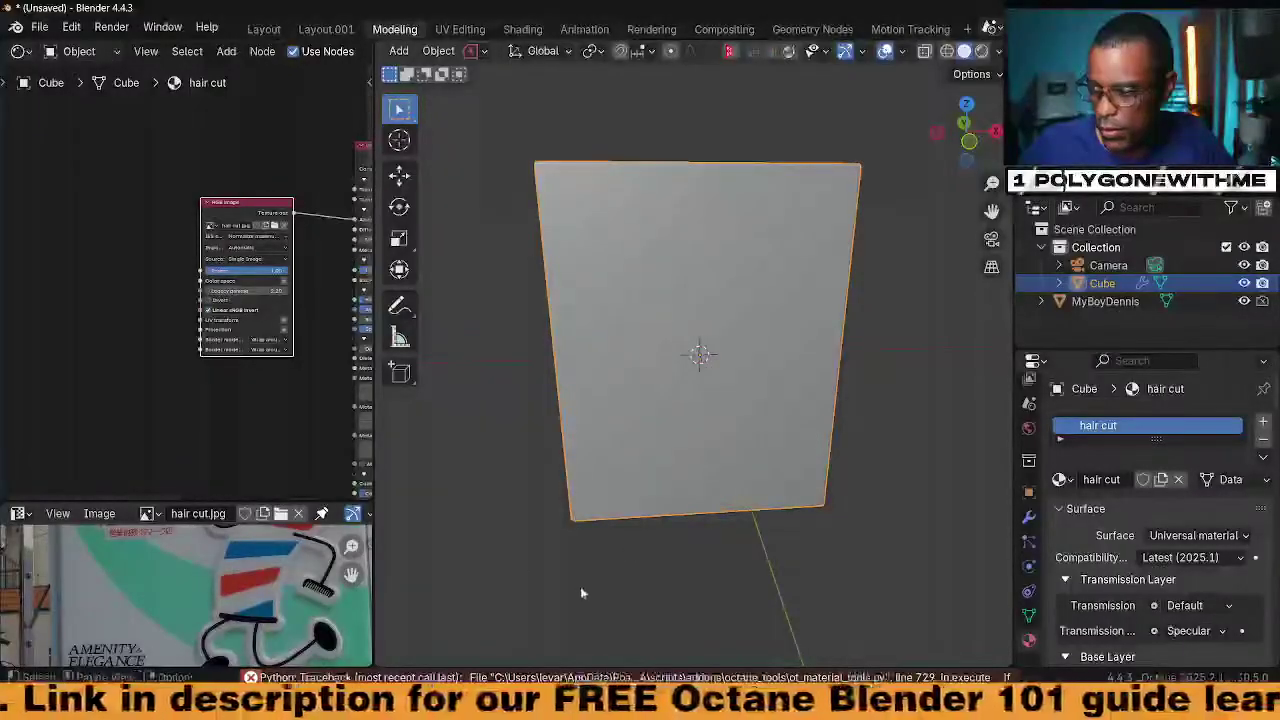
pyautogui.click(131, 276)
pyautogui.moveTo(129, 207); pyautogui.dragTo(62, 226, button='middle')
pyautogui.scroll(3, 129, 149)
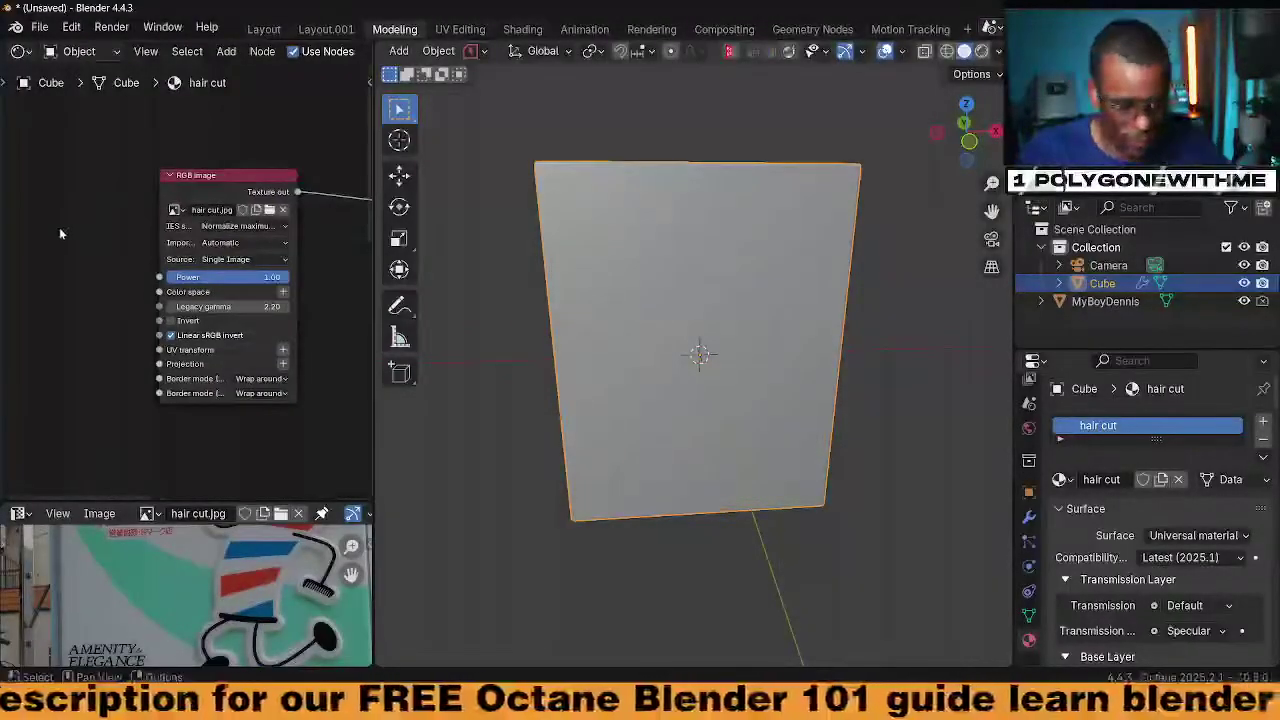
# Disable and re-enable the Octane Tools add-on in the Preferences, and check the node editor's sidebar for its tools
pyautogui.press('n')
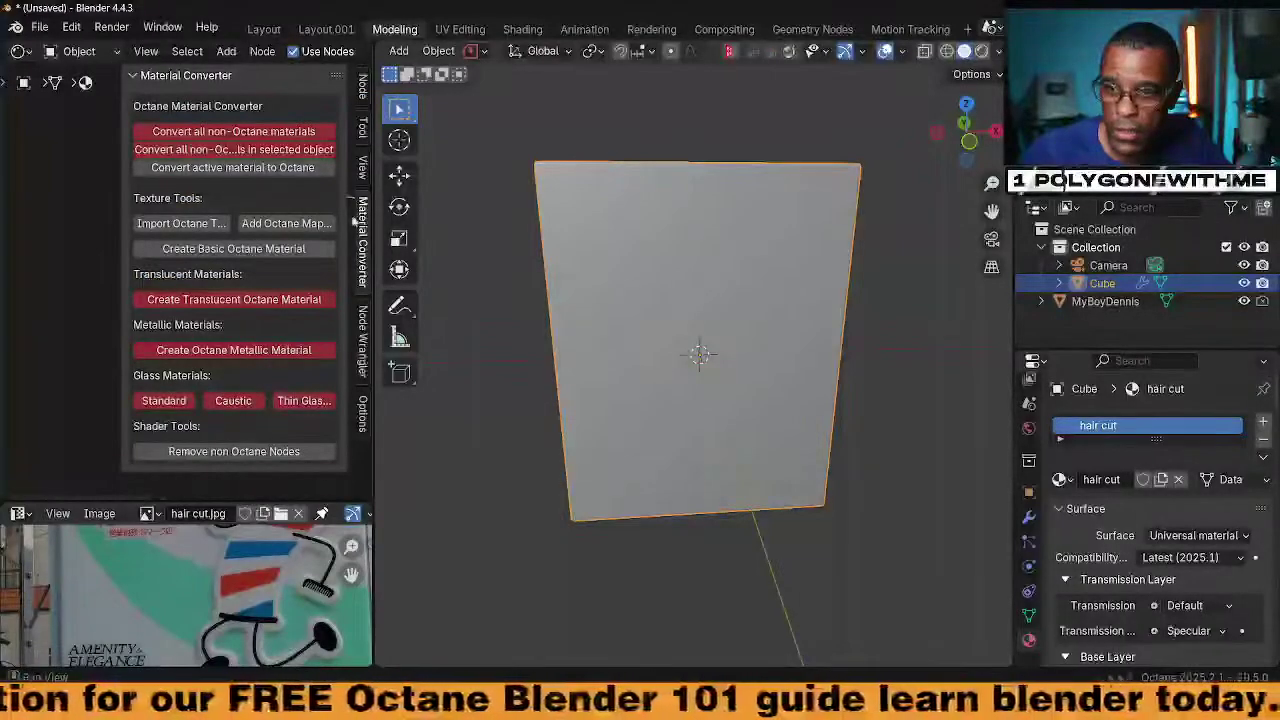
pyautogui.press('n')
pyautogui.click(72, 27)
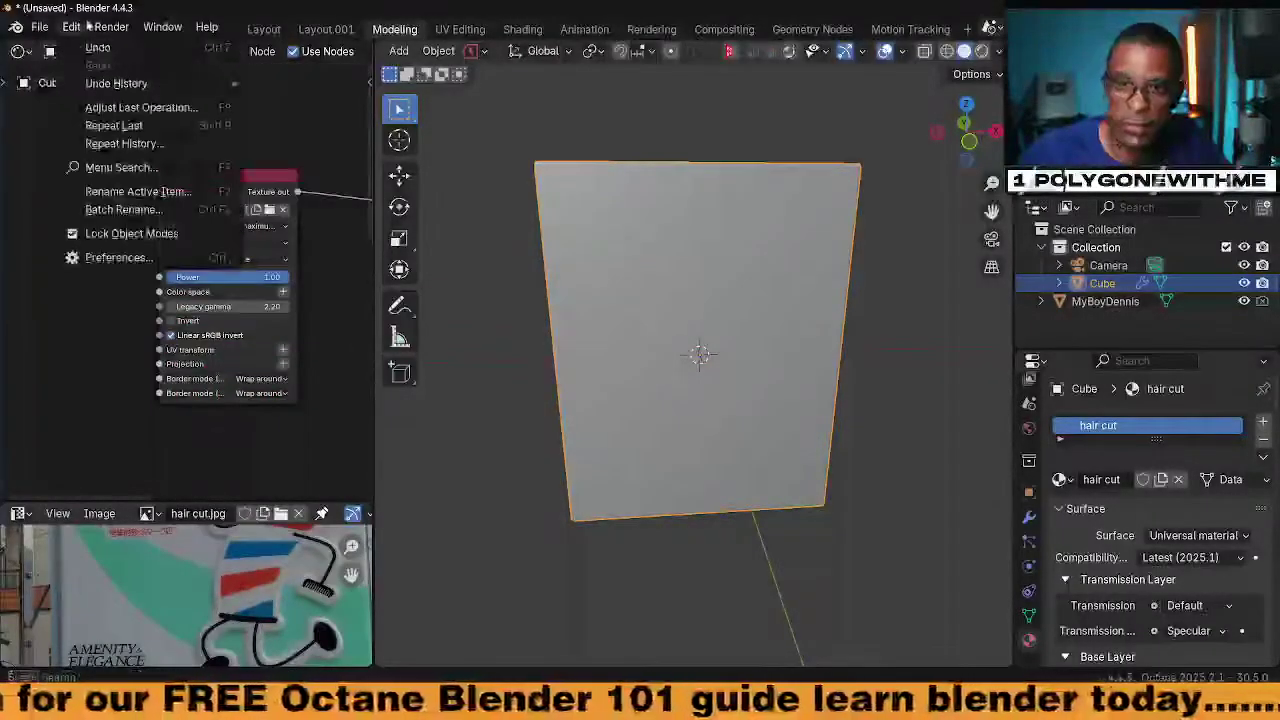
pyautogui.click(121, 259)
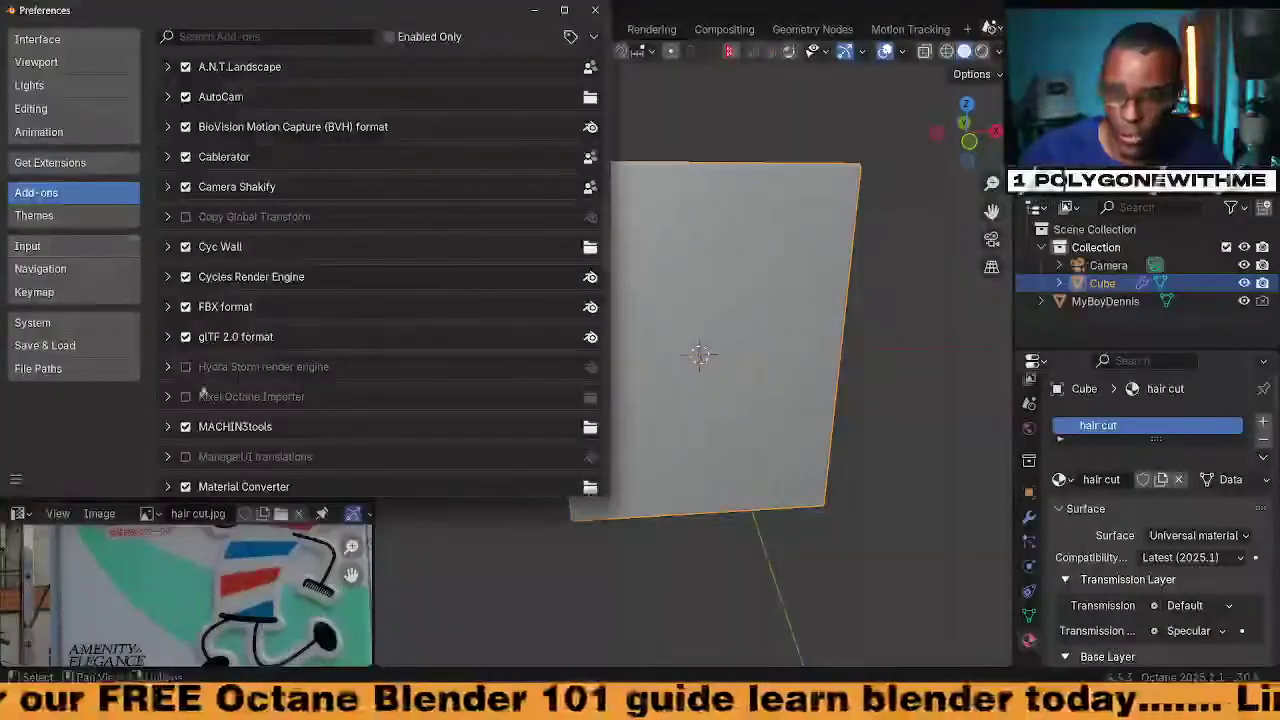
pyautogui.scroll(-3, 405, 387)
pyautogui.scroll(-1, 405, 387)
pyautogui.click(185, 393)
pyautogui.click(185, 393)
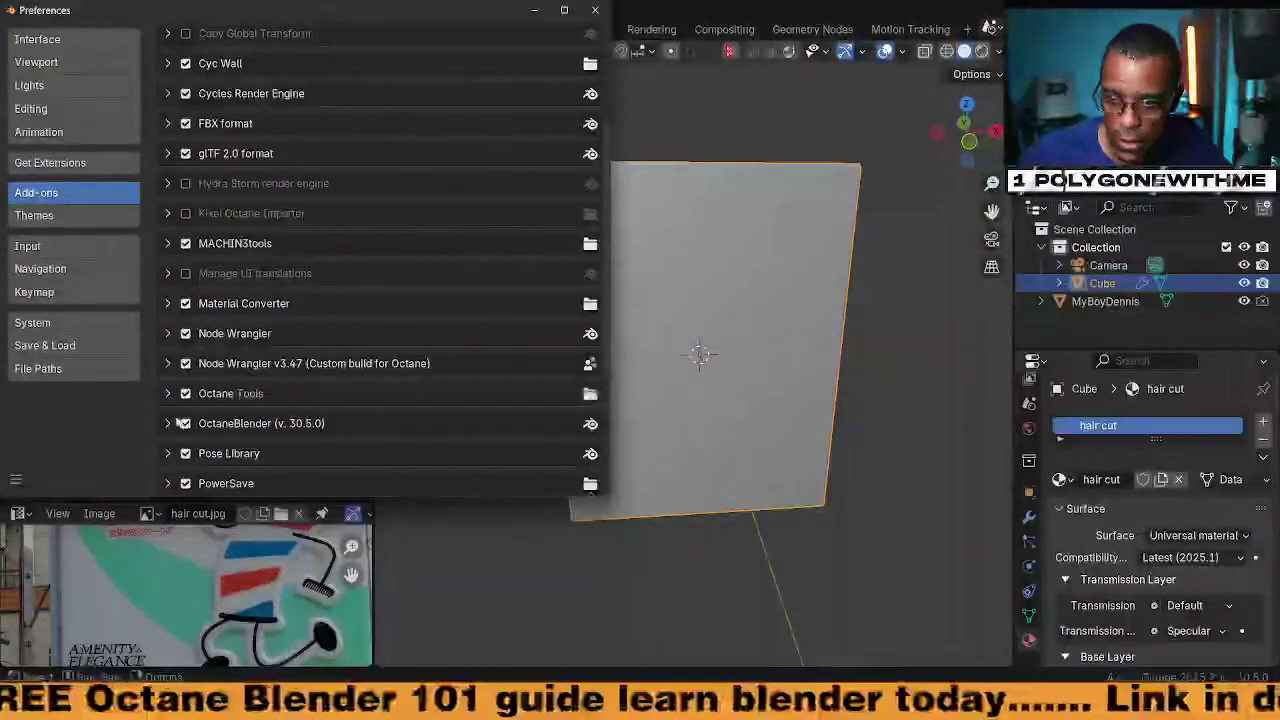
pyautogui.click(600, 11)
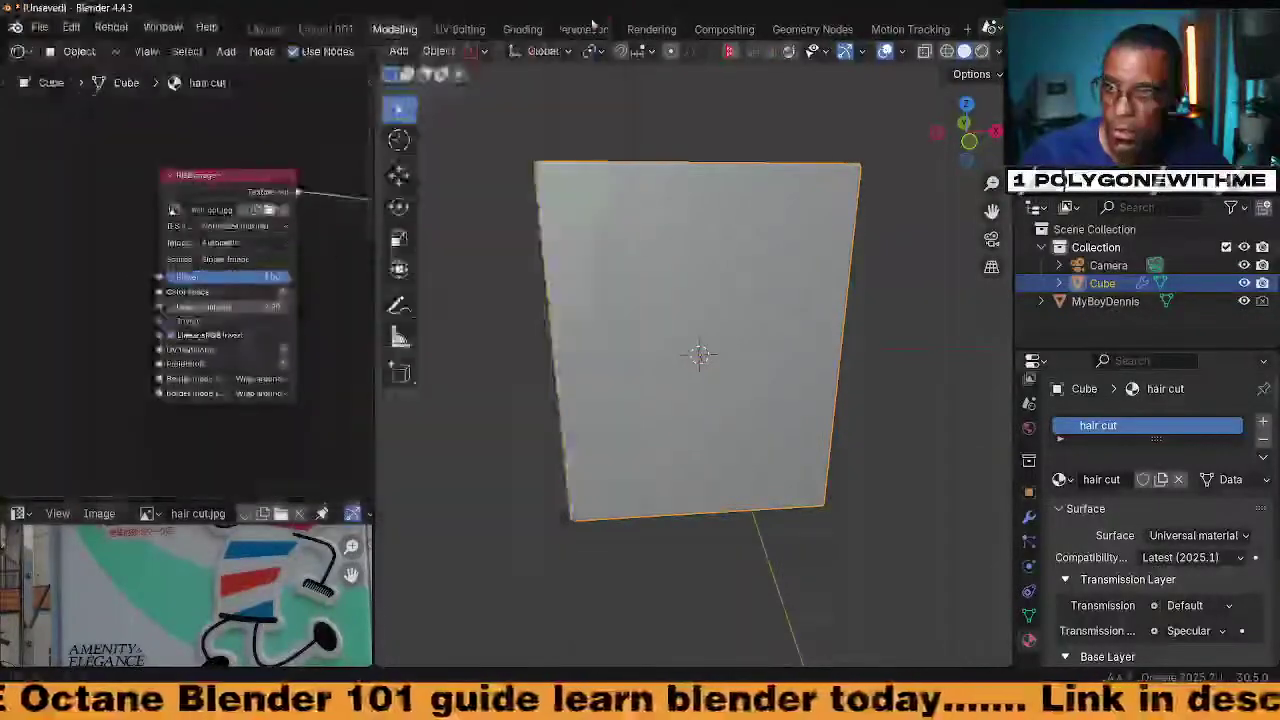
pyautogui.press('n')
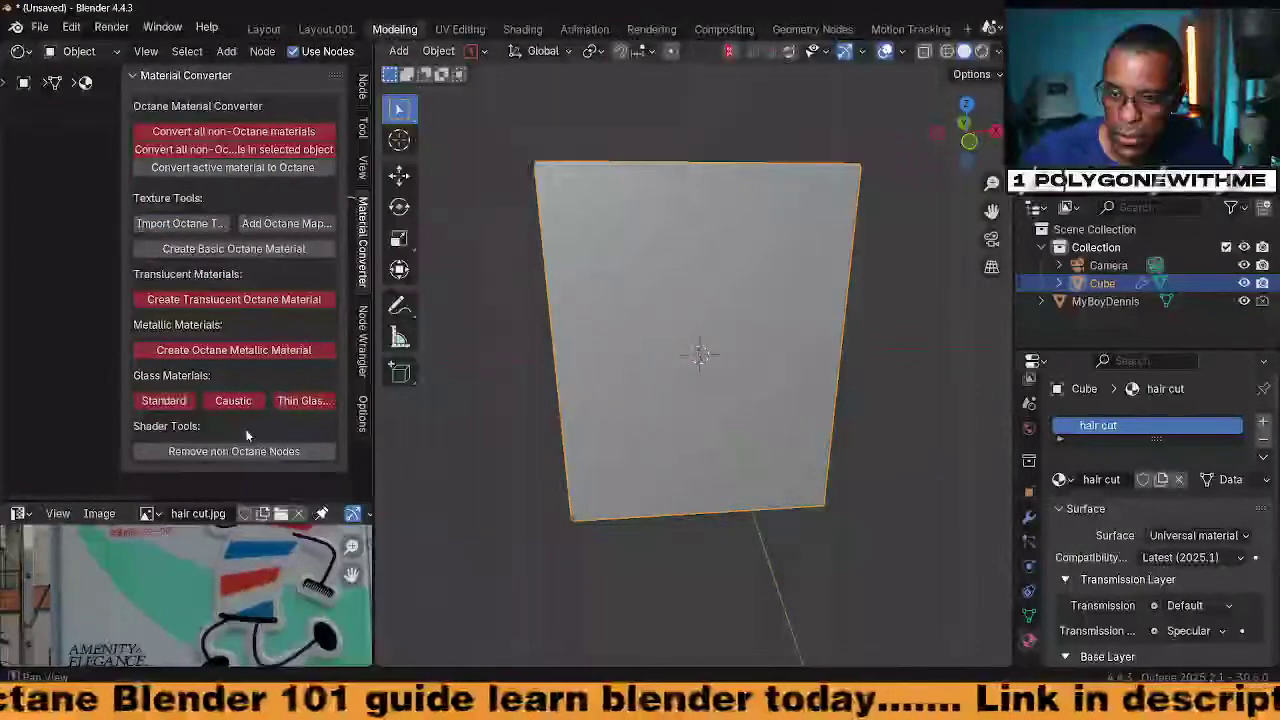
pyautogui.press('n')
# Examine the details of the Octane Tools add-on in the Preferences
pyautogui.click(71, 27)
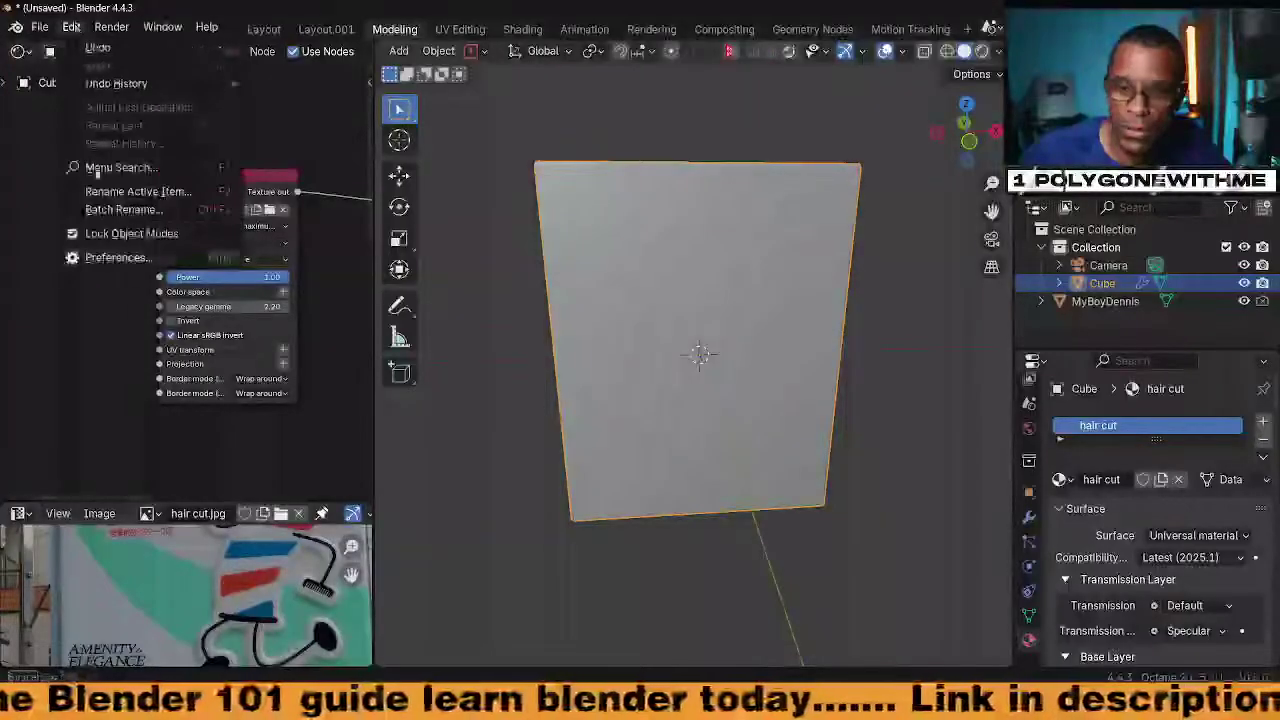
pyautogui.click(100, 258)
pyautogui.scroll(-1, 396, 417)
pyautogui.scroll(-3, 398, 417)
pyautogui.click(185, 398)
pyautogui.click(167, 398)
pyautogui.scroll(-4, 453, 431)
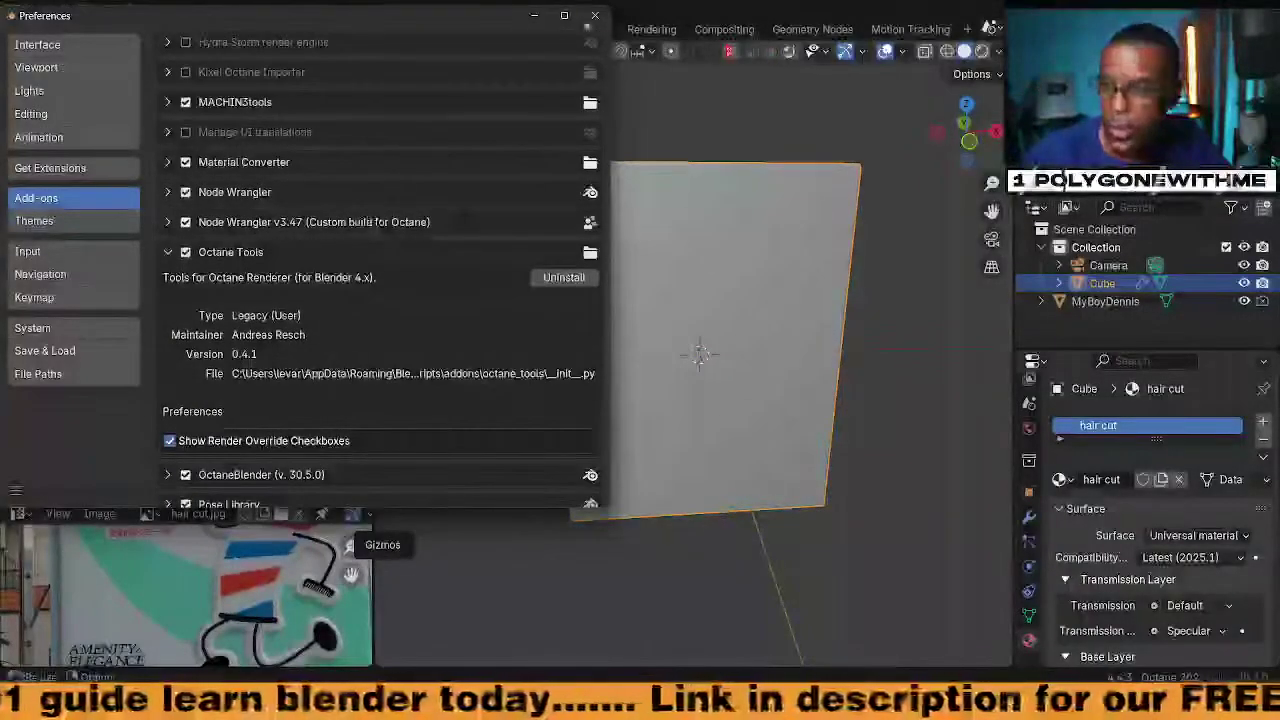
pyautogui.click(595, 15)
# Look through the tool categories in the Modeling workspace's node editor sidebar for the Octane texture tools
pyautogui.moveTo(172, 240); pyautogui.dragTo(121, 265, button='middle')
pyautogui.scroll(-1, 121, 262)
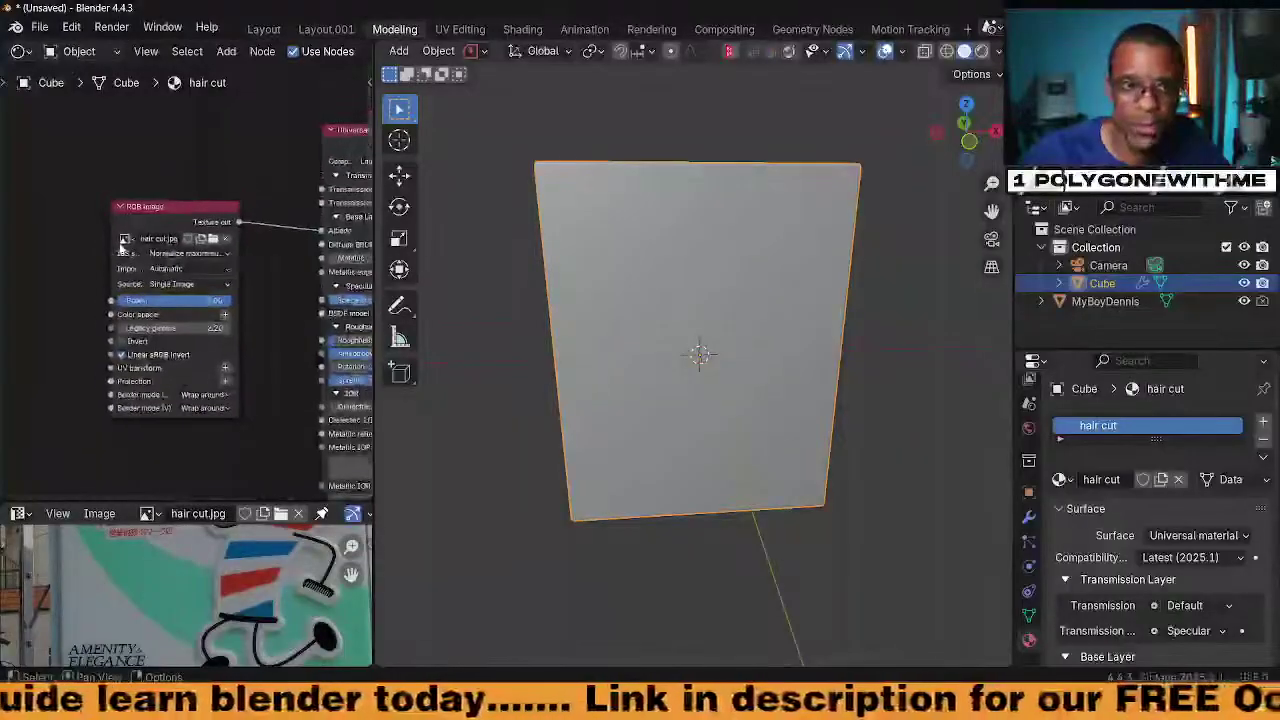
pyautogui.scroll(-1, 171, 272)
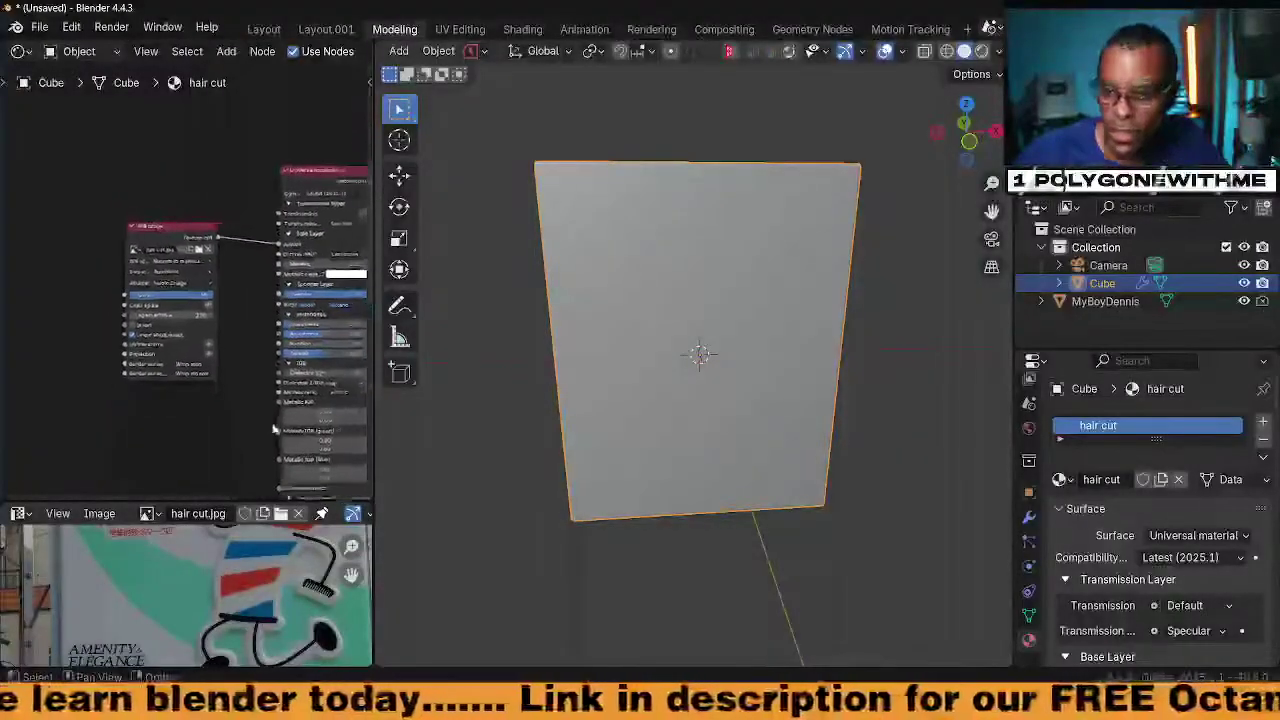
pyautogui.press('n')
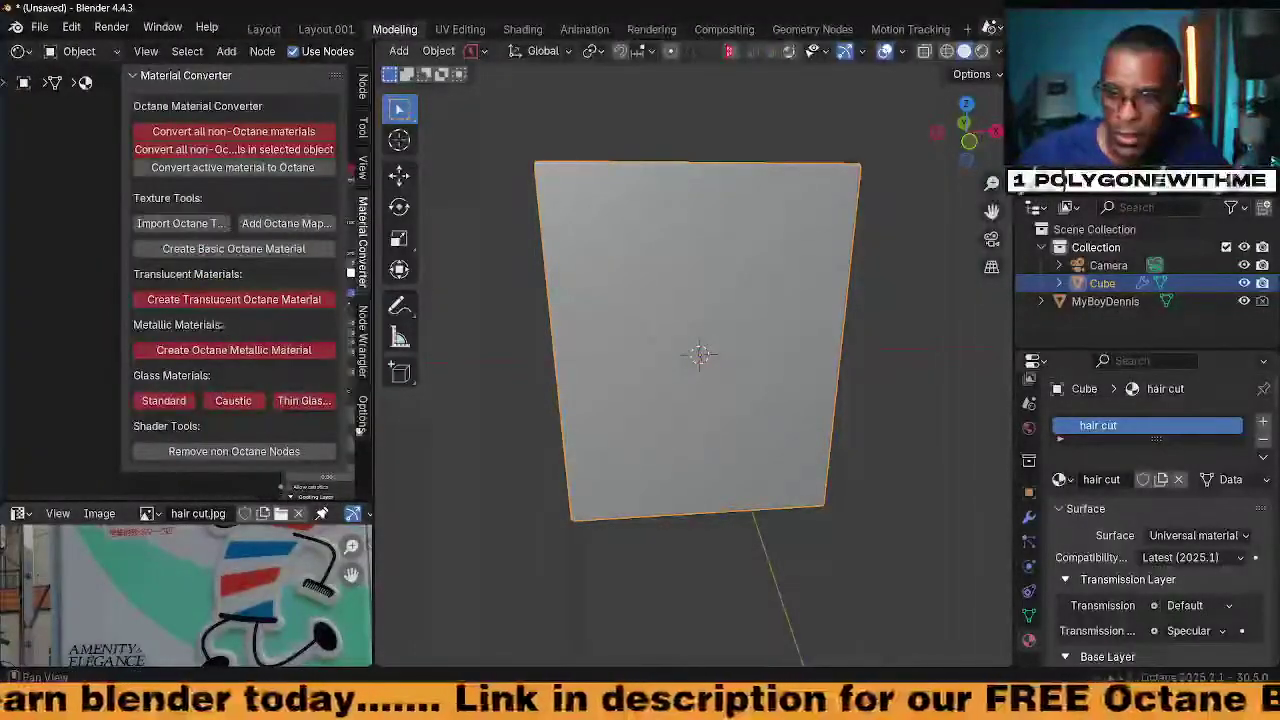
pyautogui.click(363, 420)
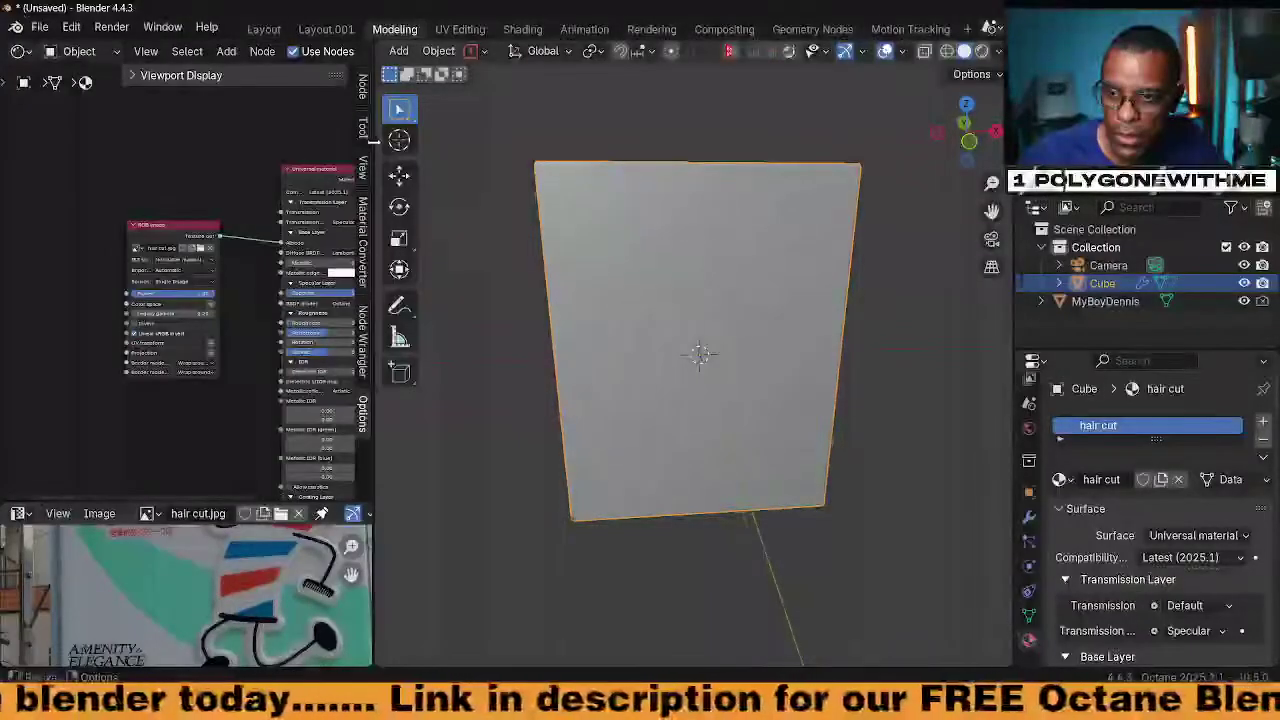
pyautogui.click(363, 127)
pyautogui.click(363, 88)
pyautogui.click(363, 166)
pyautogui.click(366, 232)
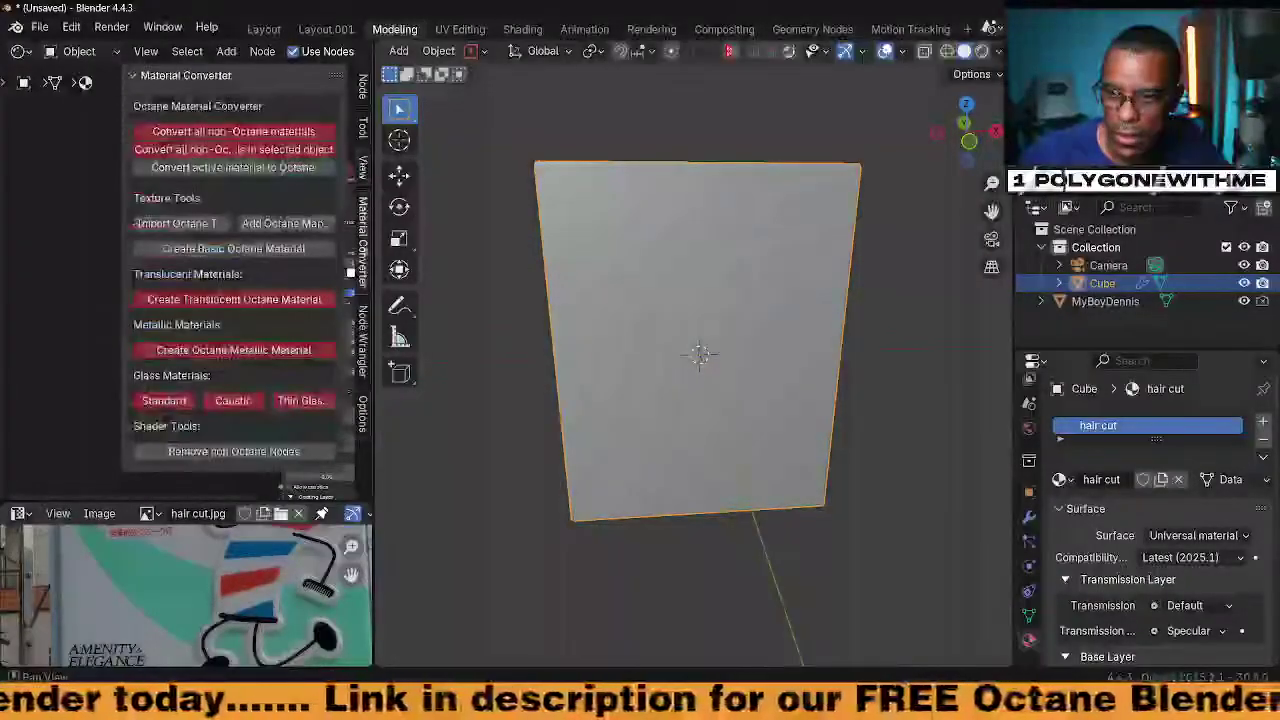
pyautogui.click(363, 340)
pyautogui.click(362, 418)
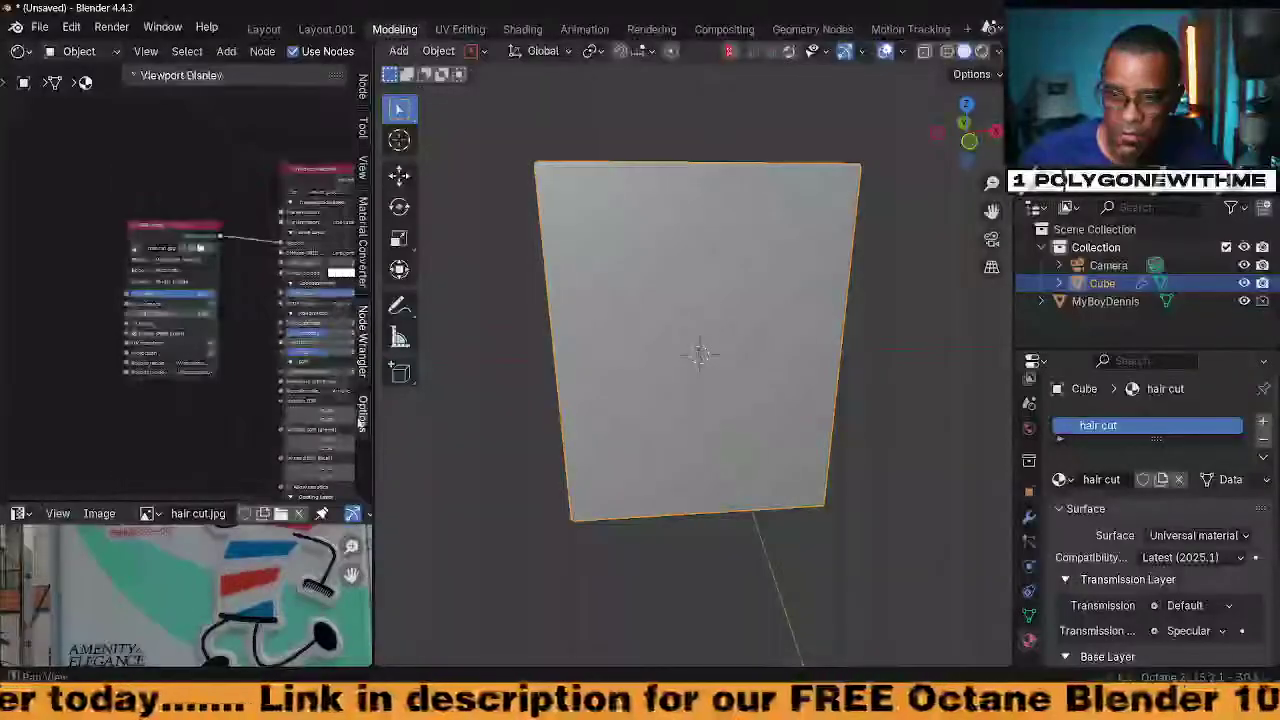
pyautogui.press('n')
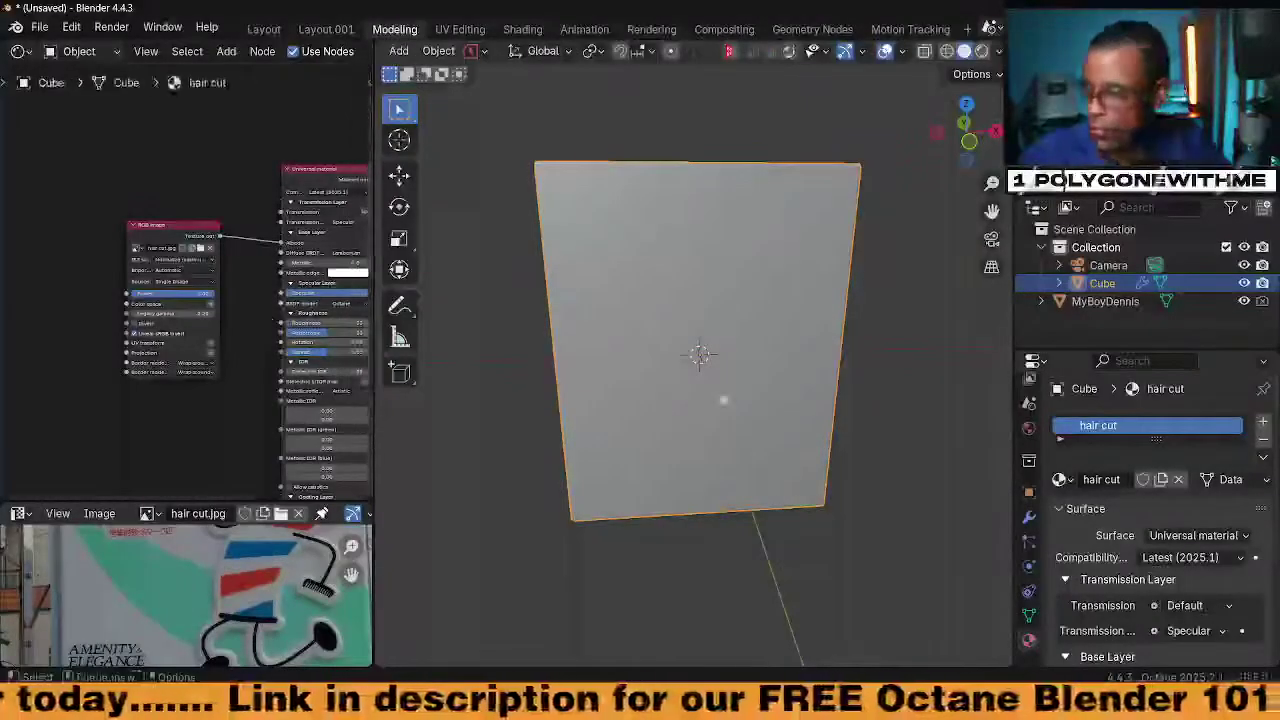
# Look through the node editor's sidebar tool categories in the Shading workspace for the RGB image node
pyautogui.click(522, 29)
pyautogui.press('n')
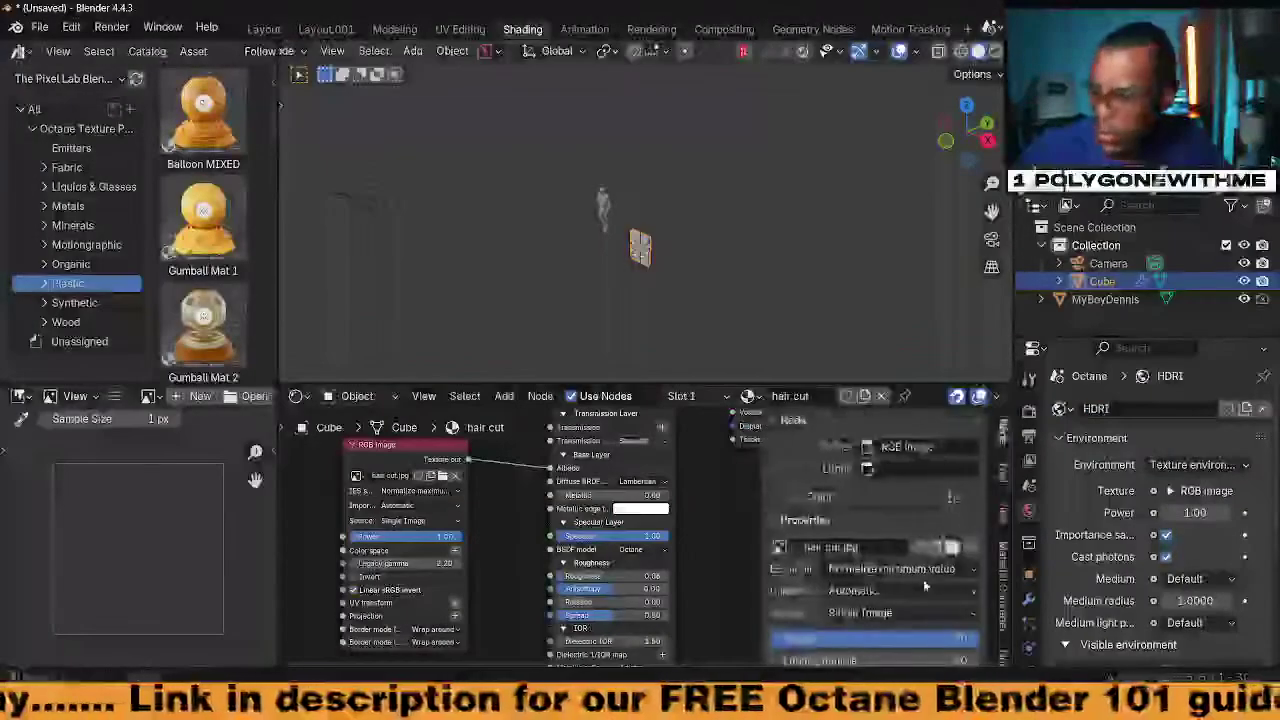
pyautogui.scroll(-2, 999, 577)
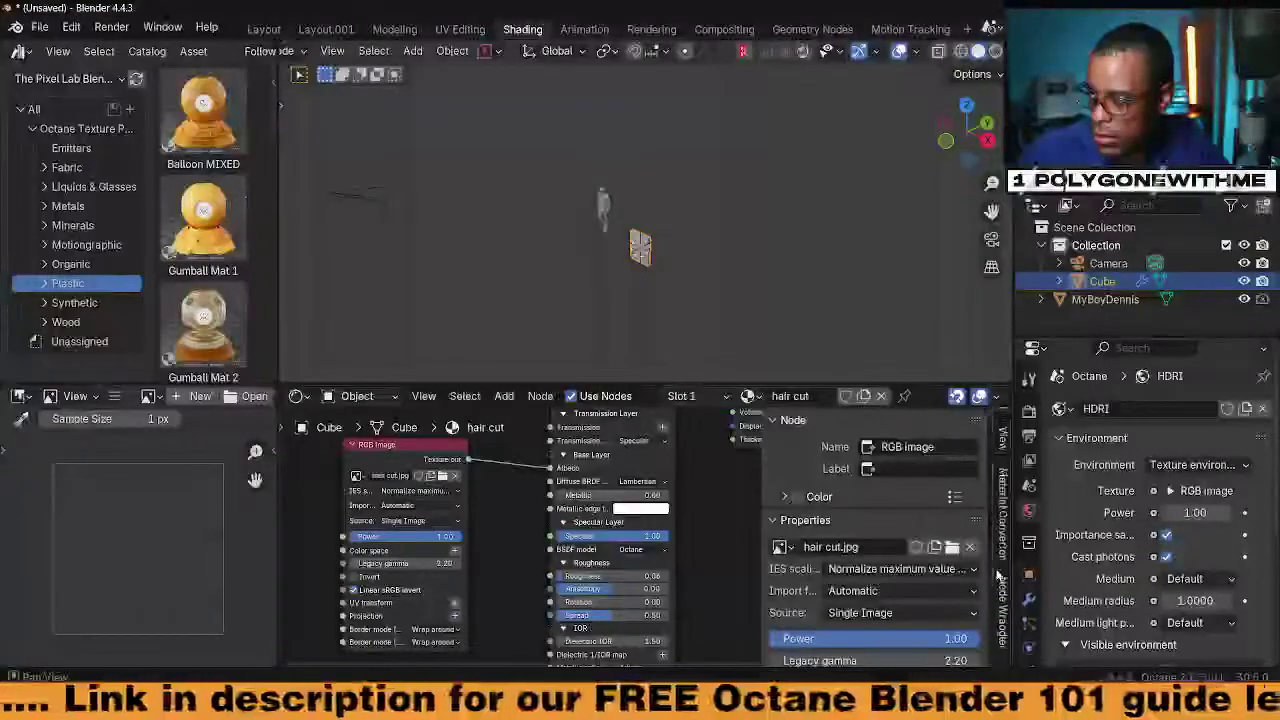
pyautogui.scroll(-2, 1006, 600)
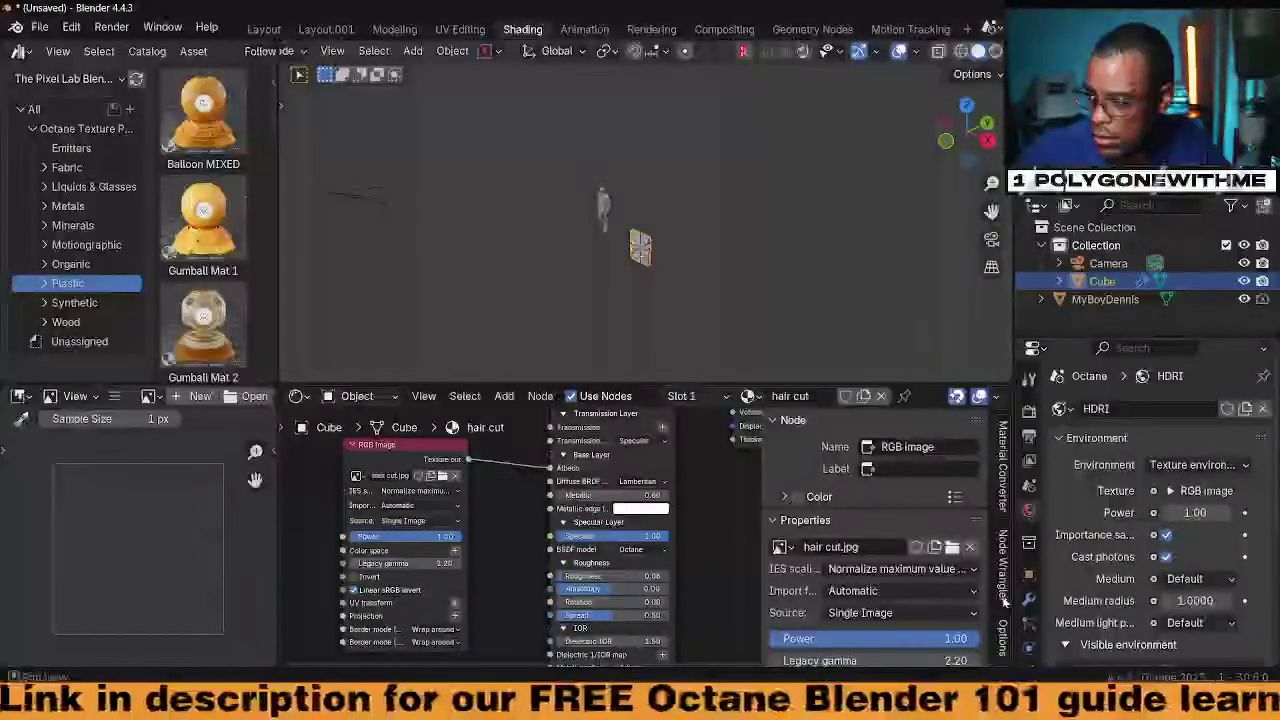
pyautogui.click(1003, 630)
pyautogui.click(1003, 560)
pyautogui.click(1003, 505)
pyautogui.scroll(2, 1003, 505)
pyautogui.click(1003, 495)
pyautogui.click(1003, 472)
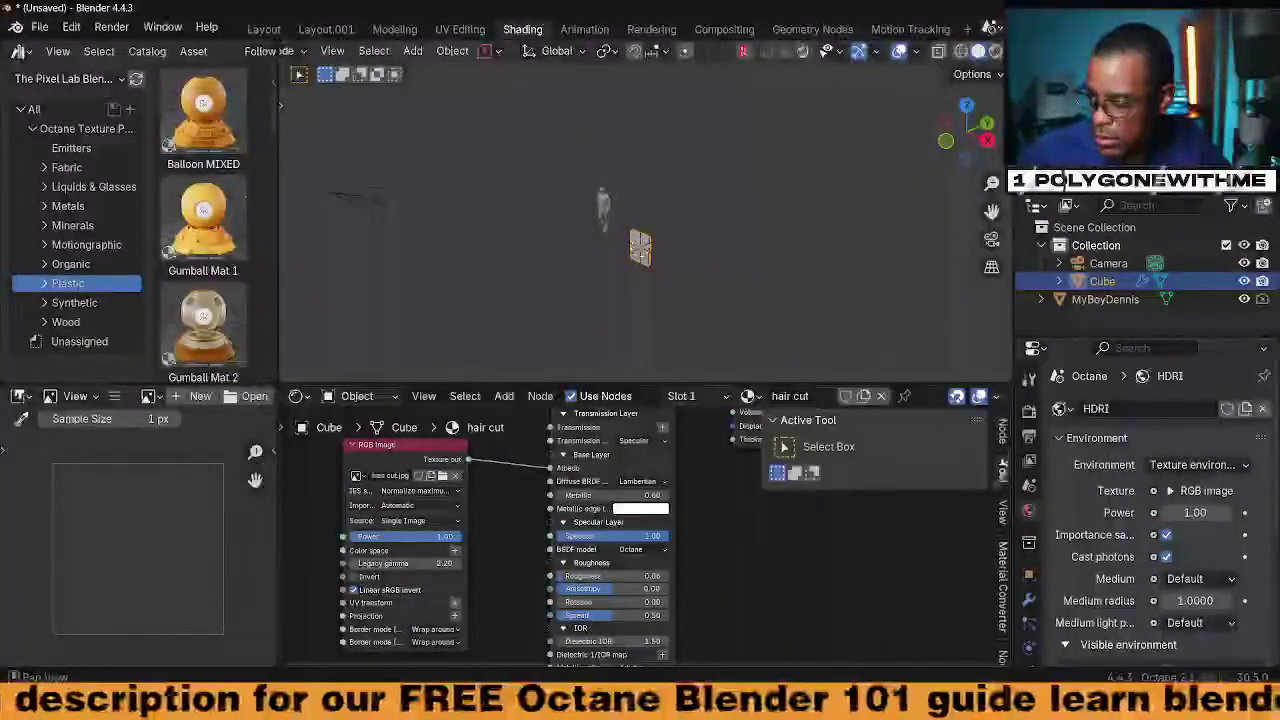
pyautogui.click(1004, 443)
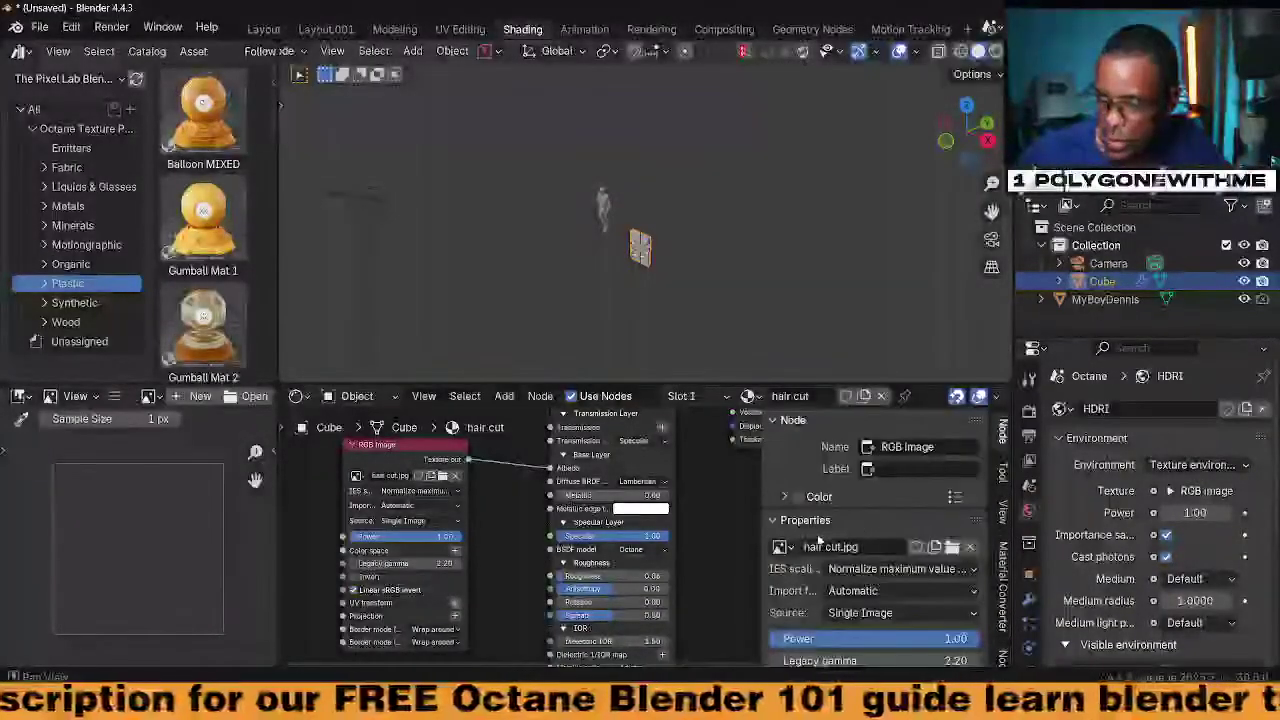
pyautogui.press('n')
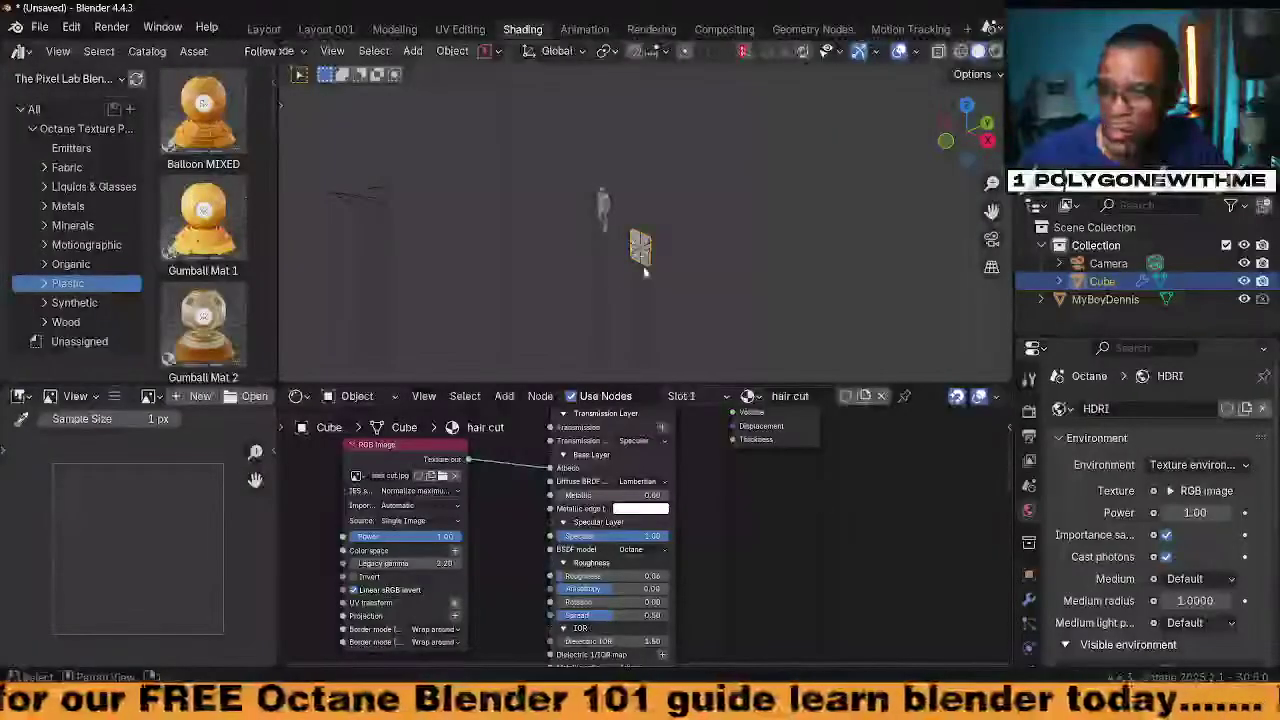
# Inspect the sign box from several angles in the Shading workspace with a rendered preview
pyautogui.moveTo(642, 270); pyautogui.dragTo(517, 267, button='middle')
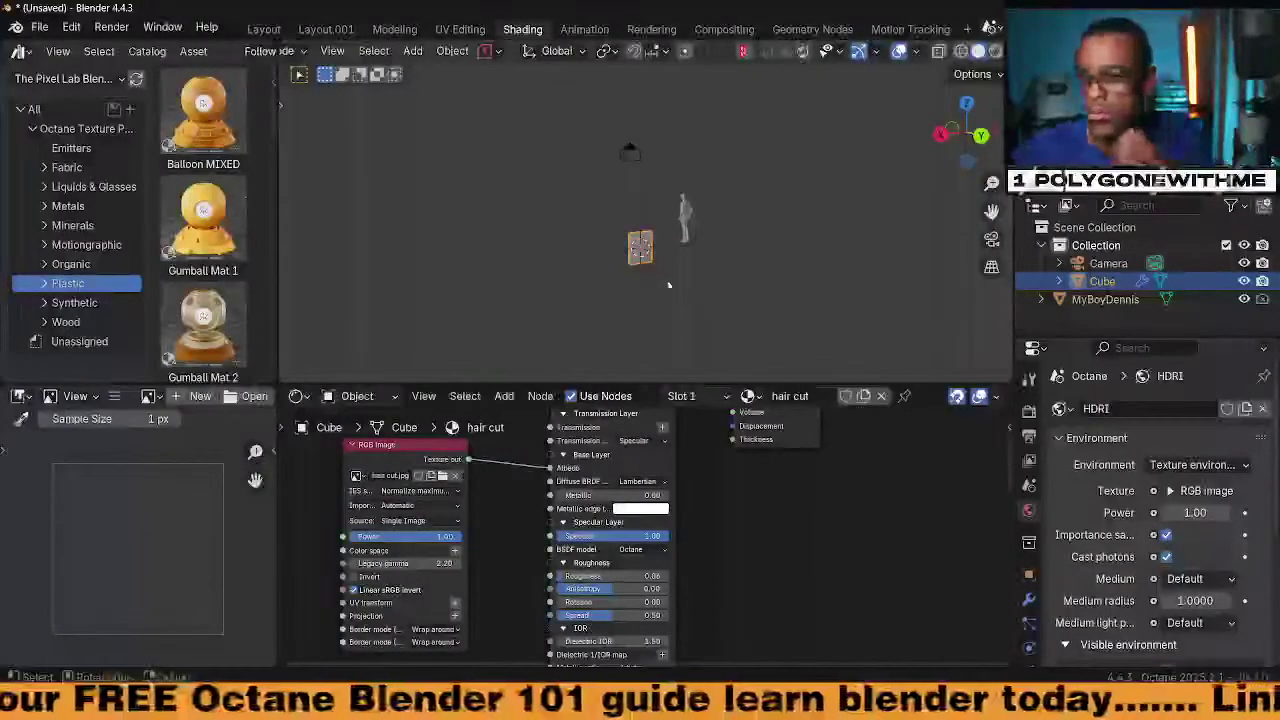
pyautogui.scroll(5, 629, 276)
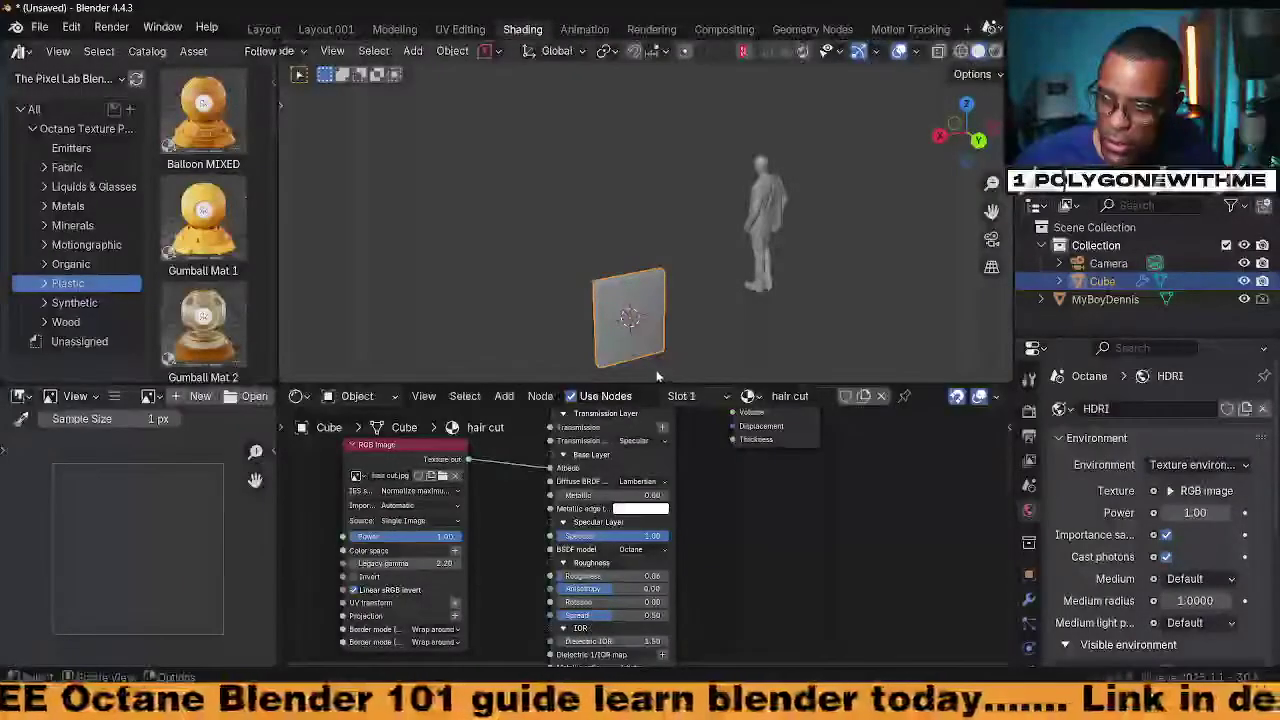
pyautogui.moveTo(600, 279); pyautogui.dragTo(823, 176, button='middle')
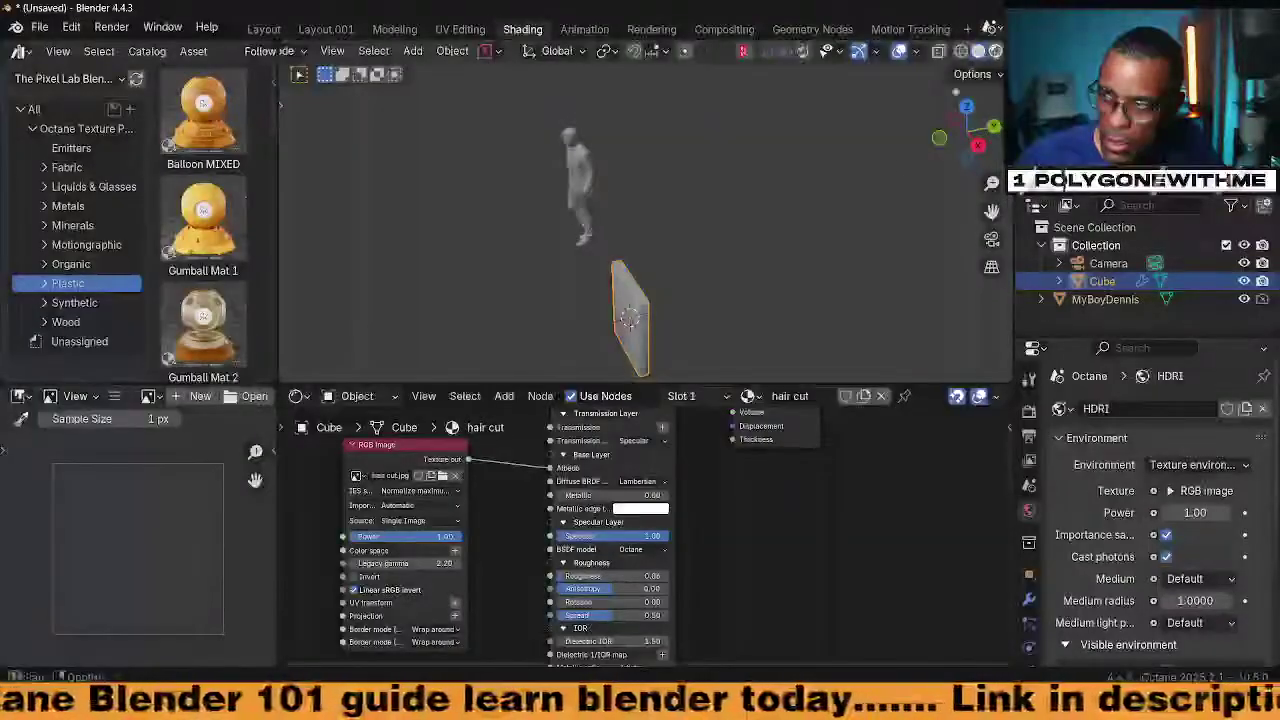
pyautogui.hotkey('shift', 'h')
pyautogui.moveTo(620, 300); pyautogui.dragTo(716, 268, button='middle')
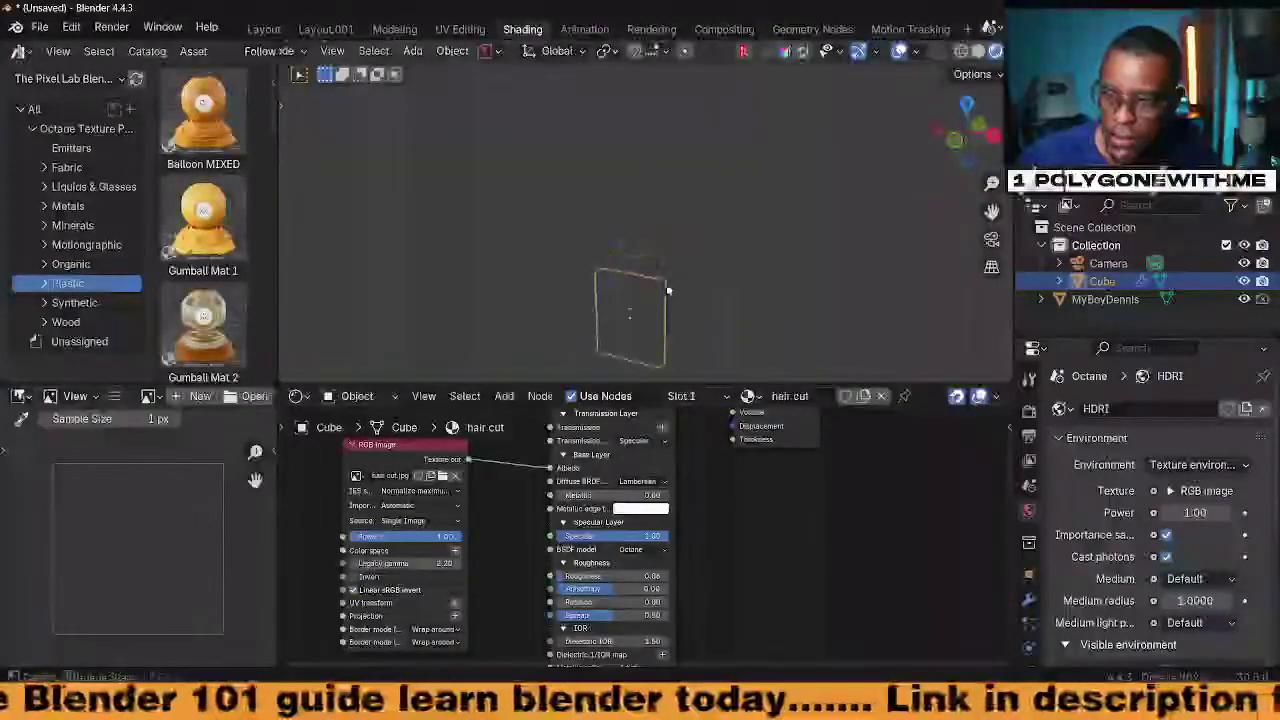
# Return to the Modeling workspace and show the sign box in rendered shading from the front view
pyautogui.click(398, 29)
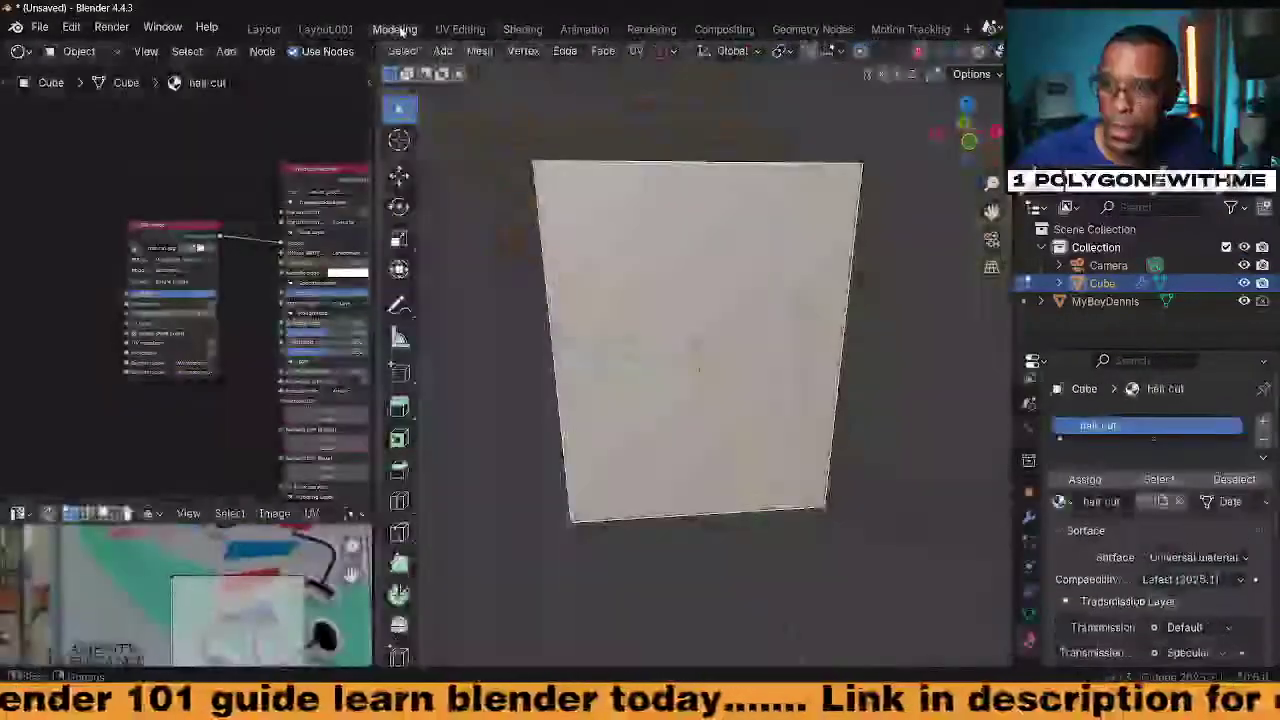
pyautogui.moveTo(545, 320); pyautogui.dragTo(511, 351, button='middle')
pyautogui.moveTo(222, 362)
pyautogui.mouseDown(button='middle')
pyautogui.moveTo(211, 311)
pyautogui.moveTo(208, 342)
pyautogui.mouseUp(button='middle')
pyautogui.scroll(5, 211, 311)
pyautogui.moveTo(660, 162); pyautogui.dragTo(628, 118, button='middle')
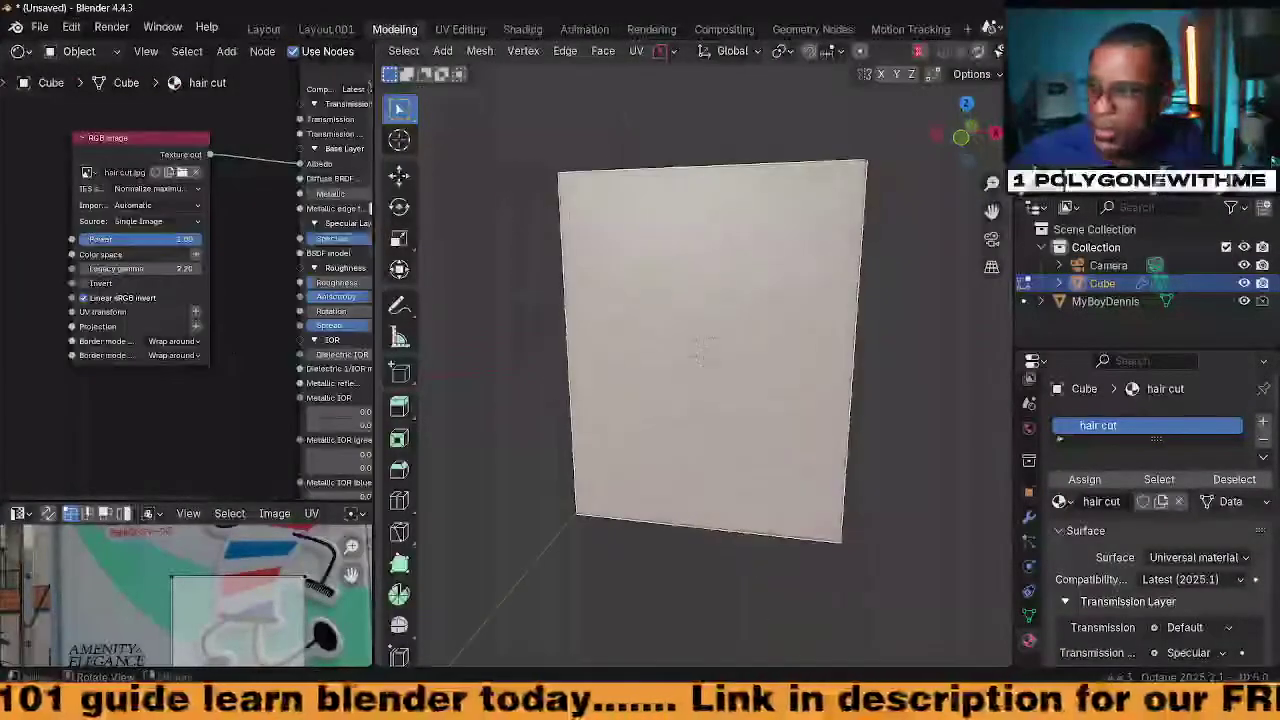
pyautogui.scroll(-3, 954, 58)
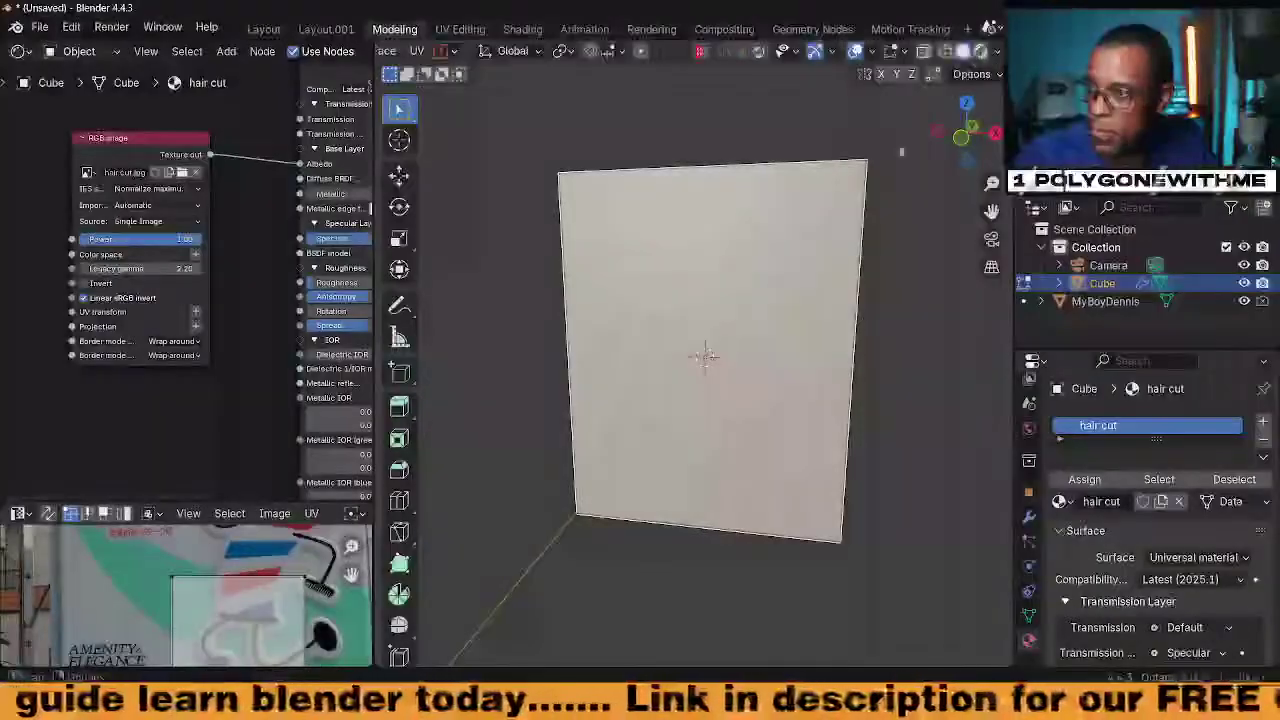
pyautogui.click(980, 51)
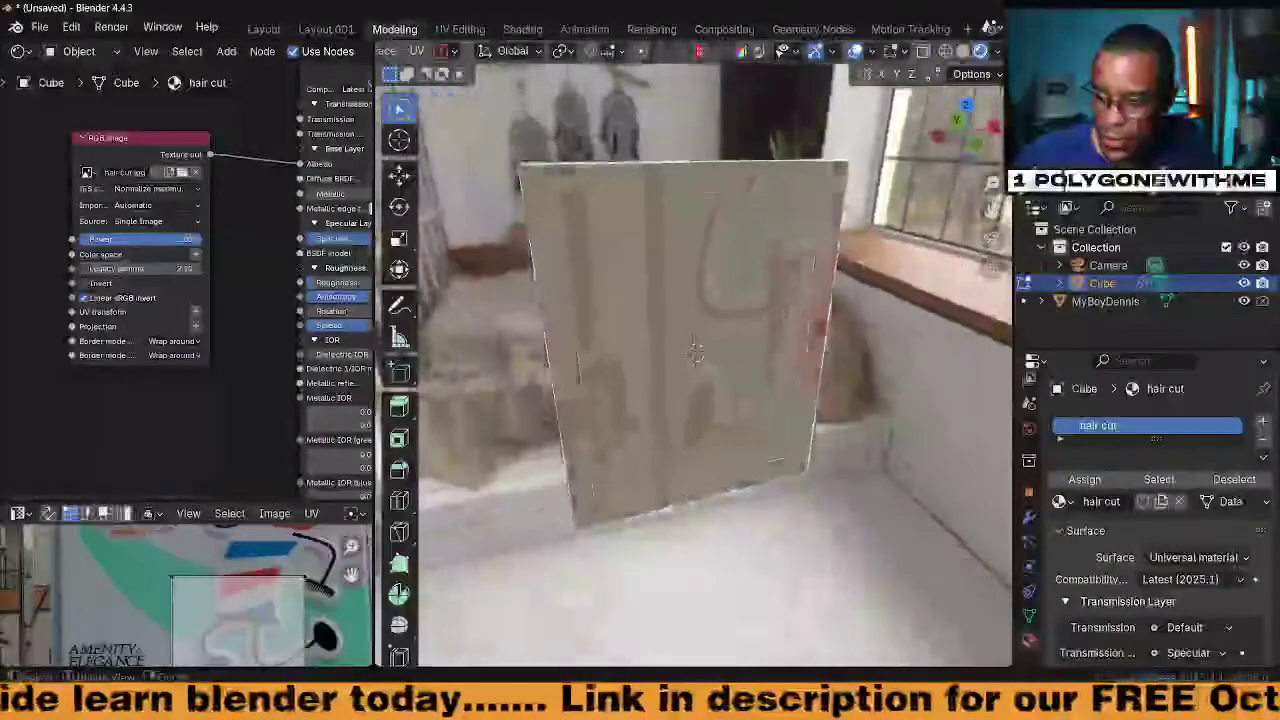
pyautogui.press('KP_1')
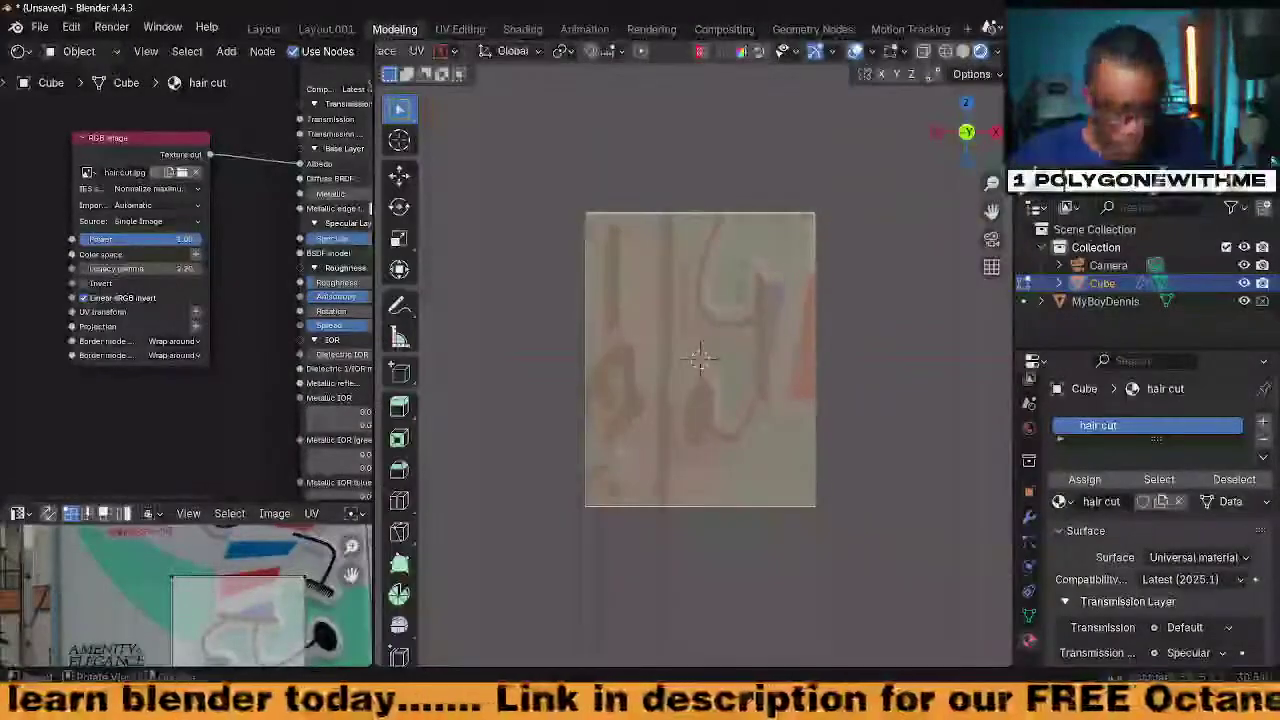
# Select all faces of the sign box in front view and unwrap them with Cube Projection
pyautogui.press('`')
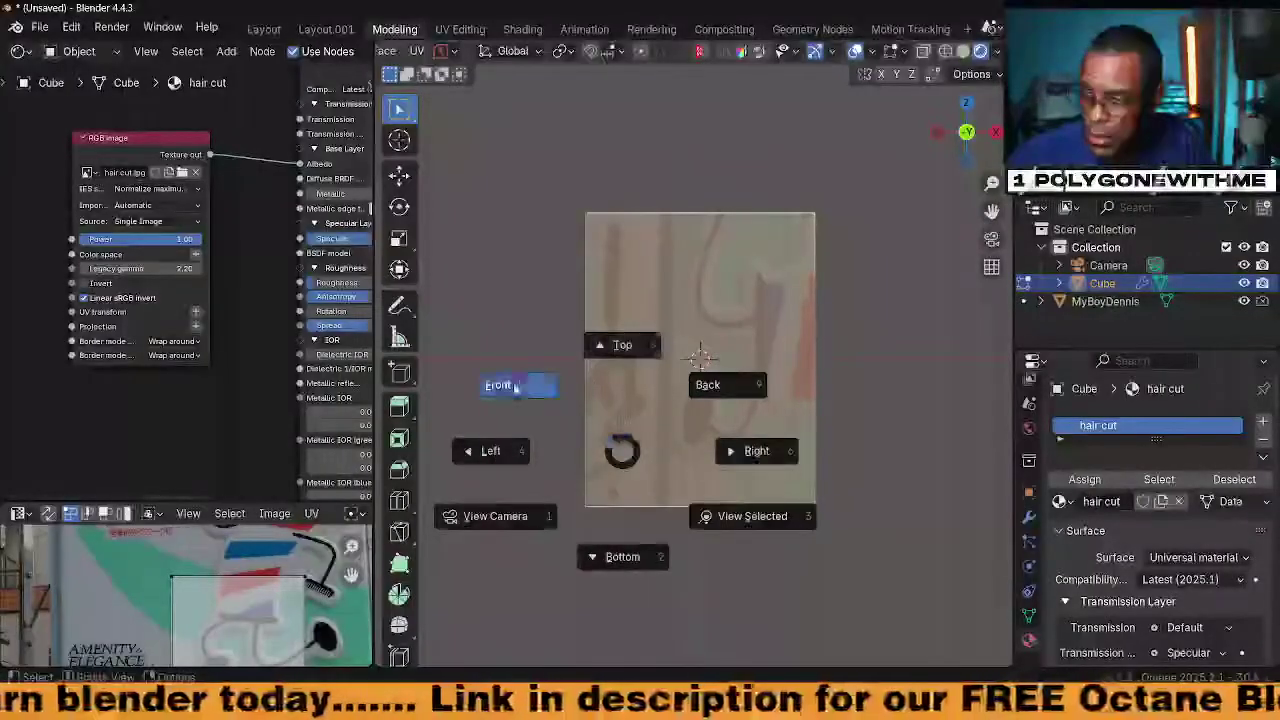
pyautogui.click(514, 387)
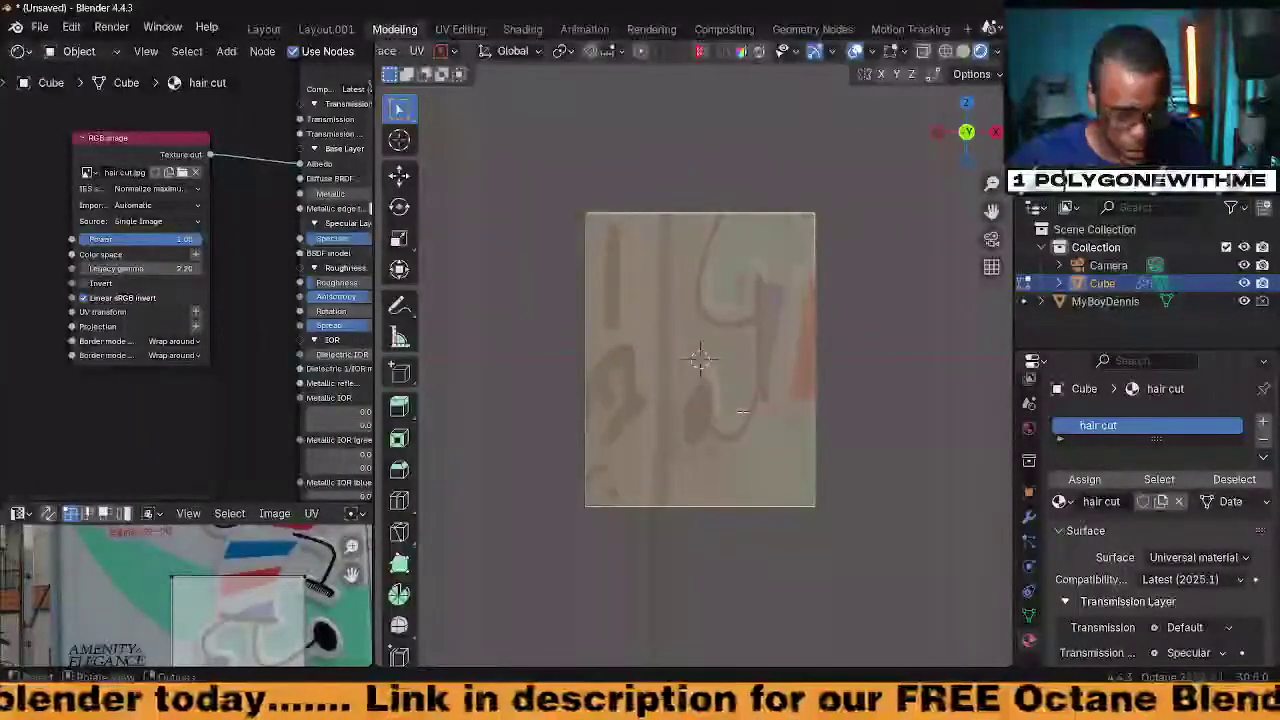
pyautogui.press('Tab')
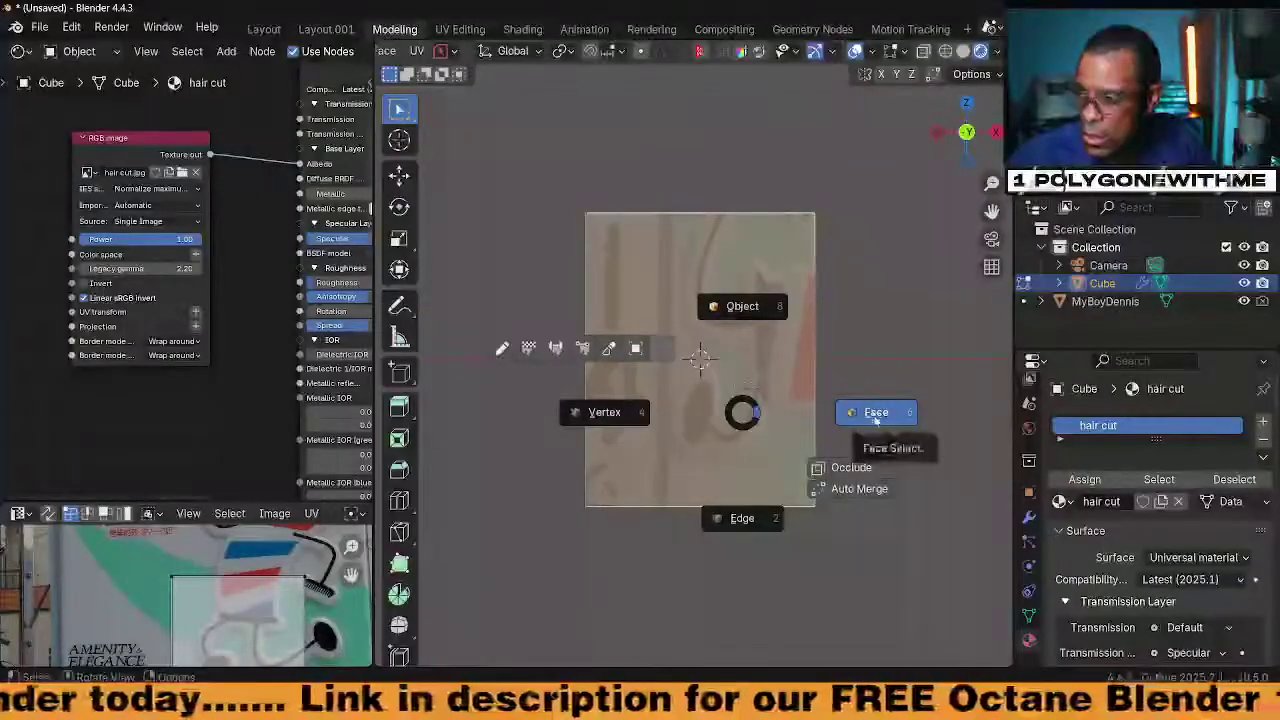
pyautogui.click(876, 414)
pyautogui.click(851, 407)
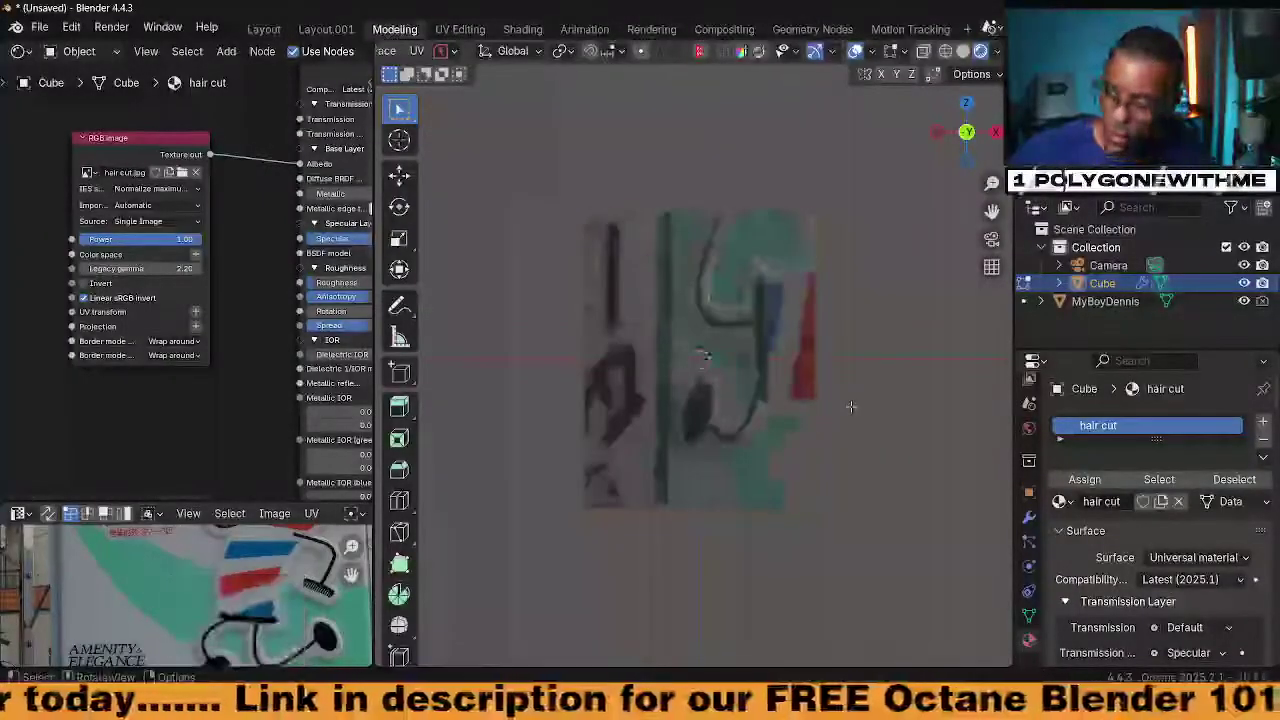
pyautogui.press('a')
pyautogui.press('u')
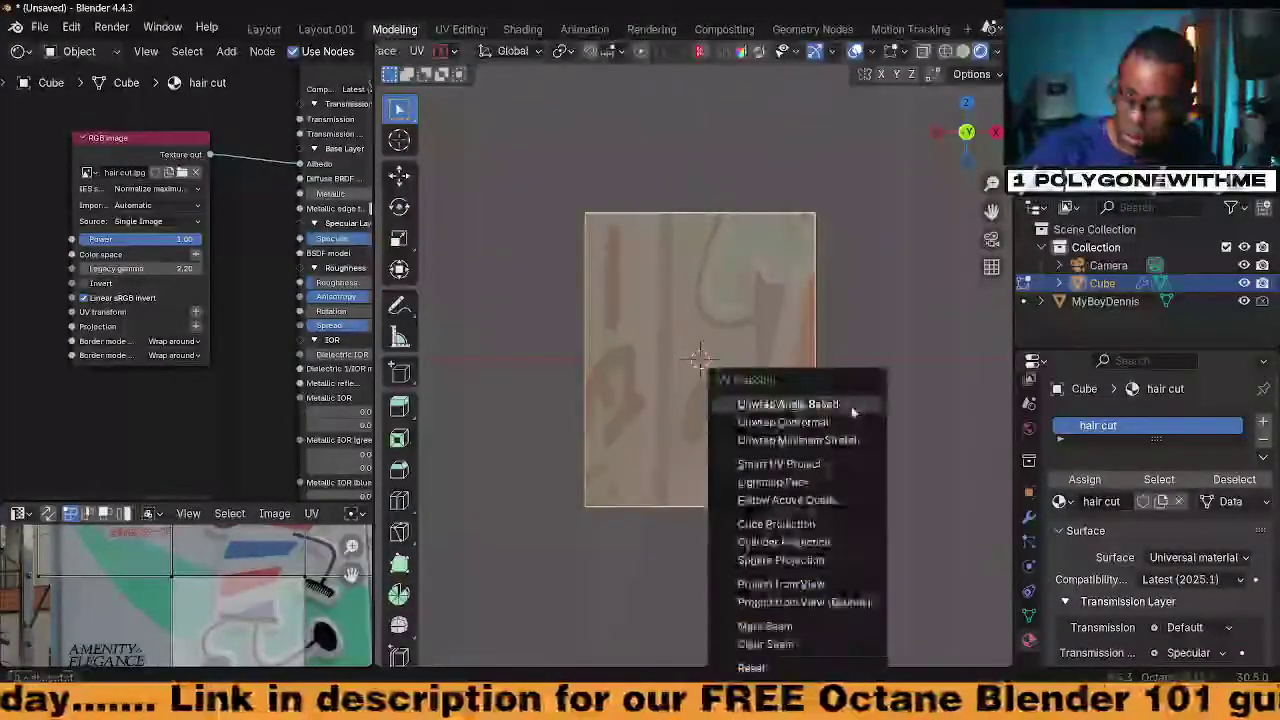
pyautogui.click(806, 525)
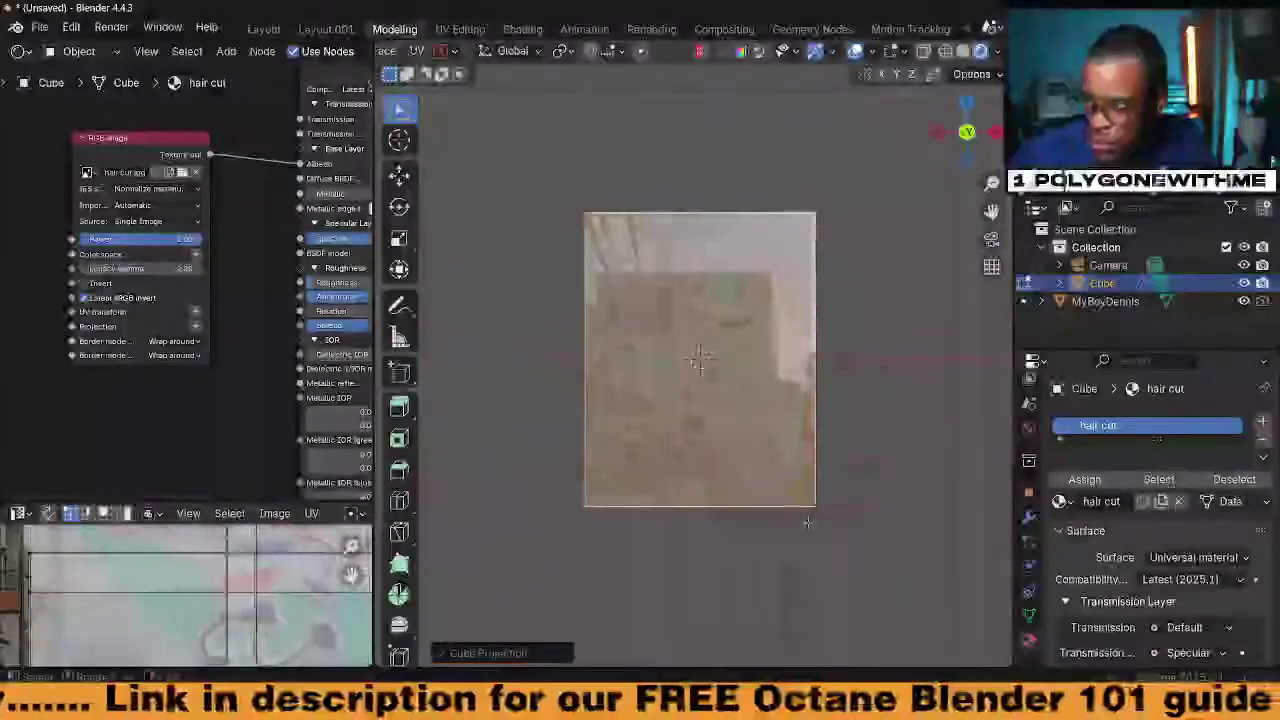
# Enlarge the UV editor and scale the whole UV layout to about 0.58 so it fits over the photographed sign
pyautogui.scroll(-5, 272, 594)
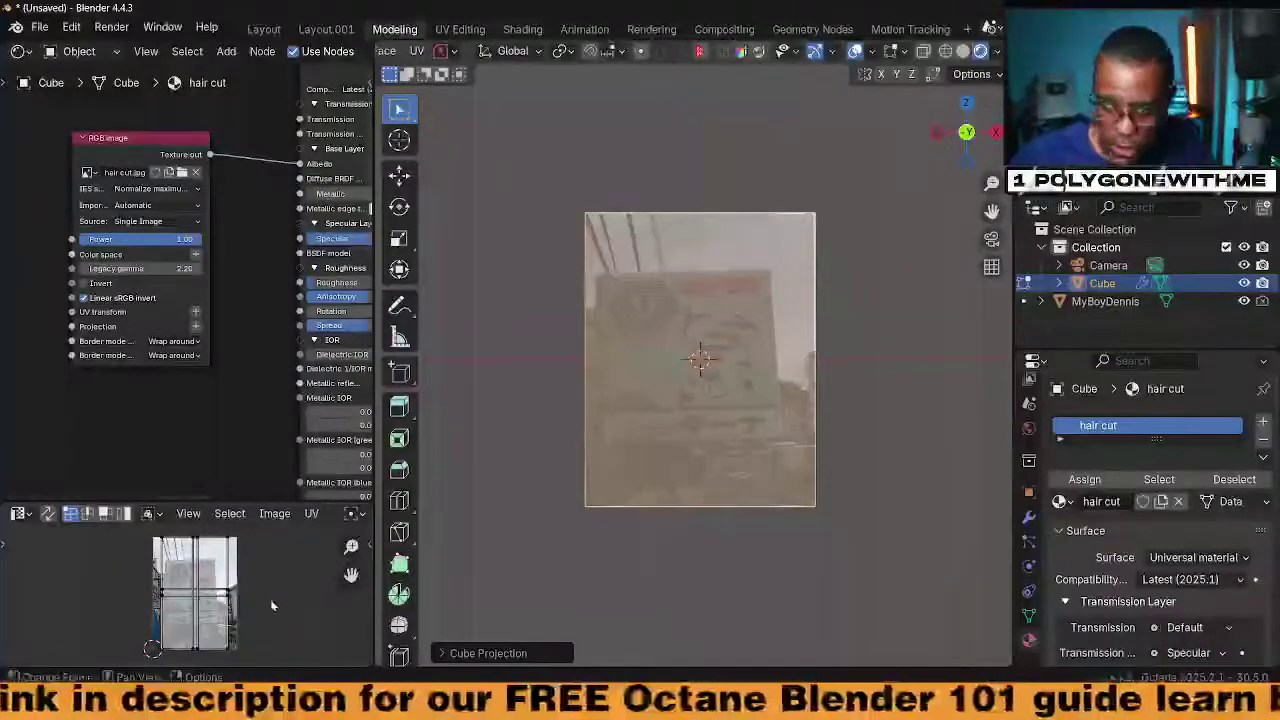
pyautogui.moveTo(246, 501); pyautogui.dragTo(264, 219)
pyautogui.scroll(6, 190, 457)
pyautogui.scroll(-2, 232, 486)
pyautogui.hotkey('alt', 'a')
pyautogui.press('a')
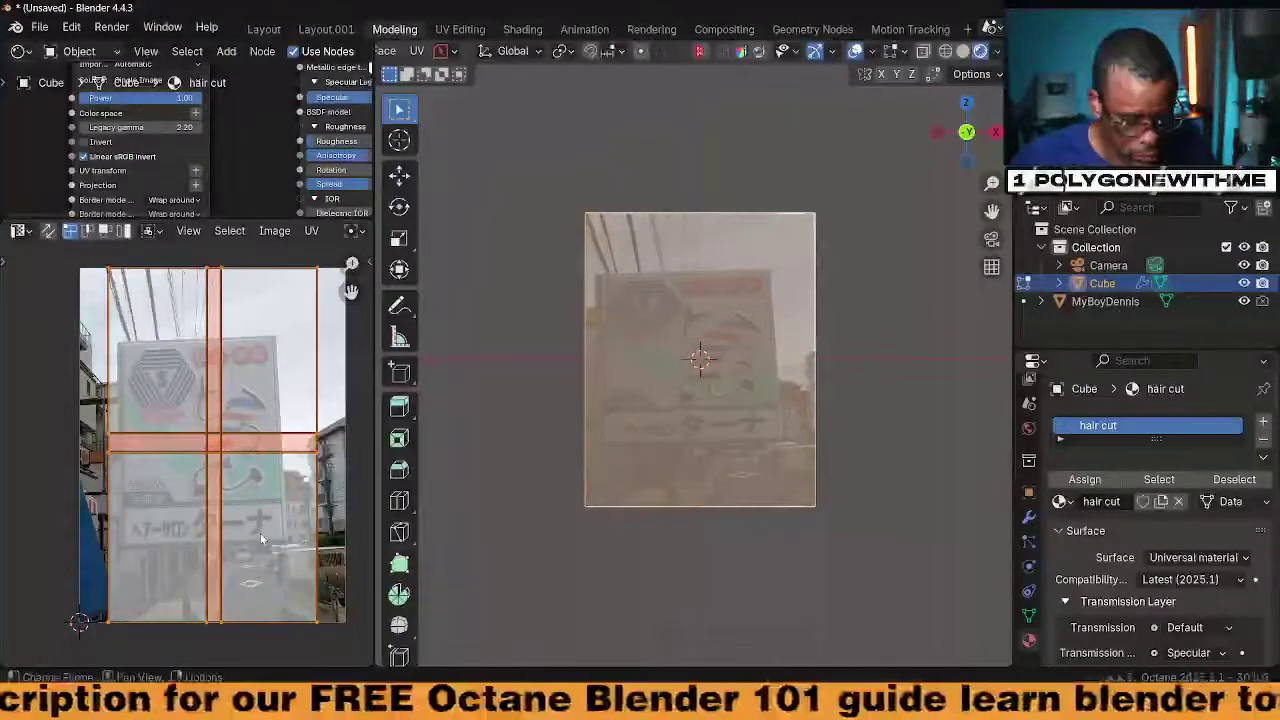
pyautogui.press('s')
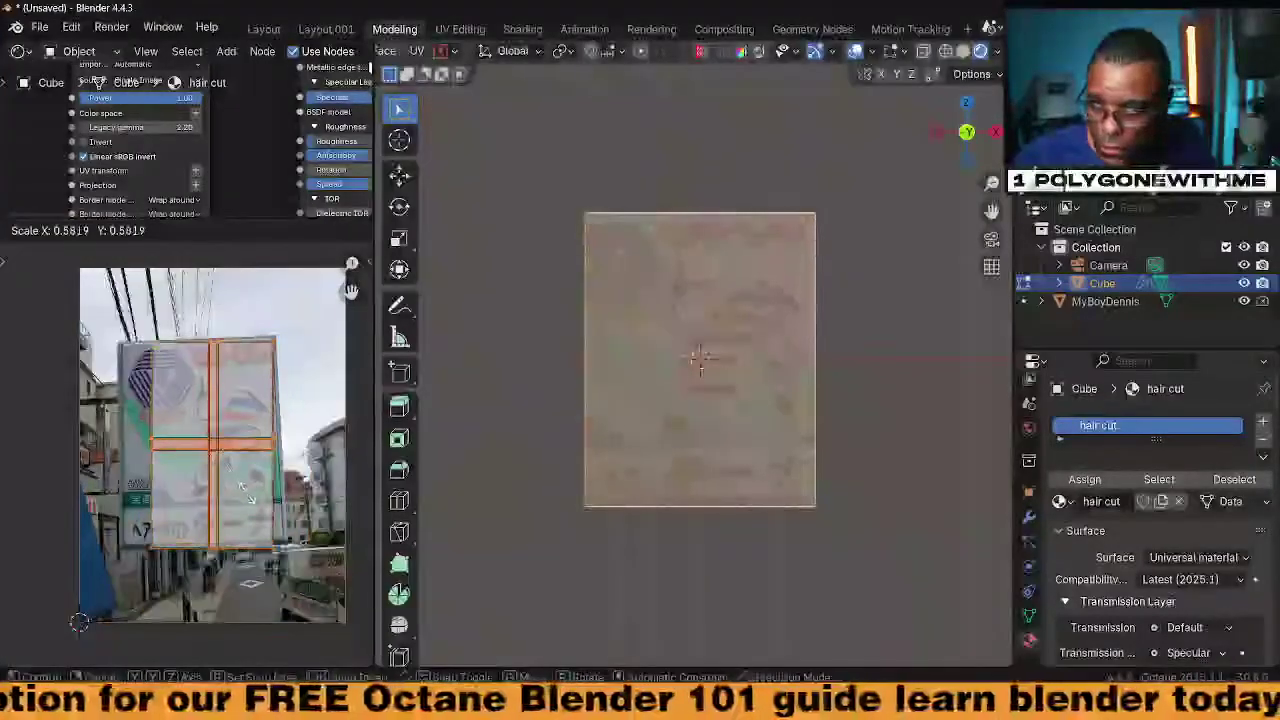
pyautogui.click(245, 492)
# Move the front face's upper-left UV corner onto the photographed sign's upper-left corner and widen the UV editor
pyautogui.scroll(4, 245, 492)
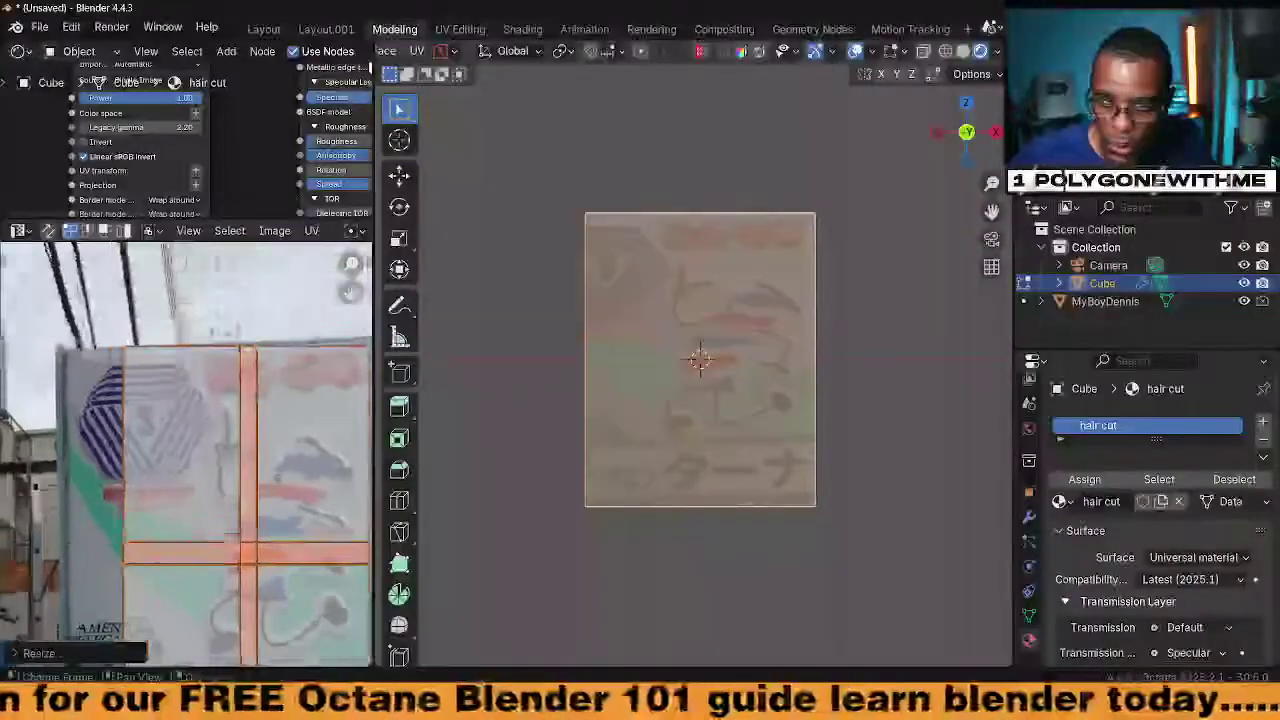
pyautogui.hotkey('alt', 'a')
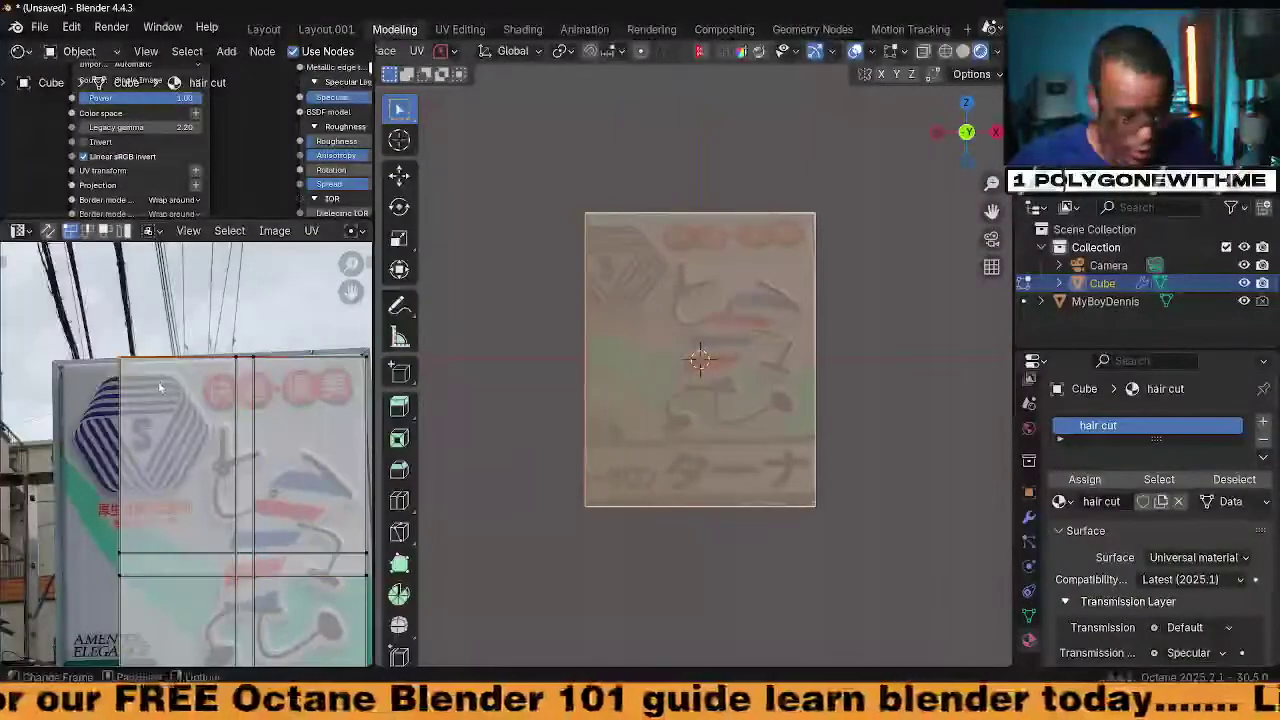
pyautogui.press('g')
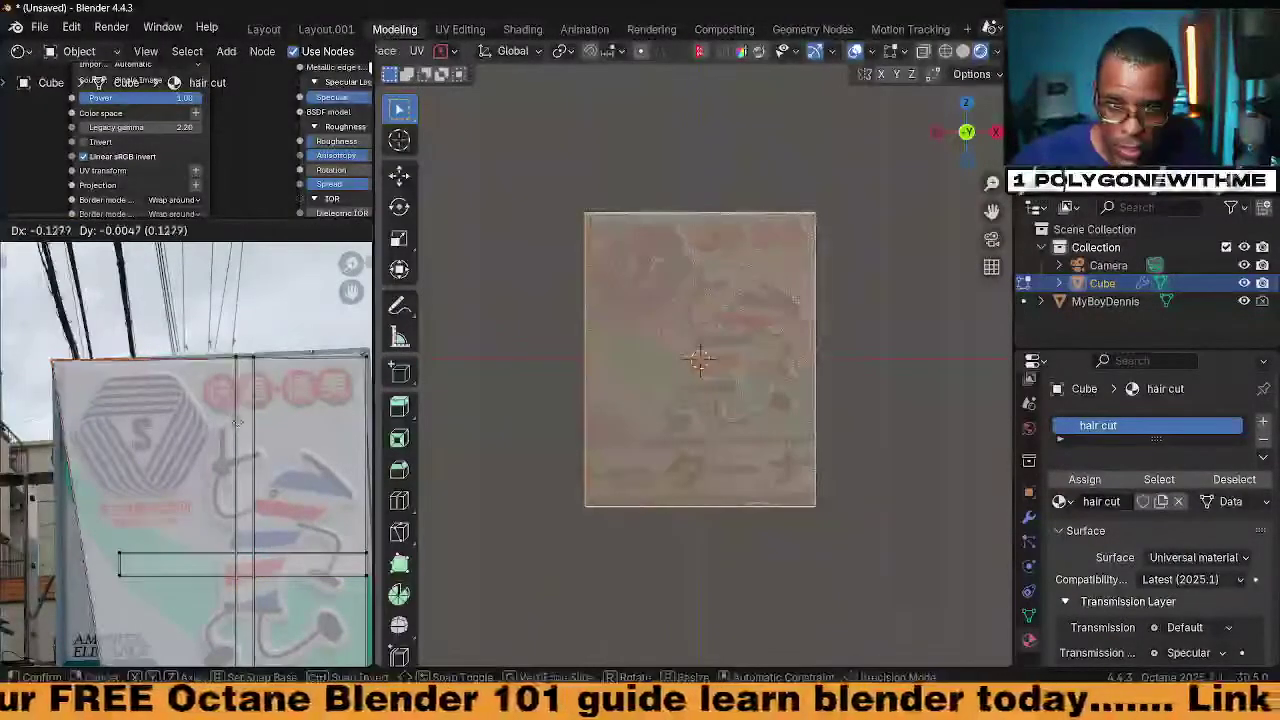
pyautogui.click(238, 420)
pyautogui.moveTo(218, 466); pyautogui.dragTo(133, 470, button='middle')
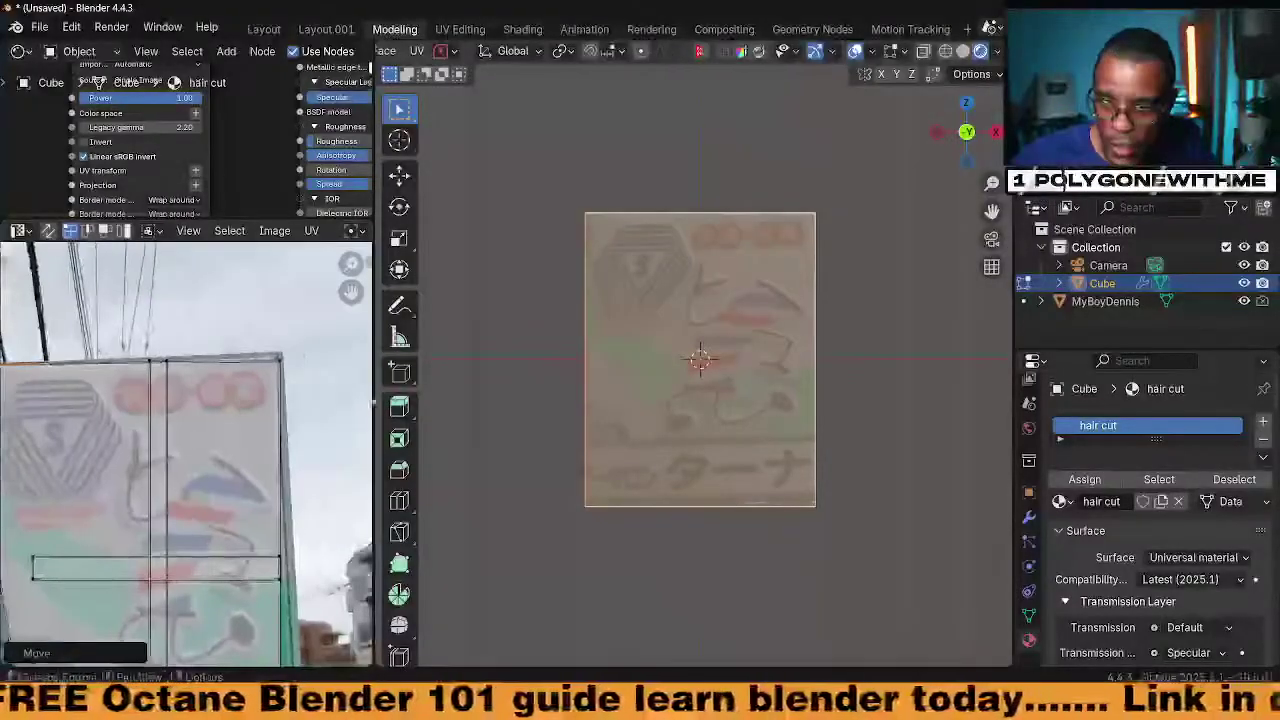
pyautogui.moveTo(375, 419); pyautogui.dragTo(488, 419)
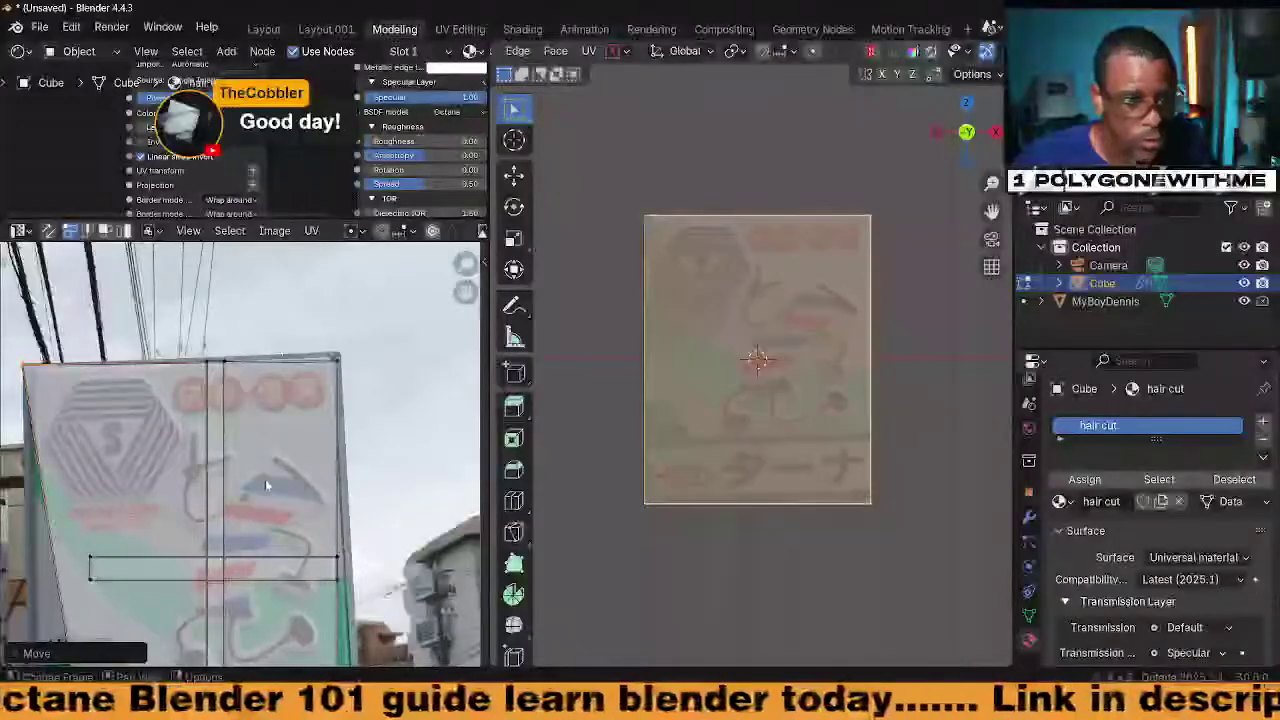
# Move the upper-right UV corner onto the photographed sign's corner and raise the middle strip's upper UV vertices to its top edge
pyautogui.scroll(3, 314, 352)
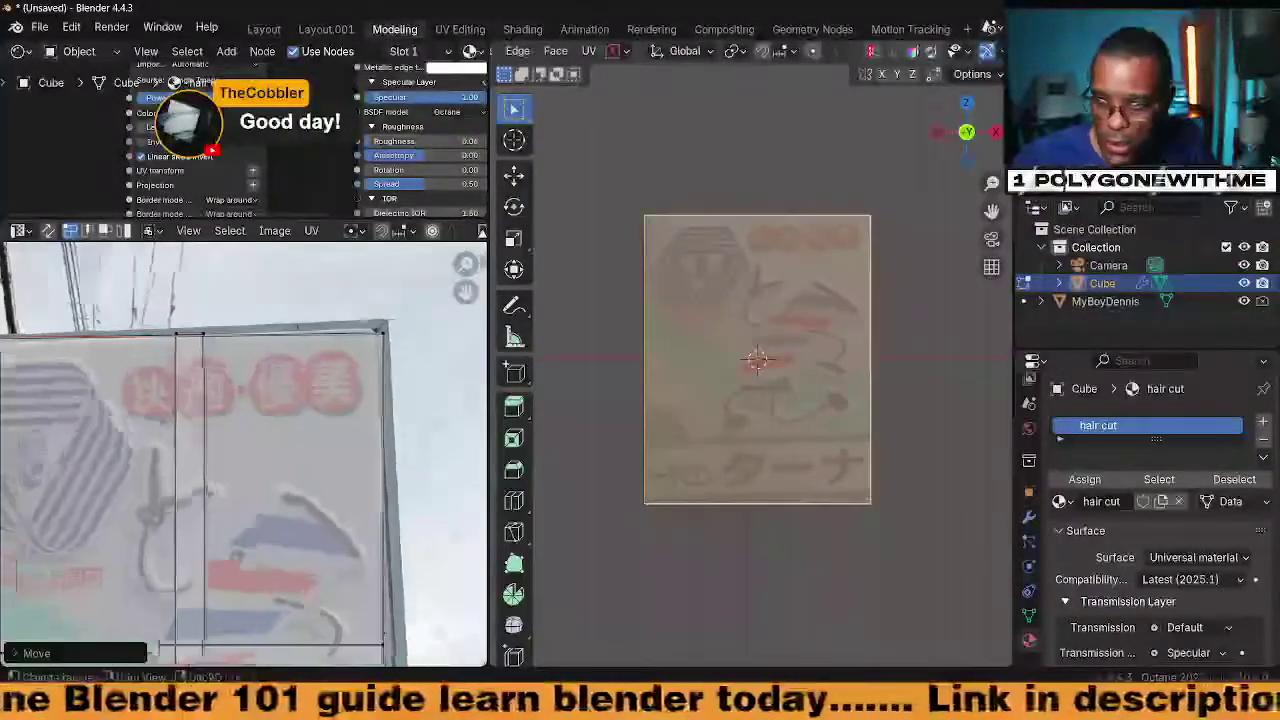
pyautogui.click(326, 407)
pyautogui.press('g')
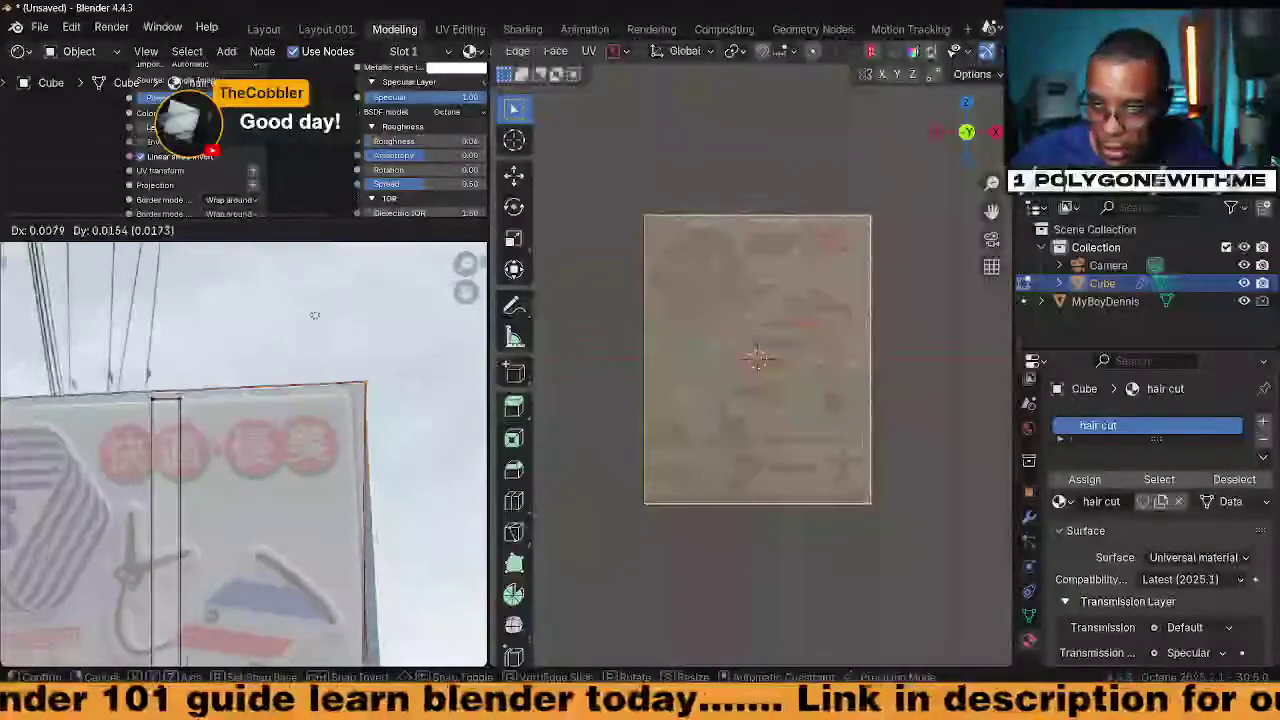
pyautogui.click(301, 328)
pyautogui.moveTo(145, 392); pyautogui.dragTo(225, 437)
pyautogui.press('g')
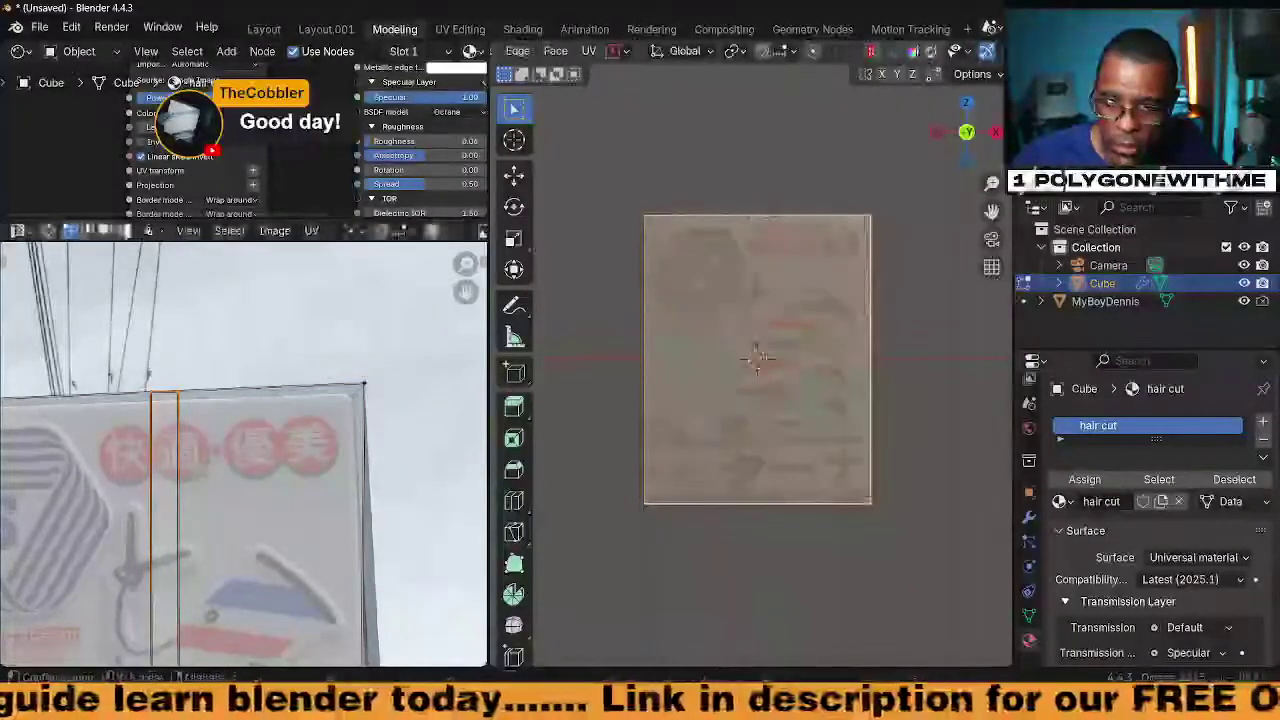
# Move the front face's lower-right UV corner onto the lower-right corner of the photographed sign
pyautogui.scroll(-5, 310, 512)
pyautogui.click(287, 508)
pyautogui.press('g')
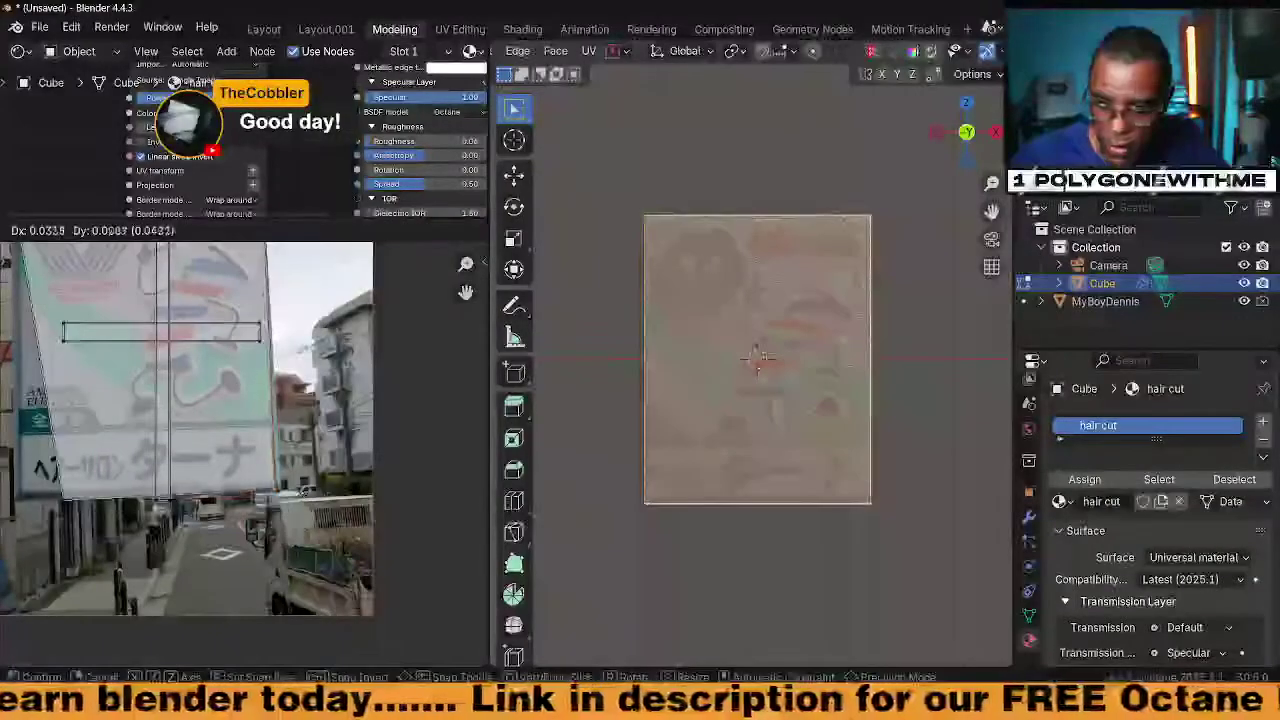
pyautogui.click(386, 514)
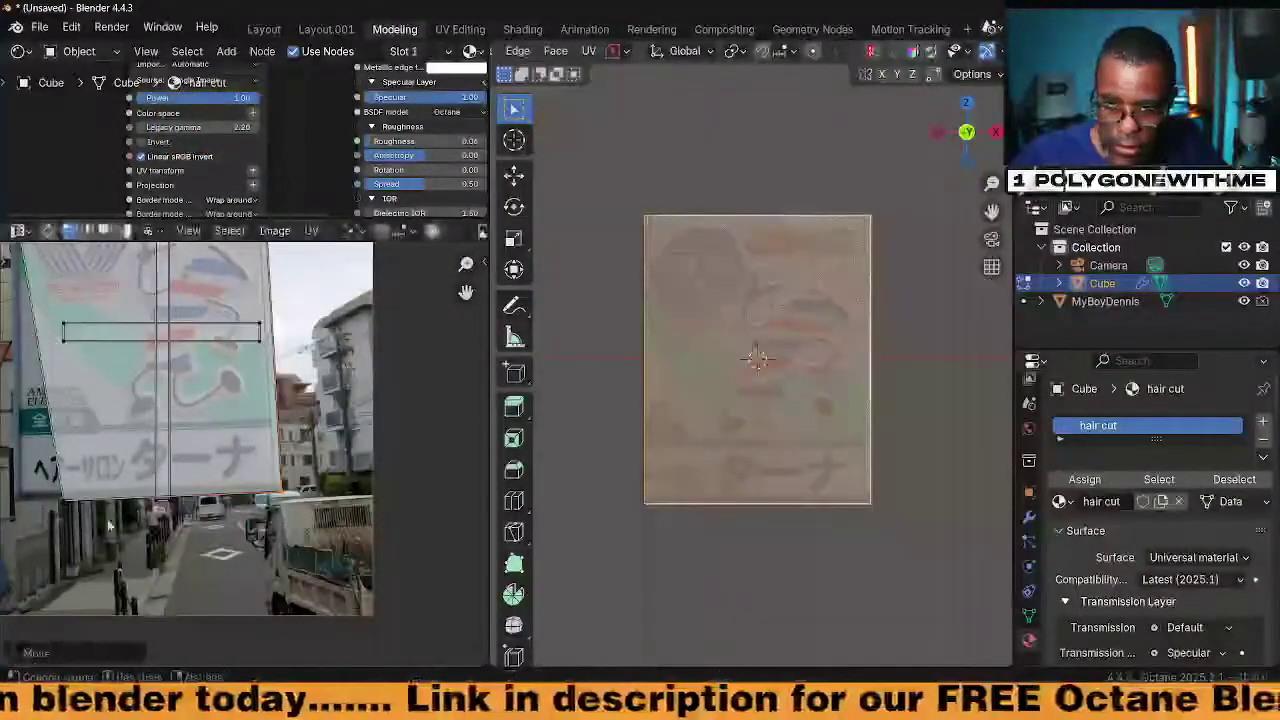
# Move the lower-left UV corner onto the photographed sign's lower-left corner and check the mapped texture on the box
pyautogui.click(67, 521)
pyautogui.press('g')
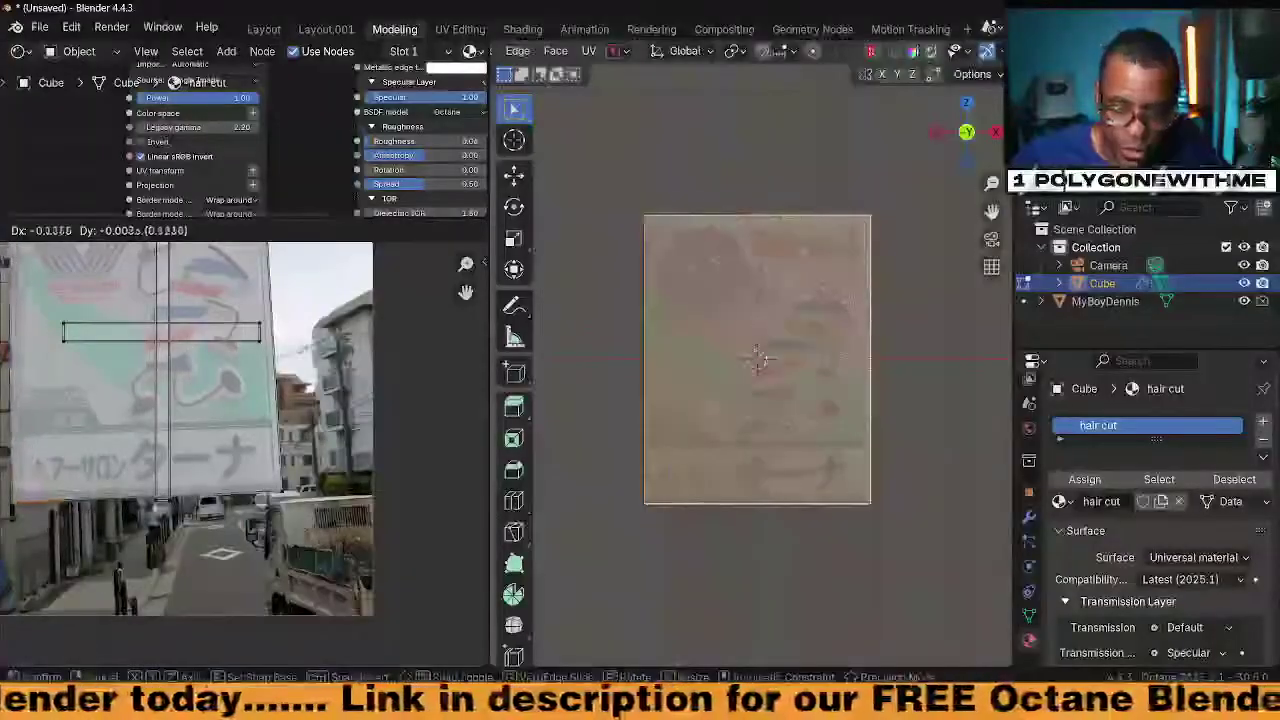
pyautogui.moveTo(85, 521); pyautogui.dragTo(143, 635, button='middle')
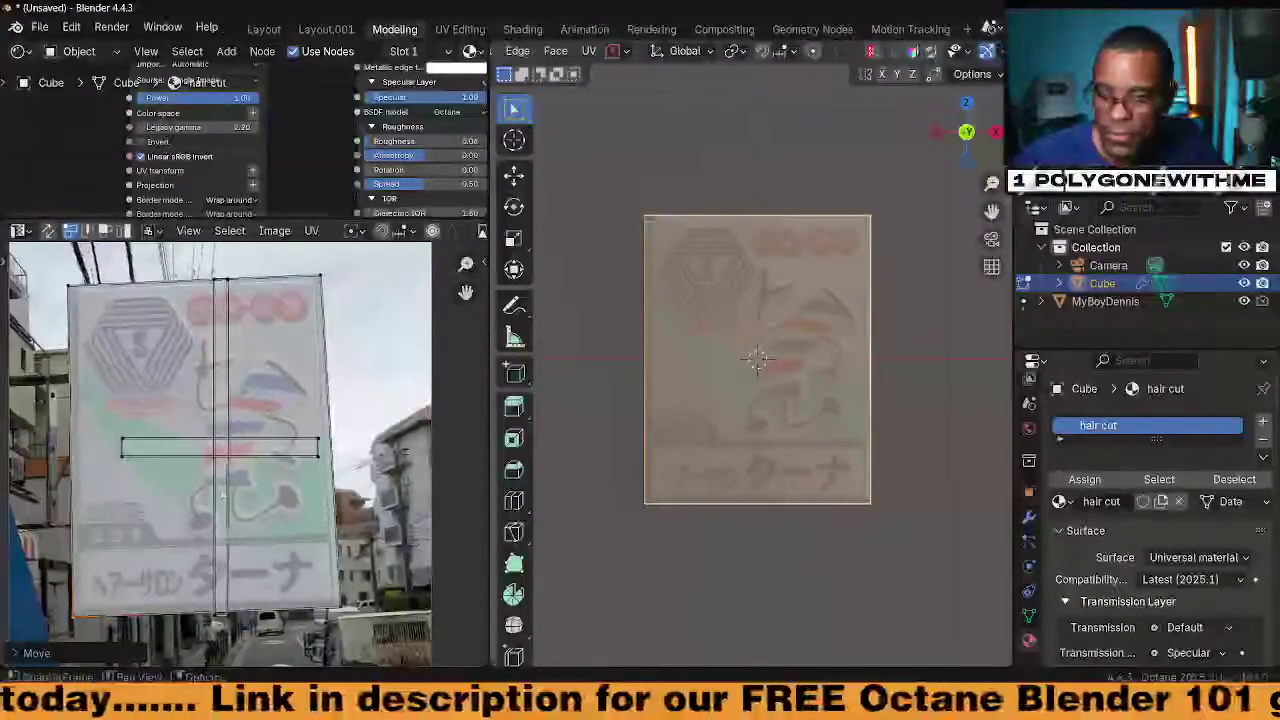
pyautogui.scroll(3, 224, 487)
pyautogui.scroll(-2, 224, 487)
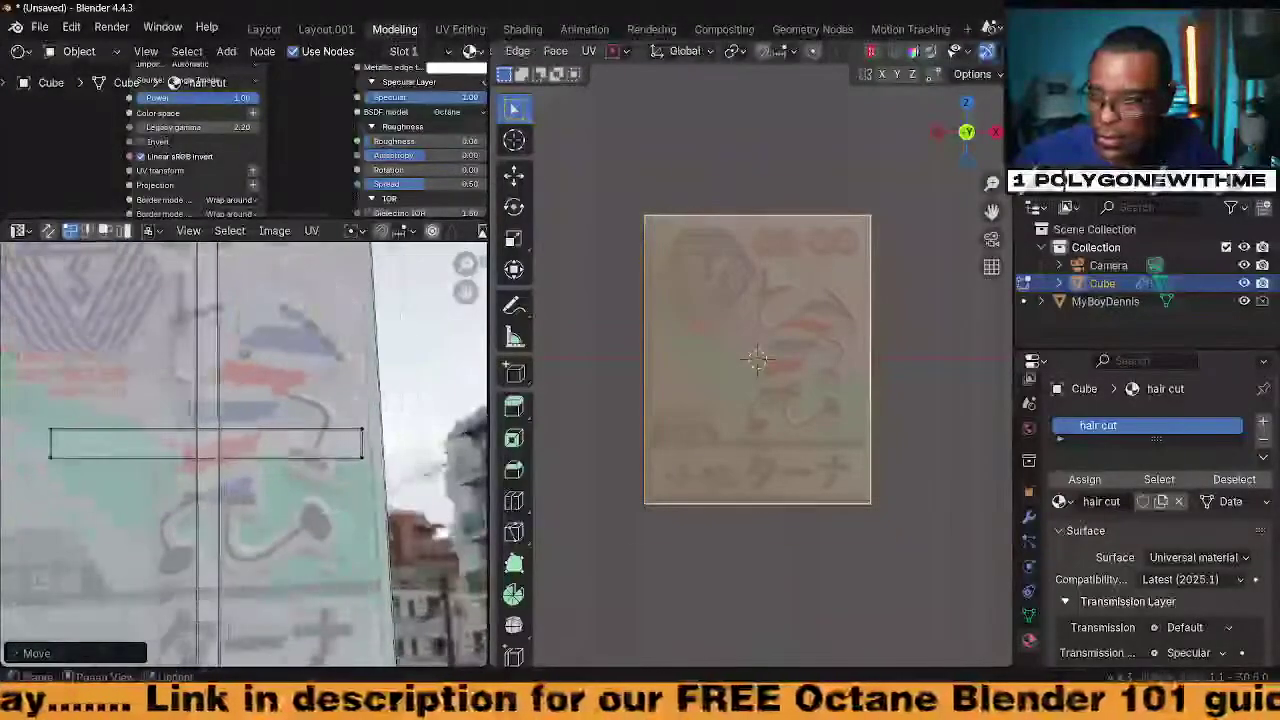
pyautogui.scroll(1, 758, 360)
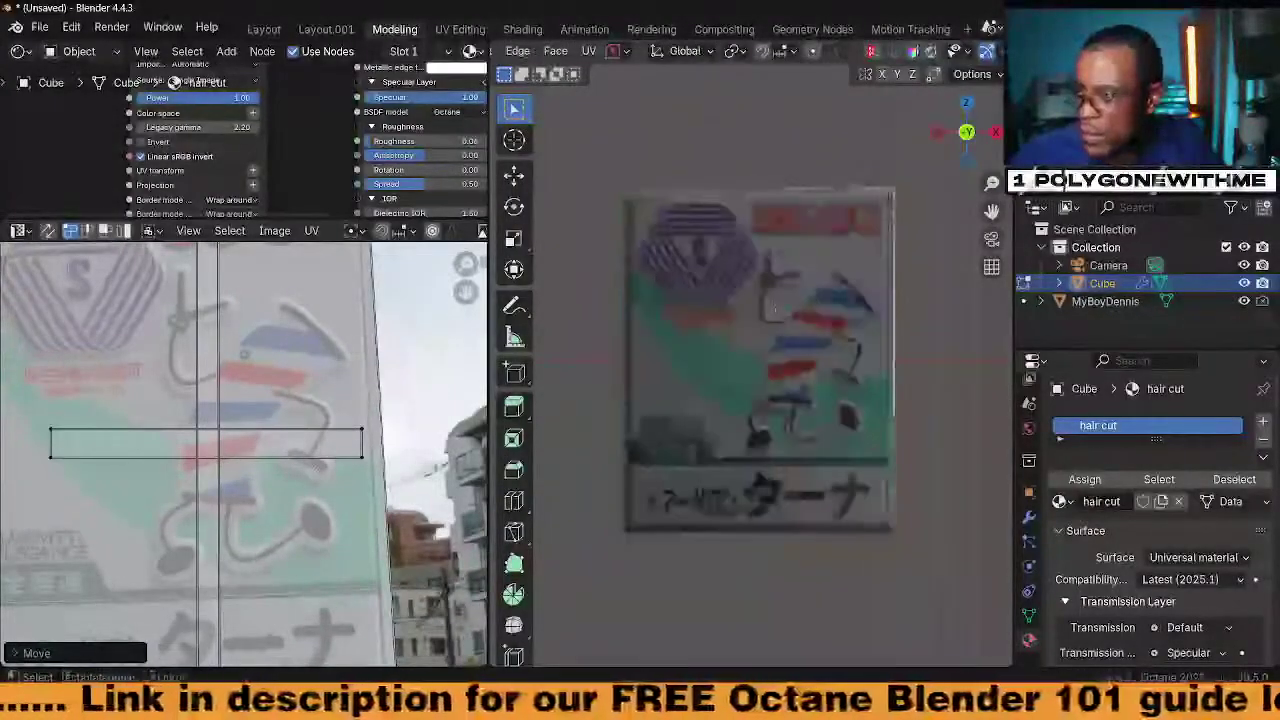
pyautogui.scroll(1, 799, 446)
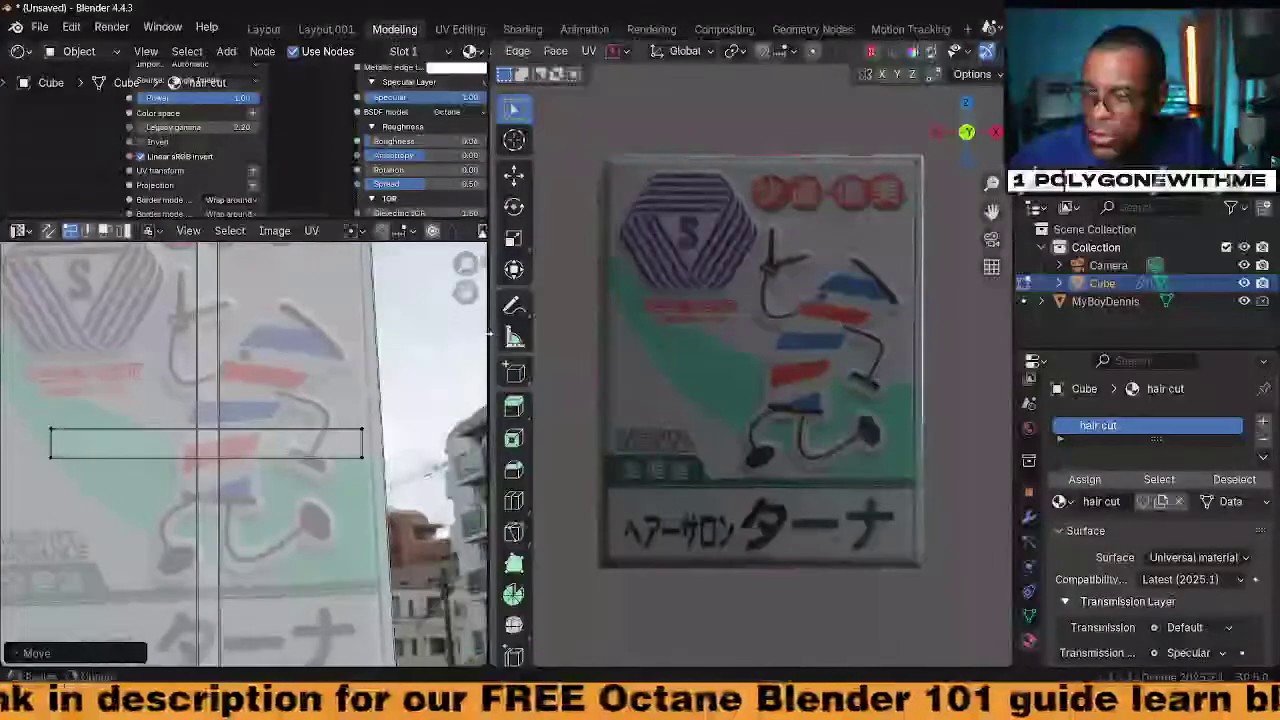
pyautogui.moveTo(491, 334); pyautogui.dragTo(362, 334)
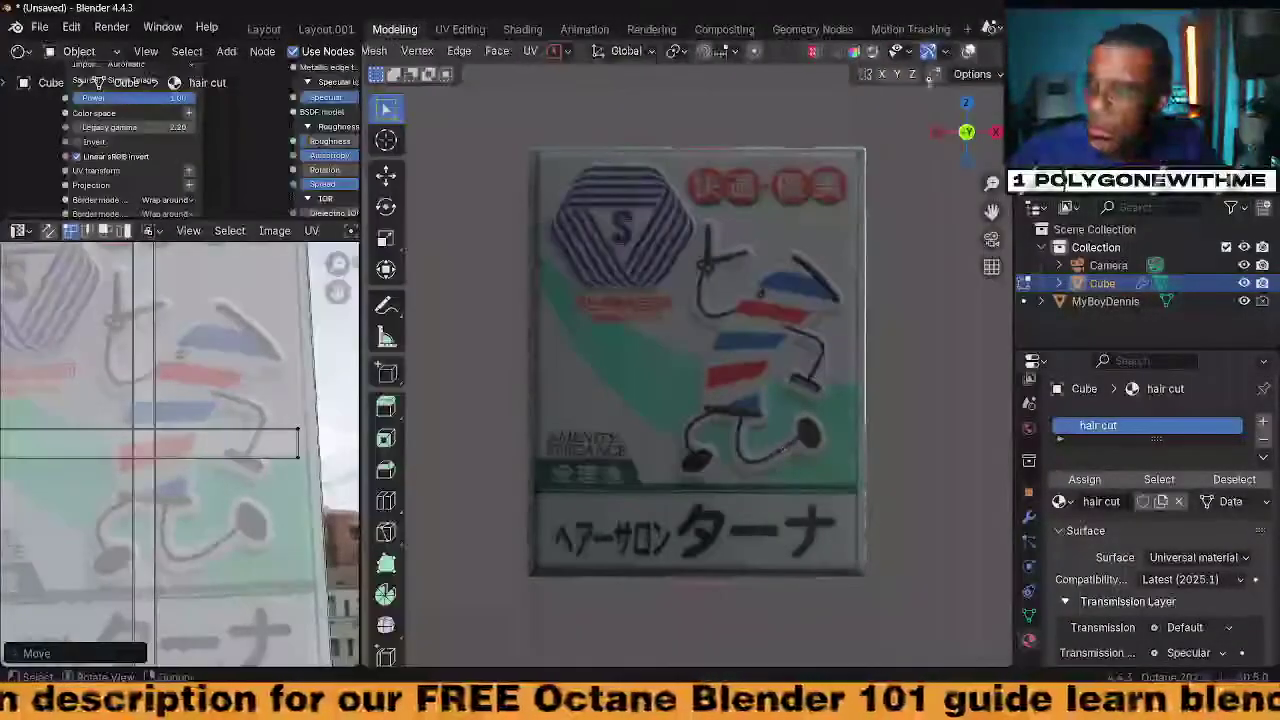
# Show the viewport overlays, inset the sign's front face by about 0.02 m and extrude it inward to form a frame
pyautogui.click(968, 51)
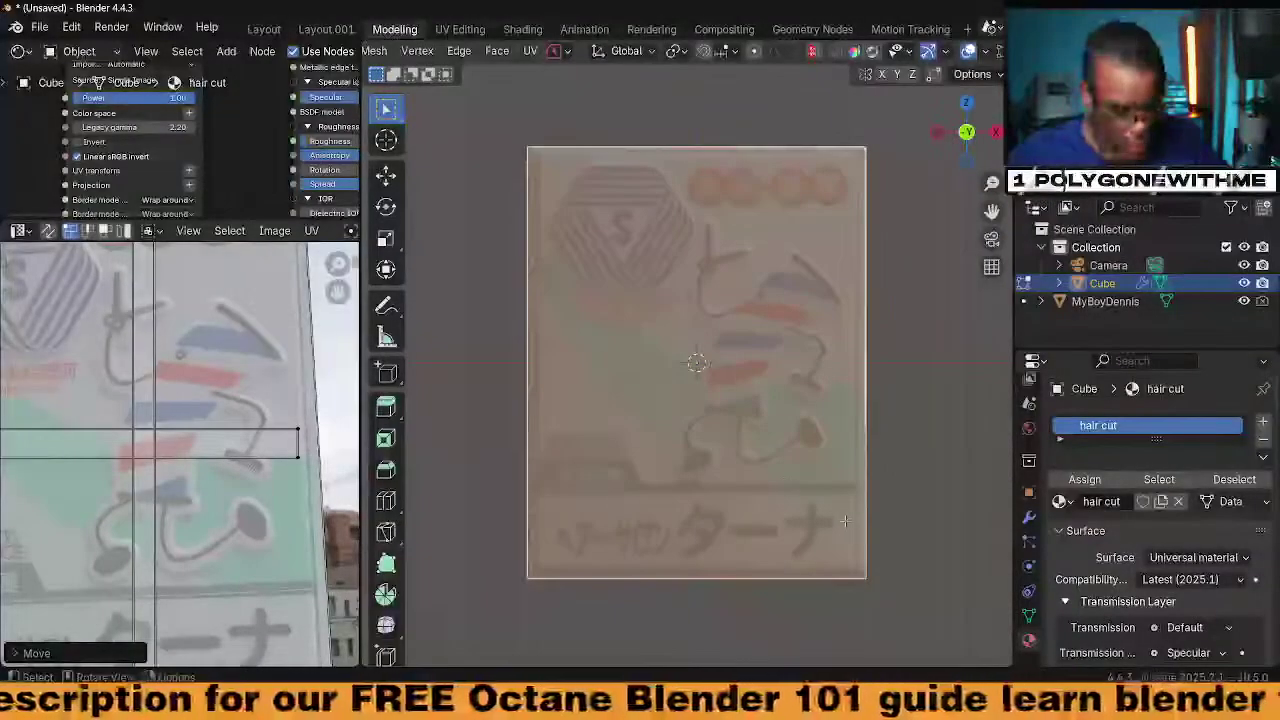
pyautogui.click(460, 379)
pyautogui.click(770, 437)
pyautogui.press('i')
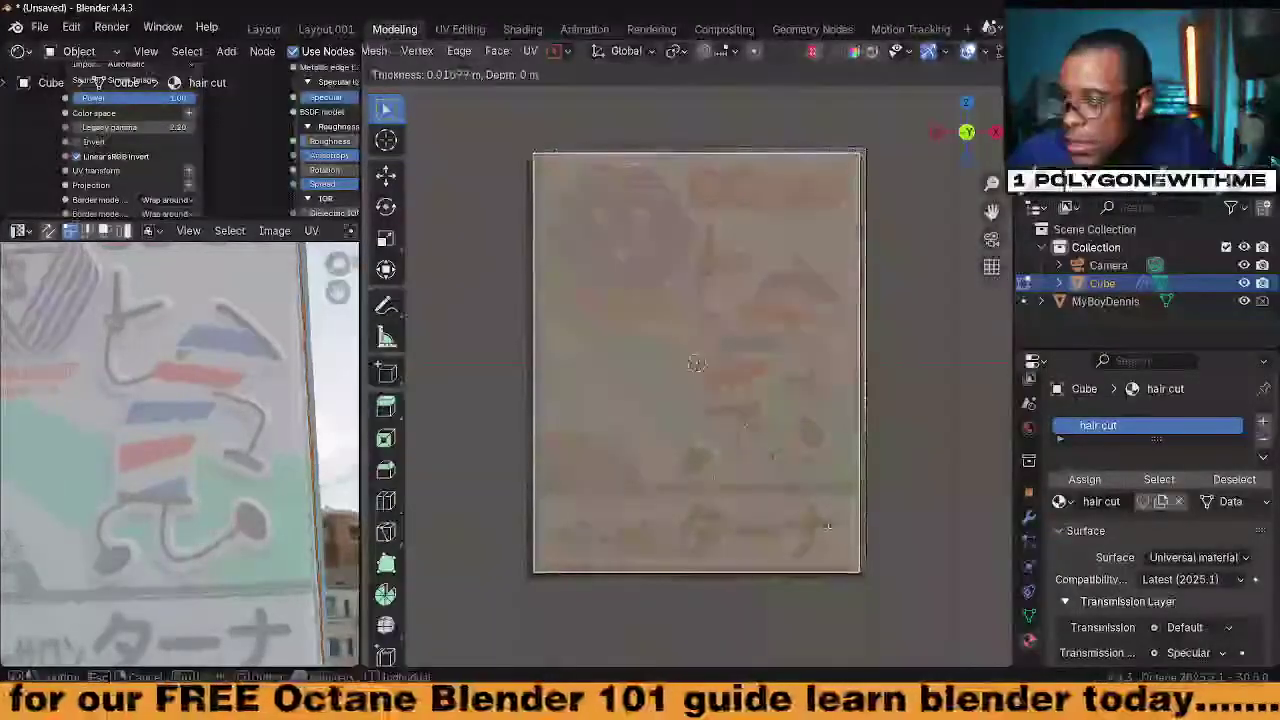
pyautogui.click(827, 527)
pyautogui.moveTo(602, 452); pyautogui.dragTo(698, 463, button='middle')
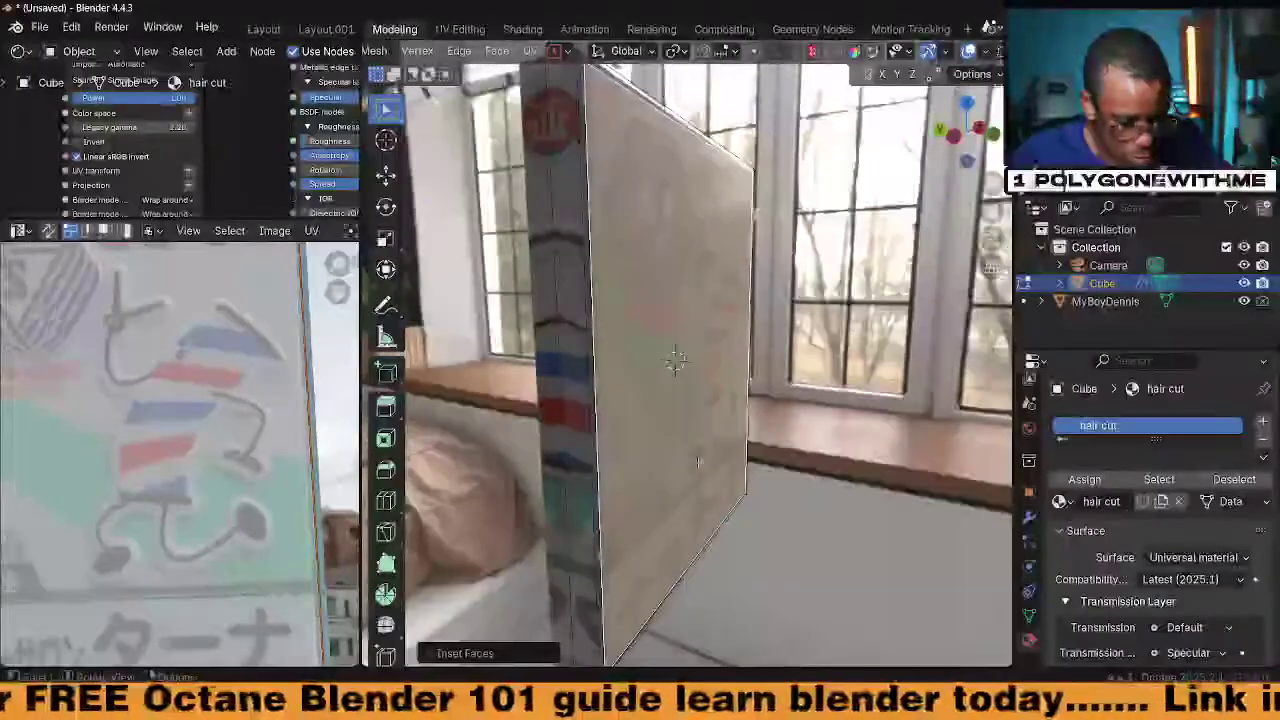
pyautogui.press('e')
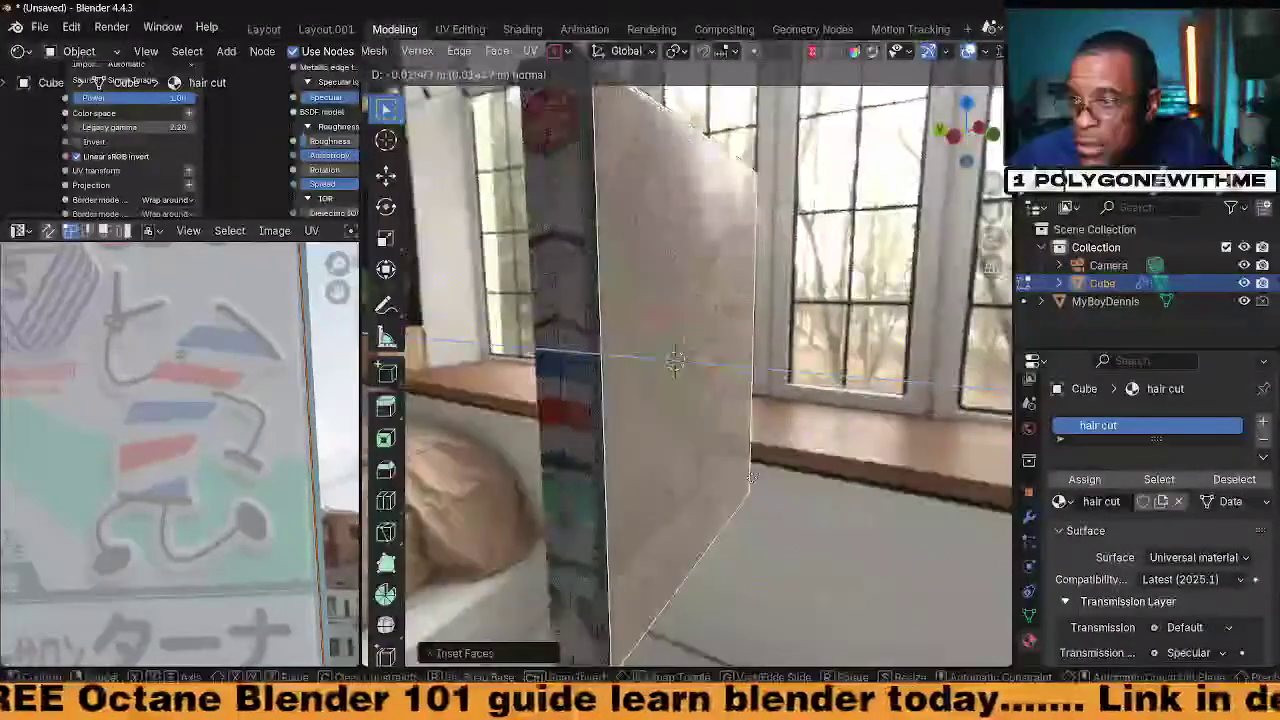
pyautogui.moveTo(775, 475); pyautogui.dragTo(822, 218, button='middle')
# Switch the viewport to solid shading and add a loop cut around the box's sides close to the front edge
pyautogui.press('Tab')
pyautogui.press('z')
pyautogui.moveTo(846, 314)
pyautogui.mouseDown(button='middle')
pyautogui.moveTo(789, 305)
pyautogui.moveTo(780, 324)
pyautogui.moveTo(740, 323)
pyautogui.moveTo(871, 351)
pyautogui.moveTo(854, 351)
pyautogui.moveTo(811, 275)
pyautogui.mouseUp(button='middle')
pyautogui.press('Tab')
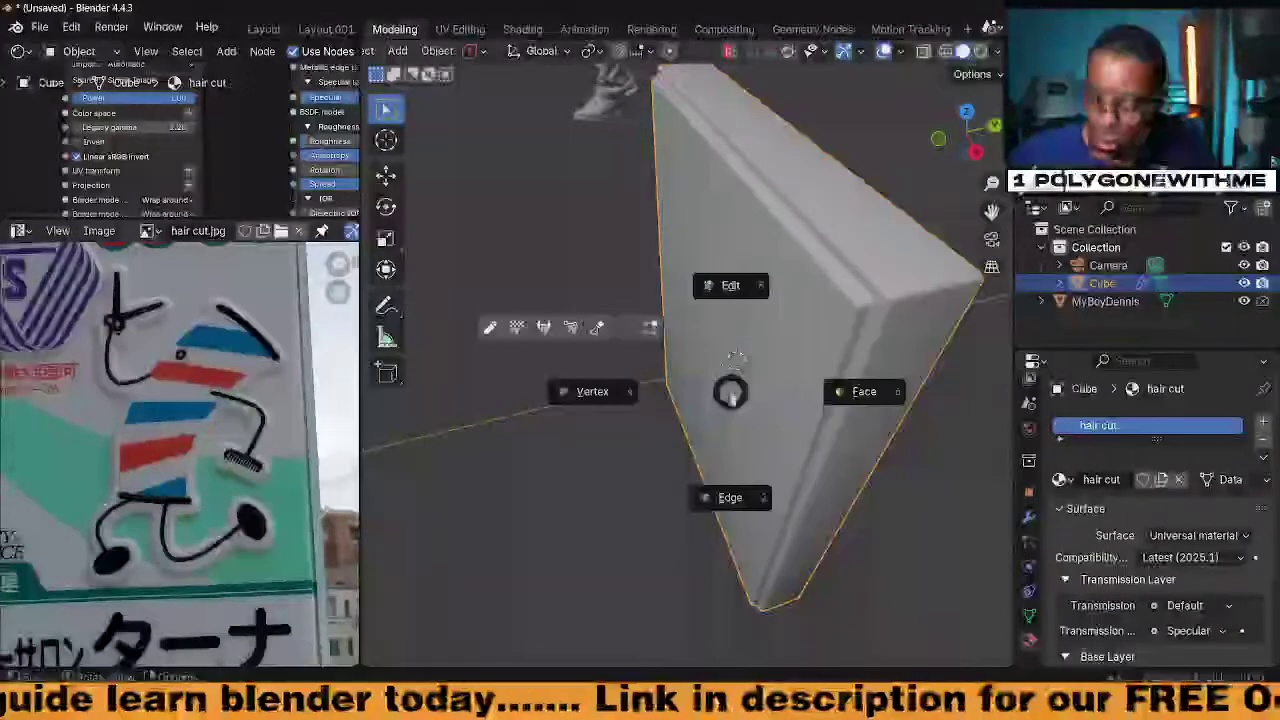
pyautogui.click(848, 392)
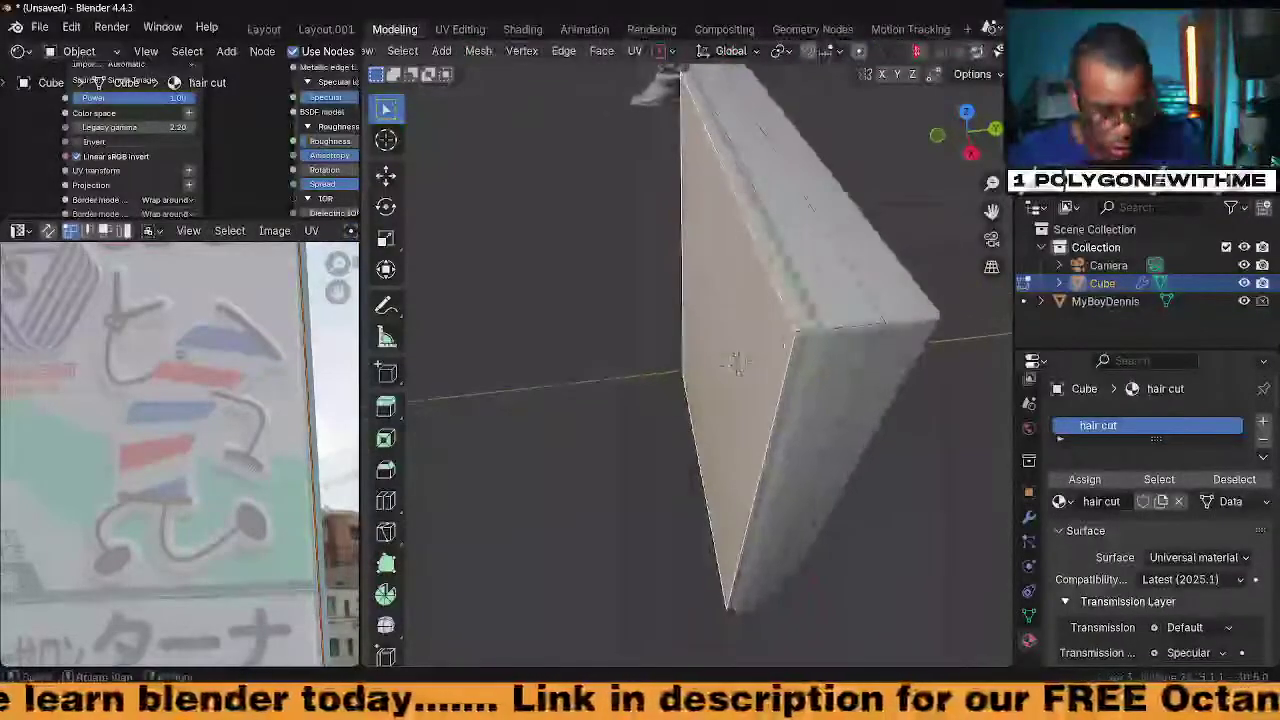
pyautogui.click(737, 362)
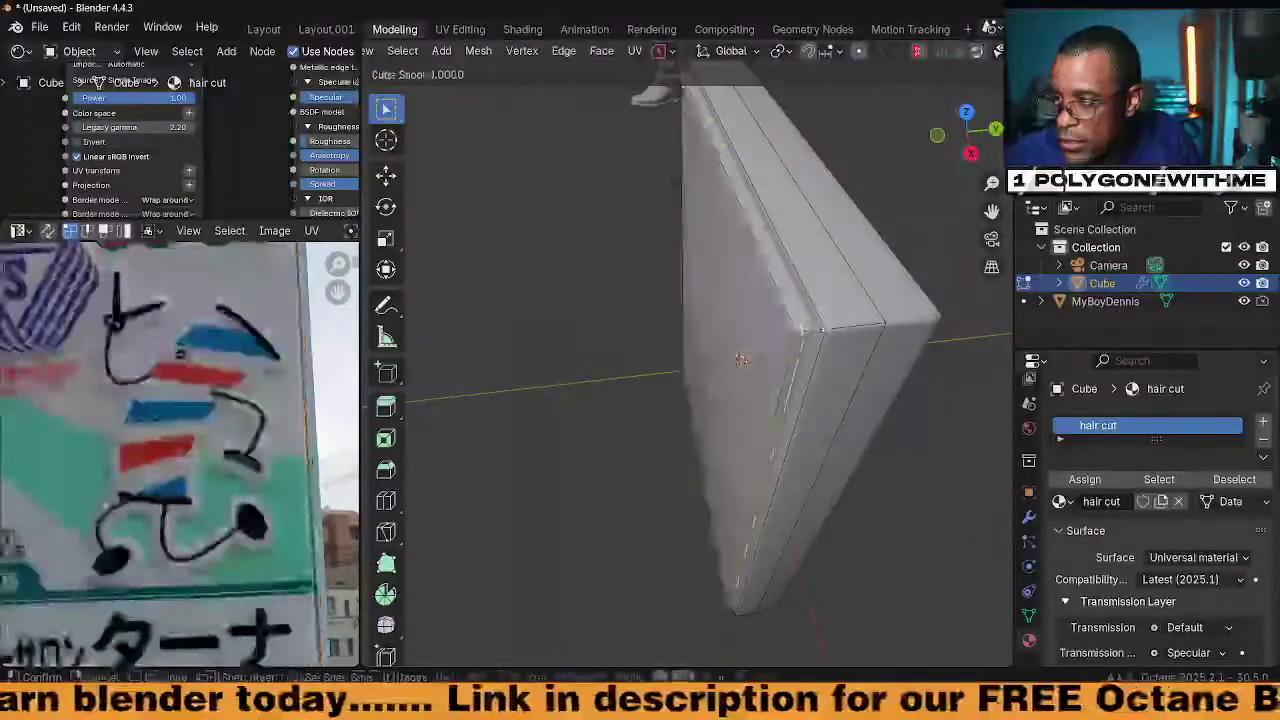
pyautogui.click(915, 362)
pyautogui.moveTo(915, 362); pyautogui.dragTo(735, 360, button='middle')
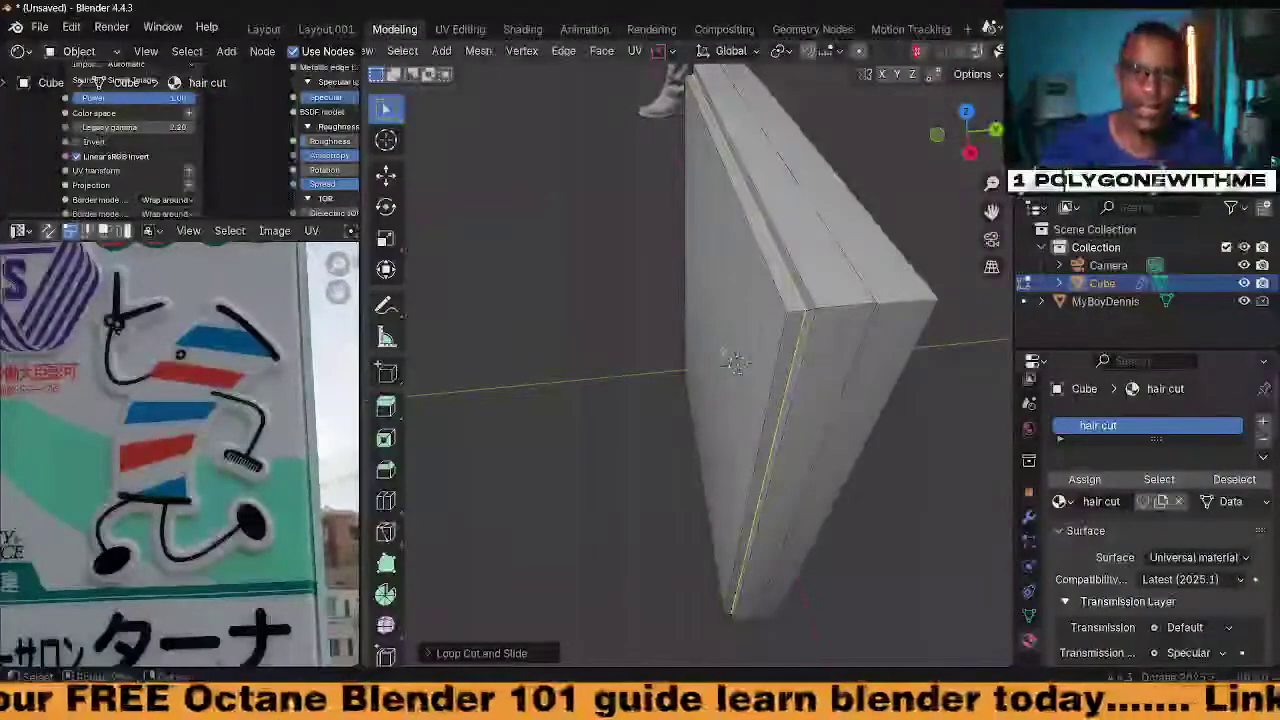
# Inspect the sign box's frame and recessed front panel from several angles in Object Mode
pyautogui.moveTo(722, 353); pyautogui.dragTo(795, 505, button='middle')
pyautogui.press('Tab')
pyautogui.scroll(2, 741, 436)
pyautogui.scroll(-4, 160, 440)
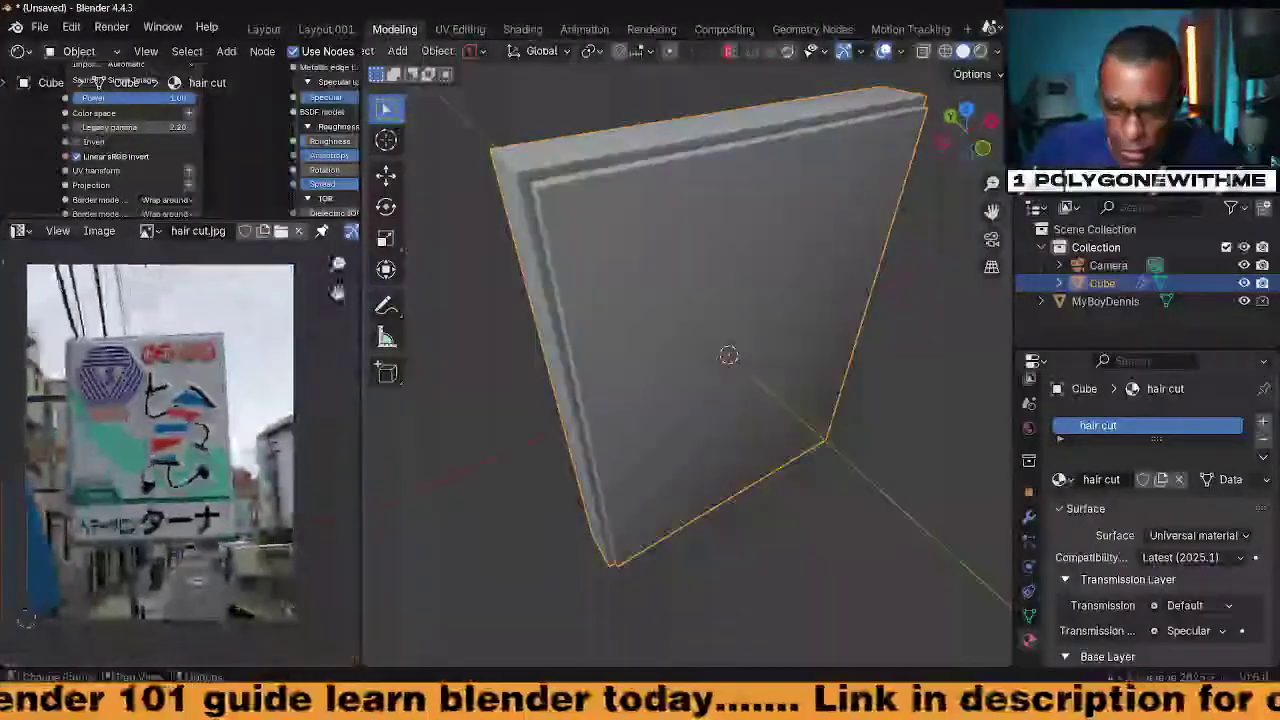
pyautogui.scroll(3, 634, 444)
pyautogui.scroll(-3, 634, 444)
pyautogui.moveTo(634, 444); pyautogui.dragTo(608, 410, button='middle')
pyautogui.press('Tab')
pyautogui.click(757, 402)
pyautogui.press('Tab')
pyautogui.click(737, 299)
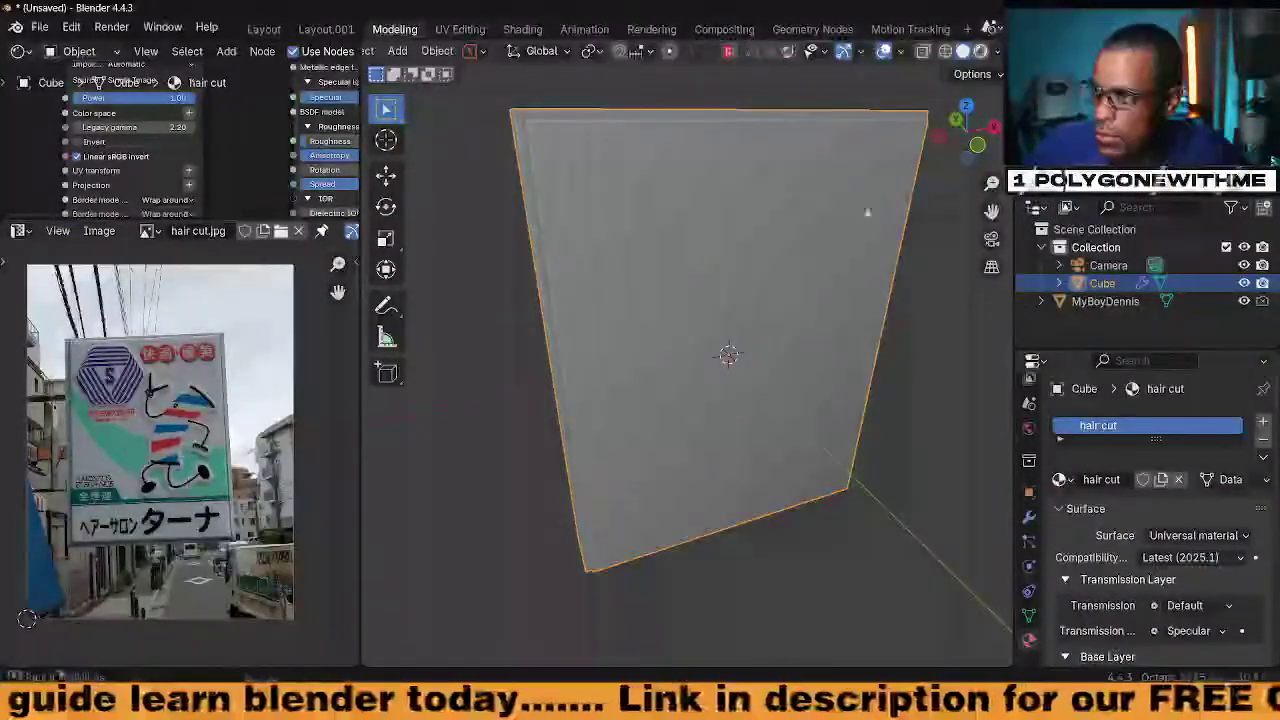
# Switch the viewport to rendered shading and select all of the sign box's faces in face-select Edit Mode
pyautogui.press('z')
pyautogui.press('z')
pyautogui.moveTo(757, 337)
pyautogui.mouseDown(button='middle')
pyautogui.moveTo(777, 420)
pyautogui.moveTo(735, 438)
pyautogui.moveTo(777, 451)
pyautogui.moveTo(763, 434)
pyautogui.moveTo(731, 442)
pyautogui.moveTo(790, 415)
pyautogui.moveTo(745, 395)
pyautogui.moveTo(673, 316)
pyautogui.moveTo(789, 326)
pyautogui.moveTo(773, 407)
pyautogui.moveTo(722, 432)
pyautogui.mouseUp(button='middle')
pyautogui.press('Tab')
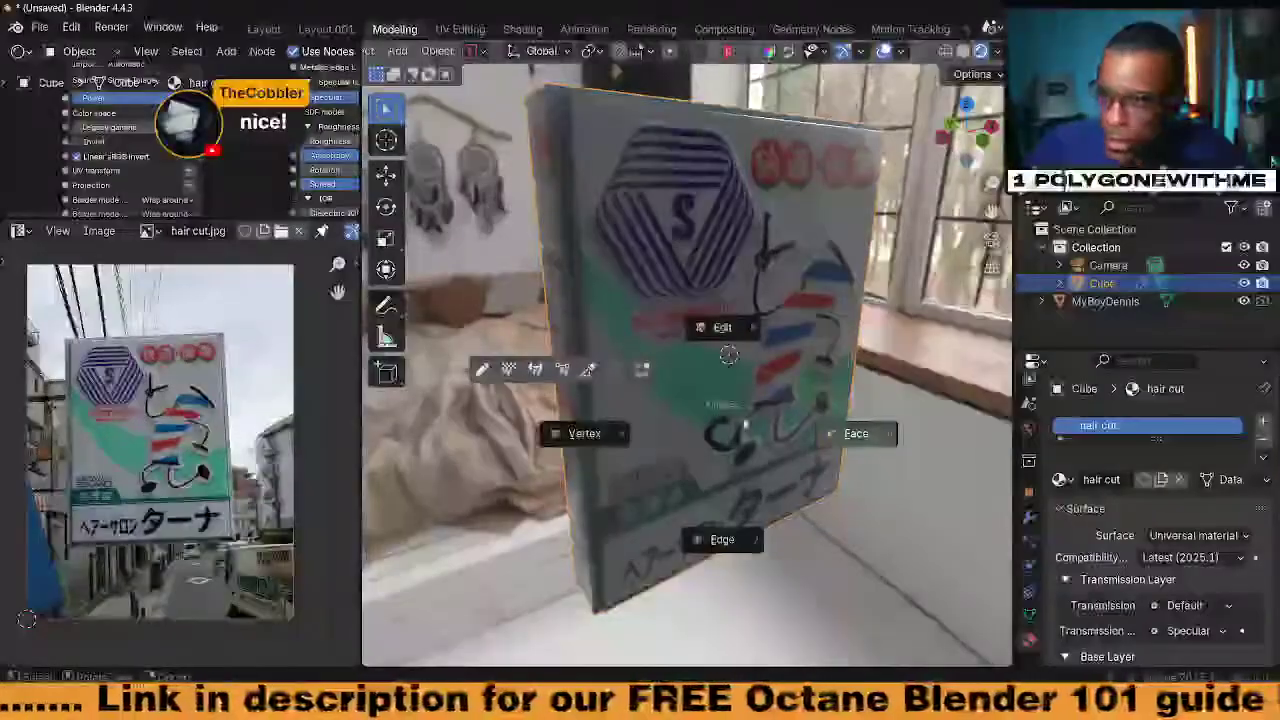
pyautogui.click(845, 433)
pyautogui.moveTo(845, 433); pyautogui.dragTo(795, 435, button='middle')
pyautogui.press('a')
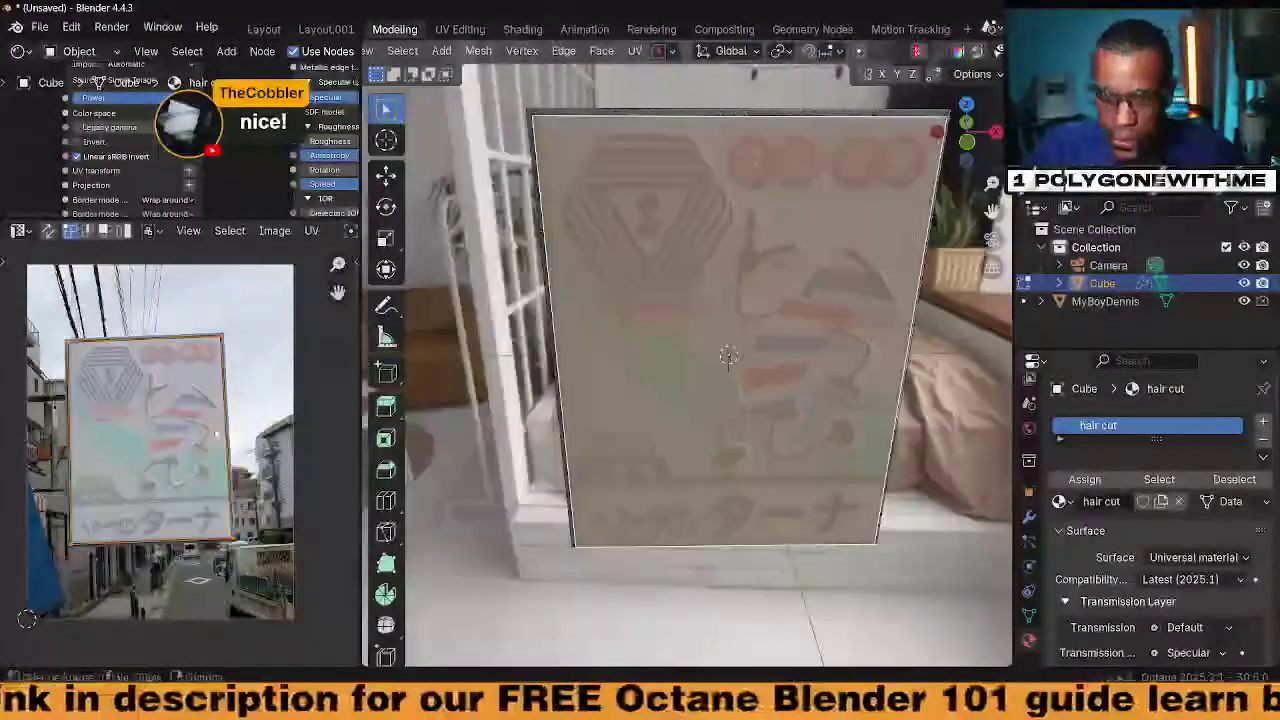
# Enlarge the UV editor and nudge the lower-right UV corner inward, onto the panel corner inside the photographed sign's metal frame
pyautogui.moveTo(367, 440); pyautogui.dragTo(572, 440)
pyautogui.scroll(3, 430, 497)
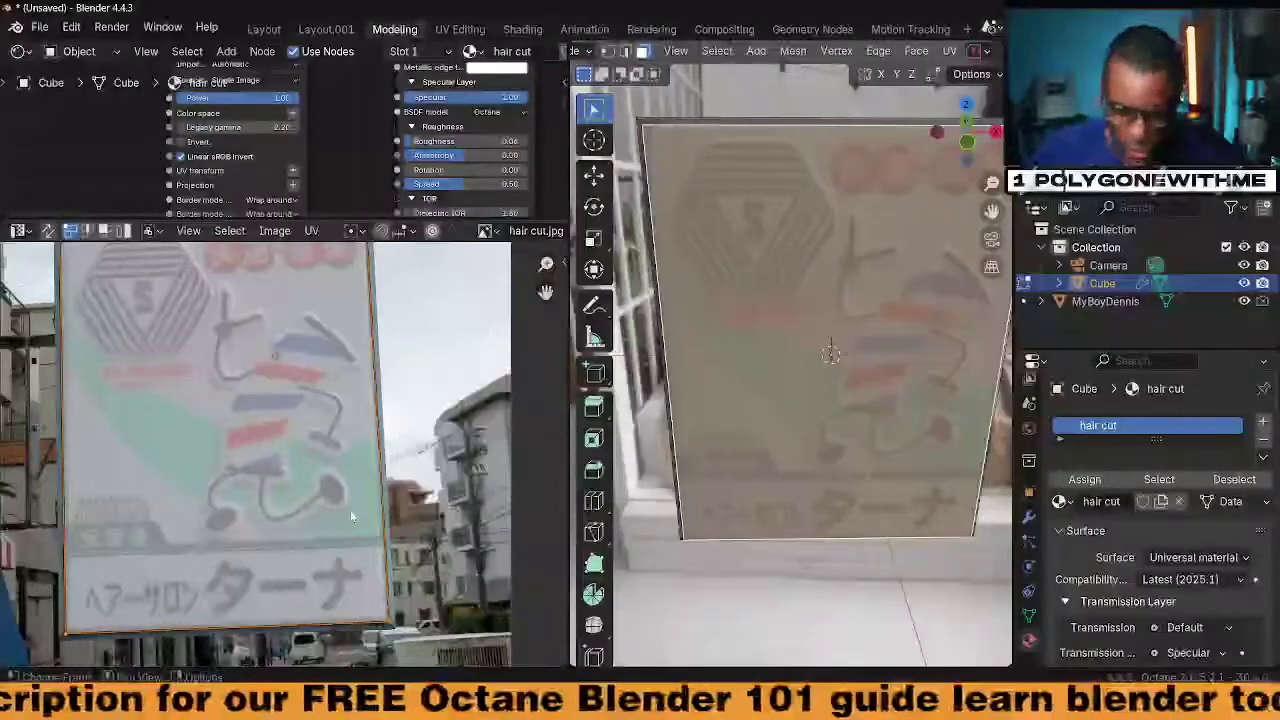
pyautogui.hotkey('ctrl', 'space')
pyautogui.scroll(3, 678, 481)
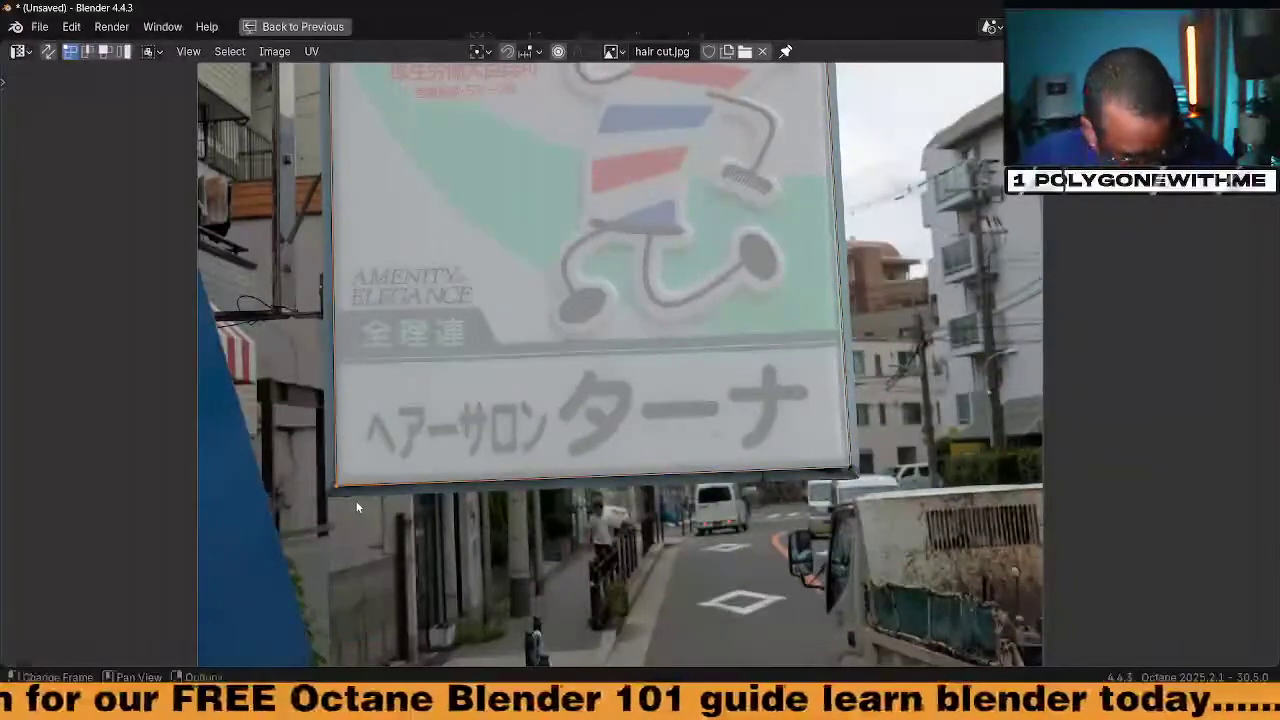
pyautogui.press('g')
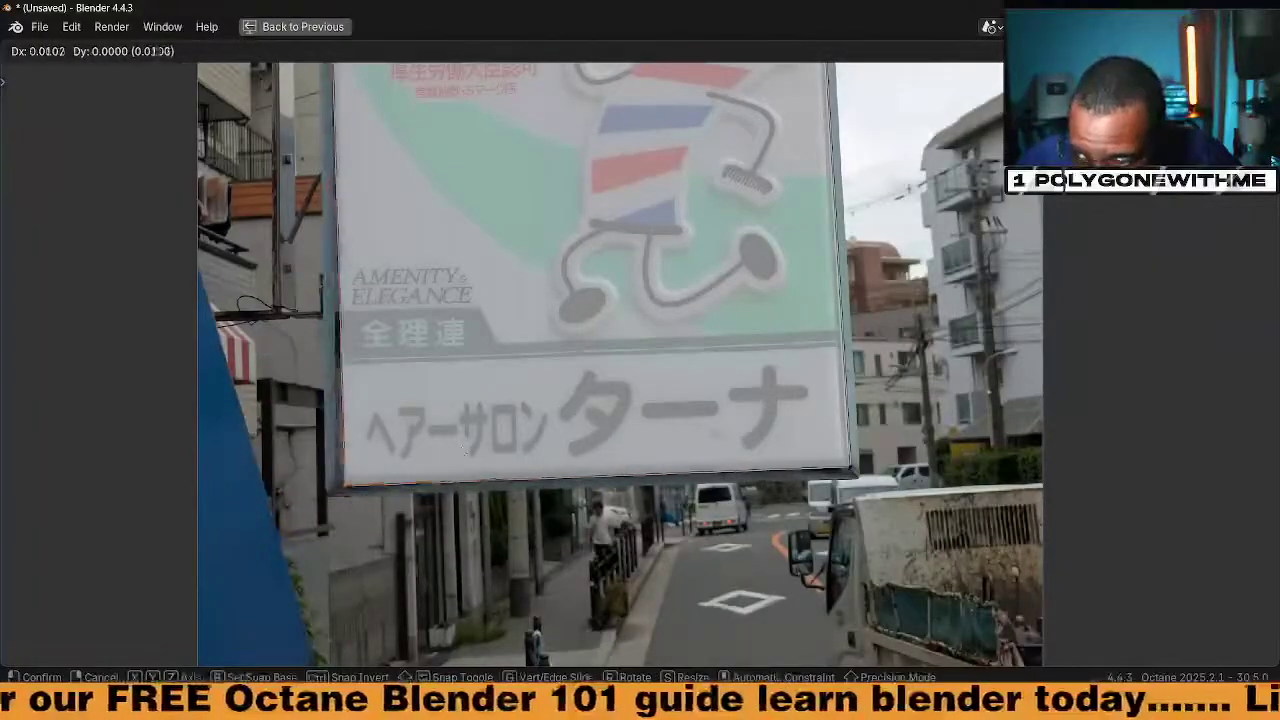
pyautogui.click(359, 491)
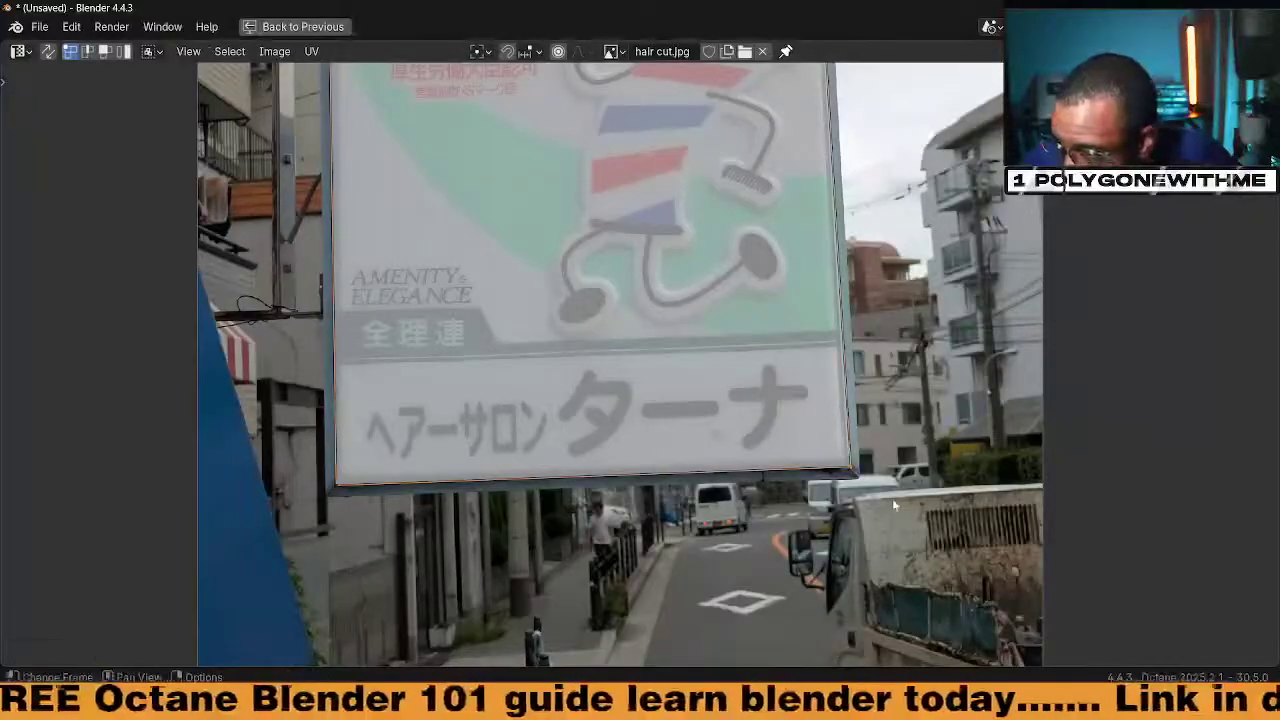
pyautogui.scroll(4, 895, 505)
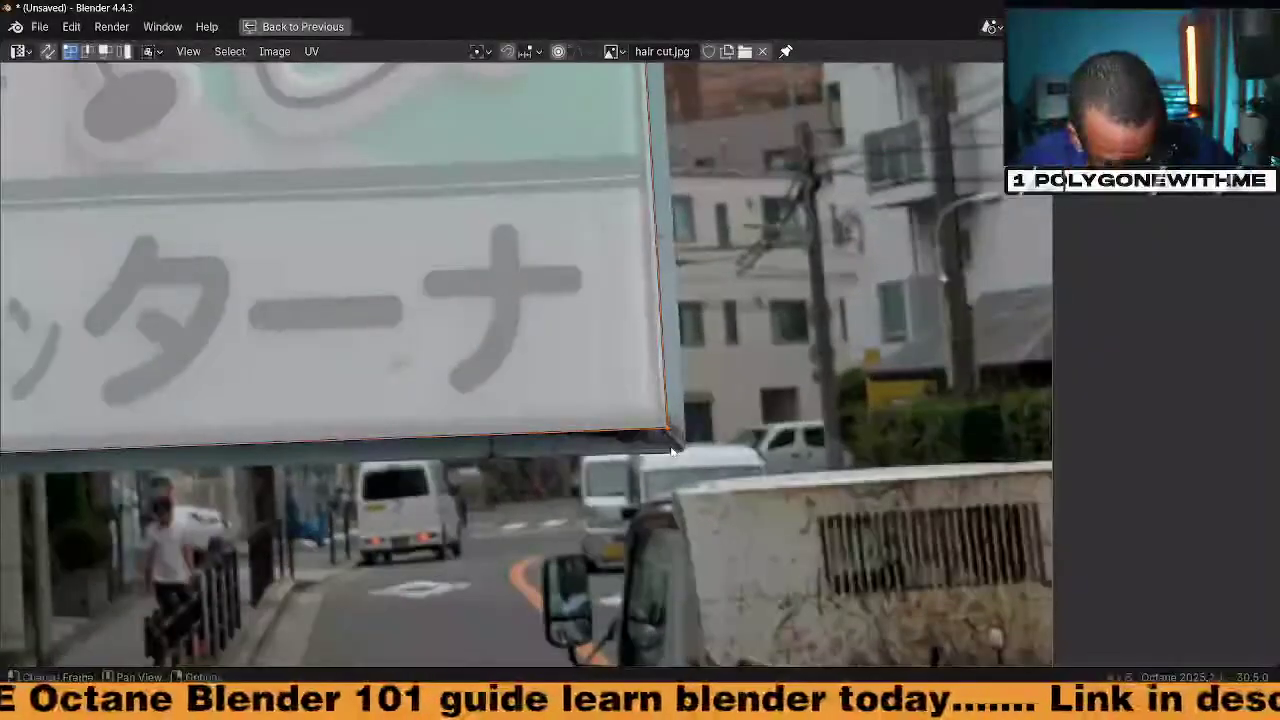
pyautogui.press('g')
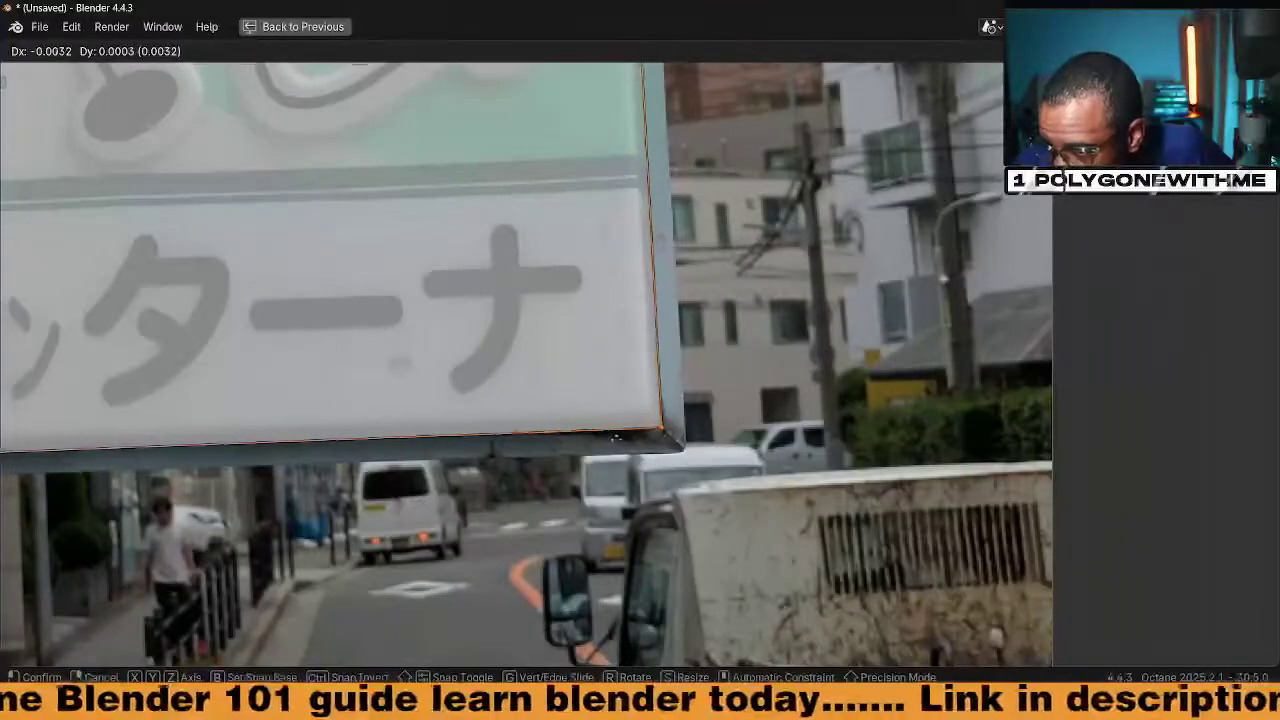
pyautogui.click(611, 437)
# Move the upper-right and upper-left UV corners onto the panel corners just inside the photographed sign's metal frame
pyautogui.moveTo(611, 437); pyautogui.dragTo(690, 662, button='middle')
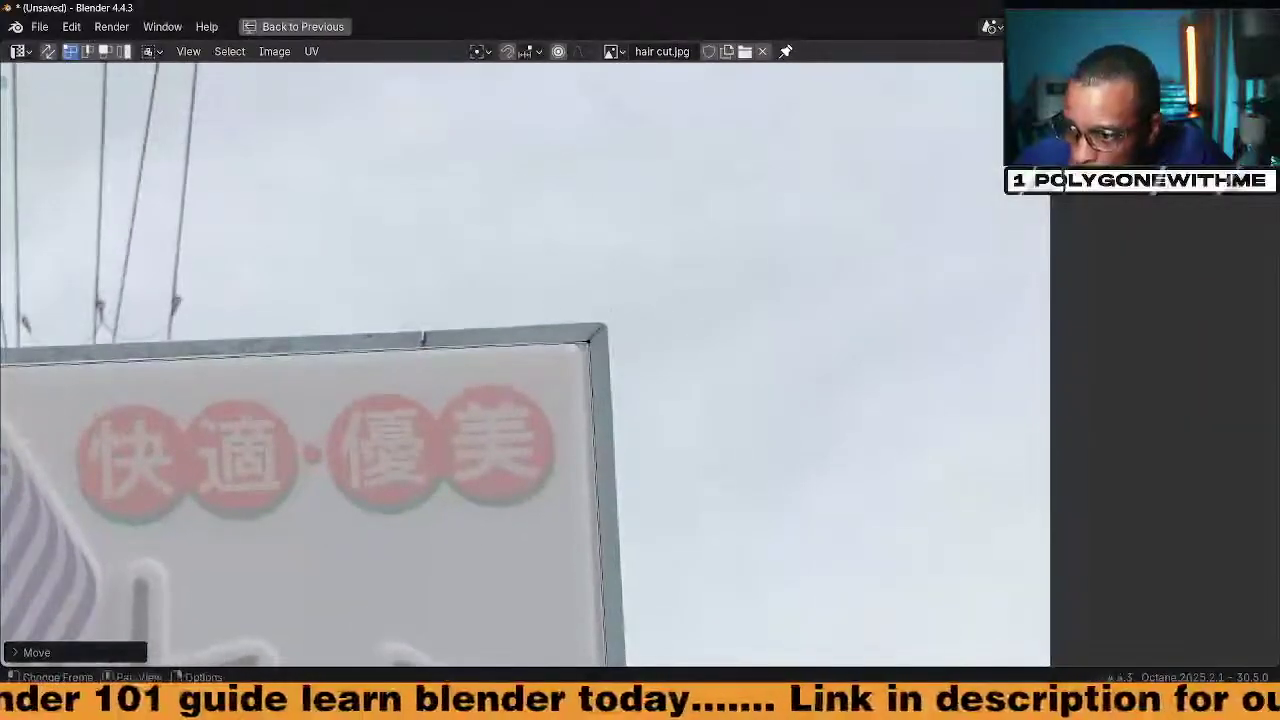
pyautogui.press('g')
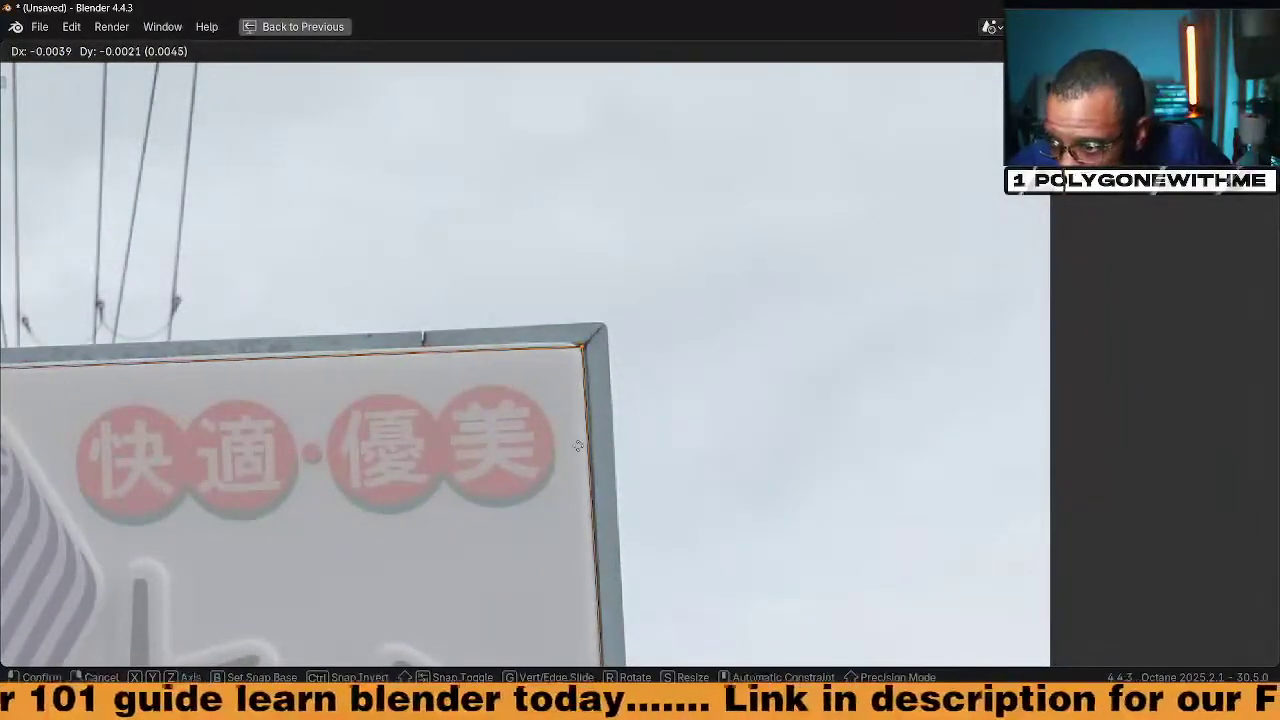
pyautogui.click(617, 387)
pyautogui.moveTo(617, 387); pyautogui.dragTo(1180, 390, button='middle')
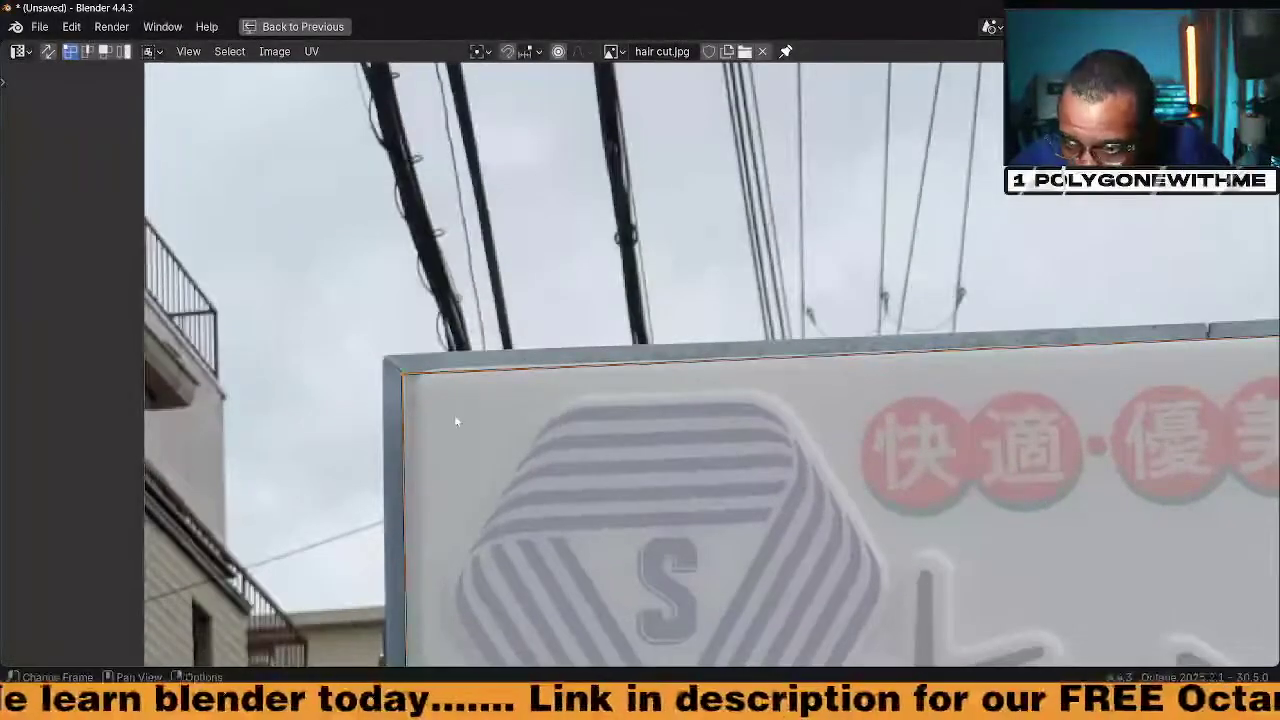
pyautogui.press('g')
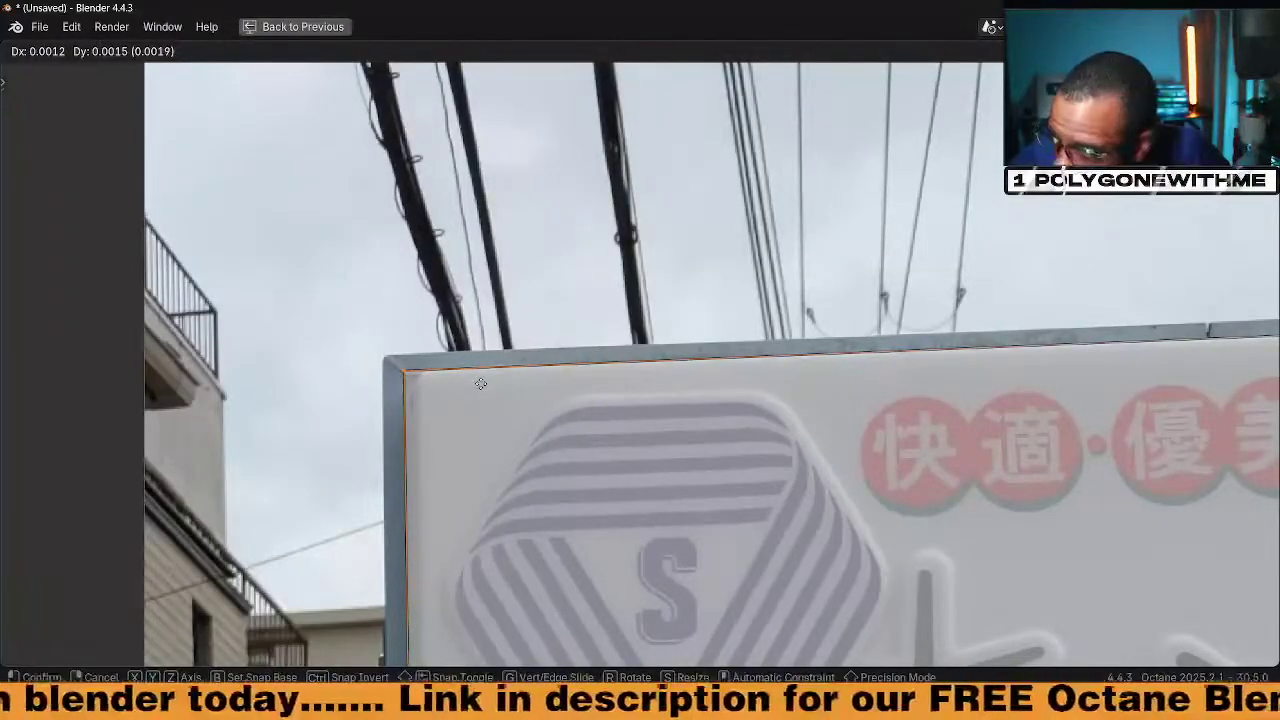
pyautogui.click(481, 384)
# Nudge the lower-left UV corner inward onto the photographed panel's corner and restore the full workspace layout
pyautogui.keyDown('shift'); pyautogui.moveTo(434, 543); pyautogui.dragTo(444, 90, button='middle'); pyautogui.keyUp('shift')
pyautogui.keyDown('shift'); pyautogui.moveTo(534, 541); pyautogui.dragTo(534, 511, button='middle'); pyautogui.keyUp('shift')
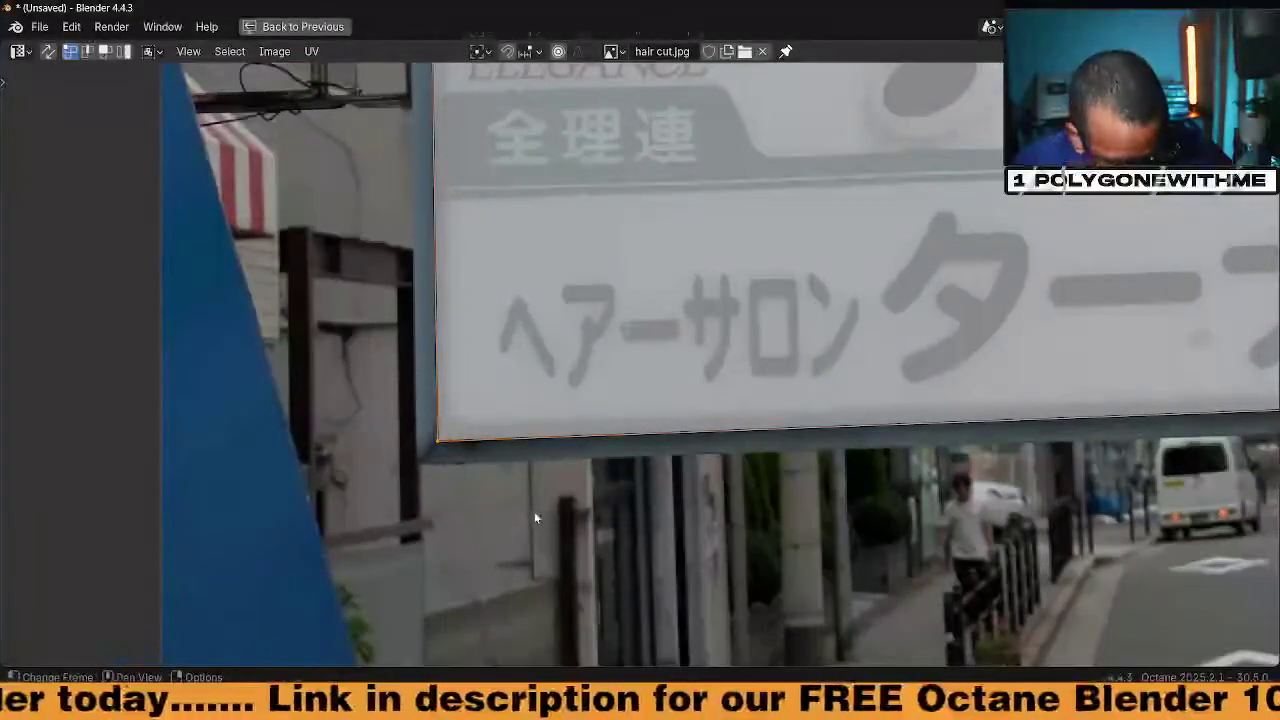
pyautogui.press('g')
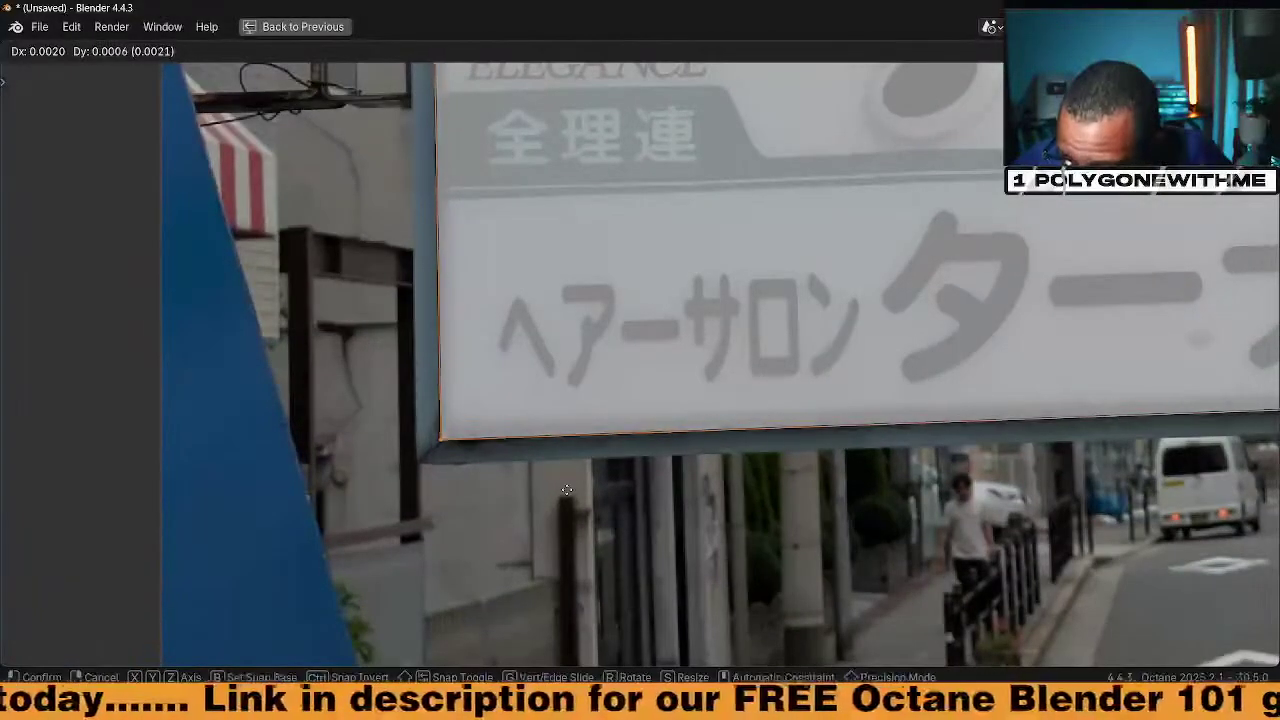
pyautogui.click(561, 492)
pyautogui.scroll(-6, 600, 460)
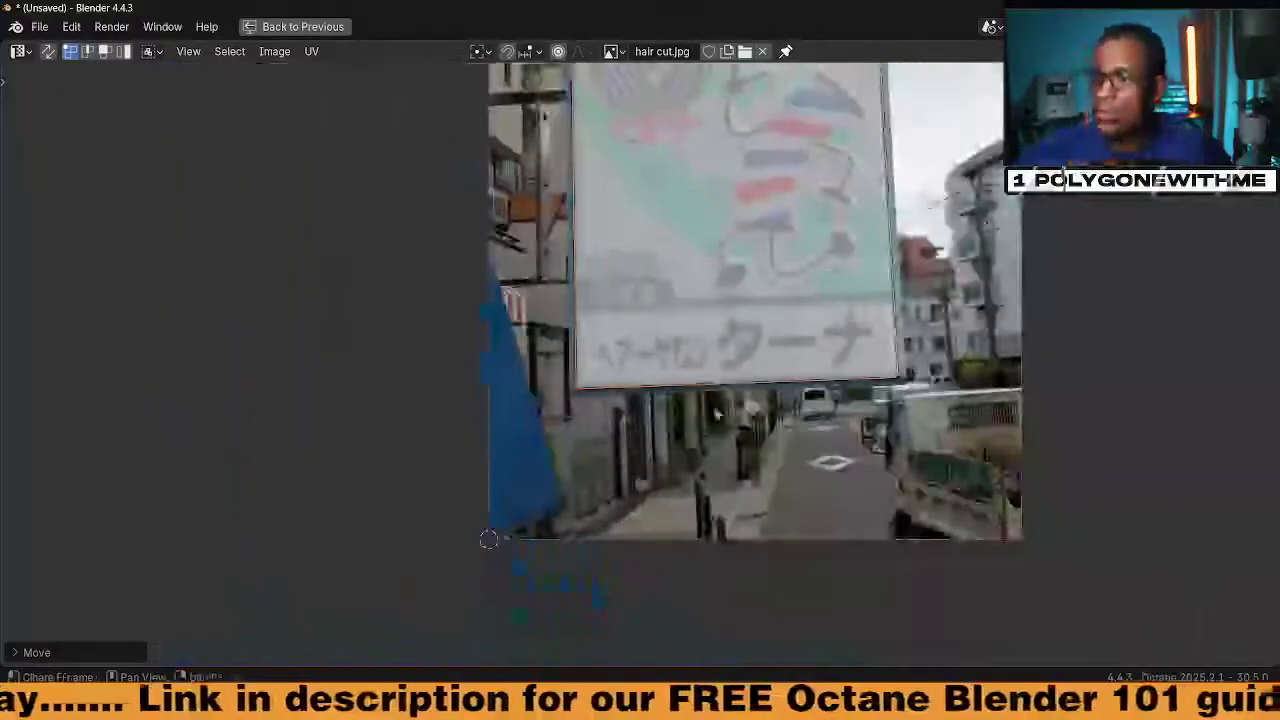
pyautogui.hotkey('ctrl', 'space')
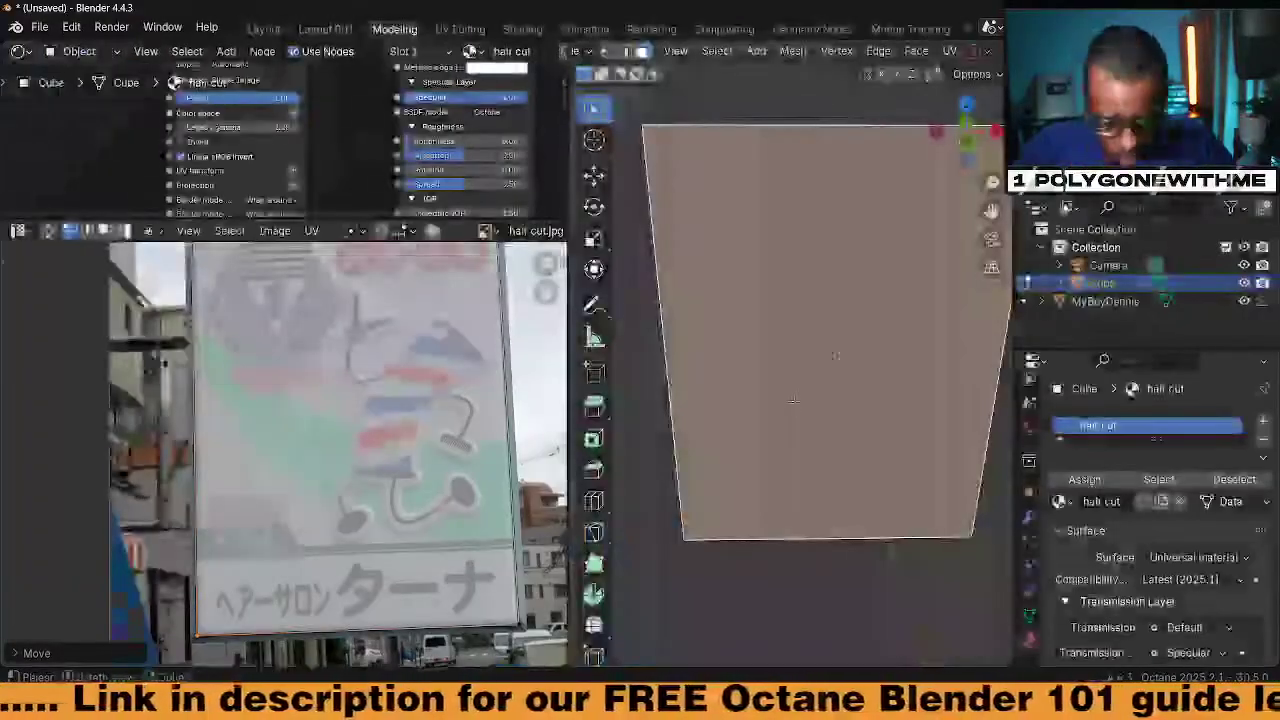
# Hide the viewport overlays and check the sign's texture fit from several angles
pyautogui.moveTo(796, 378); pyautogui.dragTo(836, 364, button='middle')
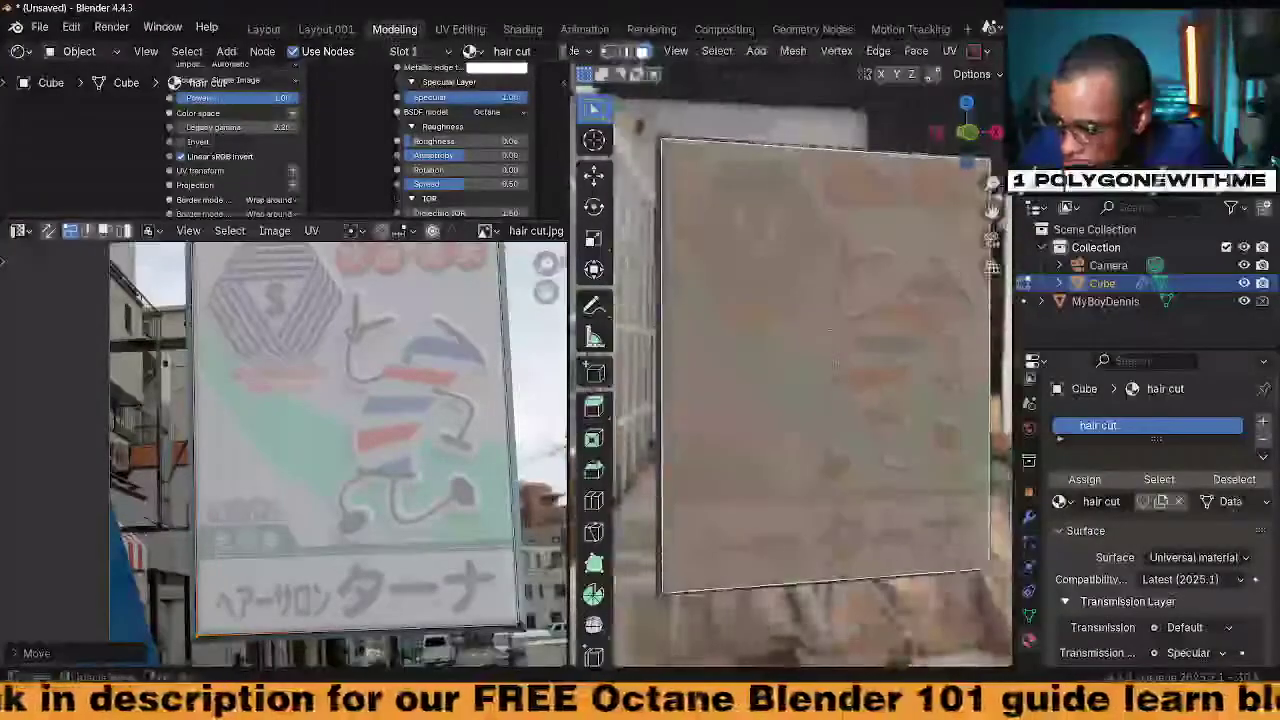
pyautogui.hotkey('alt', 'shift', 'z')
pyautogui.hotkey('alt', 'shift', 'z')
pyautogui.hotkey('alt', 'shift', 'z')
pyautogui.hotkey('alt', 'shift', 'z')
pyautogui.hotkey('alt', 'shift', 'z')
pyautogui.hotkey('alt', 'shift', 'z')
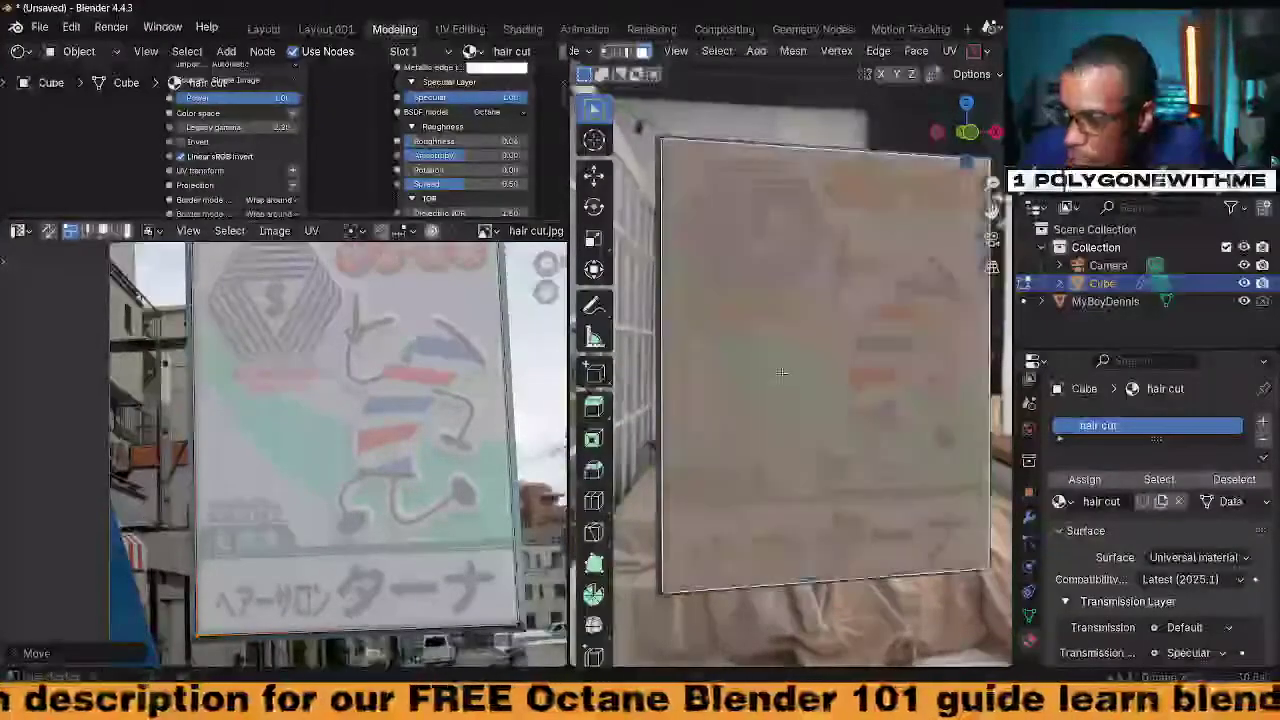
pyautogui.hotkey('alt', 'shift', 'z')
pyautogui.hotkey('alt', 'shift', 'z')
pyautogui.hotkey('alt', 'shift', 'z')
pyautogui.hotkey('alt', 'shift', 'z')
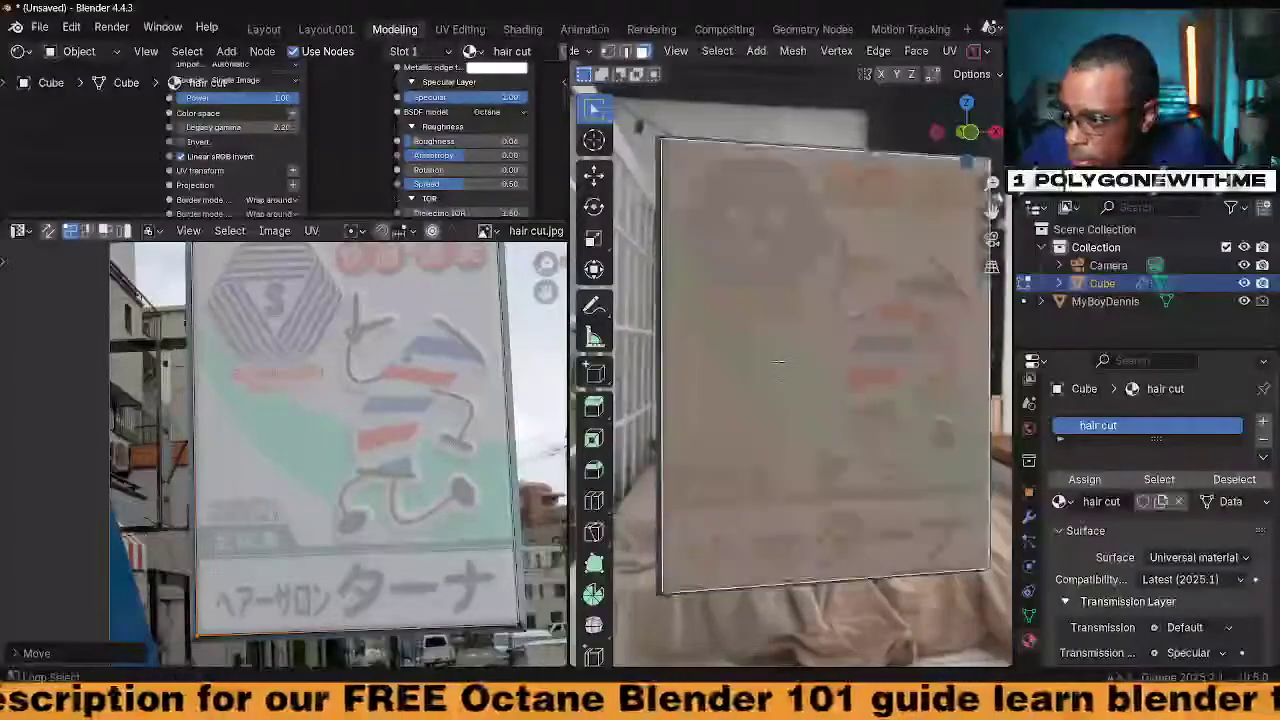
pyautogui.moveTo(804, 350); pyautogui.dragTo(840, 447, button='middle')
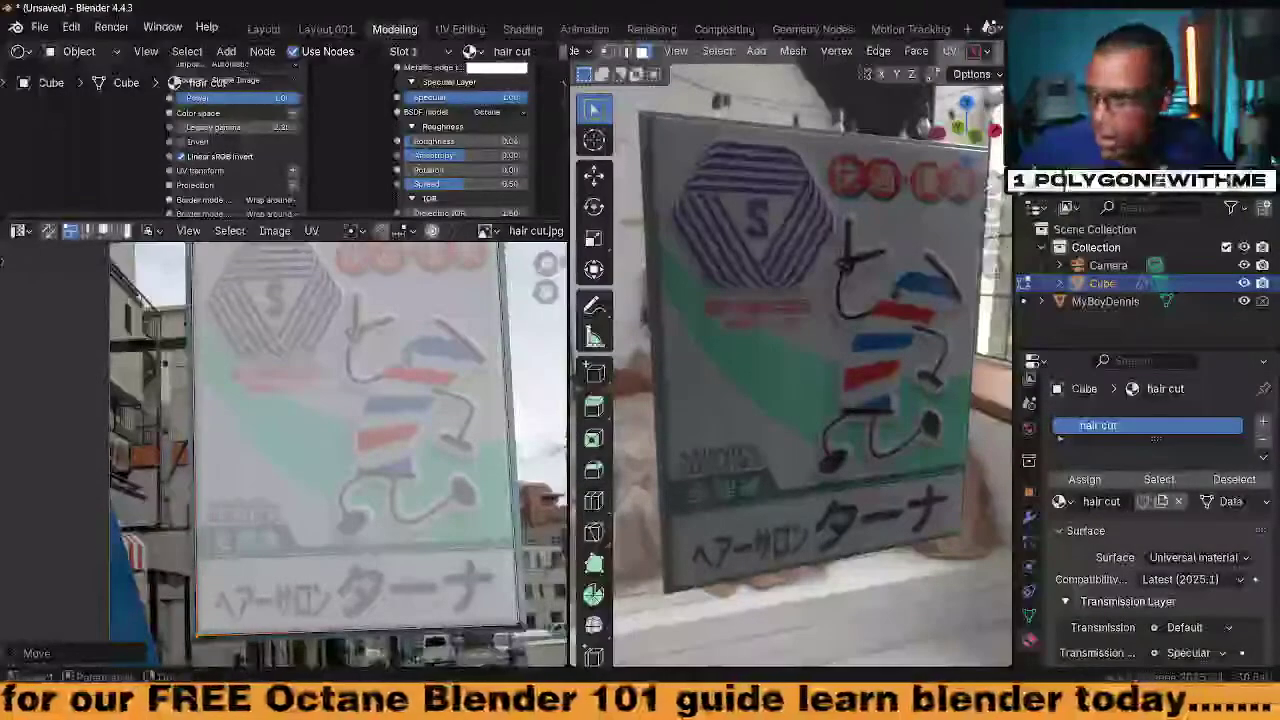
# Change the Octane world environment from a texture to a Daylight environment and view the sign under it
pyautogui.click(1031, 429)
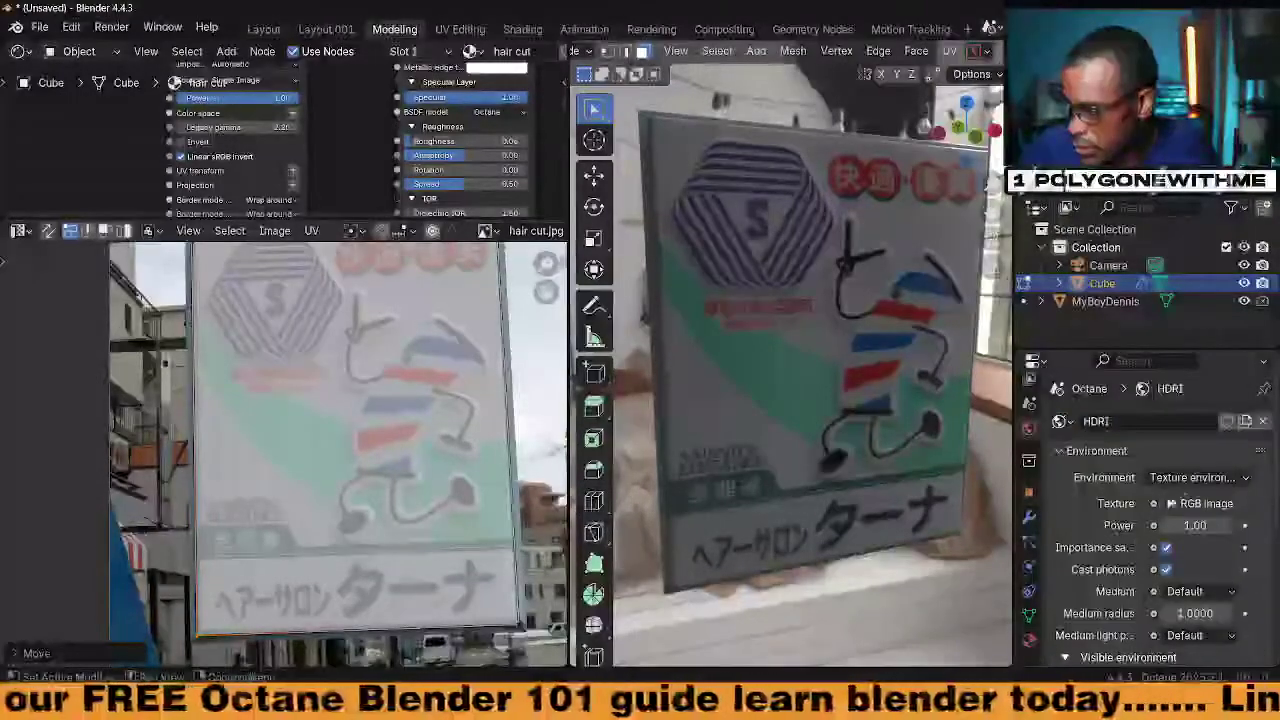
pyautogui.click(1190, 478)
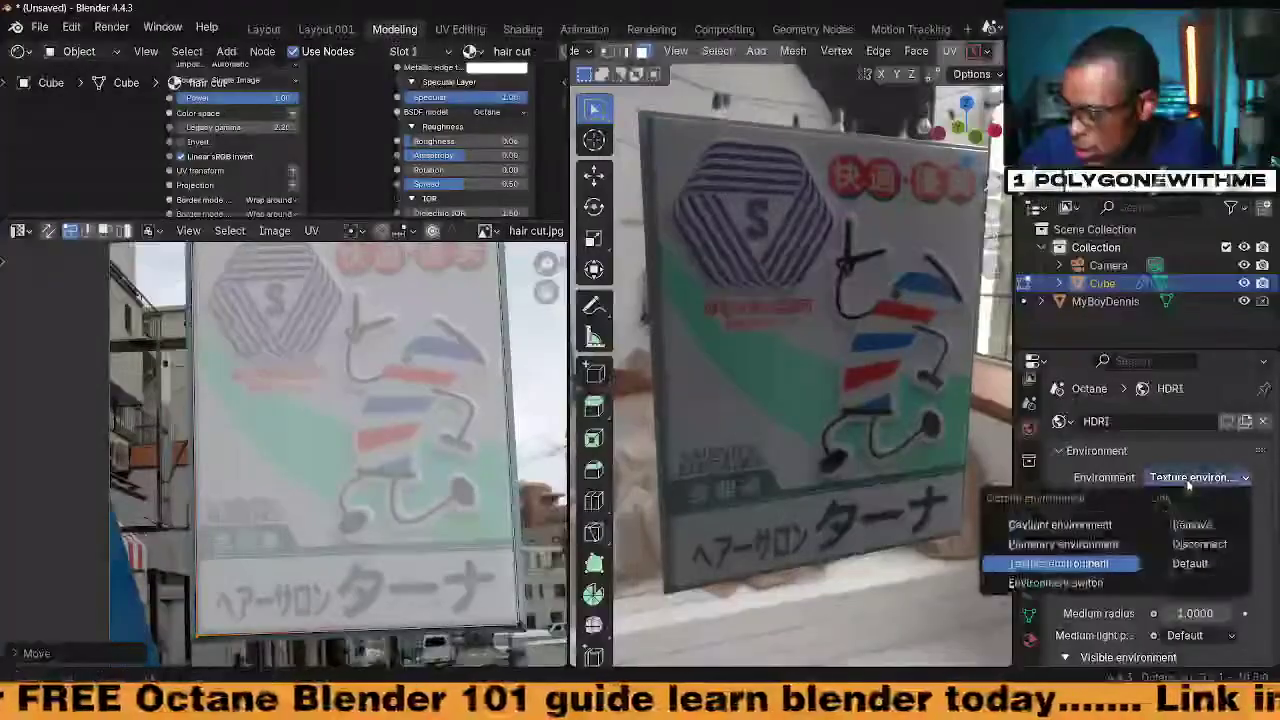
pyautogui.click(1128, 520)
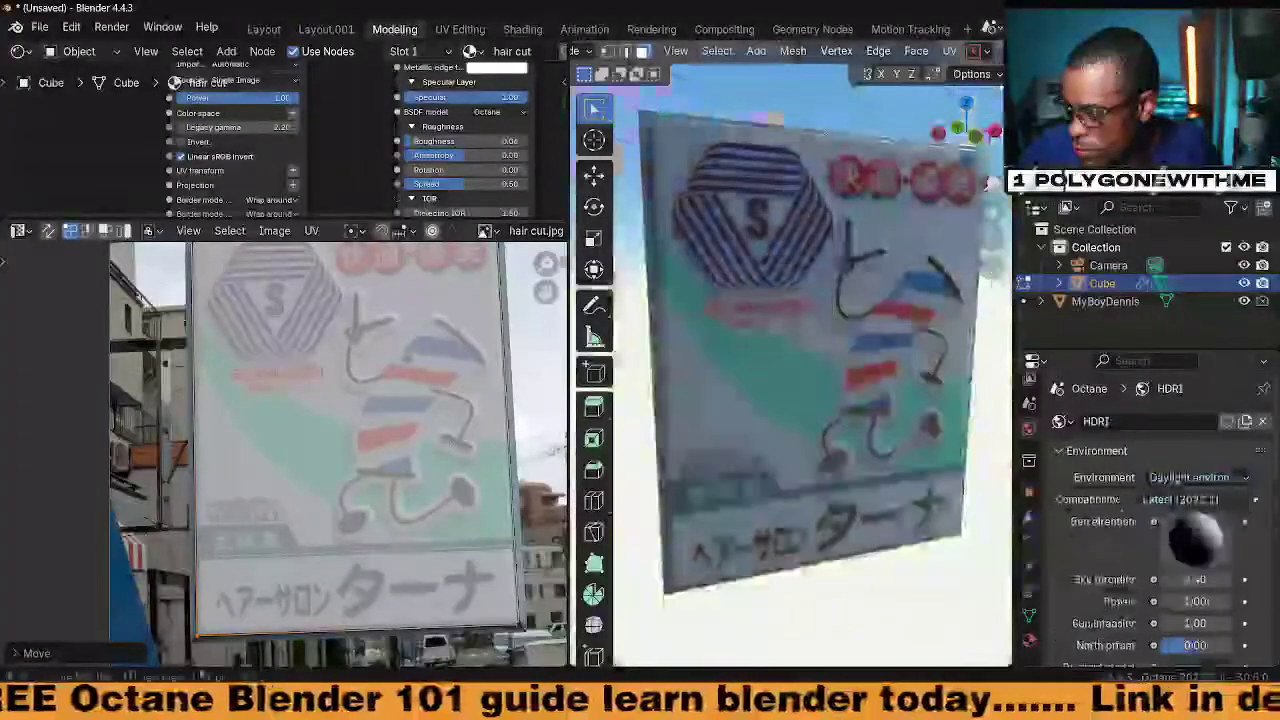
pyautogui.moveTo(975, 318); pyautogui.dragTo(907, 296, button='middle')
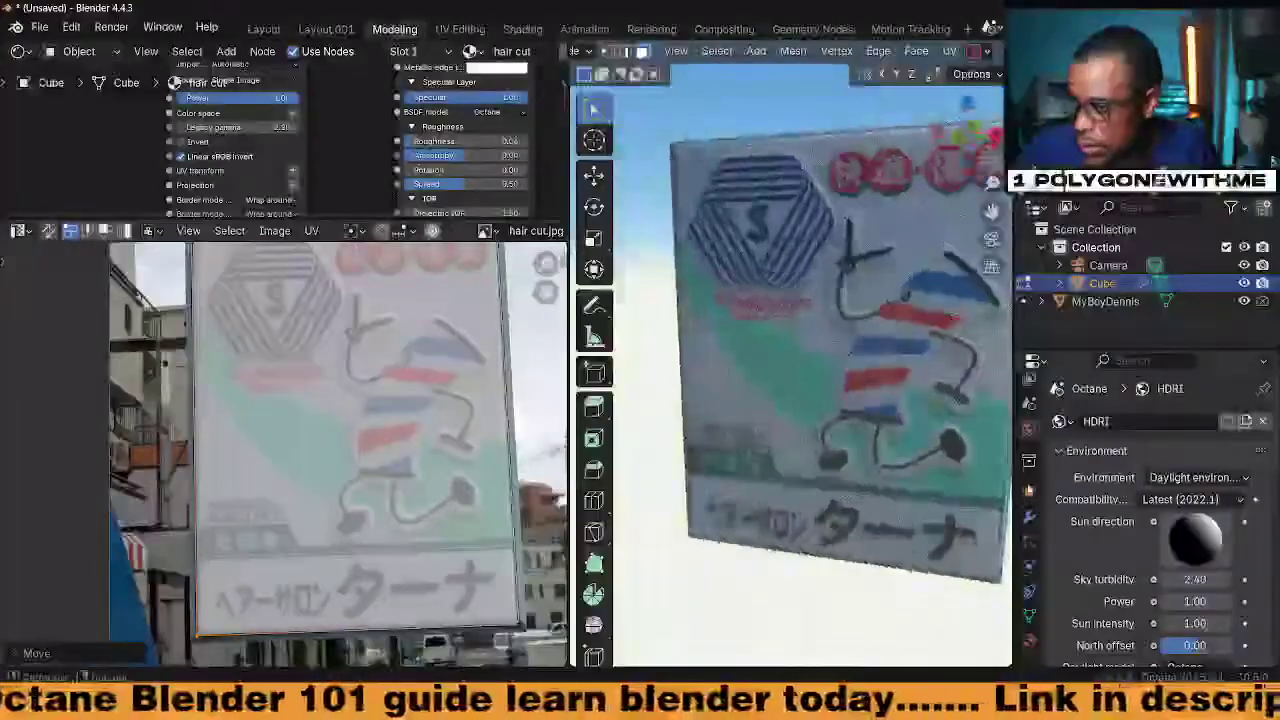
# Enable the alpha channel in the Octane kernel settings to hide the sky background
pyautogui.click(1029, 424)
pyautogui.scroll(-15, 1063, 497)
pyautogui.click(1166, 581)
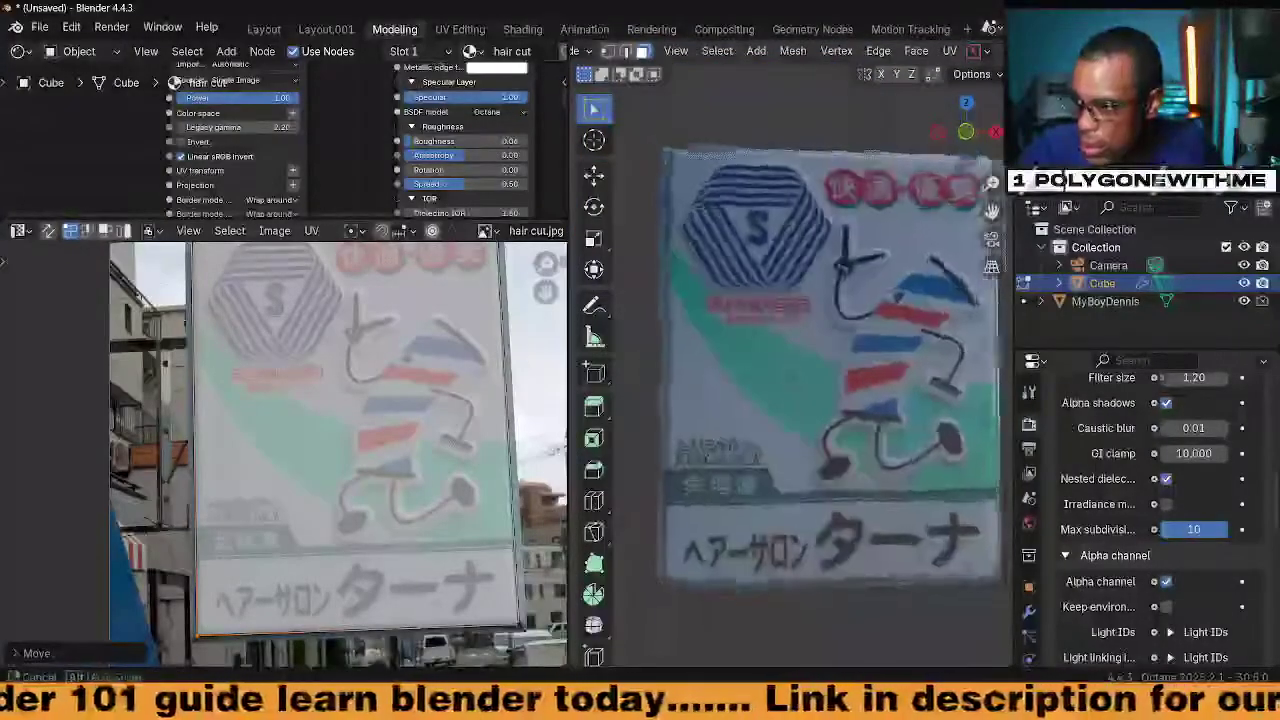
pyautogui.scroll(6, 1090, 490)
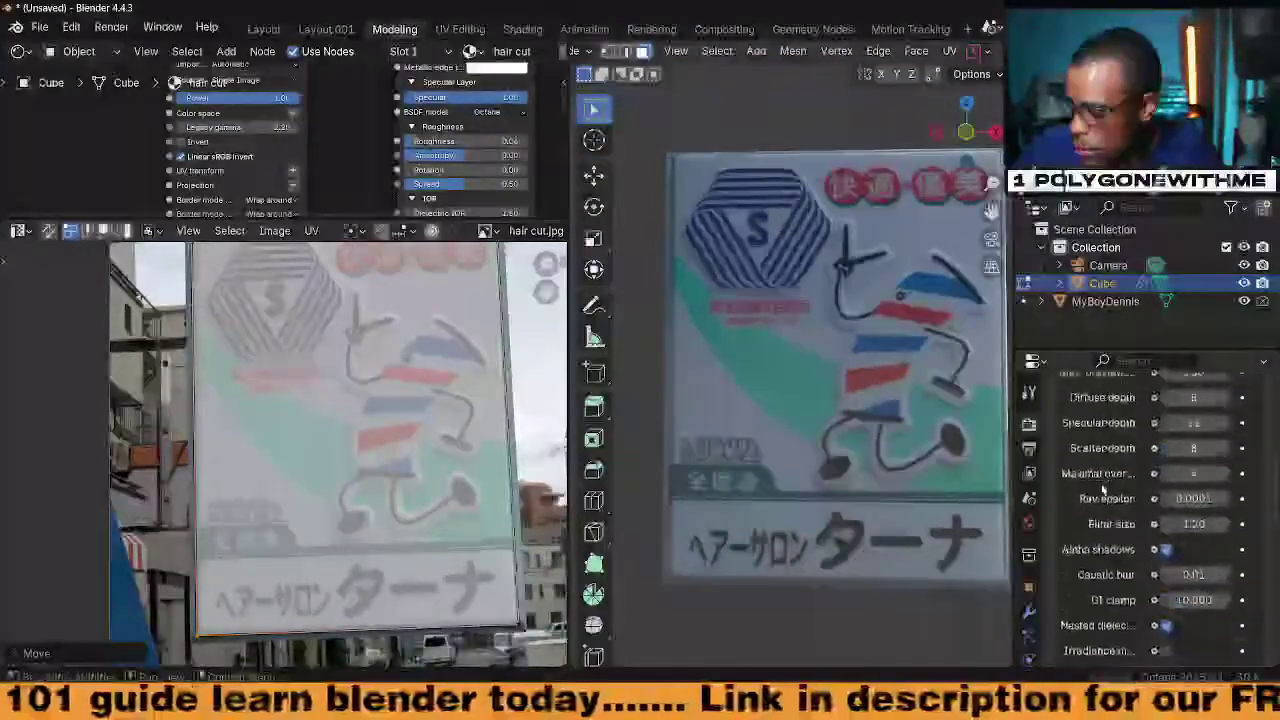
pyautogui.scroll(-2, 1105, 487)
pyautogui.scroll(4, 1105, 487)
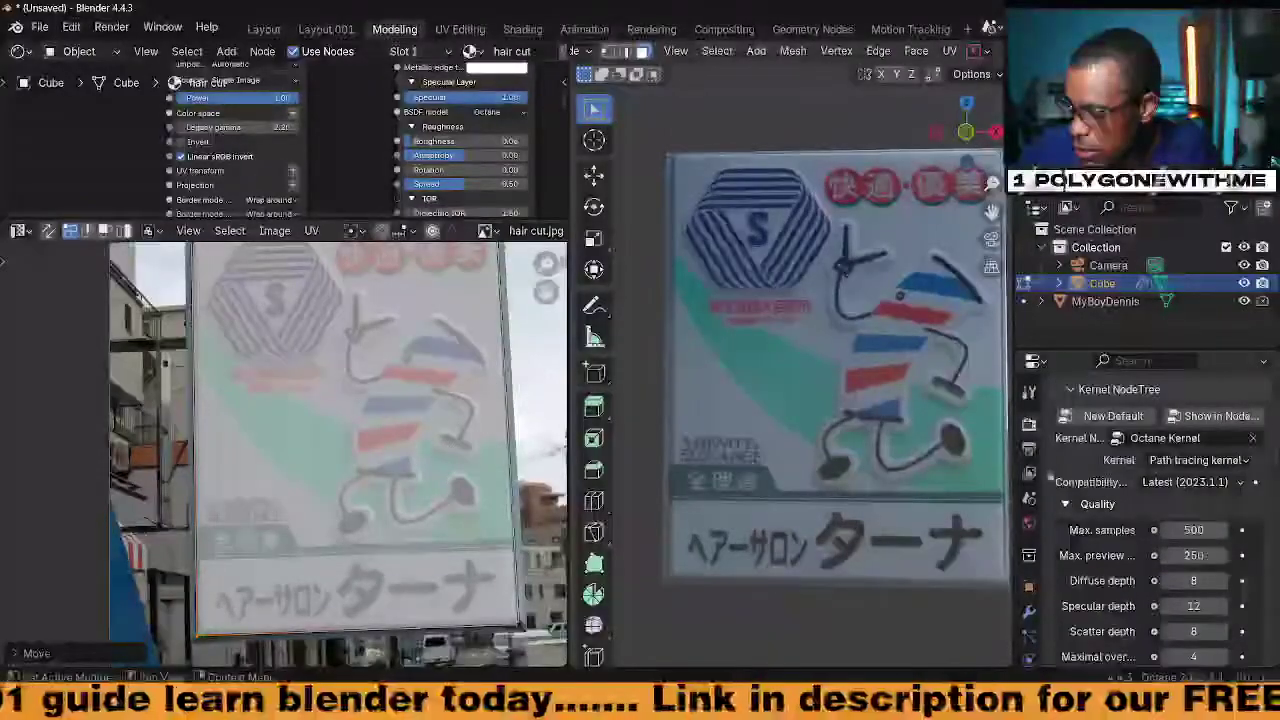
# Set the daylight environment's north offset to 0.86 and check the lighting on the sign
pyautogui.click(1028, 523)
pyautogui.scroll(-5, 1095, 502)
pyautogui.scroll(3, 1131, 482)
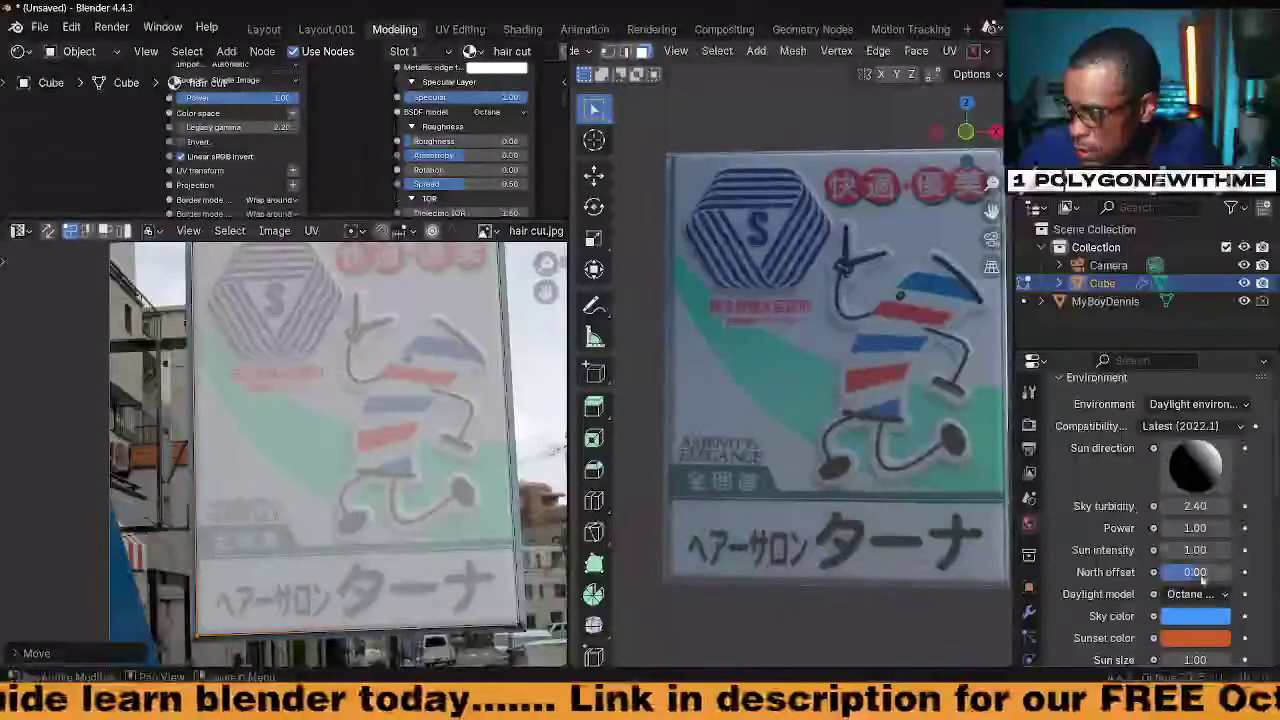
pyautogui.moveTo(1195, 571)
pyautogui.mouseDown()
pyautogui.moveTo(1215, 571)
pyautogui.moveTo(1170, 571)
pyautogui.moveTo(1196, 571)
pyautogui.mouseUp()
pyautogui.moveTo(800, 380)
pyautogui.mouseDown(button='middle')
pyautogui.moveTo(860, 360)
pyautogui.moveTo(815, 372)
pyautogui.mouseUp(button='middle')
pyautogui.moveTo(897, 445); pyautogui.dragTo(850, 418, button='middle')
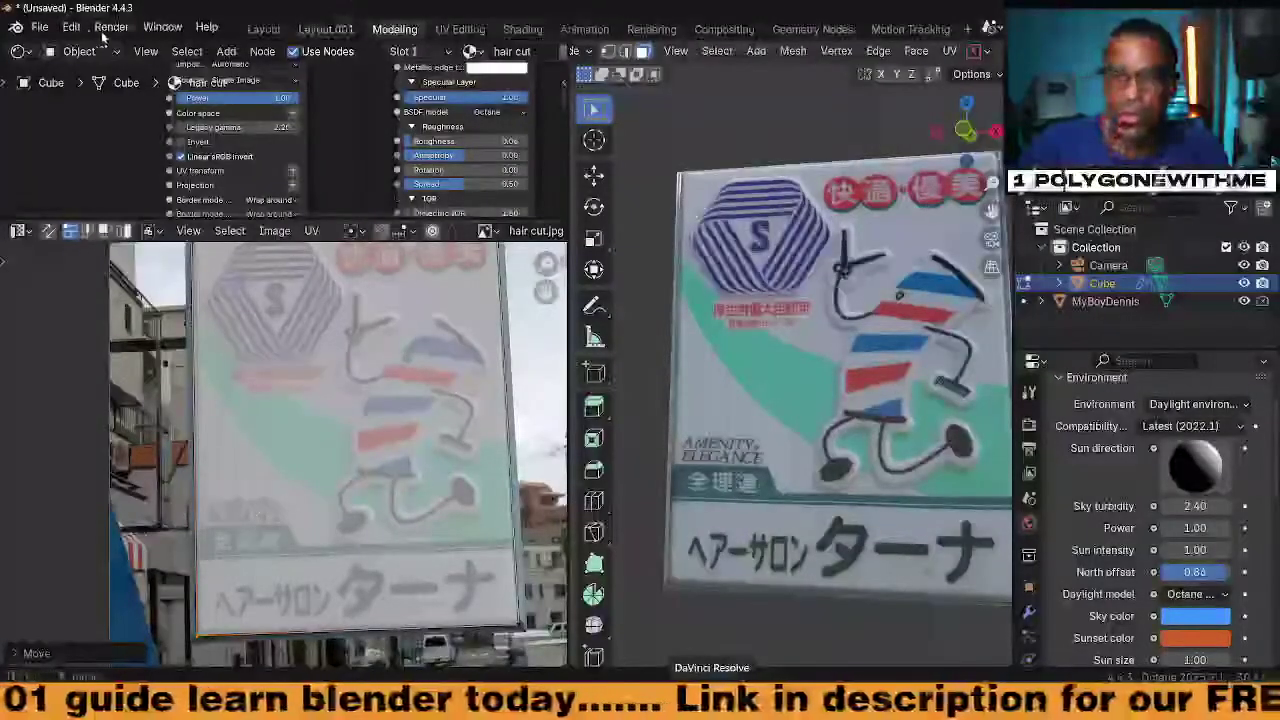
# Start saving the project as a new file and browse to the folder P:\BLENDER\2025_v2\6\stream
pyautogui.click(40, 27)
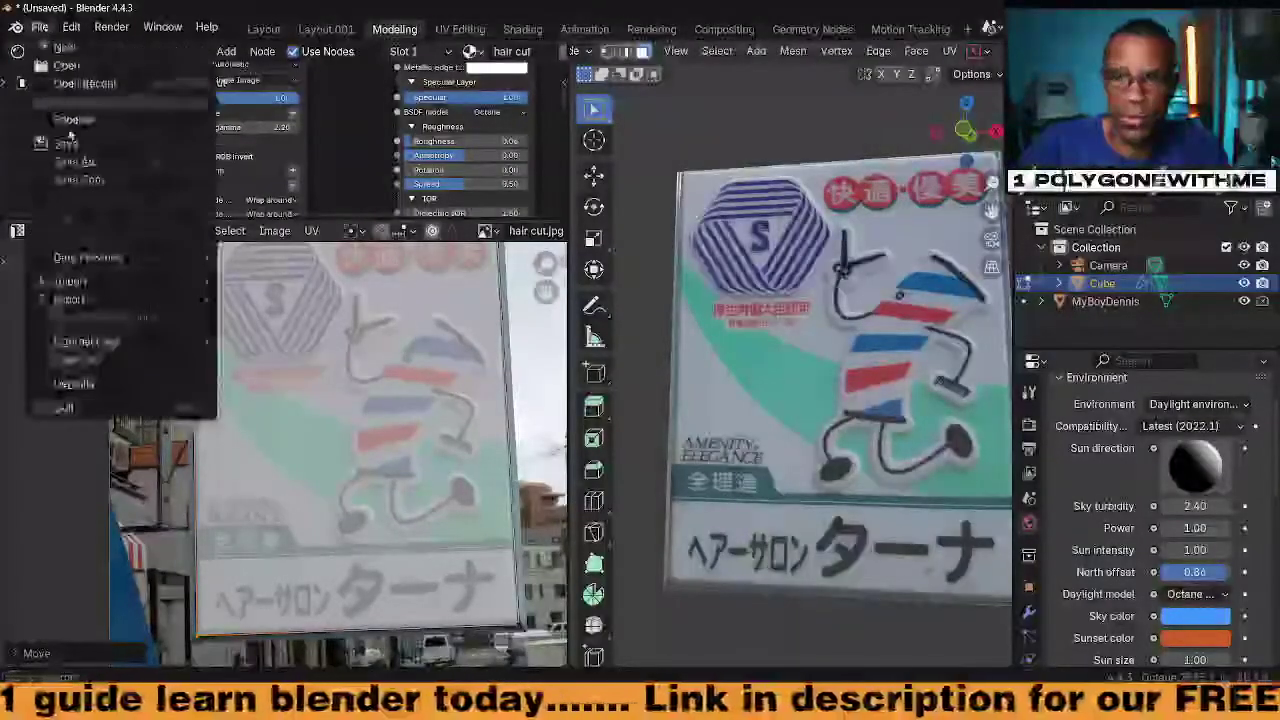
pyautogui.click(122, 162)
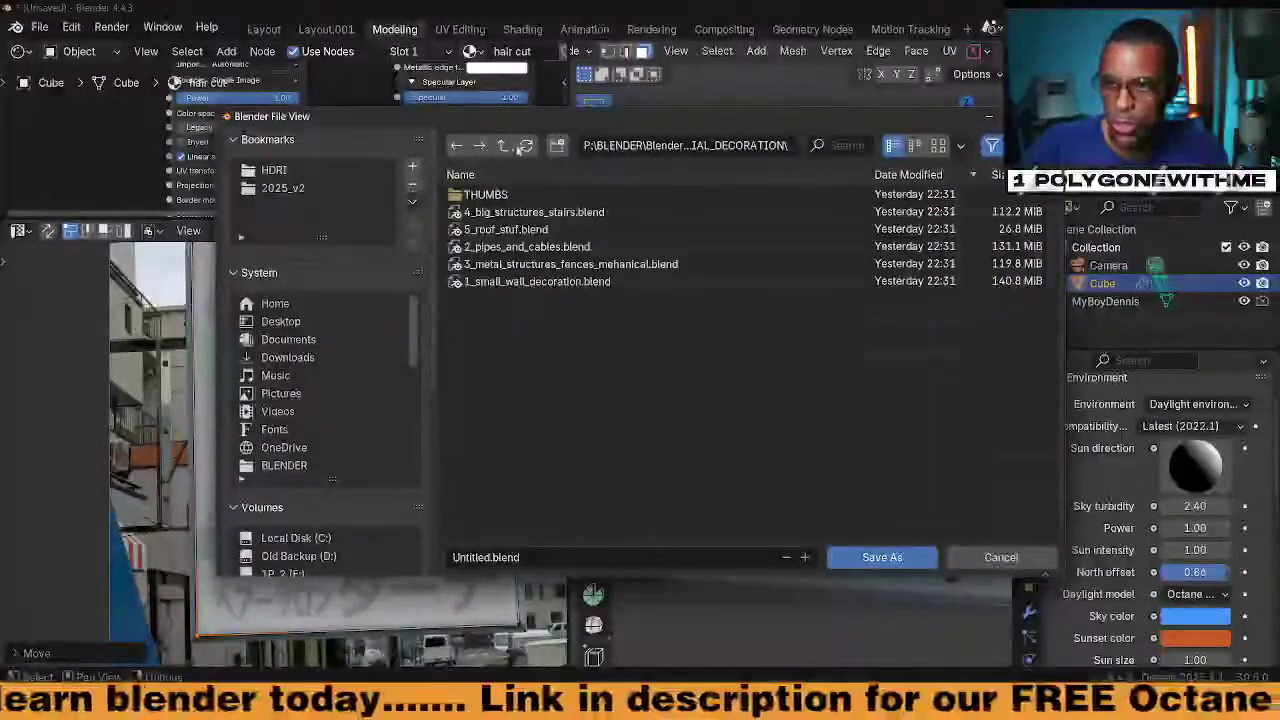
pyautogui.click(503, 145)
pyautogui.moveTo(417, 341); pyautogui.dragTo(417, 385)
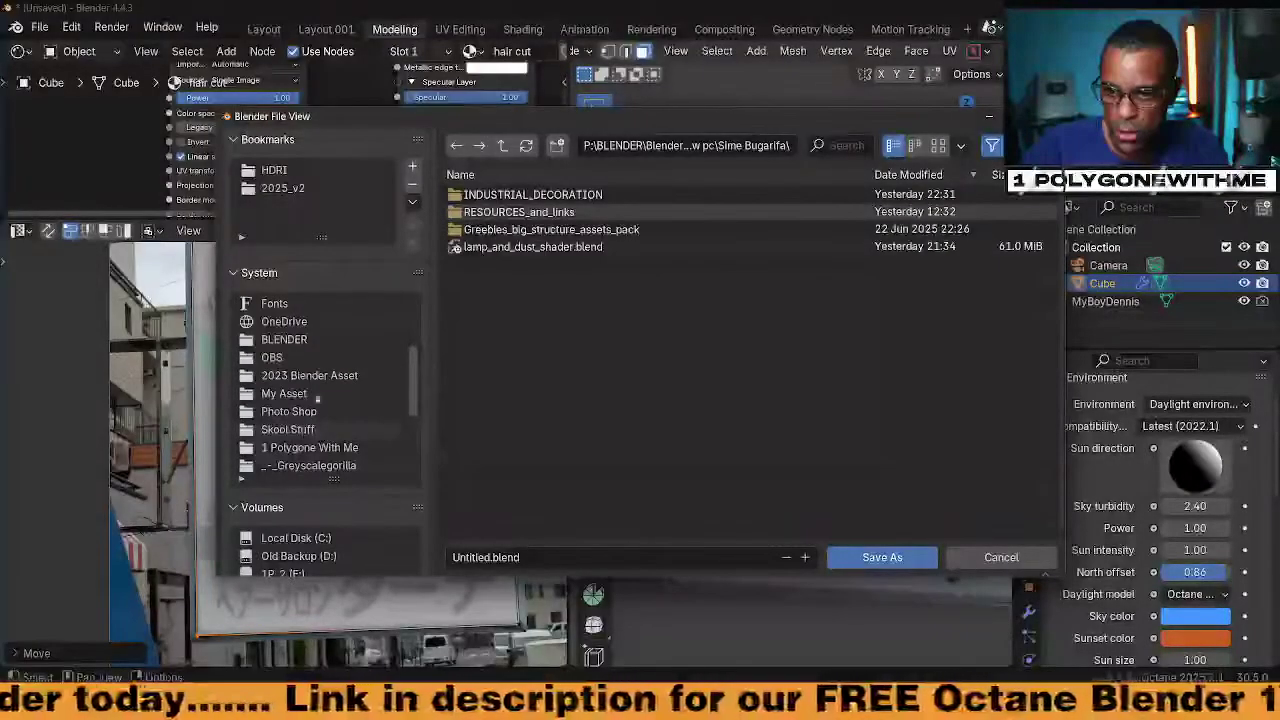
pyautogui.click(295, 429)
pyautogui.moveTo(407, 378); pyautogui.dragTo(422, 452)
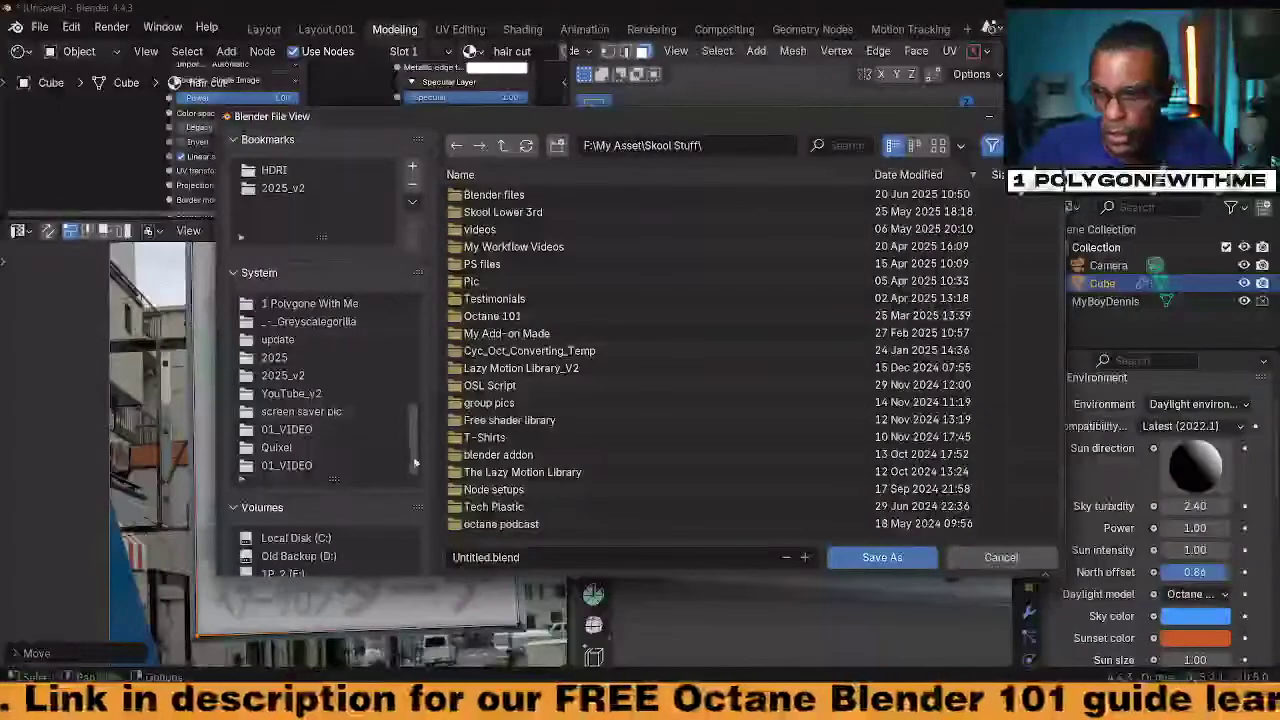
pyautogui.scroll(-2, 380, 420)
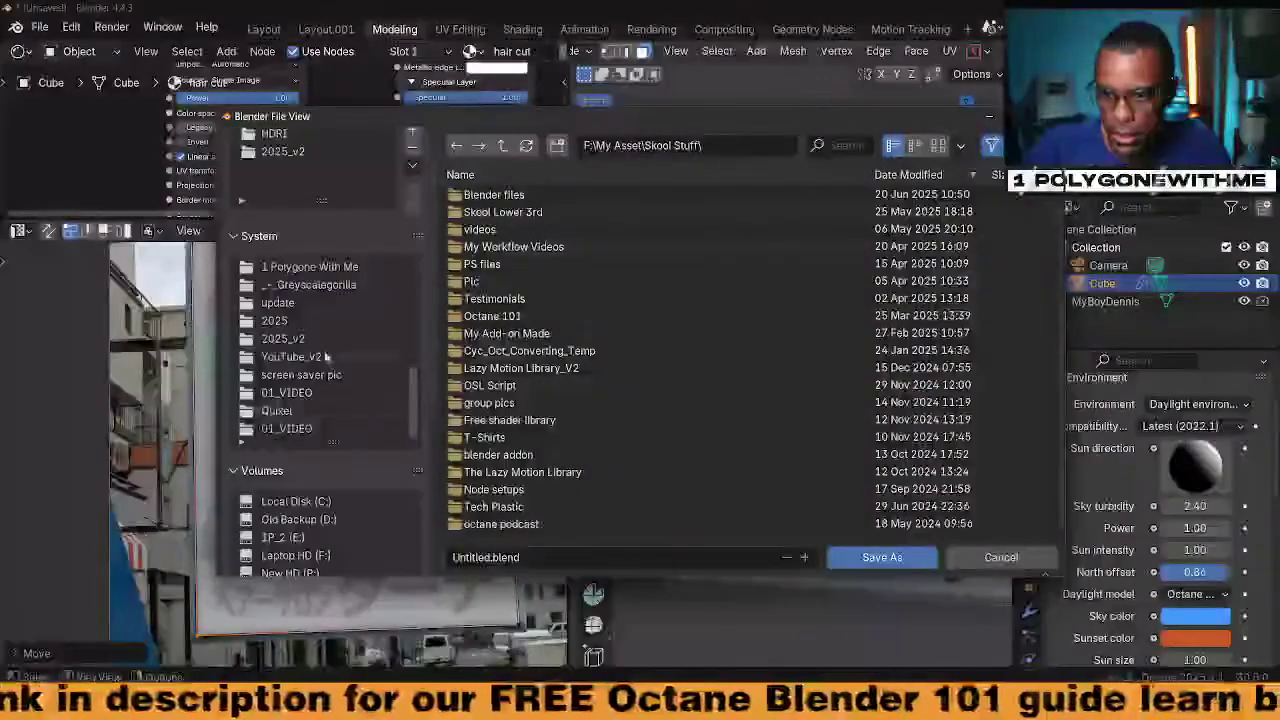
pyautogui.click(300, 337)
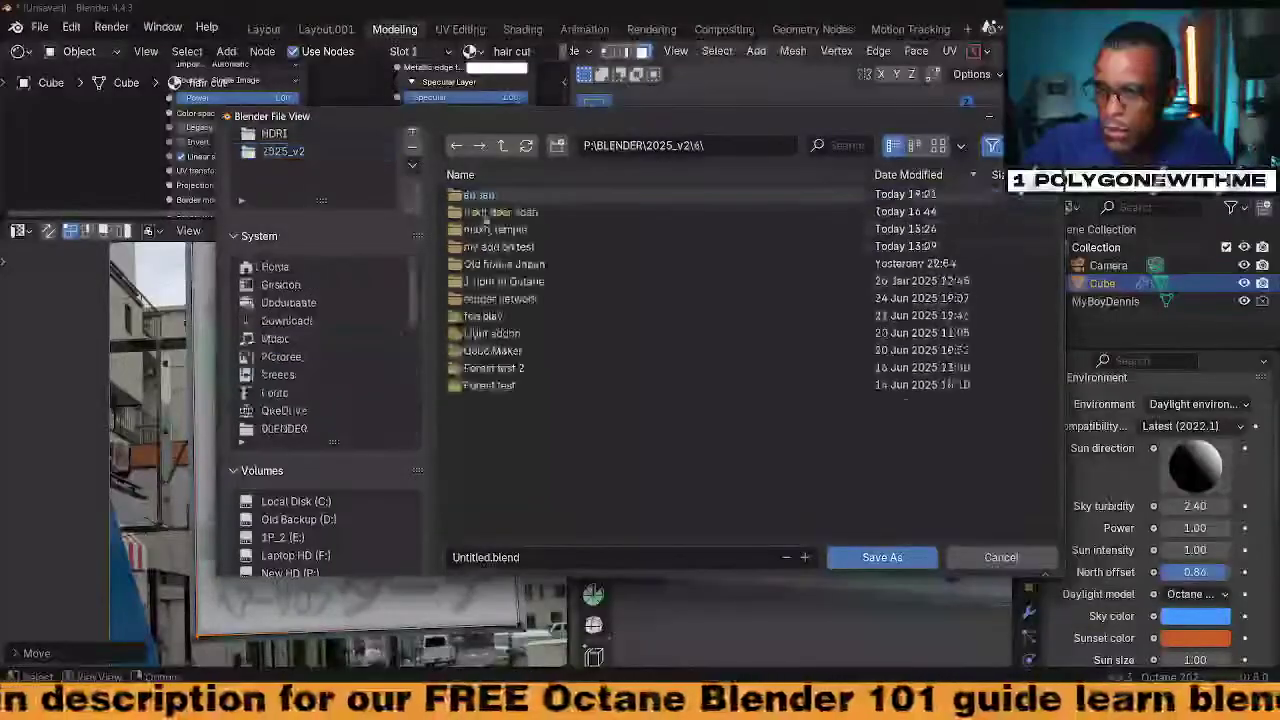
pyautogui.doubleClick(485, 195)
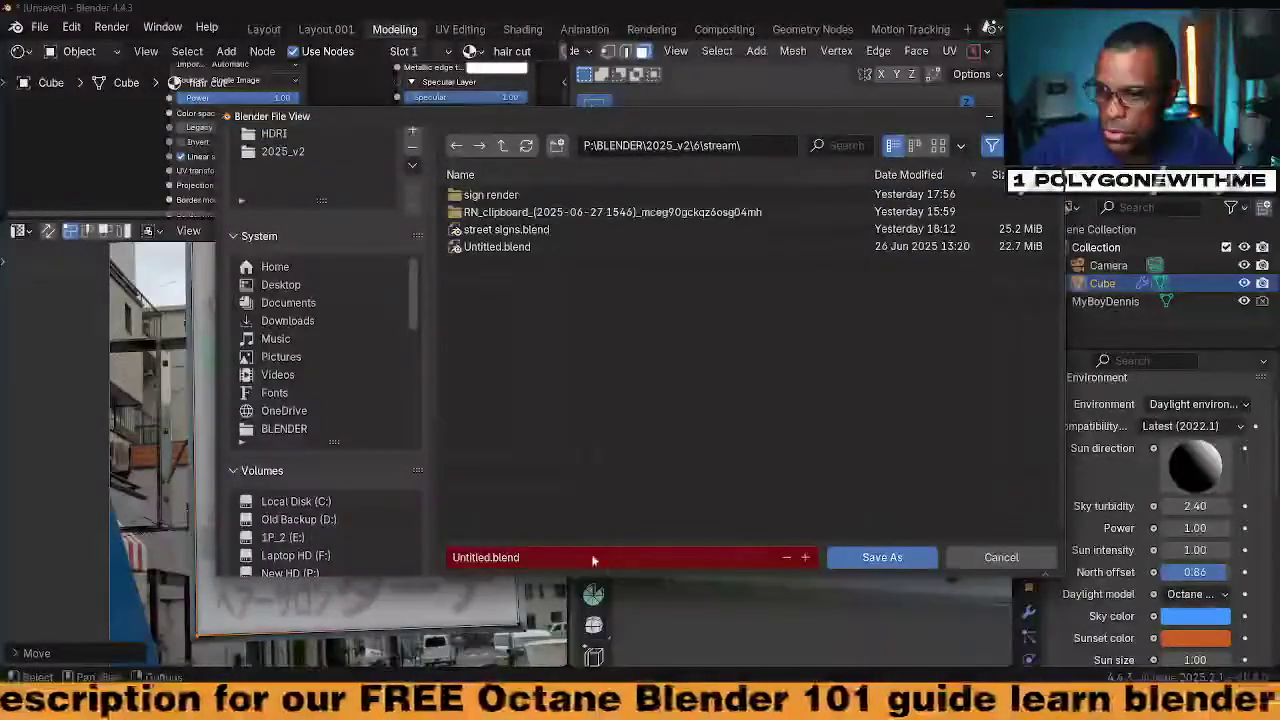
# Base the file name on the existing street signs.blend and save the project as street signs2.blend
pyautogui.click(592, 561)
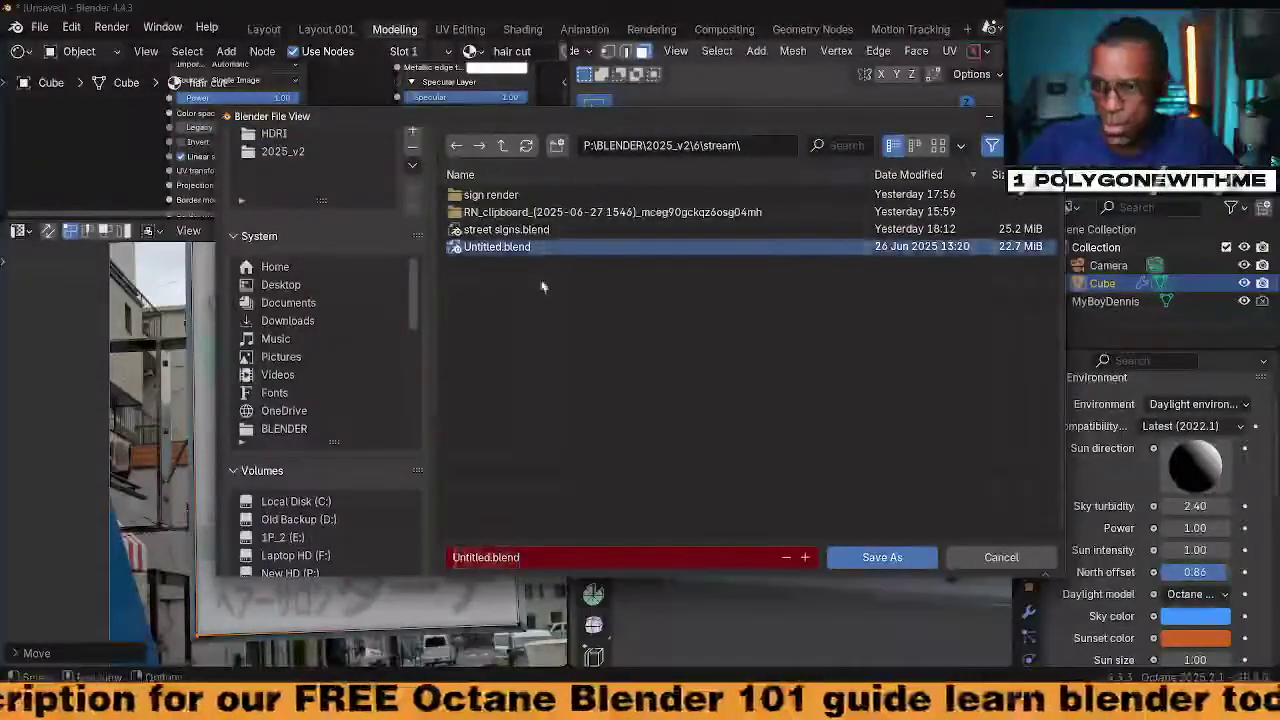
pyautogui.click(506, 229)
pyautogui.click(804, 557)
pyautogui.click(516, 557)
pyautogui.click(516, 557)
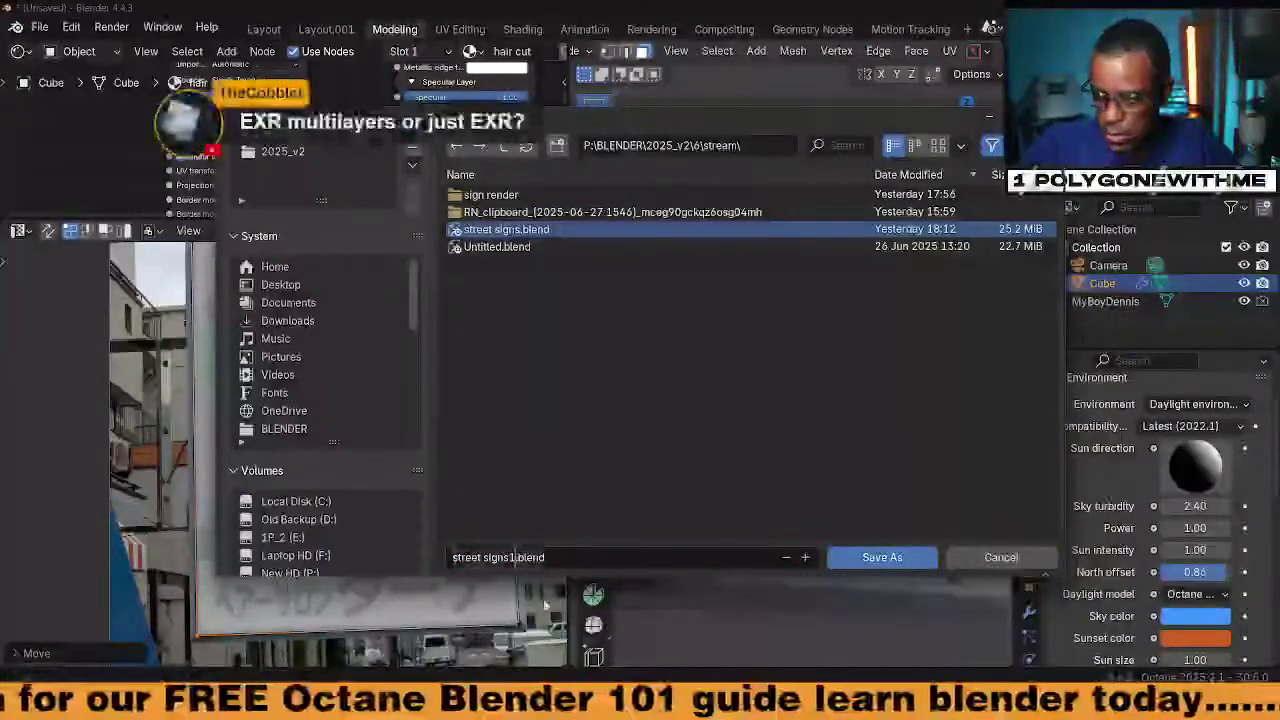
pyautogui.press('BackSpace')
pyautogui.write('2')
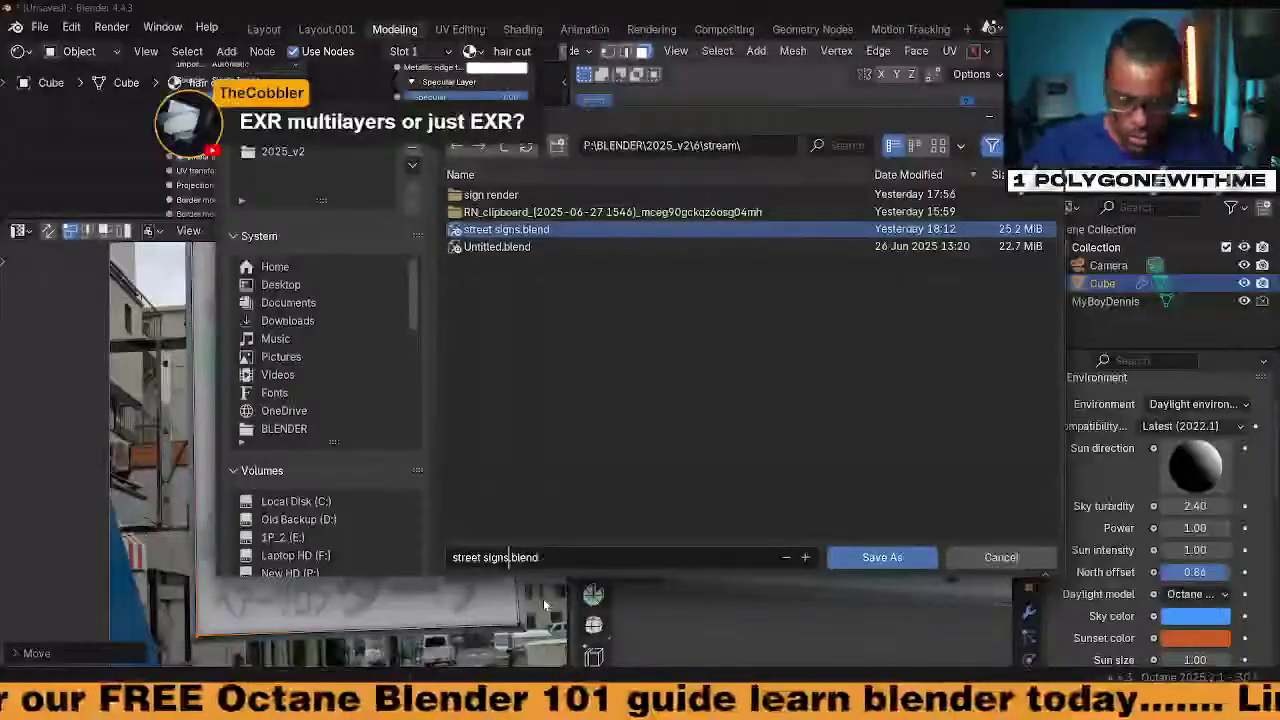
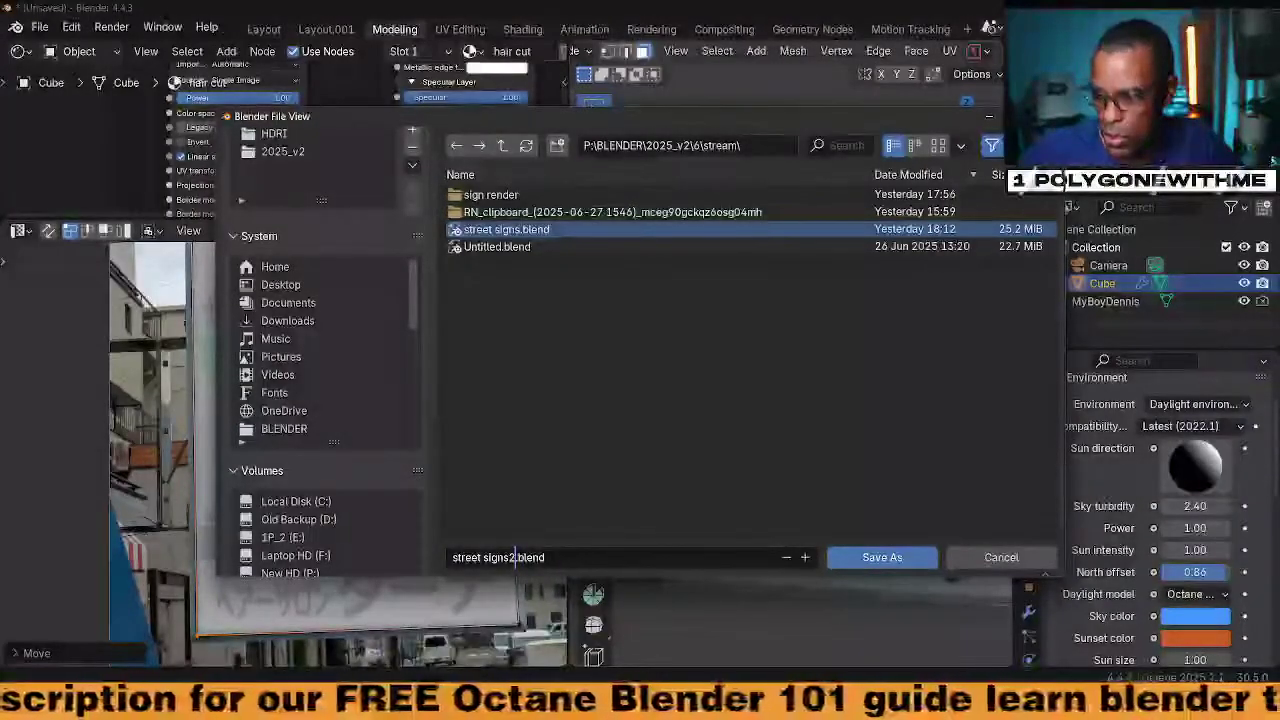
pyautogui.click(906, 557)
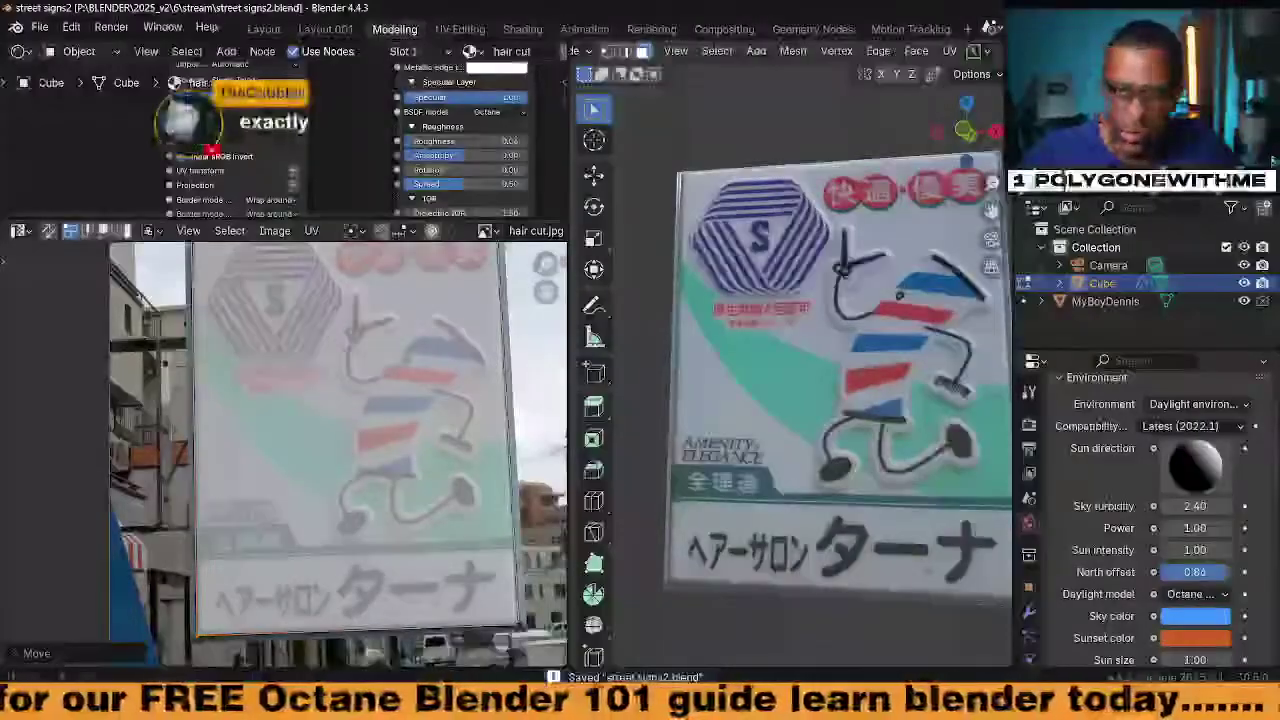
# Switch the viewport to solid shading and set the render output file format to FFmpeg Video
pyautogui.scroll(-5, 913, 55)
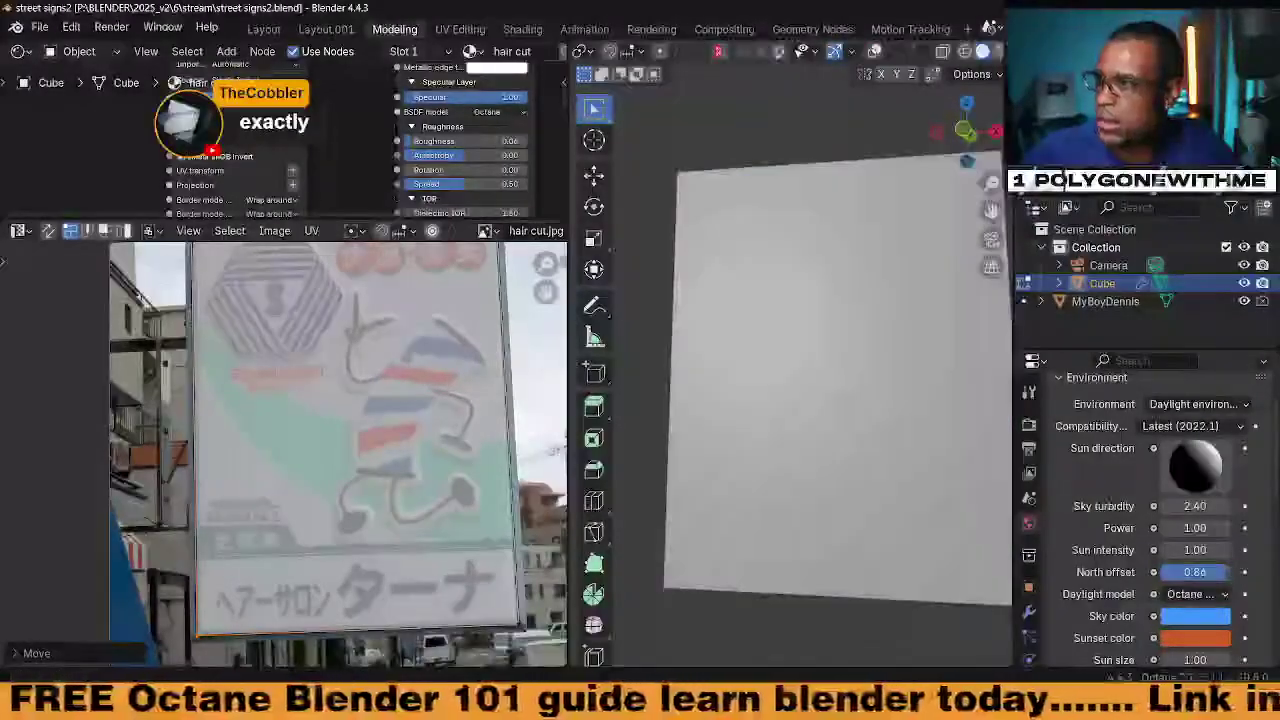
pyautogui.press('super+d')
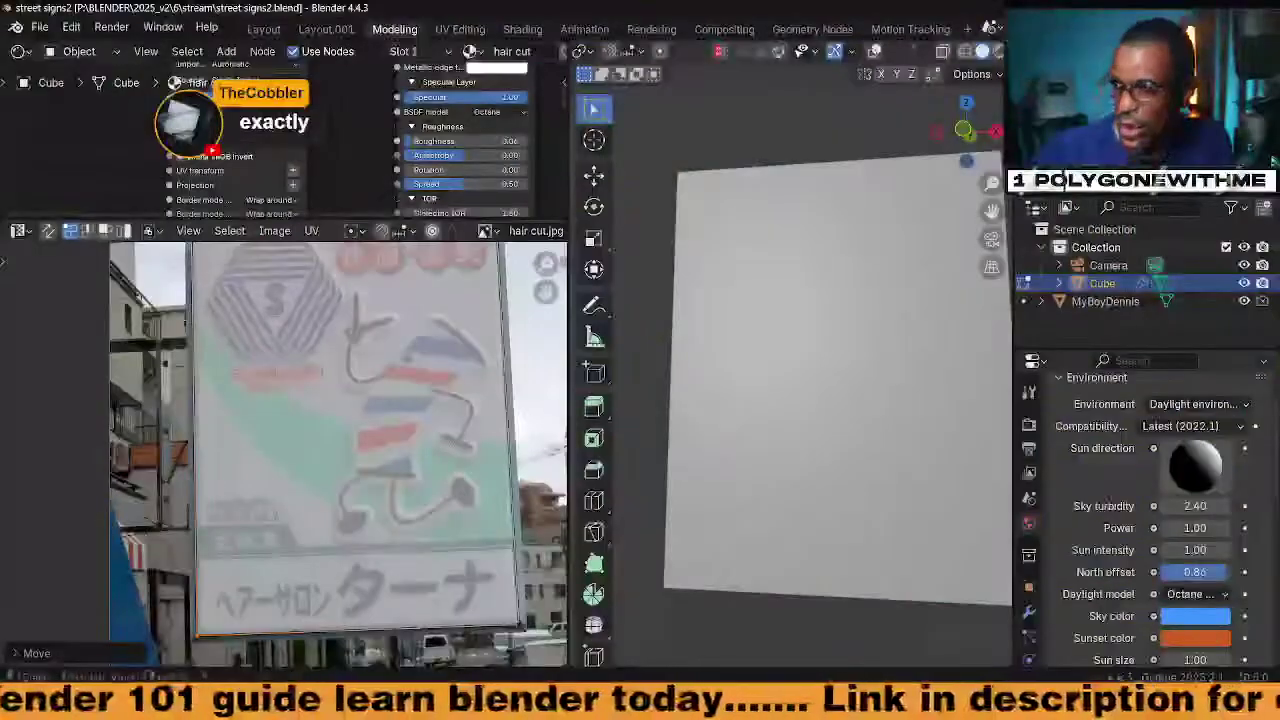
pyautogui.click(1029, 424)
pyautogui.click(1029, 450)
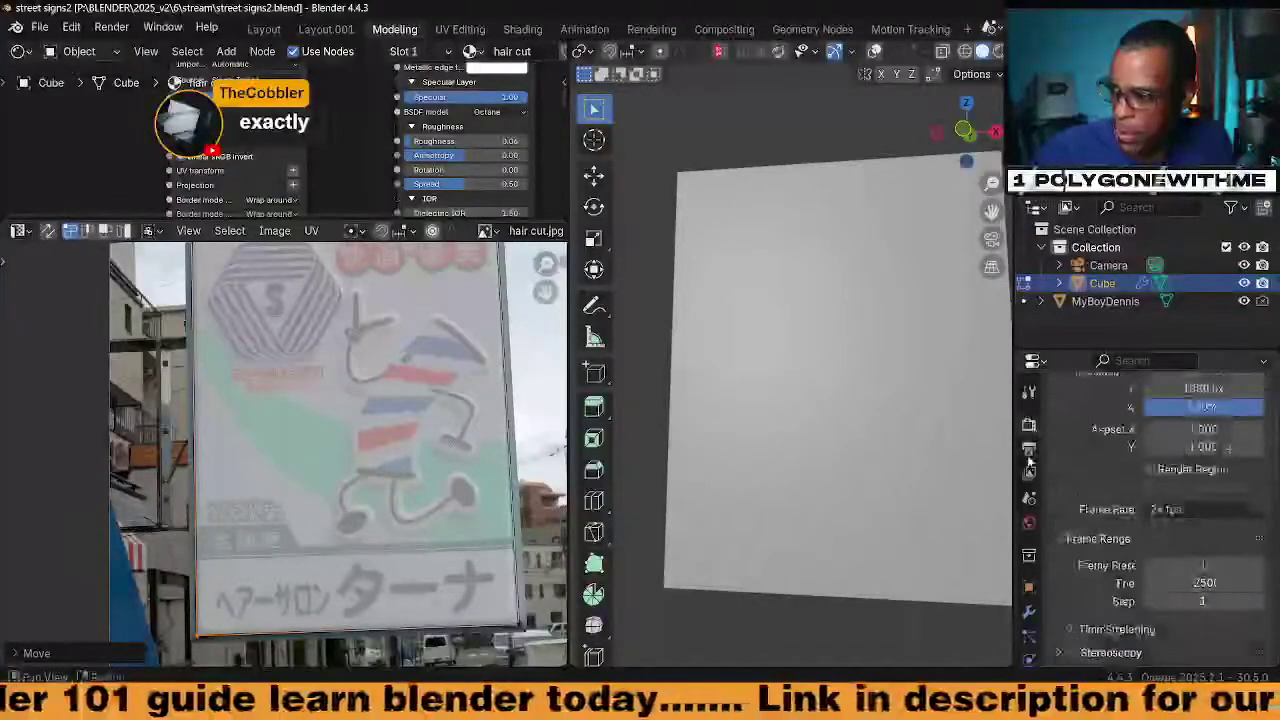
pyautogui.scroll(-8, 1080, 470)
pyautogui.scroll(-2, 1100, 475)
pyautogui.scroll(5, 1150, 480)
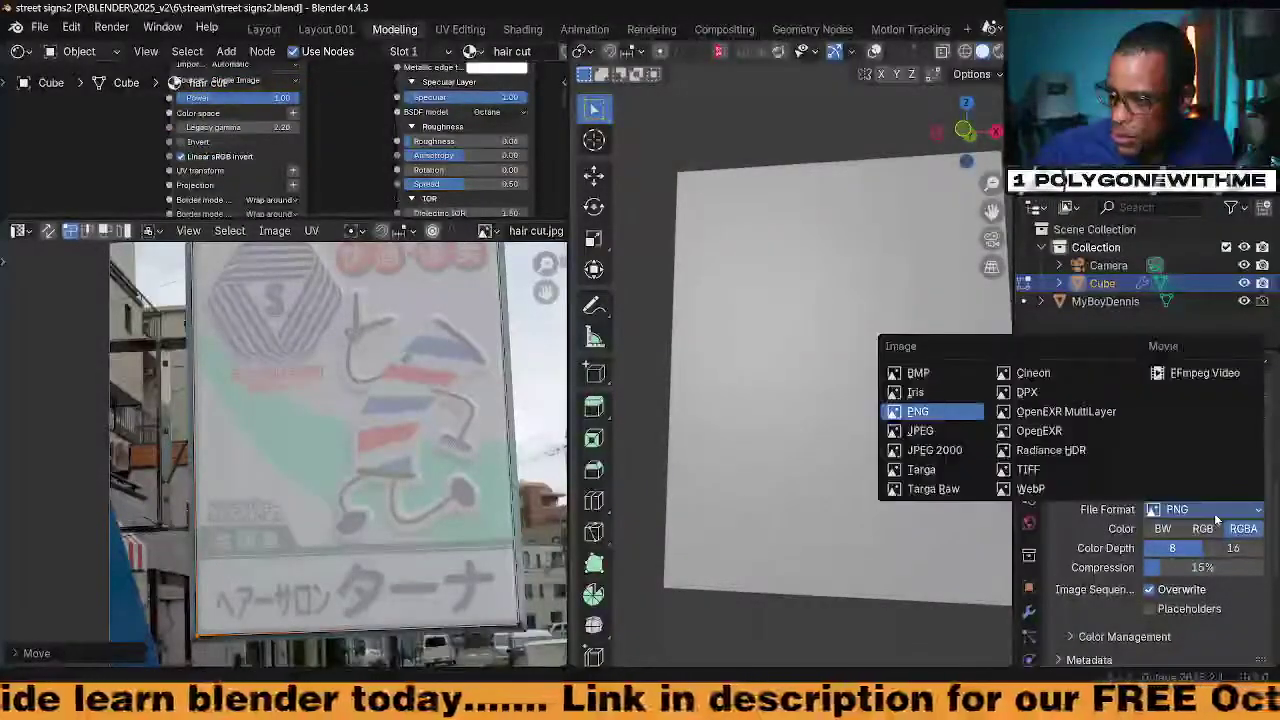
pyautogui.click(1205, 372)
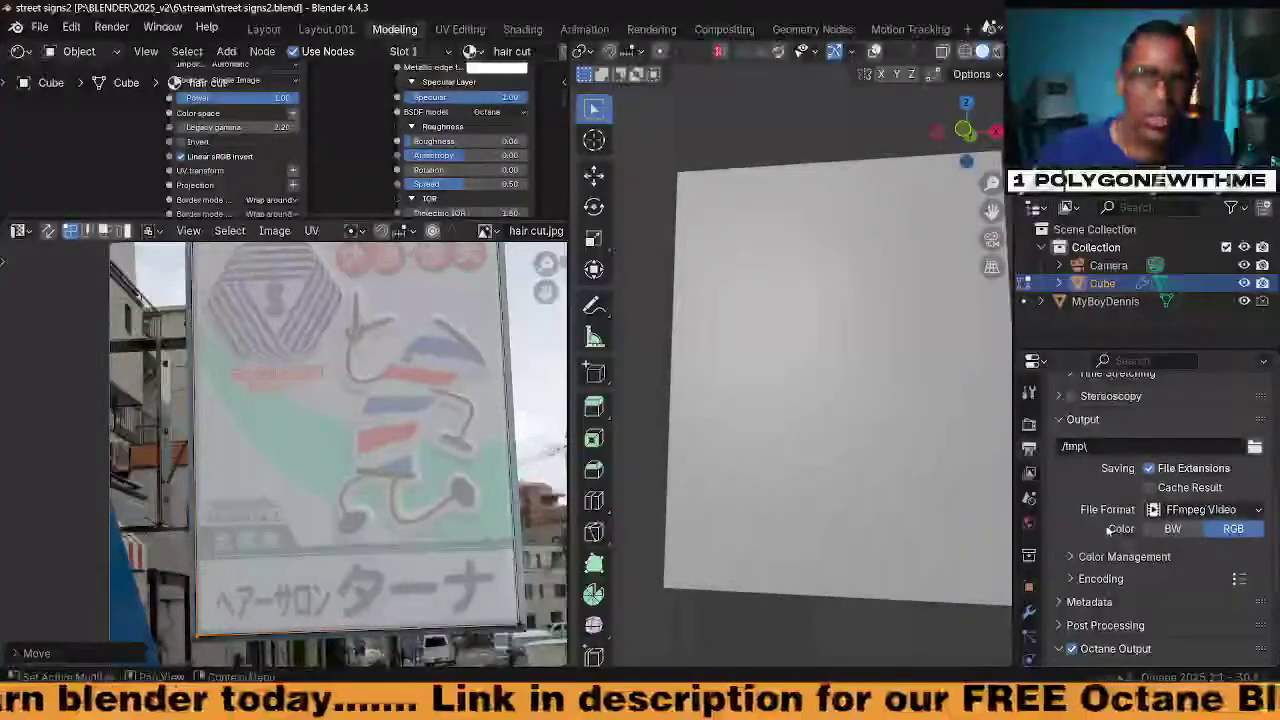
# Set the output path reused by the Octane output to P:\BLENDER\2025_v2\6\stream\
pyautogui.scroll(-2, 1110, 540)
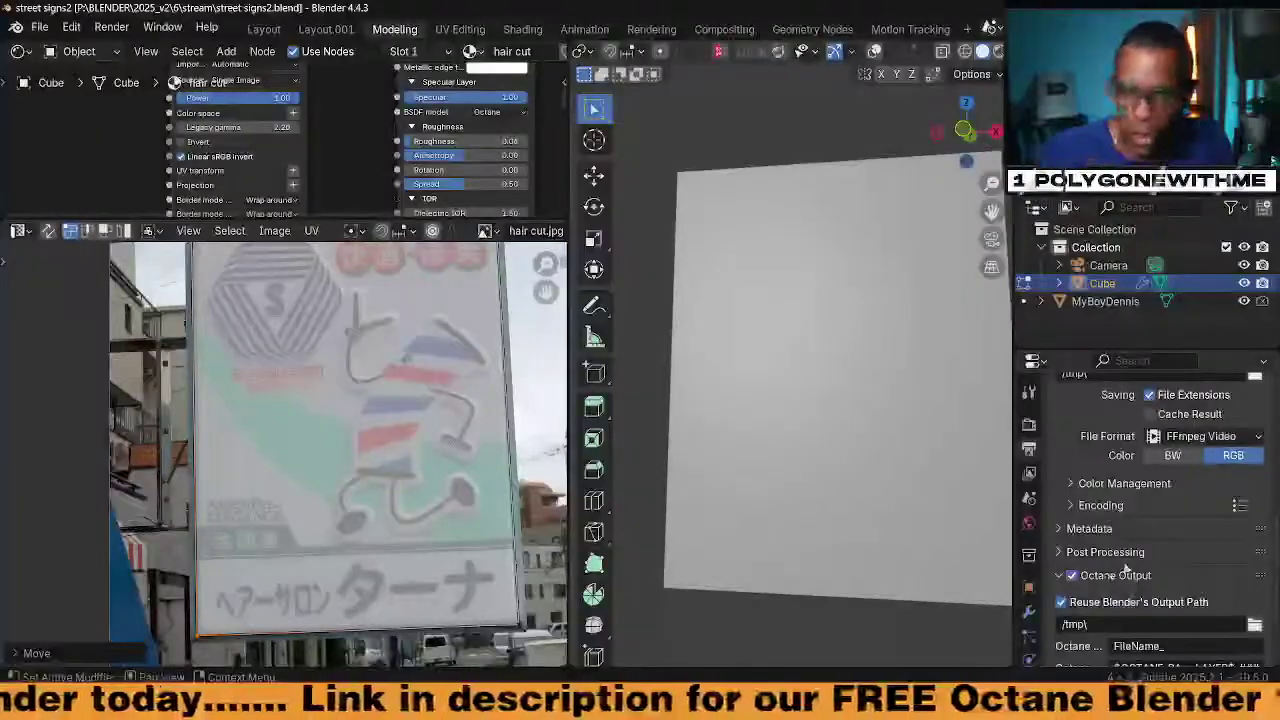
pyautogui.scroll(-3, 1130, 560)
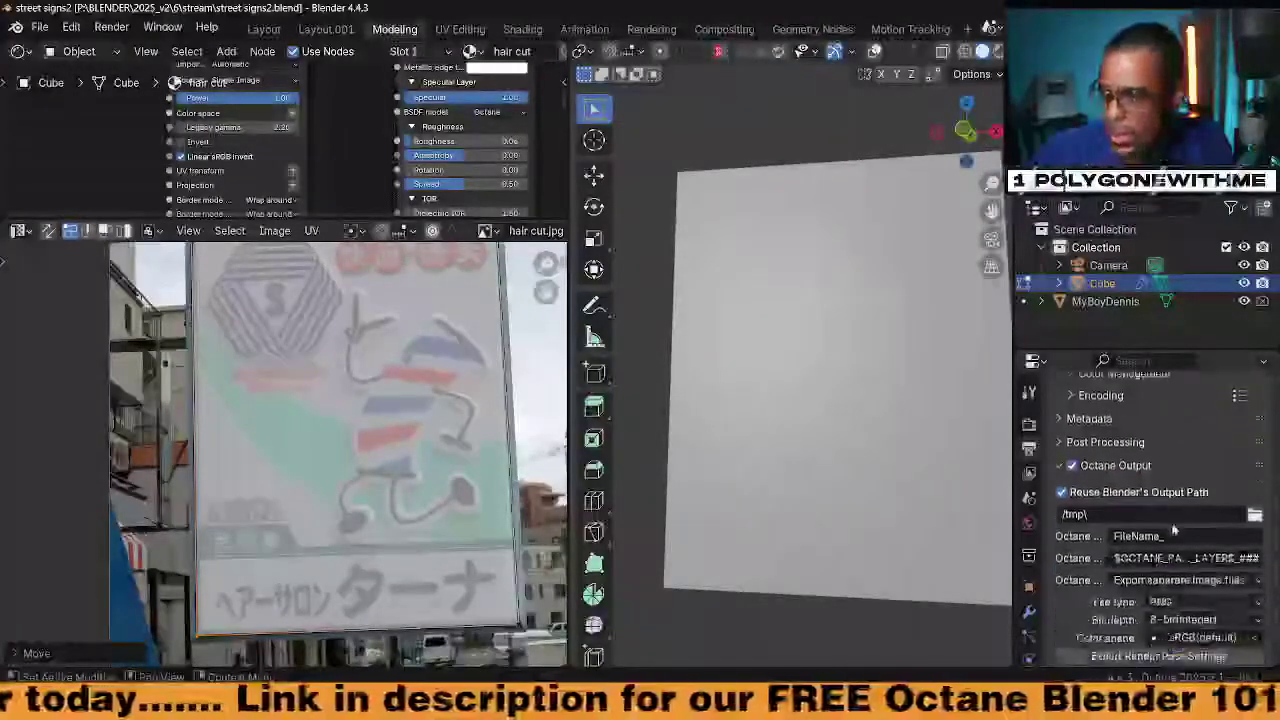
pyautogui.scroll(-1, 1121, 545)
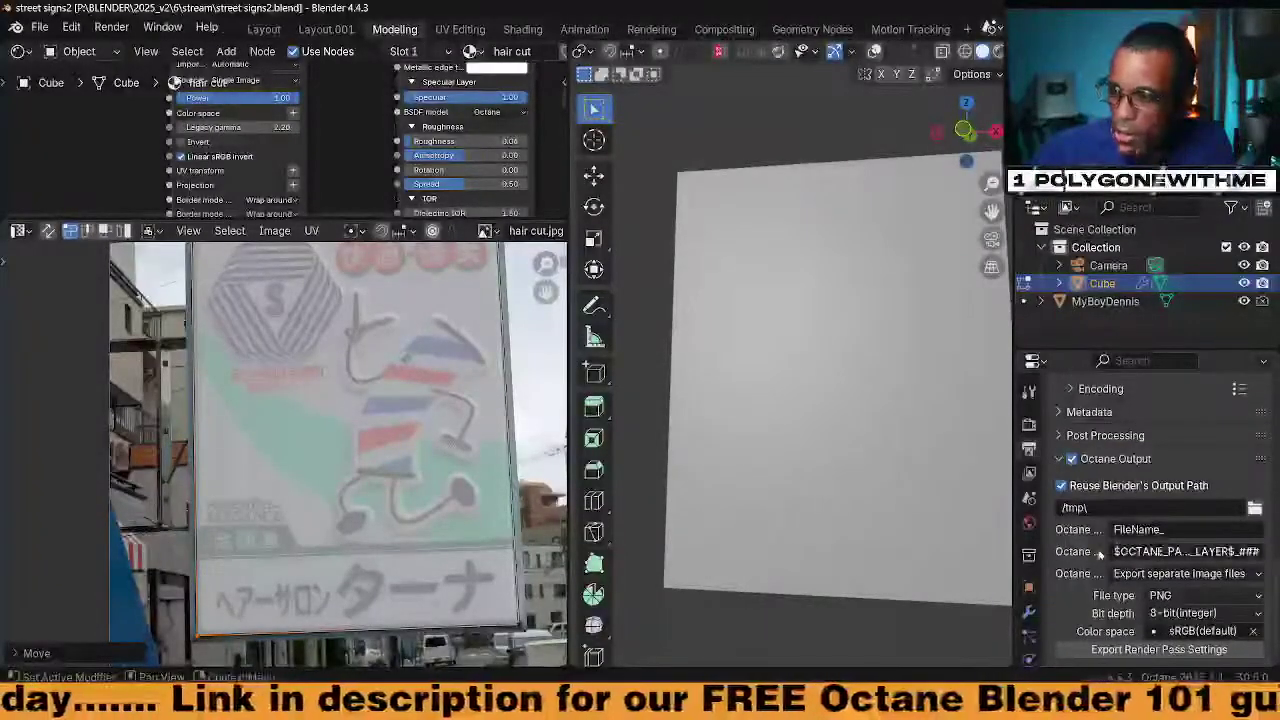
pyautogui.click(1055, 459)
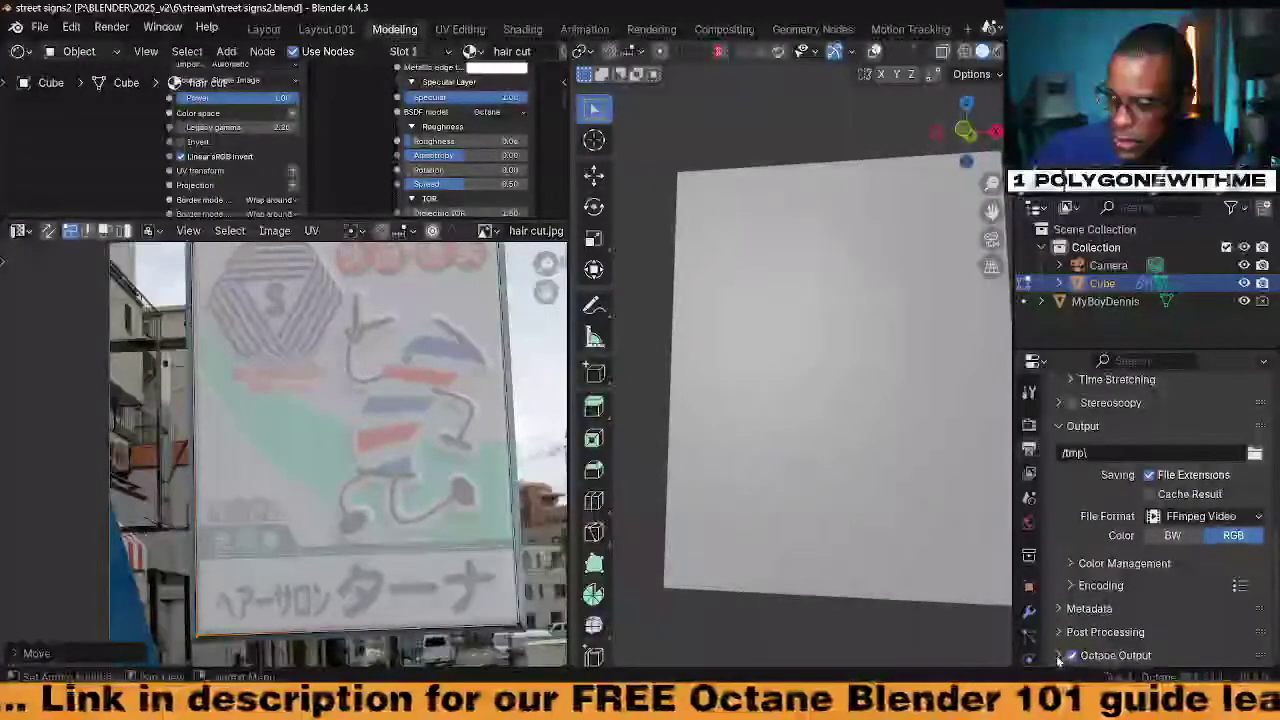
pyautogui.click(1060, 655)
pyautogui.scroll(-5, 1096, 556)
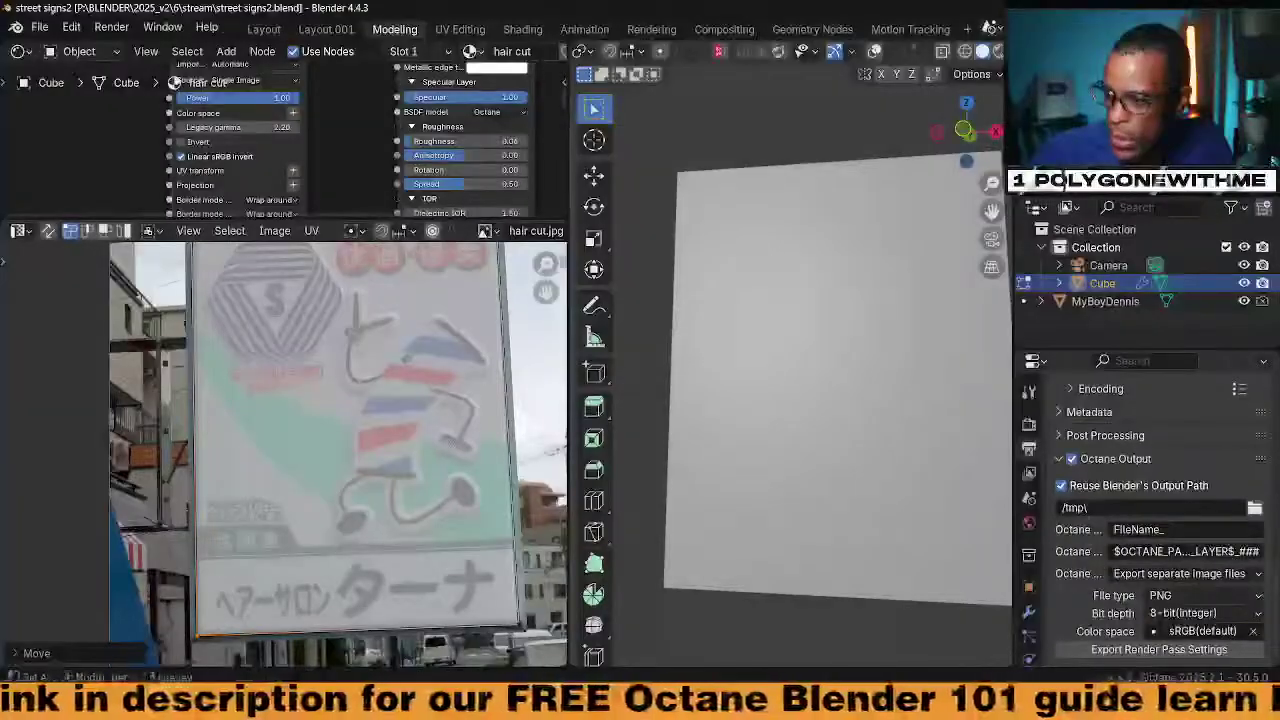
pyautogui.click(1254, 508)
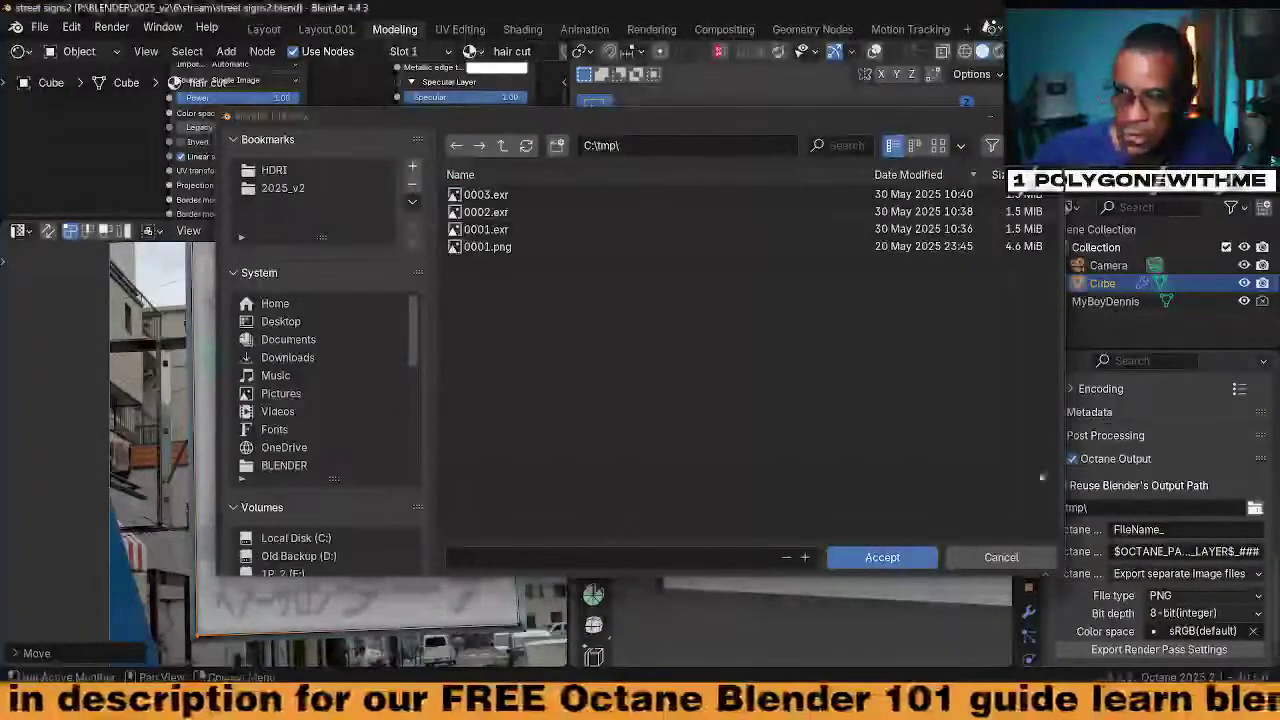
pyautogui.click(283, 189)
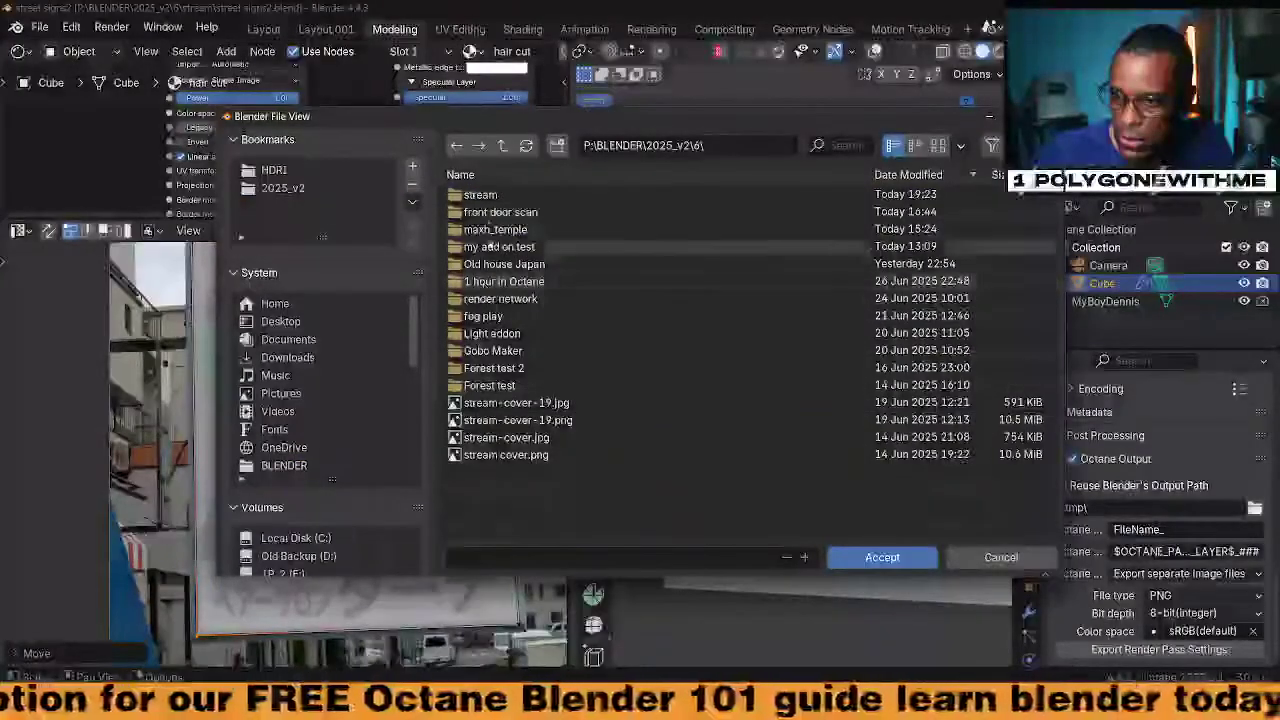
pyautogui.doubleClick(476, 195)
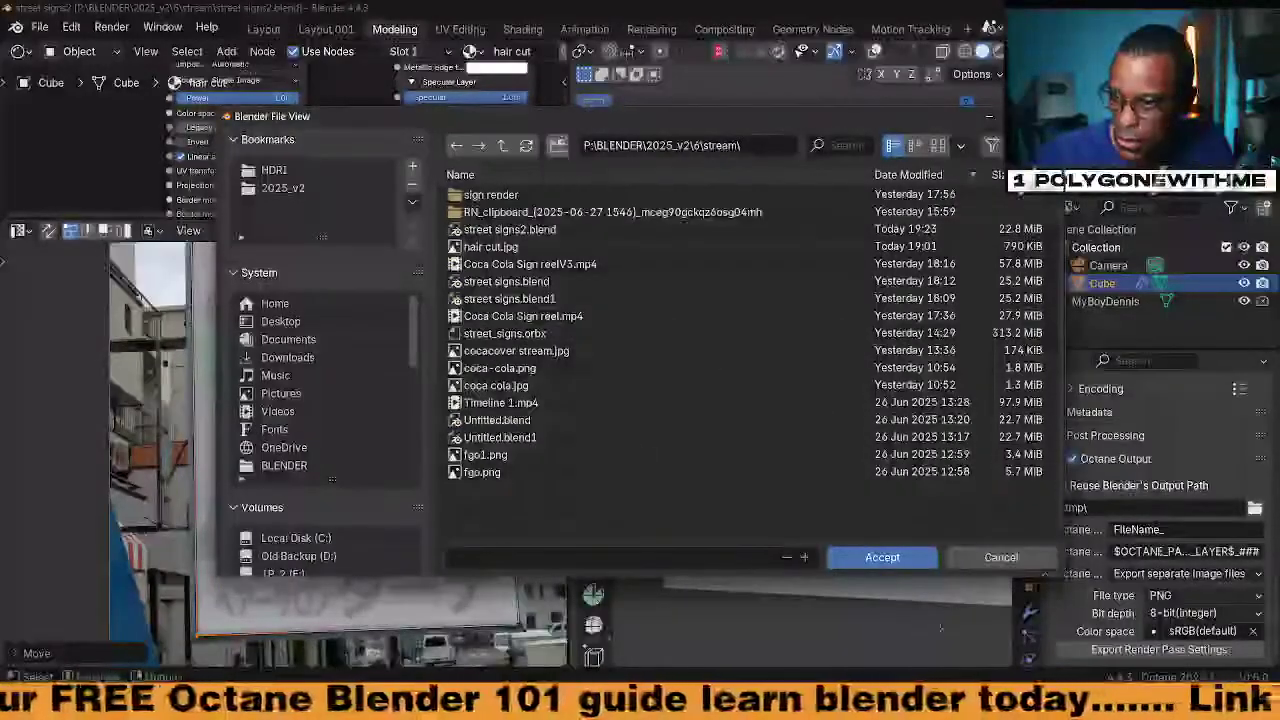
pyautogui.click(880, 557)
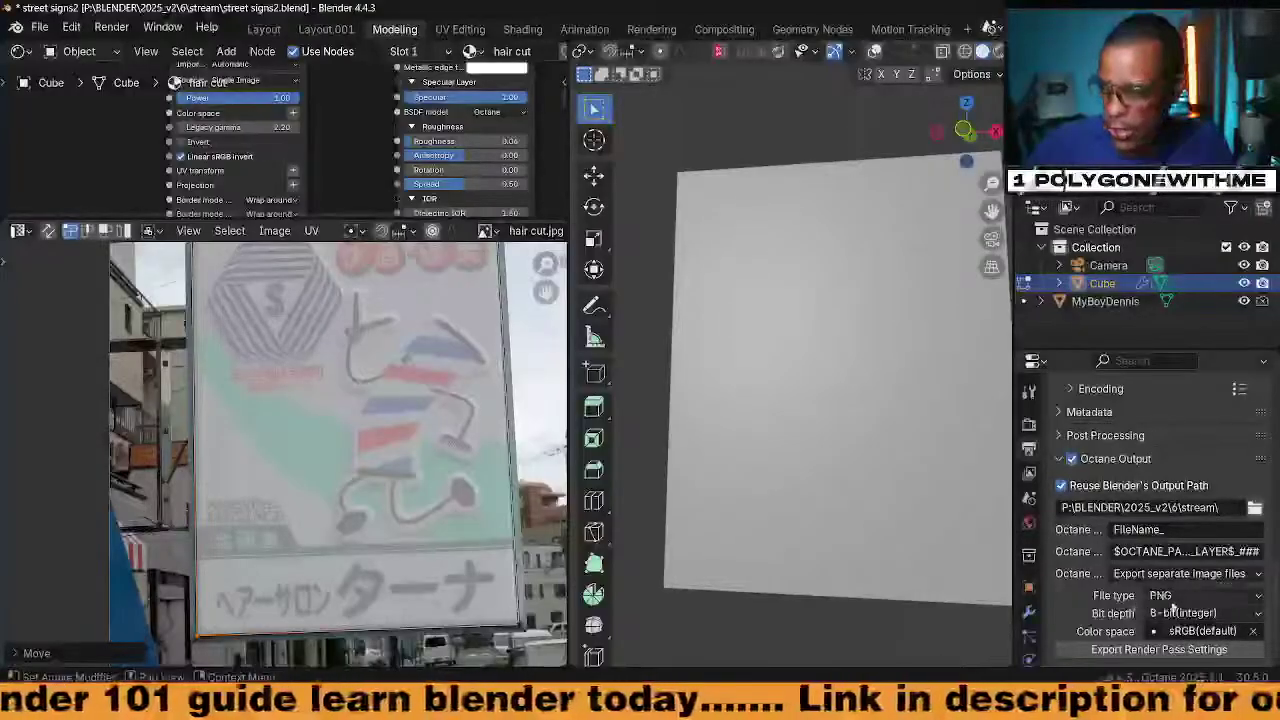
# Set the Octane output file type to EXR with a 16-bit (floating point) bit depth
pyautogui.click(1193, 597)
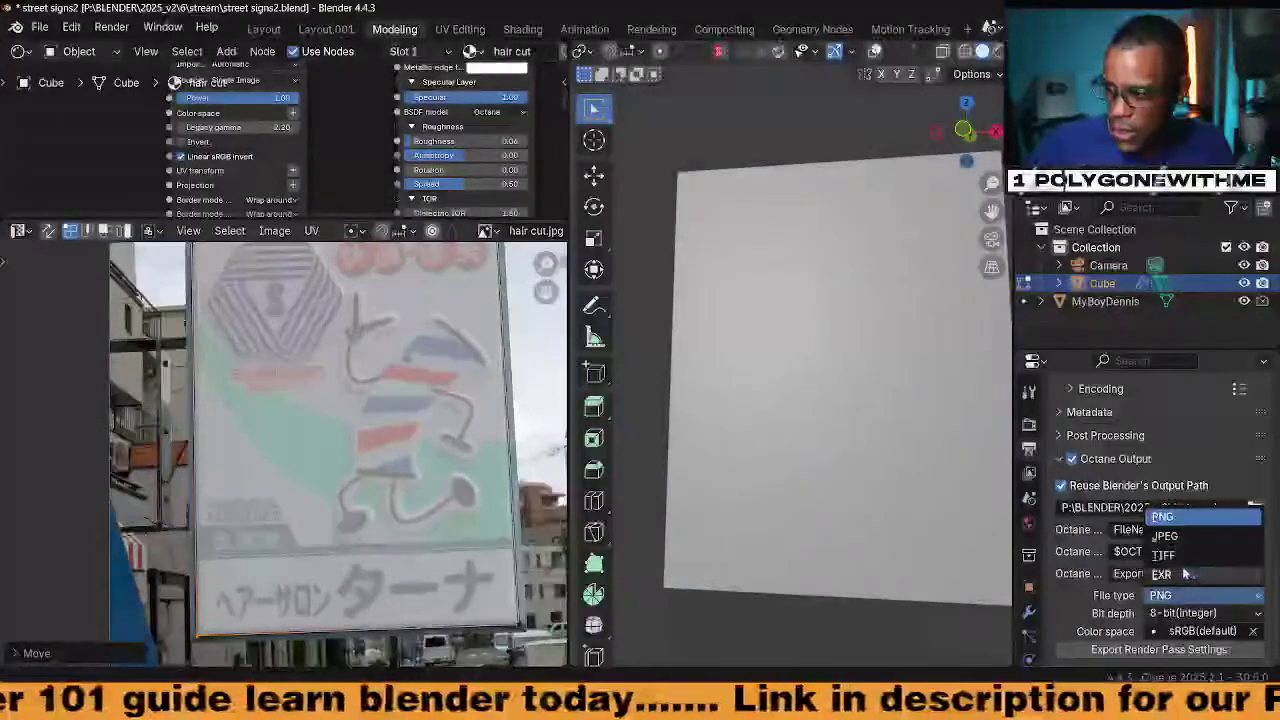
pyautogui.click(1183, 574)
pyautogui.scroll(-1, 1120, 551)
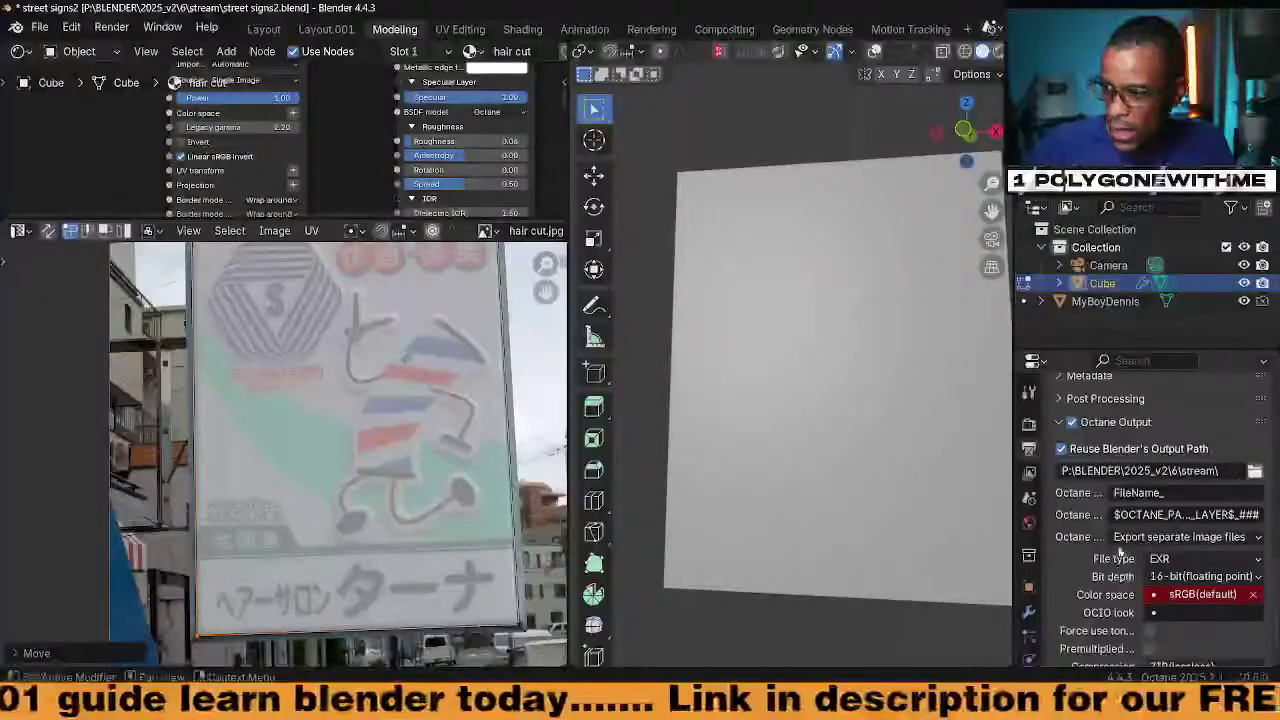
pyautogui.click(1188, 578)
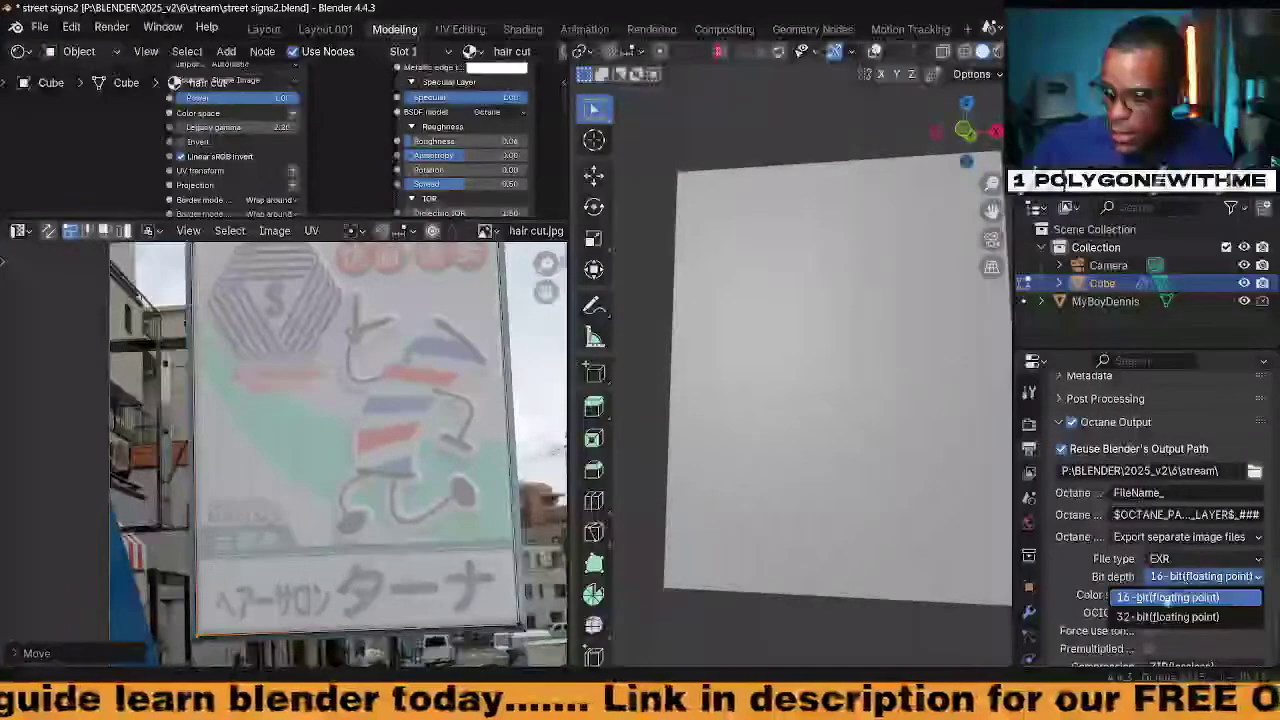
pyautogui.click(1168, 597)
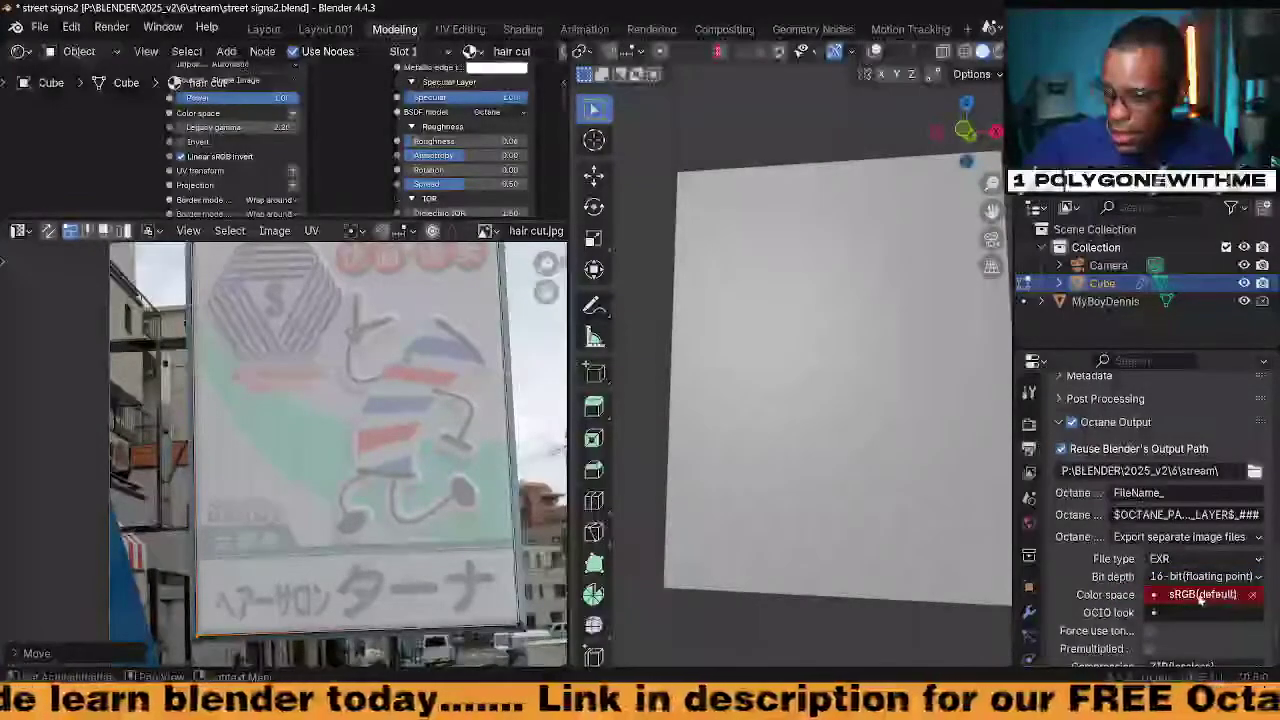
# Replace the Octane output's invalid color space with Linear sRGB (default)
pyautogui.click(1252, 595)
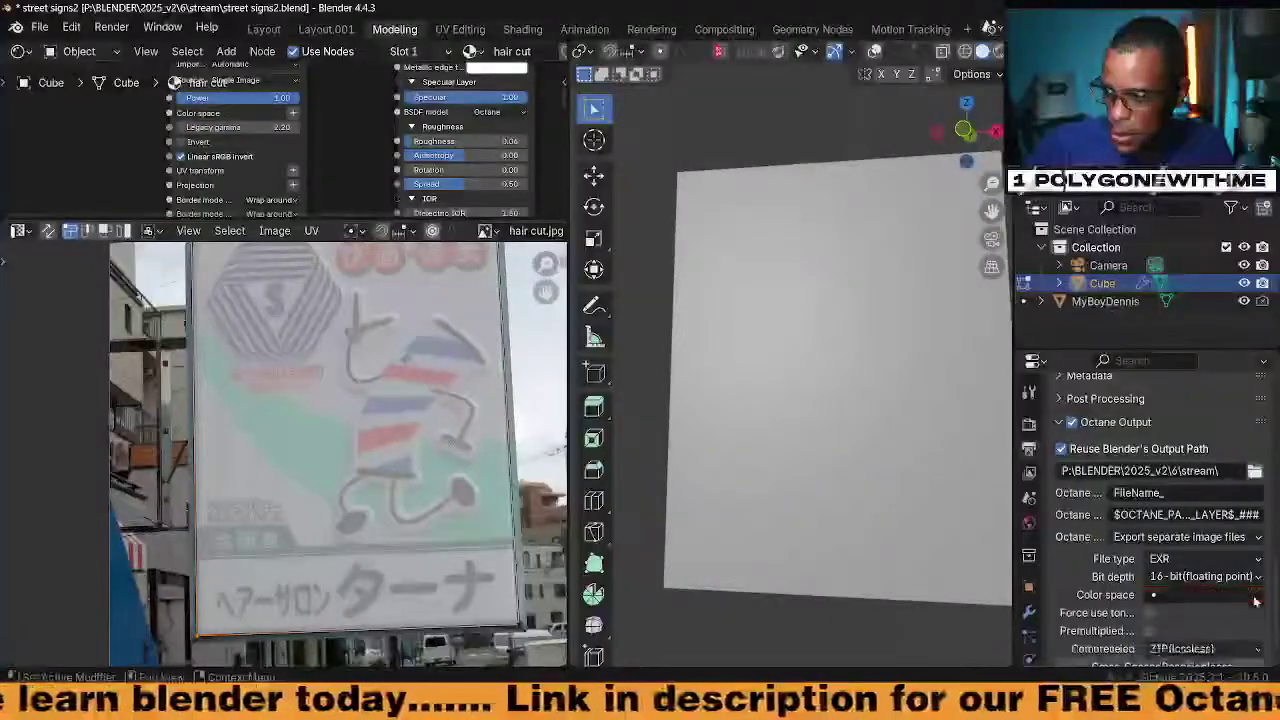
pyautogui.click(1196, 594)
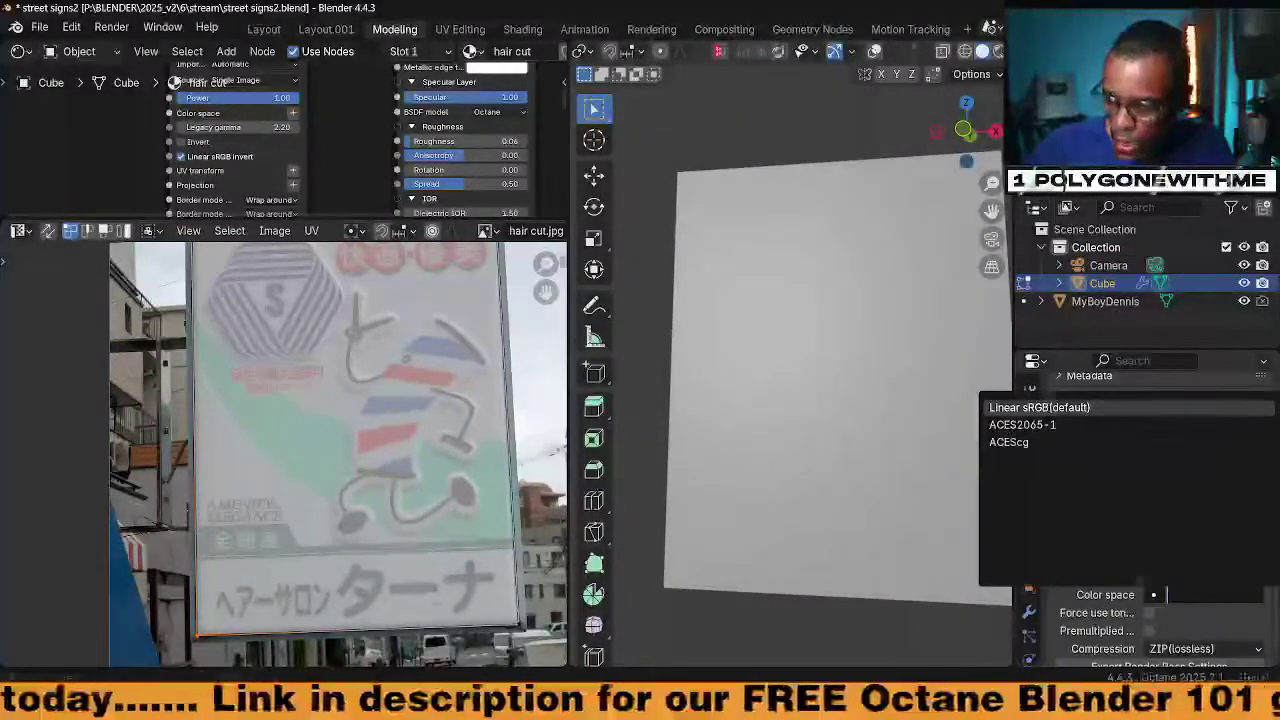
pyautogui.press('Return')
pyautogui.scroll(-1, 1108, 612)
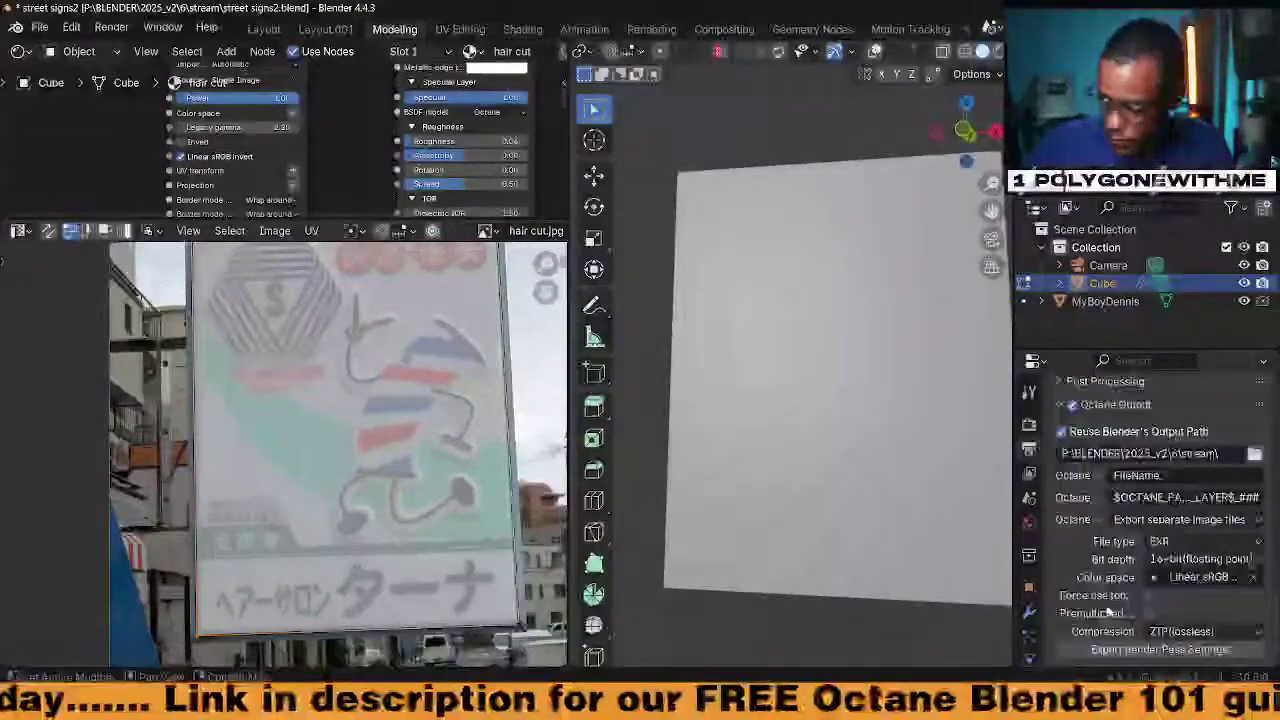
# Change the Octane EXR output's compression to DWAA (lossy)
pyautogui.click(1200, 622)
pyautogui.click(1190, 595)
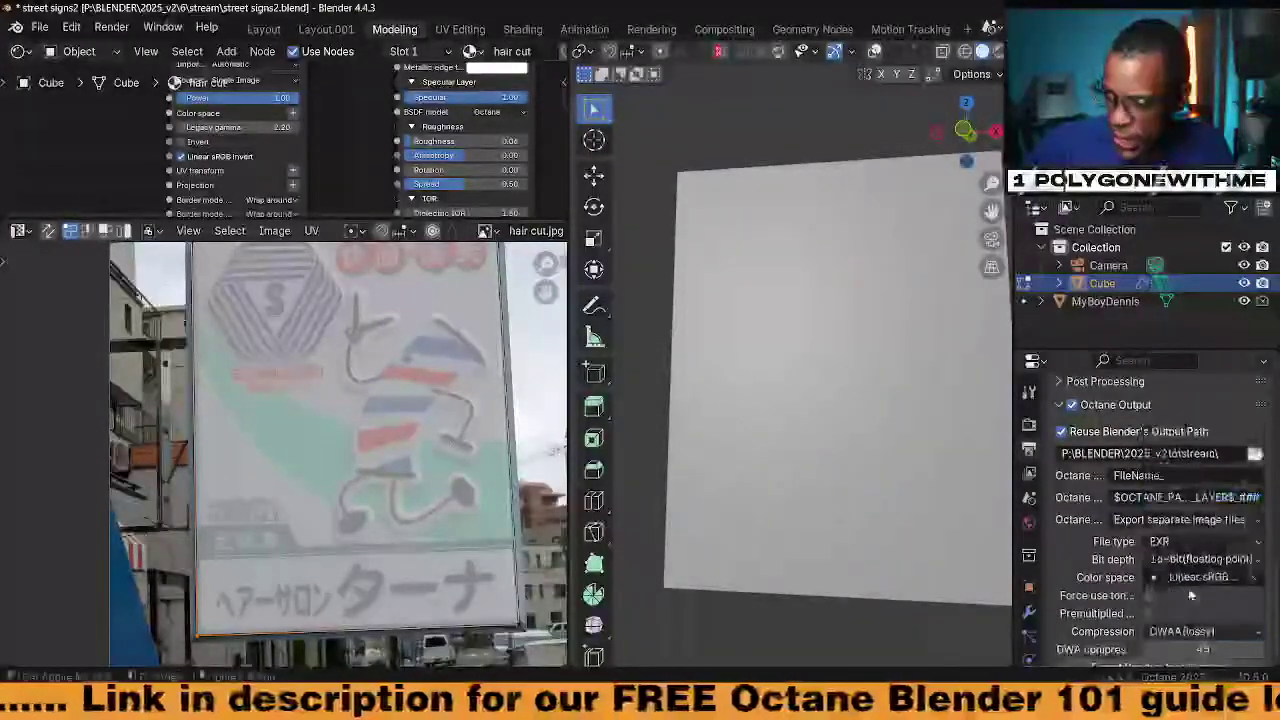
pyautogui.scroll(-1, 1155, 602)
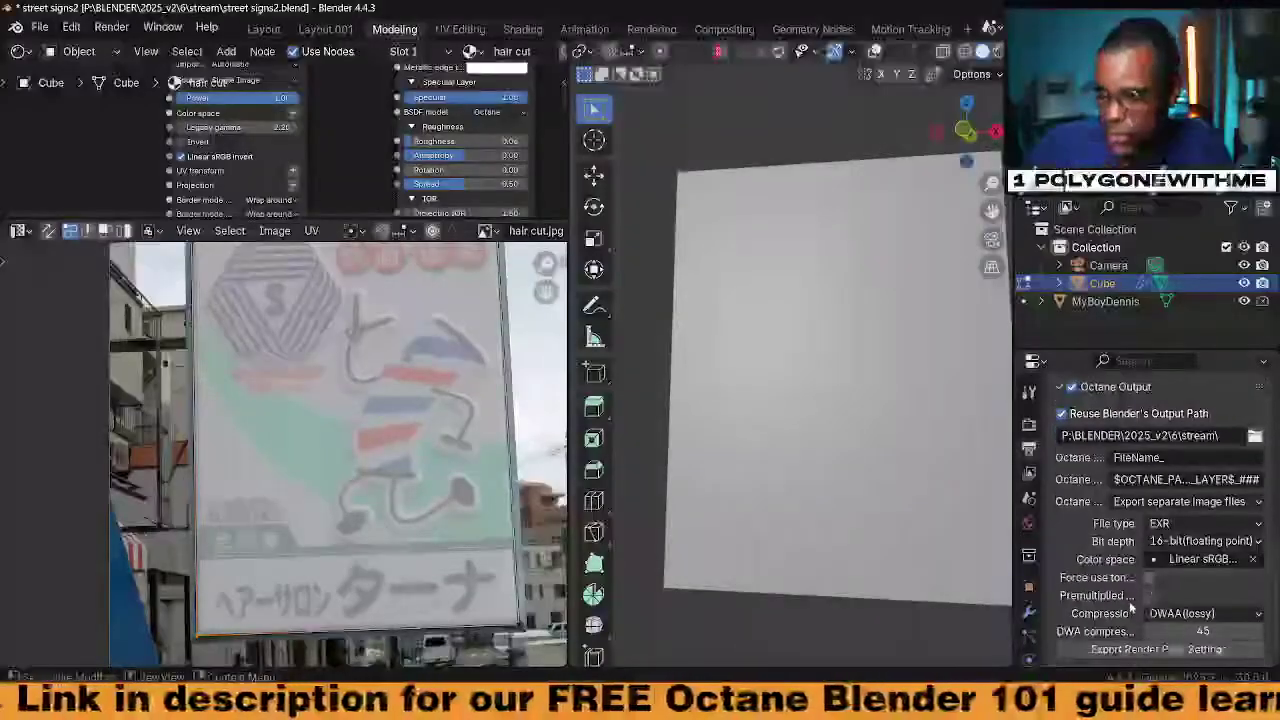
# Set the Octane output mode to Export multilayer EXR
pyautogui.scroll(2, 1115, 598)
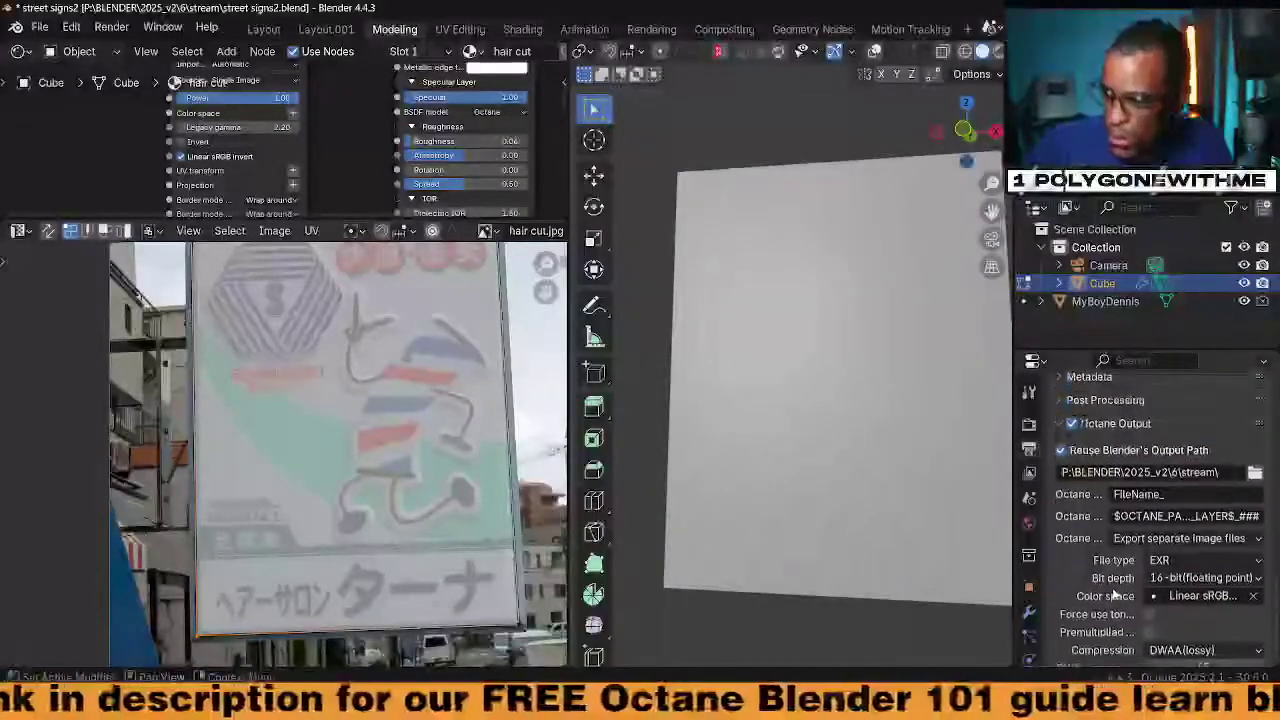
pyautogui.click(1151, 539)
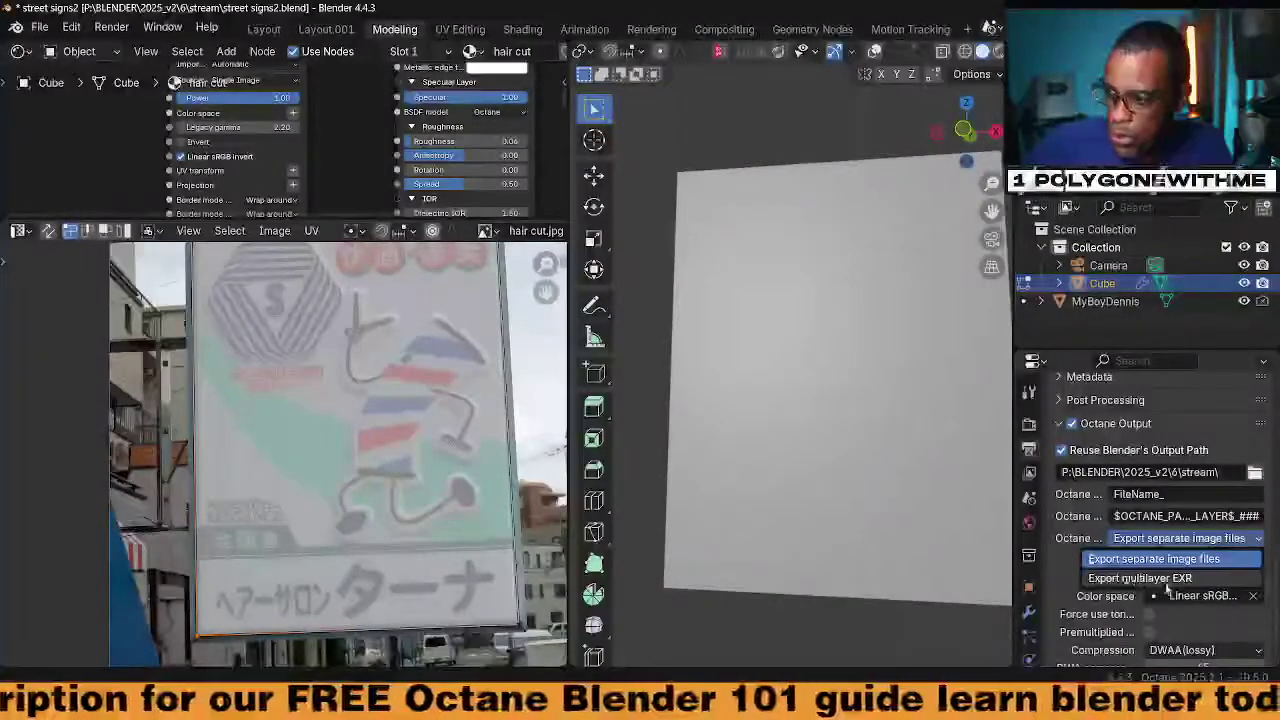
pyautogui.click(1190, 579)
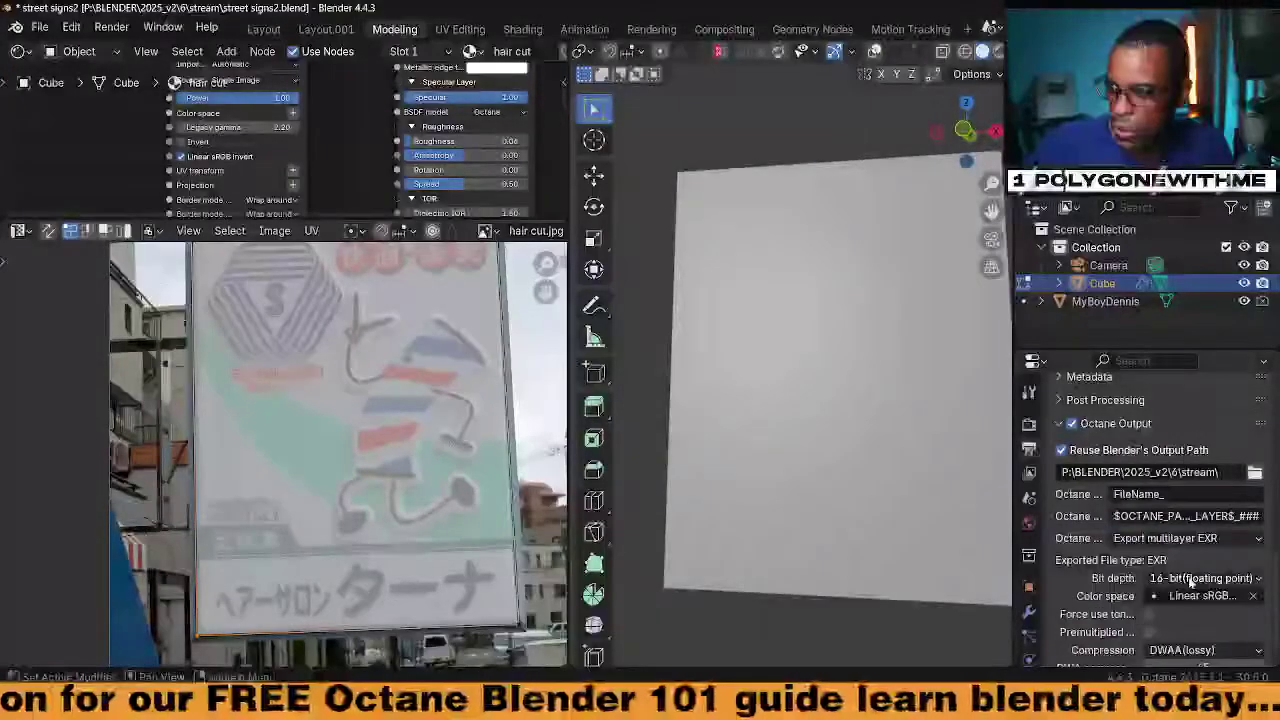
# Inspect the view layer's AOV settings and the AOVs node tree in the Compositing workspace, keeping Denoised Beauty as the Render AOV Output's preview pass
pyautogui.click(1029, 474)
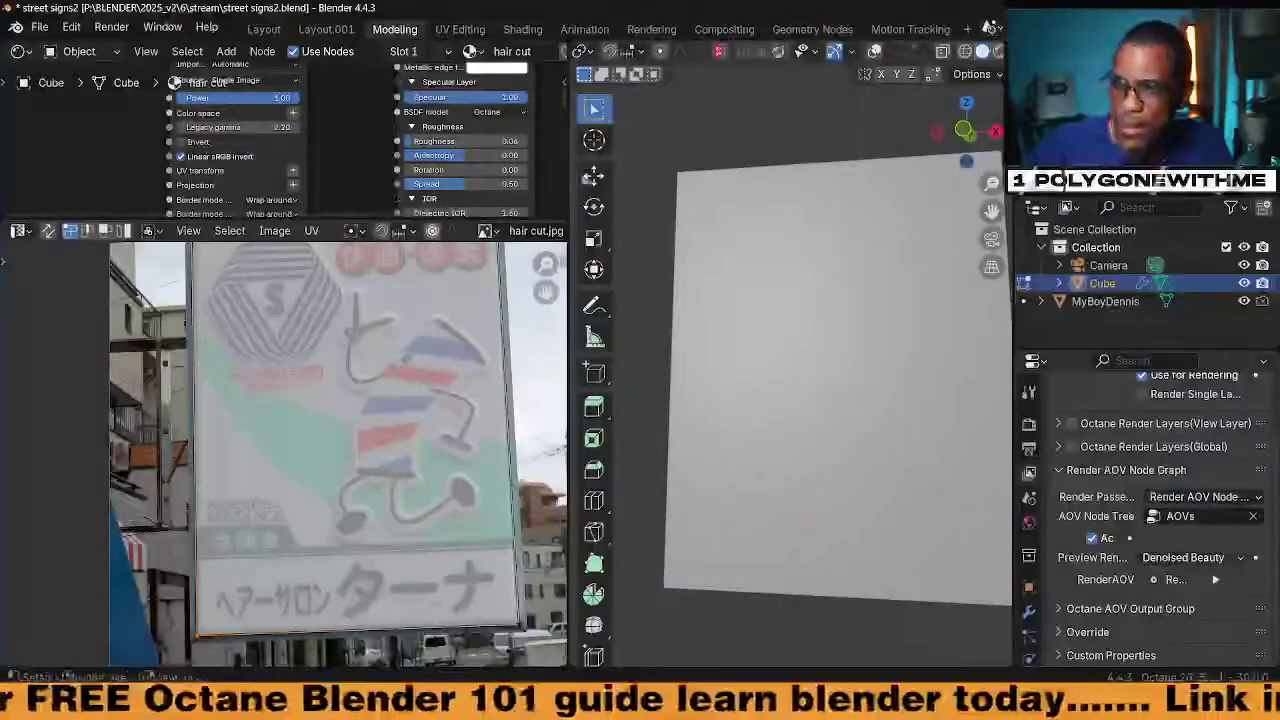
pyautogui.click(724, 30)
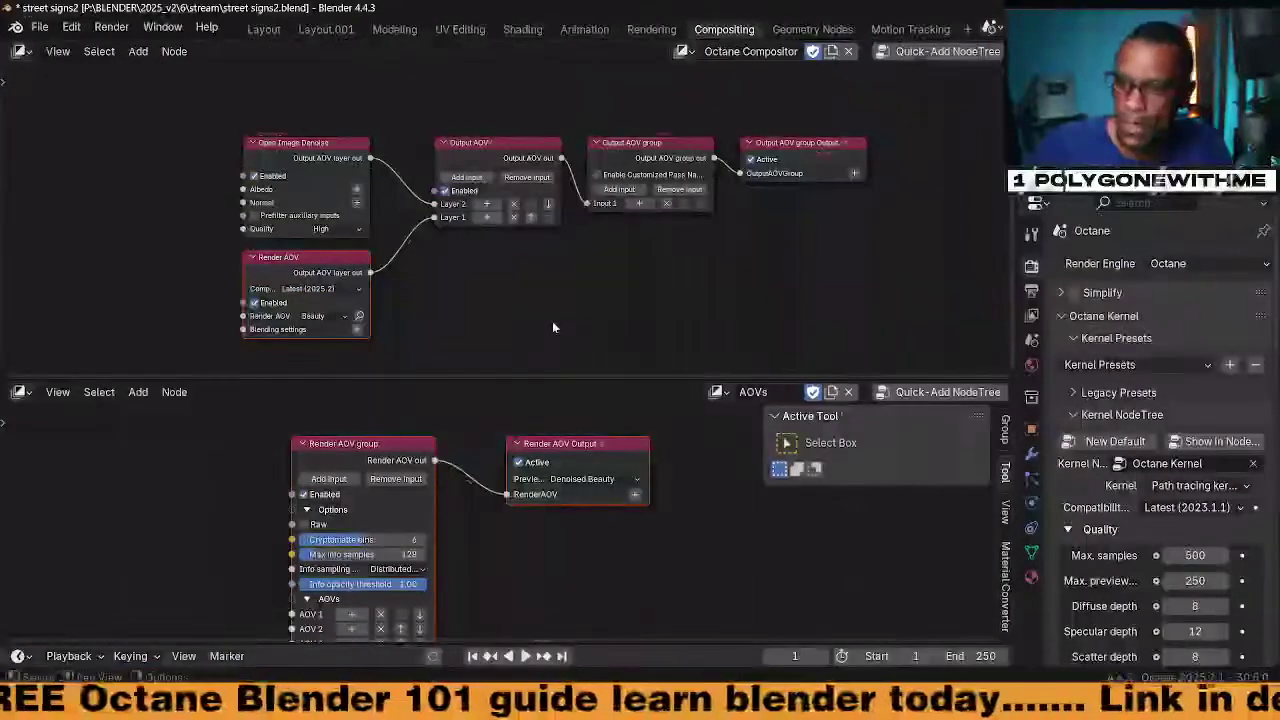
pyautogui.moveTo(513, 383); pyautogui.dragTo(530, 230)
pyautogui.scroll(2, 507, 435)
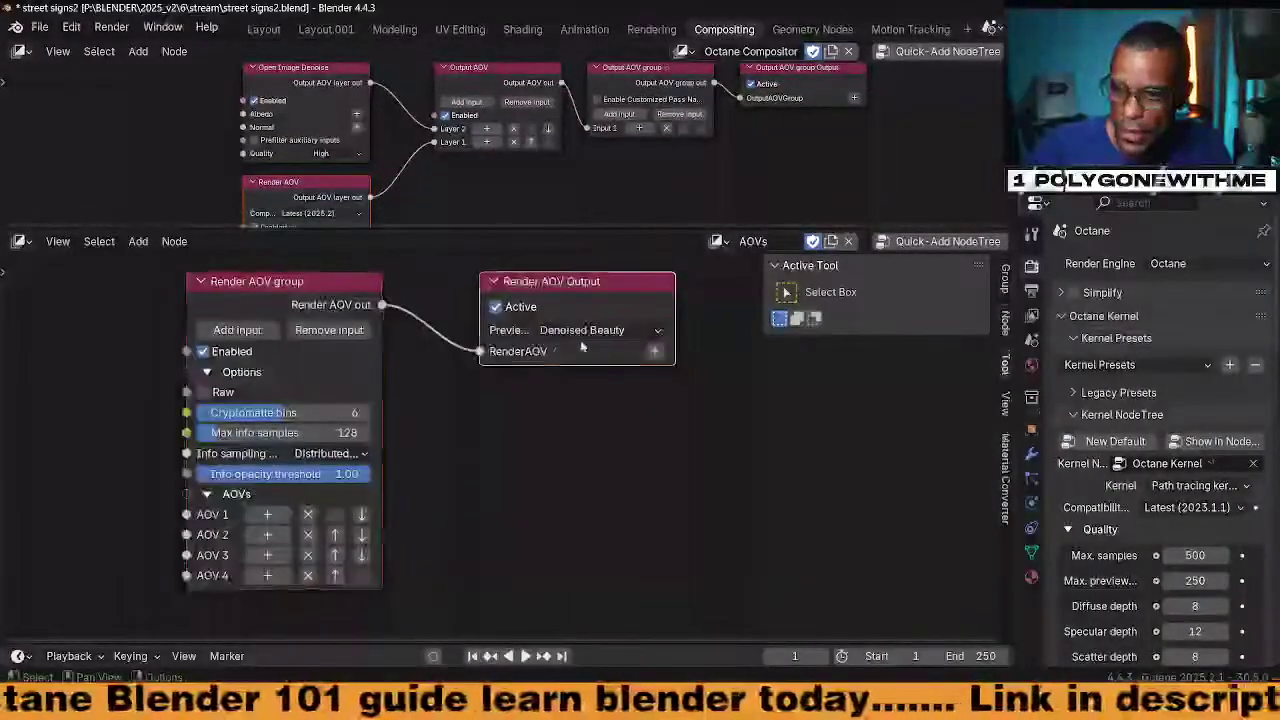
pyautogui.click(582, 332)
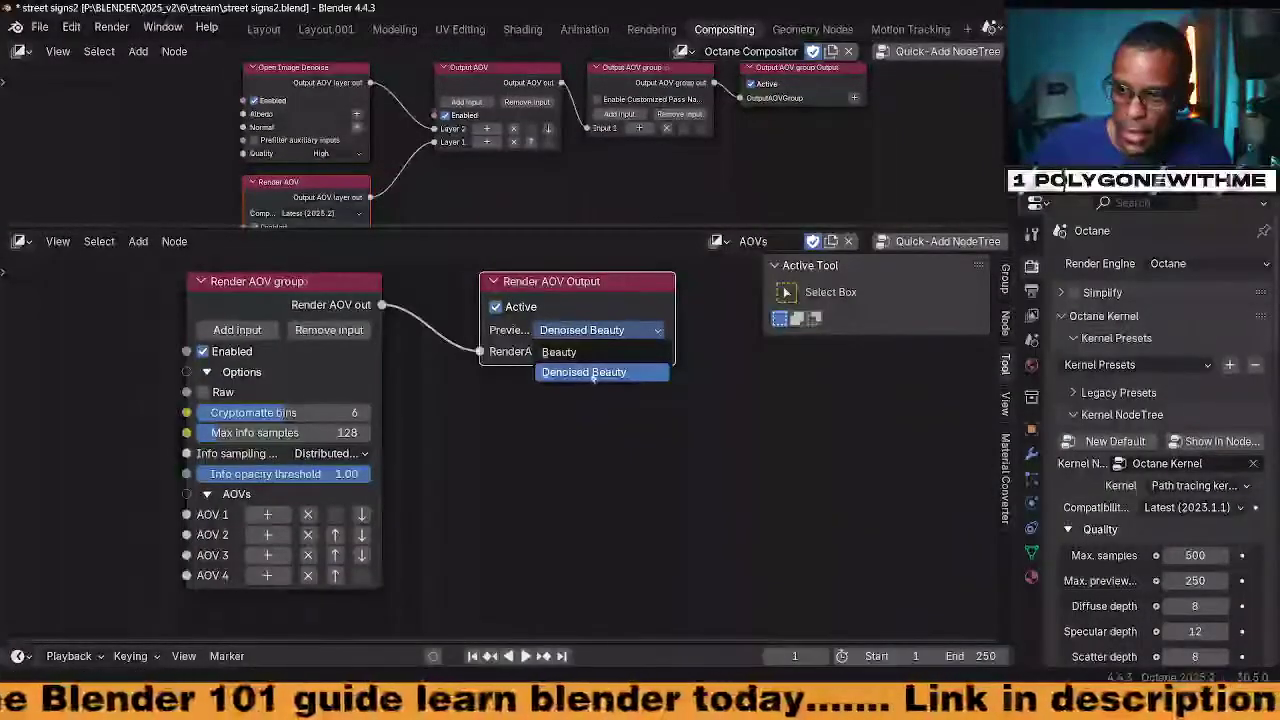
pyautogui.click(594, 372)
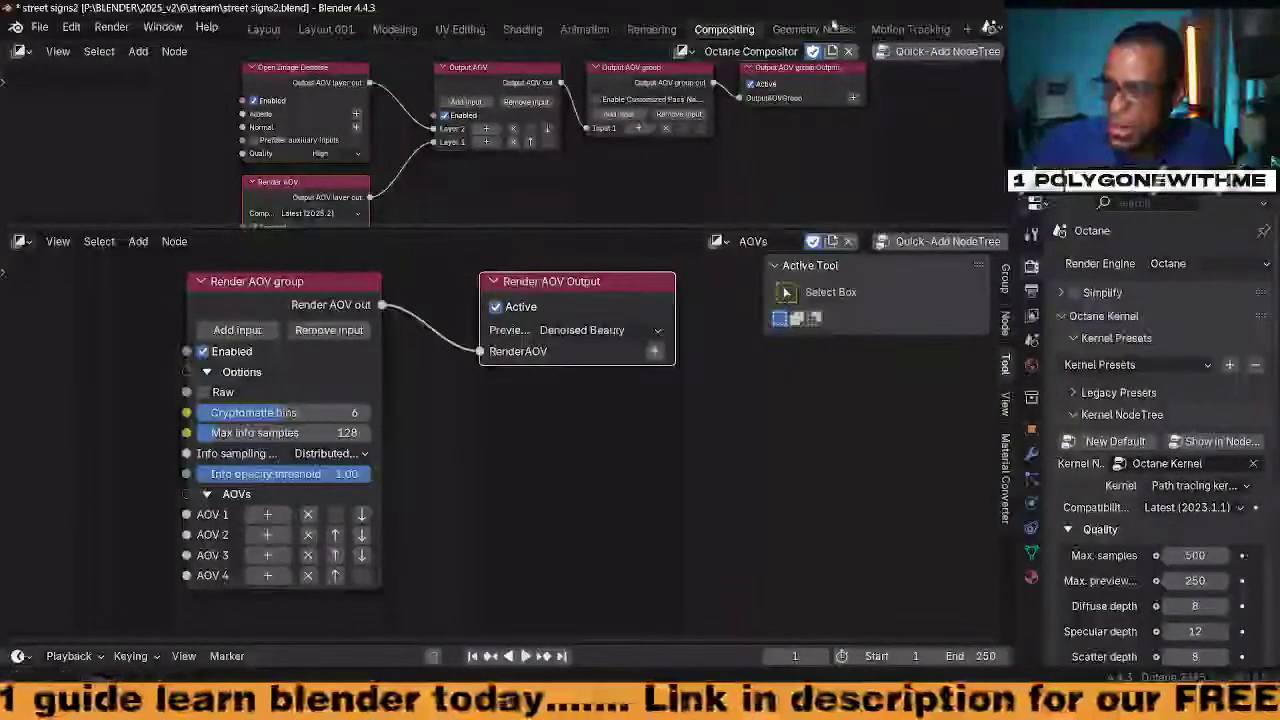
# Switch the upper node editor to Blender's Compositor, inspect the Render Layers outputs, and review the AOV nodes and Octane render settings
pyautogui.moveTo(494, 229); pyautogui.dragTo(456, 431)
pyautogui.click(18, 51)
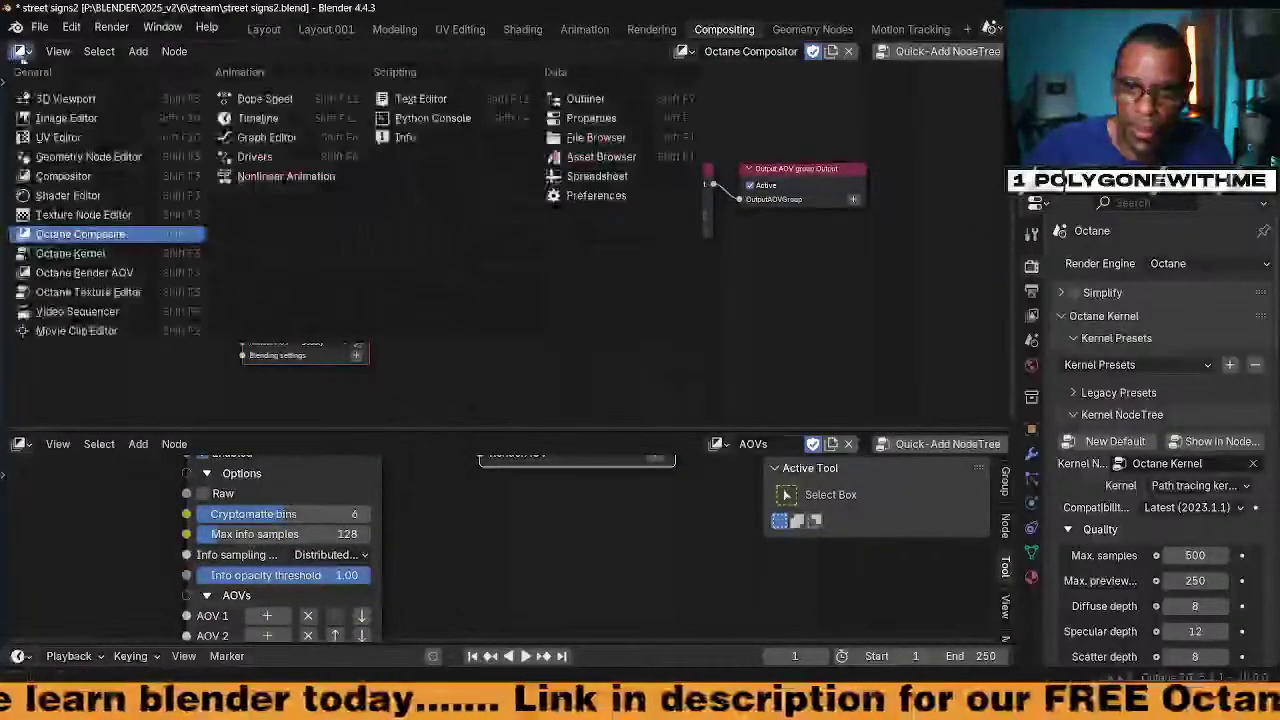
pyautogui.click(75, 158)
pyautogui.scroll(3, 463, 292)
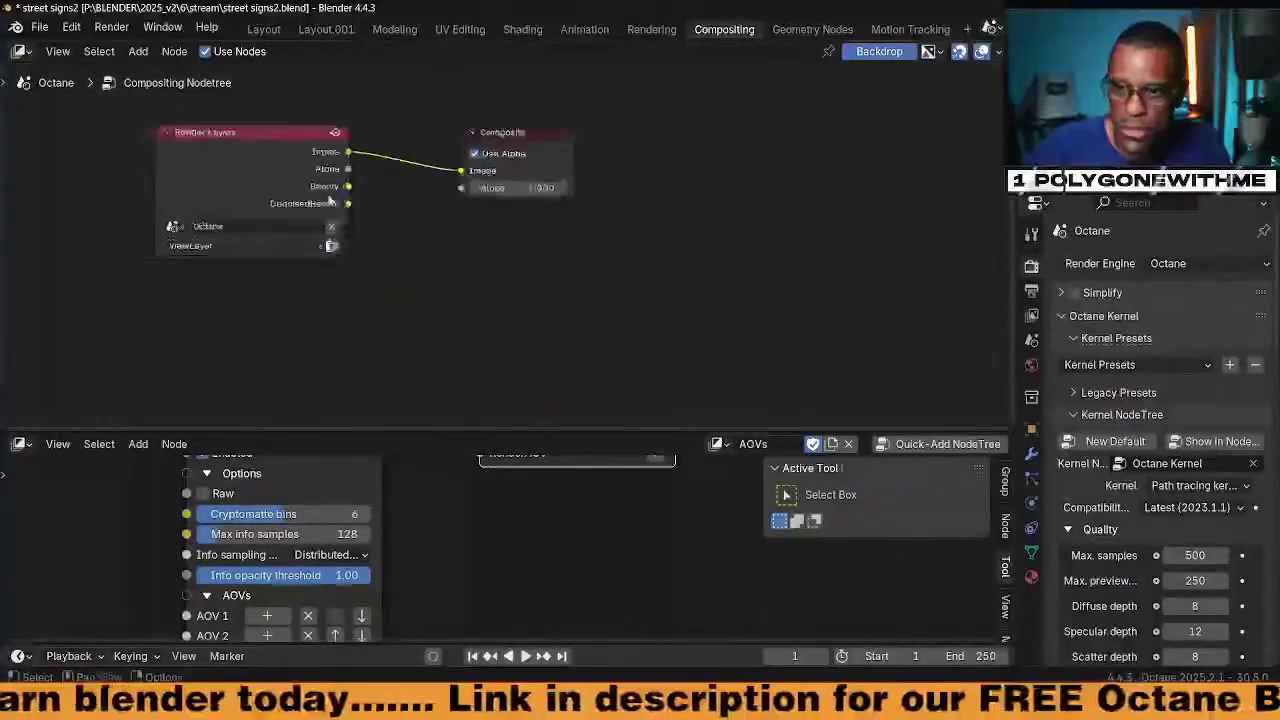
pyautogui.click(337, 201)
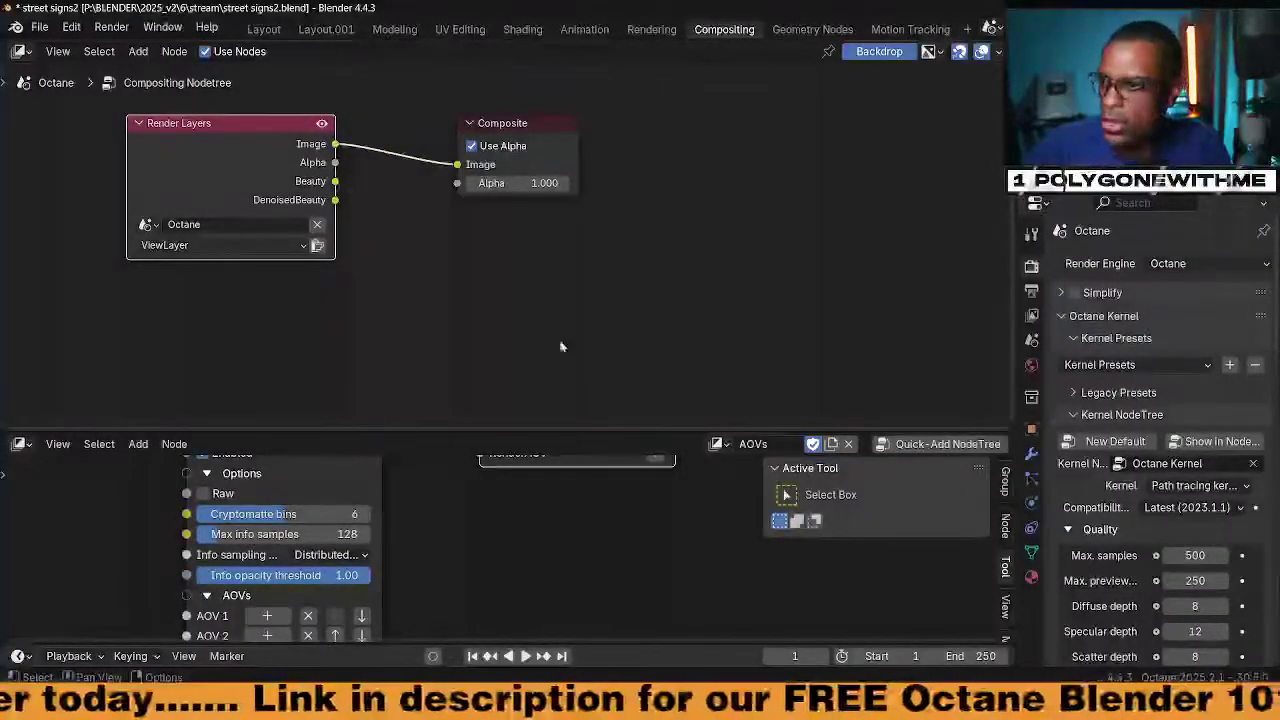
pyautogui.moveTo(551, 429); pyautogui.dragTo(551, 262)
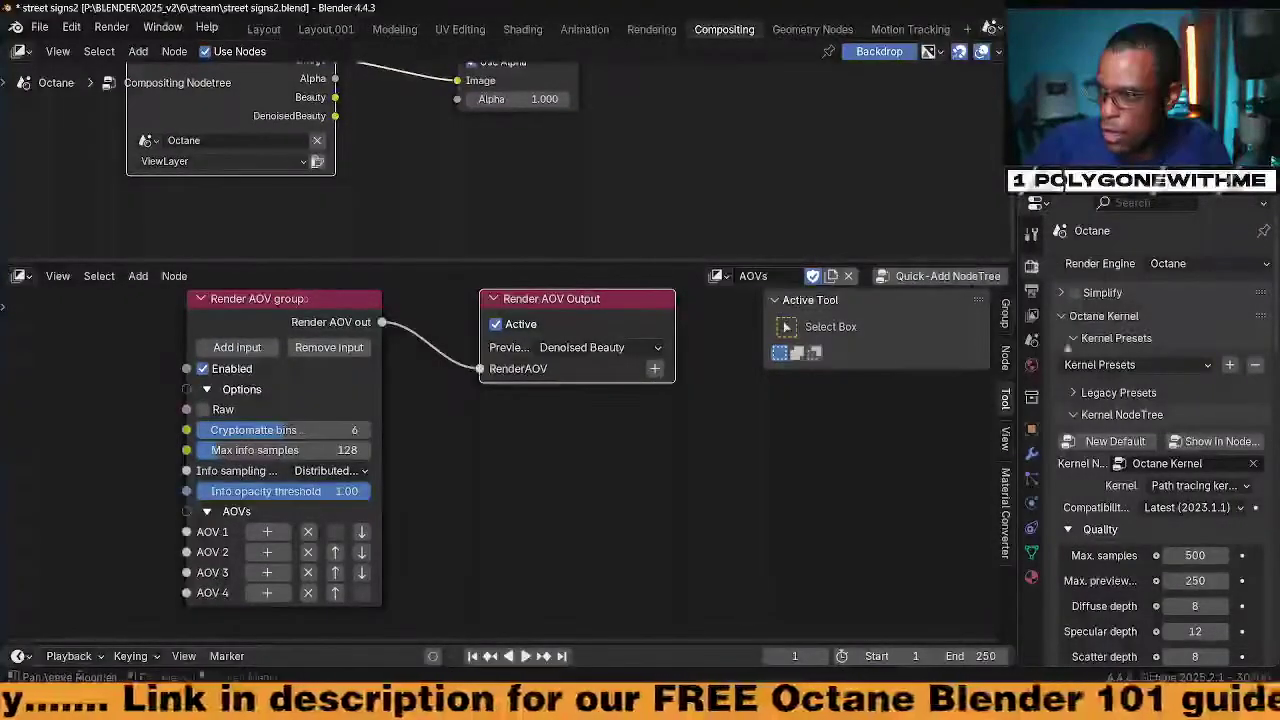
pyautogui.scroll(-15, 1100, 500)
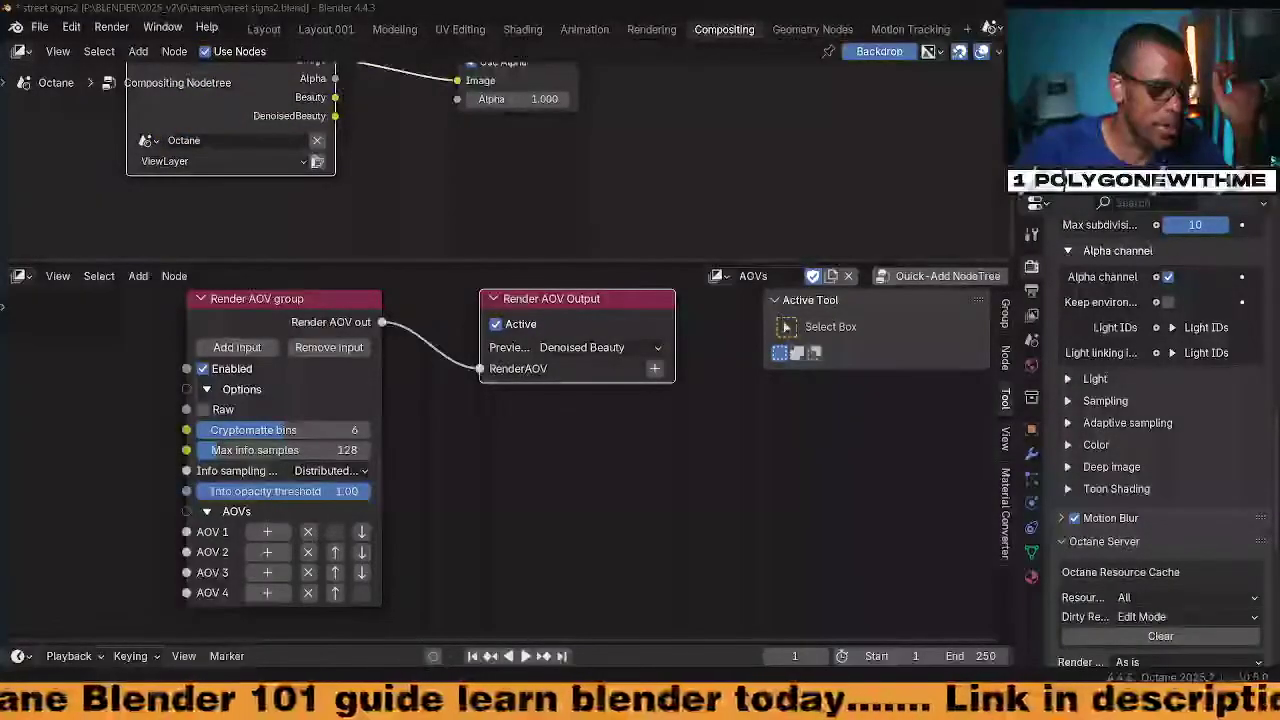
# Switch to ChatGPT's Blender Octane Guide in the browser and ask "what does AOV stand for"
pyautogui.moveTo(2, 300); pyautogui.dragTo(540, 2)
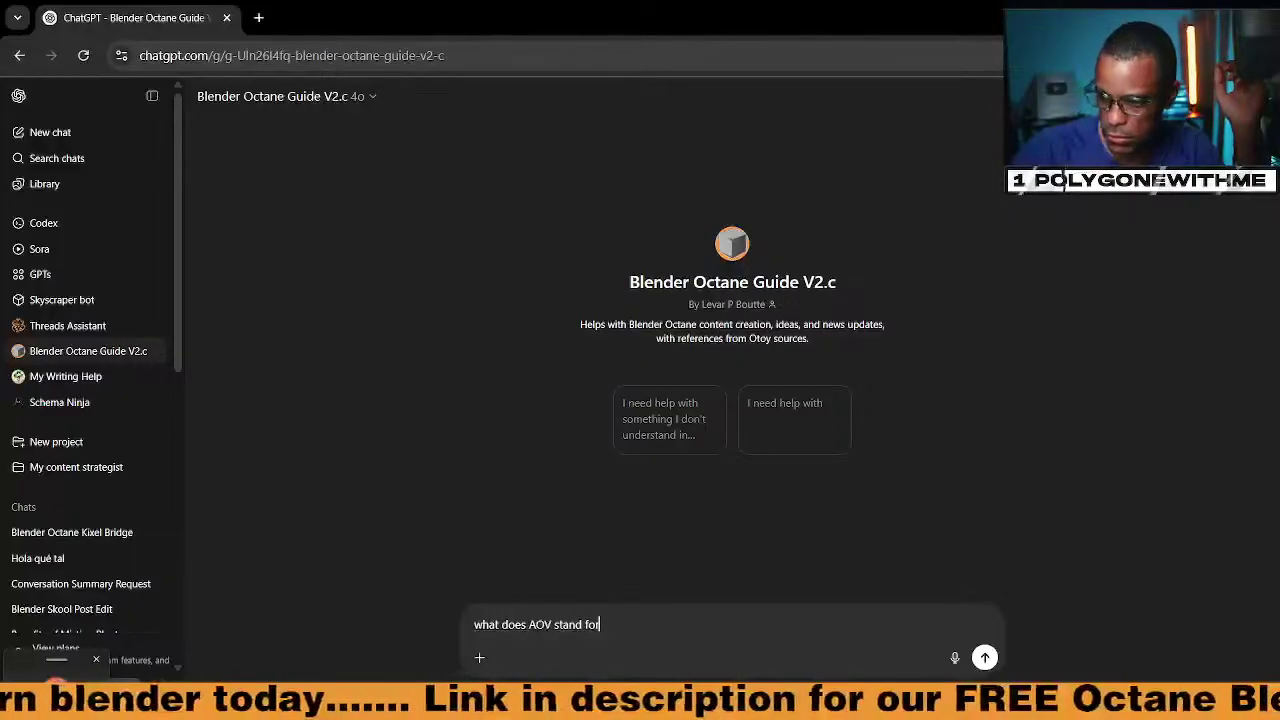
pyautogui.press('Return')
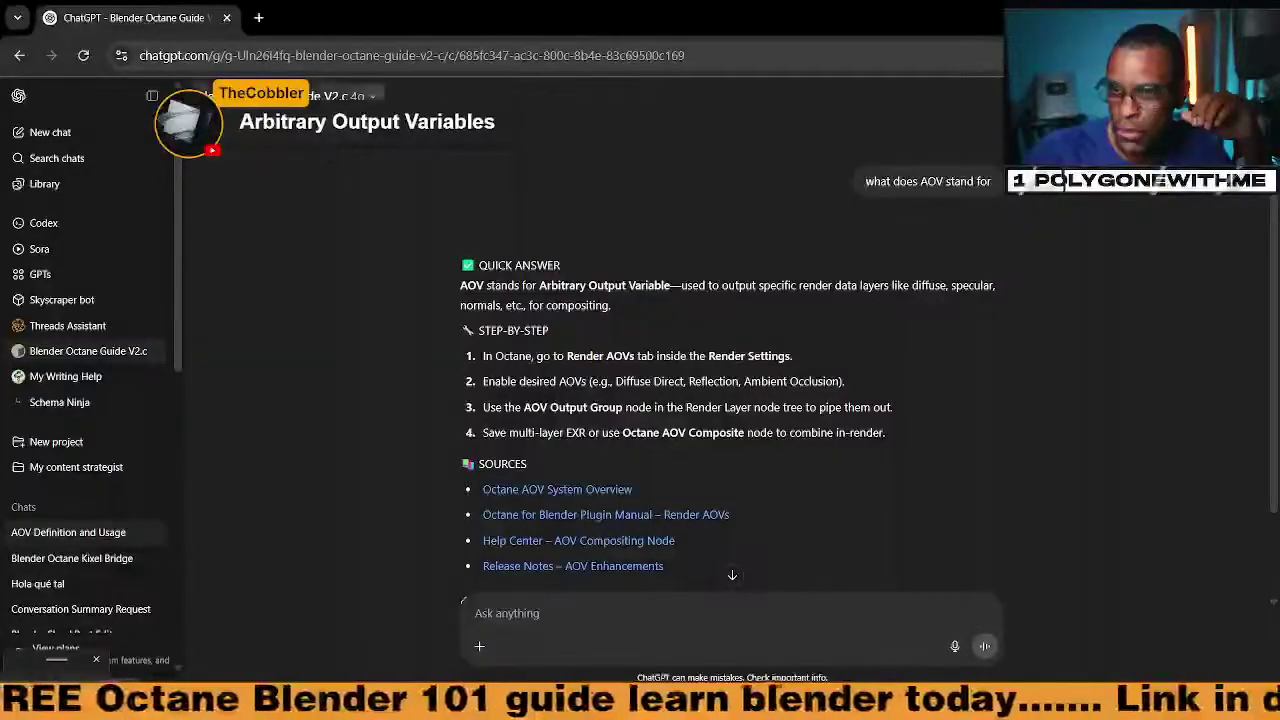
# Switch to DaVinci Resolve and open the coca cola sign project
pyautogui.hotkey('alt', 'Tab')
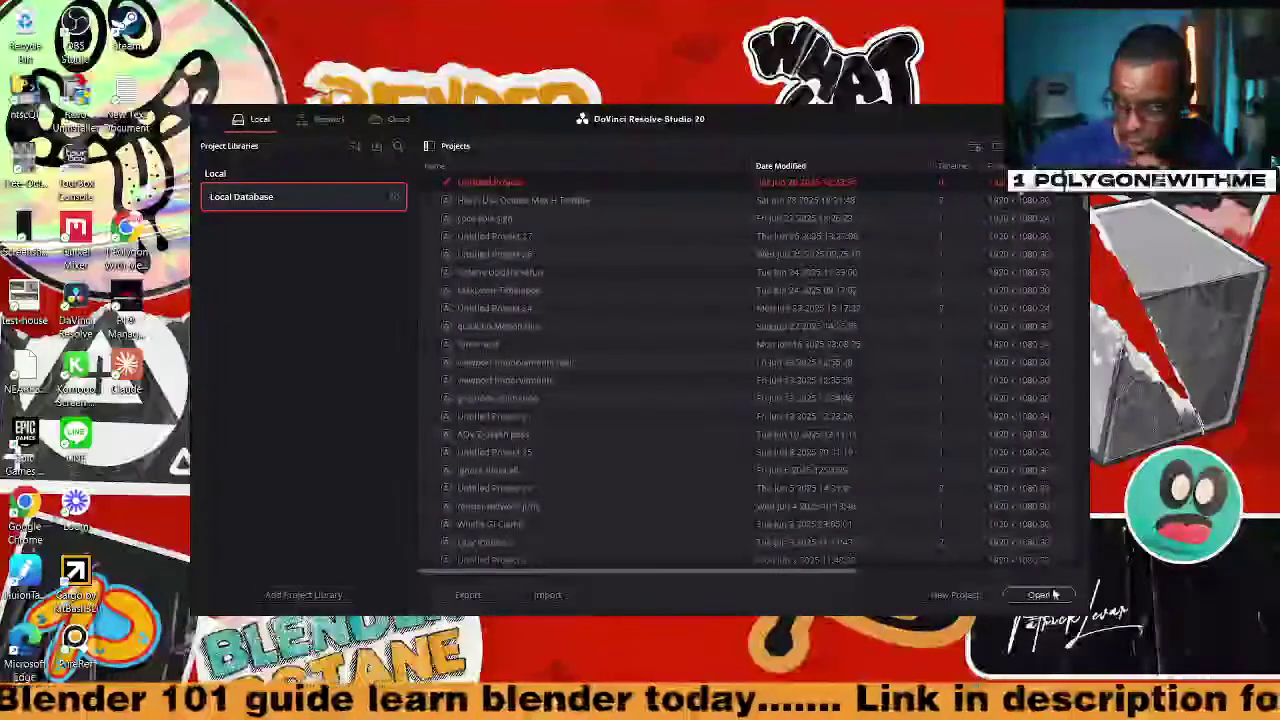
pyautogui.doubleClick(500, 218)
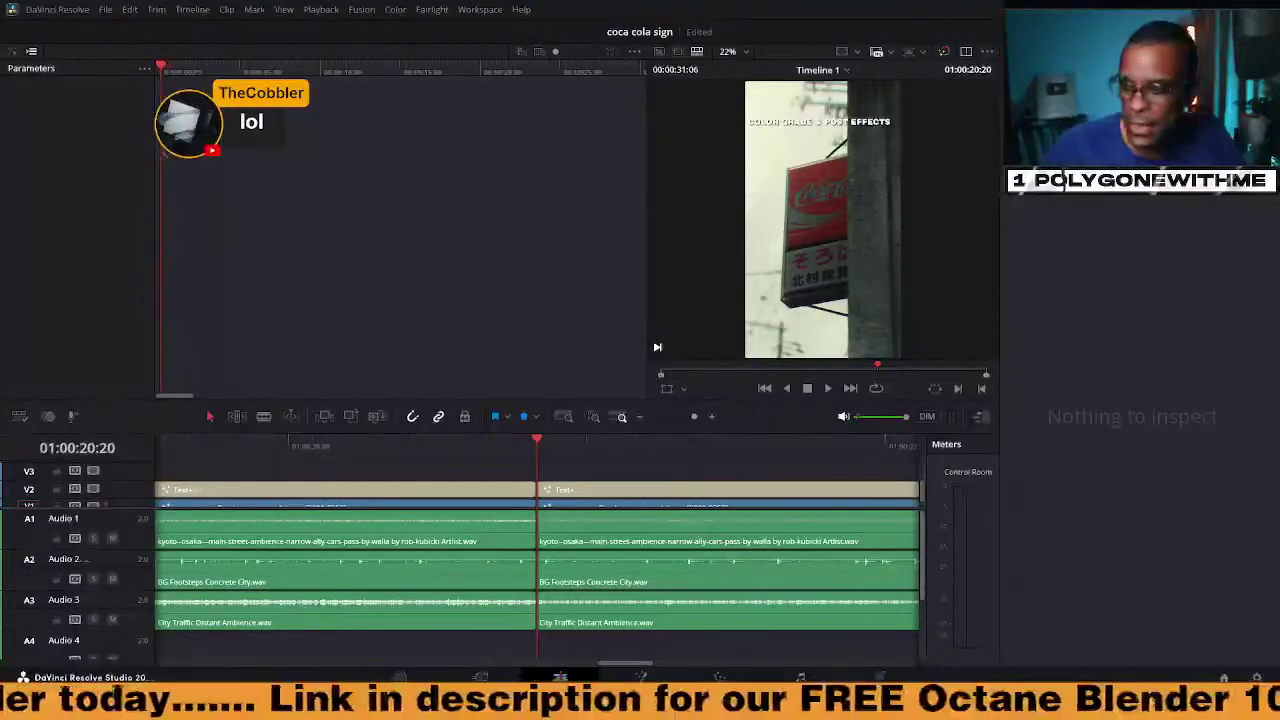
# Switch to the Render Network jobs page in the browser and examine the street_signs job's frame progress and job details
pyautogui.moveTo(860, 705)
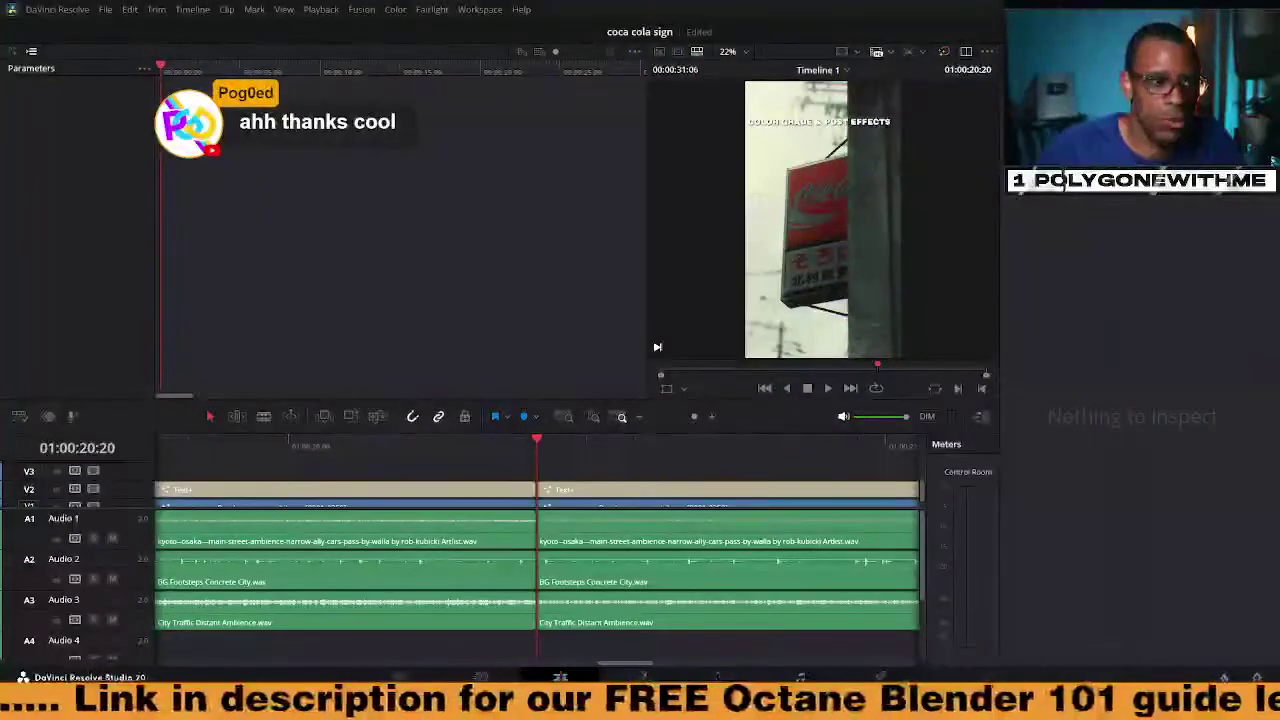
pyautogui.moveTo(0, 240); pyautogui.dragTo(491, 14)
pyautogui.click(799, 372)
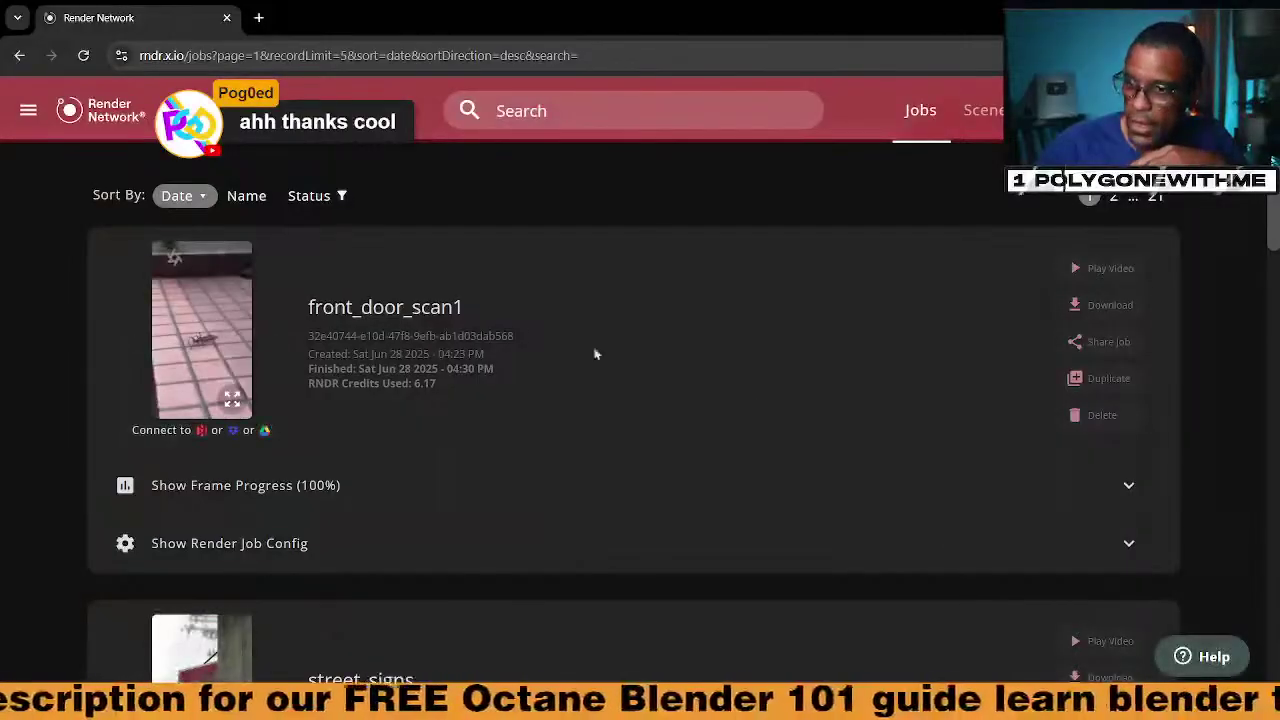
pyautogui.scroll(-3, 260, 466)
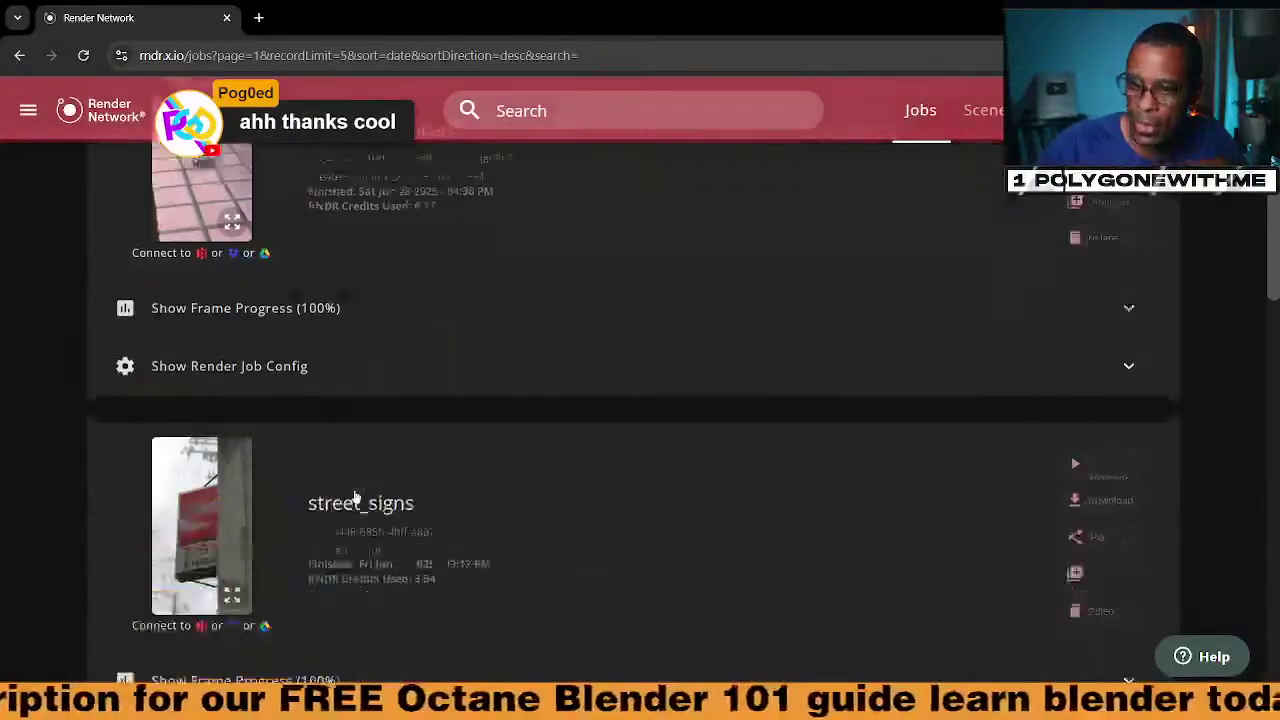
pyautogui.click(300, 594)
pyautogui.scroll(-4, 705, 369)
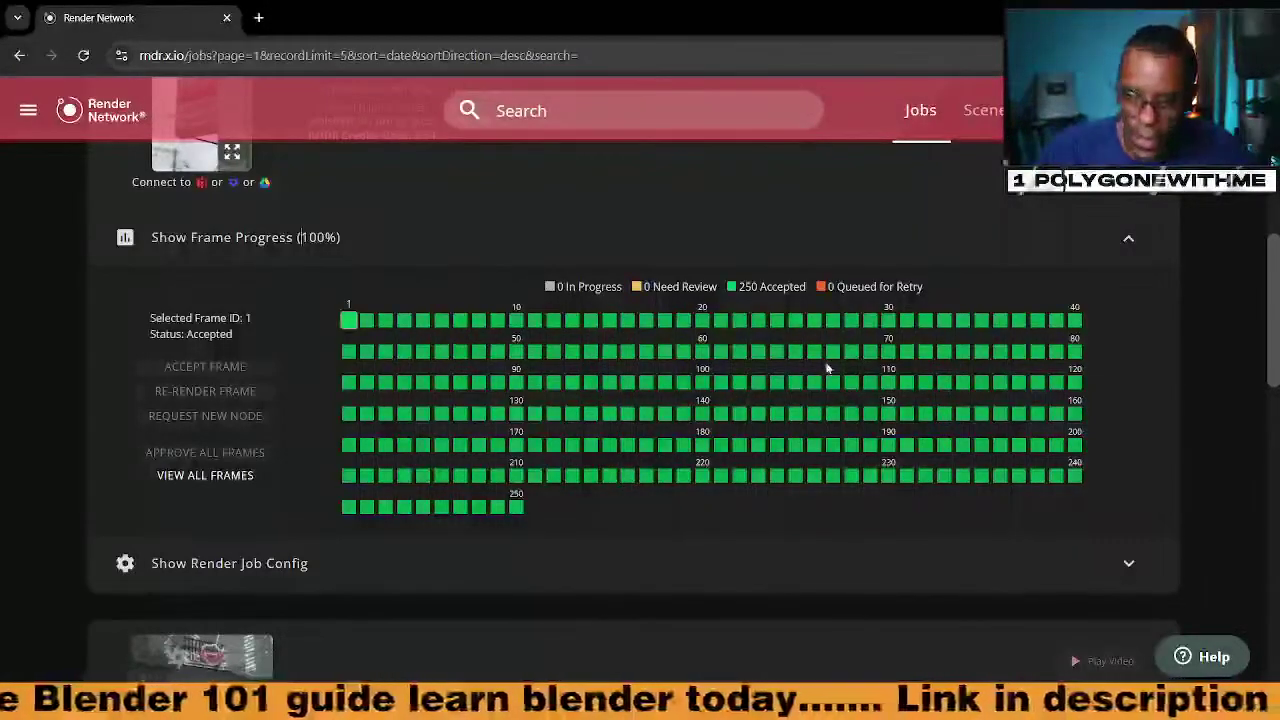
pyautogui.scroll(2, 647, 323)
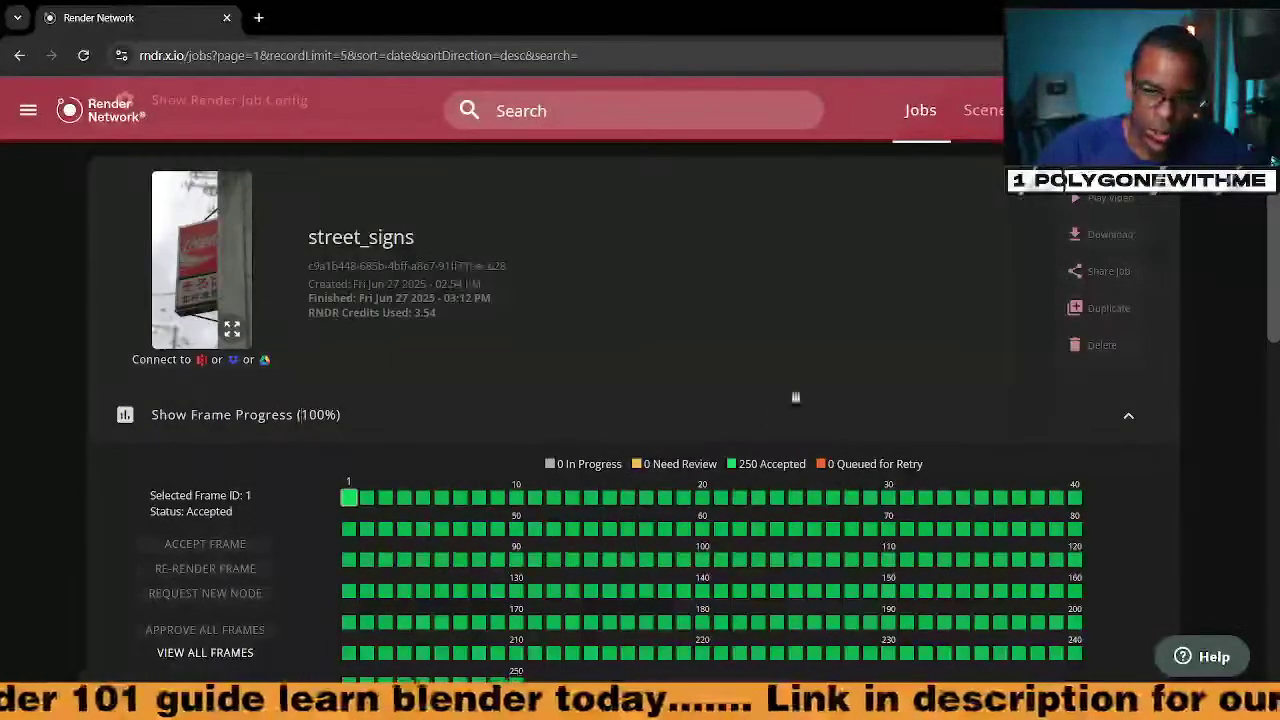
pyautogui.scroll(-2, 791, 375)
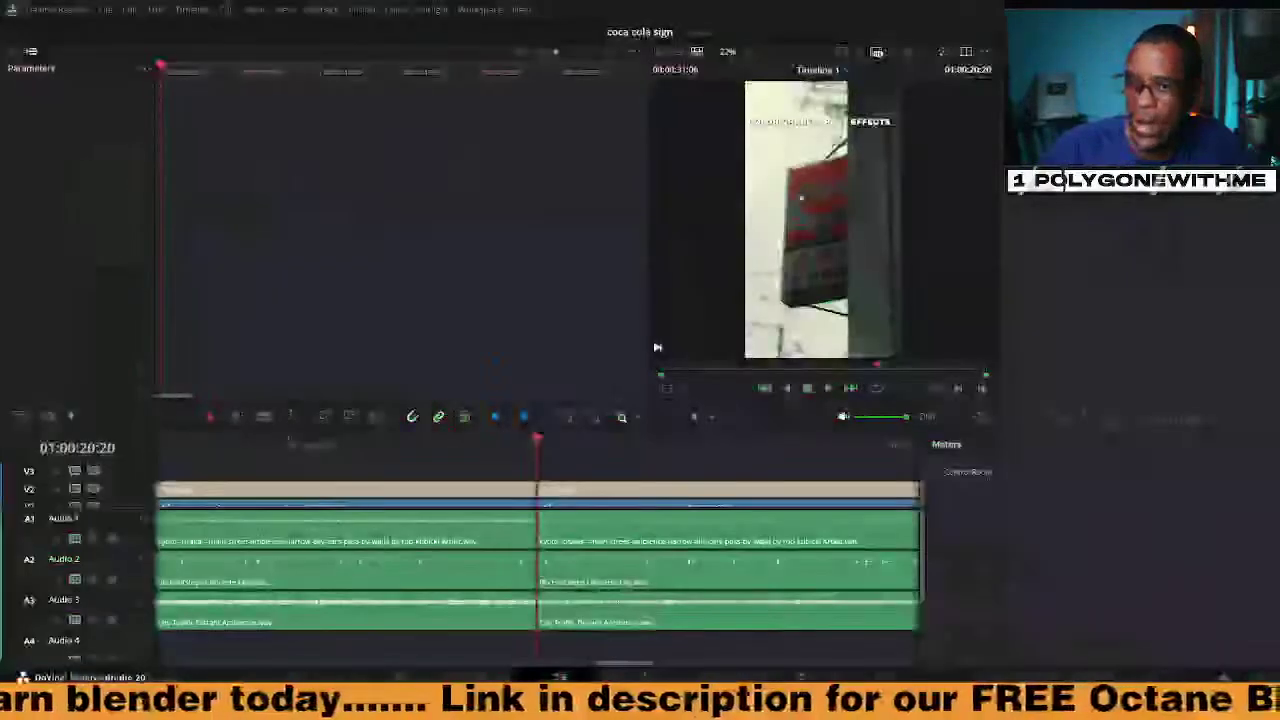
# Return to DaVinci Resolve, go to the Media page, and turn off the dual-screen layout
pyautogui.click(399, 678)
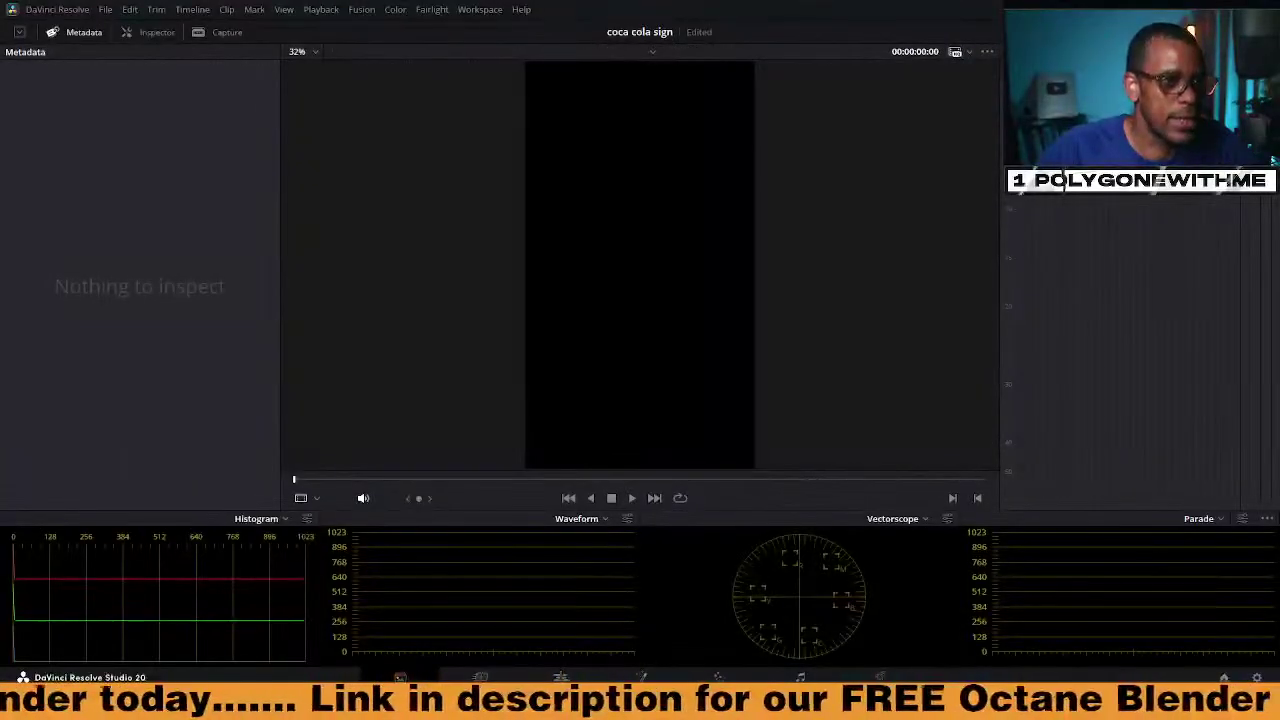
pyautogui.click(480, 9)
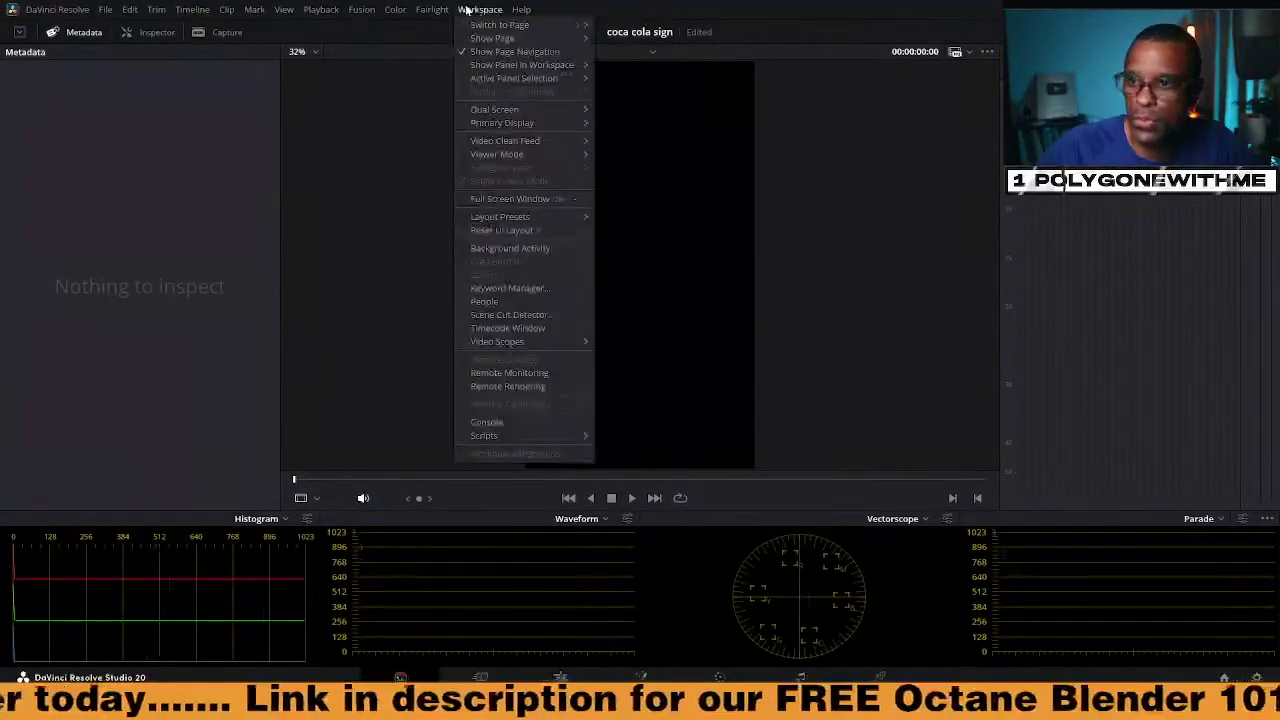
pyautogui.moveTo(510, 44)
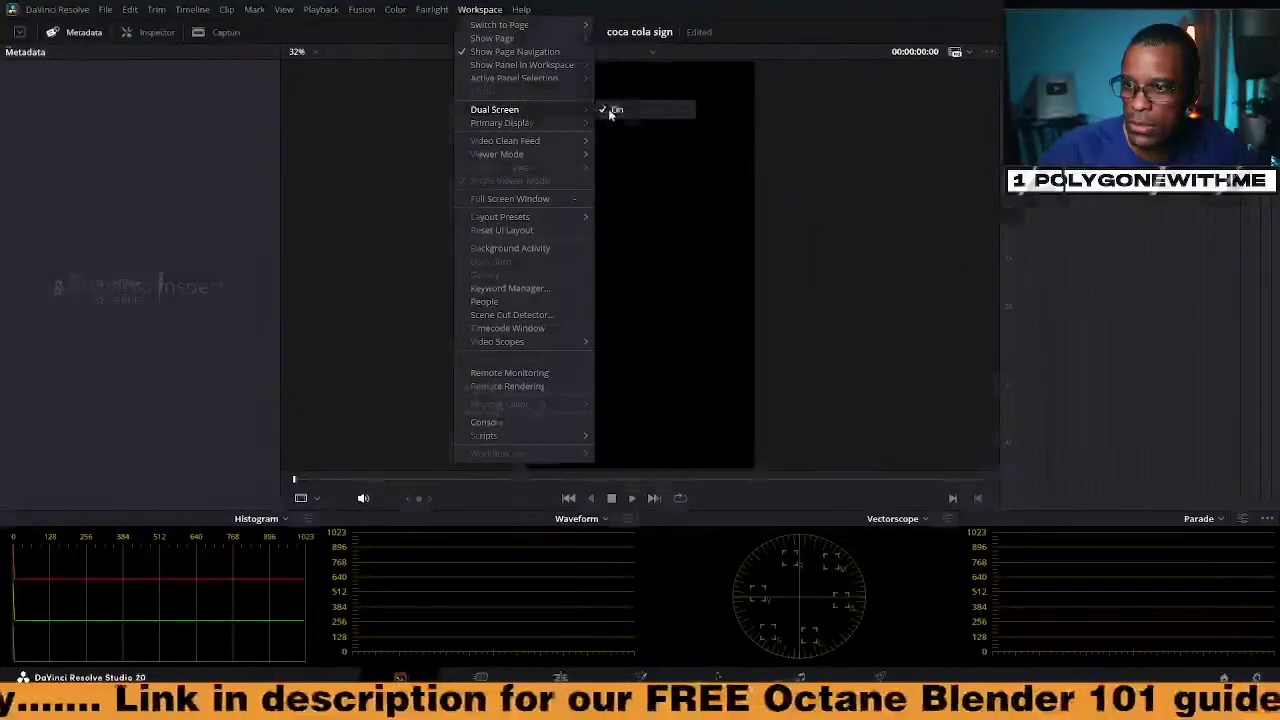
pyautogui.click(614, 110)
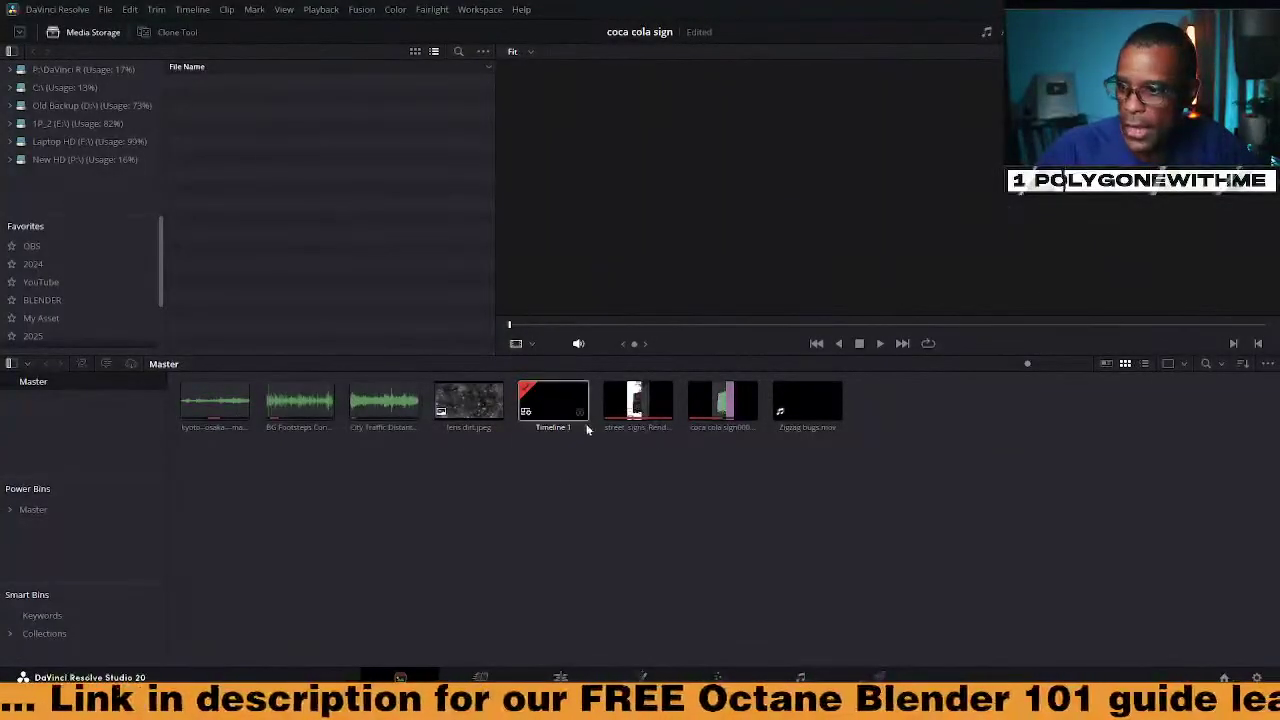
# Preview the street_signs multilayer EXR sequence, and open Timeline 1 for editing
pyautogui.click(643, 404)
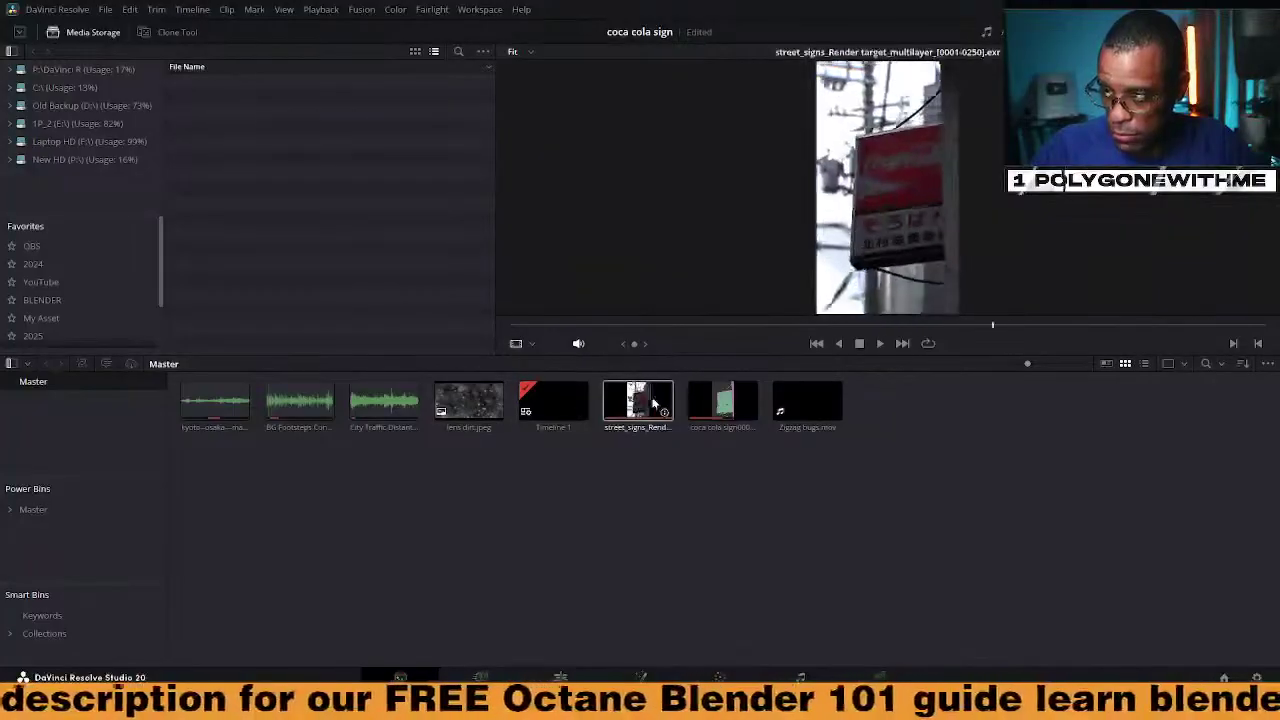
pyautogui.click(638, 401)
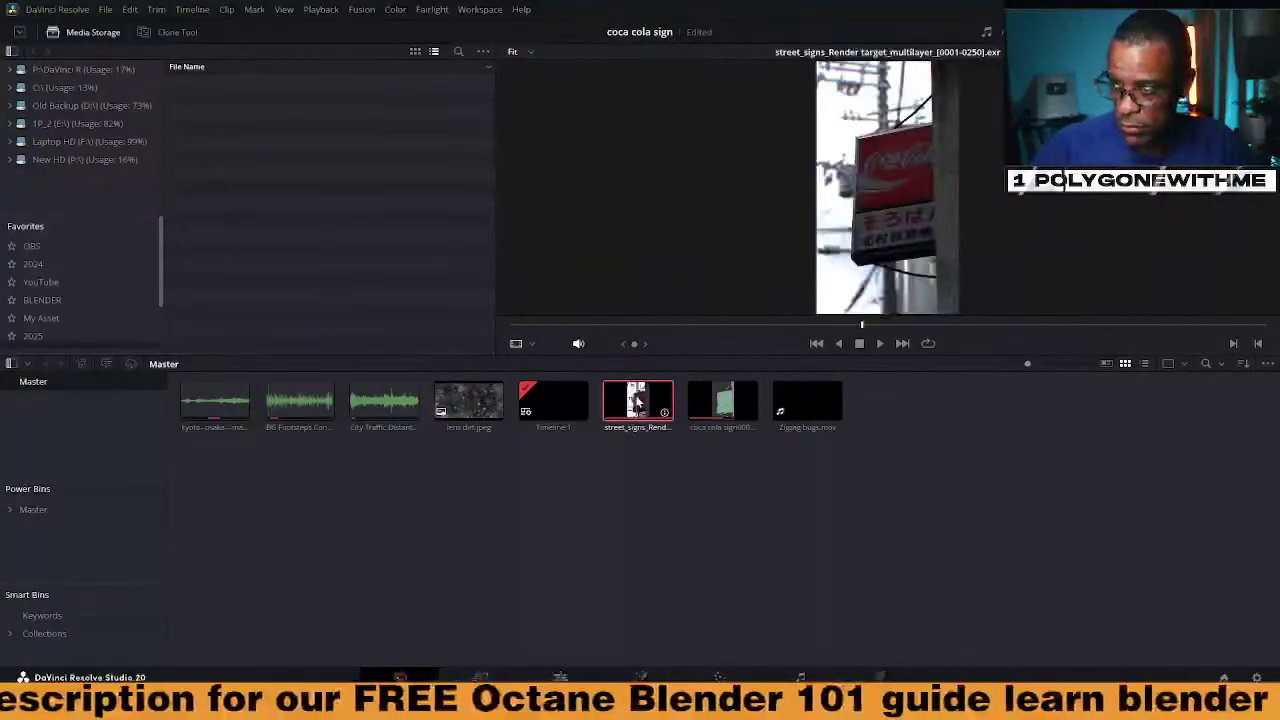
pyautogui.doubleClick(535, 410)
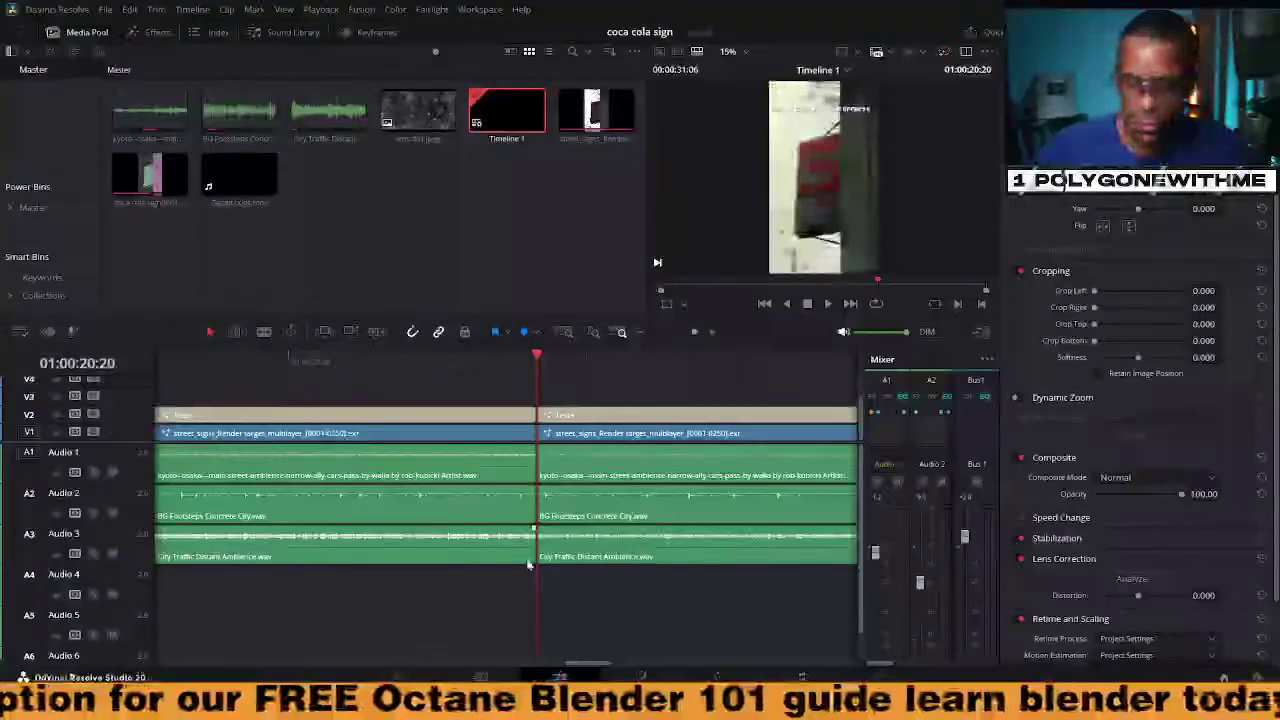
# Place the playhead at 01:00:00:11 on Timeline 1, open the clip there on the Fusion page, and widen the node area
pyautogui.moveTo(581, 663); pyautogui.dragTo(432, 648)
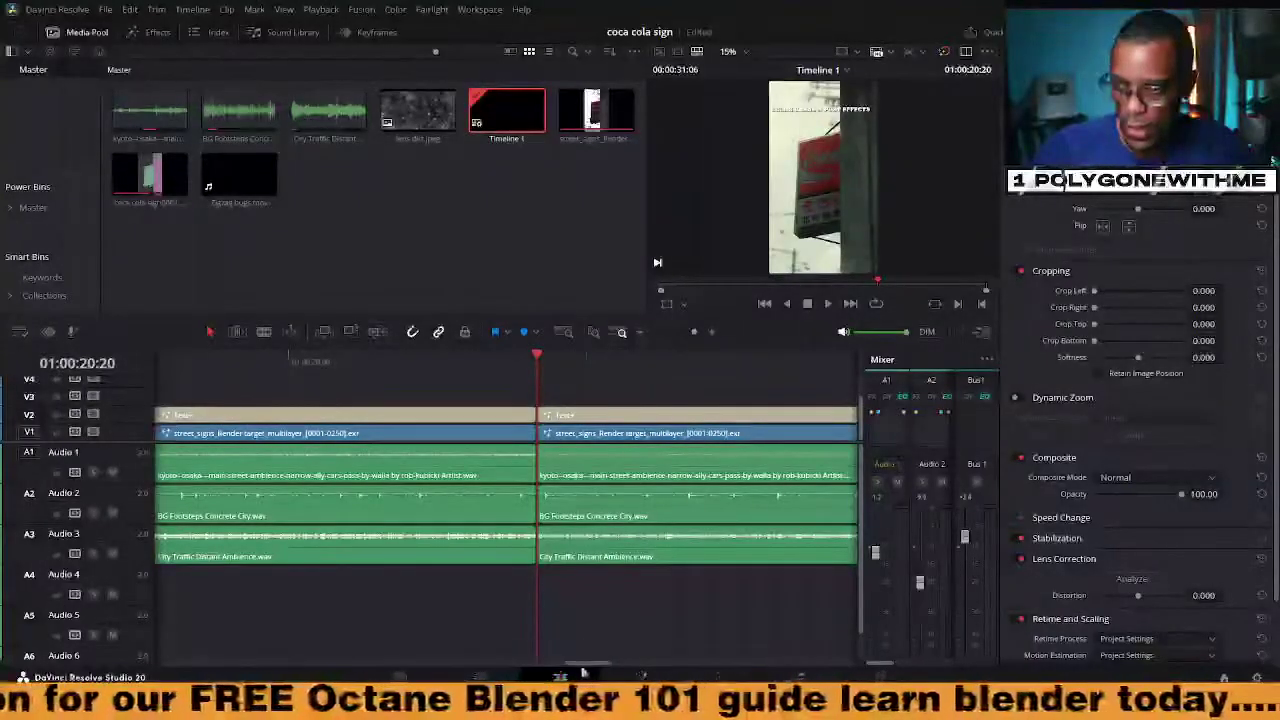
pyautogui.moveTo(588, 664); pyautogui.dragTo(86, 613)
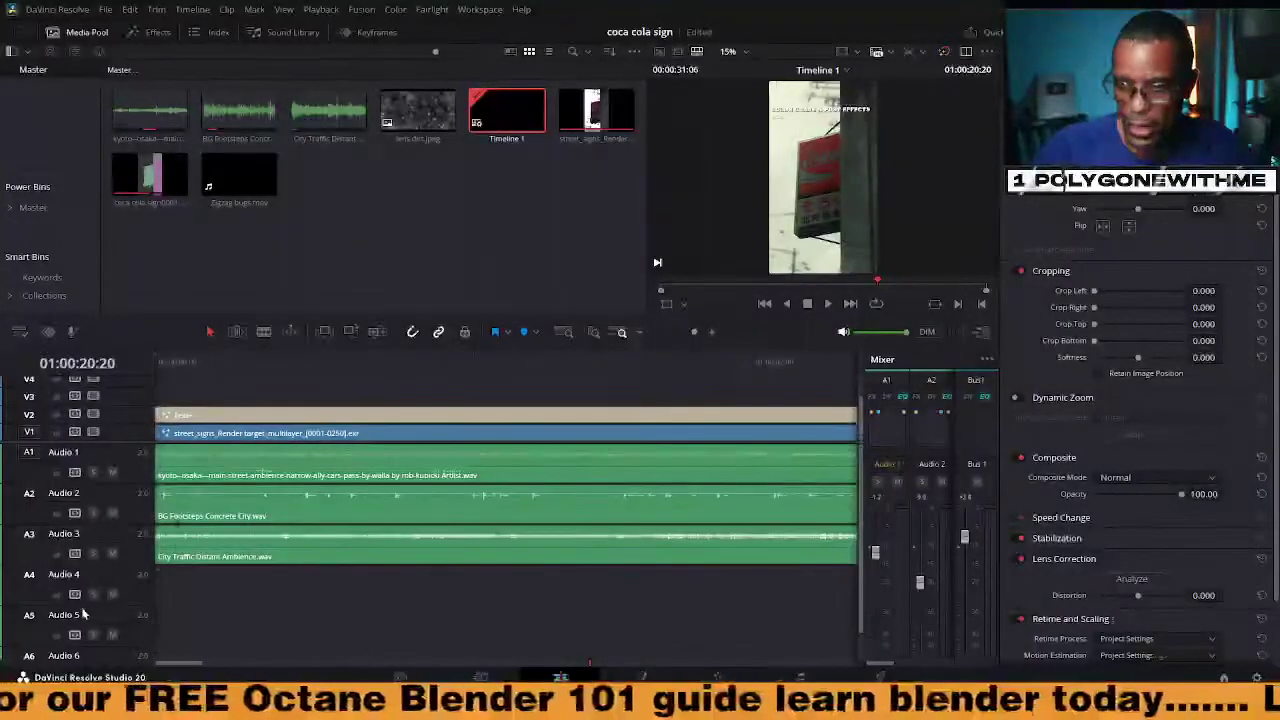
pyautogui.click(292, 370)
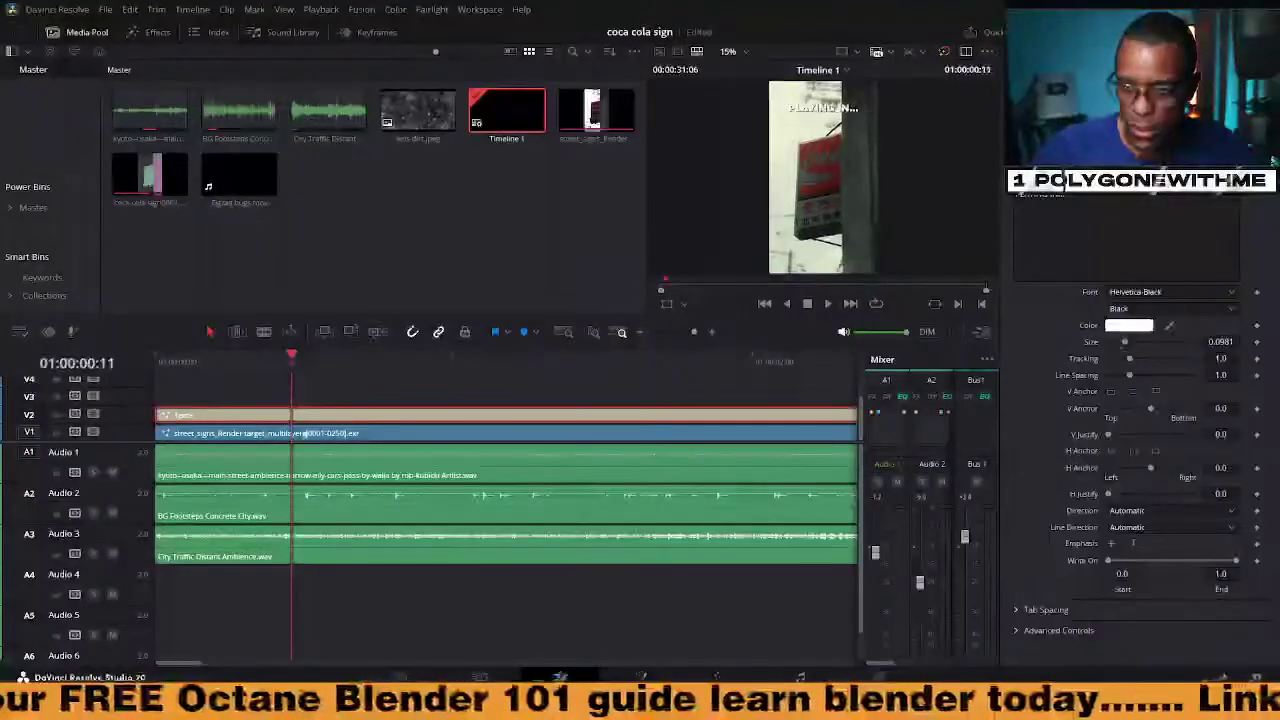
pyautogui.click(641, 676)
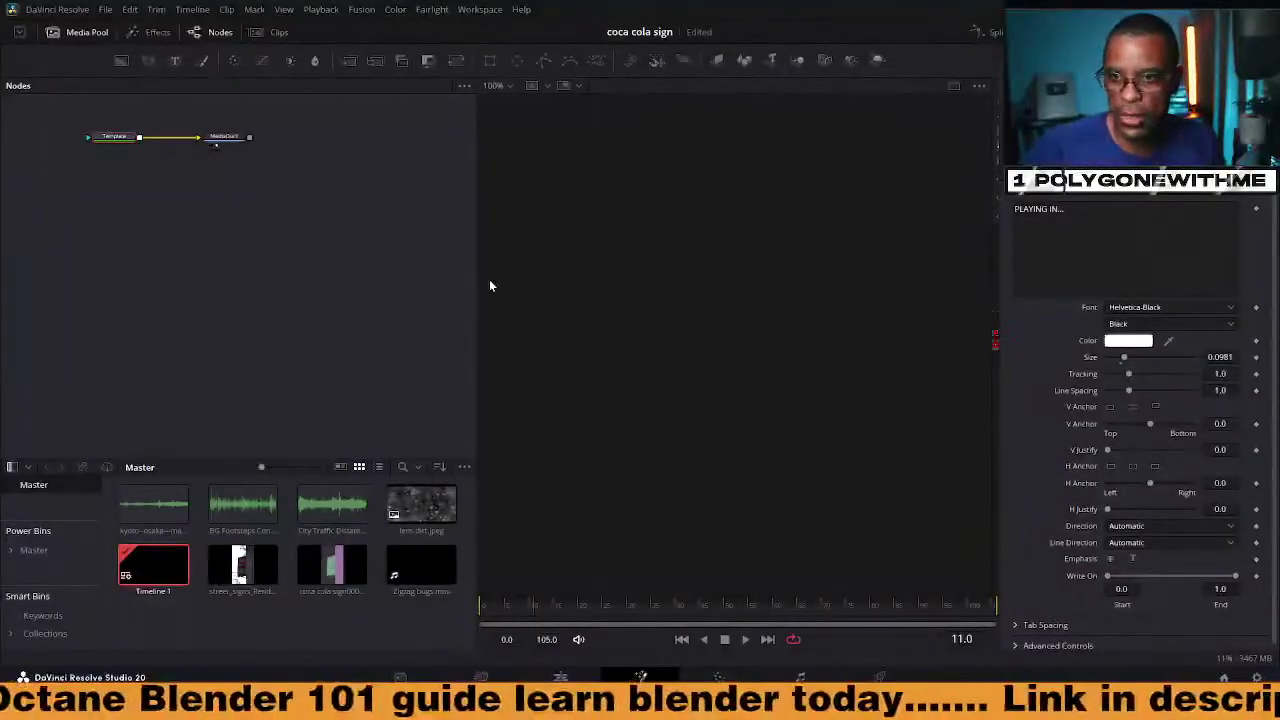
pyautogui.moveTo(477, 276); pyautogui.dragTo(662, 295)
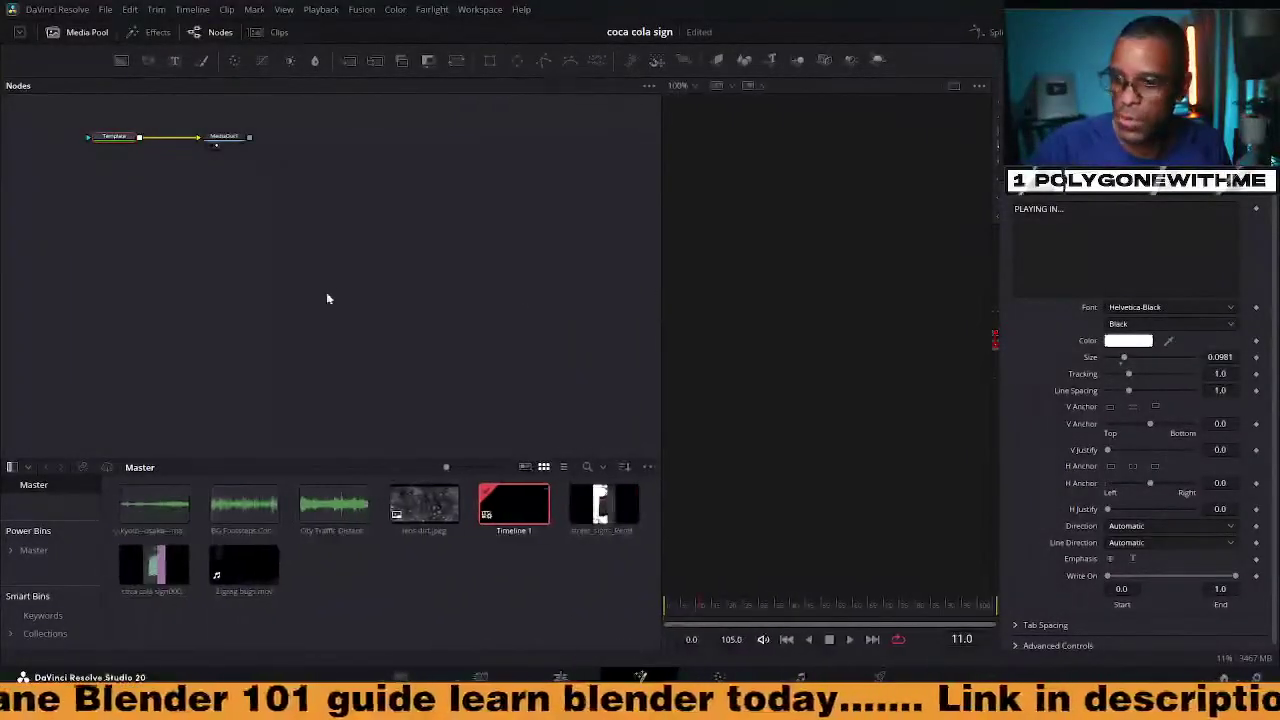
pyautogui.moveTo(245, 337); pyautogui.dragTo(367, 338, button='middle')
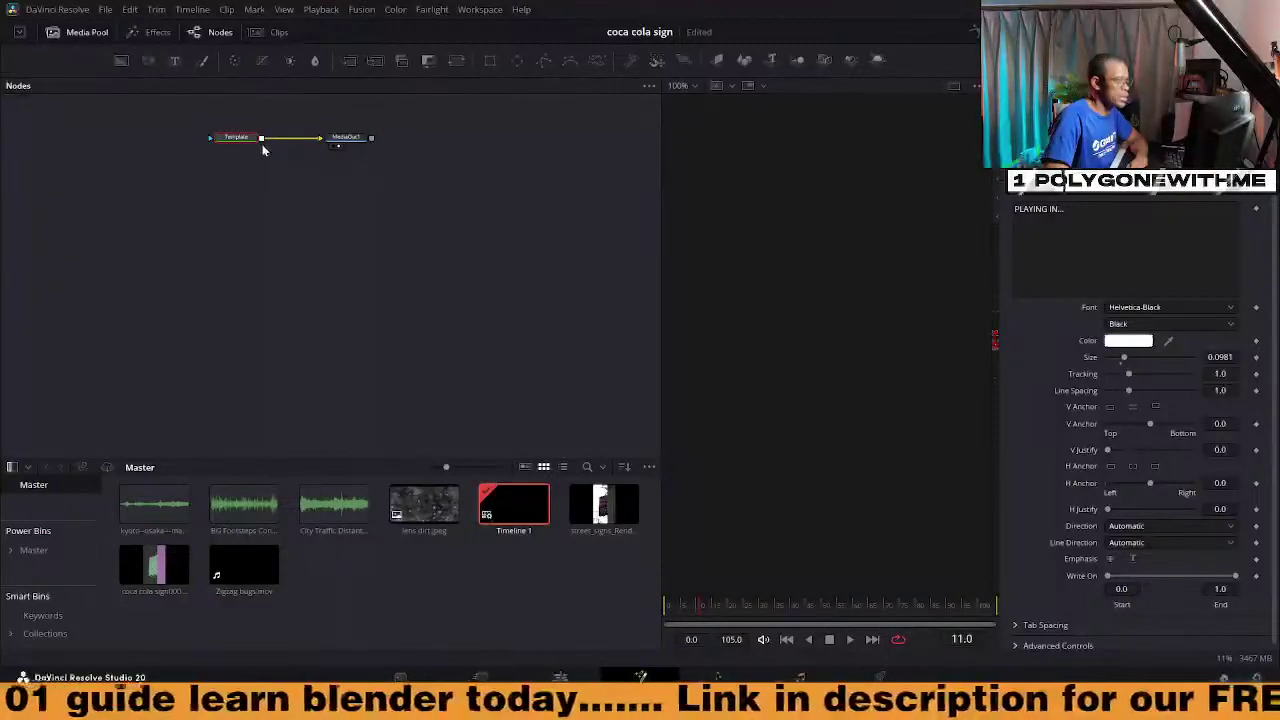
pyautogui.hscroll(-3, 279, 164)
pyautogui.scroll(-1, 290, 218)
pyautogui.scroll(1, 345, 164)
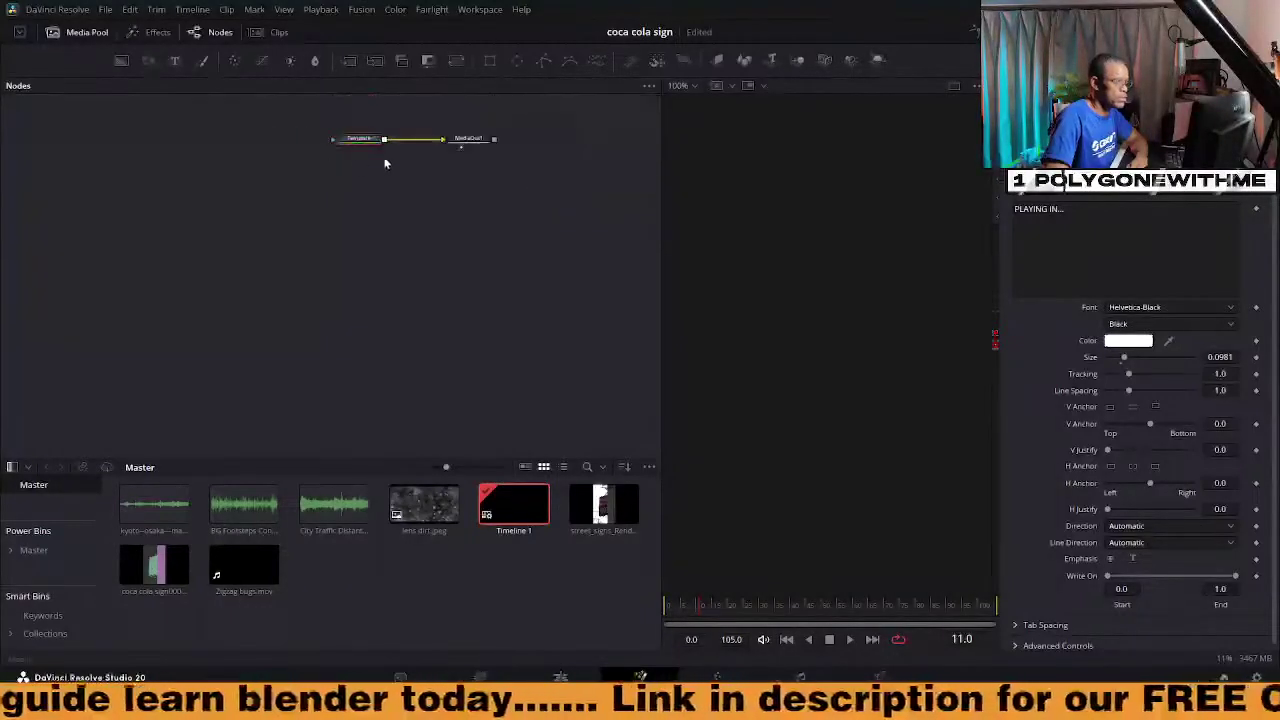
pyautogui.scroll(3, 422, 158)
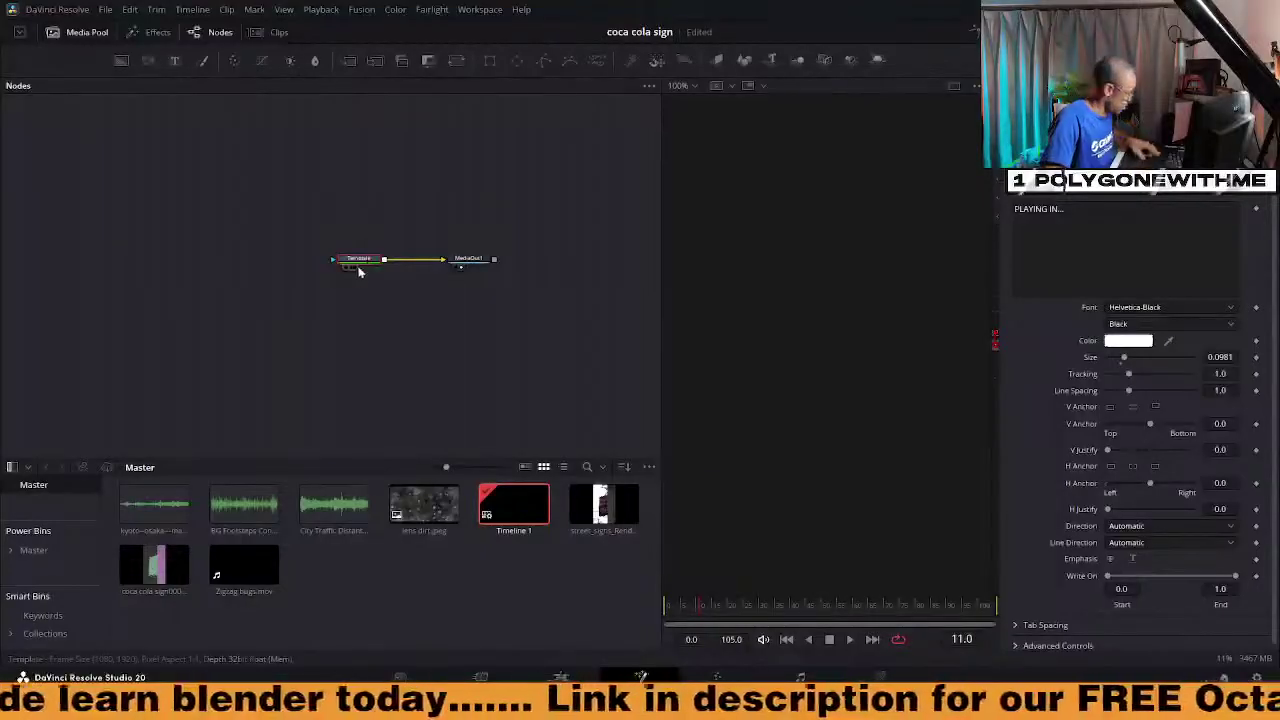
pyautogui.scroll(5, 372, 274)
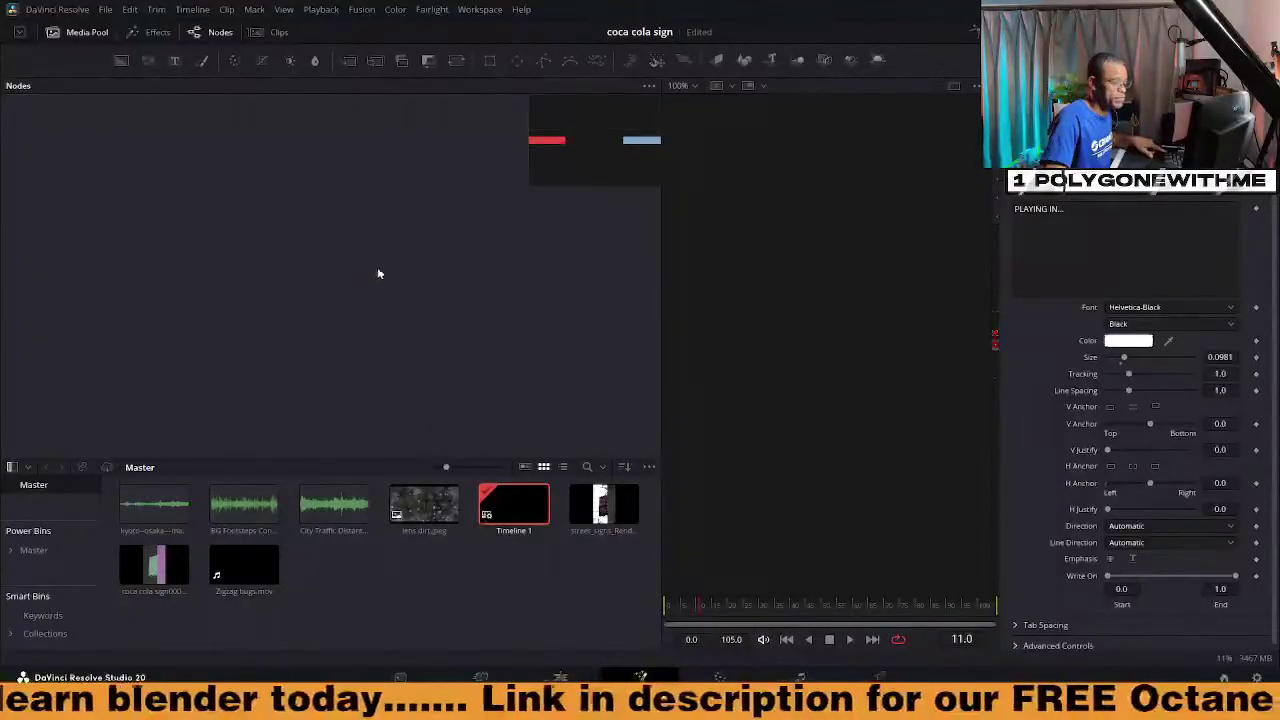
pyautogui.scroll(-5, 372, 278)
pyautogui.hscroll(4, 372, 280)
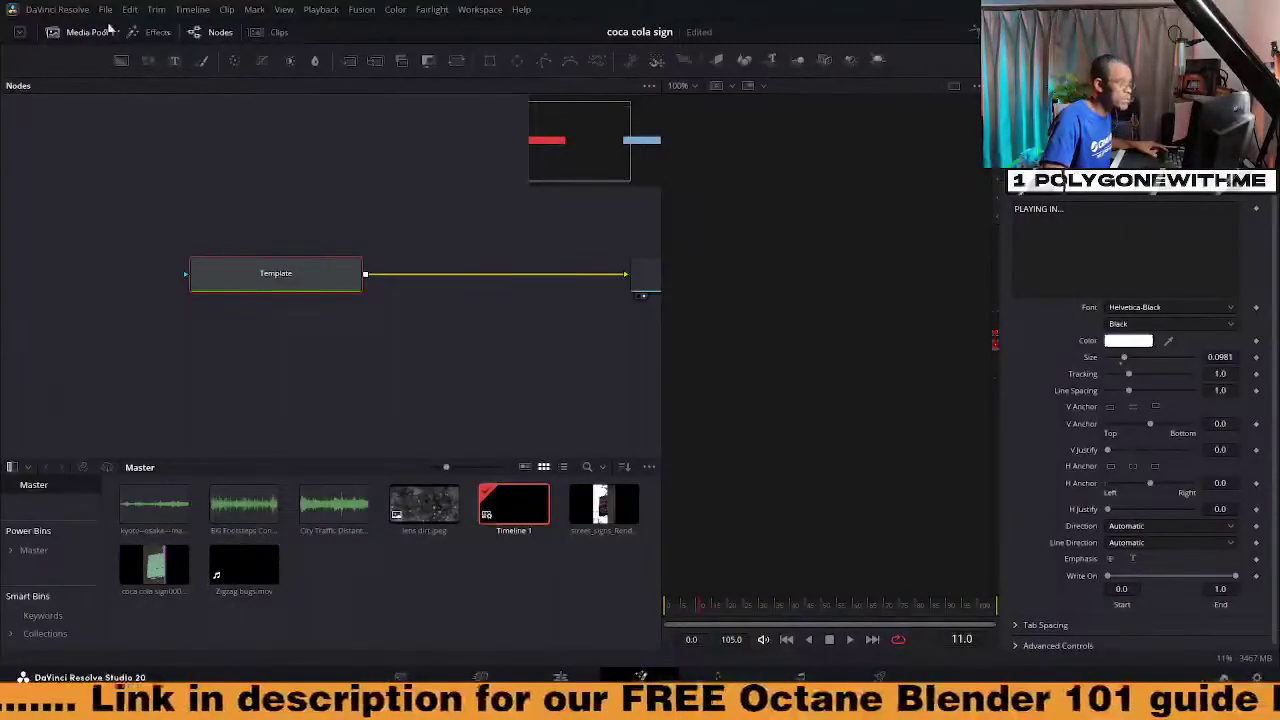
# Show the timeline's clip thumbnails, open the node graph of EXR clip 02, and widen the node area
pyautogui.click(257, 32)
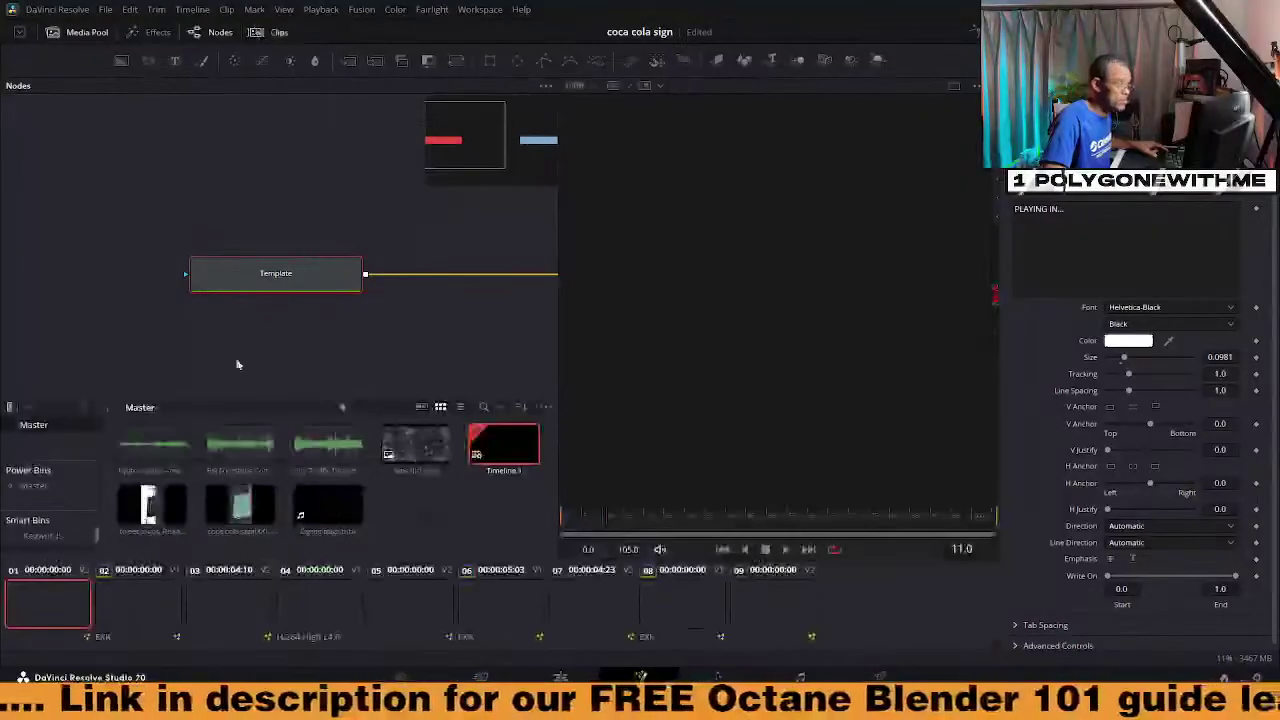
pyautogui.click(135, 618)
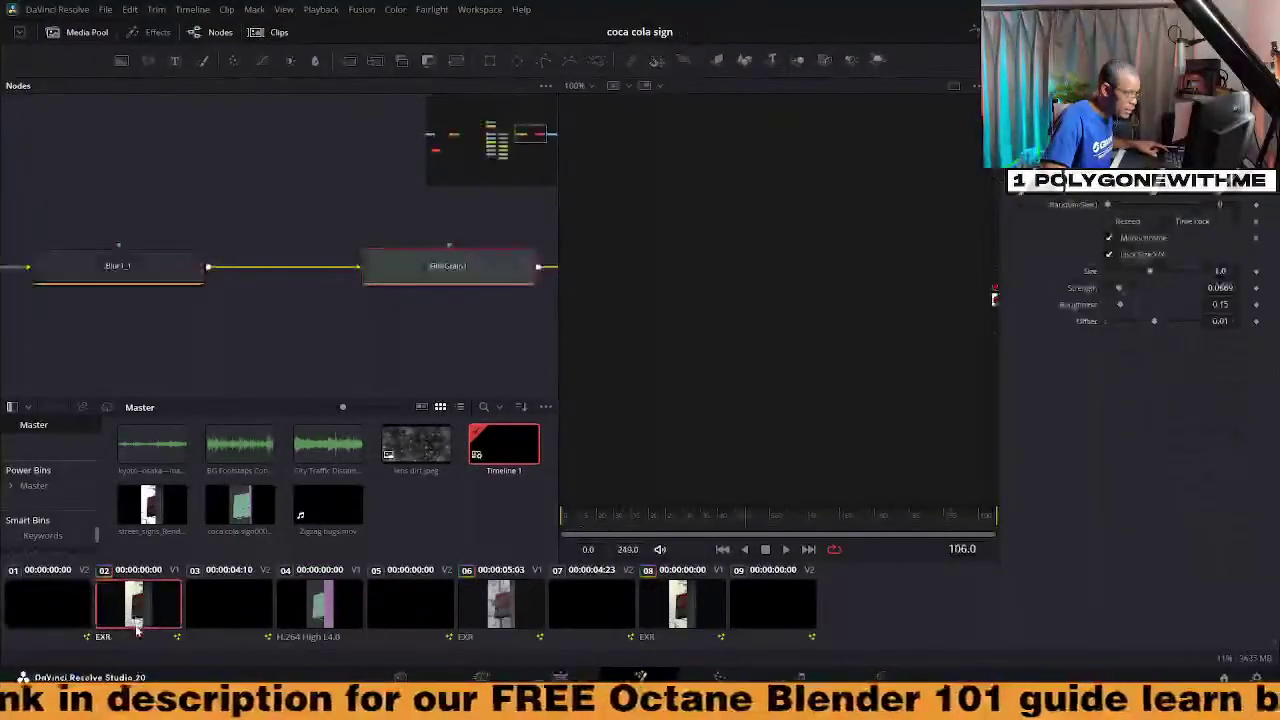
pyautogui.moveTo(286, 302); pyautogui.dragTo(324, 307, button='middle')
pyautogui.scroll(-2, 323, 325)
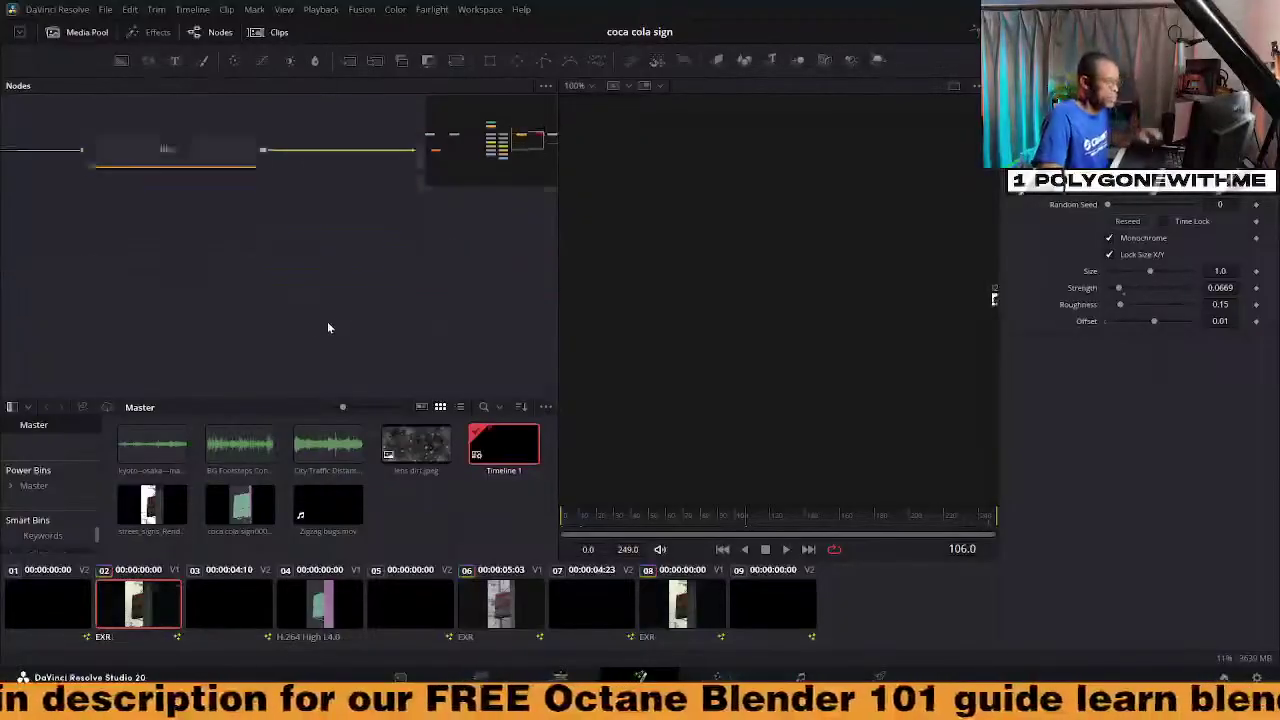
pyautogui.scroll(1, 333, 321)
pyautogui.moveTo(558, 286); pyautogui.dragTo(815, 300)
pyautogui.moveTo(765, 142); pyautogui.dragTo(694, 143)
pyautogui.keyDown('ctrl'); pyautogui.scroll(-4, 553, 252); pyautogui.keyUp('ctrl')
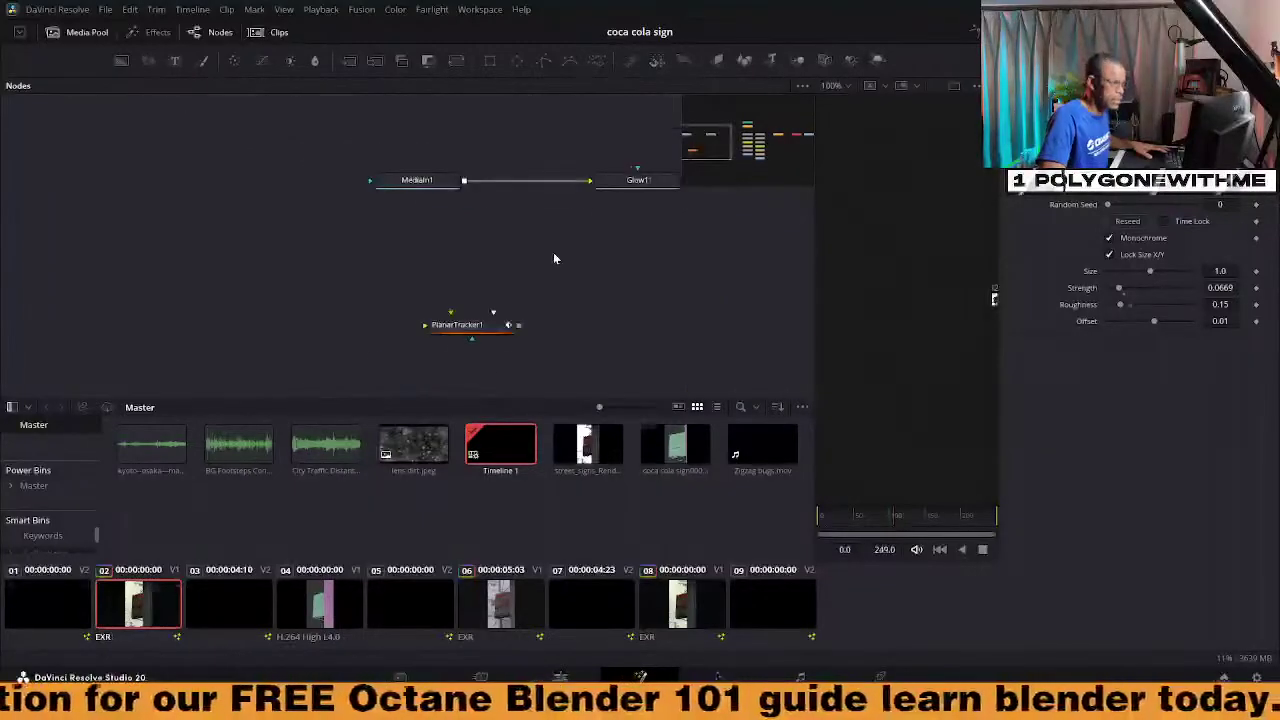
# Map the red, green and blue channels of the MediaIn1 node to the plain R, G and B passes
pyautogui.click(475, 202)
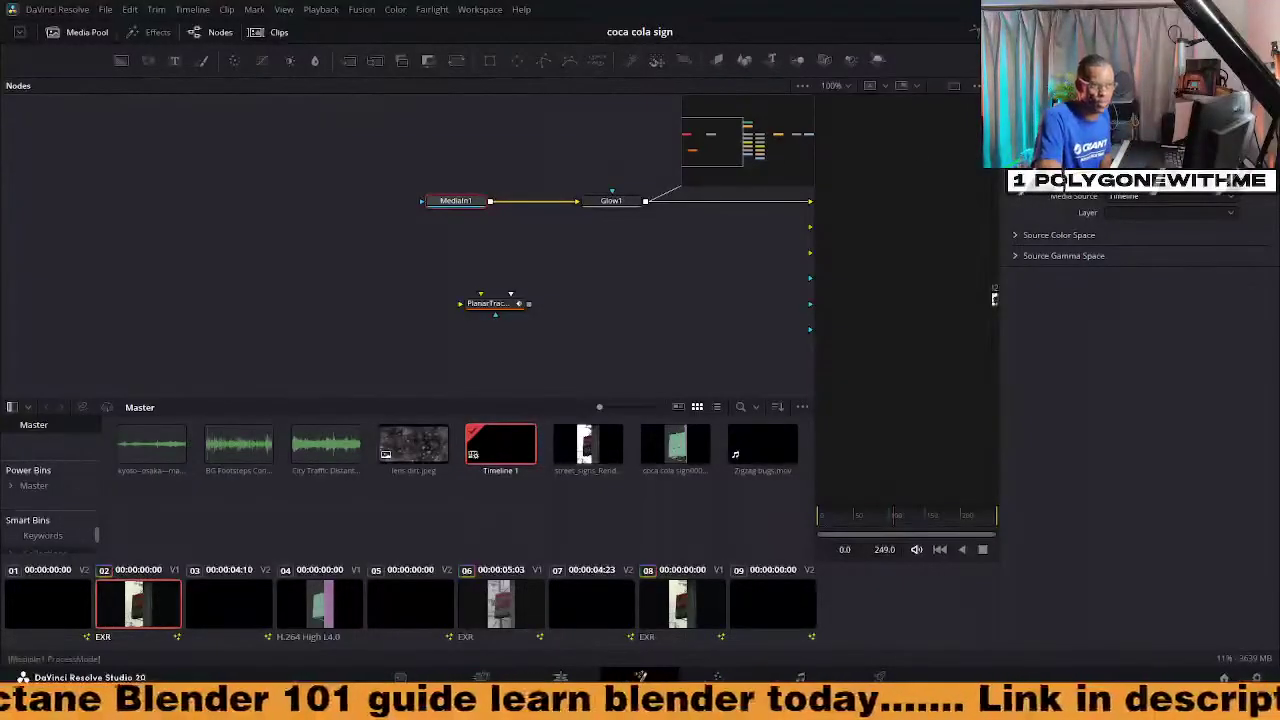
pyautogui.click(1104, 154)
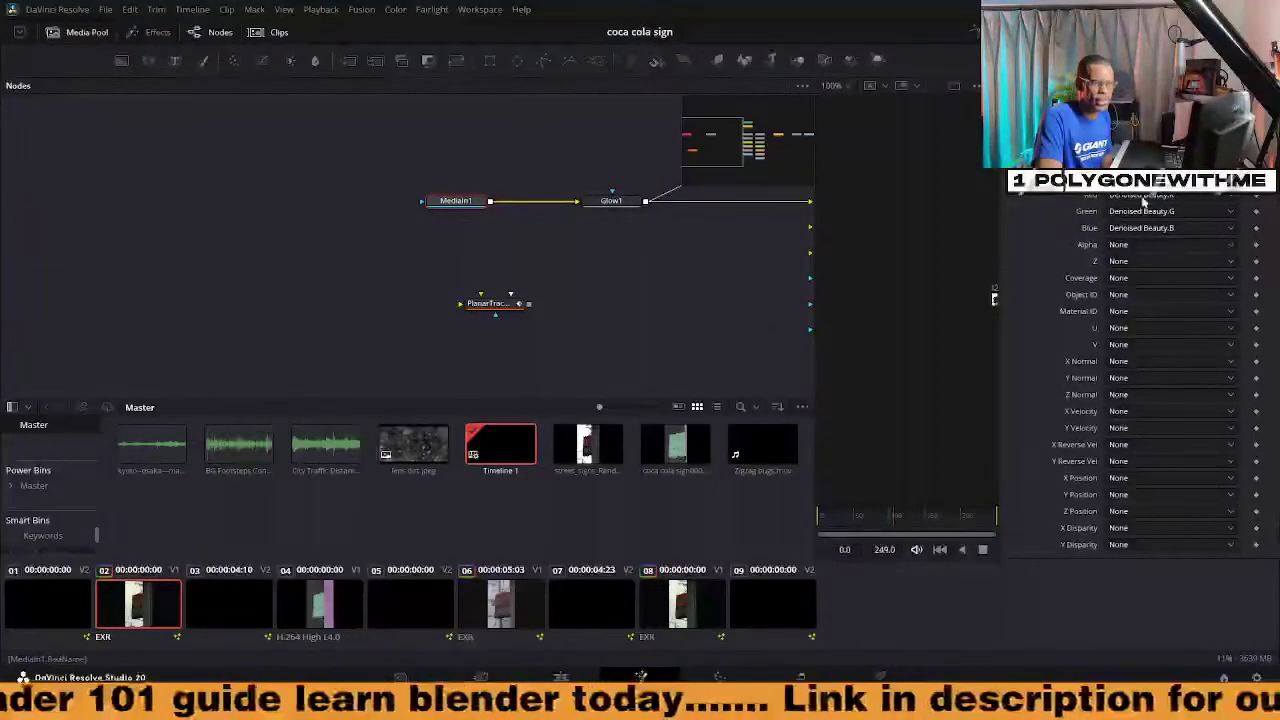
pyautogui.click(1143, 201)
pyautogui.click(1140, 215)
pyautogui.click(1143, 211)
pyautogui.click(1135, 259)
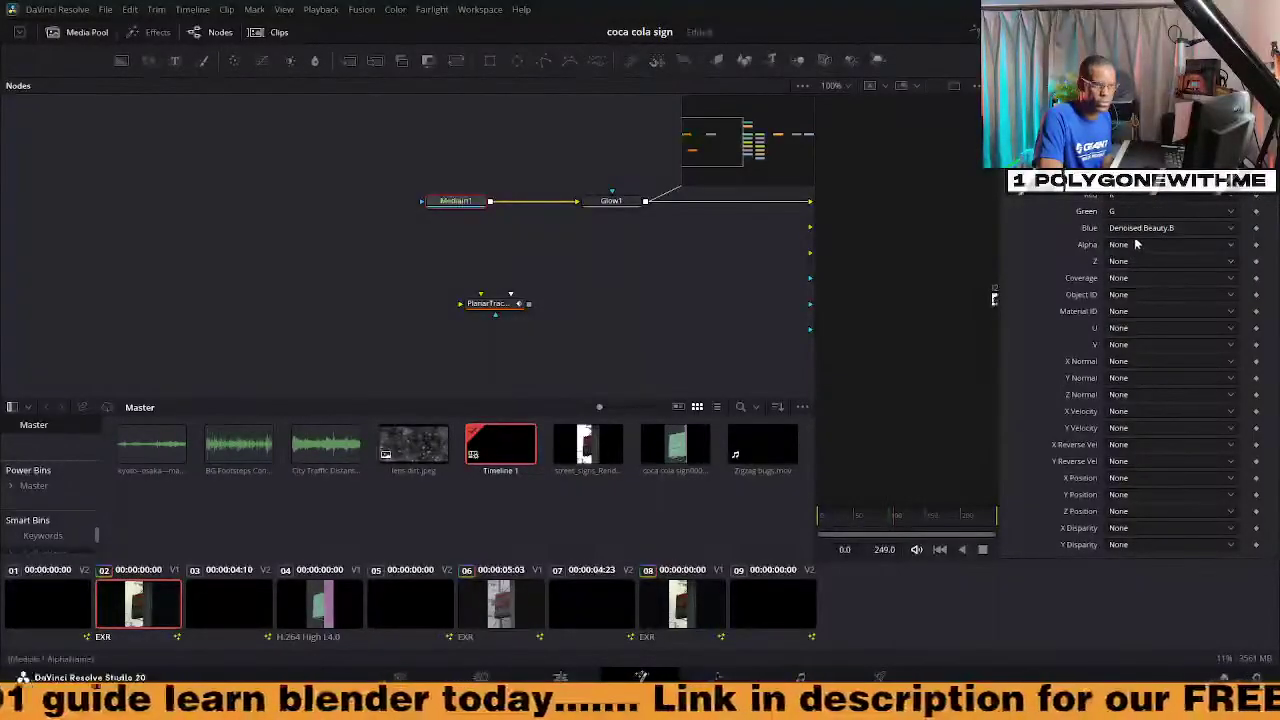
pyautogui.click(1135, 244)
pyautogui.click(1132, 290)
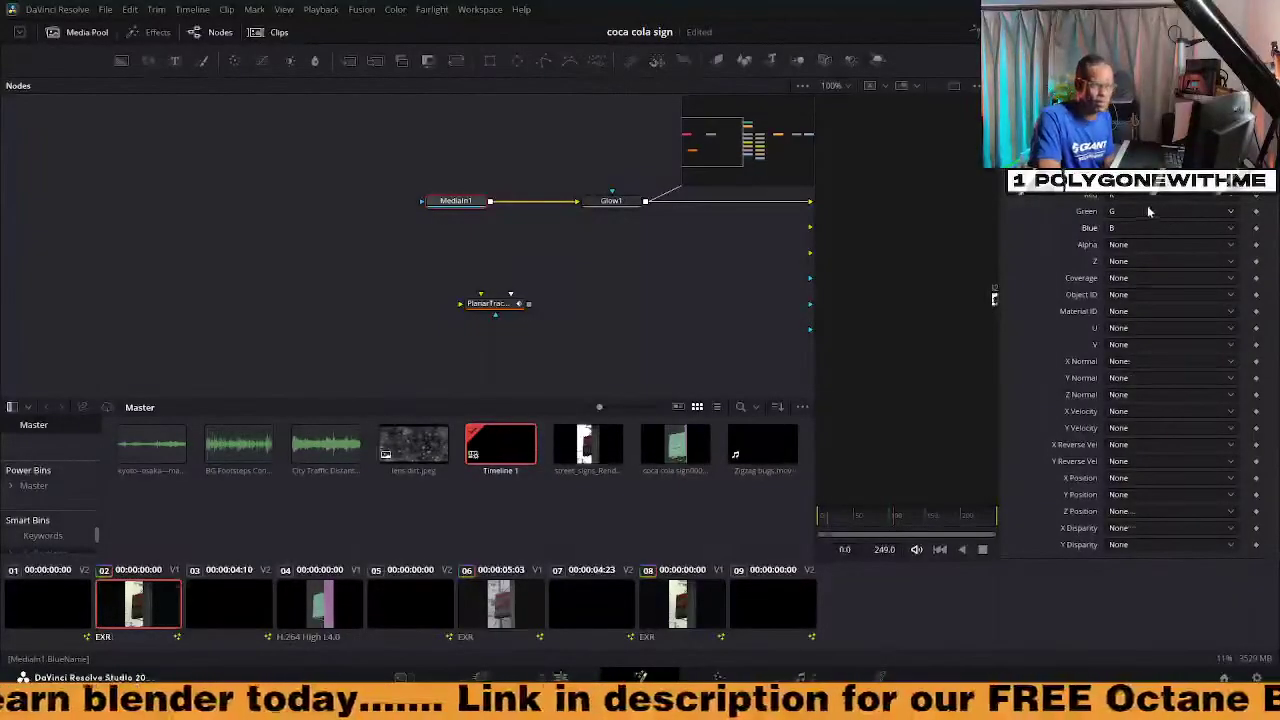
# Assign MediaIn1's red, green and blue channels to Denoised Beauty.R, Denoised Beauty.G and Denoised Beauty.B
pyautogui.click(1150, 212)
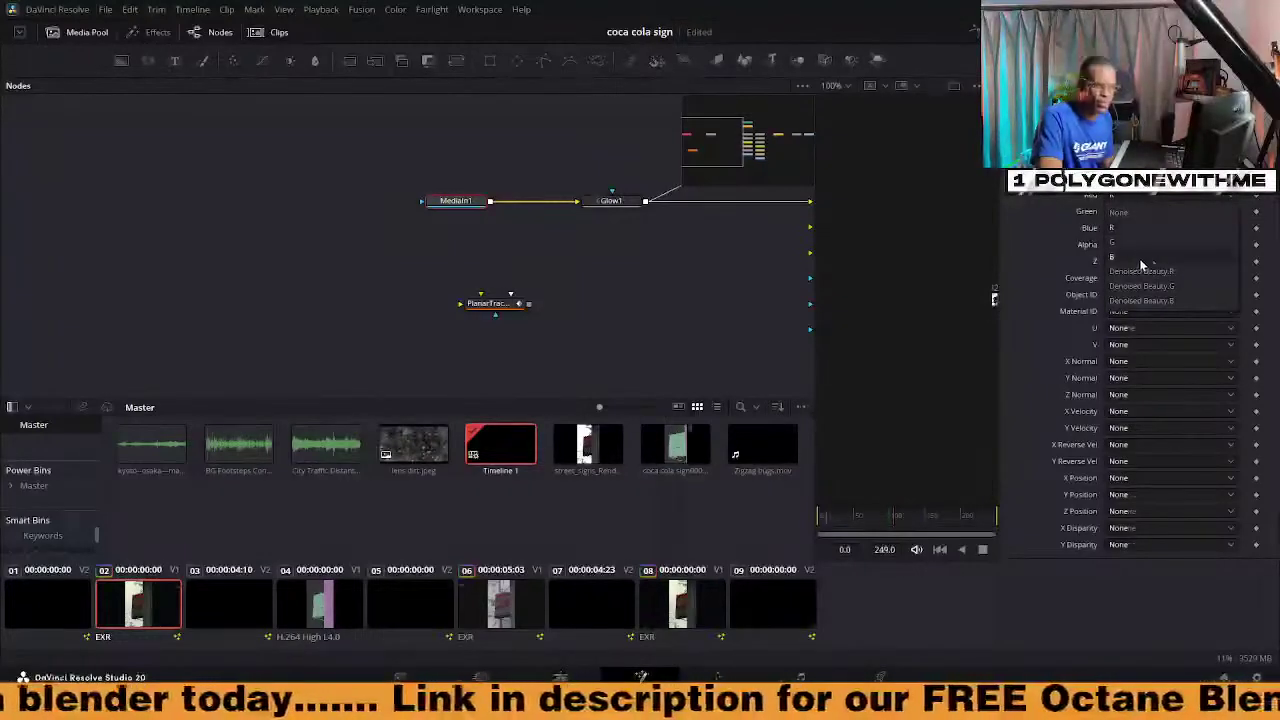
pyautogui.click(1158, 274)
pyautogui.click(1139, 213)
pyautogui.click(1138, 302)
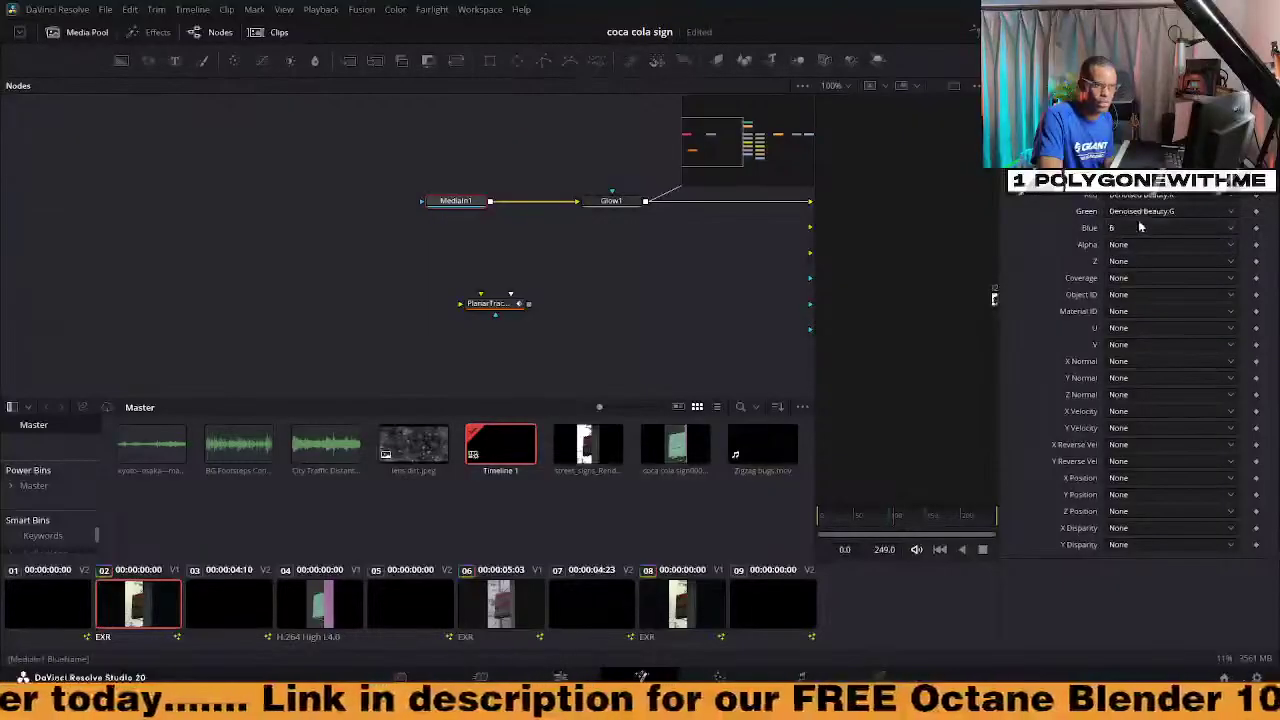
pyautogui.click(1140, 228)
pyautogui.click(1140, 333)
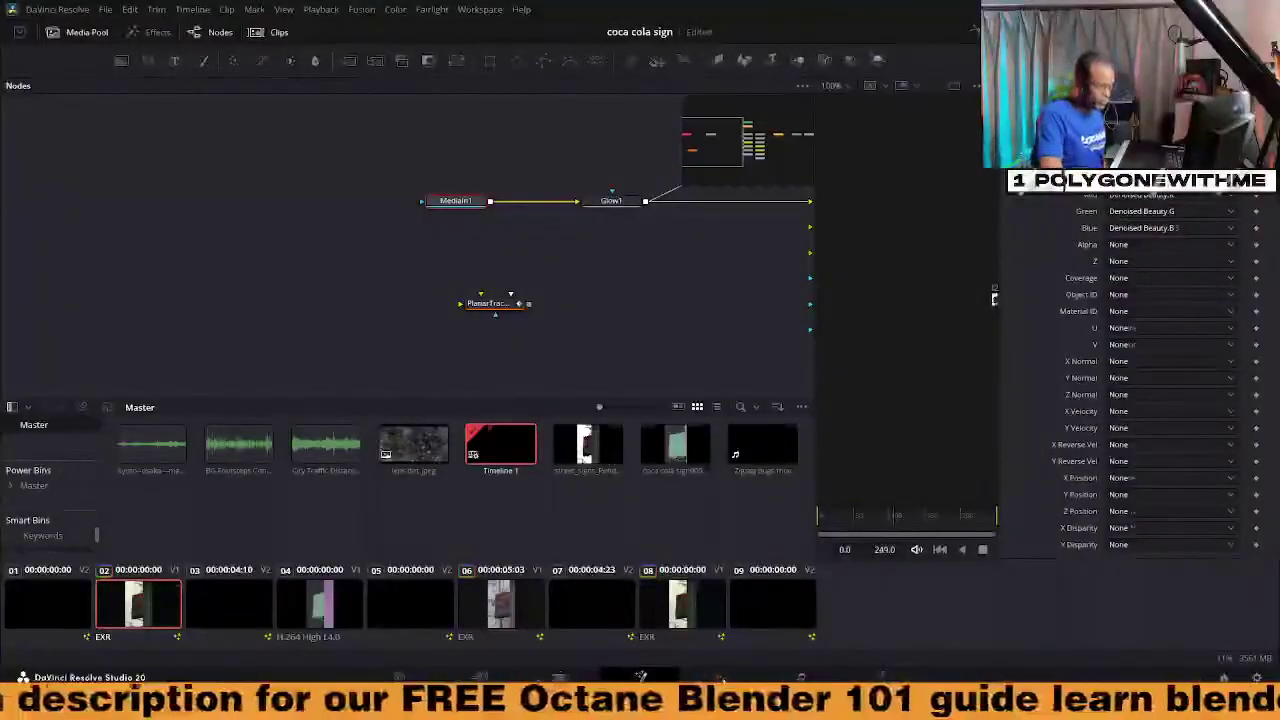
# Go to the Color page and disable grading nodes 02, 03, 04 and 06 of the EXR clip
pyautogui.click(720, 677)
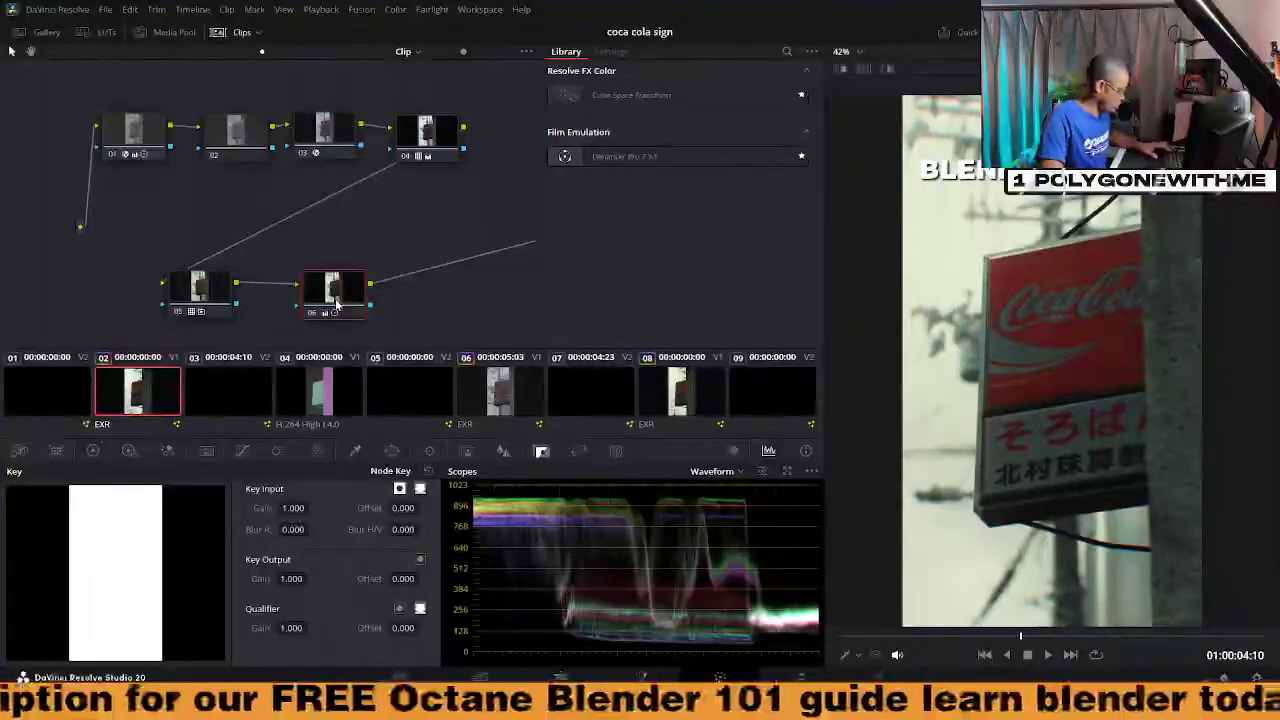
pyautogui.hotkey('ctrl', 'd')
pyautogui.click(218, 291)
pyautogui.hotkey('ctrl', 'd')
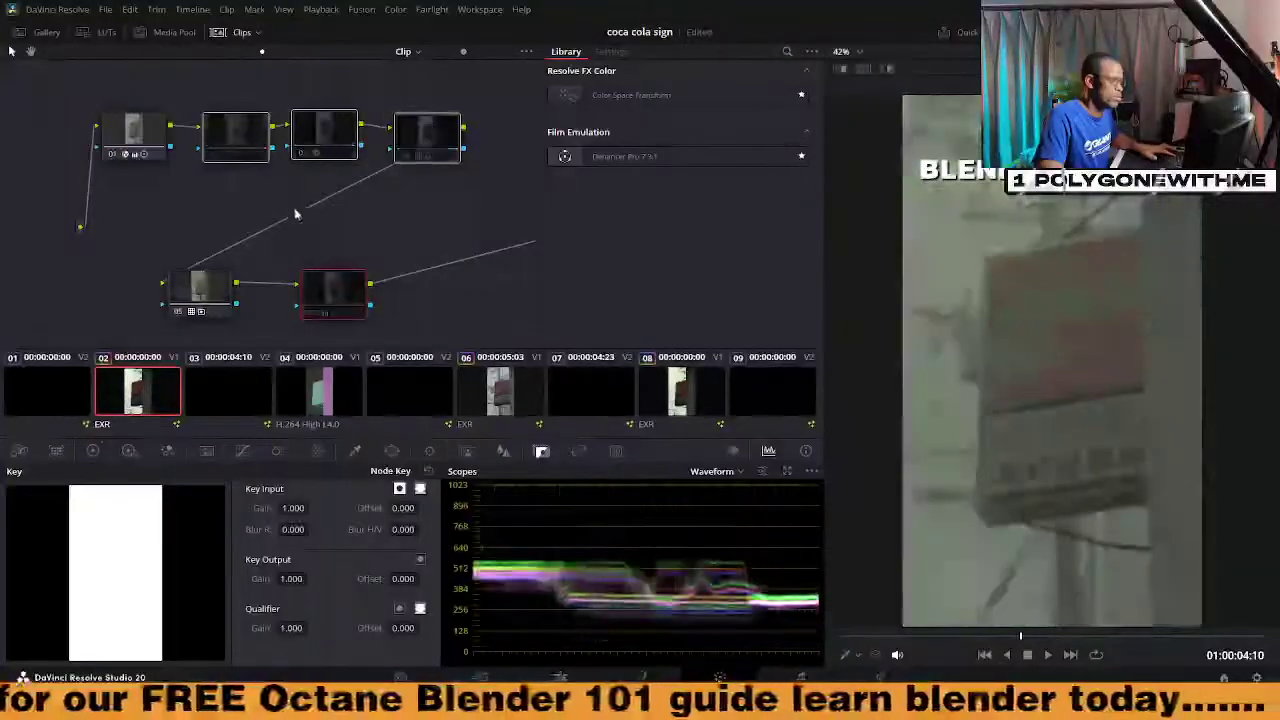
# Compare the image with node 01's Color Space Transform switched off and back on
pyautogui.click(220, 281)
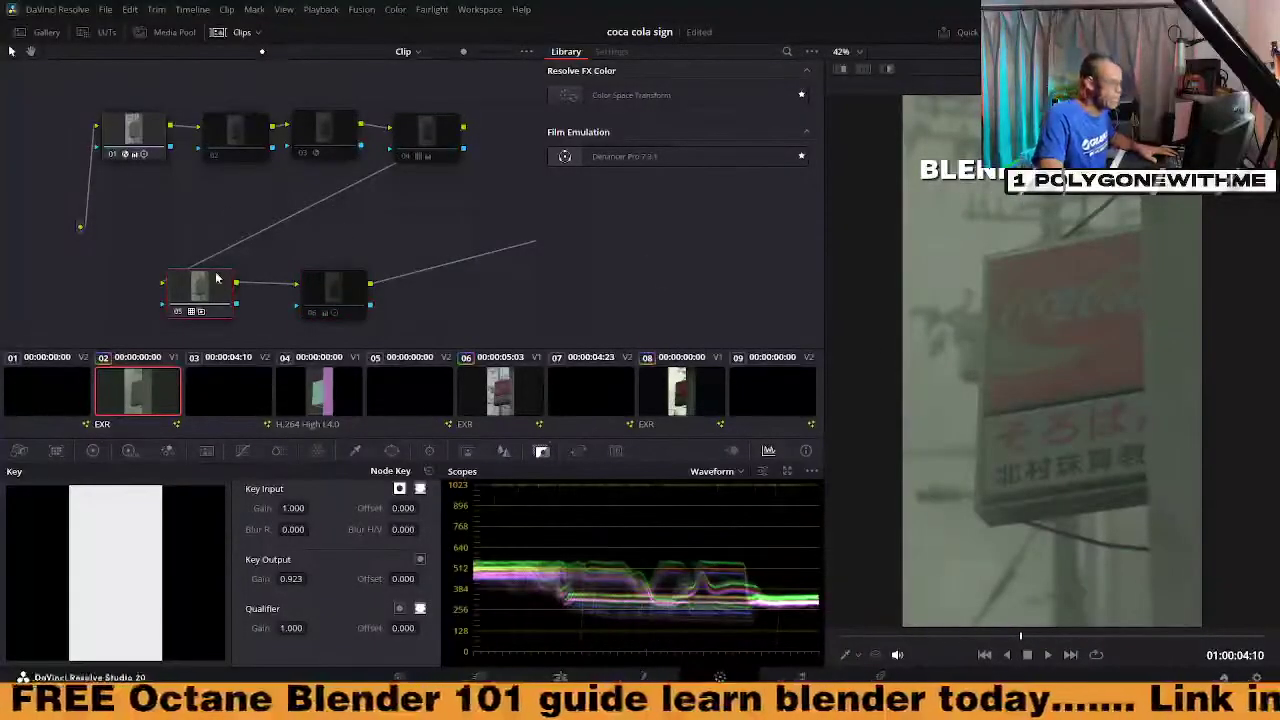
pyautogui.click(142, 143)
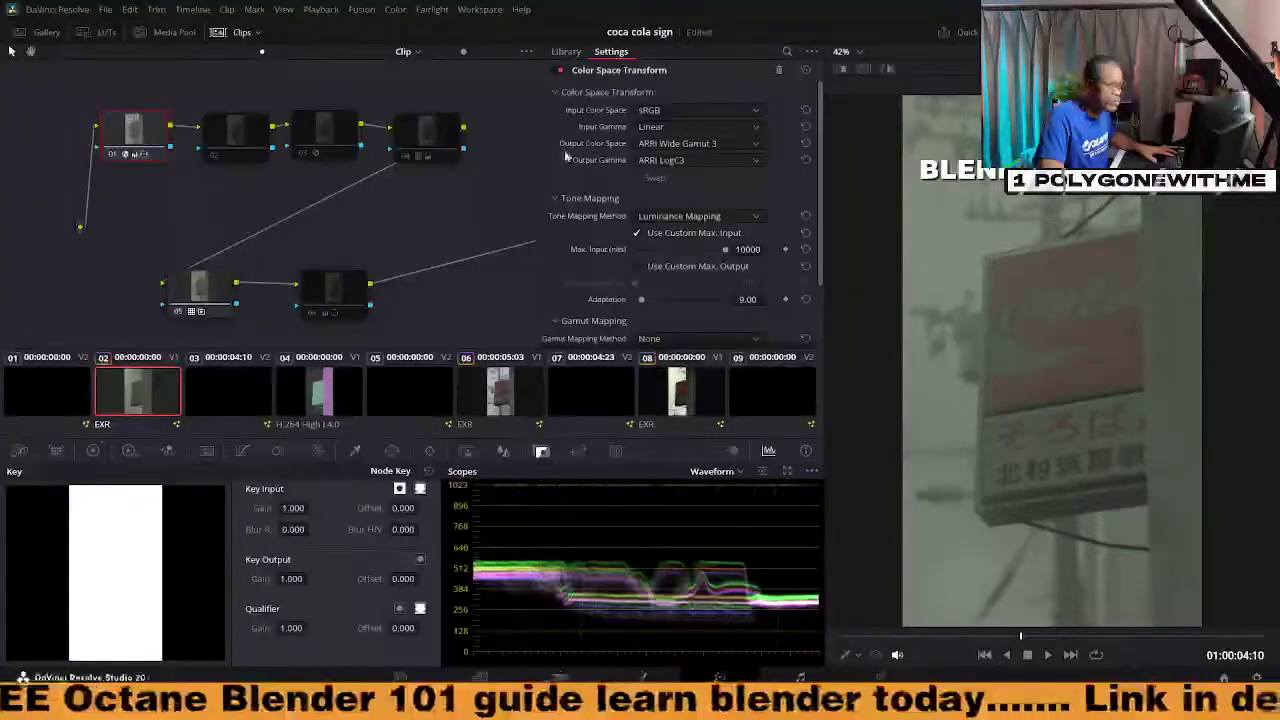
pyautogui.hotkey('ctrl', 'd')
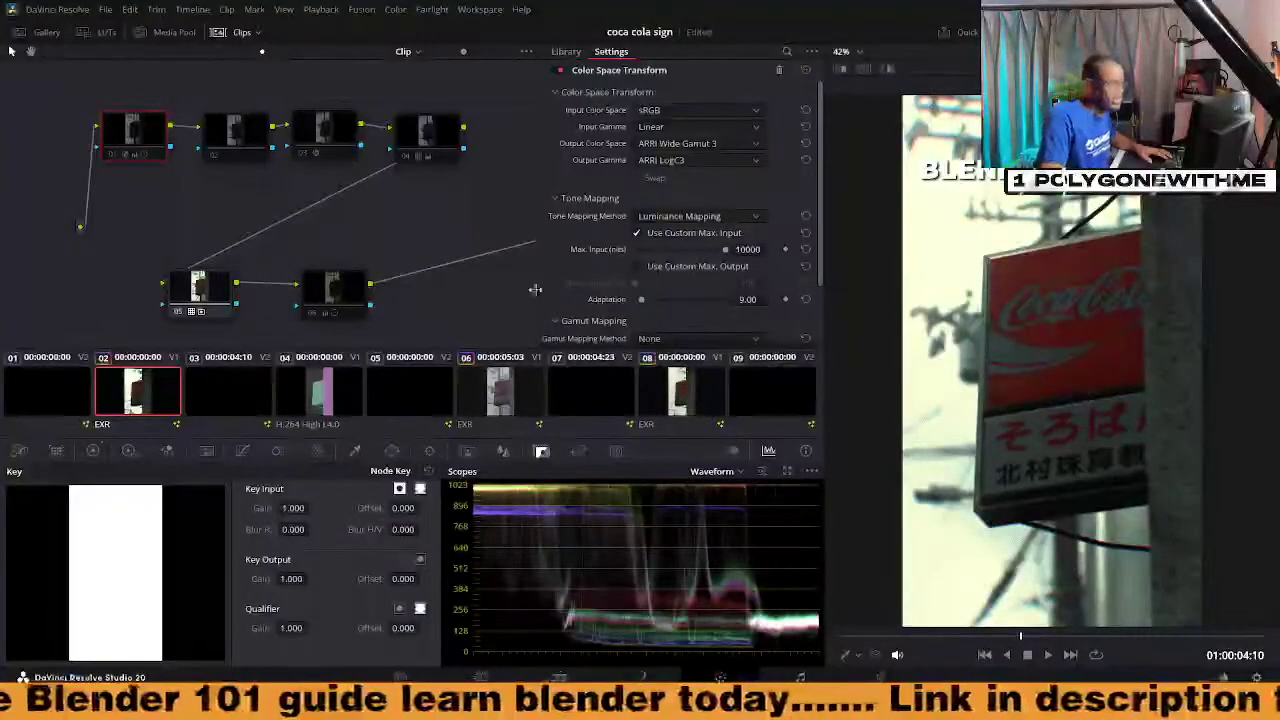
pyautogui.hotkey('ctrl', 'd')
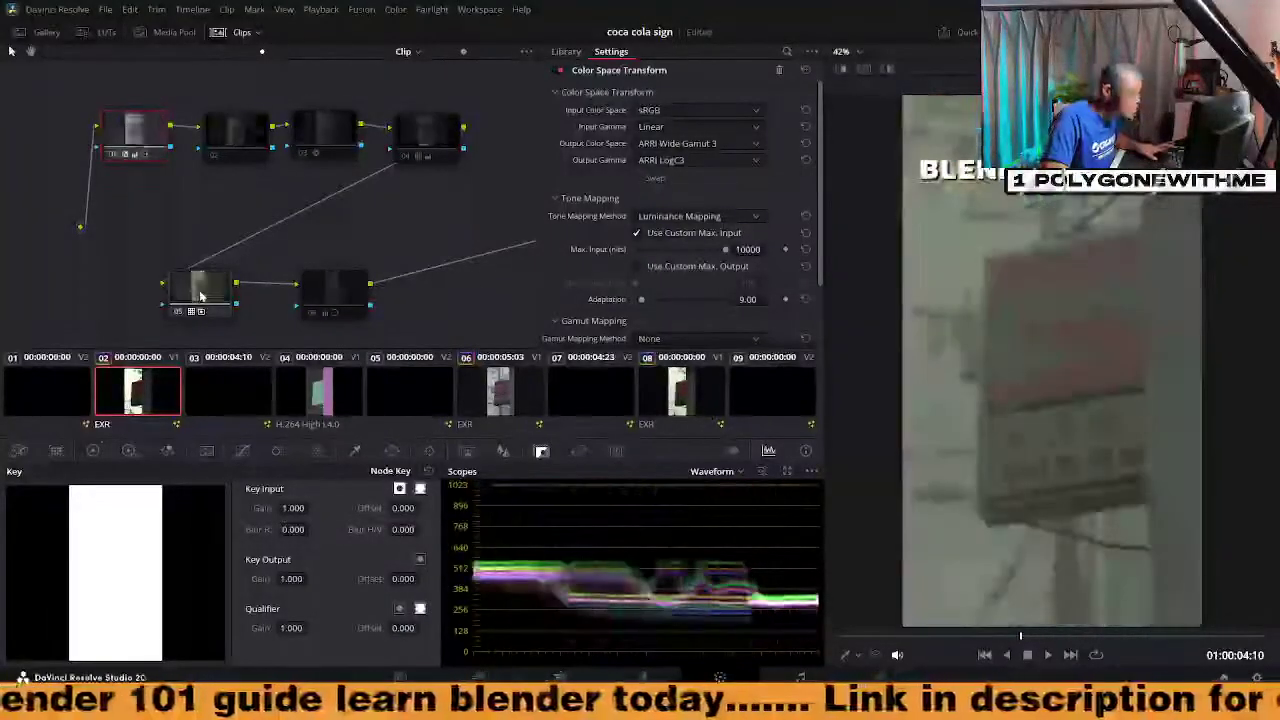
# Disable node 05, then toggle node 01 and leave it off to inspect the untransformed render in the viewer
pyautogui.click(204, 292)
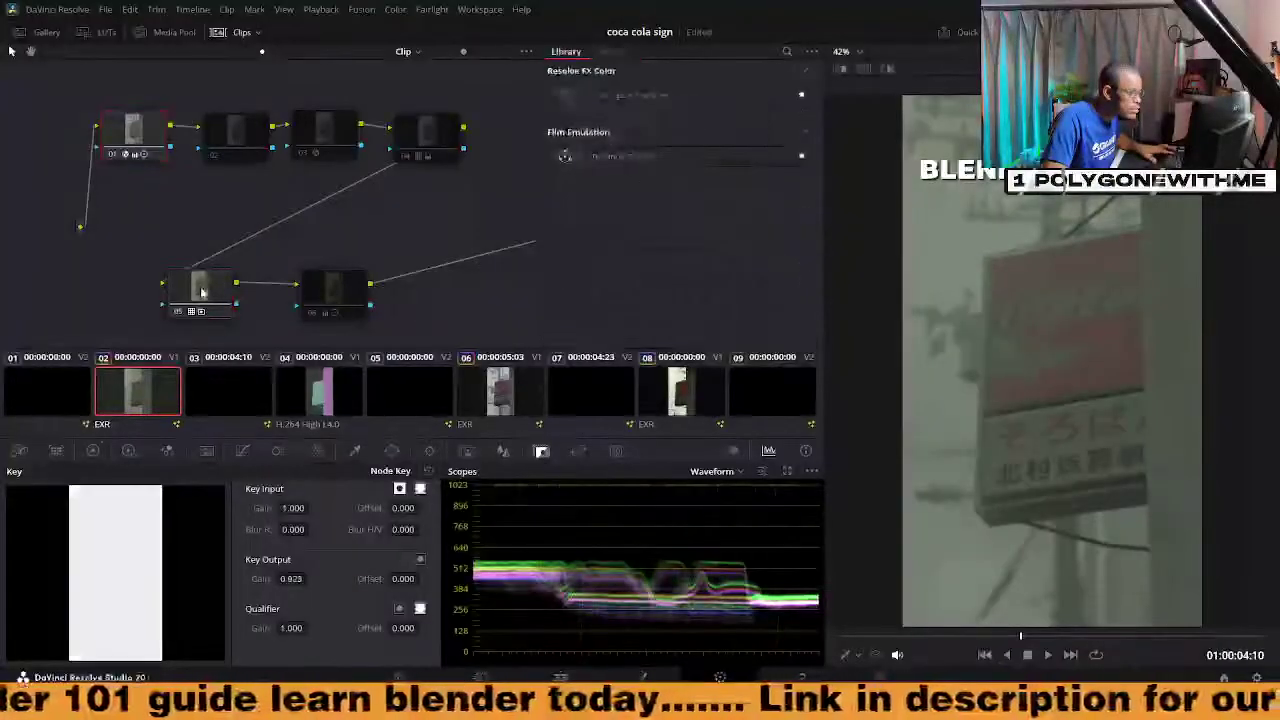
pyautogui.hotkey('ctrl', 'd')
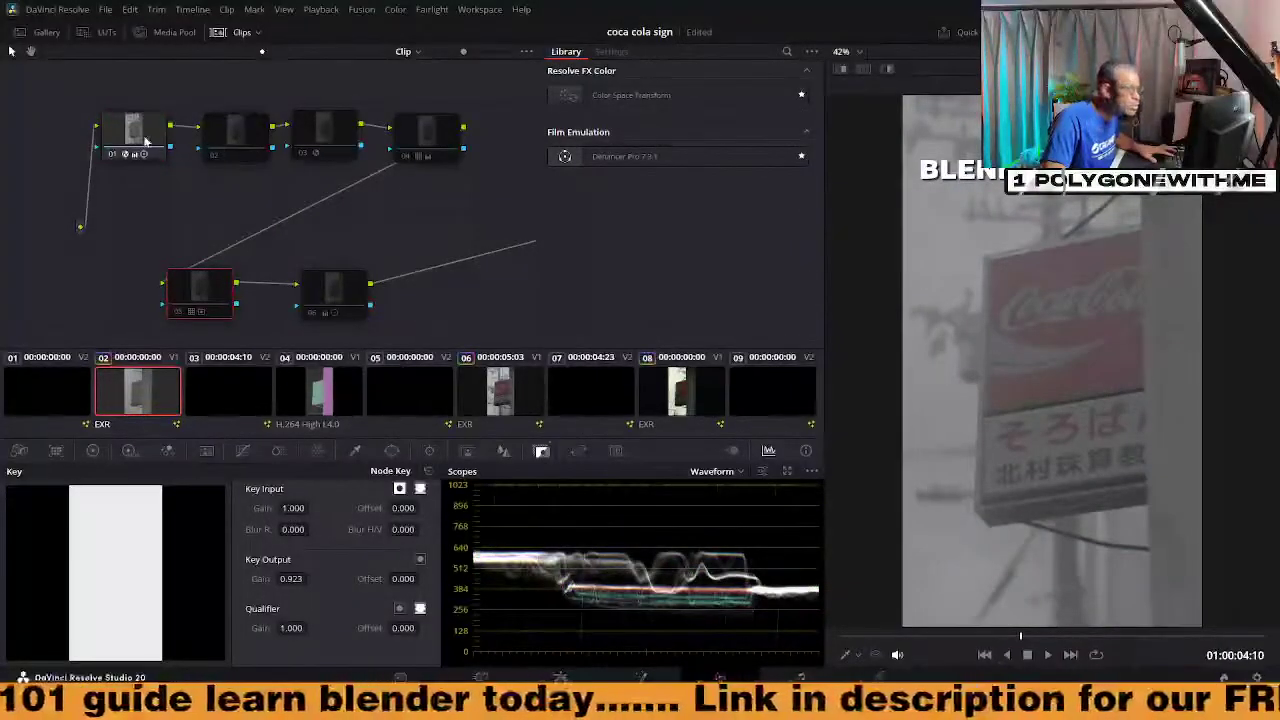
pyautogui.hotkey('ctrl', 'd')
pyautogui.hotkey('ctrl', 'd')
pyautogui.hotkey('ctrl', 'd')
pyautogui.click(114, 154)
pyautogui.click(117, 154)
pyautogui.click(117, 155)
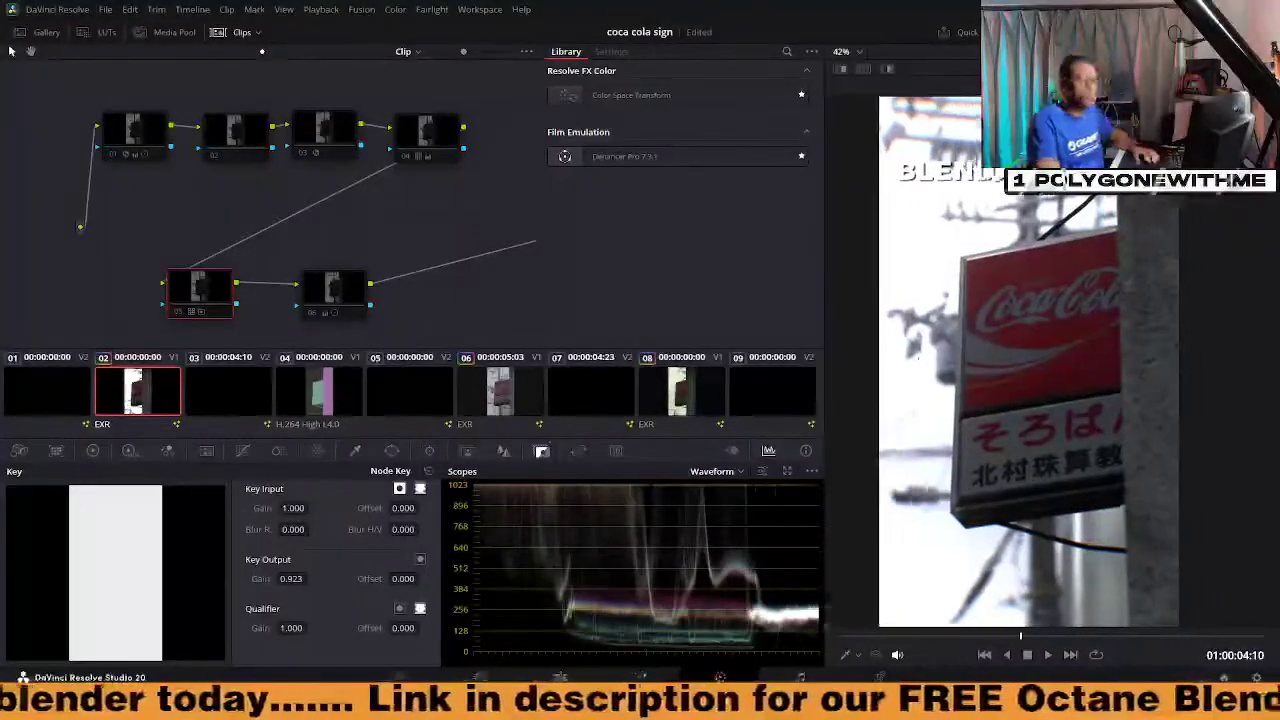
pyautogui.scroll(1, 985, 385)
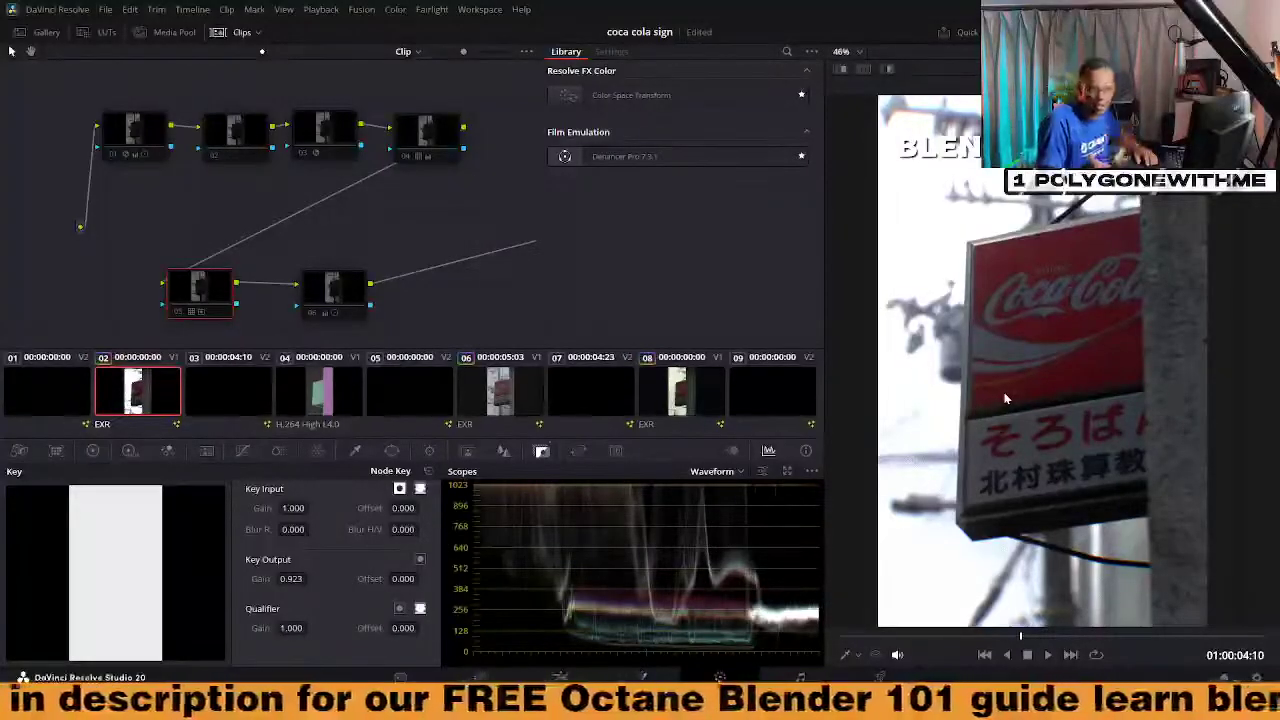
# Enable node 01 and choose sRGB as input color space and Linear as input gamma in its Color Space Transform
pyautogui.click(135, 132)
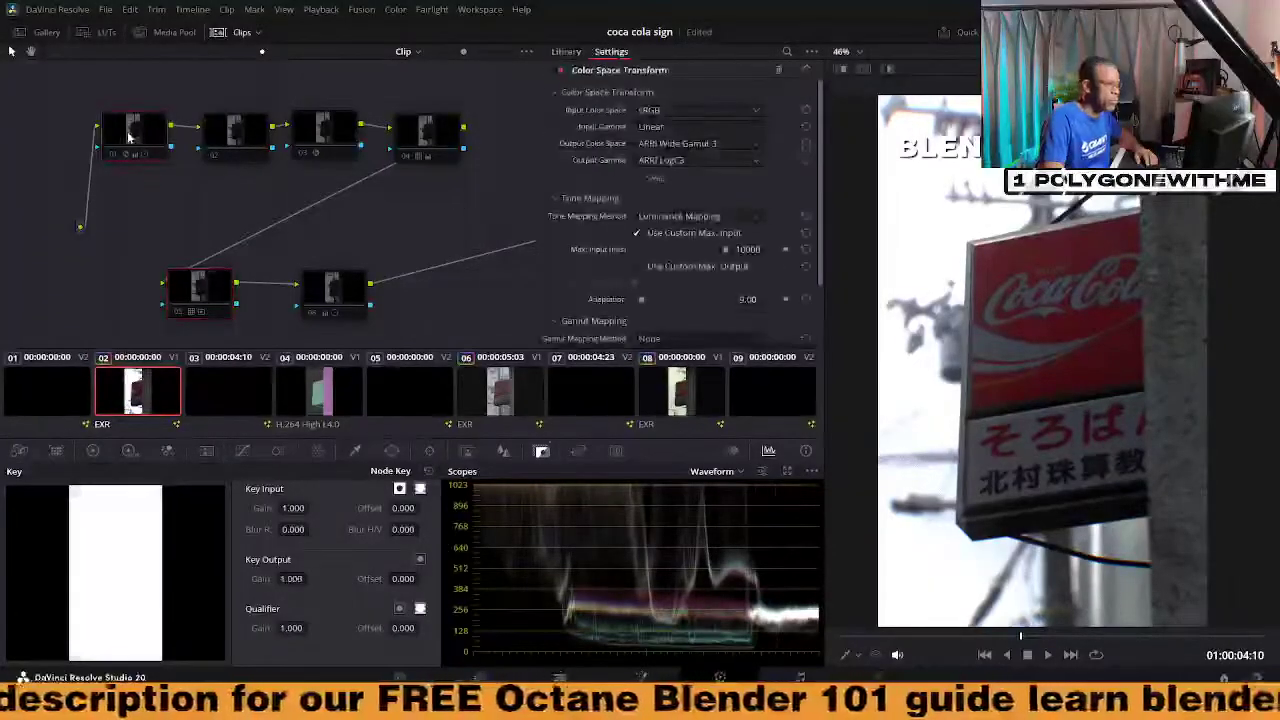
pyautogui.click(113, 154)
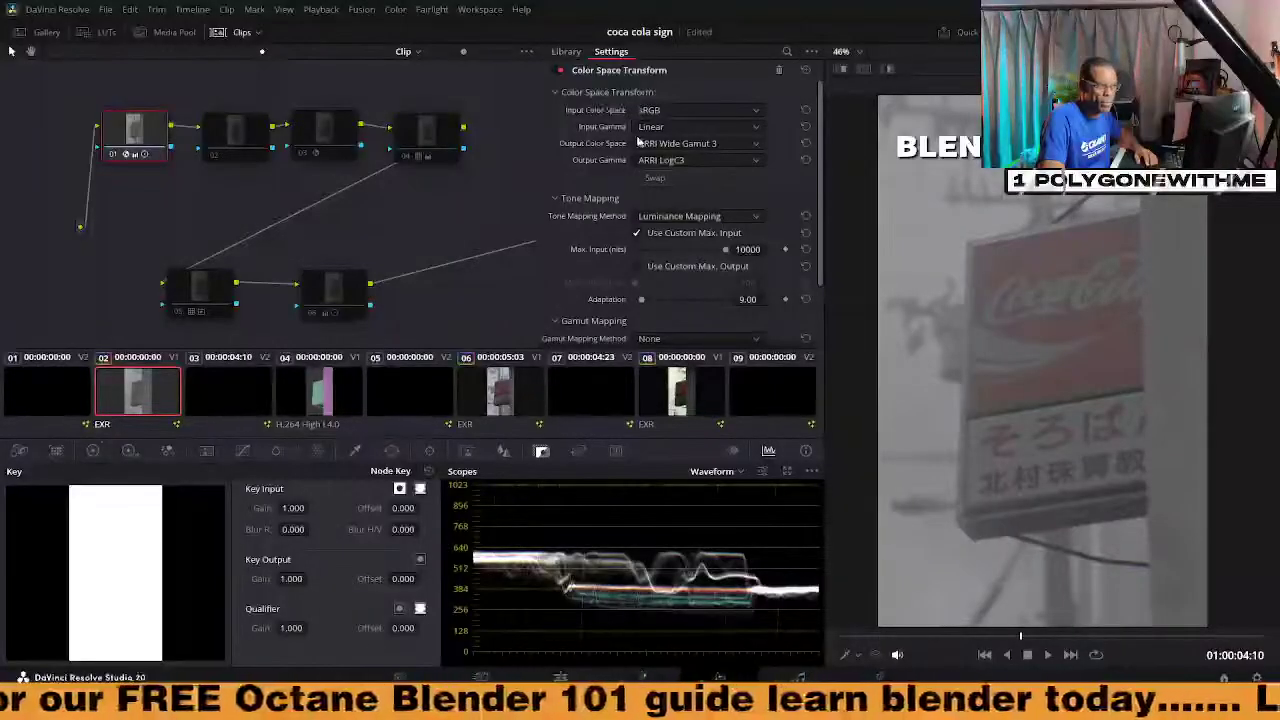
pyautogui.click(669, 110)
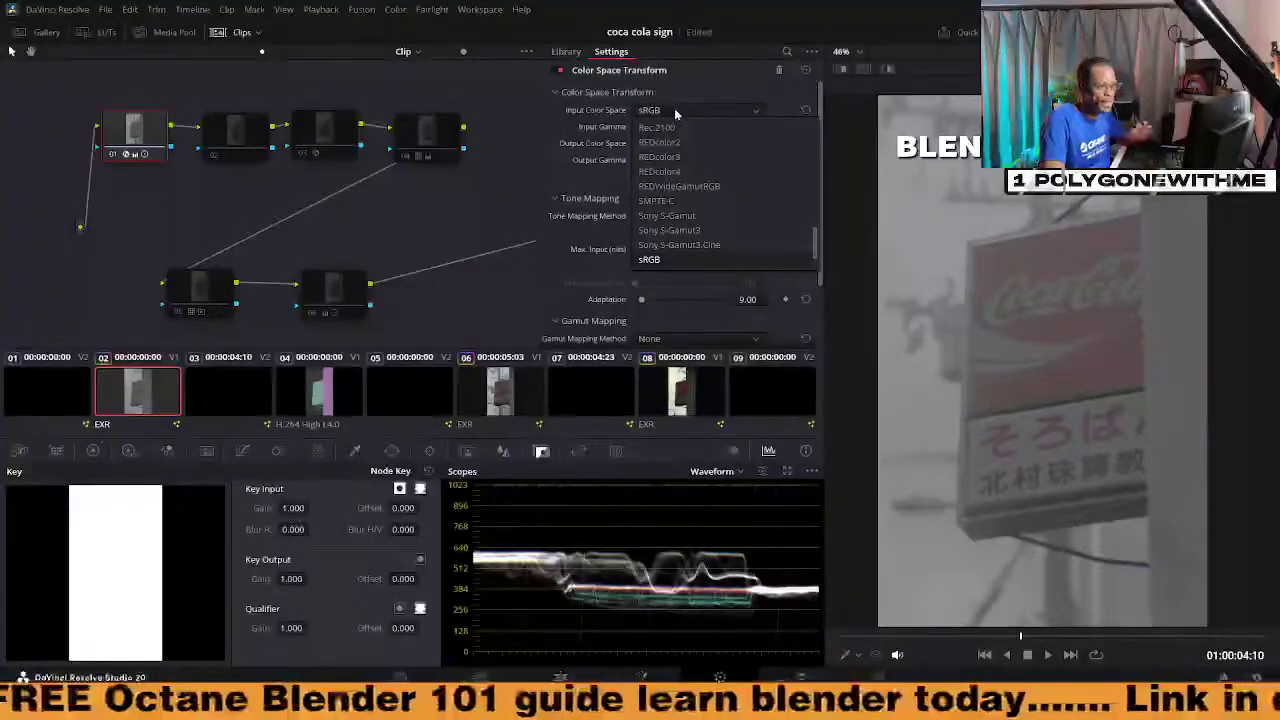
pyautogui.click(655, 259)
pyautogui.click(675, 127)
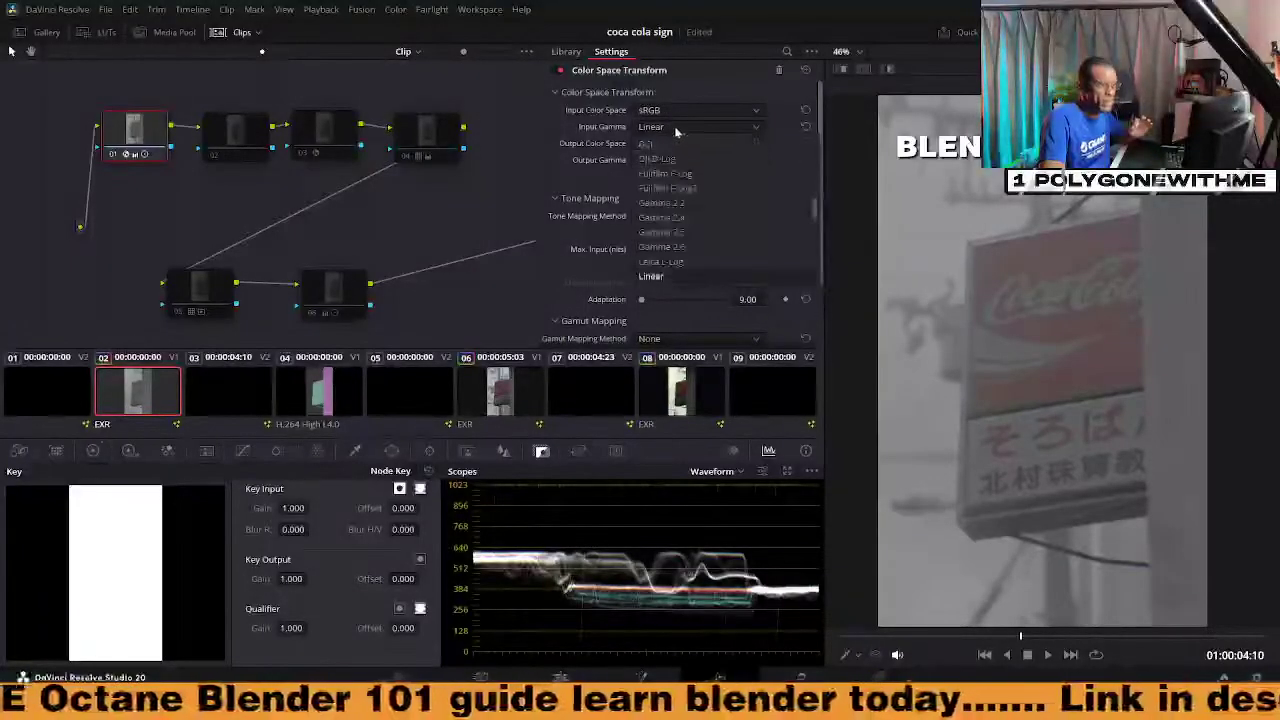
pyautogui.click(651, 276)
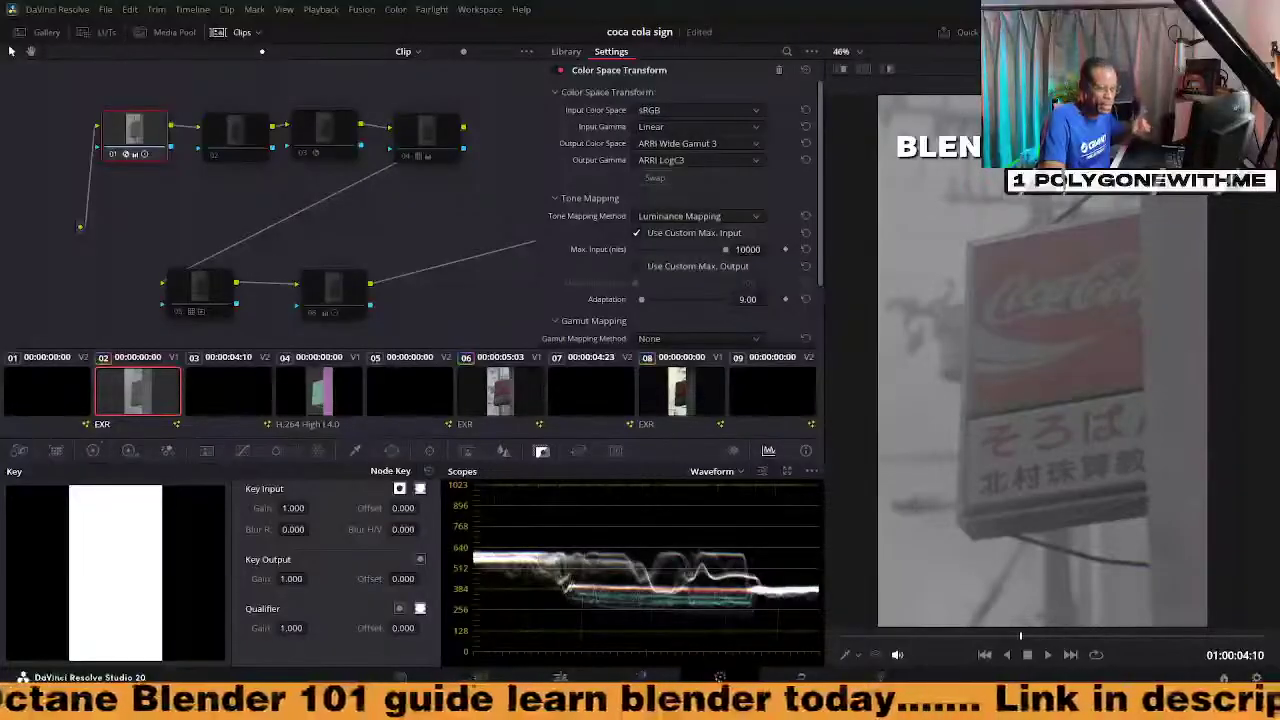
# Switch to Blender and check the color space set for the Octane multilayer EXR output
pyautogui.hotkey('alt', 'Tab')
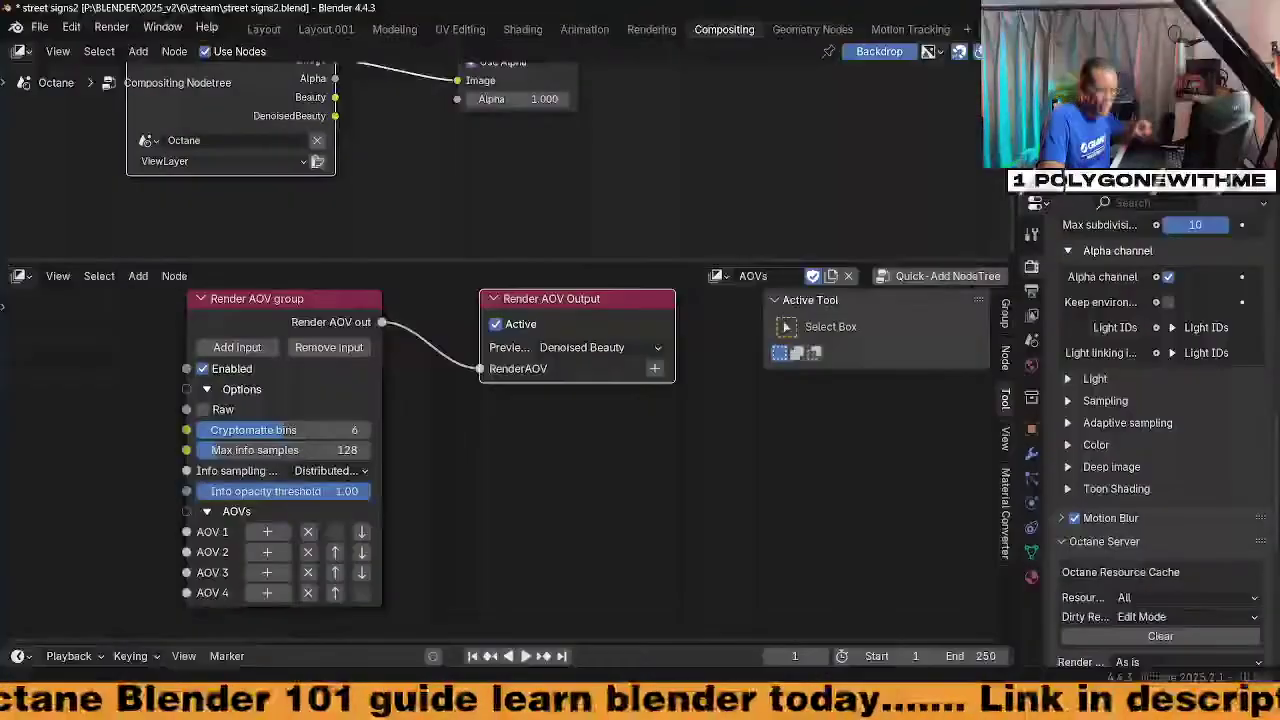
pyautogui.click(1032, 291)
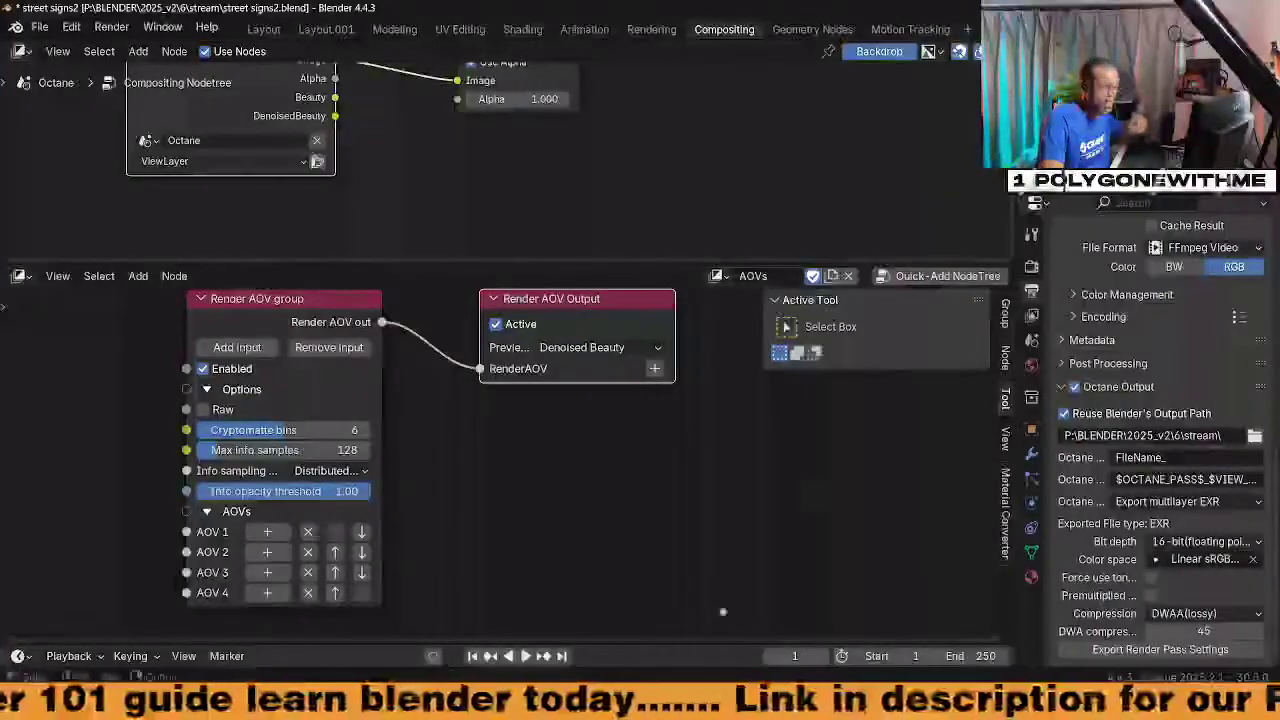
# Switch to DaVinci Resolve and look through the output color space options of node 01's Color Space Transform
pyautogui.hotkey('alt', 'Tab')
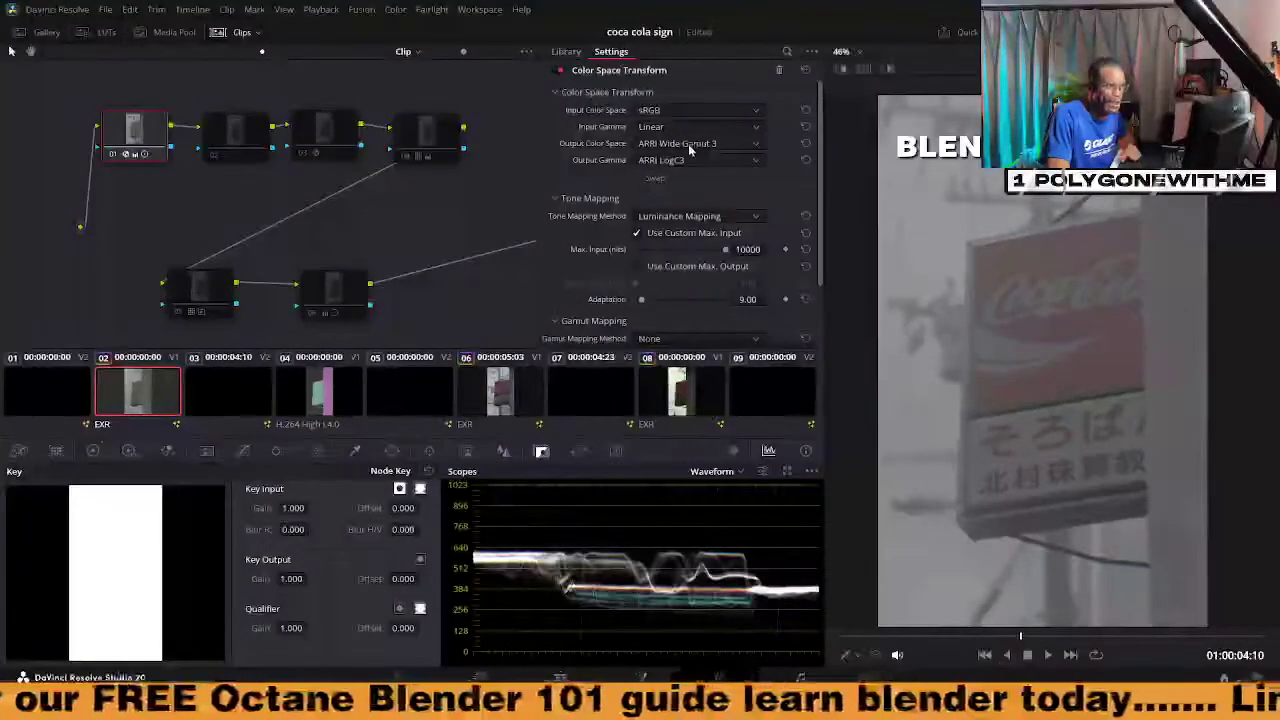
pyautogui.click(688, 144)
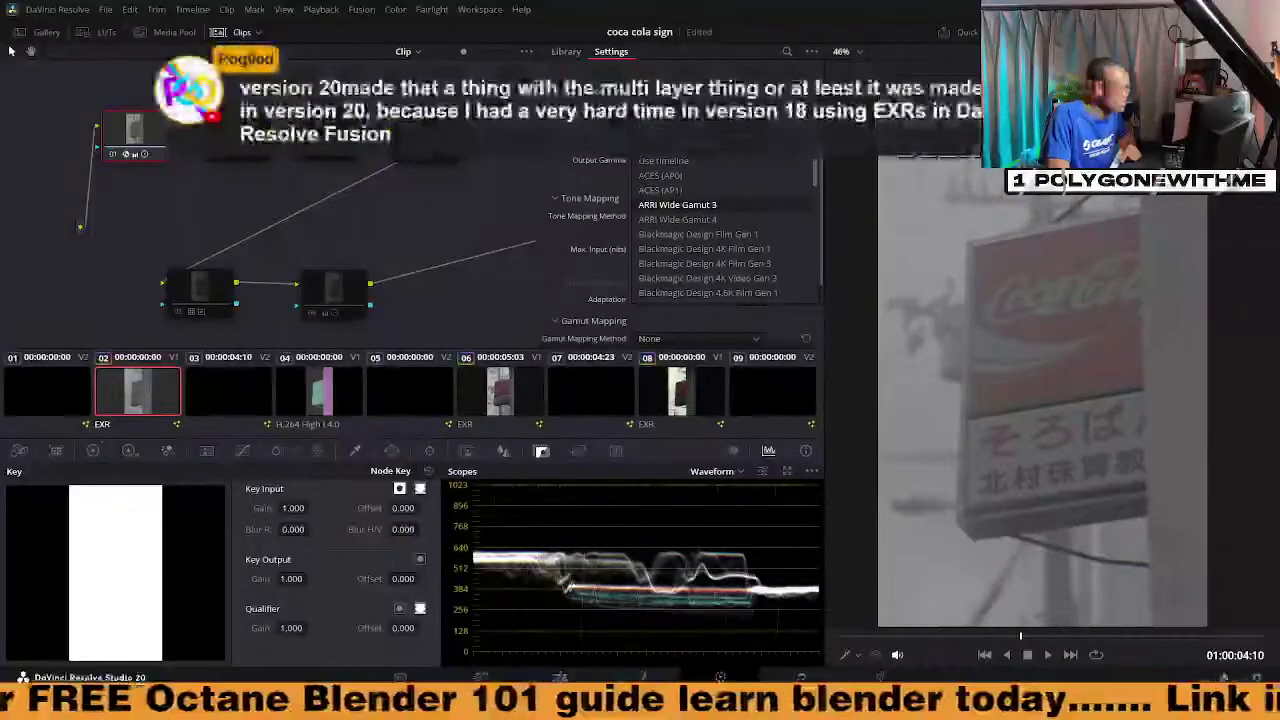
pyautogui.click(543, 158)
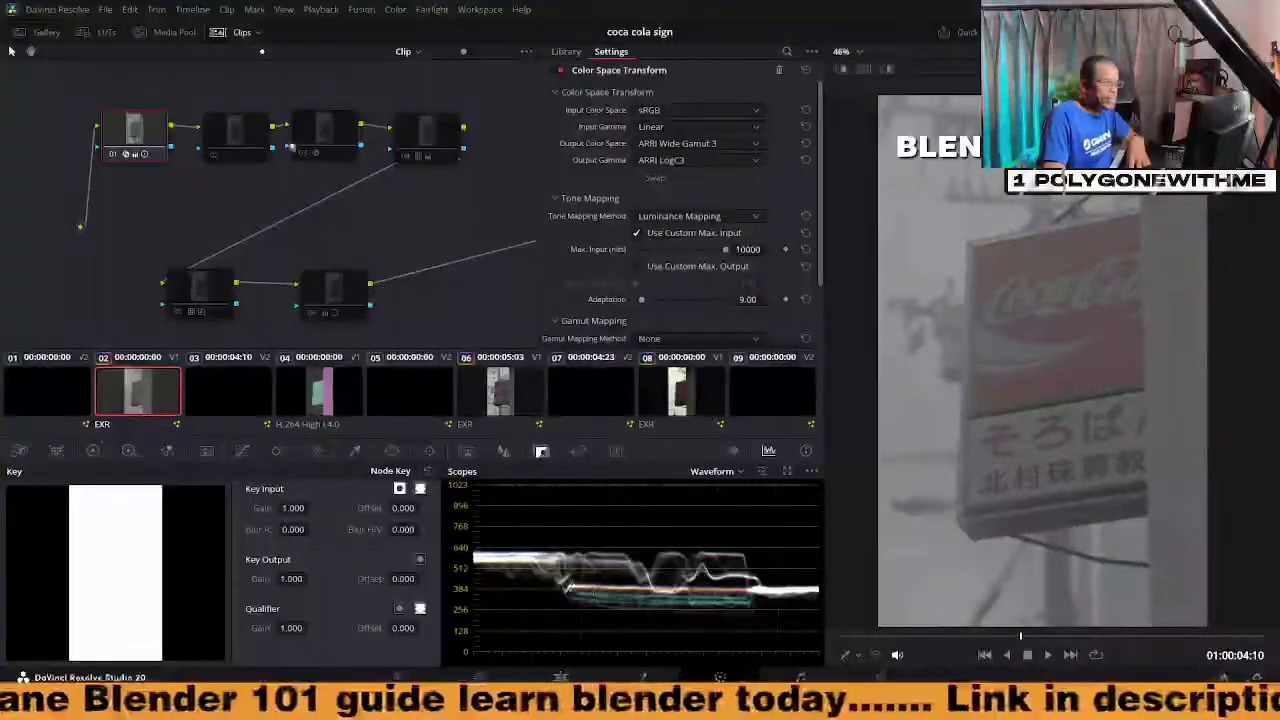
# Set node 01's Color Space Transform to output color space sRGB and output gamma Rec.709
pyautogui.click(660, 146)
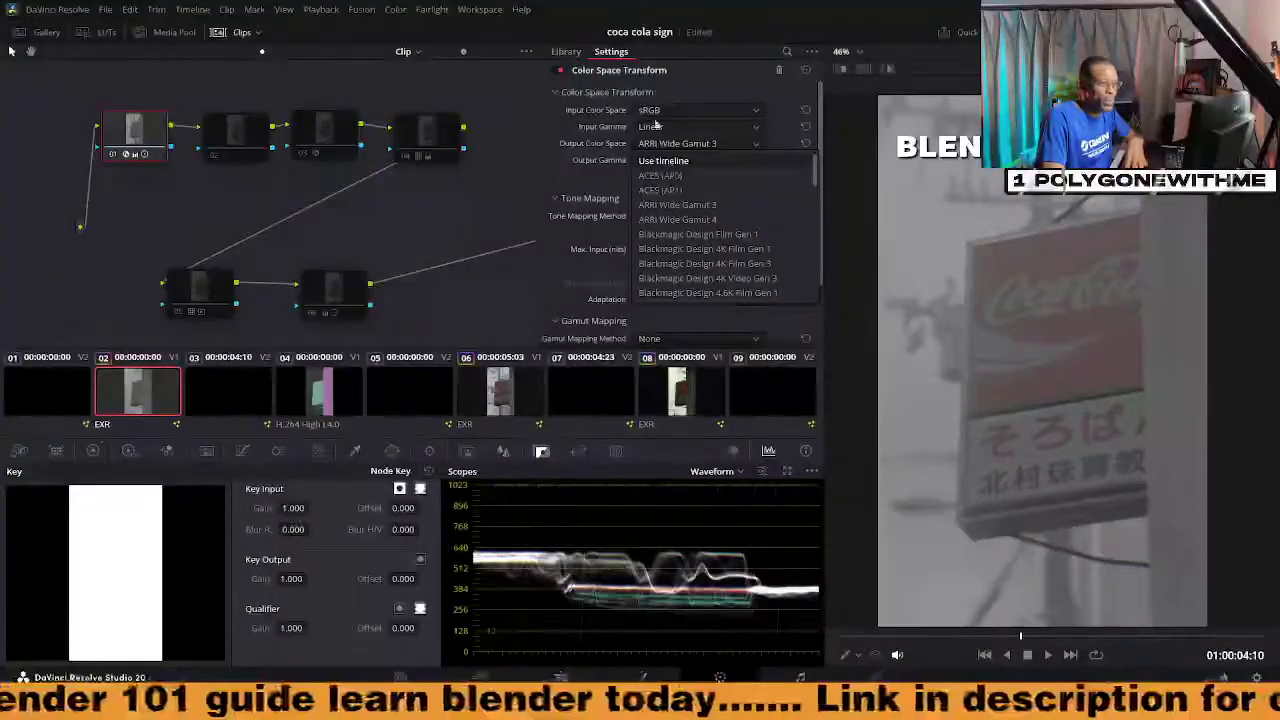
pyautogui.scroll(-8, 708, 222)
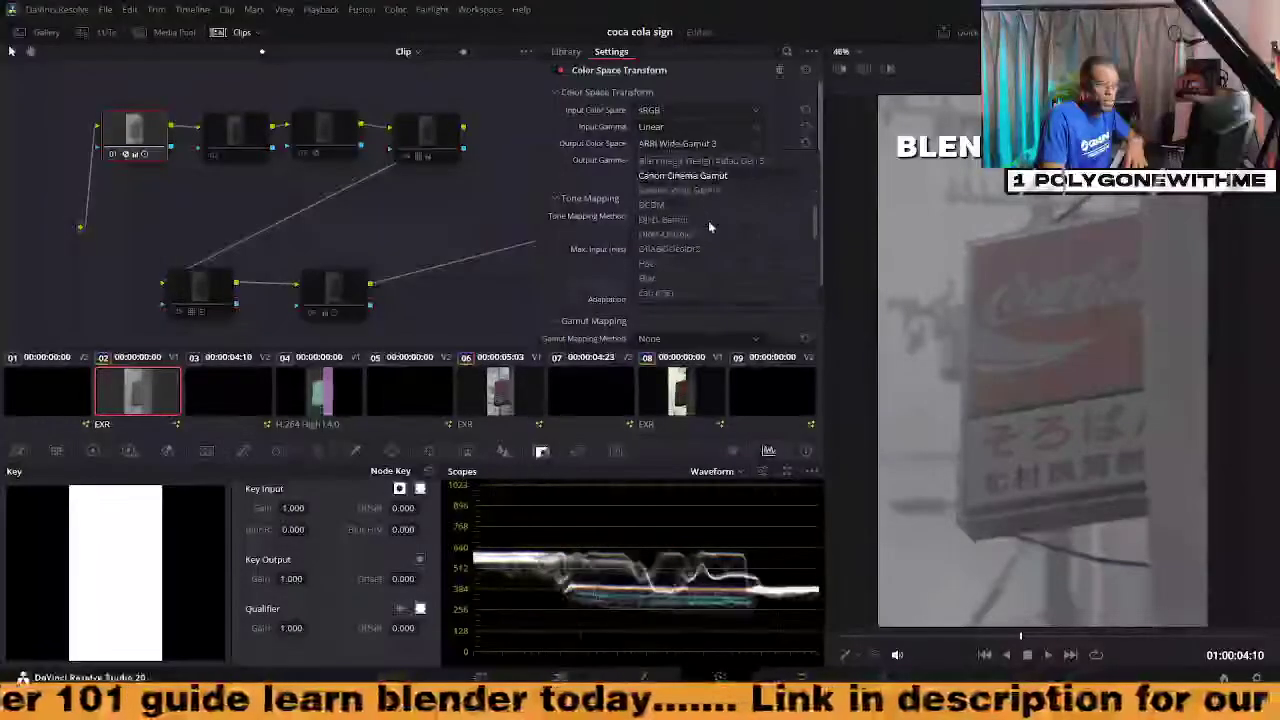
pyautogui.scroll(-5, 709, 229)
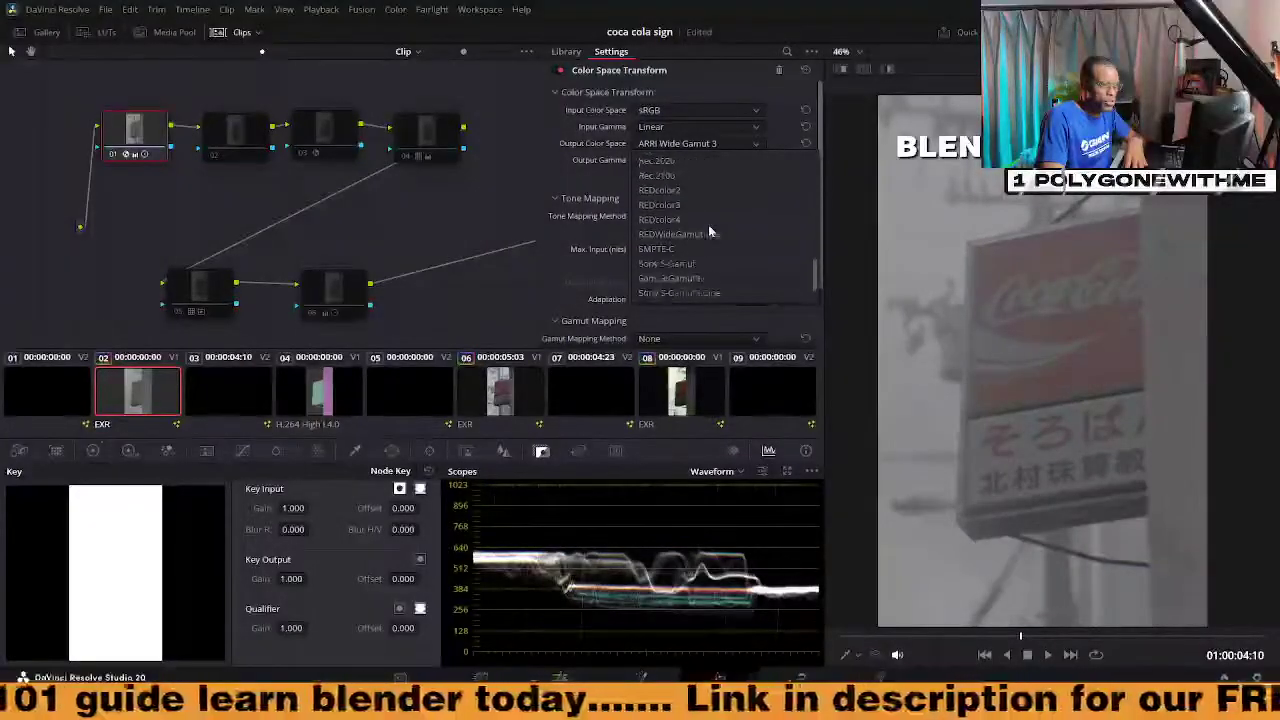
pyautogui.click(687, 263)
pyautogui.click(697, 160)
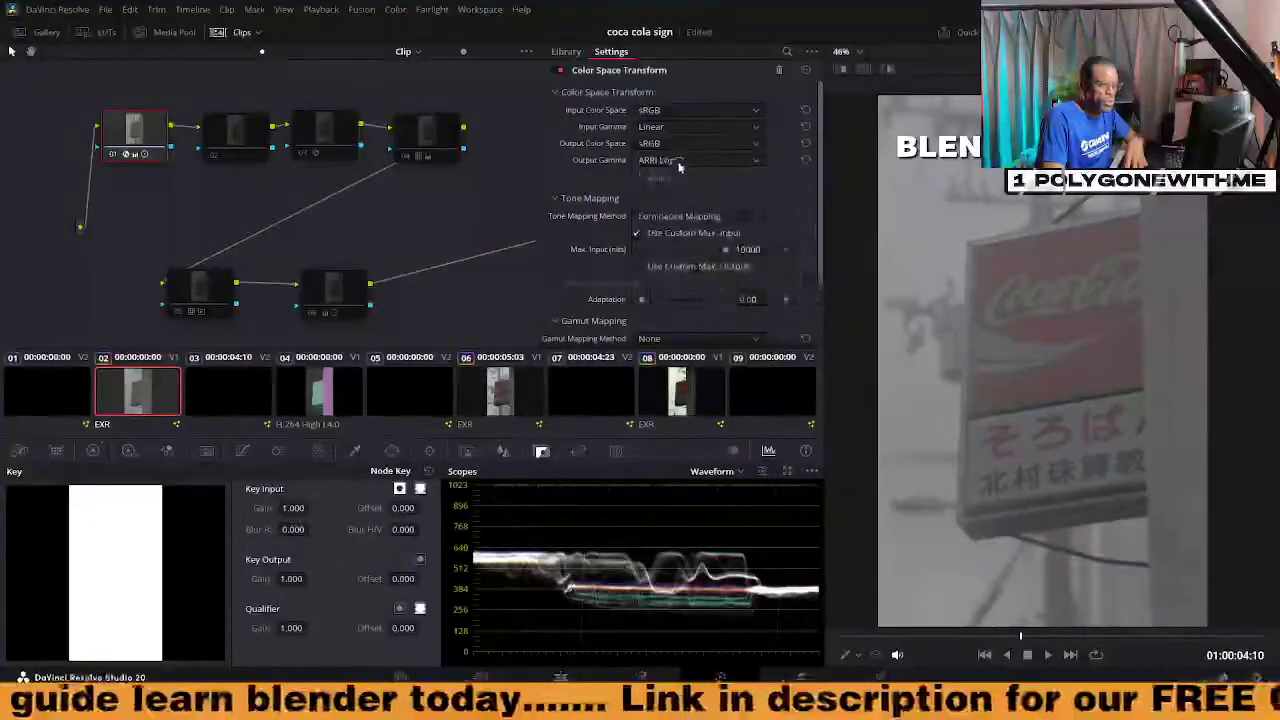
pyautogui.scroll(-10, 683, 295)
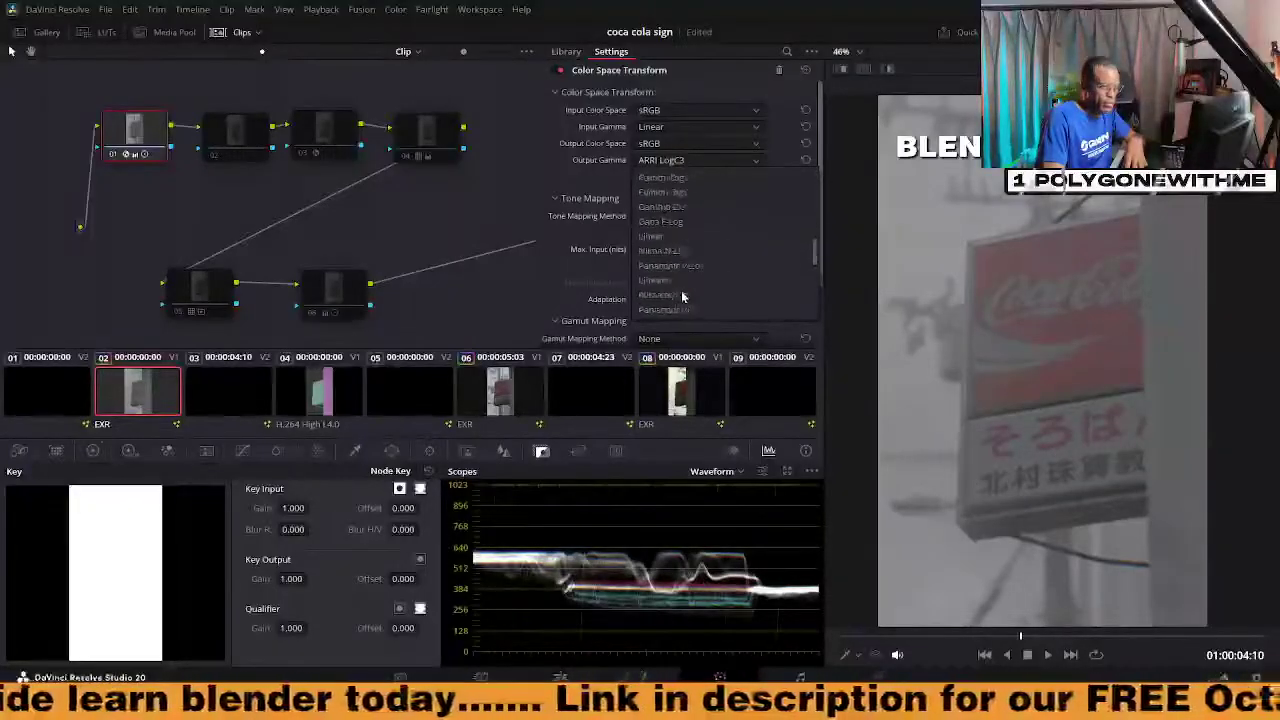
pyautogui.click(655, 192)
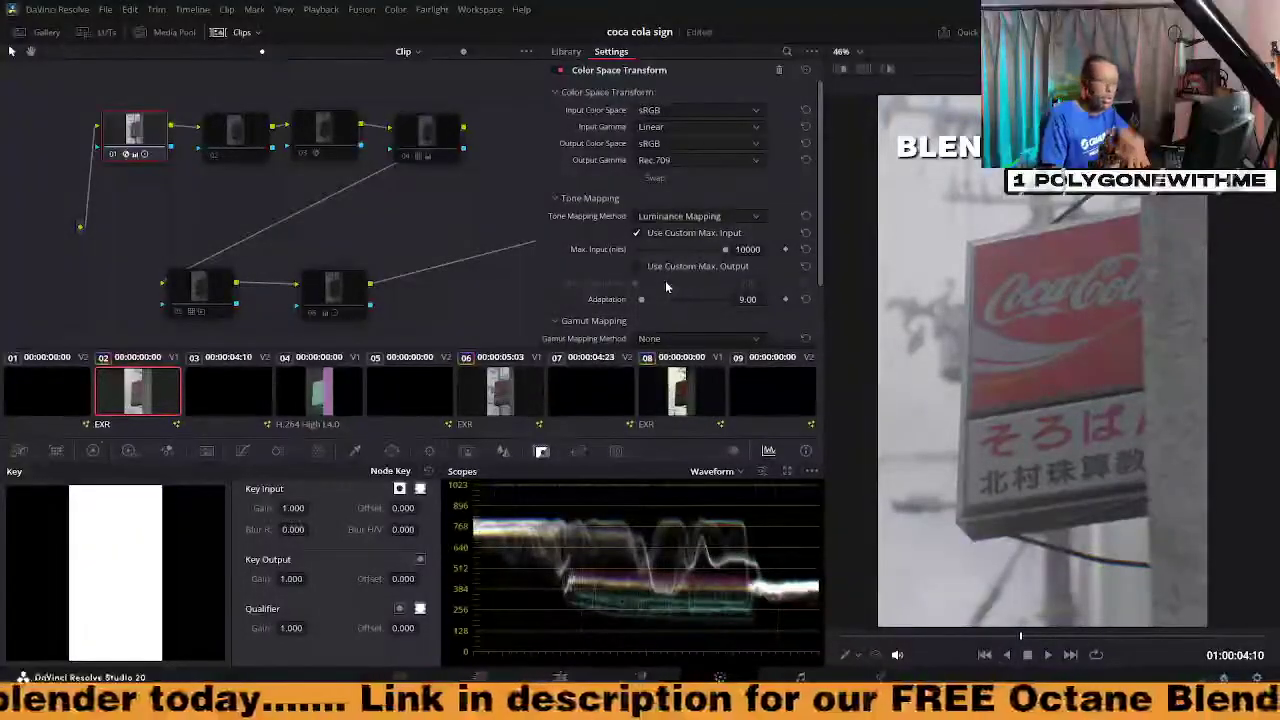
# Set node 01's output color space to ARRI Wide Gamut 3 and its output gamma to ARRI LogC3
pyautogui.click(698, 159)
pyautogui.scroll(8, 710, 235)
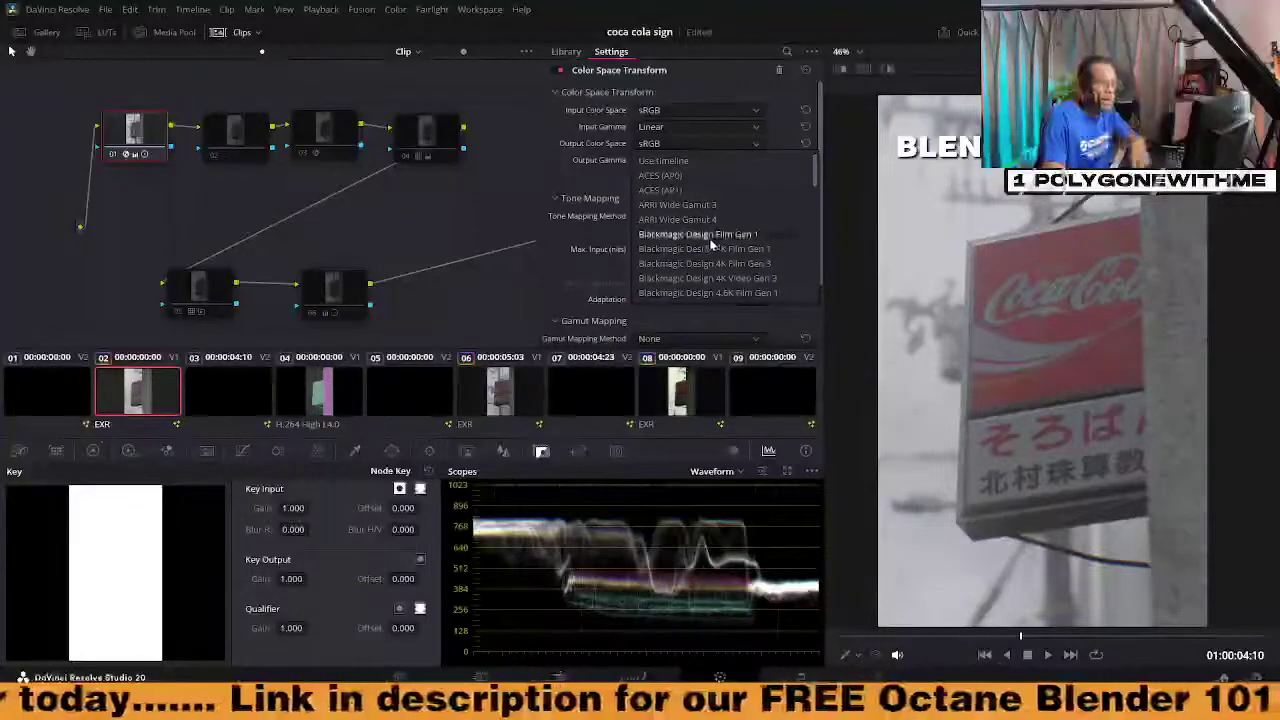
pyautogui.click(680, 204)
pyautogui.click(686, 163)
pyautogui.scroll(-5, 695, 207)
pyautogui.scroll(8, 697, 265)
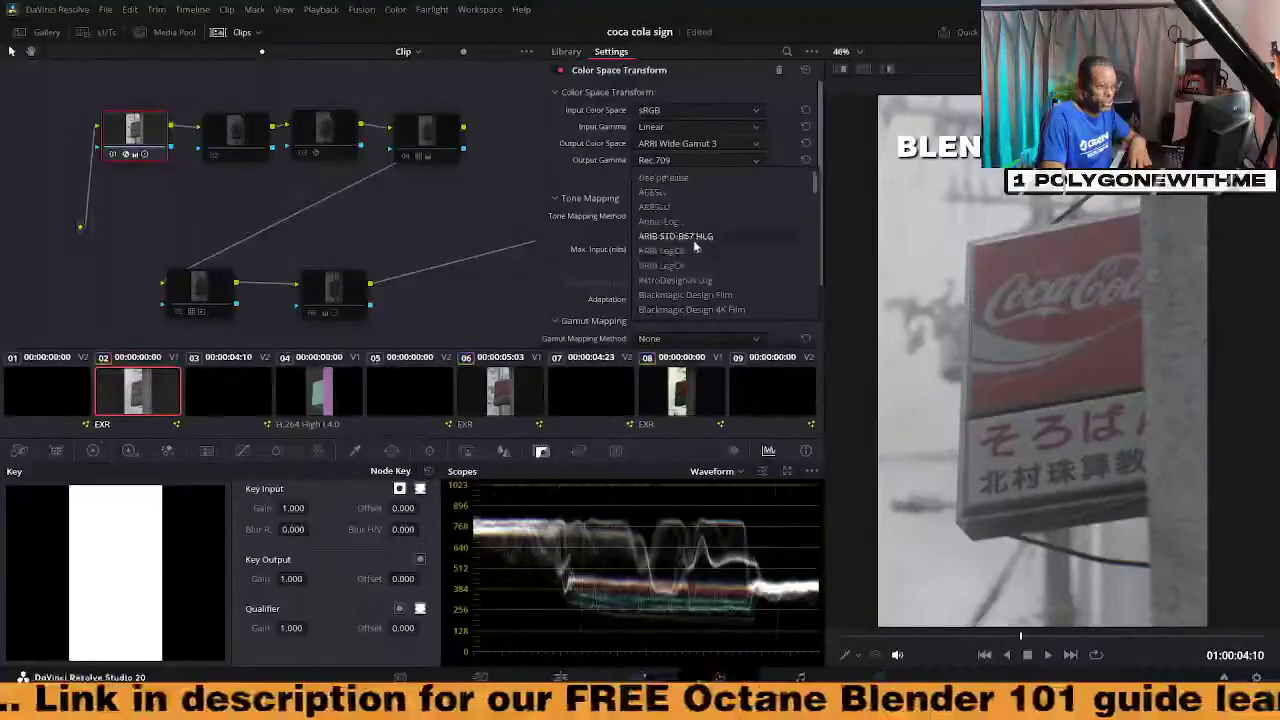
pyautogui.click(682, 250)
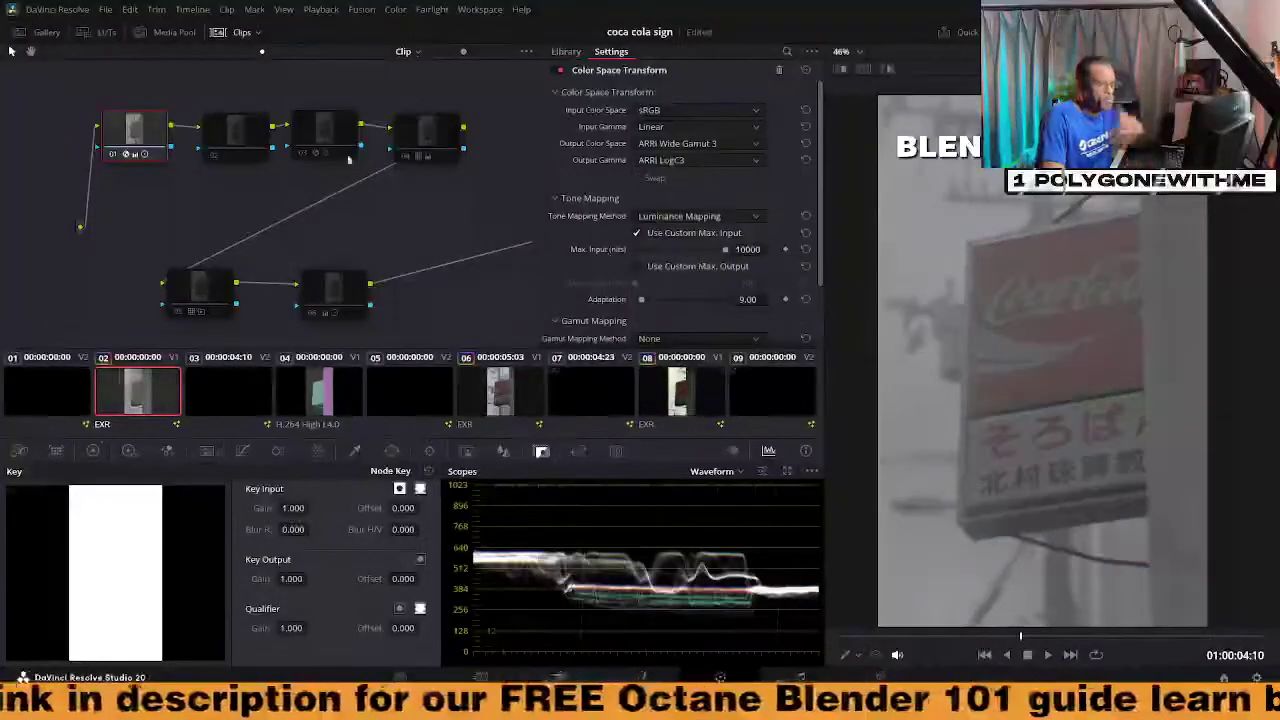
# Bring up the primaries controls for node 01 and display them as color wheels
pyautogui.click(223, 142)
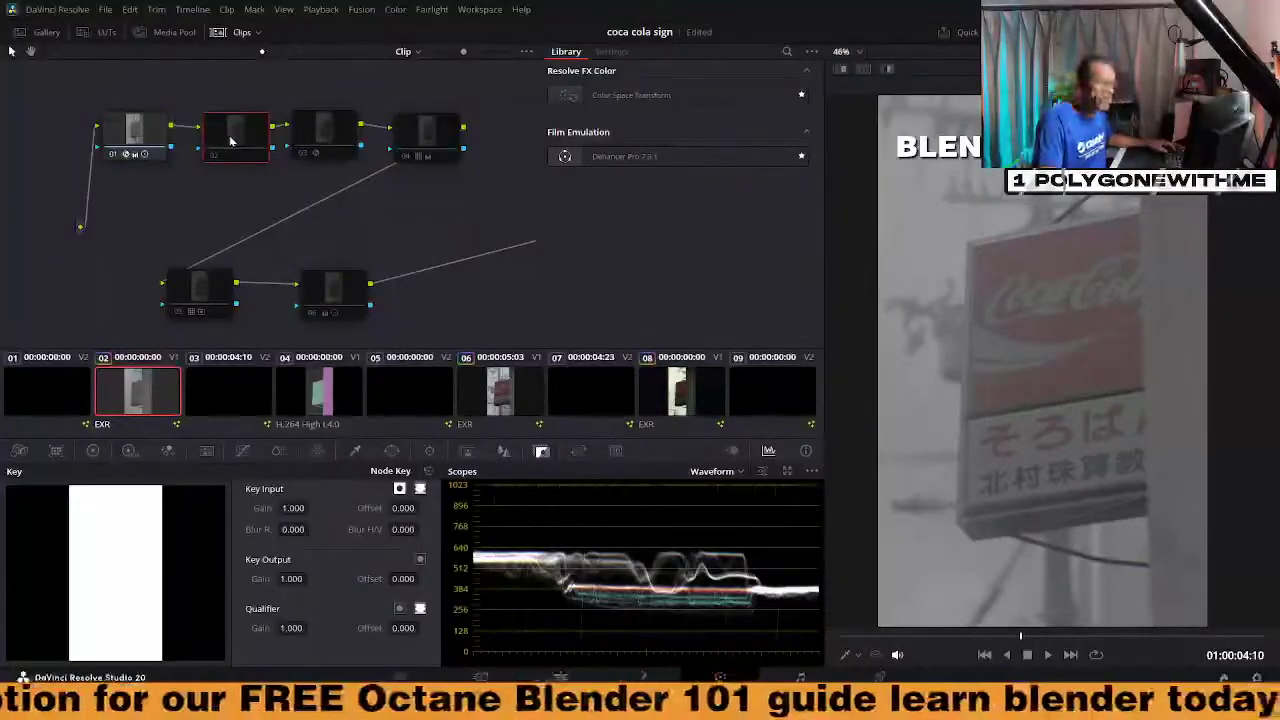
pyautogui.click(150, 139)
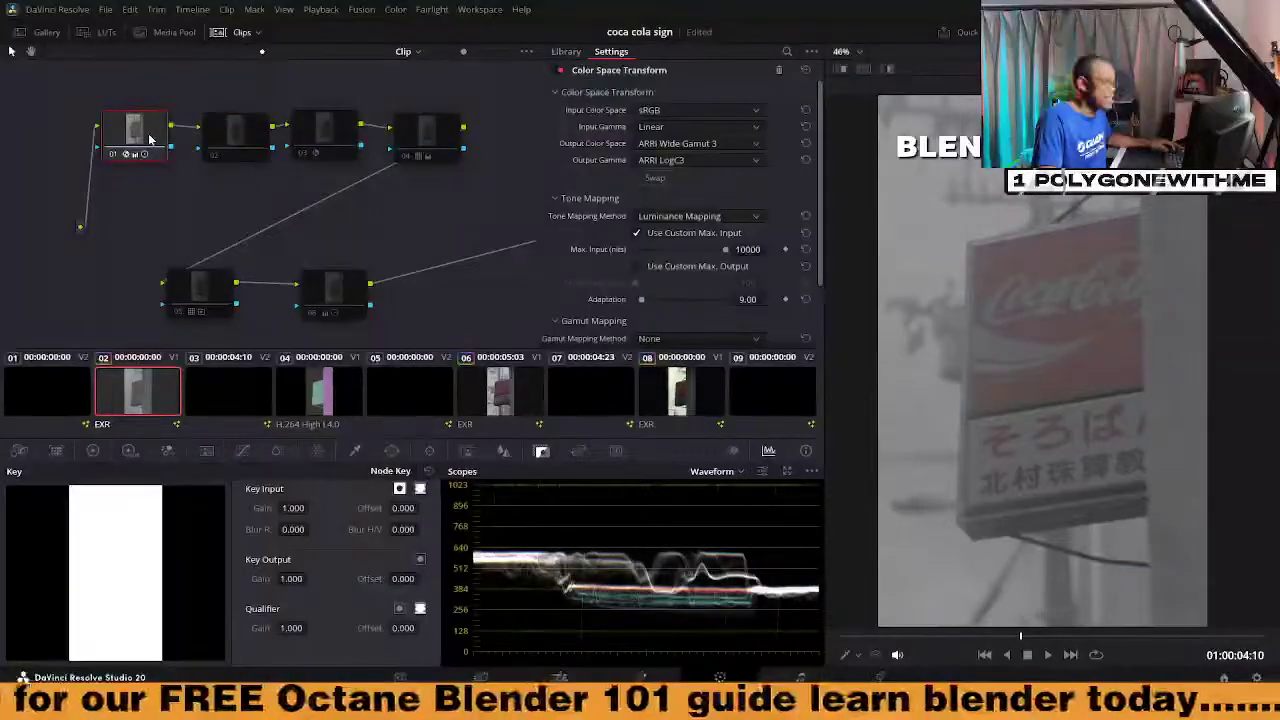
pyautogui.click(92, 451)
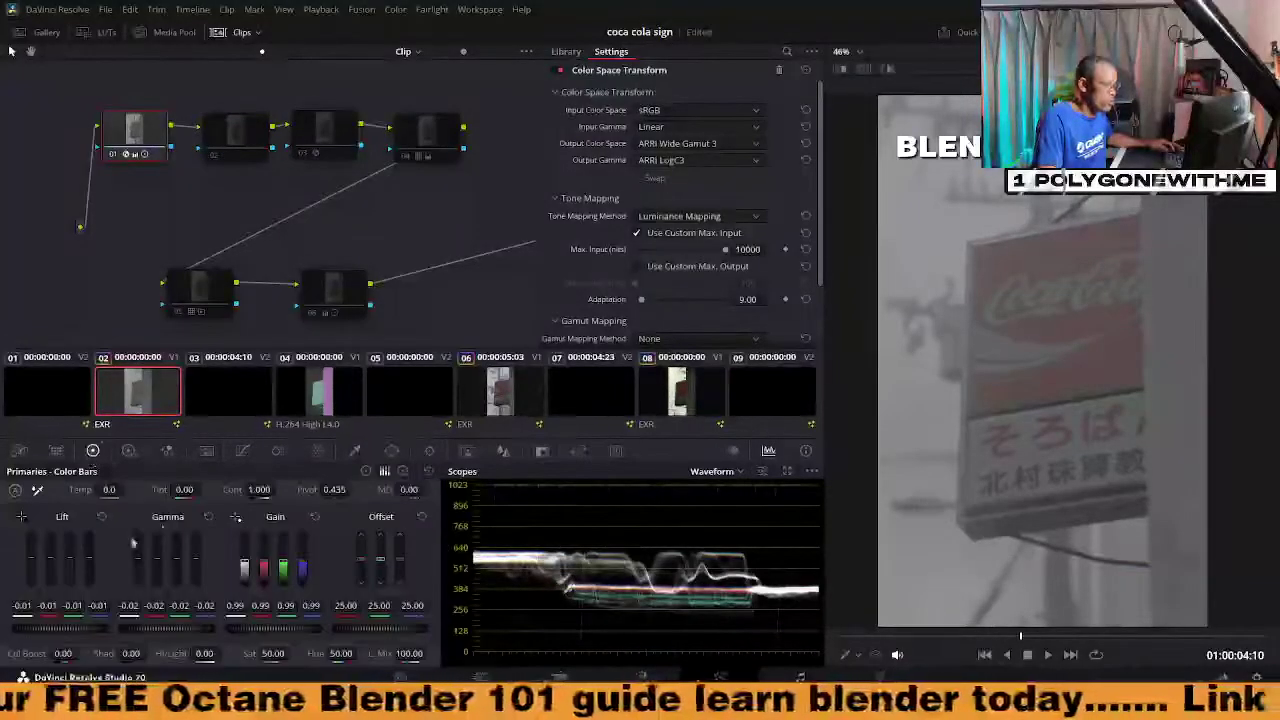
pyautogui.click(366, 472)
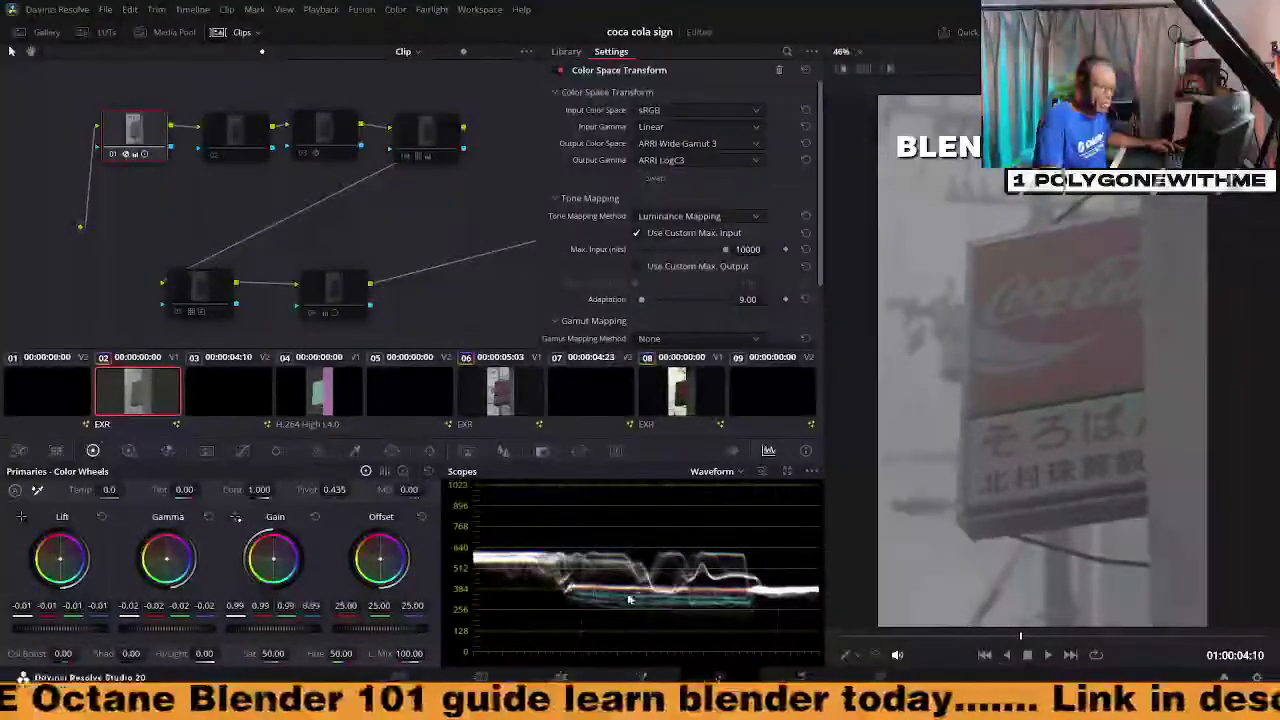
# Enable node 03 to apply its output Color Space Transform, and select node 02 between the two transforms
pyautogui.click(245, 152)
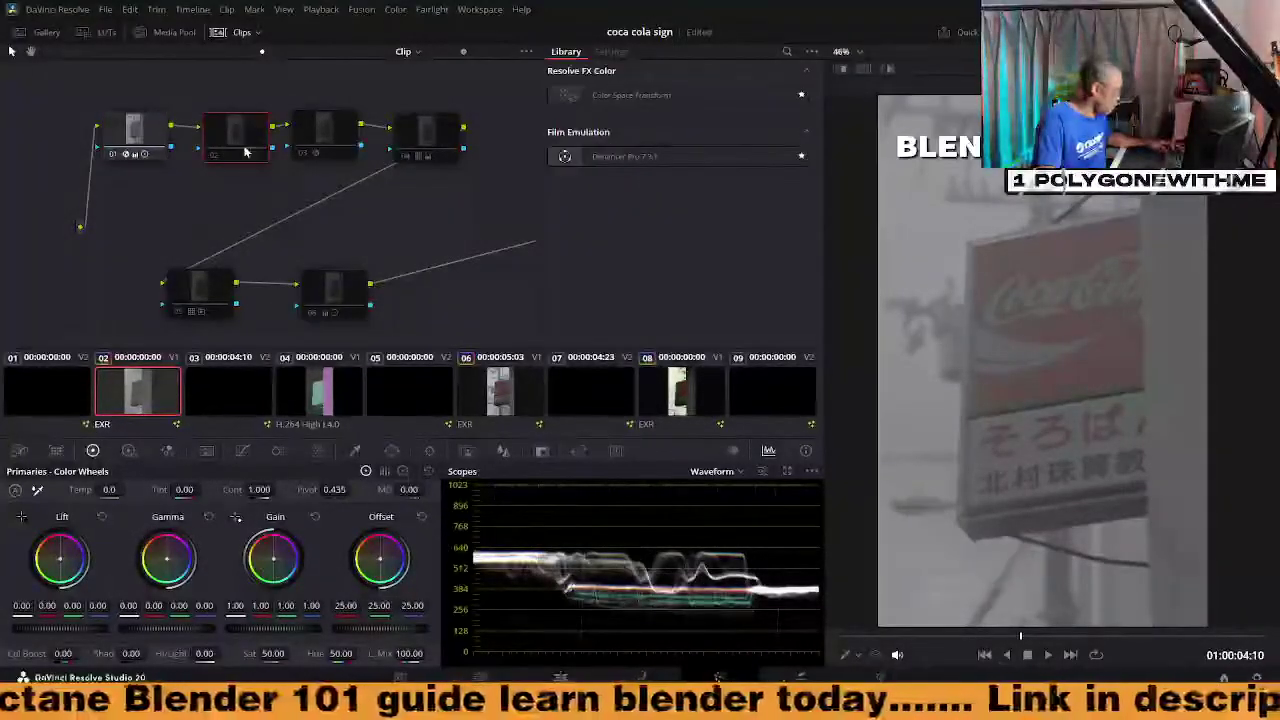
pyautogui.click(323, 142)
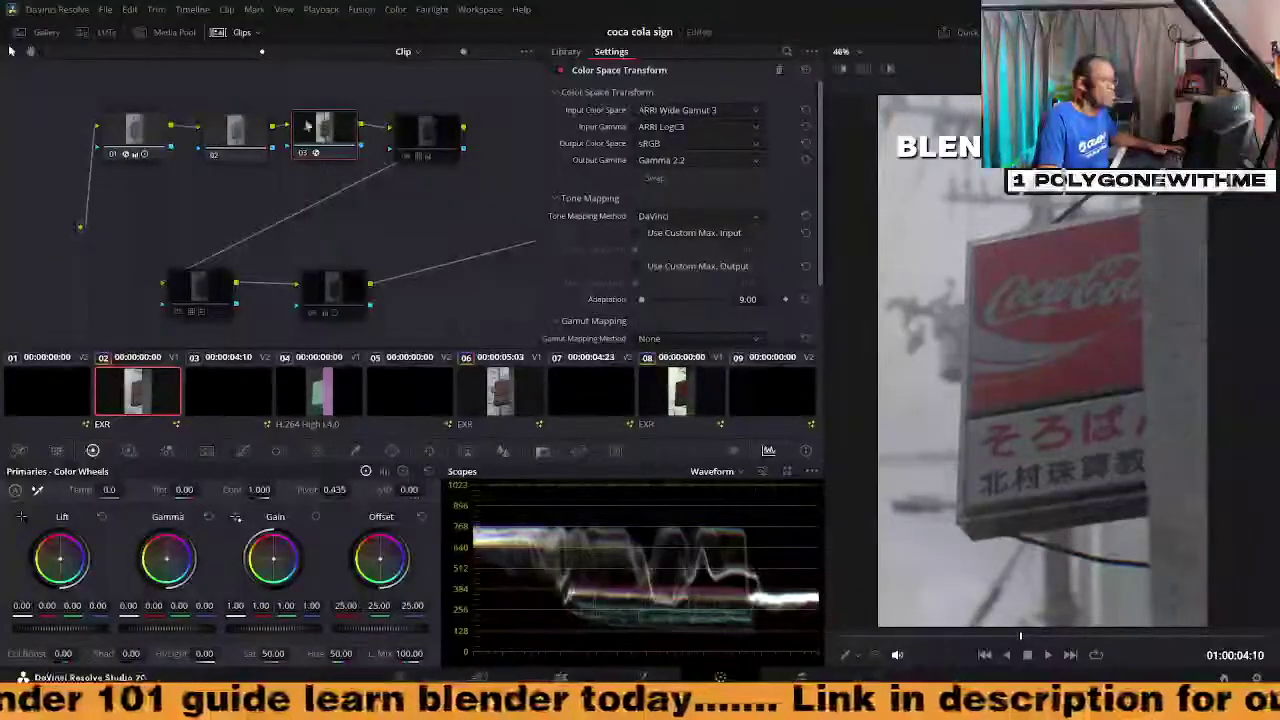
pyautogui.click(236, 133)
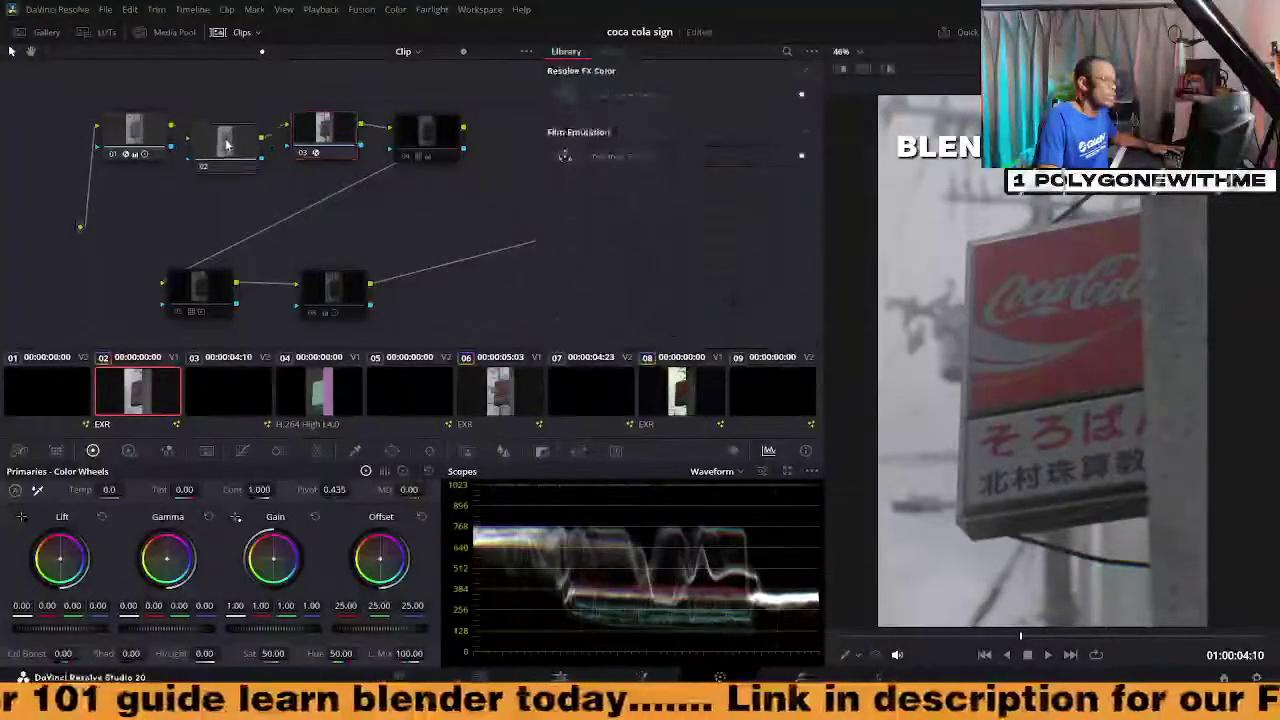
# Align node 02 between its neighbours in the node graph and open node 03's Color Space Transform settings
pyautogui.moveTo(237, 135); pyautogui.dragTo(221, 130)
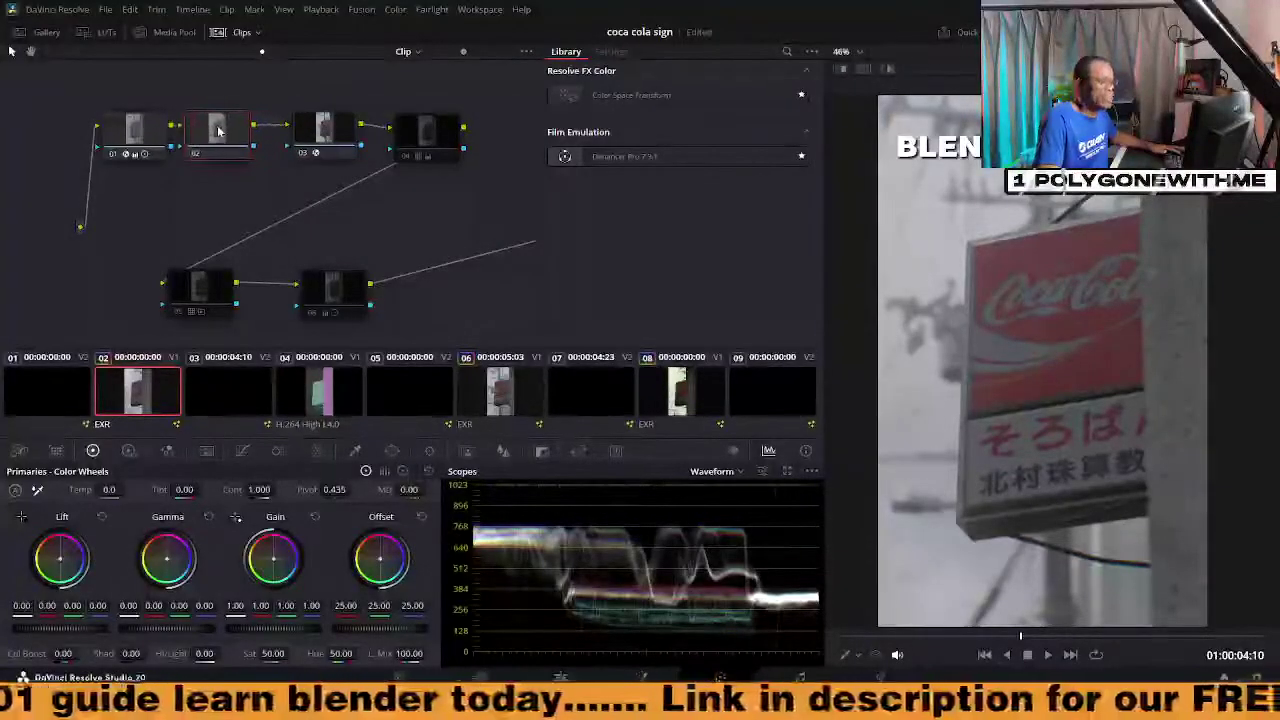
pyautogui.click(314, 139)
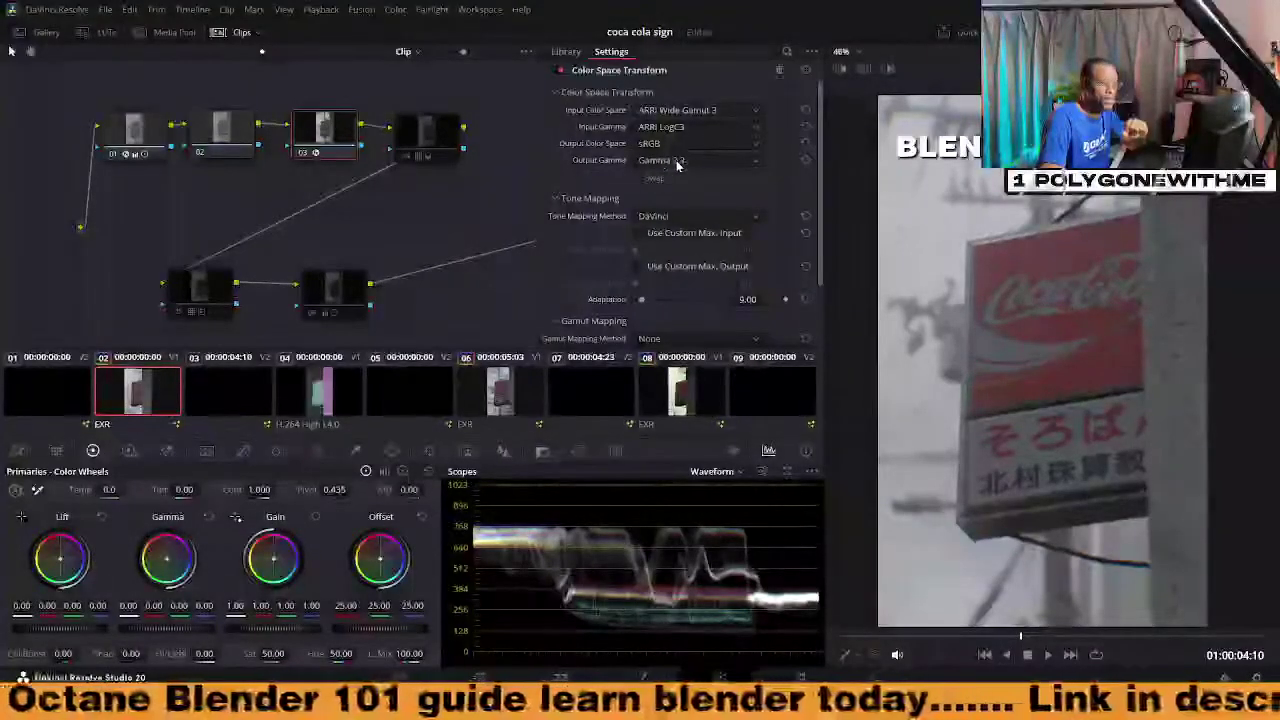
# Enable the disabled grade nodes 04, 05 and 06 in order, checking the image after each one
pyautogui.click(440, 140)
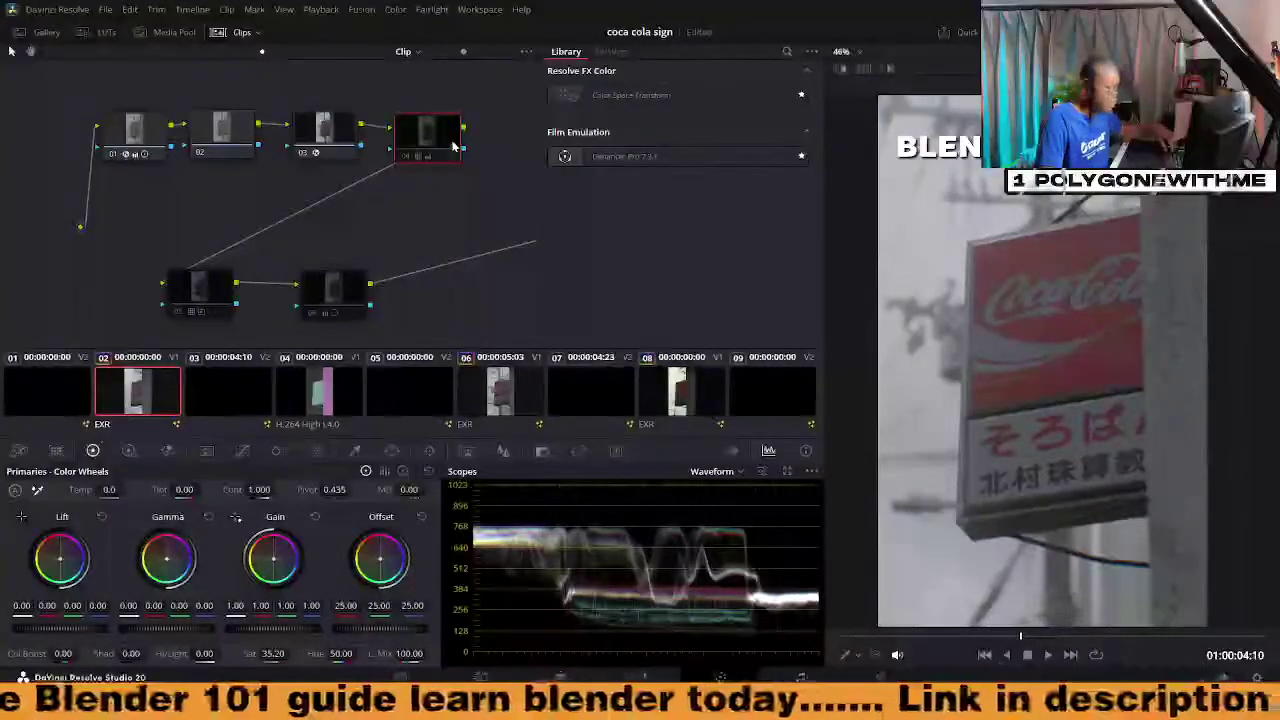
pyautogui.hotkey('ctrl', 'd')
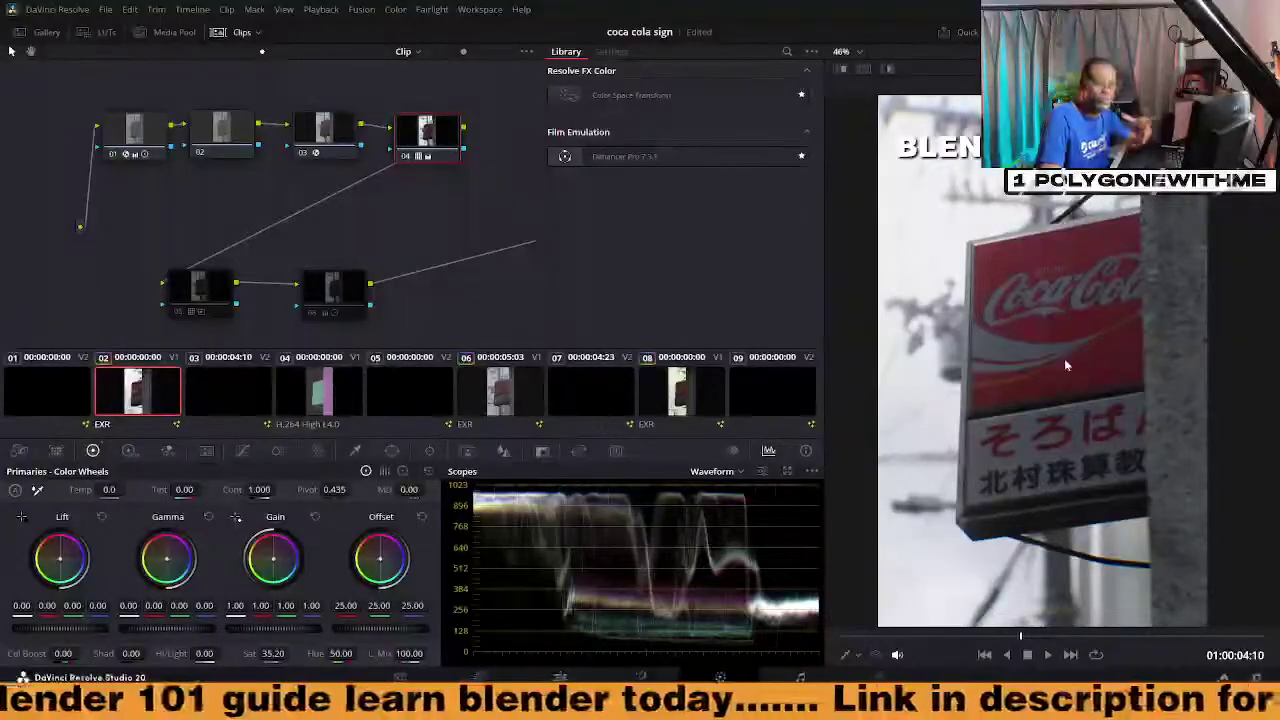
pyautogui.scroll(-1, 1063, 366)
pyautogui.moveTo(1061, 371); pyautogui.dragTo(1023, 351, button='middle')
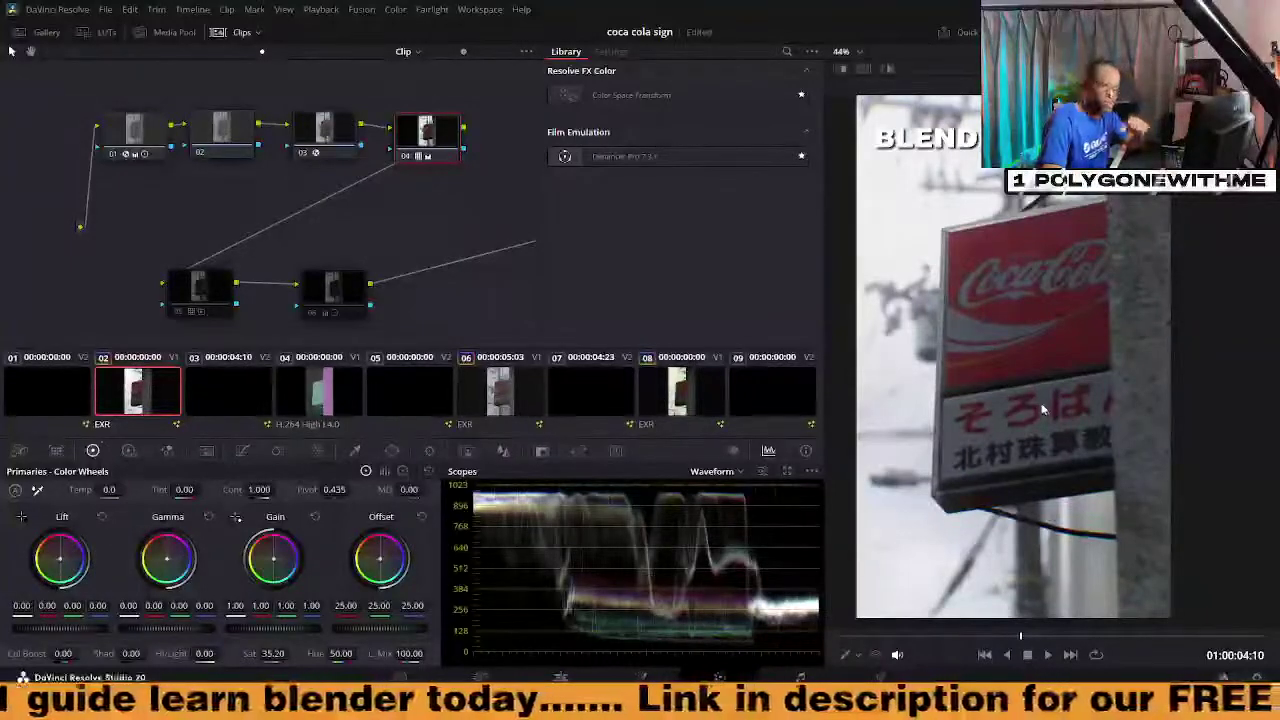
pyautogui.click(215, 295)
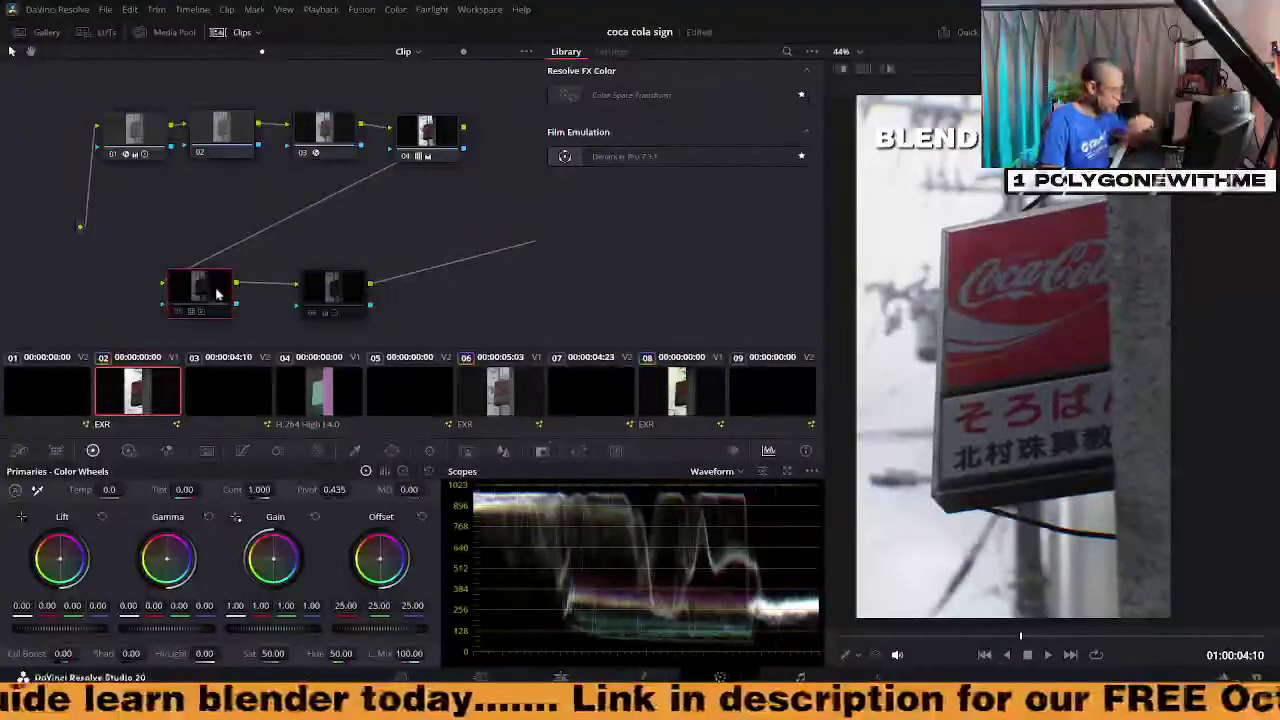
pyautogui.hotkey('ctrl', 'd')
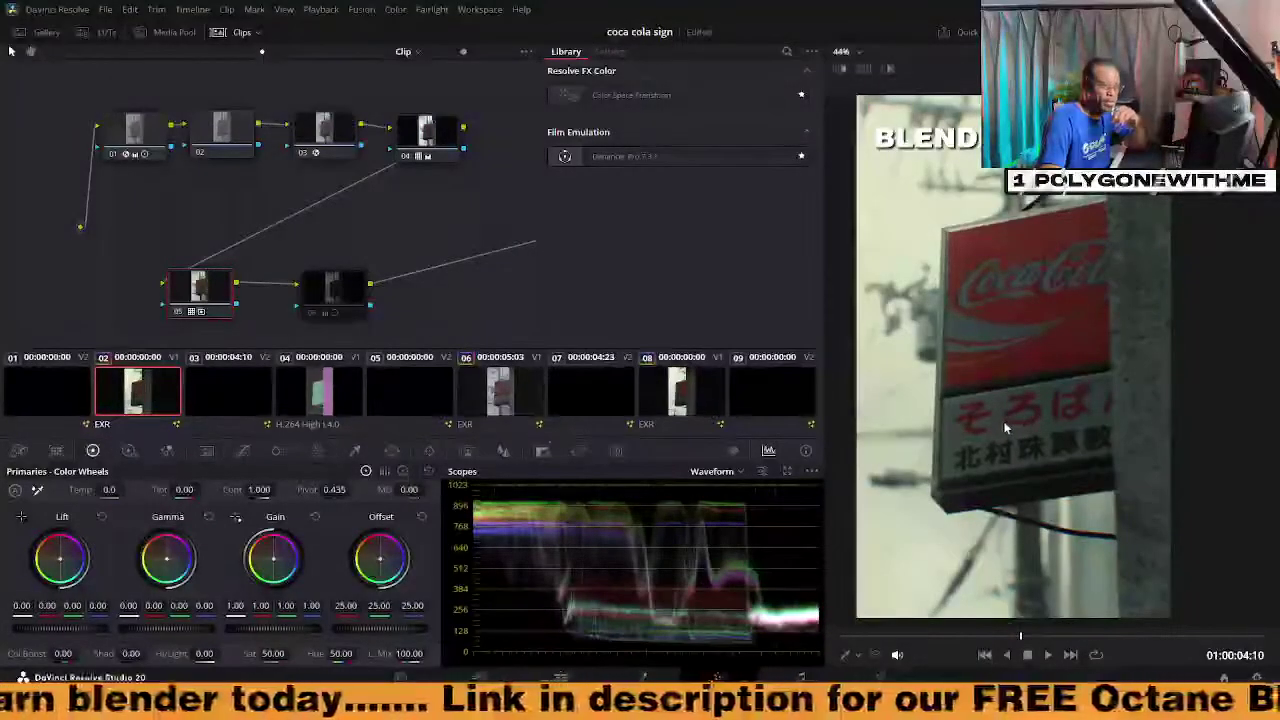
pyautogui.click(333, 283)
pyautogui.hotkey('ctrl', 'd')
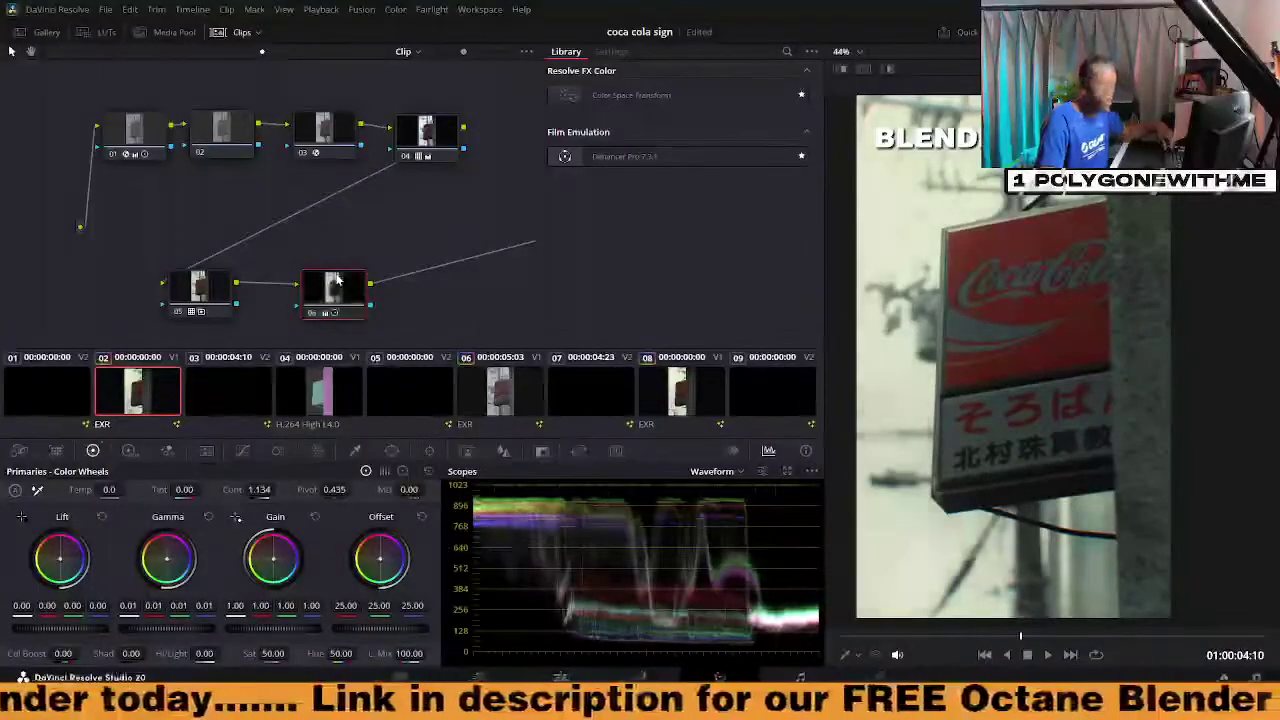
pyautogui.scroll(1, 980, 358)
pyautogui.scroll(-1, 981, 358)
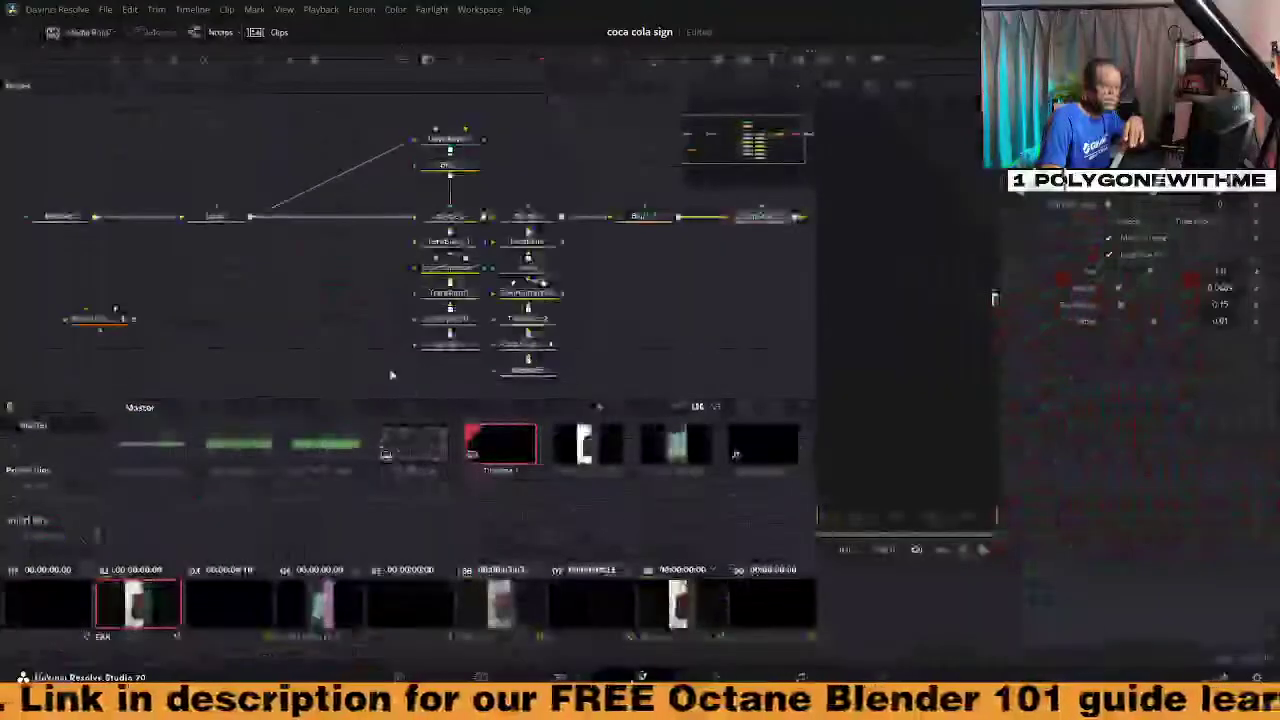
# Widen the viewer in the clip's Fusion composition and preview the MediaIn1 and Glow1 outputs
pyautogui.moveTo(323, 302); pyautogui.dragTo(289, 276, button='middle')
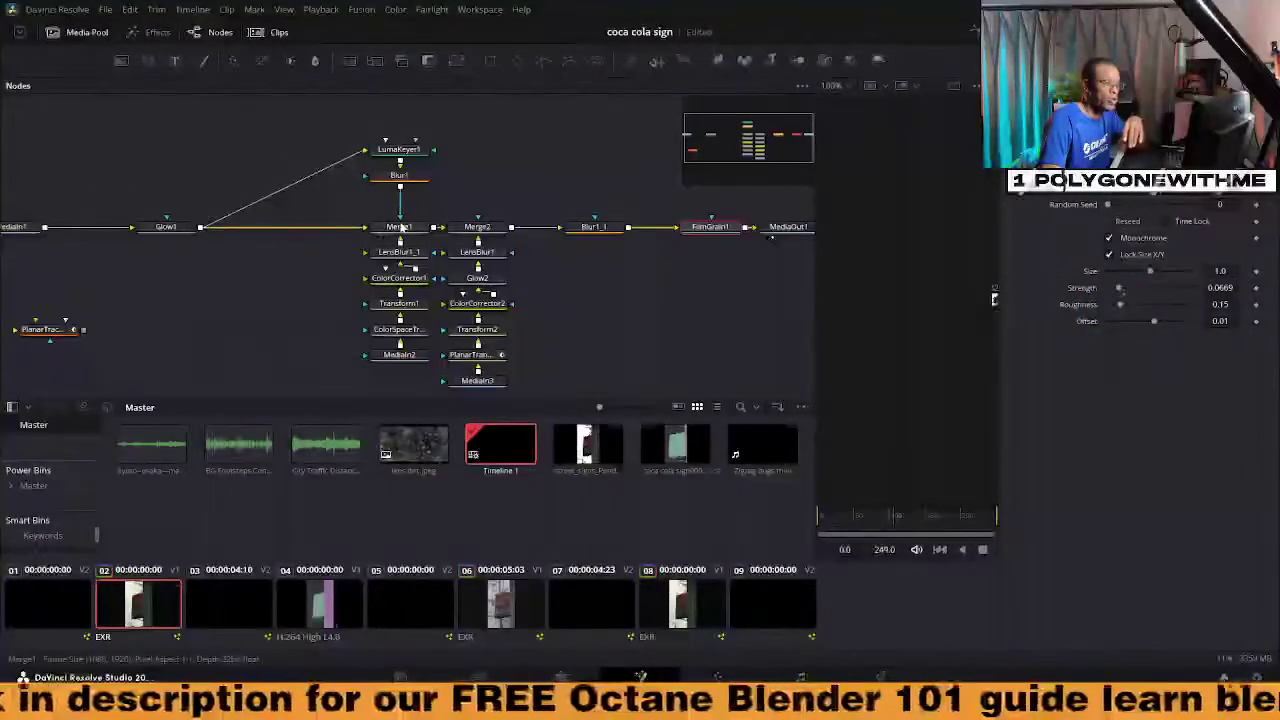
pyautogui.moveTo(813, 306); pyautogui.dragTo(735, 306)
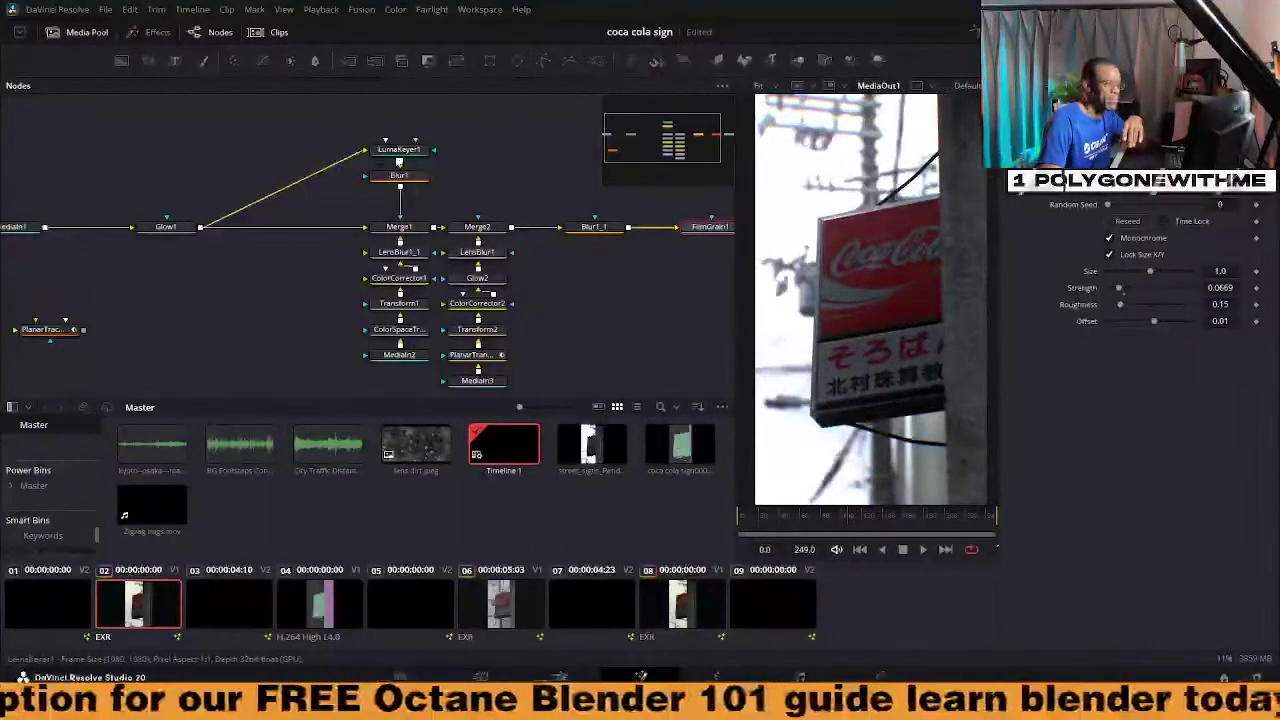
pyautogui.click(398, 149)
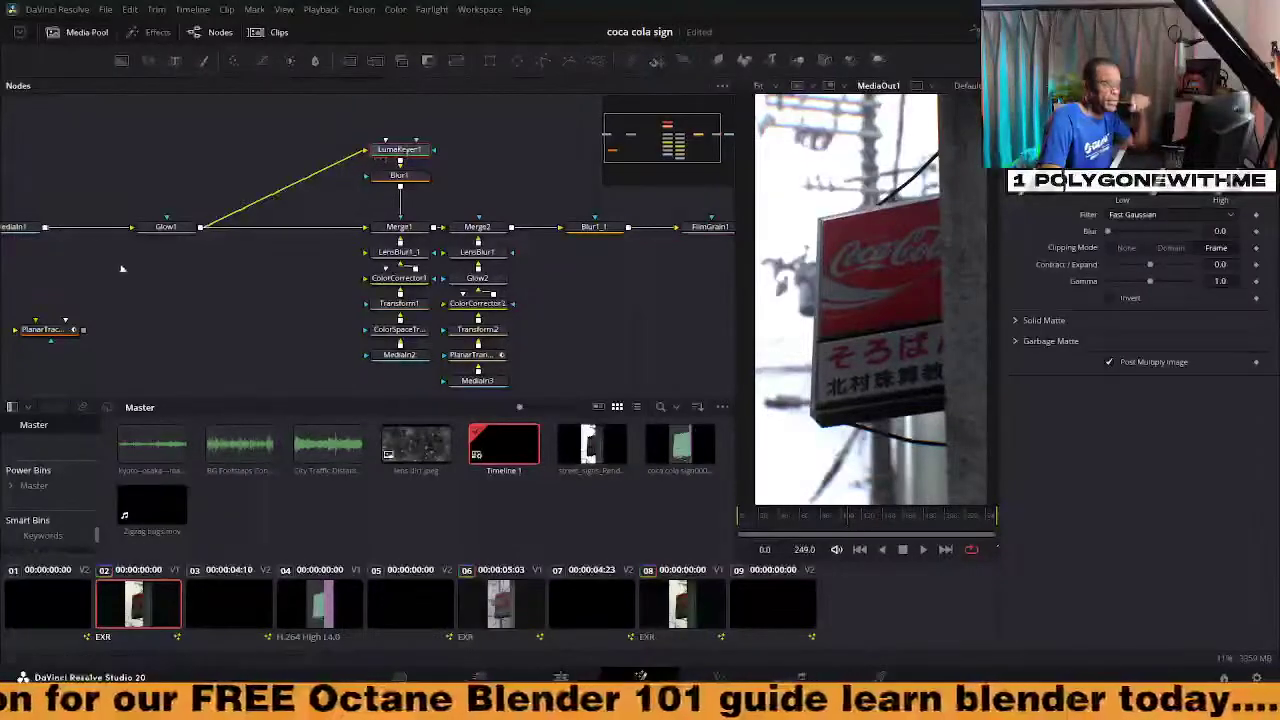
pyautogui.moveTo(118, 271); pyautogui.dragTo(173, 270, button='middle')
pyautogui.moveTo(68, 227); pyautogui.dragTo(827, 273)
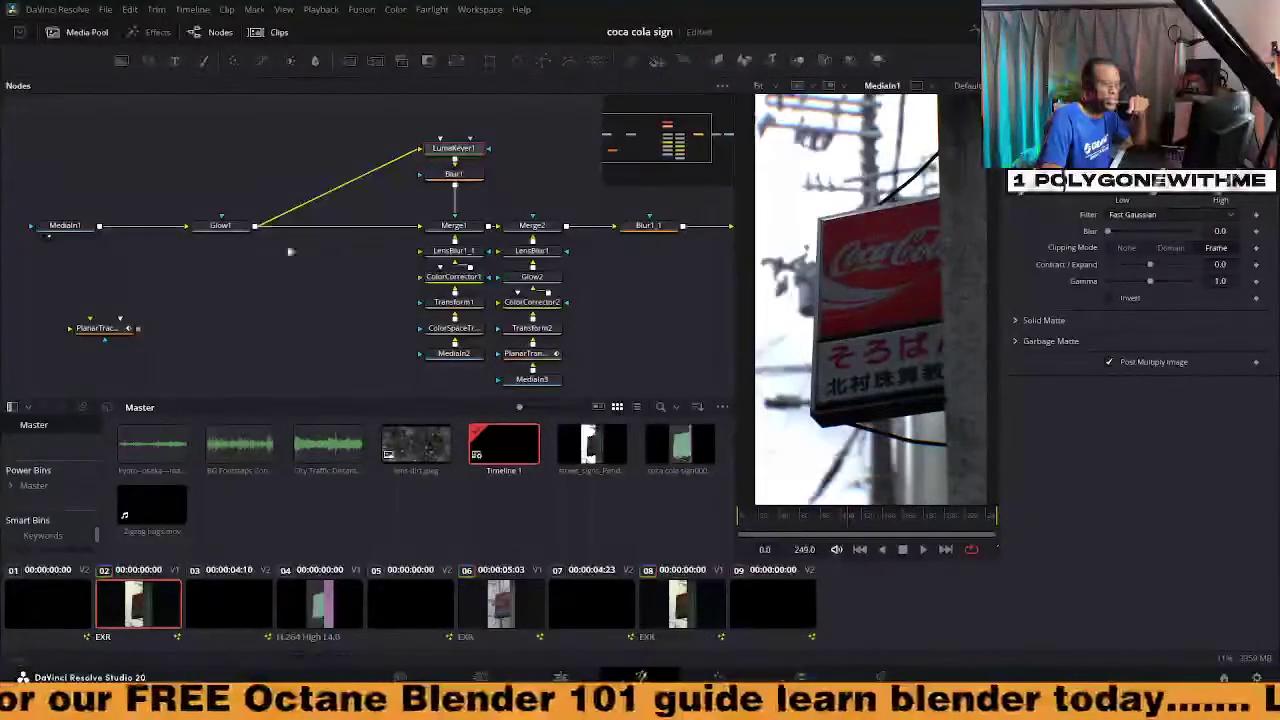
pyautogui.moveTo(220, 226); pyautogui.dragTo(830, 309)
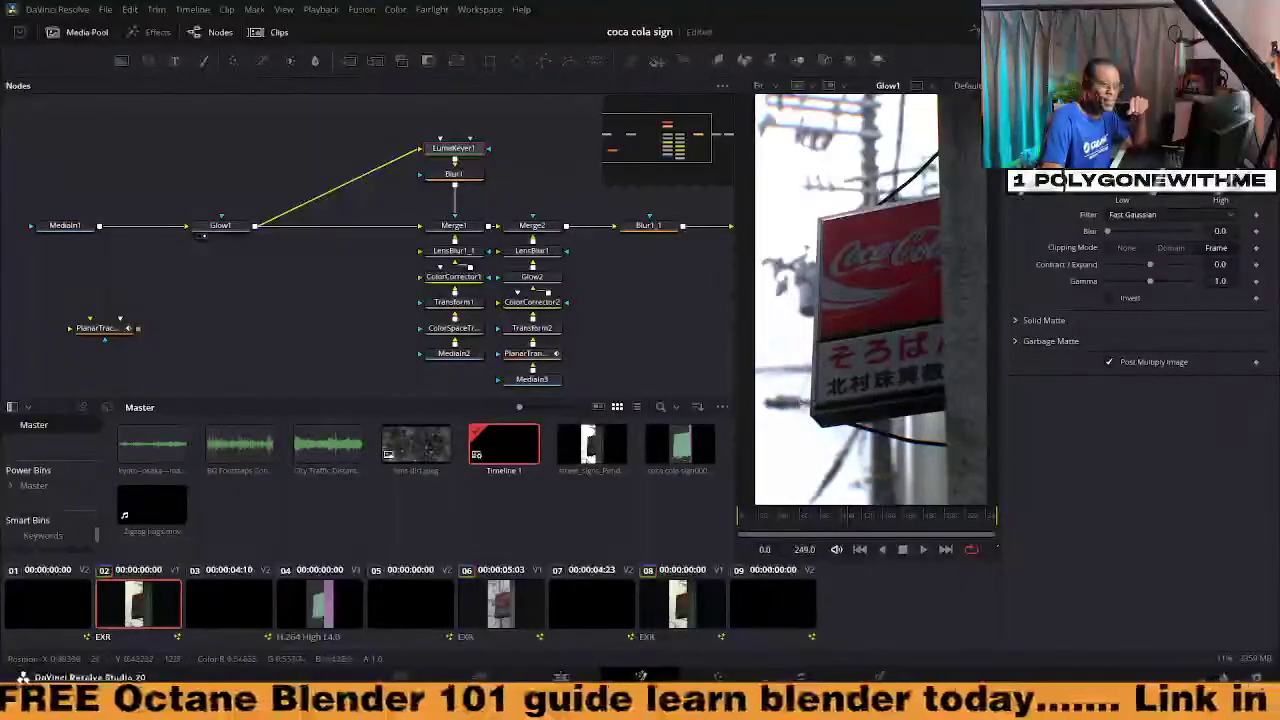
# Preview the LumaKeyer1 and Blur1 outputs, checking the blurred matte at an earlier frame
pyautogui.moveTo(457, 151); pyautogui.dragTo(832, 222)
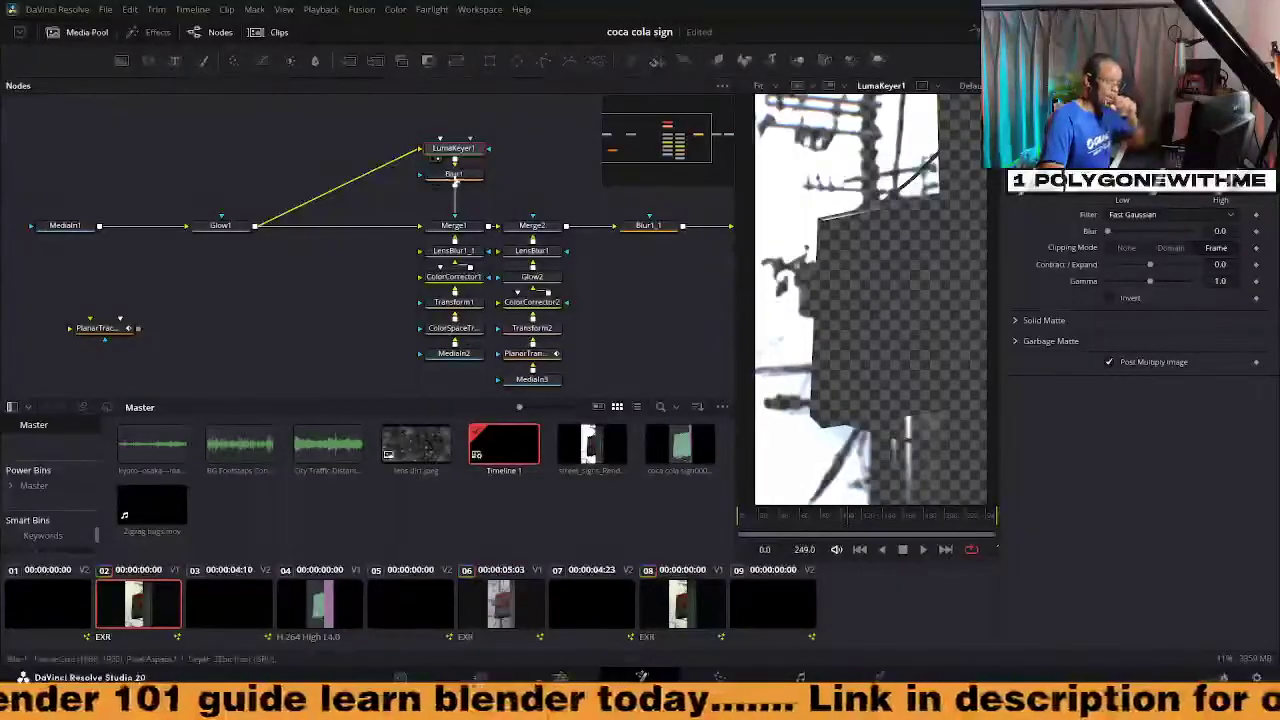
pyautogui.moveTo(454, 176); pyautogui.dragTo(863, 255)
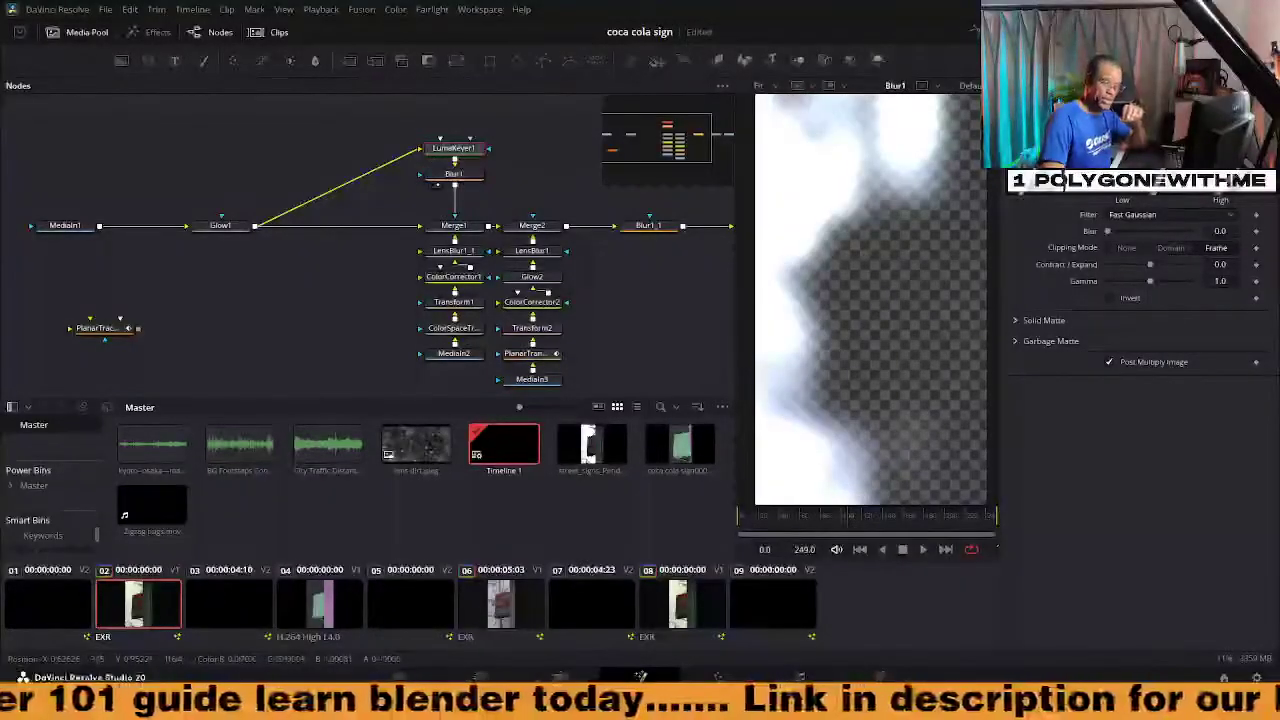
pyautogui.moveTo(862, 522); pyautogui.dragTo(818, 518)
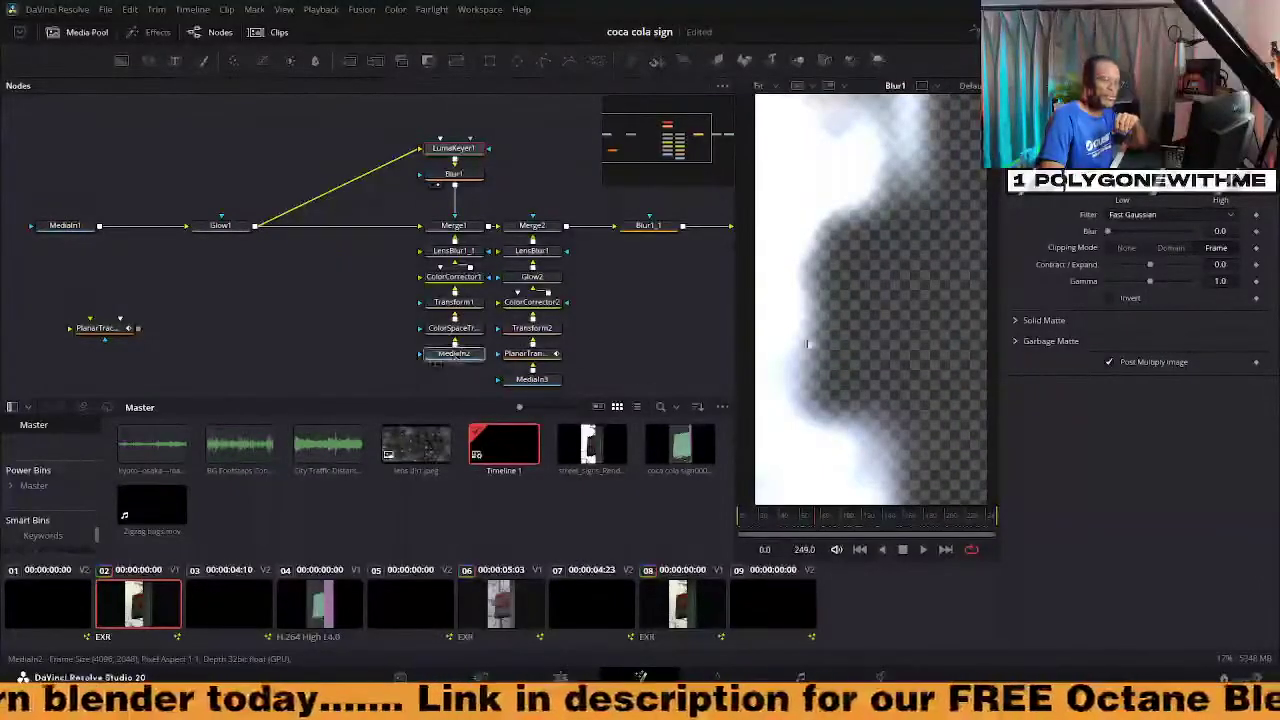
# Preview MediaIn2's lens dirt image and the combined Merge1 output
pyautogui.moveTo(437, 360); pyautogui.dragTo(824, 347)
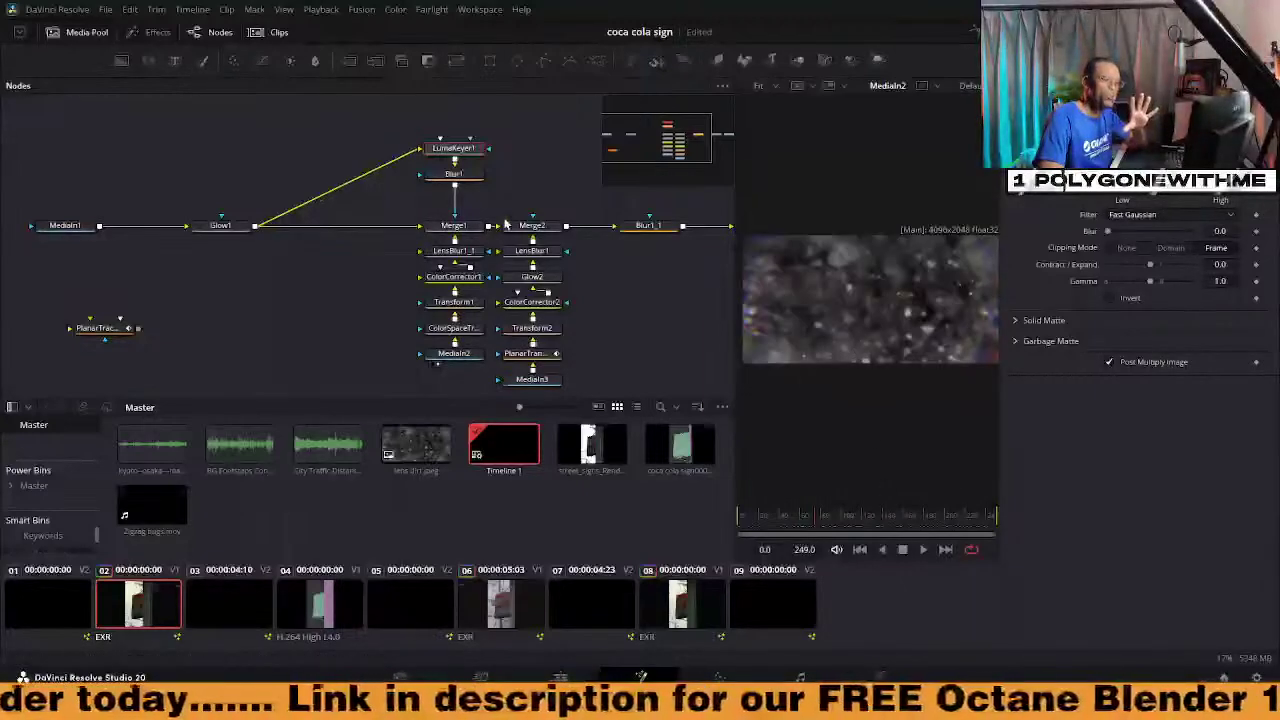
pyautogui.moveTo(479, 234); pyautogui.dragTo(860, 220)
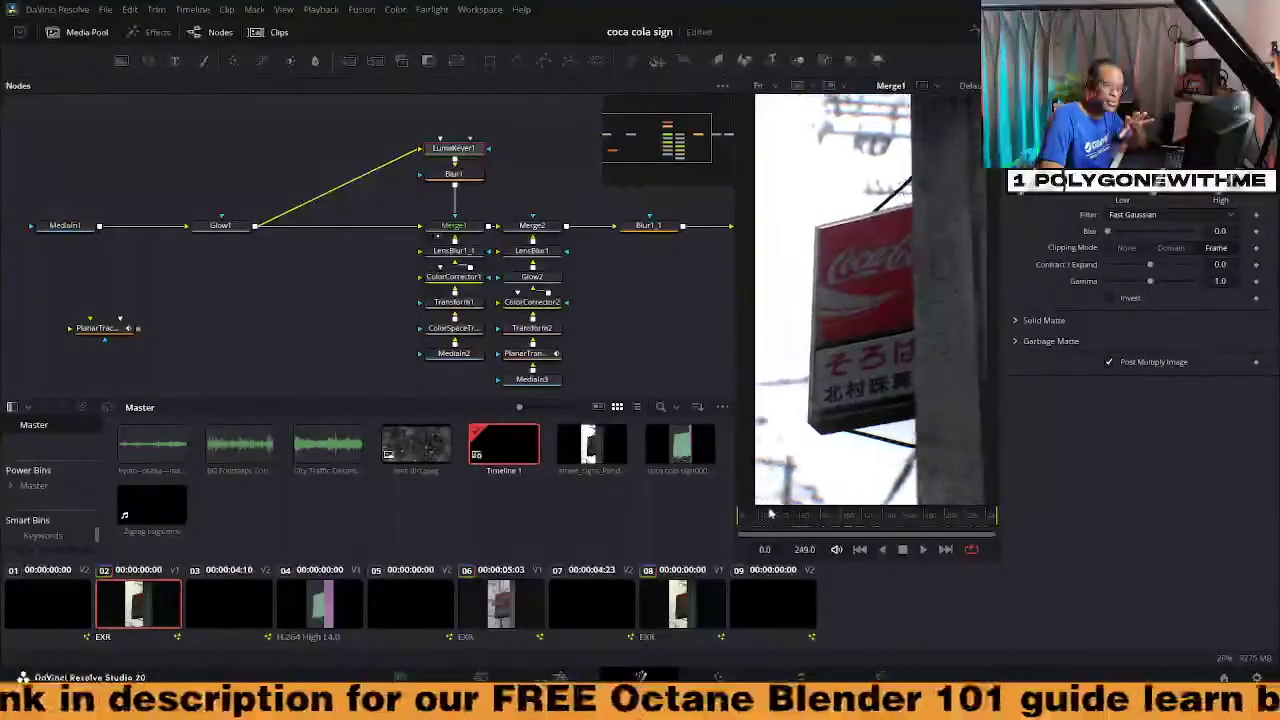
# Set ColorCorrector1's gamma to 3.0 on the lens dirt branch and inspect the Merge1 output up close
pyautogui.click(461, 330)
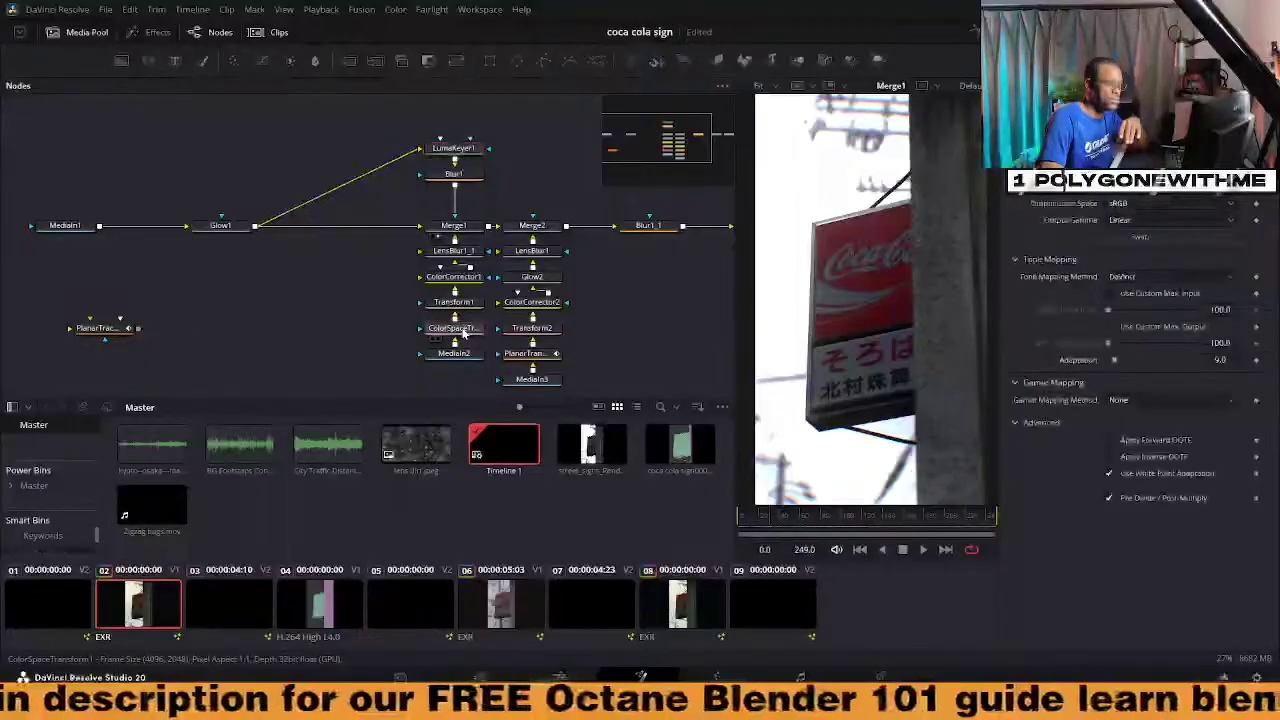
pyautogui.click(453, 277)
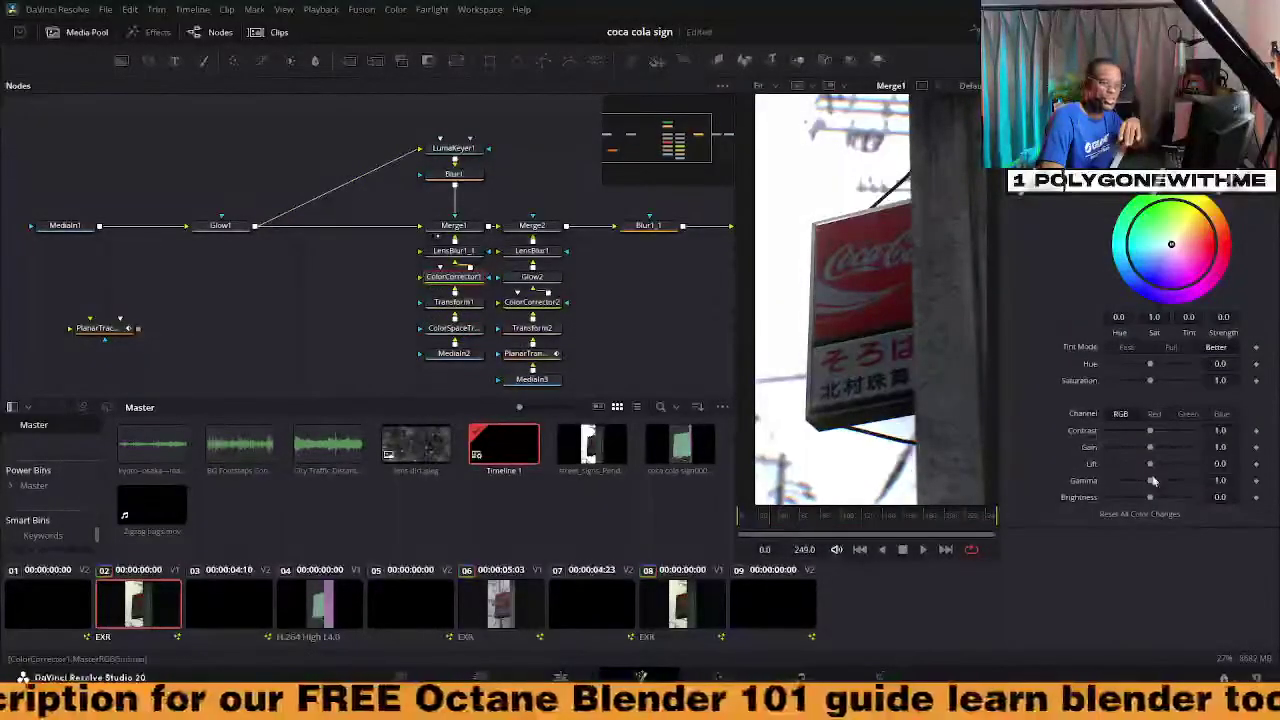
pyautogui.moveTo(1151, 482); pyautogui.dragTo(1248, 490)
pyautogui.moveTo(1163, 497); pyautogui.dragTo(1232, 487)
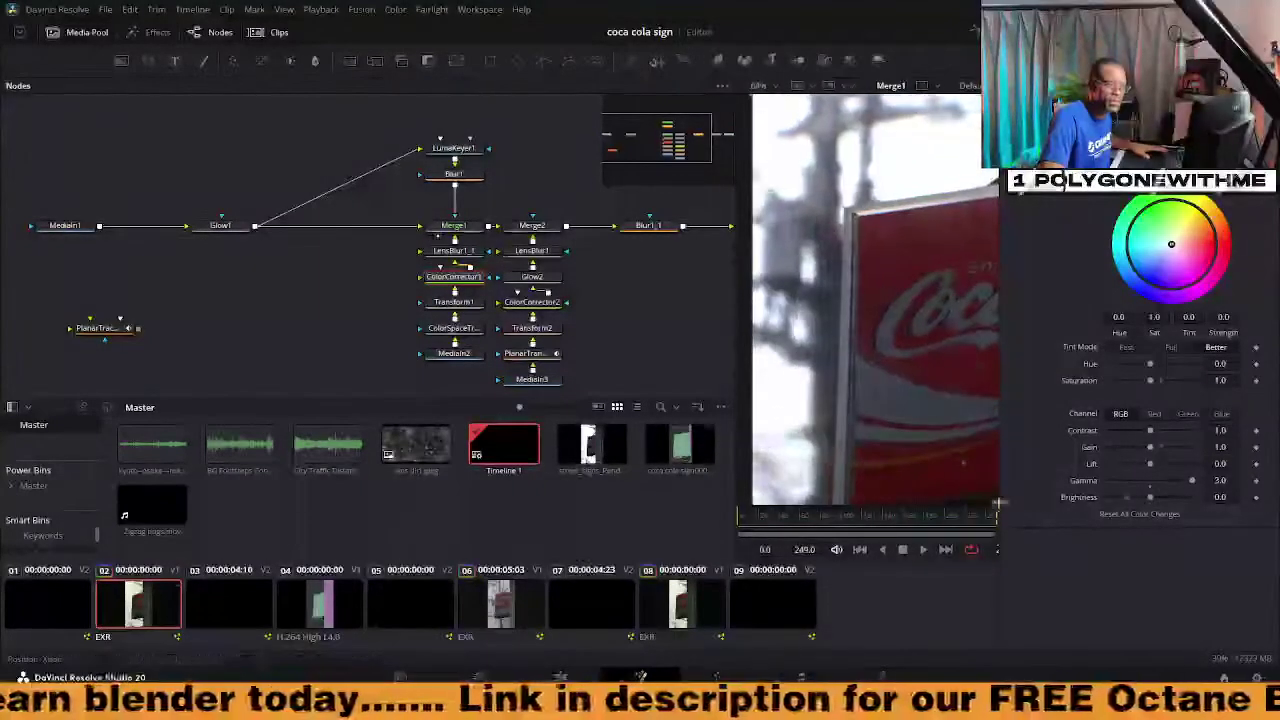
pyautogui.keyDown('ctrl'); pyautogui.scroll(3, 891, 267); pyautogui.keyUp('ctrl')
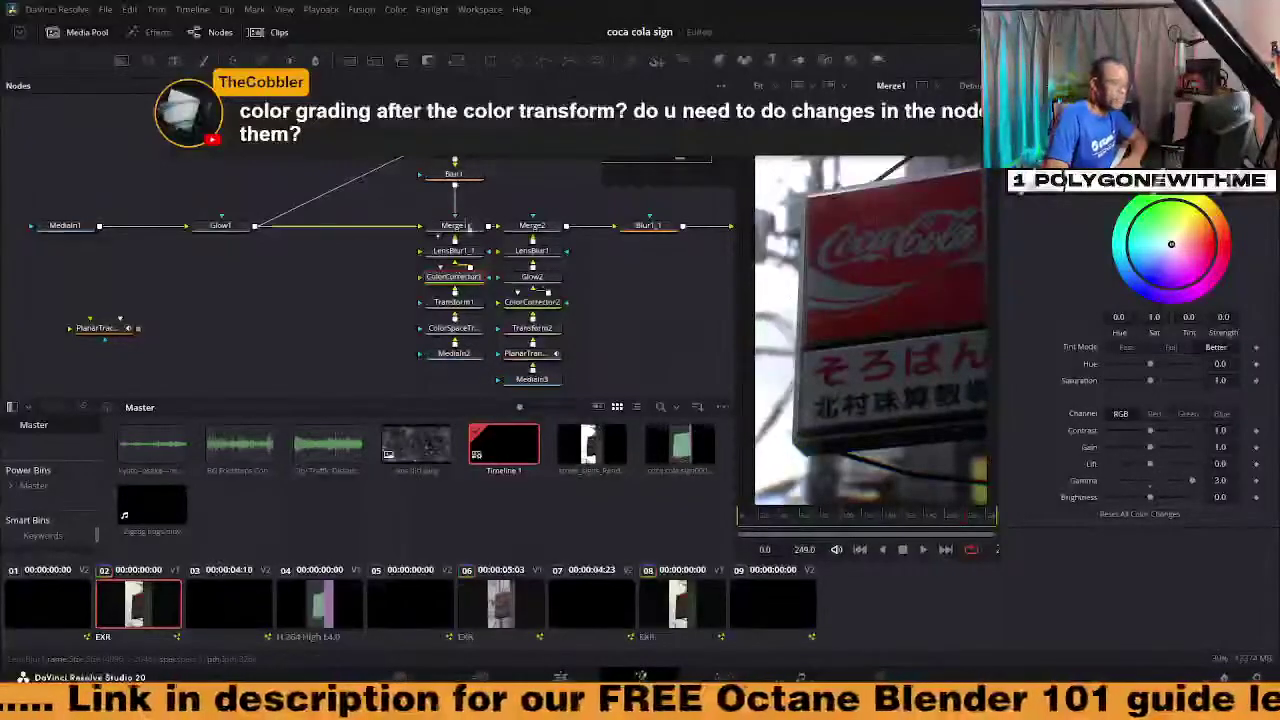
# Preview the Merge2 branch node by node, including Glow2, ColorCorrector2 and Transform2
pyautogui.click(532, 225)
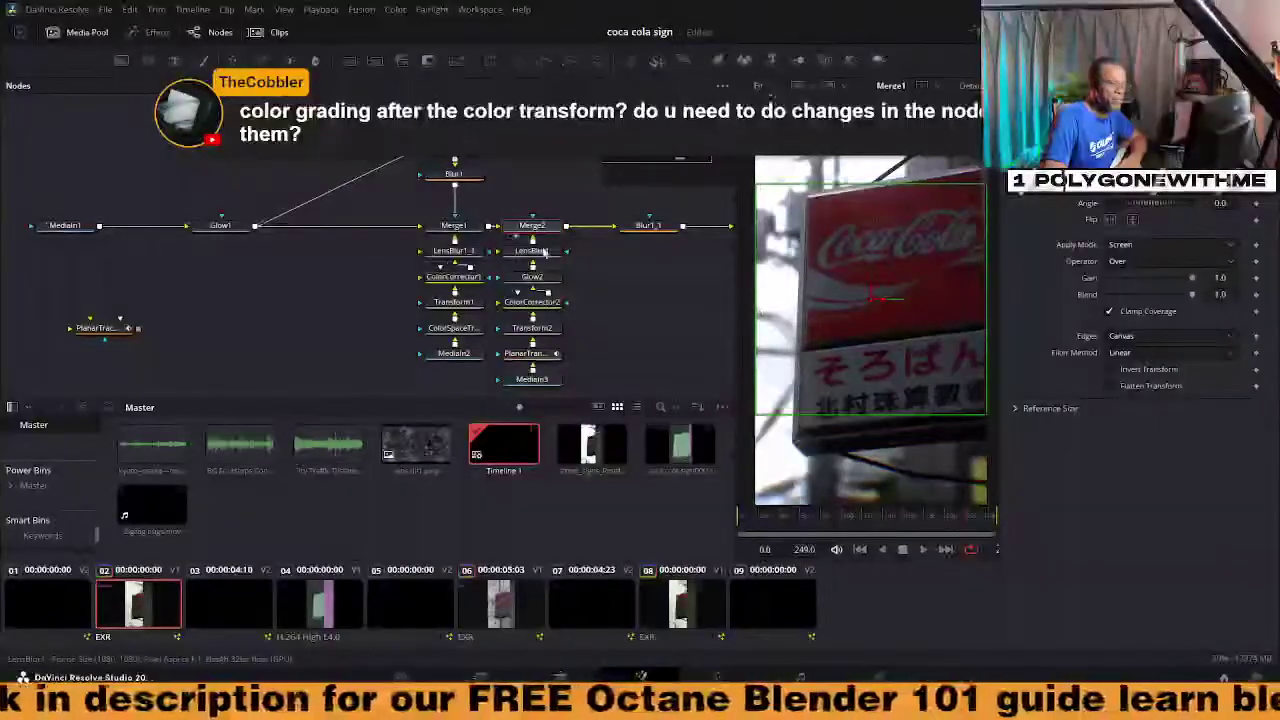
pyautogui.press('1')
pyautogui.moveTo(532, 277); pyautogui.dragTo(760, 337)
pyautogui.moveTo(545, 310); pyautogui.dragTo(860, 309)
pyautogui.moveTo(532, 328); pyautogui.dragTo(750, 358)
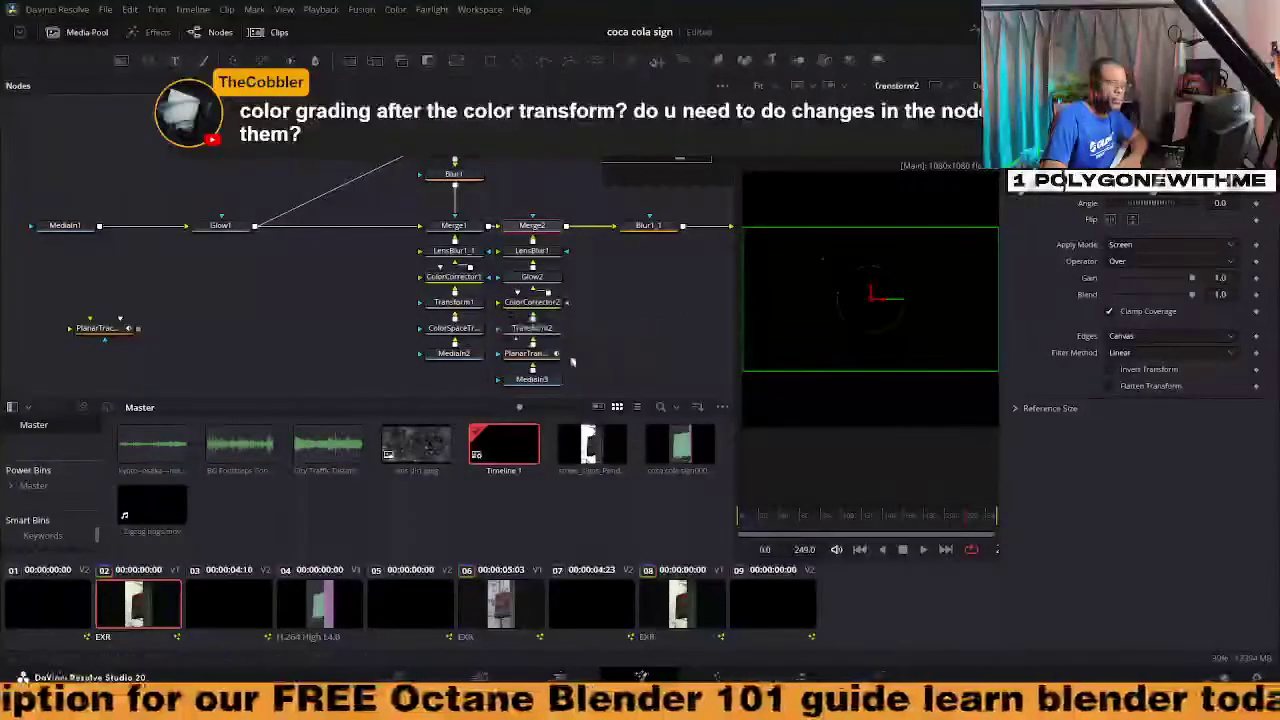
# Inspect Transform2's output up close while scrubbing through the composition's frames
pyautogui.moveTo(821, 261); pyautogui.dragTo(821, 381, button='middle')
pyautogui.hotkey('ctrl', 'f')
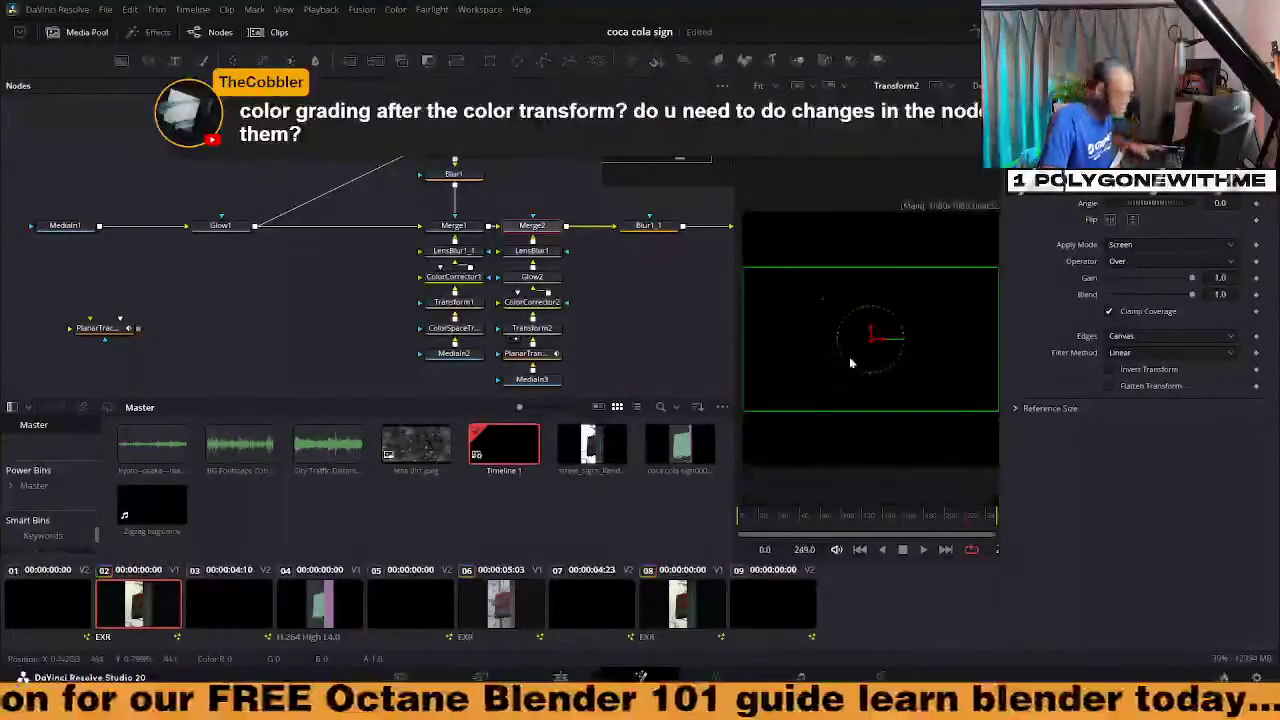
pyautogui.keyDown('ctrl'); pyautogui.scroll(3, 853, 353); pyautogui.keyUp('ctrl')
pyautogui.moveTo(945, 518); pyautogui.dragTo(845, 516)
pyautogui.scroll(-2, 812, 474)
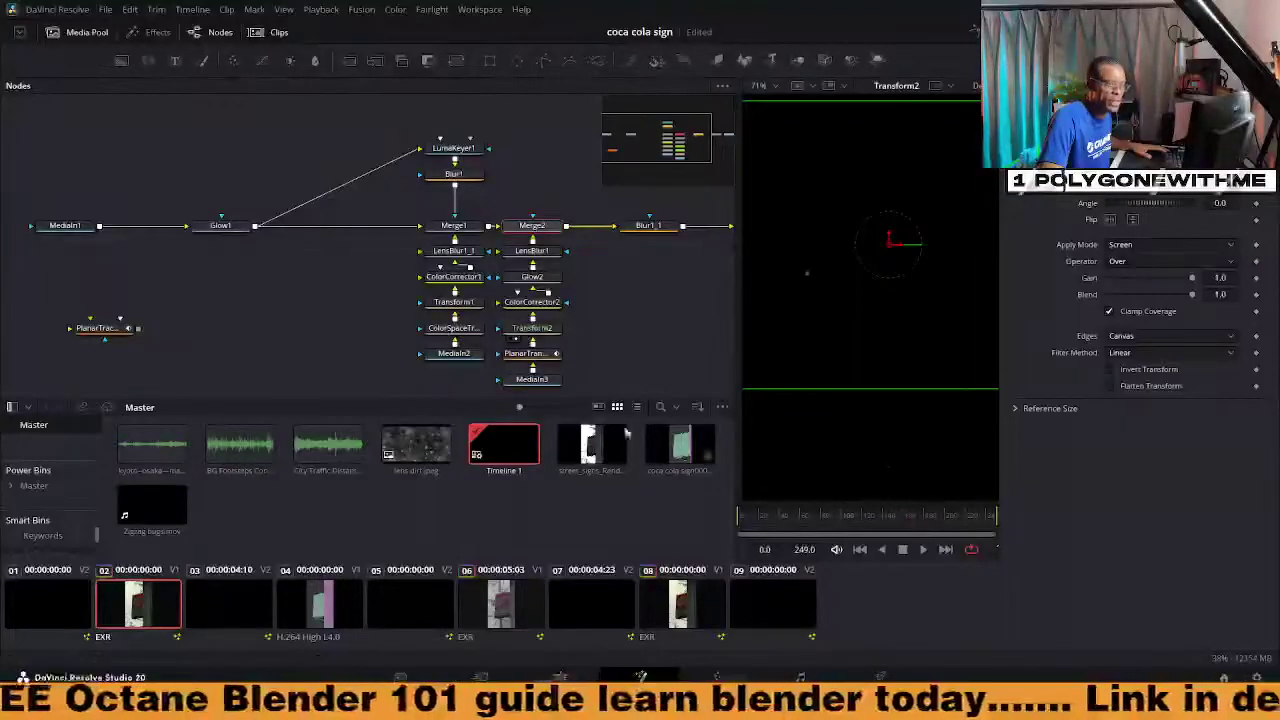
# Preview the Blur1_1 output and the final MediaOut1 output
pyautogui.click(629, 234)
pyautogui.hscroll(3, 625, 240)
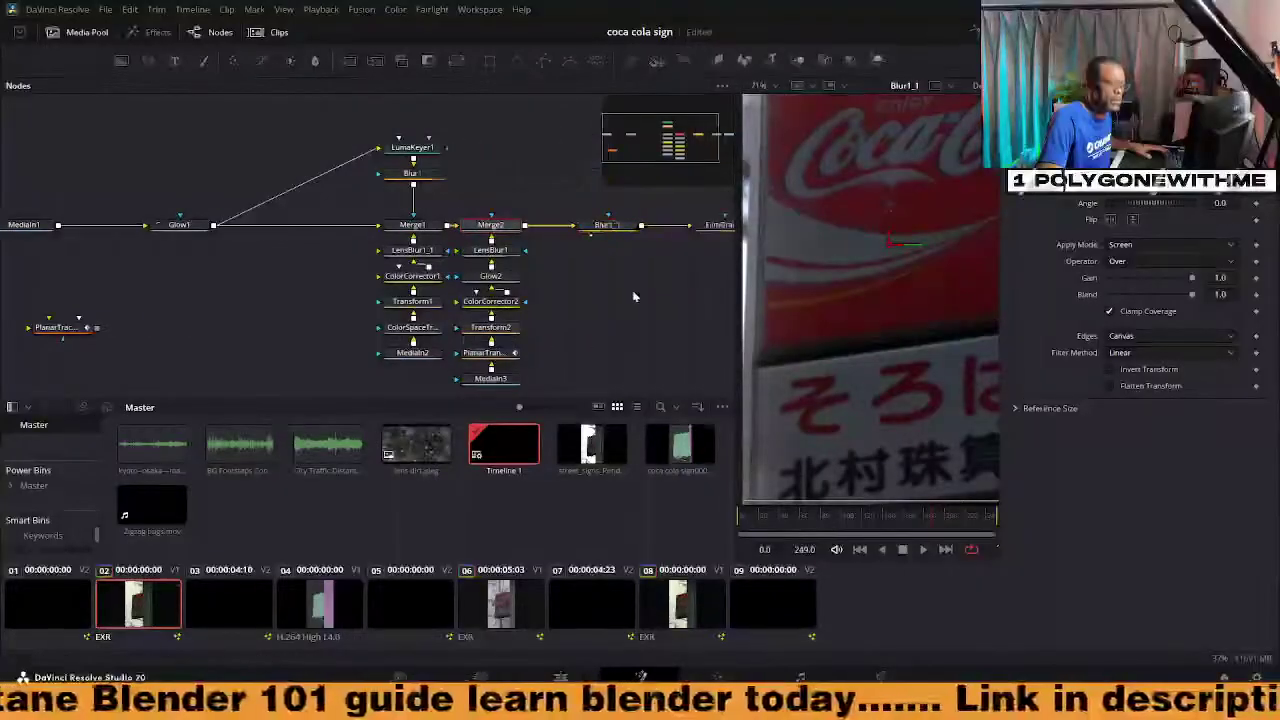
pyautogui.hscroll(2, 650, 236)
pyautogui.click(632, 234)
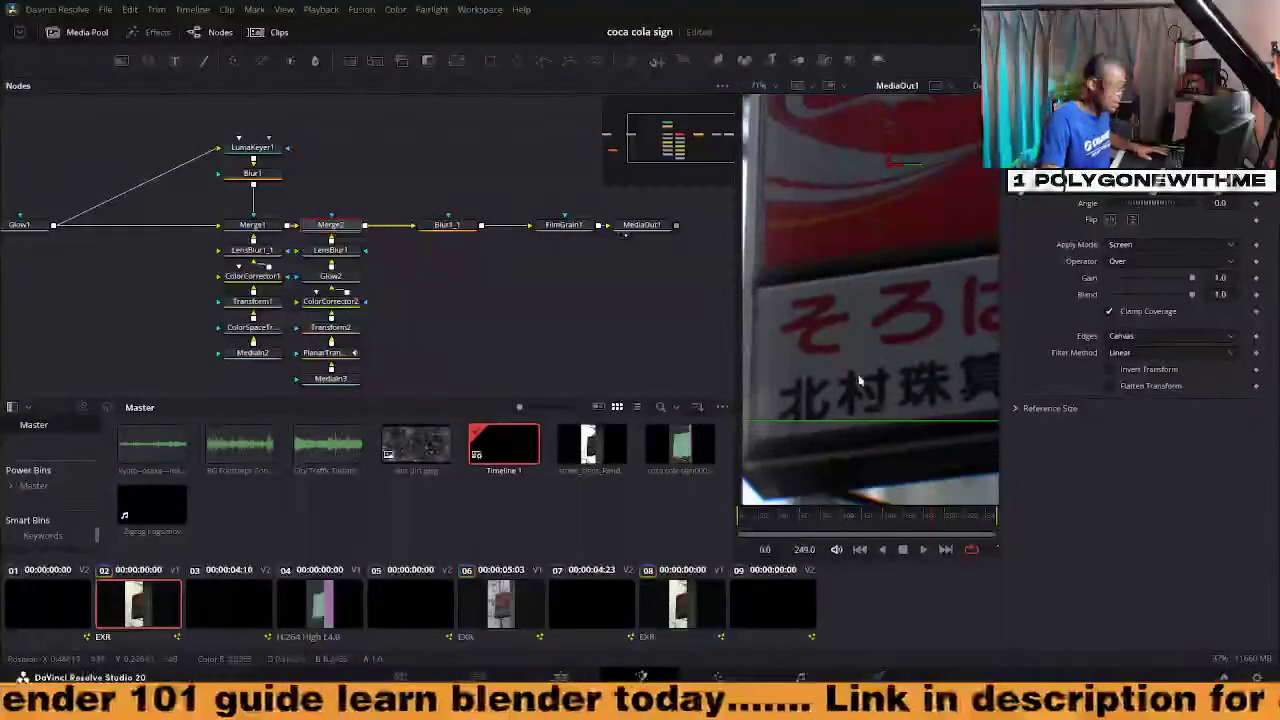
pyautogui.hotkey('ctrl', 'f')
pyautogui.write('Merge2')
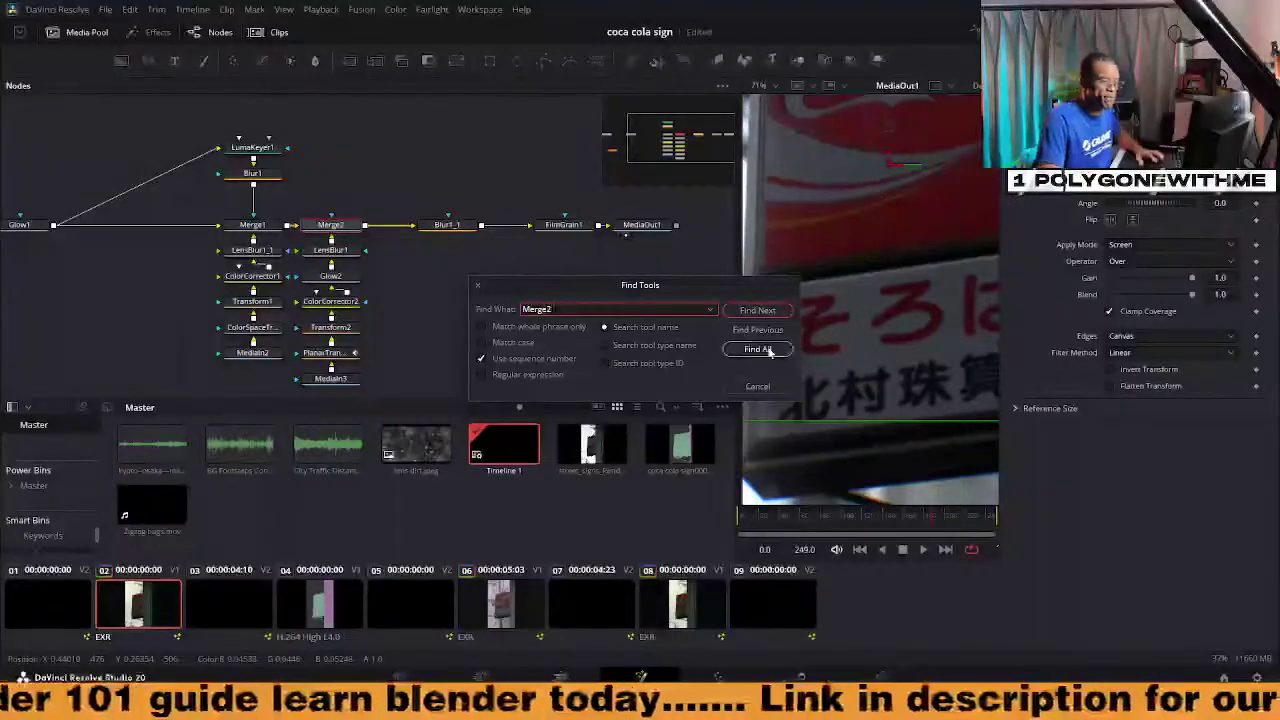
pyautogui.click(757, 386)
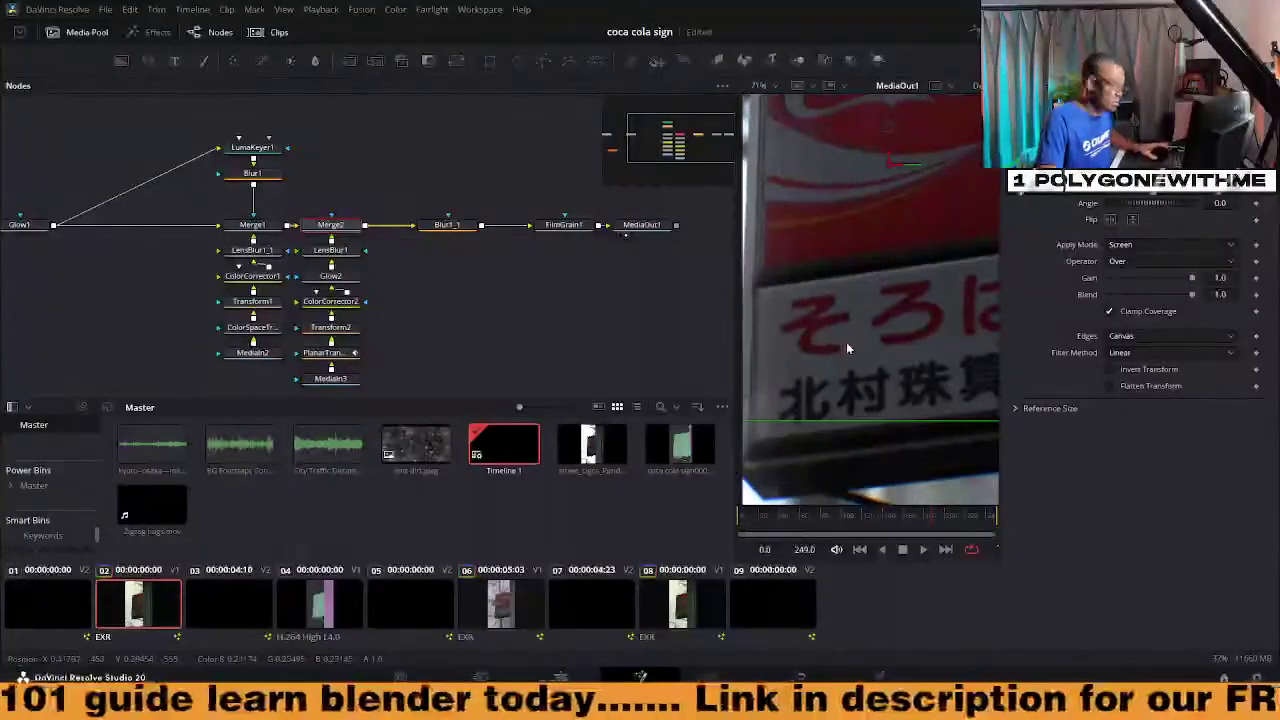
# Fit the MediaOut1 image in the viewer, clear the merge overlay by selecting MediaOut1, and scrub through the frames
pyautogui.hotkey('ctrl', 'f')
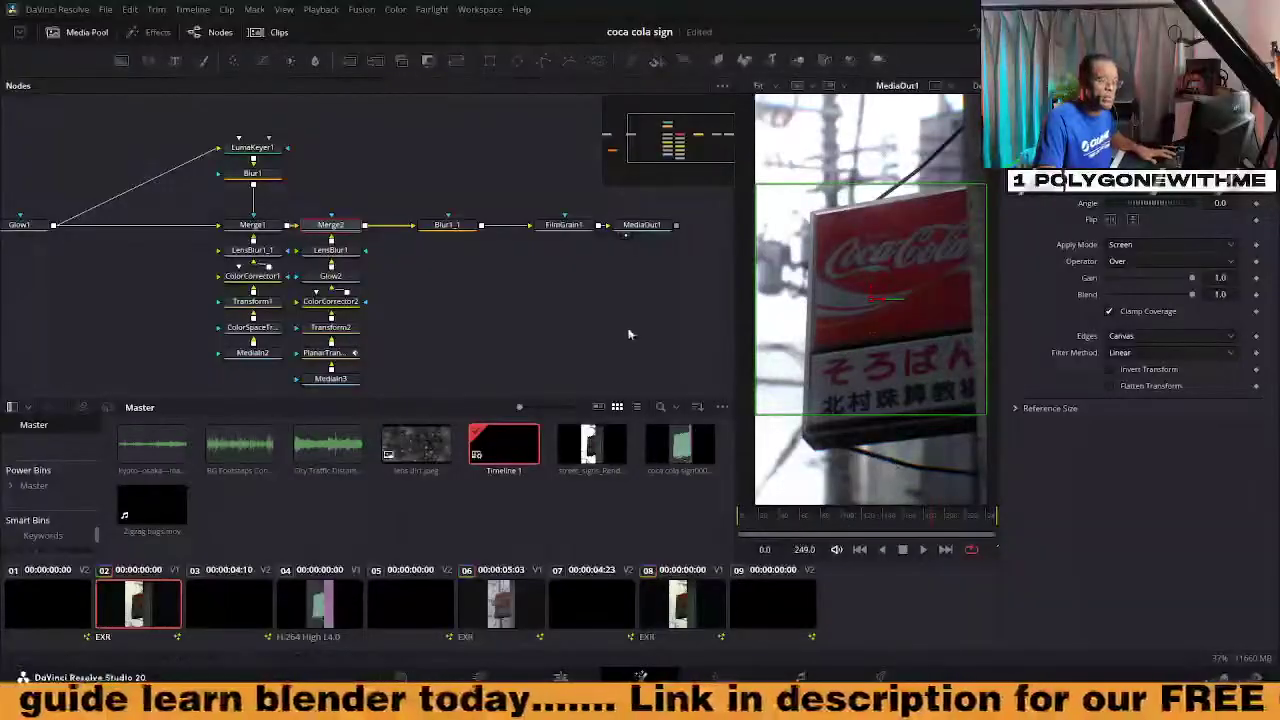
pyautogui.click(641, 225)
pyautogui.moveTo(797, 516); pyautogui.dragTo(882, 525)
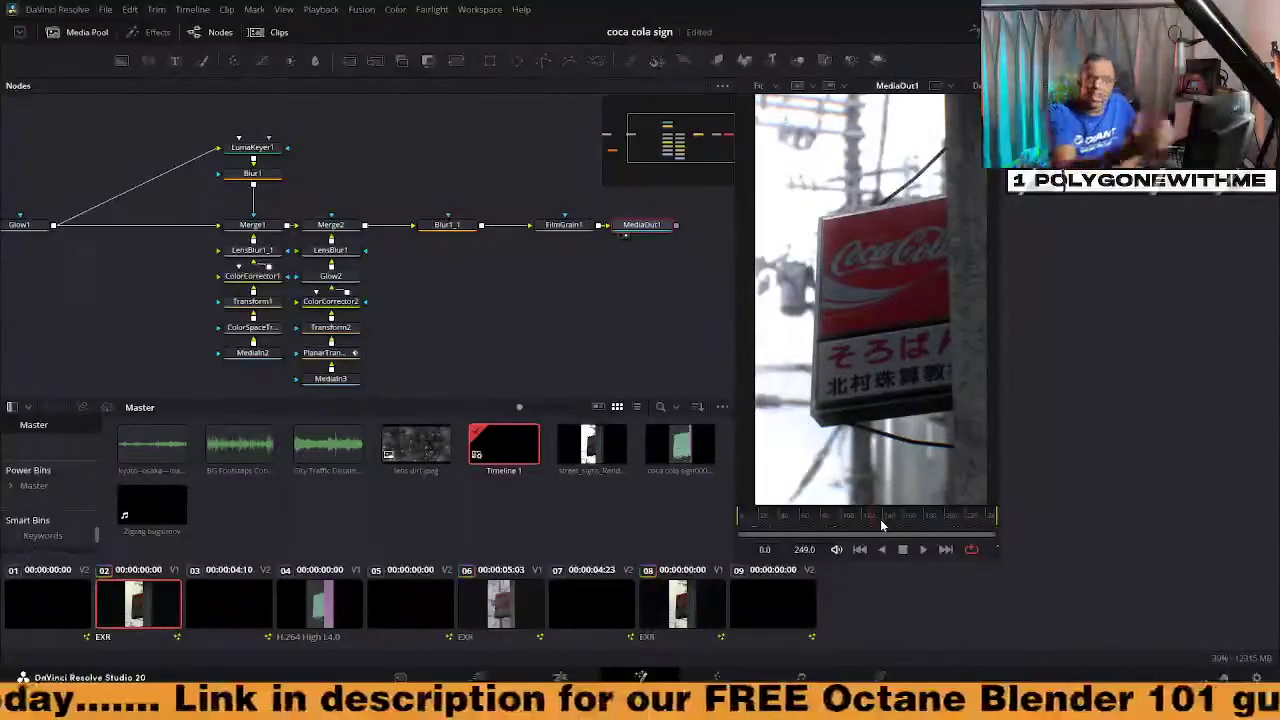
pyautogui.moveTo(839, 520); pyautogui.dragTo(951, 522)
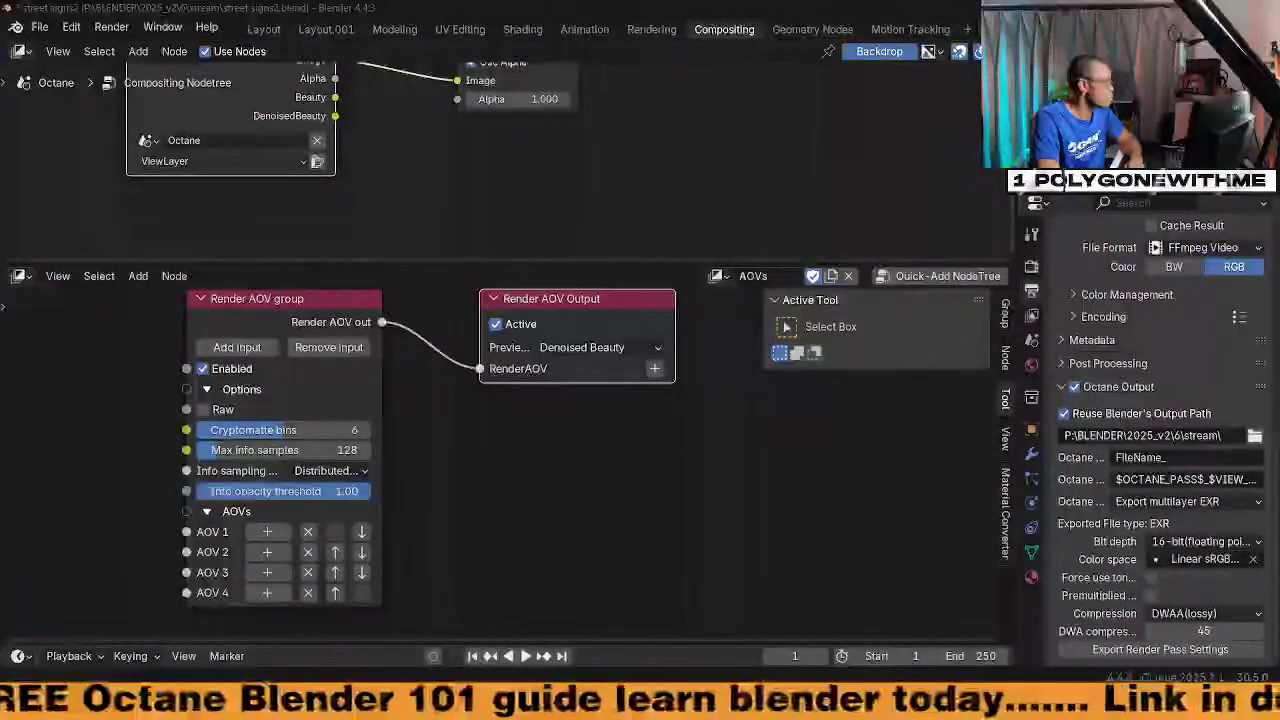
# Switch to Chrome and open the purchases library on Gumroad
pyautogui.moveTo(0, 72); pyautogui.dragTo(740, 2)
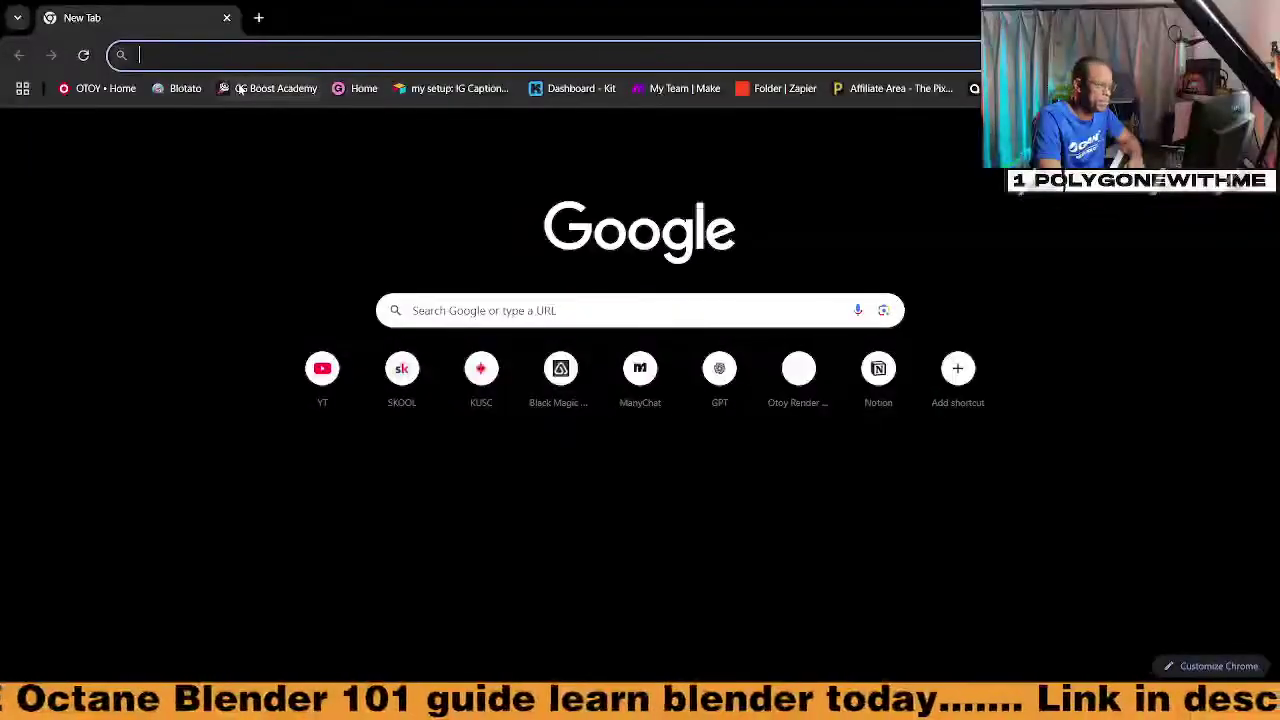
pyautogui.click(364, 90)
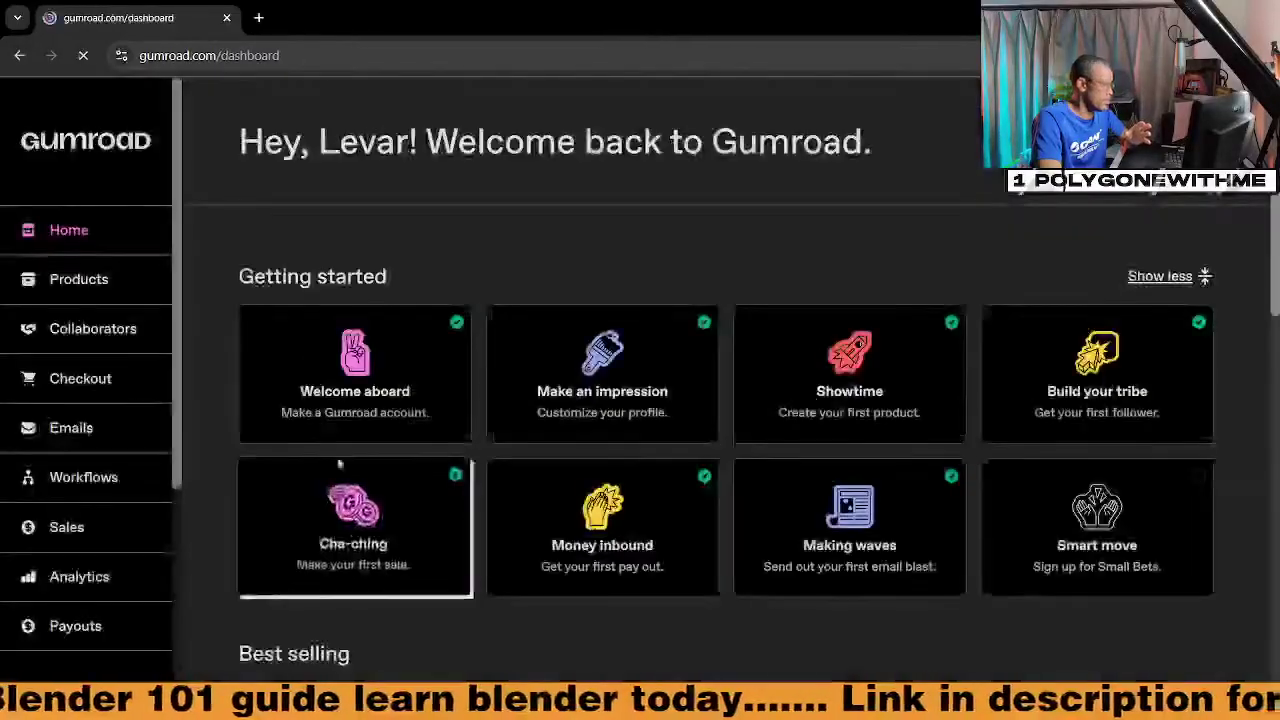
pyautogui.scroll(-3, 137, 490)
pyautogui.click(125, 483)
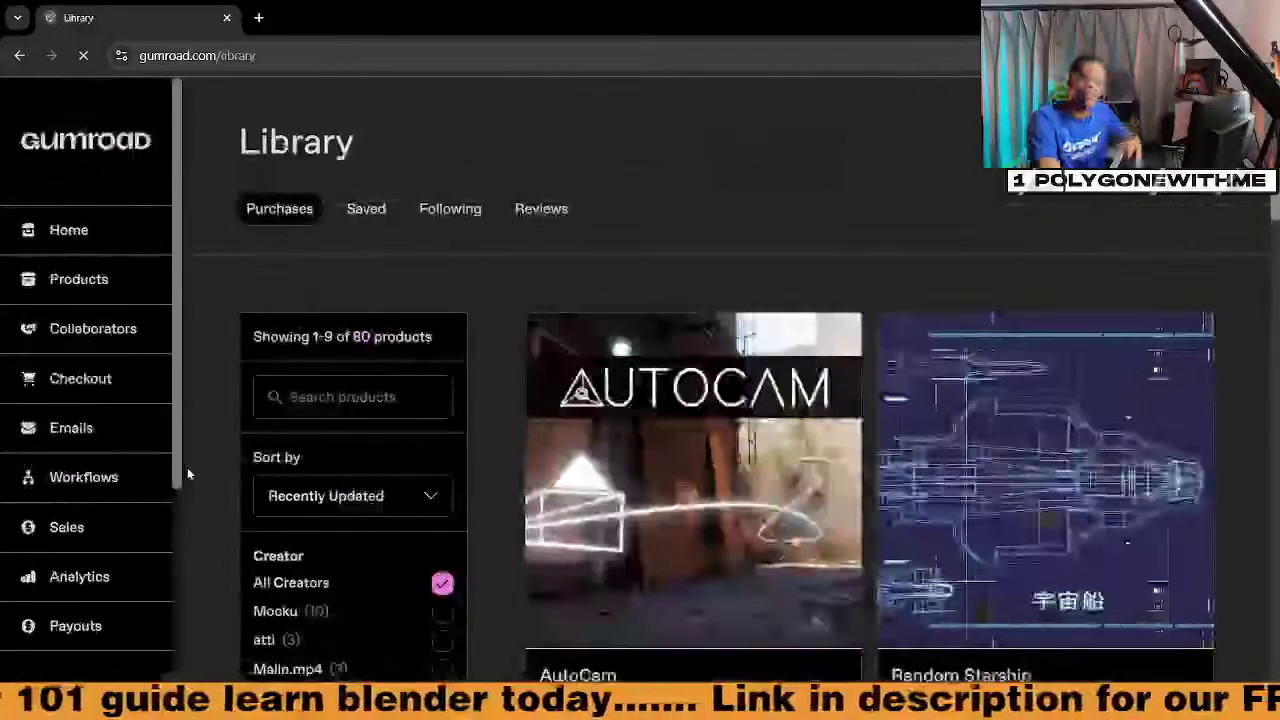
# Find the "Blender to Resolve: a Freemium Video Course" among the purchased products and open its content page
pyautogui.scroll(-3, 902, 497)
pyautogui.scroll(-15, 902, 497)
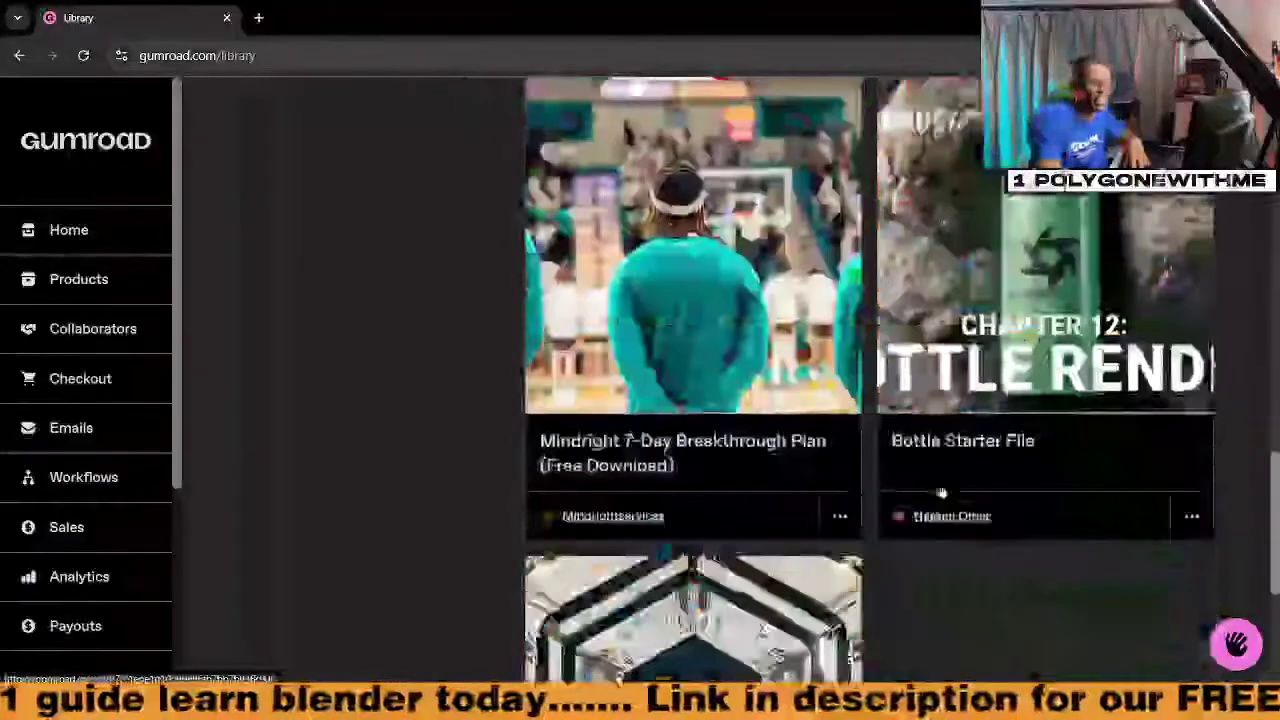
pyautogui.scroll(-15, 960, 491)
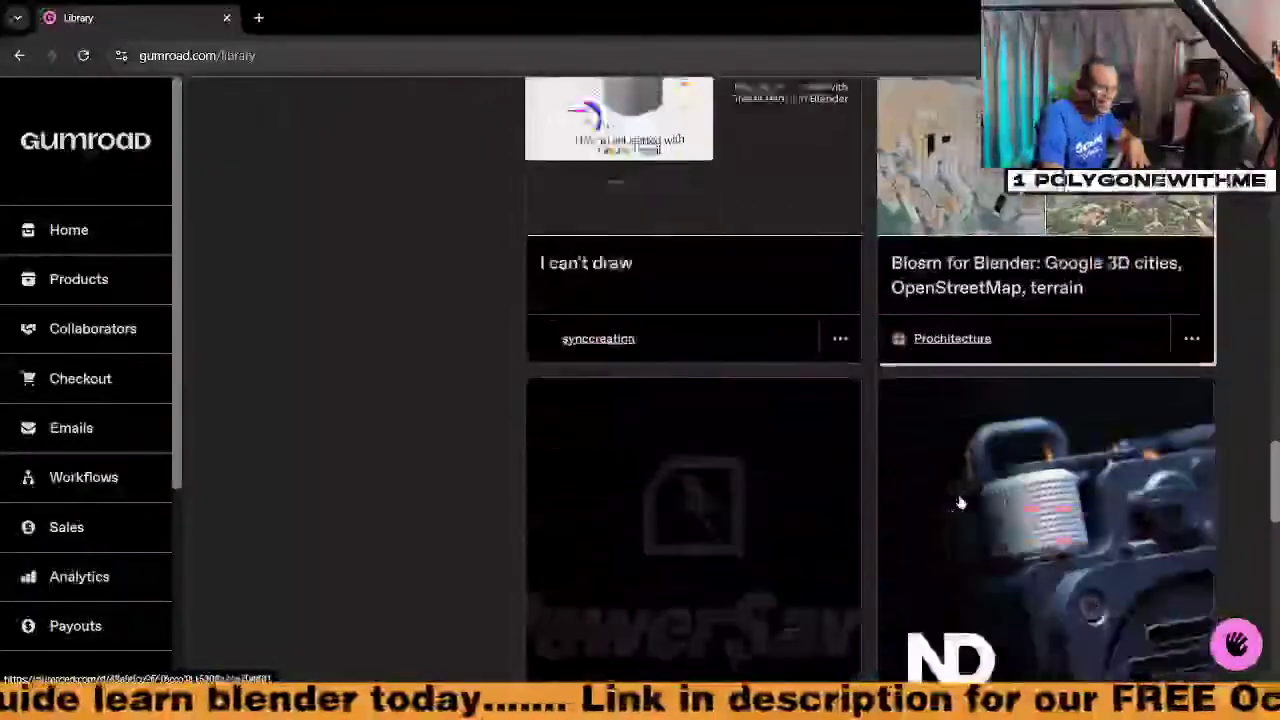
pyautogui.scroll(-15, 958, 505)
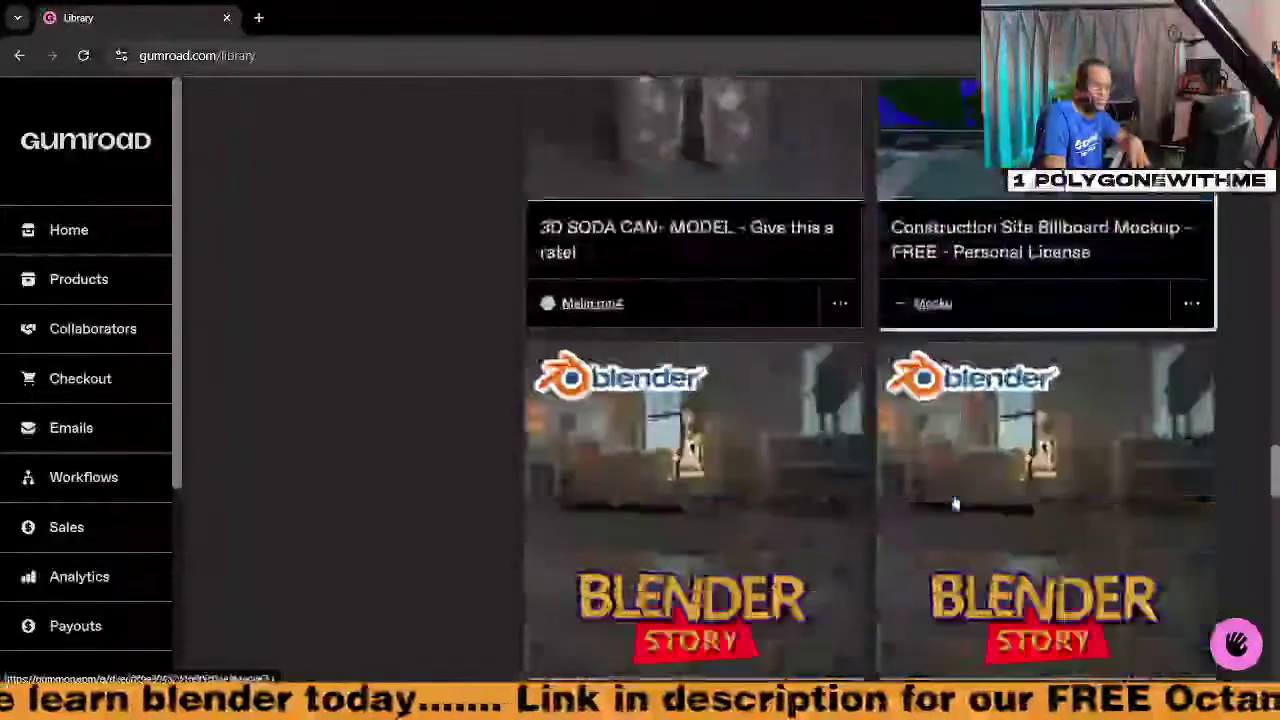
pyautogui.scroll(-5, 954, 505)
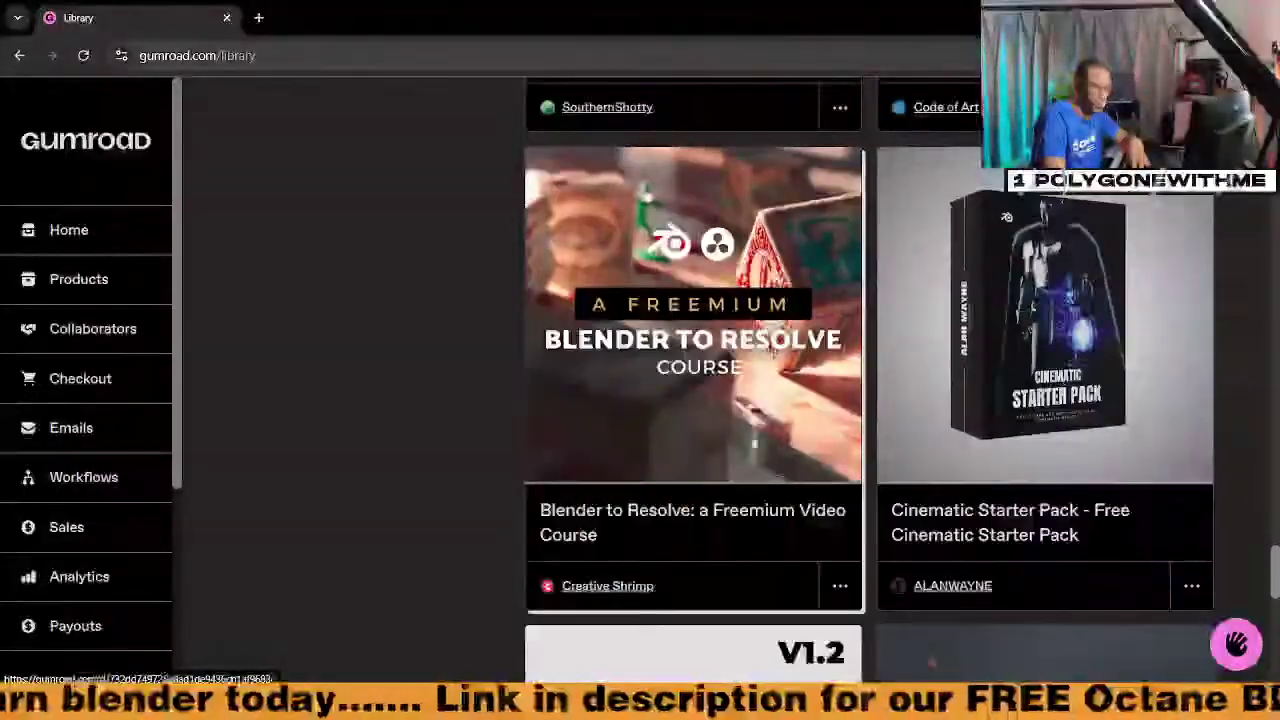
pyautogui.click(725, 435)
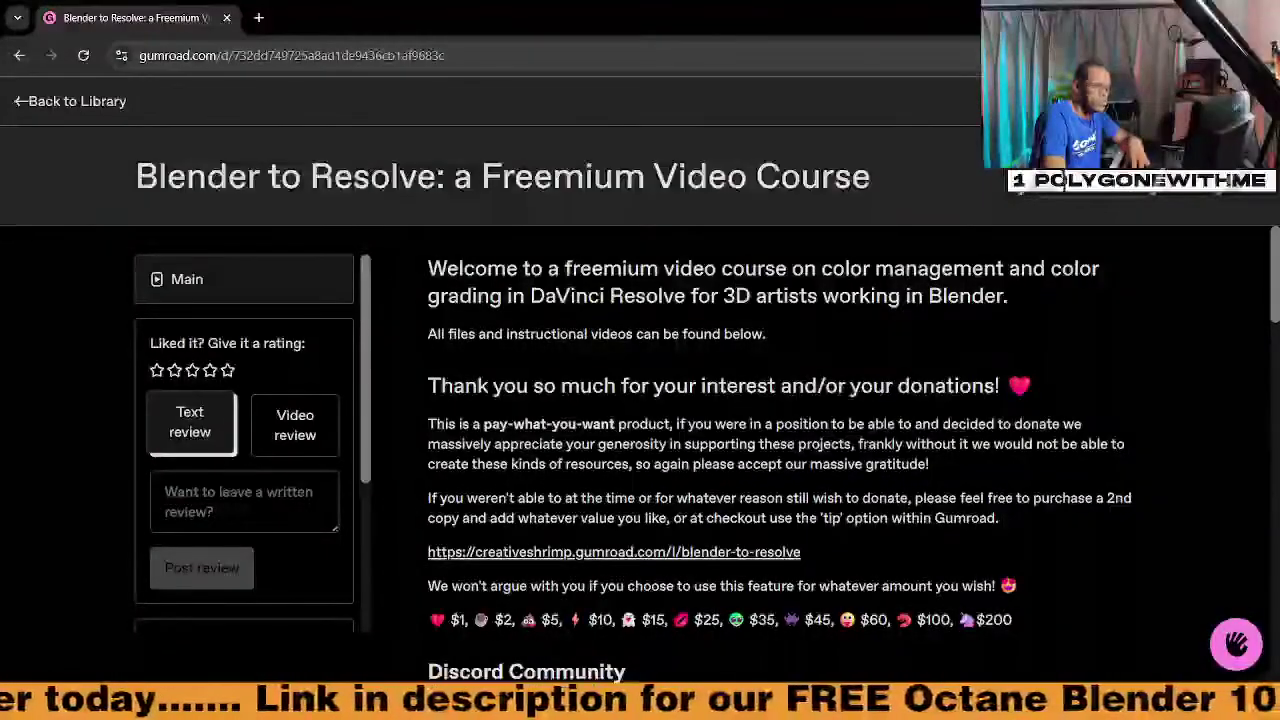
# Open the Creative Shrimp store from the course page and bring up the public Blender to Resolve product page
pyautogui.scroll(-5, 297, 583)
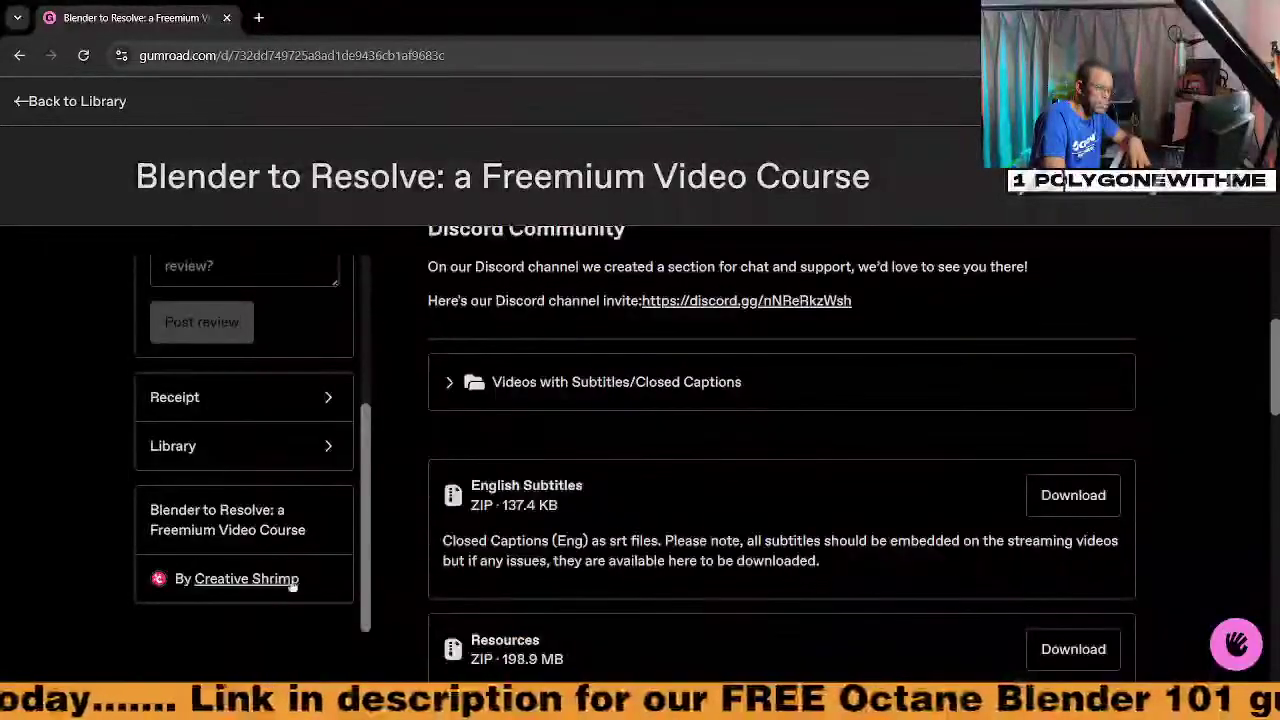
pyautogui.click(274, 587)
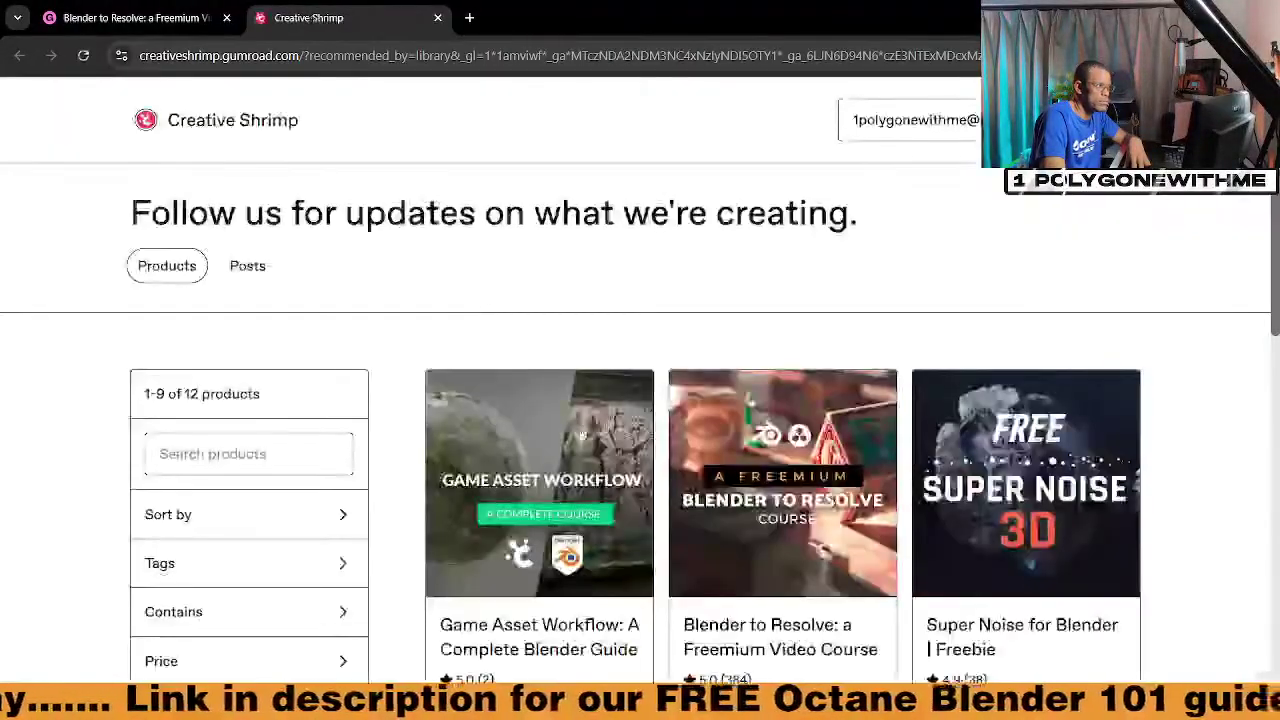
pyautogui.scroll(-2, 483, 312)
pyautogui.click(843, 505)
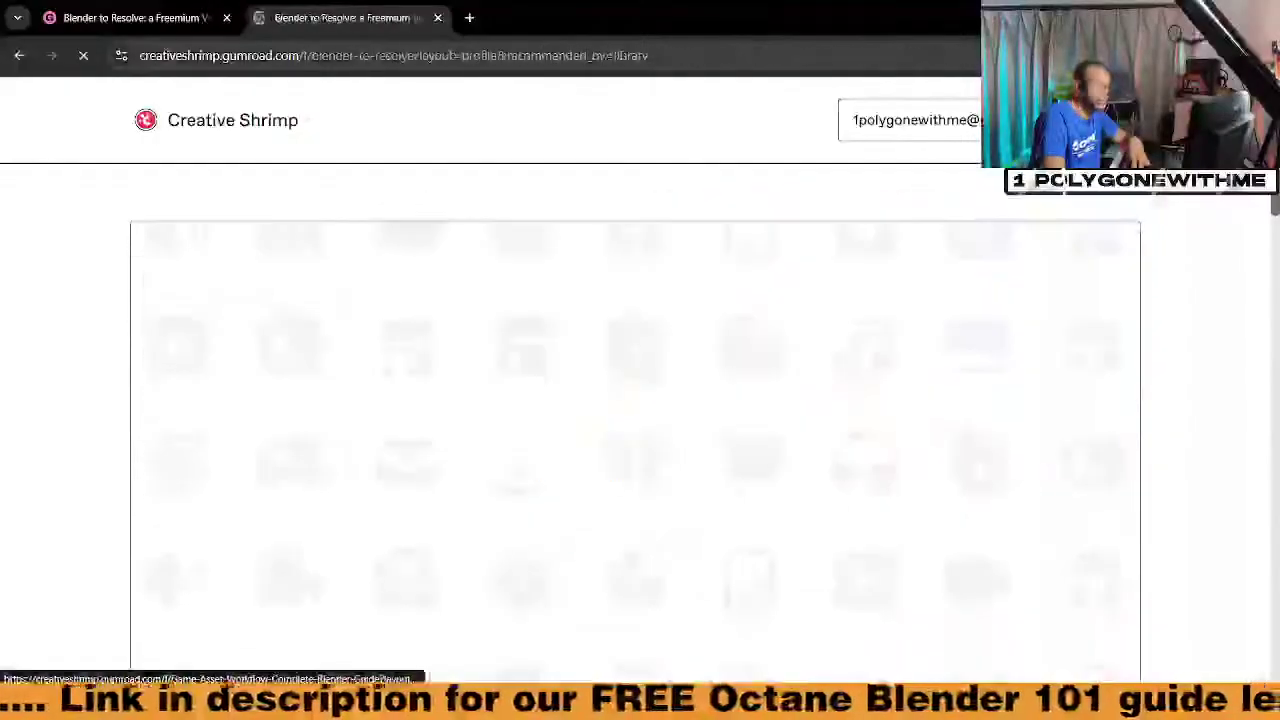
# Copy the Blender to Resolve product page's web address and share it in the live stream chat
pyautogui.click(400, 57)
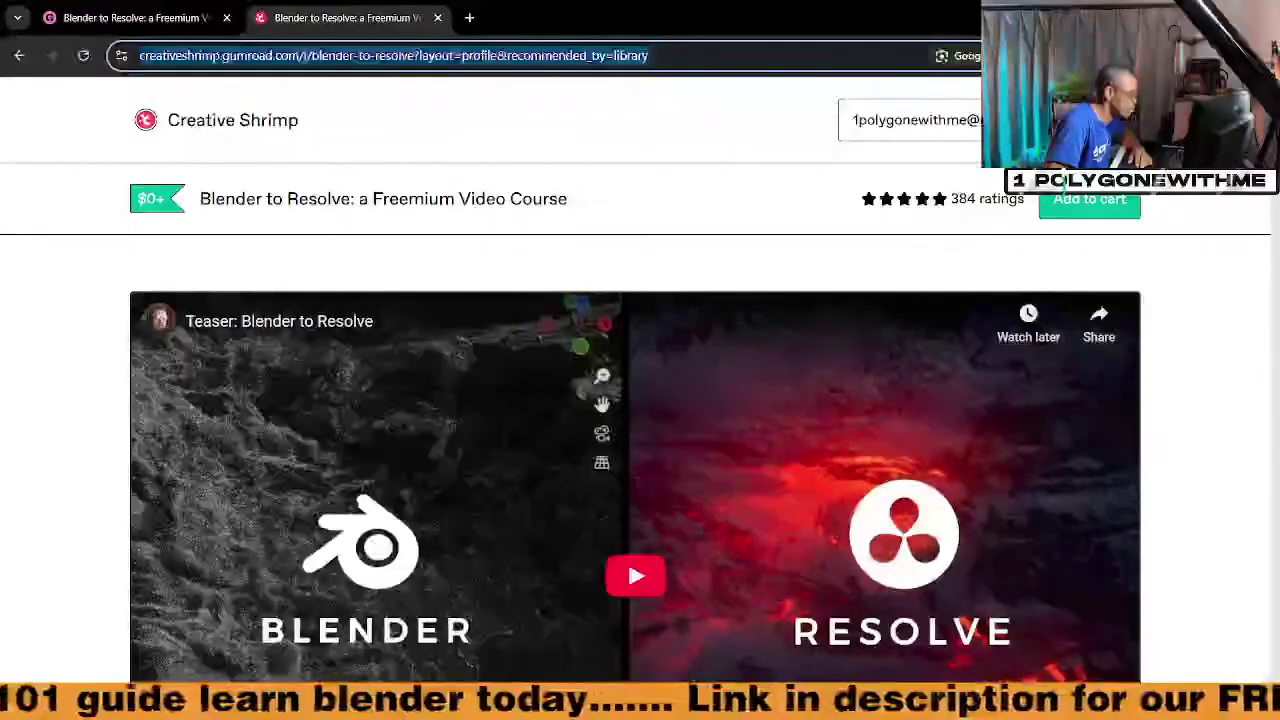
pyautogui.hotkey('alt', 'Tab')
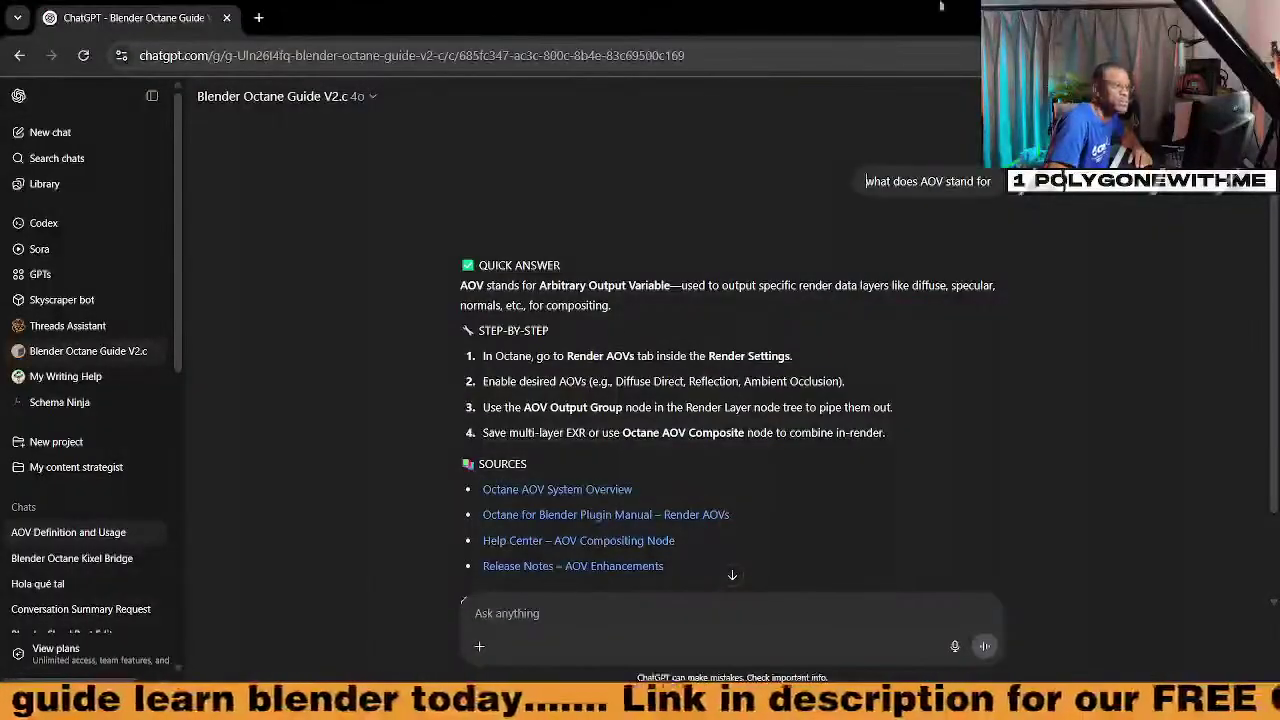
pyautogui.hotkey('alt', 'Tab')
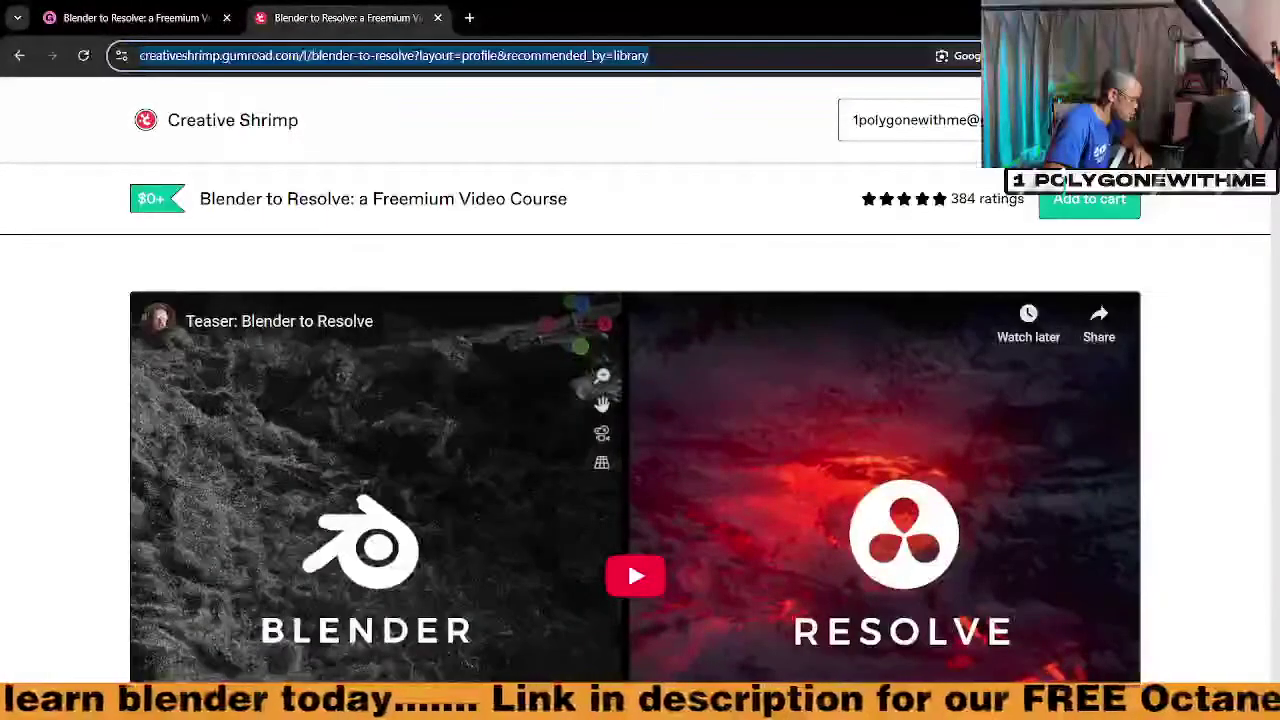
pyautogui.hotkey('alt', 'Tab')
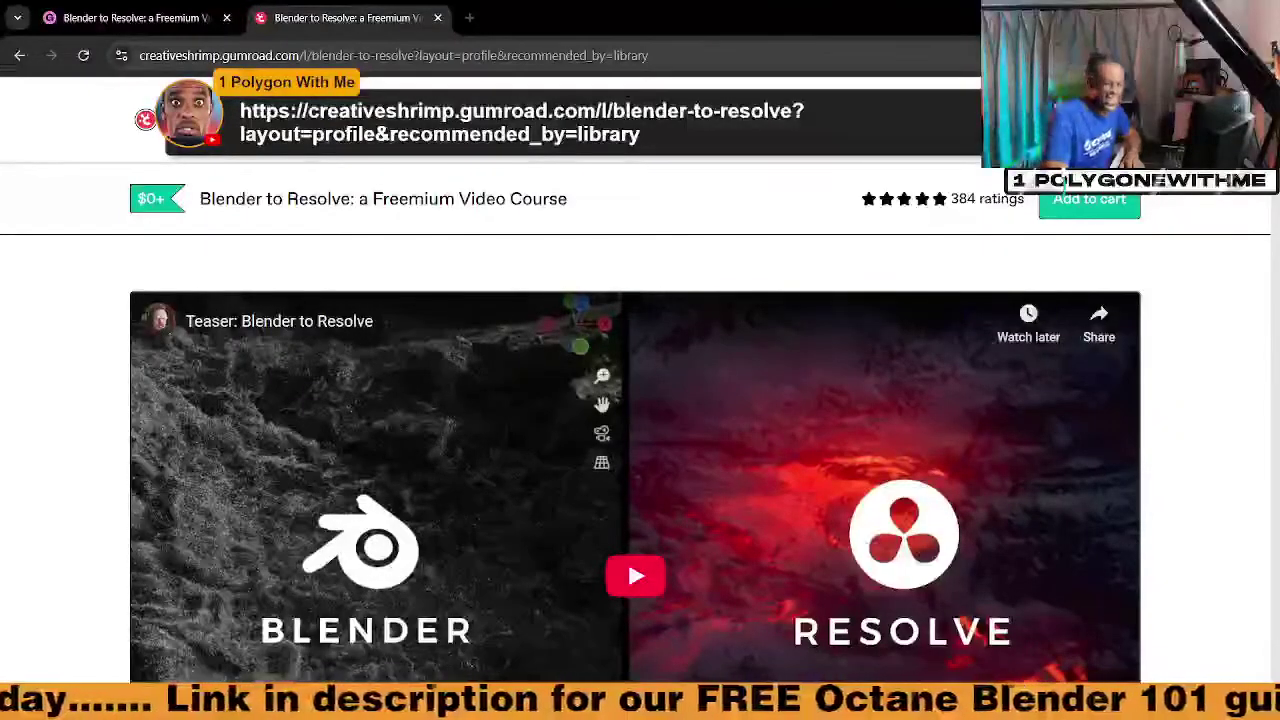
# Read through the Blender to Resolve product page's pricing and course contents, and close its tab
pyautogui.scroll(-5, 1236, 380)
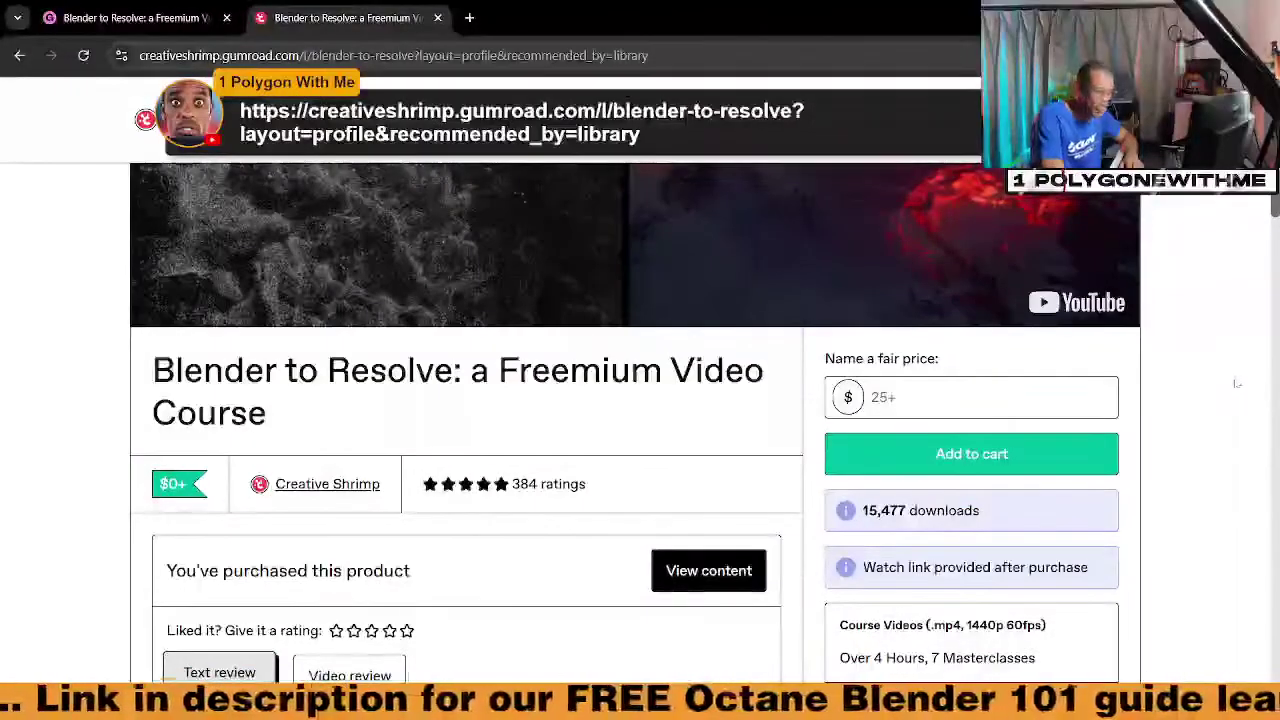
pyautogui.scroll(-3, 1237, 383)
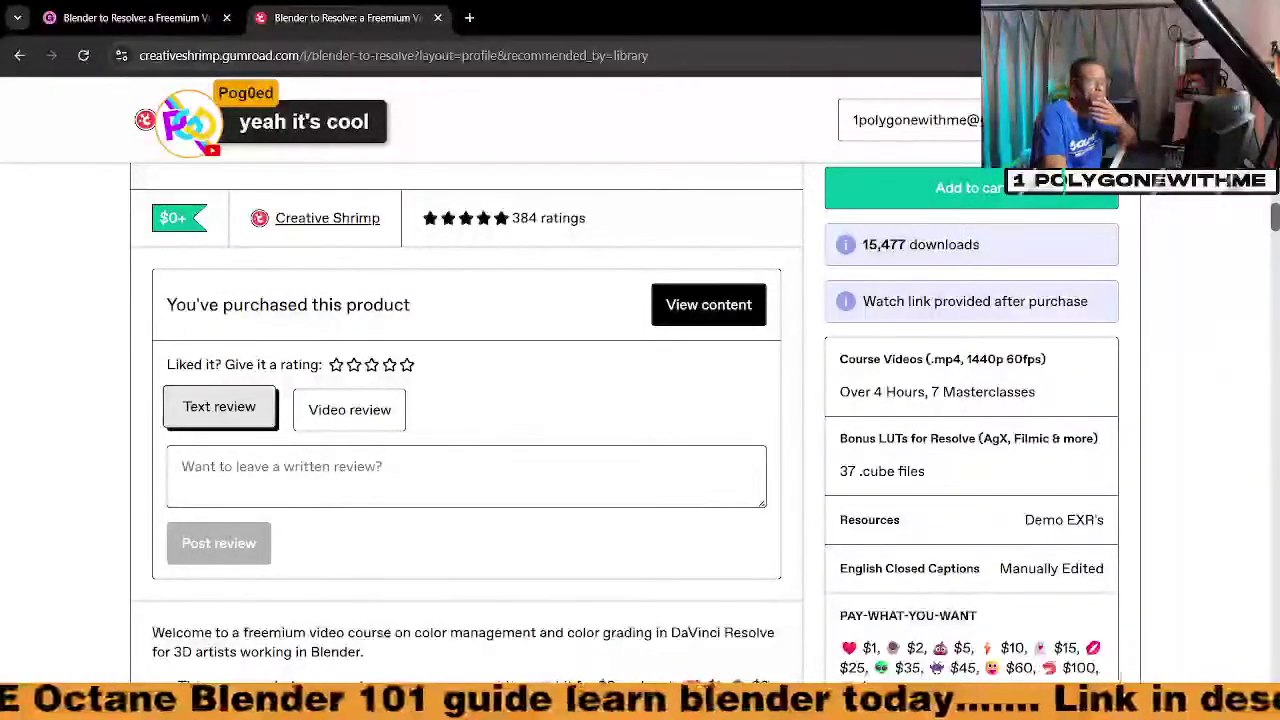
pyautogui.click(437, 17)
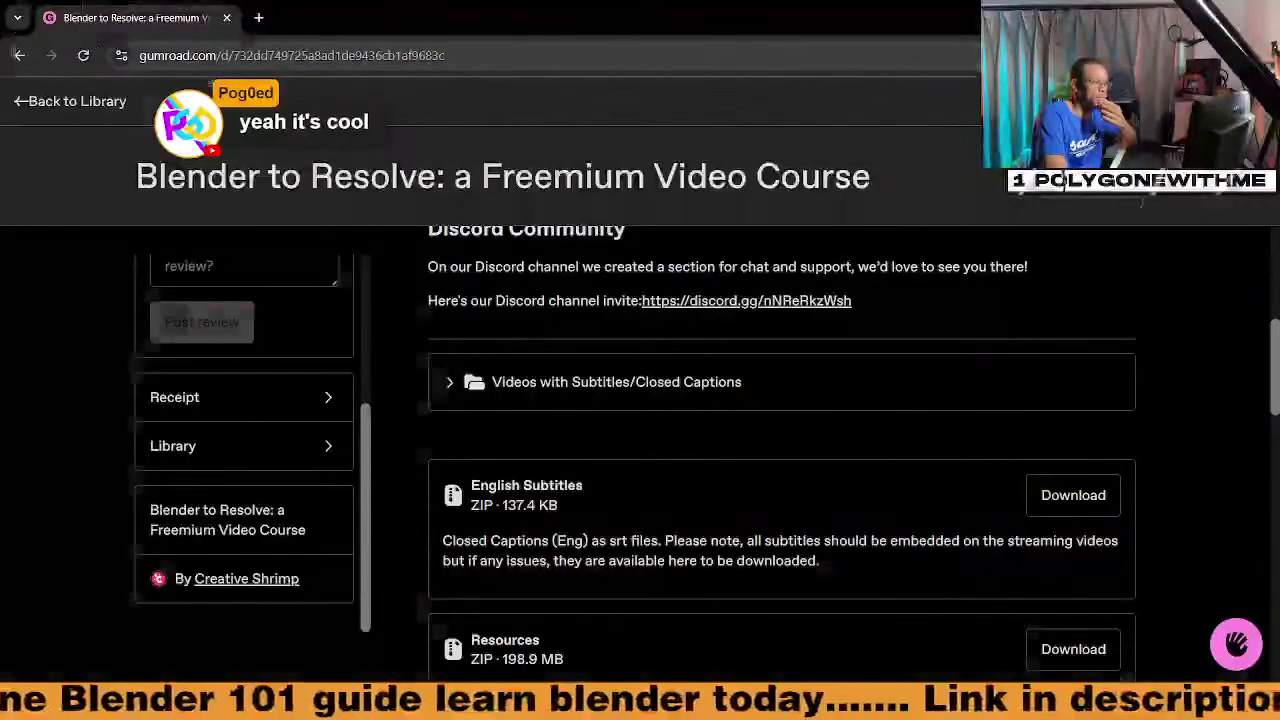
# Switch back to Blender, open the Layout workspace and frame the selected sign cube in the viewport
pyautogui.hotkey('alt', 'Tab')
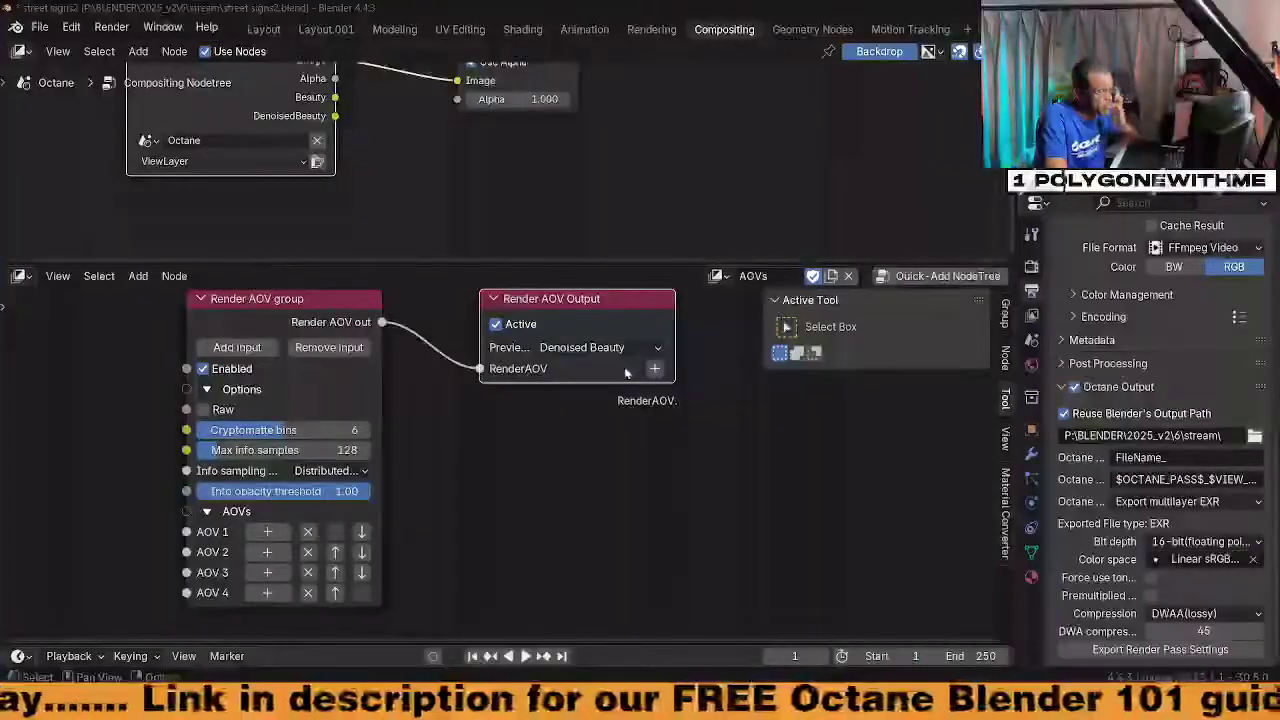
pyautogui.click(40, 27)
pyautogui.click(40, 27)
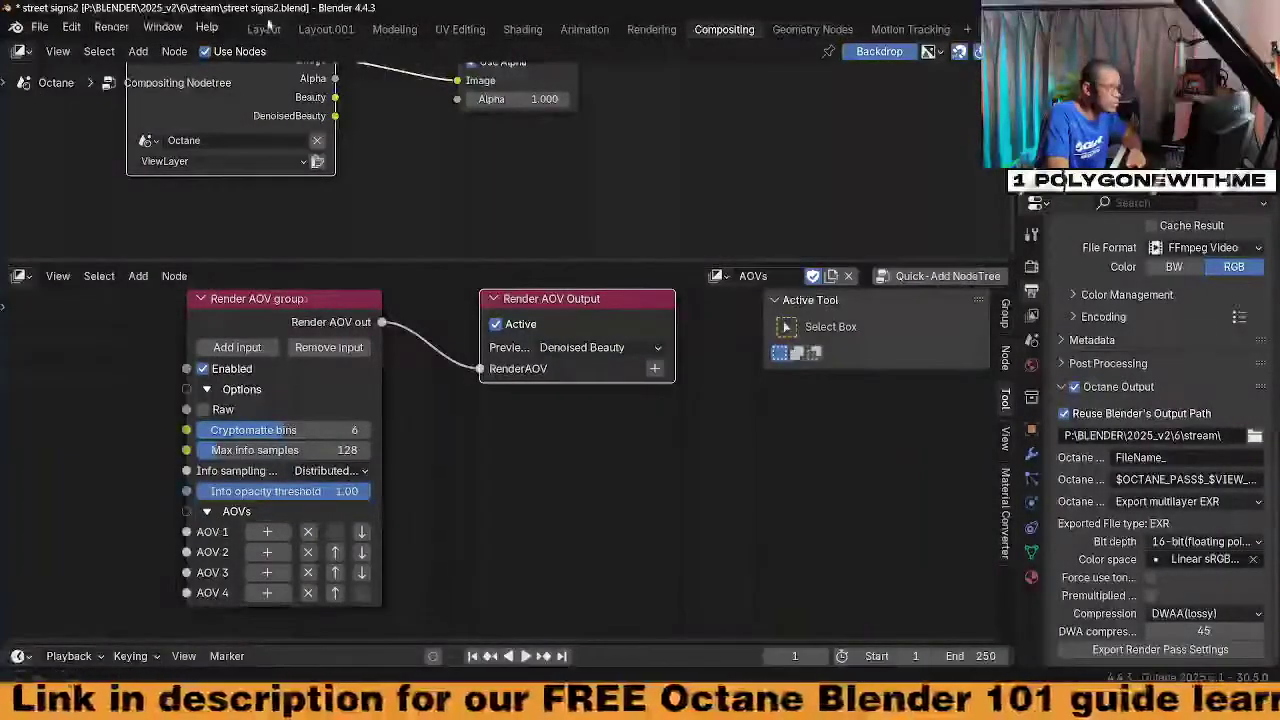
pyautogui.click(264, 29)
pyautogui.scroll(4, 792, 503)
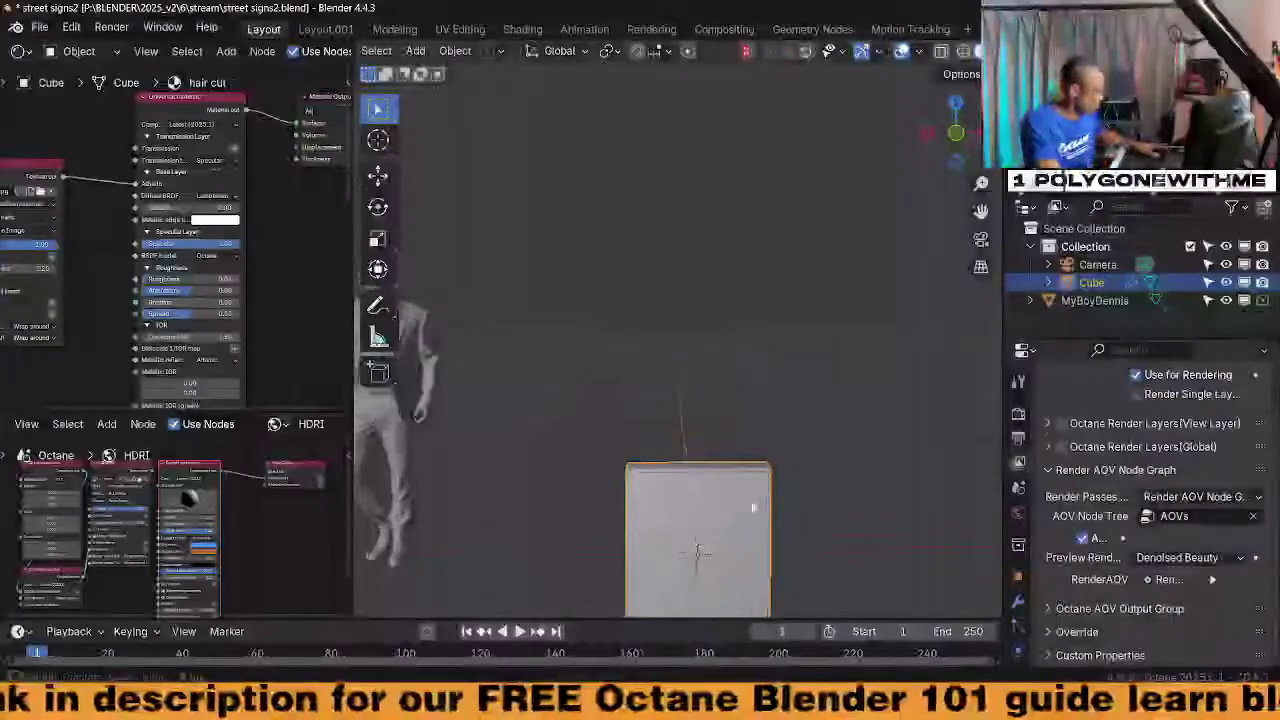
pyautogui.press('KP_Decimal')
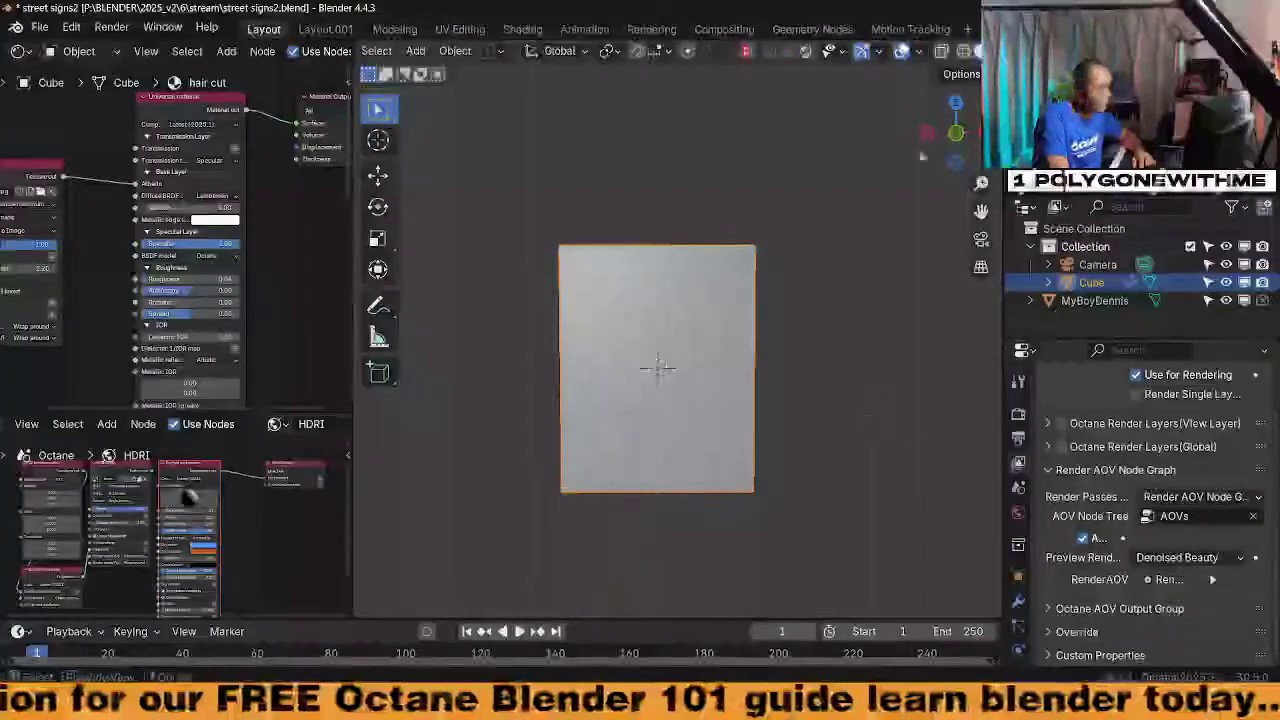
pyautogui.scroll(-2, 893, 50)
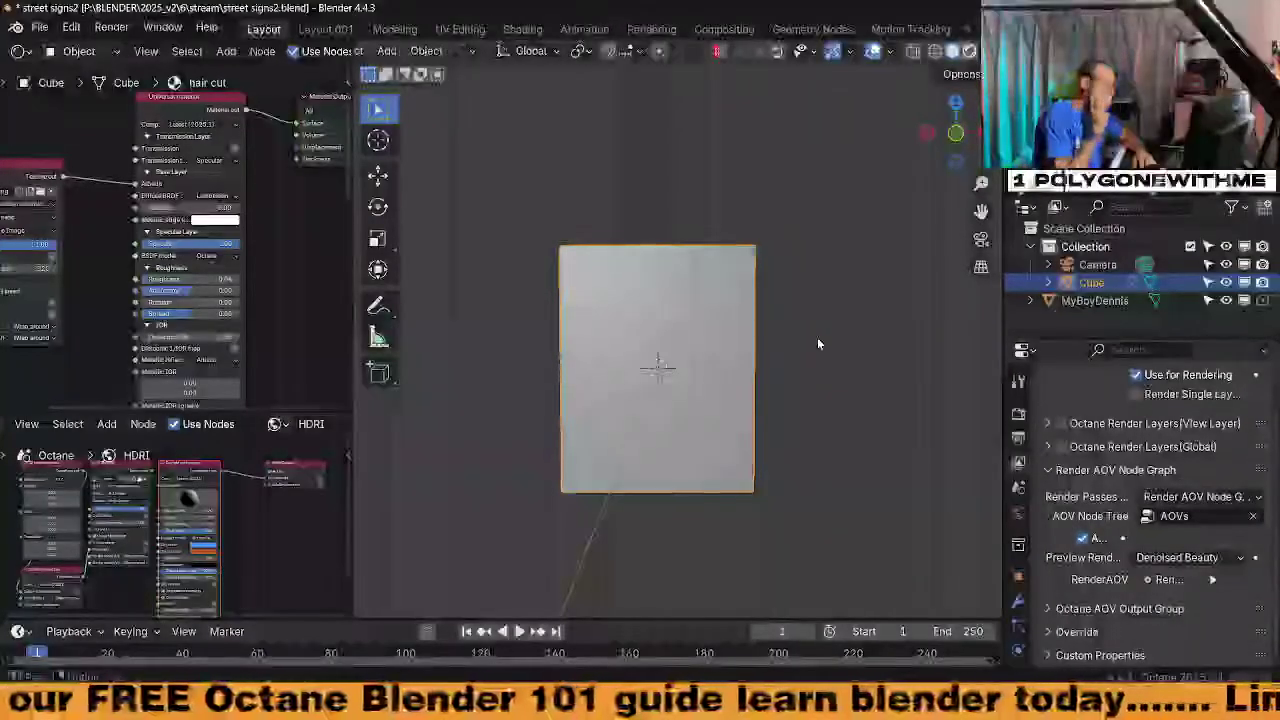
# Examine the textured hair salon sign in the rendered viewport from several angles, including its bevelled edges and lower lettering
pyautogui.moveTo(728, 401); pyautogui.dragTo(760, 388, button='middle')
pyautogui.scroll(6, 691, 424)
pyautogui.scroll(-5, 693, 425)
pyautogui.scroll(6, 700, 395)
pyautogui.scroll(-5, 718, 390)
pyautogui.scroll(6, 763, 388)
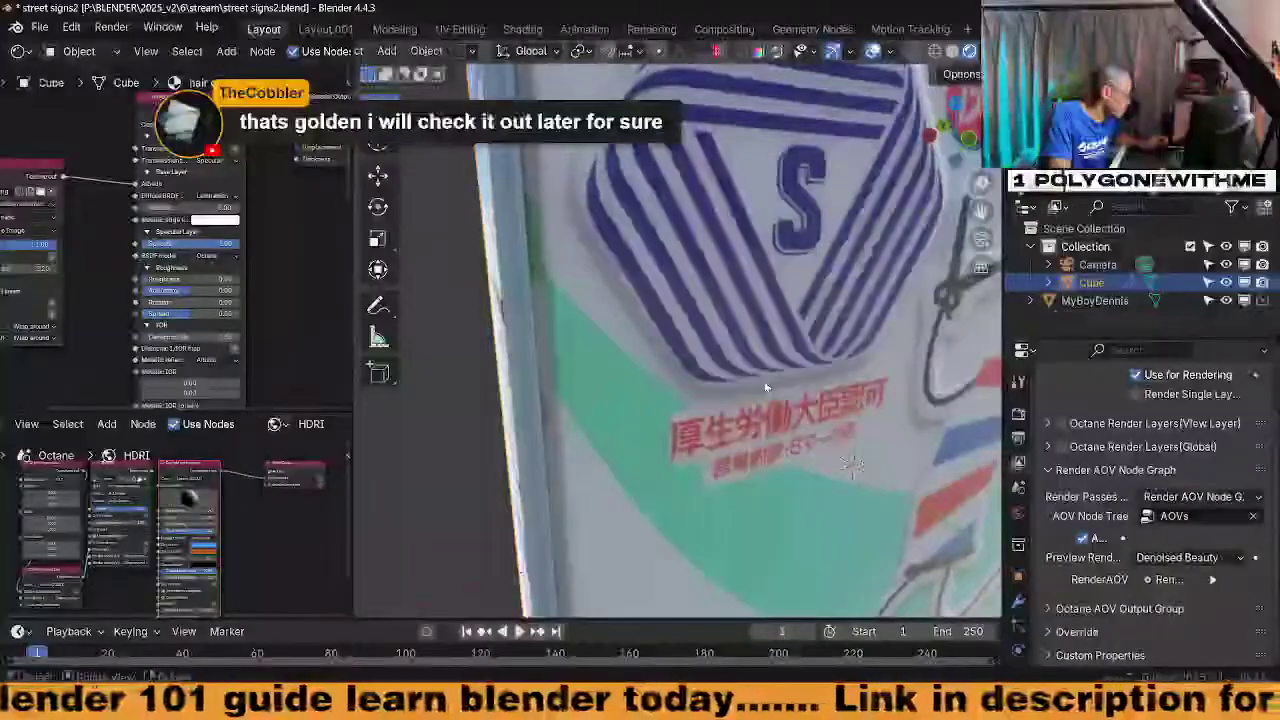
pyautogui.moveTo(766, 387); pyautogui.dragTo(682, 347, button='middle')
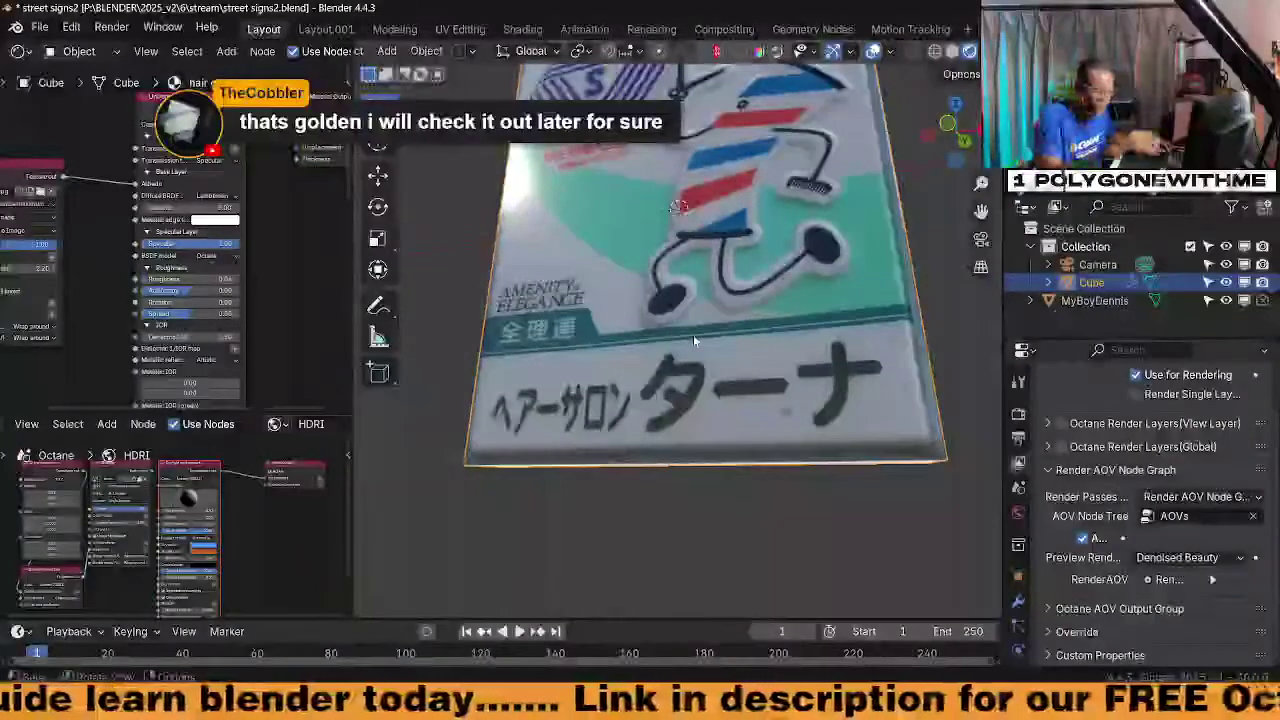
pyautogui.scroll(5, 693, 334)
pyautogui.scroll(-5, 811, 456)
pyautogui.moveTo(806, 454); pyautogui.dragTo(789, 372, button='middle')
pyautogui.keyDown('shift'); pyautogui.moveTo(735, 190); pyautogui.dragTo(765, 451, button='middle'); pyautogui.keyUp('shift')
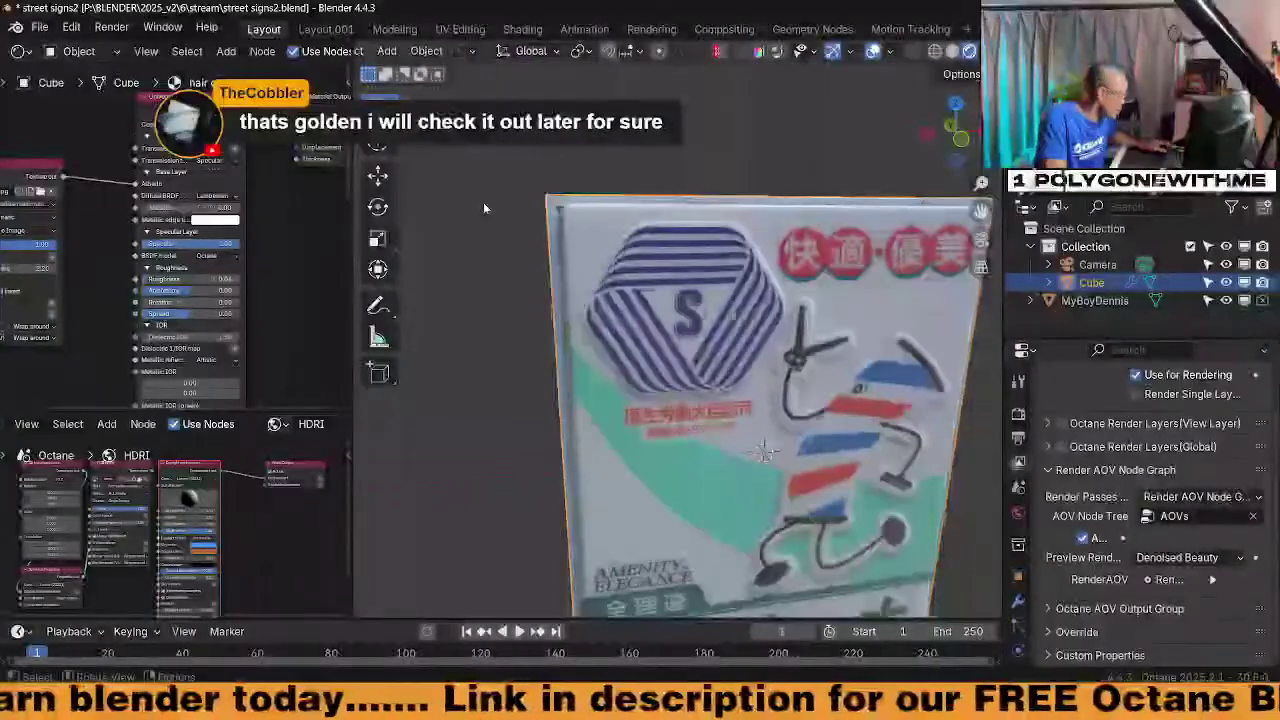
# In Edit Mode, unwrap the sign cube's UVs with Project from View in the front view
pyautogui.hotkey('ctrl', 'Tab')
pyautogui.click(763, 452)
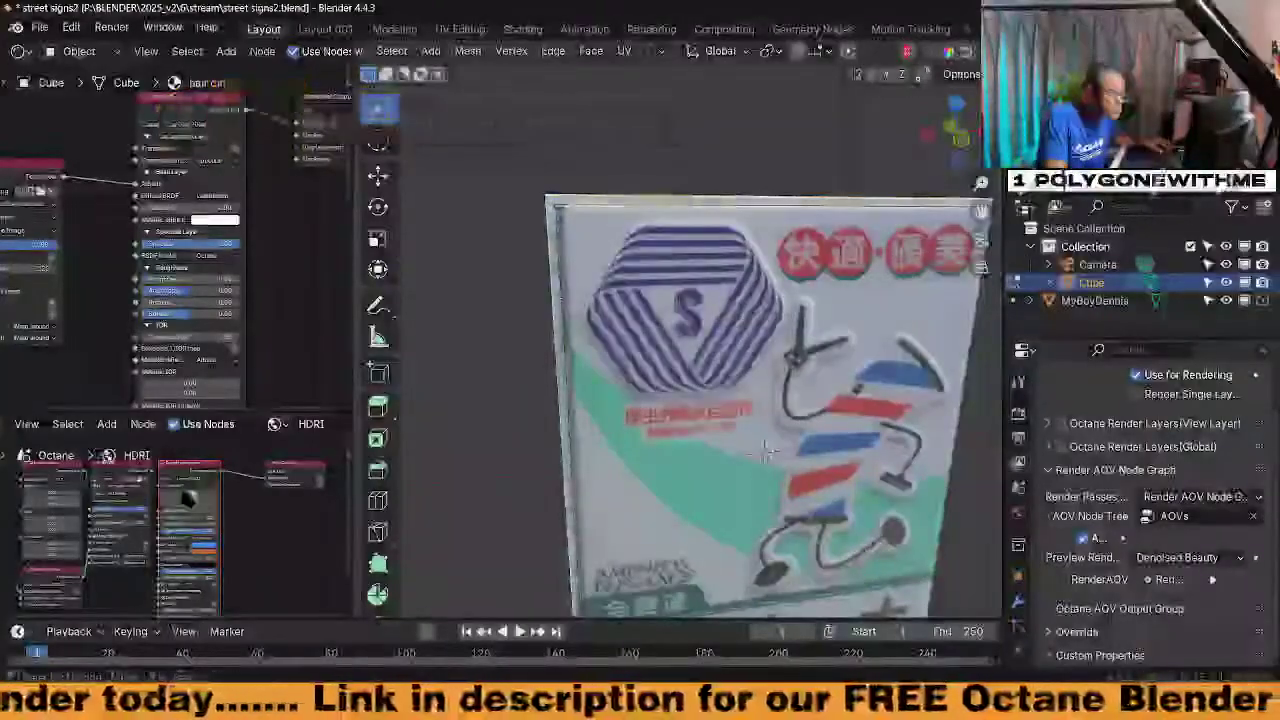
pyautogui.press('KP_1')
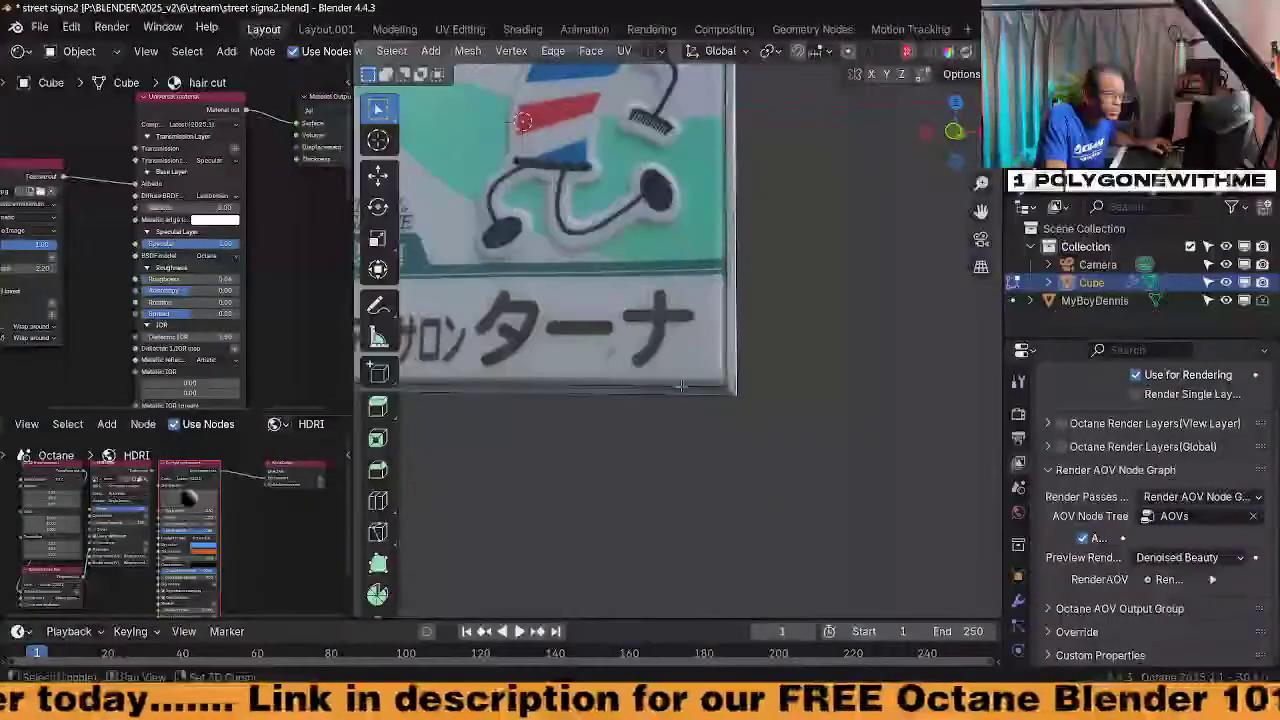
pyautogui.keyDown('shift'); pyautogui.moveTo(640, 350); pyautogui.dragTo(862, 530, button='middle'); pyautogui.keyUp('shift')
pyautogui.scroll(-5, 680, 340)
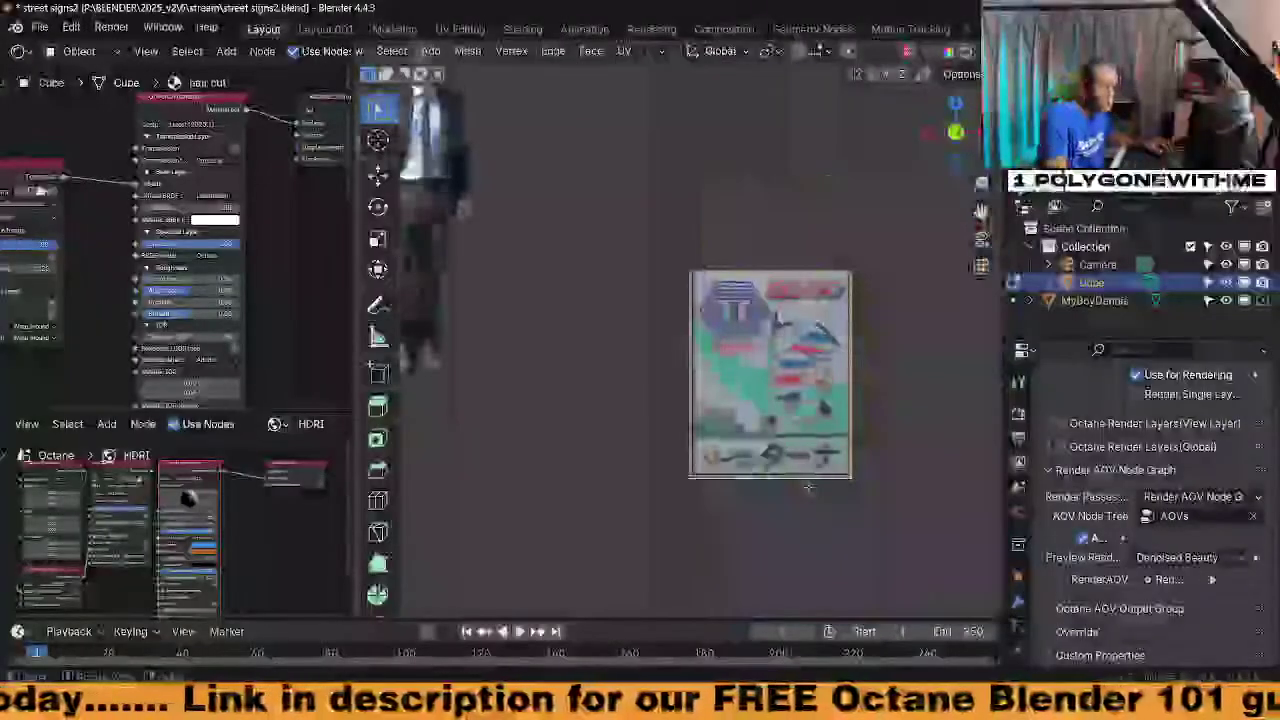
pyautogui.press('KP_Decimal')
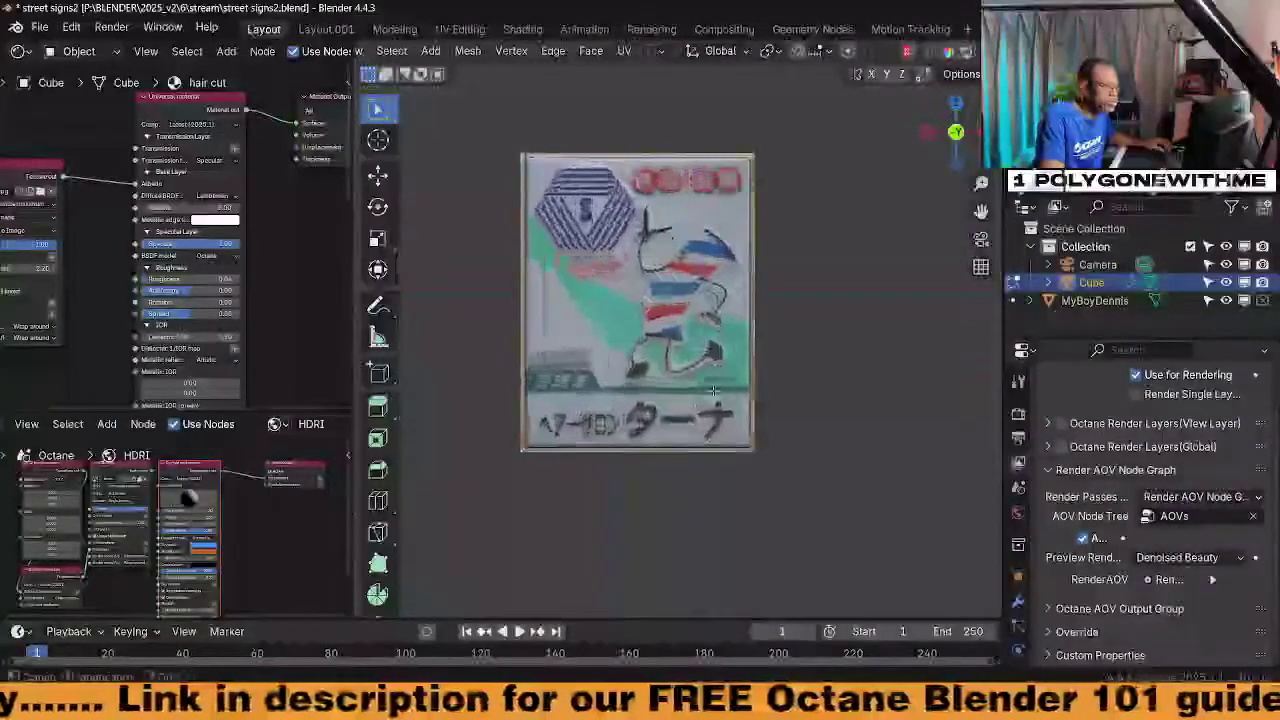
pyautogui.scroll(2, 722, 391)
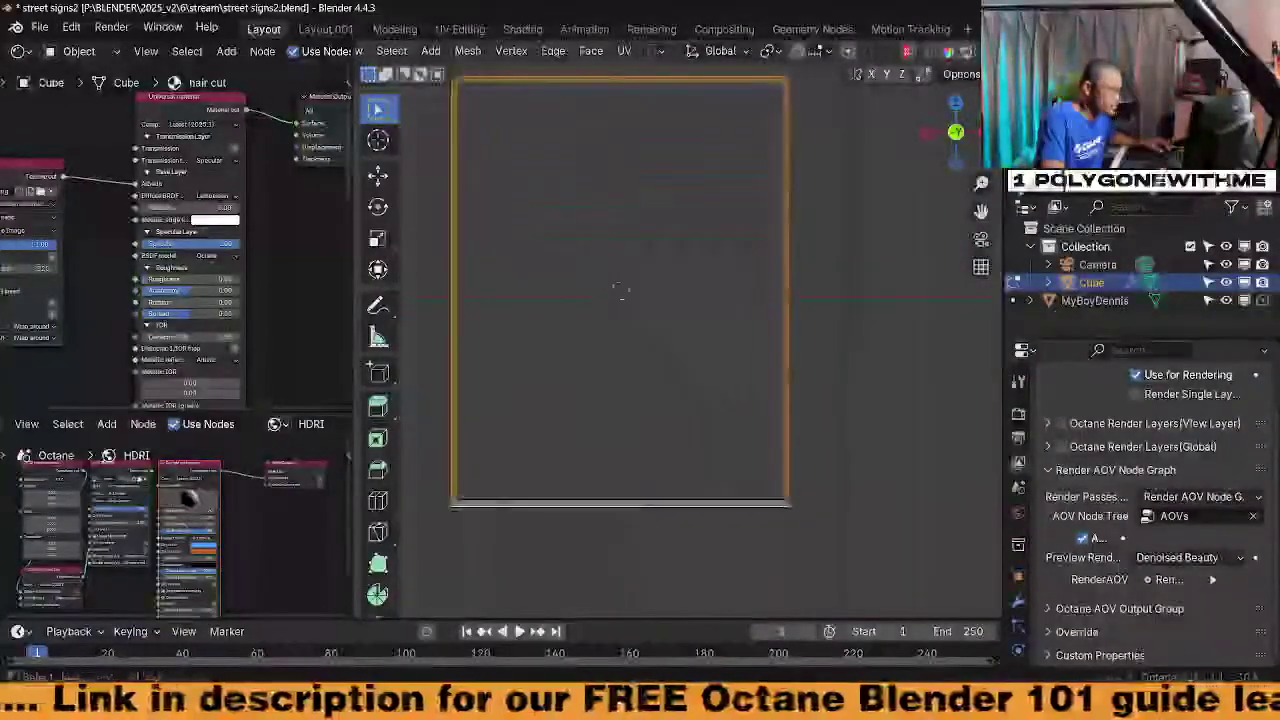
pyautogui.keyDown('shift'); pyautogui.moveTo(724, 392); pyautogui.dragTo(770, 420, button='middle'); pyautogui.keyUp('shift')
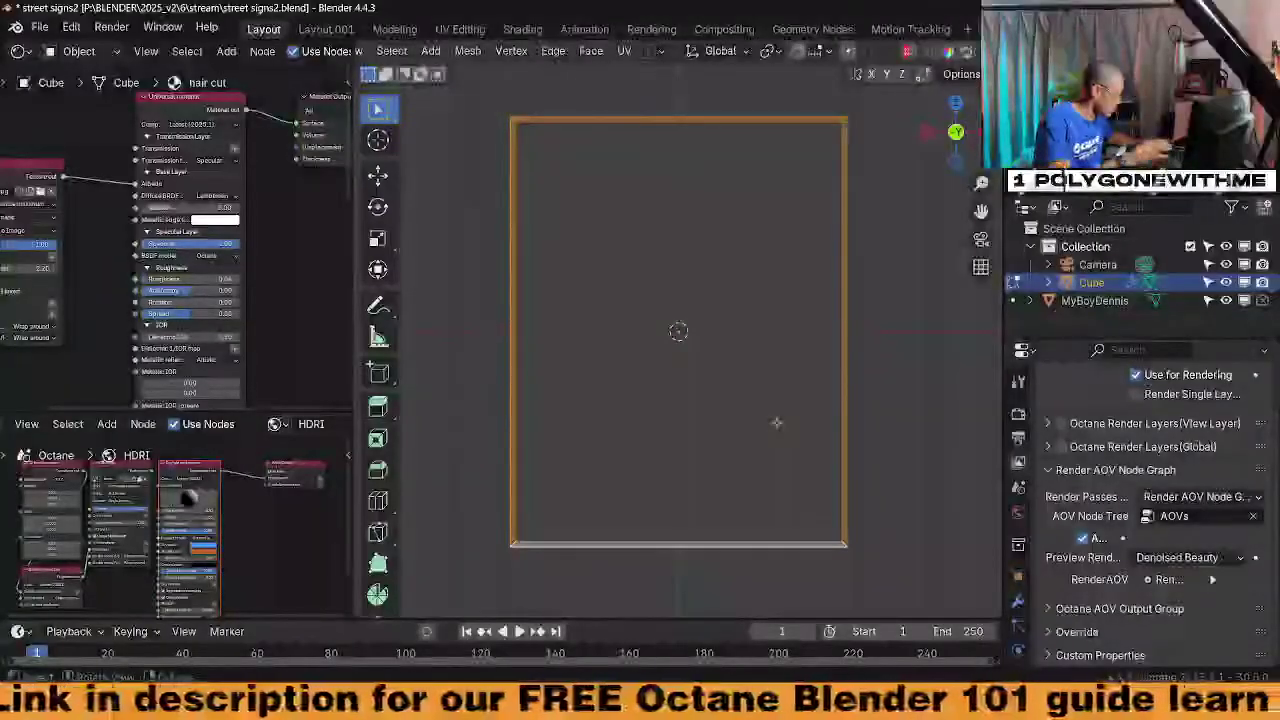
pyautogui.press('u')
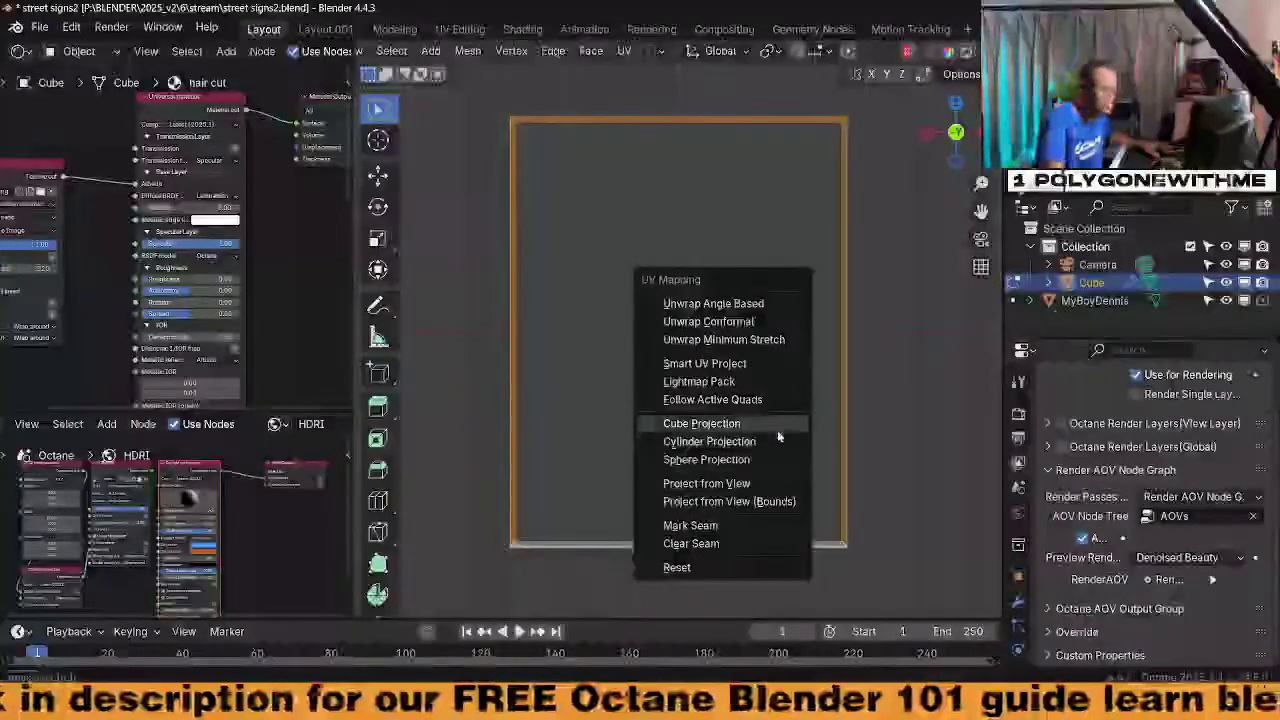
pyautogui.click(737, 483)
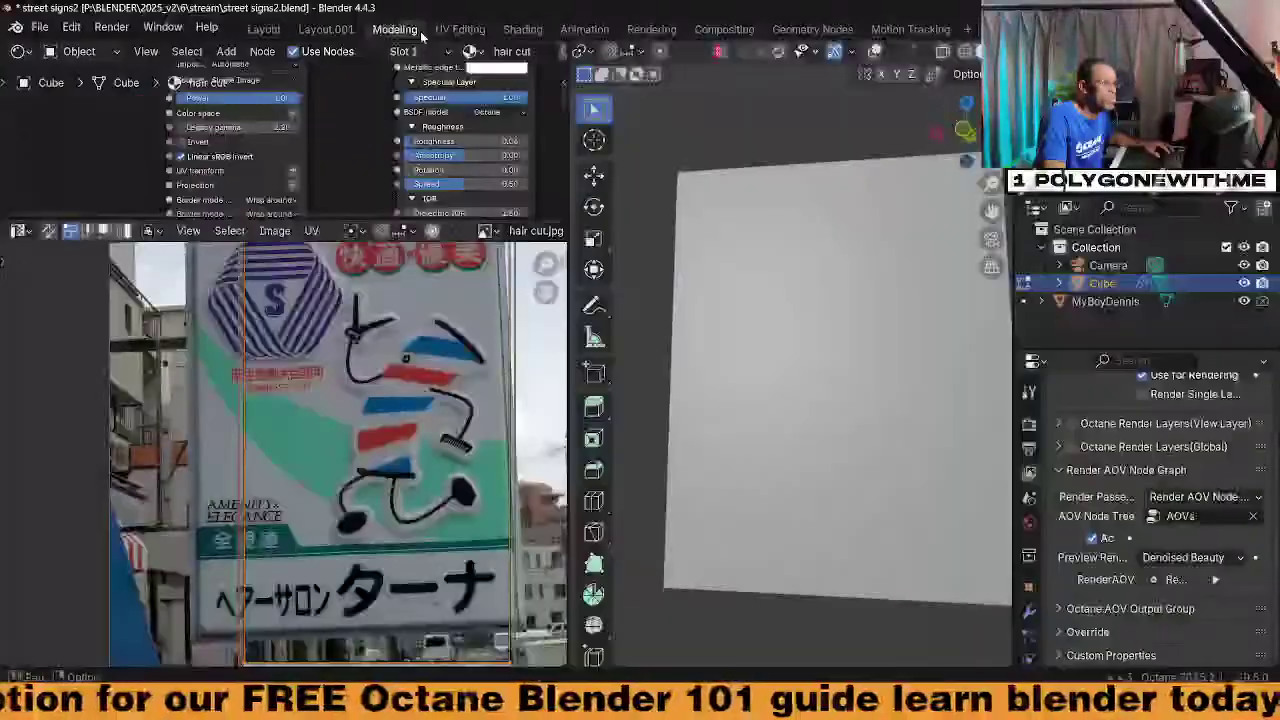
# Open the Modeling workspace and bring the sign's whole UV layout over hair cut.jpg into view
pyautogui.click(394, 28)
pyautogui.scroll(-2, 423, 478)
pyautogui.scroll(1, 424, 483)
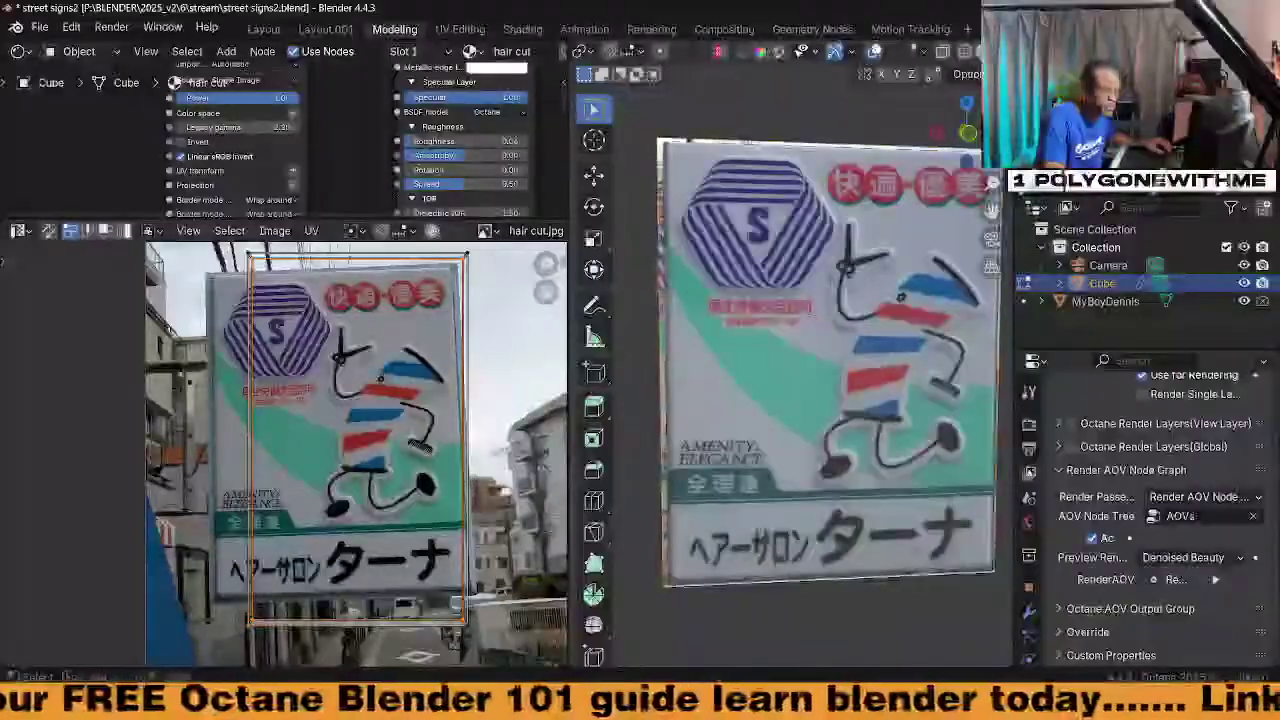
# Declutter the 3D viewport by hiding its toolbar, navigation gizmos and tool settings header
pyautogui.hotkey('alt', 'shift', 'z')
pyautogui.moveTo(820, 360); pyautogui.dragTo(796, 374, button='middle')
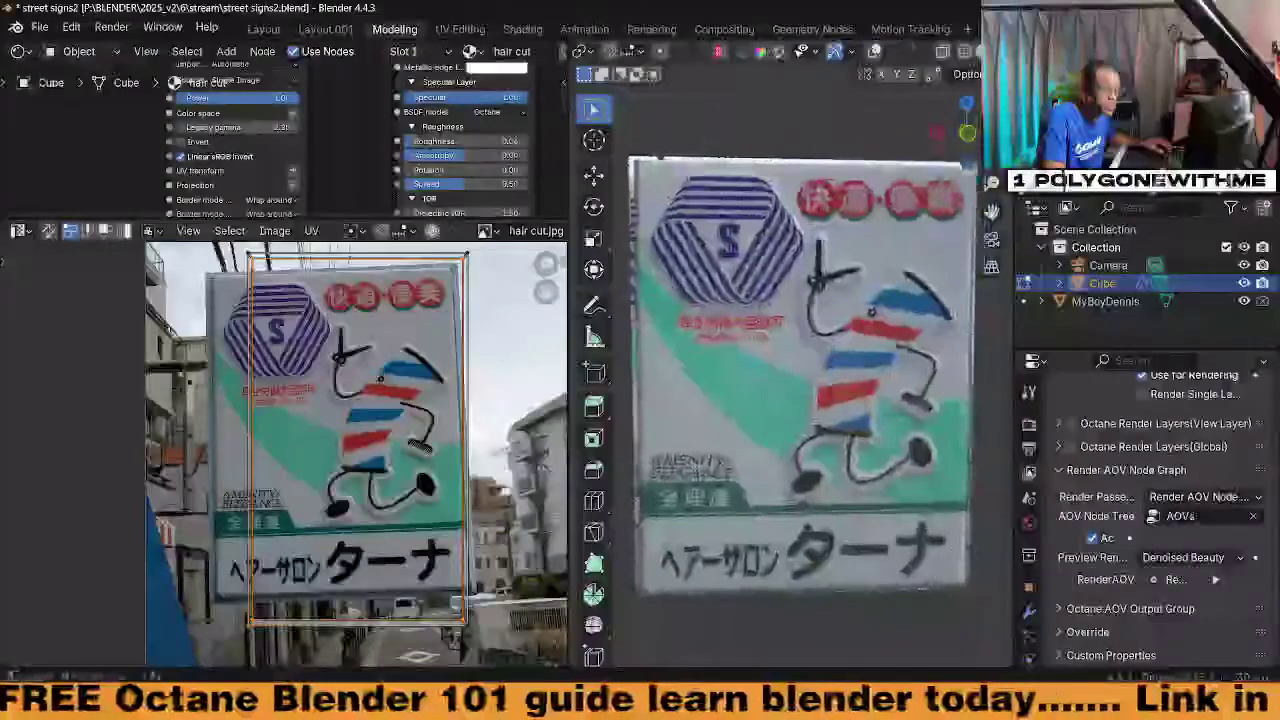
pyautogui.press('t')
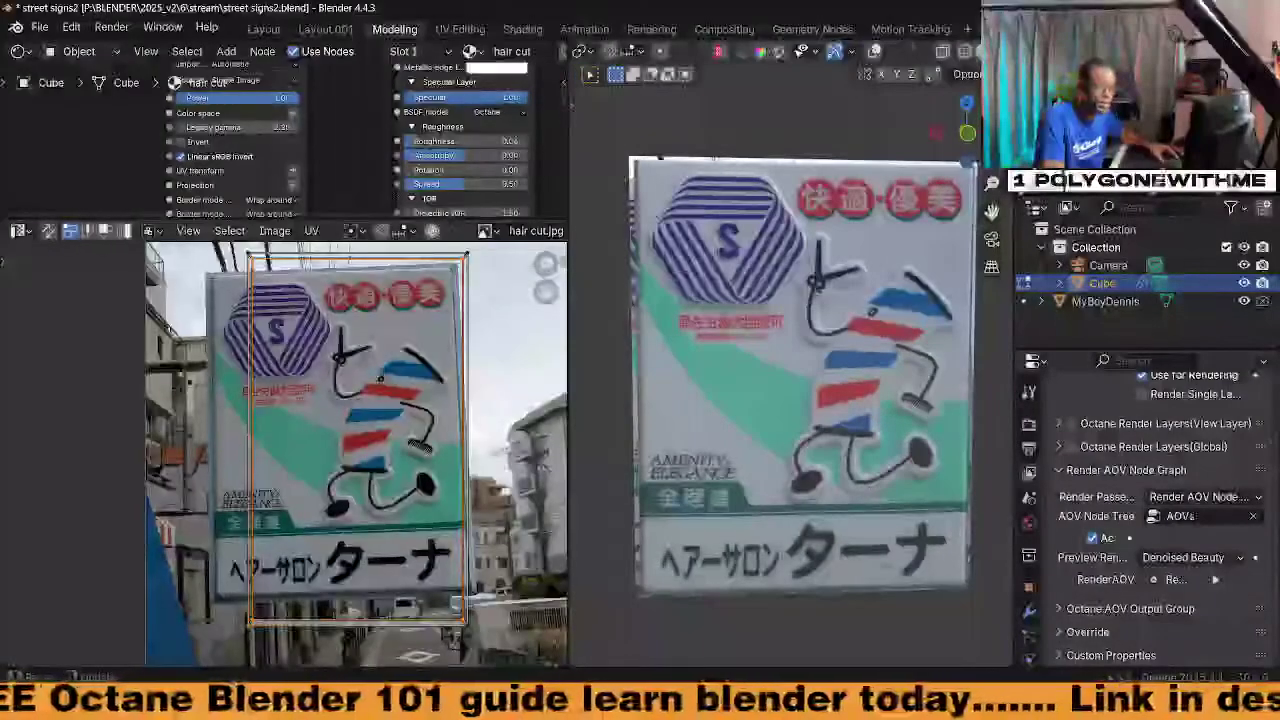
pyautogui.scroll(-1, 780, 51)
pyautogui.click(816, 53)
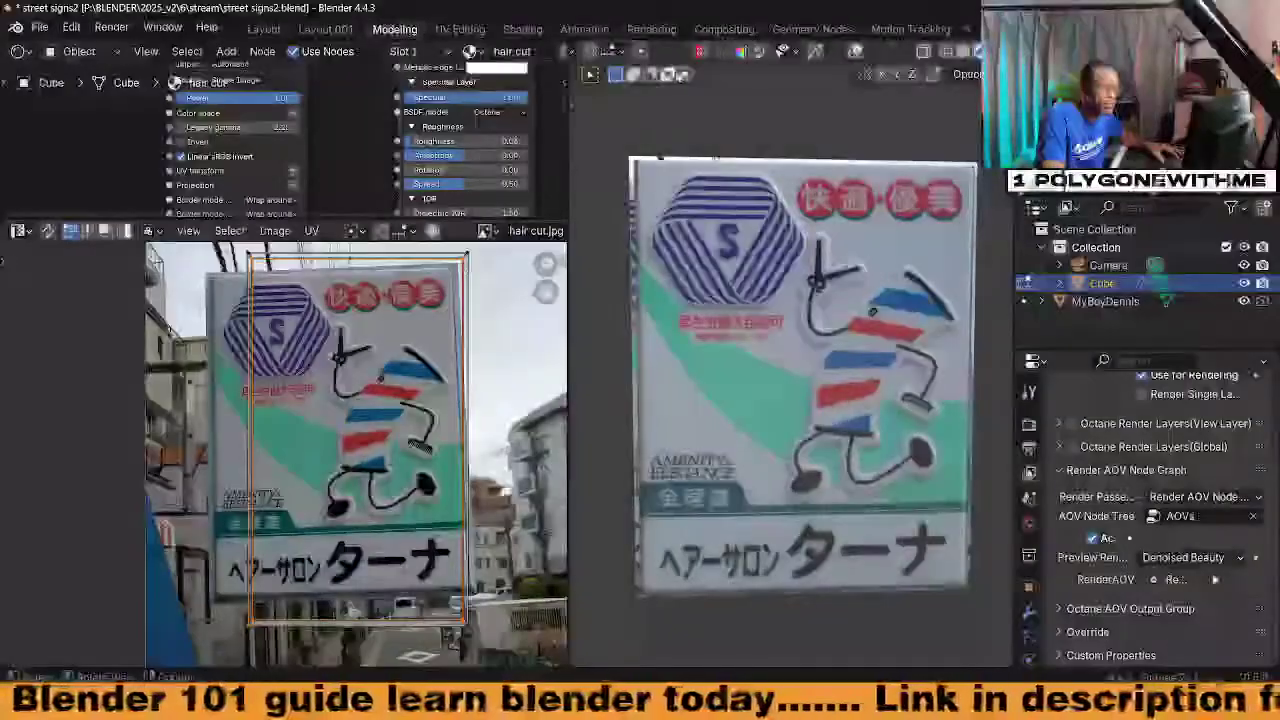
pyautogui.rightClick(684, 75)
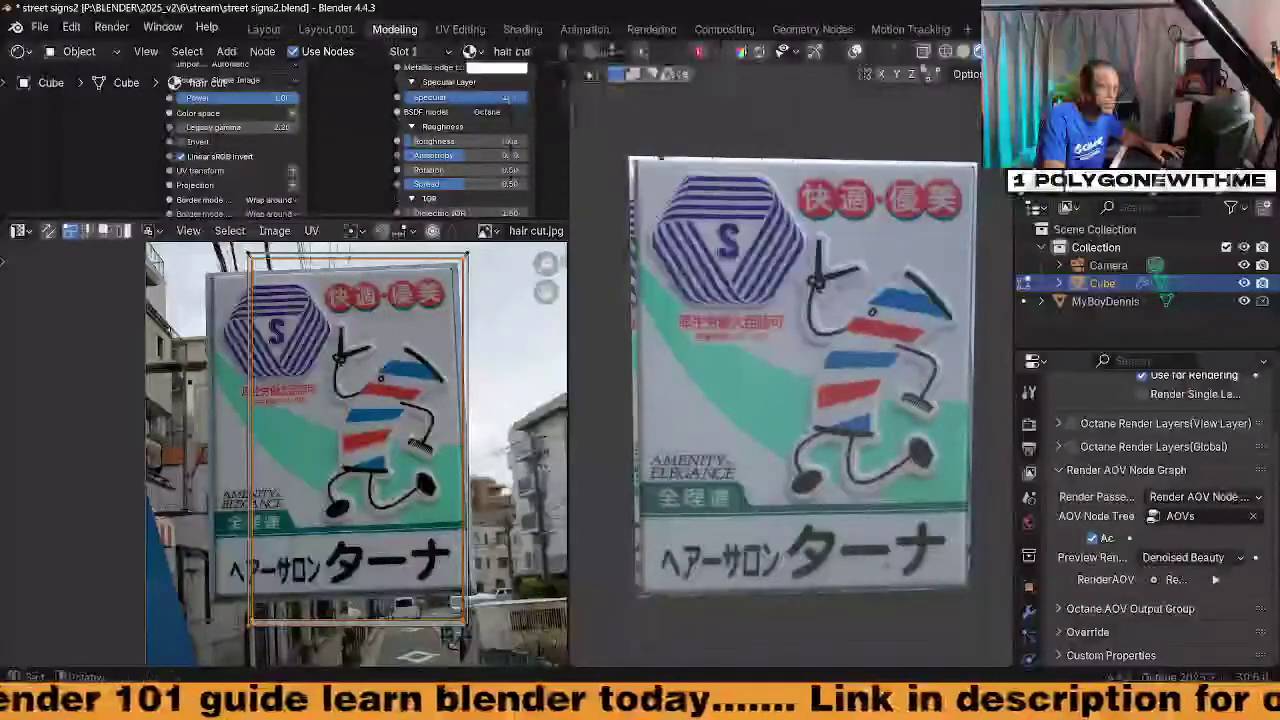
pyautogui.rightClick(966, 74)
pyautogui.moveTo(940, 108)
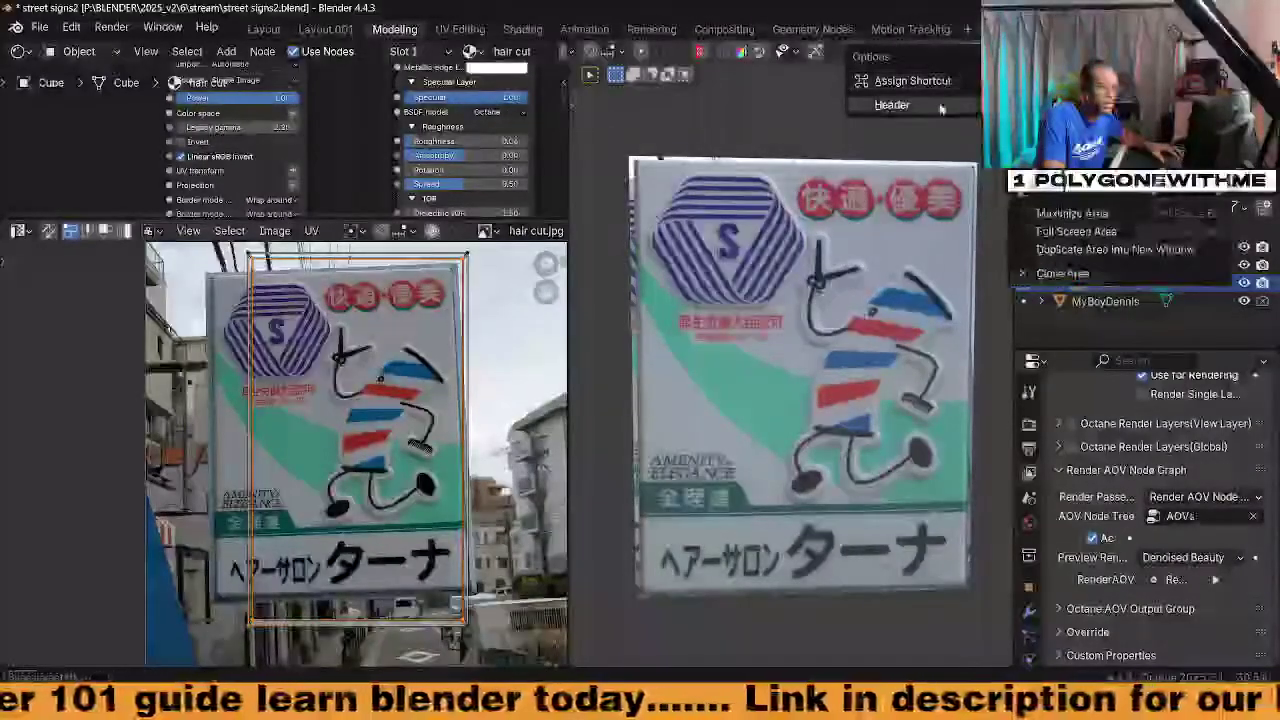
pyautogui.click(1072, 113)
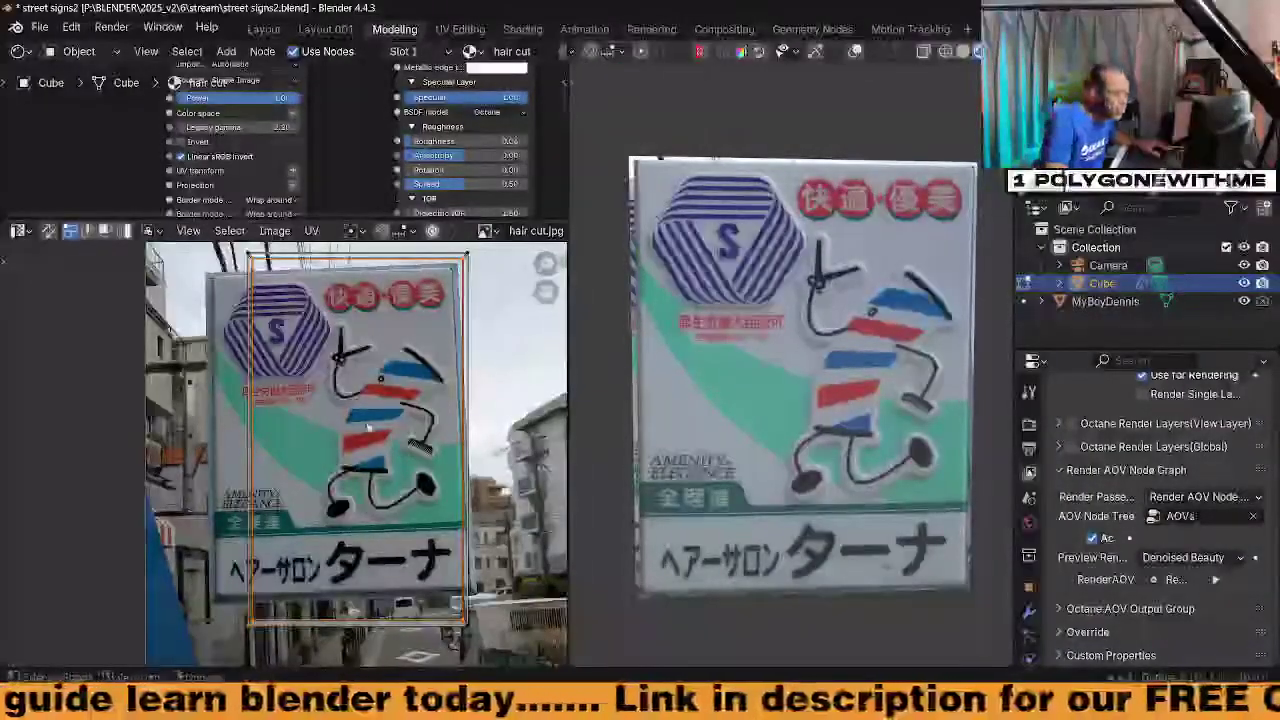
# Select the sign's top bevel face and move its UV strip down onto the sign's top edge in hair cut.jpg
pyautogui.moveTo(368, 428); pyautogui.dragTo(371, 479, button='middle')
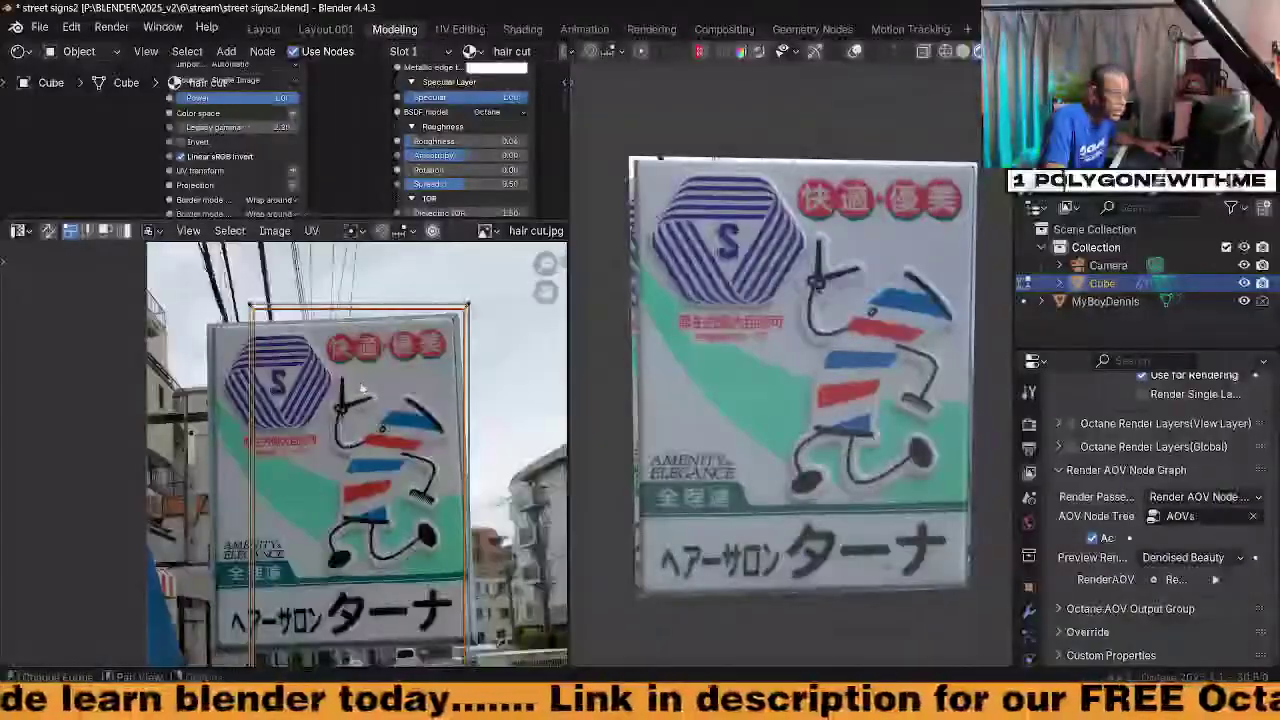
pyautogui.click(841, 159)
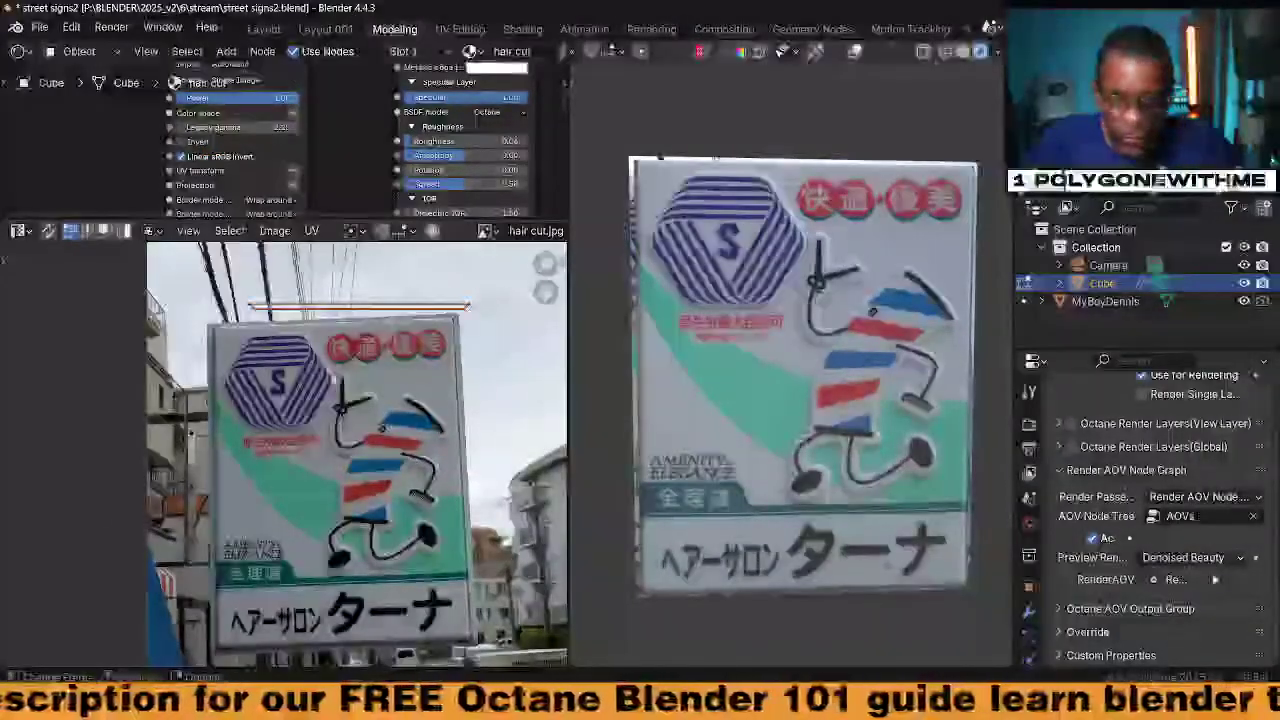
pyautogui.click(780, 340)
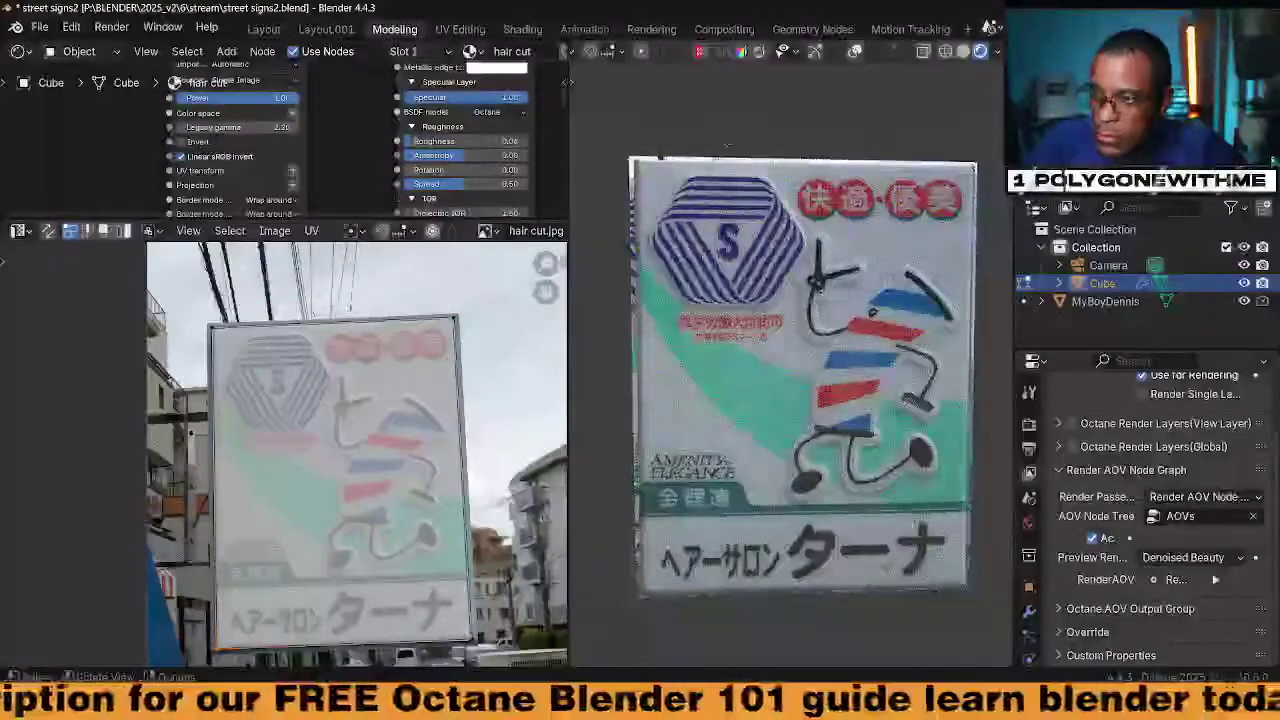
pyautogui.scroll(2, 668, 62)
pyautogui.scroll(2, 670, 60)
pyautogui.scroll(3, 670, 58)
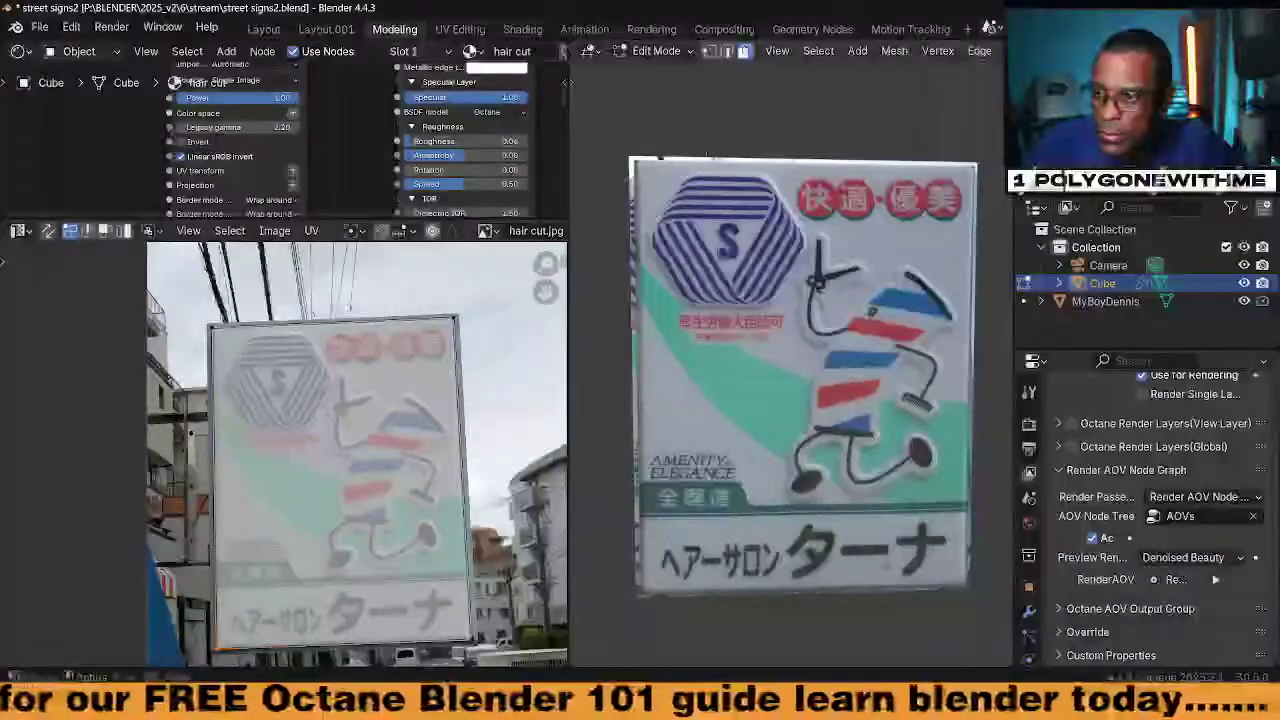
pyautogui.click(803, 375)
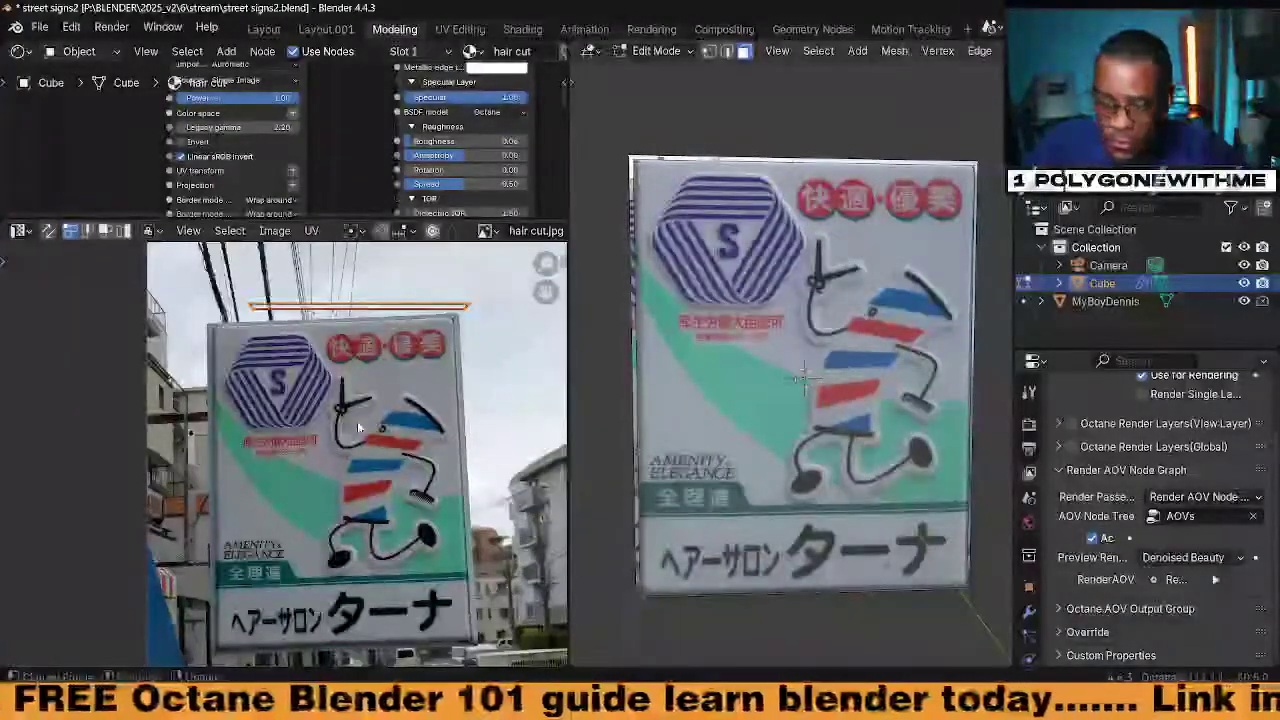
pyautogui.press('g')
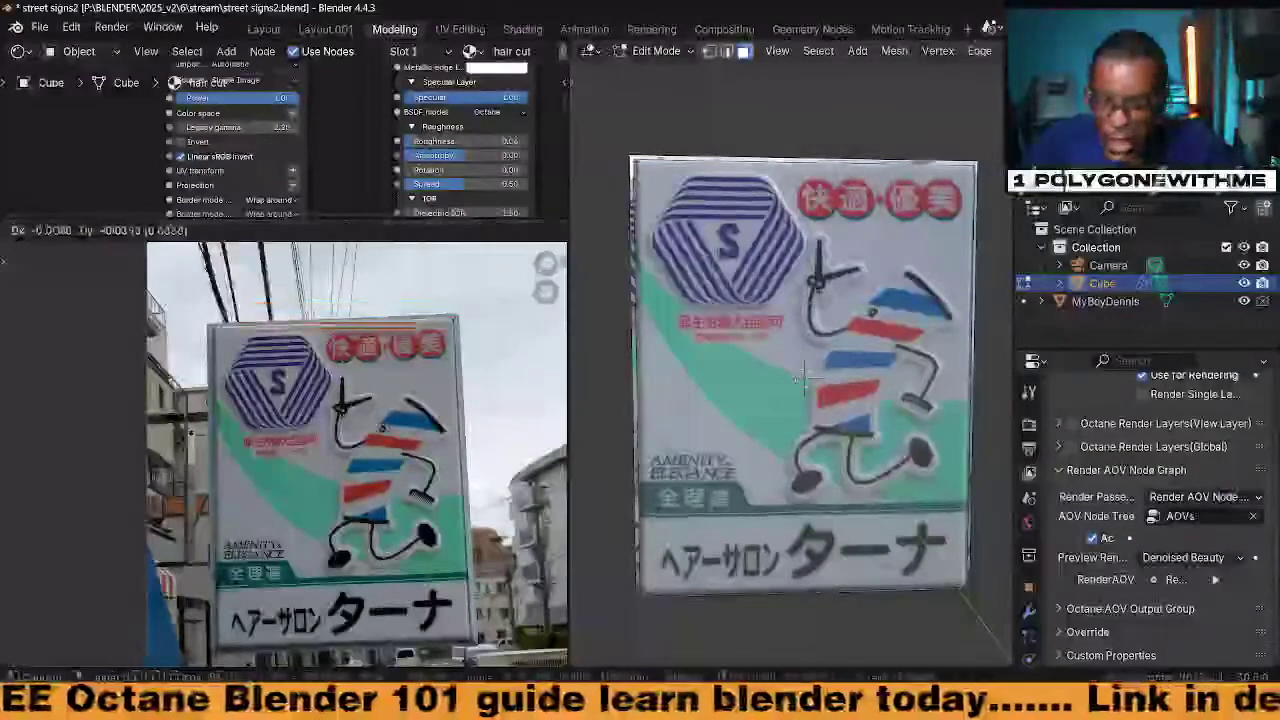
pyautogui.click(303, 388)
# Rotate the top face's UV strip slightly to follow the photographed sign's slanted top edge and align its left end with the corner
pyautogui.scroll(5, 352, 455)
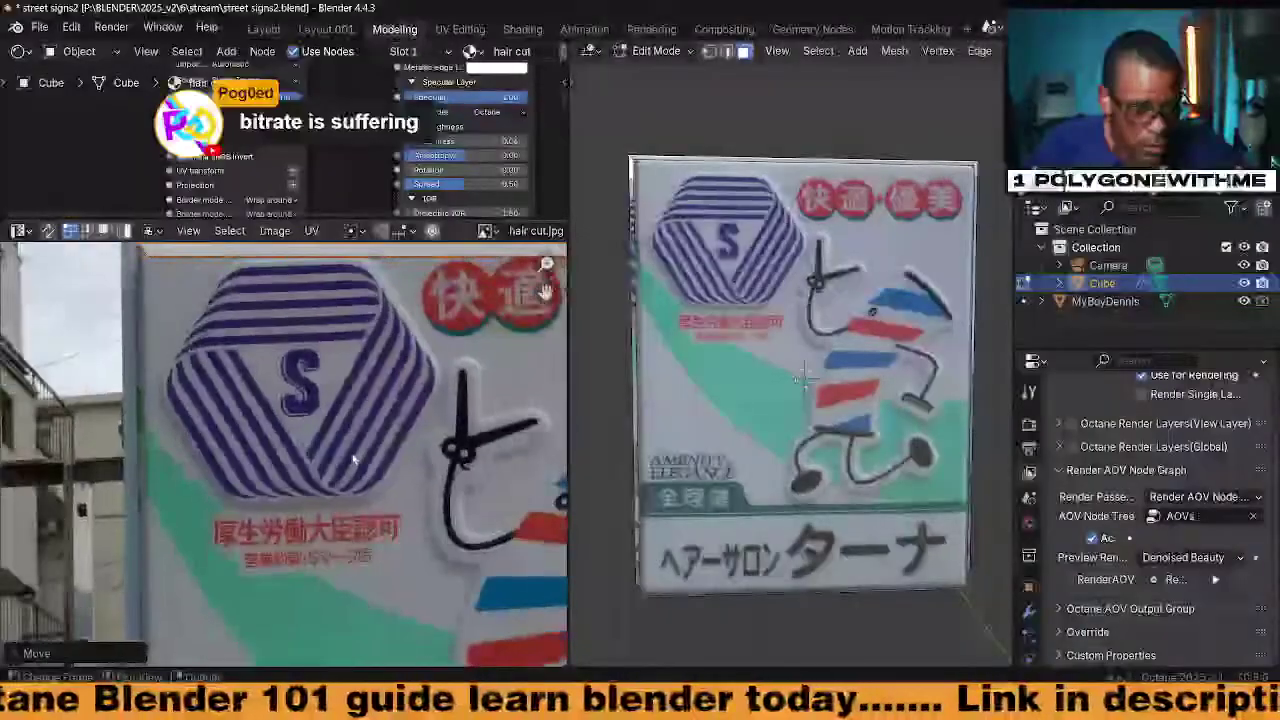
pyautogui.scroll(-2, 353, 452)
pyautogui.moveTo(377, 428); pyautogui.dragTo(285, 444, button='middle')
pyautogui.press('r')
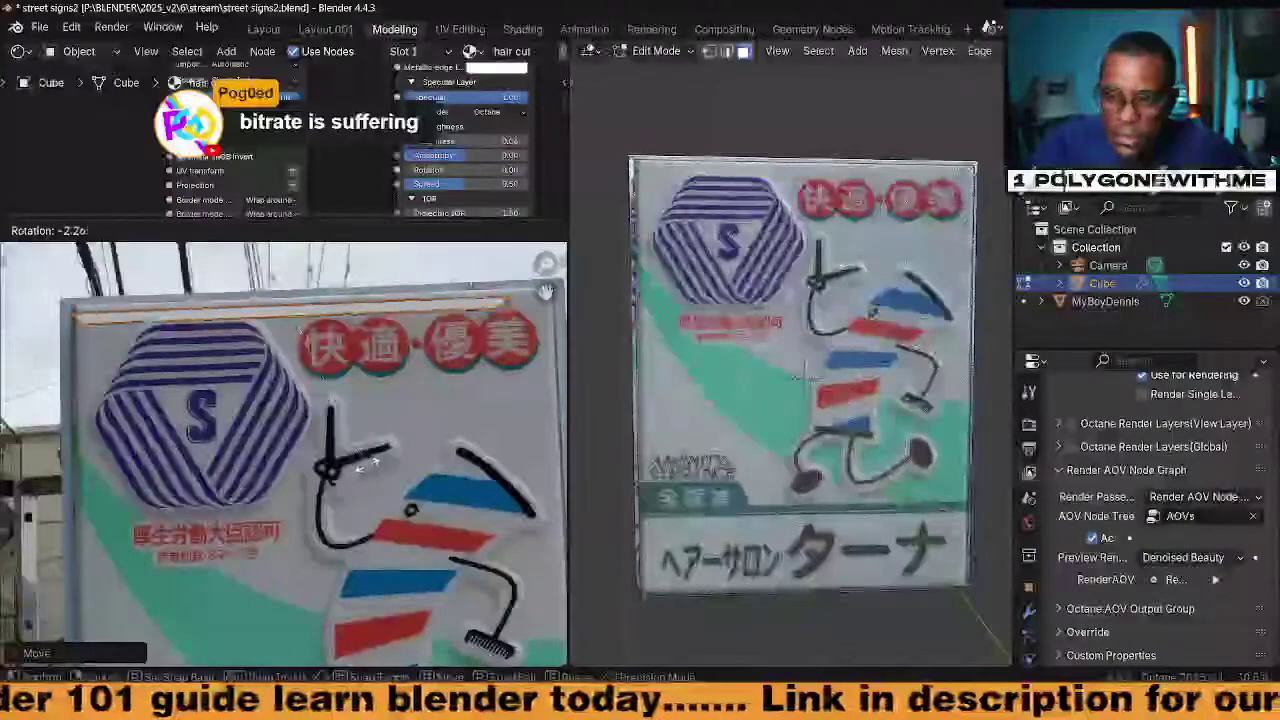
pyautogui.click(360, 450)
pyautogui.scroll(1, 335, 437)
pyautogui.press('g')
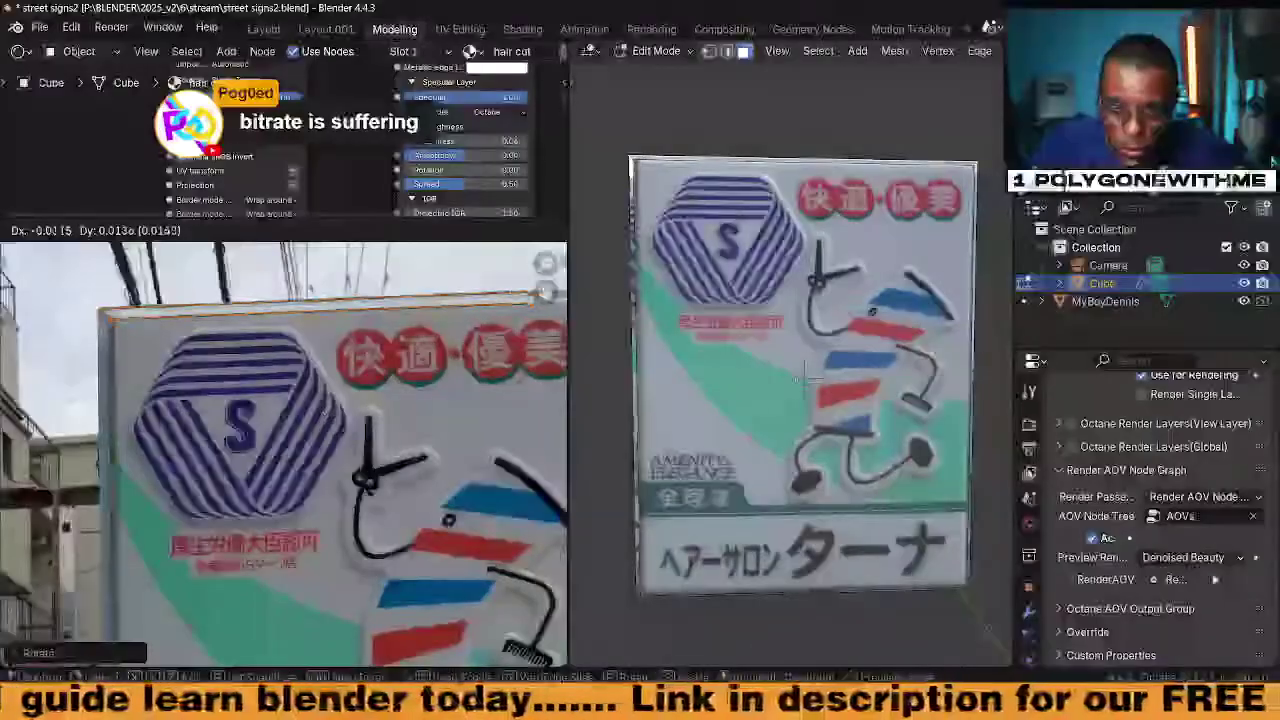
pyautogui.click(266, 494)
# Fit the inner and outer UV vertices at the strip's left end to the bevel at the photographed sign's top-left corner
pyautogui.scroll(4, 266, 494)
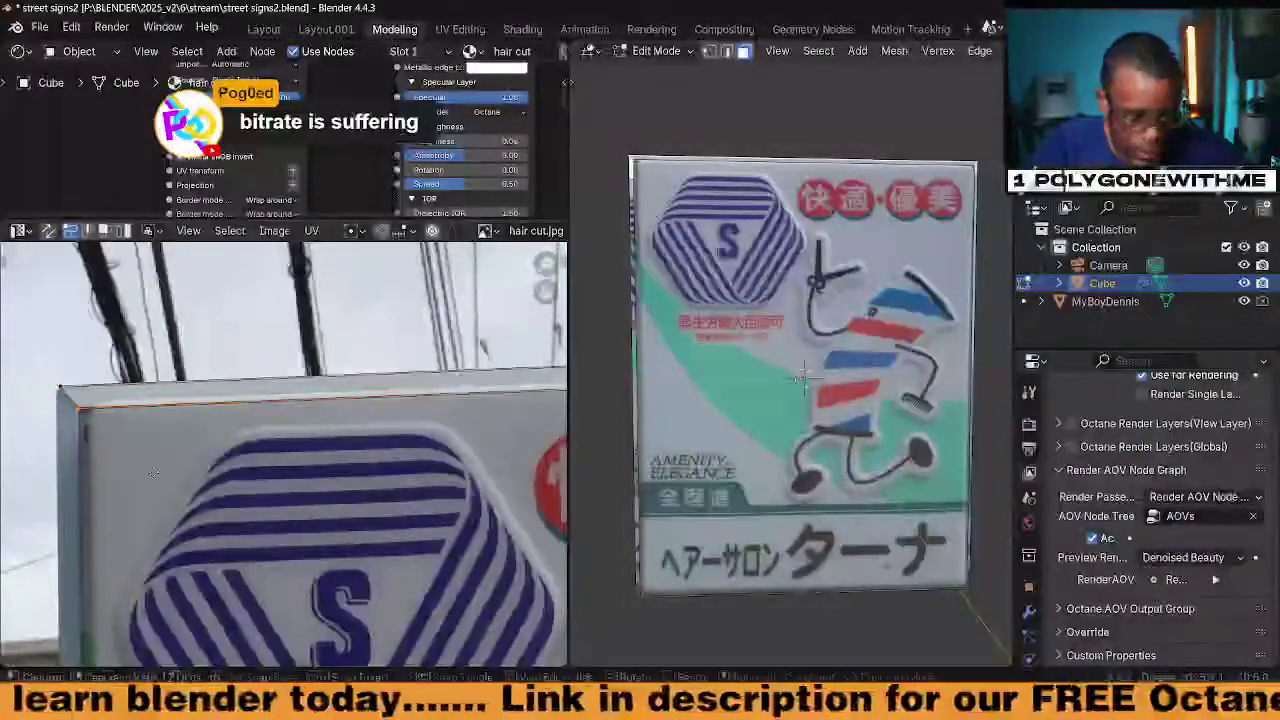
pyautogui.press('g')
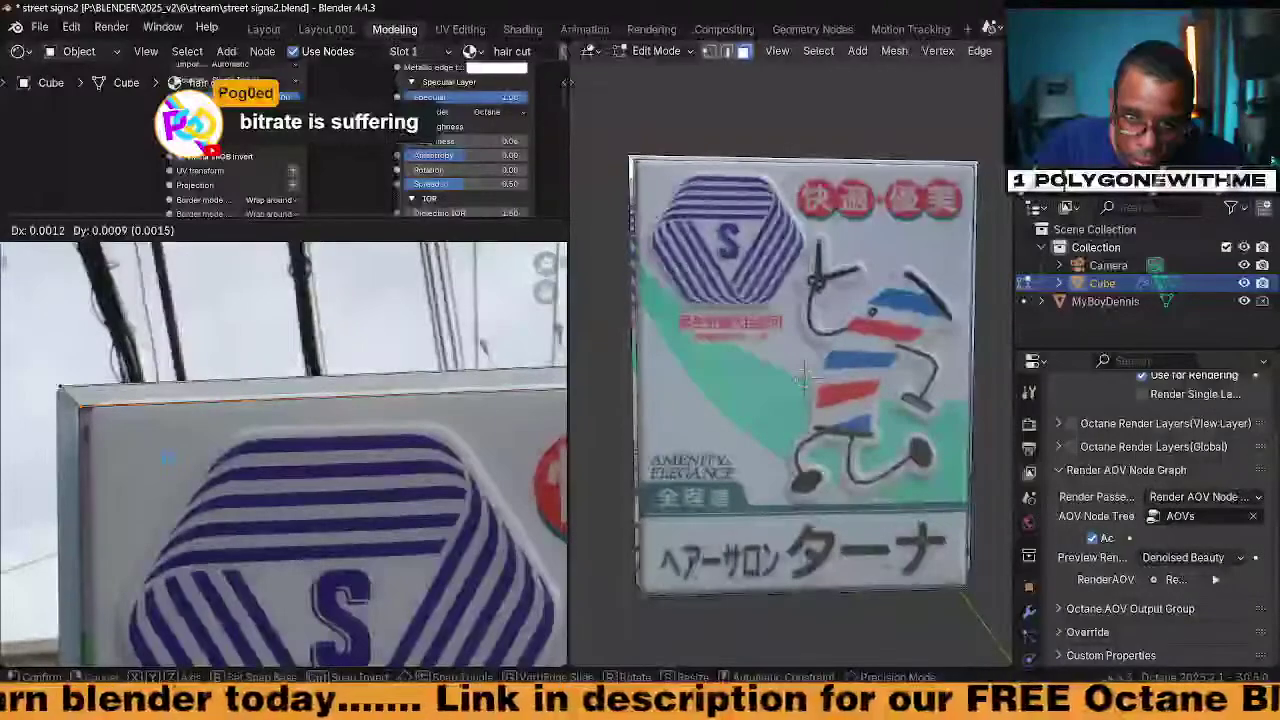
pyautogui.click(48, 370)
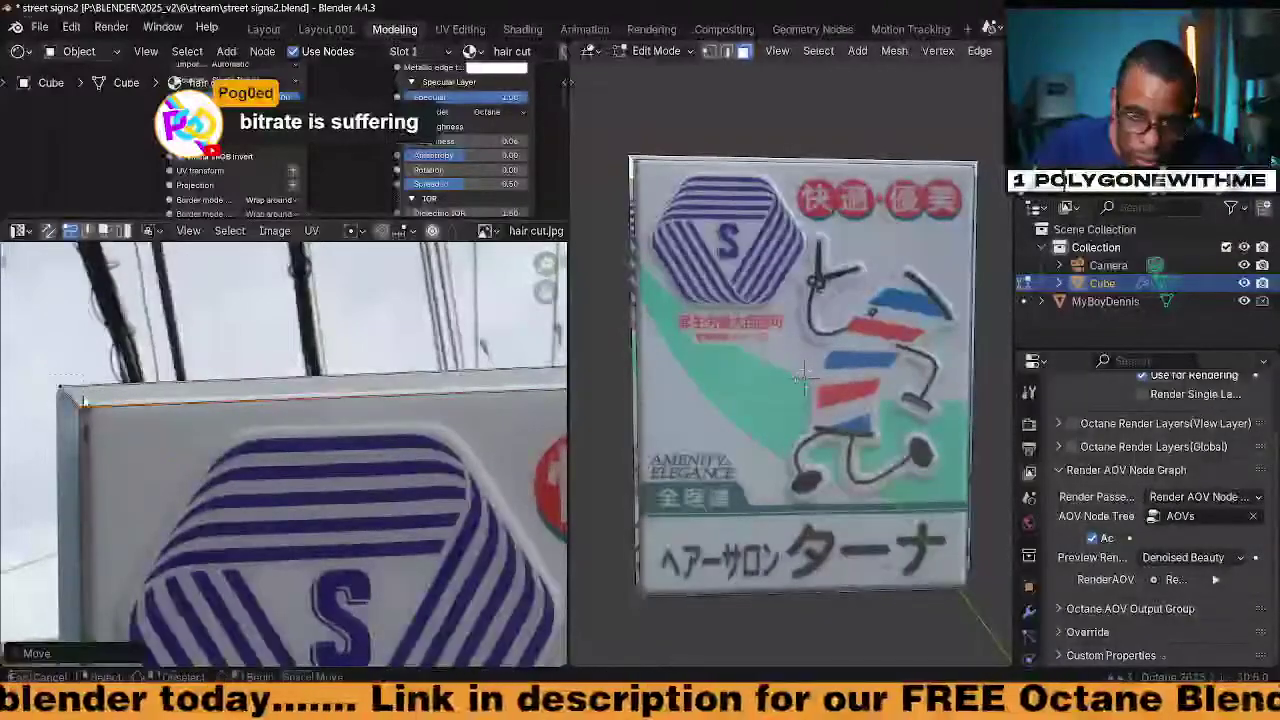
pyautogui.press('g')
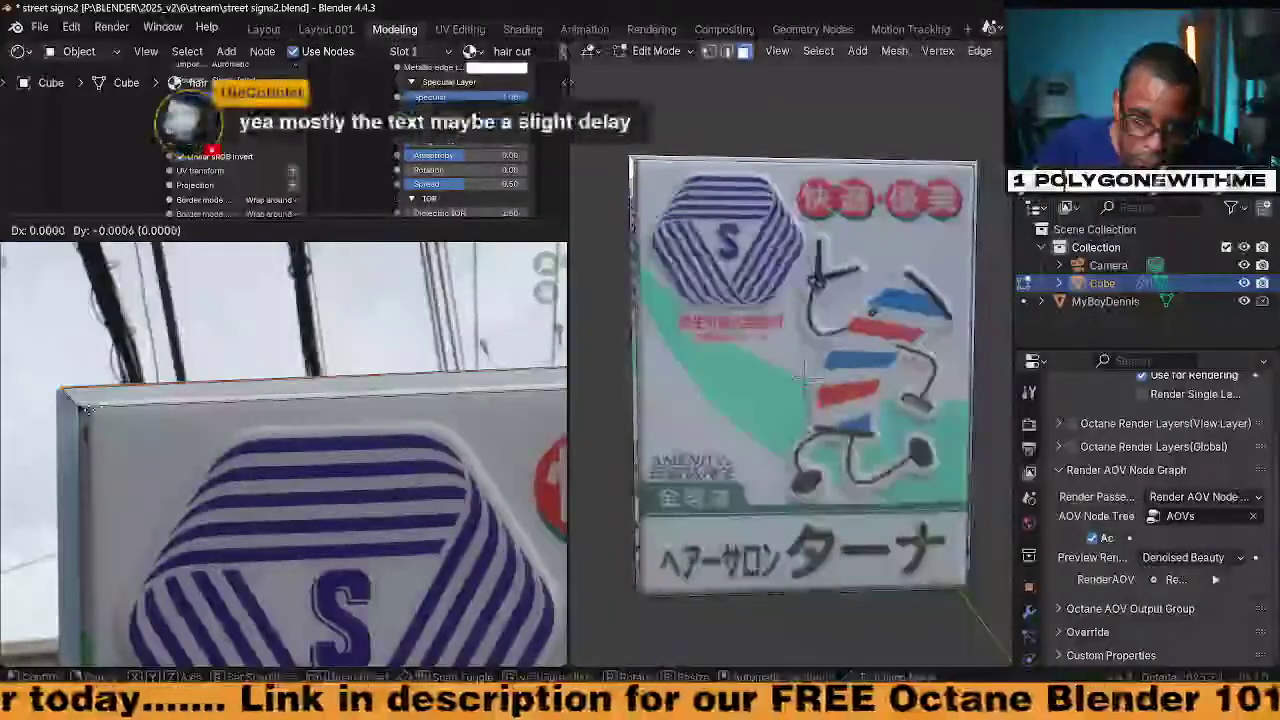
pyautogui.click(90, 413)
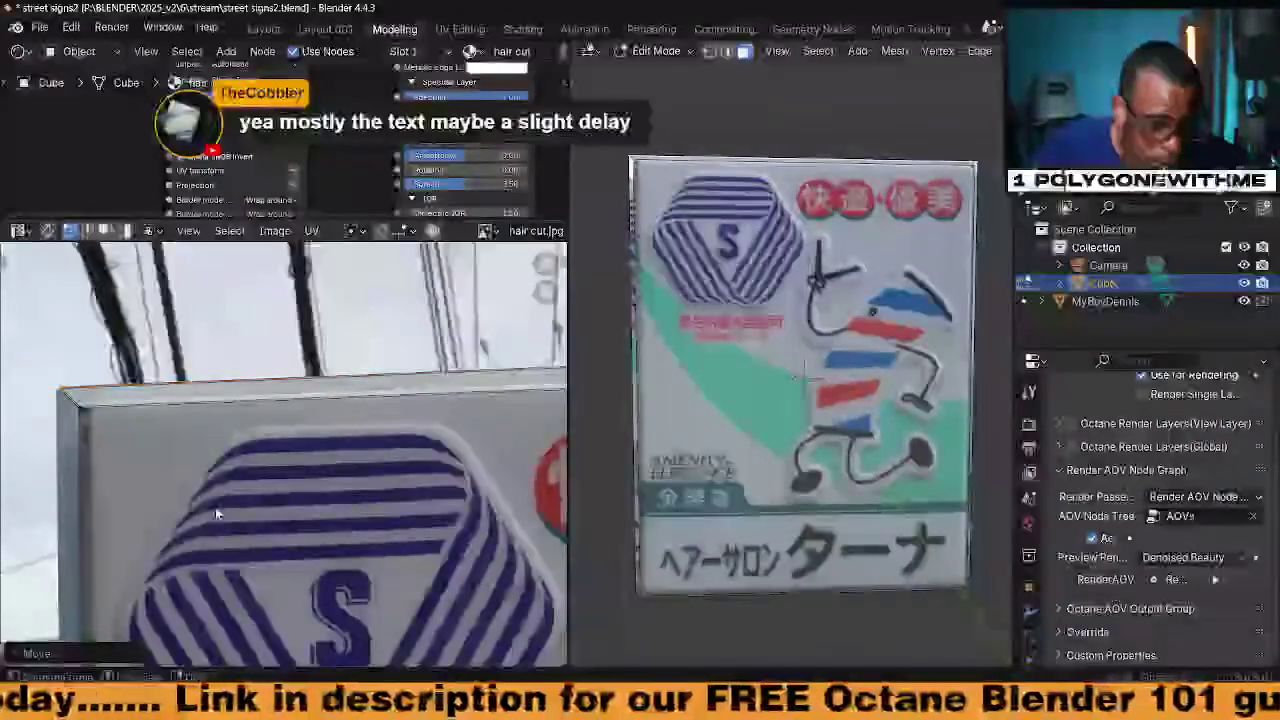
# Stretch the strip's right end by moving its outer and inner UV vertices onto the bevel at the photographed sign's top-right corner
pyautogui.moveTo(340, 430); pyautogui.dragTo(180, 430, button='middle')
pyautogui.moveTo(550, 438); pyautogui.dragTo(326, 467, button='middle')
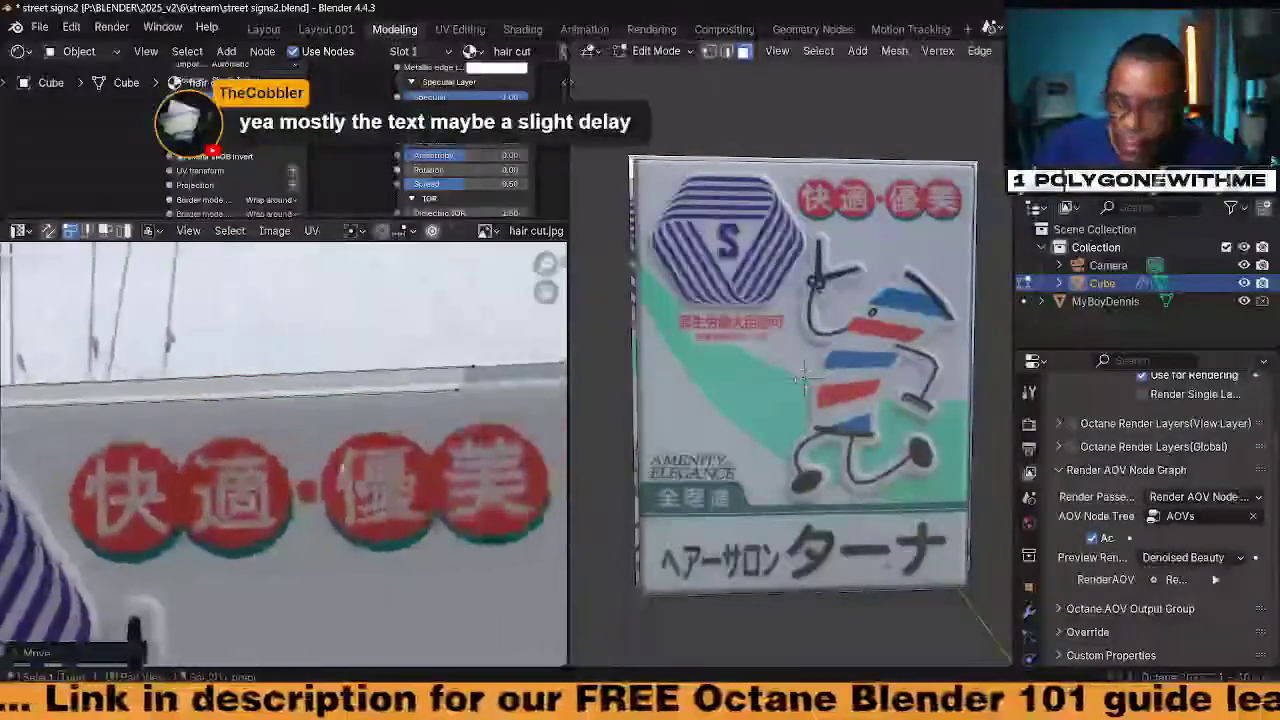
pyautogui.moveTo(405, 454); pyautogui.dragTo(215, 474, button='middle')
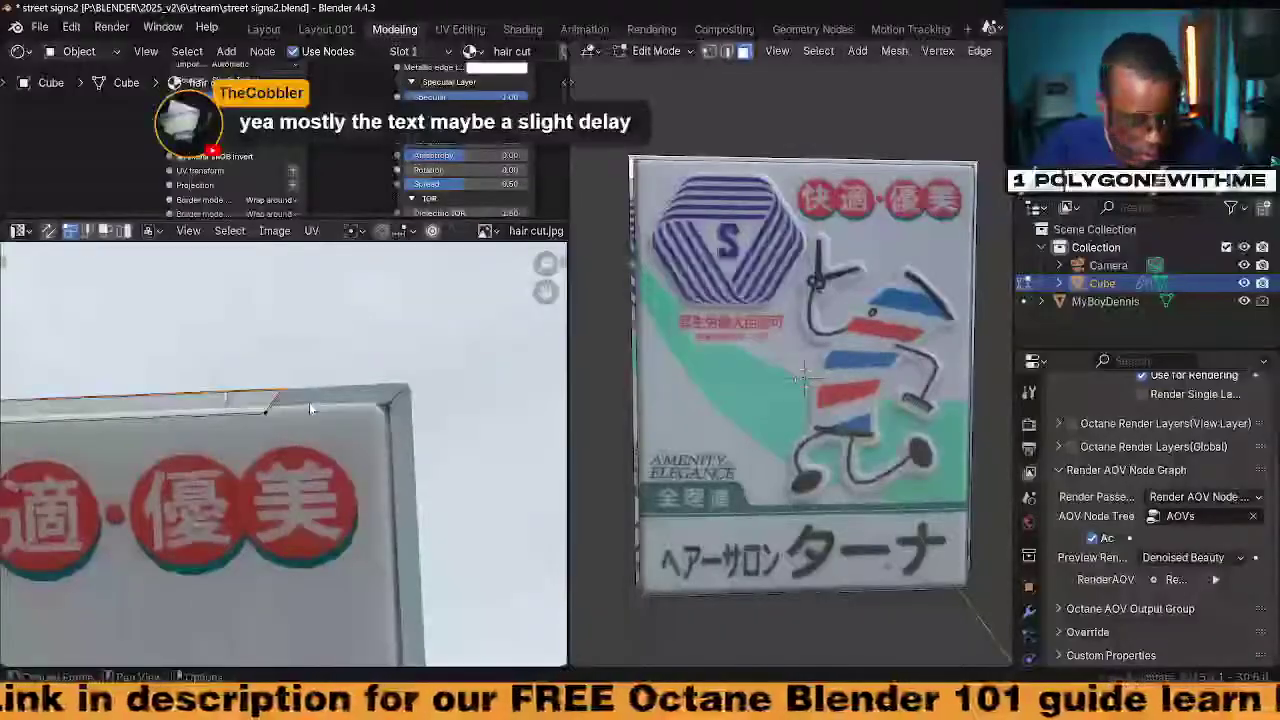
pyautogui.press('g')
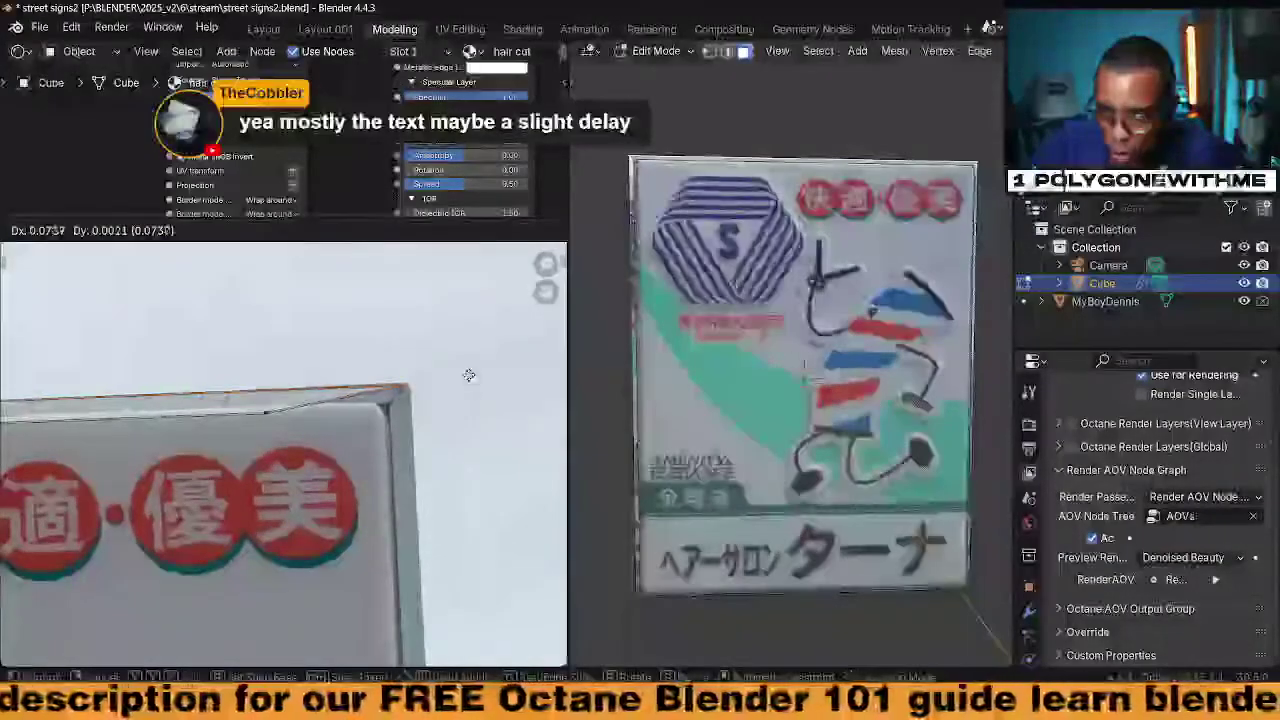
pyautogui.click(308, 441)
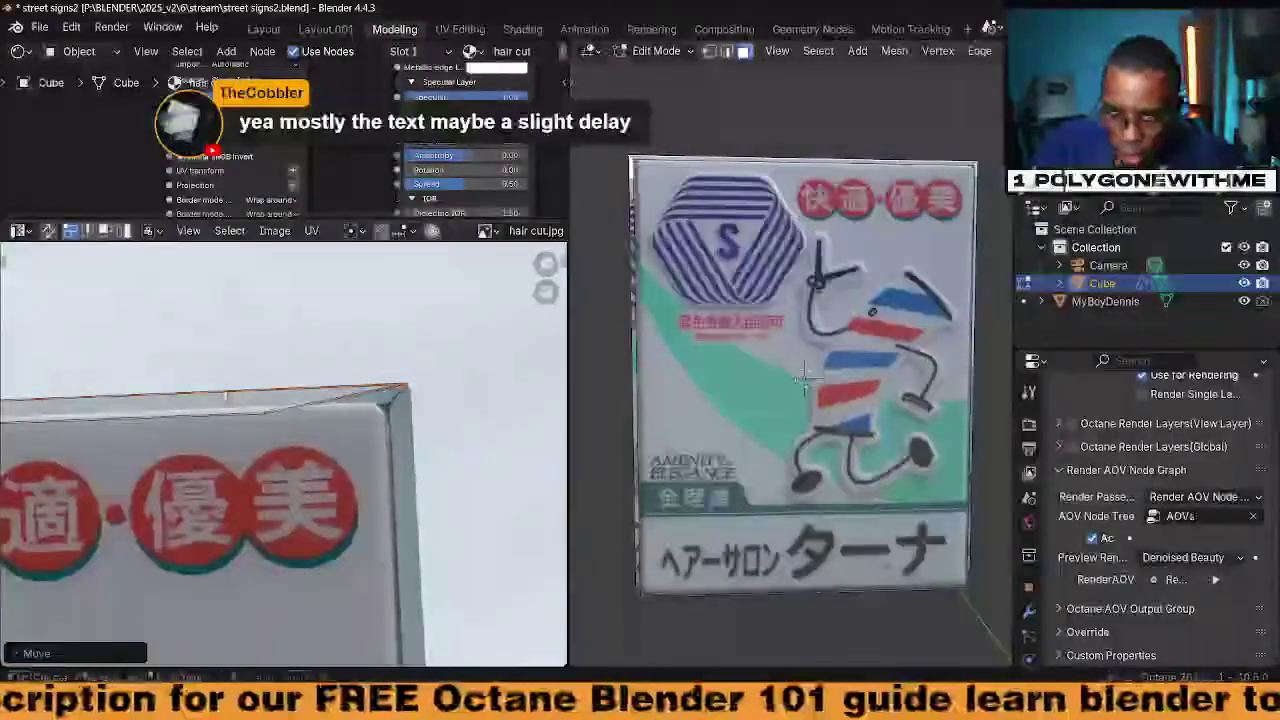
pyautogui.press('g')
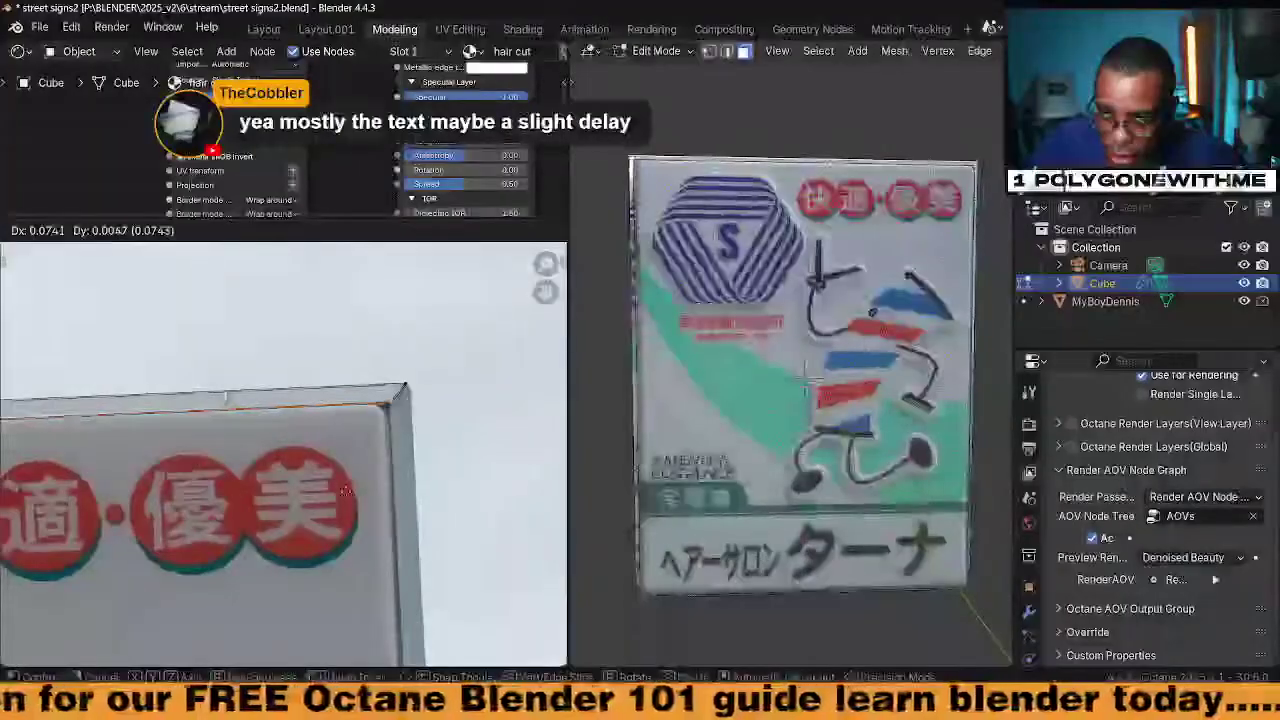
pyautogui.click(345, 490)
pyautogui.scroll(4, 385, 418)
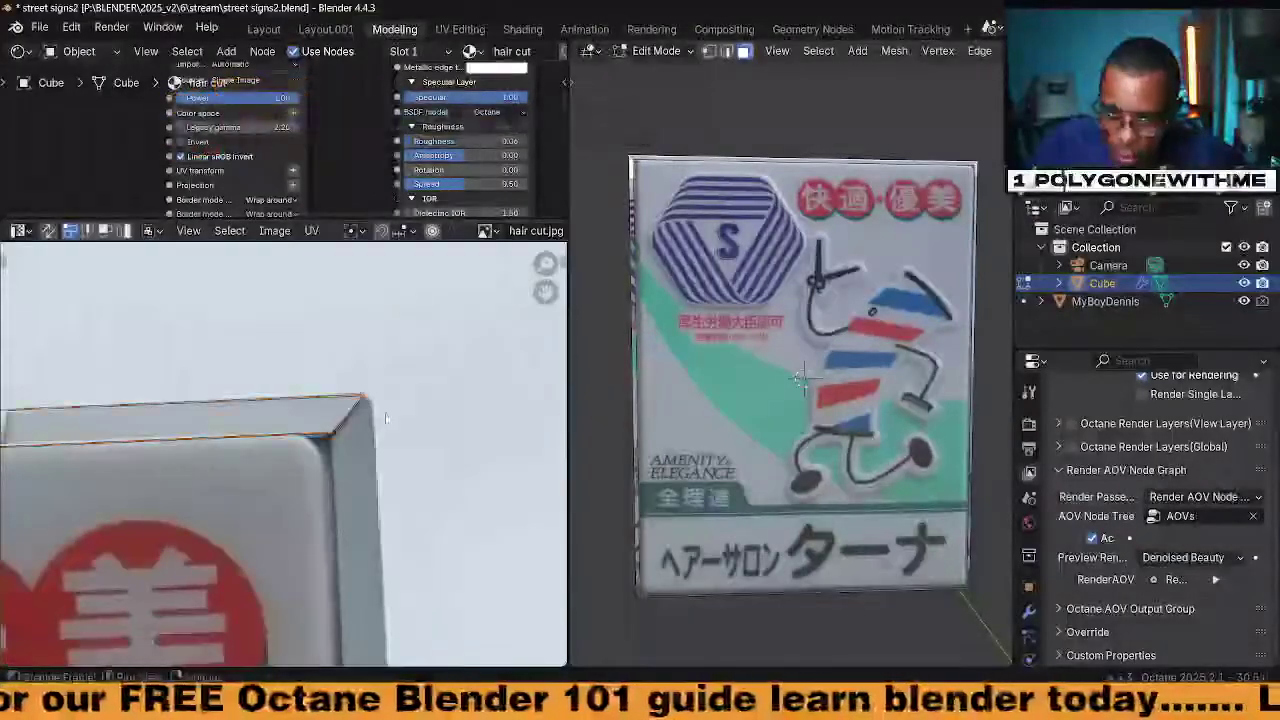
pyautogui.press('g')
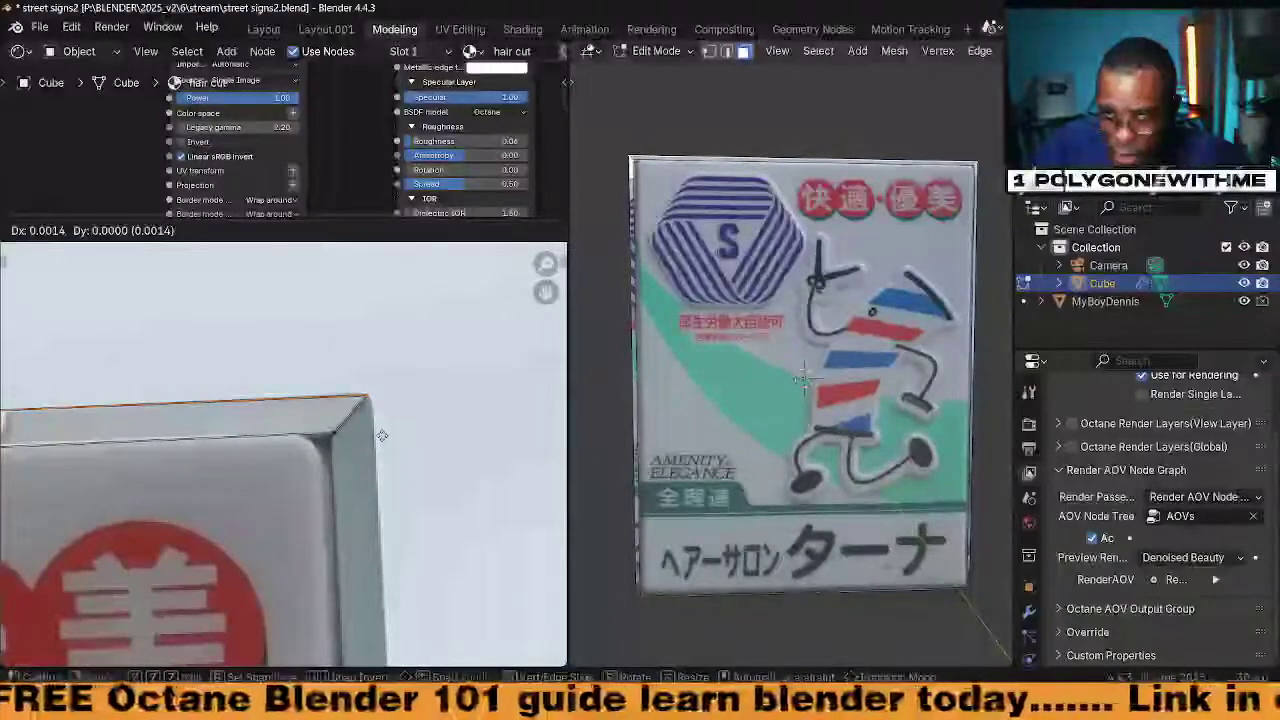
pyautogui.click(382, 436)
# Refine the strip's left end, nudging its outer and then inner UV vertex to match the photo's top-left bevel
pyautogui.moveTo(354, 443); pyautogui.dragTo(548, 447, button='middle')
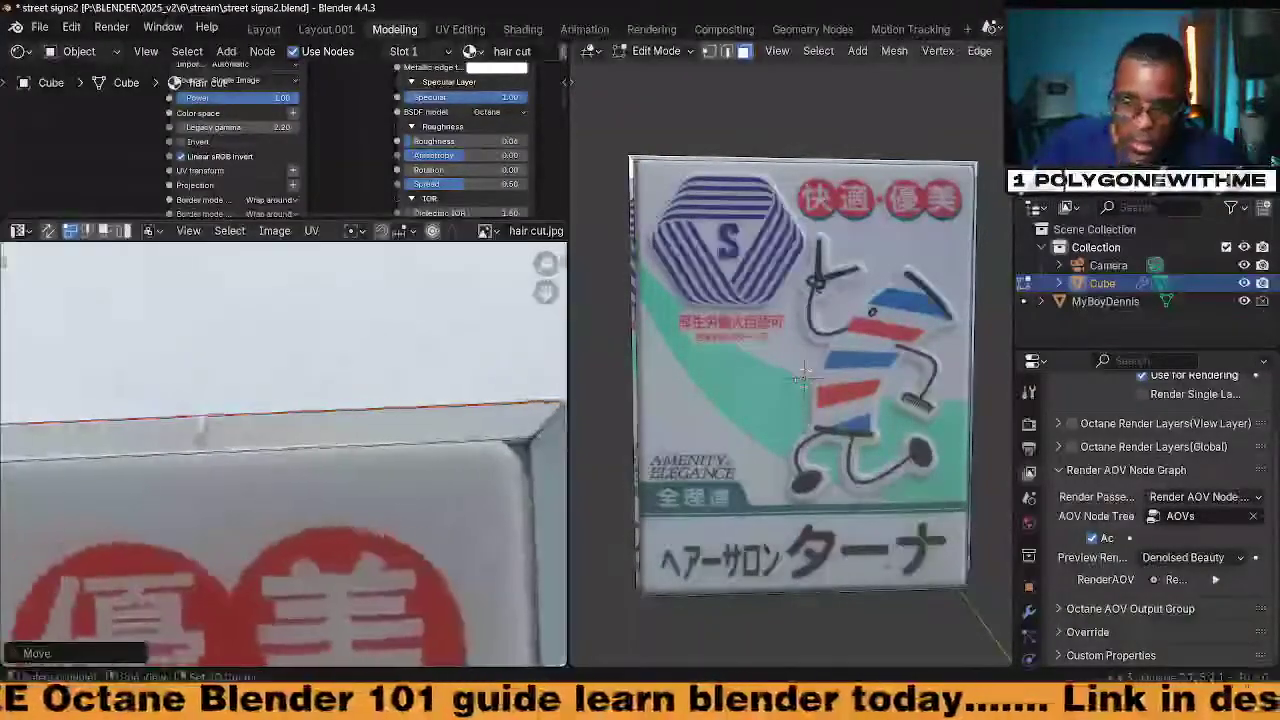
pyautogui.moveTo(205, 428); pyautogui.dragTo(446, 446, button='middle')
pyautogui.moveTo(243, 506); pyautogui.dragTo(413, 395, button='middle')
pyautogui.moveTo(140, 420); pyautogui.dragTo(445, 452, button='middle')
pyautogui.moveTo(100, 436); pyautogui.dragTo(448, 444, button='middle')
pyautogui.moveTo(120, 430); pyautogui.dragTo(518, 411, button='middle')
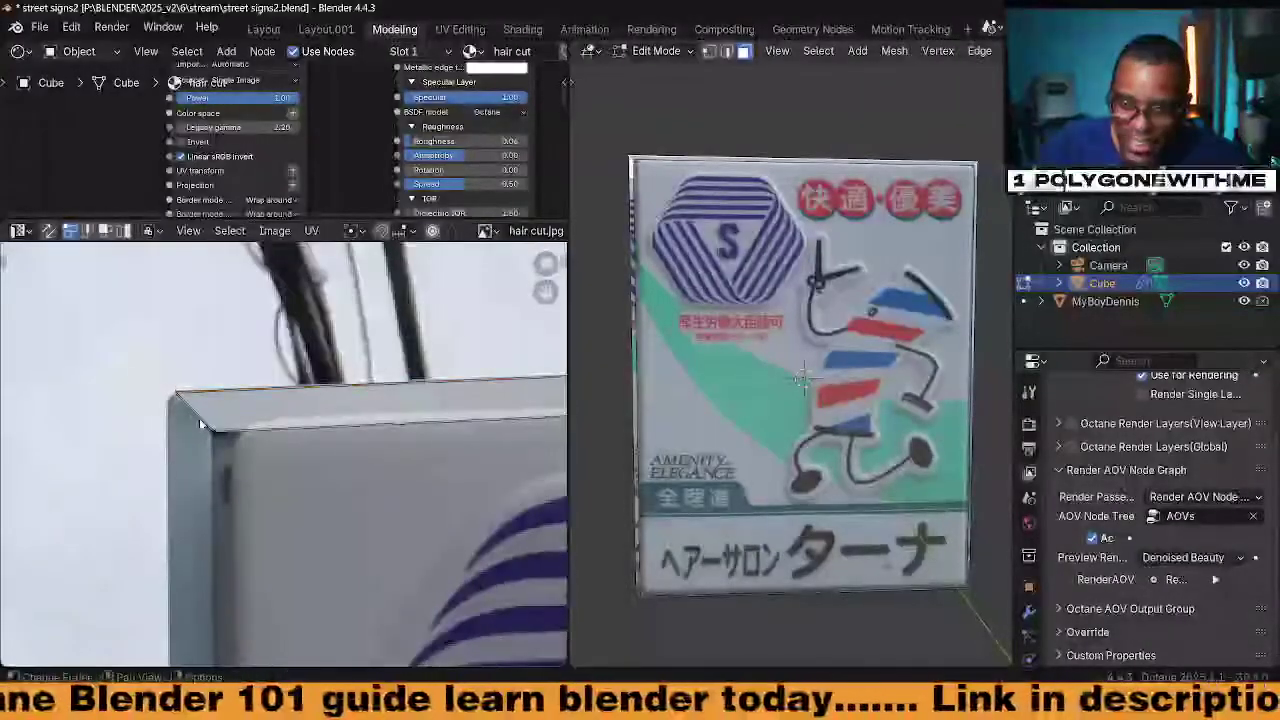
pyautogui.press('g')
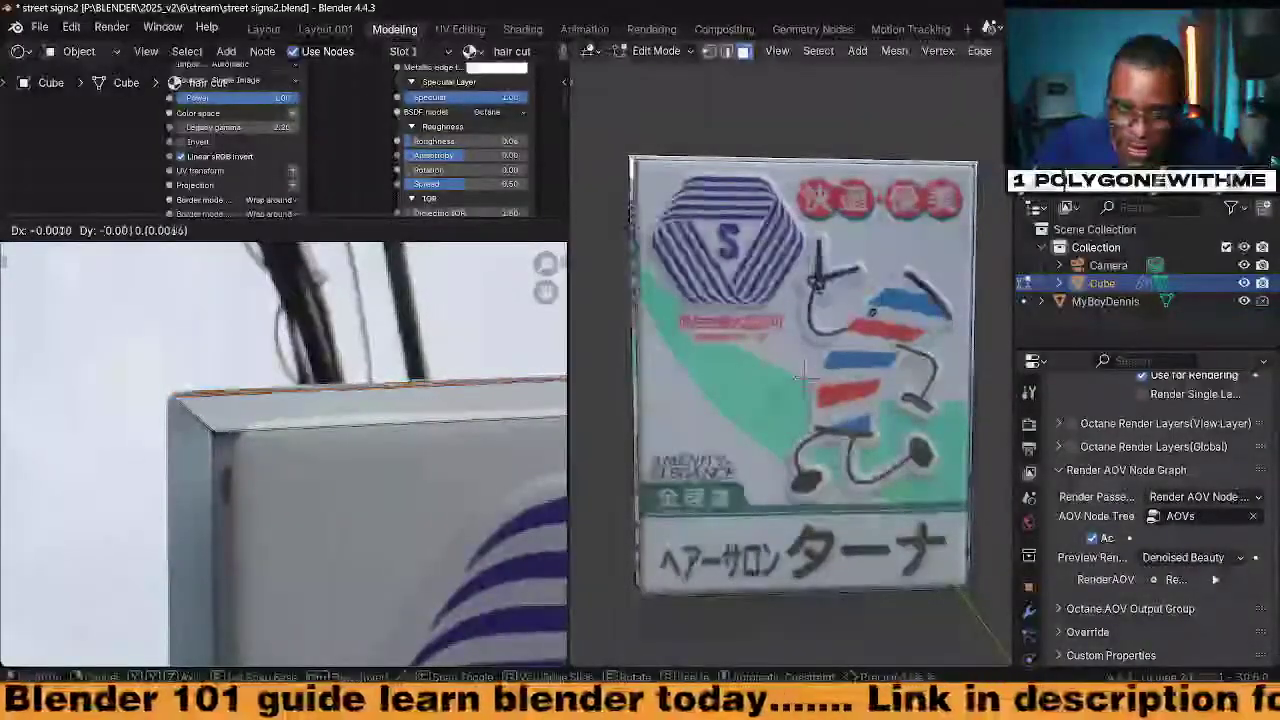
pyautogui.click(244, 452)
pyautogui.click(217, 442)
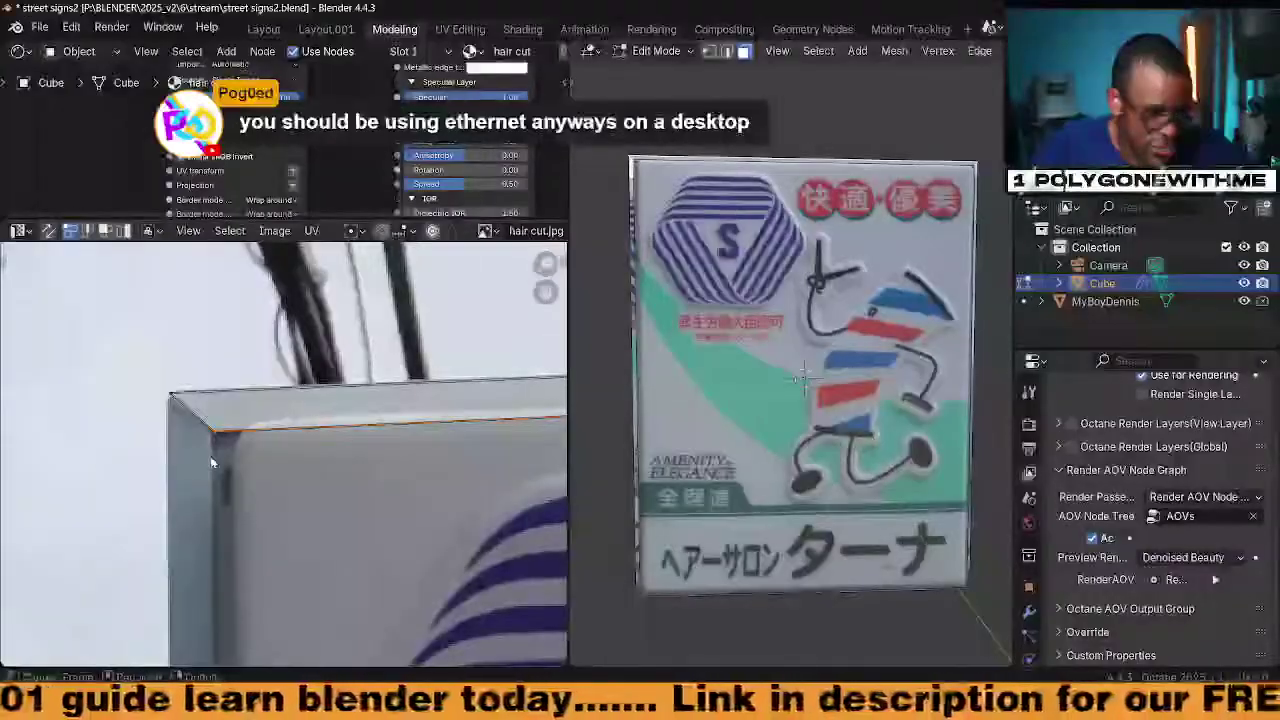
pyautogui.press('g')
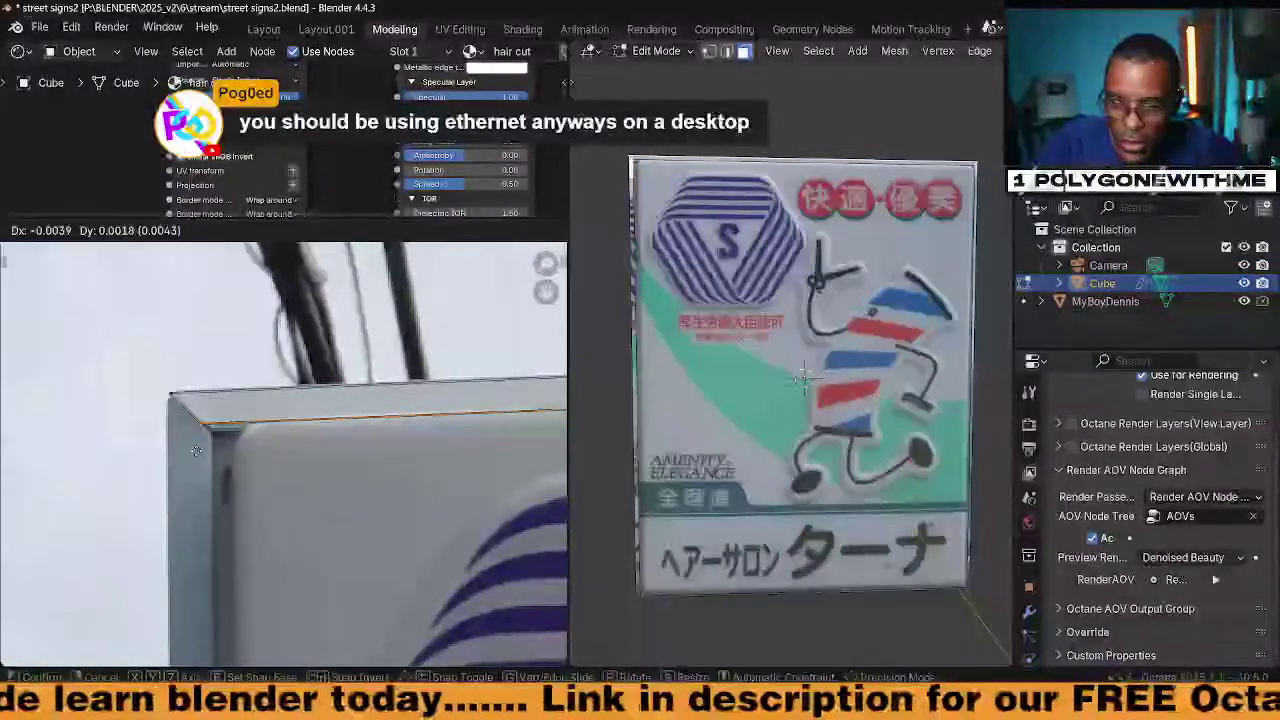
pyautogui.click(420, 430)
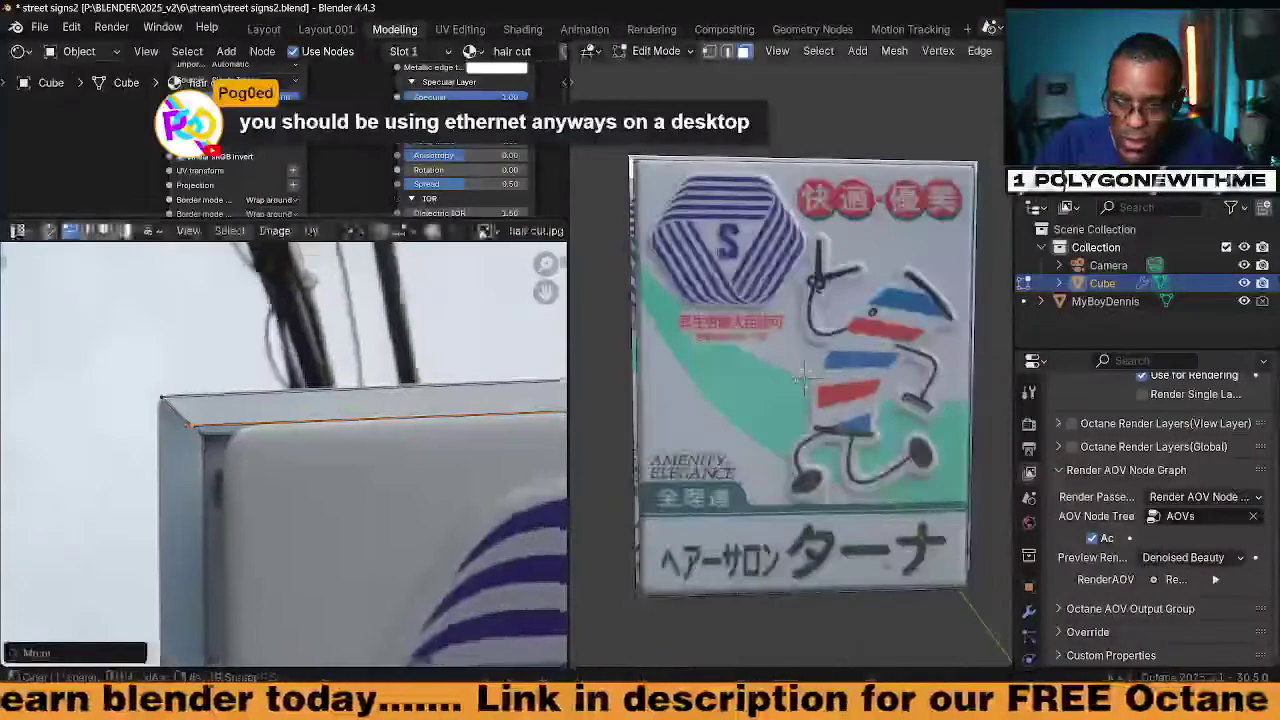
# Nudge the top strip's inner right UV vertex onto the bevel at the photographed sign's top-right corner
pyautogui.moveTo(420, 430); pyautogui.dragTo(154, 440, button='middle')
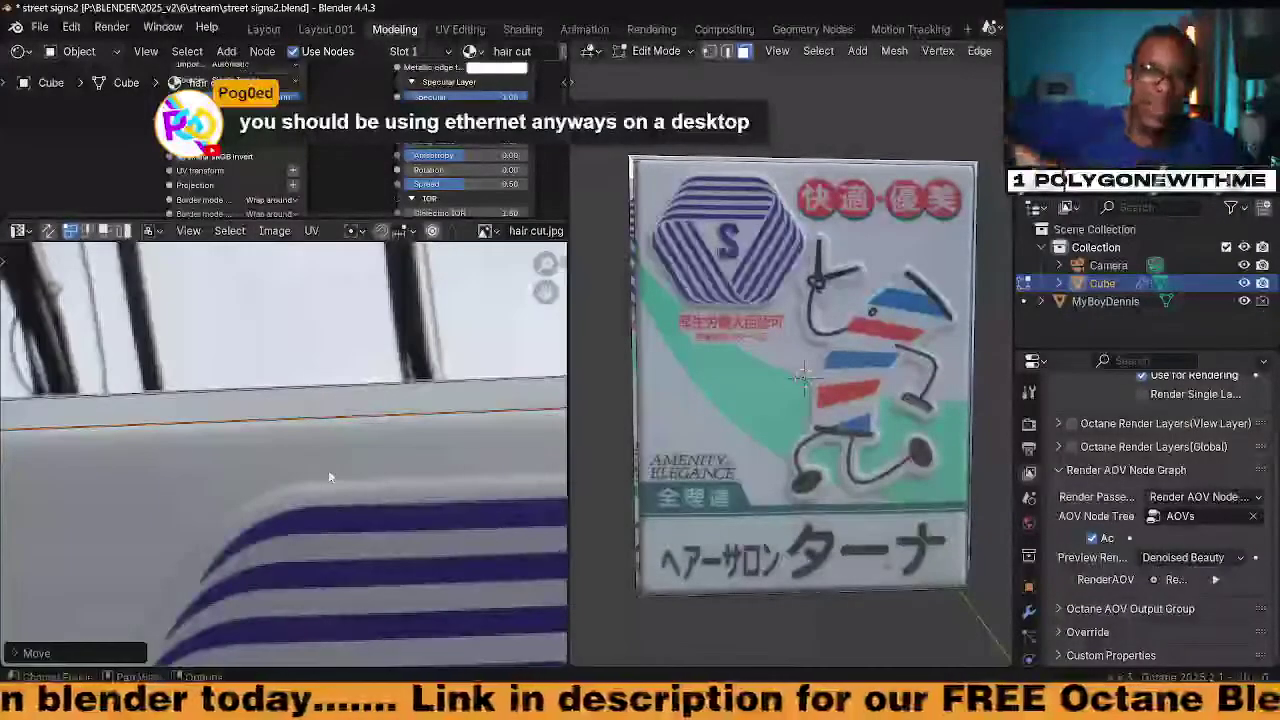
pyautogui.moveTo(328, 471); pyautogui.dragTo(8, 495, button='middle')
pyautogui.moveTo(430, 480); pyautogui.dragTo(132, 500, button='middle')
pyautogui.moveTo(550, 505); pyautogui.dragTo(239, 561, button='middle')
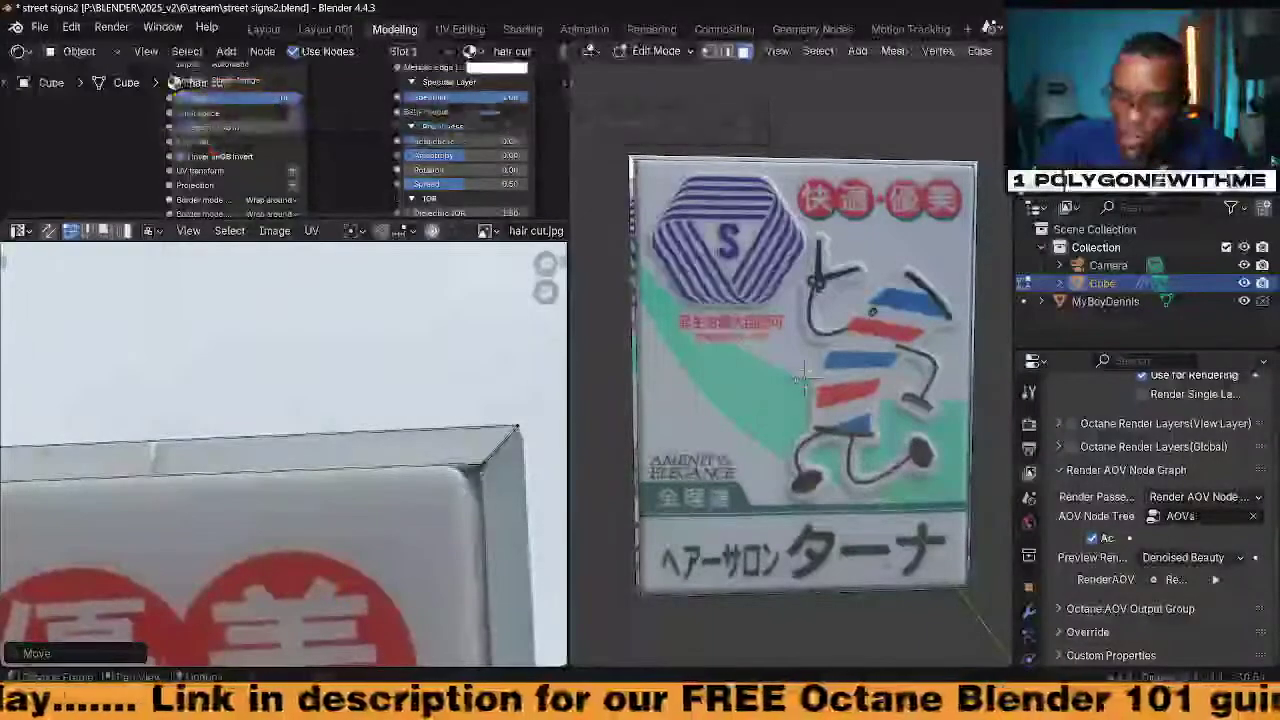
pyautogui.press('g')
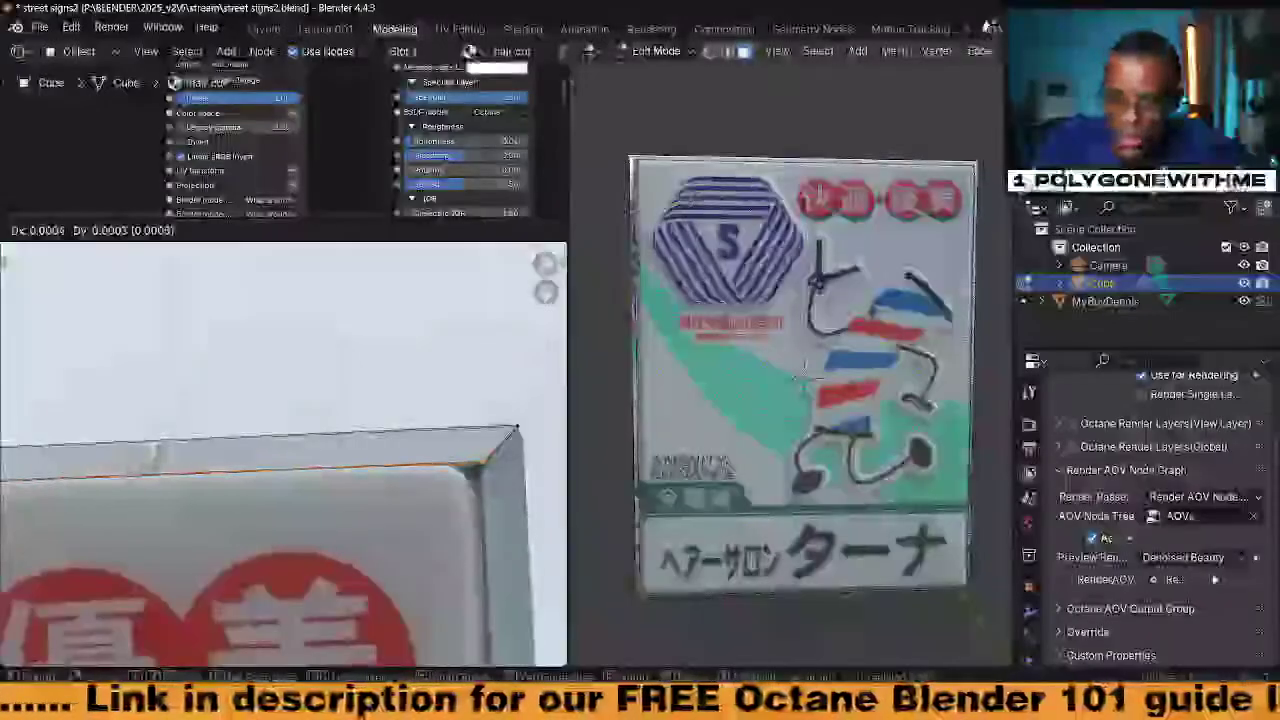
pyautogui.click(511, 470)
# Select the cube's left bevel face and move the top end of its UV strip onto the photographed sign's top-left corner
pyautogui.scroll(-4, 310, 481)
pyautogui.moveTo(122, 524); pyautogui.dragTo(434, 440, button='middle')
pyautogui.scroll(-2, 420, 443)
pyautogui.moveTo(142, 499); pyautogui.dragTo(145, 488, button='middle')
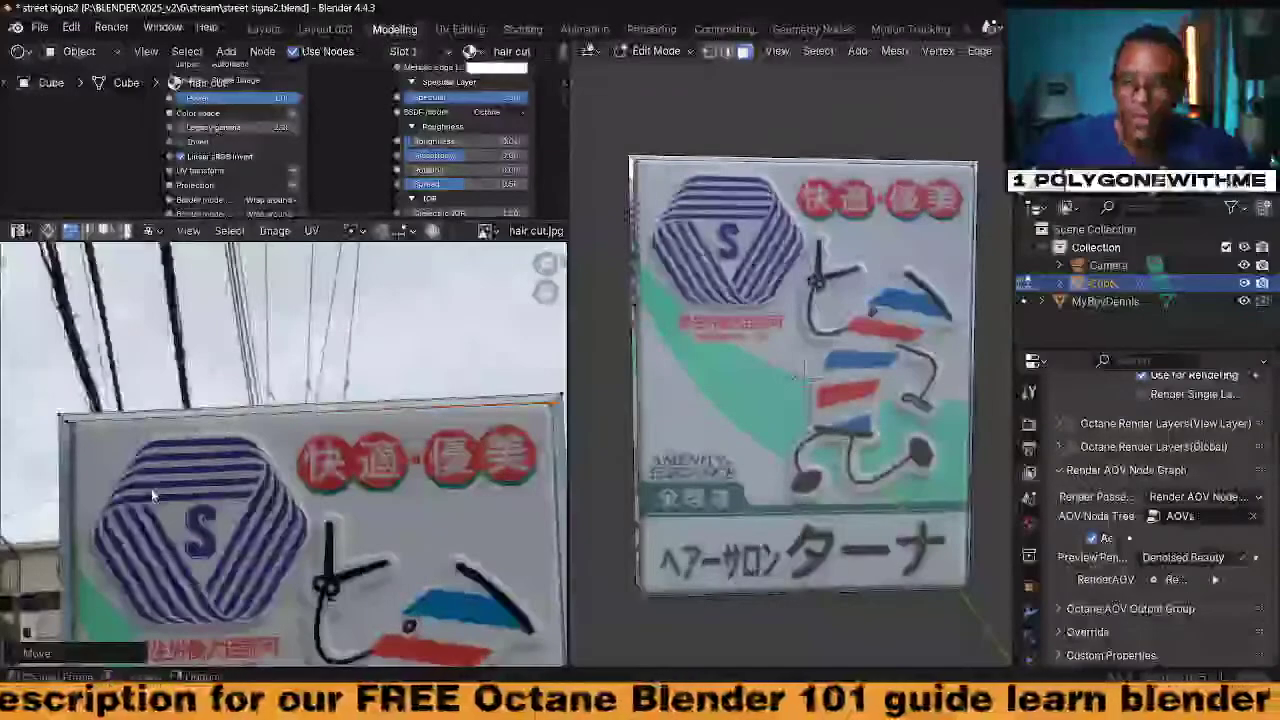
pyautogui.moveTo(303, 550); pyautogui.dragTo(290, 415, button='middle')
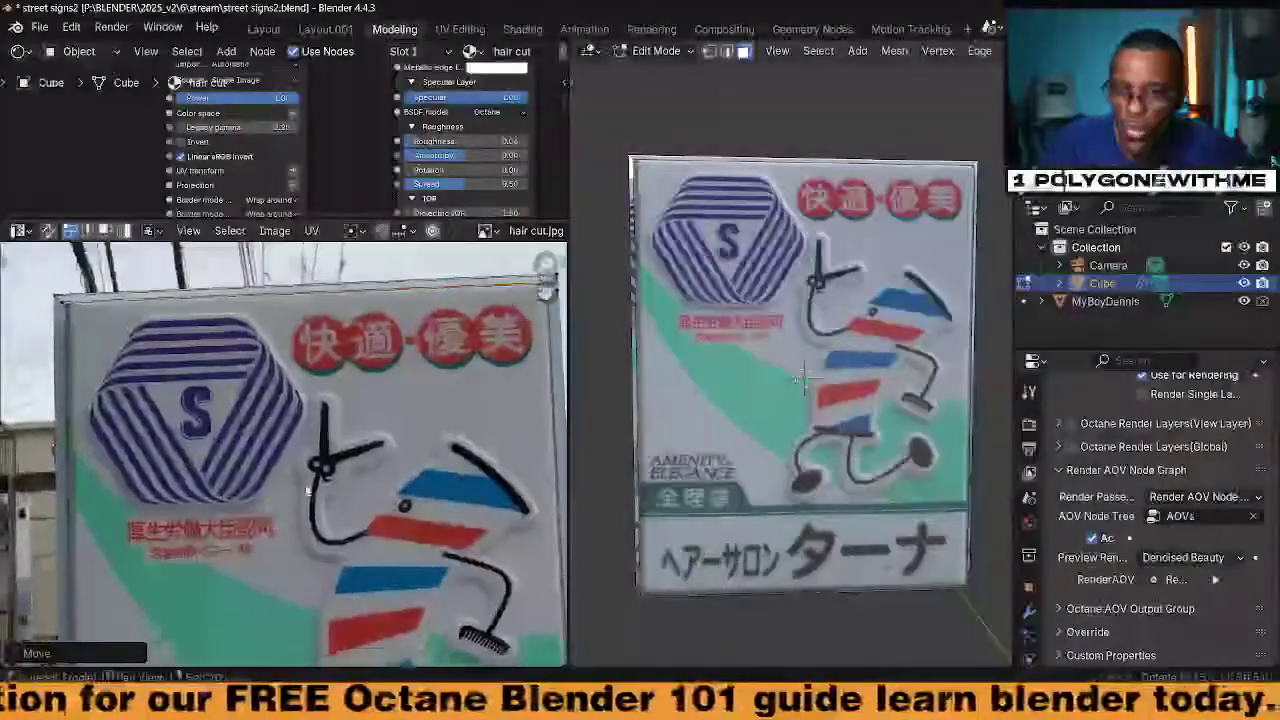
pyautogui.scroll(-2, 340, 450)
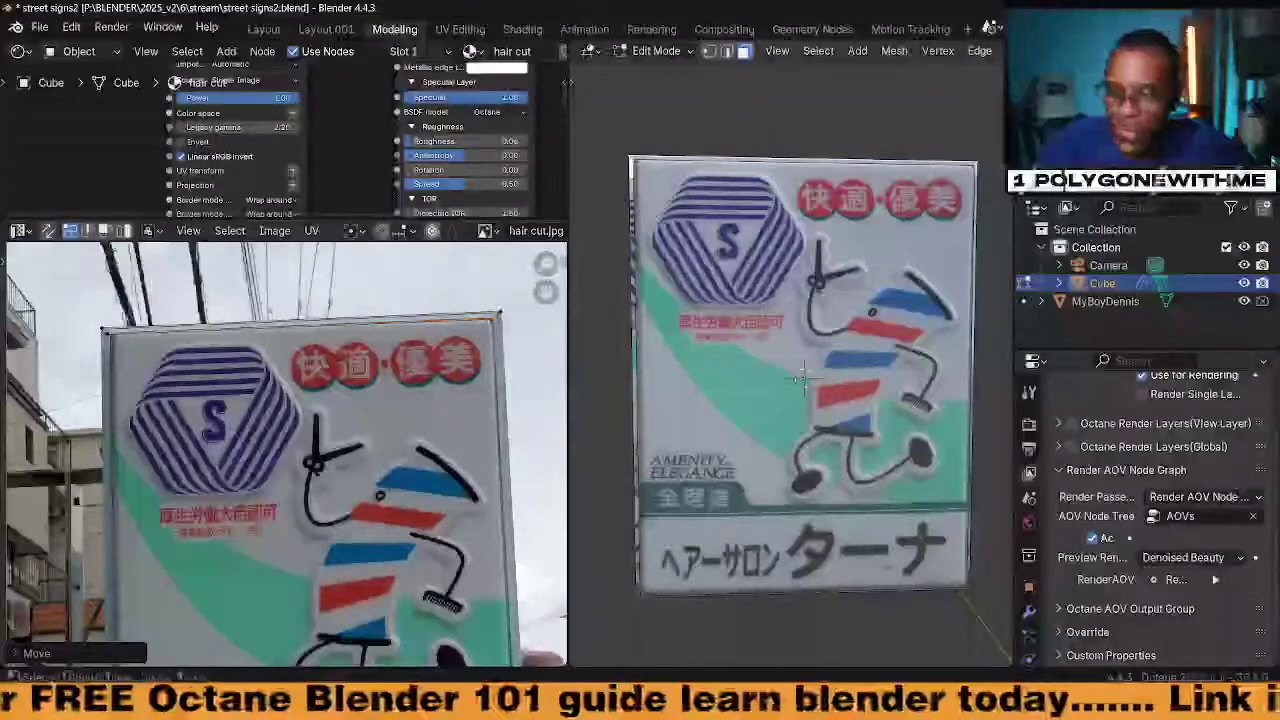
pyautogui.click(636, 190)
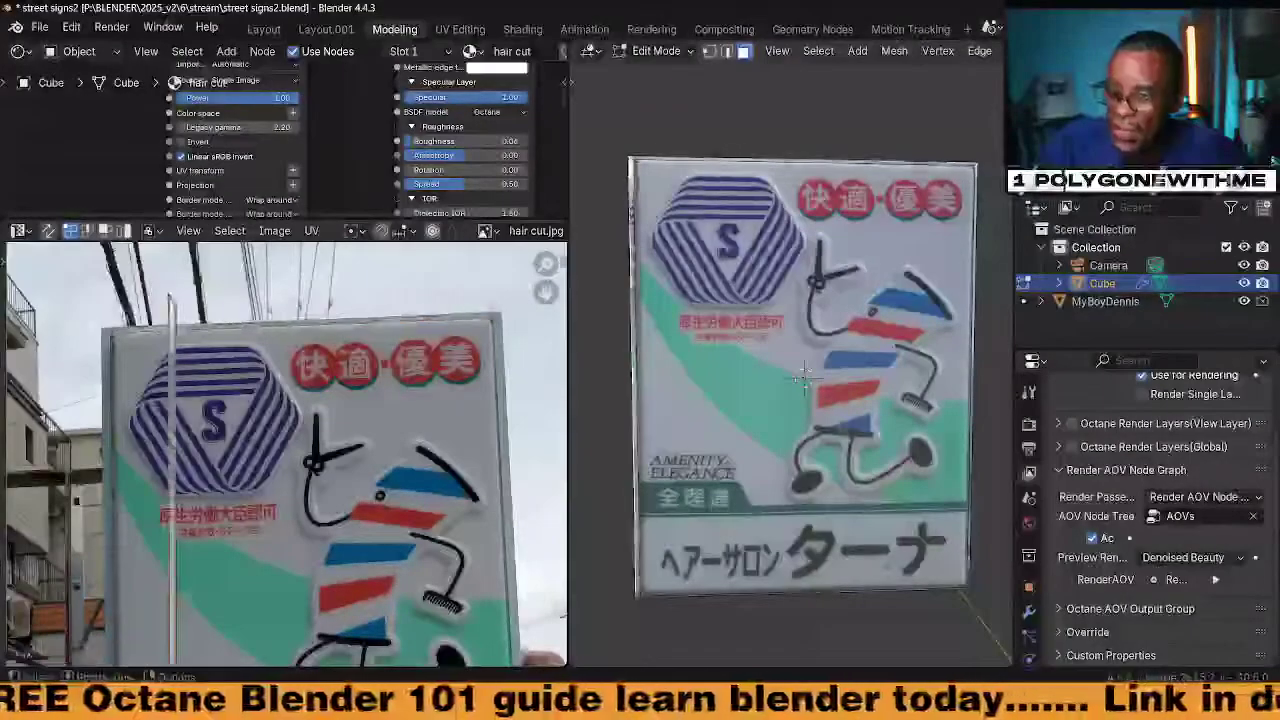
pyautogui.moveTo(290, 450); pyautogui.dragTo(301, 436, button='middle')
pyautogui.press('g')
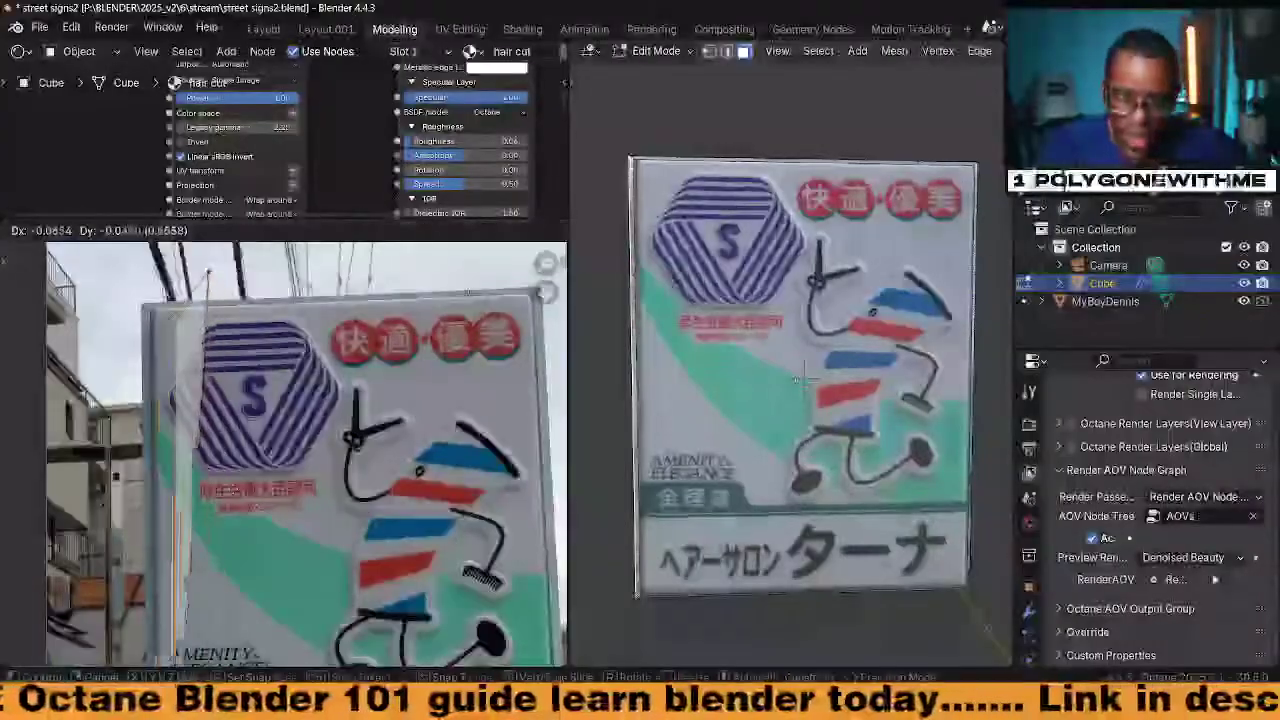
pyautogui.rightClick(307, 404)
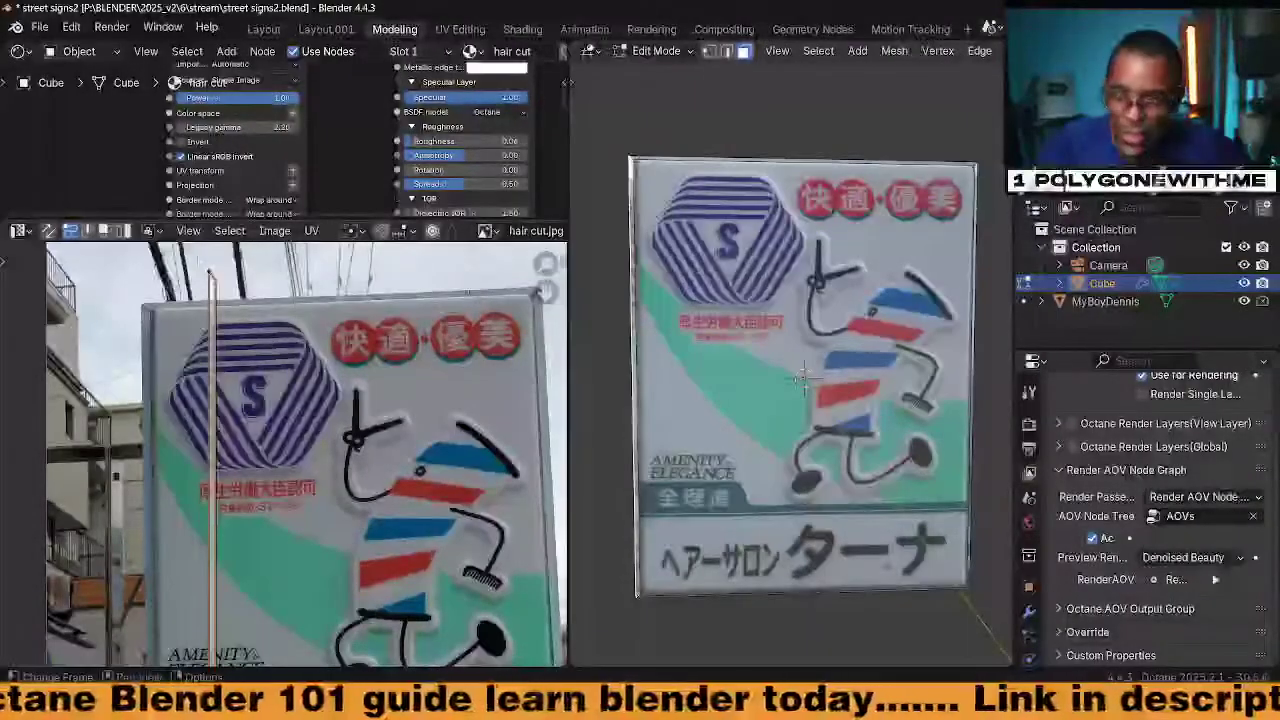
pyautogui.press('g')
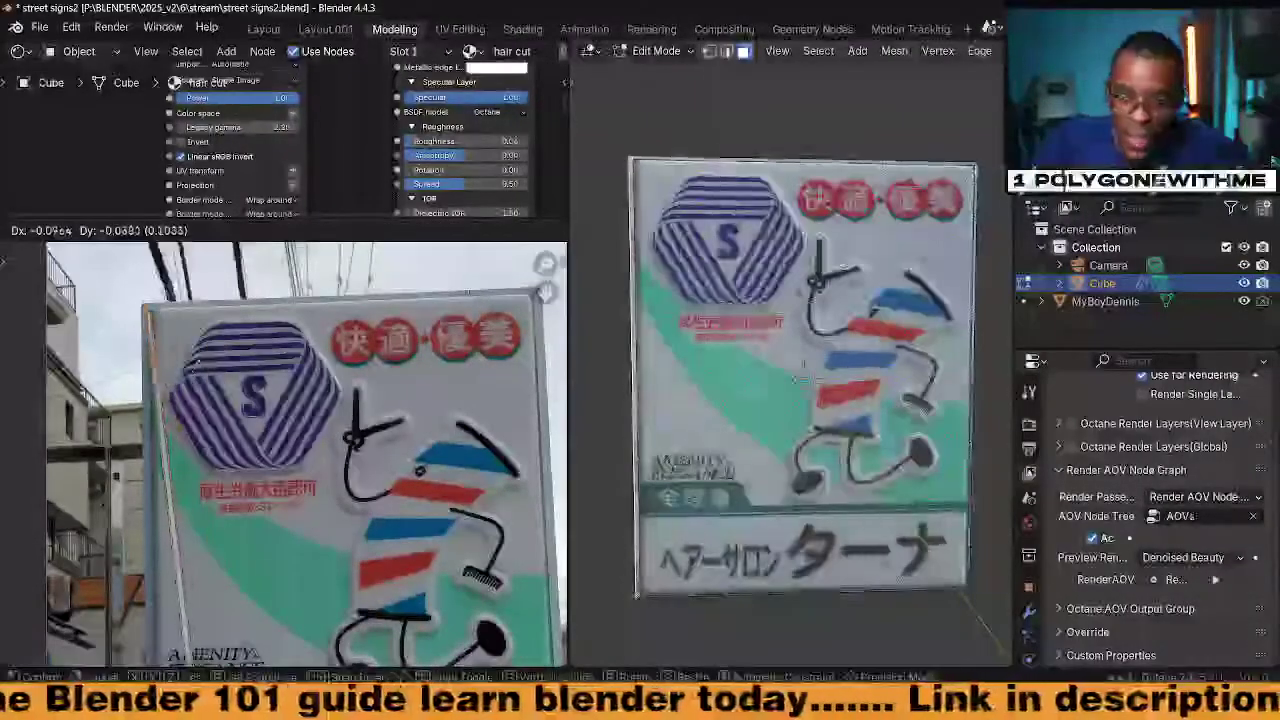
pyautogui.click(191, 360)
# Fit the left strip's inner and outer top UV vertices to the bevel at the photographed sign's top-left corner
pyautogui.scroll(4, 288, 508)
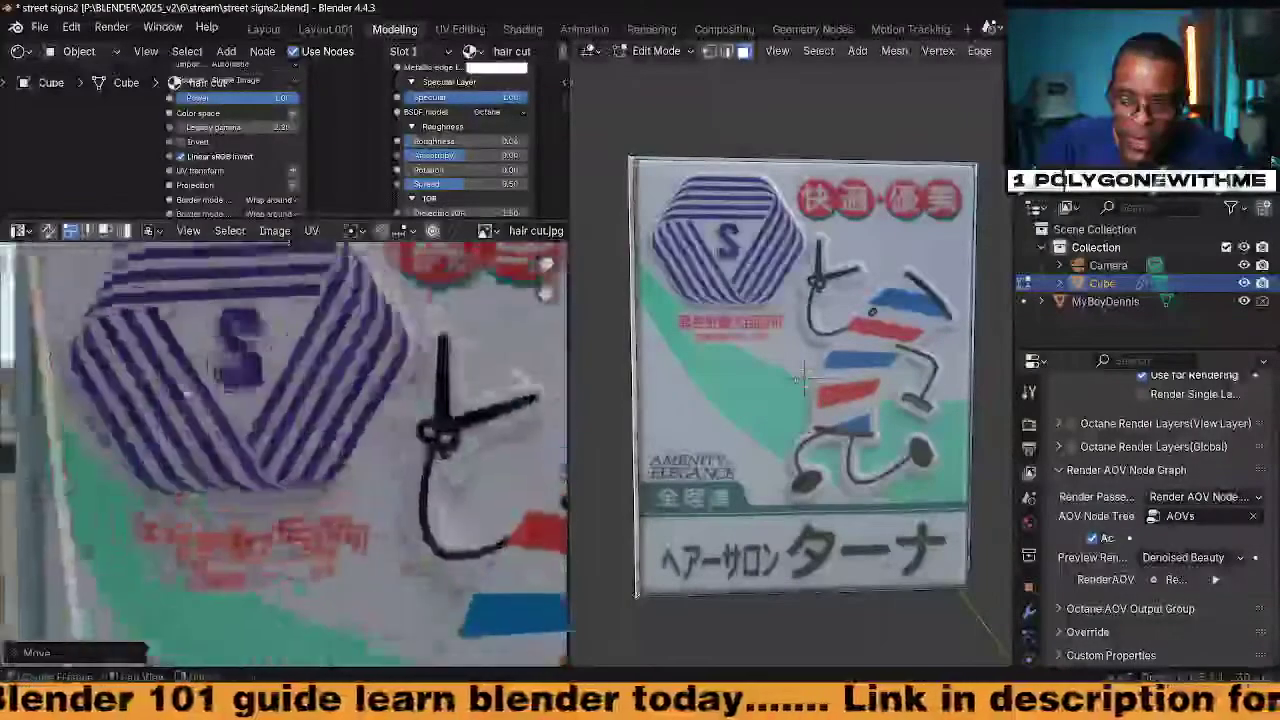
pyautogui.scroll(3, 289, 507)
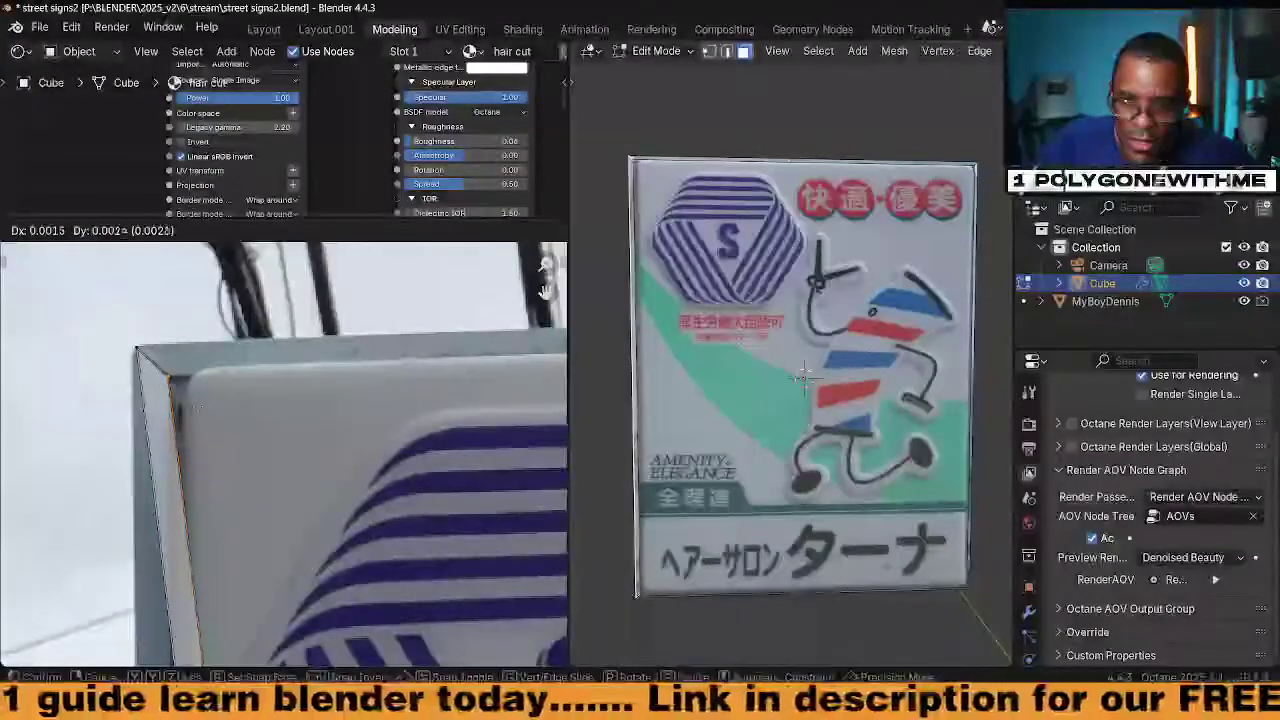
pyautogui.click(170, 376)
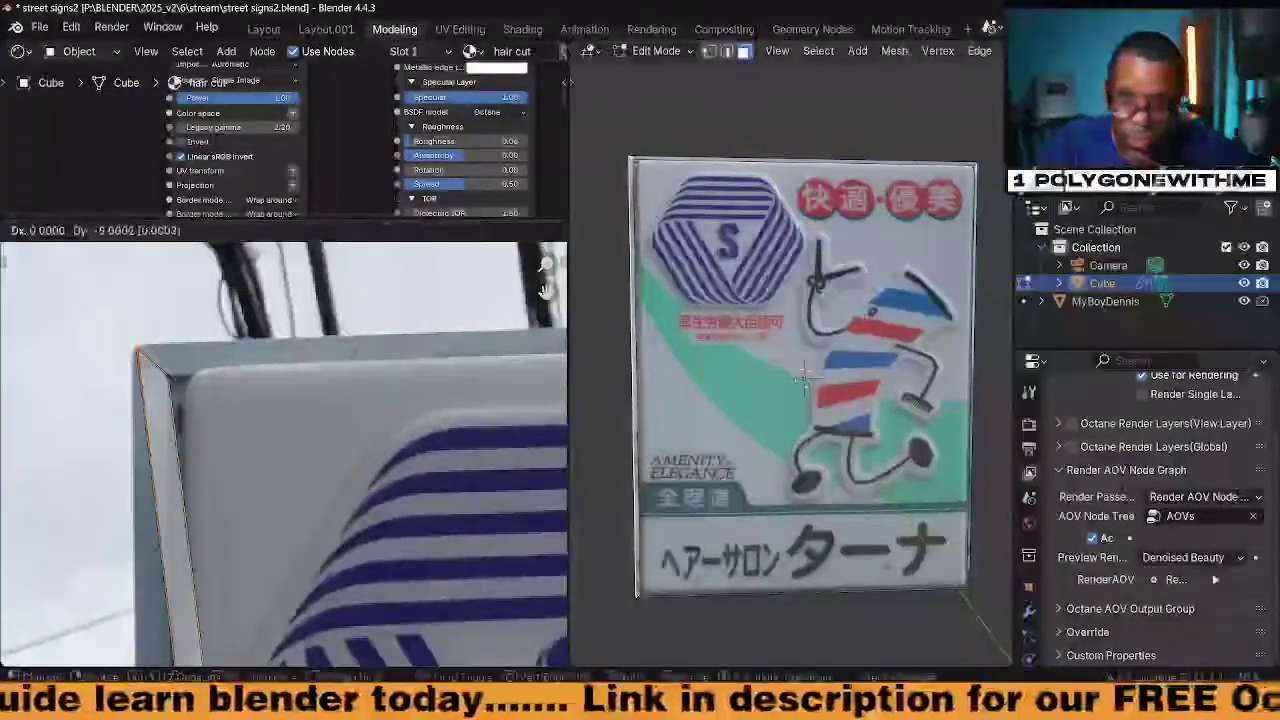
pyautogui.click(147, 362)
# Move the left strip's lower end UV vertices onto the photographed sign's bottom-left corner
pyautogui.scroll(-4, 206, 514)
pyautogui.moveTo(290, 600); pyautogui.dragTo(300, 290, button='middle')
pyautogui.moveTo(310, 640); pyautogui.dragTo(251, 306, button='middle')
pyautogui.moveTo(275, 600); pyautogui.dragTo(260, 400, button='middle')
pyautogui.moveTo(270, 640); pyautogui.dragTo(250, 290, button='middle')
pyautogui.moveTo(275, 390); pyautogui.dragTo(291, 551, button='middle')
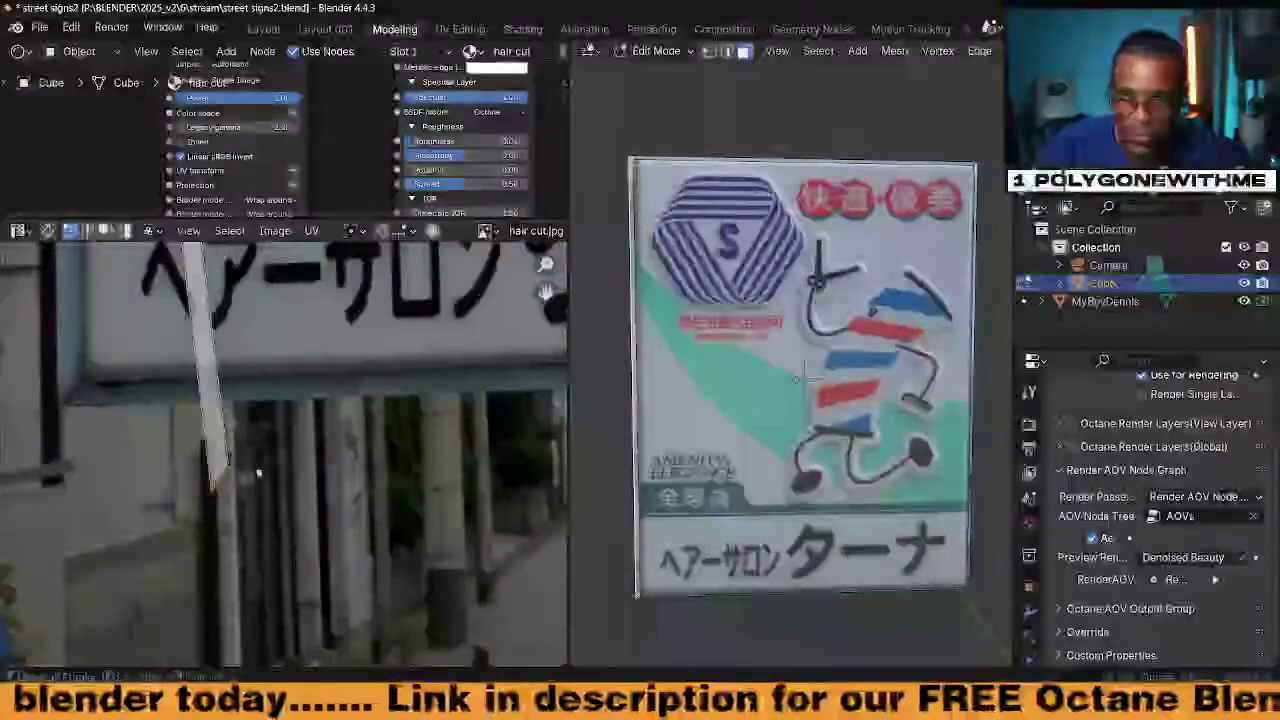
pyautogui.press('g')
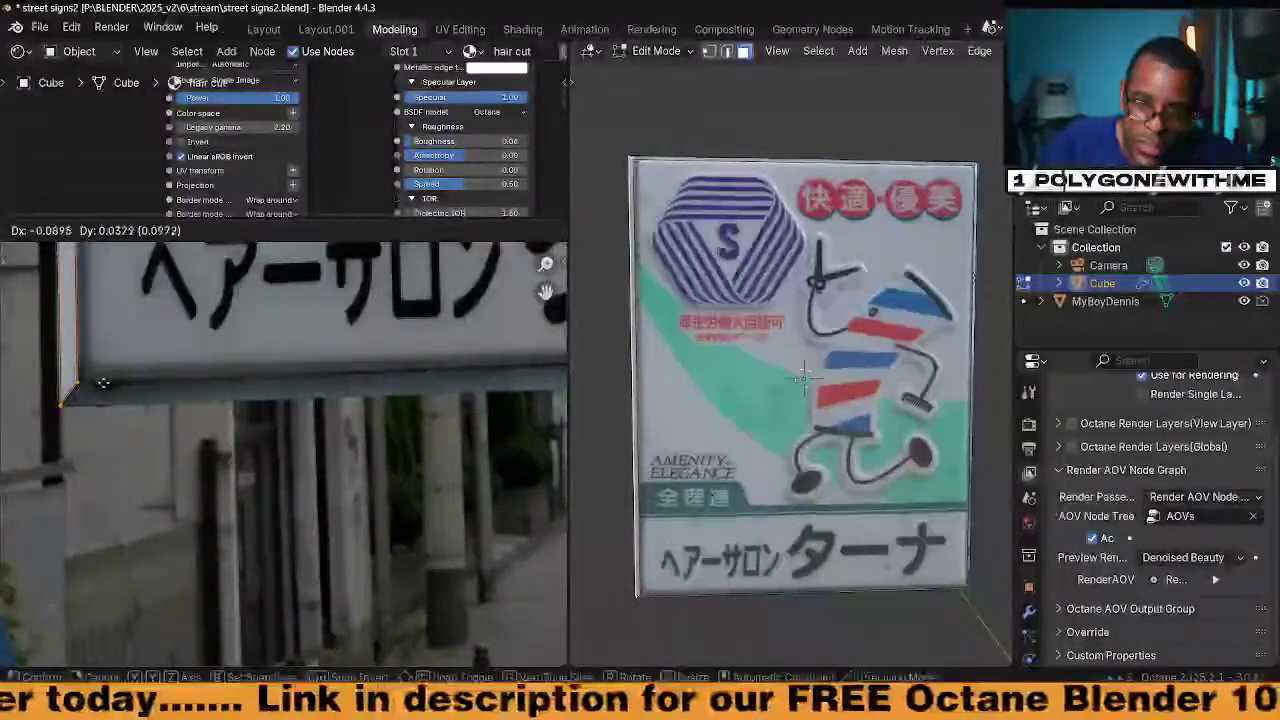
pyautogui.click(100, 370)
# Nudge the left strip's lower inner UV vertex onto the inner bevel corner at the photographed sign's bottom left
pyautogui.scroll(6, 338, 565)
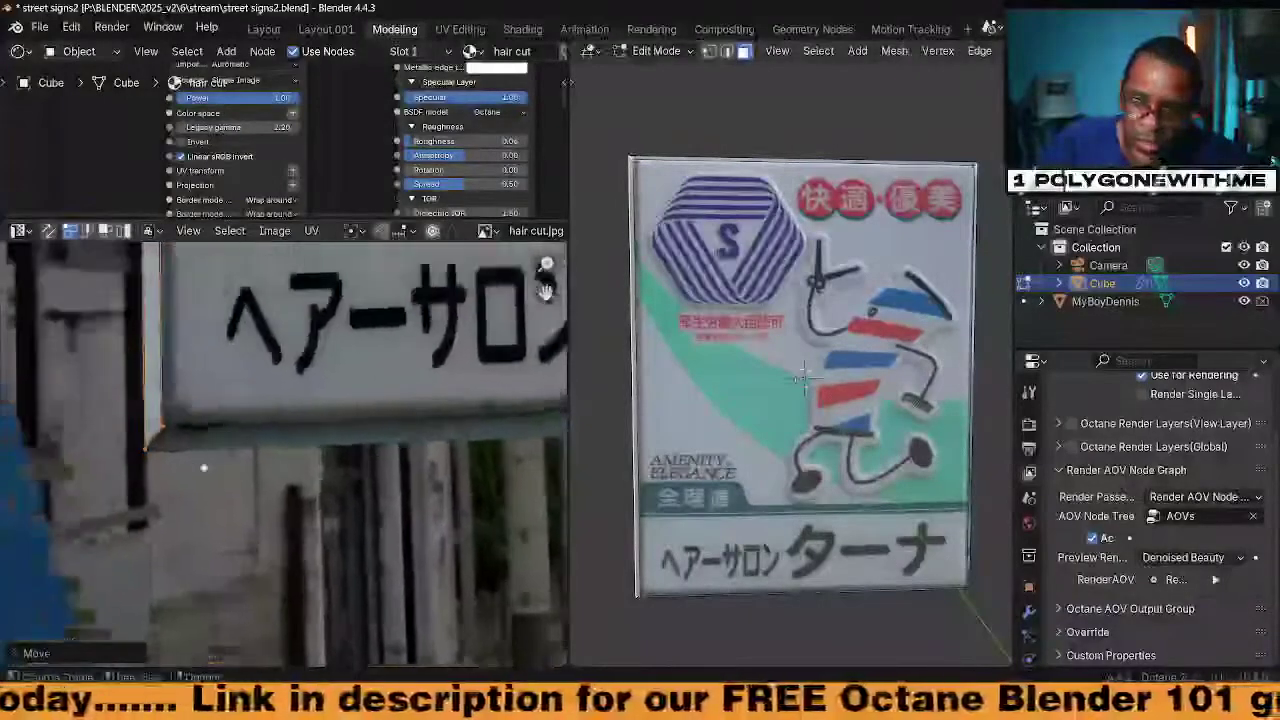
pyautogui.click(338, 565)
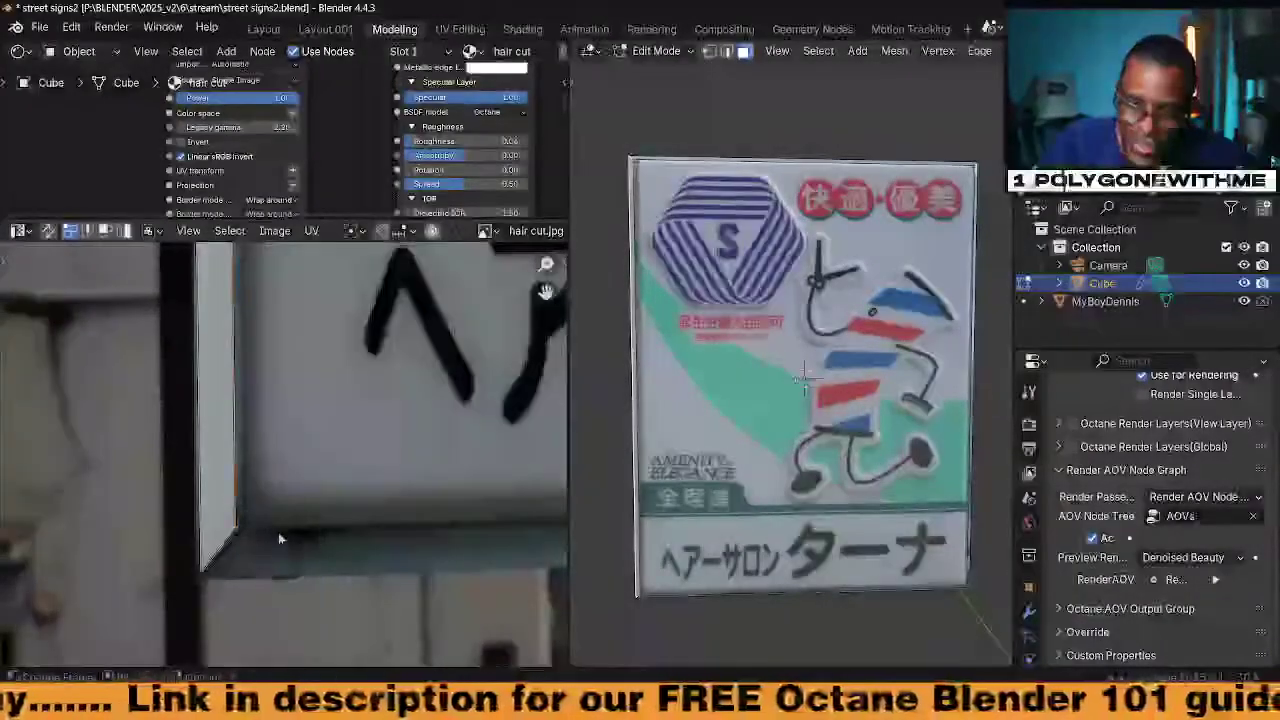
pyautogui.press('g')
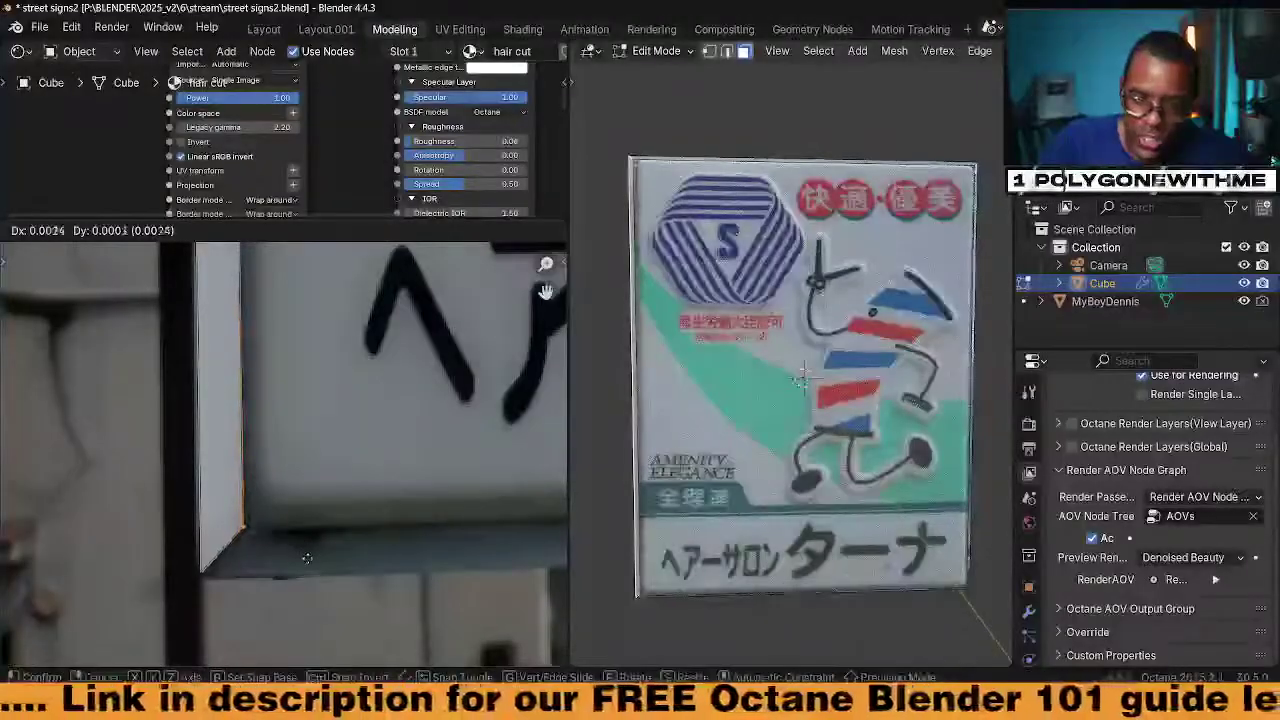
pyautogui.click(306, 558)
pyautogui.moveTo(342, 354); pyautogui.dragTo(346, 486, button='middle')
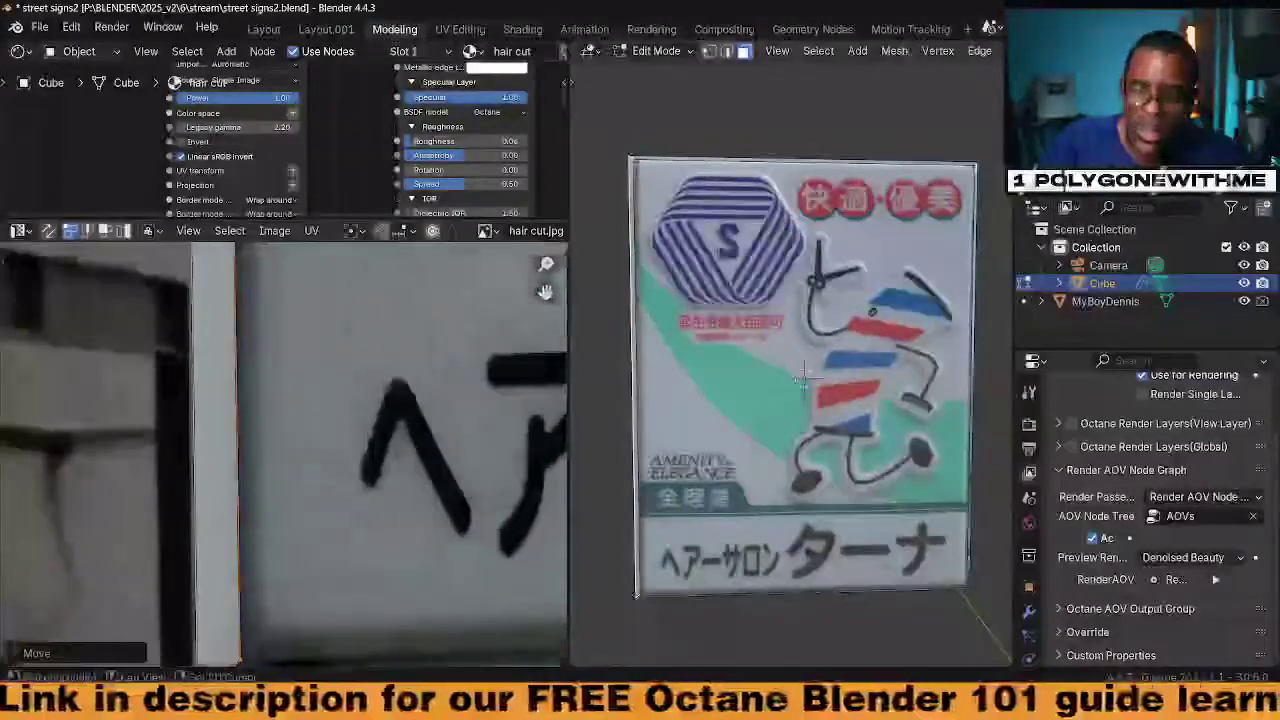
# Examine the UV strip's alignment along the photographed sign's left edge and look over the sign's right edge
pyautogui.scroll(-3, 372, 442)
pyautogui.scroll(-2, 373, 385)
pyautogui.moveTo(374, 315); pyautogui.dragTo(398, 480, button='middle')
pyautogui.scroll(2, 400, 458)
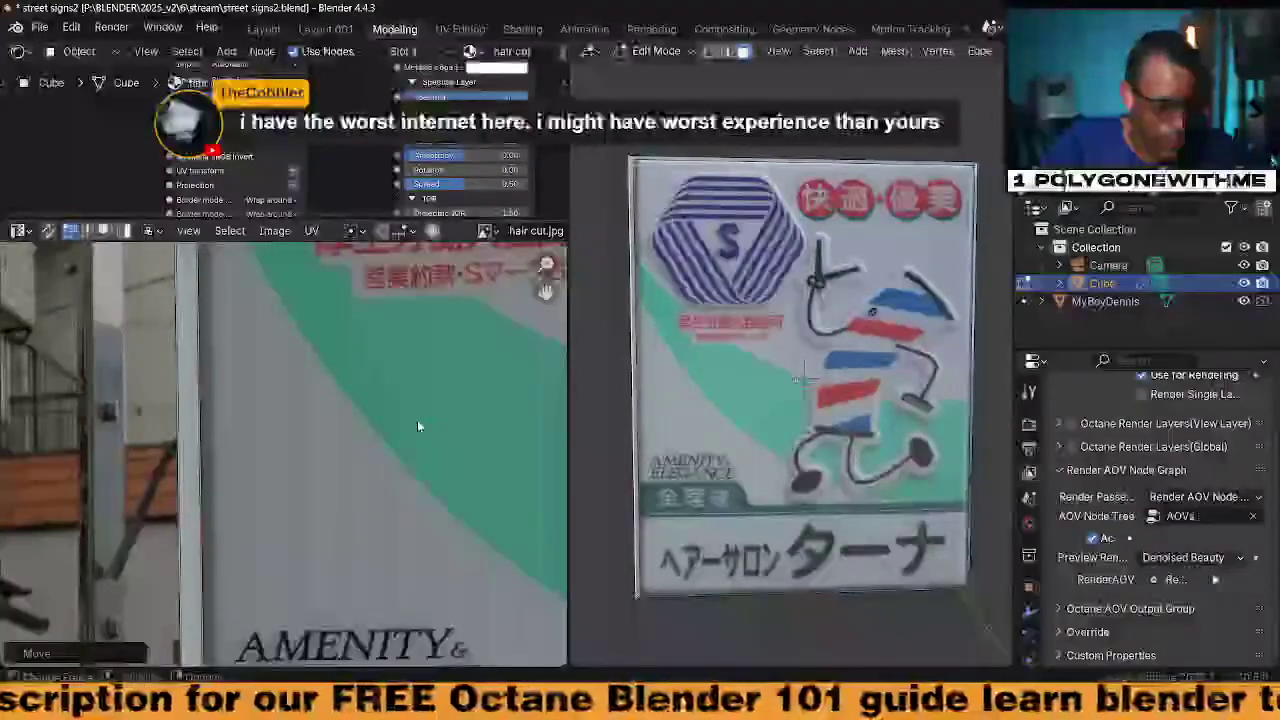
pyautogui.scroll(2, 355, 437)
pyautogui.moveTo(406, 415); pyautogui.dragTo(76, 383, button='middle')
pyautogui.scroll(-4, 357, 436)
pyautogui.moveTo(335, 450); pyautogui.dragTo(65, 423, button='middle')
# Select the cube's bottom bevel face and move the left end of its UV strip onto the photographed sign's bottom-left corner
pyautogui.keyDown('shift'); pyautogui.moveTo(803, 378); pyautogui.dragTo(786, 262, button='middle'); pyautogui.keyUp('shift')
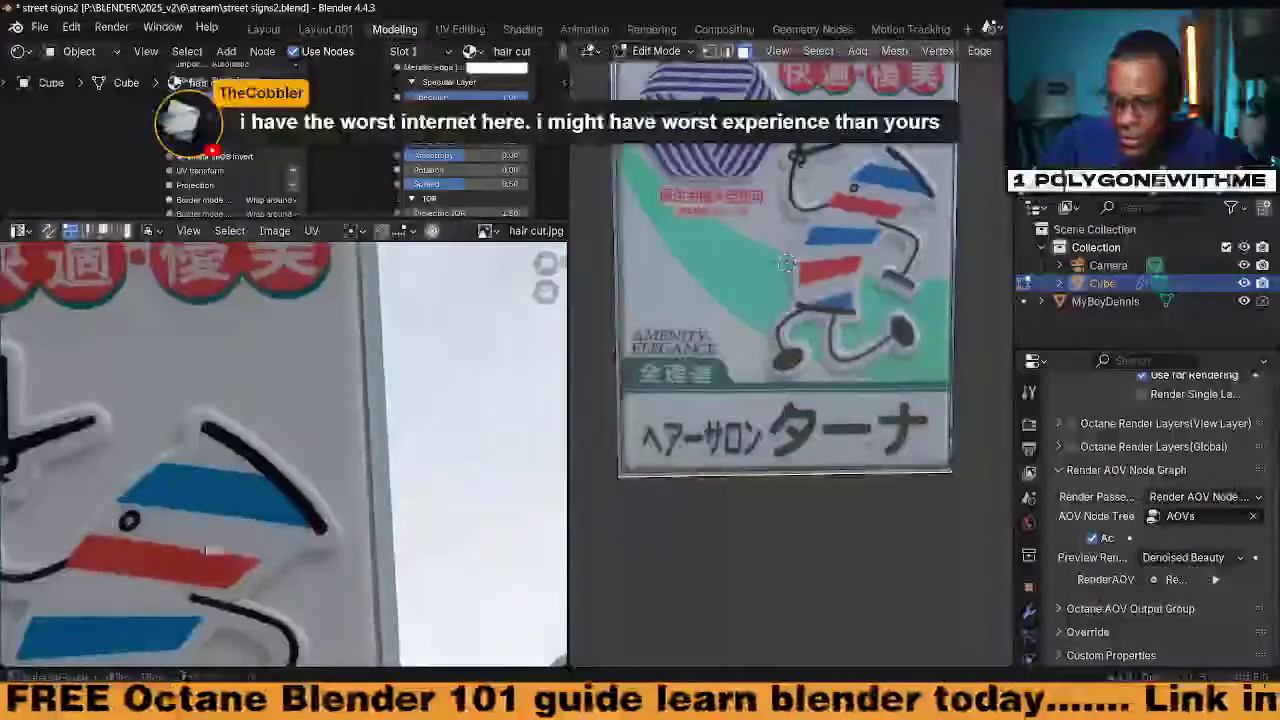
pyautogui.press('g')
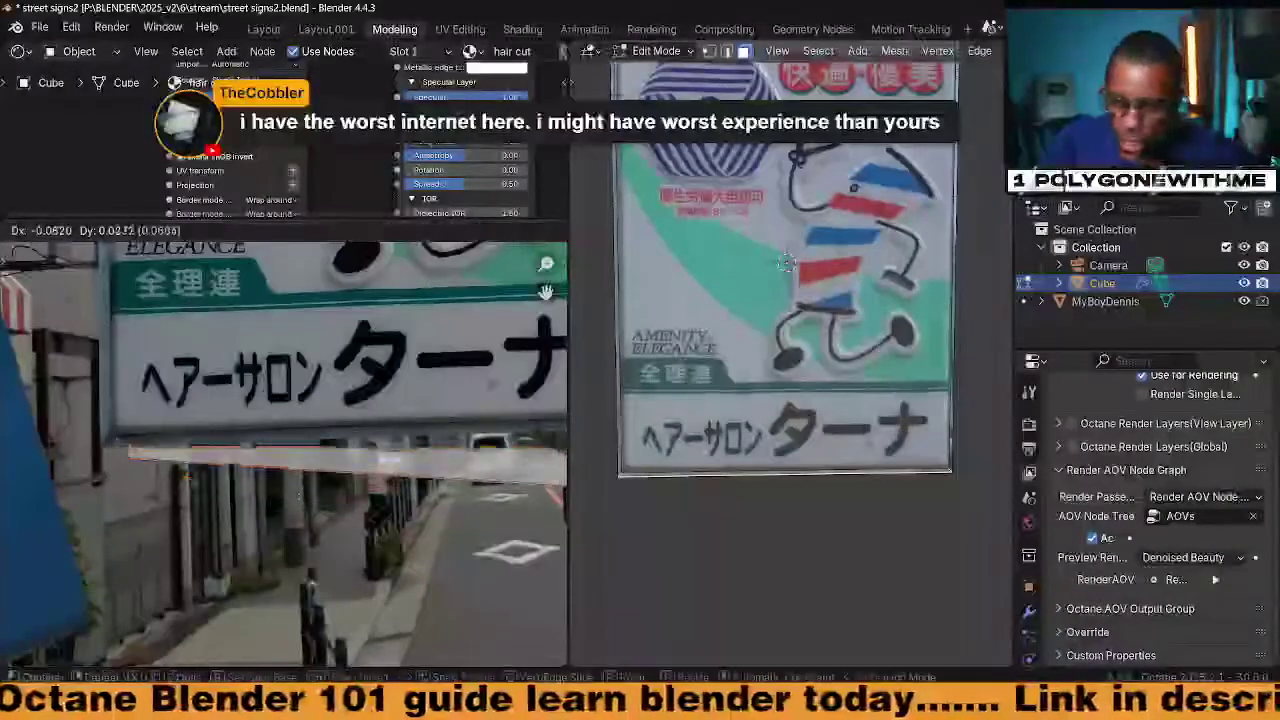
pyautogui.click(318, 500)
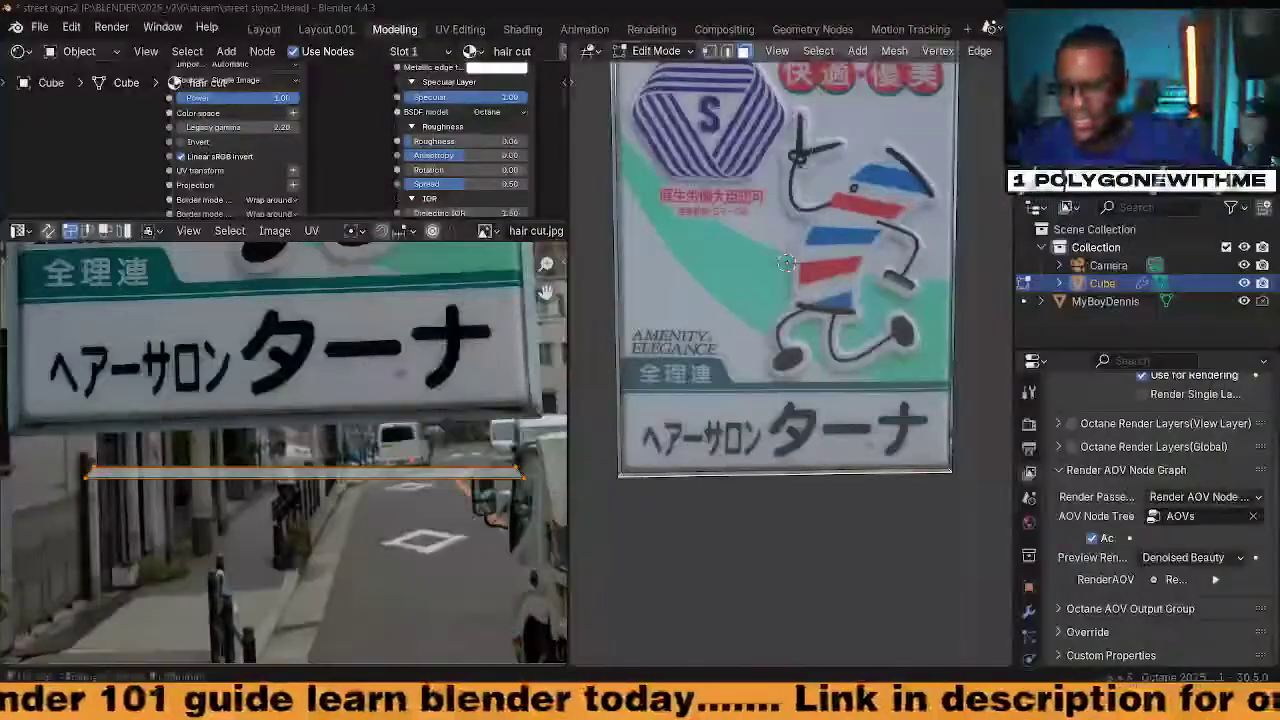
pyautogui.moveTo(298, 480); pyautogui.dragTo(402, 480, button='middle')
pyautogui.moveTo(147, 436); pyautogui.dragTo(262, 519)
pyautogui.press('g')
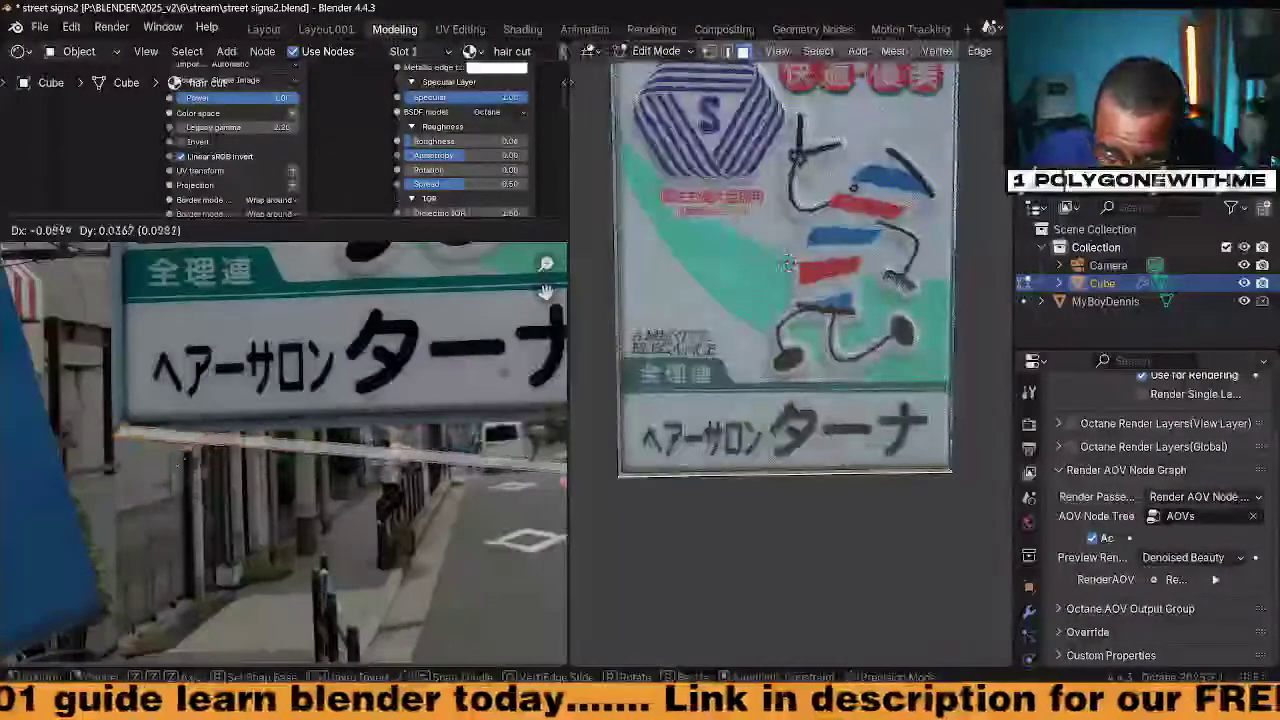
pyautogui.click(170, 470)
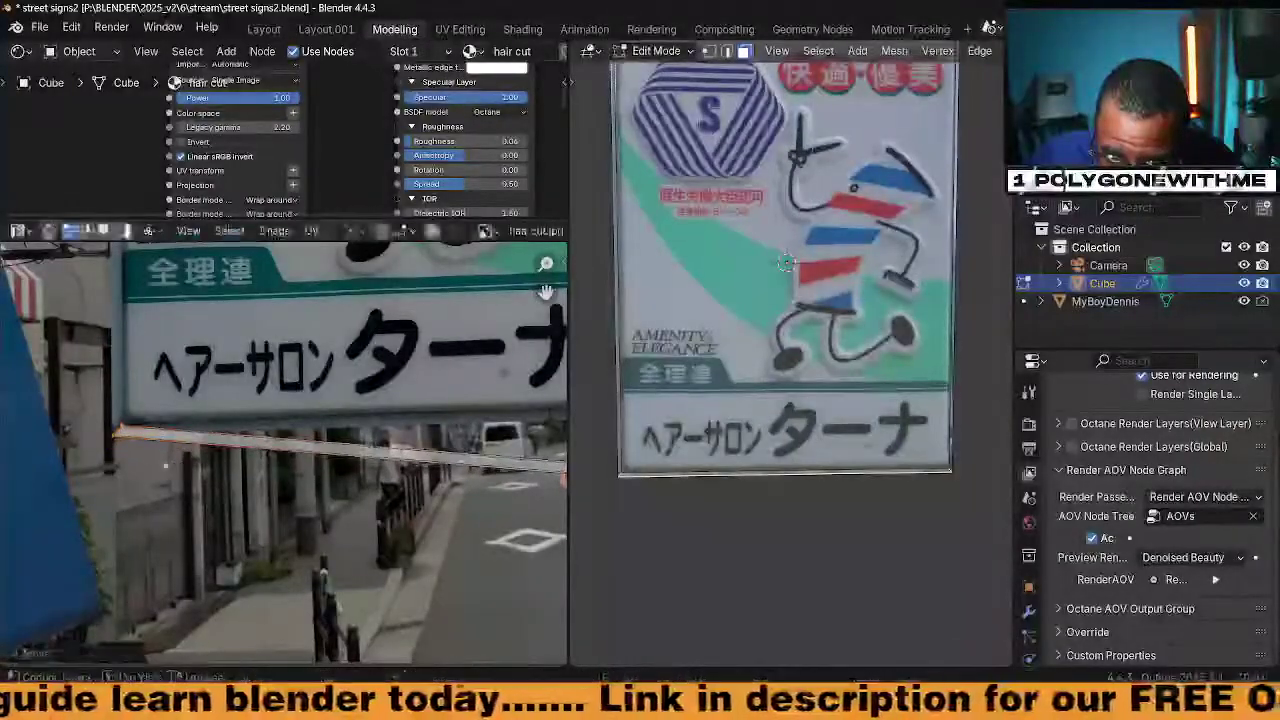
# Refine the bottom strip's left end, nudging its outer and then inner UV vertex to match the bottom-left bevel
pyautogui.scroll(4, 128, 451)
pyautogui.moveTo(2, 520); pyautogui.dragTo(137, 528, button='middle')
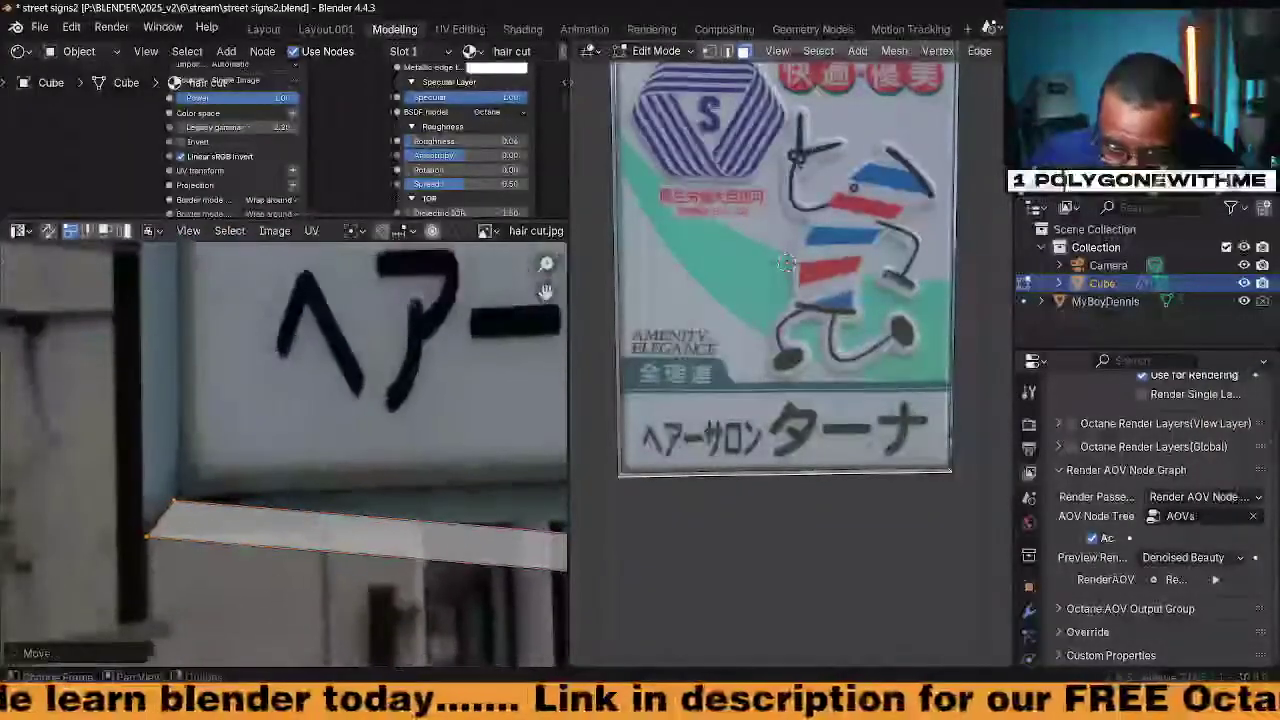
pyautogui.press('g')
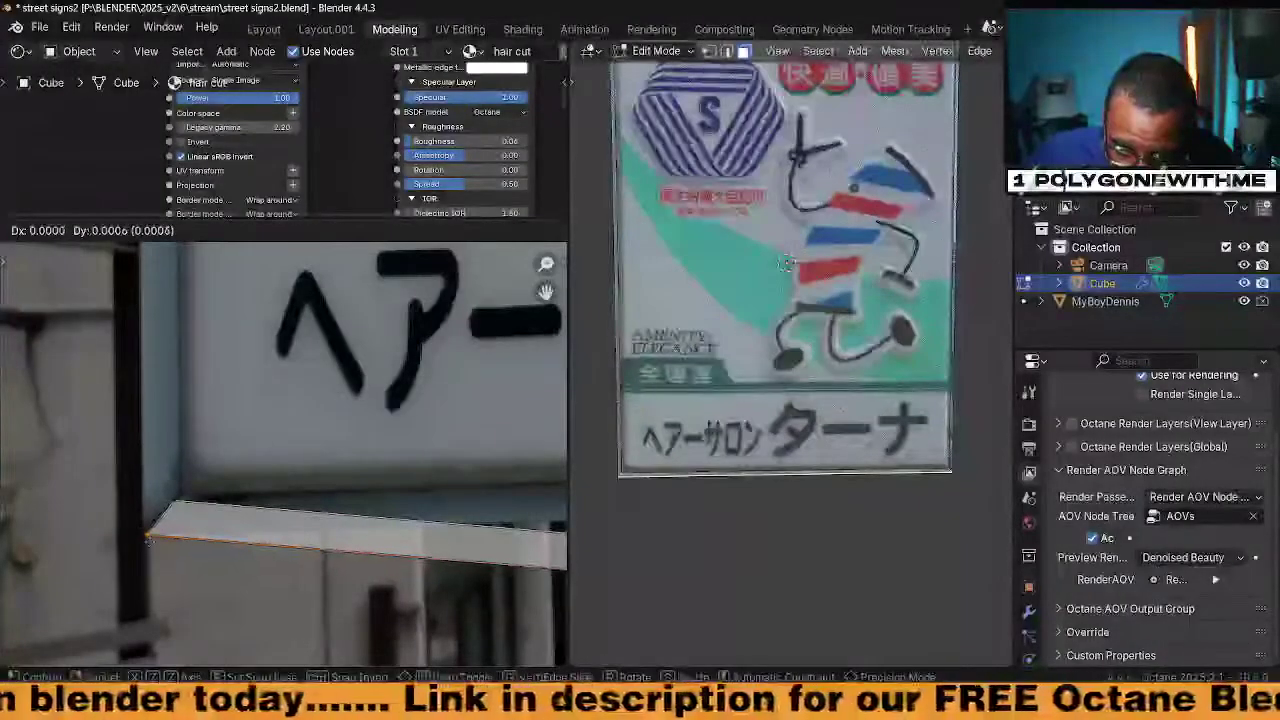
pyautogui.click(150, 541)
pyautogui.press('g')
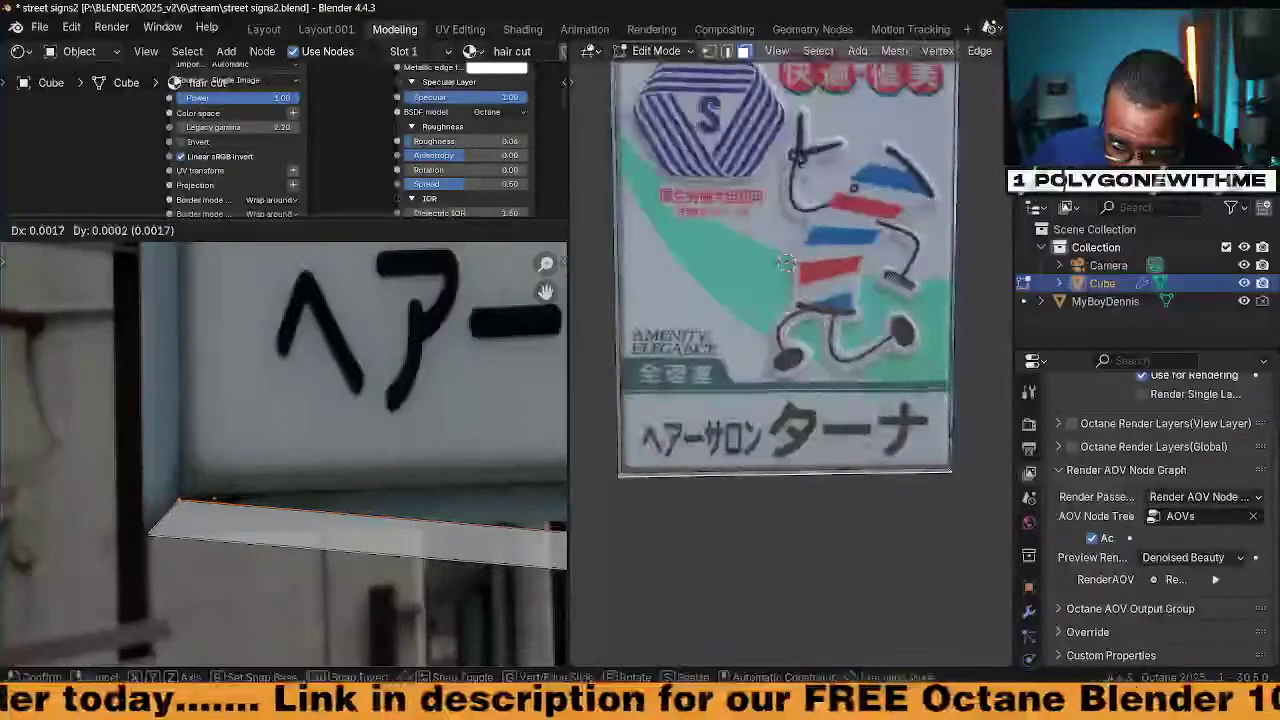
# Move the bottom strip's right end UV vertices up onto the photographed sign's bottom-right corner
pyautogui.scroll(-6, 225, 478)
pyautogui.moveTo(300, 478); pyautogui.dragTo(6, 360, button='middle')
pyautogui.moveTo(381, 362); pyautogui.dragTo(434, 402)
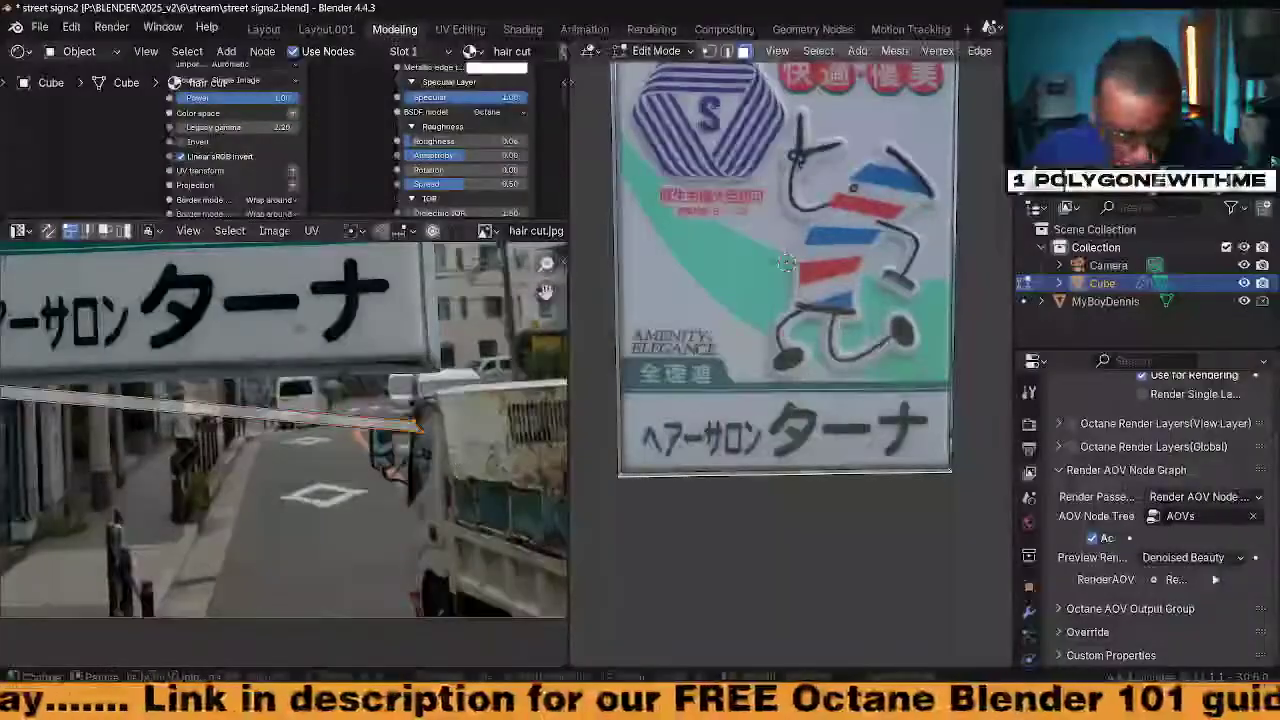
pyautogui.press('g')
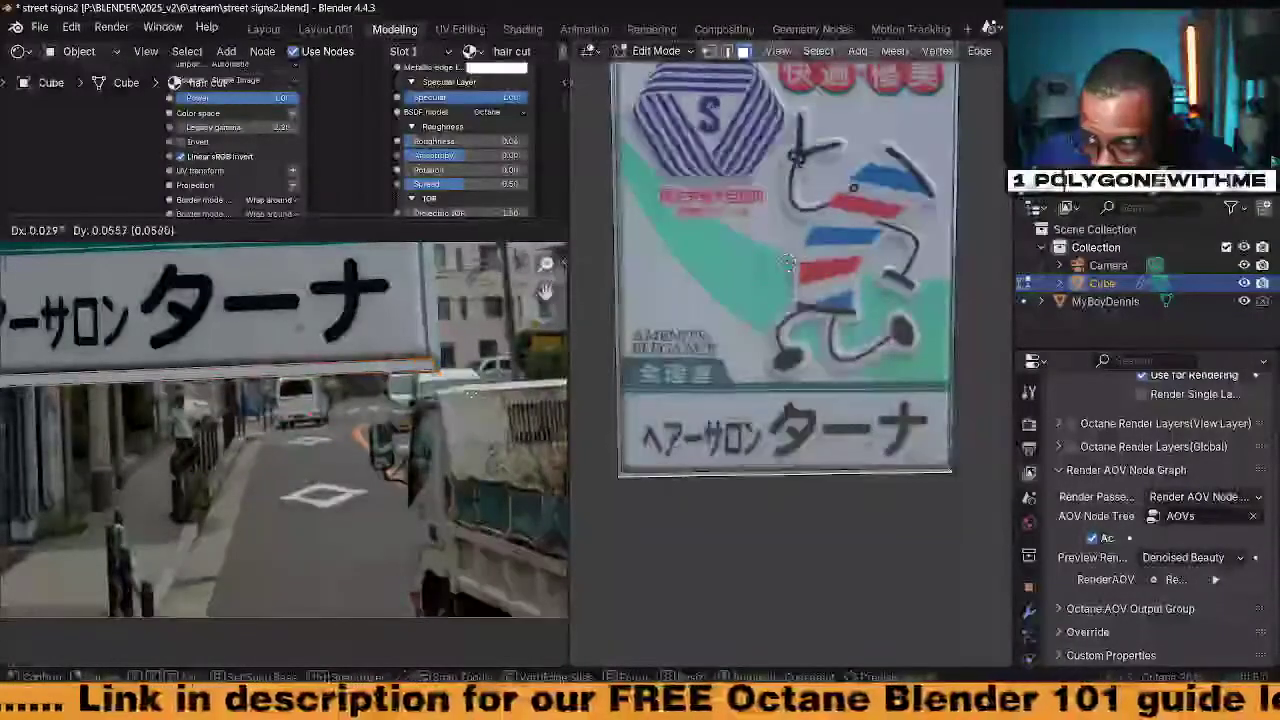
pyautogui.click(474, 402)
# Nudge the bottom strip's inner right UV vertex onto the inner bevel corner at the photographed sign's bottom-right
pyautogui.scroll(3, 470, 420)
pyautogui.moveTo(467, 425); pyautogui.dragTo(188, 598, button='middle')
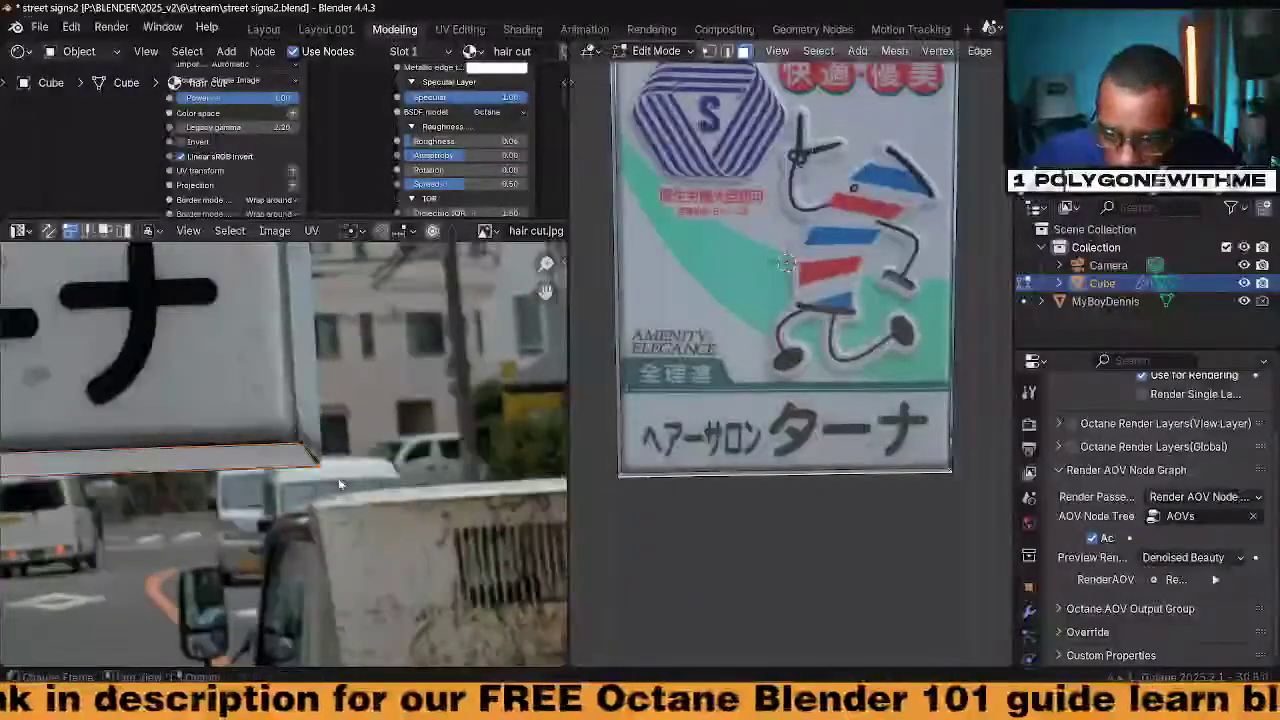
pyautogui.press('g')
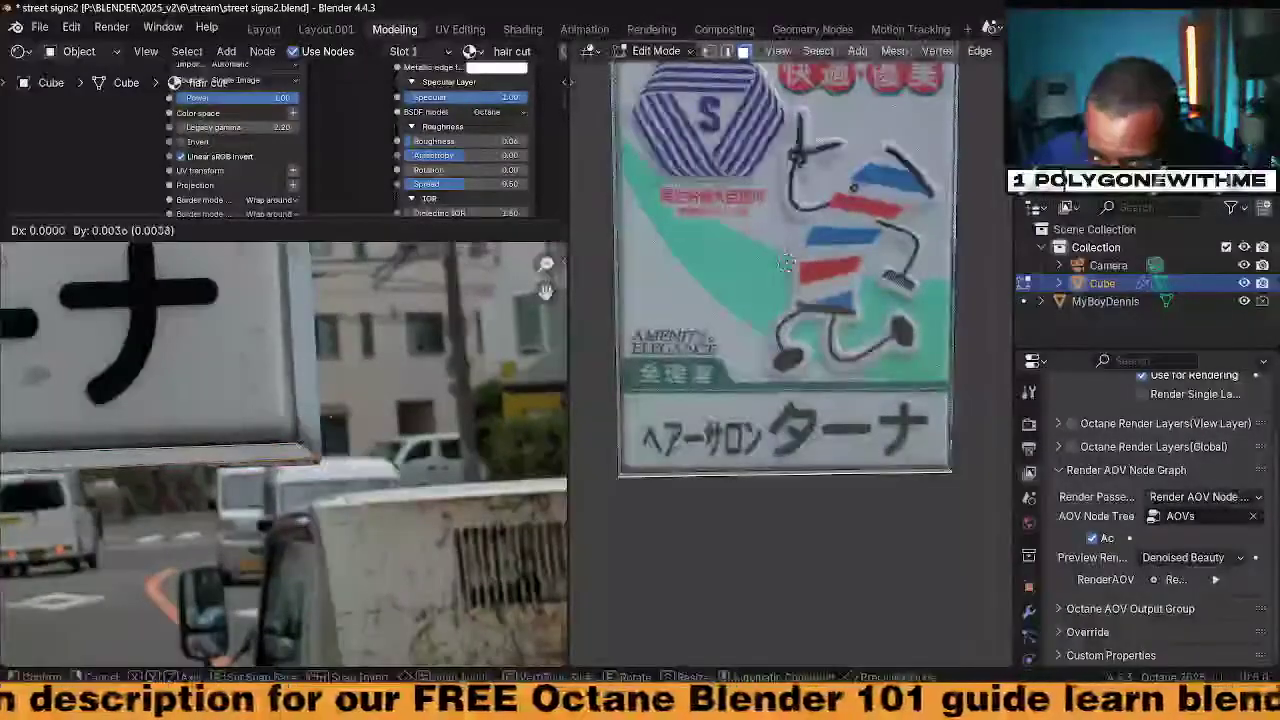
pyautogui.press('g')
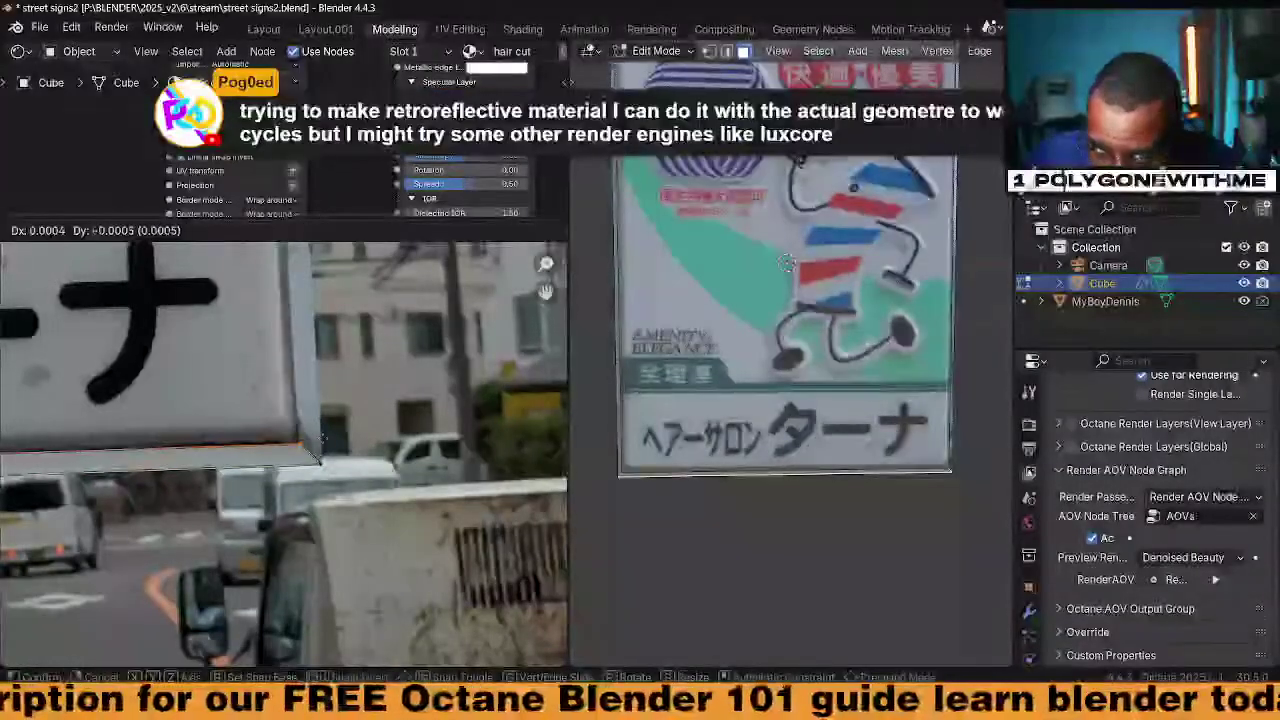
pyautogui.click(306, 446)
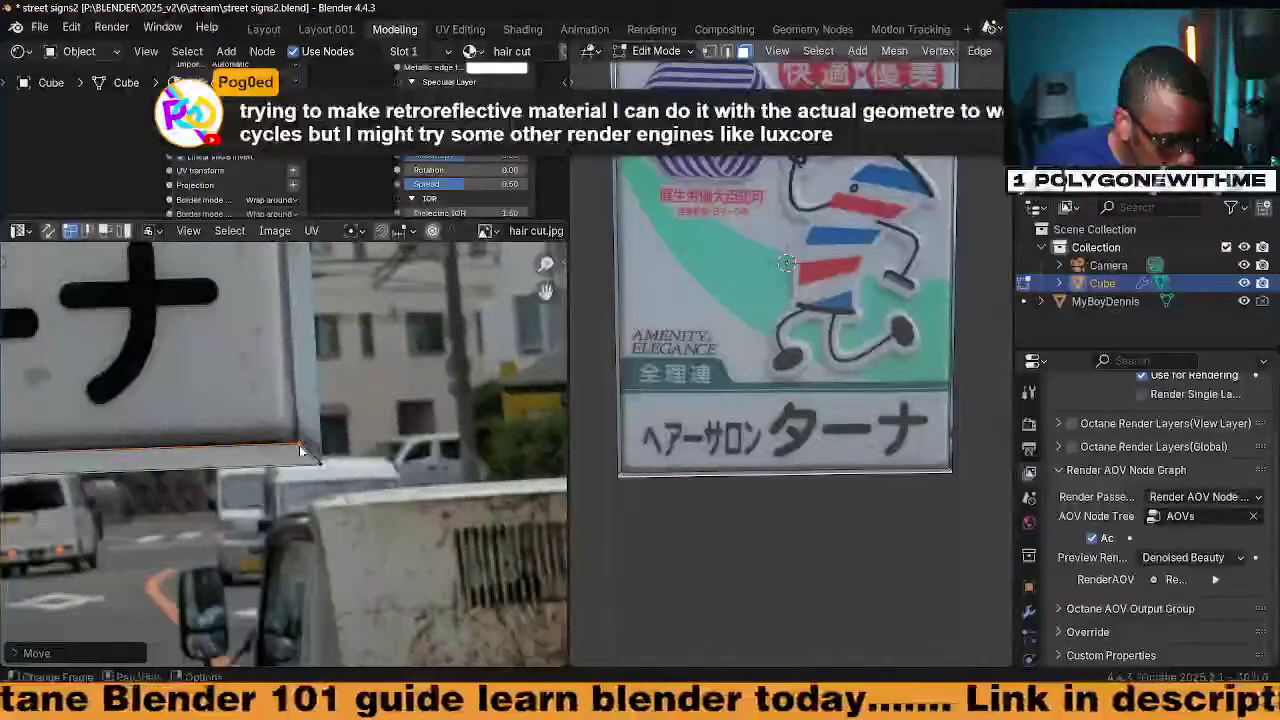
# Shift the bottom strip's outer right UV vertex onto the sign's outer corner and check the strip's left end
pyautogui.moveTo(300, 445); pyautogui.dragTo(357, 437, button='middle')
pyautogui.moveTo(367, 440); pyautogui.dragTo(403, 484)
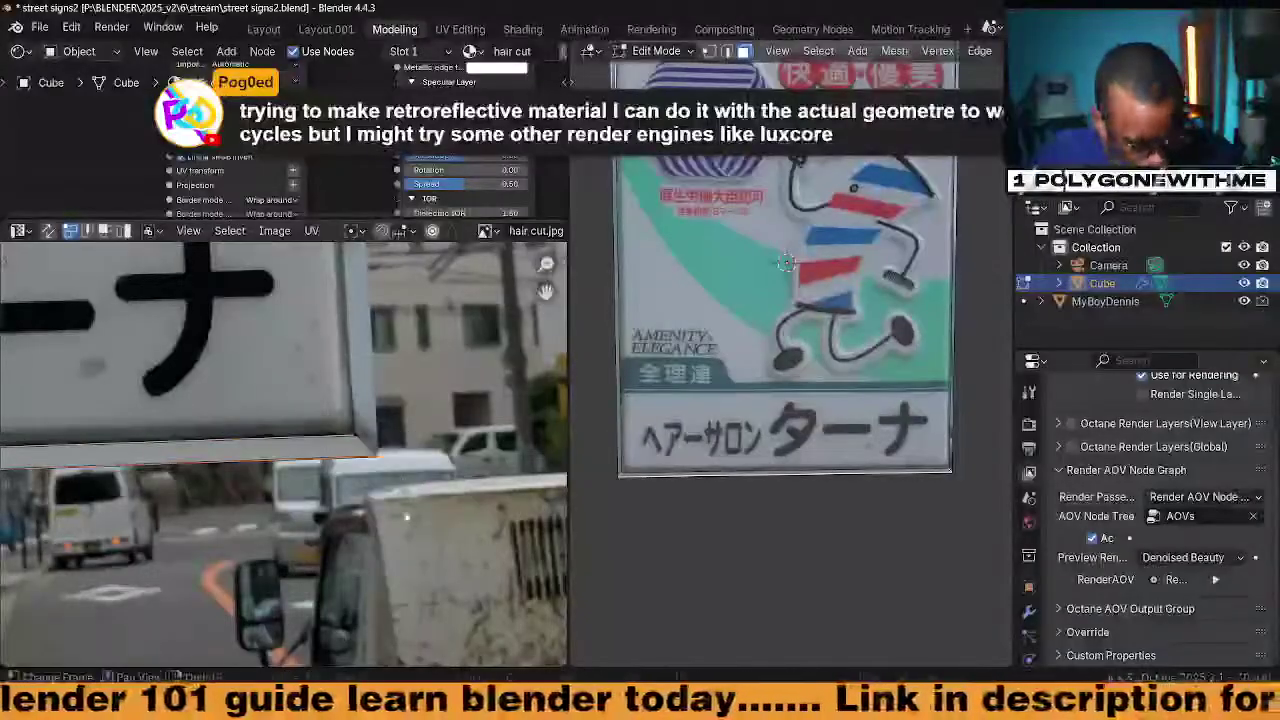
pyautogui.press('g')
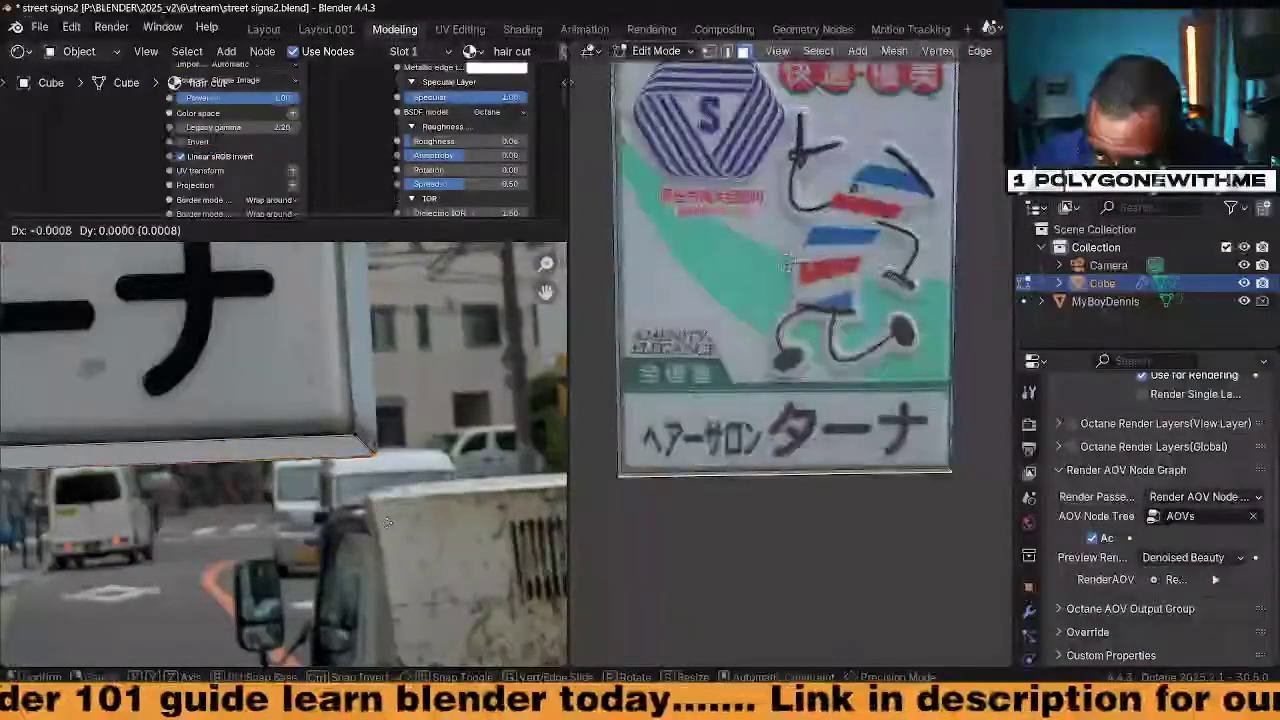
pyautogui.click(403, 480)
pyautogui.moveTo(150, 470); pyautogui.dragTo(545, 451, button='middle')
pyautogui.moveTo(138, 494); pyautogui.dragTo(294, 509, button='middle')
pyautogui.click(224, 474)
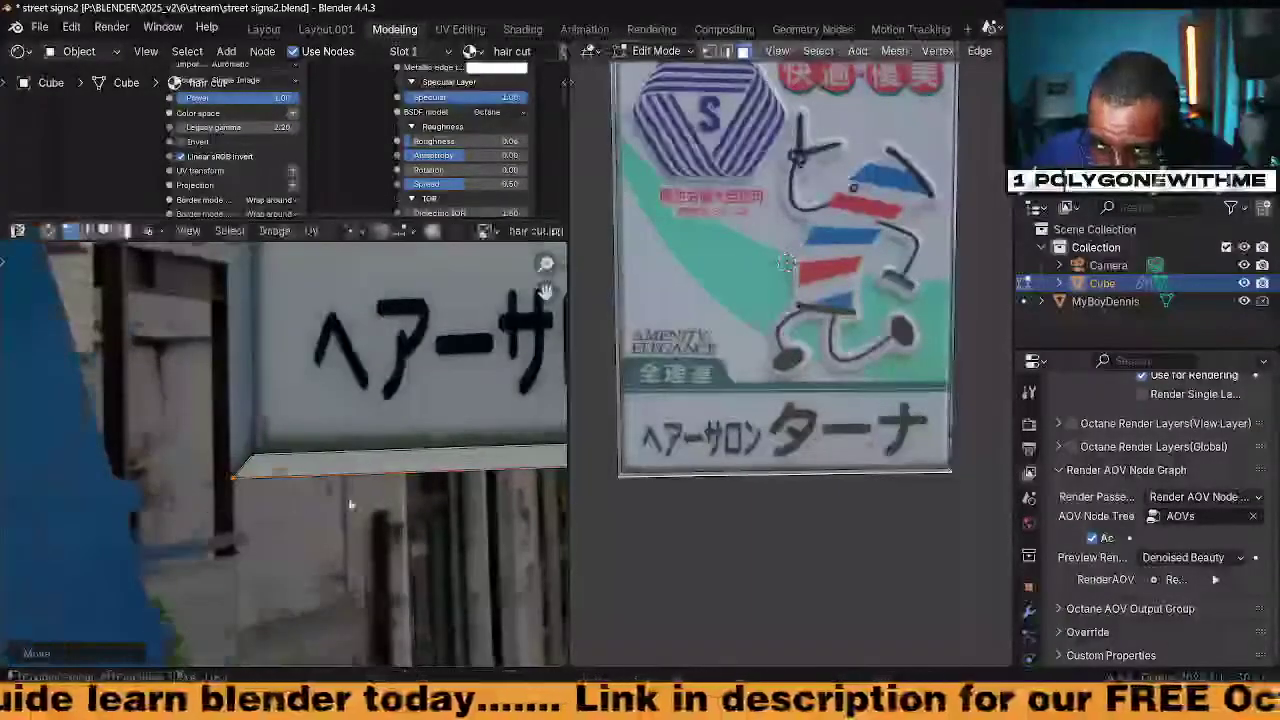
pyautogui.scroll(-6, 350, 505)
pyautogui.moveTo(350, 505); pyautogui.dragTo(312, 630, button='middle')
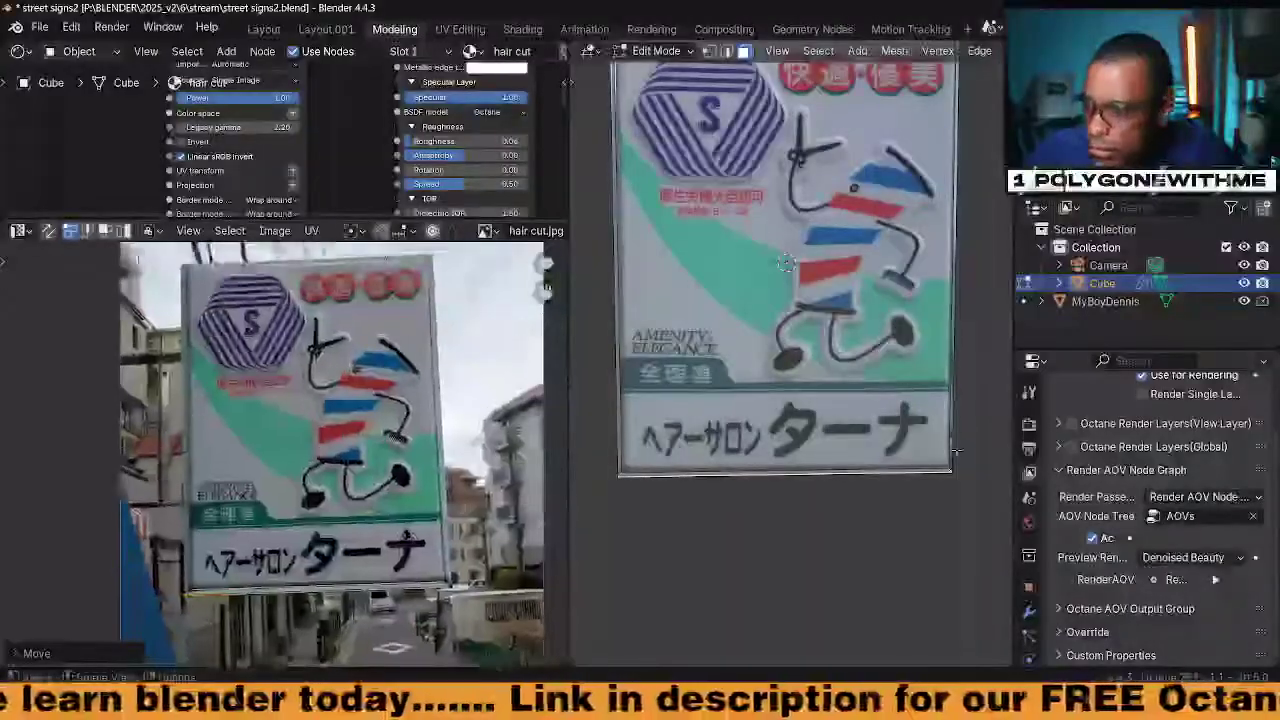
# Select the cube's right bevel face and move the lower end of its UV strip toward the photographed sign's bottom-right corner
pyautogui.click(446, 590)
pyautogui.moveTo(442, 604); pyautogui.dragTo(366, 572, button='middle')
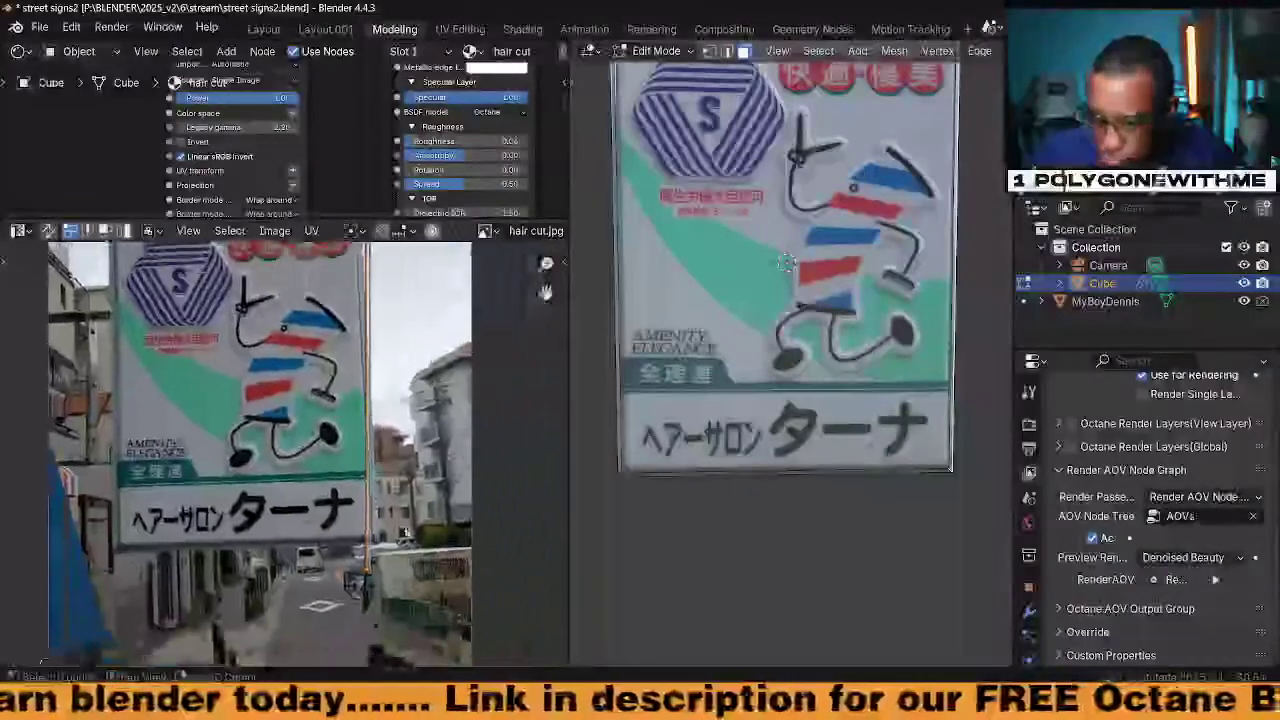
pyautogui.press('g')
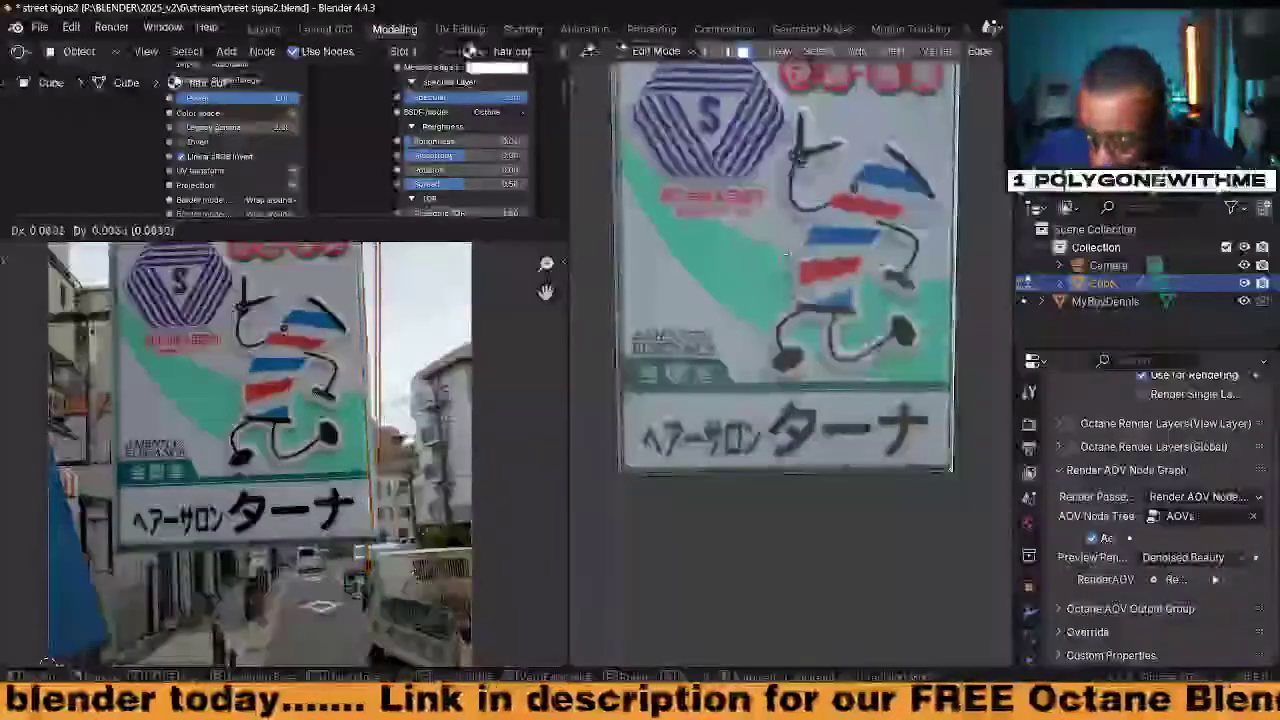
pyautogui.click(423, 548)
# Refine the right strip's lower end, fitting its inner and outer UV vertices to the photographed bottom-right bevel
pyautogui.scroll(6, 430, 560)
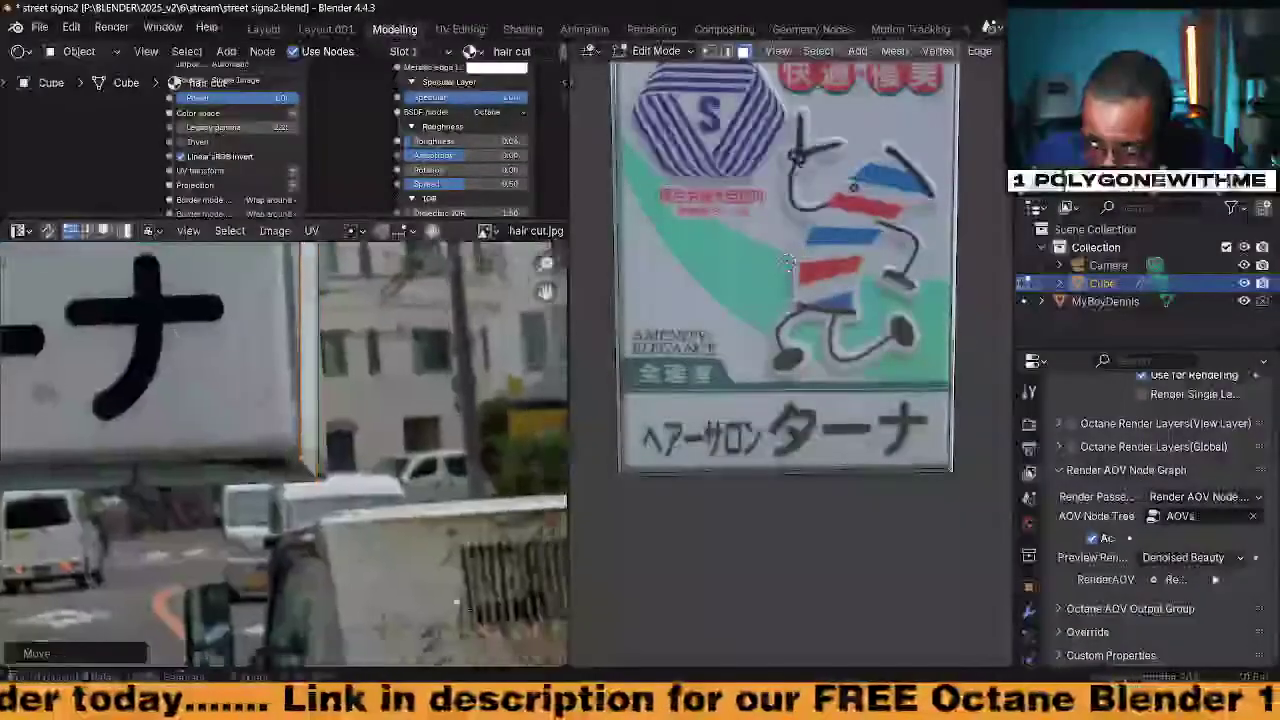
pyautogui.click(403, 538)
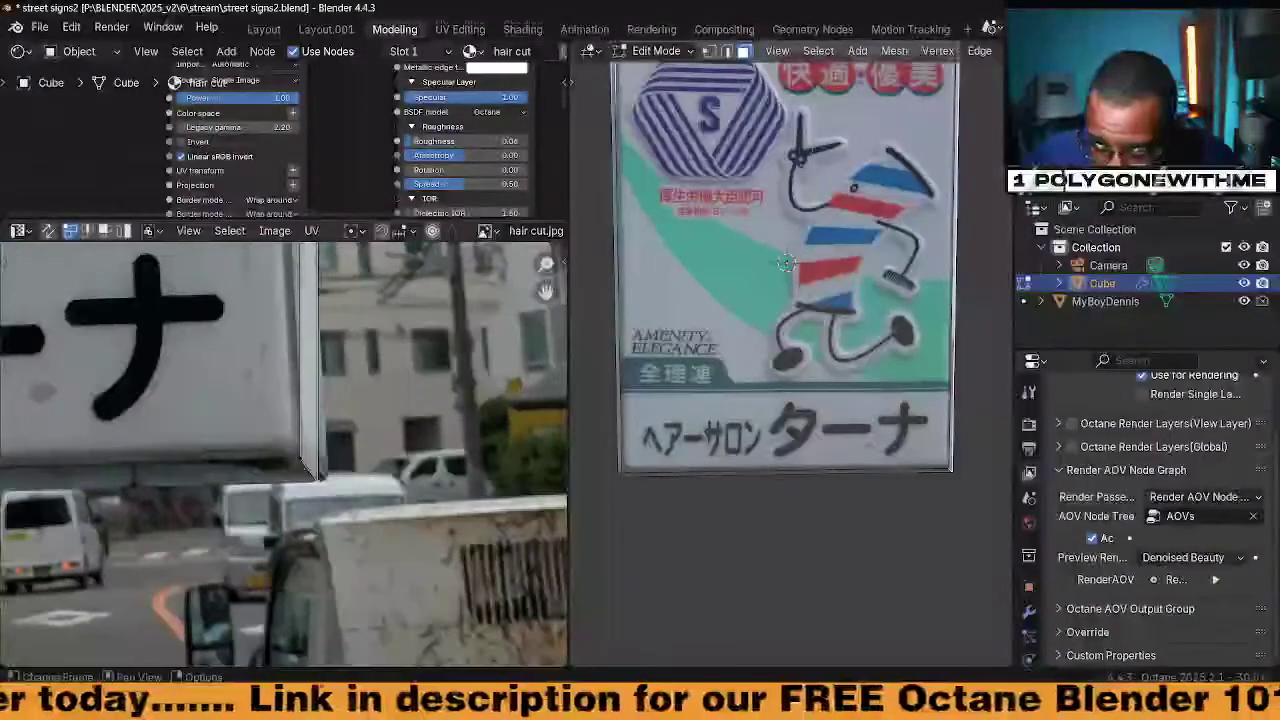
pyautogui.click(292, 463)
pyautogui.moveTo(312, 472); pyautogui.dragTo(352, 515)
pyautogui.click(314, 476)
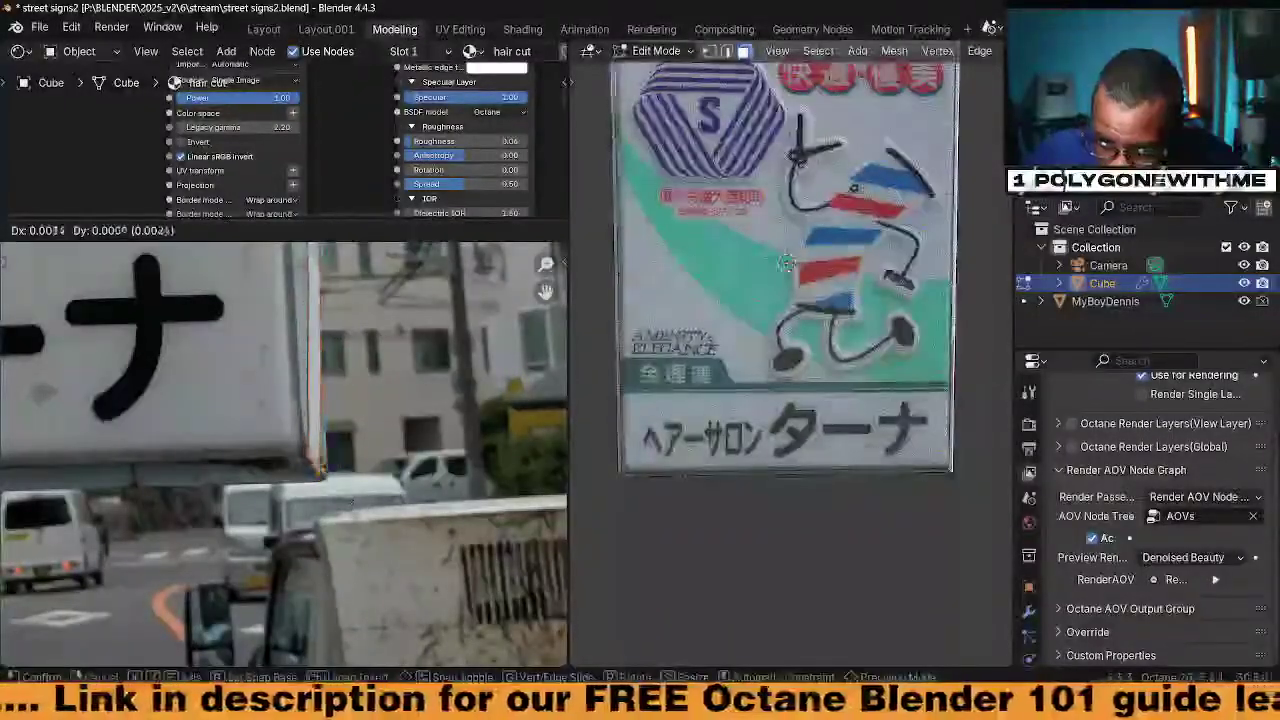
pyautogui.click(345, 513)
pyautogui.moveTo(354, 509); pyautogui.dragTo(307, 478)
pyautogui.press('g')
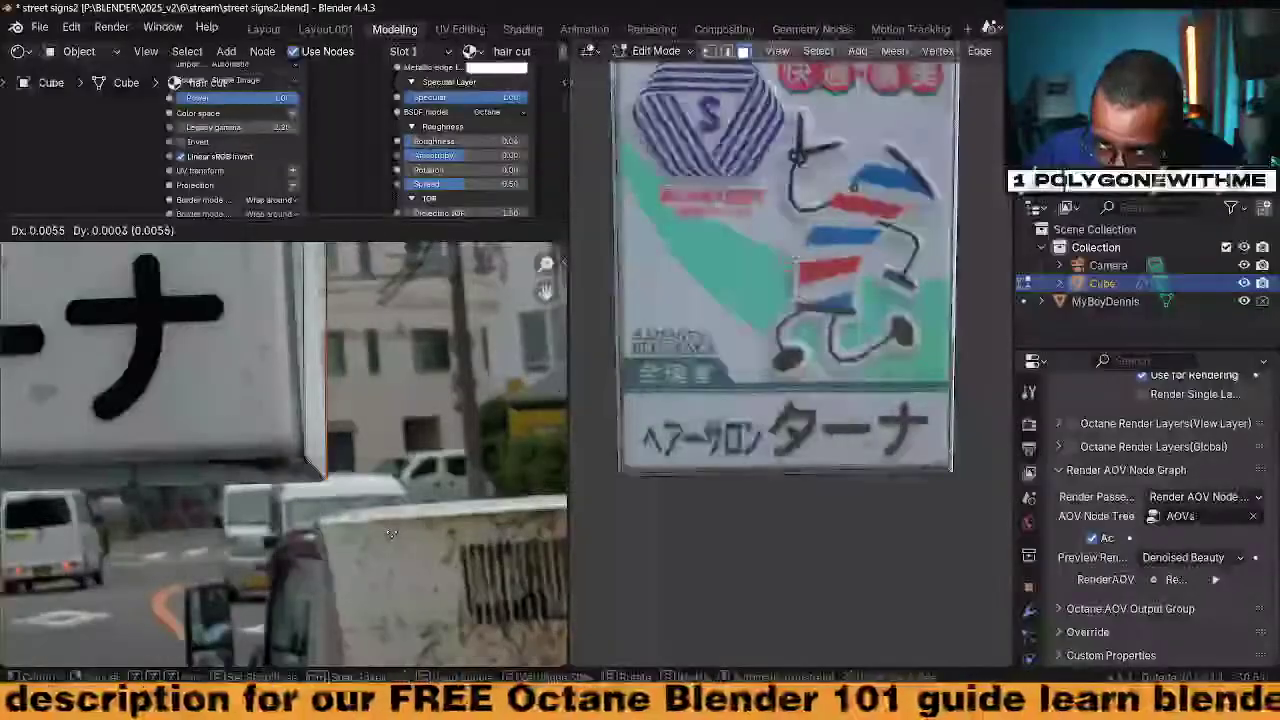
pyautogui.click(391, 534)
# Move the upper end of the right bevel's UV strip onto the photographed sign's top-right corner
pyautogui.moveTo(392, 370); pyautogui.dragTo(372, 543, button='middle')
pyautogui.moveTo(385, 265); pyautogui.dragTo(342, 655, button='middle')
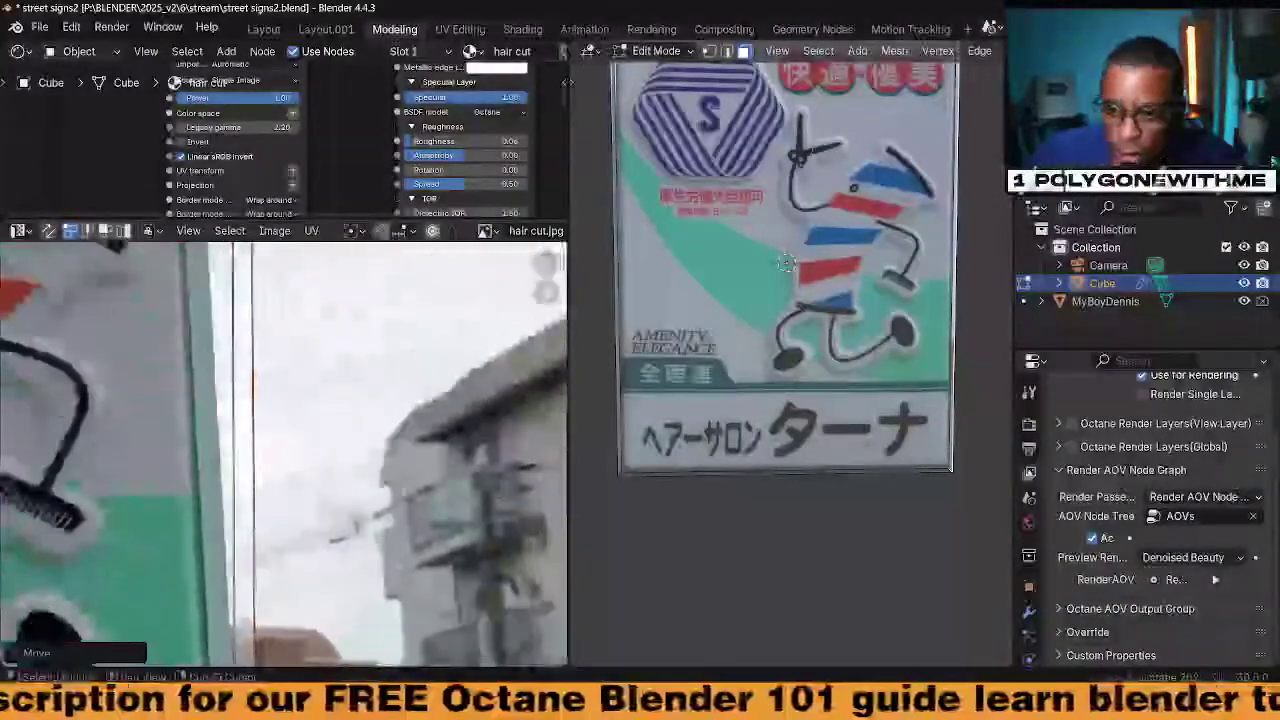
pyautogui.moveTo(370, 375); pyautogui.dragTo(354, 590, button='middle')
pyautogui.moveTo(354, 440); pyautogui.dragTo(333, 629, button='middle')
pyautogui.moveTo(365, 380); pyautogui.dragTo(358, 630, button='middle')
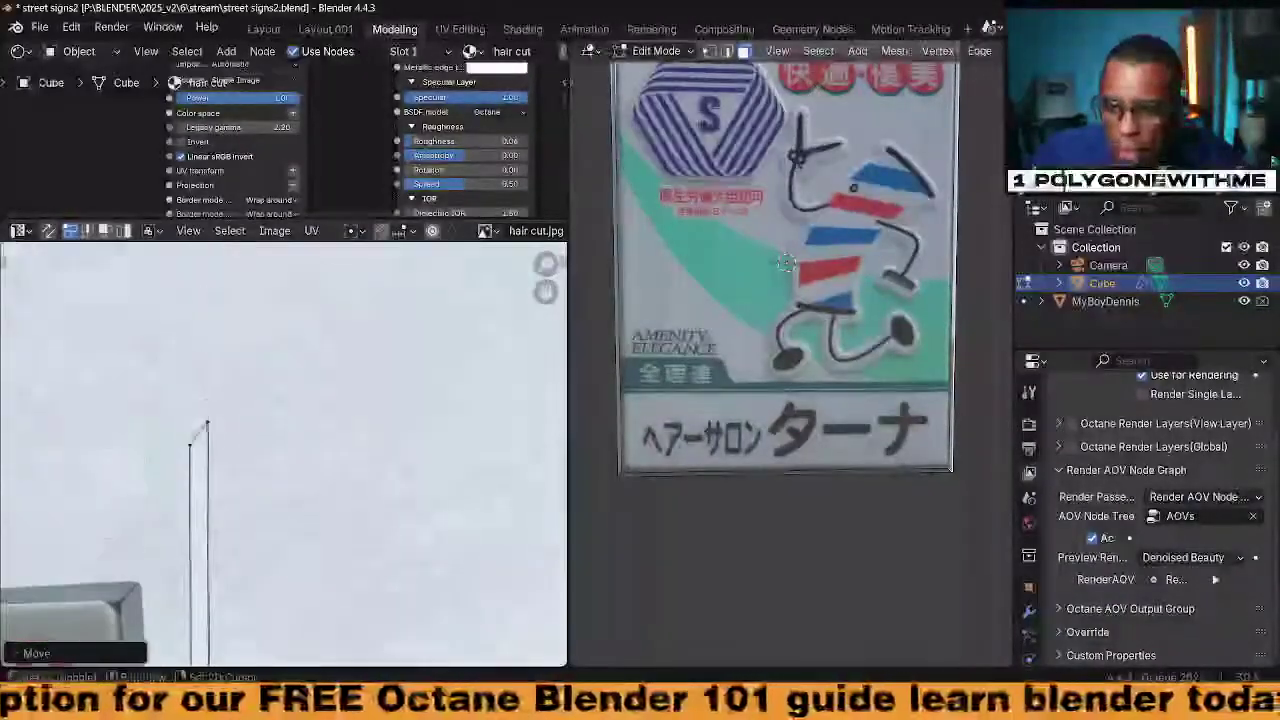
pyautogui.press('a')
pyautogui.press('g')
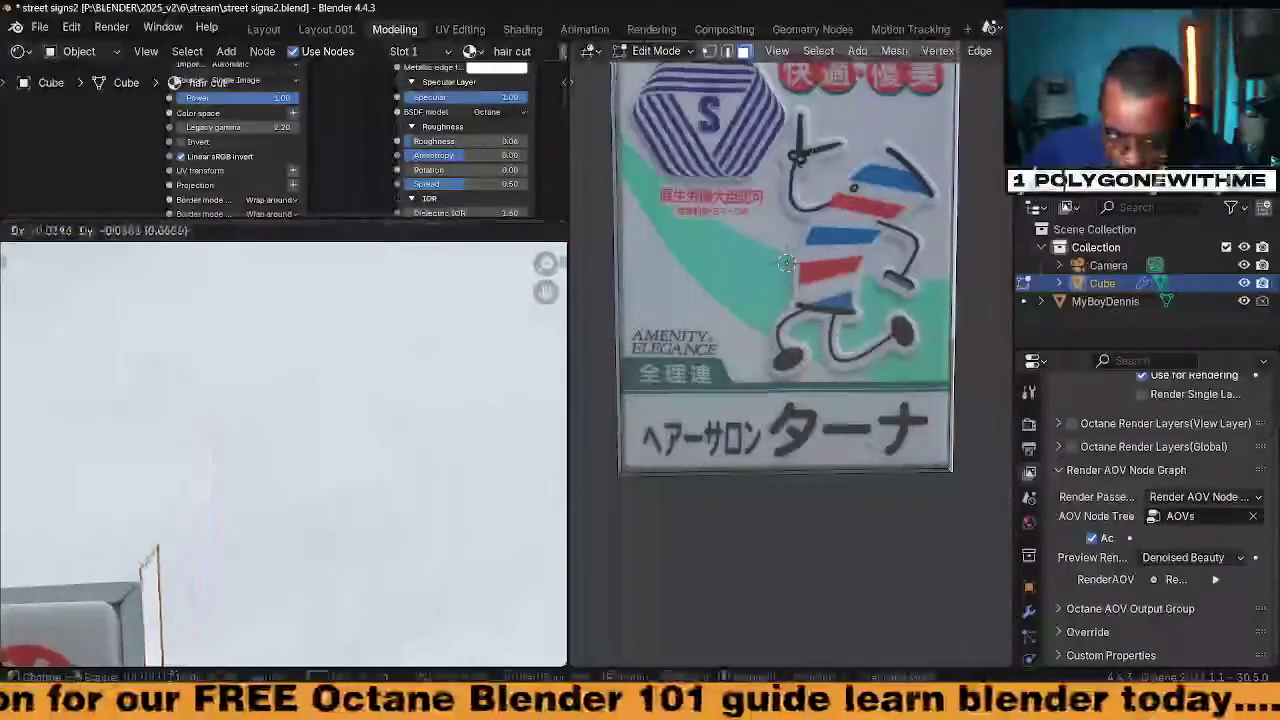
pyautogui.click(205, 652)
# Nudge the right strip's outer top UV vertex to match the outer corner of the photographed top-right bevel
pyautogui.moveTo(200, 610); pyautogui.dragTo(267, 512, button='middle')
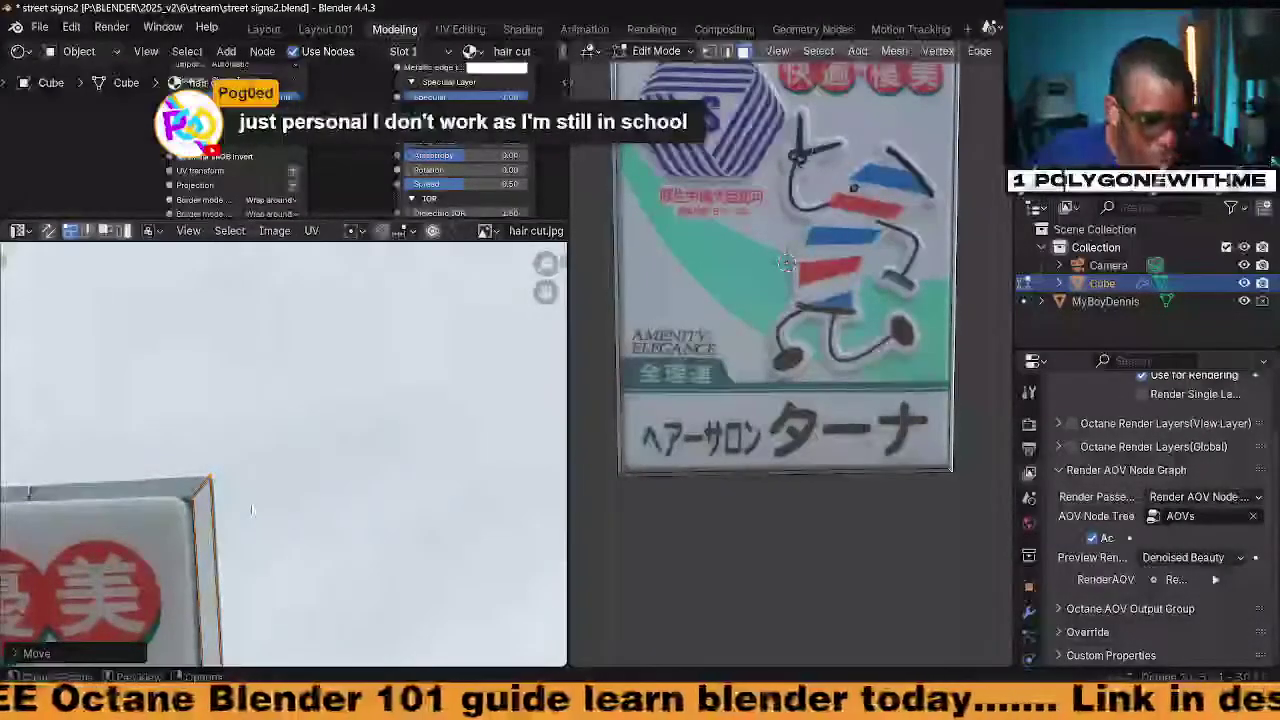
pyautogui.moveTo(252, 506); pyautogui.dragTo(166, 503, button='middle')
pyautogui.click(177, 546)
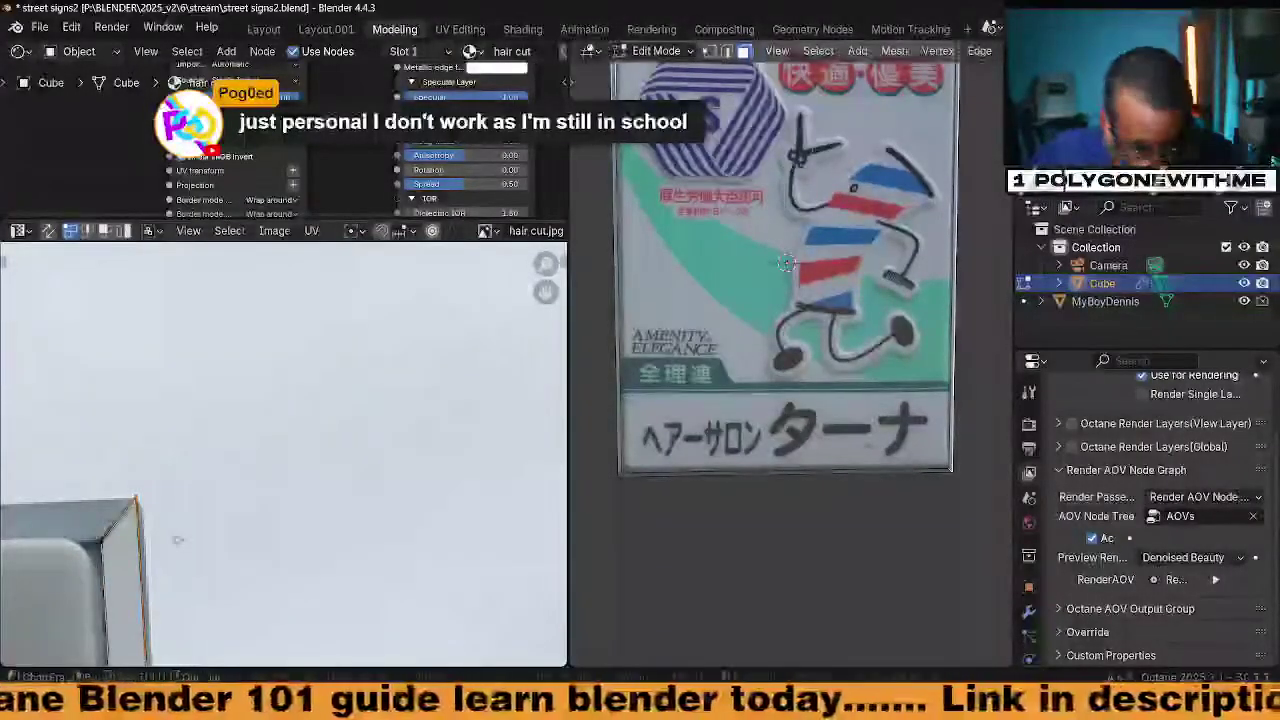
pyautogui.press('g')
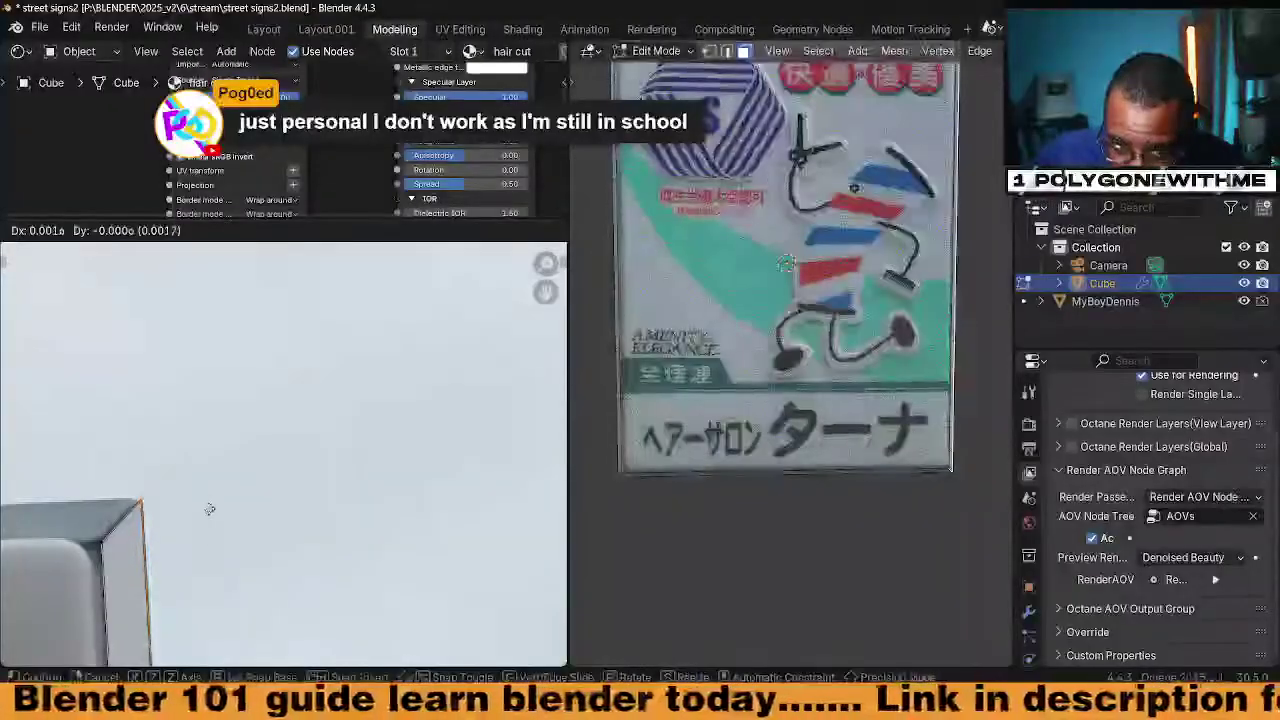
pyautogui.click(210, 503)
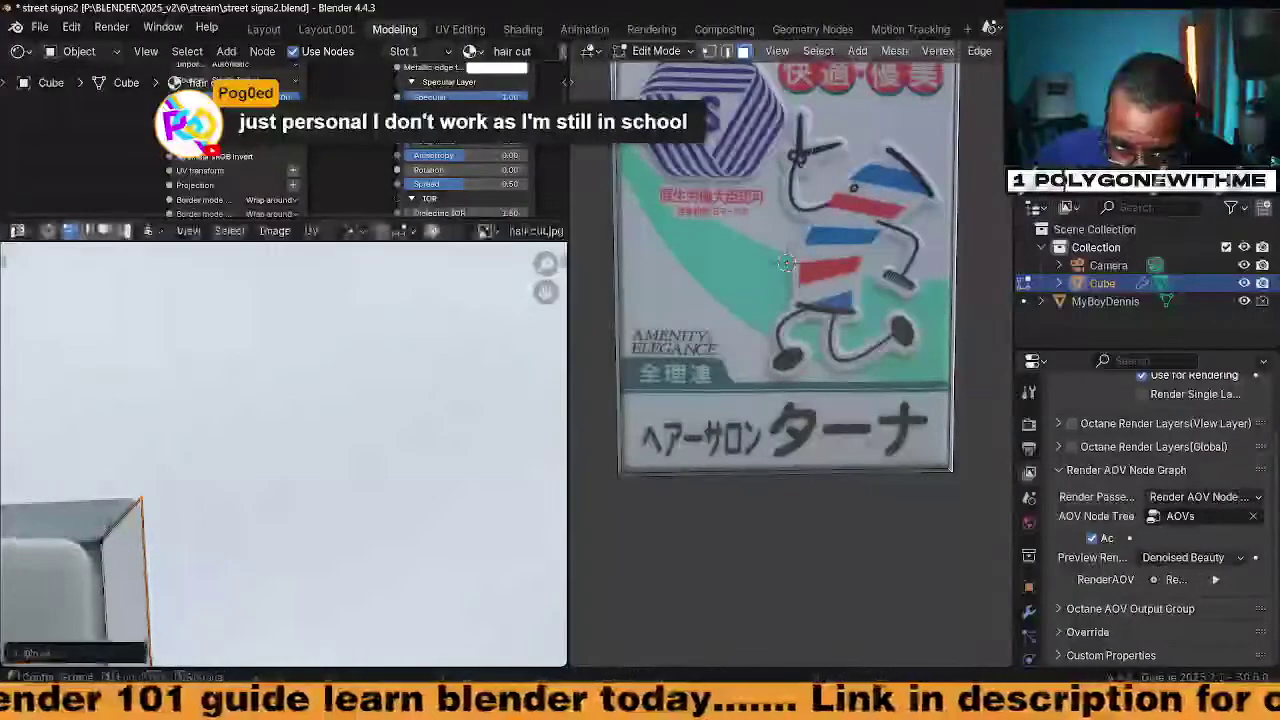
# Examine the right UV strip's alignment down the photographed sign's right edge to its bottom-right corner
pyautogui.scroll(4, 238, 318)
pyautogui.moveTo(238, 318); pyautogui.dragTo(232, 250, button='middle')
pyautogui.moveTo(437, 491); pyautogui.dragTo(310, 386, button='middle')
pyautogui.moveTo(350, 475); pyautogui.dragTo(358, 270, button='middle')
pyautogui.moveTo(360, 560); pyautogui.dragTo(369, 280, button='middle')
pyautogui.moveTo(370, 460); pyautogui.dragTo(372, 274, button='middle')
pyautogui.moveTo(378, 566); pyautogui.dragTo(350, 424, button='middle')
pyautogui.scroll(-8, 345, 497)
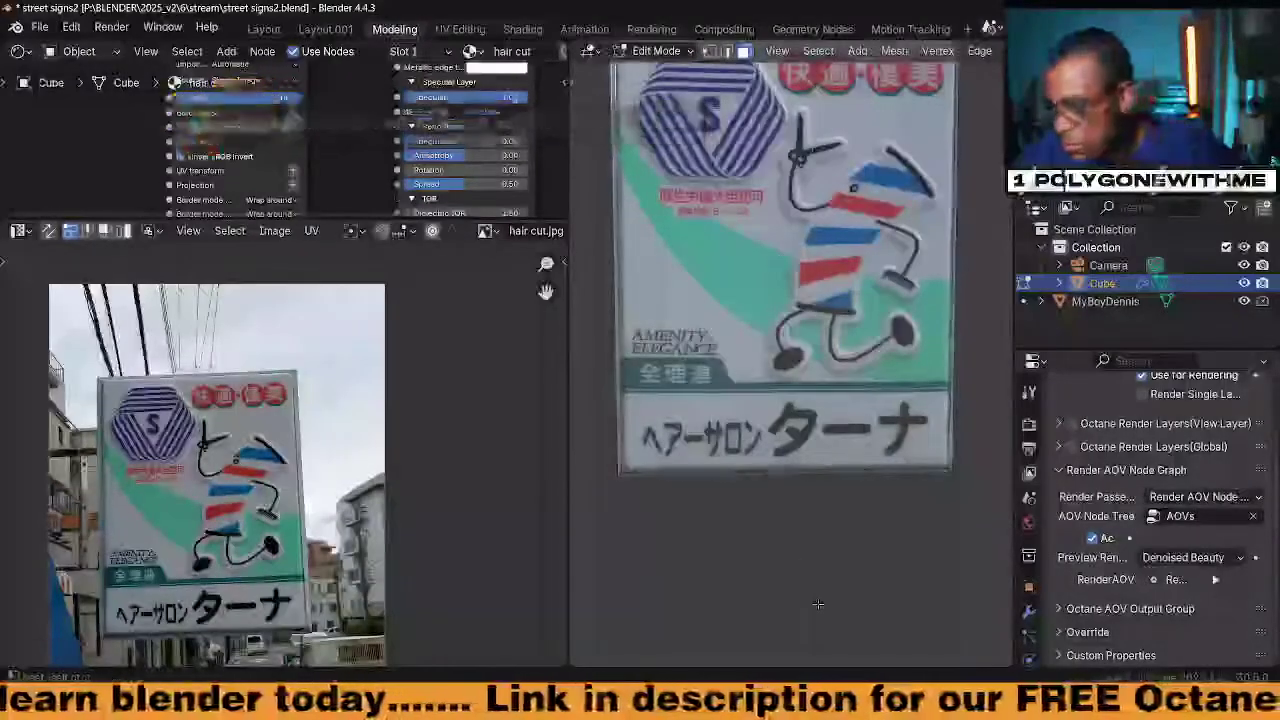
# Inspect the textured right and top bevels of the sign model from several angles in the 3D view
pyautogui.keyDown('shift'); pyautogui.moveTo(820, 400); pyautogui.dragTo(800, 588, button='middle'); pyautogui.keyUp('shift')
pyautogui.moveTo(870, 500); pyautogui.dragTo(932, 489, button='middle')
pyautogui.scroll(6, 785, 420)
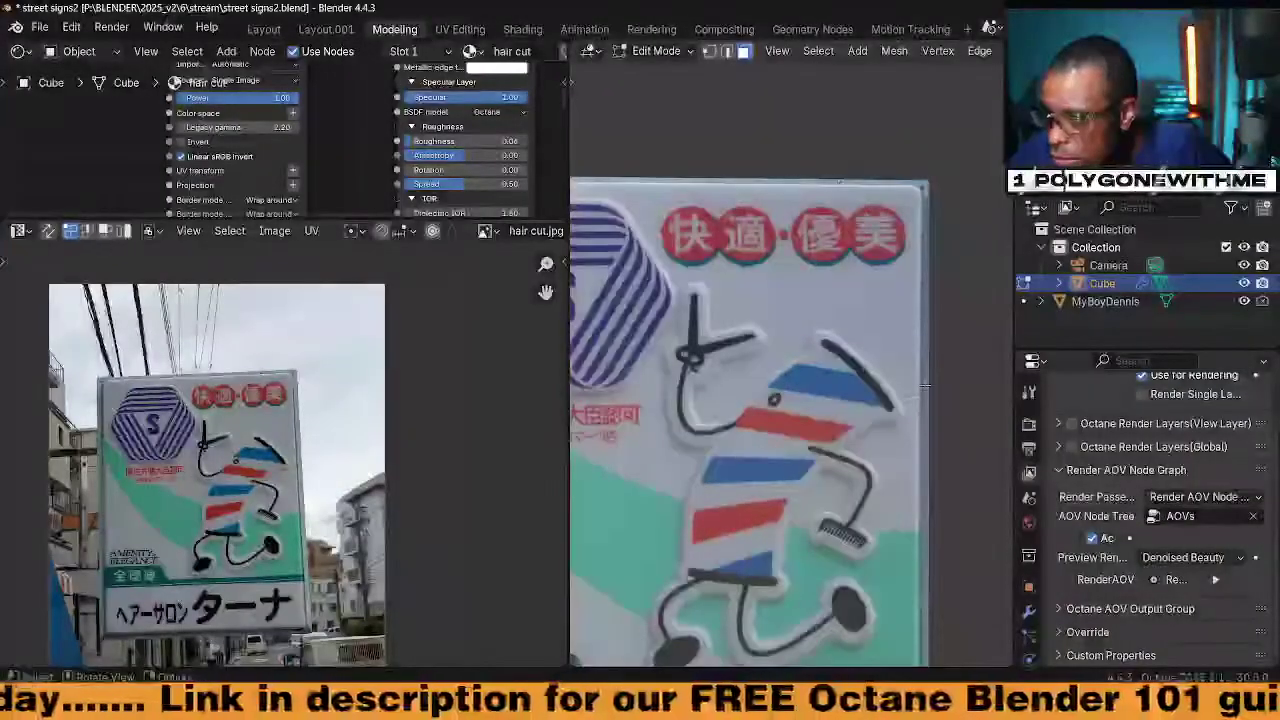
pyautogui.moveTo(933, 367); pyautogui.dragTo(840, 378, button='middle')
pyautogui.scroll(8, 858, 392)
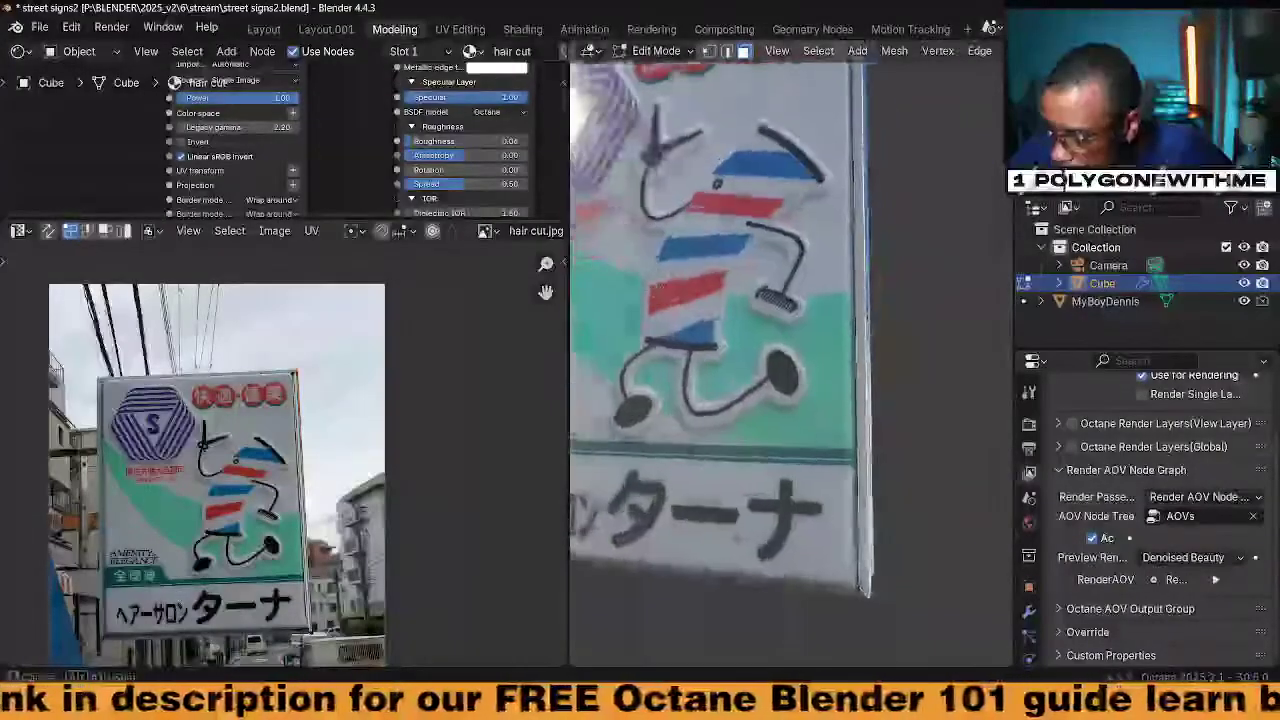
pyautogui.keyDown('shift'); pyautogui.moveTo(660, 292); pyautogui.dragTo(665, 595, button='middle'); pyautogui.keyUp('shift')
pyautogui.moveTo(860, 420); pyautogui.dragTo(895, 410, button='middle')
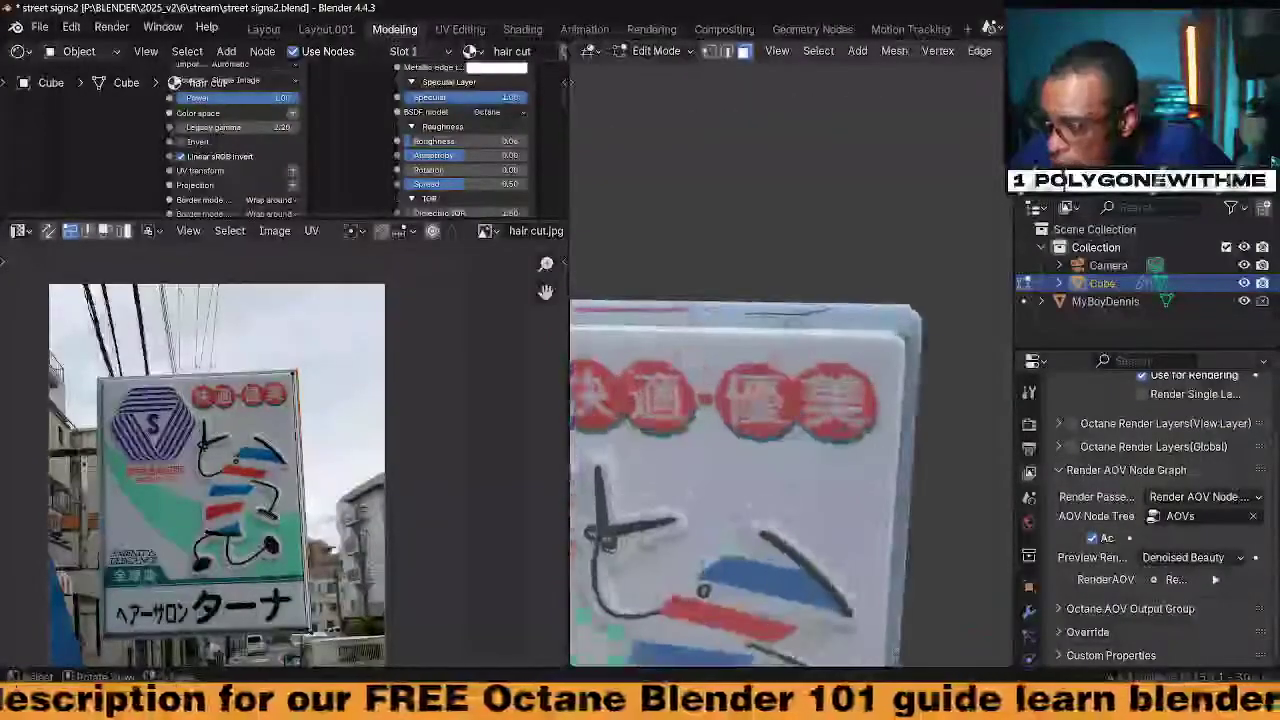
# Set the daylight environment's north offset to 0.28 to change the lighting on the sign
pyautogui.click(1029, 521)
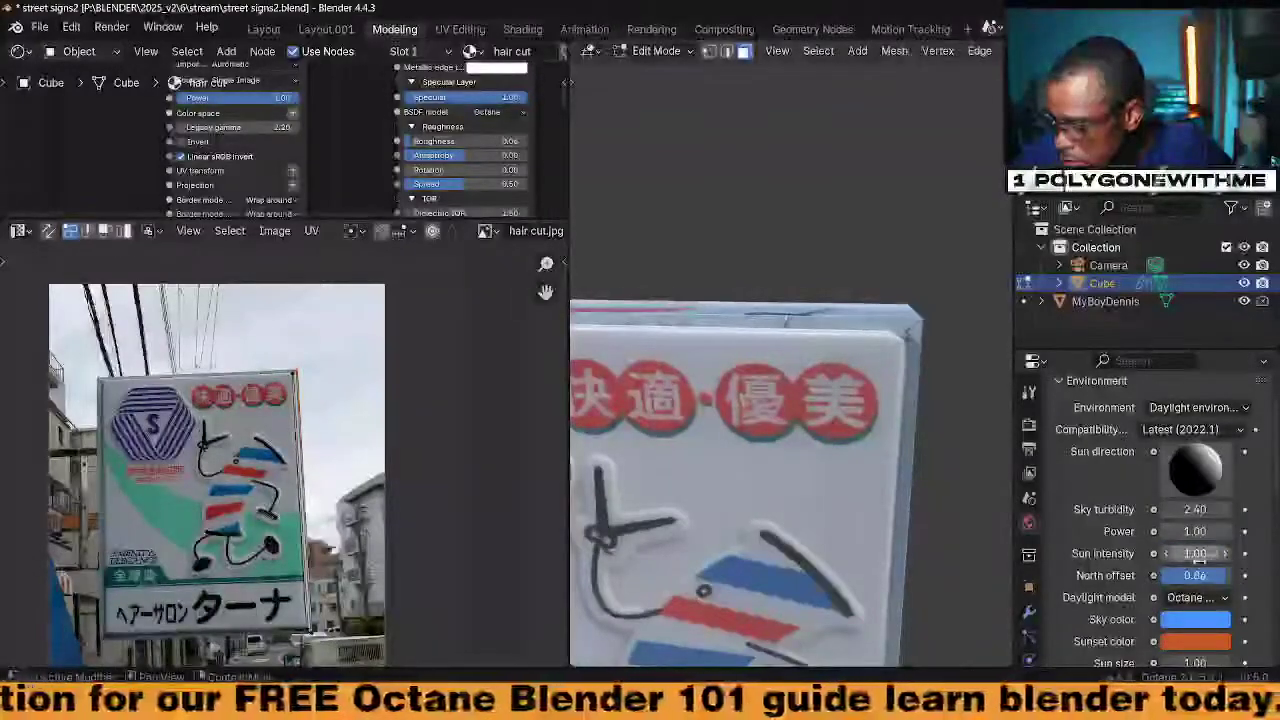
pyautogui.moveTo(1201, 577); pyautogui.dragTo(1209, 577)
pyautogui.moveTo(790, 400); pyautogui.dragTo(910, 347, button='middle')
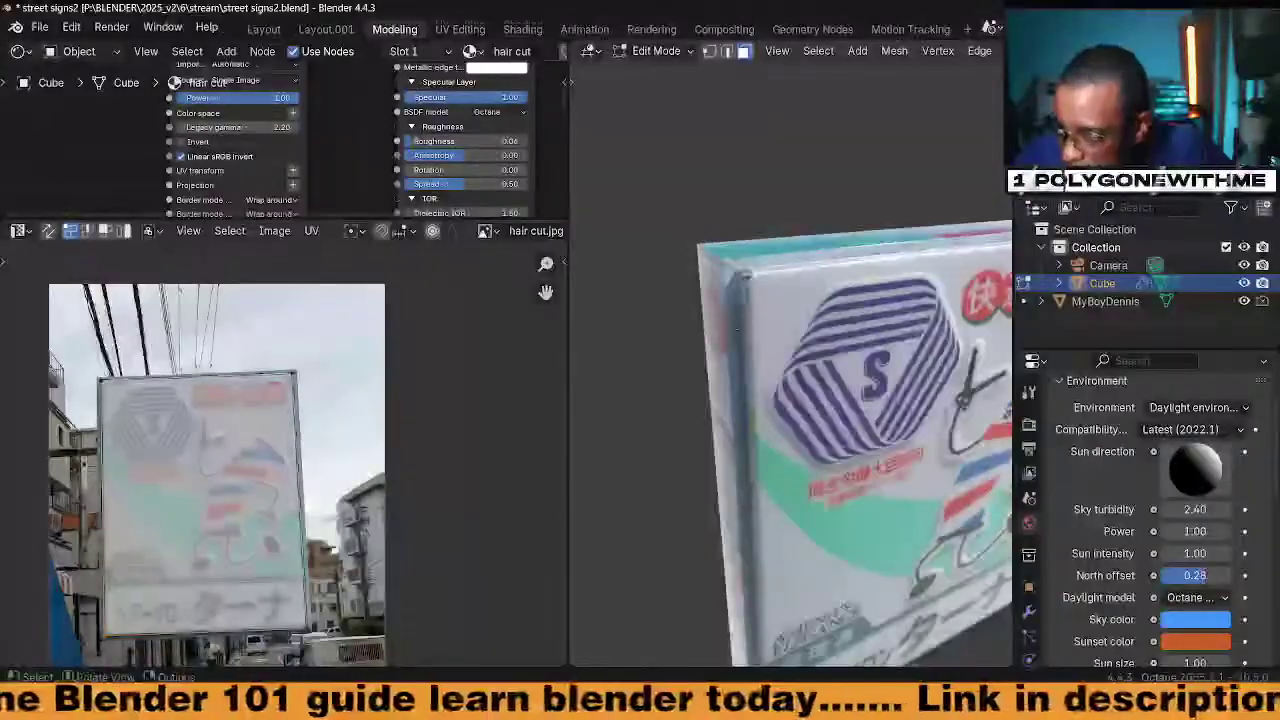
# Show the overlays in the 3D view and move the front face's top-left UV vertex right onto the inner bevel corner
pyautogui.hotkey('shift', 'alt', 'z')
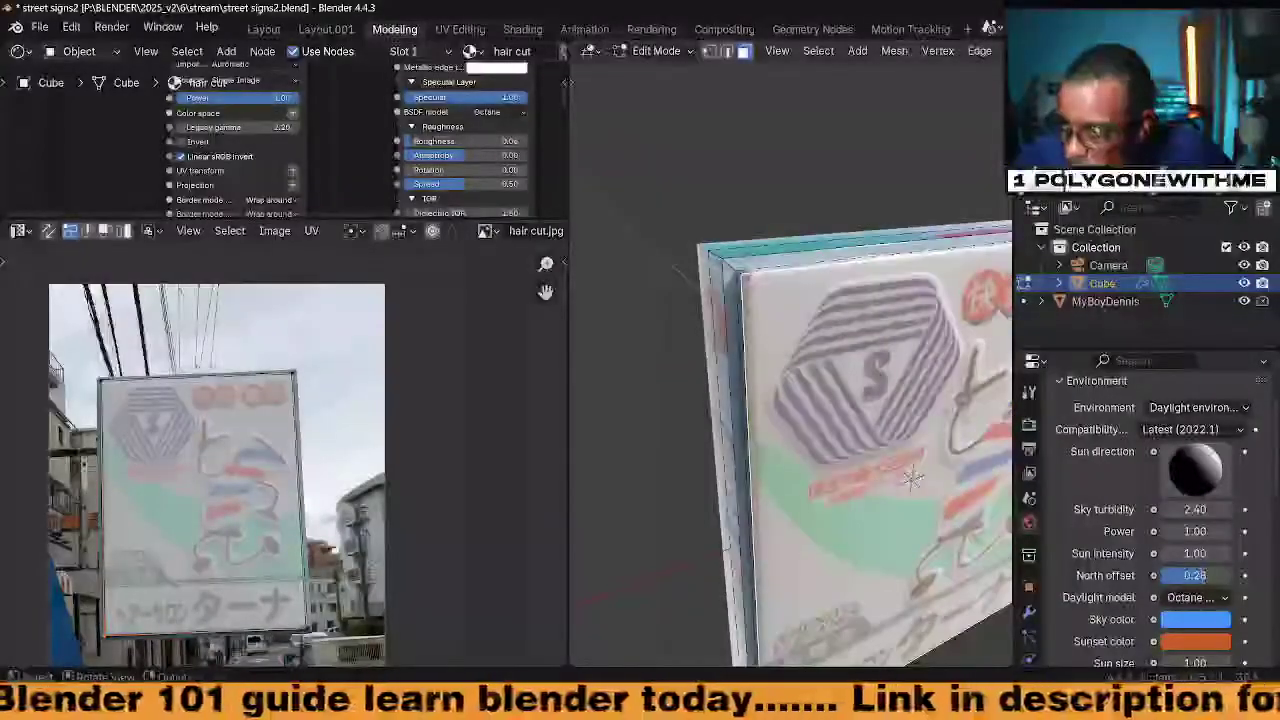
pyautogui.scroll(6, 289, 492)
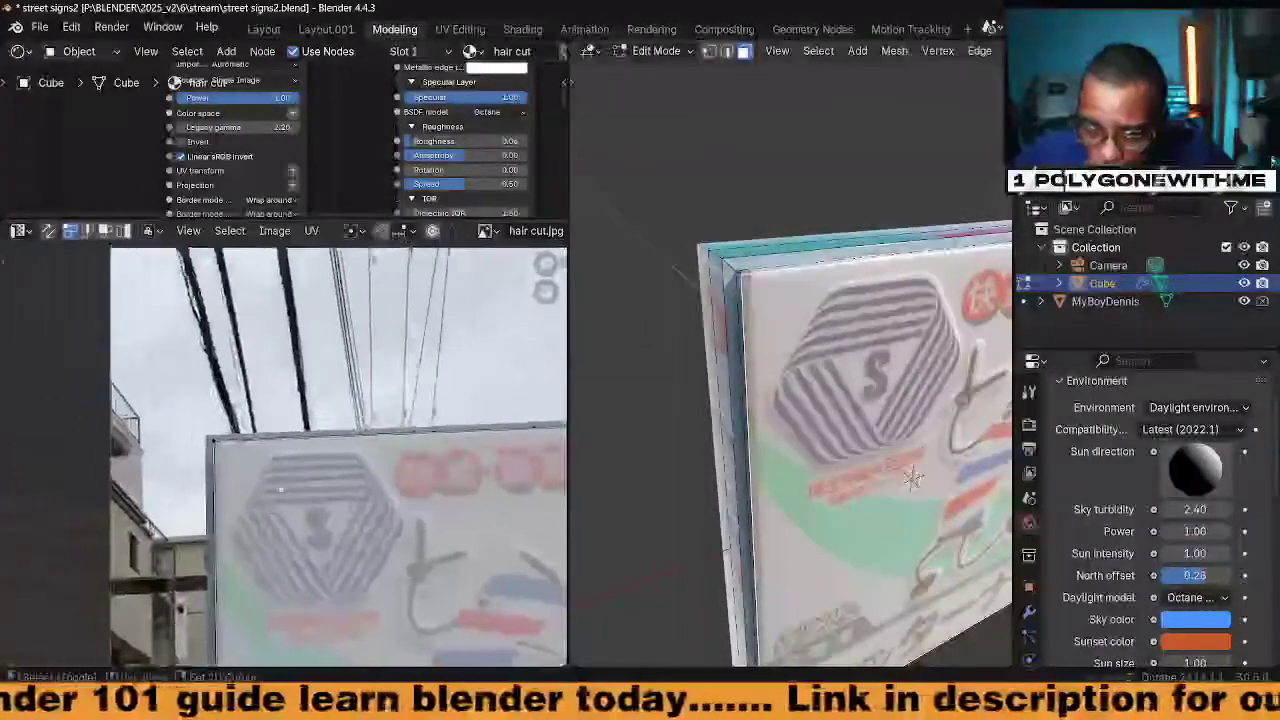
pyautogui.scroll(6, 289, 492)
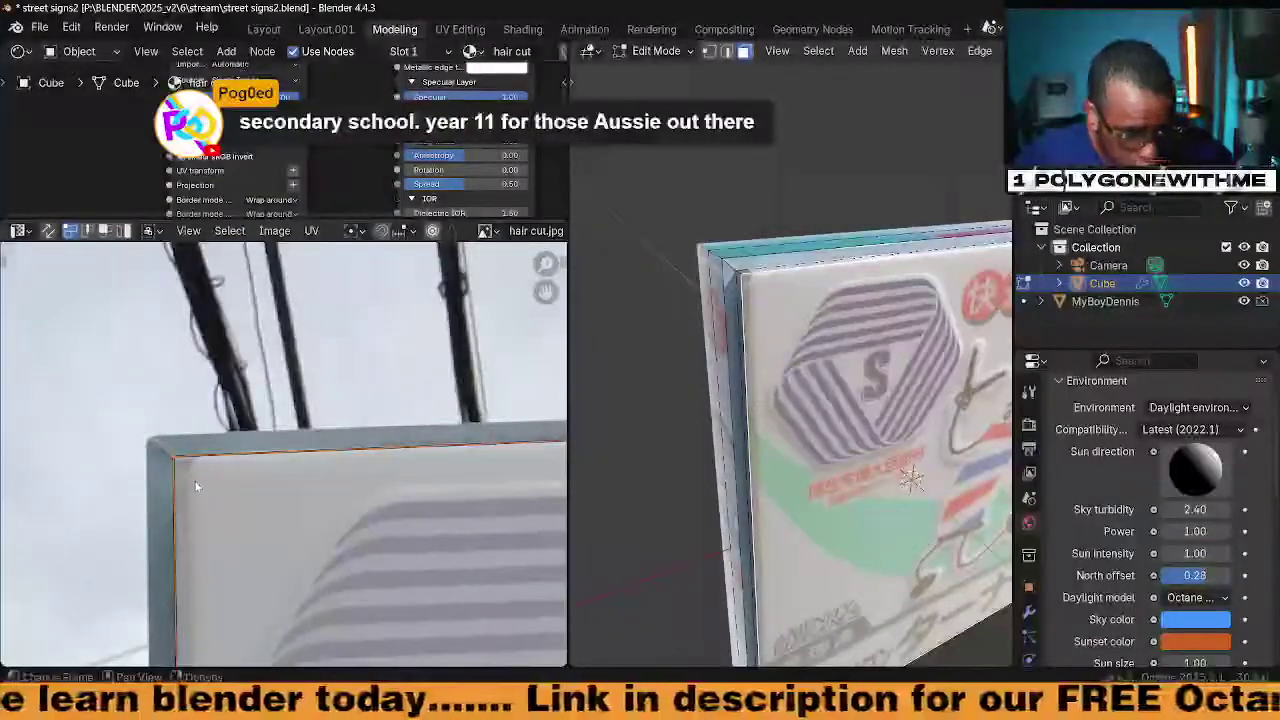
pyautogui.press('g')
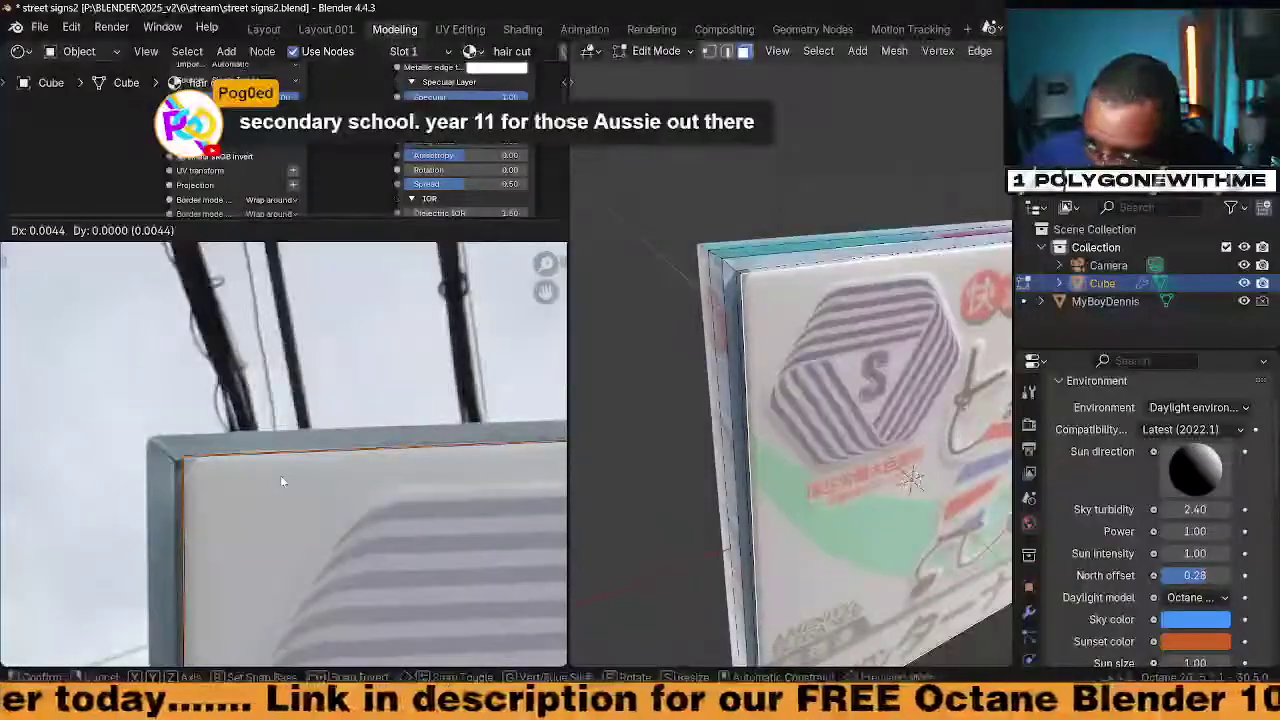
pyautogui.click(286, 480)
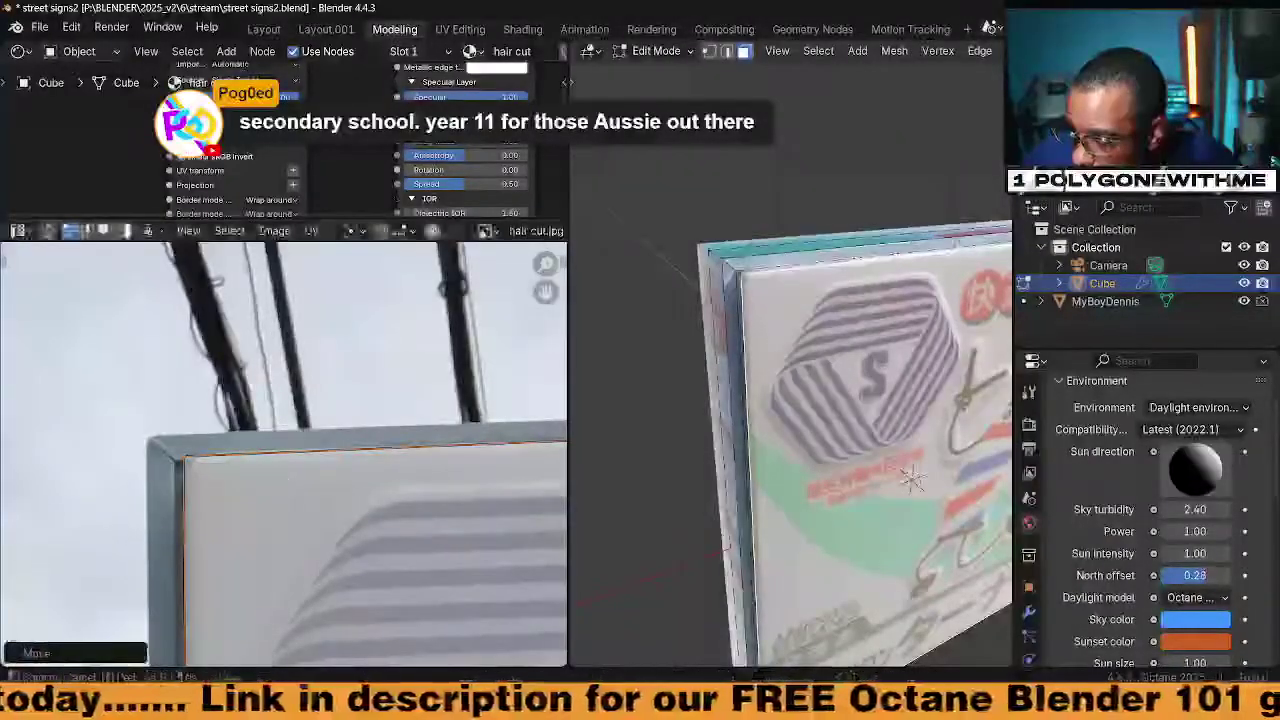
# Move the front face's bottom-left UV vertex up and right onto the inner bevel corner of the photographed sign
pyautogui.scroll(-3, 860, 425)
pyautogui.moveTo(864, 428); pyautogui.dragTo(815, 316, button='middle')
pyautogui.scroll(-3, 242, 460)
pyautogui.moveTo(245, 520); pyautogui.dragTo(212, 285, button='middle')
pyautogui.moveTo(262, 500); pyautogui.dragTo(250, 285, button='middle')
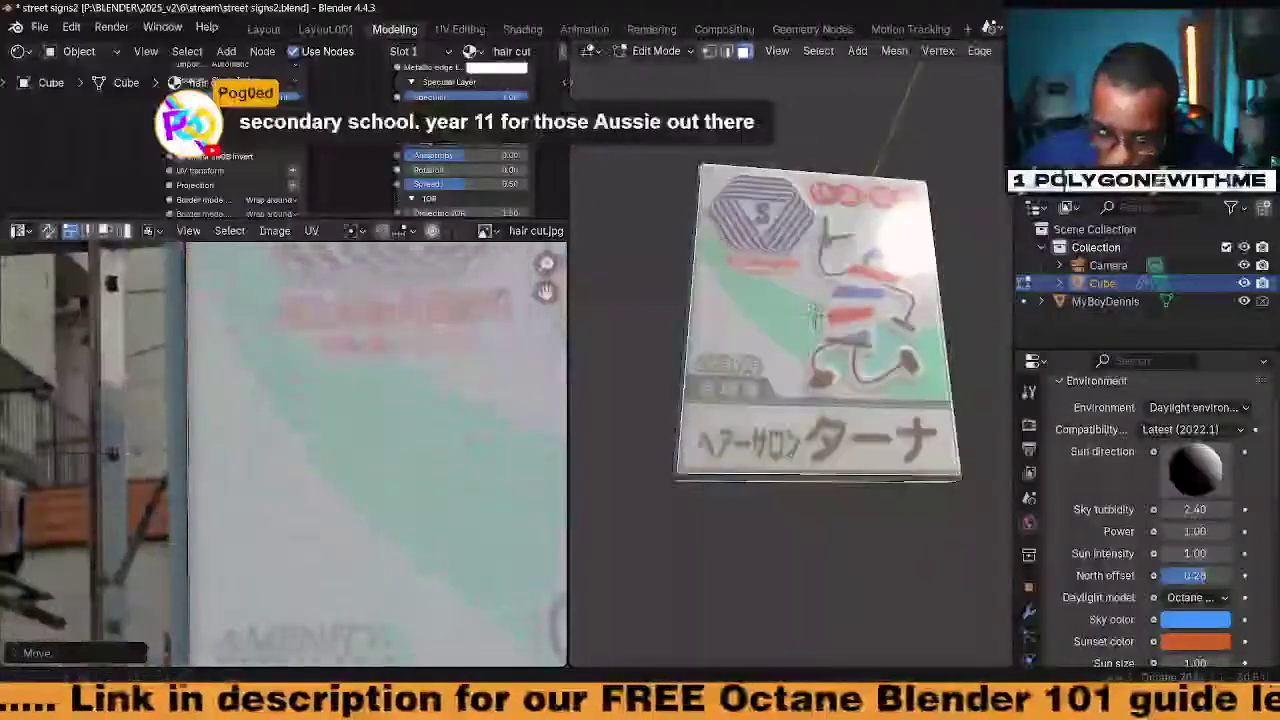
pyautogui.moveTo(250, 590); pyautogui.dragTo(270, 277, button='middle')
pyautogui.moveTo(231, 630); pyautogui.dragTo(231, 540, button='middle')
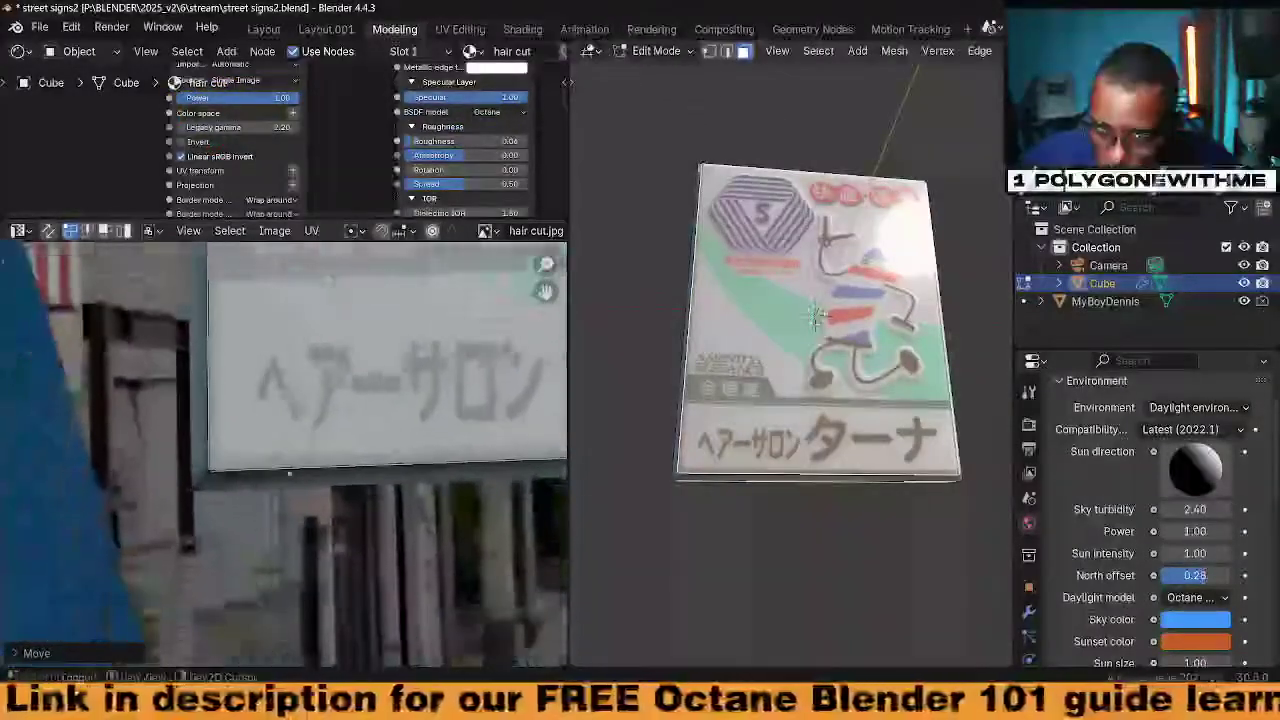
pyautogui.scroll(3, 231, 540)
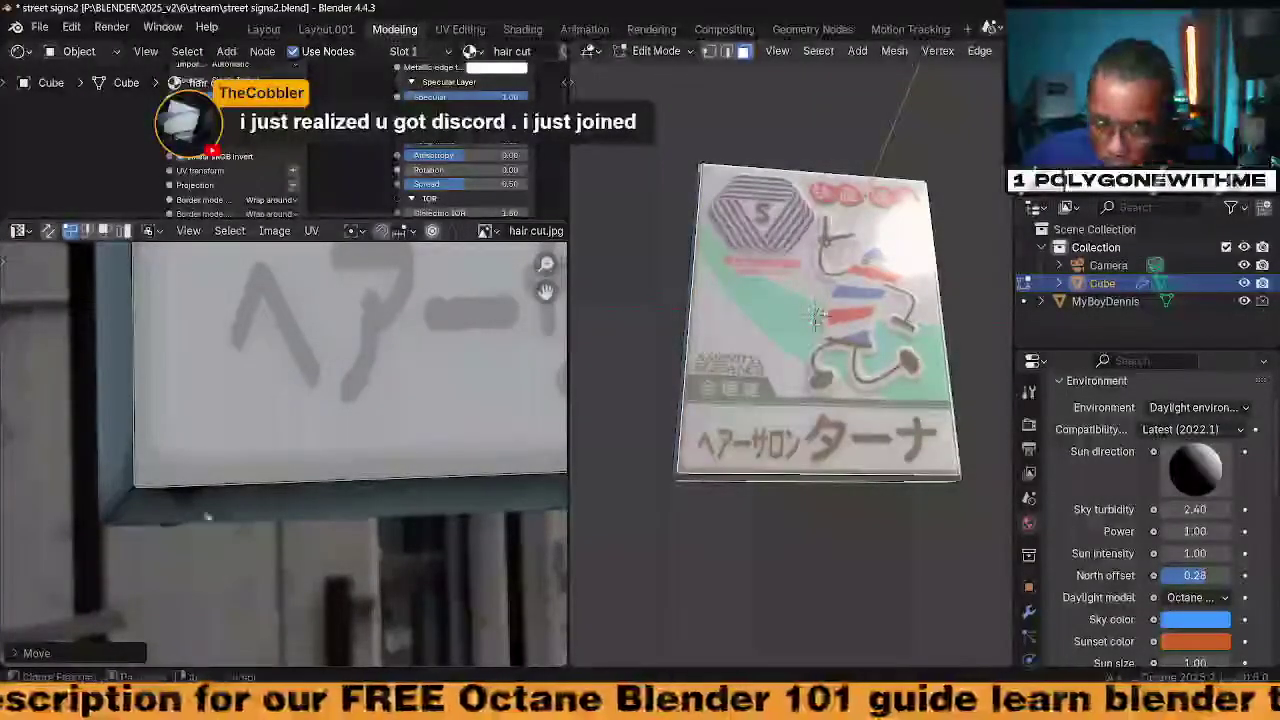
pyautogui.scroll(3, 278, 545)
pyautogui.scroll(2, 278, 545)
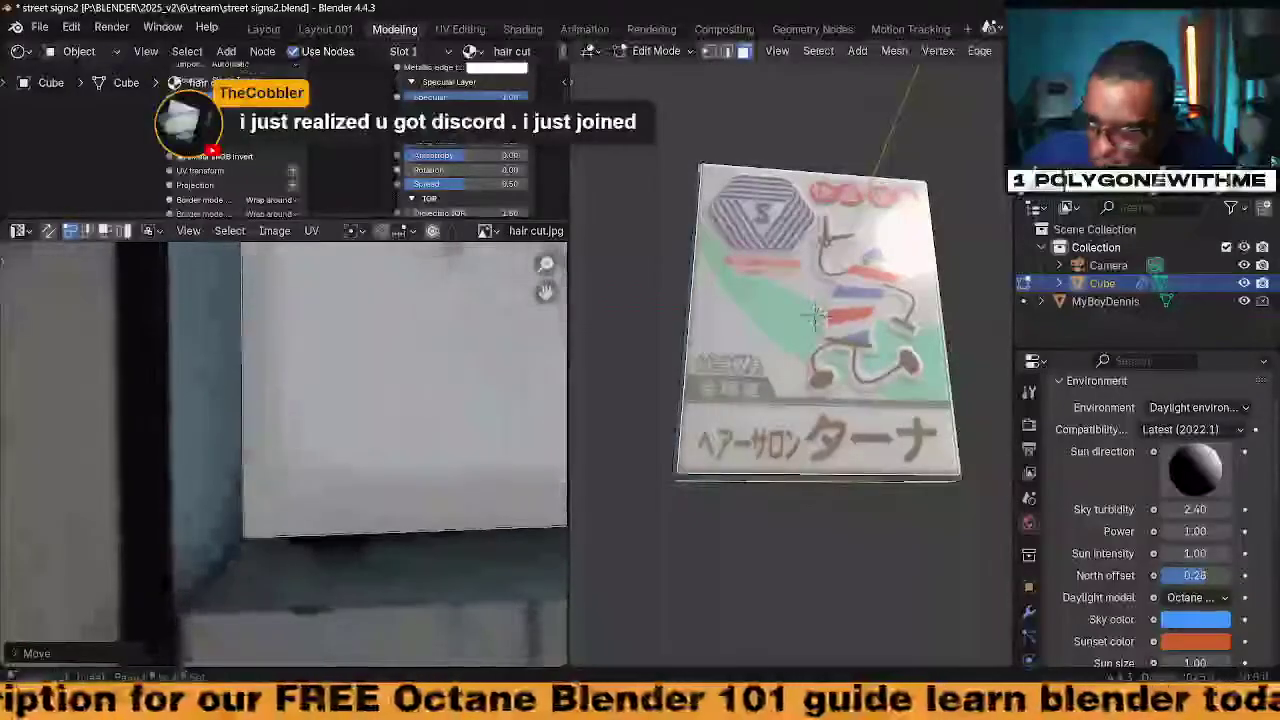
pyautogui.click(247, 542)
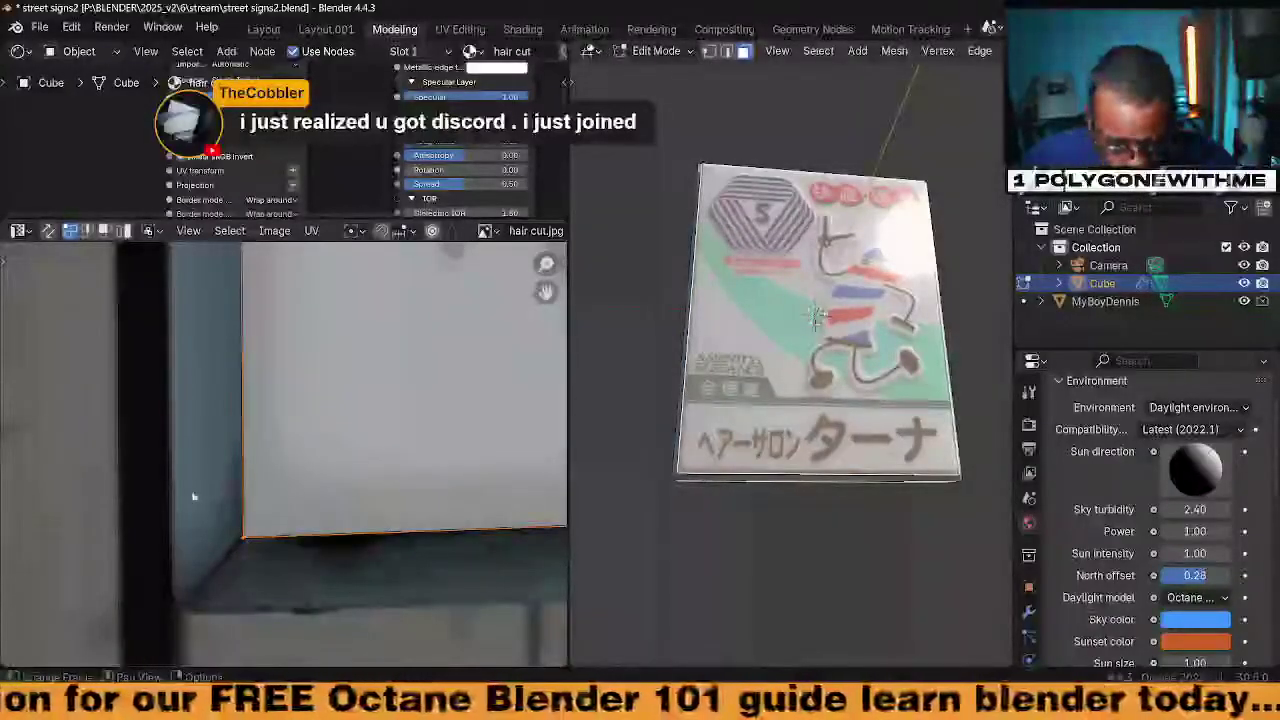
pyautogui.press('g')
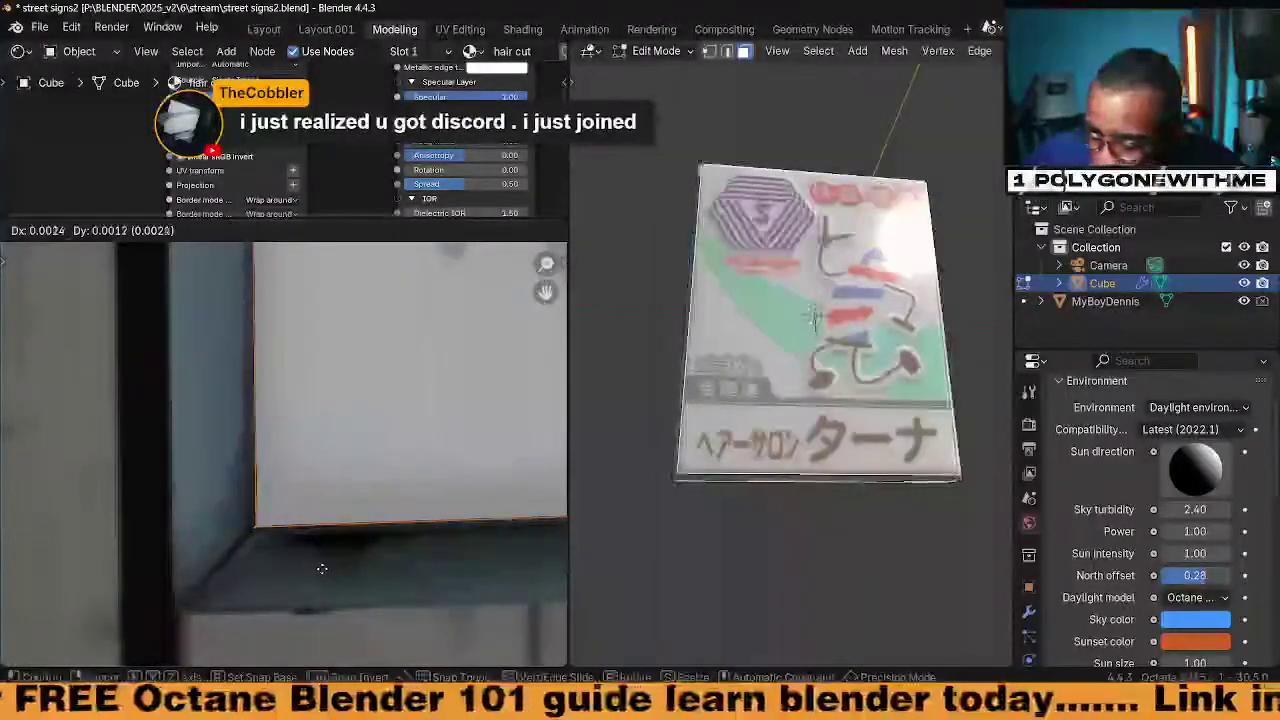
pyautogui.click(356, 540)
pyautogui.moveTo(356, 540)
pyautogui.mouseDown(button='middle')
pyautogui.moveTo(357, 523)
pyautogui.moveTo(397, 543)
pyautogui.moveTo(288, 638)
pyautogui.moveTo(371, 529)
pyautogui.moveTo(203, 520)
pyautogui.moveTo(430, 522)
pyautogui.moveTo(115, 525)
pyautogui.moveTo(370, 528)
pyautogui.mouseUp(button='middle')
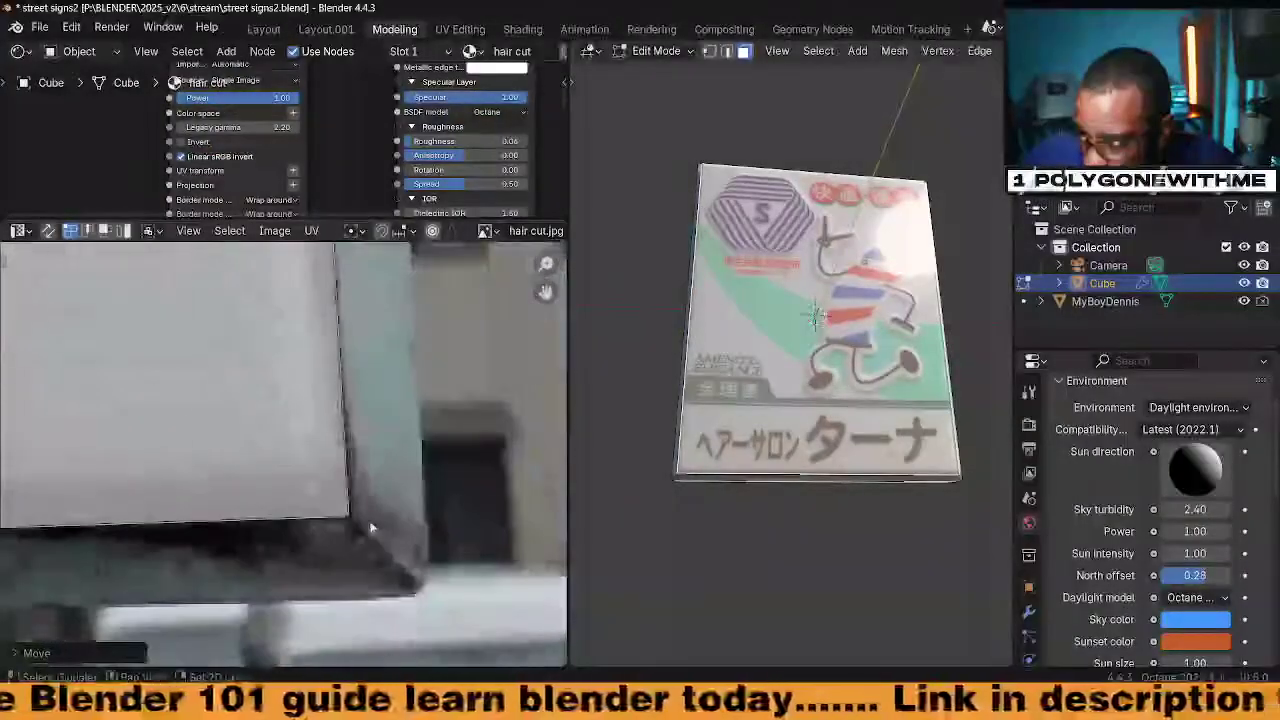
# Unwrap the sign's selected side face with Project from View, using the right orthographic view
pyautogui.moveTo(940, 445); pyautogui.dragTo(881, 552, button='middle')
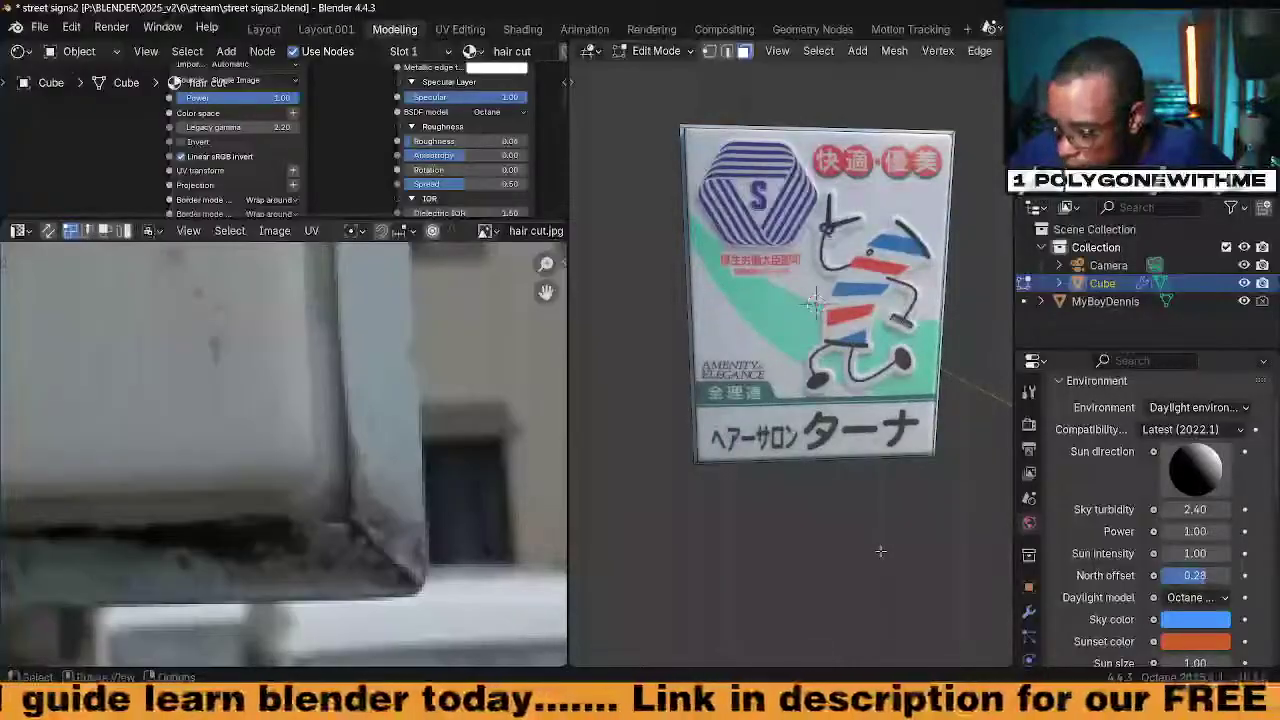
pyautogui.moveTo(803, 500); pyautogui.dragTo(900, 500, button='middle')
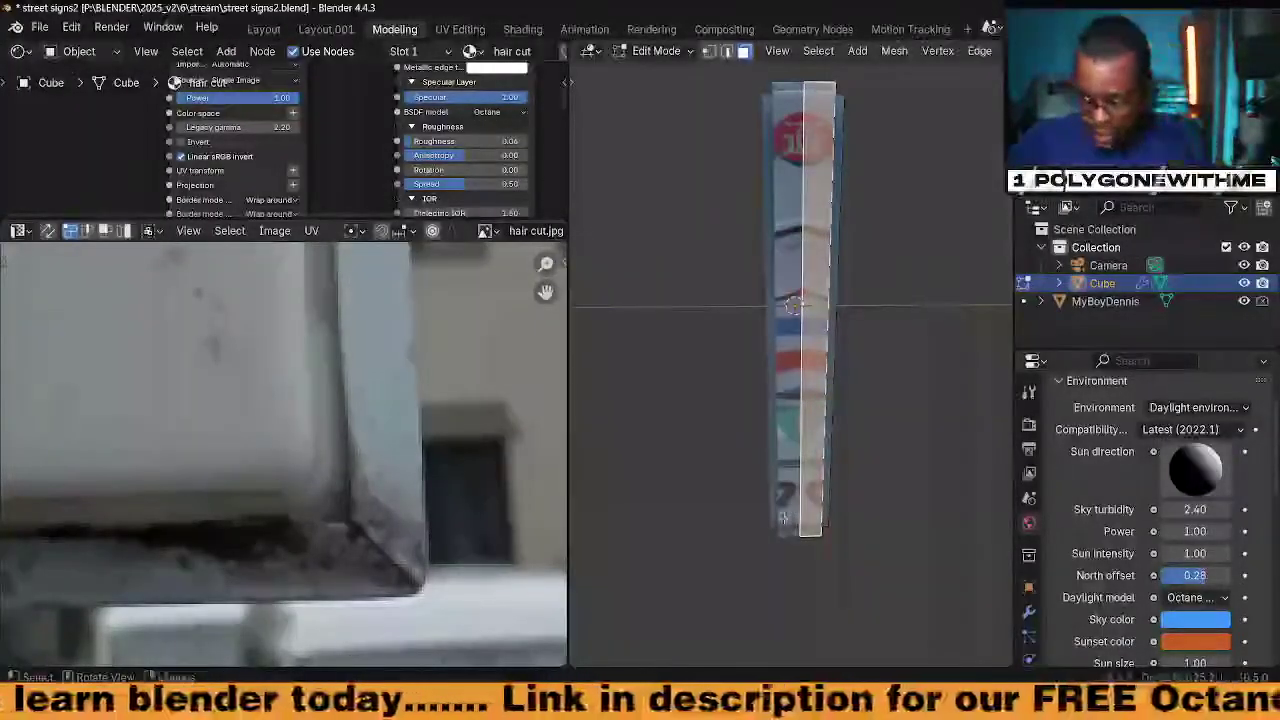
pyautogui.press('KP_3')
pyautogui.moveTo(803, 502); pyautogui.dragTo(810, 500, button='middle')
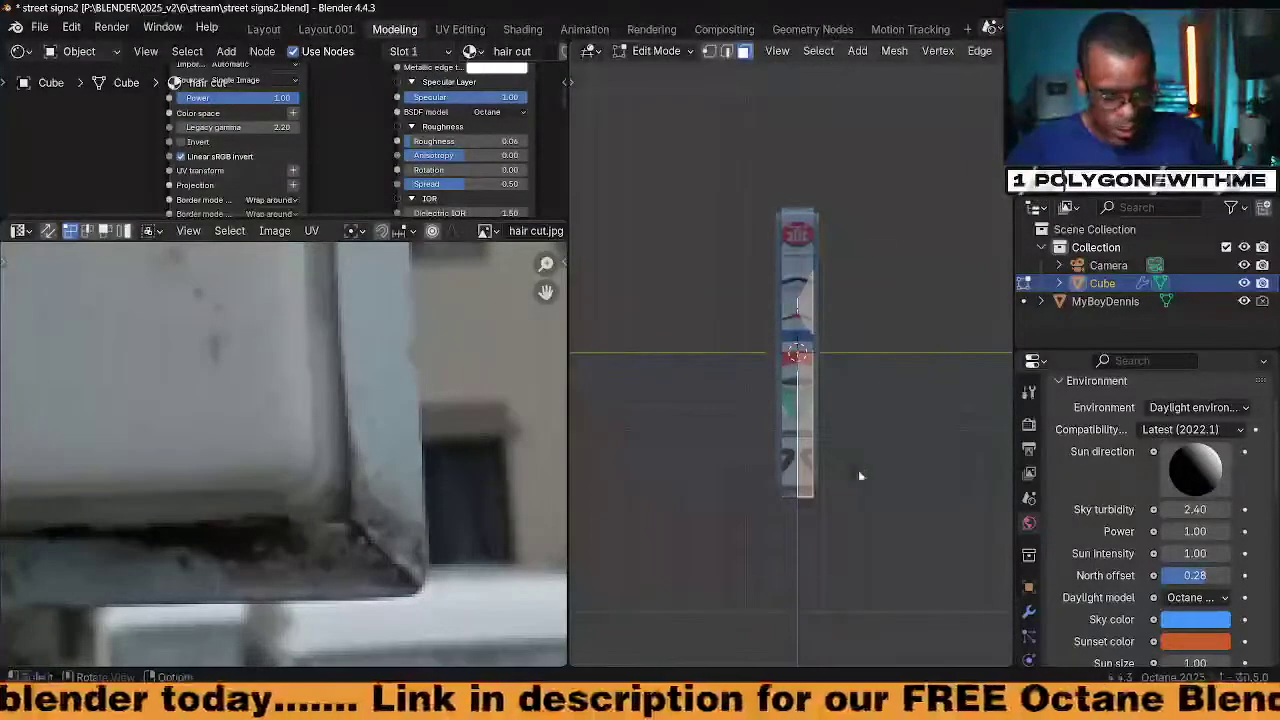
pyautogui.press('u')
pyautogui.click(858, 470)
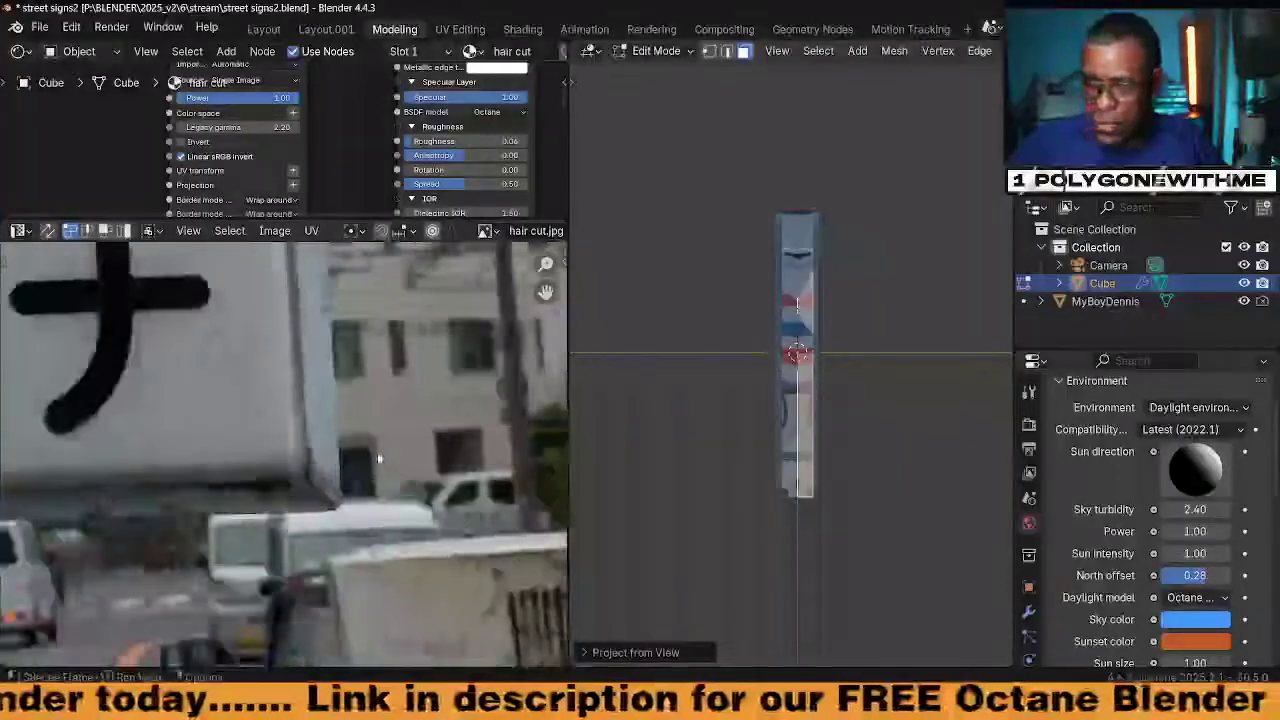
pyautogui.scroll(-5, 379, 459)
pyautogui.scroll(5, 295, 432)
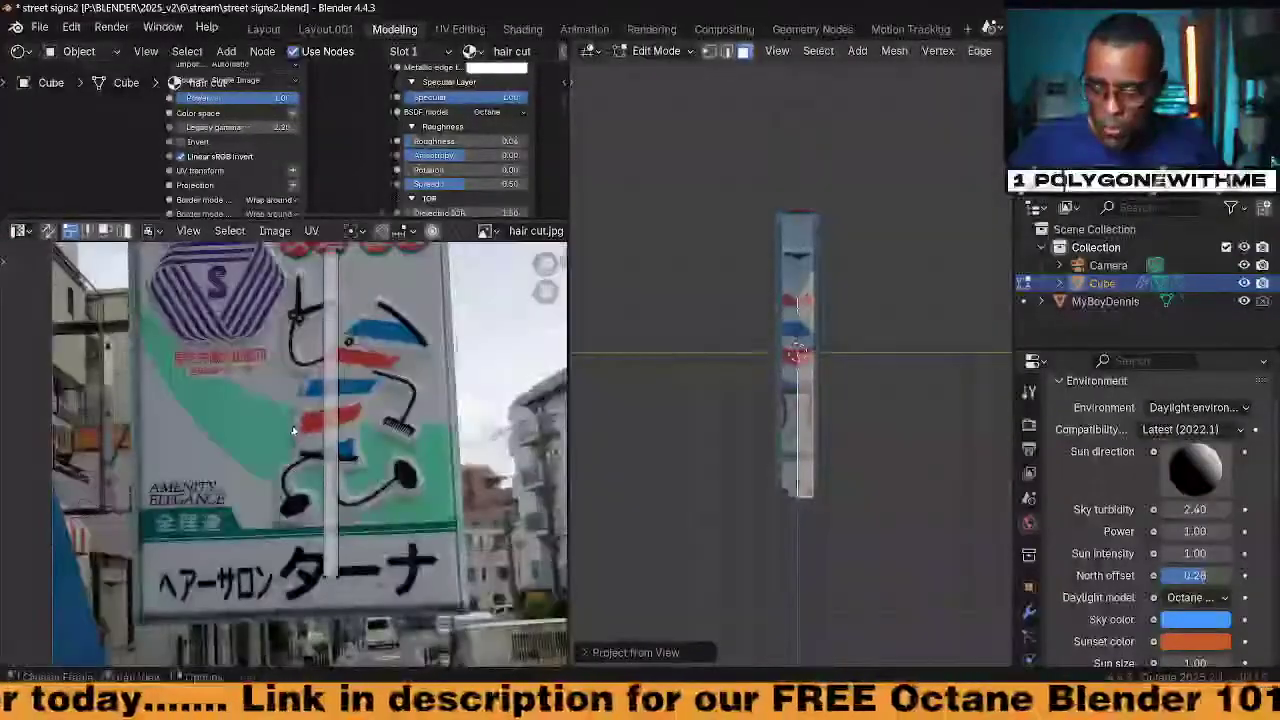
pyautogui.scroll(1, 295, 432)
pyautogui.scroll(-3, 1029, 540)
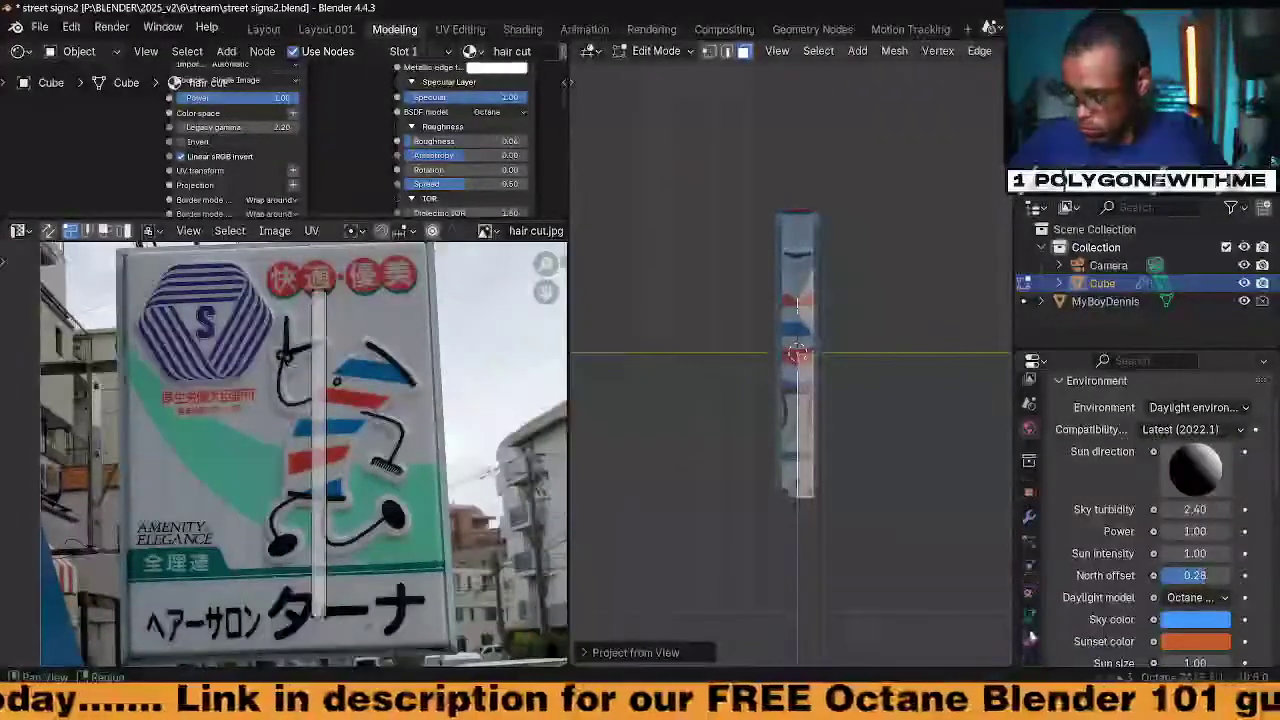
# Add a second material slot to the cube and fill it with a copy of the hair cut material named side
pyautogui.click(1029, 640)
pyautogui.scroll(-2, 1136, 462)
pyautogui.scroll(5, 1136, 462)
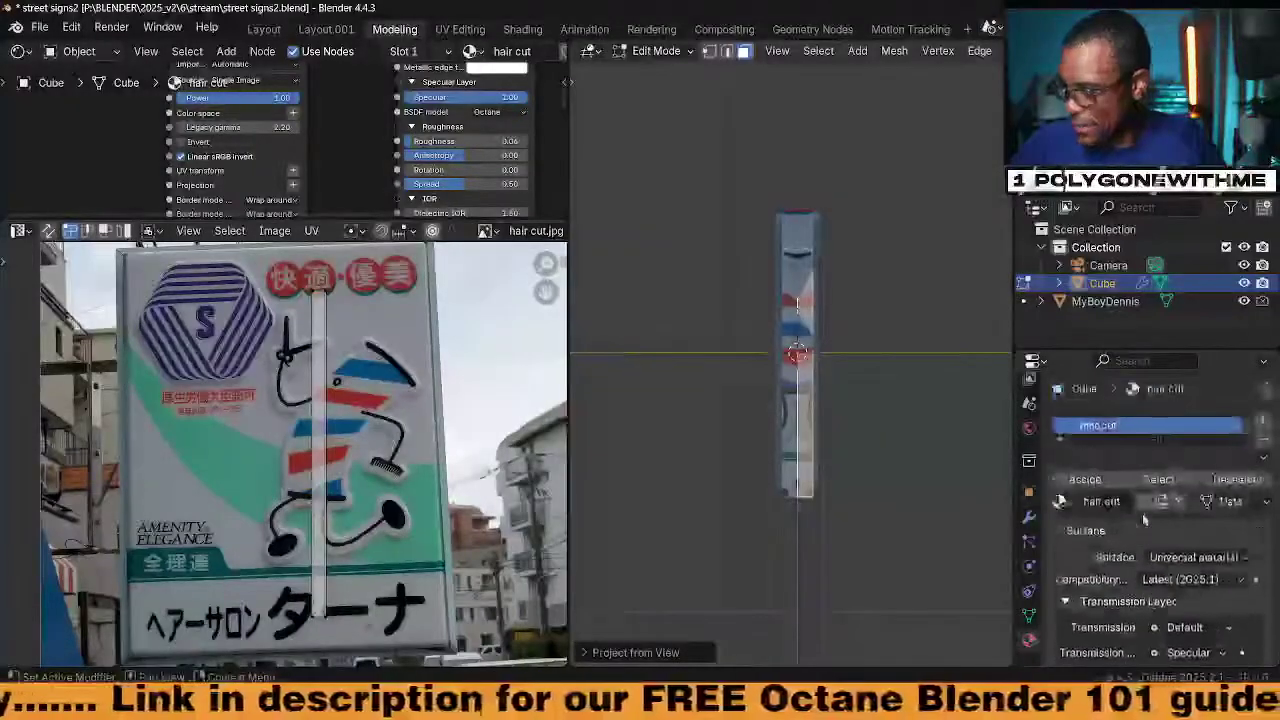
pyautogui.click(1264, 423)
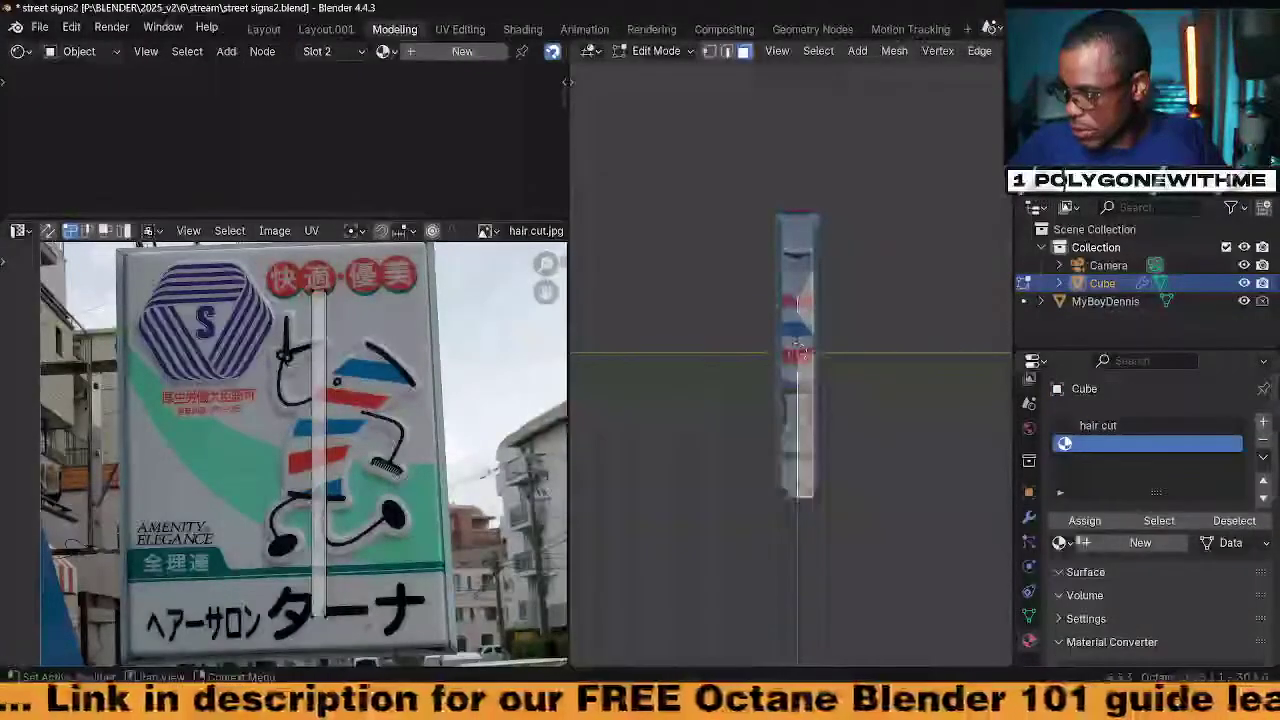
pyautogui.click(1112, 427)
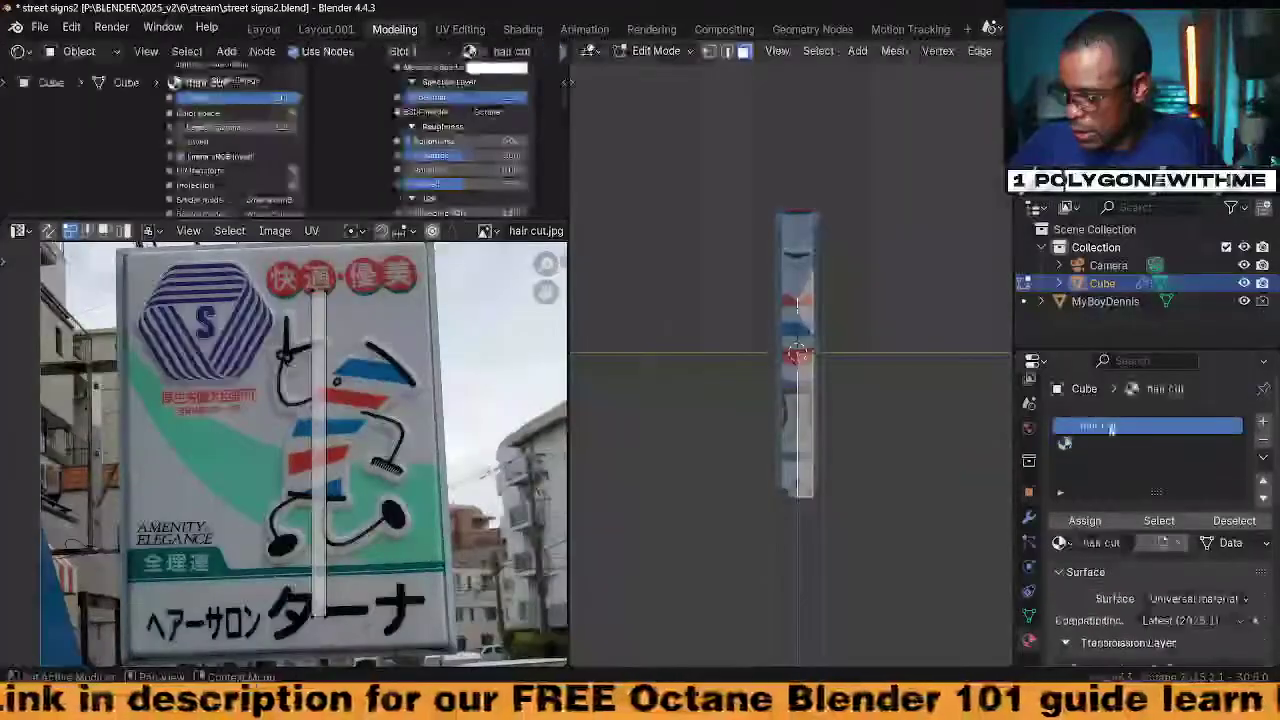
pyautogui.click(1140, 443)
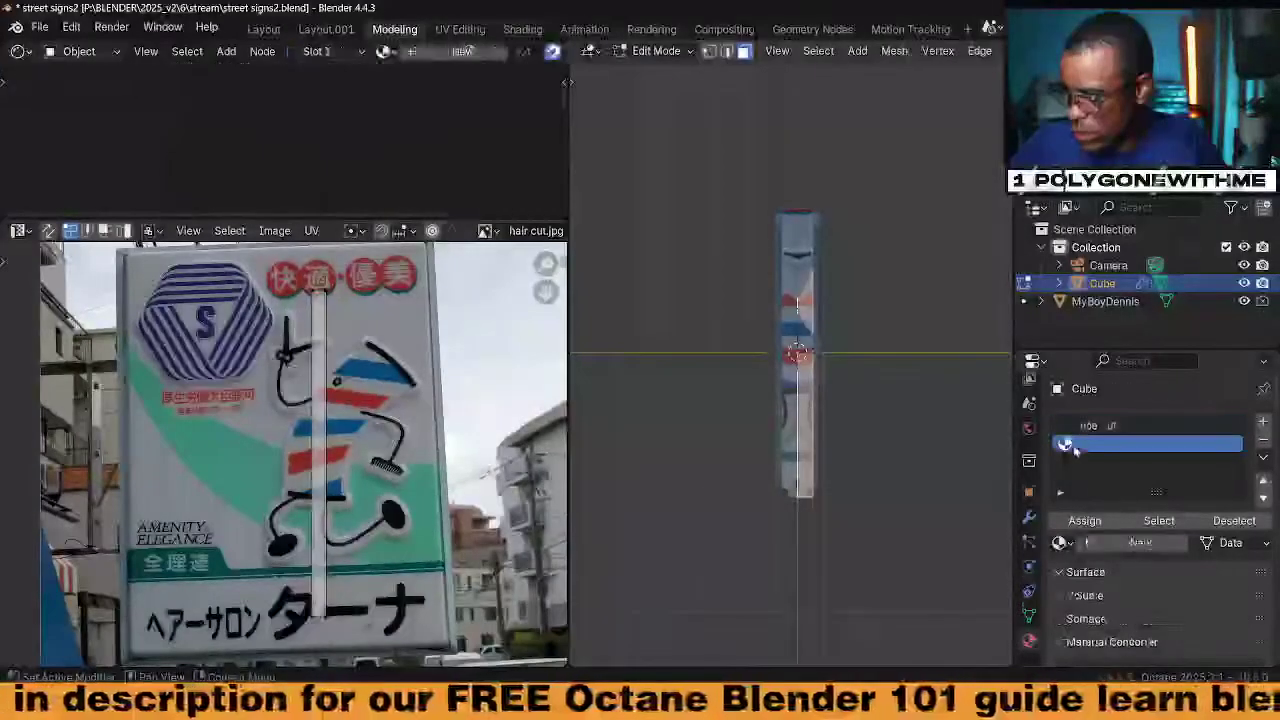
pyautogui.click(1060, 543)
pyautogui.click(815, 353)
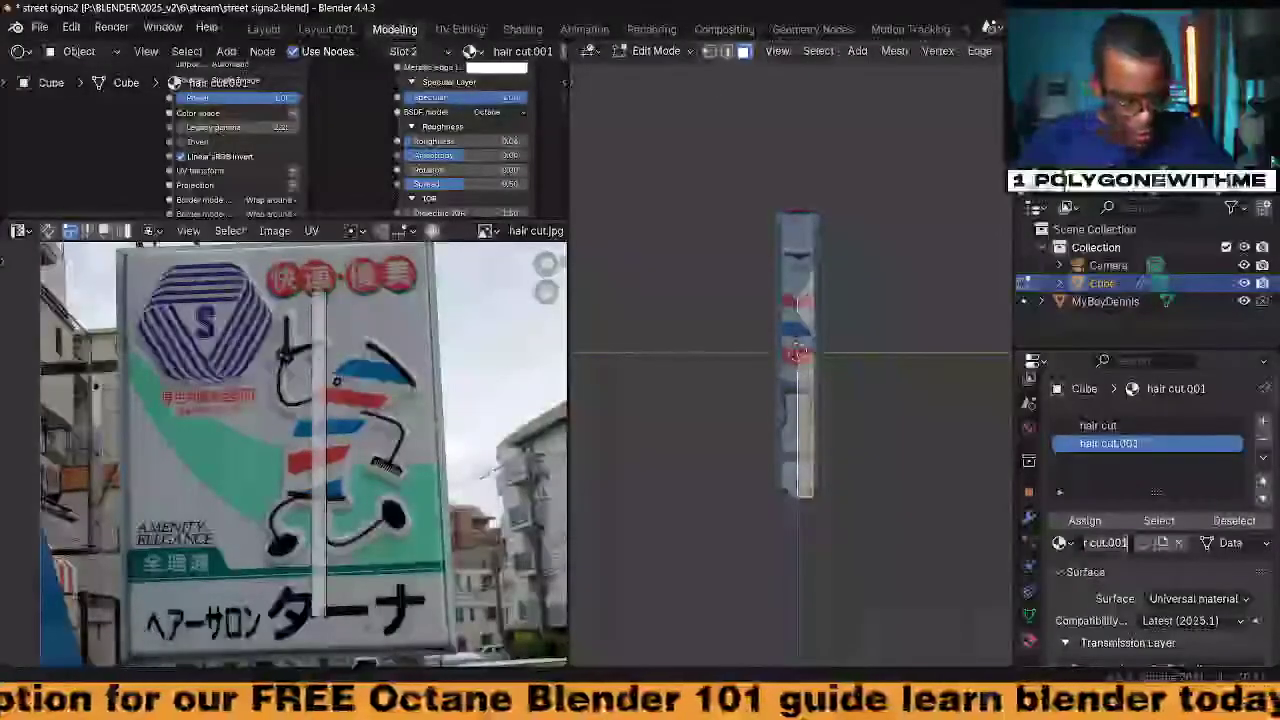
pyautogui.write('side')
pyautogui.press('Return')
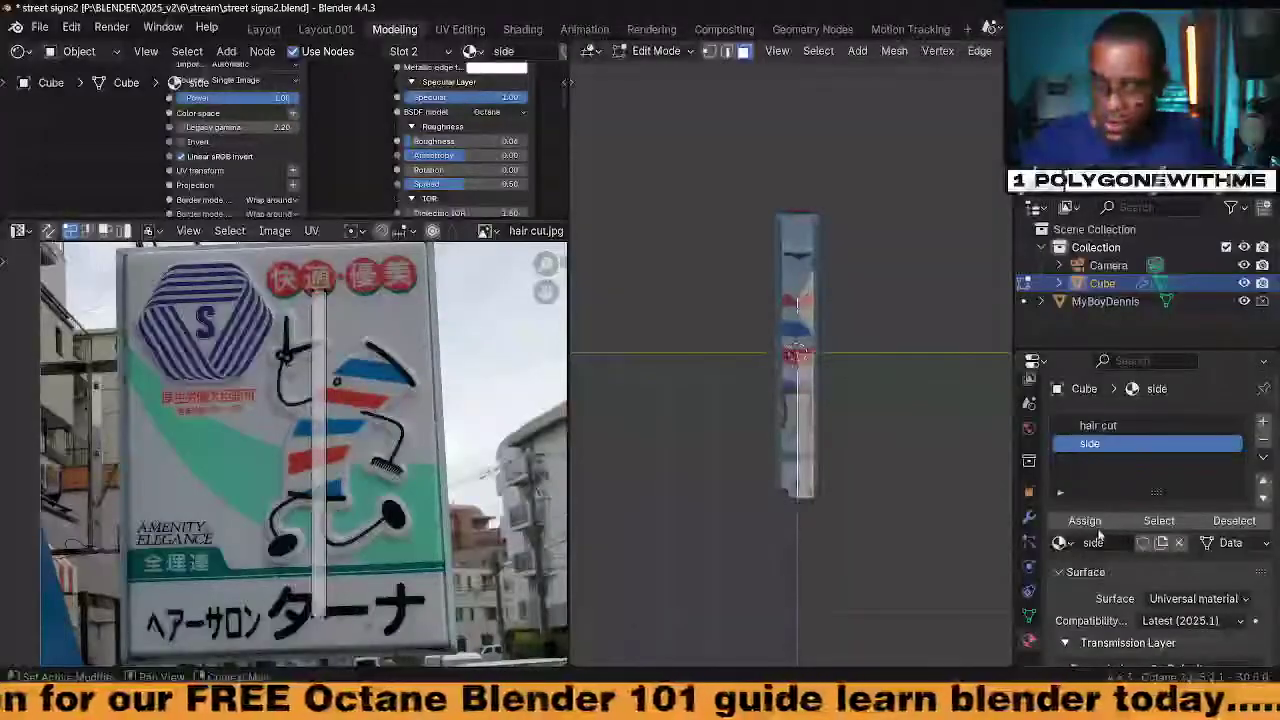
# Enlarge the node editor and set the side material's RGB image texture to Piope_M.jpg
pyautogui.moveTo(343, 220); pyautogui.dragTo(343, 497)
pyautogui.moveTo(310, 40); pyautogui.dragTo(334, 126, button='middle')
pyautogui.scroll(2, 245, 222)
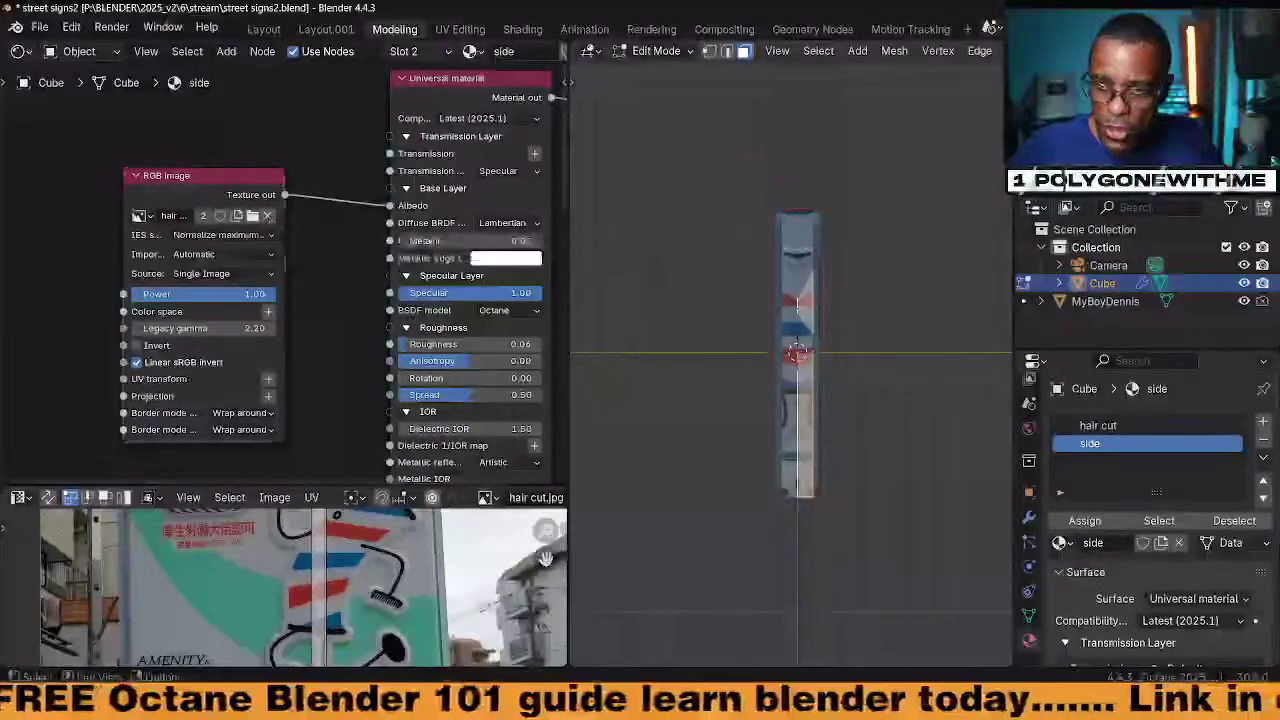
pyautogui.click(140, 215)
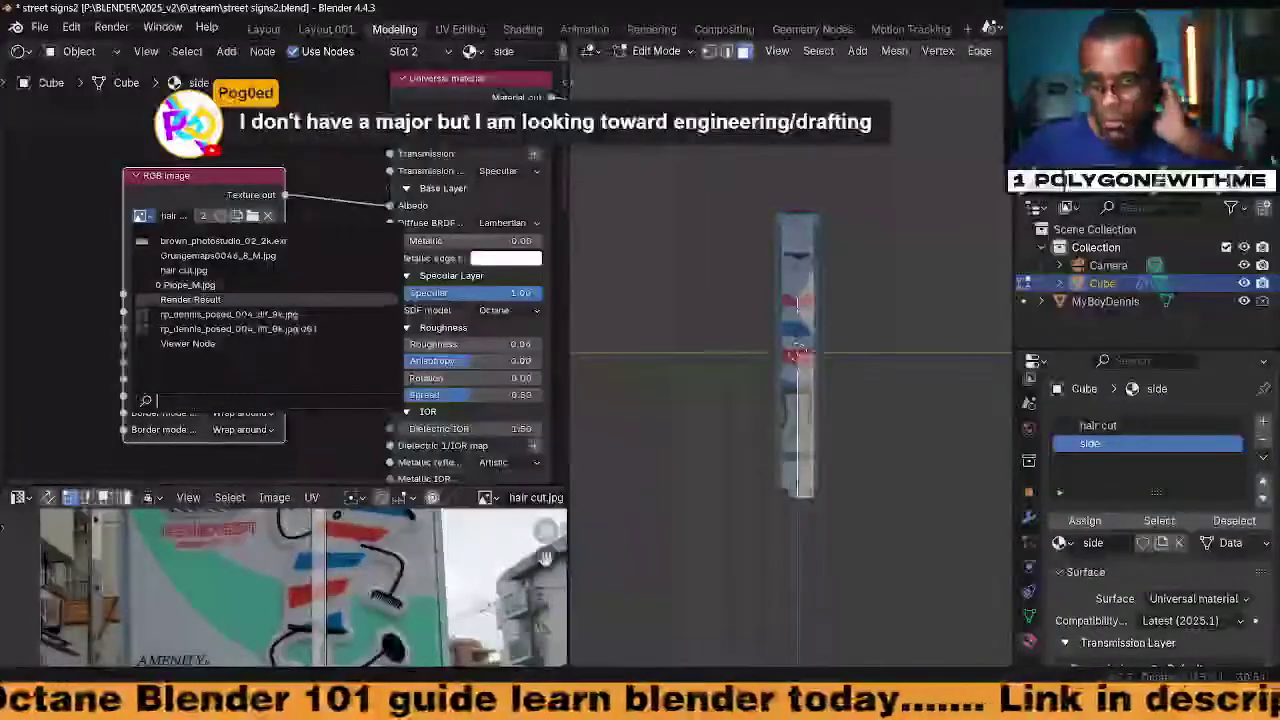
pyautogui.click(187, 285)
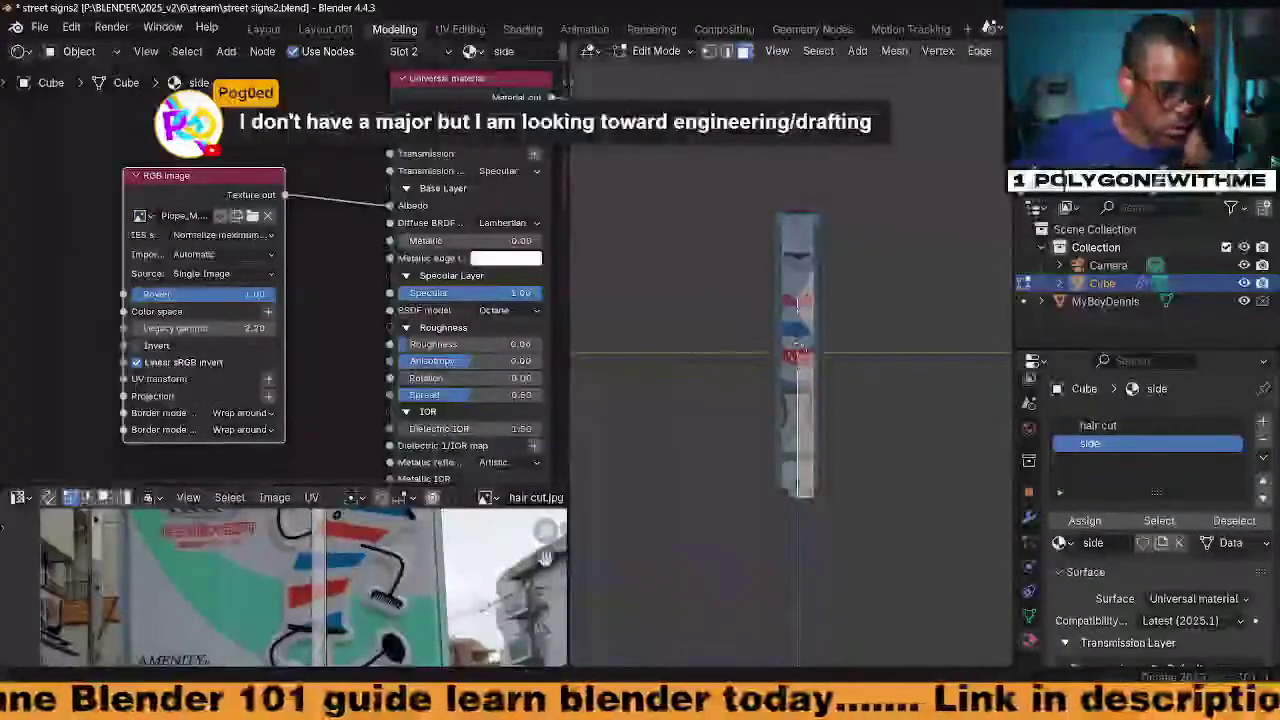
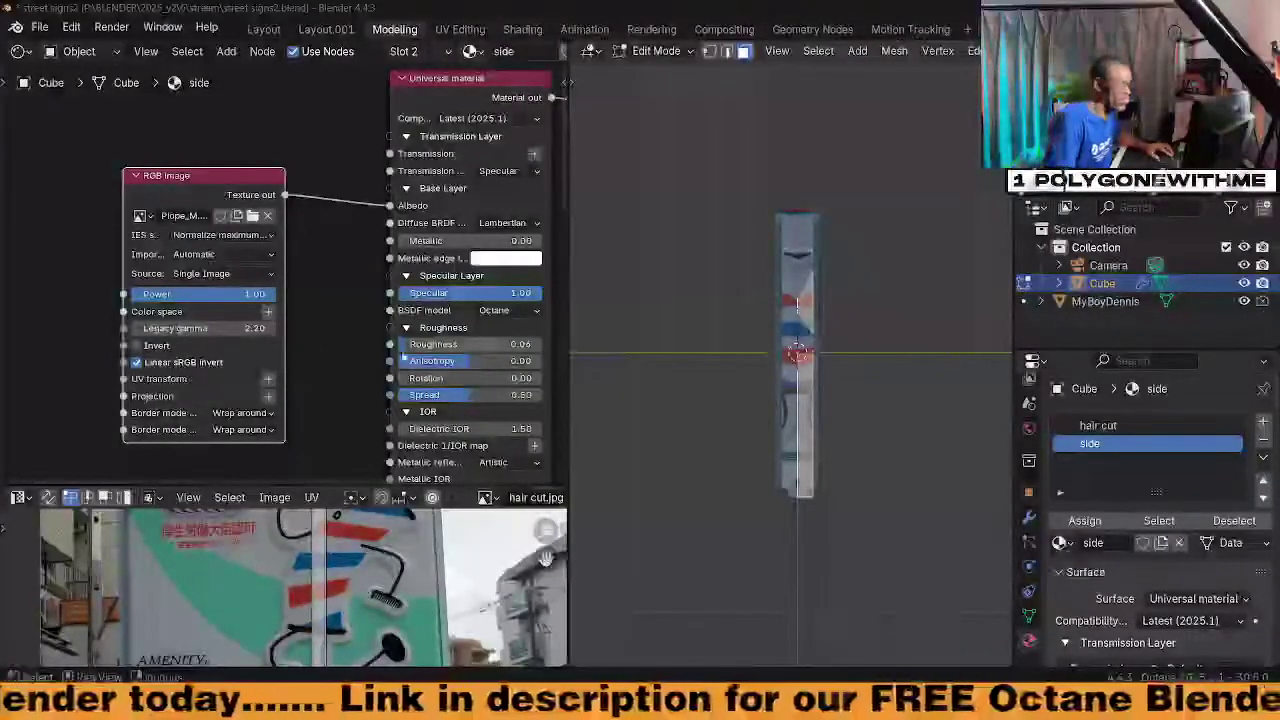
pyautogui.moveTo(343, 292); pyautogui.dragTo(342, 288, button='middle')
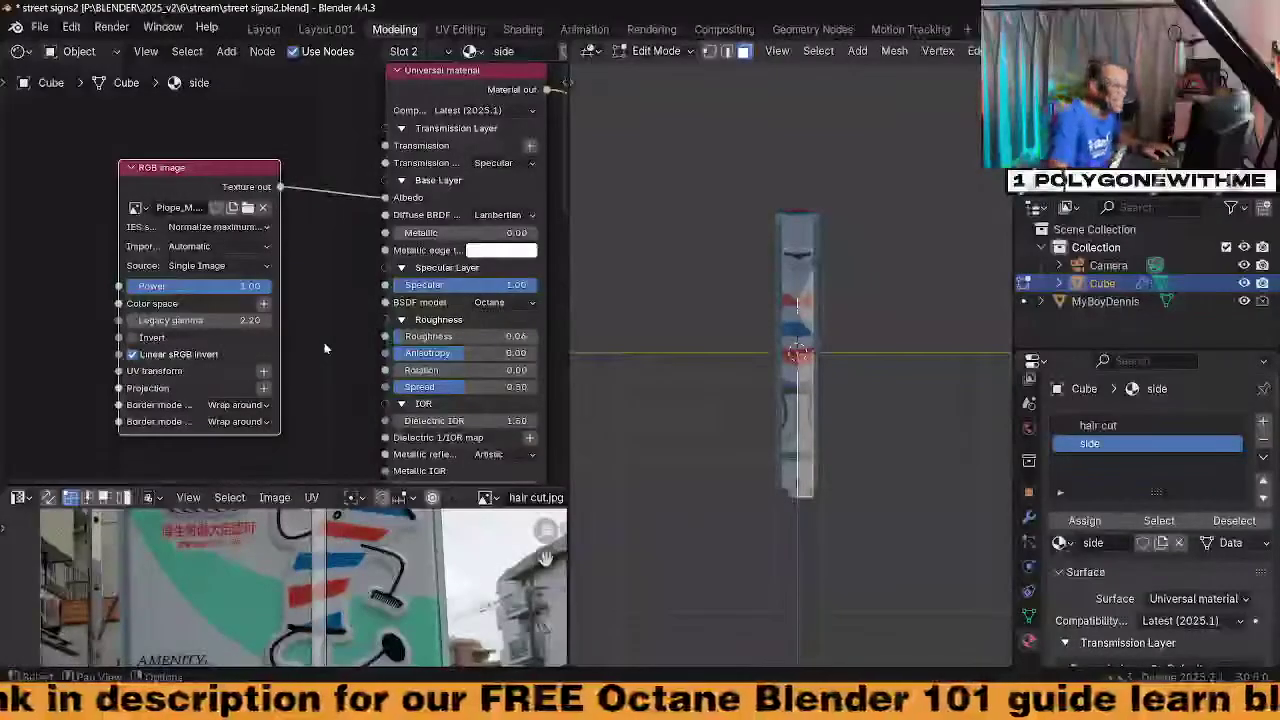
pyautogui.click(329, 322)
pyautogui.moveTo(210, 178)
pyautogui.mouseDown()
pyautogui.moveTo(210, 211)
pyautogui.moveTo(210, 196)
pyautogui.mouseUp()
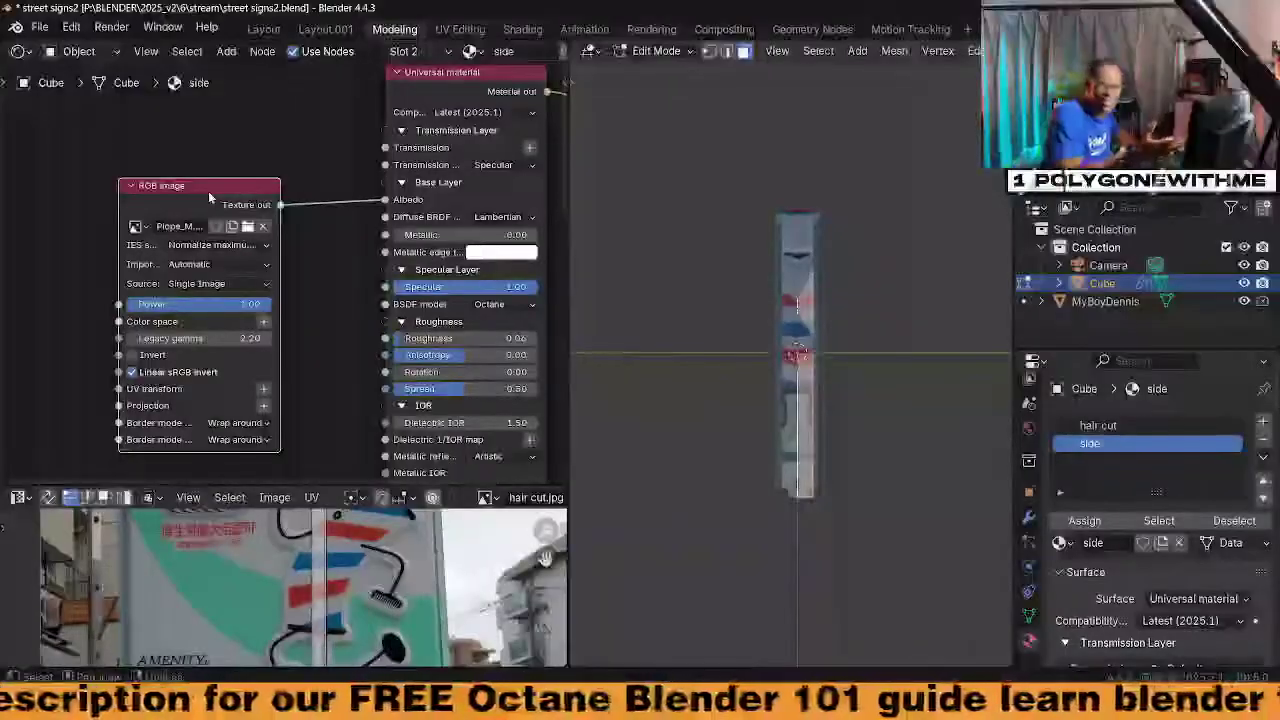
pyautogui.moveTo(306, 310); pyautogui.dragTo(348, 240, button='middle')
pyautogui.scroll(1, 328, 283)
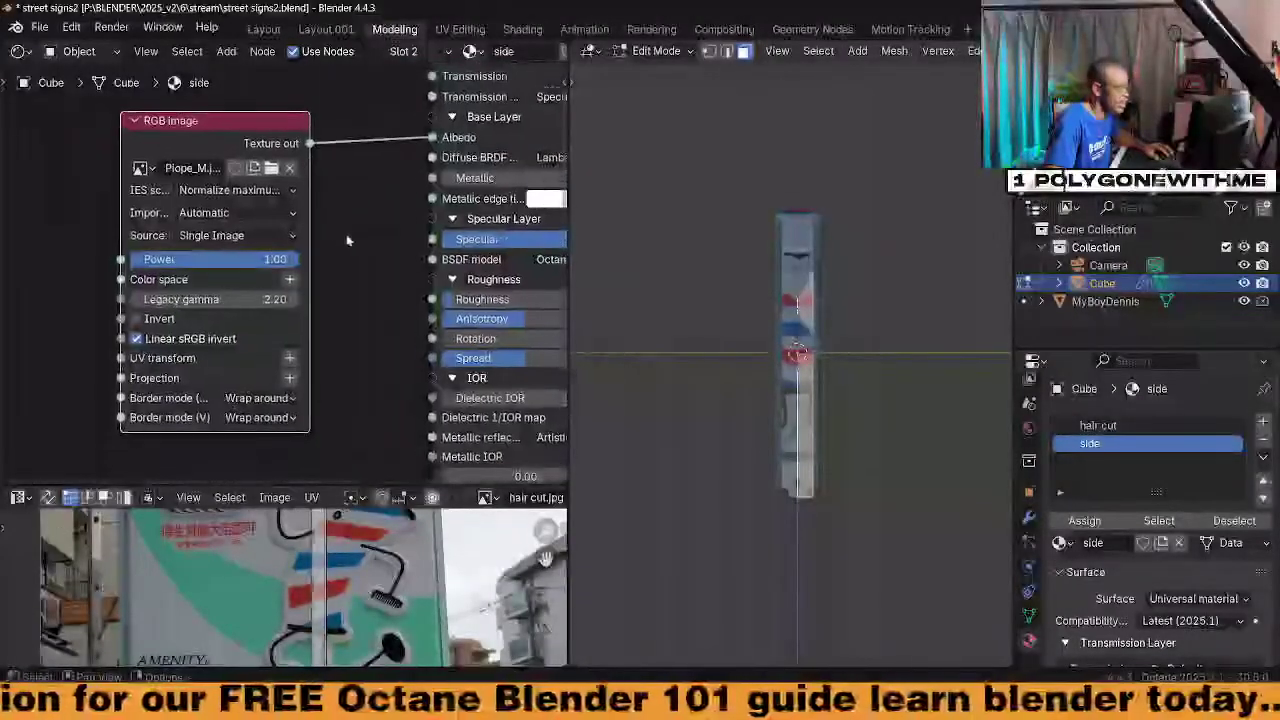
pyautogui.scroll(1, 352, 232)
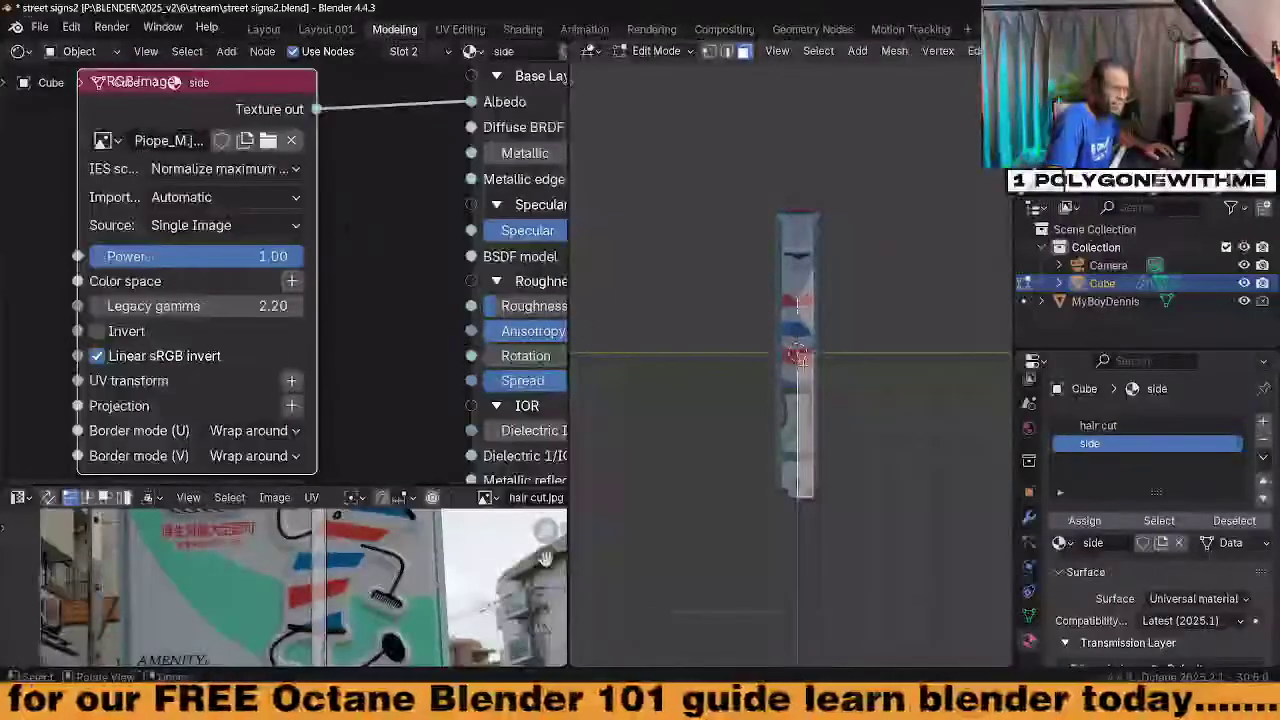
# Assign the side material to the sign's selected side face and check it in the 3D view
pyautogui.moveTo(780, 341)
pyautogui.mouseDown(button='middle')
pyautogui.moveTo(742, 343)
pyautogui.moveTo(775, 385)
pyautogui.moveTo(748, 368)
pyautogui.moveTo(793, 346)
pyautogui.mouseUp(button='middle')
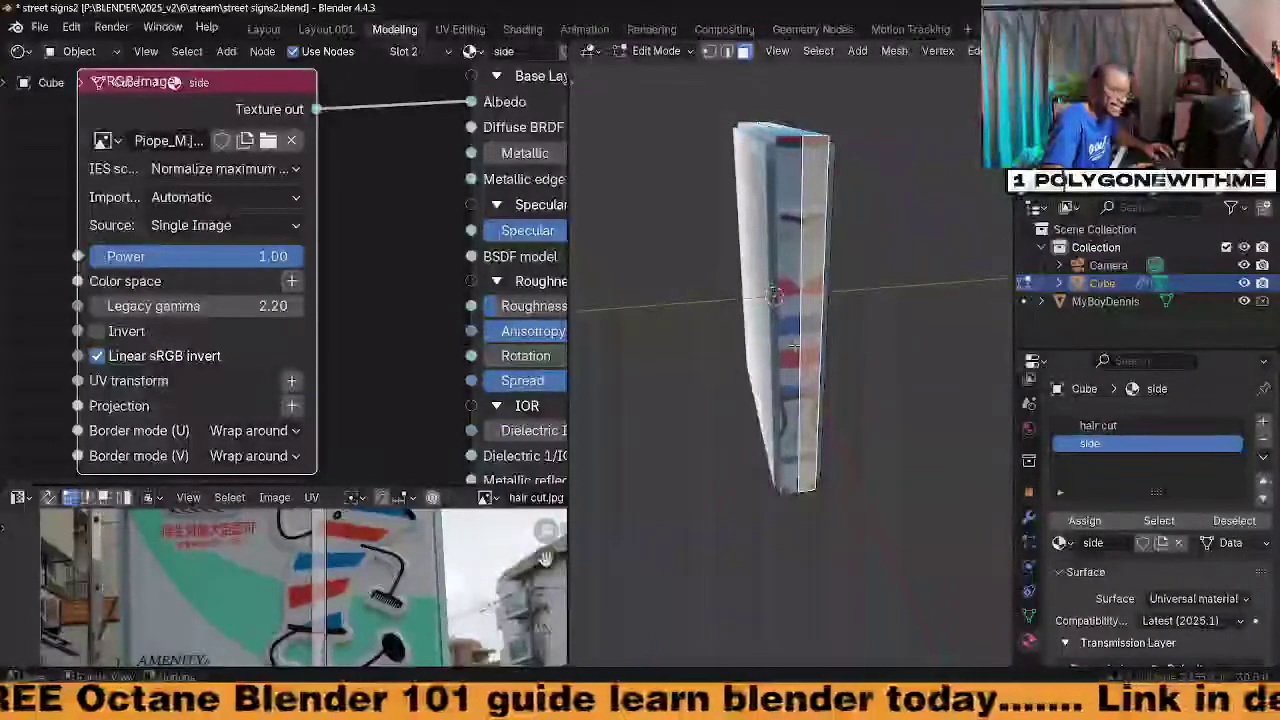
pyautogui.moveTo(394, 266); pyautogui.dragTo(380, 283, button='middle')
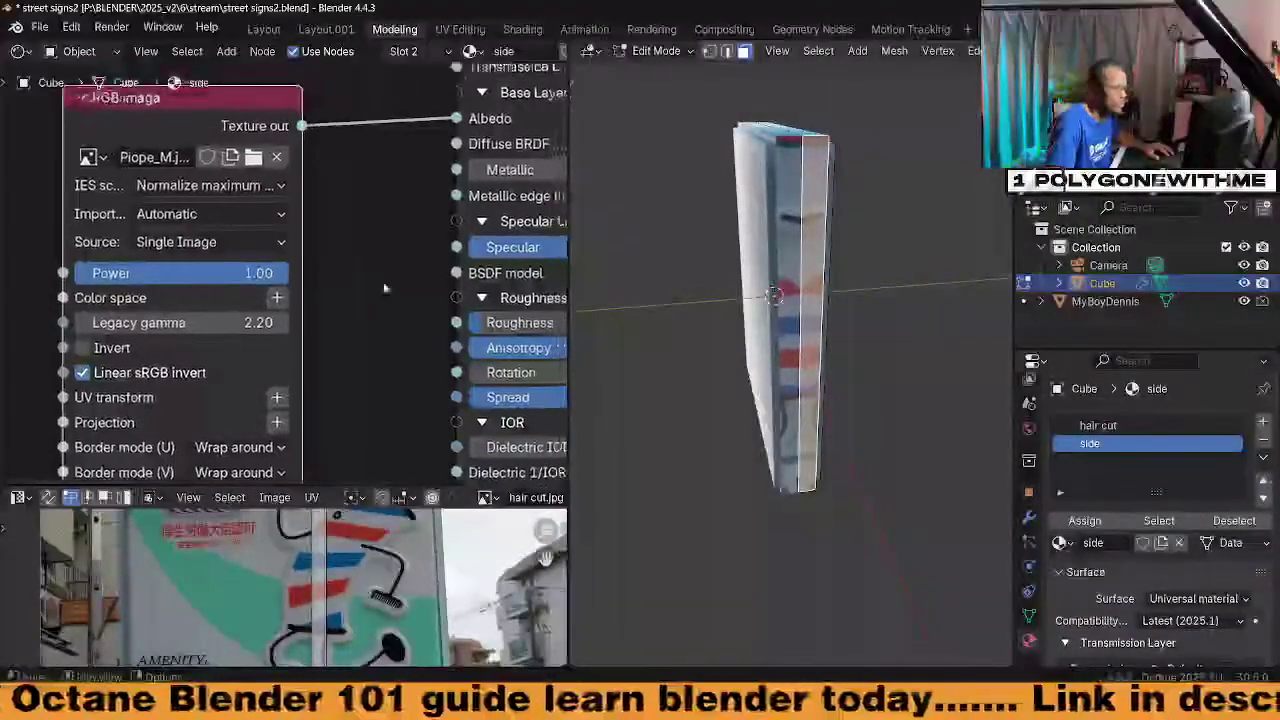
pyautogui.click(1085, 521)
pyautogui.moveTo(900, 380); pyautogui.dragTo(885, 295, button='middle')
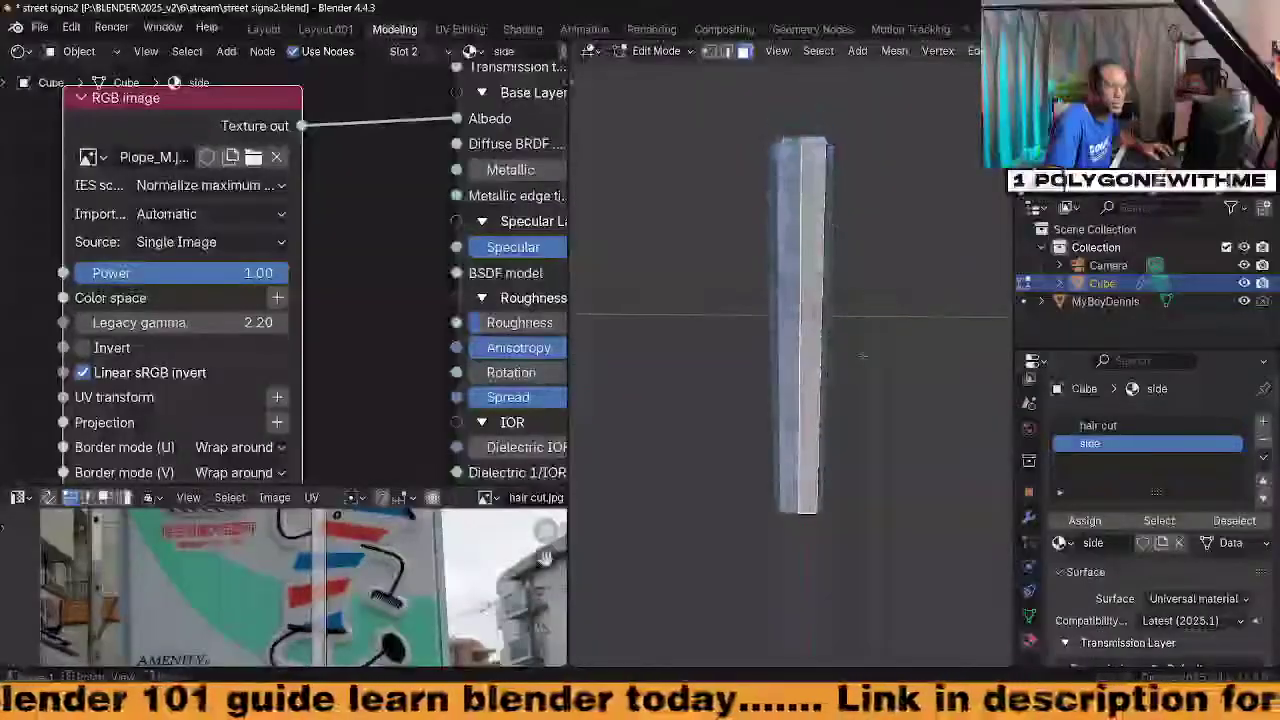
pyautogui.scroll(-1, 326, 300)
# Enlarge the UV editor and display Piope_M.jpg behind the side face's UVs
pyautogui.moveTo(500, 490); pyautogui.dragTo(452, 176)
pyautogui.scroll(-5, 268, 185)
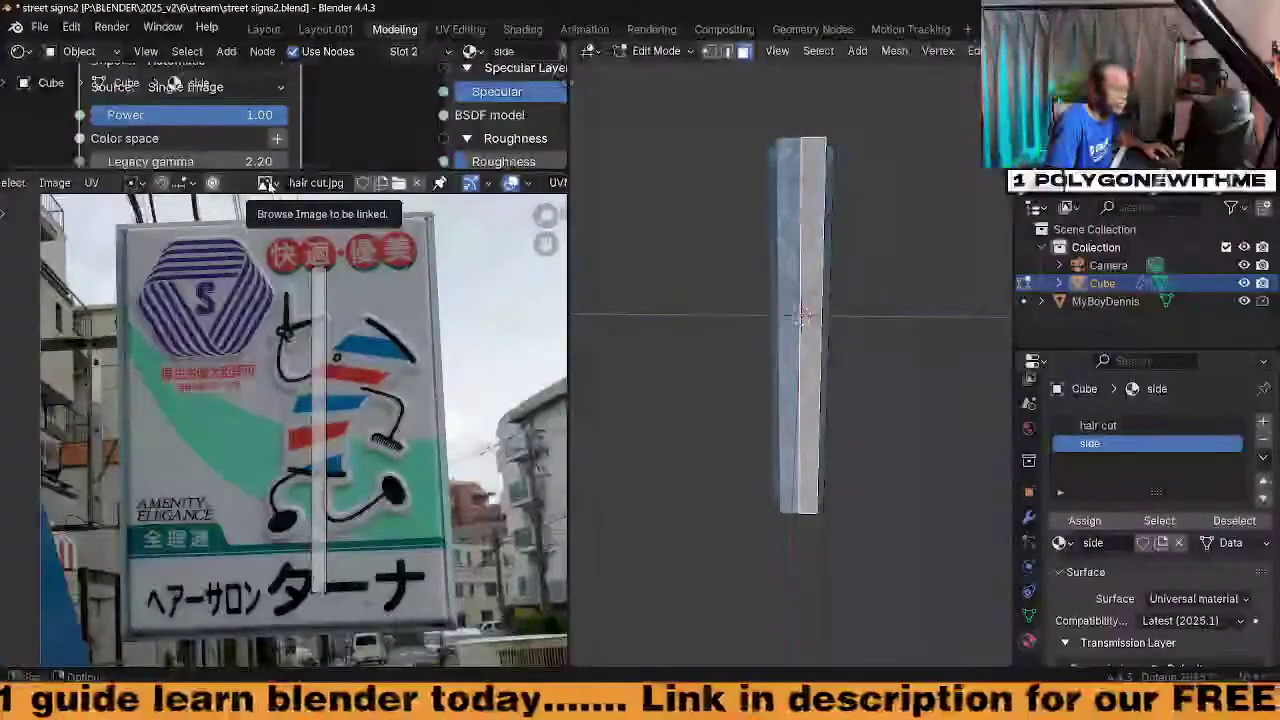
pyautogui.scroll(-1, 269, 187)
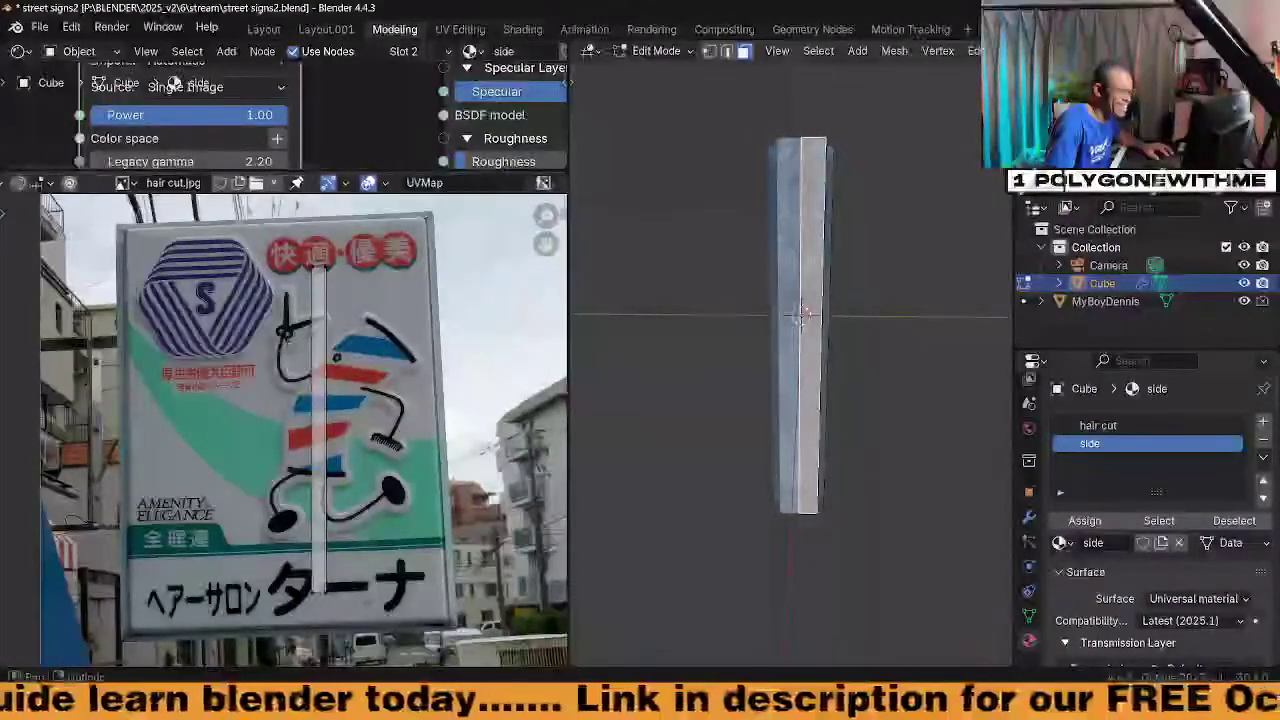
pyautogui.scroll(1, 250, 190)
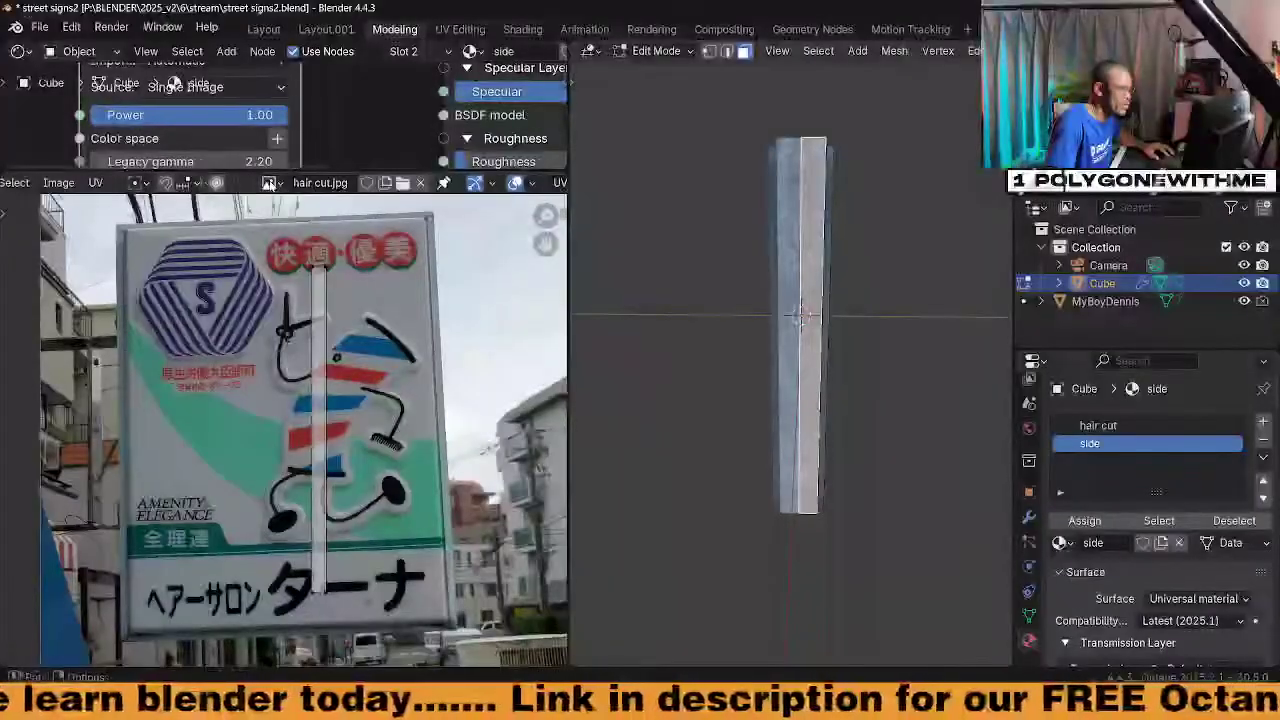
pyautogui.click(269, 183)
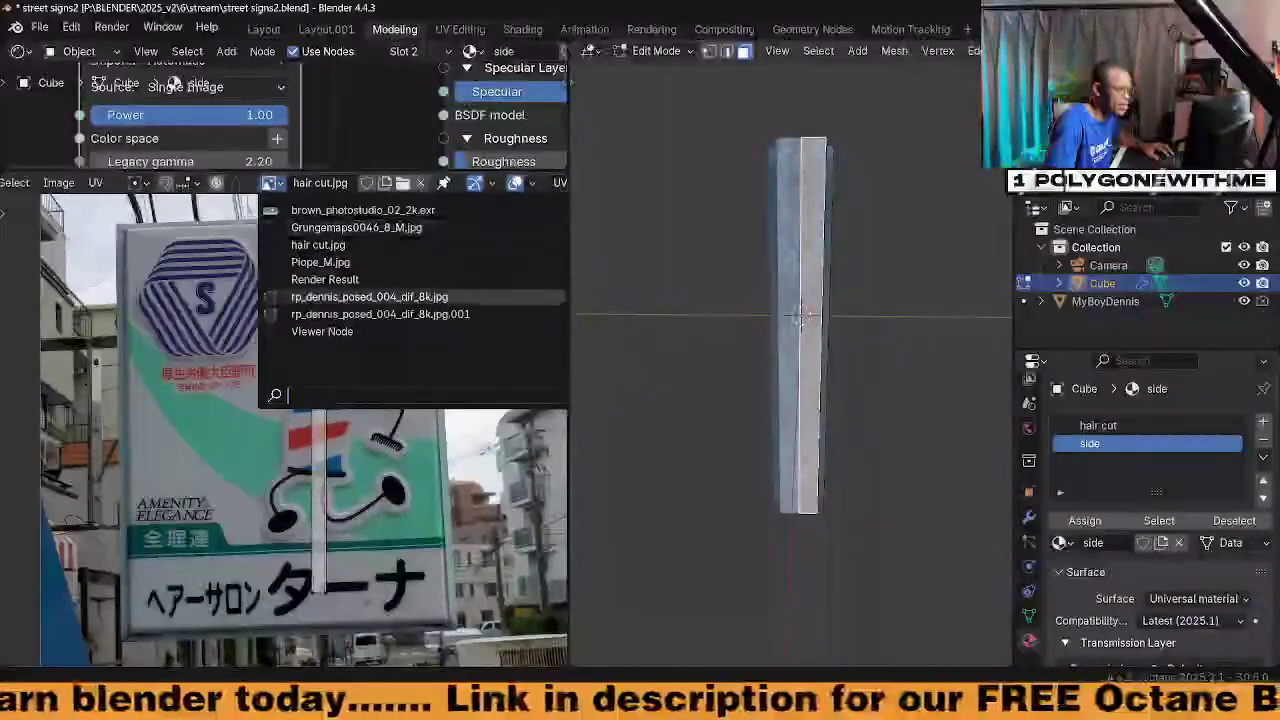
pyautogui.click(330, 262)
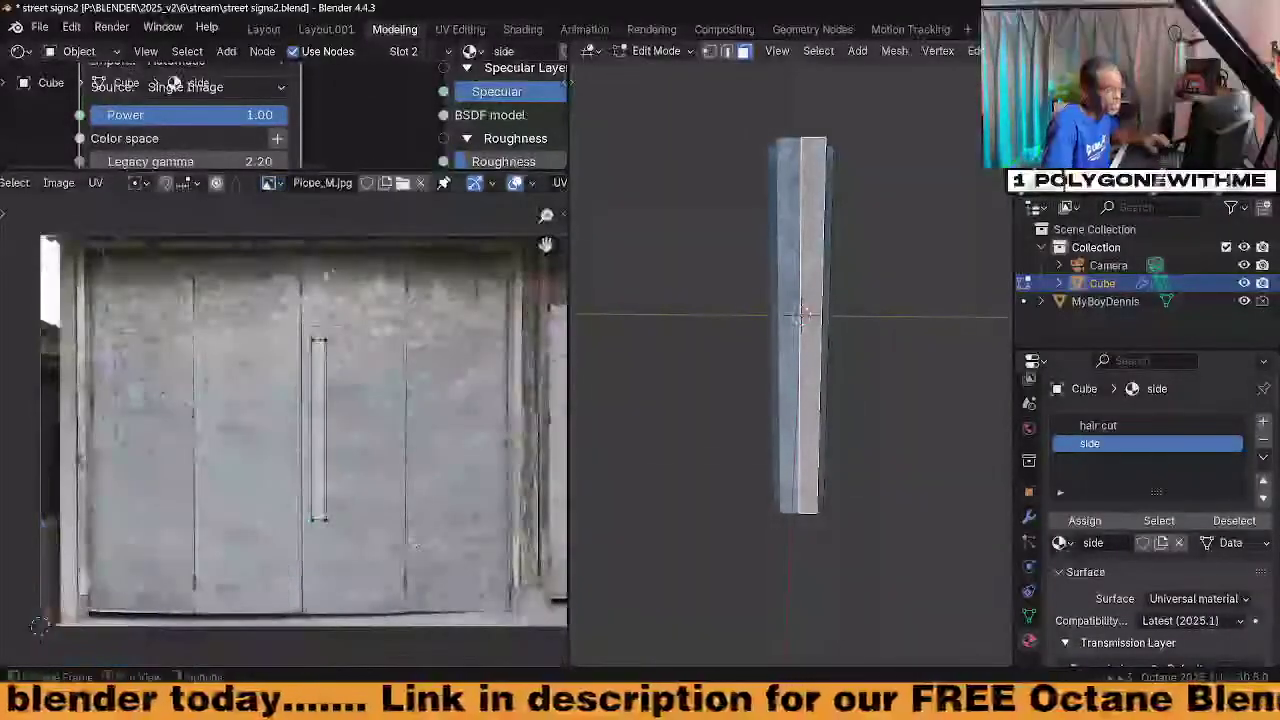
# Scale the side face's UVs up to nearly the door's full height and move them onto the seam between the middle door panels
pyautogui.scroll(-2, 300, 430)
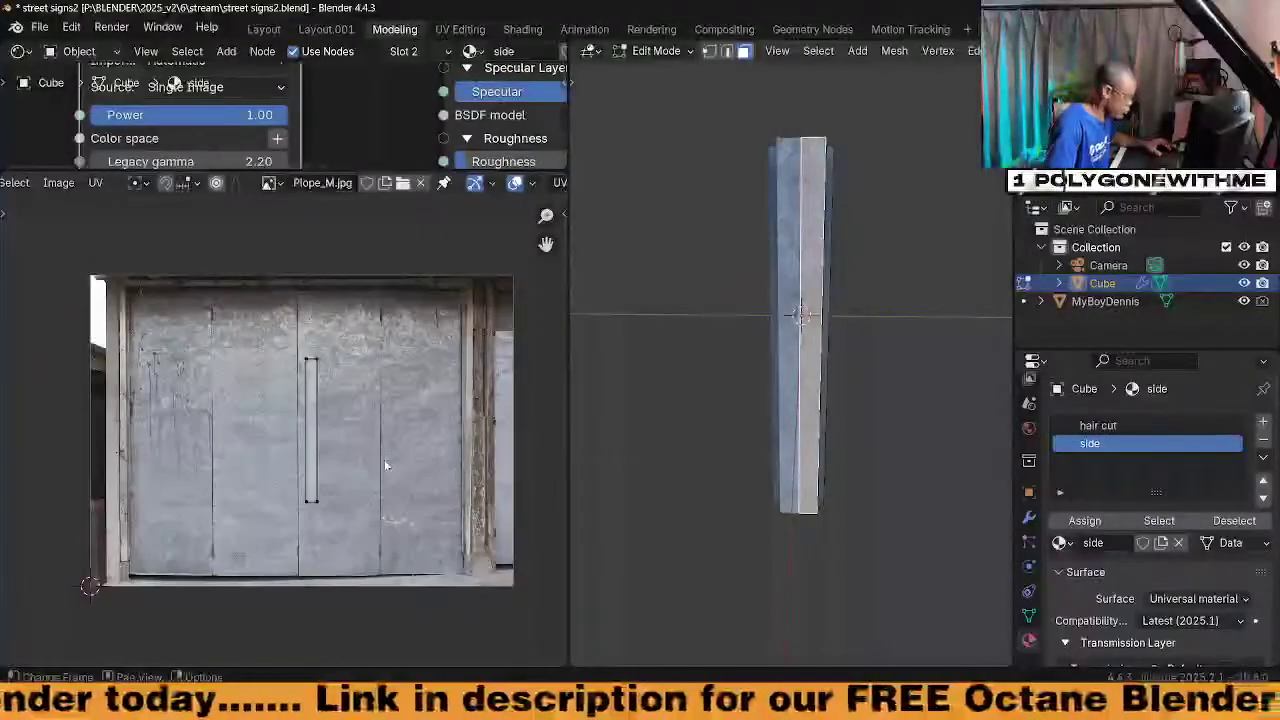
pyautogui.press('a')
pyautogui.press('s')
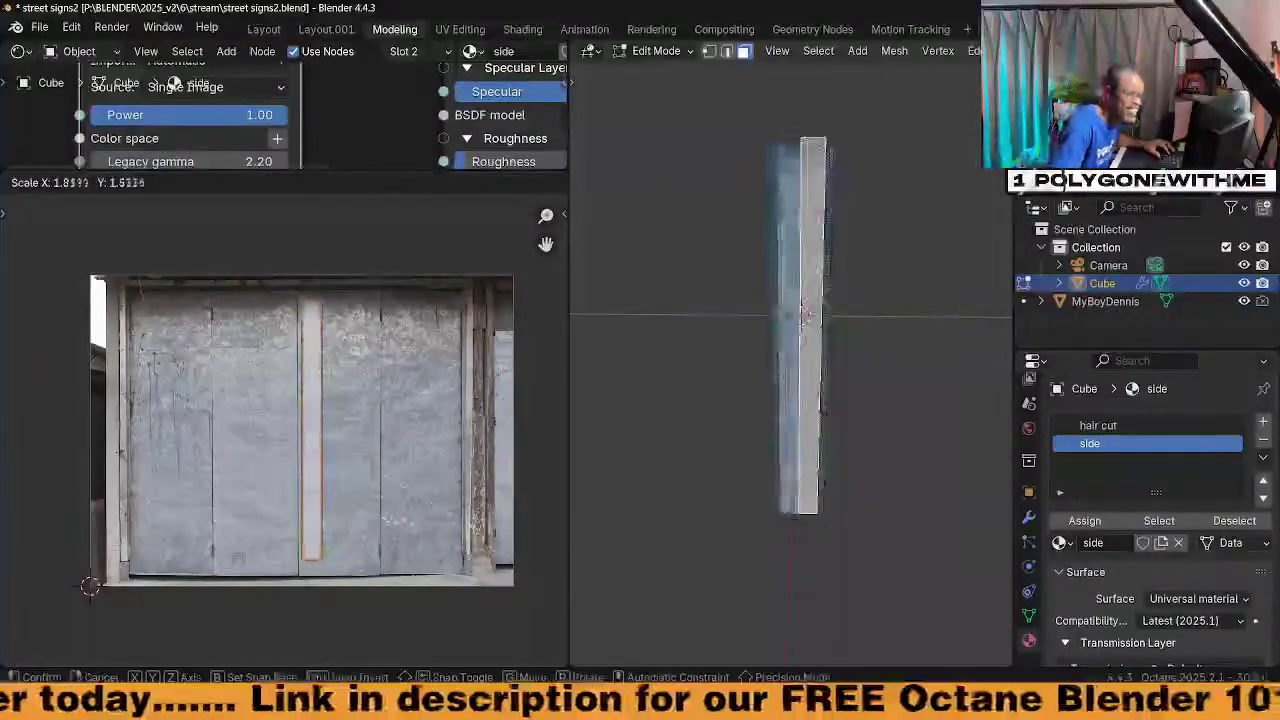
pyautogui.click(459, 521)
pyautogui.press('g')
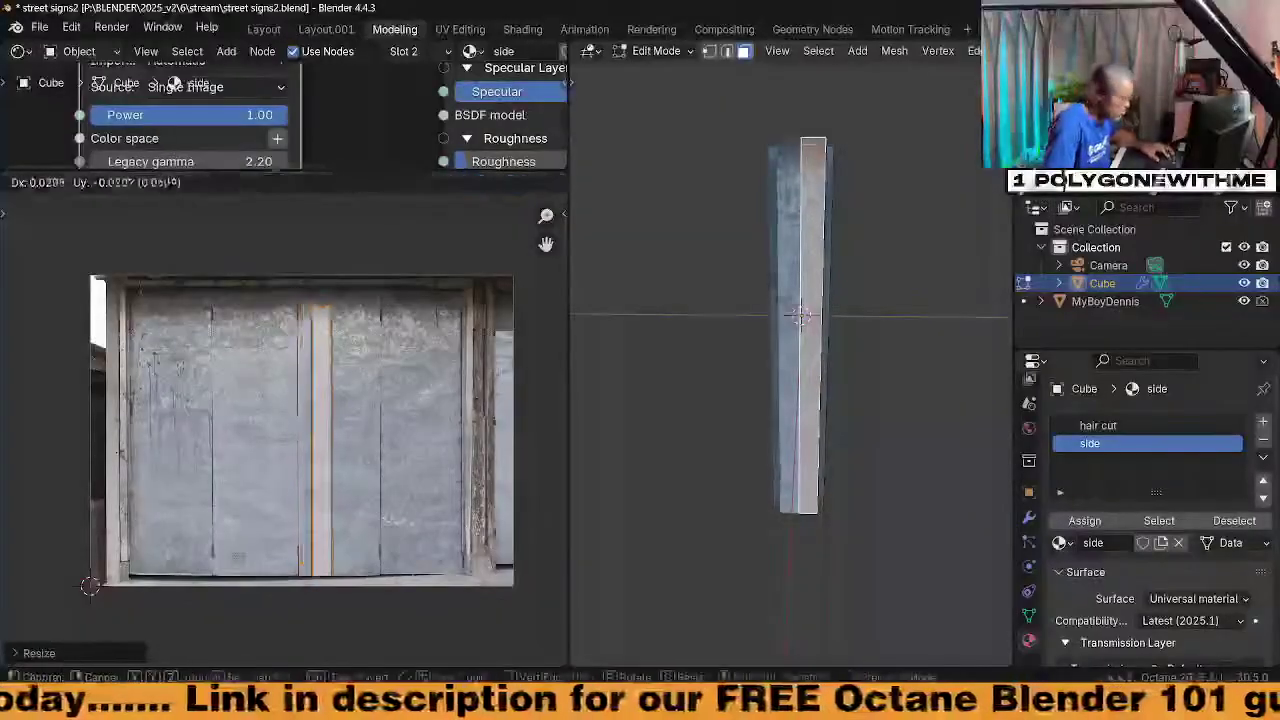
pyautogui.click(455, 518)
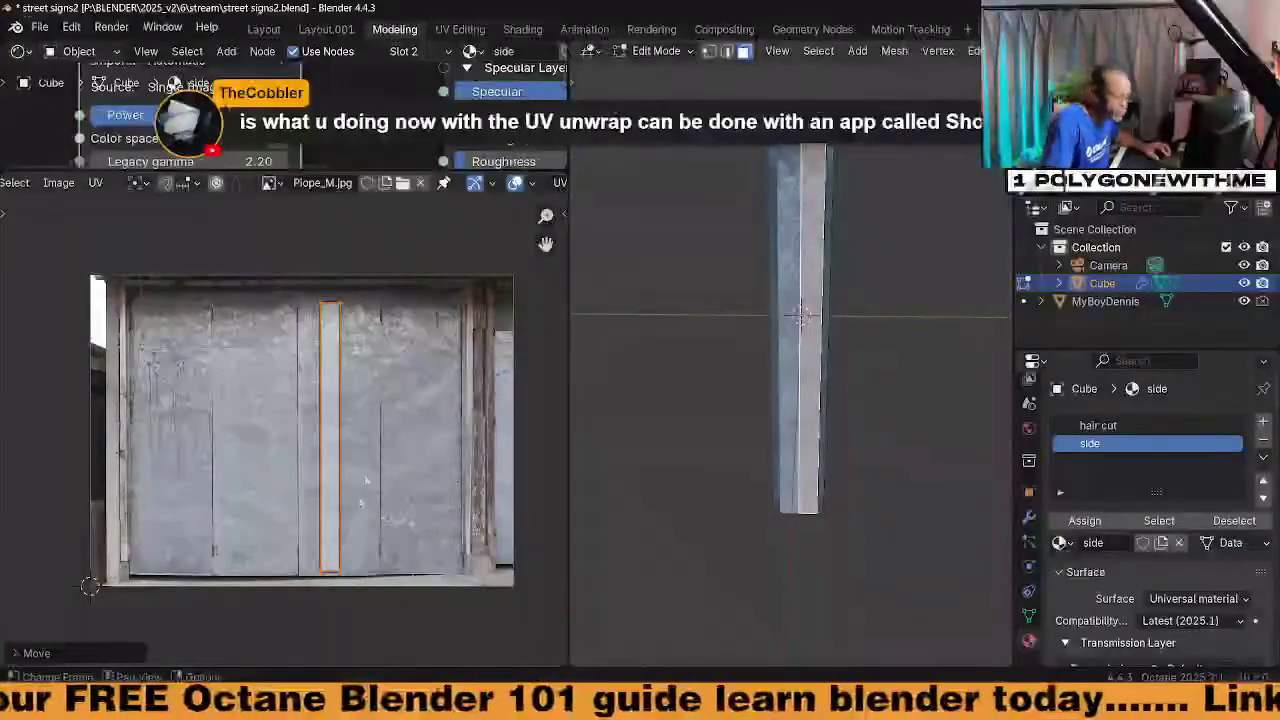
pyautogui.press('g')
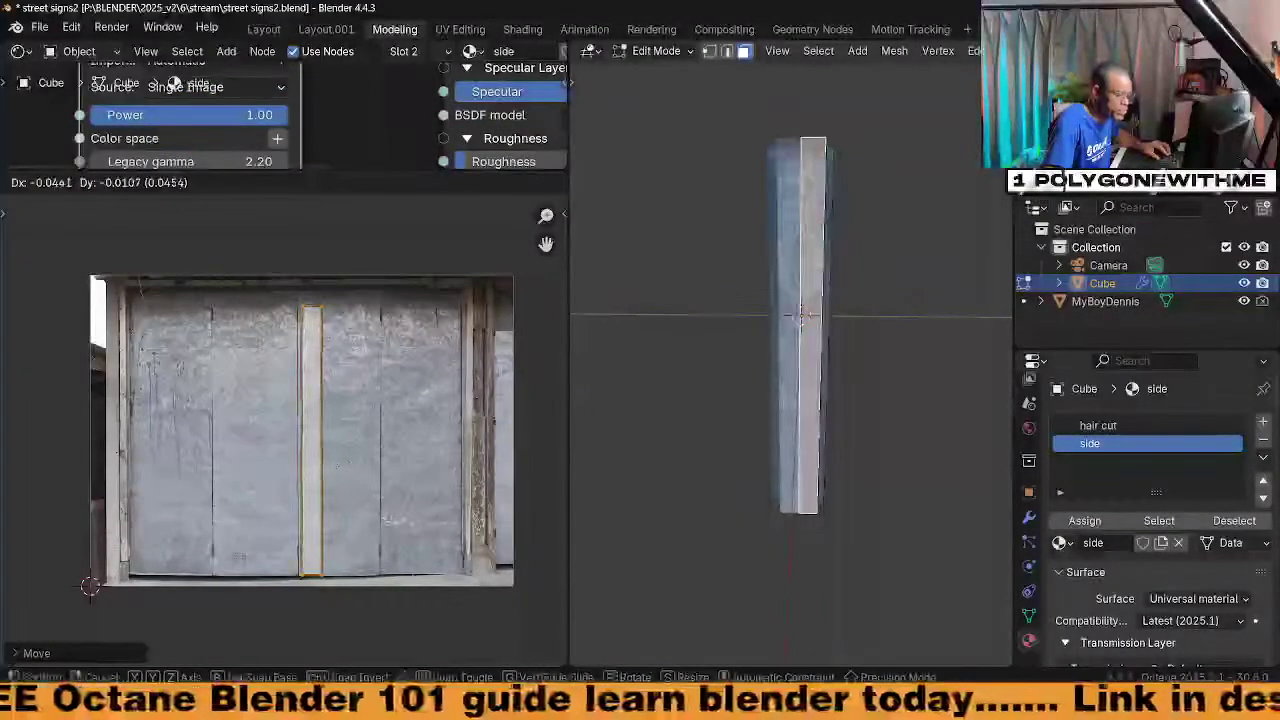
pyautogui.click(301, 467)
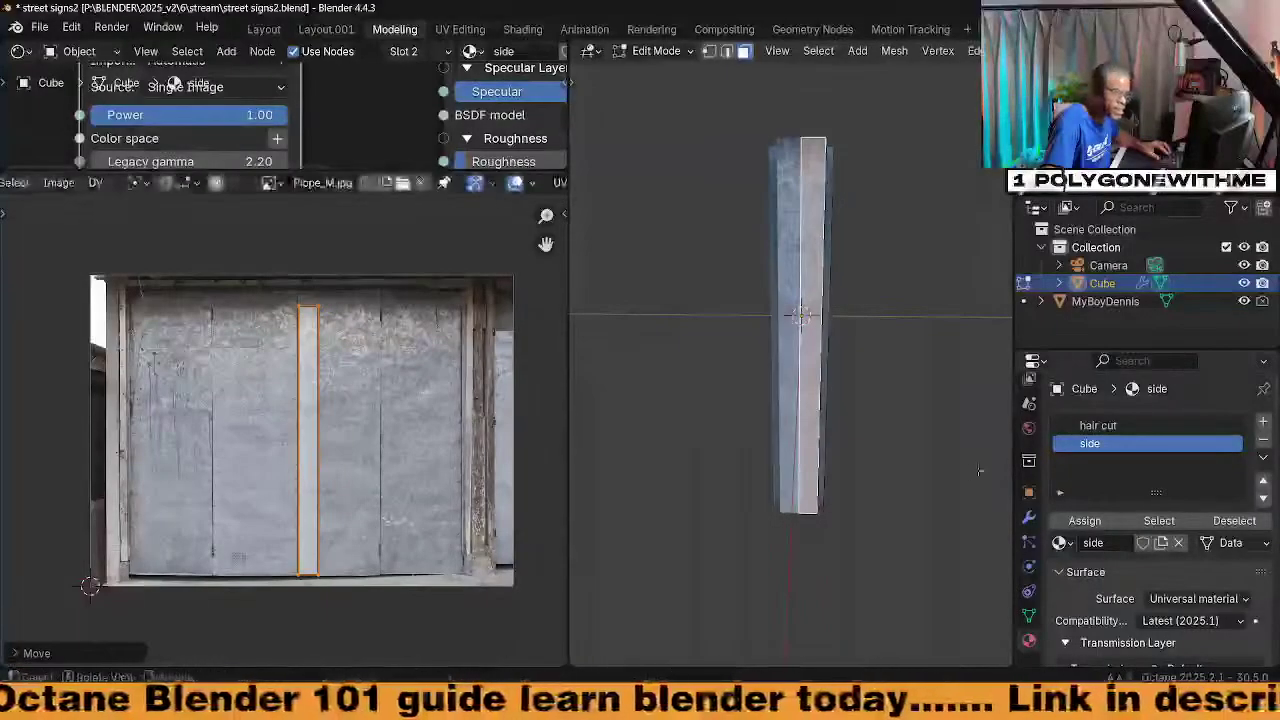
# Inspect the sign's side texture up close in the 3D view with the overlays hidden
pyautogui.click(954, 474)
pyautogui.hotkey('shift', 'alt', 'z')
pyautogui.moveTo(847, 511); pyautogui.dragTo(824, 478, button='middle')
pyautogui.scroll(3, 824, 478)
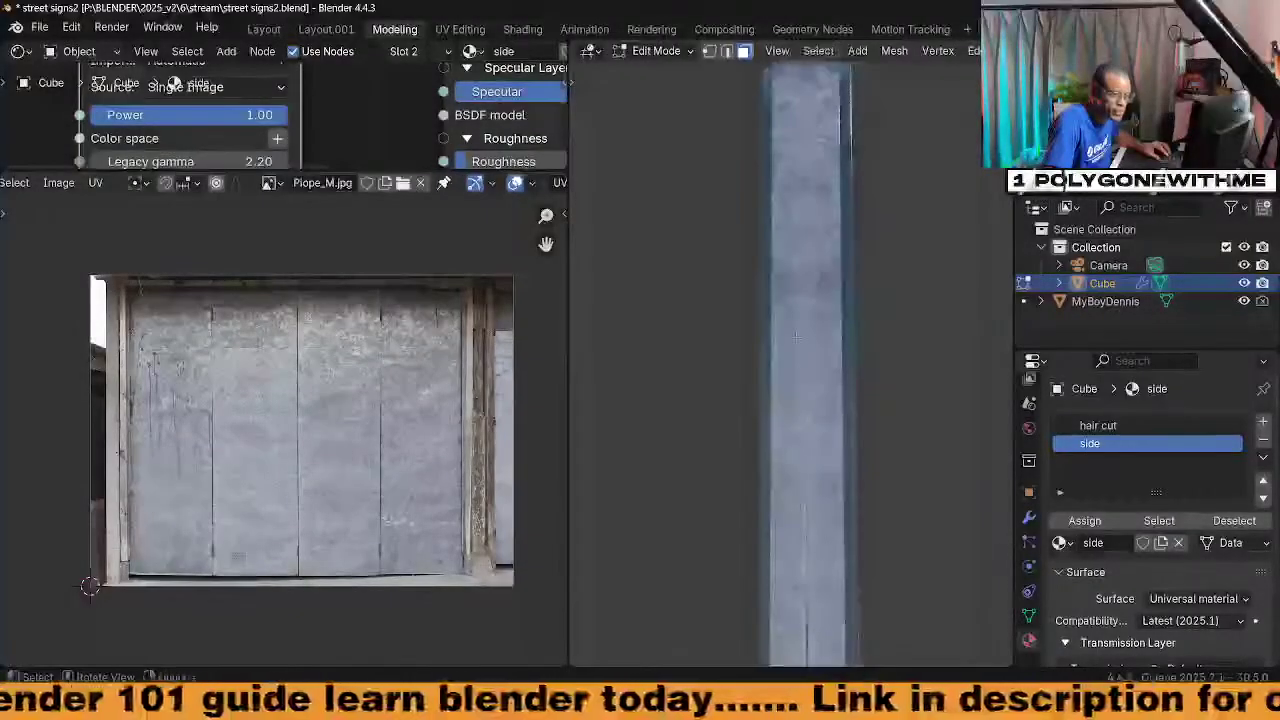
pyautogui.scroll(-3, 824, 478)
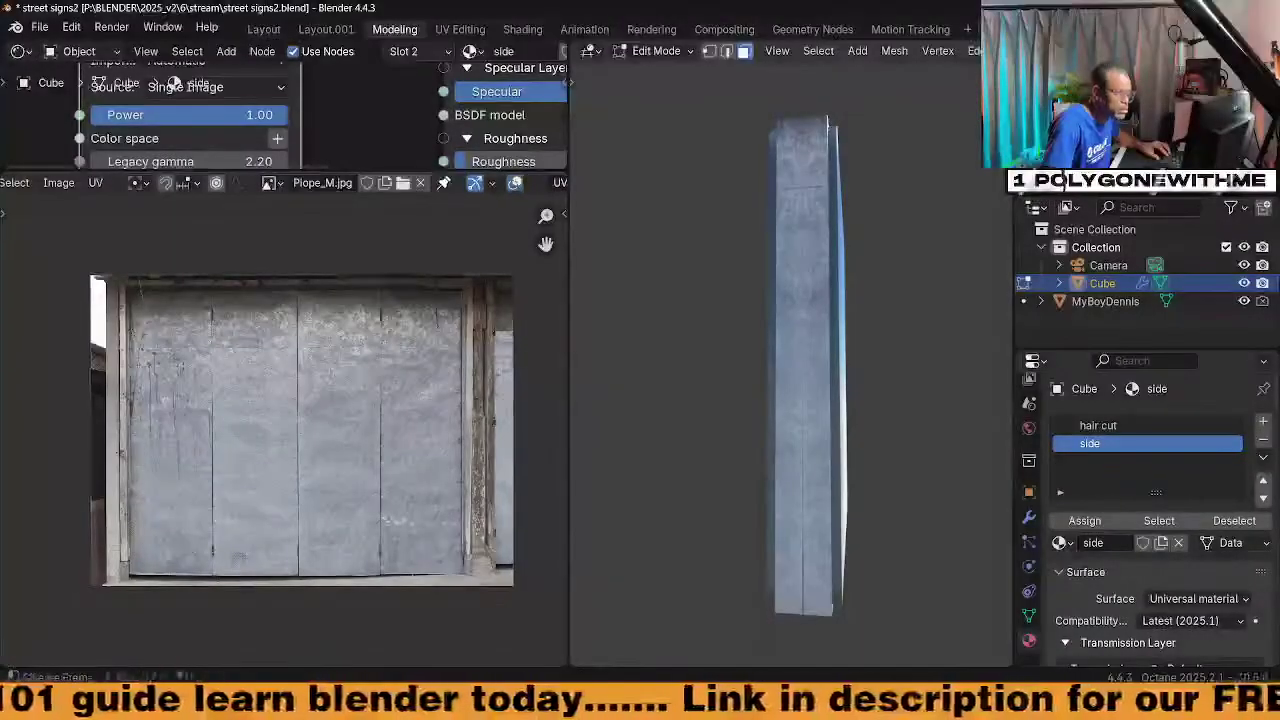
pyautogui.moveTo(746, 428); pyautogui.dragTo(829, 436, button='middle')
pyautogui.scroll(-1, 335, 398)
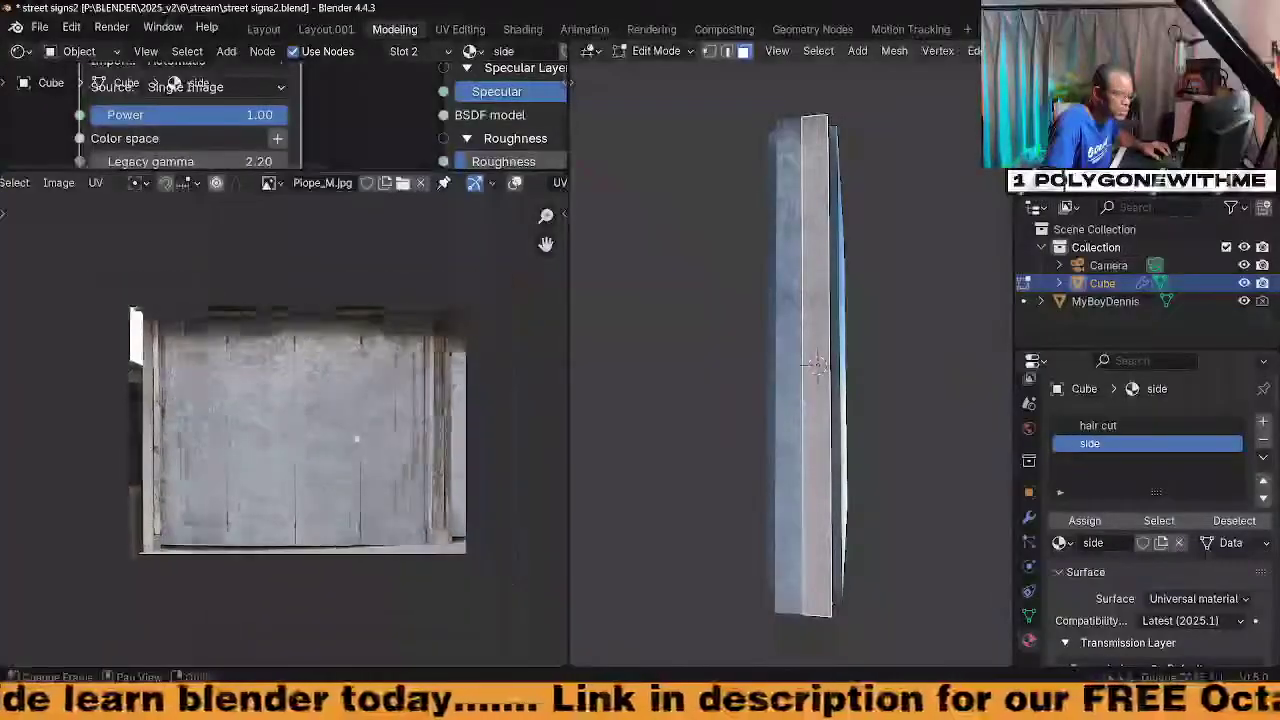
# Cycle through the UV selection modes, return to vertex selection and show the side face's UVs over Piope_M.jpg again
pyautogui.scroll(3, 291, 182)
pyautogui.scroll(-2, 291, 182)
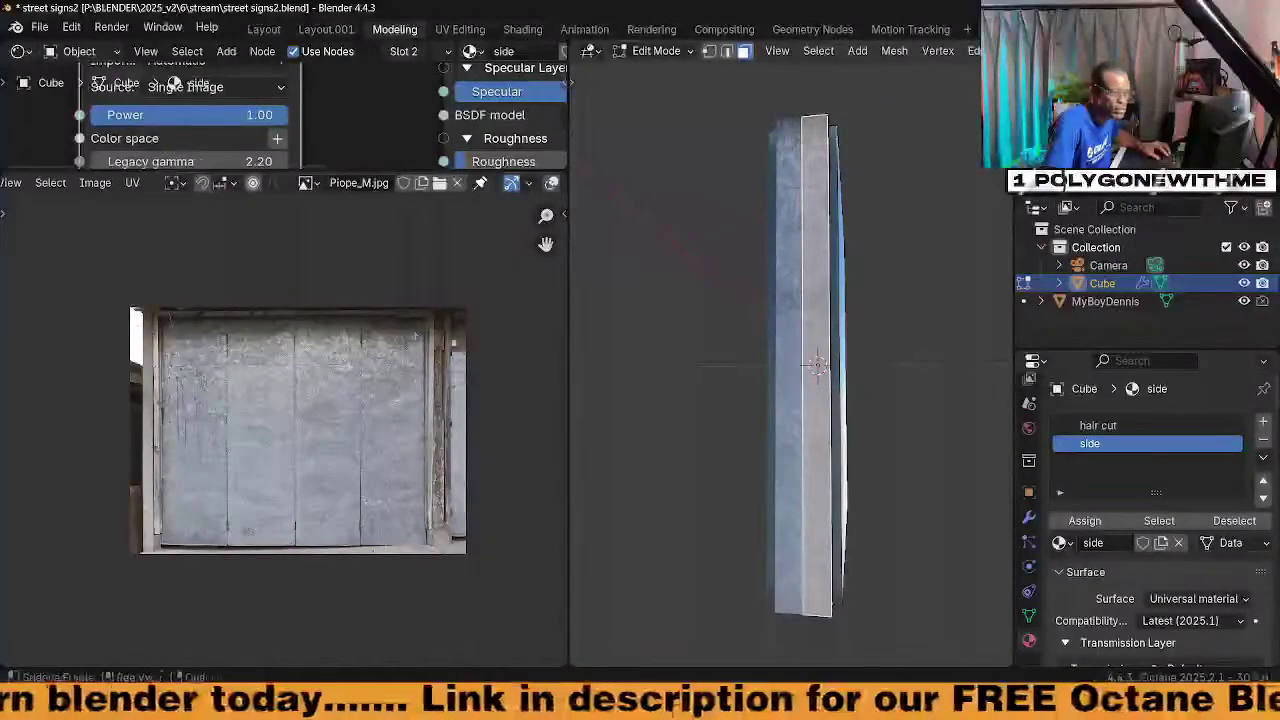
pyautogui.scroll(-5, 397, 334)
pyautogui.scroll(5, 397, 334)
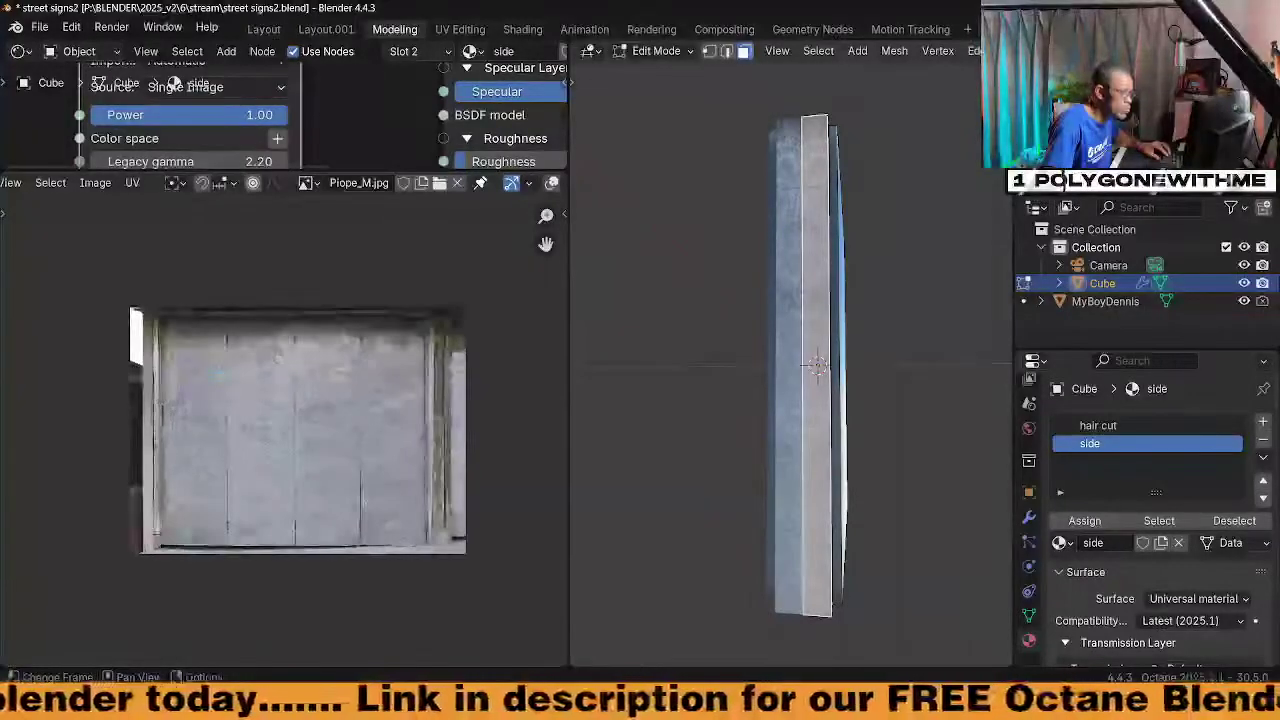
pyautogui.scroll(1, 180, 203)
pyautogui.scroll(-4, 147, 179)
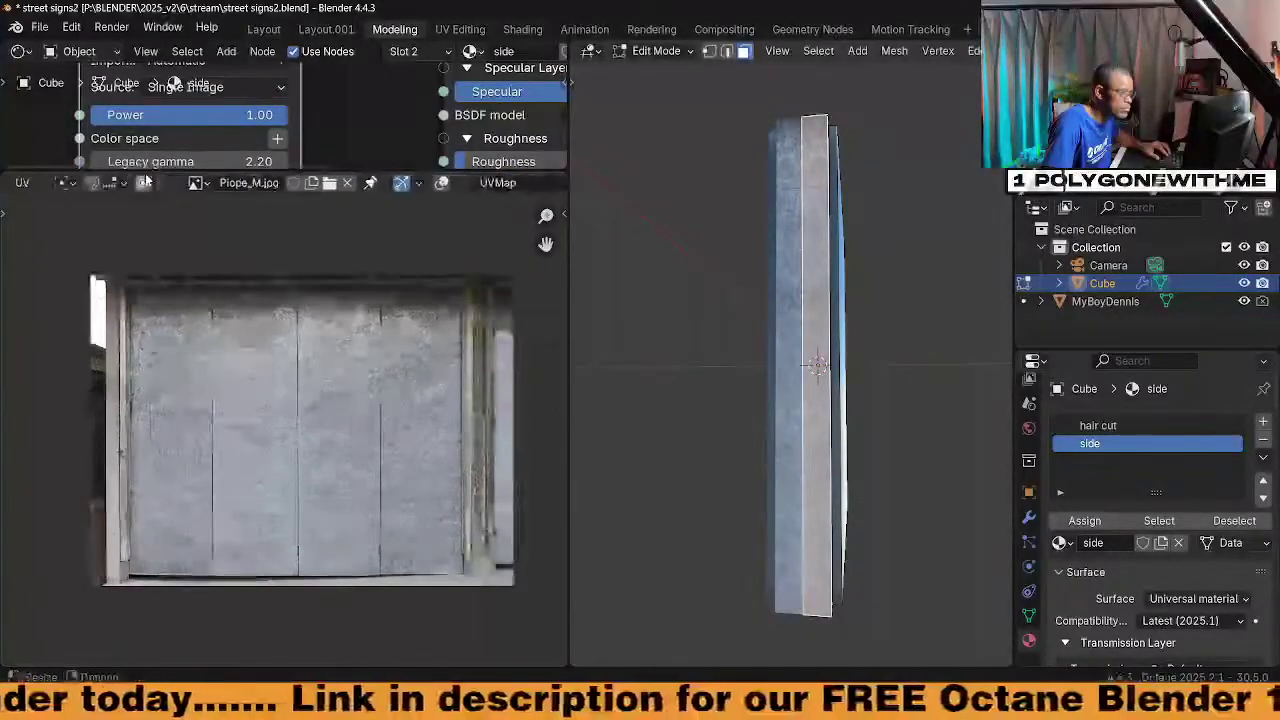
pyautogui.scroll(4, 150, 182)
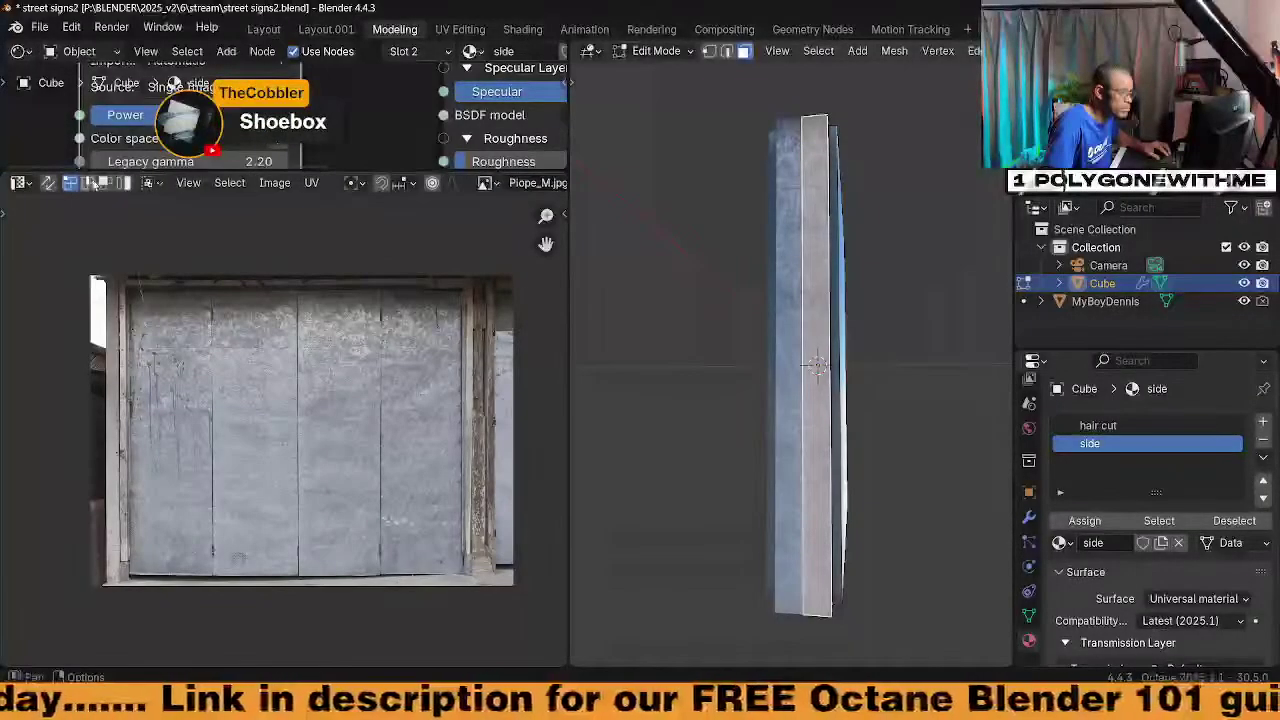
pyautogui.click(87, 183)
pyautogui.click(104, 184)
pyautogui.click(72, 183)
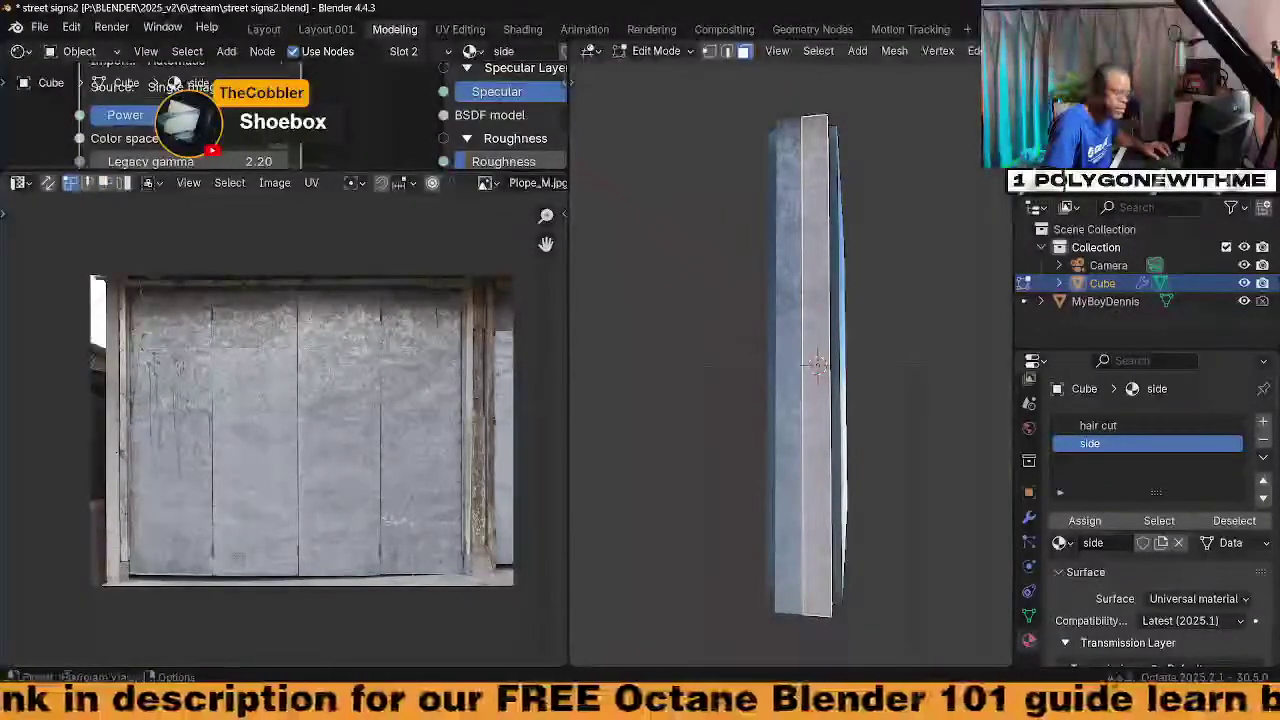
pyautogui.click(309, 360)
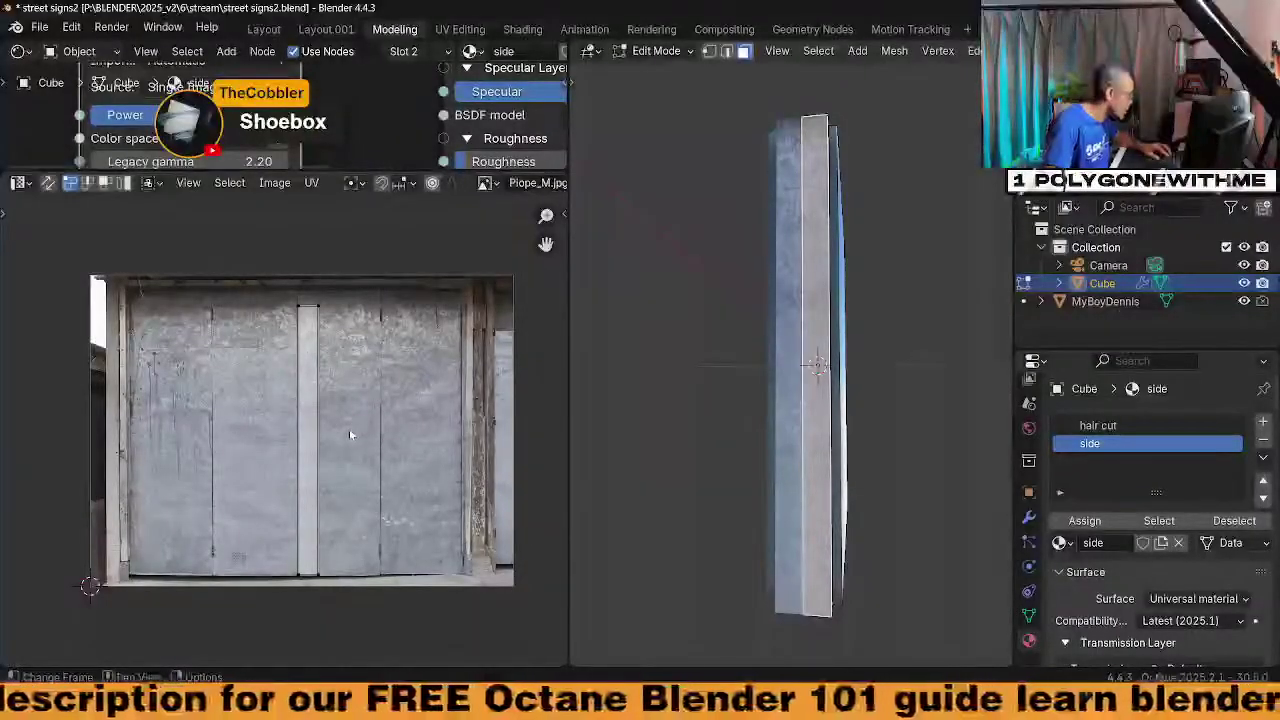
# Move all of the side face's UVs clear of the door panel seam and check the side texture in the 3D view
pyautogui.moveTo(800, 400); pyautogui.dragTo(745, 405, button='middle')
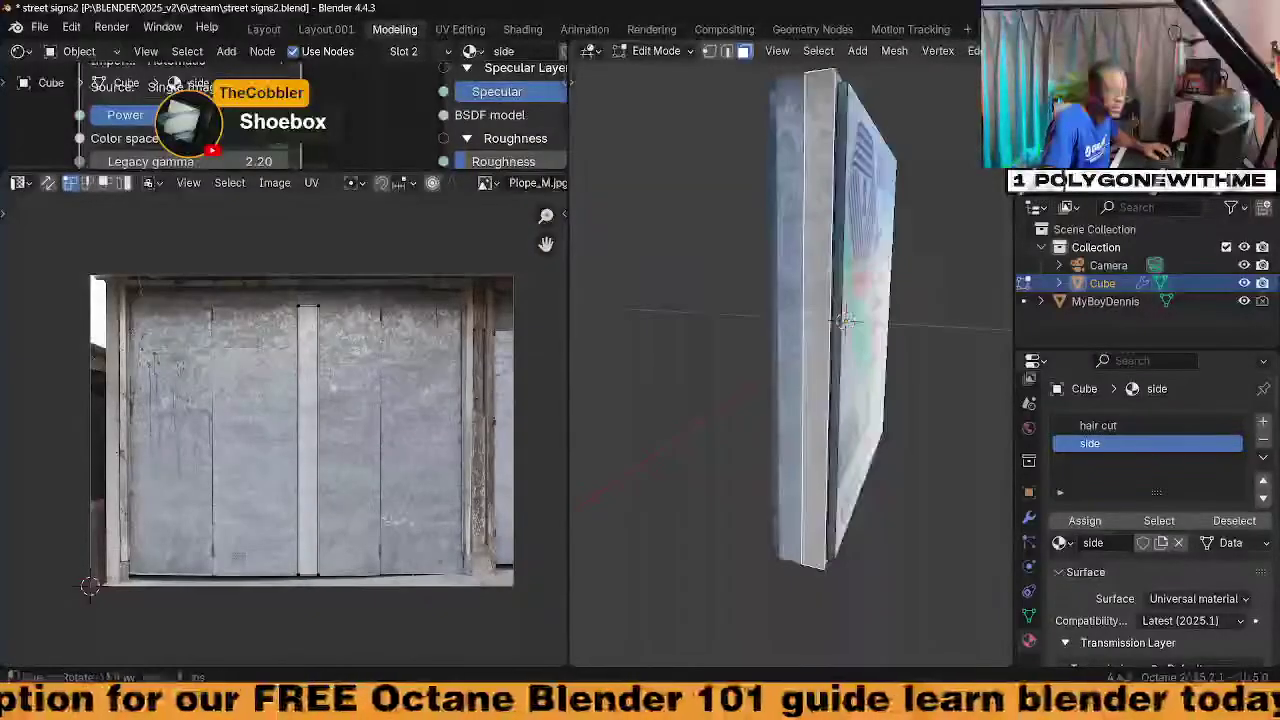
pyautogui.click(352, 414)
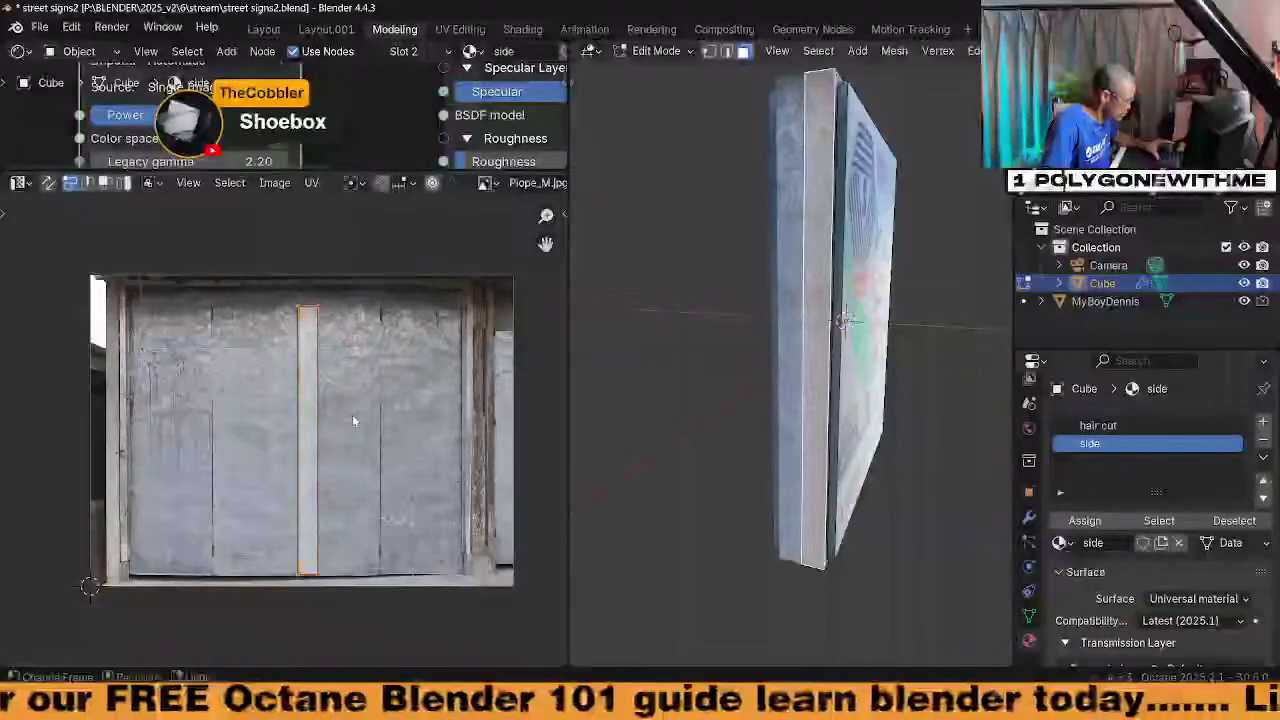
pyautogui.press('g')
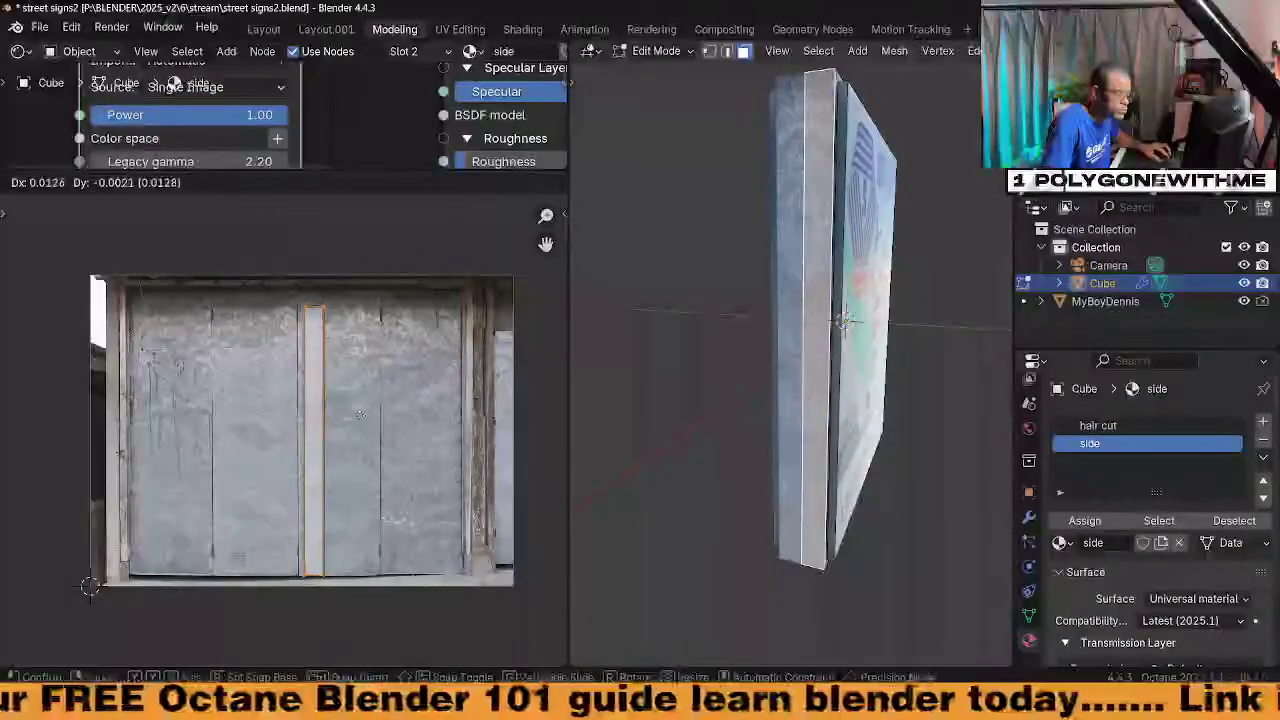
pyautogui.press('Return')
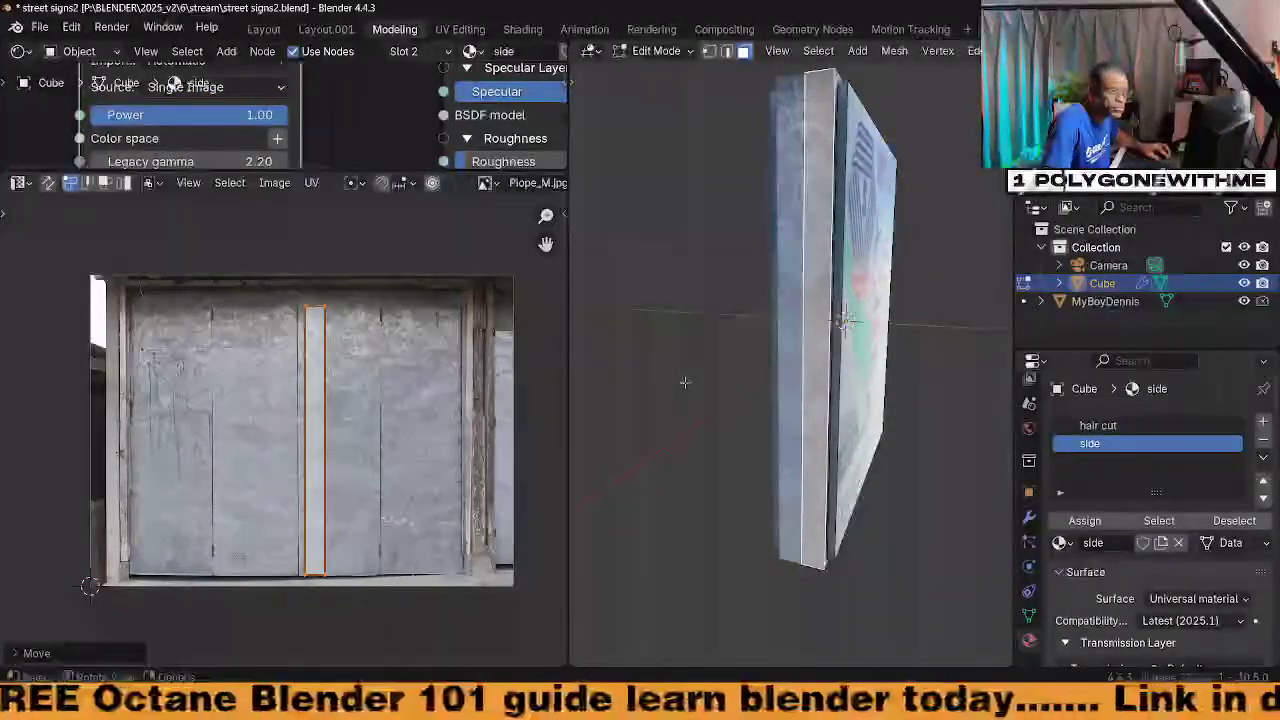
pyautogui.moveTo(685, 382); pyautogui.dragTo(845, 378, button='middle')
pyautogui.scroll(8, 845, 378)
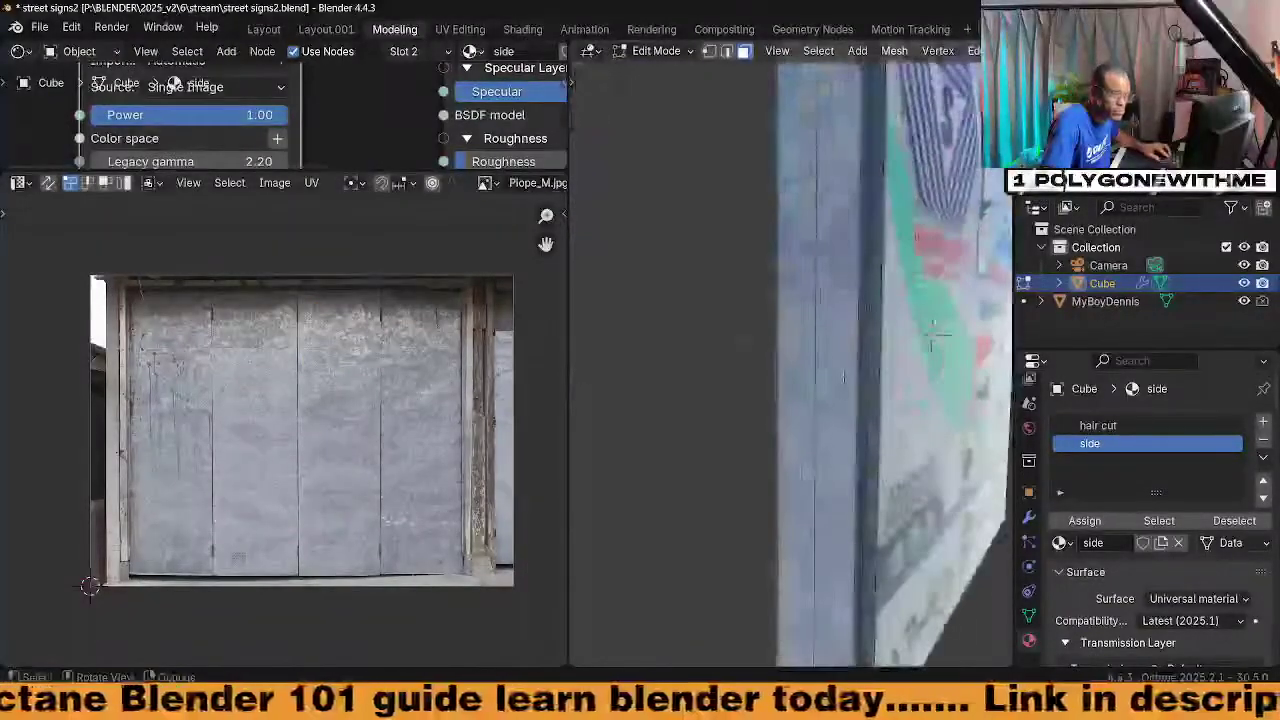
pyautogui.scroll(-6, 932, 338)
pyautogui.moveTo(932, 338); pyautogui.dragTo(852, 312, button='middle')
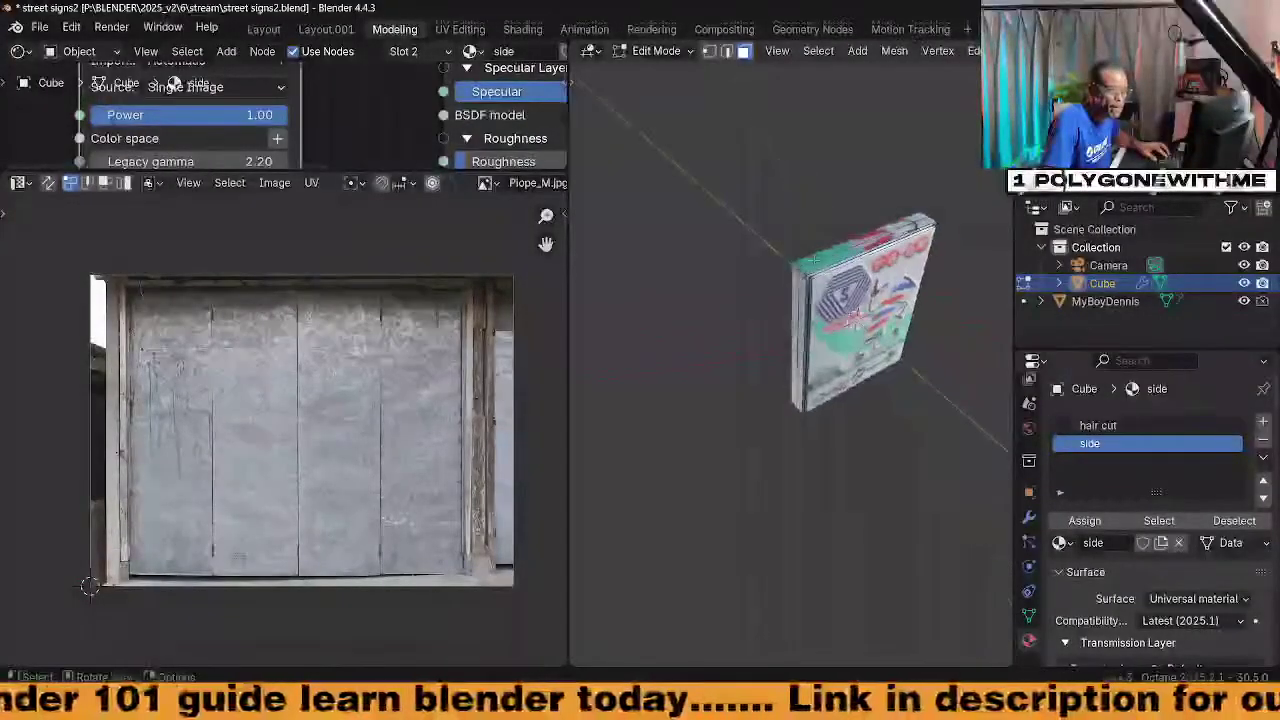
# Select the sign's top face, rotate its UVs 90 degrees and move them inside a single door panel
pyautogui.click(1098, 425)
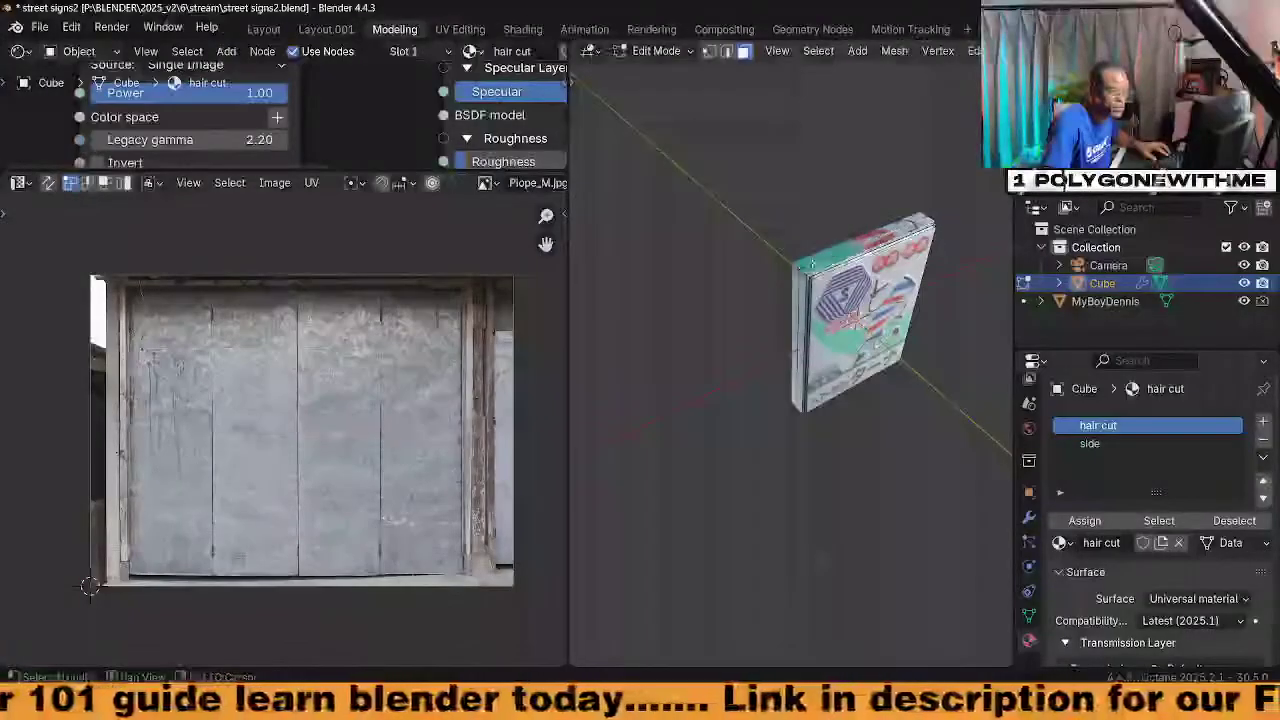
pyautogui.click(884, 235)
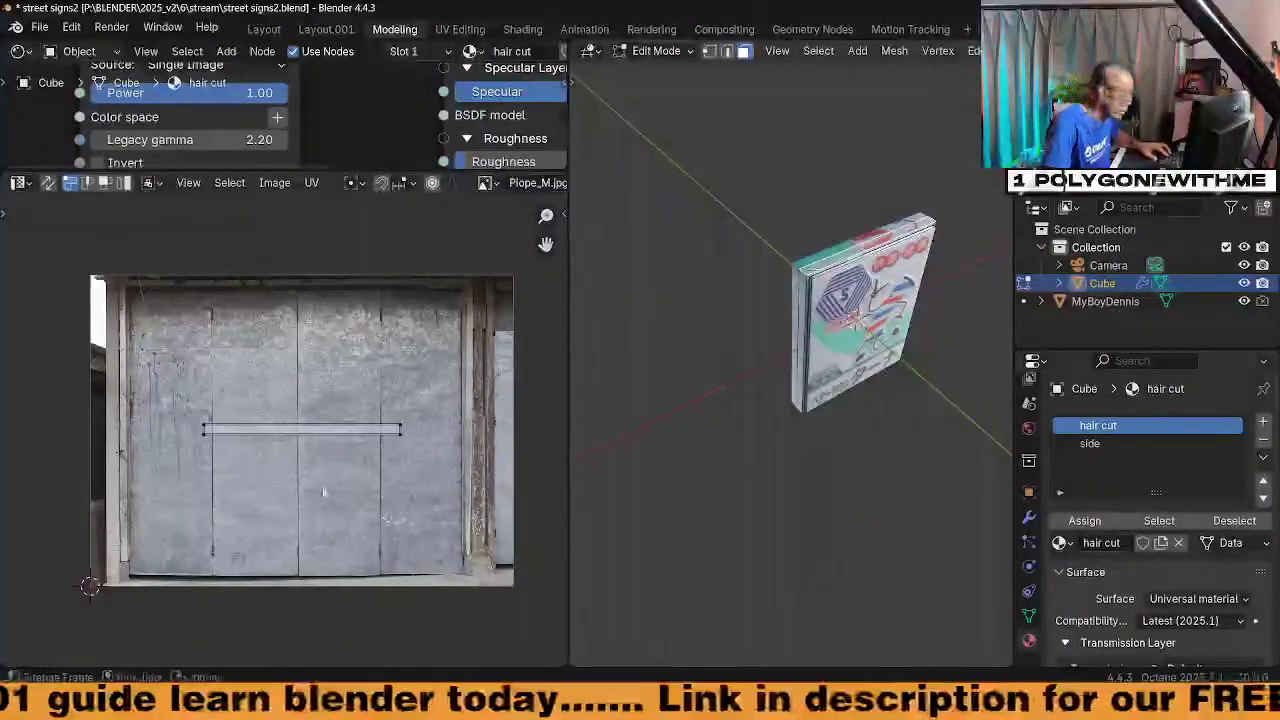
pyautogui.press('a')
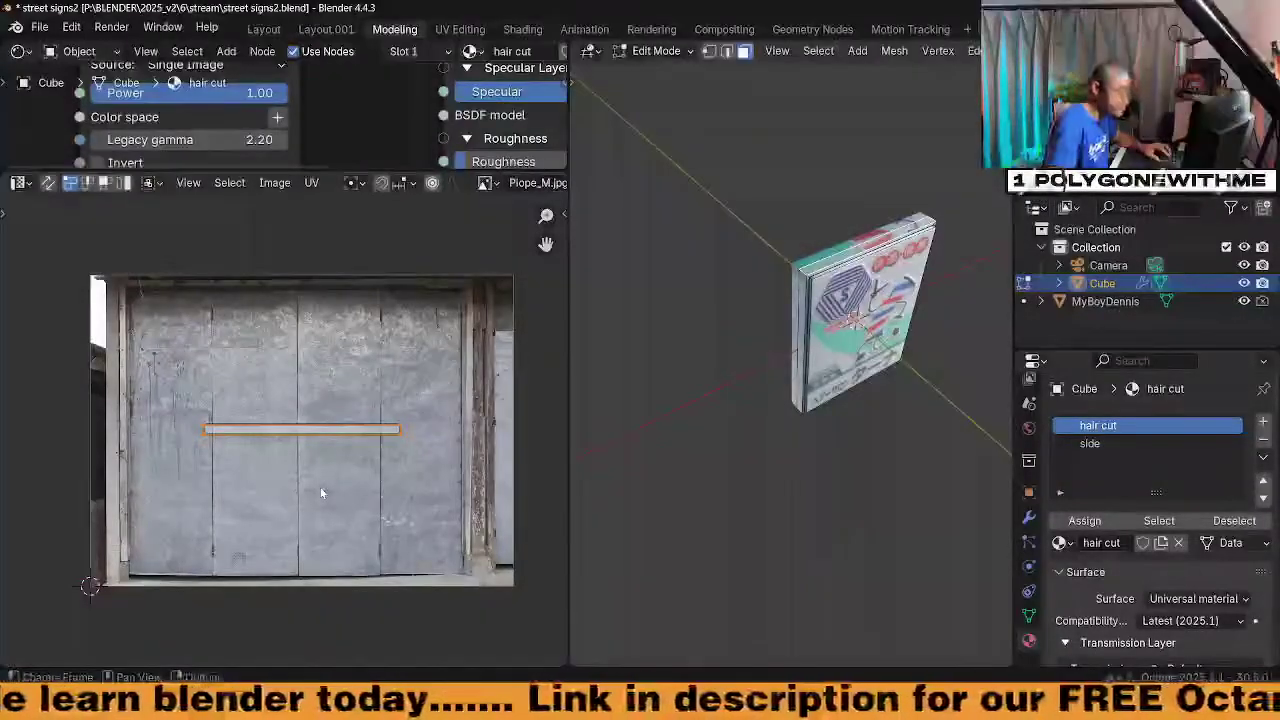
pyautogui.write('r90')
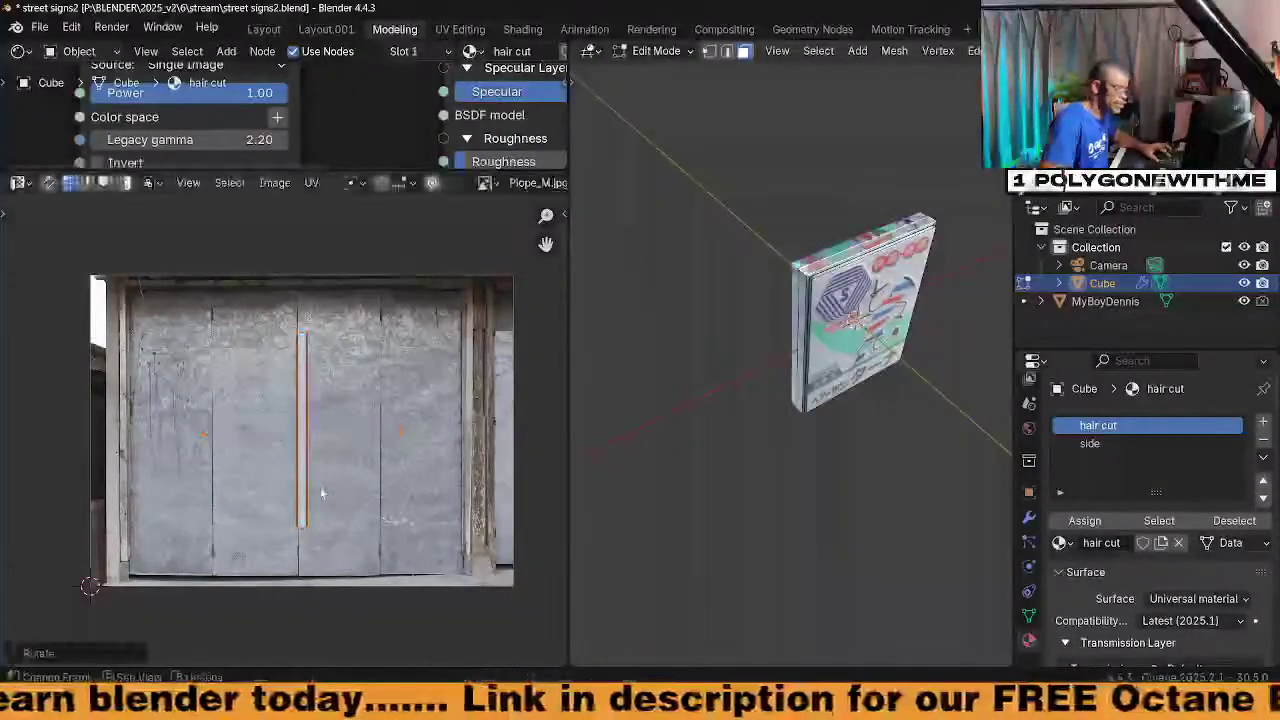
pyautogui.press('Return')
pyautogui.press('g')
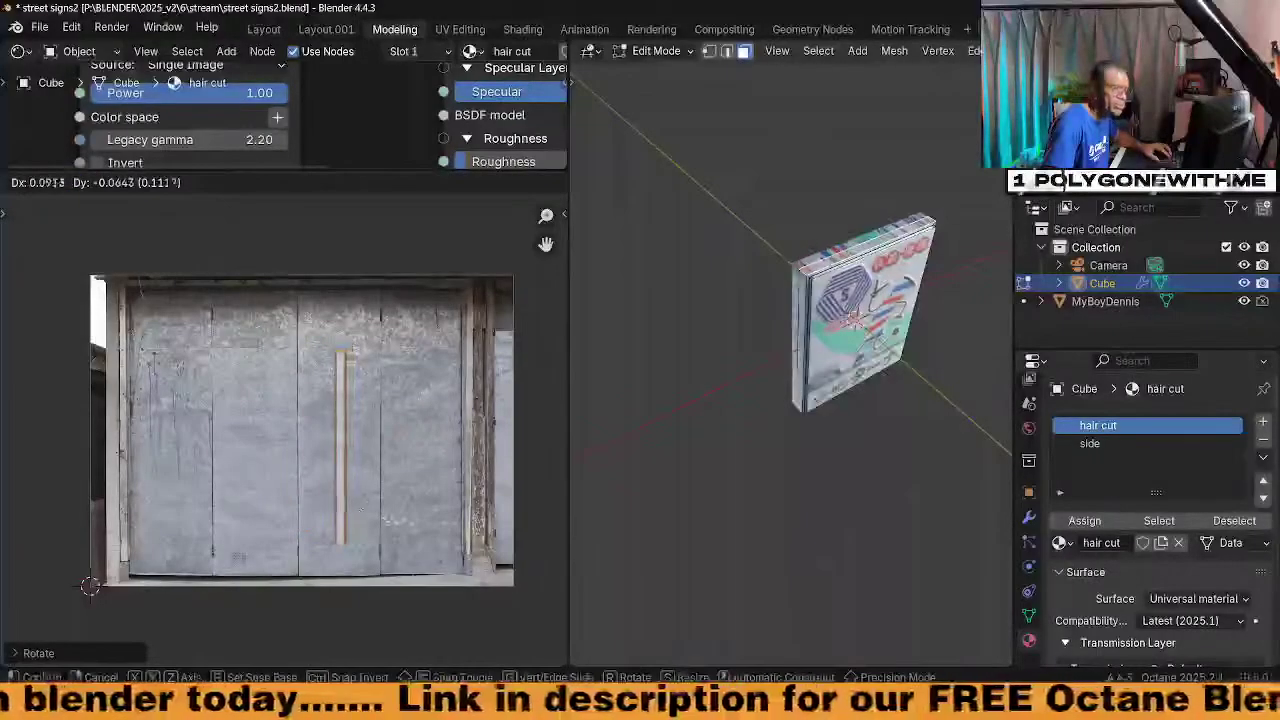
pyautogui.click(353, 510)
# Assign the side material to the top face and enlarge its UVs about 1.36 times within the door panel
pyautogui.click(1090, 443)
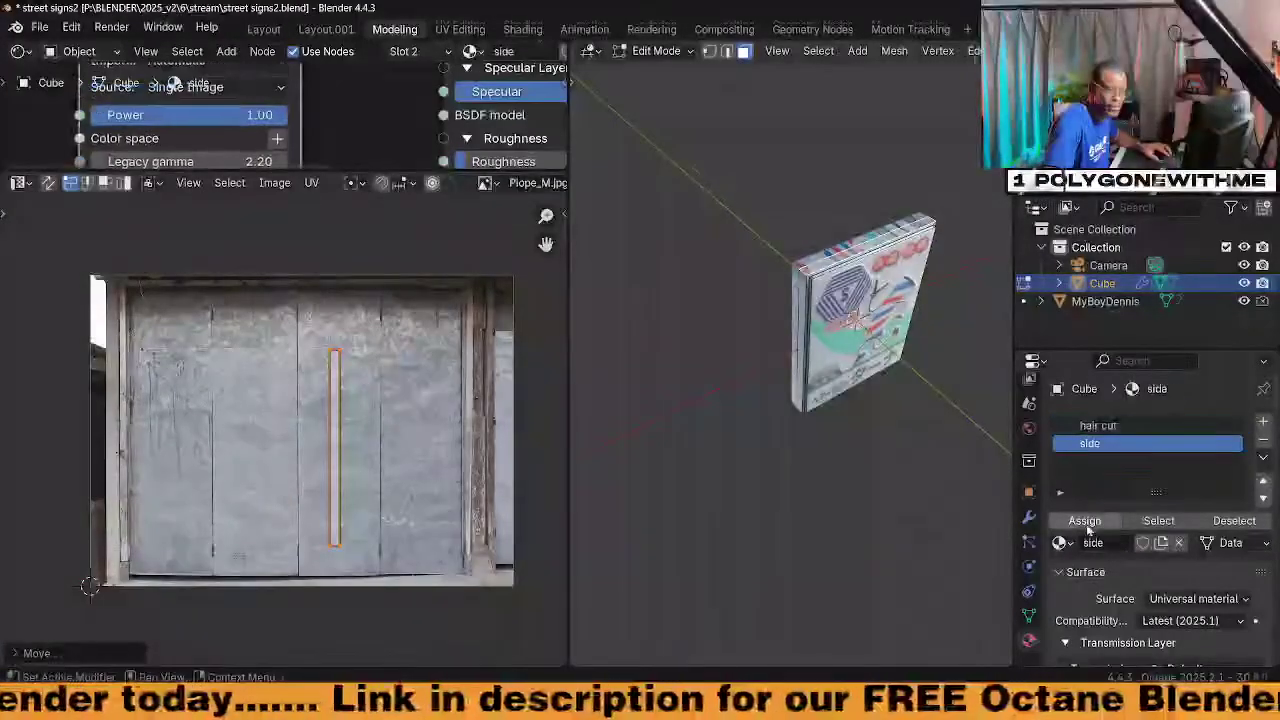
pyautogui.click(1084, 521)
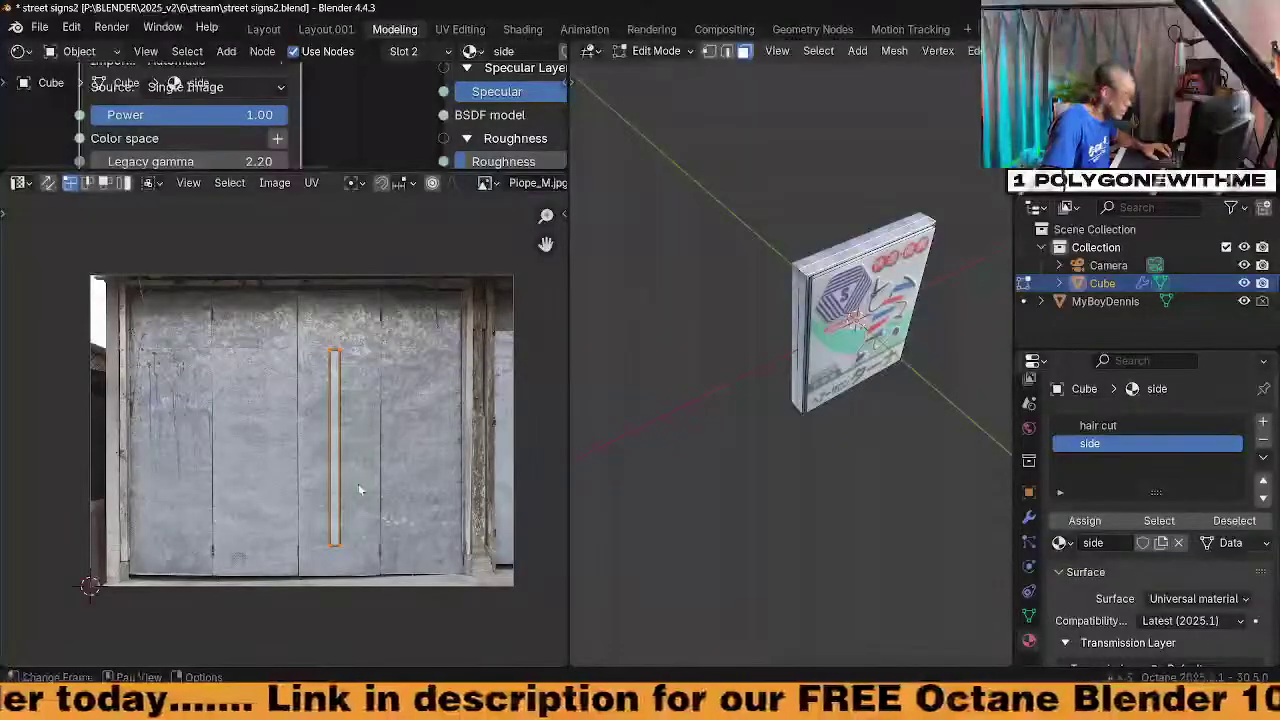
pyautogui.press('g')
pyautogui.click(381, 521)
pyautogui.press('s')
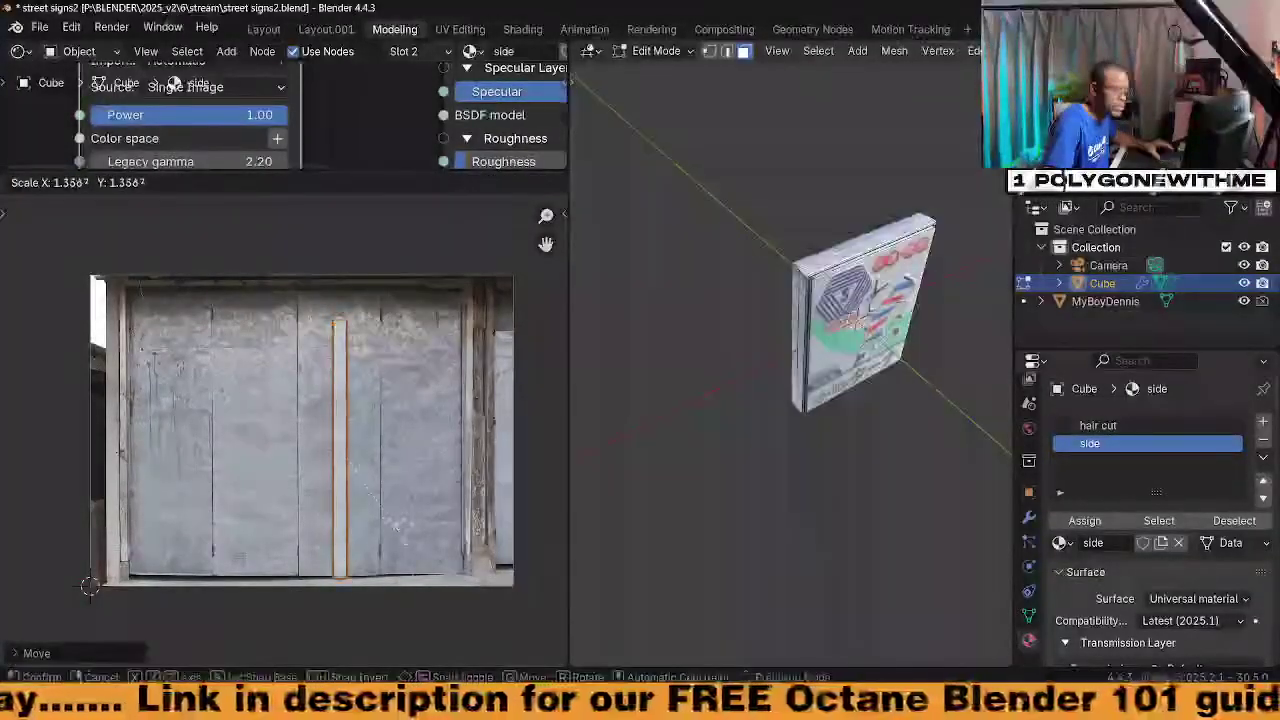
pyautogui.click(401, 534)
# Select the sign's remaining narrow side face, then move and enlarge its UVs to fit inside a single door panel
pyautogui.moveTo(780, 470); pyautogui.dragTo(858, 437, button='middle')
pyautogui.click(842, 430)
pyautogui.click(866, 420)
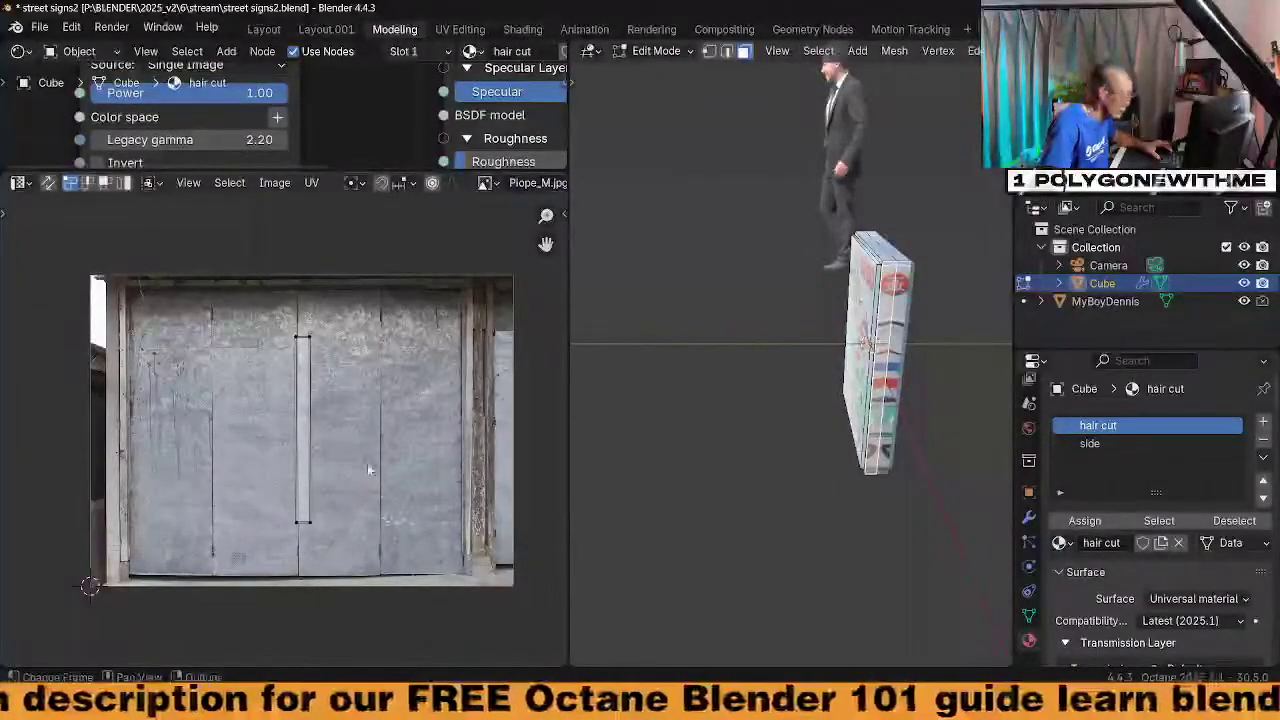
pyautogui.press('a')
pyautogui.press('g')
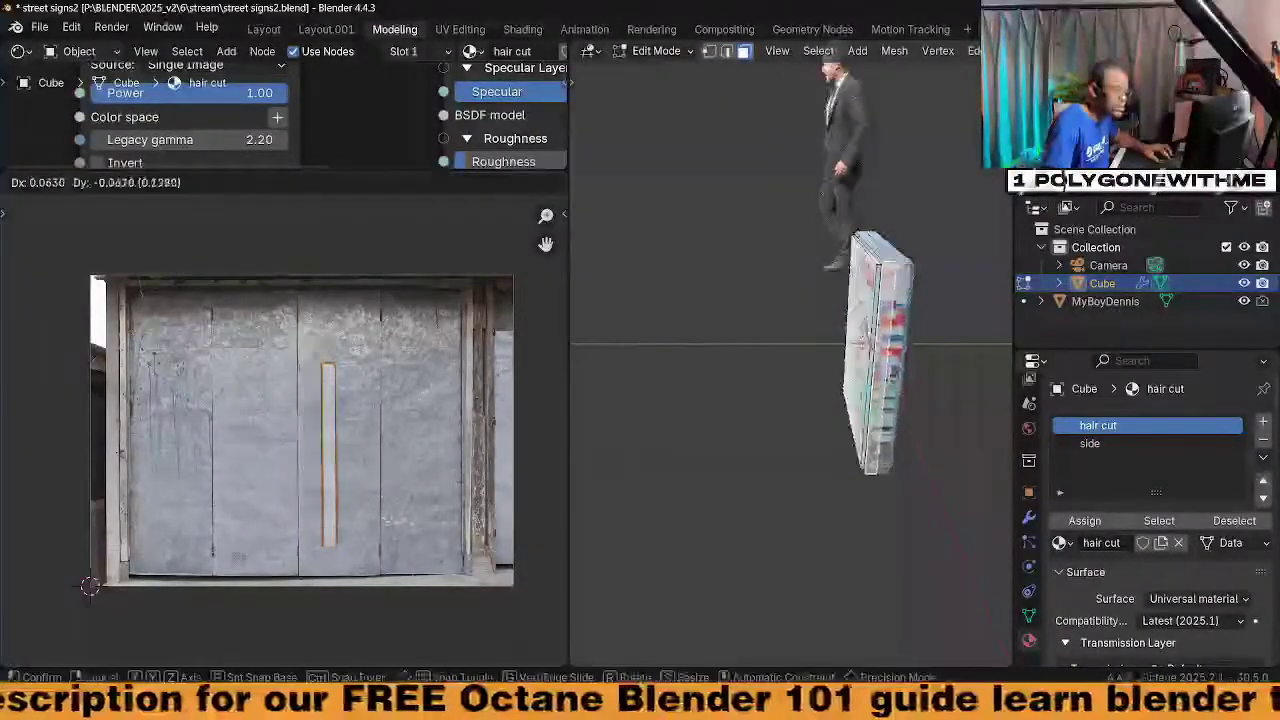
pyautogui.click(397, 502)
pyautogui.press('s')
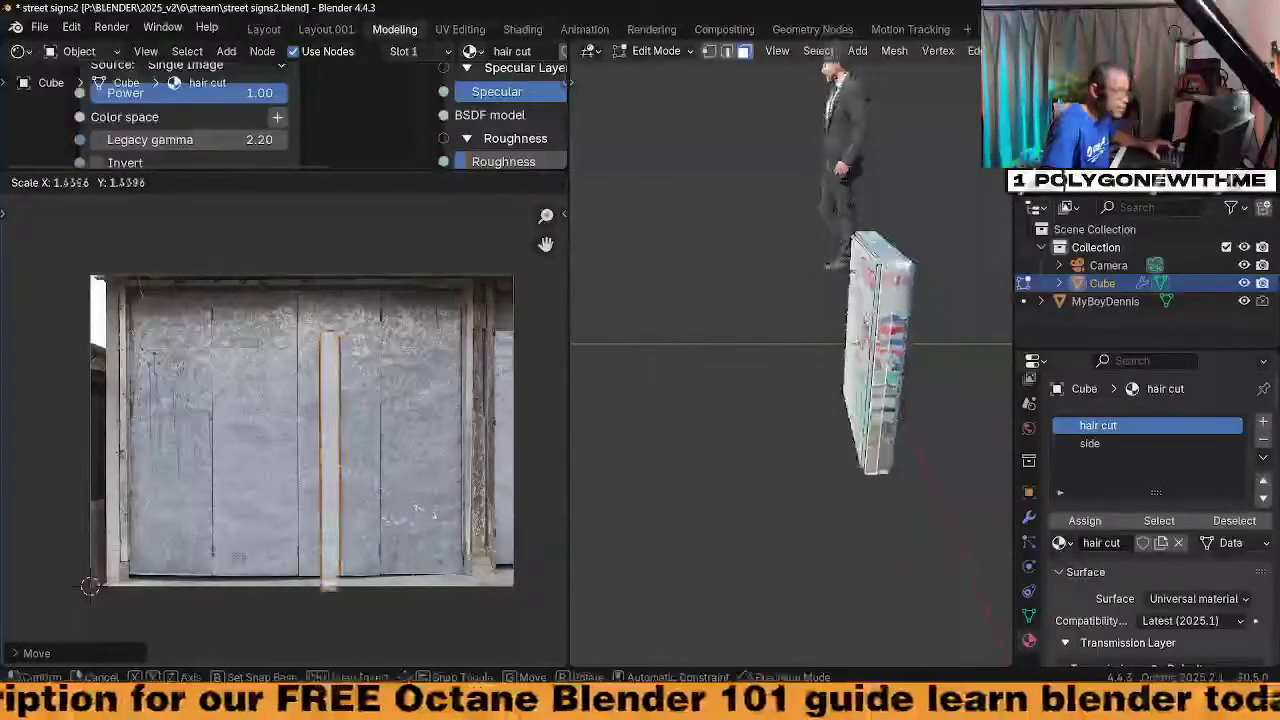
pyautogui.click(400, 498)
pyautogui.press('g')
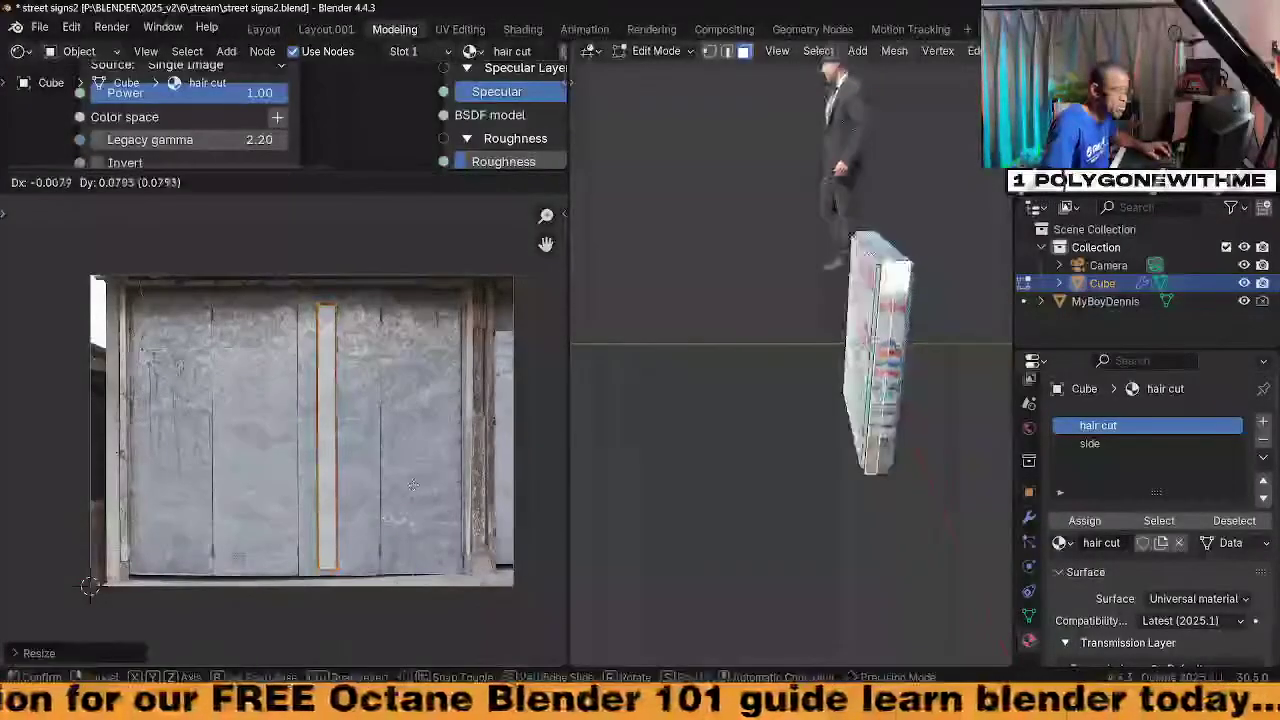
pyautogui.click(413, 484)
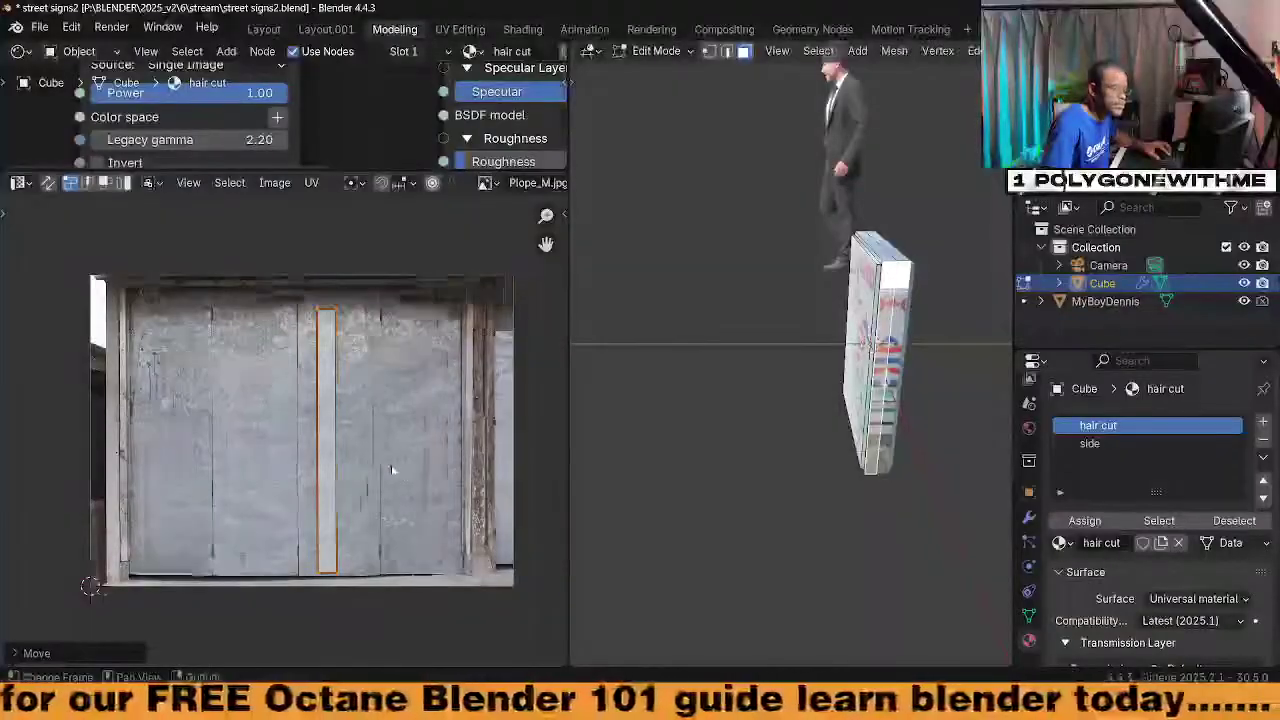
# Assign the side material to the selected narrow side face and check the result in the 3D view
pyautogui.scroll(-1, 392, 470)
pyautogui.click(1098, 446)
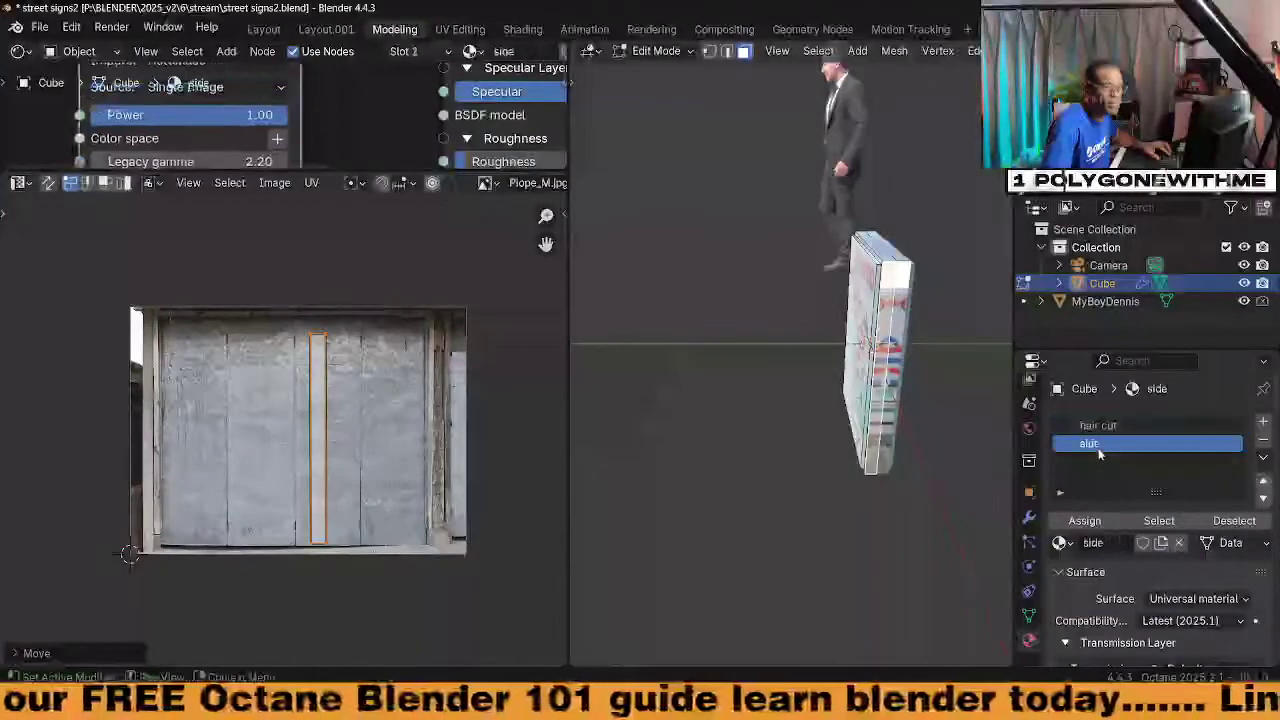
pyautogui.click(1084, 520)
pyautogui.moveTo(880, 430); pyautogui.dragTo(775, 172, button='middle')
pyautogui.moveTo(788, 387); pyautogui.dragTo(798, 357, button='middle')
pyautogui.scroll(-4, 915, 424)
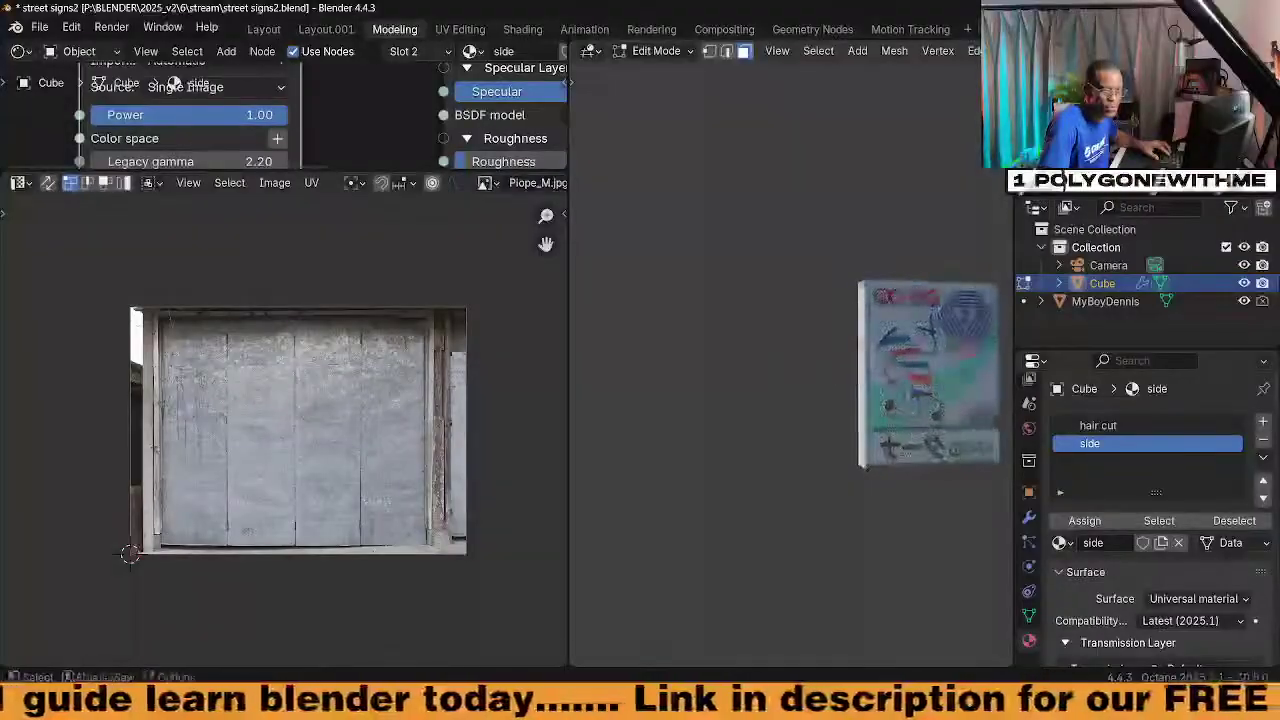
# Examine the sign's front, edges and underside for faces still showing the hair cut texture
pyautogui.moveTo(890, 403); pyautogui.dragTo(1000, 398, button='middle')
pyautogui.click(835, 410)
pyautogui.moveTo(810, 405); pyautogui.dragTo(846, 407, button='middle')
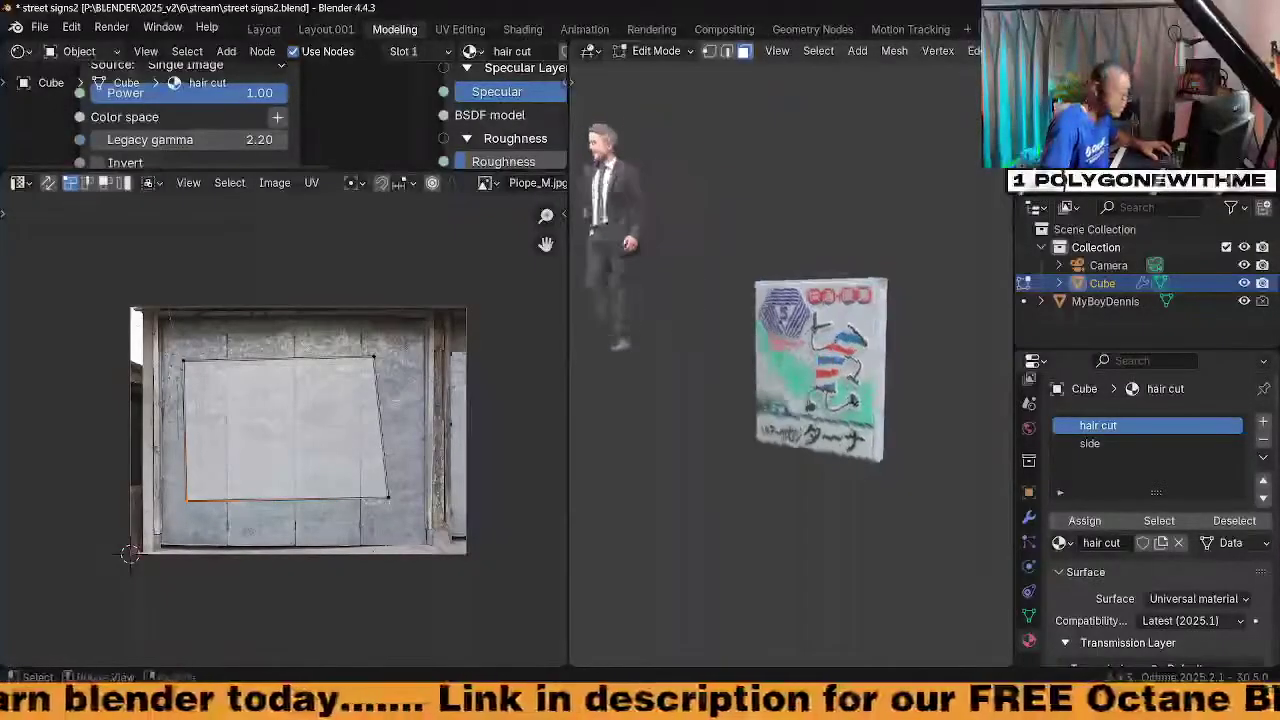
pyautogui.scroll(6, 860, 425)
pyautogui.scroll(-1, 860, 425)
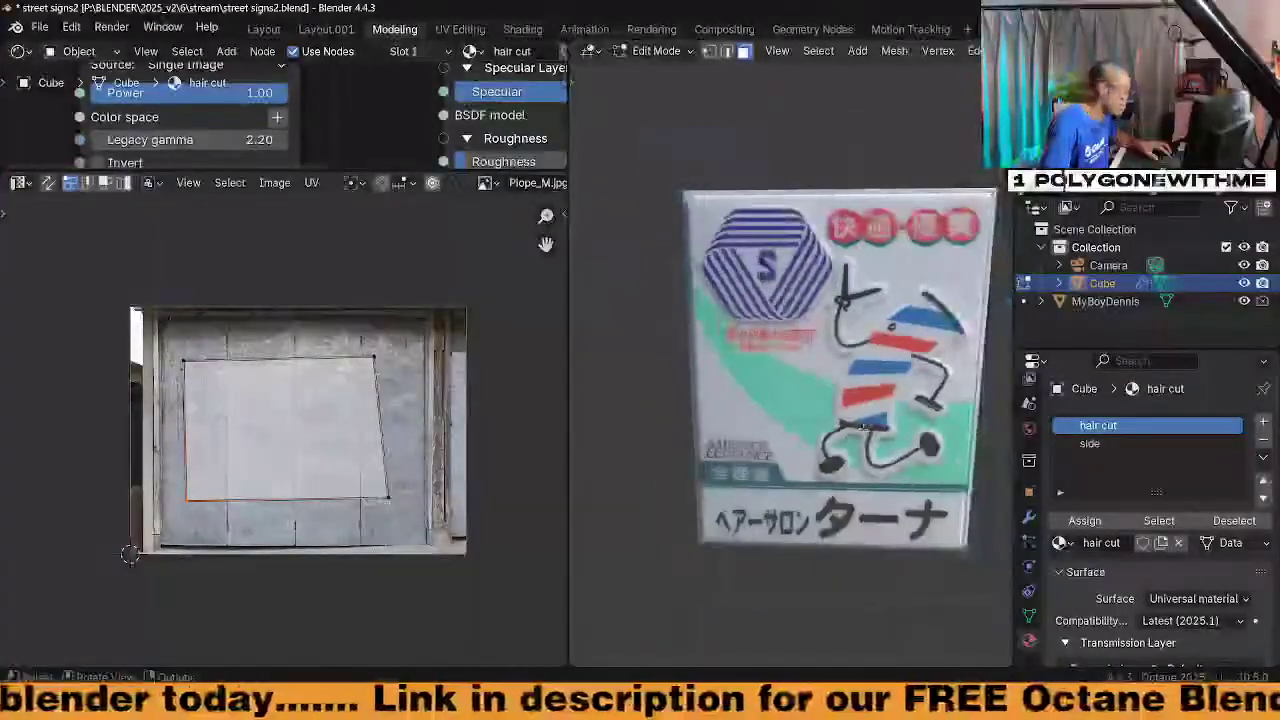
pyautogui.hotkey('ctrl', 'Tab')
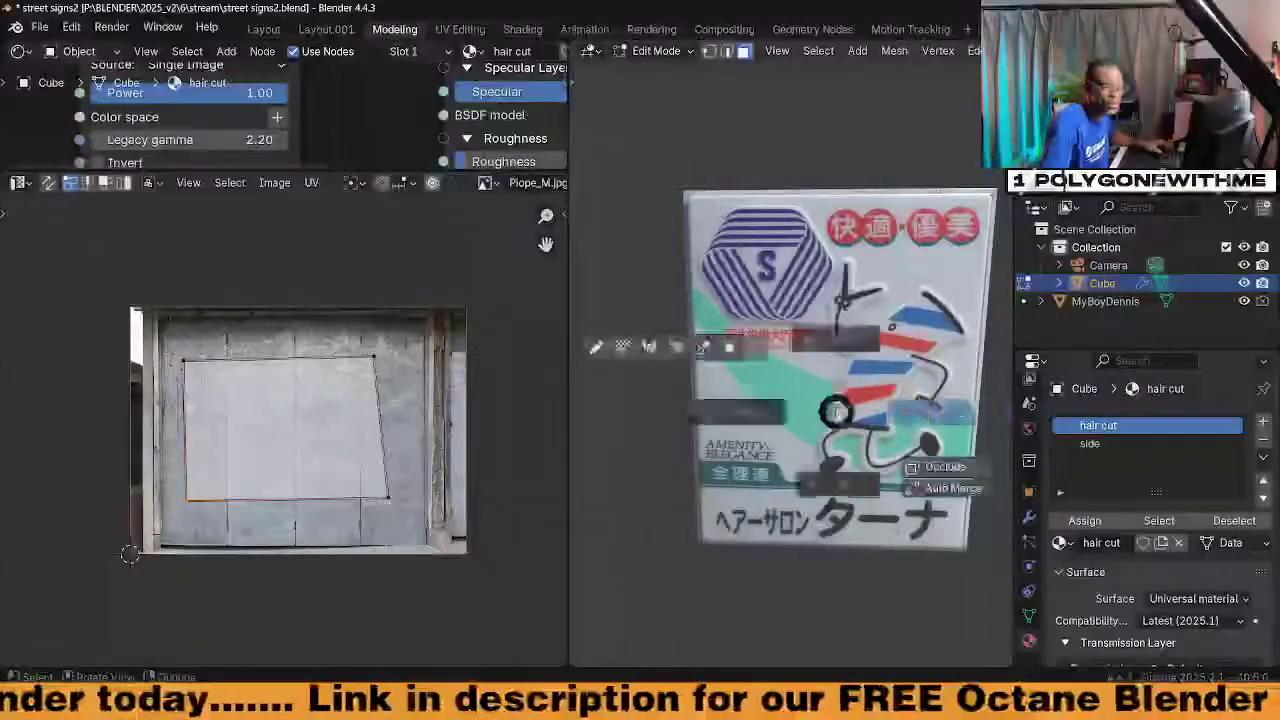
pyautogui.click(817, 405)
pyautogui.moveTo(817, 405); pyautogui.dragTo(877, 491, button='middle')
pyautogui.press('Tab')
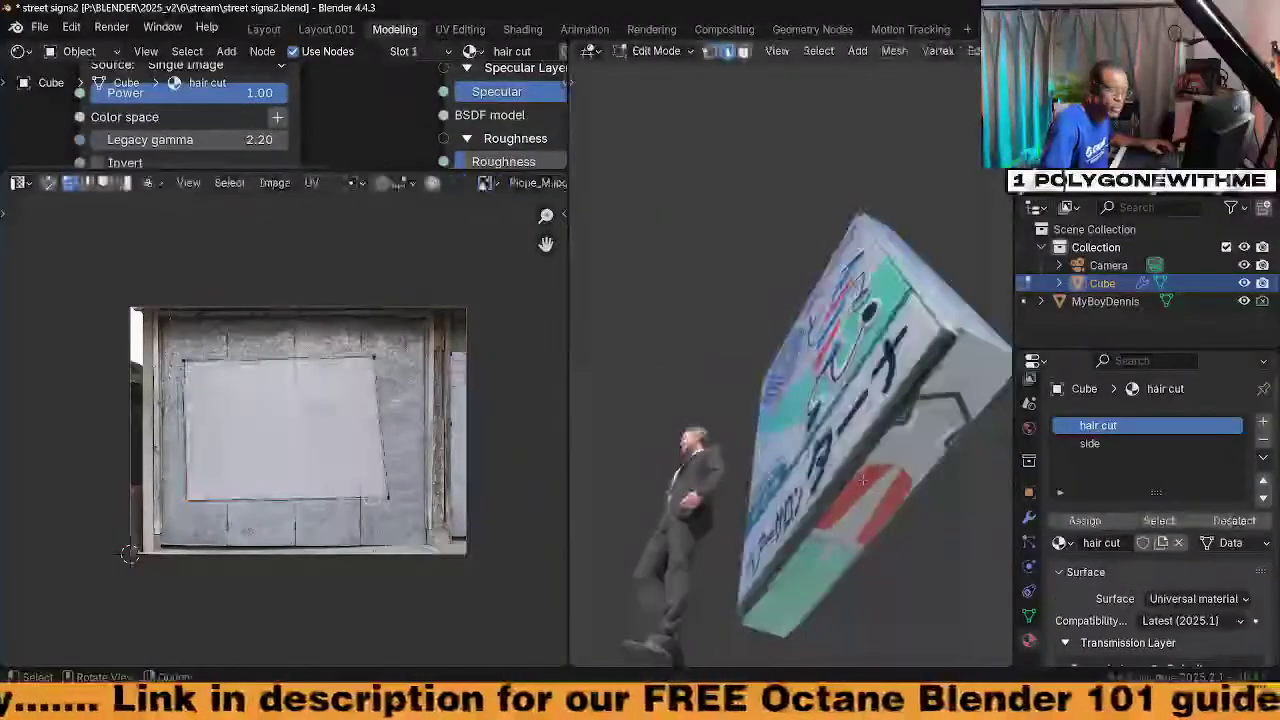
pyautogui.moveTo(942, 466); pyautogui.dragTo(955, 470, button='middle')
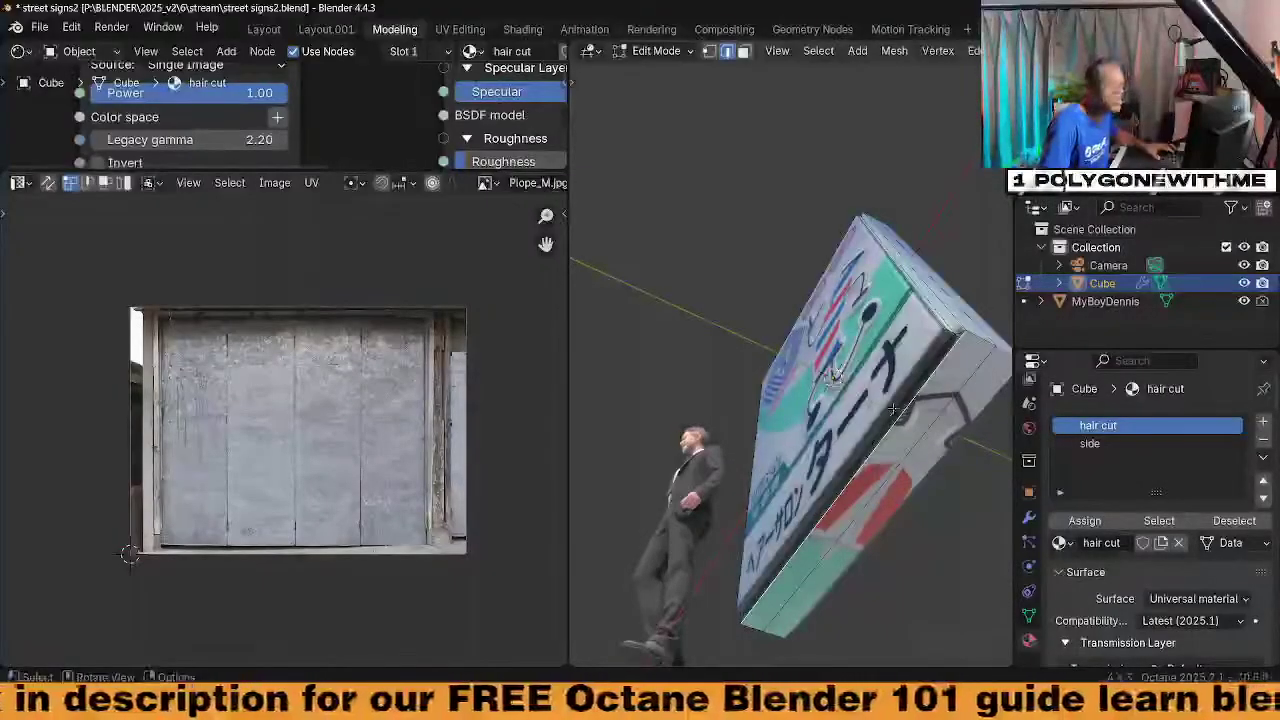
# Select the sign's bottom face, enlarge its UVs and rotate them 90 degrees
pyautogui.click(835, 373)
pyautogui.click(309, 441)
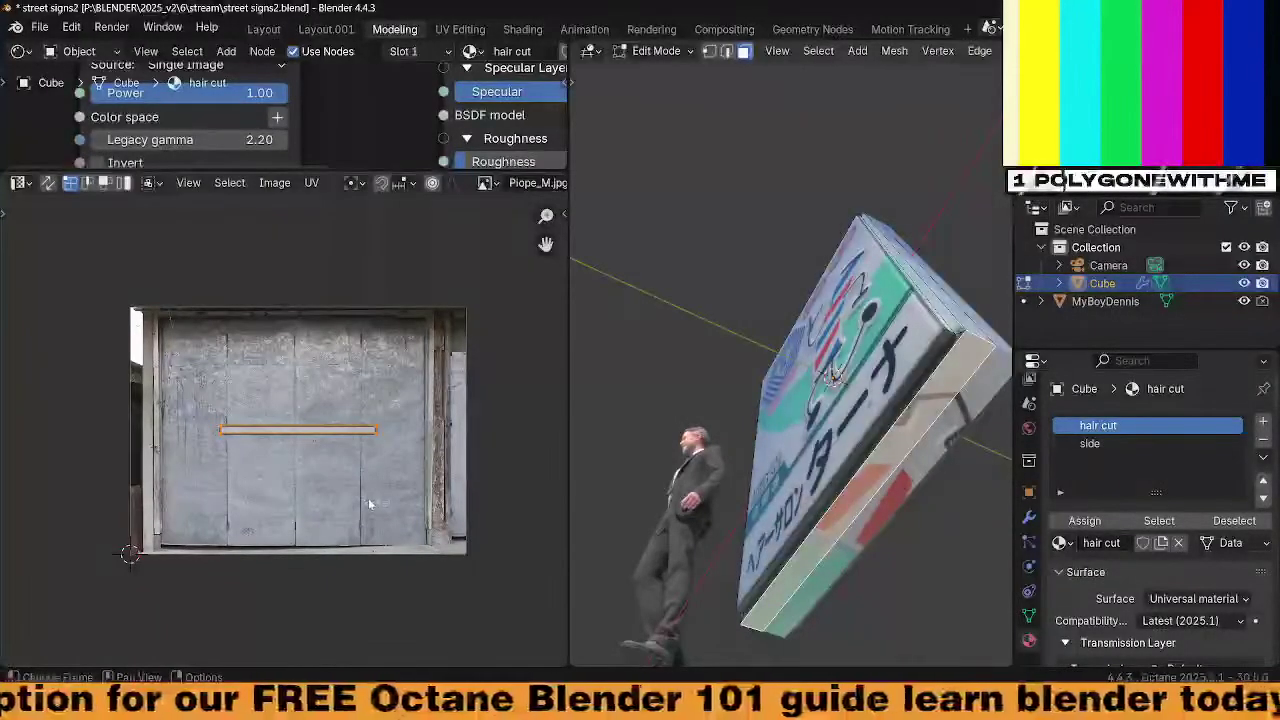
pyautogui.press('s')
pyautogui.click(387, 523)
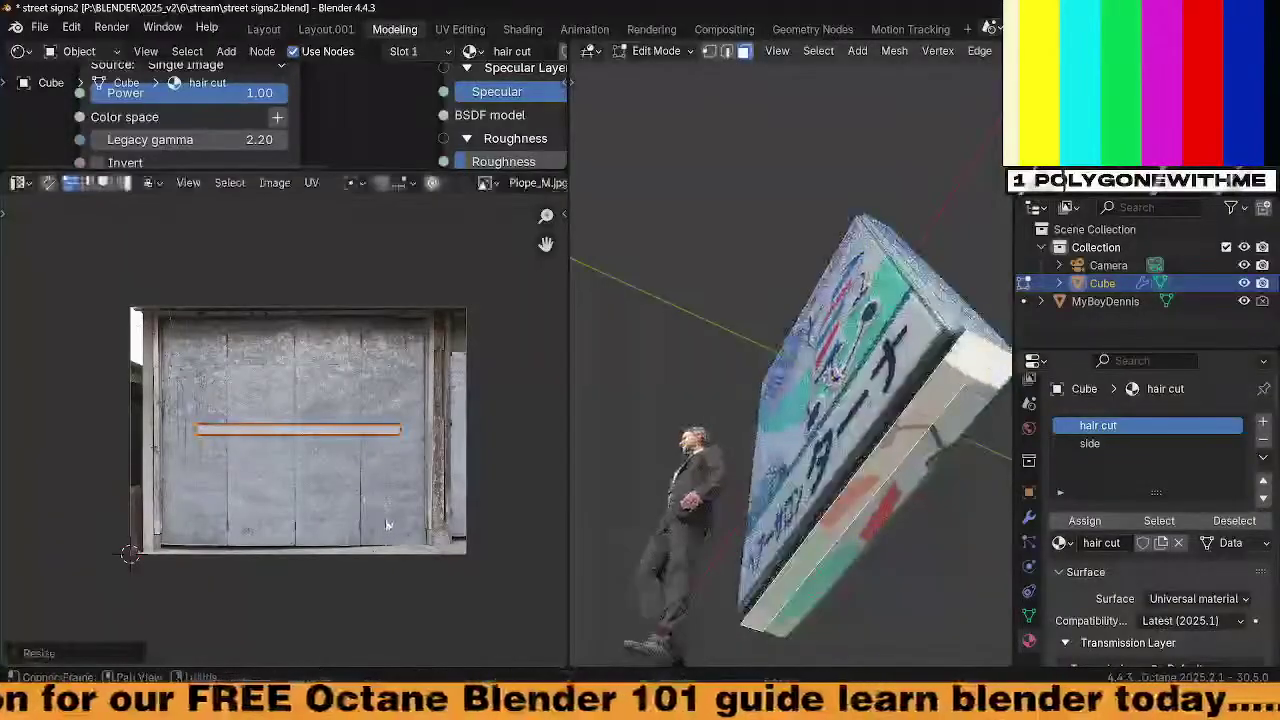
pyautogui.write('r90')
pyautogui.press('Return')
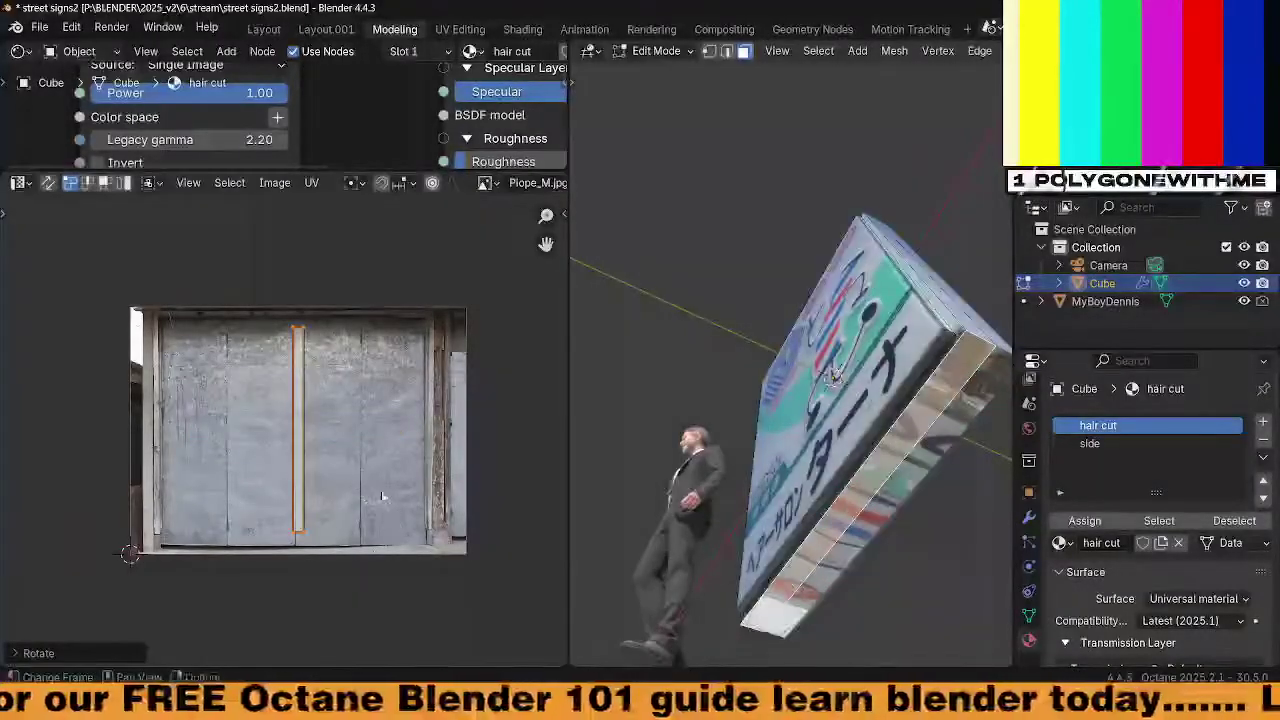
# Move the bottom face's UVs inside a single door panel and assign the side material to the face
pyautogui.press('g')
pyautogui.click(407, 505)
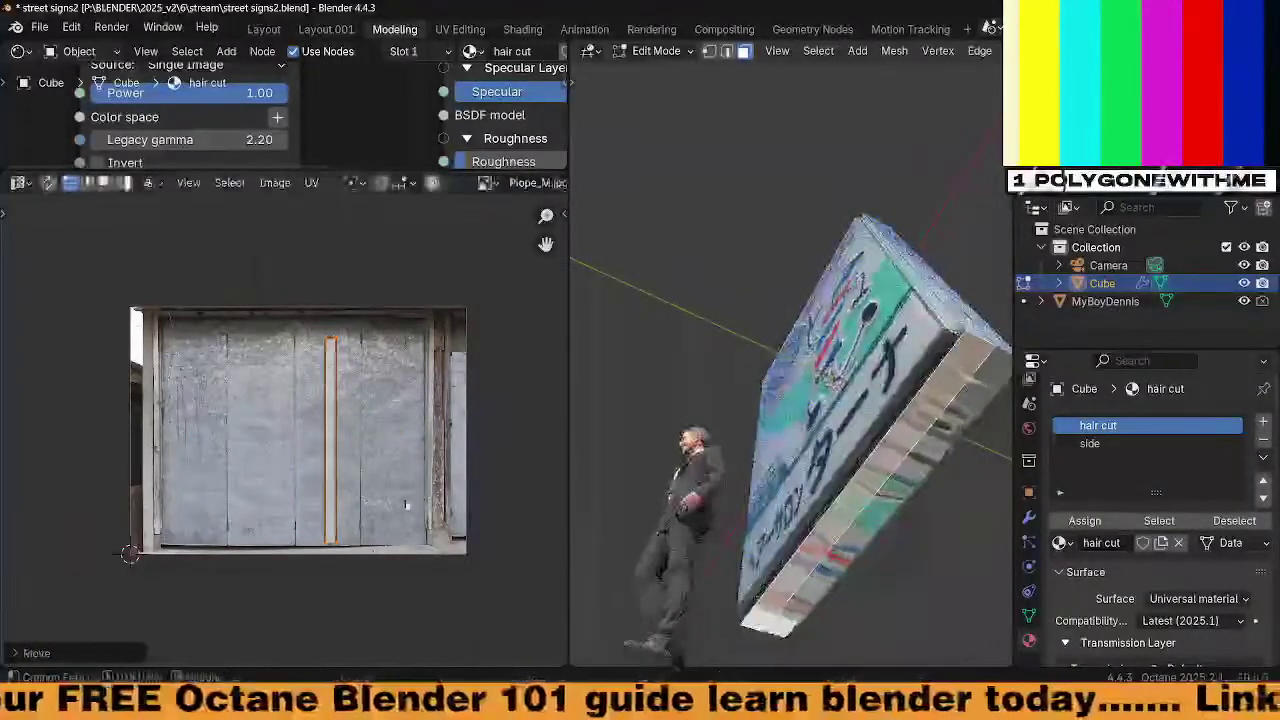
pyautogui.press('s')
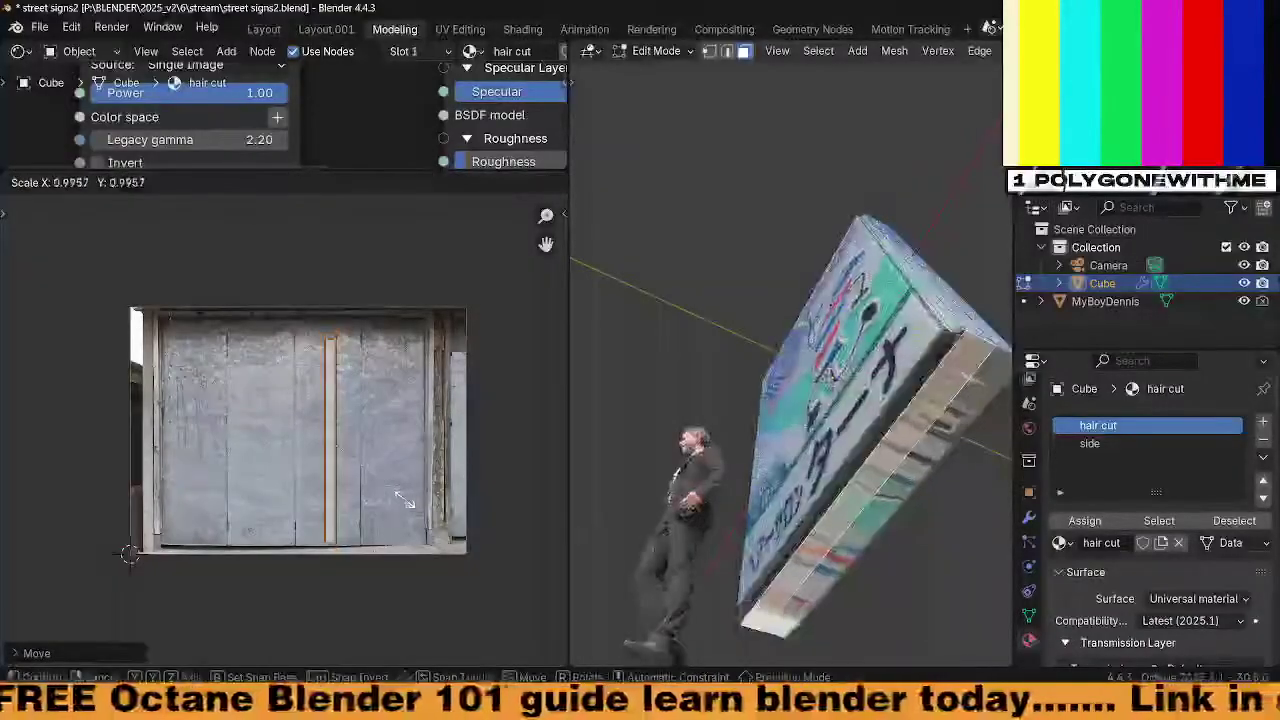
pyautogui.click(406, 503)
pyautogui.click(1090, 443)
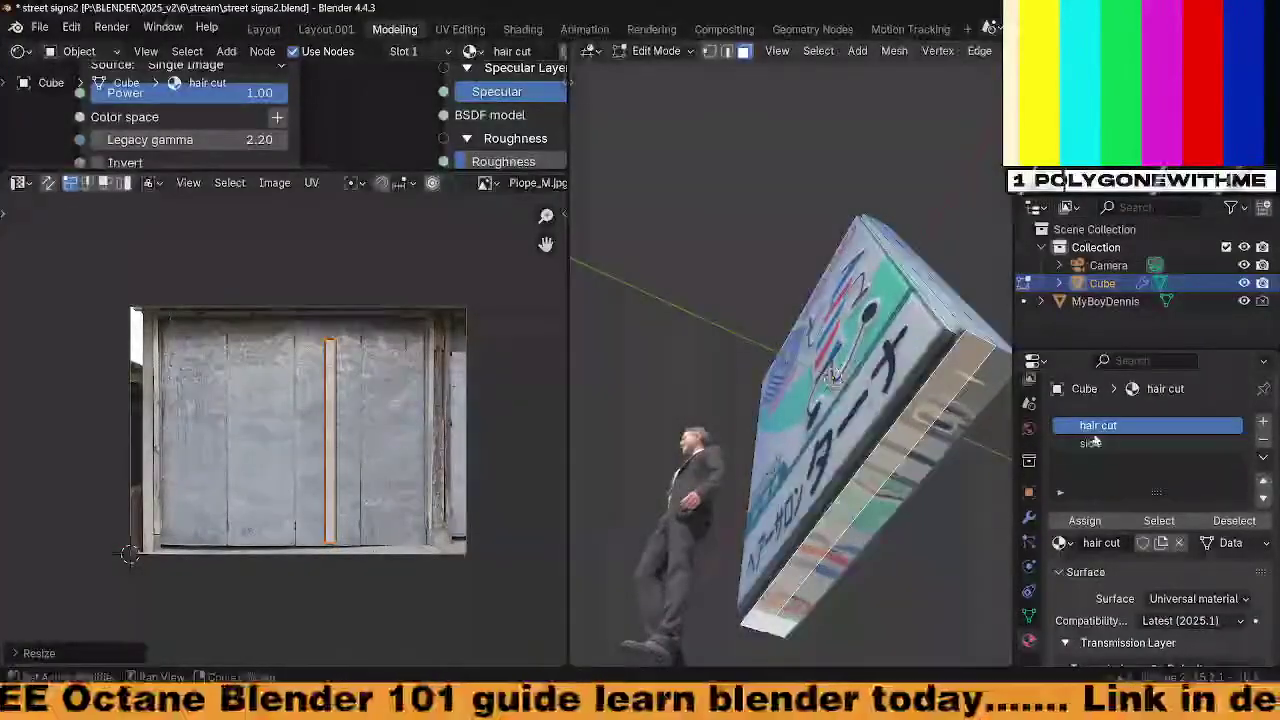
pyautogui.click(1084, 521)
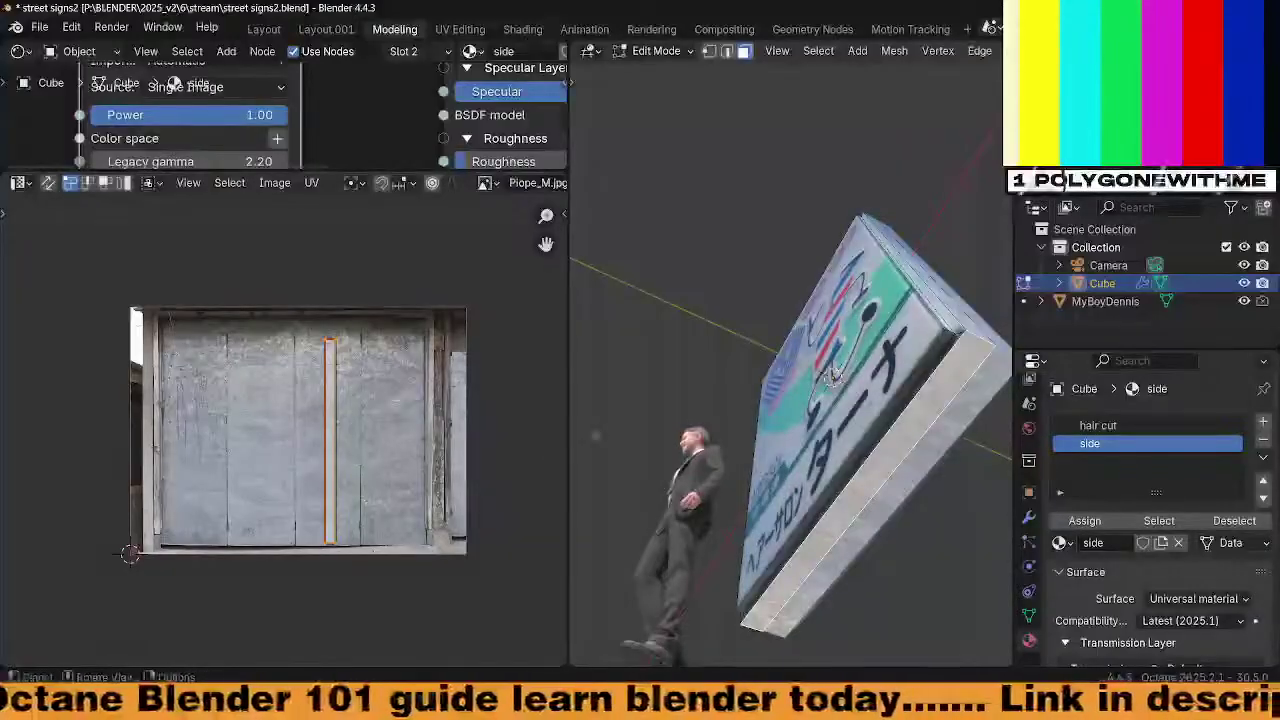
# Widen the bottom face's UVs along X within the door panel
pyautogui.press('s')
pyautogui.press('x')
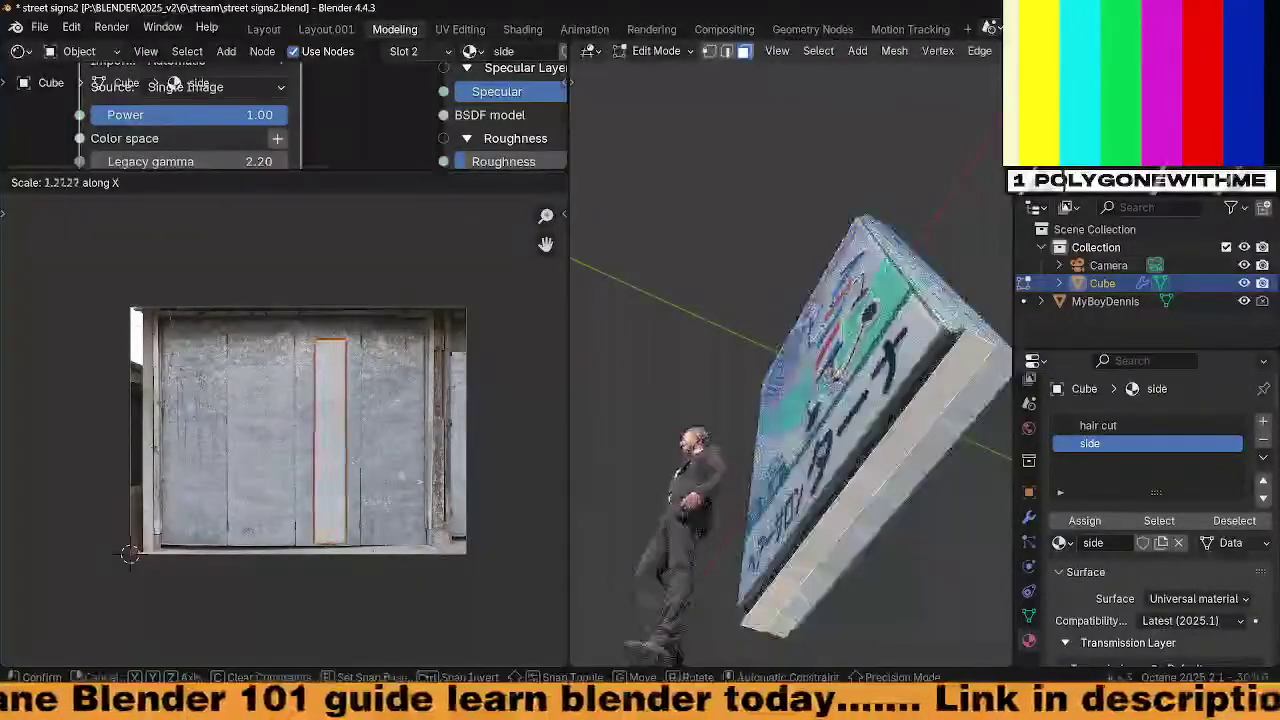
pyautogui.click(391, 468)
# Select the sign's front face to show its UVs and check the sign from the camera view and close up
pyautogui.click(848, 402)
pyautogui.moveTo(848, 402); pyautogui.dragTo(862, 482, button='middle')
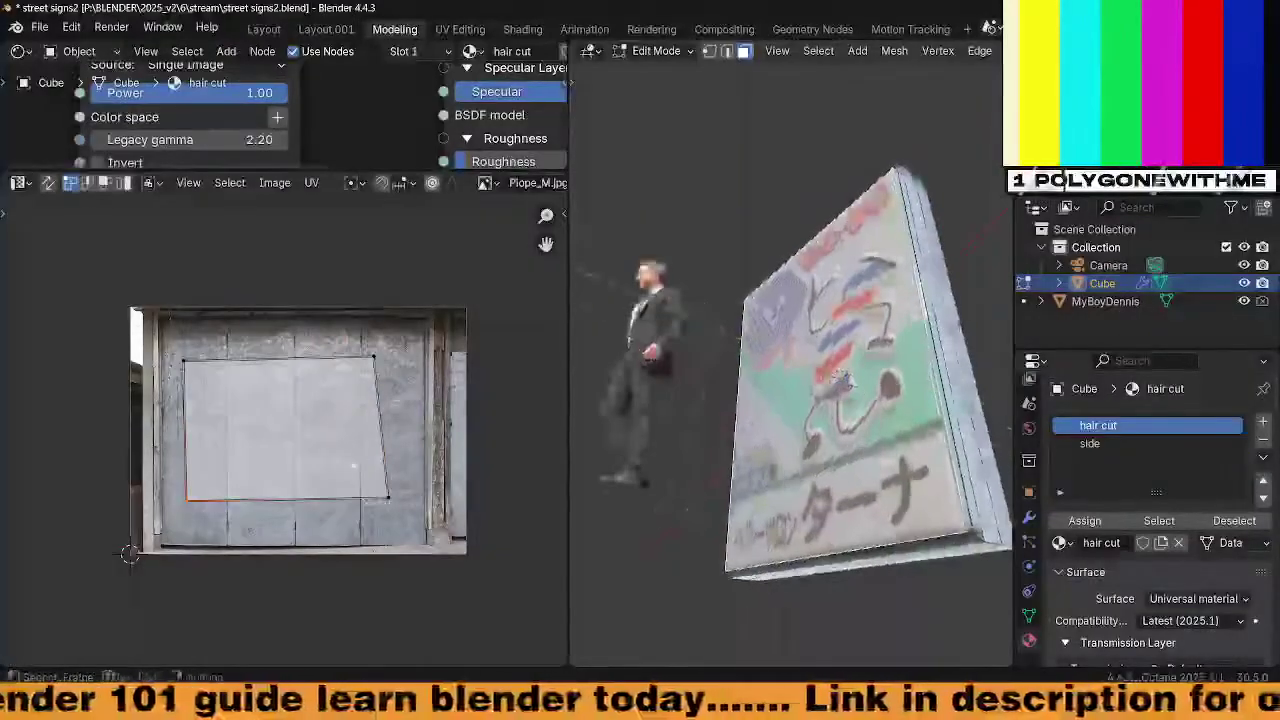
pyautogui.press('2')
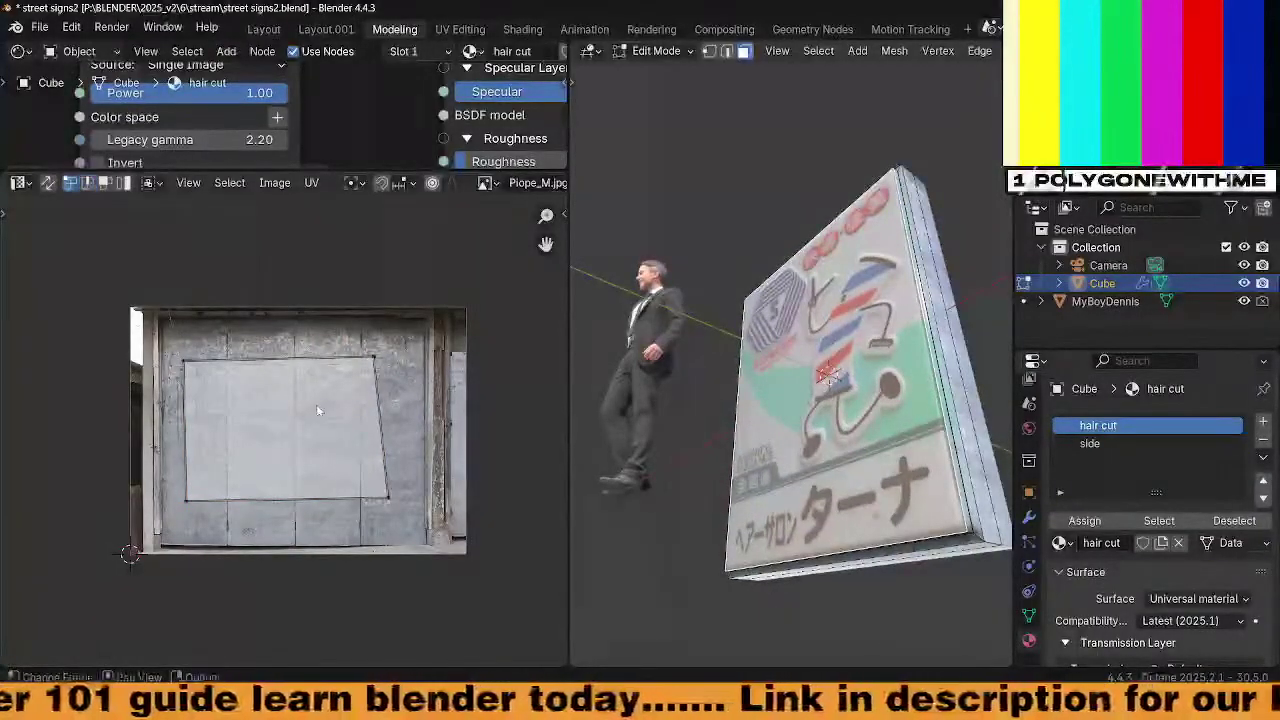
pyautogui.hotkey('shift', '1')
pyautogui.hotkey('shift', '2')
pyautogui.press('3')
pyautogui.press('`')
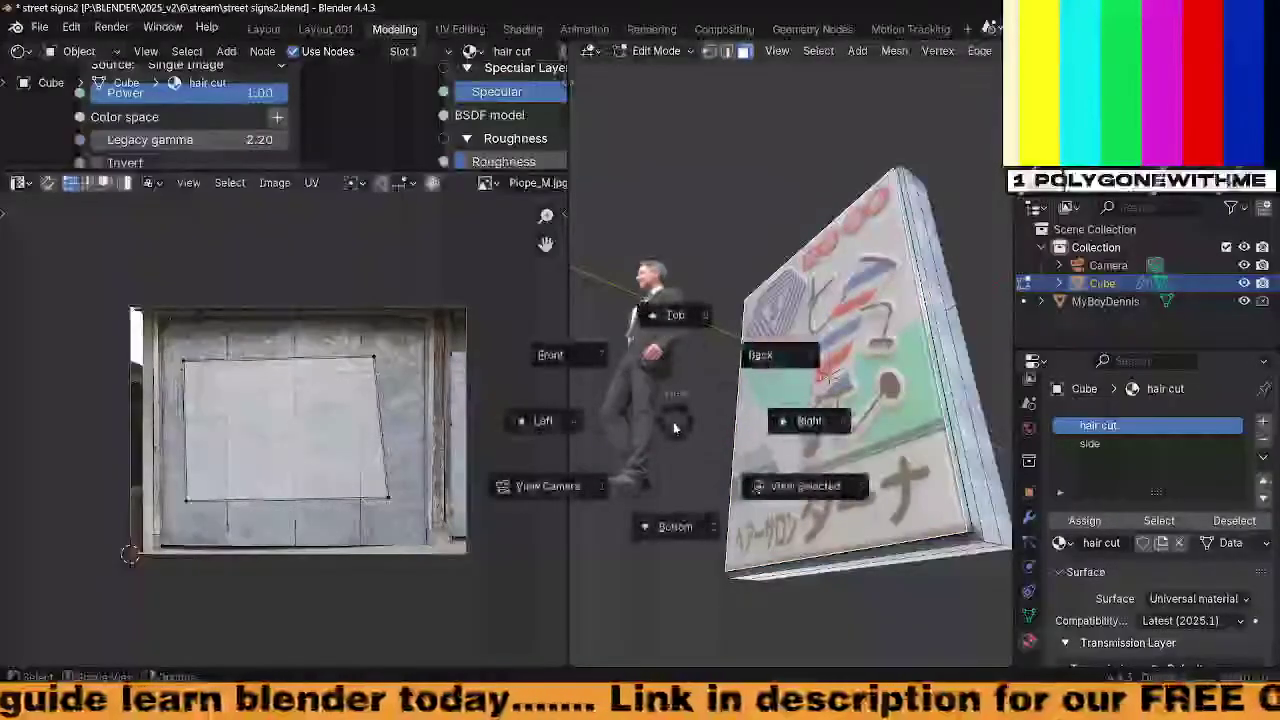
pyautogui.press('1')
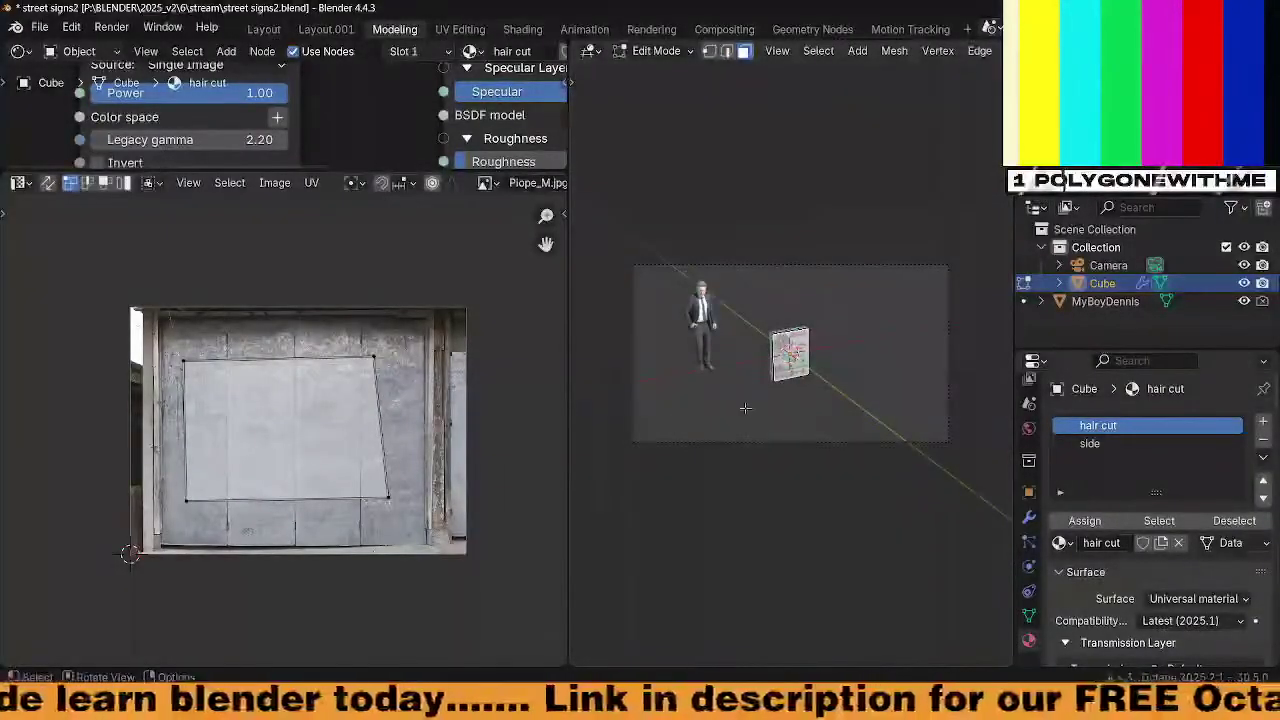
pyautogui.moveTo(760, 412); pyautogui.dragTo(768, 413, button='middle')
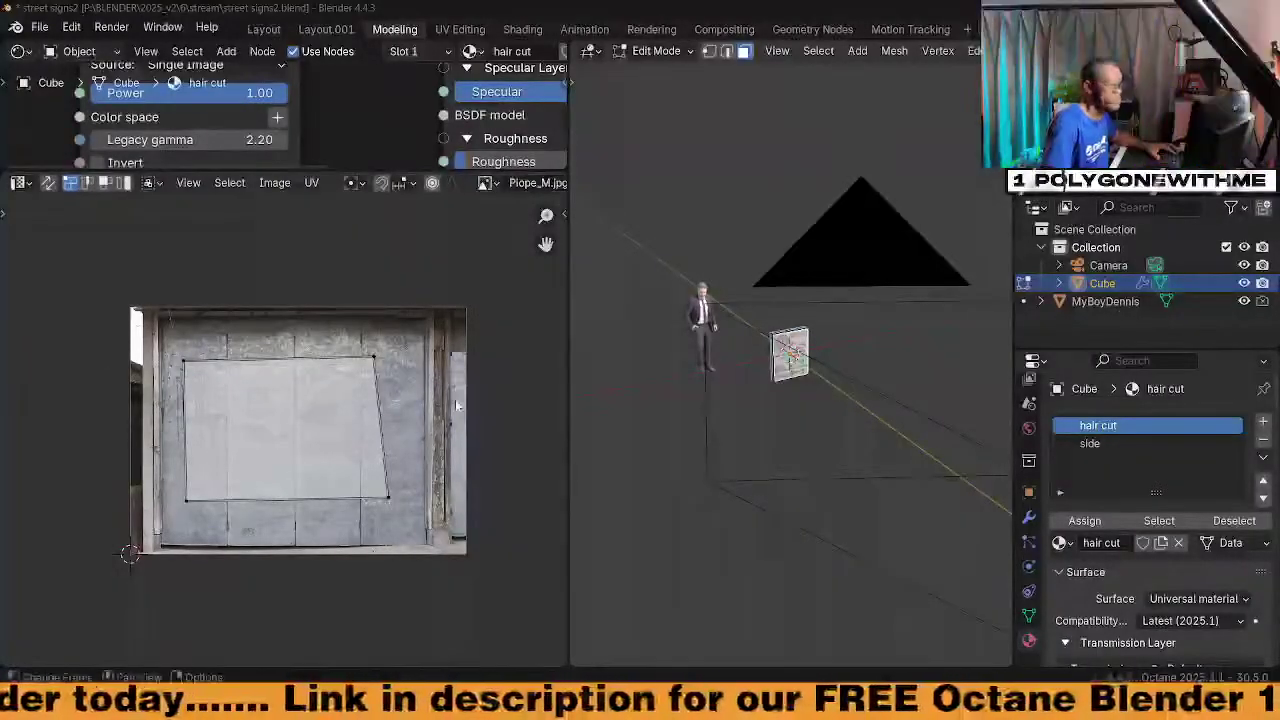
pyautogui.moveTo(620, 461); pyautogui.dragTo(897, 443, button='middle')
pyautogui.scroll(4, 887, 443)
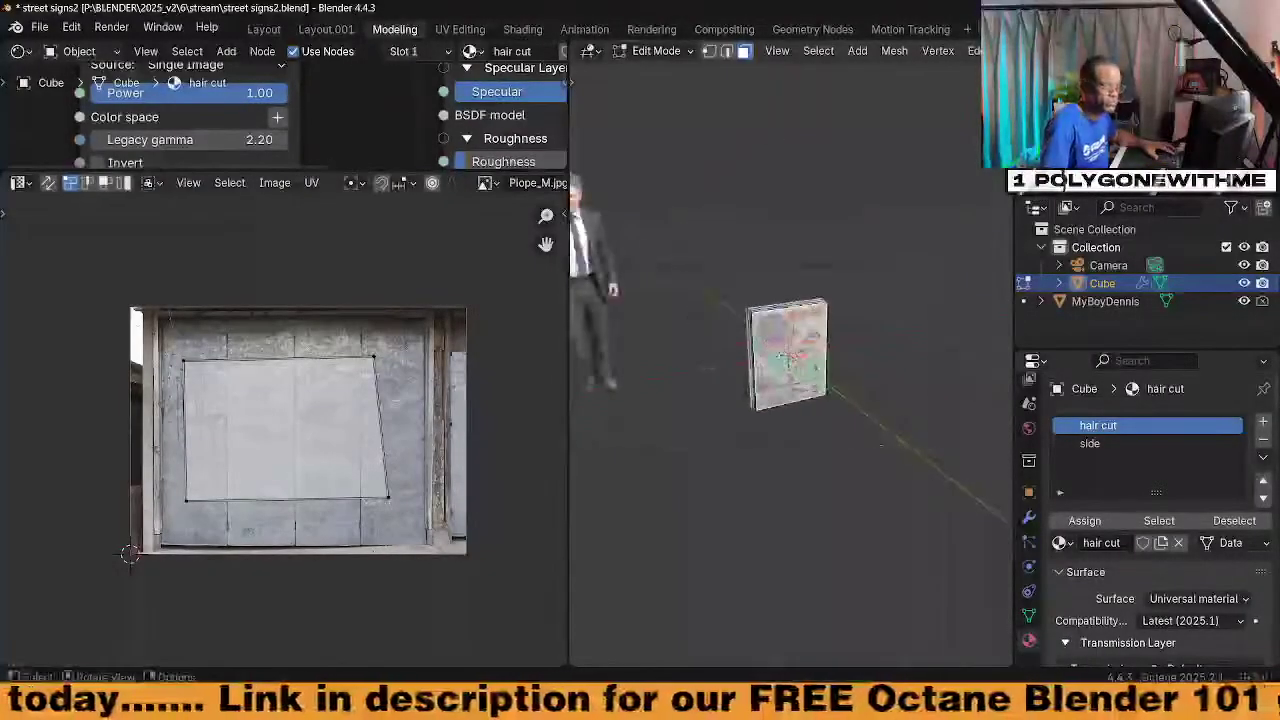
# Return to Object Mode and inspect the textured sign from several angles and distances
pyautogui.press('Tab')
pyautogui.scroll(5, 768, 427)
pyautogui.moveTo(768, 427); pyautogui.dragTo(722, 468, button='middle')
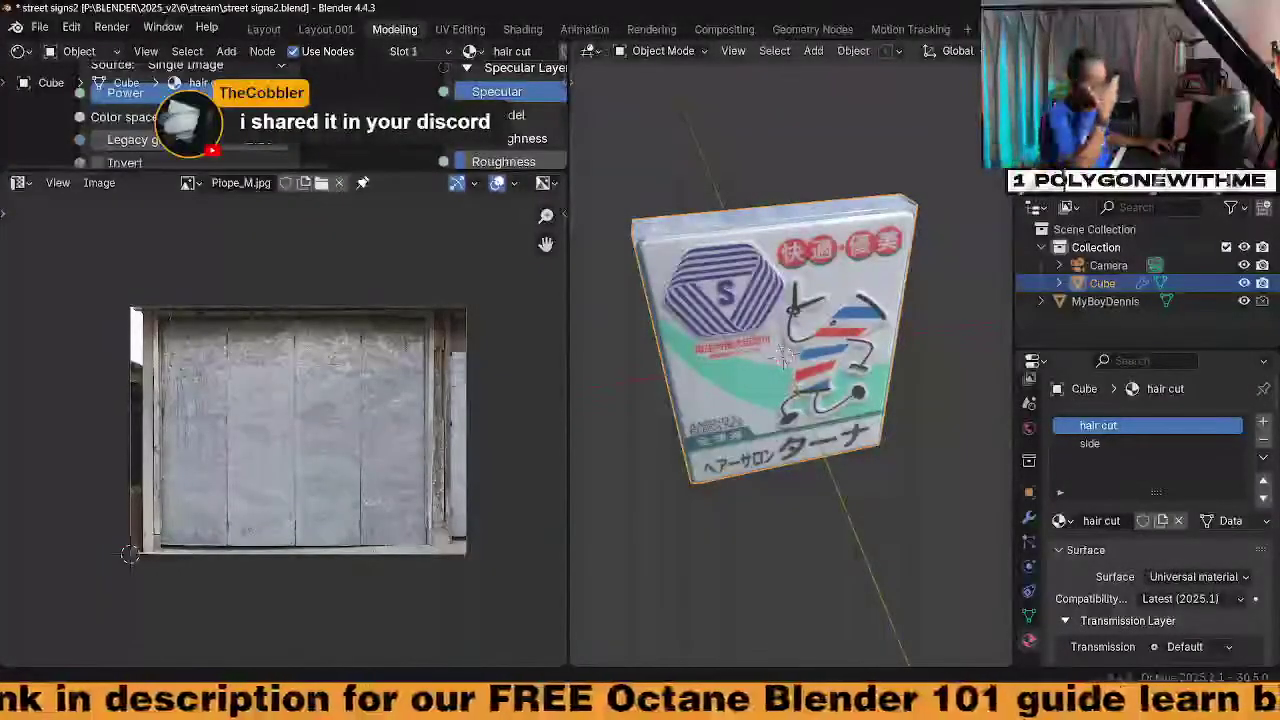
pyautogui.scroll(2, 282, 440)
pyautogui.scroll(-3, 742, 532)
pyautogui.moveTo(846, 471); pyautogui.dragTo(754, 395, button='middle')
pyautogui.scroll(-4, 449, 411)
pyautogui.scroll(3, 449, 411)
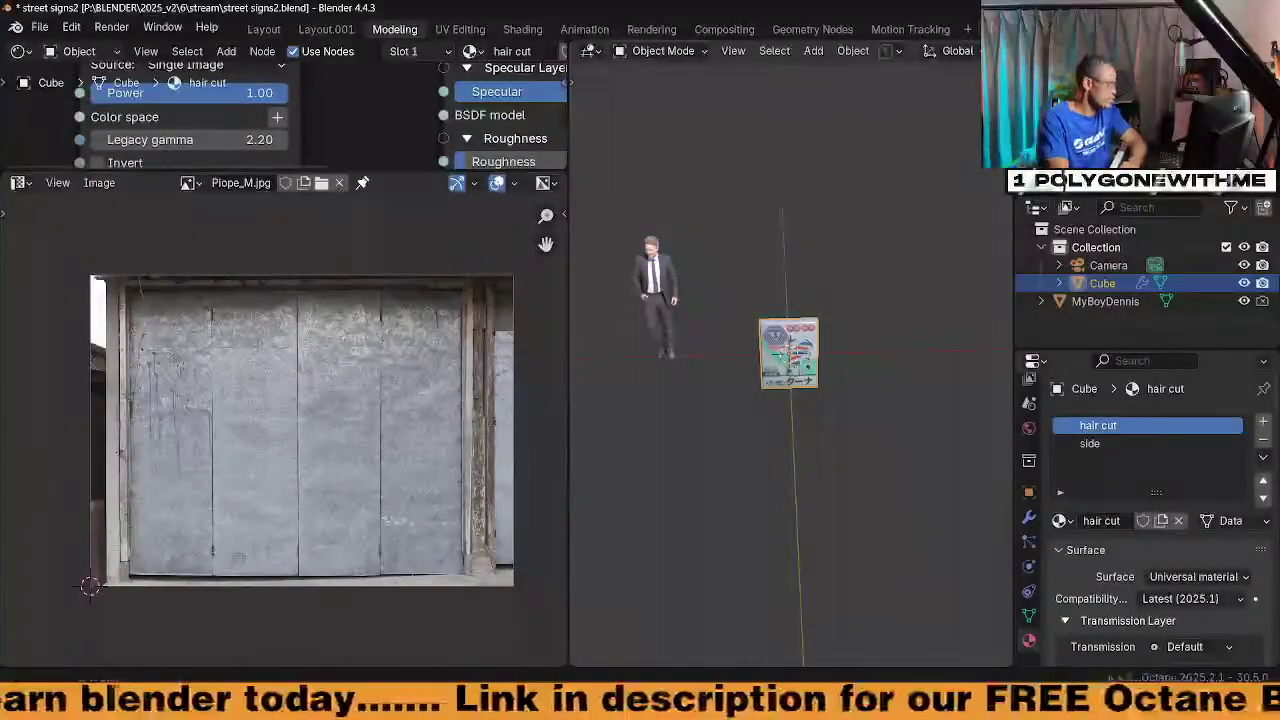
pyautogui.scroll(5, 744, 442)
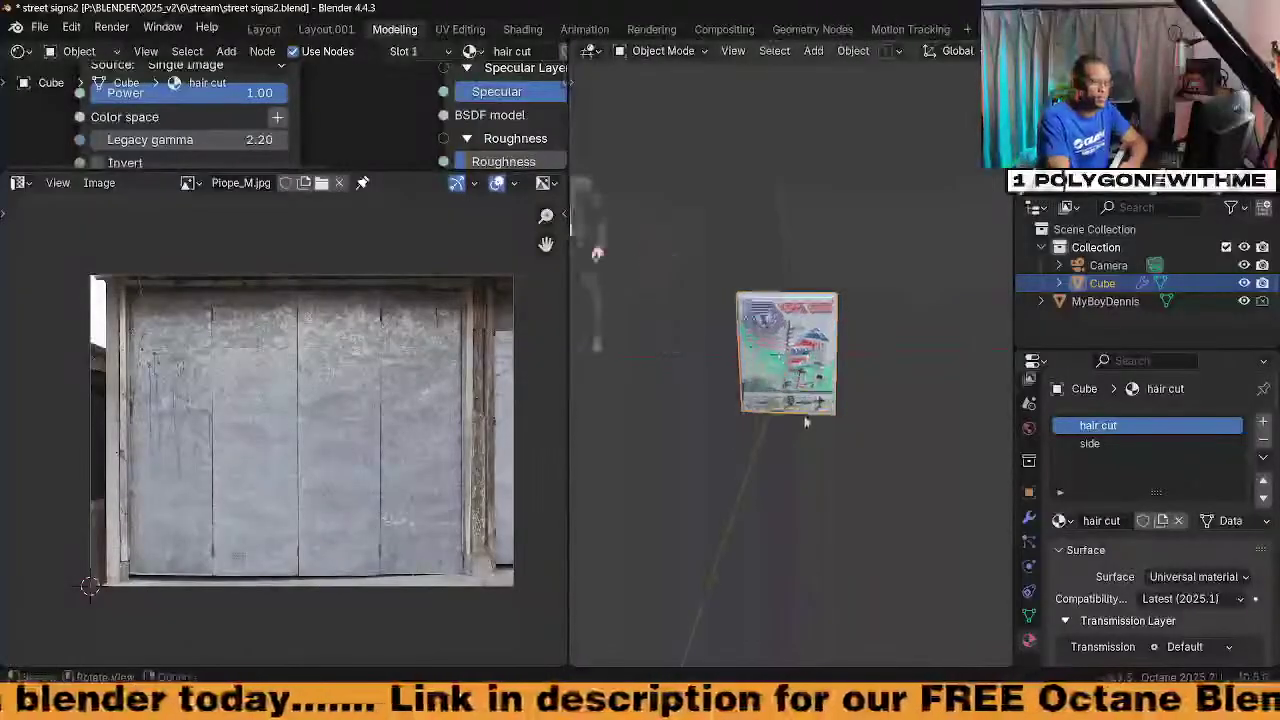
pyautogui.moveTo(848, 432); pyautogui.dragTo(908, 470, button='middle')
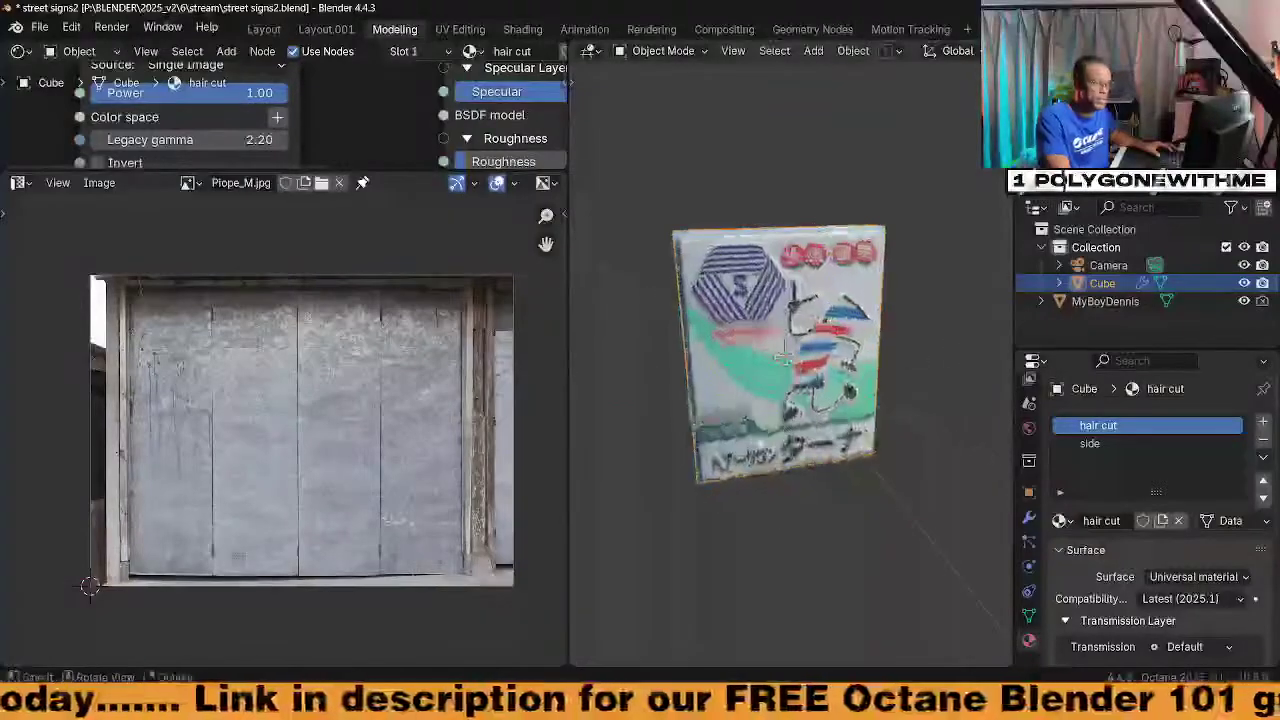
# Look through the Grungemaps0046_8_M.jpg and hair cut.jpg images and show Piope_M.jpg again
pyautogui.click(188, 183)
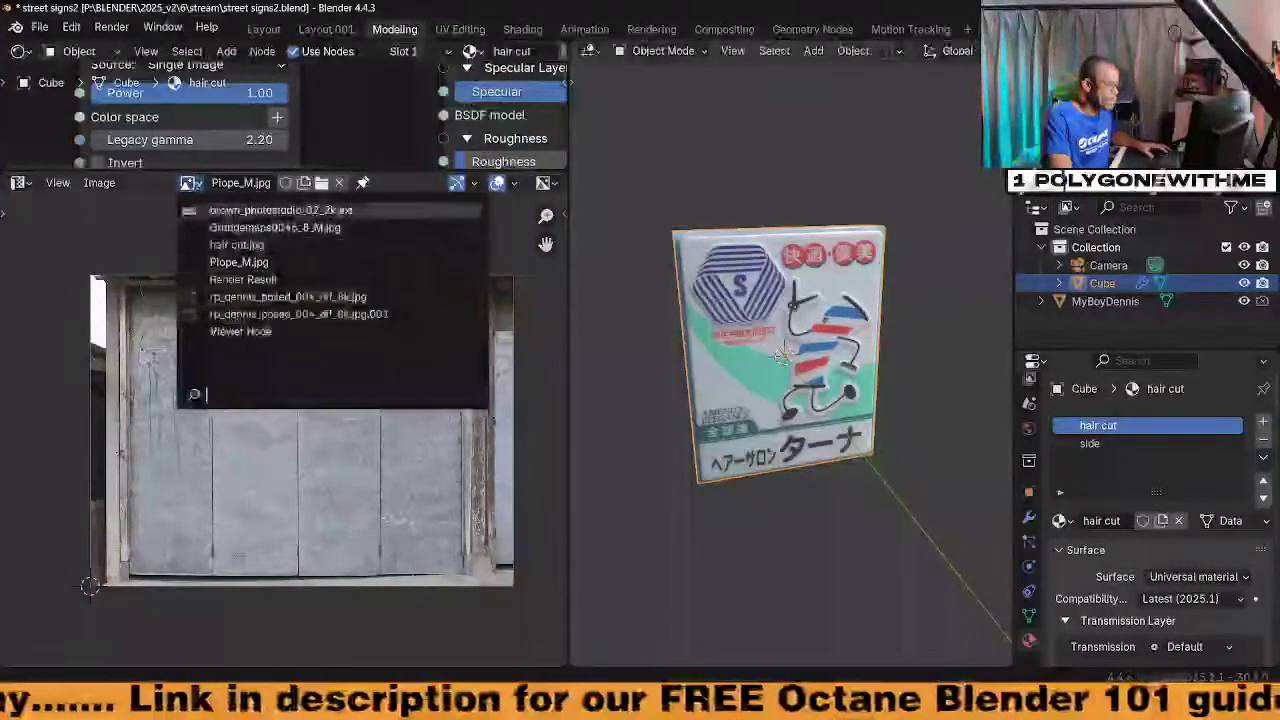
pyautogui.click(270, 227)
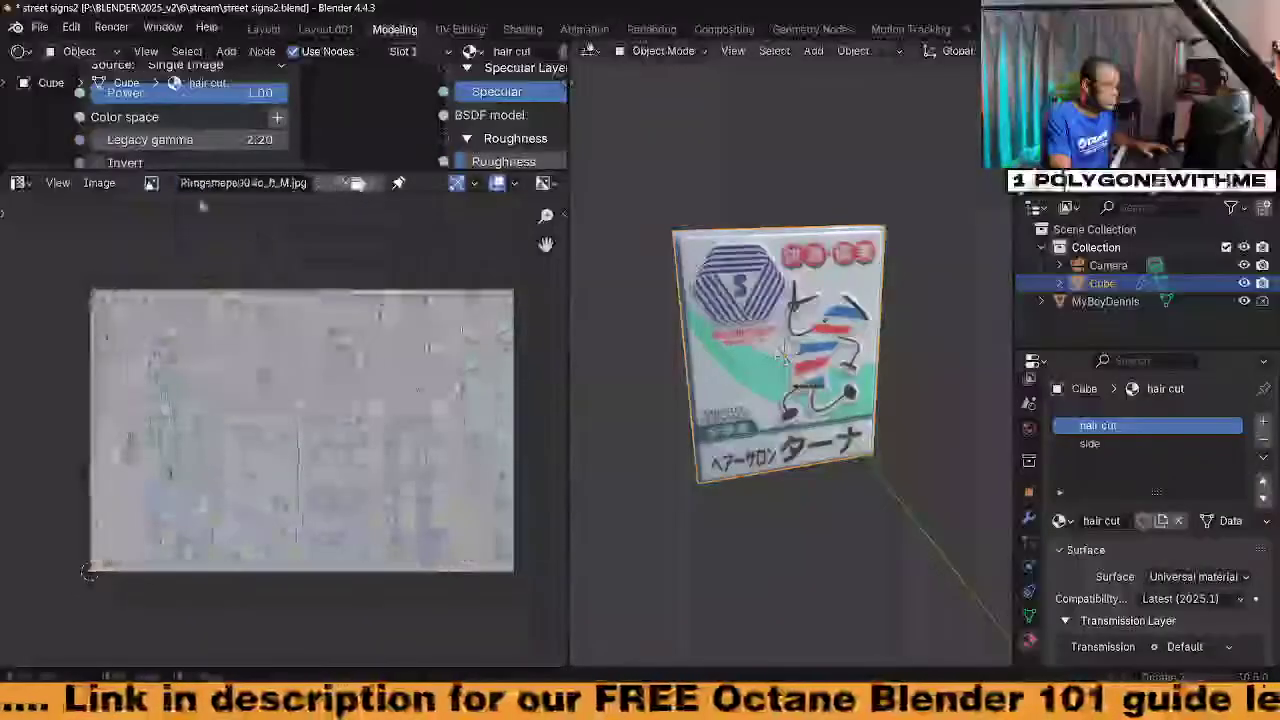
pyautogui.click(188, 183)
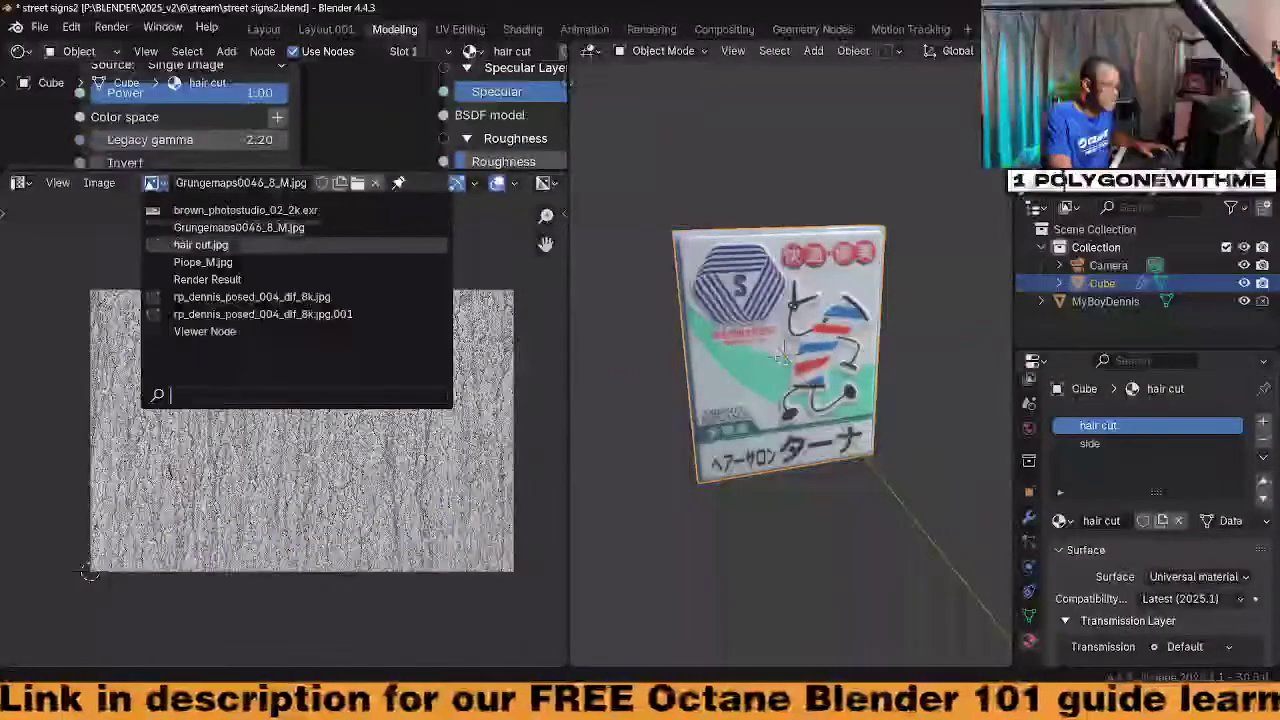
pyautogui.click(200, 243)
pyautogui.click(188, 183)
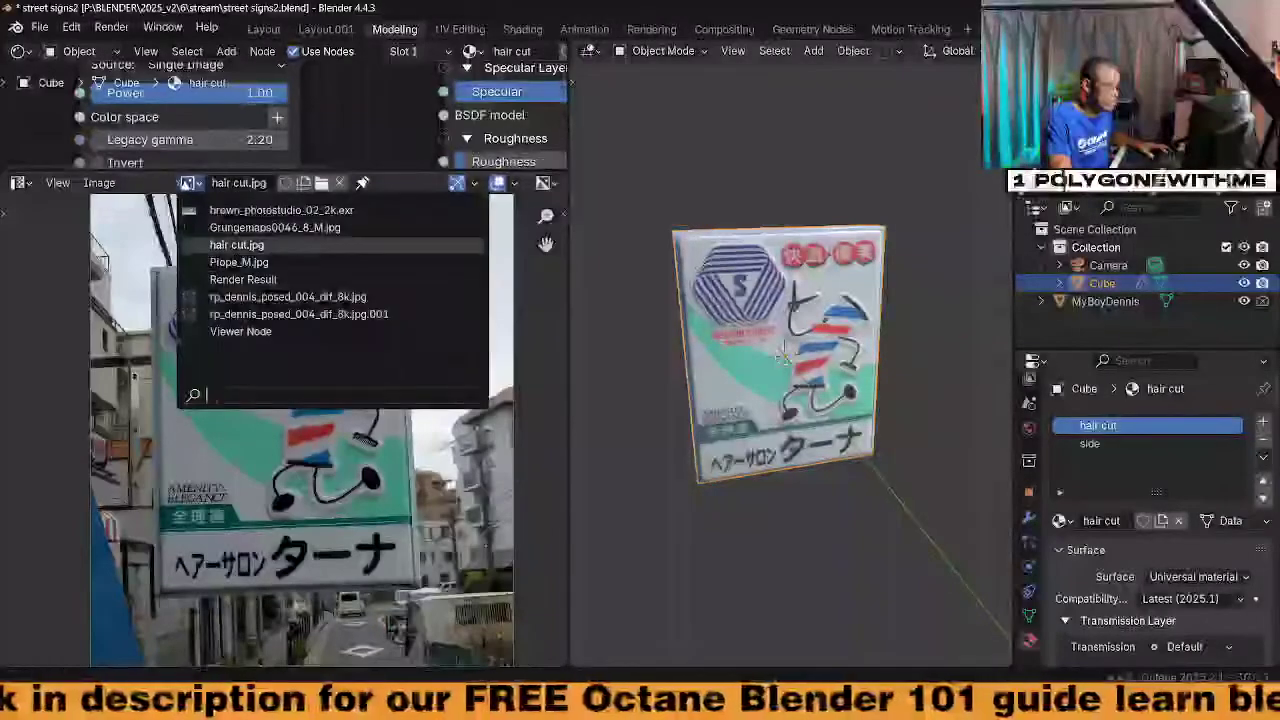
pyautogui.click(238, 262)
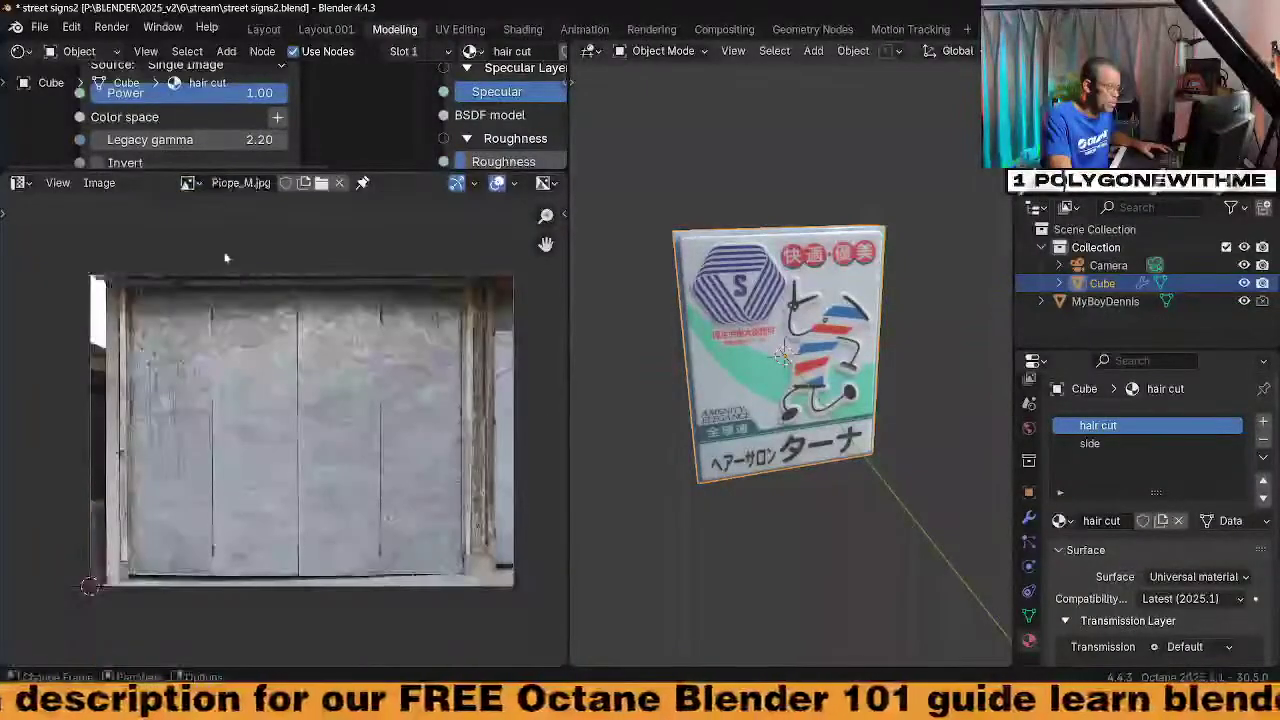
# Show the hair cut.jpg photo and compare its sign edges and lettering with the textured model
pyautogui.click(188, 183)
pyautogui.click(205, 243)
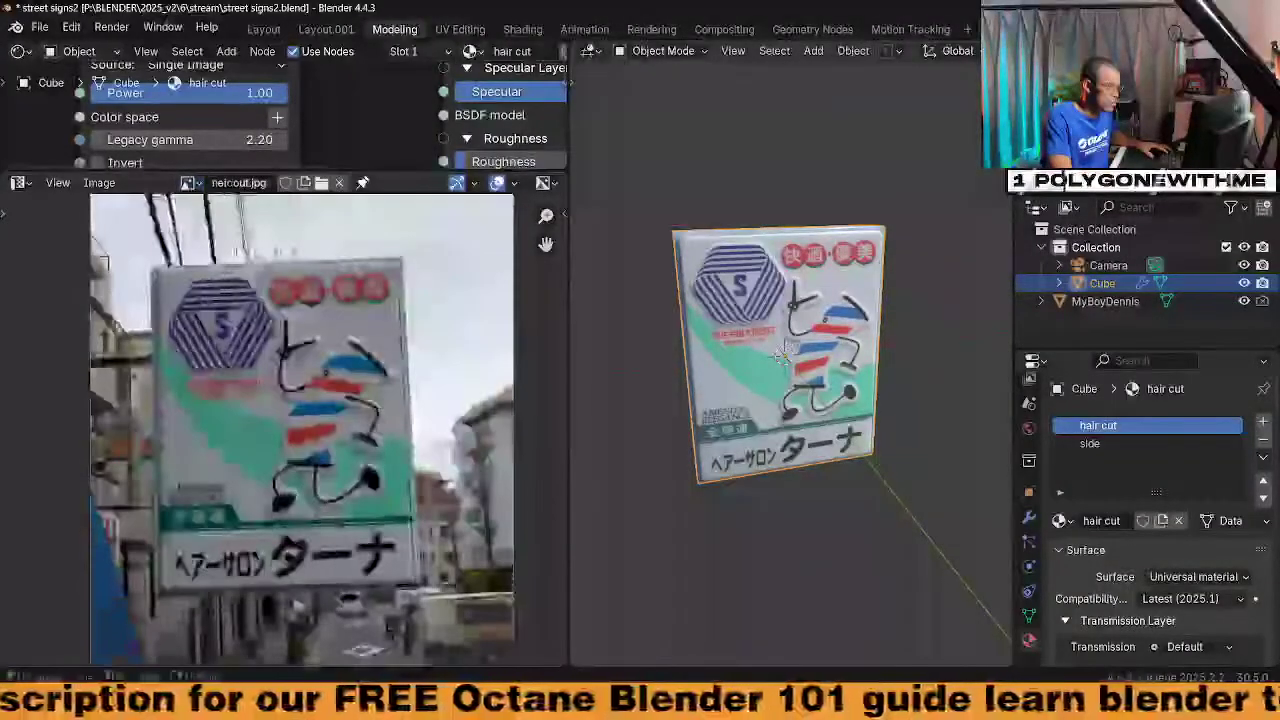
pyautogui.scroll(5, 305, 428)
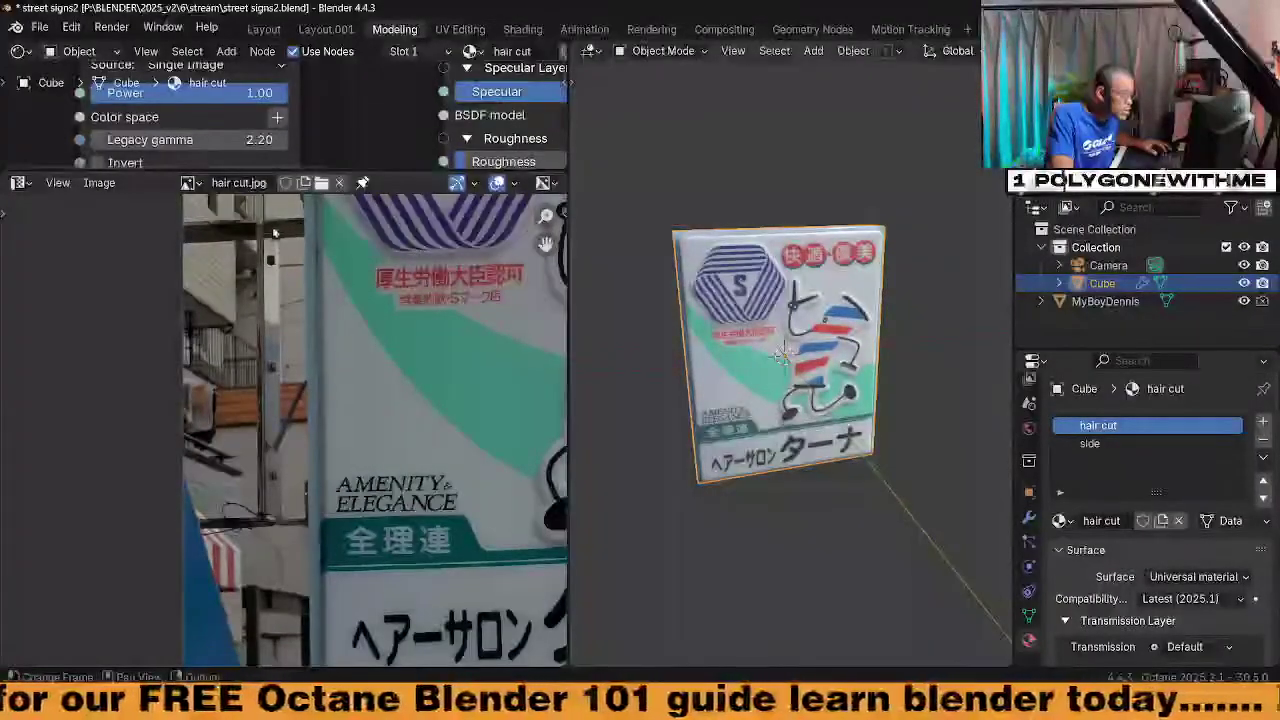
pyautogui.moveTo(800, 560); pyautogui.dragTo(700, 548, button='middle')
pyautogui.scroll(2, 790, 360)
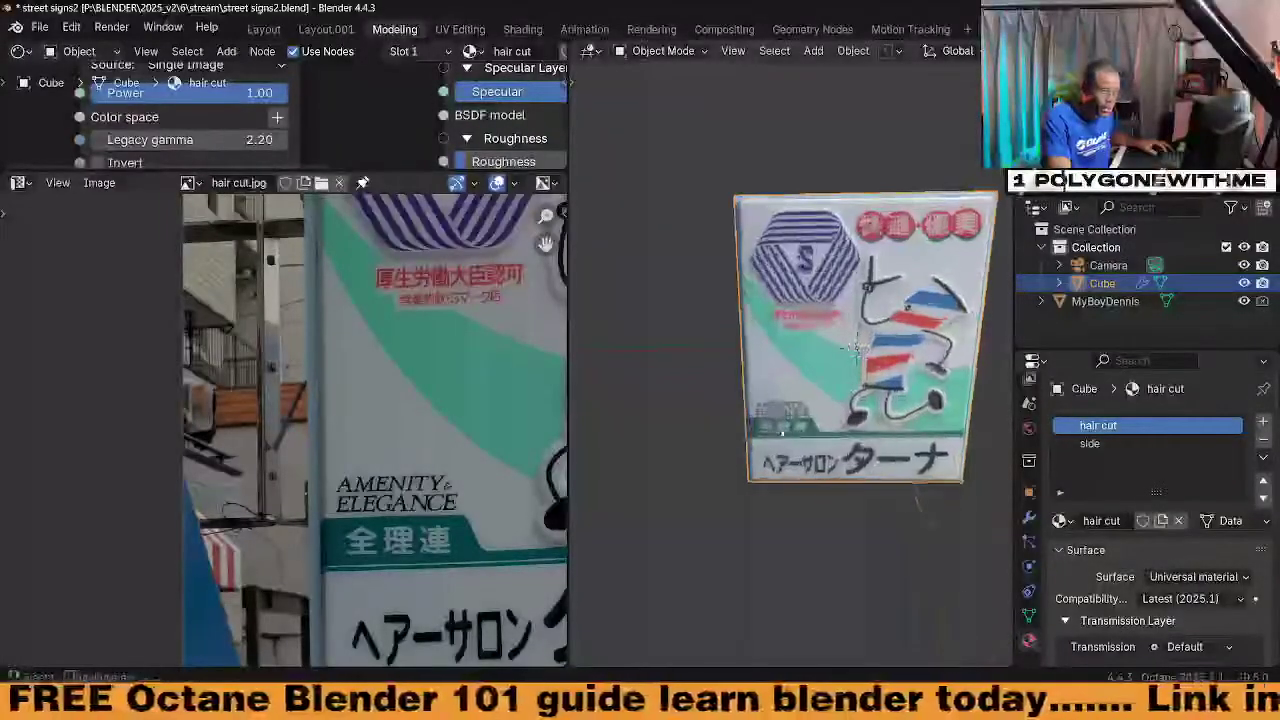
pyautogui.scroll(-5, 965, 60)
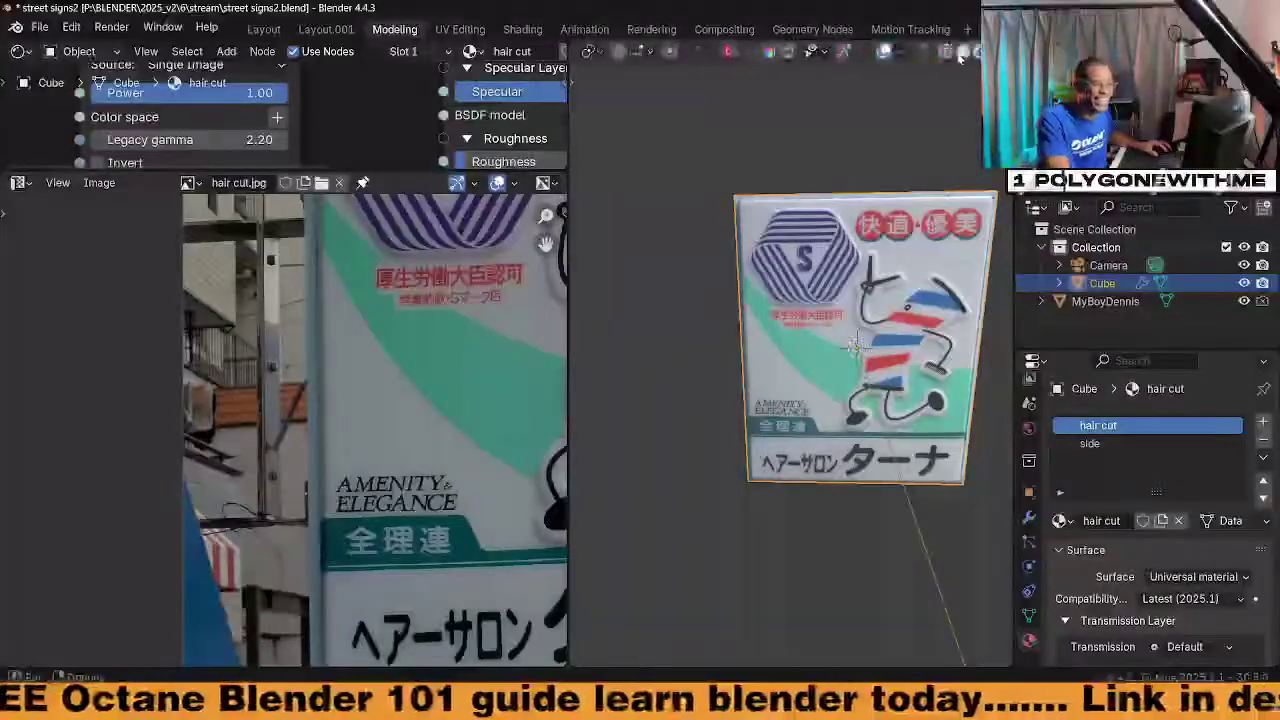
# Switch the viewport to solid shading and examine the metal supports beside the sign in the hair cut.jpg photo
pyautogui.click(962, 52)
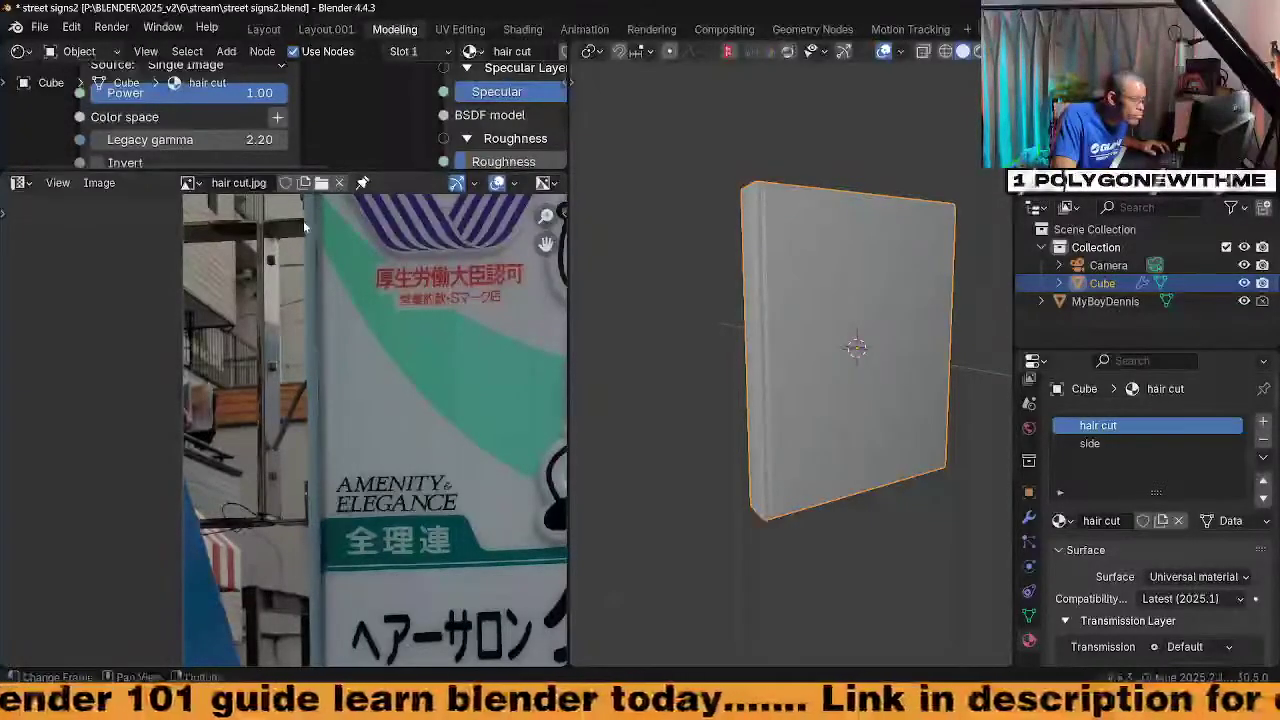
pyautogui.moveTo(315, 286); pyautogui.dragTo(355, 318, button='middle')
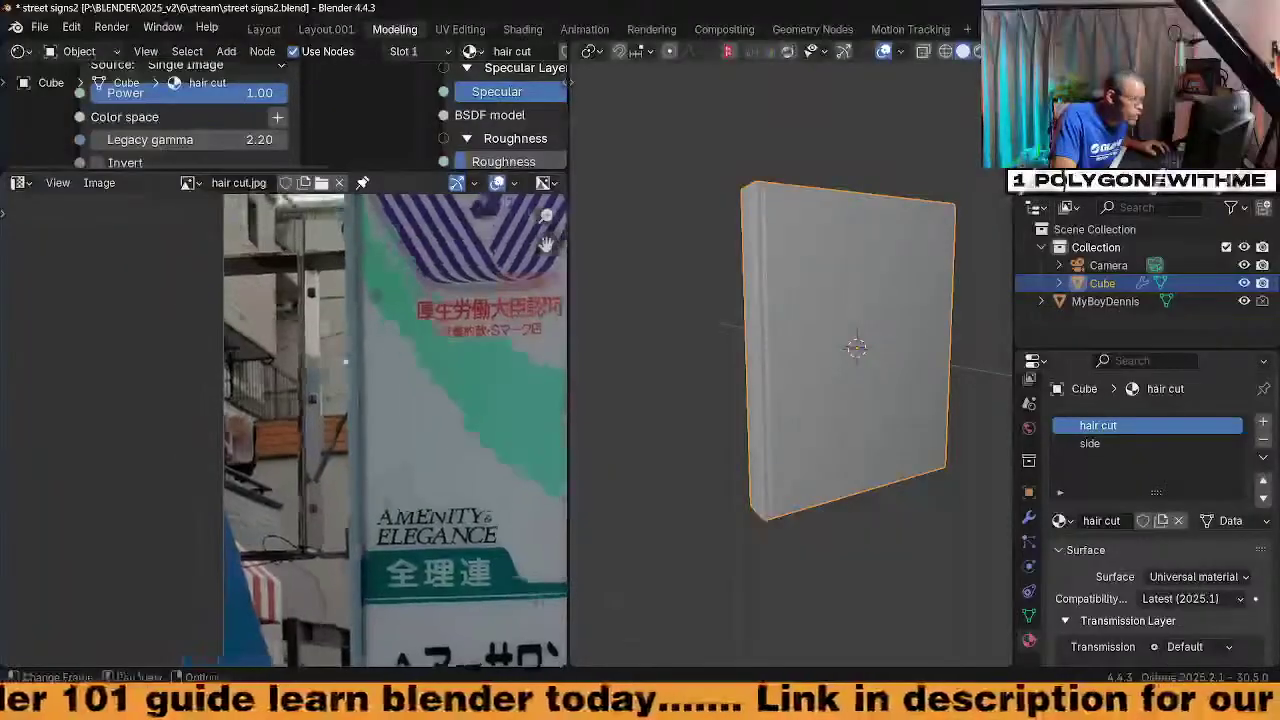
pyautogui.scroll(2, 350, 366)
pyautogui.scroll(-4, 440, 429)
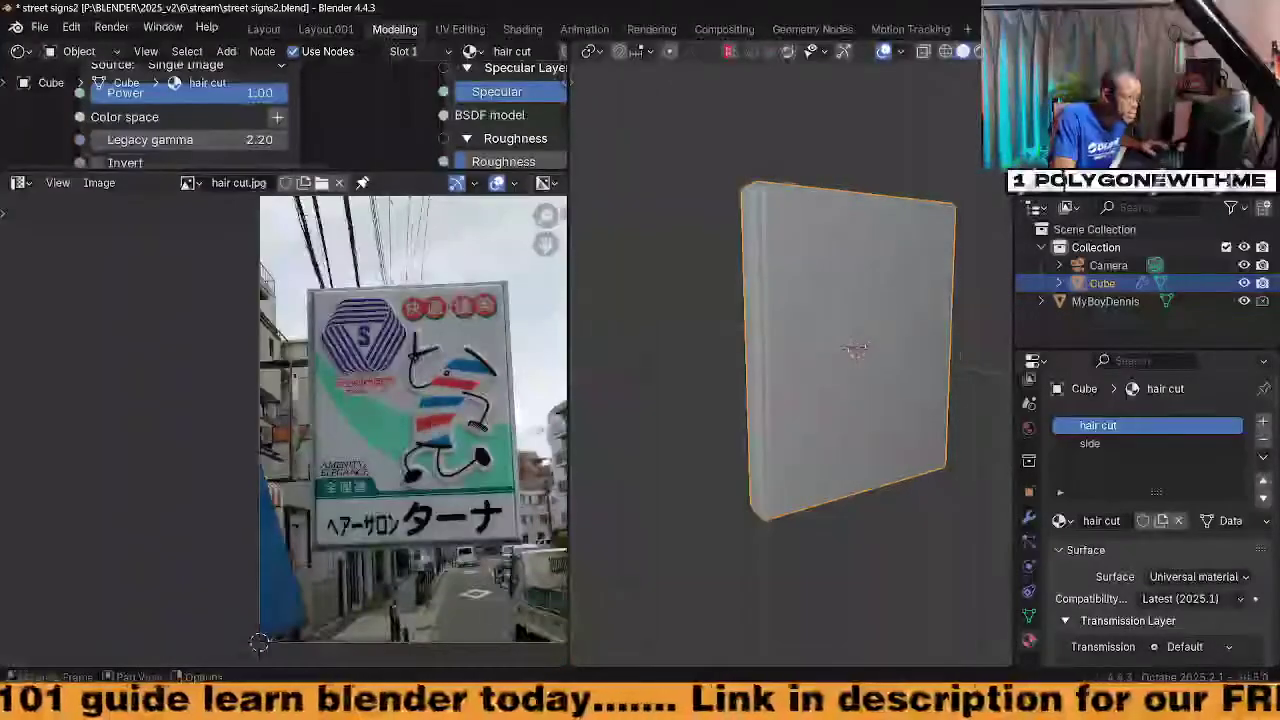
pyautogui.scroll(3, 320, 345)
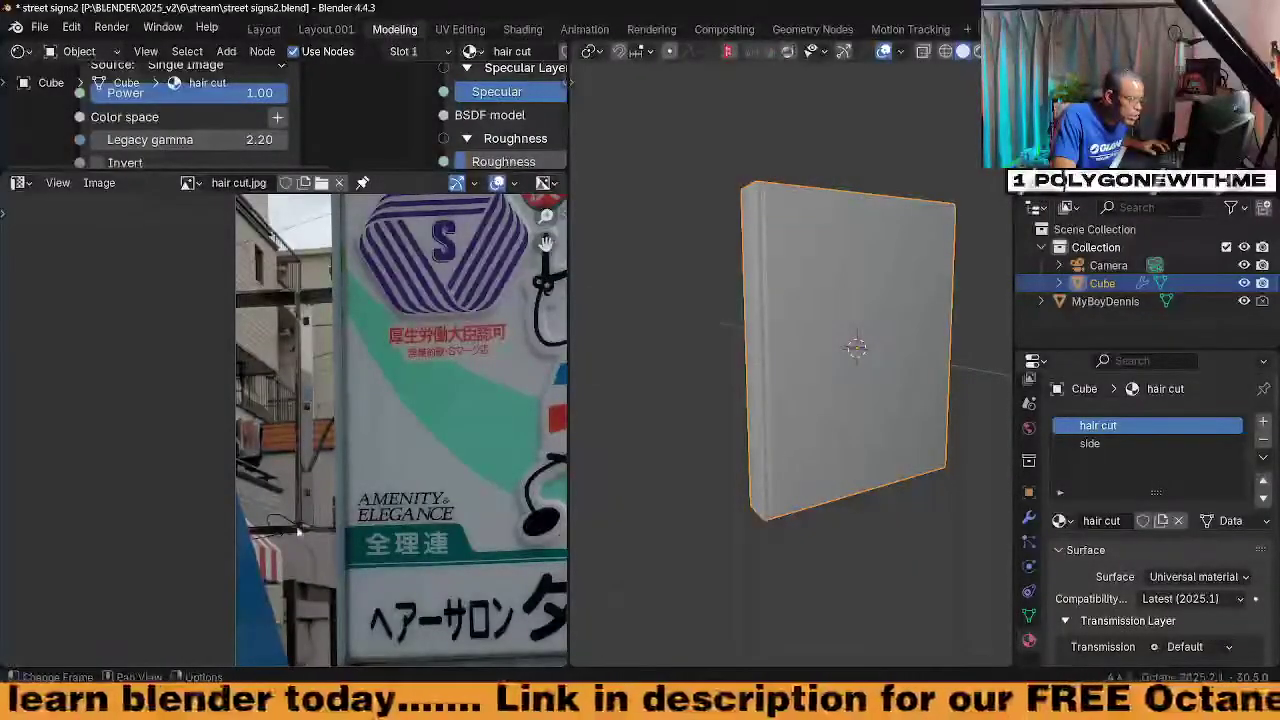
pyautogui.moveTo(745, 498); pyautogui.dragTo(746, 499, button='middle')
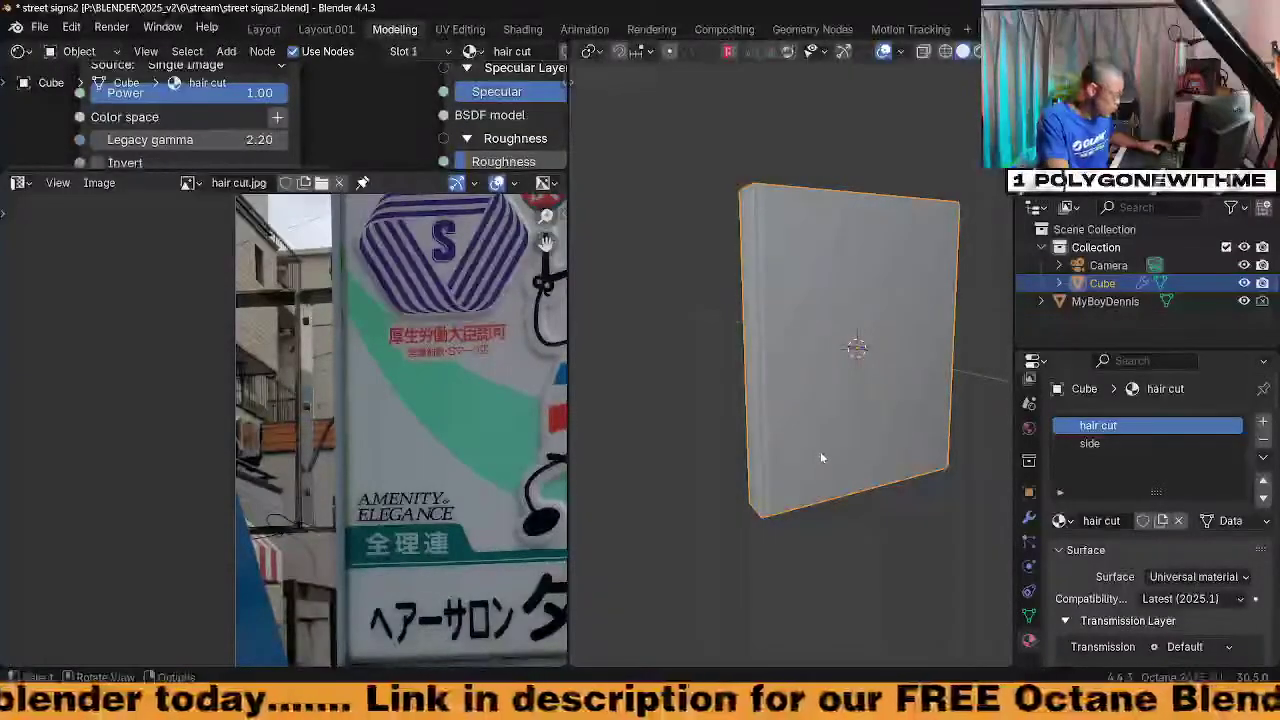
# Duplicate the sign's narrow side face and move the copy outward along the global X axis
pyautogui.press('Tab')
pyautogui.click(958, 455)
pyautogui.moveTo(779, 381); pyautogui.dragTo(789, 381, button='middle')
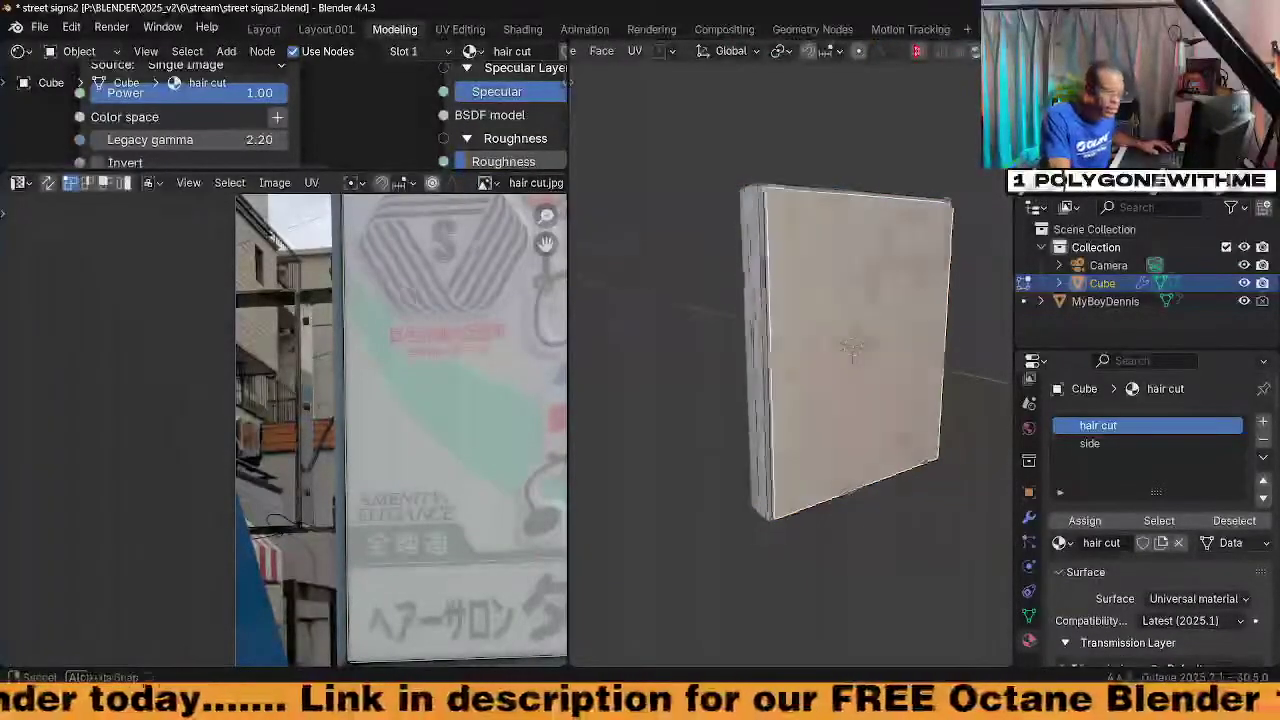
pyautogui.click(765, 380)
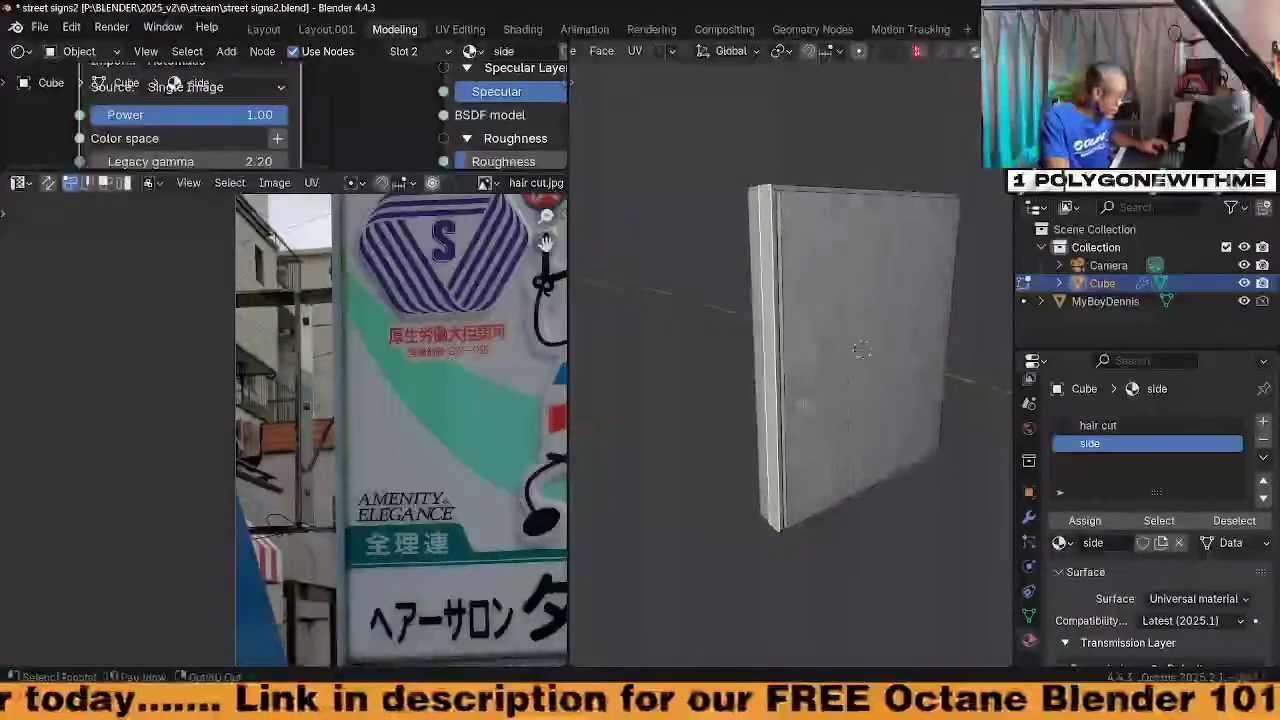
pyautogui.press('g')
pyautogui.press('g')
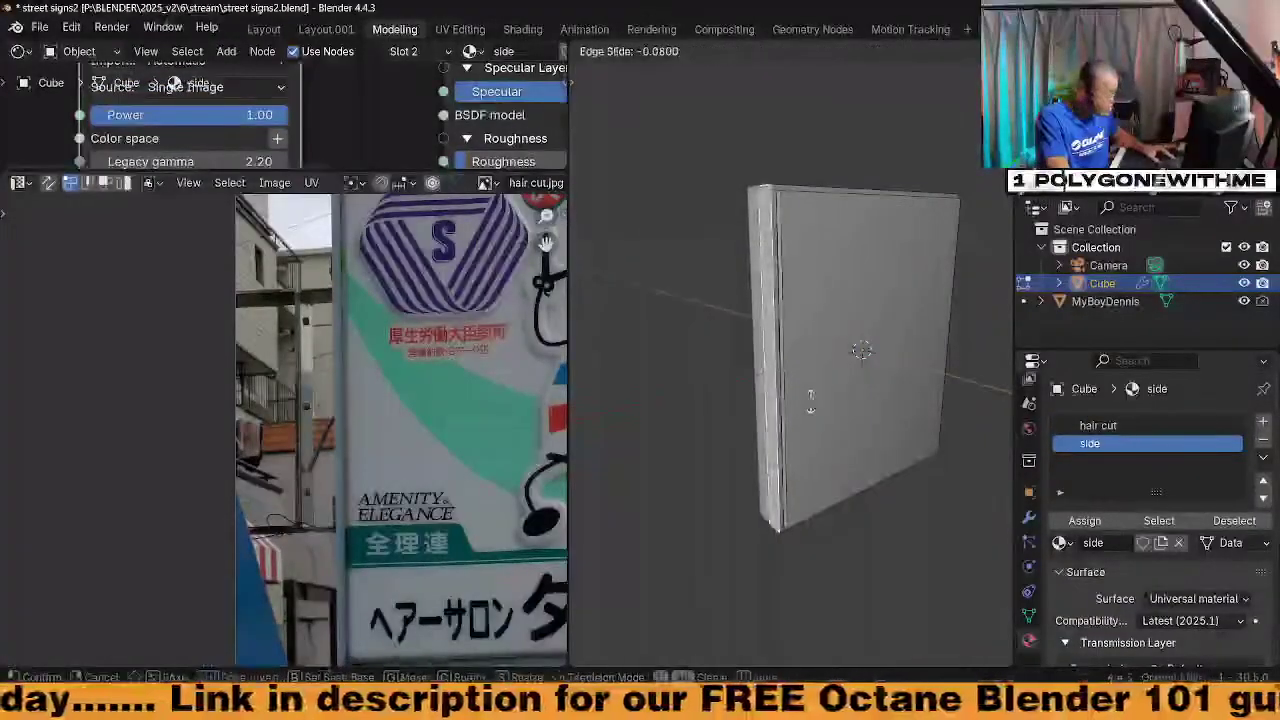
pyautogui.rightClick(815, 408)
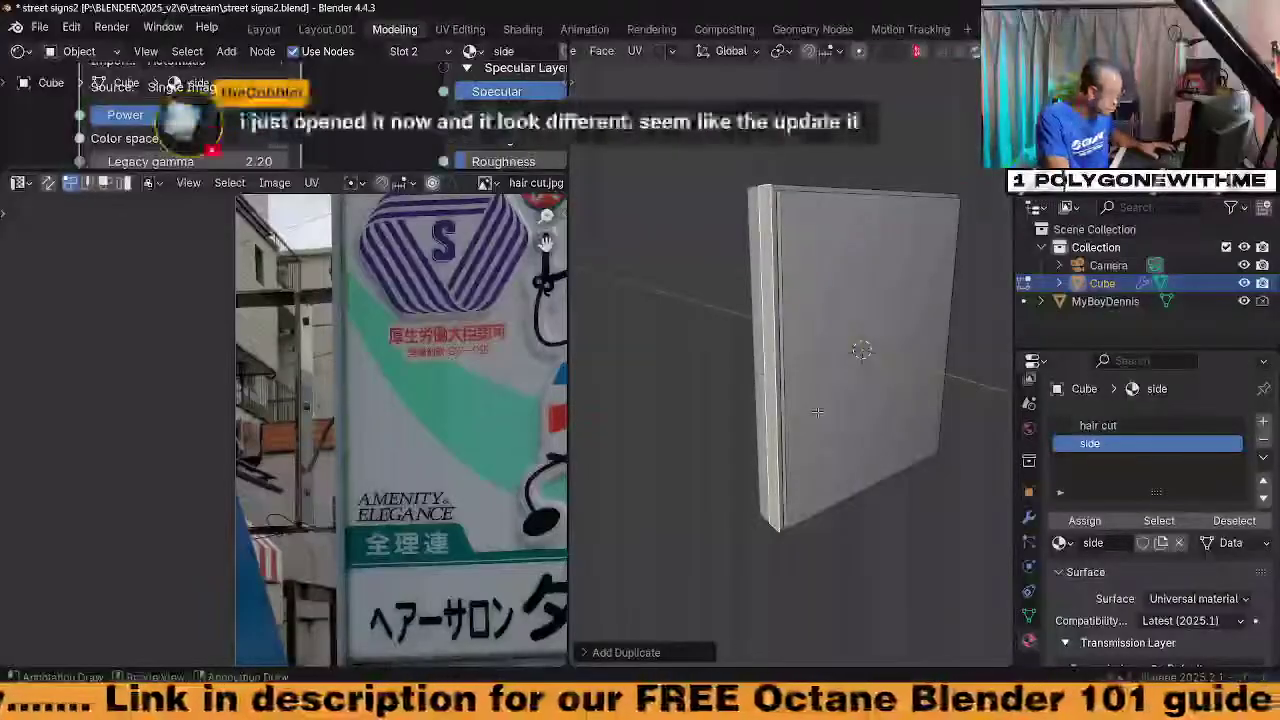
pyautogui.press('g')
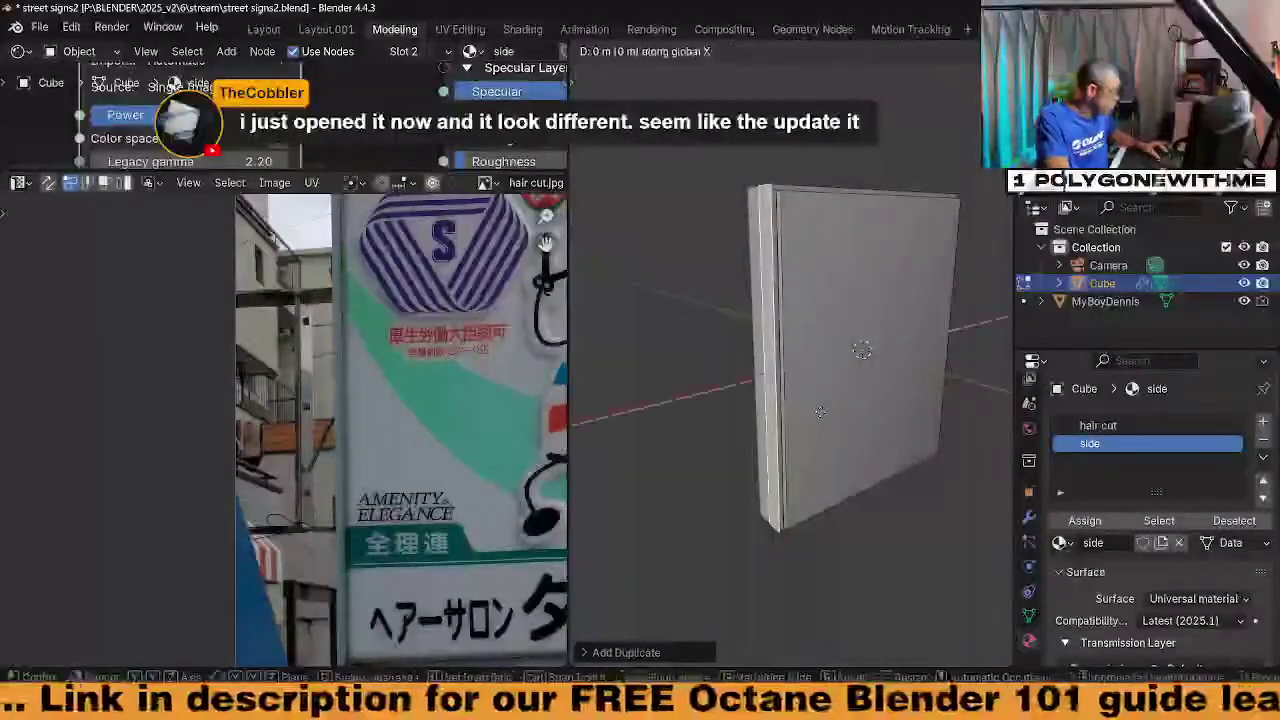
pyautogui.click(773, 420)
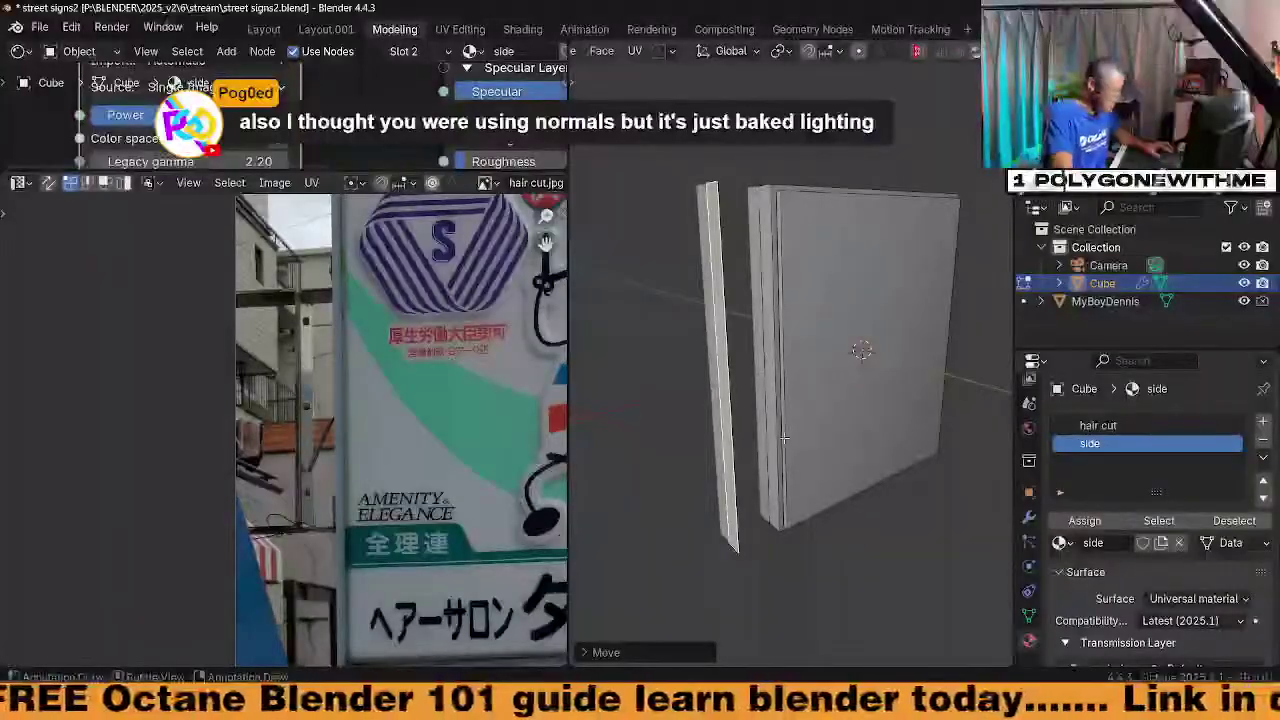
# Separate the duplicated side face into its own object and make it the only selected object in Object Mode
pyautogui.press('p')
pyautogui.click(785, 437)
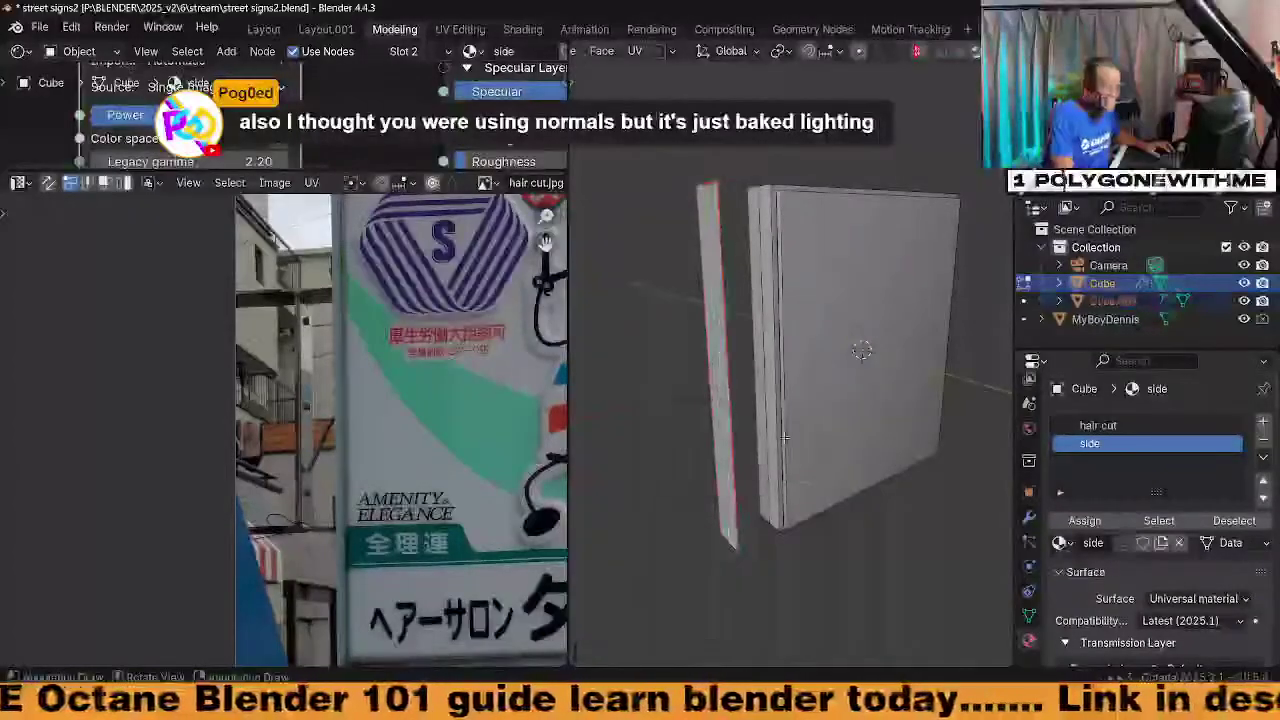
pyautogui.press('Tab')
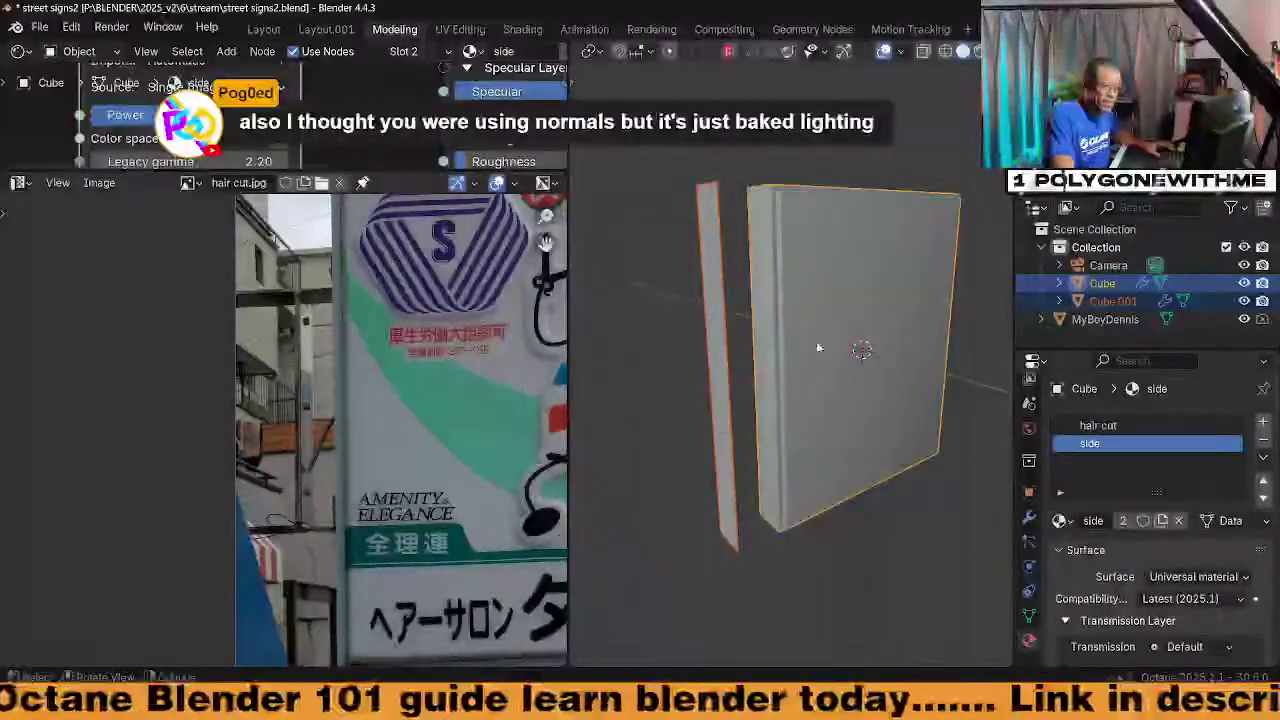
pyautogui.click(735, 378)
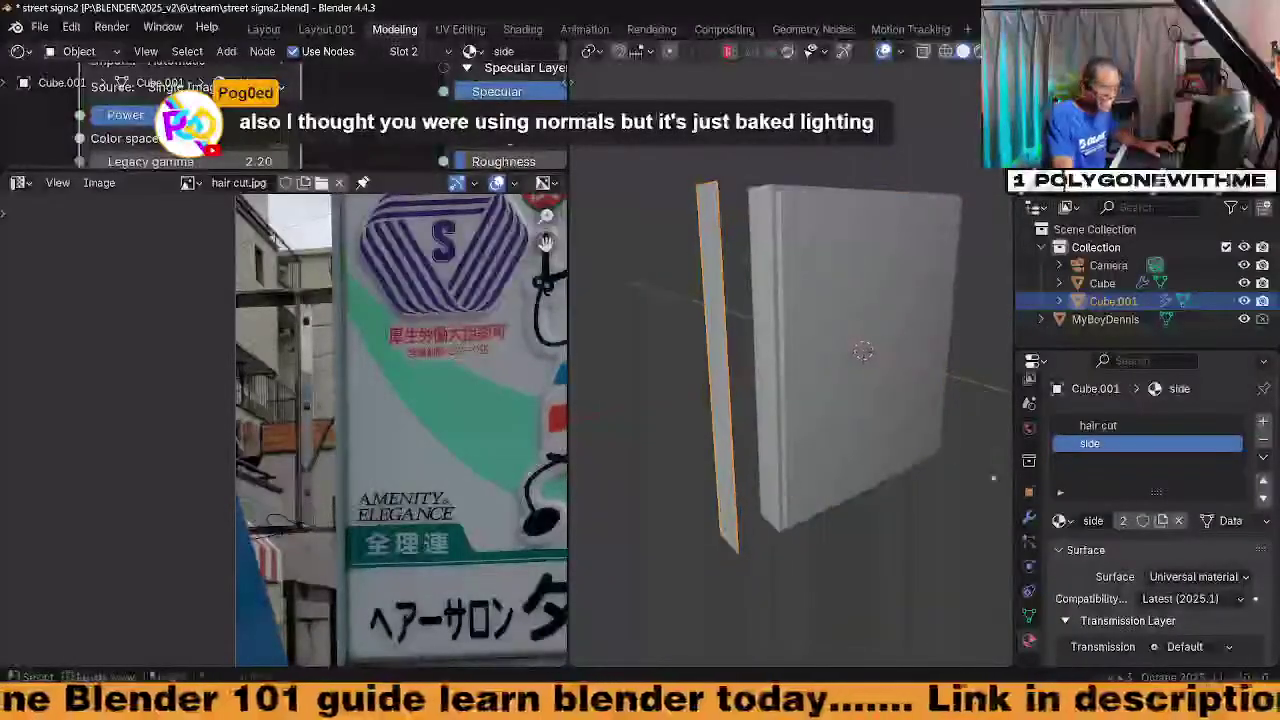
# Remove the Bevel, Mirror and Smooth by Angle modifiers from the separated strip
pyautogui.click(1034, 428)
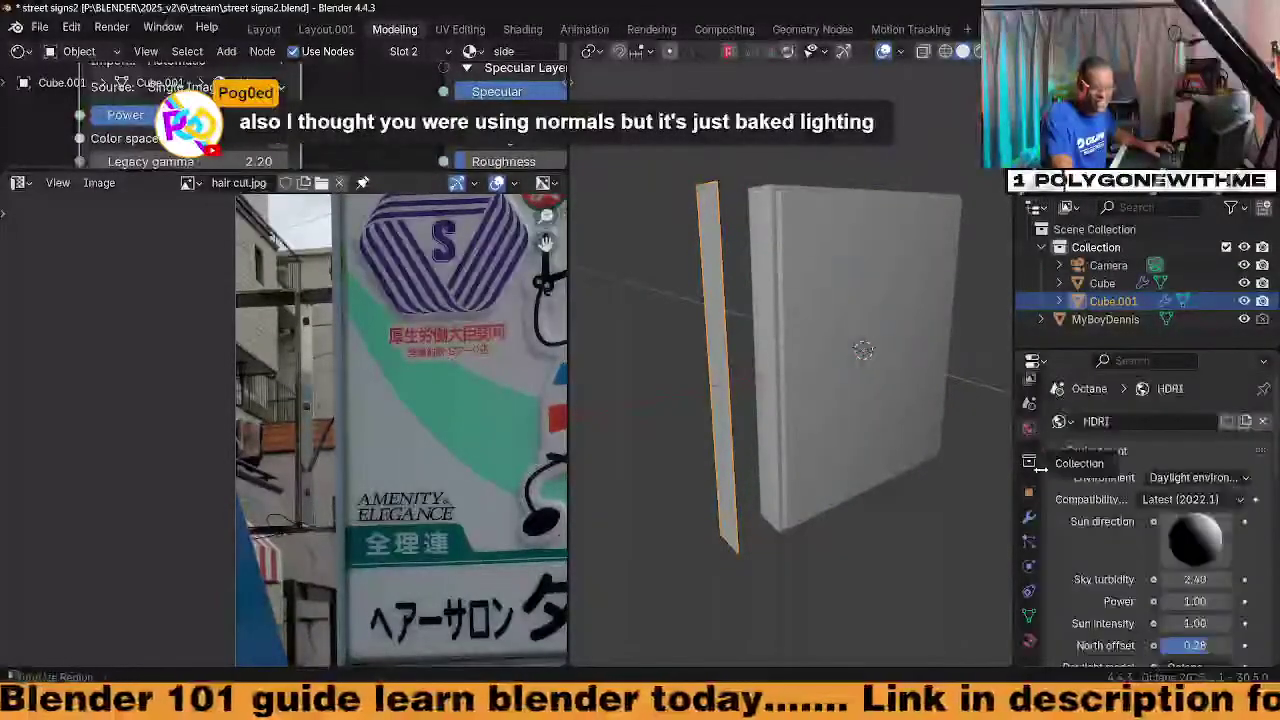
pyautogui.click(1029, 461)
pyautogui.click(1029, 517)
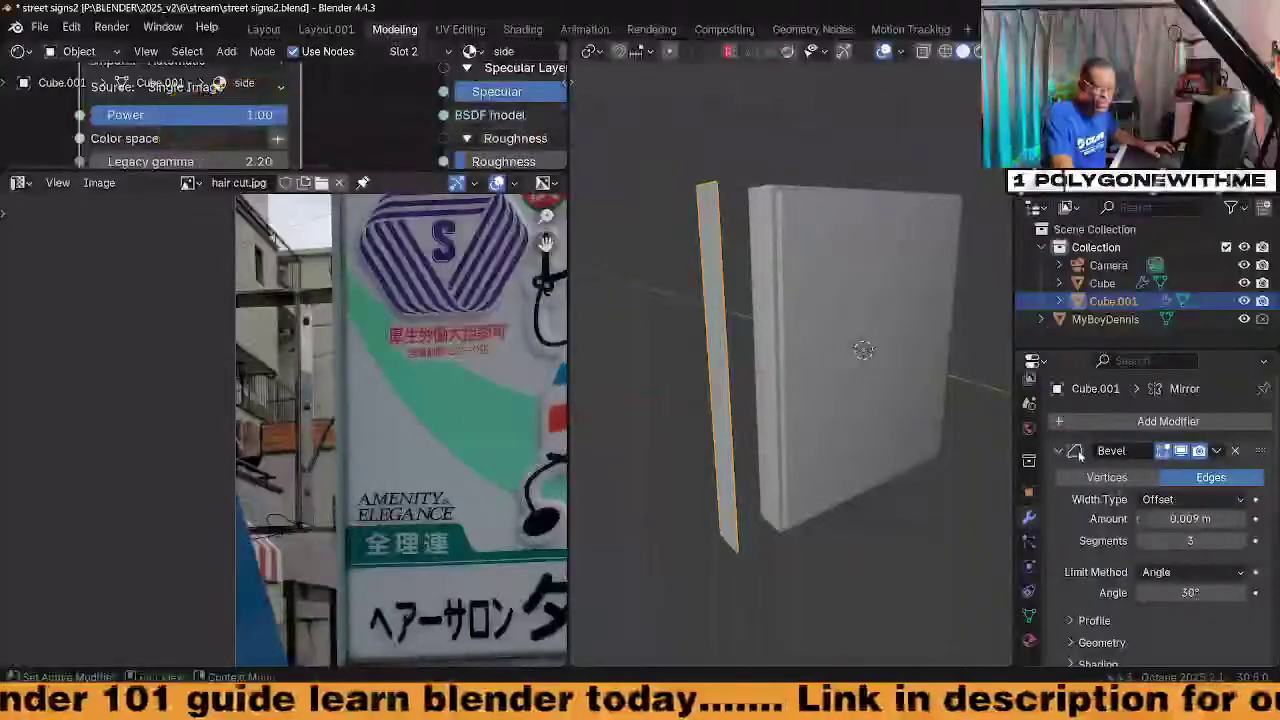
pyautogui.scroll(-4, 1085, 455)
pyautogui.scroll(2, 1244, 415)
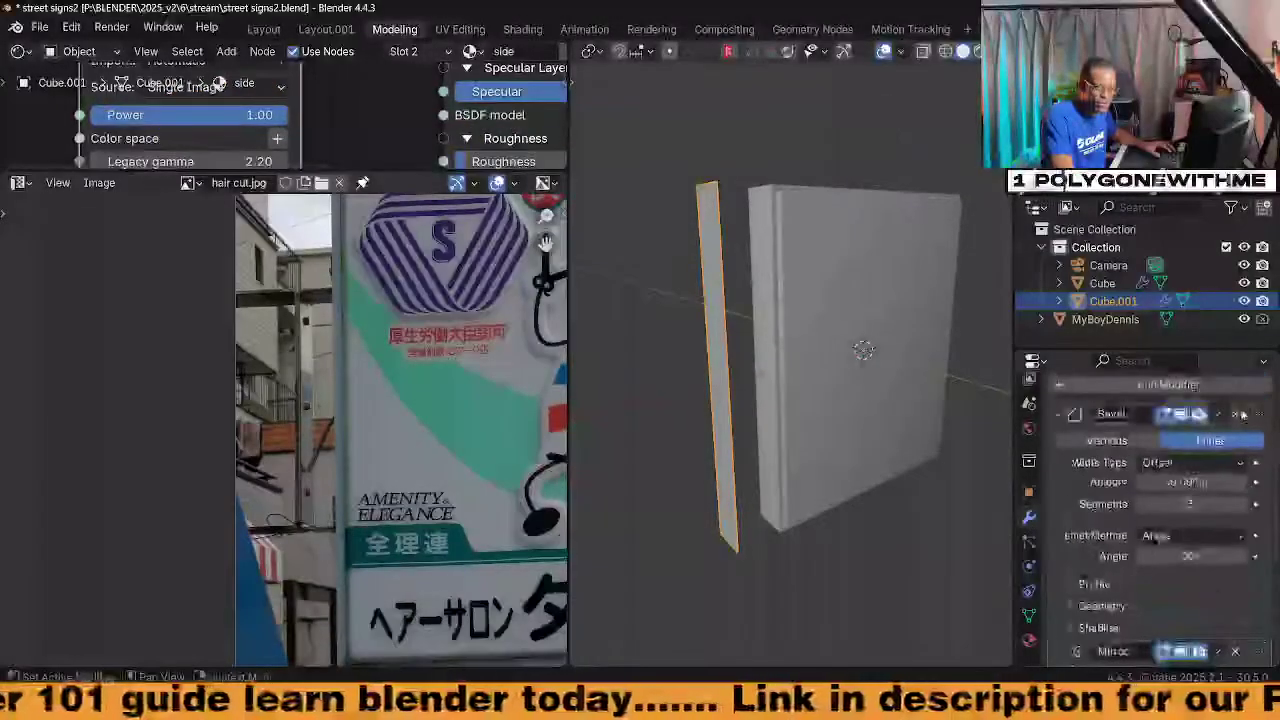
pyautogui.click(1239, 414)
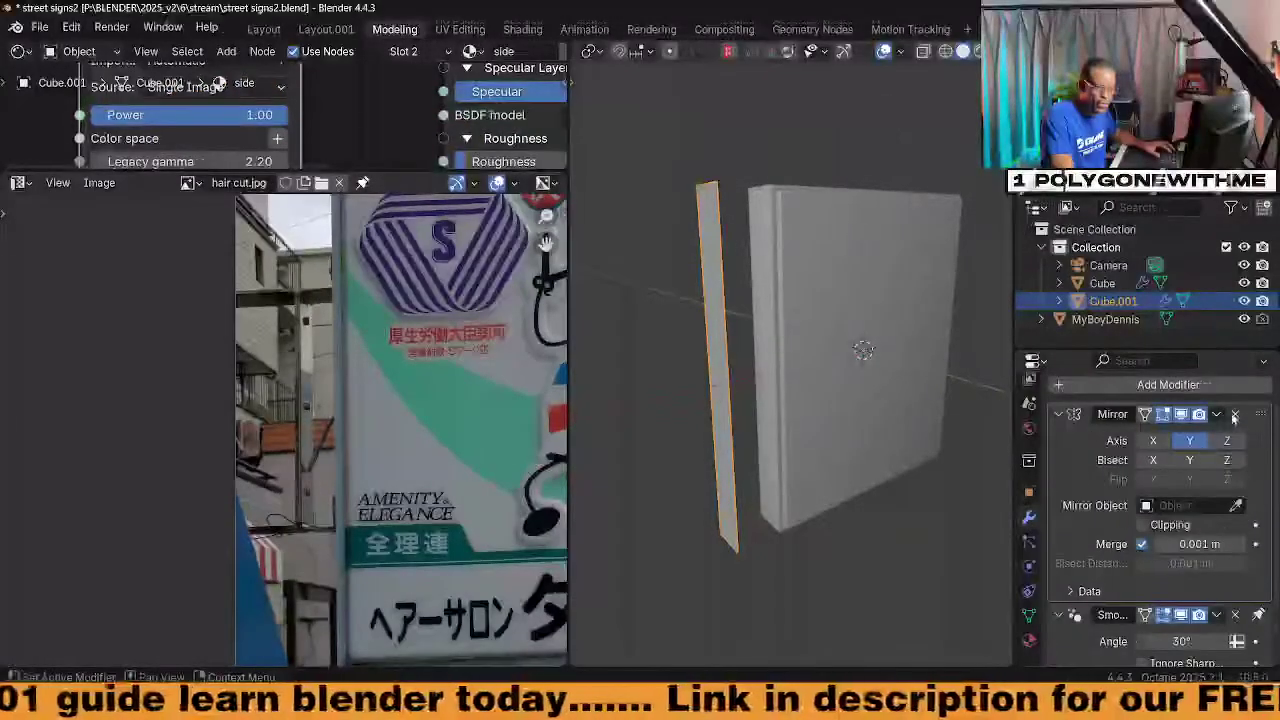
pyautogui.click(1235, 414)
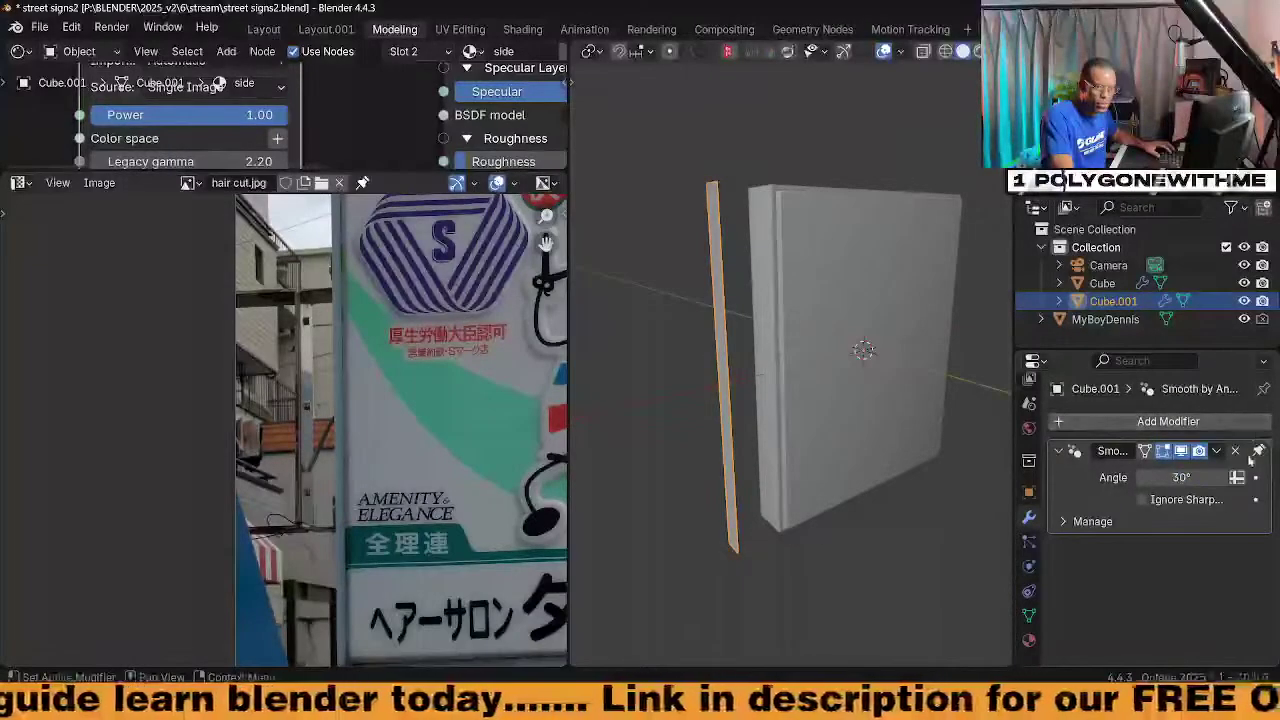
pyautogui.click(1235, 451)
# Shorten the separated strip along Z and set its origin to its geometry
pyautogui.moveTo(751, 434)
pyautogui.mouseDown(button='middle')
pyautogui.moveTo(818, 436)
pyautogui.moveTo(771, 431)
pyautogui.mouseUp(button='middle')
pyautogui.press('s')
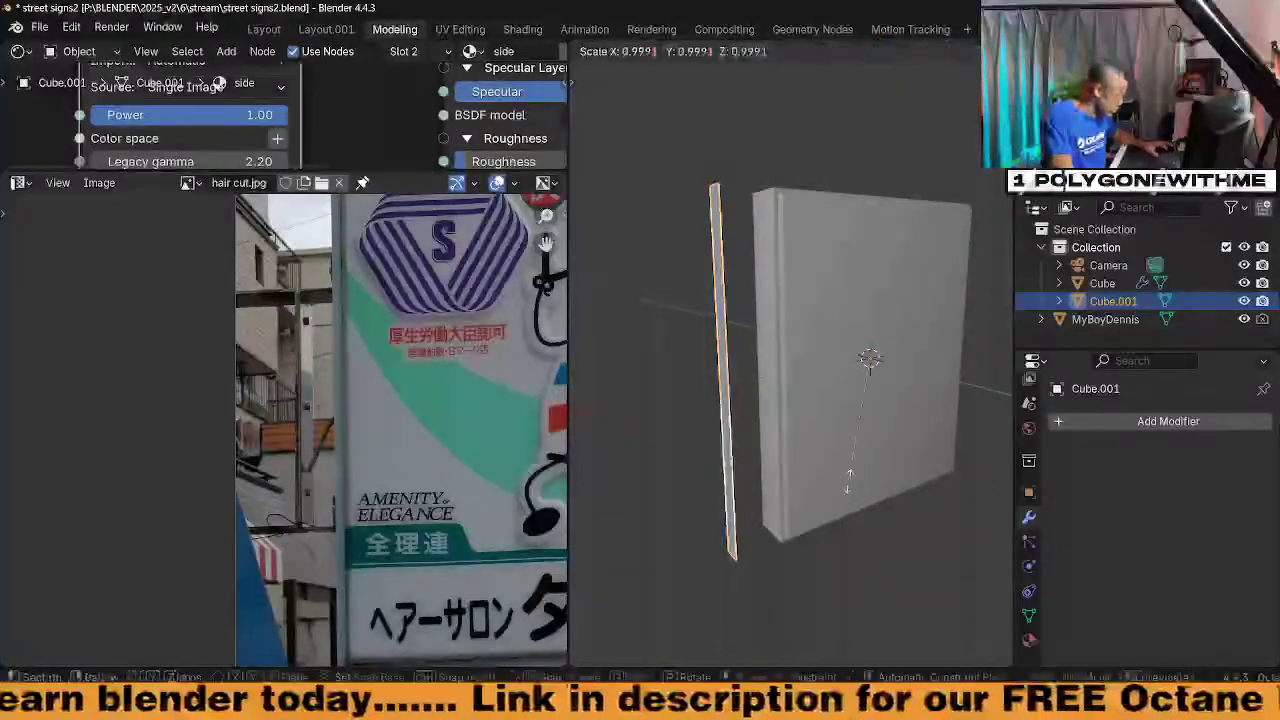
pyautogui.press('z')
pyautogui.click(824, 418)
pyautogui.rightClick(727, 392)
pyautogui.moveTo(640, 416)
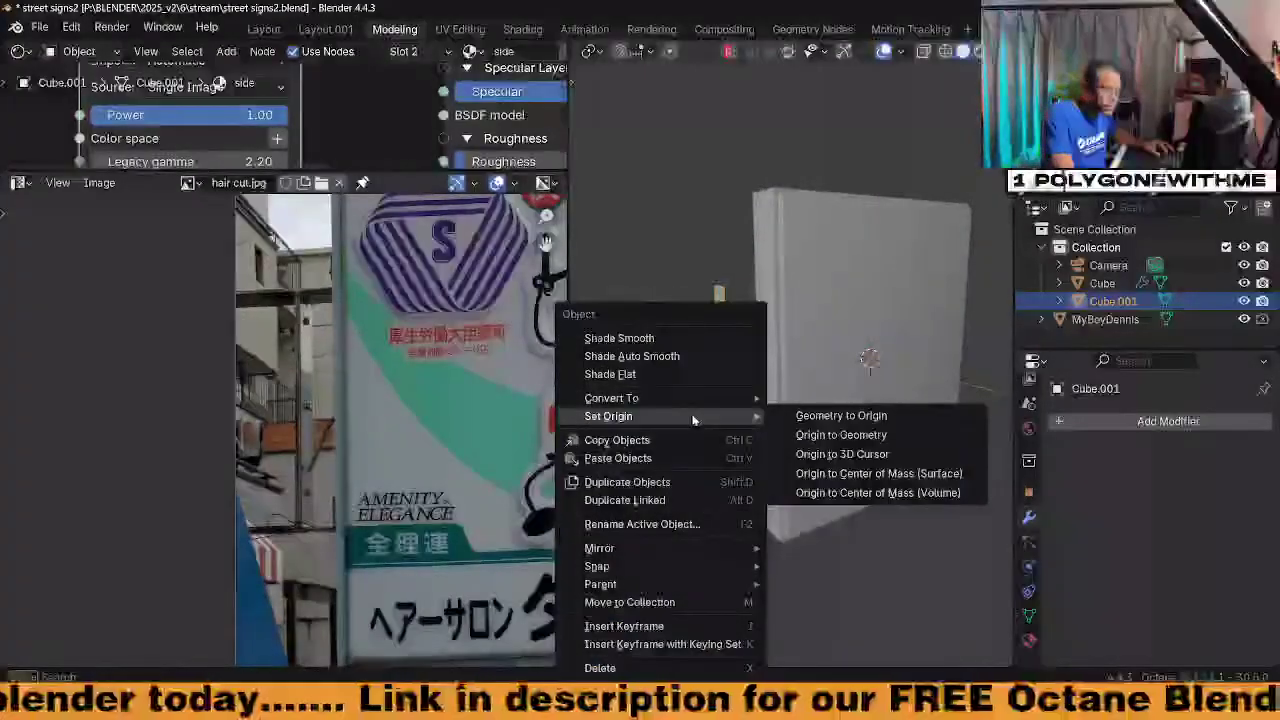
pyautogui.click(830, 434)
# Add a horizontal loop cut across the middle of the strip in Edit Mode
pyautogui.moveTo(816, 434); pyautogui.dragTo(728, 425, button='middle')
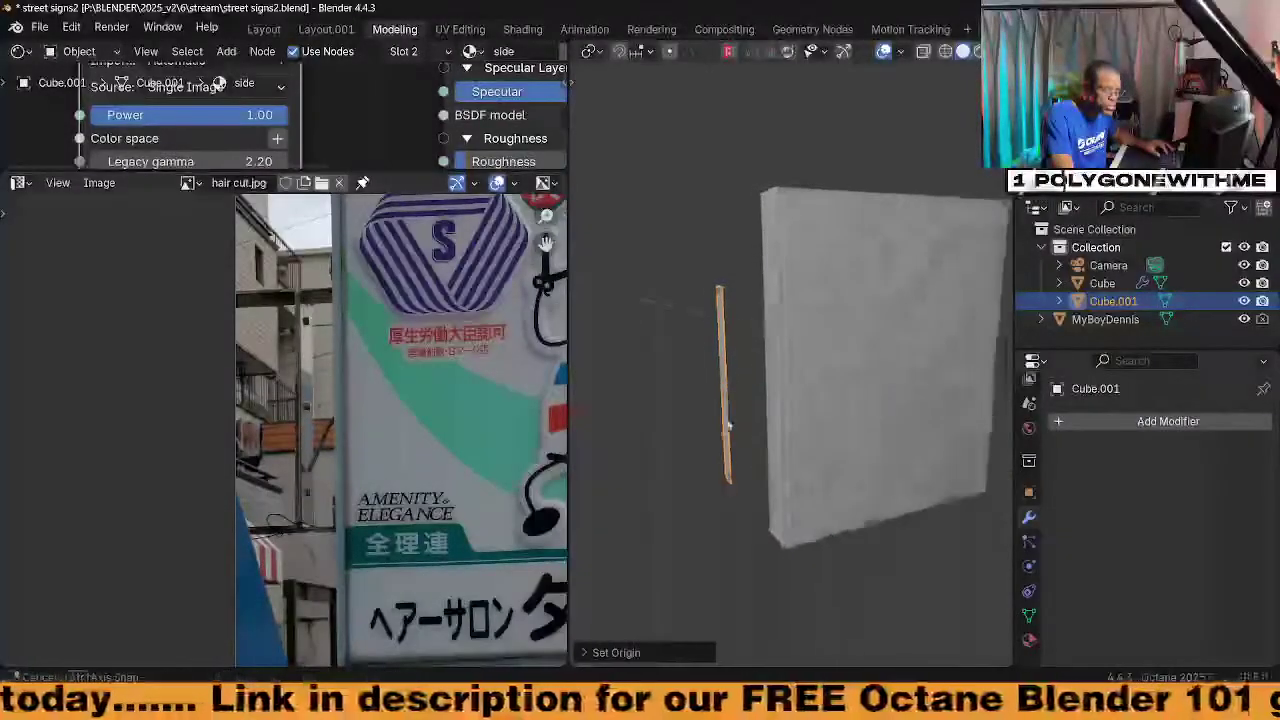
pyautogui.scroll(3, 745, 430)
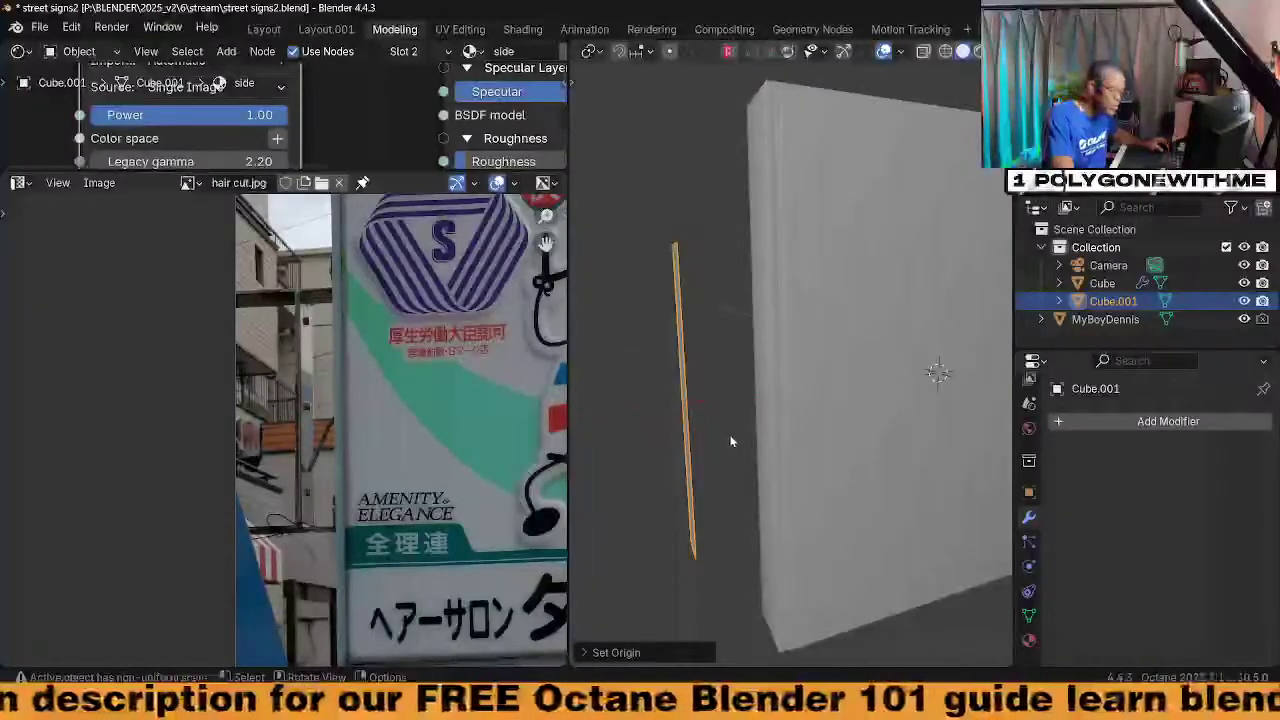
pyautogui.press('Tab')
pyautogui.click(871, 436)
pyautogui.moveTo(871, 436); pyautogui.dragTo(965, 430, button='middle')
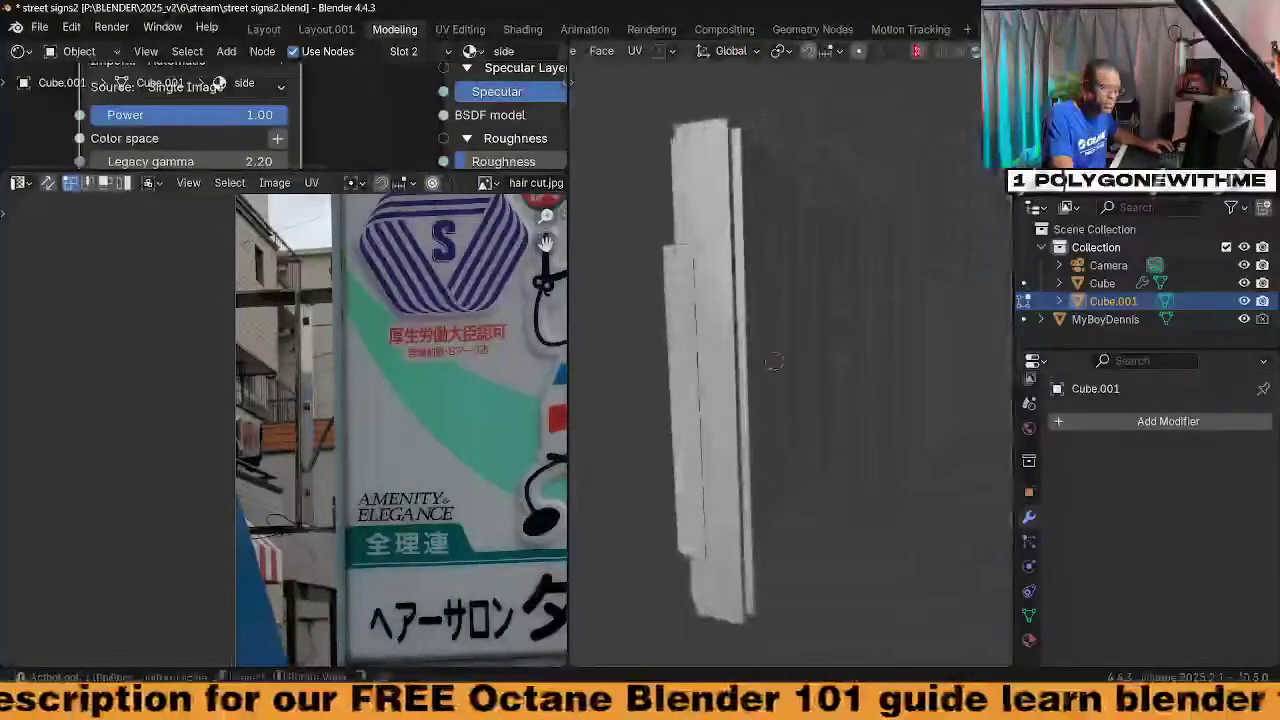
pyautogui.hotkey('ctrl', 'r')
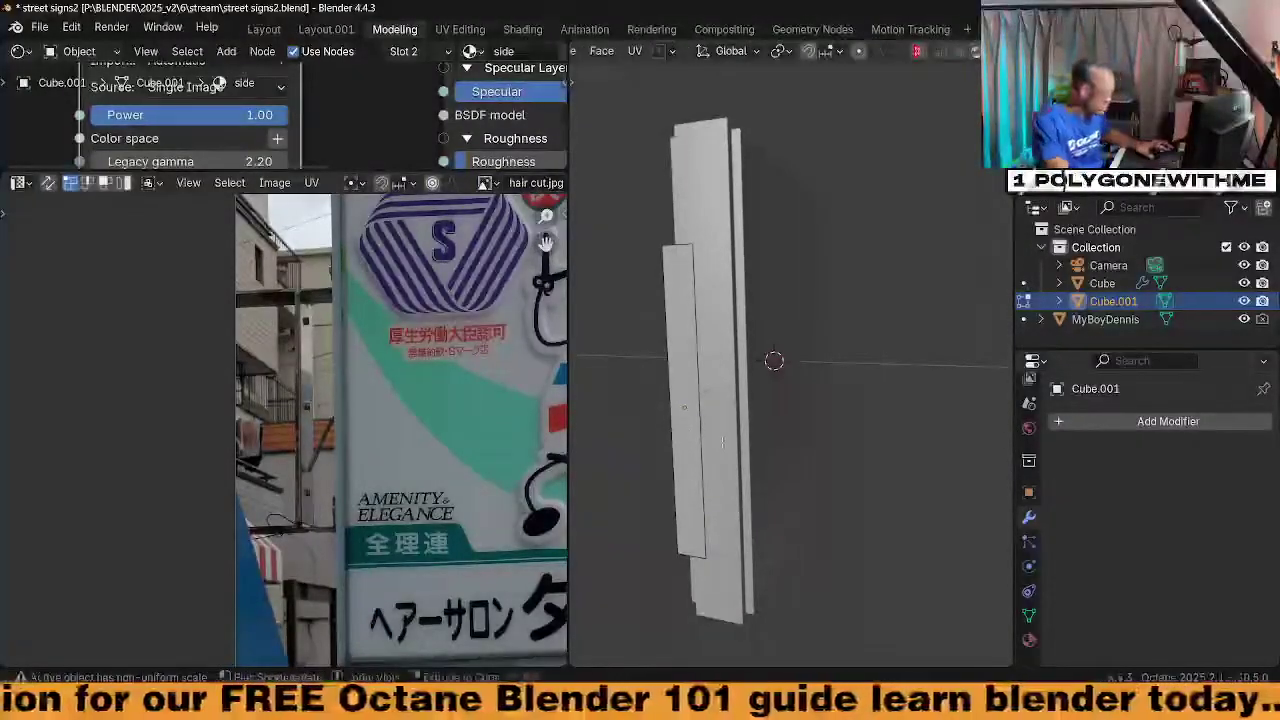
pyautogui.hotkey('ctrl', 'r')
pyautogui.click(708, 443)
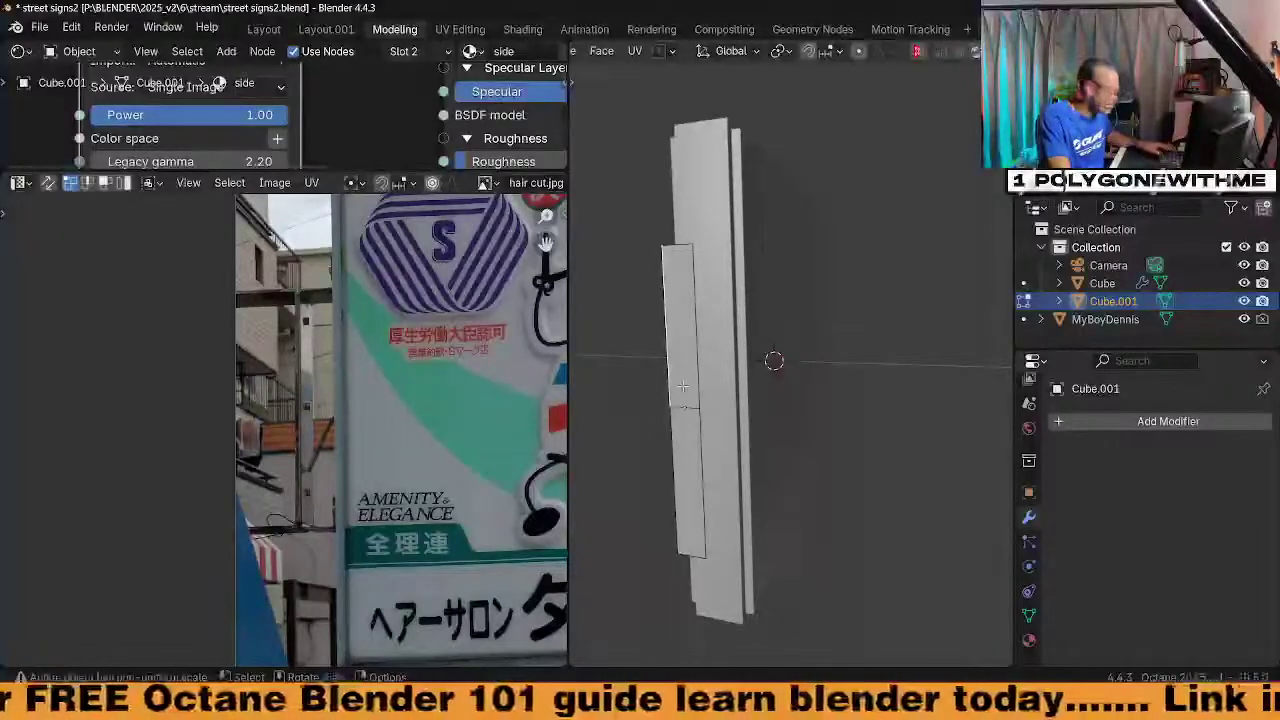
# Switch to face selection and delete the upper half of the strip
pyautogui.hscroll(-5, 710, 53)
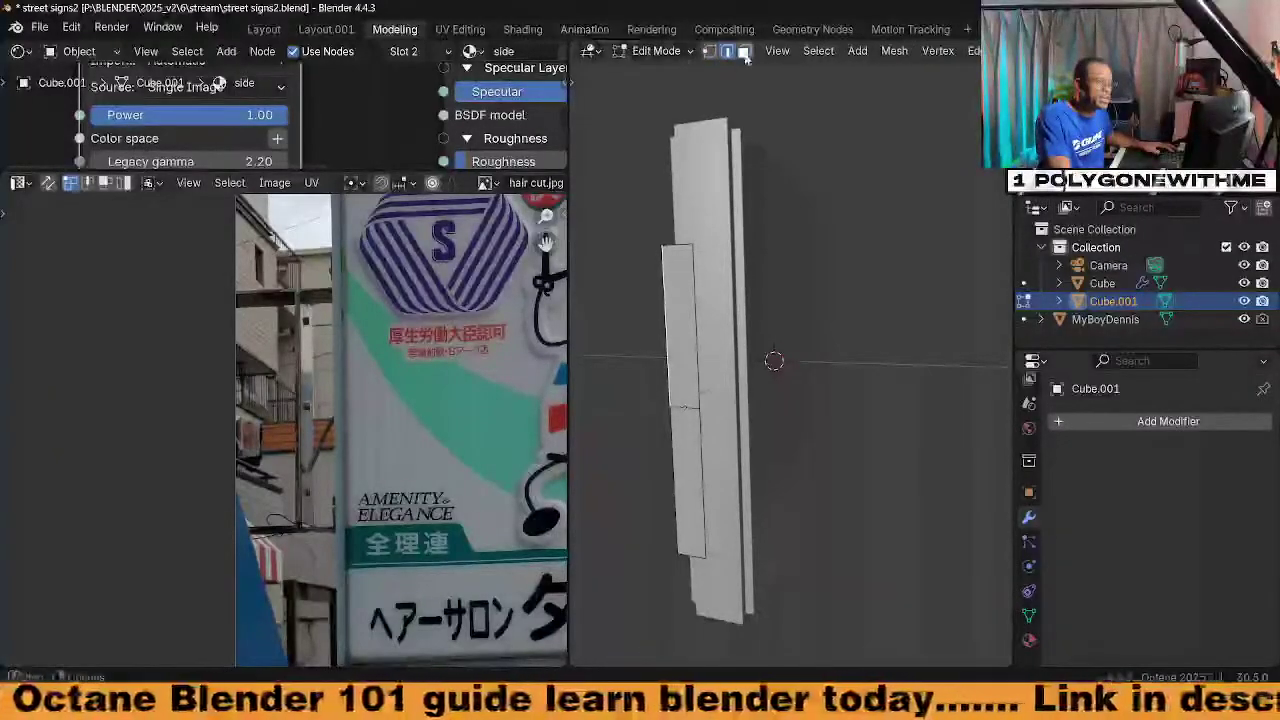
pyautogui.click(744, 51)
pyautogui.click(683, 335)
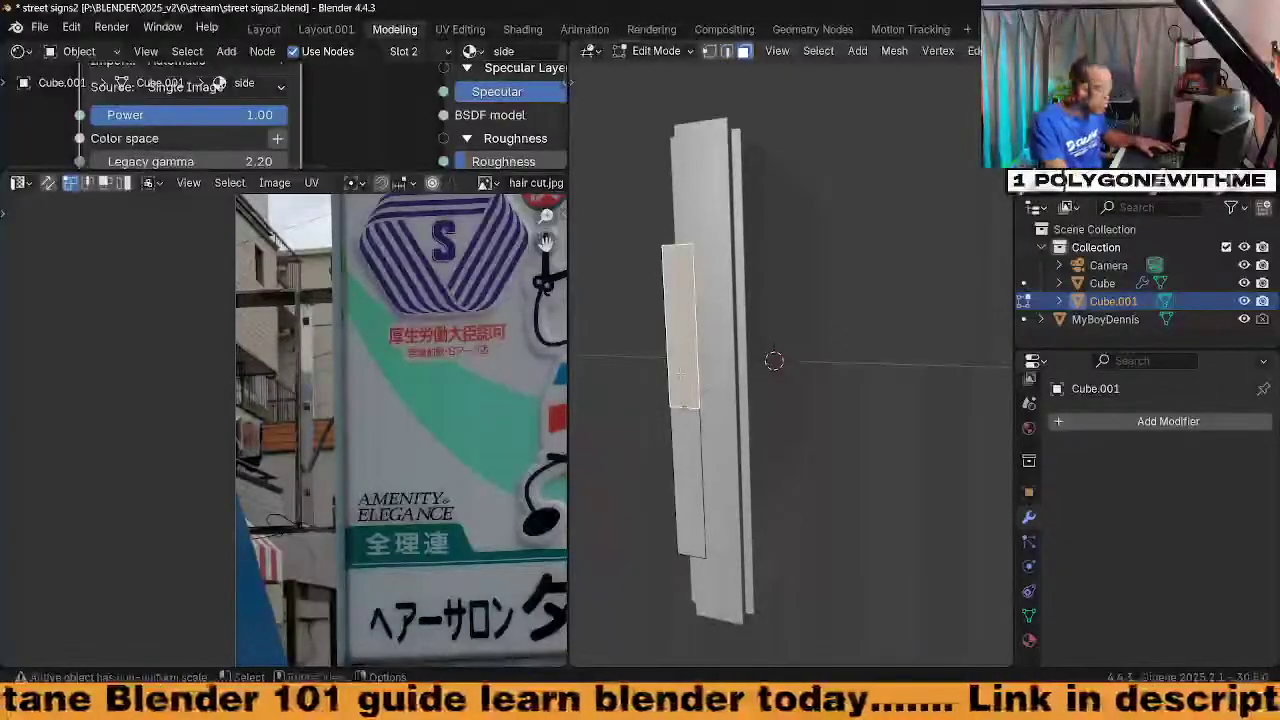
pyautogui.press('x')
pyautogui.click(678, 372)
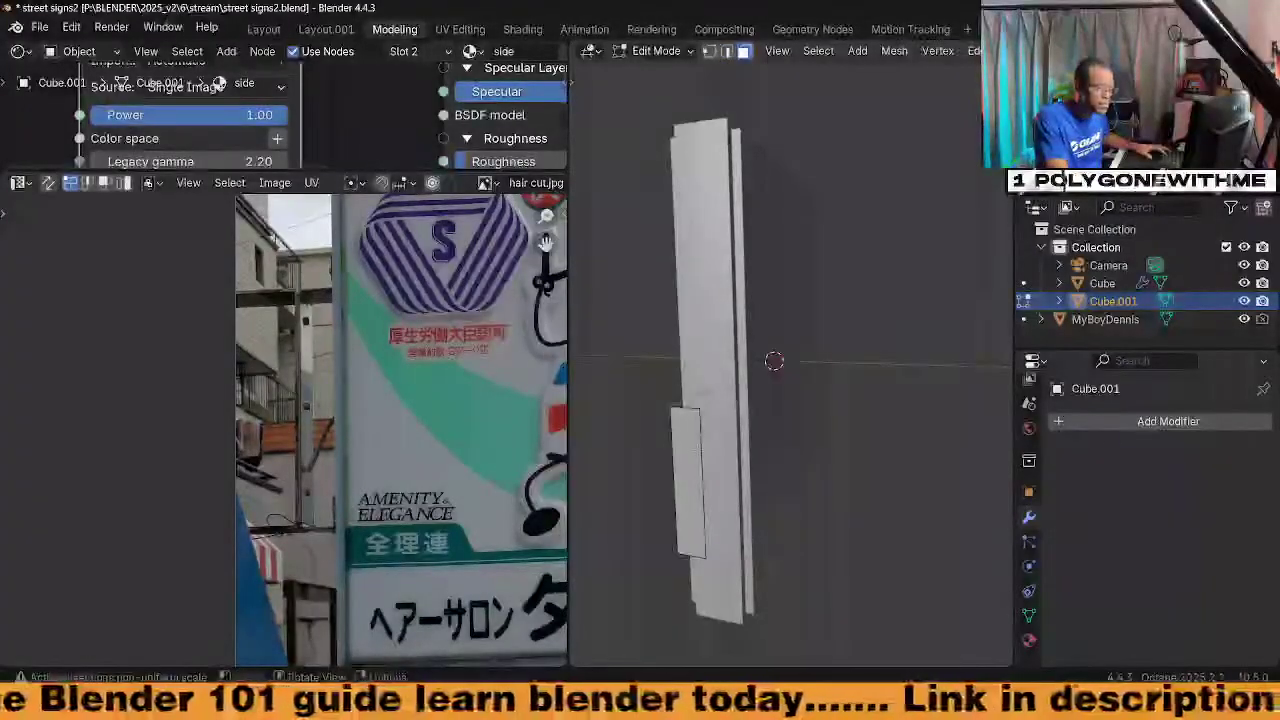
# Add a Mirror modifier to the half strip and mirror it only along the Z axis
pyautogui.click(689, 481)
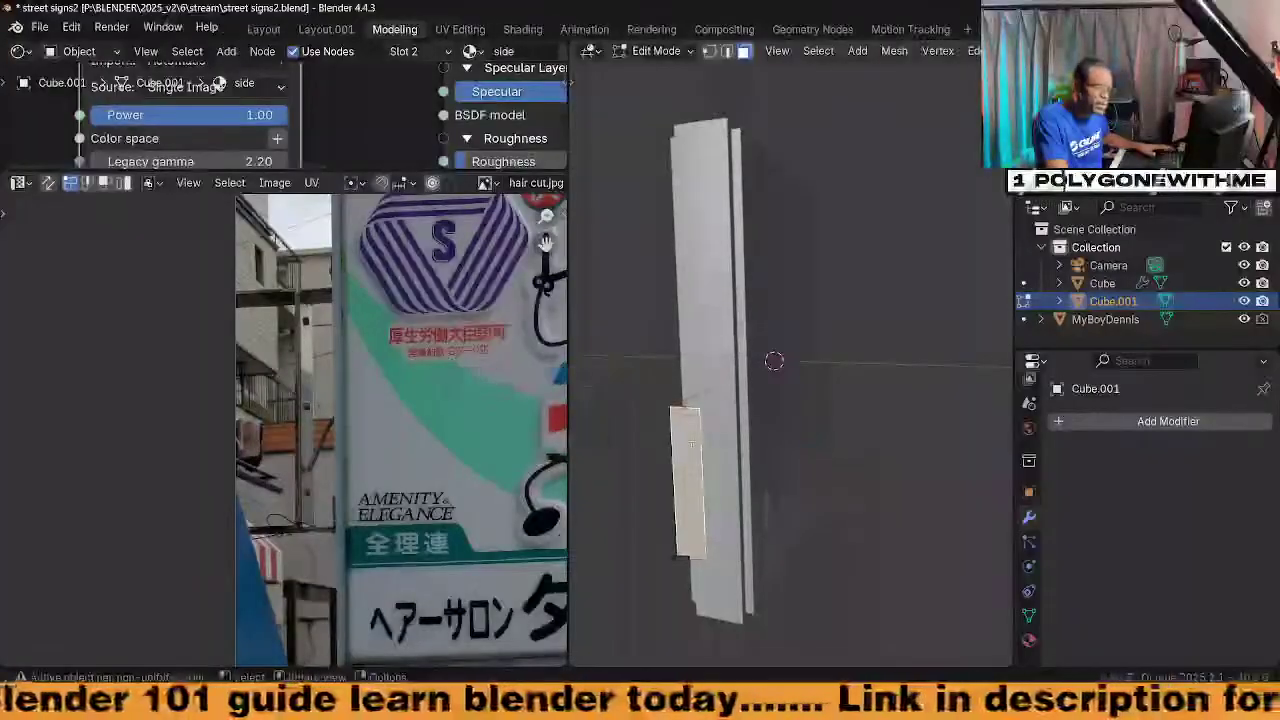
pyautogui.press('Tab')
pyautogui.click(1094, 418)
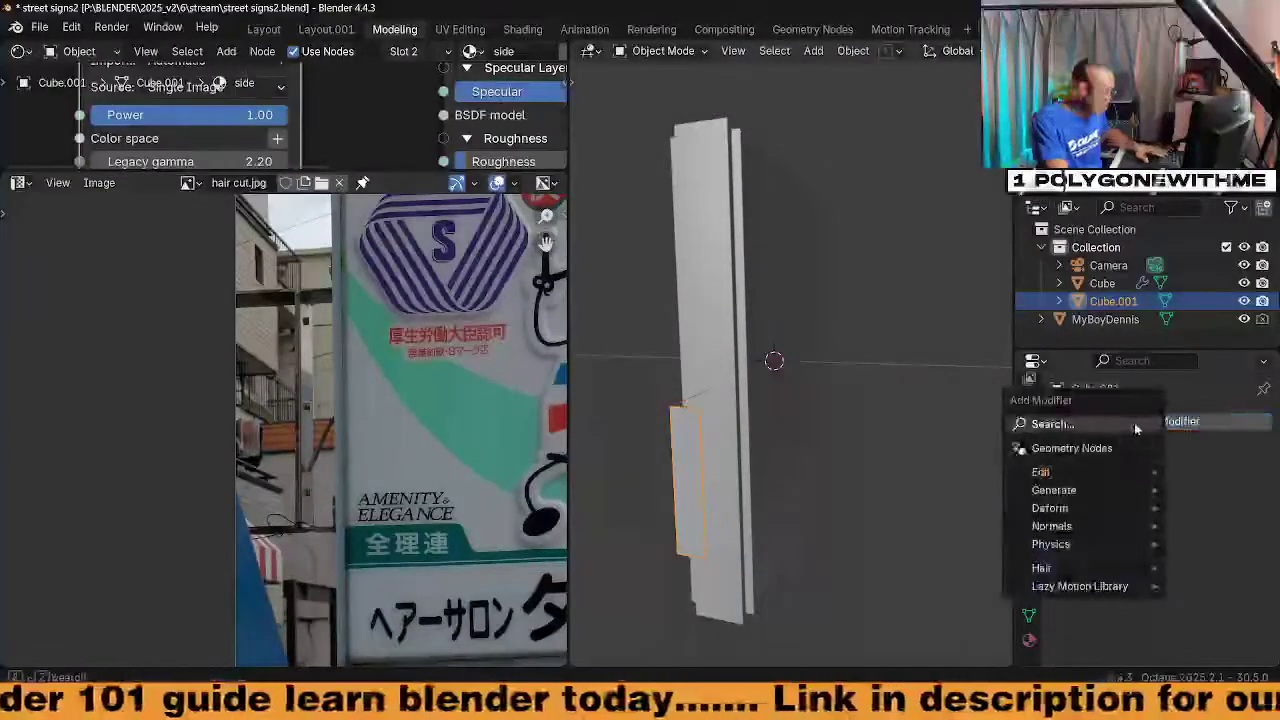
pyautogui.write('M')
pyautogui.click(1065, 455)
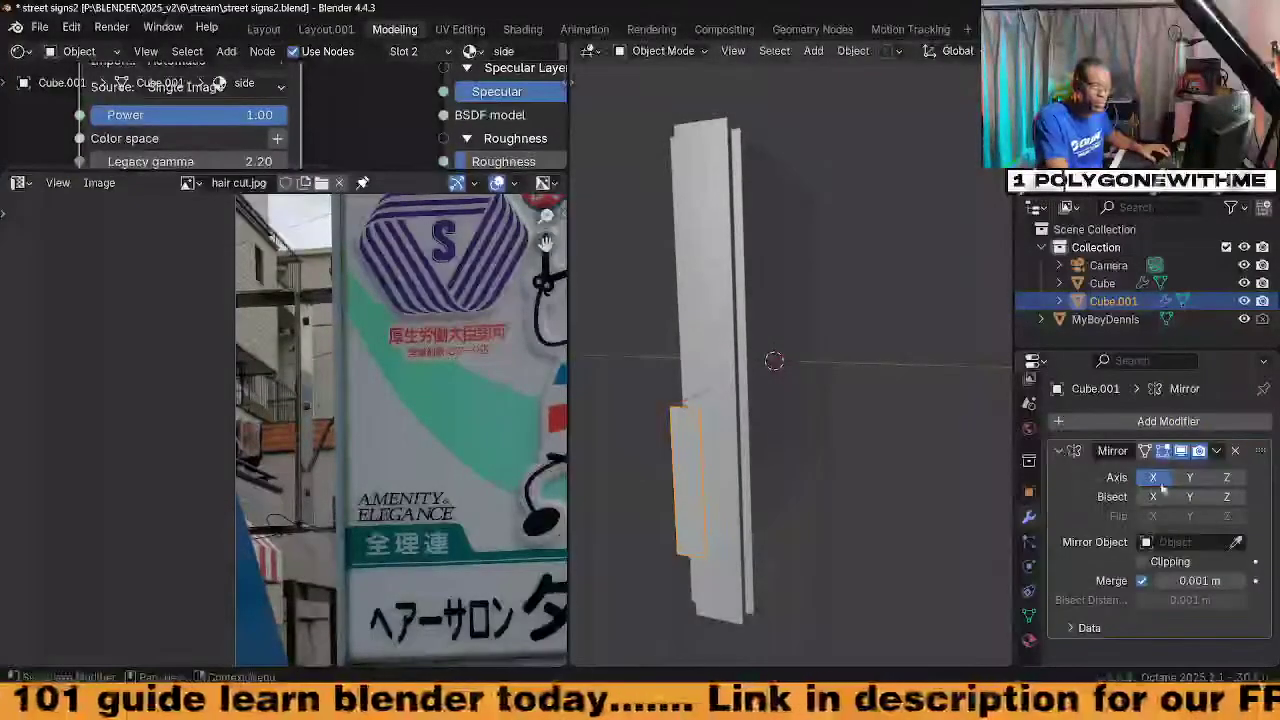
pyautogui.click(1228, 477)
pyautogui.click(1148, 482)
# Extrude the lower end edge of the strip about 0.22 m along global X to meet the sign
pyautogui.moveTo(750, 432); pyautogui.dragTo(723, 422, button='middle')
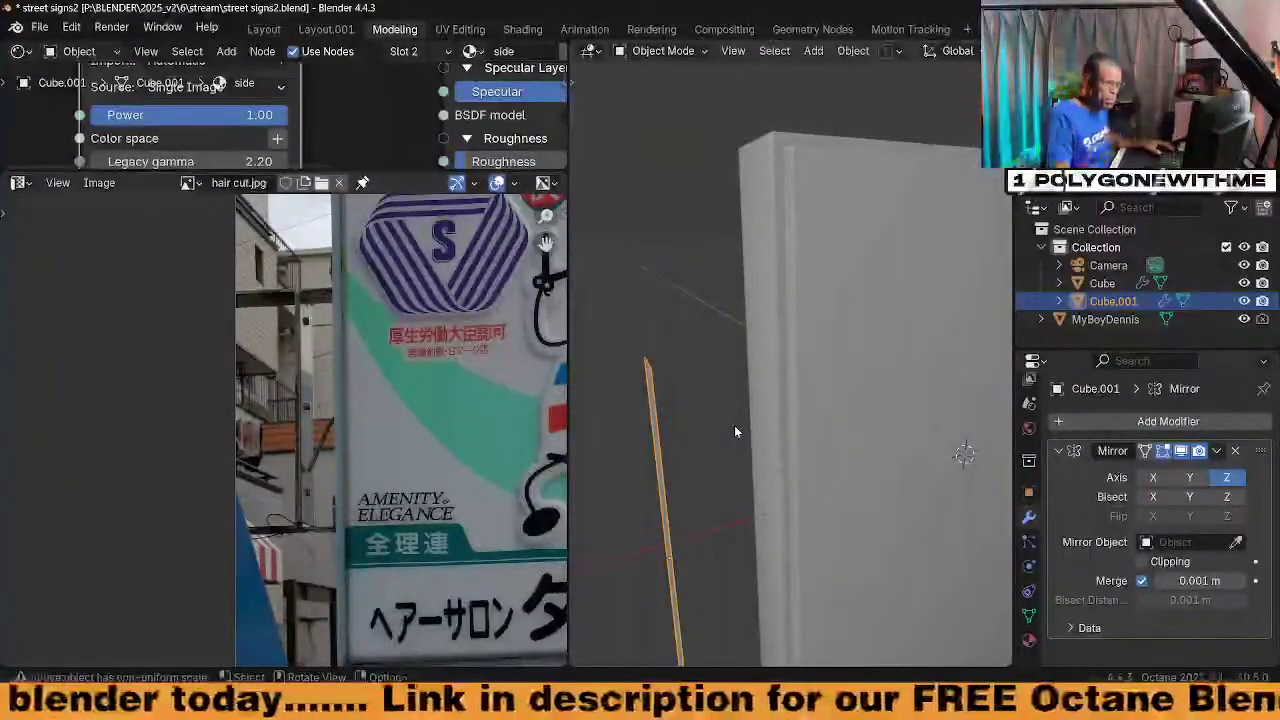
pyautogui.press('Tab')
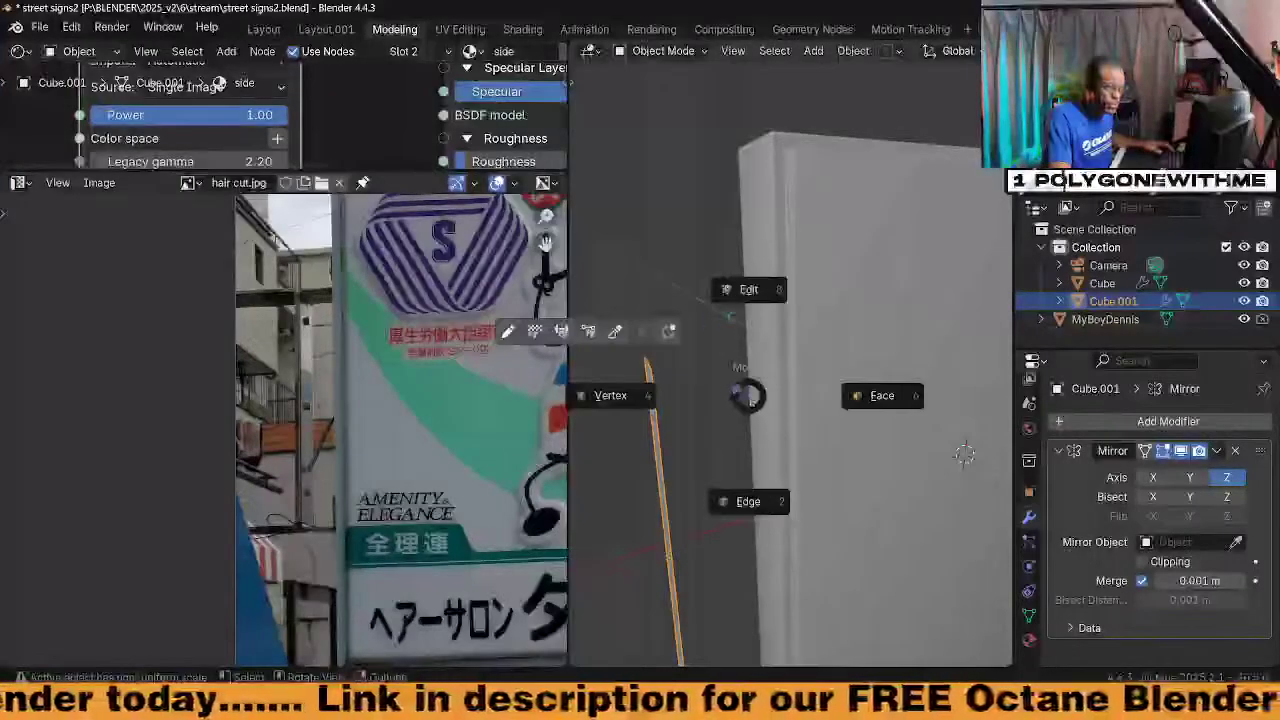
pyautogui.click(751, 501)
pyautogui.moveTo(751, 501); pyautogui.dragTo(707, 395, button='middle')
pyautogui.hotkey('alt', 'a')
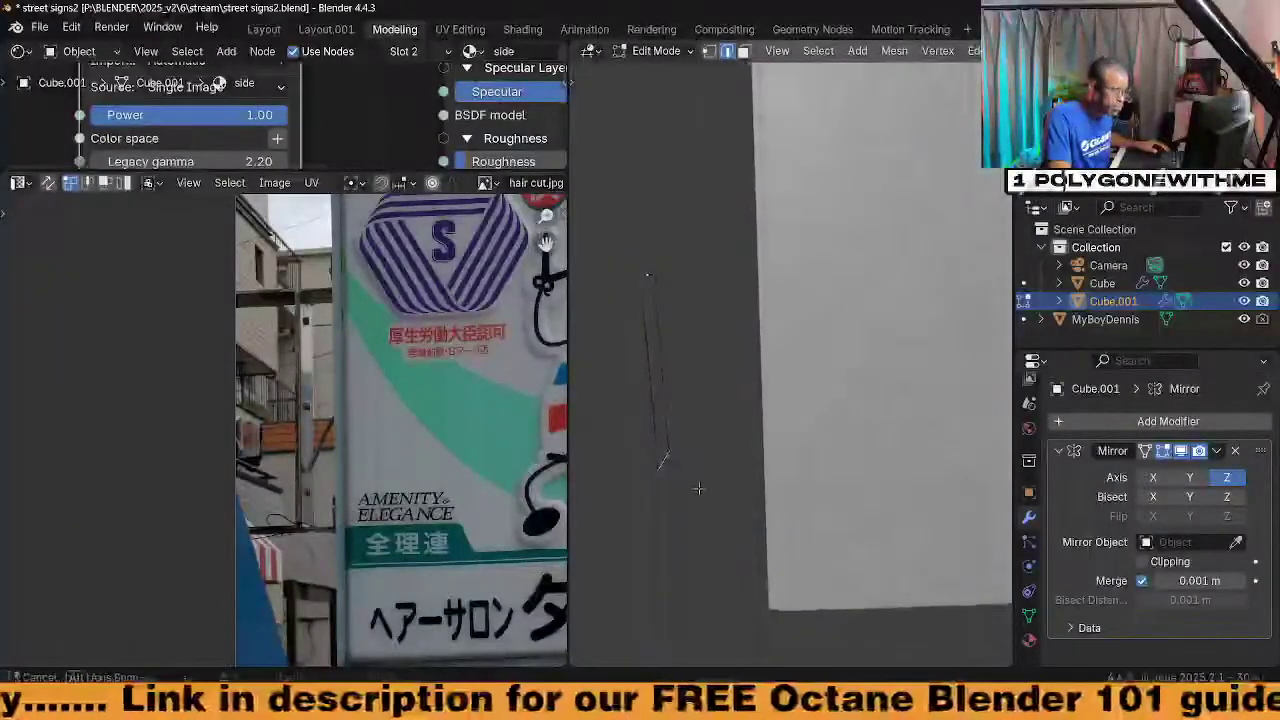
pyautogui.scroll(2, 422, 420)
pyautogui.scroll(-1, 424, 427)
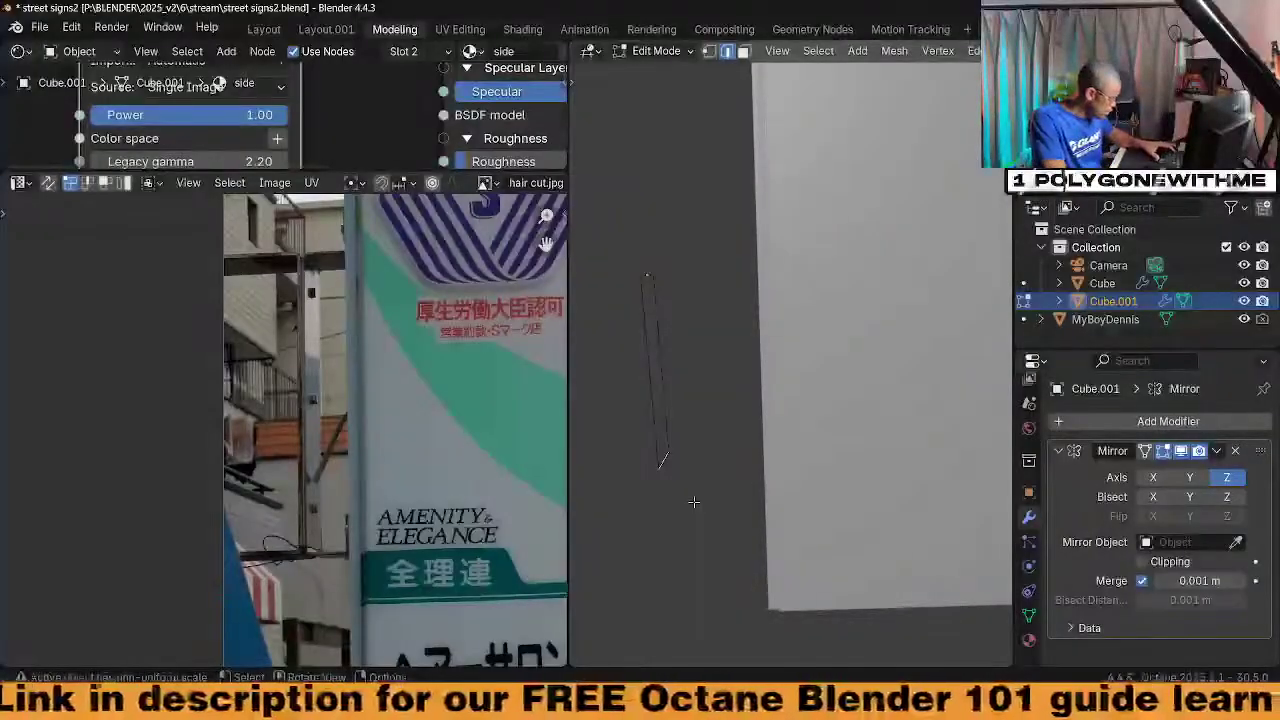
pyautogui.press('g')
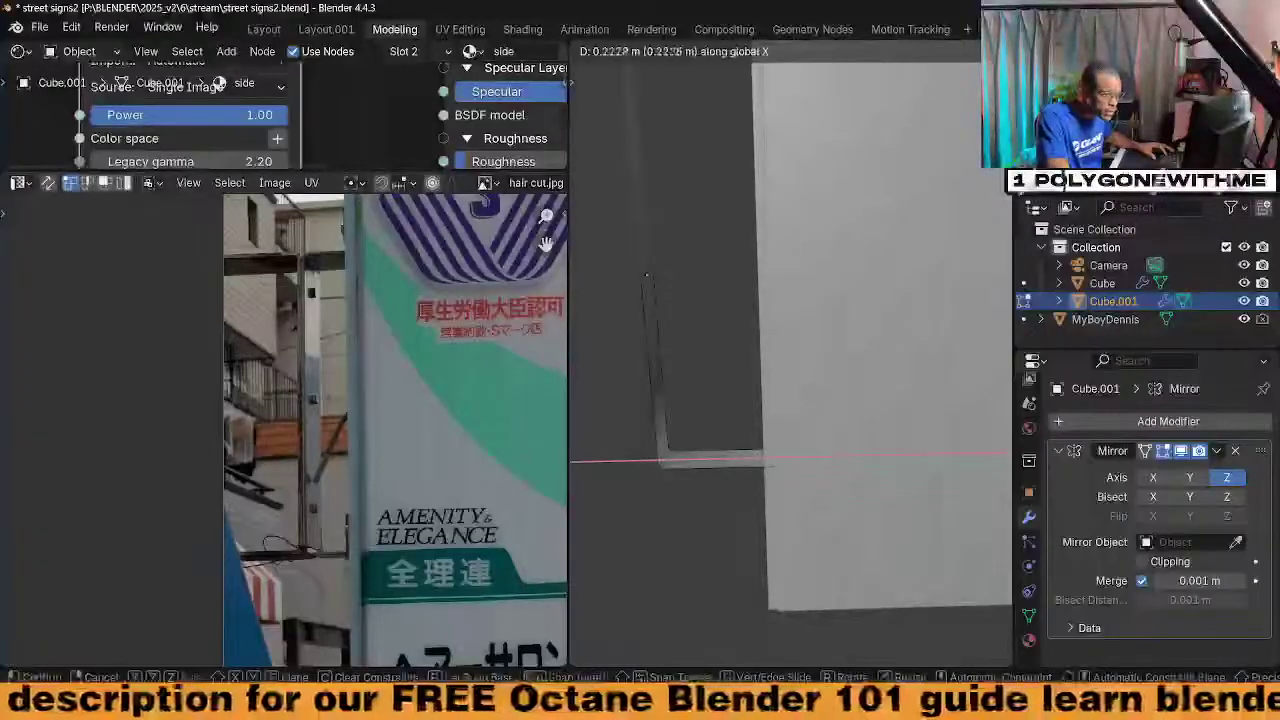
# Bevel the bracket's lower corner edge about 0.0125 m with multiple segments and return to Object Mode
pyautogui.moveTo(790, 320); pyautogui.dragTo(758, 445, button='middle')
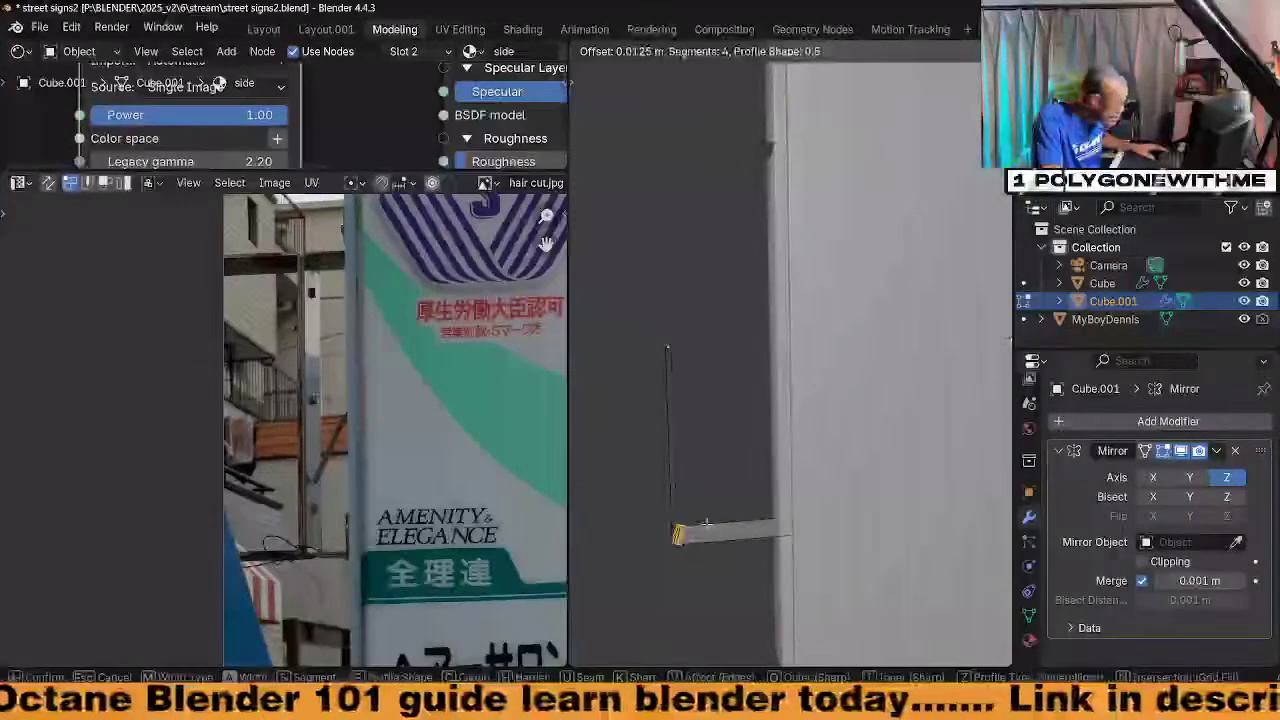
pyautogui.scroll(1, 705, 524)
pyautogui.click(705, 524)
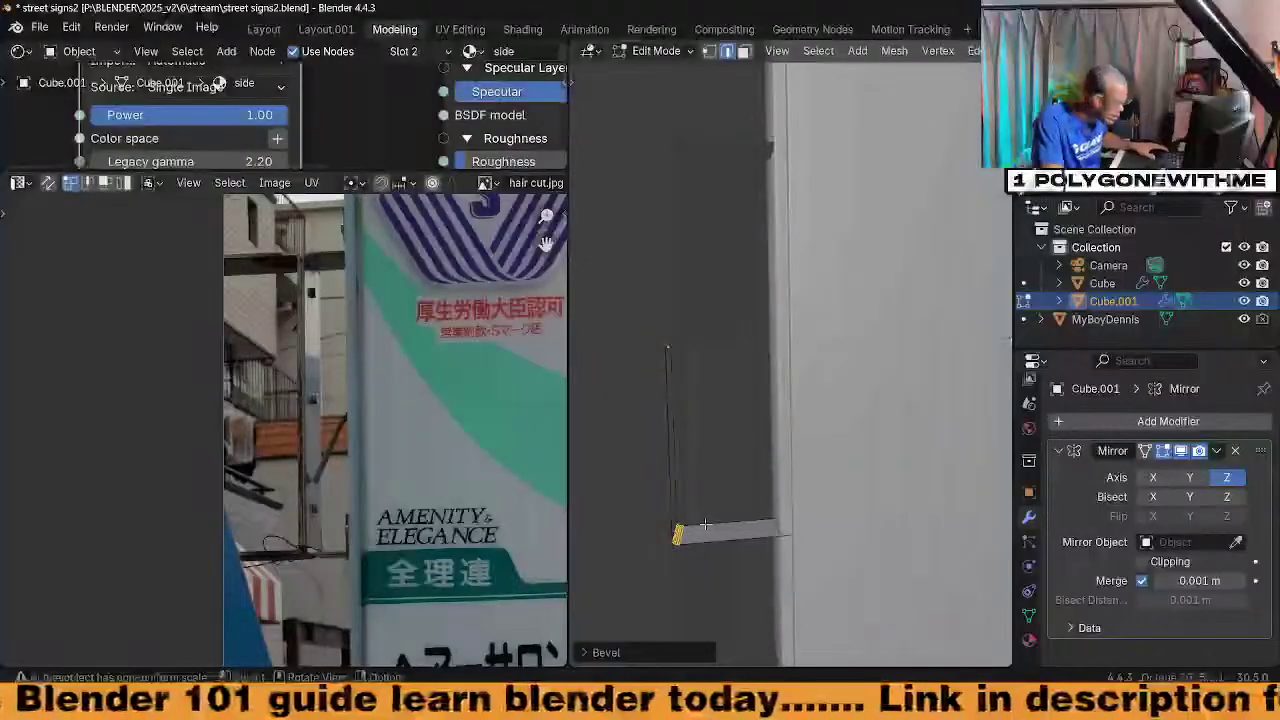
pyautogui.press('Tab')
pyautogui.moveTo(713, 553); pyautogui.dragTo(686, 560, button='middle')
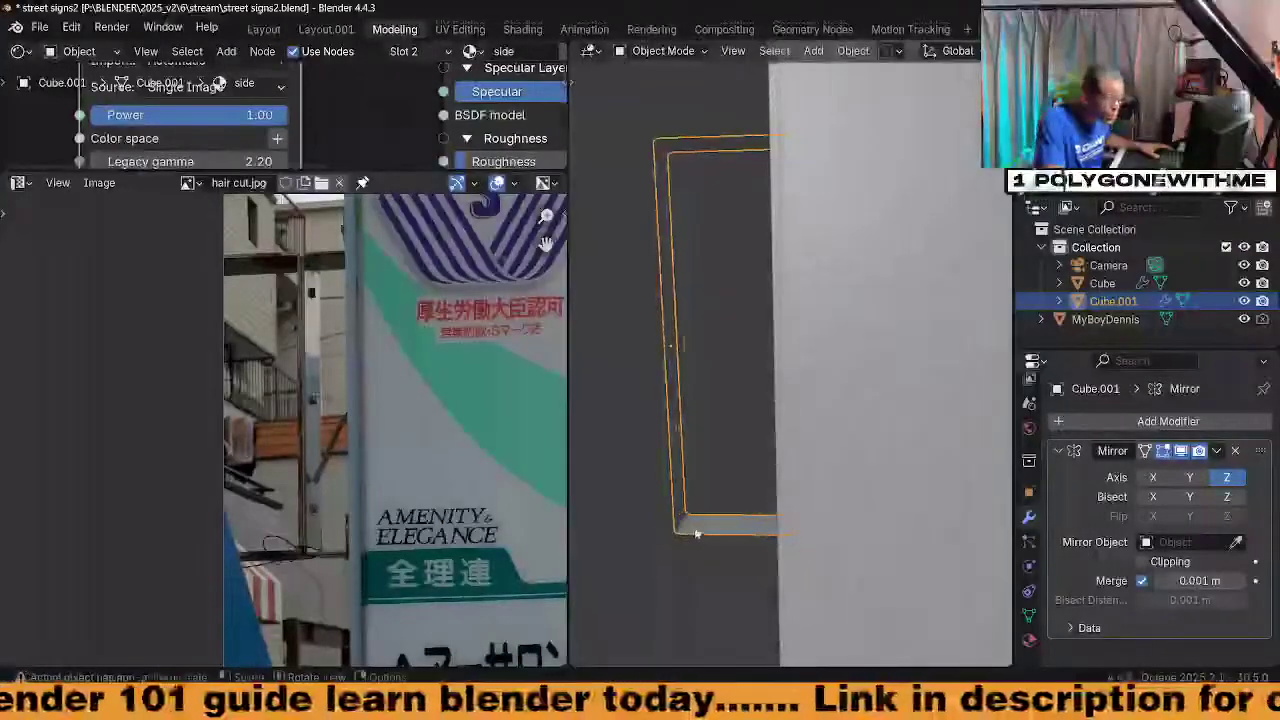
# Apply the bracket's scale and save the file
pyautogui.hotkey('ctrl', 'a')
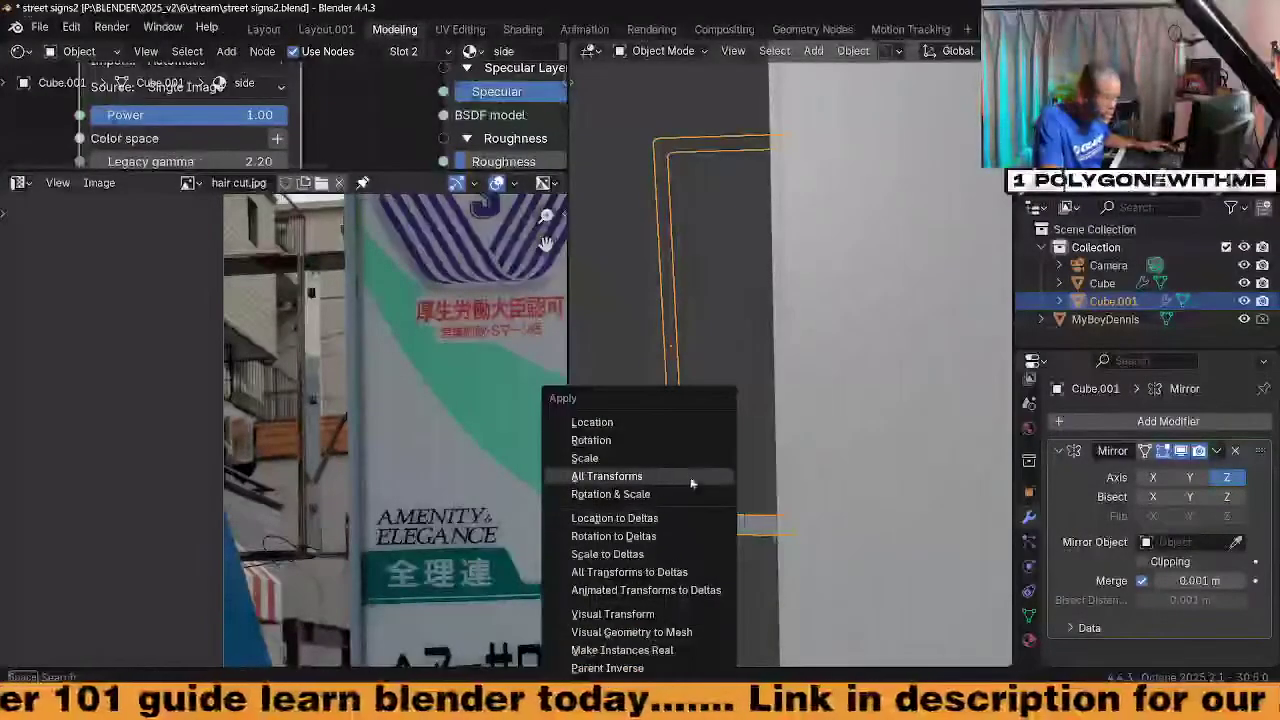
pyautogui.click(660, 458)
pyautogui.moveTo(677, 523); pyautogui.dragTo(621, 532, button='middle')
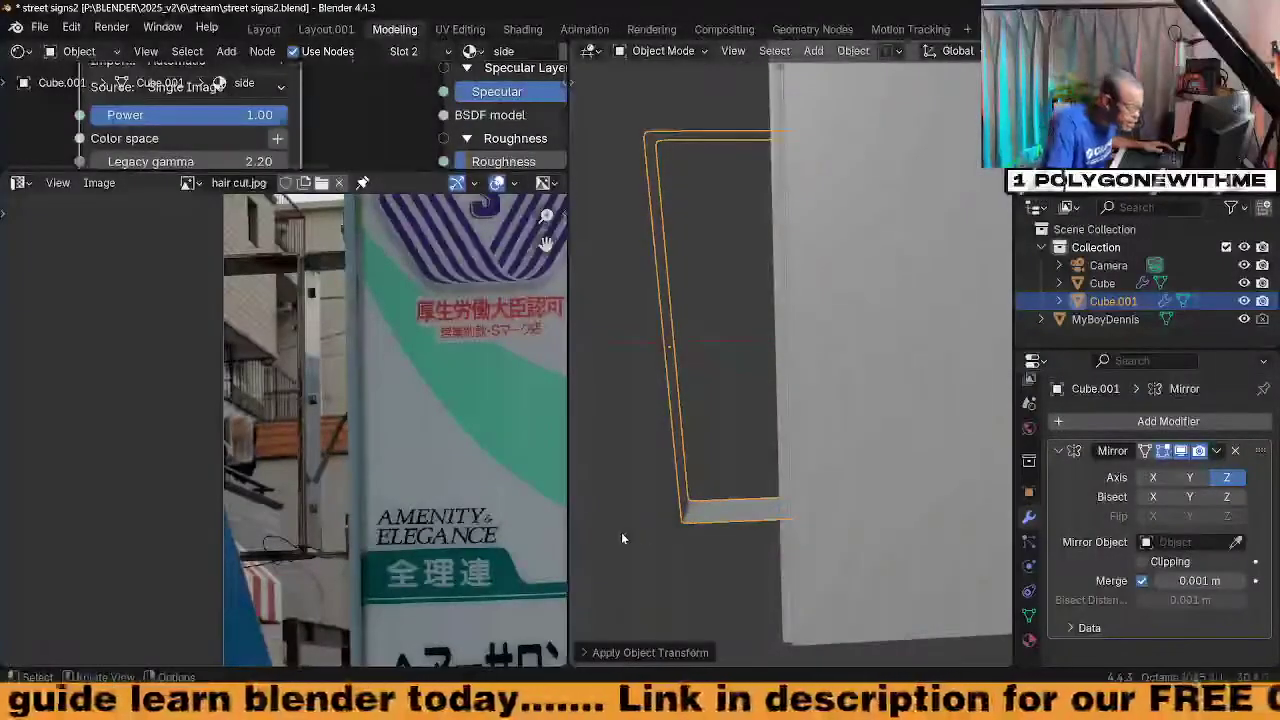
pyautogui.moveTo(734, 531); pyautogui.dragTo(689, 493, button='middle')
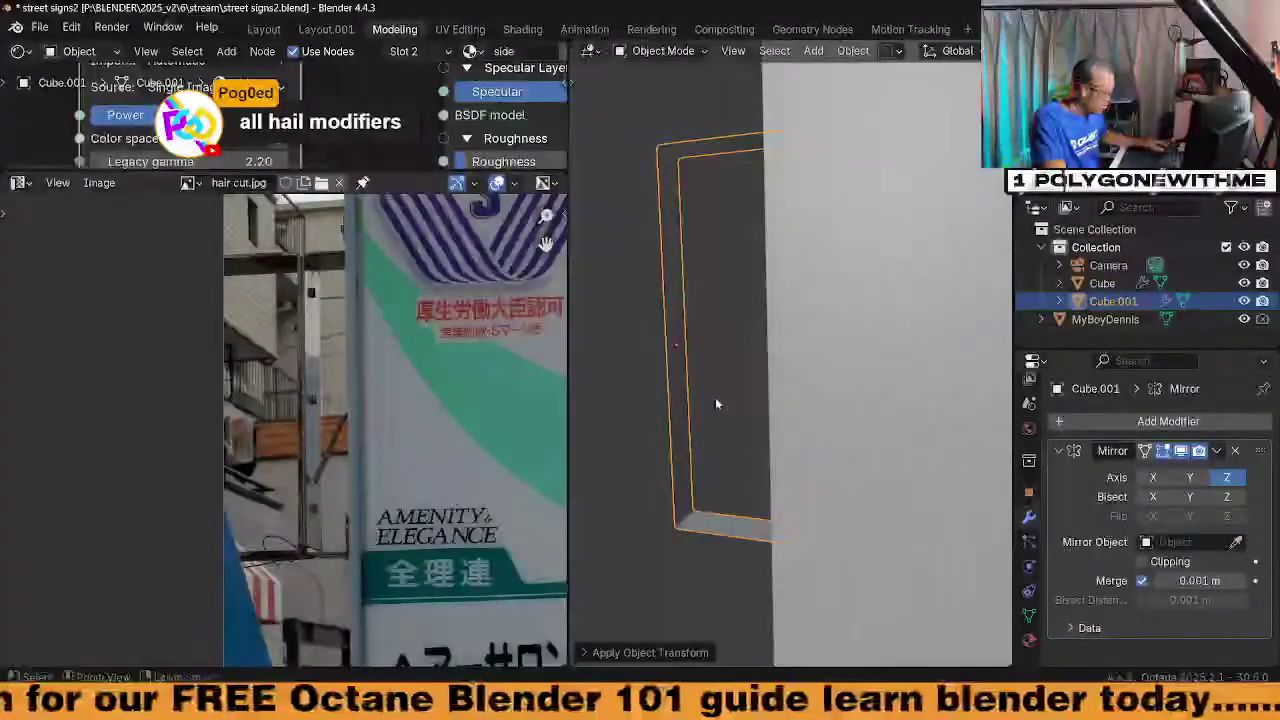
pyautogui.hotkey('ctrl', 's')
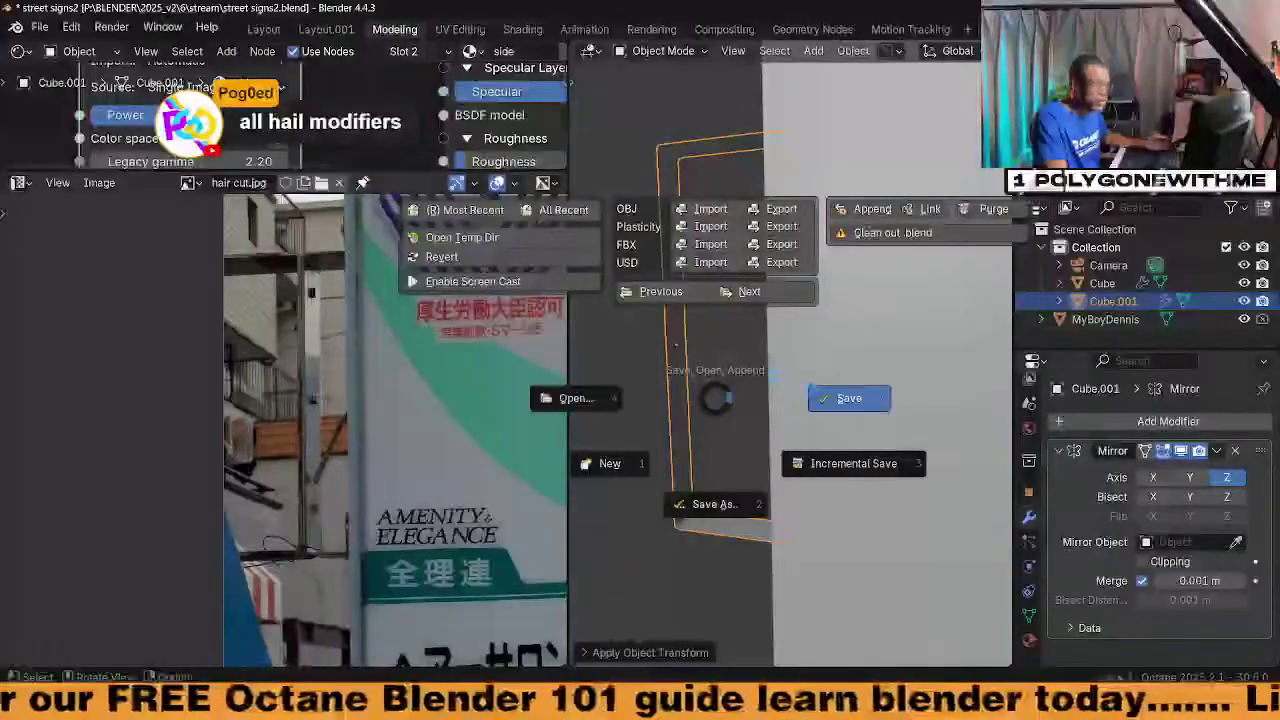
pyautogui.click(772, 374)
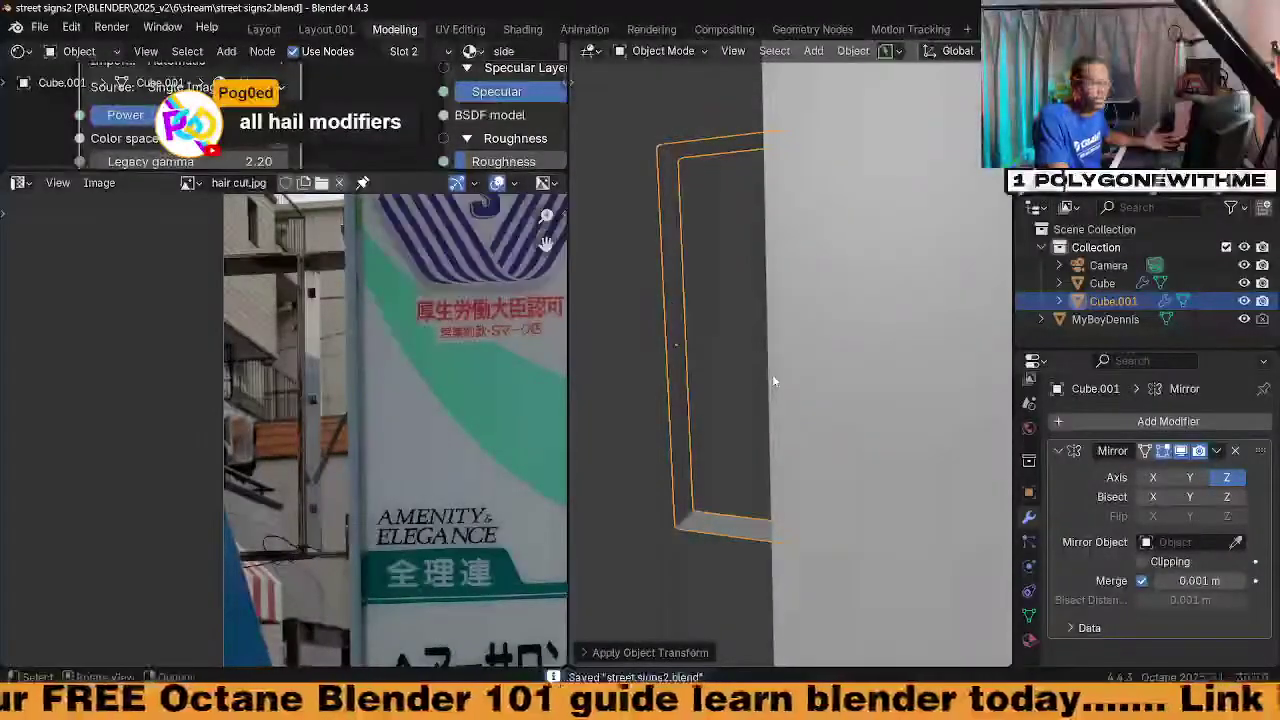
# View the Cycles scene of the file and return to the Octane scene
pyautogui.press('F3')
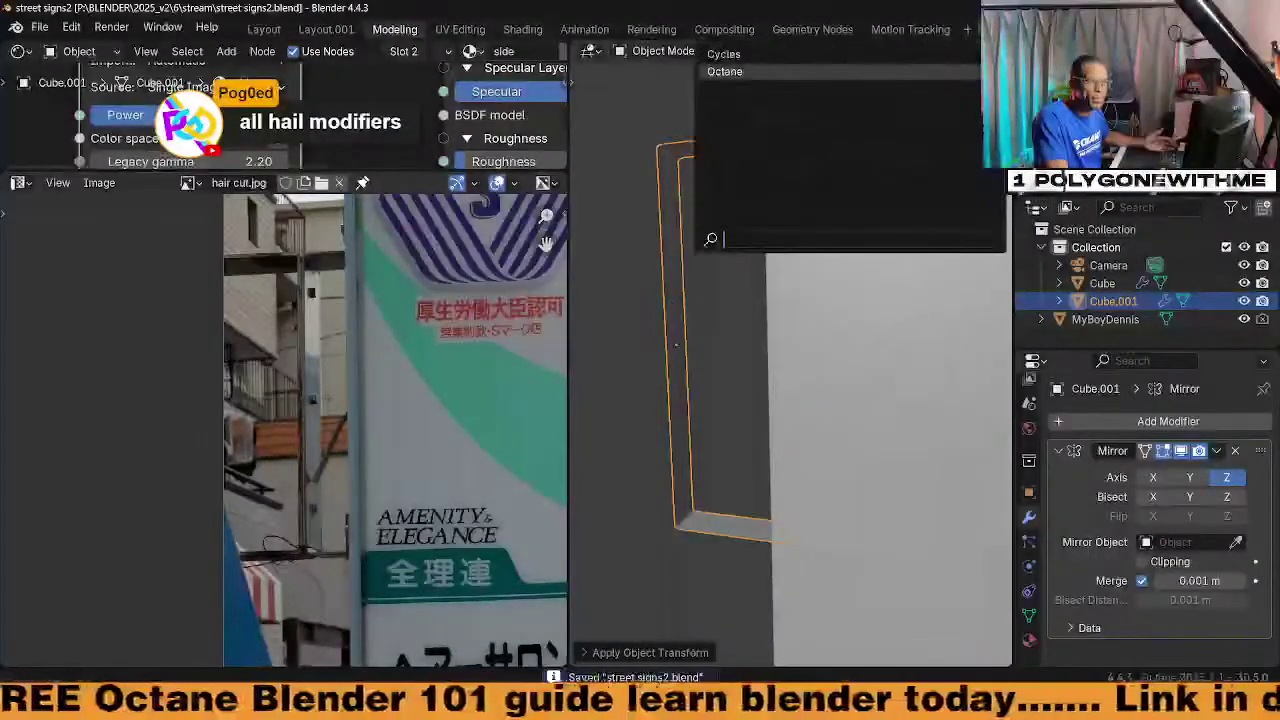
pyautogui.click(964, 72)
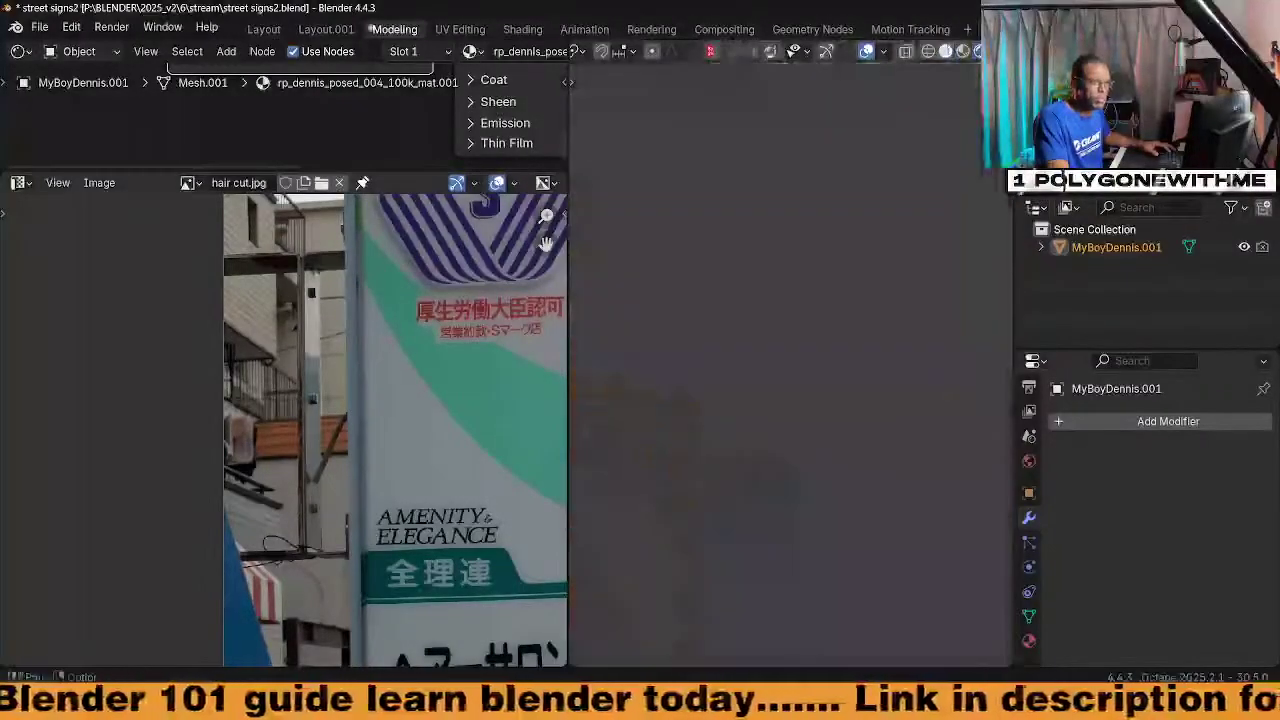
pyautogui.click(39, 26)
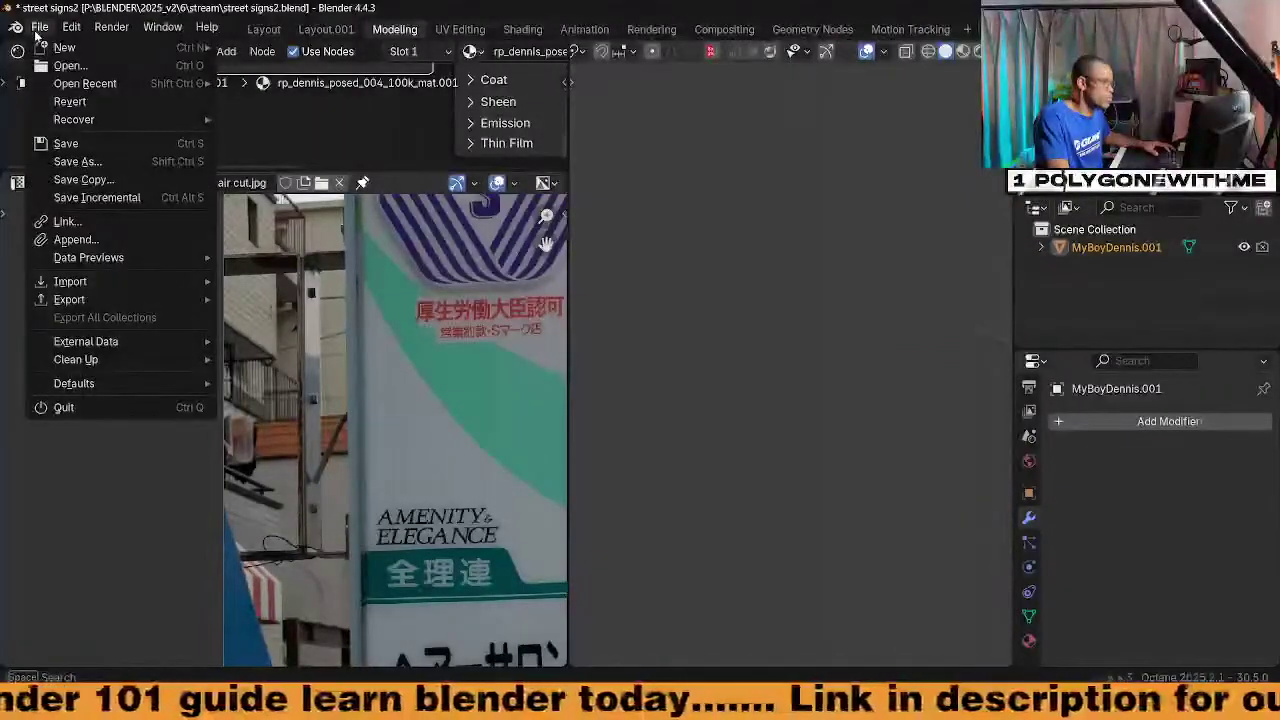
pyautogui.click(36, 31)
pyautogui.click(996, 30)
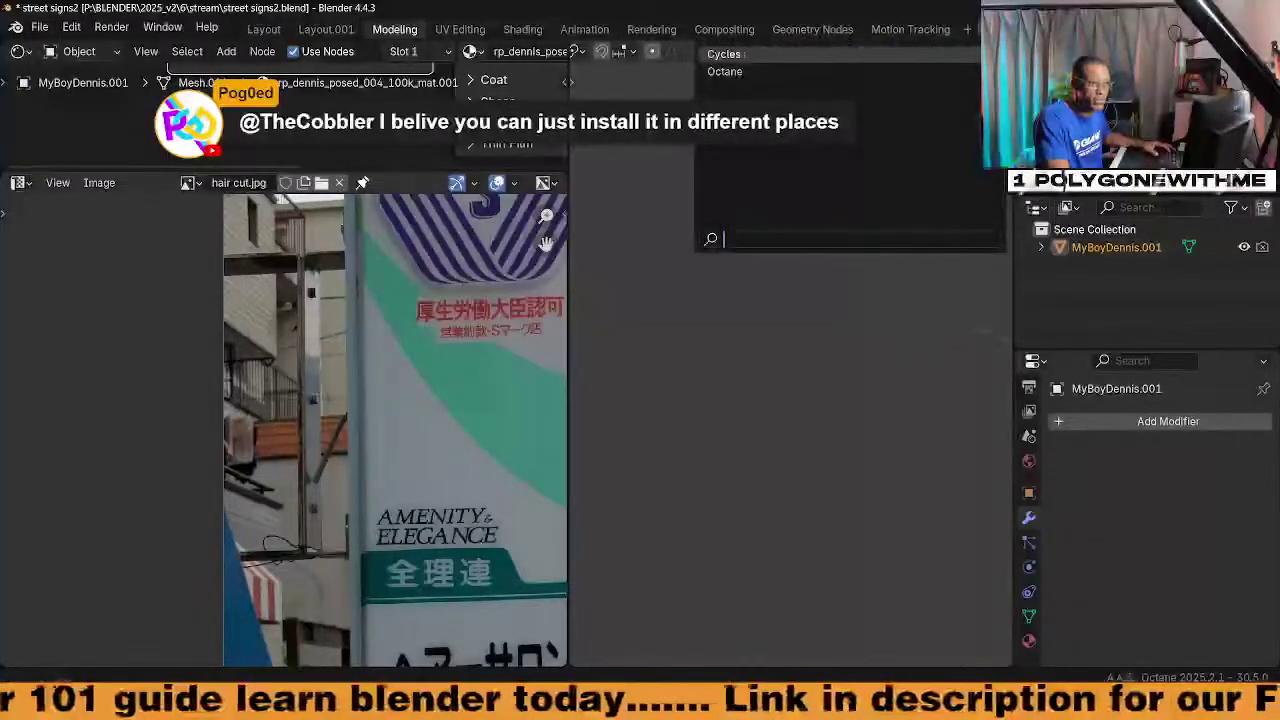
pyautogui.click(728, 72)
# Save the sign file and create a new file from the General template
pyautogui.click(39, 27)
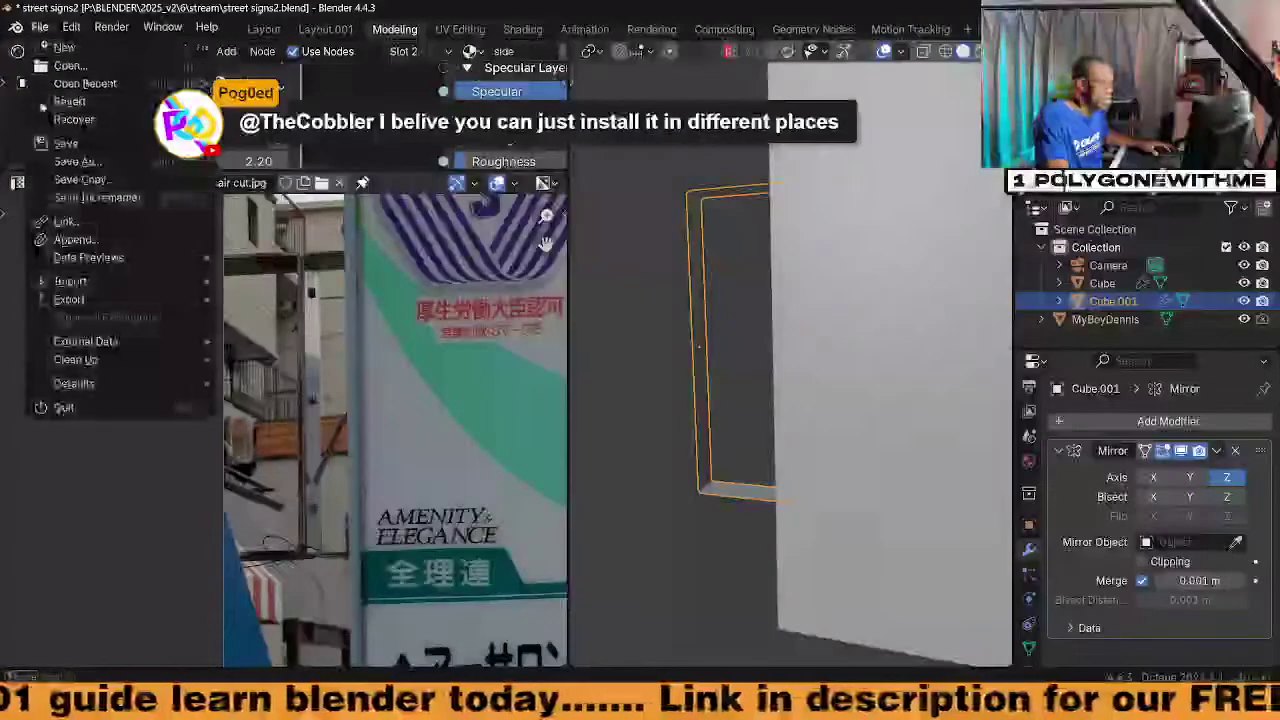
pyautogui.click(65, 143)
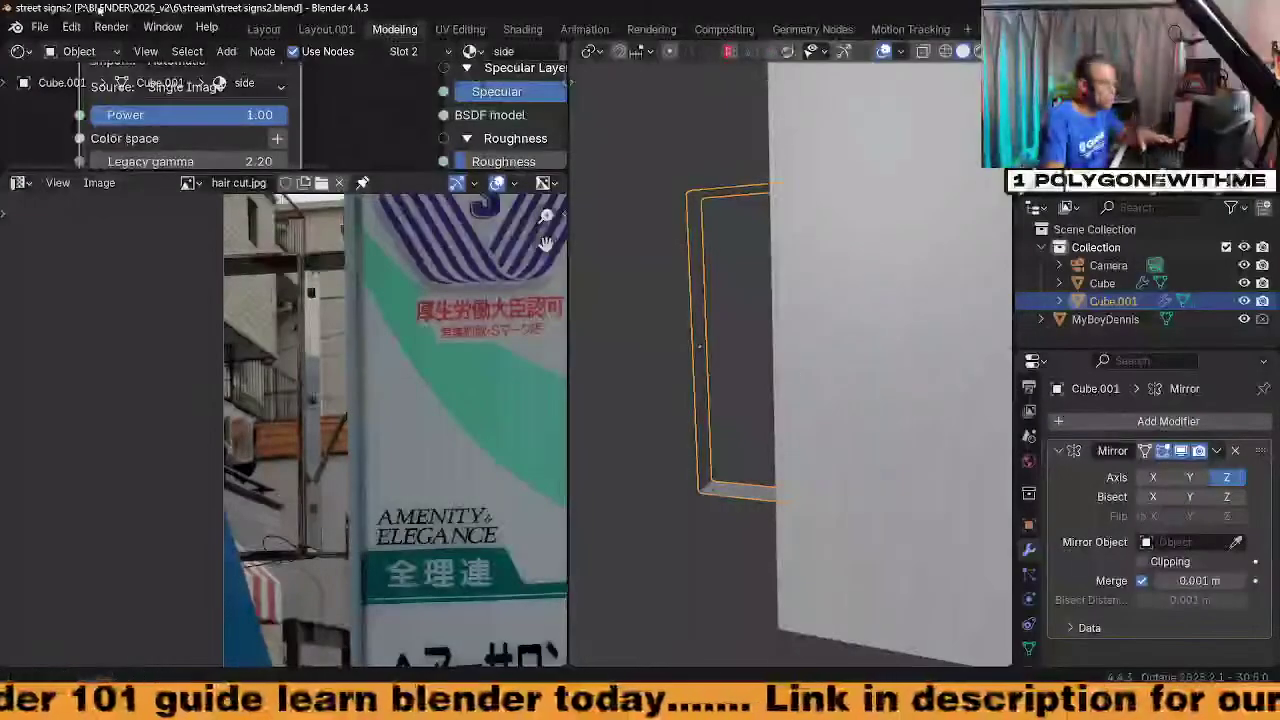
pyautogui.click(40, 27)
pyautogui.moveTo(44, 47)
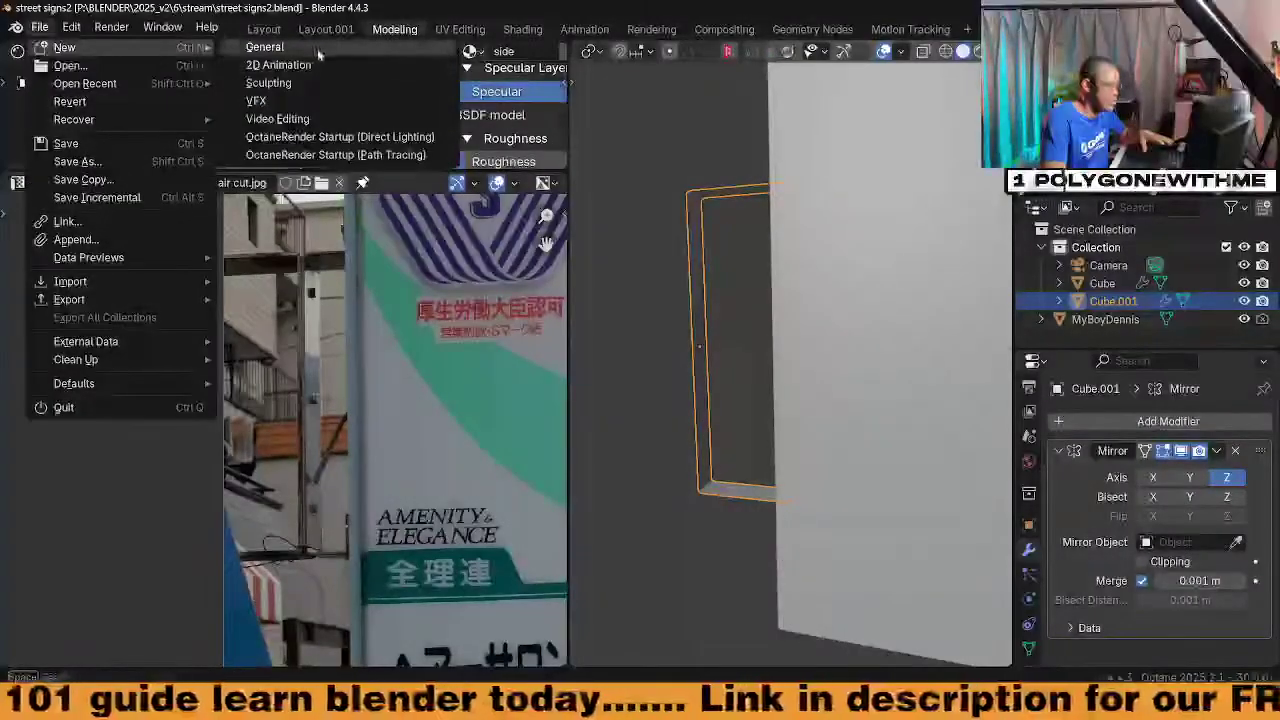
pyautogui.click(262, 46)
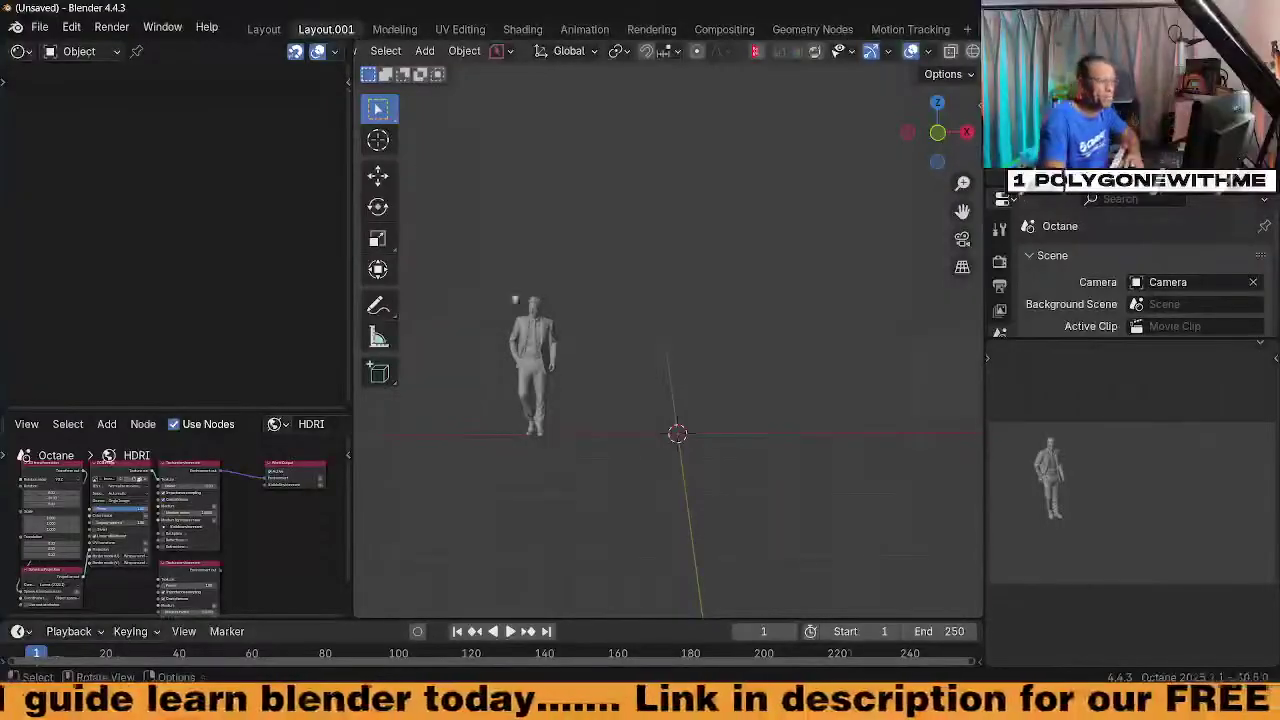
# Preview the Octane scene in rendered shading in the Layout workspace and inspect it from another angle
pyautogui.click(268, 28)
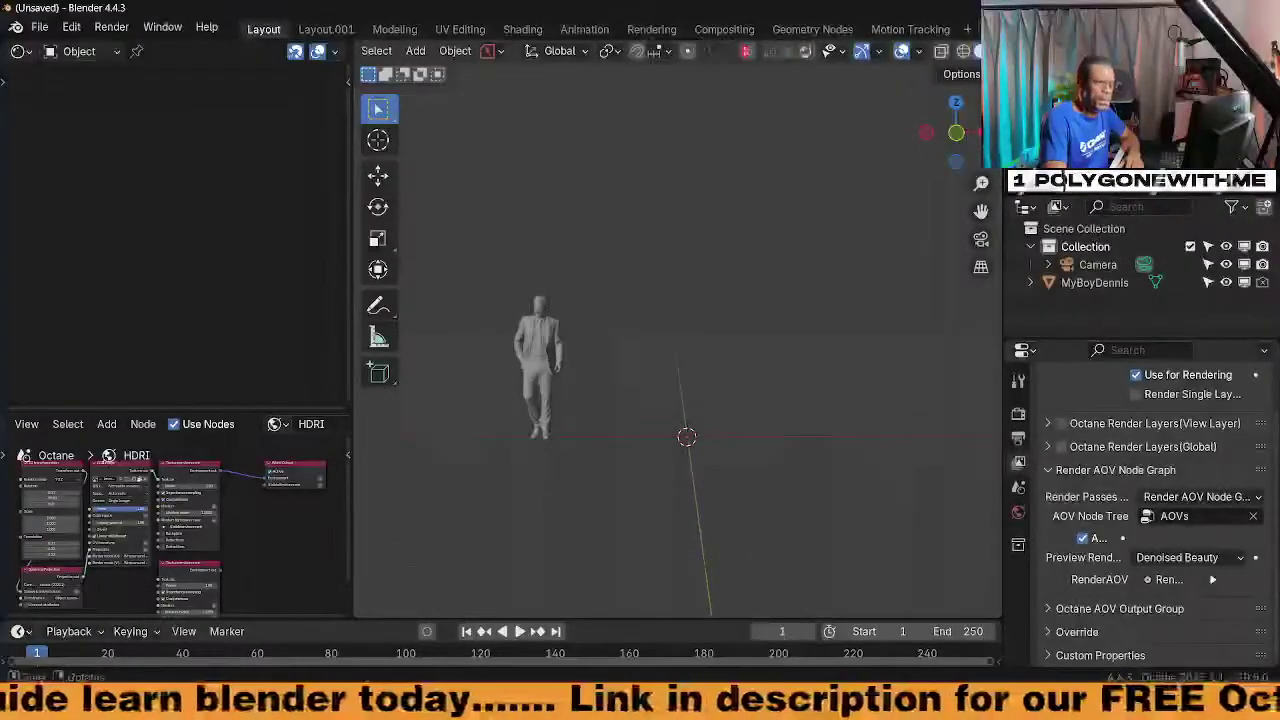
pyautogui.scroll(-1, 800, 51)
pyautogui.click(968, 52)
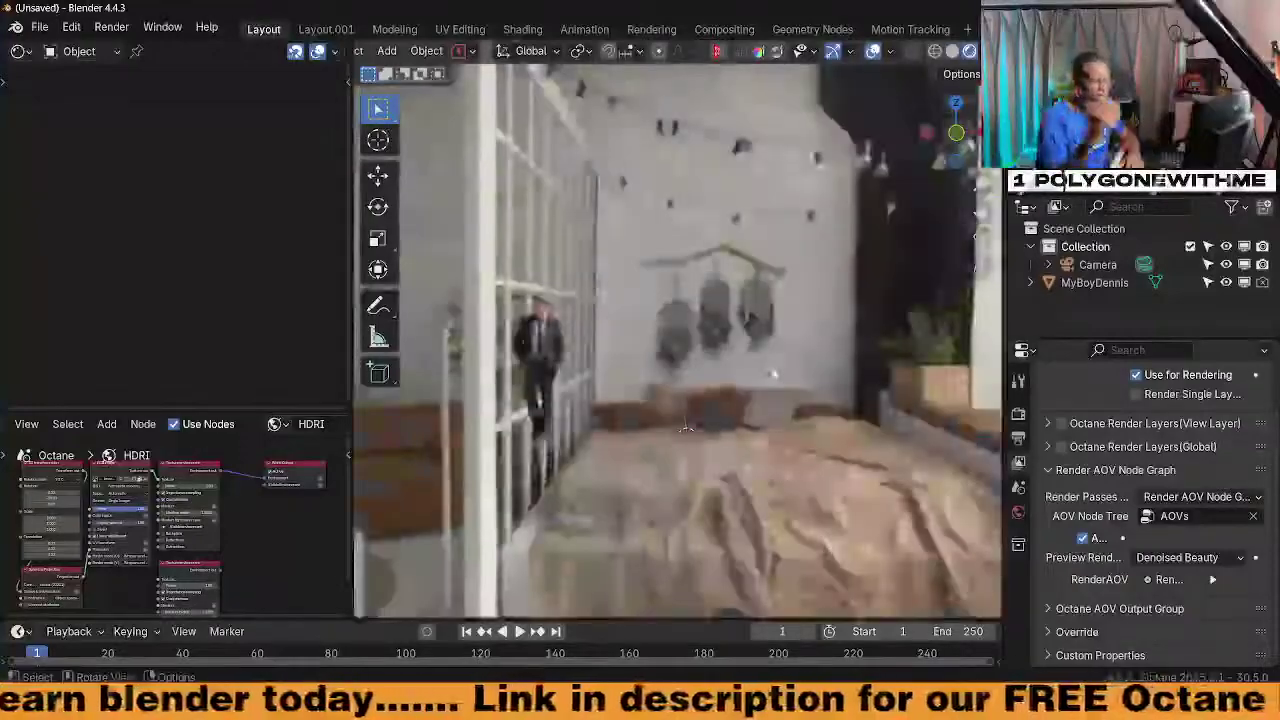
pyautogui.moveTo(772, 370); pyautogui.dragTo(676, 376, button='middle')
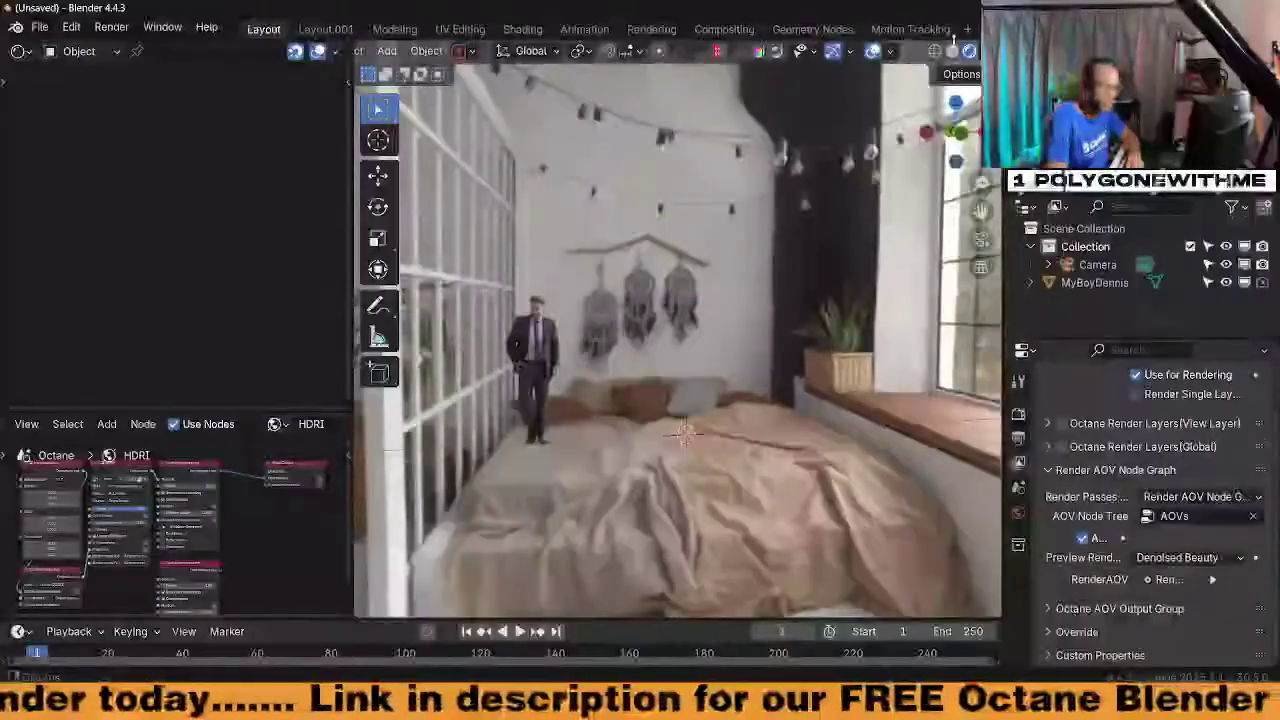
# Return to solid shading, switch to the Cycles scene and preview it in rendered shading
pyautogui.click(953, 51)
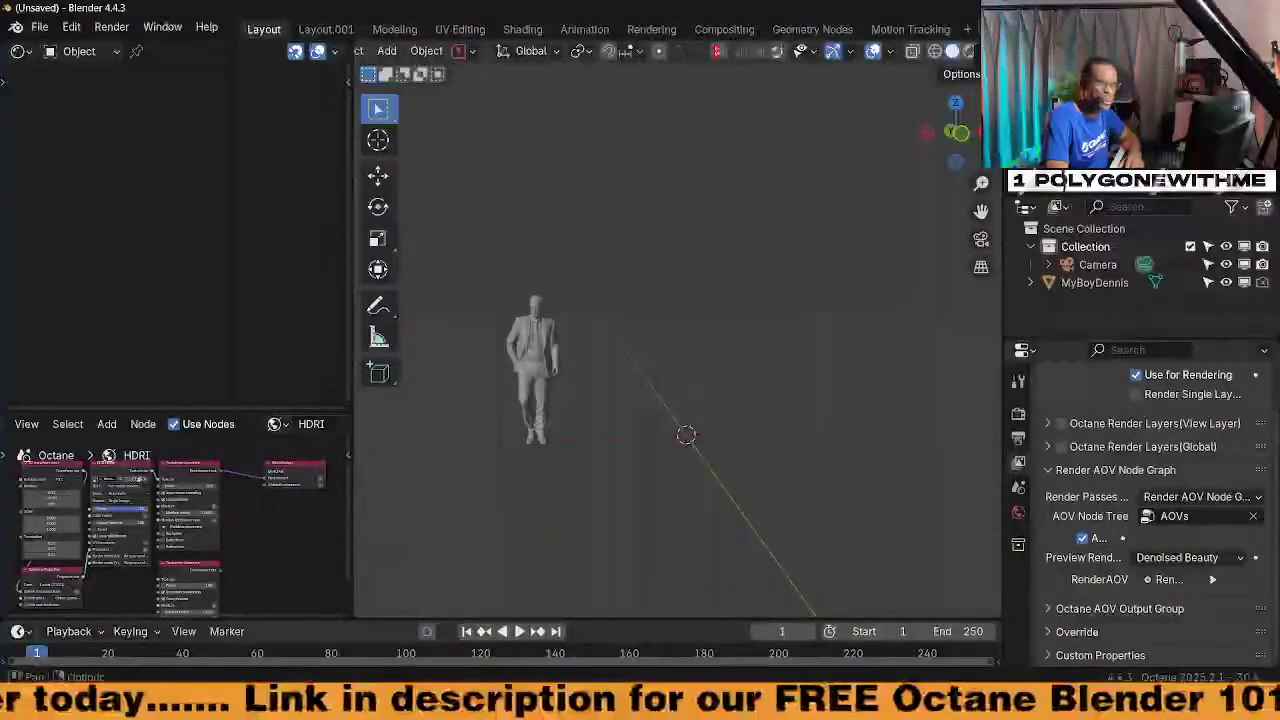
pyautogui.click(716, 51)
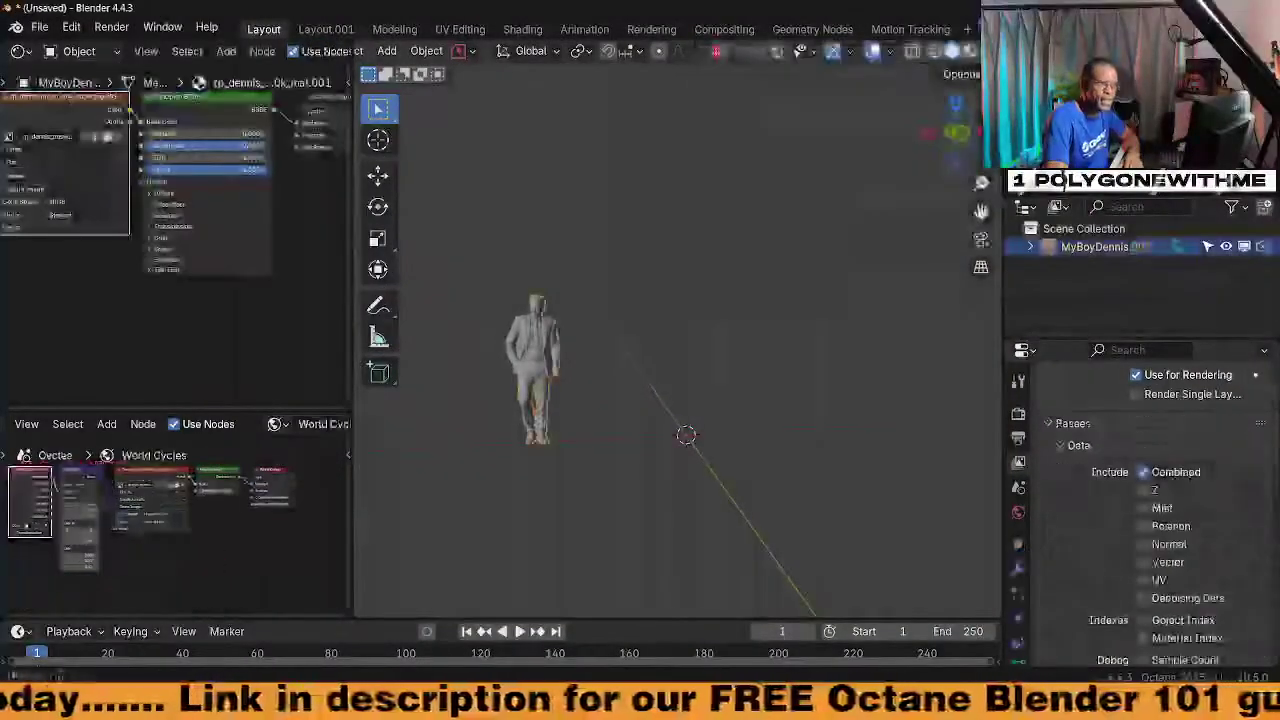
pyautogui.click(986, 51)
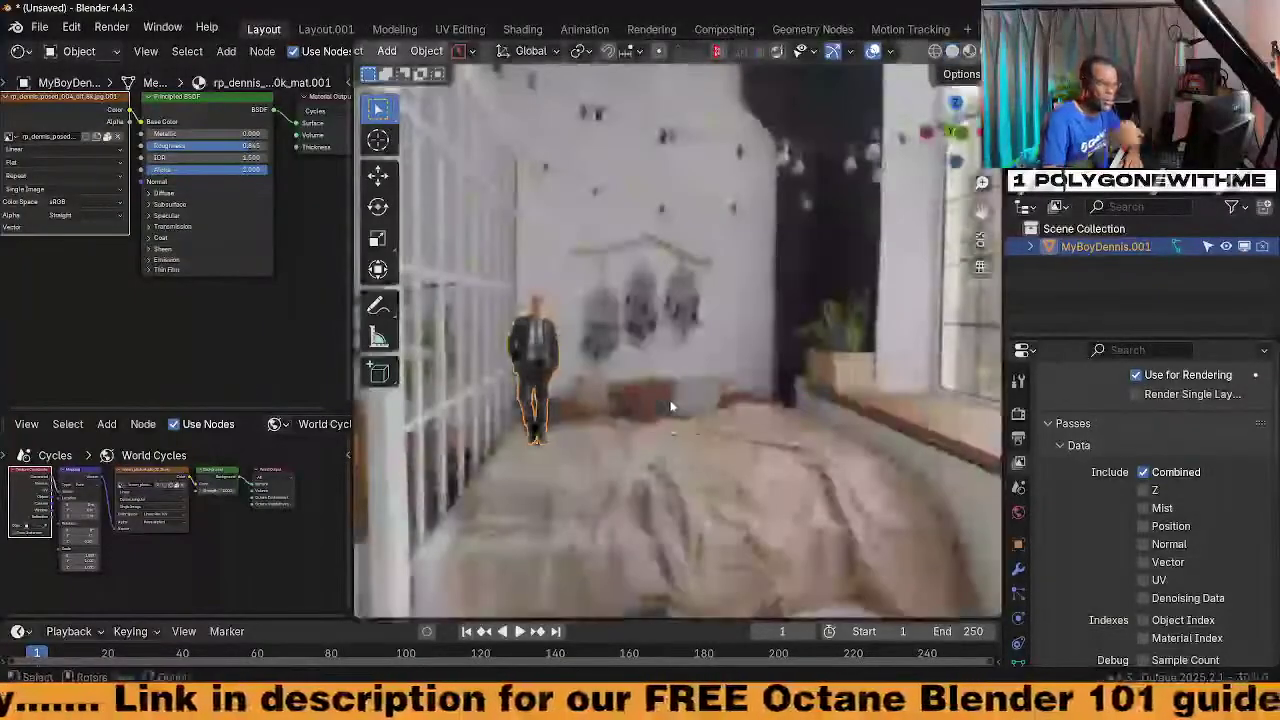
pyautogui.moveTo(674, 407); pyautogui.dragTo(584, 532, button='middle')
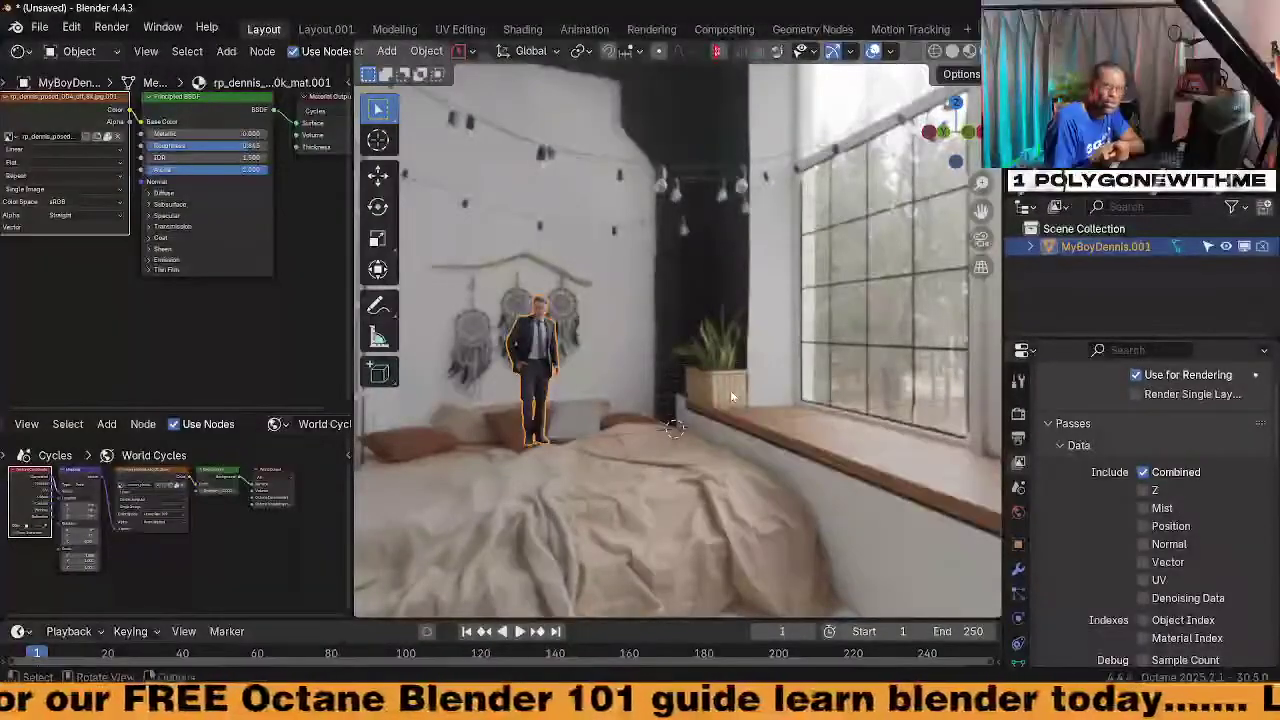
pyautogui.moveTo(730, 397); pyautogui.dragTo(705, 465, button='middle')
# Go back to the Octane scene, inspect the selected human figure in the rendered preview and return to solid shading
pyautogui.press('F3')
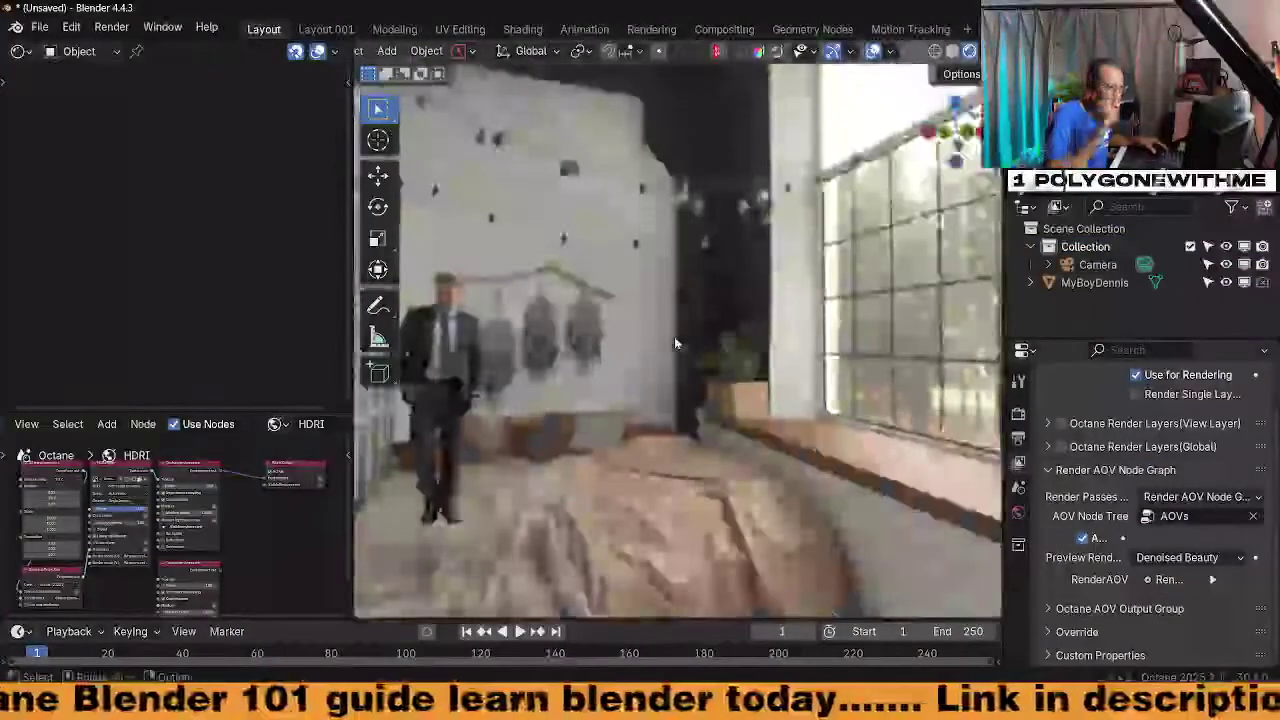
pyautogui.moveTo(674, 336); pyautogui.dragTo(698, 472, button='middle')
pyautogui.keyDown('shift'); pyautogui.moveTo(478, 370); pyautogui.dragTo(569, 356, button='middle'); pyautogui.keyUp('shift')
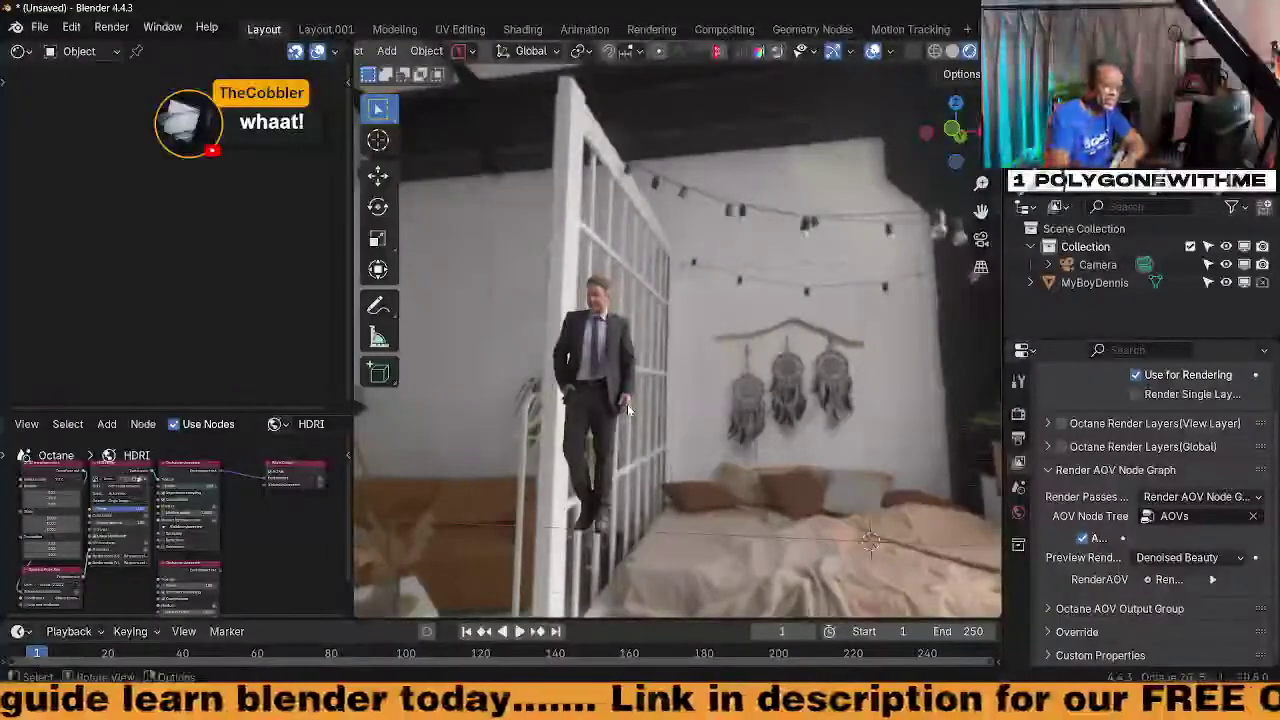
pyautogui.click(605, 403)
pyautogui.moveTo(605, 403); pyautogui.dragTo(686, 426, button='middle')
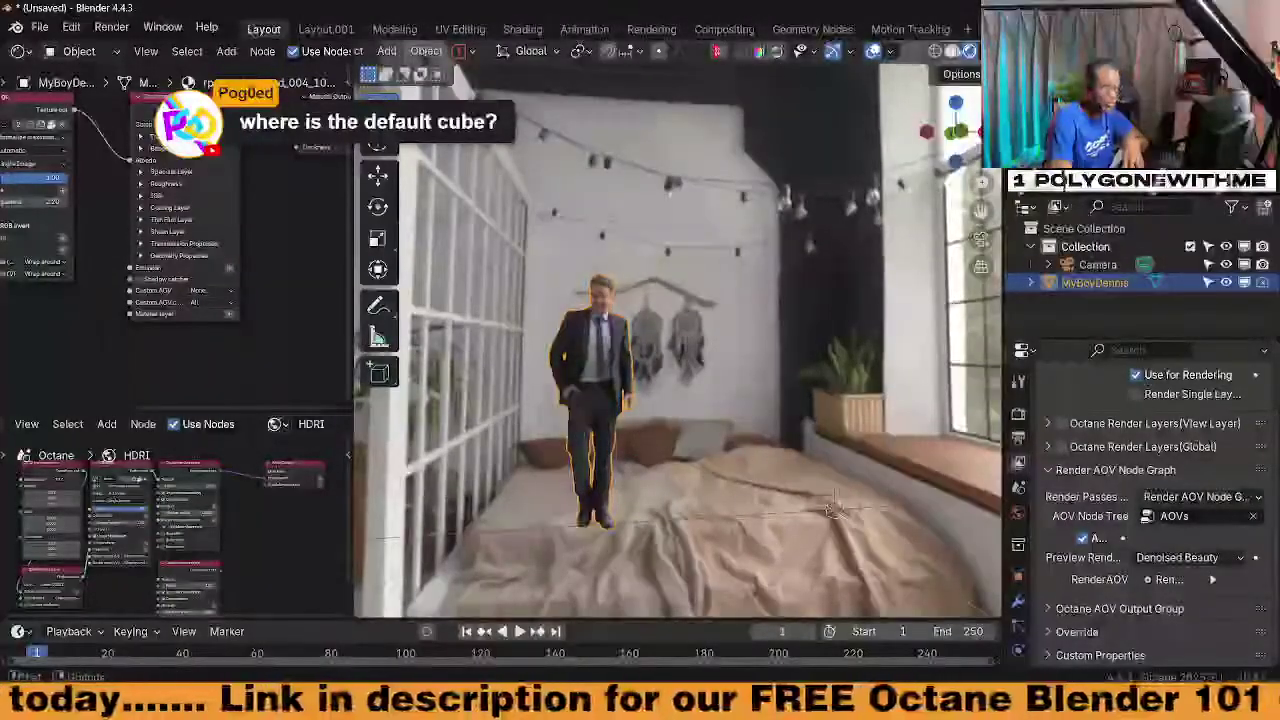
pyautogui.click(952, 51)
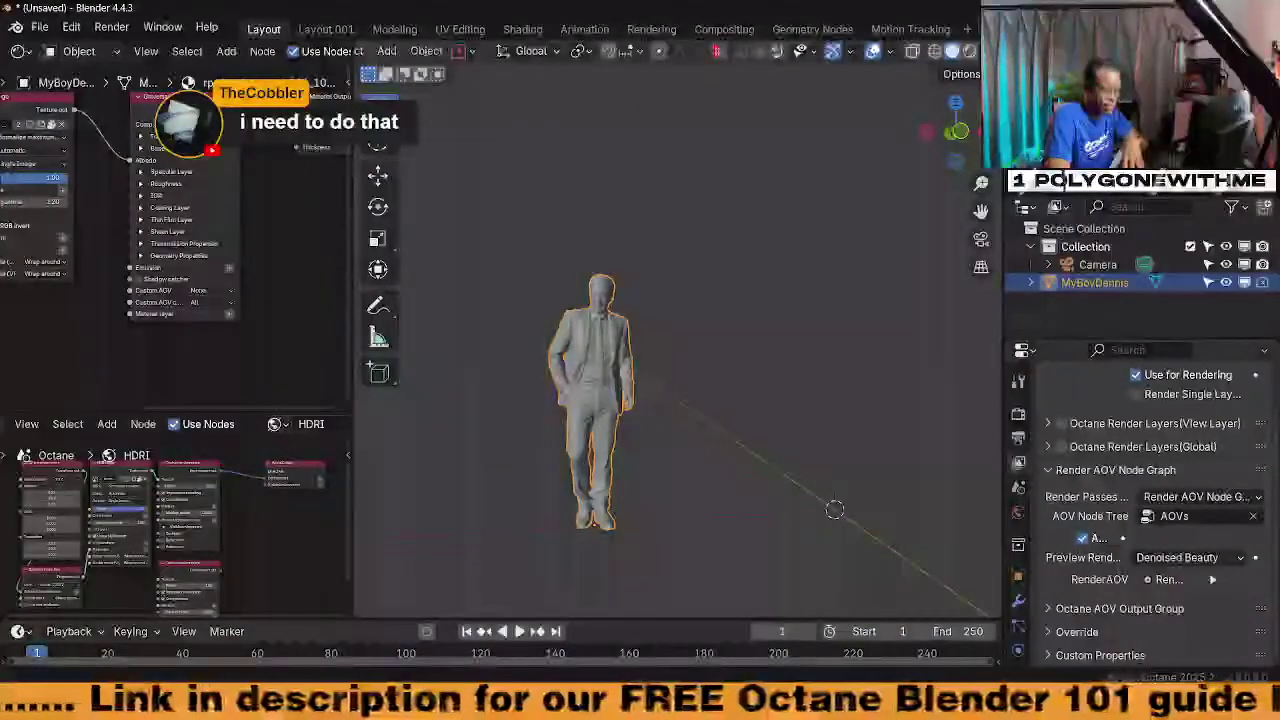
# Preview the Octane scene in rendered shading, inspect it from another angle and compare the Layout.001 workspace with Layout
pyautogui.moveTo(893, 712)
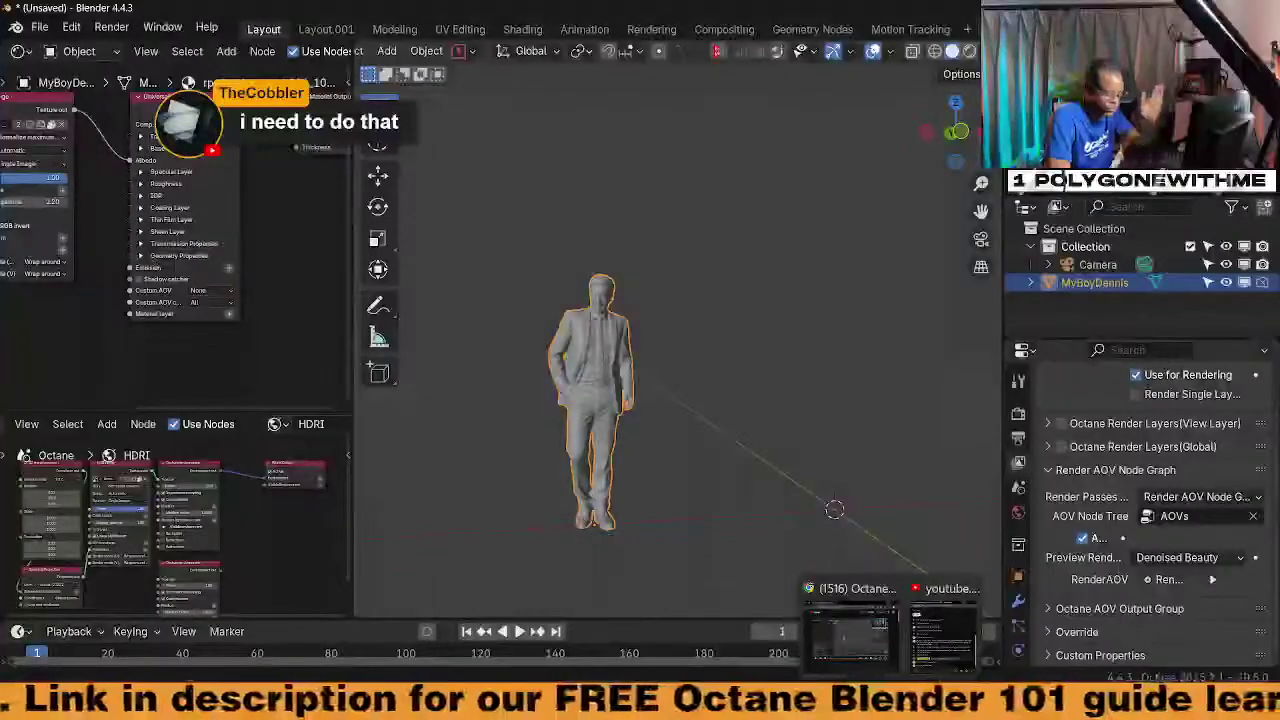
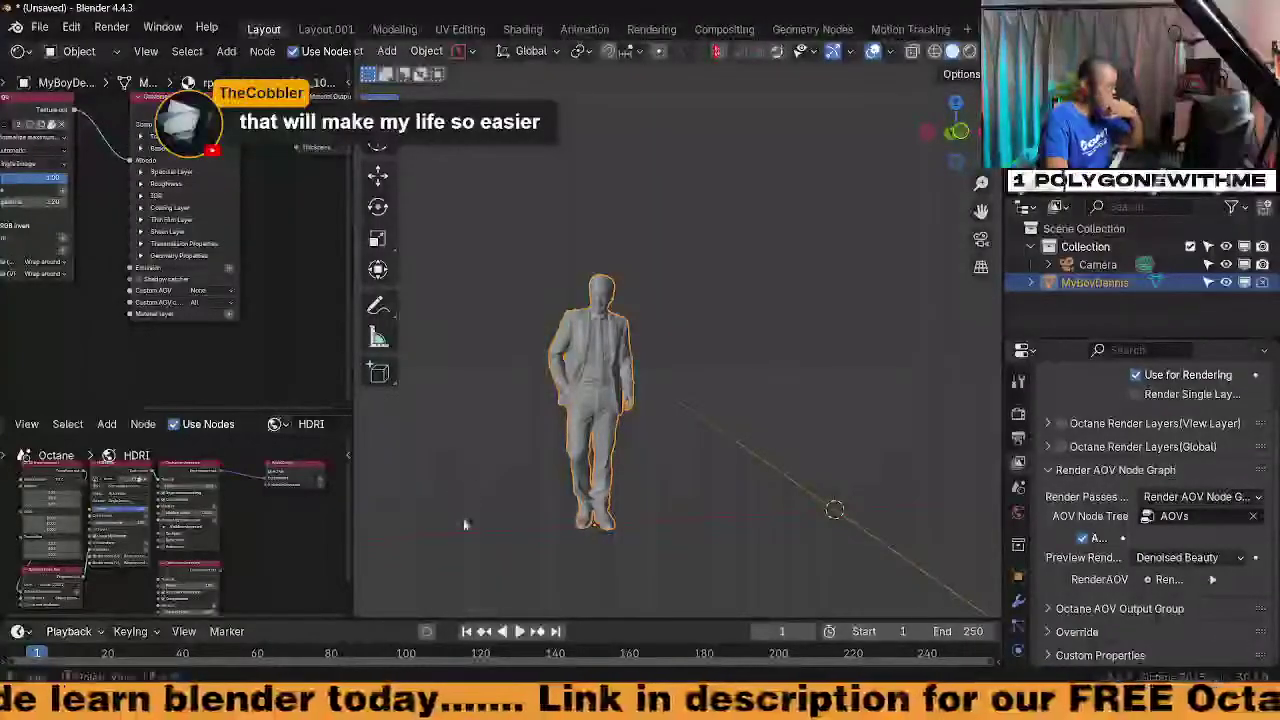
pyautogui.moveTo(929, 343); pyautogui.dragTo(788, 434, button='middle')
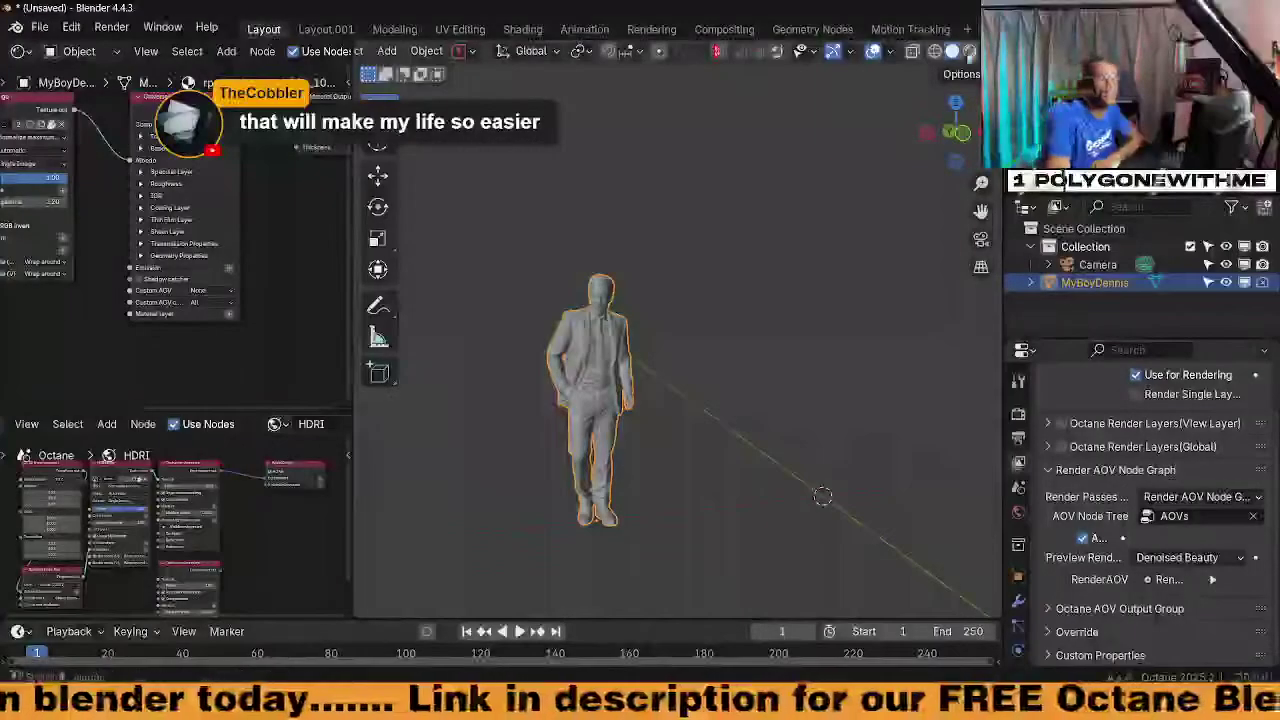
pyautogui.click(968, 53)
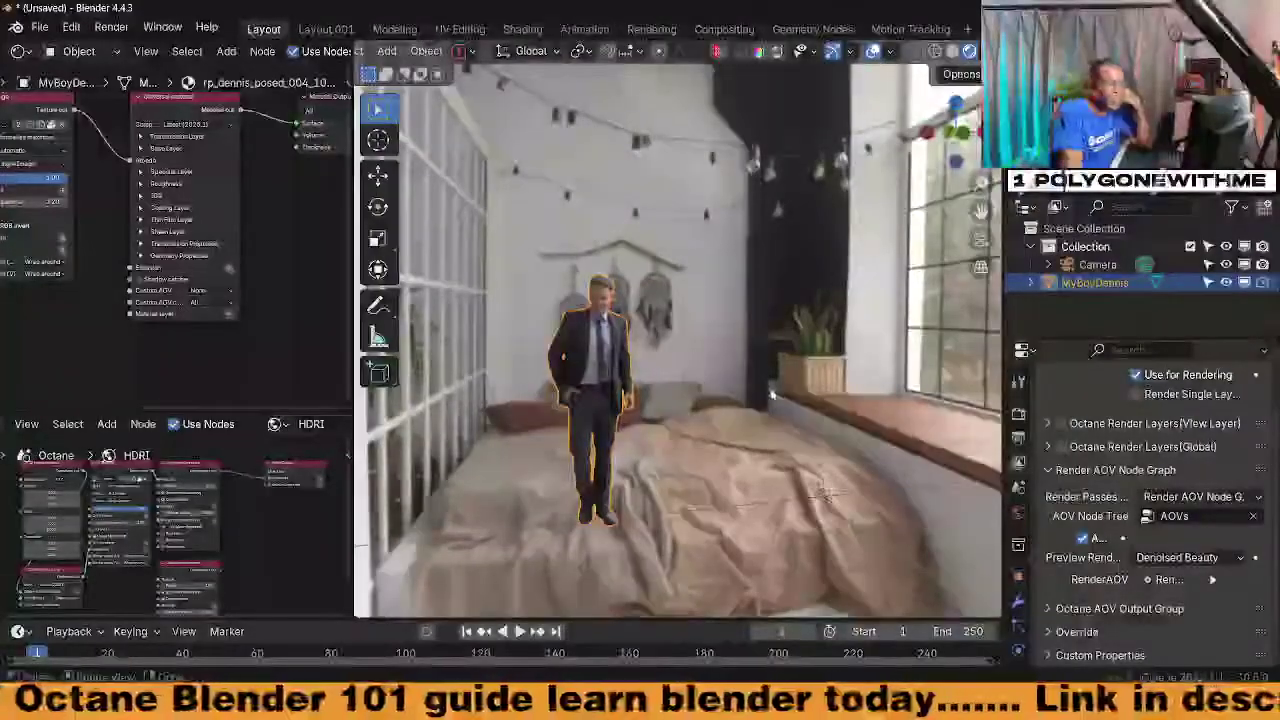
pyautogui.moveTo(577, 358); pyautogui.dragTo(762, 418, button='middle')
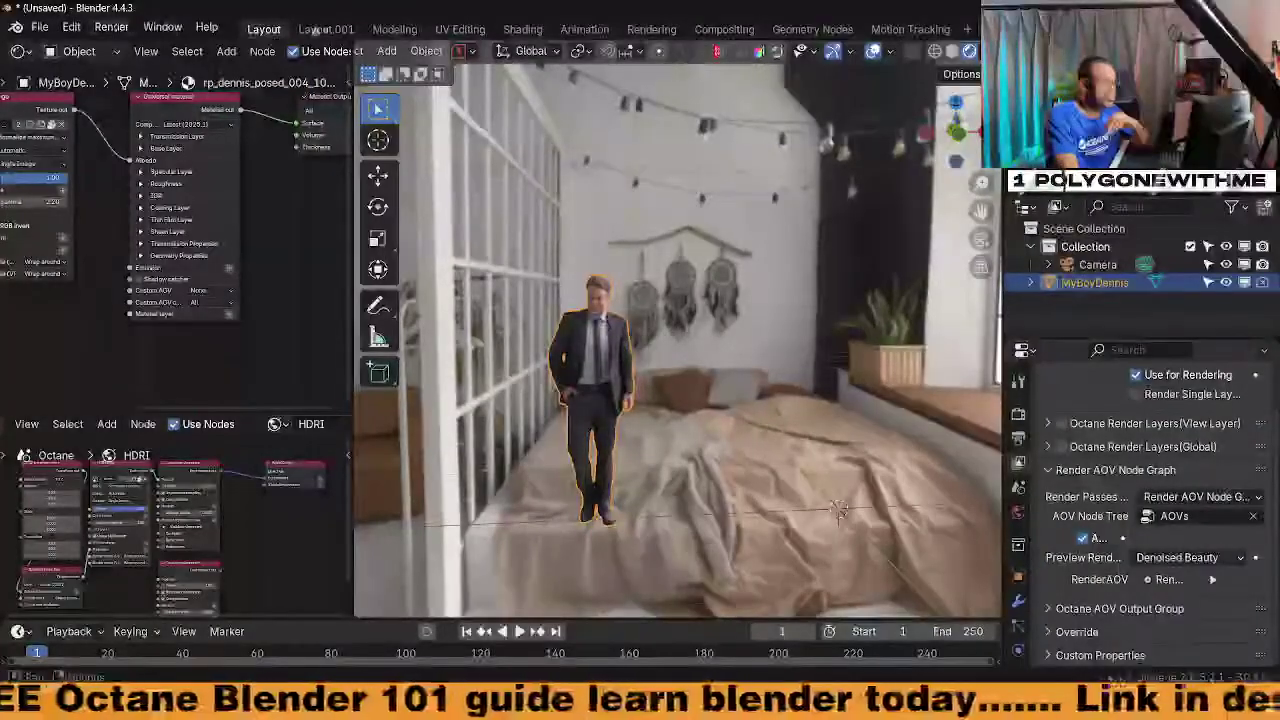
pyautogui.click(325, 29)
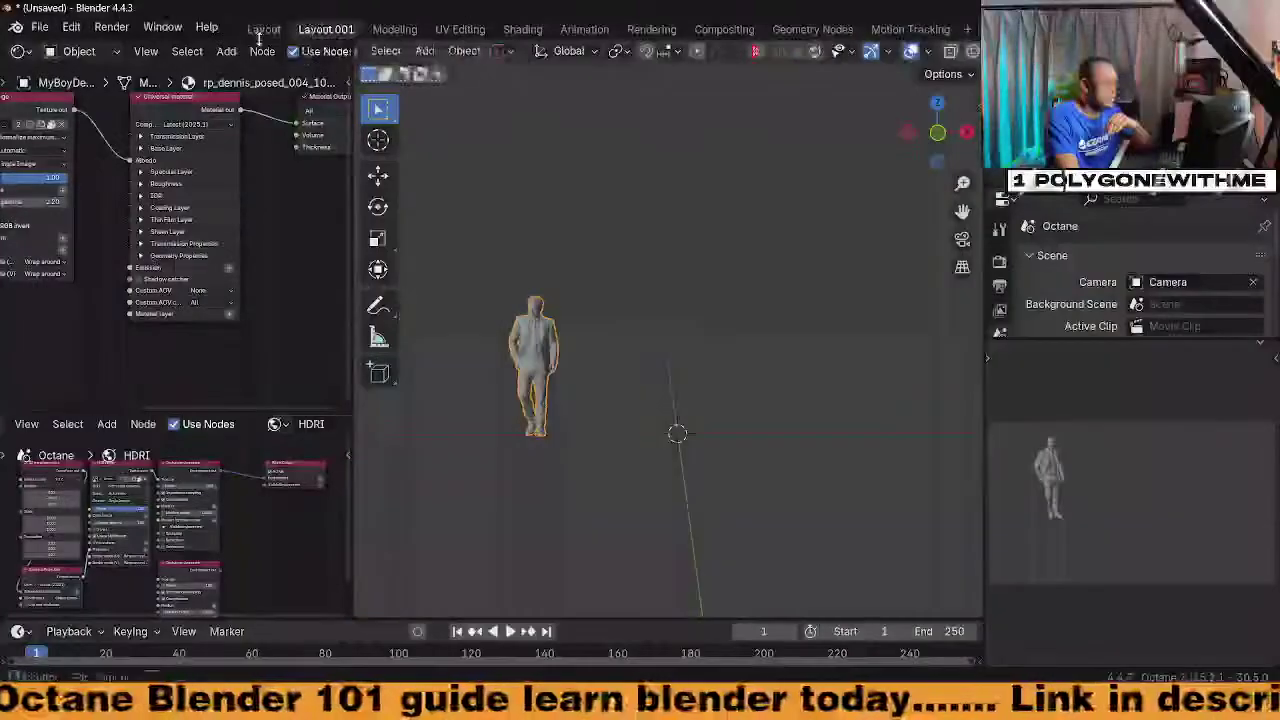
pyautogui.click(265, 29)
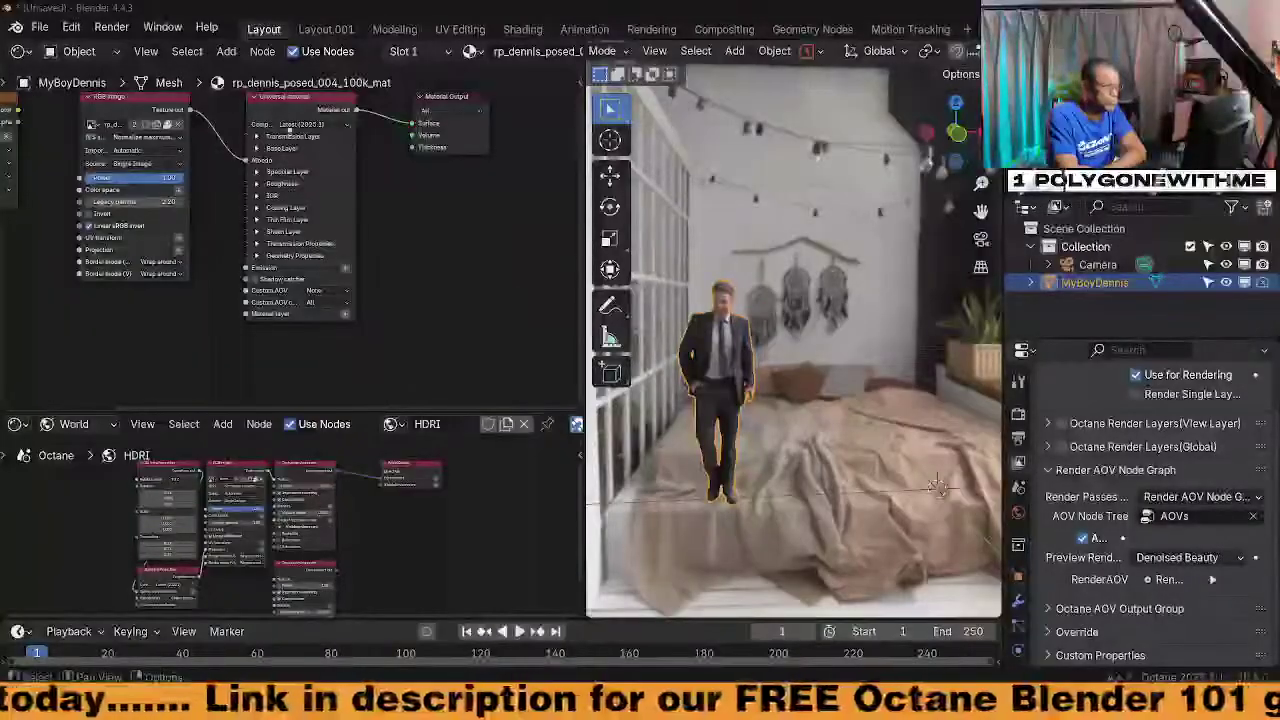
# Change the Shader Editor area to the Asset Browser, show the Quixel library and browse to the taped cardboard boxes
pyautogui.click(18, 51)
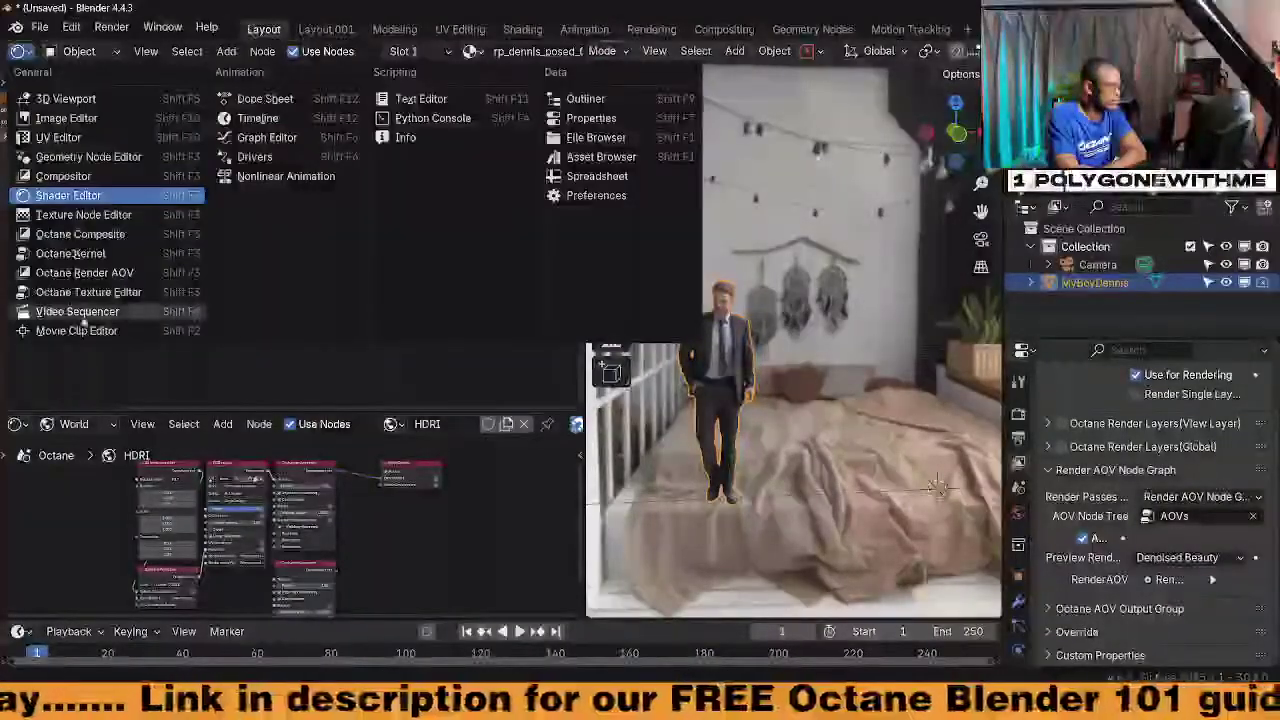
pyautogui.click(648, 159)
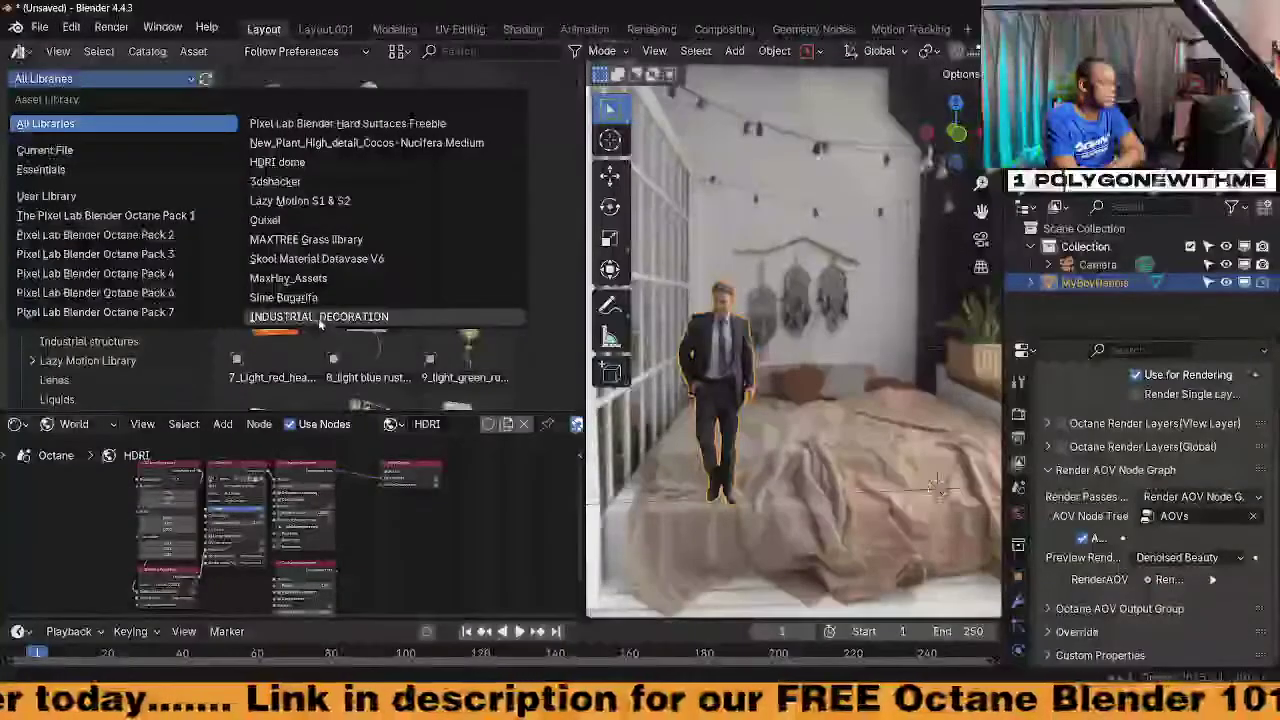
pyautogui.click(283, 222)
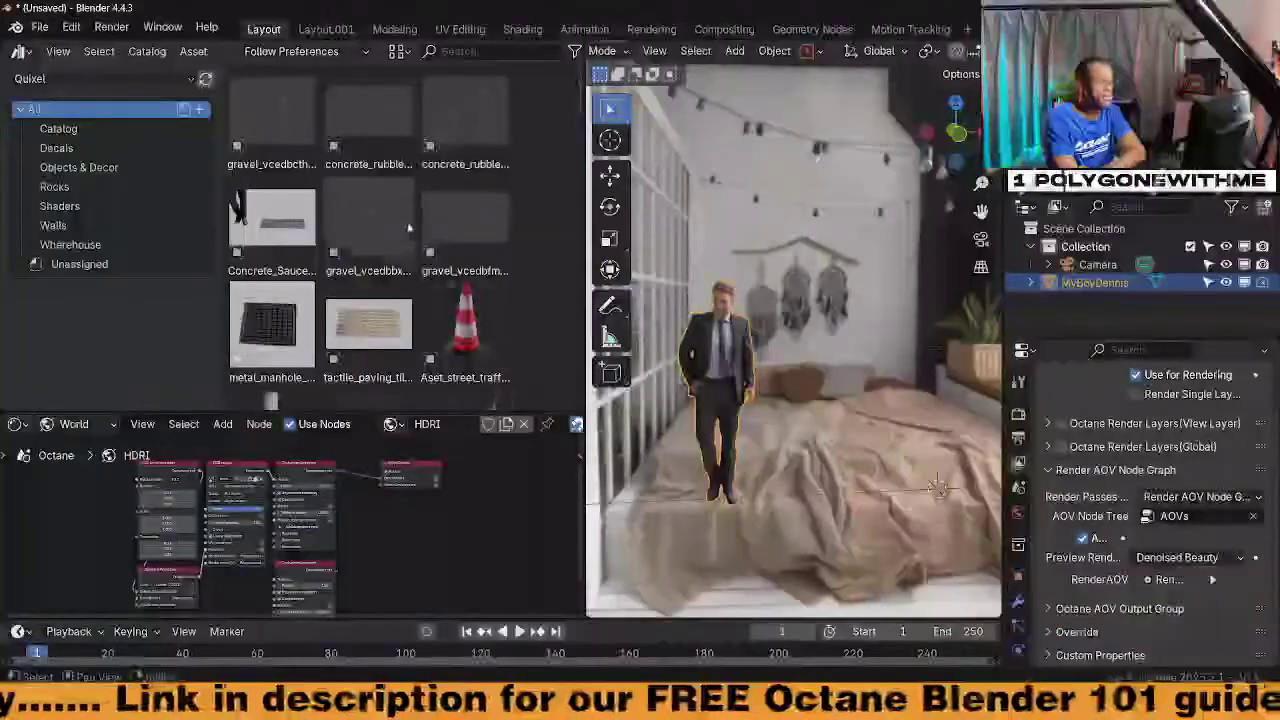
pyautogui.scroll(-10, 464, 320)
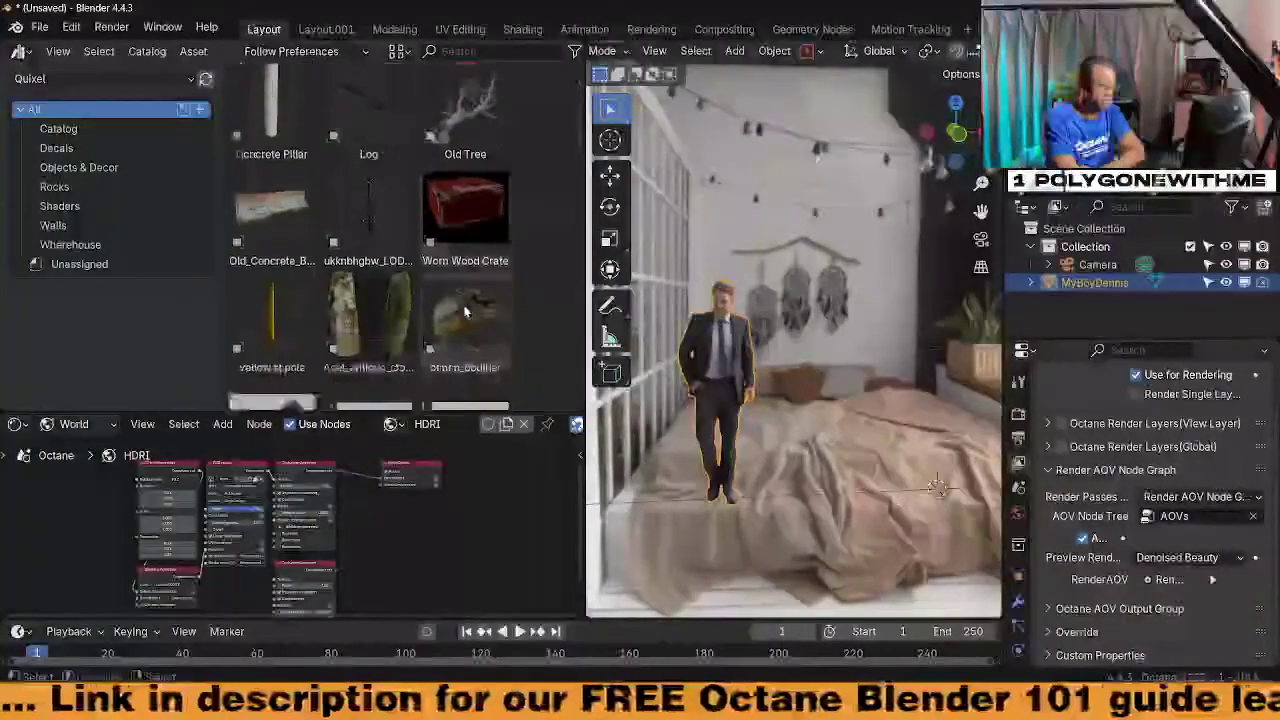
pyautogui.scroll(-15, 464, 322)
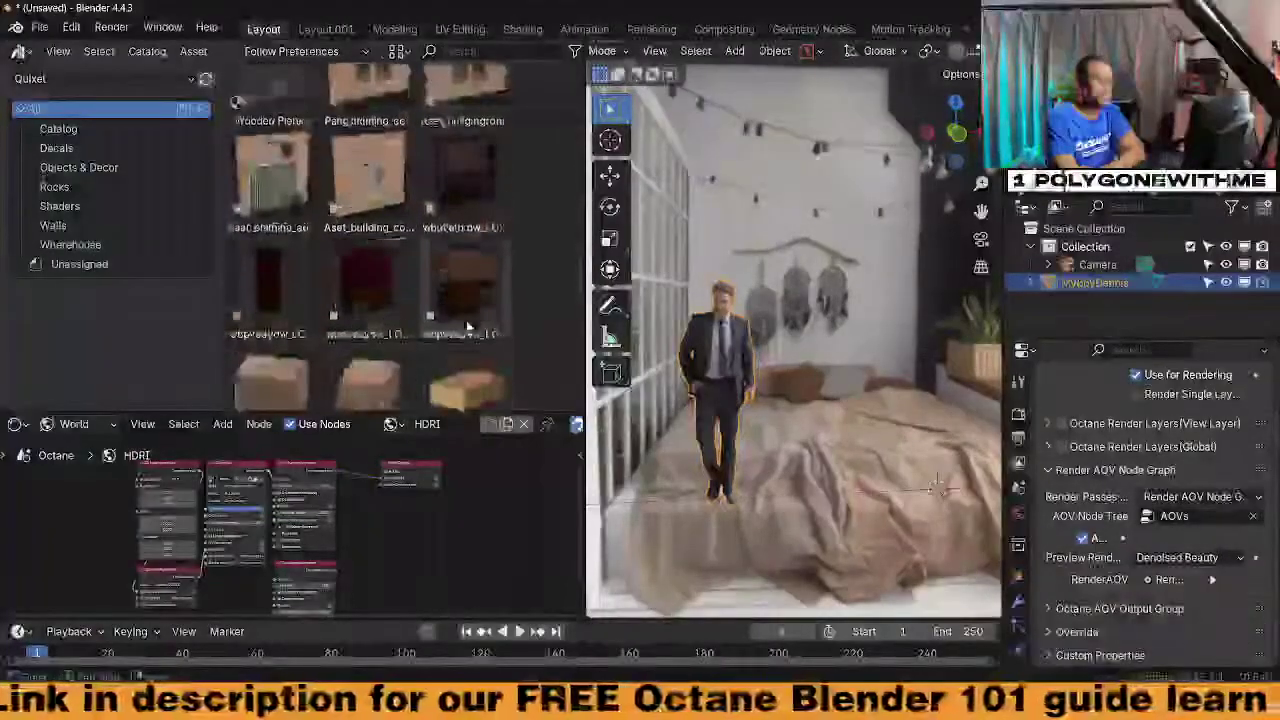
pyautogui.scroll(5, 467, 330)
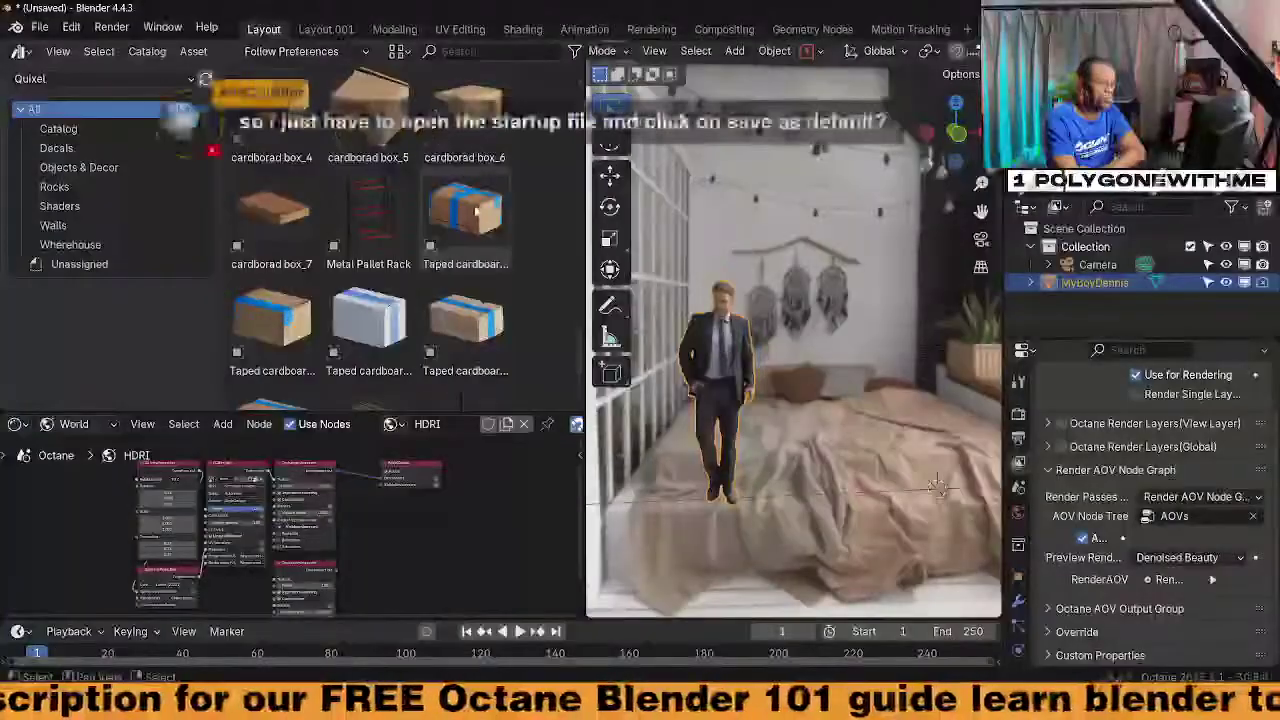
# Place a taped cardboard box from the Quixel library beside the human figure, rotate it 90° about Z and inspect it up close
pyautogui.moveTo(466, 215); pyautogui.dragTo(840, 500)
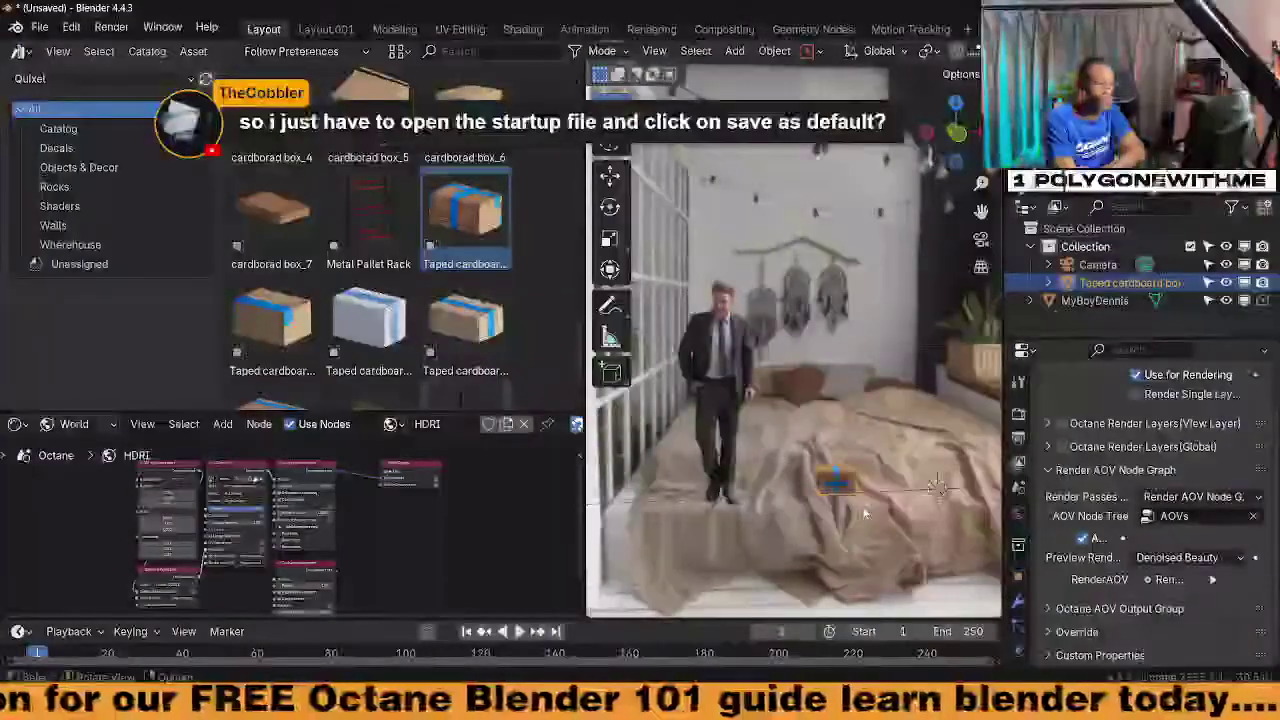
pyautogui.moveTo(865, 513)
pyautogui.mouseDown(button='middle')
pyautogui.moveTo(880, 527)
pyautogui.moveTo(789, 477)
pyautogui.moveTo(840, 455)
pyautogui.moveTo(805, 348)
pyautogui.moveTo(872, 515)
pyautogui.mouseUp(button='middle')
pyautogui.scroll(-2, 840, 455)
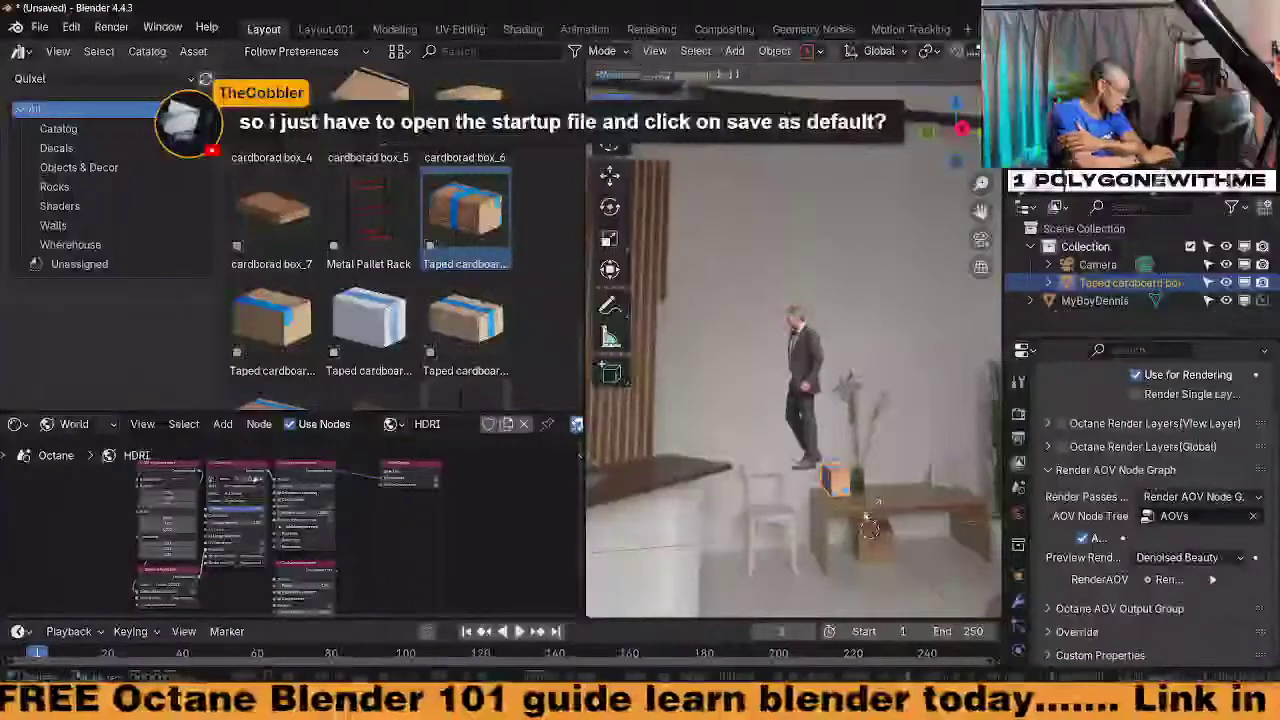
pyautogui.write('rz90')
pyautogui.press('Return')
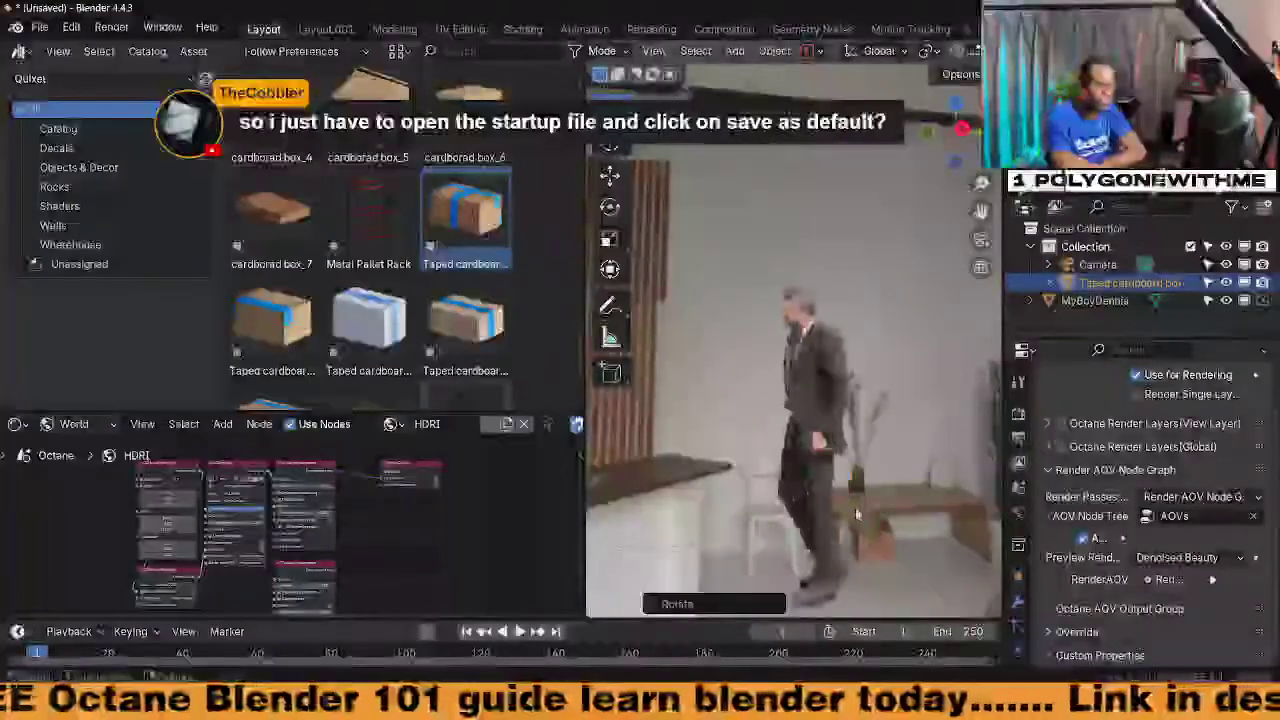
pyautogui.moveTo(854, 334); pyautogui.dragTo(806, 318, button='middle')
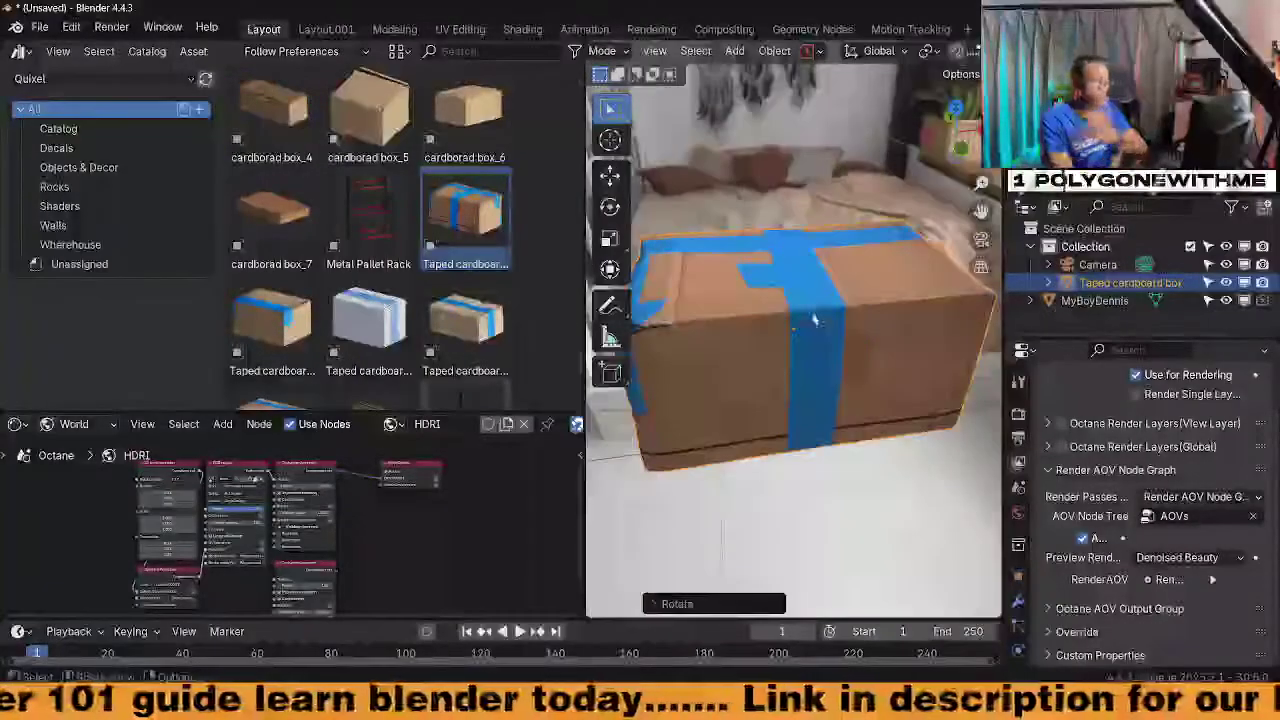
# Delete the taped cardboard box from the scene
pyautogui.scroll(-1, 448, 486)
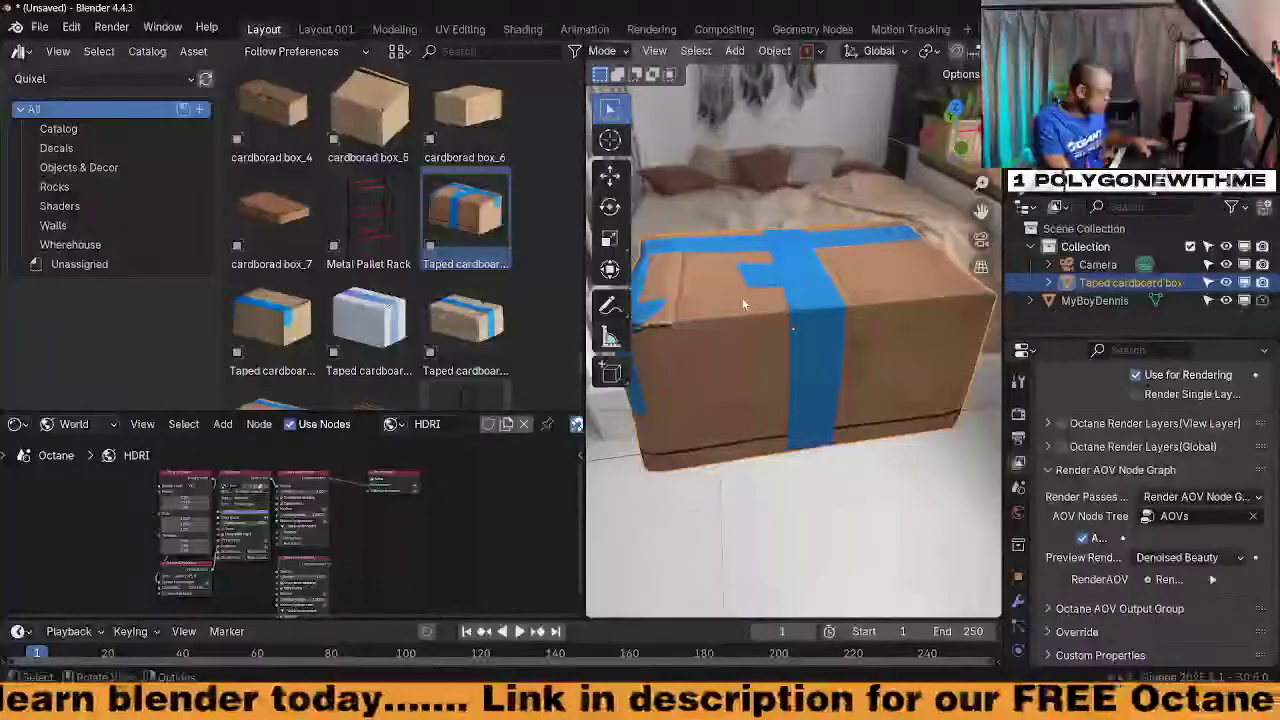
pyautogui.press('x')
pyautogui.click(738, 298)
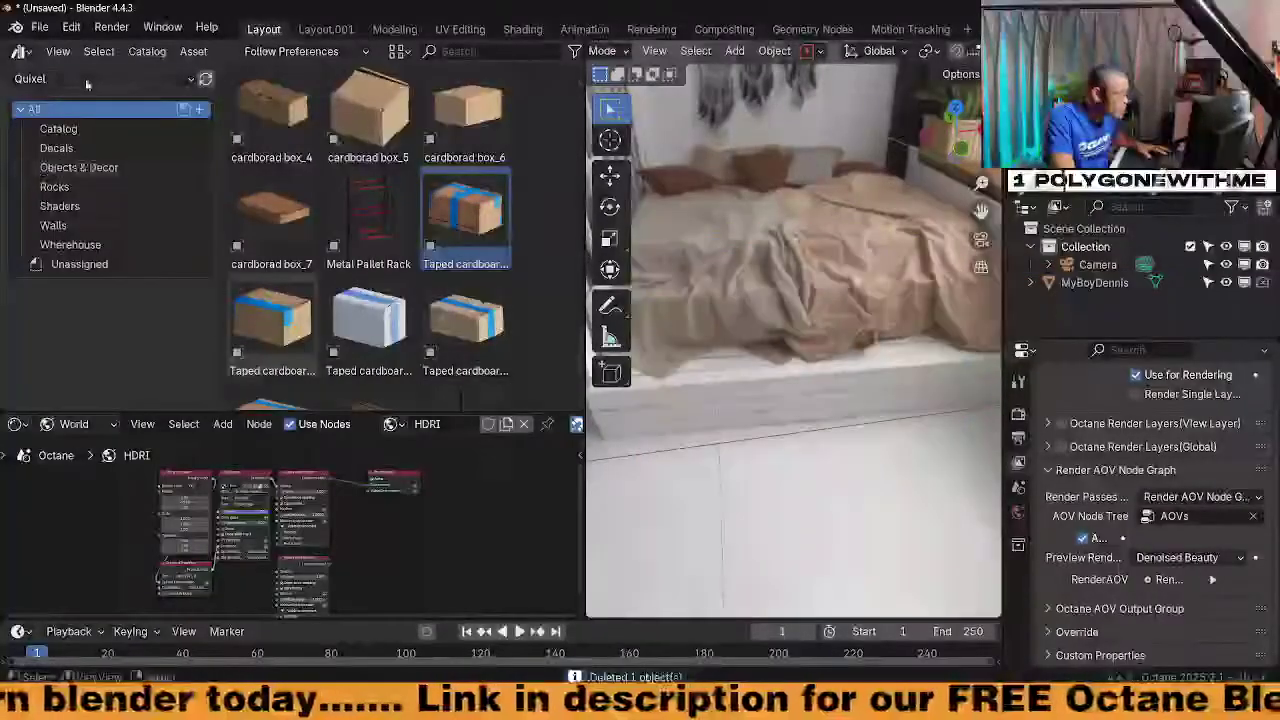
# Locate the Save Startup File command among the file defaults without running it
pyautogui.click(86, 80)
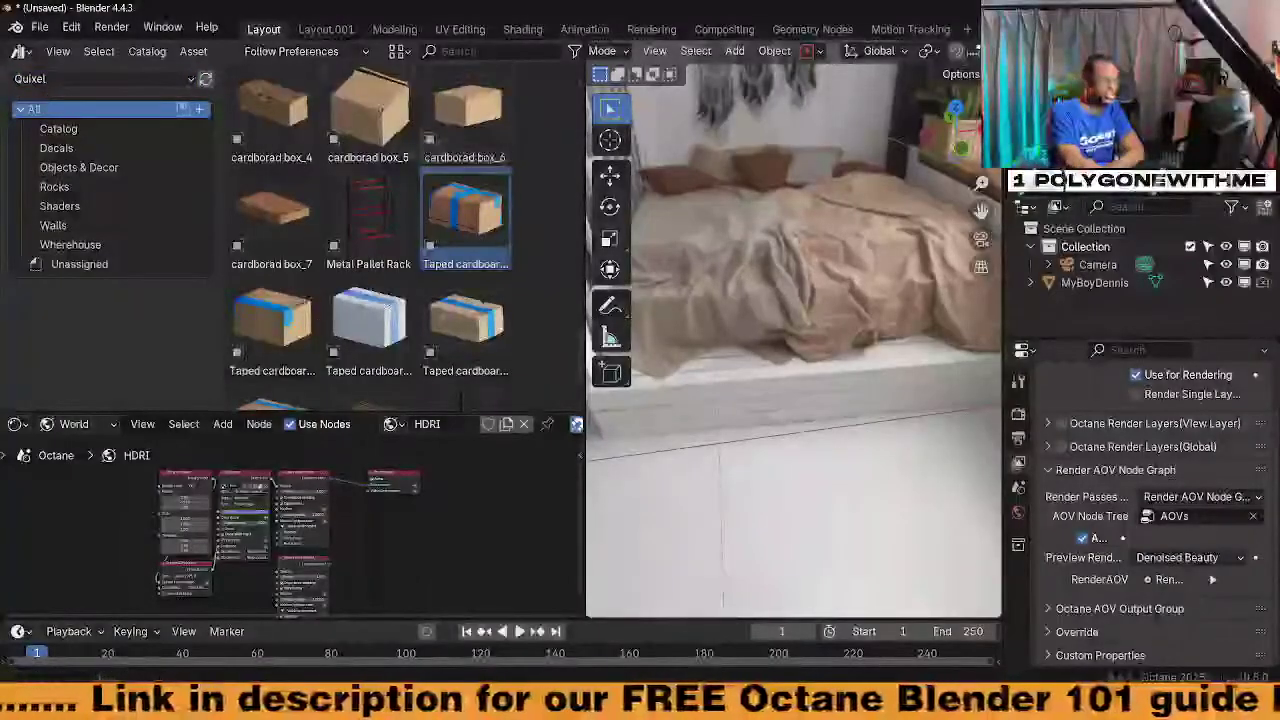
pyautogui.click(50, 29)
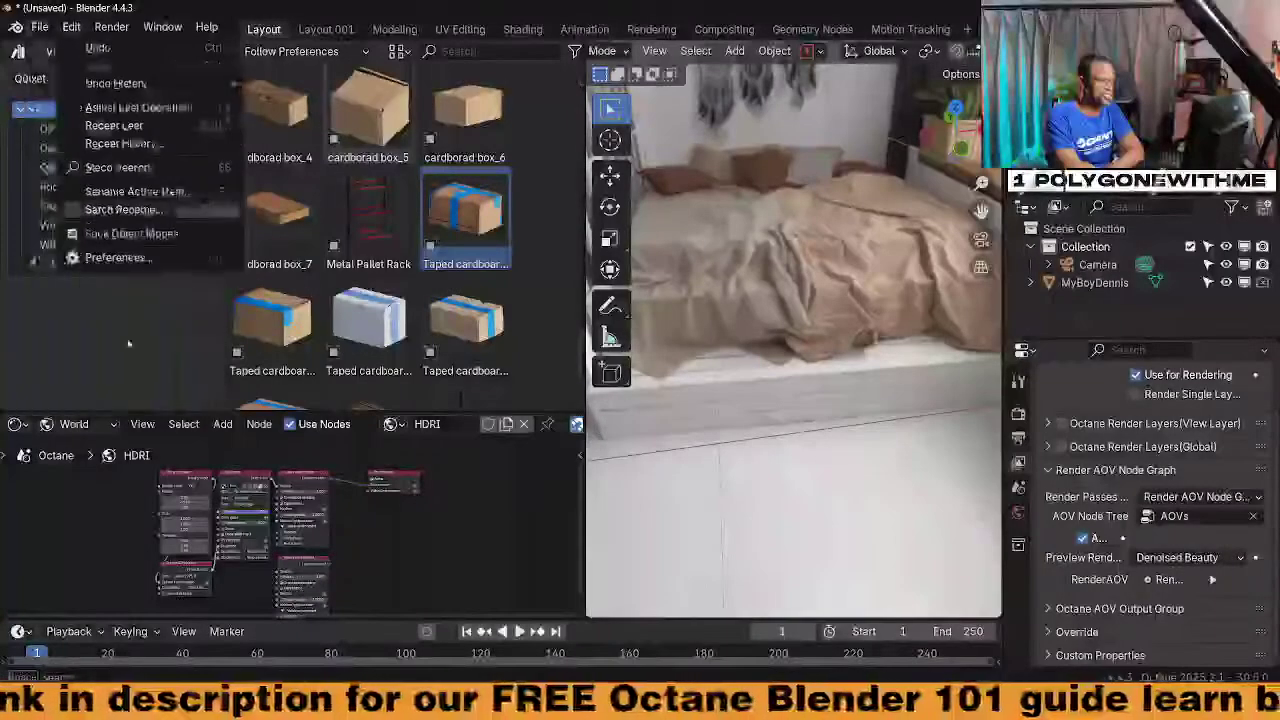
pyautogui.moveTo(90, 383)
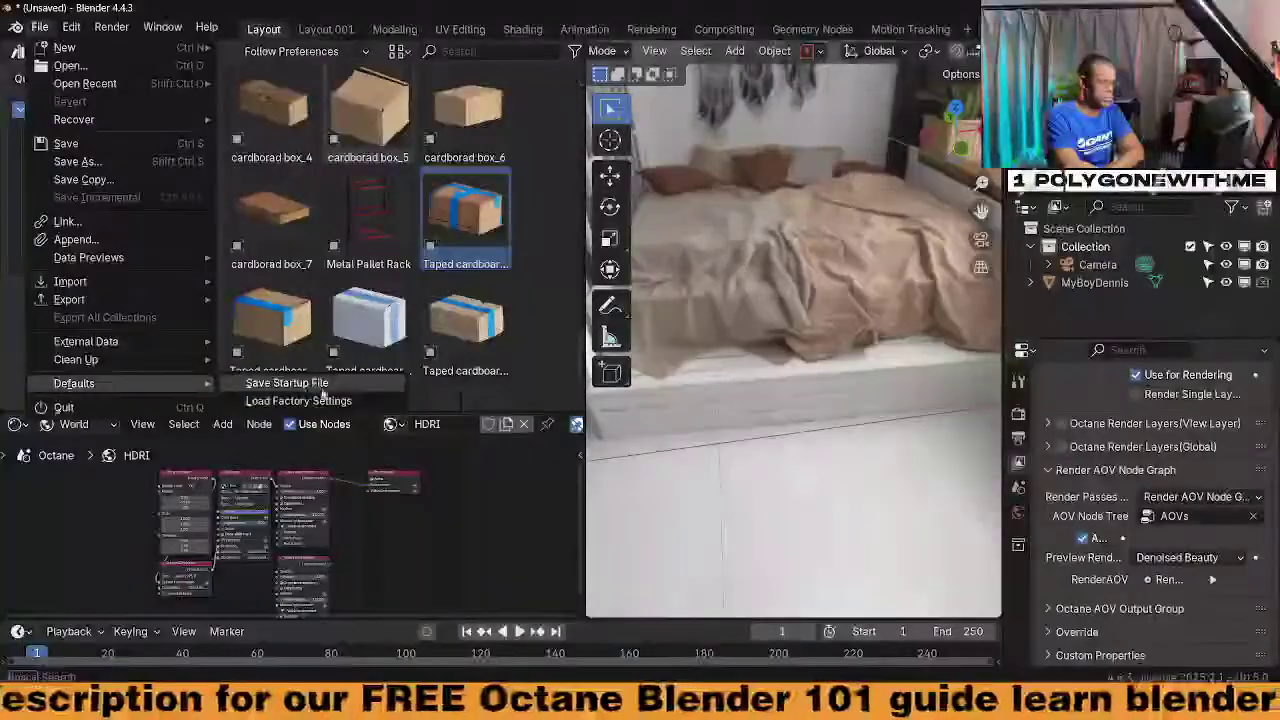
pyautogui.click(41, 30)
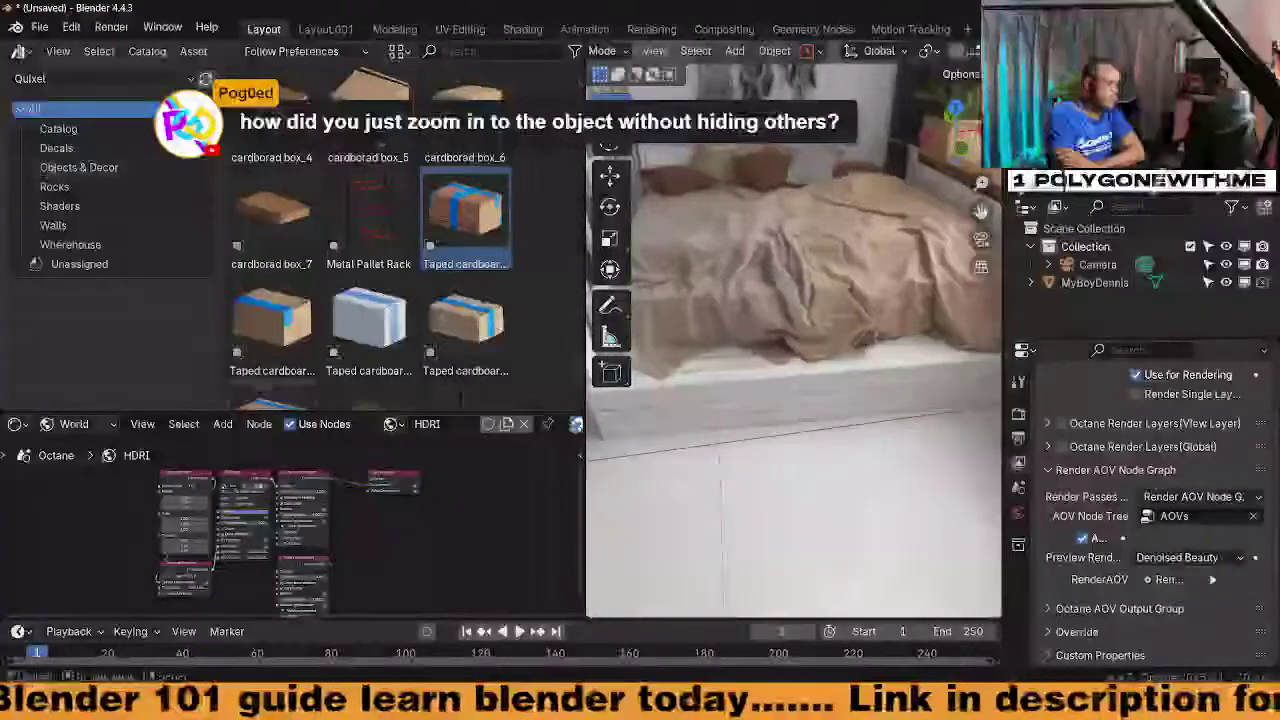
# Demonstrate framing the view on the selected human figure without hiding other objects, and inspect the figure from another angle
pyautogui.scroll(-6, 794, 380)
pyautogui.click(722, 257)
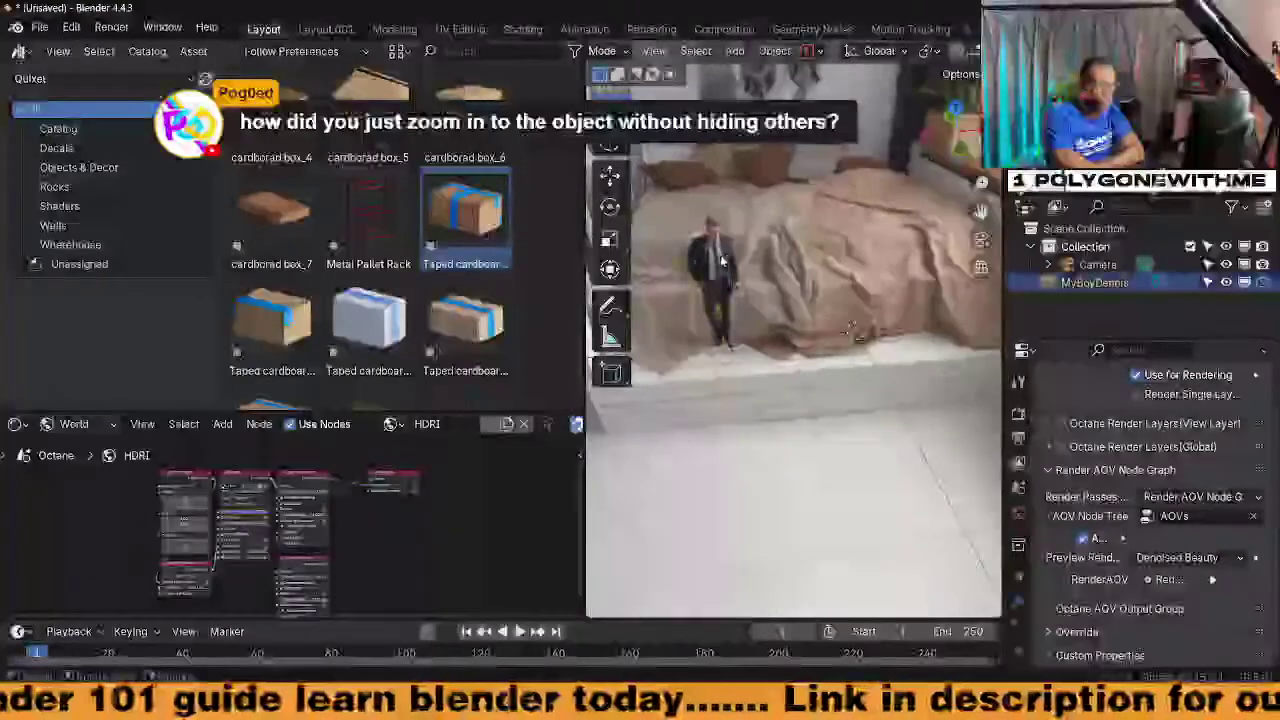
pyautogui.press('KP_Decimal')
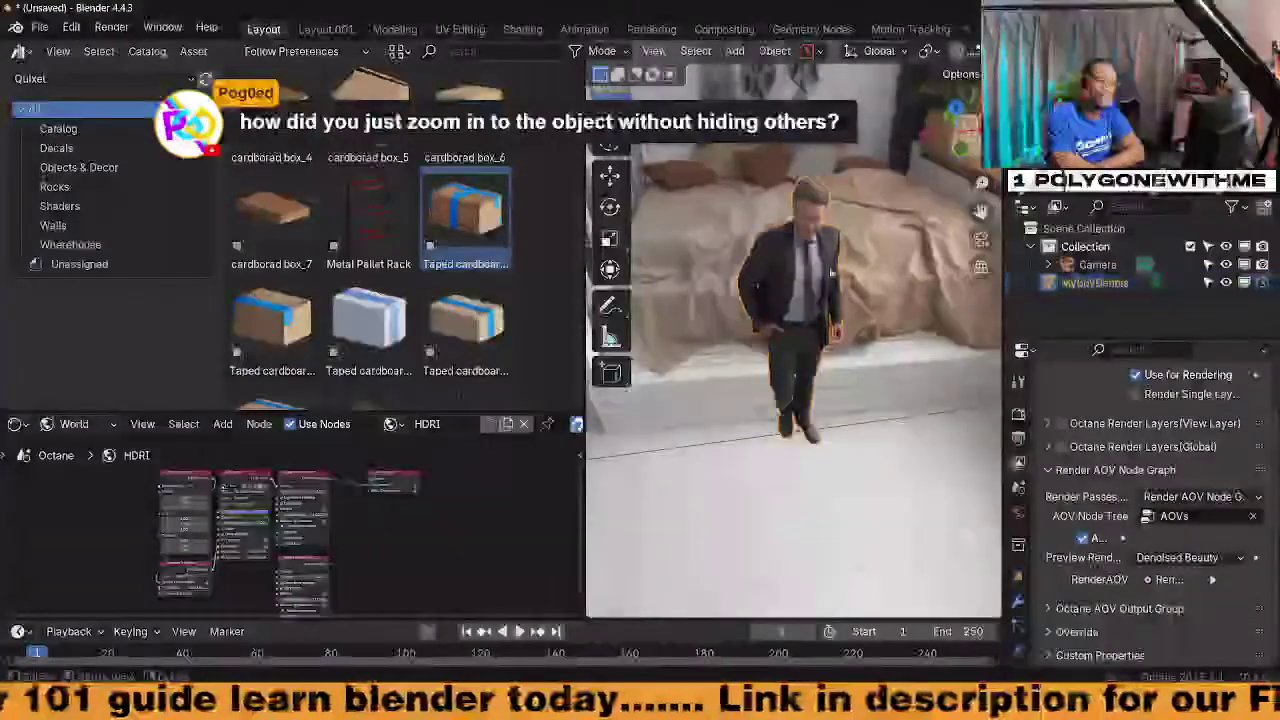
pyautogui.press('h')
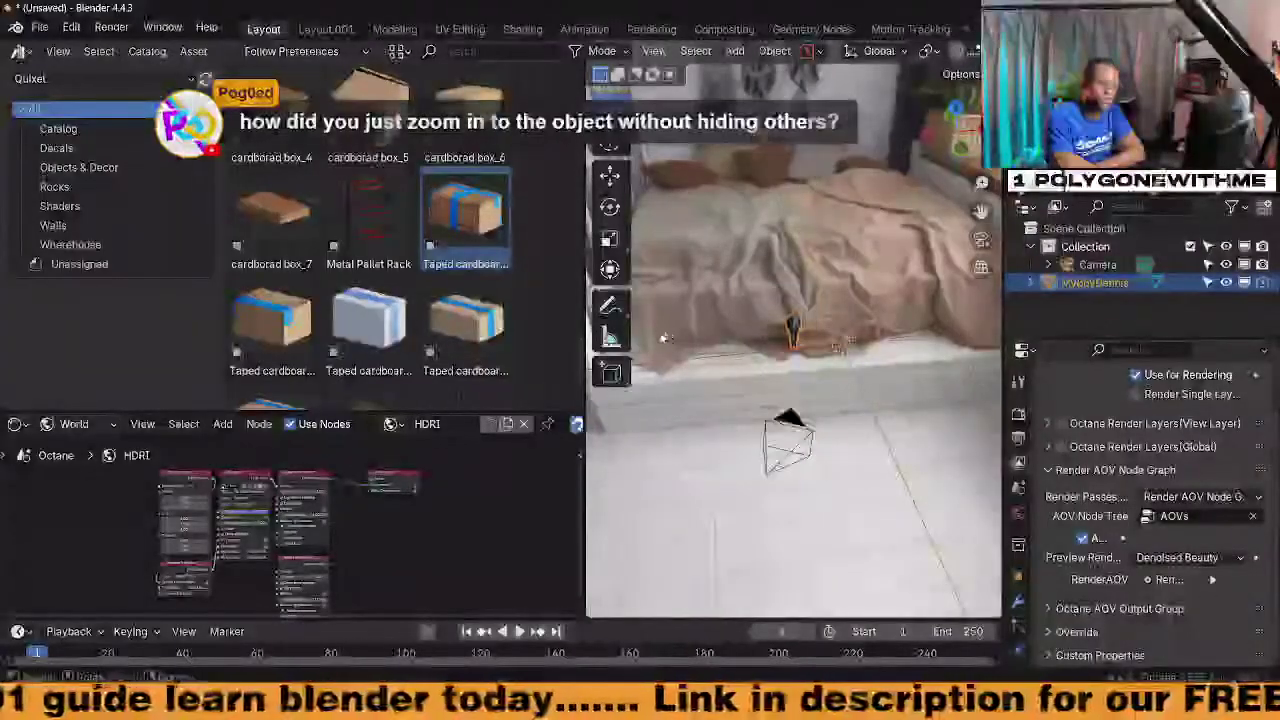
pyautogui.hotkey('alt', 'h')
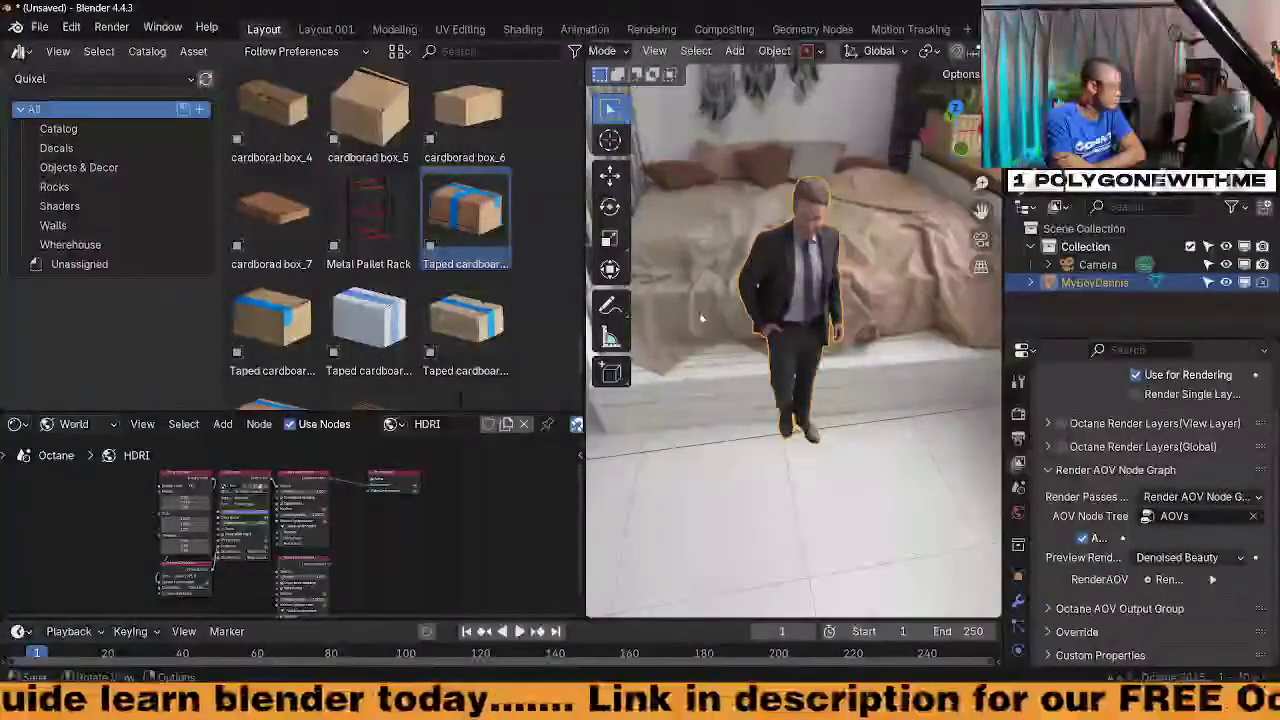
pyautogui.moveTo(748, 354); pyautogui.dragTo(805, 335, button='middle')
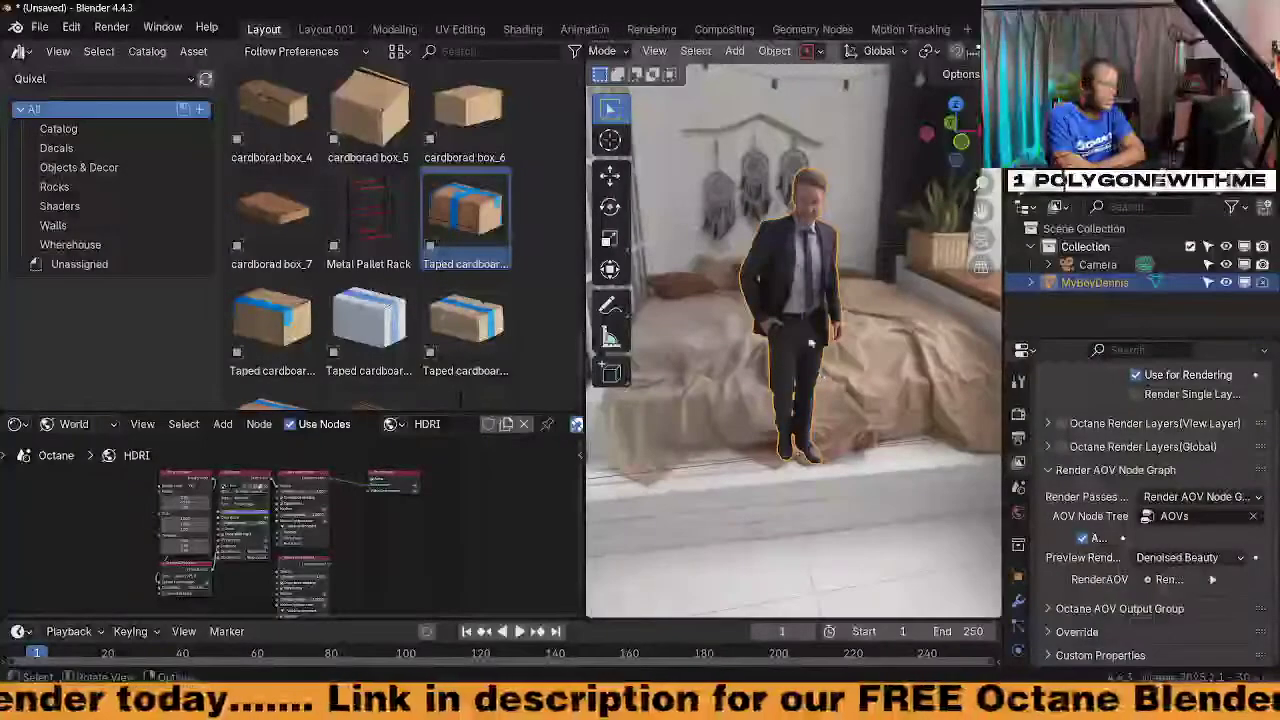
pyautogui.scroll(-3, 811, 345)
pyautogui.scroll(3, 792, 352)
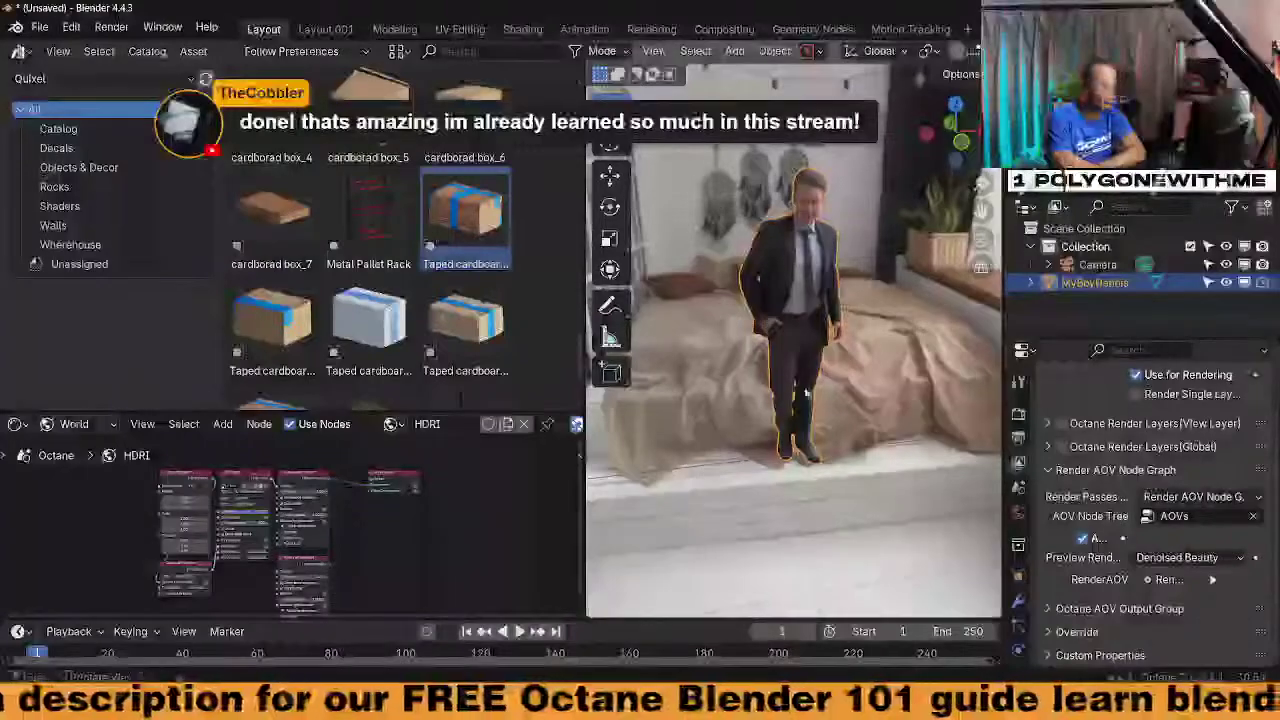
pyautogui.moveTo(808, 395)
pyautogui.mouseDown(button='middle')
pyautogui.moveTo(705, 416)
pyautogui.moveTo(790, 388)
pyautogui.mouseUp(button='middle')
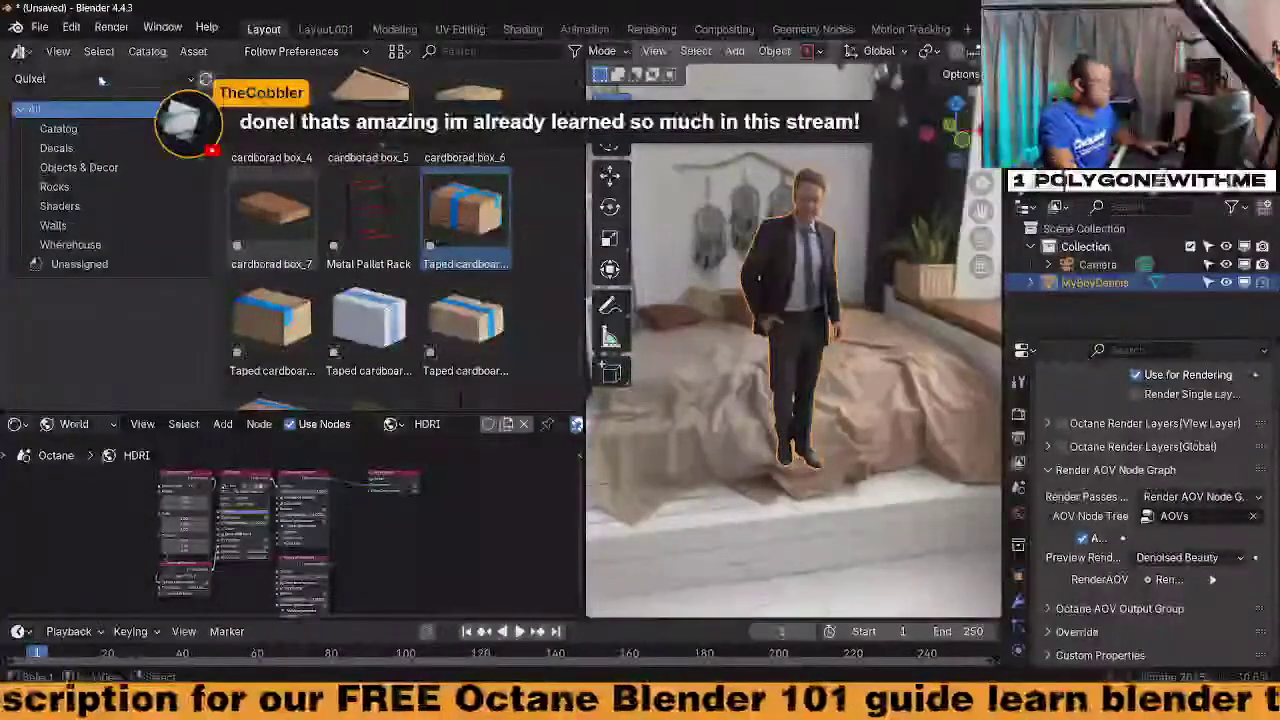
pyautogui.click(100, 79)
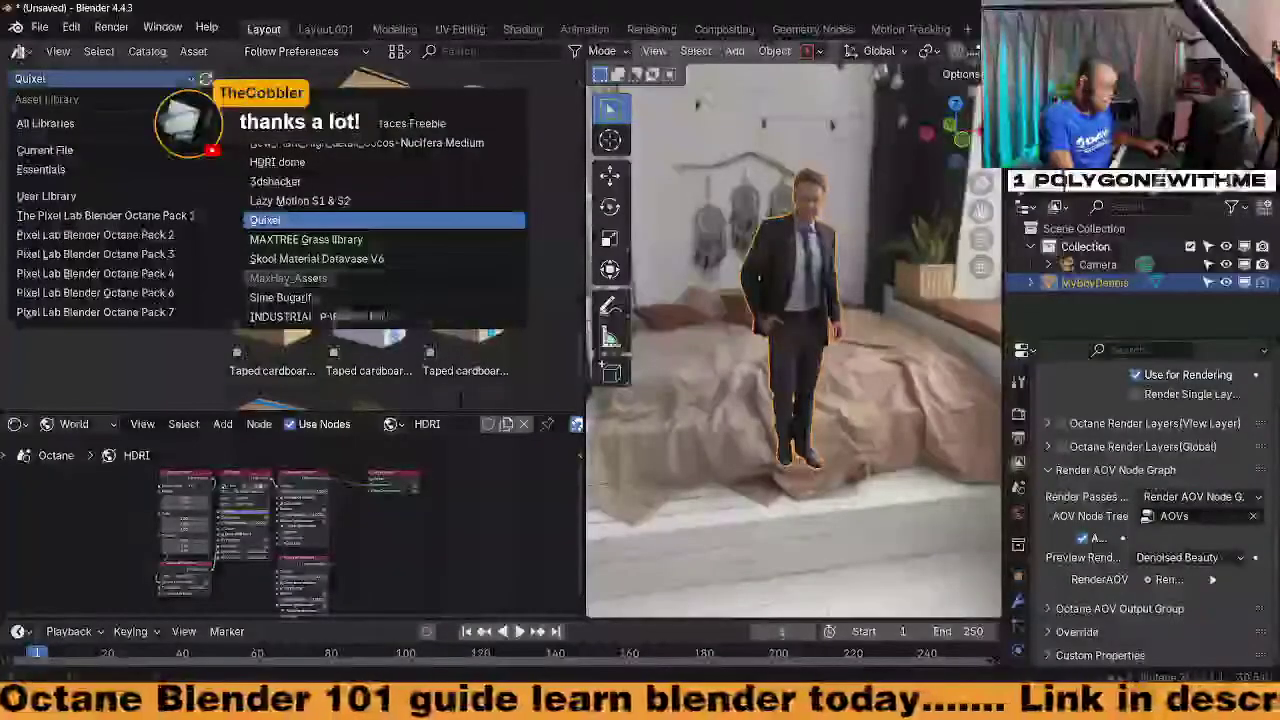
pyautogui.click(850, 451)
pyautogui.moveTo(848, 443)
pyautogui.mouseDown(button='middle')
pyautogui.moveTo(834, 444)
pyautogui.moveTo(855, 425)
pyautogui.mouseUp(button='middle')
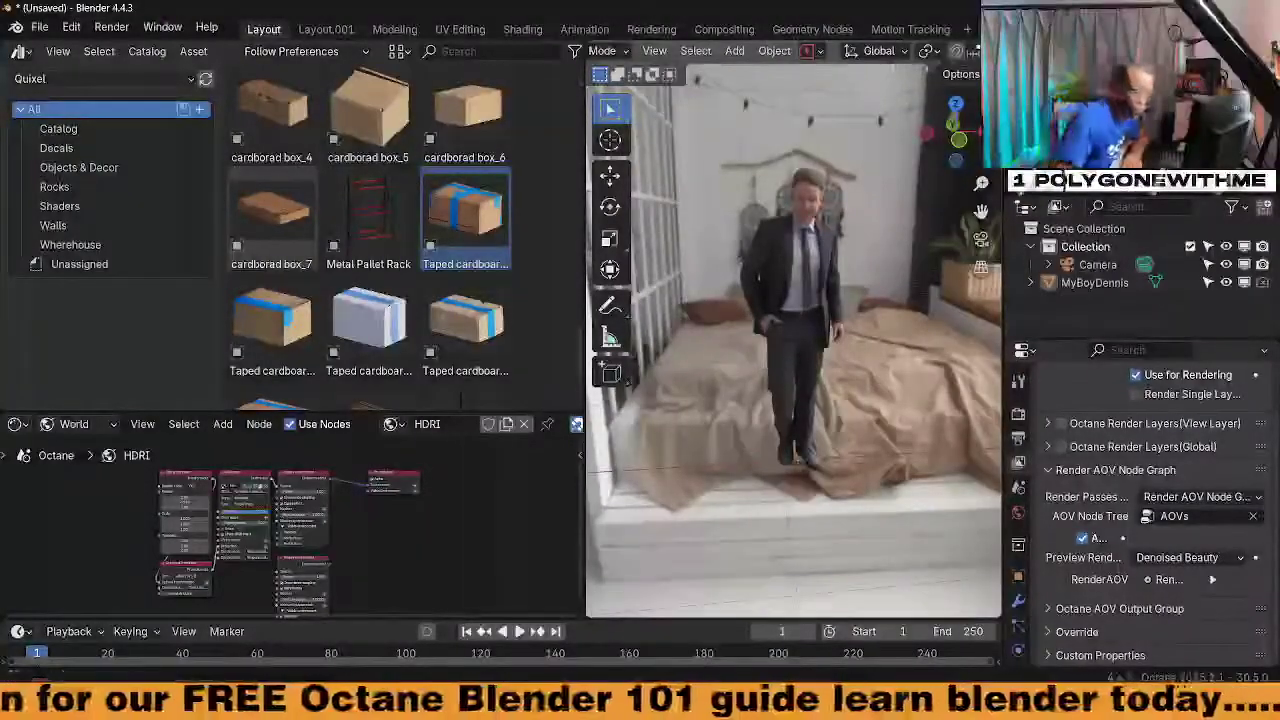
pyautogui.moveTo(920, 703)
pyautogui.moveTo(930, 636)
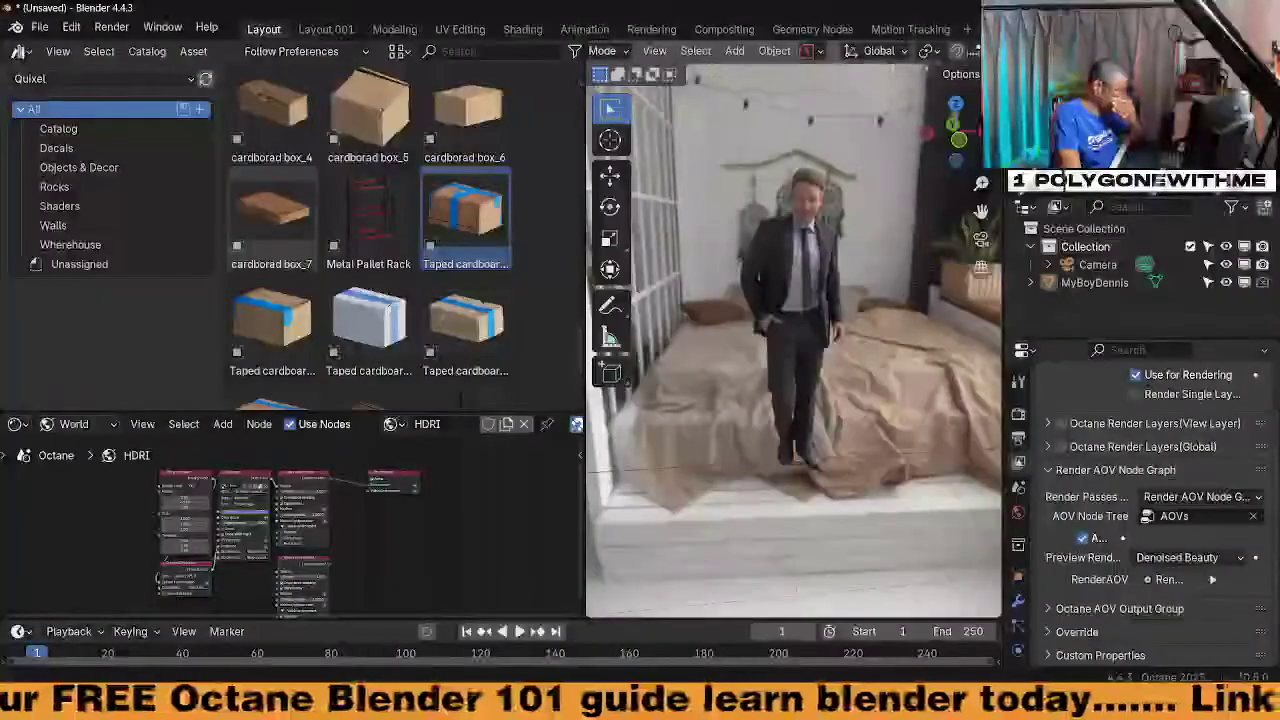
pyautogui.click(793, 476)
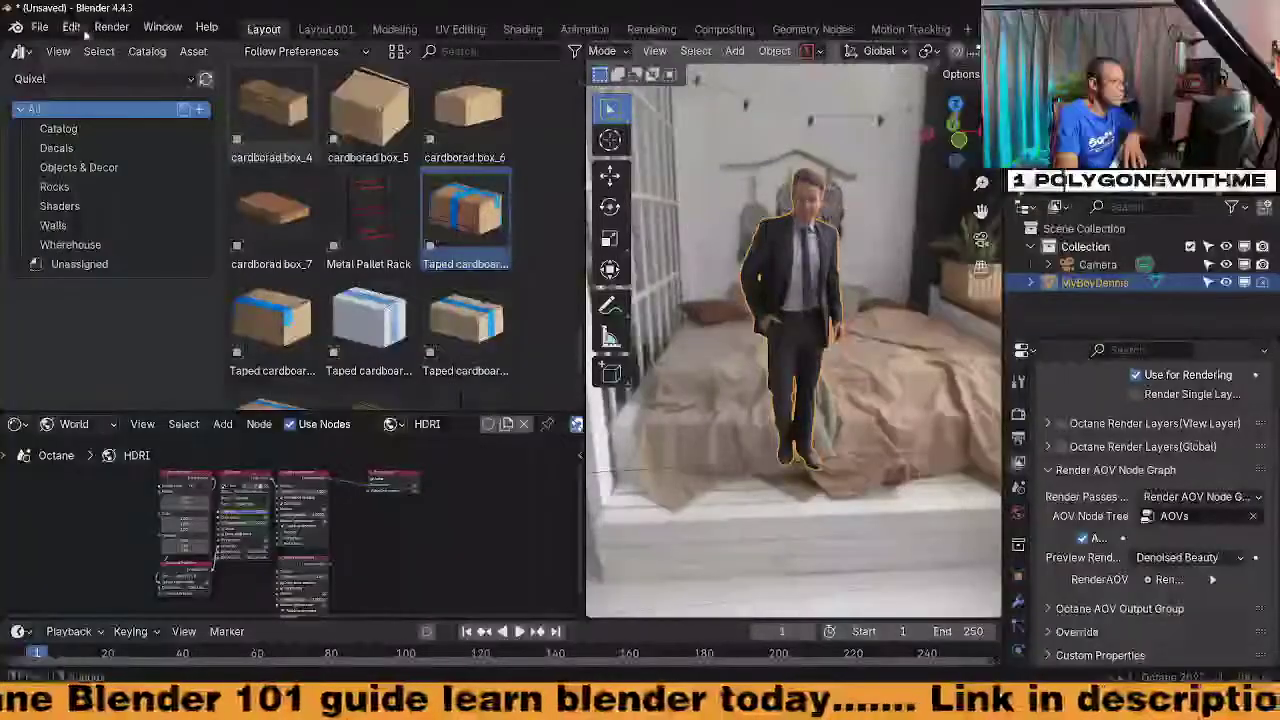
# Place HK Building 3.001 from the MaxHay_Assets library into the scene near the human figure
pyautogui.click(104, 78)
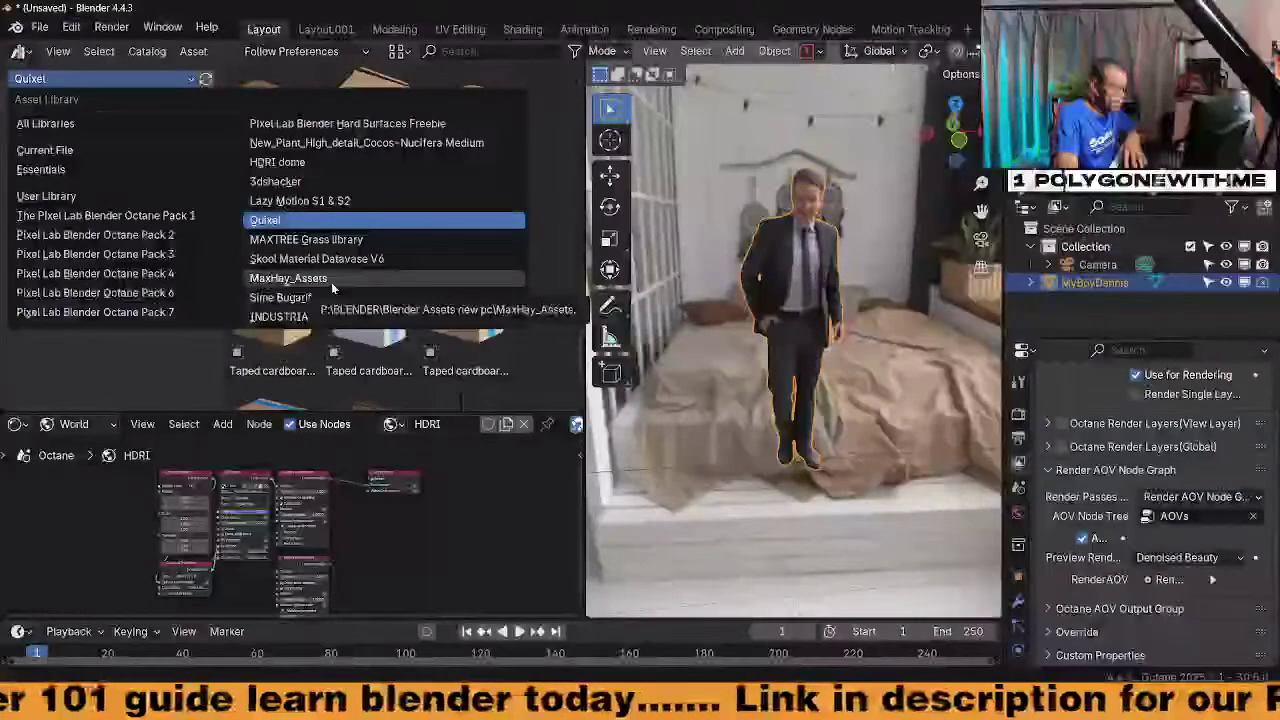
pyautogui.click(333, 282)
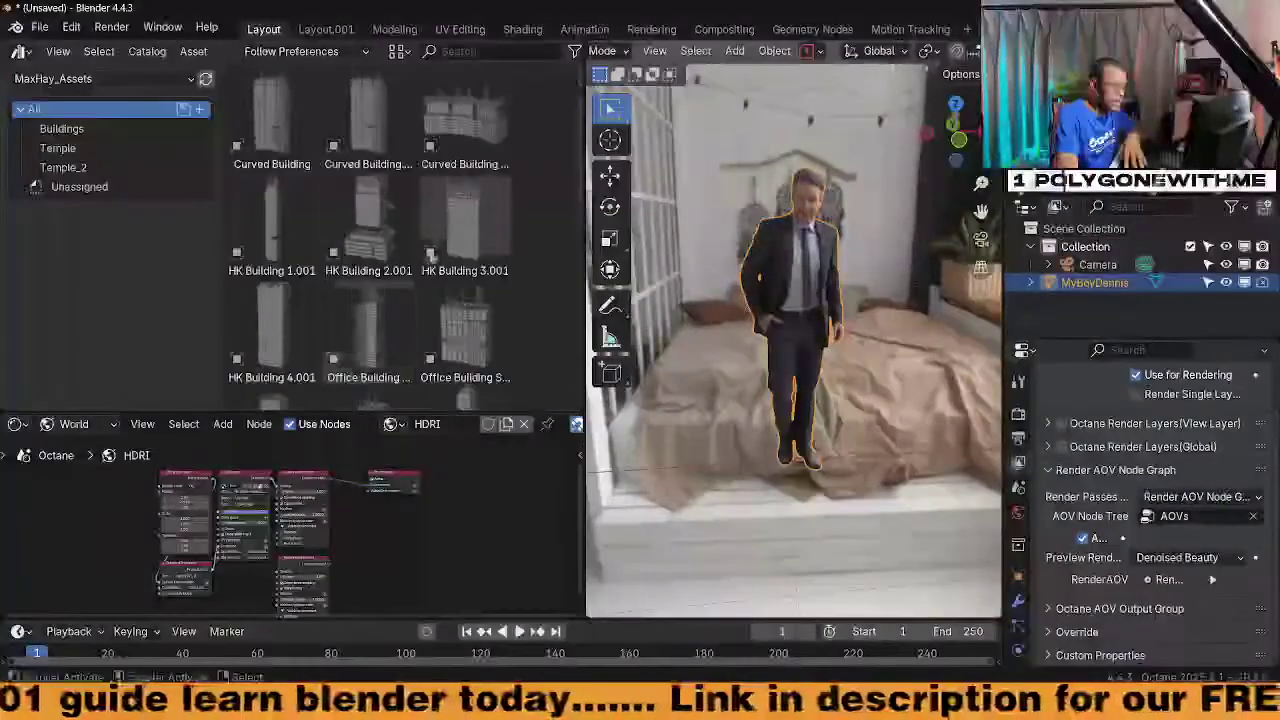
pyautogui.scroll(-2, 333, 290)
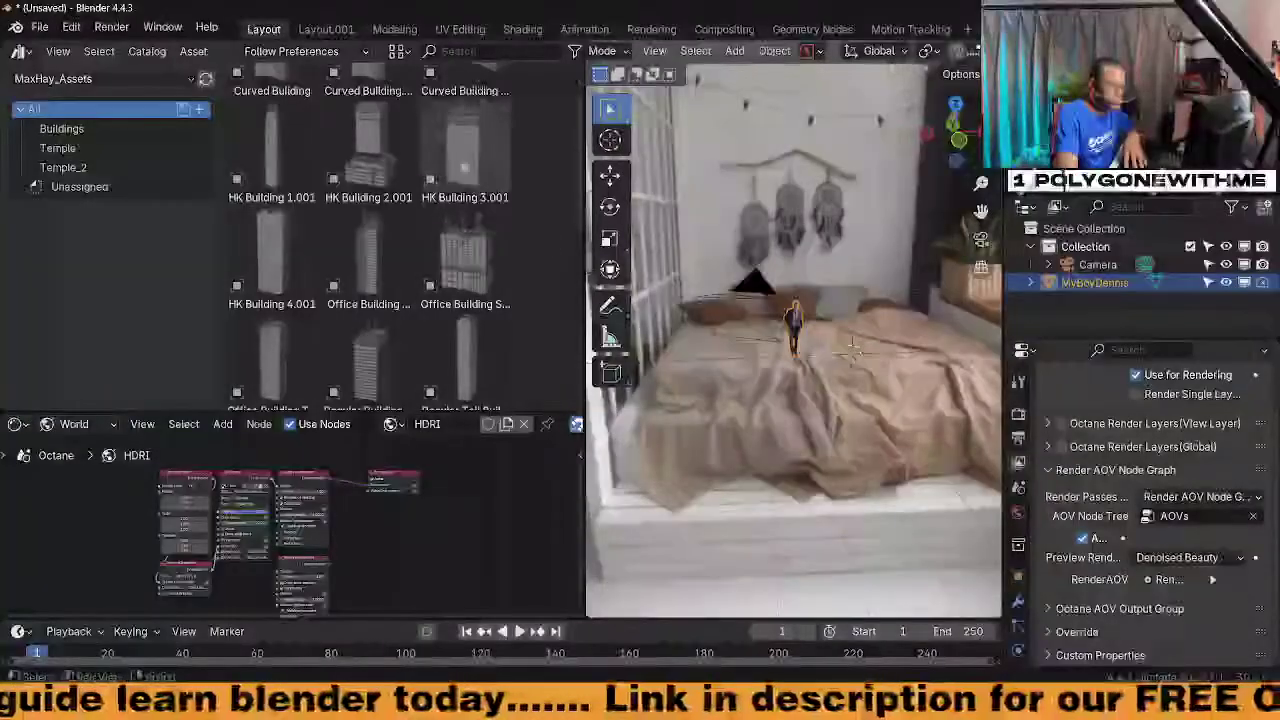
pyautogui.moveTo(463, 165); pyautogui.dragTo(868, 420)
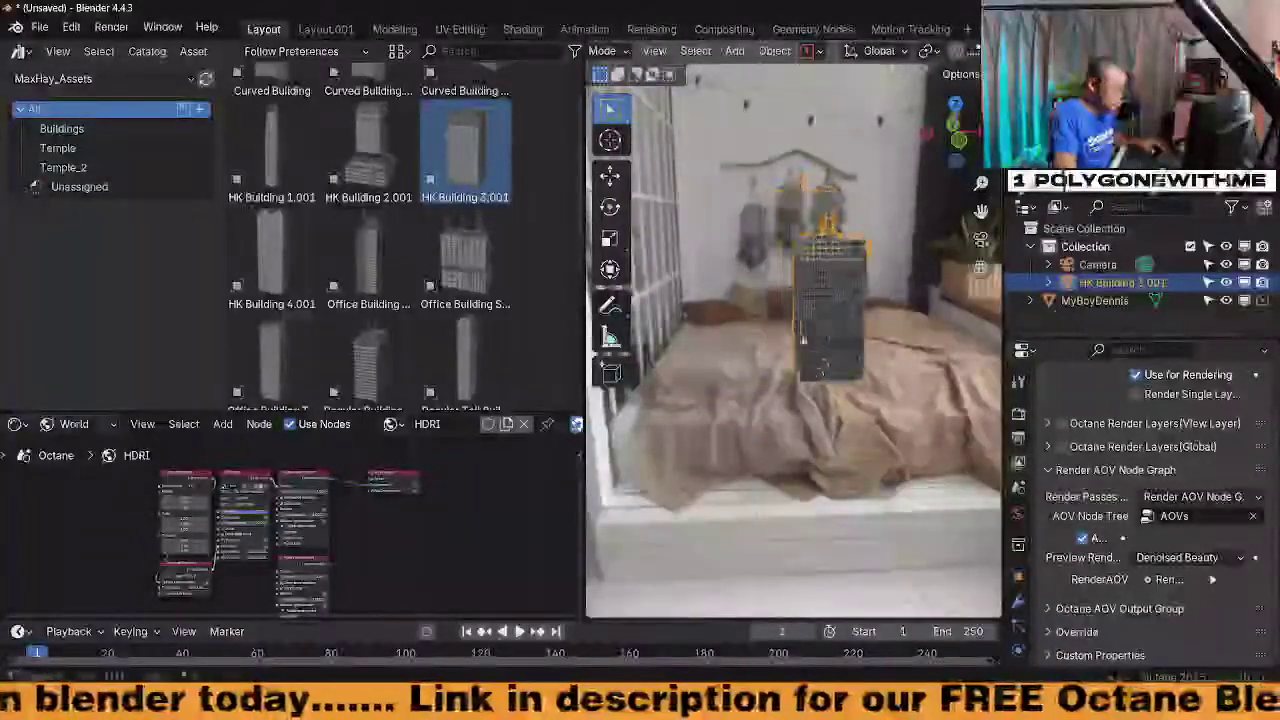
# Enlarge the shader node editor and switch it from world to object shading to inspect the building's Light Metal material nodes
pyautogui.moveTo(460, 412); pyautogui.dragTo(460, 300)
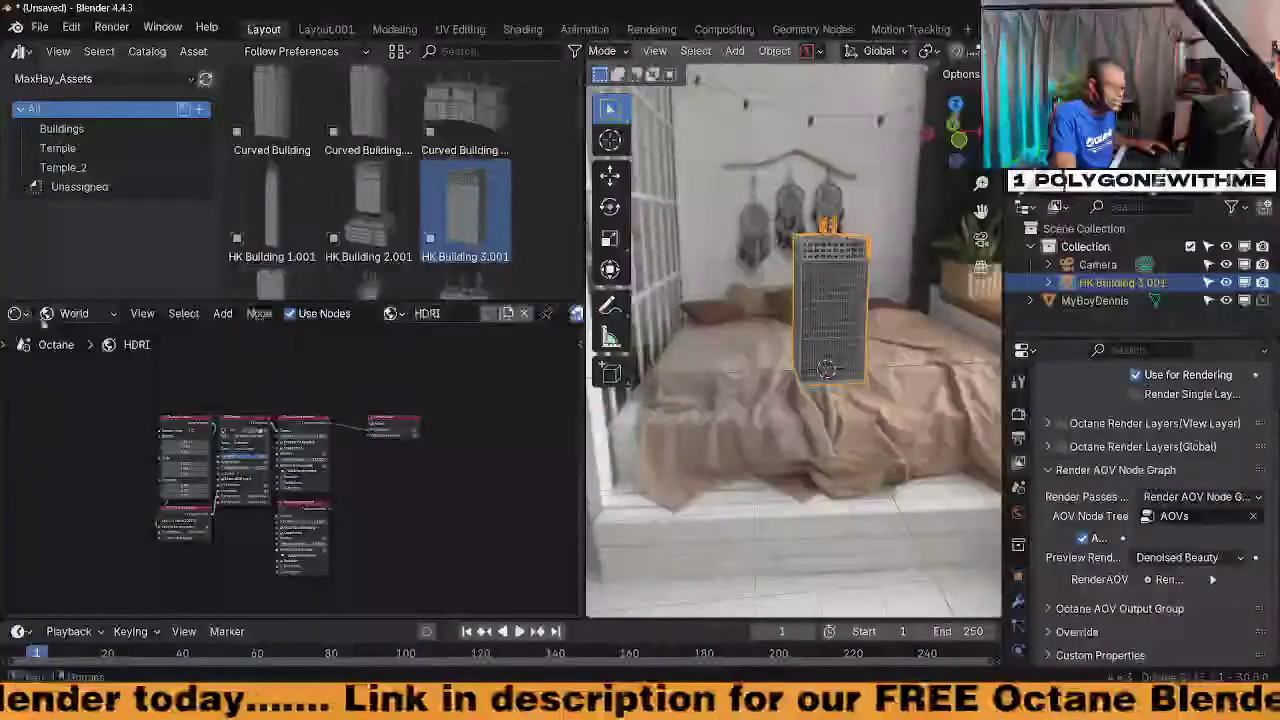
pyautogui.click(18, 313)
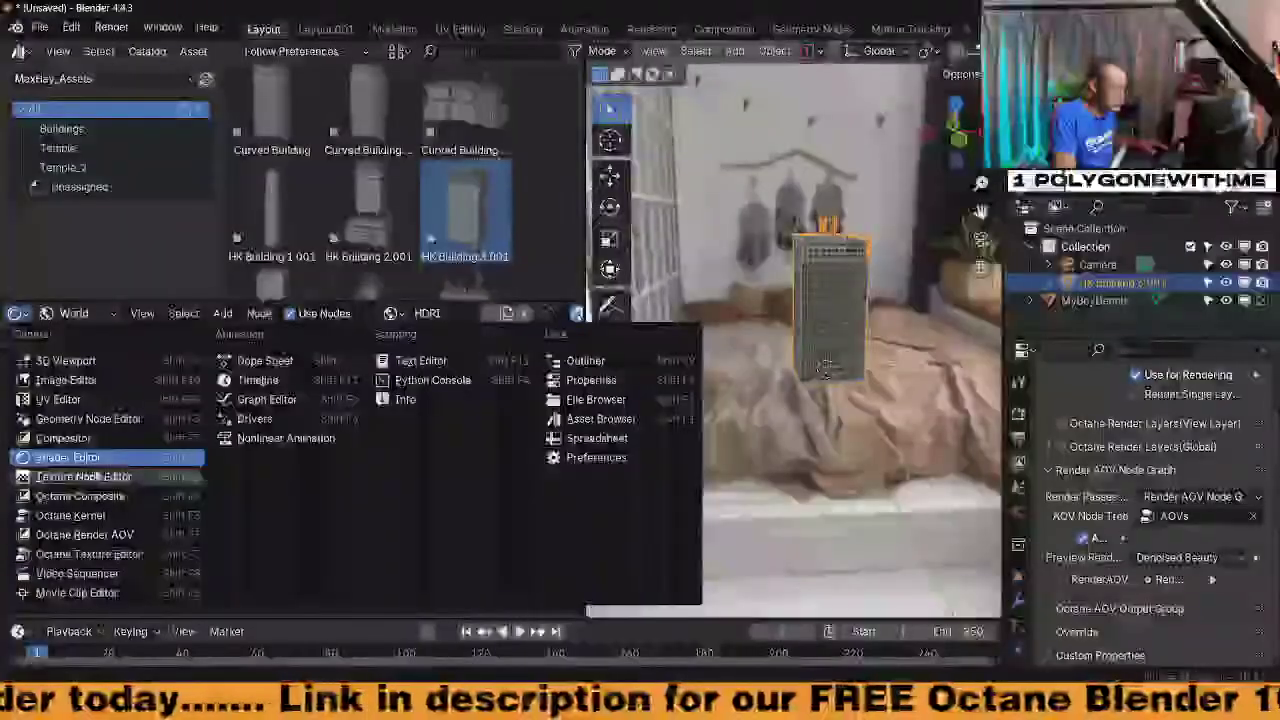
pyautogui.click(62, 457)
pyautogui.click(74, 313)
pyautogui.click(80, 358)
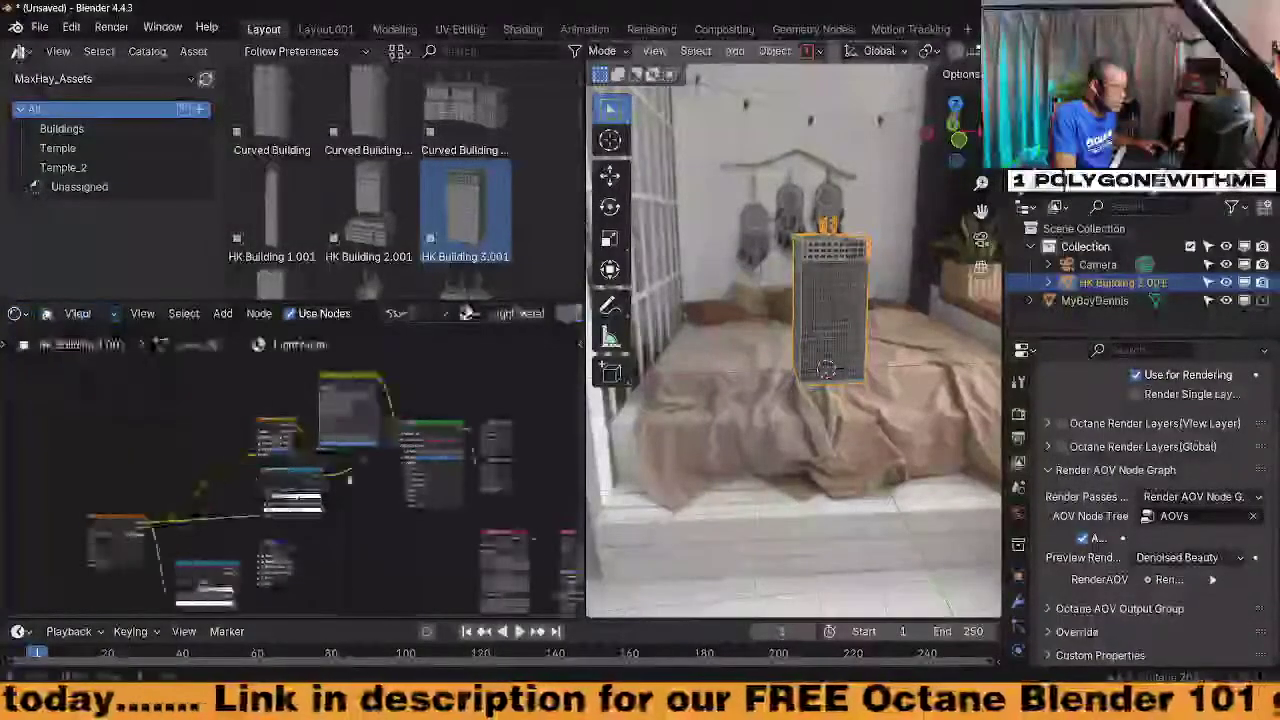
pyautogui.scroll(3, 250, 450)
pyautogui.moveTo(292, 420); pyautogui.dragTo(250, 368, button='middle')
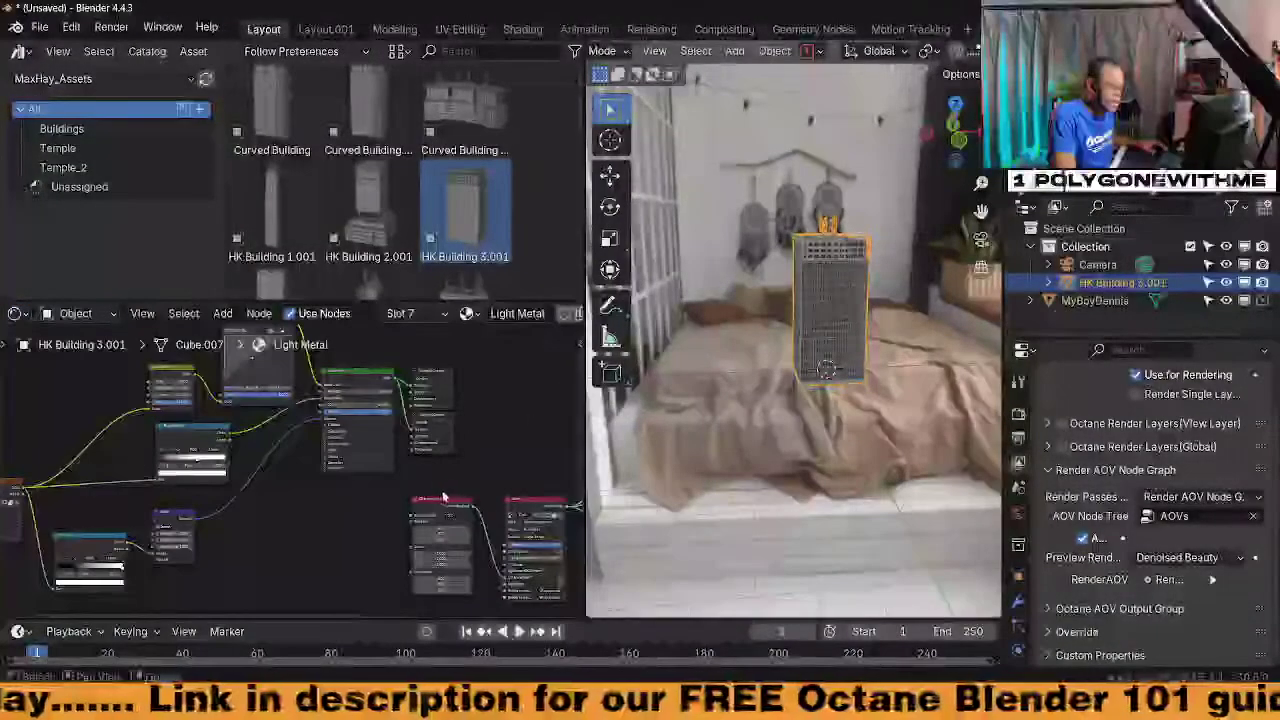
# Examine the Cycles and Octane node branches of the Light Metal material on the HK building, from image texture to output nodes
pyautogui.hotkey('ctrl', 'space')
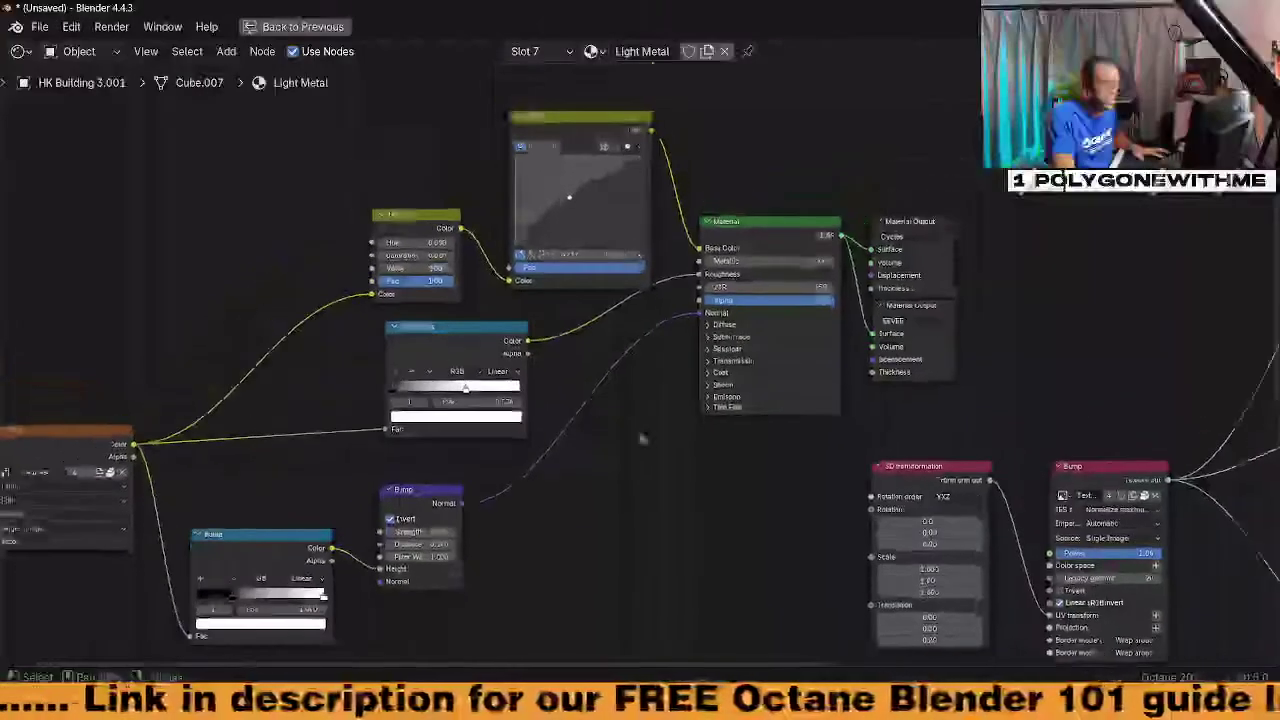
pyautogui.moveTo(809, 506); pyautogui.dragTo(354, 400, button='middle')
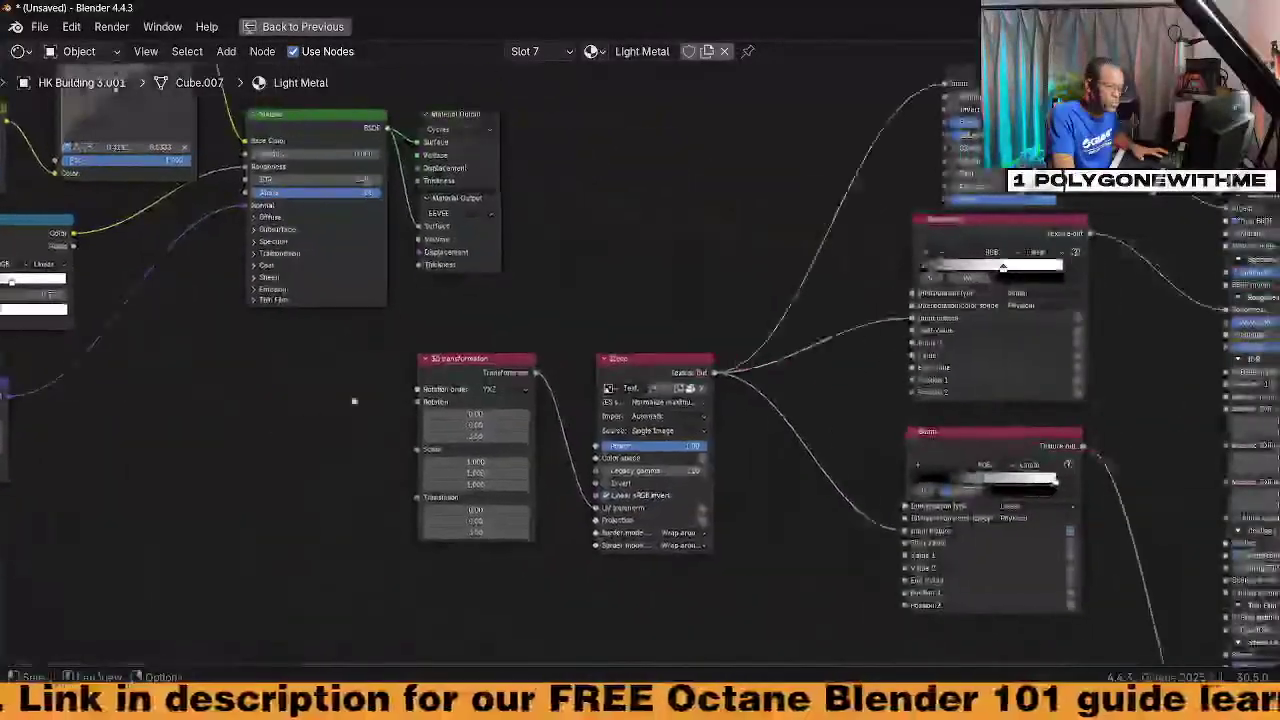
pyautogui.scroll(-3, 654, 294)
pyautogui.moveTo(799, 233); pyautogui.dragTo(671, 268, button='middle')
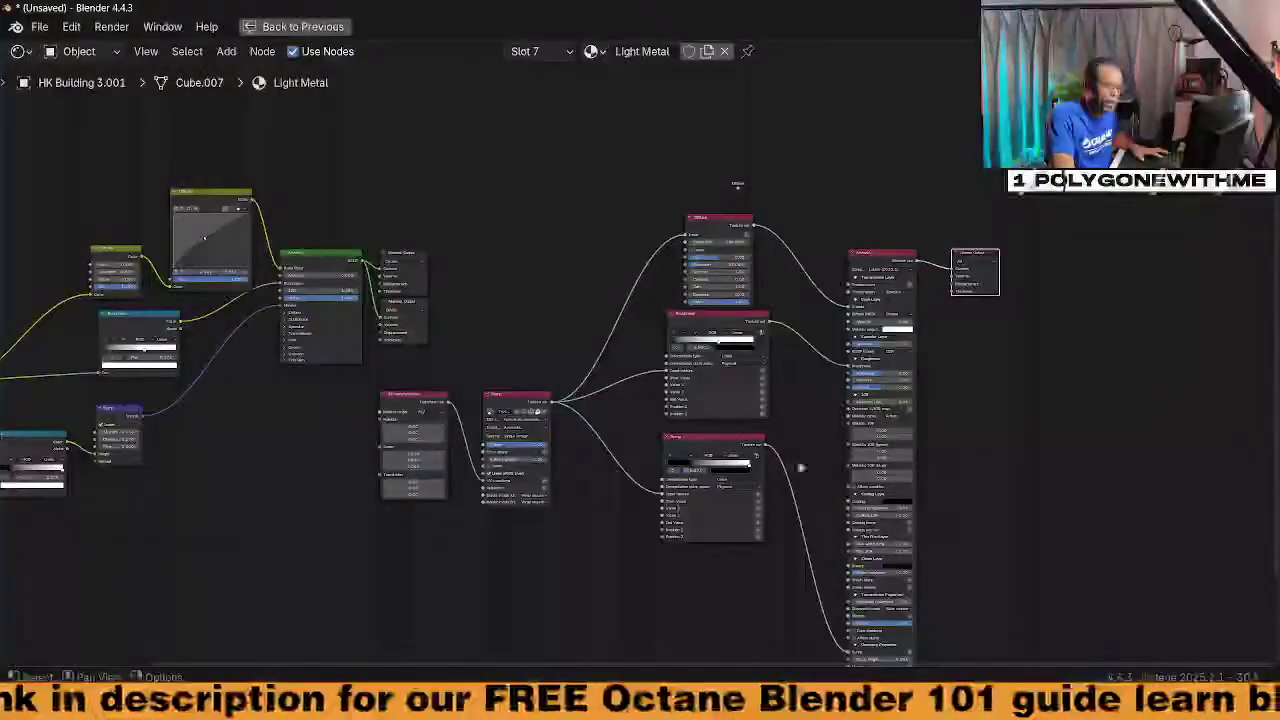
pyautogui.hotkey('ctrl', 'space')
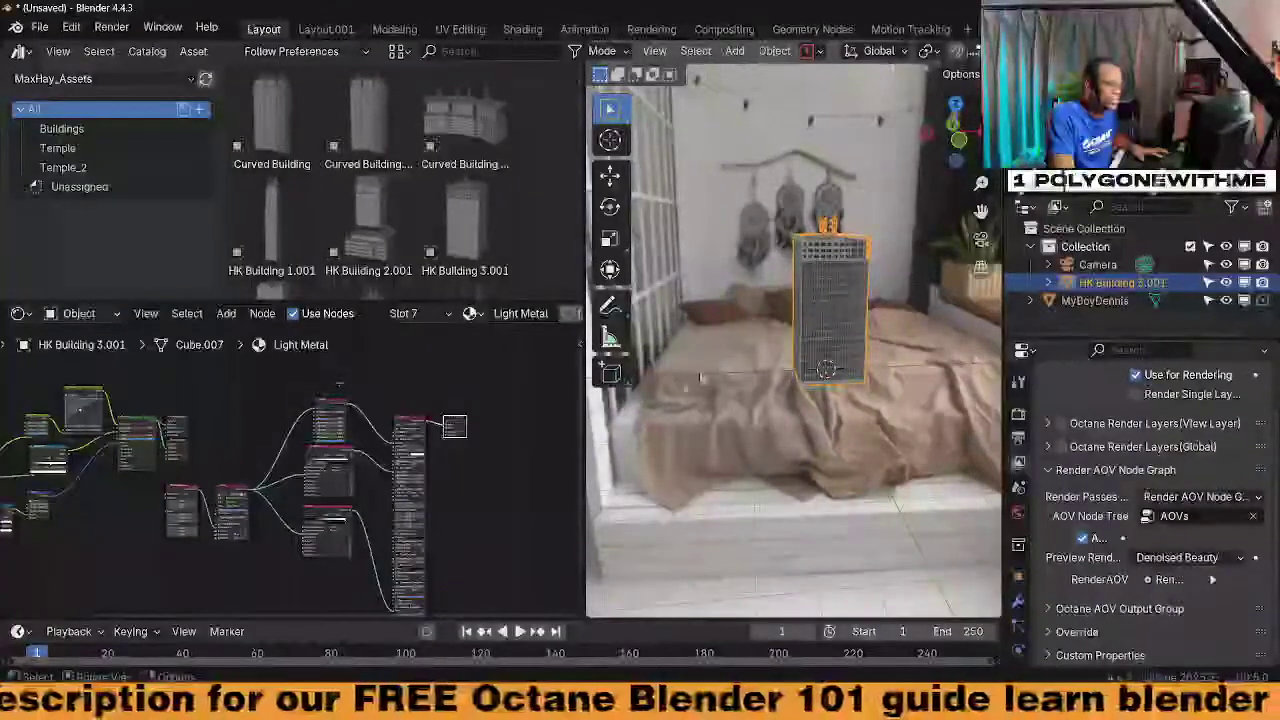
pyautogui.scroll(3, 263, 408)
pyautogui.moveTo(263, 408); pyautogui.dragTo(178, 456, button='middle')
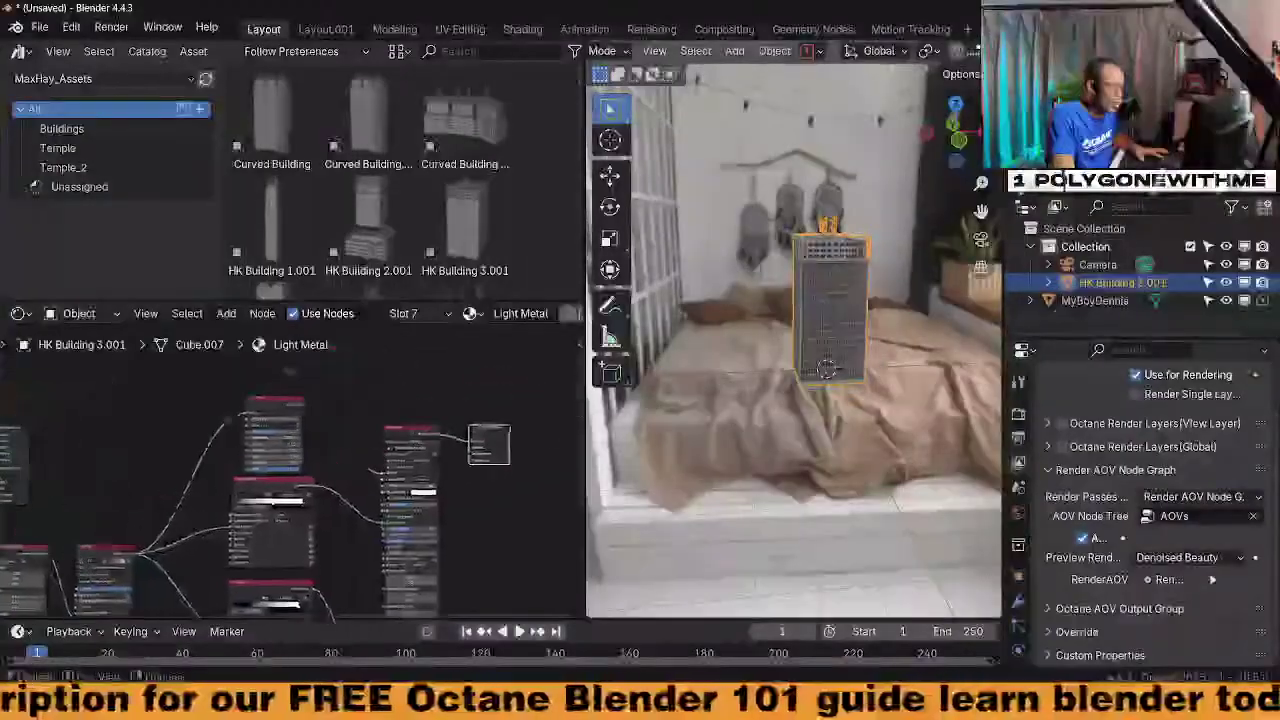
pyautogui.moveTo(537, 474); pyautogui.dragTo(527, 483, button='middle')
pyautogui.scroll(1, 524, 440)
pyautogui.scroll(3, 524, 440)
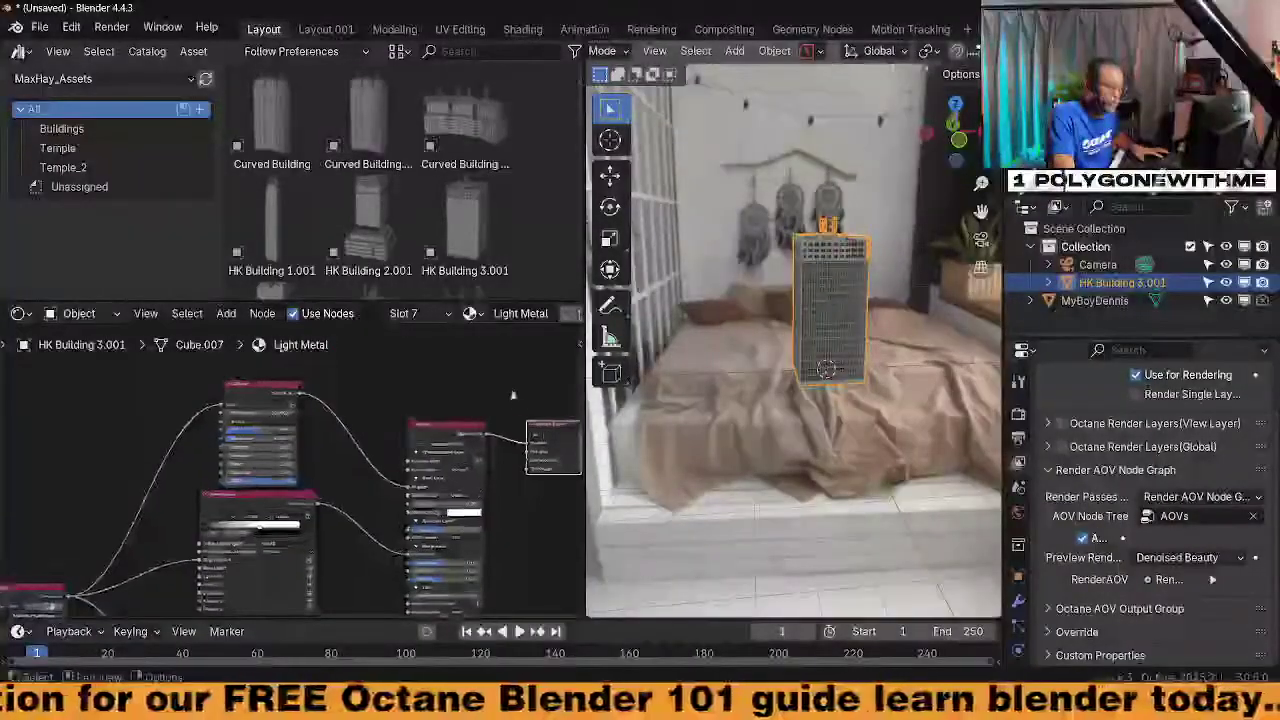
pyautogui.moveTo(514, 395); pyautogui.dragTo(303, 433, button='middle')
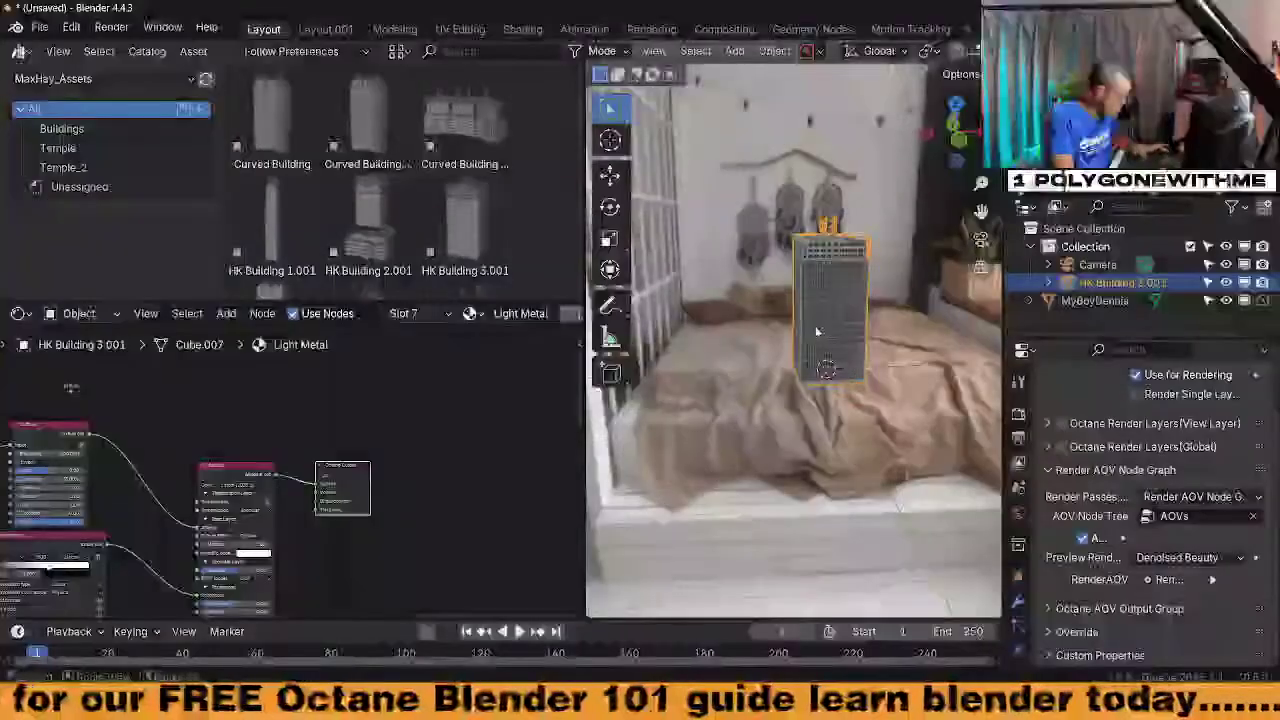
# Copy the HK building from the Octane scene and paste it into the Cycles scene
pyautogui.hotkey('ctrl', 'c')
pyautogui.rightClick(770, 288)
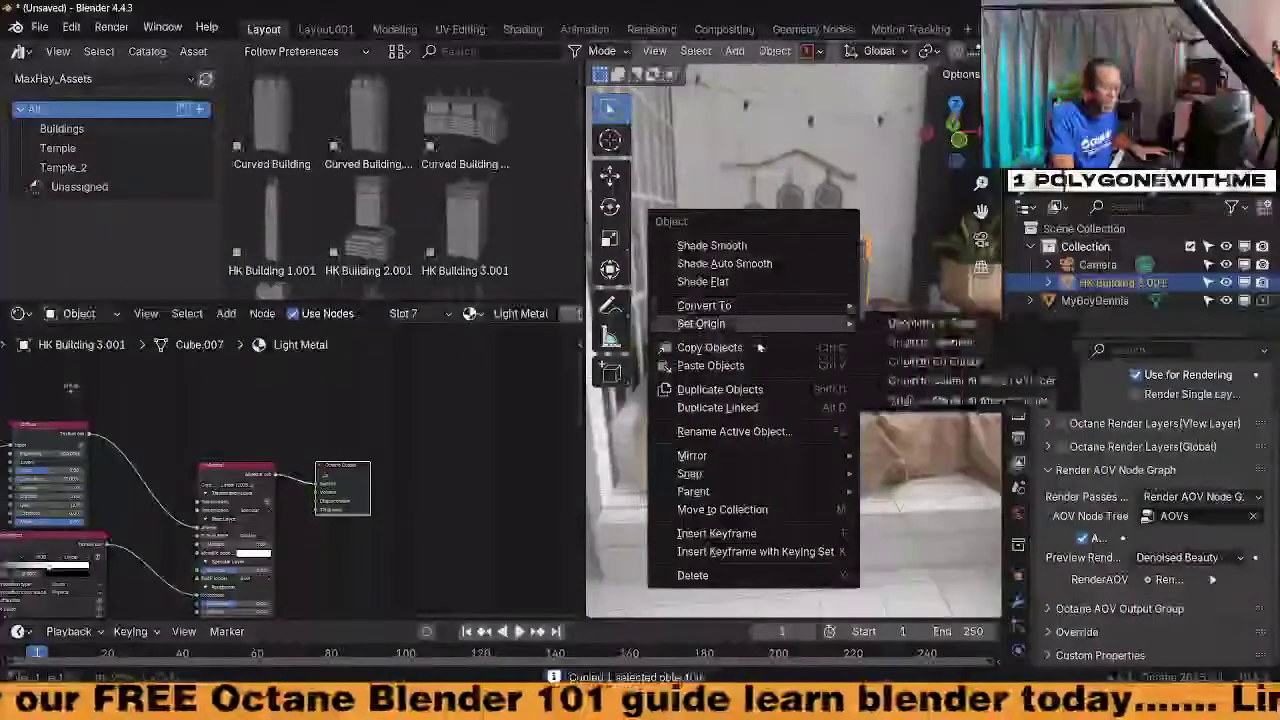
pyautogui.click(757, 348)
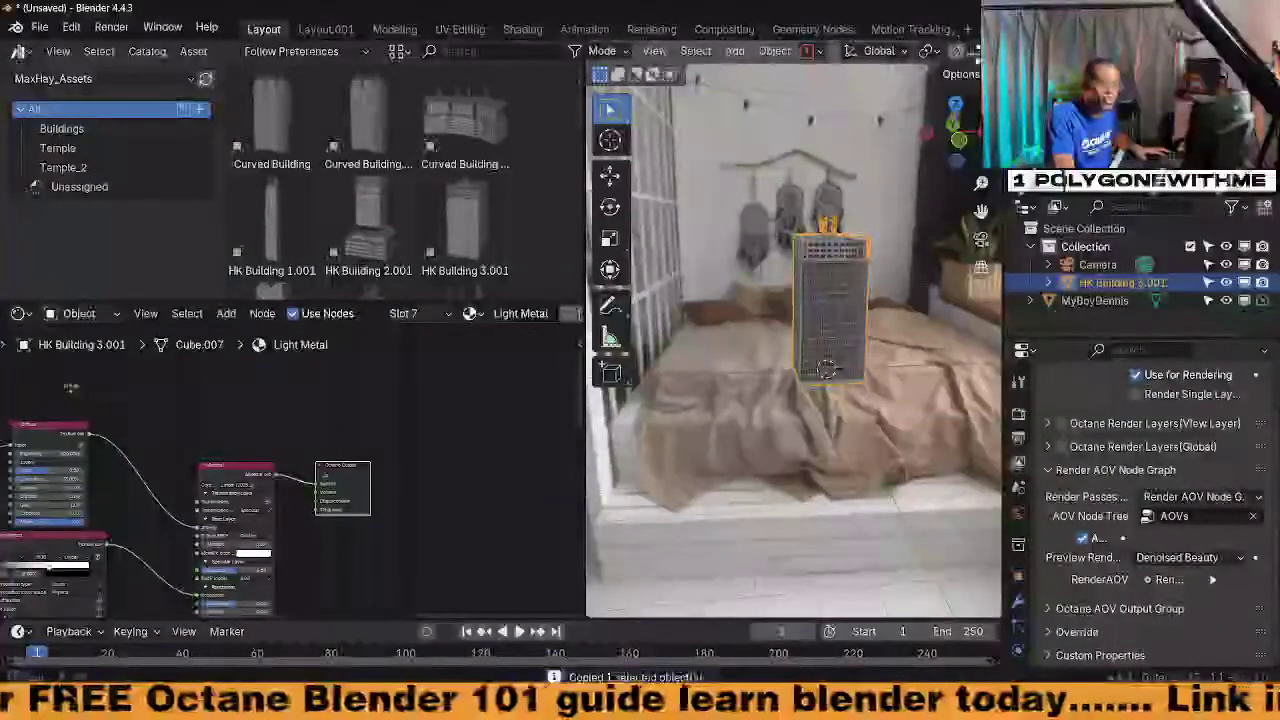
pyautogui.click(991, 29)
pyautogui.click(724, 54)
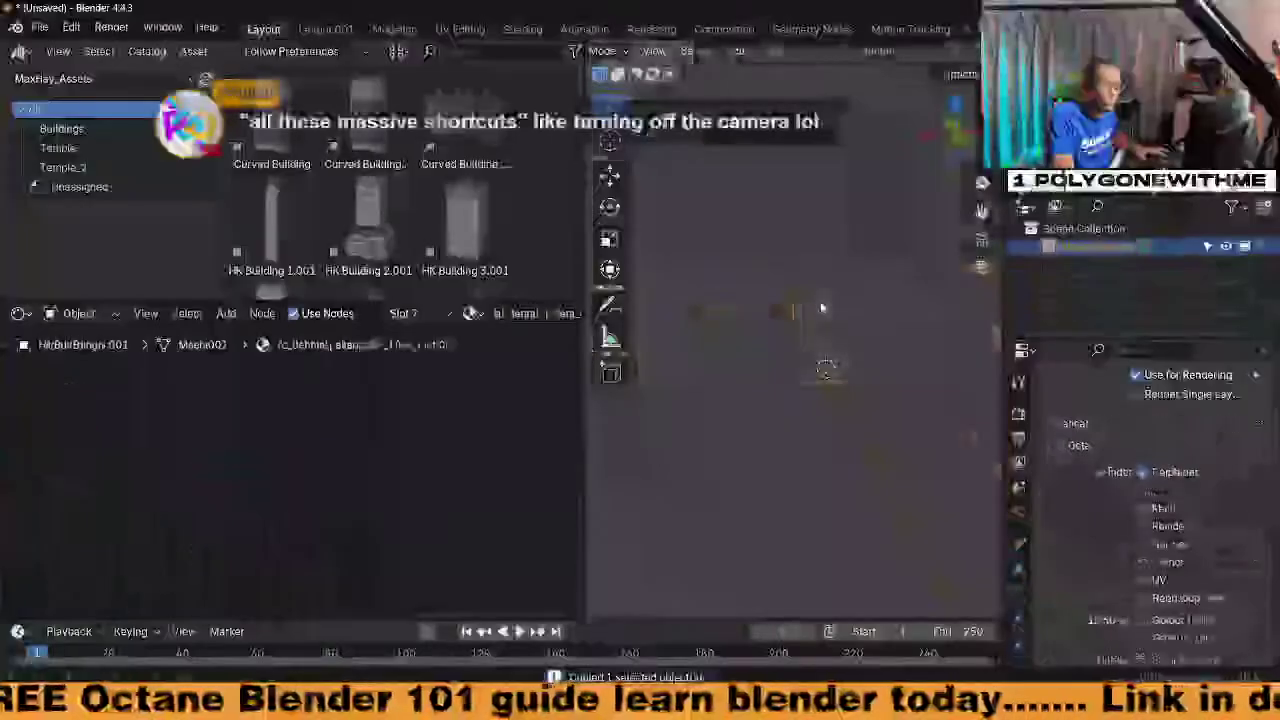
pyautogui.hotkey('ctrl', 'v')
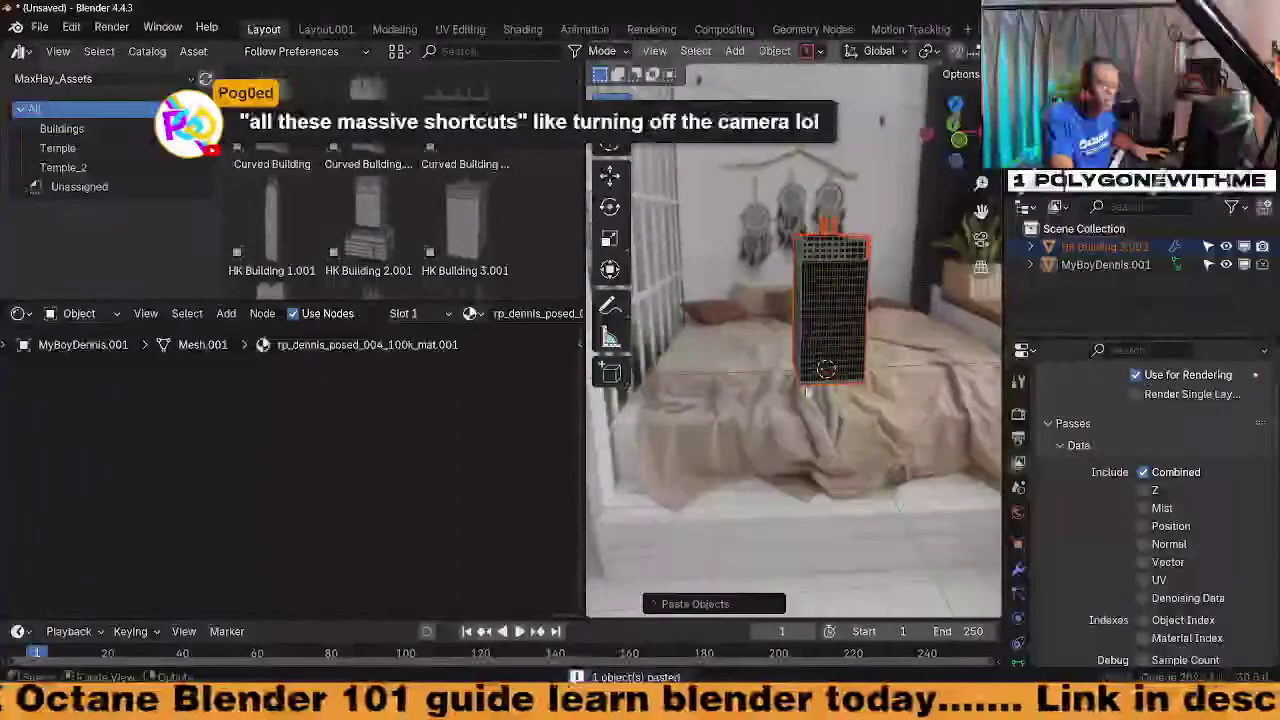
# Deselect the pasted building and inspect its appearance in the Cycles scene from several angles
pyautogui.moveTo(821, 426); pyautogui.dragTo(806, 406, button='middle')
pyautogui.click(830, 442)
pyautogui.scroll(4, 834, 455)
pyautogui.moveTo(834, 456); pyautogui.dragTo(896, 474, button='middle')
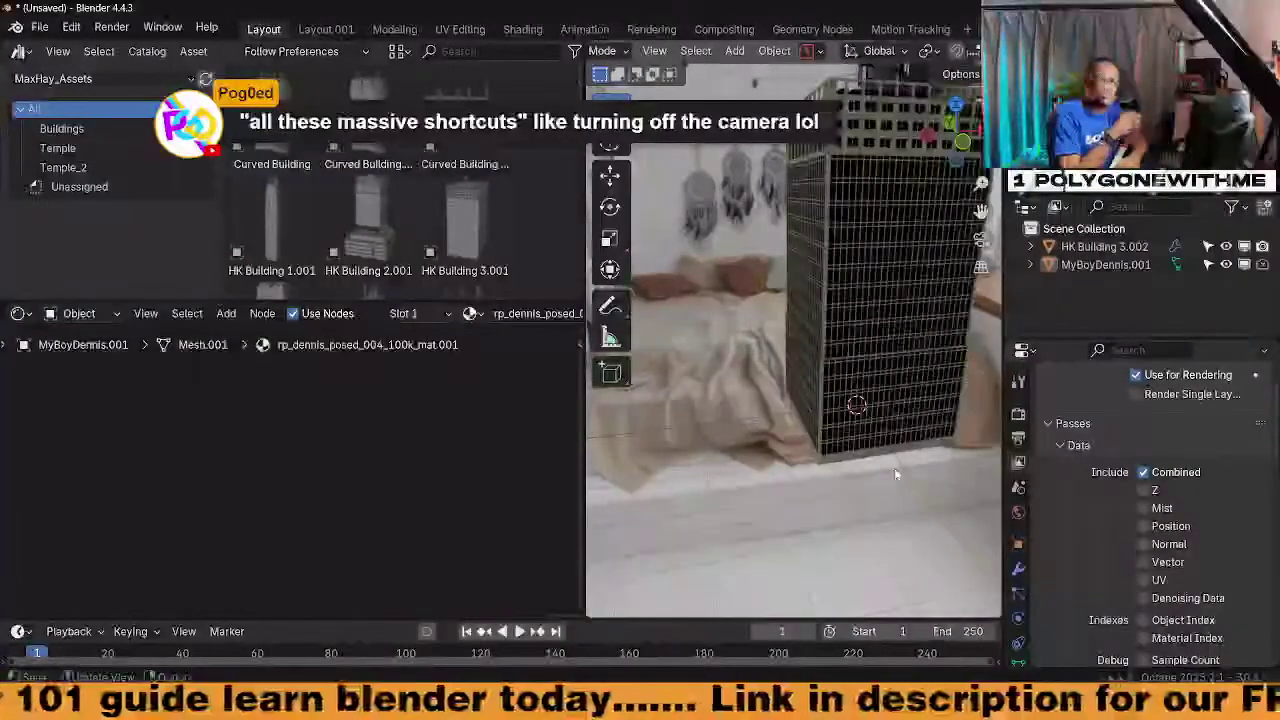
pyautogui.moveTo(896, 474); pyautogui.dragTo(849, 466, button='middle')
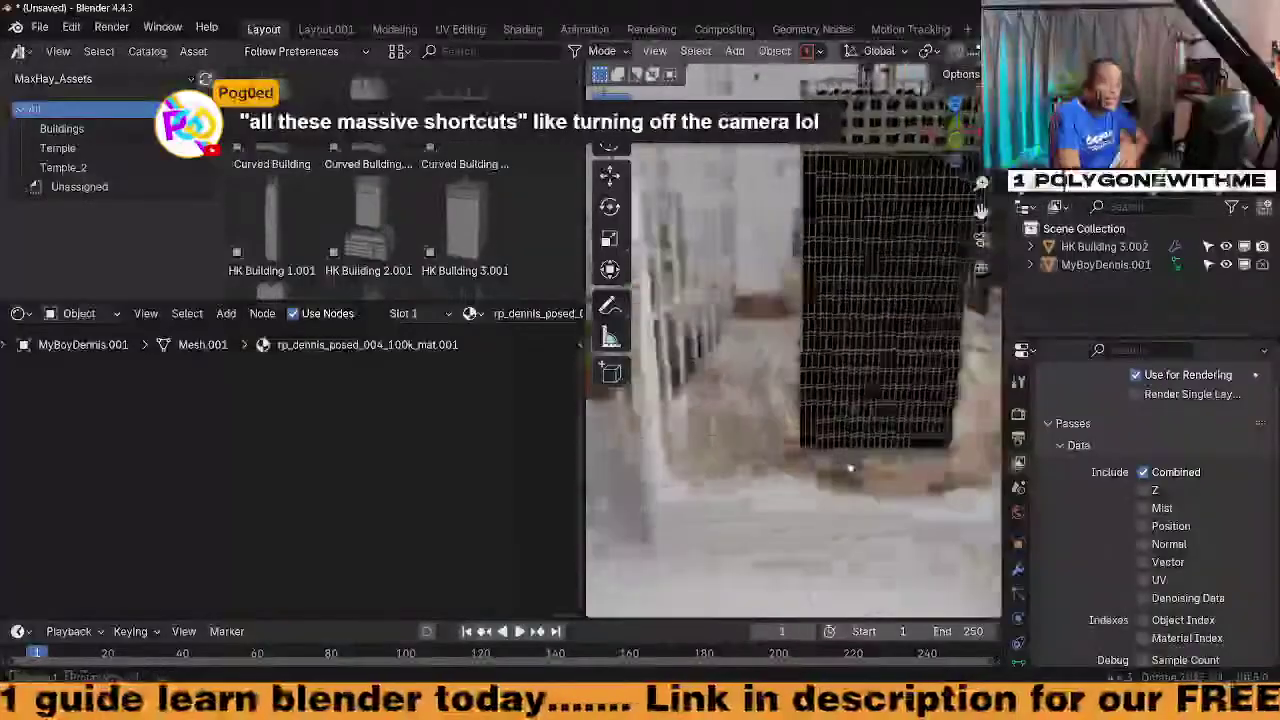
pyautogui.scroll(-4, 849, 450)
pyautogui.scroll(3, 849, 417)
pyautogui.moveTo(849, 417); pyautogui.dragTo(886, 424, button='middle')
# Switch back to the Octane scene and view its HK building from the front
pyautogui.click(990, 28)
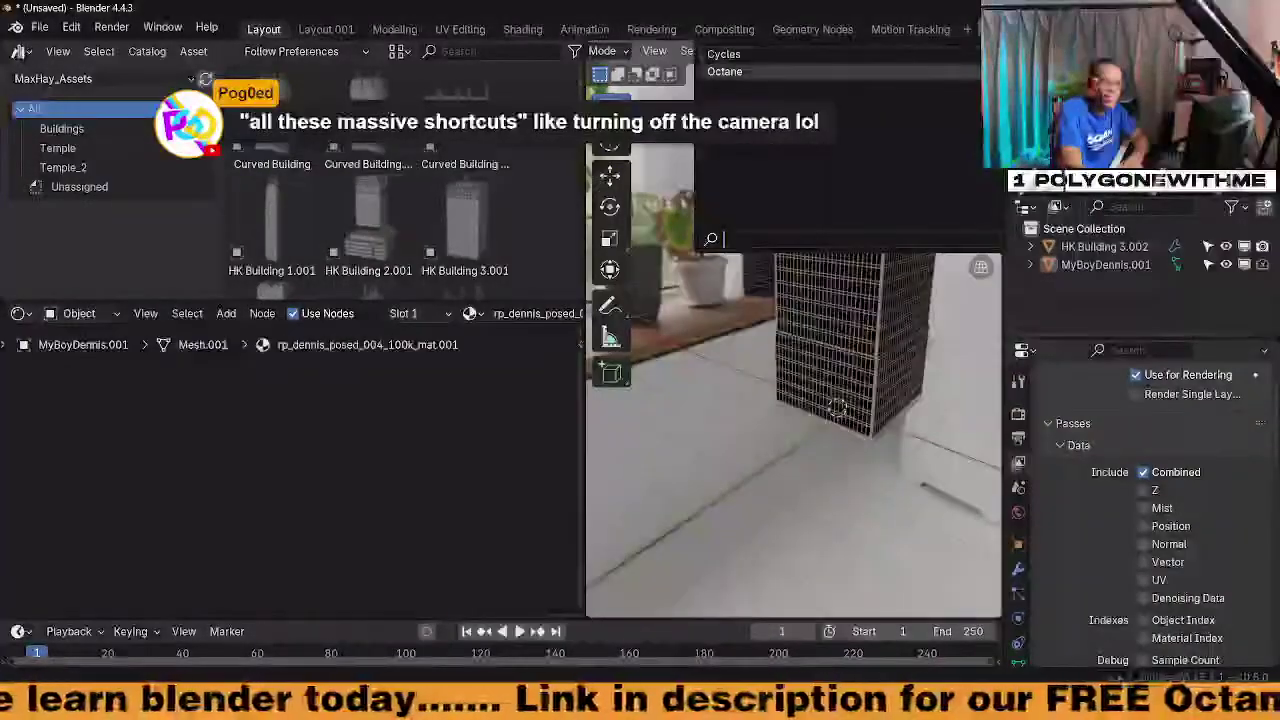
pyautogui.click(848, 72)
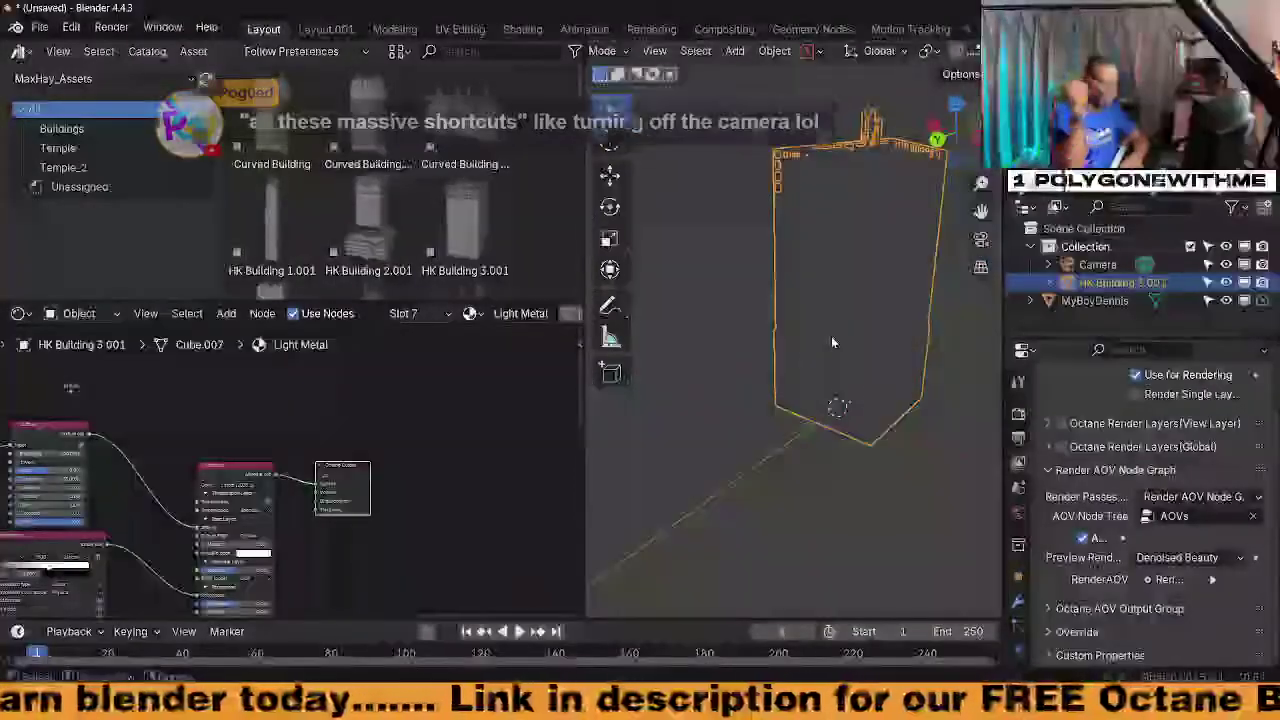
pyautogui.moveTo(831, 342); pyautogui.dragTo(803, 444, button='middle')
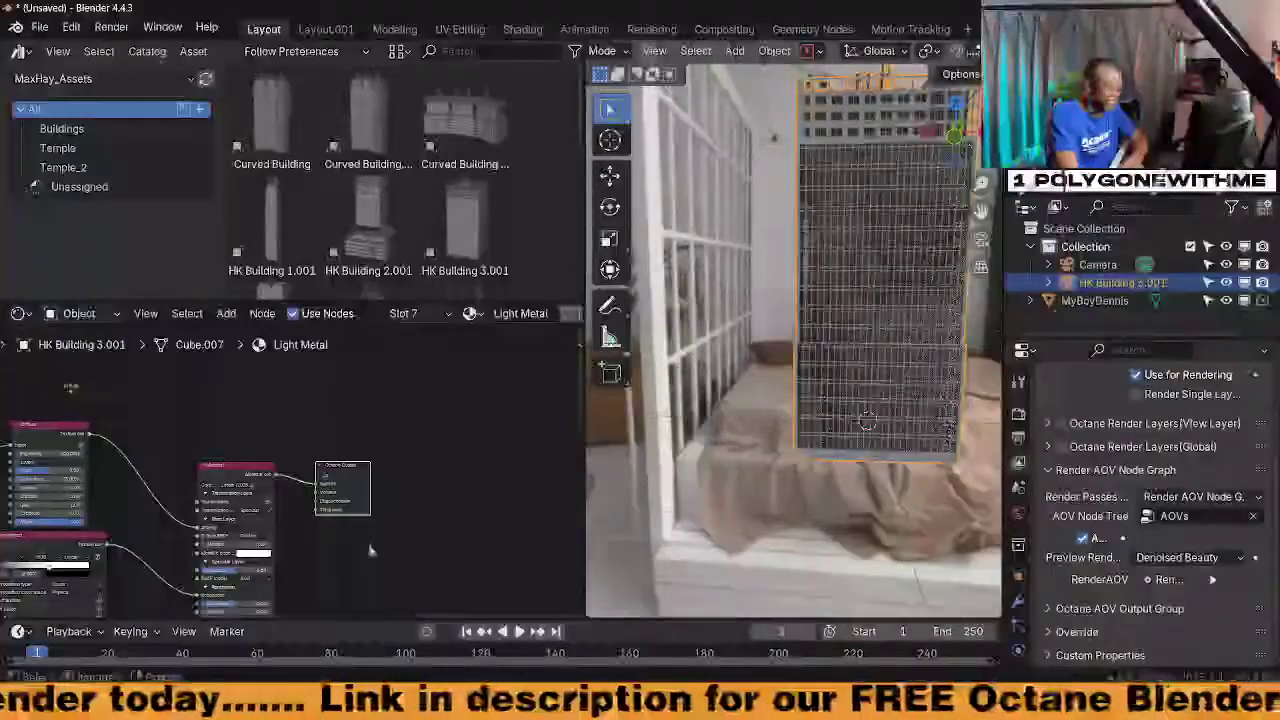
# Compare the Octane Output node with the Cycles and EEVEE Material Output nodes in the Light Metal shader, enlarging the node editor
pyautogui.scroll(-3, 400, 565)
pyautogui.moveTo(405, 572); pyautogui.dragTo(429, 503, button='middle')
pyautogui.hotkey('ctrl', 'space')
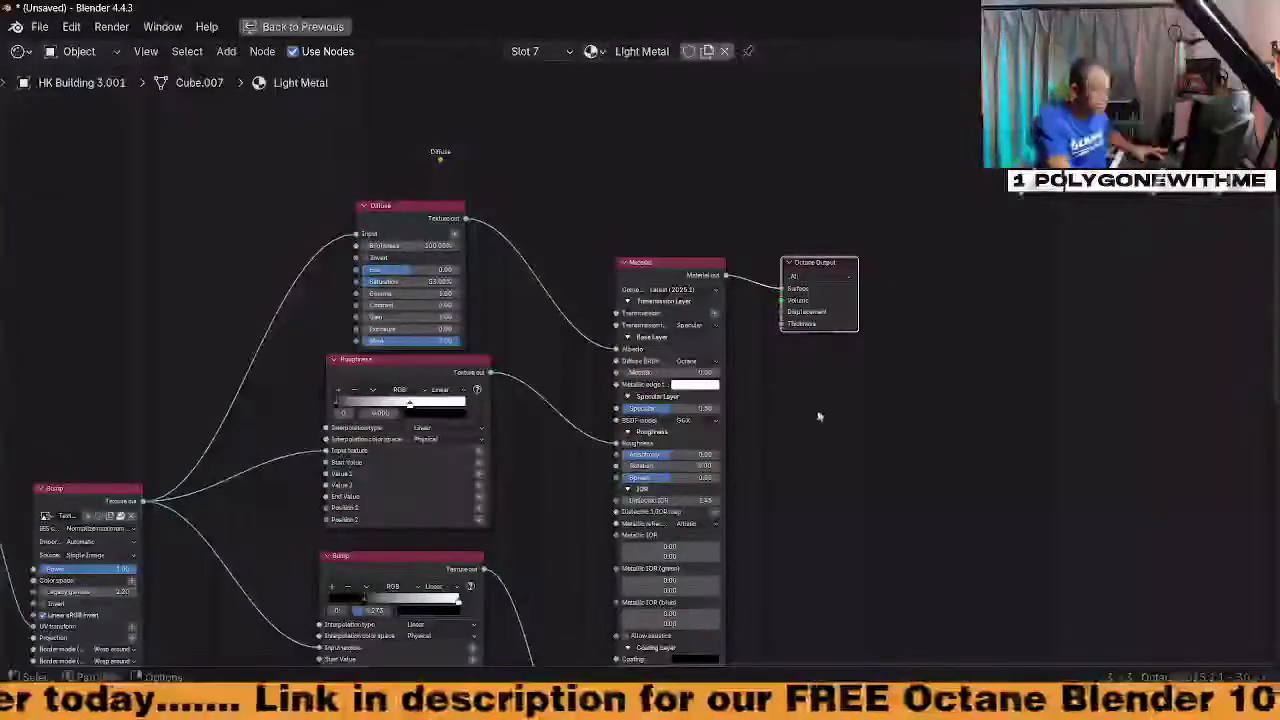
pyautogui.moveTo(820, 417); pyautogui.dragTo(923, 354, button='middle')
pyautogui.scroll(1, 923, 354)
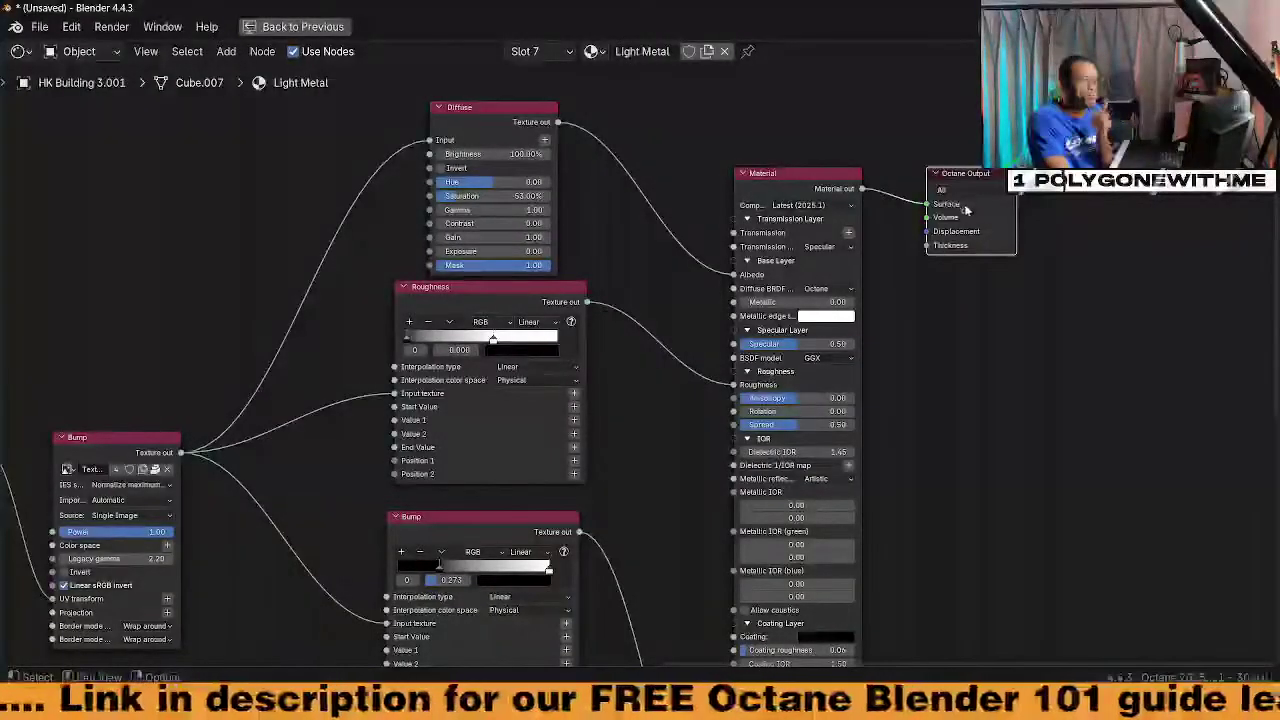
pyautogui.scroll(-4, 671, 306)
pyautogui.moveTo(403, 274); pyautogui.dragTo(546, 261, button='middle')
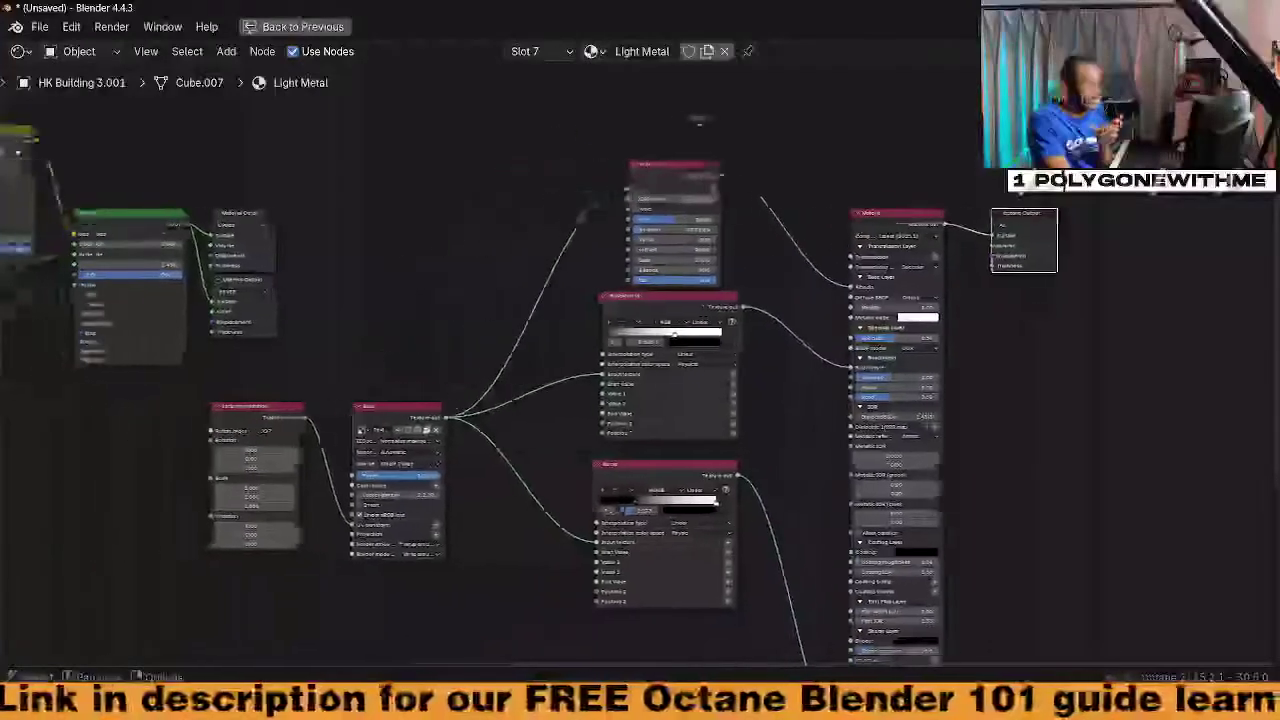
pyautogui.moveTo(231, 210); pyautogui.dragTo(231, 201)
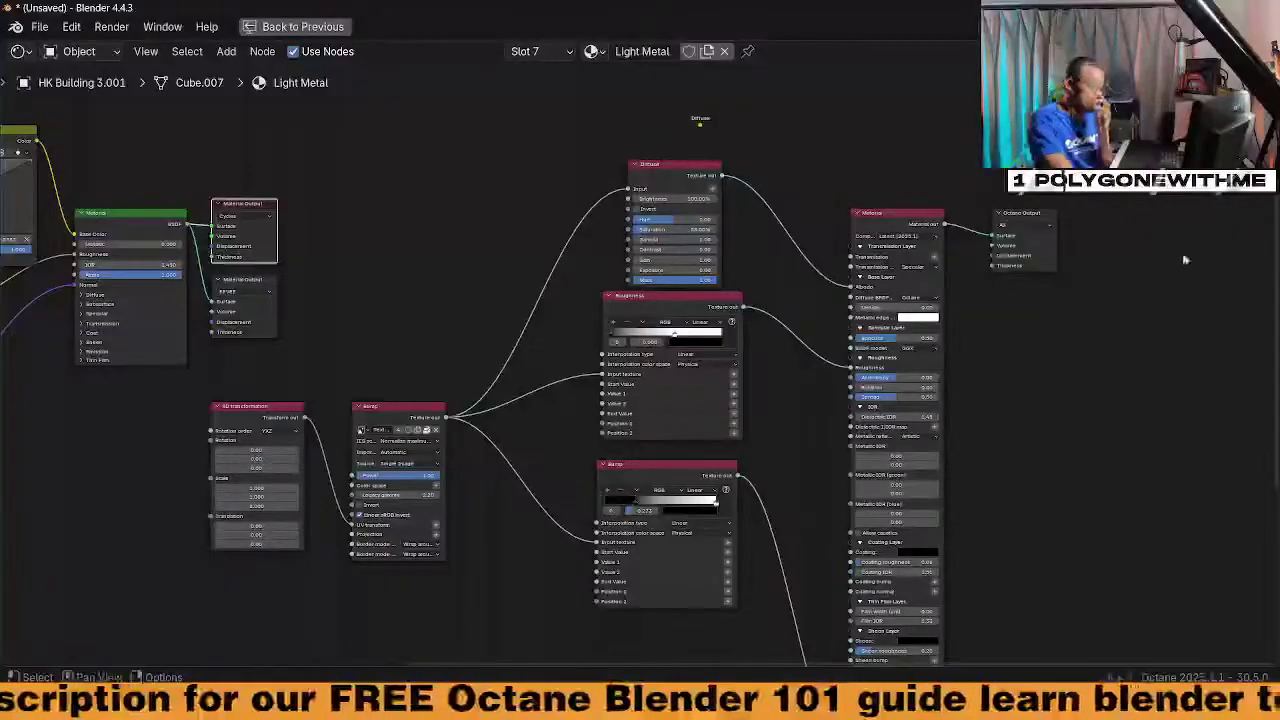
pyautogui.scroll(1, 1034, 296)
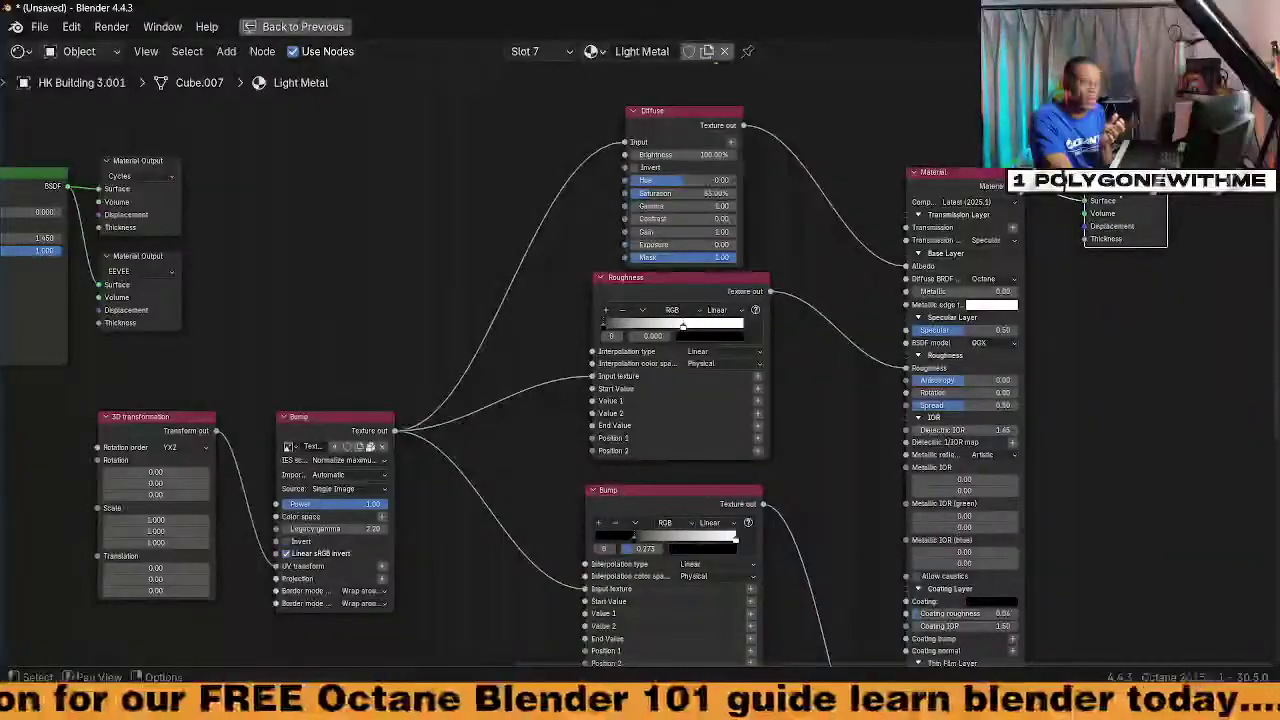
pyautogui.click(134, 168)
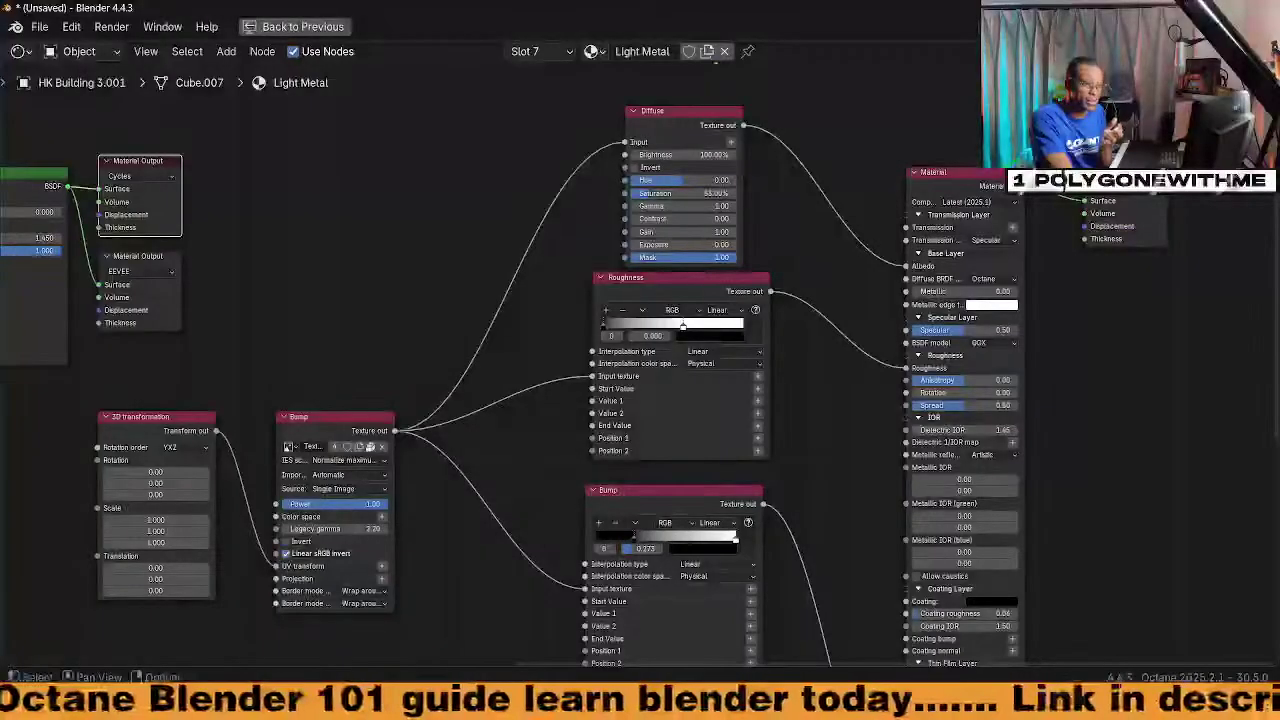
pyautogui.scroll(-5, 1140, 325)
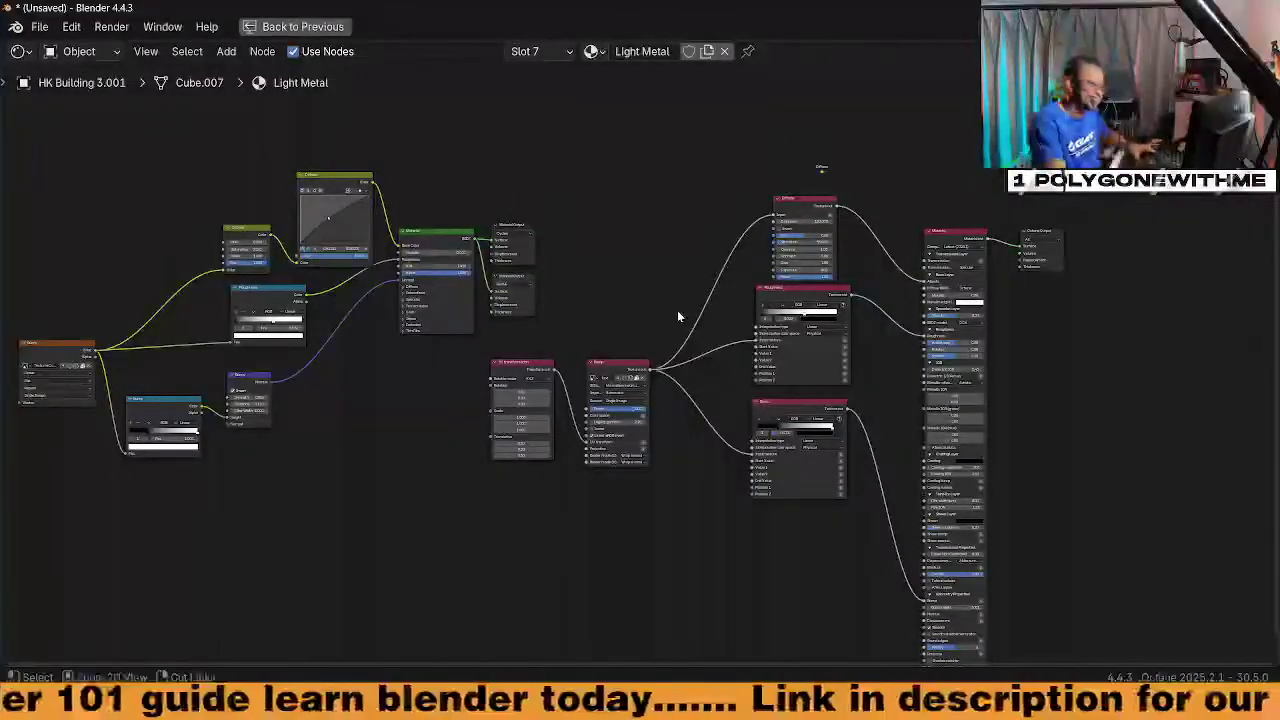
pyautogui.hotkey('ctrl', 'space')
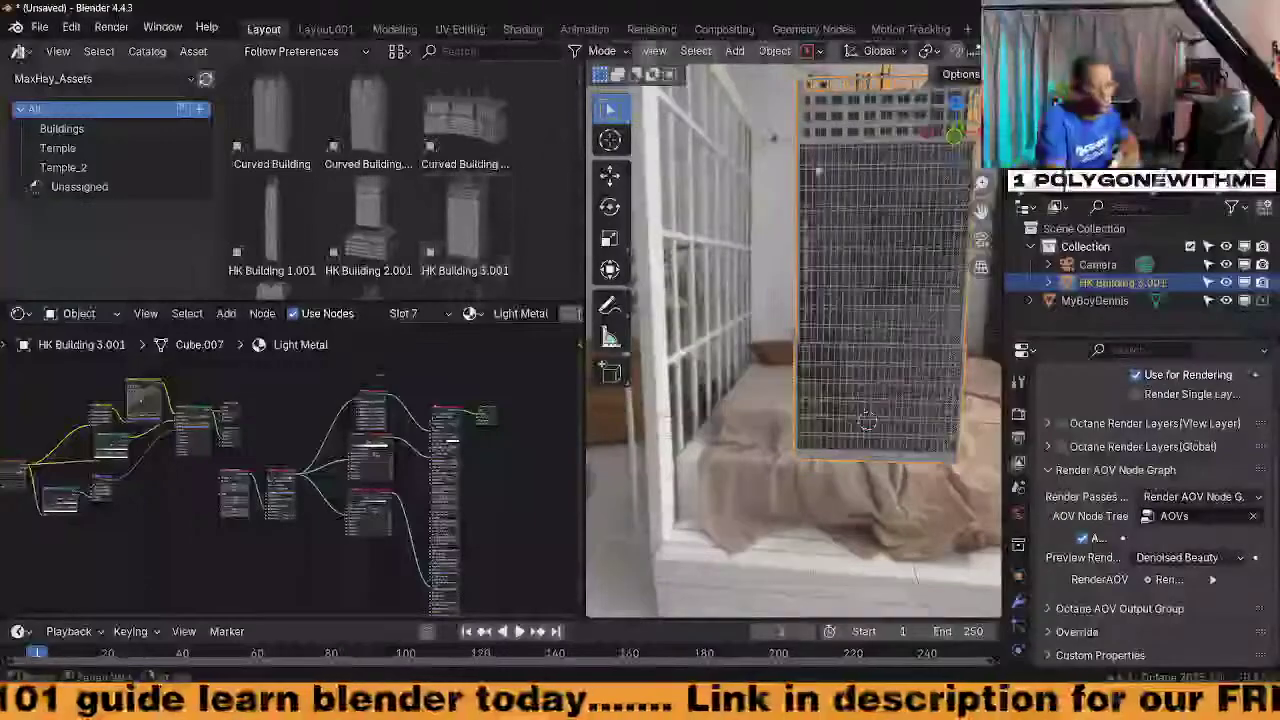
# Delete the HK building from the Octane scene
pyautogui.scroll(-4, 828, 180)
pyautogui.moveTo(834, 199); pyautogui.dragTo(826, 261, button='middle')
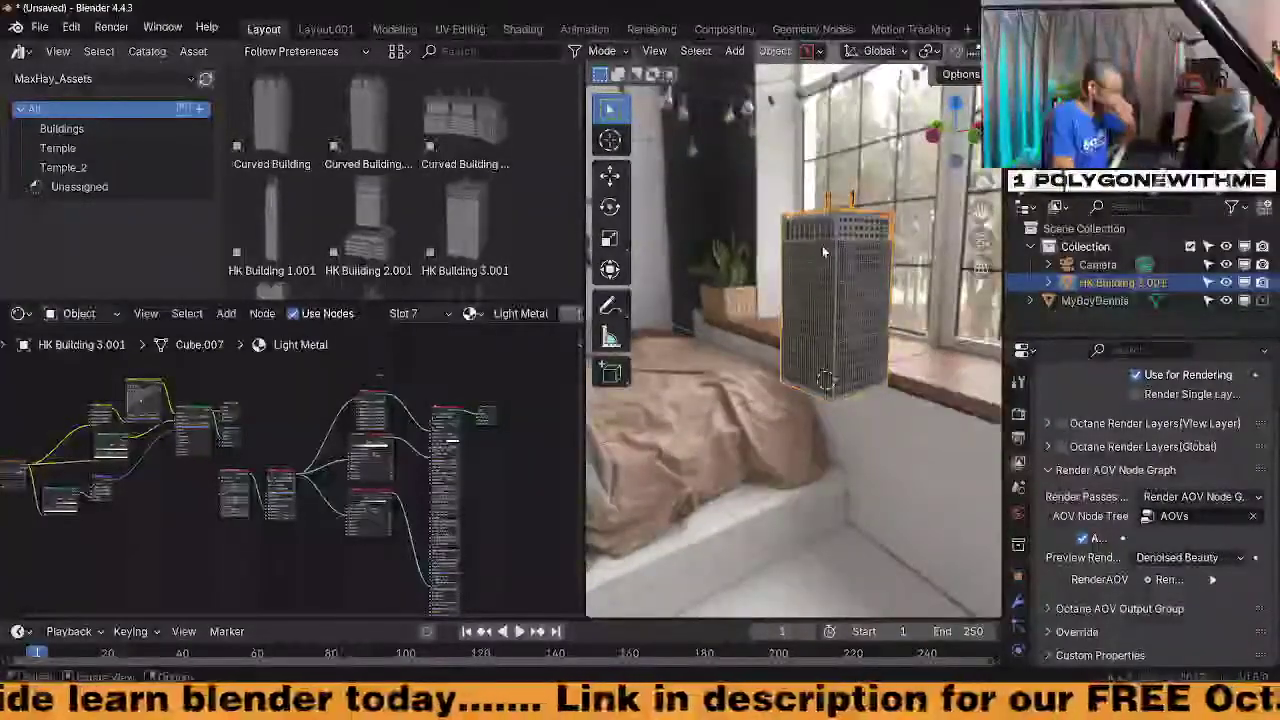
pyautogui.scroll(-2, 912, 60)
pyautogui.scroll(-3, 914, 55)
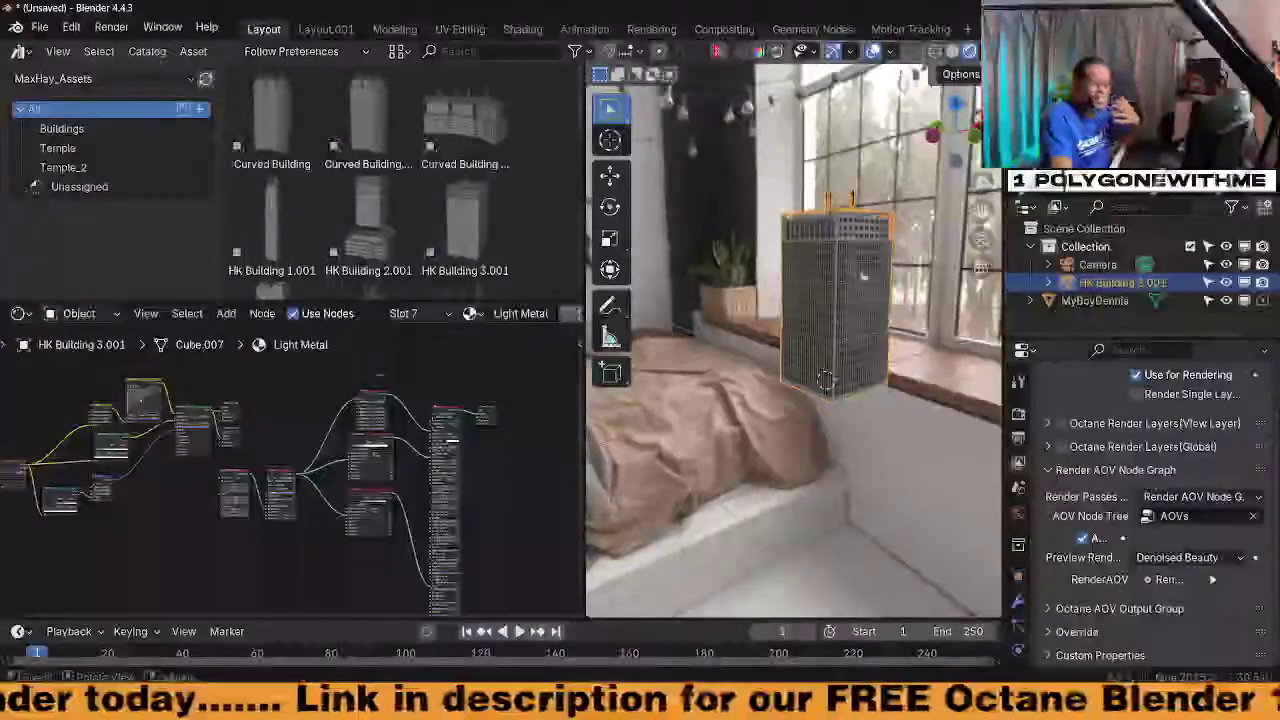
pyautogui.moveTo(868, 285); pyautogui.dragTo(788, 318, button='middle')
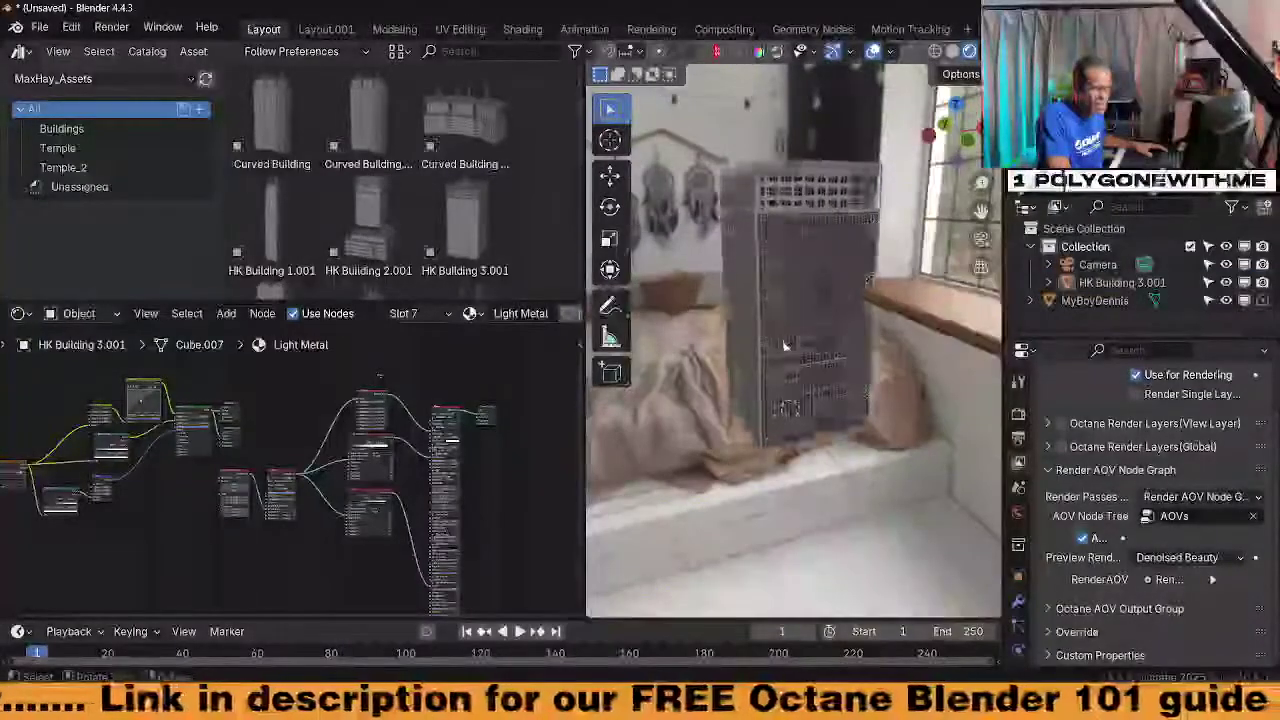
pyautogui.click(784, 323)
pyautogui.press('x')
pyautogui.click(786, 320)
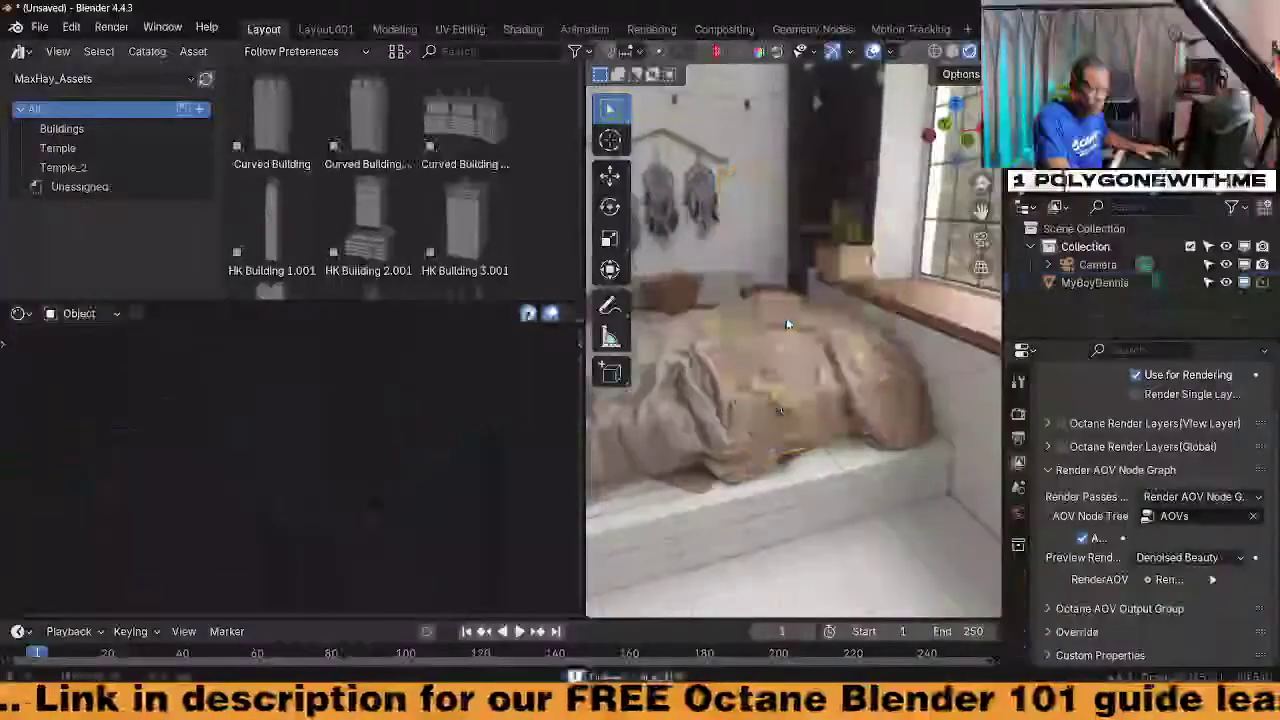
pyautogui.moveTo(789, 384); pyautogui.dragTo(813, 466, button='middle')
pyautogui.moveTo(790, 392); pyautogui.dragTo(791, 395, button='middle')
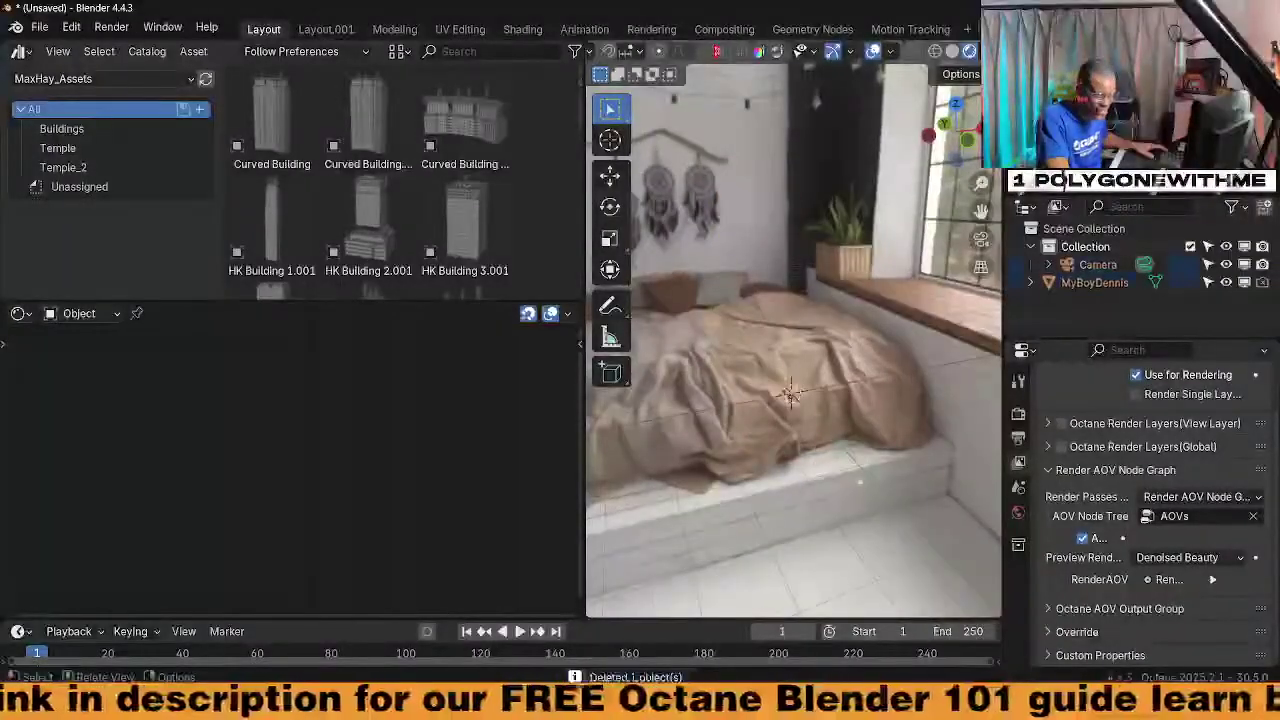
# Select the suited man model and inspect it from several angles in the rendered viewport
pyautogui.moveTo(858, 475); pyautogui.dragTo(843, 476, button='middle')
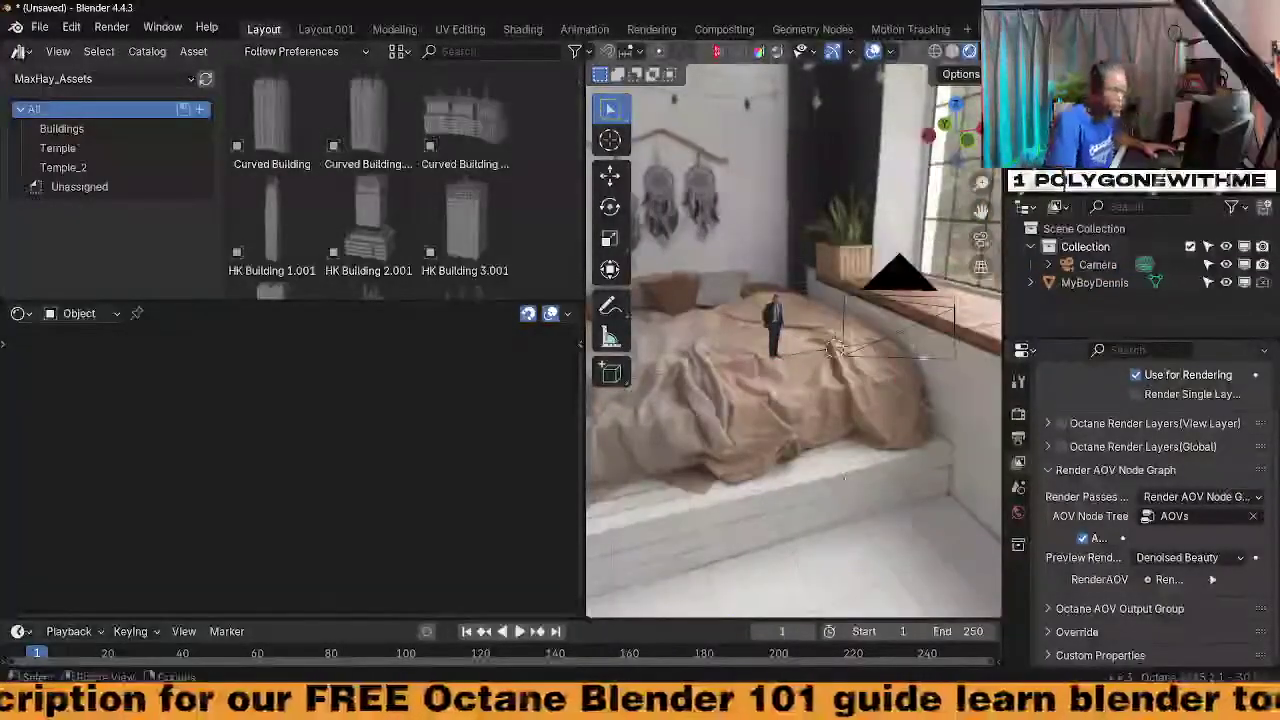
pyautogui.moveTo(905, 341); pyautogui.dragTo(862, 403, button='middle')
pyautogui.click(786, 358)
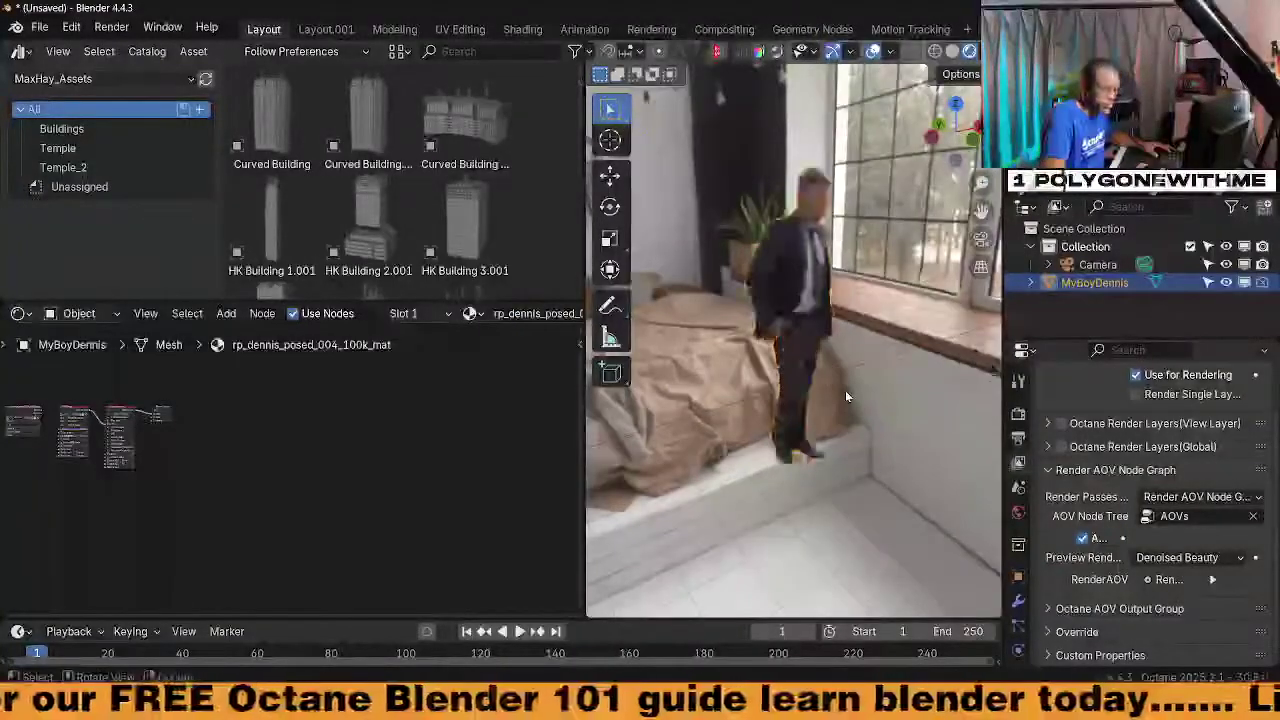
pyautogui.moveTo(866, 387); pyautogui.dragTo(830, 385, button='middle')
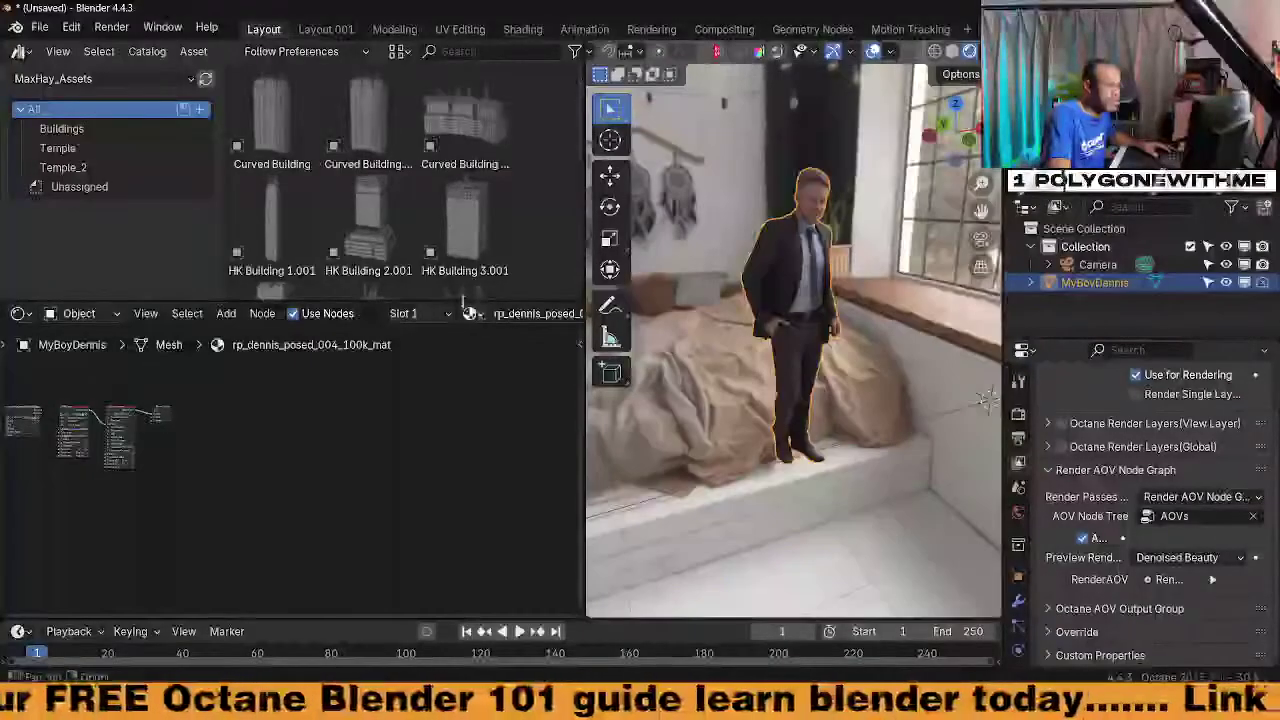
pyautogui.moveTo(719, 355); pyautogui.dragTo(676, 326, button='middle')
# Open the recent file street signs2.blend without saving the changes in the current file
pyautogui.click(40, 27)
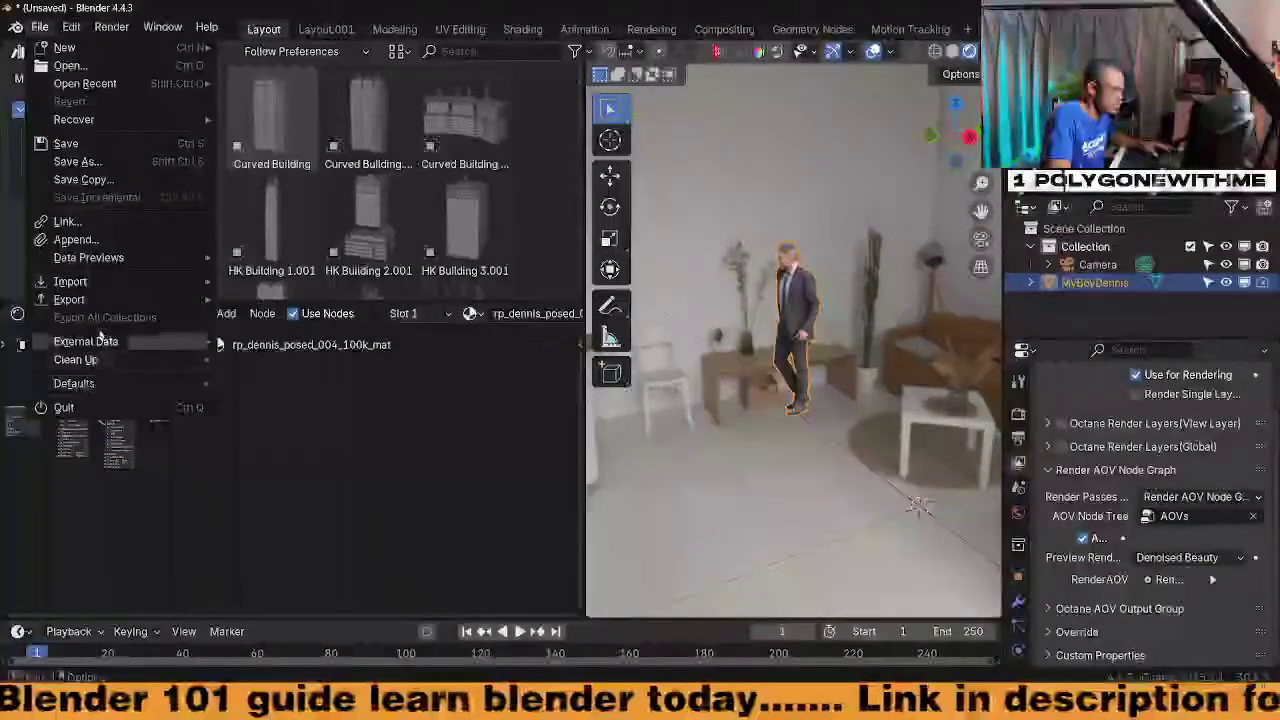
pyautogui.moveTo(98, 299)
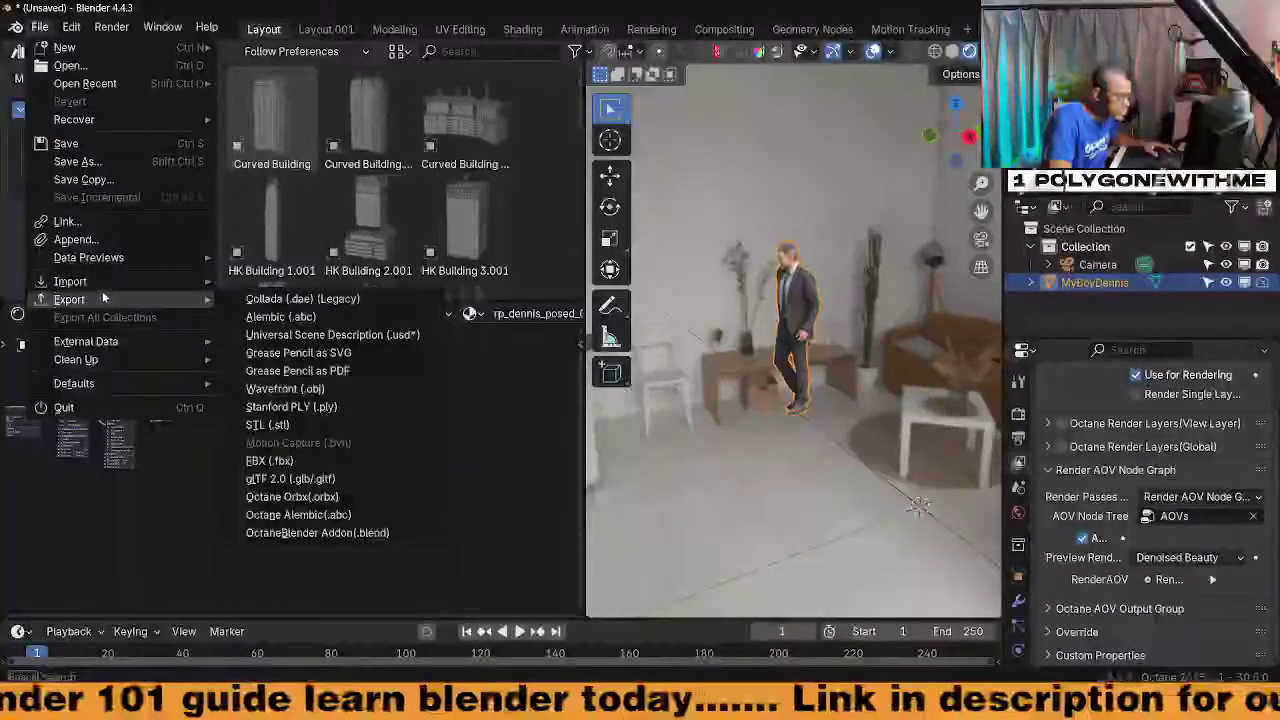
pyautogui.moveTo(90, 84)
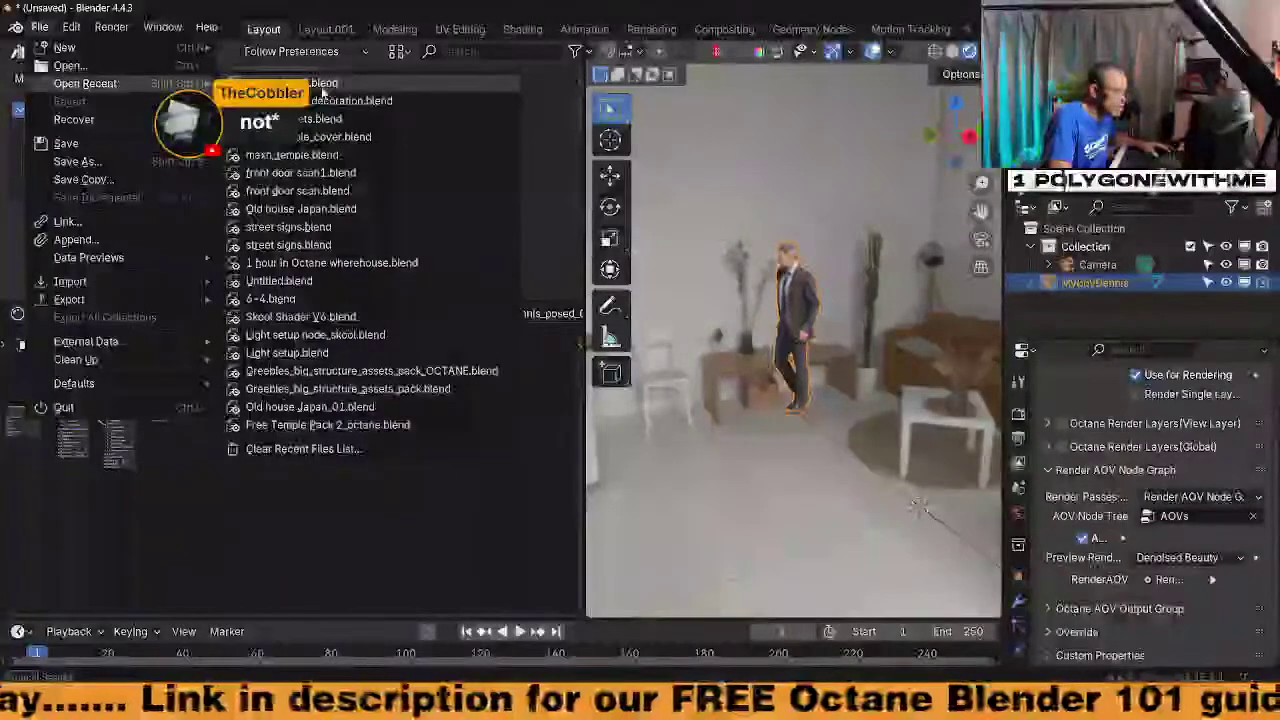
pyautogui.click(322, 88)
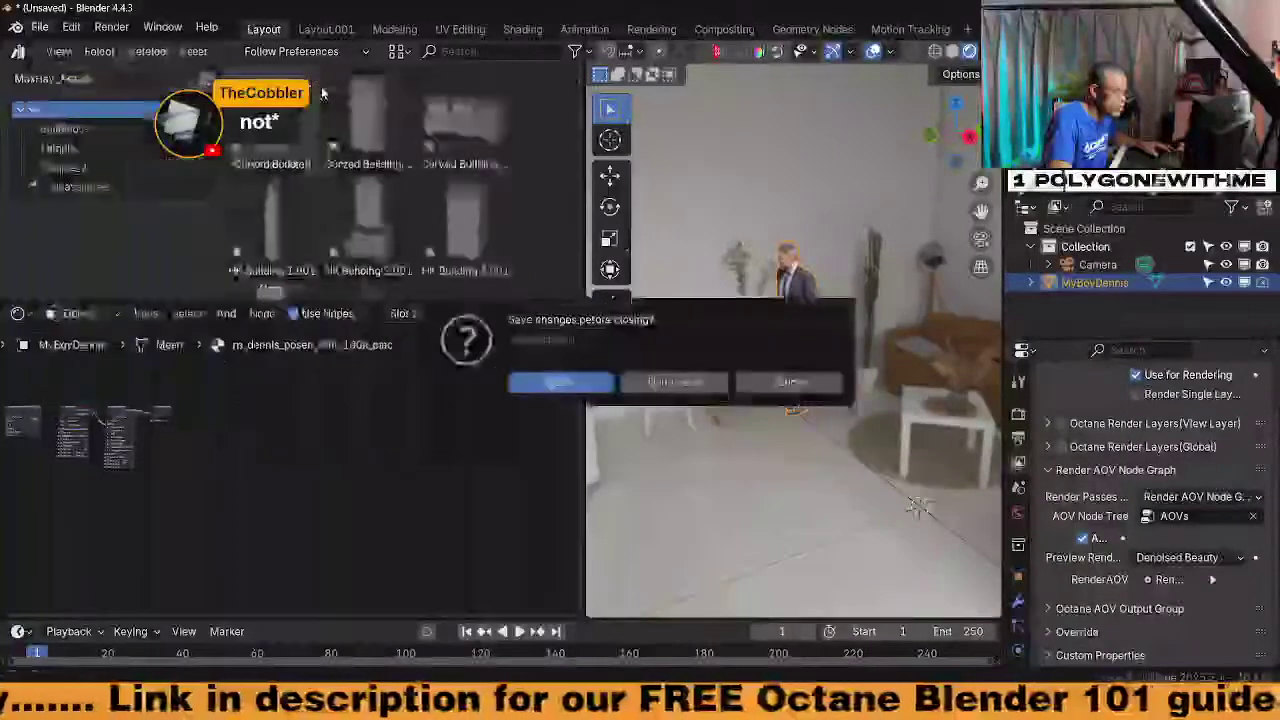
pyautogui.click(672, 382)
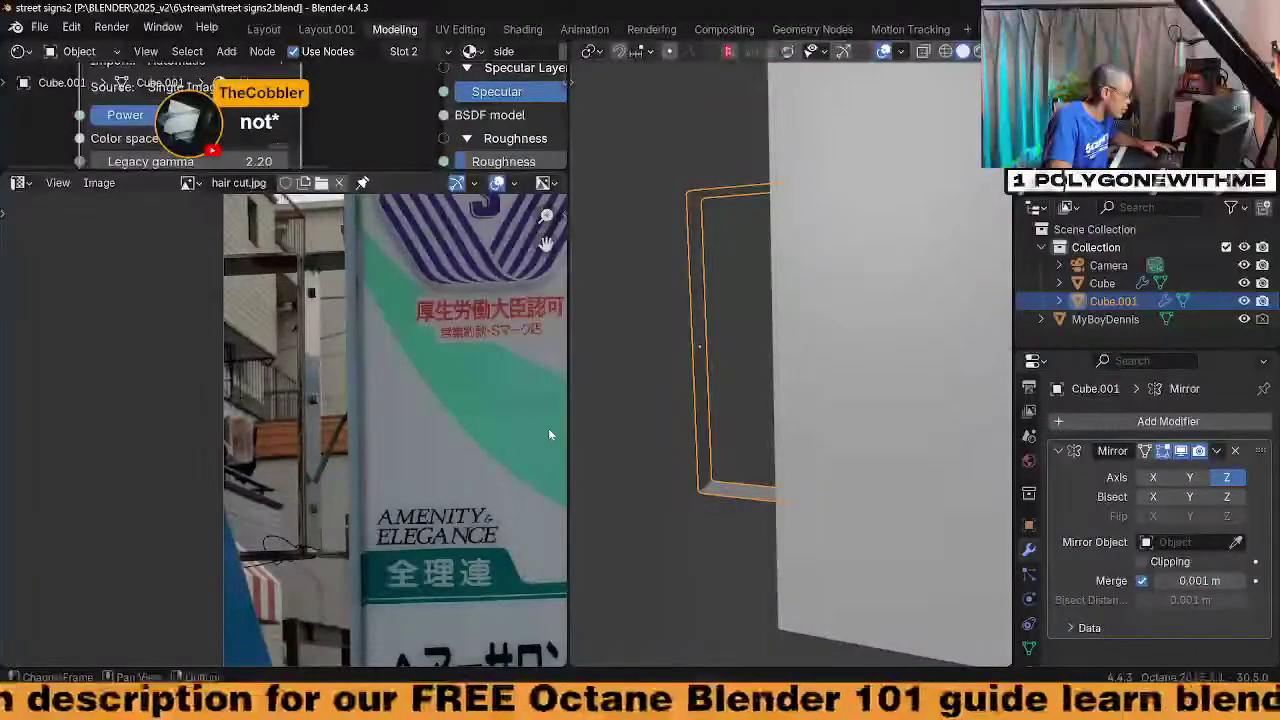
# Select the suited man model and enlarge the node editor to show its image texture and RGB Image nodes
pyautogui.scroll(-5, 778, 408)
pyautogui.moveTo(778, 408); pyautogui.dragTo(932, 473, button='middle')
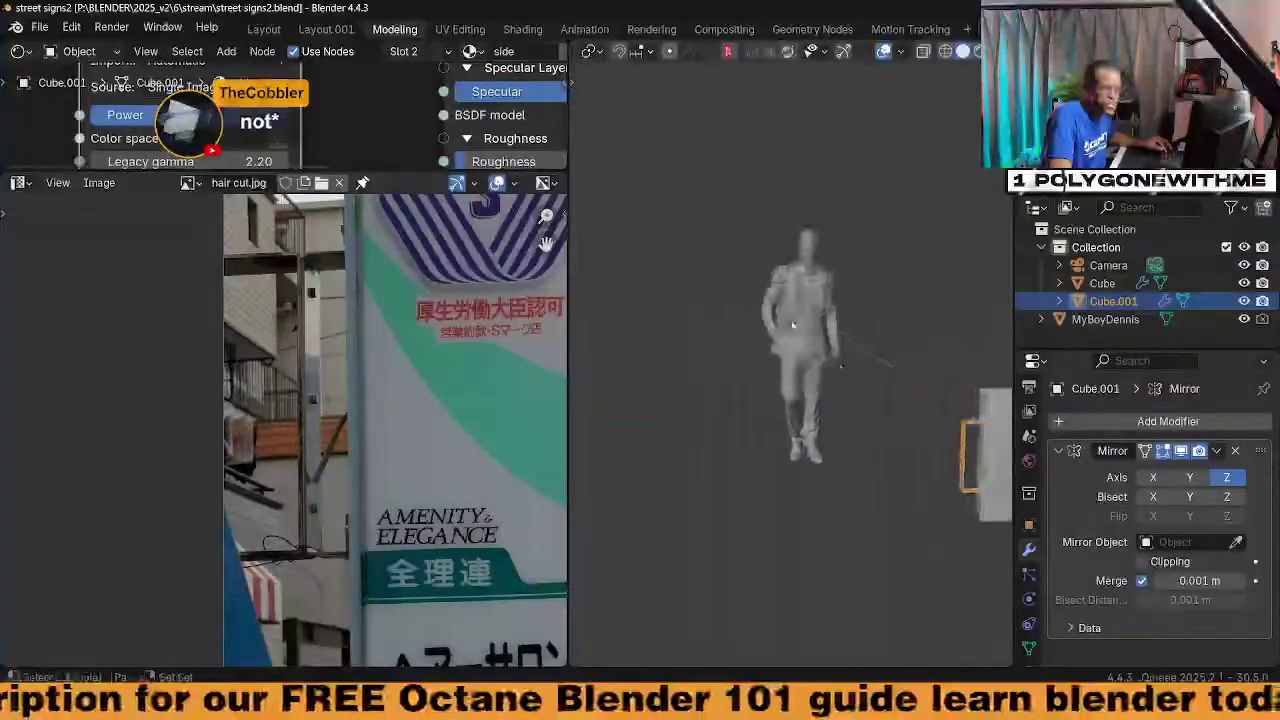
pyautogui.click(793, 324)
pyautogui.scroll(1, 793, 326)
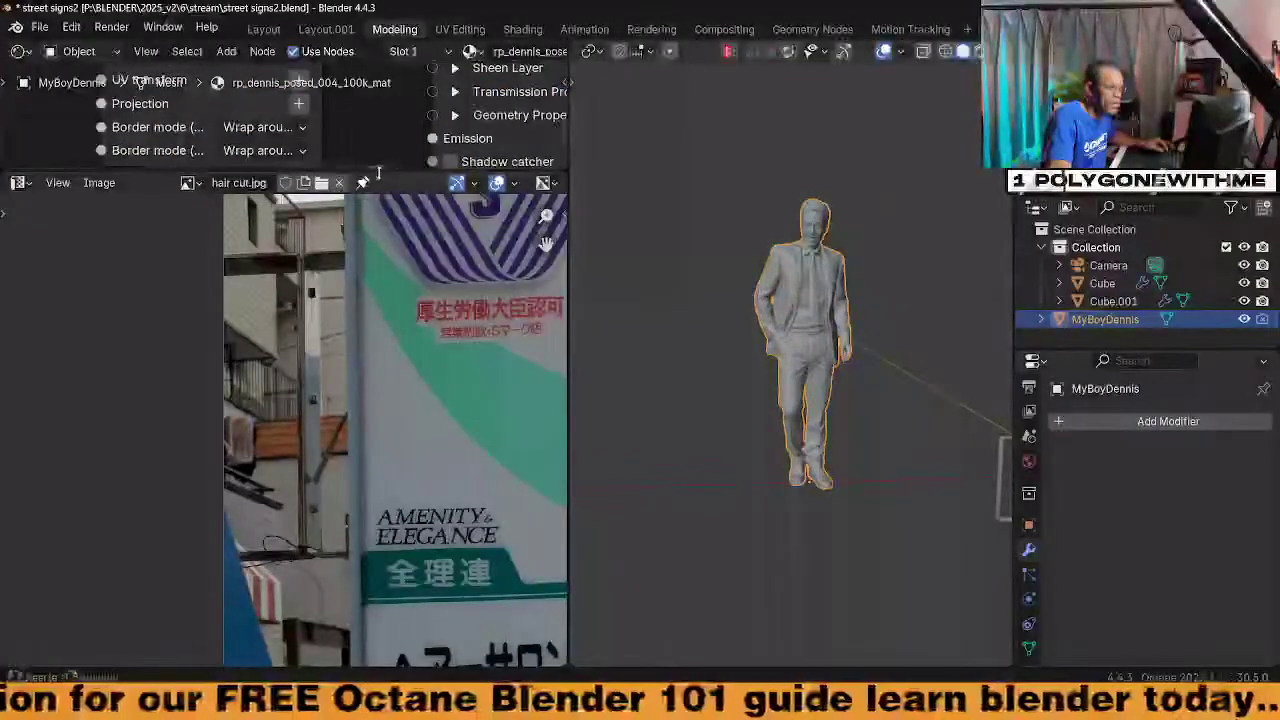
pyautogui.moveTo(376, 170); pyautogui.dragTo(376, 472)
pyautogui.scroll(-3, 342, 204)
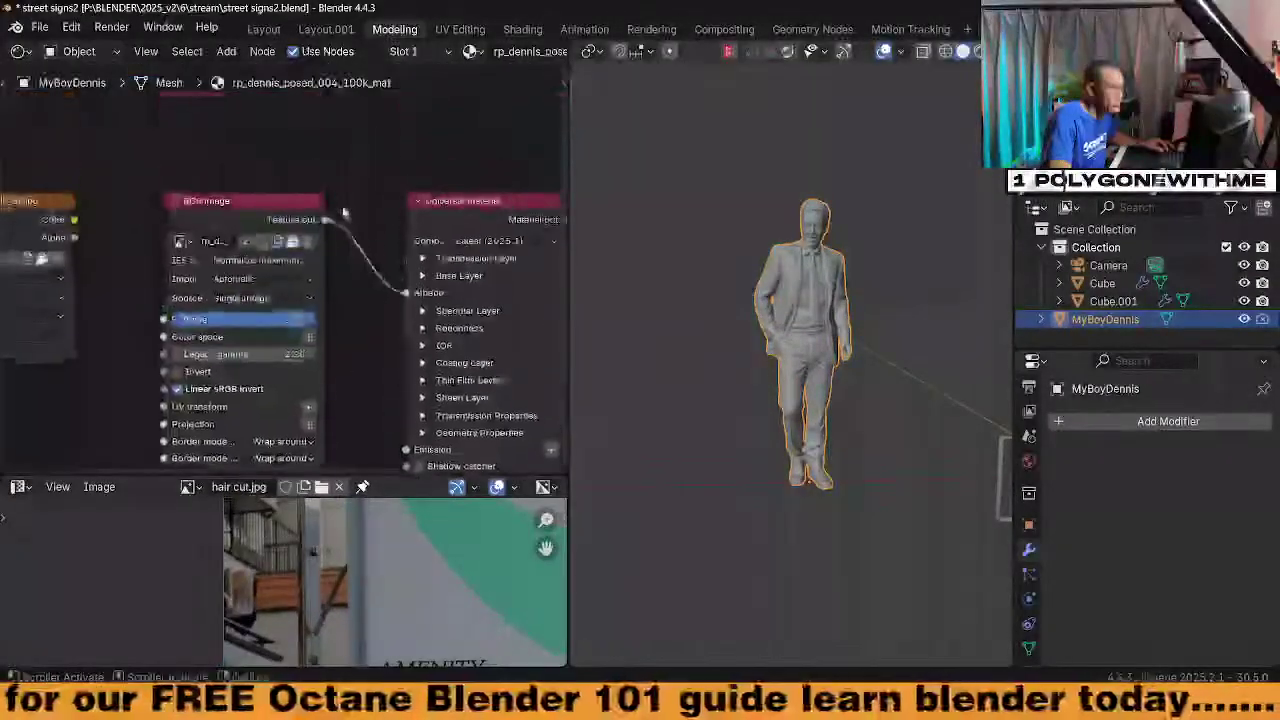
pyautogui.moveTo(125, 166); pyautogui.dragTo(222, 164, button='middle')
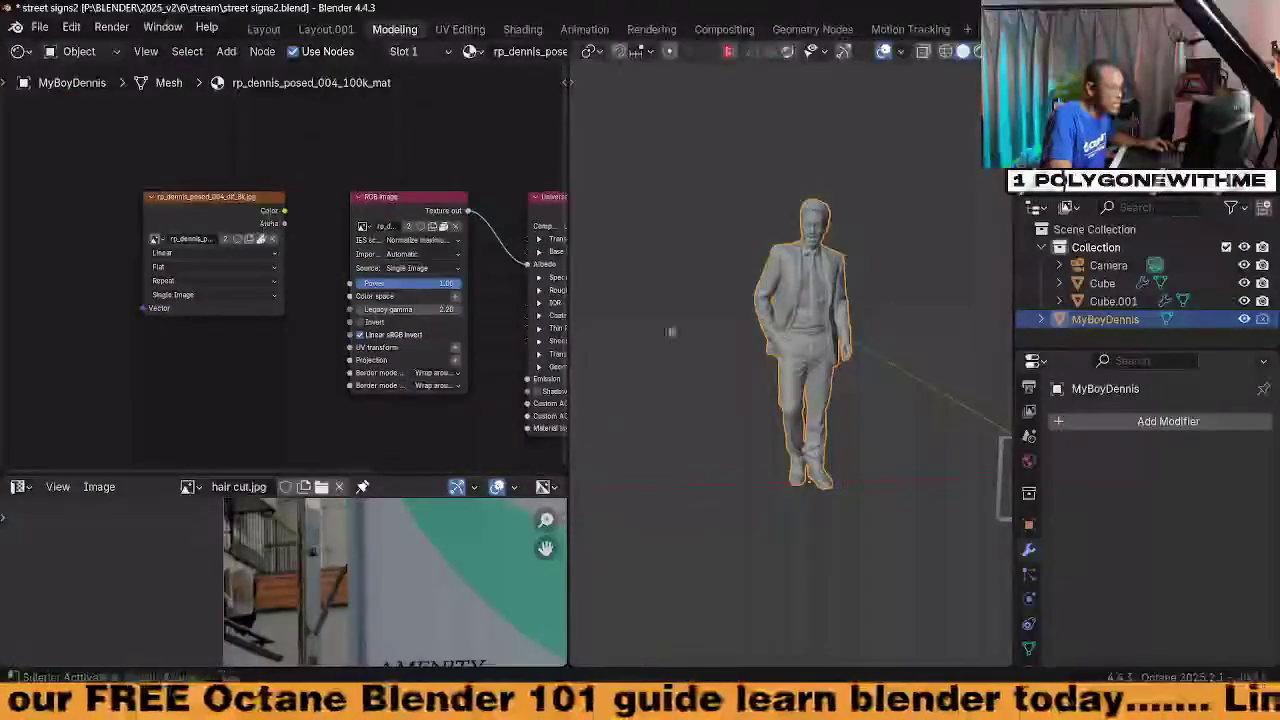
pyautogui.scroll(2, 181, 229)
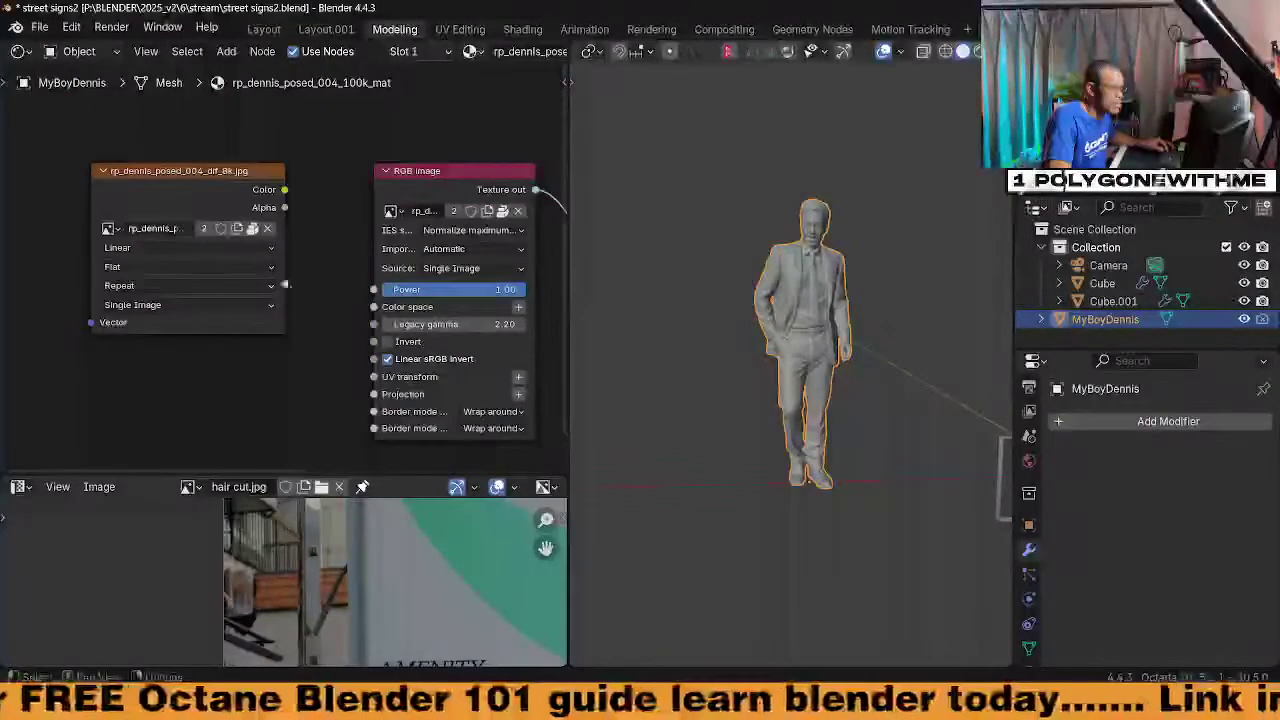
pyautogui.moveTo(290, 256); pyautogui.dragTo(258, 259, button='middle')
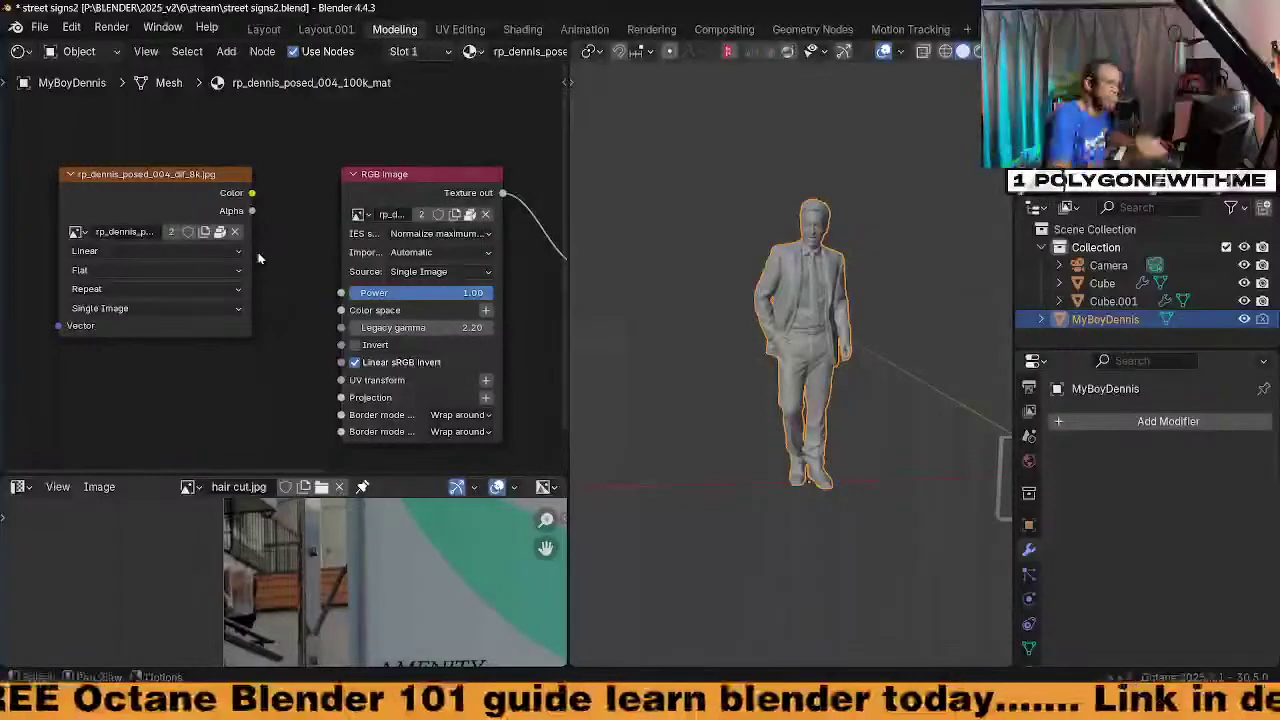
# Move the image texture node farther from the RGB Image node, and widen the RGB Image node until its full file name fits
pyautogui.click(152, 174)
pyautogui.moveTo(152, 174); pyautogui.dragTo(2, 159)
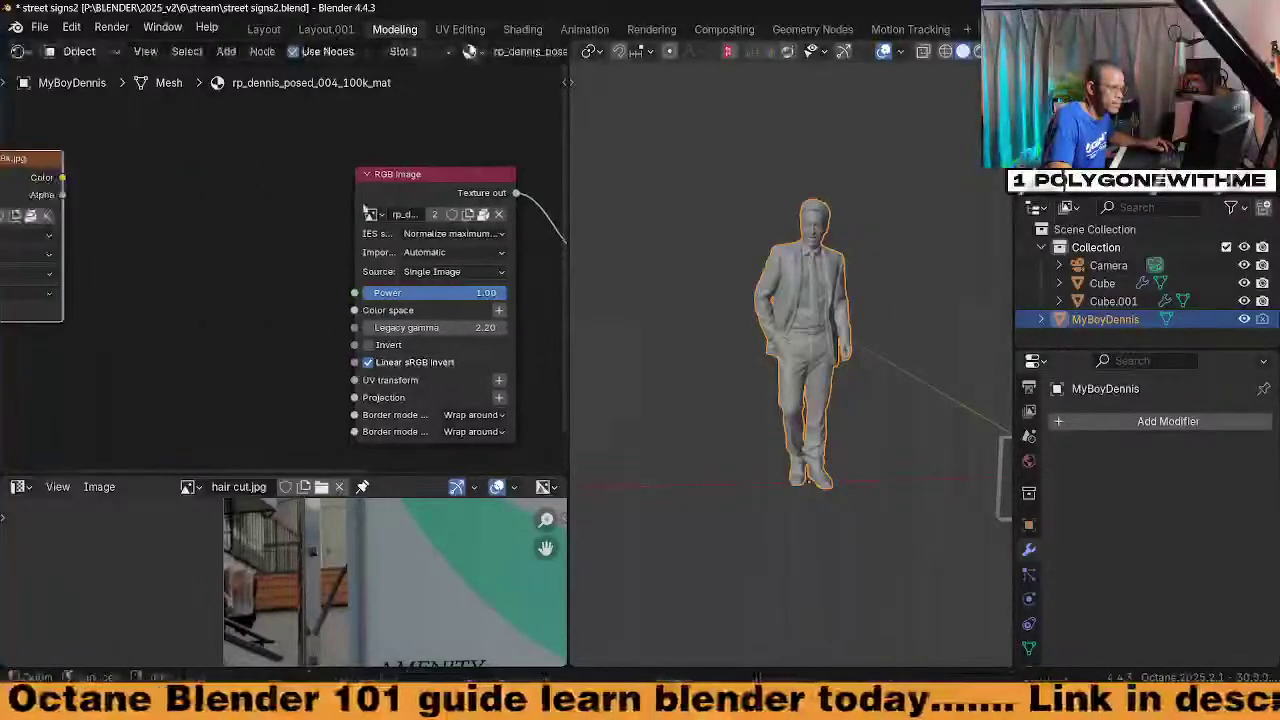
pyautogui.click(388, 176)
pyautogui.scroll(2, 470, 211)
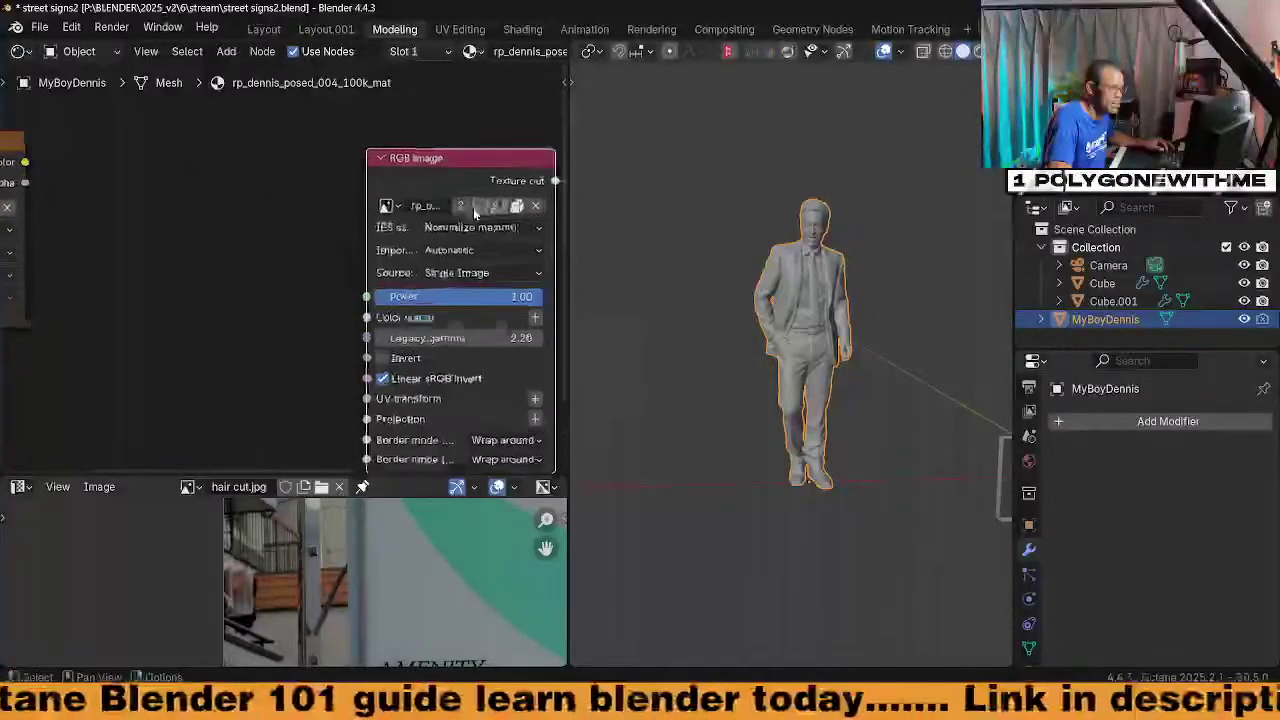
pyautogui.moveTo(477, 211); pyautogui.dragTo(352, 210, button='middle')
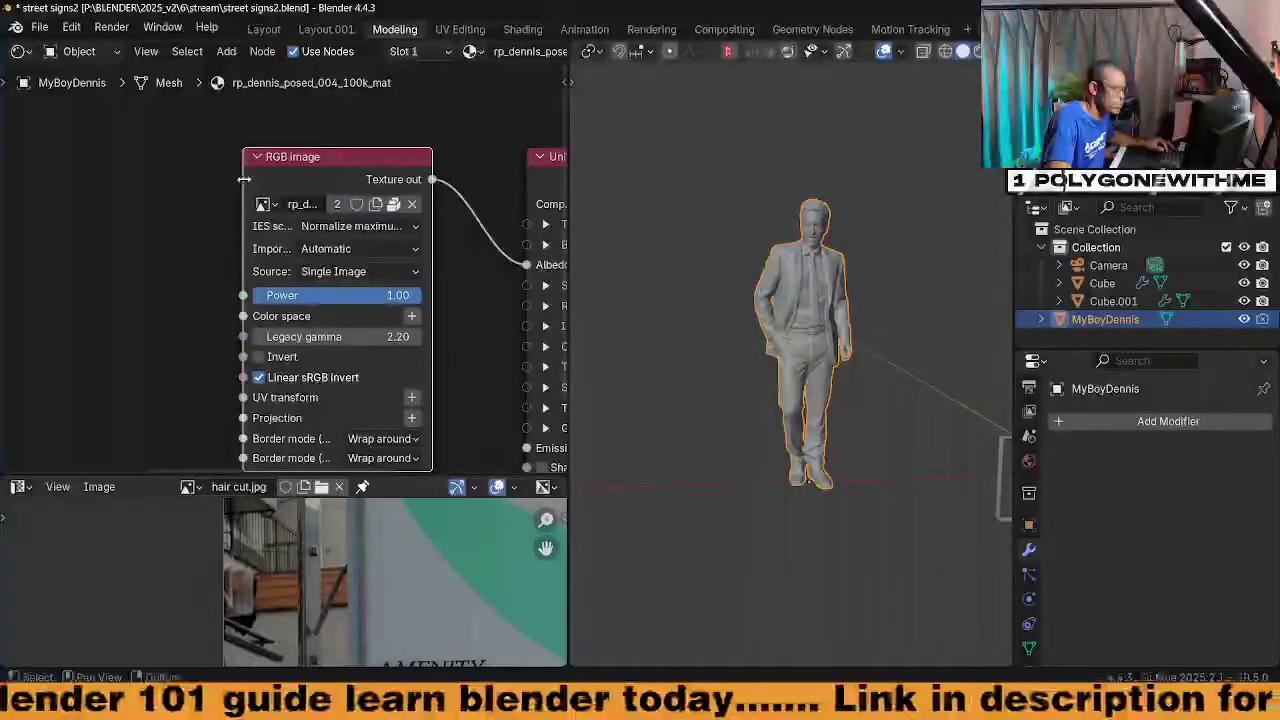
pyautogui.moveTo(243, 185); pyautogui.dragTo(72, 182)
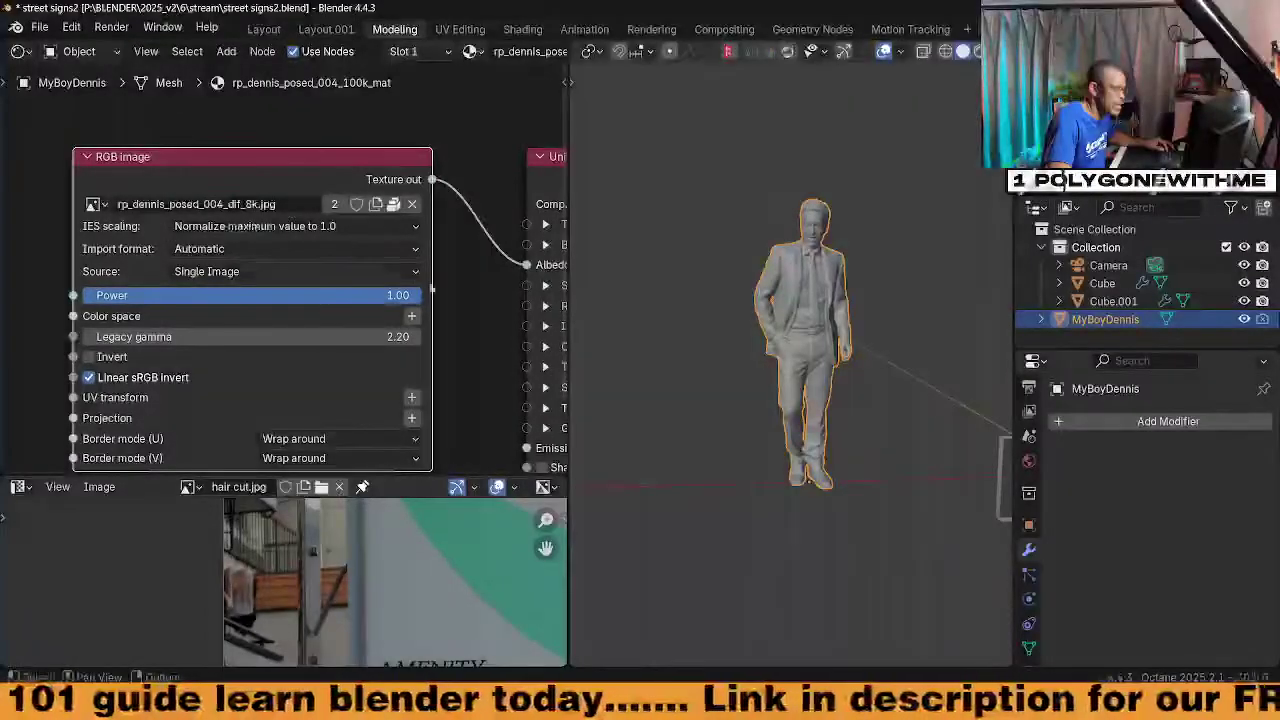
# Examine the Universal material and Material Output nodes of the suited man's Octane shader
pyautogui.scroll(-5, 460, 232)
pyautogui.scroll(5, 460, 232)
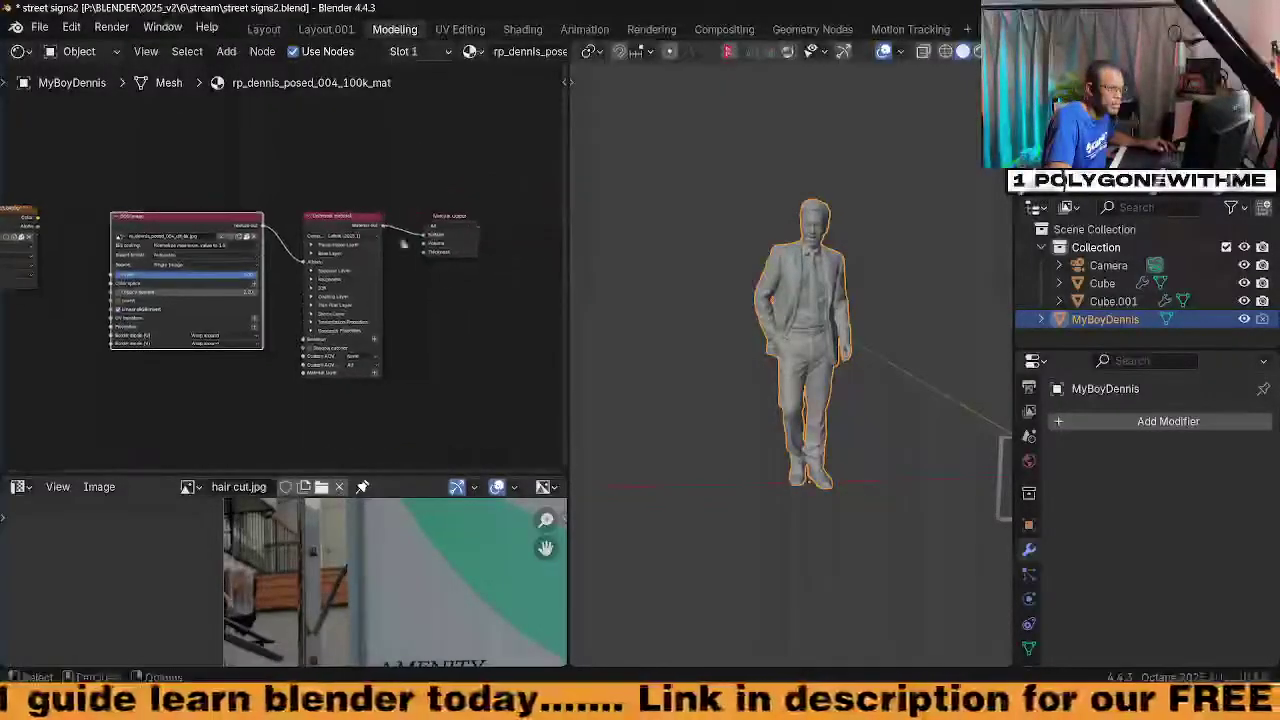
pyautogui.moveTo(511, 306); pyautogui.dragTo(337, 306, button='middle')
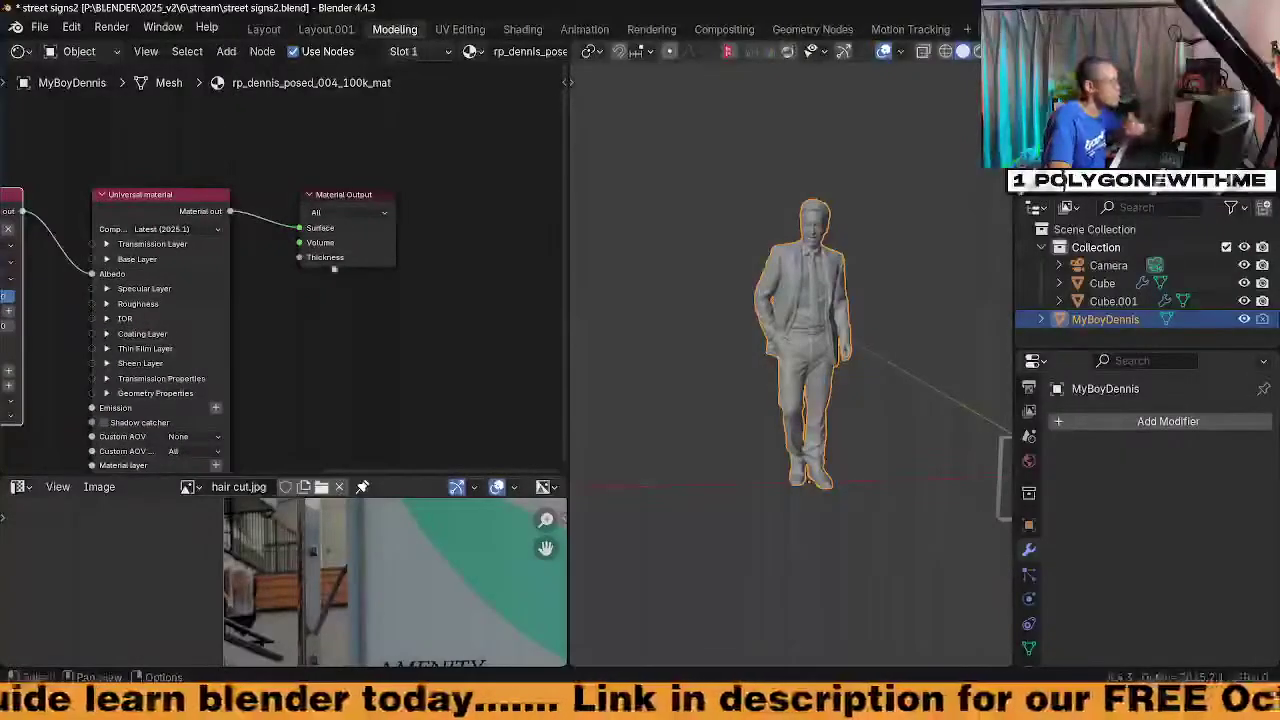
pyautogui.scroll(1, 333, 295)
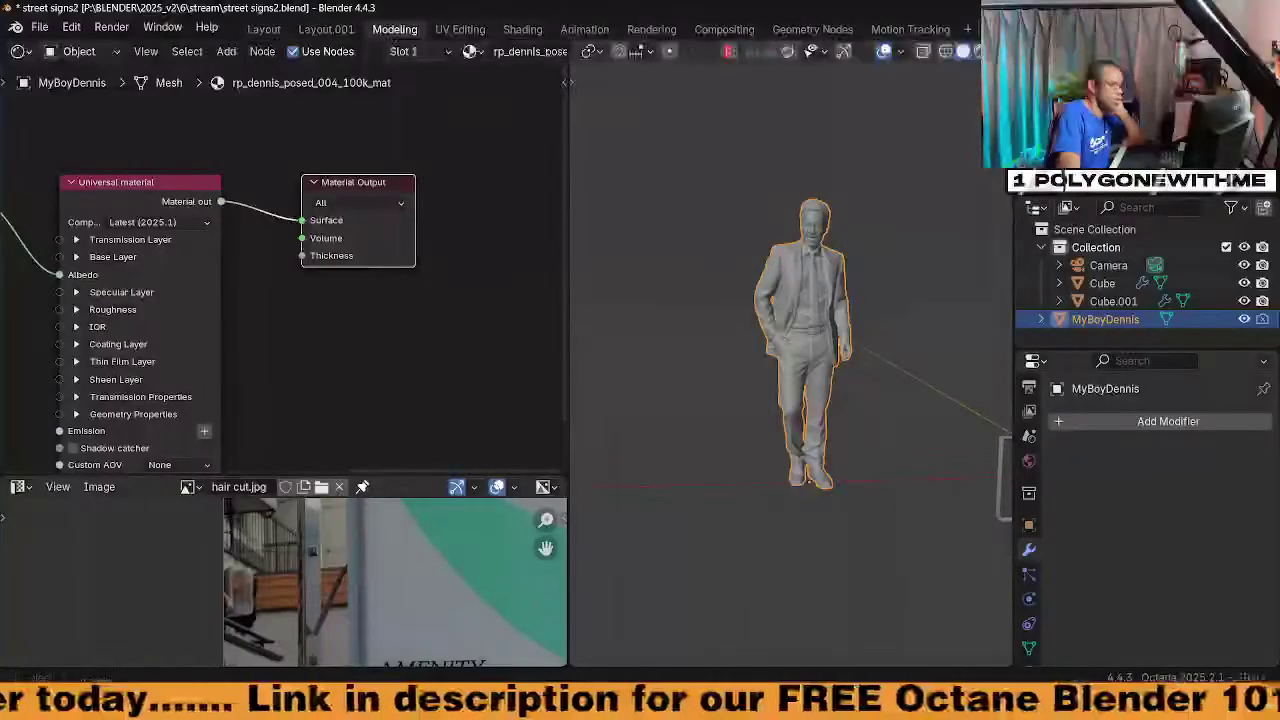
# Switch to the scene with the Cycles version of the suited man and examine its Principled BSDF node setup
pyautogui.click(996, 29)
pyautogui.click(978, 54)
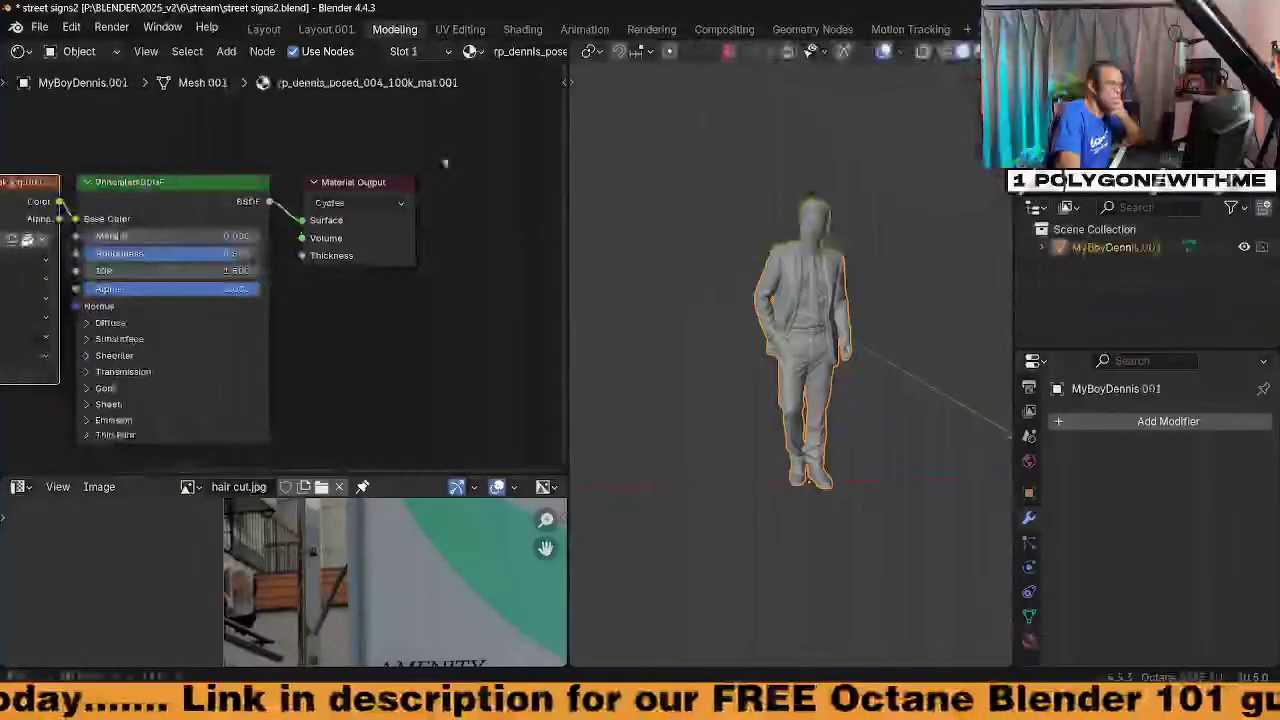
pyautogui.moveTo(361, 294); pyautogui.dragTo(457, 294, button='middle')
pyautogui.scroll(-3, 406, 294)
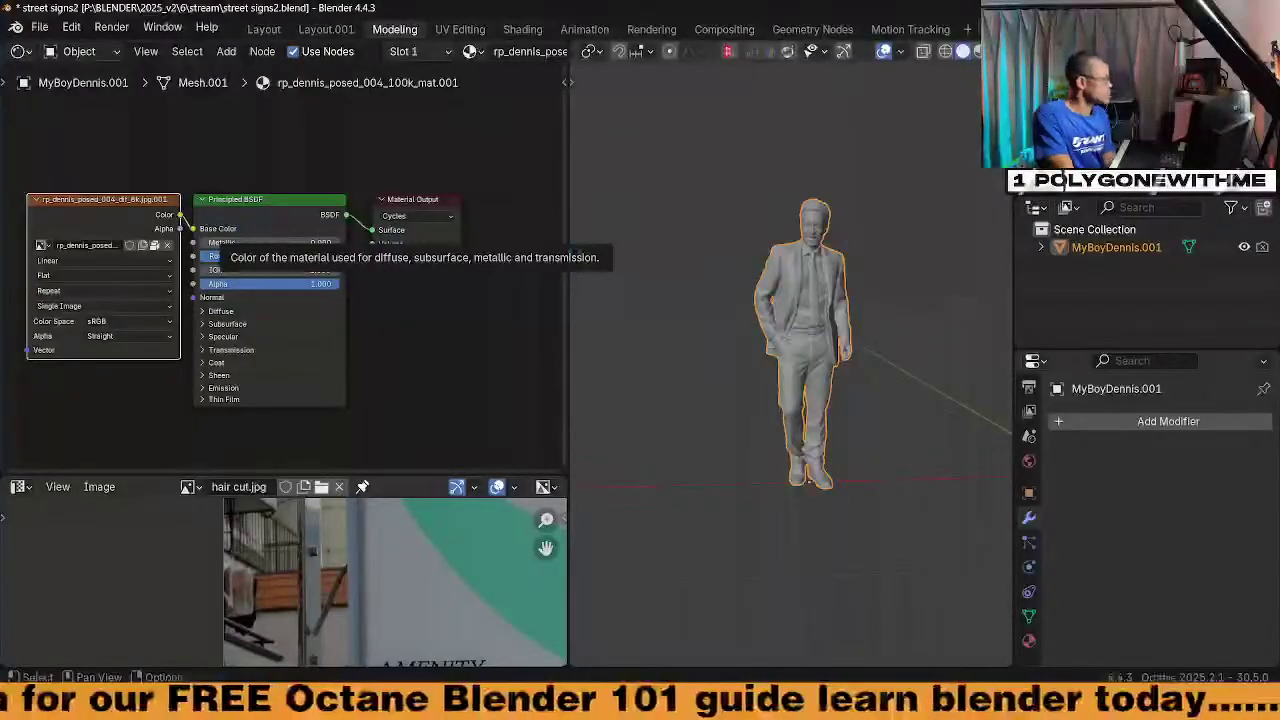
# Return to the street sign scene, widen the 3D viewport, and frame the sign with its side bracket
pyautogui.click(727, 51)
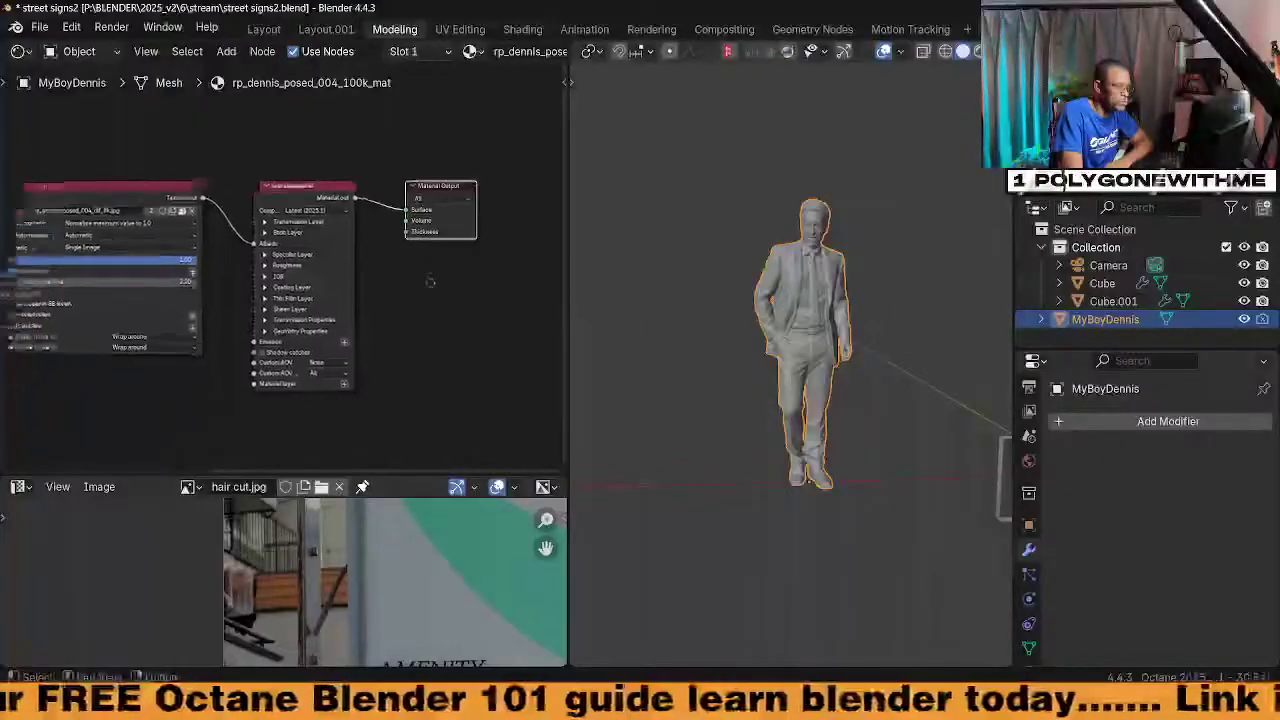
pyautogui.scroll(-5, 771, 423)
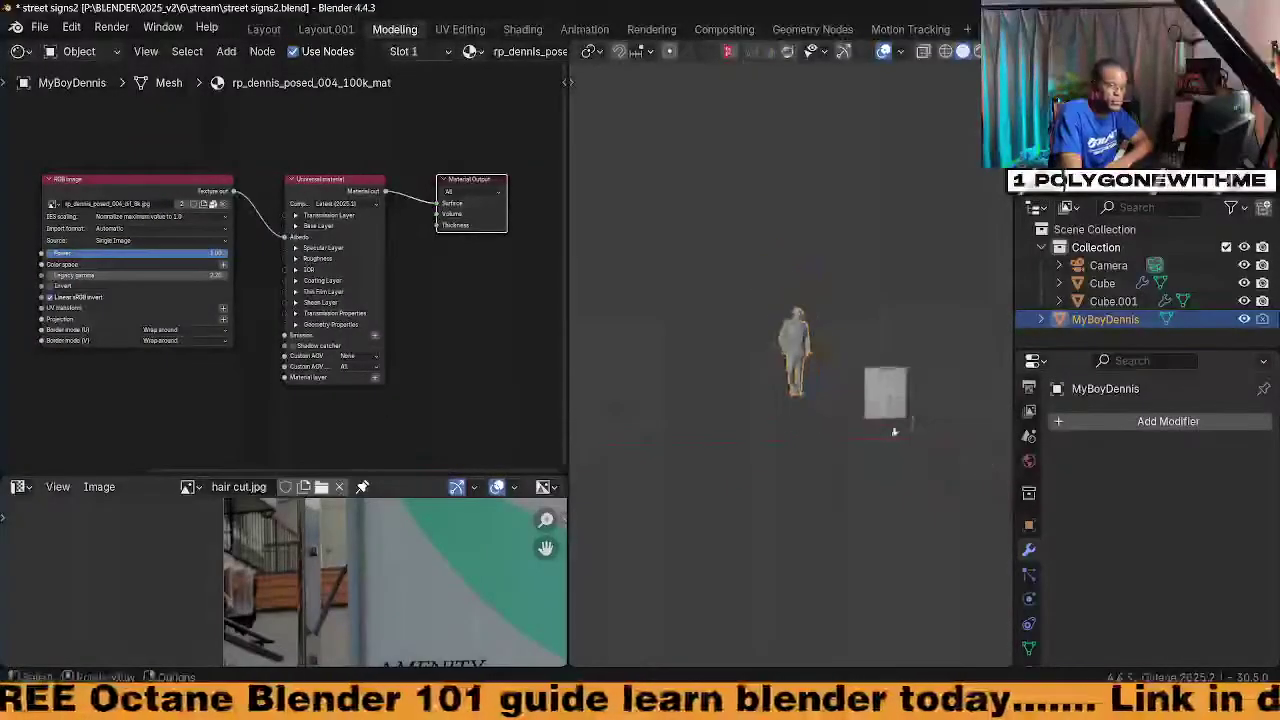
pyautogui.keyDown('shift'); pyautogui.moveTo(895, 431); pyautogui.dragTo(610, 310, button='middle'); pyautogui.keyUp('shift')
pyautogui.scroll(8, 711, 384)
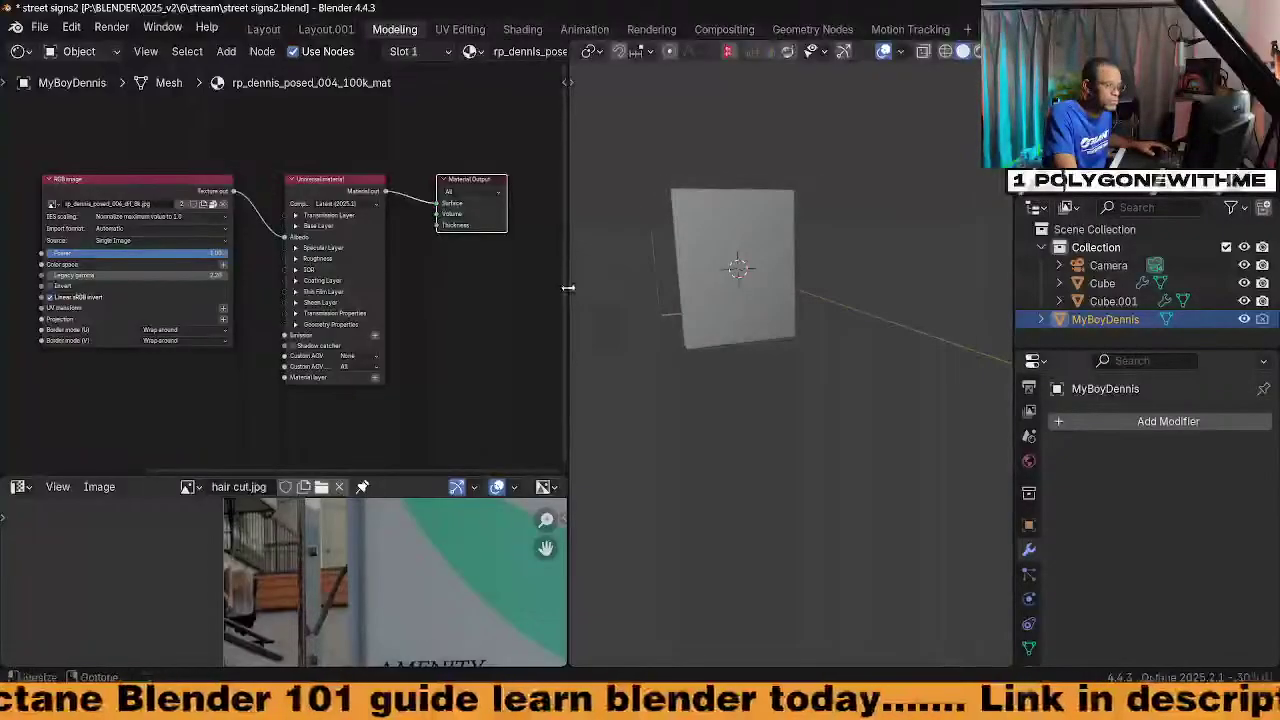
pyautogui.moveTo(568, 287); pyautogui.dragTo(395, 287)
pyautogui.moveTo(690, 400); pyautogui.dragTo(768, 411, button='middle')
pyautogui.scroll(3, 716, 389)
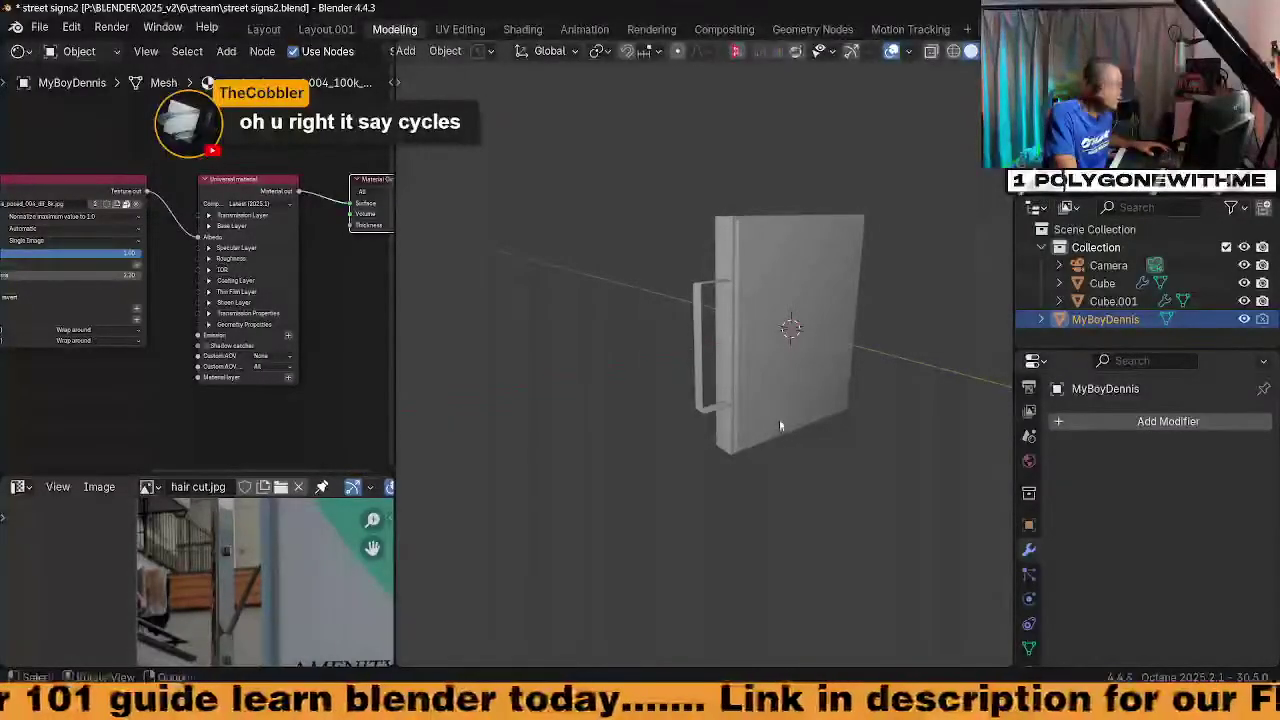
pyautogui.moveTo(779, 420); pyautogui.dragTo(716, 490, button='middle')
# Select the sign's side bracket and enter face editing mode on it
pyautogui.click(796, 400)
pyautogui.scroll(2, 766, 402)
pyautogui.click(702, 500)
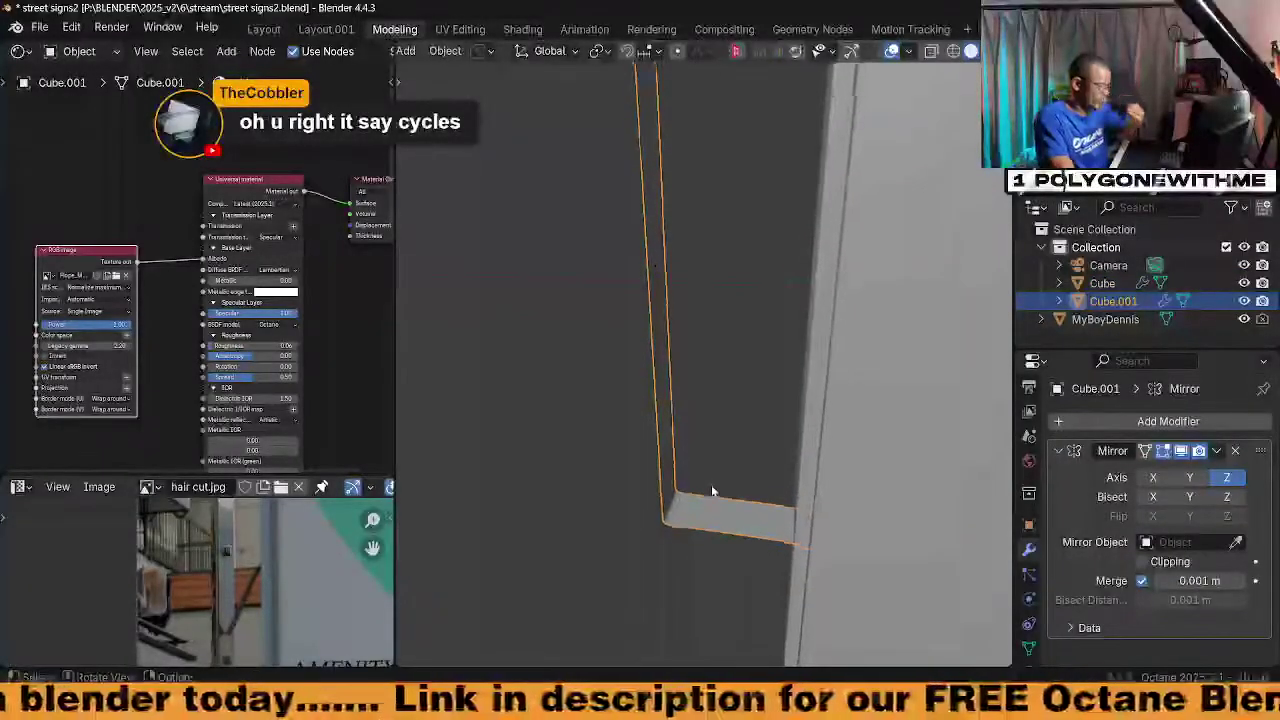
pyautogui.hotkey('ctrl', 'Tab')
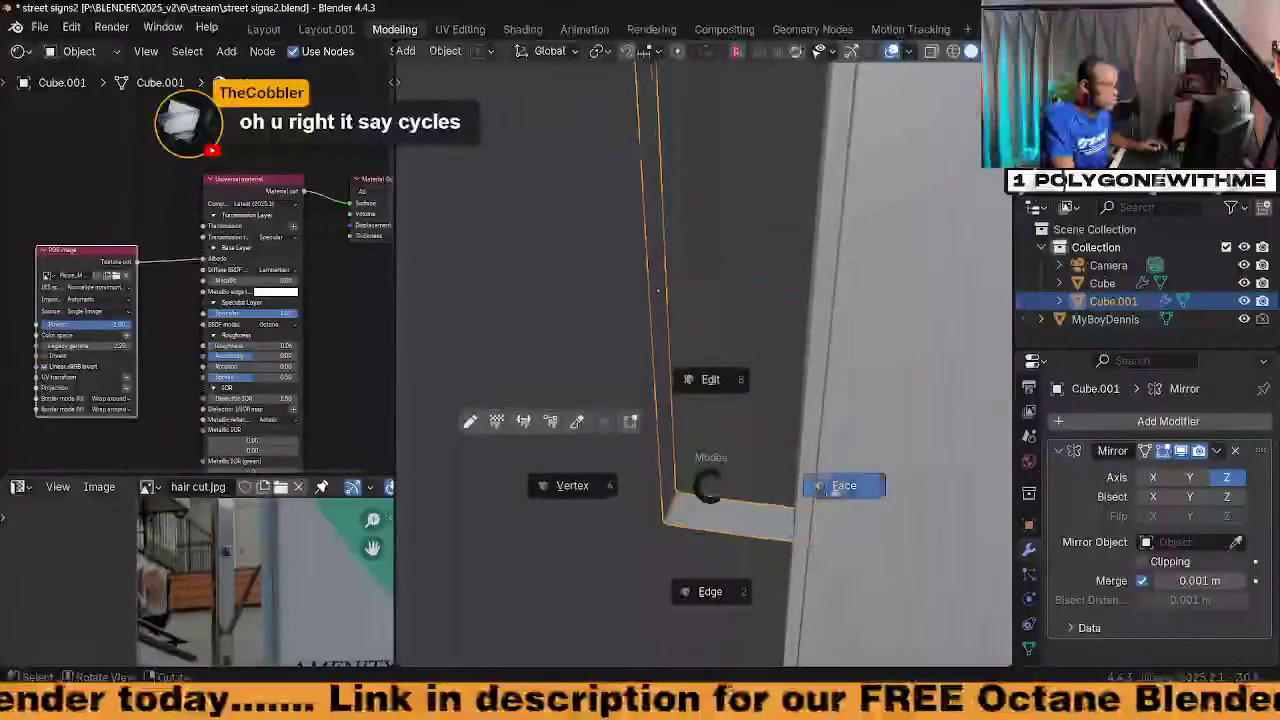
pyautogui.click(785, 487)
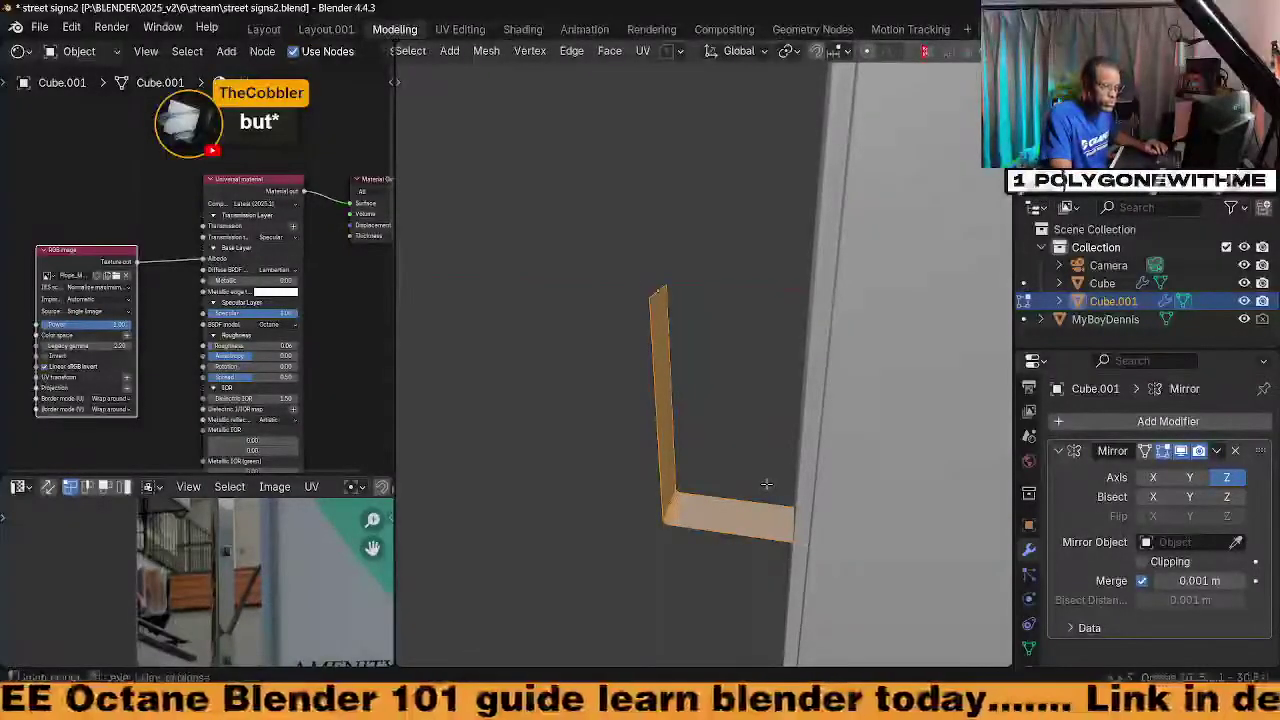
# Extrude the bracket's faces along their normals by about -0.01 m to give the strip thickness
pyautogui.hotkey('alt', 'n')
pyautogui.press('Escape')
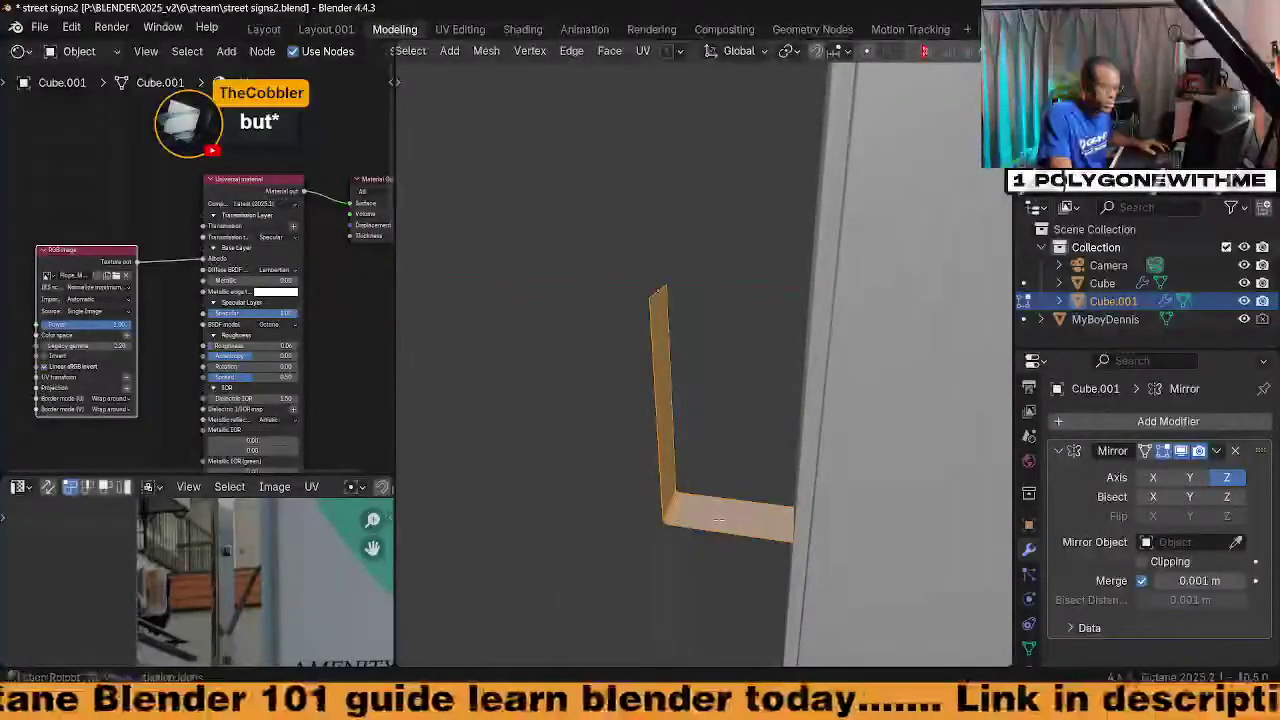
pyautogui.hotkey('alt', 'e')
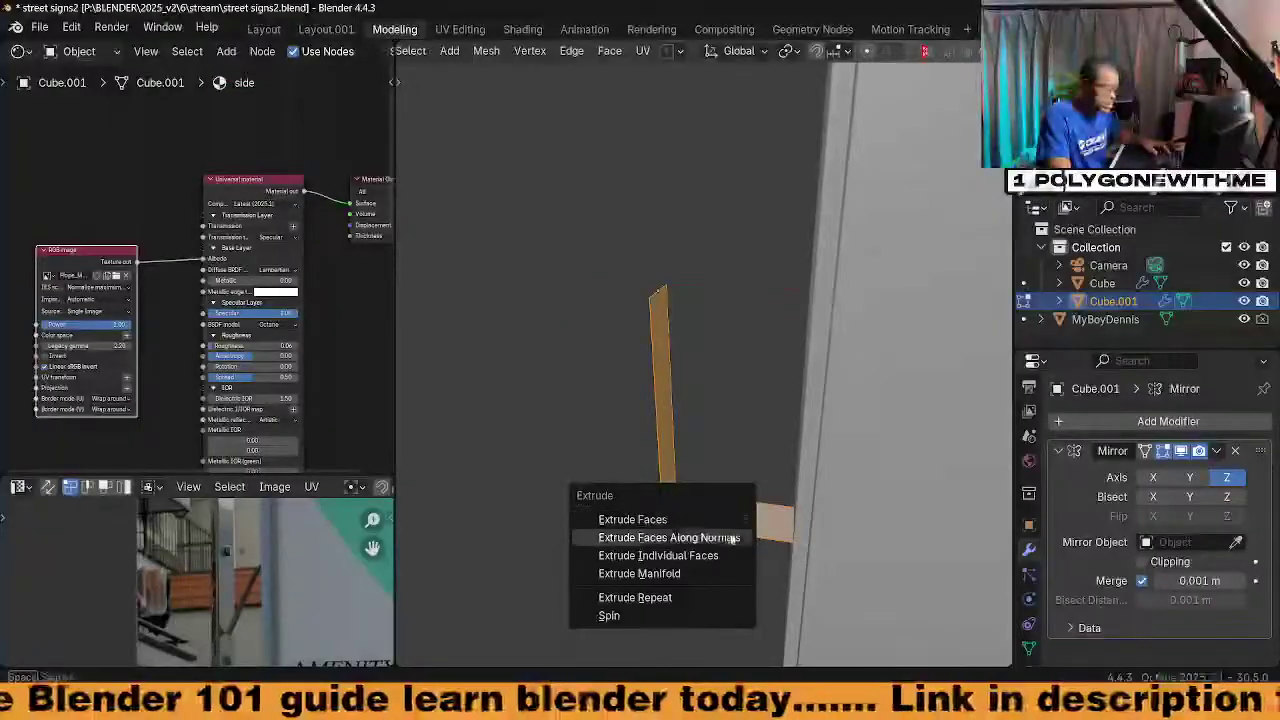
pyautogui.click(722, 537)
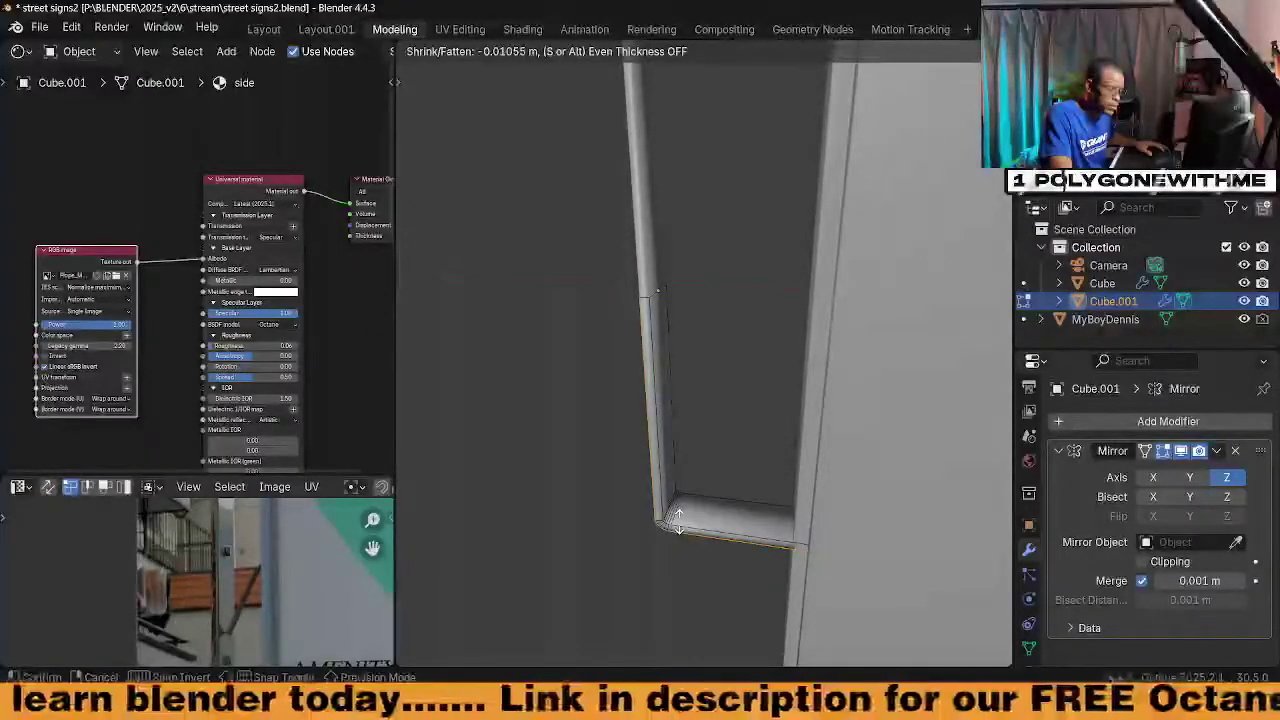
pyautogui.click(689, 547)
# Add one loop cut running along the bracket's length, with the edge slide left at 0
pyautogui.hotkey('ctrl', 'r')
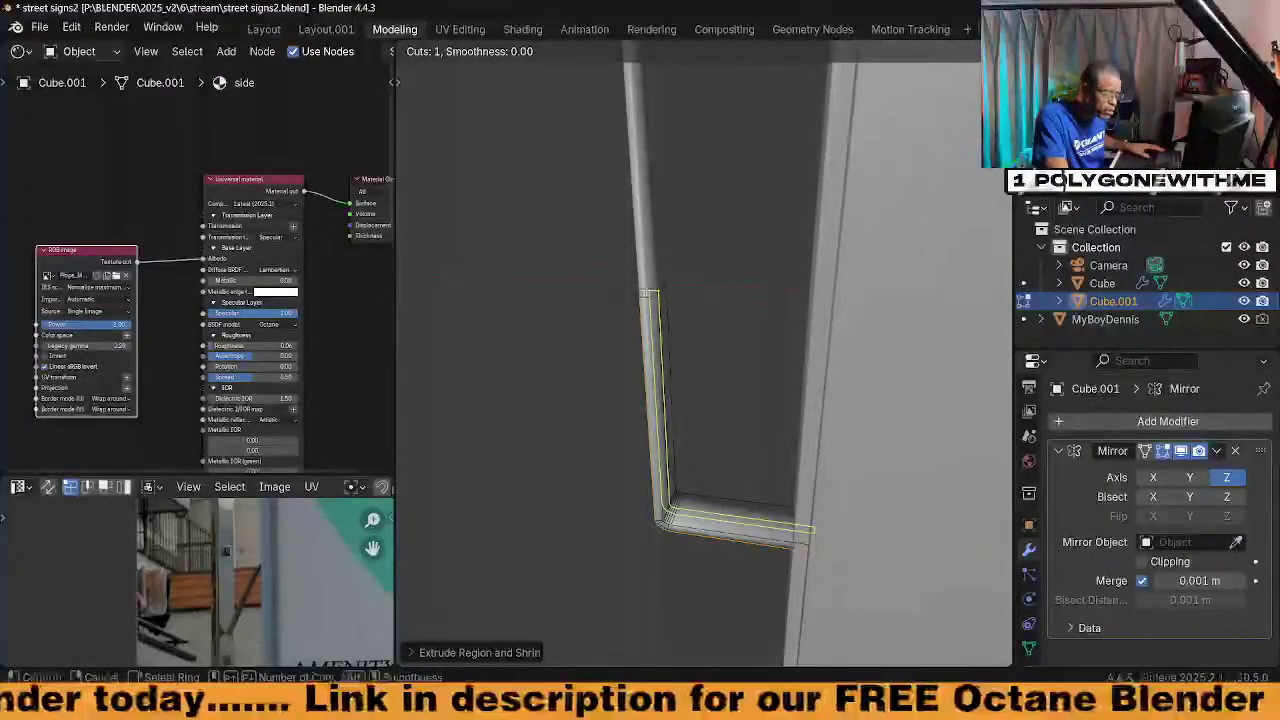
pyautogui.click(645, 297)
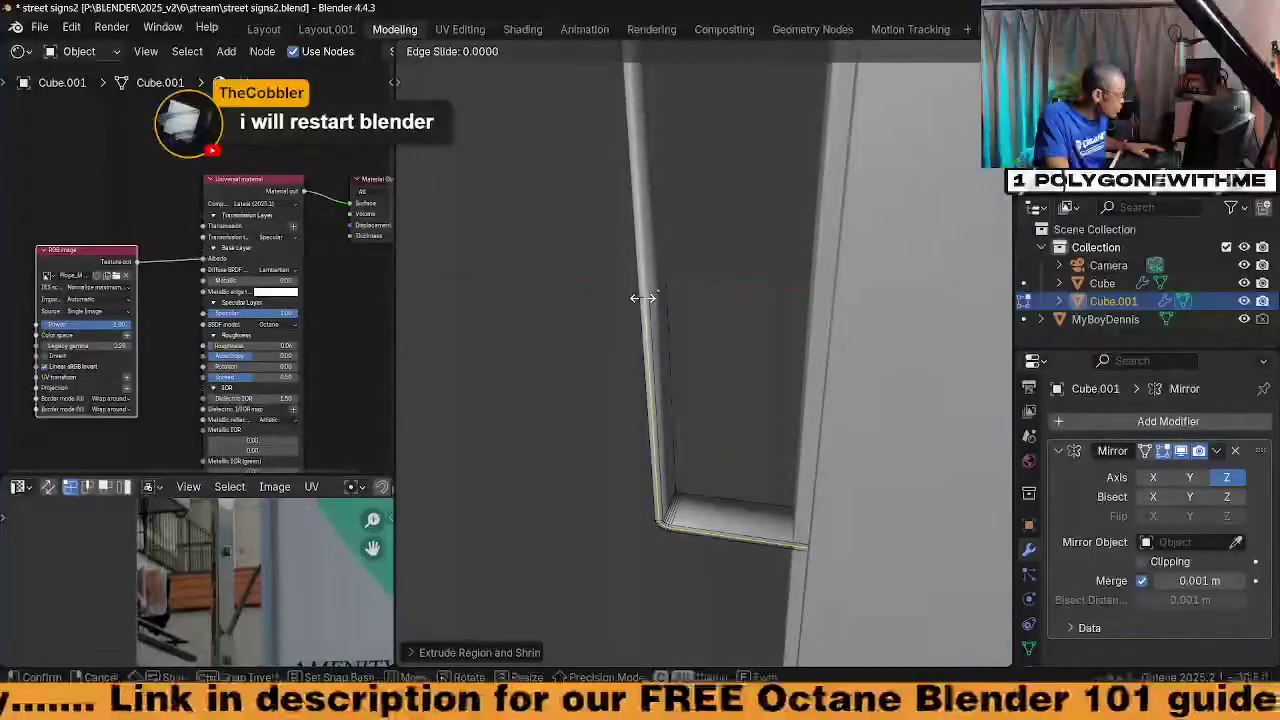
pyautogui.click(643, 297)
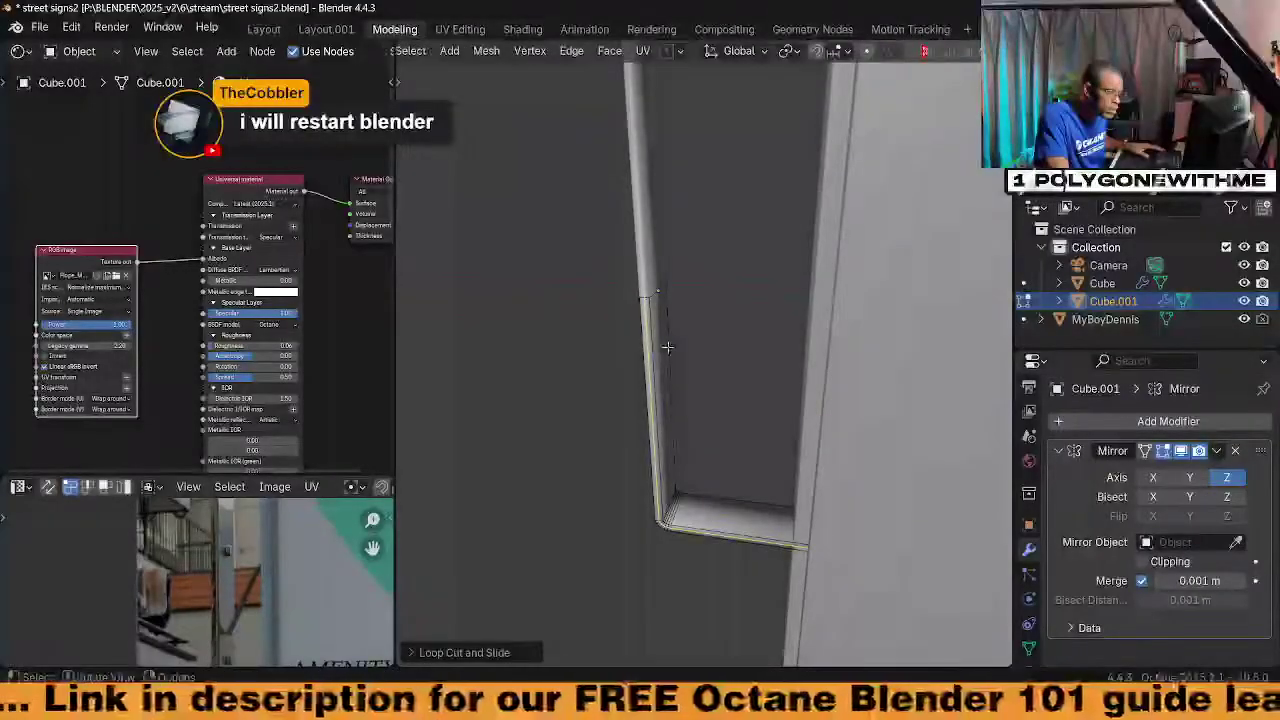
# Bevel the bracket's selected edge loop by about 0.004 m with one segment and return to Object Mode
pyautogui.hotkey('ctrl', 'b')
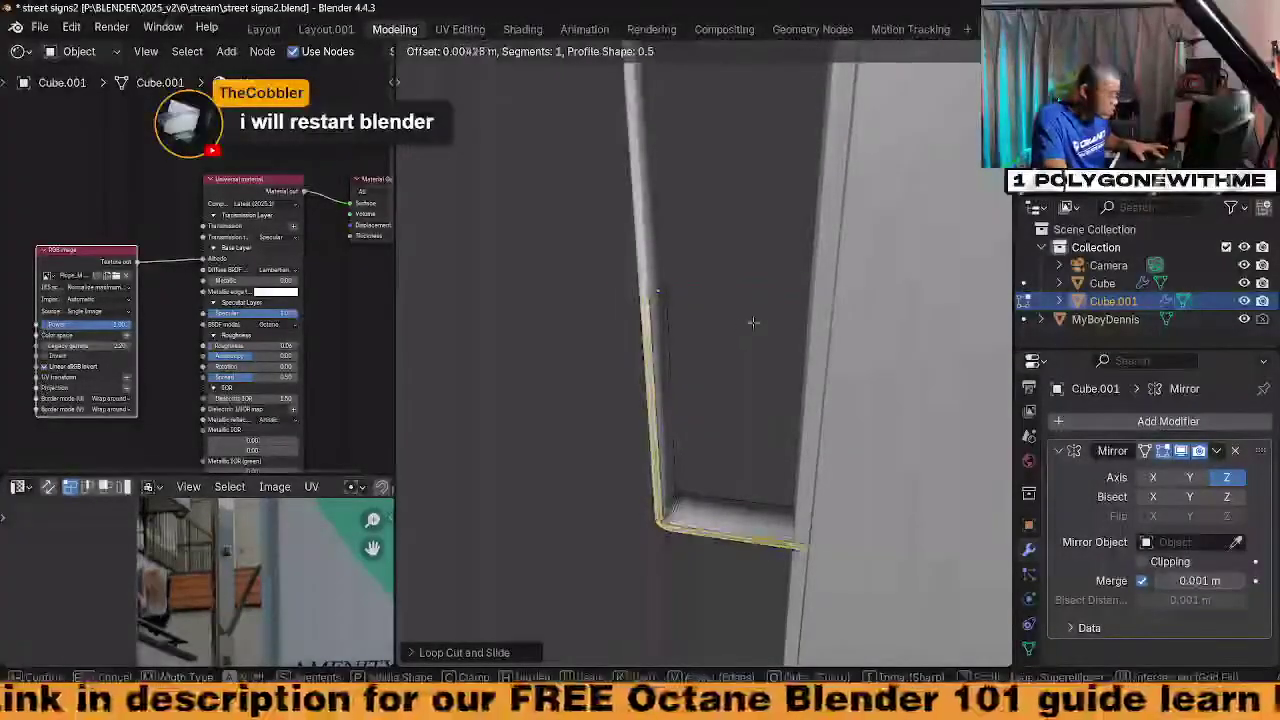
pyautogui.click(721, 356)
pyautogui.press('Tab')
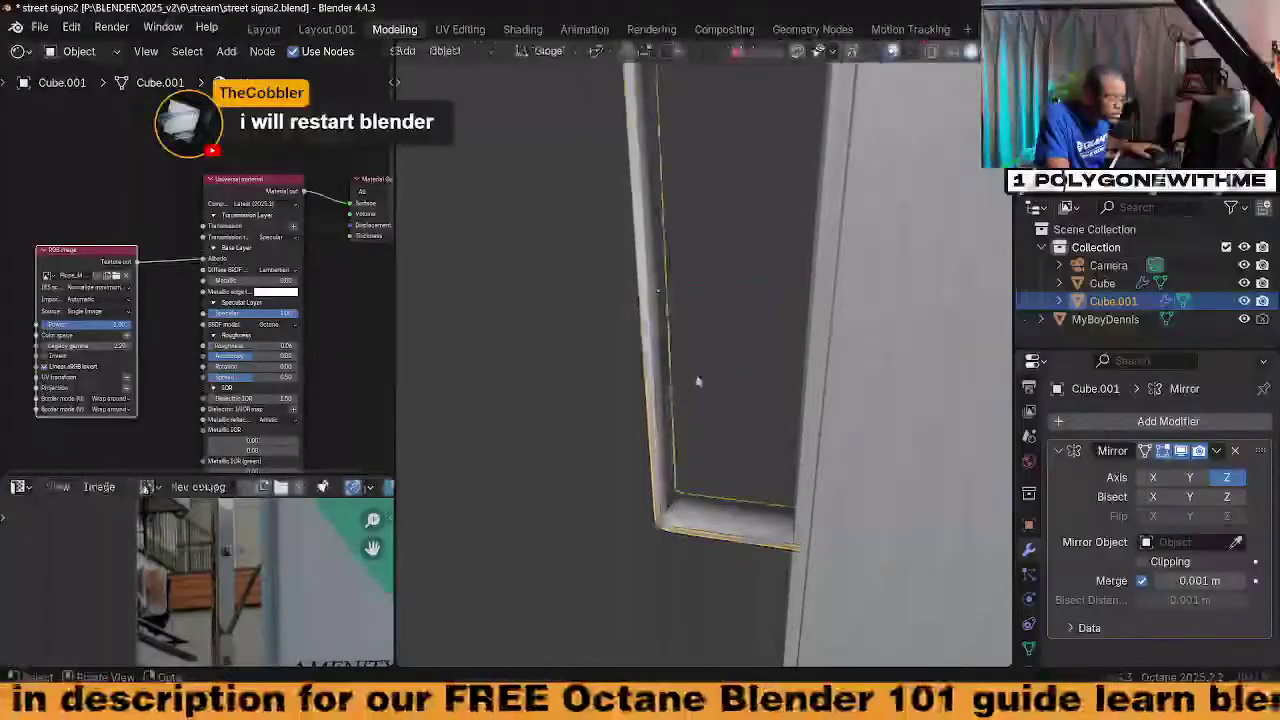
# Apply Shade Auto Smooth to the sign's side bracket
pyautogui.moveTo(697, 380); pyautogui.dragTo(660, 420, button='middle')
pyautogui.rightClick(590, 330)
pyautogui.click(570, 354)
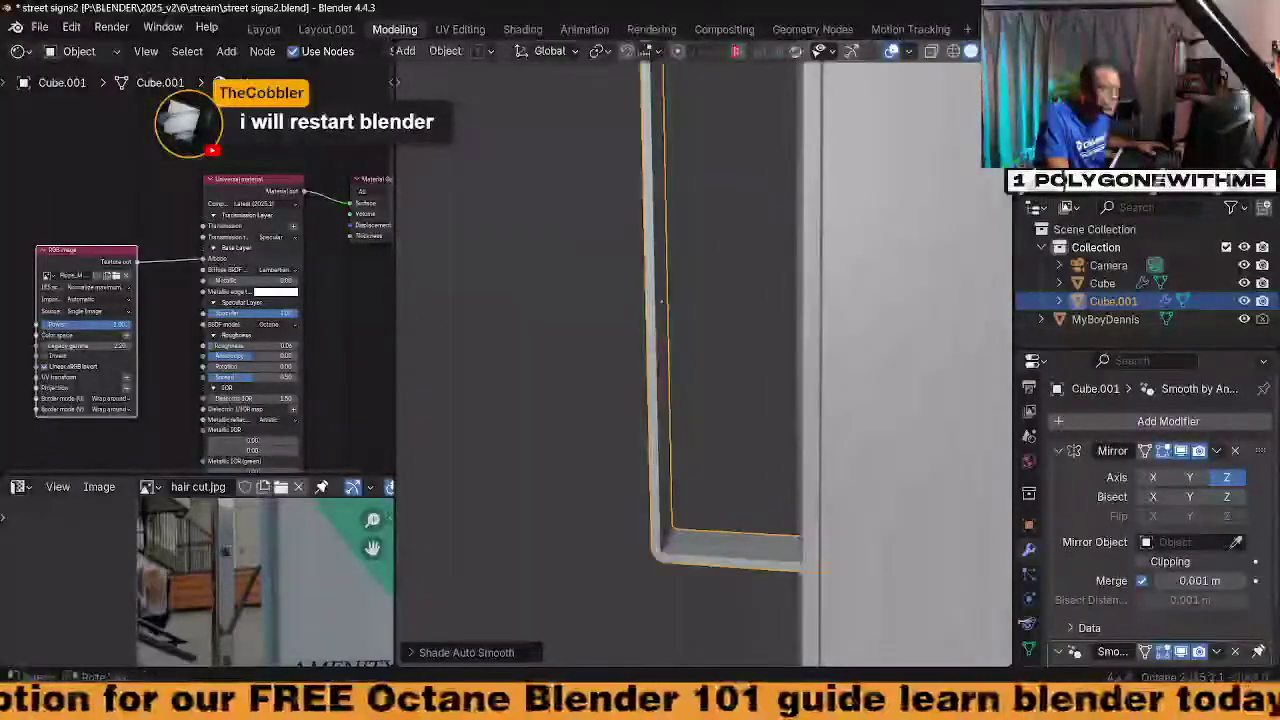
pyautogui.scroll(-3, 1128, 449)
pyautogui.scroll(3, 1128, 449)
# Add a Bevel modifier to the bracket with an amount of 0.138 m and 2 segments
pyautogui.click(1135, 421)
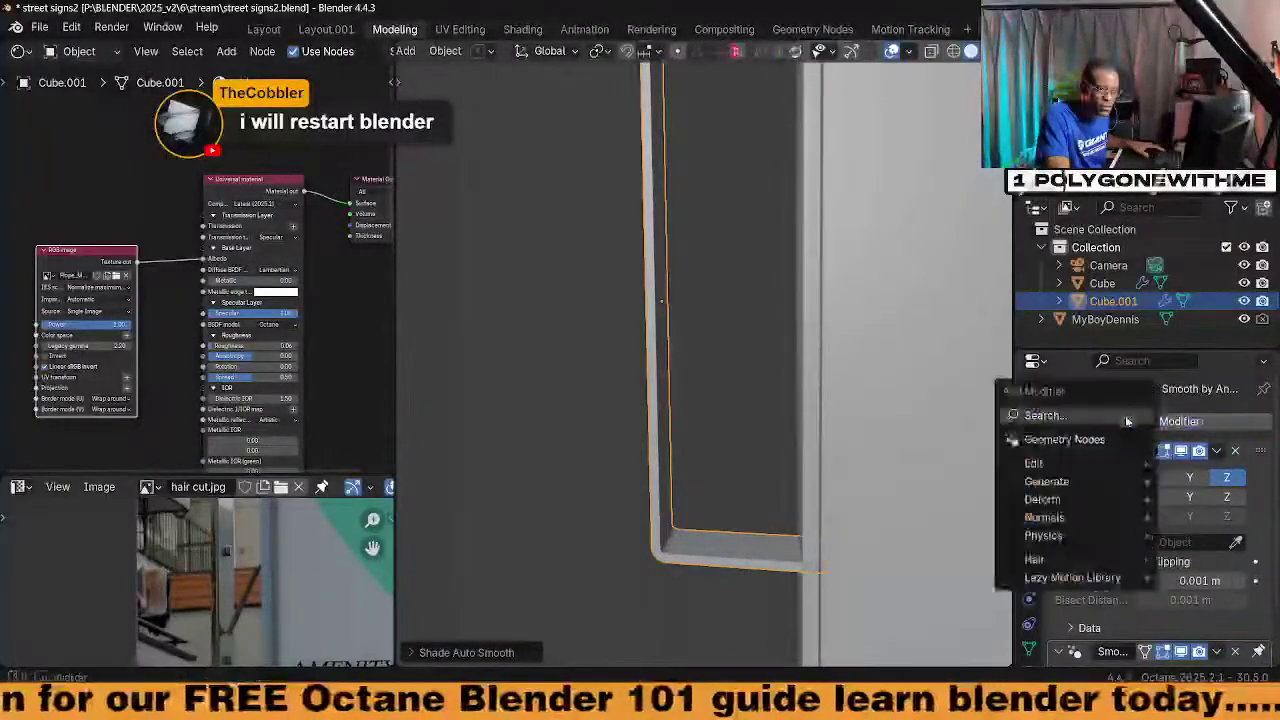
pyautogui.write('B')
pyautogui.press('Return')
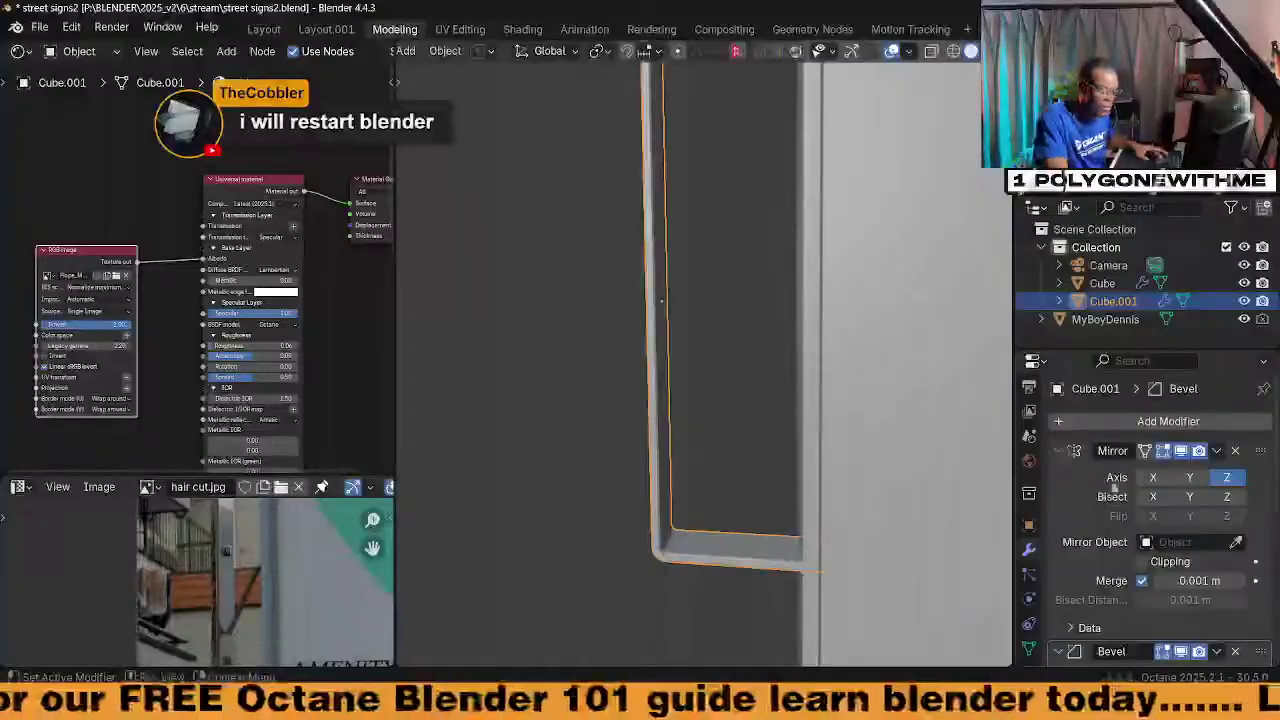
pyautogui.scroll(-1, 1188, 516)
pyautogui.scroll(-1, 1188, 516)
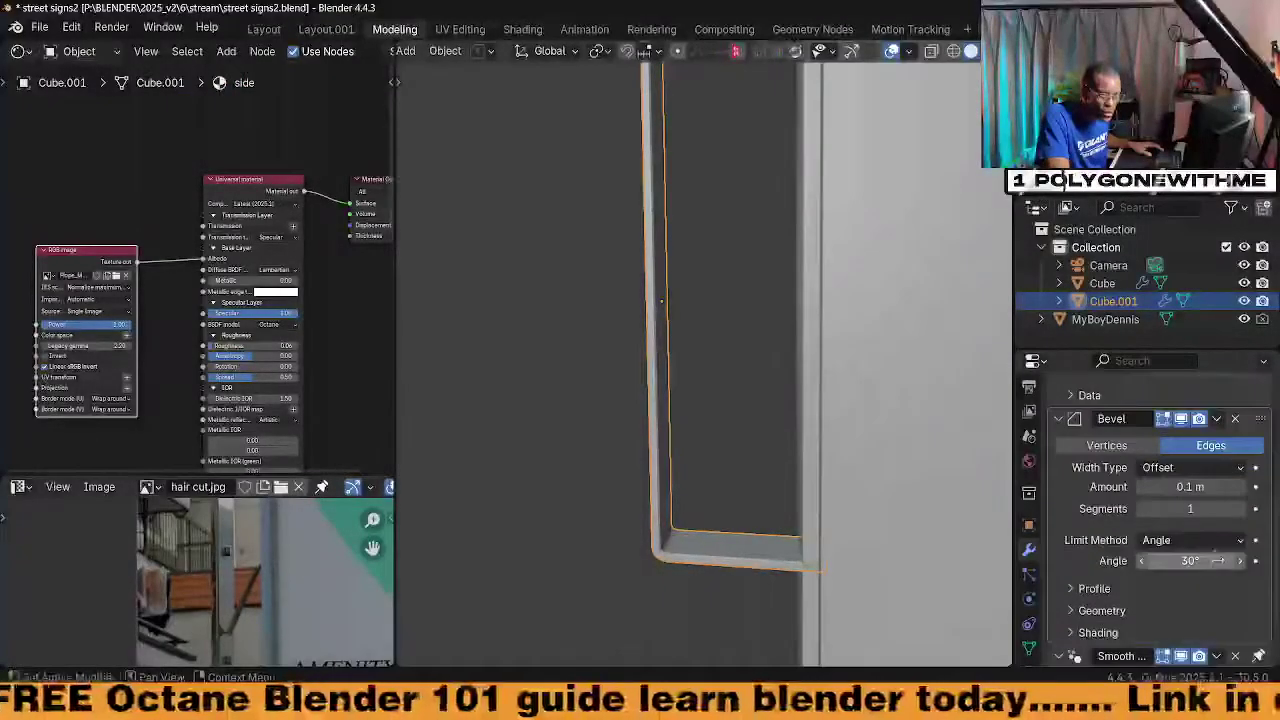
pyautogui.click(1242, 509)
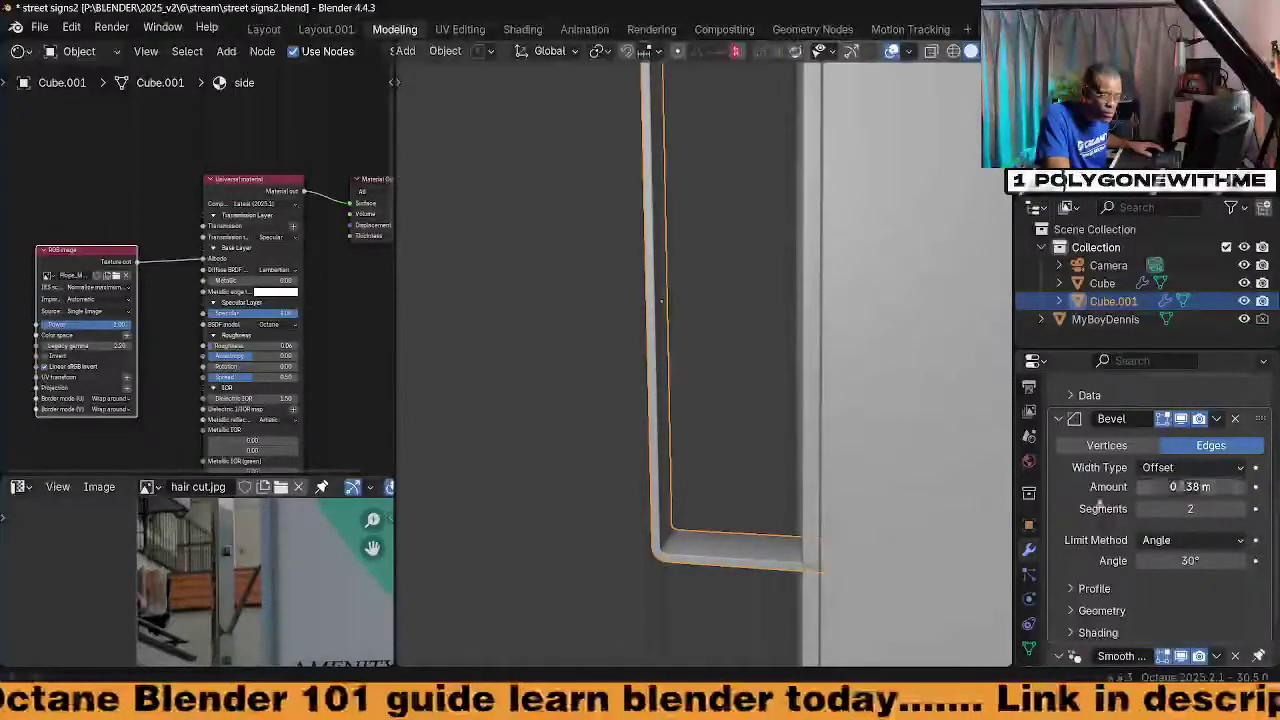
# Save the current Blender file
pyautogui.moveTo(690, 440); pyautogui.dragTo(617, 363, button='middle')
pyautogui.hotkey('shift', 's')
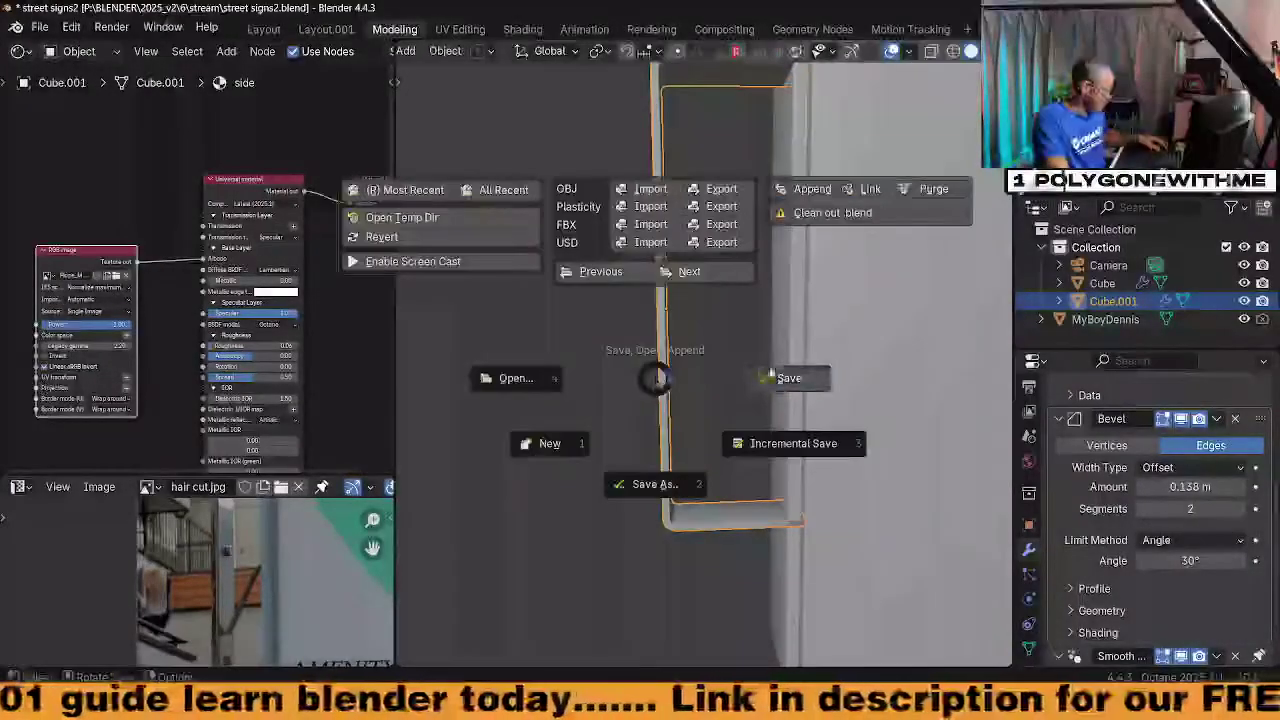
pyautogui.click(706, 365)
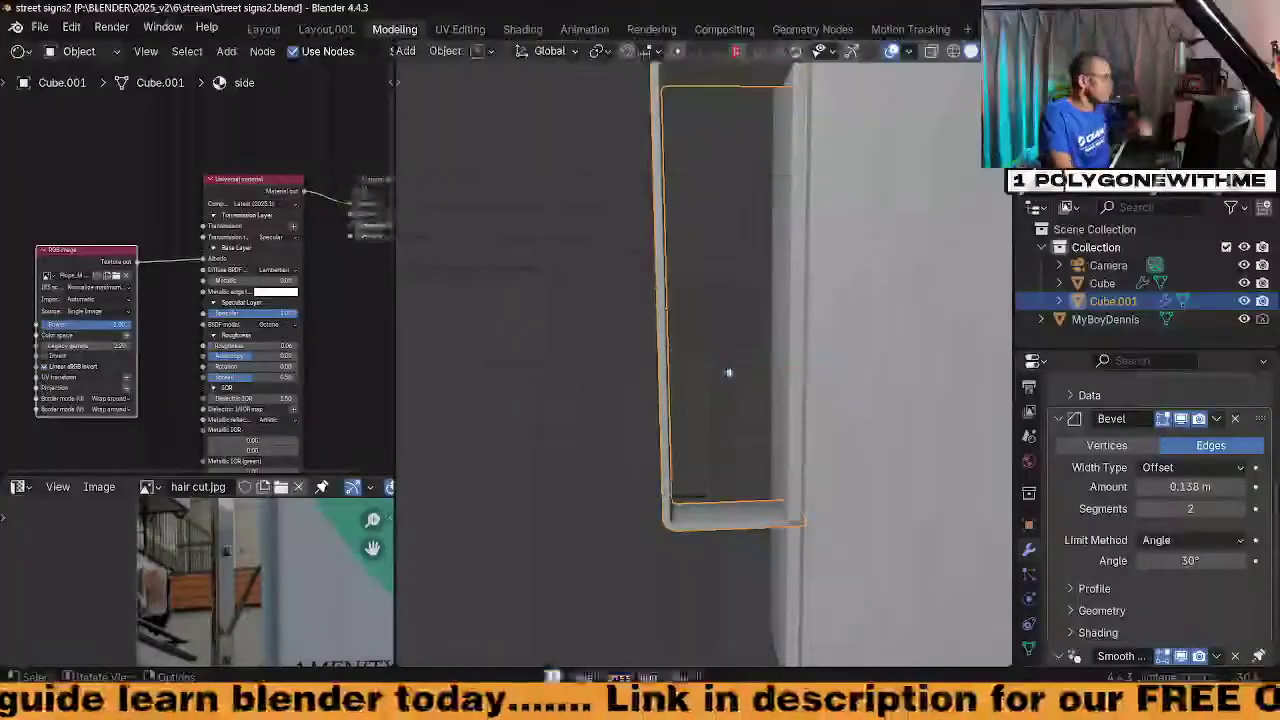
# Enlarge the hair cut.jpg reference view and examine the bracket's shape from several angles against the photo
pyautogui.moveTo(729, 369); pyautogui.dragTo(745, 390, button='middle')
pyautogui.scroll(-1, 277, 548)
pyautogui.scroll(-3, 274, 552)
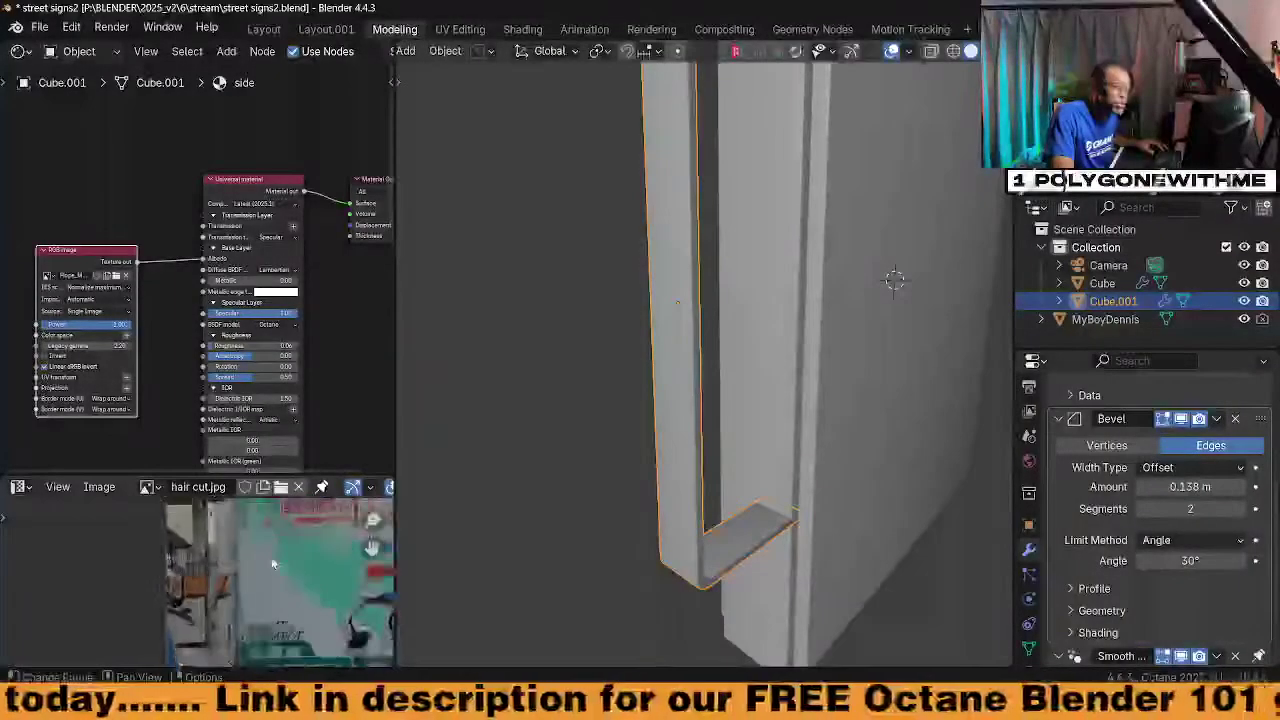
pyautogui.moveTo(600, 468); pyautogui.dragTo(743, 483, button='middle')
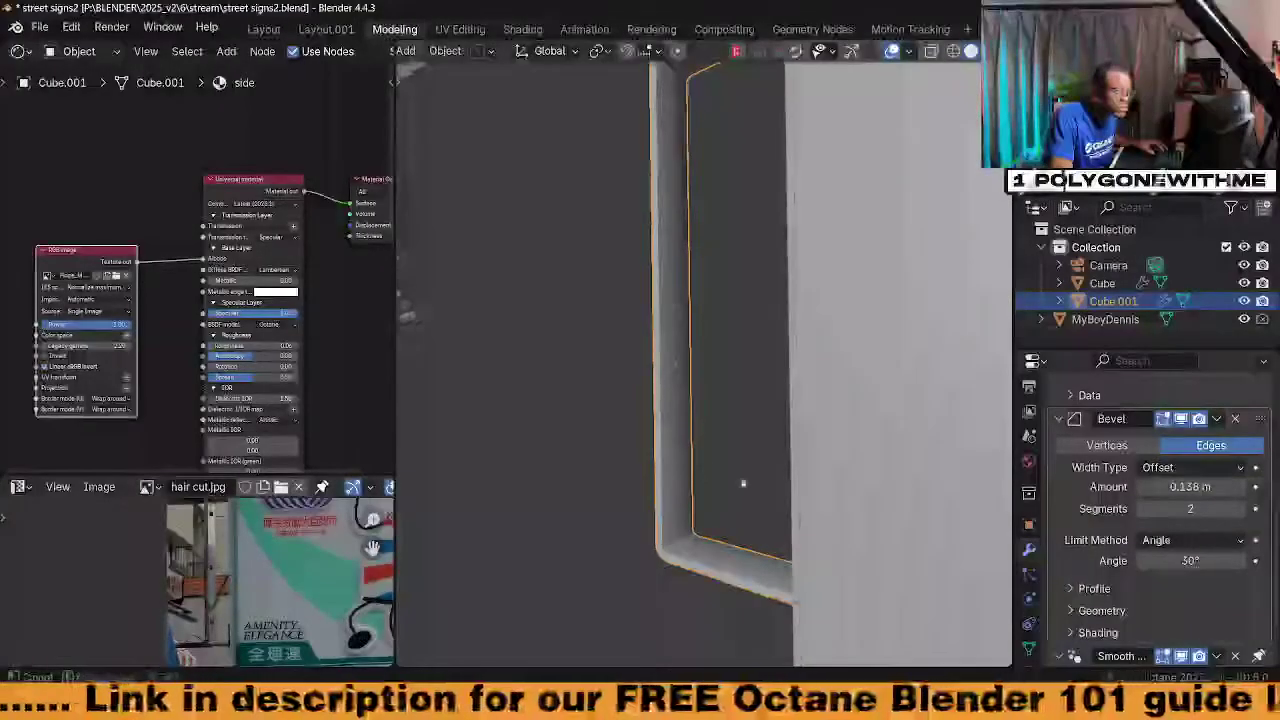
pyautogui.moveTo(724, 420)
pyautogui.mouseDown(button='middle')
pyautogui.moveTo(751, 491)
pyautogui.moveTo(740, 463)
pyautogui.mouseUp(button='middle')
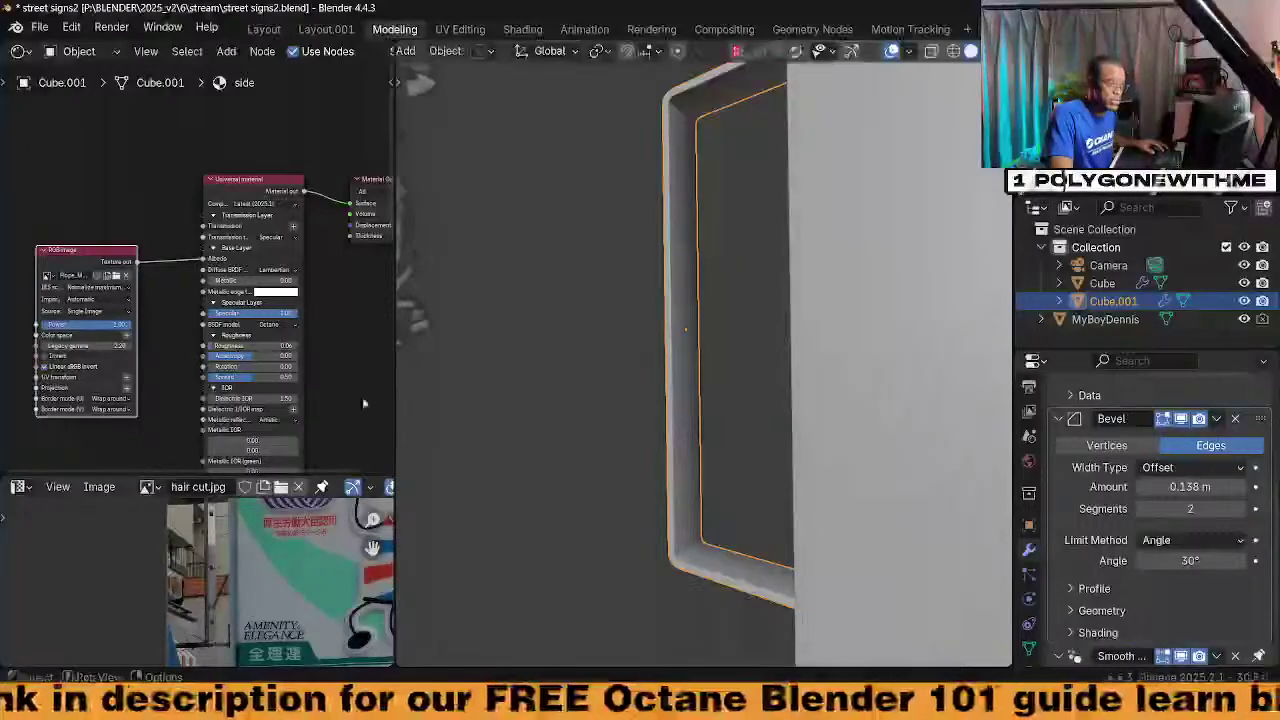
pyautogui.moveTo(338, 474); pyautogui.dragTo(338, 130)
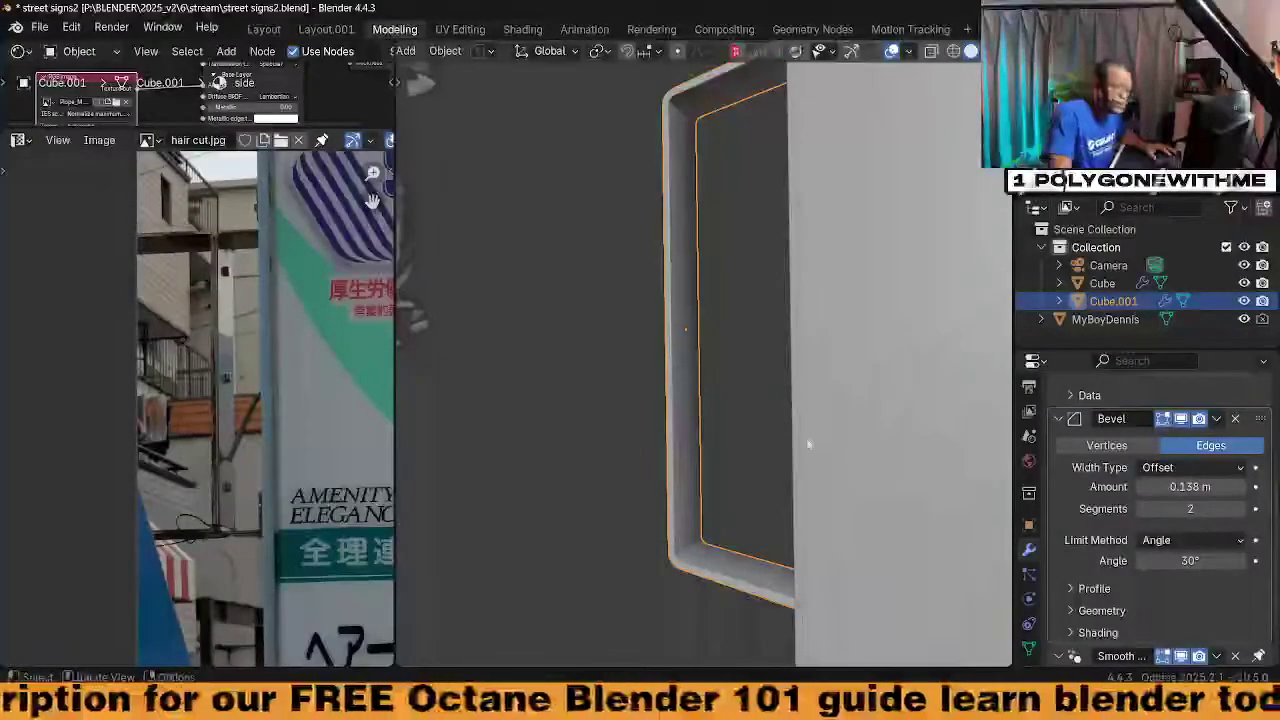
pyautogui.moveTo(810, 444); pyautogui.dragTo(845, 441, button='middle')
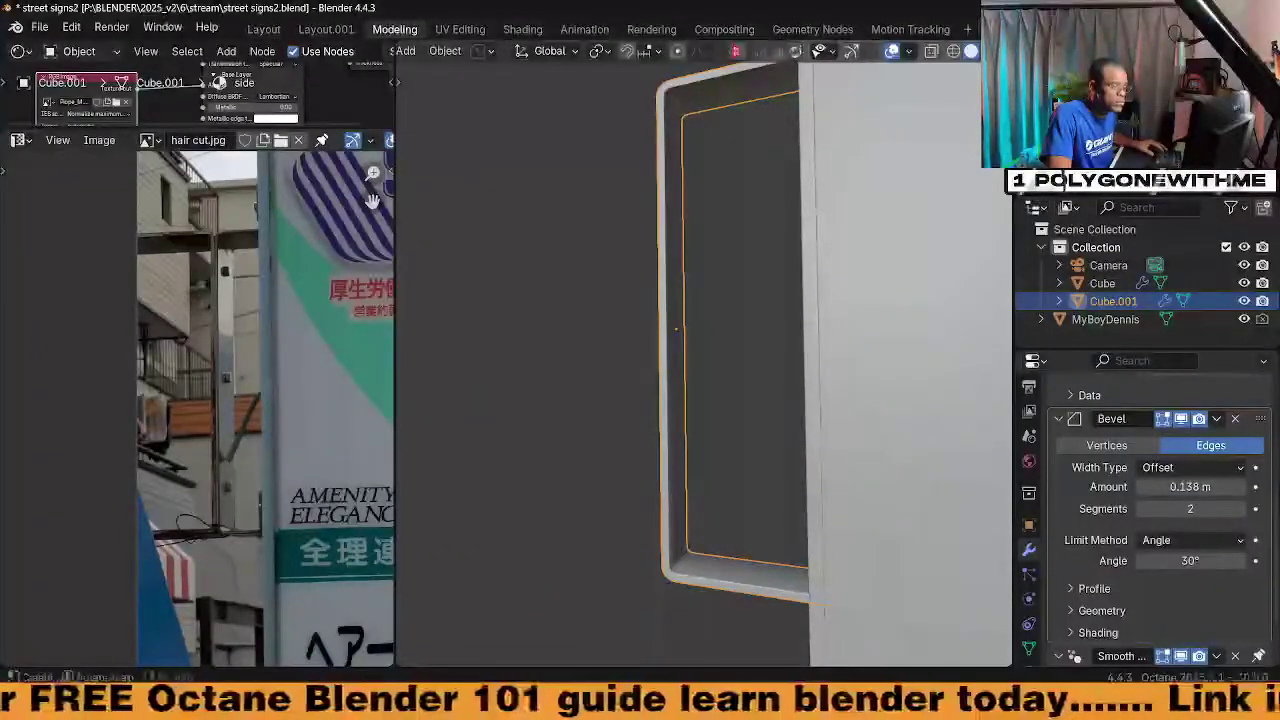
# Enter Edit Mode on the bracket, select all its geometry and project its UVs from the view
pyautogui.hotkey('ctrl', 'Tab')
pyautogui.click(927, 438)
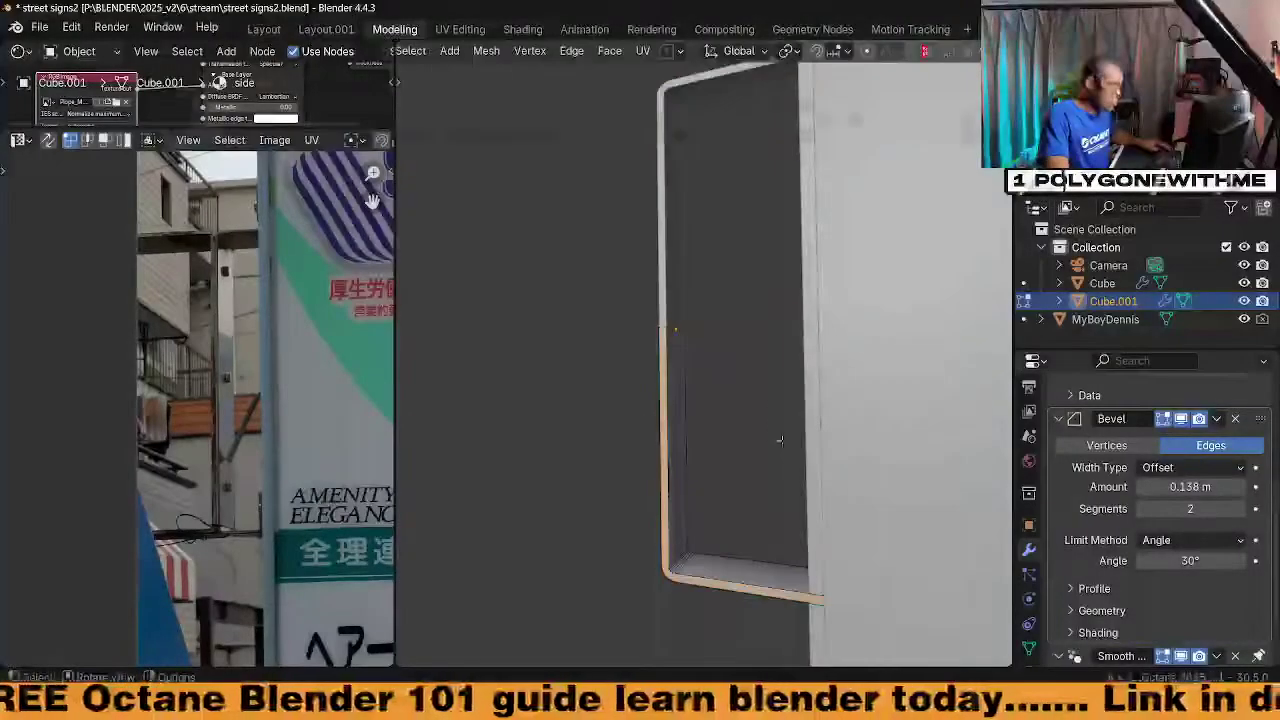
pyautogui.press('a')
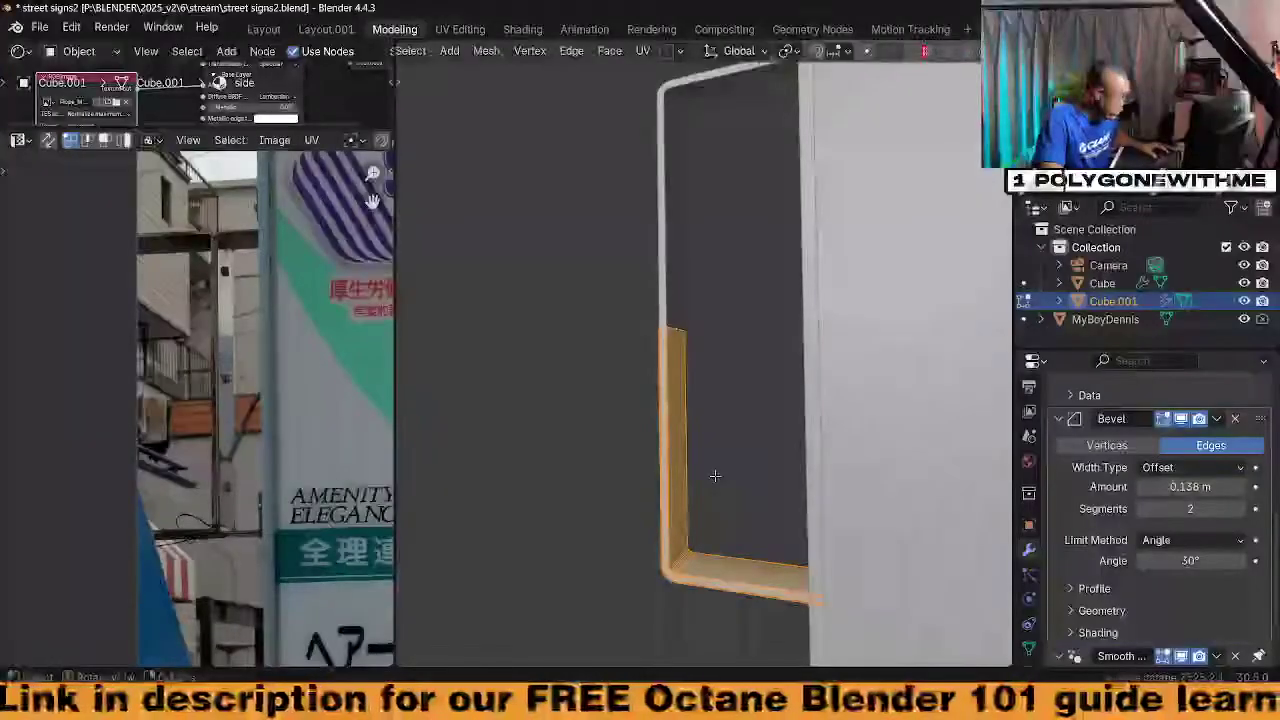
pyautogui.press('u')
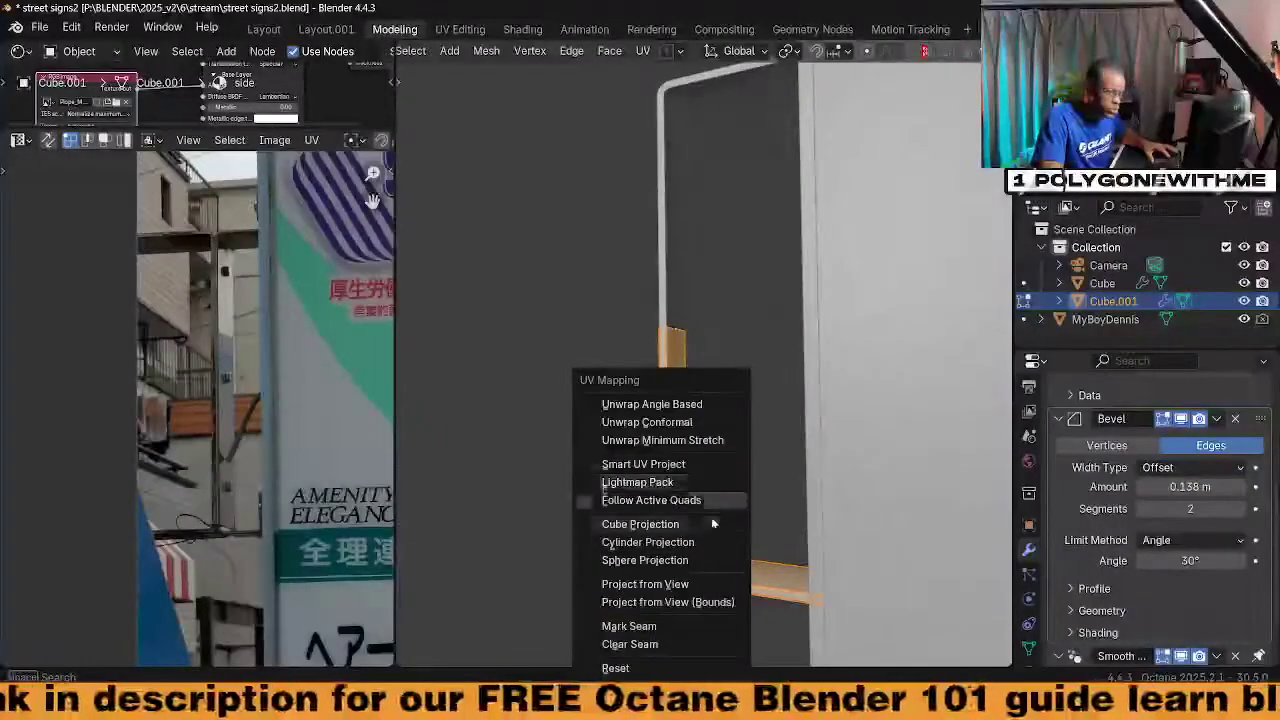
pyautogui.click(708, 588)
pyautogui.scroll(-3, 243, 441)
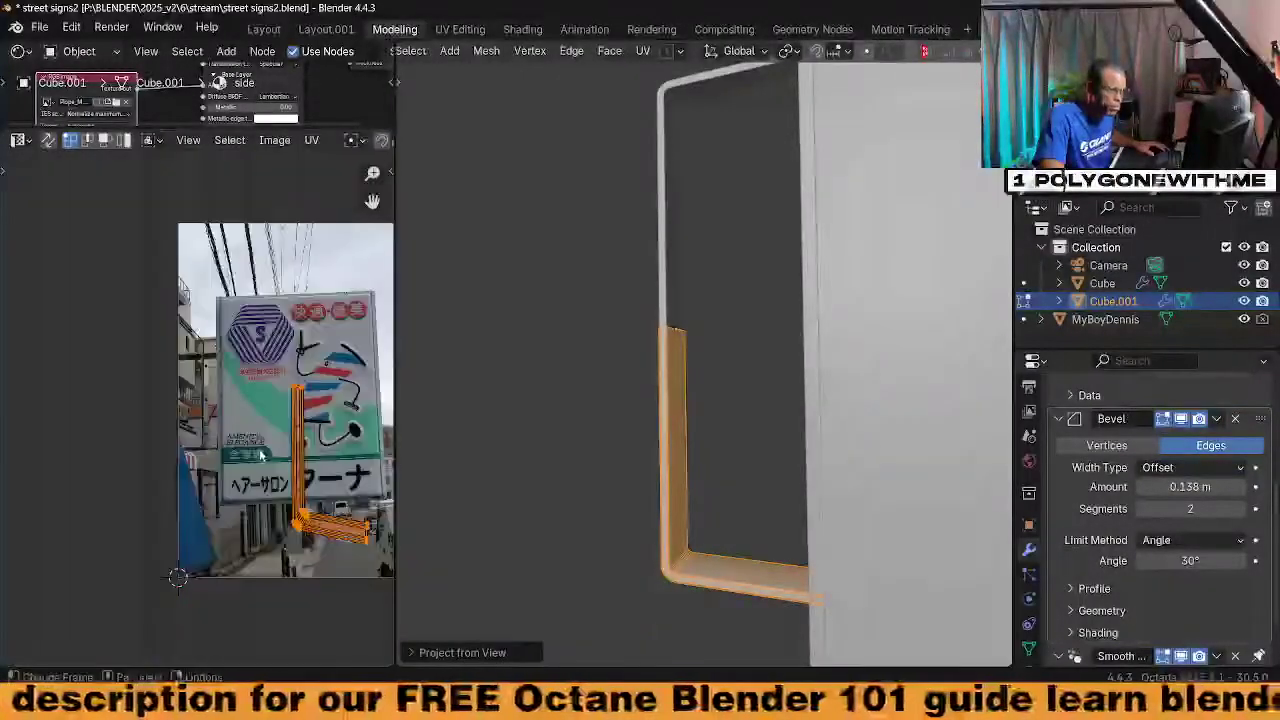
pyautogui.scroll(2, 265, 448)
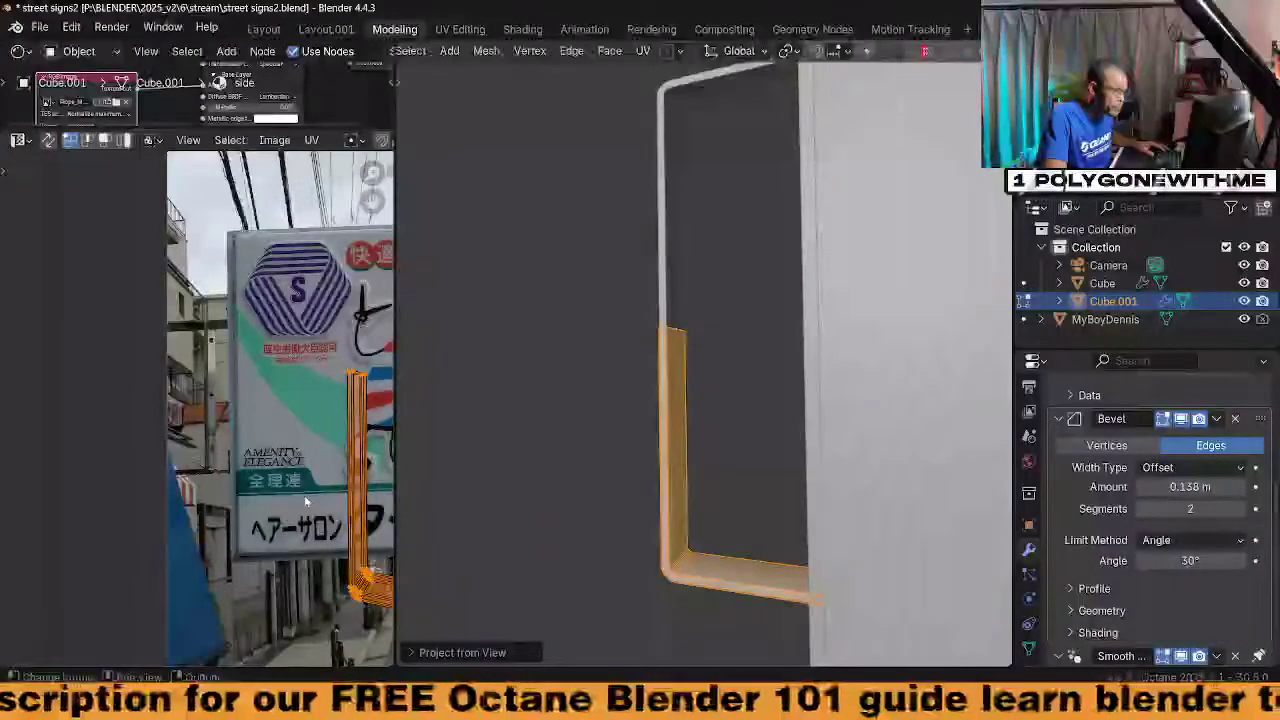
# Switch the viewport to a textured preview, then shrink the bracket's UVs and place them over the metal post beside the sign
pyautogui.press('g')
pyautogui.click(158, 368)
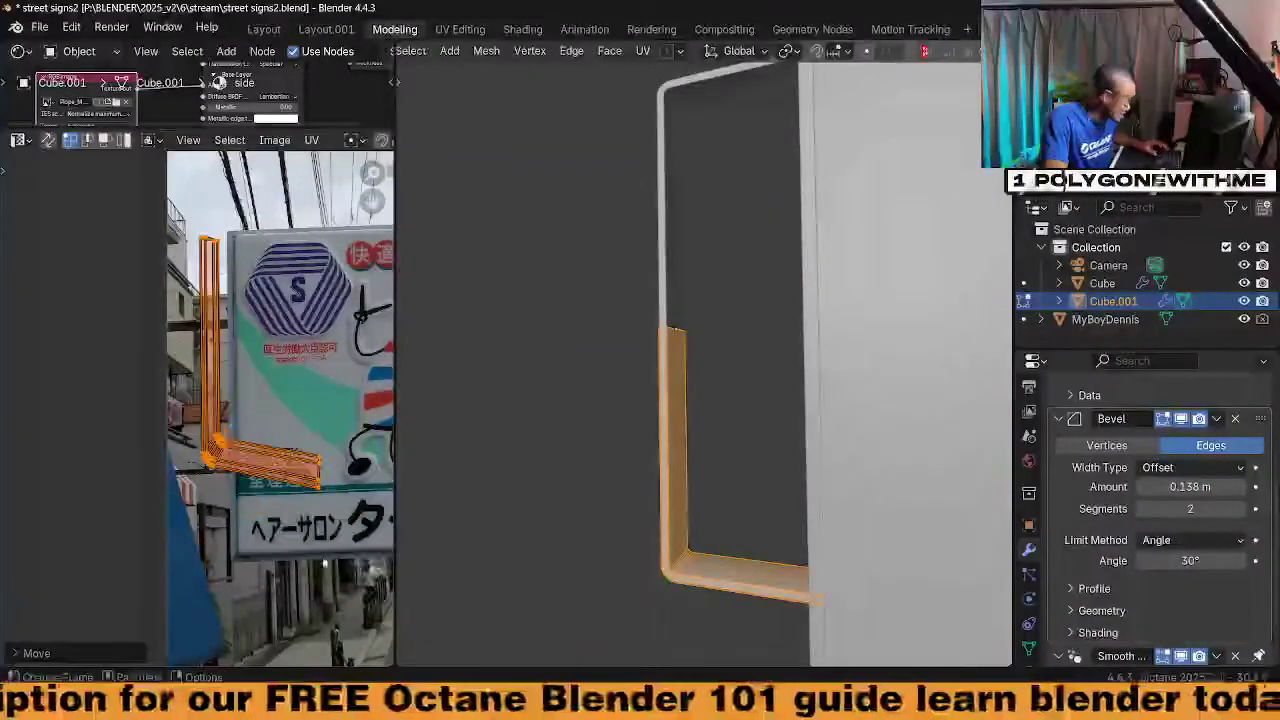
pyautogui.click(691, 510)
pyautogui.scroll(-5, 868, 50)
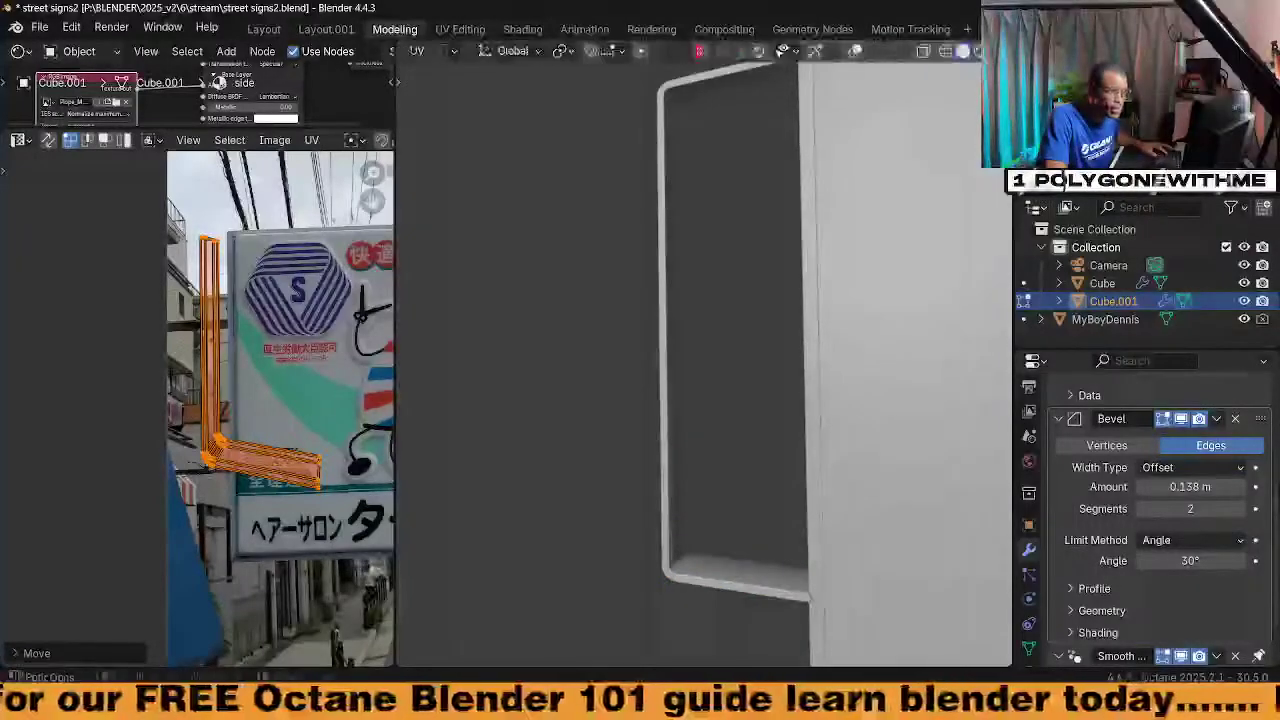
pyautogui.press('s')
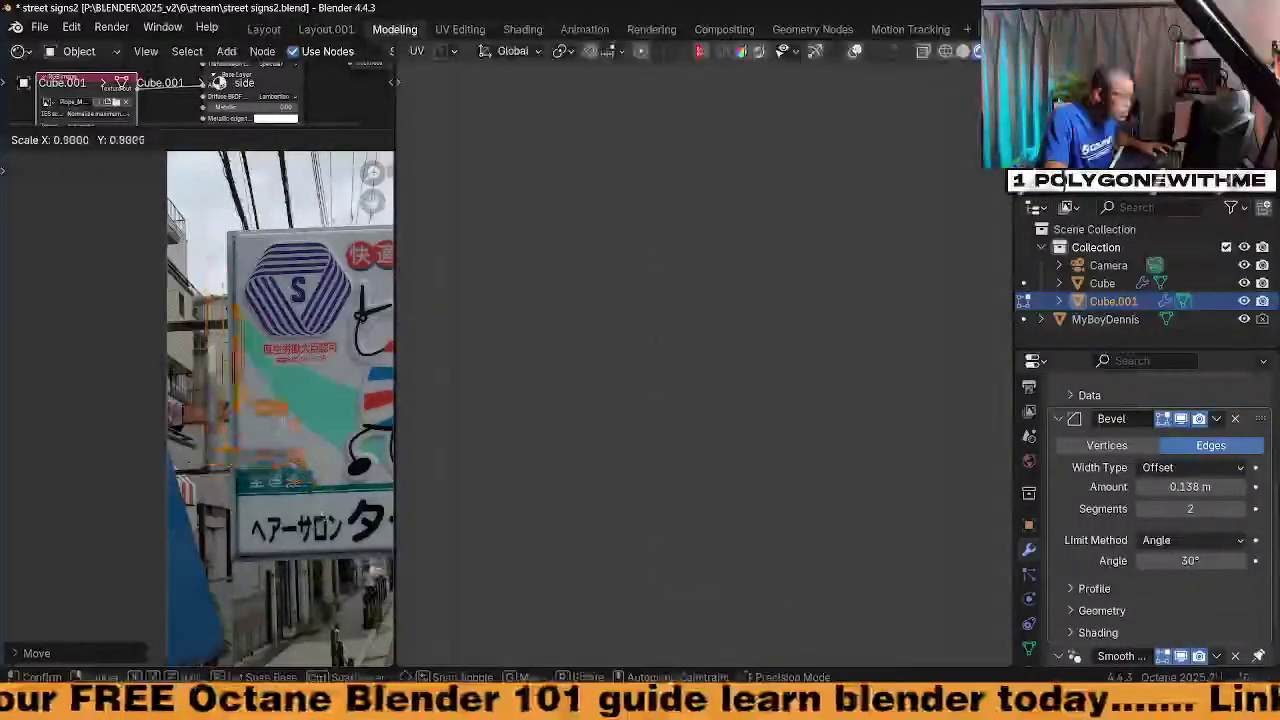
pyautogui.click(283, 418)
pyautogui.press('g')
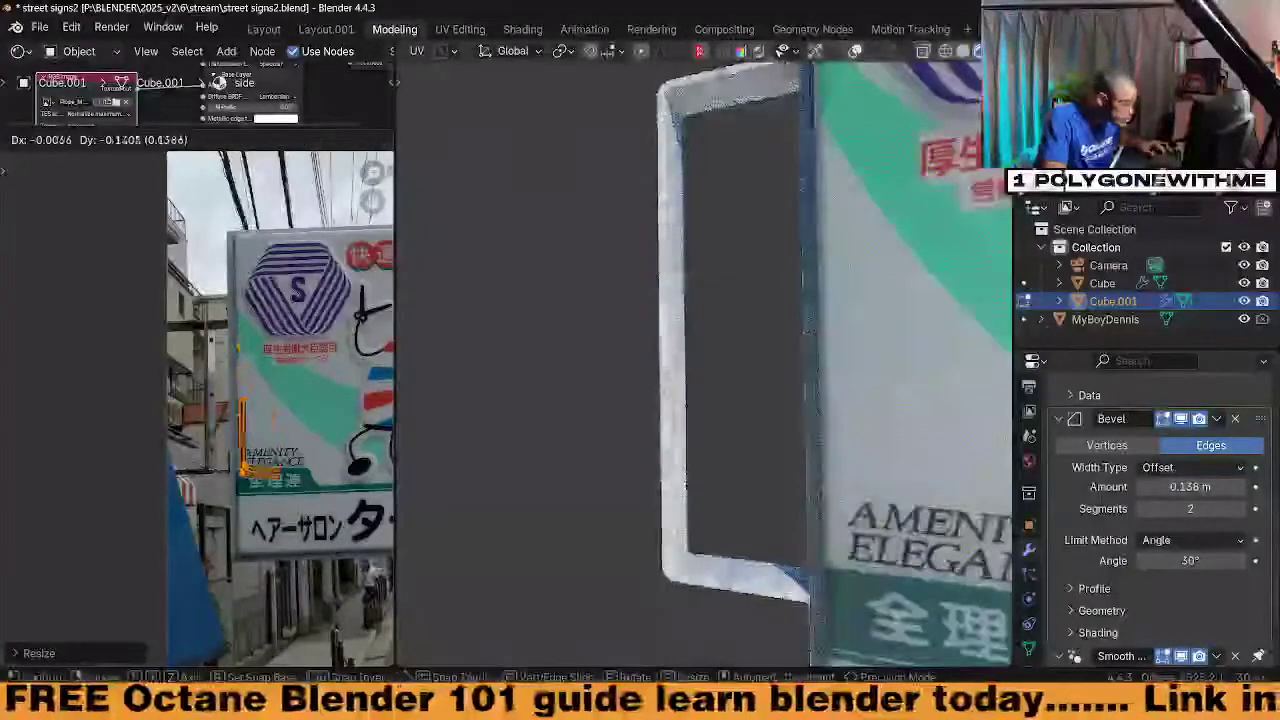
pyautogui.click(265, 469)
pyautogui.scroll(3, 265, 469)
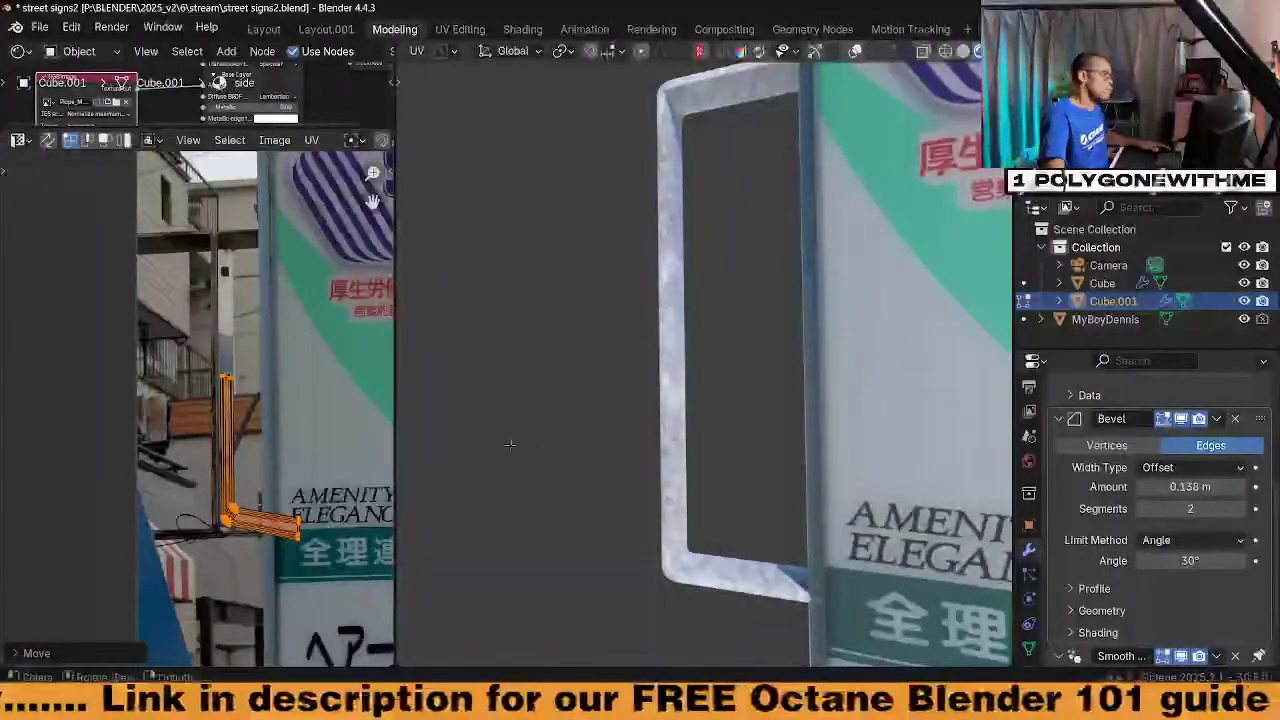
# Shift the bracket's UVs from the post onto the sign's edge above the AMENITY ELEGANCE lettering in the photo
pyautogui.moveTo(766, 557); pyautogui.dragTo(751, 537, button='middle')
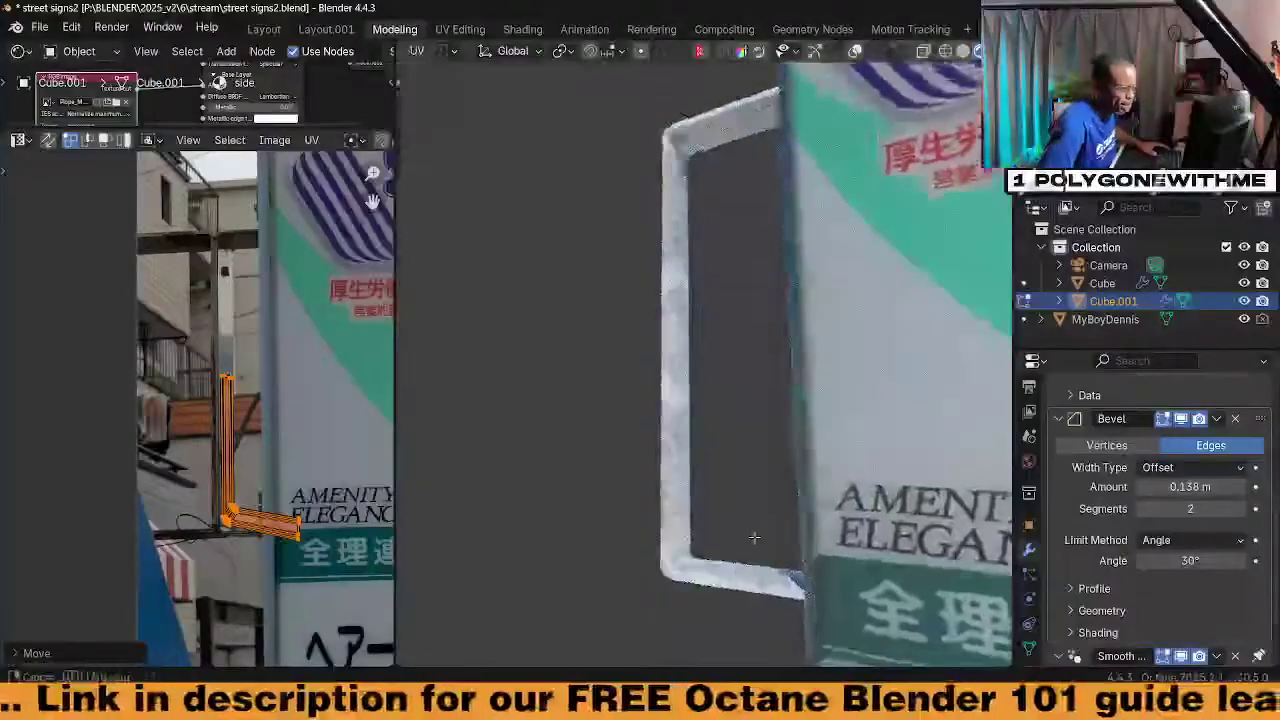
pyautogui.moveTo(830, 485); pyautogui.dragTo(759, 465, button='middle')
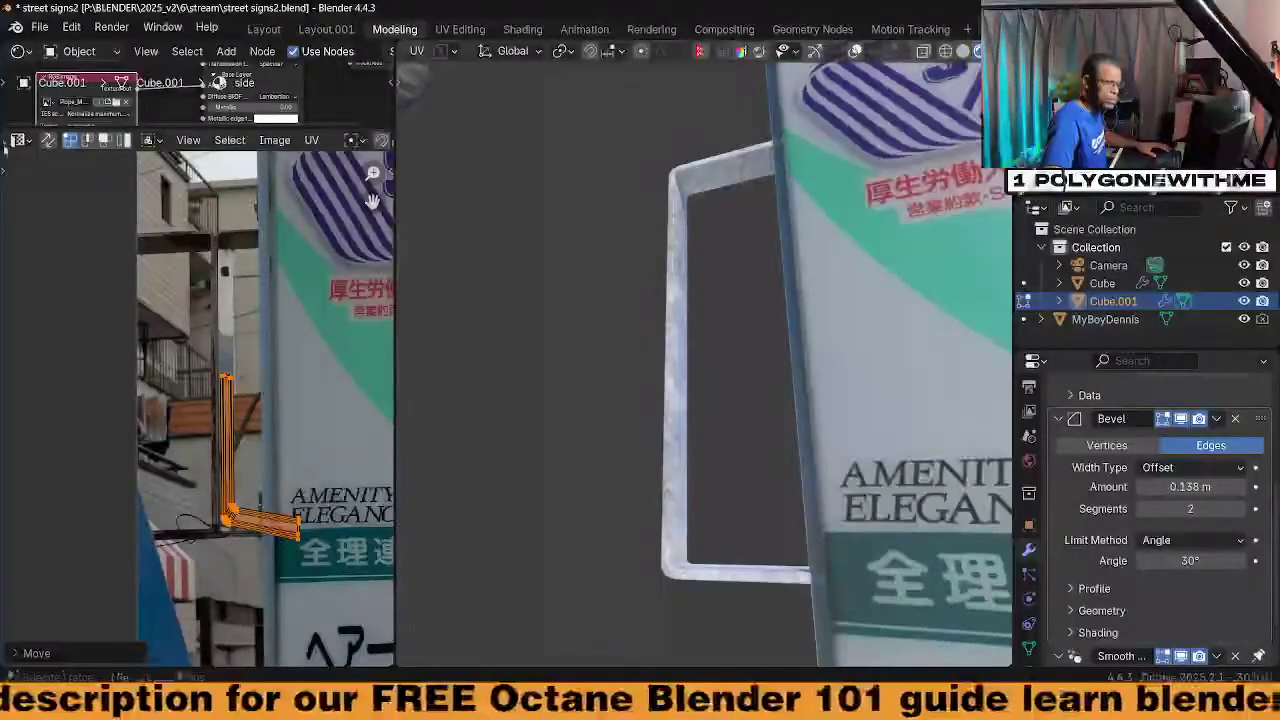
pyautogui.scroll(-3, 1237, 609)
pyautogui.scroll(6, 1095, 513)
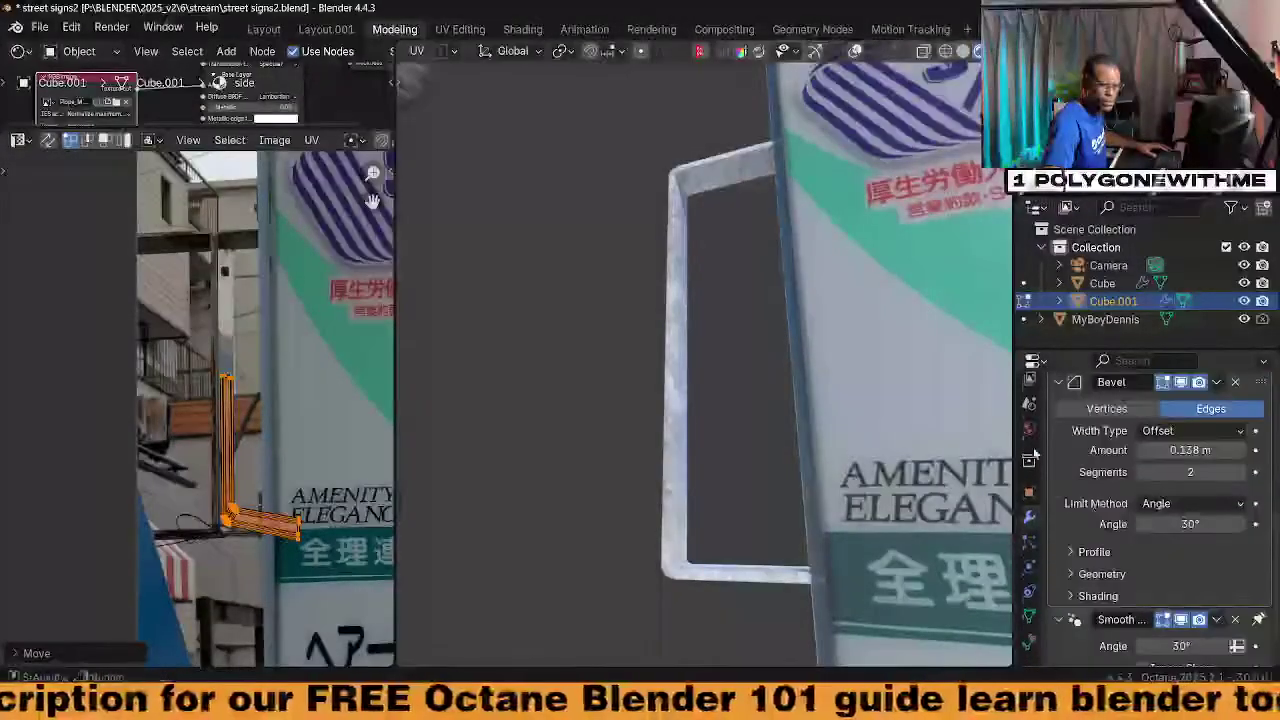
pyautogui.scroll(2, 1068, 502)
pyautogui.scroll(5, 1066, 501)
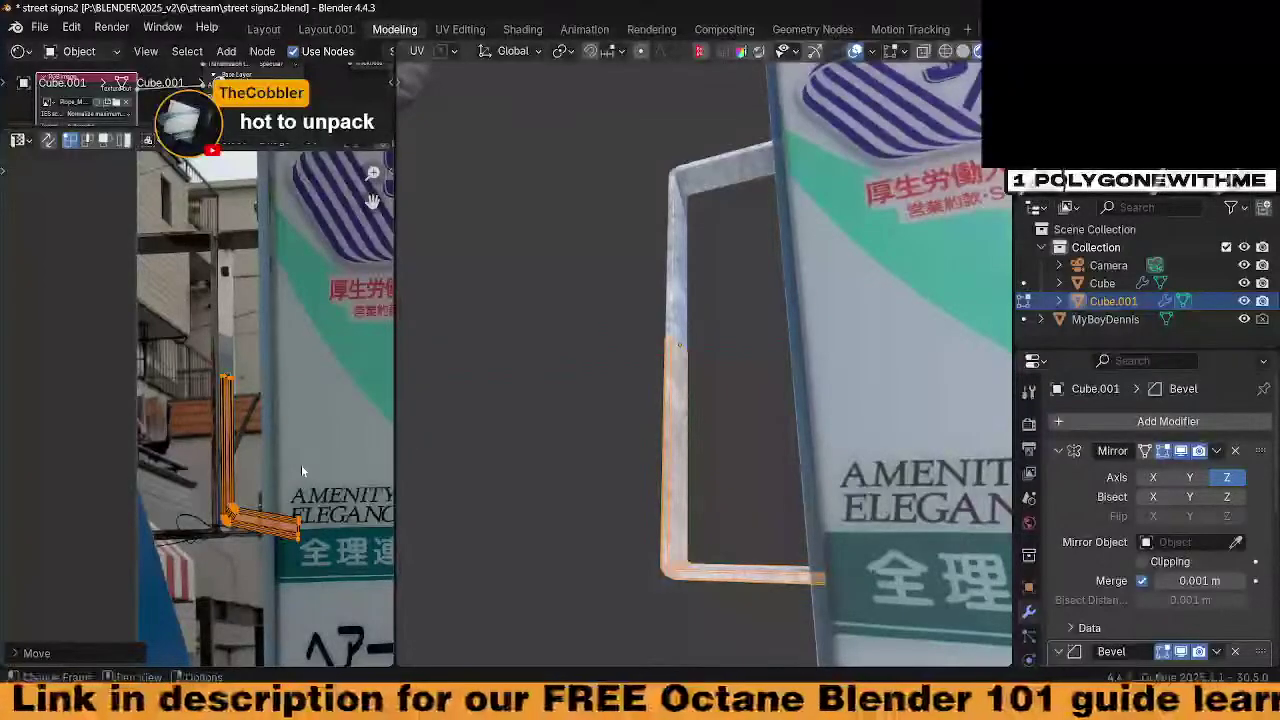
pyautogui.press('g')
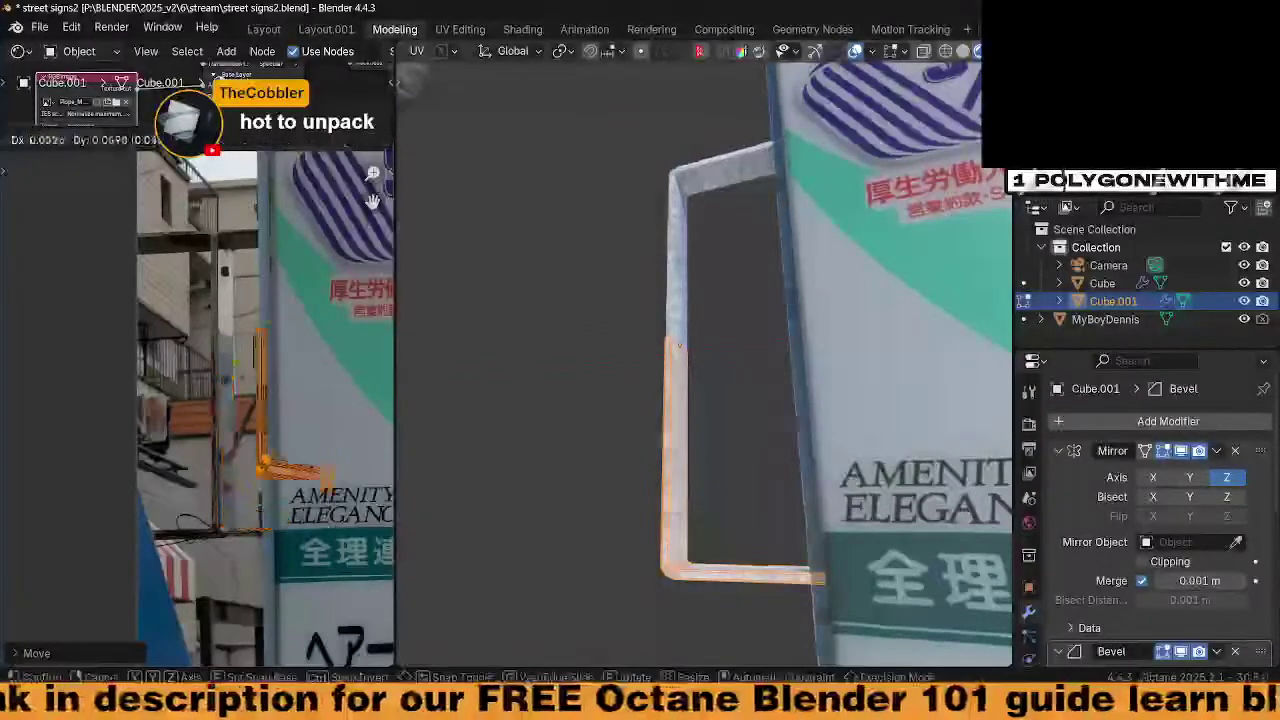
pyautogui.click(342, 399)
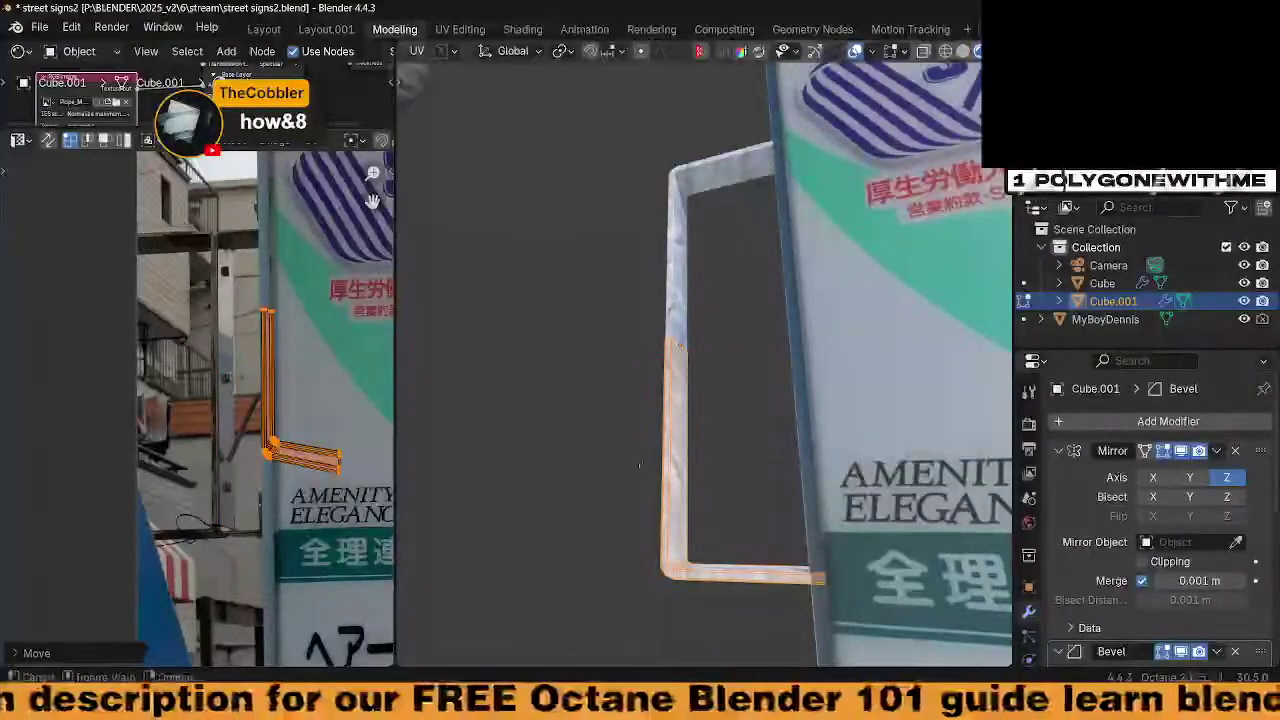
# Reproject the bracket's UVs from a new viewing angle with Project from View
pyautogui.moveTo(724, 498); pyautogui.dragTo(709, 473, button='middle')
pyautogui.rightClick(709, 472)
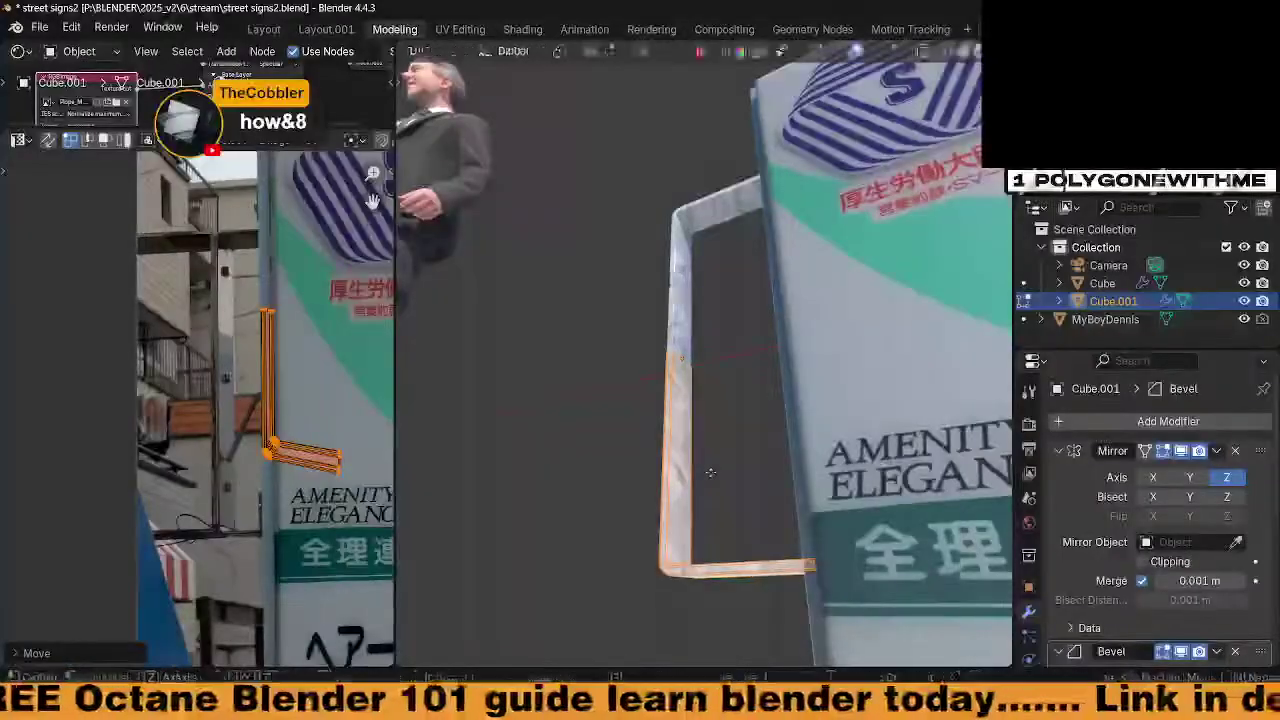
pyautogui.press('u')
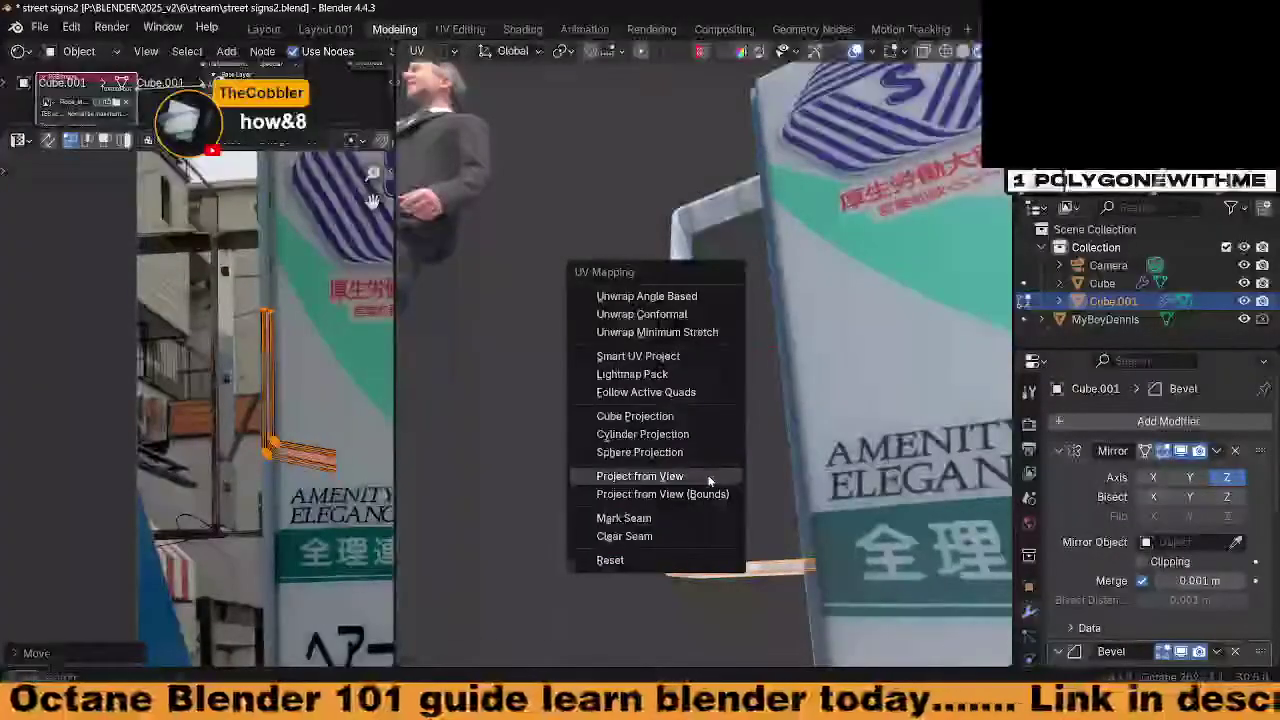
pyautogui.click(714, 477)
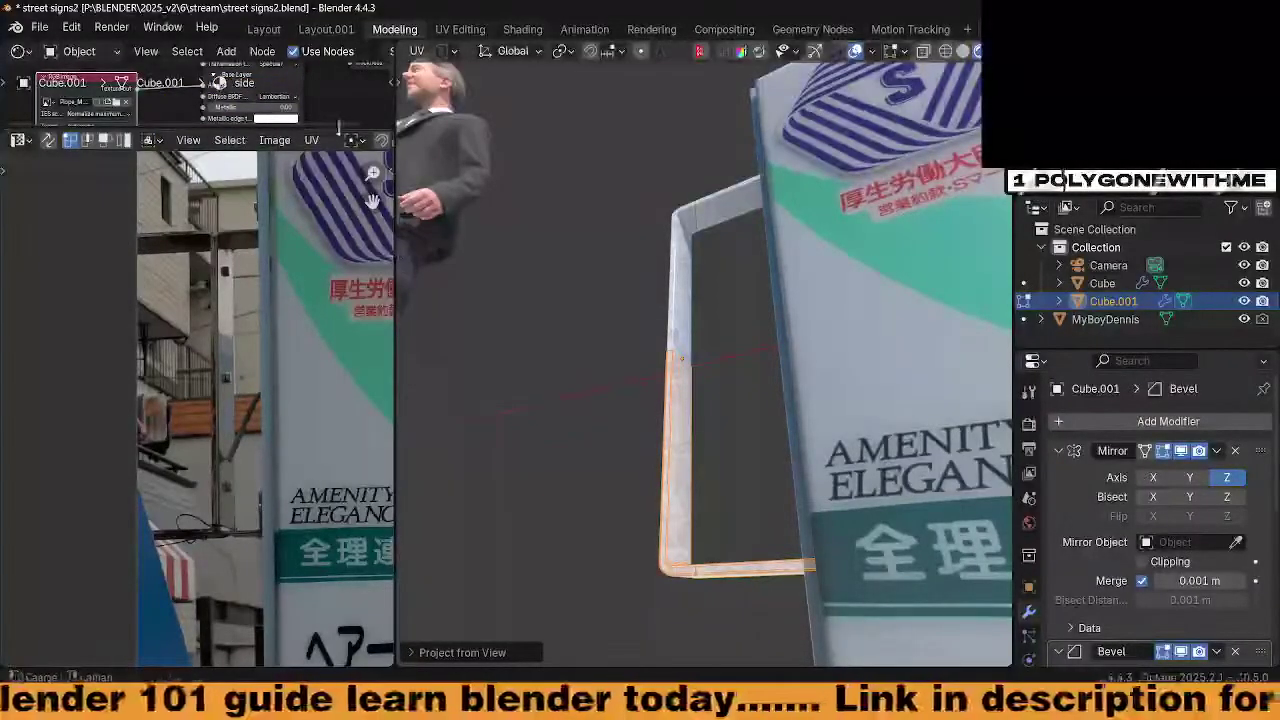
# Enlarge the shader node area, leave Edit Mode, select the suited man and examine the unpack option on his 8k image texture node
pyautogui.moveTo(339, 127); pyautogui.dragTo(285, 541)
pyautogui.moveTo(162, 413); pyautogui.dragTo(172, 421, button='middle')
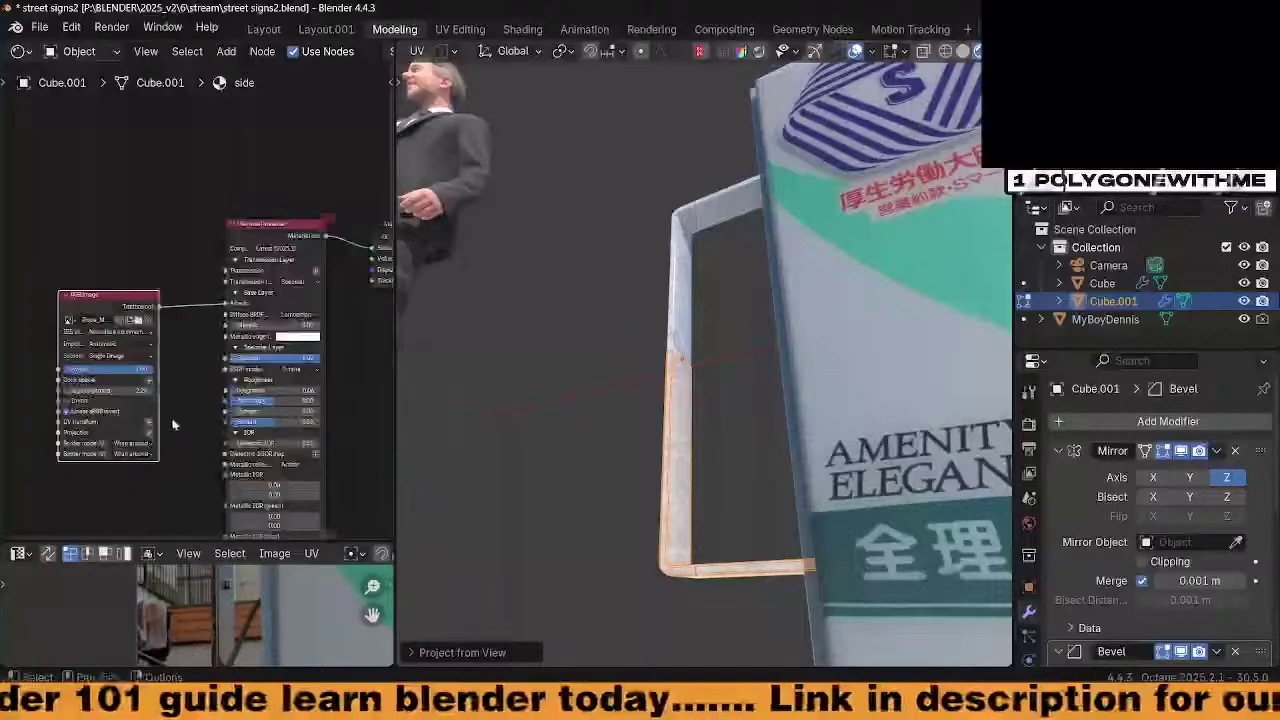
pyautogui.scroll(2, 143, 272)
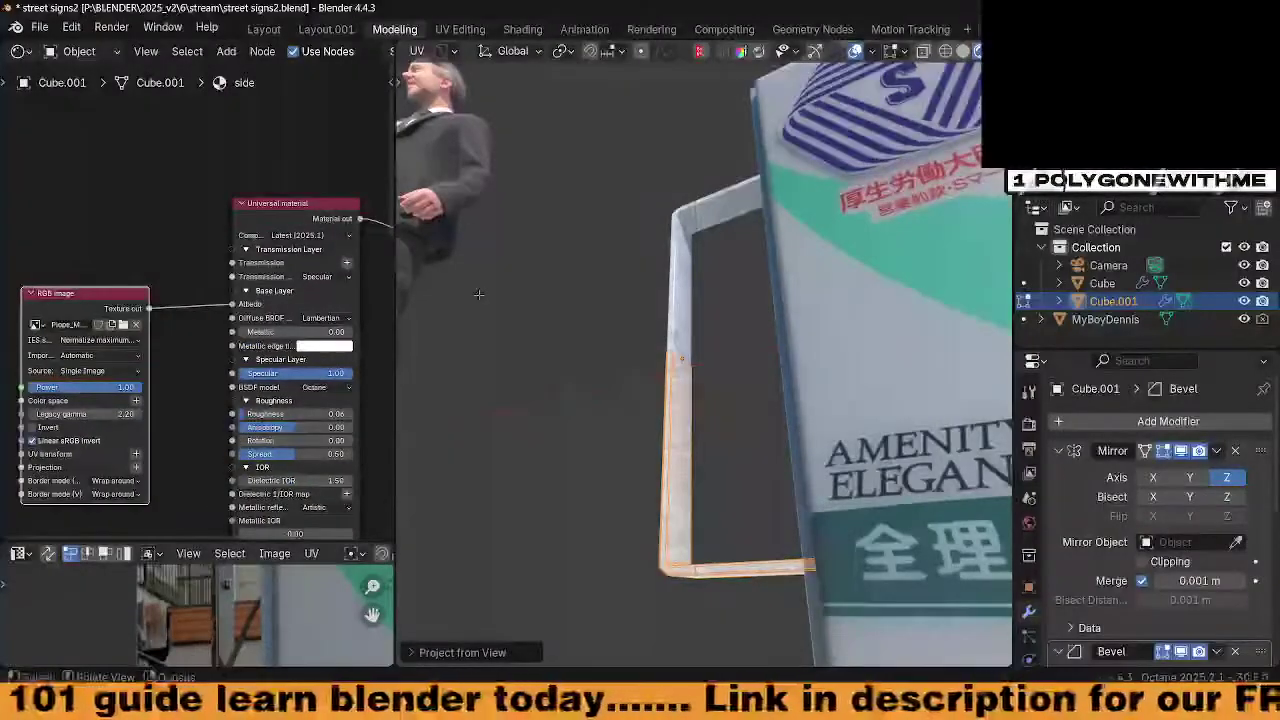
pyautogui.press('Tab')
pyautogui.click(480, 200)
pyautogui.scroll(-3, 200, 230)
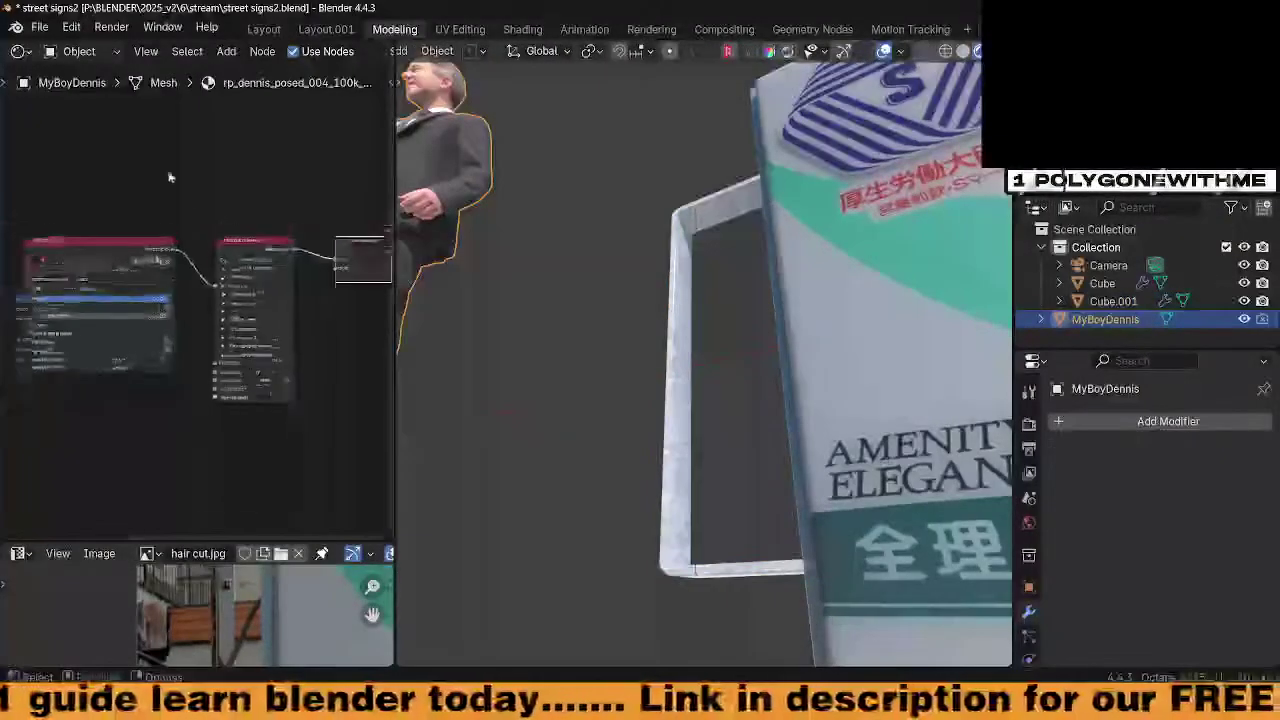
pyautogui.scroll(6, 190, 411)
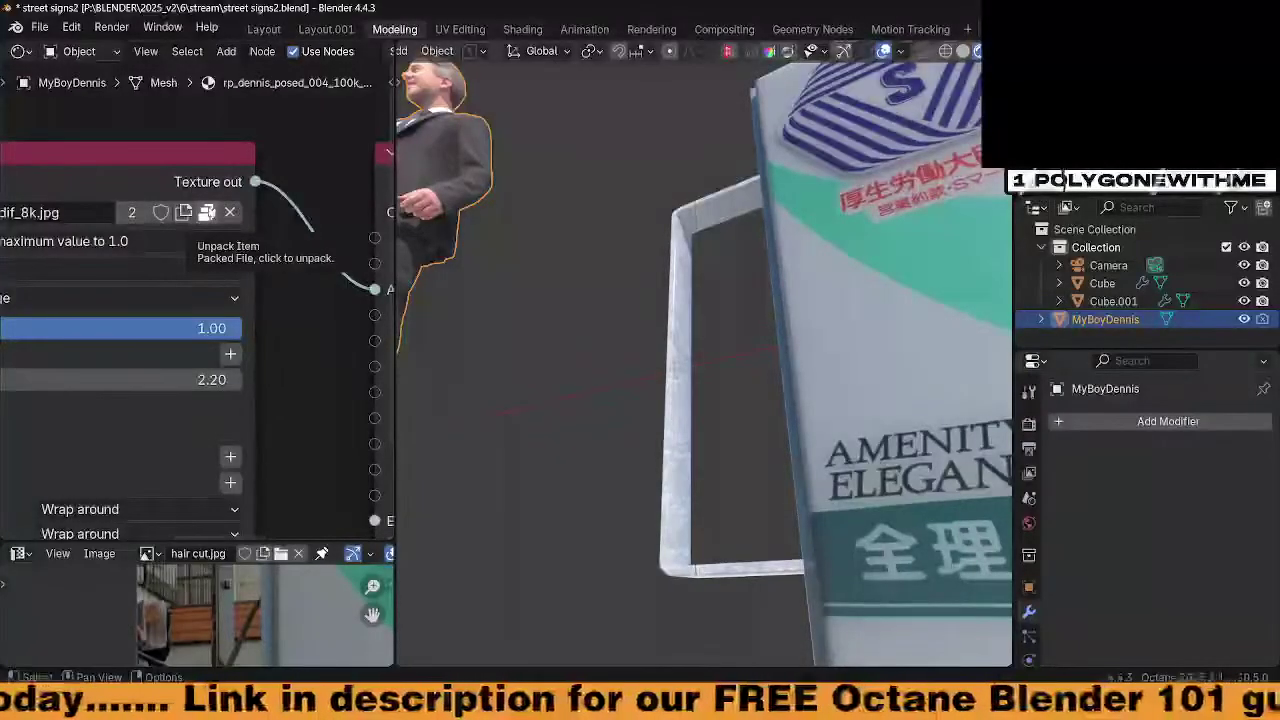
# Inspect the suited man's 8k diffuse image node, then enlarge the image editor beneath the shader nodes
pyautogui.moveTo(22, 226); pyautogui.dragTo(183, 218, button='middle')
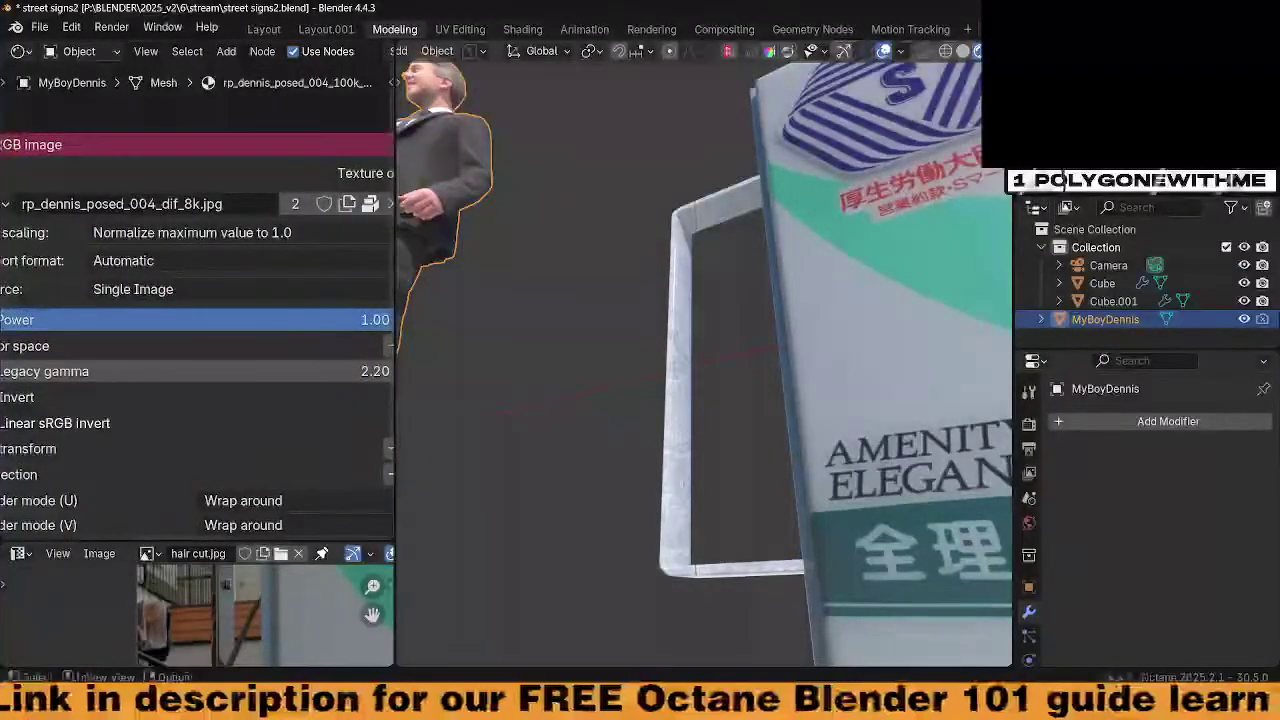
pyautogui.scroll(-1, 317, 482)
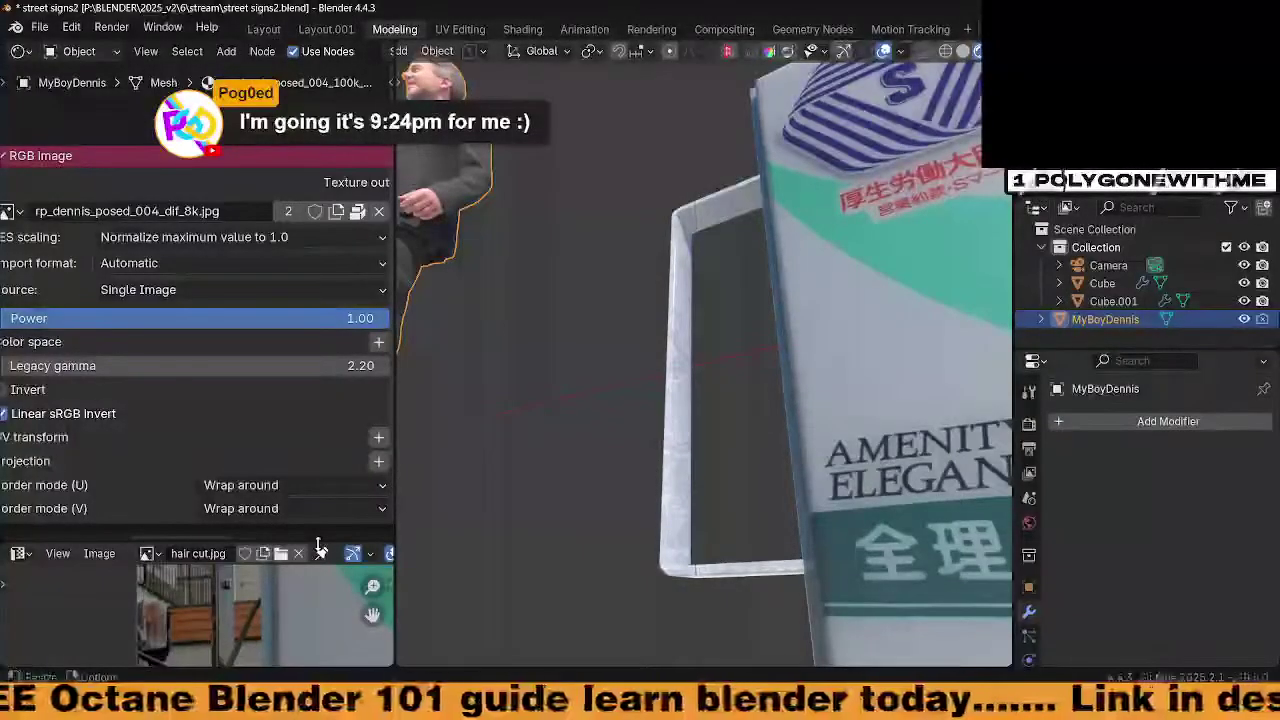
pyautogui.moveTo(318, 545); pyautogui.dragTo(318, 164)
pyautogui.hotkey('ctrl', 'Tab')
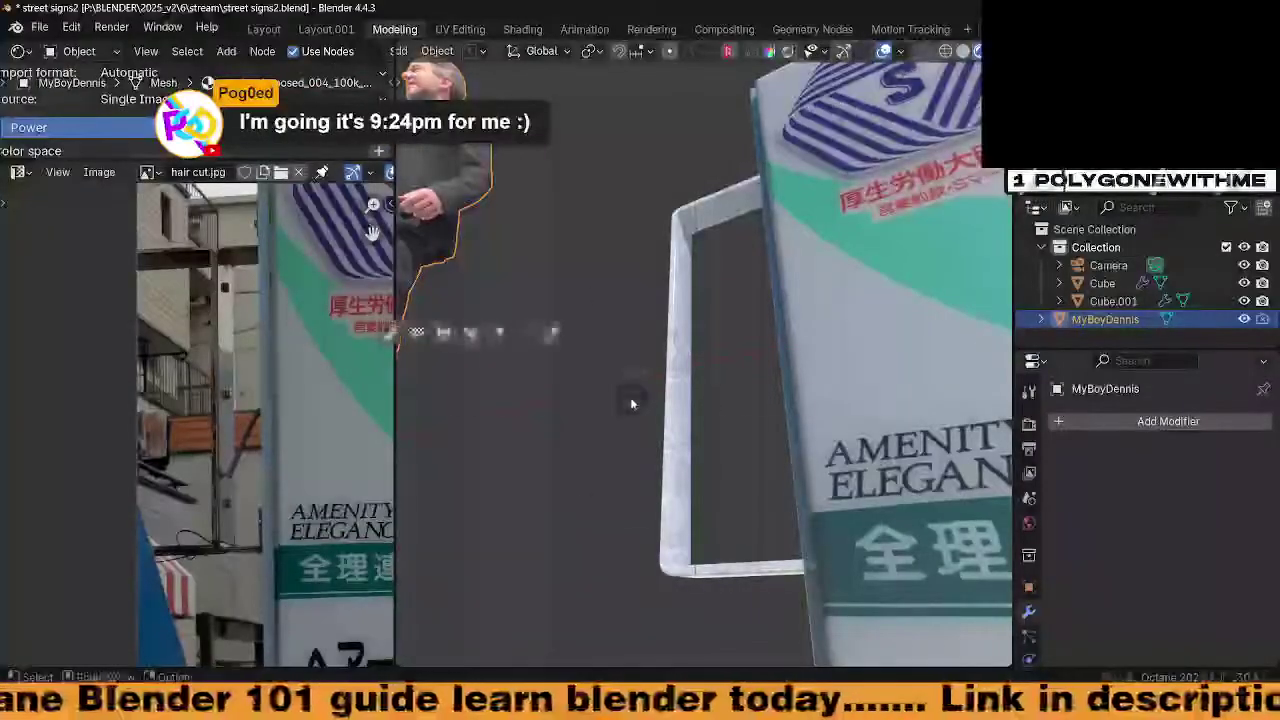
pyautogui.click(754, 390)
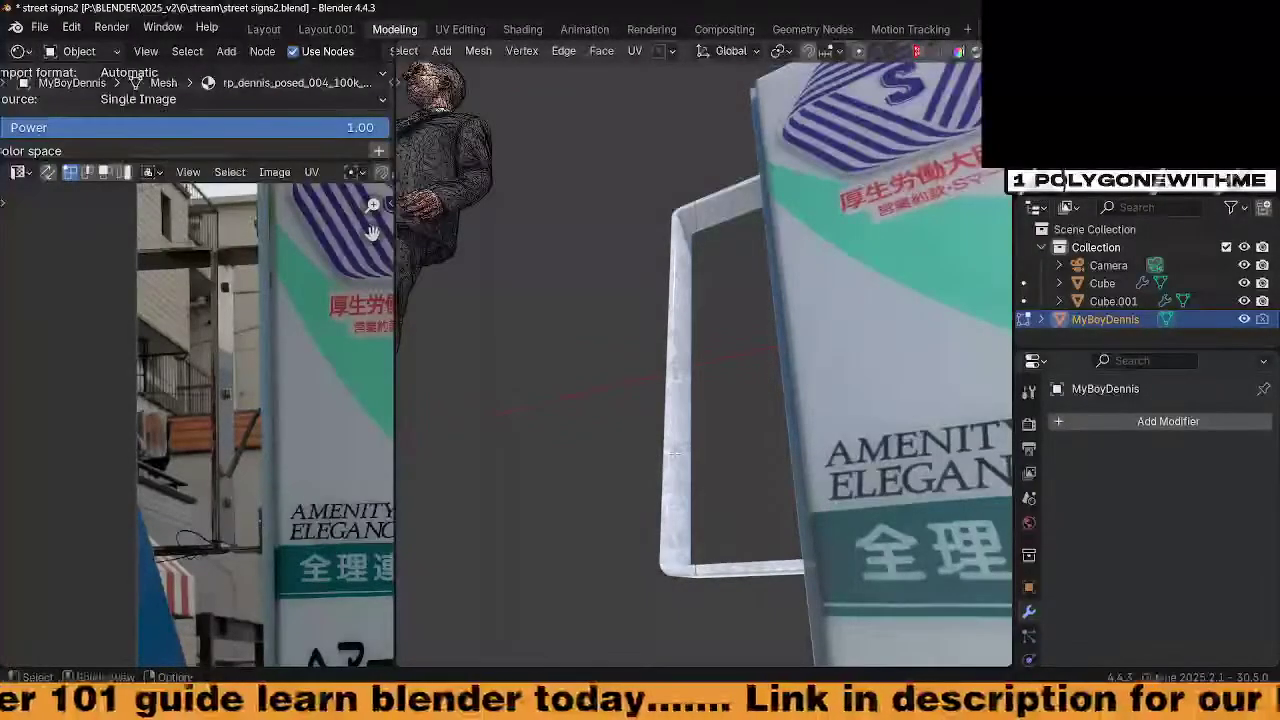
pyautogui.press('Tab')
pyautogui.click(799, 455)
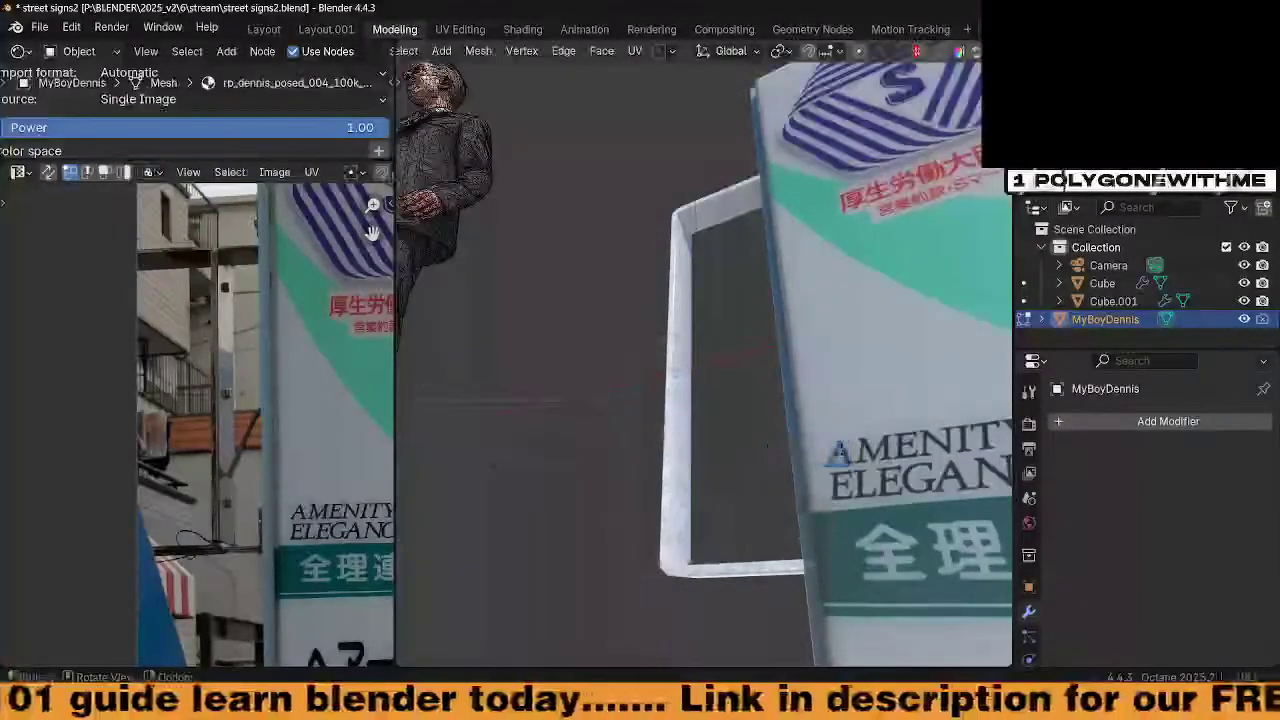
pyautogui.press('Tab')
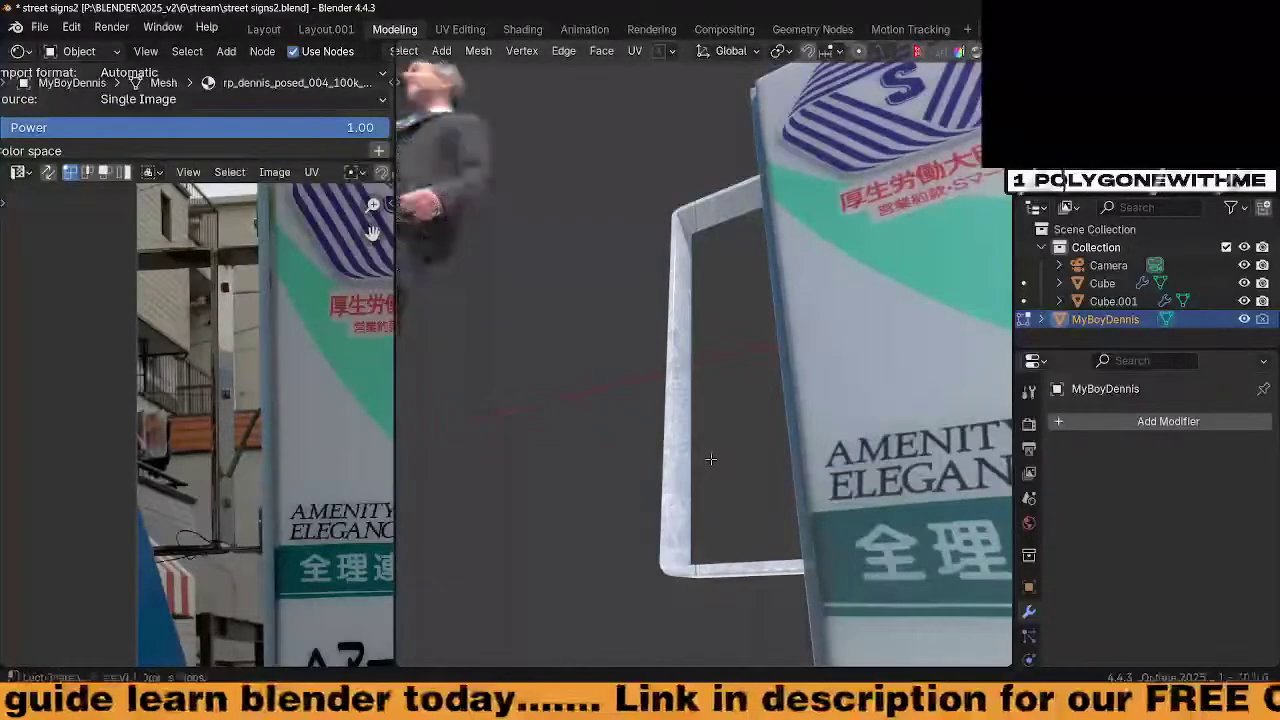
pyautogui.press('g')
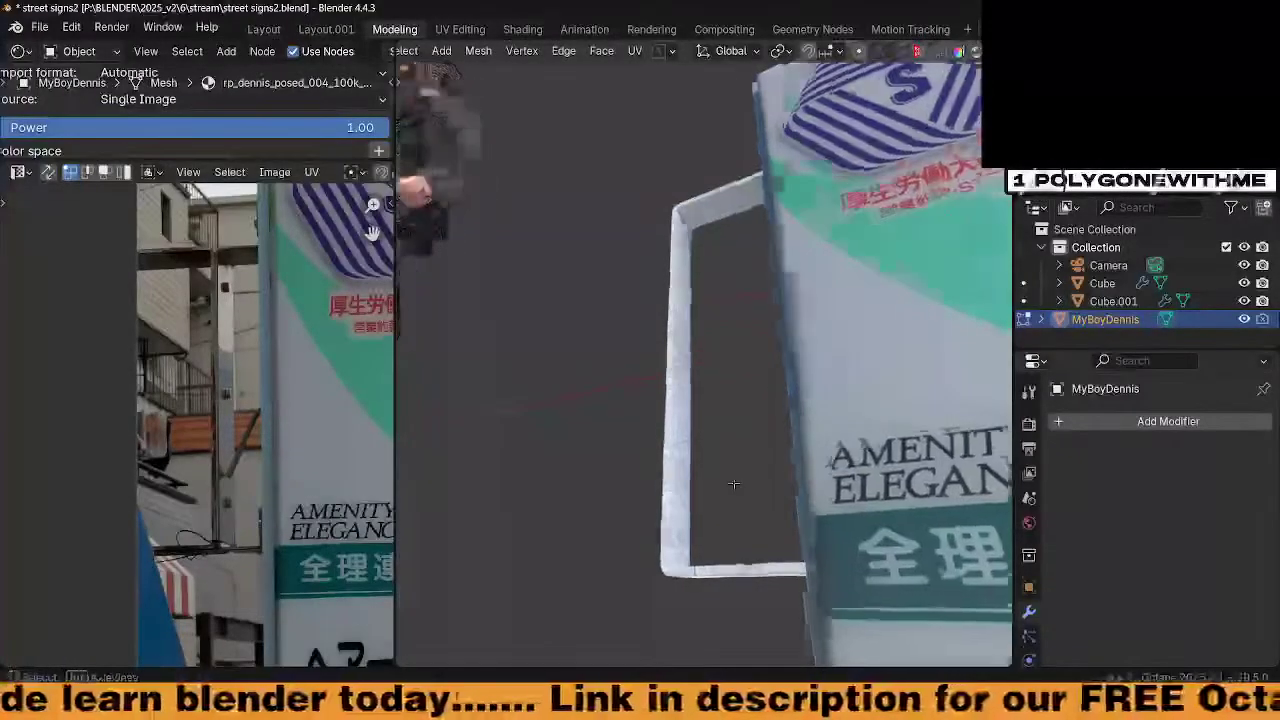
pyautogui.scroll(-7, 290, 481)
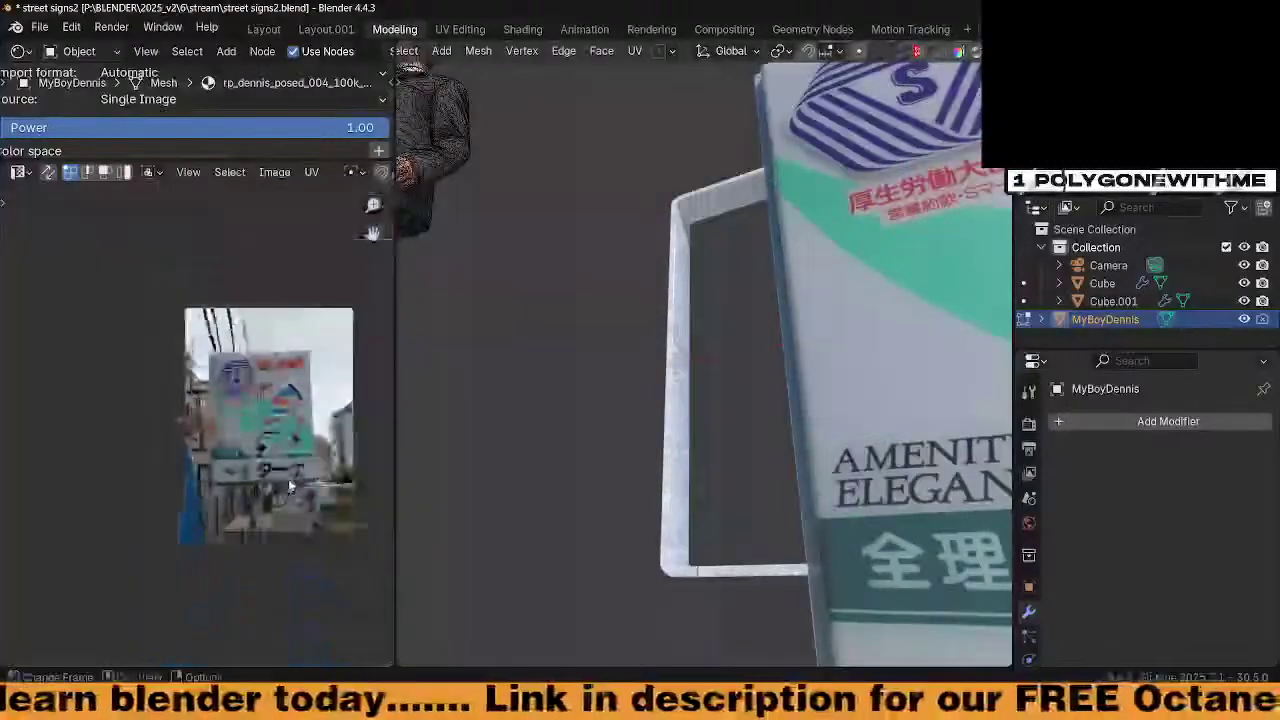
pyautogui.scroll(3, 290, 480)
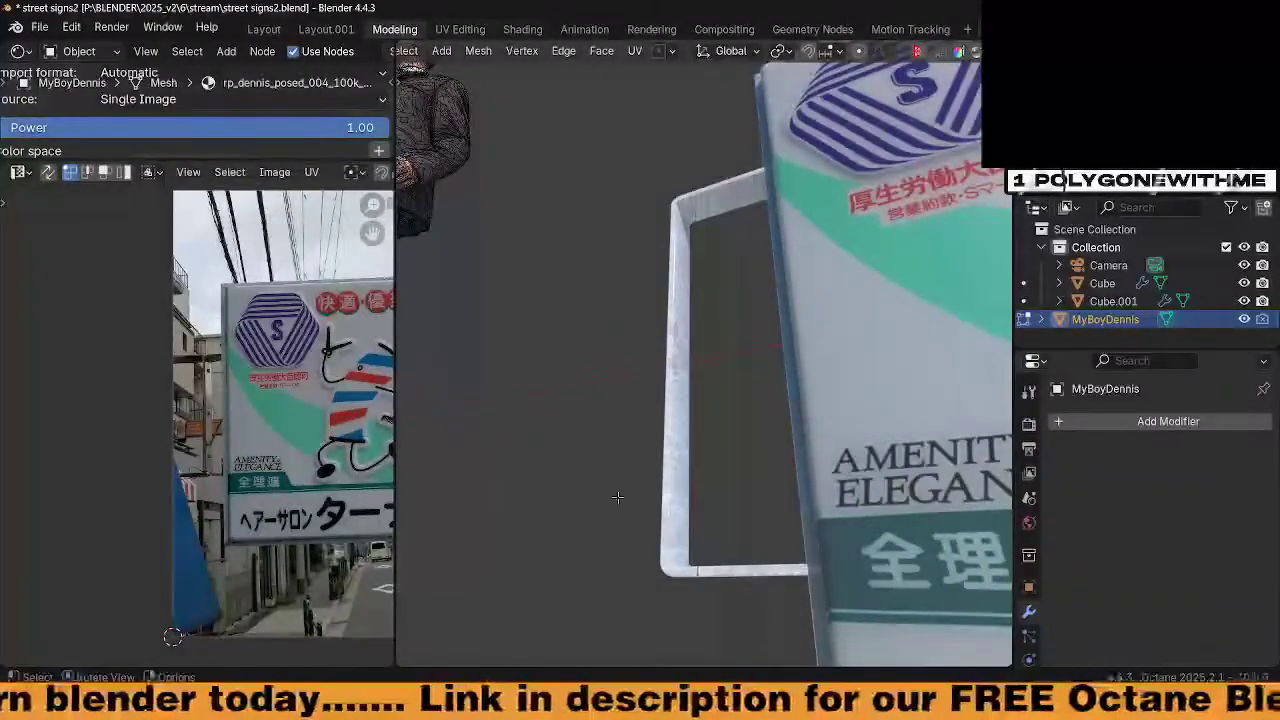
pyautogui.hotkey('ctrl', 'Tab')
pyautogui.click(640, 380)
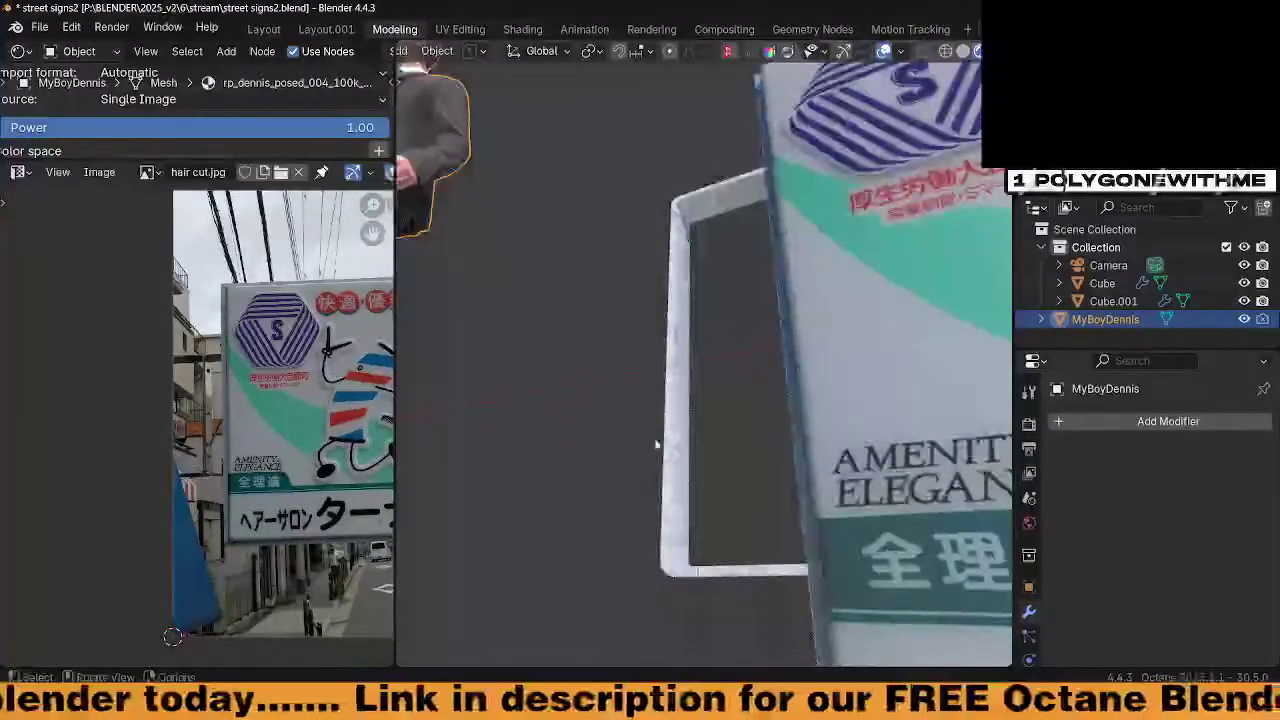
# Open the side bracket for mesh editing, shrink its UVs and move them over the metal post beside the sign in the photo
pyautogui.click(648, 456)
pyautogui.press('Tab')
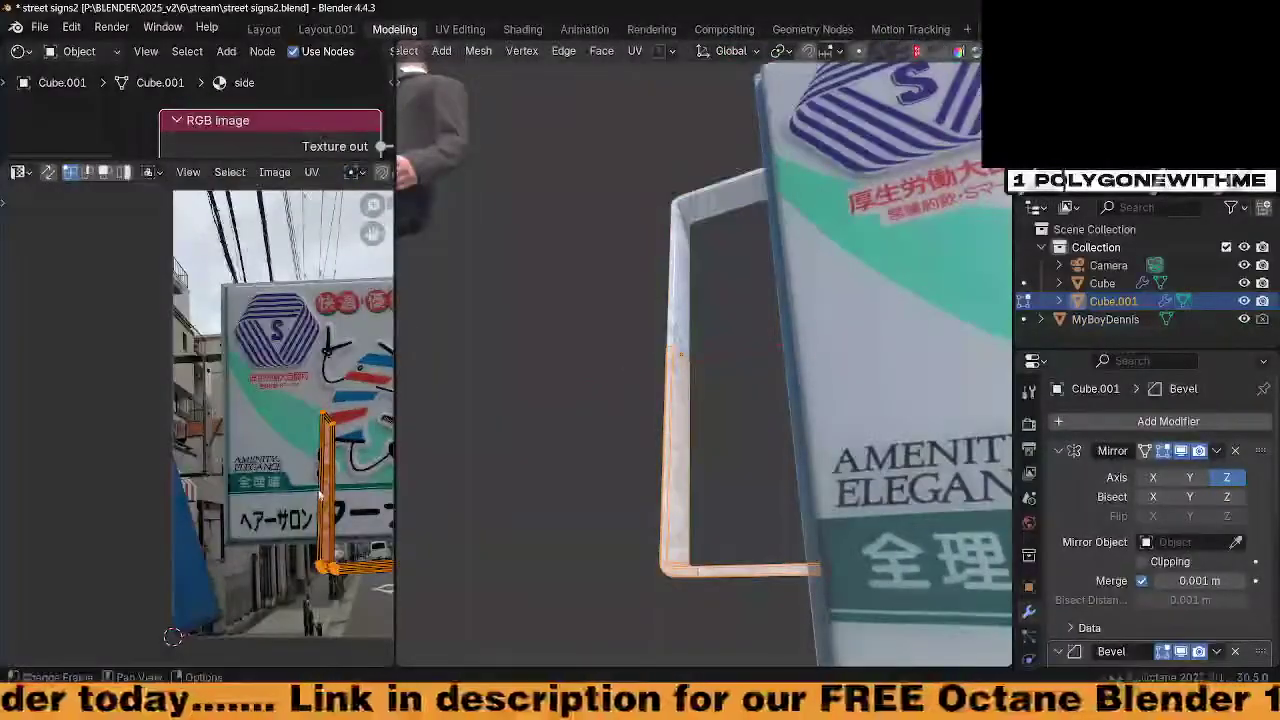
pyautogui.scroll(-1, 318, 490)
pyautogui.moveTo(320, 495); pyautogui.dragTo(331, 500, button='middle')
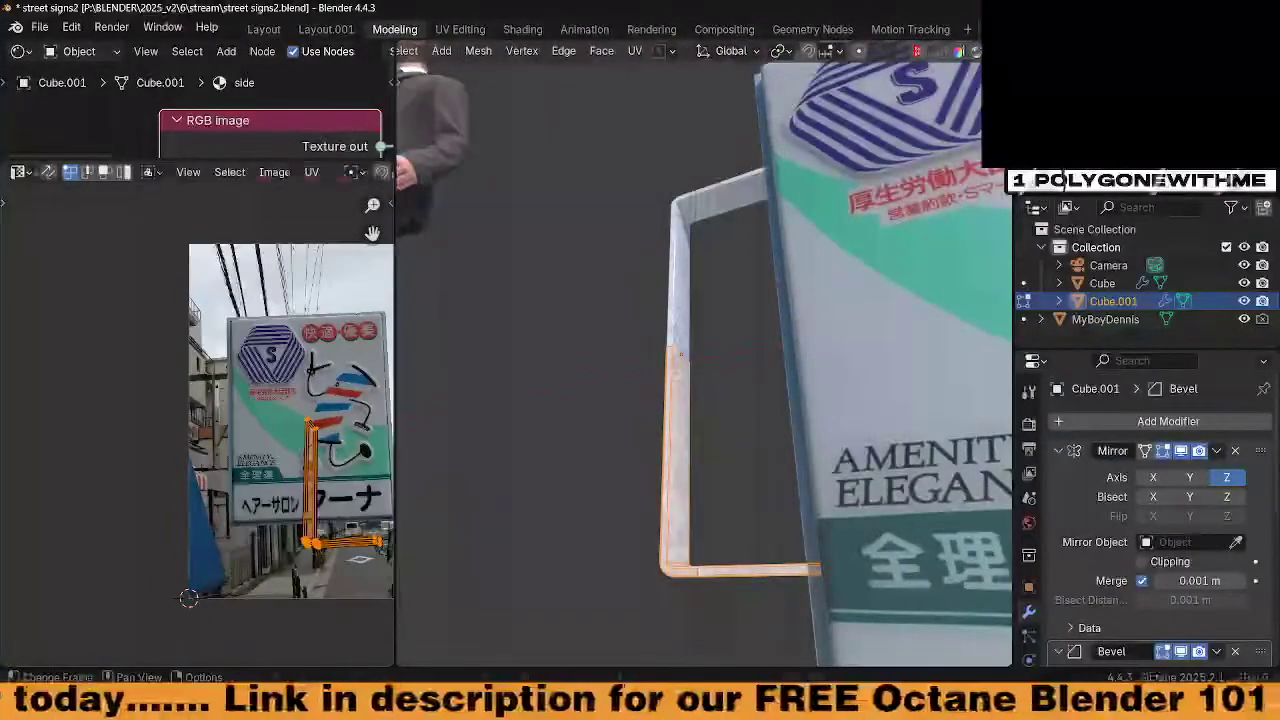
pyautogui.press('s')
pyautogui.click(331, 522)
pyautogui.press('g')
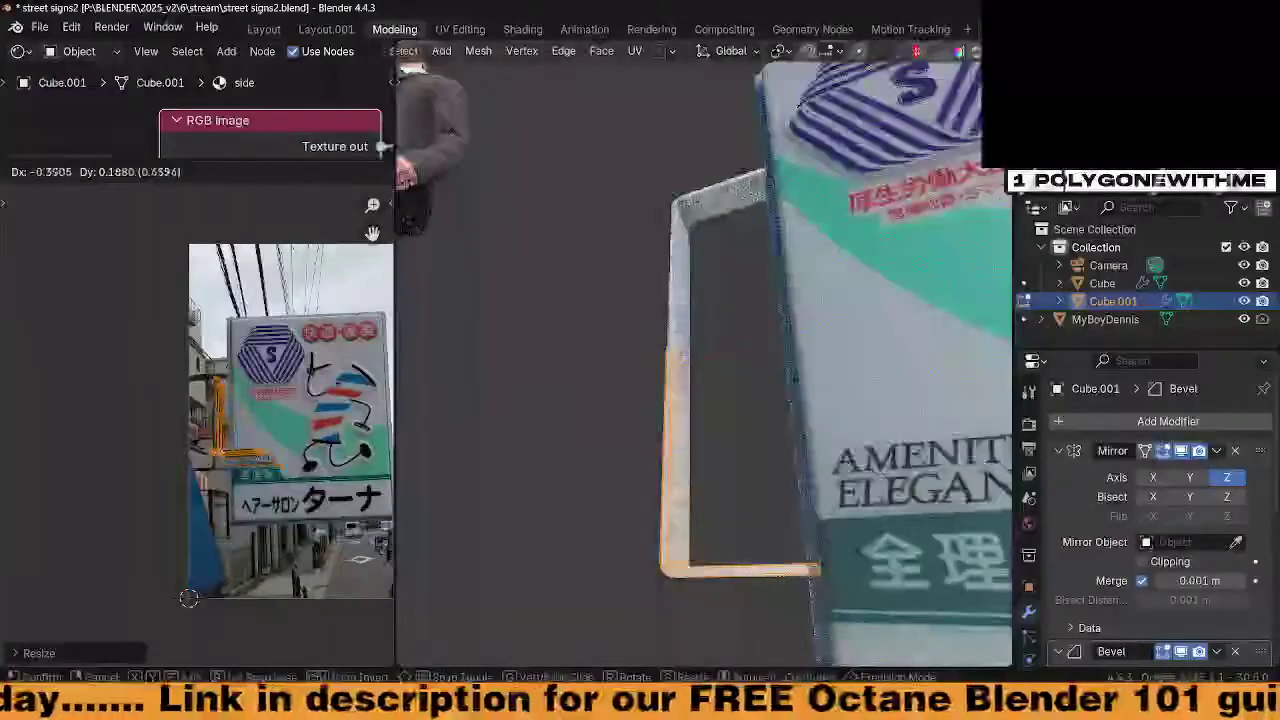
pyautogui.press('Return')
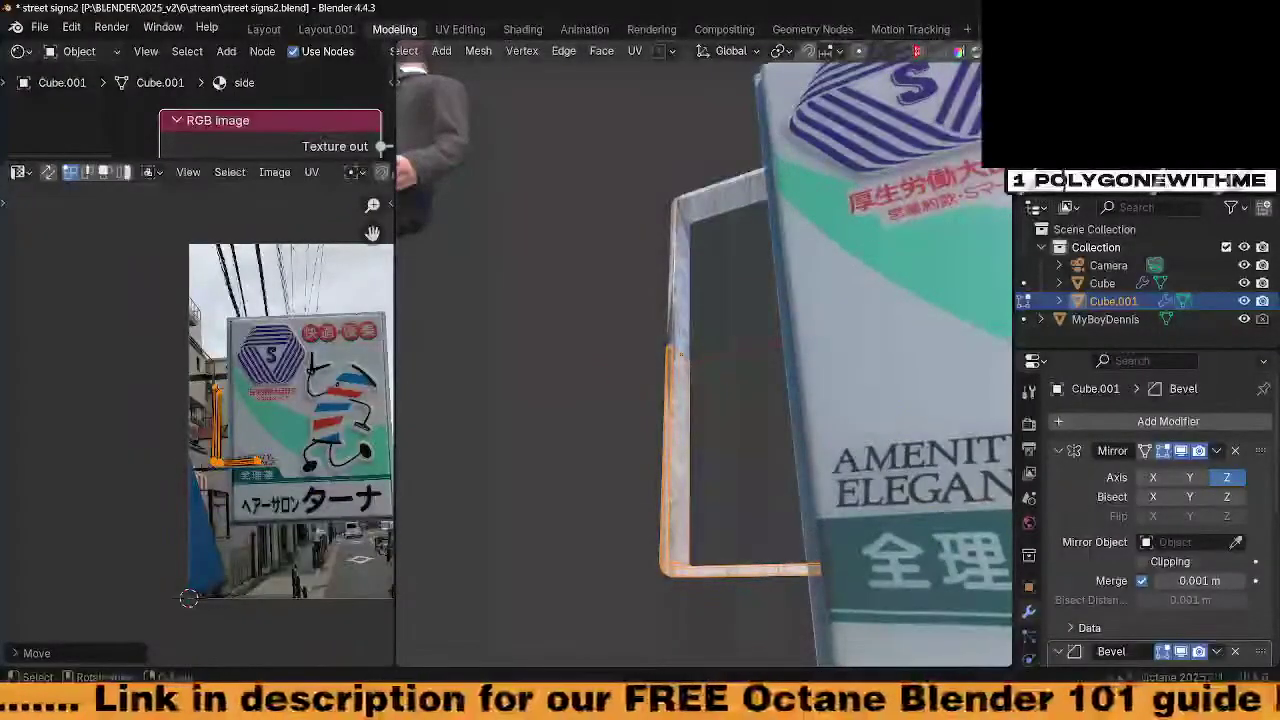
# Assign the hair cut material to the selected bracket faces
pyautogui.scroll(-3, 1025, 625)
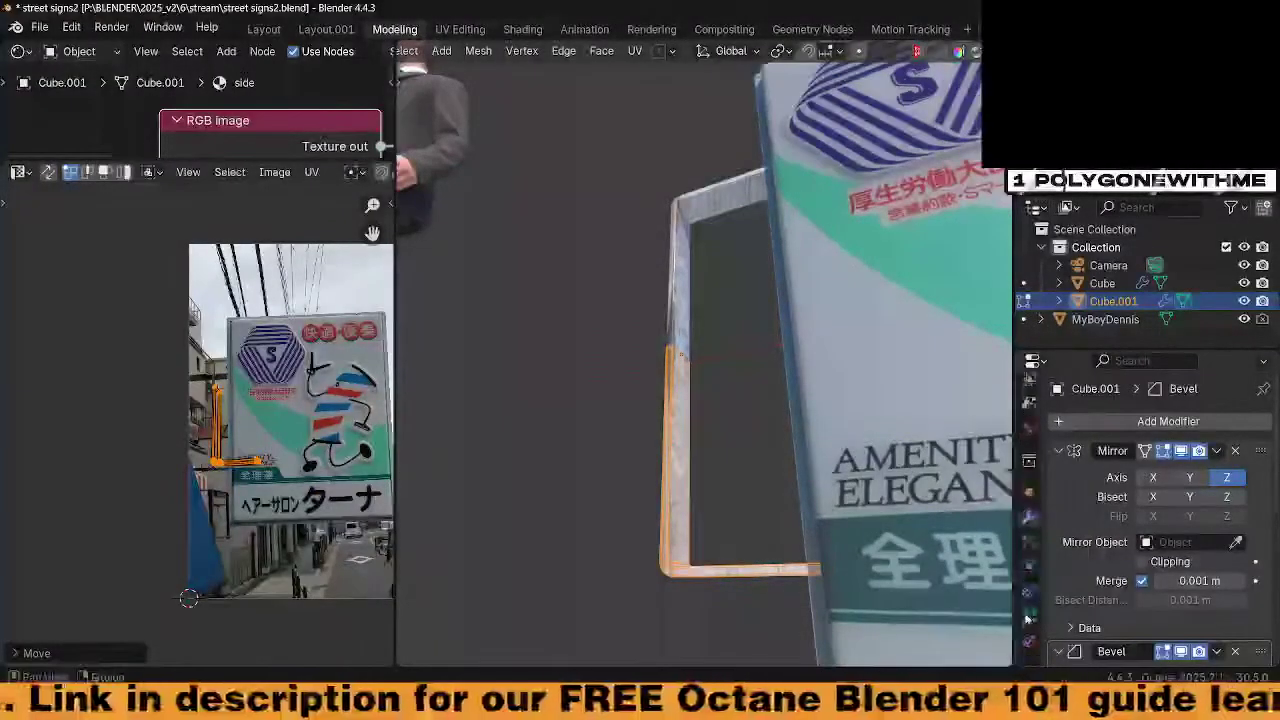
pyautogui.click(1029, 616)
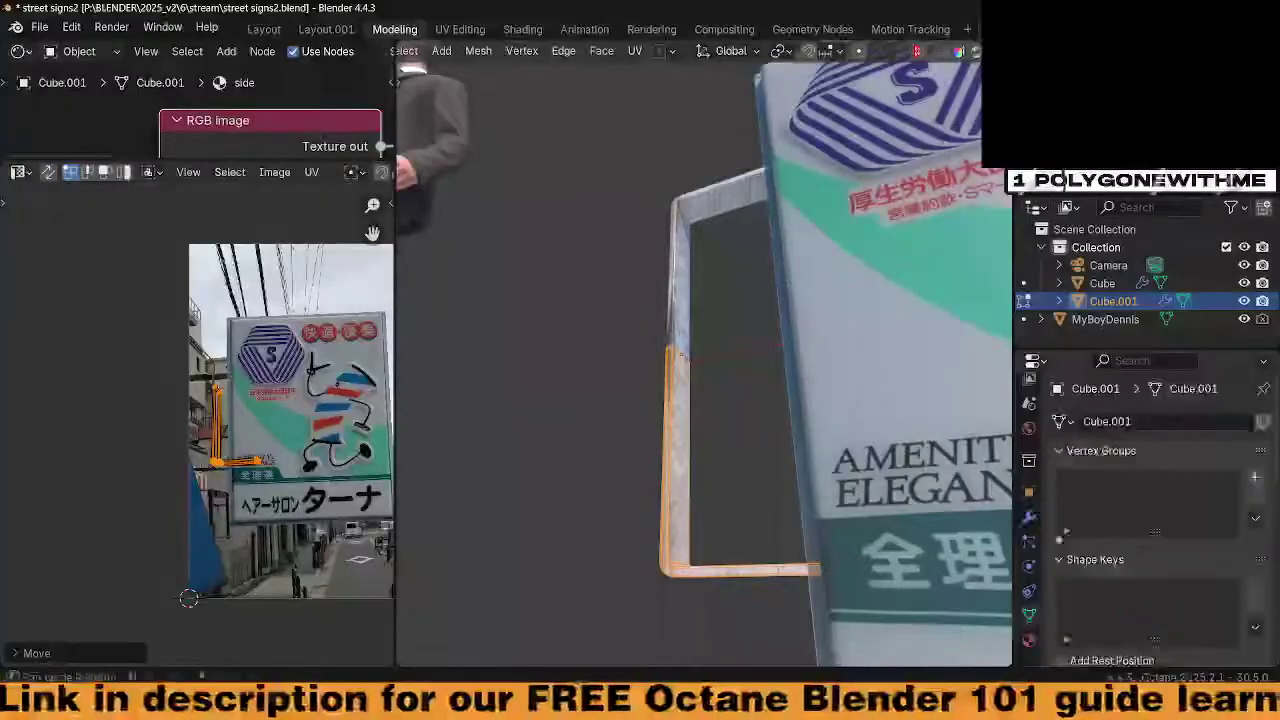
pyautogui.click(1029, 640)
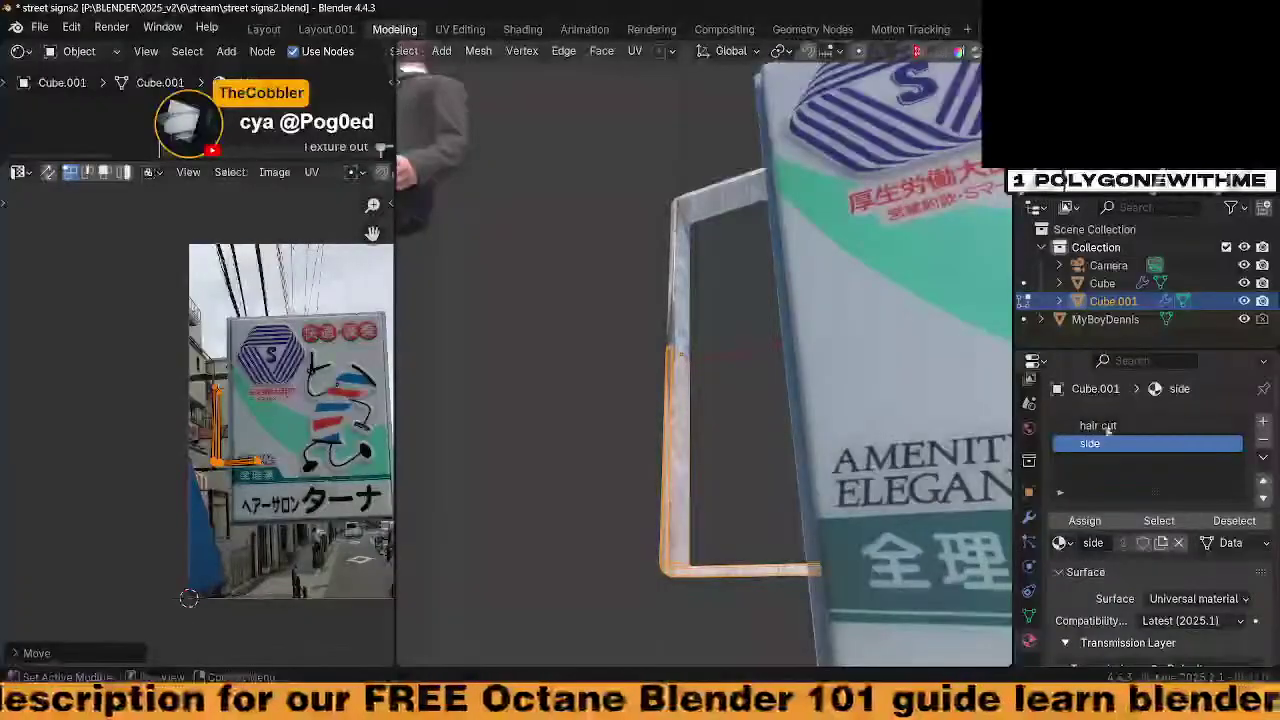
pyautogui.click(1100, 426)
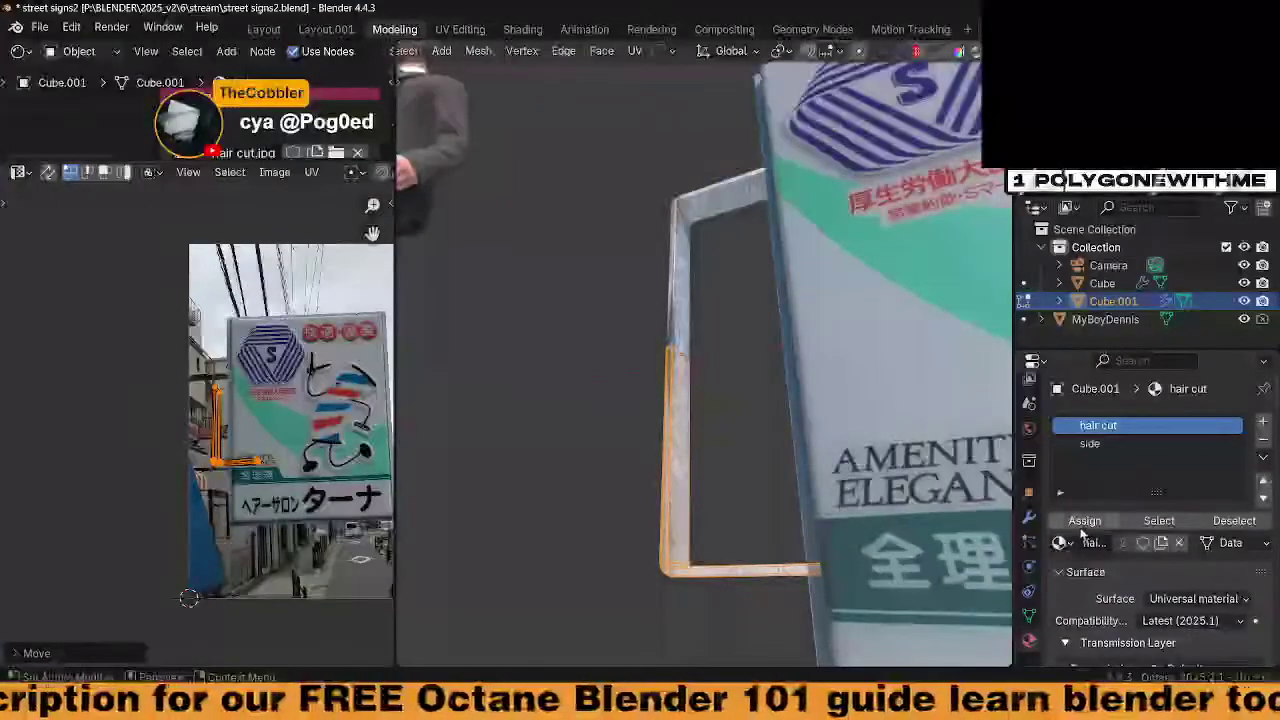
pyautogui.click(1082, 524)
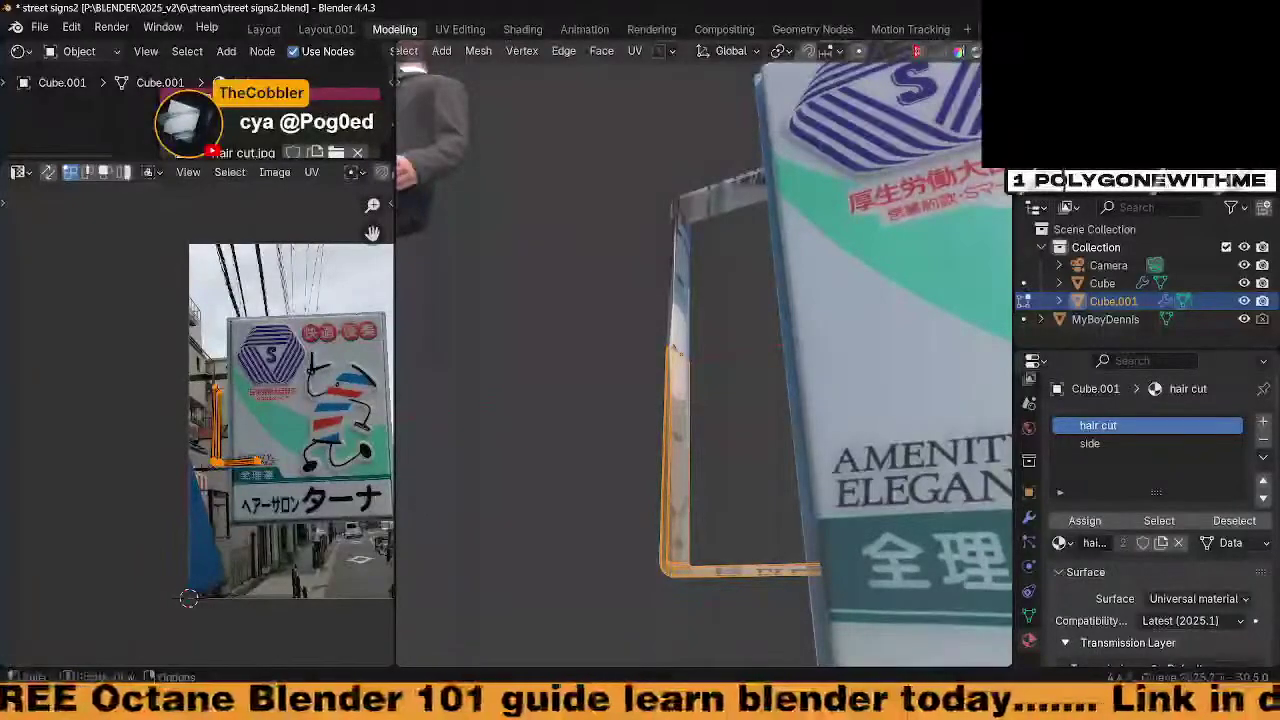
# Enlarge the bracket's UVs slightly and shift them down to line up with the post and its lower elbow in the photo
pyautogui.scroll(5, 200, 425)
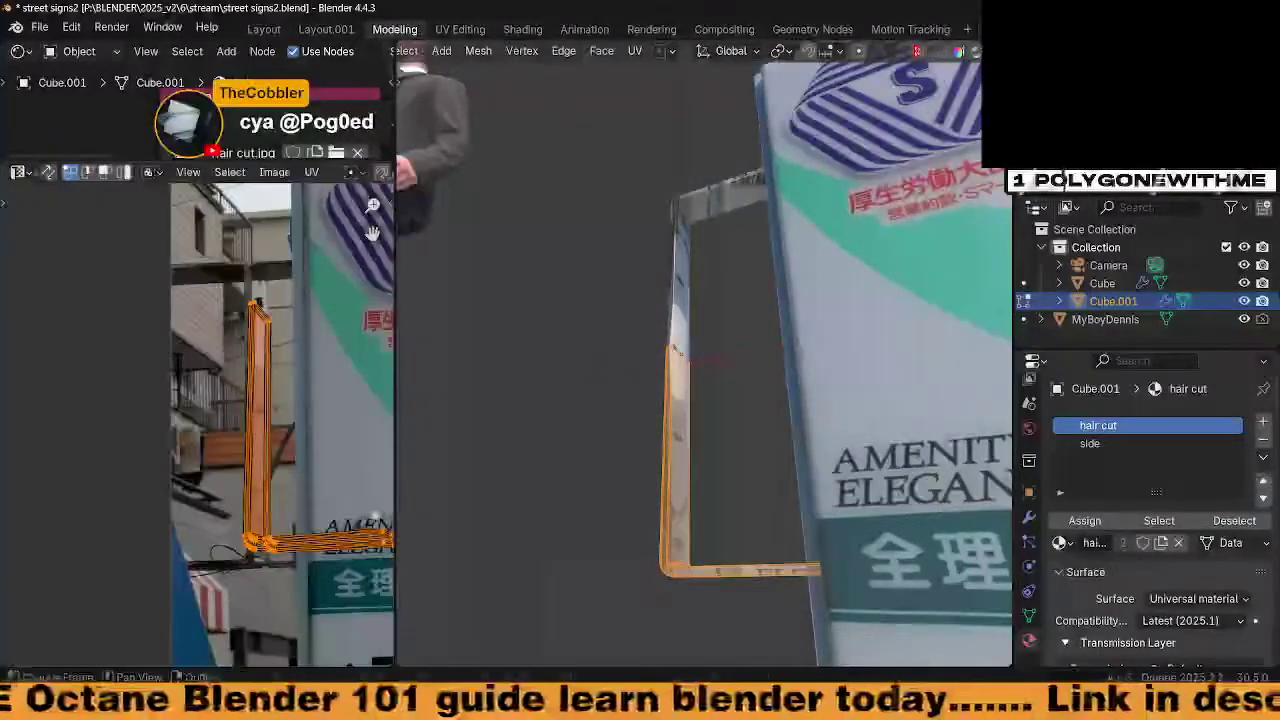
pyautogui.press('s')
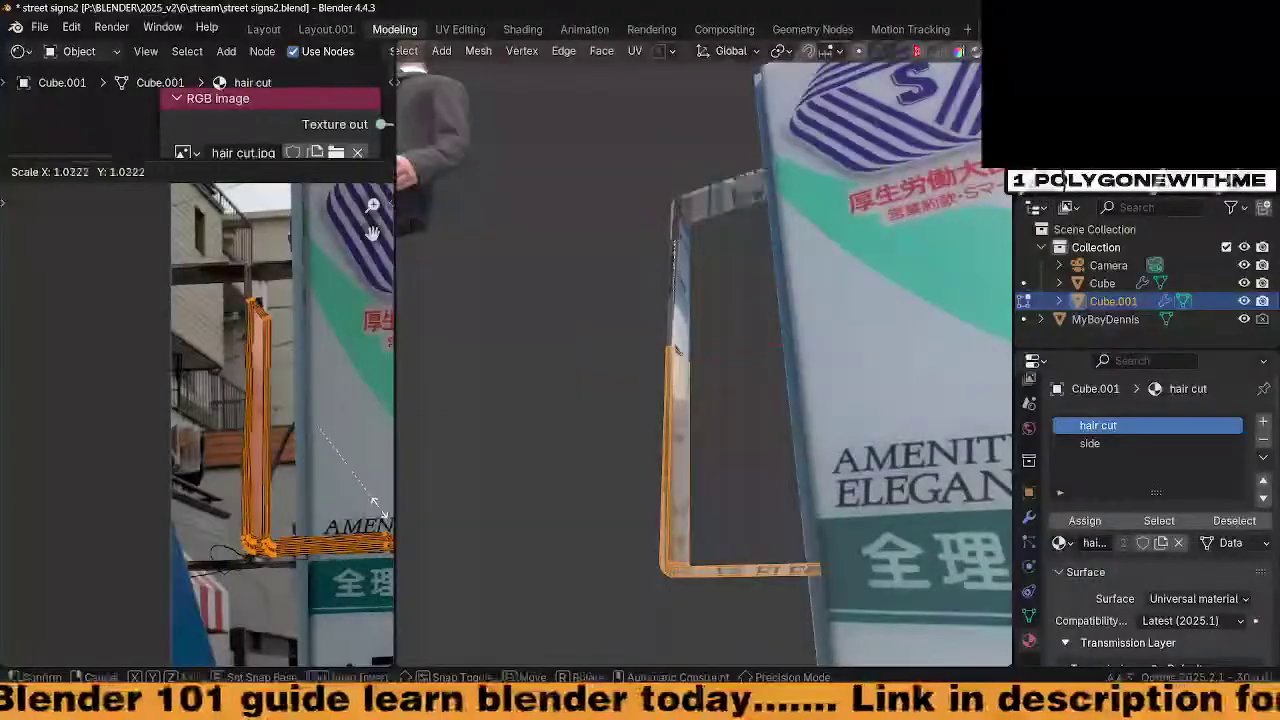
pyautogui.click(378, 508)
pyautogui.press('g')
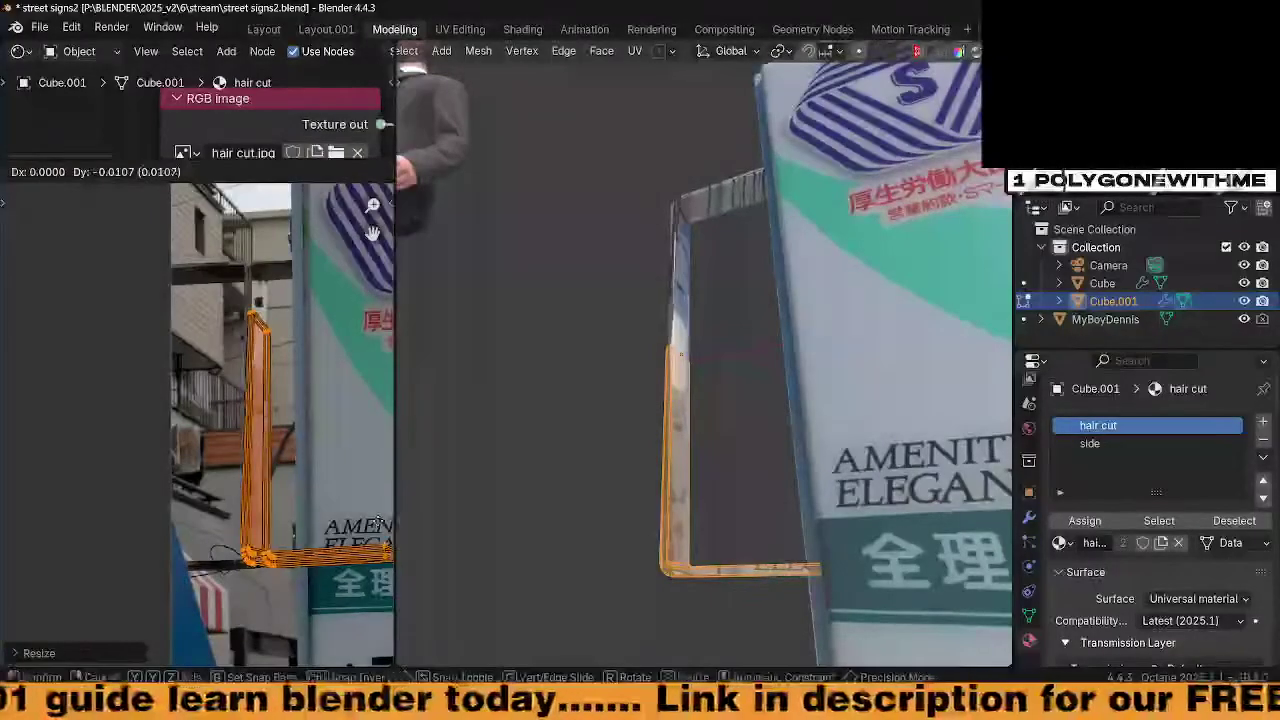
pyautogui.click(381, 522)
# Maximize the UV editor and move the outer vertical edge UVs inward by about 0.009 onto the light metal post
pyautogui.moveTo(200, 276); pyautogui.dragTo(257, 581)
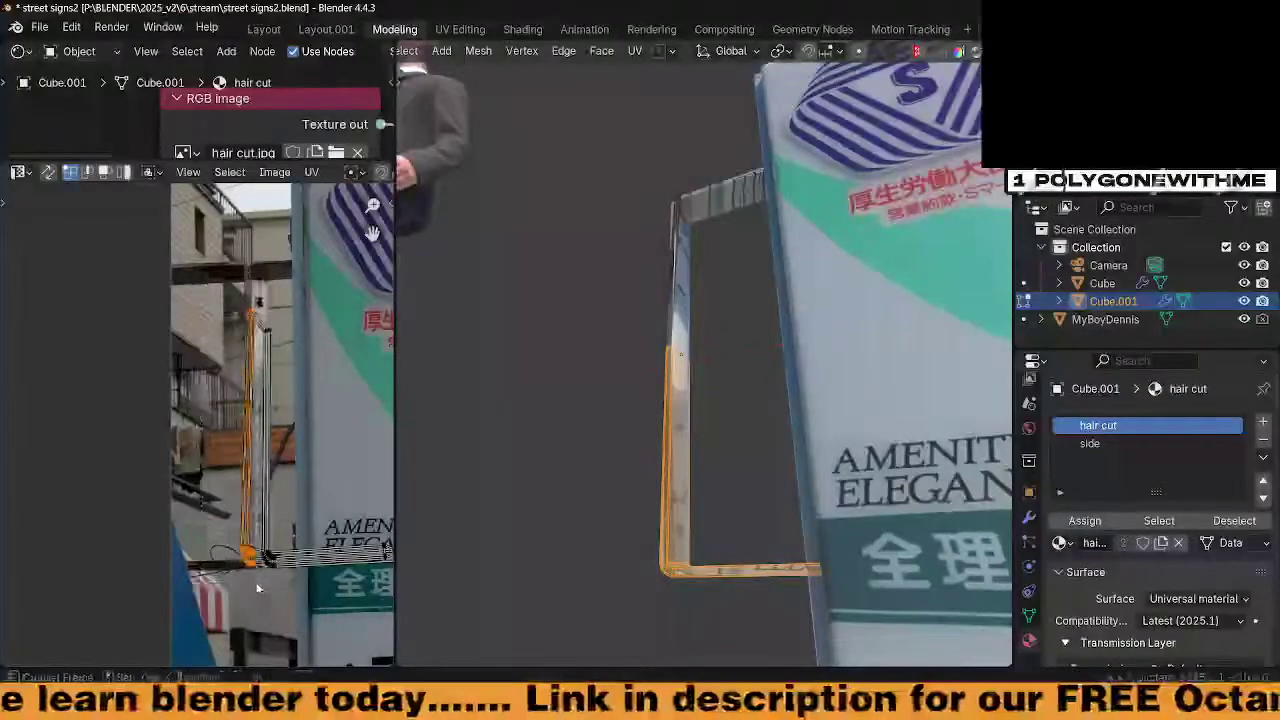
pyautogui.scroll(3, 296, 540)
pyautogui.hotkey('ctrl', 'space')
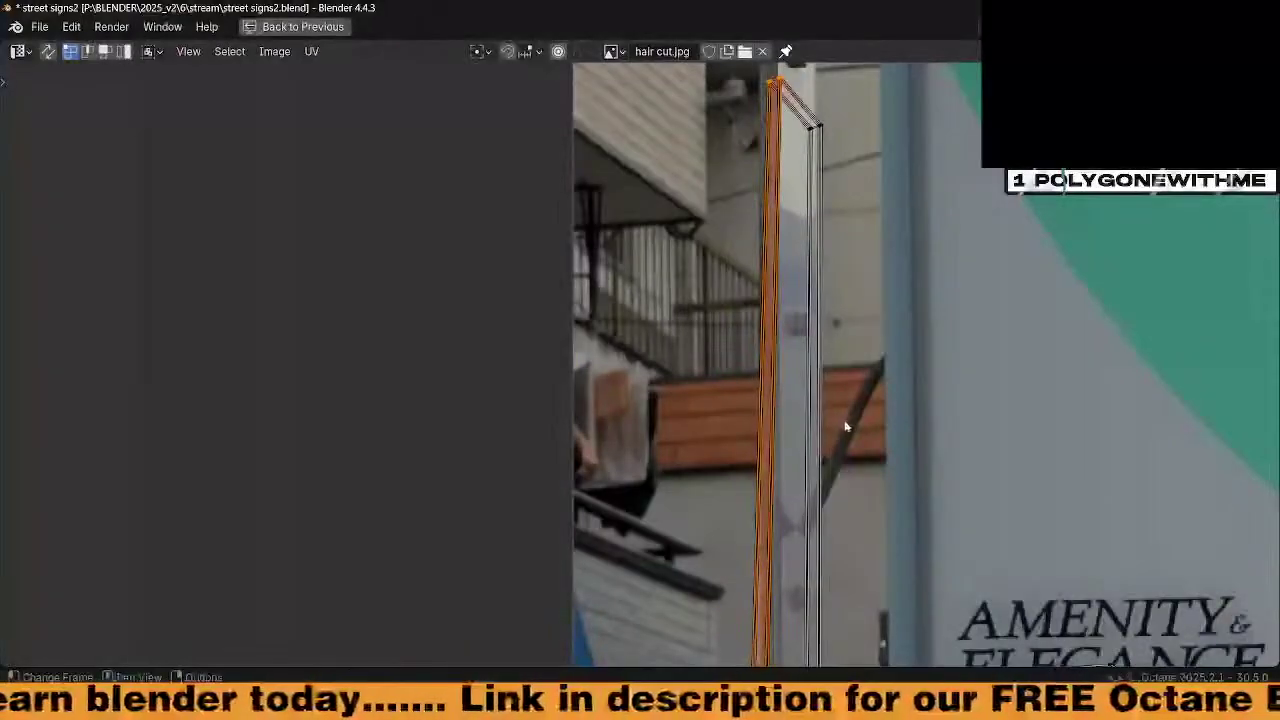
pyautogui.scroll(3, 800, 422)
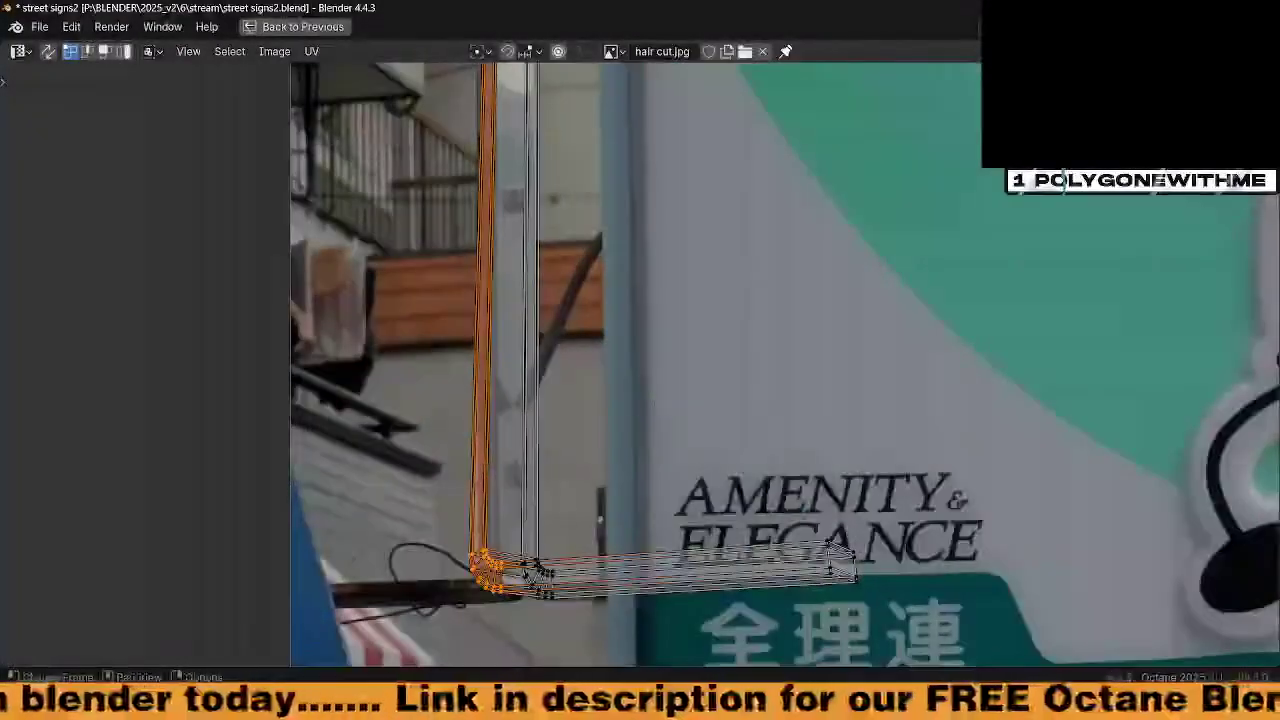
pyautogui.press('g')
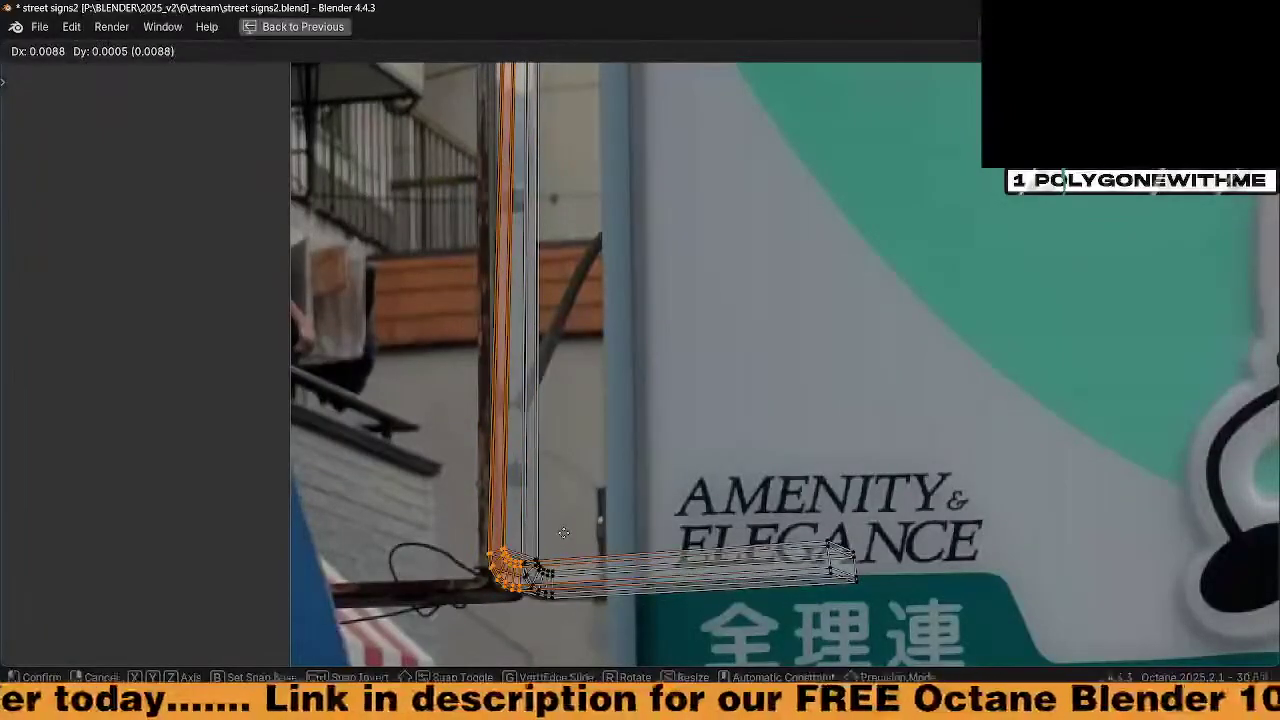
pyautogui.click(561, 532)
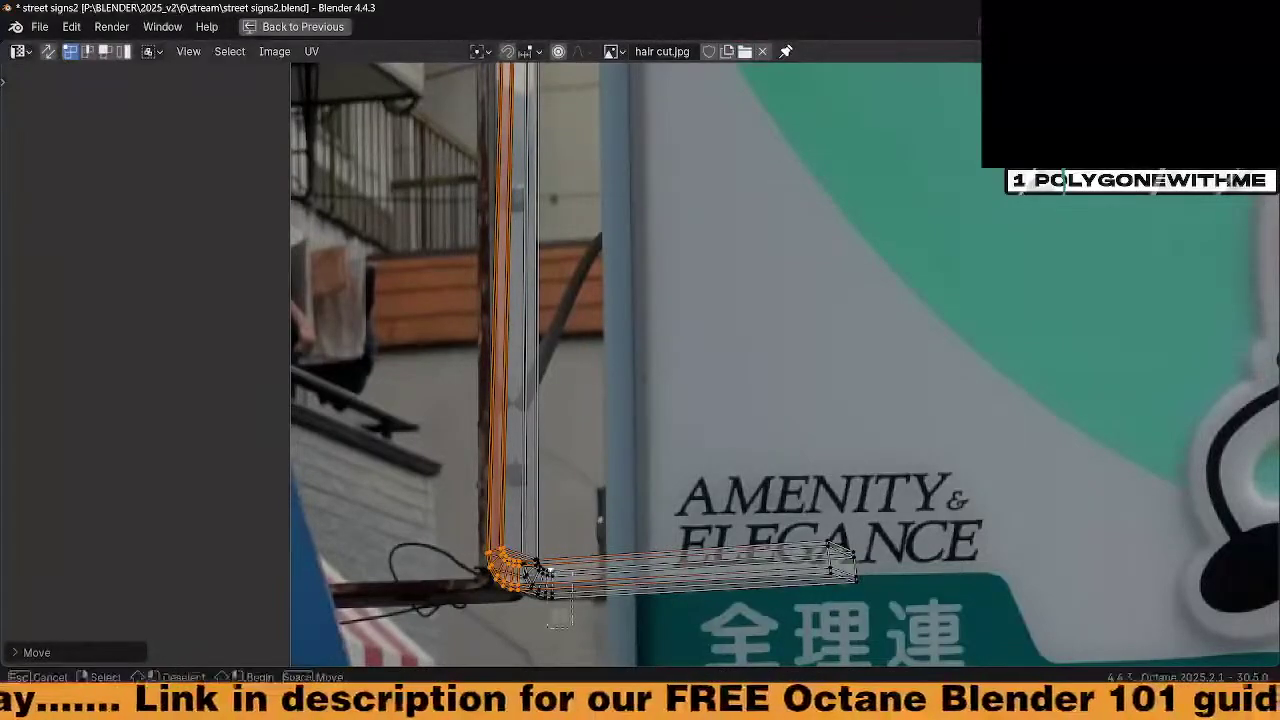
# Raise the UVs of the bracket's inner corner by about 0.003 to fit the post's elbow
pyautogui.moveTo(548, 590); pyautogui.dragTo(526, 533)
pyautogui.press('g')
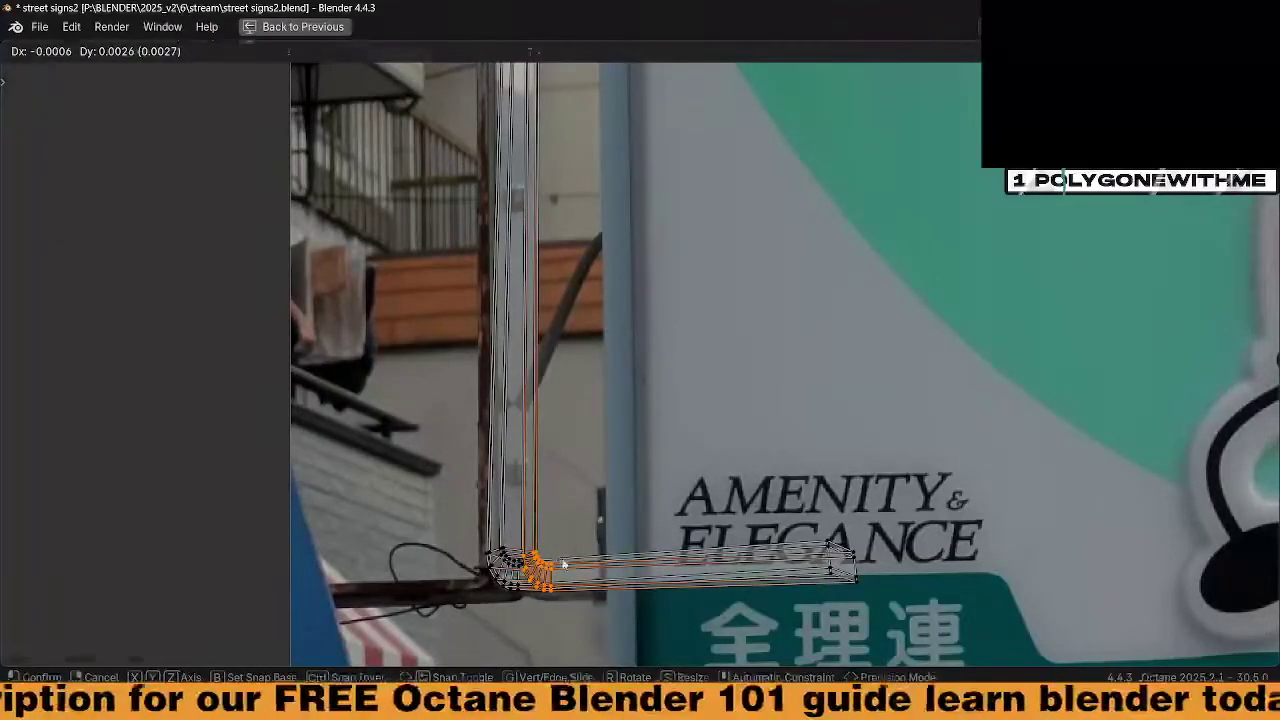
pyautogui.click(560, 557)
# Select only the upper UV vertices of the inner corner and lower them by about 0.002 onto the photo's elbow
pyautogui.hotkey('alt', 'a')
pyautogui.press('b')
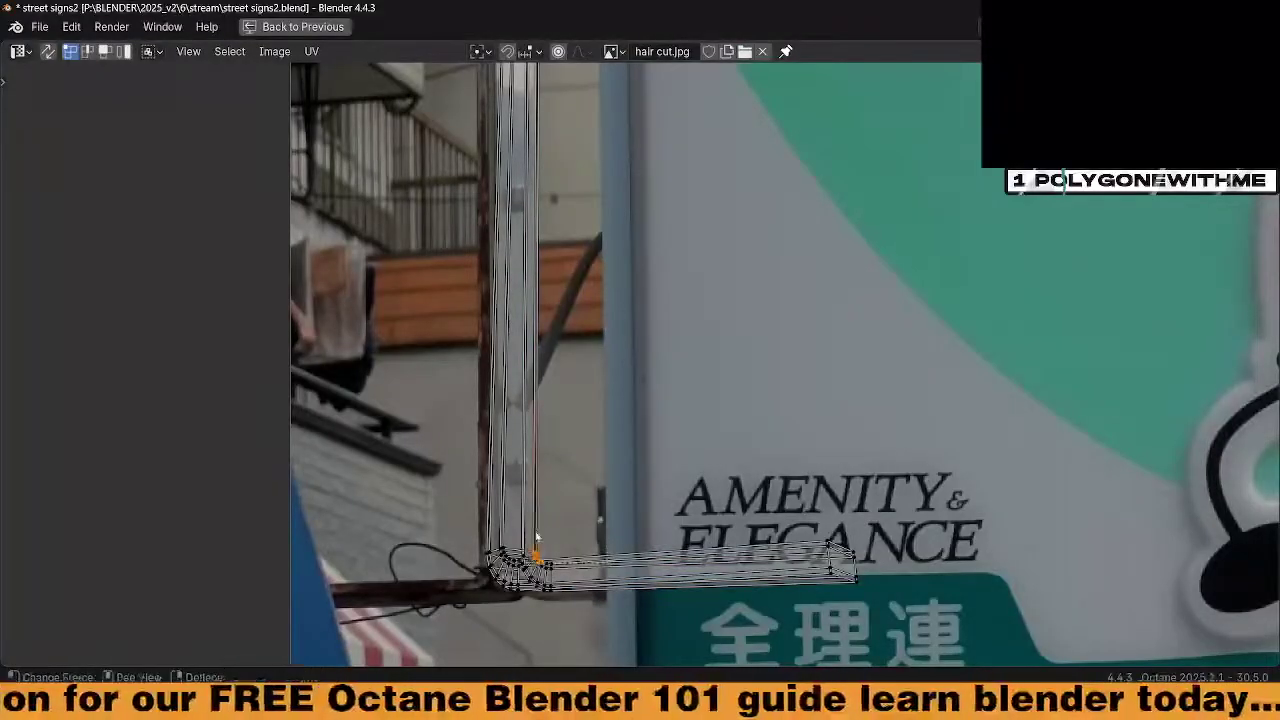
pyautogui.moveTo(528, 545); pyautogui.dragTo(590, 567)
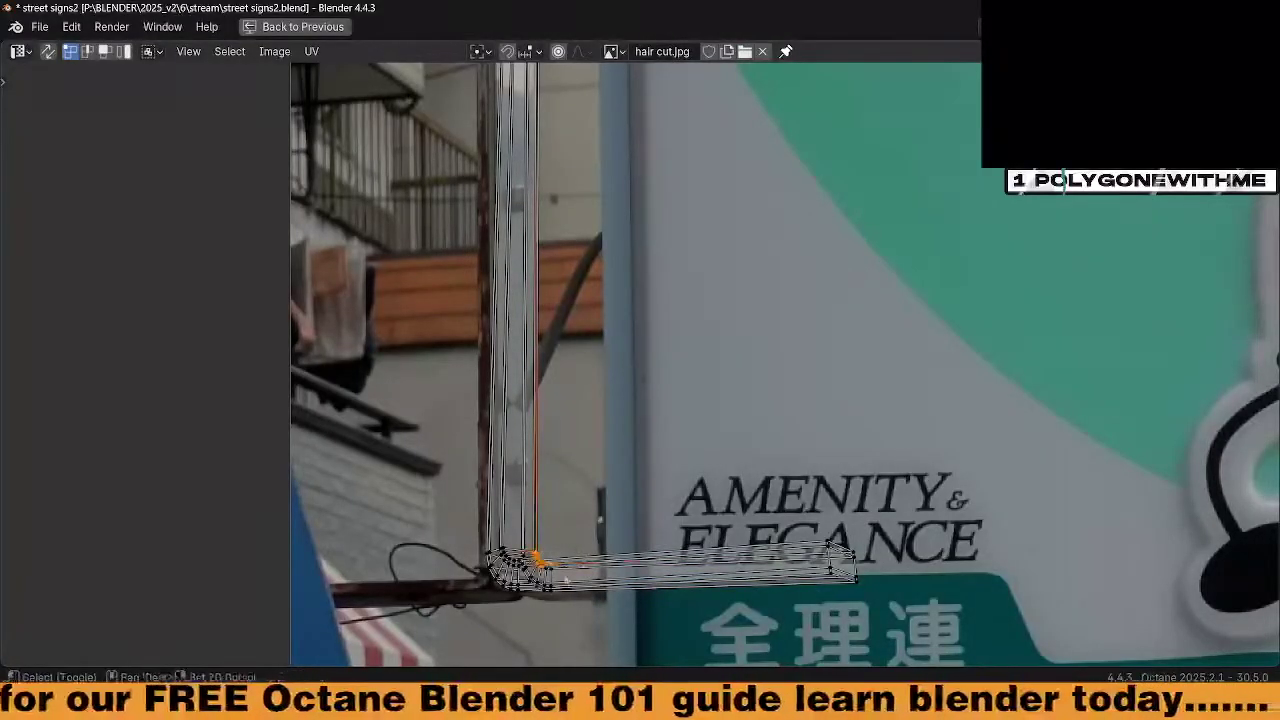
pyautogui.press('g')
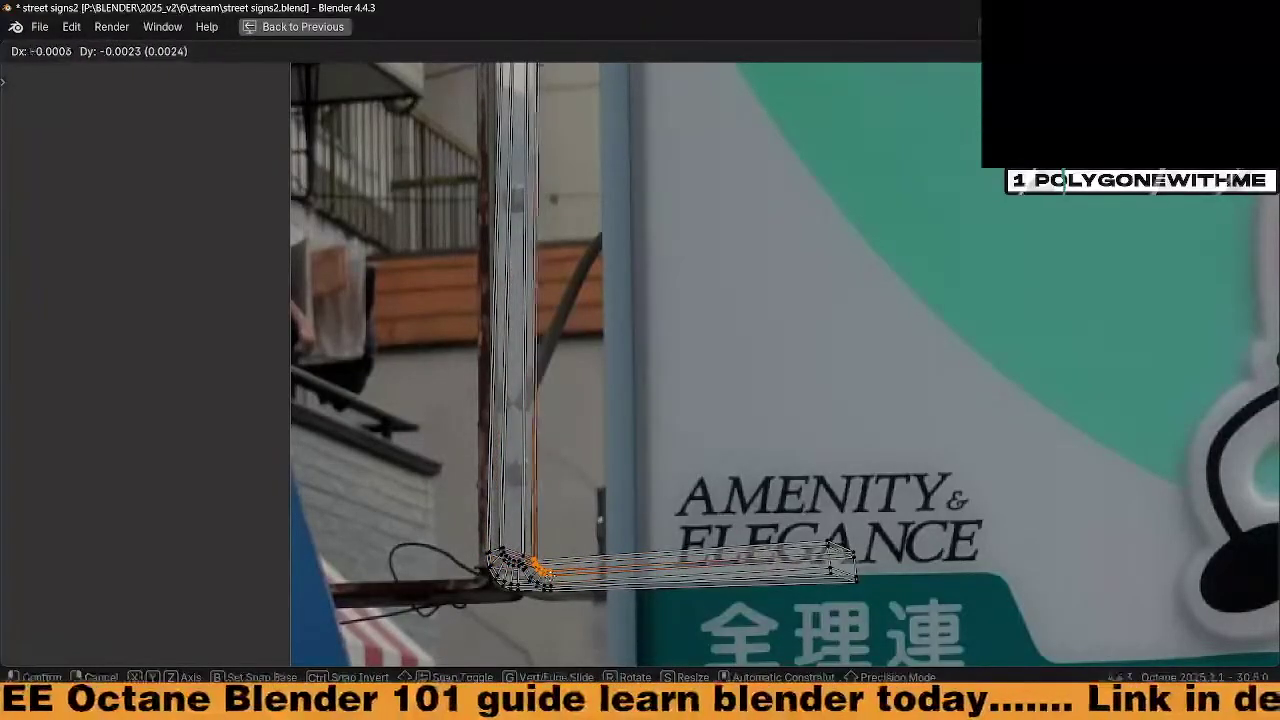
pyautogui.click(738, 541)
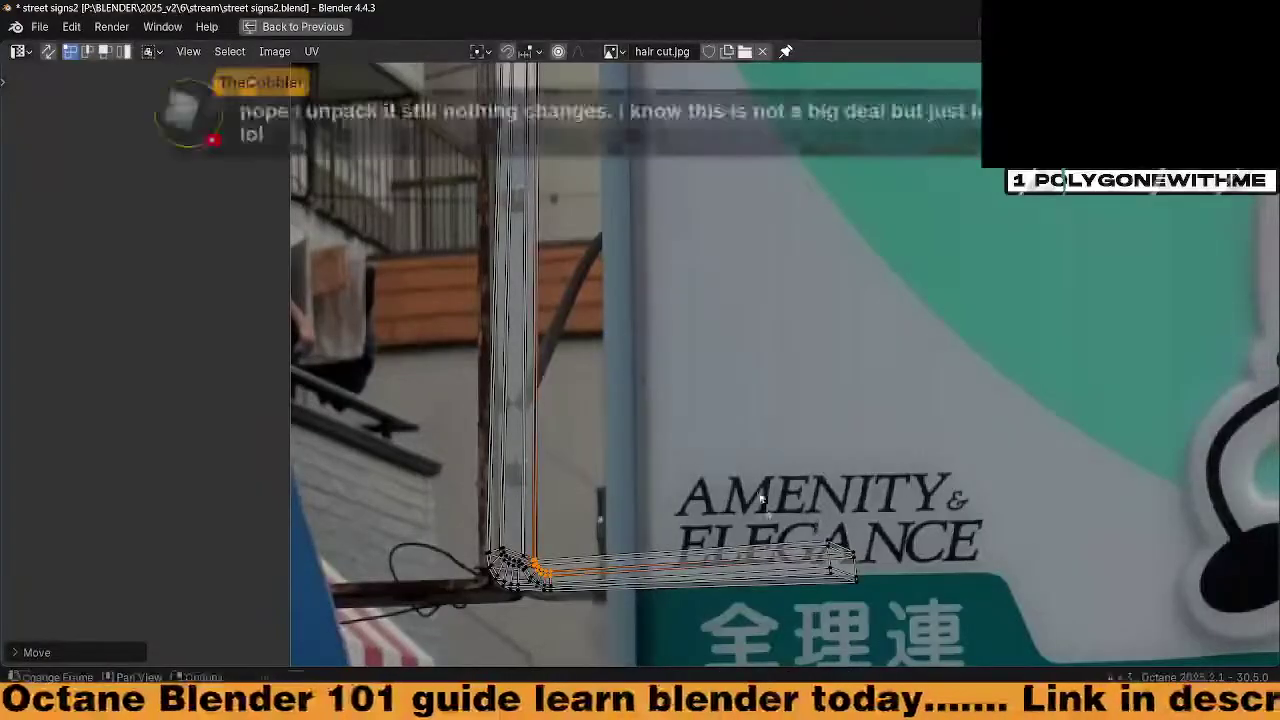
# Shrink the UVs of the lower arm's outer end to about 0.37 and move them about 0.115 inward onto the arm in the photo
pyautogui.moveTo(808, 530); pyautogui.dragTo(885, 588)
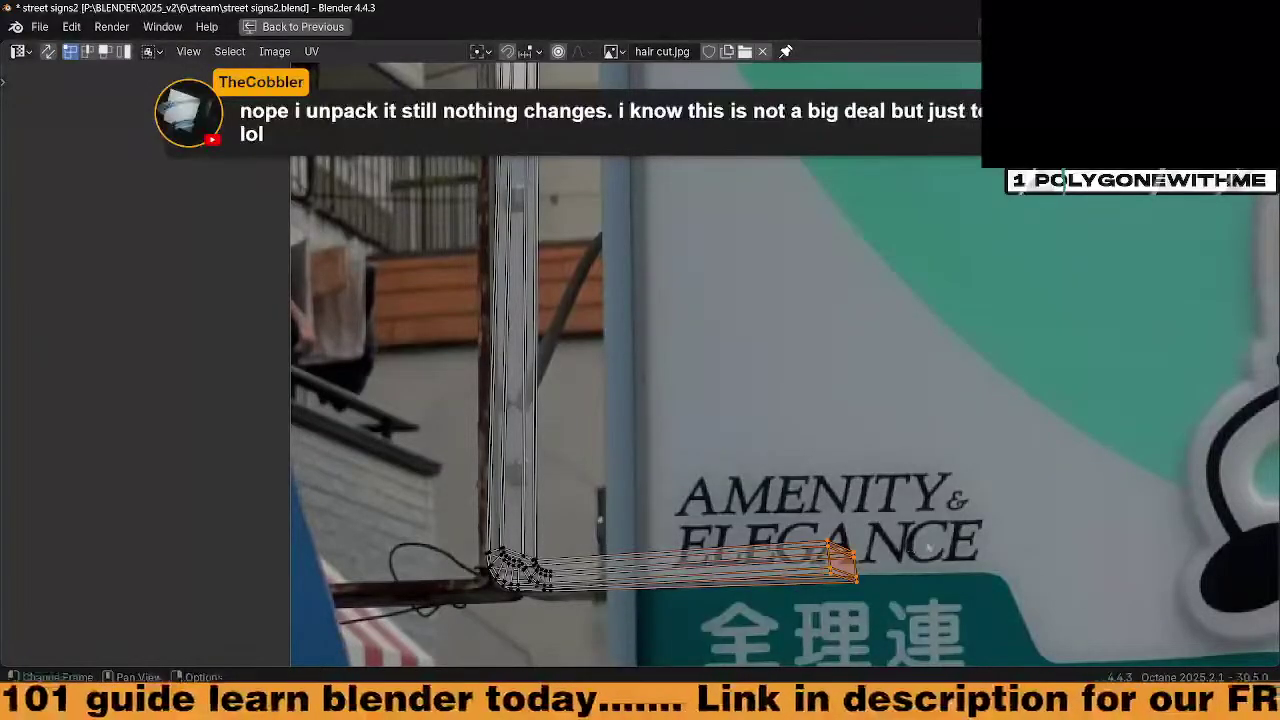
pyautogui.press('s')
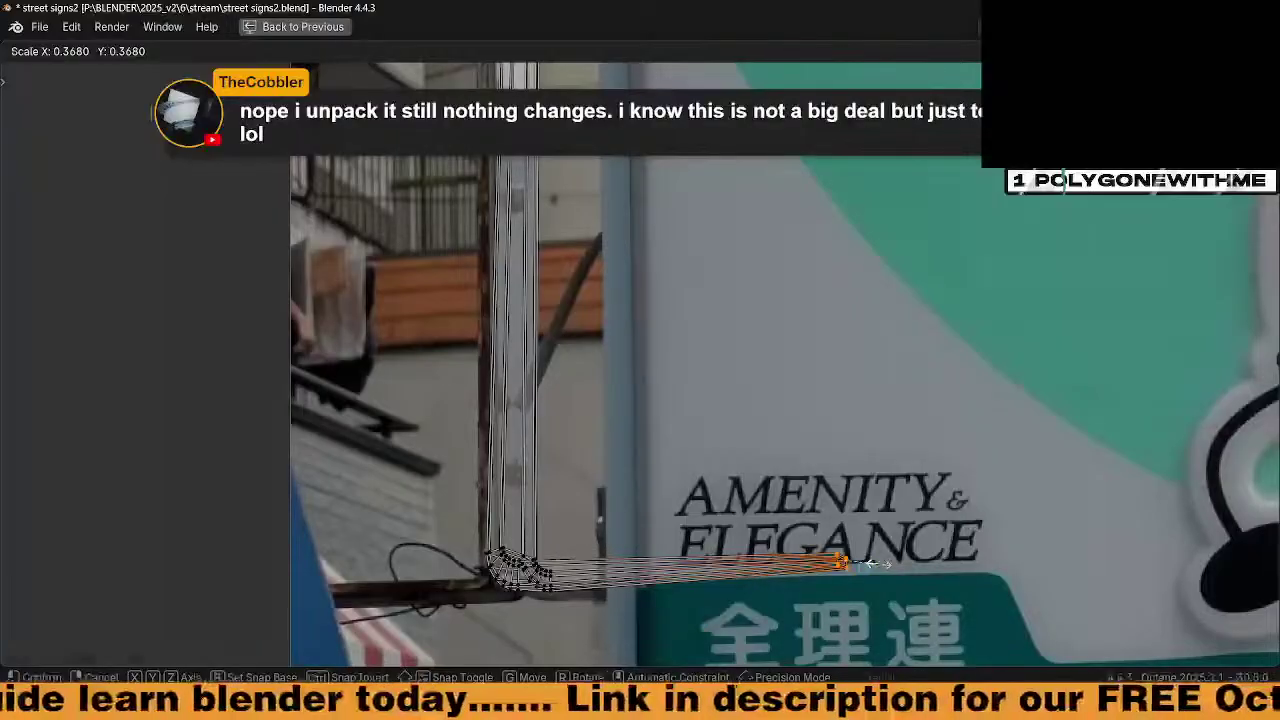
pyautogui.click(872, 563)
pyautogui.press('g')
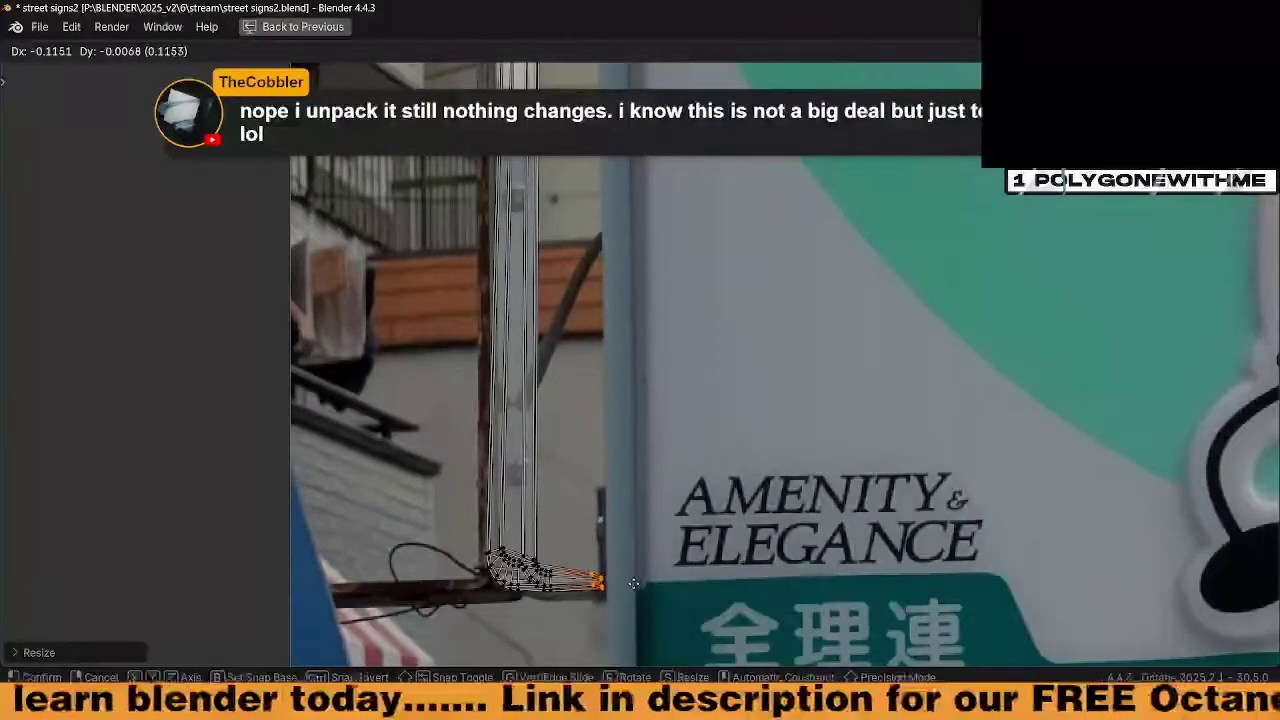
pyautogui.click(601, 564)
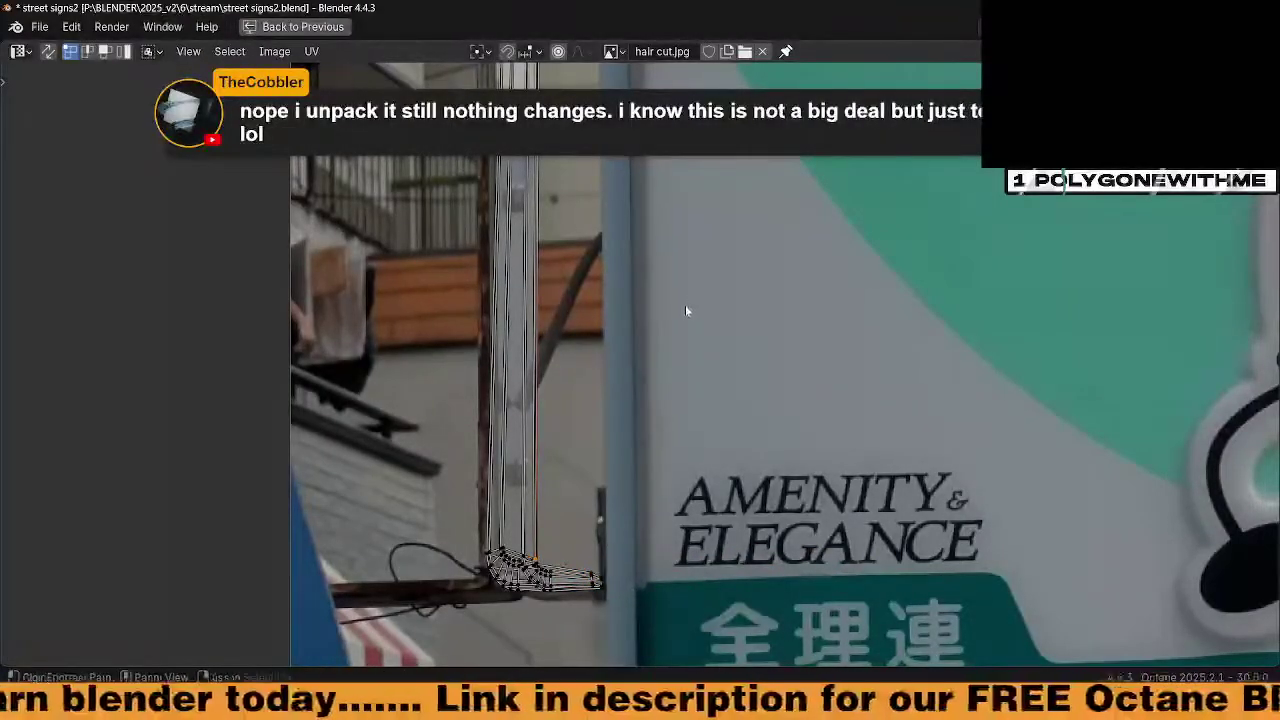
# Save street signs2.blend and return from the maximized UV editor to the full workspace layout
pyautogui.hotkey('ctrl', 's')
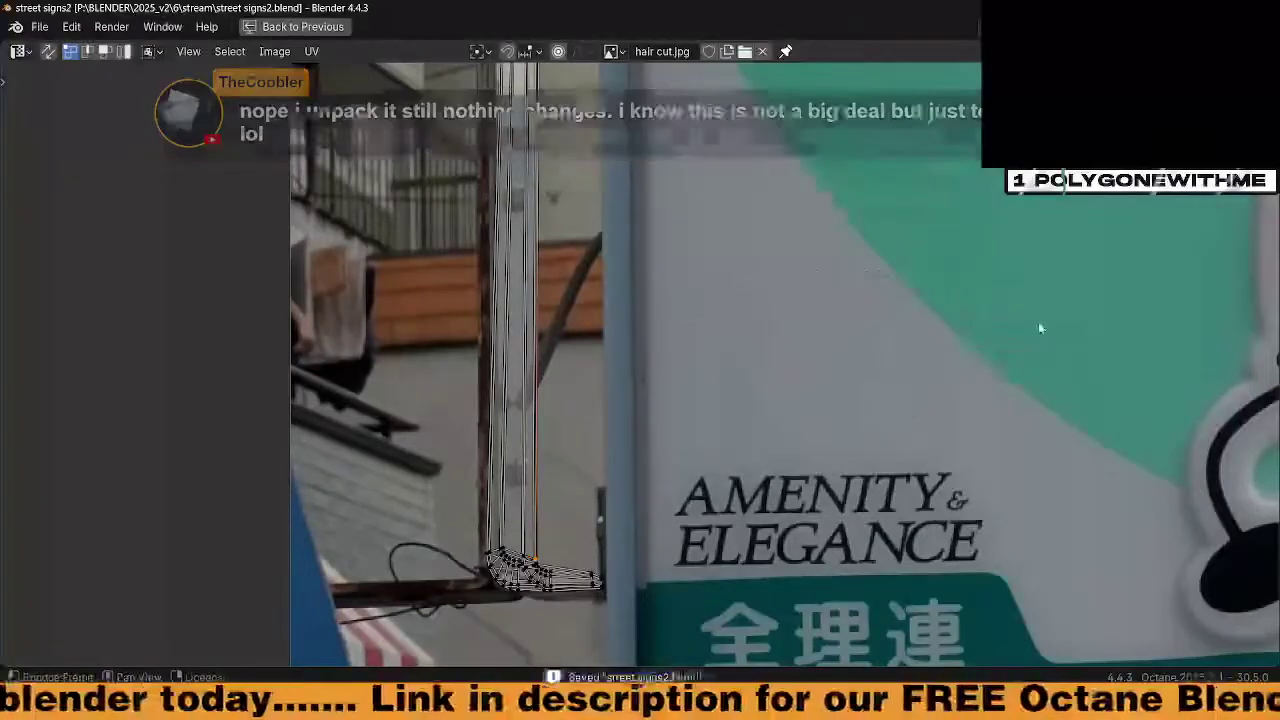
pyautogui.scroll(-5, 1000, 330)
pyautogui.click(295, 27)
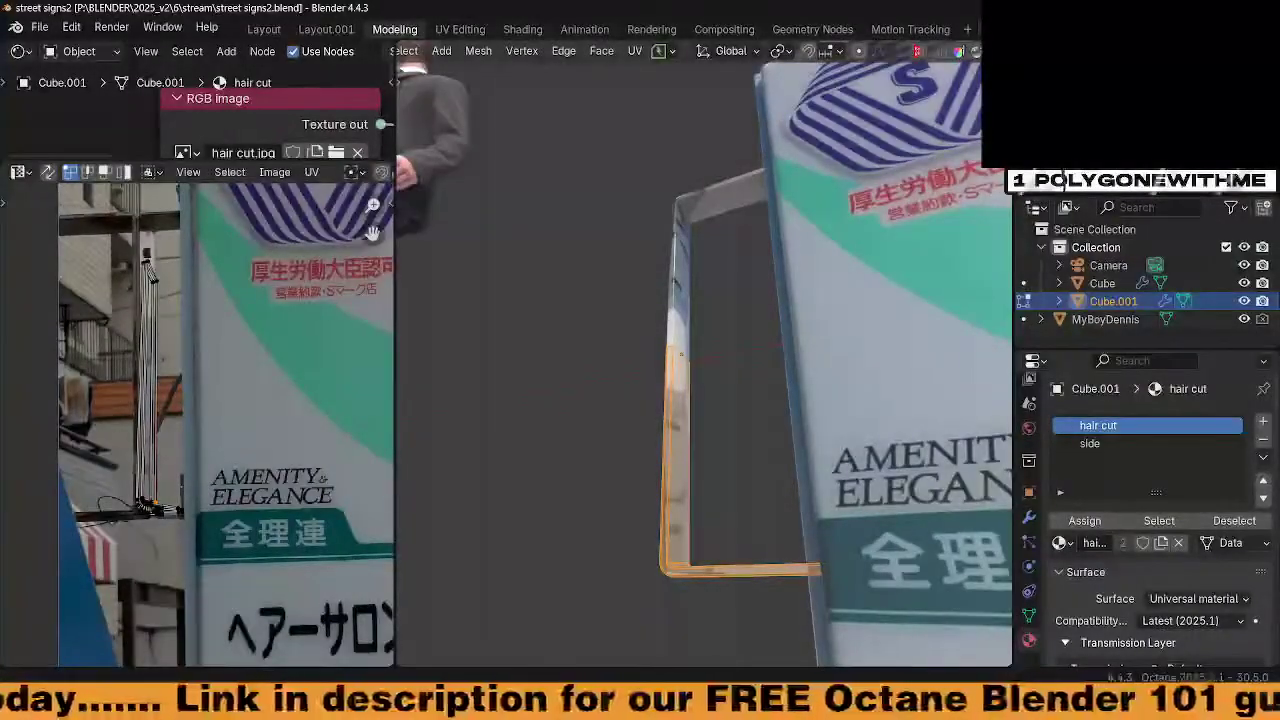
# Switch to the web browser and open the products list of the Gumroad account
pyautogui.press('super+d')
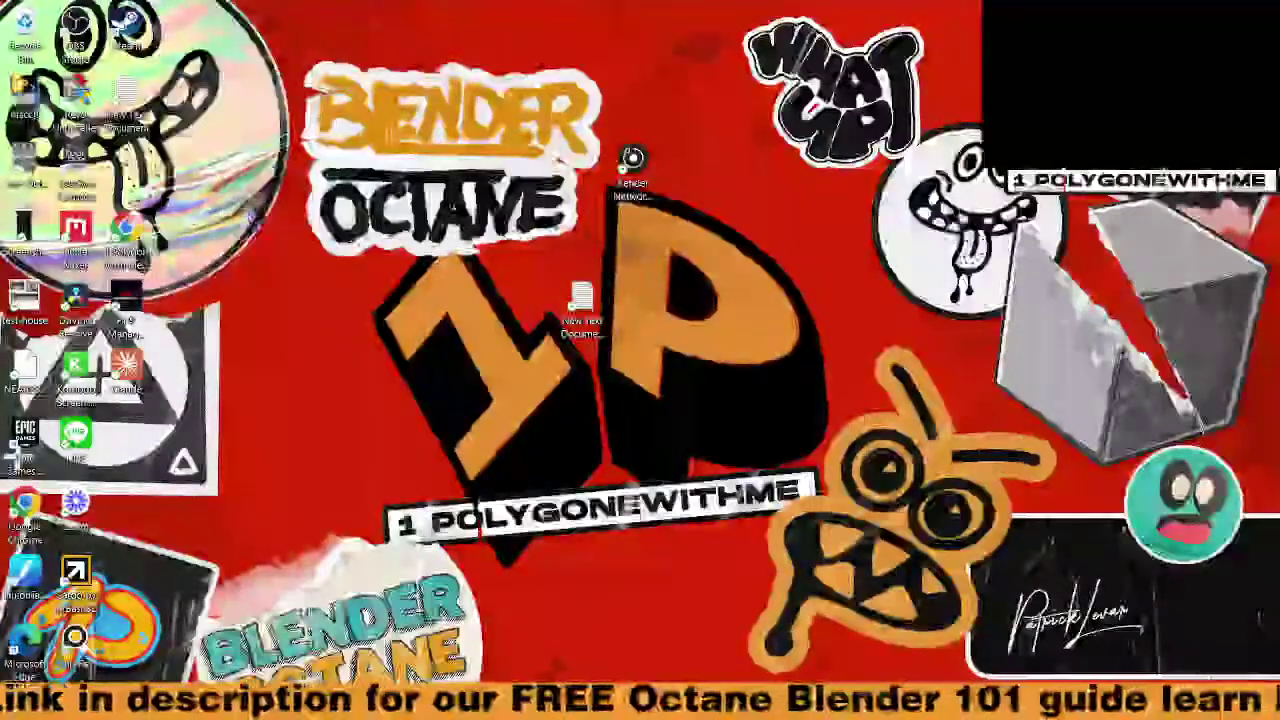
pyautogui.moveTo(0, 170); pyautogui.dragTo(470, 2)
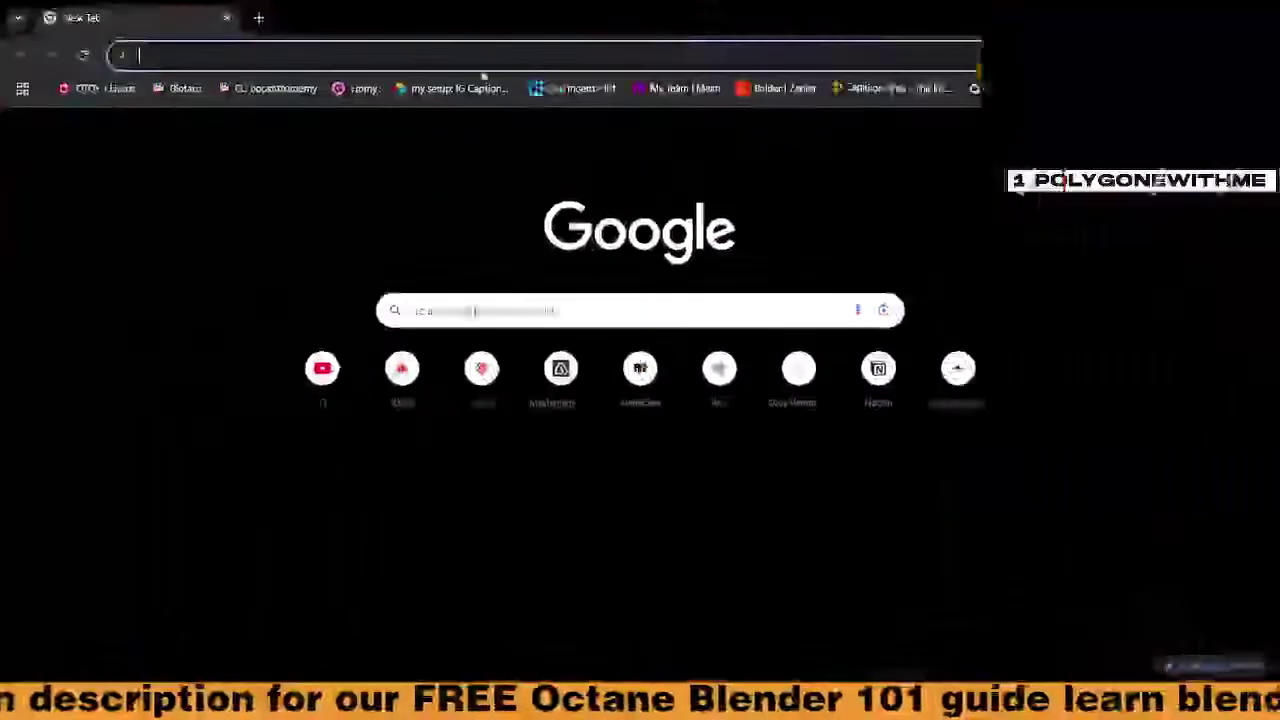
pyautogui.click(363, 89)
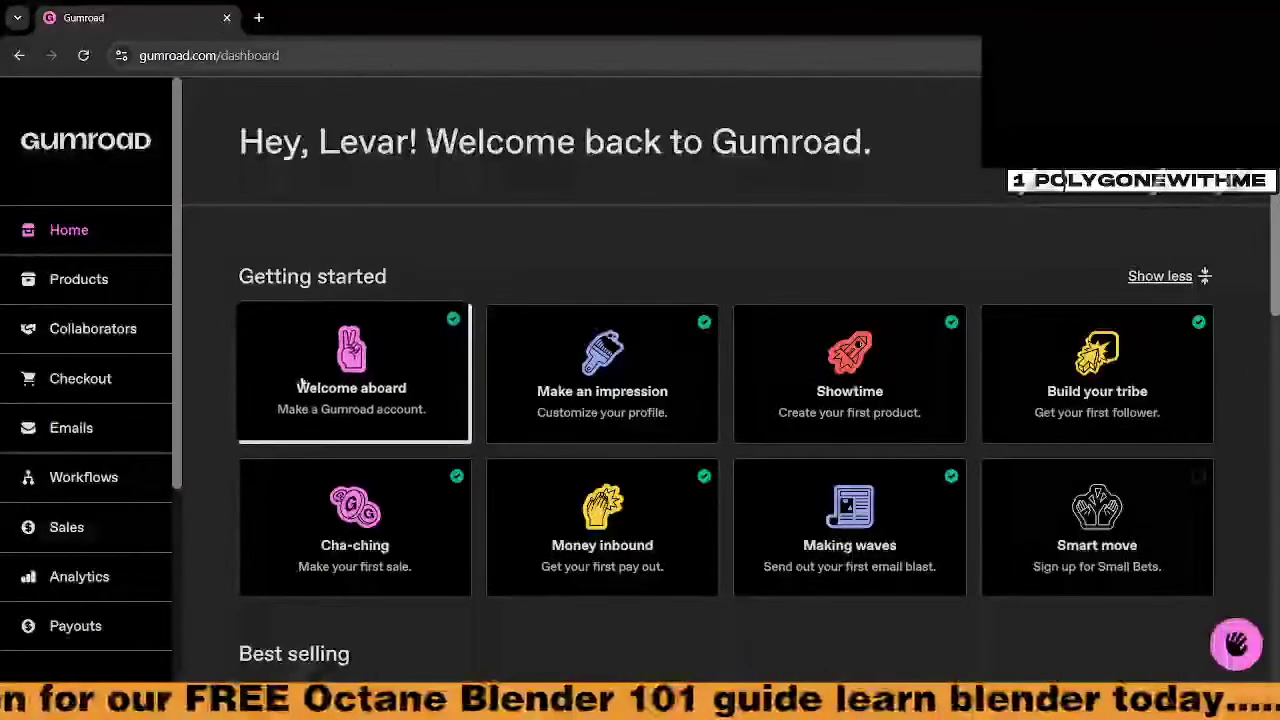
pyautogui.click(109, 293)
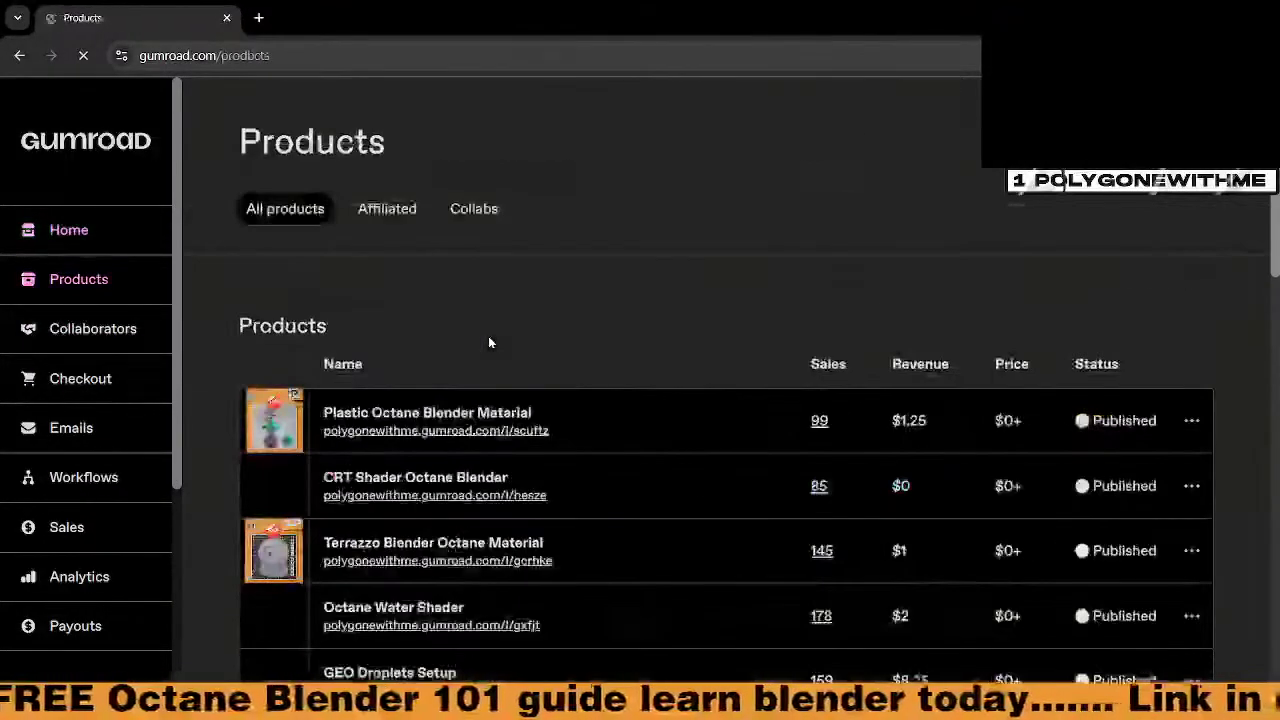
# Find Octane Blender Setup File V3 4.2 2024 in the products list and open its product page
pyautogui.scroll(-2, 535, 420)
pyautogui.scroll(-5, 527, 440)
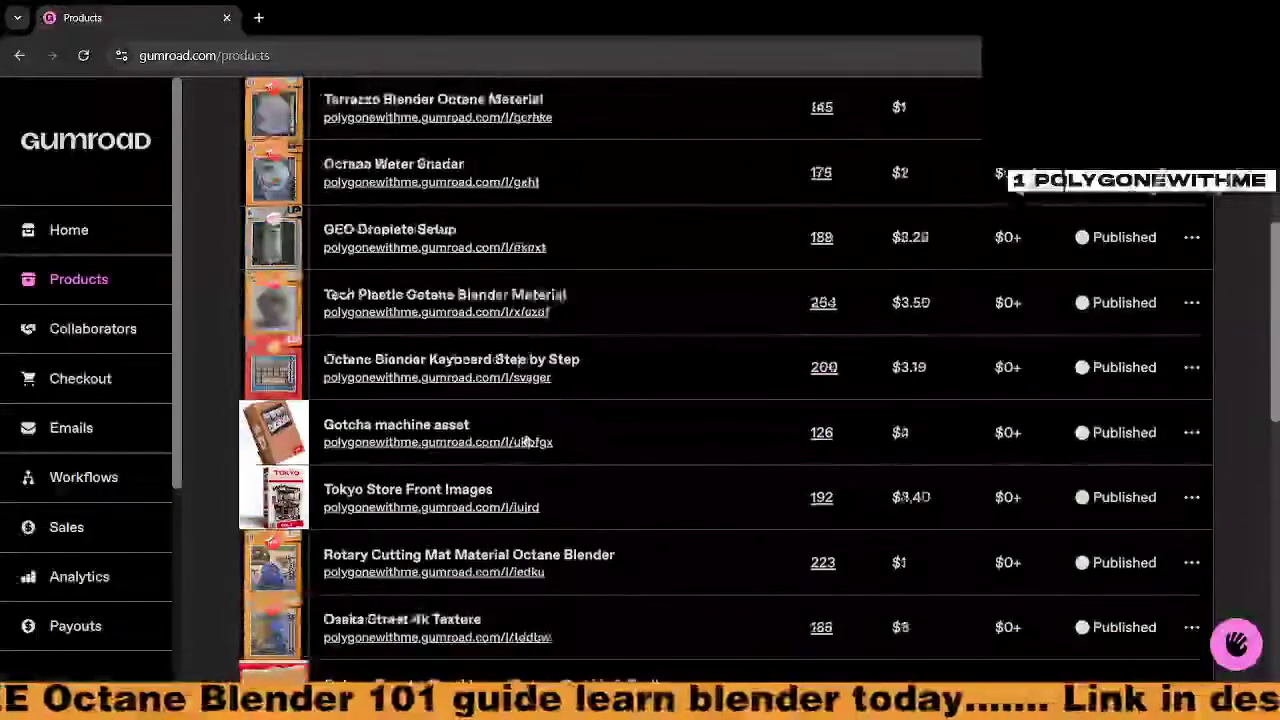
pyautogui.scroll(-4, 521, 430)
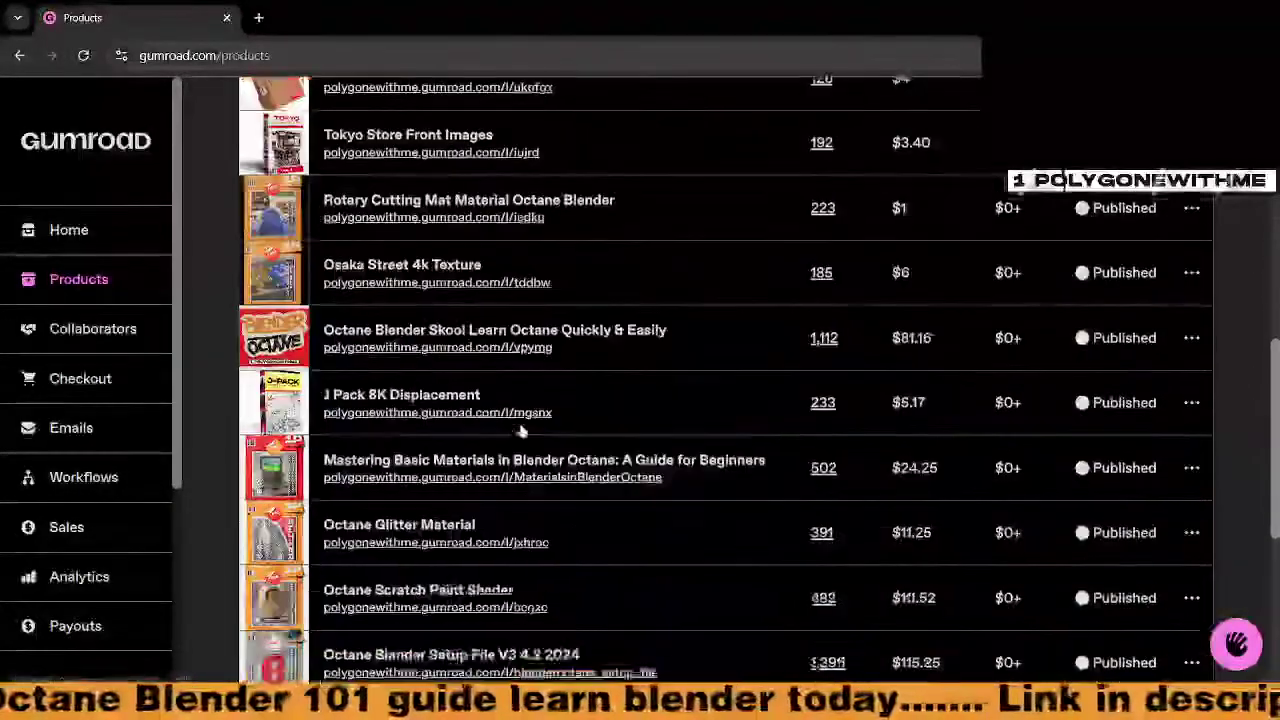
pyautogui.scroll(-3, 521, 423)
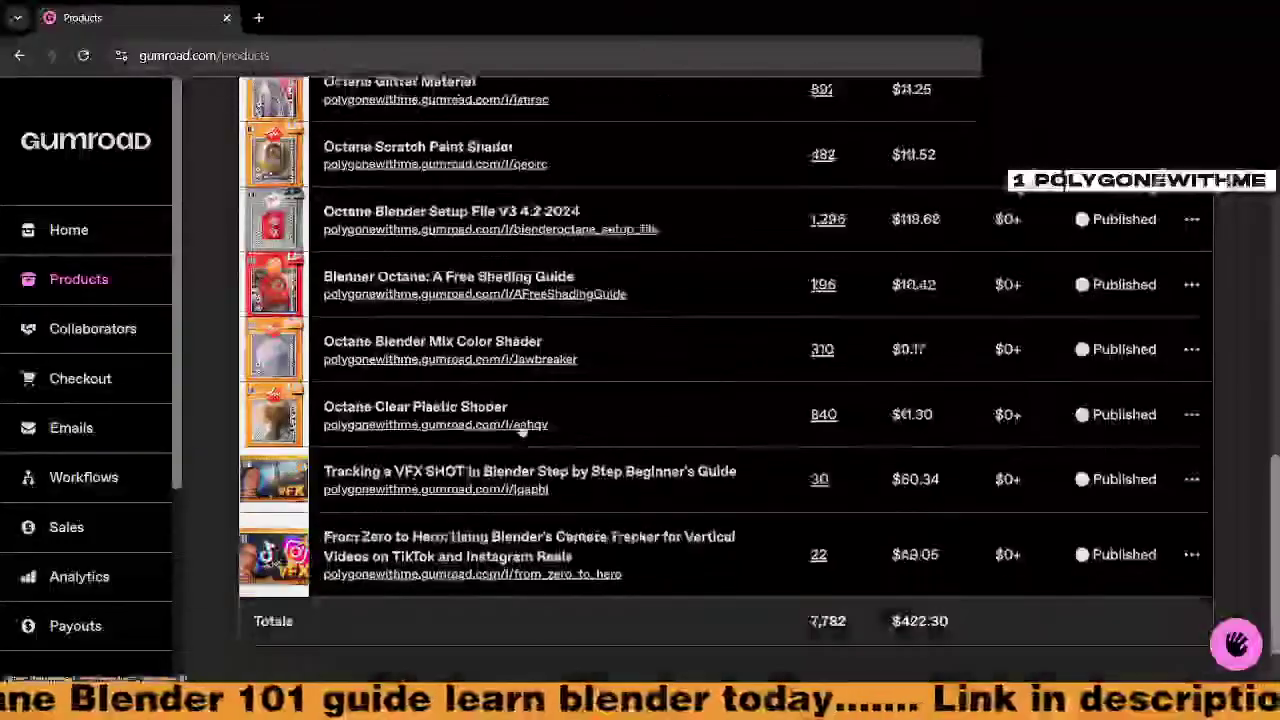
pyautogui.click(526, 230)
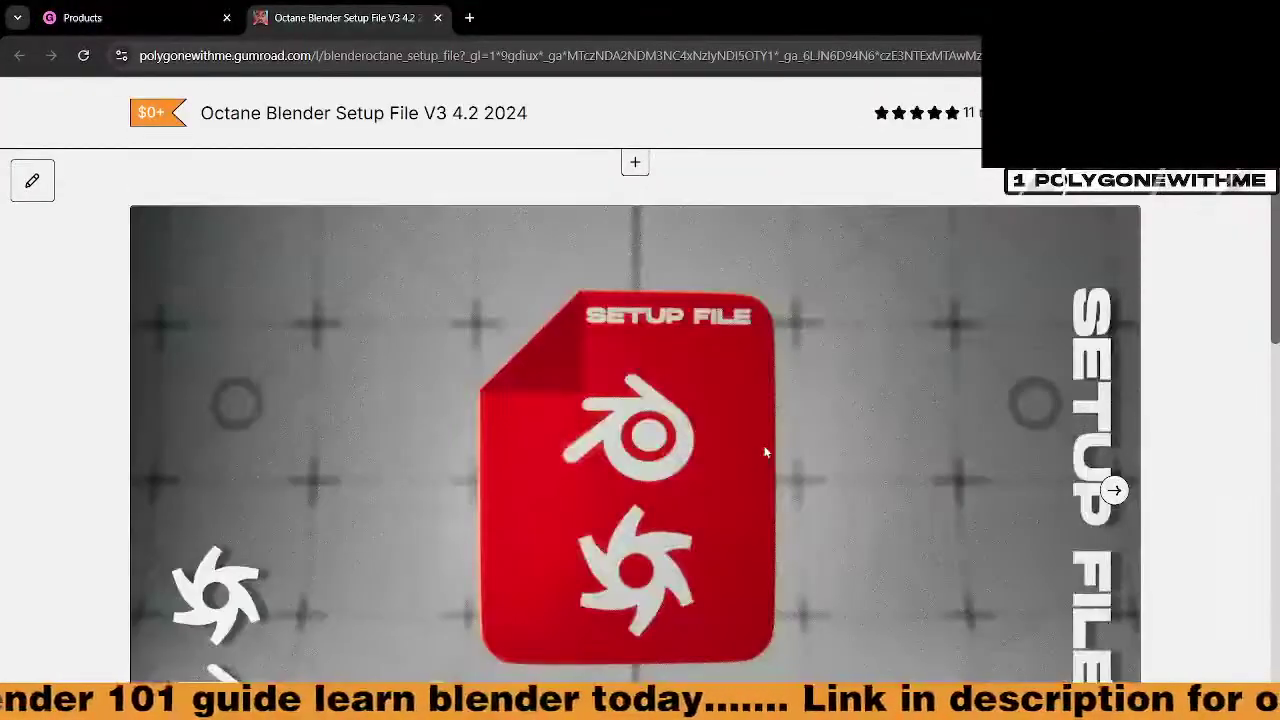
# Review the setup file's product page, open its content for editing and download the Startup File_V3 blend file
pyautogui.scroll(-3, 829, 456)
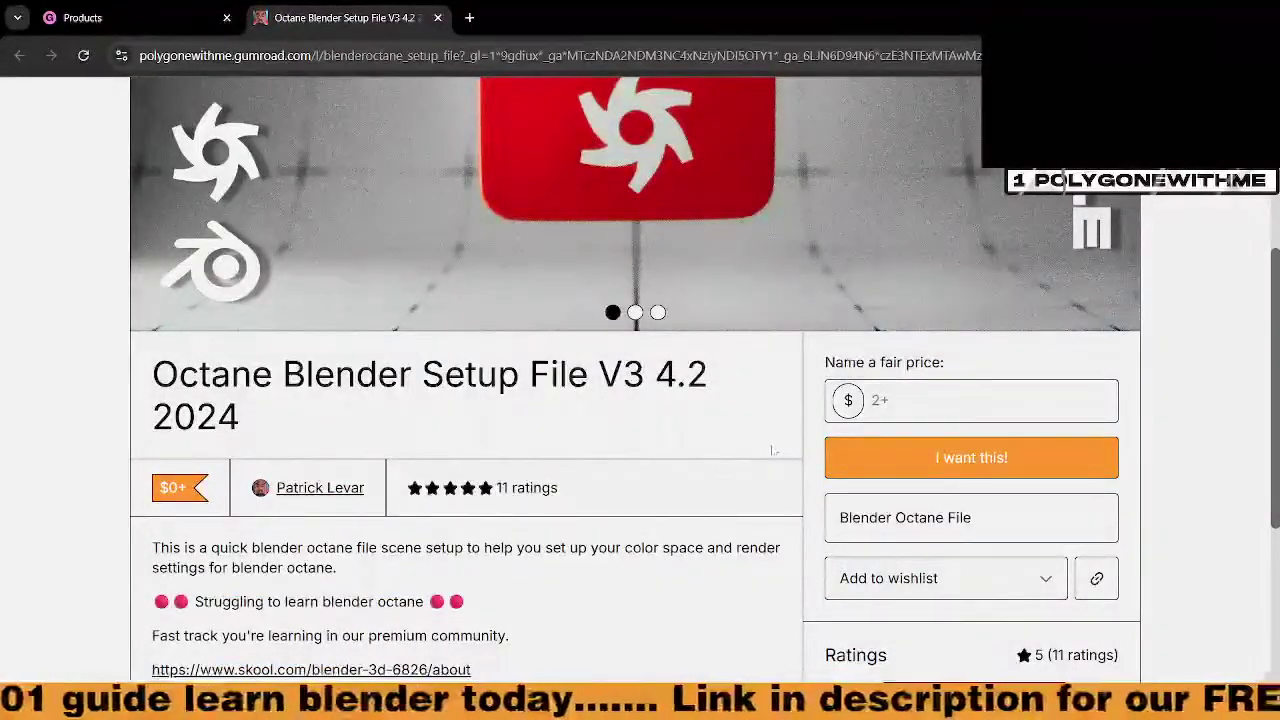
pyautogui.scroll(-2, 772, 450)
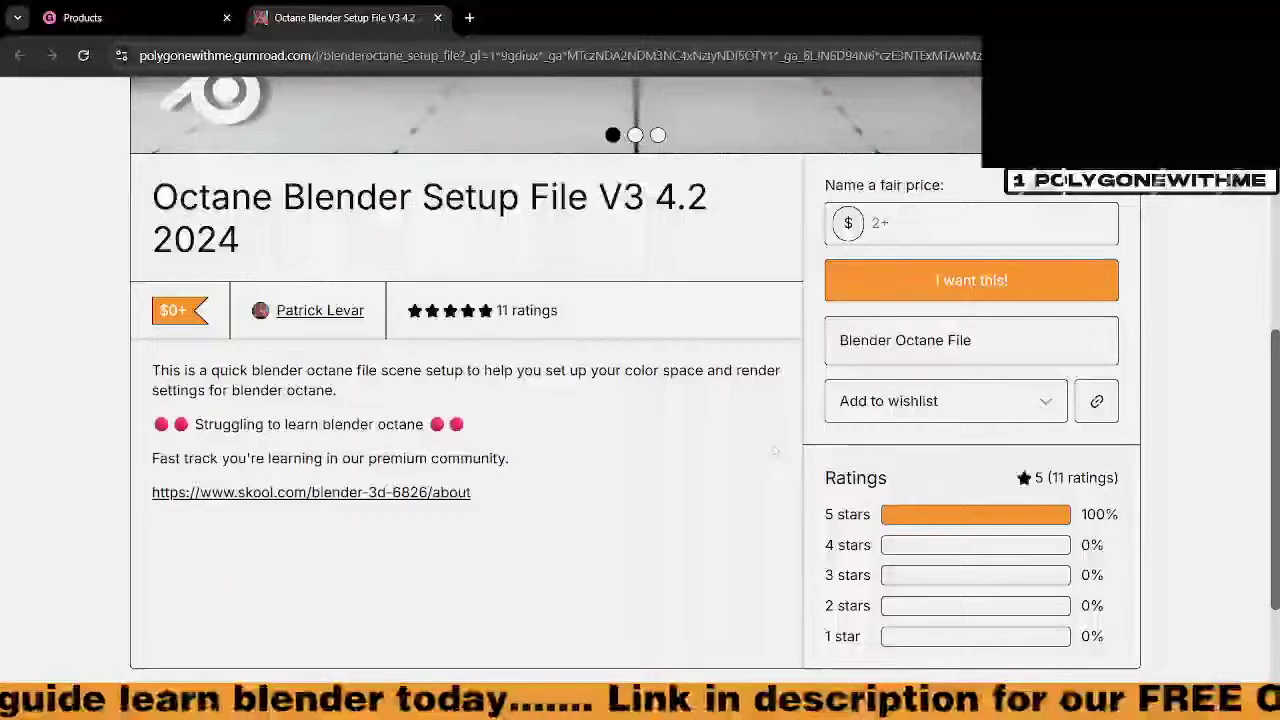
pyautogui.scroll(4, 774, 452)
pyautogui.scroll(3, 774, 452)
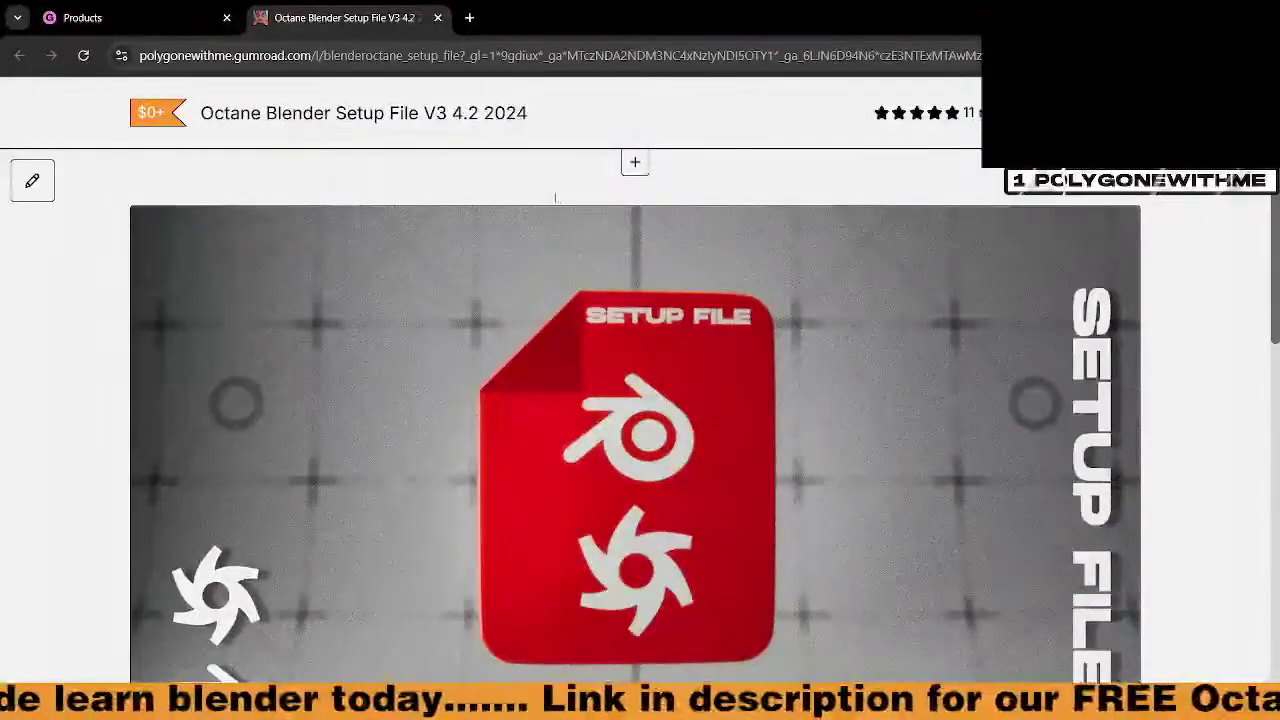
pyautogui.scroll(-4, 556, 198)
pyautogui.scroll(4, 556, 198)
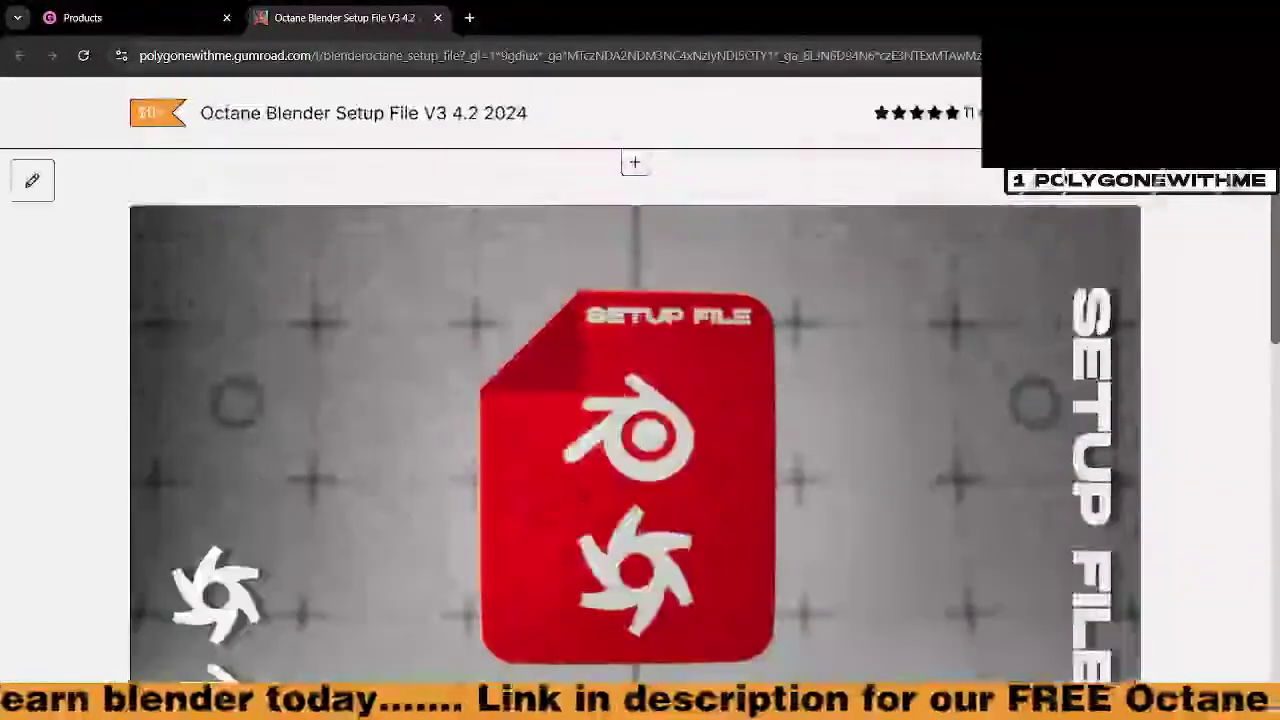
pyautogui.click(32, 180)
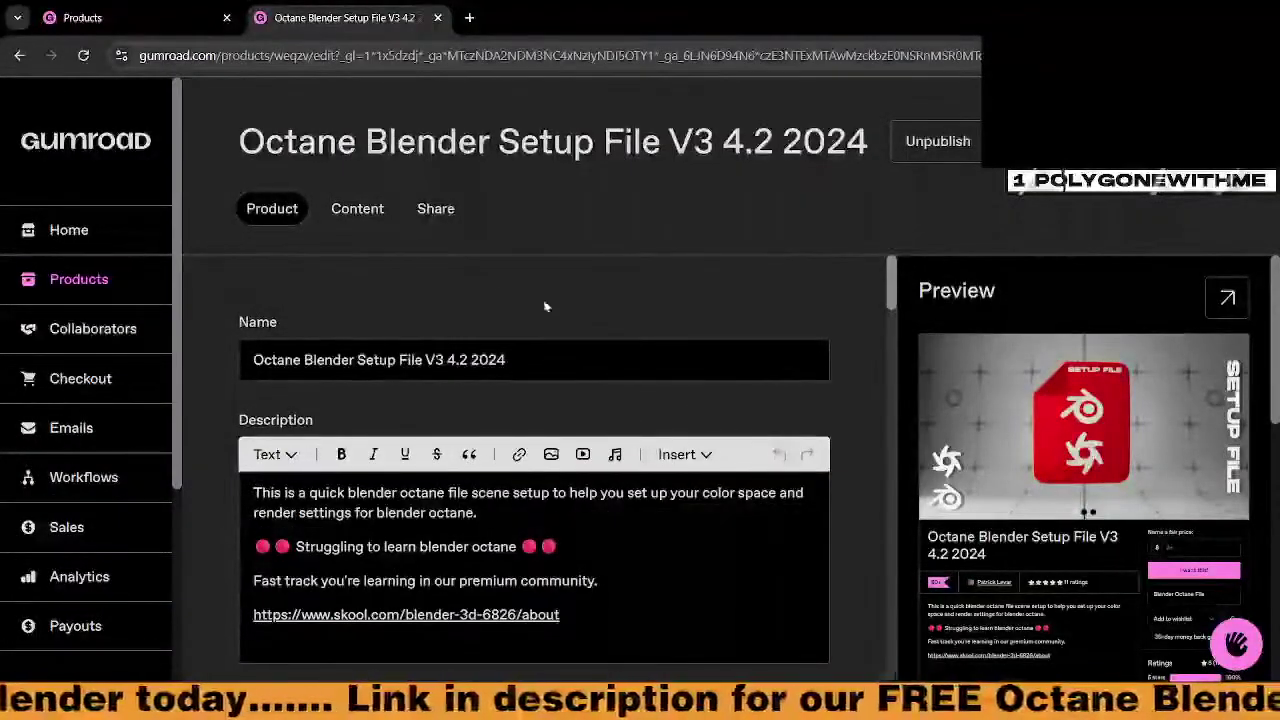
pyautogui.click(355, 210)
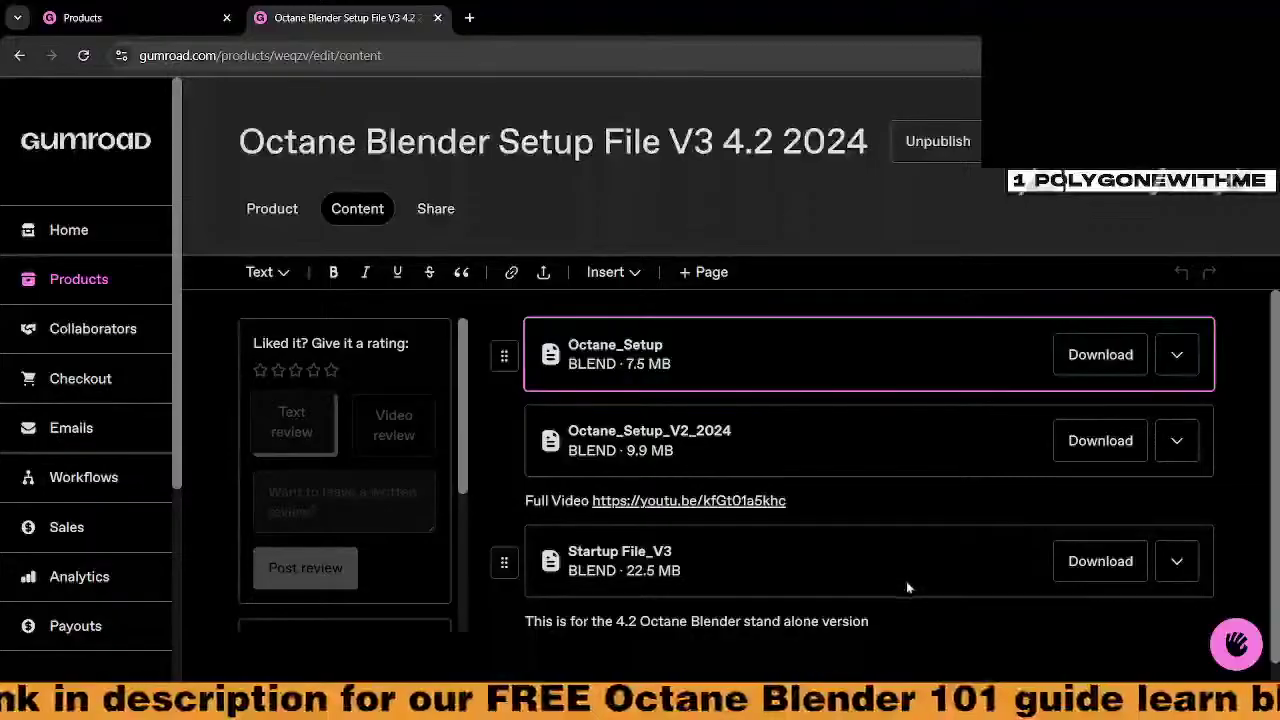
pyautogui.scroll(-1, 907, 585)
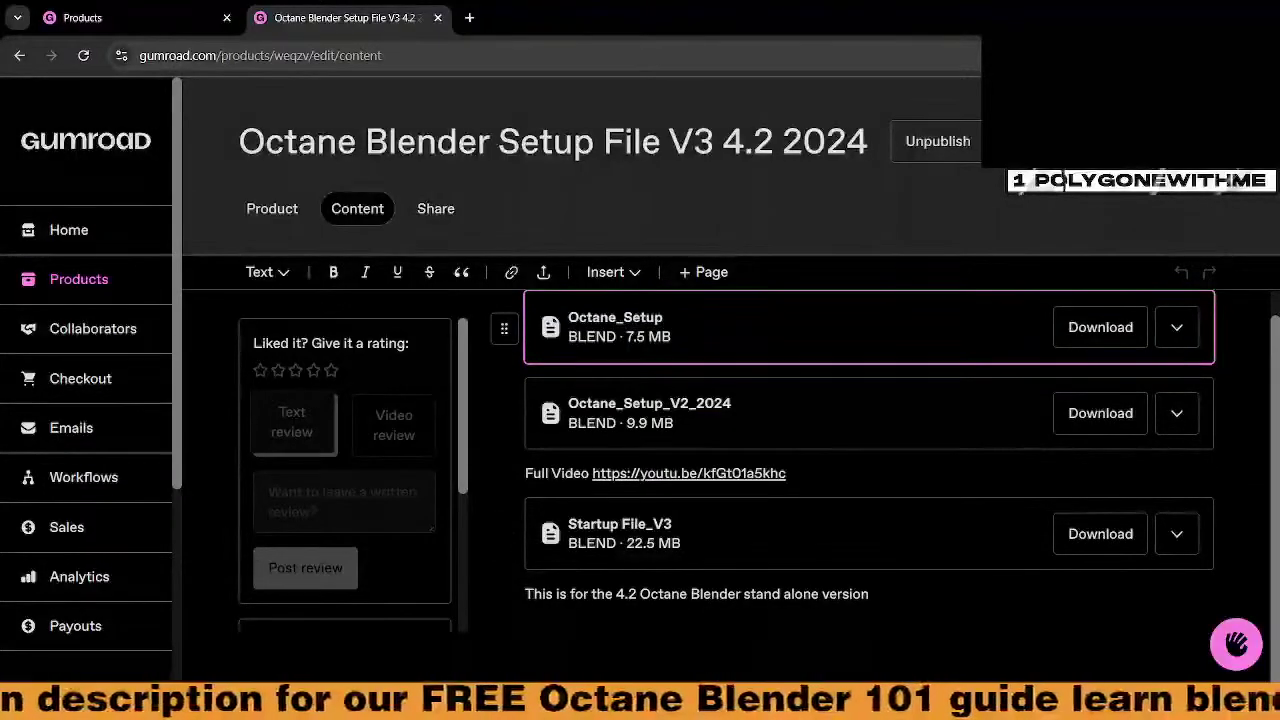
pyautogui.click(1100, 551)
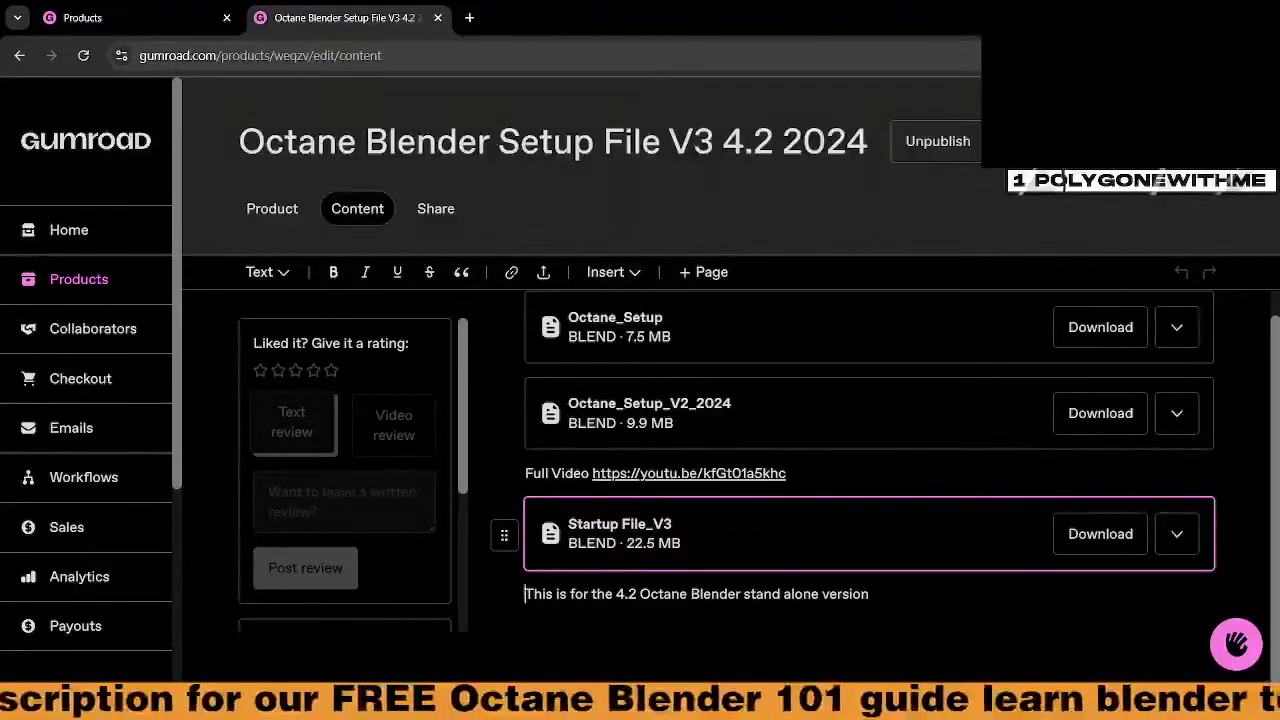
# Switch to a new Blender session and open Startup File_V3.blend from the Downloads folder
pyautogui.press('super+d')
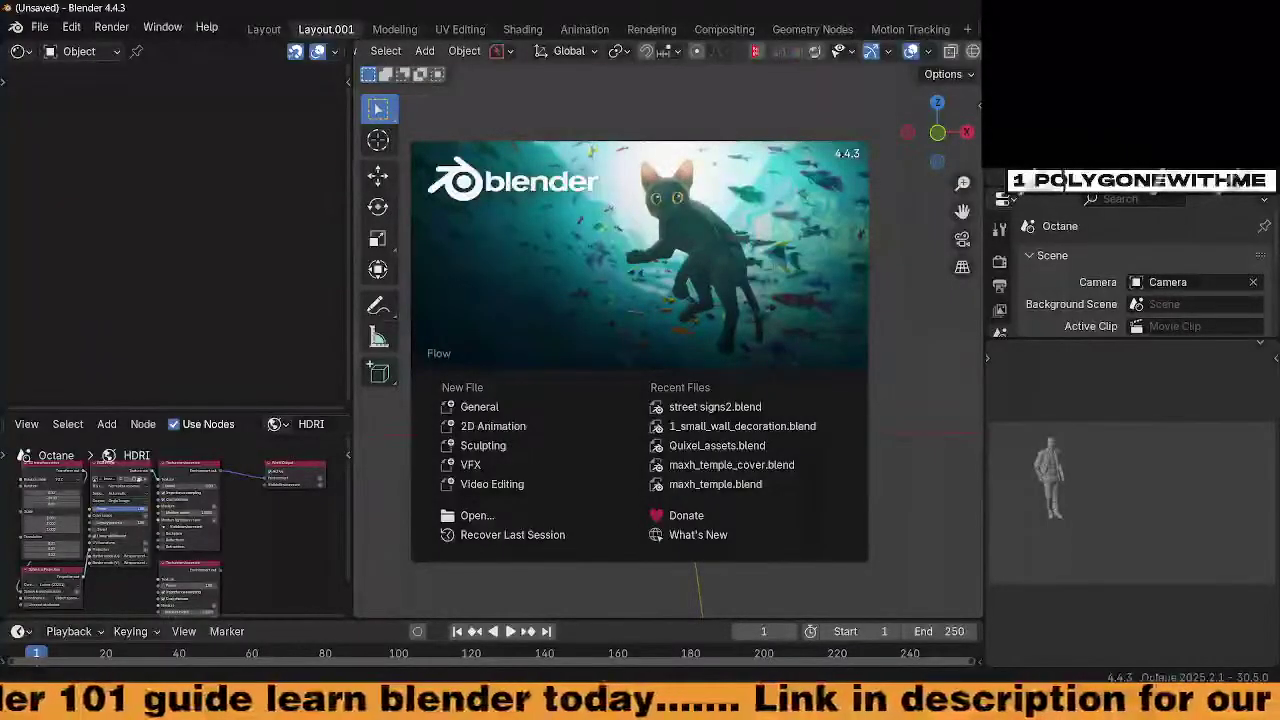
pyautogui.click(933, 450)
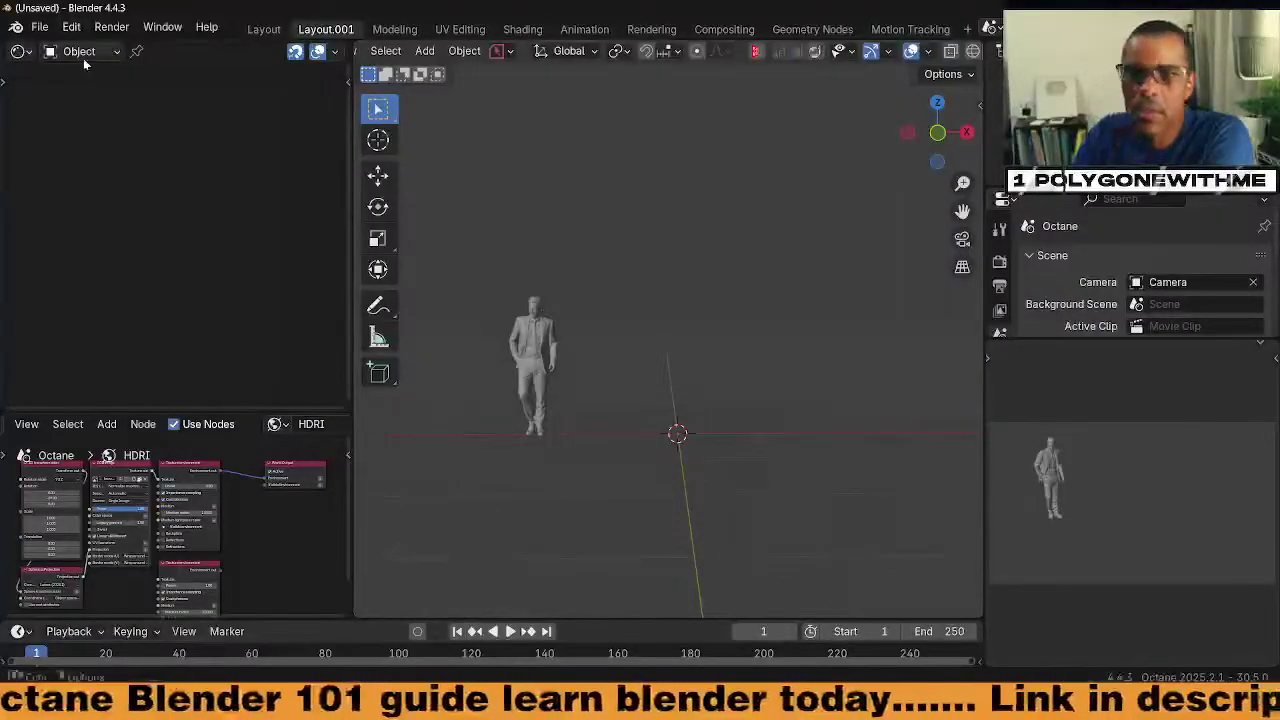
pyautogui.click(40, 27)
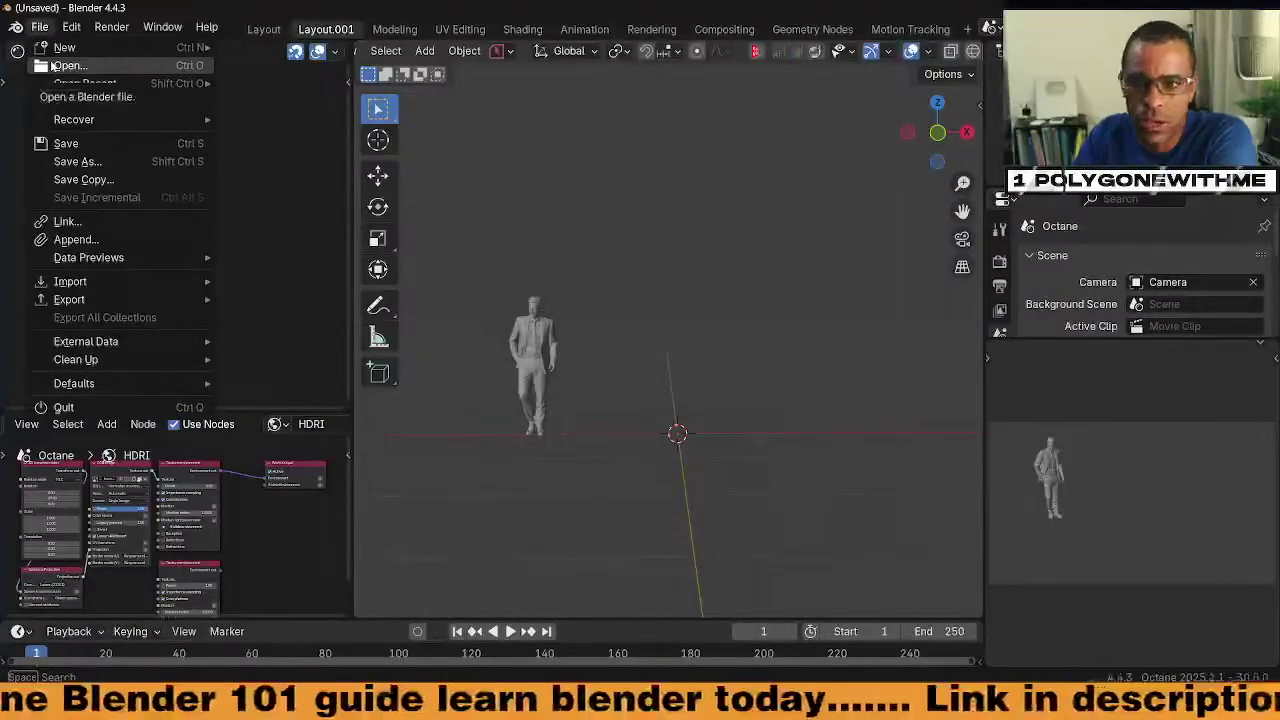
pyautogui.click(60, 66)
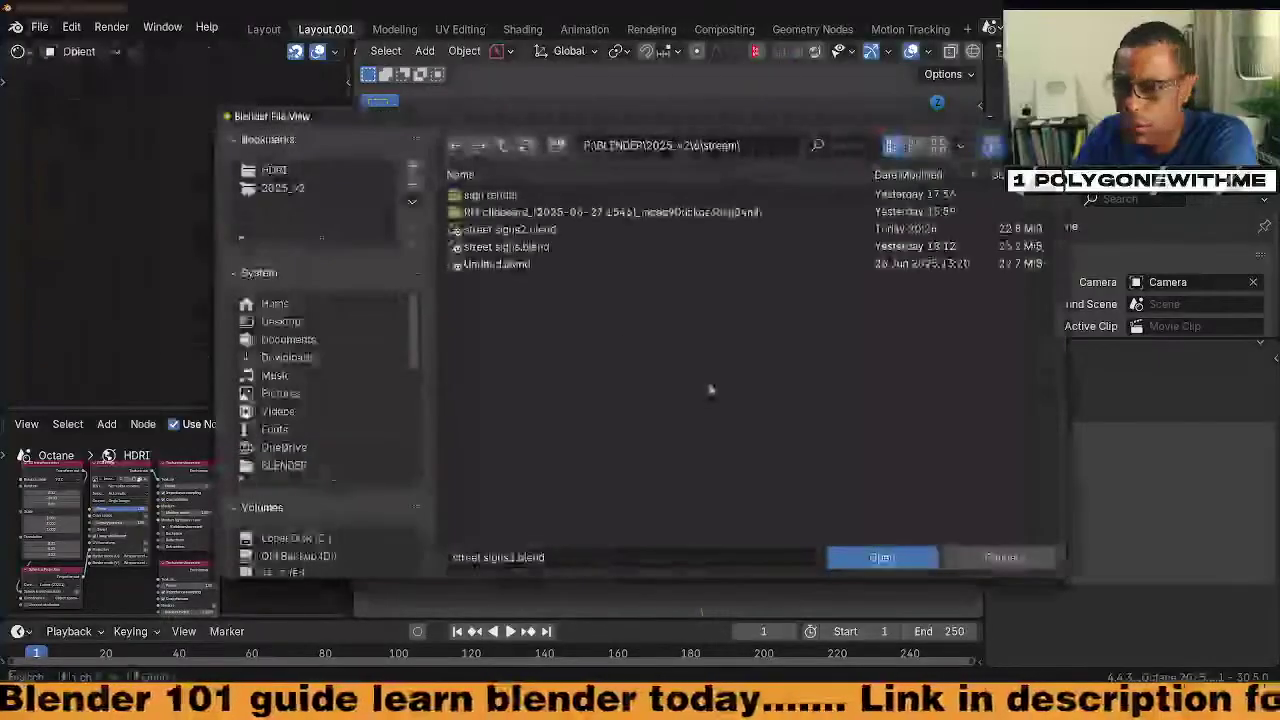
pyautogui.click(288, 357)
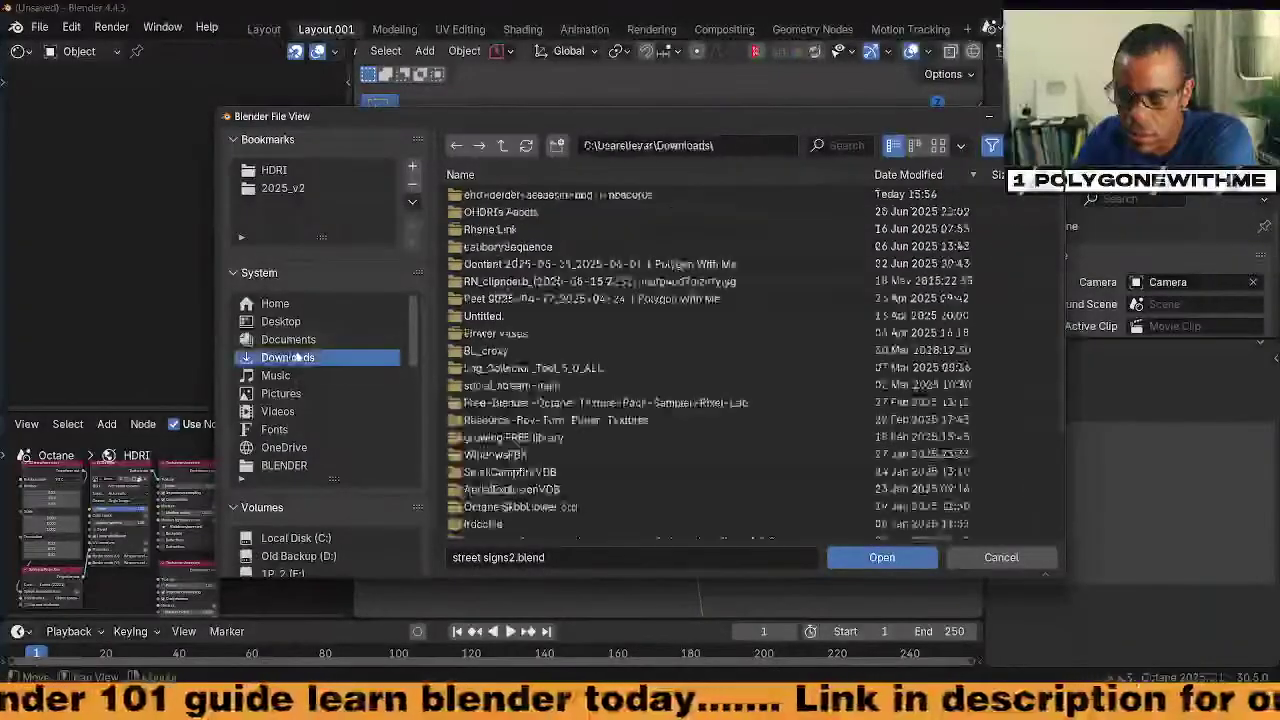
pyautogui.scroll(-3, 884, 300)
pyautogui.click(630, 389)
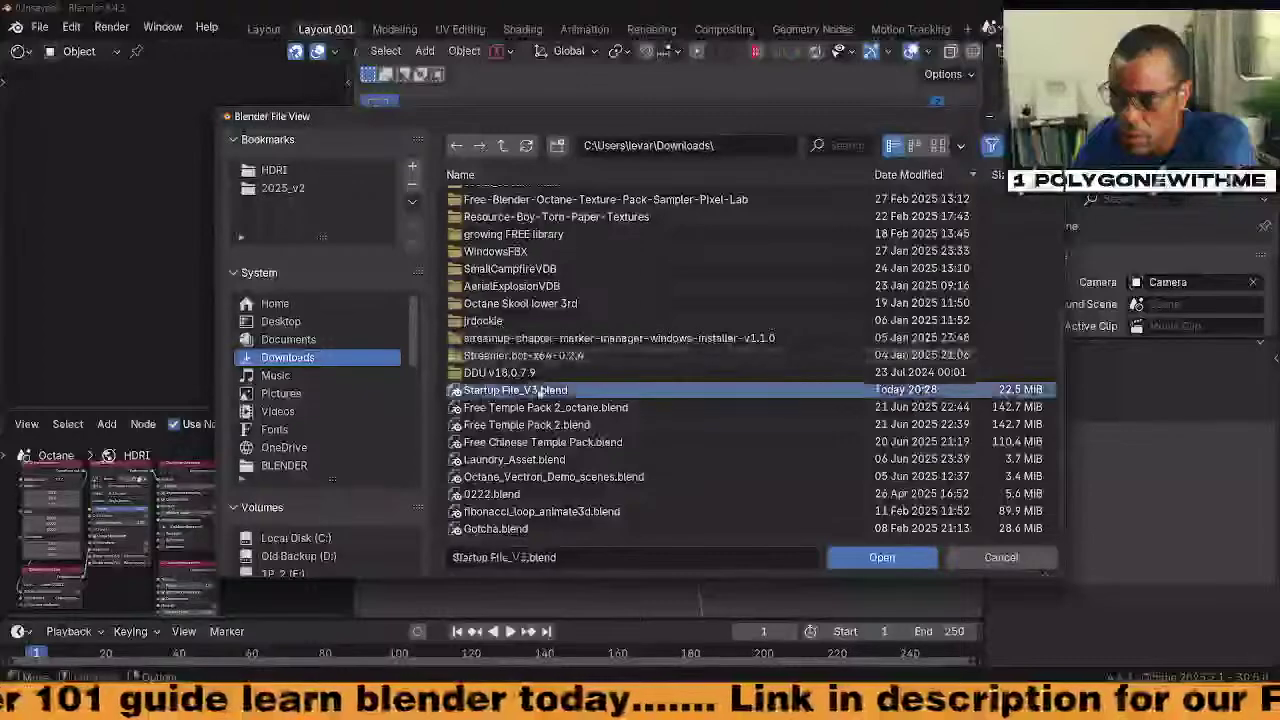
pyautogui.click(881, 557)
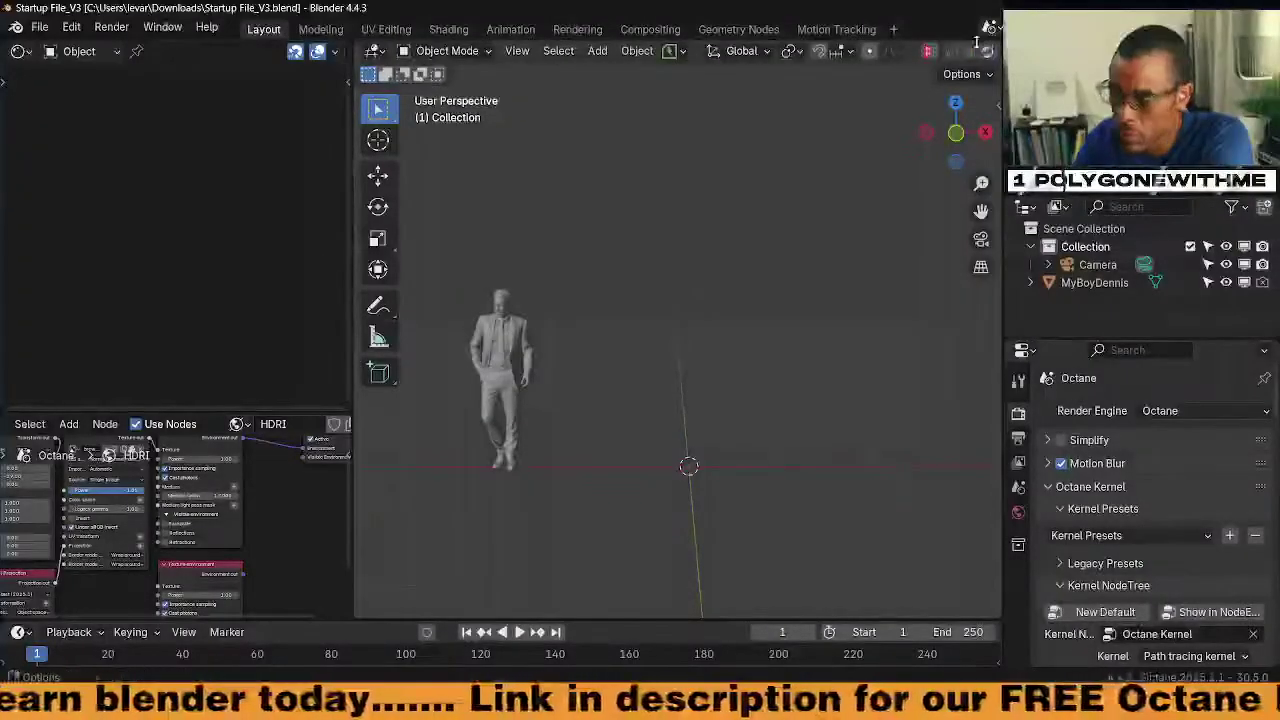
# Preview the startup scene in rendered shading and examine the material nodes of the man model in a widened shader editor
pyautogui.scroll(-5, 975, 45)
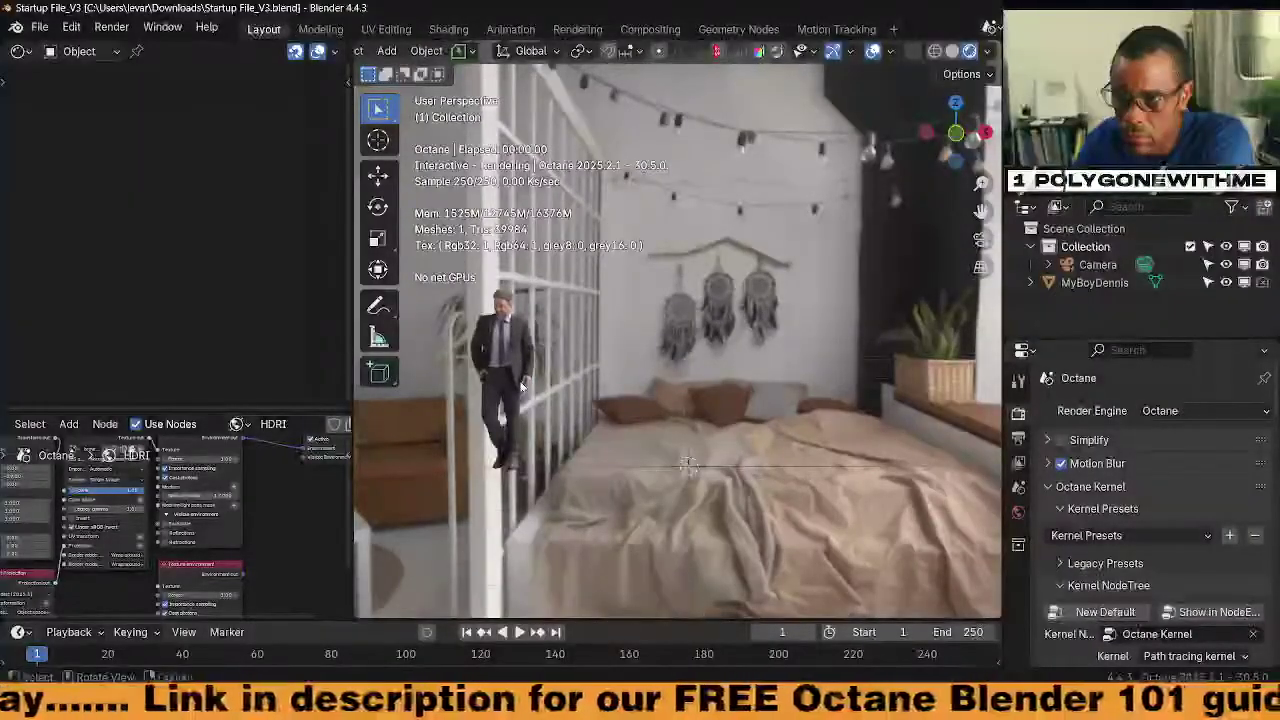
pyautogui.click(521, 385)
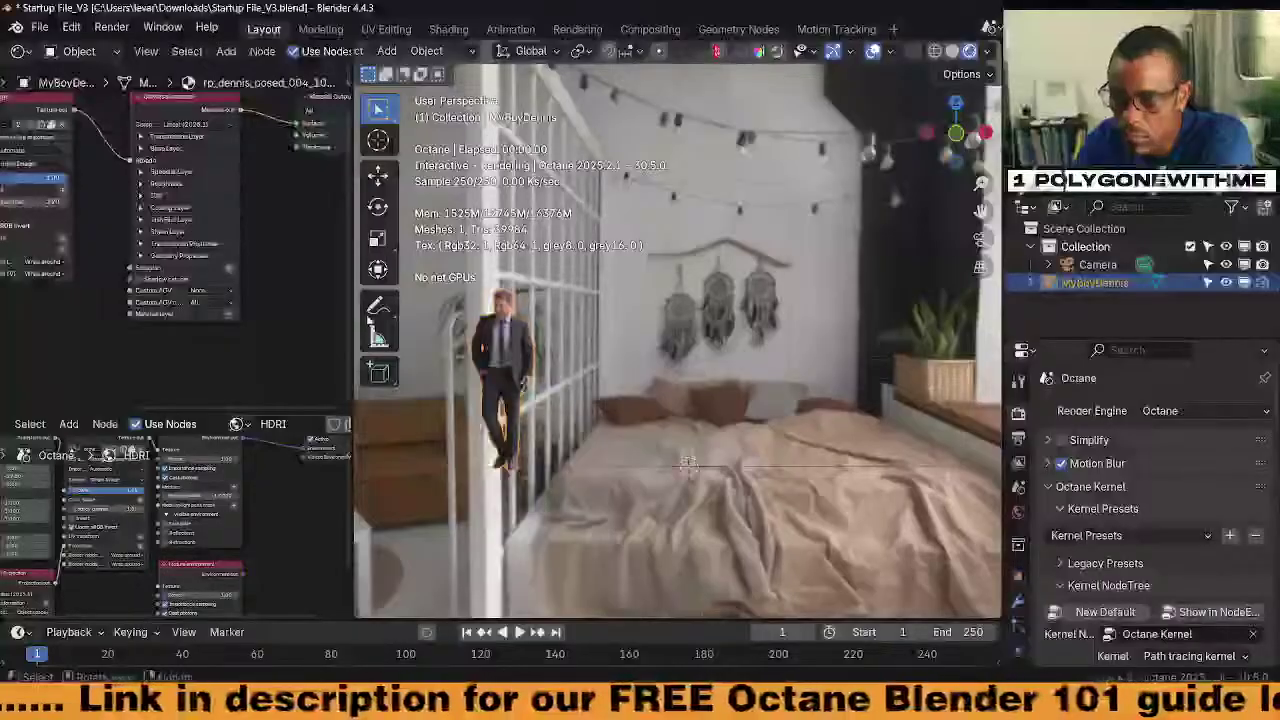
pyautogui.moveTo(353, 300); pyautogui.dragTo(714, 300)
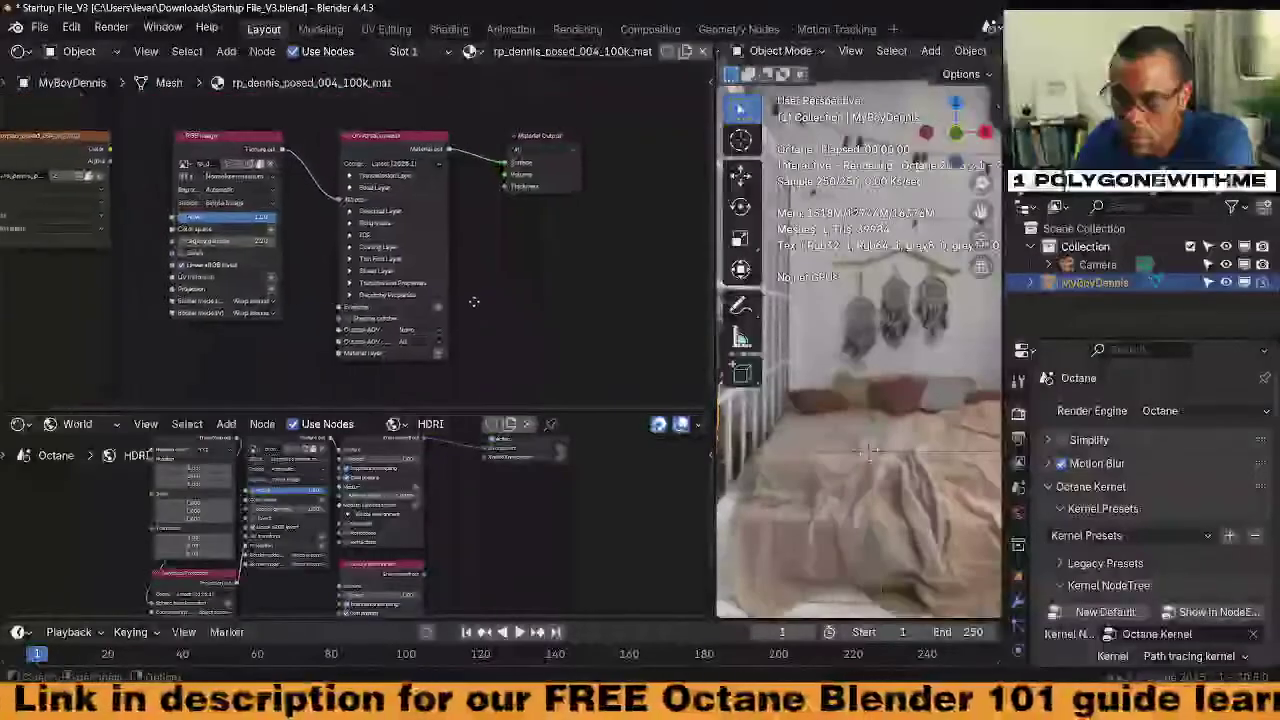
pyautogui.moveTo(474, 301)
pyautogui.mouseDown(button='middle')
pyautogui.moveTo(486, 297)
pyautogui.moveTo(450, 297)
pyautogui.mouseUp(button='middle')
pyautogui.moveTo(714, 326); pyautogui.dragTo(528, 326)
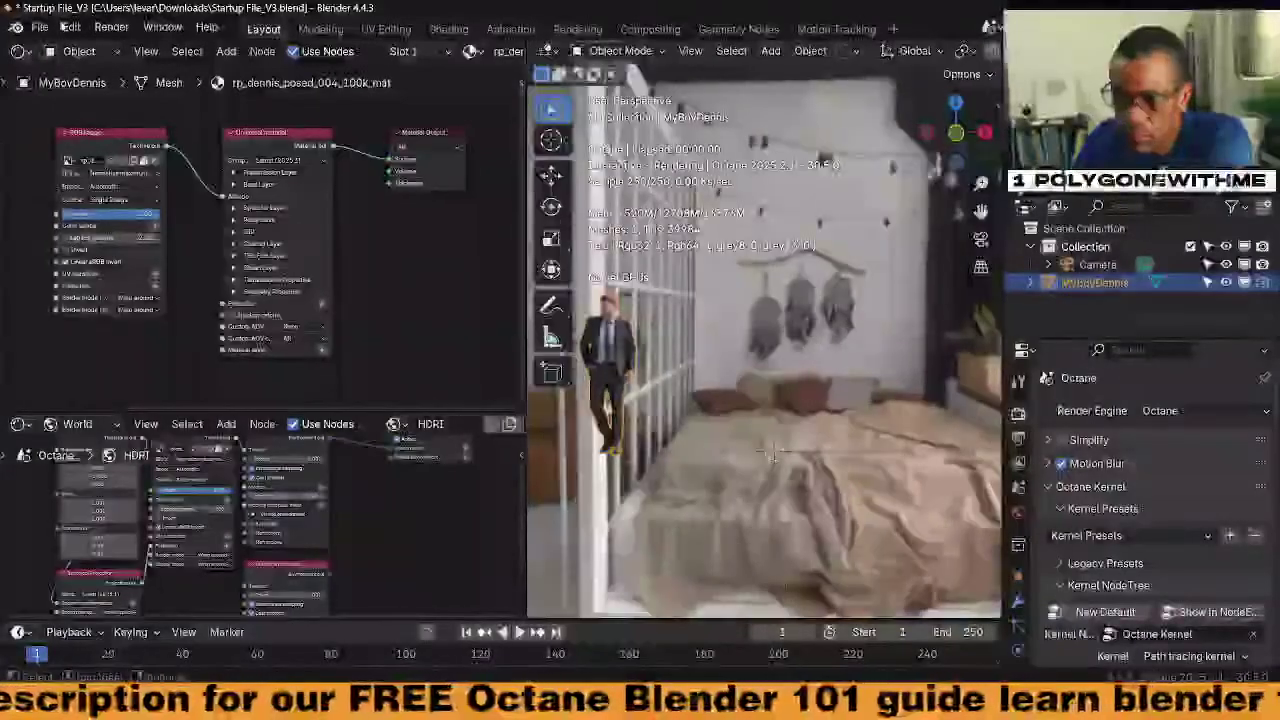
# Start a new General file and discard the changes made to the startup scene
pyautogui.click(40, 27)
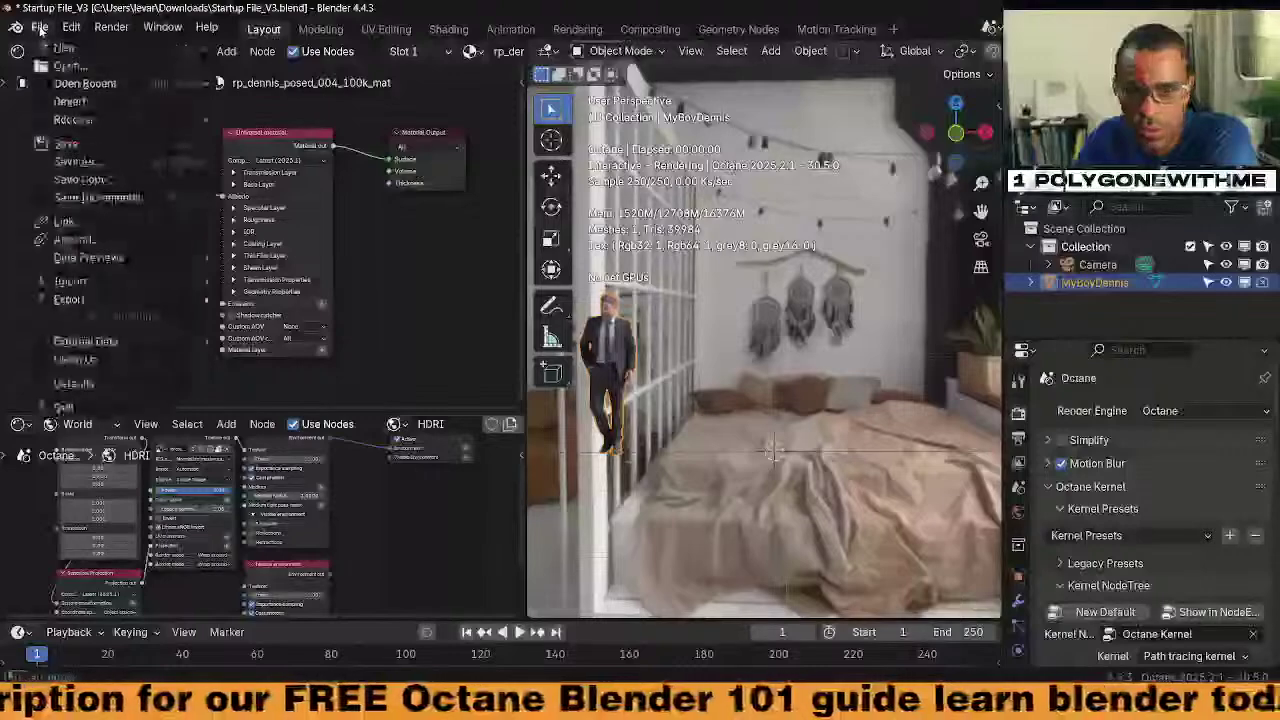
pyautogui.moveTo(85, 47)
pyautogui.click(280, 48)
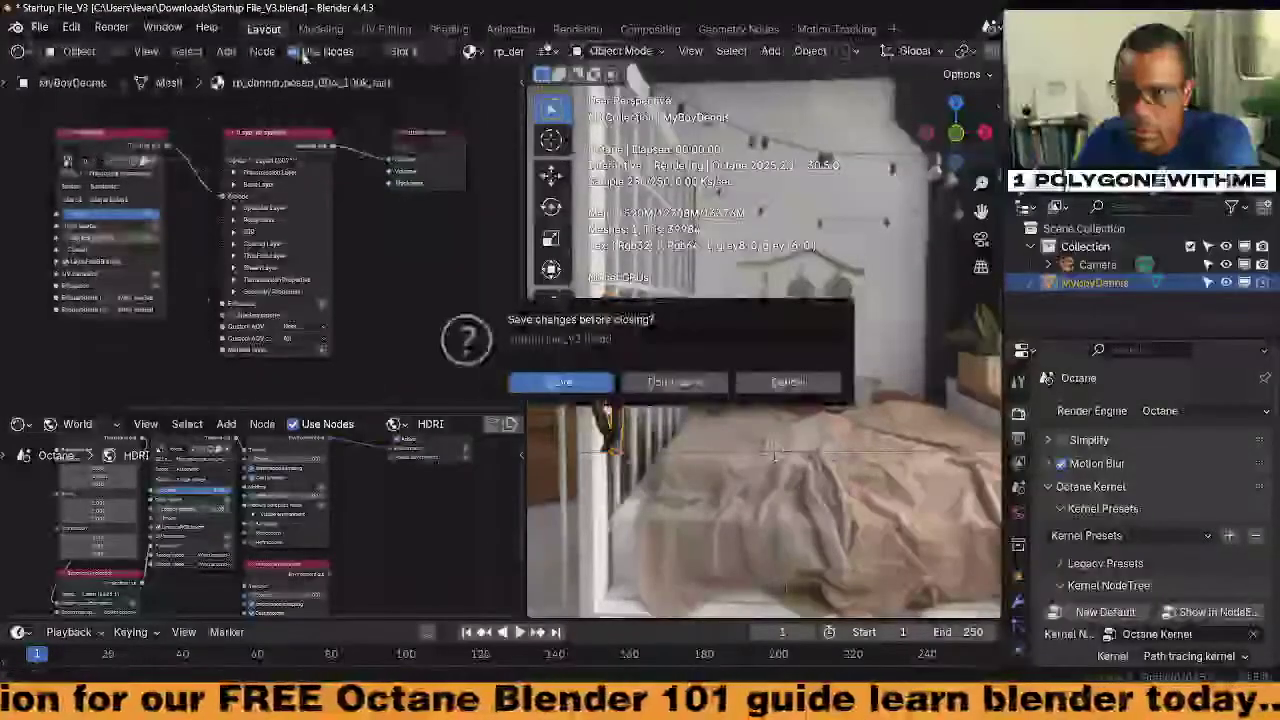
pyautogui.click(690, 381)
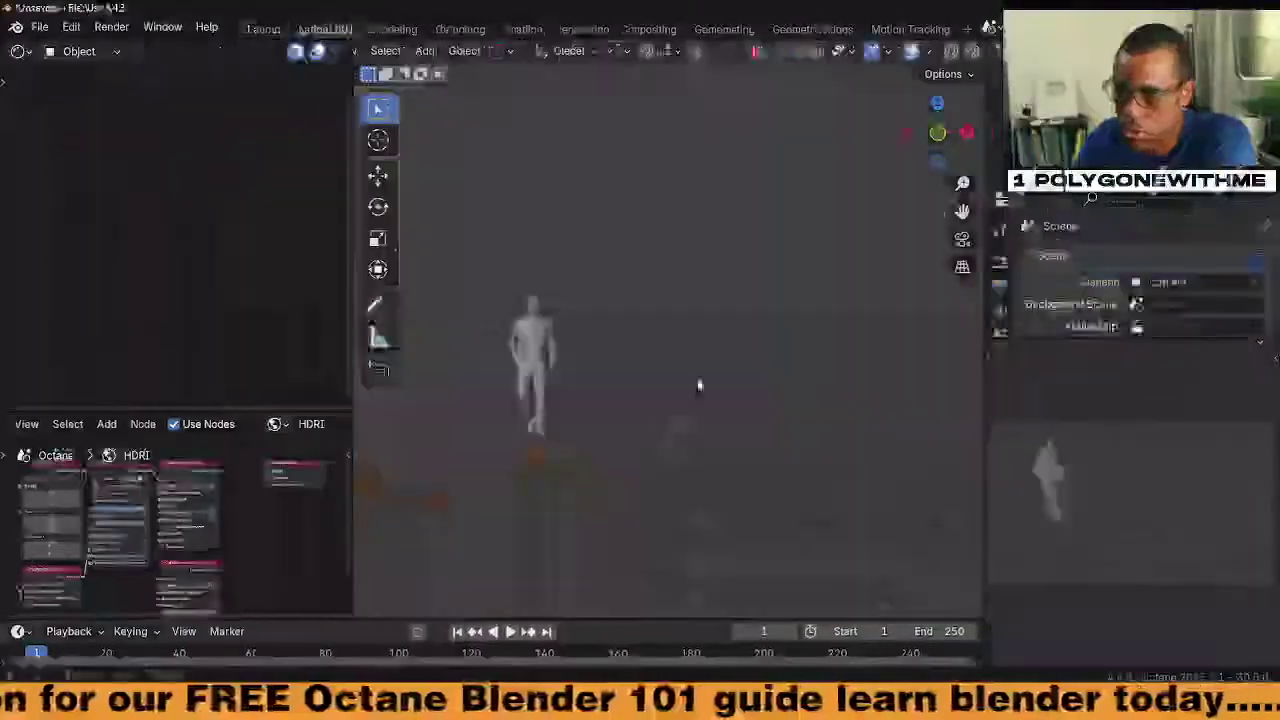
# Load the factory default startup file and preferences
pyautogui.click(38, 27)
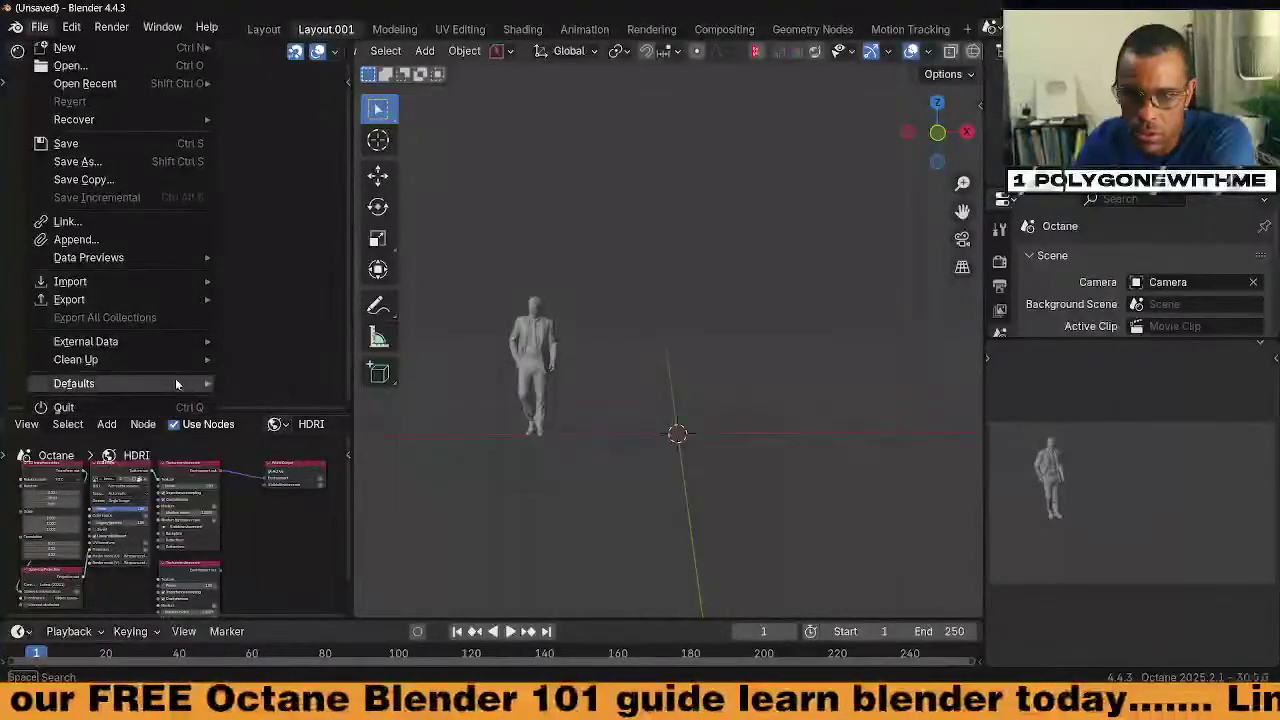
pyautogui.moveTo(177, 385)
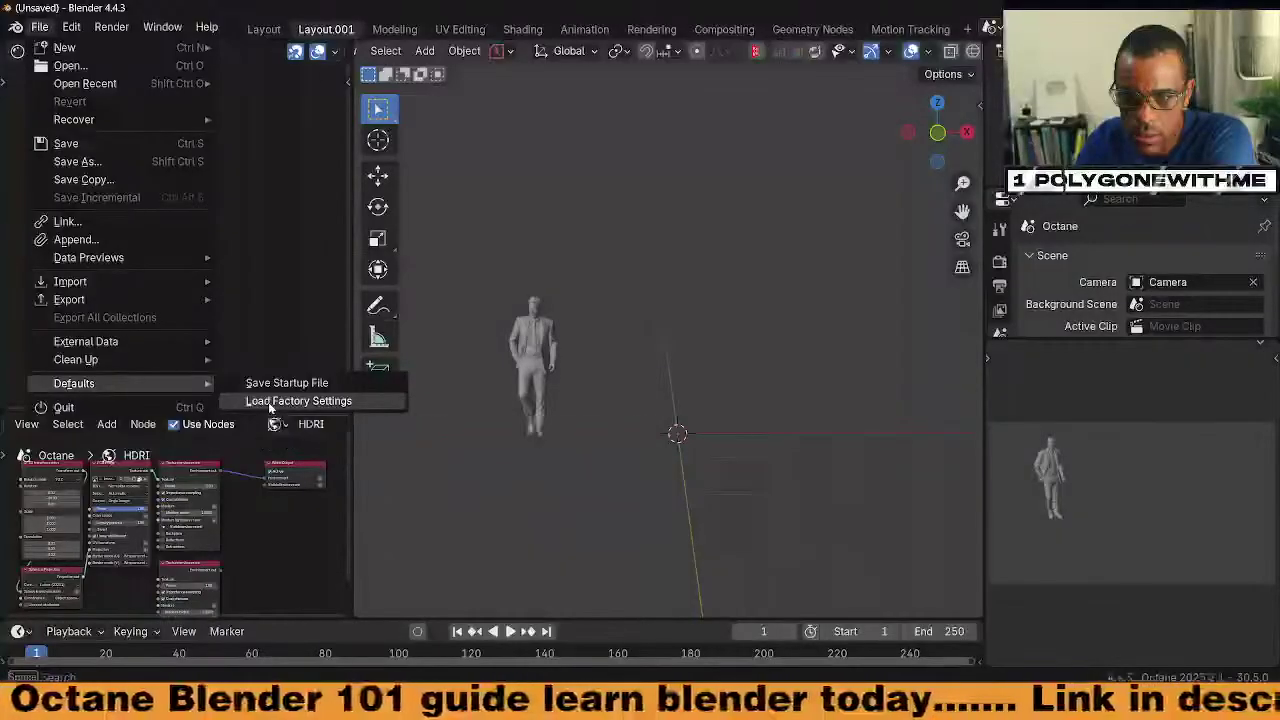
pyautogui.click(255, 401)
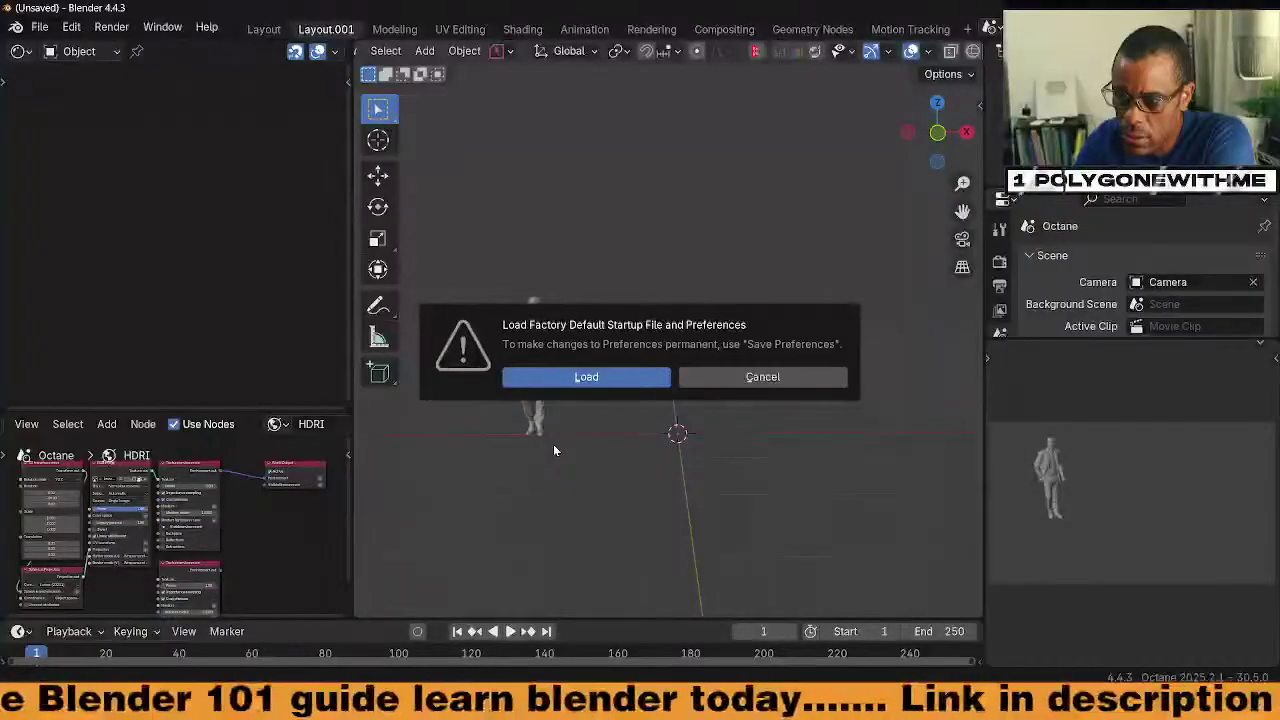
pyautogui.click(595, 381)
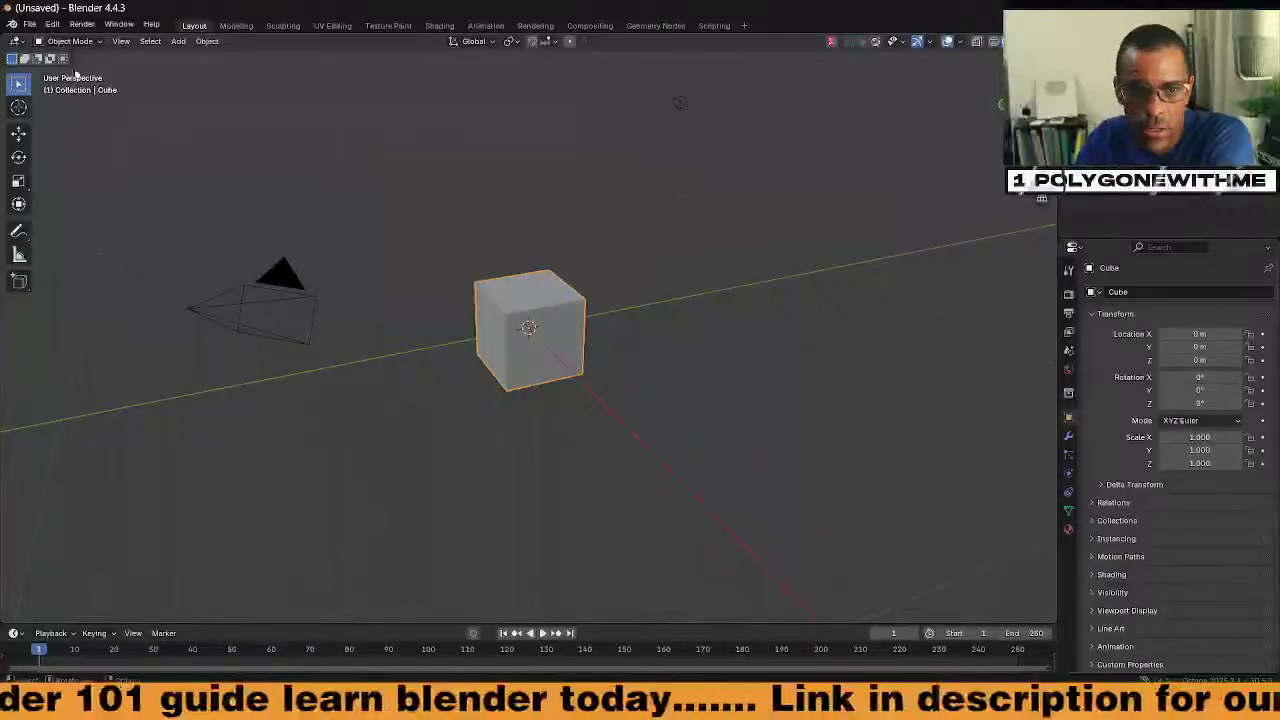
# Open Startup File_V3.blend from the Downloads folder in the factory-default session
pyautogui.click(30, 25)
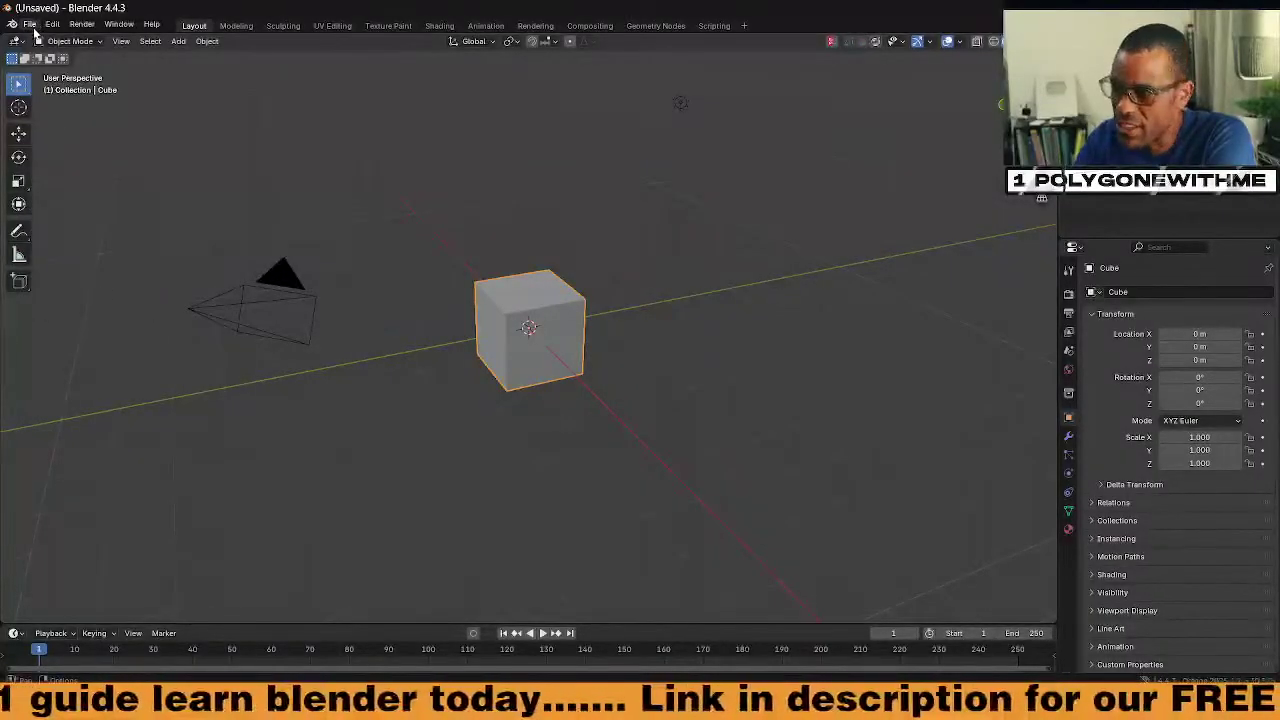
pyautogui.click(31, 25)
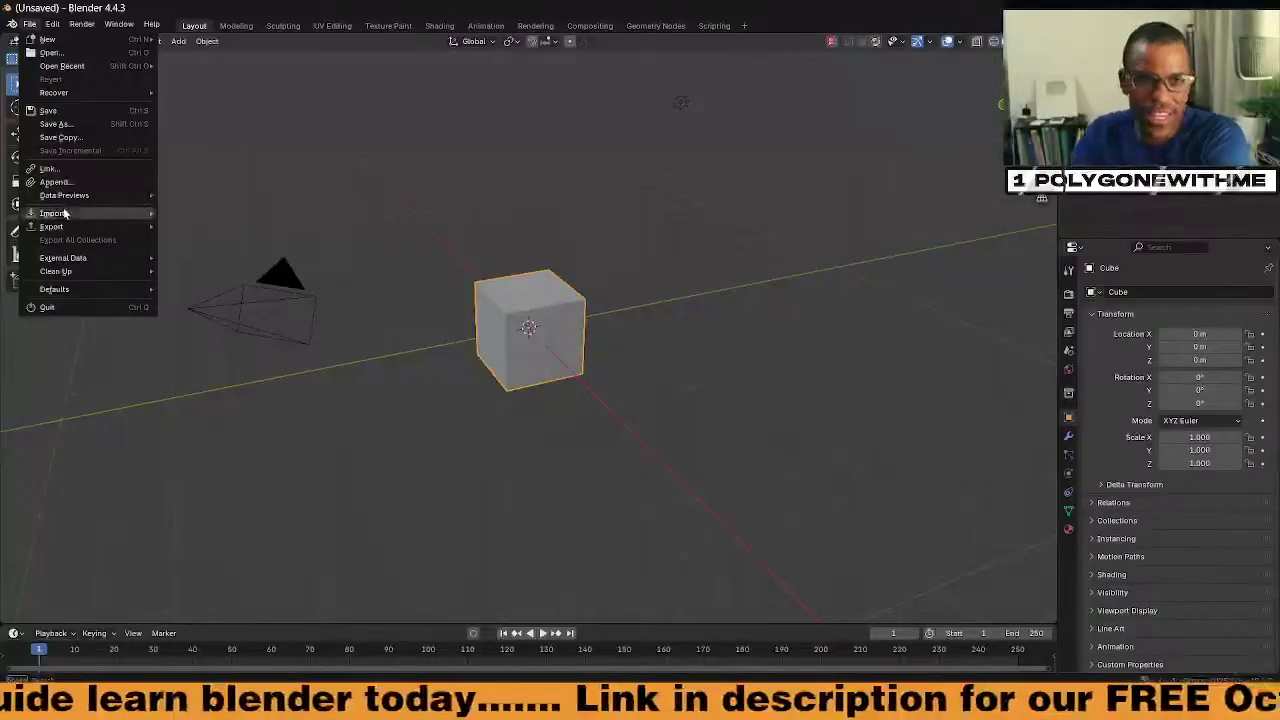
pyautogui.moveTo(70, 217)
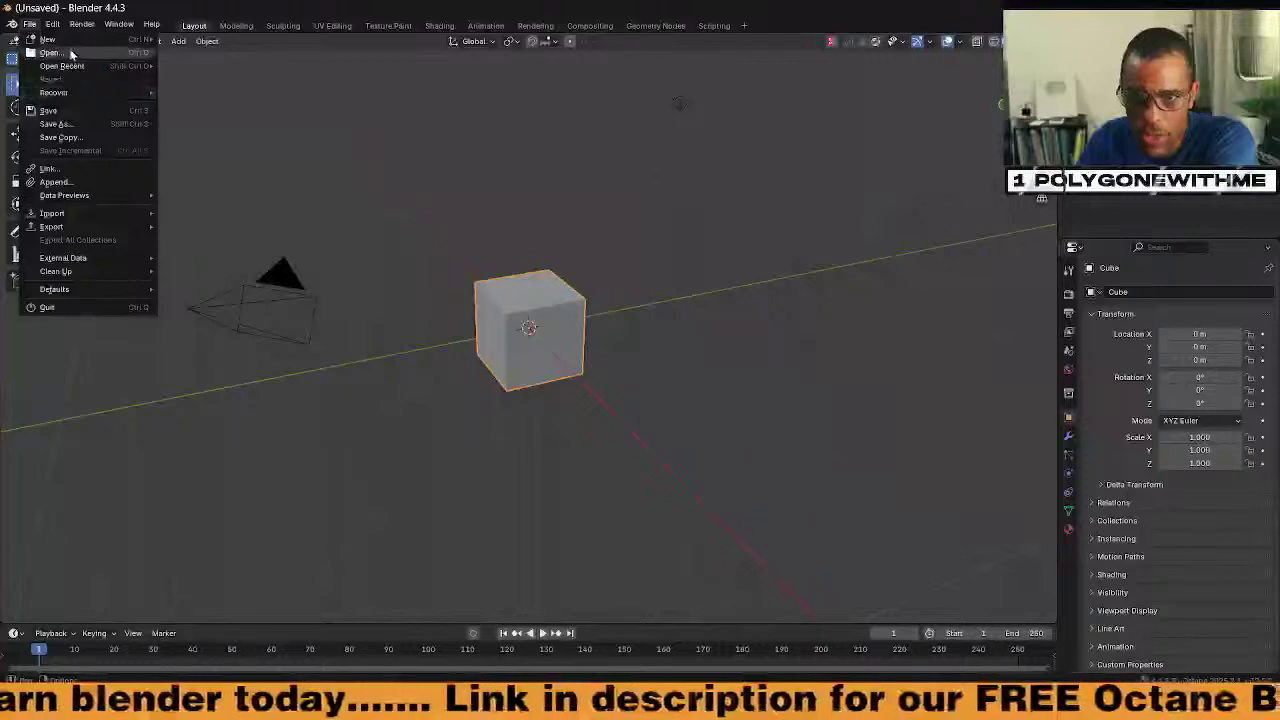
pyautogui.click(71, 53)
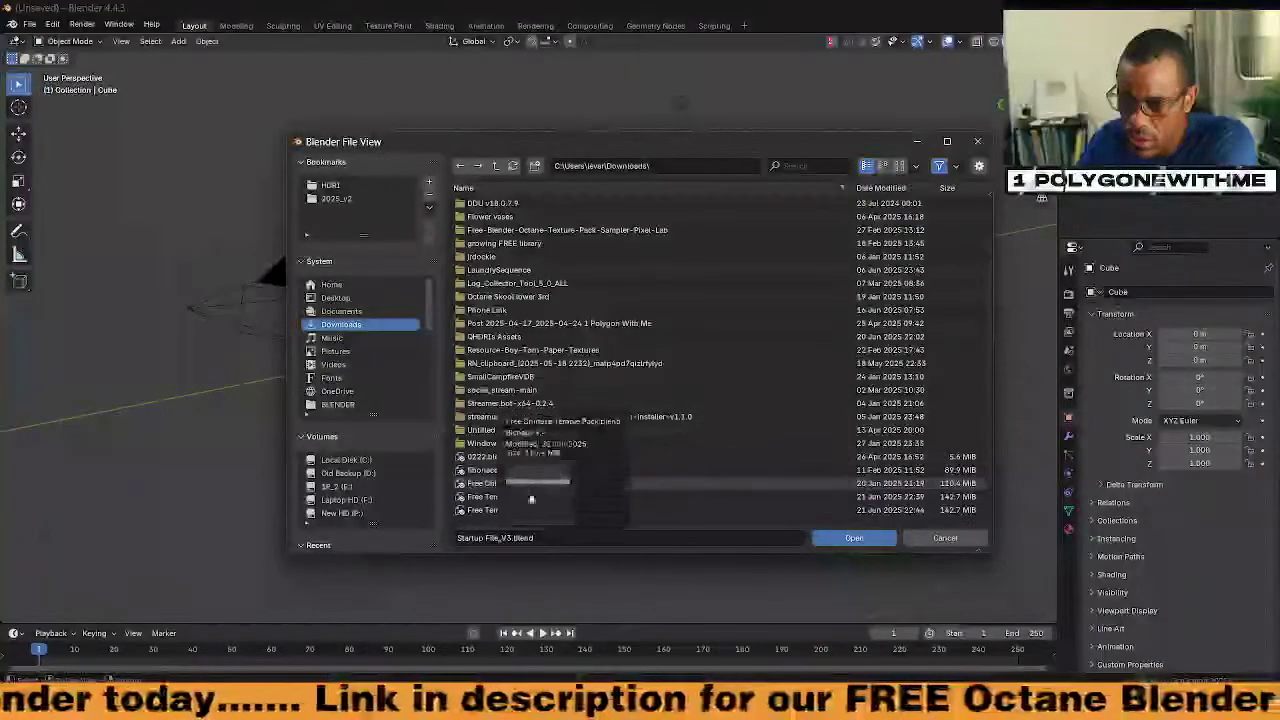
pyautogui.scroll(-2, 786, 480)
pyautogui.click(503, 516)
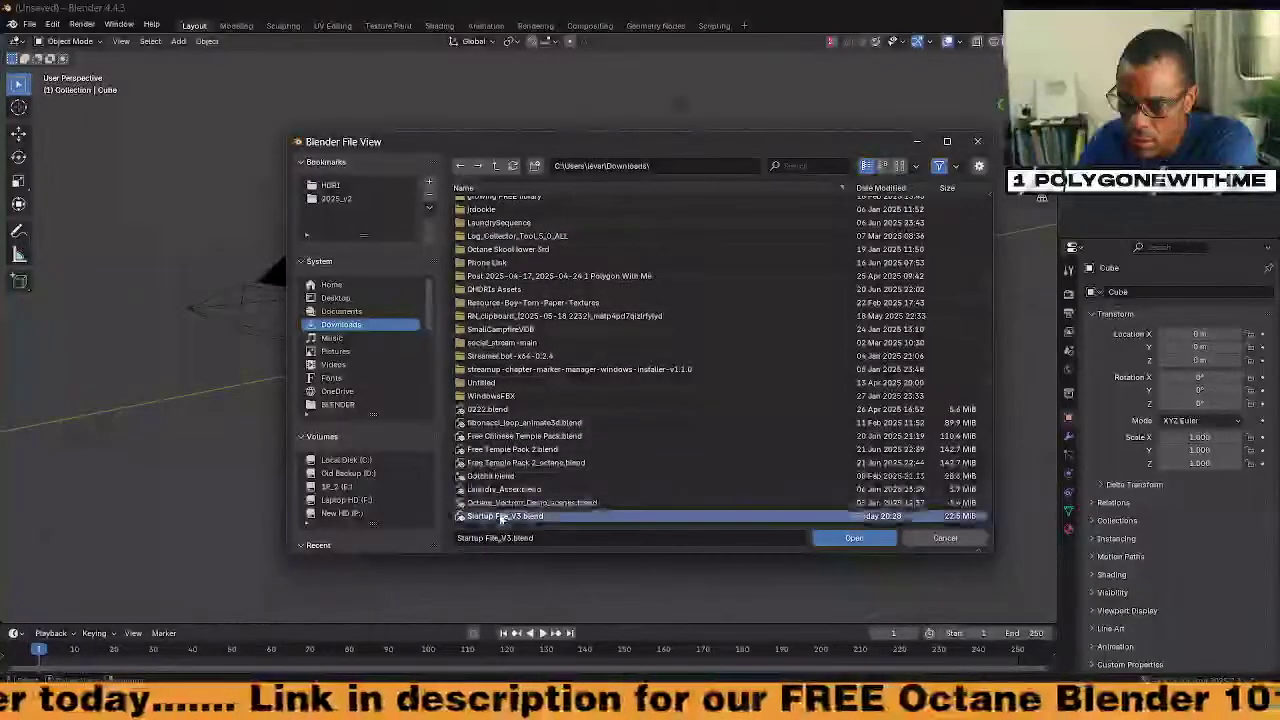
pyautogui.click(854, 538)
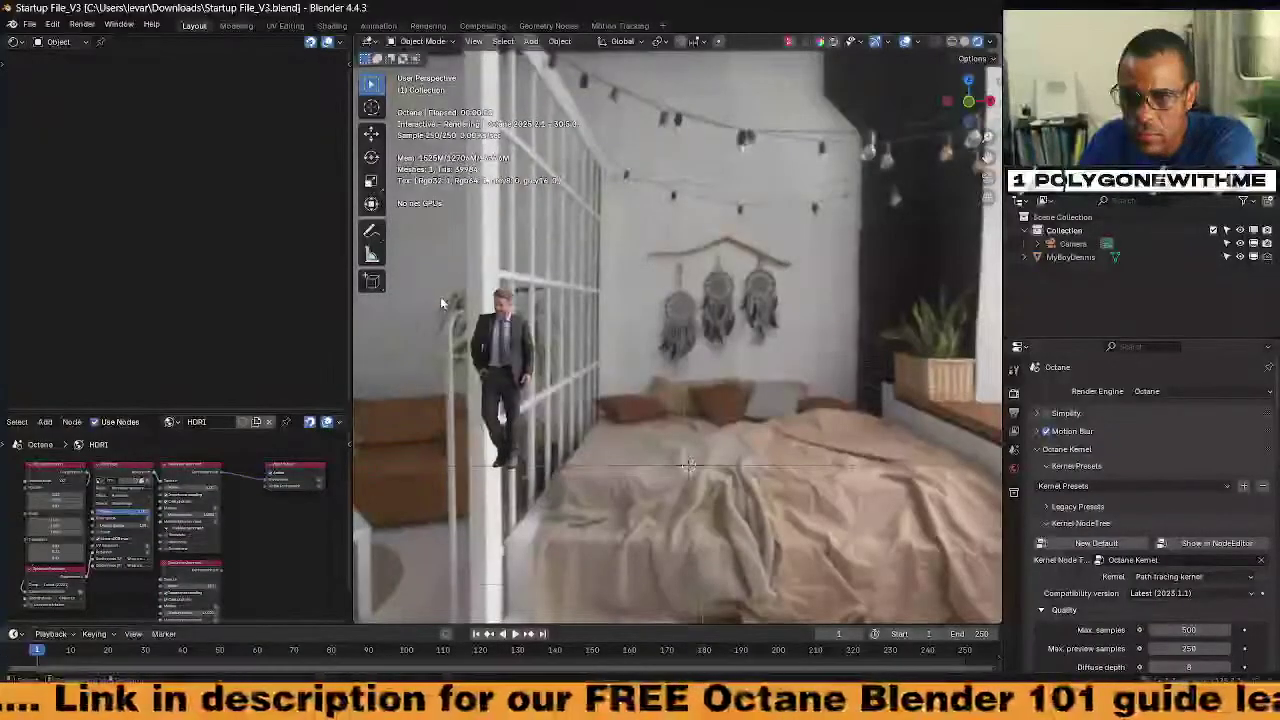
# Show the man model's material in a wider shader editor and widen its RGB image node to read the full texture name
pyautogui.moveTo(352, 308); pyautogui.dragTo(555, 322)
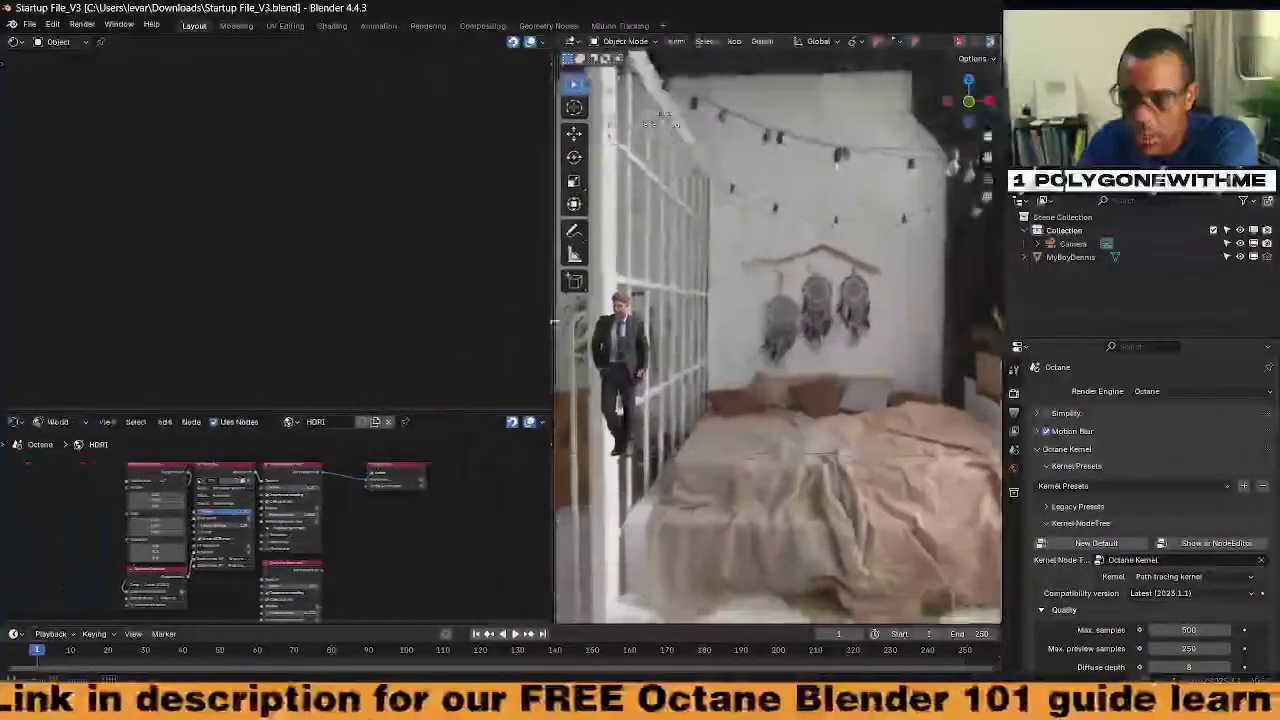
pyautogui.click(641, 352)
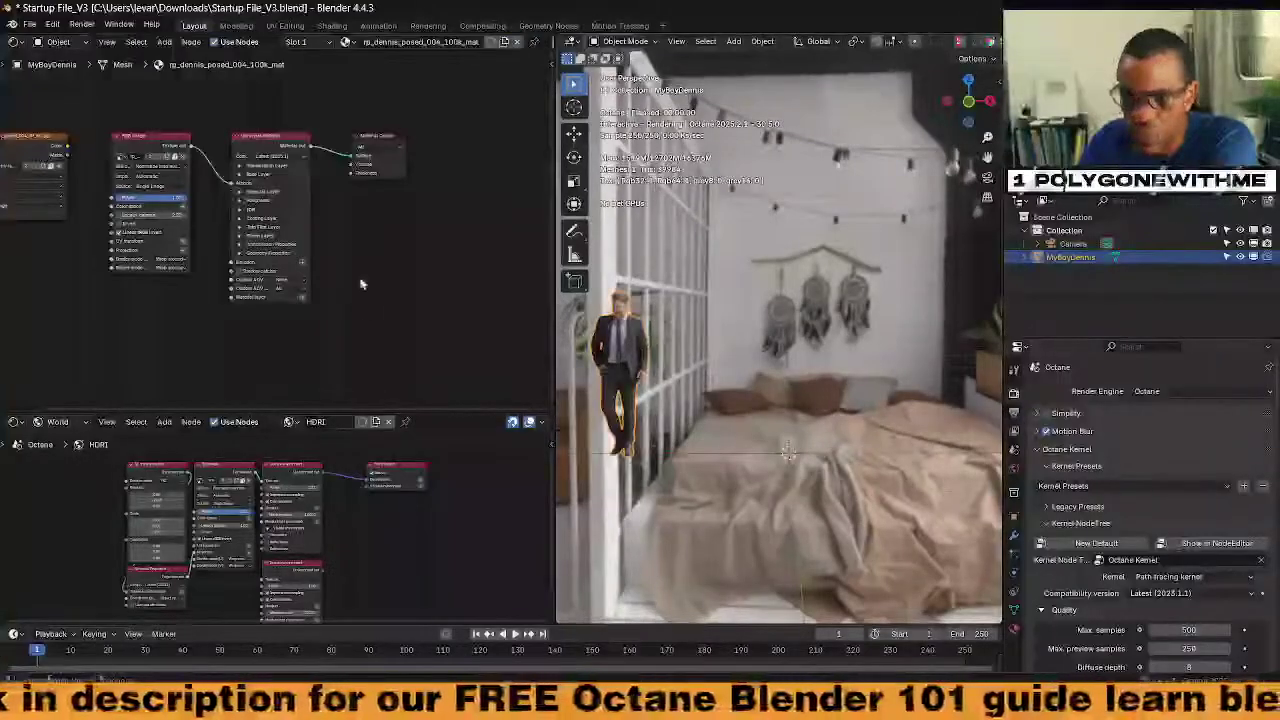
pyautogui.scroll(2, 350, 280)
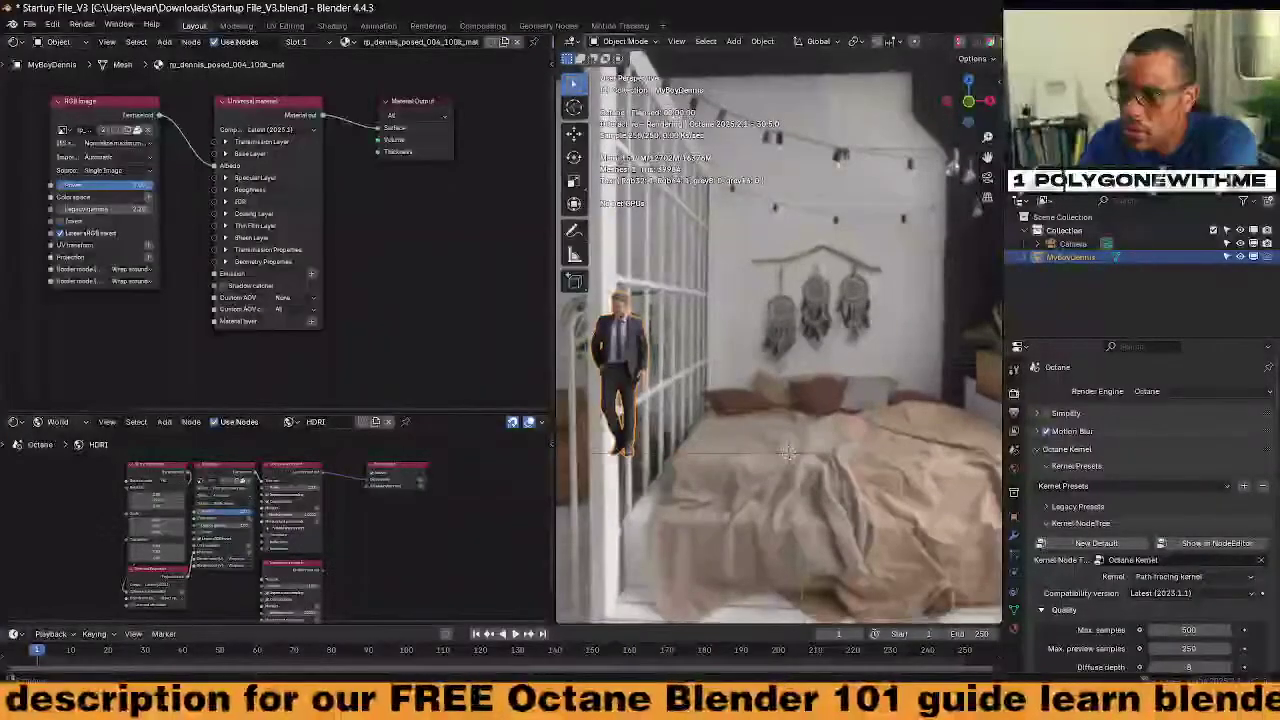
pyautogui.moveTo(194, 259); pyautogui.dragTo(346, 321, button='middle')
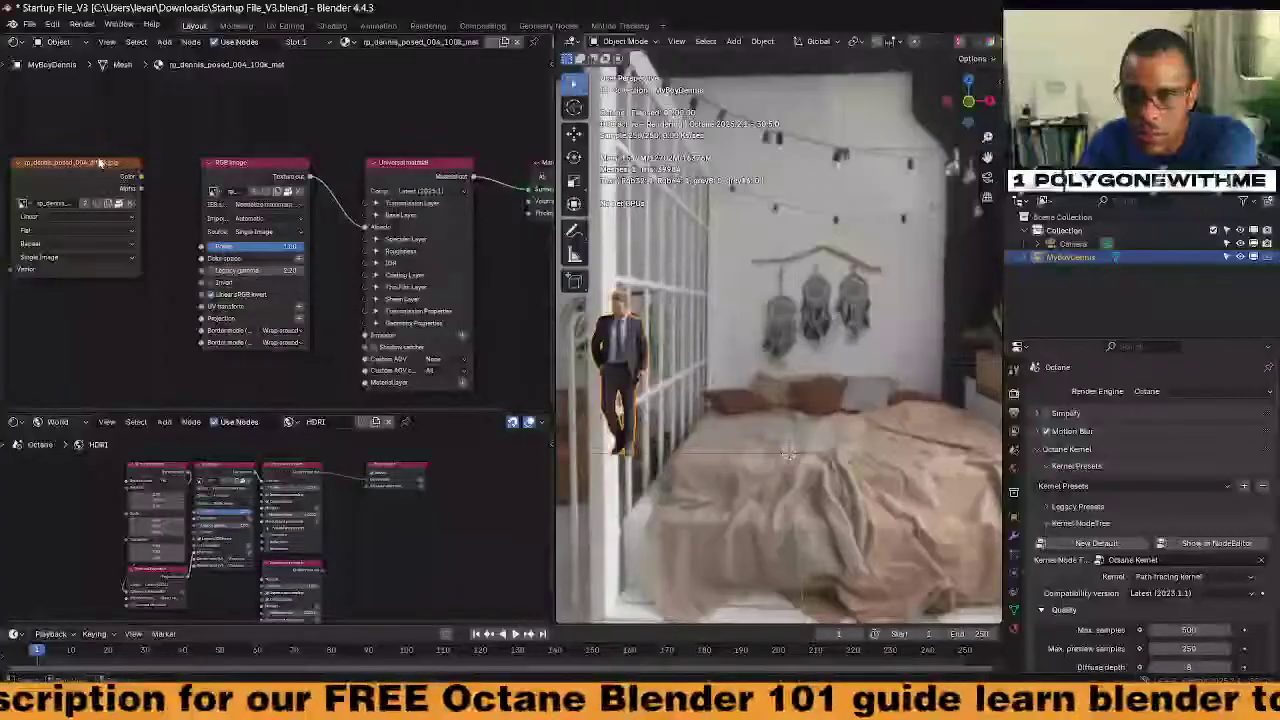
pyautogui.moveTo(100, 162); pyautogui.dragTo(2, 168)
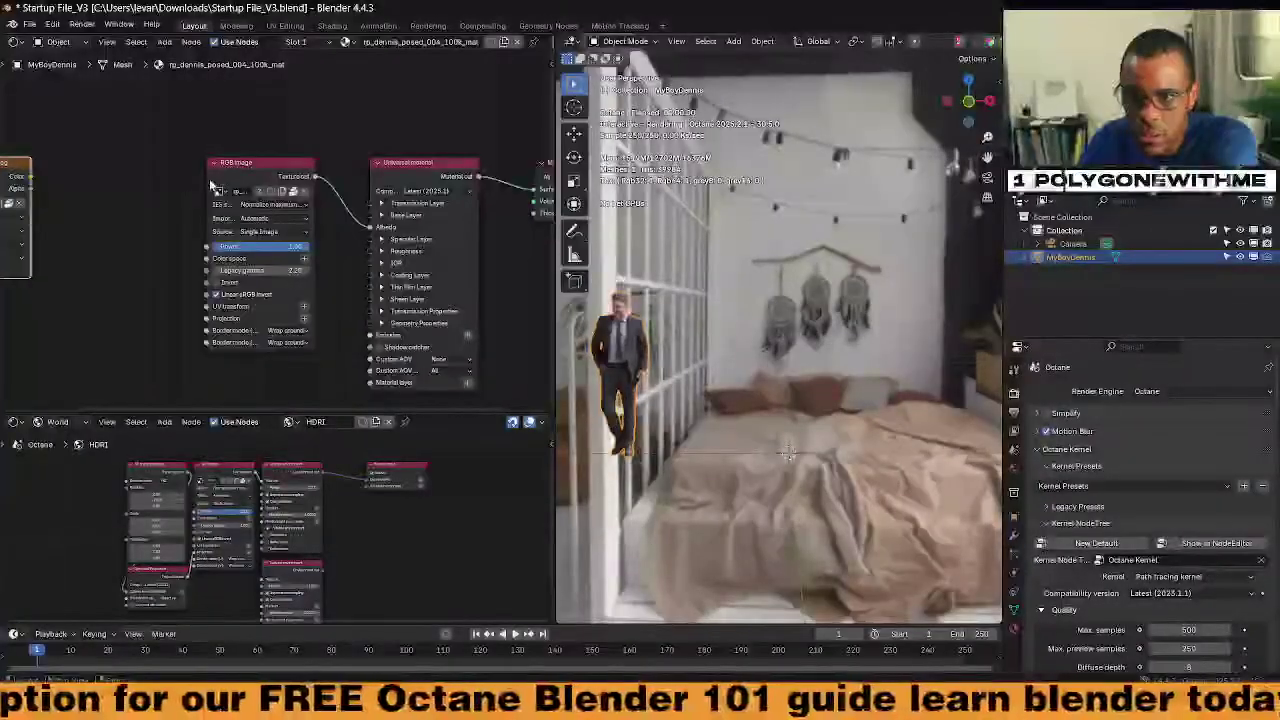
pyautogui.moveTo(211, 185); pyautogui.dragTo(101, 186)
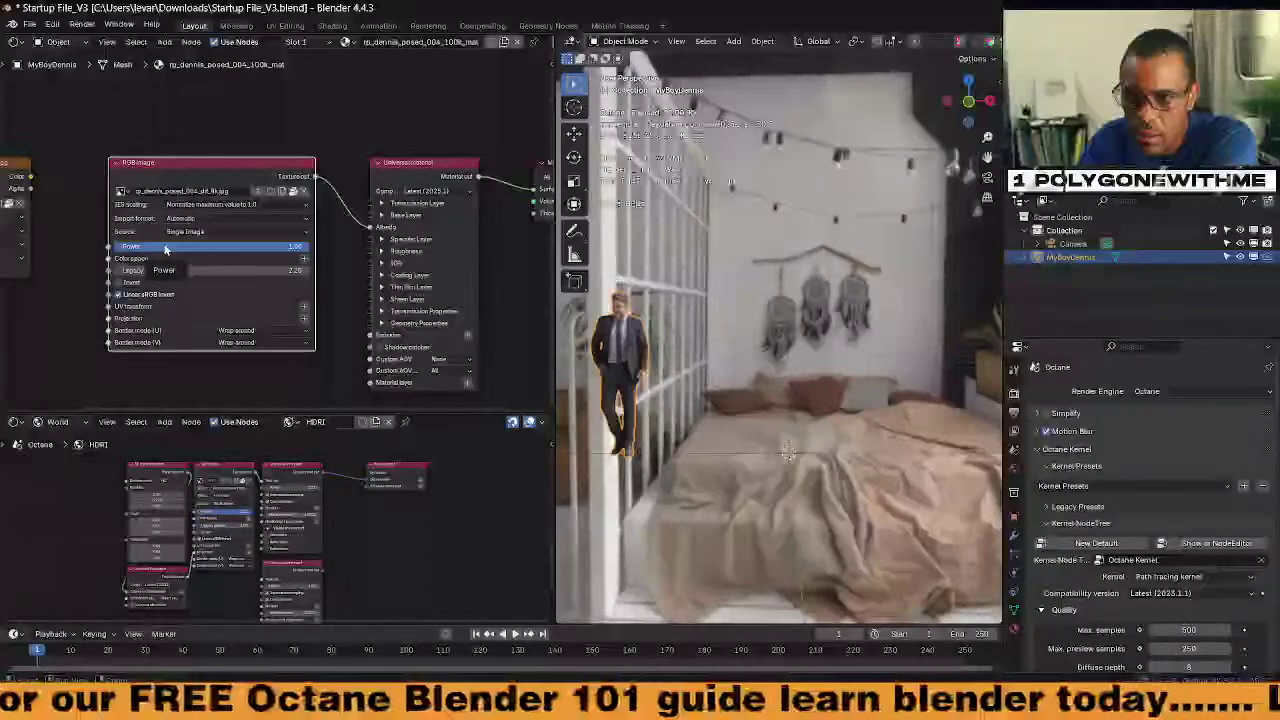
# Switch to the Cycles scene and move the man's image texture node away from the Principled BSDF to inspect it
pyautogui.moveTo(388, 135); pyautogui.dragTo(262, 151, button='middle')
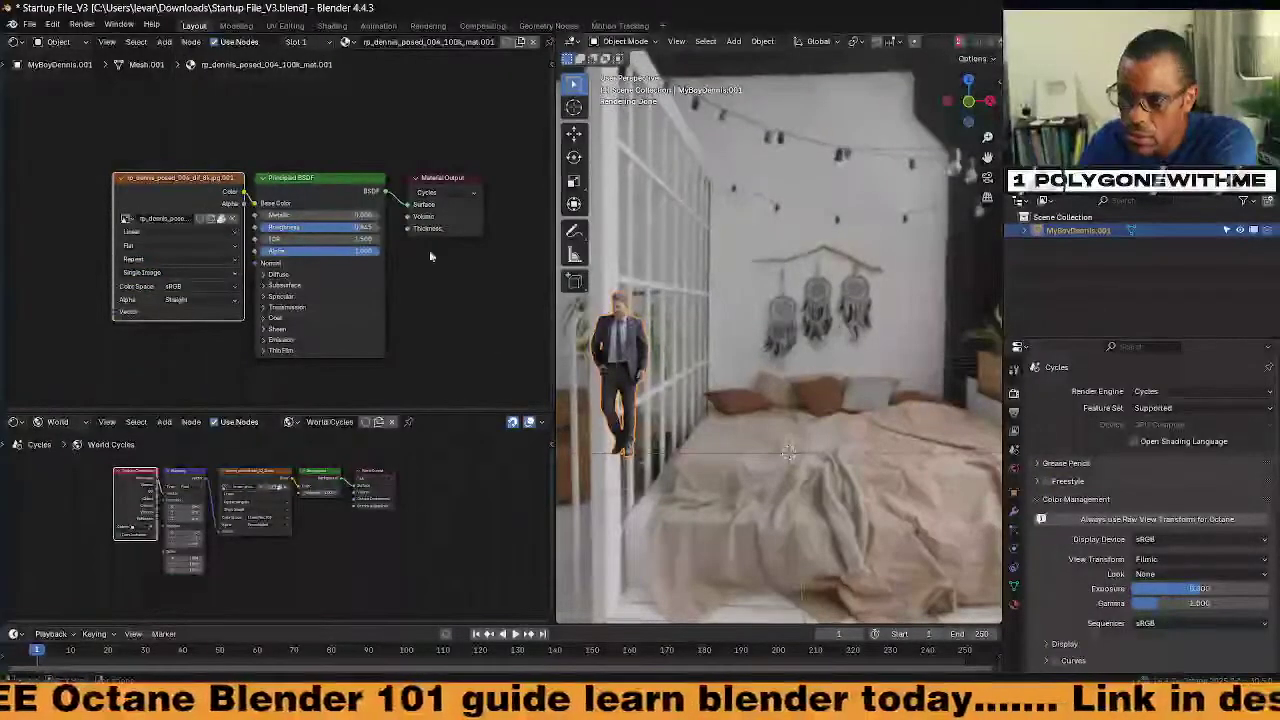
pyautogui.moveTo(174, 190); pyautogui.dragTo(110, 202)
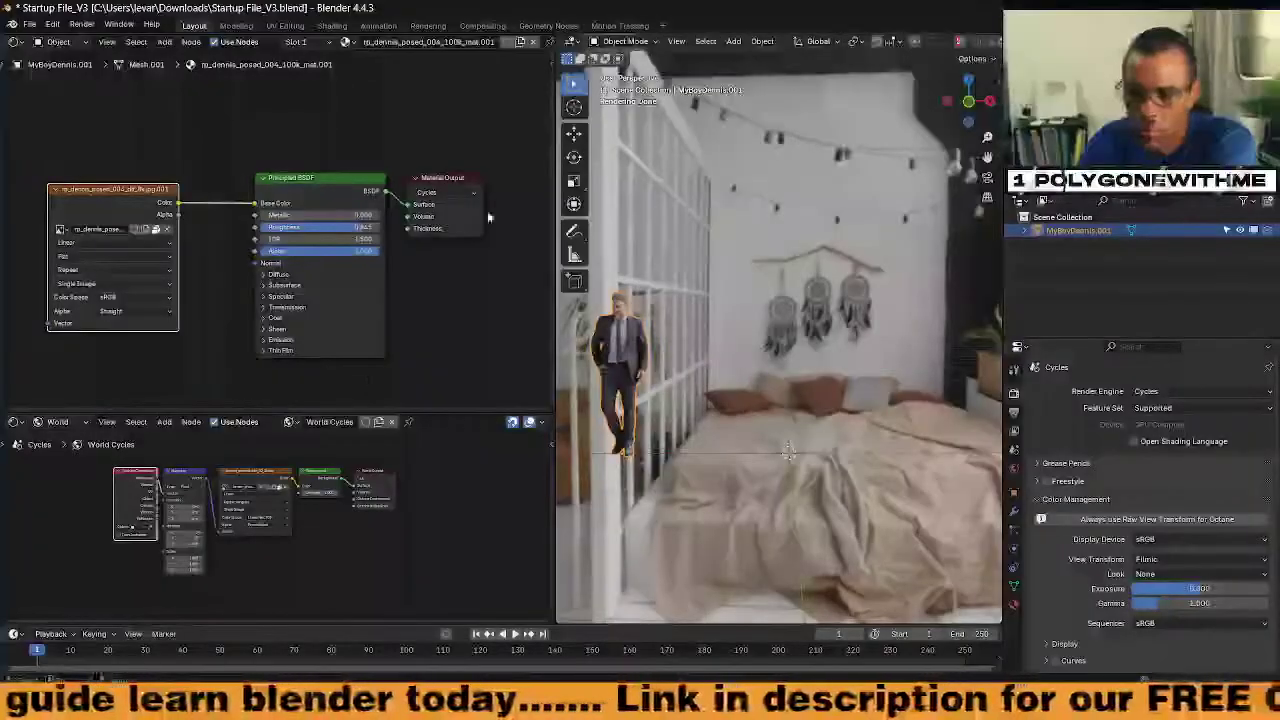
# Start a new General file without saving the changes to Startup File_V3
pyautogui.click(30, 28)
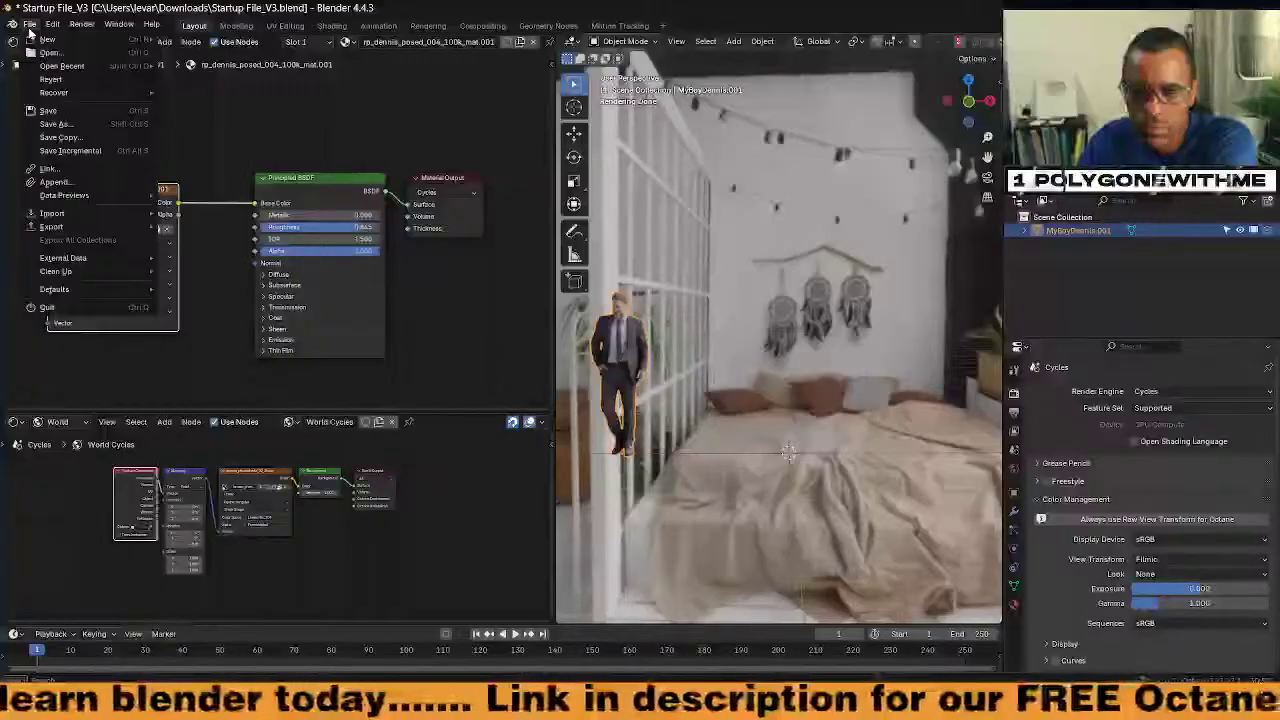
pyautogui.moveTo(48, 40)
pyautogui.click(236, 41)
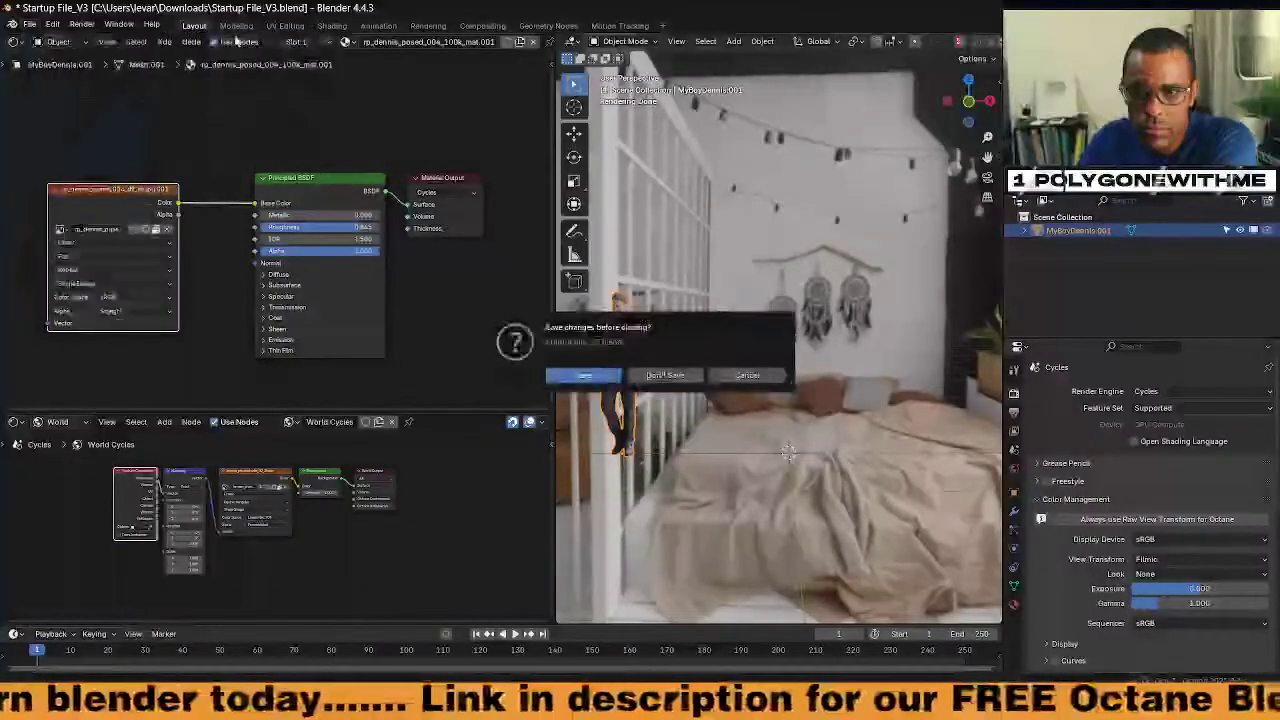
pyautogui.click(668, 377)
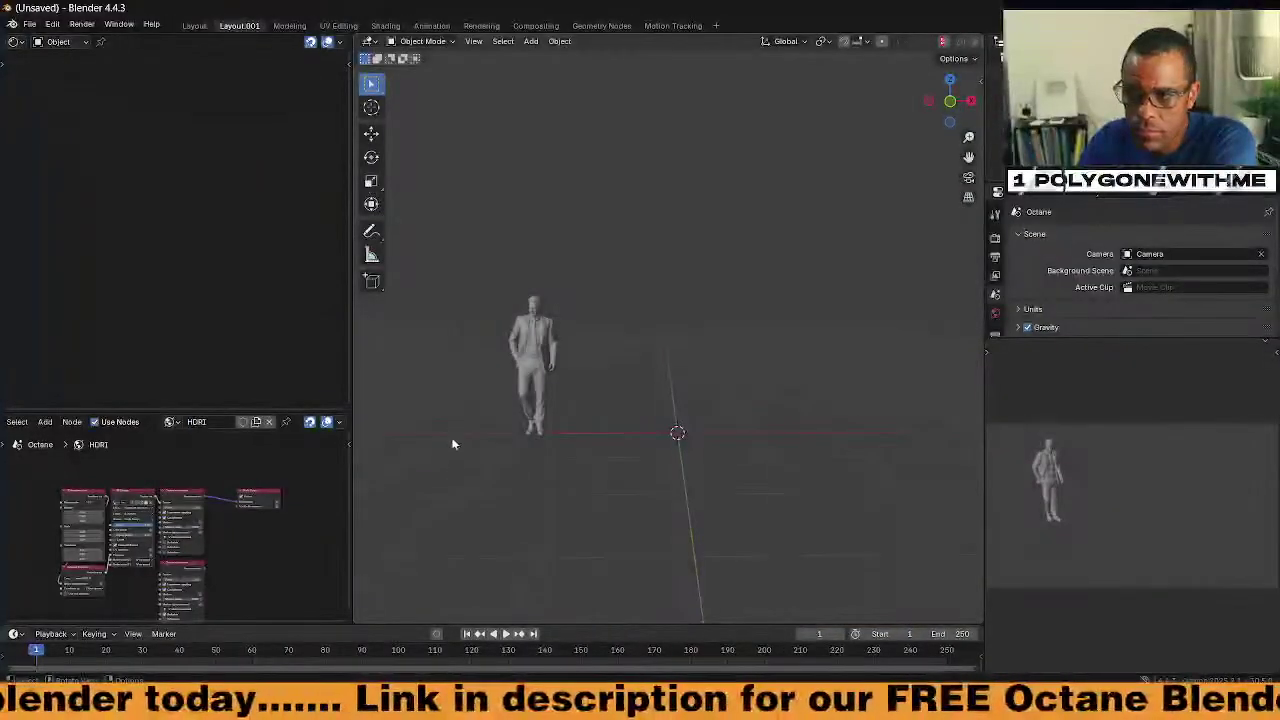
# Render a still image of the default Octane scene and close the render window
pyautogui.click(82, 24)
pyautogui.click(100, 41)
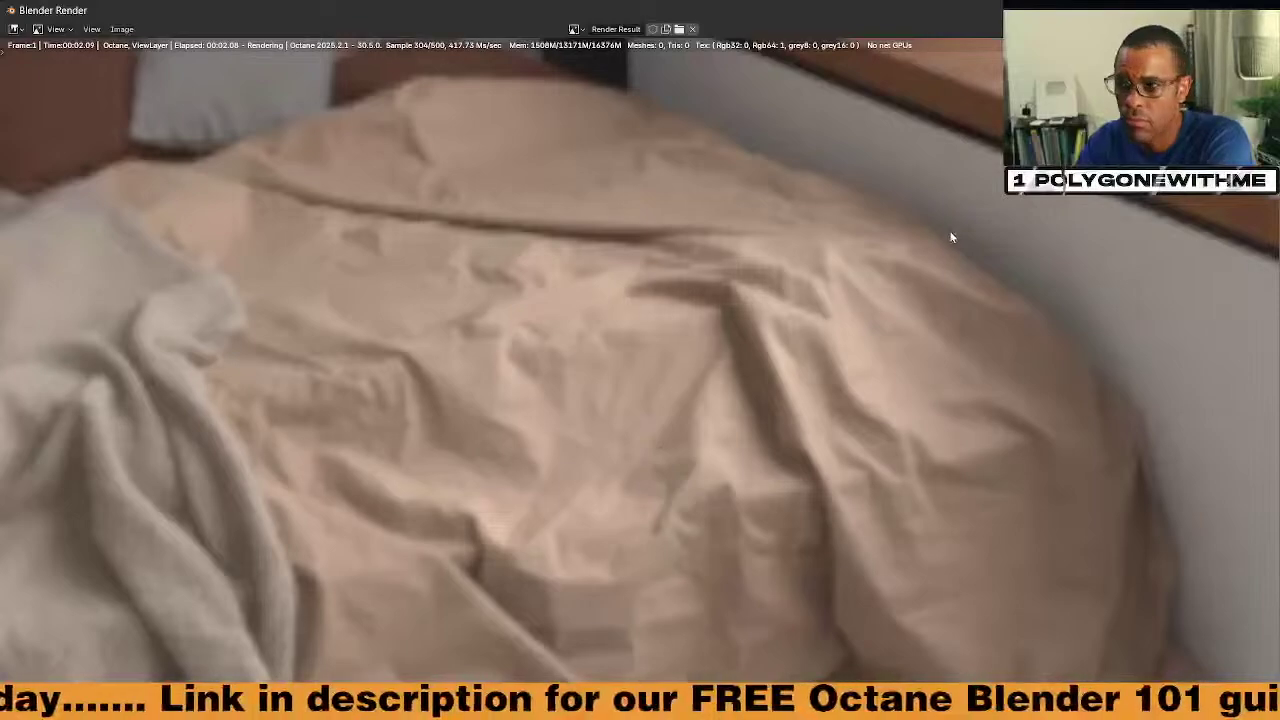
pyautogui.press('Escape')
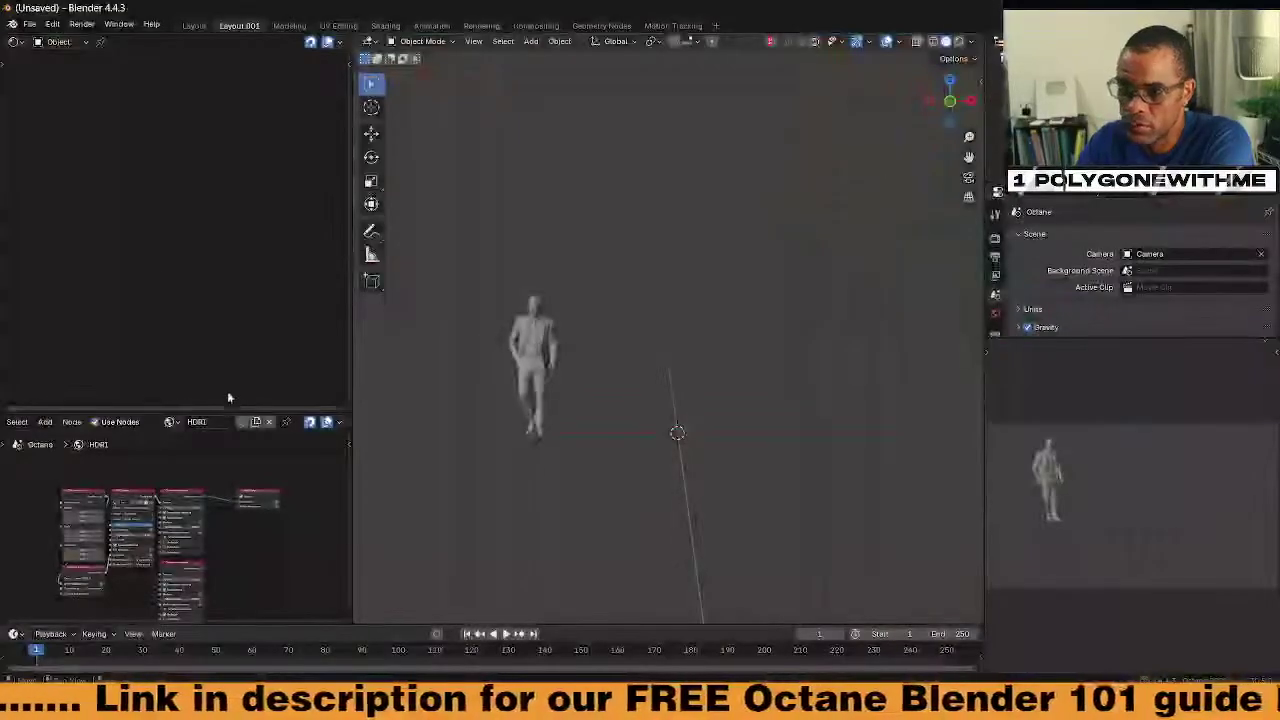
# Reopen Startup File_V3.blend from the Downloads folder with the viewport in solid shading
pyautogui.click(30, 24)
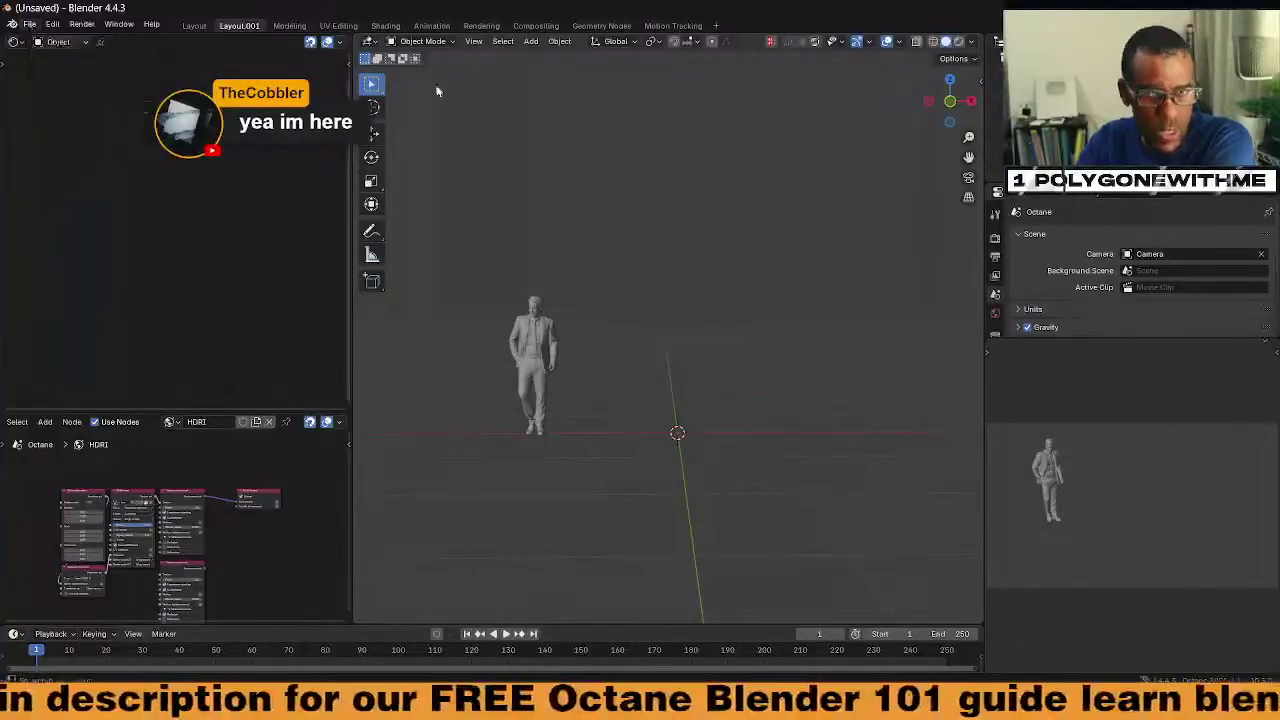
pyautogui.click(30, 24)
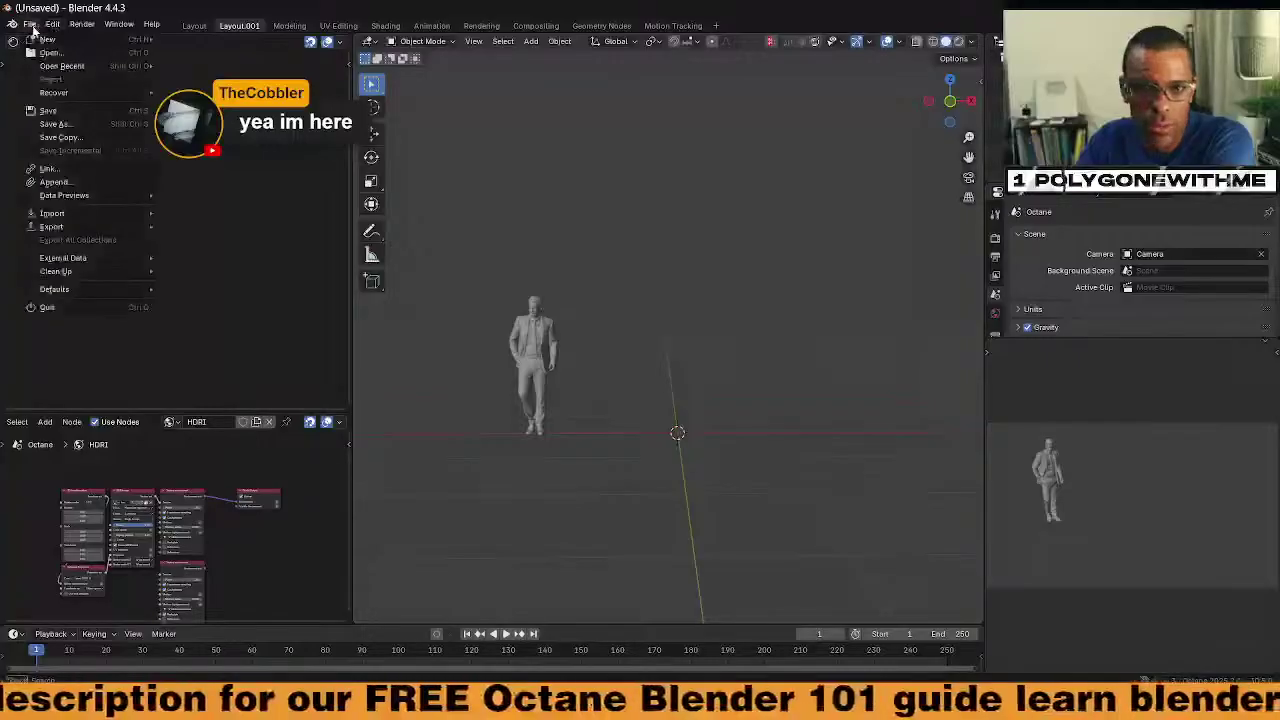
pyautogui.click(76, 54)
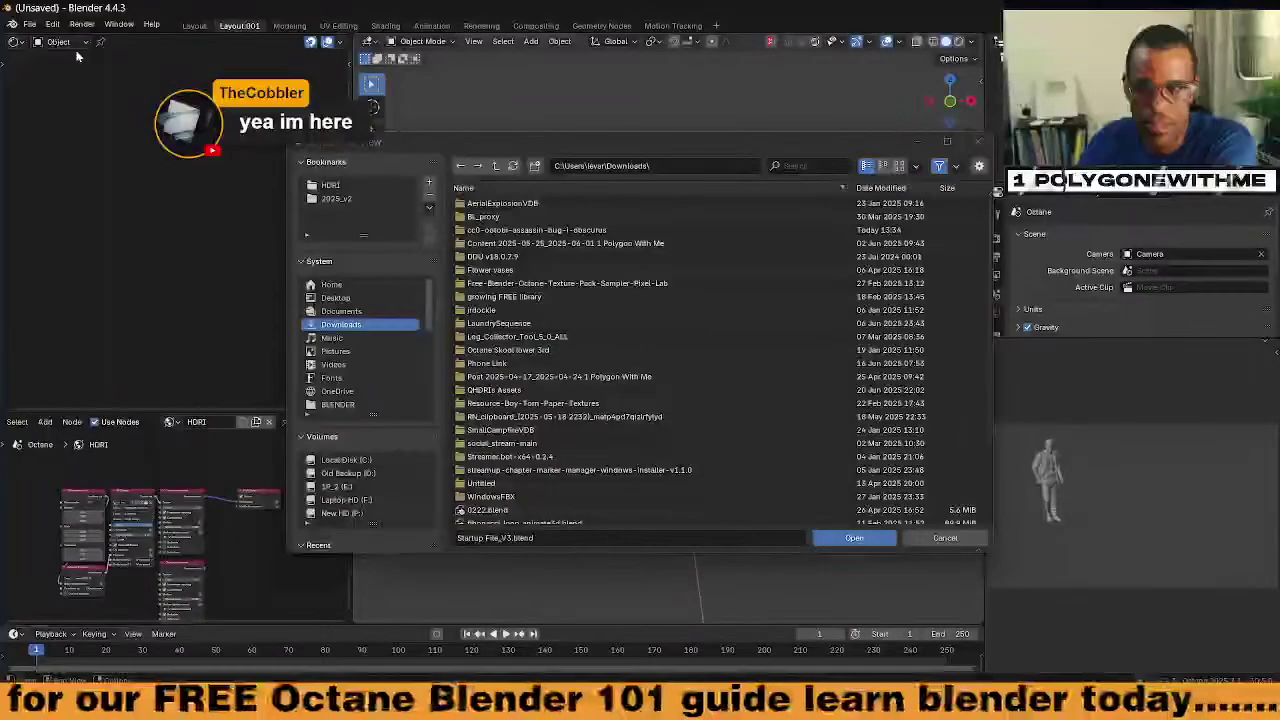
pyautogui.click(951, 539)
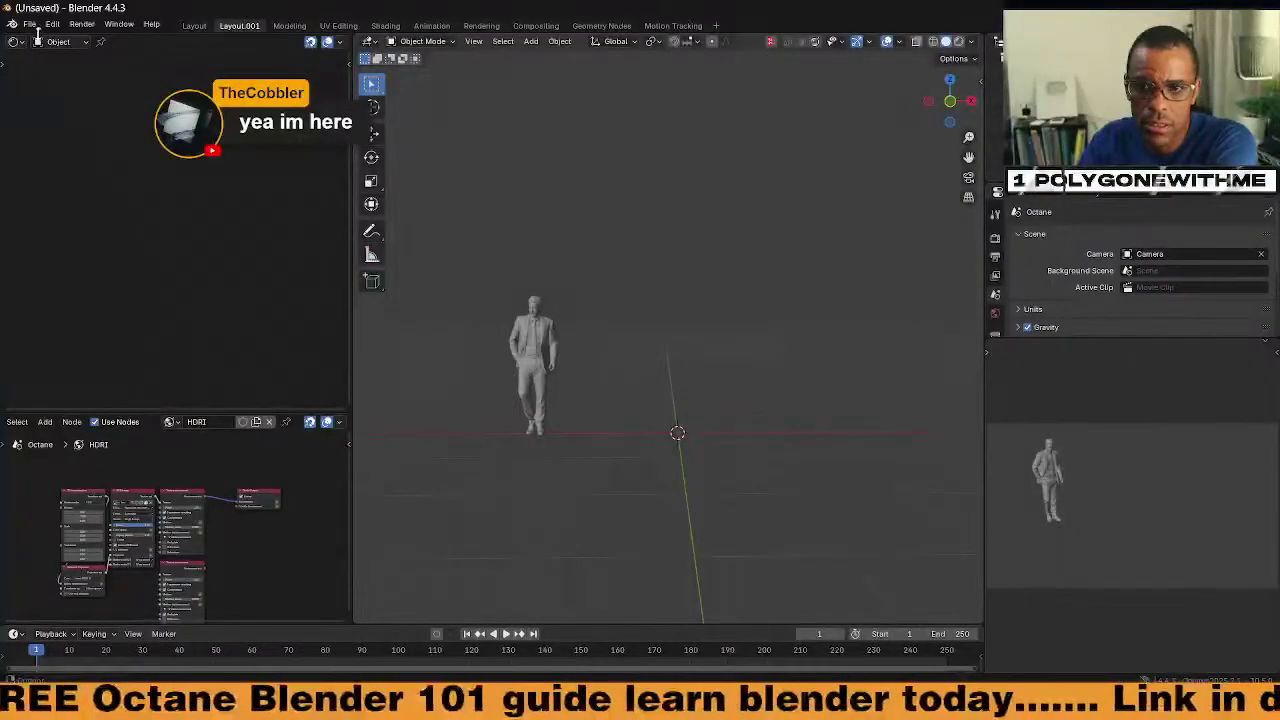
pyautogui.click(31, 25)
pyautogui.click(45, 54)
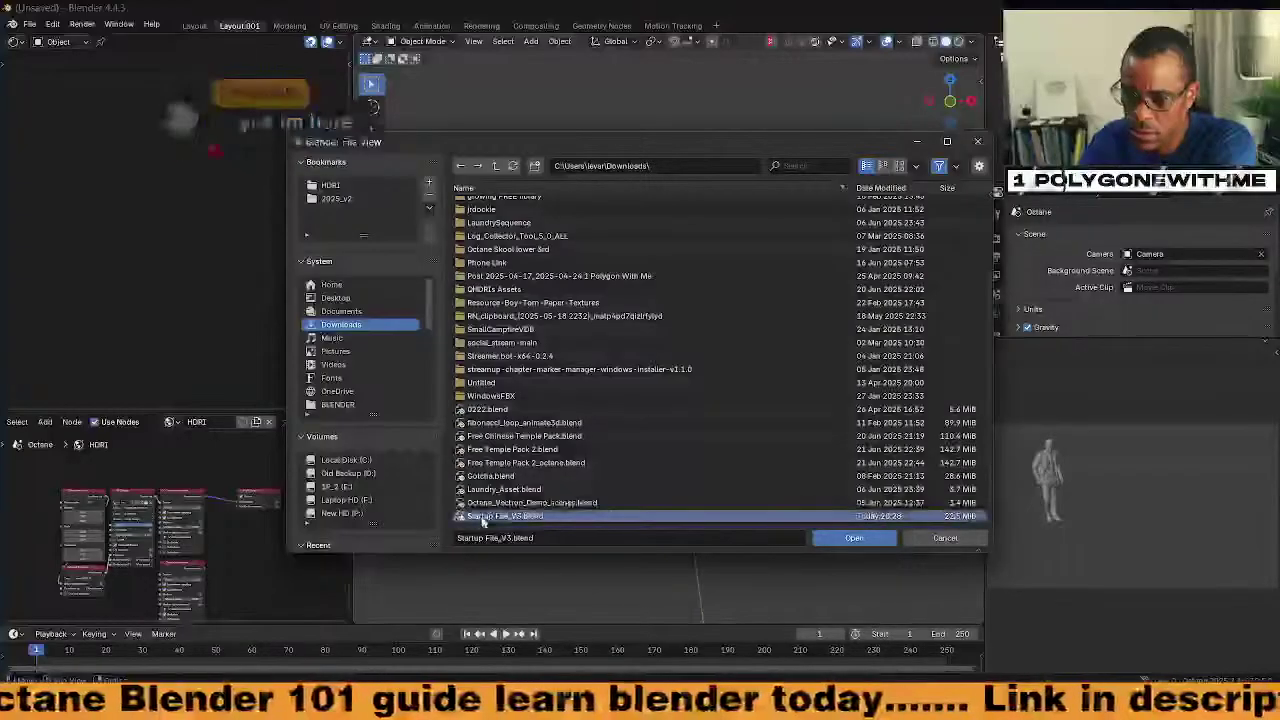
pyautogui.click(846, 541)
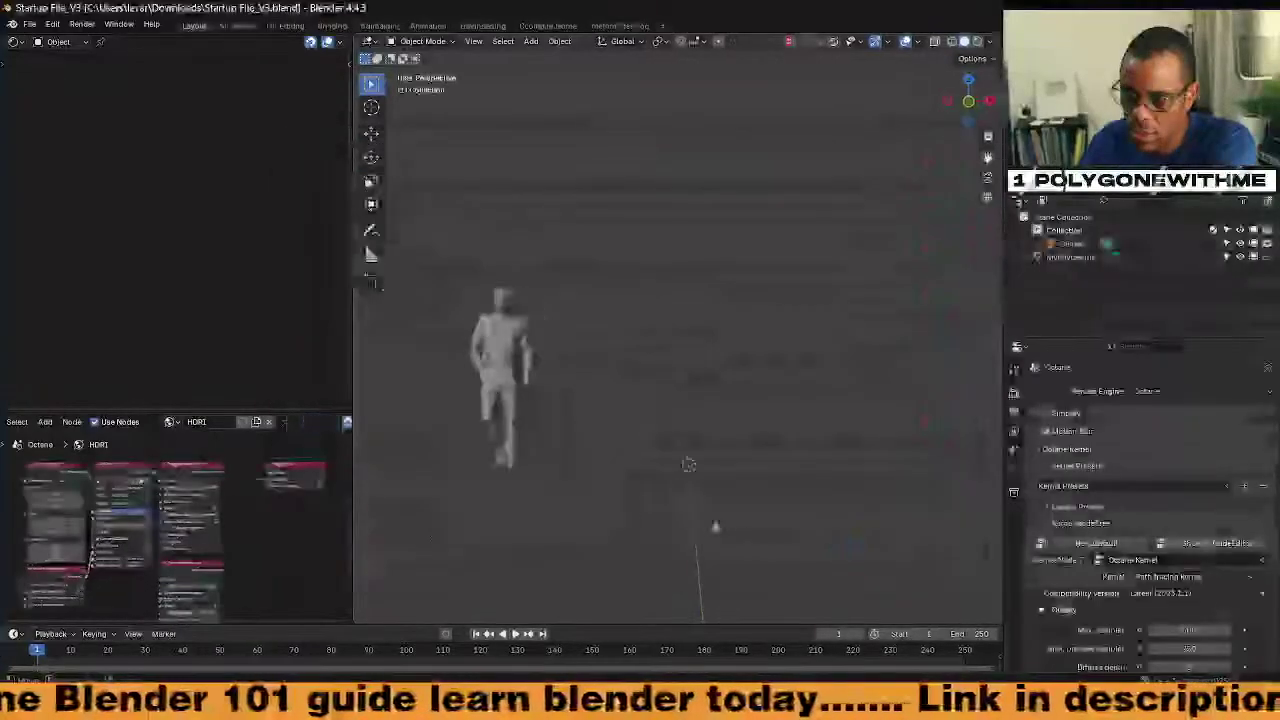
# Select the man and widen the shader editor and his material's RGB image node to read its texture file name
pyautogui.click(503, 363)
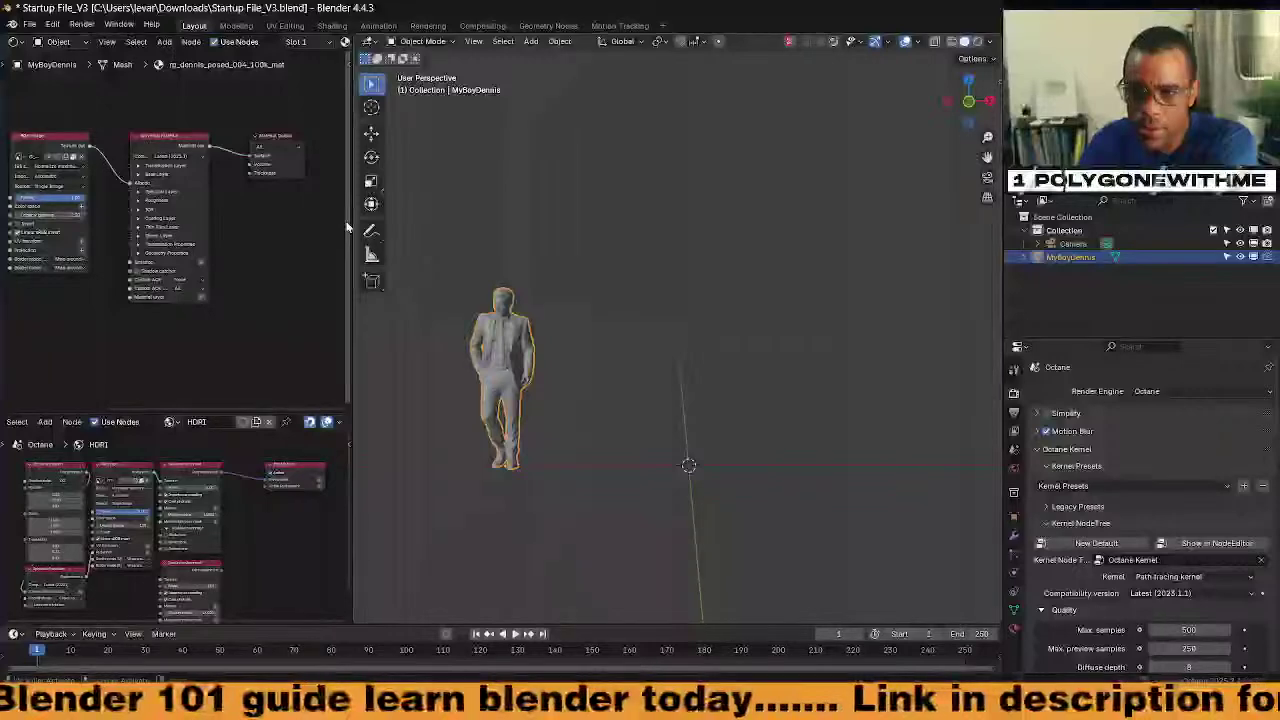
pyautogui.moveTo(350, 231); pyautogui.dragTo(678, 251)
pyautogui.scroll(2, 213, 187)
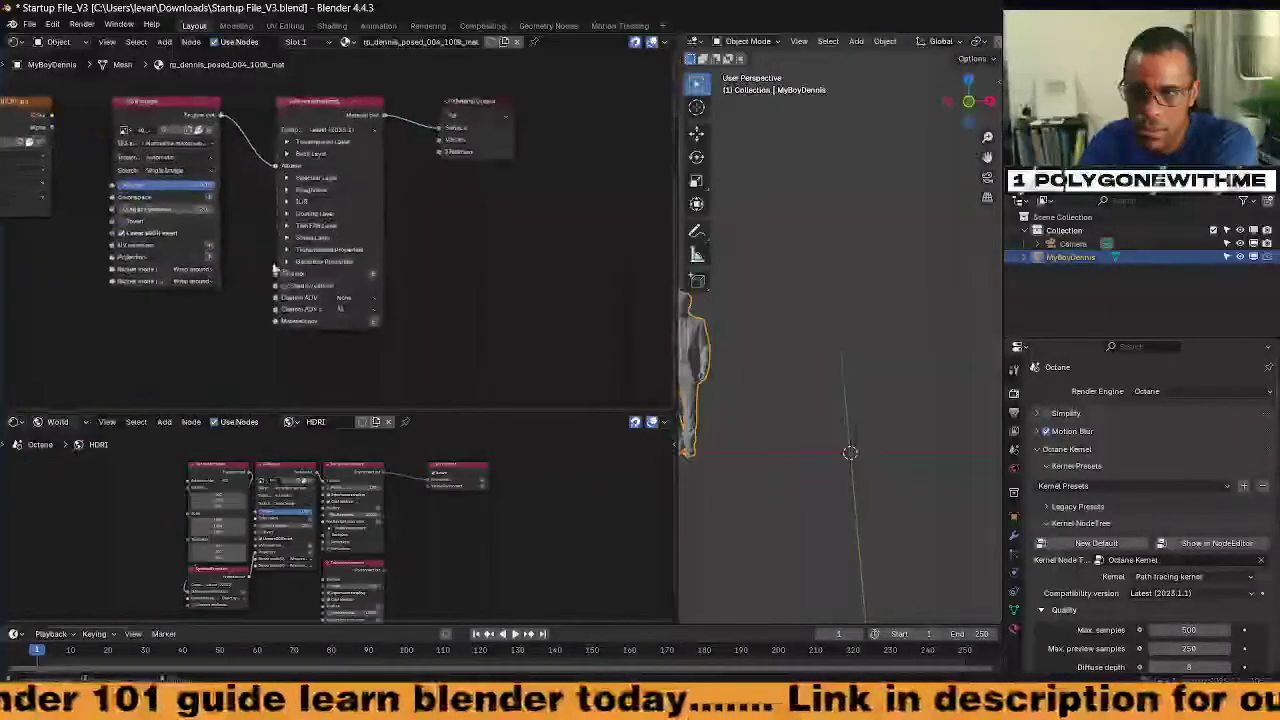
pyautogui.click(141, 118)
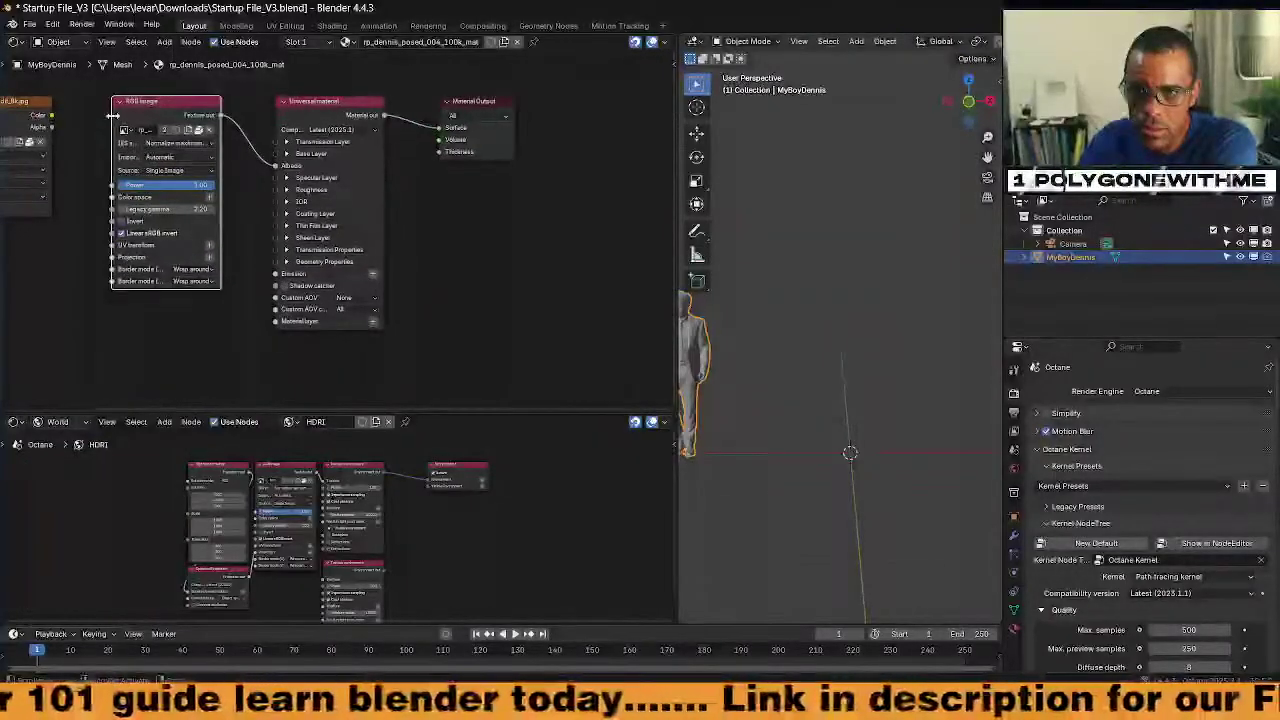
pyautogui.moveTo(113, 116); pyautogui.dragTo(3, 116)
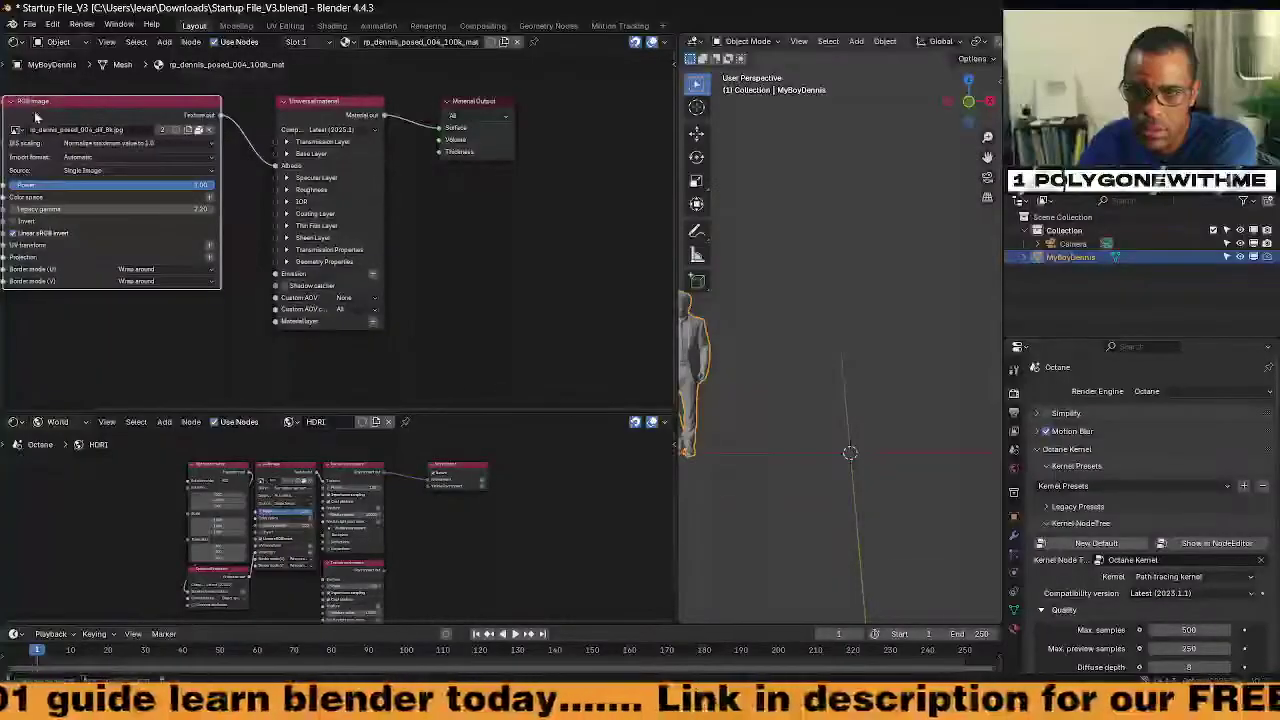
# Switch the viewport to rendered shading, enlarge it, and inspect the man's texture in the Octane render
pyautogui.scroll(-5, 970, 47)
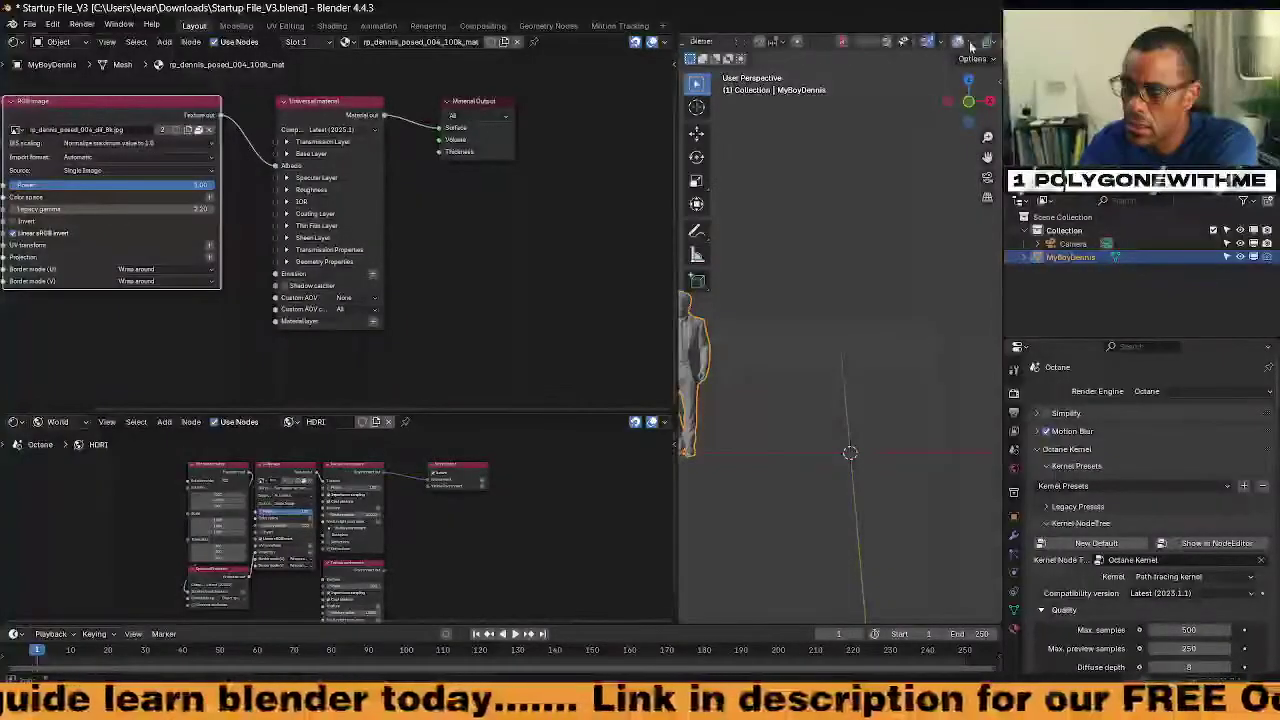
pyautogui.scroll(-2, 970, 47)
pyautogui.click(976, 47)
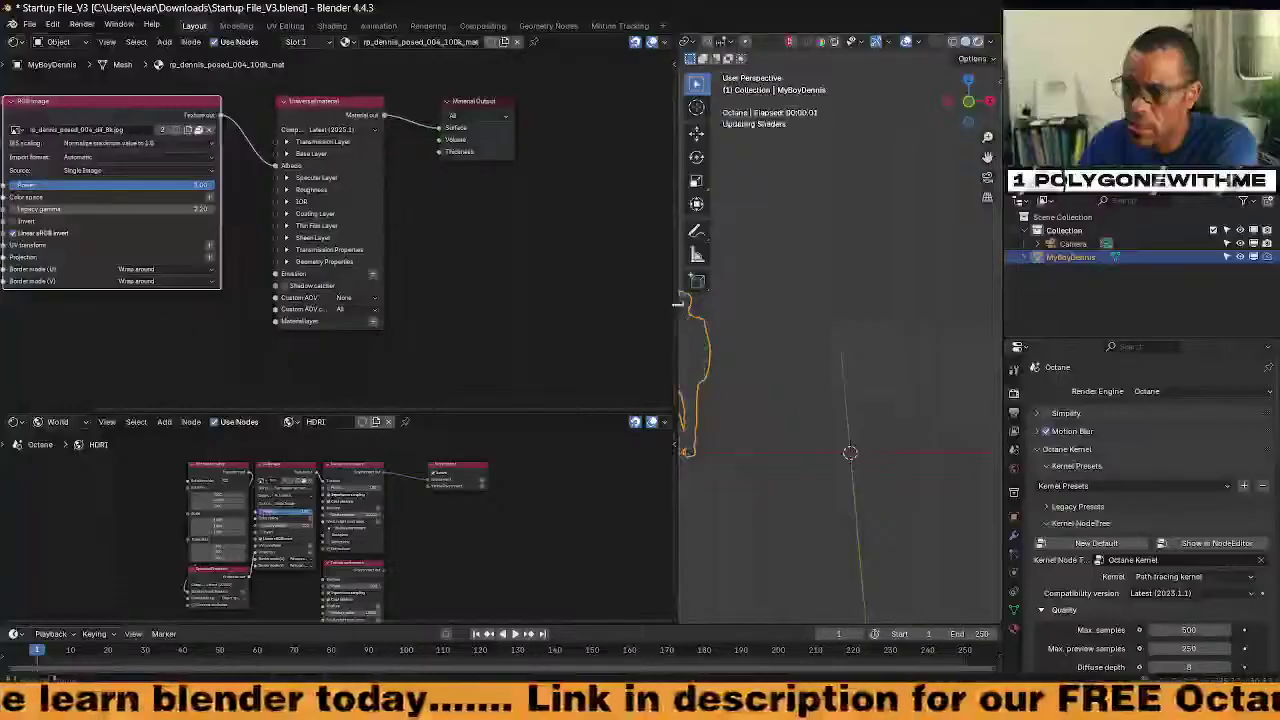
pyautogui.moveTo(677, 313); pyautogui.dragTo(506, 313)
pyautogui.moveTo(600, 400); pyautogui.dragTo(735, 397, button='middle')
pyautogui.scroll(2, 735, 397)
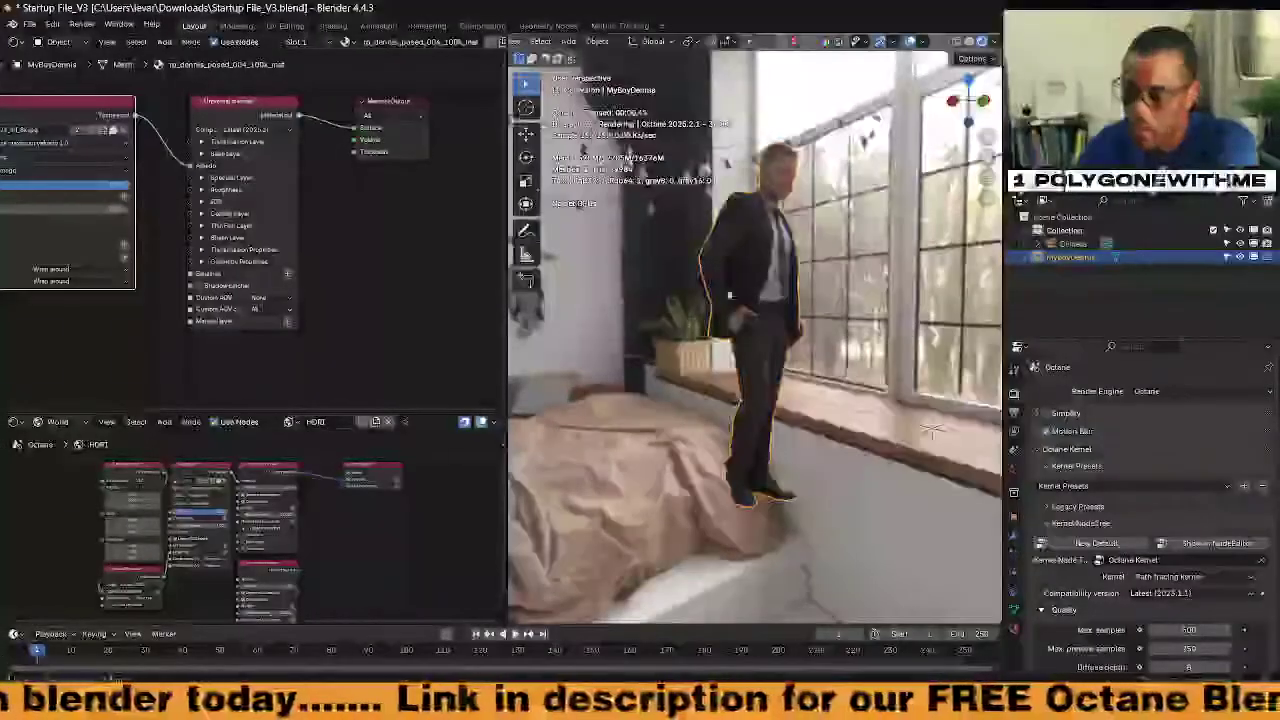
pyautogui.moveTo(930, 430); pyautogui.dragTo(675, 432, button='middle')
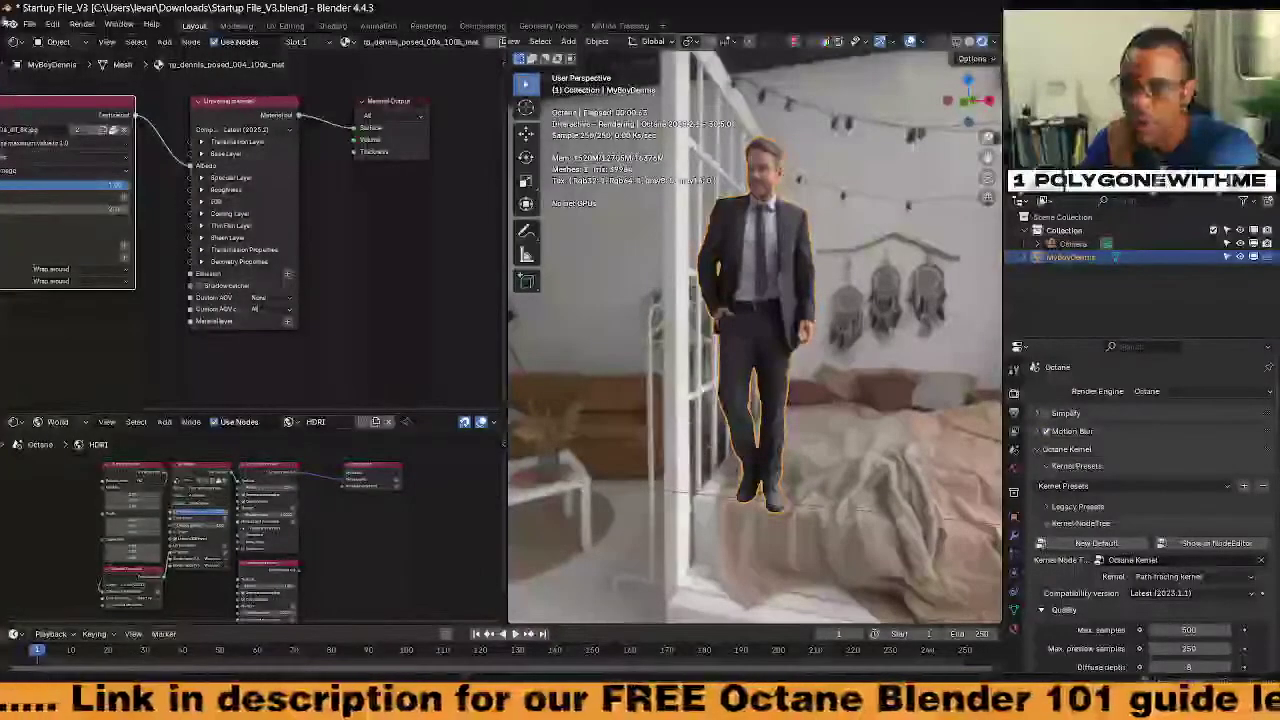
# Open street signs2.blend from the 2025_v2\6\stream folder without saving the changes to Startup File_V3
pyautogui.click(32, 26)
pyautogui.click(34, 28)
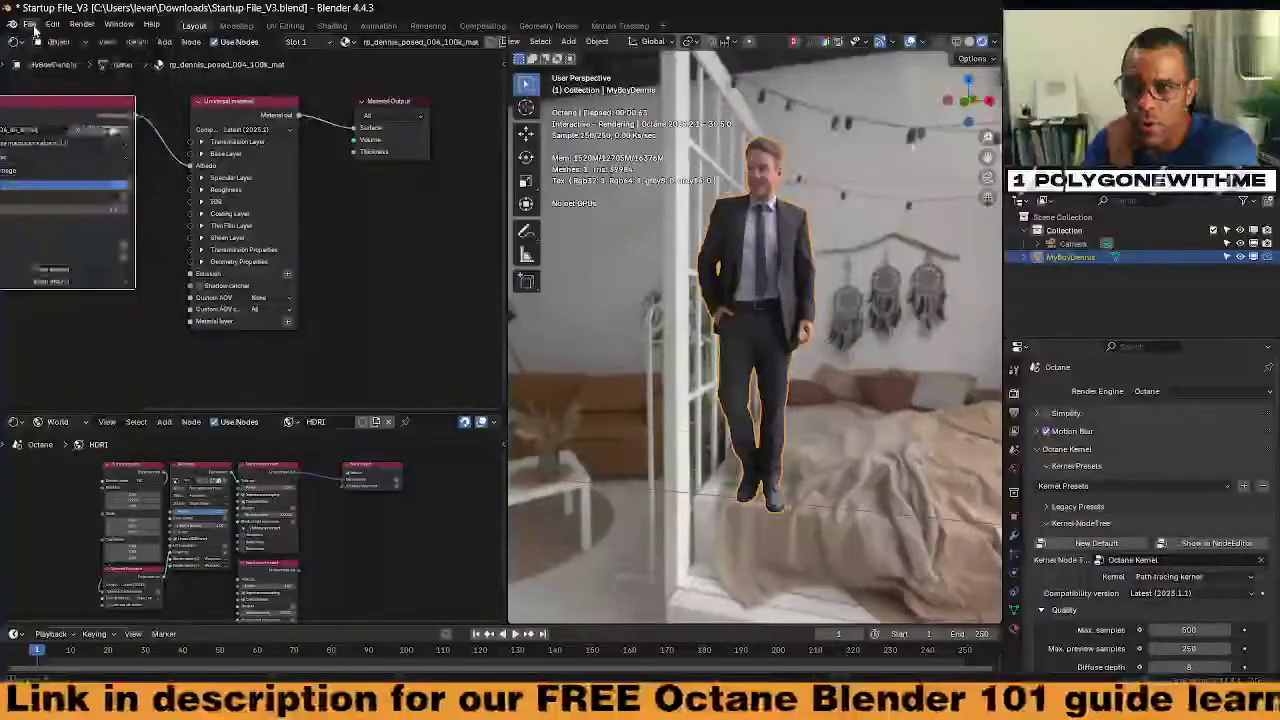
pyautogui.click(35, 28)
pyautogui.click(58, 52)
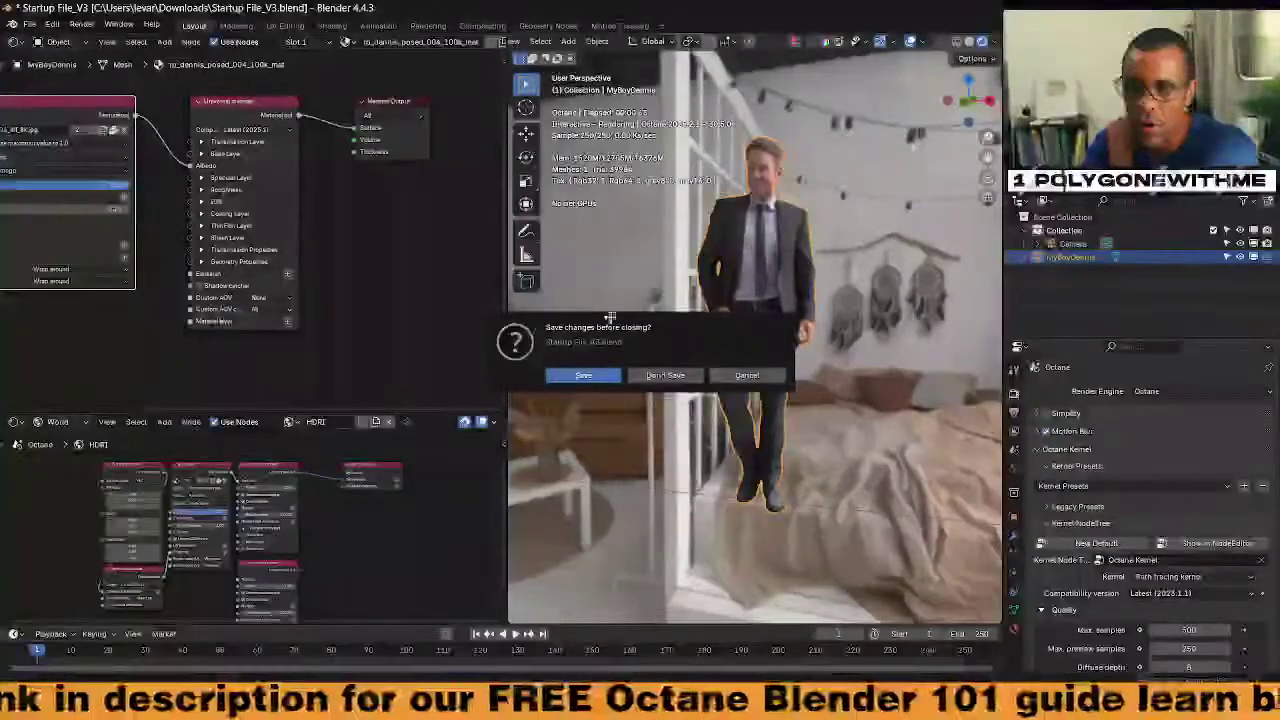
pyautogui.click(670, 378)
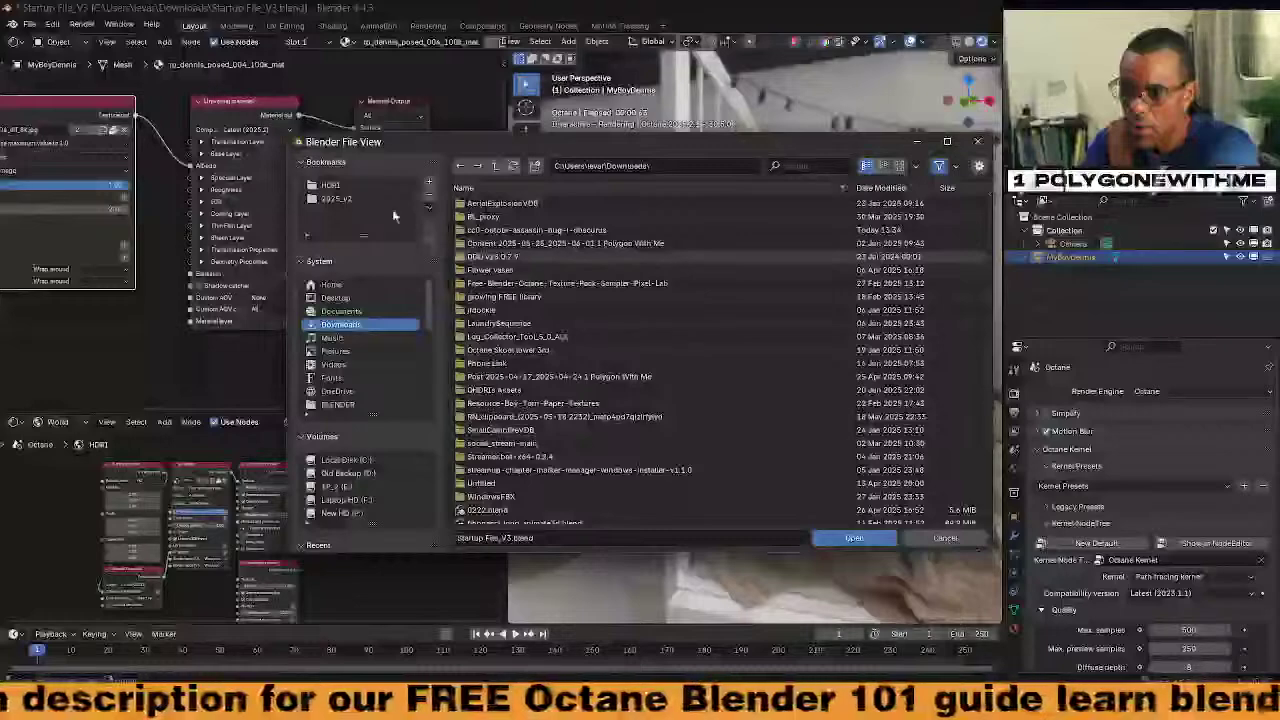
pyautogui.click(350, 198)
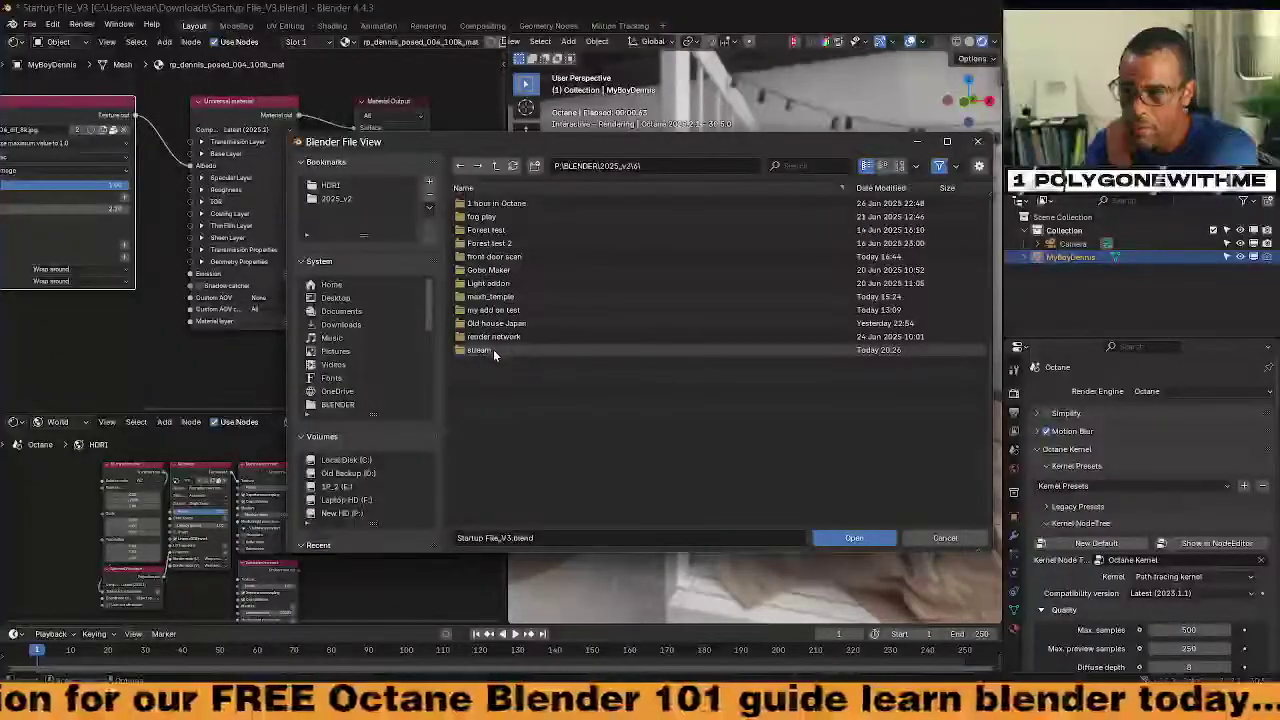
pyautogui.doubleClick(493, 349)
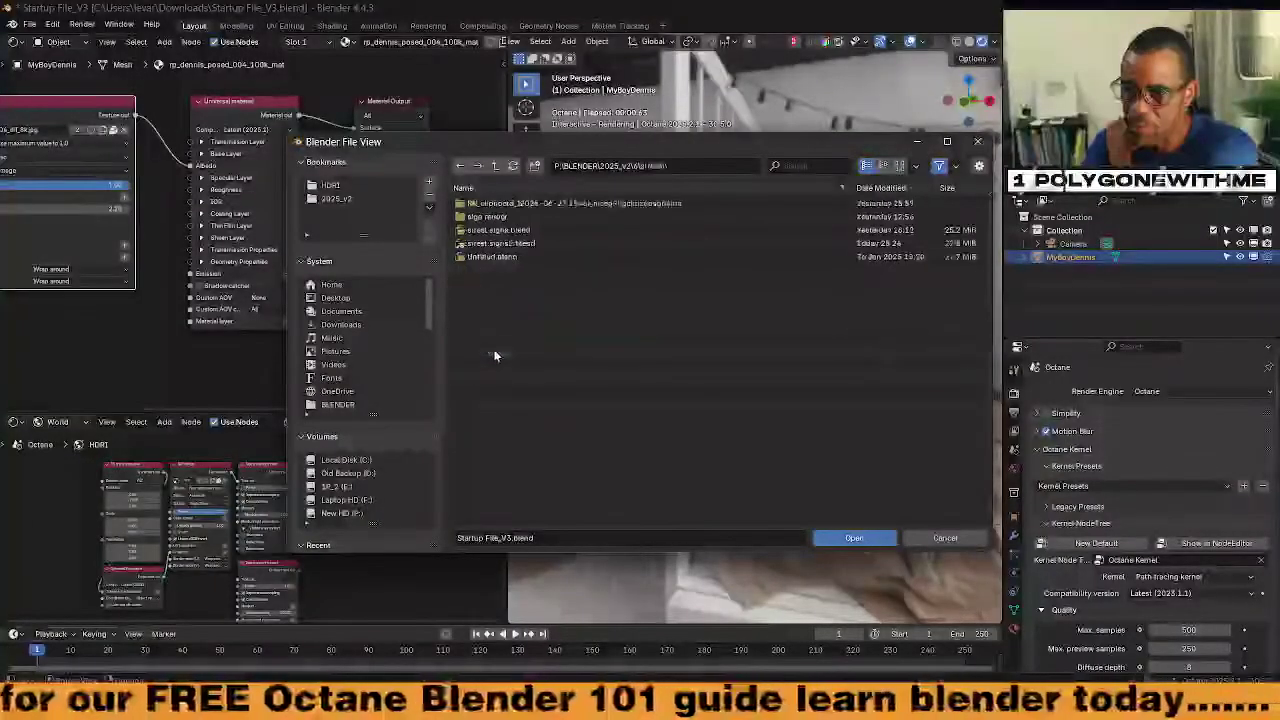
pyautogui.doubleClick(498, 243)
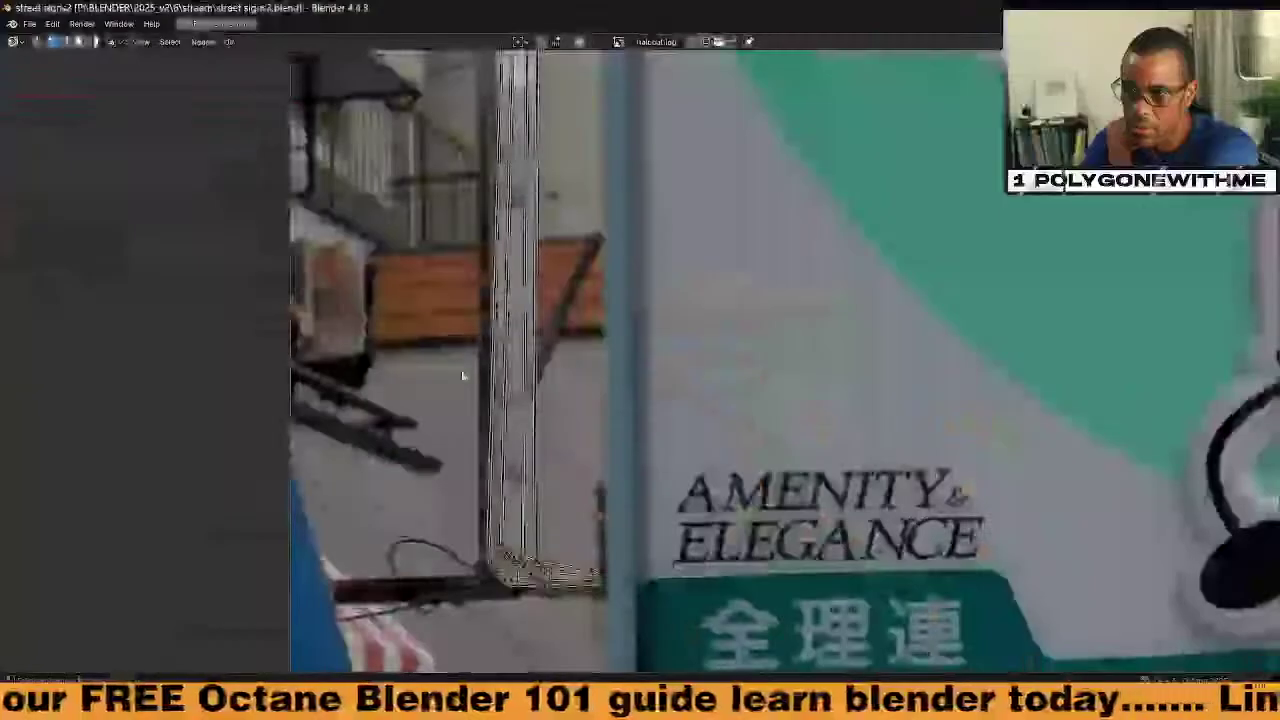
# Return from the maximized UV image view to the full Modeling workspace layout
pyautogui.scroll(-4, 550, 347)
pyautogui.scroll(2, 600, 380)
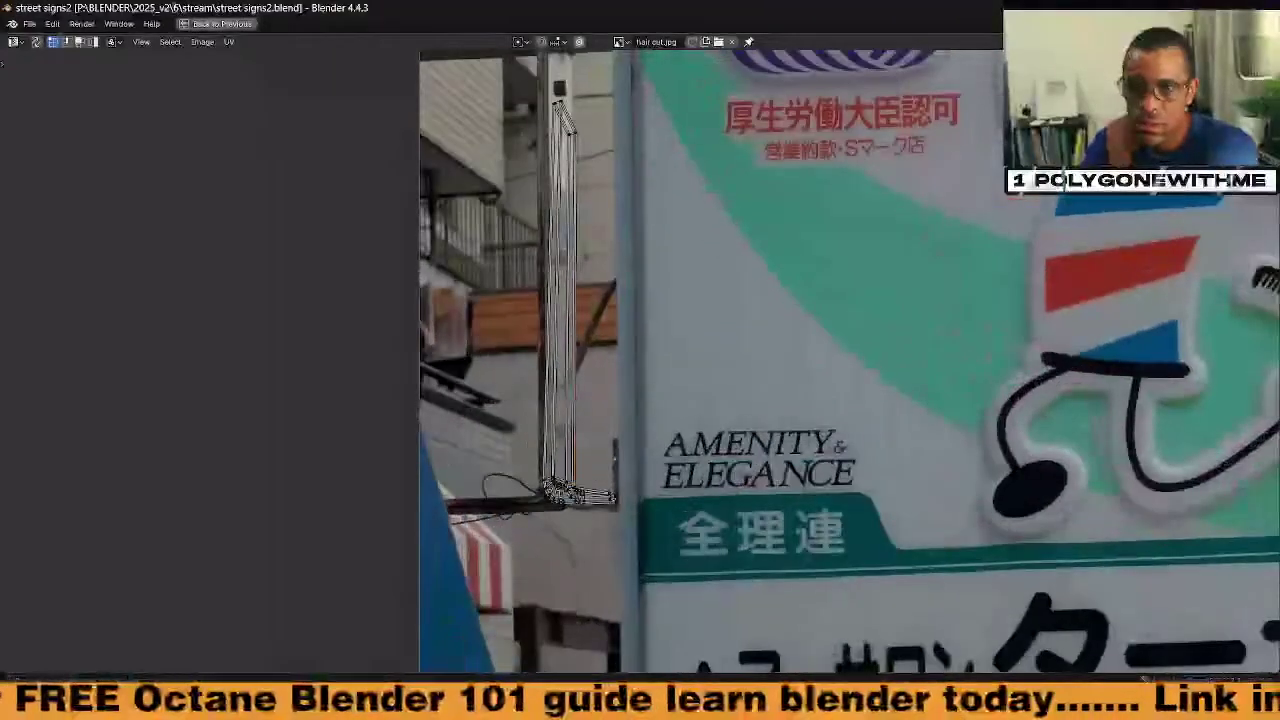
pyautogui.click(215, 23)
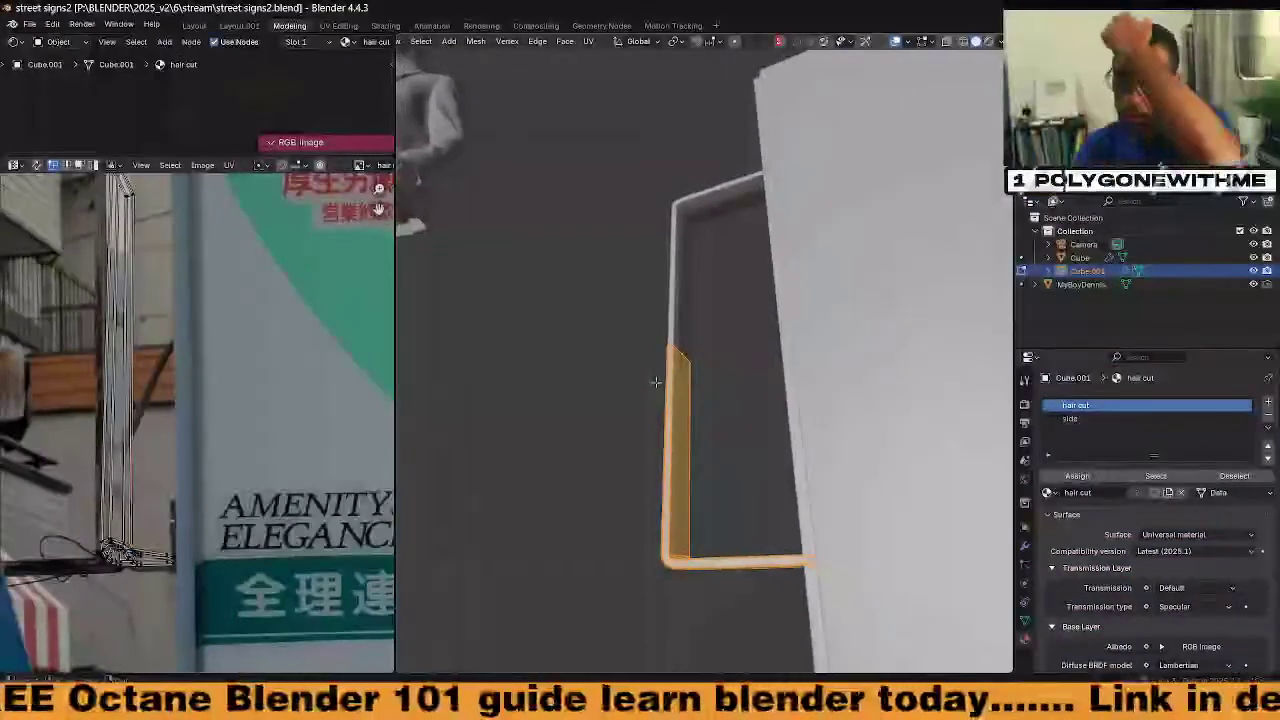
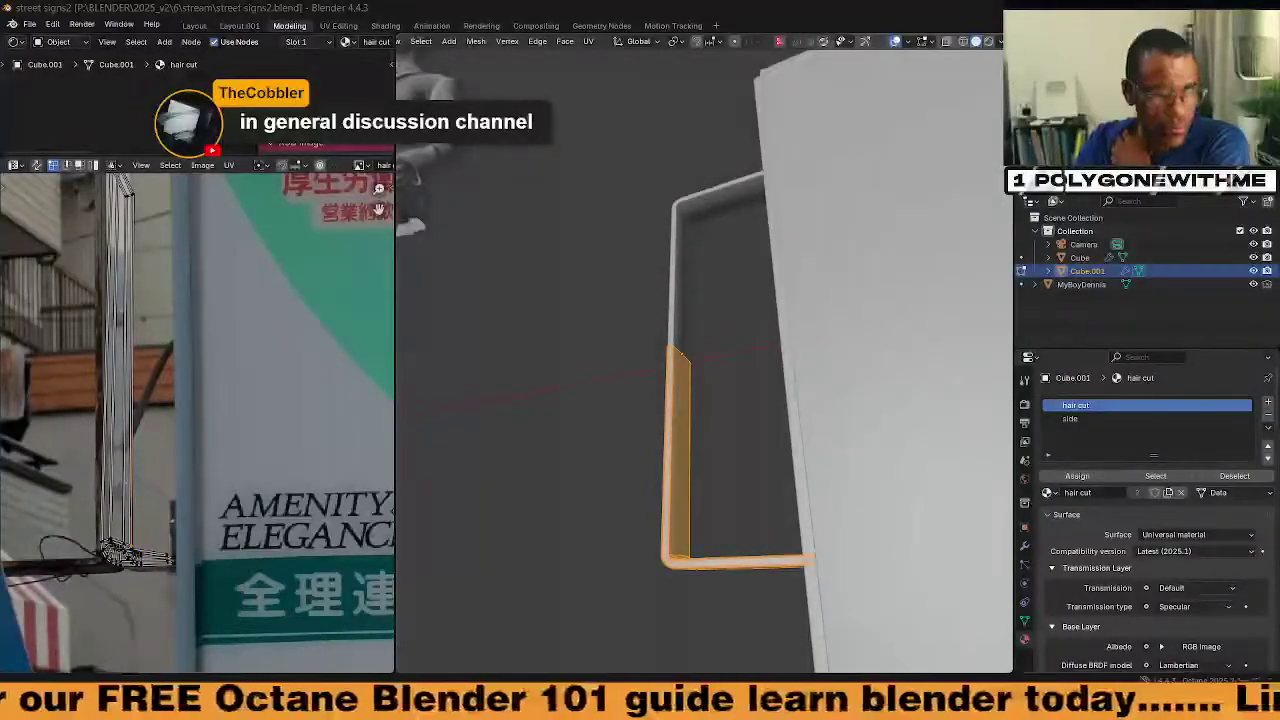
# Switch to Discord and examine the posted node tree screenshot in the octane-help channel at full size
pyautogui.moveTo(2, 128); pyautogui.dragTo(640, 2)
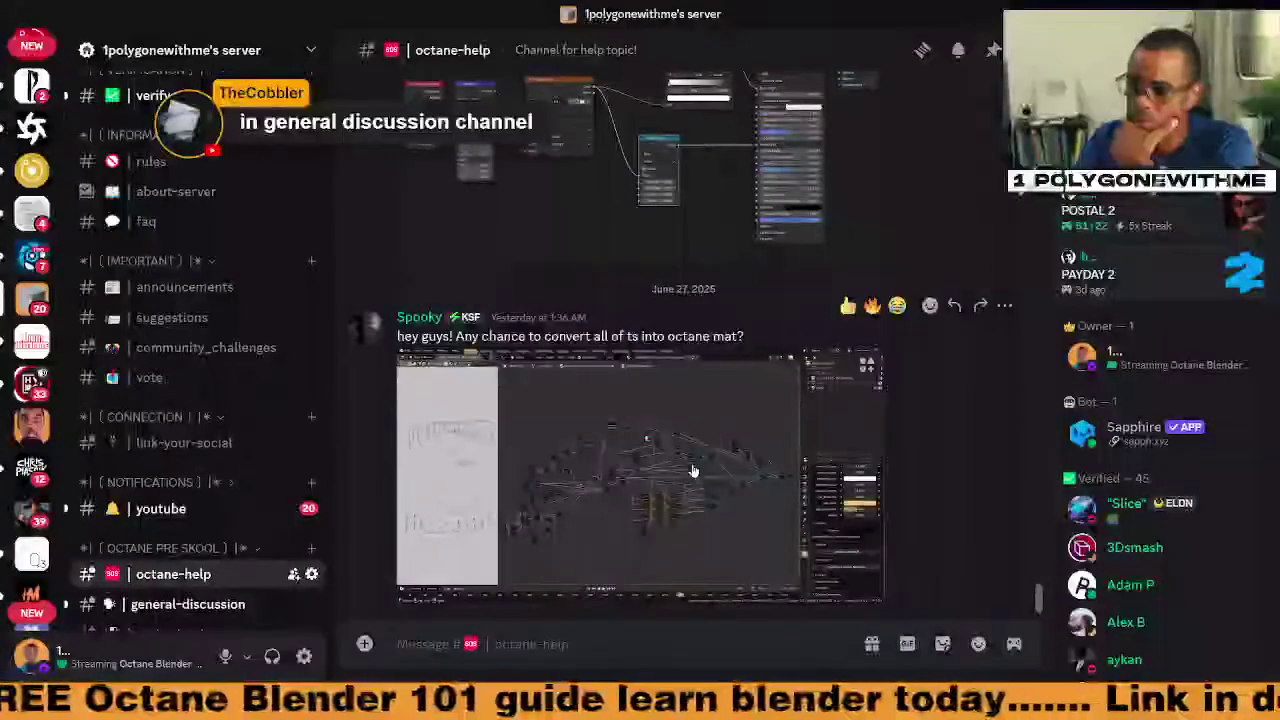
pyautogui.click(651, 503)
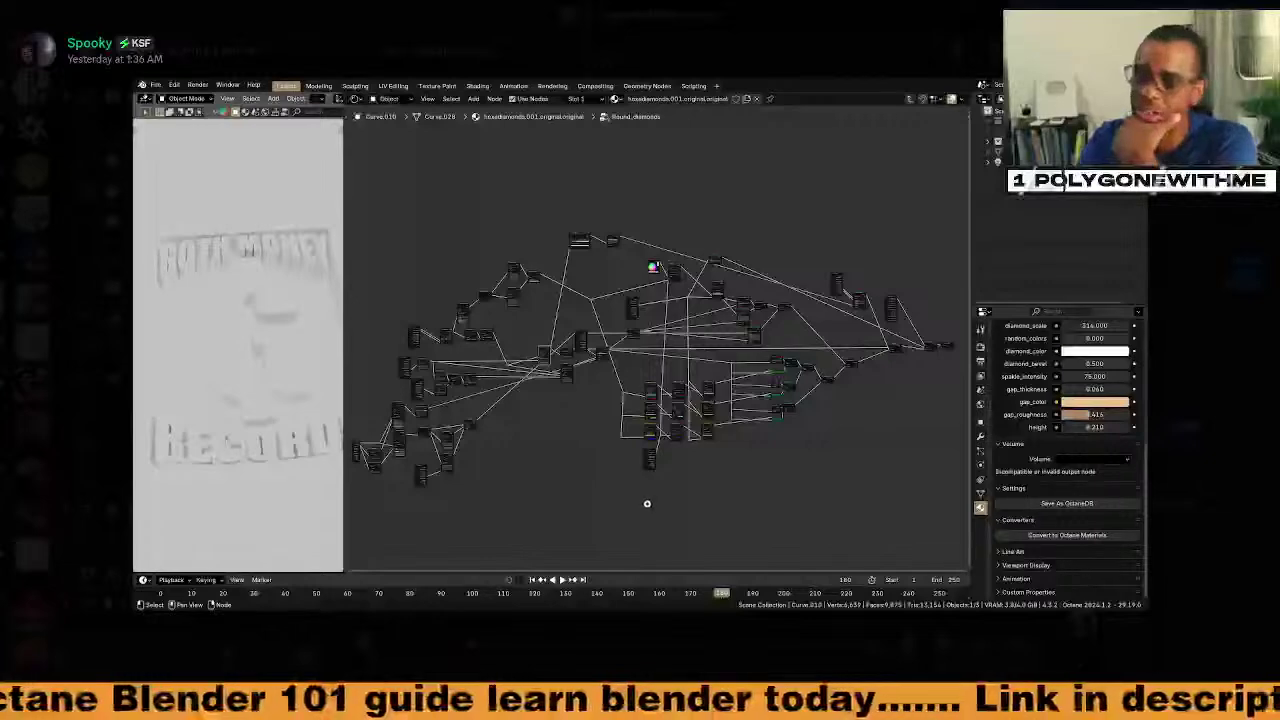
pyautogui.click(493, 402)
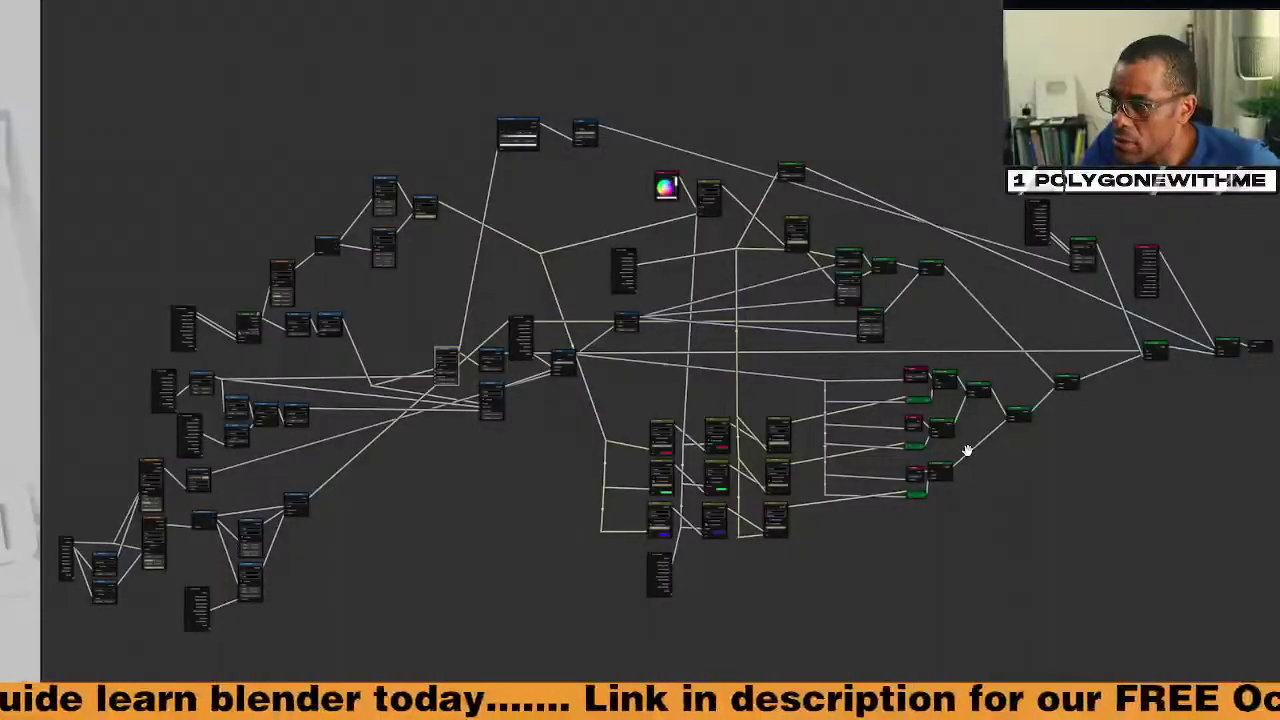
pyautogui.press('Escape')
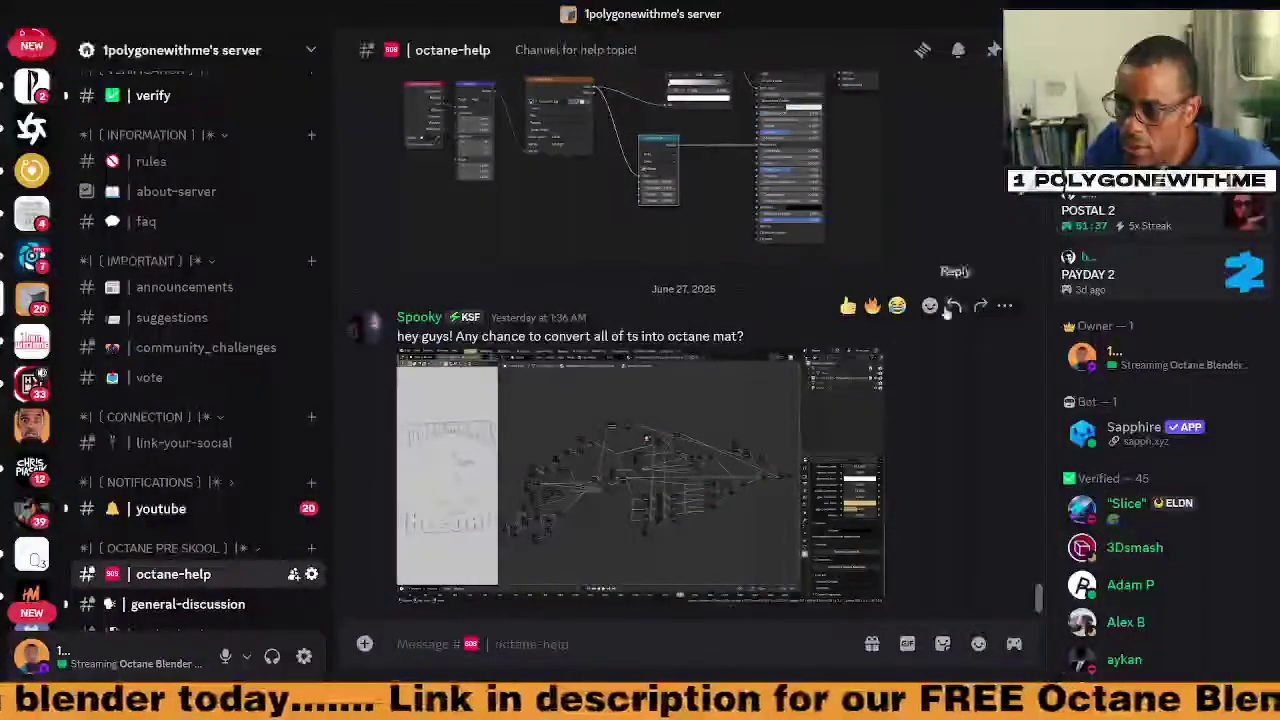
# React with the laughing emoji to the question about converting nodes into an Octane material and start a reply to it
pyautogui.click(899, 305)
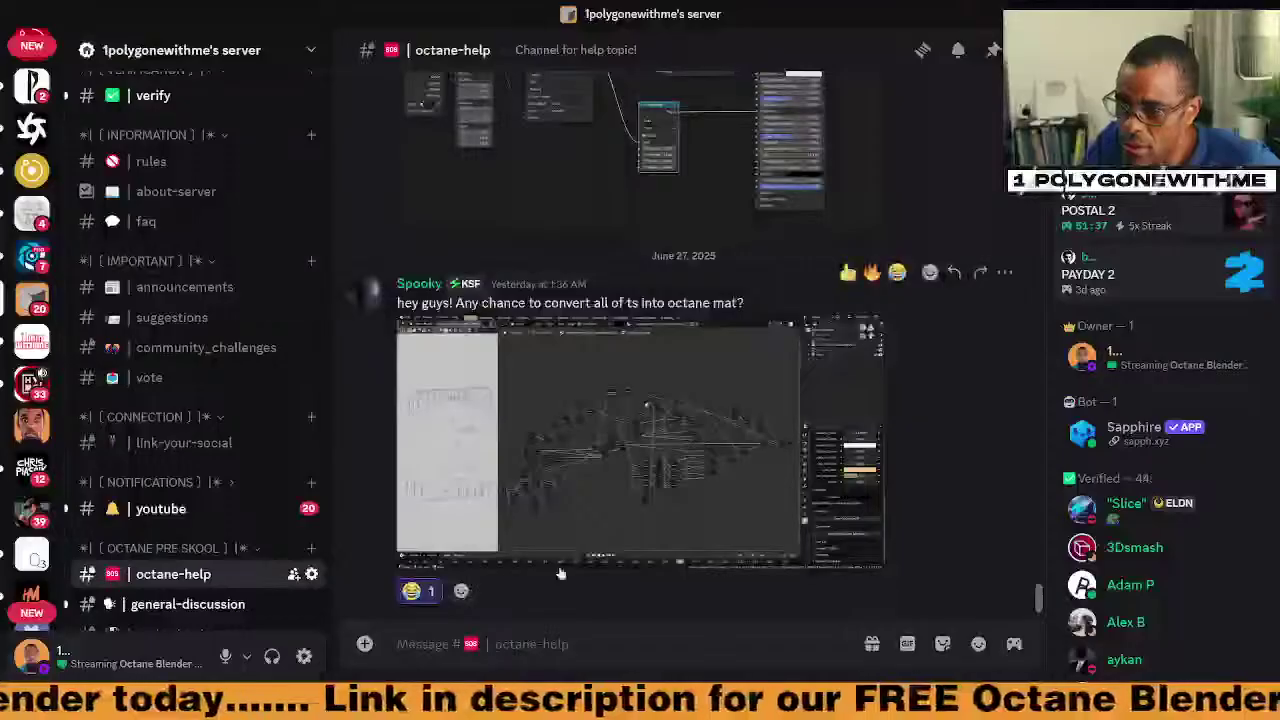
pyautogui.click(954, 272)
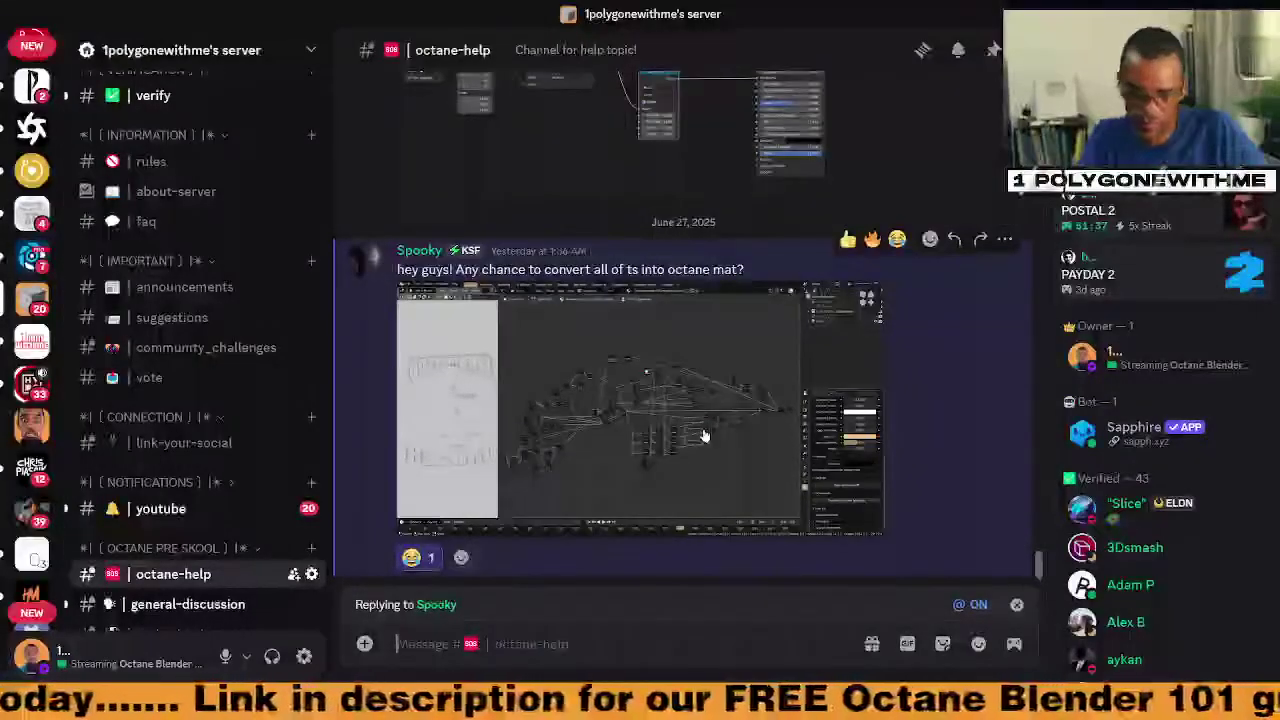
pyautogui.write('N')
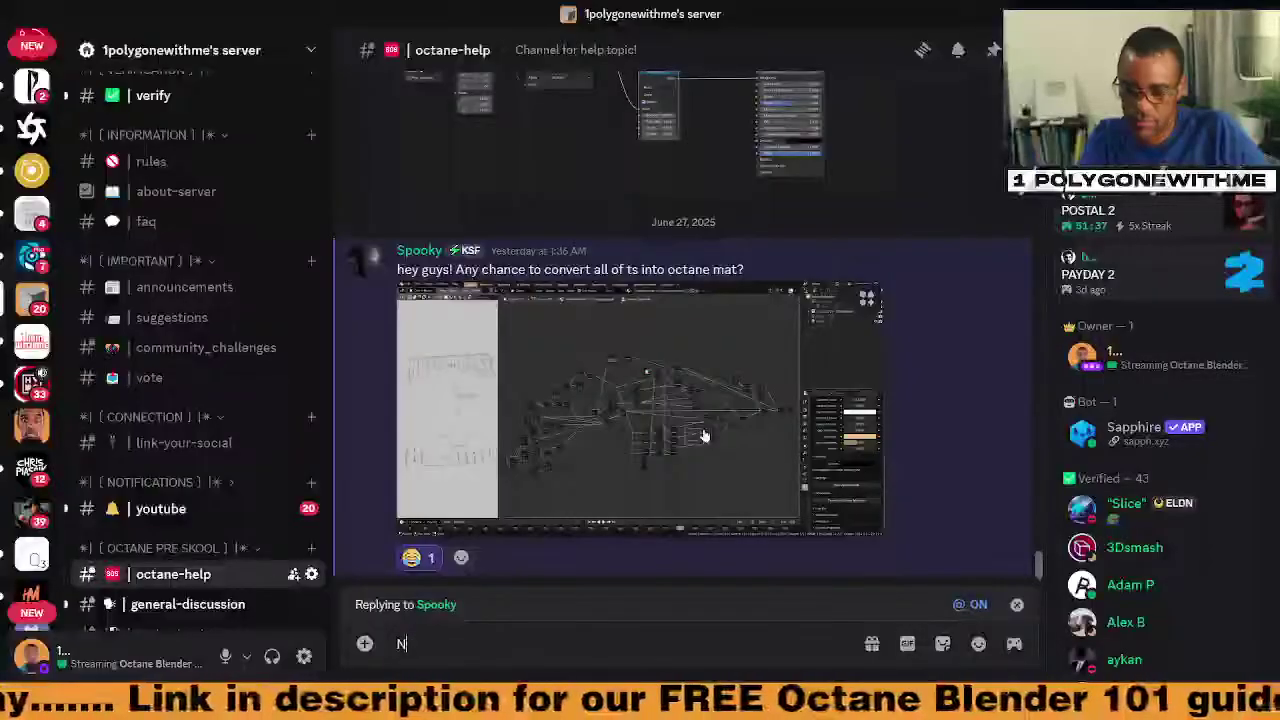
pyautogui.write('ot')
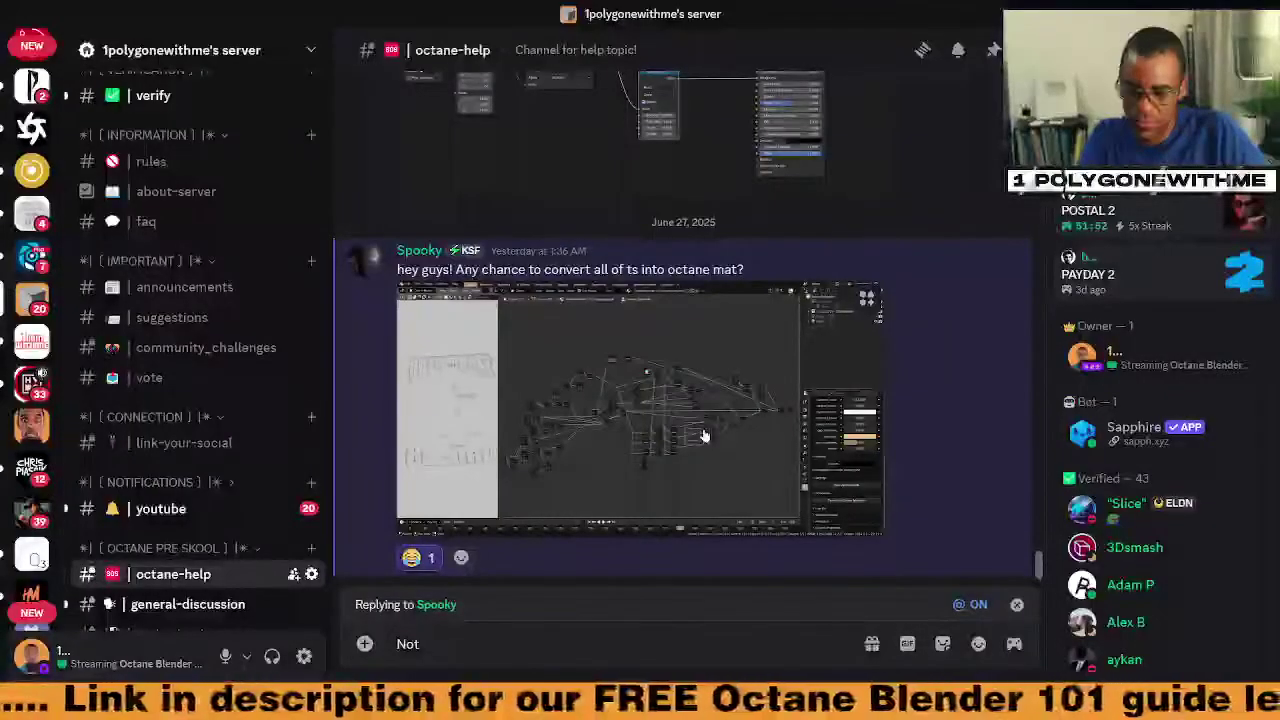
pyautogui.write(' i')
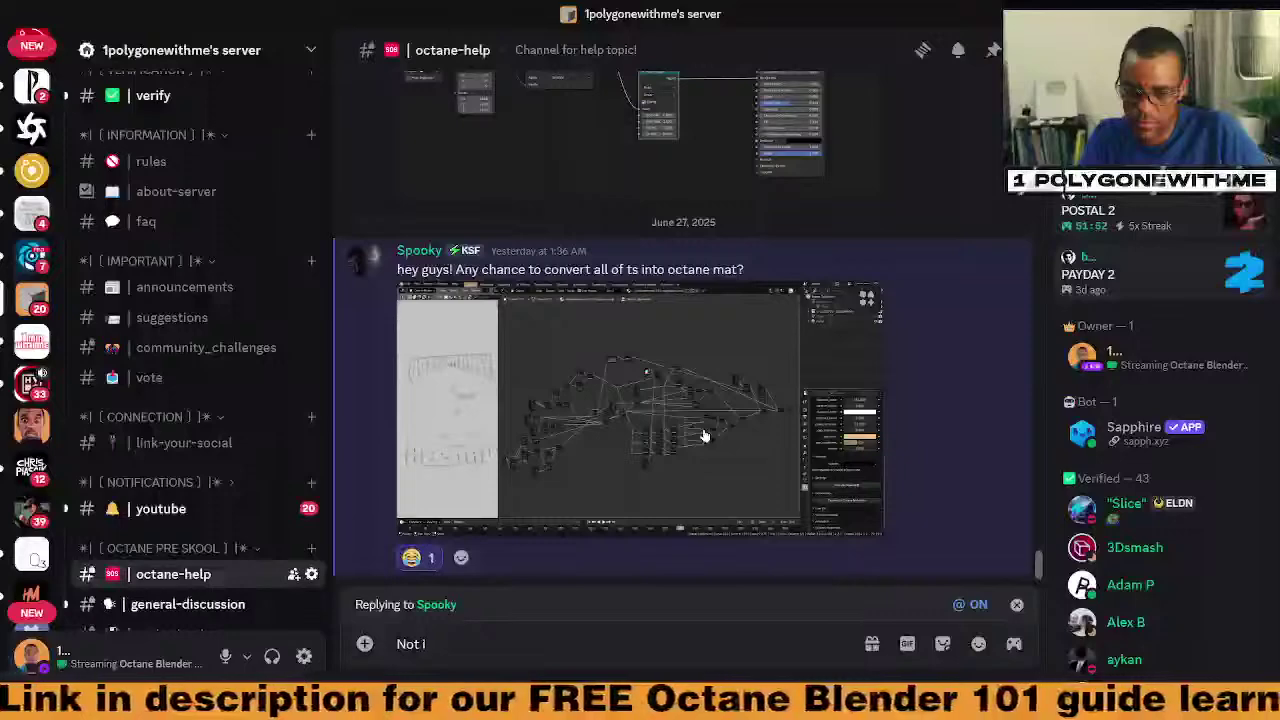
pyautogui.write(' an a')
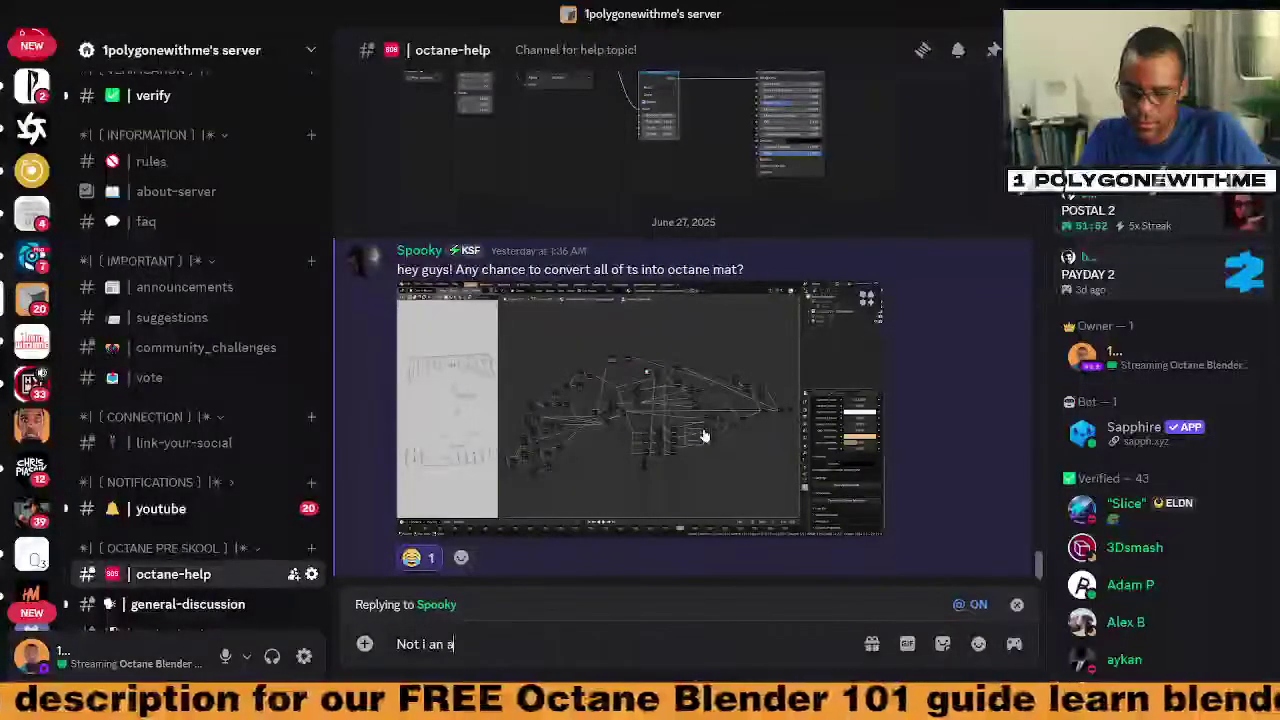
pyautogui.write('ddon')
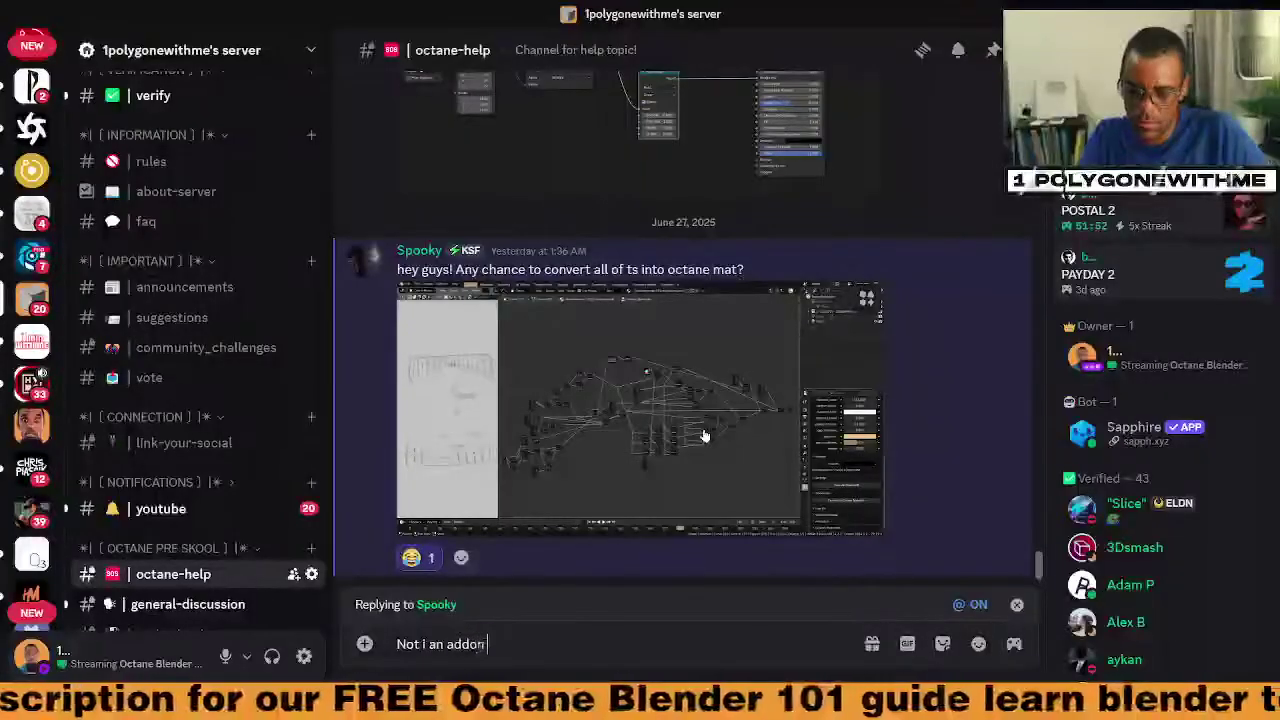
pyautogui.write(' ,')
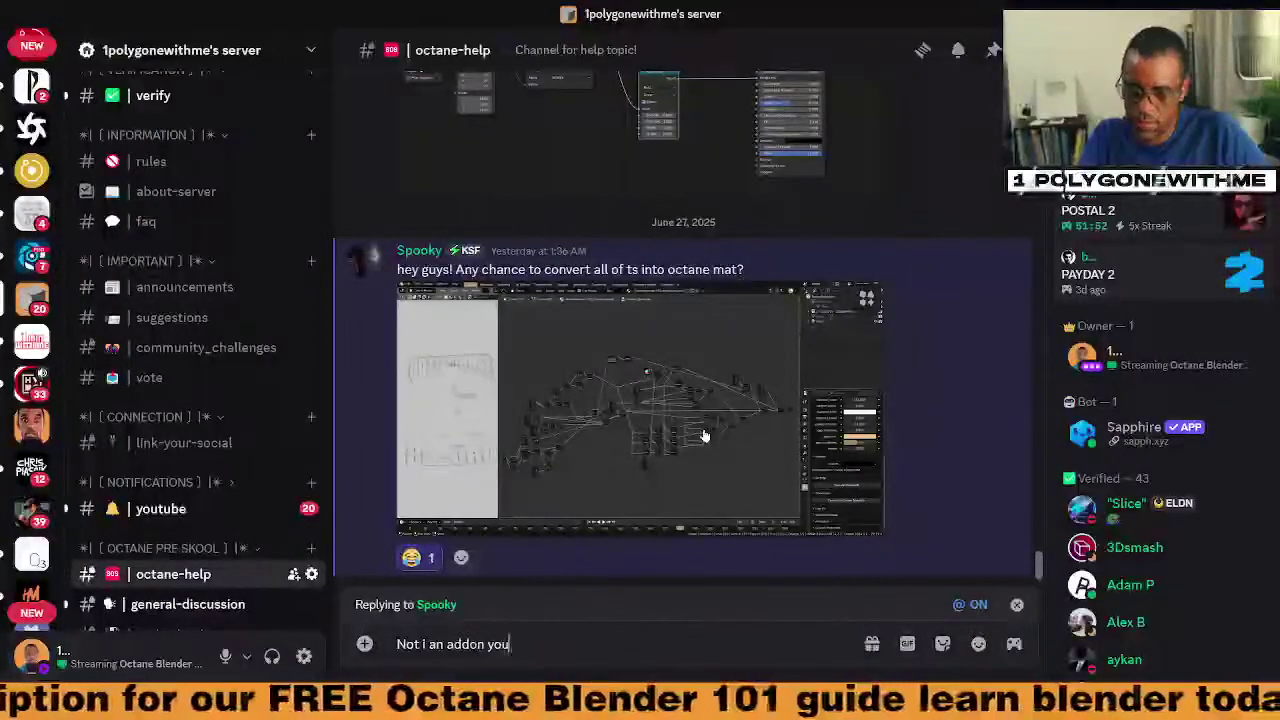
pyautogui.write(' have')
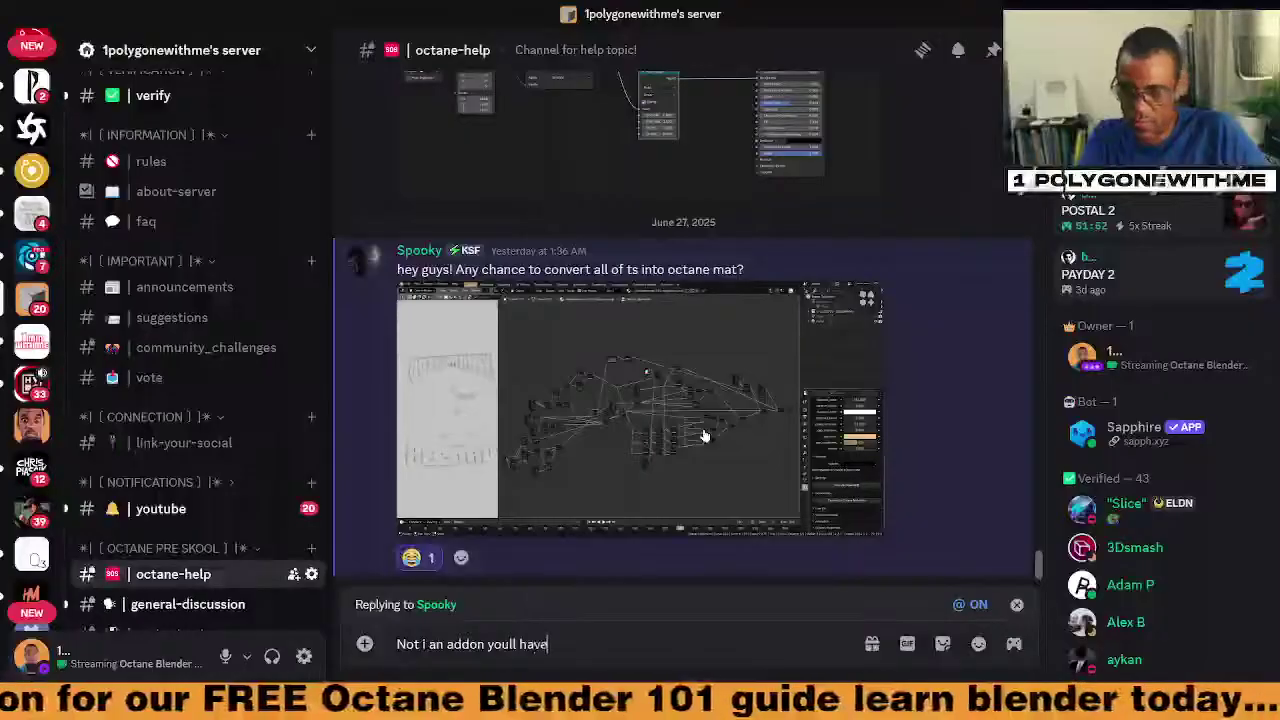
pyautogui.write(' to to')
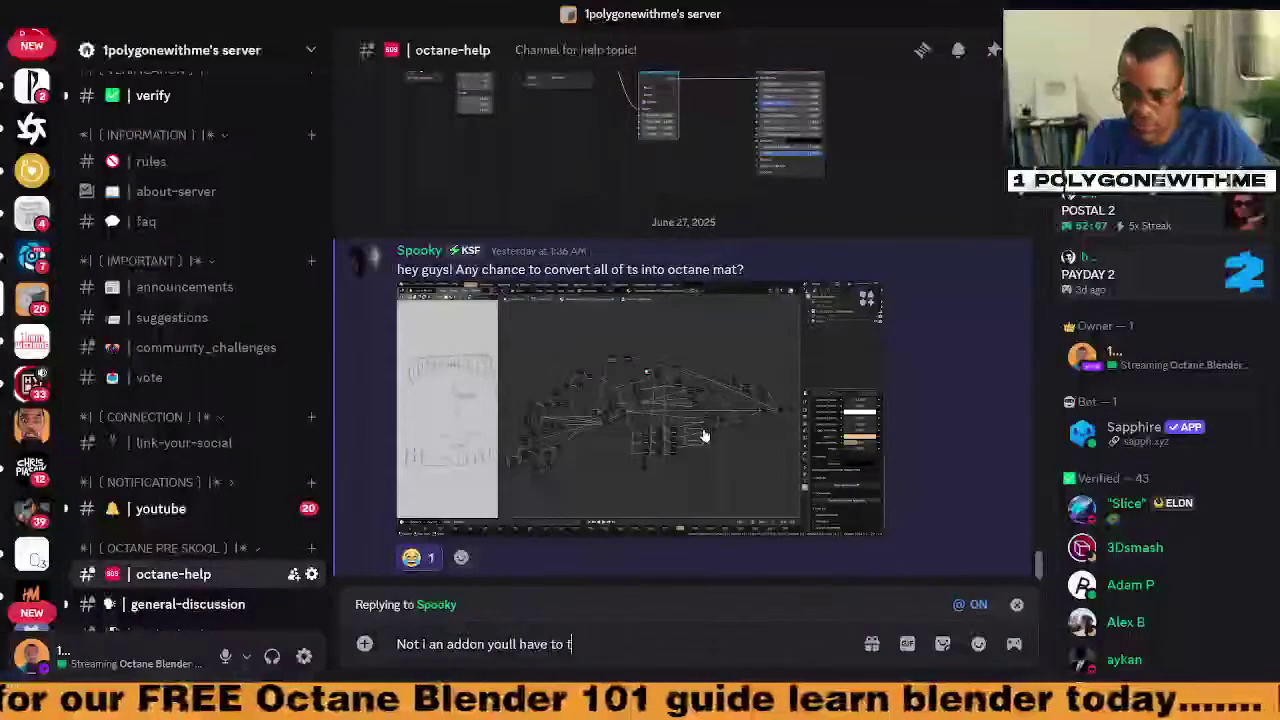
pyautogui.press('BackSpace')
pyautogui.press('BackSpace')
pyautogui.press('BackSpace')
pyautogui.press('BackSpace')
pyautogui.press('BackSpace')
pyautogui.press('BackSpace')
pyautogui.press('BackSpace')
pyautogui.press('BackSpace')
pyautogui.press('BackSpace')
pyautogui.press('BackSpace')
pyautogui.press('BackSpace')
pyautogui.press('BackSpace')
pyautogui.press('BackSpace')
pyautogui.press('BackSpace')
pyautogui.press('BackSpace')
pyautogui.press('BackSpace')
pyautogui.press('BackSpace')
pyautogui.press('BackSpace')
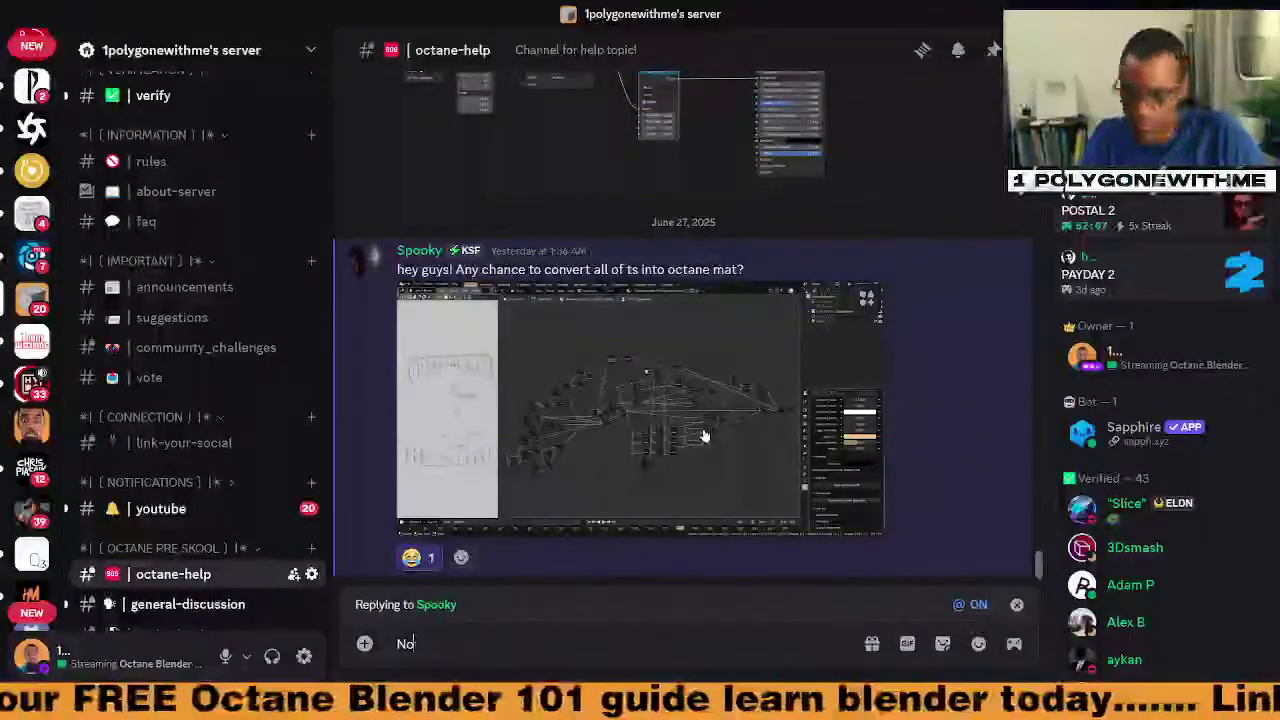
pyautogui.press('BackSpace')
pyautogui.press('BackSpace')
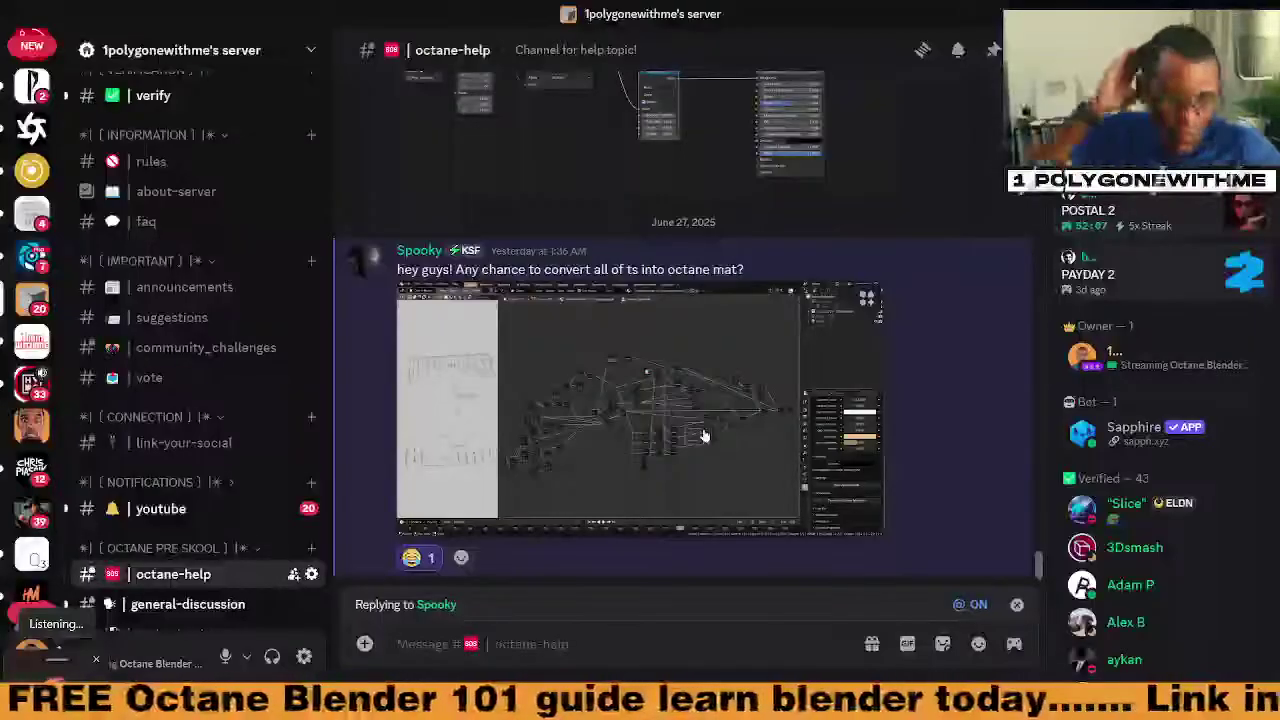
# Reply that the nodes must be converted manually, since every render engine has its own node system, and send the message
pyautogui.write("No you'll have to do")
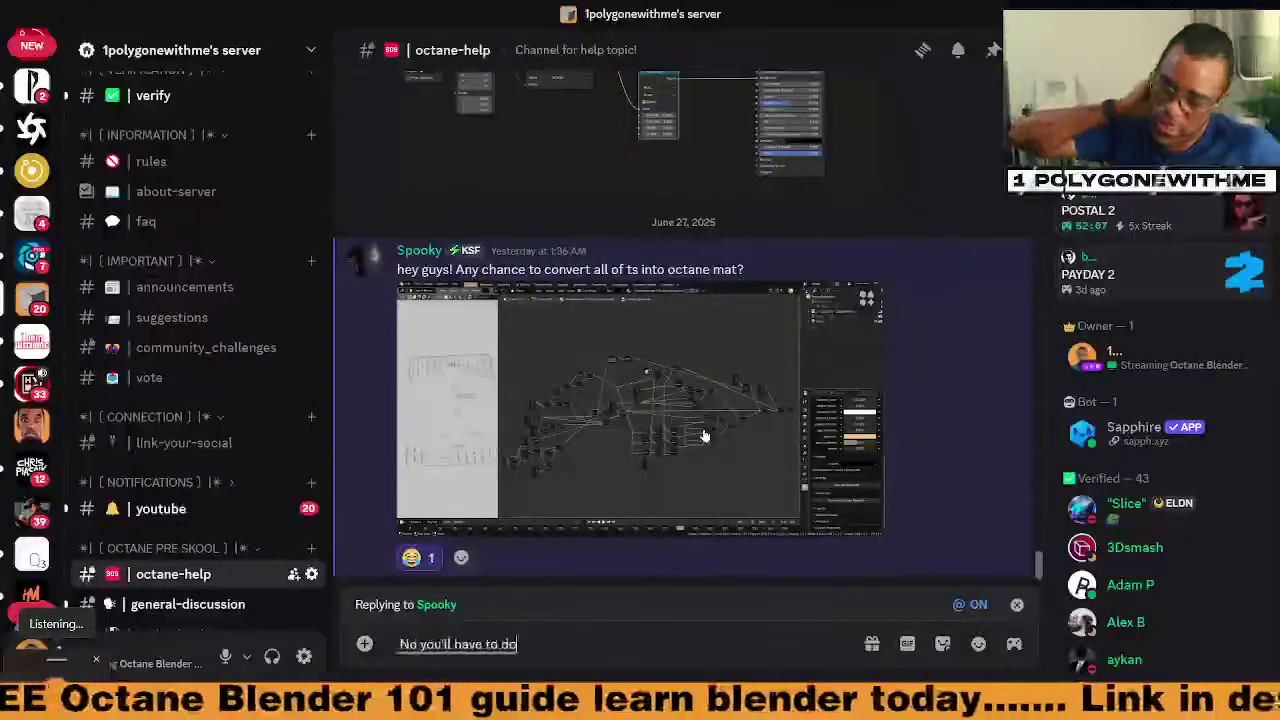
pyautogui.write(' it manually')
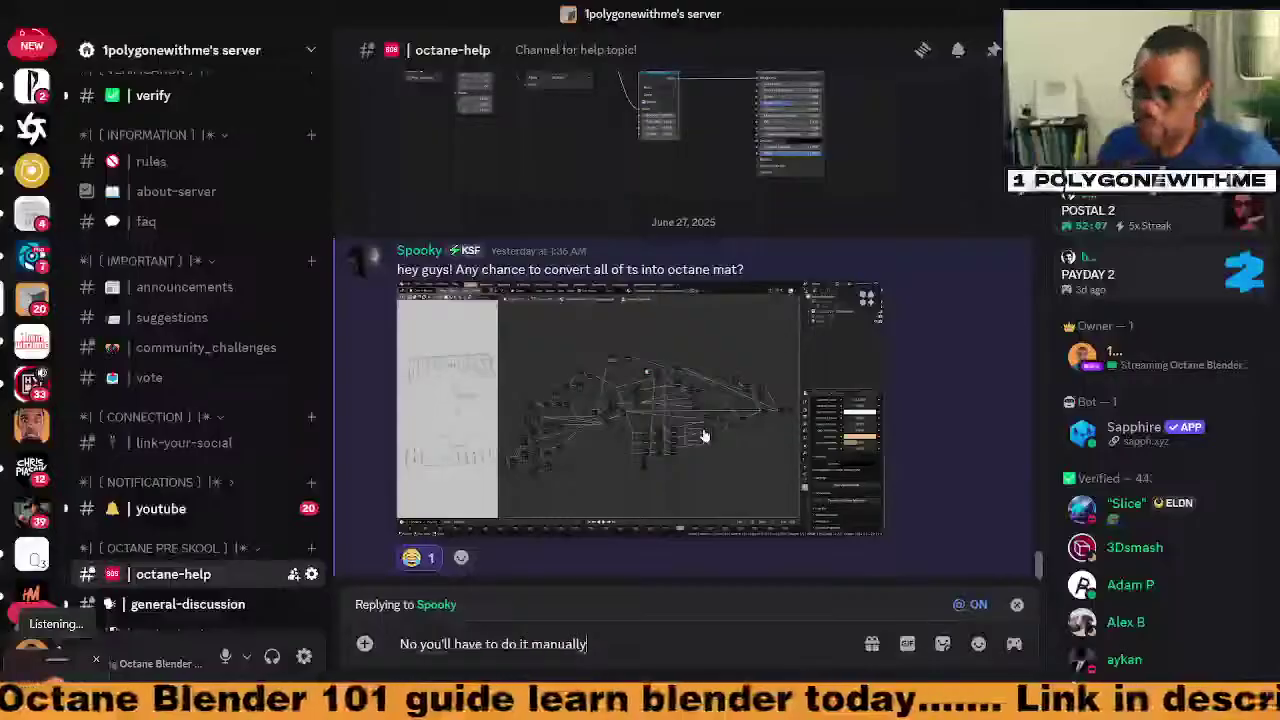
pyautogui.write(' t')
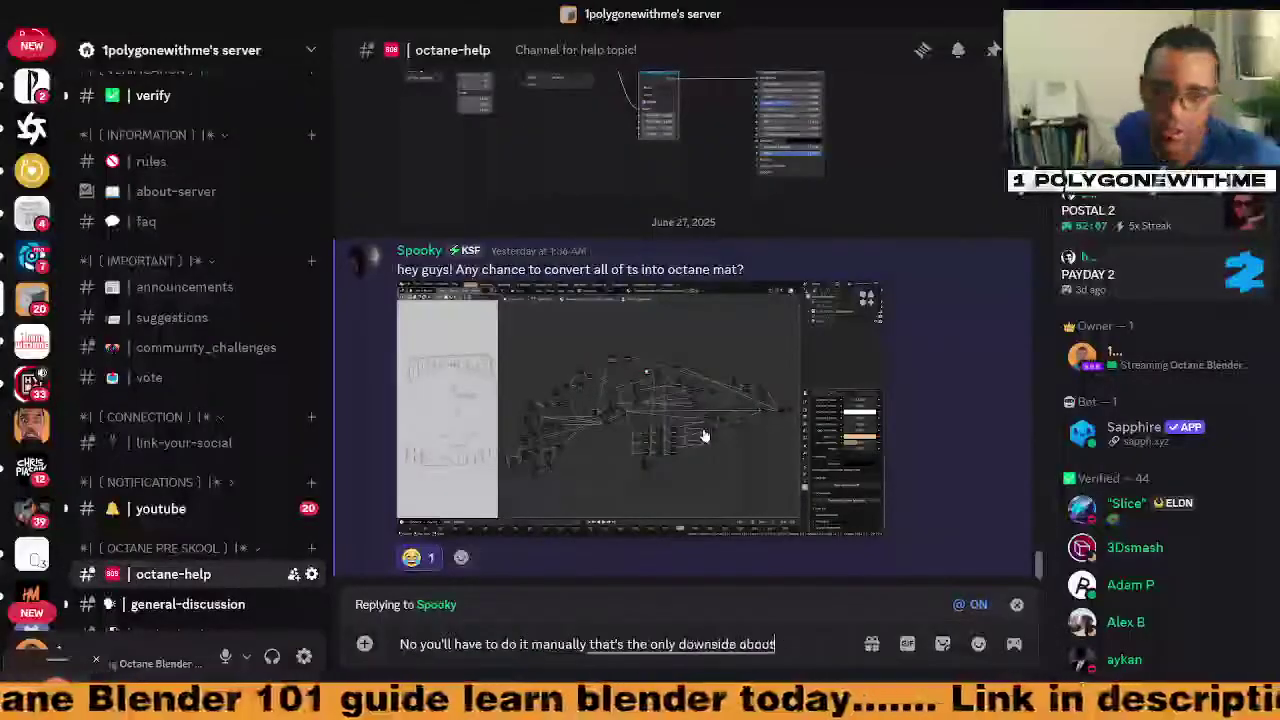
pyautogui.write("hat's the only downoidd about converting stuff from cycles to any")
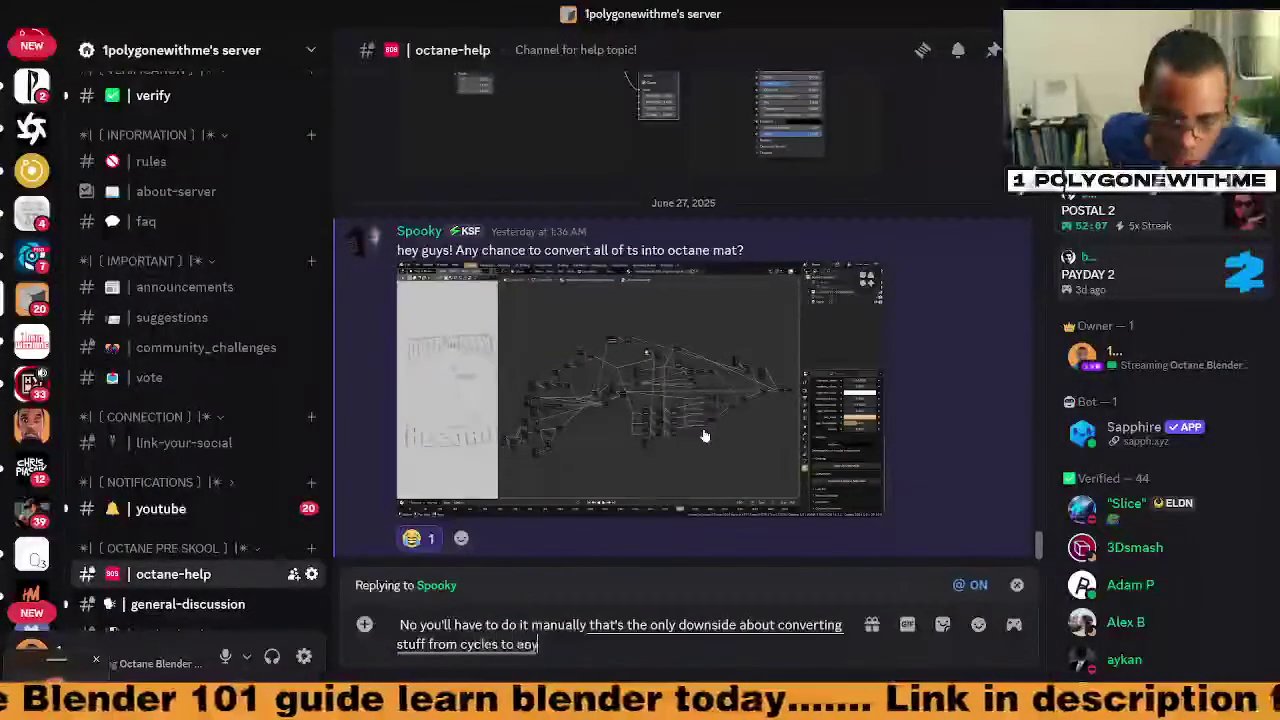
pyautogui.write(' other render engine')
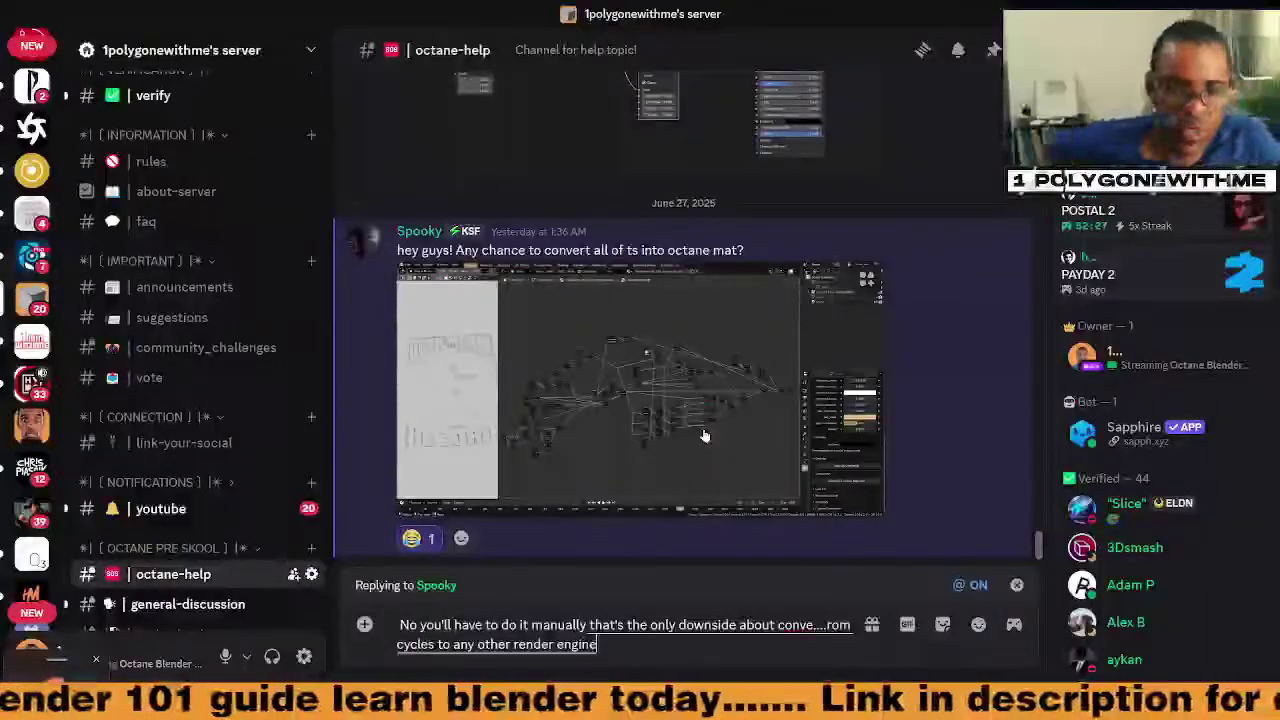
pyautogui.write(' every render engine has its own')
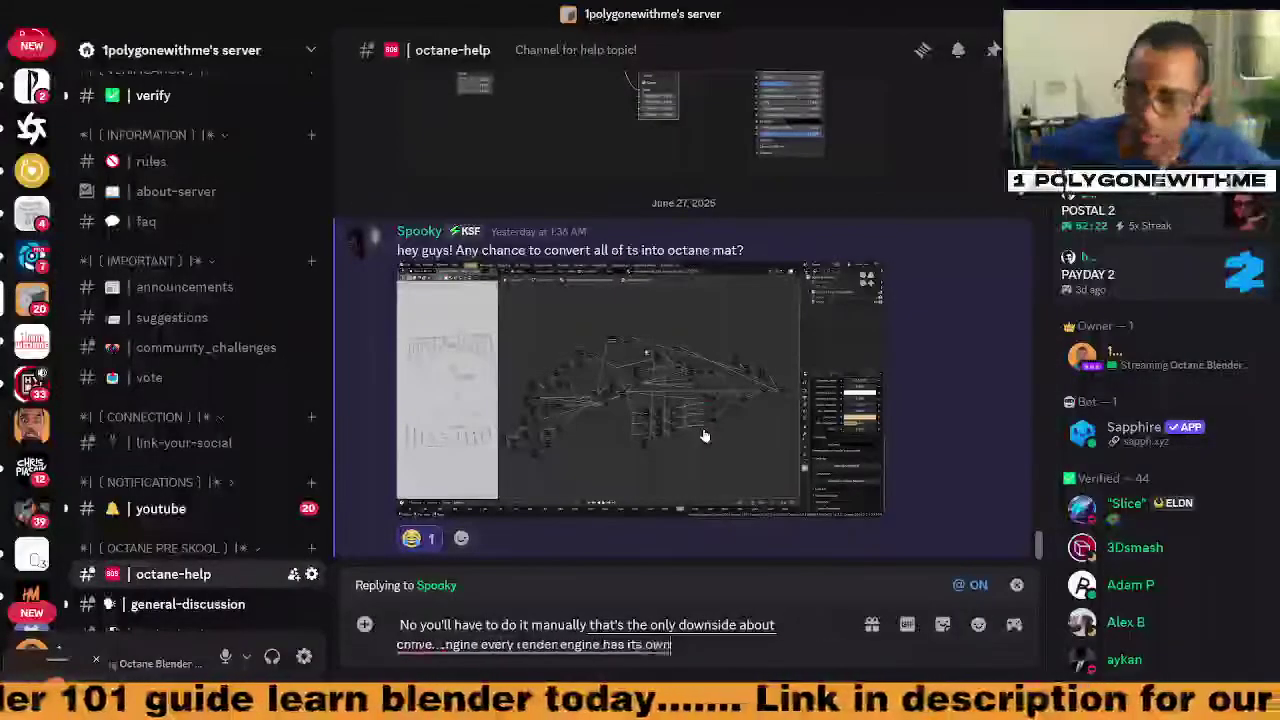
pyautogui.write(' node system')
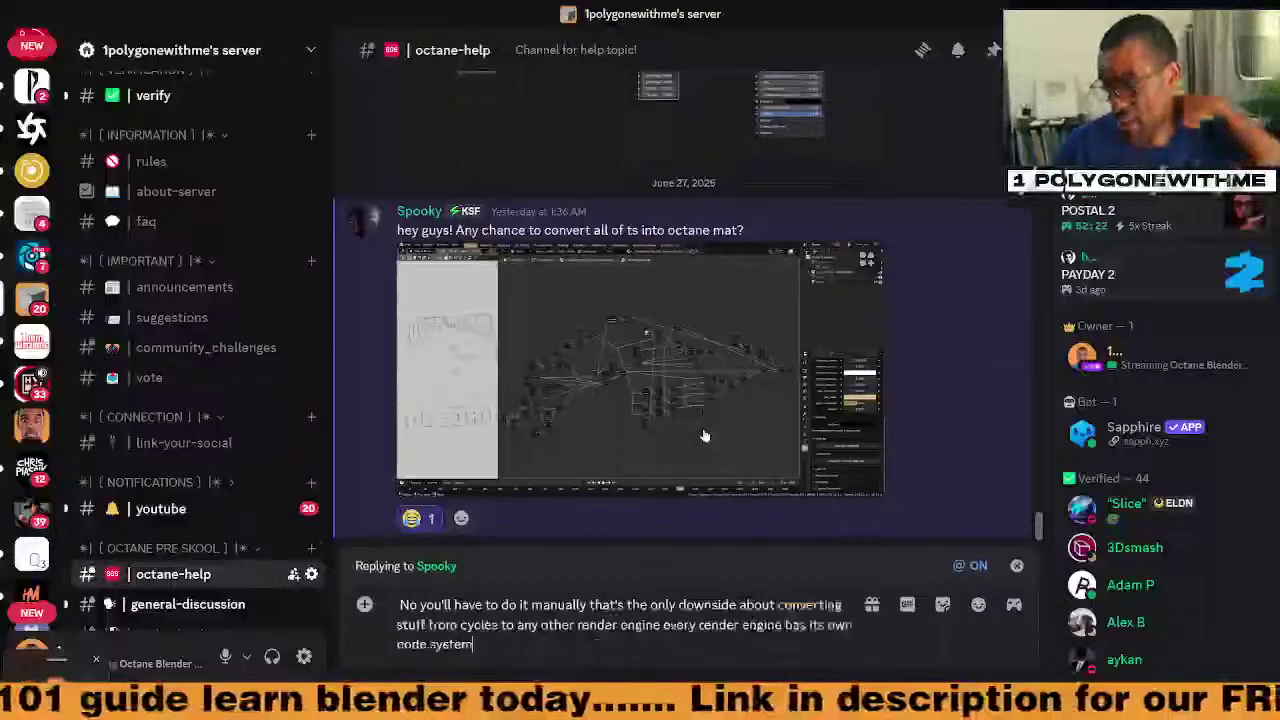
pyautogui.press('Return')
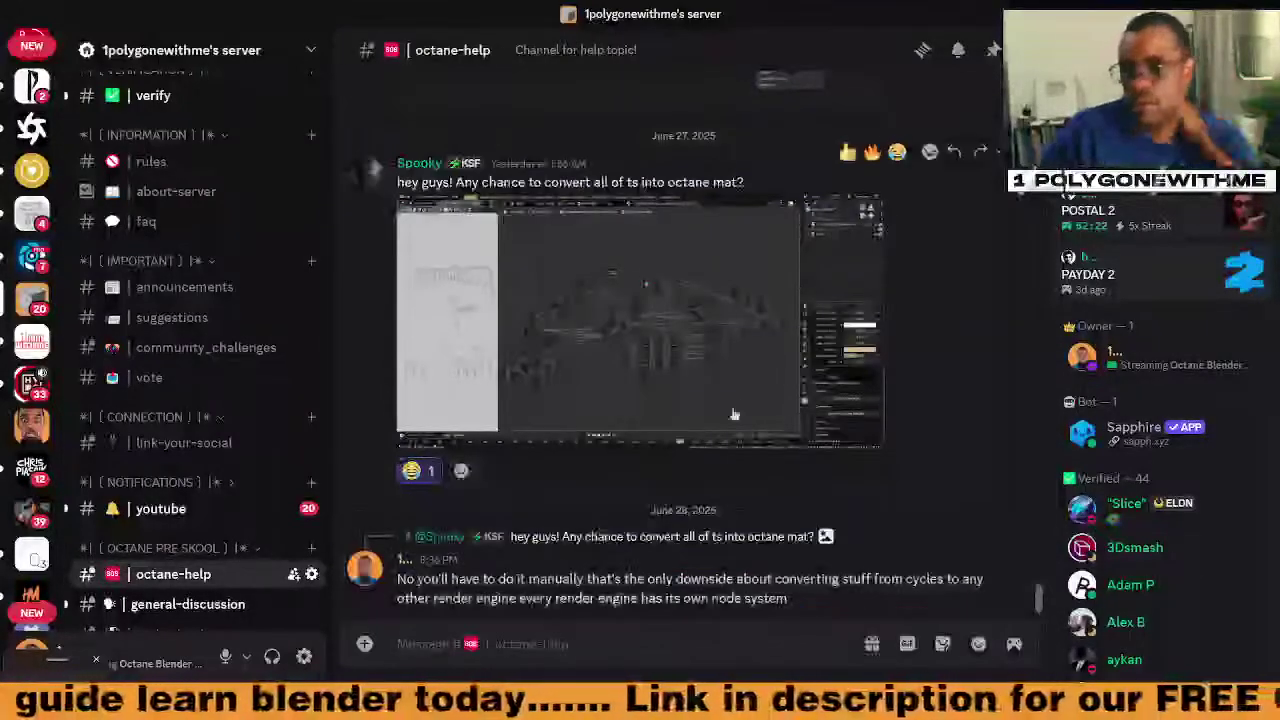
# Look back over the earlier octane-help messages and node screenshots, ending at the newest reply
pyautogui.scroll(4, 716, 494)
pyautogui.scroll(1, 716, 494)
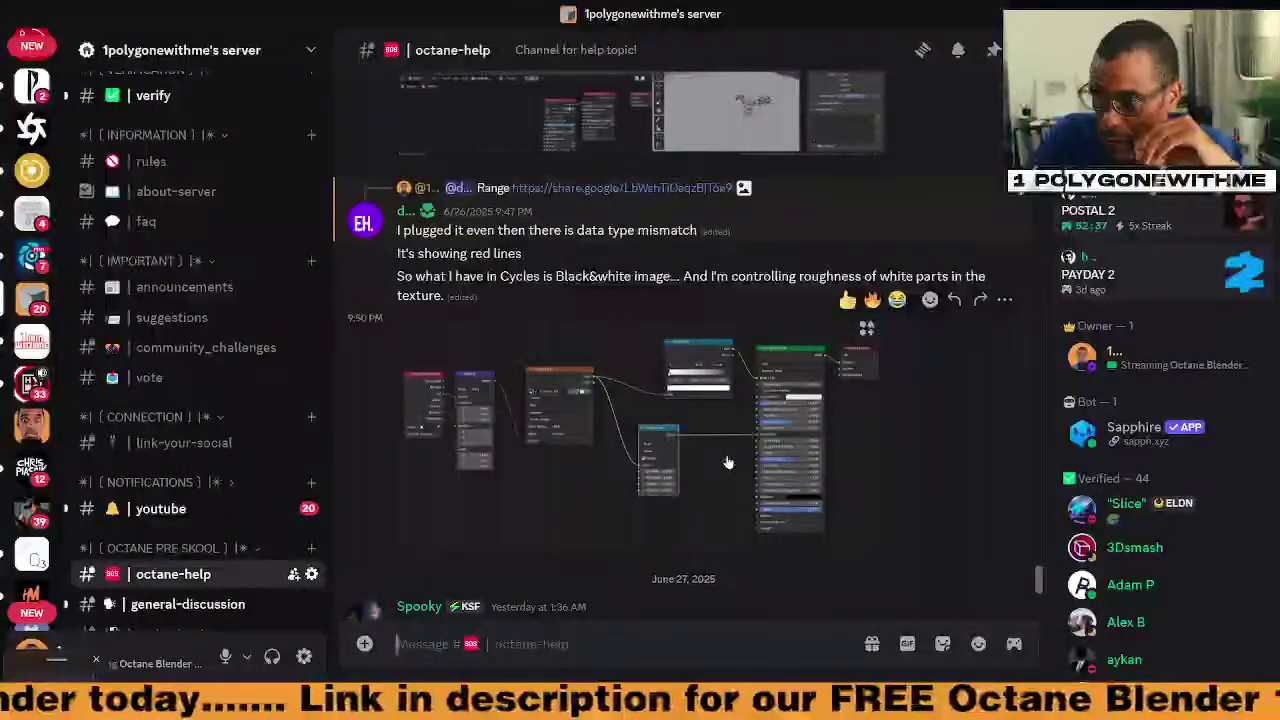
pyautogui.scroll(-5, 727, 462)
pyautogui.scroll(8, 728, 461)
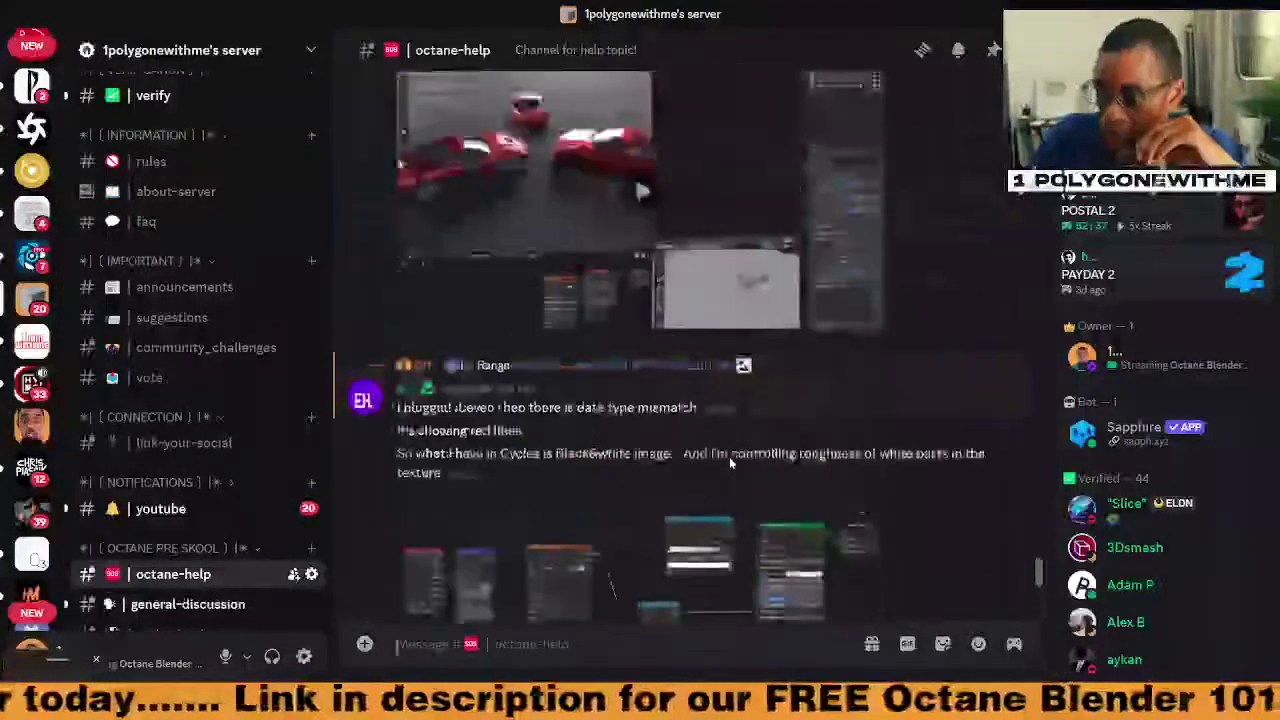
pyautogui.scroll(-5, 730, 463)
pyautogui.scroll(-3, 727, 462)
pyautogui.scroll(-3, 199, 437)
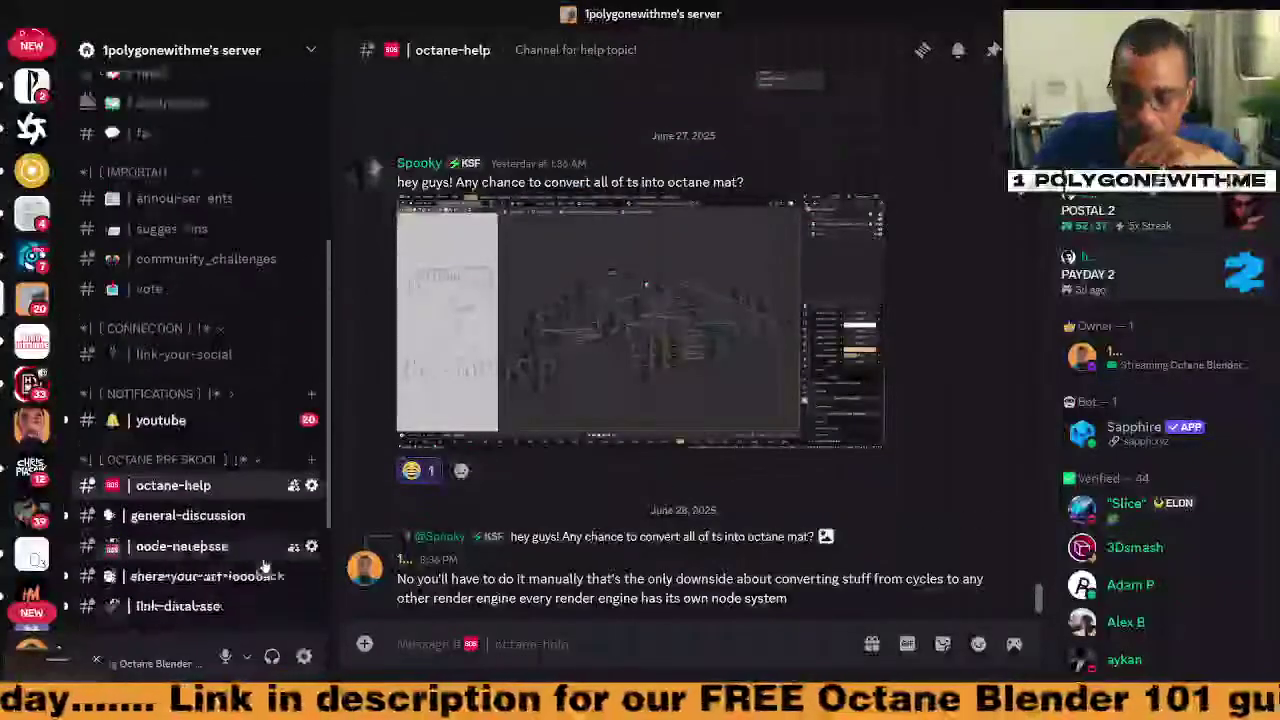
# Open the general-discussion channel and view the newest posted screenshot of the node setup beside the figure
pyautogui.click(199, 437)
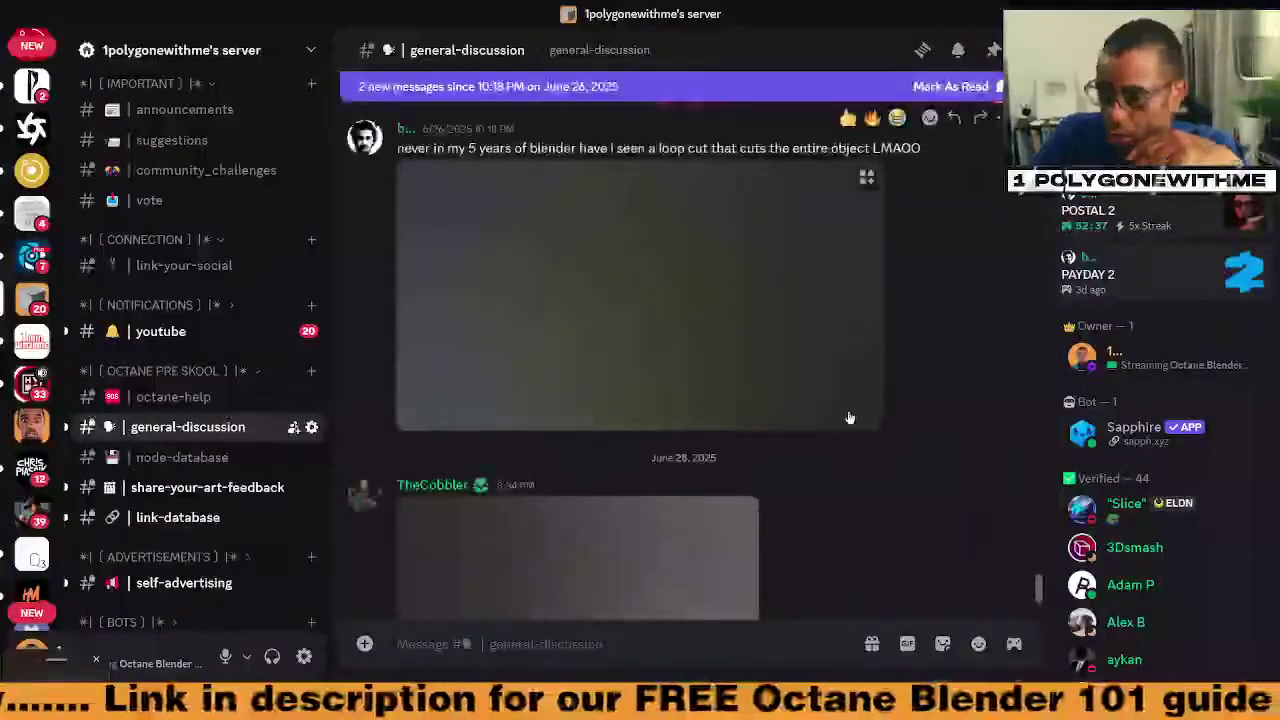
pyautogui.scroll(-2, 856, 445)
pyautogui.scroll(-1, 853, 446)
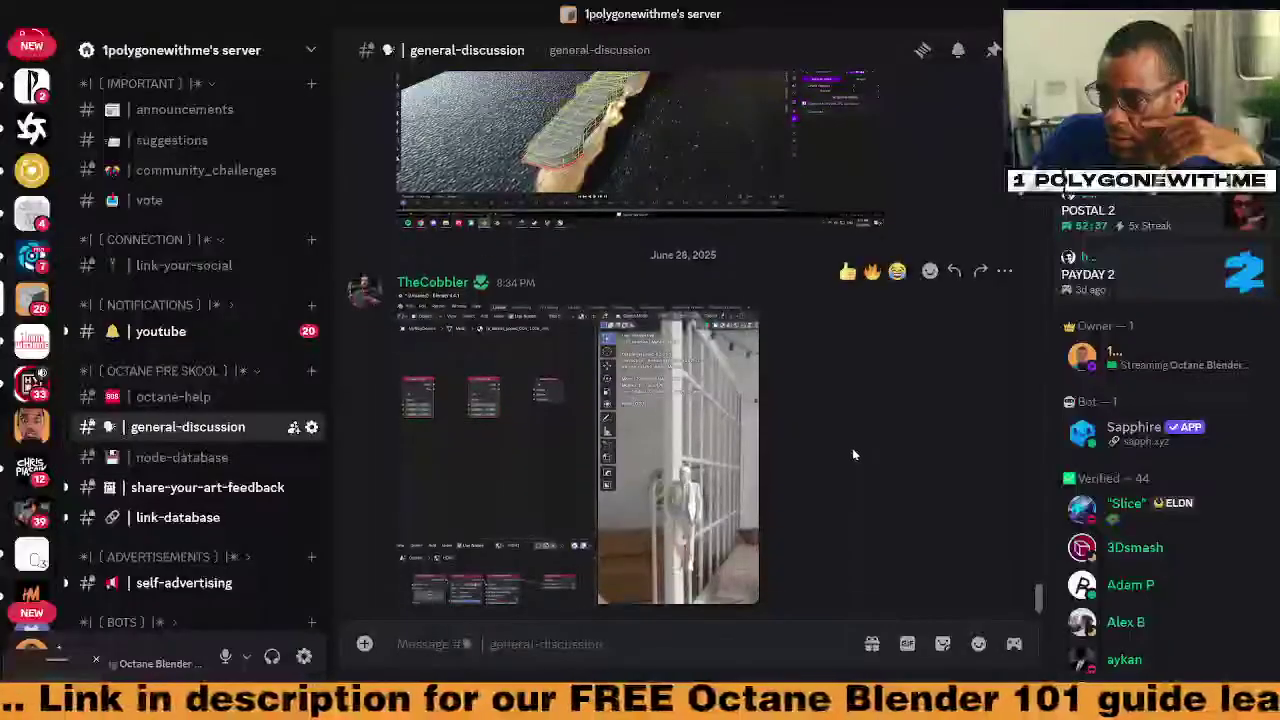
pyautogui.click(567, 480)
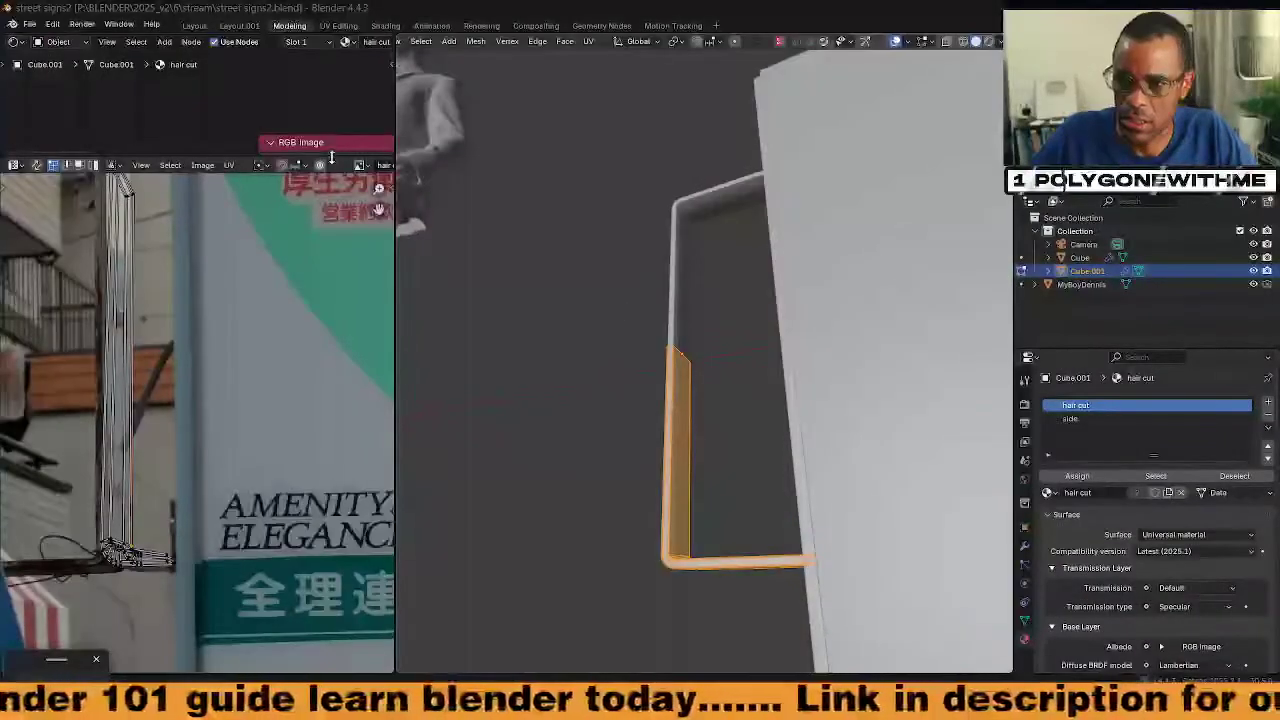
# Switch to Blender and enlarge the shader editor in height and width to show the full hair cut material node tree
pyautogui.moveTo(331, 157); pyautogui.dragTo(330, 540)
pyautogui.moveTo(394, 277); pyautogui.dragTo(870, 340)
pyautogui.scroll(-2, 426, 277)
pyautogui.moveTo(426, 277); pyautogui.dragTo(303, 222, button='middle')
pyautogui.moveTo(431, 206); pyautogui.dragTo(421, 187, button='middle')
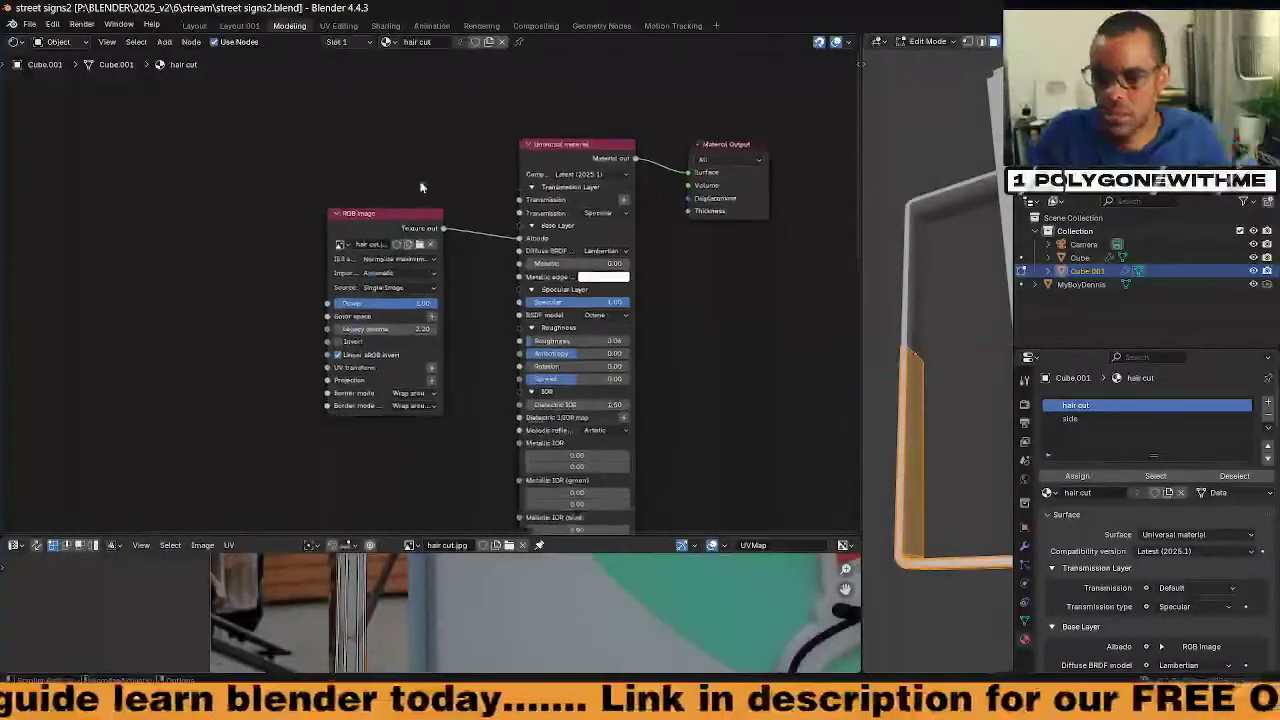
# Leave Edit Mode on the bracket and select the MyBoyDennis figure to examine its material nodes
pyautogui.moveTo(946, 300); pyautogui.dragTo(940, 197, button='middle')
pyautogui.press('Tab')
pyautogui.scroll(-5, 940, 197)
pyautogui.moveTo(930, 260); pyautogui.dragTo(908, 330, button='middle')
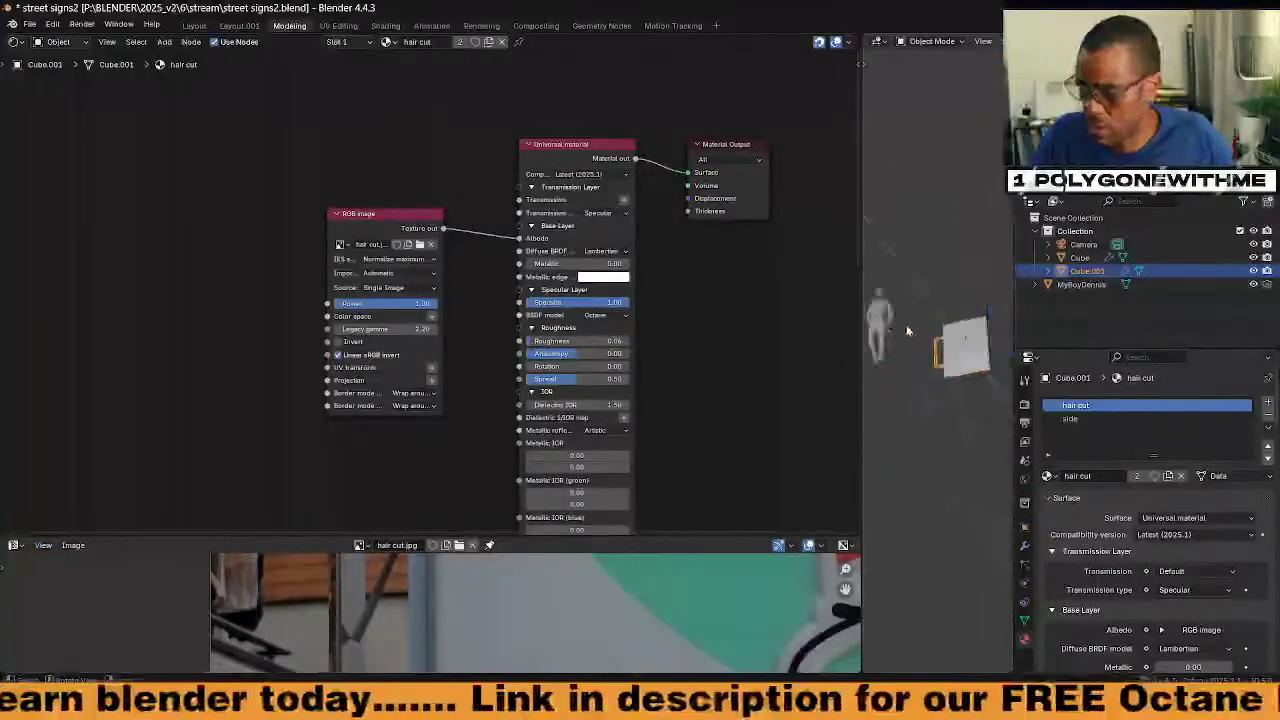
pyautogui.click(879, 322)
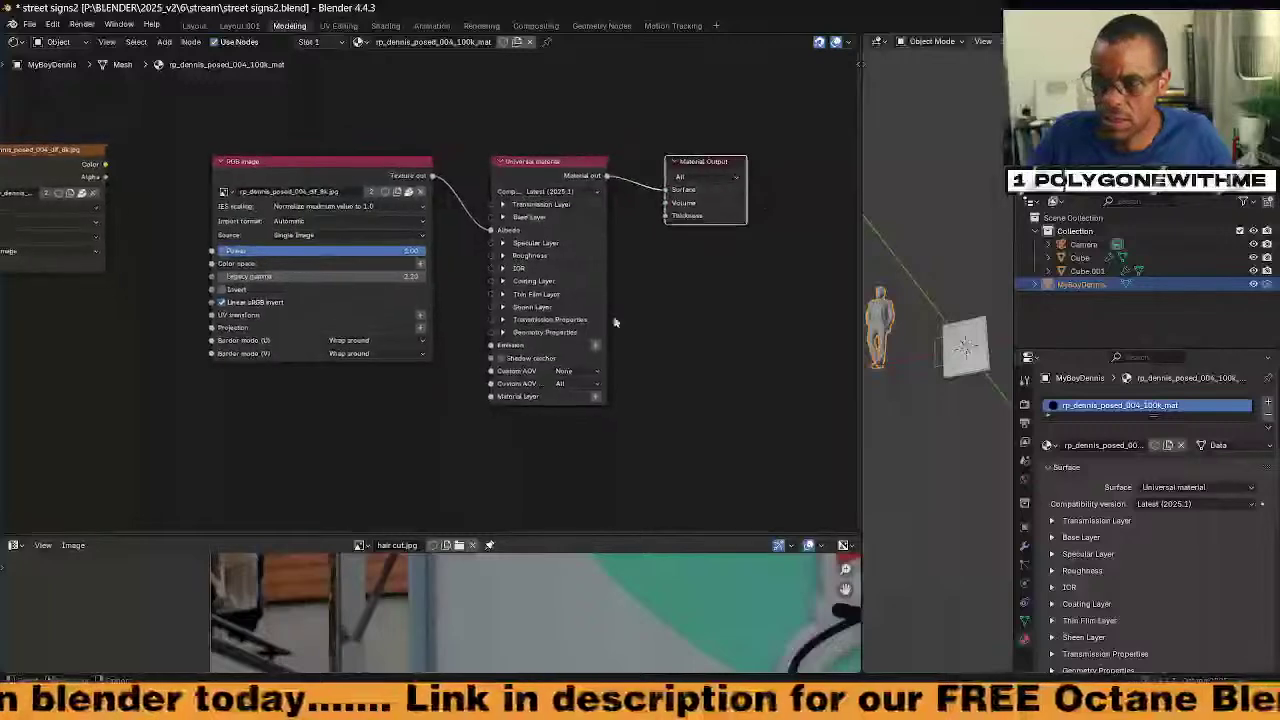
pyautogui.scroll(2, 656, 318)
pyautogui.moveTo(656, 318); pyautogui.dragTo(649, 366, button='middle')
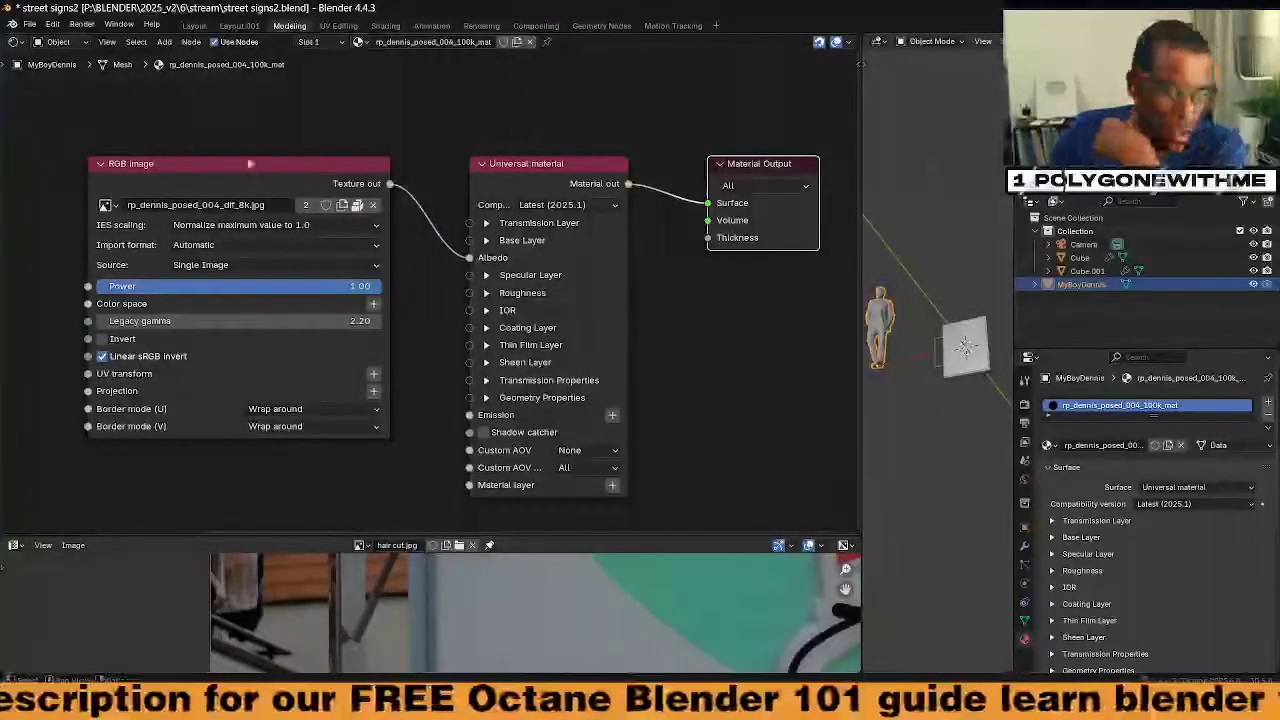
# Open the Preferences and look through the System and Viewport settings for an interface size option
pyautogui.click(31, 24)
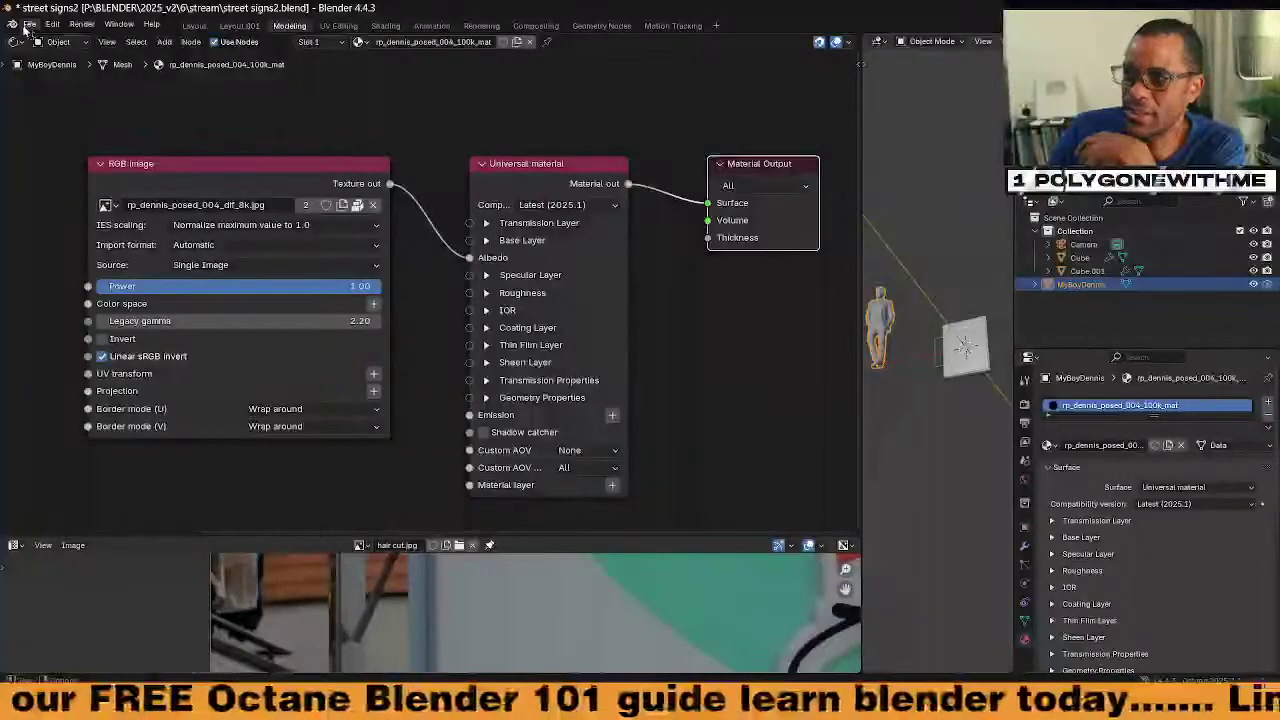
pyautogui.click(27, 27)
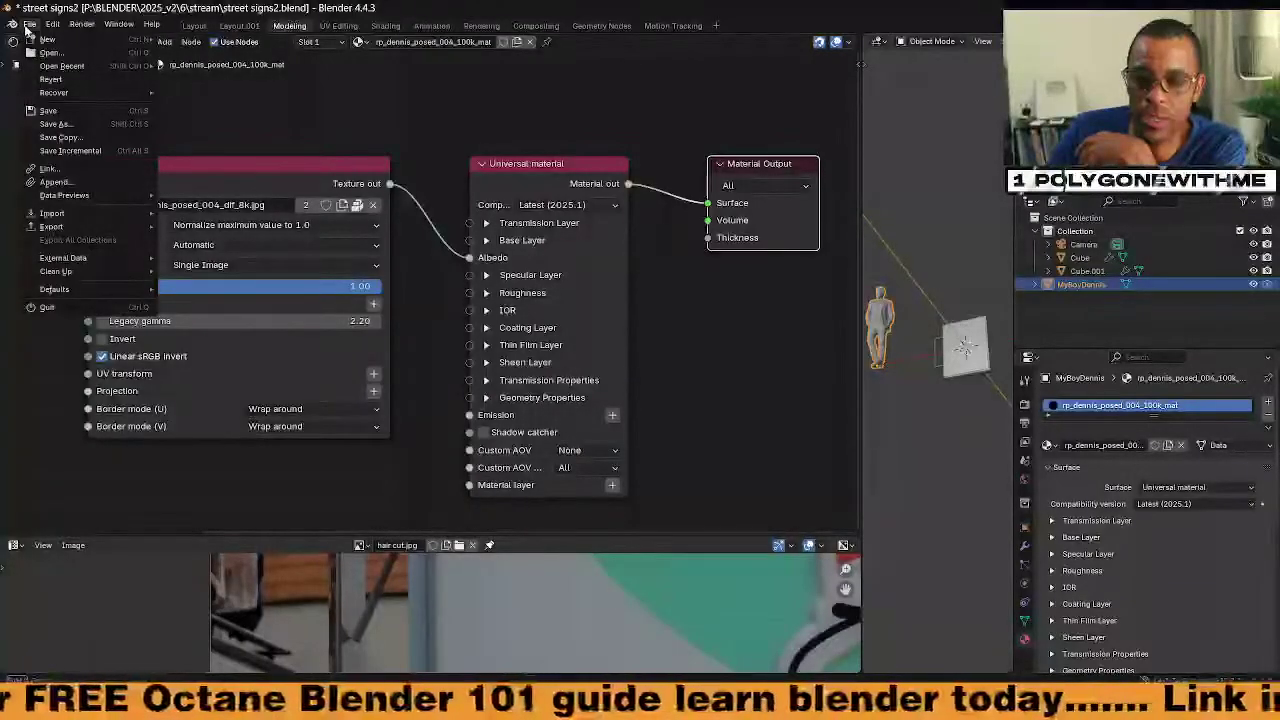
pyautogui.moveTo(49, 26)
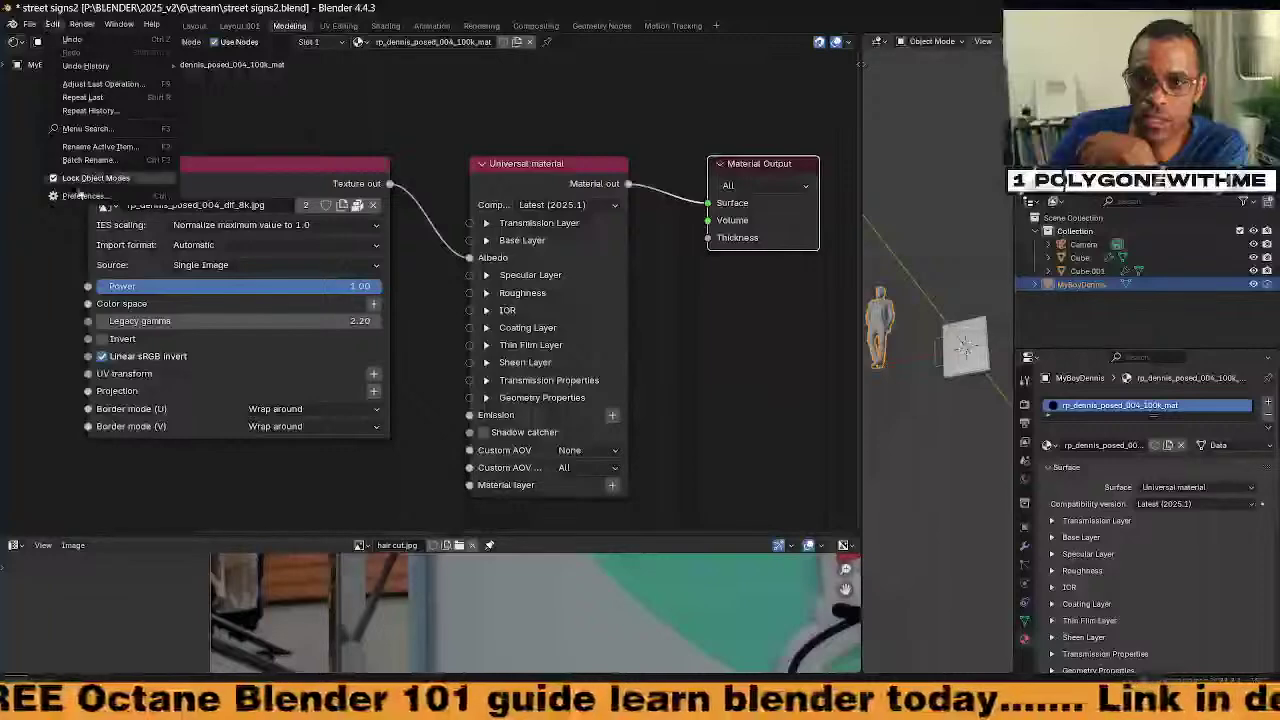
pyautogui.click(79, 197)
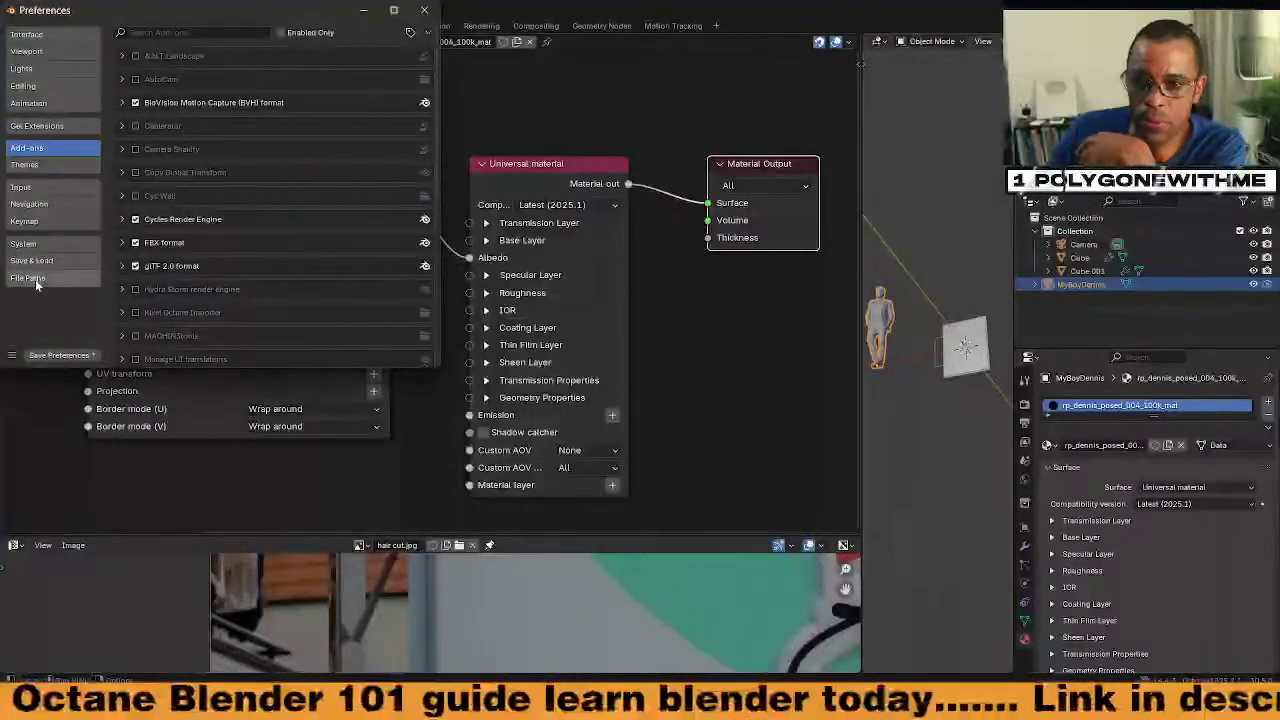
pyautogui.click(47, 244)
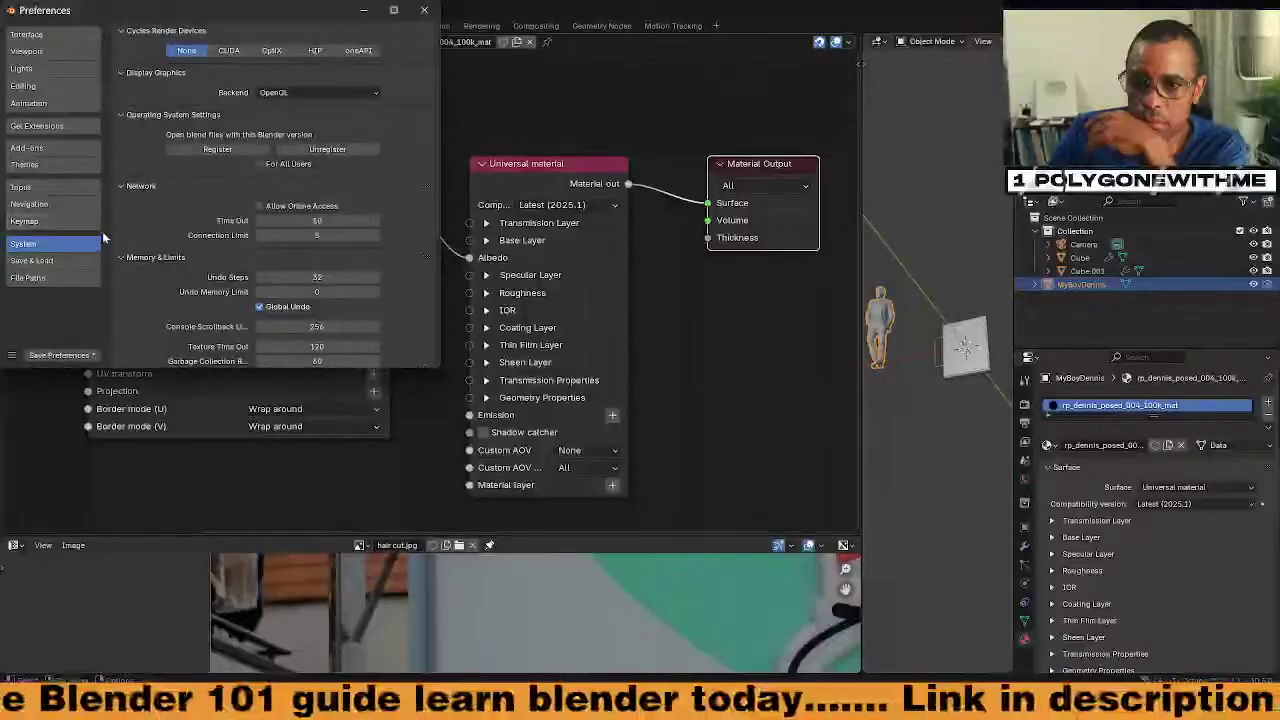
pyautogui.click(57, 51)
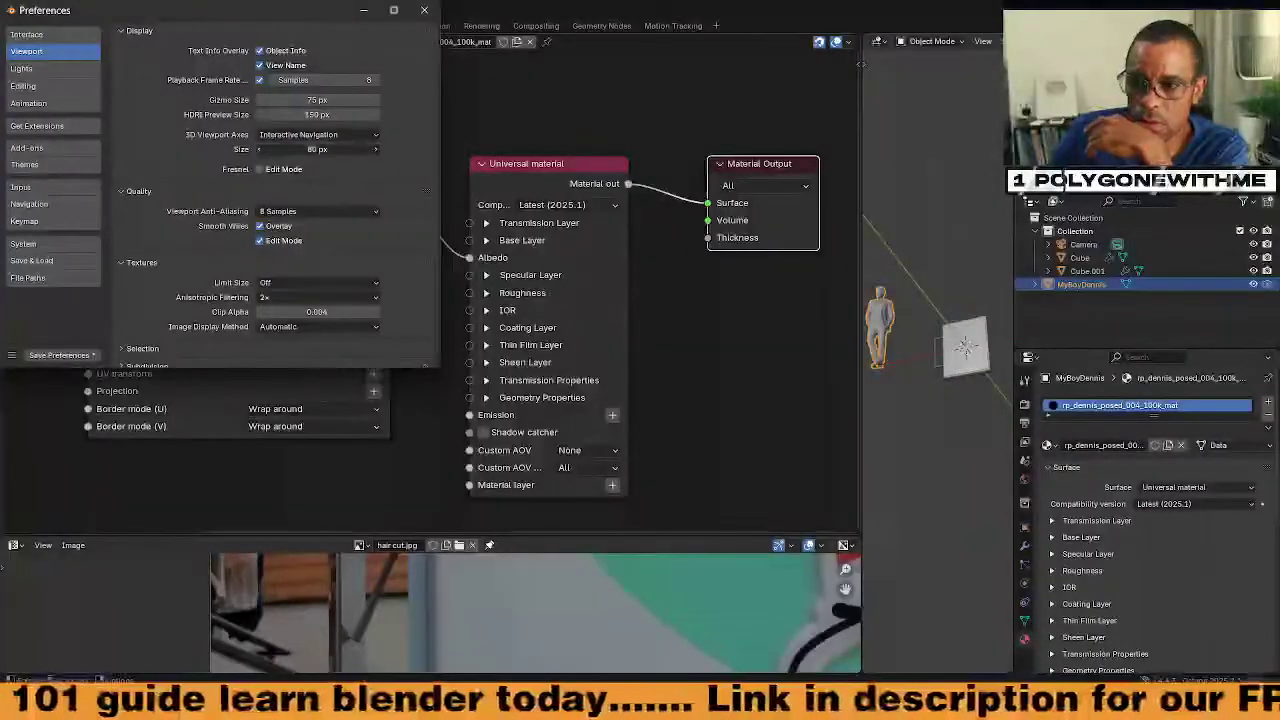
# Try a larger size for the 3D Viewport Axes and restore it to 80 px
pyautogui.moveTo(316, 149); pyautogui.dragTo(320, 149)
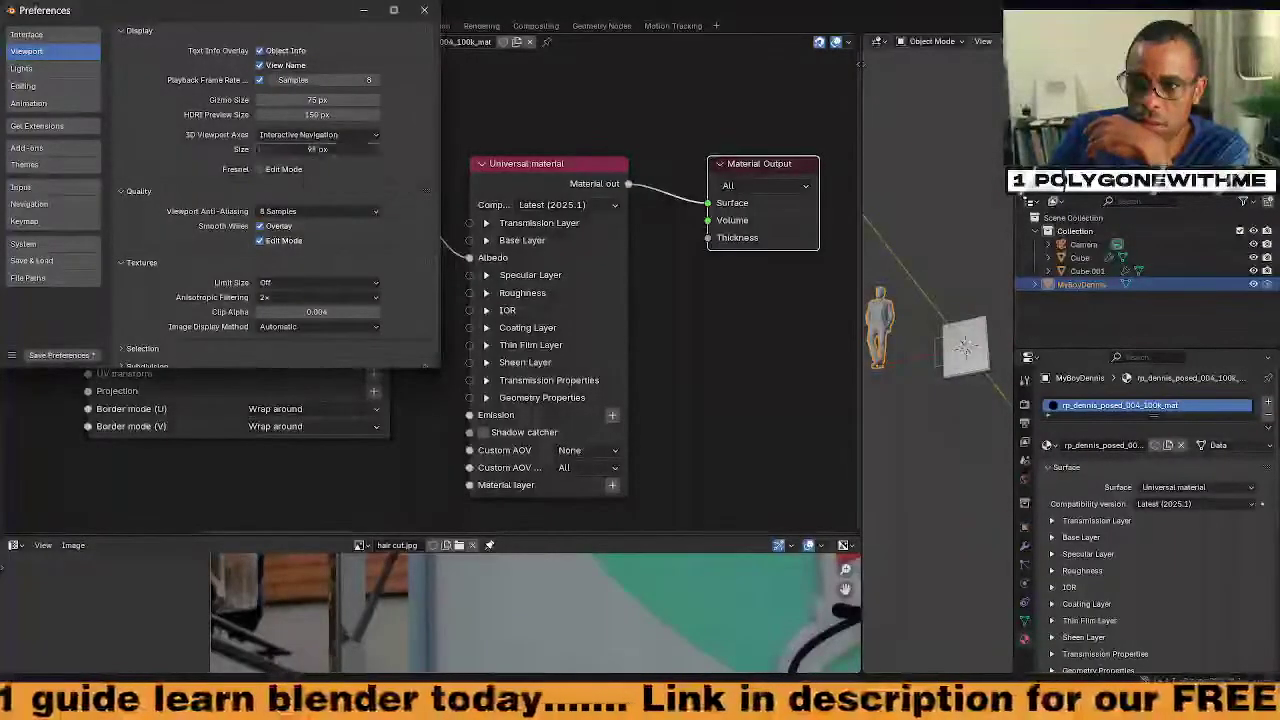
pyautogui.doubleClick(318, 149)
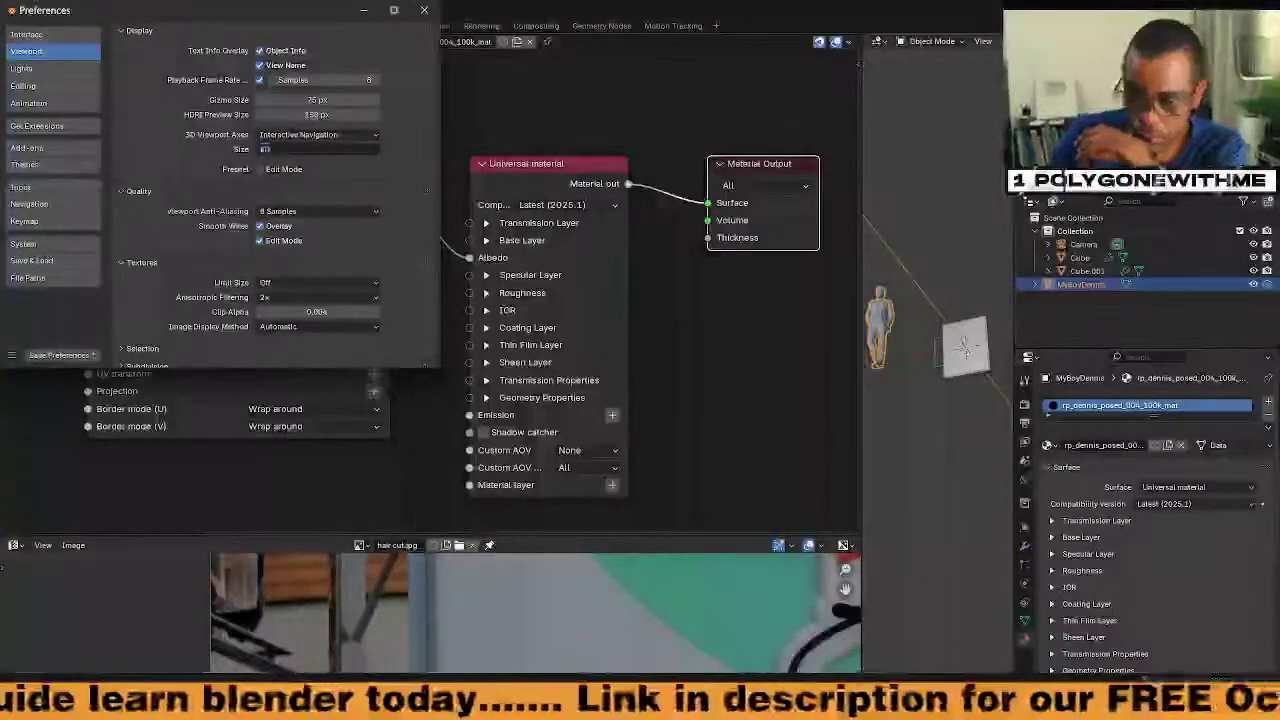
pyautogui.write('80')
pyautogui.press('Return')
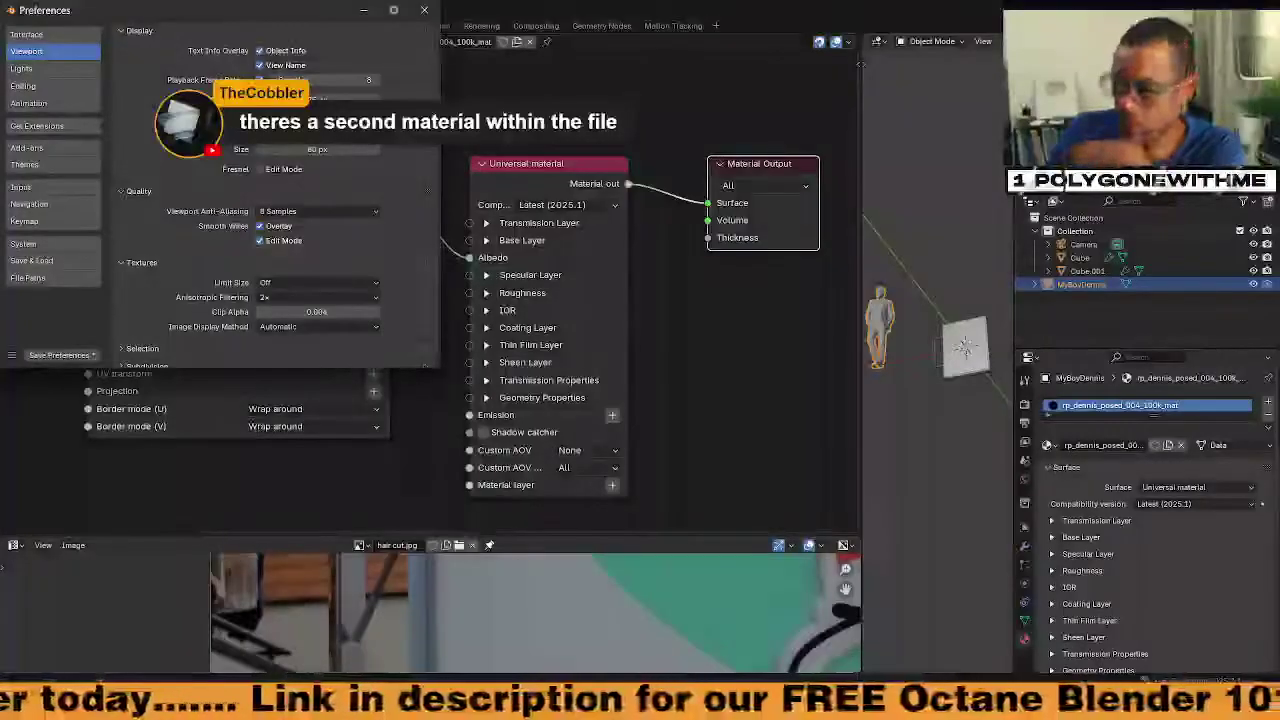
pyautogui.moveTo(817, 702)
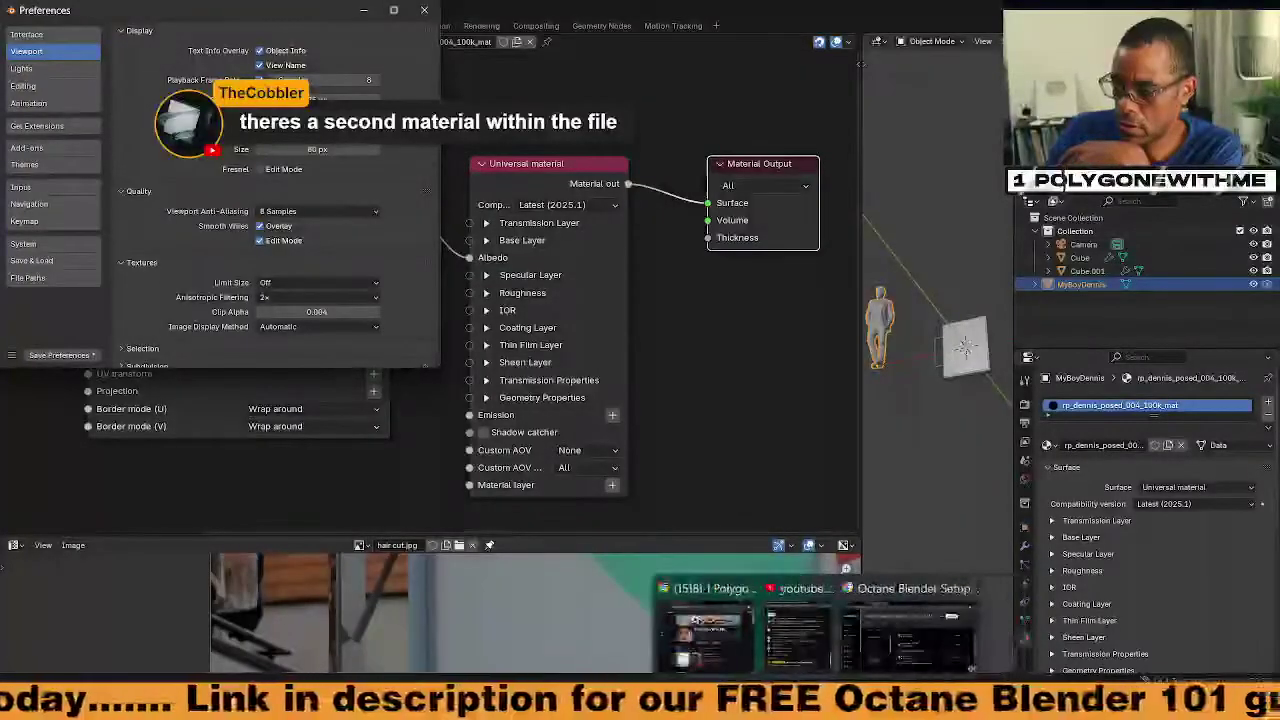
pyautogui.moveTo(745, 678)
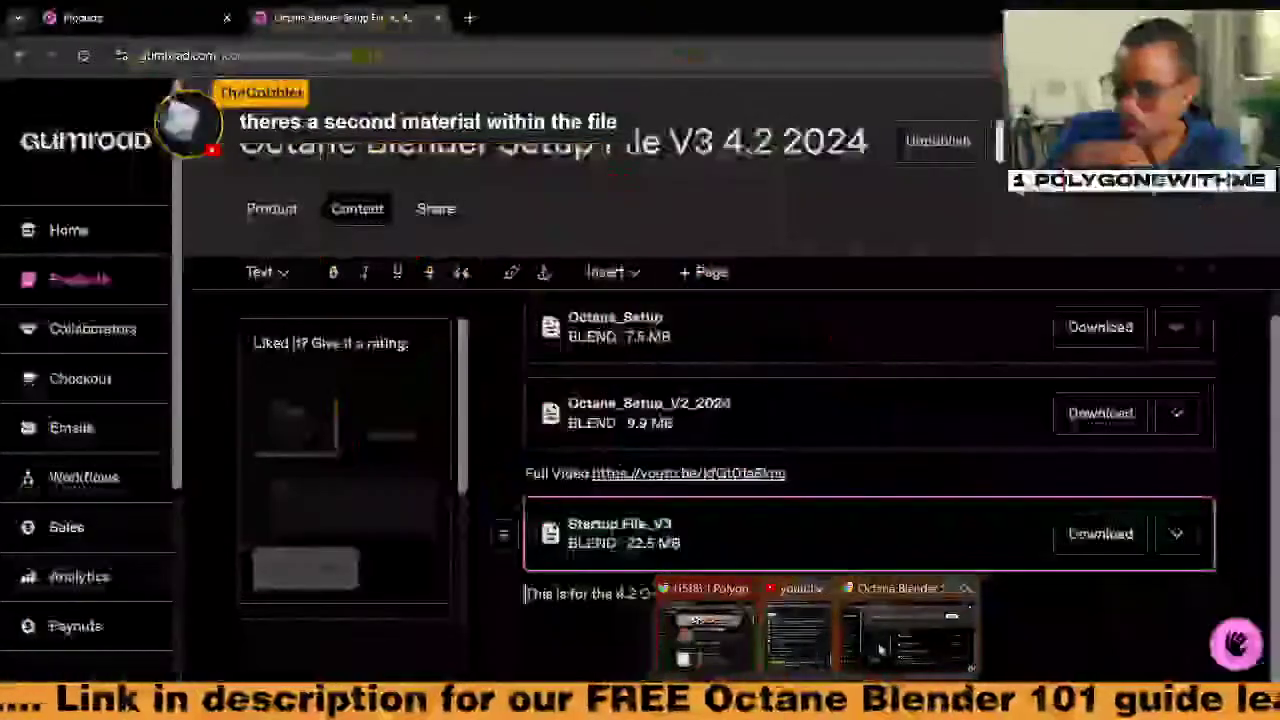
pyautogui.click(878, 643)
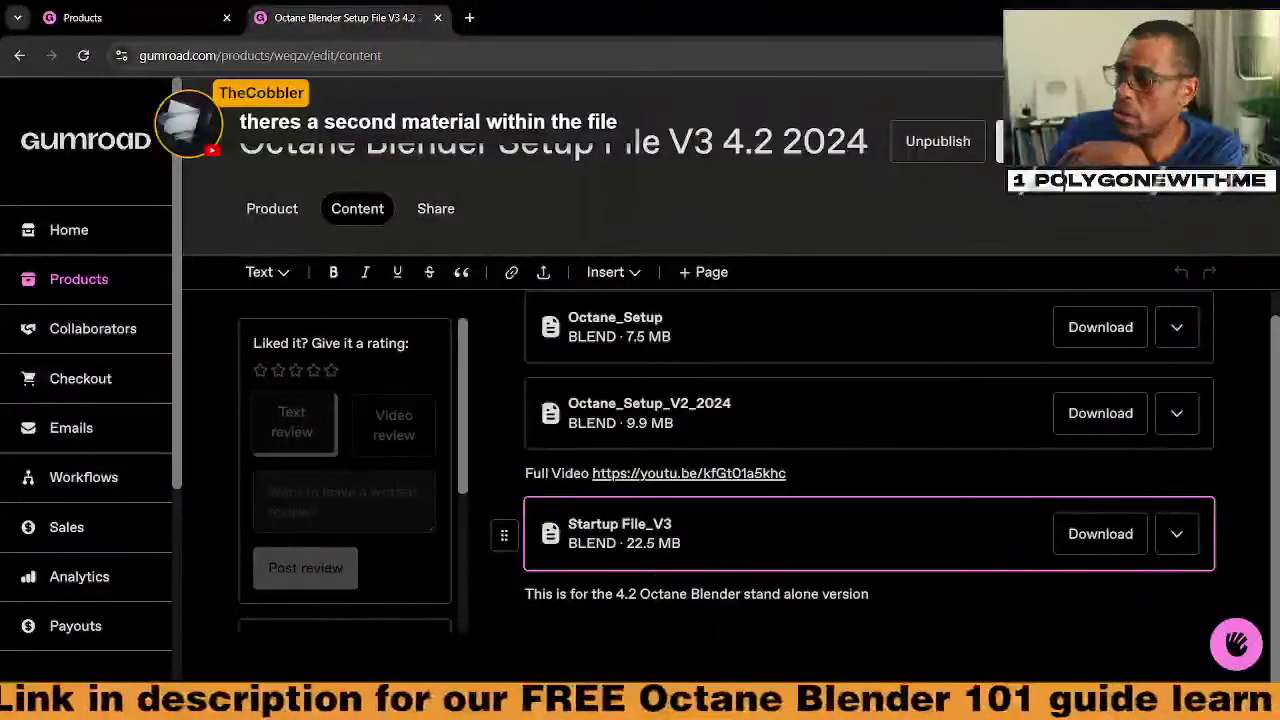
pyautogui.hotkey('alt', 'Tab')
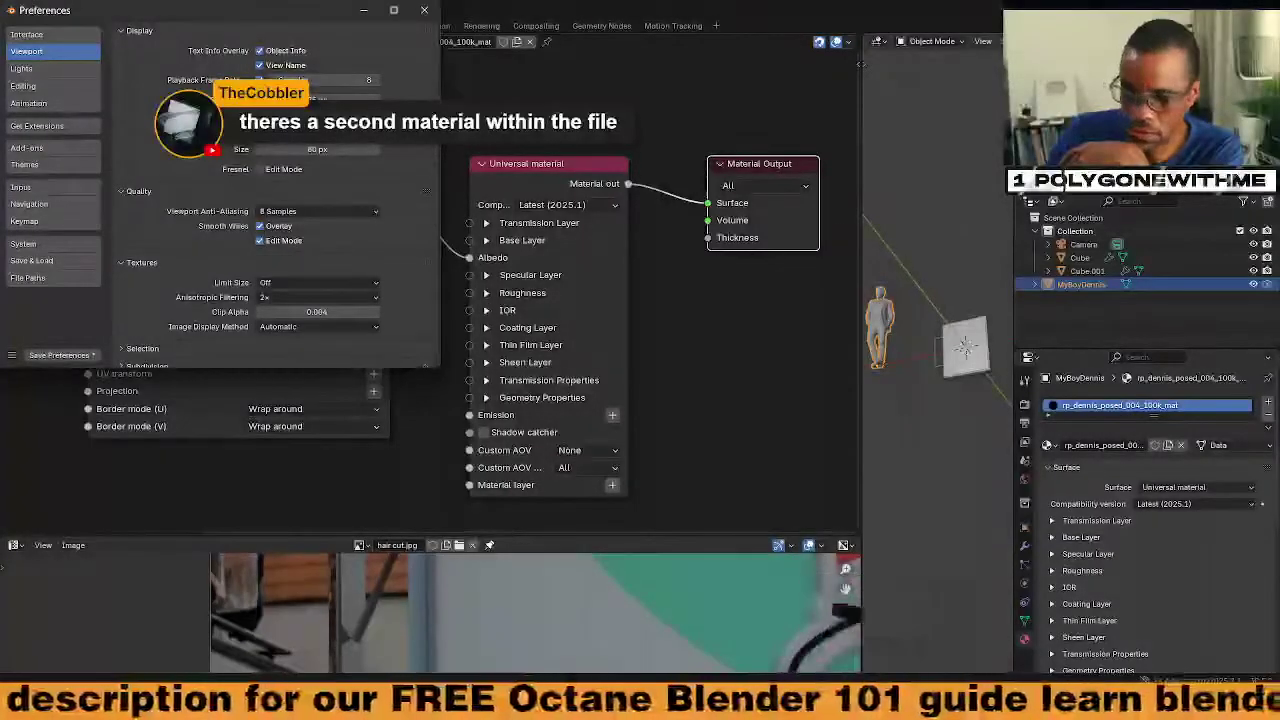
# Switch to Discord and examine the second material's node screenshot posted in general-discussion
pyautogui.press('super')
pyautogui.click(386, 390)
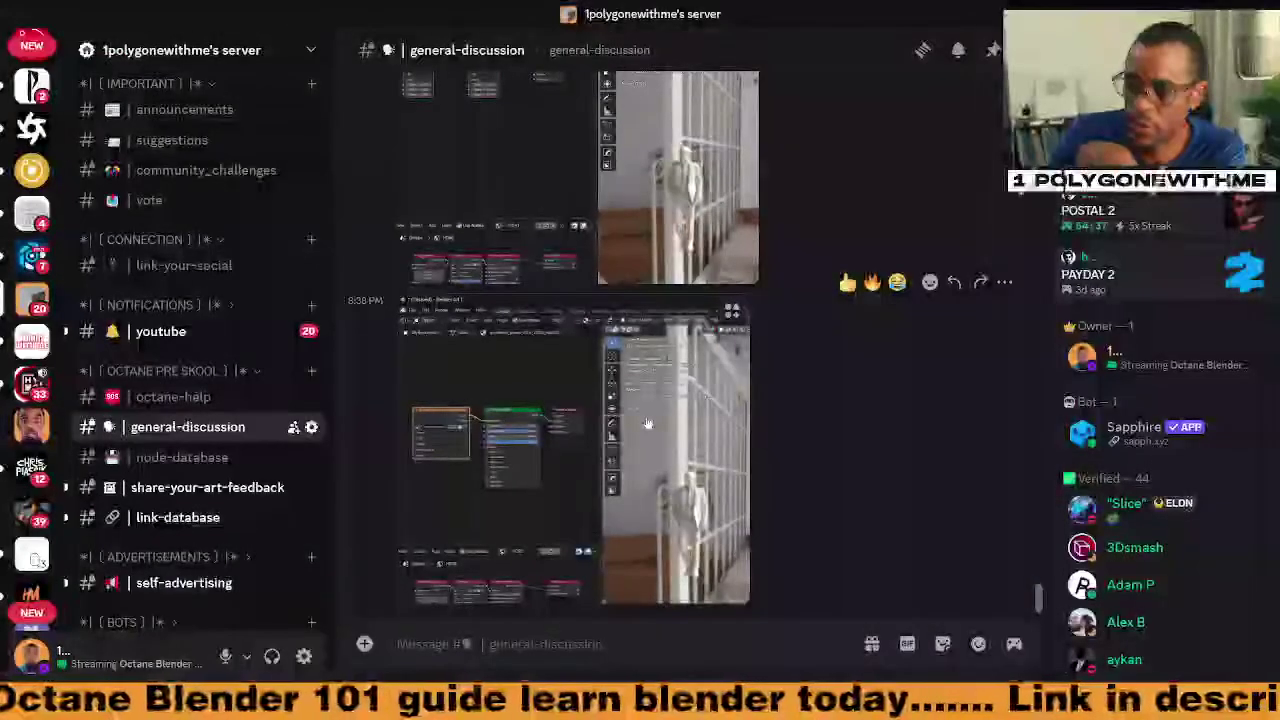
pyautogui.click(598, 470)
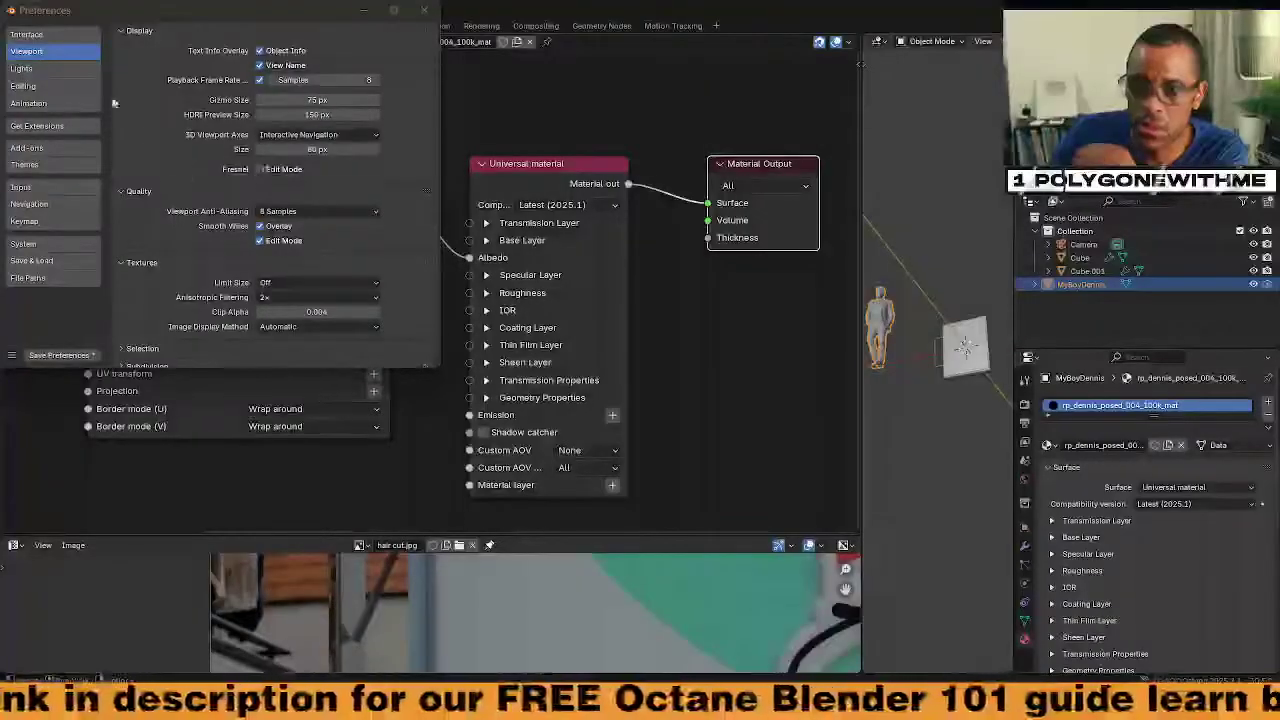
# Return to Blender's Preferences and raise the Interface Resolution Scale to about 1.38
pyautogui.click(42, 35)
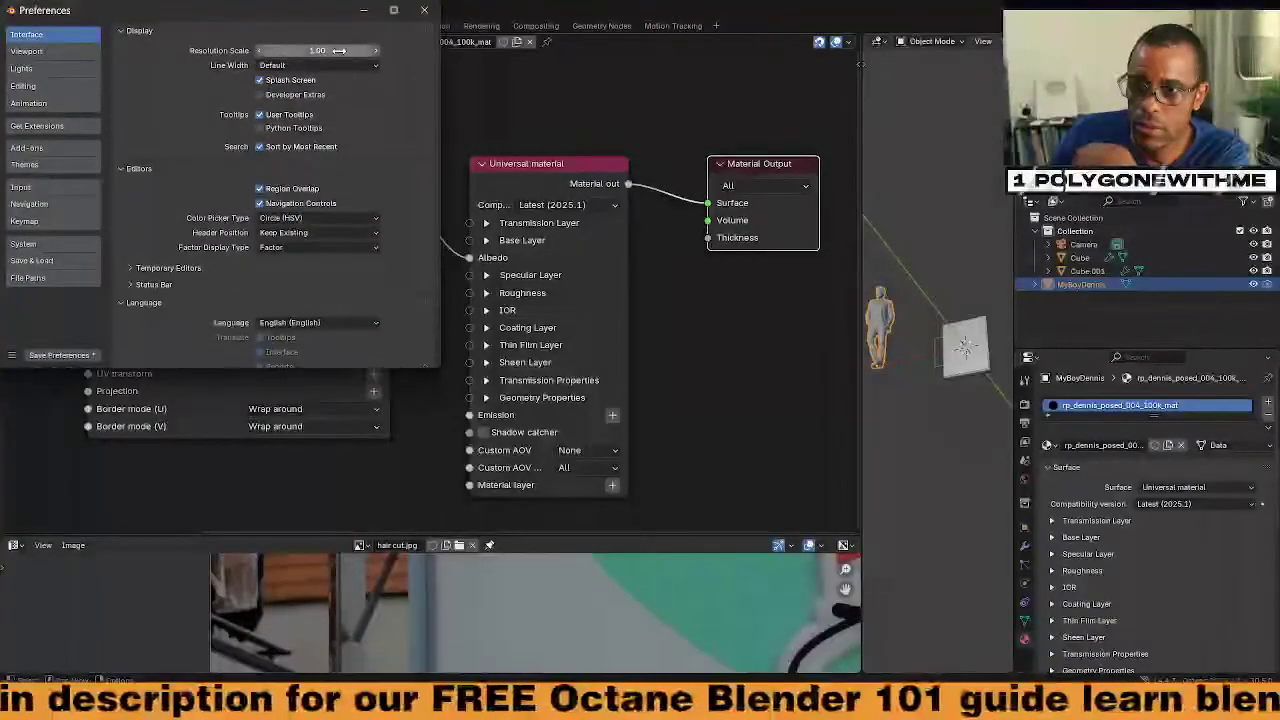
pyautogui.moveTo(338, 50); pyautogui.dragTo(404, 50)
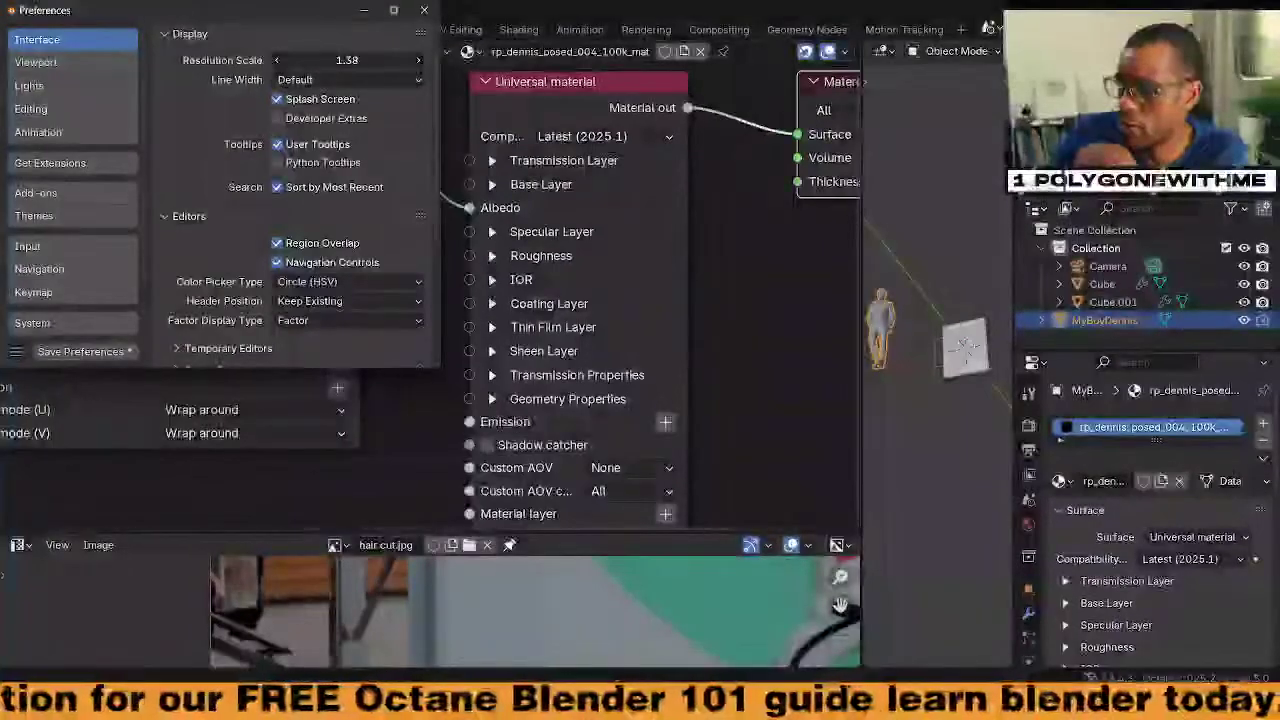
# Set the interface Resolution Scale to 1.4 and close the Preferences
pyautogui.doubleClick(345, 58)
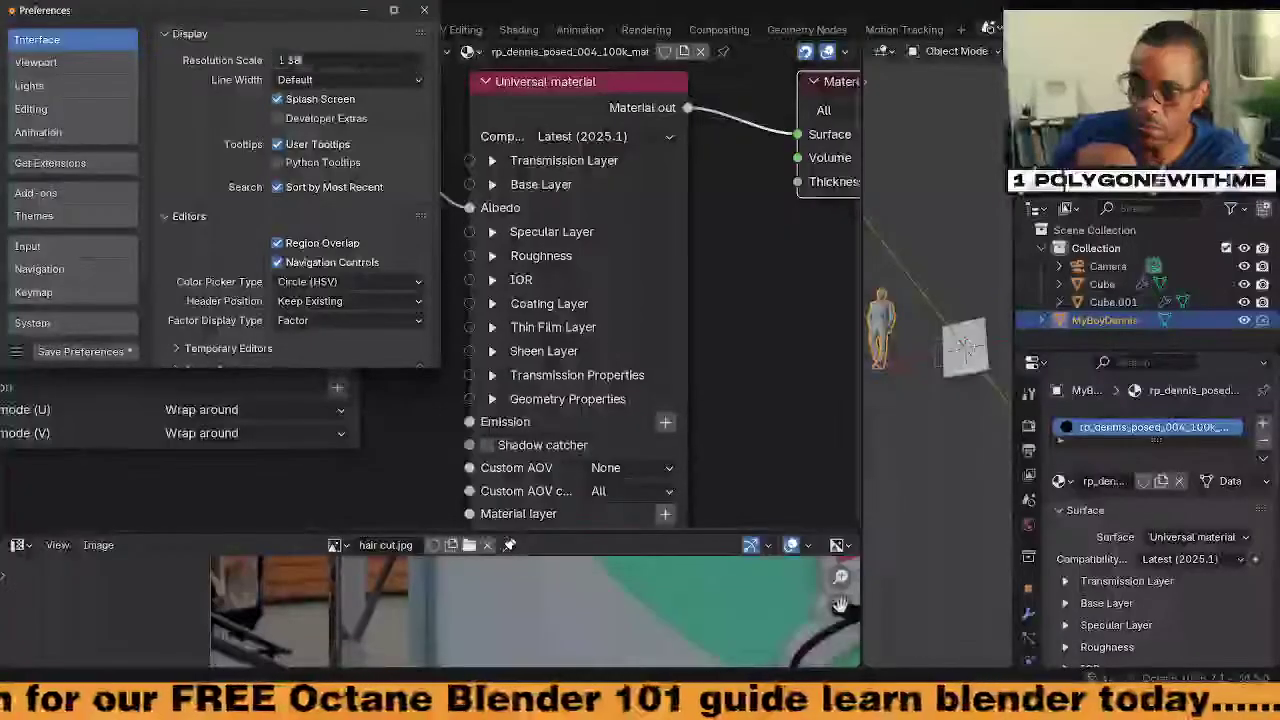
pyautogui.press('BackSpace')
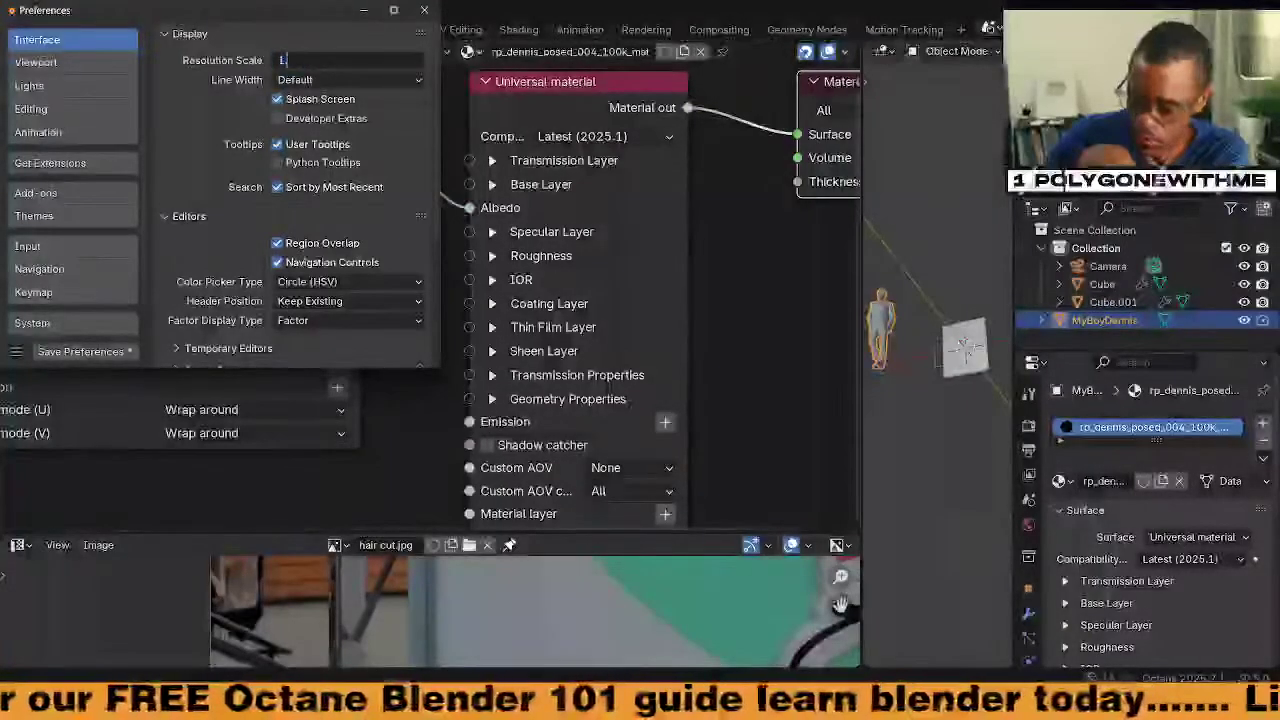
pyautogui.write('1.4')
pyautogui.press('Return')
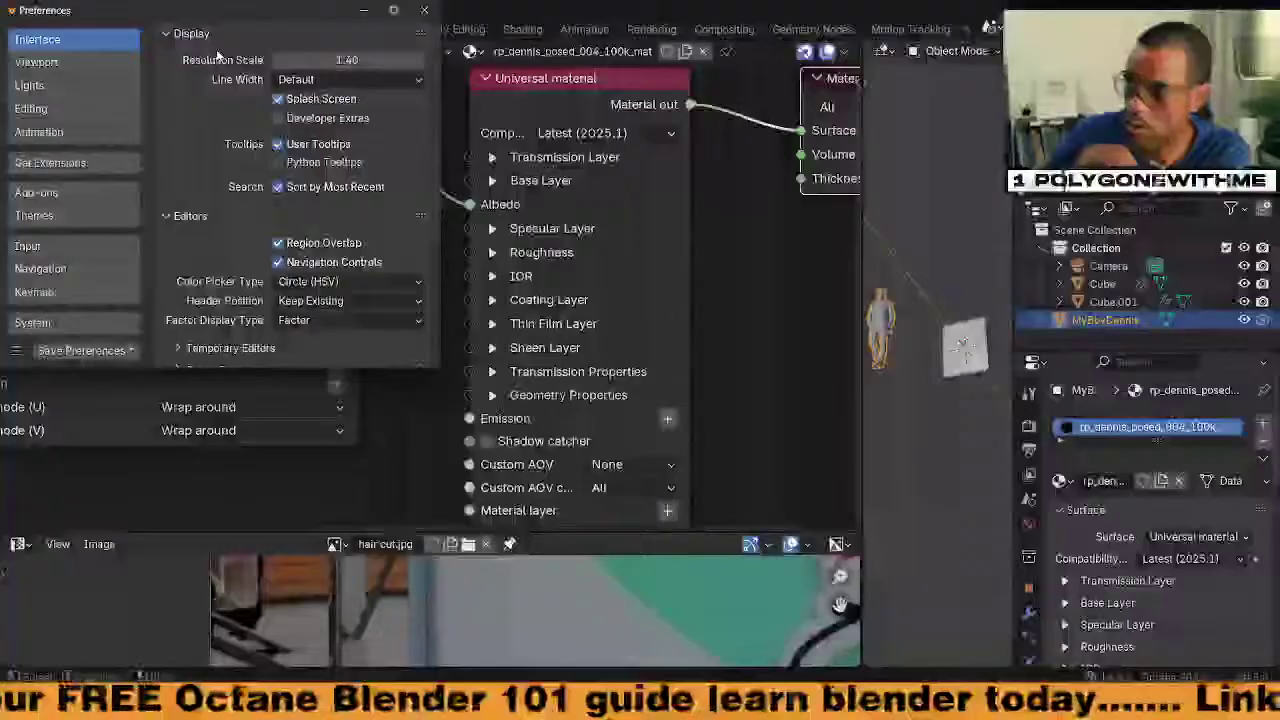
pyautogui.click(424, 10)
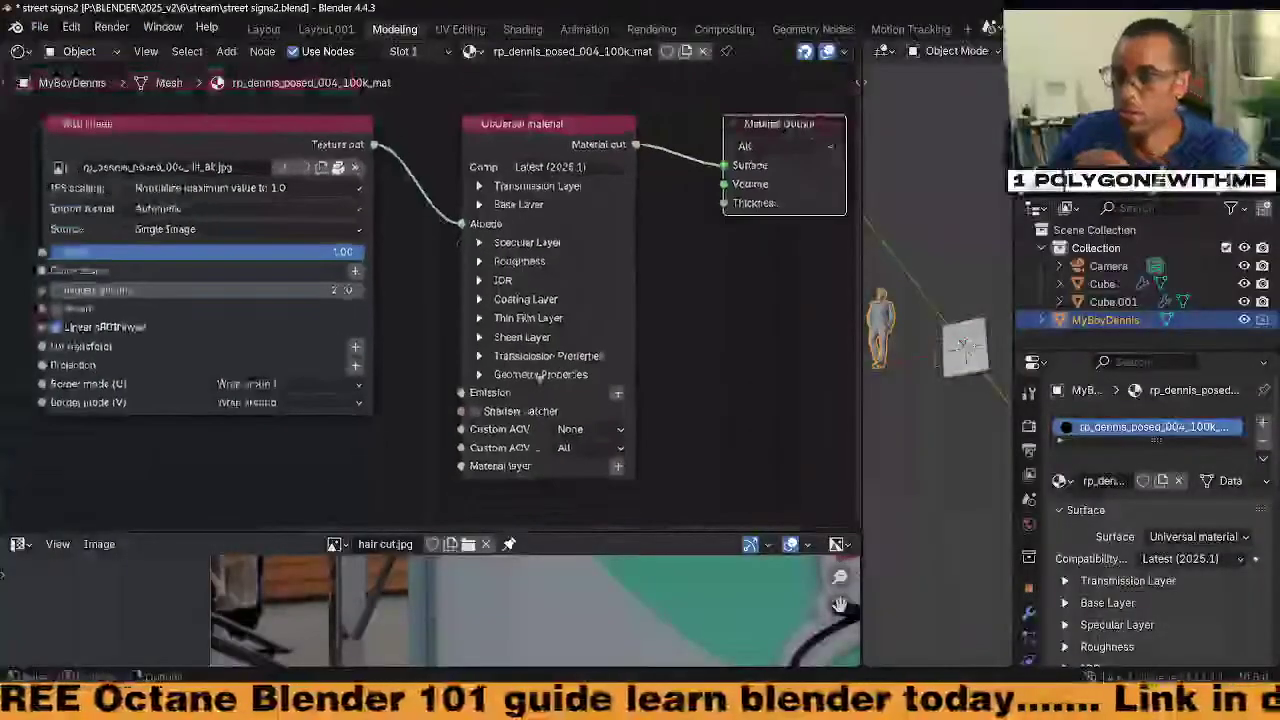
# Add a second Universal material node below the Material Output in the rp_dennis_posed_004_100k_mat node tree
pyautogui.scroll(-2, 588, 404)
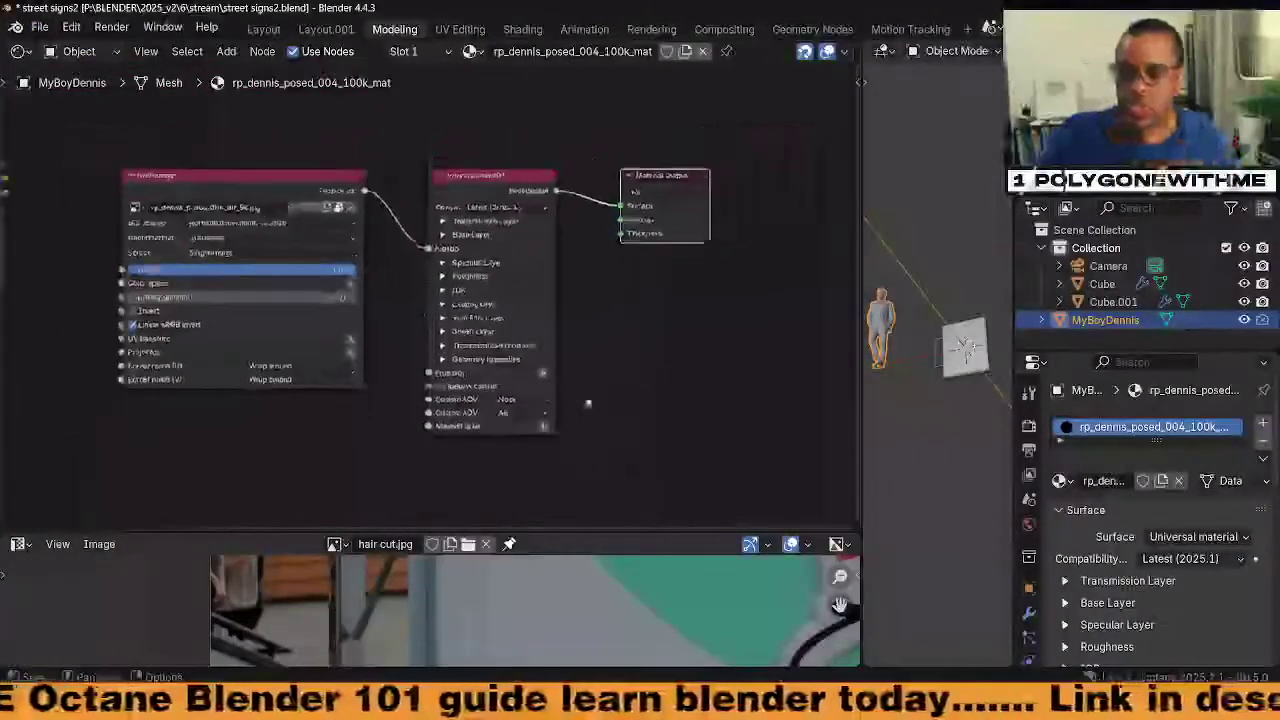
pyautogui.scroll(-1, 588, 404)
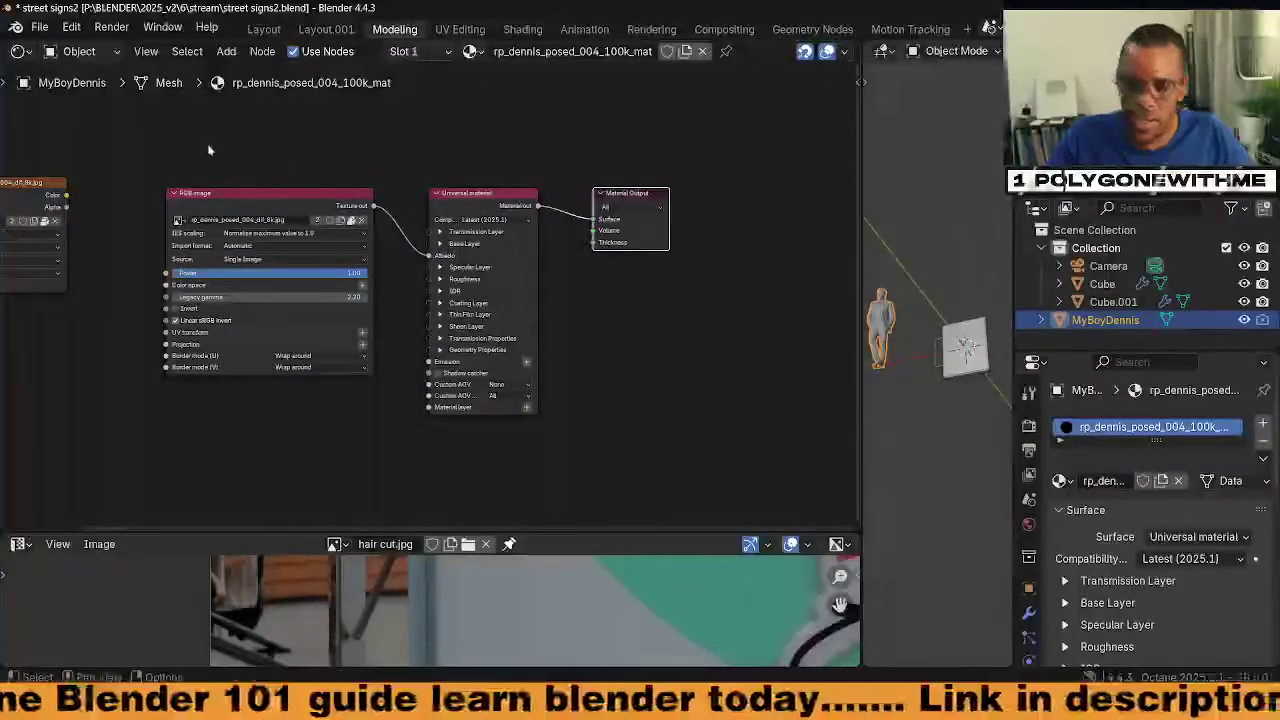
pyautogui.moveTo(193, 130); pyautogui.dragTo(326, 180)
pyautogui.hotkey('shift', 'a')
pyautogui.moveTo(588, 320)
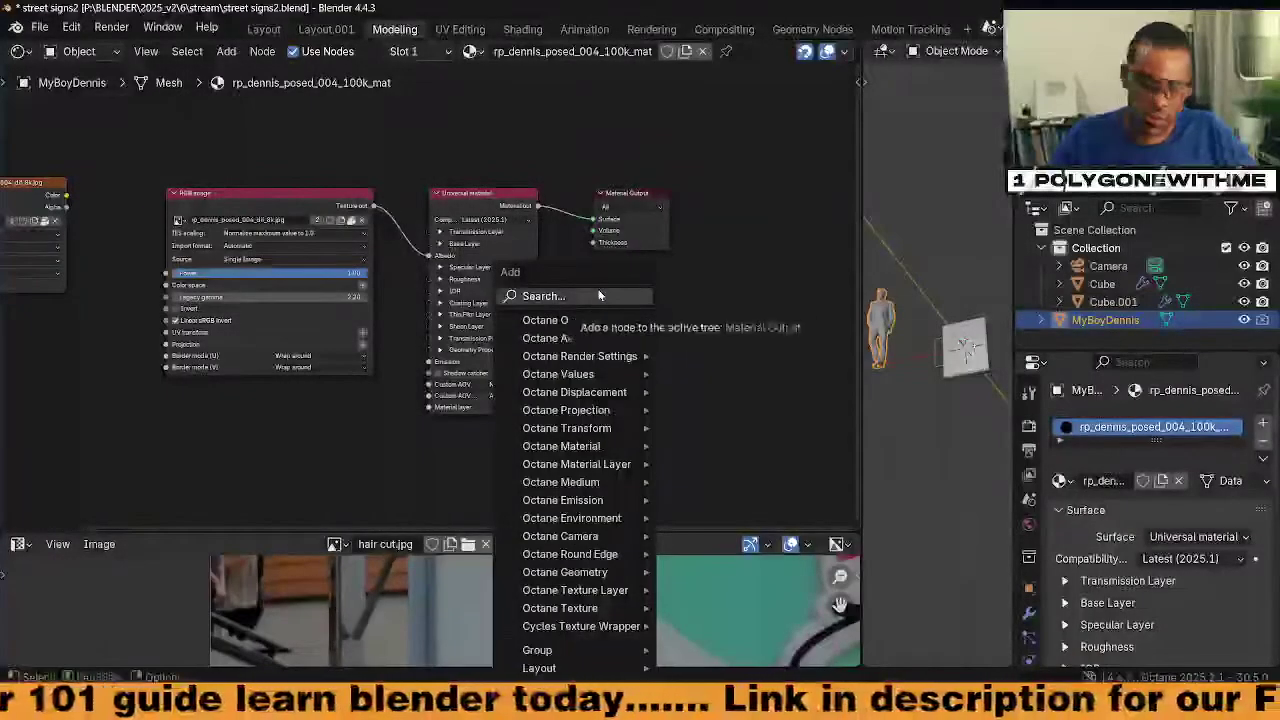
pyautogui.write('un')
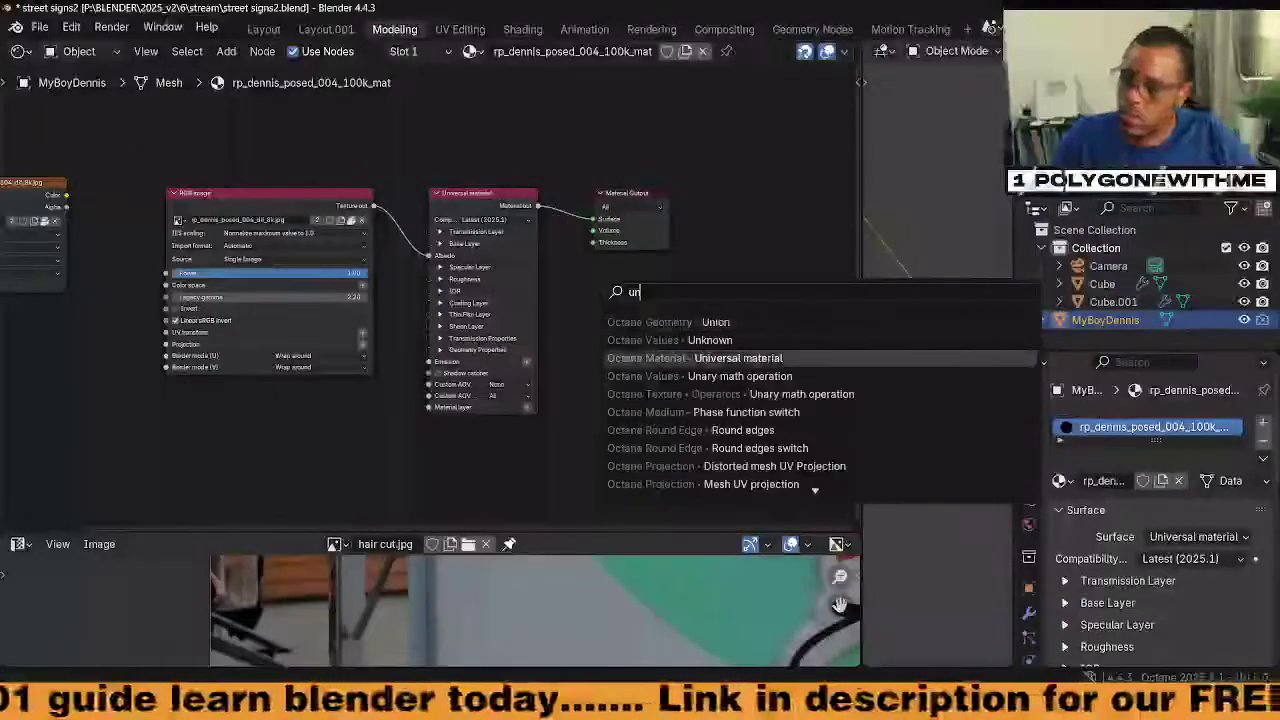
pyautogui.click(738, 358)
pyautogui.click(579, 290)
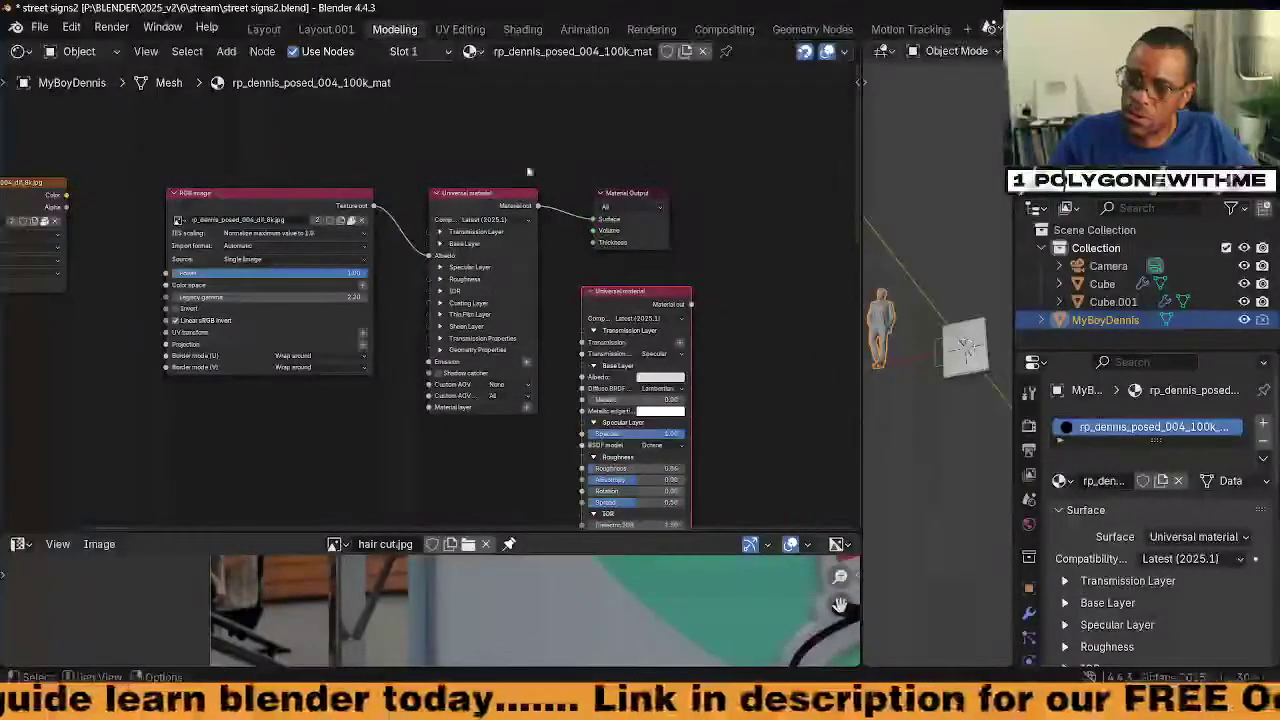
# Cut the link between the textured Universal material and the Material Output, and move that material with its RGB image node aside
pyautogui.keyDown('ctrl'); pyautogui.moveTo(562, 172); pyautogui.dragTo(566, 230, button='right'); pyautogui.keyUp('ctrl')
pyautogui.moveTo(255, 108); pyautogui.dragTo(302, 340)
# Widen the 3D viewport, frame the MyBoyDennis figure and display it in Rendered shading
pyautogui.moveTo(869, 268); pyautogui.dragTo(640, 268)
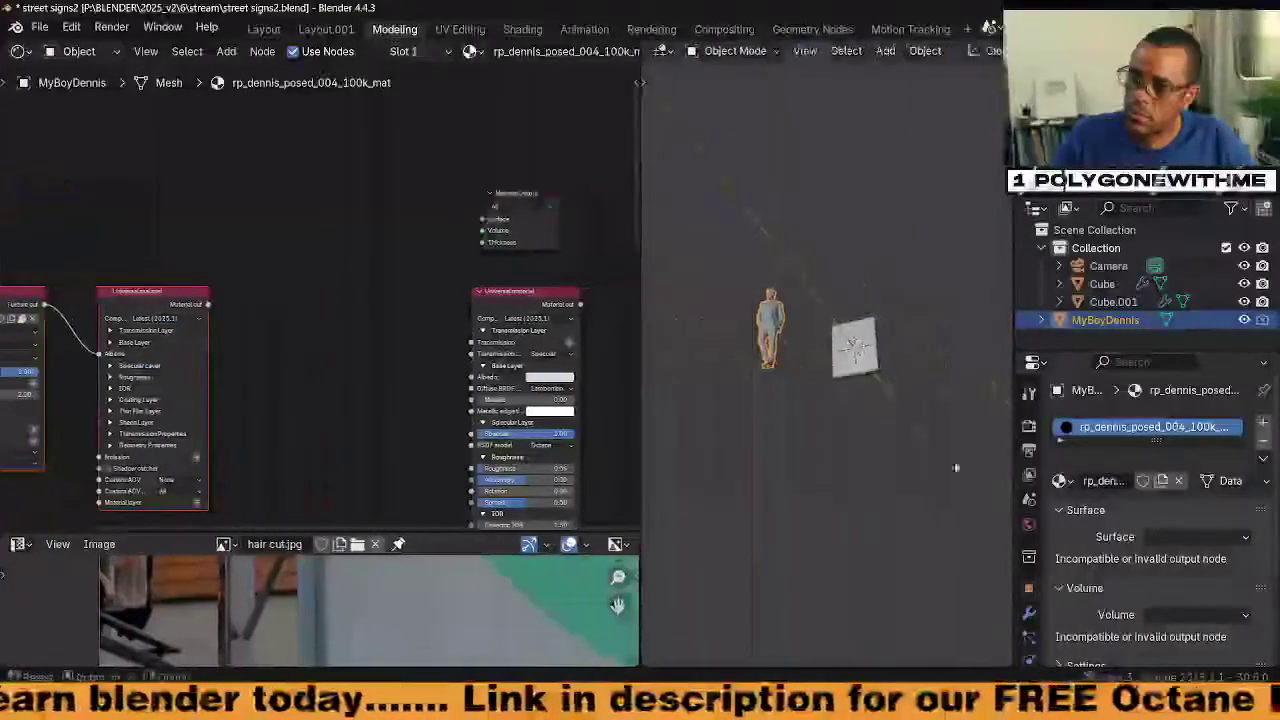
pyautogui.press('KP_Decimal')
pyautogui.moveTo(873, 432)
pyautogui.mouseDown(button='middle')
pyautogui.moveTo(894, 512)
pyautogui.moveTo(864, 426)
pyautogui.mouseUp(button='middle')
pyautogui.press('z')
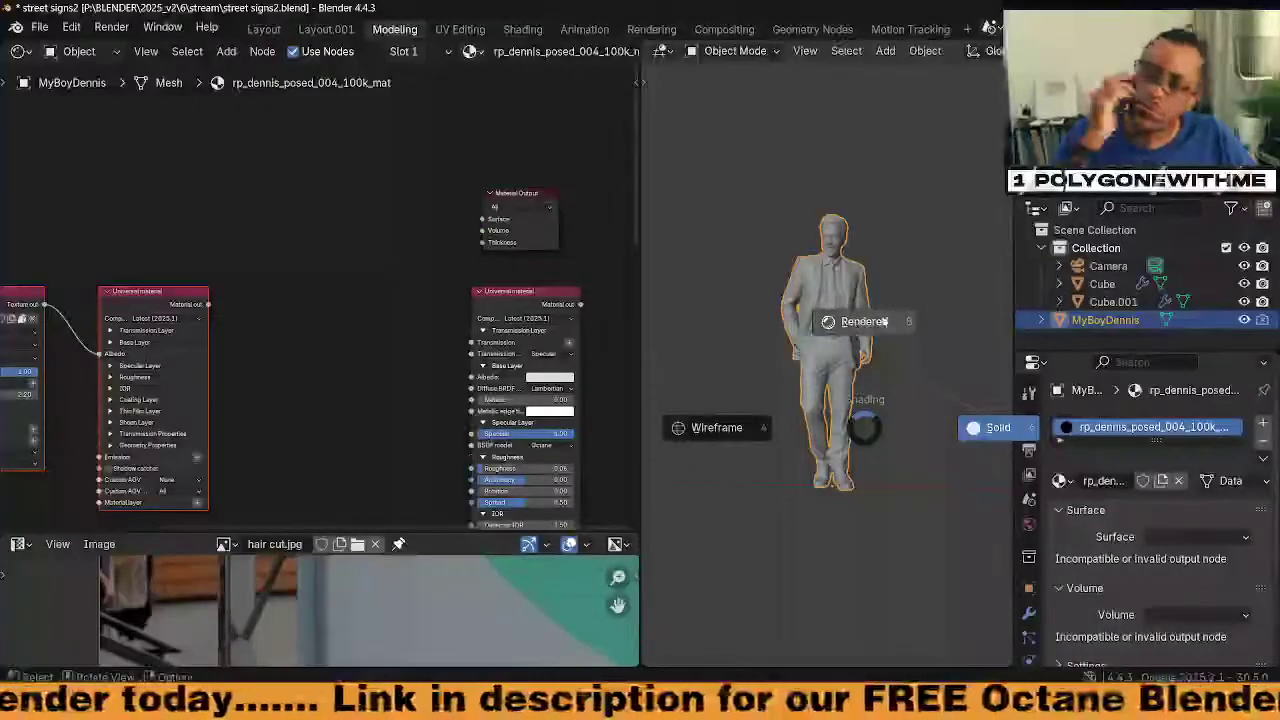
pyautogui.click(884, 321)
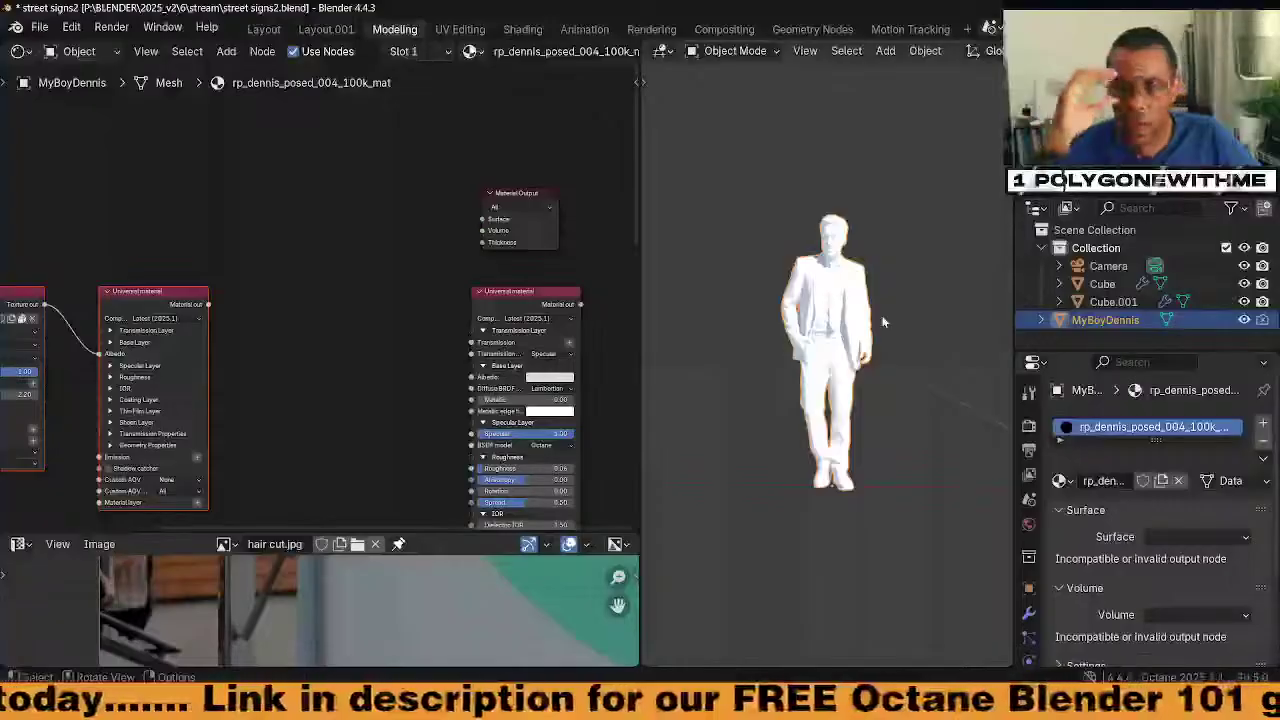
# Move the new Universal material node nearer the original one and connect it to the Material Output's Surface
pyautogui.moveTo(580, 303); pyautogui.dragTo(396, 270)
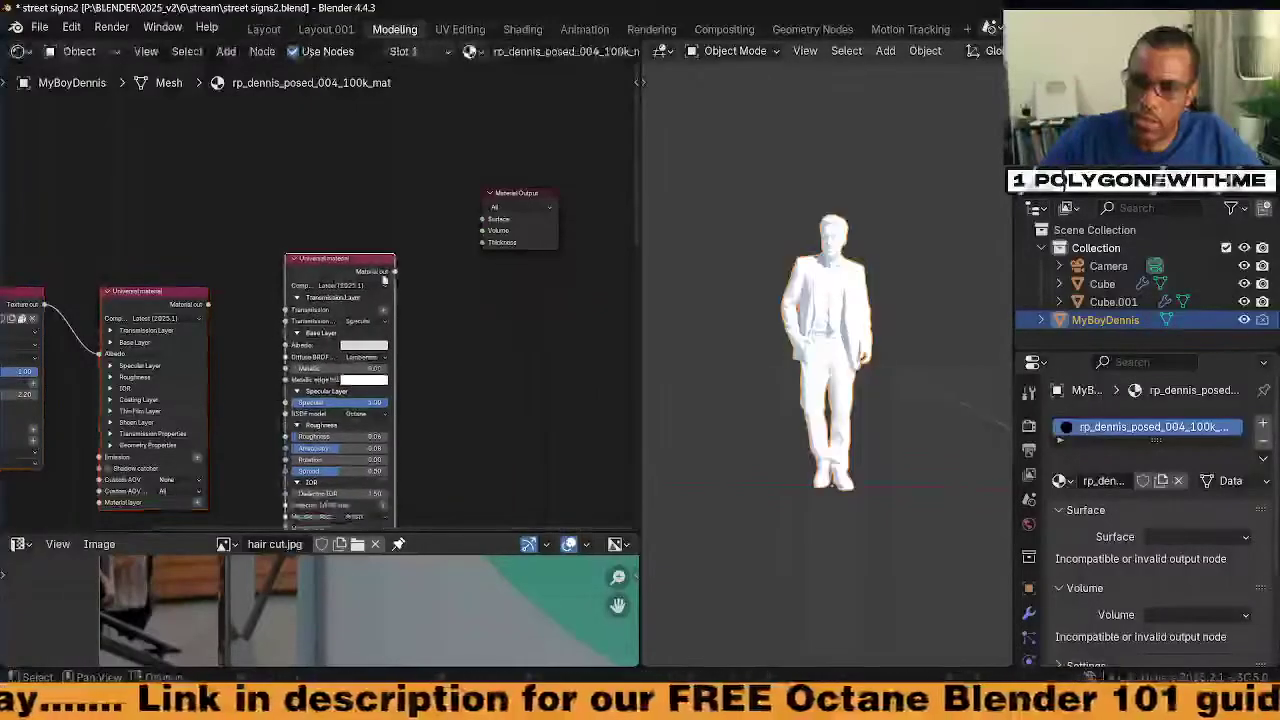
pyautogui.moveTo(493, 221); pyautogui.dragTo(490, 220)
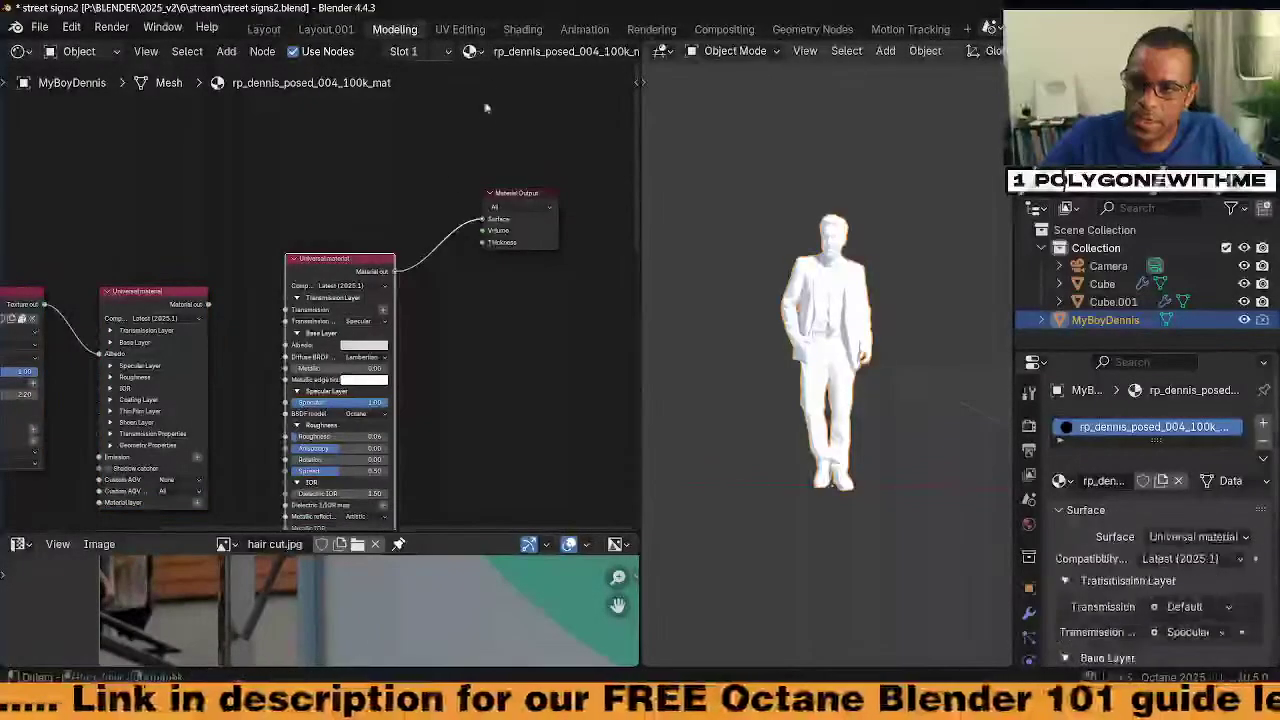
# Unlink the material from MyBoyDennis and assign rp_dennis_posed_004_100k_mat to it again
pyautogui.scroll(-3, 553, 55)
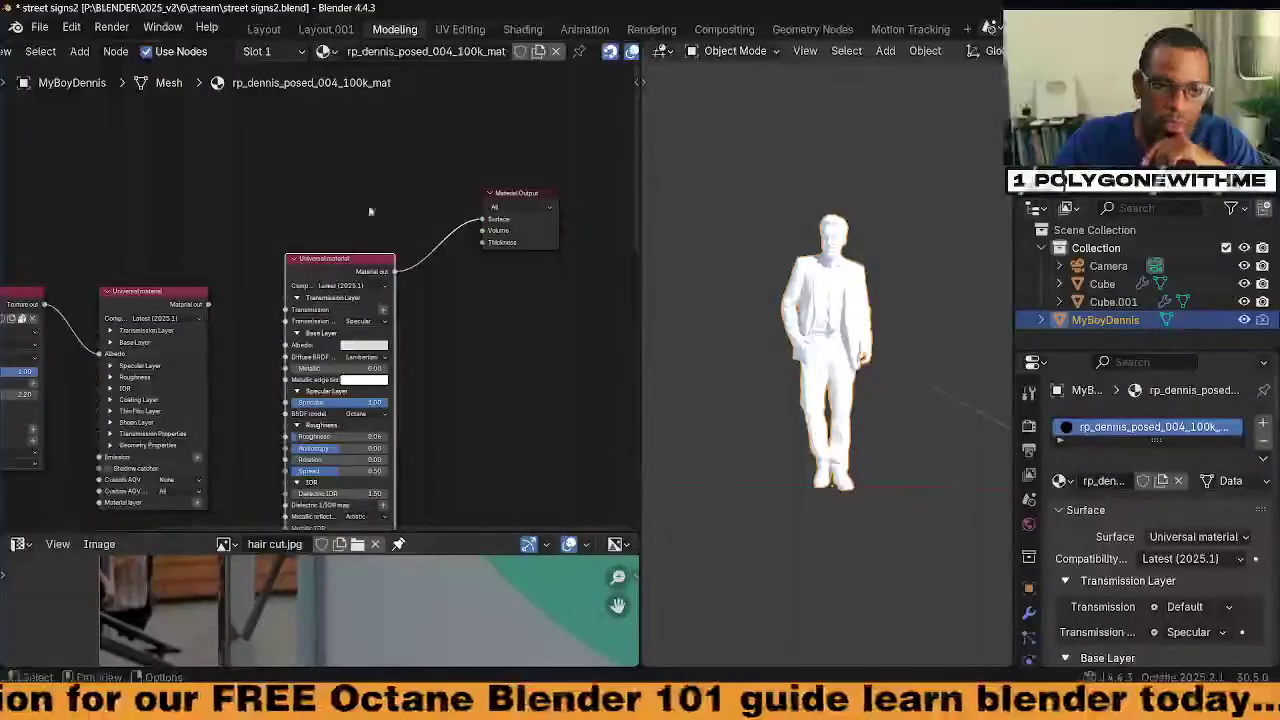
pyautogui.click(555, 51)
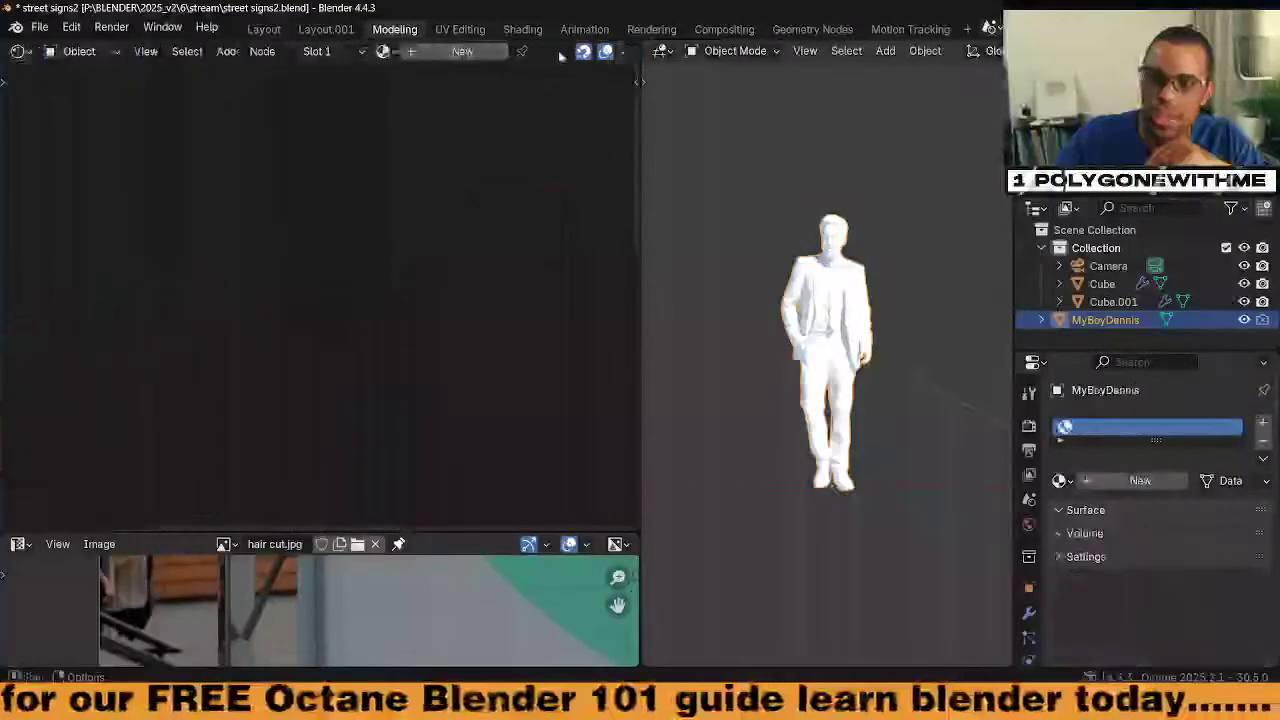
pyautogui.click(386, 51)
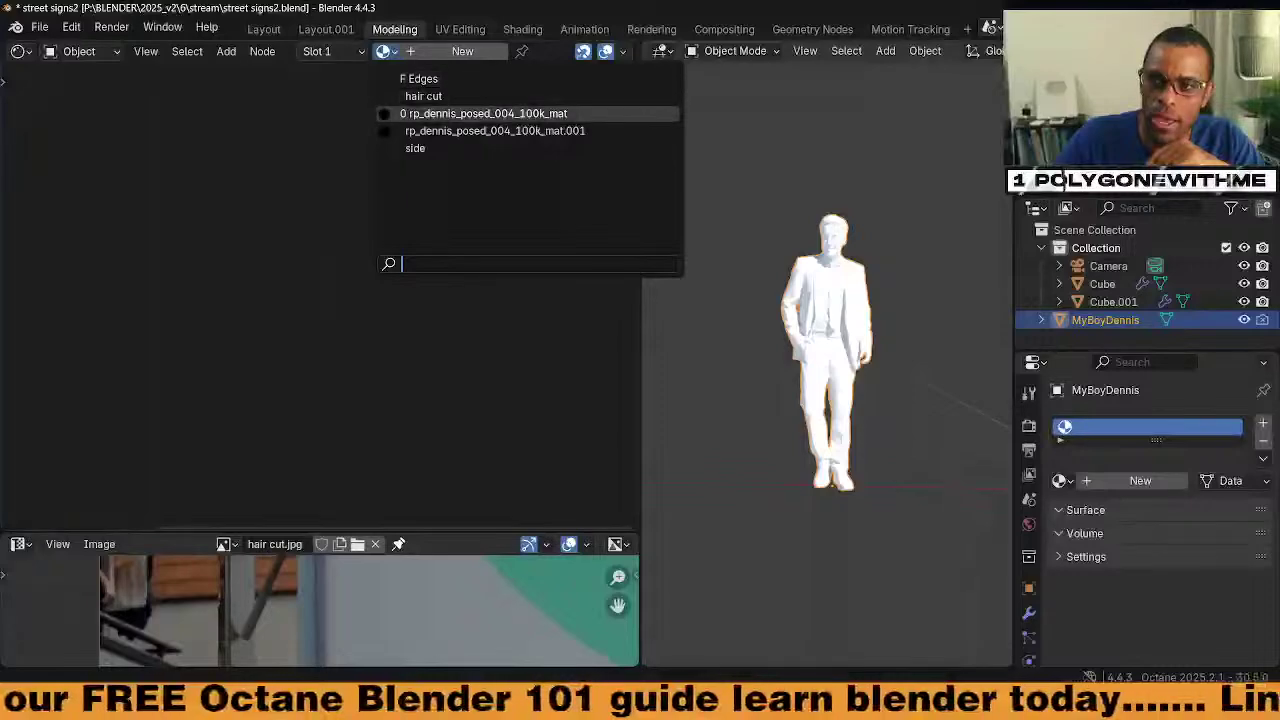
pyautogui.click(461, 114)
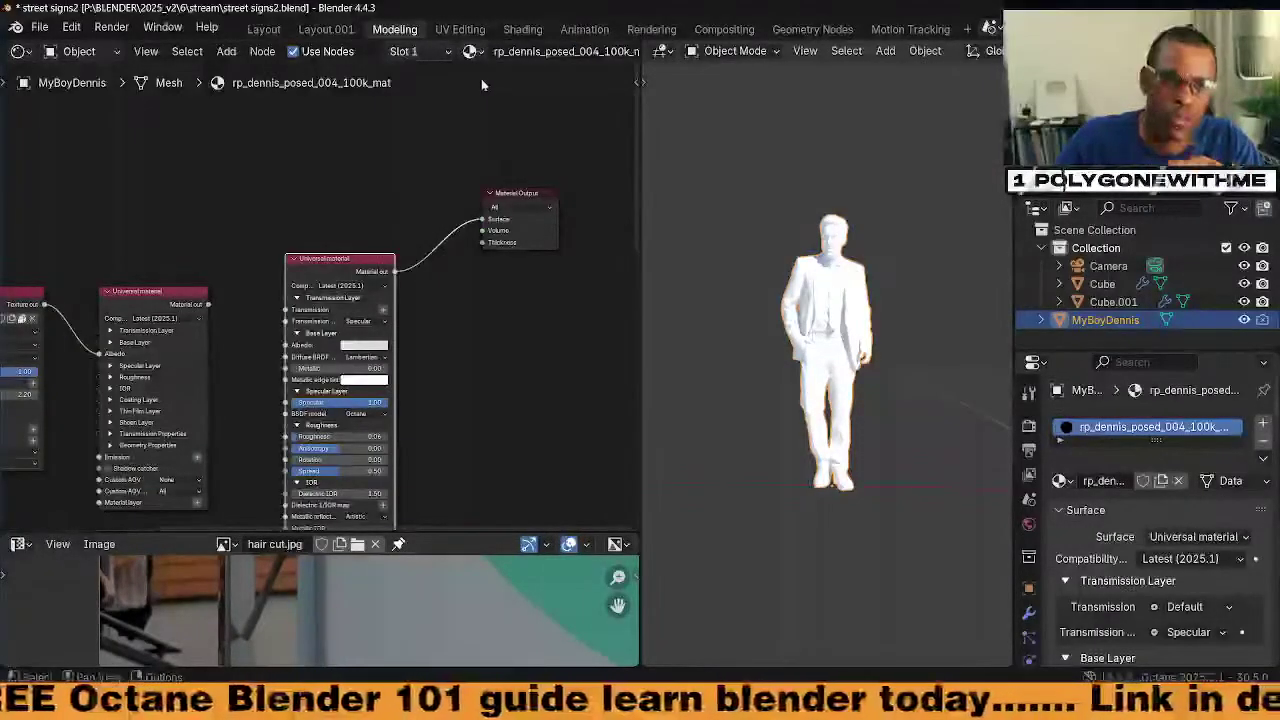
# Move the unused image texture node aside and connect the textured Universal material to the Material Output's Surface
pyautogui.scroll(-2, 454, 60)
pyautogui.scroll(-7, 465, 66)
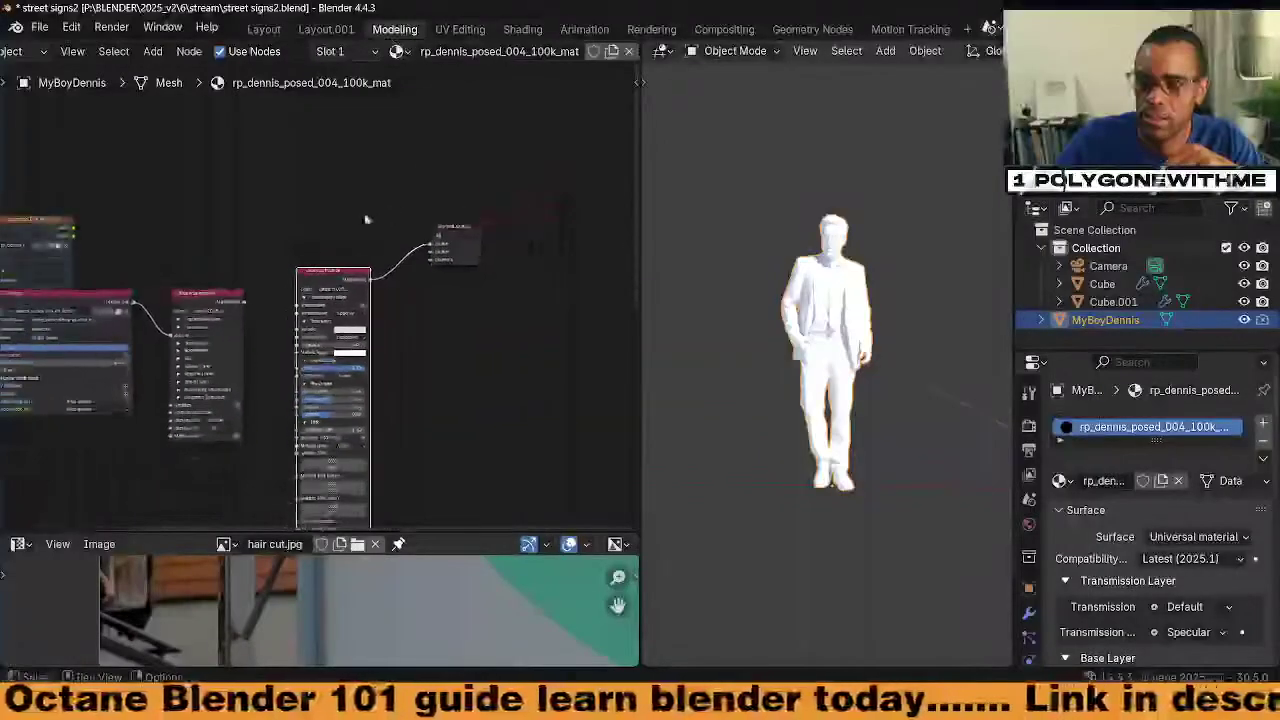
pyautogui.moveTo(366, 217); pyautogui.dragTo(494, 168, button='middle')
pyautogui.moveTo(173, 180); pyautogui.dragTo(91, 158)
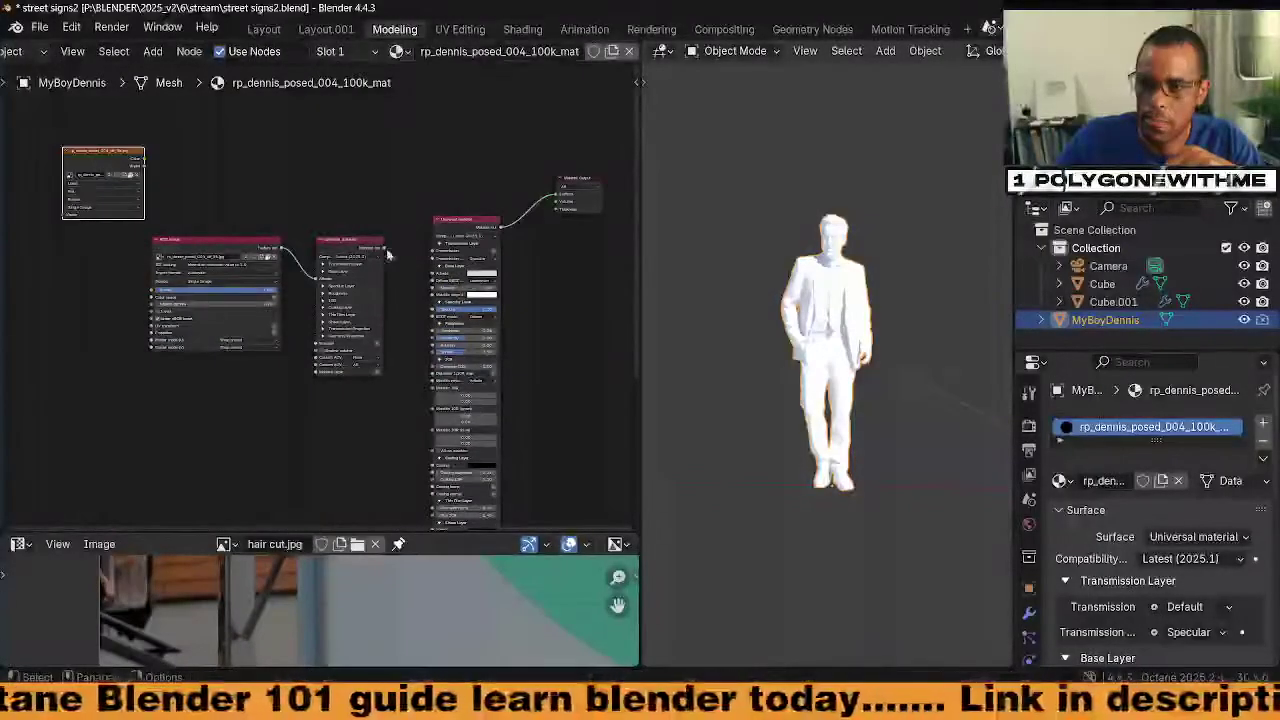
pyautogui.moveTo(482, 185); pyautogui.dragTo(440, 197, button='middle')
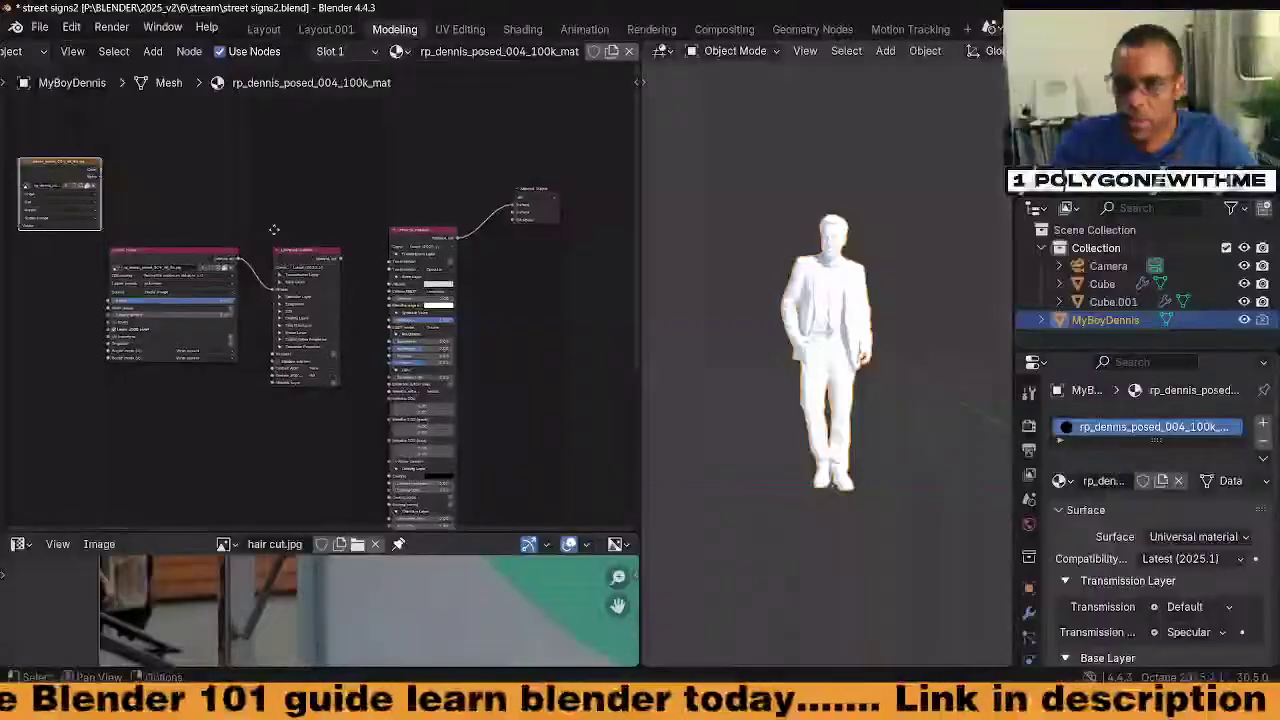
pyautogui.moveTo(300, 241); pyautogui.dragTo(295, 201, button='middle')
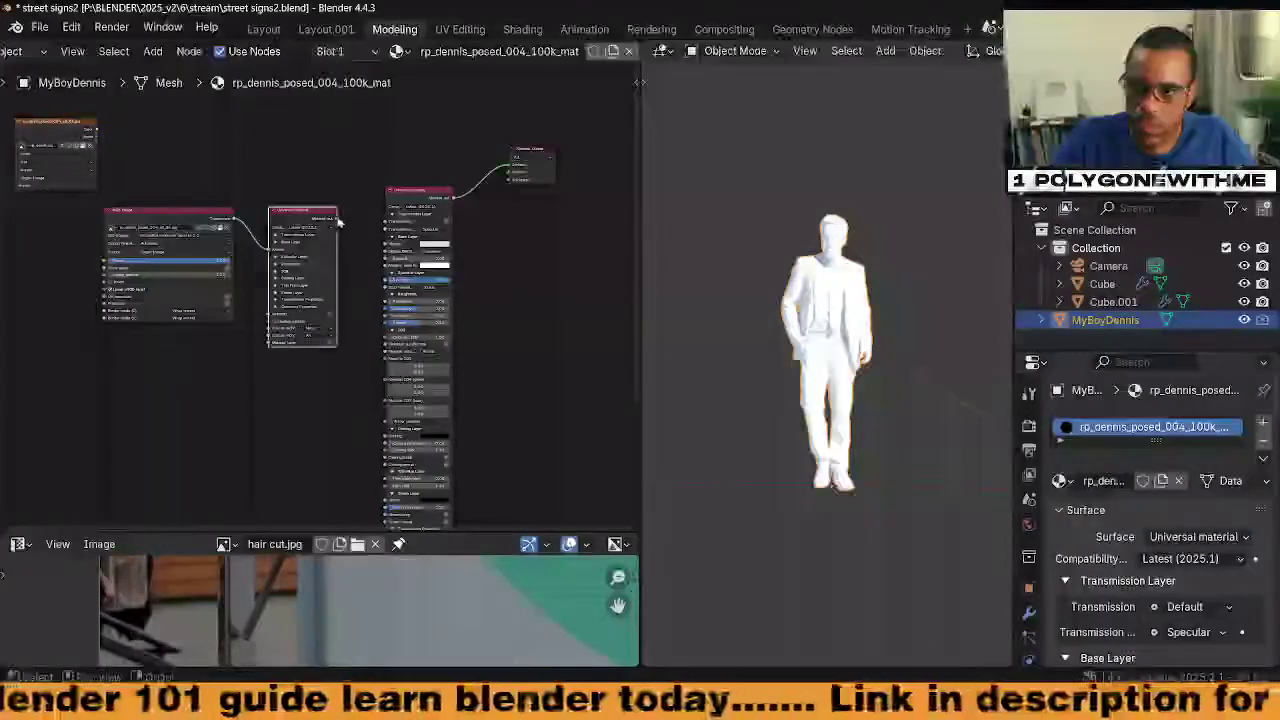
pyautogui.moveTo(338, 219); pyautogui.dragTo(351, 217)
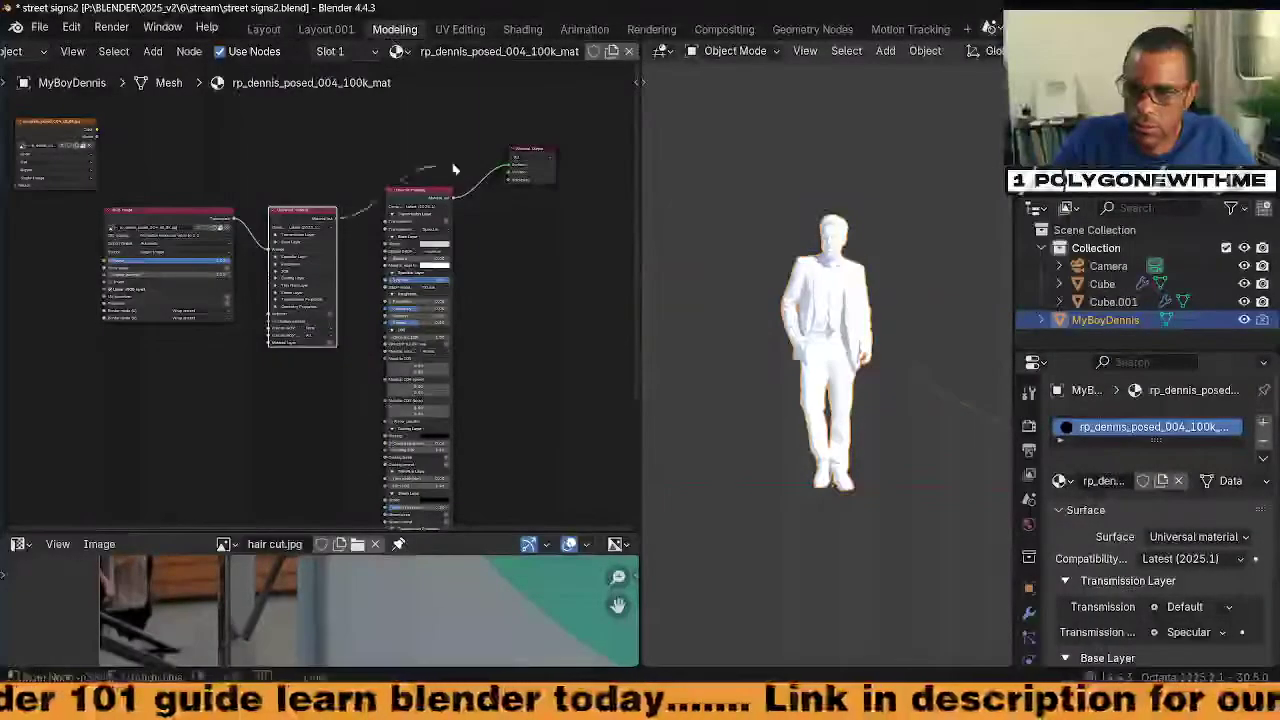
pyautogui.moveTo(453, 170); pyautogui.dragTo(507, 170)
# Delete the untextured Universal material node and move the RGB image and remaining Universal material close to the Material Output
pyautogui.moveTo(437, 199); pyautogui.dragTo(432, 196)
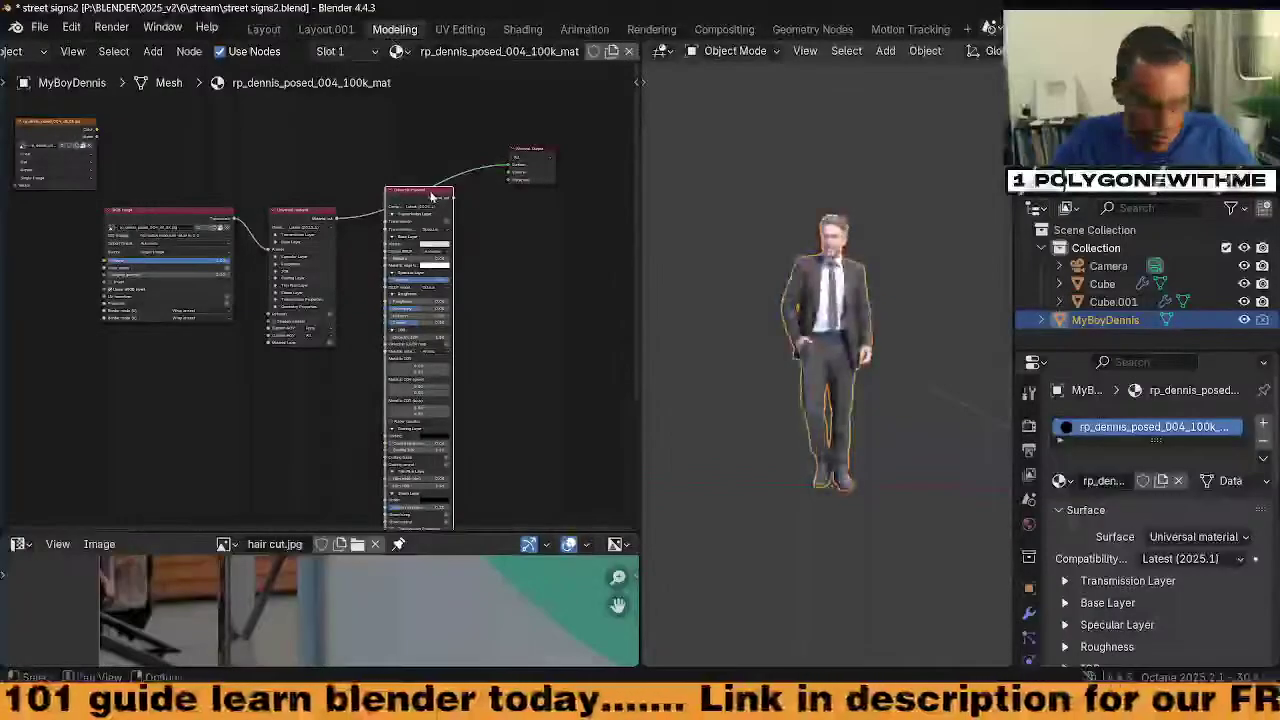
pyautogui.press('x')
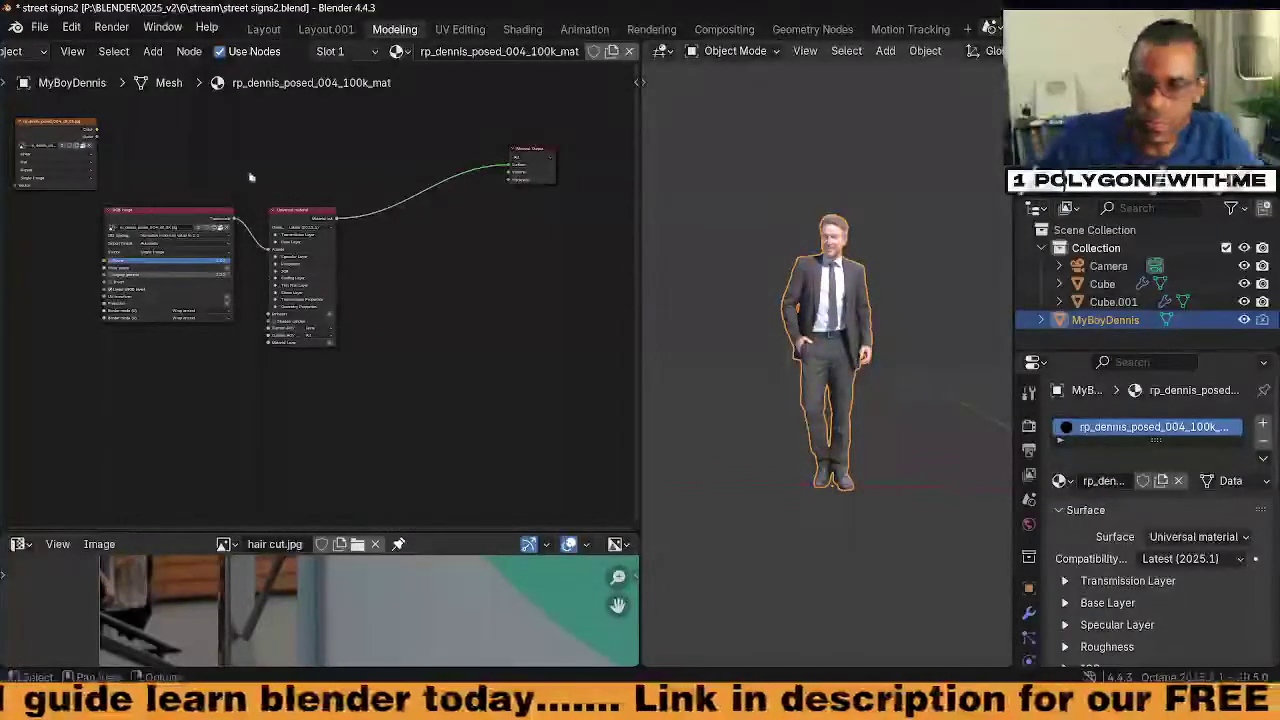
pyautogui.moveTo(184, 187); pyautogui.dragTo(312, 251)
pyautogui.press('g')
pyautogui.click(462, 203)
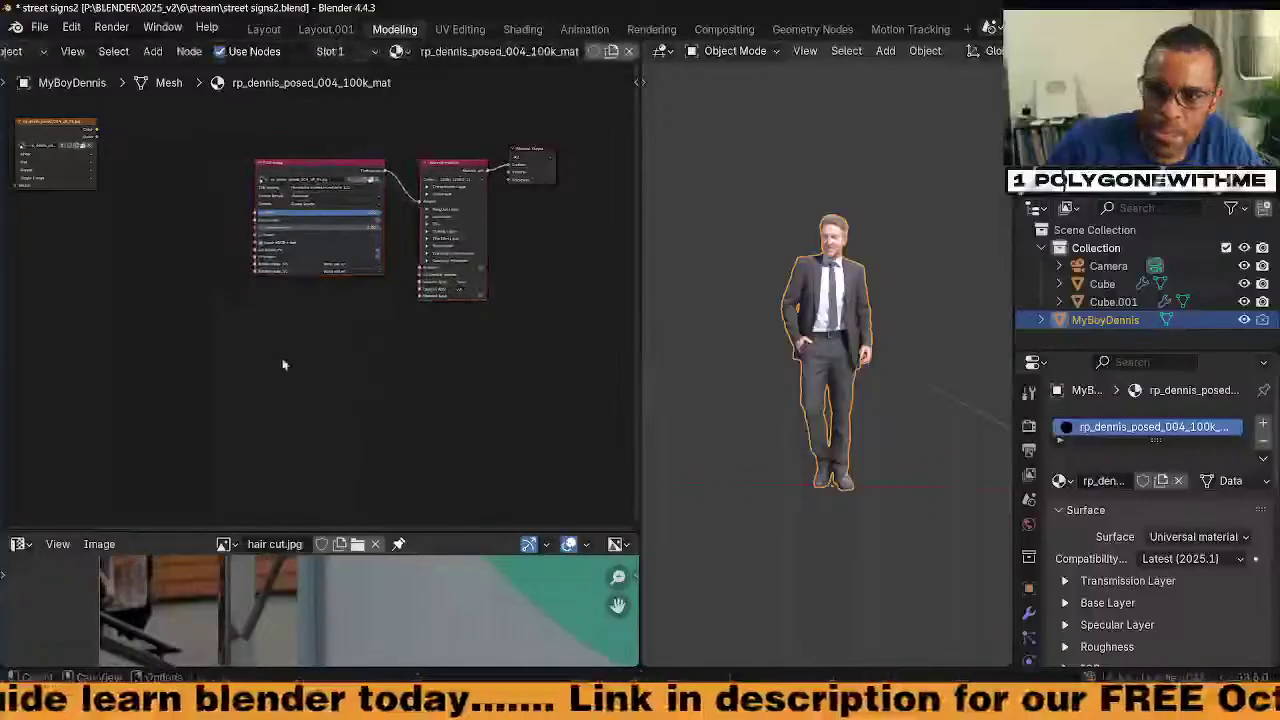
pyautogui.scroll(2, 283, 365)
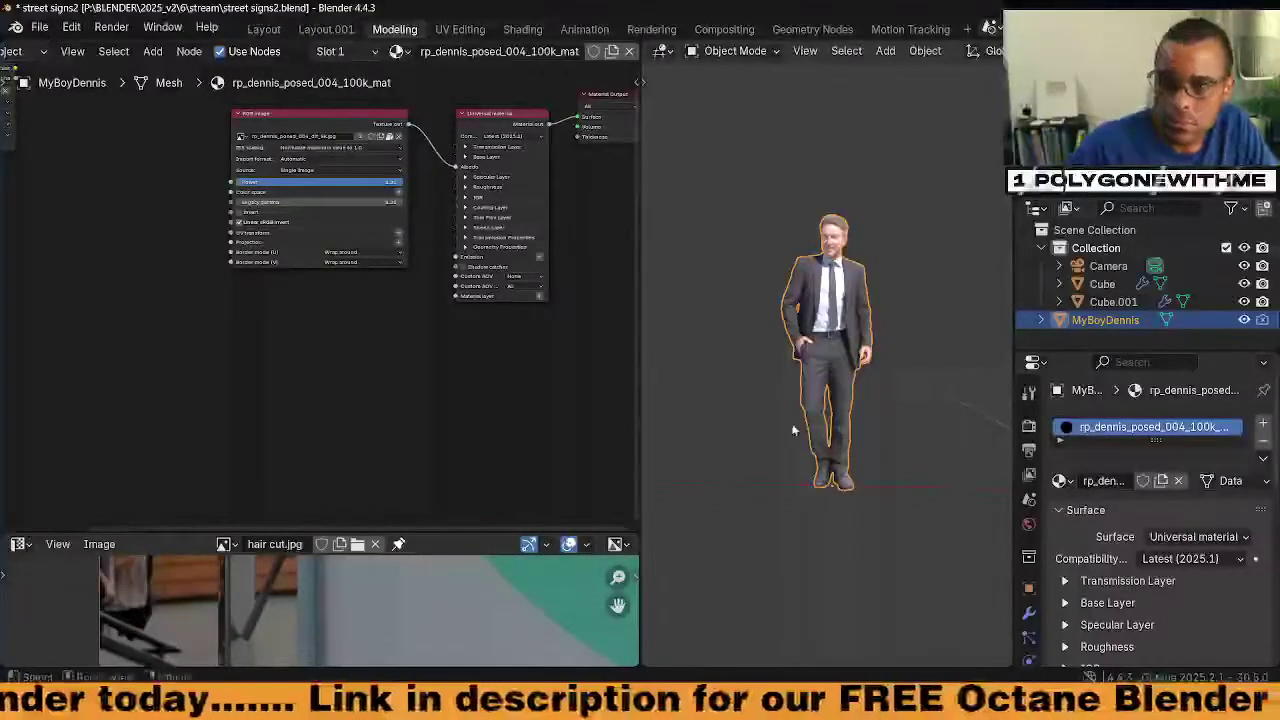
# Enlarge the 3D viewport and the hair cut.jpg image view, and select the street sign's side bracket
pyautogui.moveTo(640, 288); pyautogui.dragTo(408, 288)
pyautogui.moveTo(858, 509); pyautogui.dragTo(701, 380, button='middle')
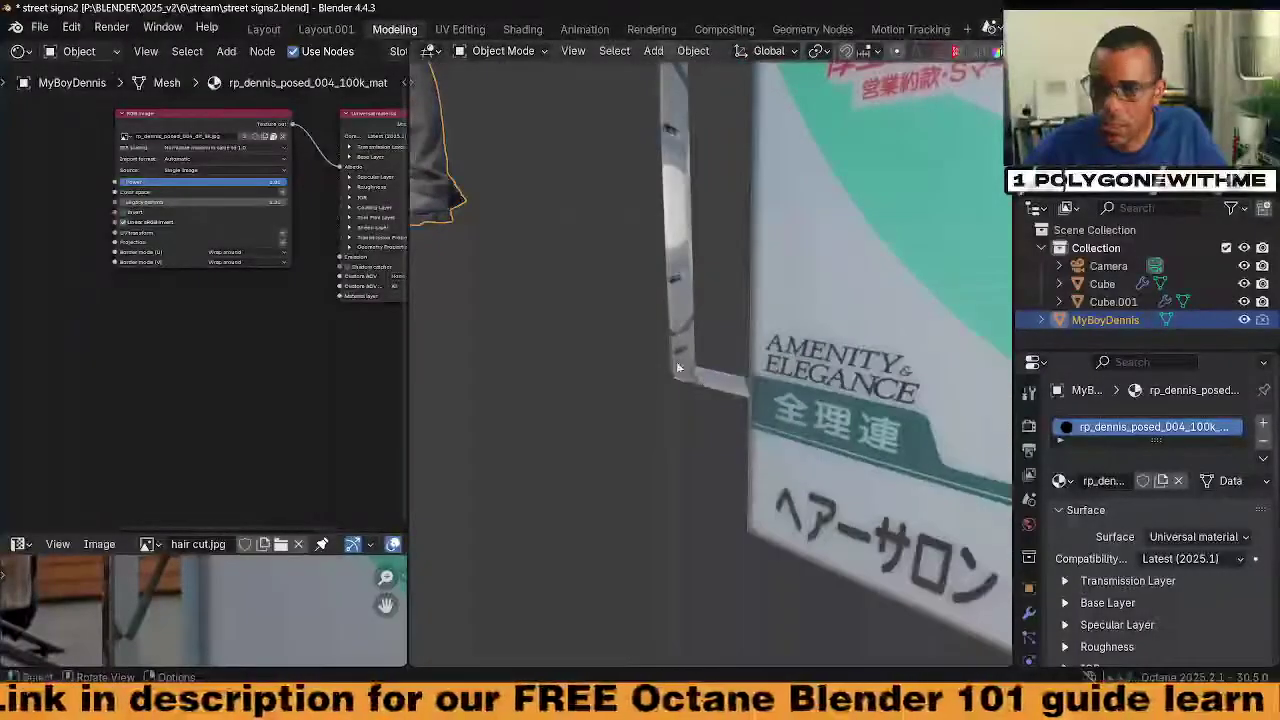
pyautogui.moveTo(200, 533); pyautogui.dragTo(200, 118)
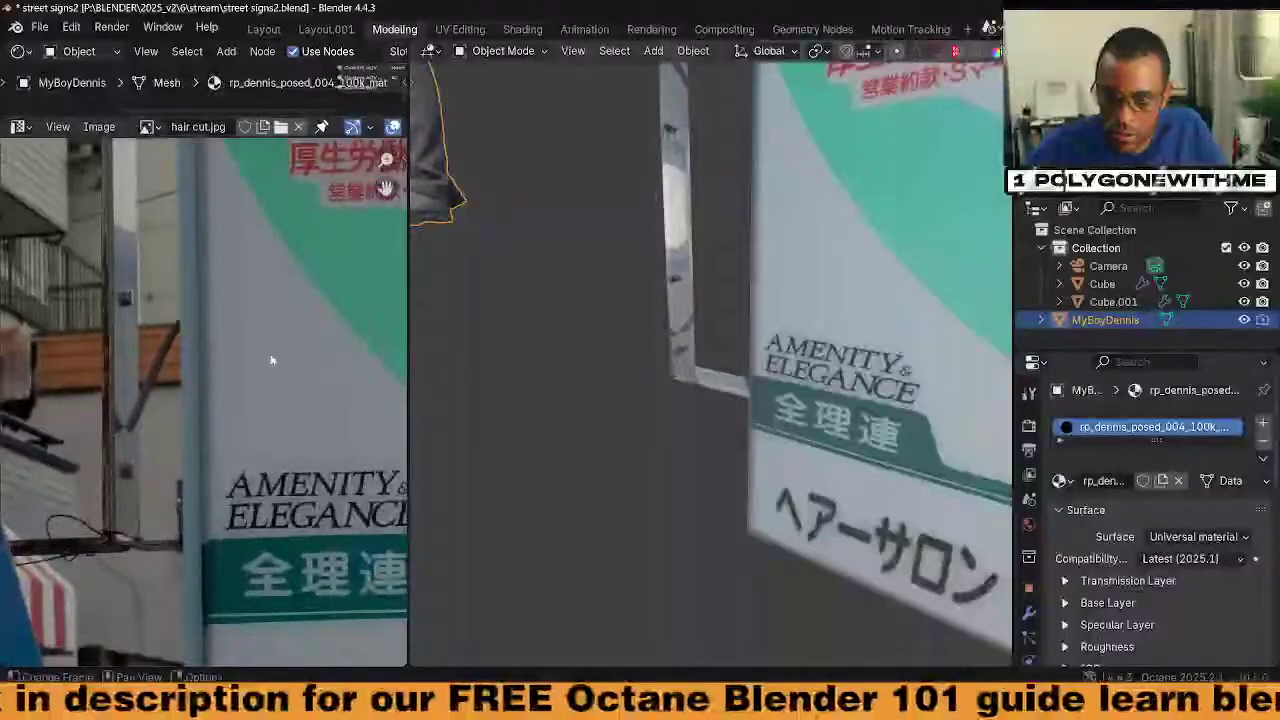
pyautogui.click(673, 324)
pyautogui.click(673, 324)
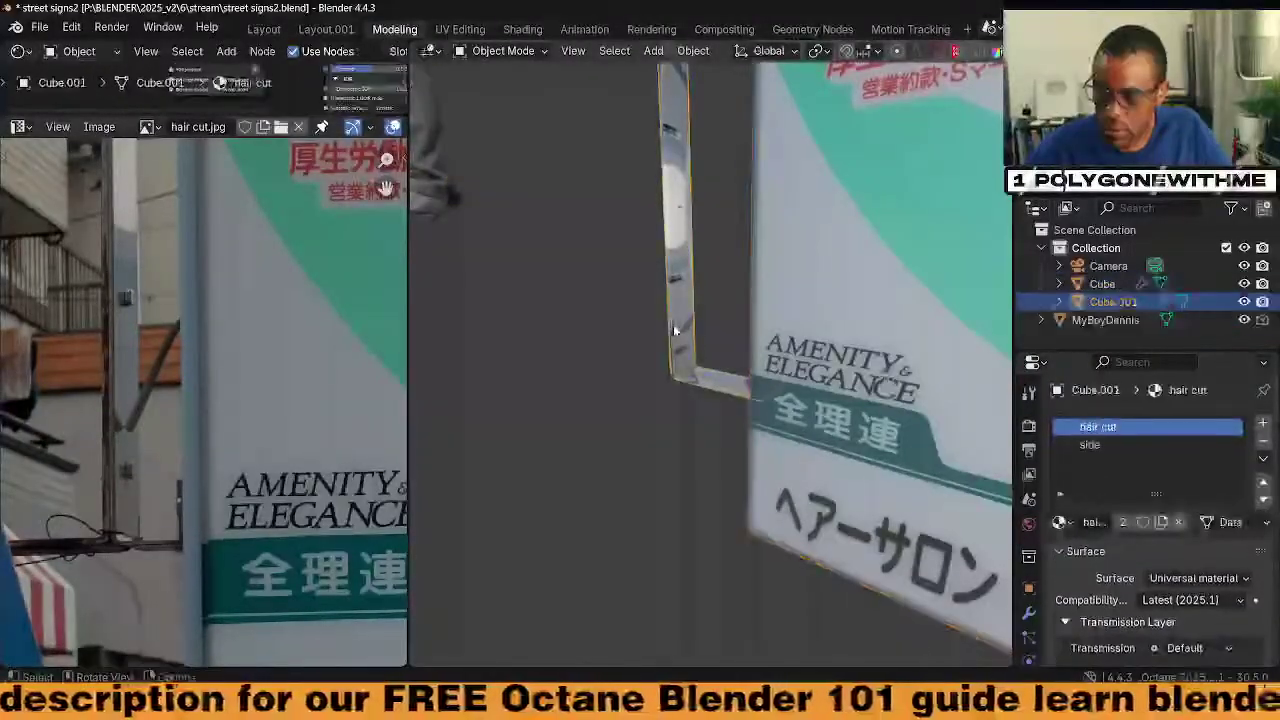
pyautogui.press('q')
pyautogui.press('Escape')
# Try to shift the upper UV points of the side bracket downward over hair cut.jpg, and return to Object Mode
pyautogui.press('Tab')
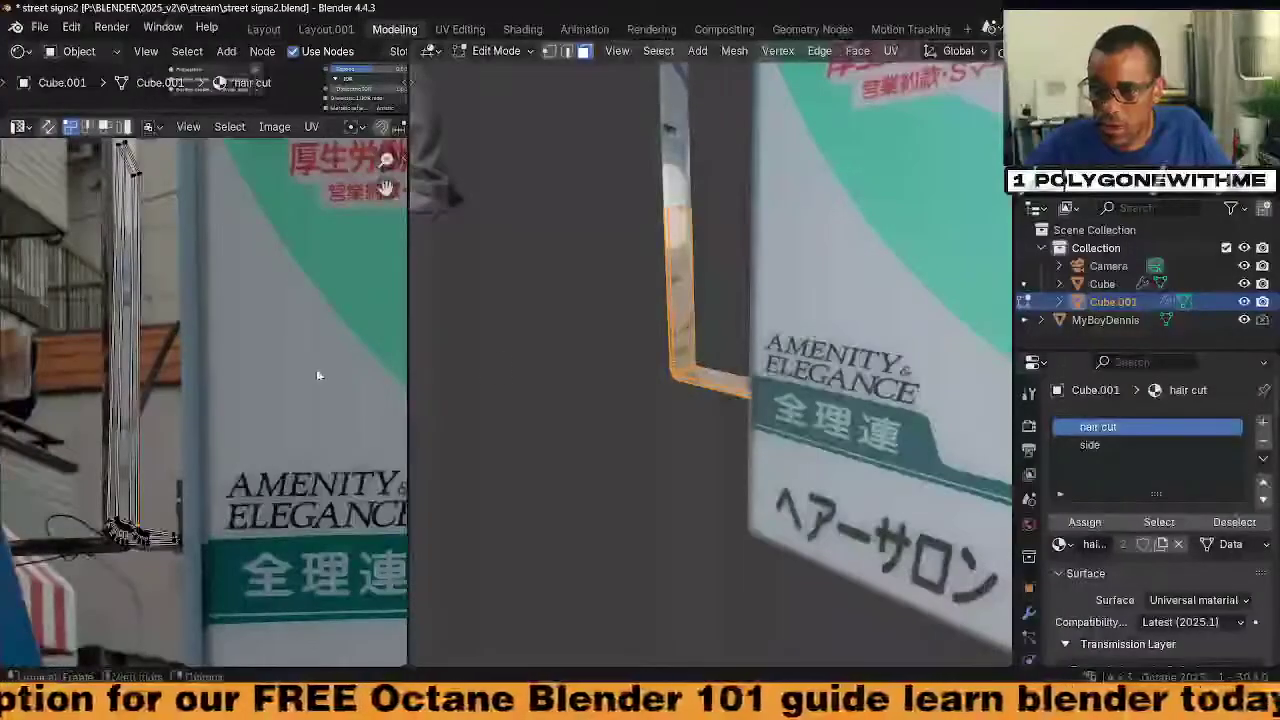
pyautogui.scroll(-1, 317, 375)
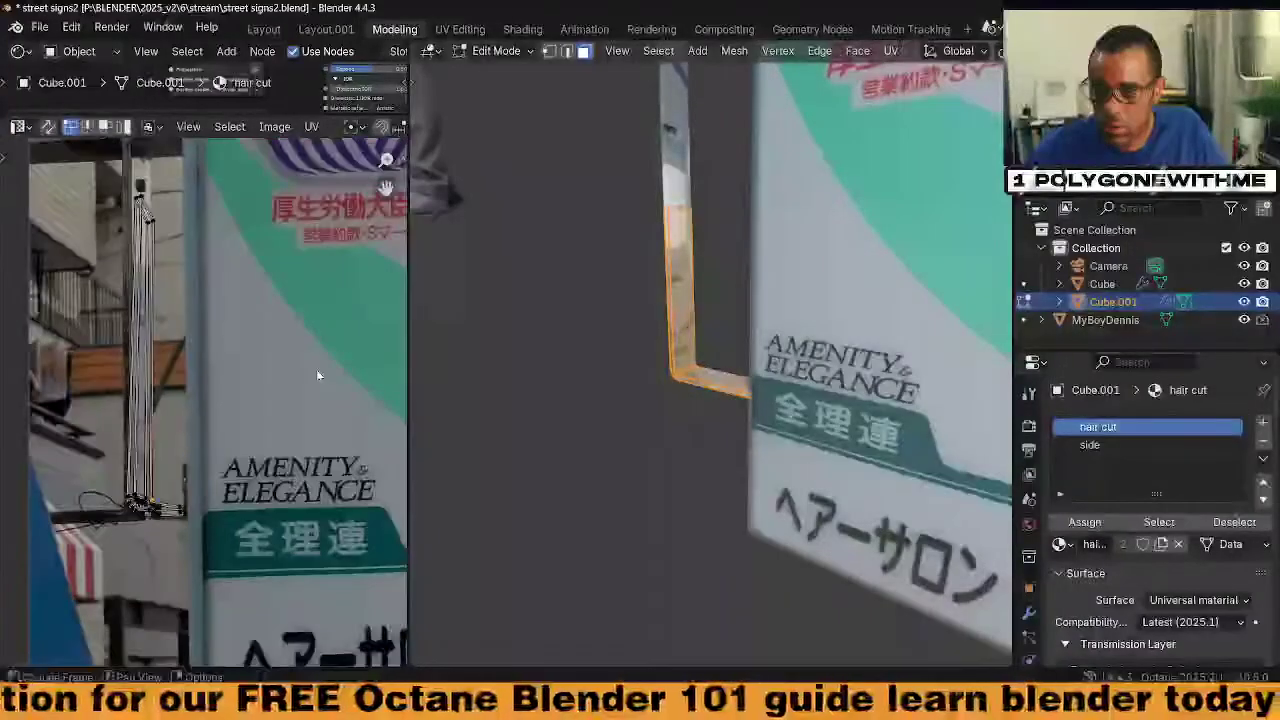
pyautogui.click(166, 191)
pyautogui.press('g')
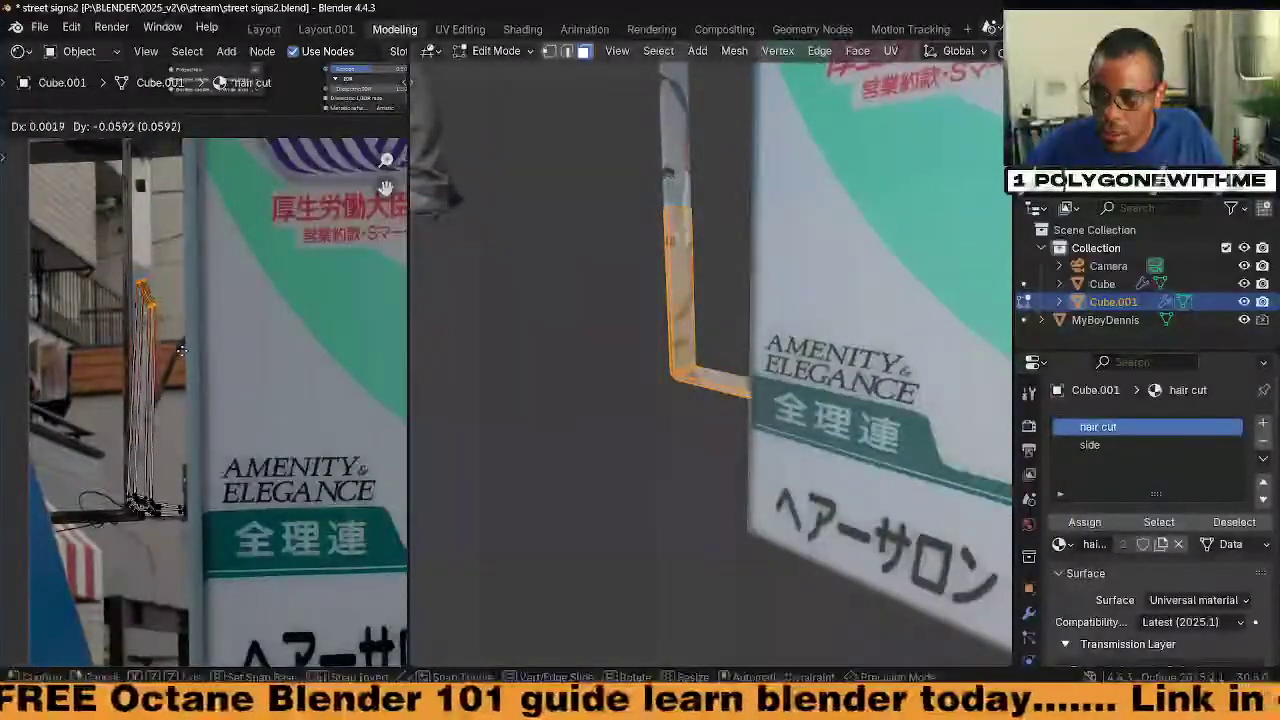
pyautogui.press('Escape')
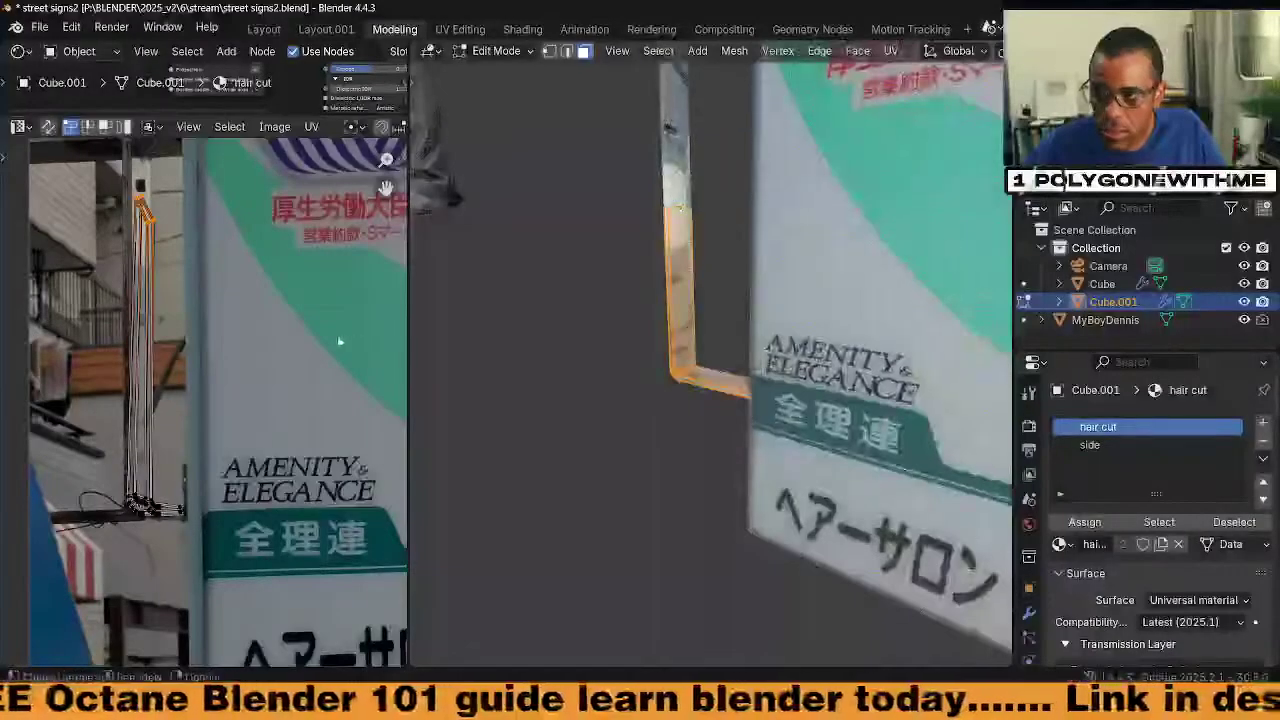
pyautogui.press('Tab')
pyautogui.scroll(-1, 1090, 505)
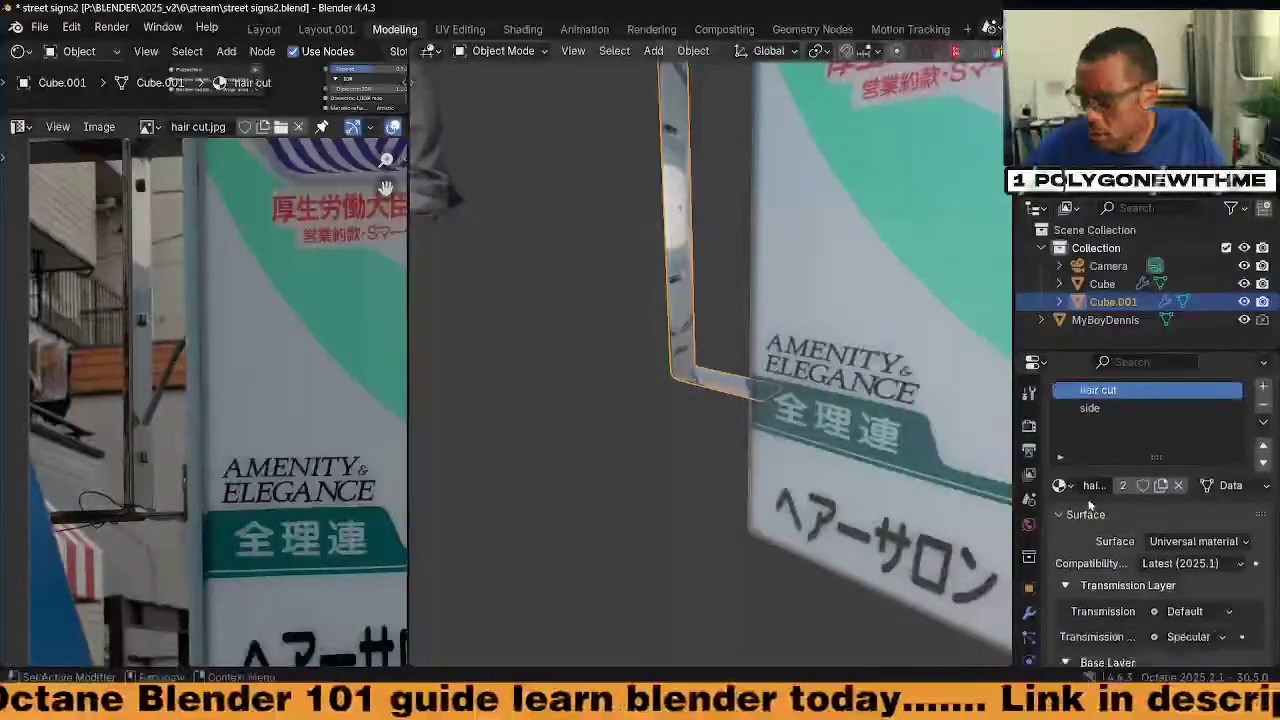
# Apply the Mirror modifier on the street sign's side bracket
pyautogui.click(1029, 612)
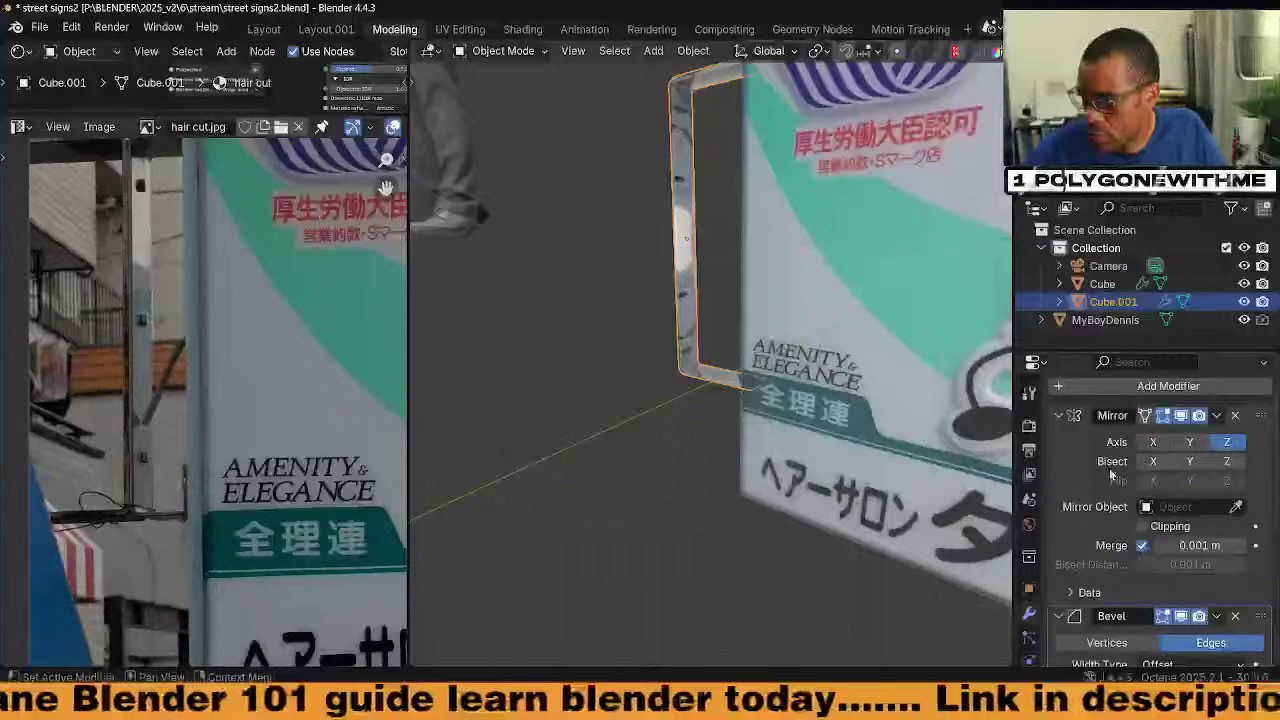
pyautogui.click(1216, 415)
pyautogui.click(1098, 434)
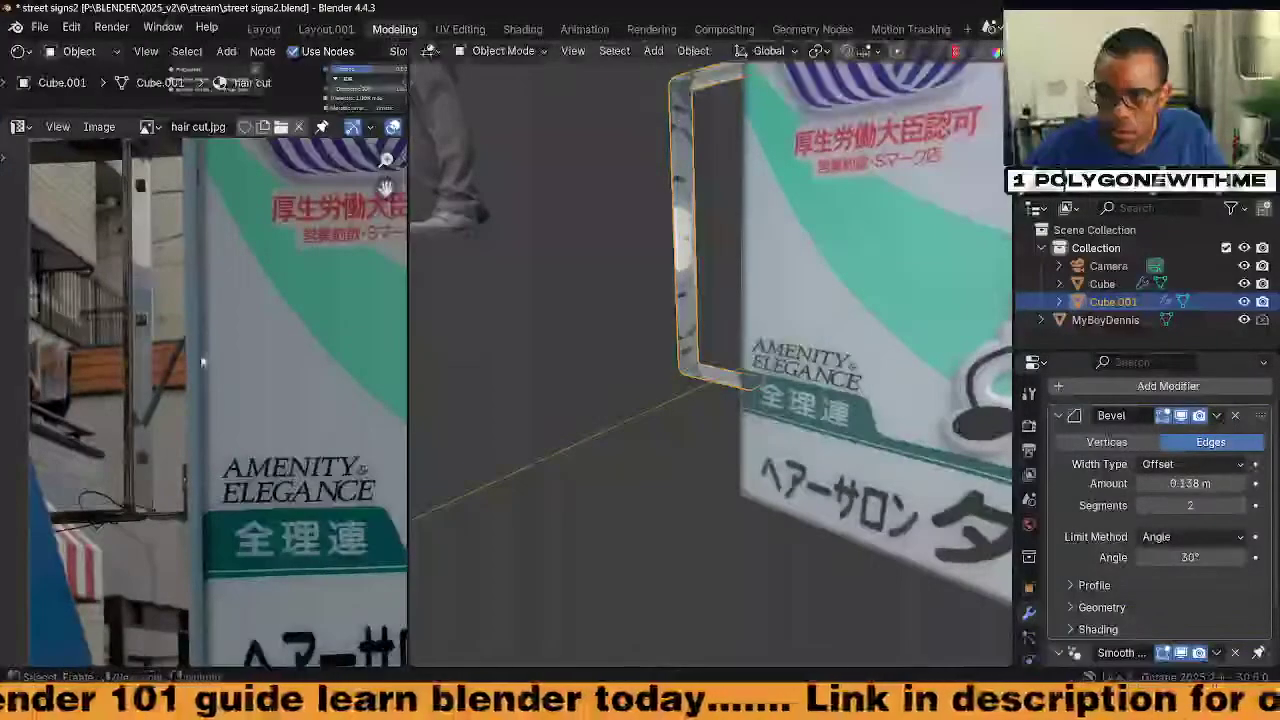
# Shift the side bracket's selected UV points slightly over hair cut.jpg and return to Object Mode
pyautogui.press('Tab')
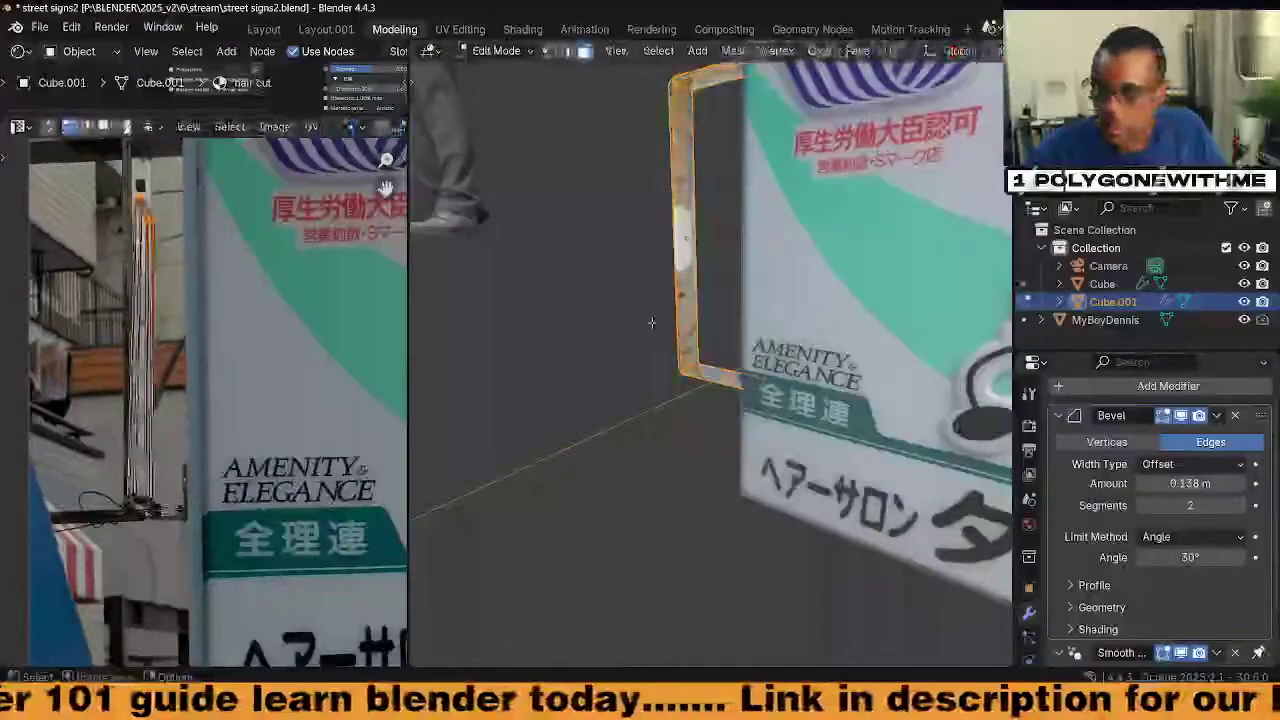
pyautogui.press('g')
pyautogui.click(184, 320)
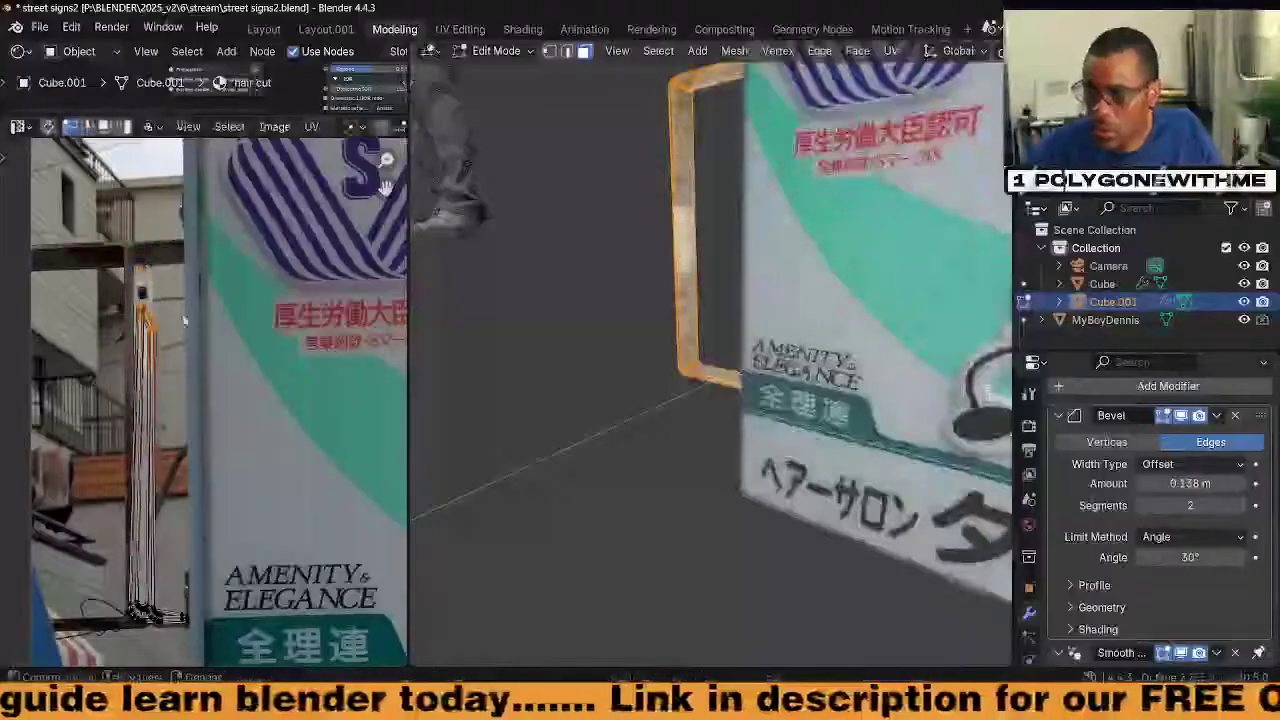
pyautogui.press('Tab')
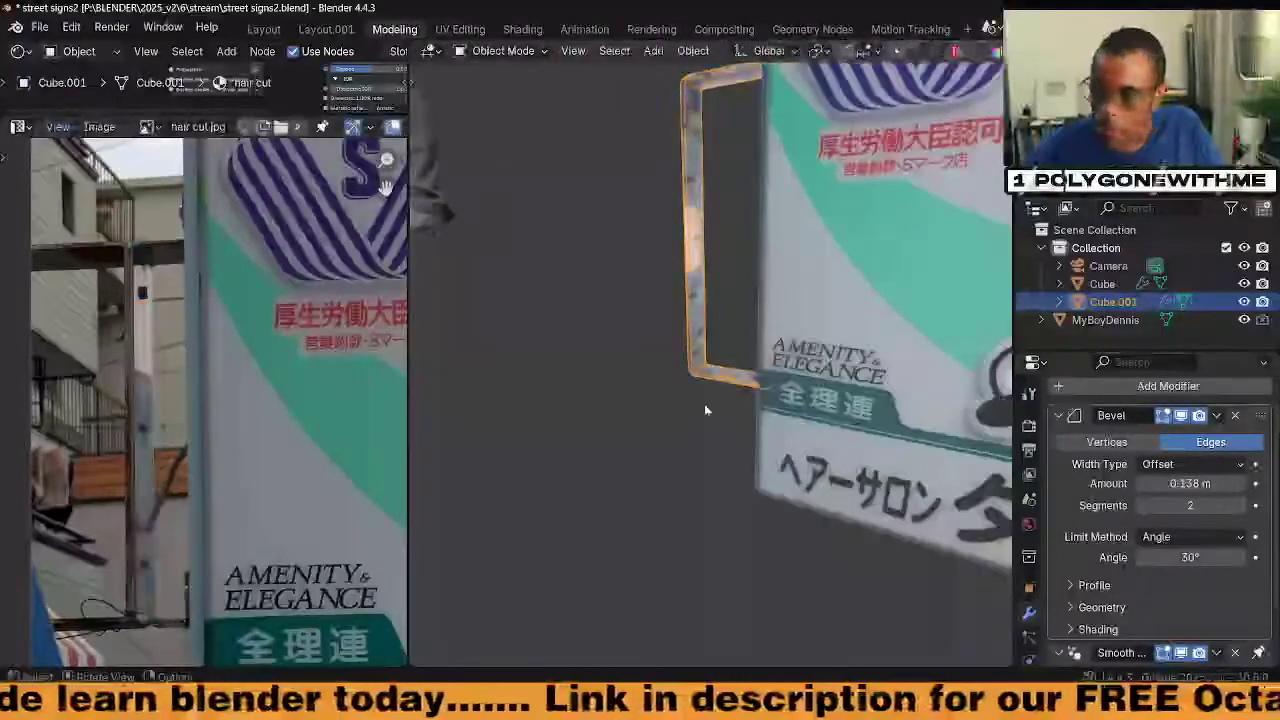
# Apply the object transform of the side bracket
pyautogui.click(705, 410)
pyautogui.moveTo(705, 410); pyautogui.dragTo(694, 306, button='middle')
pyautogui.click(782, 362)
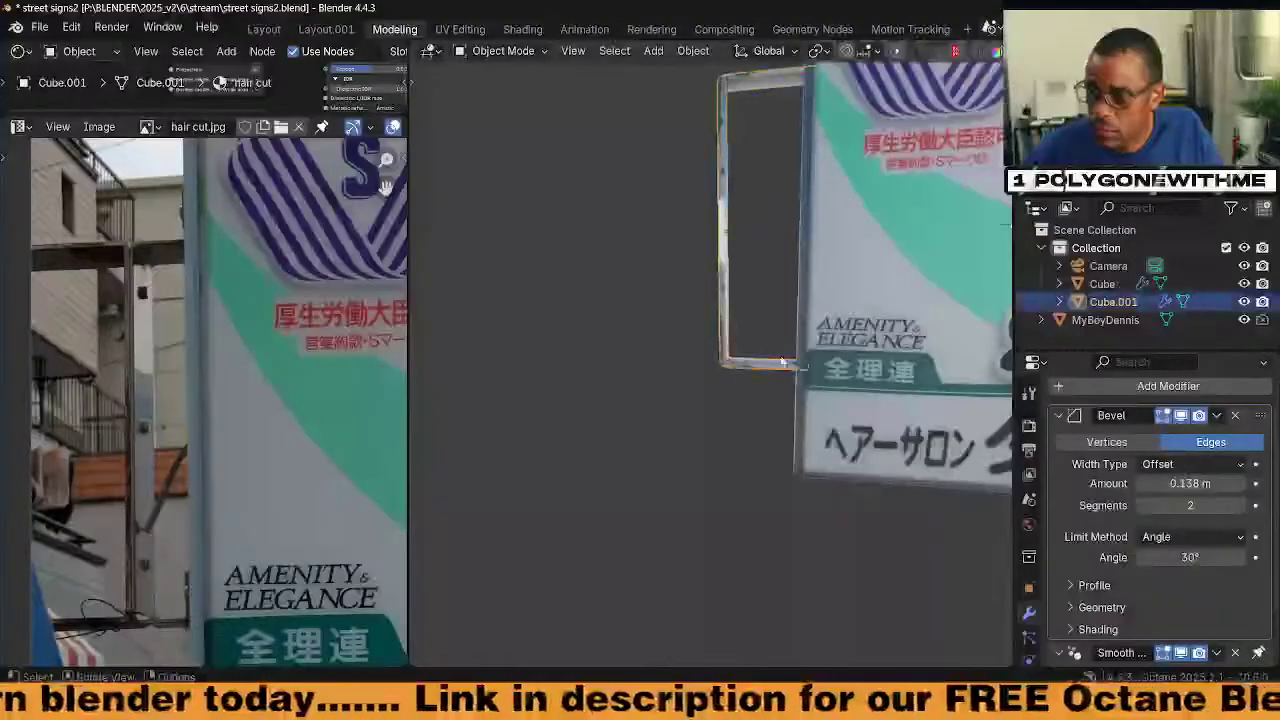
pyautogui.moveTo(782, 362); pyautogui.dragTo(737, 368, button='middle')
pyautogui.hotkey('ctrl', 'a')
pyautogui.click(686, 412)
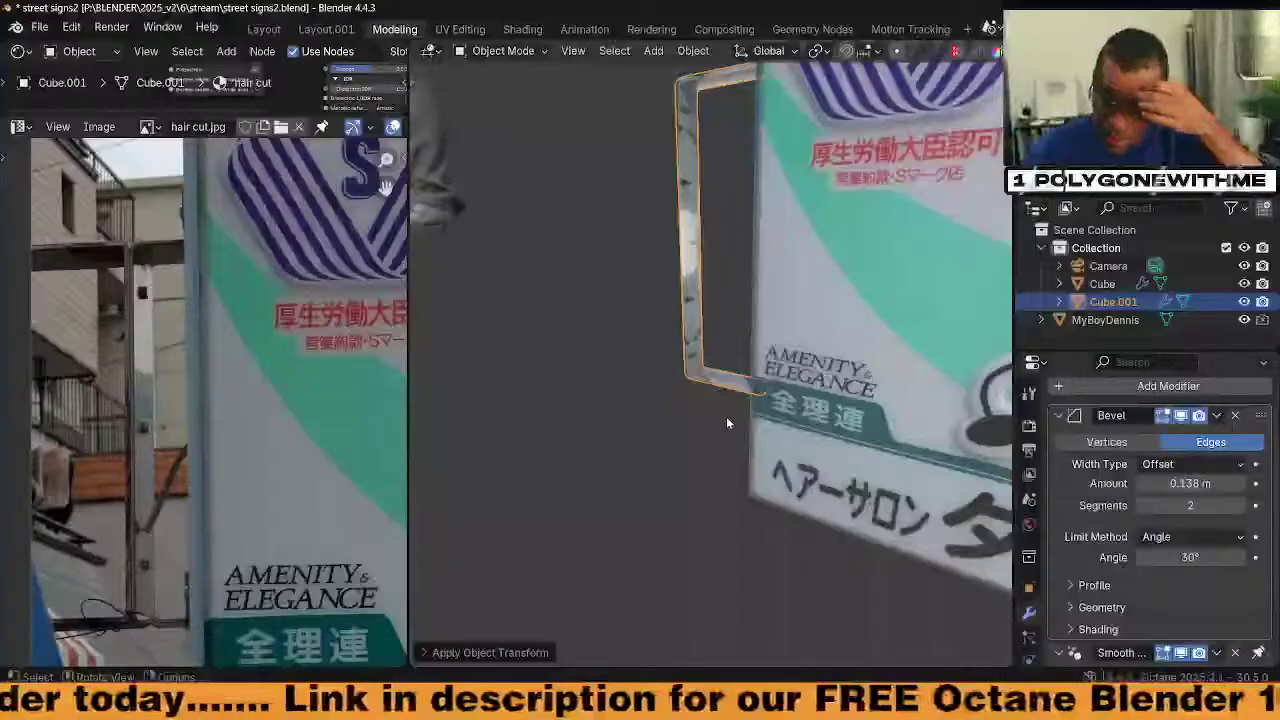
# Unwrap the side bracket's mesh in Edit Mode with Project from View, seen nearly face-on
pyautogui.press('Tab')
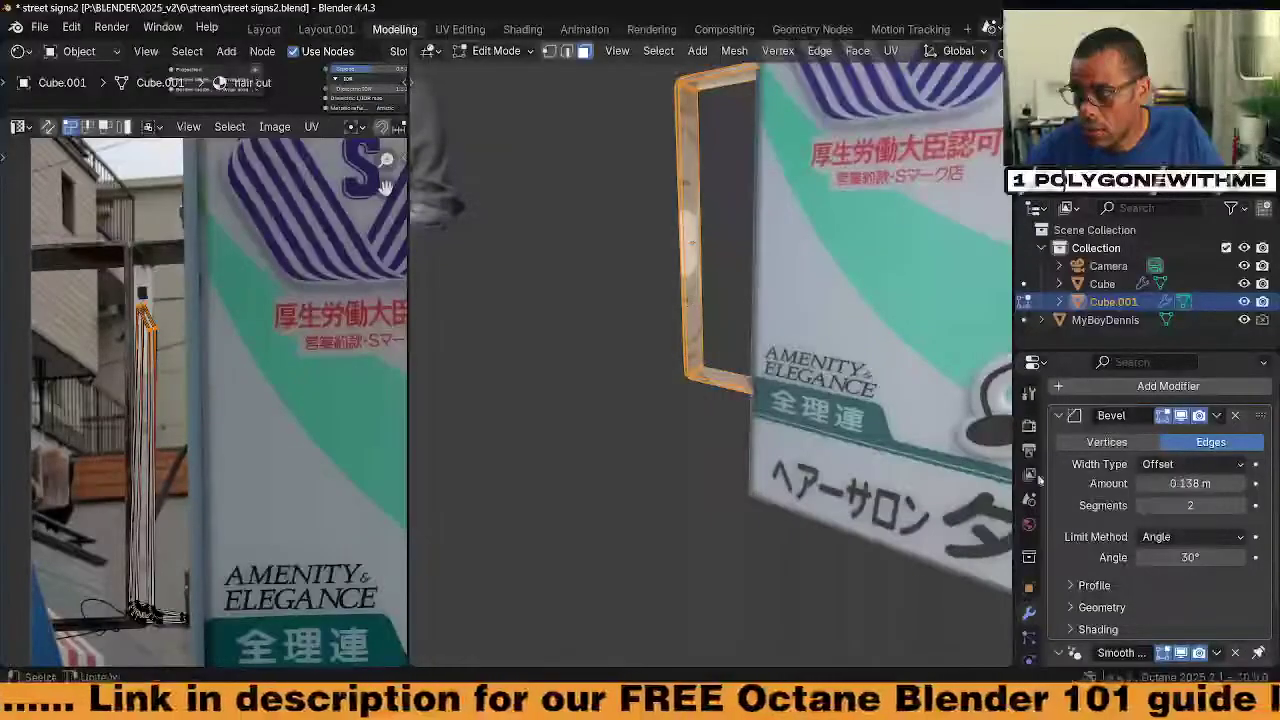
pyautogui.scroll(-2, 1094, 517)
pyautogui.scroll(2, 1094, 517)
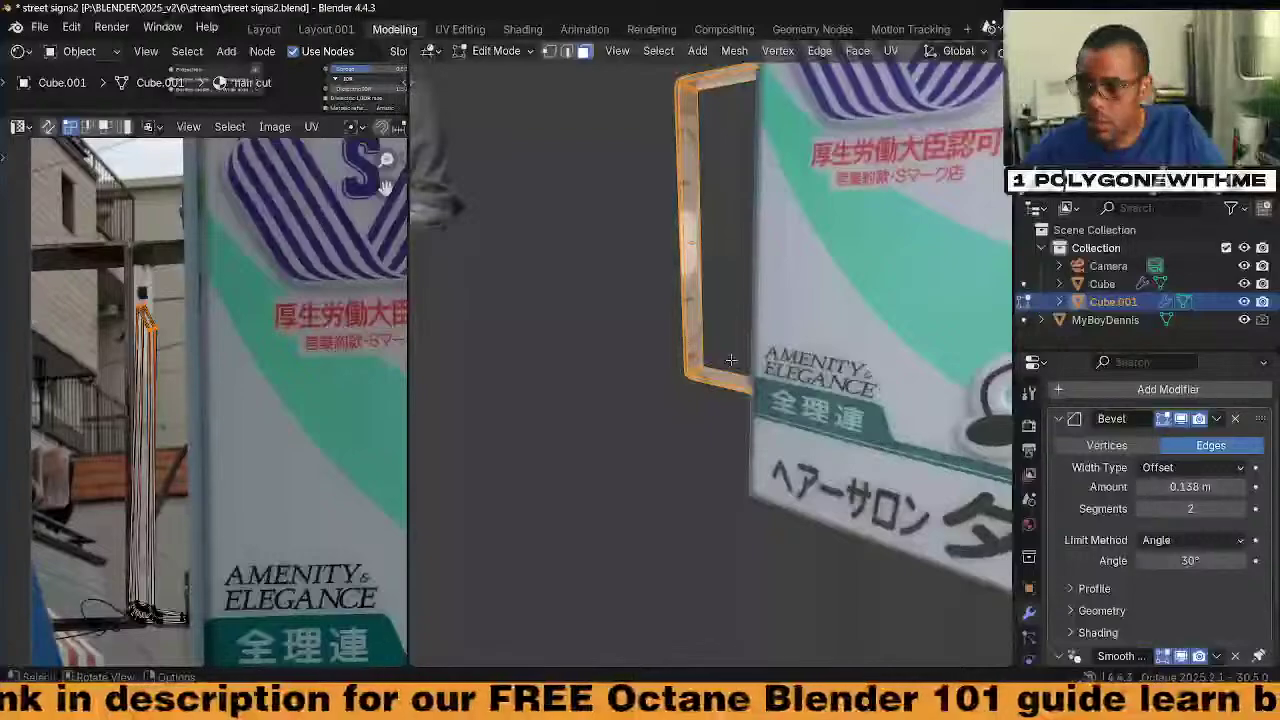
pyautogui.moveTo(731, 360); pyautogui.dragTo(776, 365, button='middle')
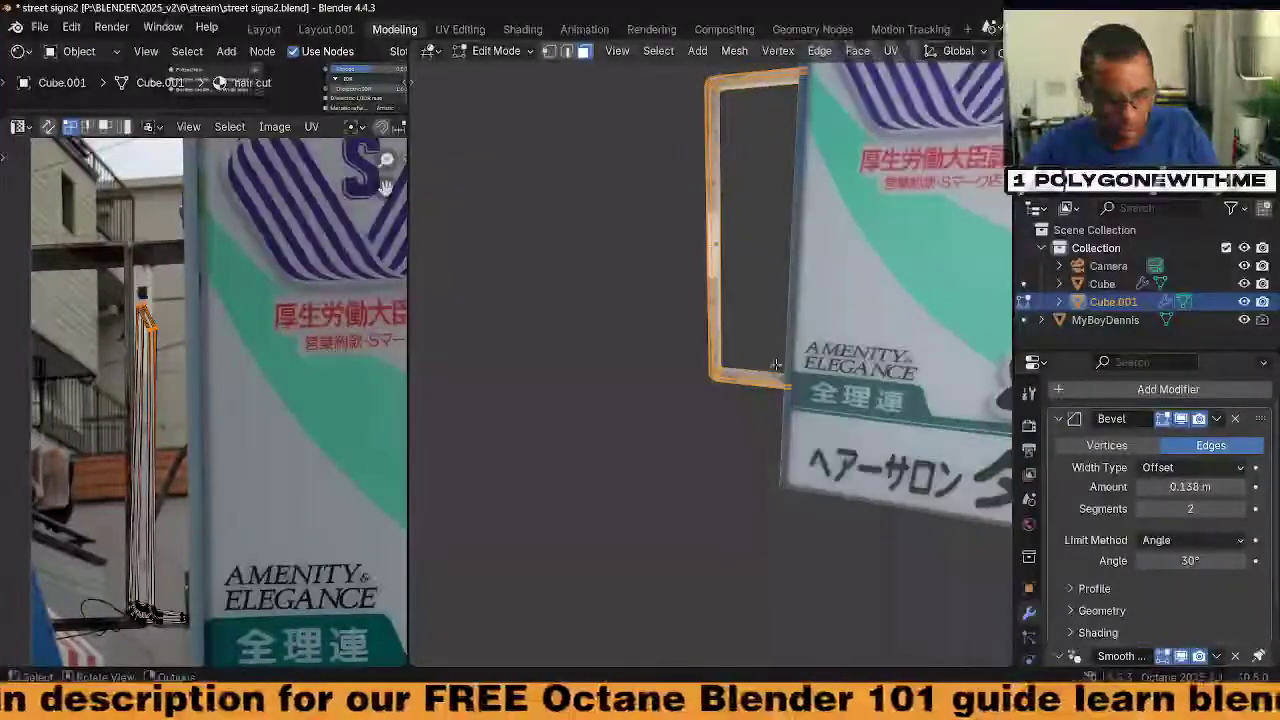
pyautogui.press('u')
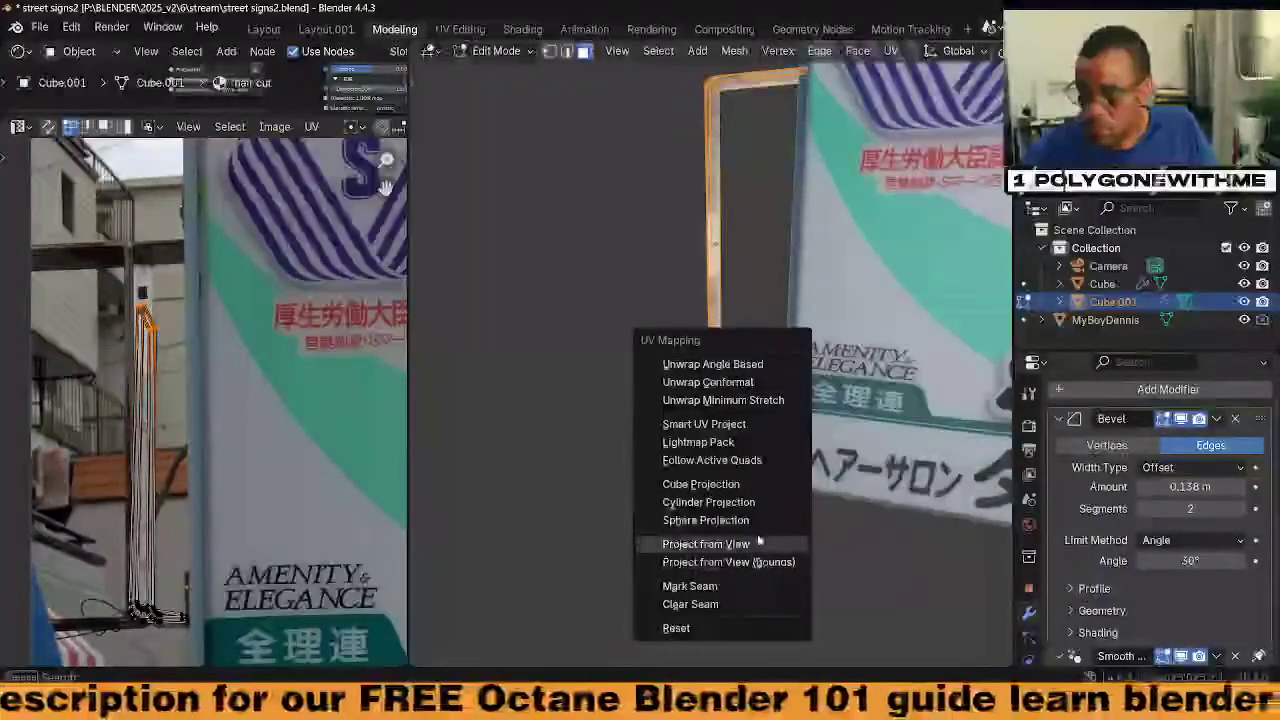
pyautogui.click(706, 543)
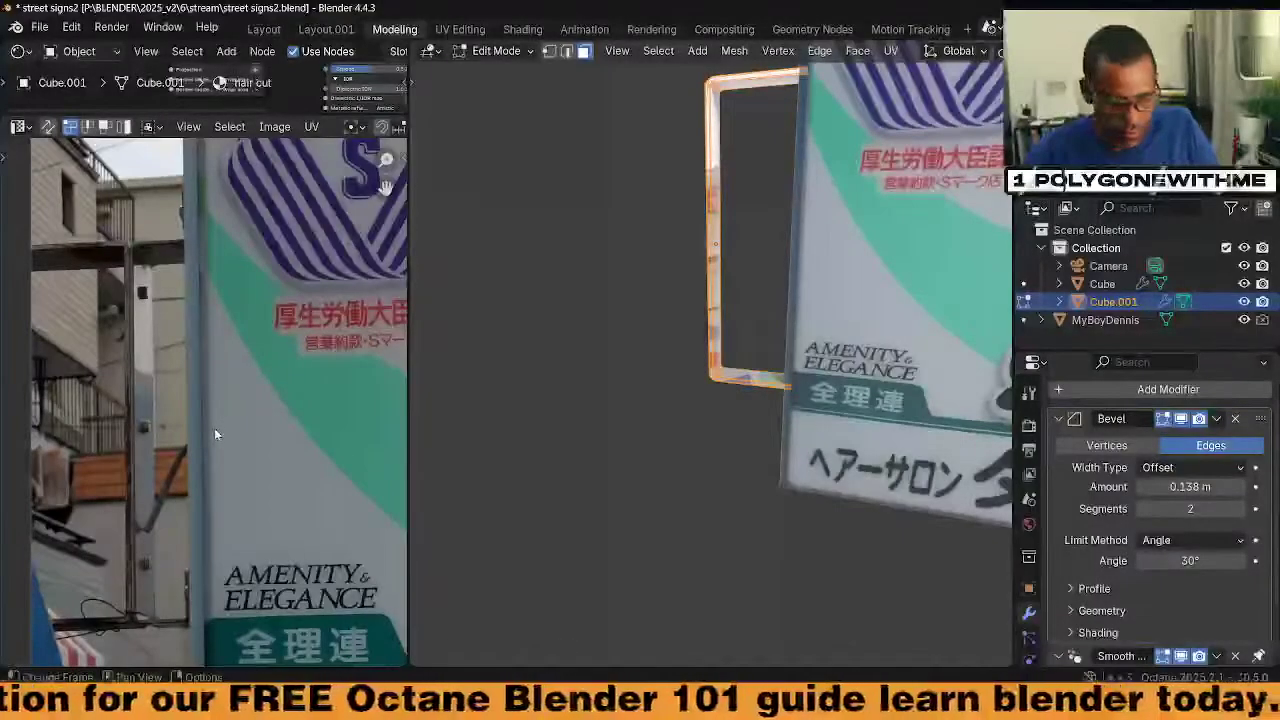
# Shrink the bracket's projected UVs and move their vertical bar onto the metal post in hair cut.jpg
pyautogui.press('g')
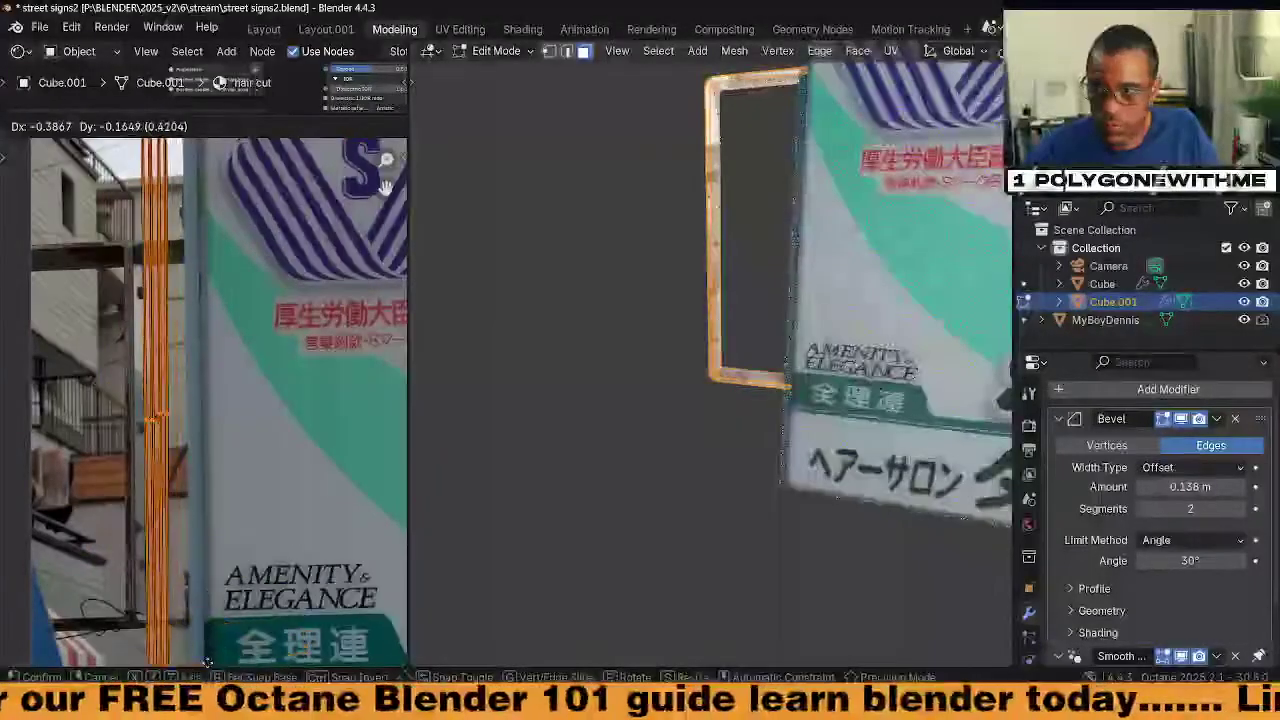
pyautogui.click(241, 355)
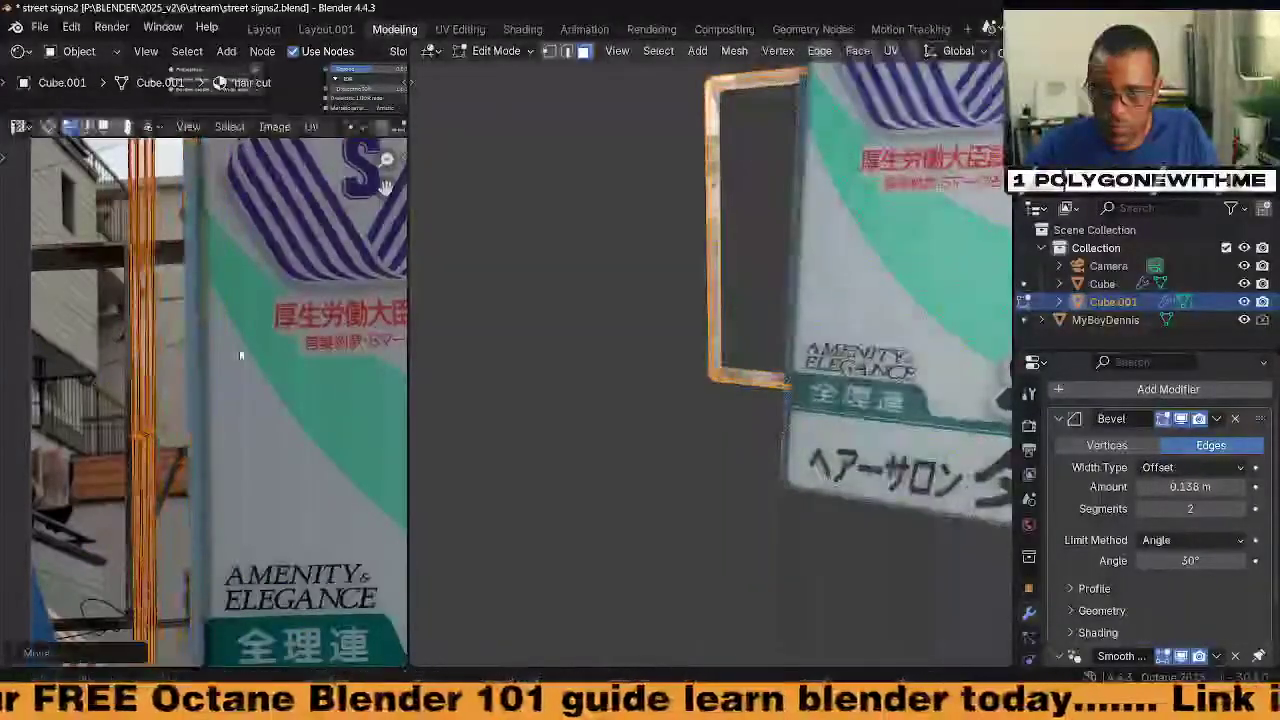
pyautogui.press('s')
pyautogui.click(263, 460)
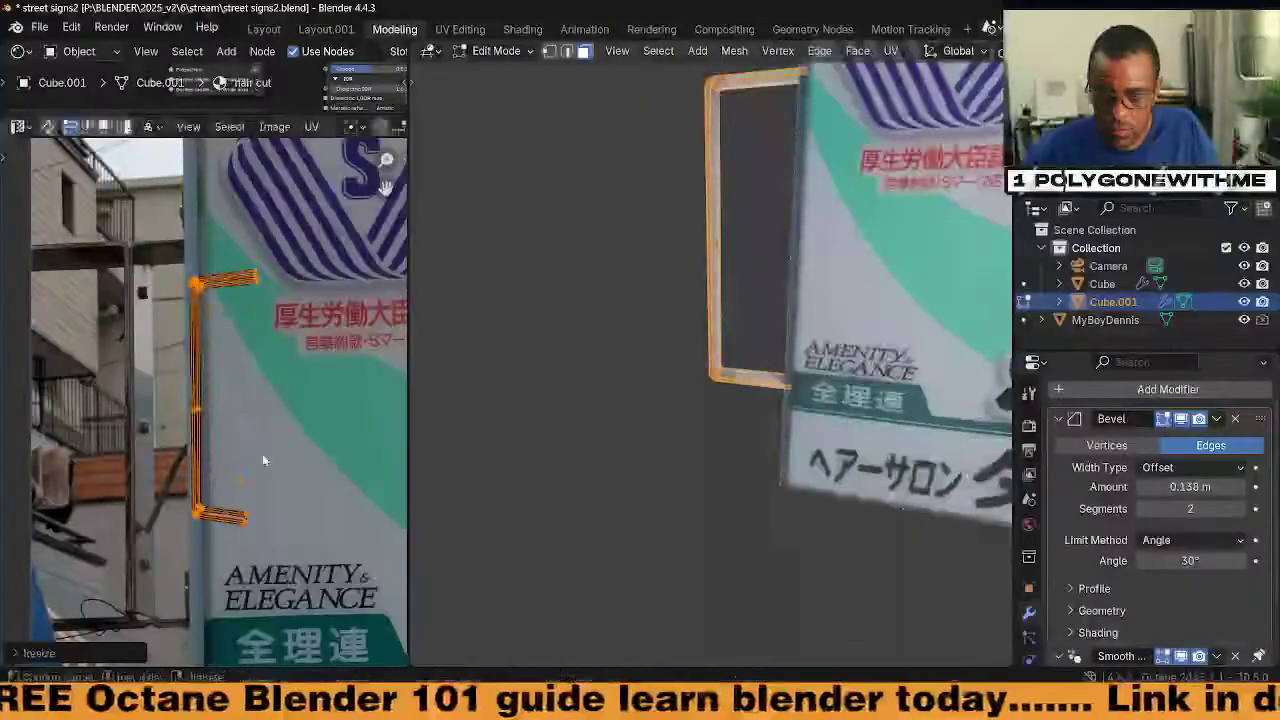
pyautogui.press('g')
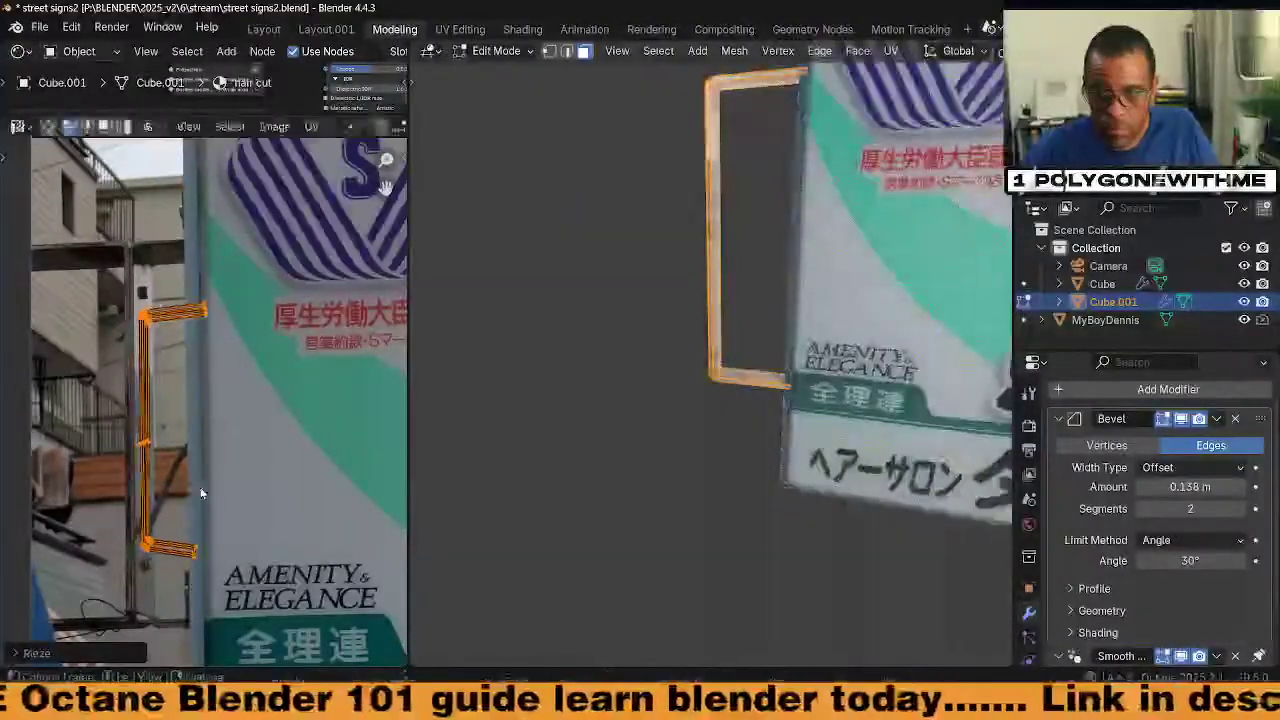
# Enlarge the bracket's UVs by about 1.37, reposition them over the metal post in hair cut.jpg, and adjust their width along X
pyautogui.press('s')
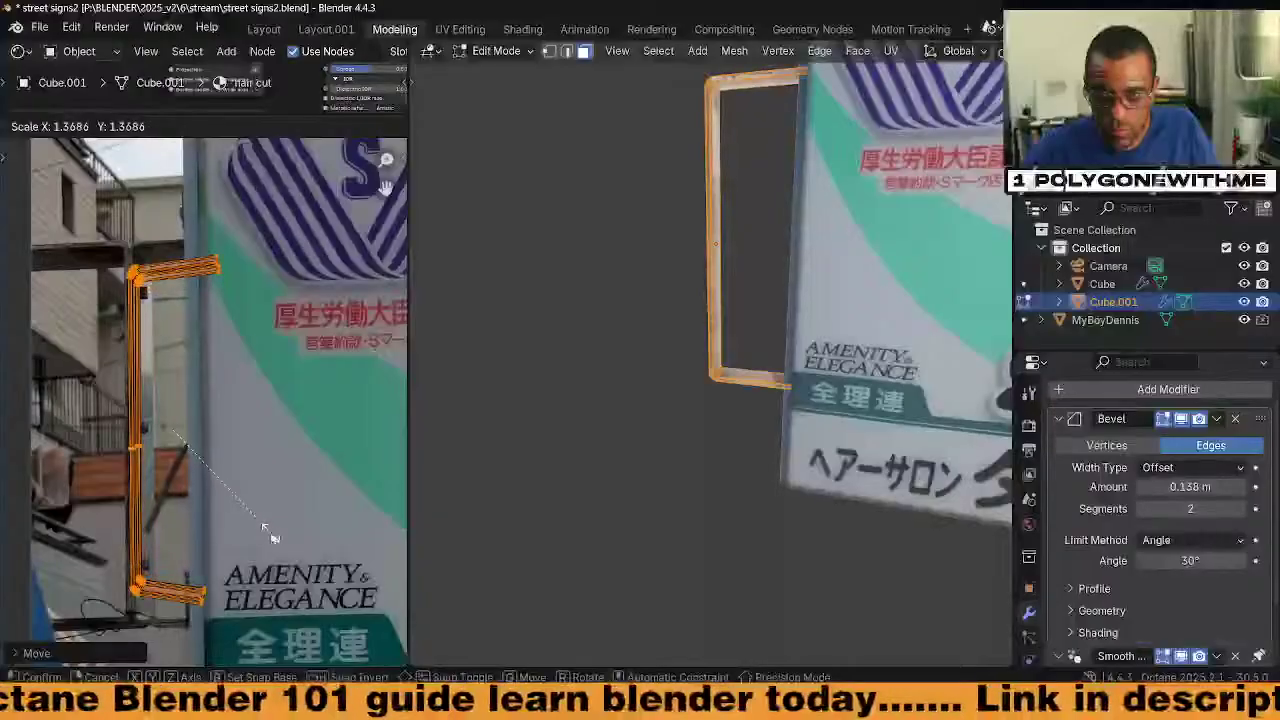
pyautogui.click(269, 533)
pyautogui.press('g')
pyautogui.click(282, 545)
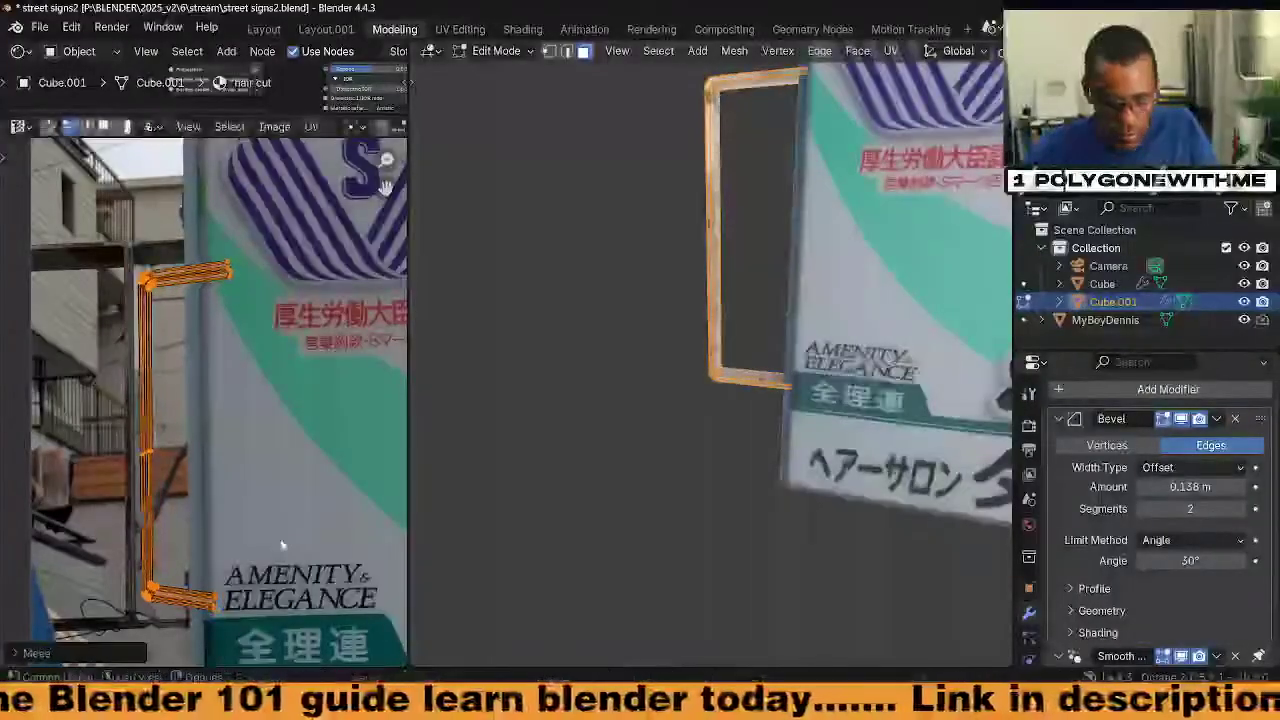
pyautogui.press('s')
pyautogui.press('x')
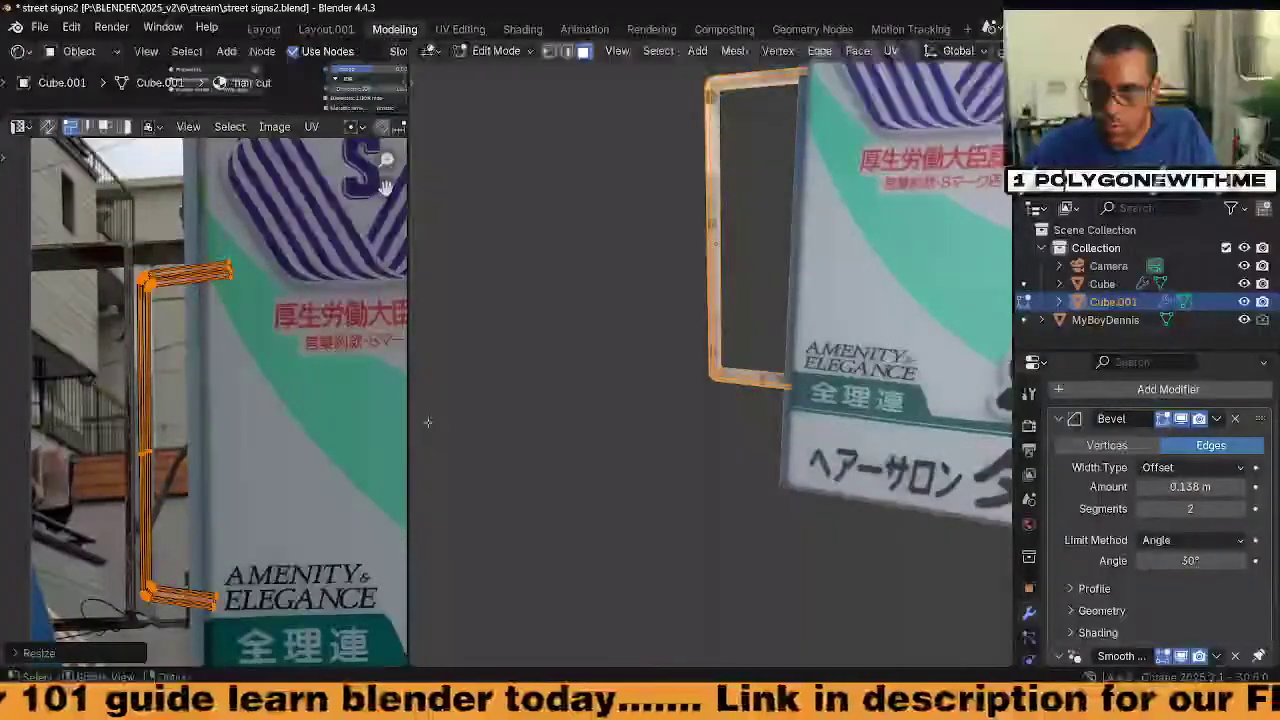
# Examine the bracket's texture mapping by selecting individual faces of its vertical bar and viewing its lower corner up close
pyautogui.moveTo(742, 420); pyautogui.dragTo(747, 389, button='middle')
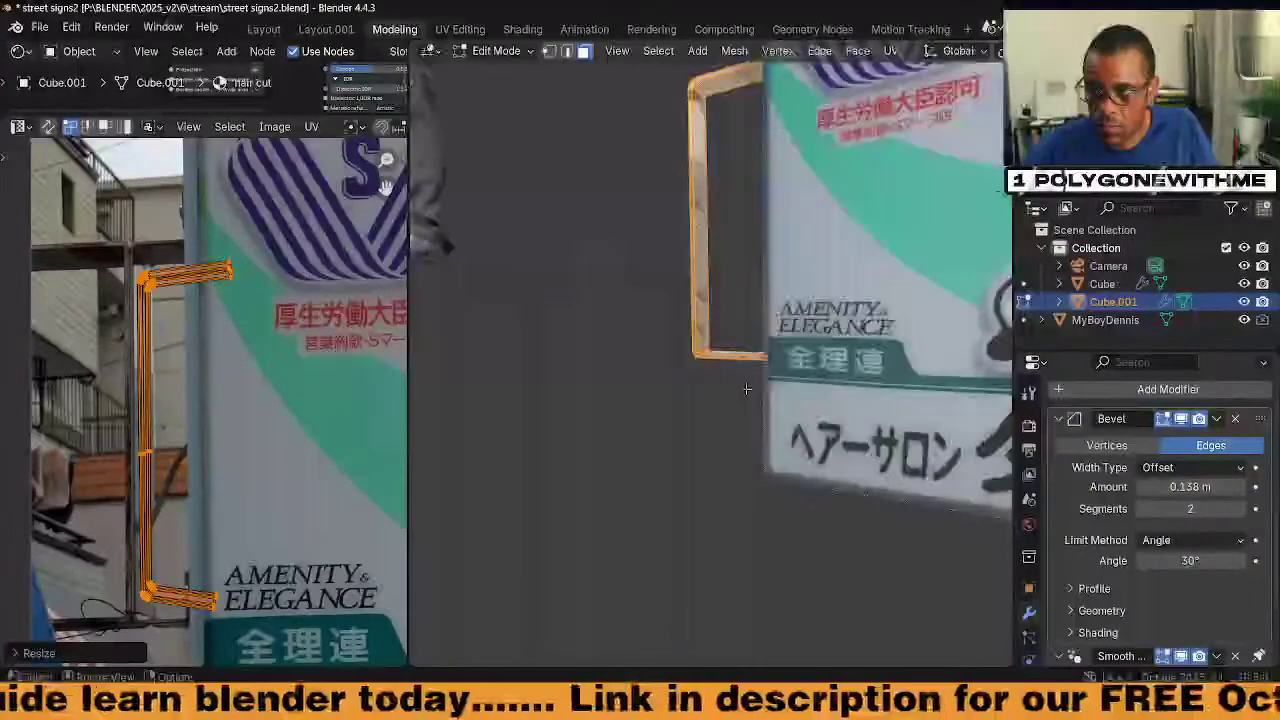
pyautogui.click(721, 280)
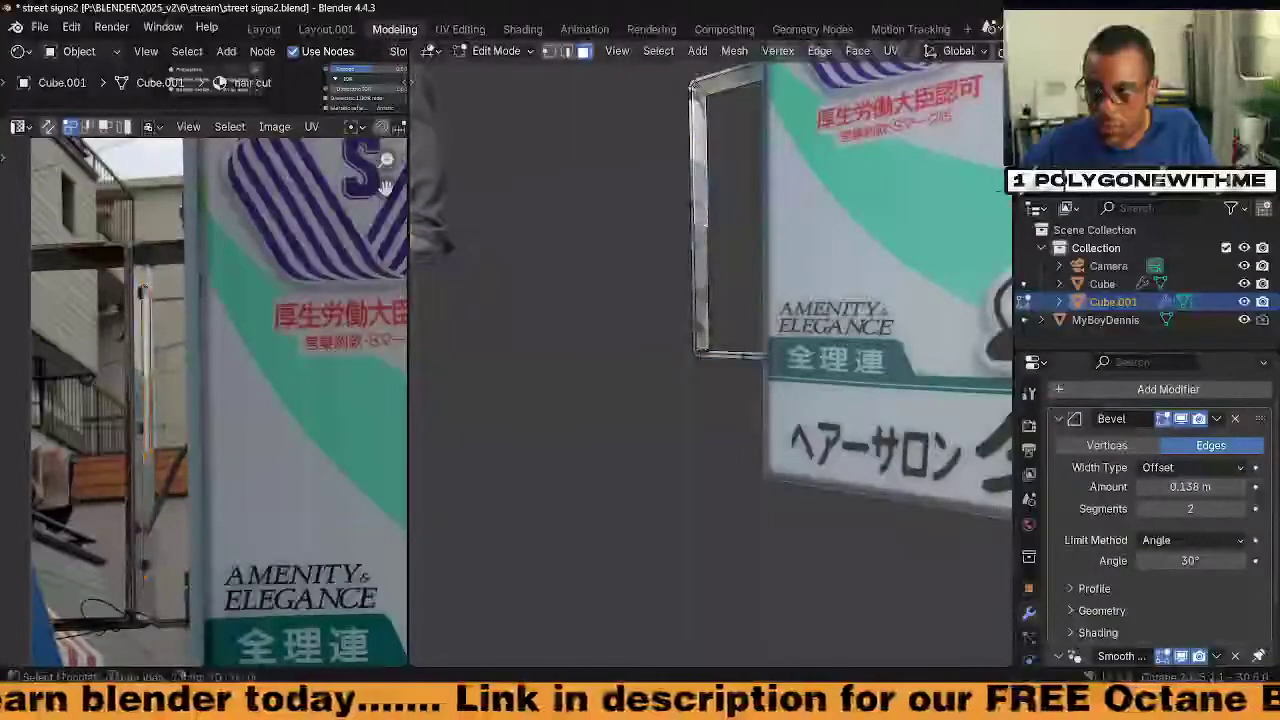
pyautogui.click(702, 288)
pyautogui.moveTo(704, 288); pyautogui.dragTo(840, 310, button='middle')
pyautogui.click(838, 141)
pyautogui.click(837, 132)
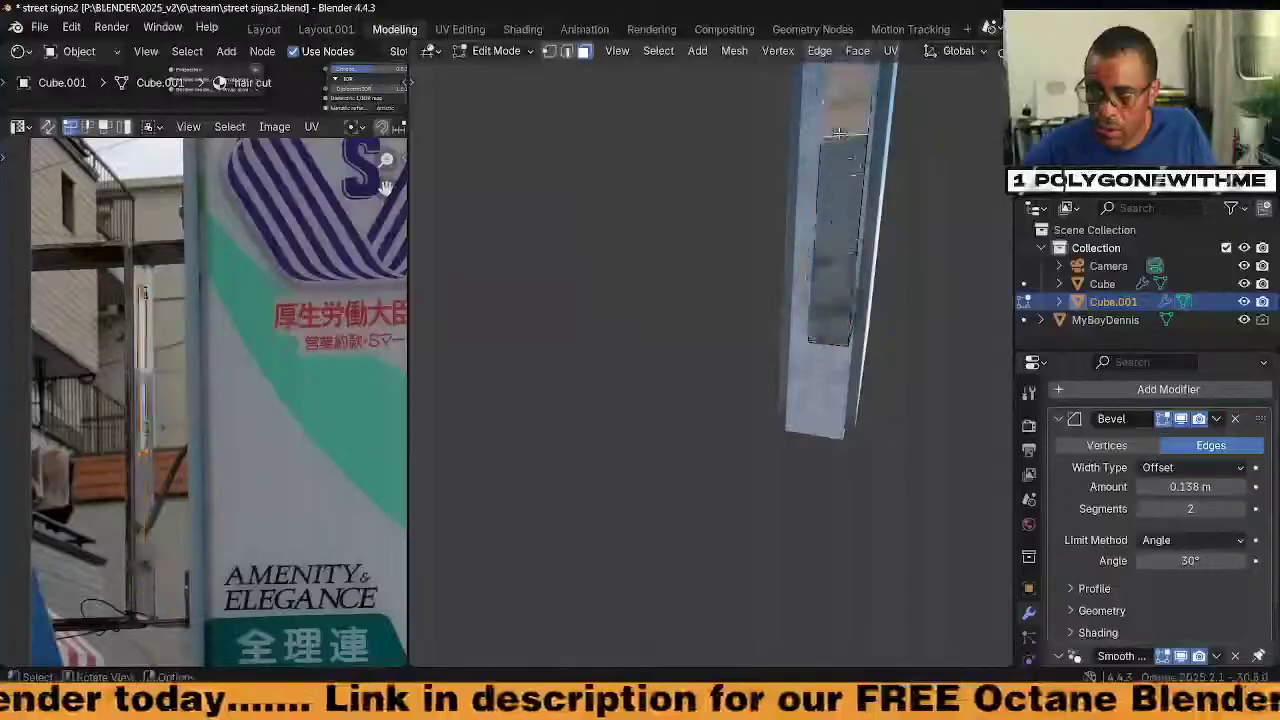
pyautogui.click(840, 142)
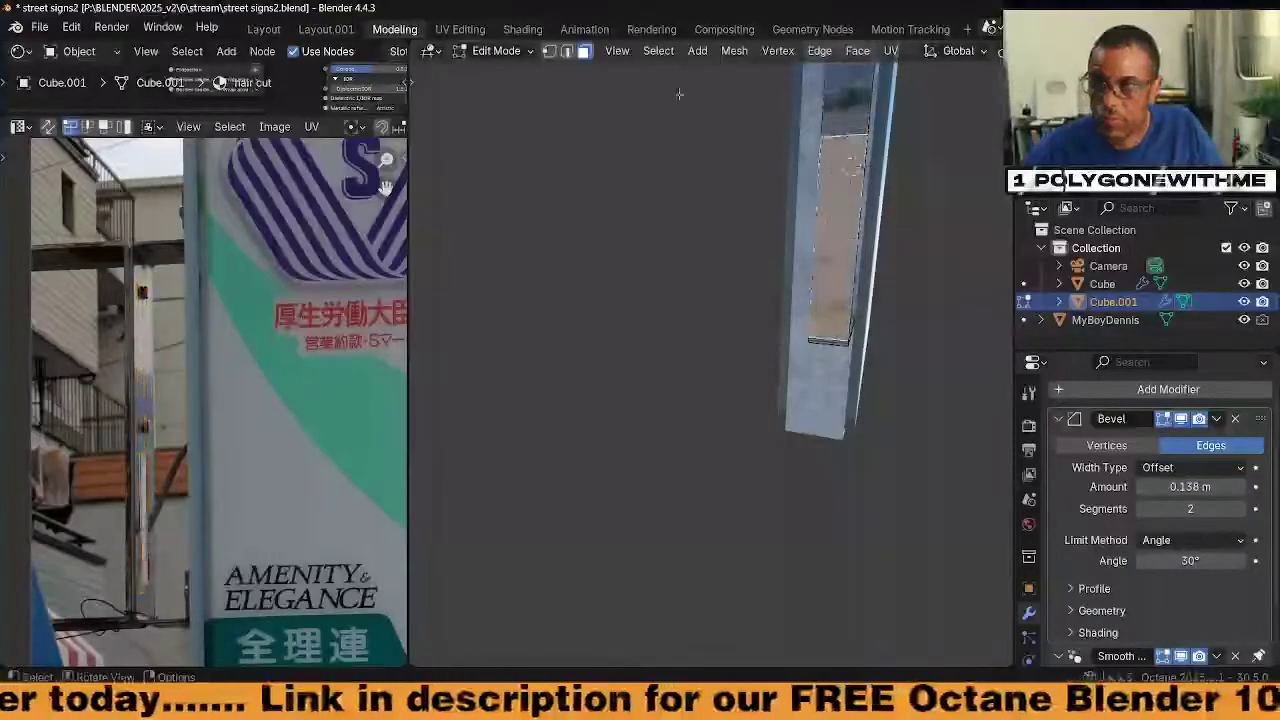
pyautogui.press('Tab')
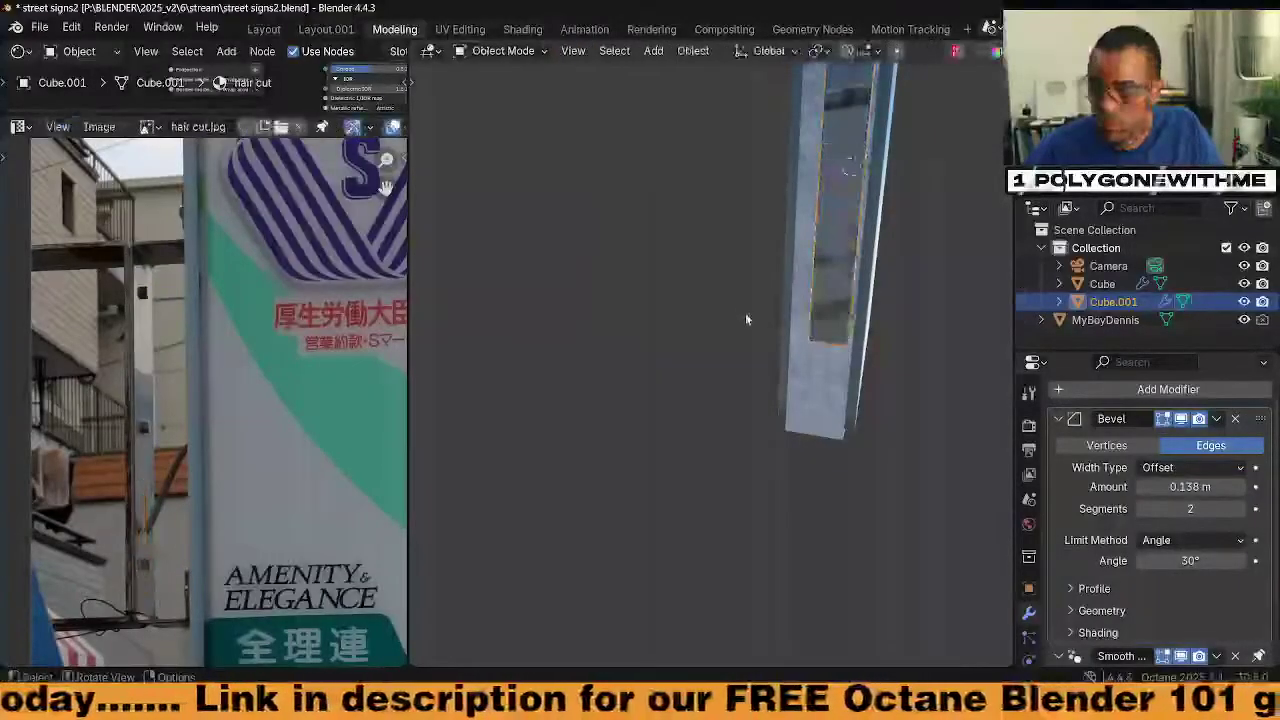
pyautogui.moveTo(775, 286); pyautogui.dragTo(690, 335, button='middle')
pyautogui.press('Tab')
pyautogui.press('`')
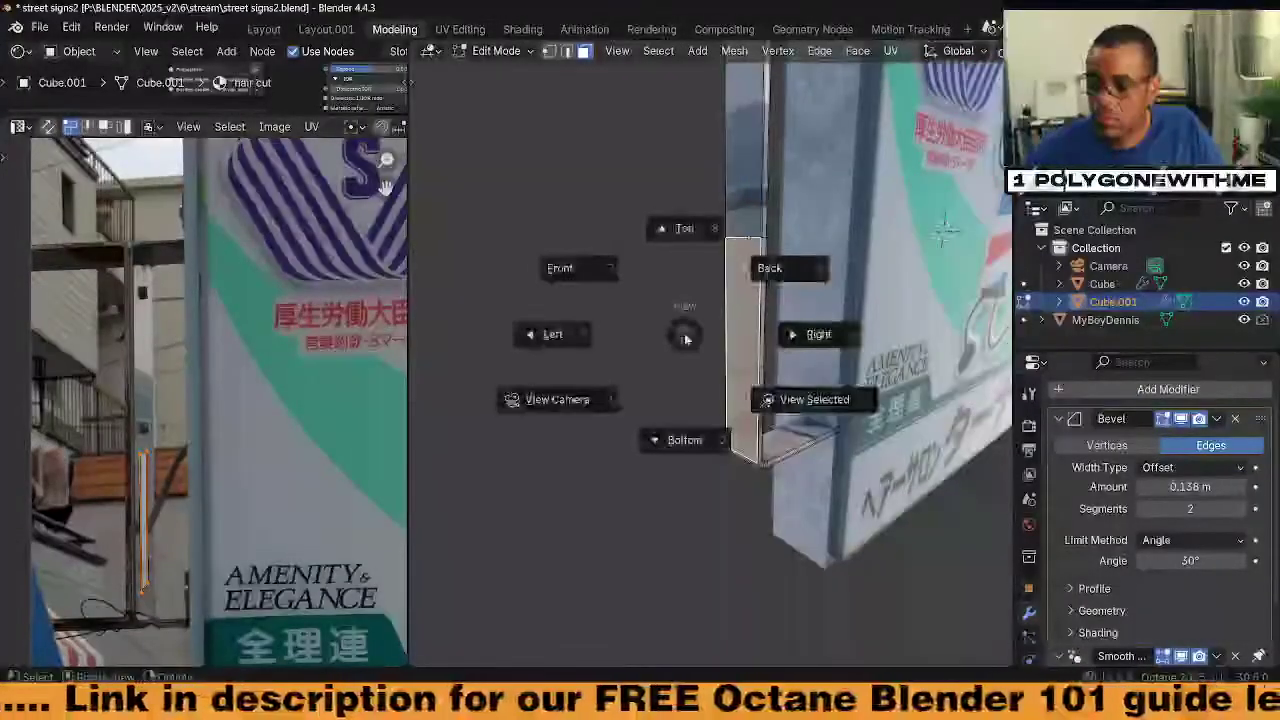
pyautogui.click(620, 284)
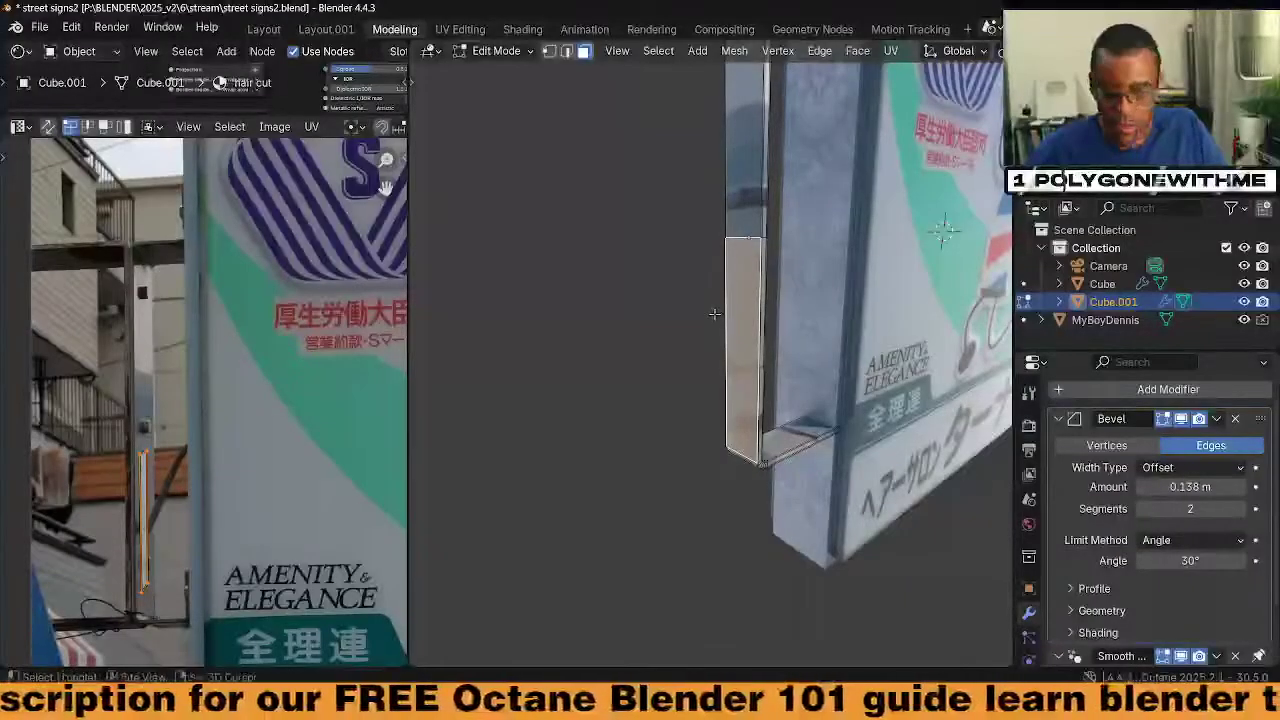
pyautogui.moveTo(701, 310); pyautogui.dragTo(609, 218, button='middle')
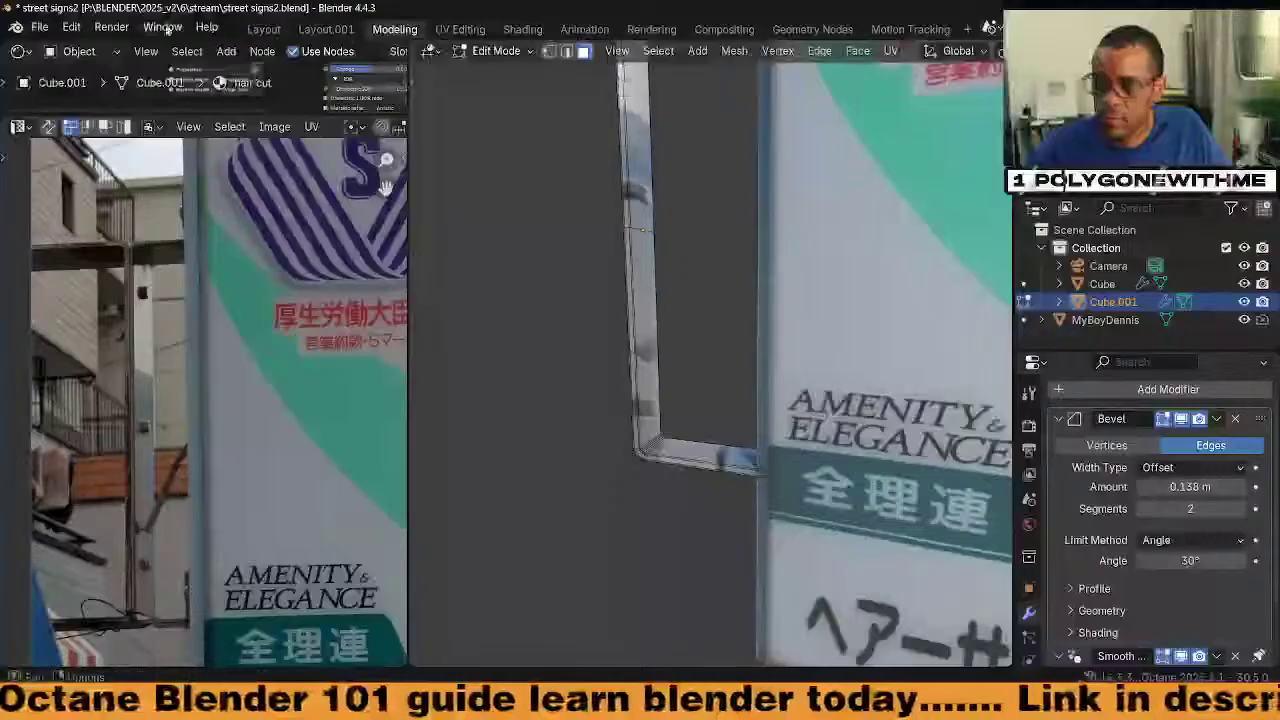
# Open the add-on preferences, browse the list, and filter it to show only enabled add-ons
pyautogui.click(71, 27)
pyautogui.click(100, 255)
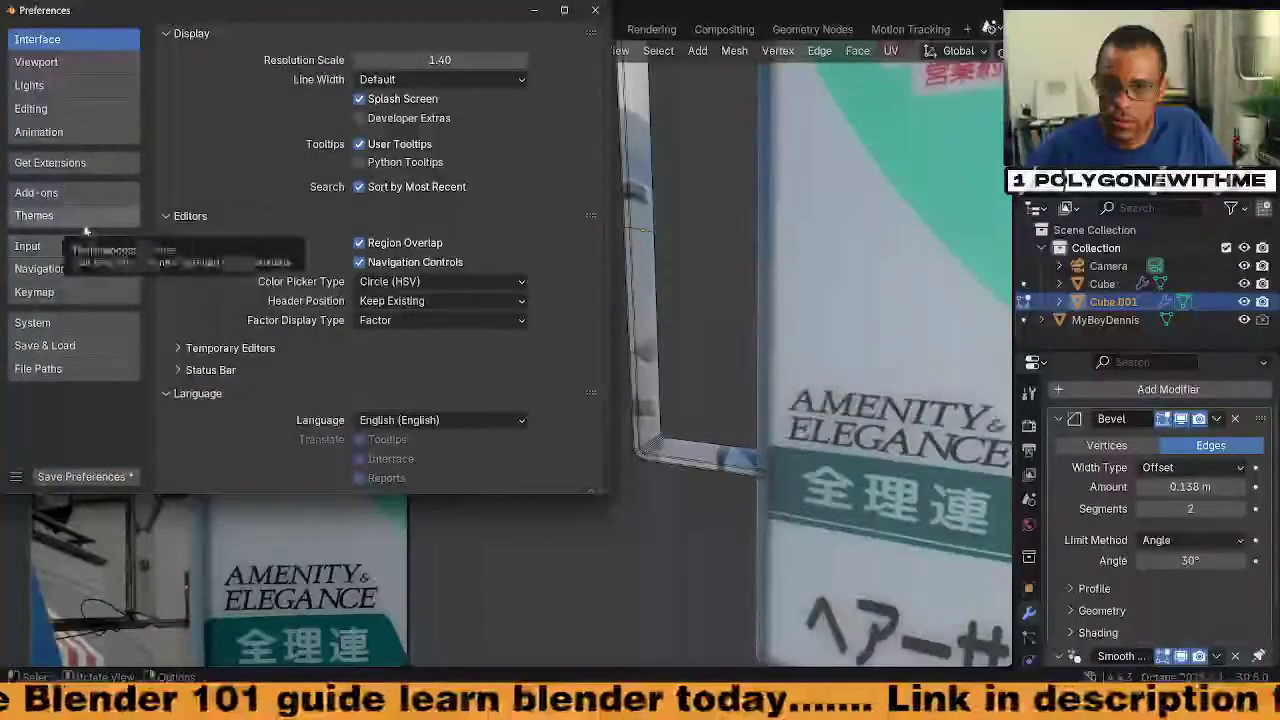
pyautogui.click(93, 198)
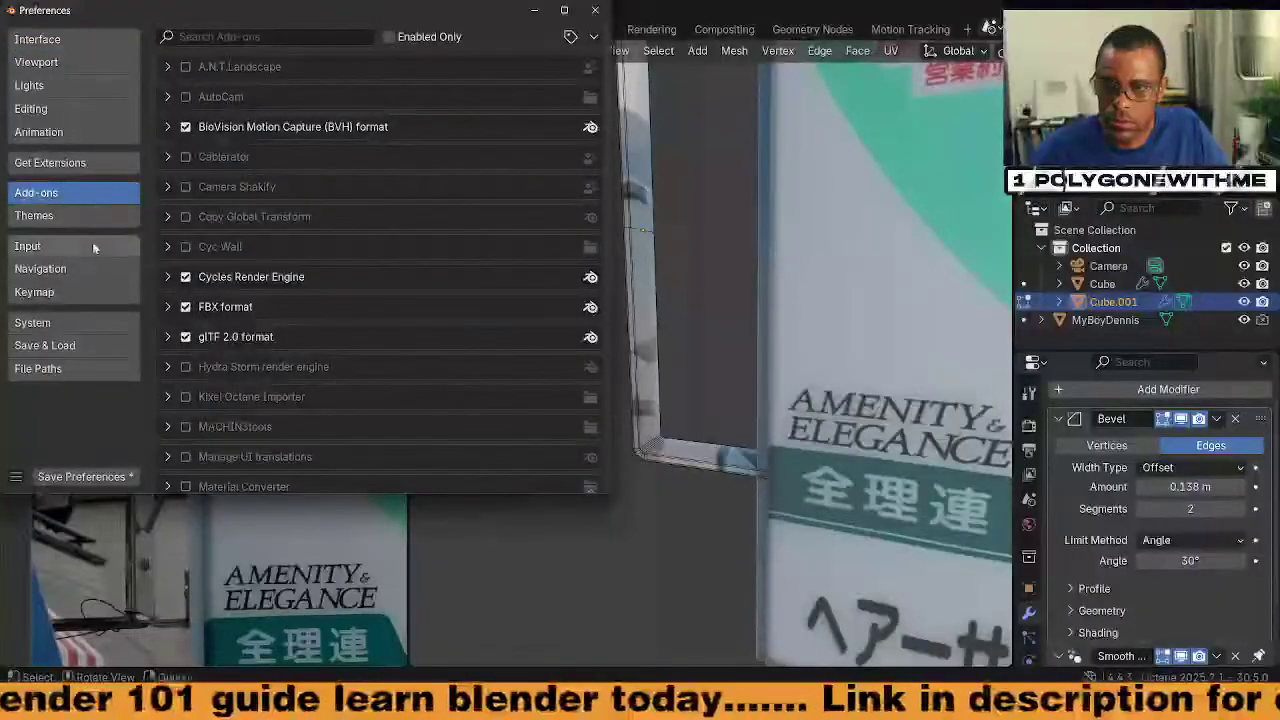
pyautogui.scroll(-5, 475, 387)
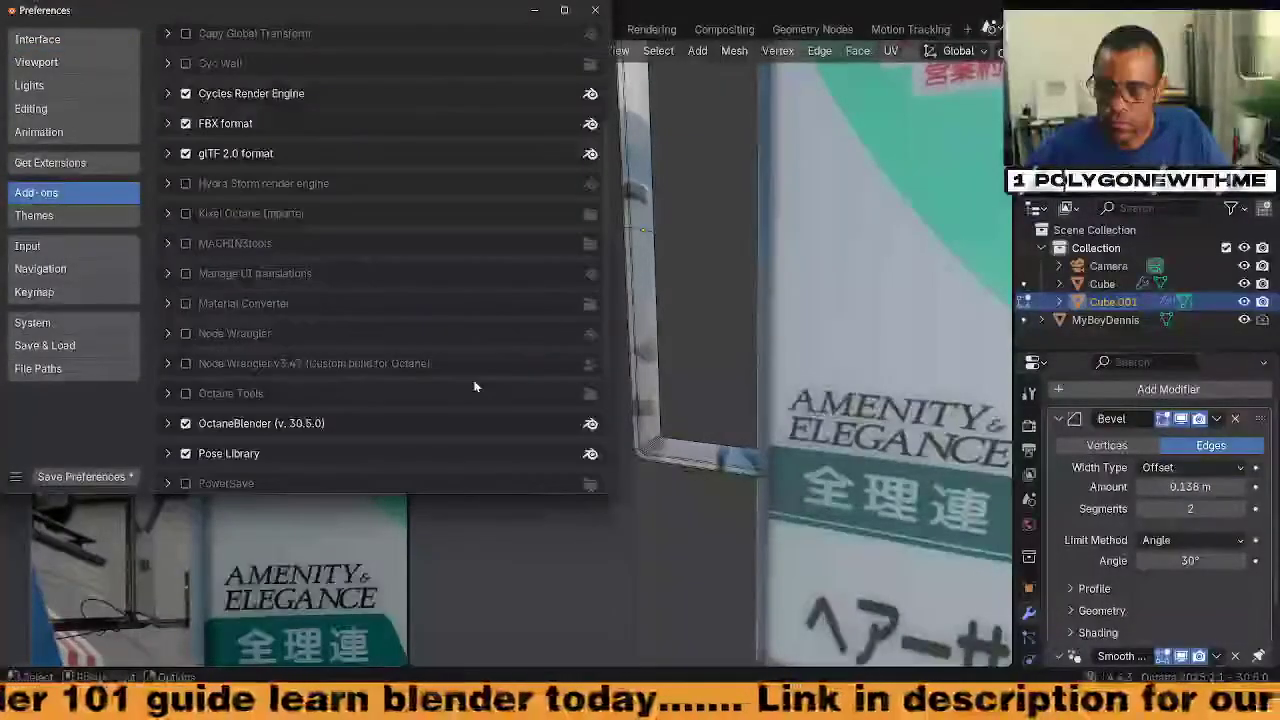
pyautogui.scroll(-1, 475, 387)
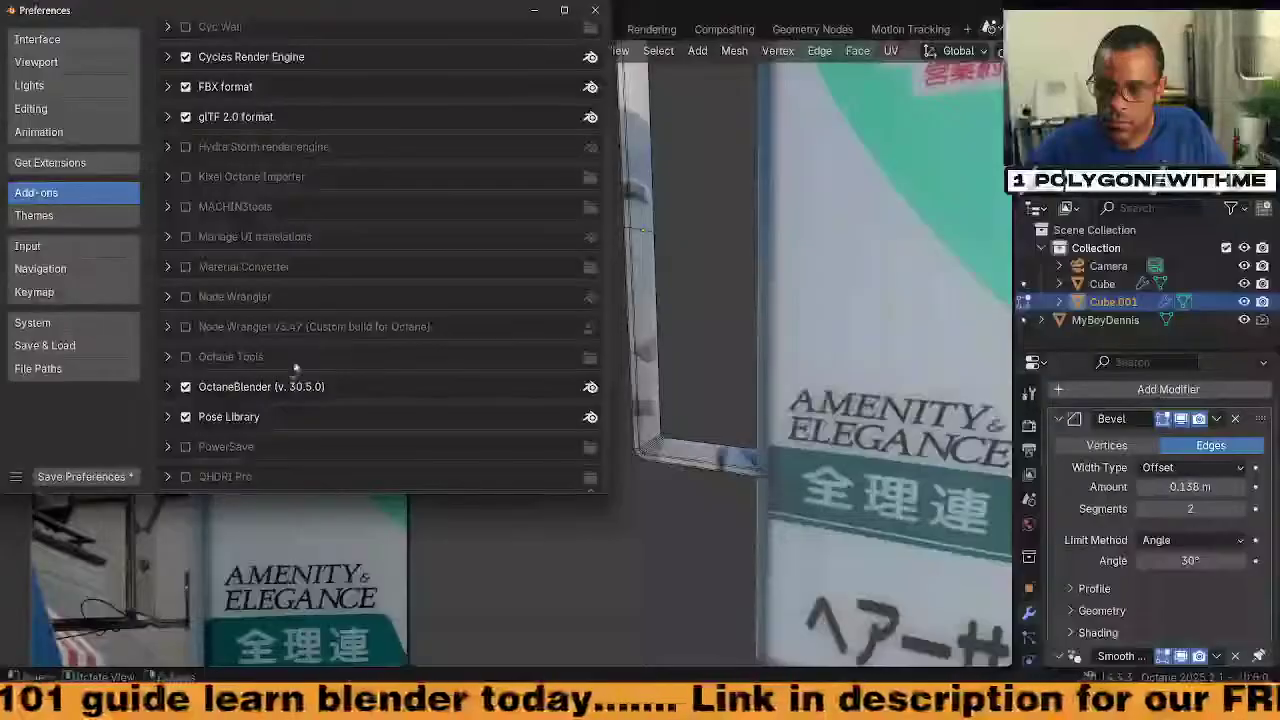
pyautogui.scroll(7, 298, 355)
pyautogui.scroll(-10, 303, 362)
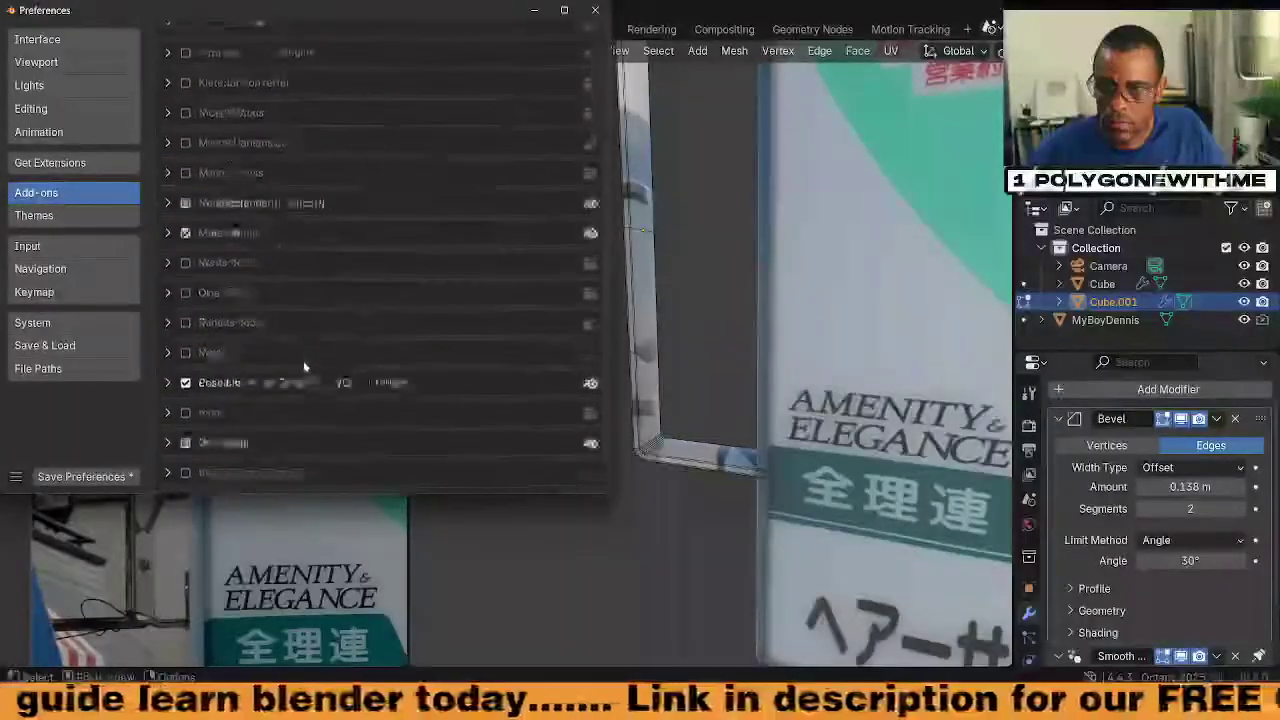
pyautogui.scroll(10, 460, 127)
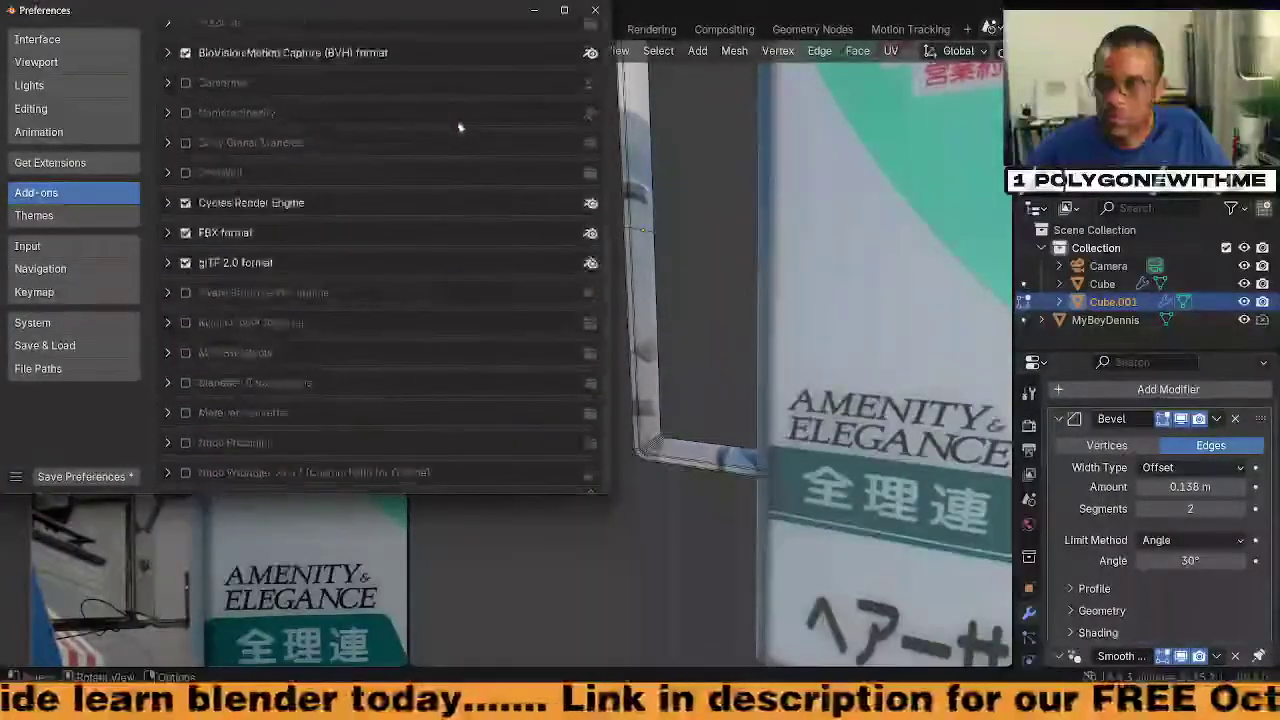
pyautogui.scroll(3, 460, 127)
pyautogui.click(389, 37)
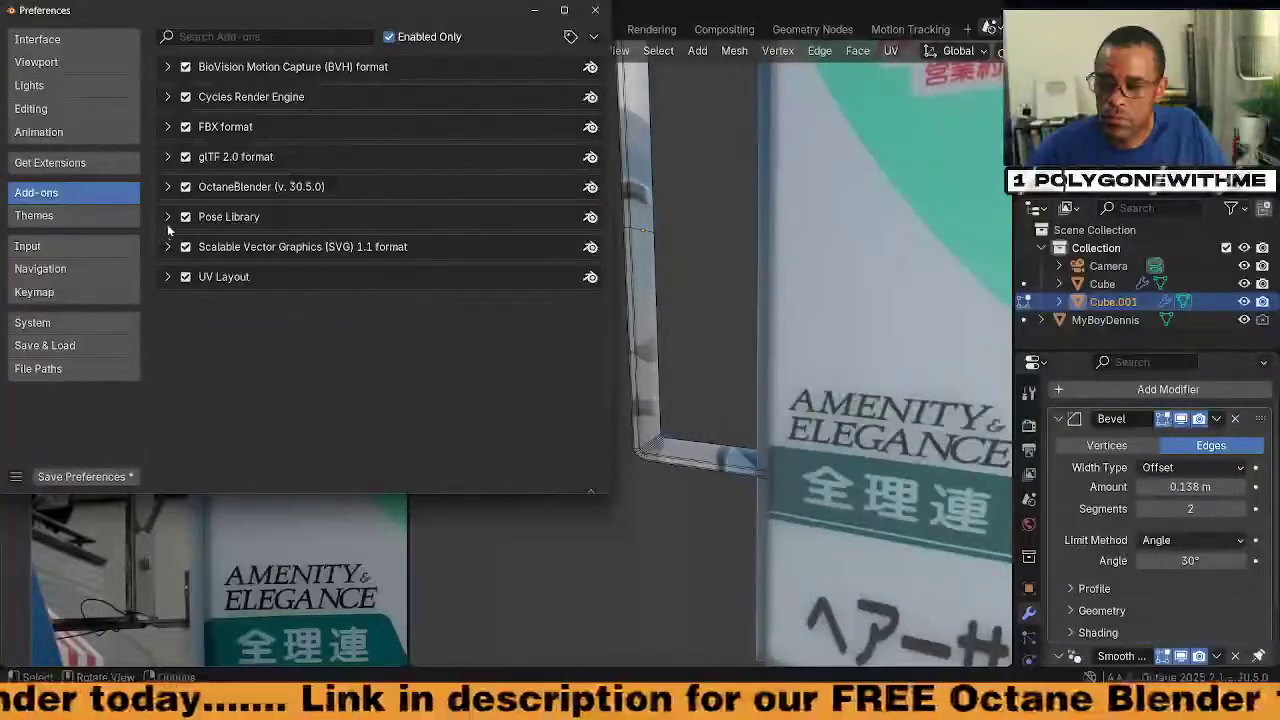
pyautogui.click(594, 36)
pyautogui.click(510, 80)
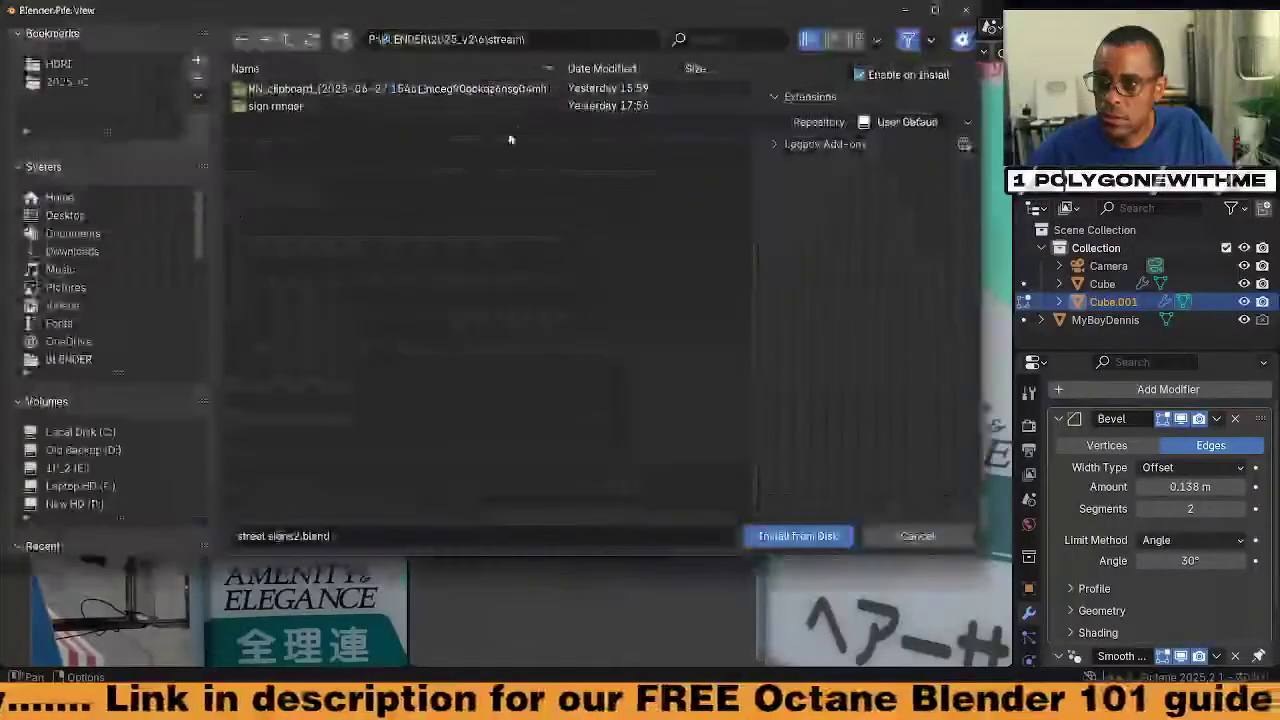
pyautogui.click(943, 533)
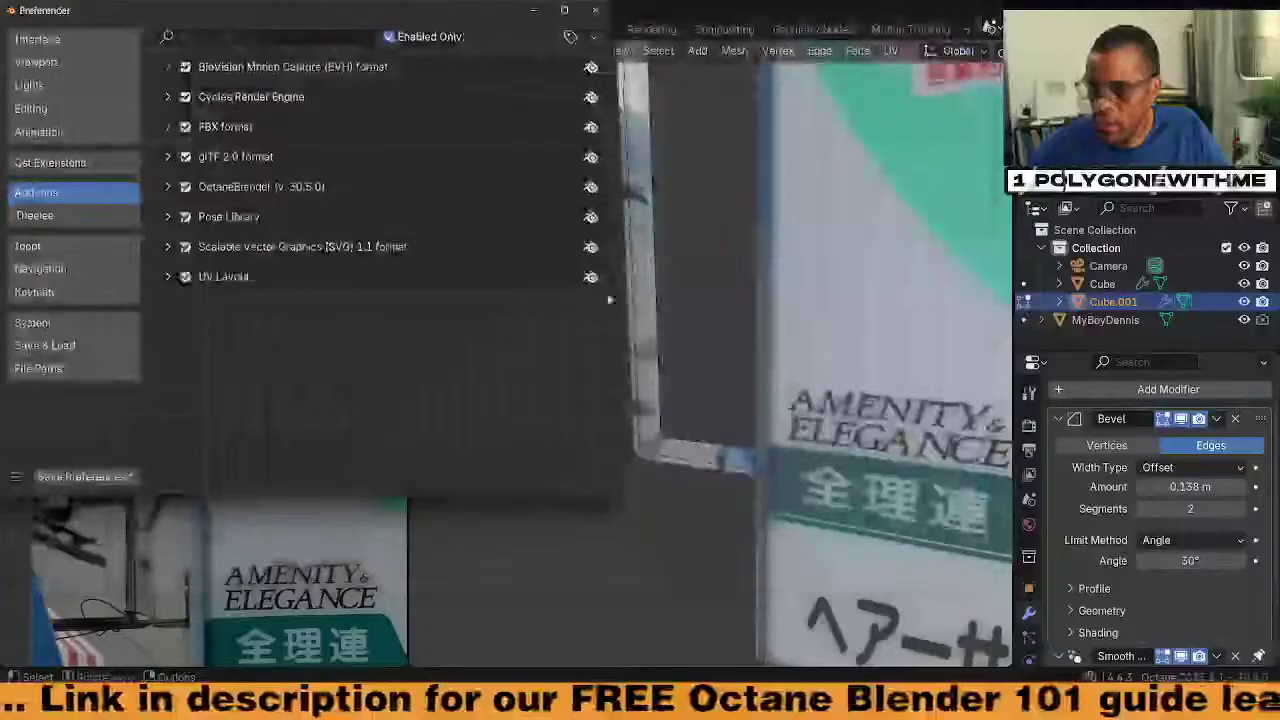
pyautogui.click(600, 10)
# Enlarge the shader editor above the image view, bring the bracket's hair cut material nodes into view, and save the file
pyautogui.moveTo(579, 367); pyautogui.dragTo(606, 420, button='middle')
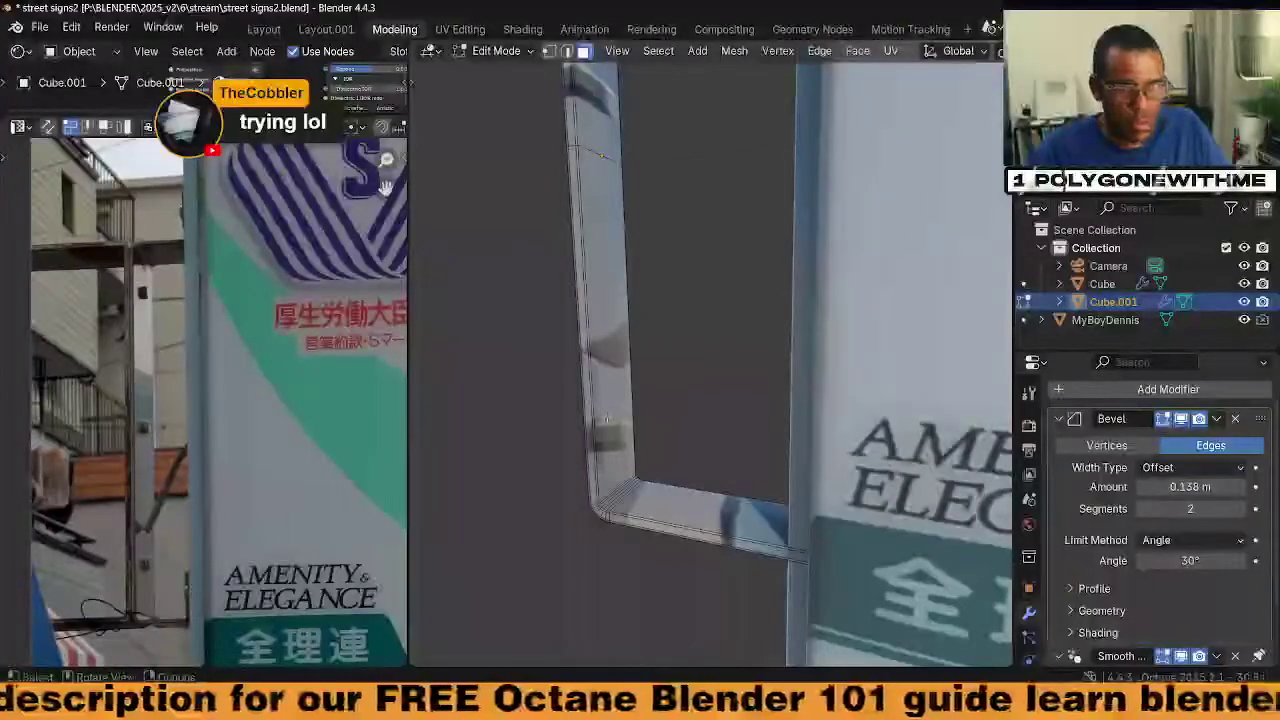
pyautogui.scroll(-3, 660, 250)
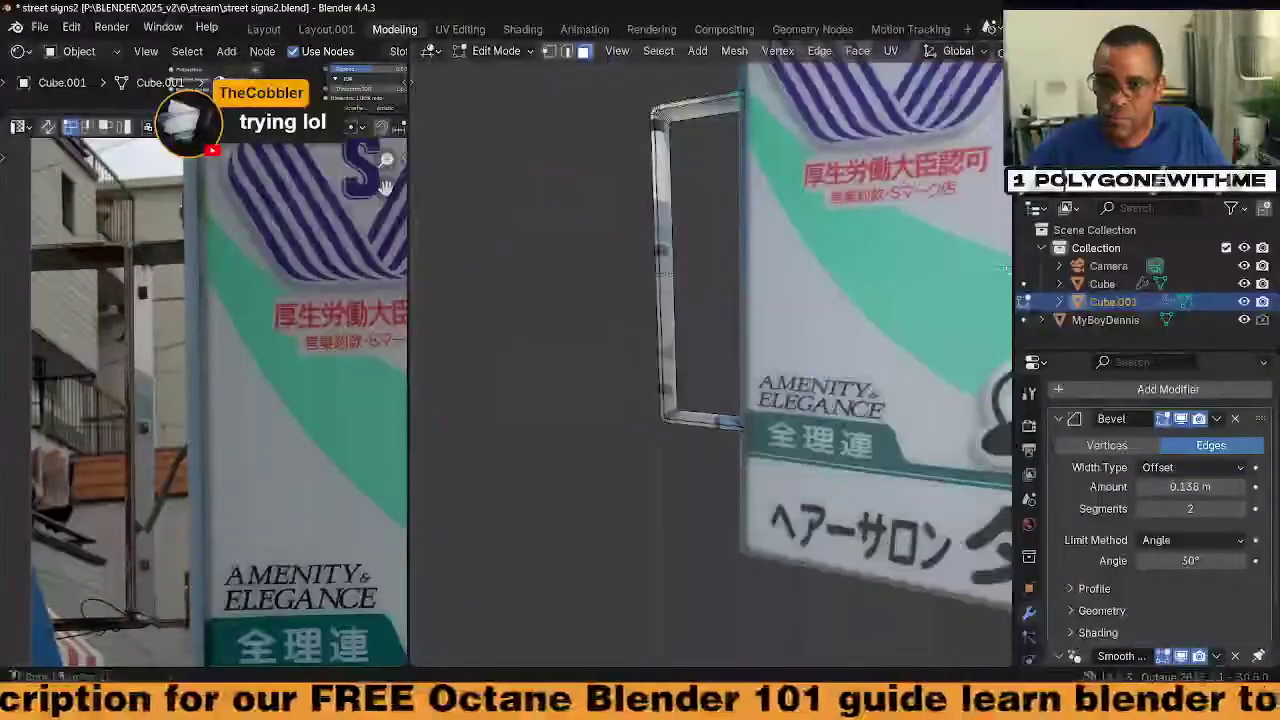
pyautogui.moveTo(274, 117); pyautogui.dragTo(274, 250)
pyautogui.moveTo(235, 439); pyautogui.dragTo(236, 426)
pyautogui.moveTo(258, 308); pyautogui.dragTo(150, 316, button='middle')
pyautogui.hotkey('shift', 's')
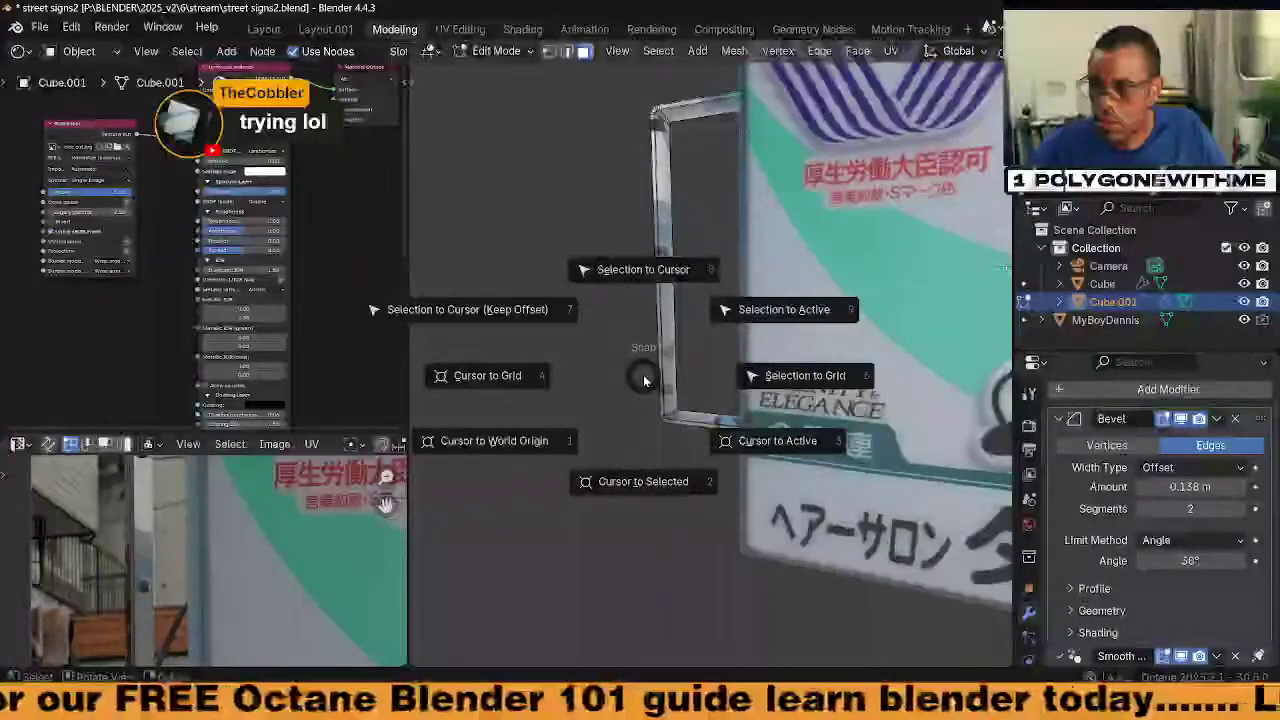
pyautogui.press('Escape')
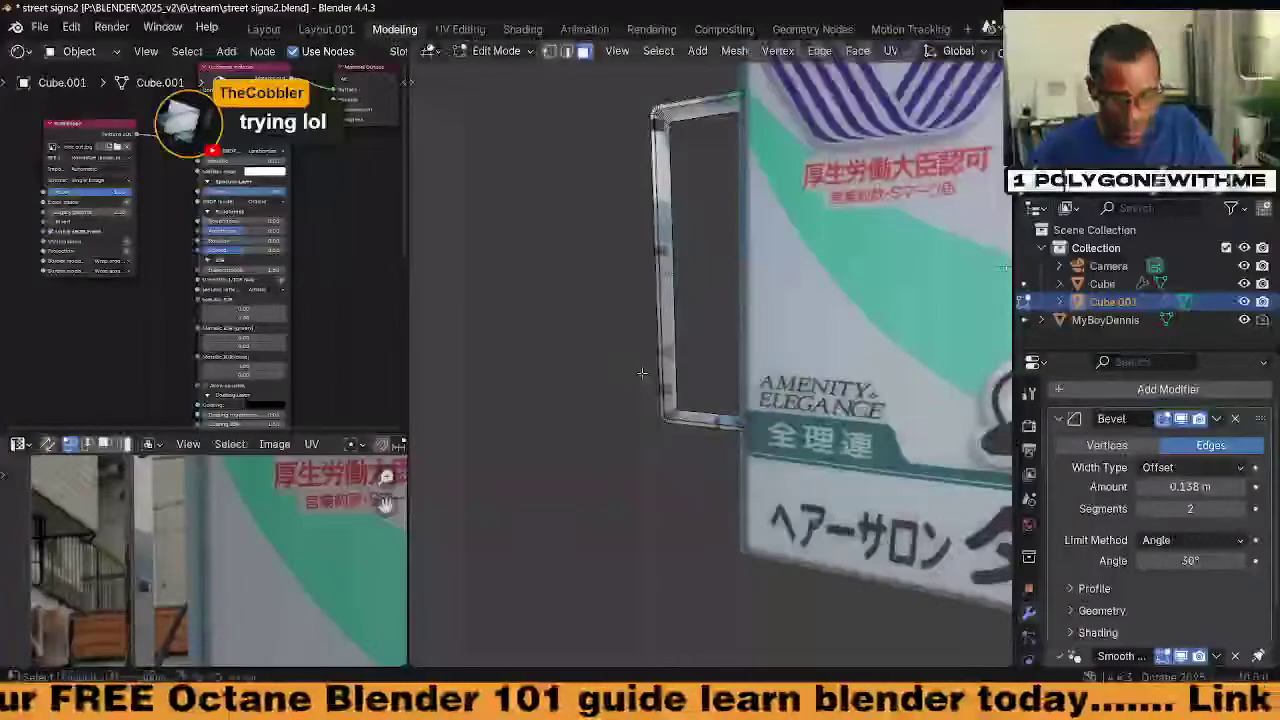
pyautogui.hotkey('shift', 's')
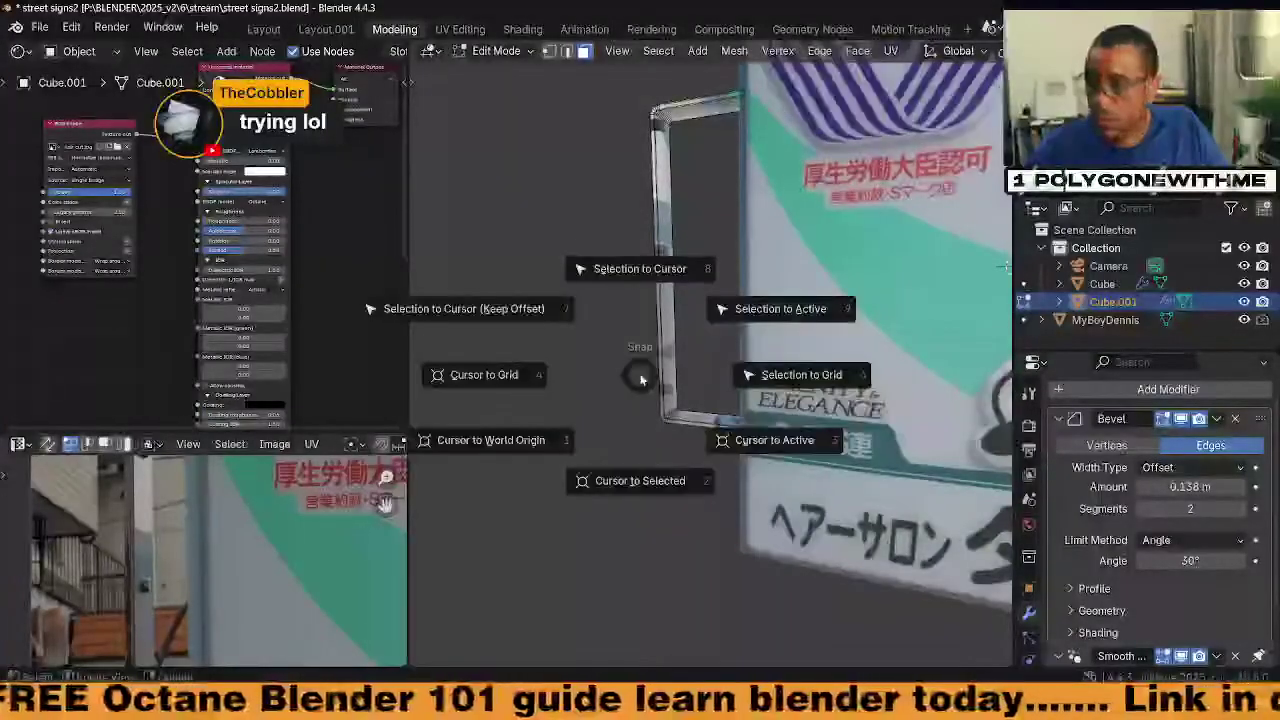
pyautogui.press('Escape')
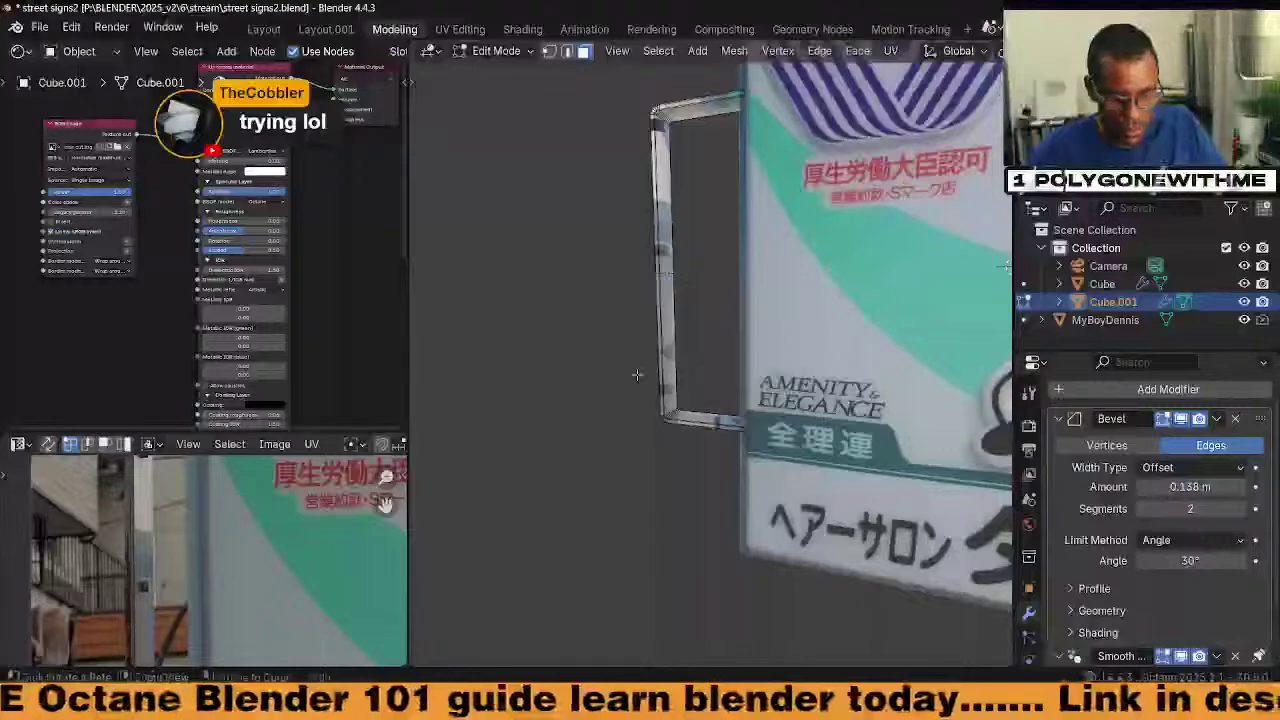
pyautogui.hotkey('ctrl', 's')
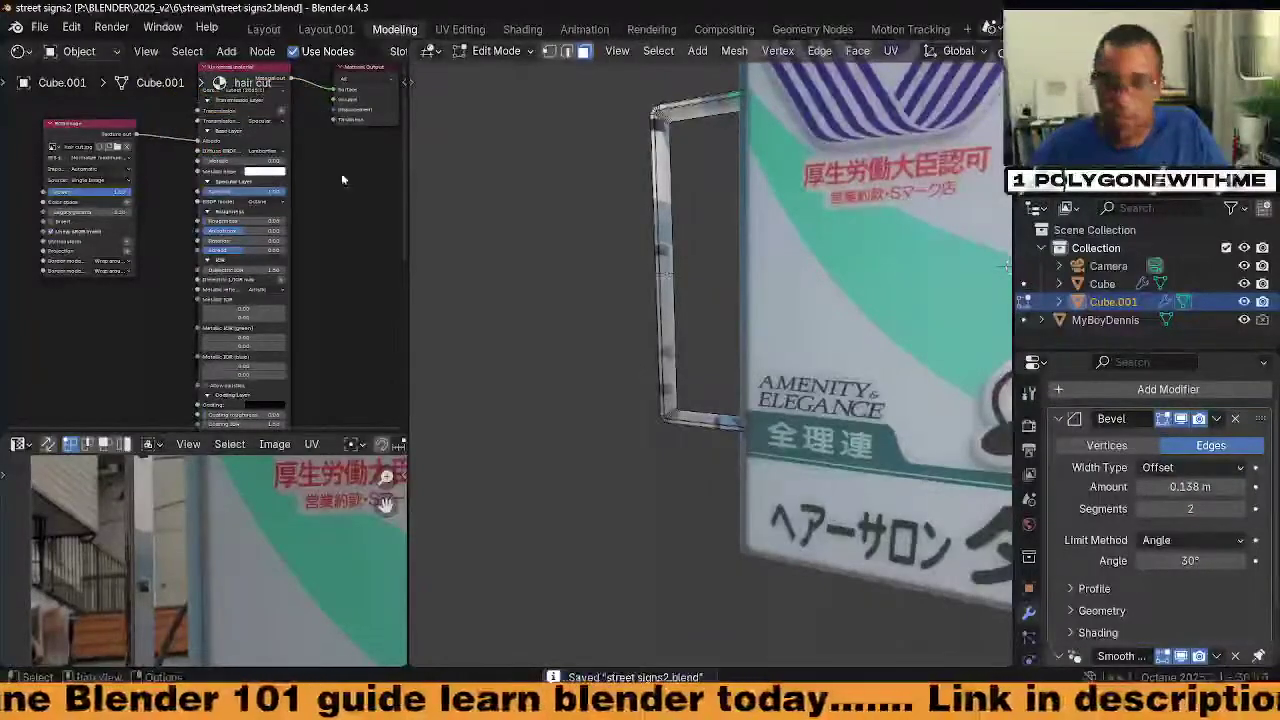
# Try to install an add-on from disk, browsing to the Skool Stuff folder for its file, and close the preferences
pyautogui.click(71, 27)
pyautogui.click(105, 251)
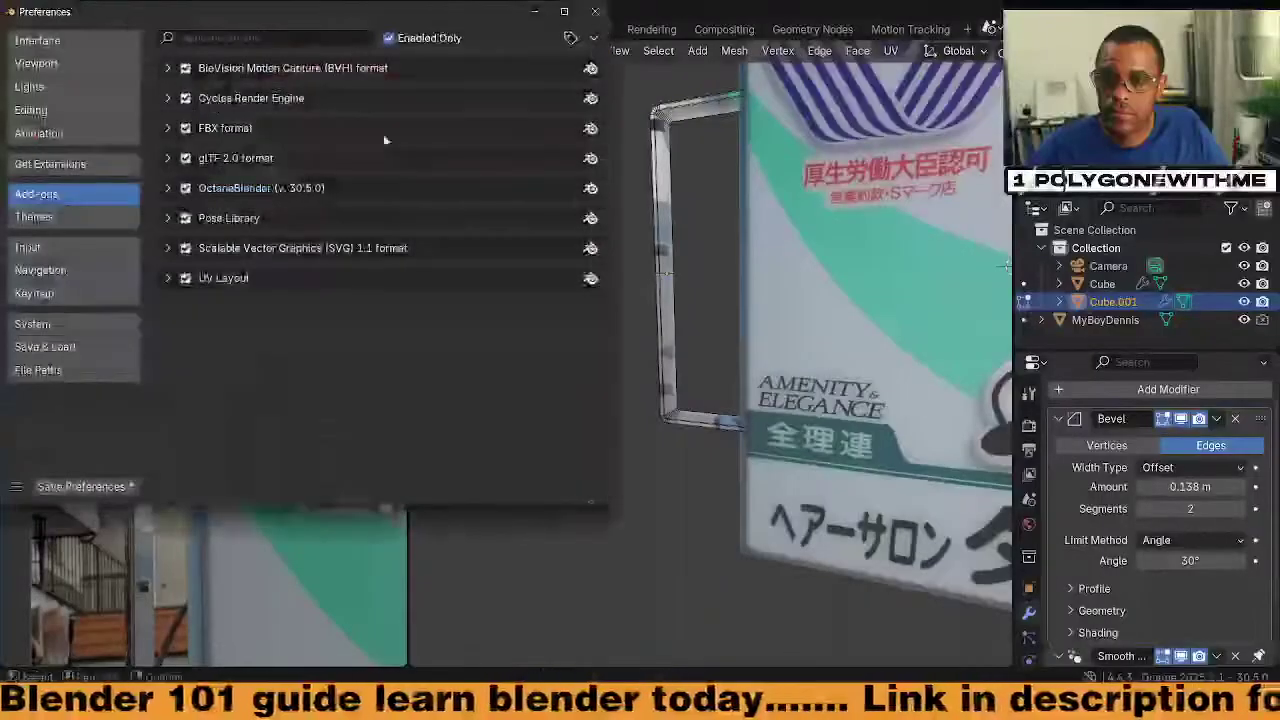
pyautogui.click(594, 38)
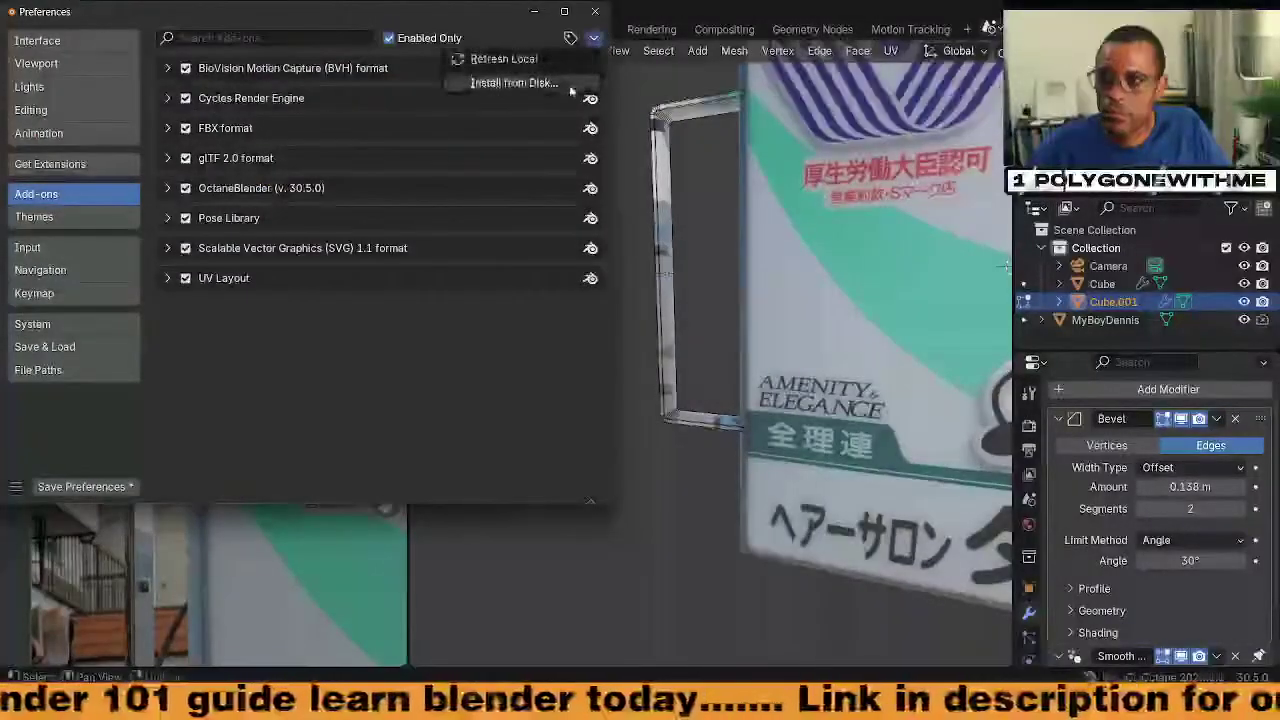
pyautogui.click(566, 84)
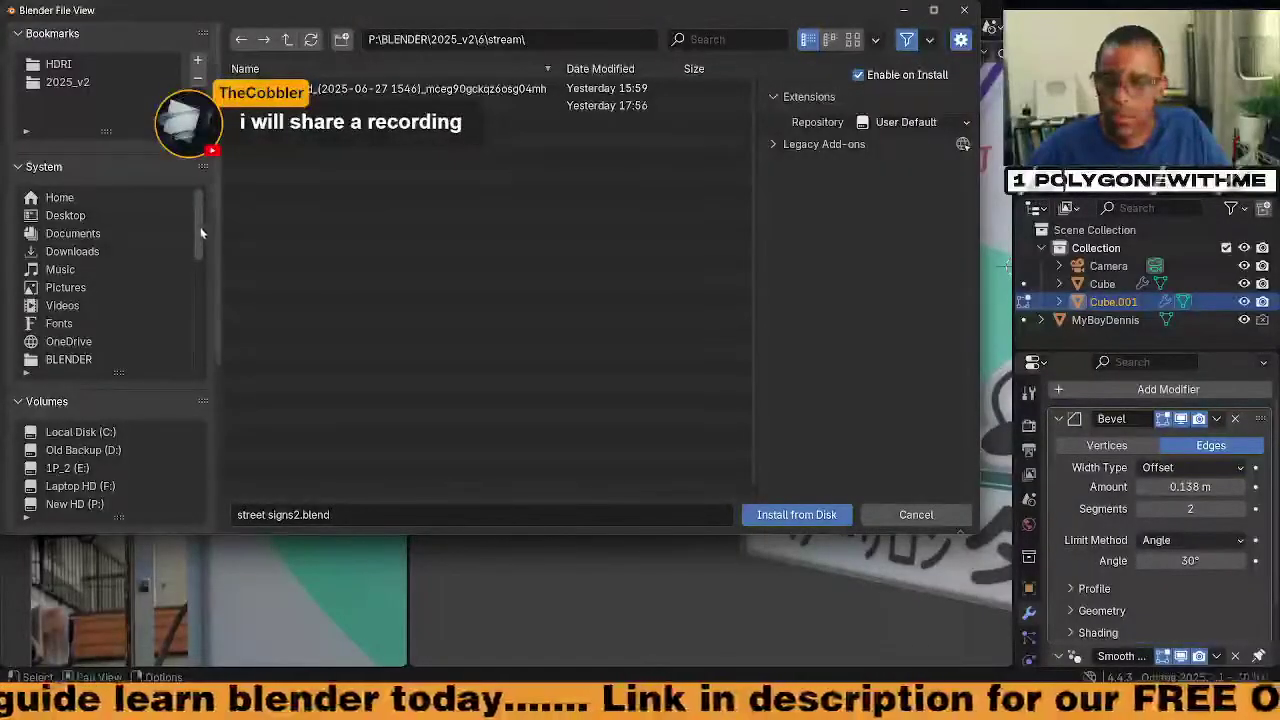
pyautogui.moveTo(200, 233); pyautogui.dragTo(202, 318)
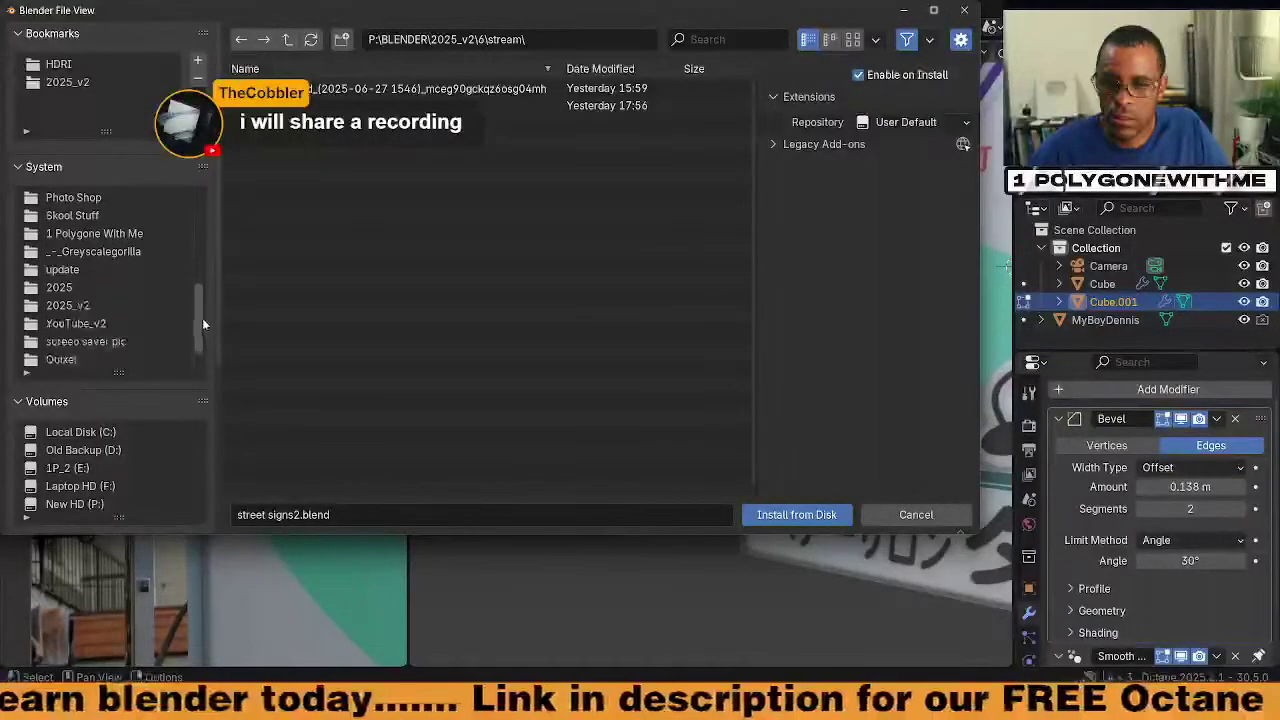
pyautogui.click(72, 215)
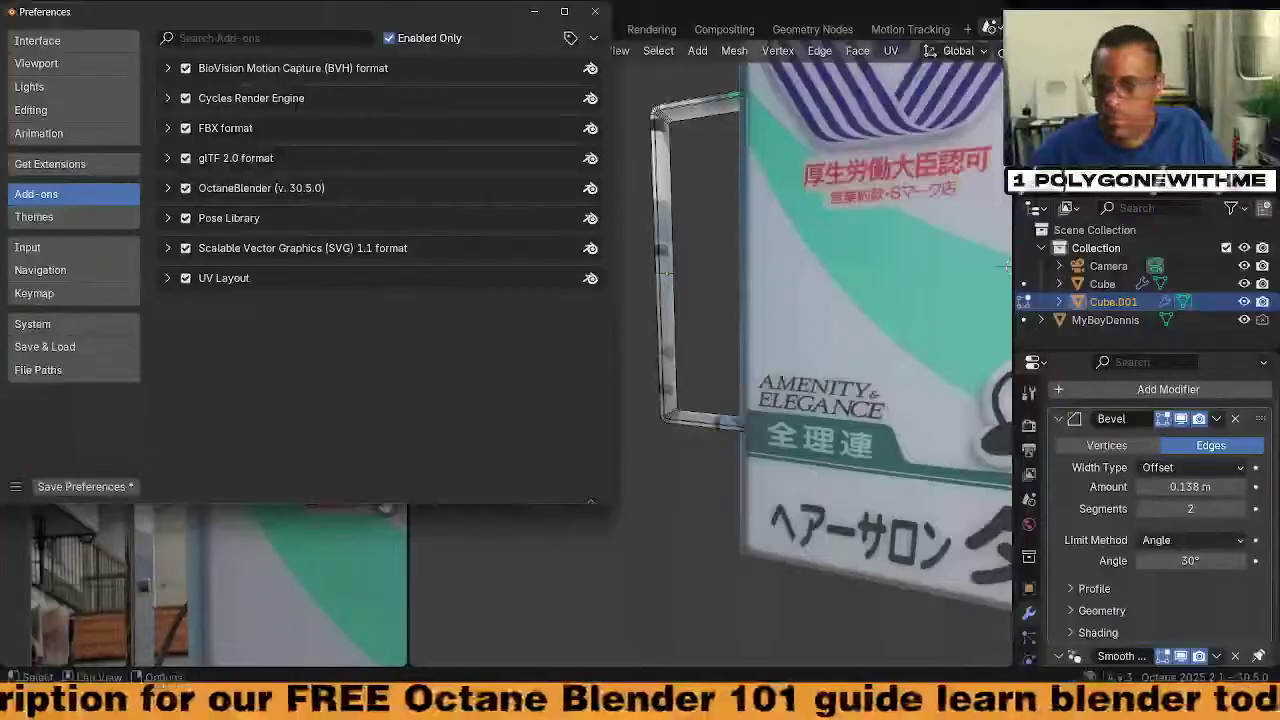
pyautogui.click(595, 12)
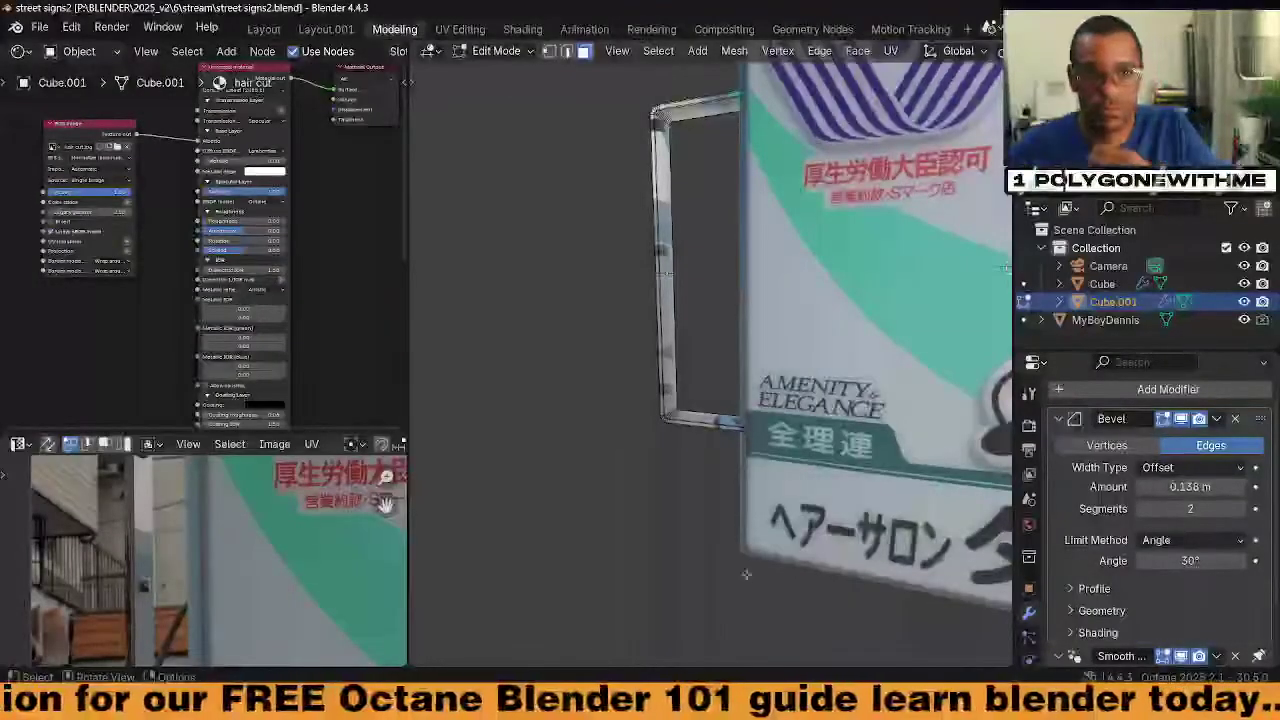
# Switch to the video player showing Coca Cola Sign reelV3, leave full screen, and close it
pyautogui.moveTo(818, 697)
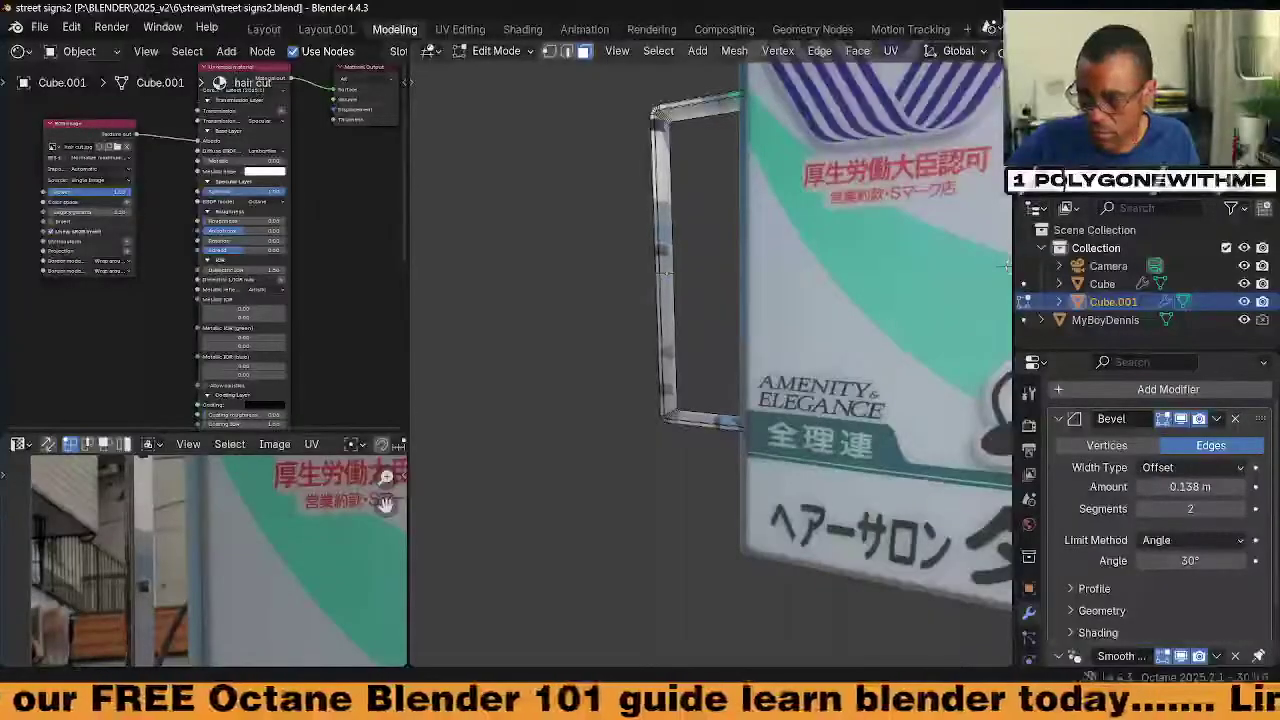
pyautogui.hotkey('alt', 'Tab')
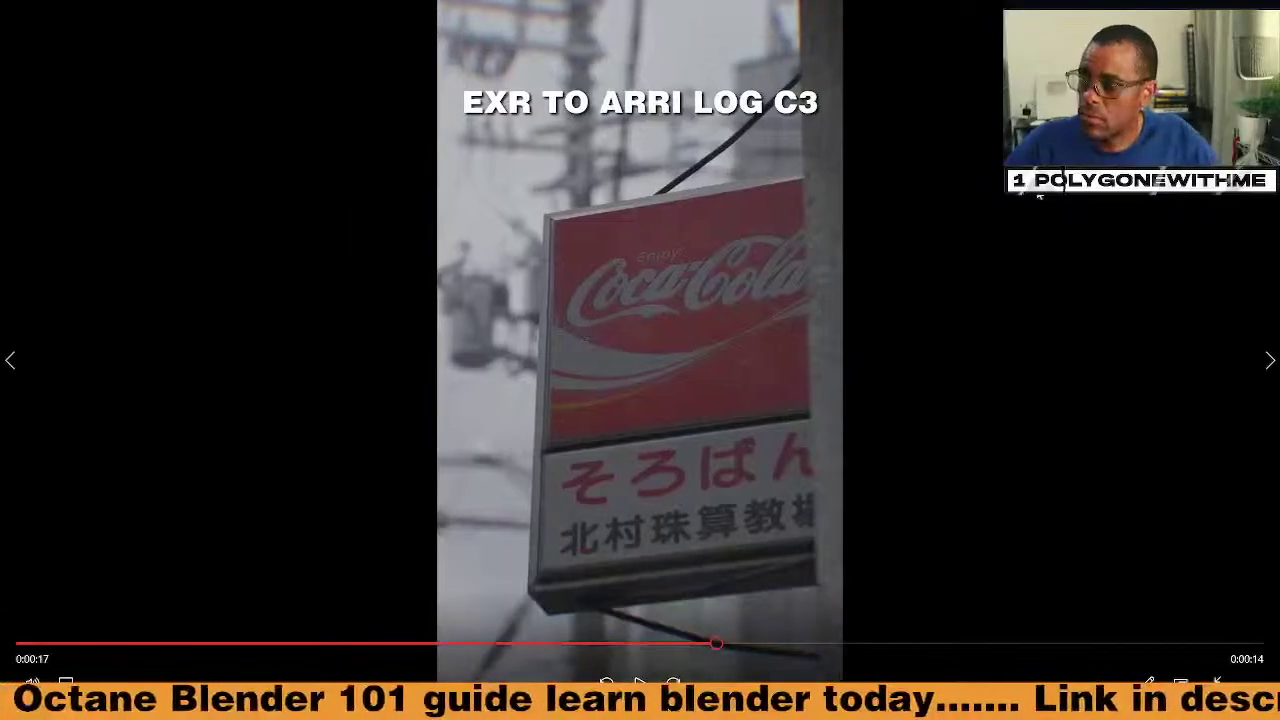
pyautogui.click(1217, 682)
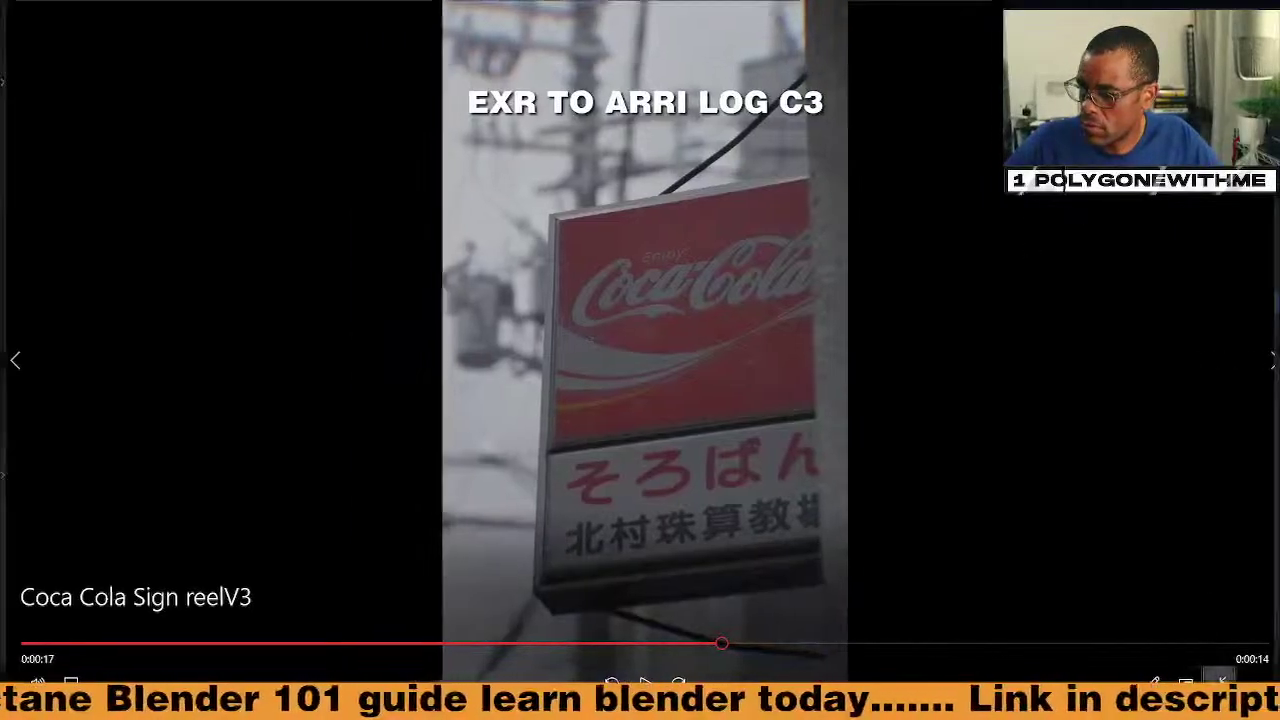
pyautogui.click(1264, 9)
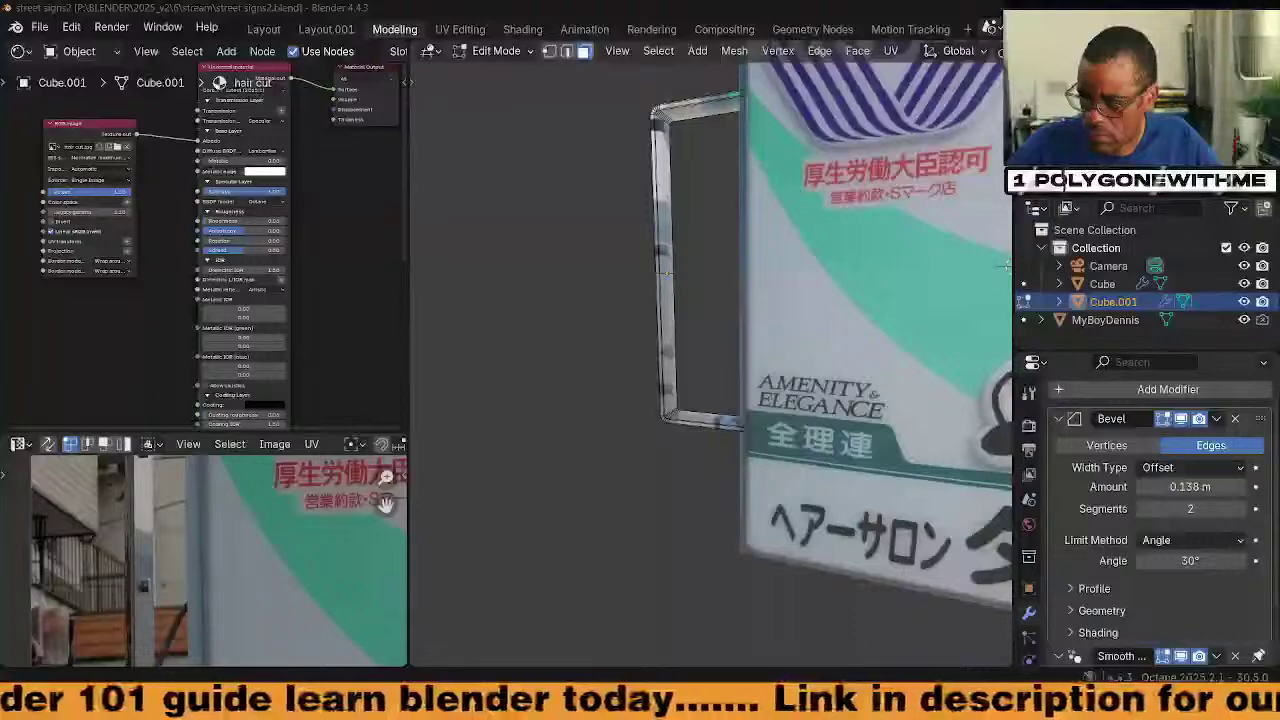
# Open Discord and examine the Blender screenshot of the figure's material nodes posted in the general-discussion channel
pyautogui.click(402, 702)
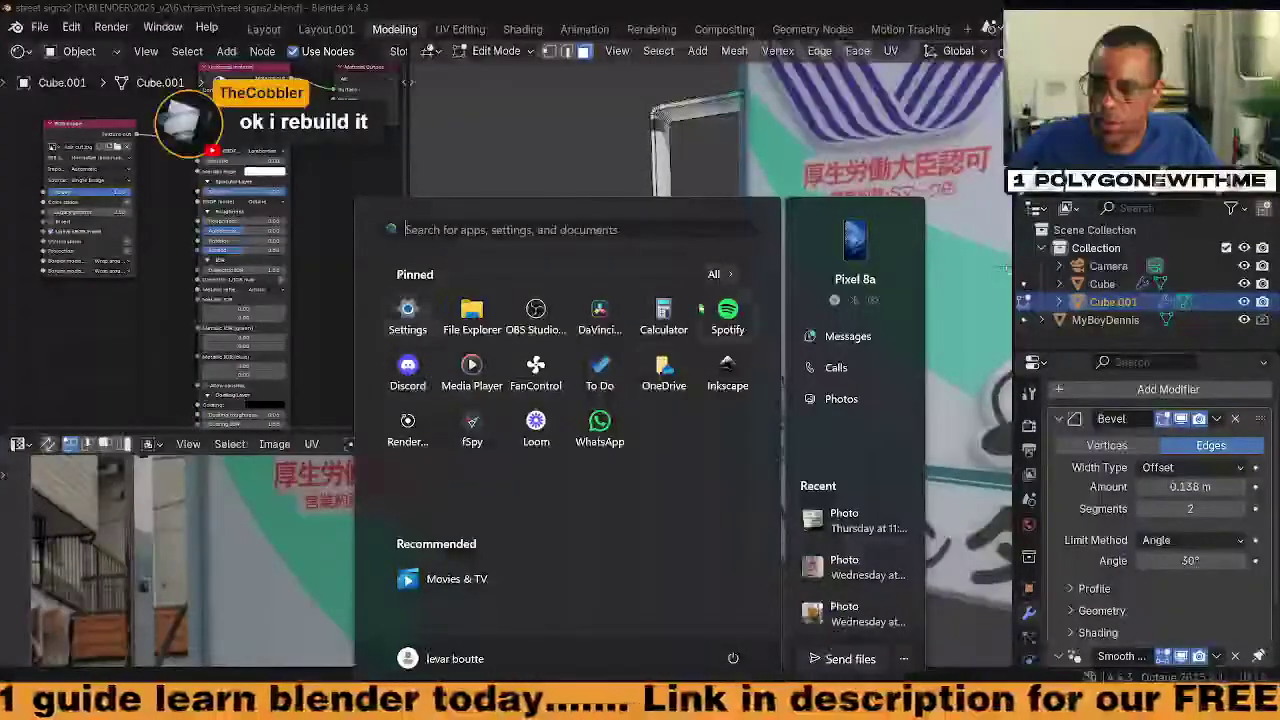
pyautogui.click(407, 367)
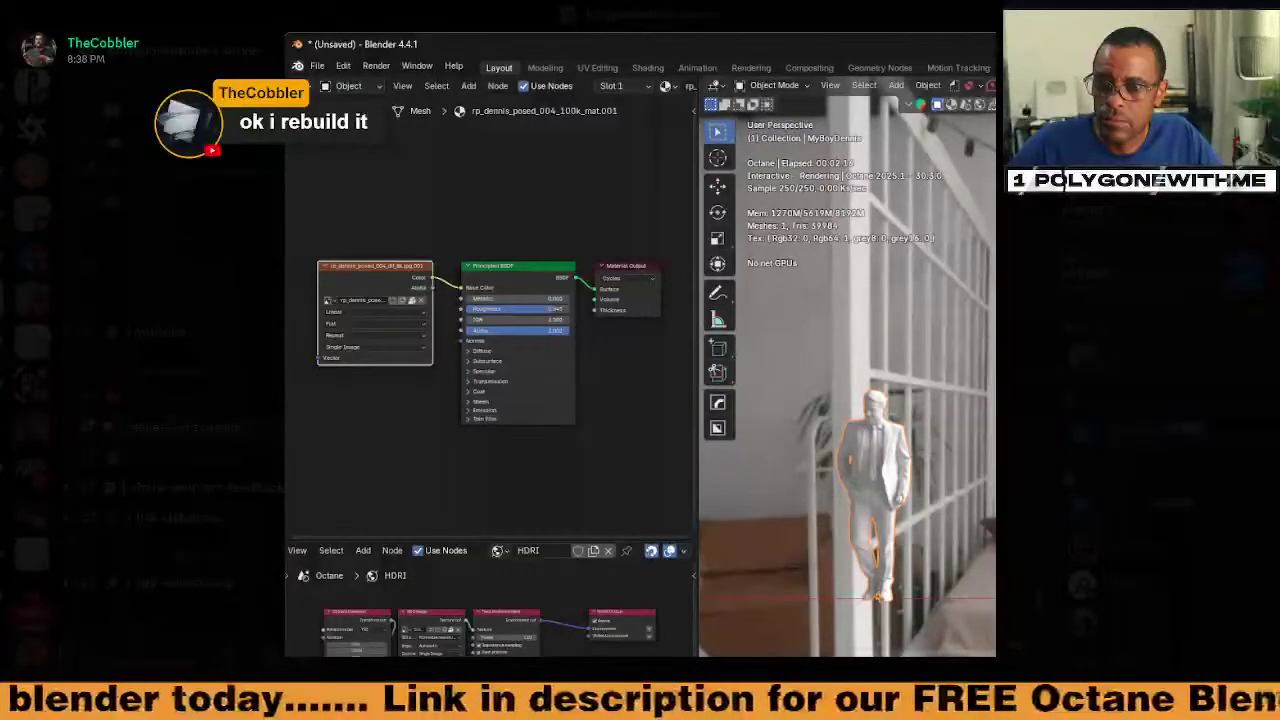
pyautogui.press('Escape')
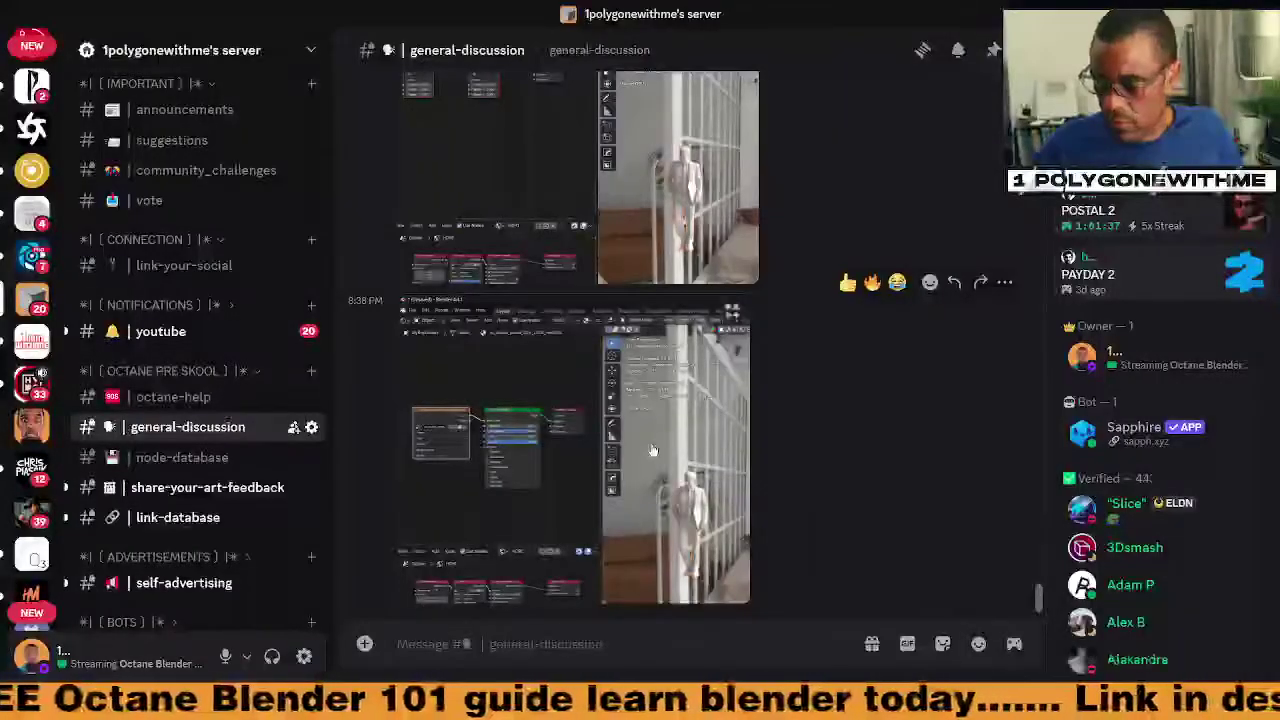
pyautogui.click(651, 450)
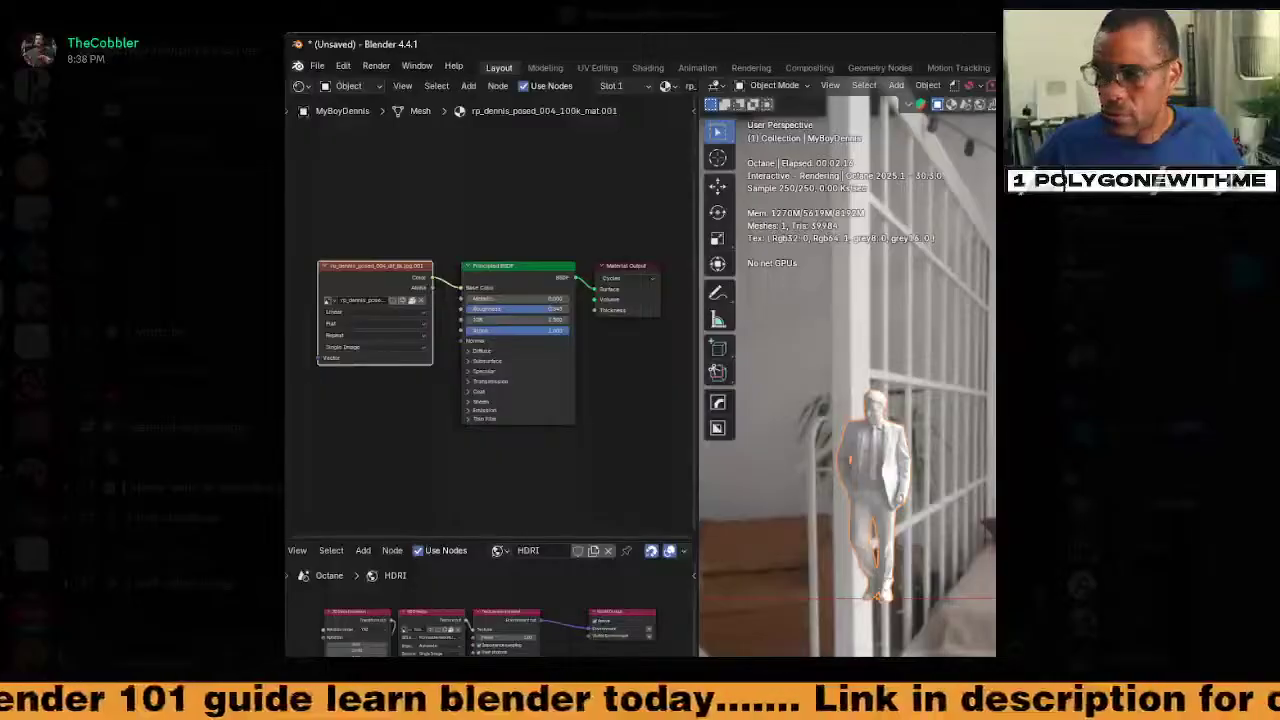
pyautogui.press('Escape')
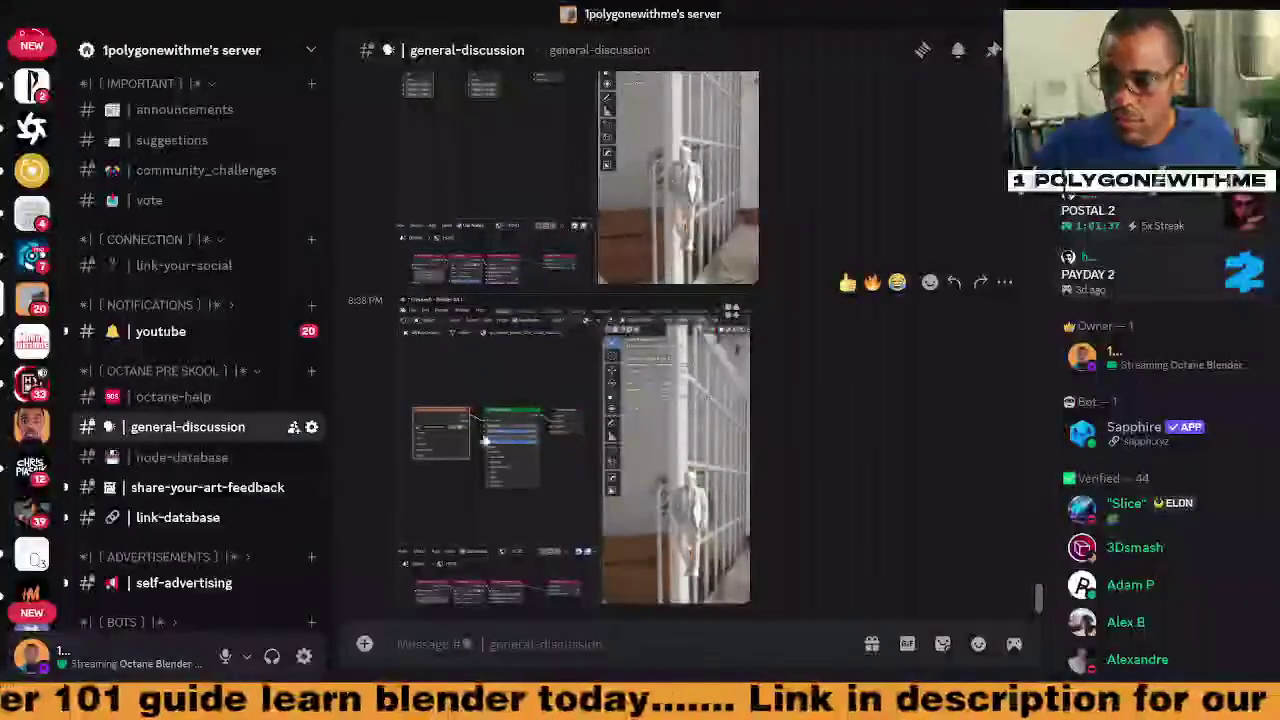
# View the poster's profile, and examine the newest Blender screenshot posted in general-discussion at full size
pyautogui.scroll(4, 486, 438)
pyautogui.click(368, 244)
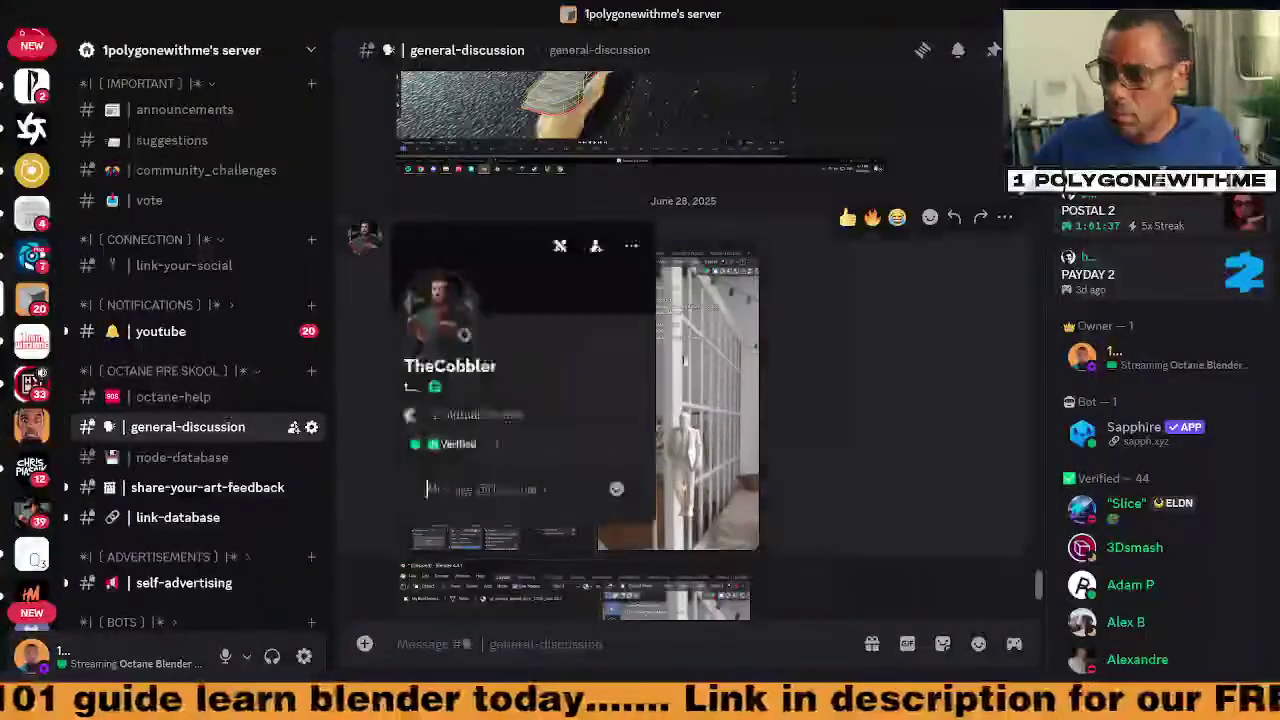
pyautogui.click(443, 301)
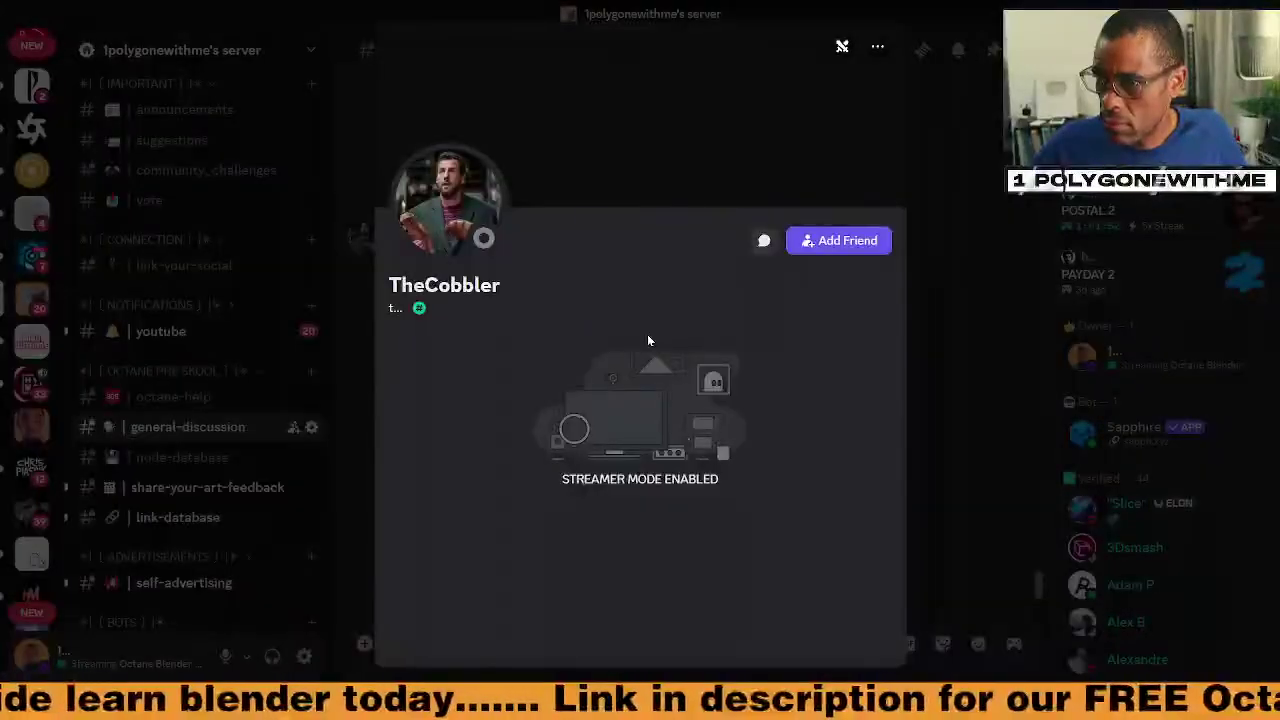
pyautogui.click(941, 167)
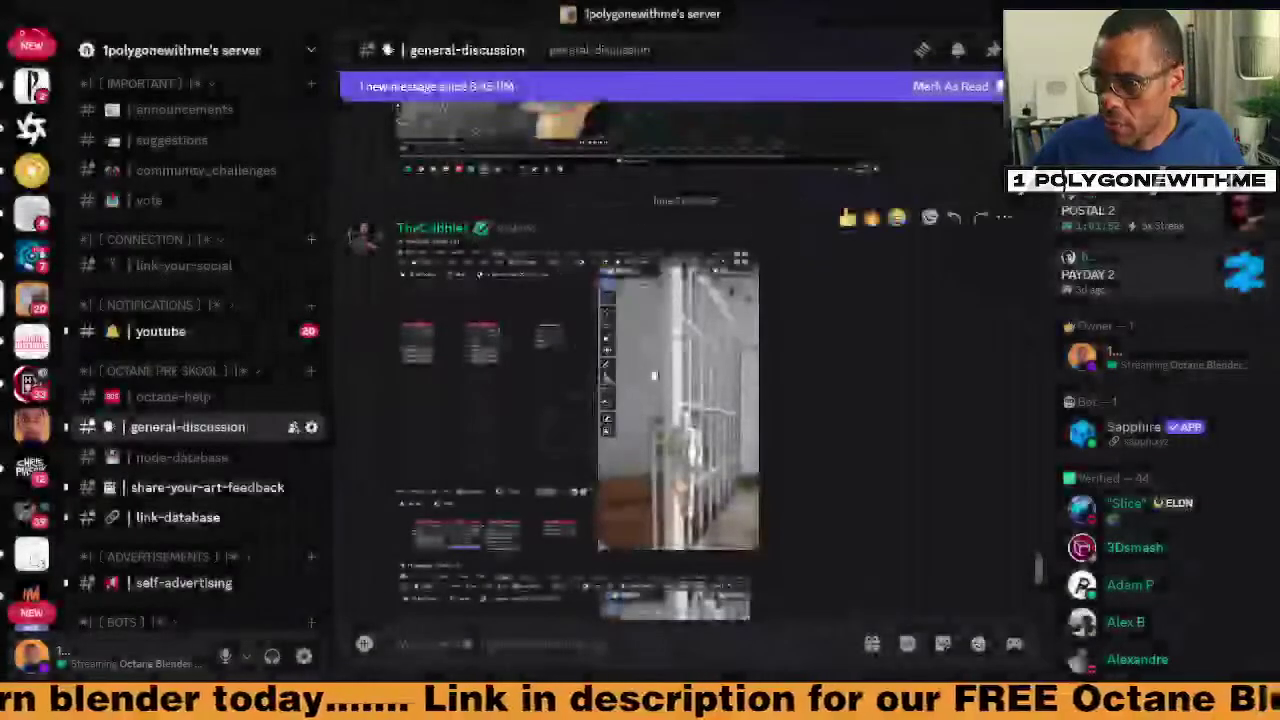
pyautogui.scroll(-8, 700, 385)
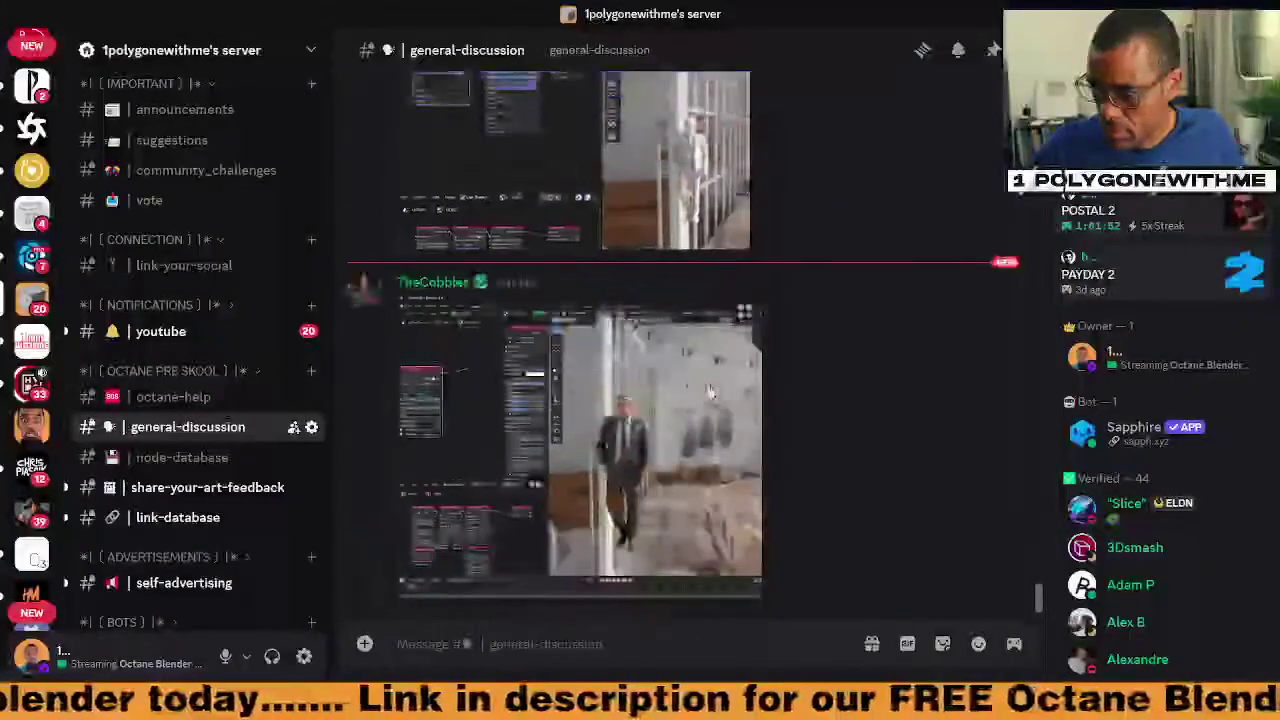
pyautogui.click(710, 390)
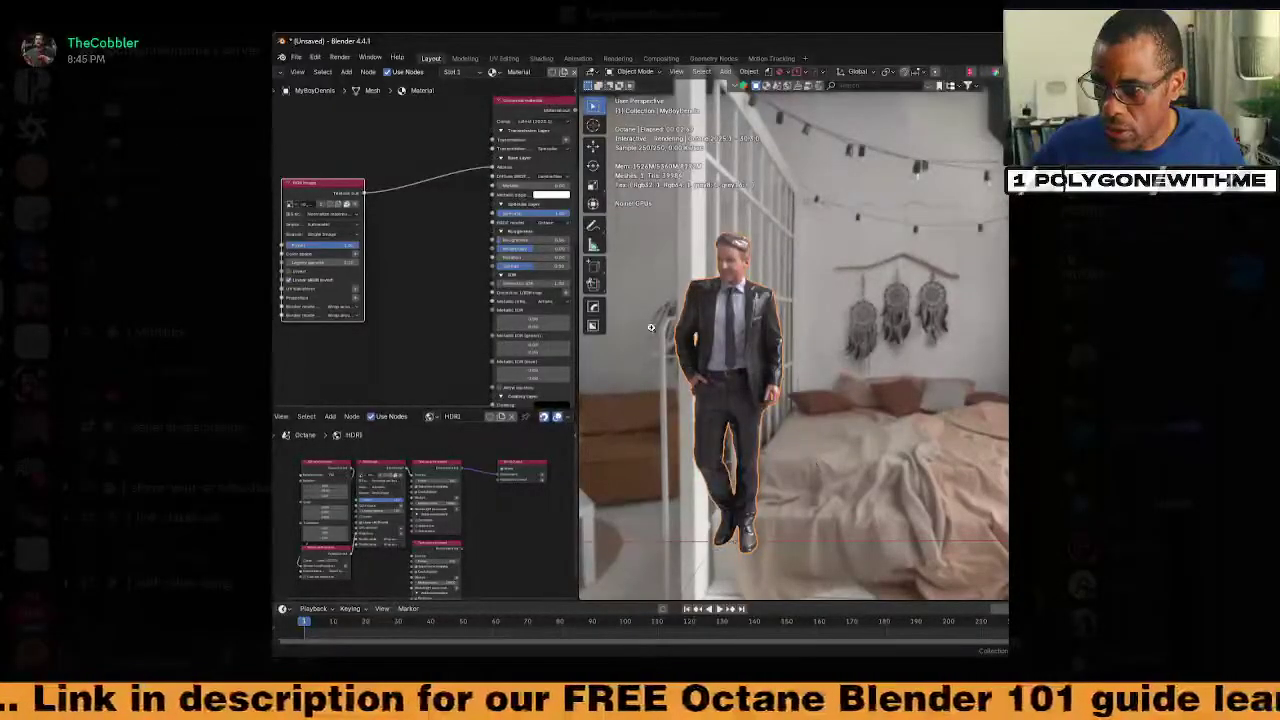
pyautogui.press('Escape')
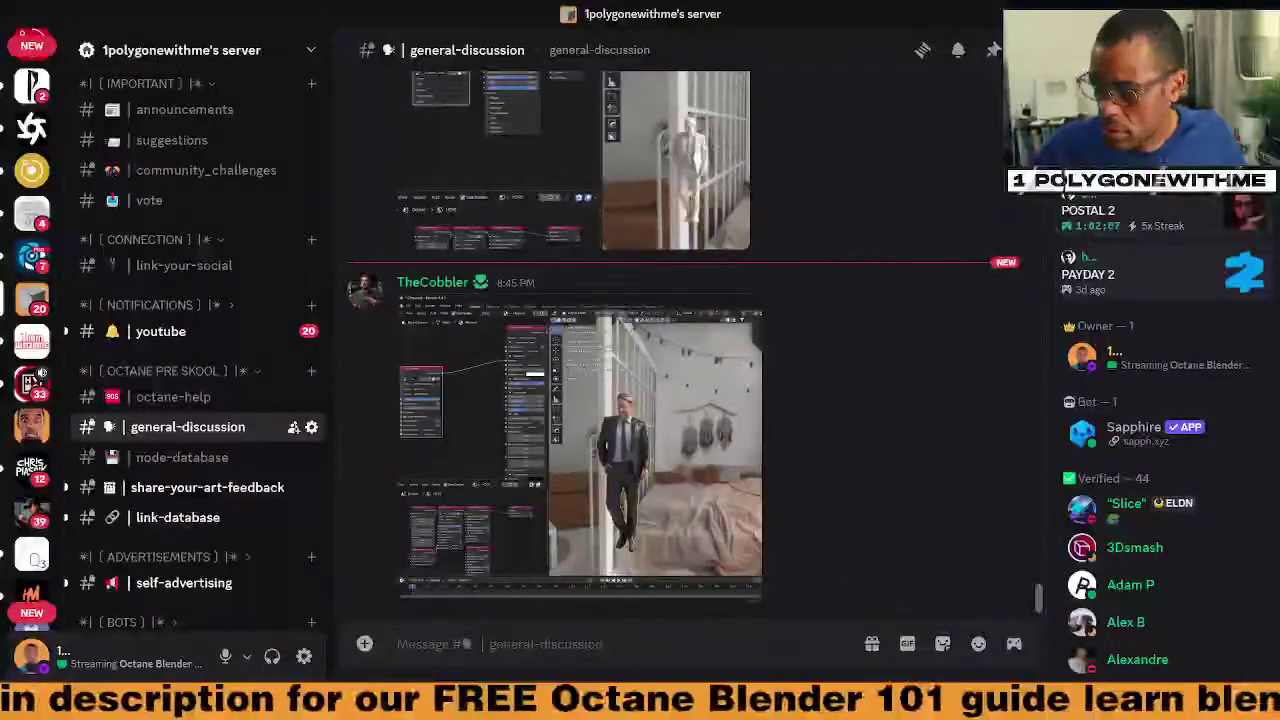
# Switch back to Blender, leave Edit Mode, and select MyBoyDennis to examine its Universal material's Roughness settings
pyautogui.hotkey('alt', 'Tab')
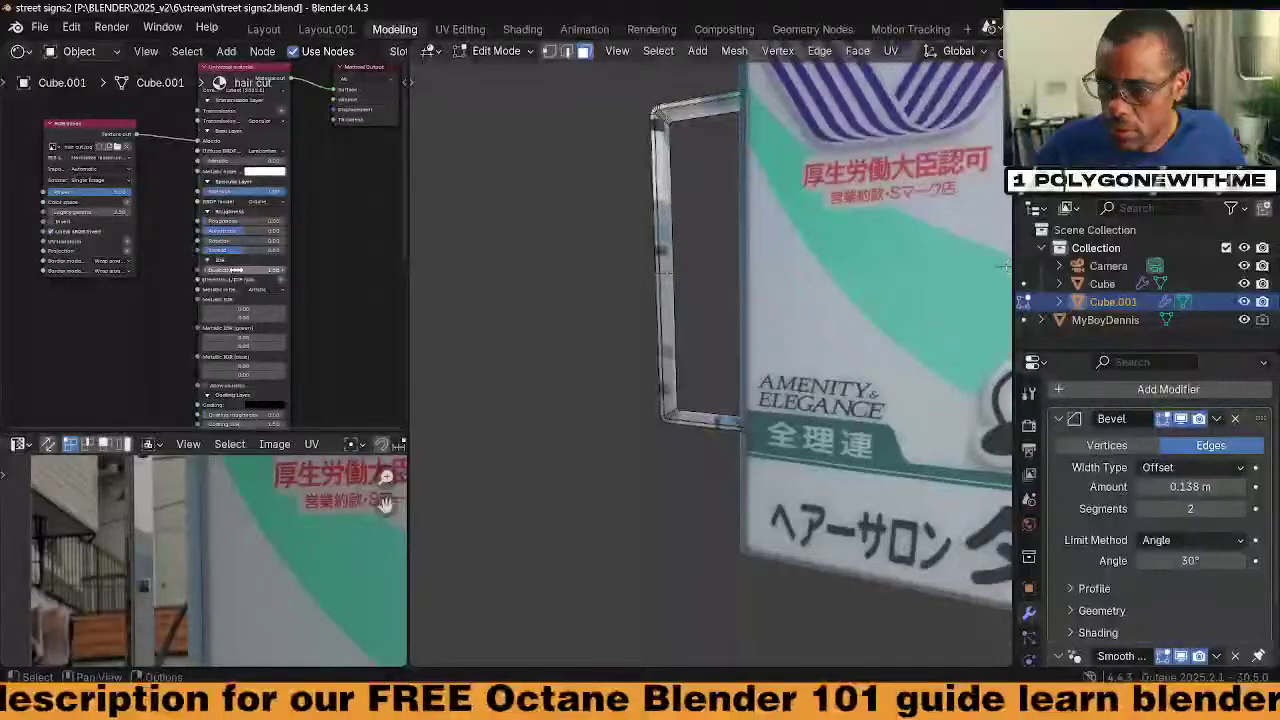
pyautogui.moveTo(660, 300); pyautogui.dragTo(710, 272, button='middle')
pyautogui.scroll(-5, 710, 272)
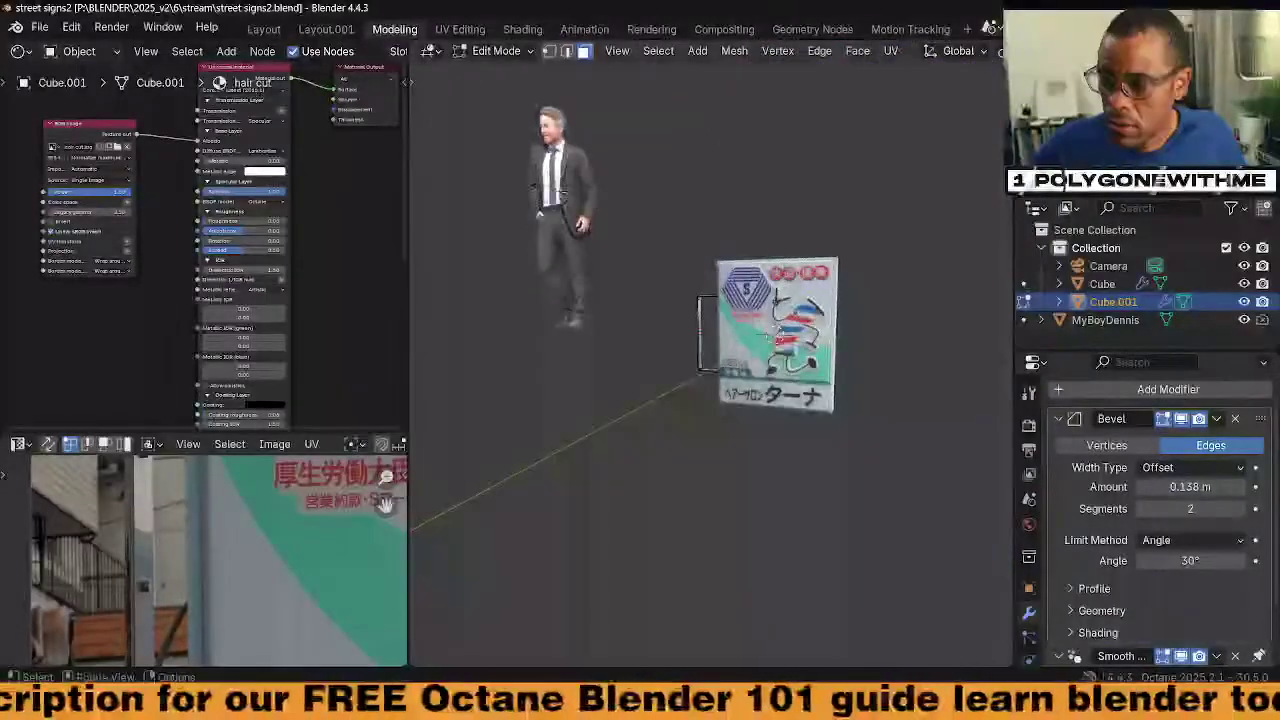
pyautogui.press('Tab')
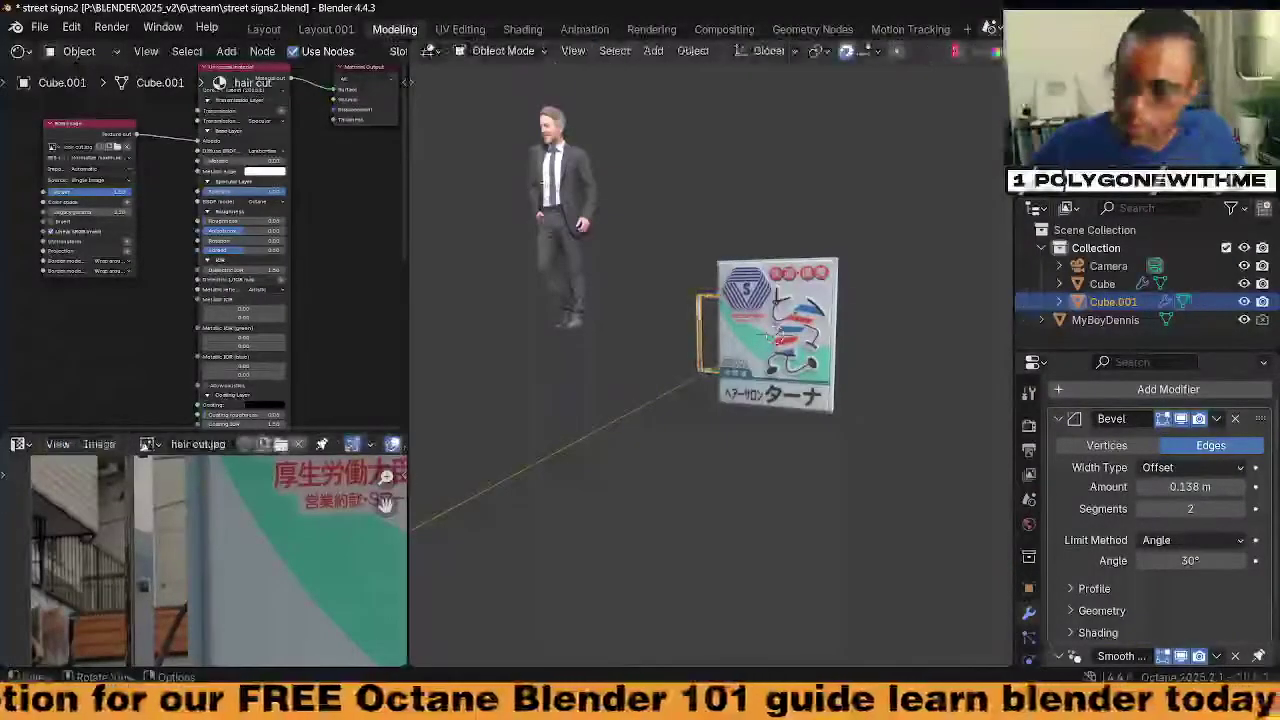
pyautogui.click(560, 220)
pyautogui.moveTo(325, 279); pyautogui.dragTo(322, 309, button='middle')
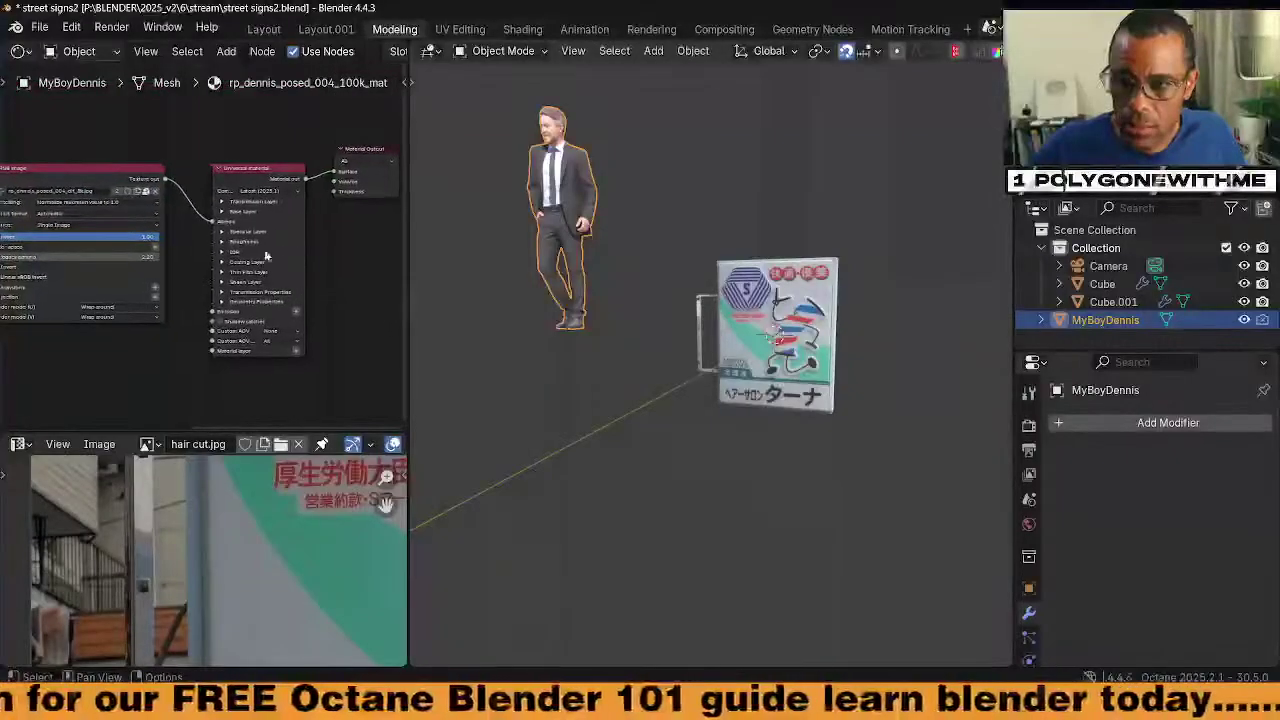
pyautogui.scroll(1, 322, 303)
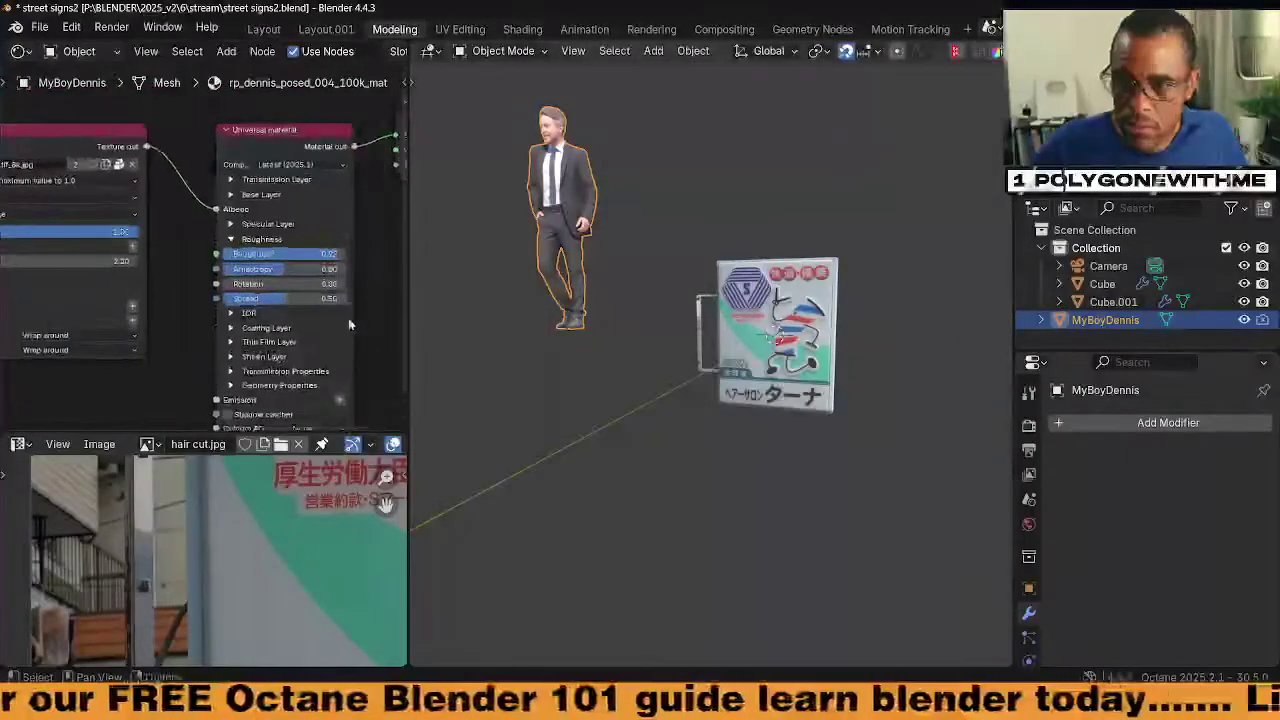
pyautogui.scroll(1, 348, 318)
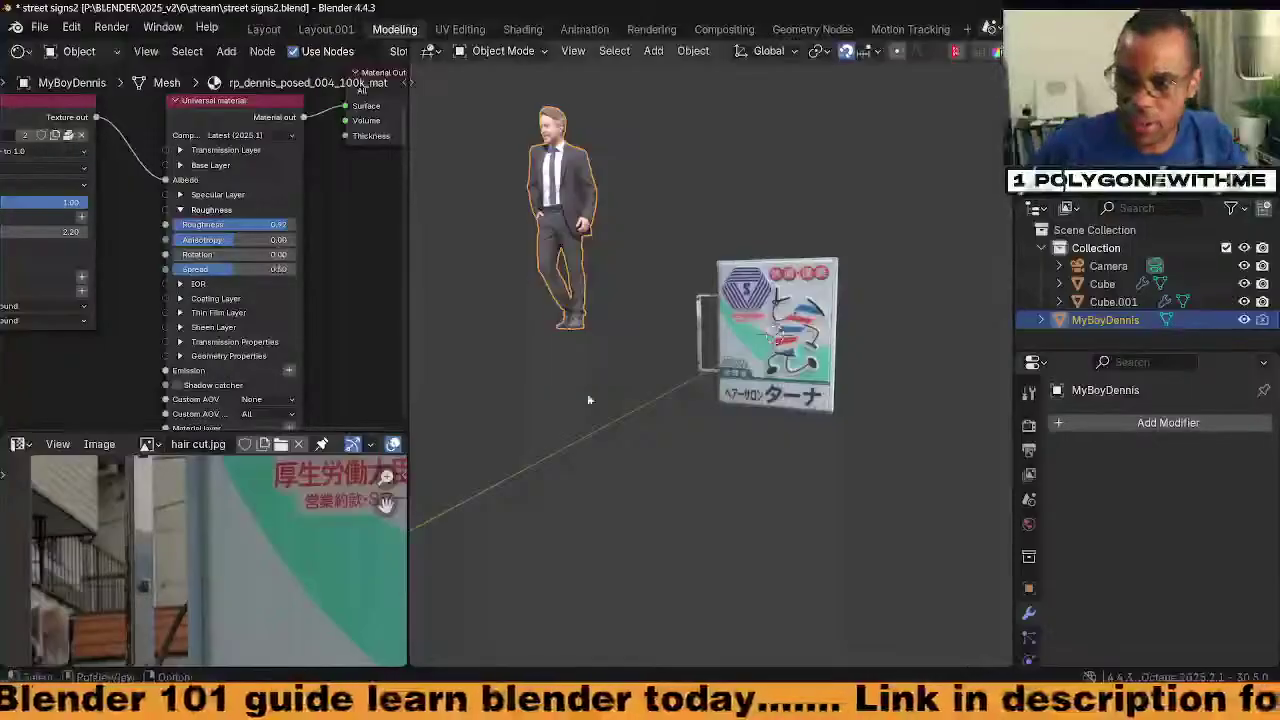
pyautogui.moveTo(588, 400); pyautogui.dragTo(686, 334, button='middle')
pyautogui.scroll(5, 690, 405)
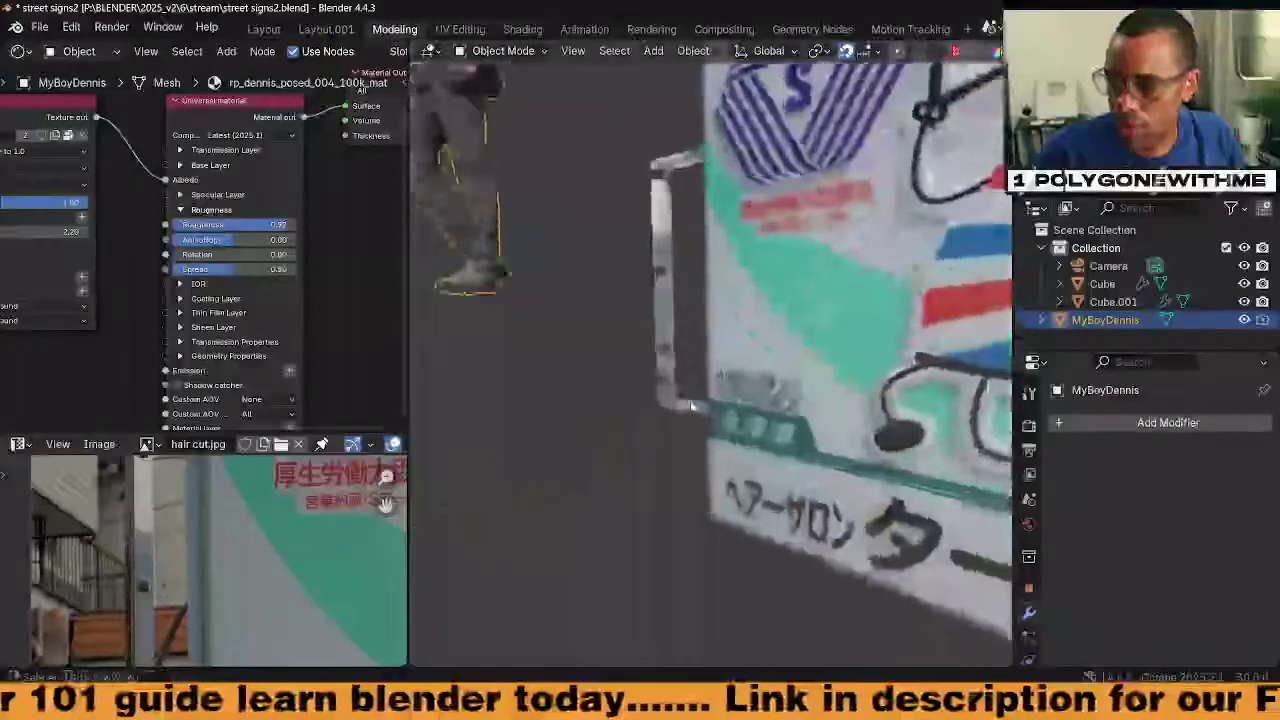
# Select the bracket frame beside the hair salon sign and enlarge the image editor showing hair cut.jpg
pyautogui.click(669, 380)
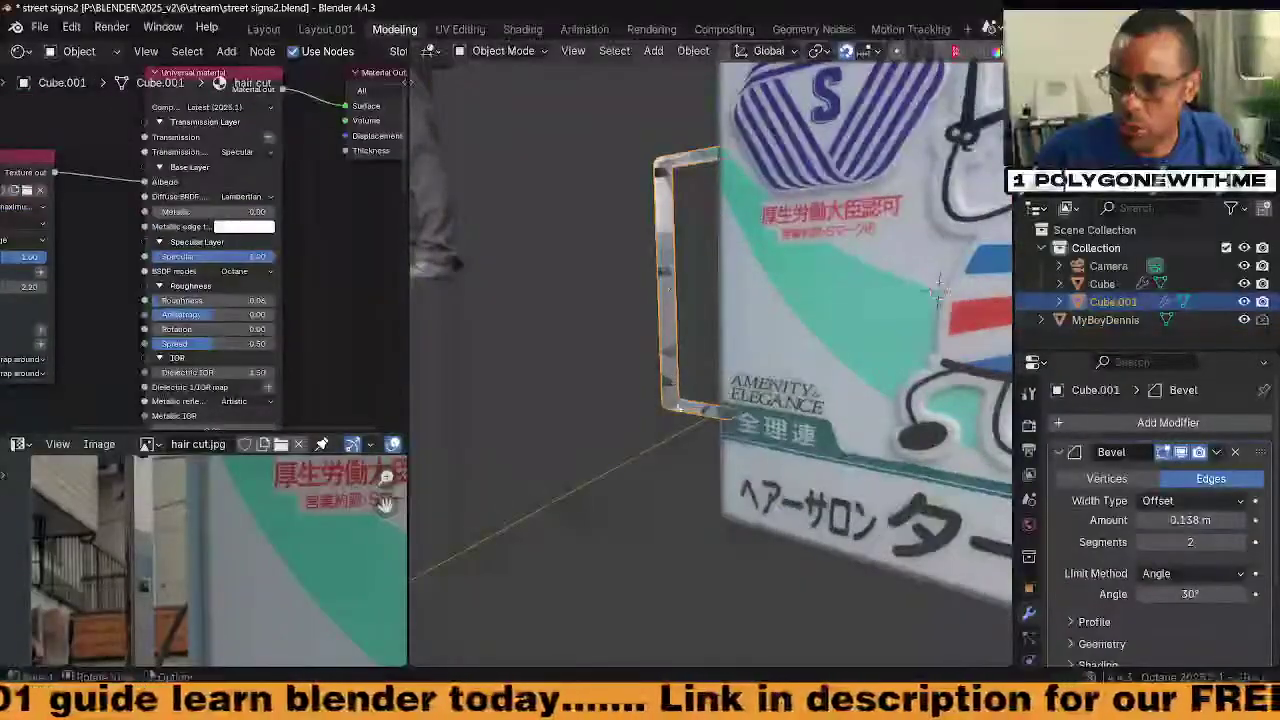
pyautogui.moveTo(310, 432); pyautogui.dragTo(310, 110)
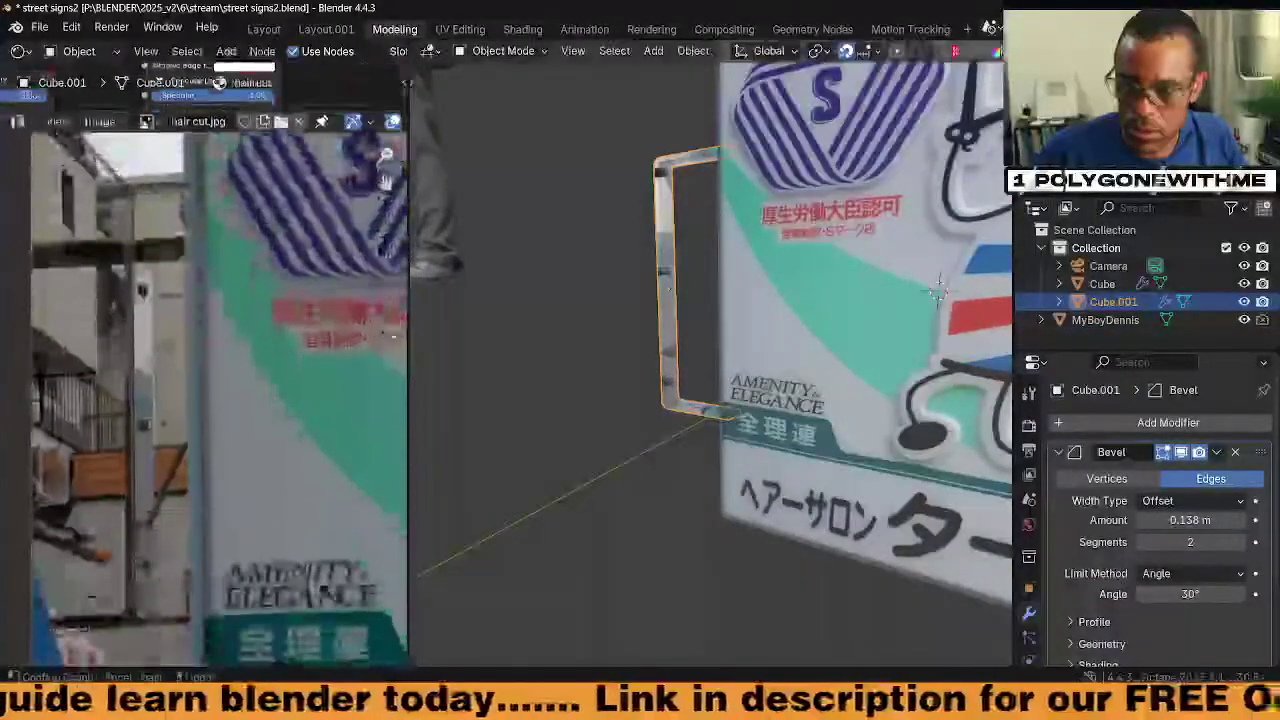
pyautogui.moveTo(408, 369); pyautogui.dragTo(454, 369)
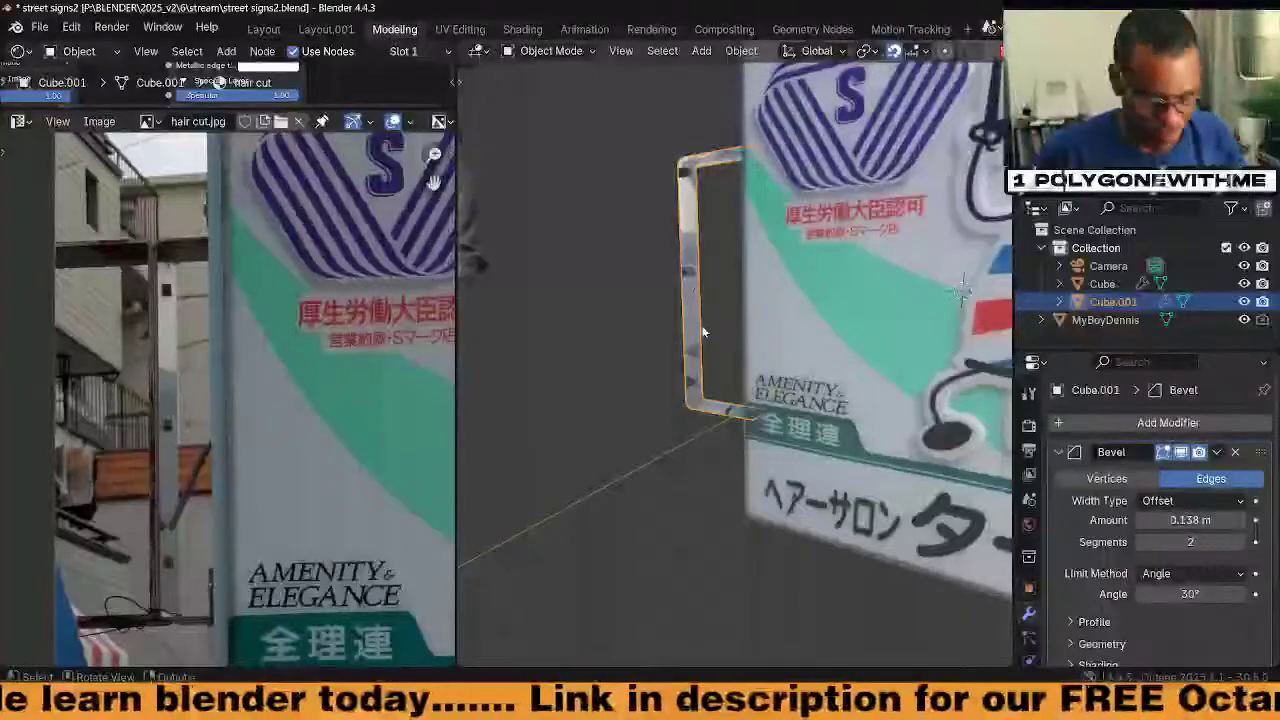
# In Edit Mode, dissolve the unneeded edges across the bracket's vertical bar
pyautogui.press('Tab')
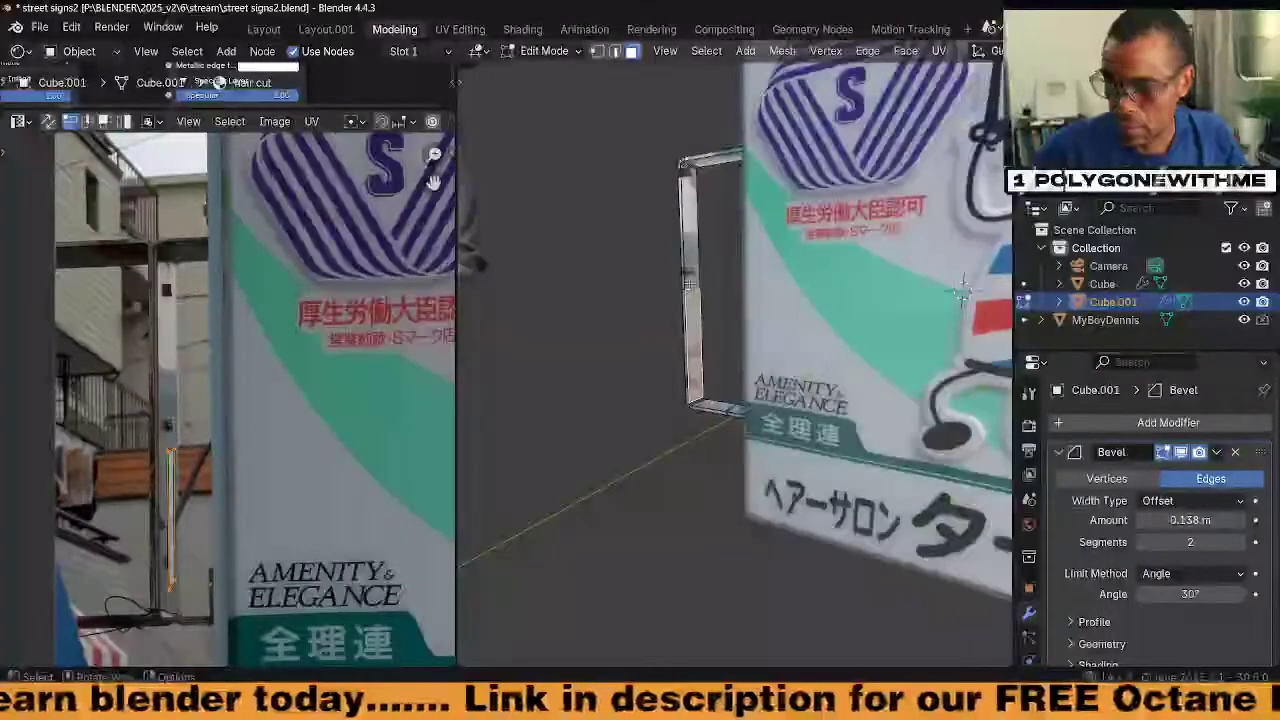
pyautogui.click(616, 52)
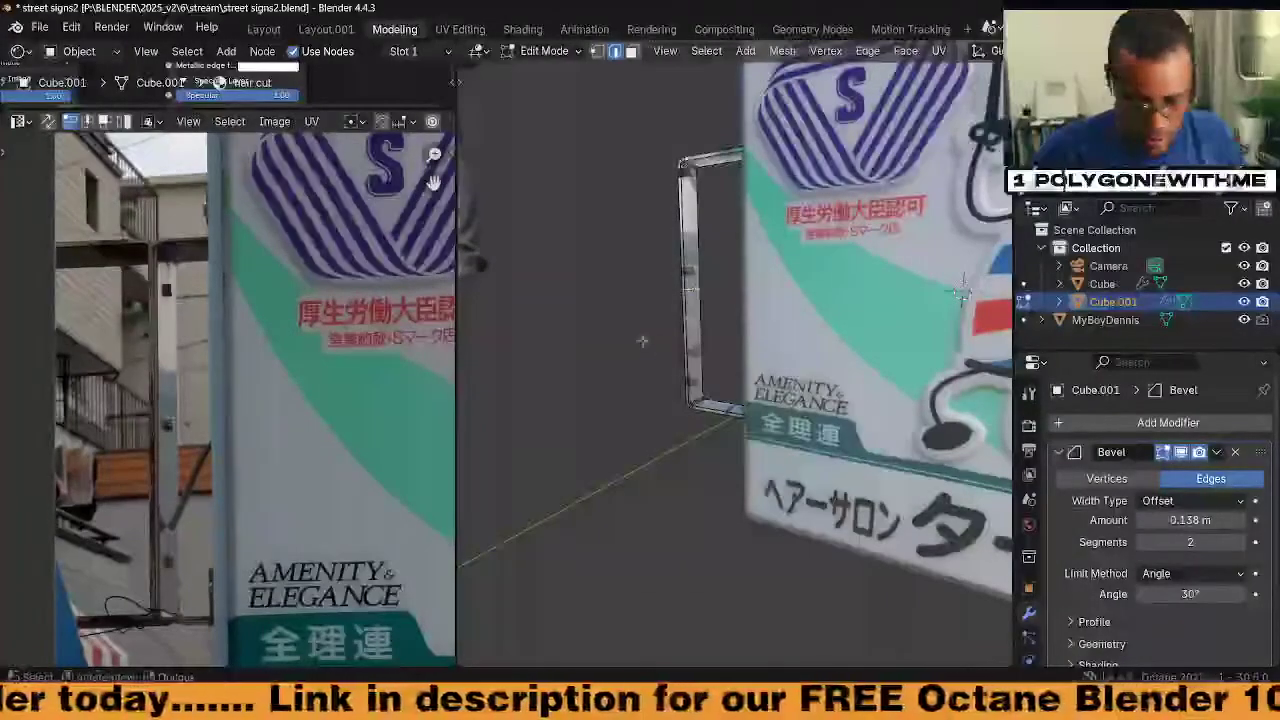
pyautogui.press('x')
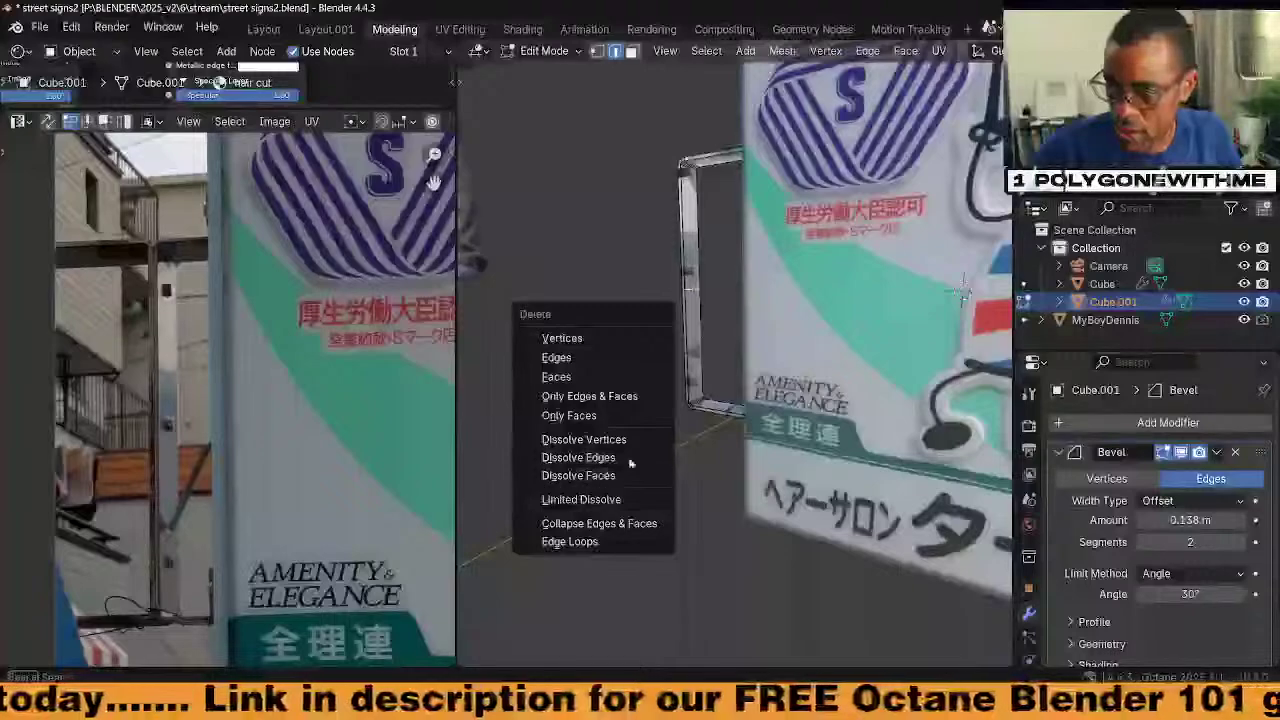
pyautogui.click(630, 458)
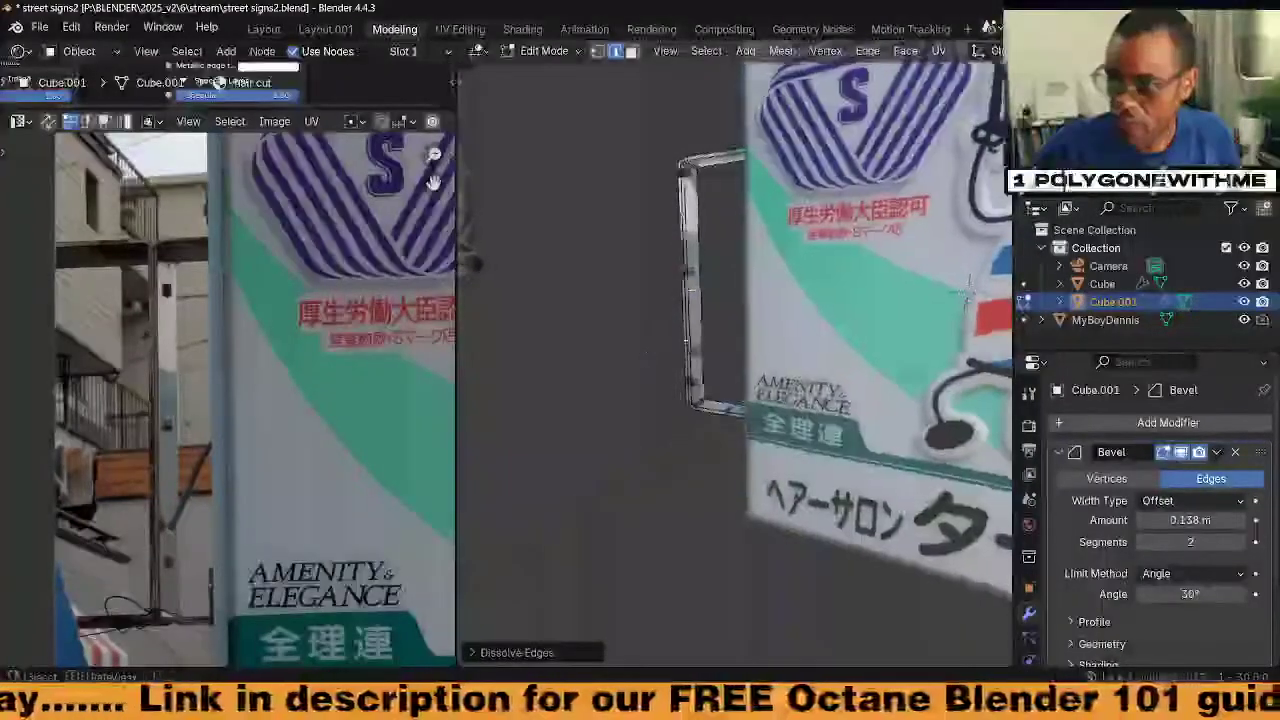
pyautogui.moveTo(967, 292); pyautogui.dragTo(735, 340, button='middle')
pyautogui.press('x')
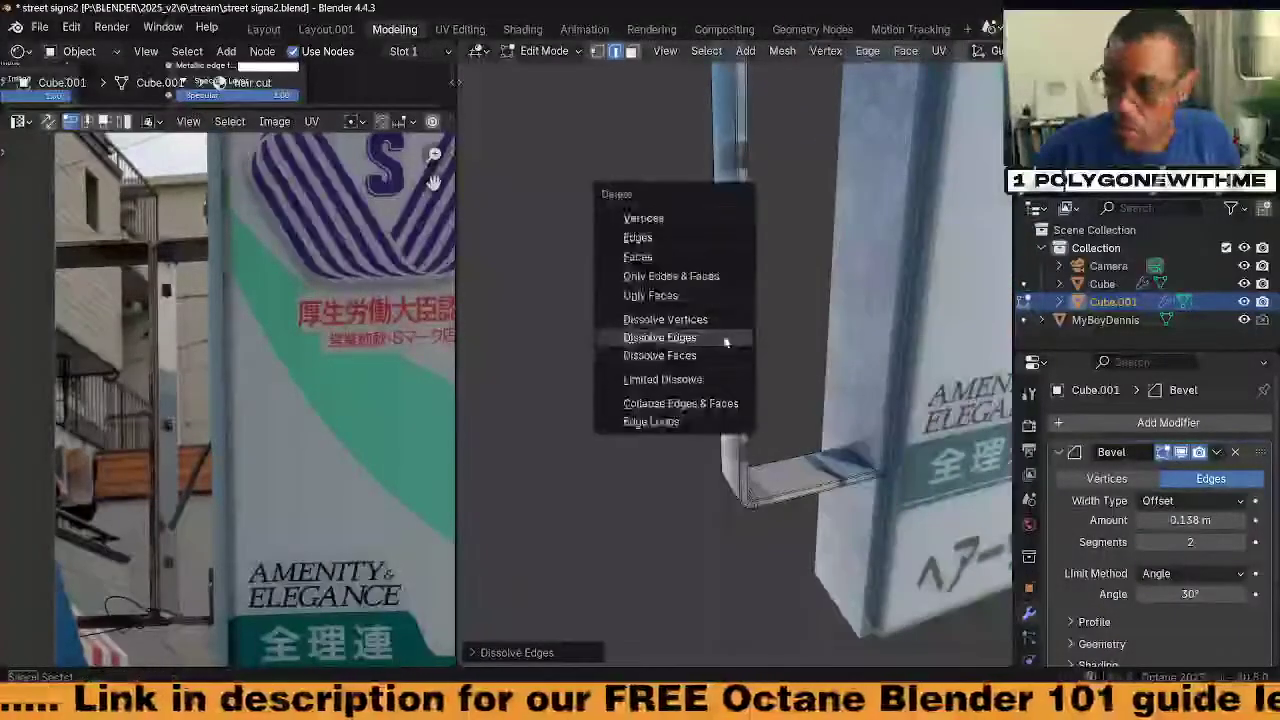
pyautogui.click(726, 343)
pyautogui.press('x')
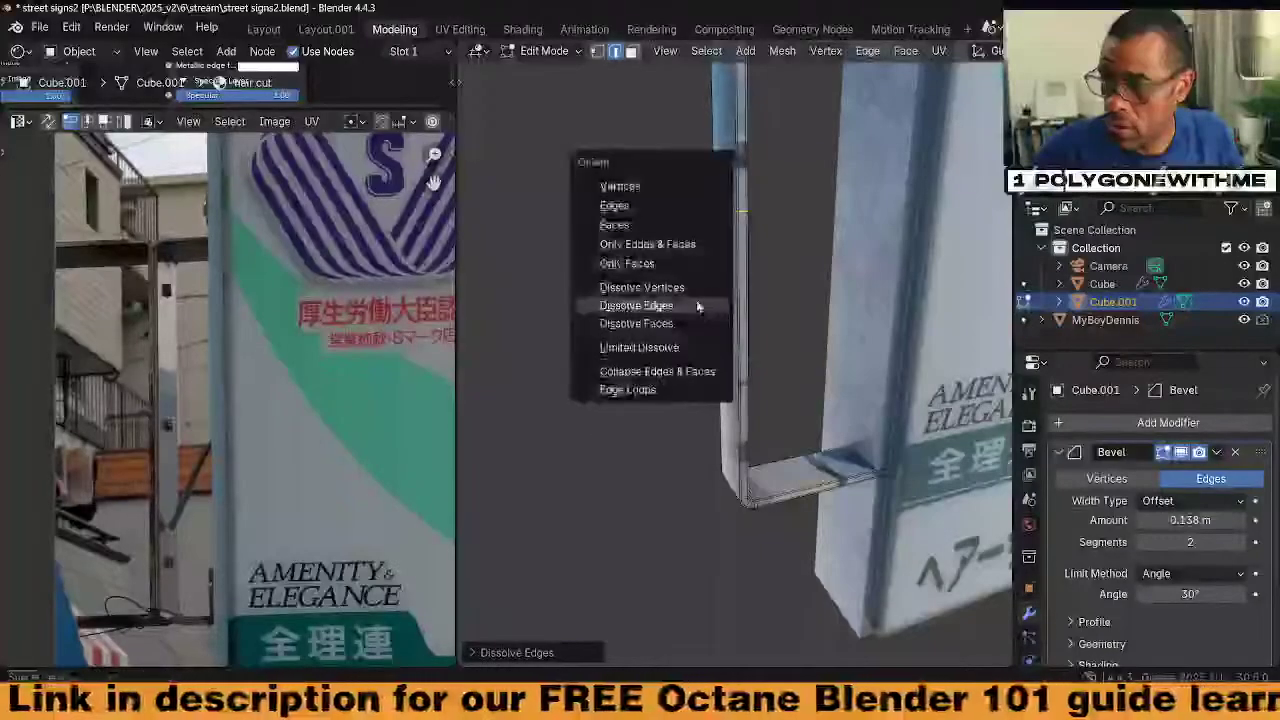
pyautogui.click(630, 323)
# Select the upper and lower front faces of the bracket's vertical bar and unwrap them with Project from View
pyautogui.scroll(3, 630, 397)
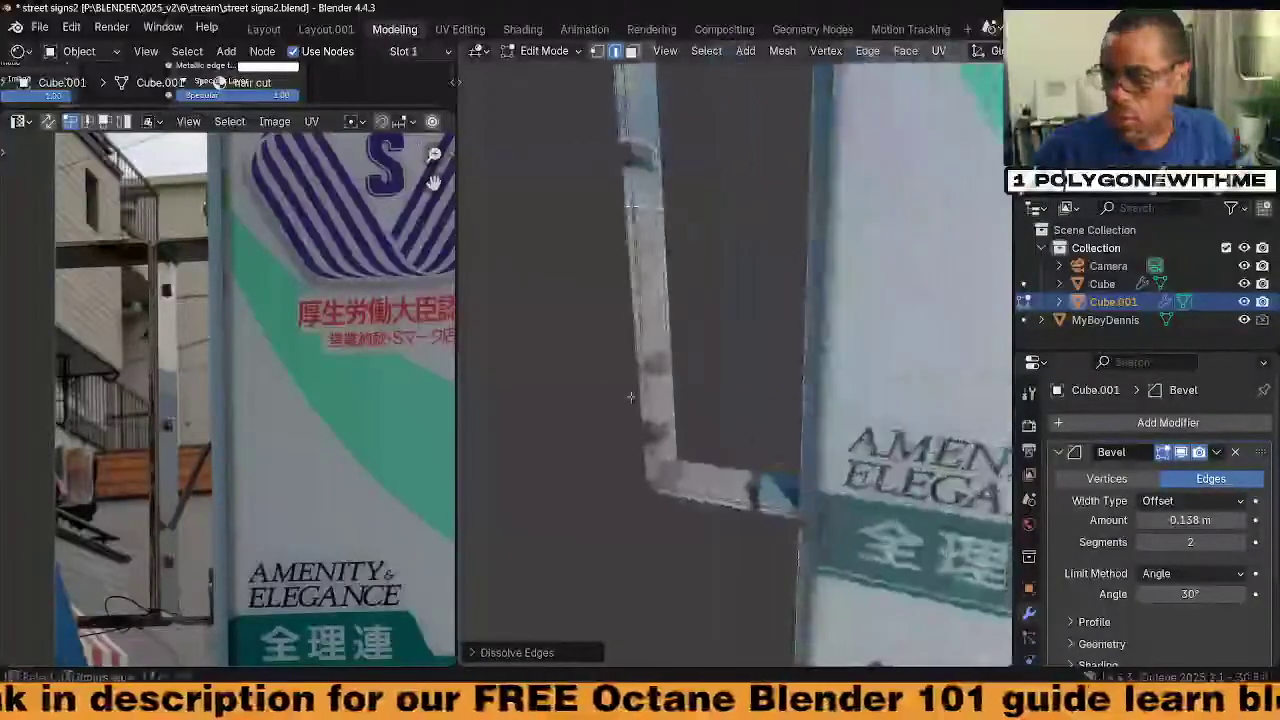
pyautogui.moveTo(630, 397); pyautogui.dragTo(677, 310, button='middle')
pyautogui.click(664, 319)
pyautogui.scroll(-4, 667, 319)
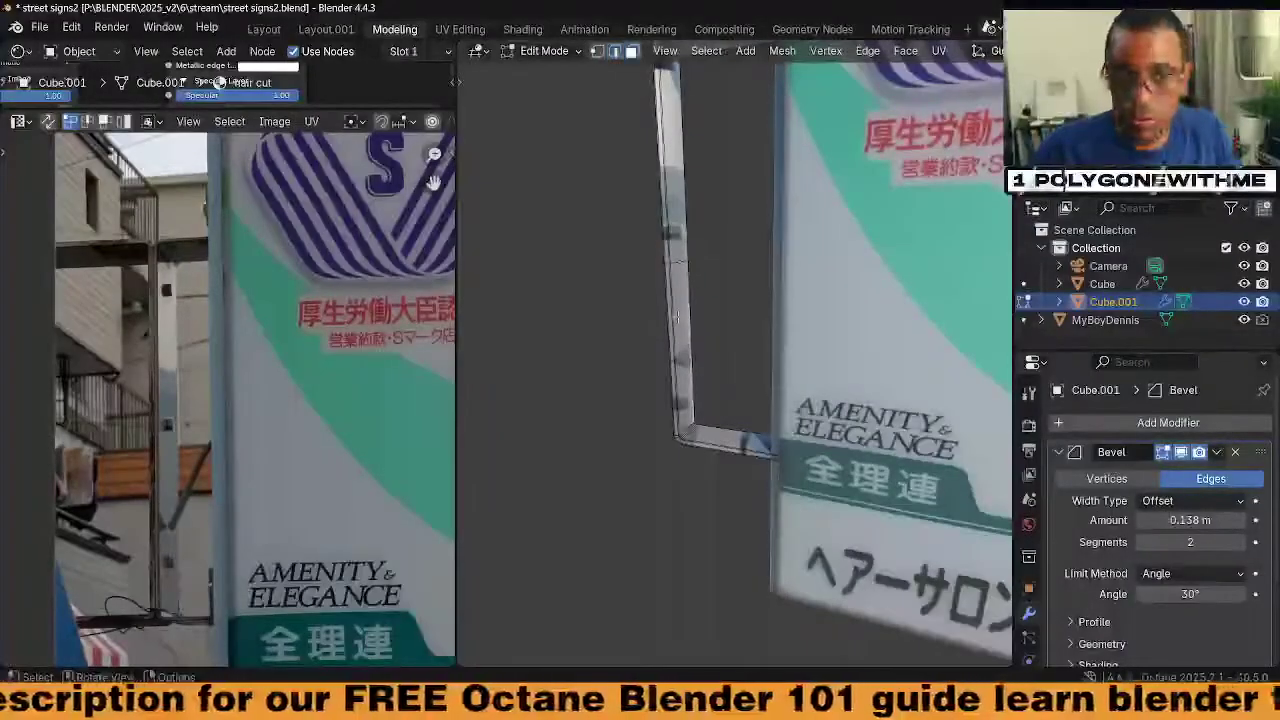
pyautogui.moveTo(677, 316); pyautogui.dragTo(928, 296, button='middle')
pyautogui.click(640, 325)
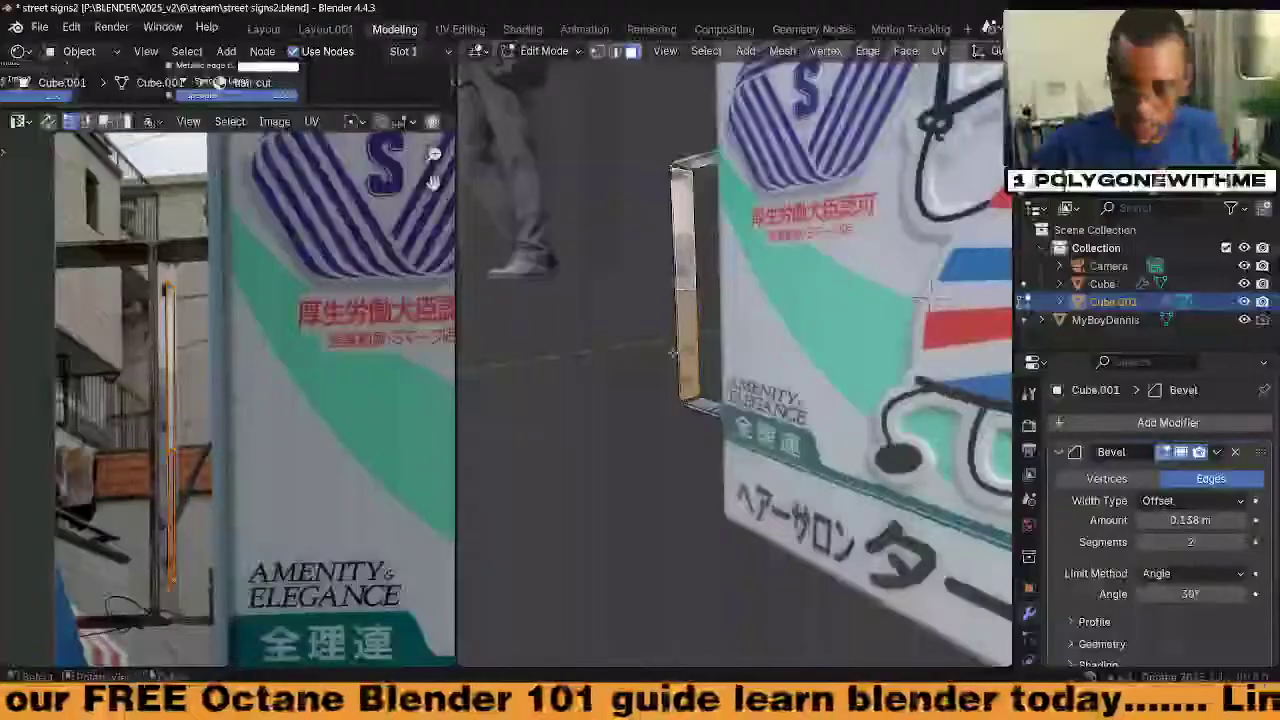
pyautogui.press('u')
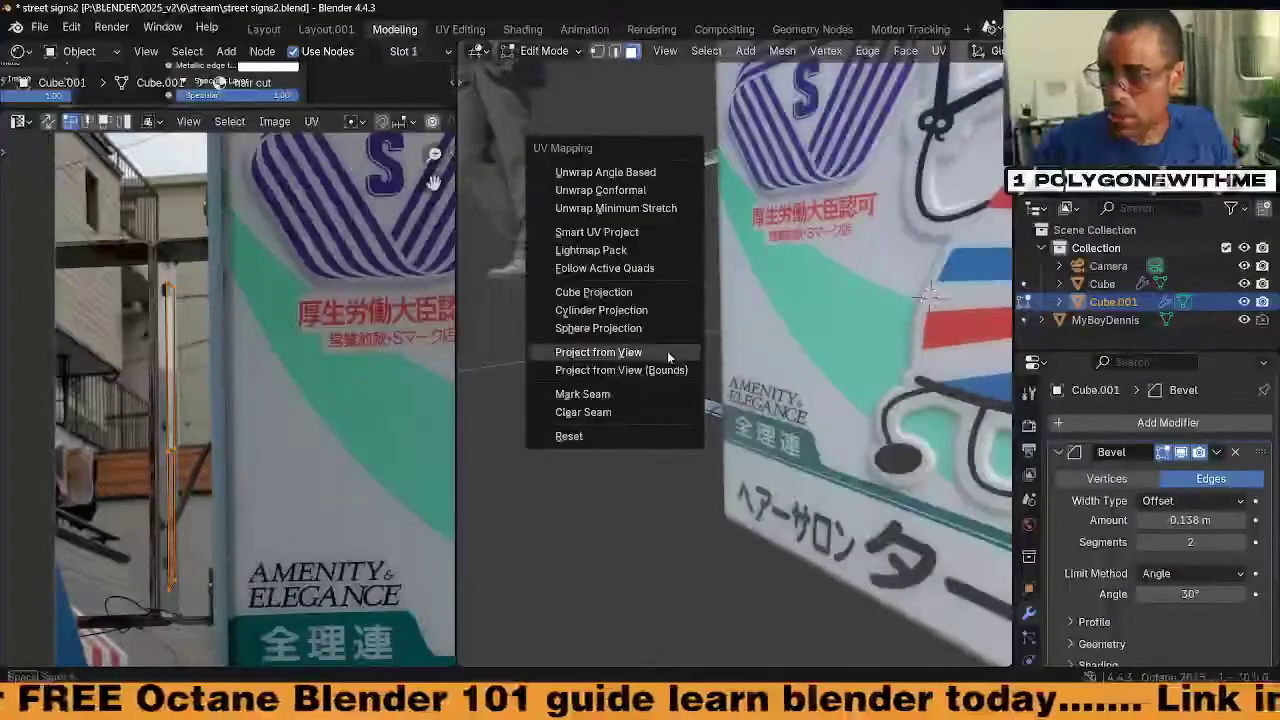
pyautogui.click(666, 352)
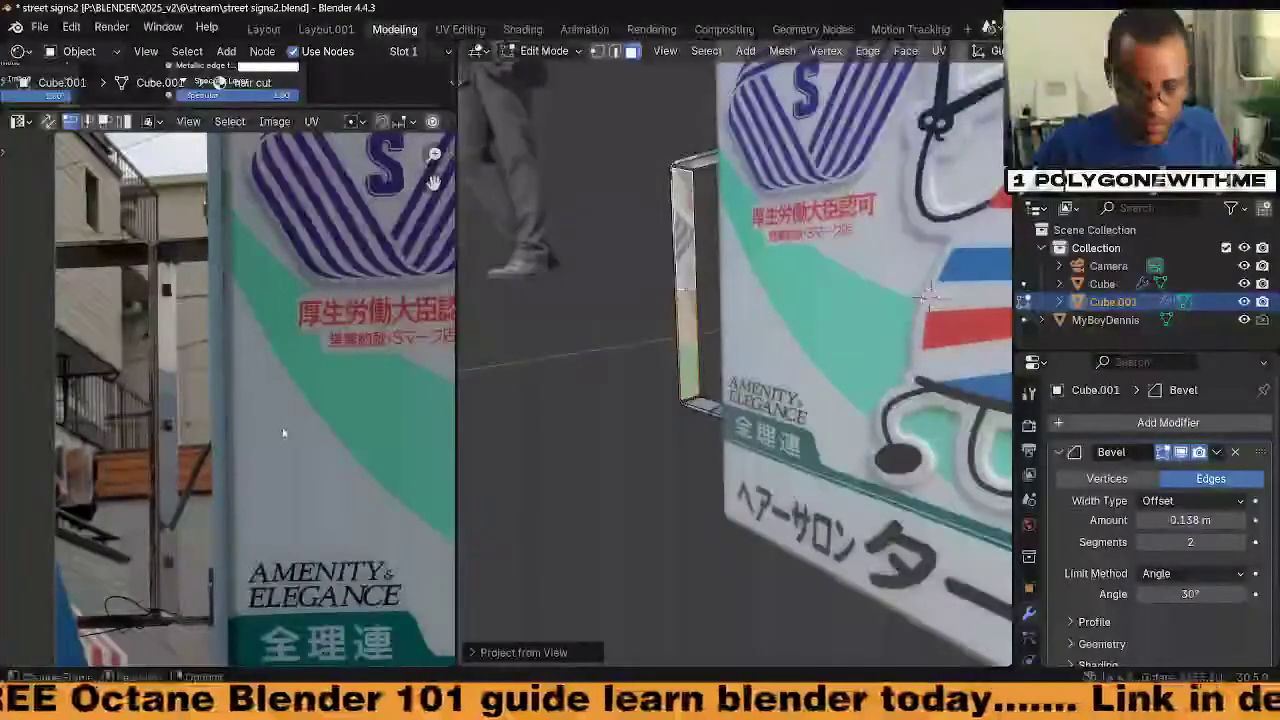
# Scale the projected UVs and move them over the metal post in the reference photo
pyautogui.press('s')
pyautogui.click(383, 398)
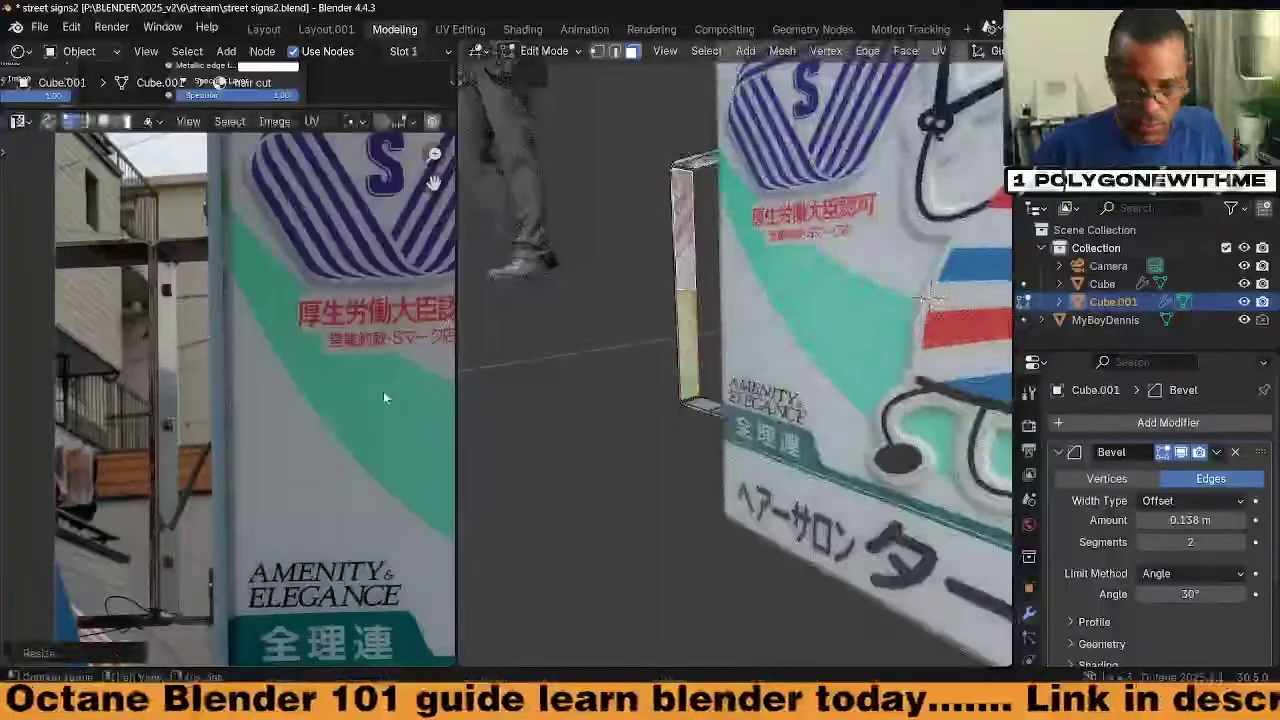
pyautogui.press('g')
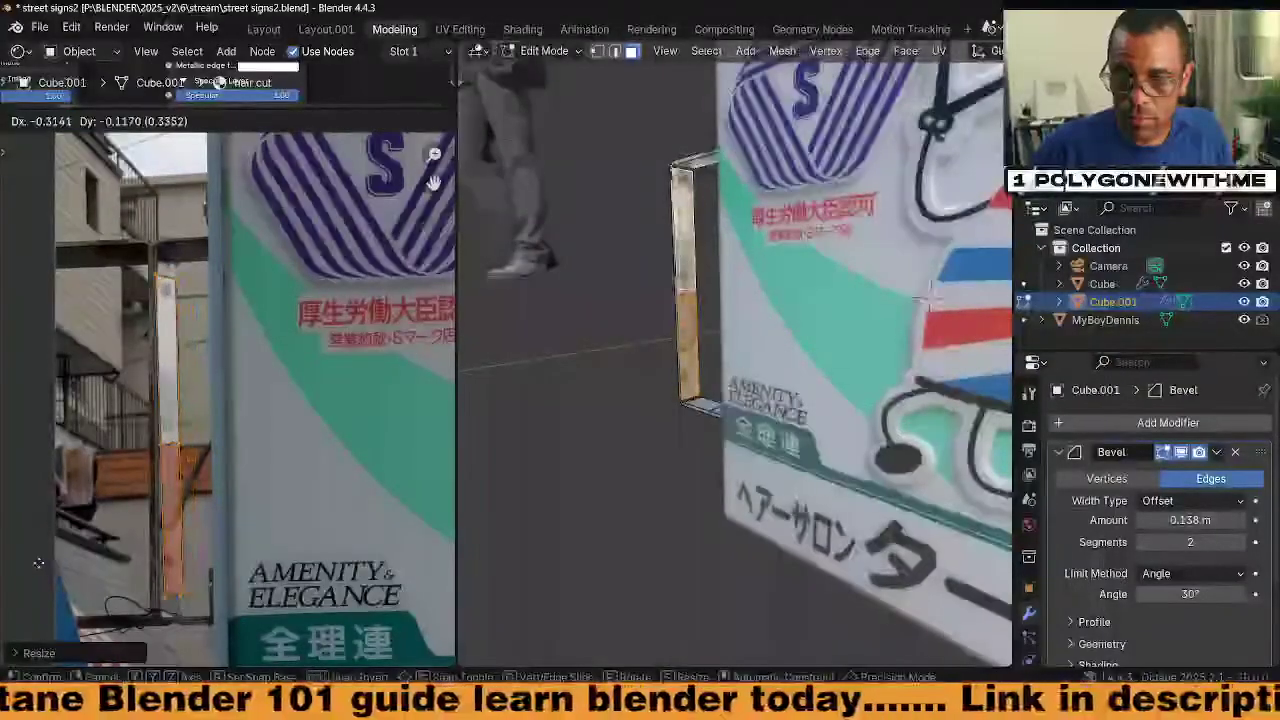
pyautogui.click(40, 562)
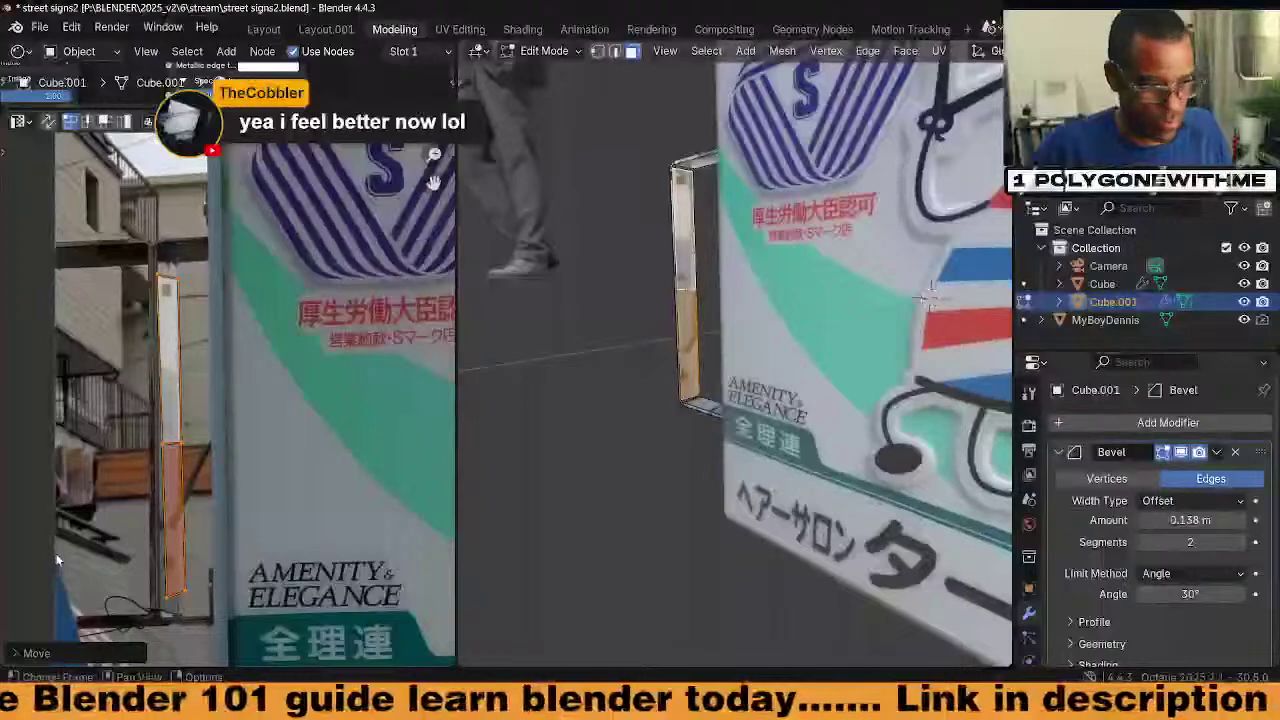
# Move the top corner UV vertices up along Y to fit the upper end of the metal post
pyautogui.moveTo(249, 490)
pyautogui.mouseDown(button='middle')
pyautogui.moveTo(240, 469)
pyautogui.moveTo(234, 496)
pyautogui.mouseUp(button='middle')
pyautogui.press('g')
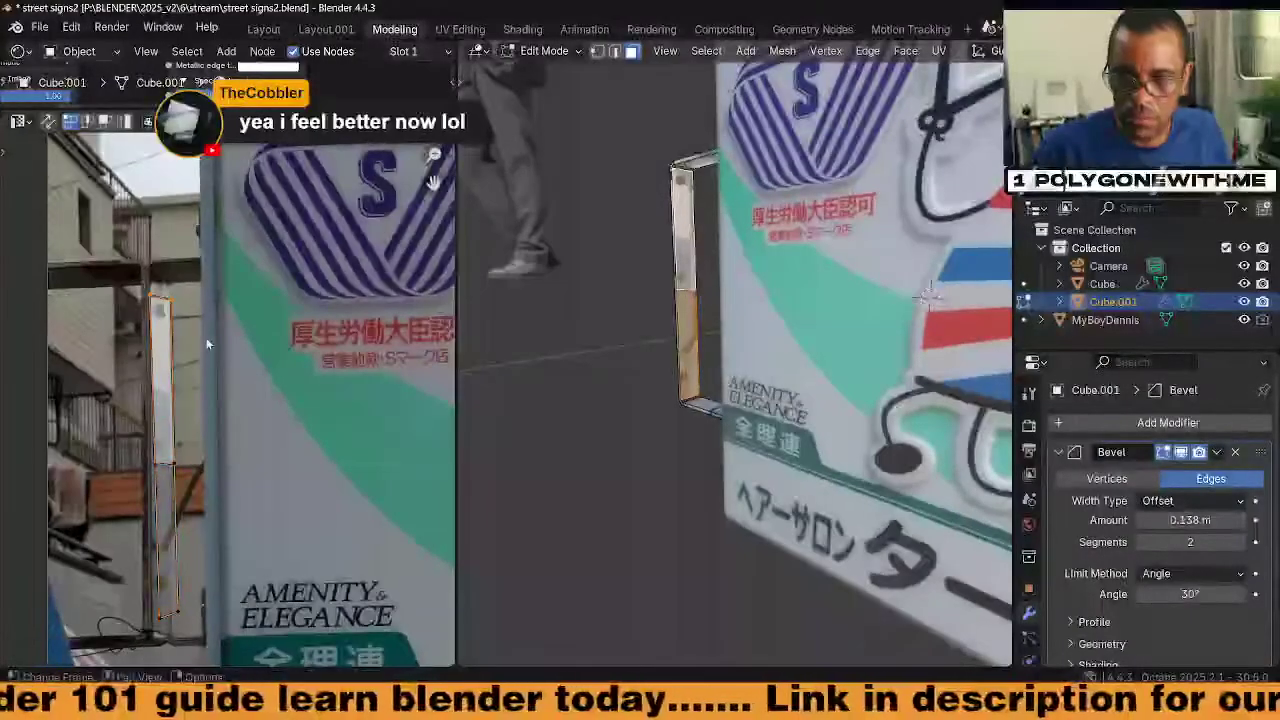
pyautogui.press('y')
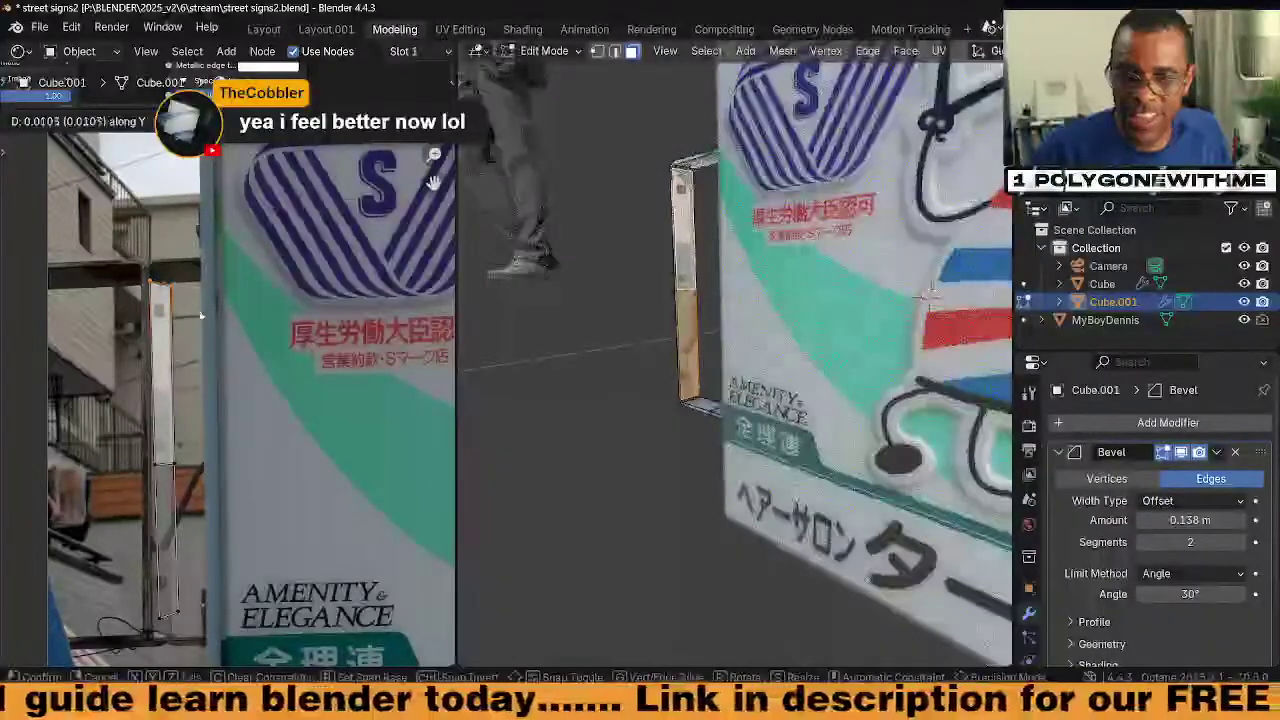
pyautogui.click(200, 316)
pyautogui.scroll(4, 134, 282)
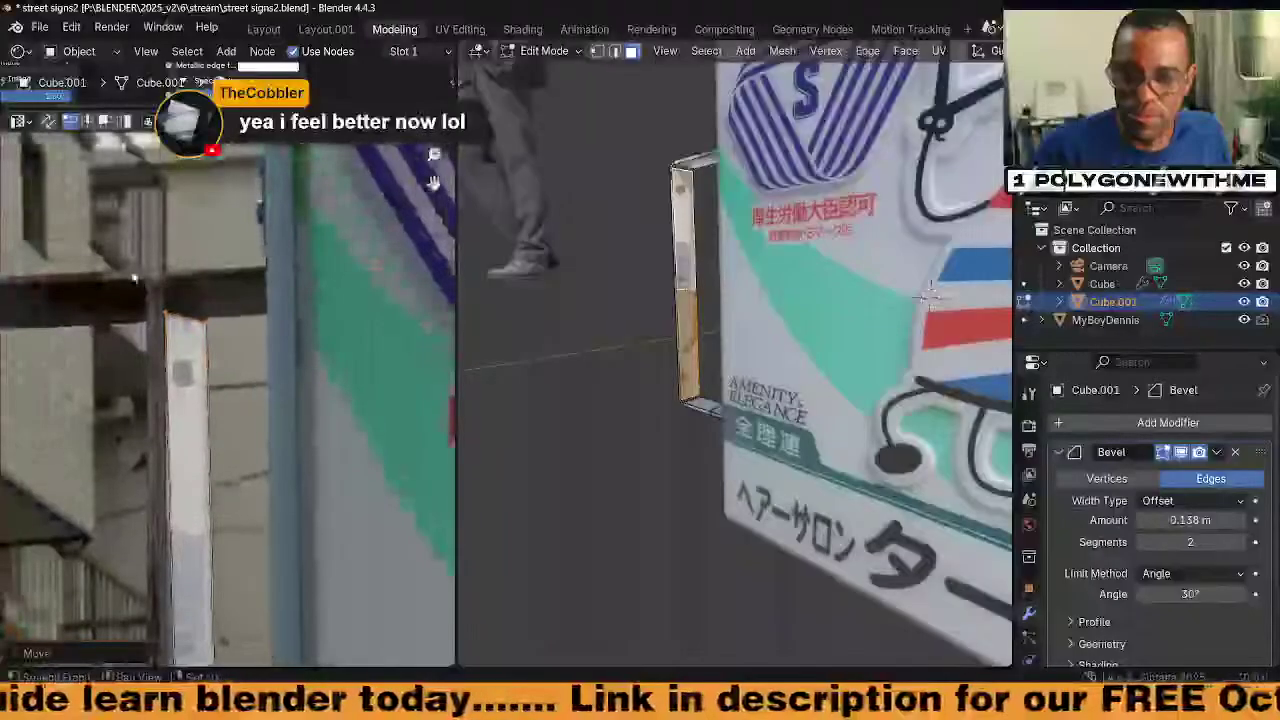
pyautogui.press('g')
pyautogui.press('y')
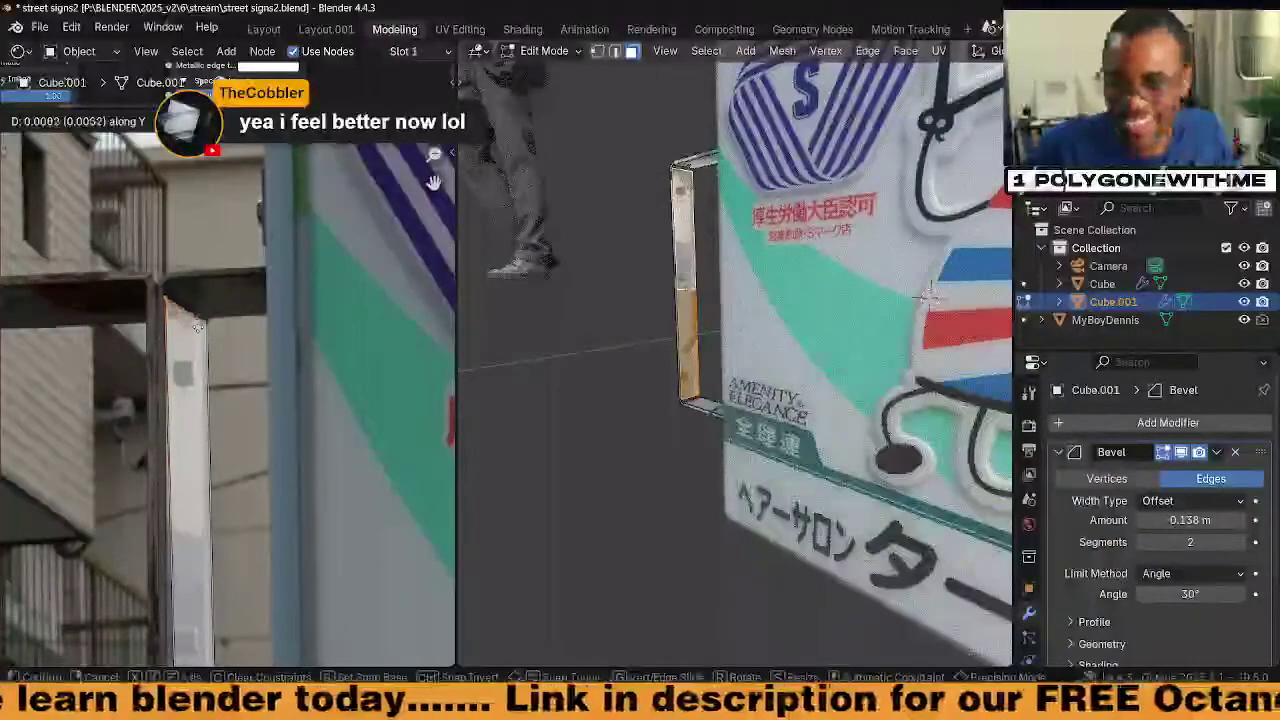
pyautogui.click(197, 318)
# Align the UV vertices at the middle of the strip with the two side edges of the metal post
pyautogui.moveTo(172, 620); pyautogui.dragTo(127, 290, button='middle')
pyautogui.moveTo(96, 287); pyautogui.dragTo(175, 353)
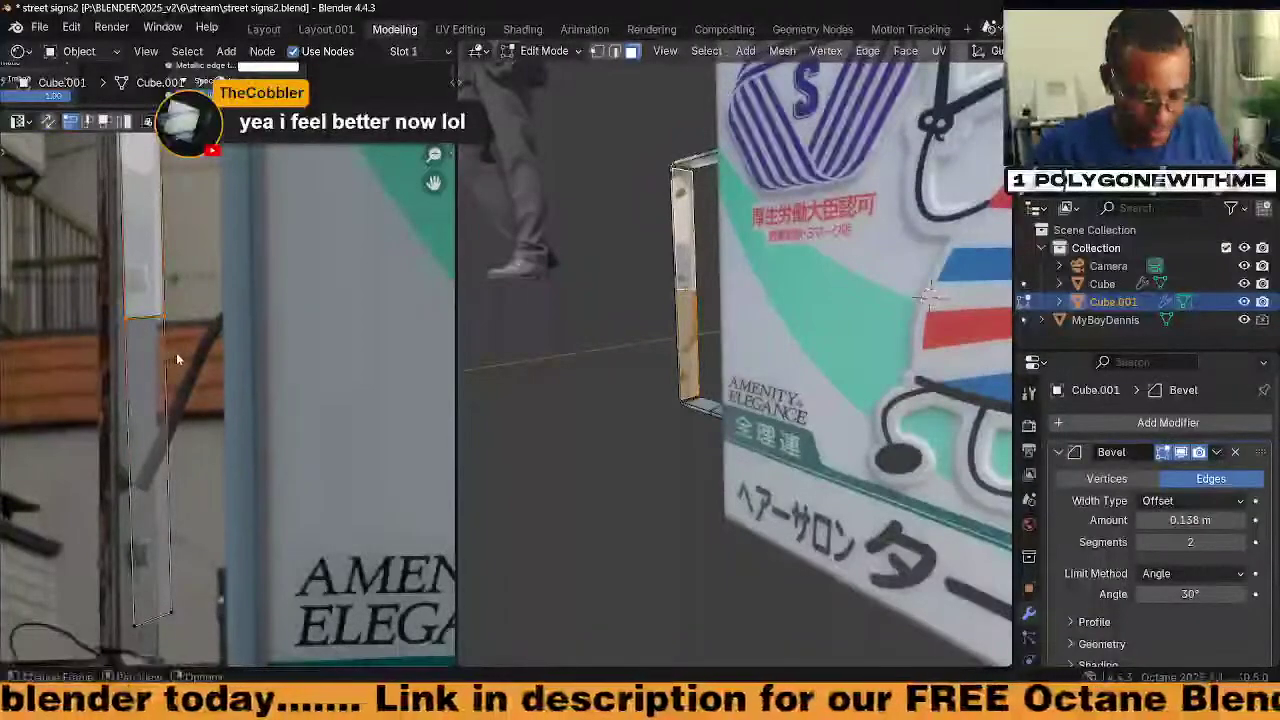
pyautogui.press('g')
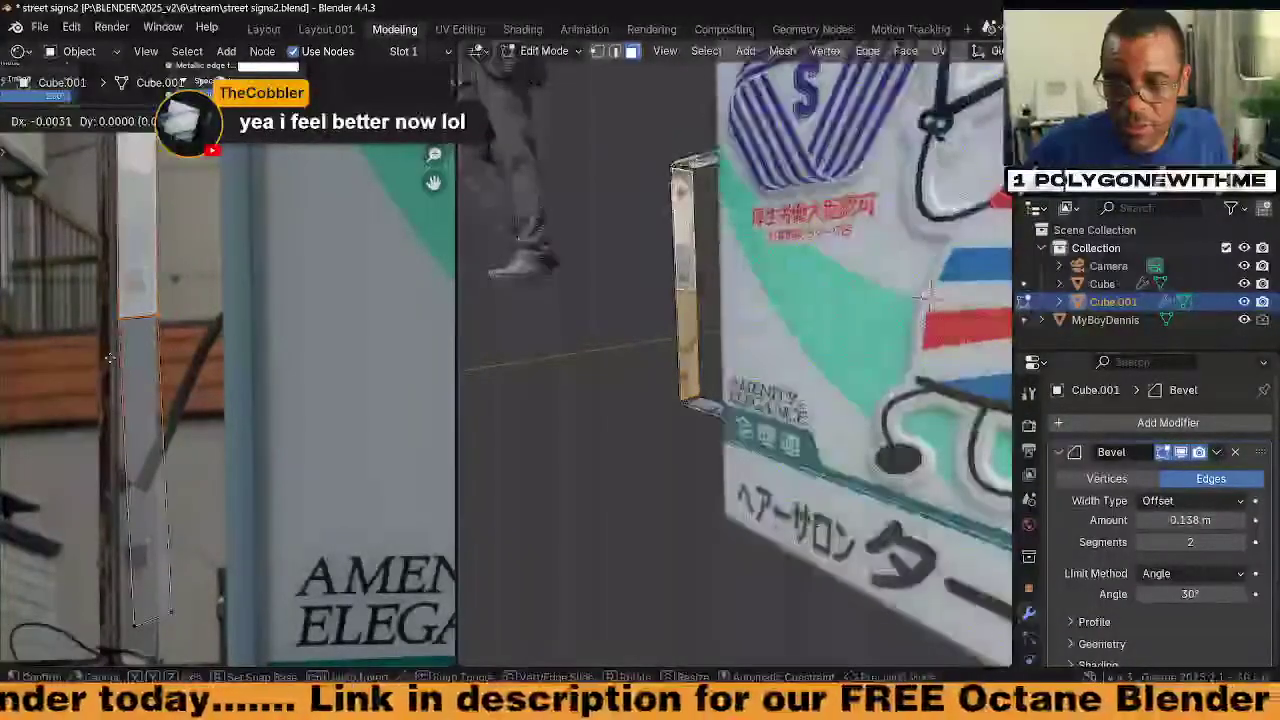
pyautogui.click(110, 357)
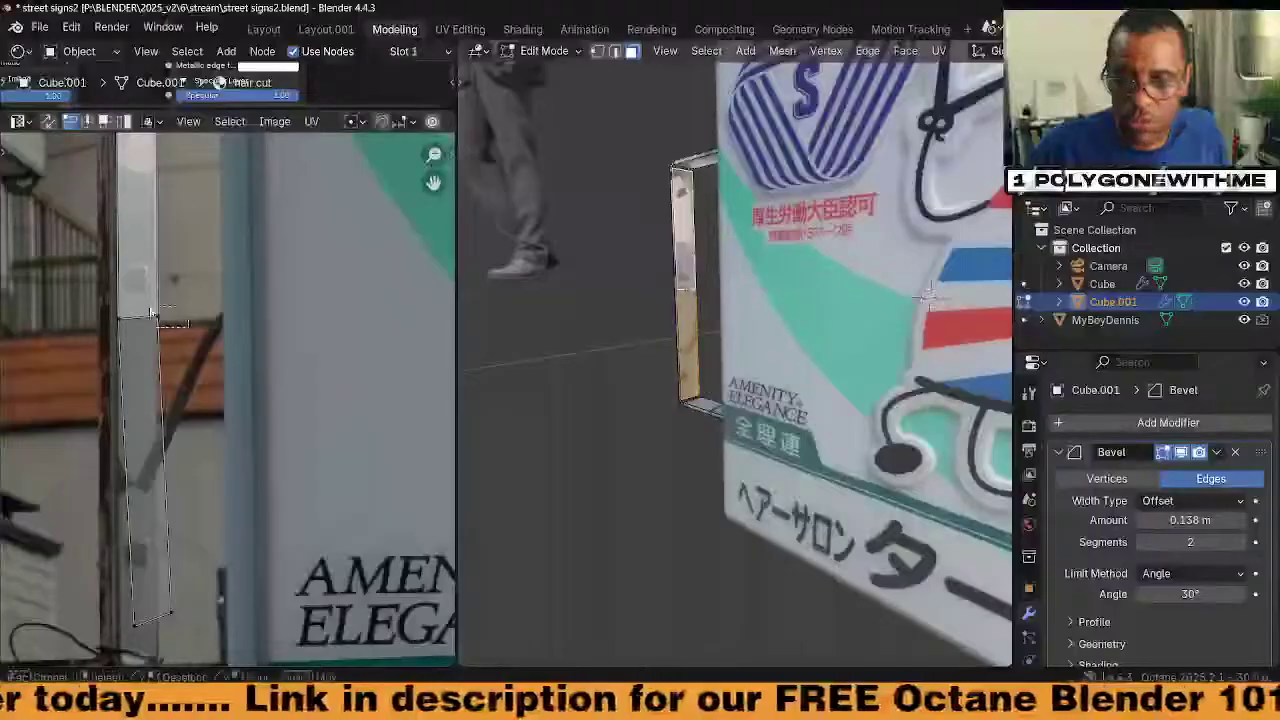
pyautogui.moveTo(150, 313); pyautogui.dragTo(188, 330)
pyautogui.press('g')
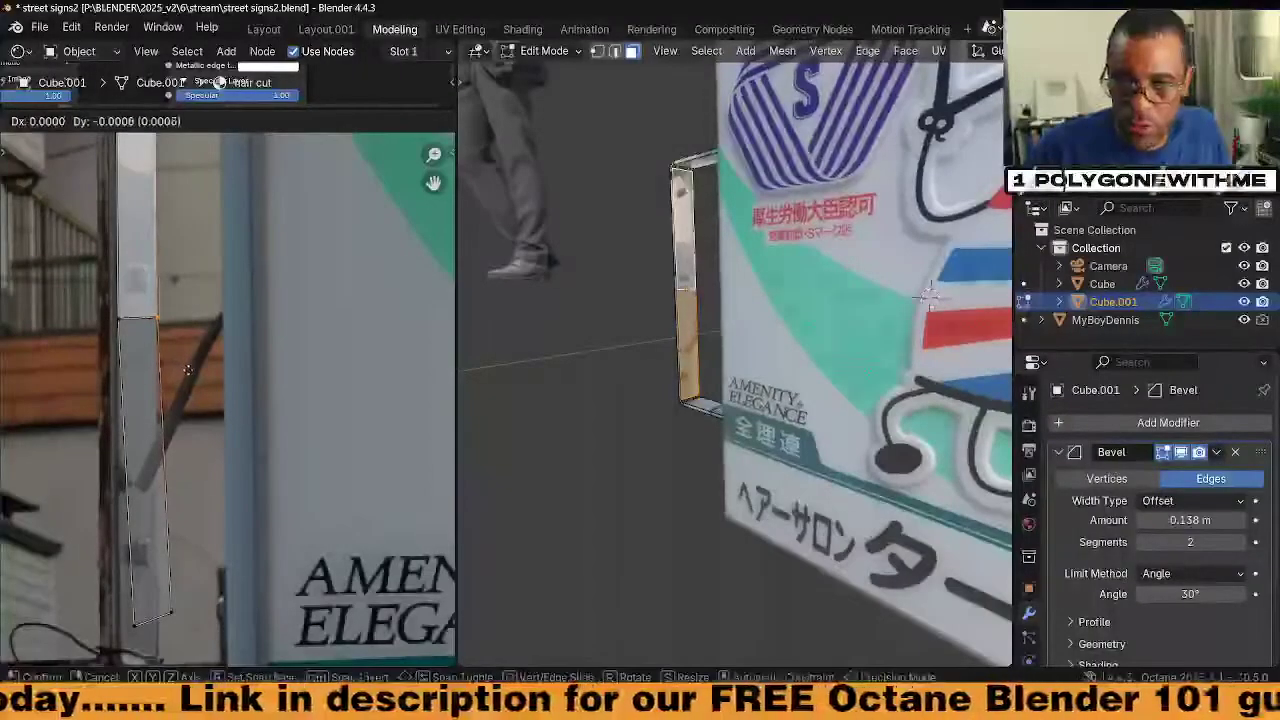
# Move the bottom UV vertices of the strip to the corners at the lower end of the metal post
pyautogui.keyDown('shift'); pyautogui.moveTo(172, 470); pyautogui.dragTo(172, 374, button='middle'); pyautogui.keyUp('shift')
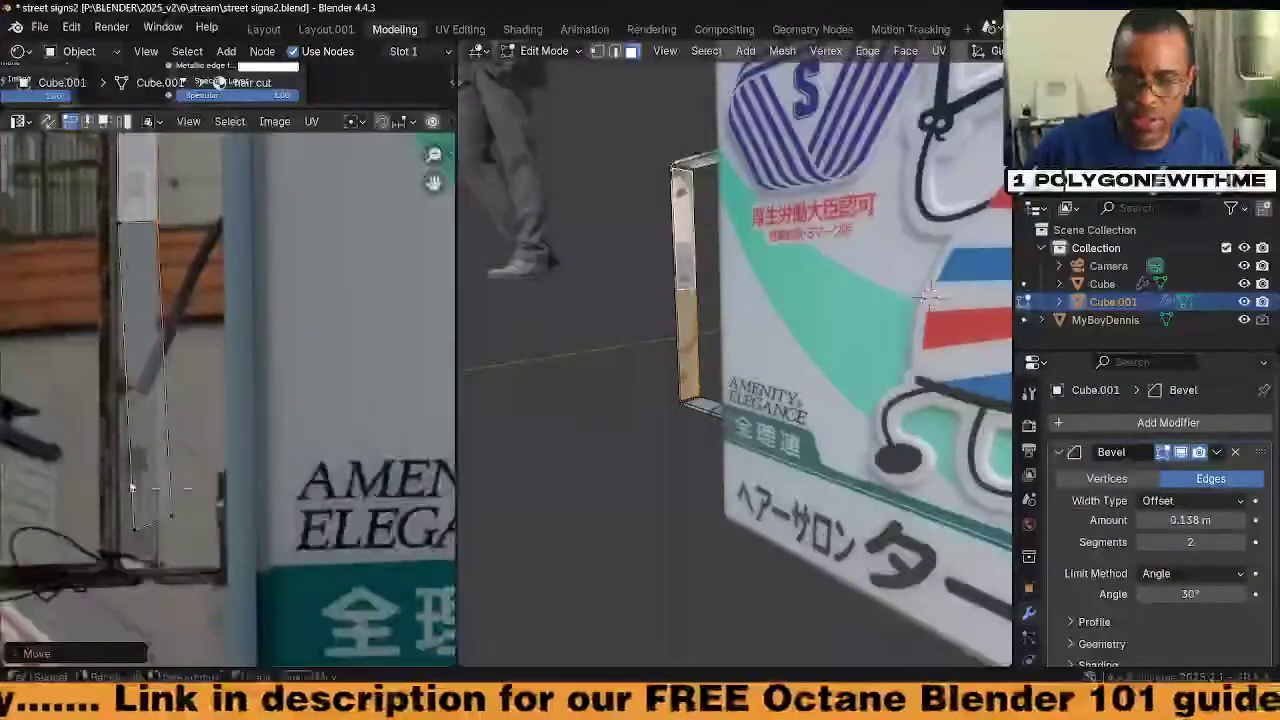
pyautogui.click(201, 572)
pyautogui.press('g')
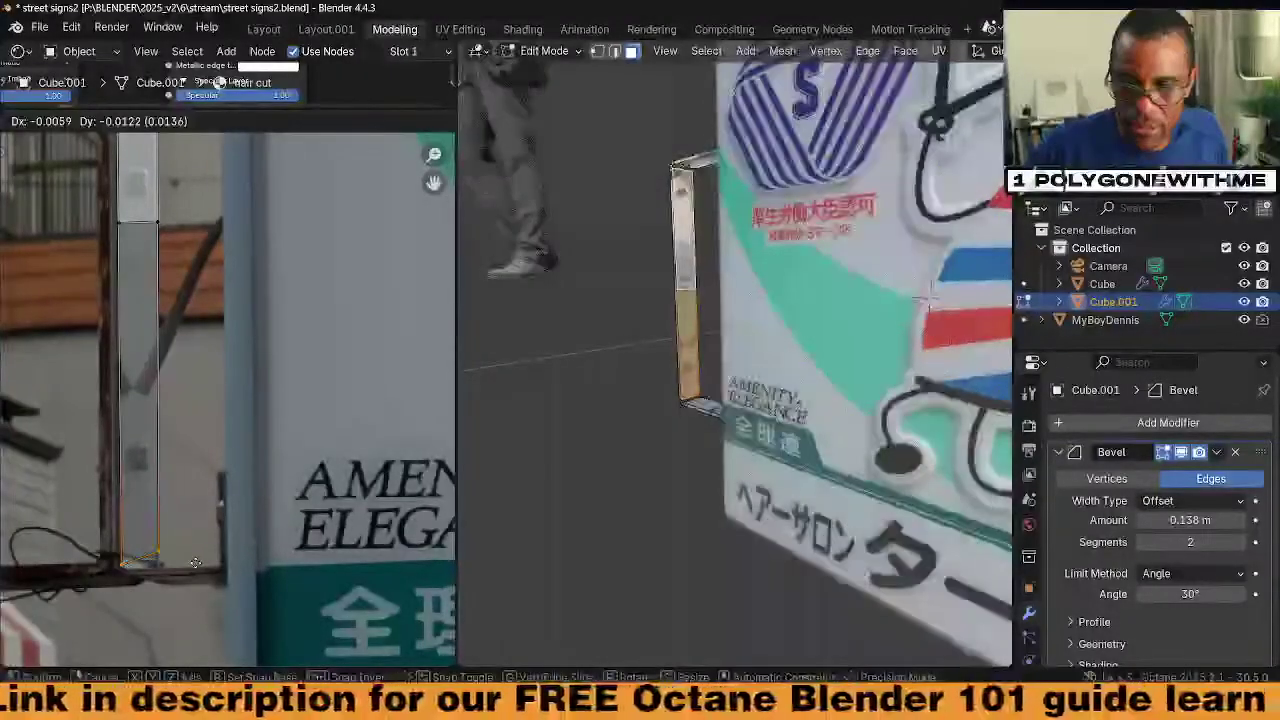
pyautogui.click(197, 567)
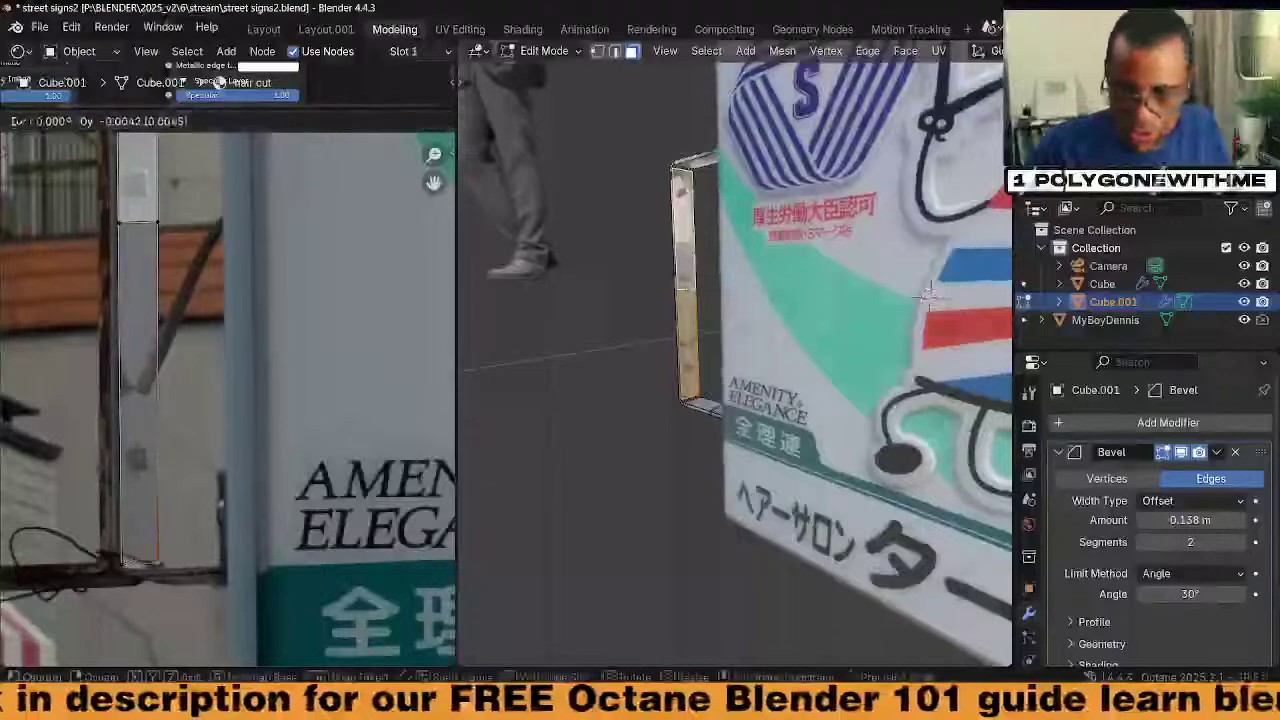
pyautogui.click(253, 513)
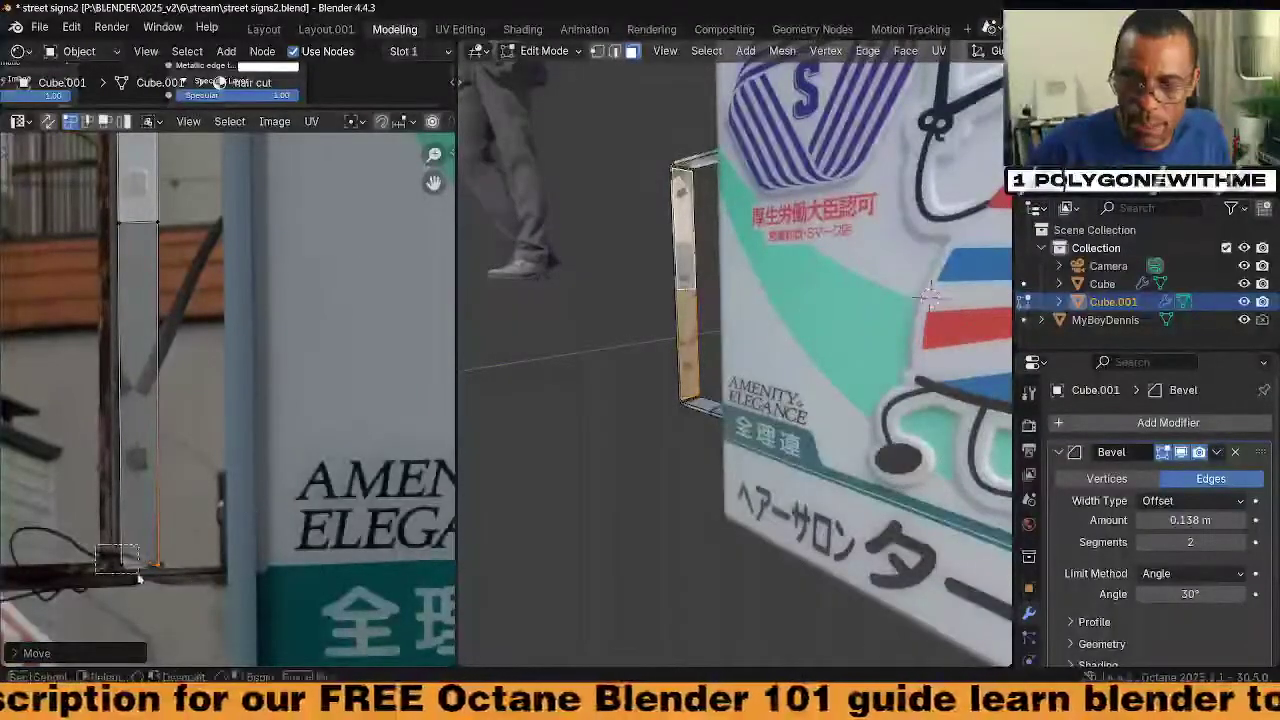
pyautogui.moveTo(140, 578); pyautogui.dragTo(135, 578)
pyautogui.press('g')
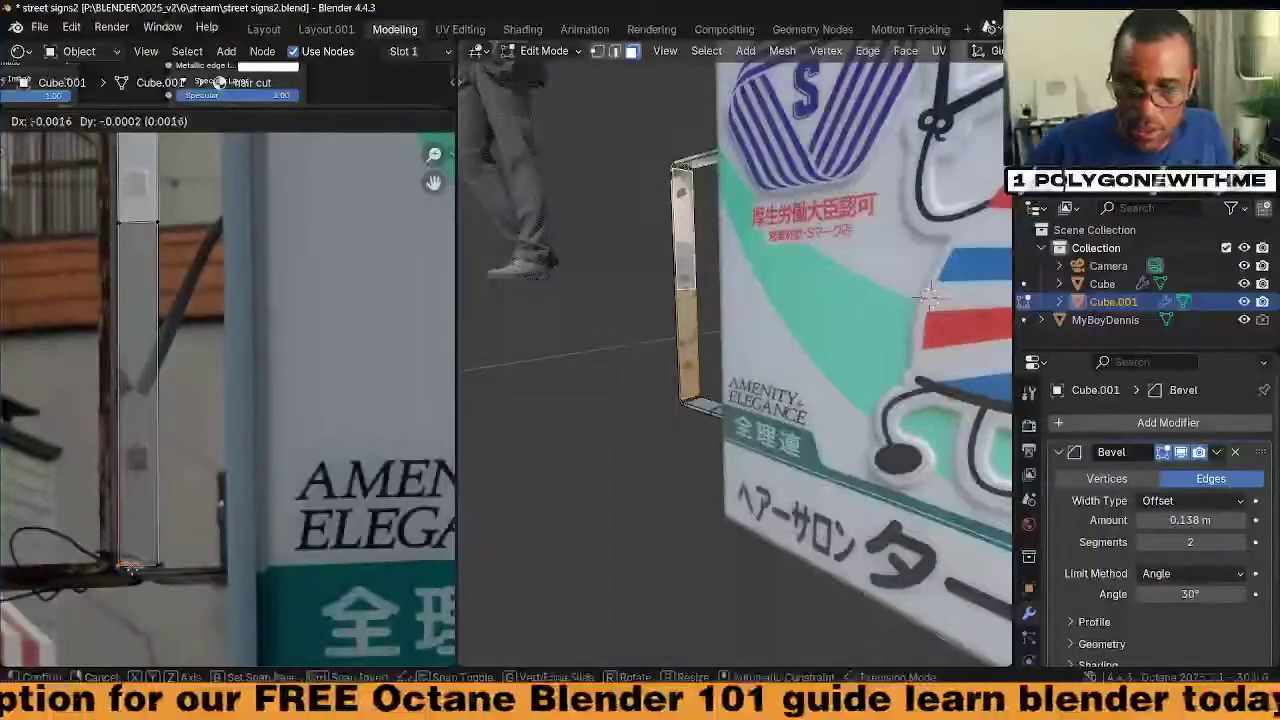
pyautogui.click(136, 553)
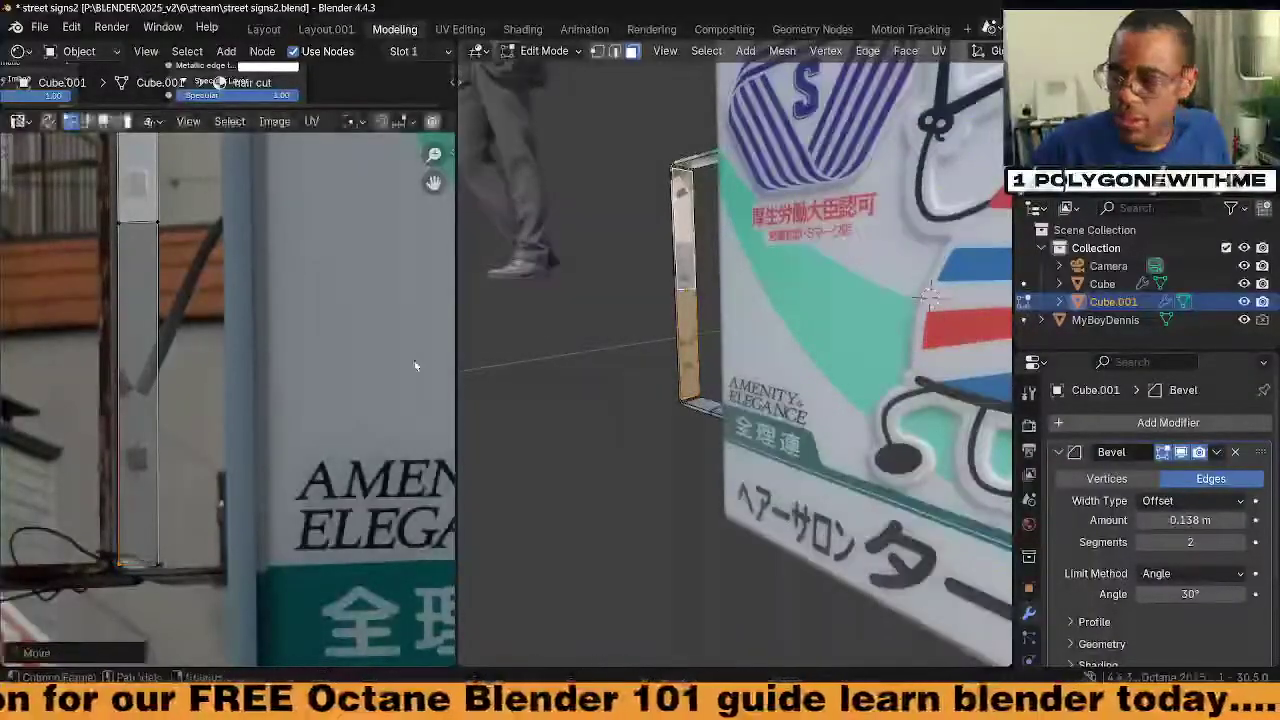
pyautogui.click(687, 322)
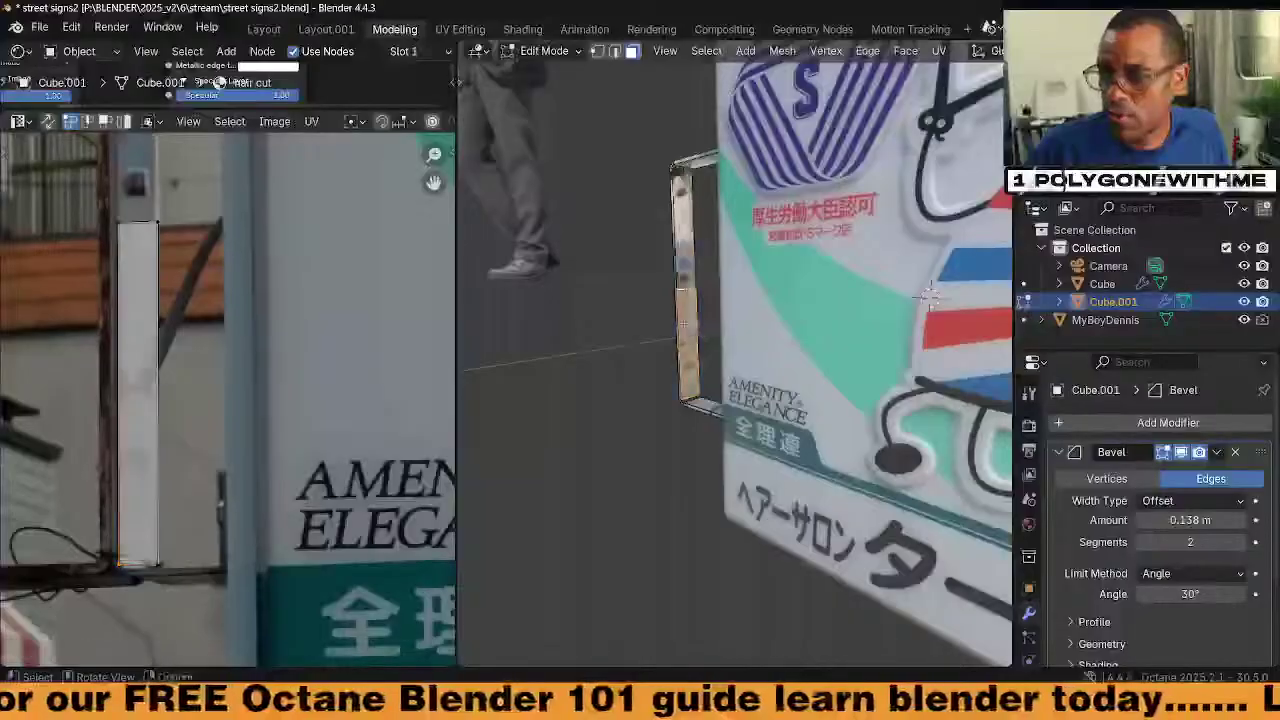
pyautogui.click(683, 274)
pyautogui.click(686, 335)
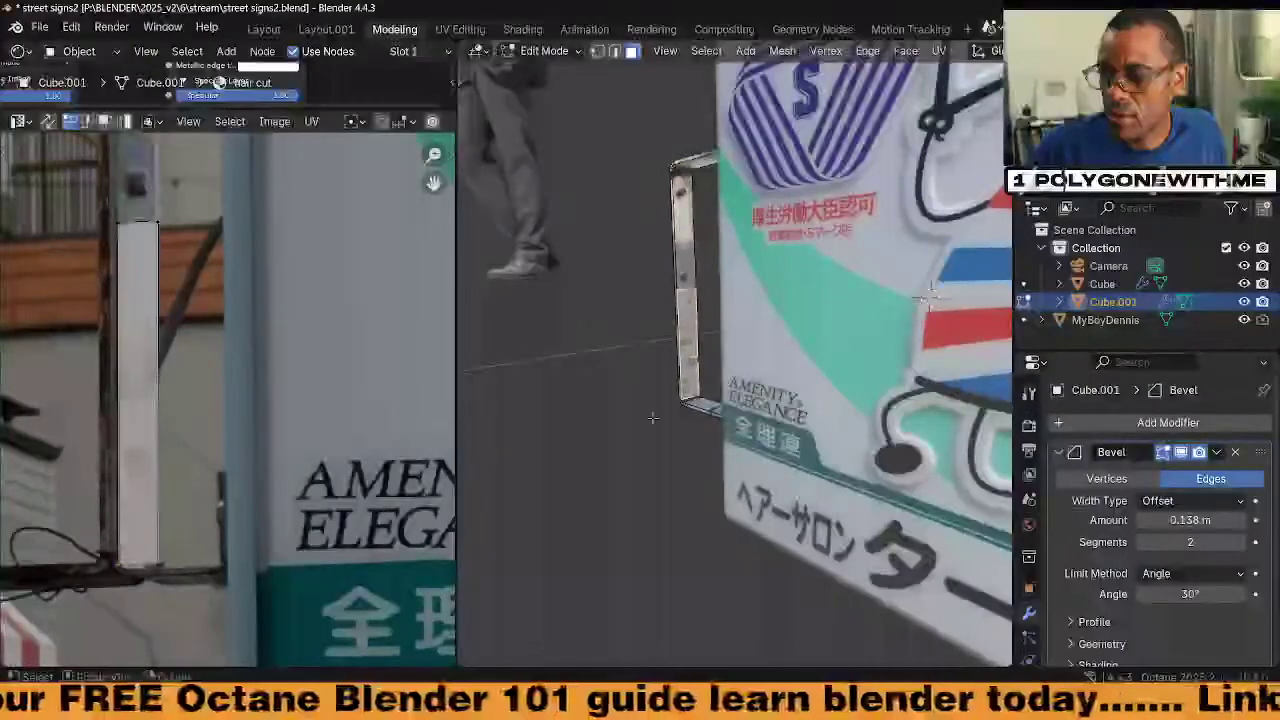
pyautogui.click(587, 429)
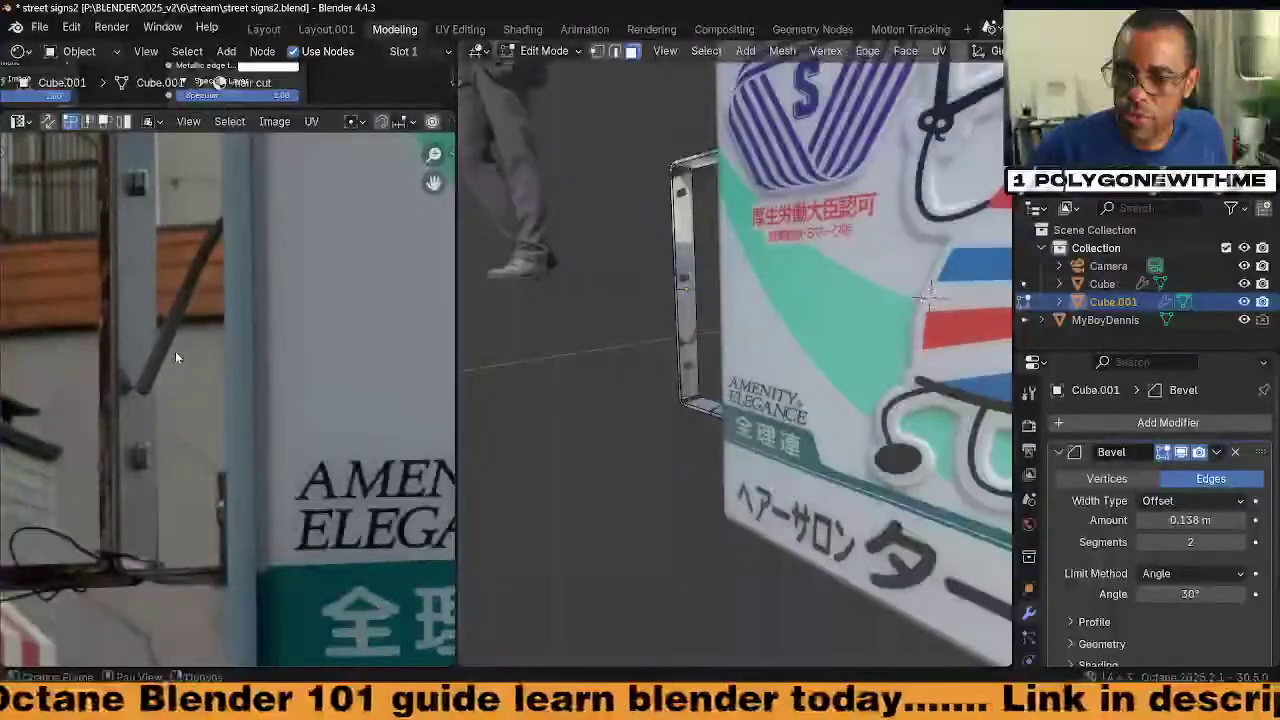
pyautogui.moveTo(175, 351); pyautogui.dragTo(225, 366, button='middle')
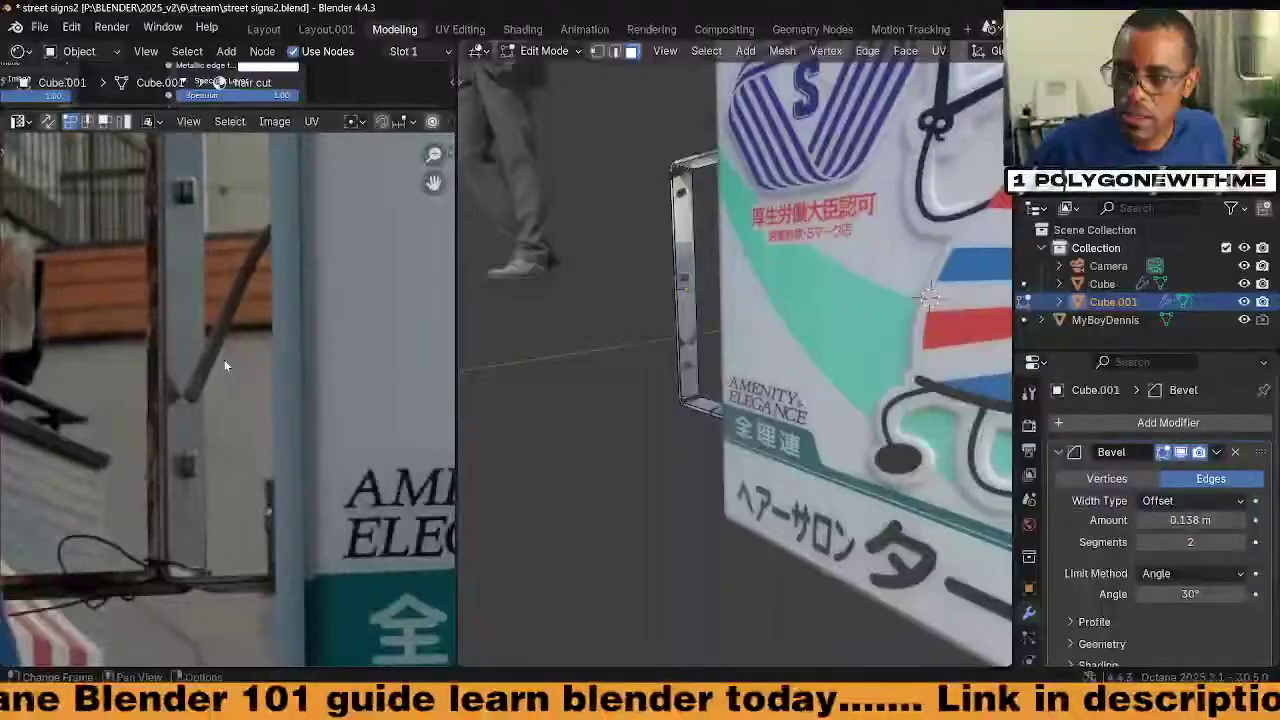
# Move the UVs of the bracket's lower vertical face up onto the upper end of the metal post in the photo
pyautogui.moveTo(600, 408); pyautogui.dragTo(907, 257, button='middle')
pyautogui.moveTo(688, 356); pyautogui.dragTo(658, 344, button='middle')
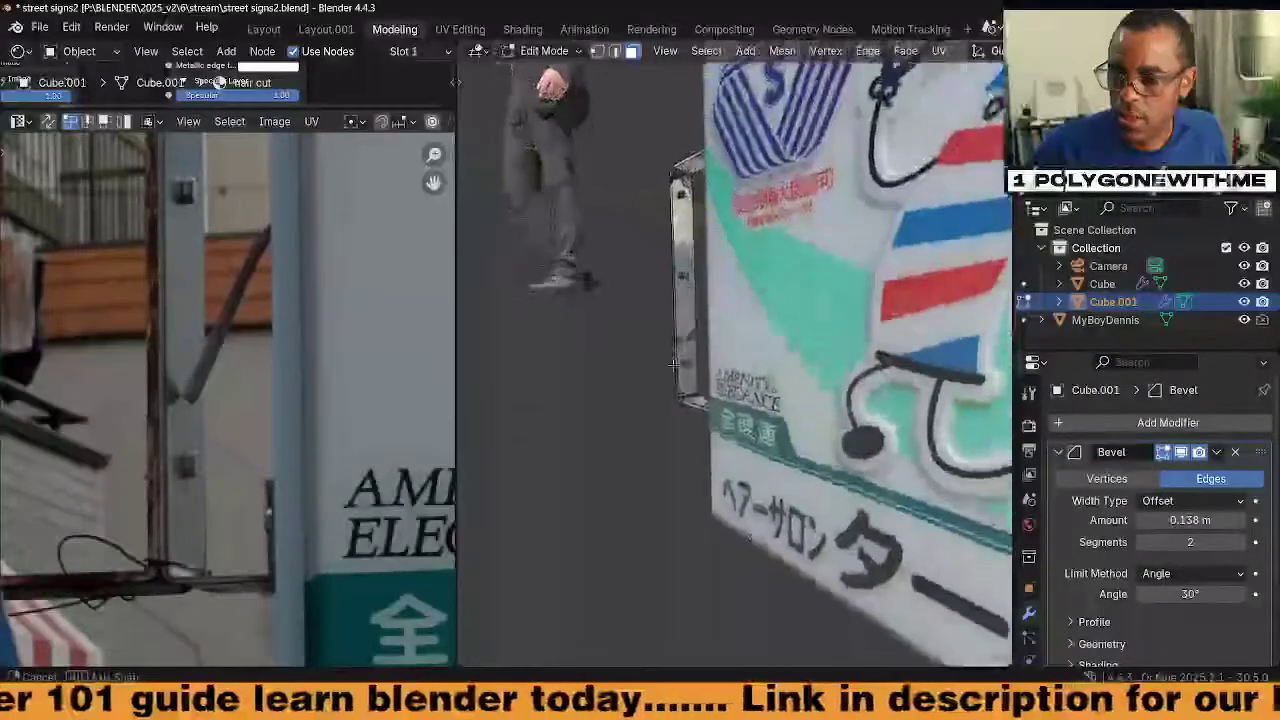
pyautogui.click(686, 349)
pyautogui.moveTo(210, 301); pyautogui.dragTo(198, 588, button='middle')
pyautogui.press('g')
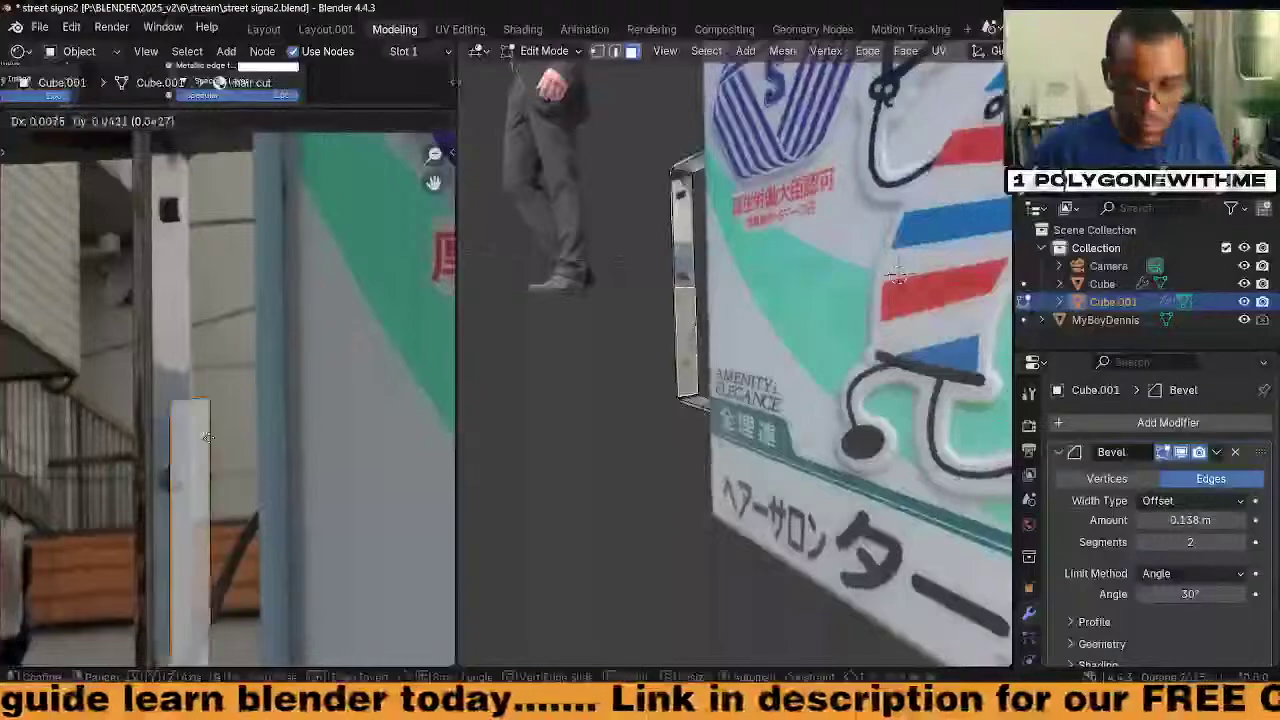
pyautogui.click(184, 181)
pyautogui.moveTo(184, 182); pyautogui.dragTo(212, 316, button='middle')
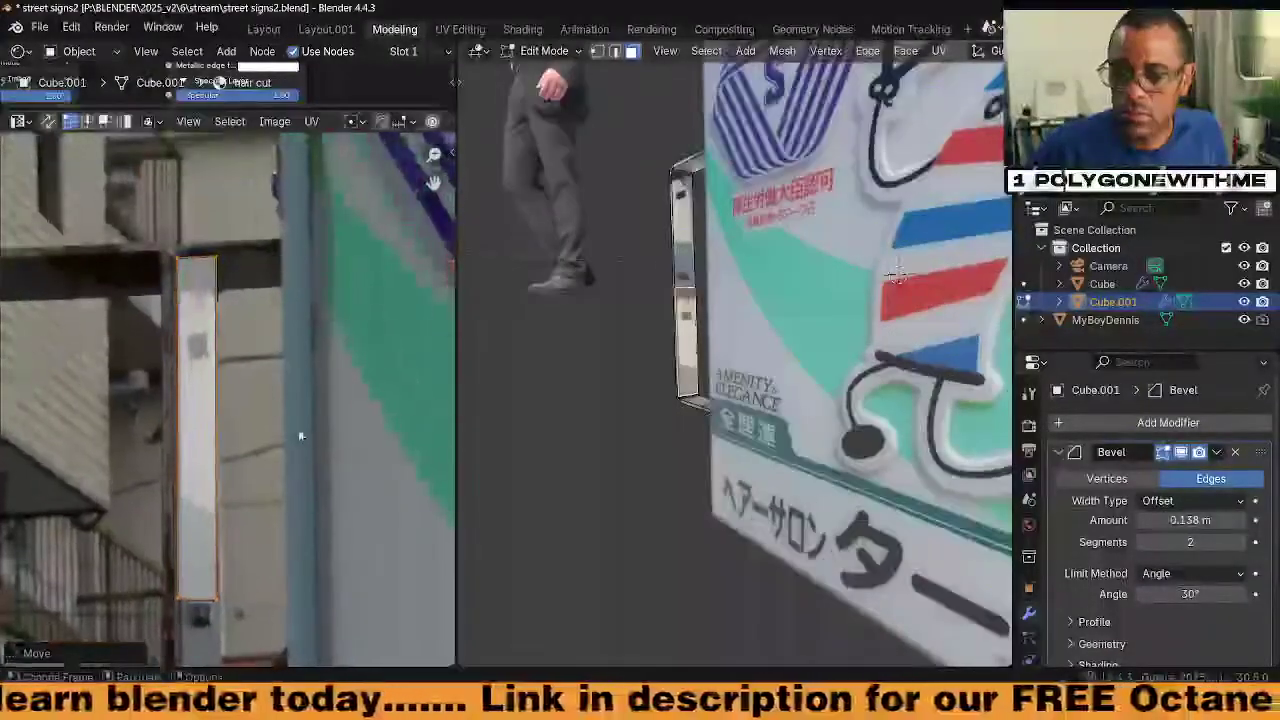
# Lower the face's top UV vertices by about 0.01, and raise the top-left one slightly to match the post's upper end
pyautogui.moveTo(244, 320); pyautogui.dragTo(257, 319)
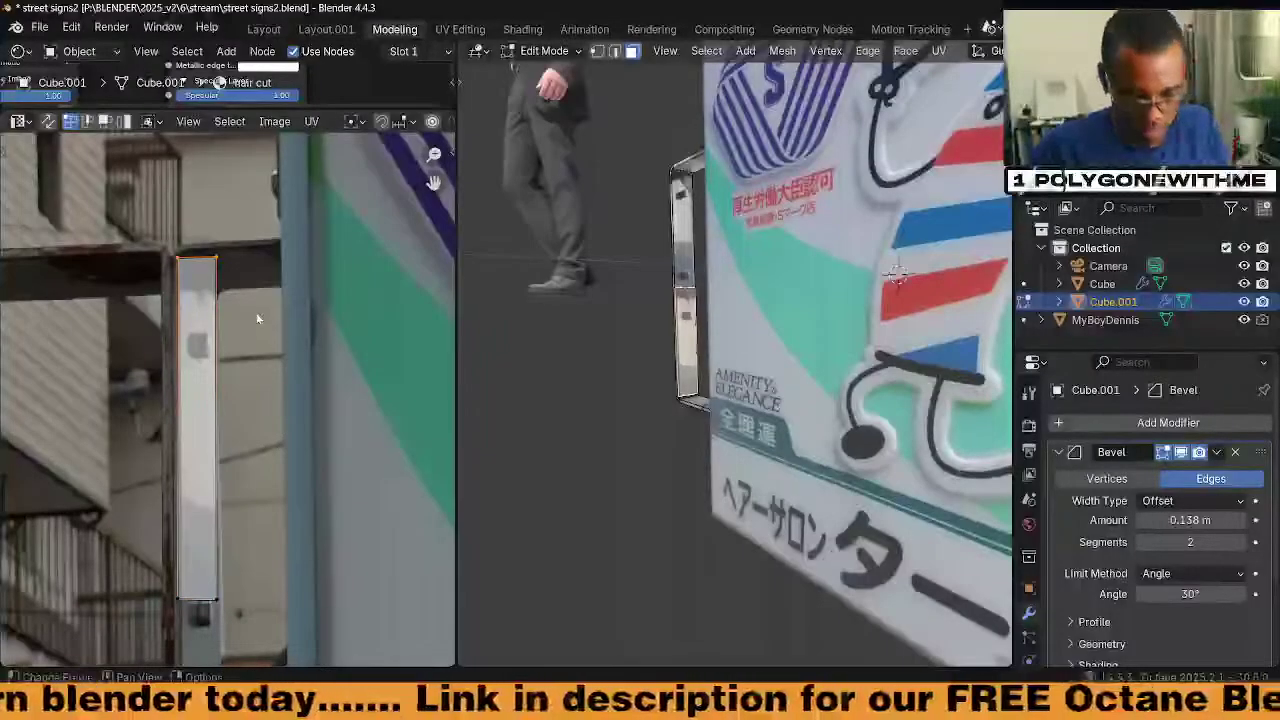
pyautogui.press('g')
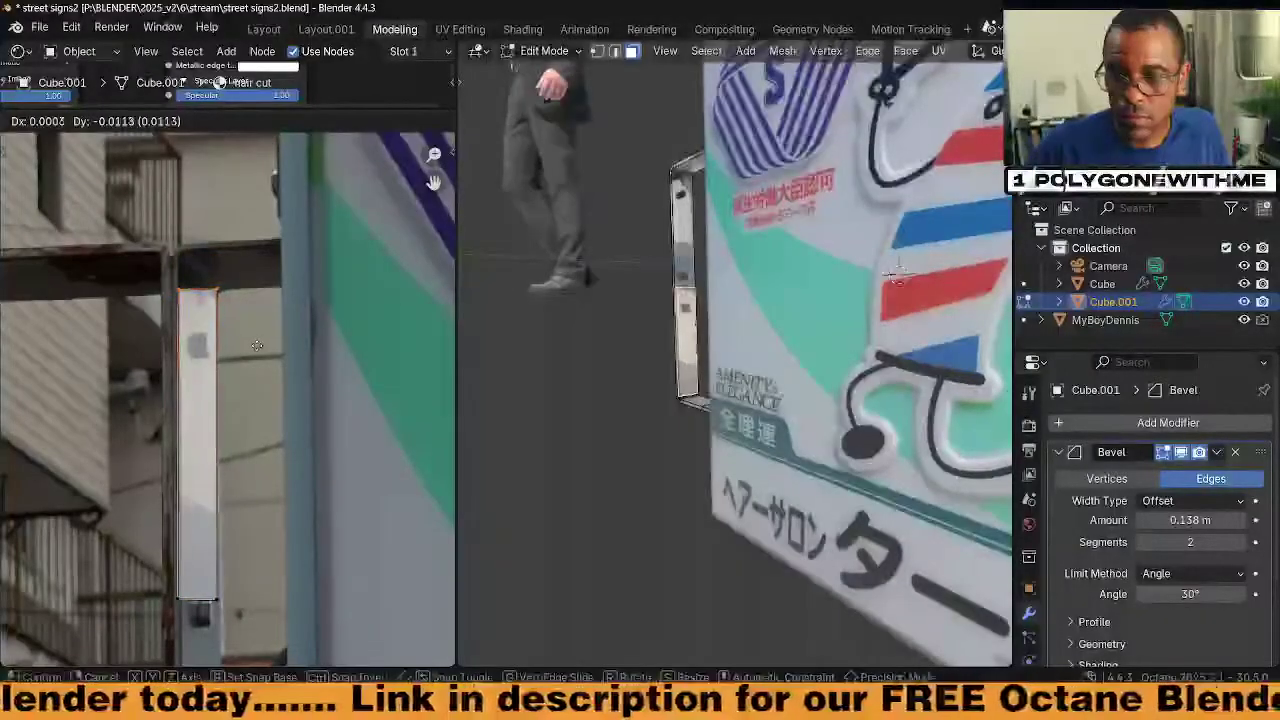
pyautogui.click(257, 350)
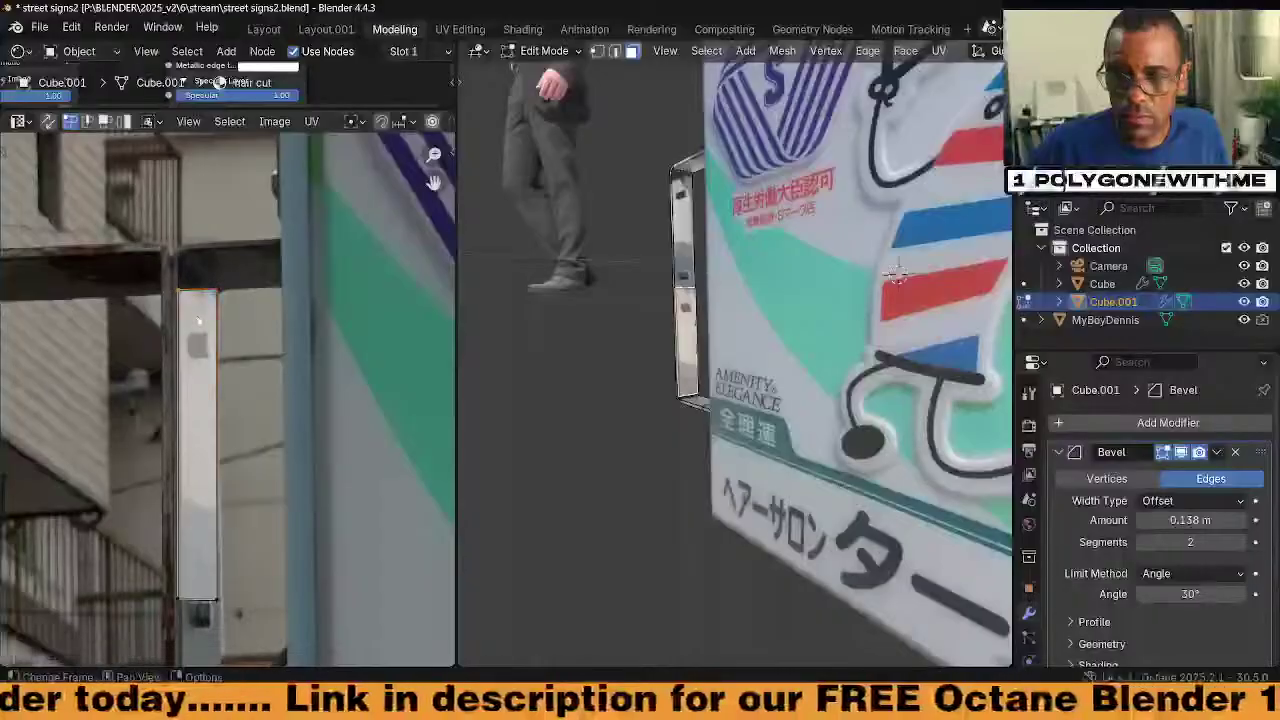
pyautogui.press('g')
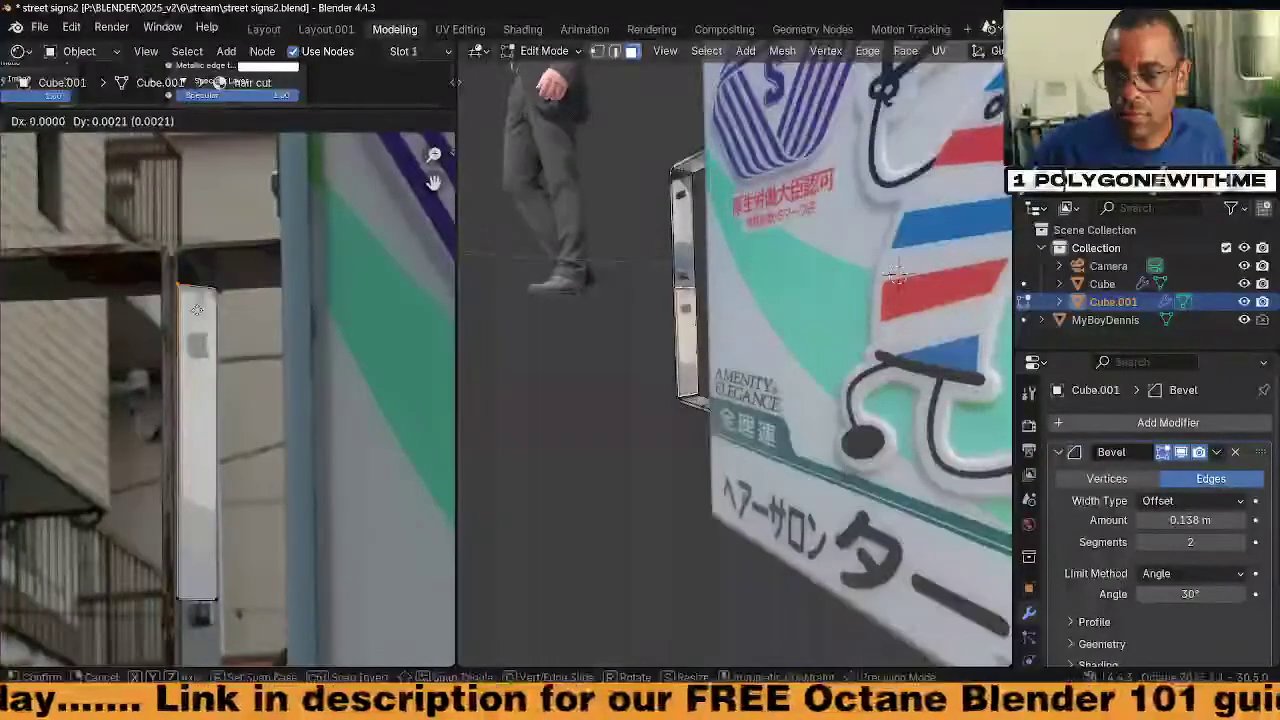
pyautogui.click(197, 310)
# Move the face's bottom UV vertices down the metal post and align them with its two side edges
pyautogui.moveTo(240, 484); pyautogui.dragTo(223, 448, button='middle')
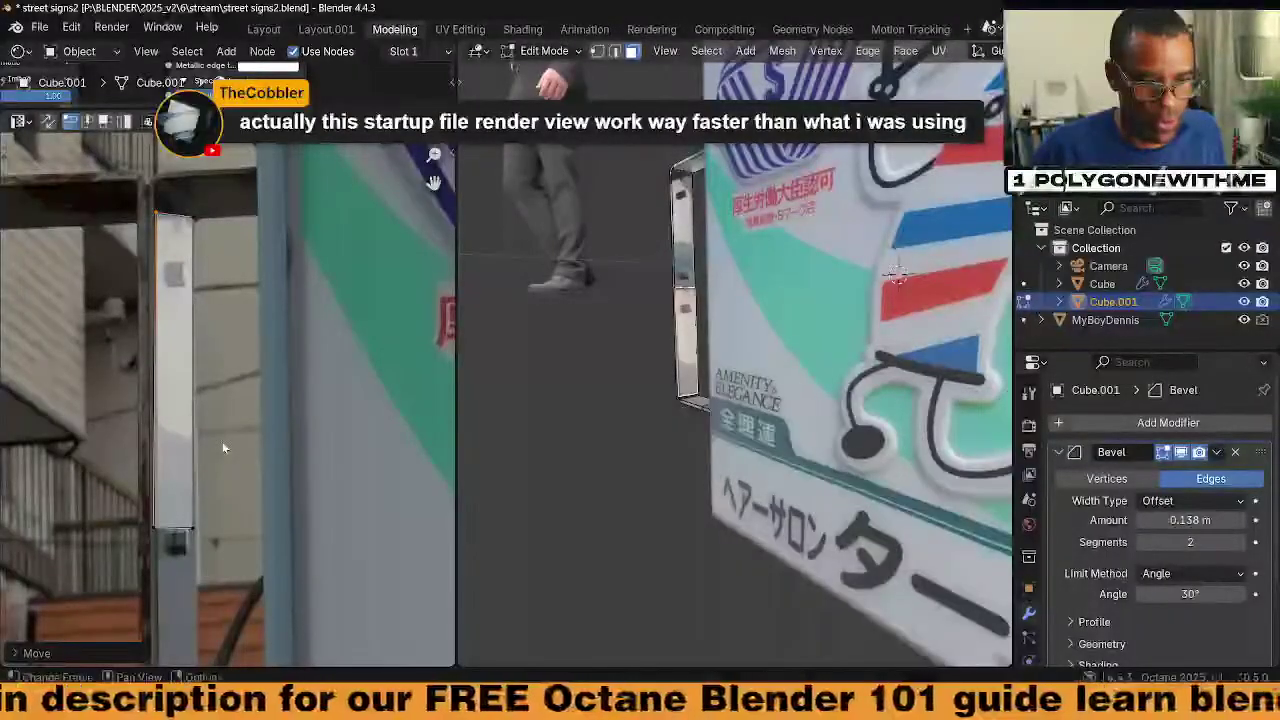
pyautogui.moveTo(223, 443); pyautogui.dragTo(225, 405, button='middle')
pyautogui.press('g')
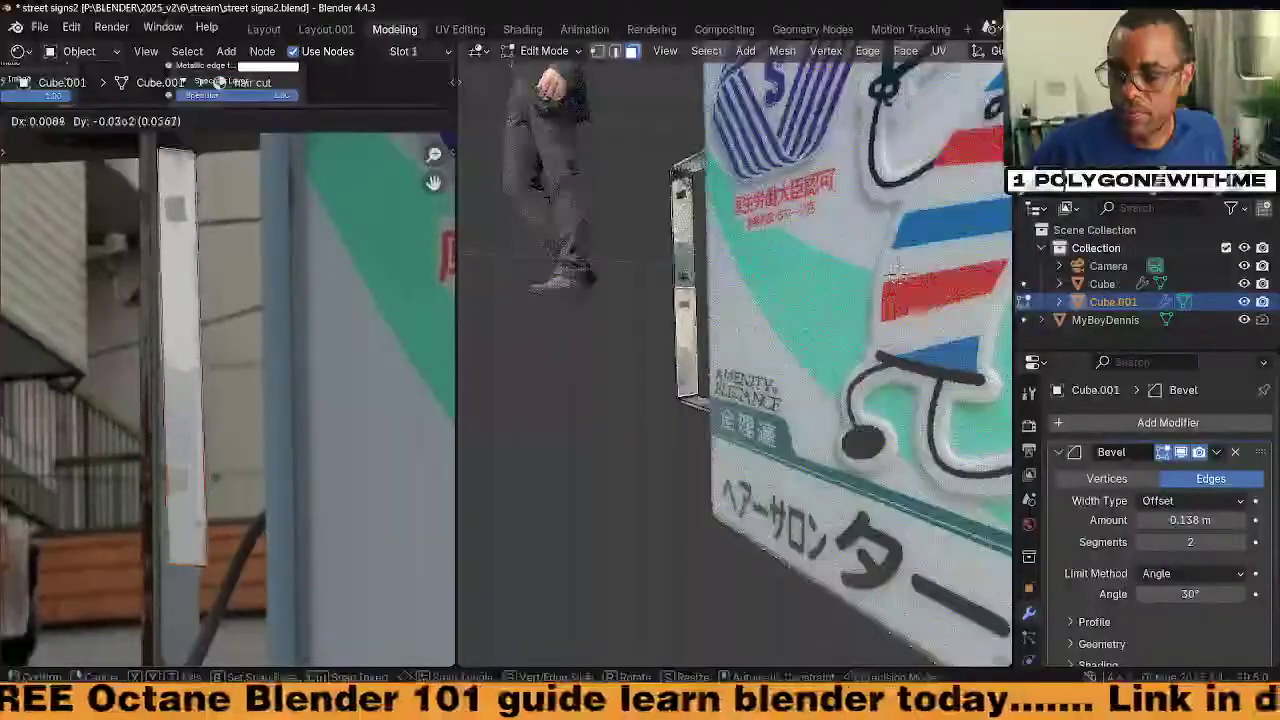
pyautogui.click(254, 587)
pyautogui.moveTo(254, 587); pyautogui.dragTo(234, 440, button='middle')
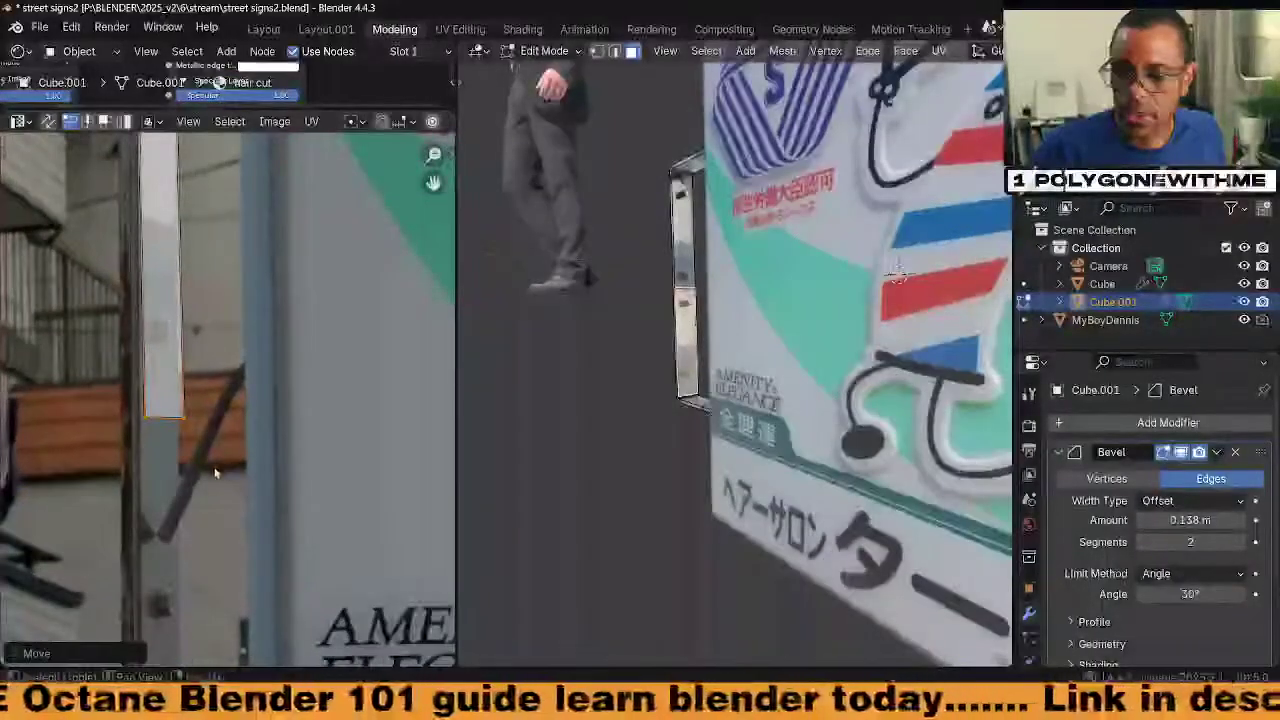
pyautogui.press('g')
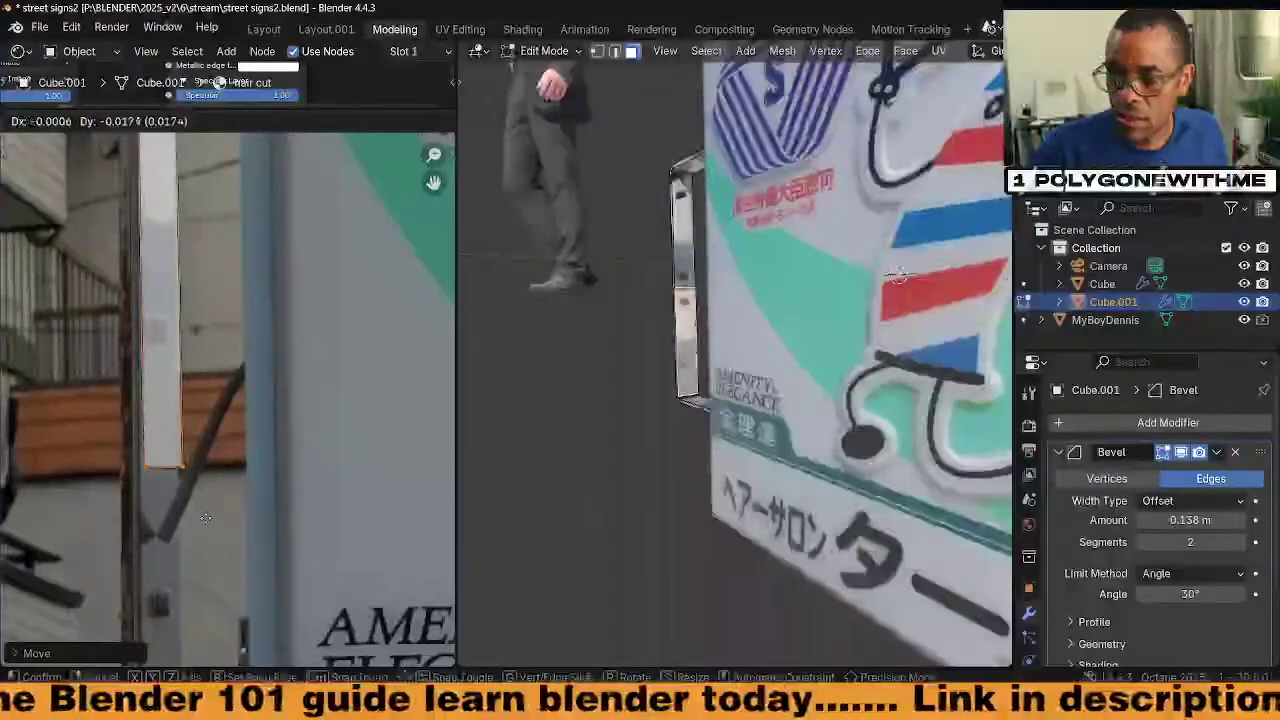
pyautogui.click(217, 513)
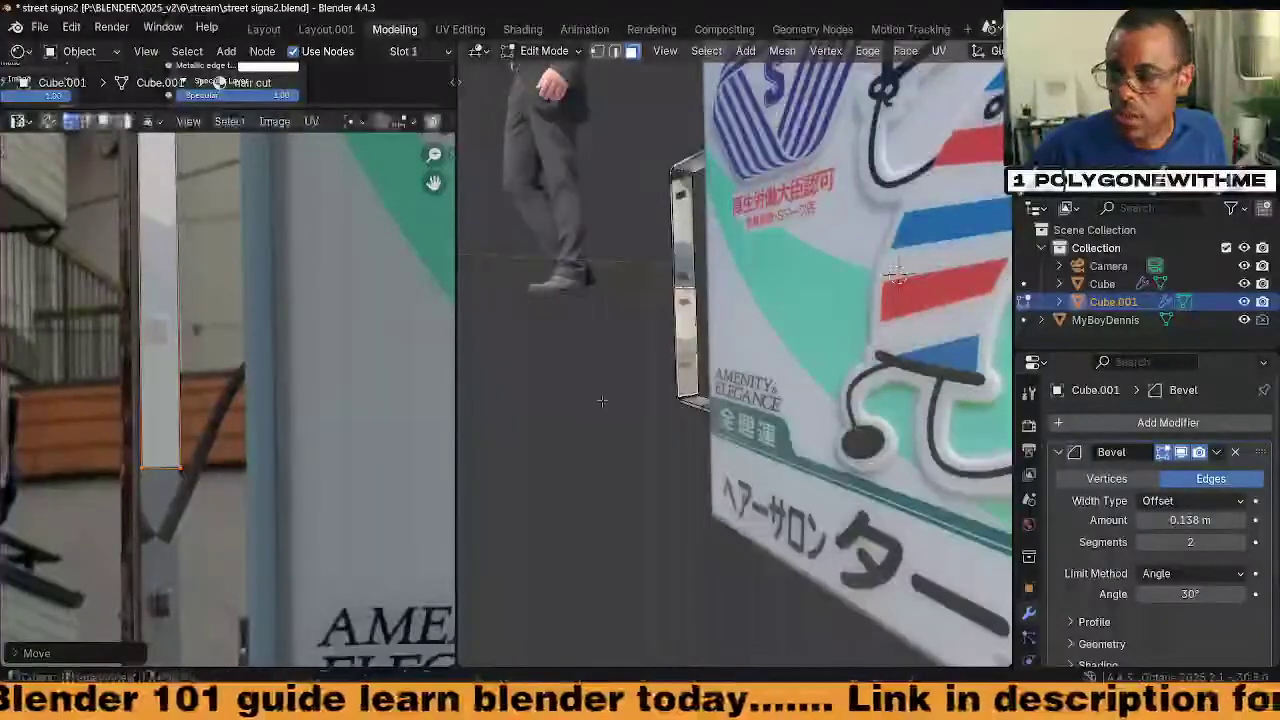
# Select all linked faces of the bracket and unwrap them with Cube Projection
pyautogui.moveTo(601, 400); pyautogui.dragTo(656, 414, button='middle')
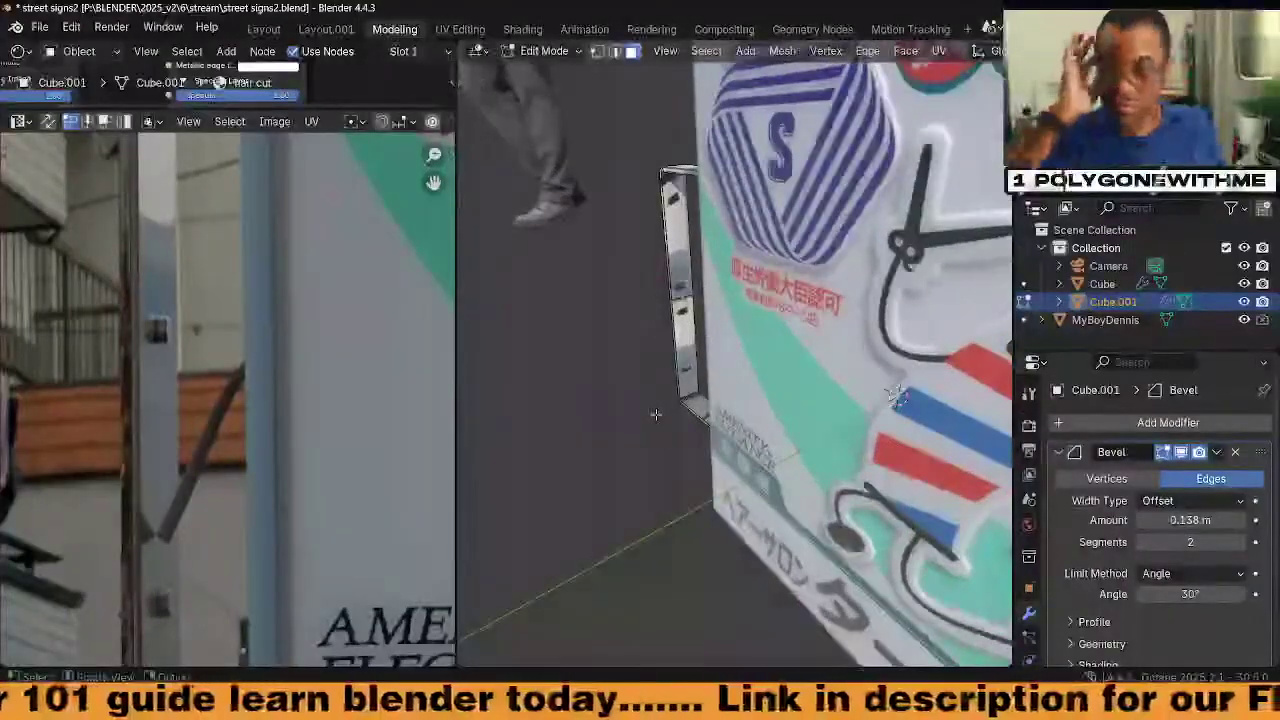
pyautogui.scroll(-3, 640, 350)
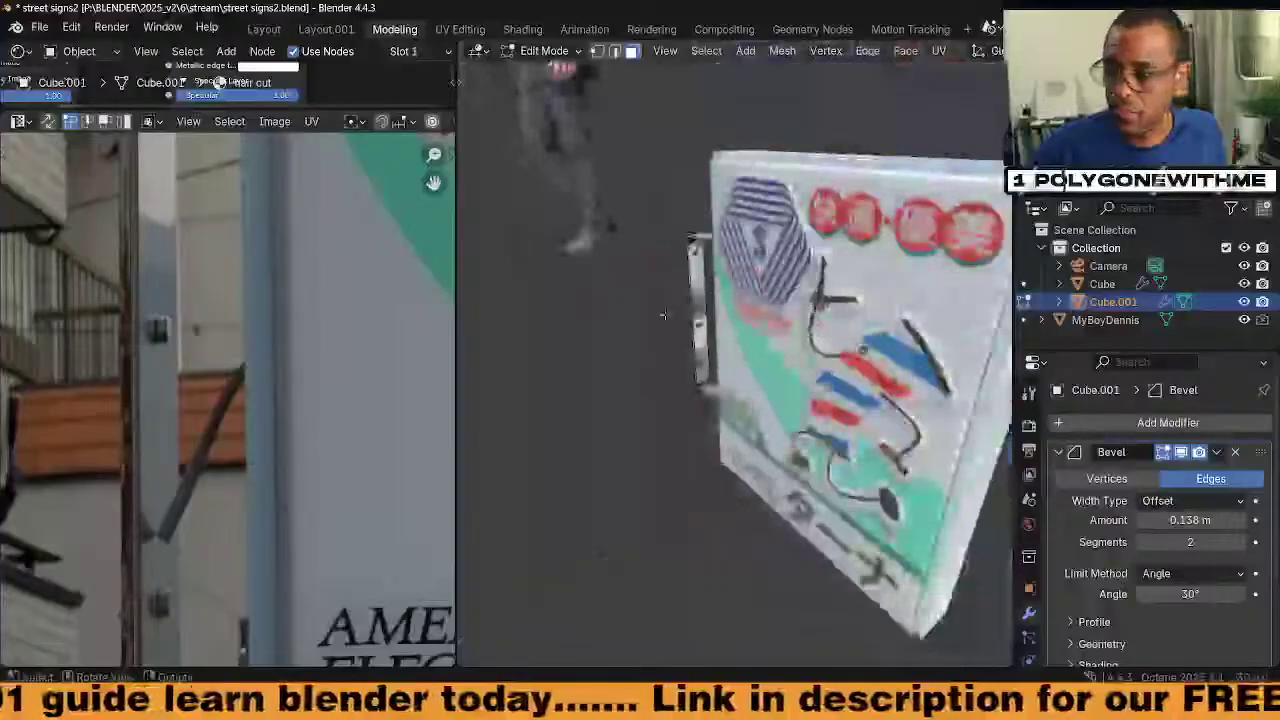
pyautogui.click(700, 308)
pyautogui.keyDown('shift'); pyautogui.click(701, 350); pyautogui.keyUp('shift')
pyautogui.moveTo(645, 375); pyautogui.dragTo(662, 373, button='middle')
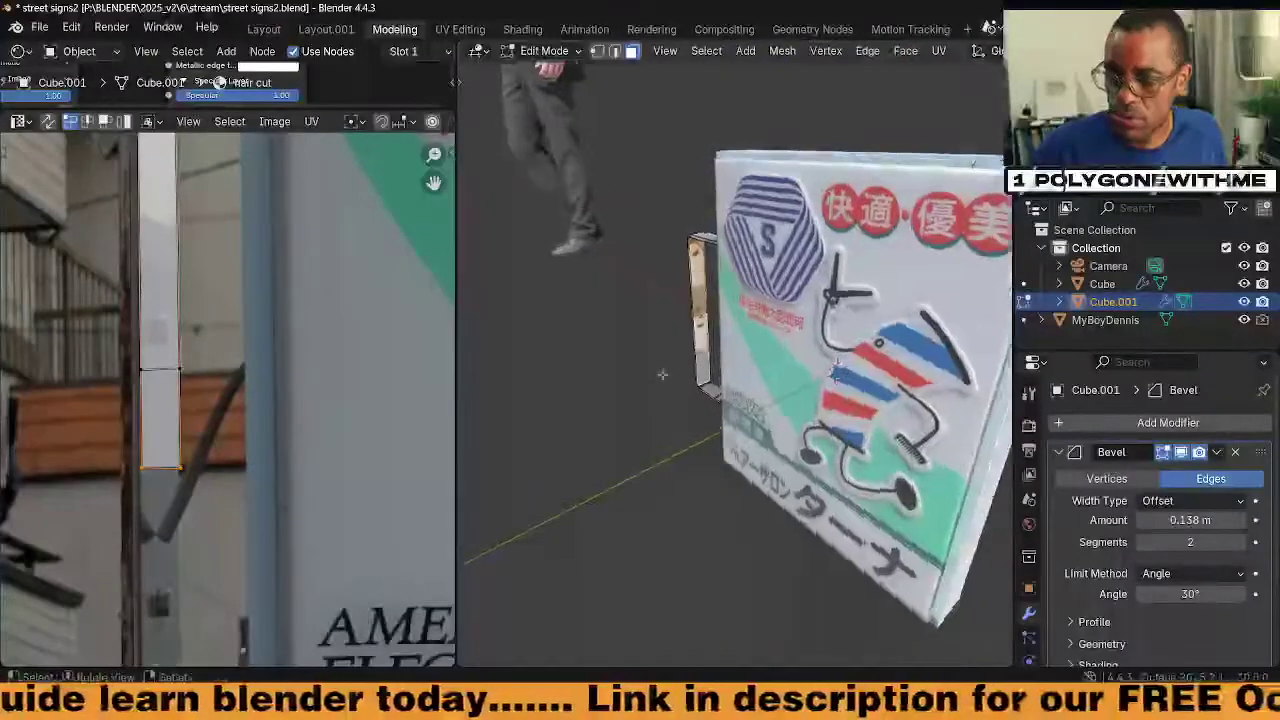
pyautogui.hotkey('ctrl', 'l')
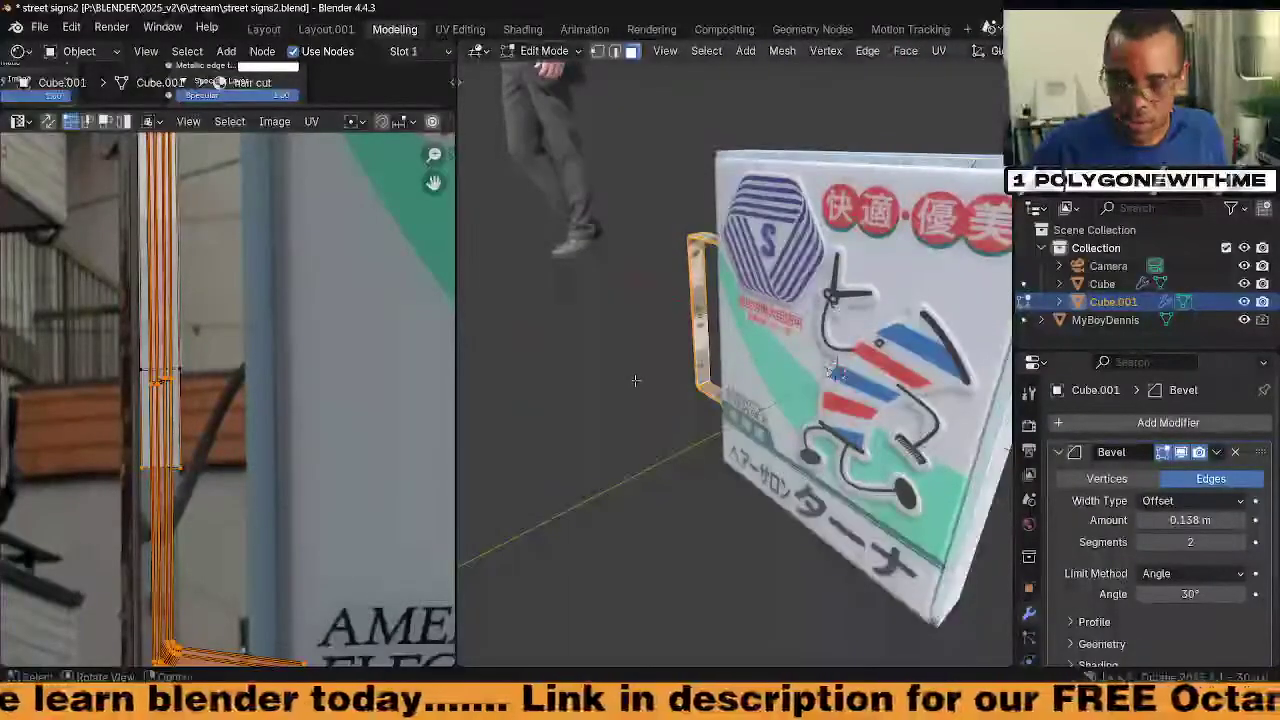
pyautogui.press('u')
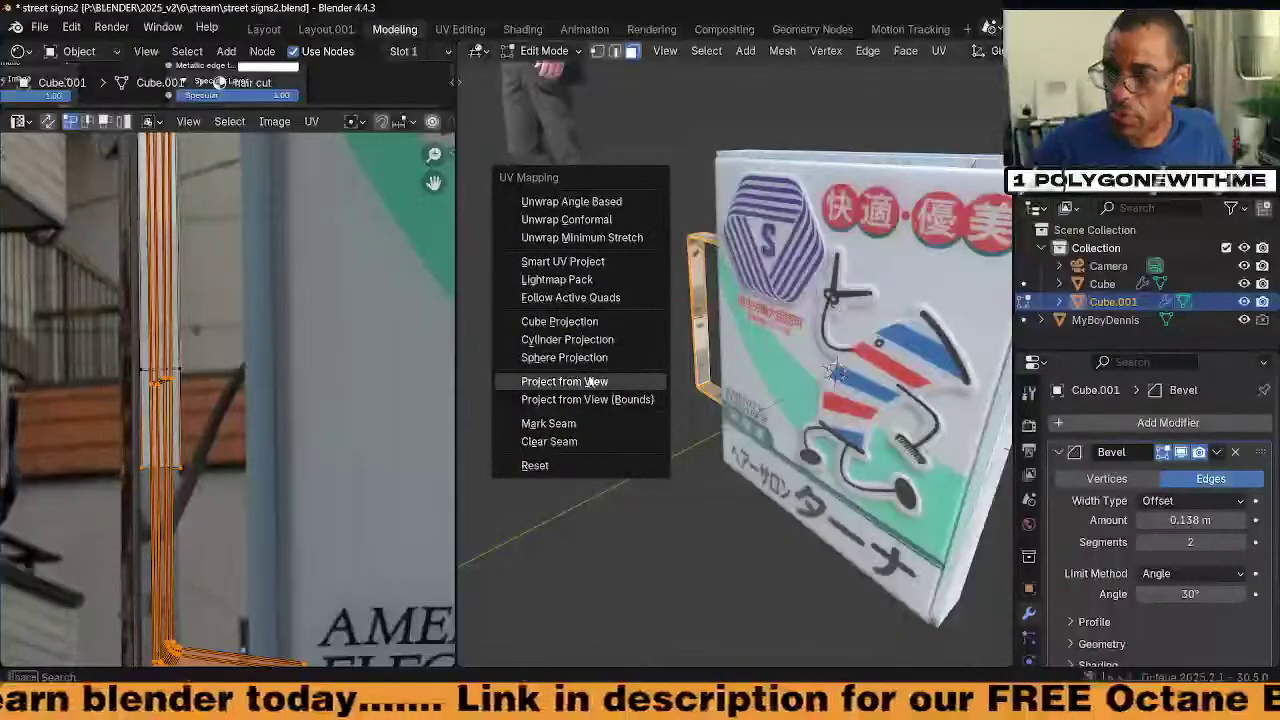
pyautogui.click(560, 321)
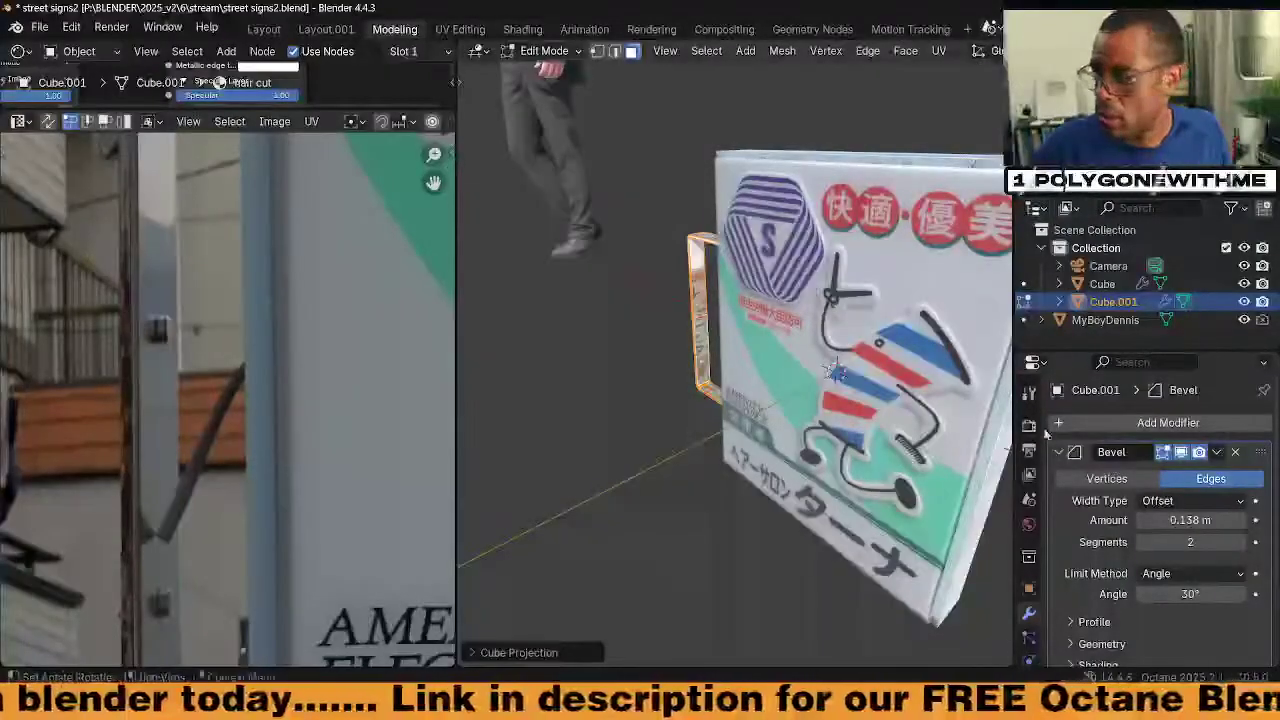
# Assign the "side" material to the whole bracket and return to Object Mode
pyautogui.click(1029, 640)
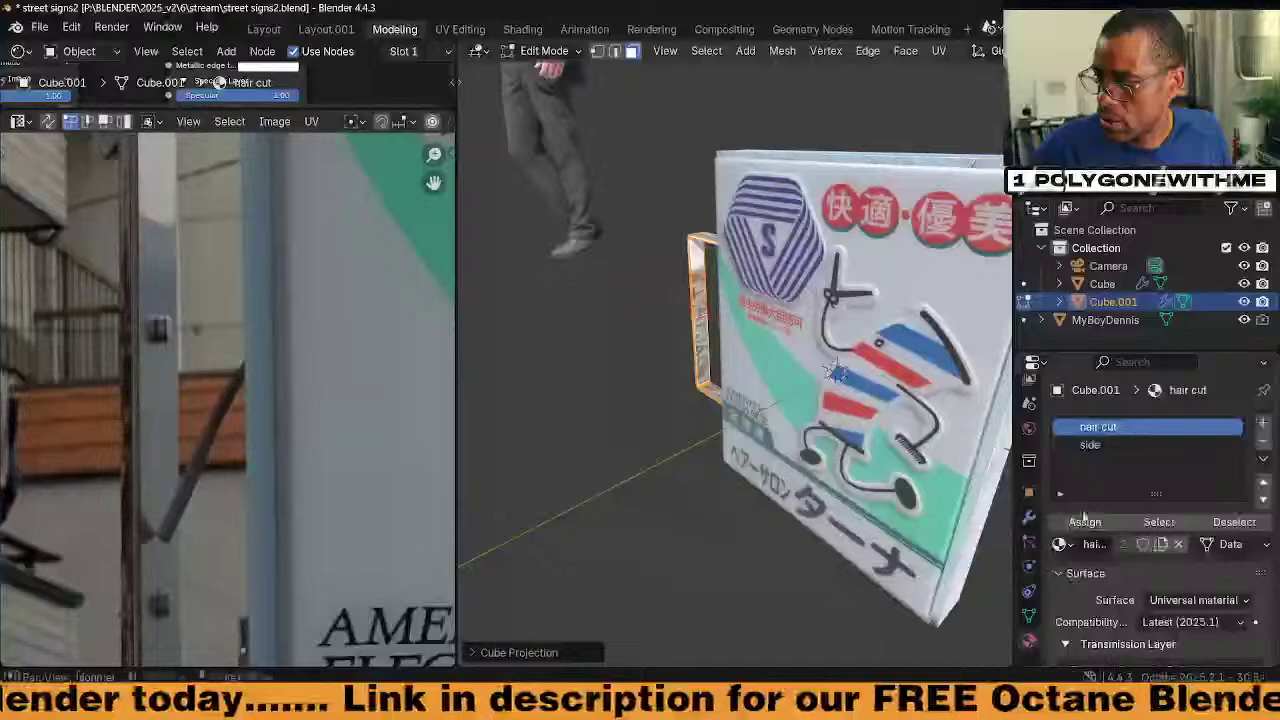
pyautogui.click(1090, 445)
pyautogui.click(1088, 522)
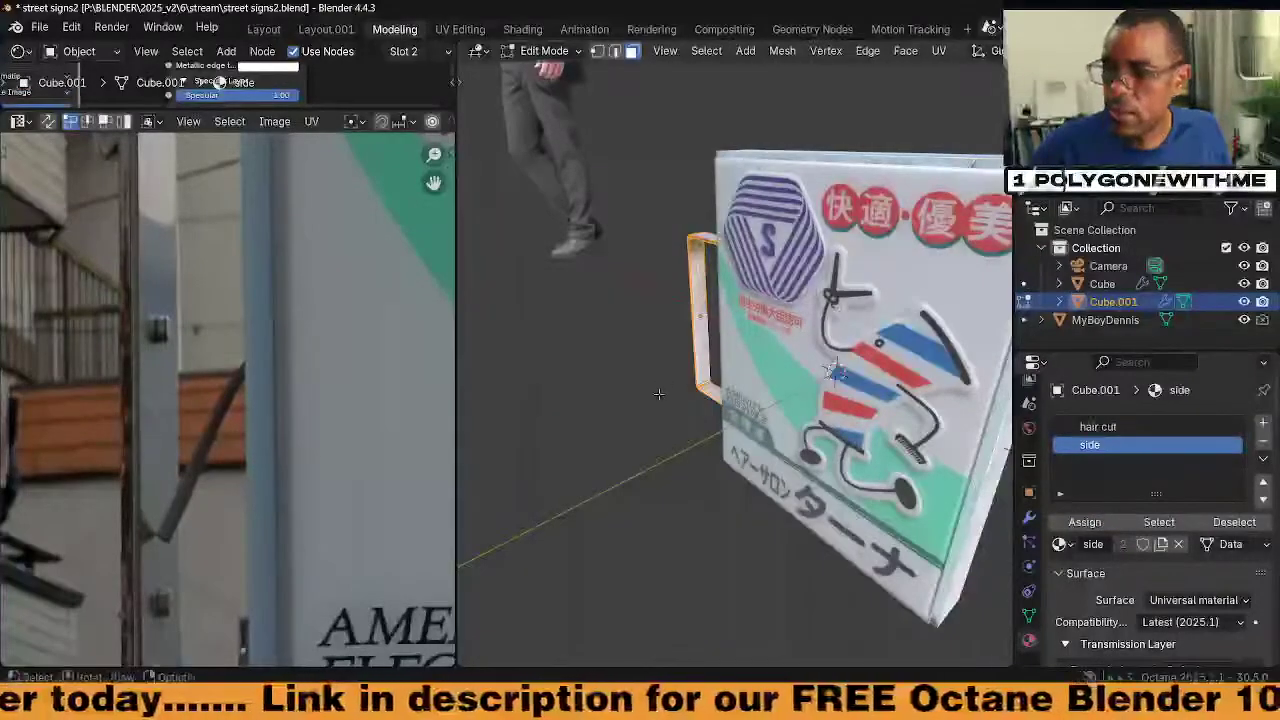
pyautogui.moveTo(658, 394); pyautogui.dragTo(713, 411, button='middle')
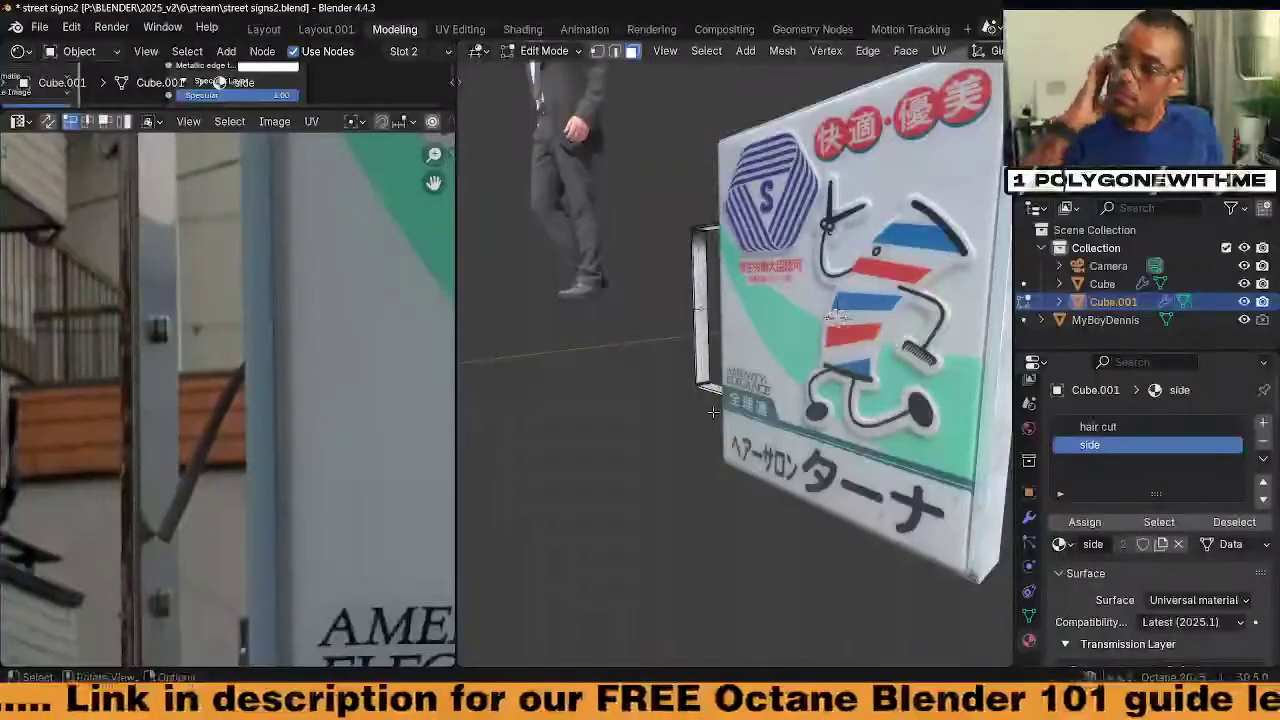
pyautogui.press('Tab')
# Open the sign box in Edit Mode and display the Plope_M.jpg texture behind its UVs
pyautogui.moveTo(713, 411); pyautogui.dragTo(745, 428, button='middle')
pyautogui.scroll(4, 740, 460)
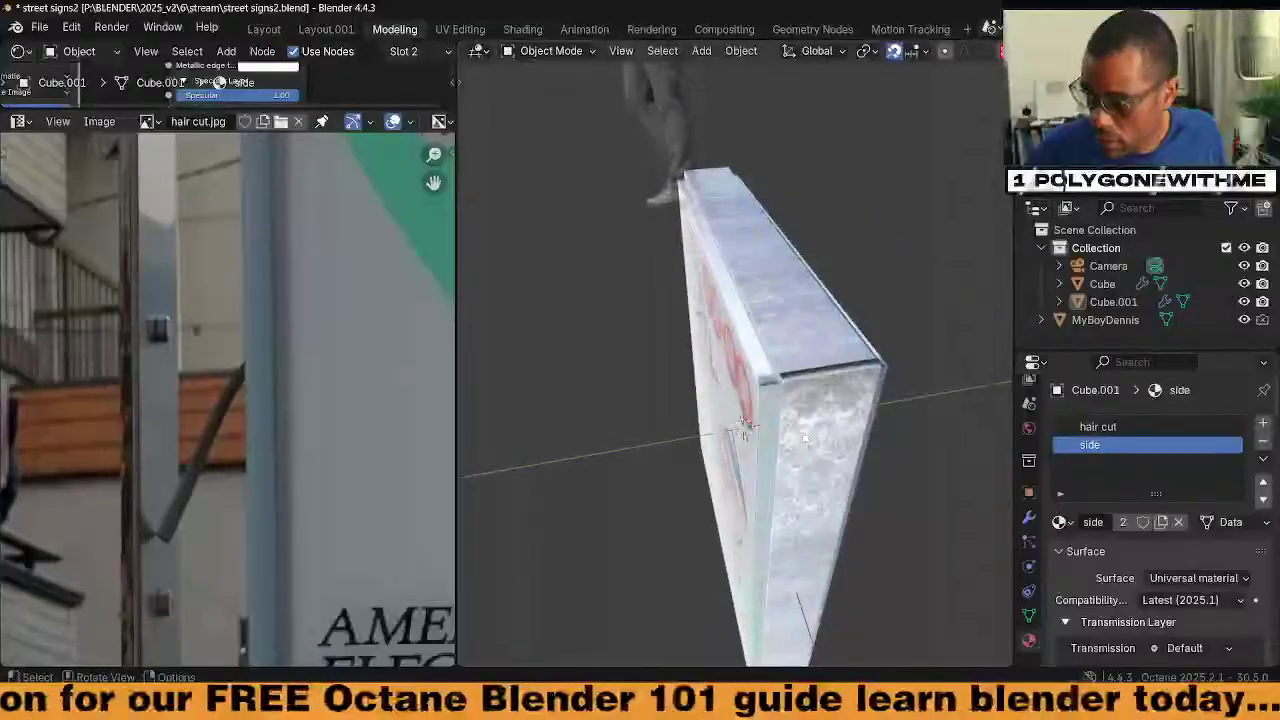
pyautogui.press('Tab')
pyautogui.press('Tab')
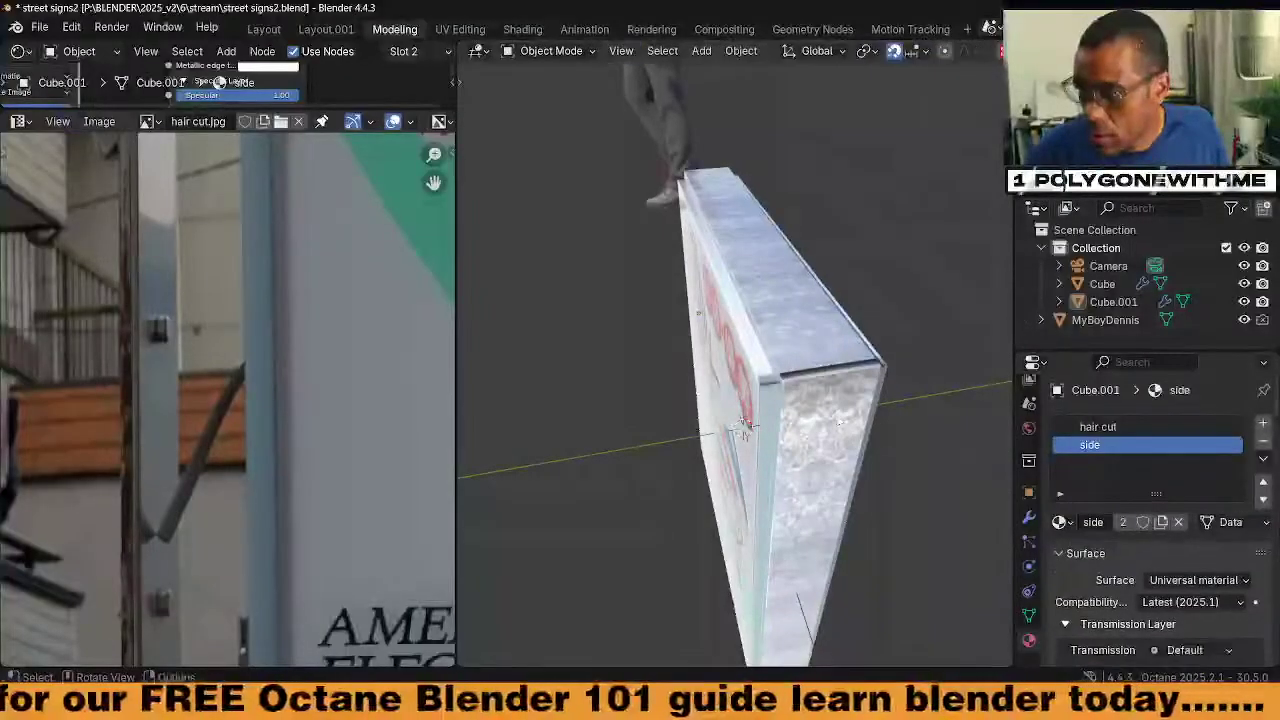
pyautogui.click(745, 428)
pyautogui.press('Tab')
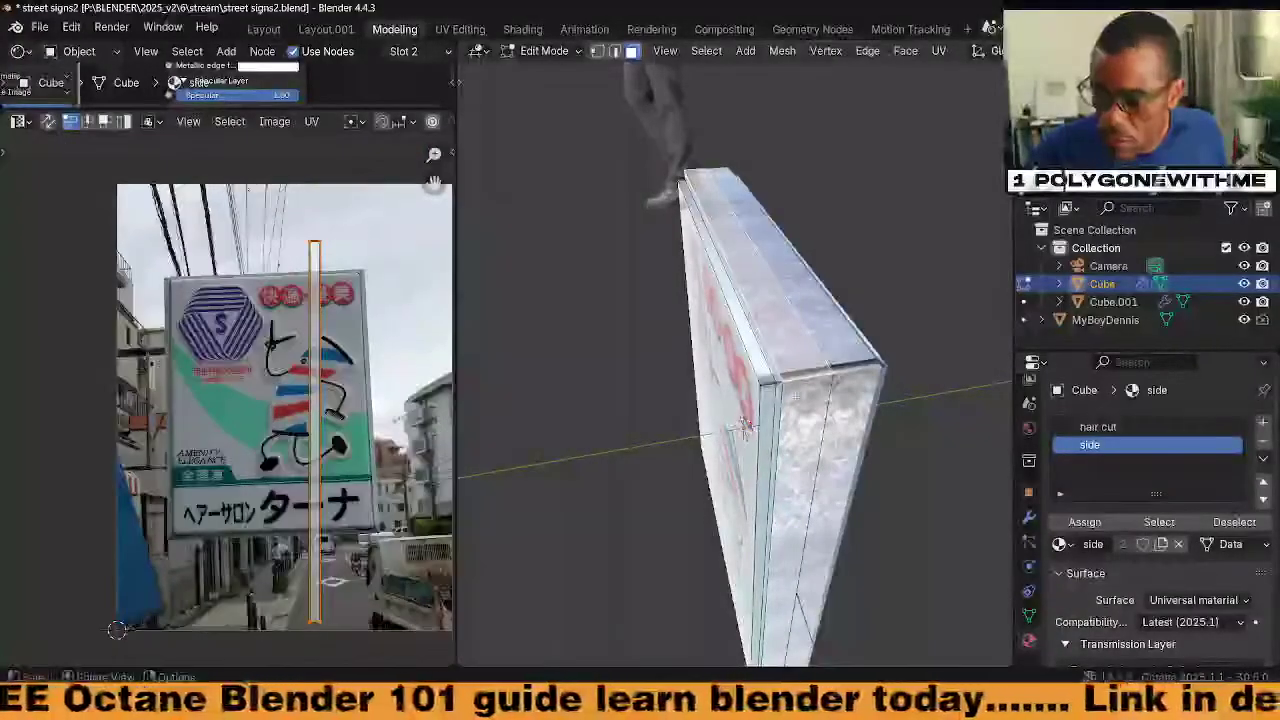
pyautogui.scroll(-5, 85, 122)
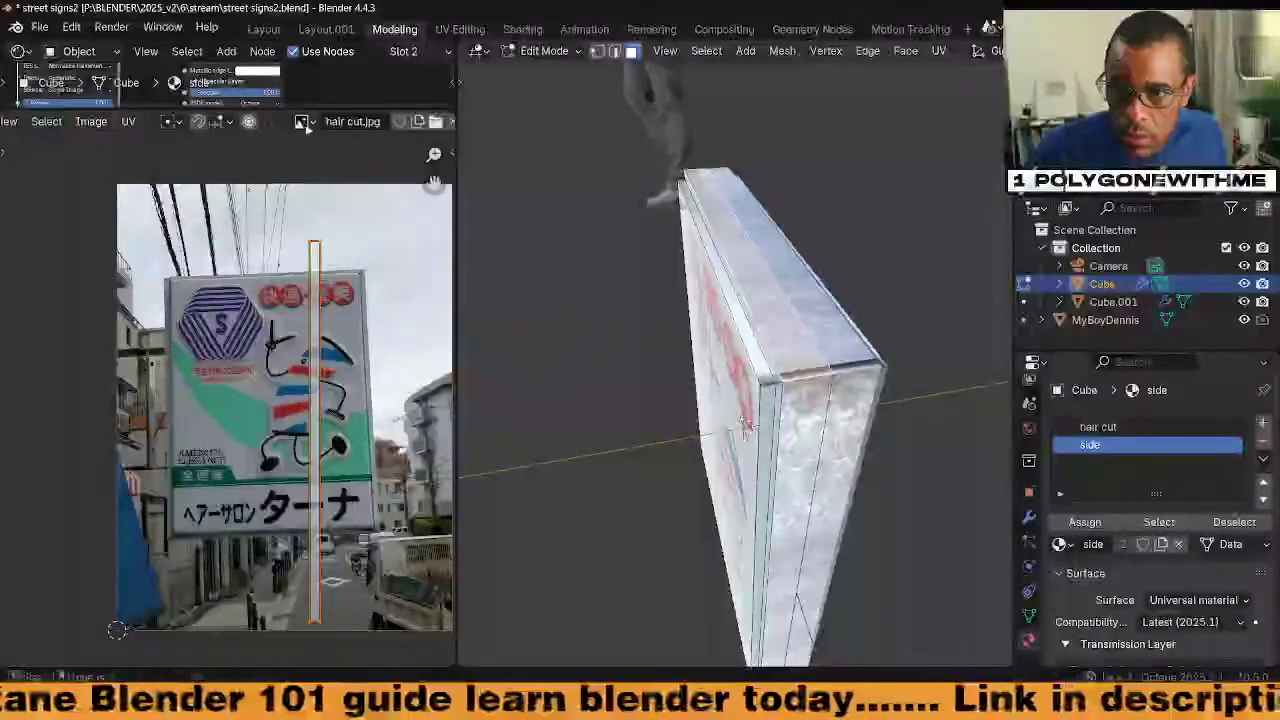
pyautogui.click(303, 122)
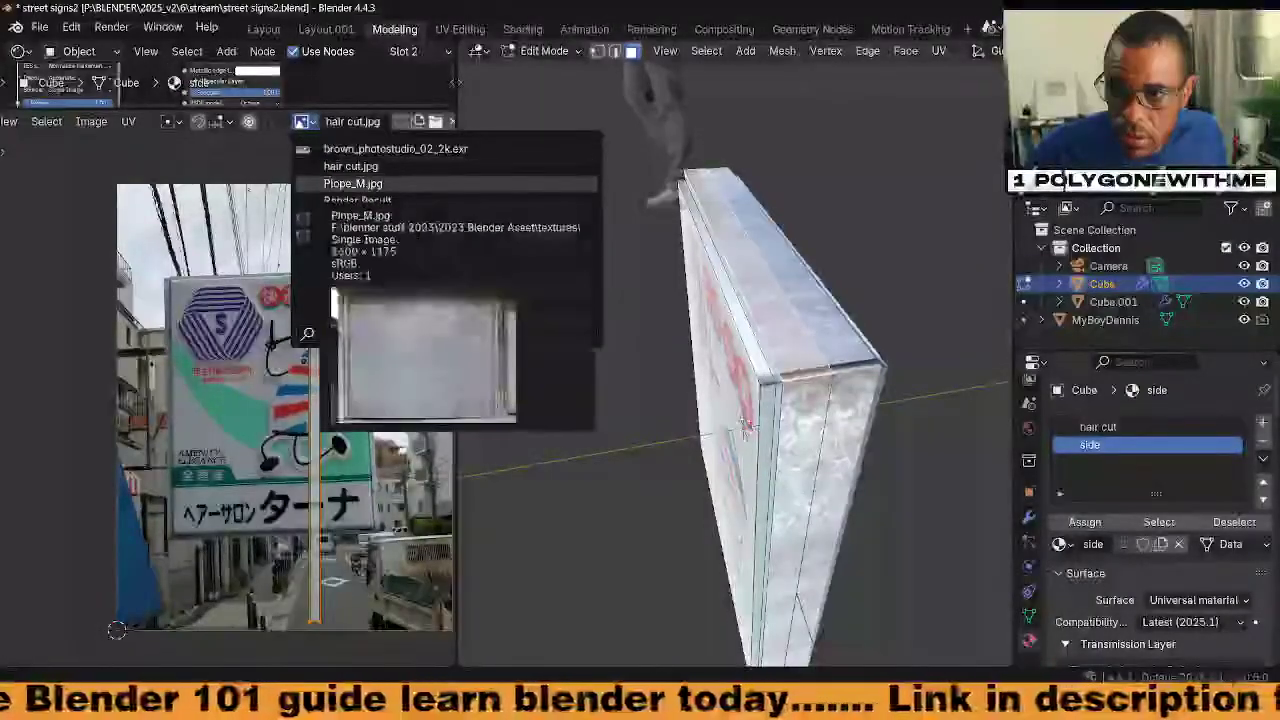
pyautogui.click(342, 184)
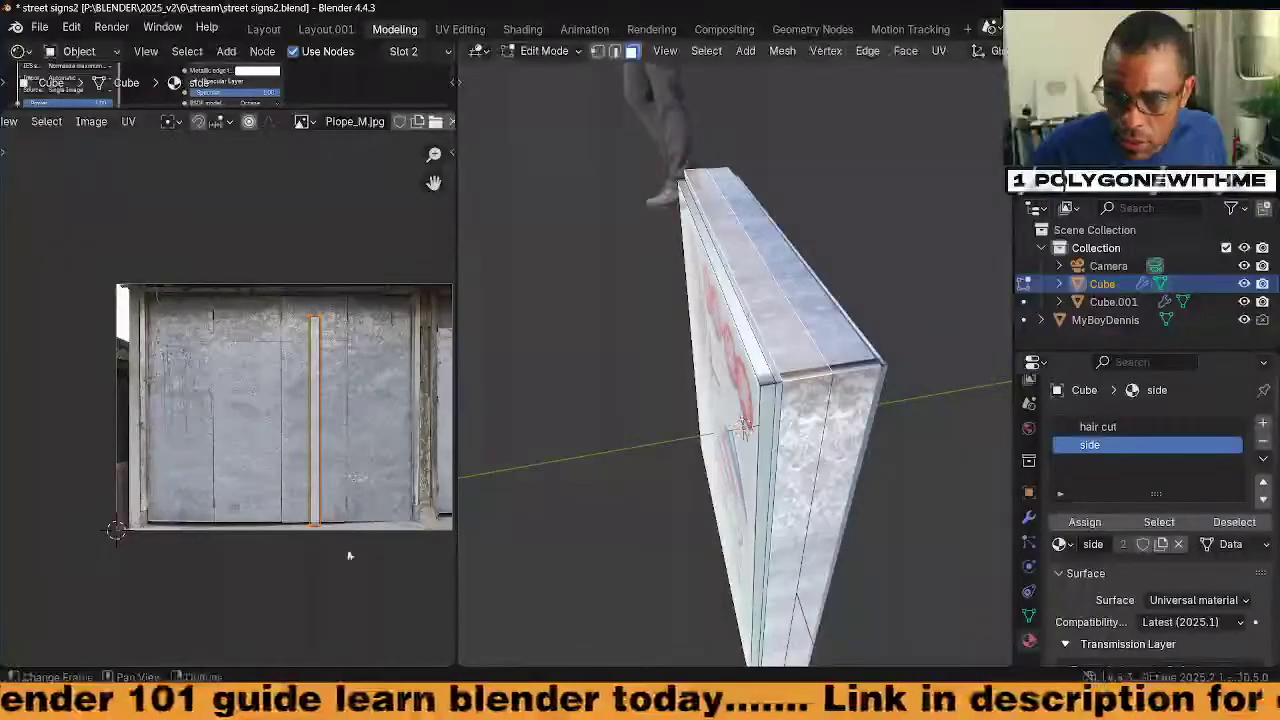
# Move the bottom UV vertices of the sign's selected strip up about 0.0135 along Y and leave Edit Mode
pyautogui.press('g')
pyautogui.press('y')
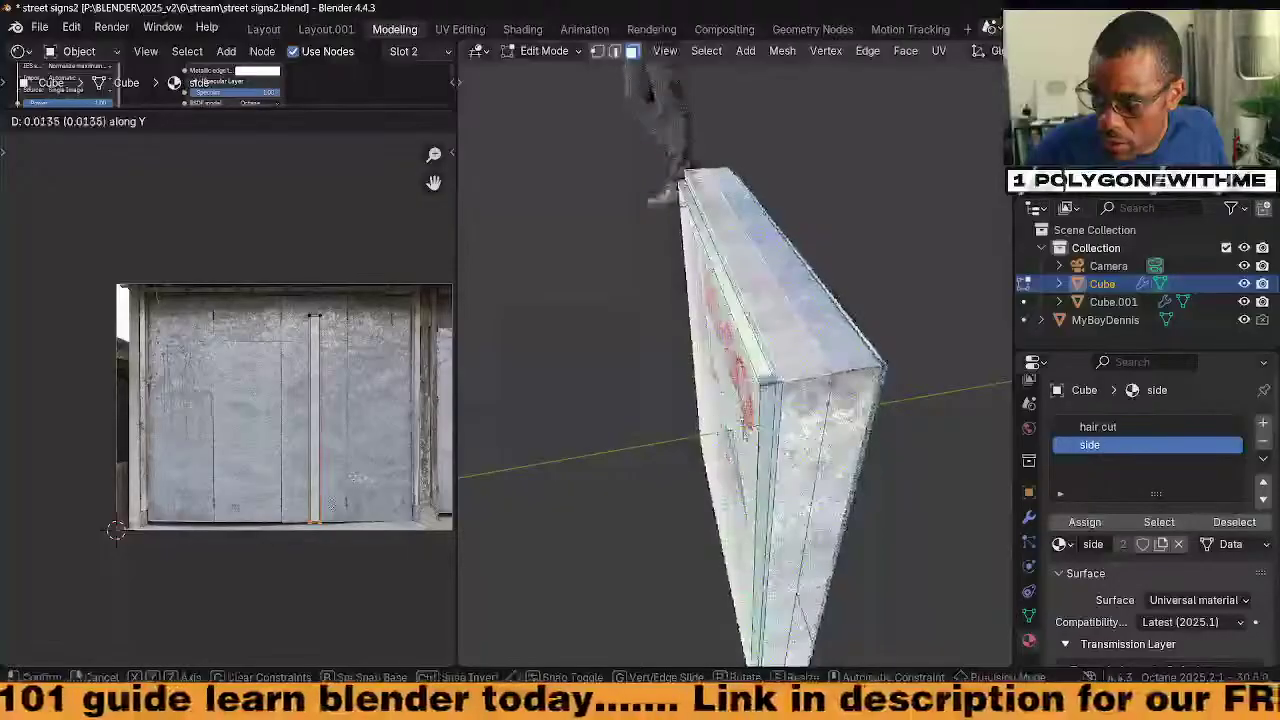
pyautogui.click(331, 502)
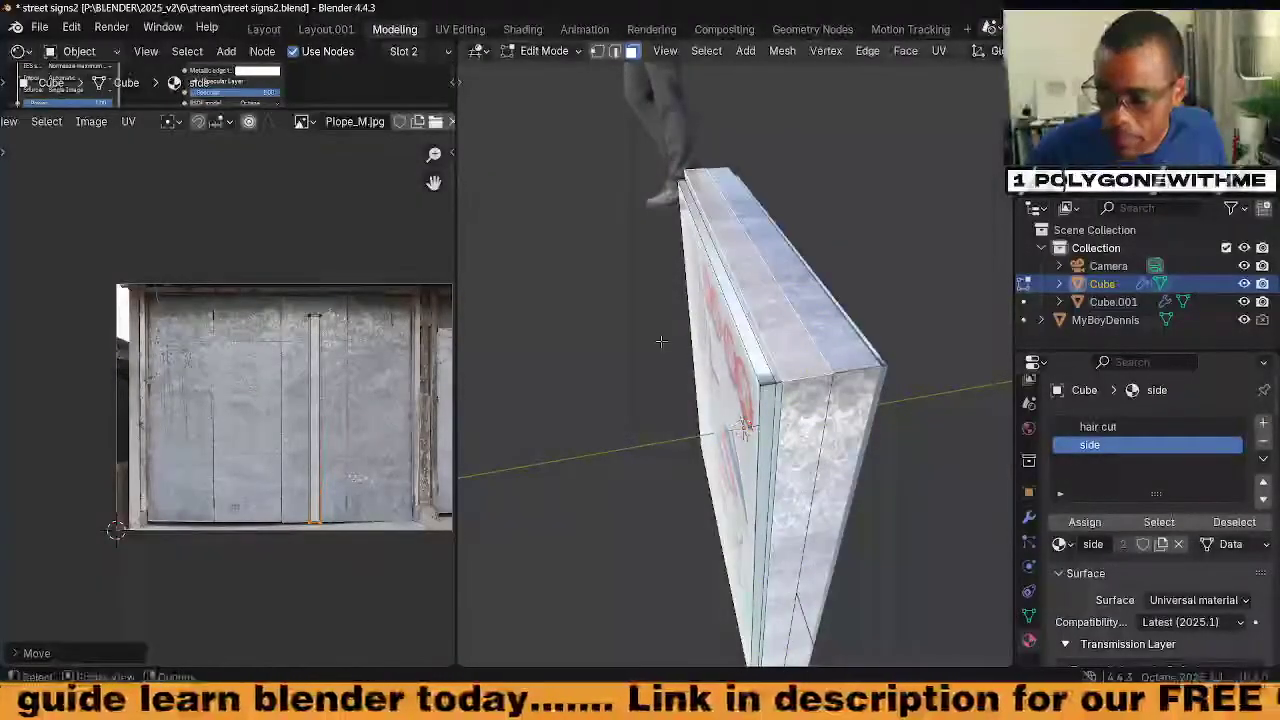
pyautogui.moveTo(743, 425); pyautogui.dragTo(876, 305, button='middle')
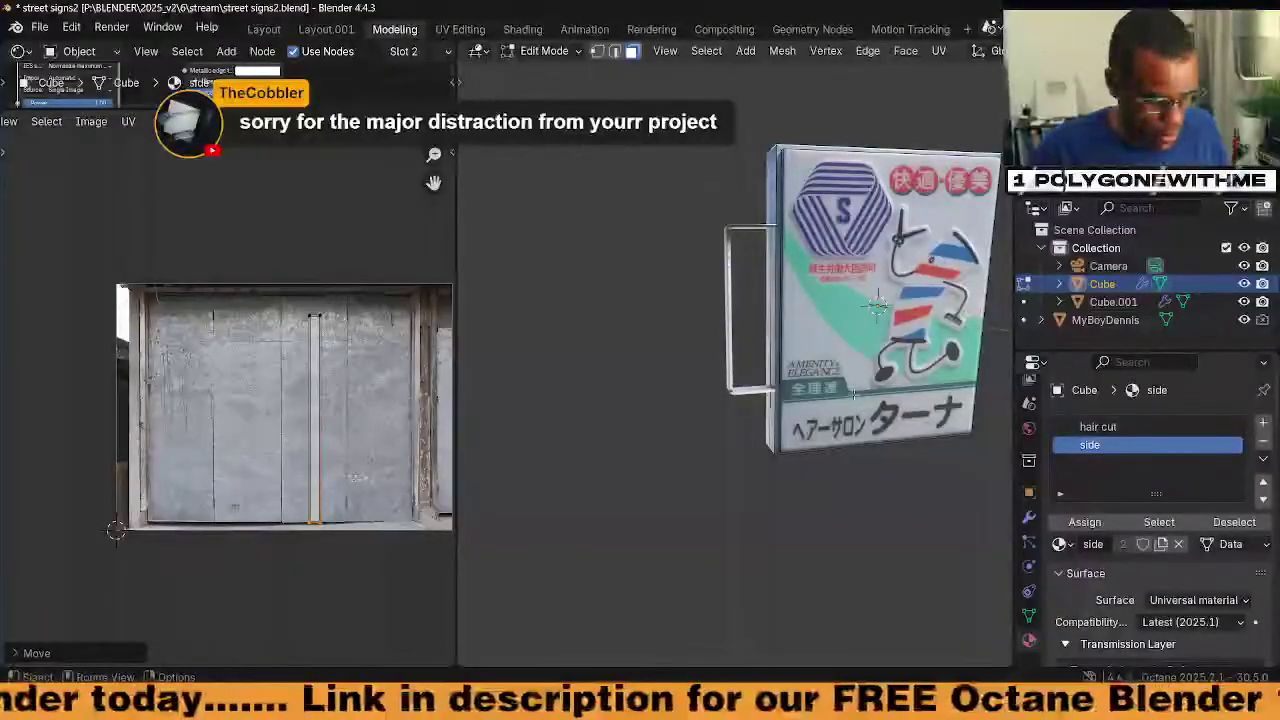
pyautogui.press('Tab')
# Add a third material slot to the sign box, fill it with a copy of the "side" material and rename the copy "dirt"
pyautogui.scroll(-2, 735, 365)
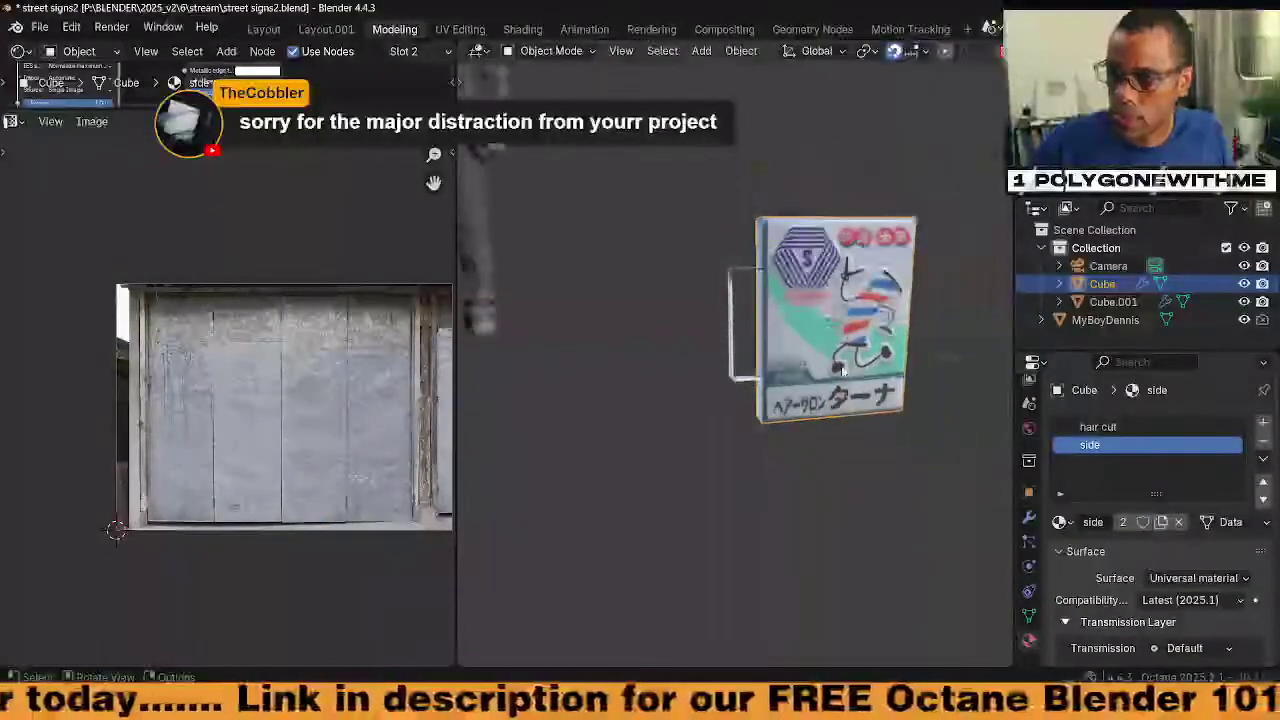
pyautogui.moveTo(700, 400); pyautogui.dragTo(820, 400, button='middle')
pyautogui.moveTo(741, 465); pyautogui.dragTo(811, 388, button='middle')
pyautogui.moveTo(722, 384); pyautogui.dragTo(870, 320, button='middle')
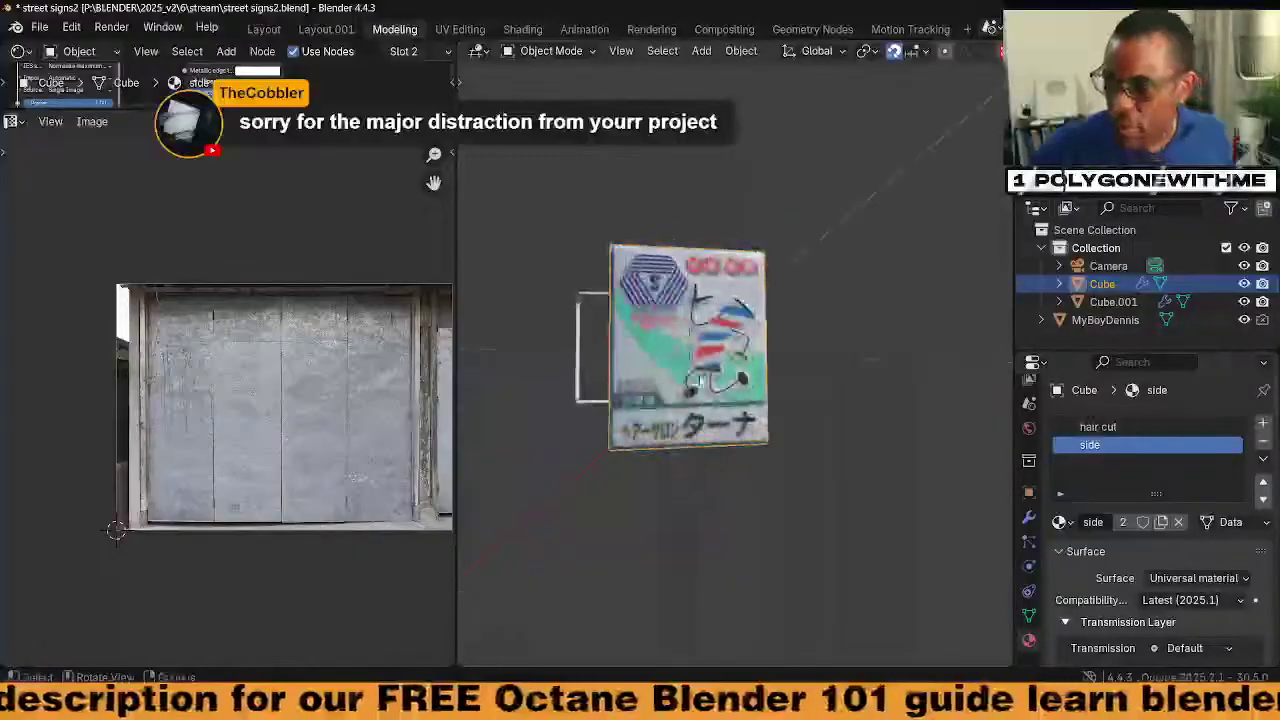
pyautogui.keyDown('shift'); pyautogui.moveTo(701, 381); pyautogui.dragTo(762, 391, button='middle'); pyautogui.keyUp('shift')
pyautogui.scroll(3, 796, 366)
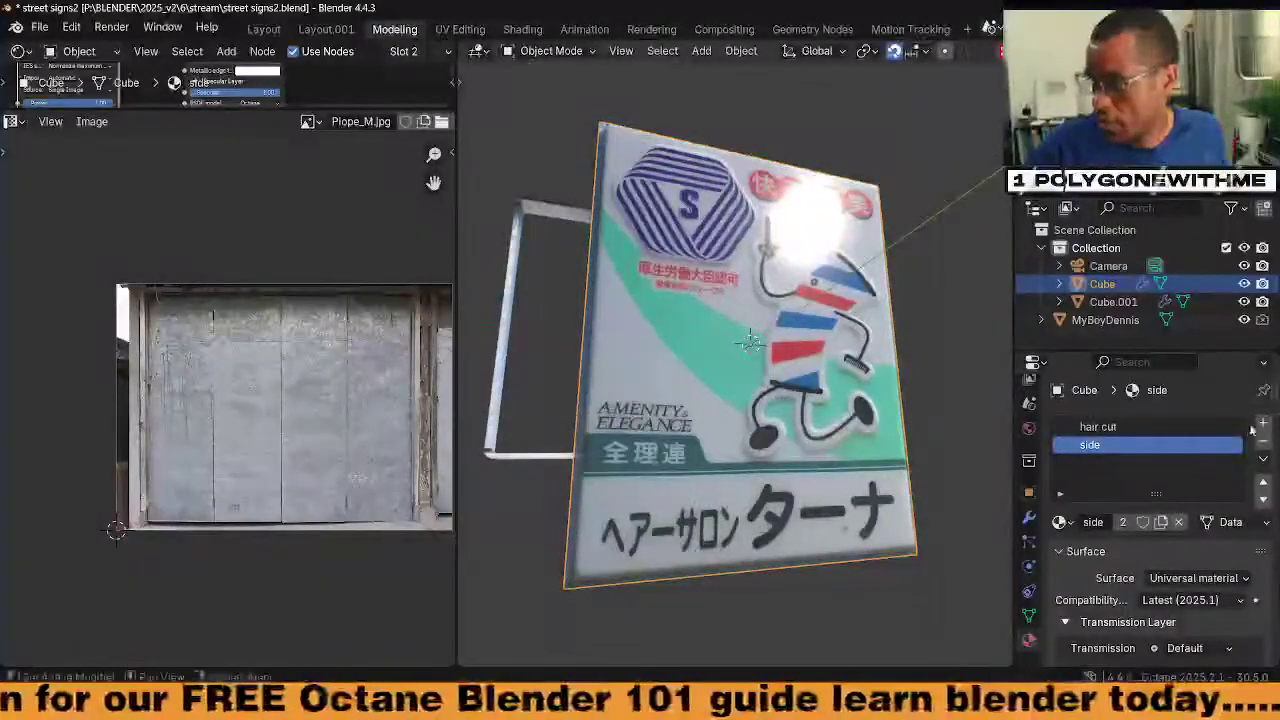
pyautogui.click(1264, 424)
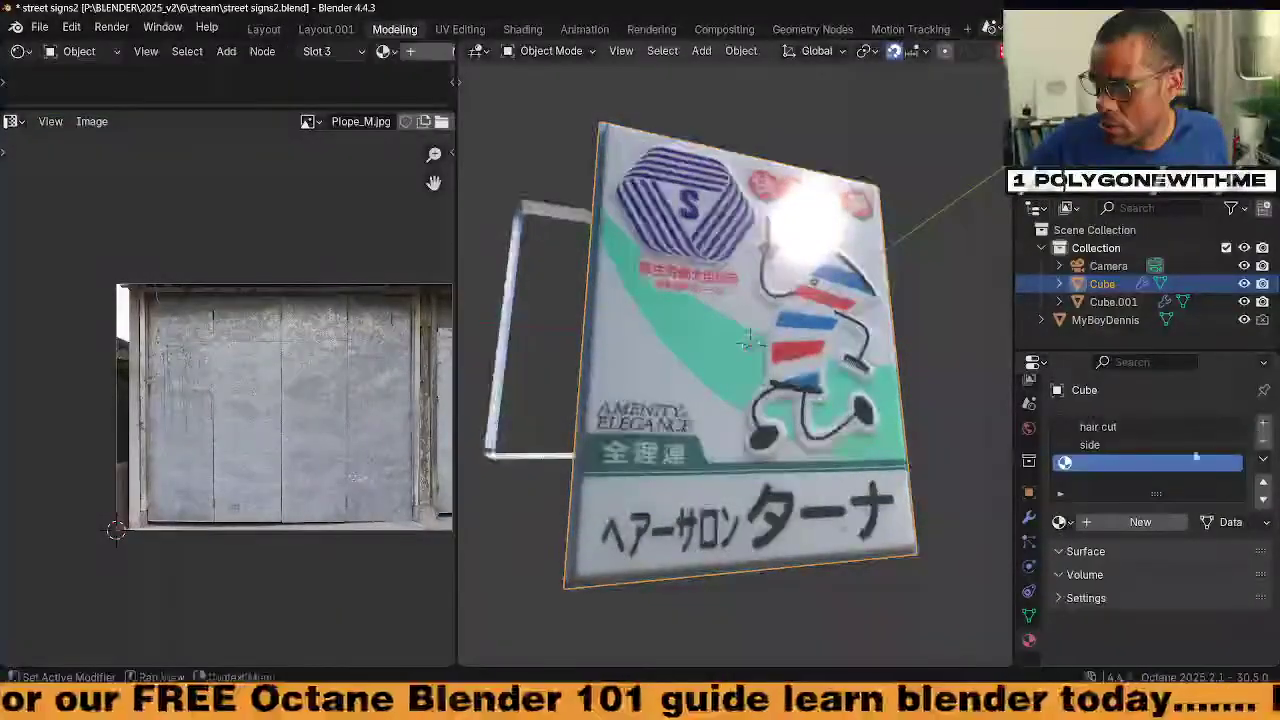
pyautogui.click(1063, 522)
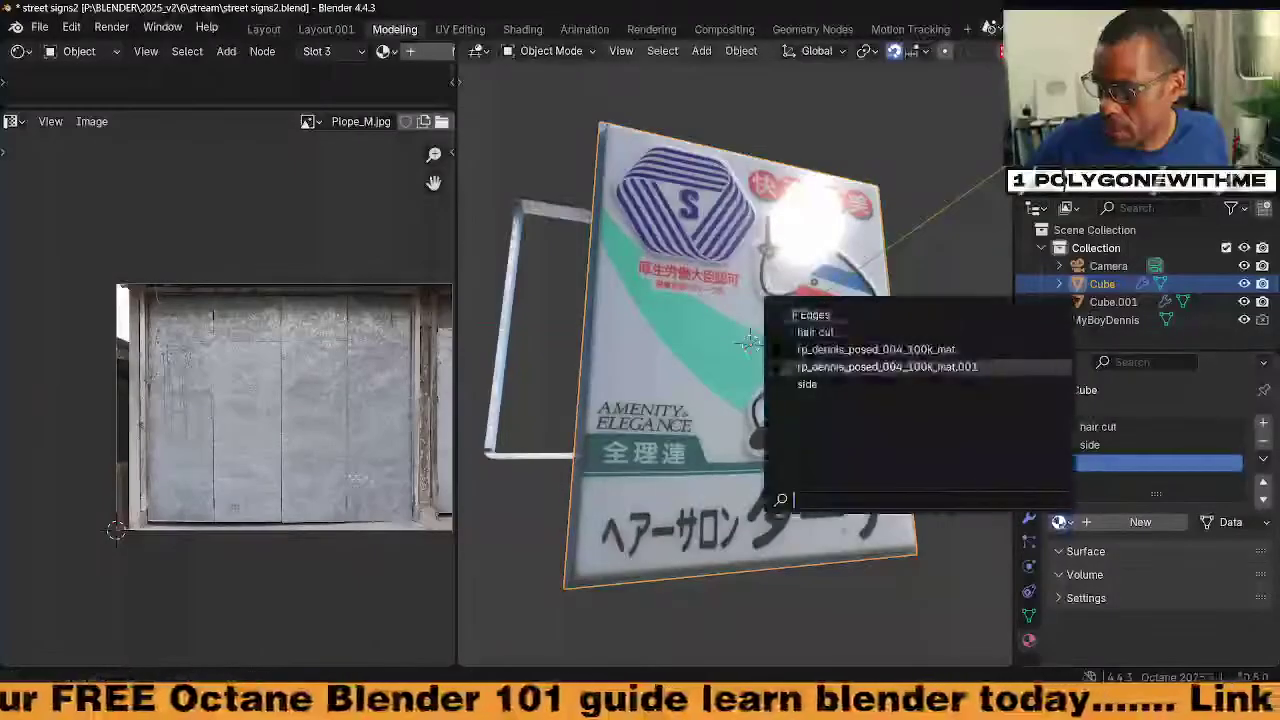
pyautogui.click(802, 383)
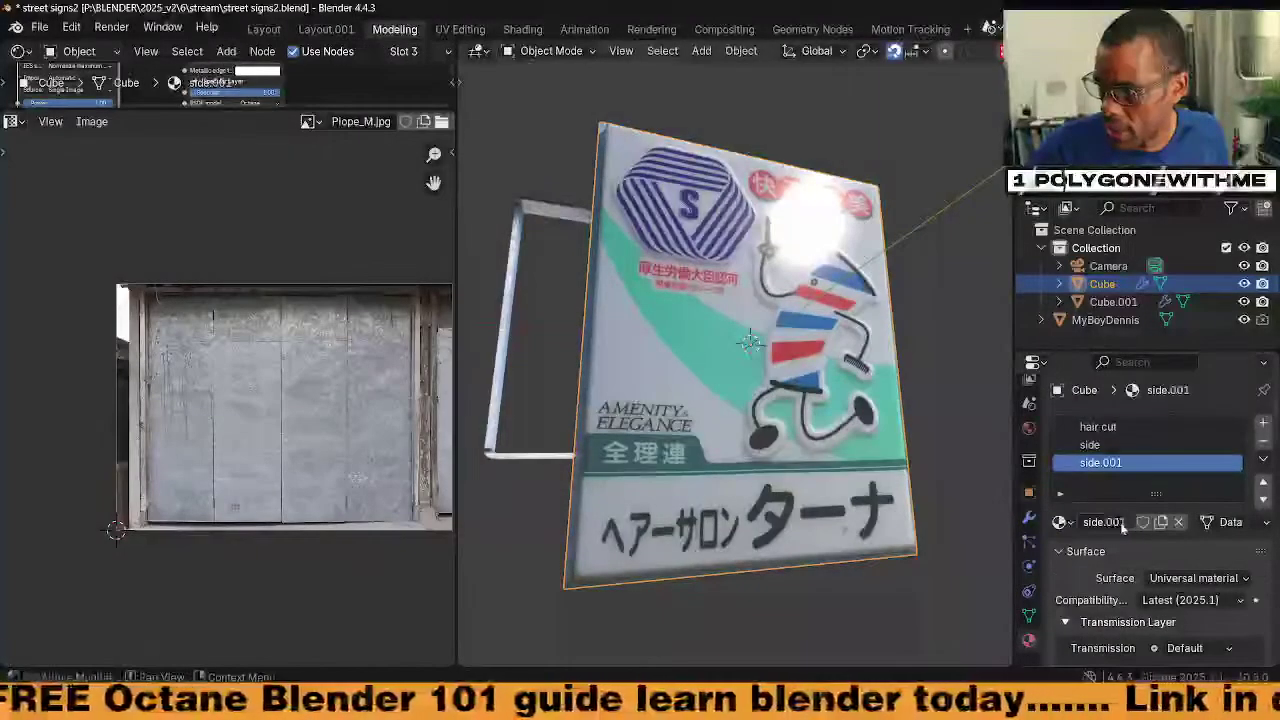
pyautogui.write('d')
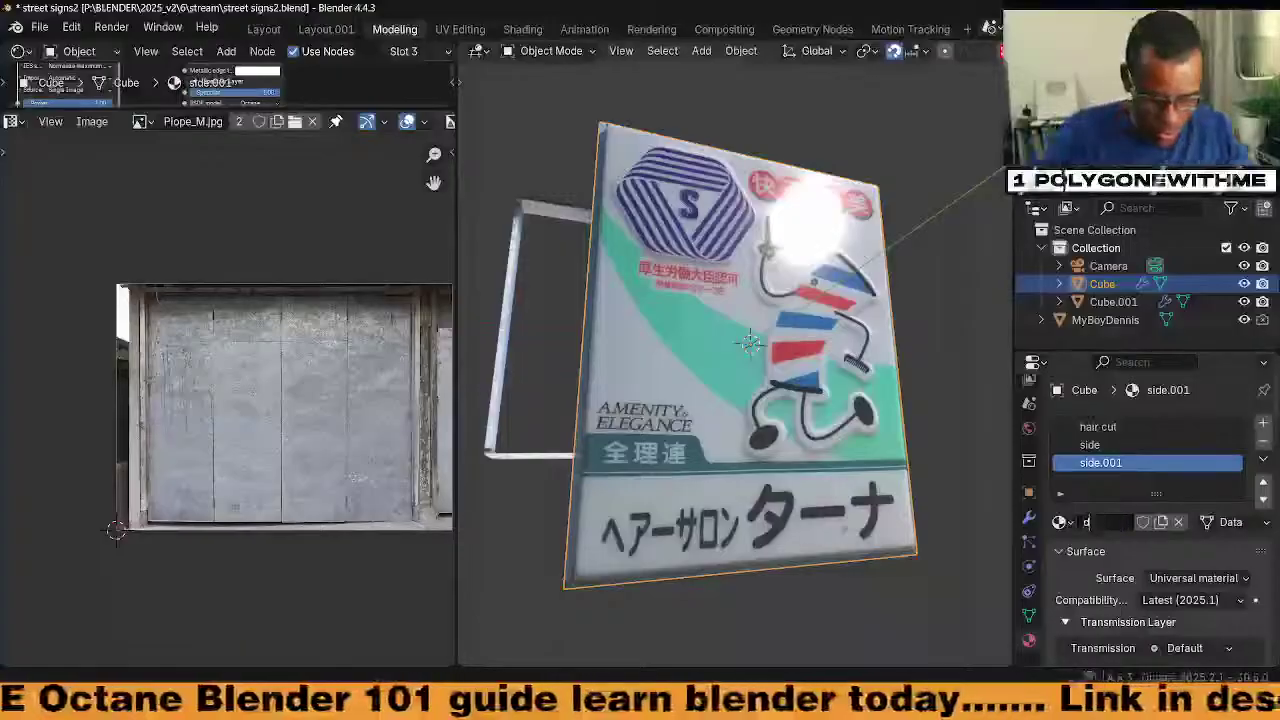
pyautogui.write('irt')
pyautogui.press('Return')
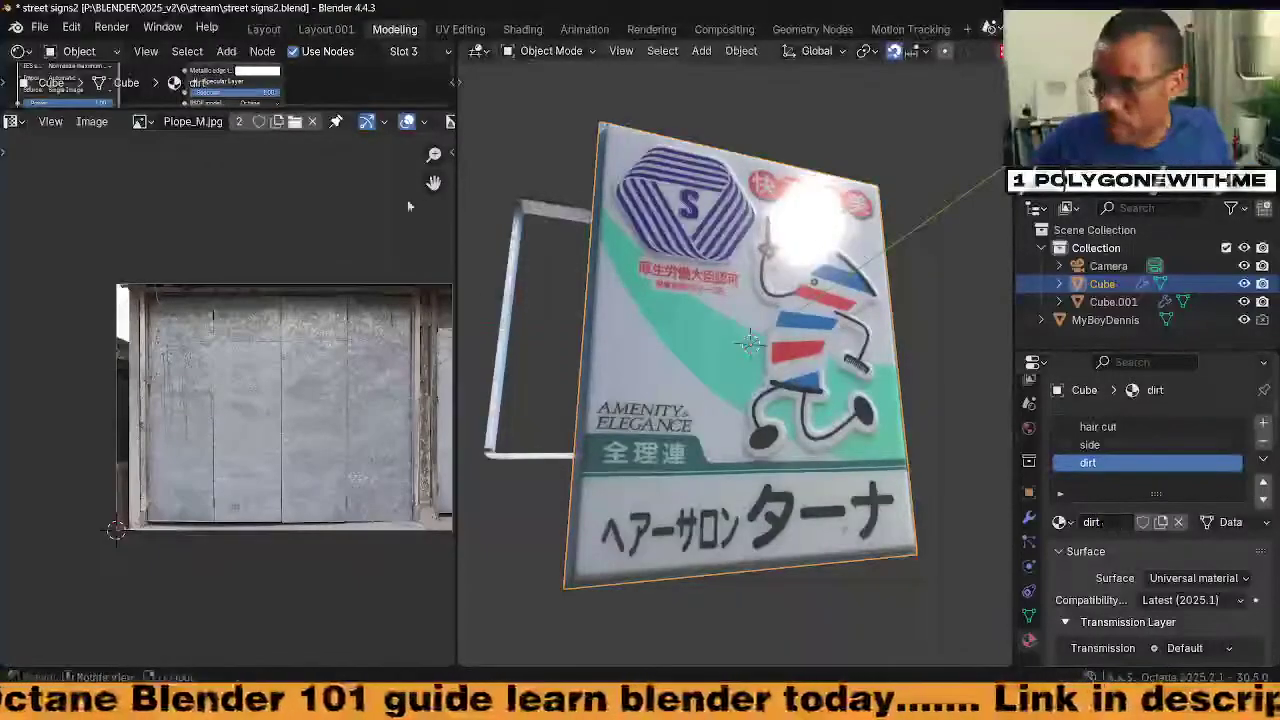
# Enlarge the shader editor above the image view so the "dirt" material's node tree shows
pyautogui.scroll(-2, 315, 224)
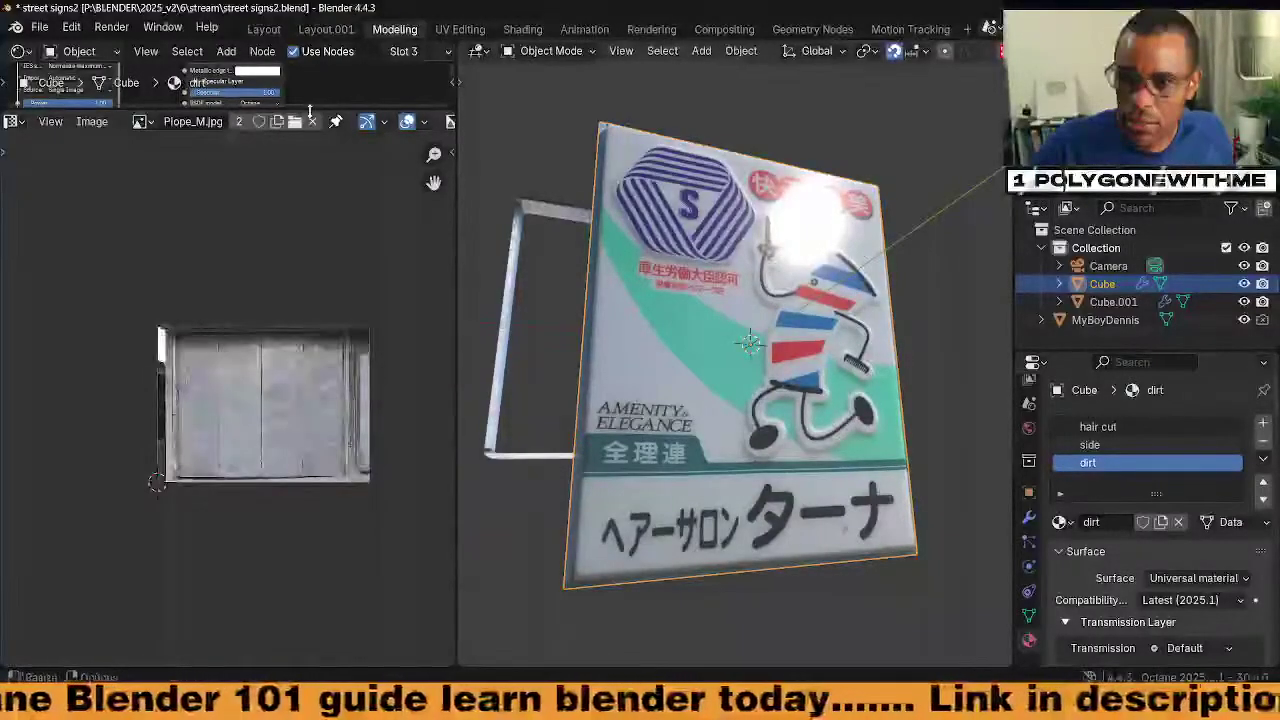
pyautogui.moveTo(309, 110); pyautogui.dragTo(305, 562)
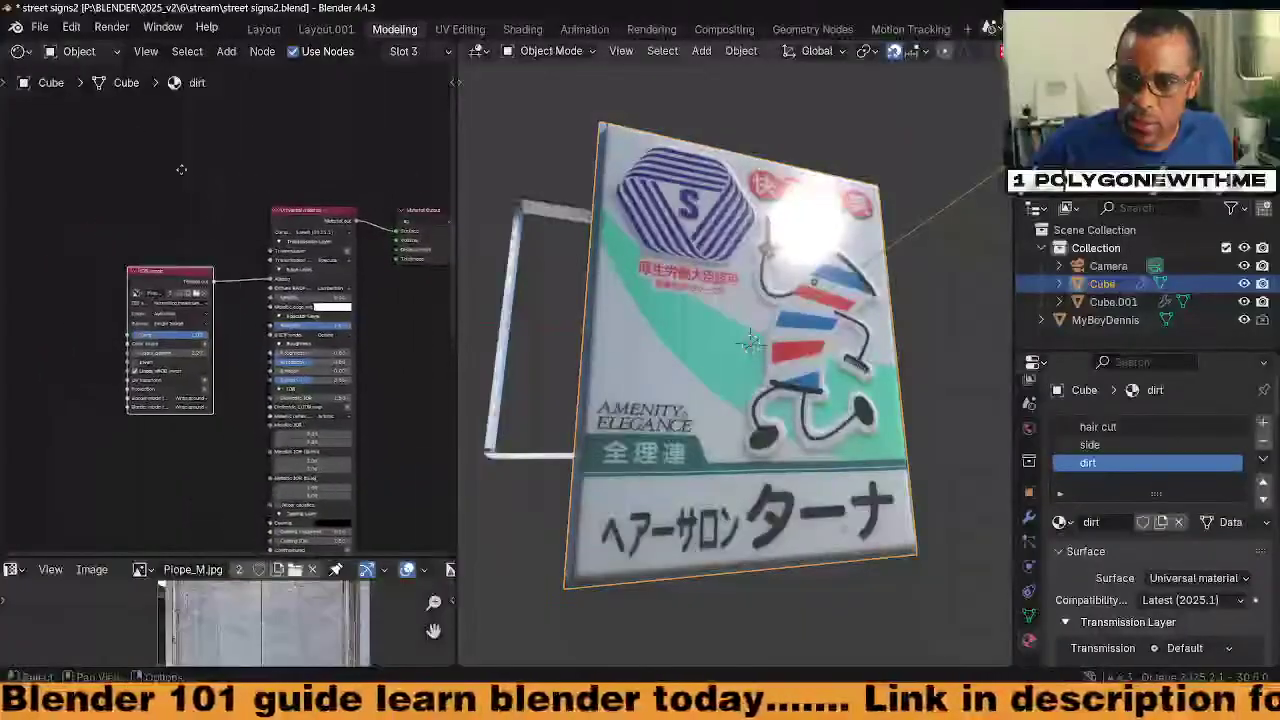
pyautogui.press('Home')
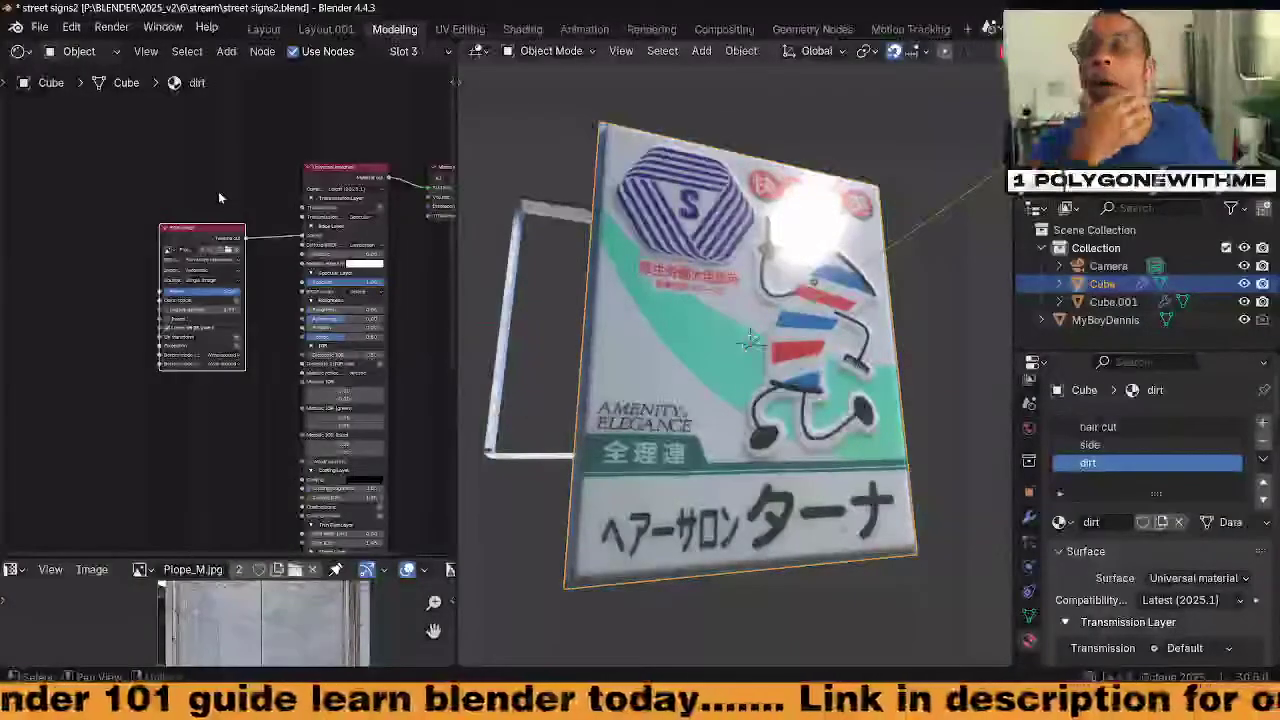
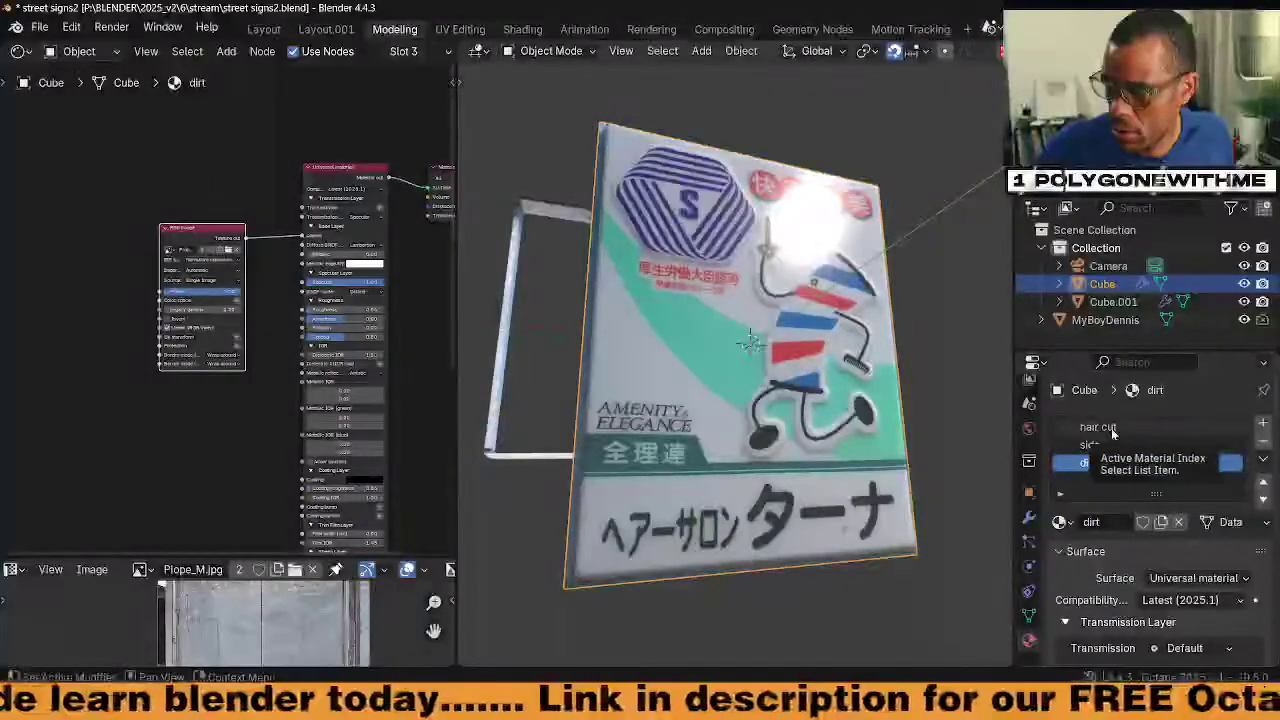
# Remove the "dirt" slot, make the "hair cut" material active and widen the shader editor around its nodes
pyautogui.click(1113, 432)
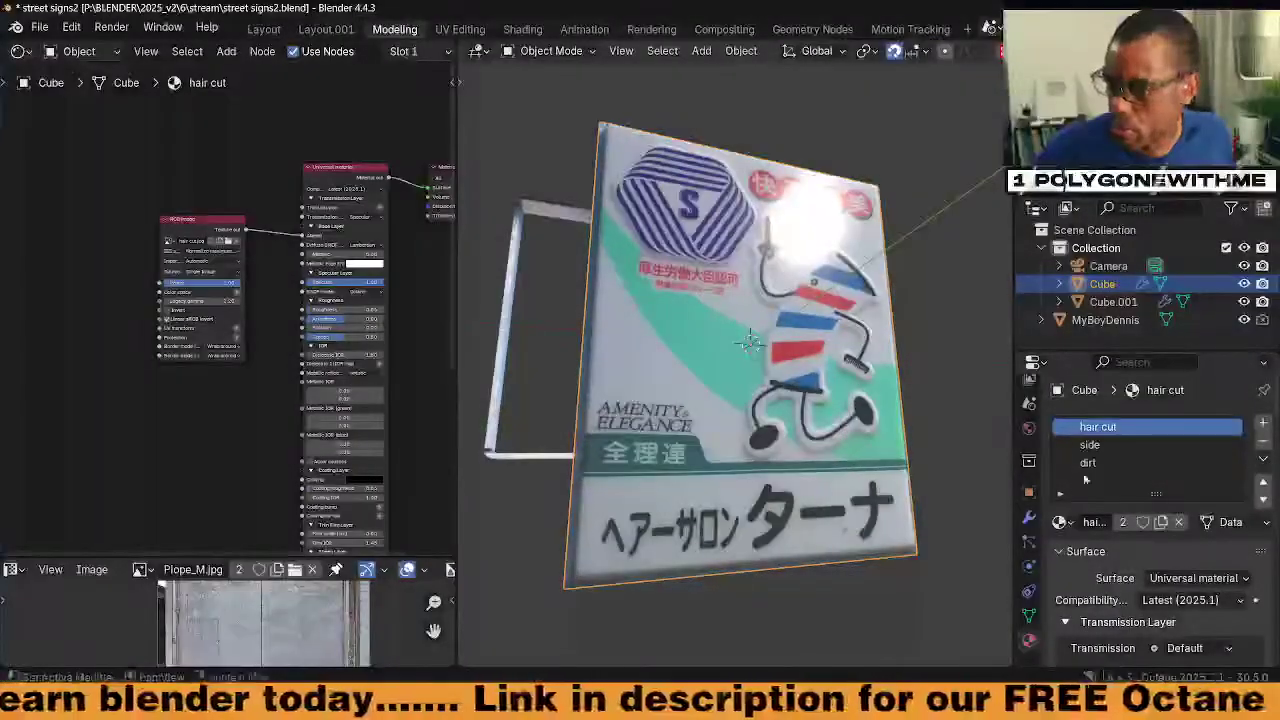
pyautogui.click(1236, 447)
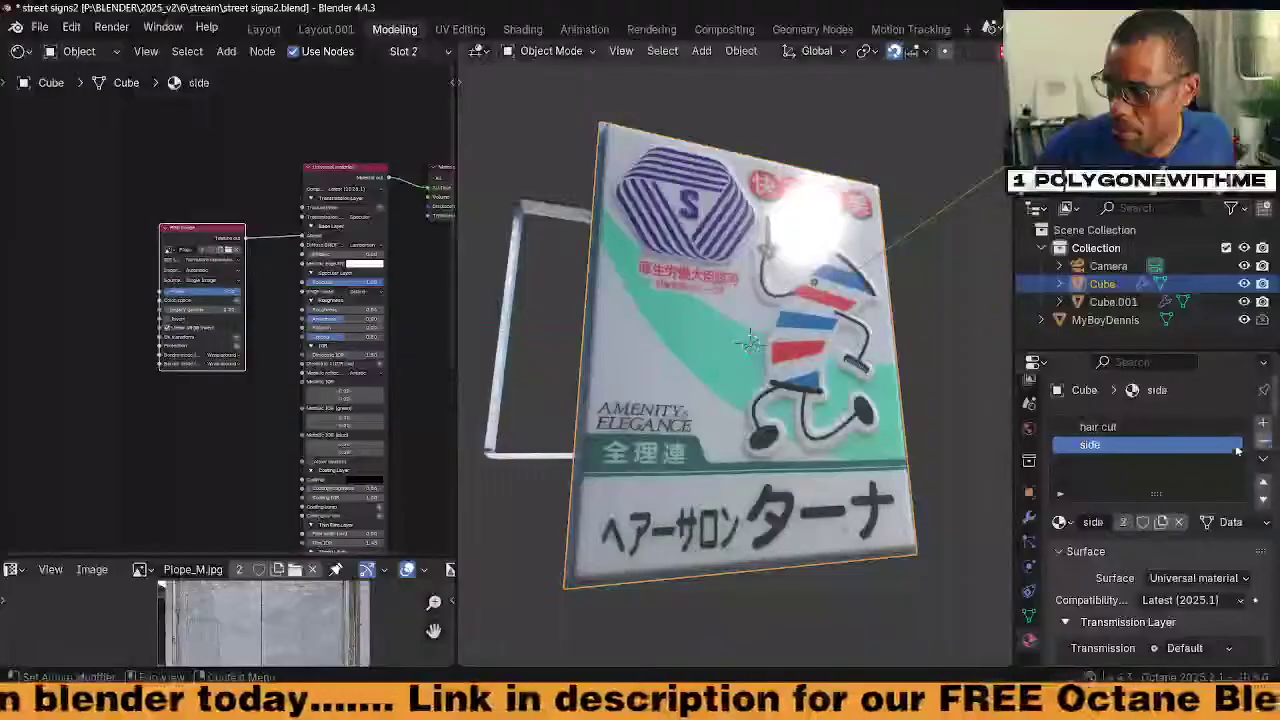
pyautogui.click(1098, 427)
pyautogui.moveTo(267, 385); pyautogui.dragTo(149, 397, button='middle')
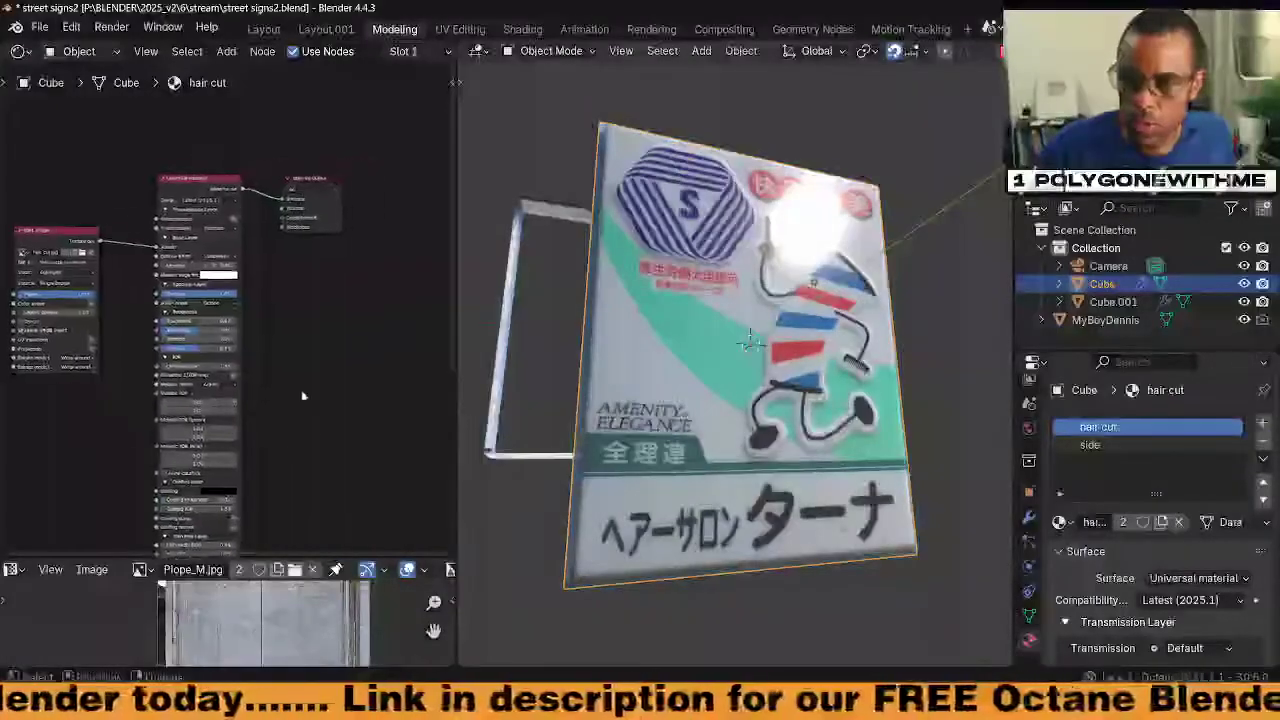
pyautogui.moveTo(458, 466); pyautogui.dragTo(612, 477)
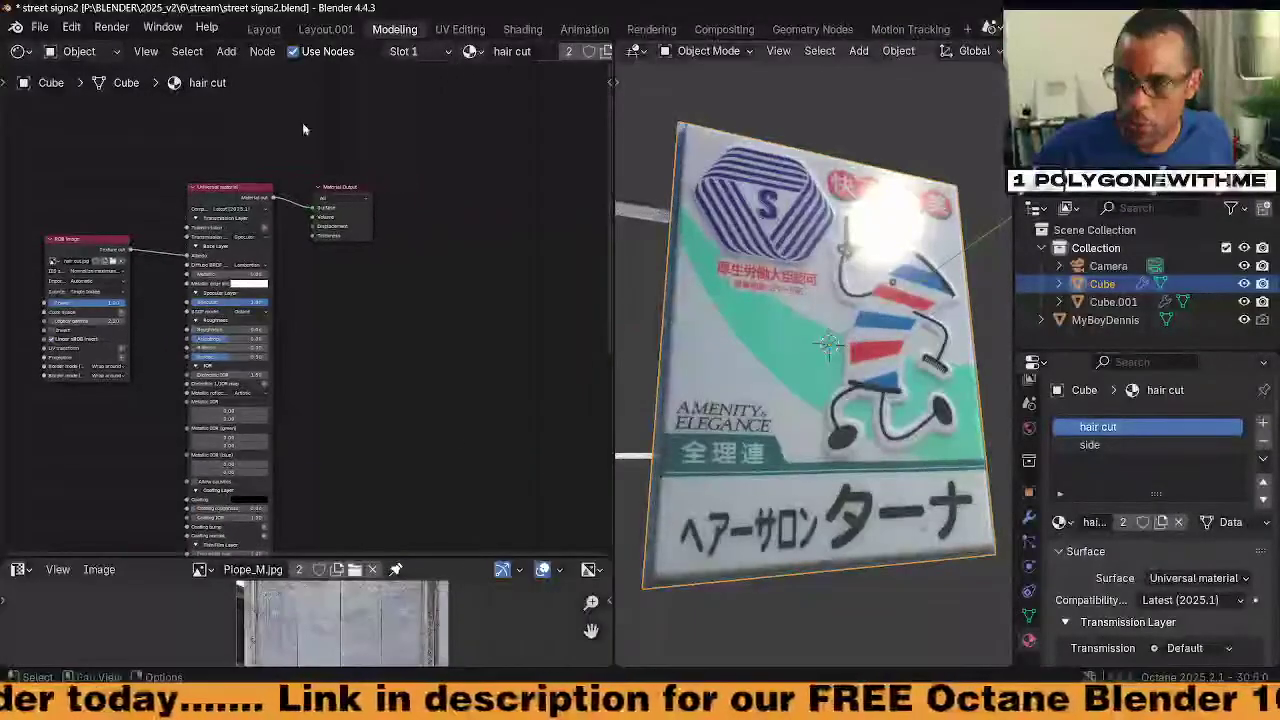
# Move the Material Output farther from the Universal material and insert a Mix material node on the link between them
pyautogui.moveTo(330, 190); pyautogui.dragTo(535, 190)
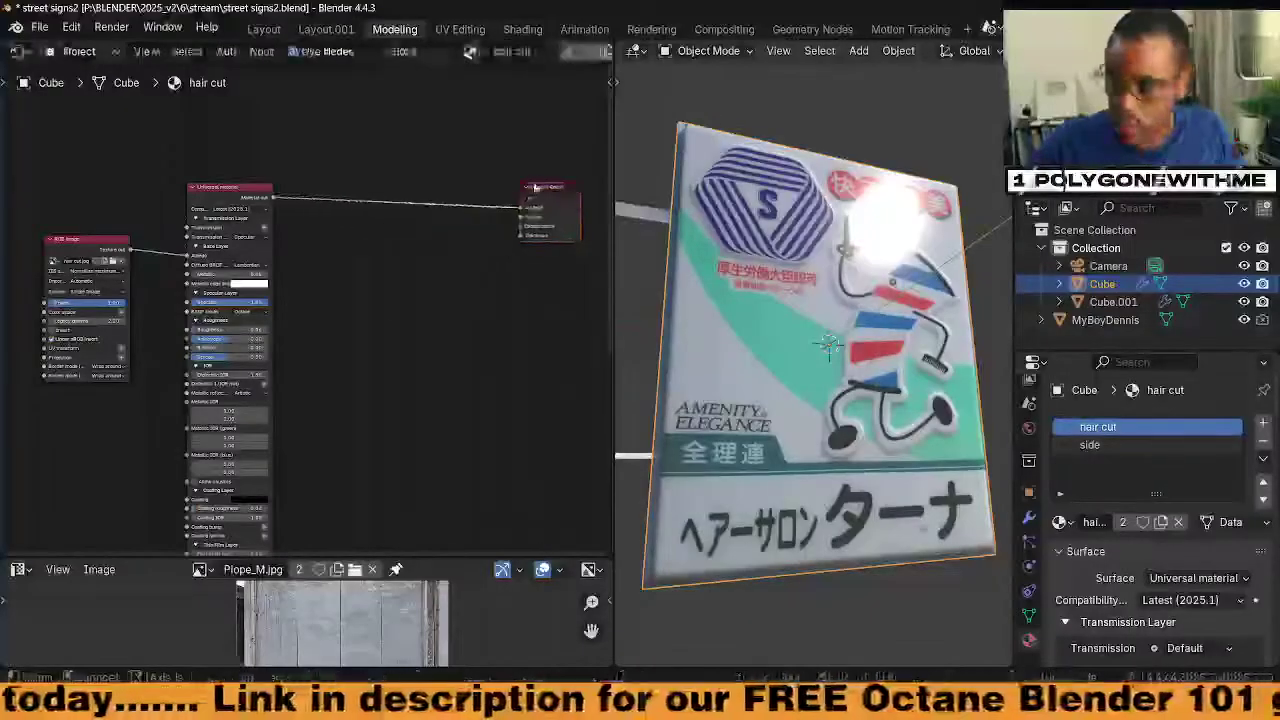
pyautogui.hotkey('shift', 'a')
pyautogui.write('mix')
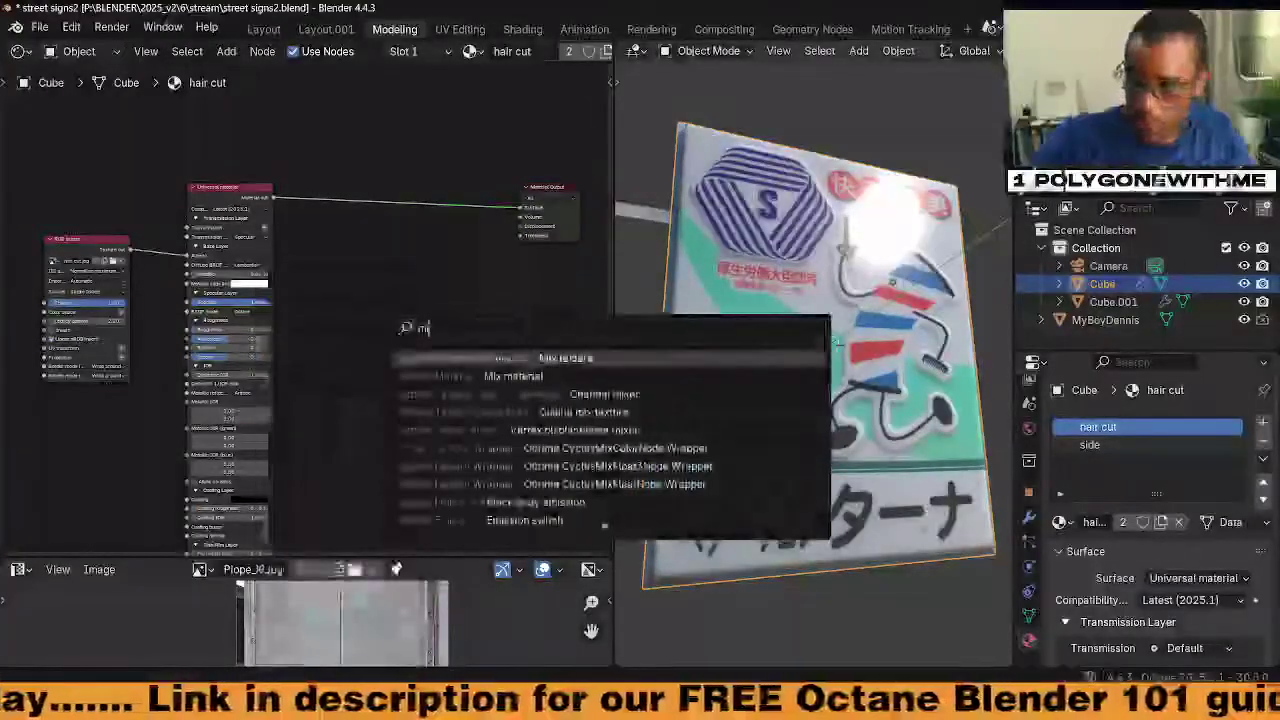
pyautogui.press('Return')
pyautogui.click(362, 170)
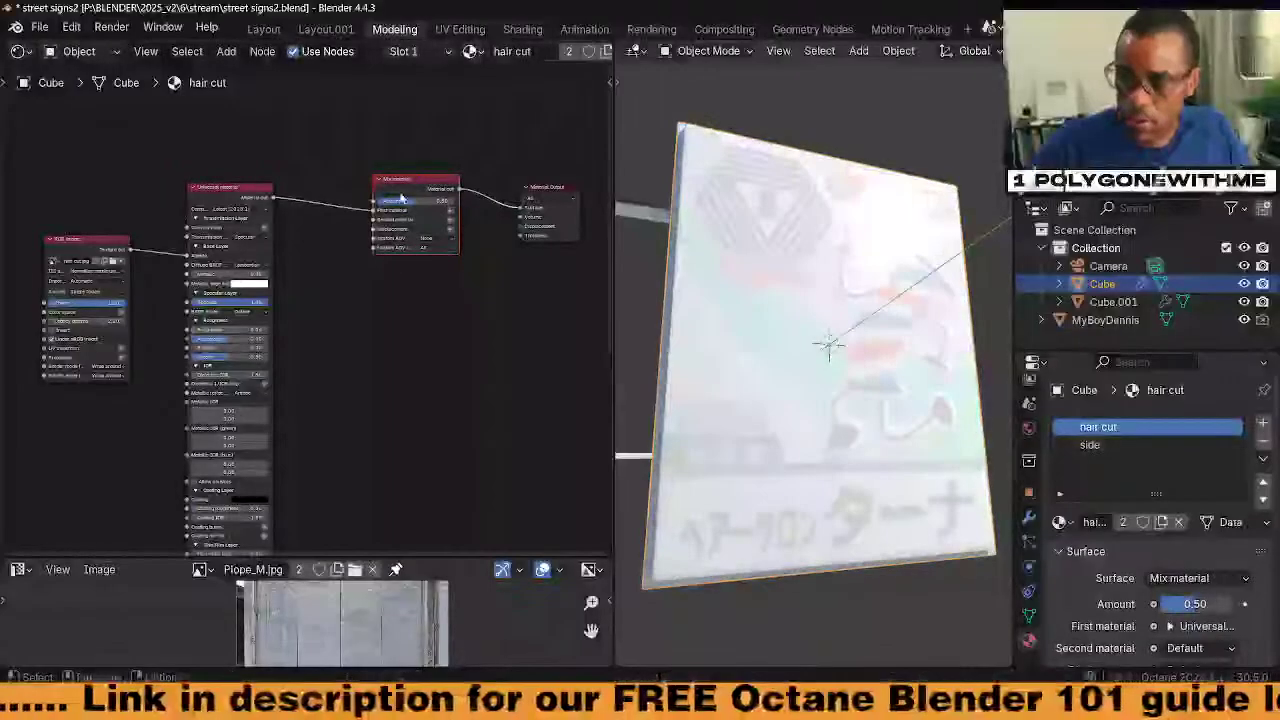
# Add a Diffuse material to the Mix material's second material input and place it below the link from the Universal material
pyautogui.click(452, 222)
pyautogui.moveTo(54, 174); pyautogui.dragTo(206, 262)
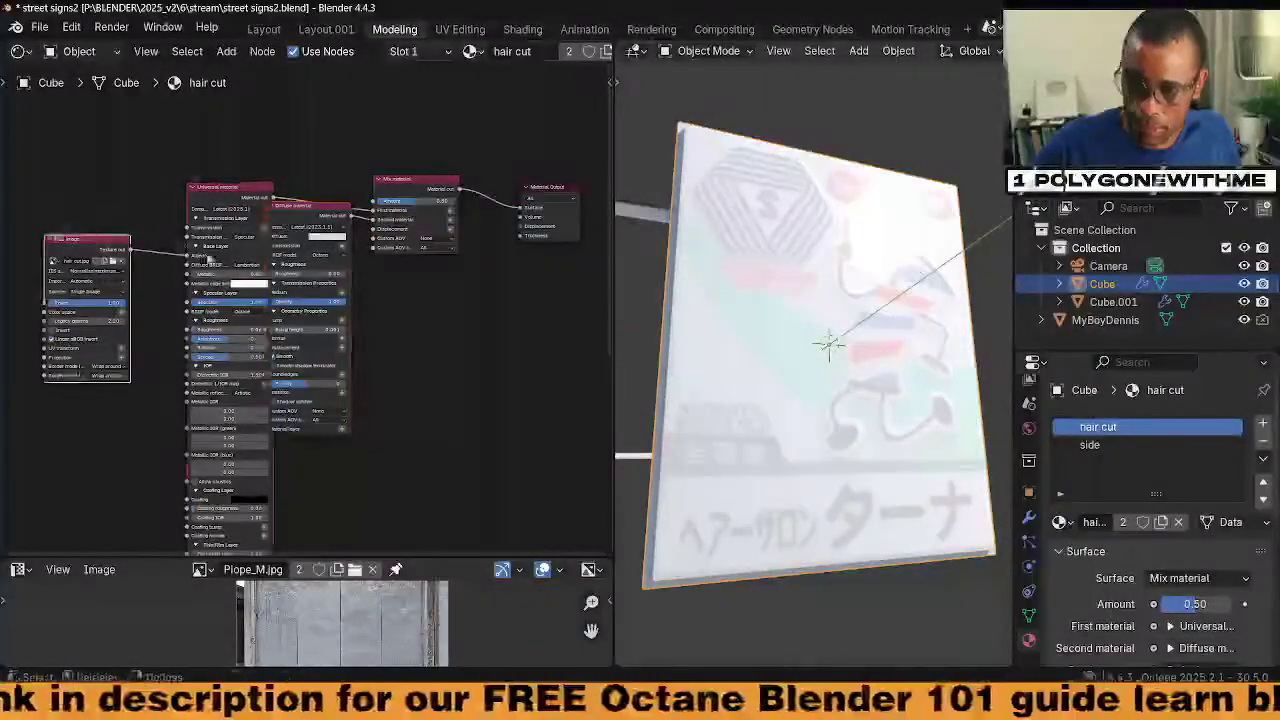
pyautogui.press('g')
pyautogui.click(98, 245)
pyautogui.moveTo(346, 264); pyautogui.dragTo(335, 330)
# Darken the Diffuse material's diffuse colour to black
pyautogui.scroll(3, 392, 385)
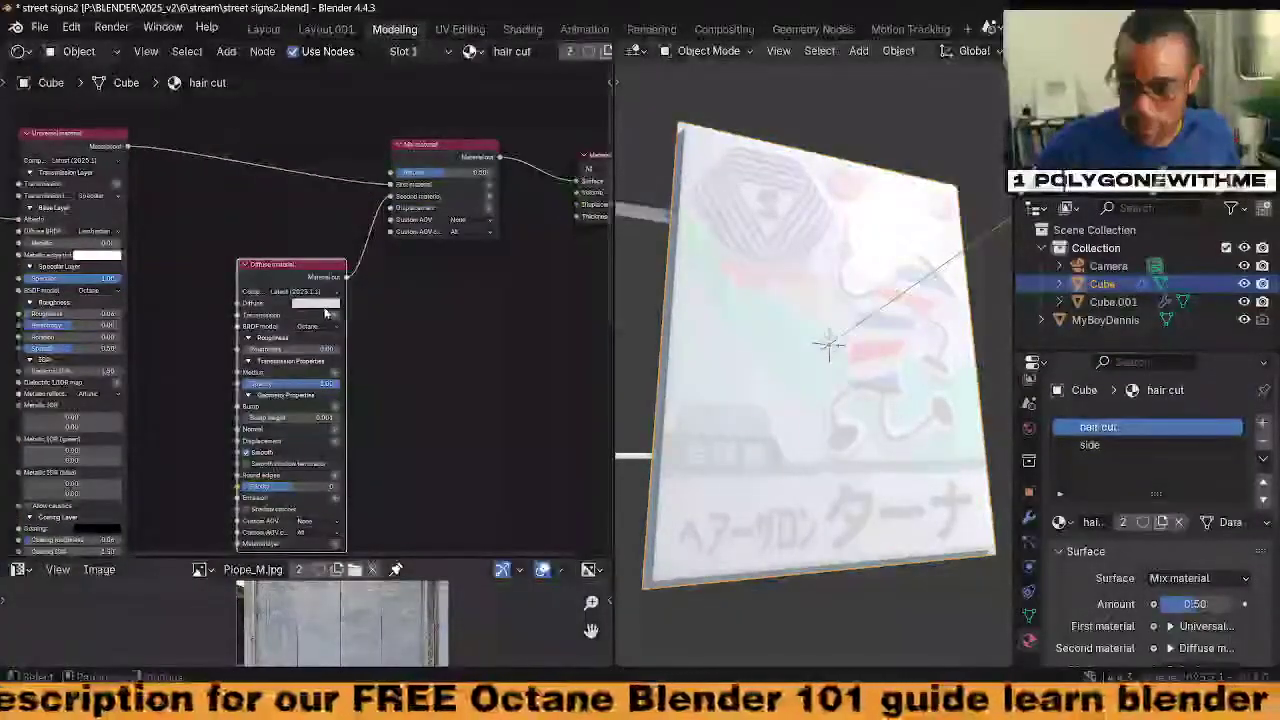
pyautogui.click(318, 304)
pyautogui.moveTo(391, 149); pyautogui.dragTo(391, 201)
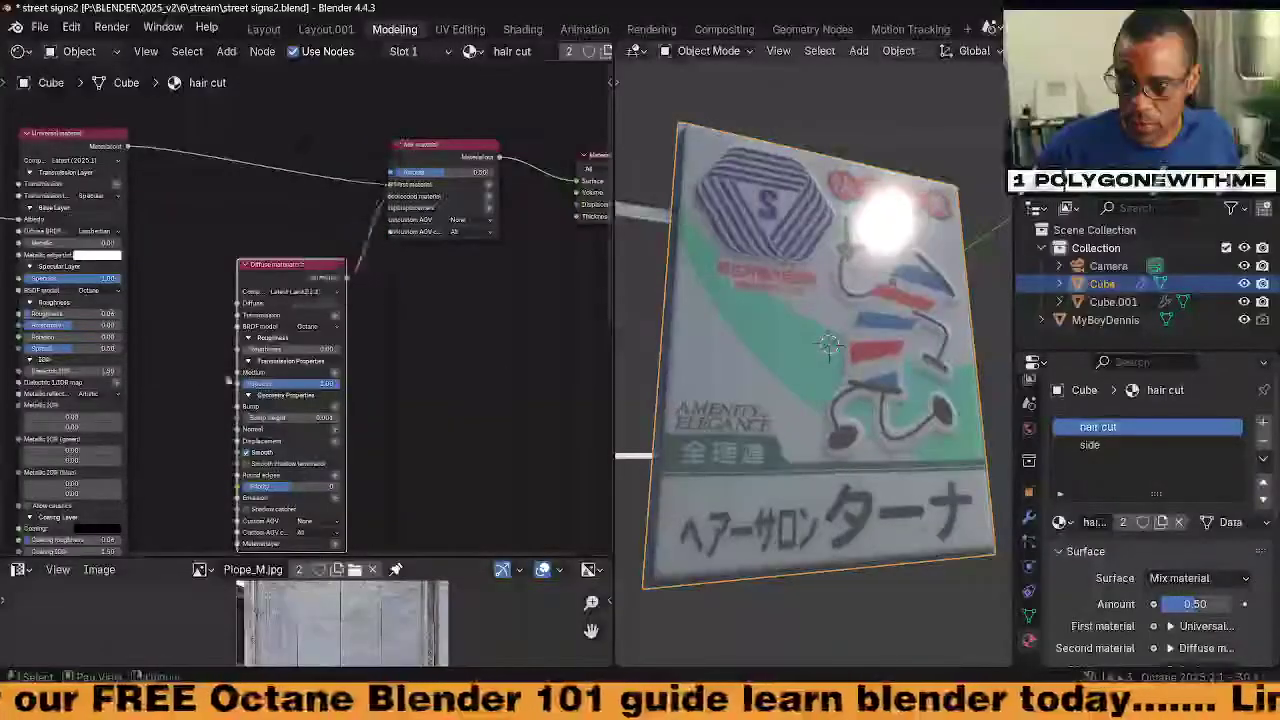
# Duplicate the RGB image node, place the copy above the Universal and Mix material nodes and save the file
pyautogui.moveTo(398, 434); pyautogui.dragTo(423, 400, button='middle')
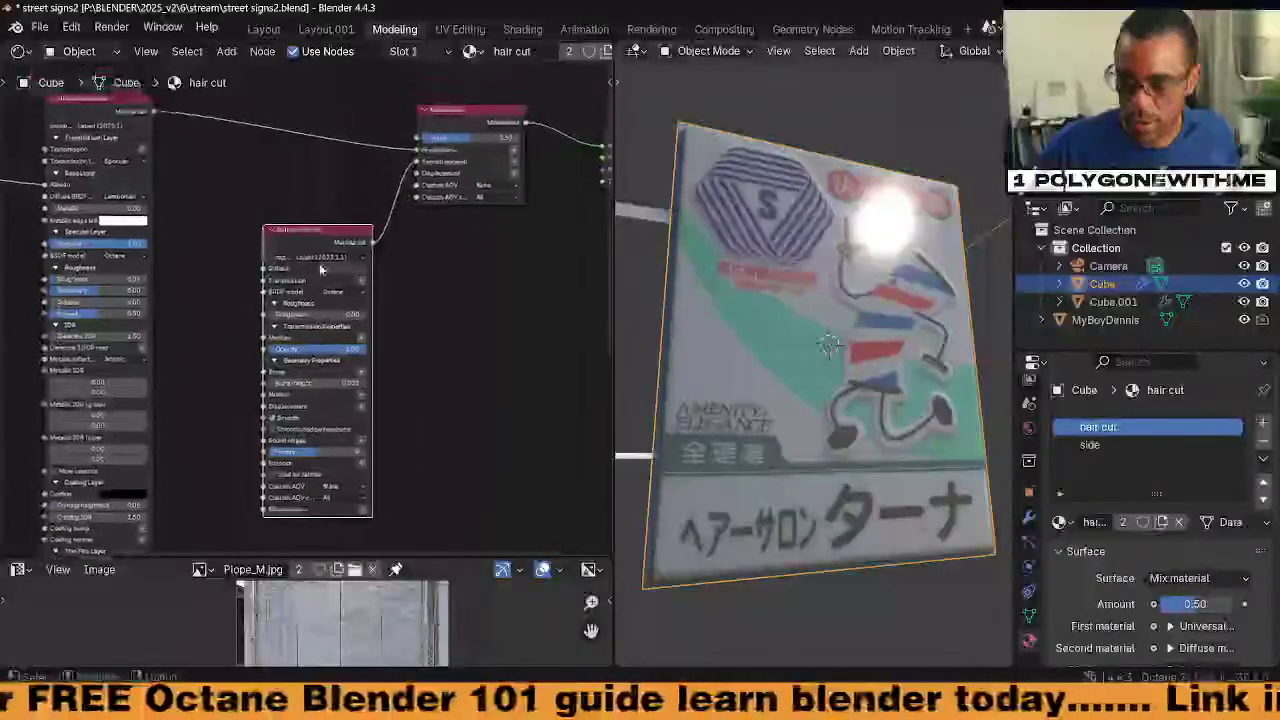
pyautogui.moveTo(369, 206); pyautogui.dragTo(387, 399, button='middle')
pyautogui.scroll(-3, 311, 302)
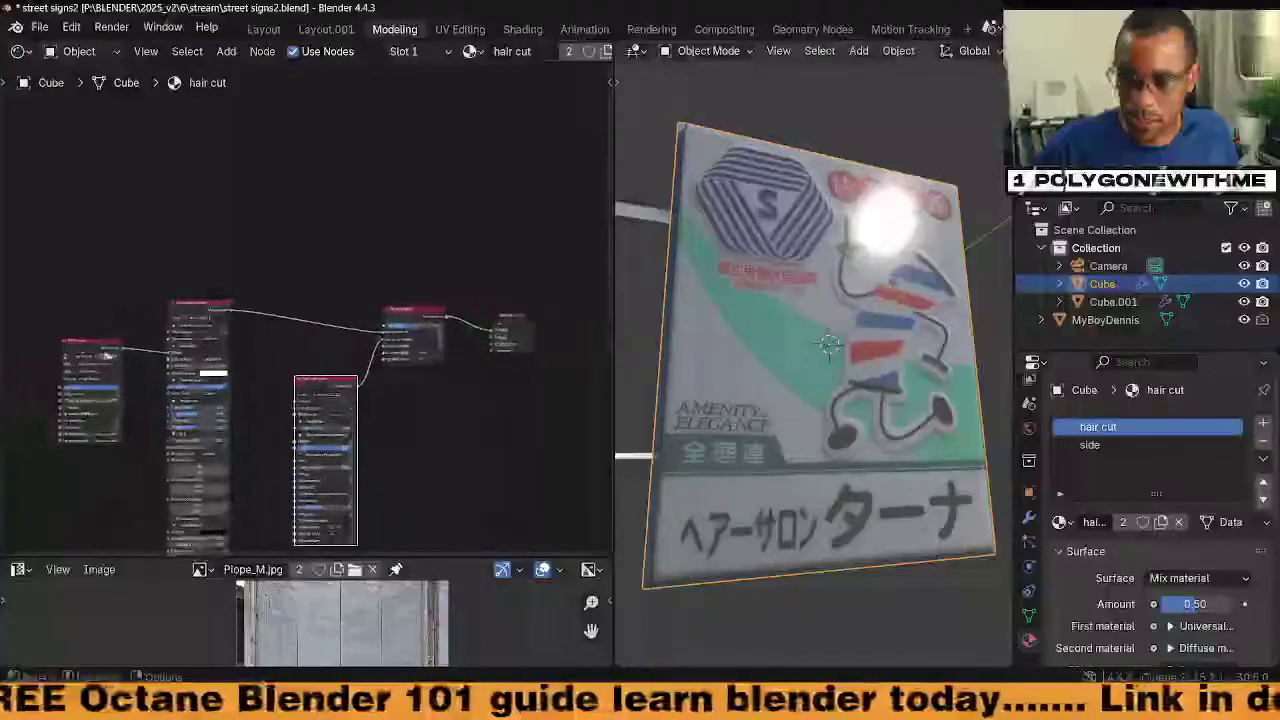
pyautogui.click(90, 345)
pyautogui.hotkey('shift', 'd')
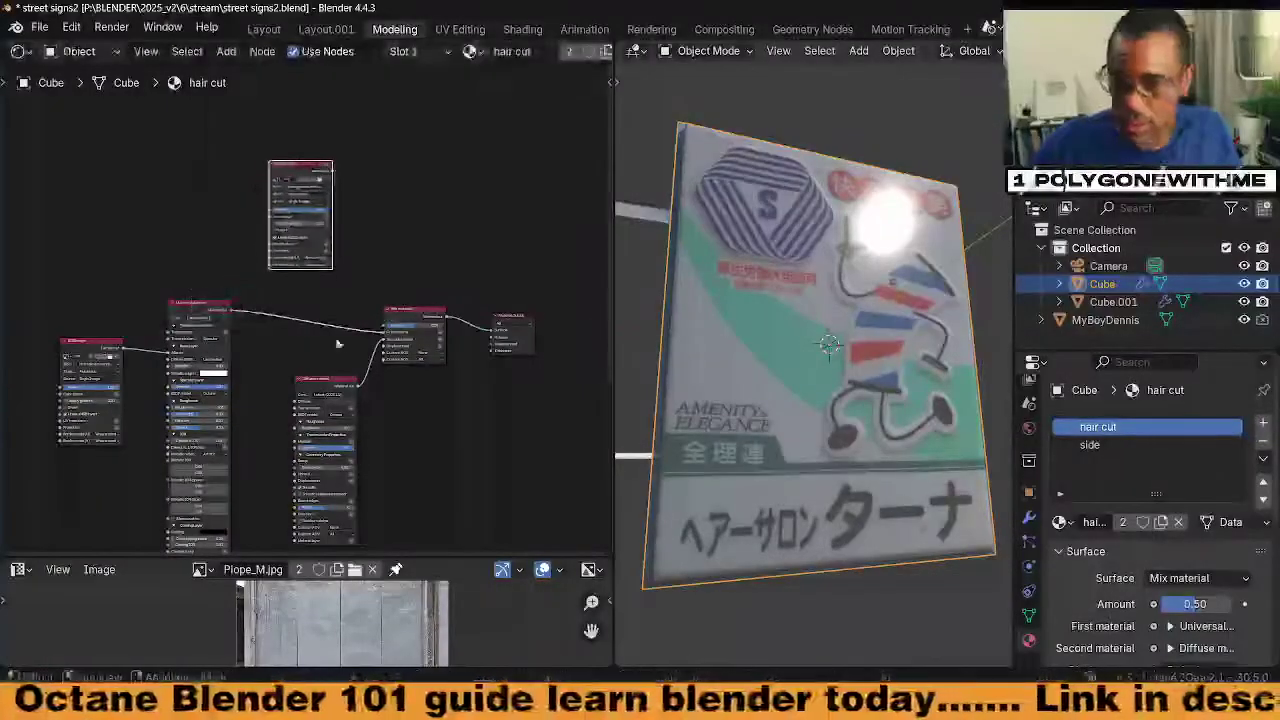
pyautogui.scroll(2, 340, 340)
pyautogui.moveTo(384, 212); pyautogui.dragTo(402, 323, button='middle')
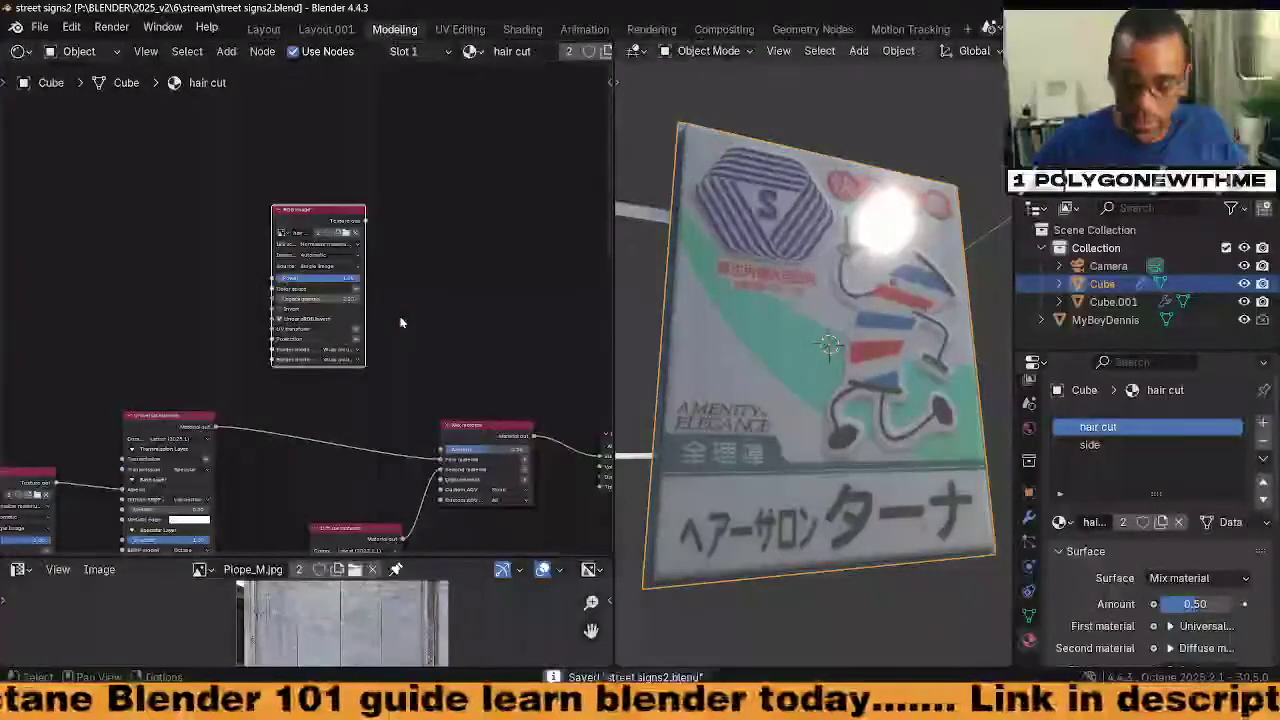
pyautogui.scroll(2, 400, 322)
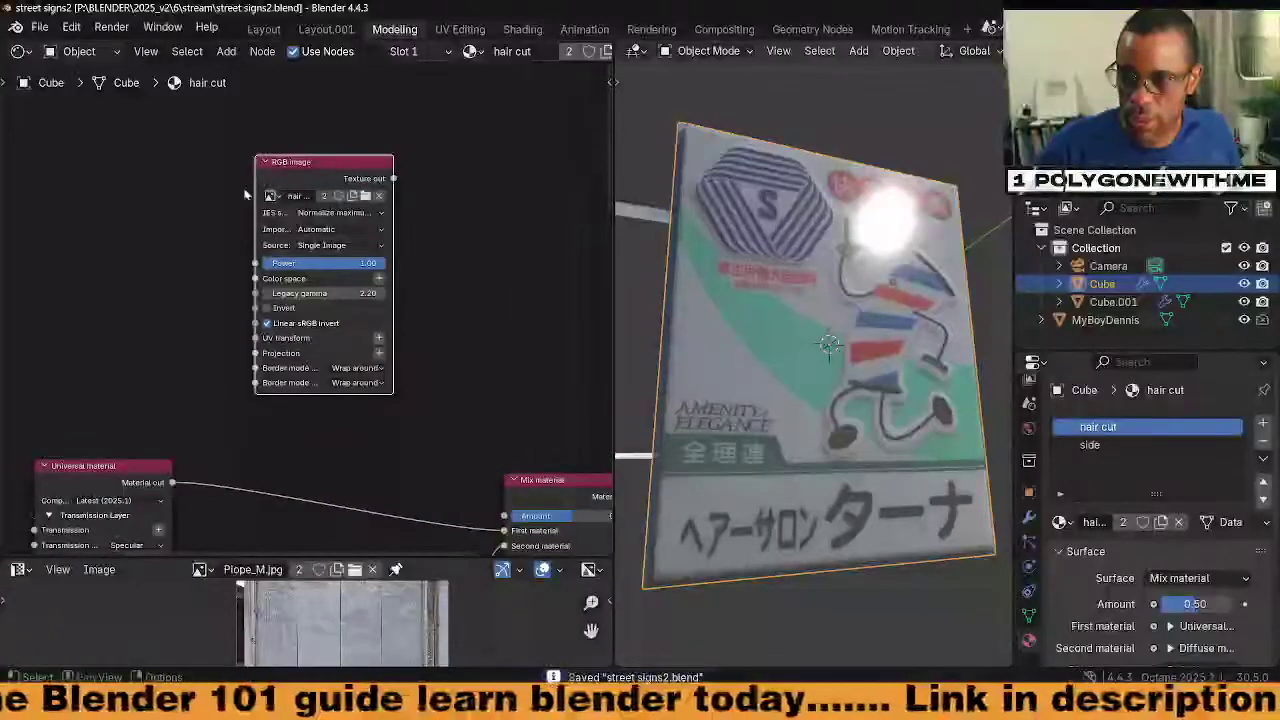
pyautogui.click(270, 195)
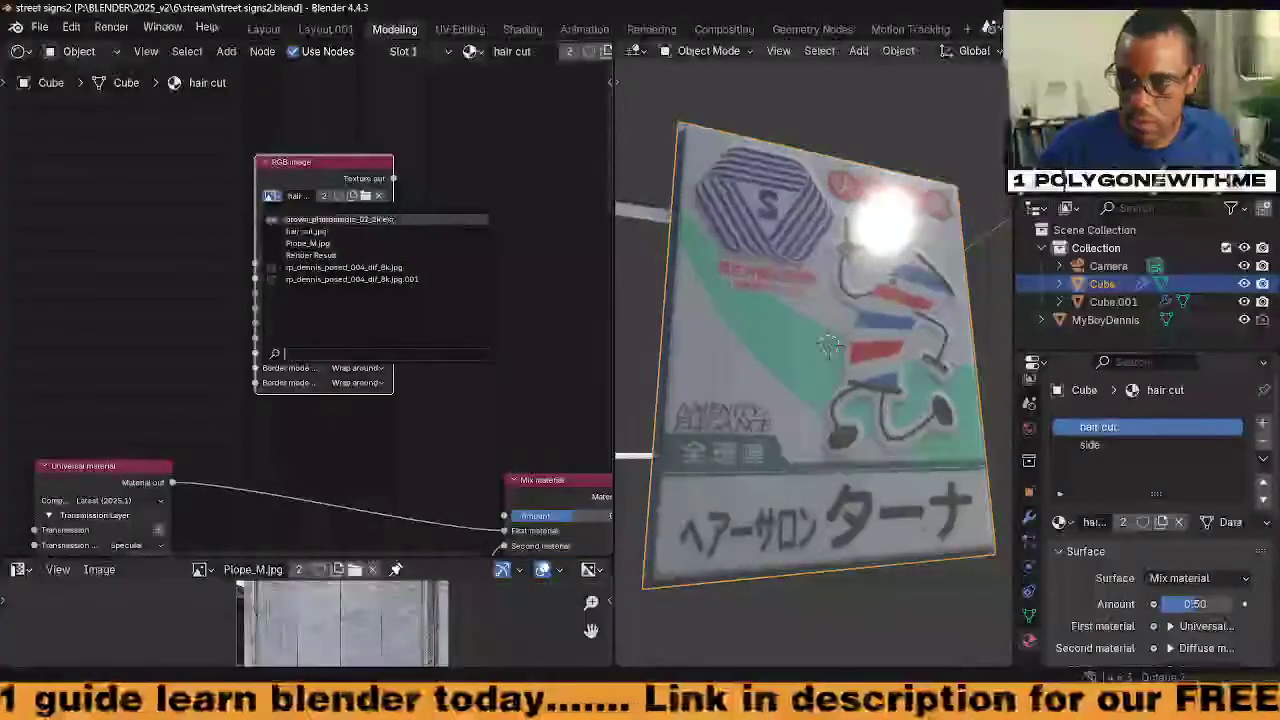
pyautogui.click(130, 234)
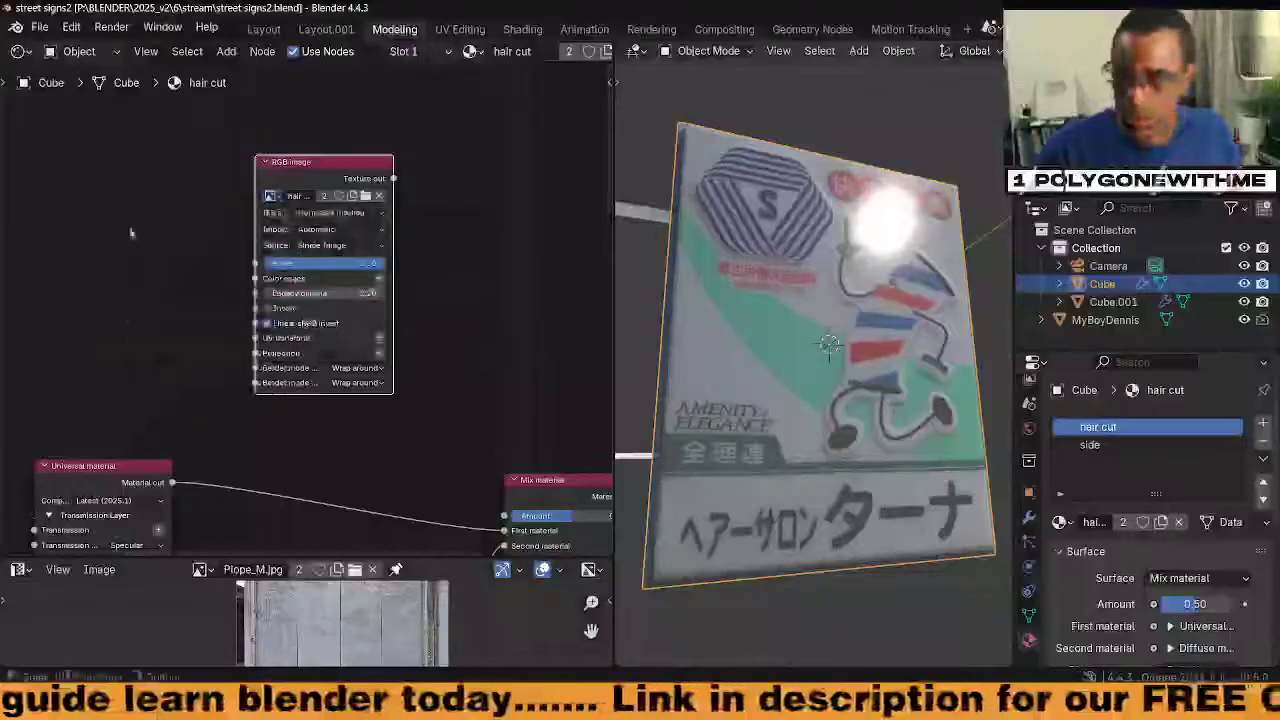
pyautogui.click(366, 197)
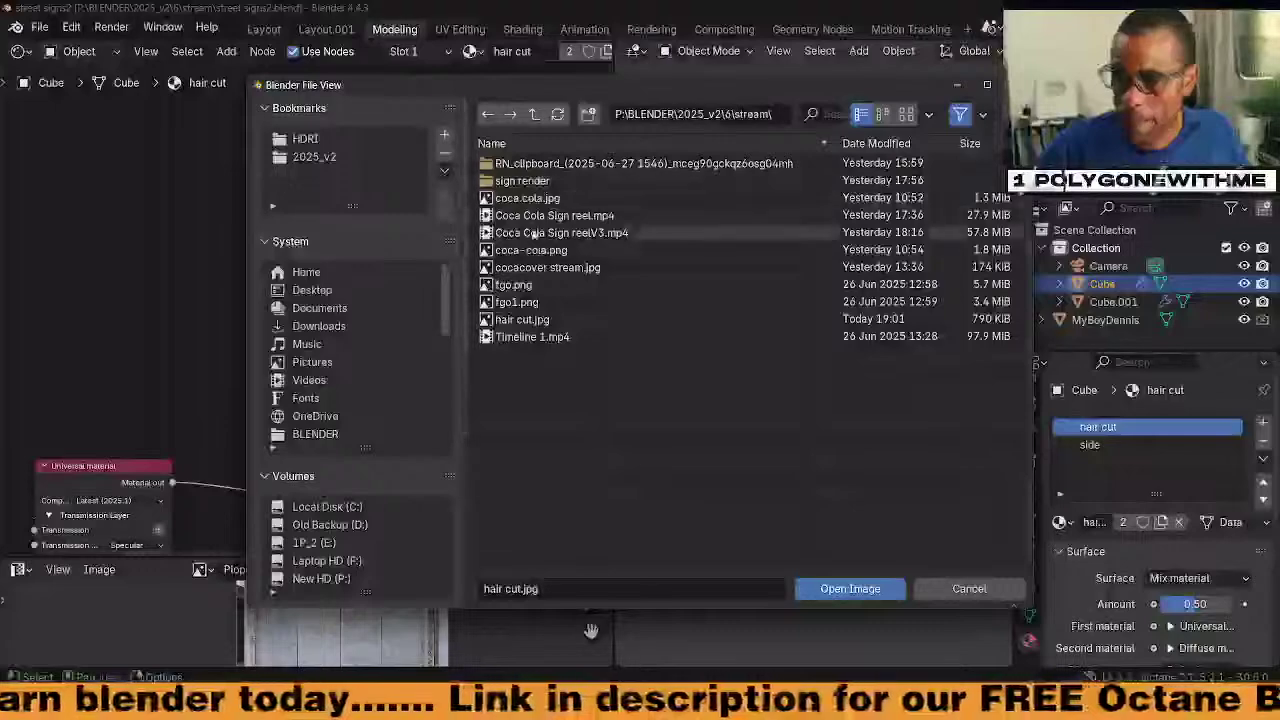
pyautogui.click(850, 588)
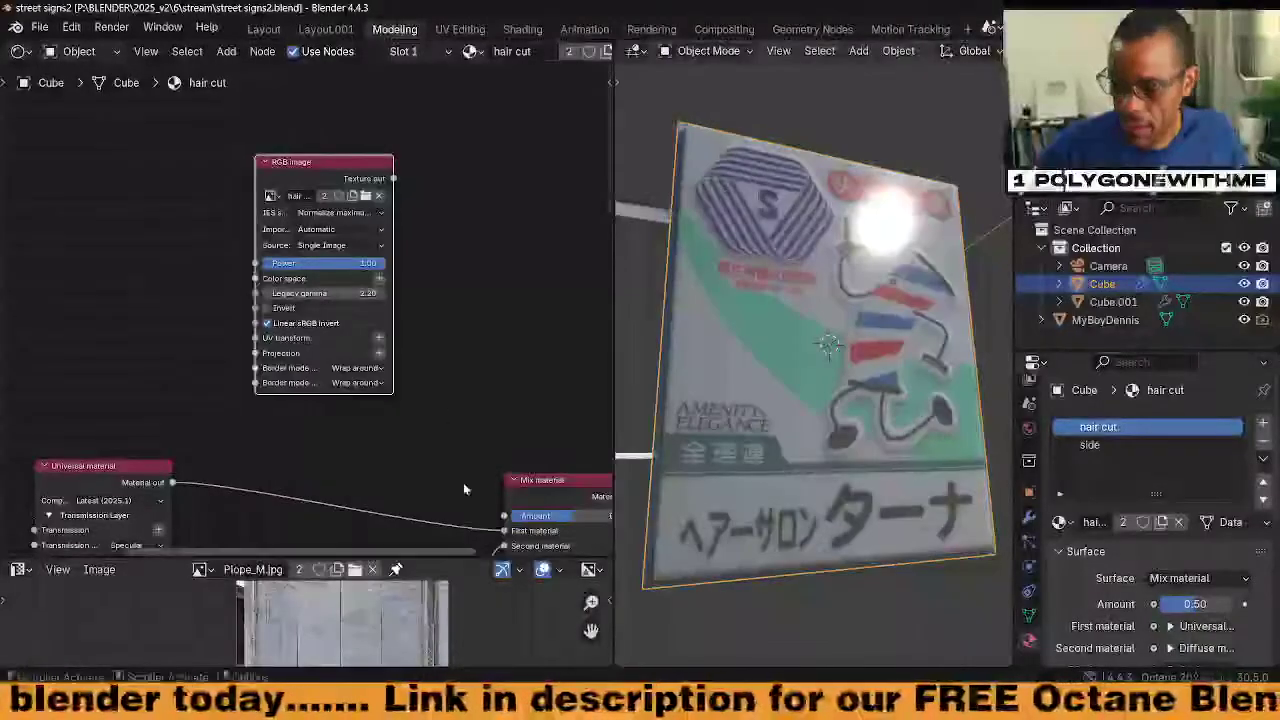
pyautogui.scroll(-2, 390, 323)
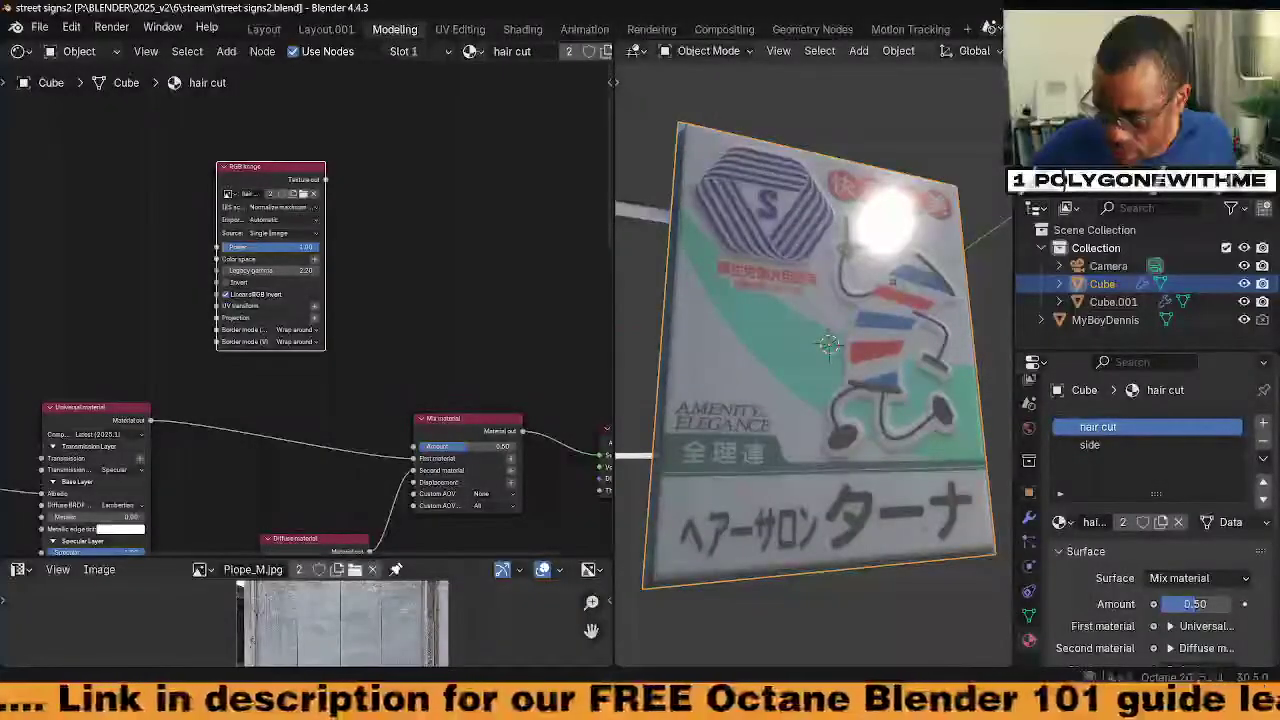
# Switch to File Explorer, open the textures folder inside 2023 Blender Asset and bring the DirtyWhite image into the Blender scene
pyautogui.press('super+e')
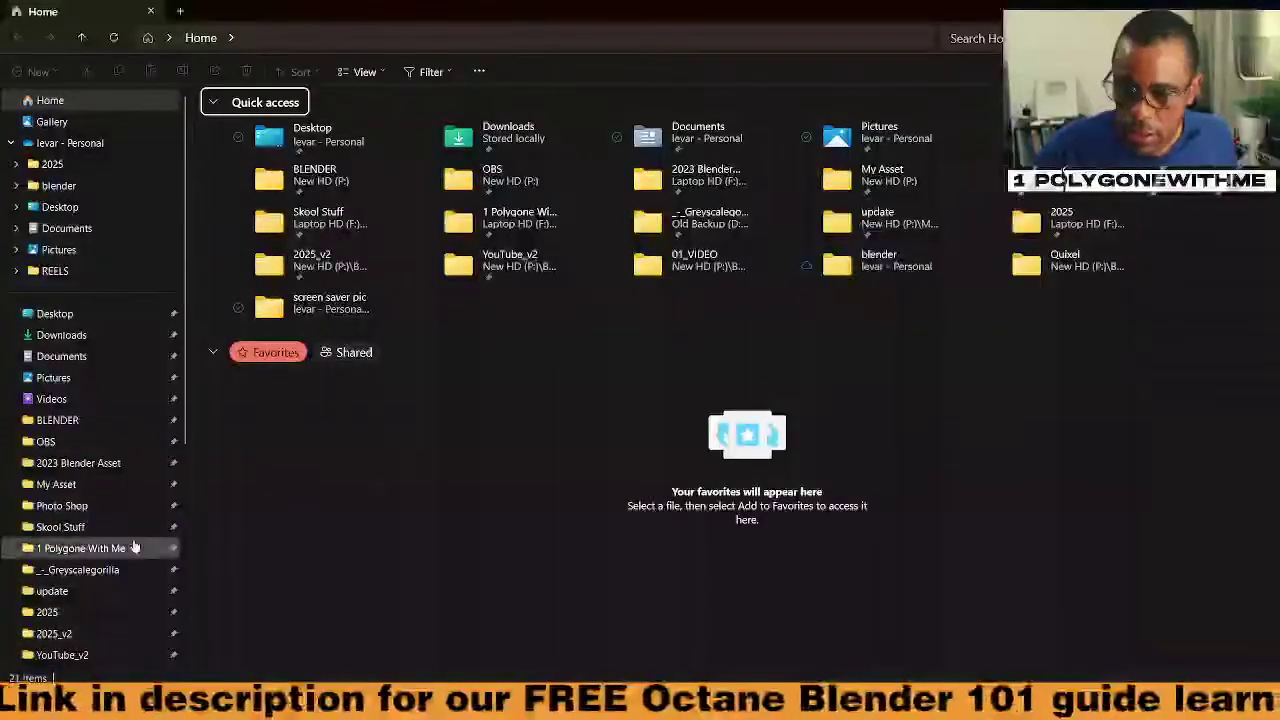
pyautogui.click(112, 463)
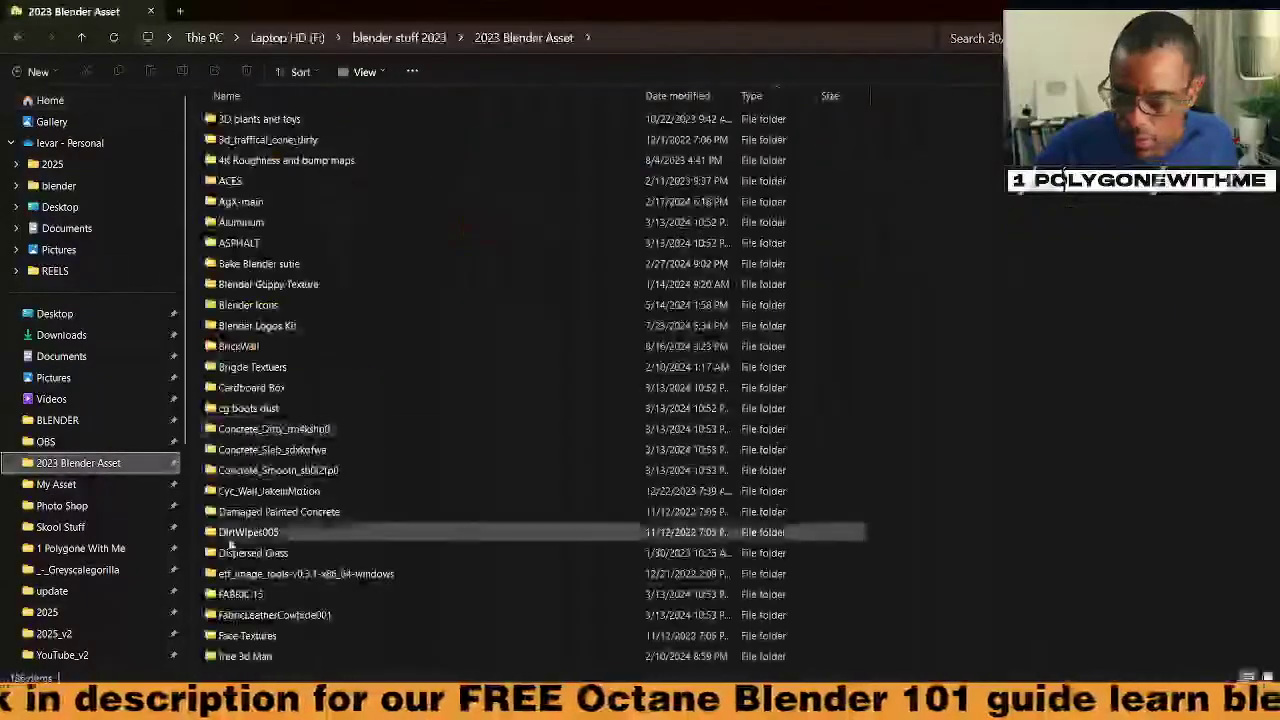
pyautogui.scroll(-10, 230, 545)
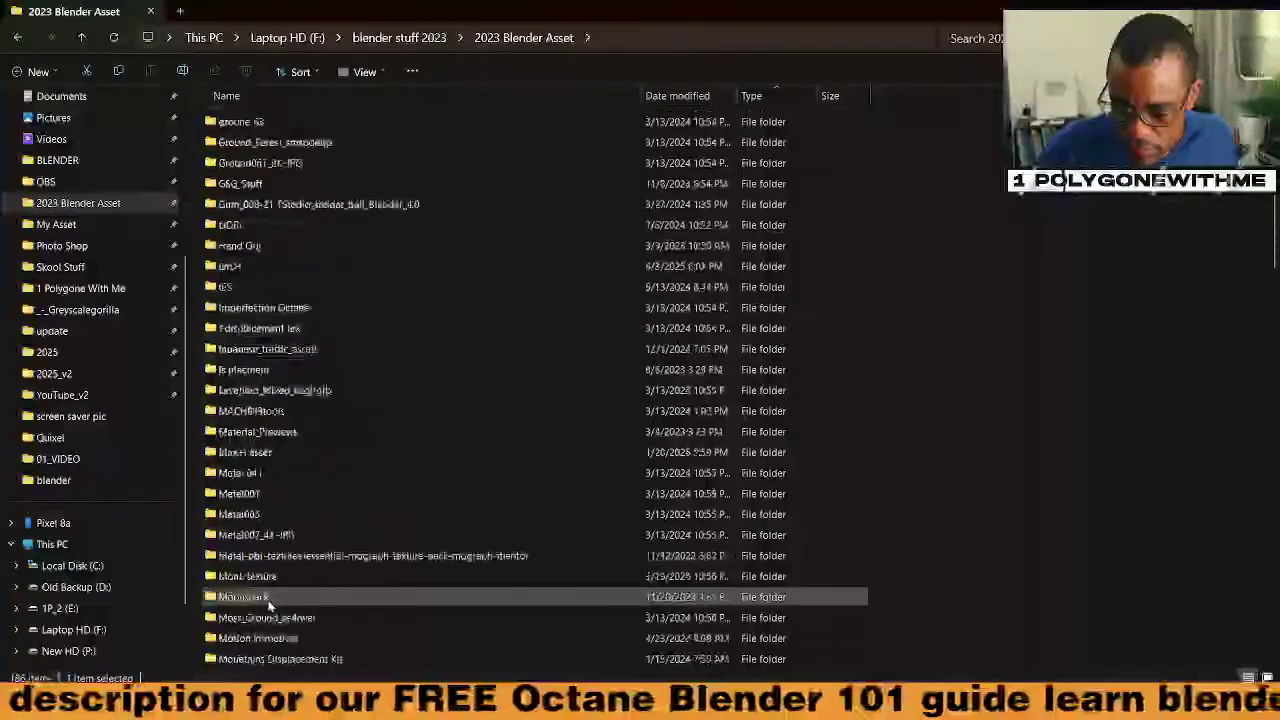
pyautogui.scroll(-15, 268, 602)
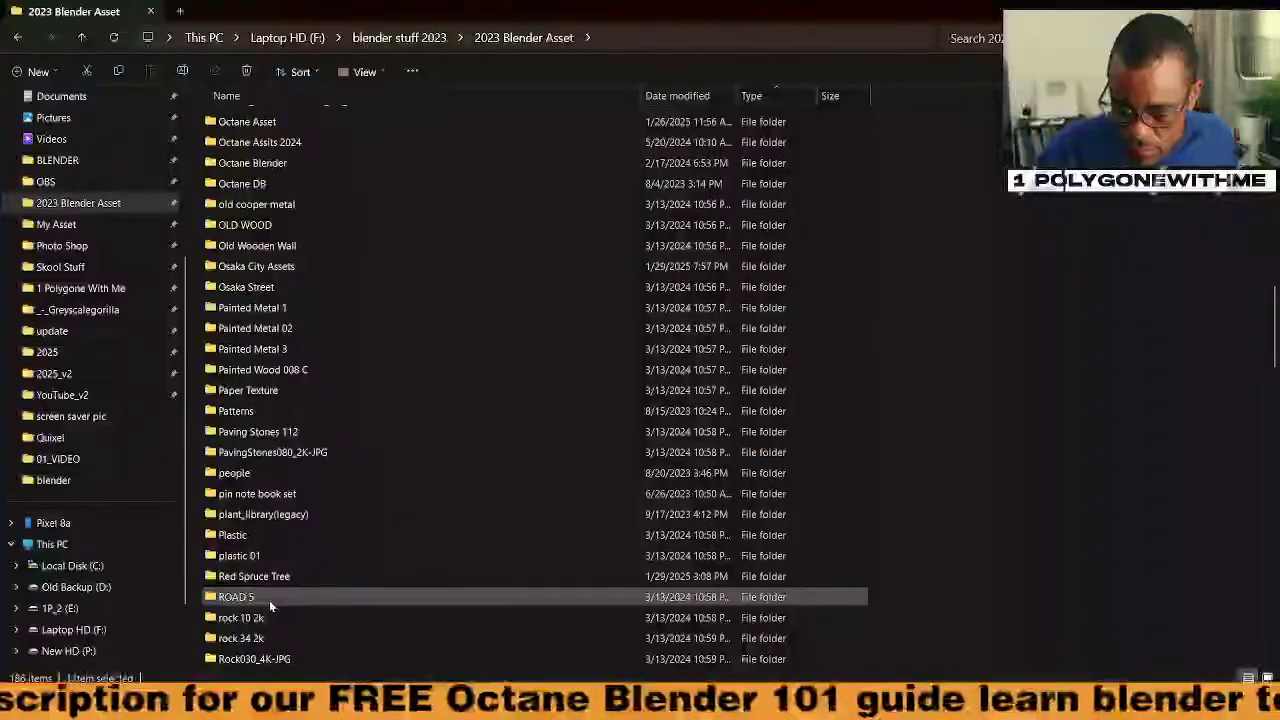
pyautogui.scroll(-8, 269, 600)
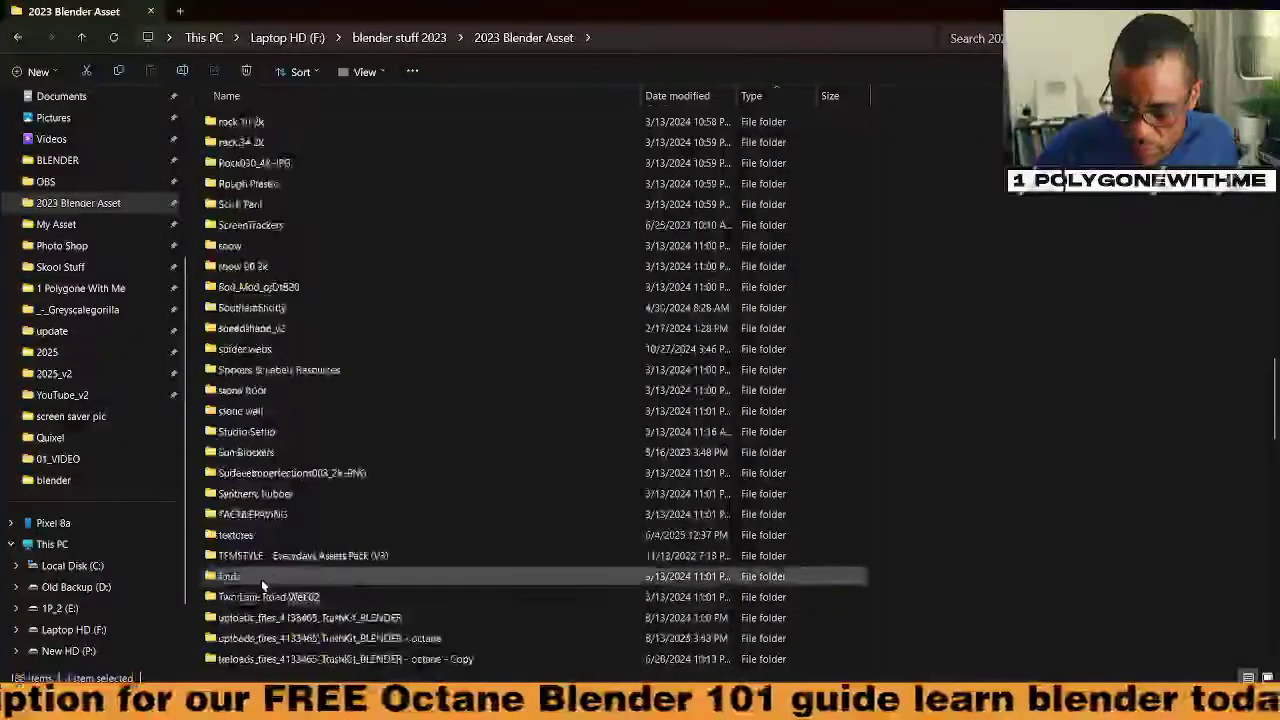
pyautogui.doubleClick(250, 534)
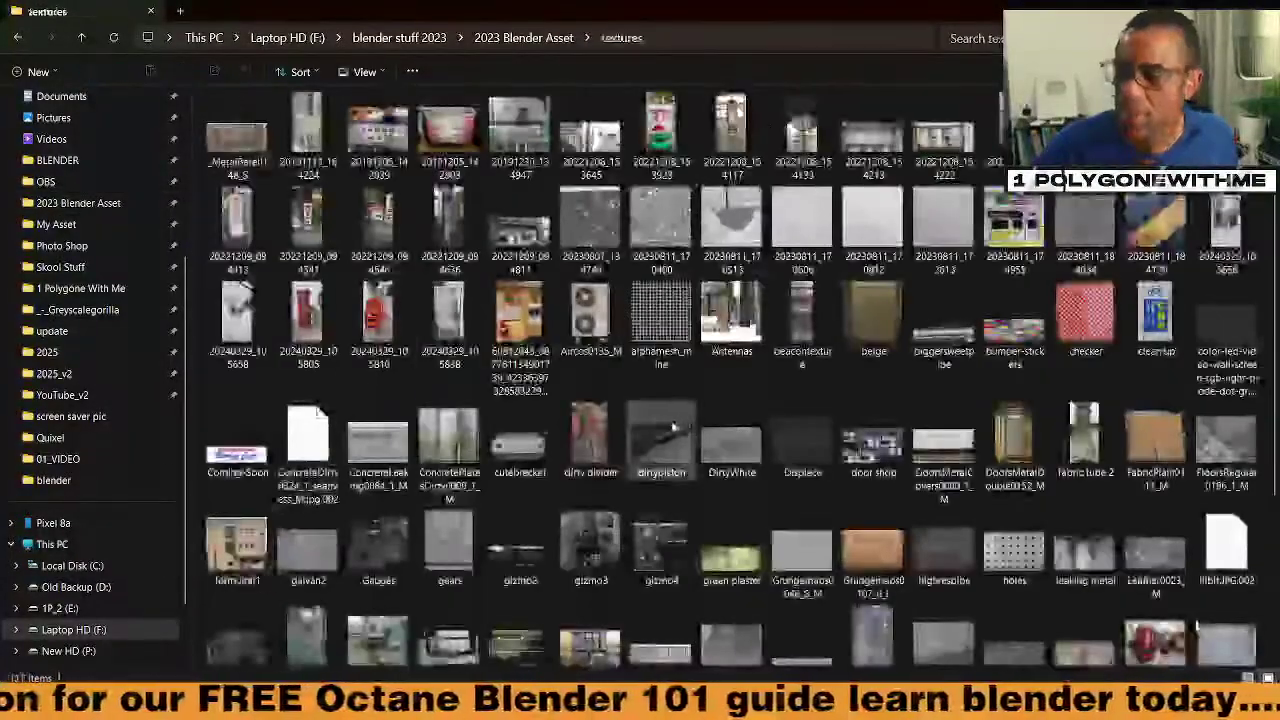
pyautogui.scroll(-2, 787, 433)
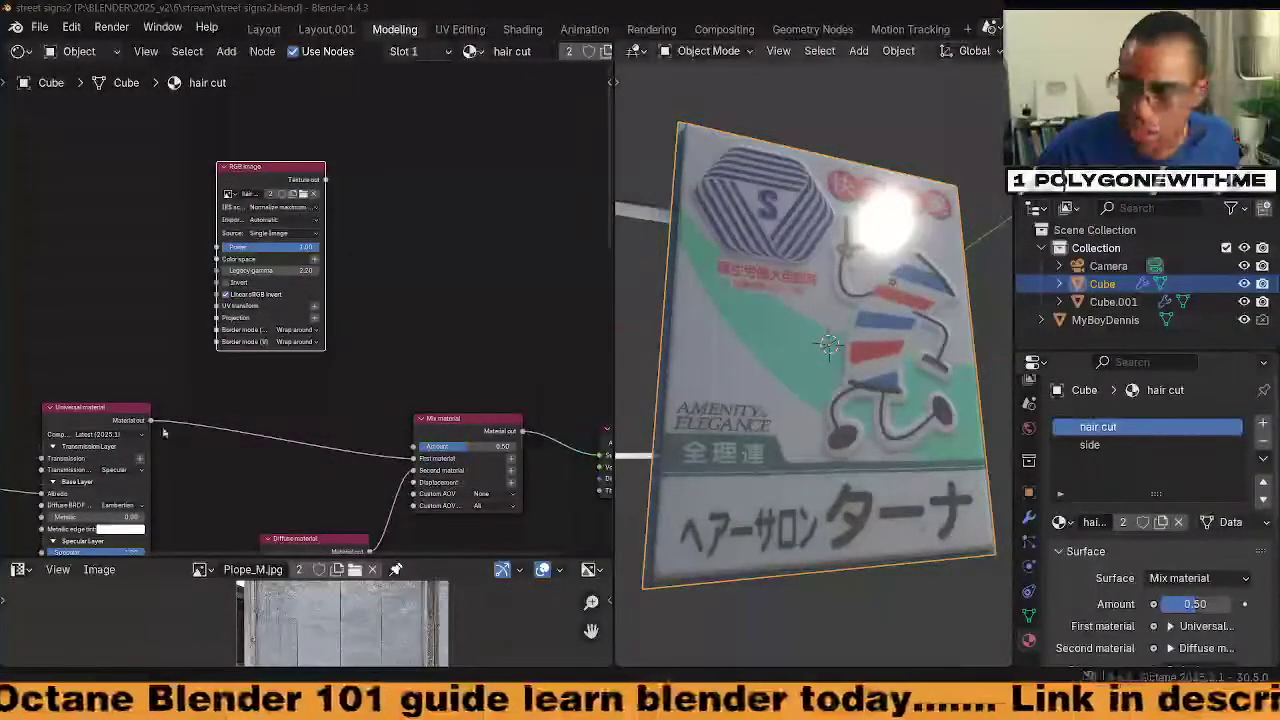
pyautogui.moveTo(692, 316); pyautogui.dragTo(750, 300)
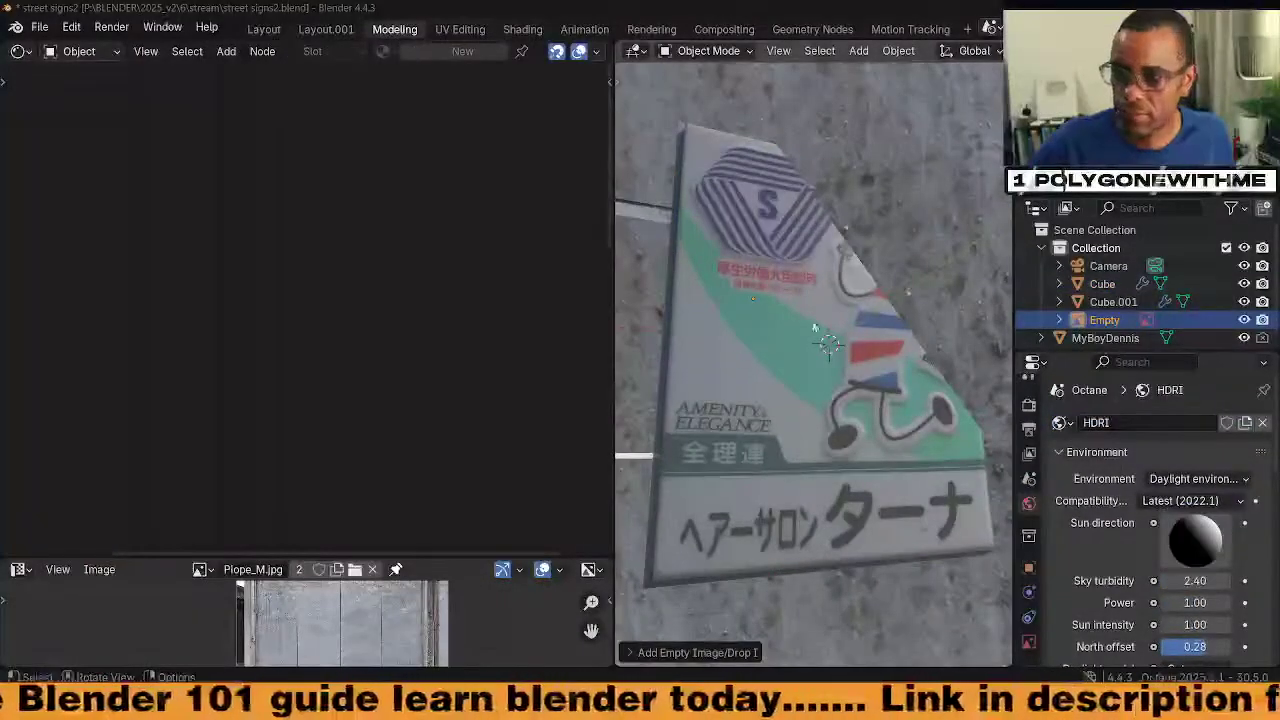
# Widen the 3D viewport and delete the image empty that covers the sign
pyautogui.moveTo(613, 284); pyautogui.dragTo(531, 297)
pyautogui.scroll(-8, 738, 338)
pyautogui.scroll(-2, 766, 361)
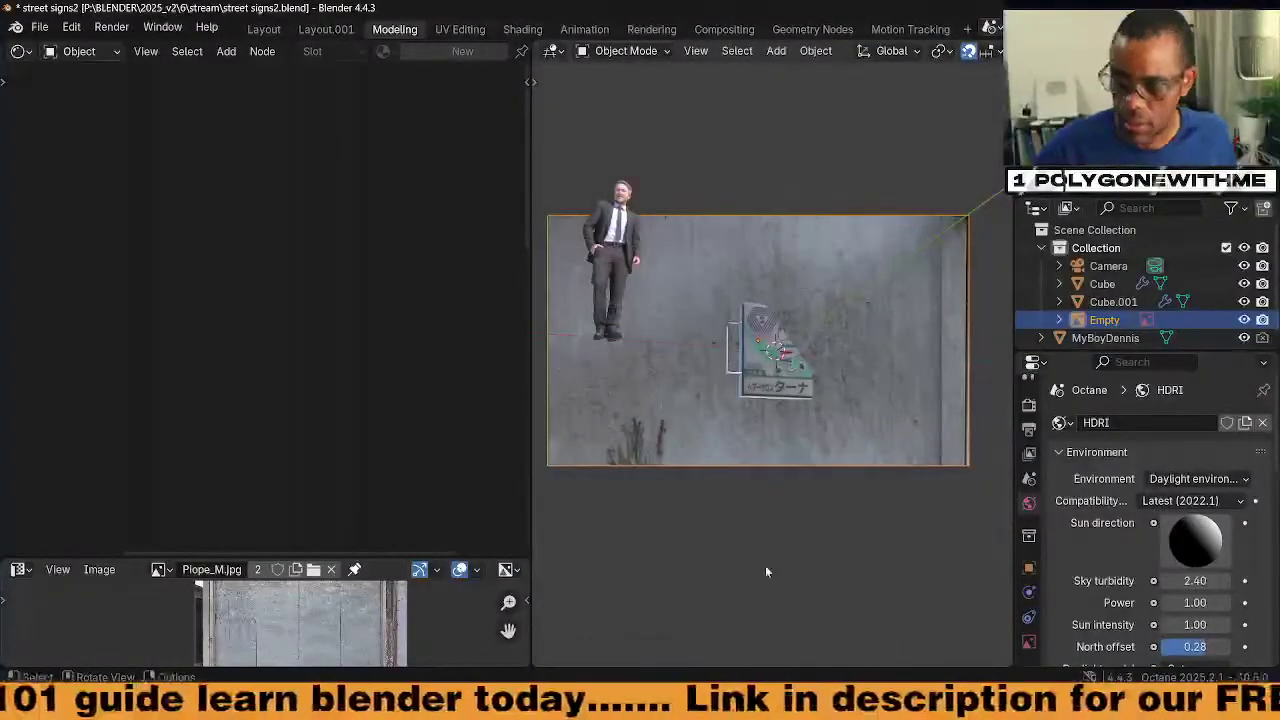
pyautogui.press('x')
pyautogui.click(730, 546)
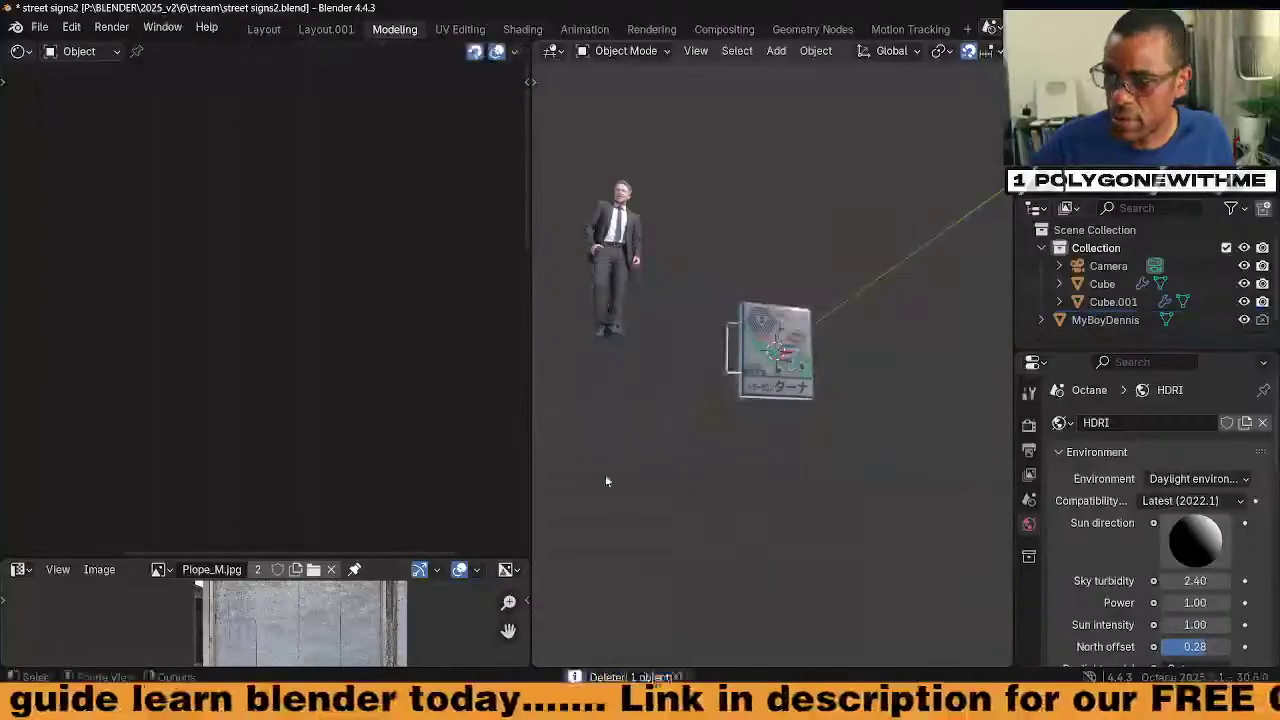
# Switch the duplicated RGB image node of the sign's front material to DirtyWhite.JPG and connect it to the Mix material's amount
pyautogui.click(776, 370)
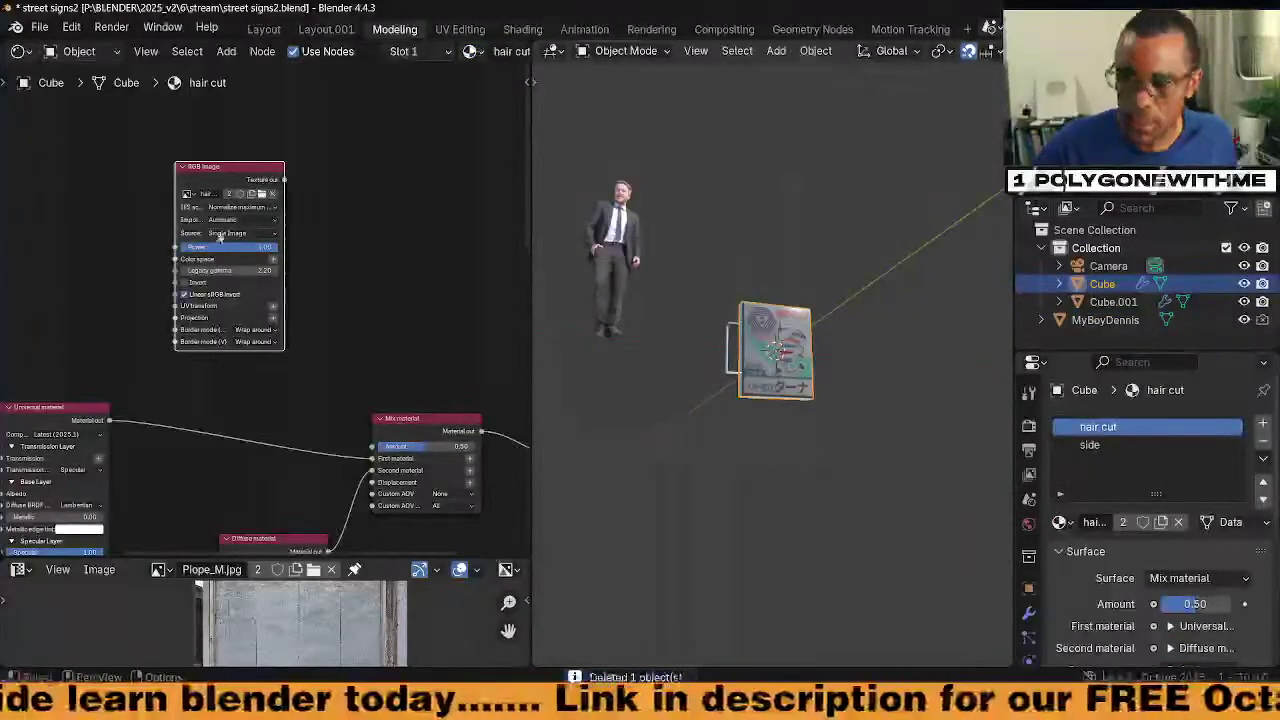
pyautogui.click(187, 194)
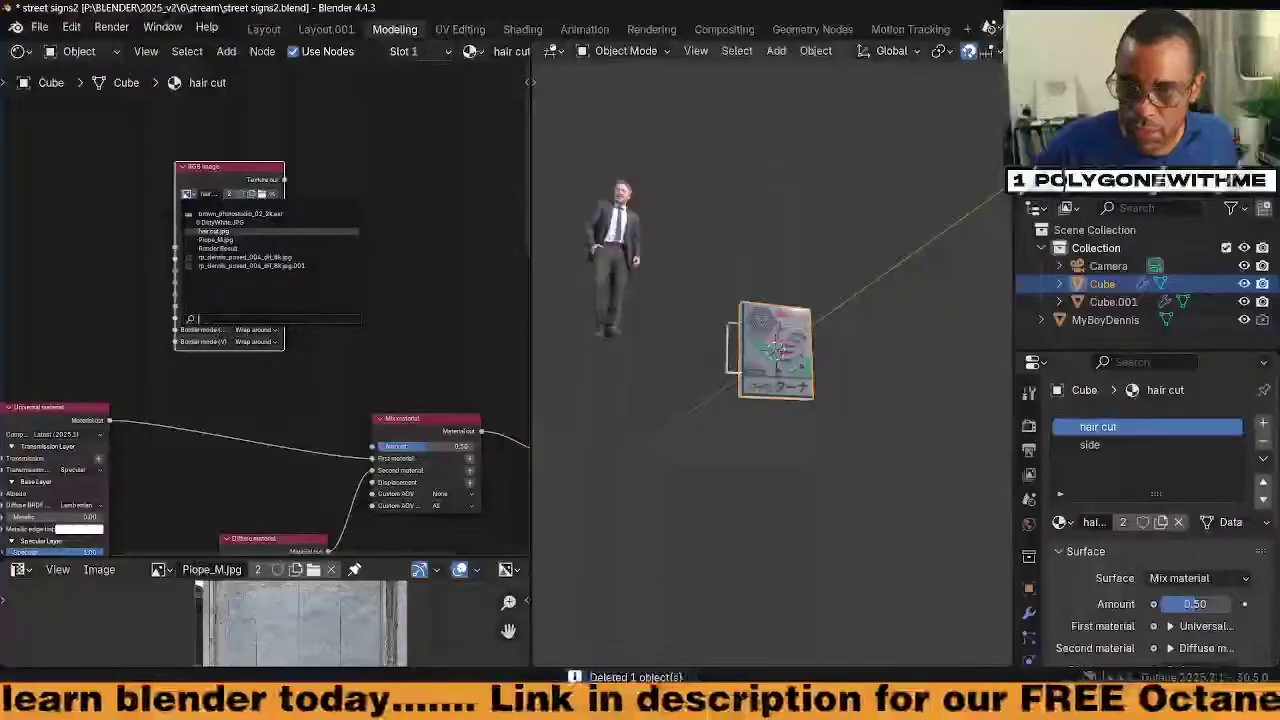
pyautogui.click(212, 222)
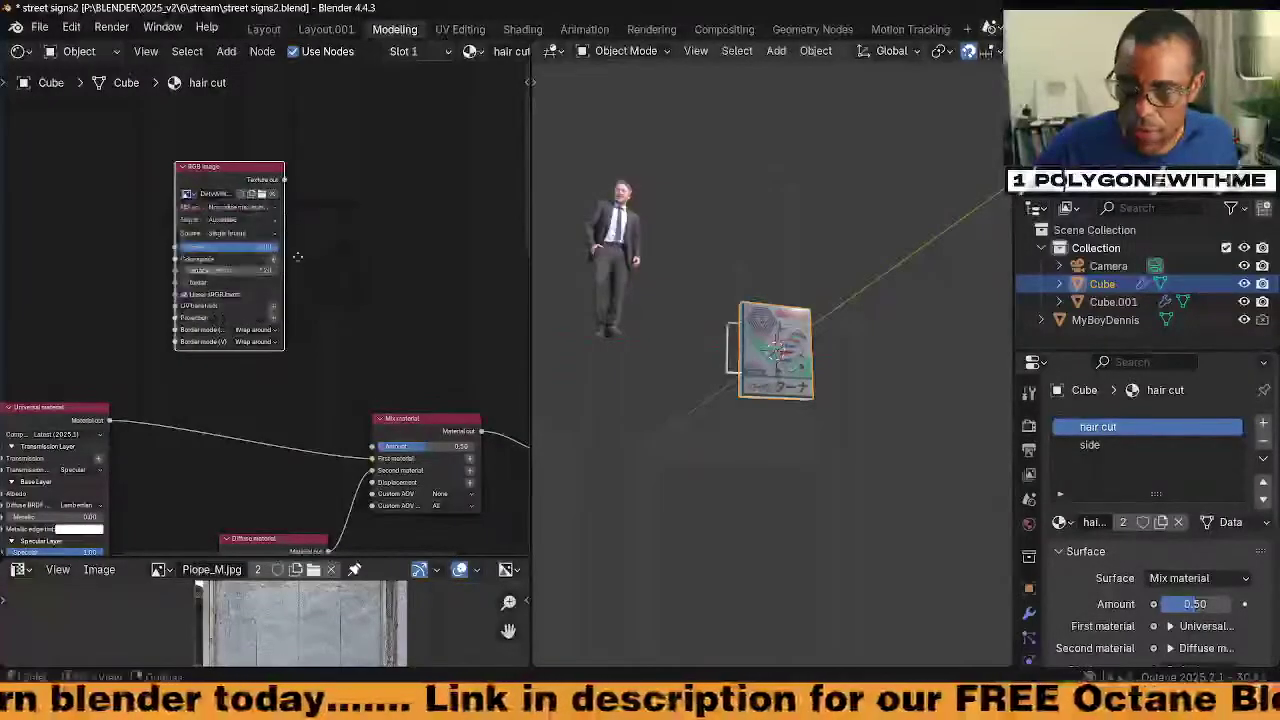
pyautogui.moveTo(297, 257); pyautogui.dragTo(285, 187, button='middle')
pyautogui.moveTo(276, 179); pyautogui.dragTo(364, 445)
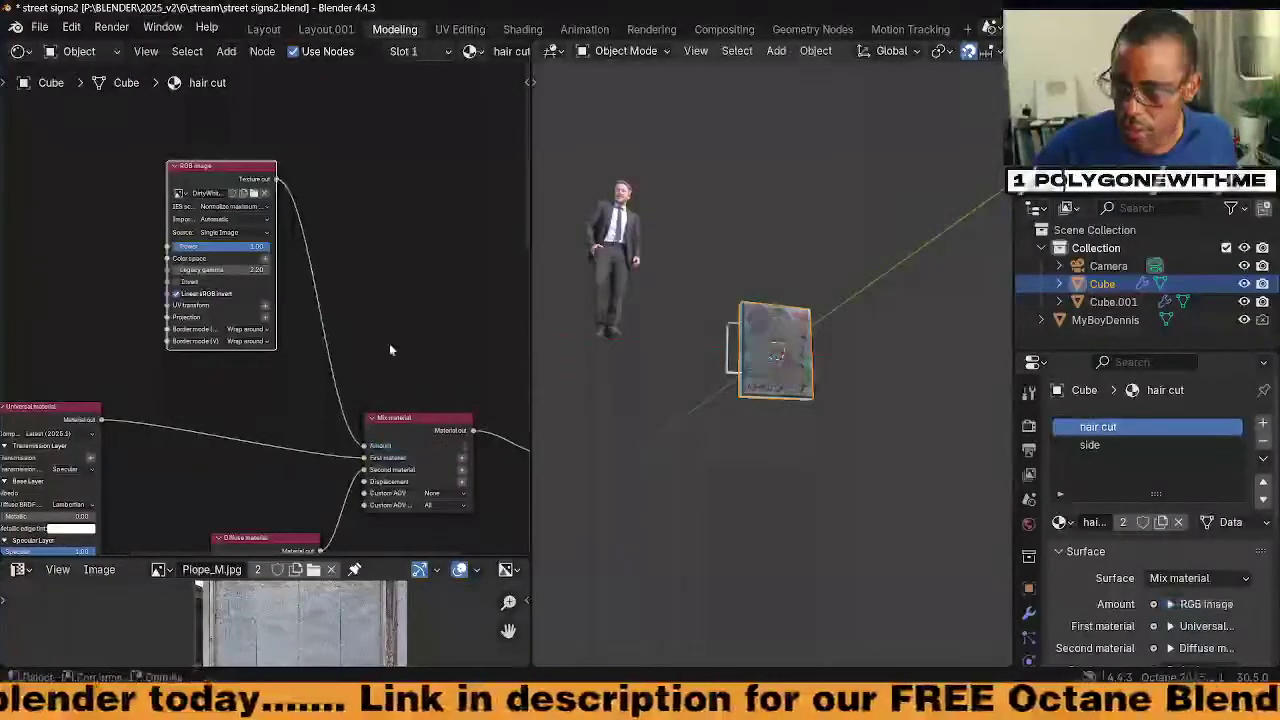
pyautogui.press('KP_Decimal')
pyautogui.scroll(1, 782, 403)
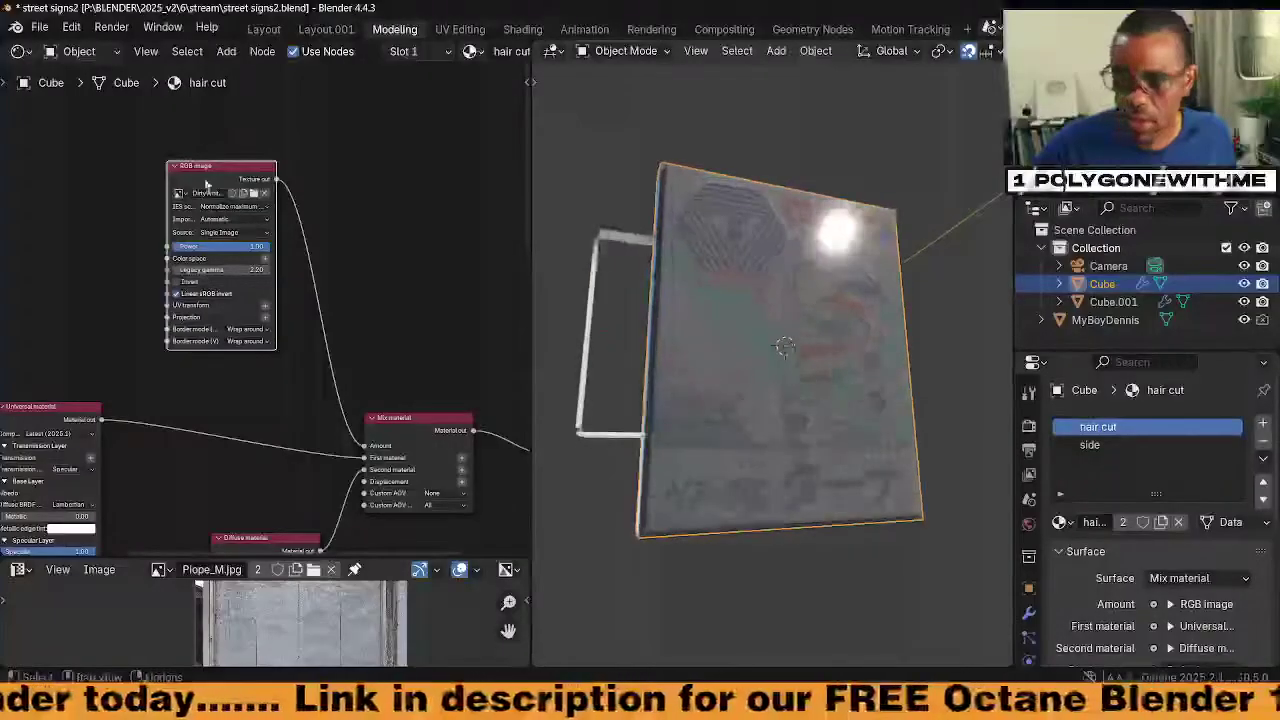
# Move the DirtyWhite image node aside and insert a Gradient map node between it and the Mix material's amount
pyautogui.moveTo(206, 168); pyautogui.dragTo(119, 146)
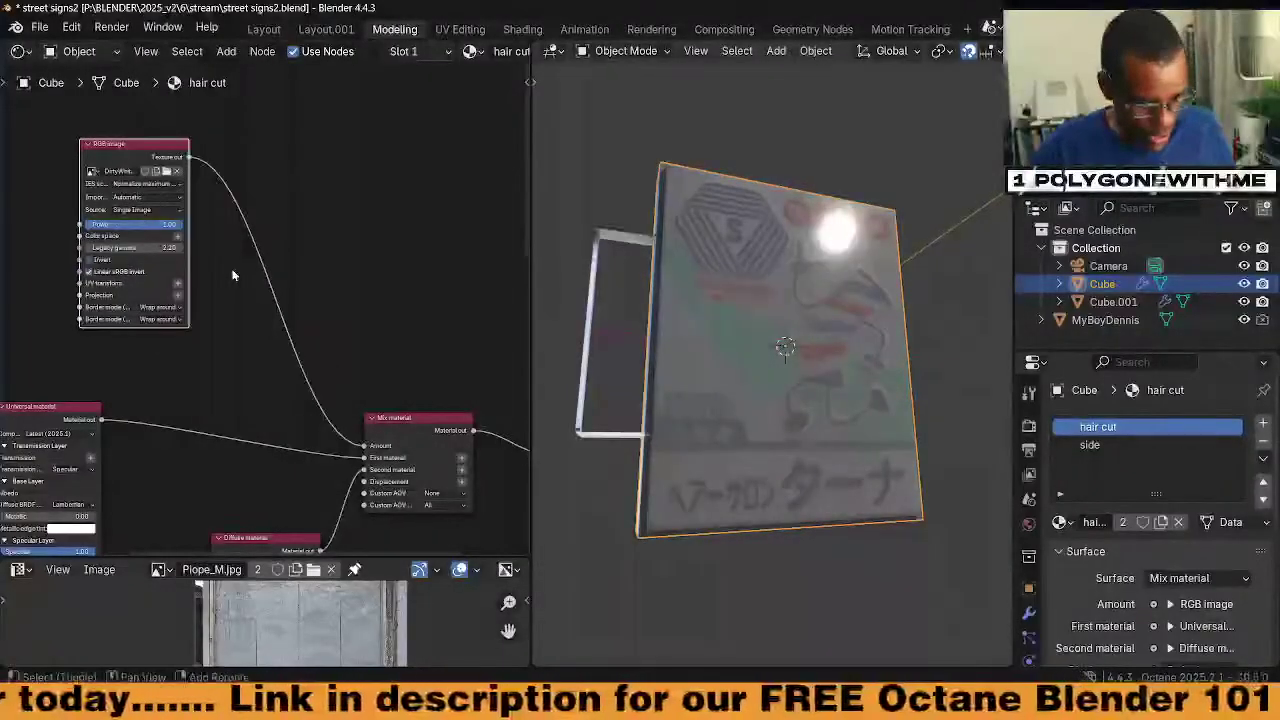
pyautogui.hotkey('shift', 'a')
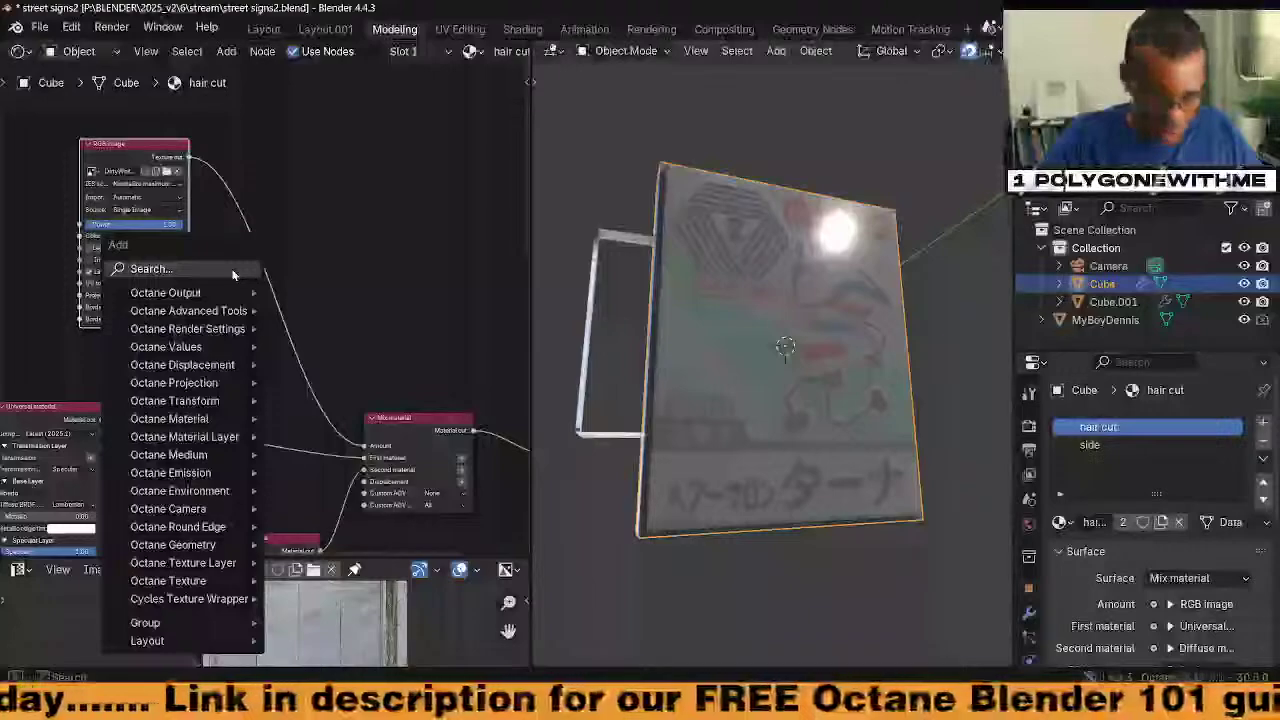
pyautogui.write('g')
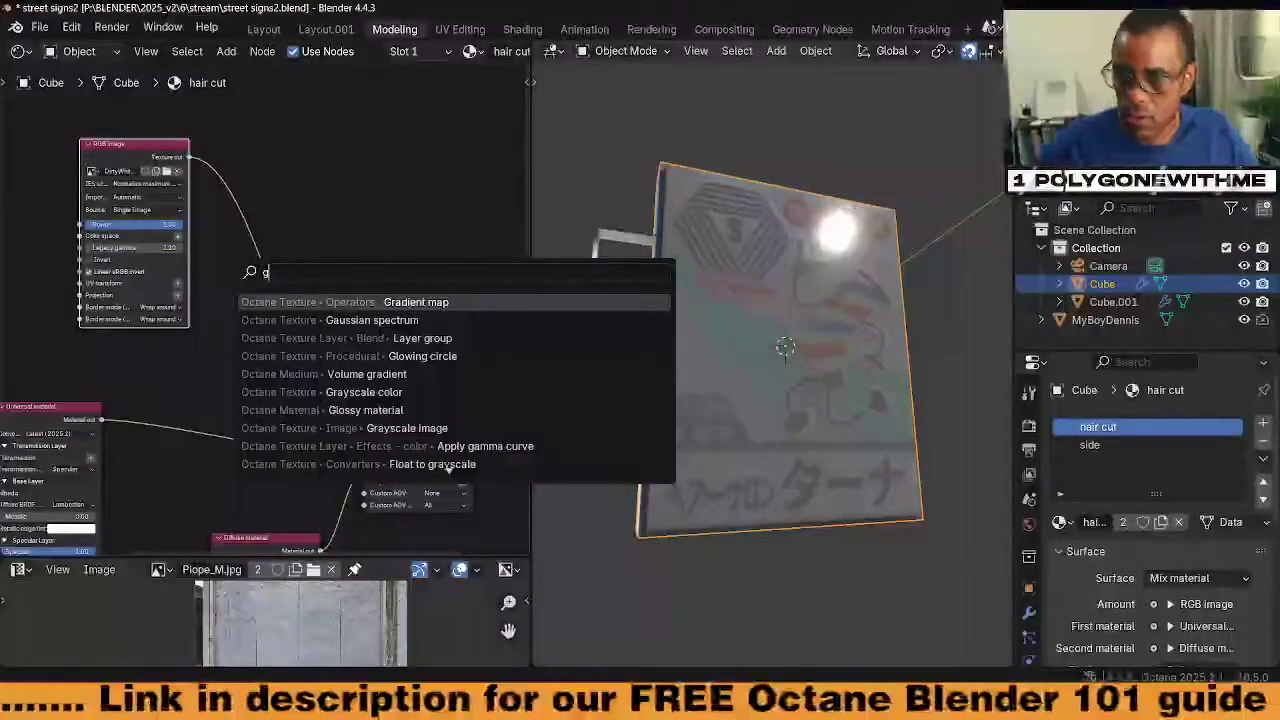
pyautogui.press('Return')
pyautogui.click(245, 145)
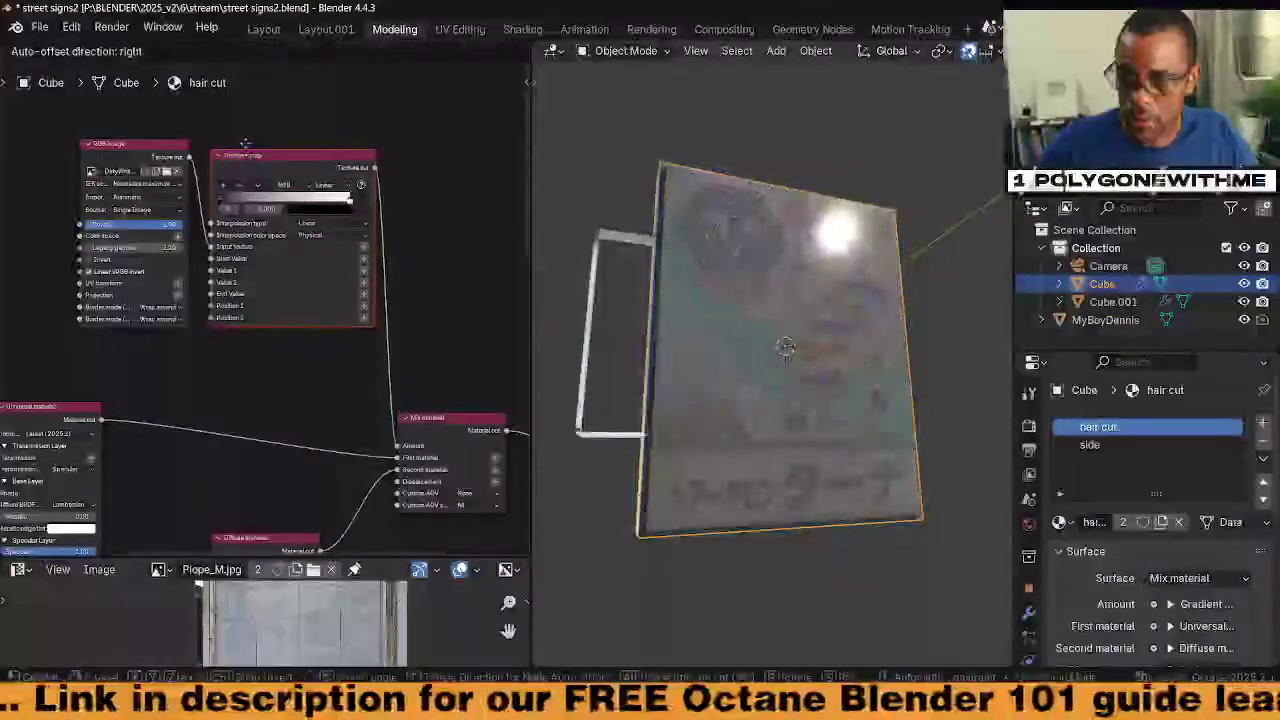
pyautogui.moveTo(108, 82); pyautogui.dragTo(289, 170)
pyautogui.press('g')
pyautogui.click(235, 208)
pyautogui.scroll(1, 232, 208)
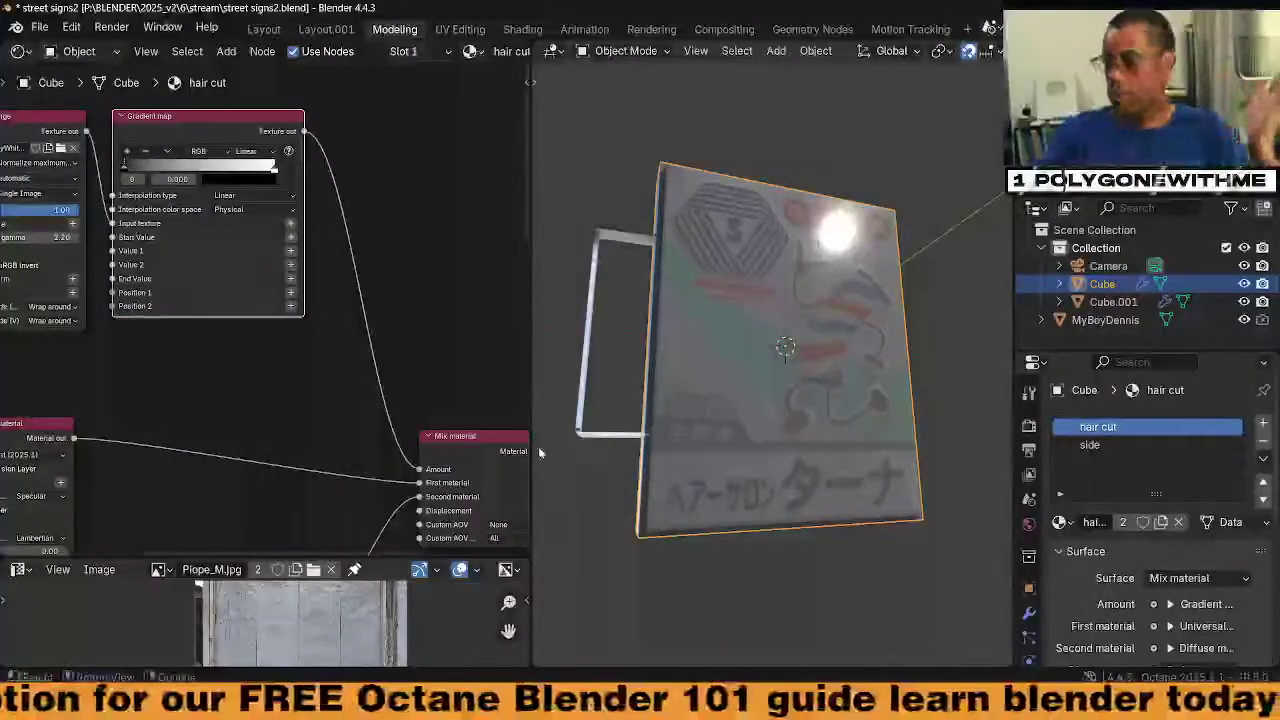
# Enable the Node Wrangler v3.47 (Custom build for Octane) add-on in the preferences and save the file
pyautogui.click(72, 27)
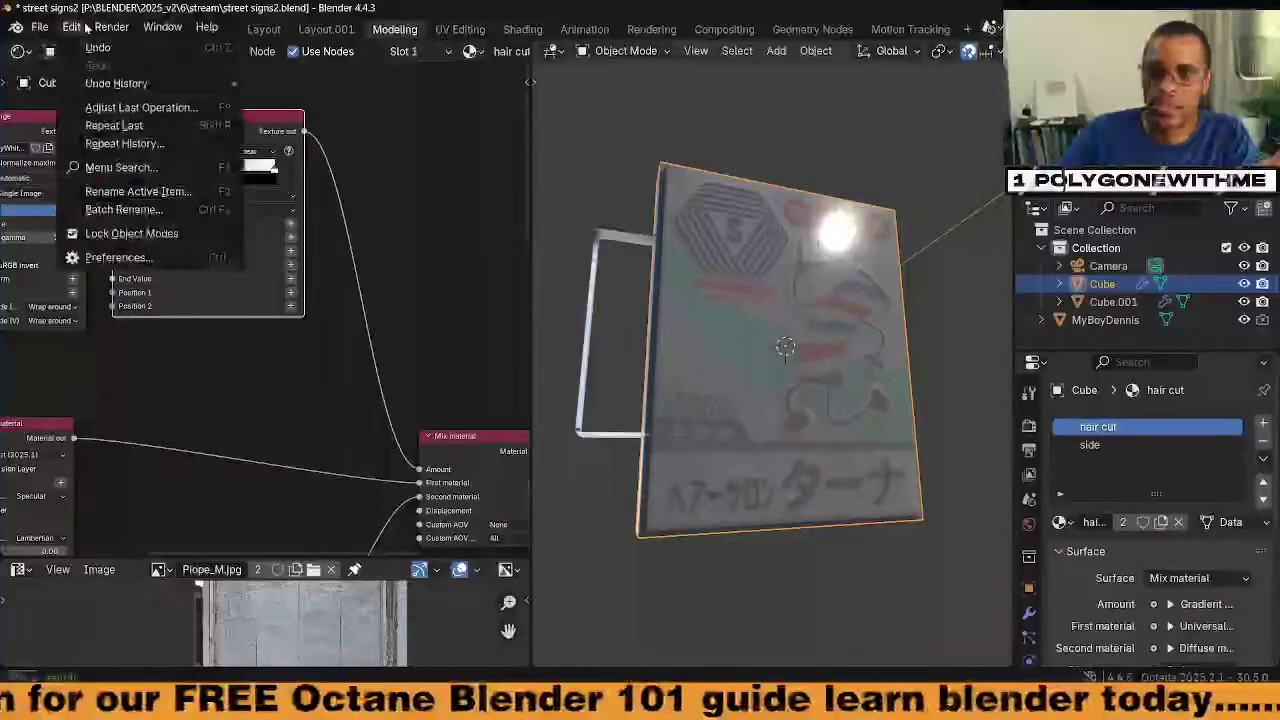
pyautogui.click(105, 257)
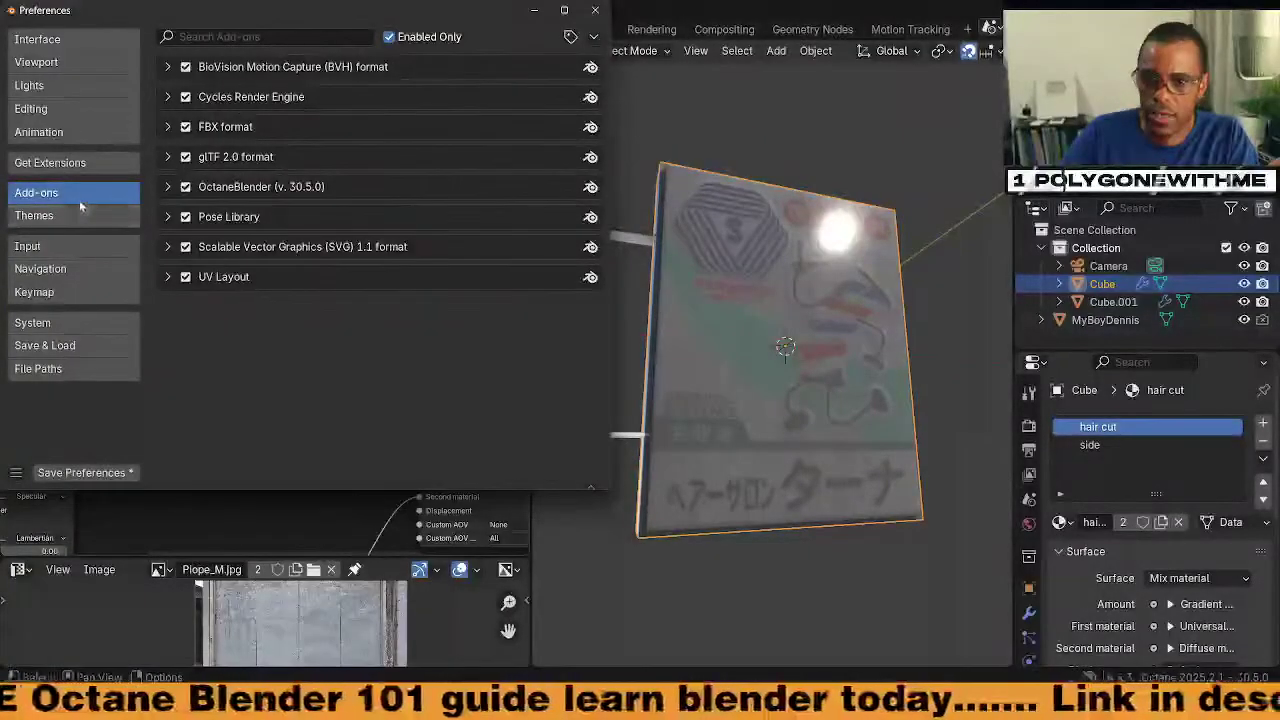
pyautogui.click(94, 164)
pyautogui.click(95, 190)
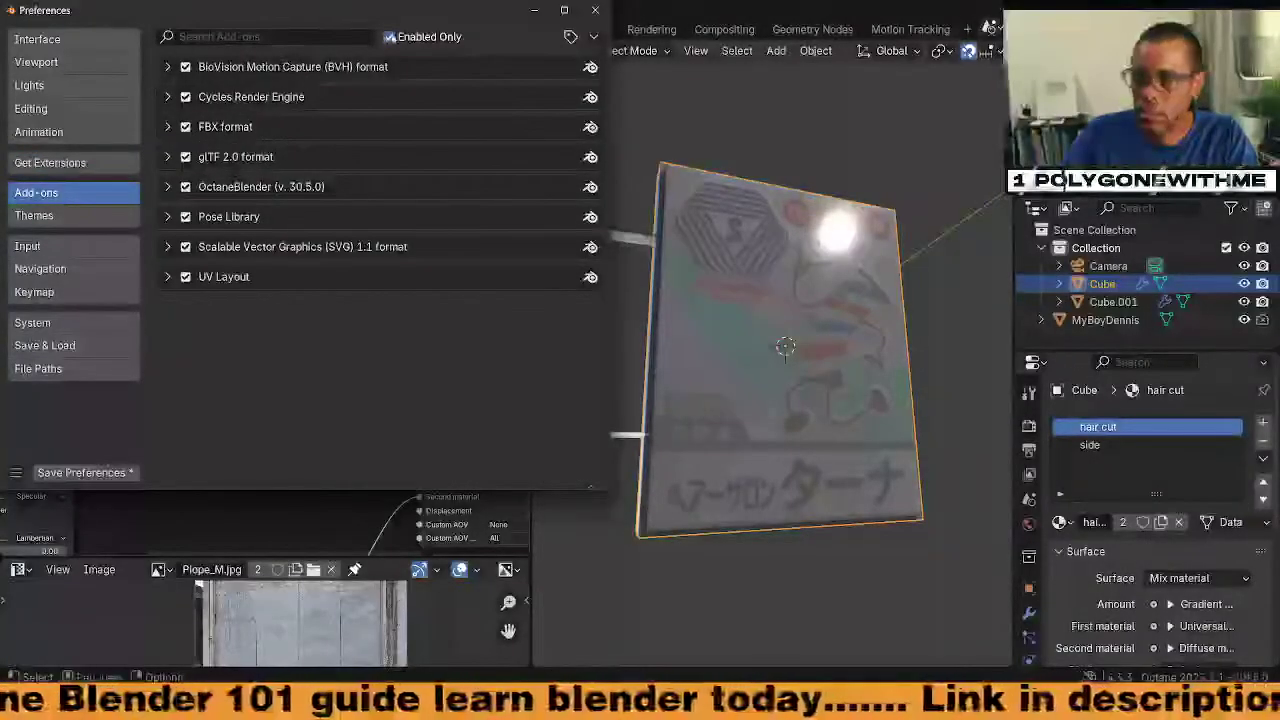
pyautogui.click(389, 36)
pyautogui.scroll(-3, 359, 236)
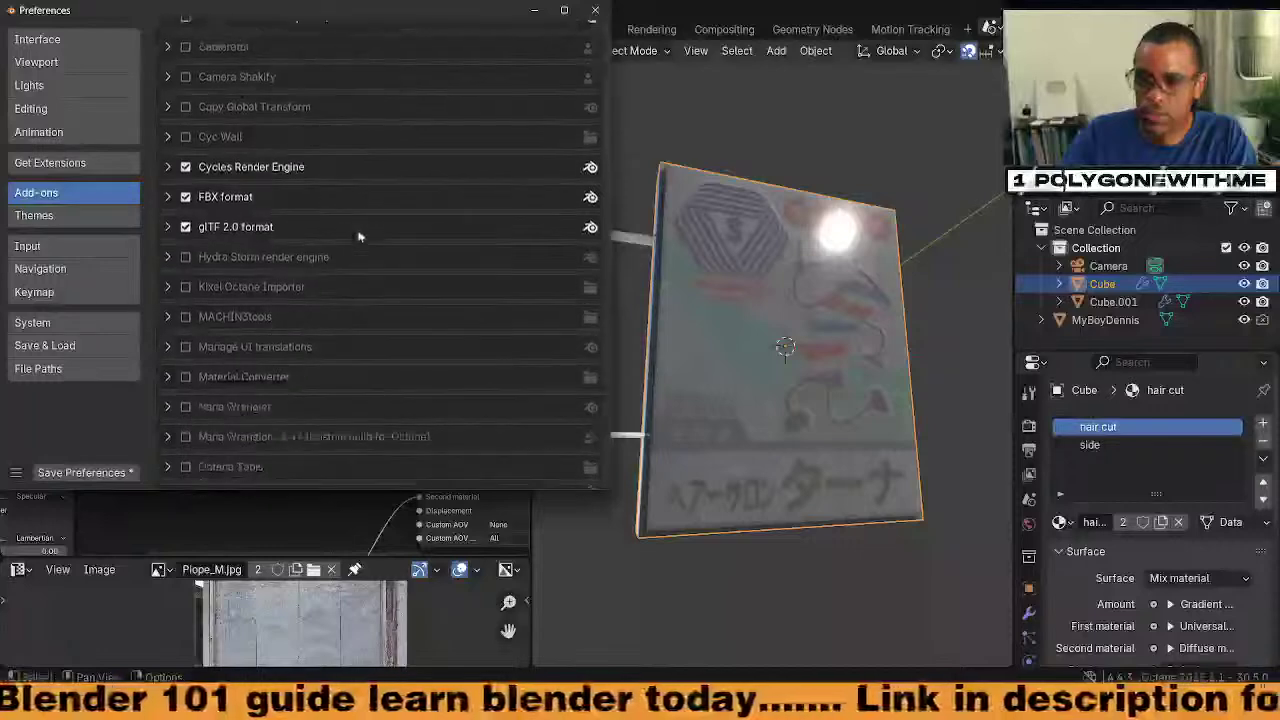
pyautogui.scroll(-5, 358, 237)
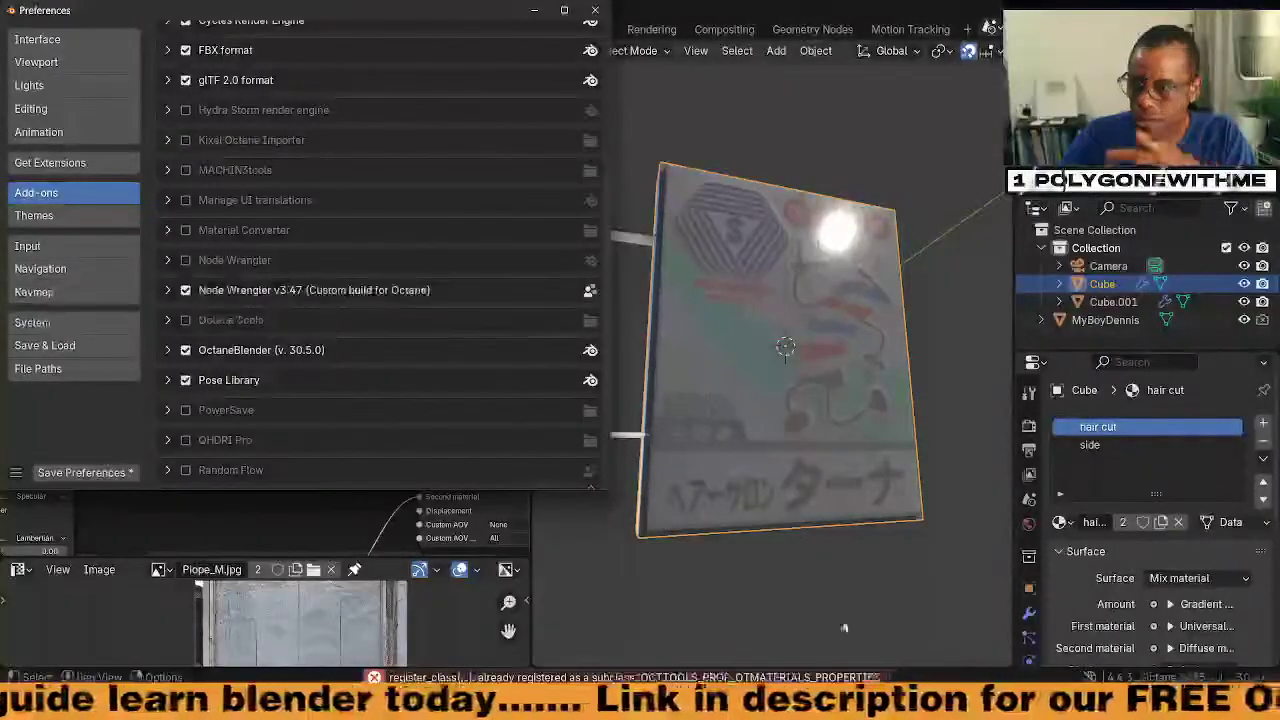
pyautogui.click(595, 10)
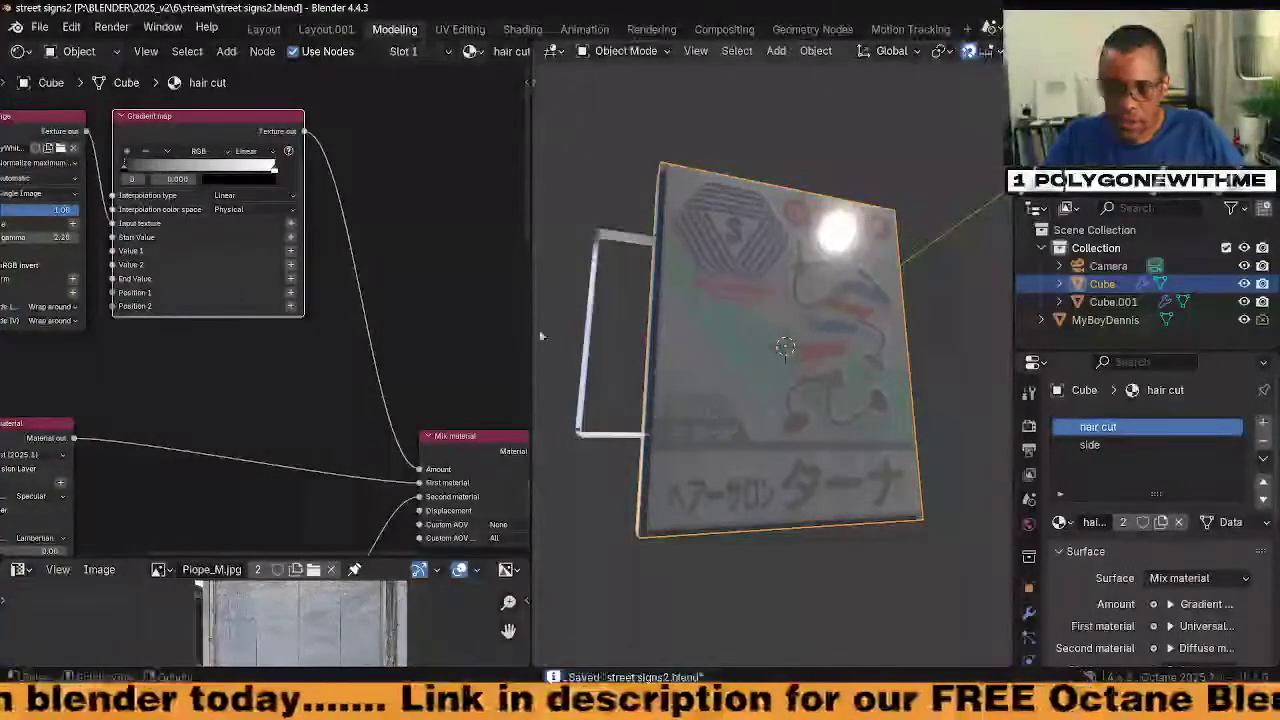
# Try previewing the Gradient map alone on the sign while shifting its colour stops, and return the output to the Mix material
pyautogui.moveTo(410, 317); pyautogui.dragTo(355, 316, button='middle')
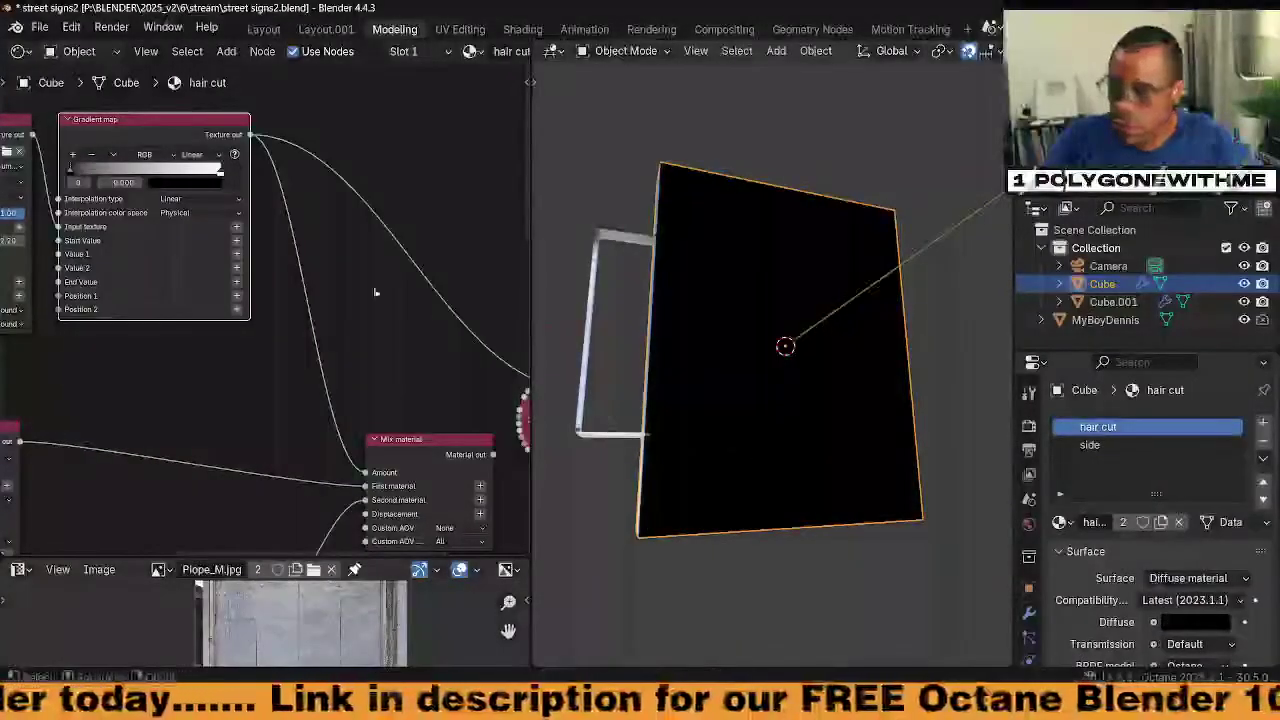
pyautogui.moveTo(375, 292); pyautogui.dragTo(304, 252, button='middle')
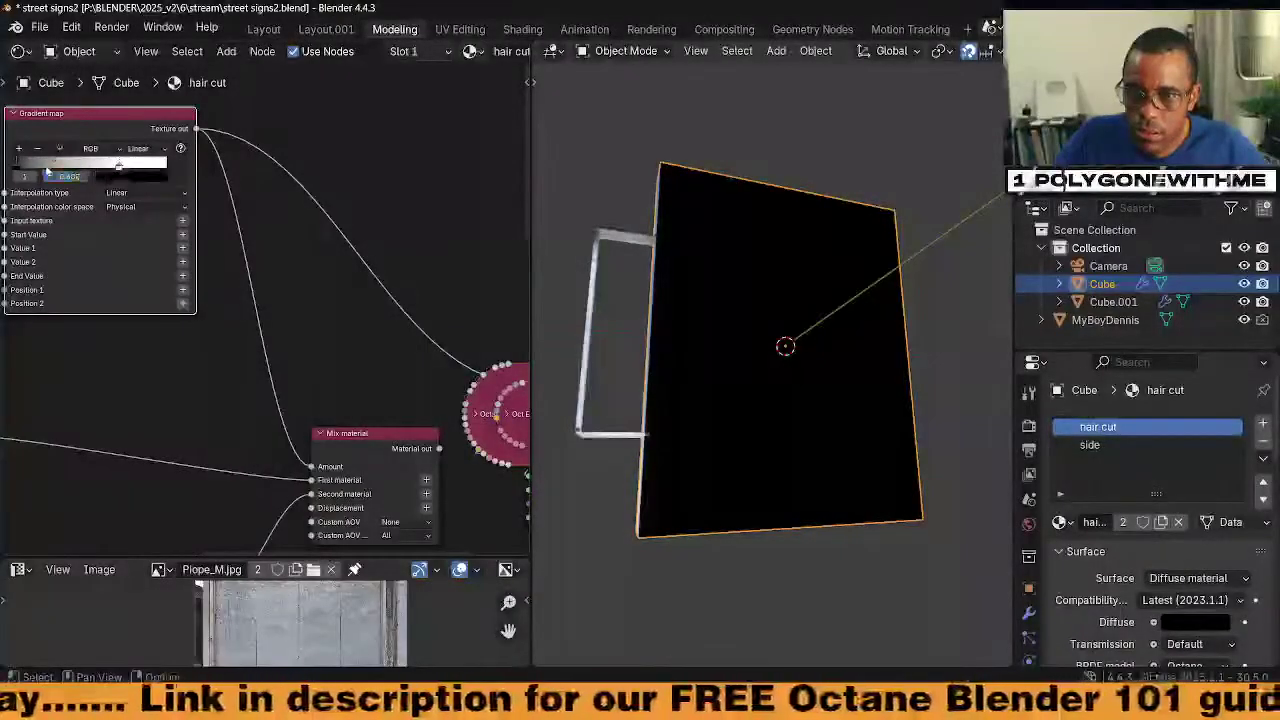
pyautogui.moveTo(47, 171); pyautogui.dragTo(175, 167)
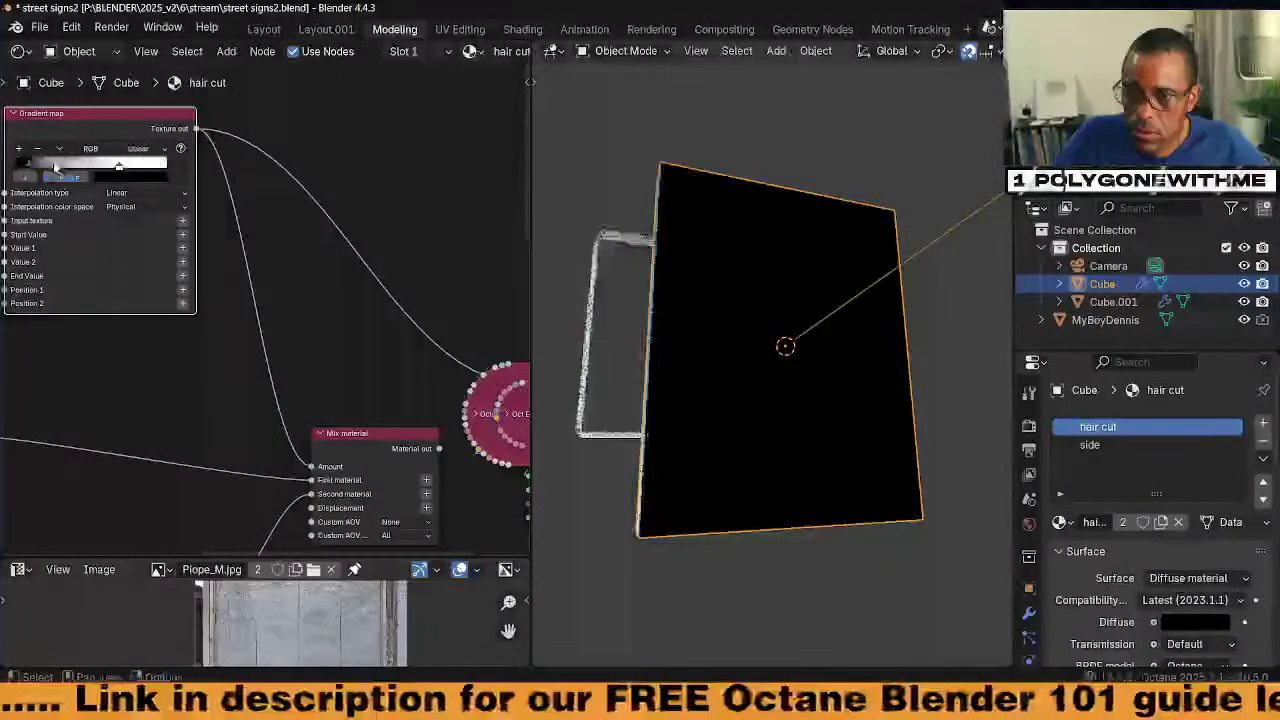
pyautogui.moveTo(55, 168); pyautogui.dragTo(107, 172)
pyautogui.keyDown('ctrl'); pyautogui.keyDown('shift'); pyautogui.click(349, 441); pyautogui.keyUp('shift'); pyautogui.keyUp('ctrl')
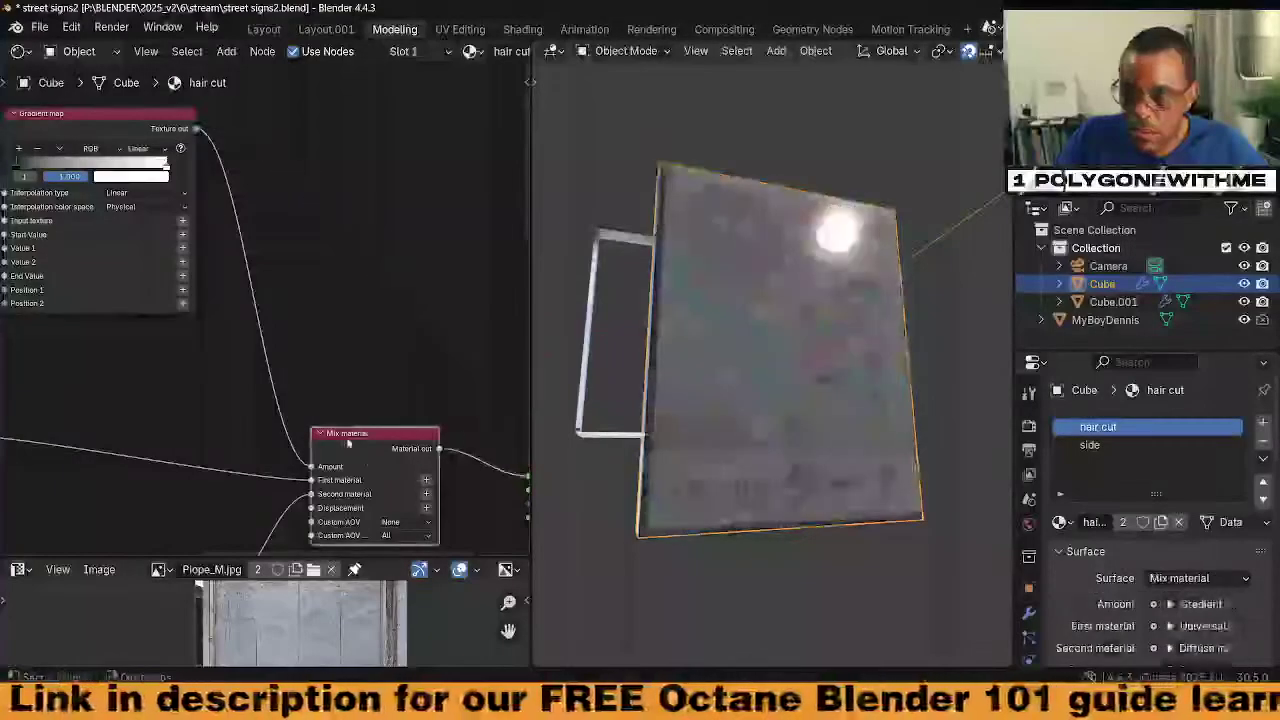
# Set the legacy gamma of the DirtyWhite RGB image node to 1
pyautogui.moveTo(202, 340); pyautogui.dragTo(348, 376, button='middle')
pyautogui.moveTo(190, 250); pyautogui.dragTo(290, 254, button='middle')
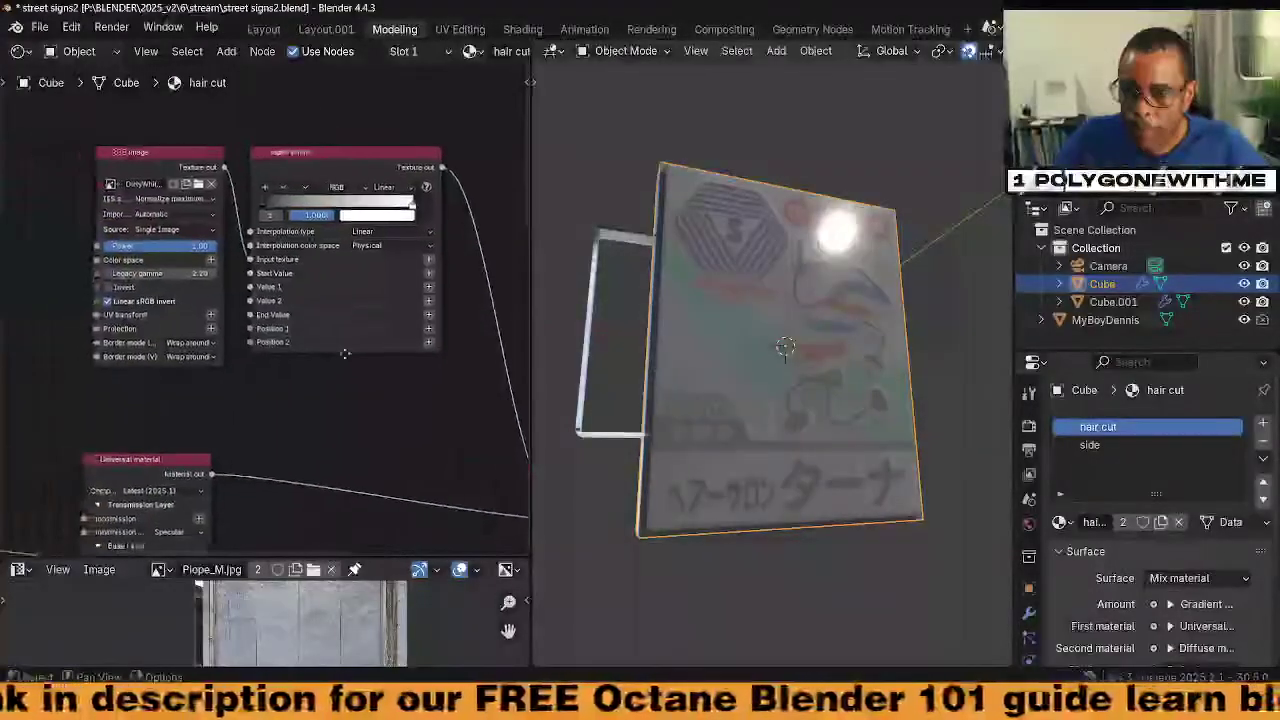
pyautogui.doubleClick(107, 271)
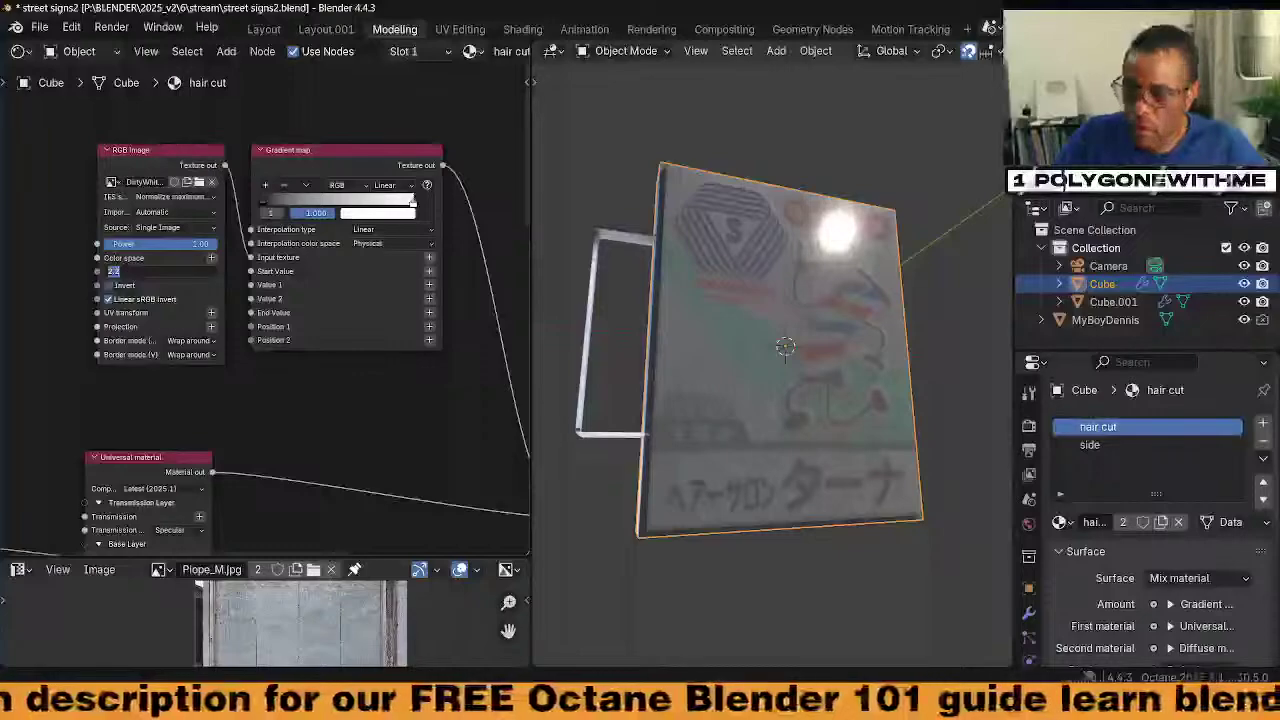
pyautogui.write('1')
pyautogui.press('Return')
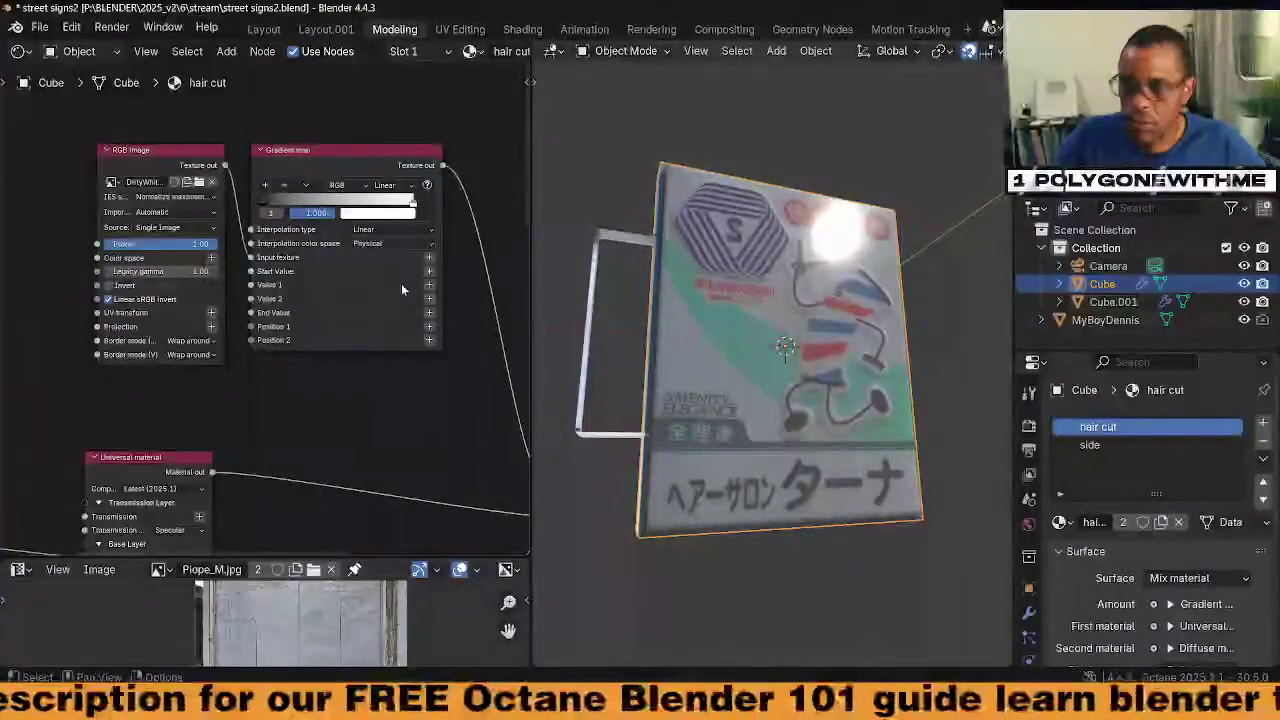
# Tighten the Gradient map by moving its colour stops together, with white at 0.493, and briefly preview it before returning to the Mix material
pyautogui.moveTo(401, 283); pyautogui.dragTo(176, 242, button='middle')
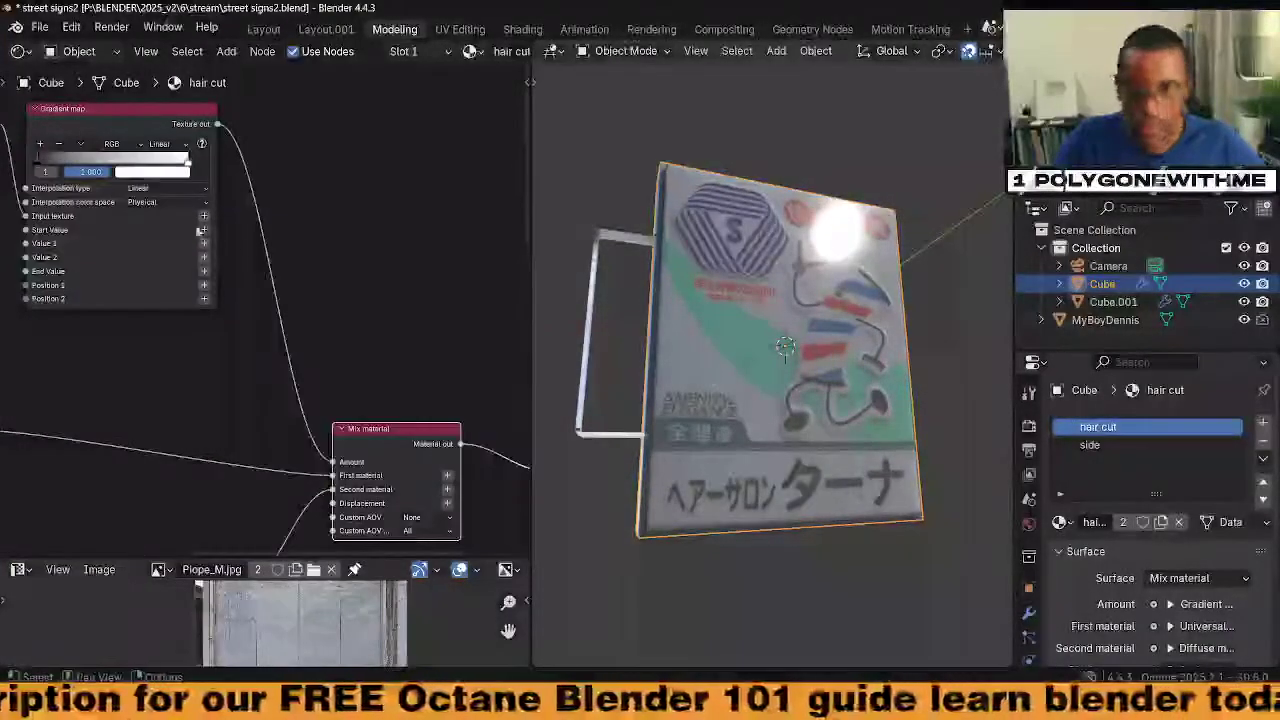
pyautogui.moveTo(75, 163); pyautogui.dragTo(158, 163)
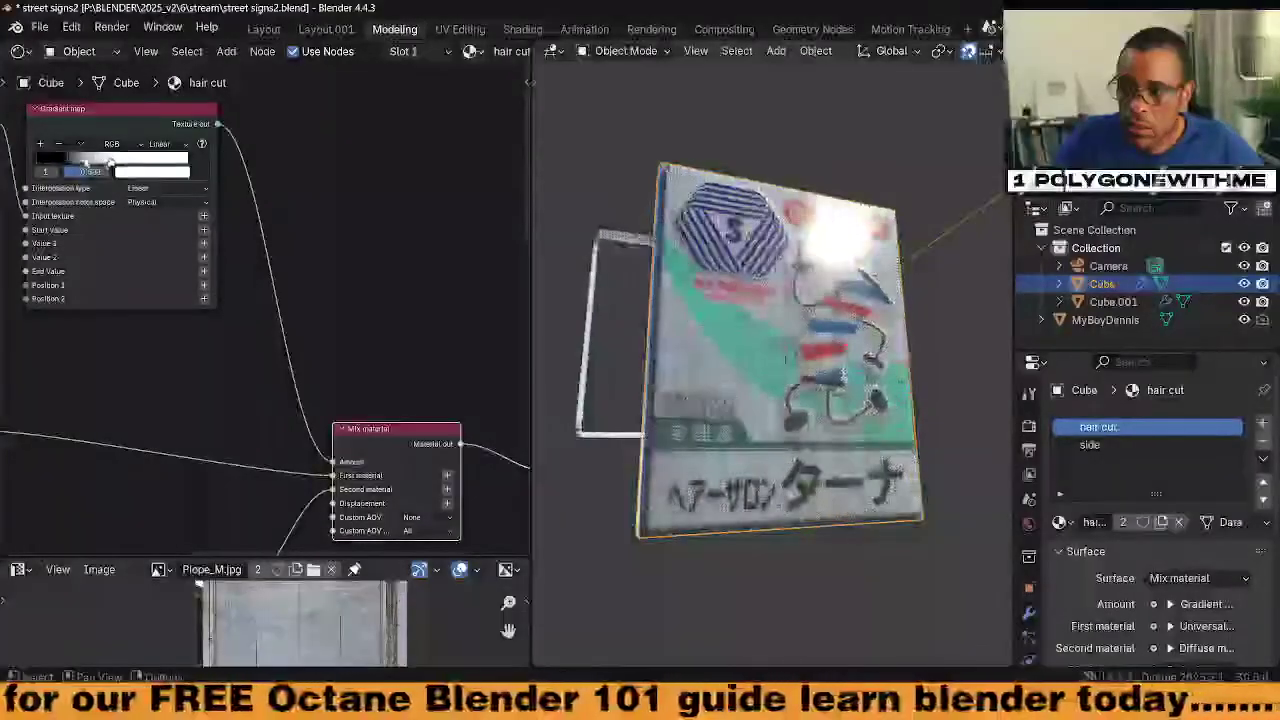
pyautogui.keyDown('ctrl'); pyautogui.keyDown('shift'); pyautogui.click(162, 110); pyautogui.keyUp('shift'); pyautogui.keyUp('ctrl')
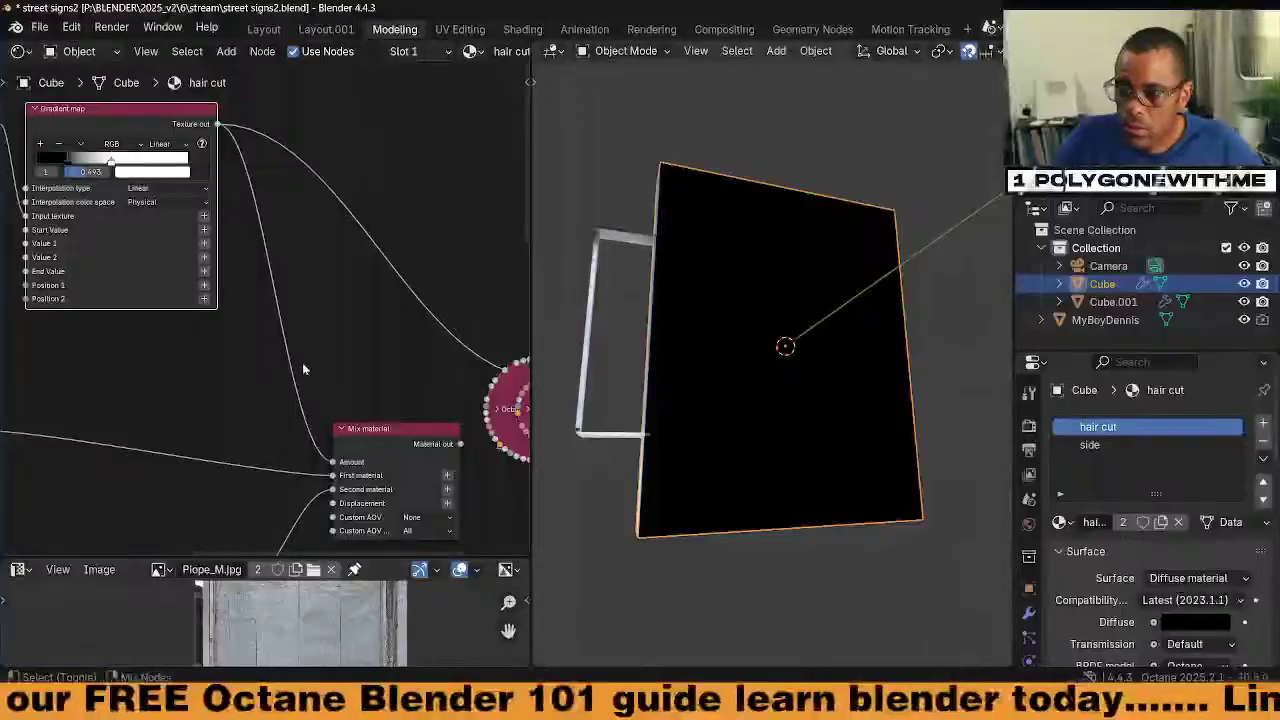
pyautogui.keyDown('ctrl'); pyautogui.keyDown('shift'); pyautogui.click(390, 420); pyautogui.keyUp('shift'); pyautogui.keyUp('ctrl')
# Preview the Universal material alone on the sign, followed by the Diffuse material alone
pyautogui.moveTo(216, 474); pyautogui.dragTo(351, 266, button='middle')
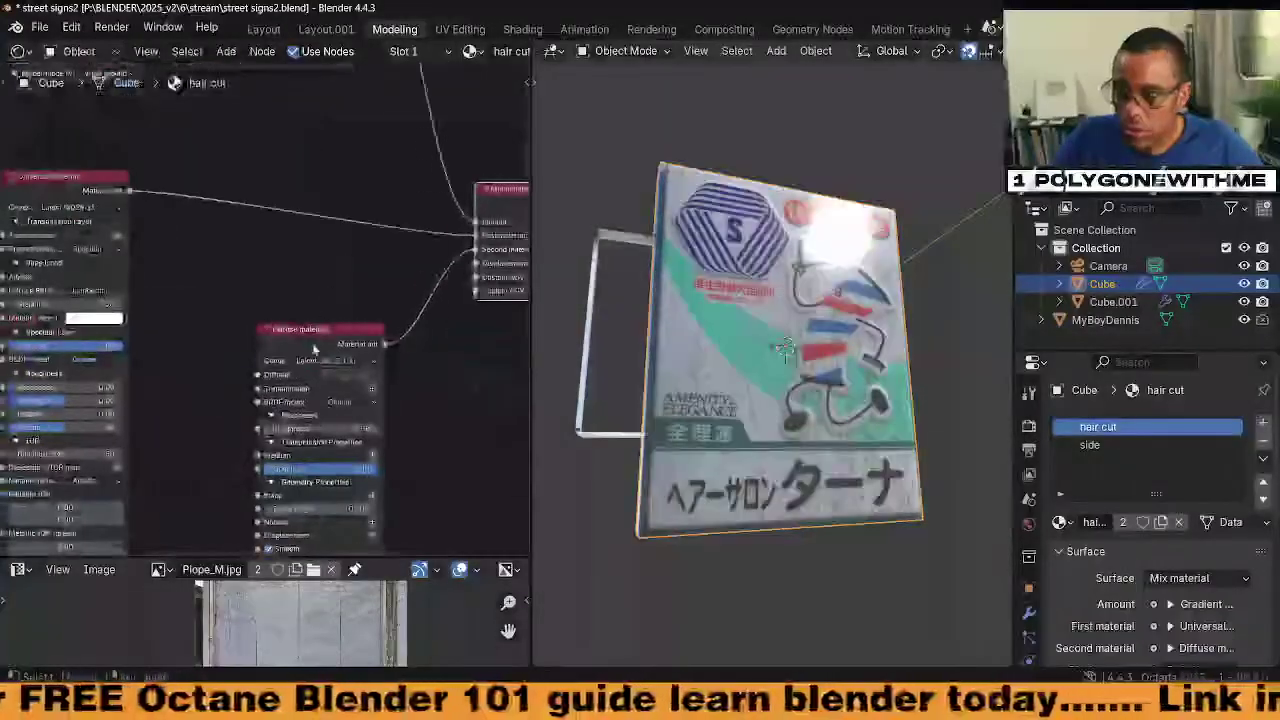
pyautogui.moveTo(314, 345); pyautogui.dragTo(295, 342)
pyautogui.moveTo(239, 276); pyautogui.dragTo(502, 223, button='middle')
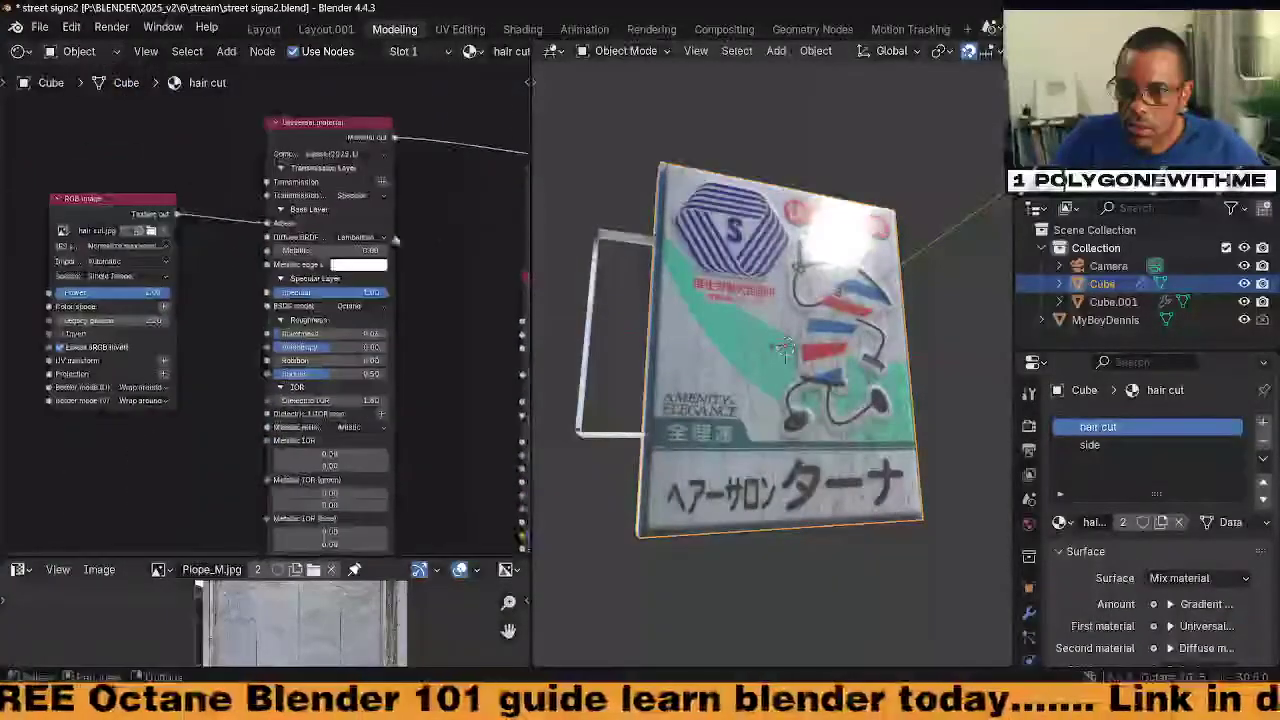
pyautogui.keyDown('ctrl'); pyautogui.keyDown('shift'); pyautogui.click(318, 130); pyautogui.keyUp('shift'); pyautogui.keyUp('ctrl')
pyautogui.moveTo(468, 275); pyautogui.dragTo(143, 273, button='middle')
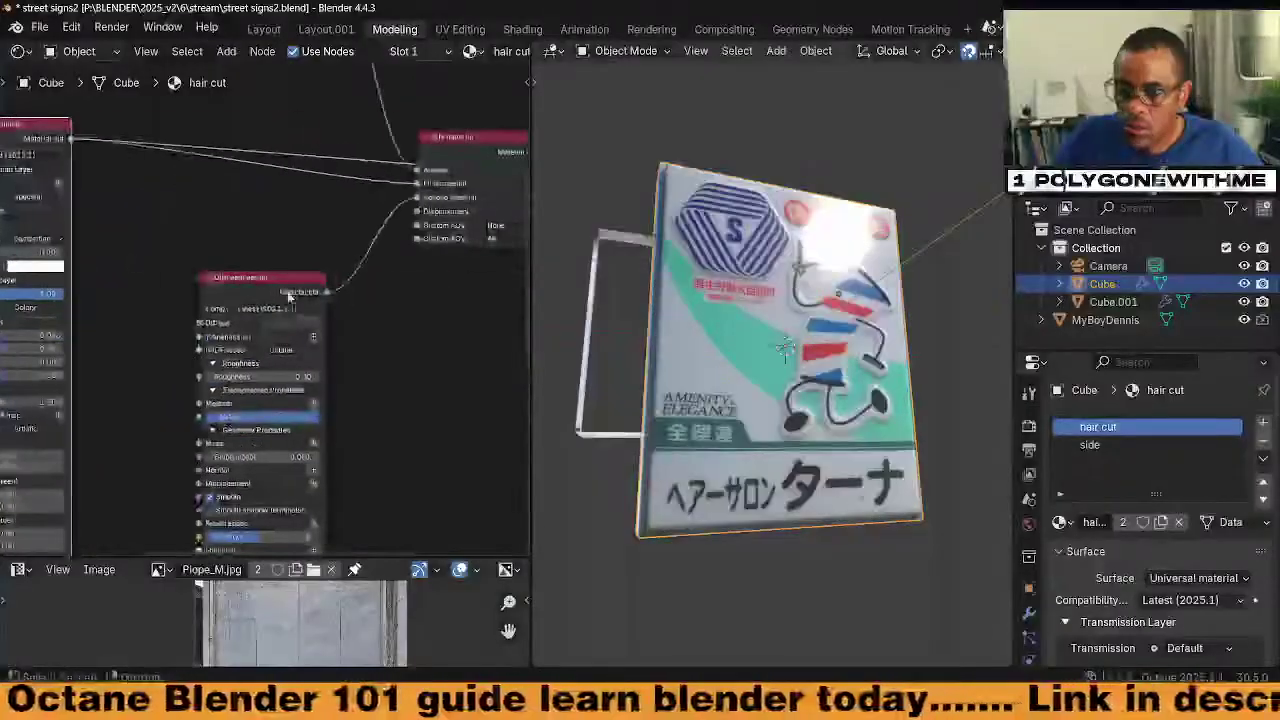
pyautogui.keyDown('ctrl'); pyautogui.keyDown('shift'); pyautogui.click(286, 293); pyautogui.keyUp('shift'); pyautogui.keyUp('ctrl')
# Preview the Gradient map on the sign while shifting its white stop, and return the output to the Mix material
pyautogui.moveTo(355, 208); pyautogui.dragTo(209, 514, button='middle')
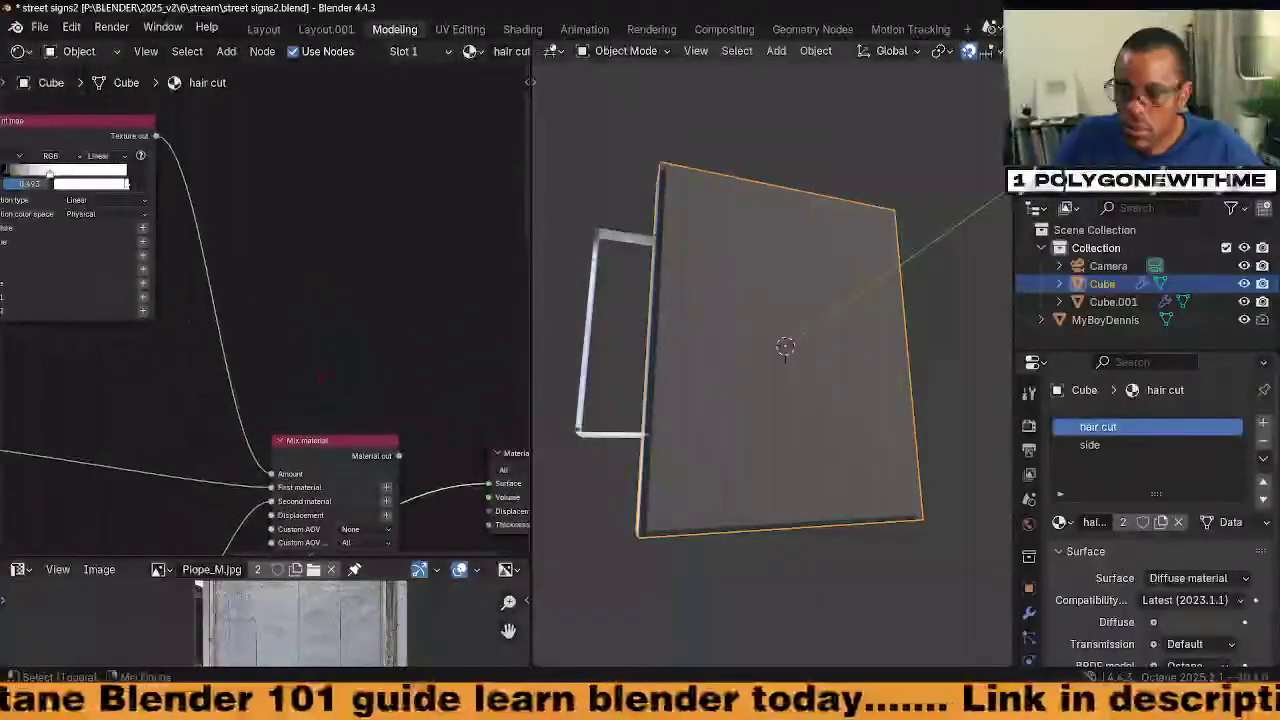
pyautogui.keyDown('ctrl'); pyautogui.keyDown('shift'); pyautogui.click(69, 137); pyautogui.keyUp('shift'); pyautogui.keyUp('ctrl')
pyautogui.moveTo(281, 246); pyautogui.dragTo(390, 278, button='middle')
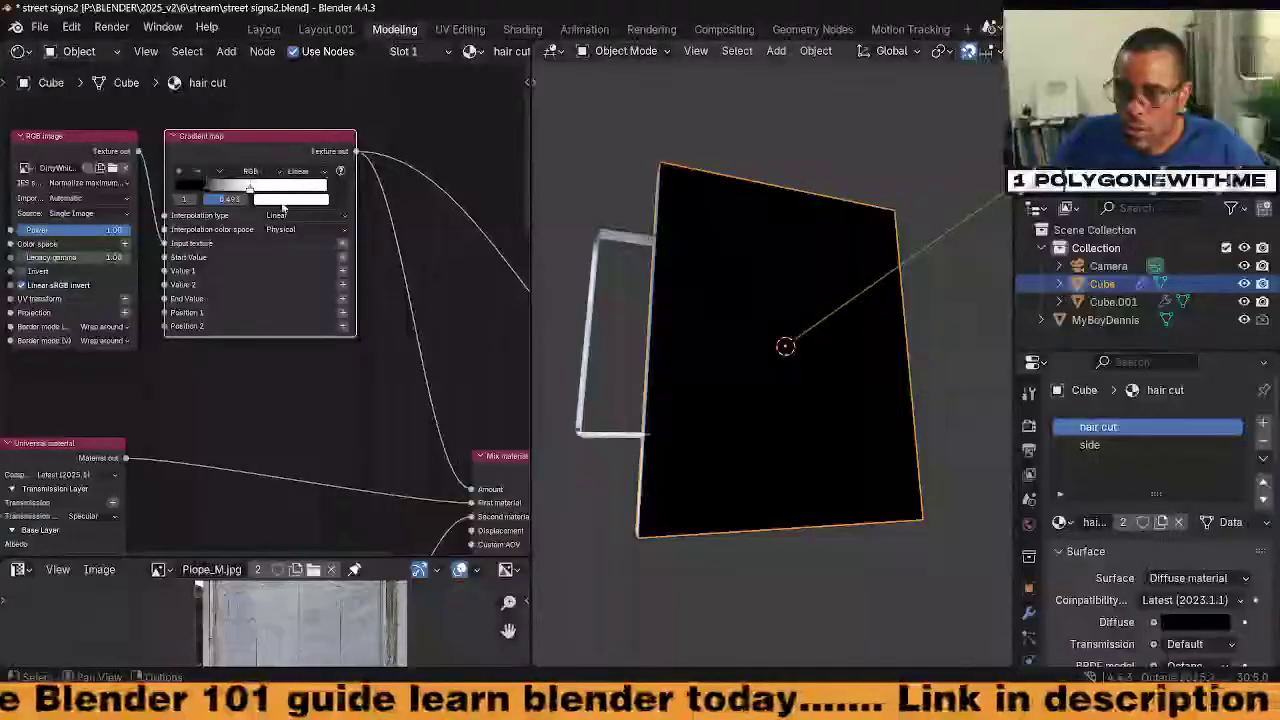
pyautogui.moveTo(258, 192); pyautogui.dragTo(239, 192)
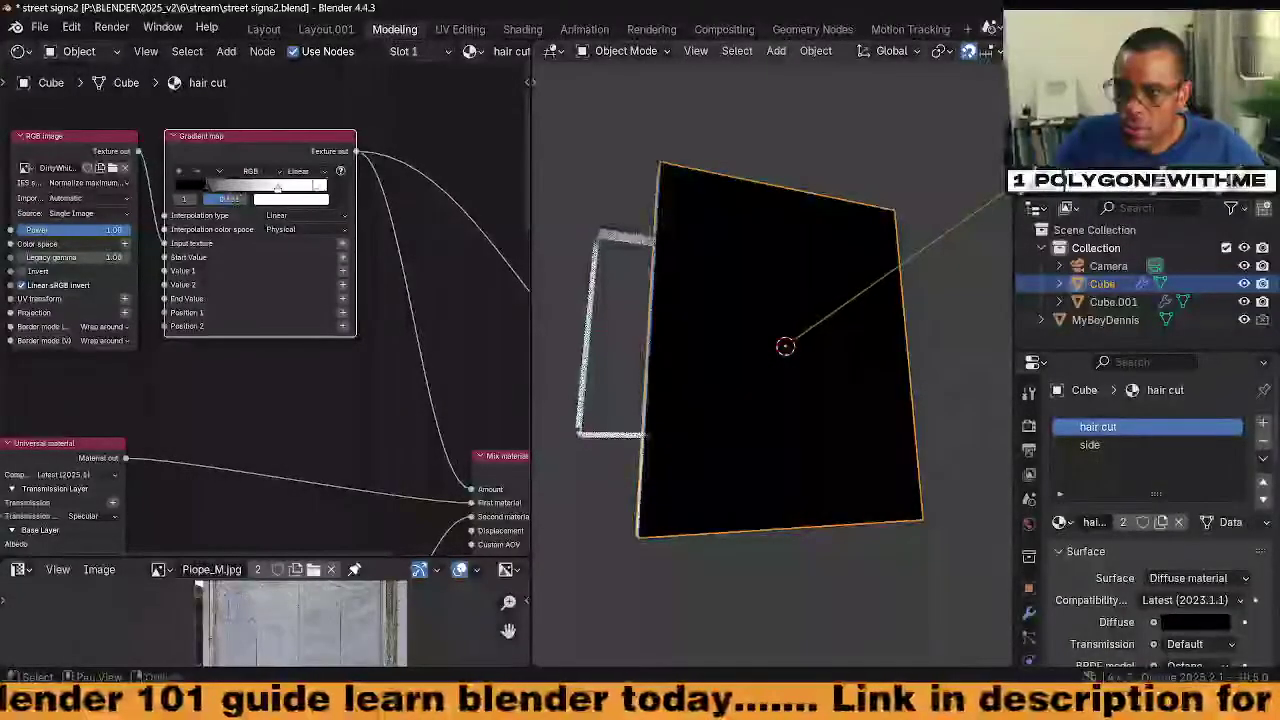
pyautogui.moveTo(317, 187); pyautogui.dragTo(264, 190)
pyautogui.moveTo(369, 317); pyautogui.dragTo(169, 255, button='middle')
pyautogui.keyDown('ctrl'); pyautogui.keyDown('shift'); pyautogui.click(307, 392); pyautogui.keyUp('shift'); pyautogui.keyUp('ctrl')
# Move the Gradient map's black stop to position 0.263 and check the dirt on the sign
pyautogui.moveTo(300, 312); pyautogui.dragTo(426, 410, button='middle')
pyautogui.scroll(3, 285, 304)
pyautogui.moveTo(181, 208); pyautogui.dragTo(130, 207)
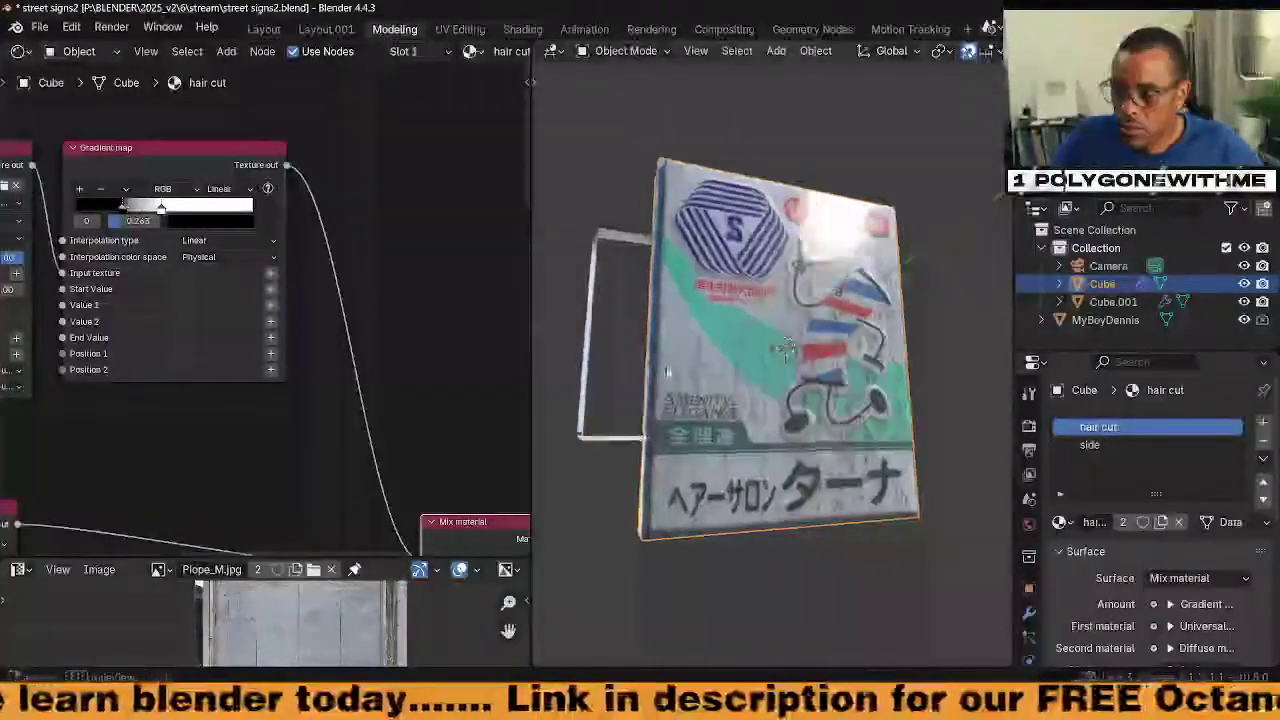
pyautogui.moveTo(740, 390); pyautogui.dragTo(655, 380, button='middle')
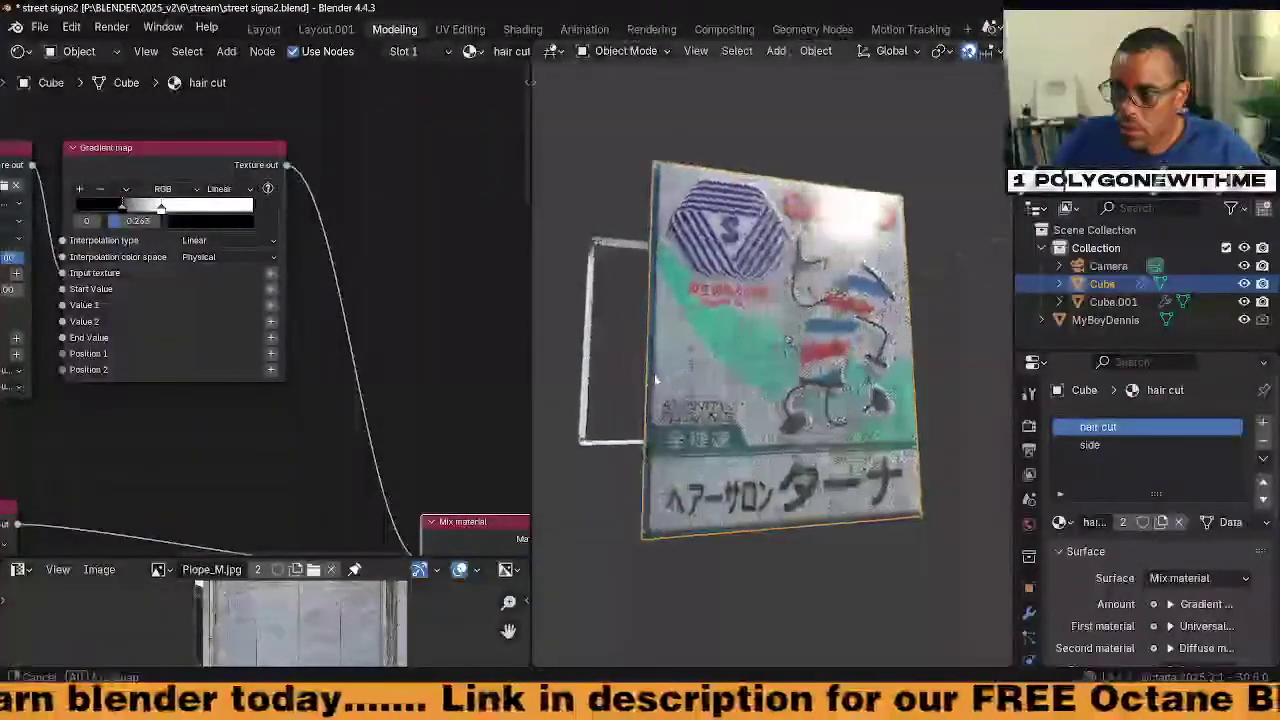
# Lighten the Gradient map's black stop to a light grey to weaken the dirt on the sign
pyautogui.moveTo(243, 420); pyautogui.dragTo(316, 407, button='middle')
pyautogui.click(315, 210)
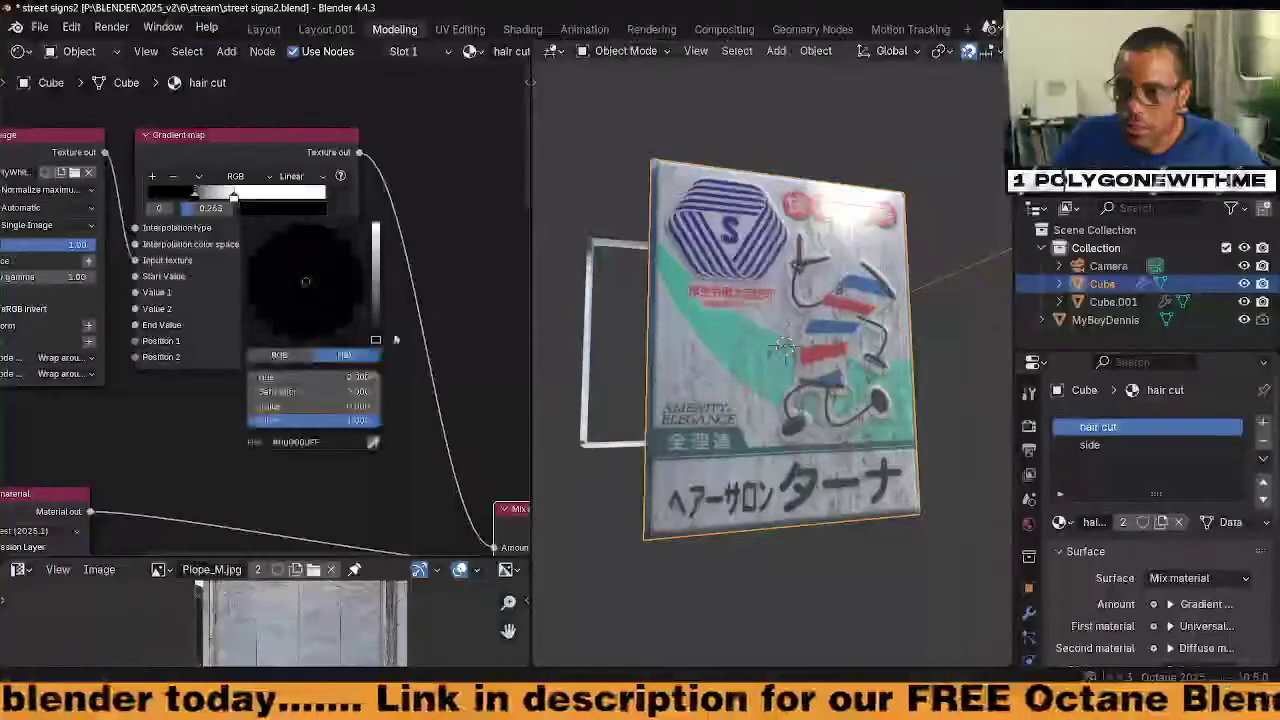
pyautogui.moveTo(376, 338); pyautogui.dragTo(376, 243)
pyautogui.moveTo(645, 410); pyautogui.dragTo(668, 364, button='middle')
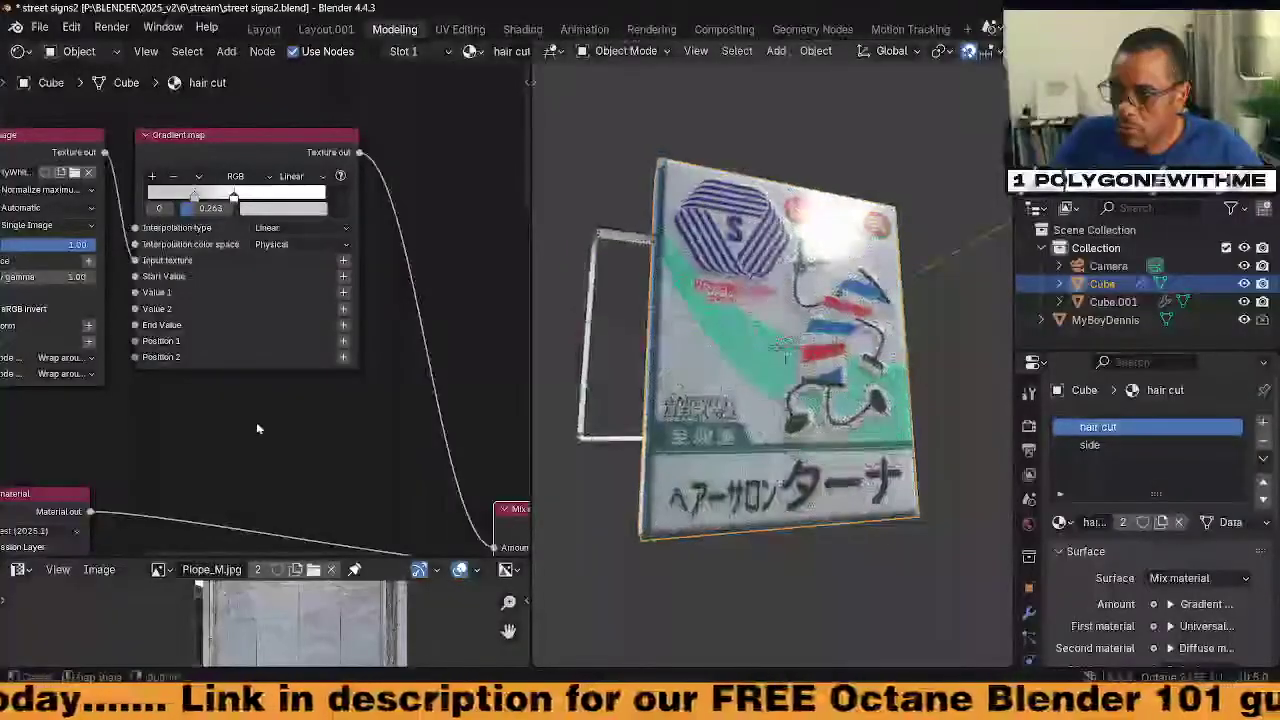
pyautogui.moveTo(257, 428); pyautogui.dragTo(349, 418, button='middle')
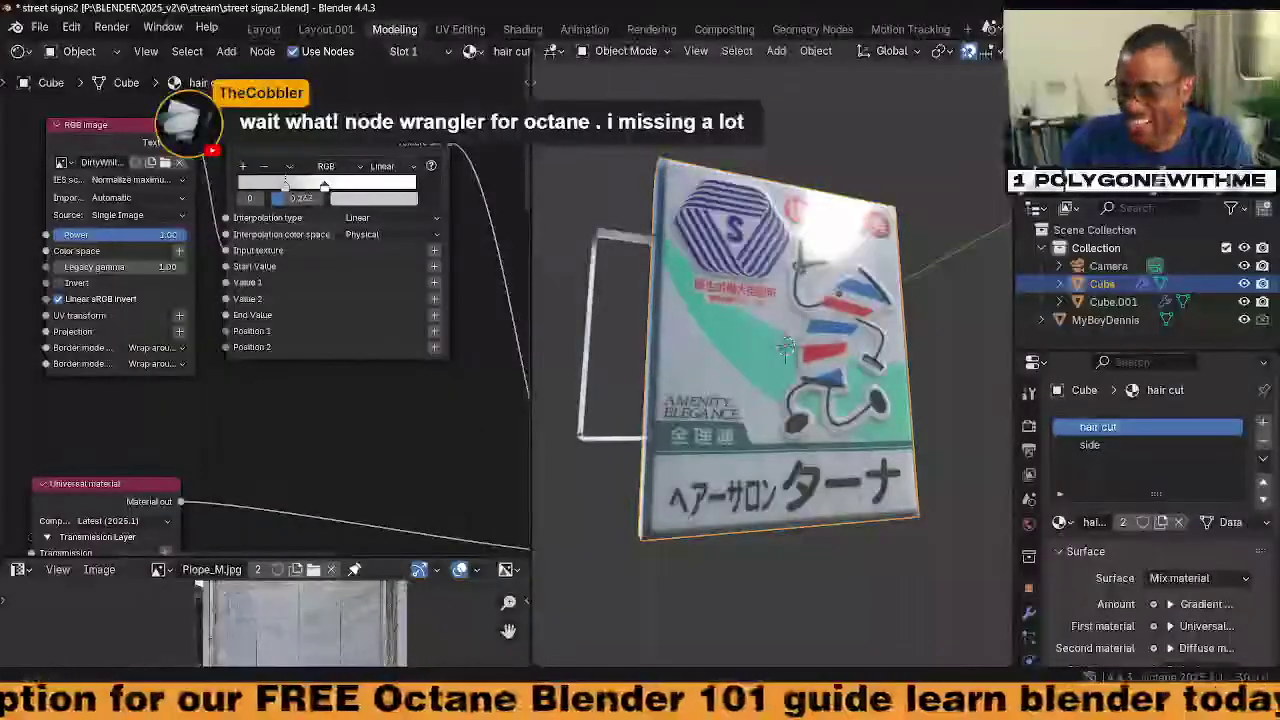
# Switch to the Octane for Blender community page in Chrome and open the Octane Asset & Resources course in its classroom
pyautogui.moveTo(820, 702)
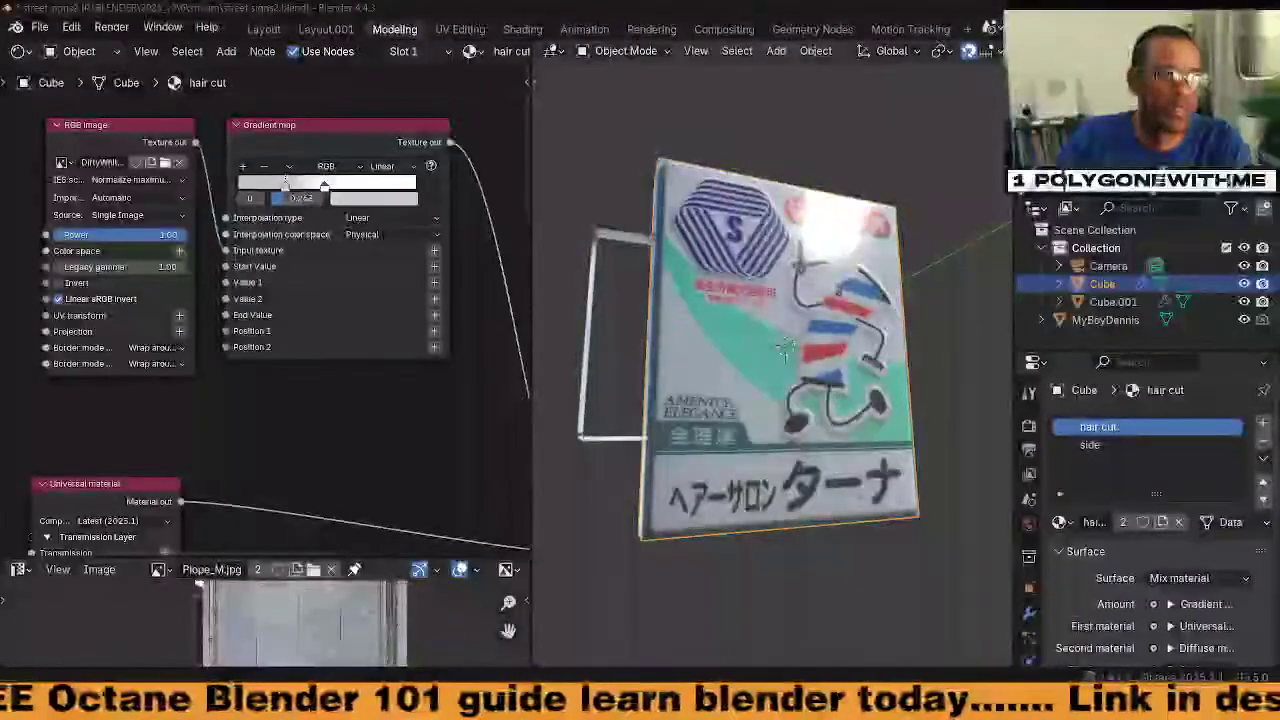
pyautogui.moveTo(2, 236); pyautogui.dragTo(473, 10)
pyautogui.click(366, 388)
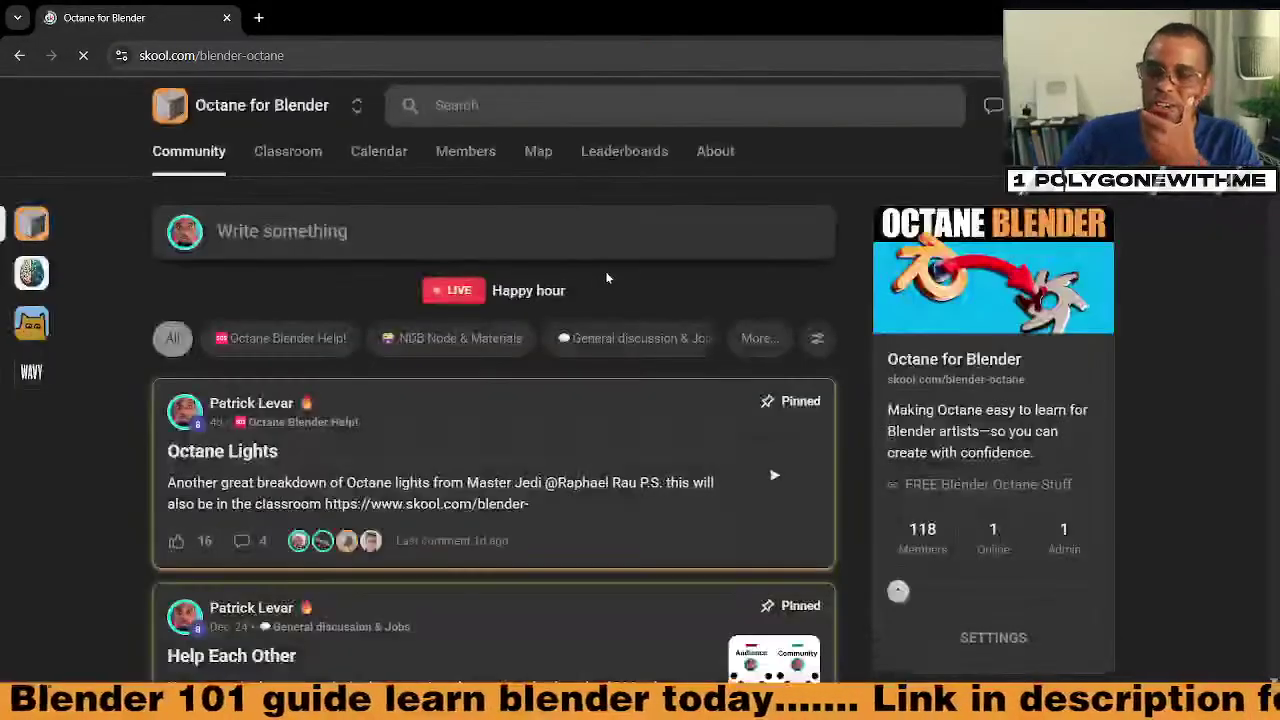
pyautogui.click(288, 151)
pyautogui.scroll(-5, 595, 400)
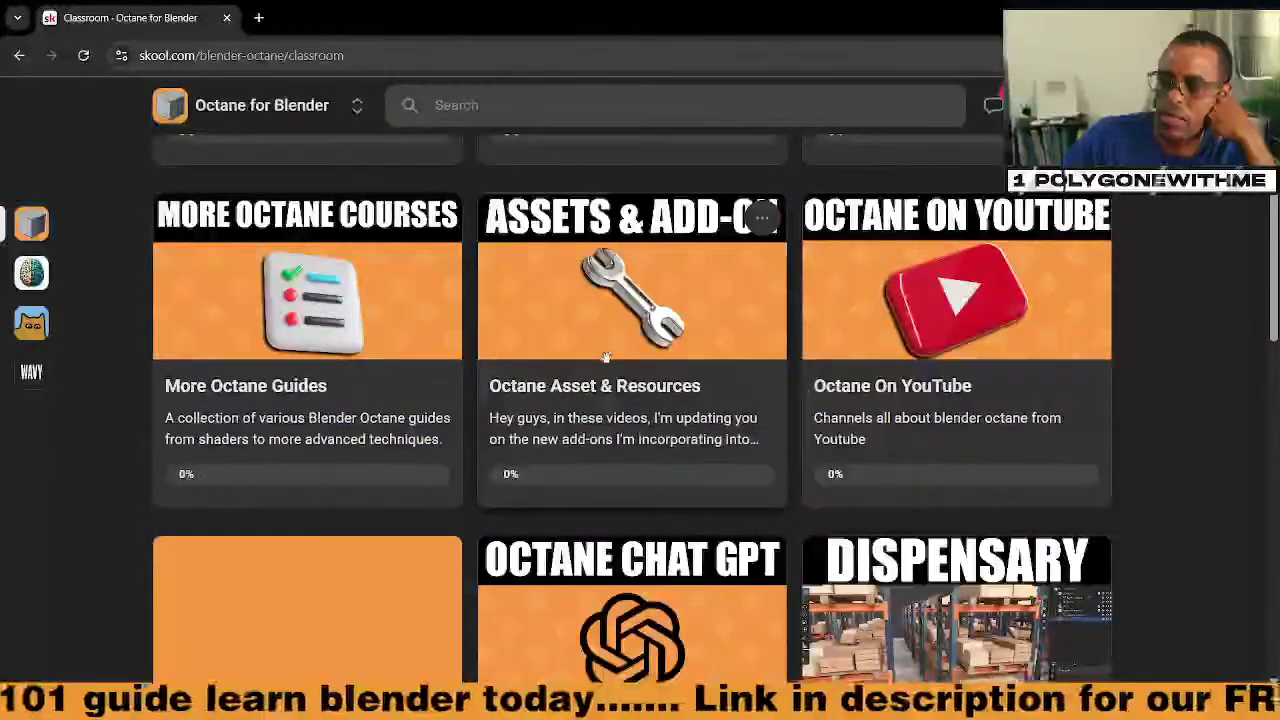
pyautogui.click(606, 340)
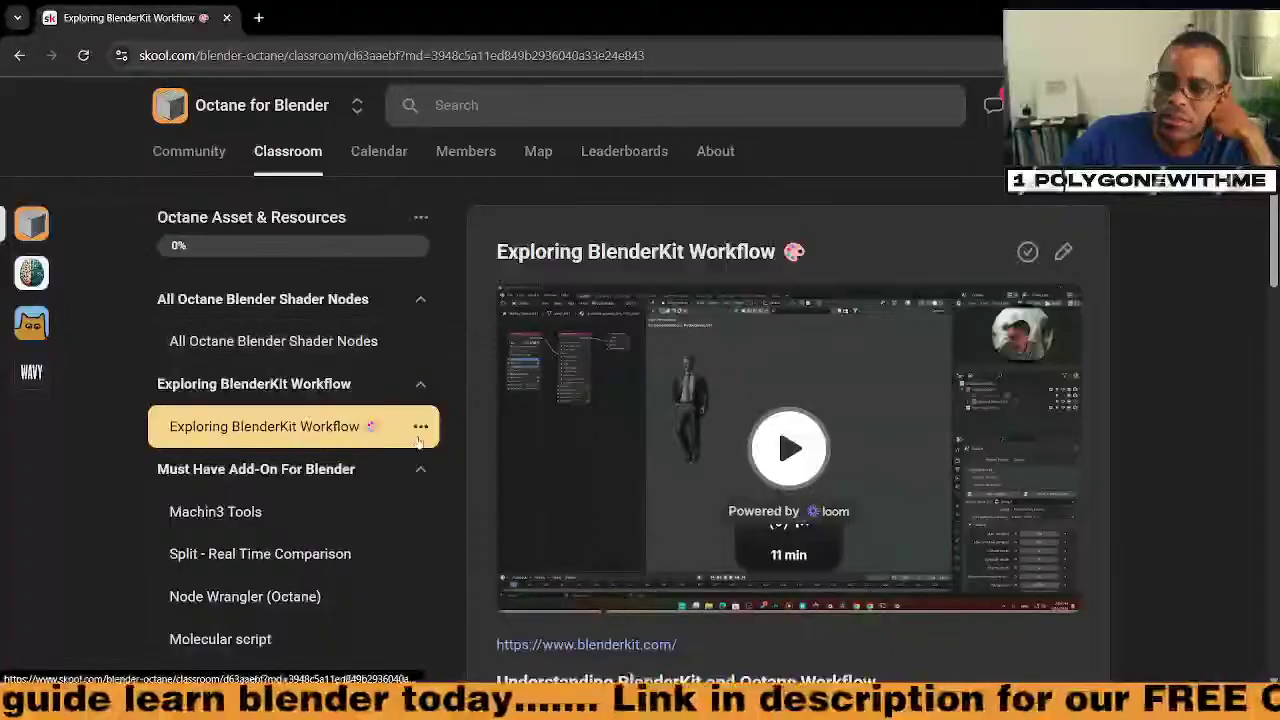
# Open the Machin3 Tools lesson, bring up the download of its add-on file MACHIN3tools_1.7.0.zip, and close it
pyautogui.scroll(-1, 420, 445)
pyautogui.scroll(-1, 405, 400)
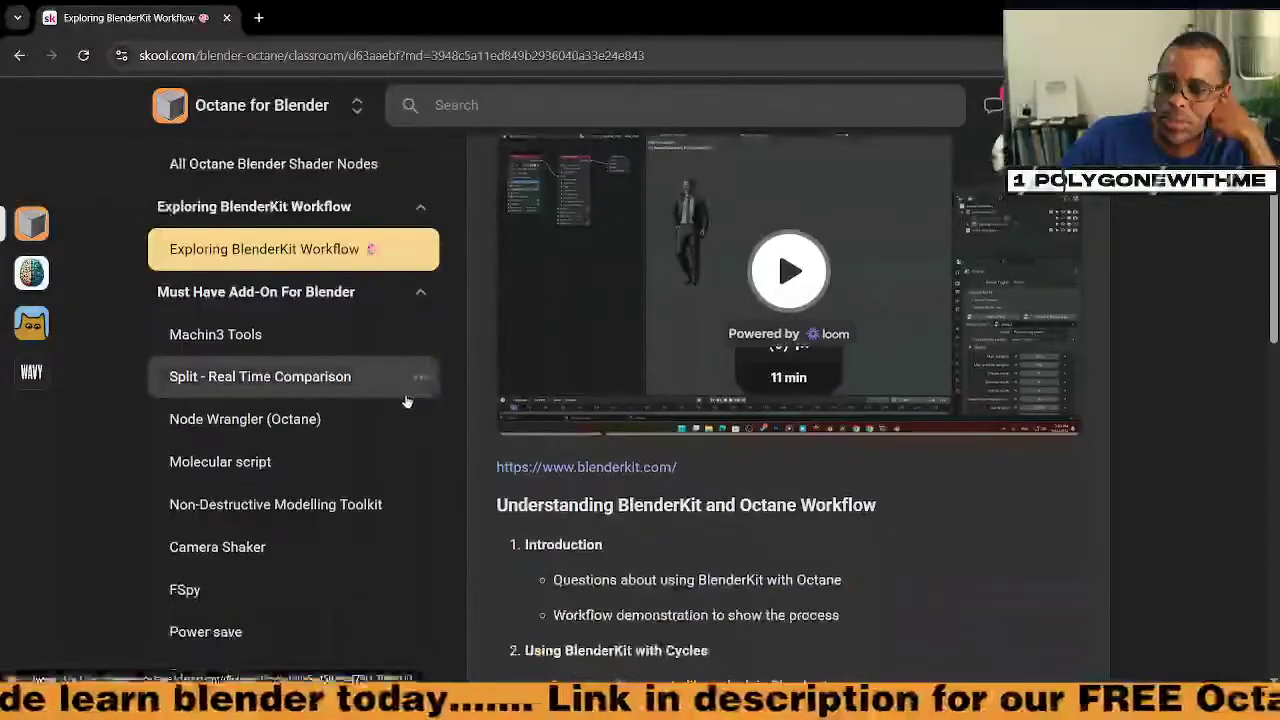
pyautogui.click(232, 336)
pyautogui.scroll(-3, 560, 460)
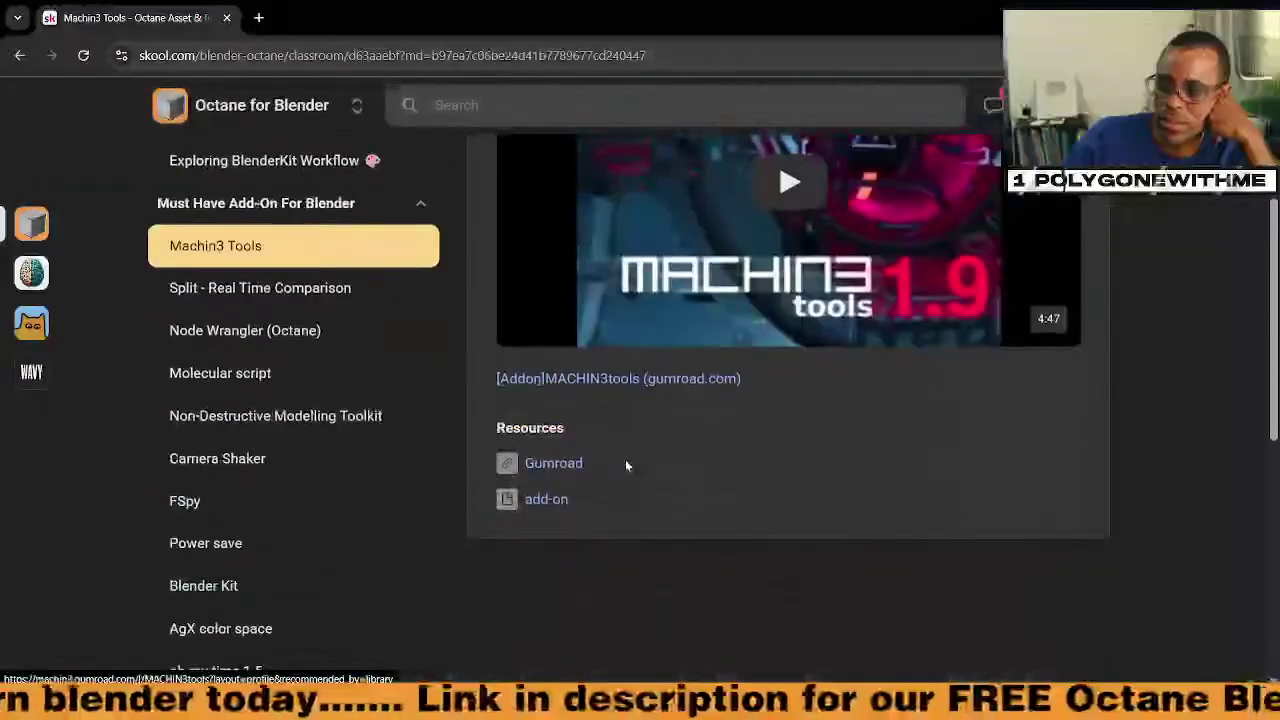
pyautogui.click(547, 502)
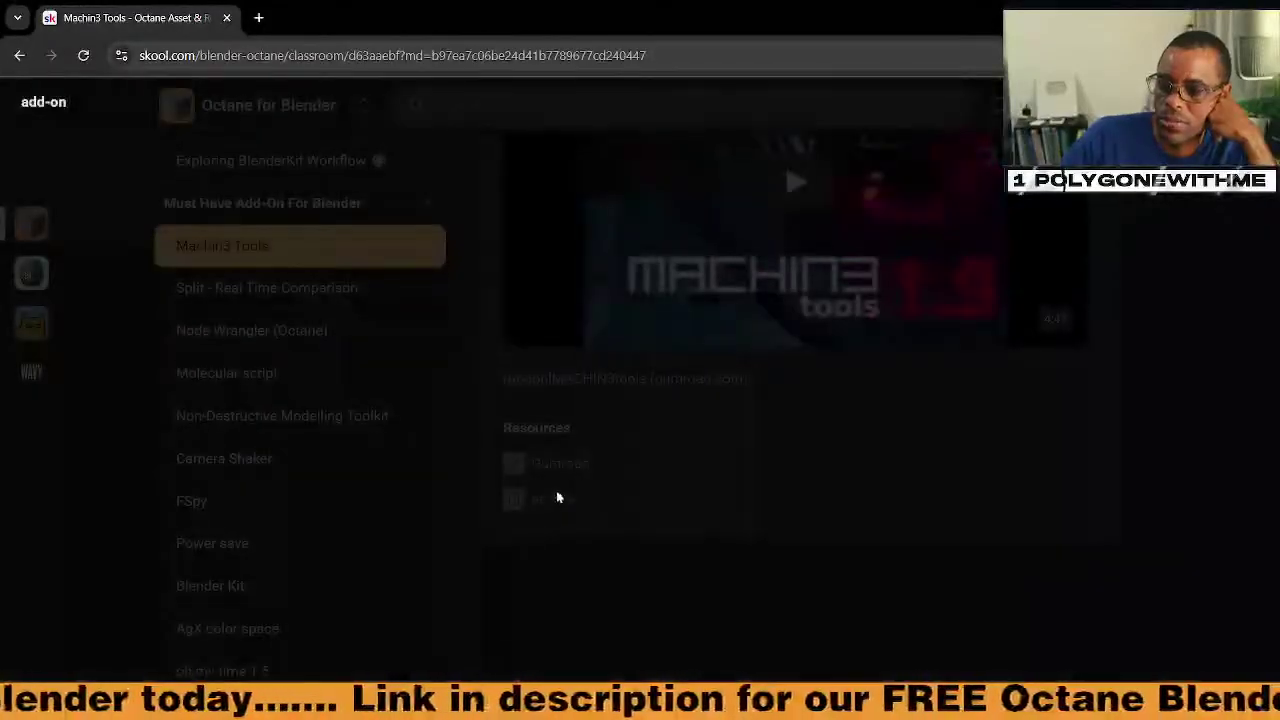
pyautogui.click(614, 451)
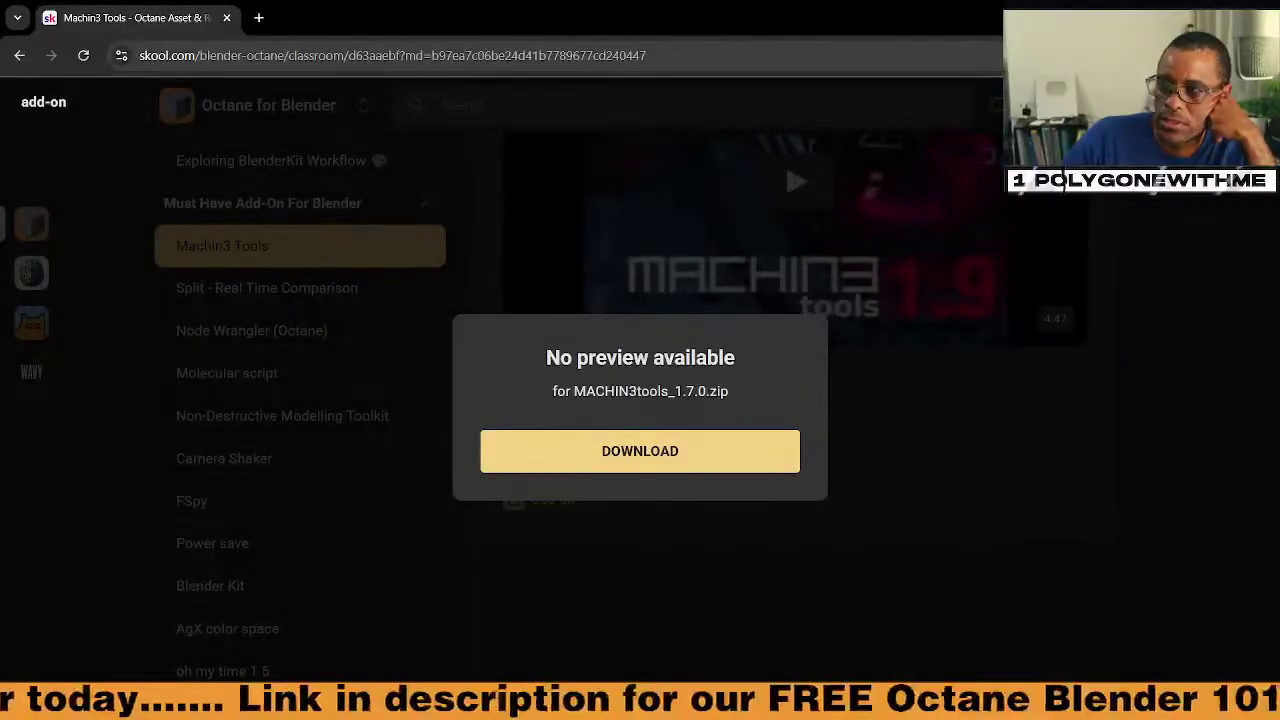
pyautogui.click(448, 290)
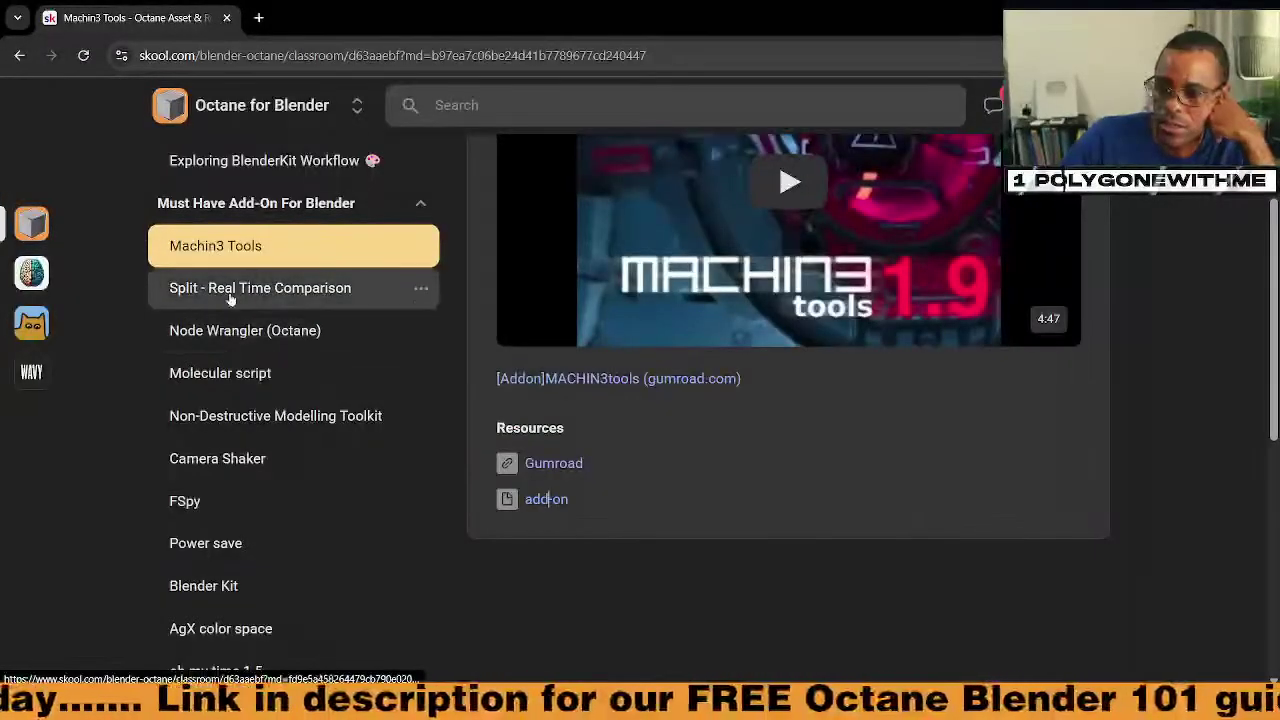
# Open the Split - Real Time Comparison lesson and view its description and resources
pyautogui.click(326, 292)
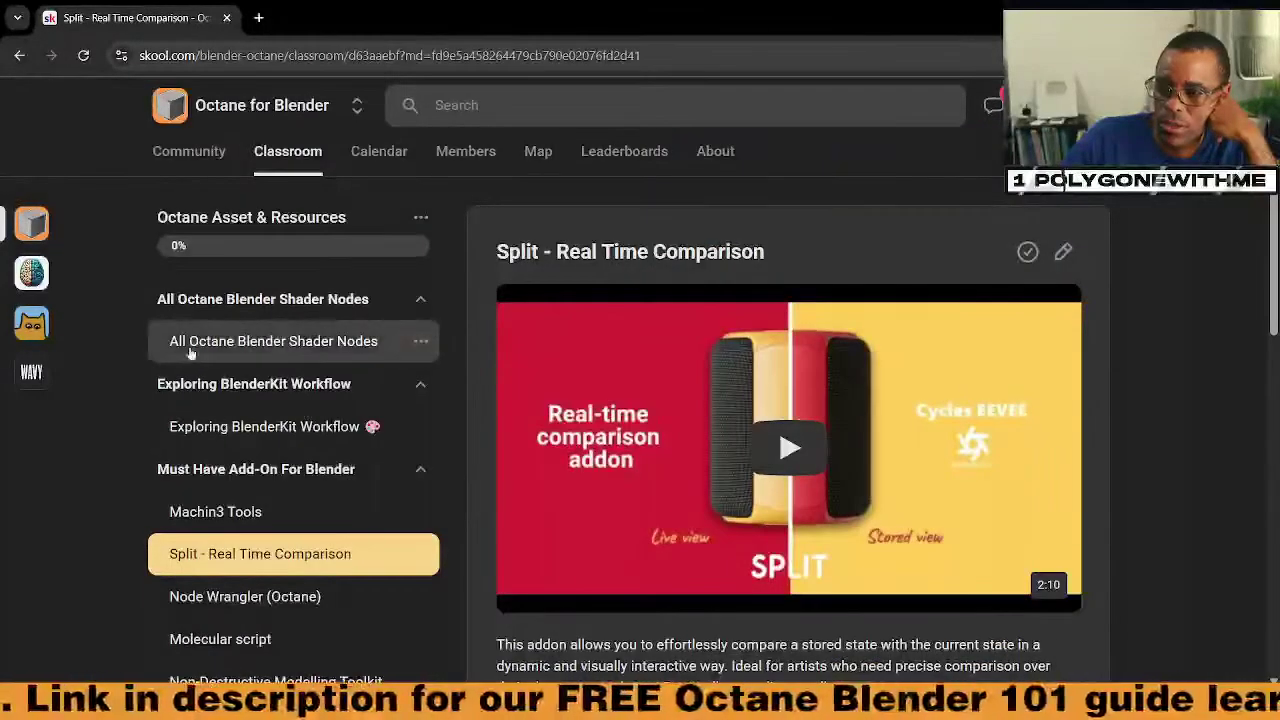
pyautogui.scroll(-3, 315, 370)
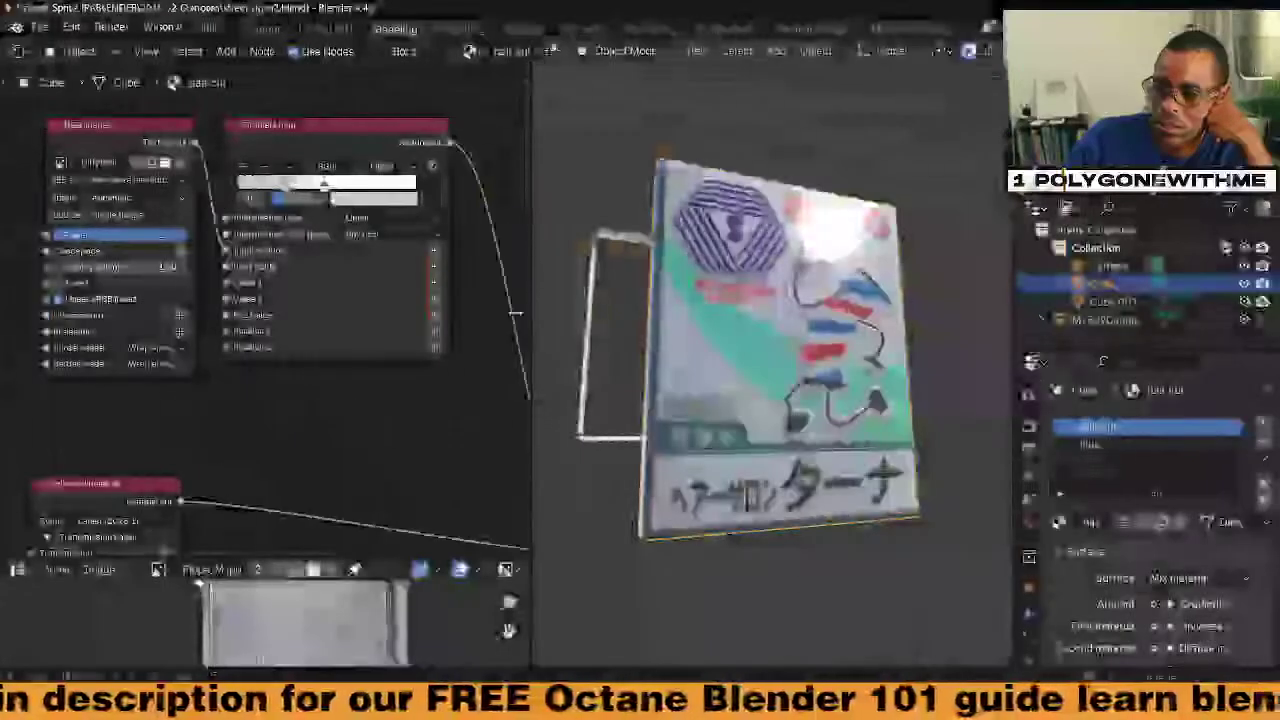
# Switch back to Blender and briefly show the sidebars of the 3D viewport and the node editor before hiding them
pyautogui.press('n')
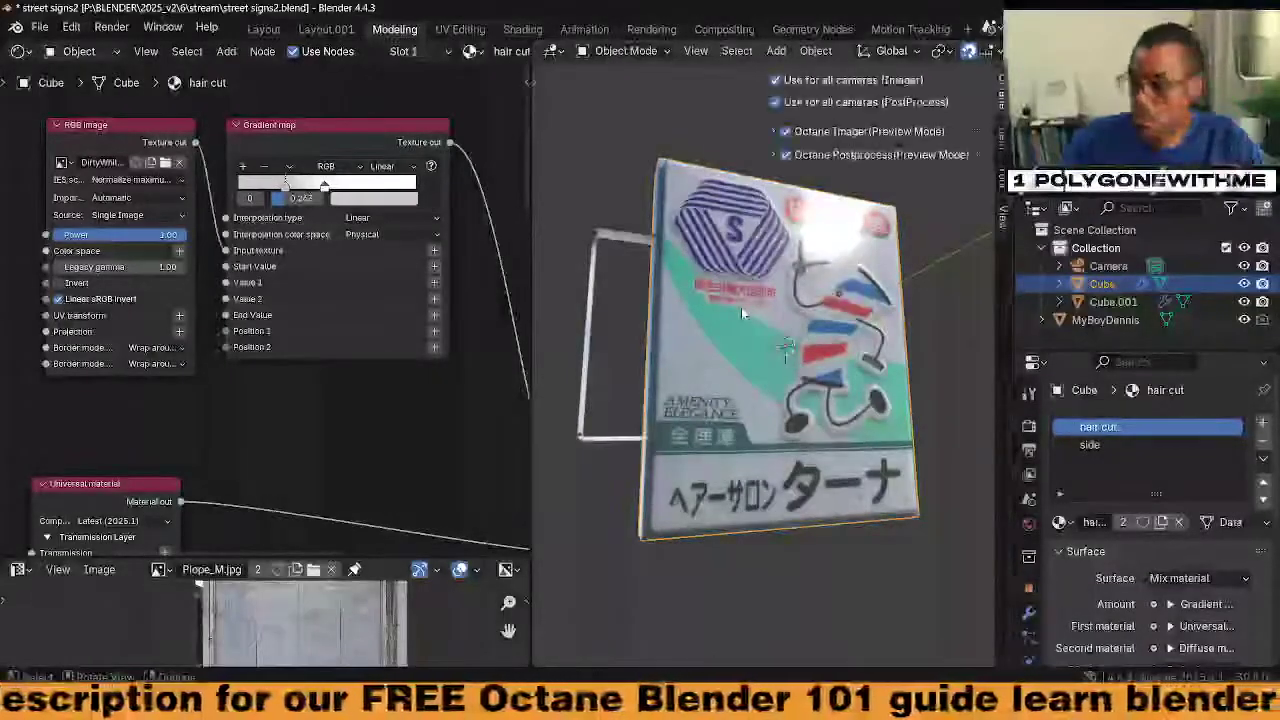
pyautogui.press('n')
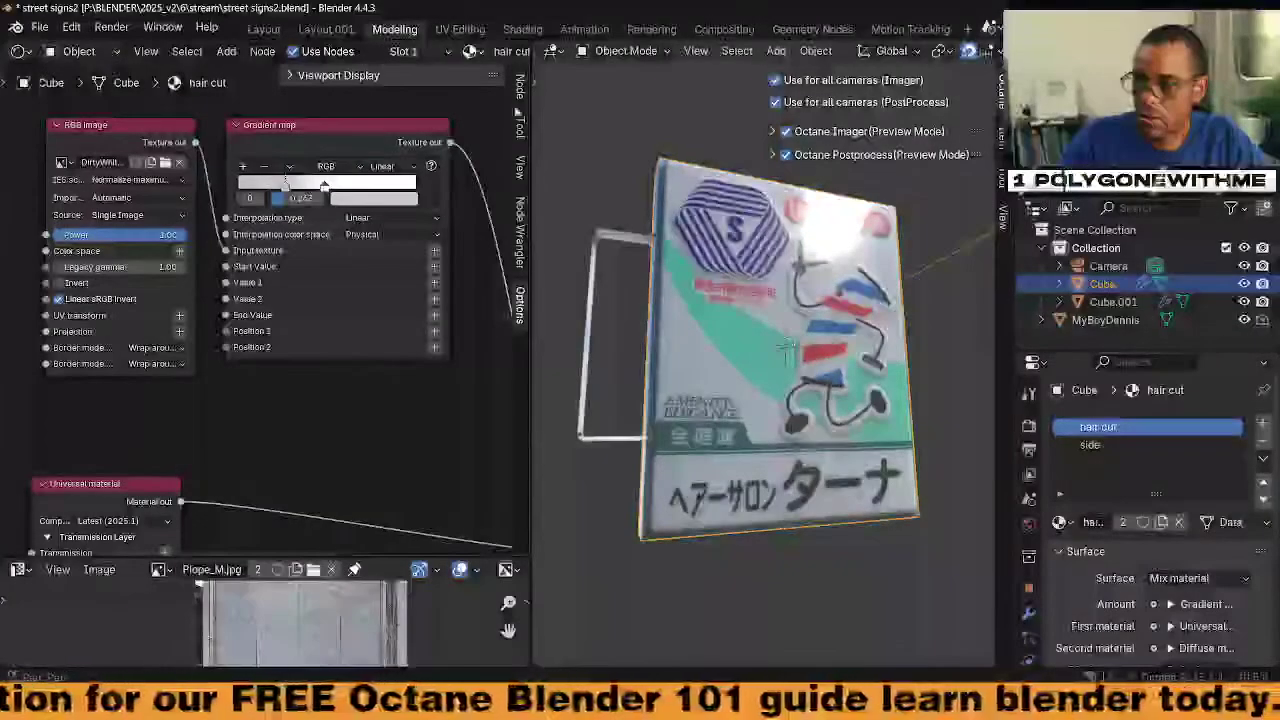
pyautogui.press('n')
pyautogui.press('n')
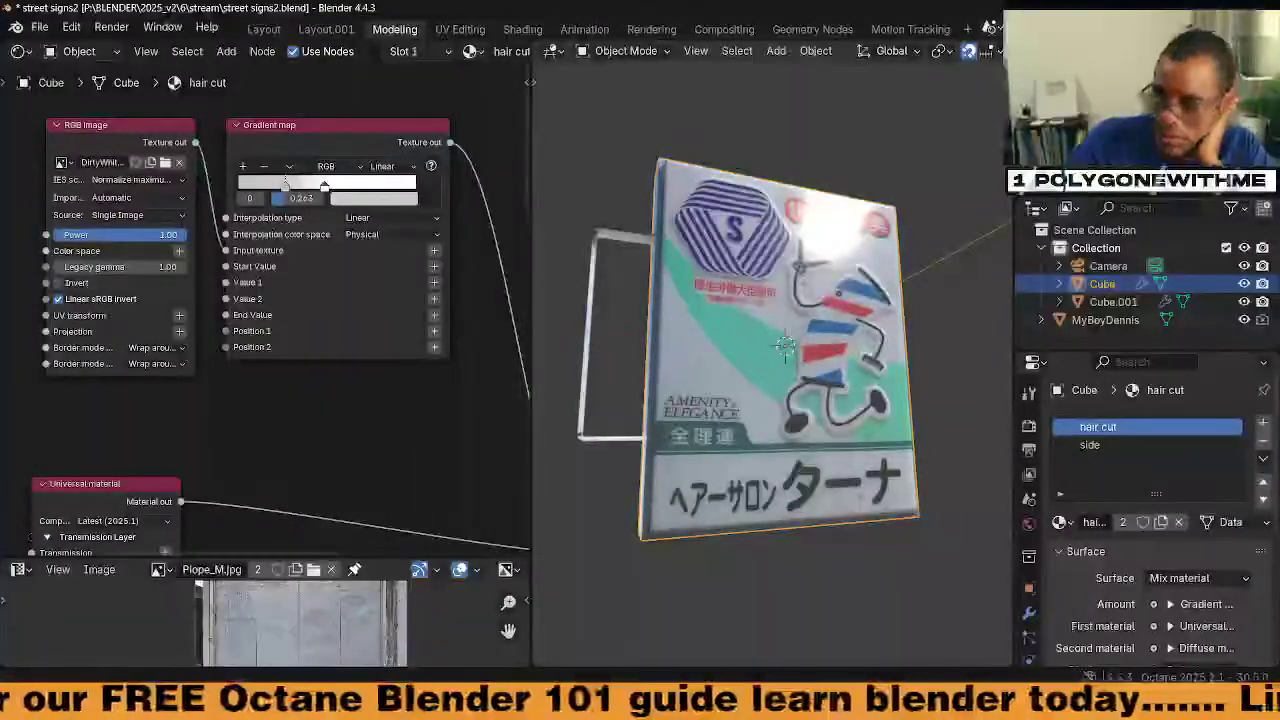
# Return to the Split - Real Time Comparison lesson in Chrome, bring up the download of Split.zip, and close it
pyautogui.moveTo(524, 702)
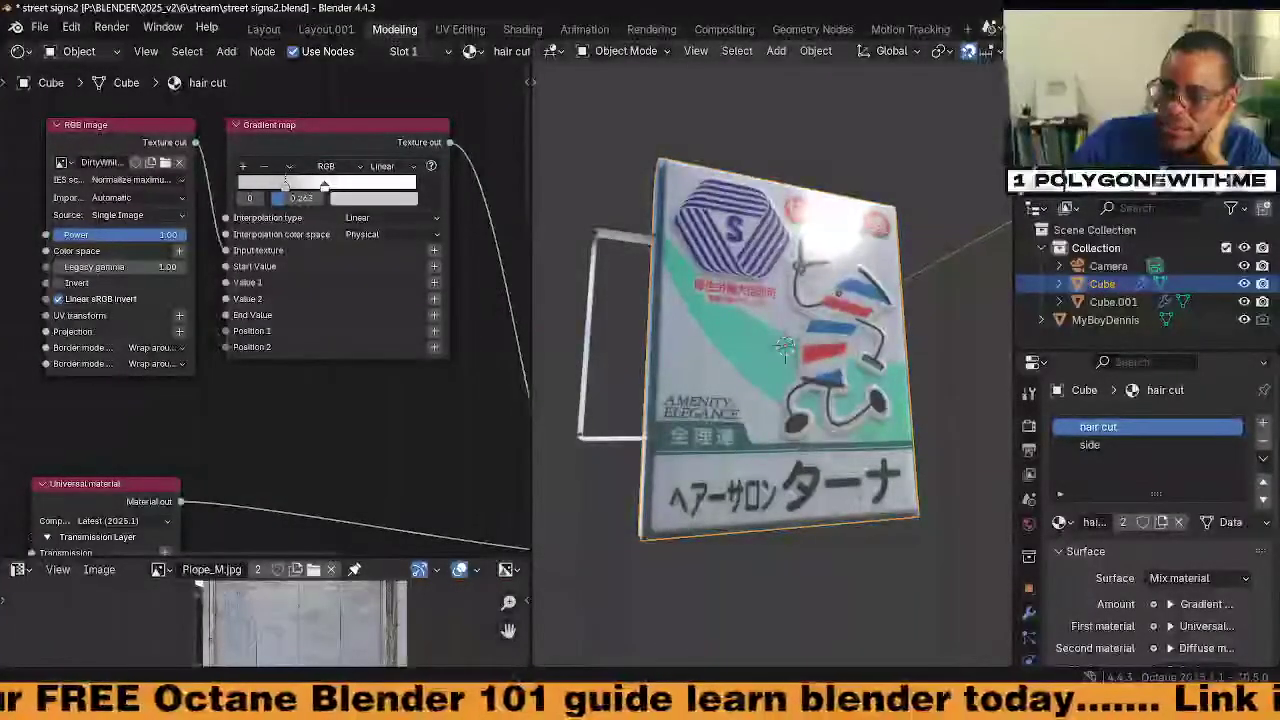
pyautogui.moveTo(848, 702)
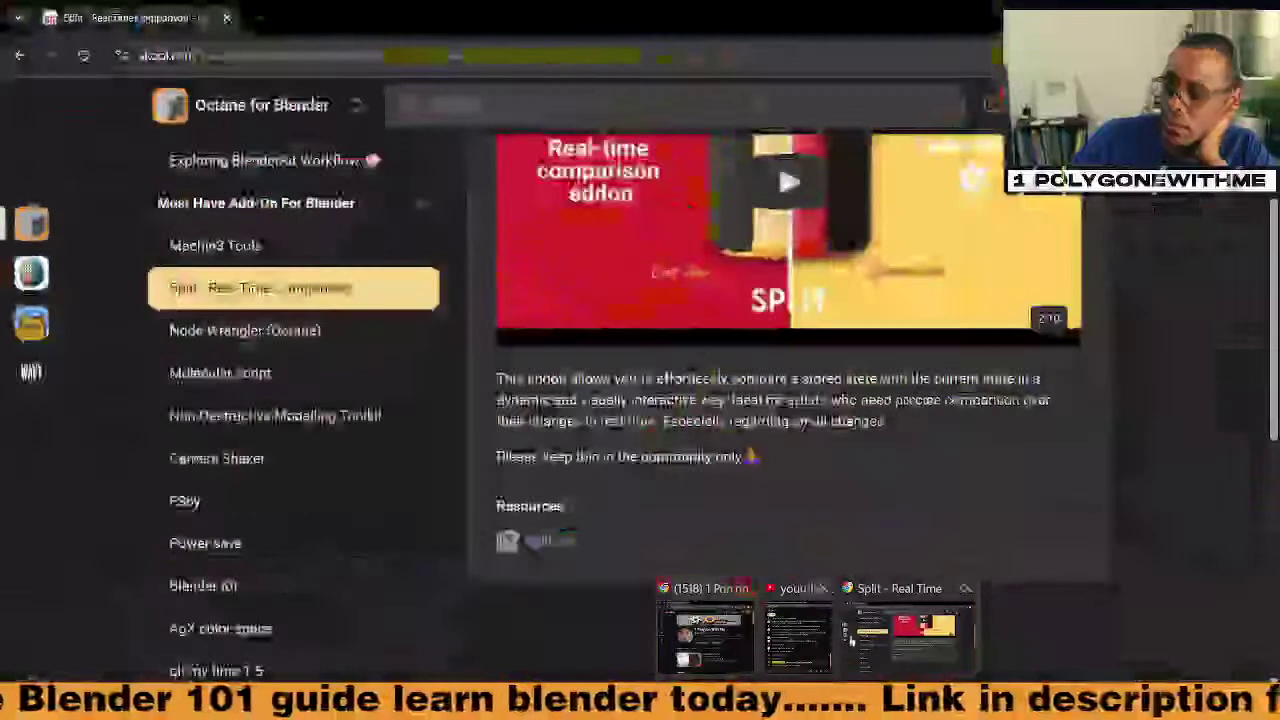
pyautogui.click(850, 640)
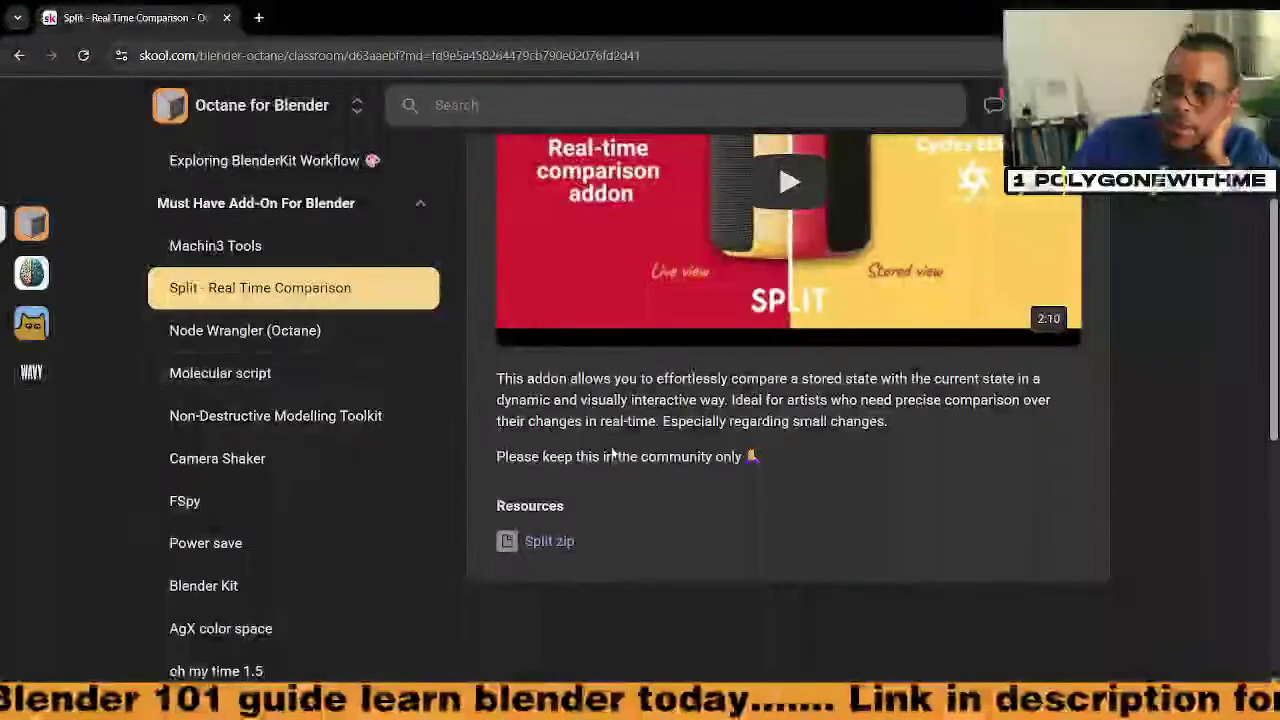
pyautogui.click(562, 542)
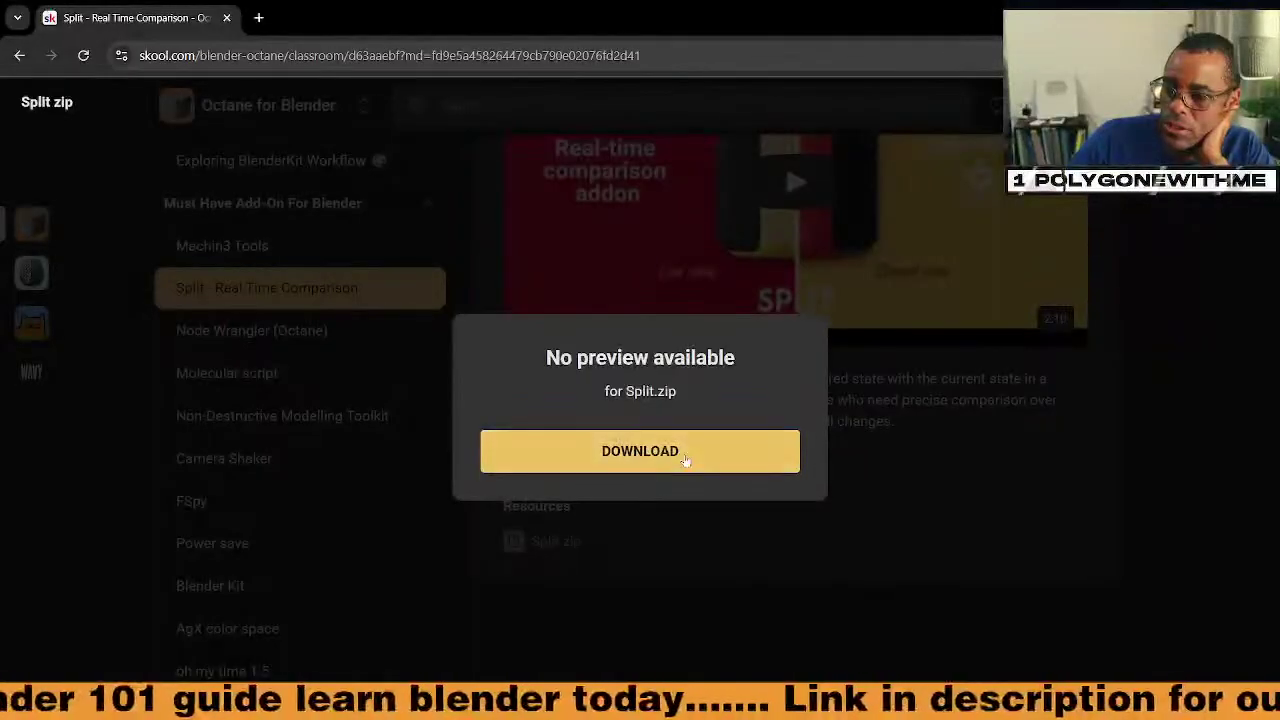
pyautogui.click(686, 455)
pyautogui.click(977, 414)
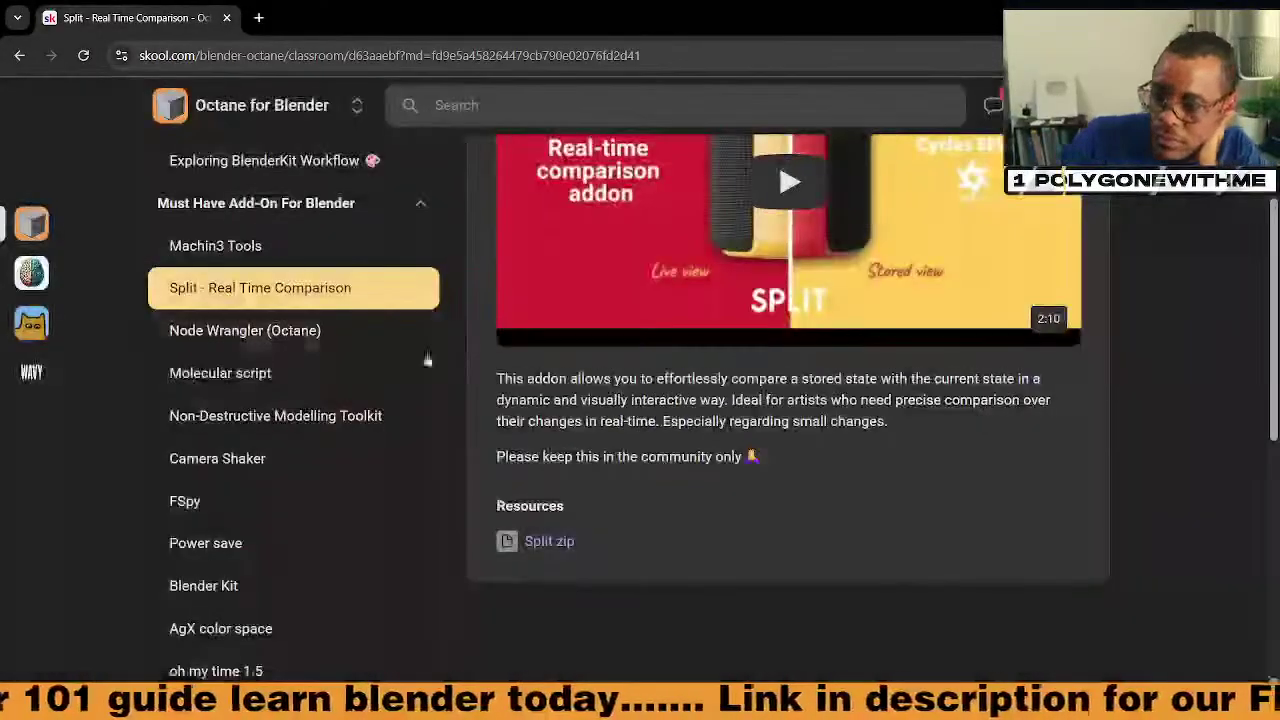
# Open the Node Wrangler (Octane) lesson, follow its GitHub link to the node_wrangler_octane releases page, and copy that page's address
pyautogui.click(323, 347)
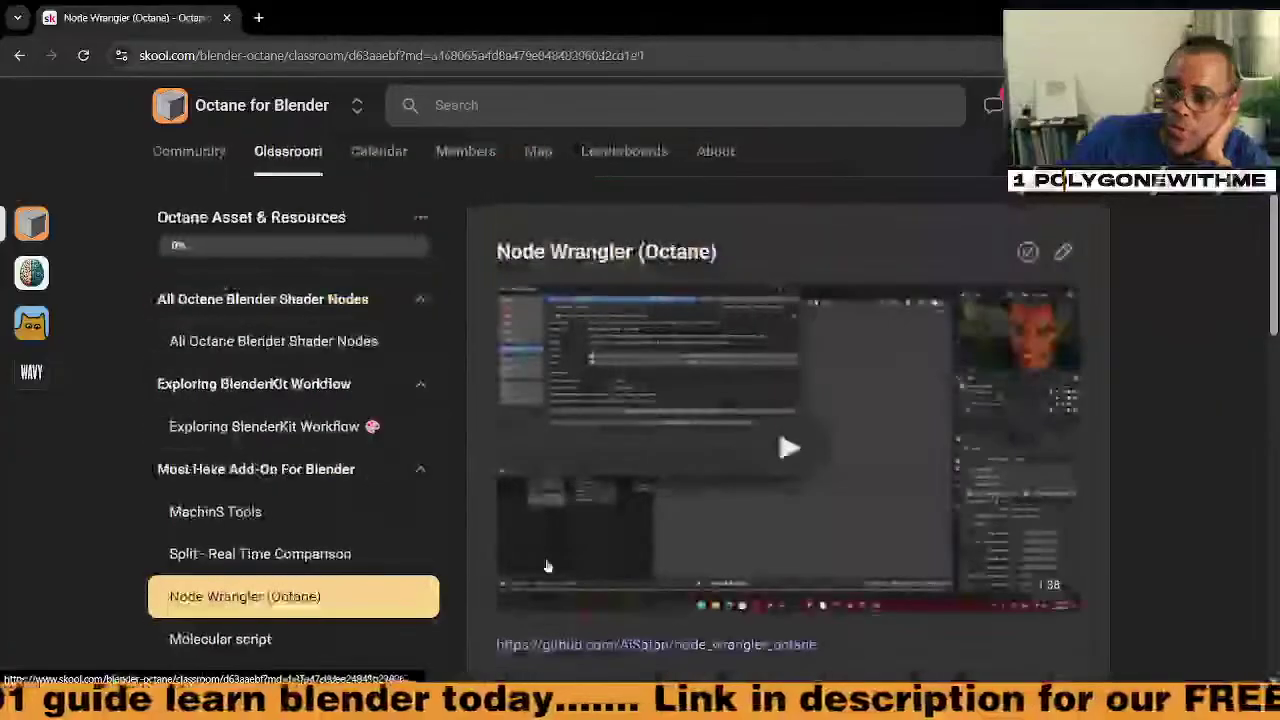
pyautogui.scroll(-2, 745, 565)
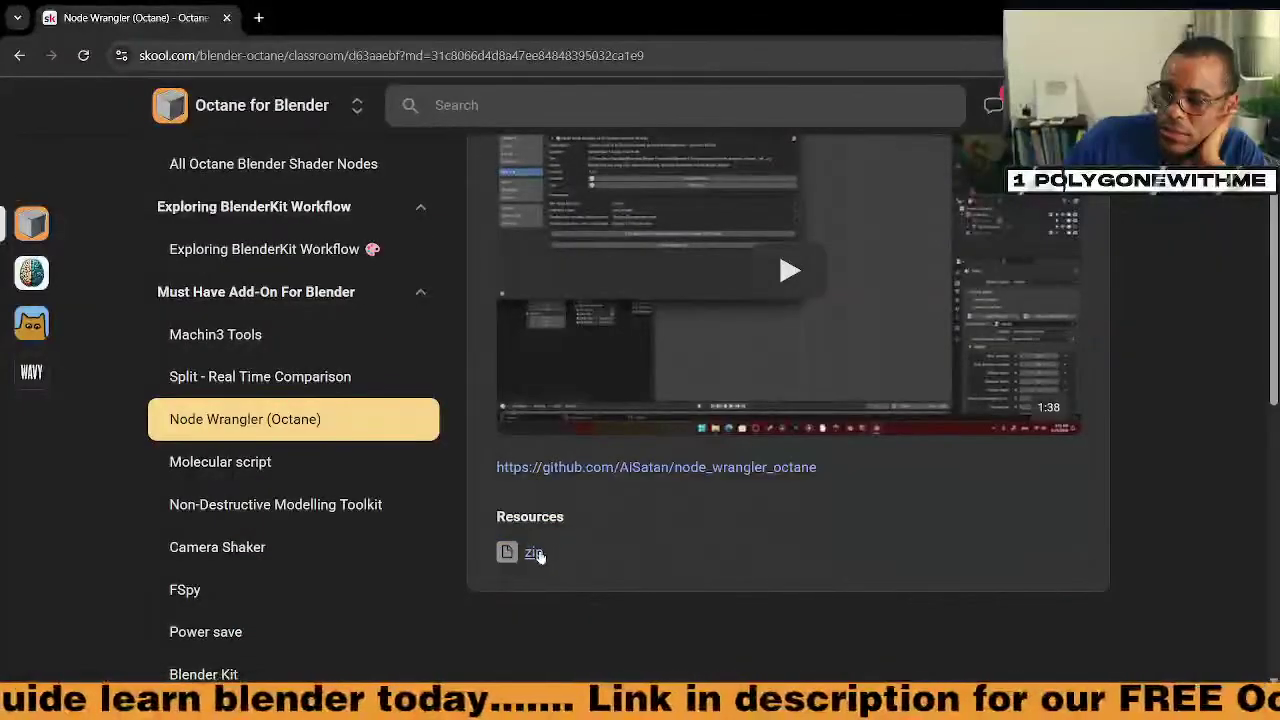
pyautogui.click(593, 468)
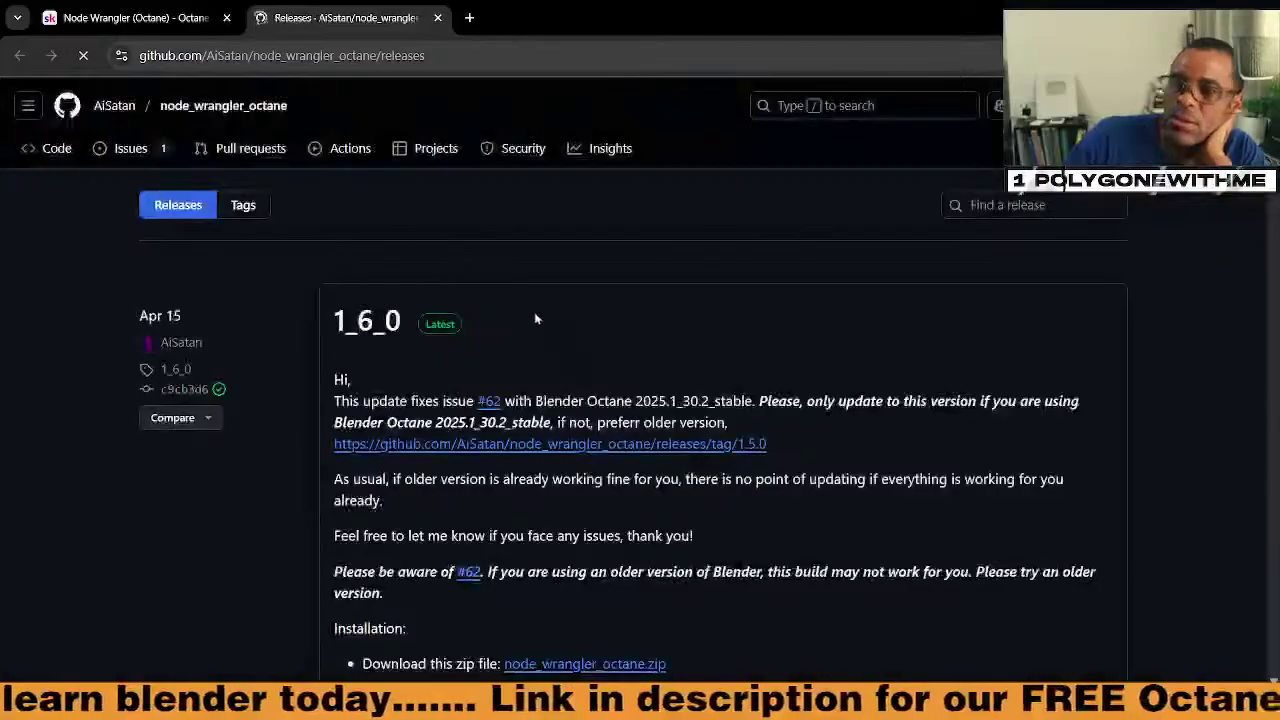
pyautogui.click(408, 56)
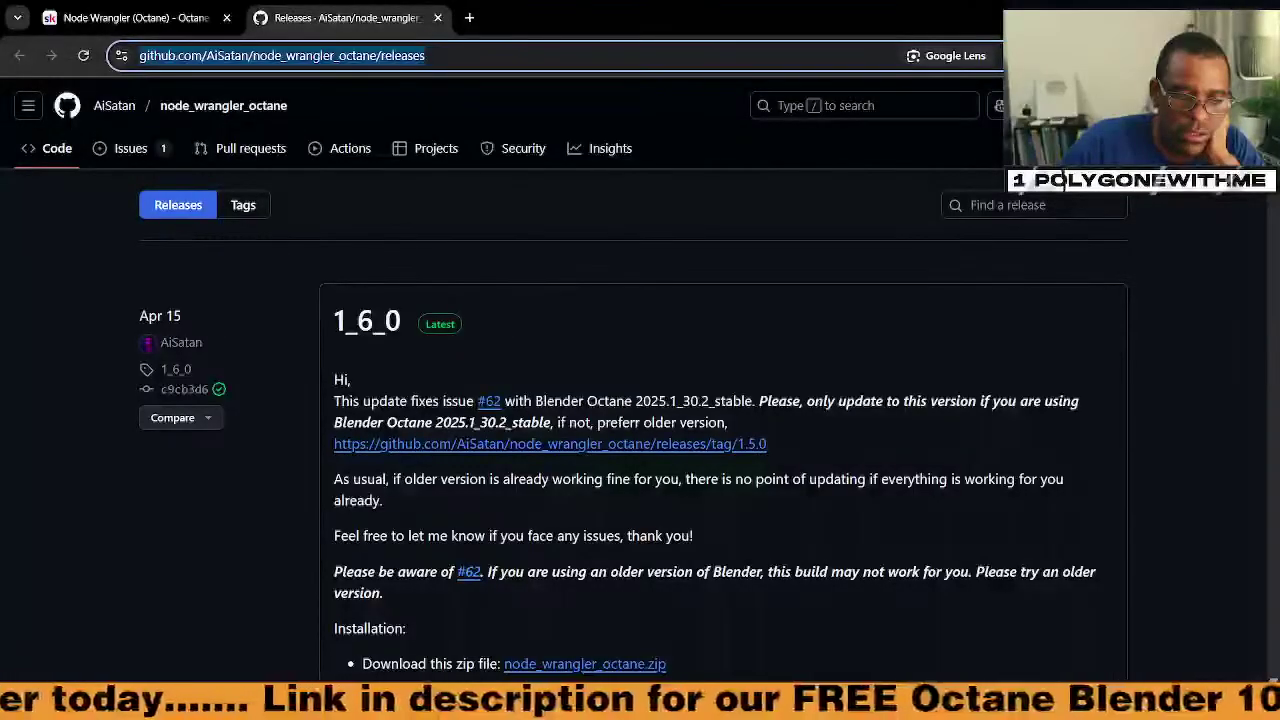
pyautogui.hotkey('alt', 'Tab')
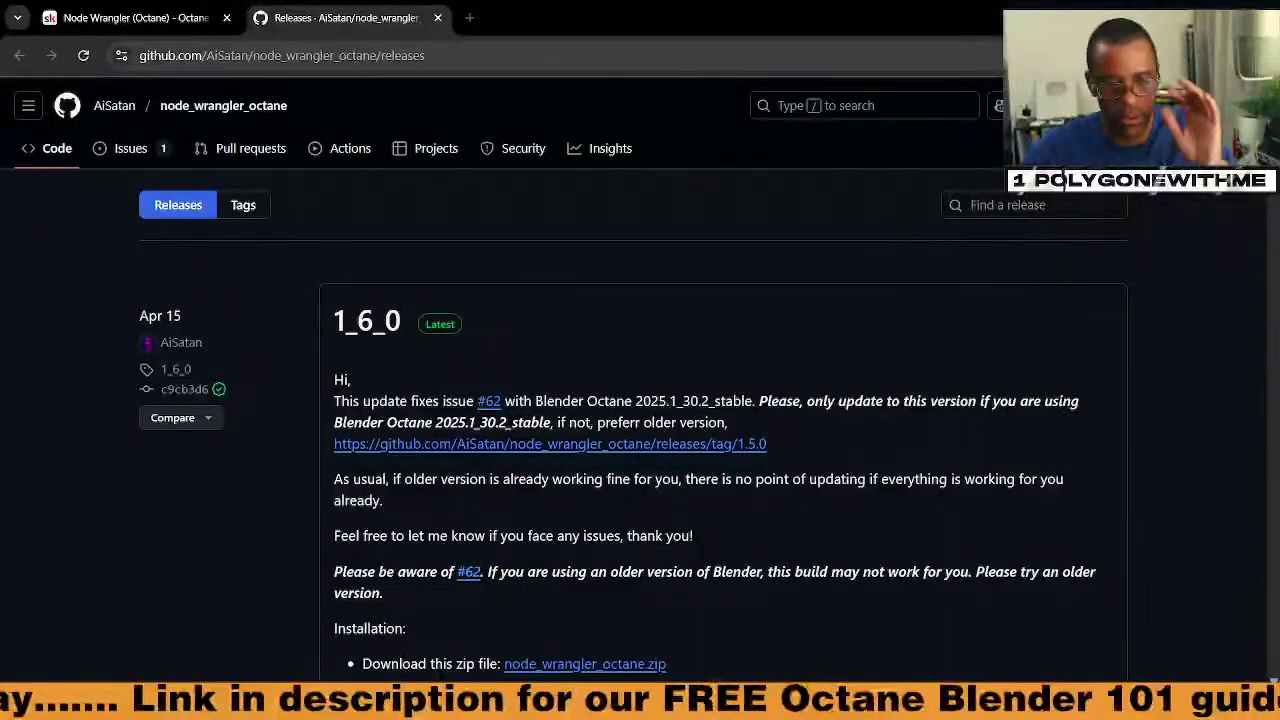
# Return to the classroom page, open the Molecular script lesson, and look through its resources and the add-on lessons listed below it
pyautogui.click(172, 22)
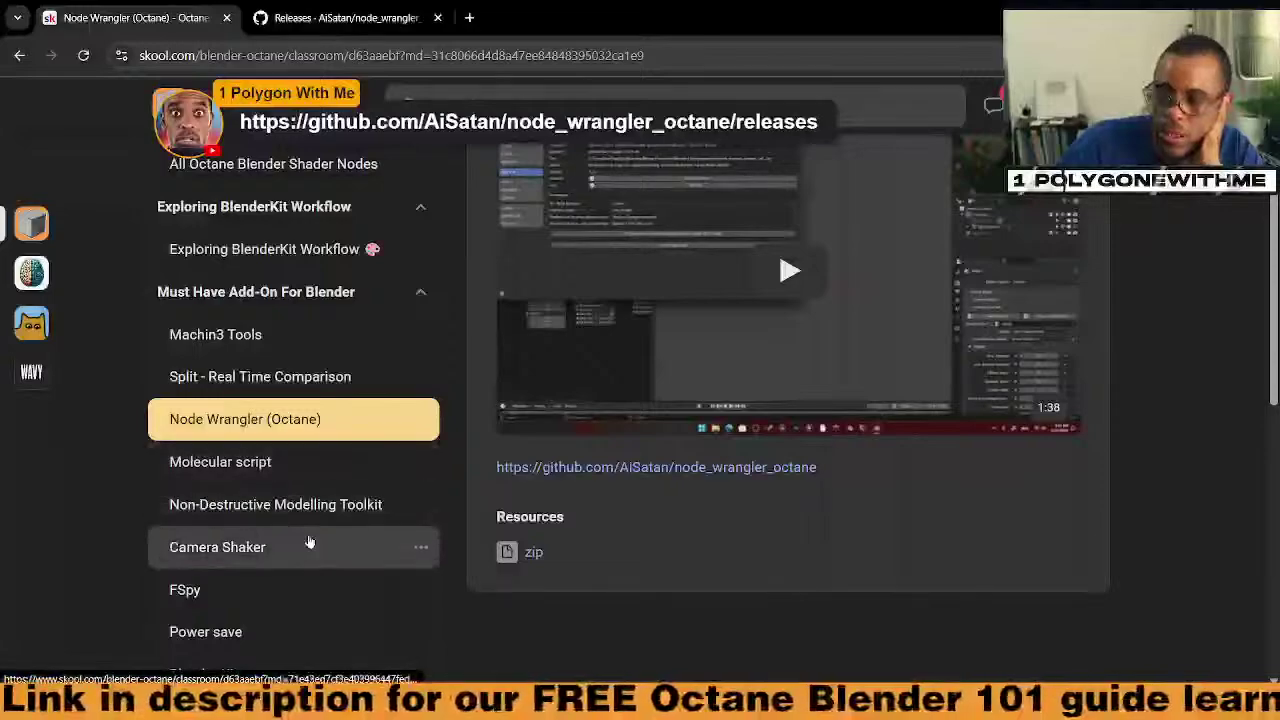
pyautogui.click(295, 462)
pyautogui.scroll(-5, 300, 520)
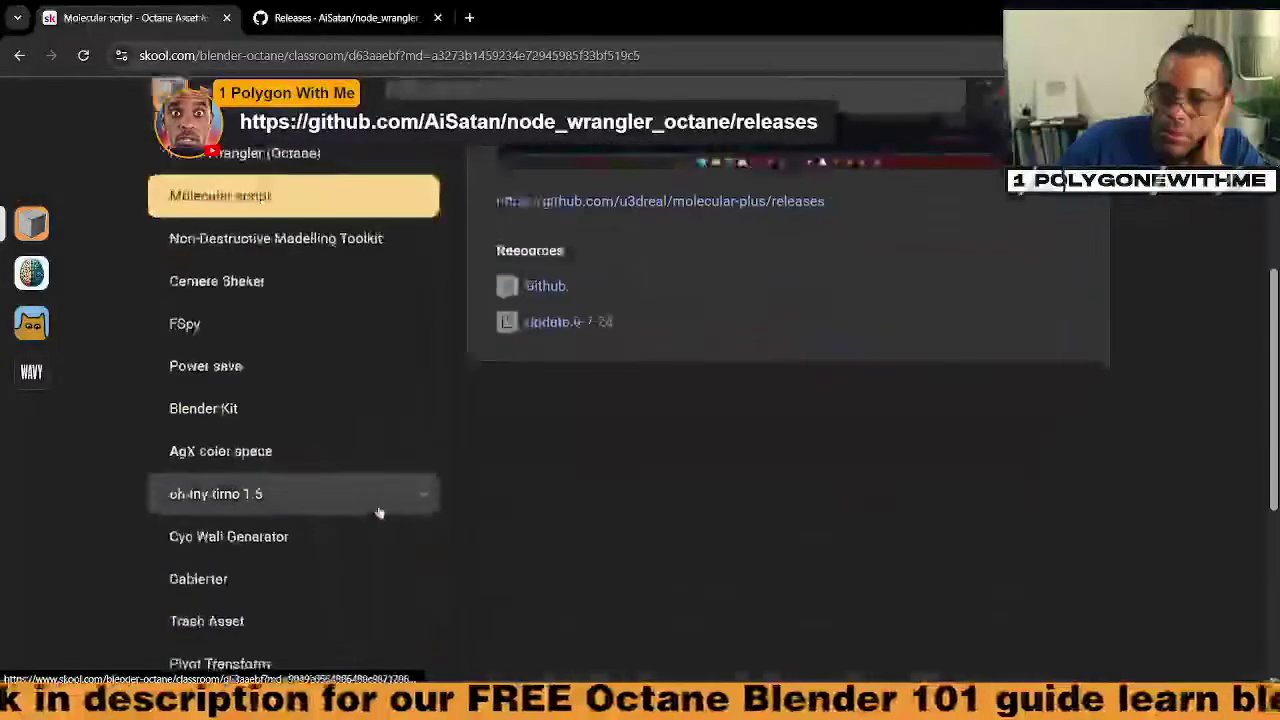
pyautogui.scroll(-1, 276, 406)
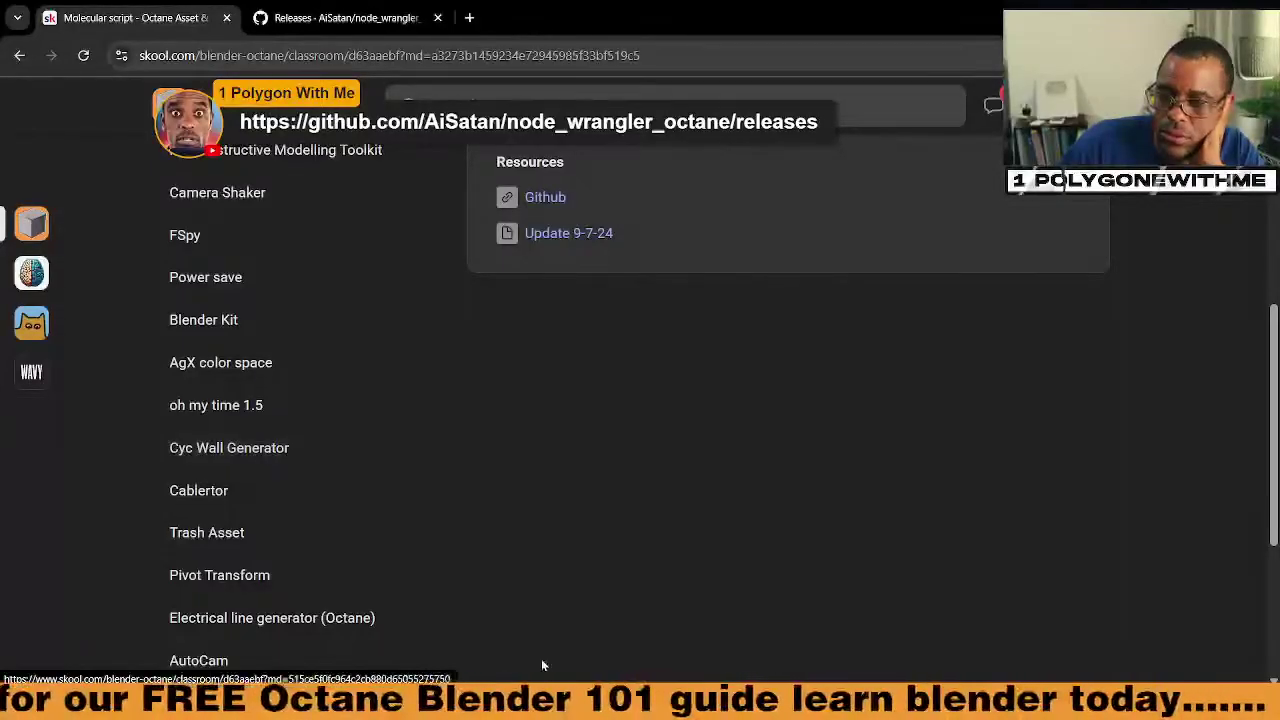
# Switch to Blender and view the 3D viewport's options for adding objects, dismissing them without adding anything
pyautogui.hotkey('alt', 'Tab')
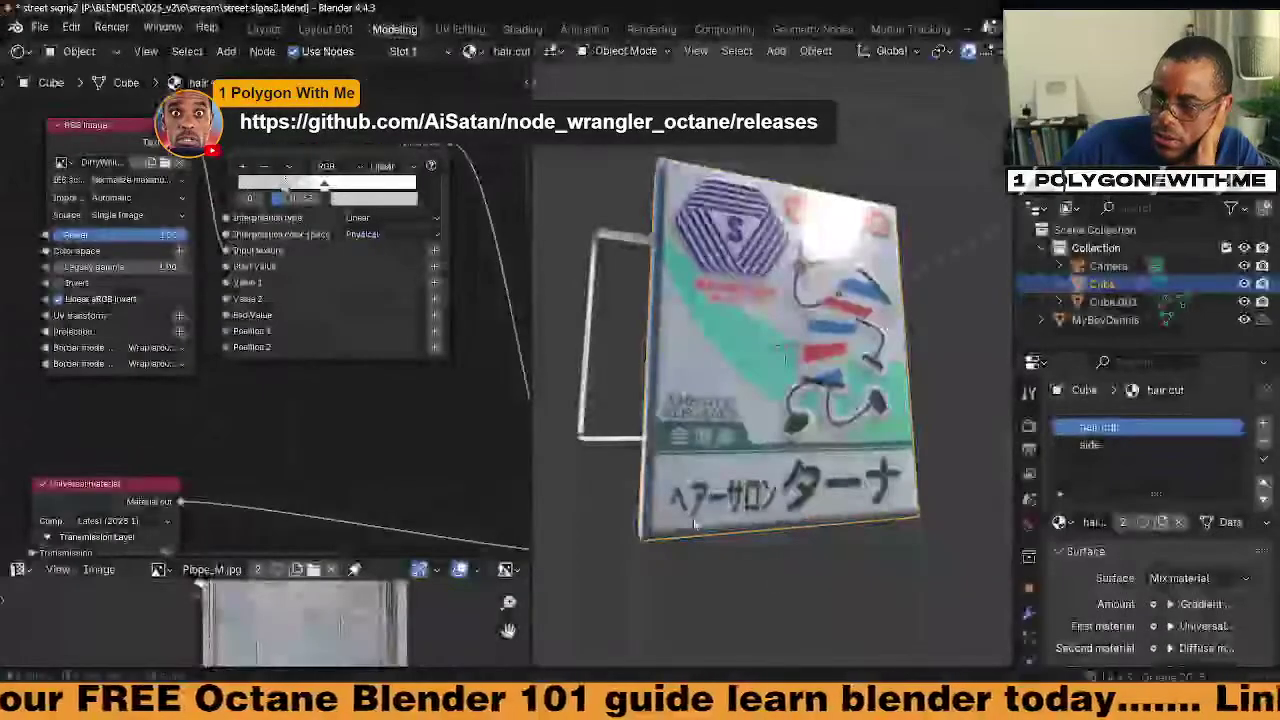
pyautogui.hotkey('shift', 'a')
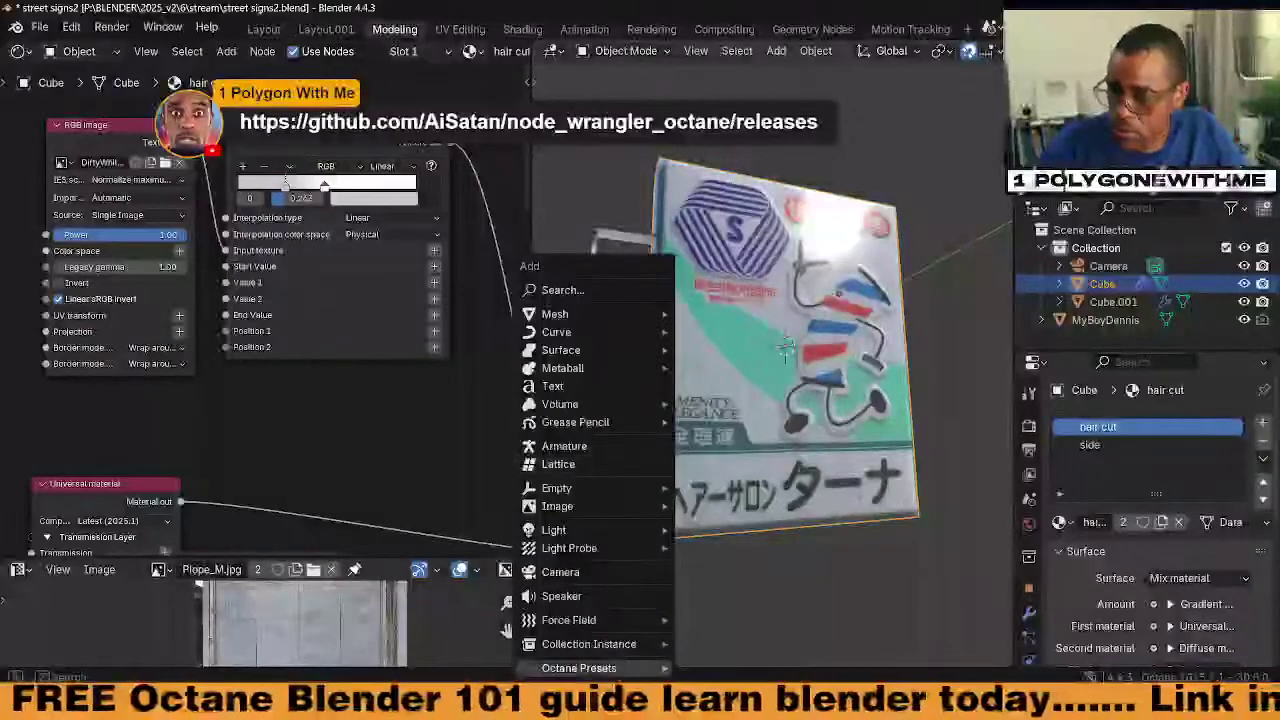
pyautogui.moveTo(629, 664)
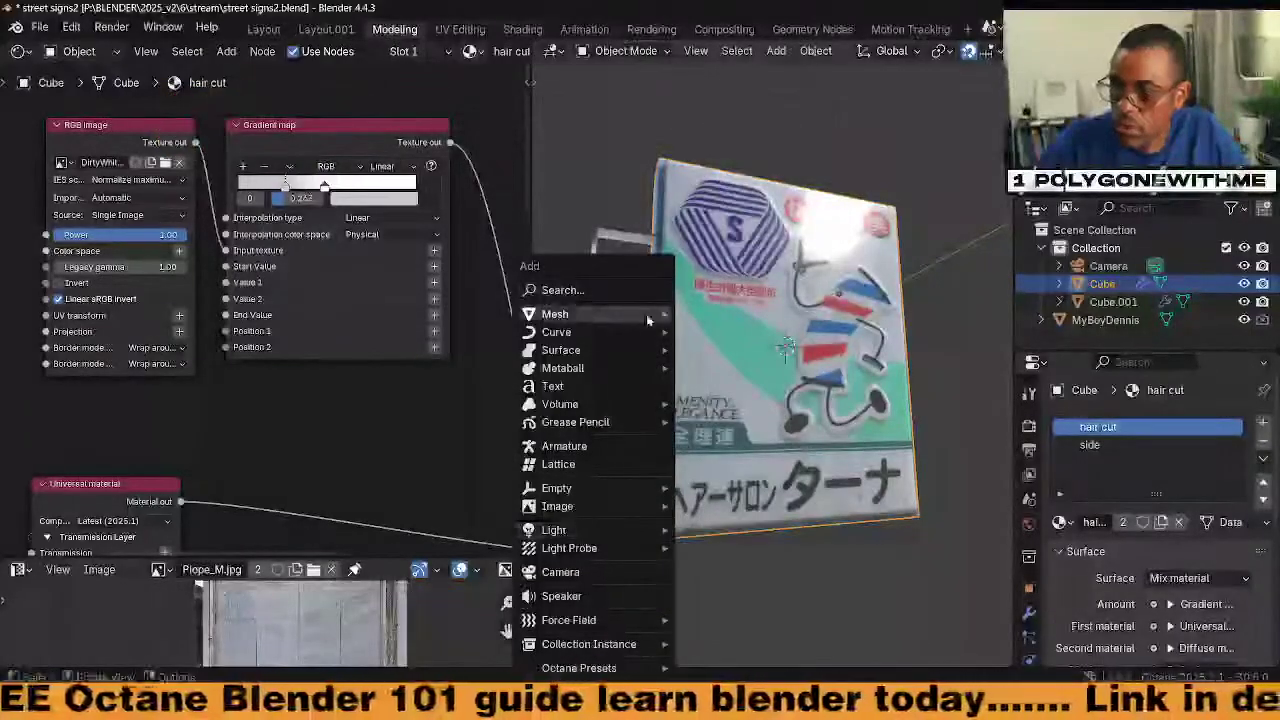
pyautogui.moveTo(646, 314)
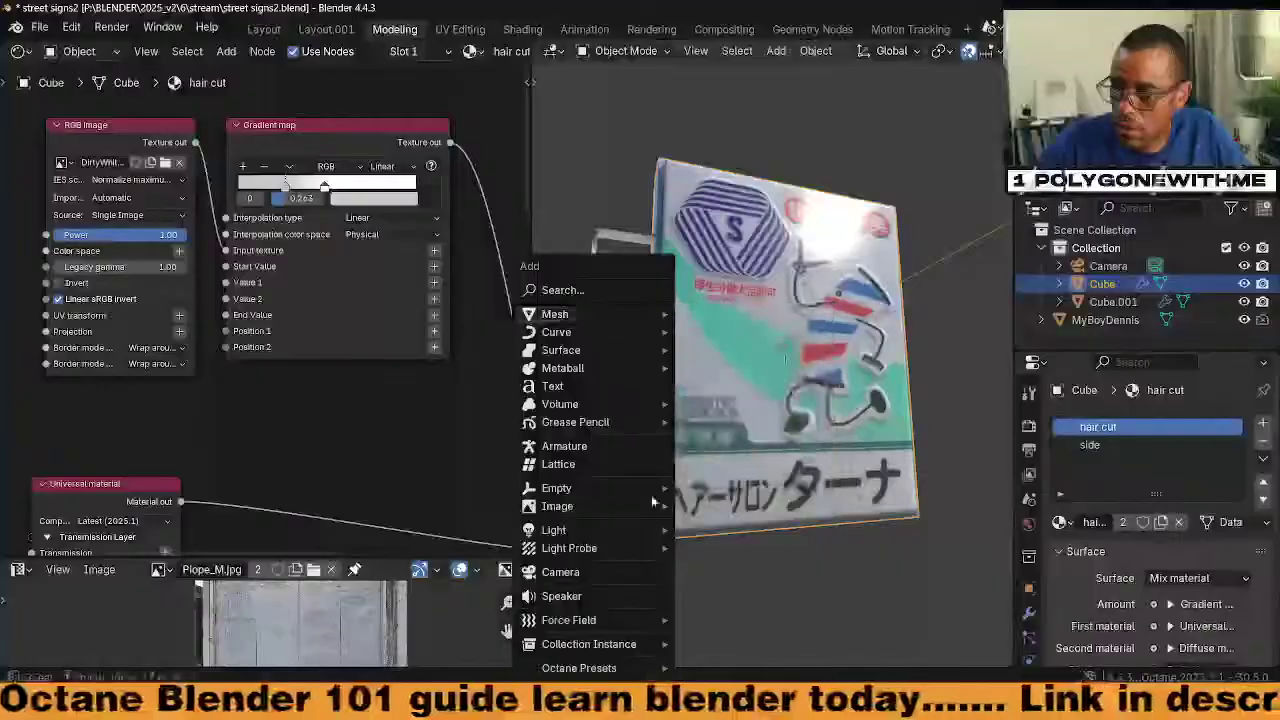
pyautogui.press('Escape')
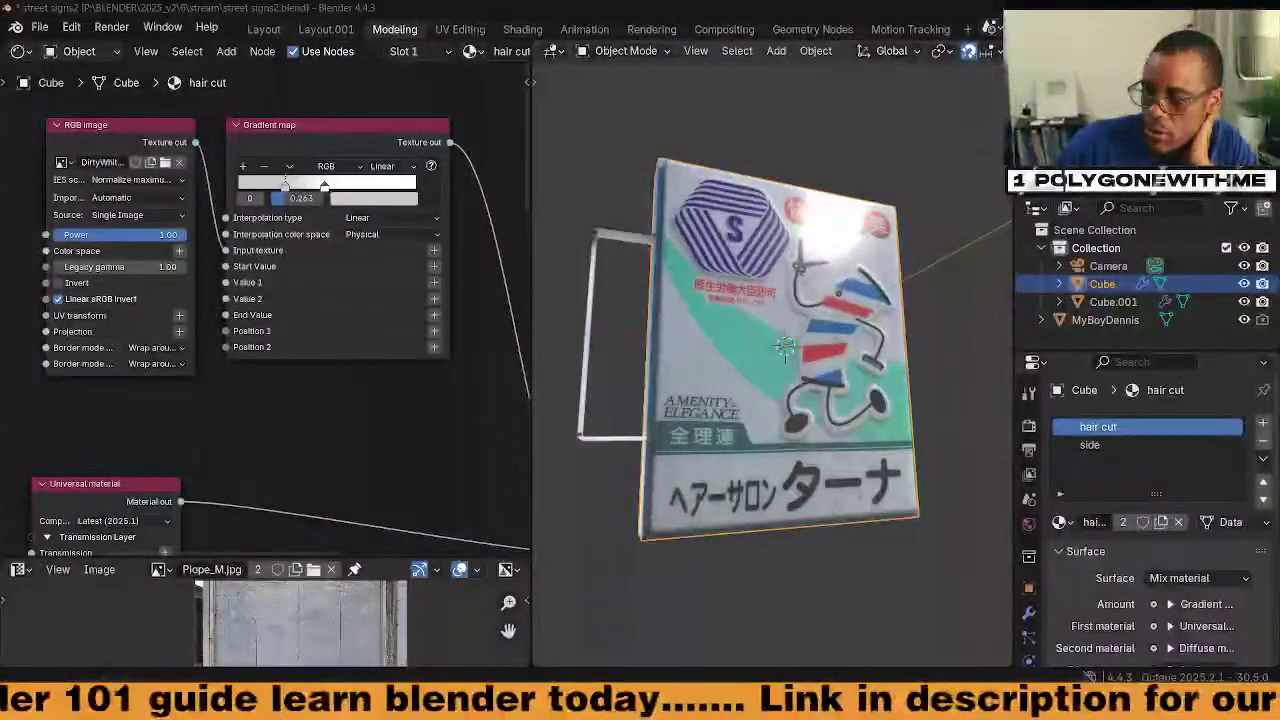
# Switch back to Chrome, download the zip from the Cyc Wall Generator lesson, and look over the remaining add-on lessons
pyautogui.click(857, 648)
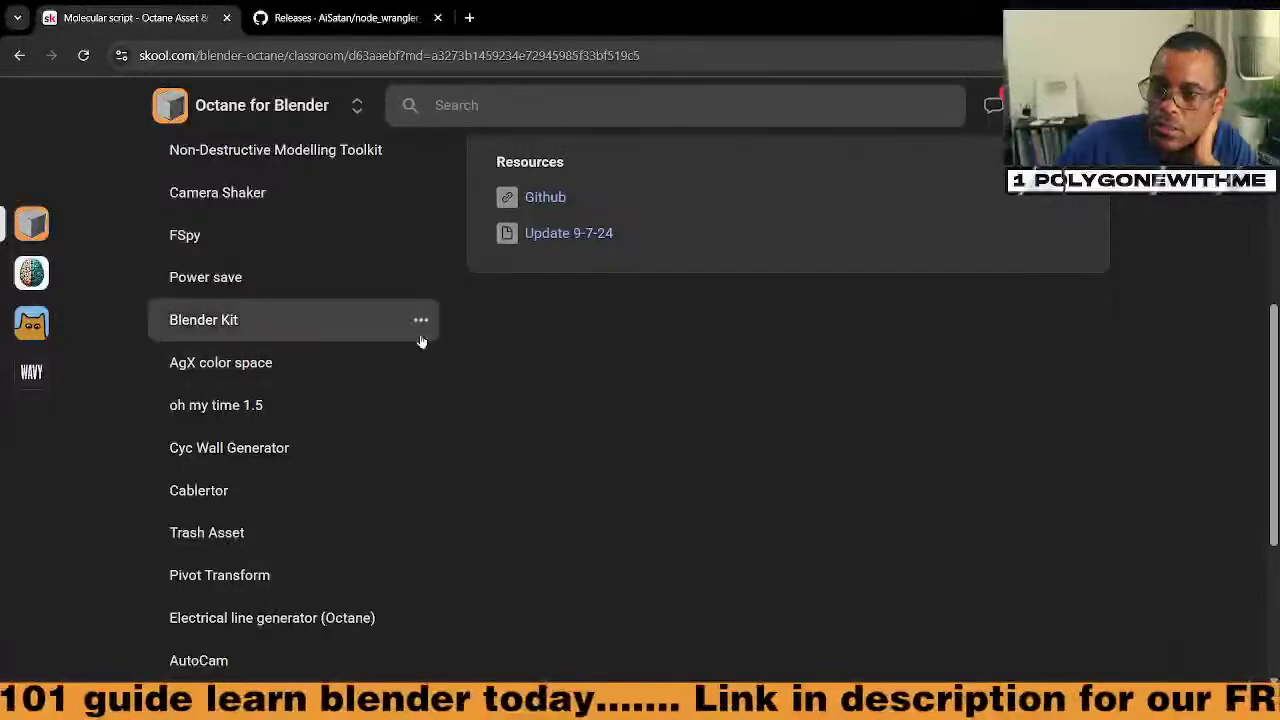
pyautogui.click(277, 442)
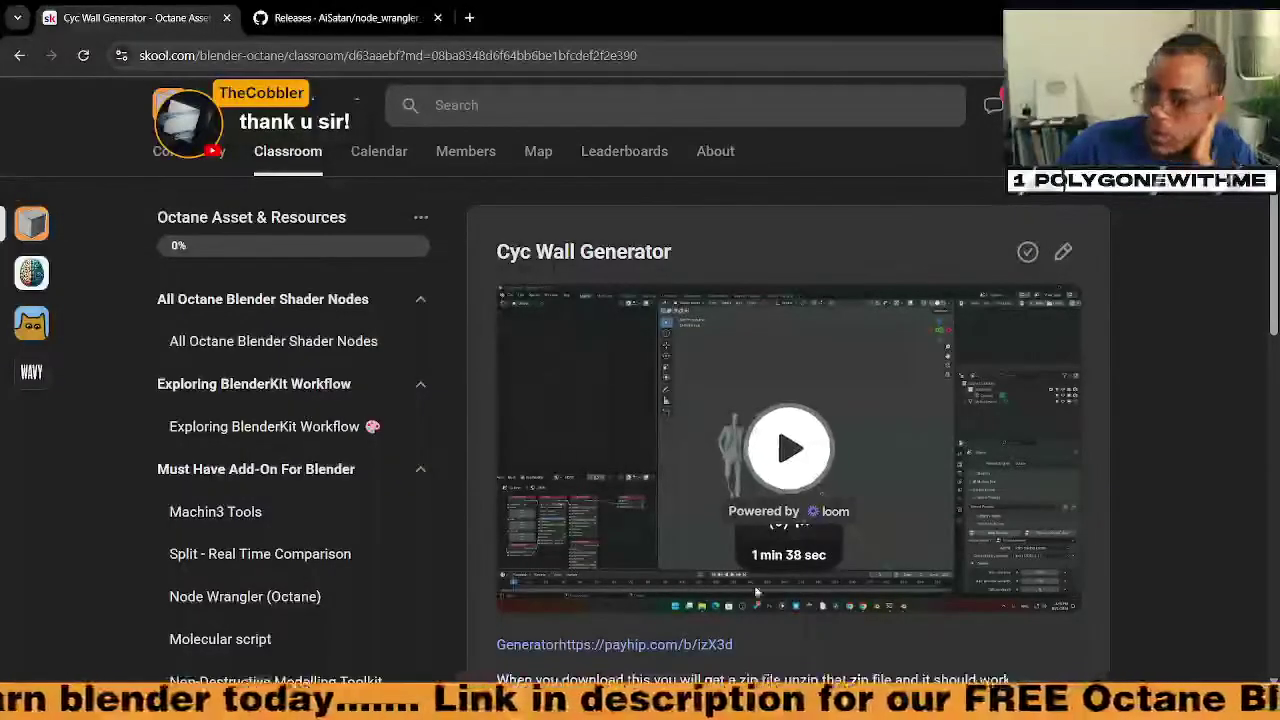
pyautogui.scroll(-3, 754, 588)
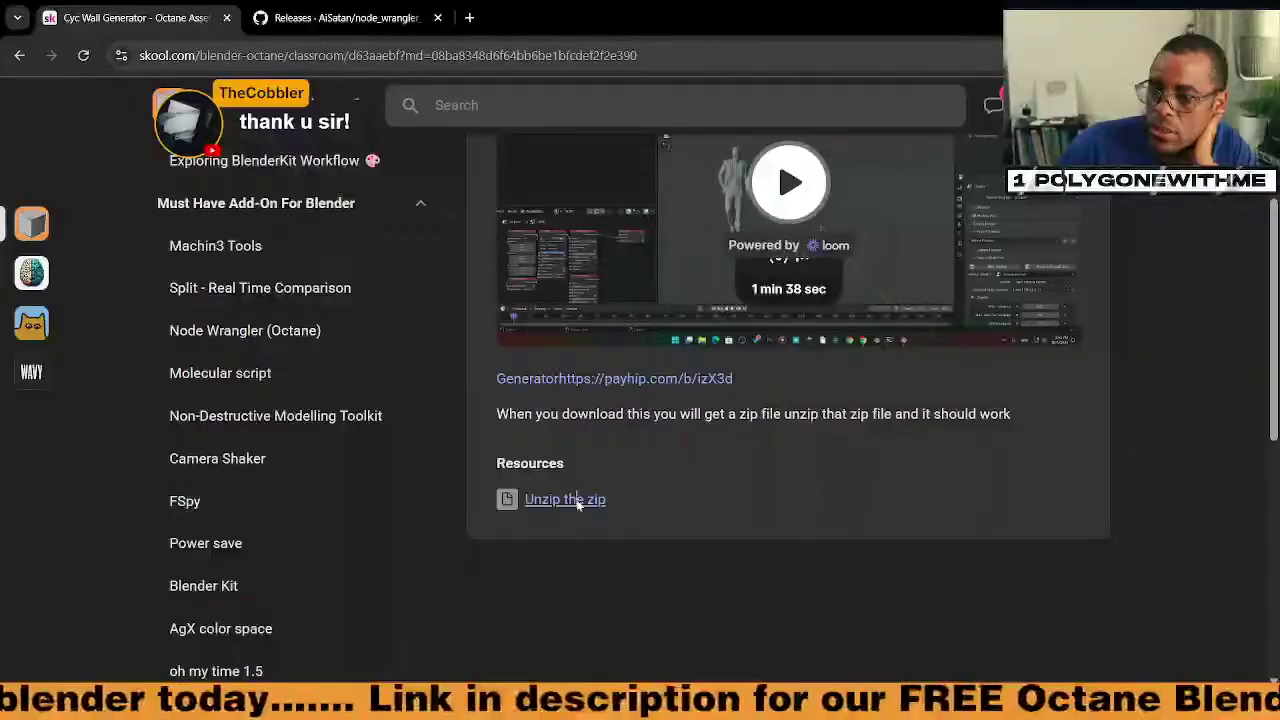
pyautogui.click(577, 501)
pyautogui.click(642, 456)
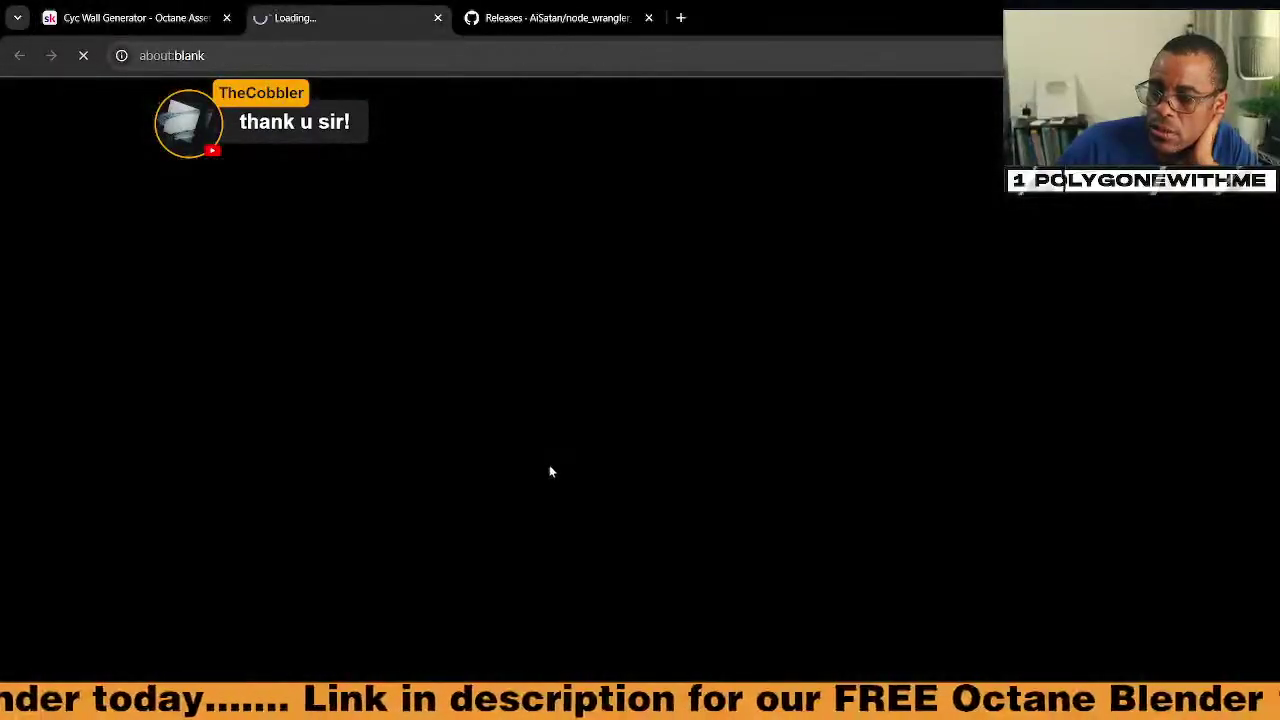
pyautogui.click(1062, 498)
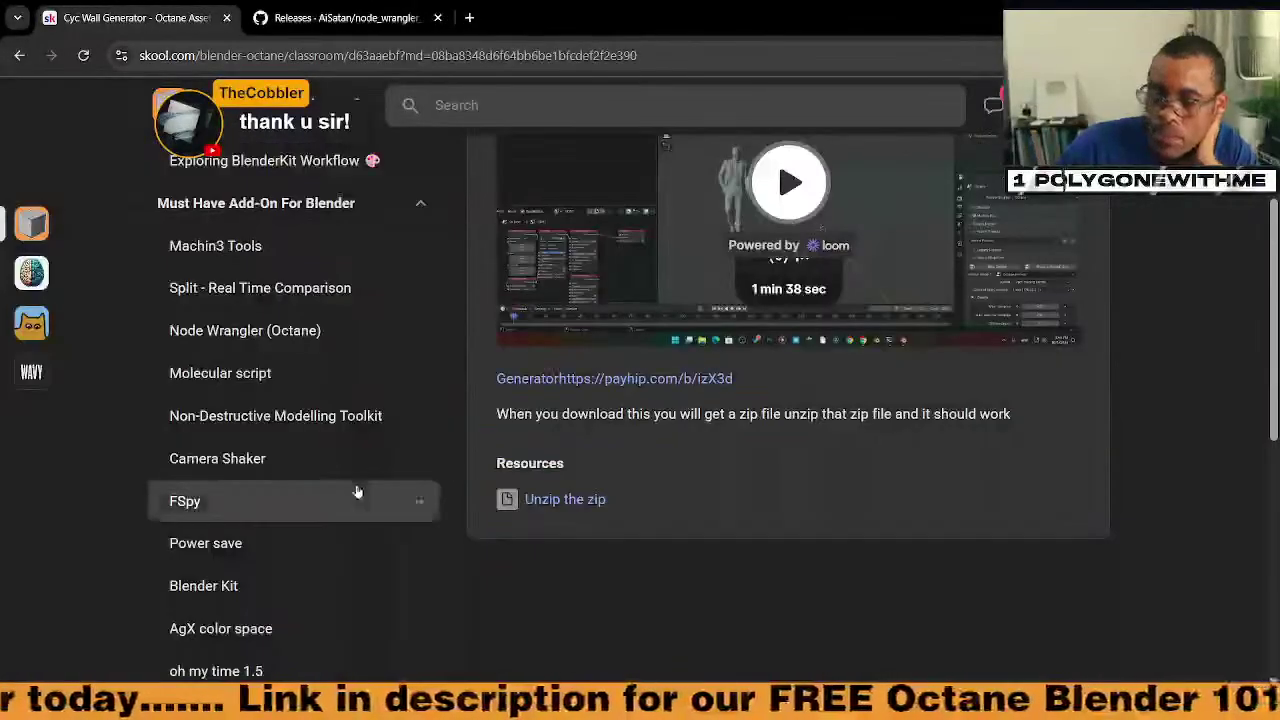
pyautogui.scroll(-1, 328, 488)
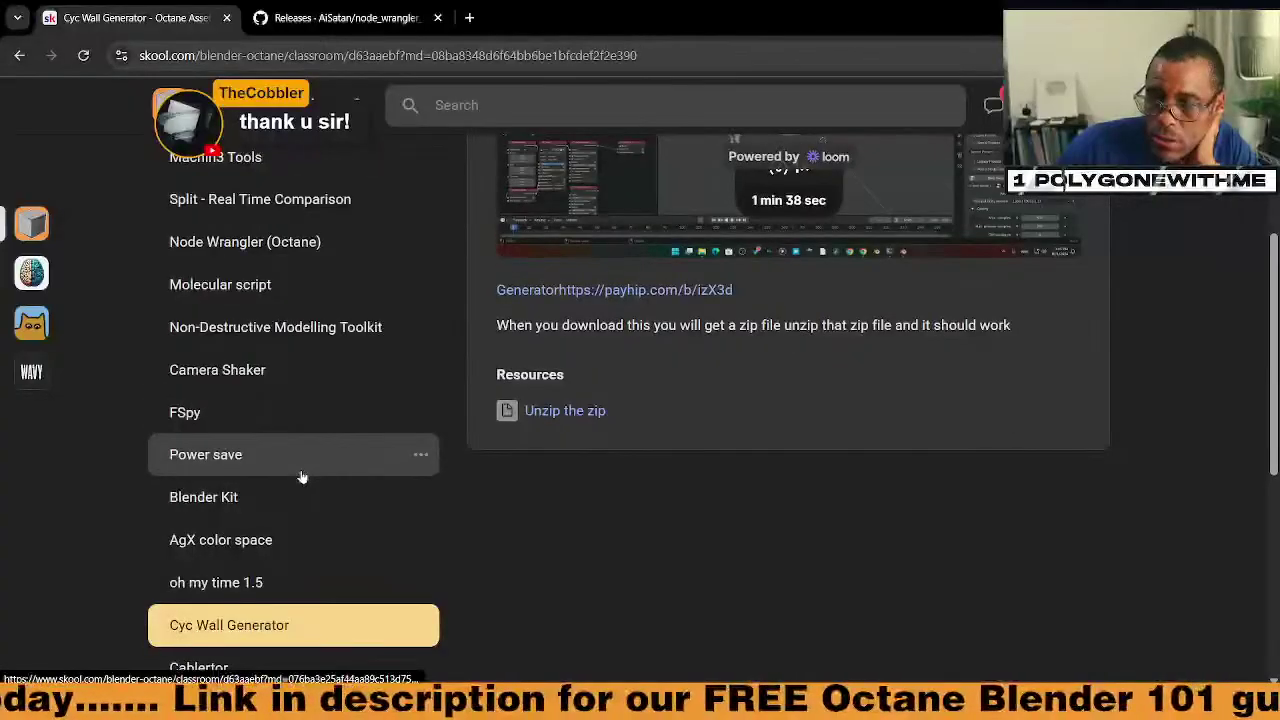
pyautogui.scroll(-2, 302, 477)
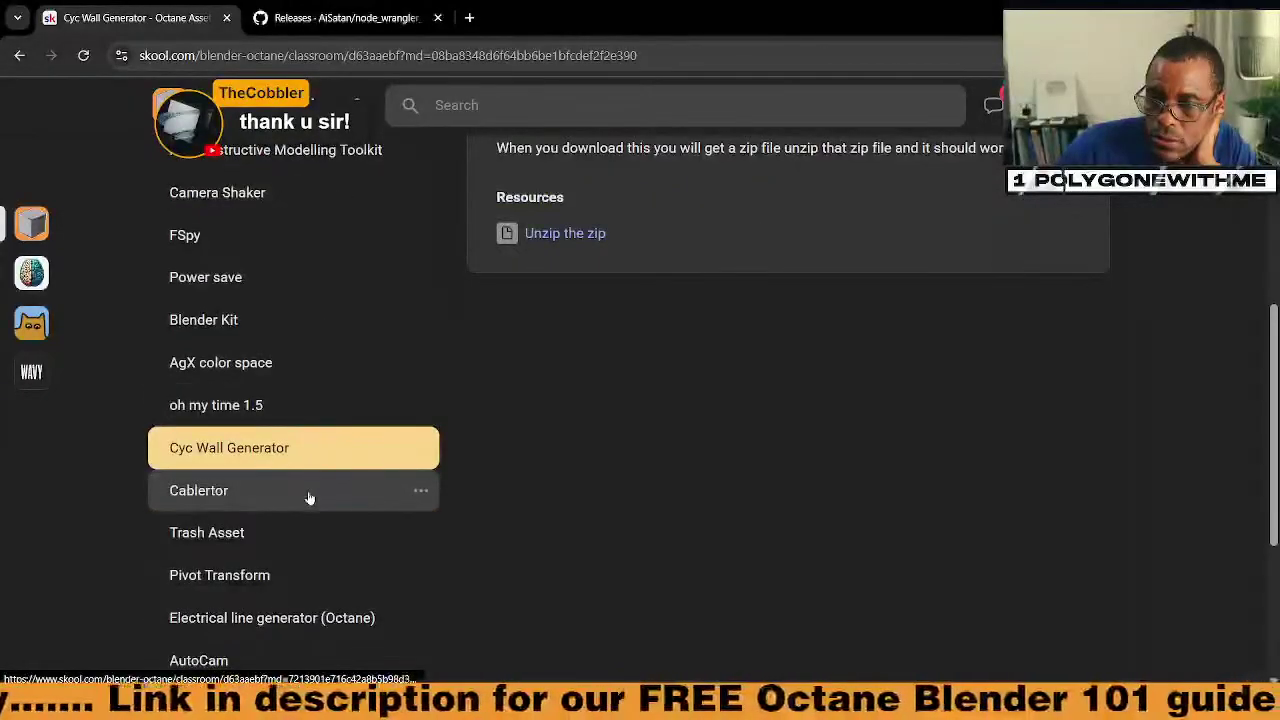
pyautogui.scroll(-1, 312, 480)
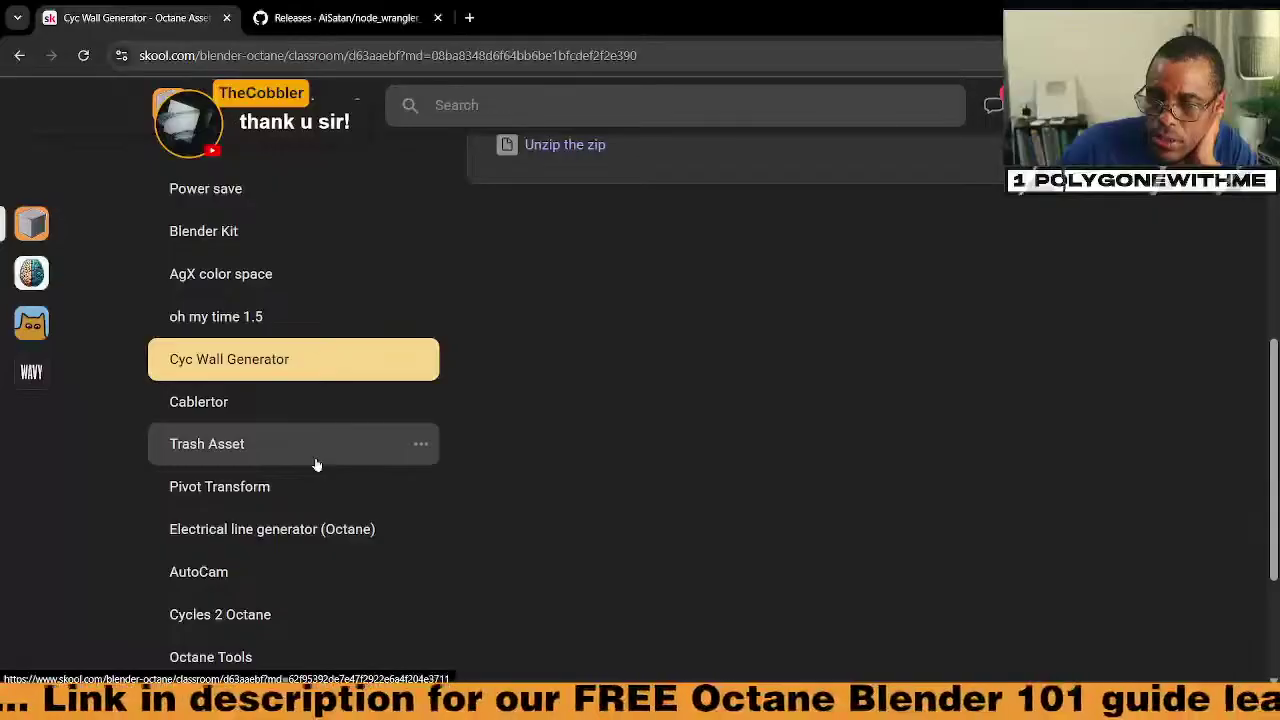
pyautogui.scroll(-1, 318, 455)
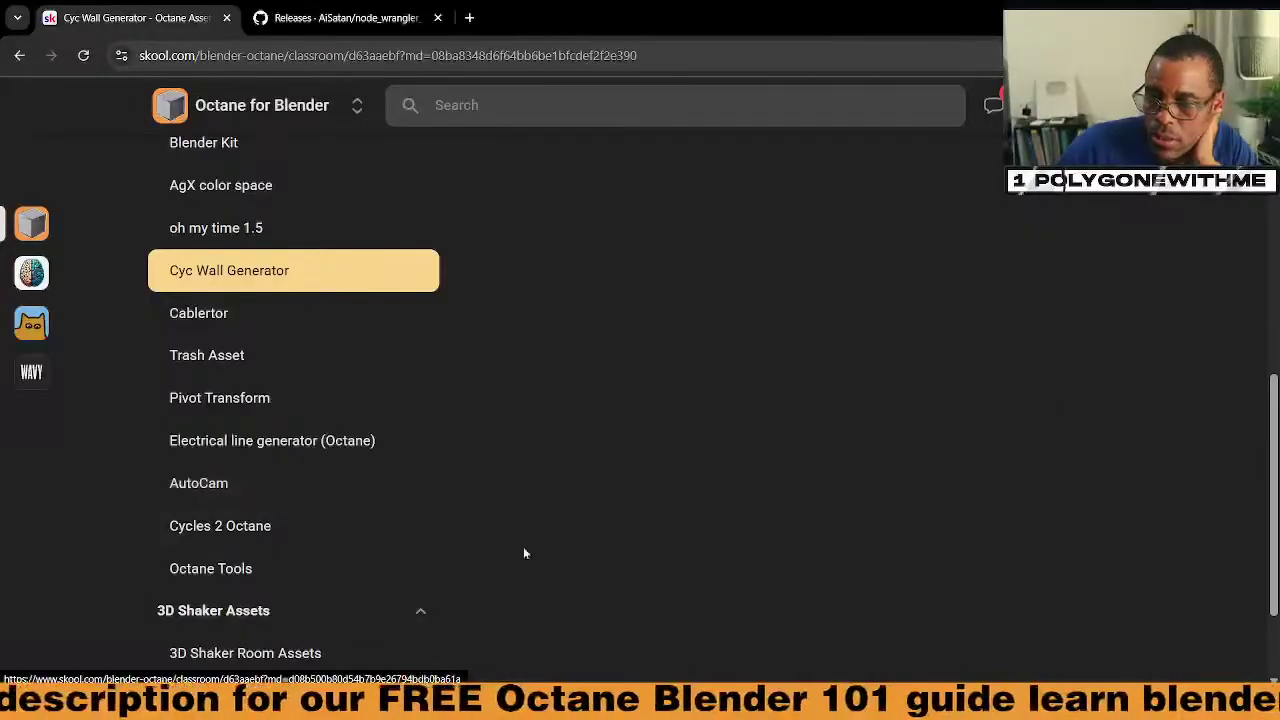
# Switch to Blender and show the sidebars of the node editor and the 3D viewport in the Modeling workspace
pyautogui.moveTo(877, 700)
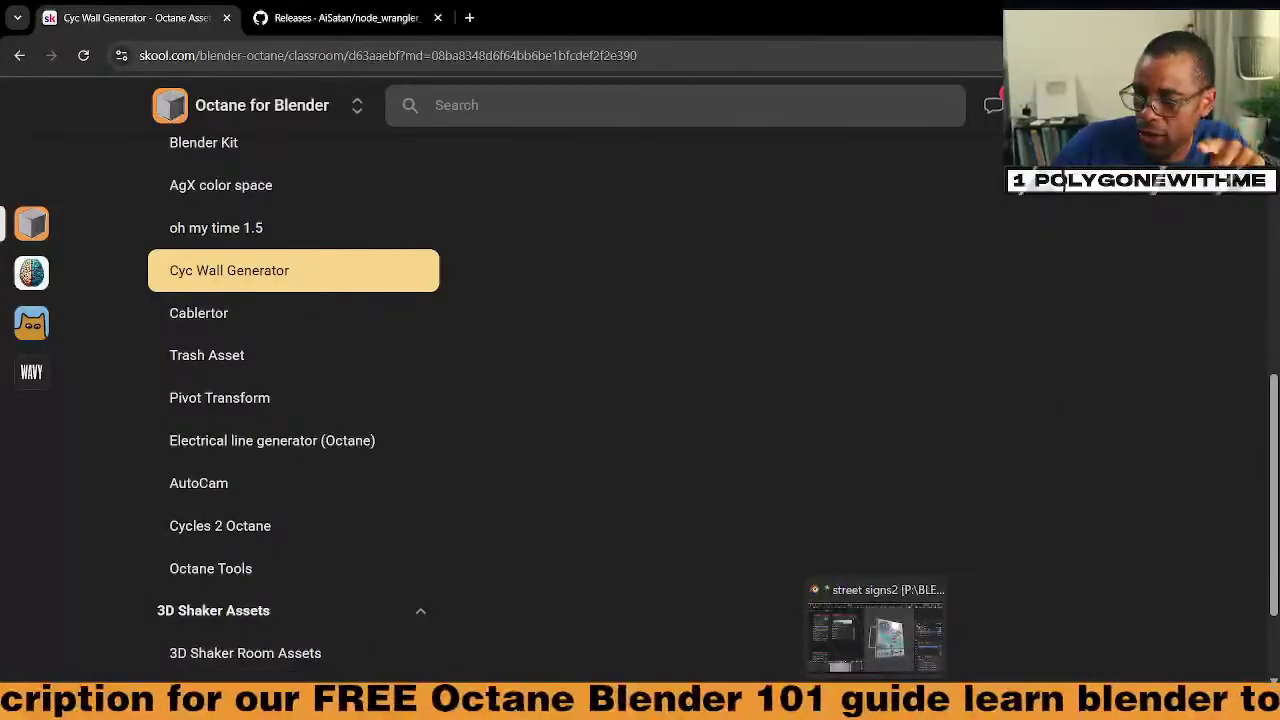
pyautogui.click(876, 665)
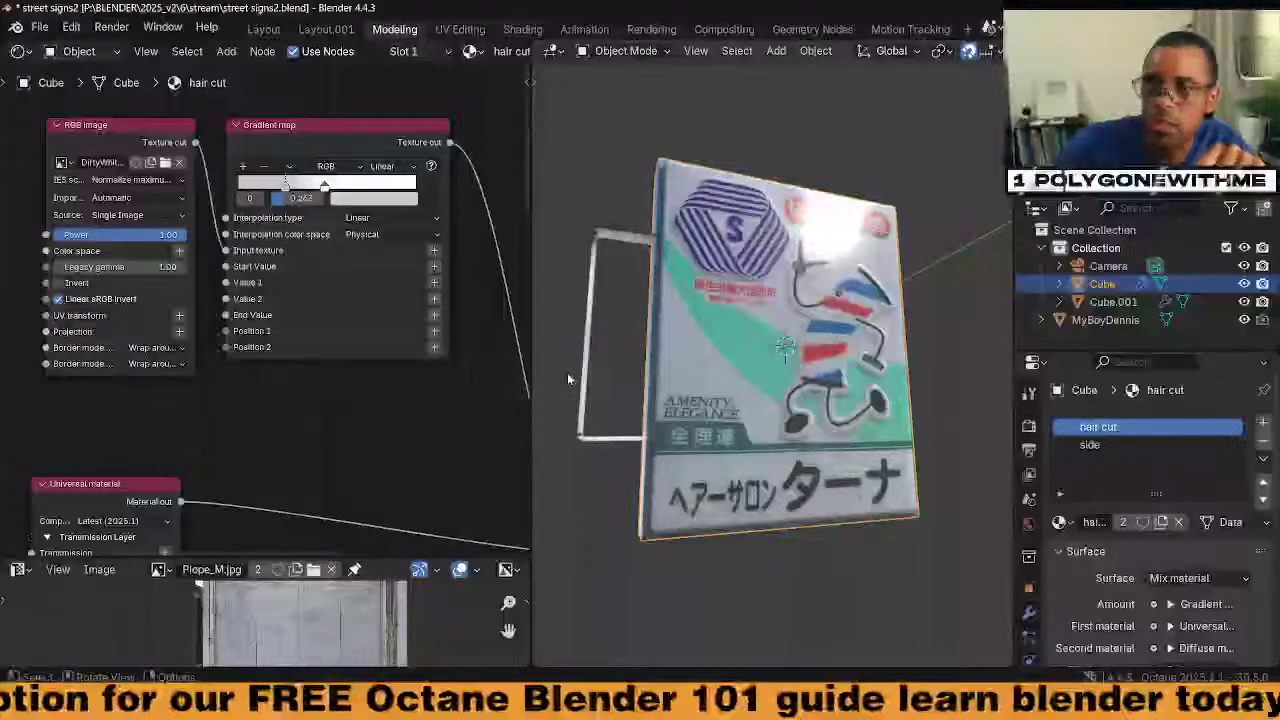
pyautogui.press('n')
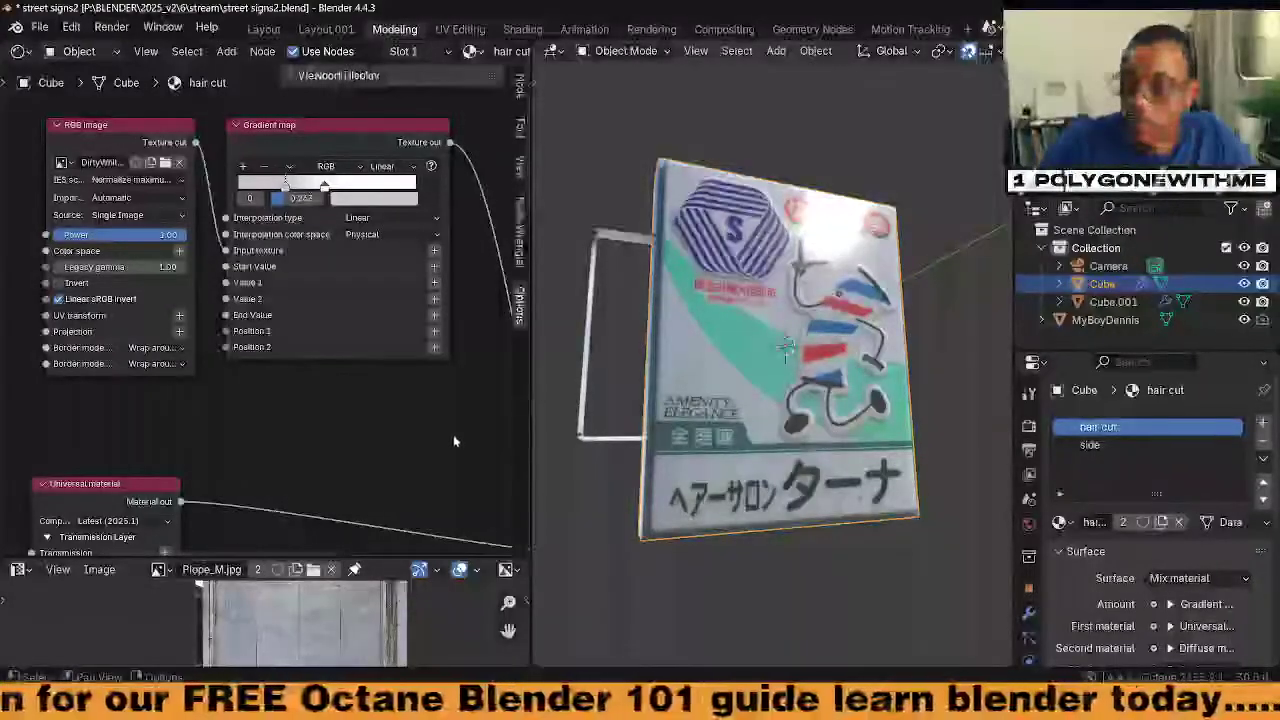
pyautogui.press('n')
pyautogui.press('n')
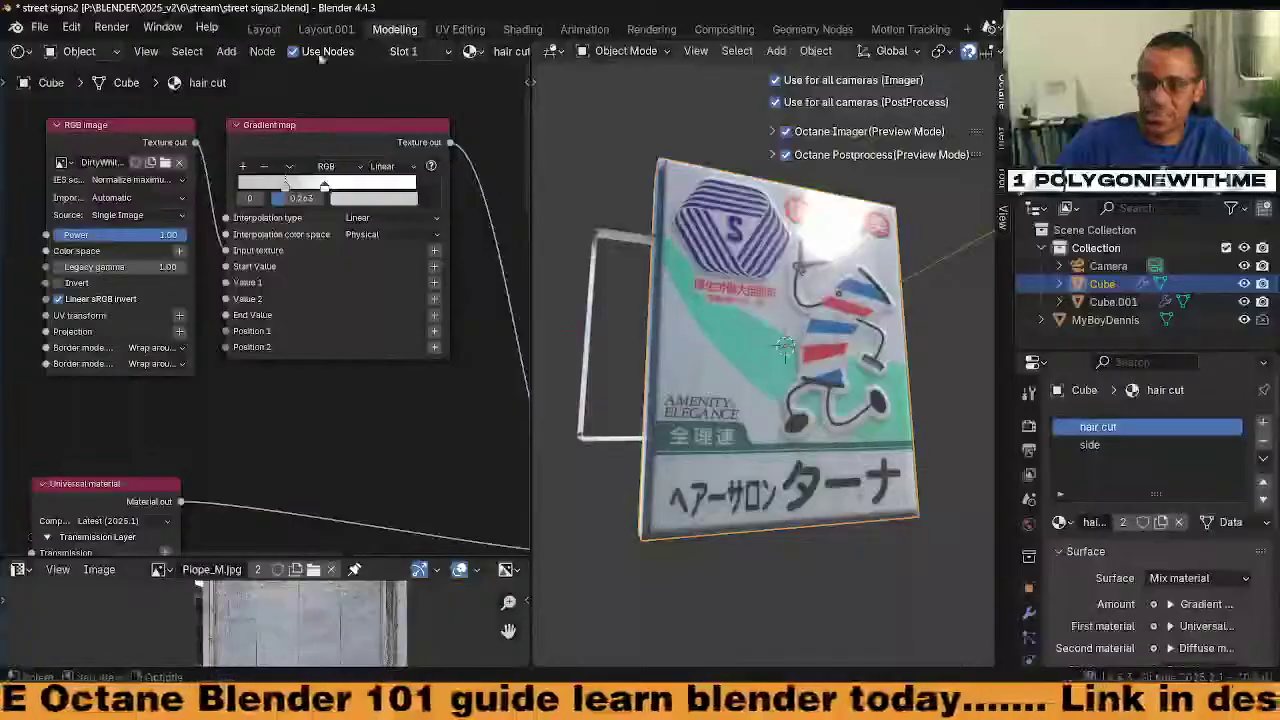
# Switch to the Layout workspace, reveal the node editor's sidebar, and view the 3D viewport's sidebar before hiding it
pyautogui.click(268, 30)
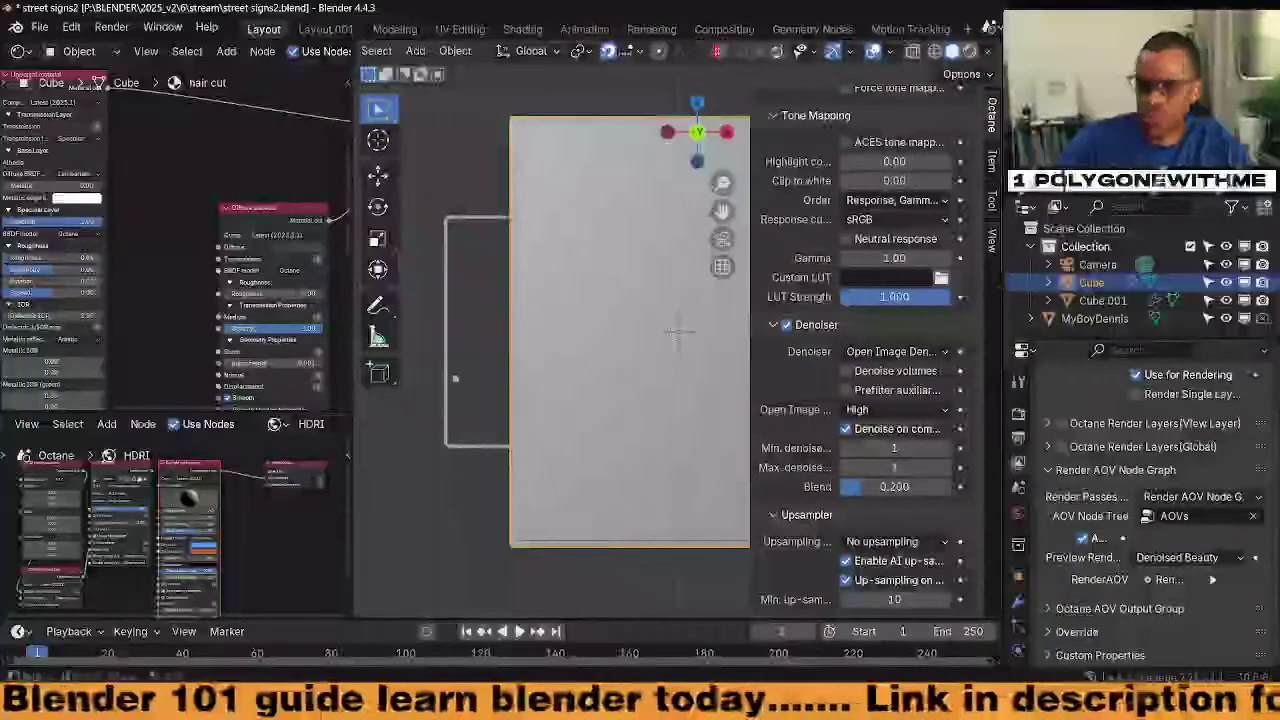
pyautogui.press('n')
pyautogui.press('n')
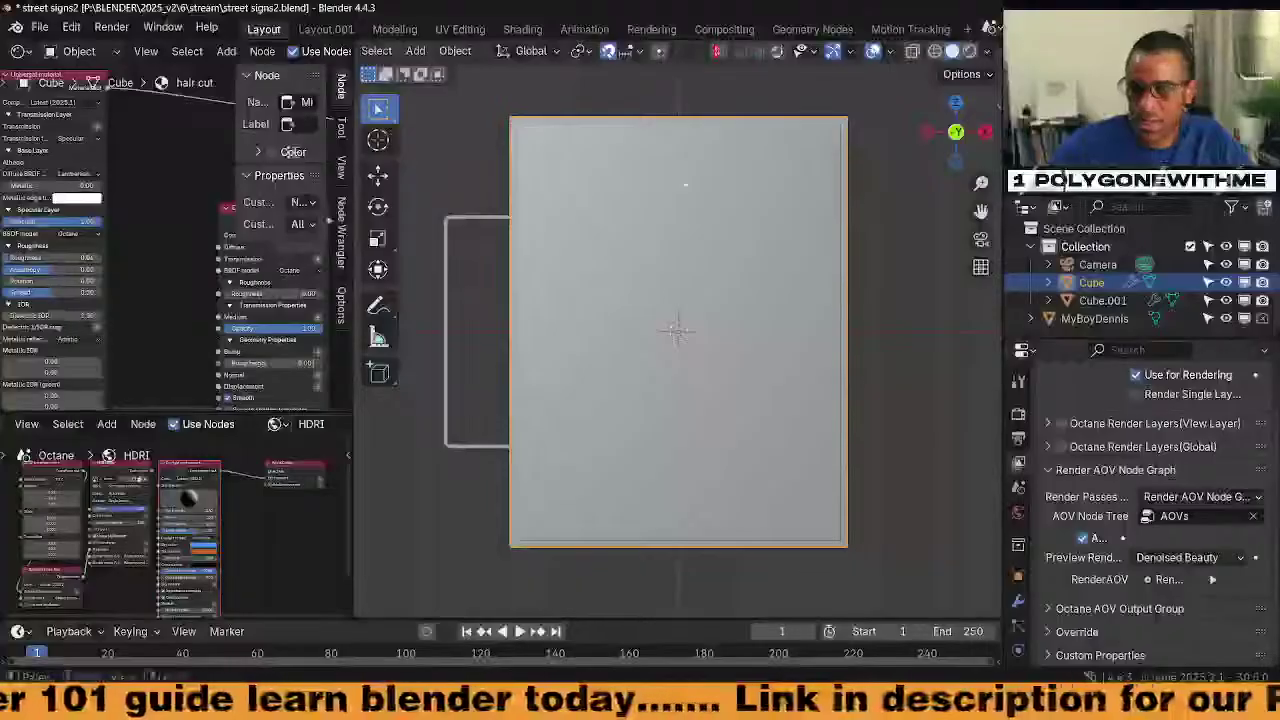
pyautogui.press('n')
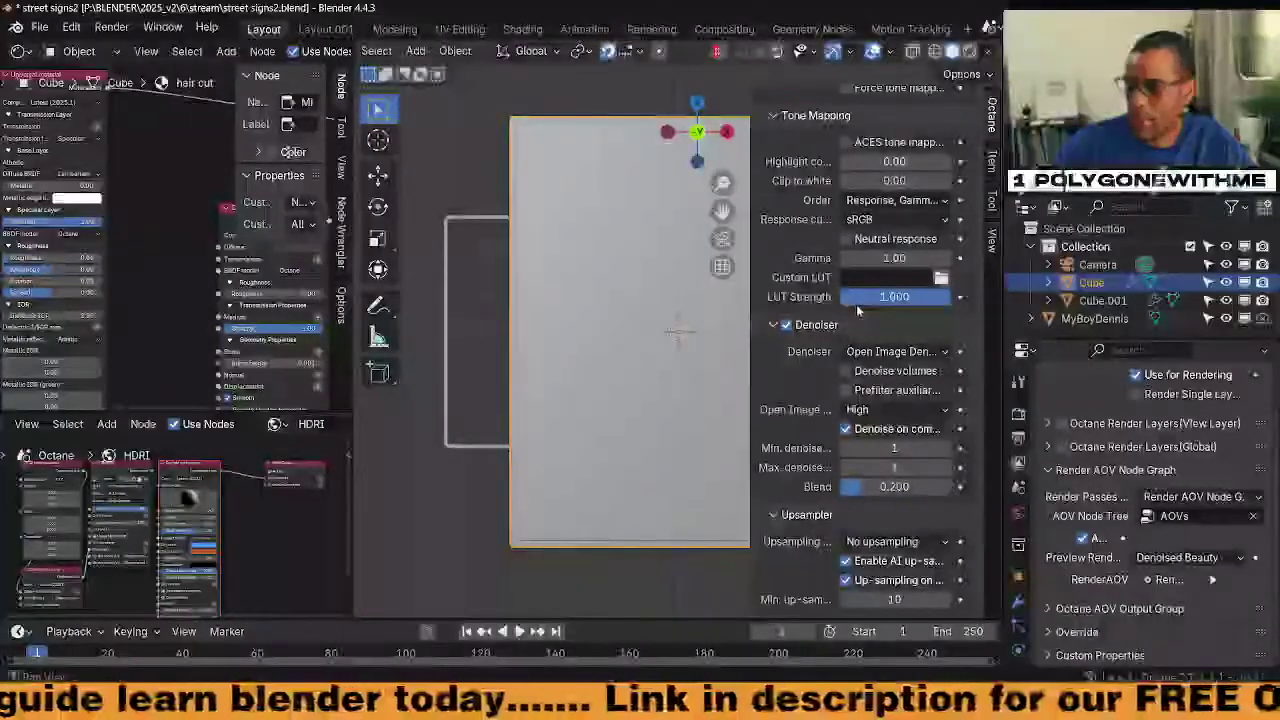
pyautogui.press('n')
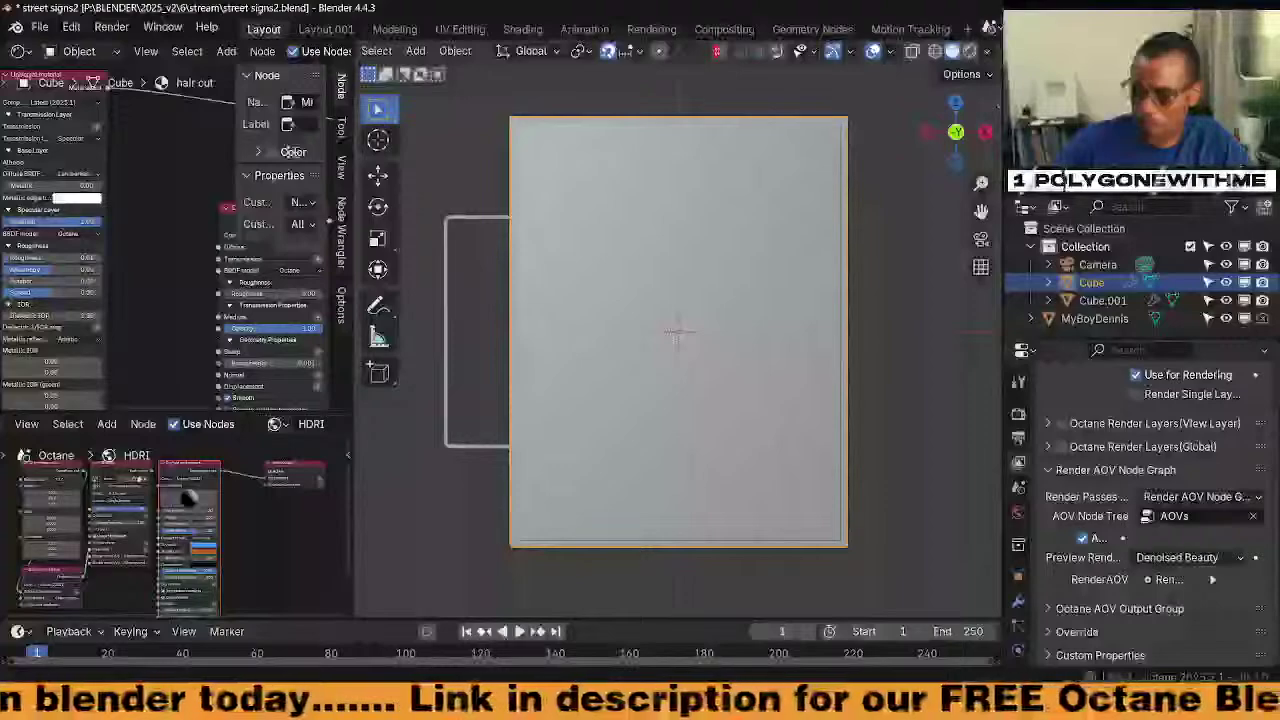
# Return to the classroom page in Chrome, open the AutoCam lesson, and download its add-on file AutoCam_1-0-0.zip
pyautogui.moveTo(815, 700)
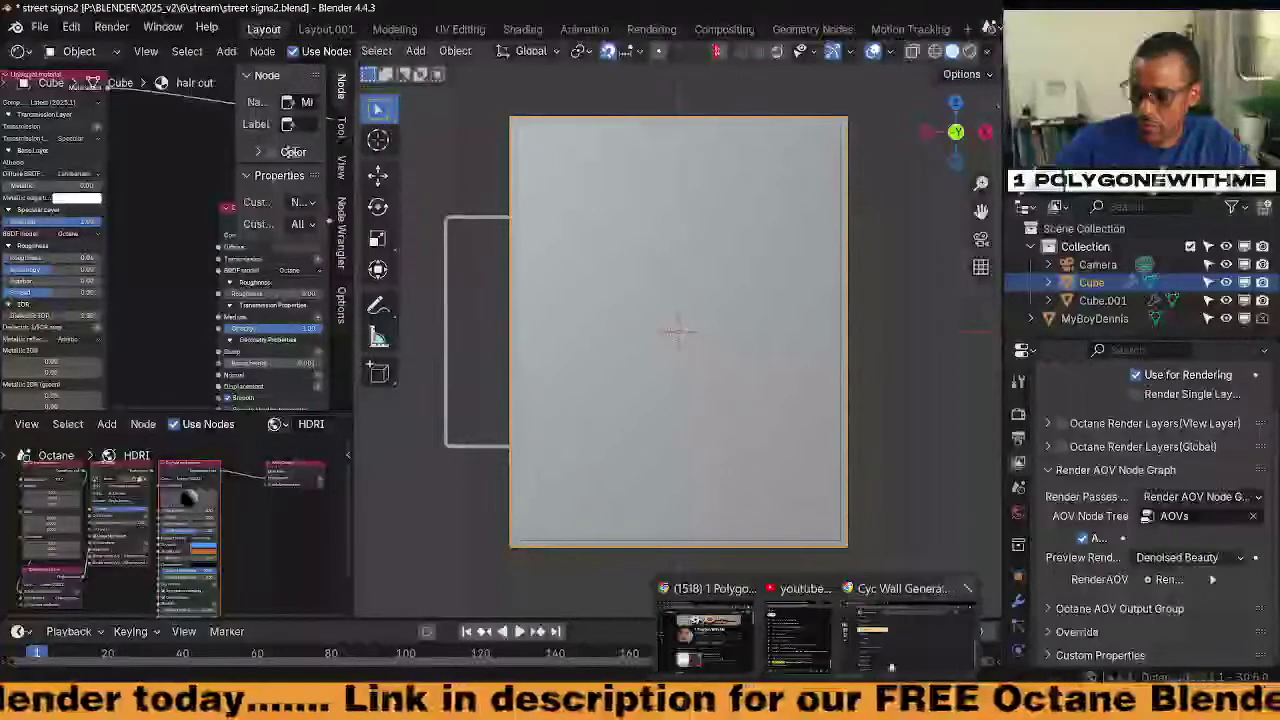
pyautogui.click(891, 640)
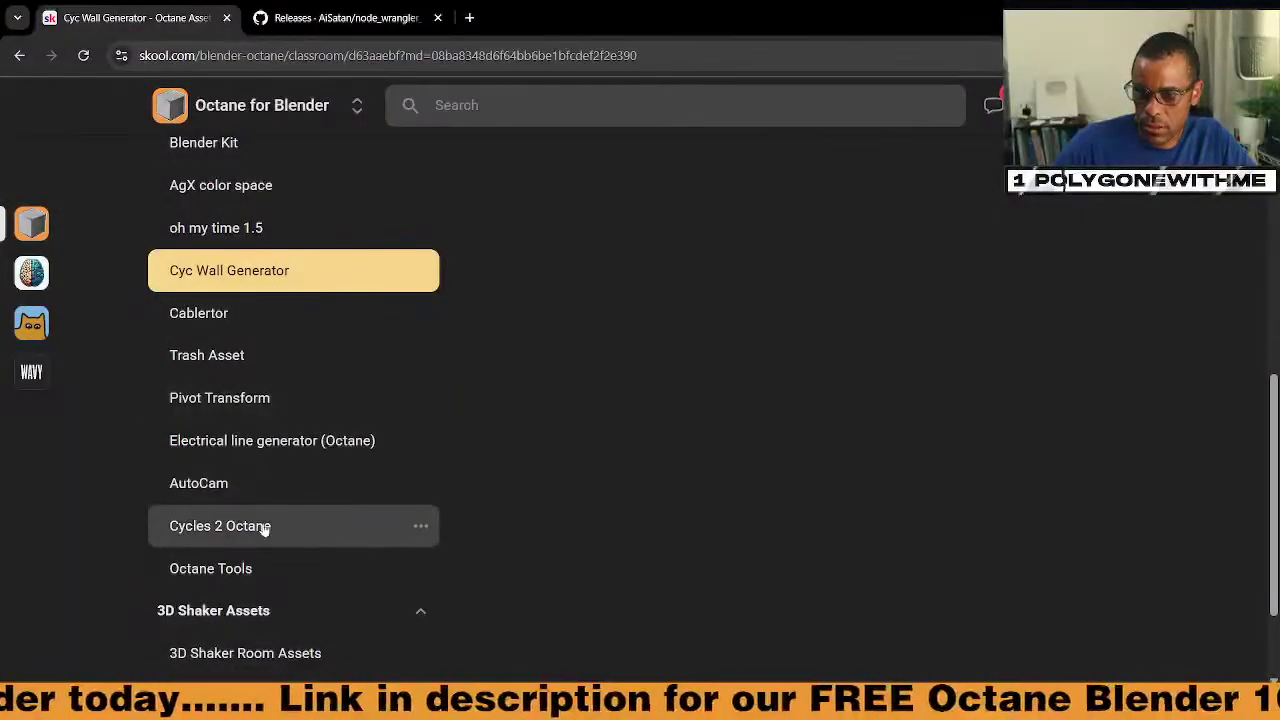
pyautogui.click(226, 489)
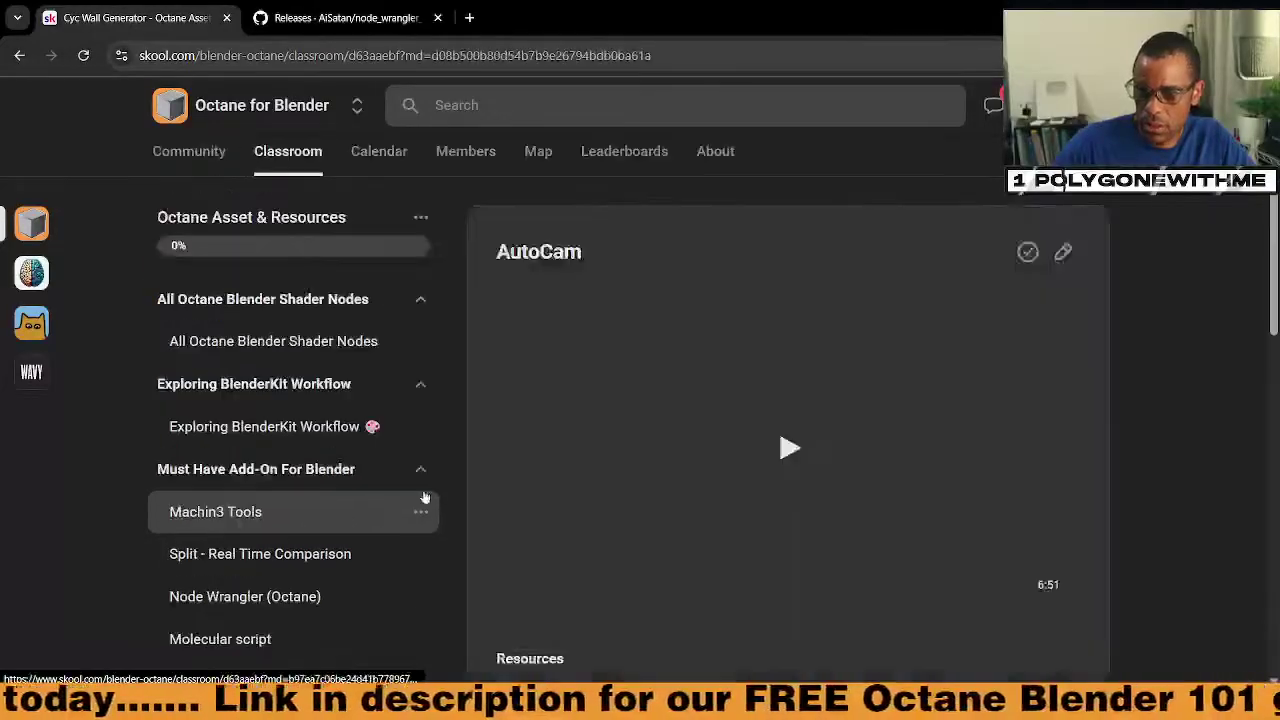
pyautogui.scroll(-3, 699, 480)
pyautogui.click(536, 520)
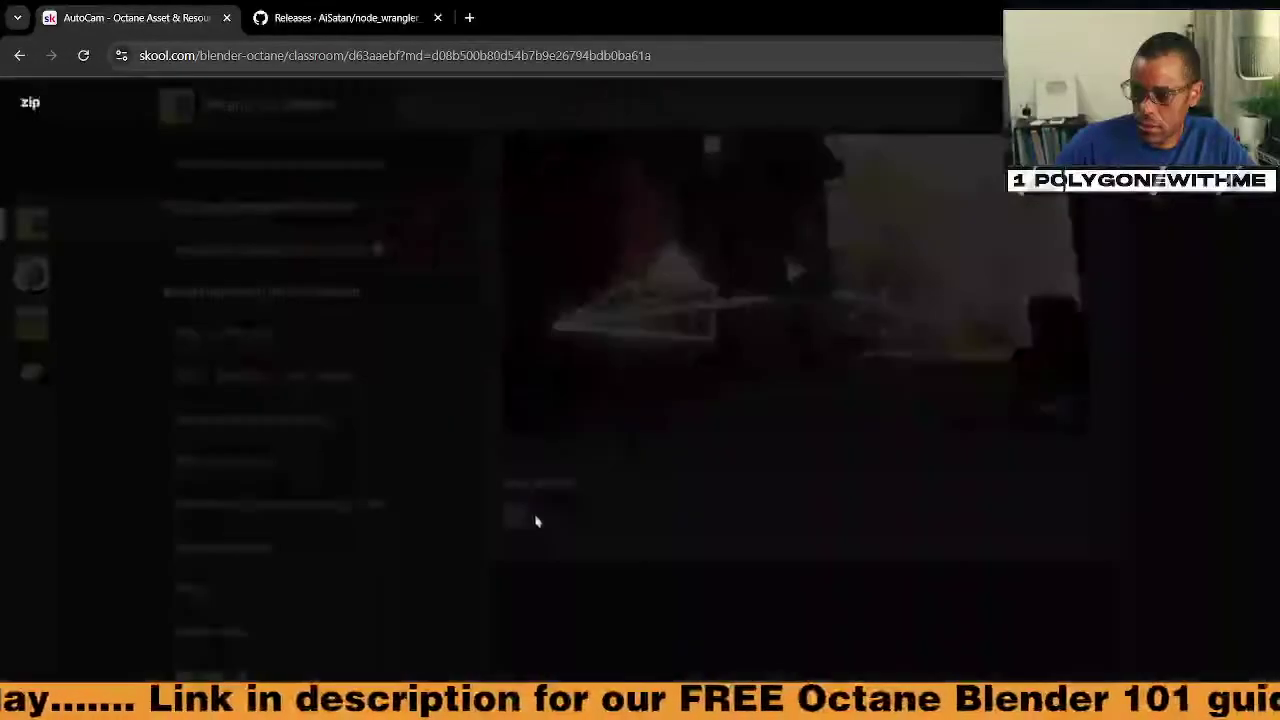
pyautogui.click(711, 464)
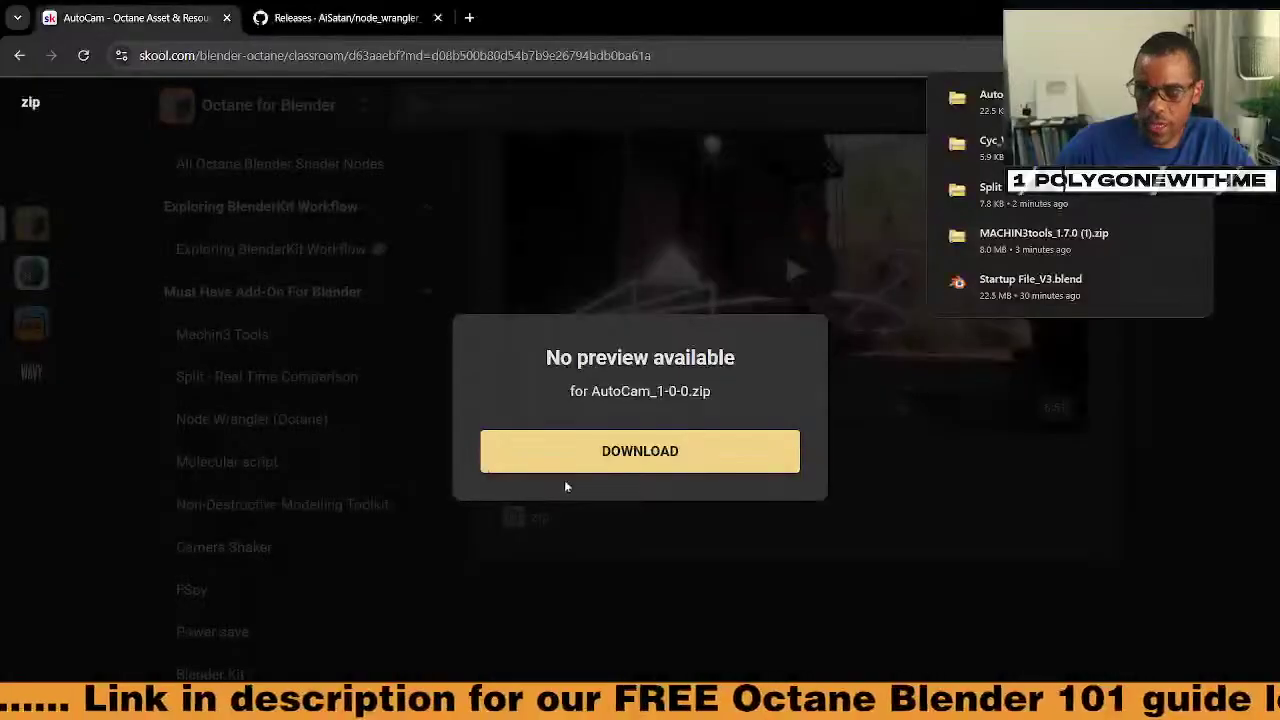
# Dismiss the AutoCam download prompt, look through the remaining add-on and asset lessons, and return to the community's main page
pyautogui.click(923, 471)
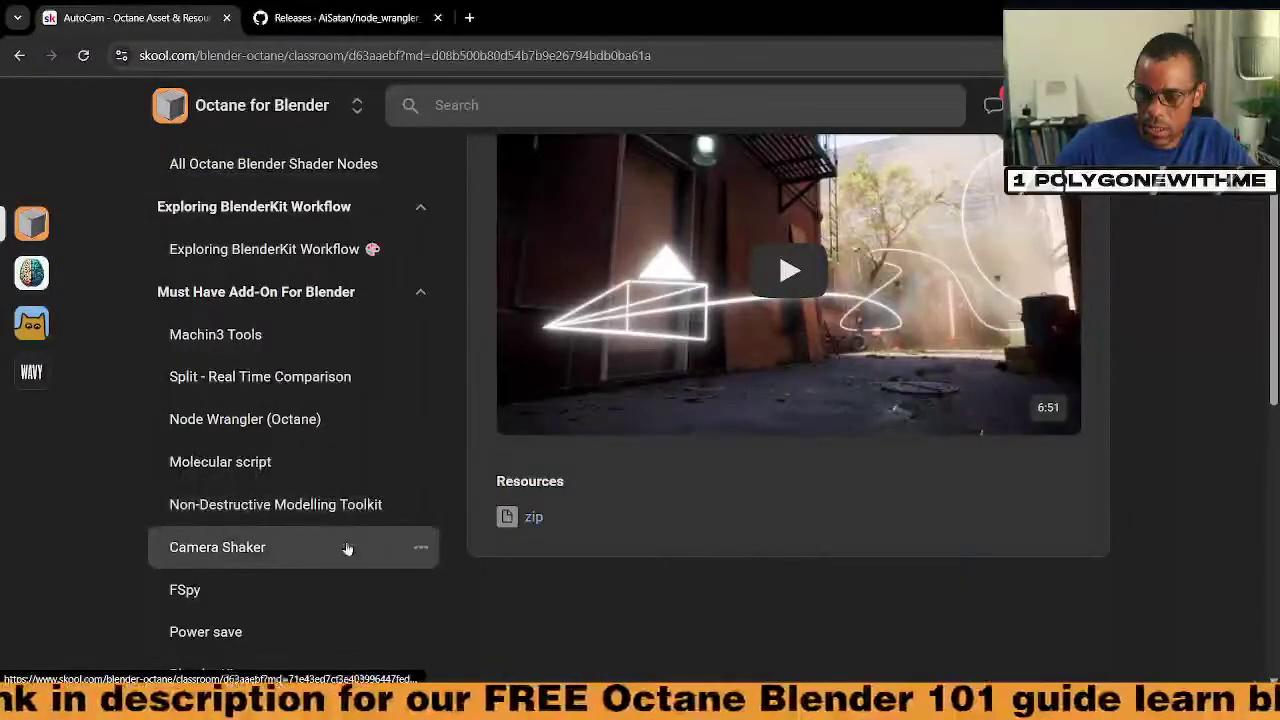
pyautogui.scroll(-1, 231, 509)
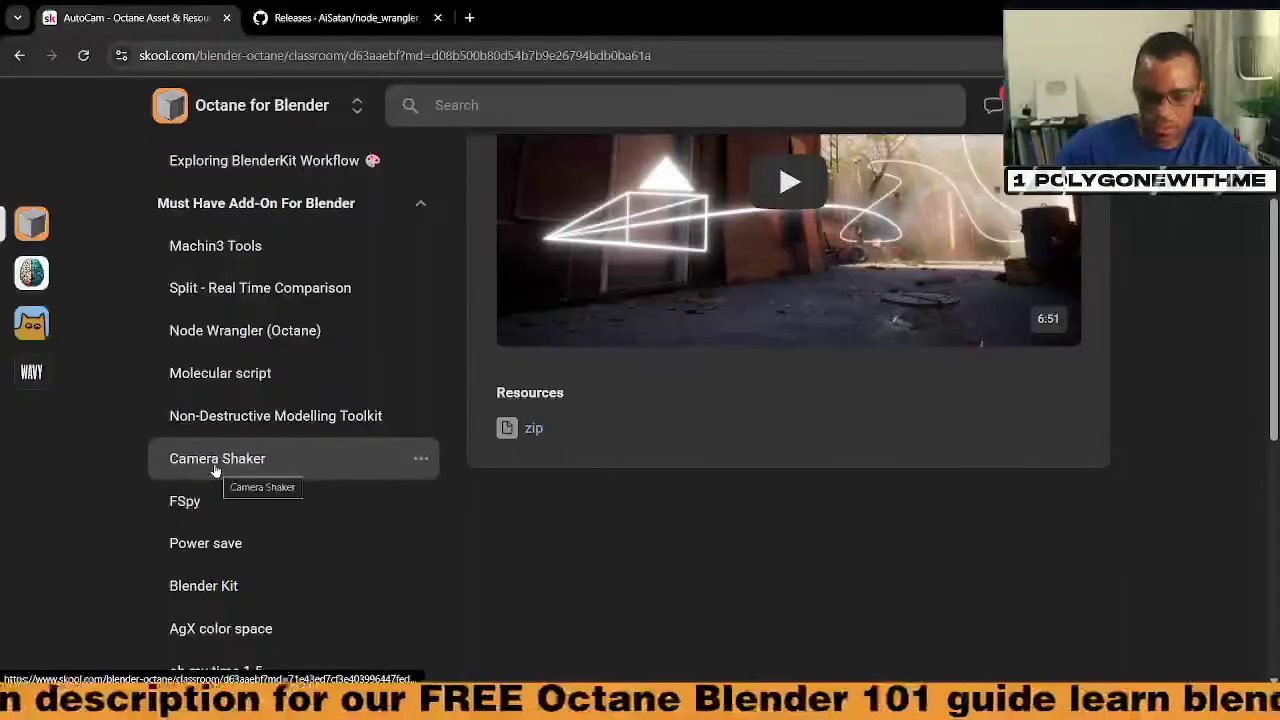
pyautogui.scroll(-3, 323, 510)
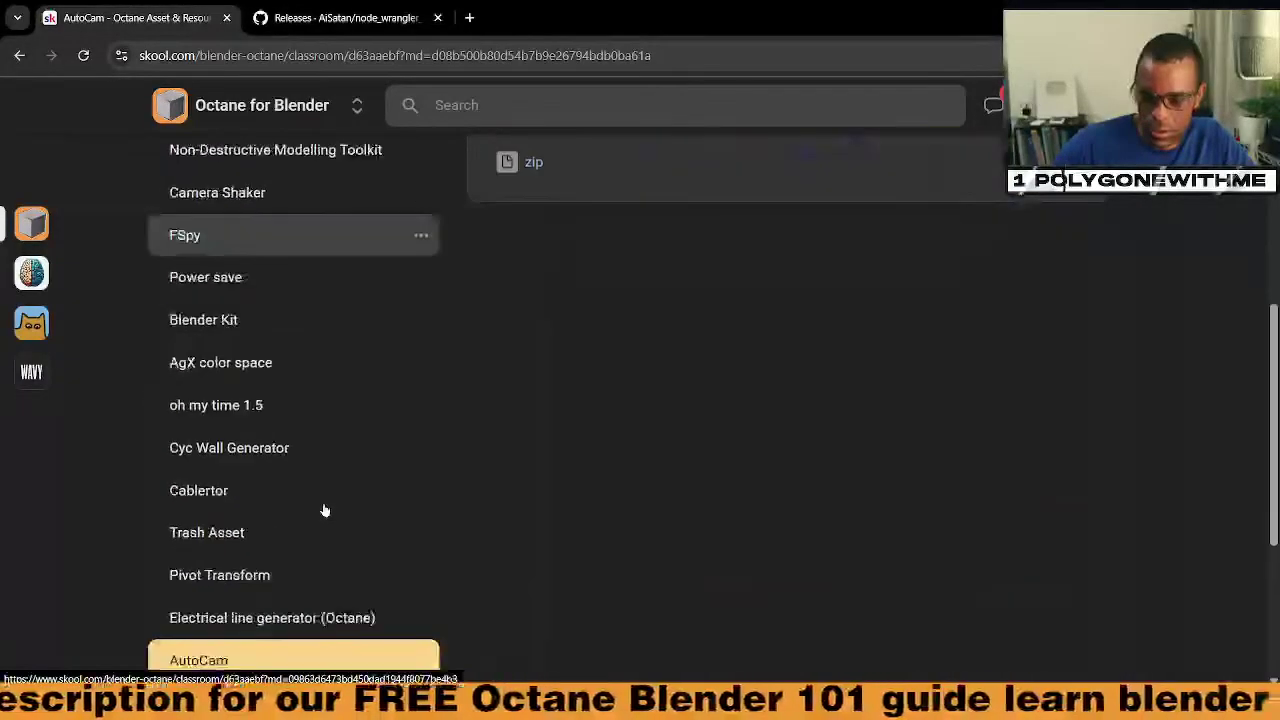
pyautogui.scroll(-1, 323, 510)
pyautogui.scroll(-1, 323, 510)
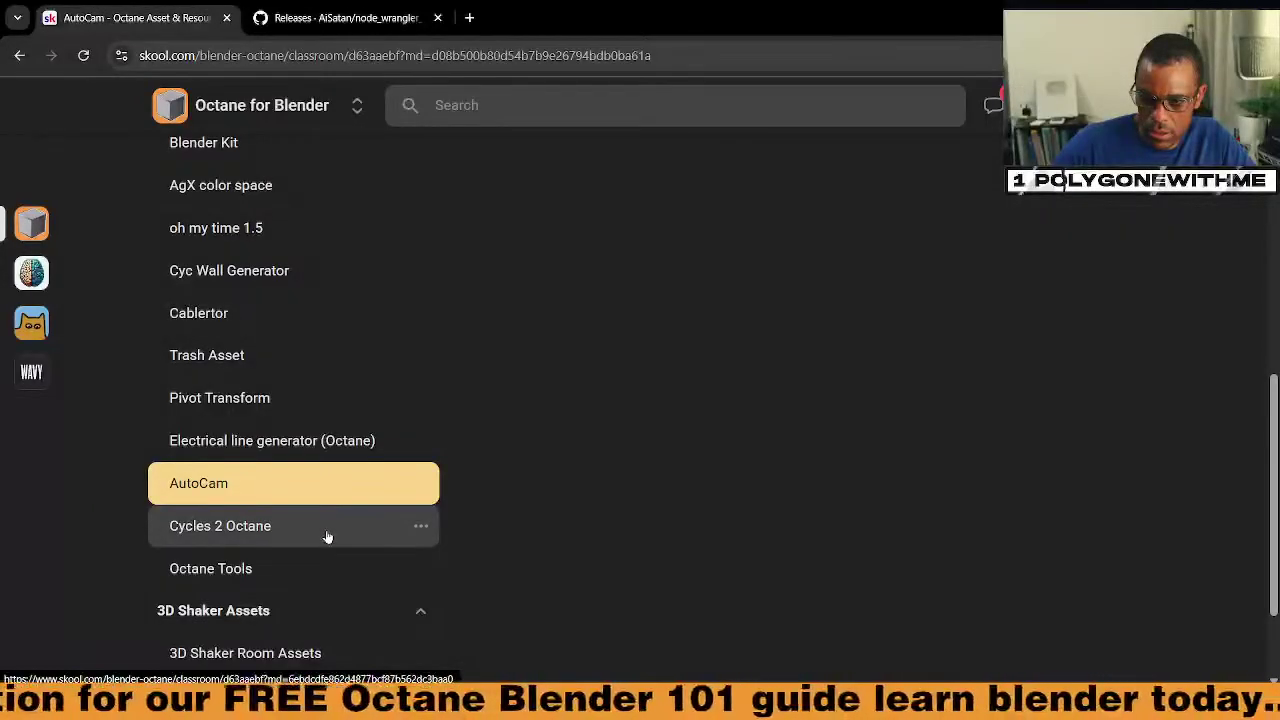
pyautogui.scroll(-1, 326, 537)
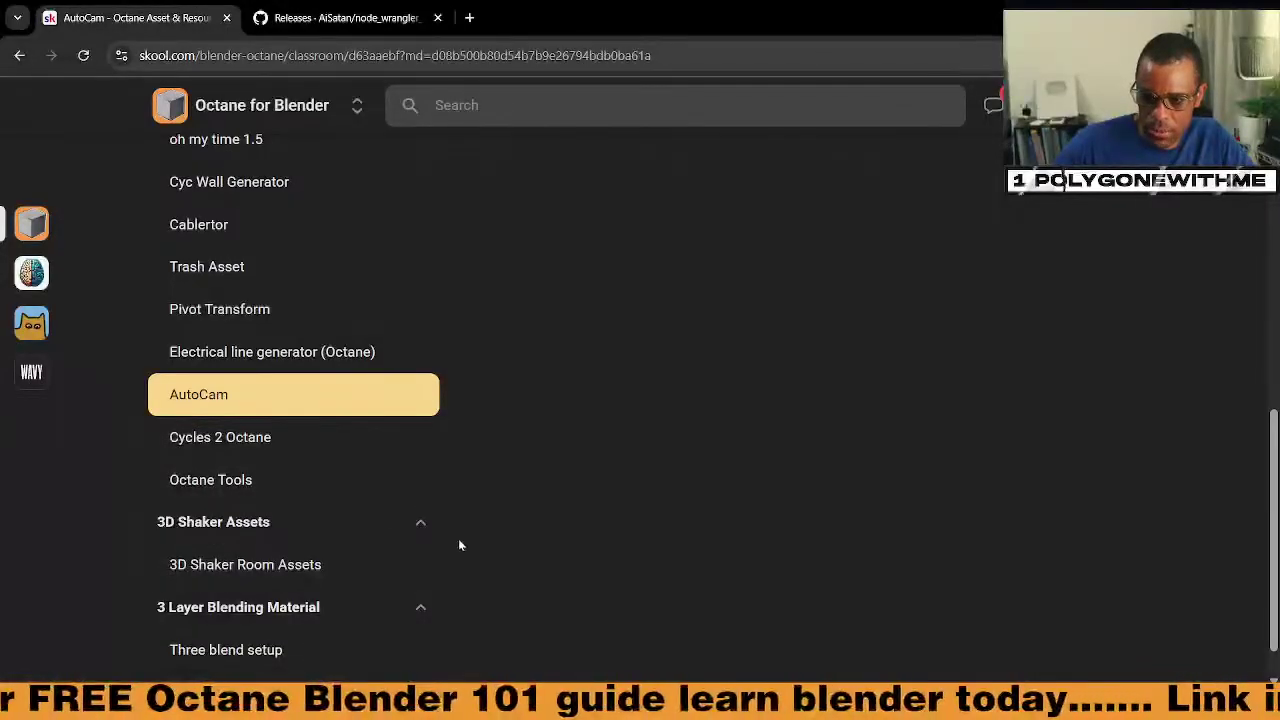
pyautogui.scroll(-1, 543, 546)
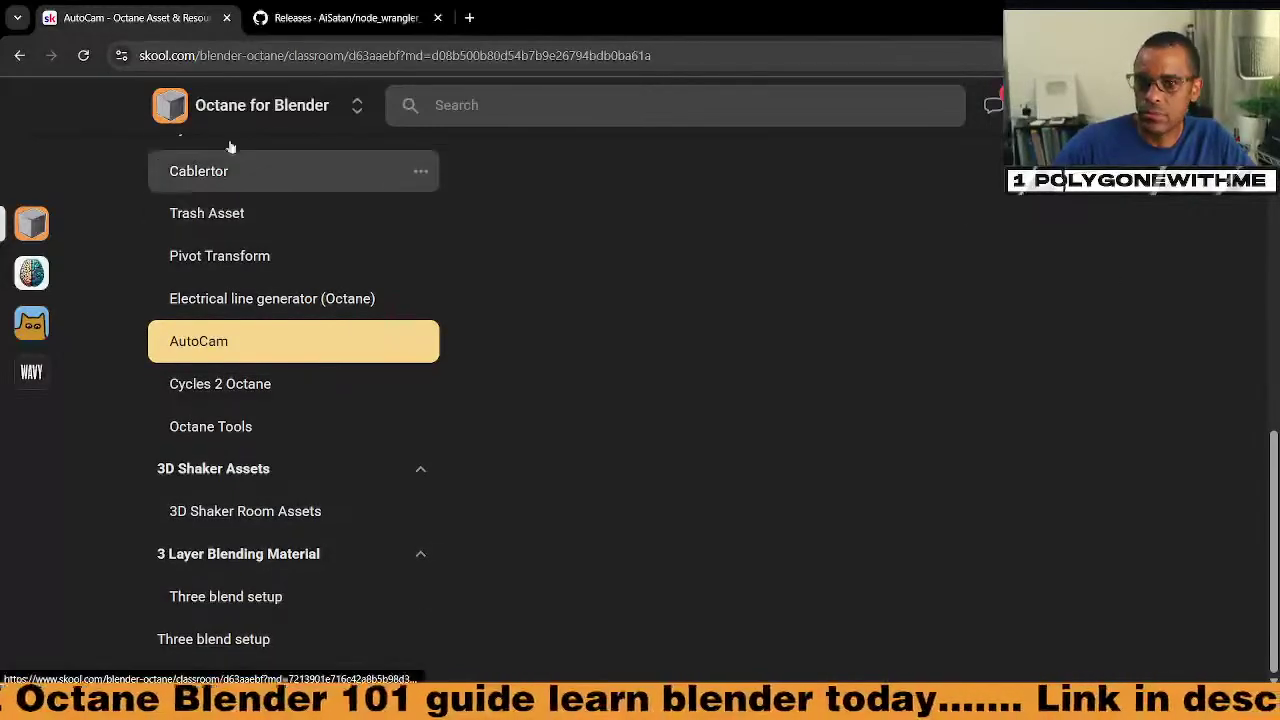
pyautogui.click(278, 115)
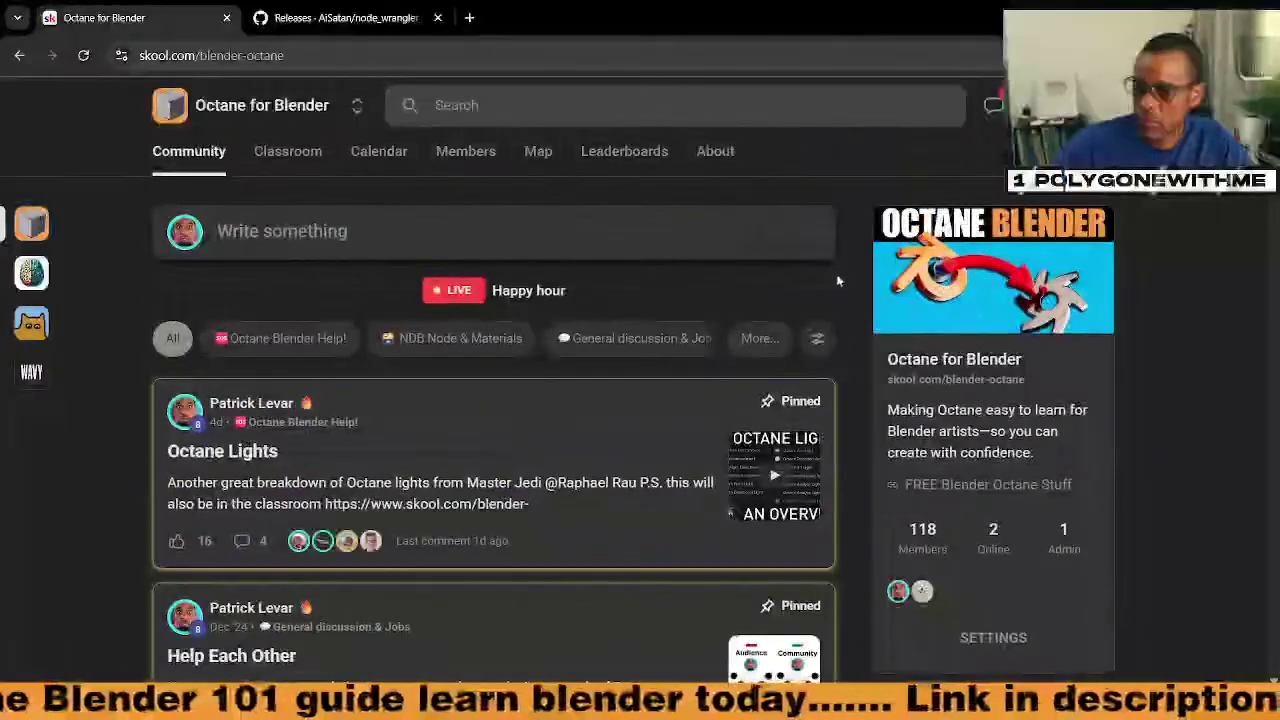
# Close the node_wrangler releases page in Chrome and switch to Blender
pyautogui.click(400, 20)
pyautogui.click(437, 17)
pyautogui.hotkey('alt', 'Tab')
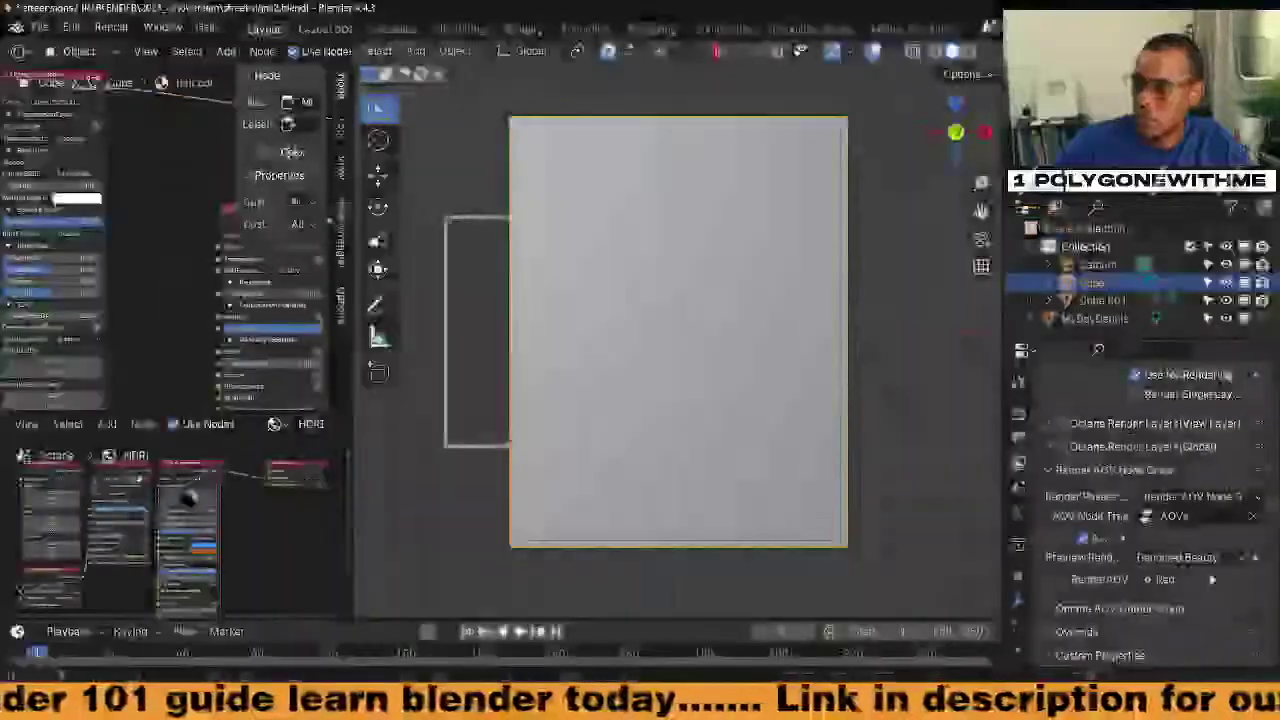
# Open the add-on preferences and enable the Cyc Wall add-on
pyautogui.click(40, 27)
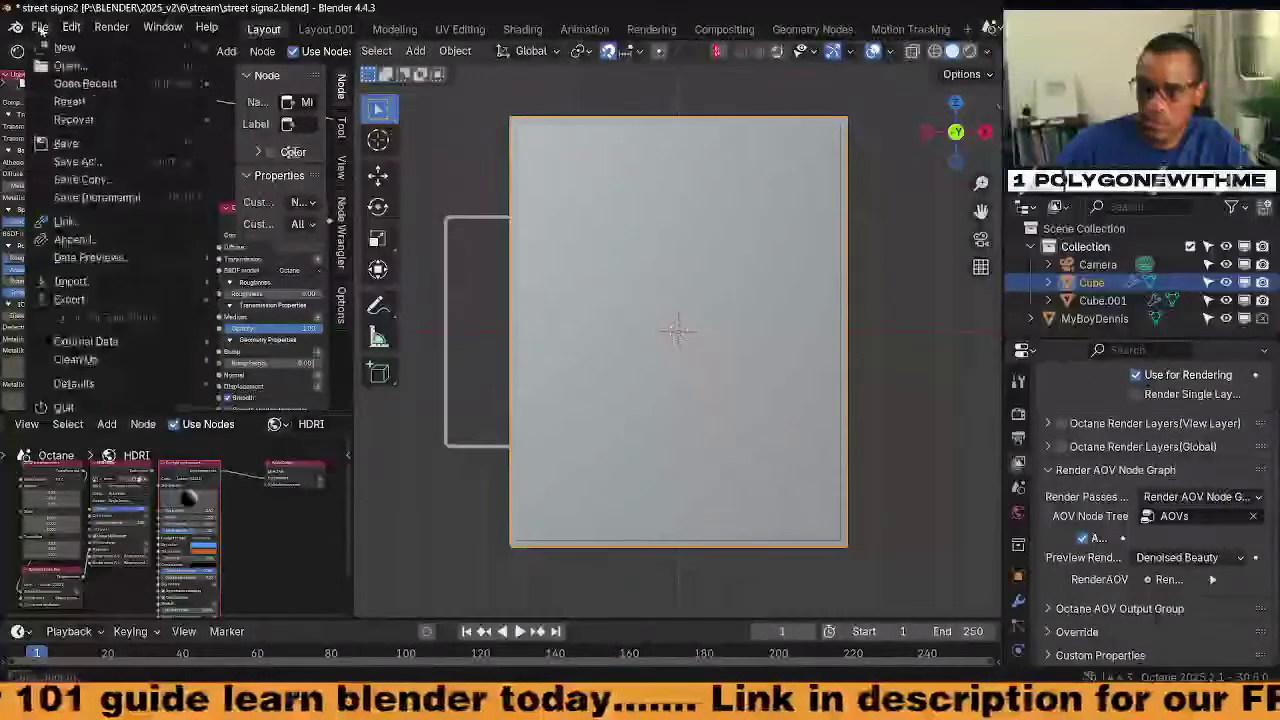
pyautogui.moveTo(76, 27)
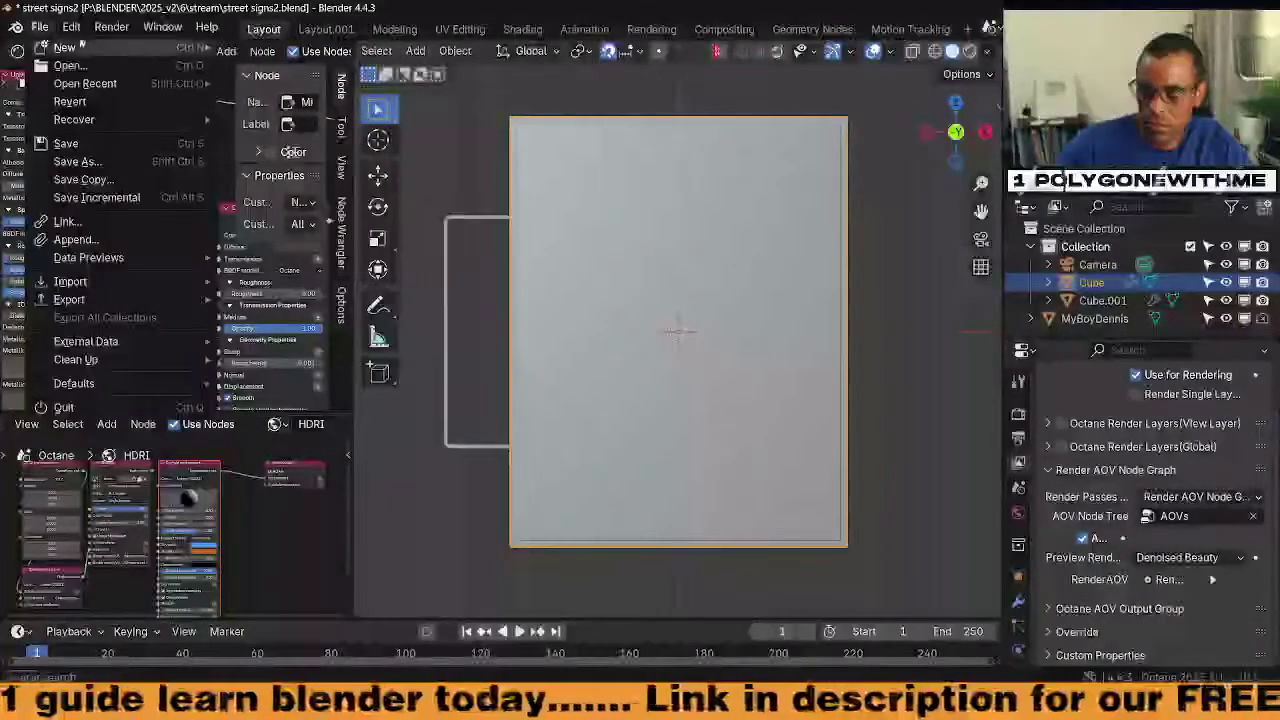
pyautogui.click(70, 28)
pyautogui.click(70, 28)
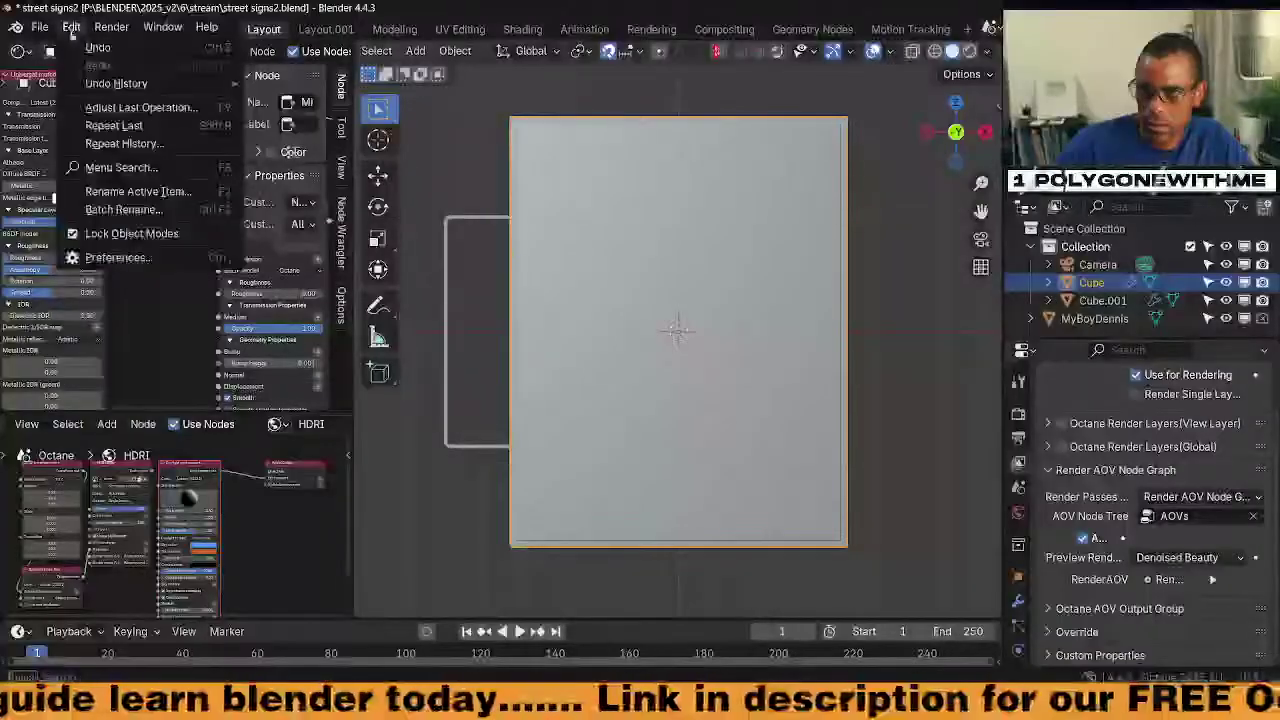
pyautogui.click(110, 259)
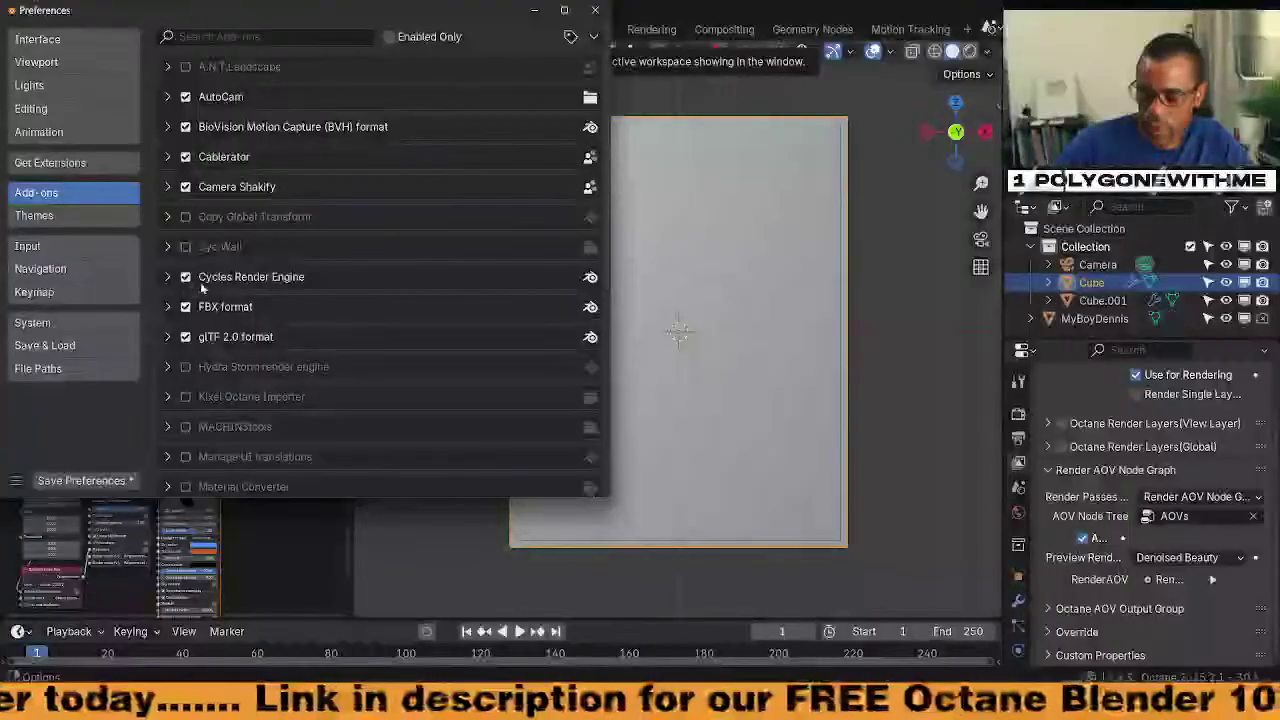
pyautogui.click(186, 247)
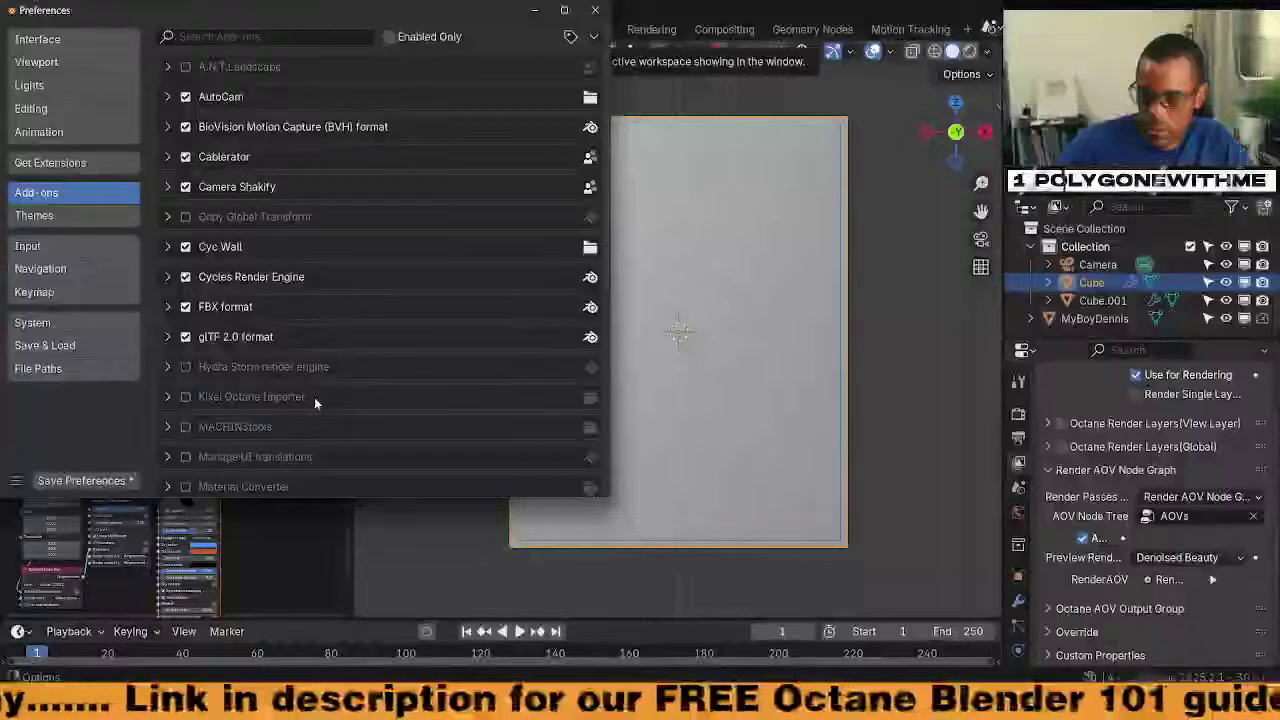
# Enable the MACHIN3tools and PowerSave add-ons
pyautogui.scroll(-1, 312, 397)
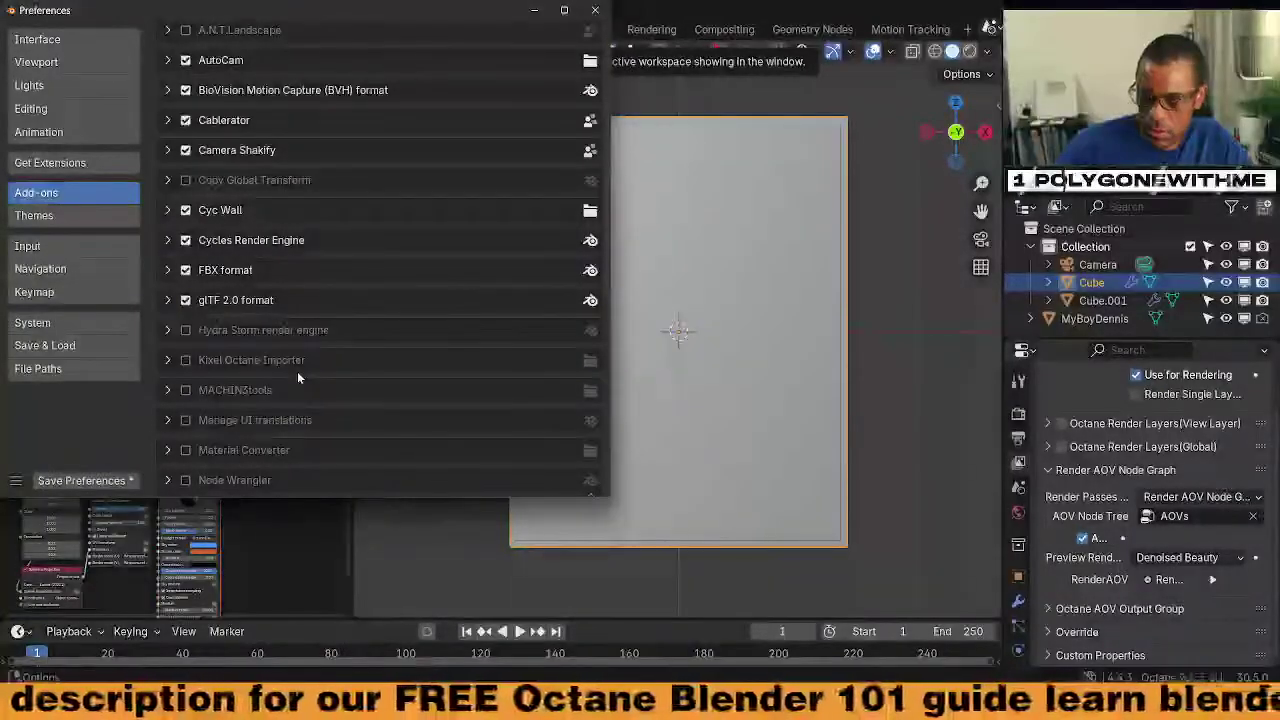
pyautogui.scroll(-1, 297, 374)
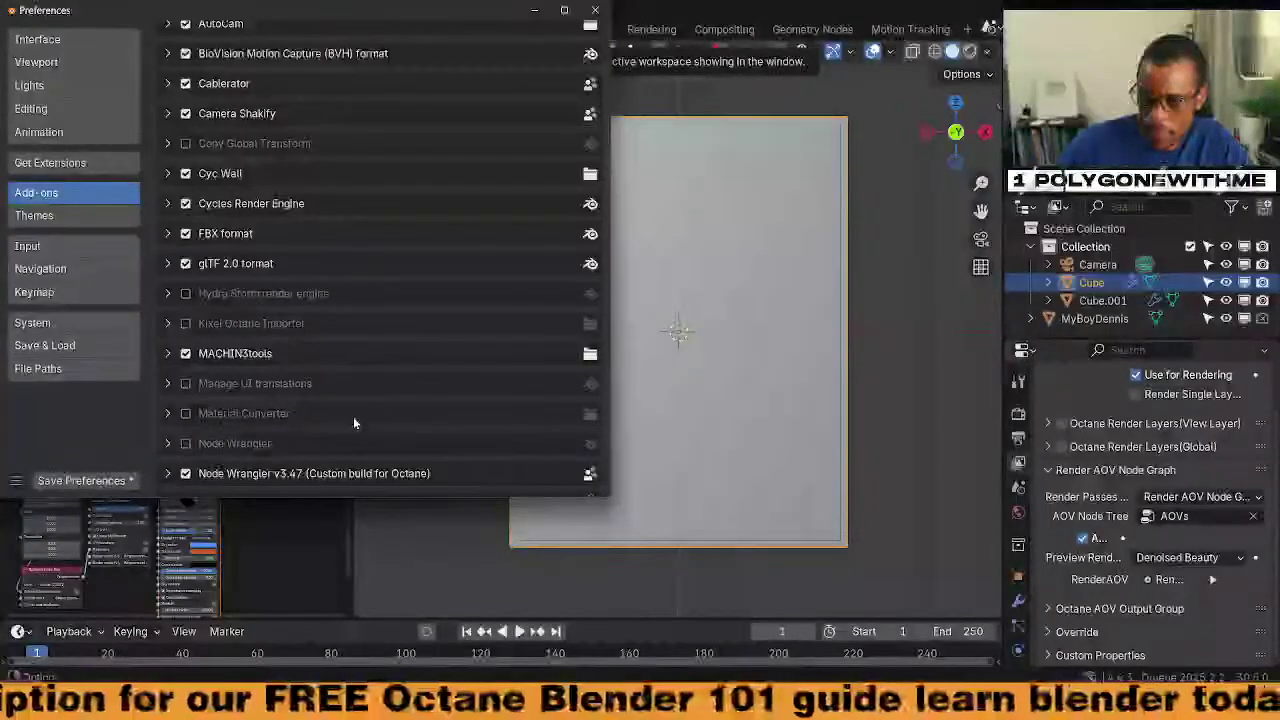
pyautogui.scroll(-2, 353, 418)
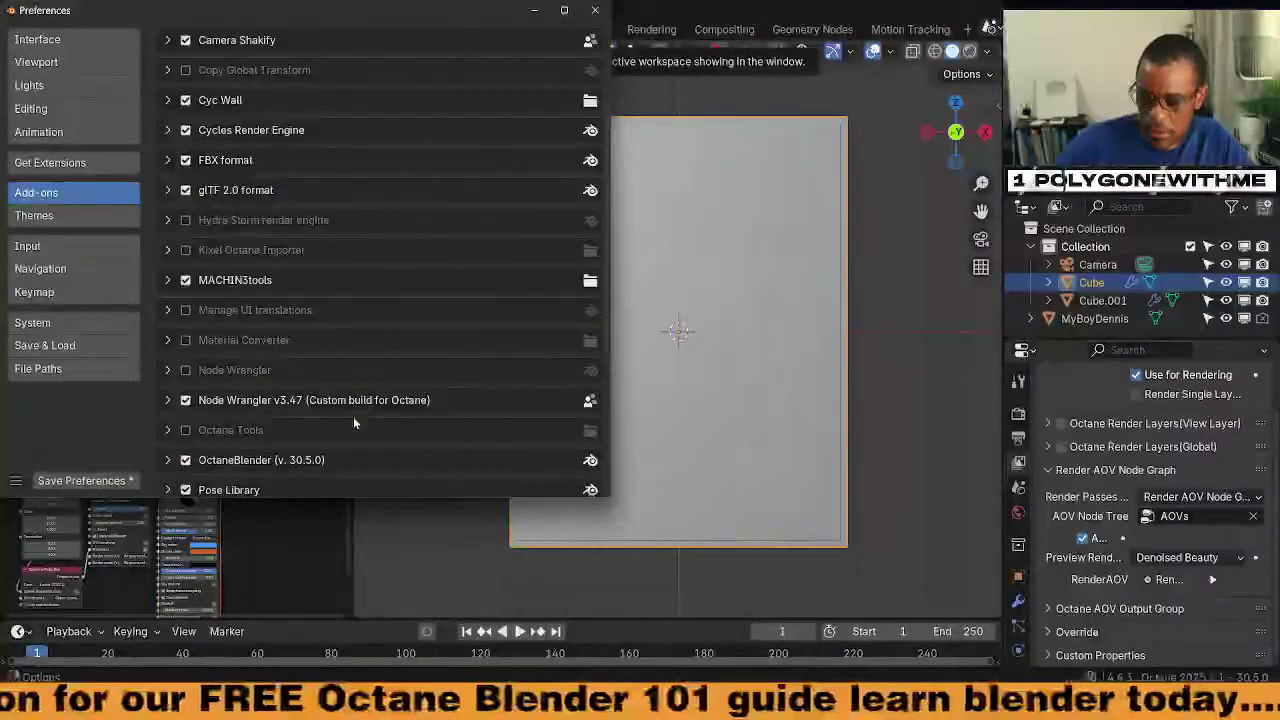
pyautogui.scroll(-2, 329, 440)
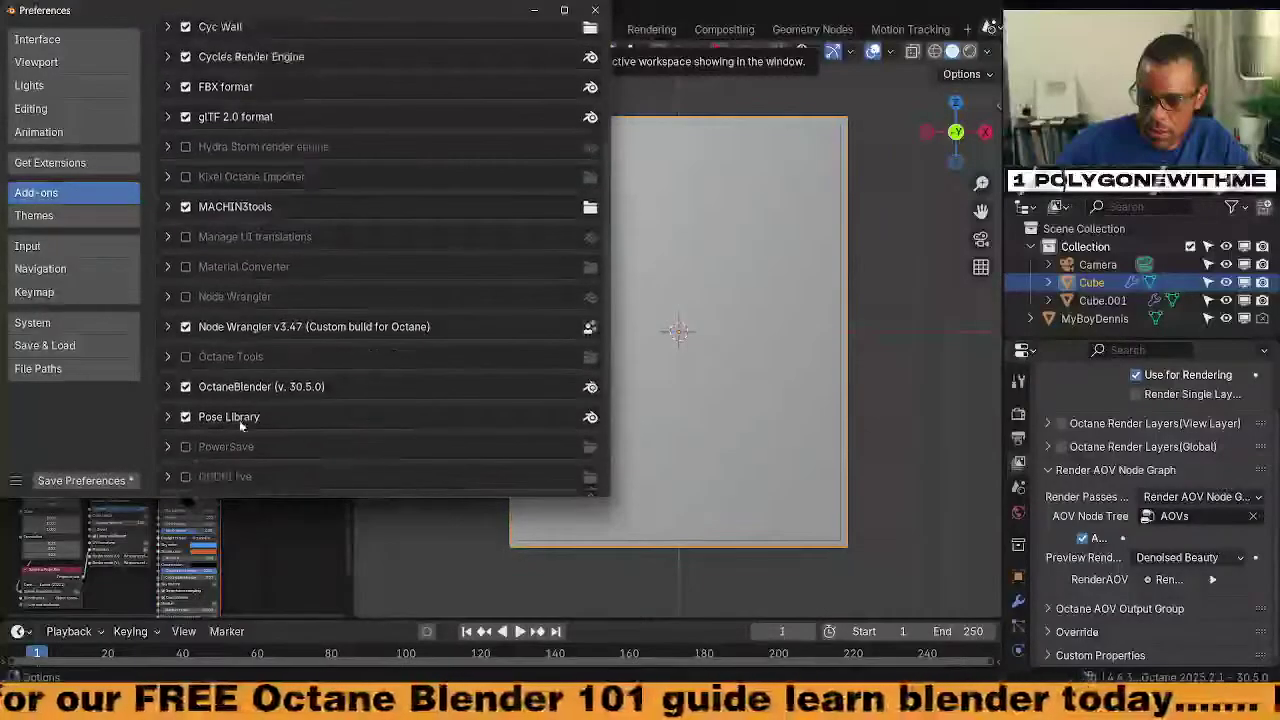
pyautogui.scroll(-1, 287, 444)
pyautogui.click(186, 410)
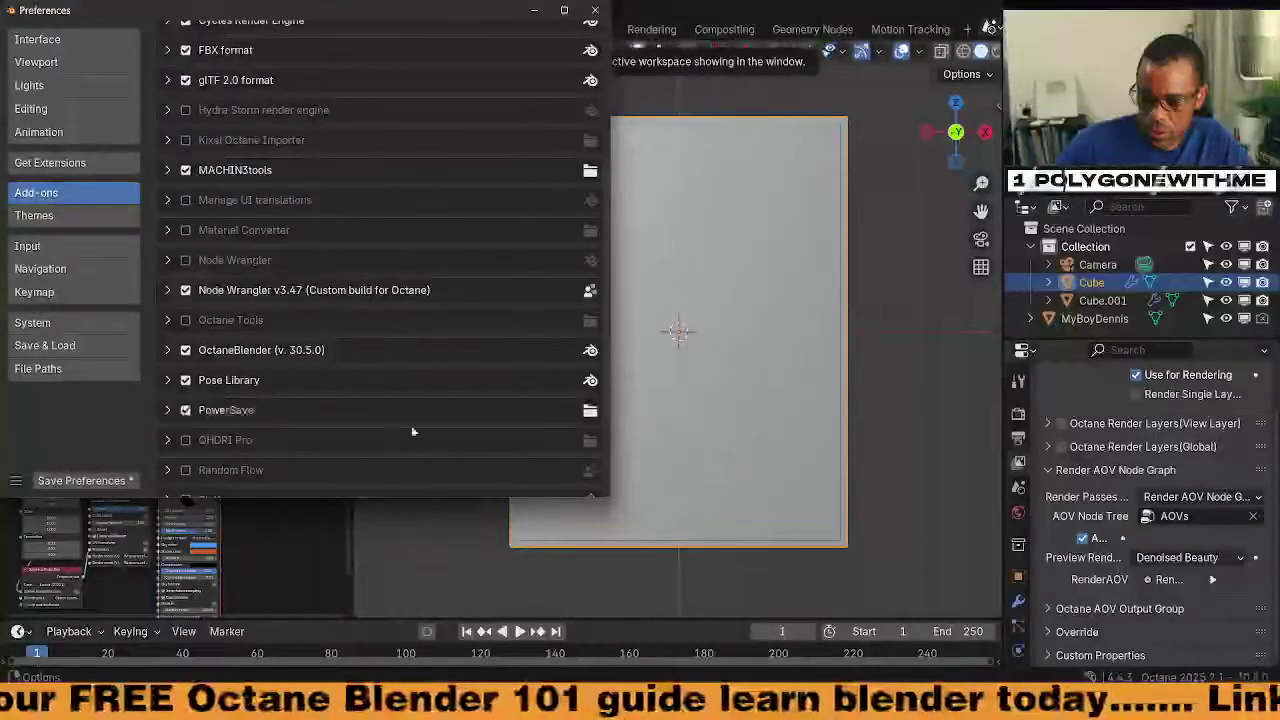
# Enable the QHDRI Pro and Random Flow add-ons, try to enable Split, and close the preferences
pyautogui.scroll(-1, 420, 432)
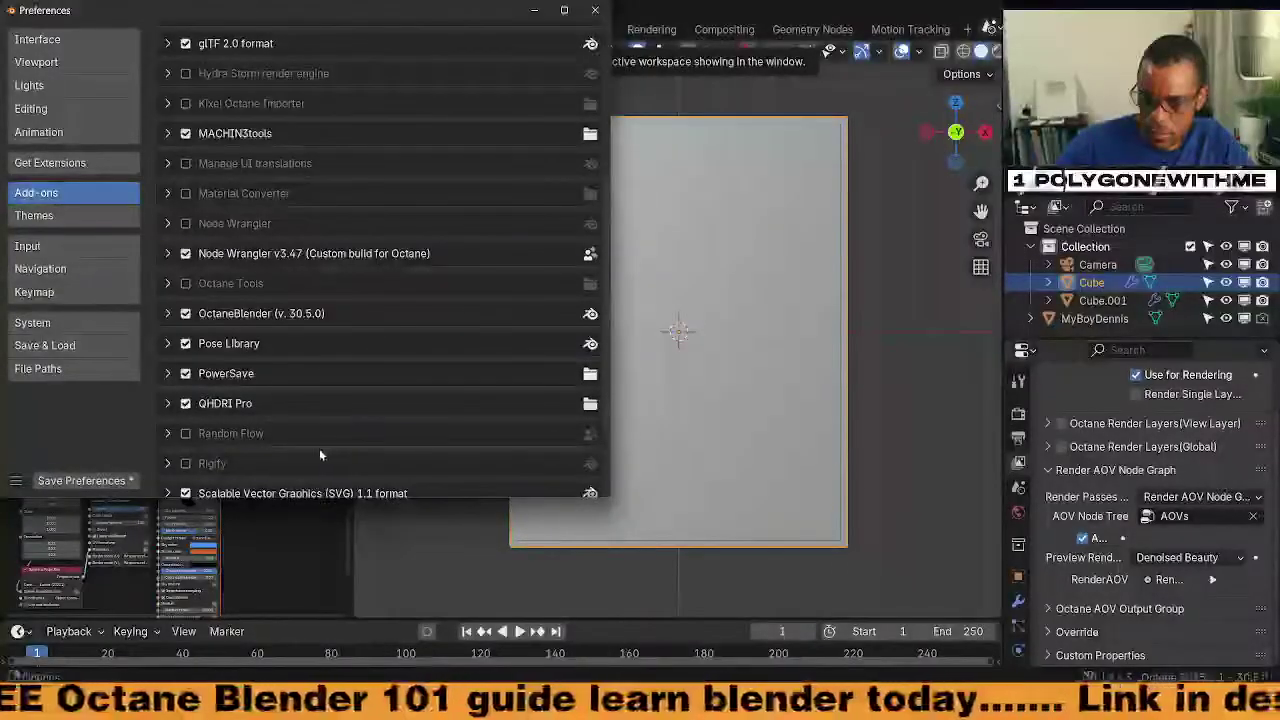
pyautogui.click(185, 434)
pyautogui.scroll(-3, 235, 450)
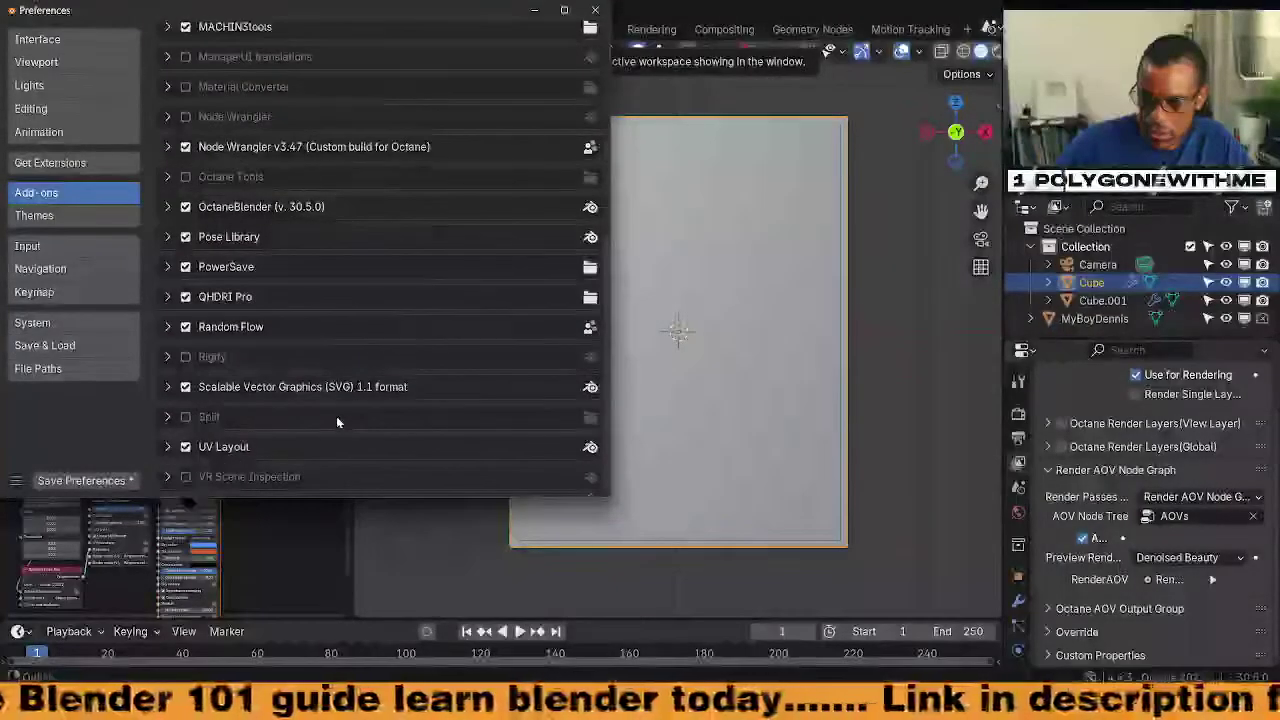
pyautogui.click(186, 417)
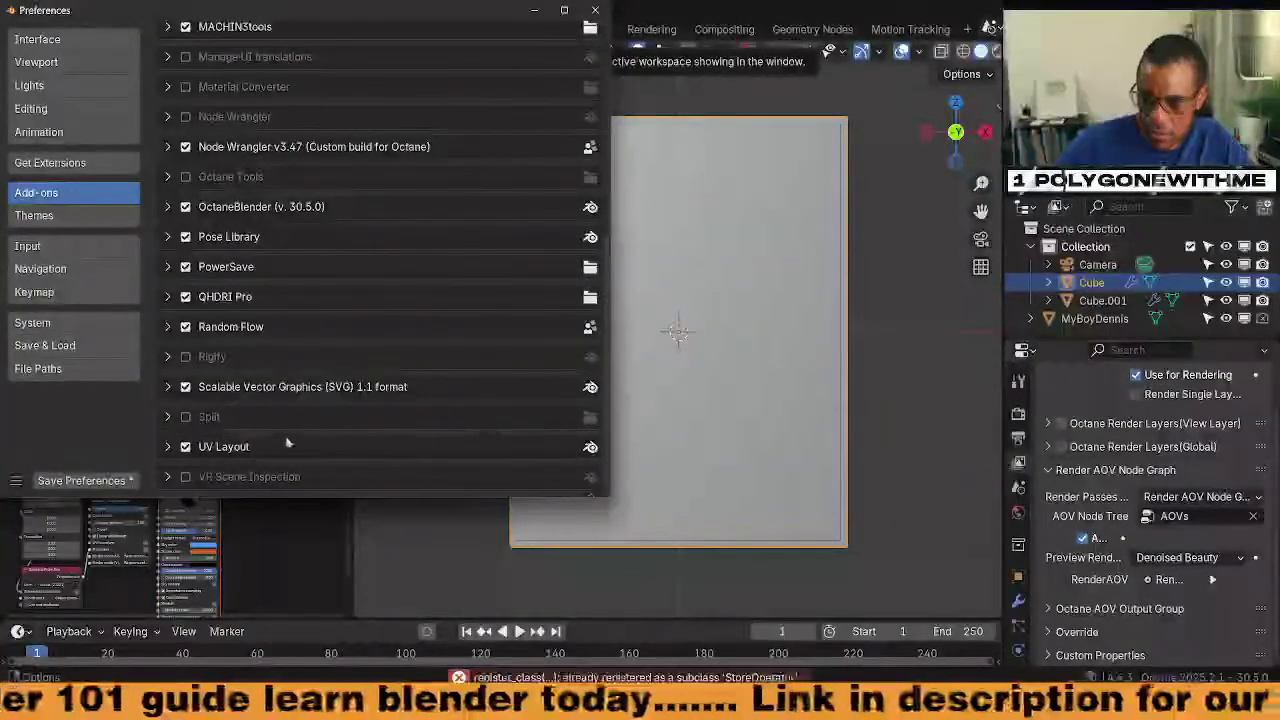
pyautogui.scroll(5, 287, 436)
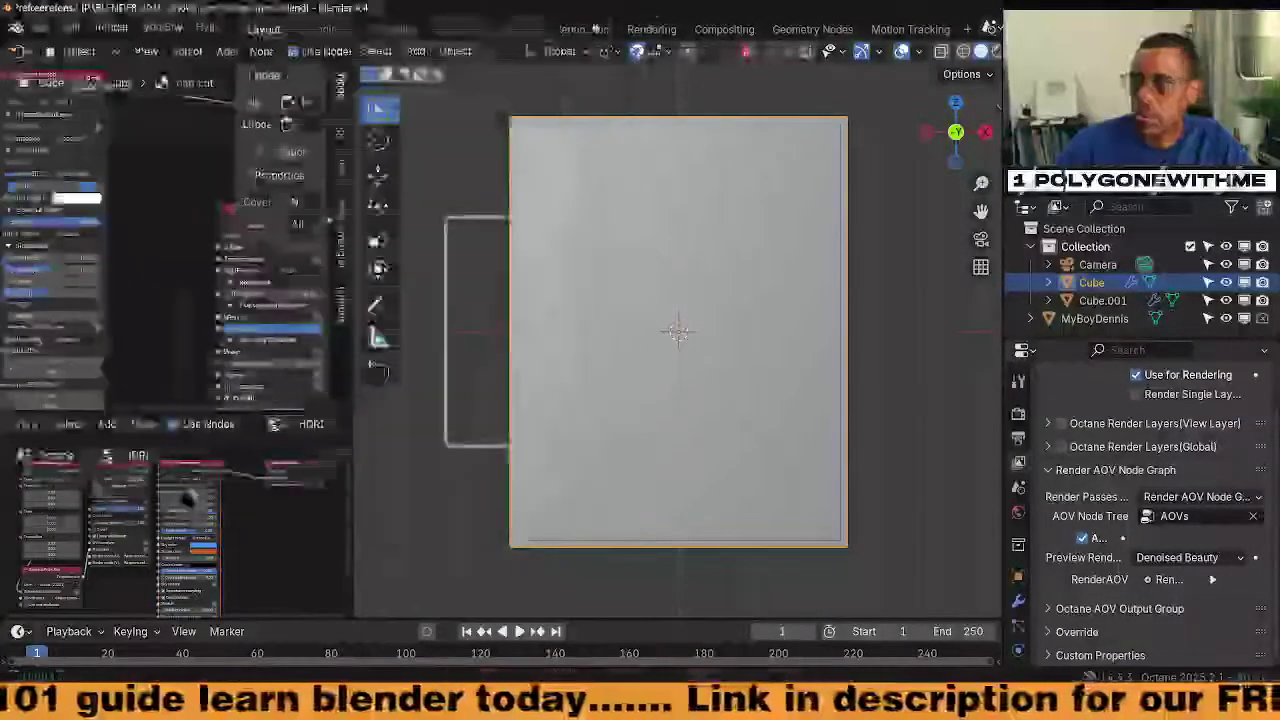
# Show the AutoCam and PowerSave tools in the 3D viewport's sidebar, and save the project as street signs3 with PowerSave
pyautogui.press('n')
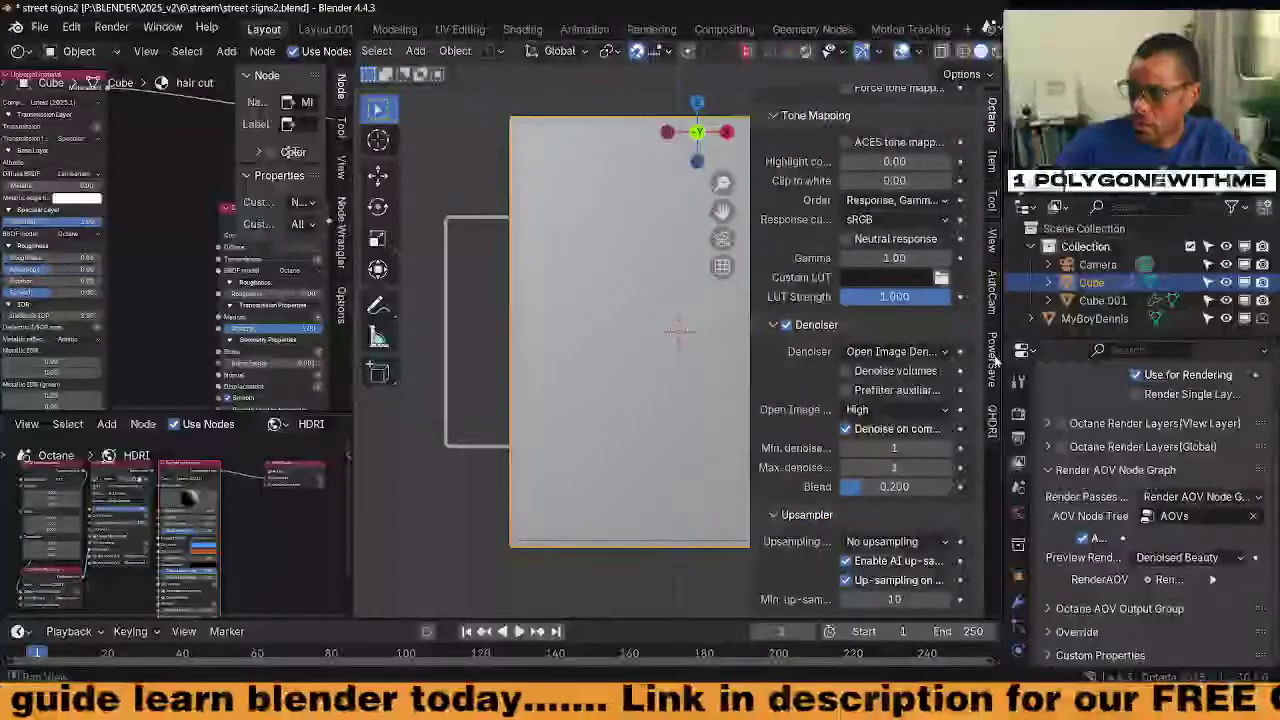
pyautogui.click(993, 358)
pyautogui.click(992, 297)
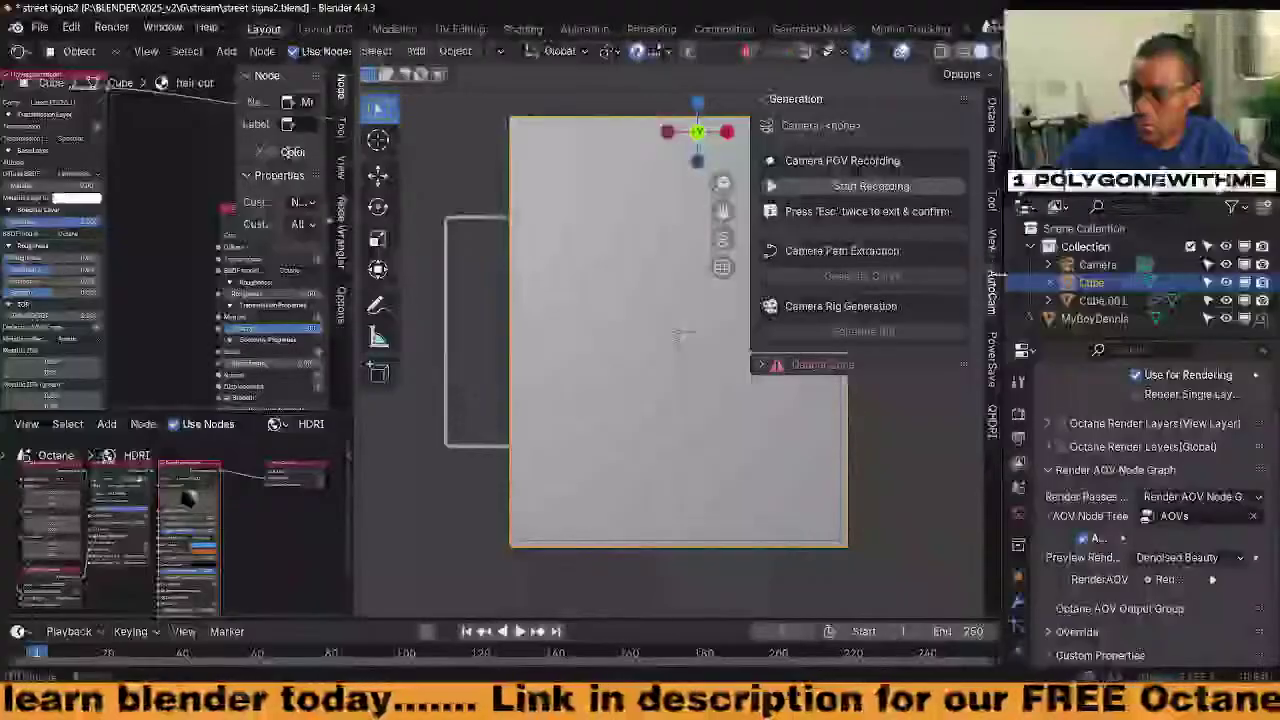
pyautogui.click(992, 352)
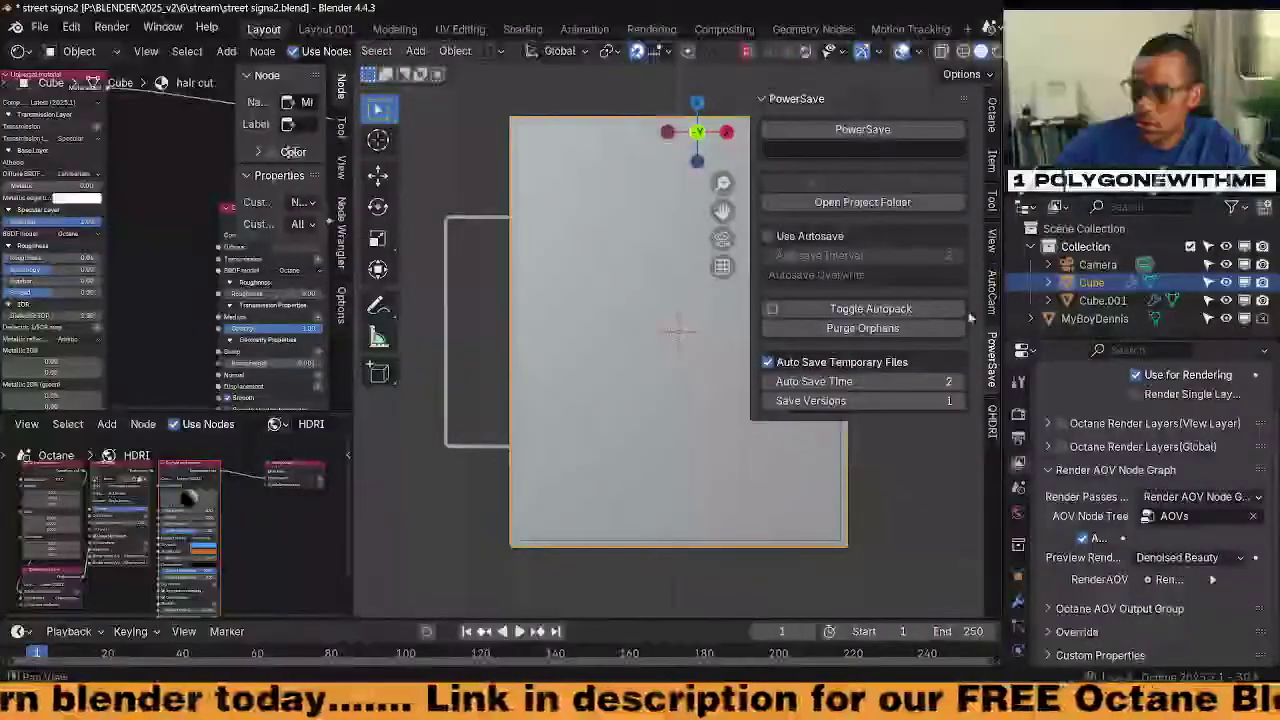
pyautogui.click(847, 127)
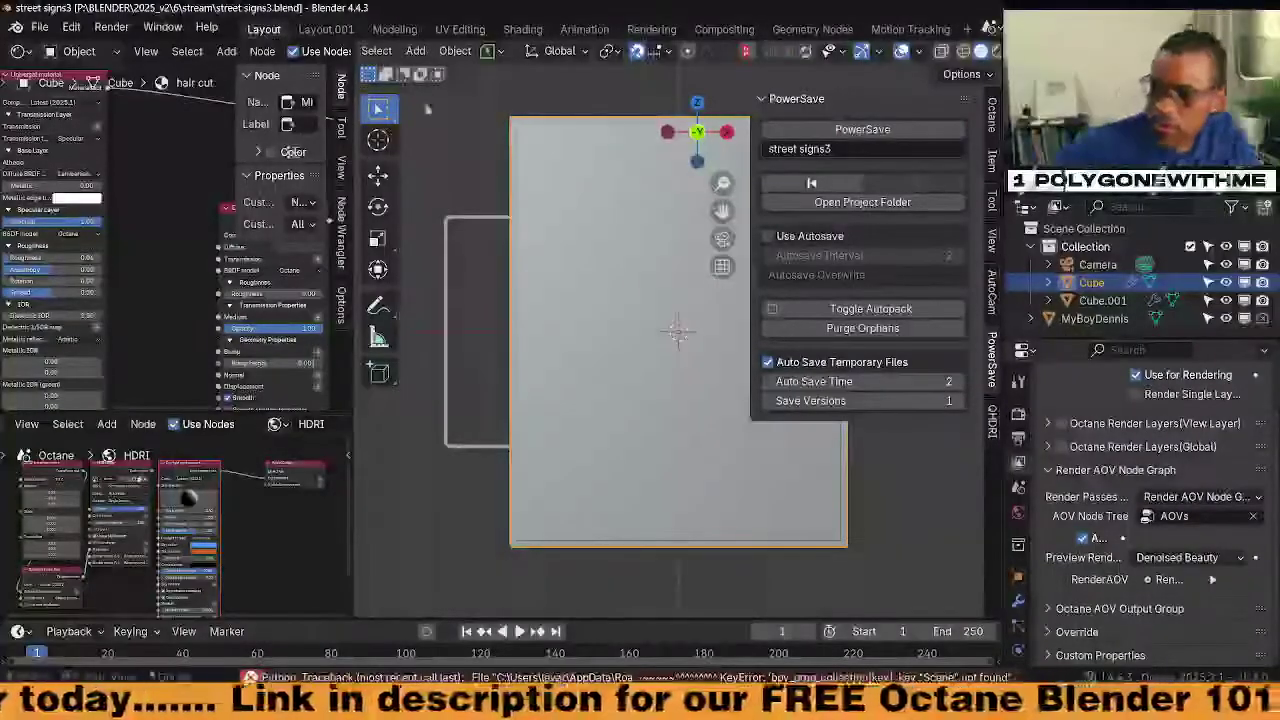
pyautogui.press('n')
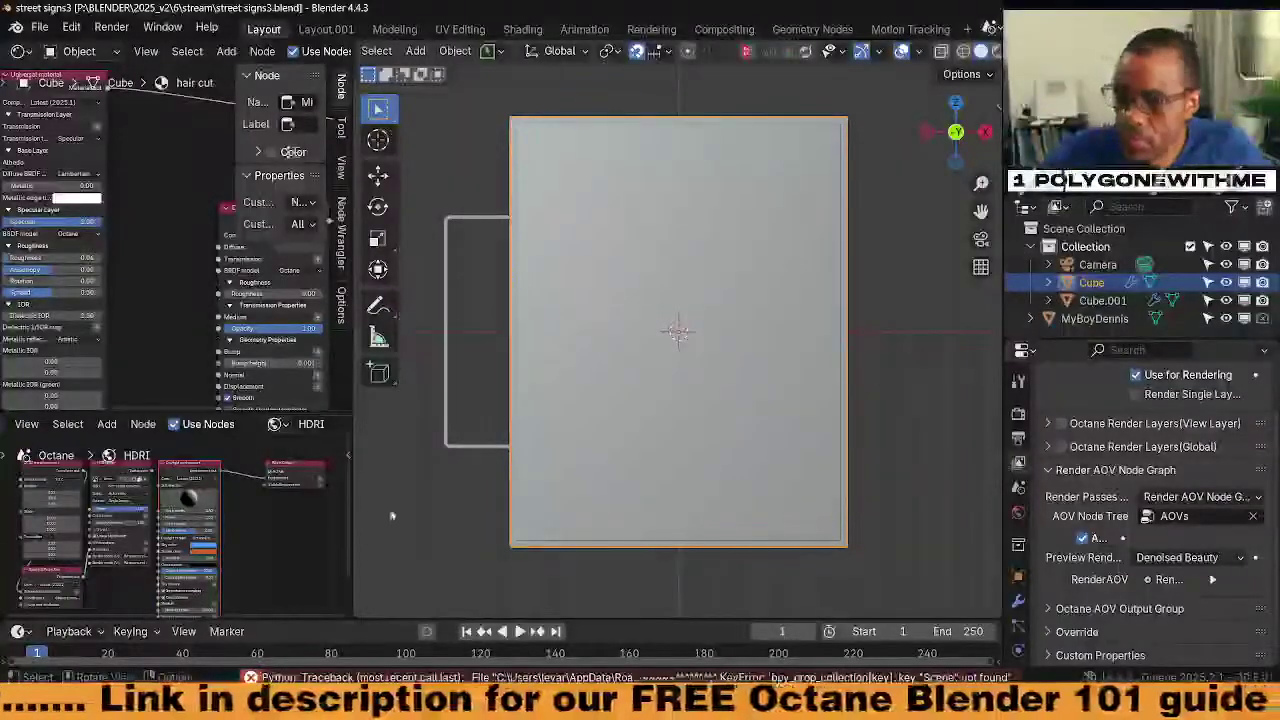
# Display the salon sign in rendered shading, widen the node editors, and view the sign at an angle
pyautogui.moveTo(918, 317); pyautogui.dragTo(622, 415, button='middle')
pyautogui.scroll(5, 622, 415)
pyautogui.scroll(-3, 622, 415)
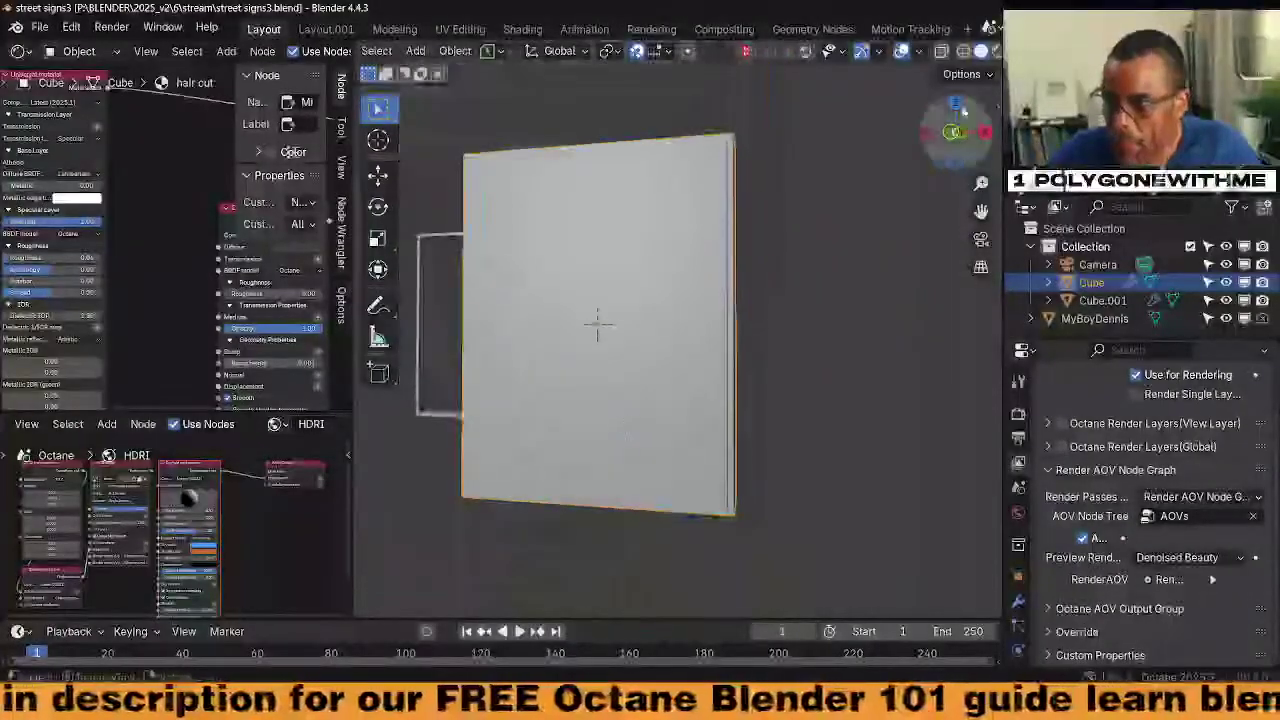
pyautogui.scroll(-2, 990, 55)
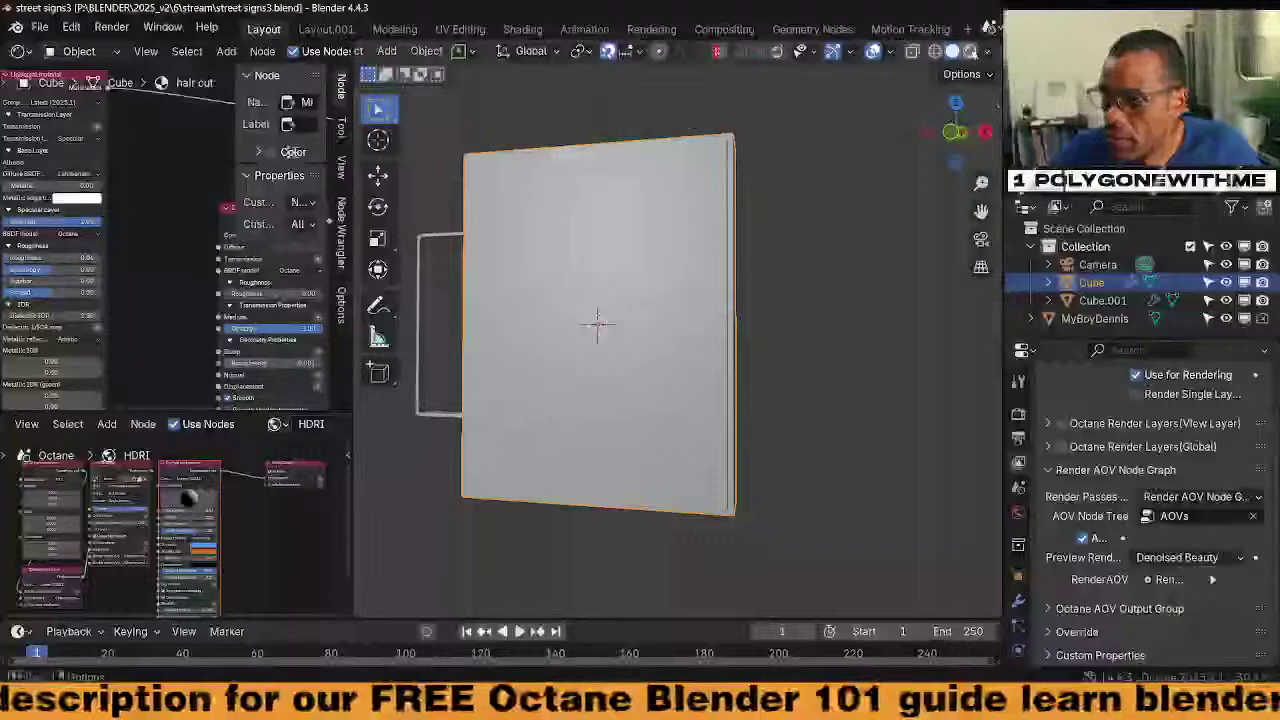
pyautogui.click(970, 51)
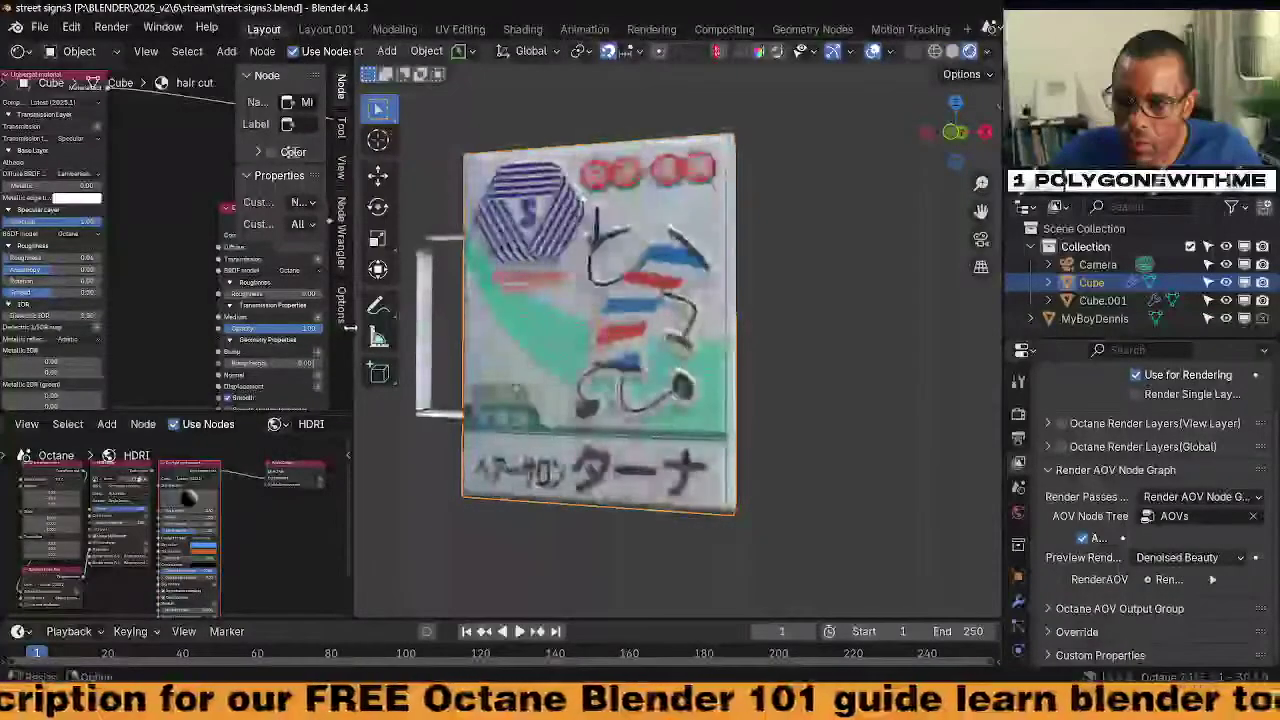
pyautogui.moveTo(350, 328); pyautogui.dragTo(512, 330)
pyautogui.keyDown('shift'); pyautogui.moveTo(604, 240); pyautogui.dragTo(850, 250, button='middle'); pyautogui.keyUp('shift')
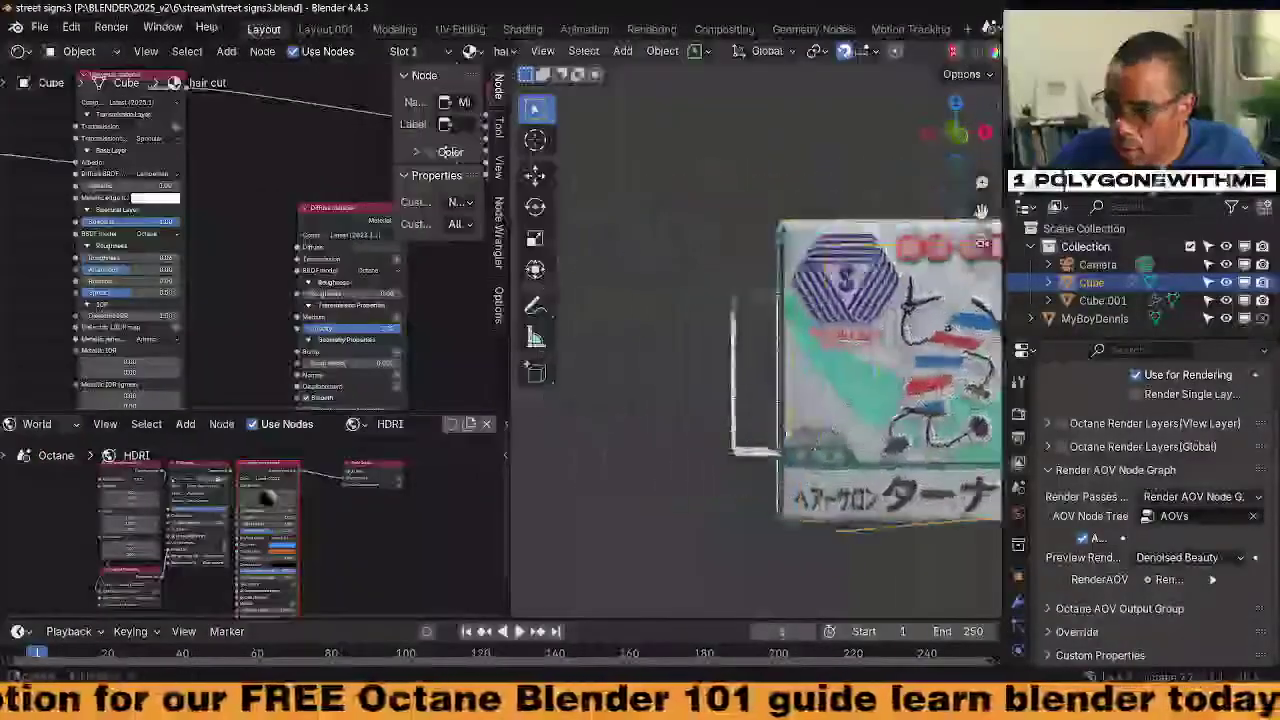
pyautogui.moveTo(800, 425); pyautogui.dragTo(624, 389, button='middle')
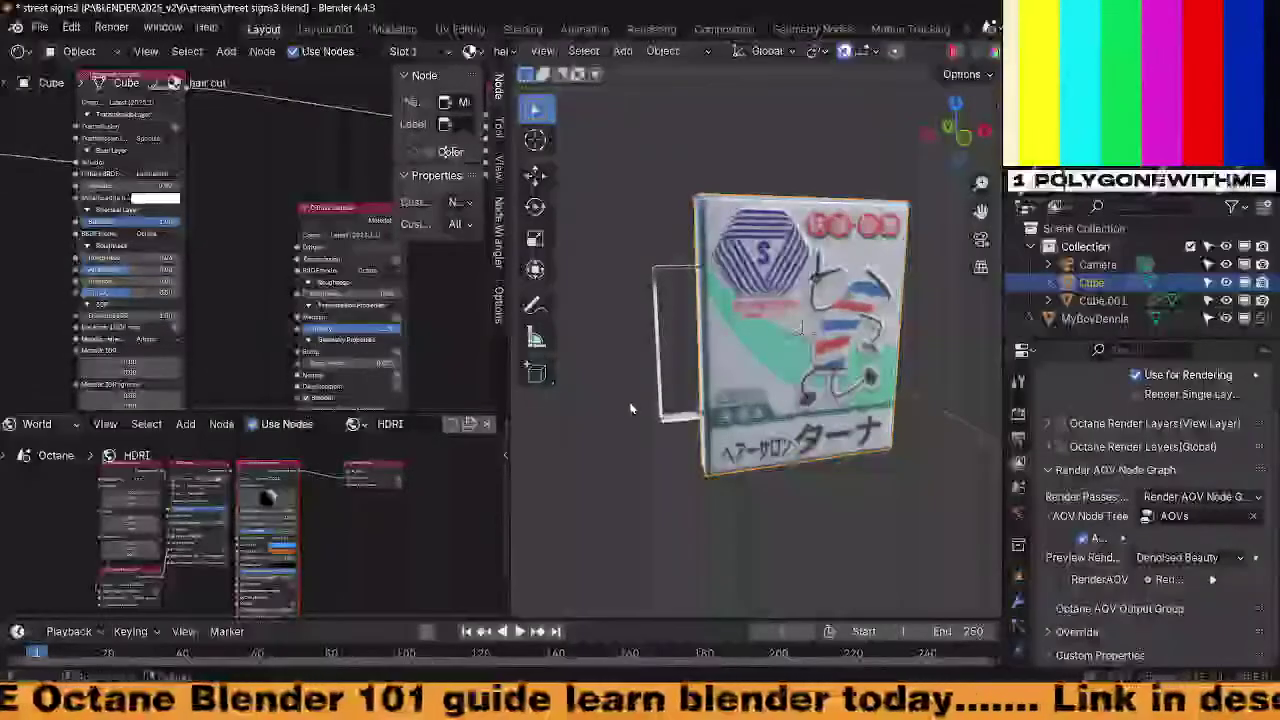
# Open the Viewport section of the preferences
pyautogui.click(54, 30)
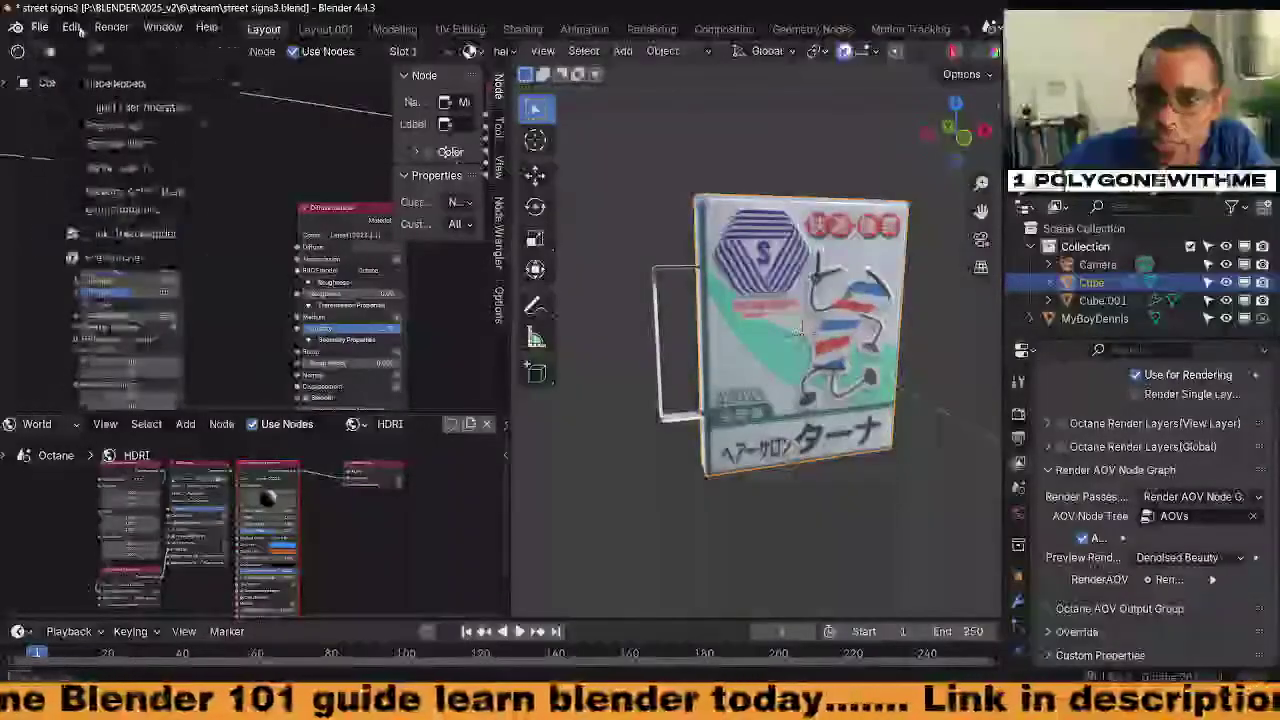
pyautogui.moveTo(72, 28)
pyautogui.click(116, 257)
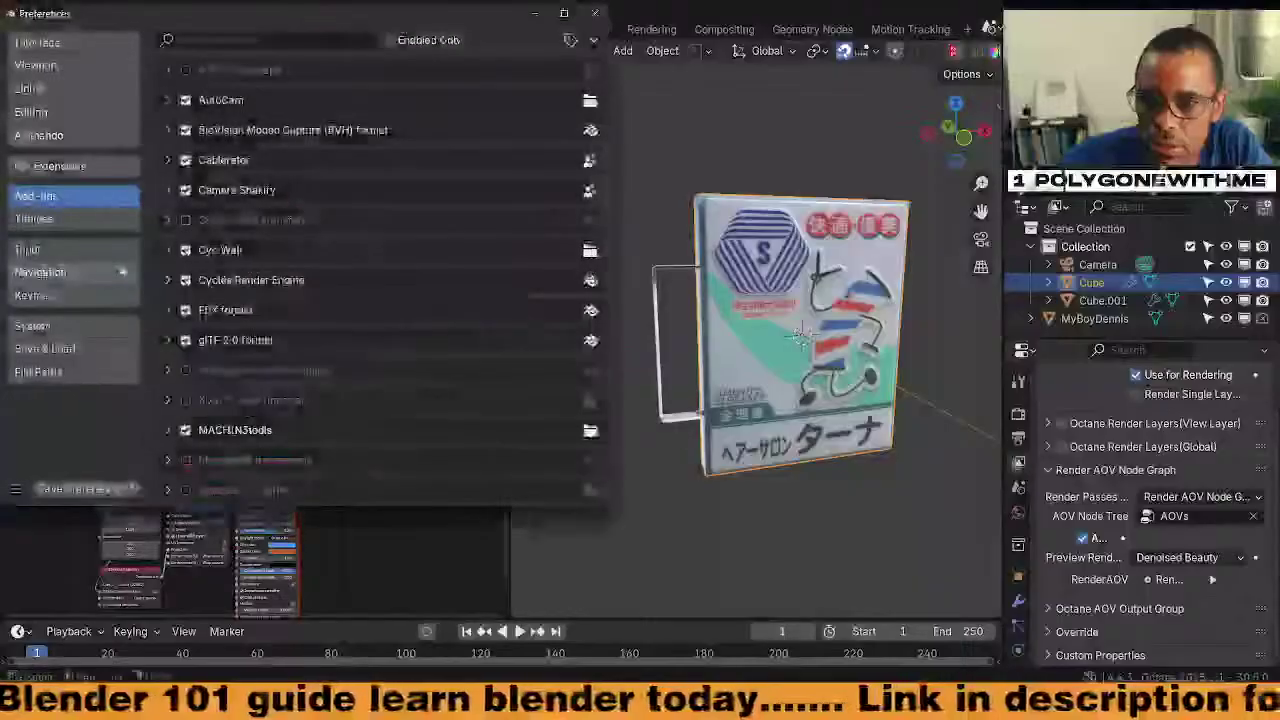
pyautogui.click(65, 64)
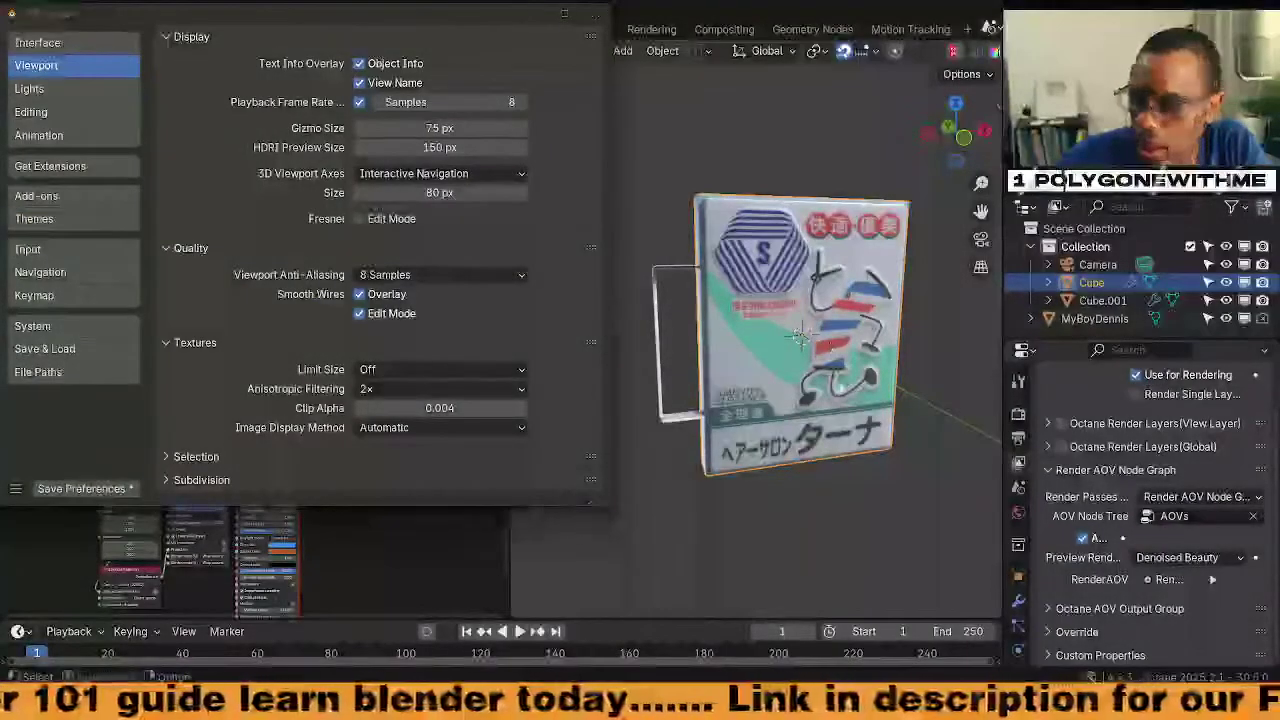
# Go through the Lights, Editing, Animation, Add-ons, Themes and Input preferences and open the Navigation section
pyautogui.moveTo(800, 335); pyautogui.dragTo(740, 318, button='middle')
pyautogui.moveTo(654, 317); pyautogui.dragTo(607, 322, button='middle')
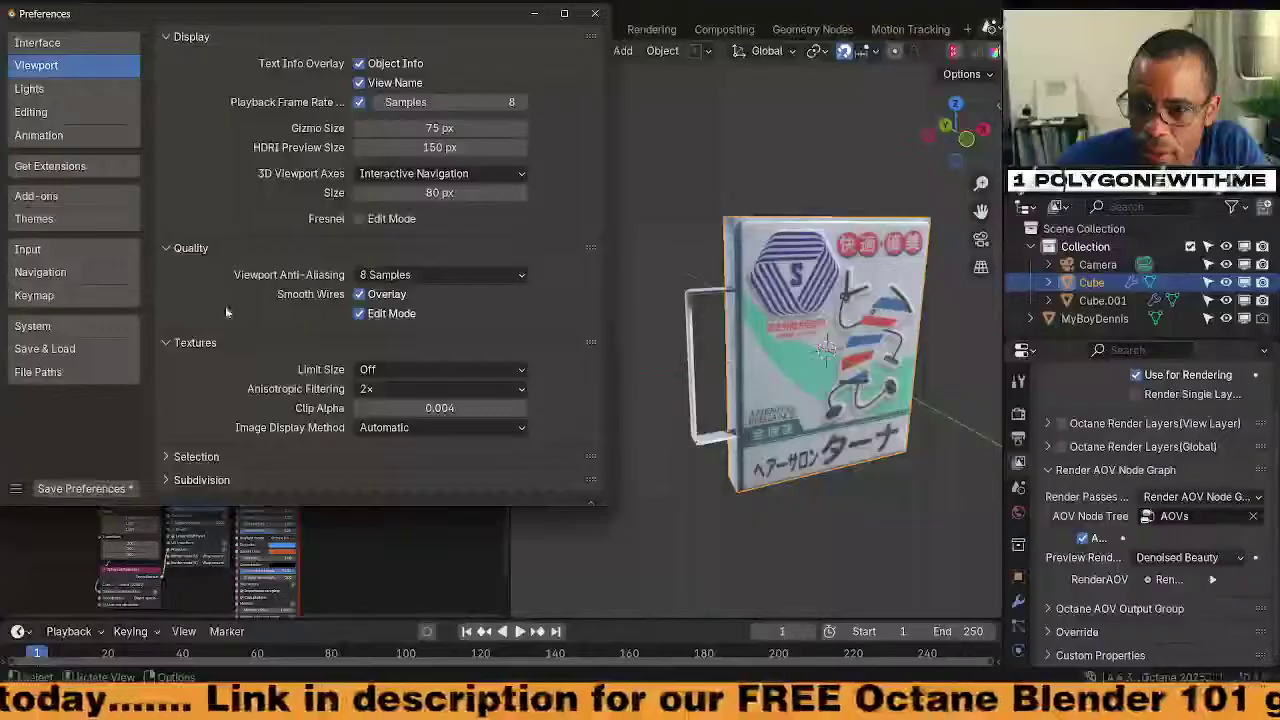
pyautogui.click(62, 93)
pyautogui.click(65, 115)
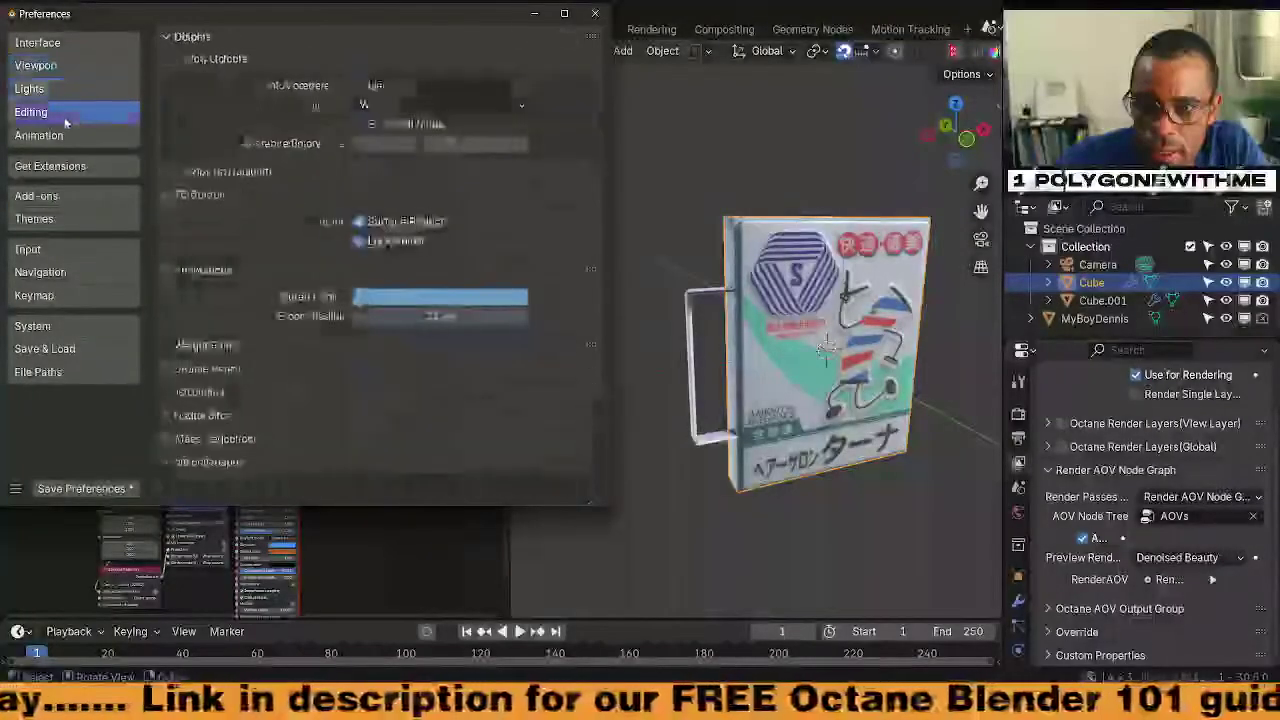
pyautogui.click(67, 138)
pyautogui.click(75, 196)
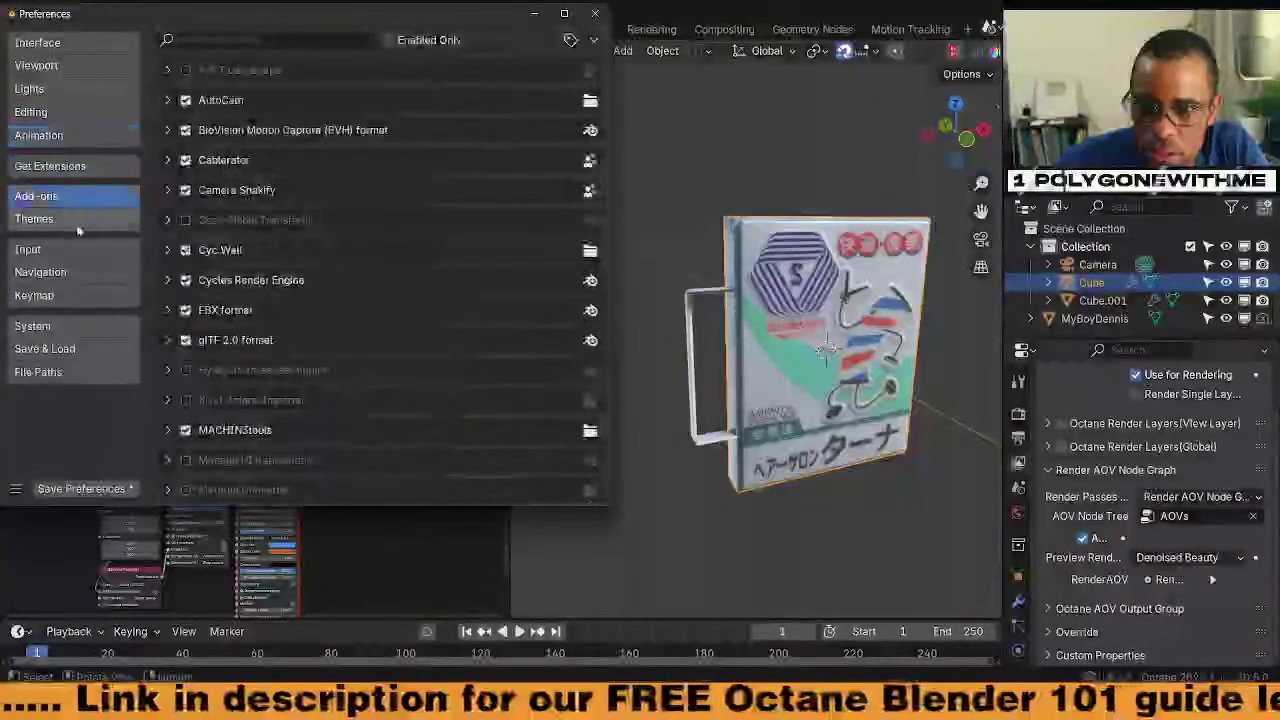
pyautogui.click(75, 218)
pyautogui.click(74, 250)
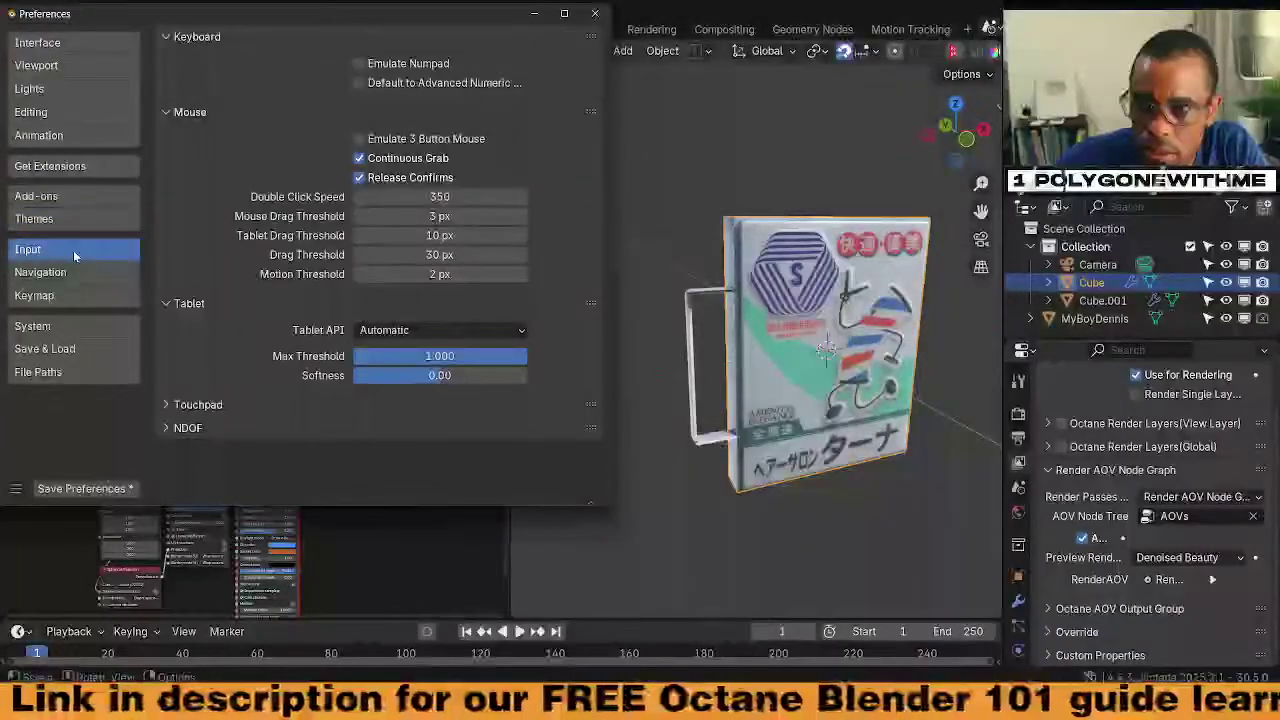
pyautogui.click(74, 272)
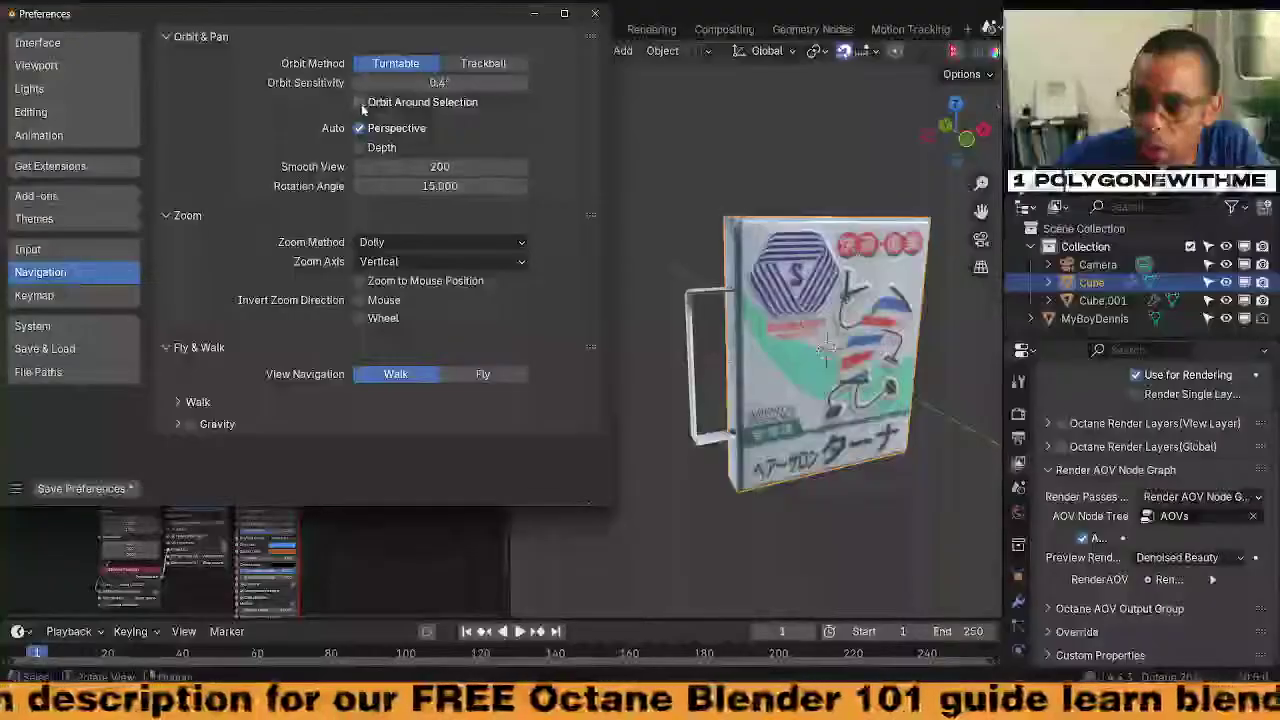
# Enable Orbit Around Selection and demonstrate it by orbiting the view around the sign and the human figure
pyautogui.moveTo(866, 337); pyautogui.dragTo(809, 406, button='middle')
pyautogui.scroll(-5, 809, 406)
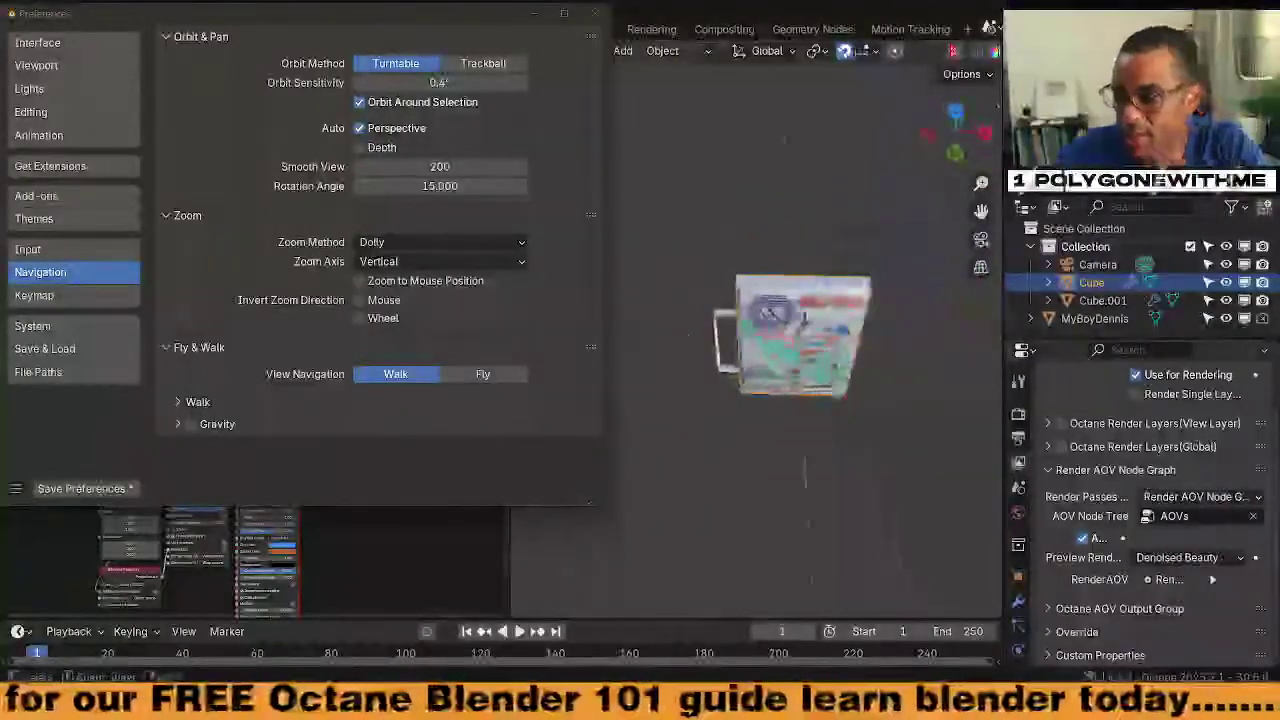
pyautogui.click(641, 272)
pyautogui.moveTo(726, 278); pyautogui.dragTo(786, 280, button='middle')
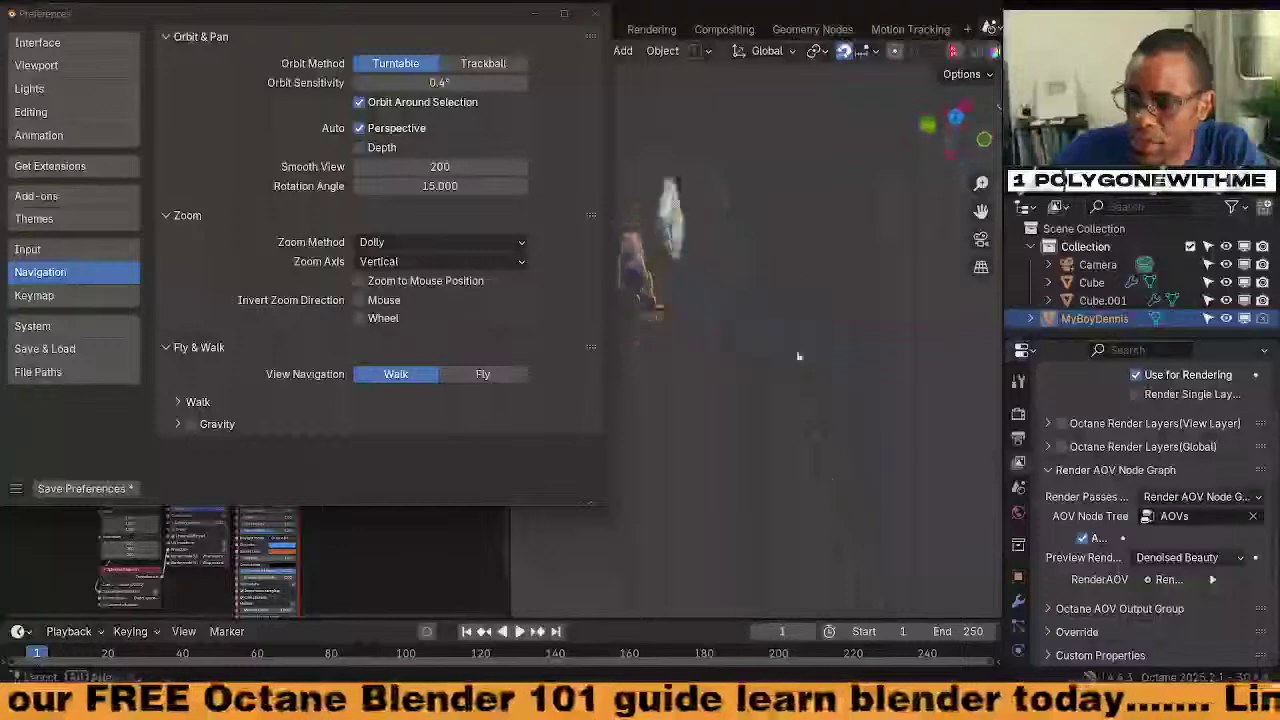
pyautogui.moveTo(798, 356); pyautogui.dragTo(760, 372, button='middle')
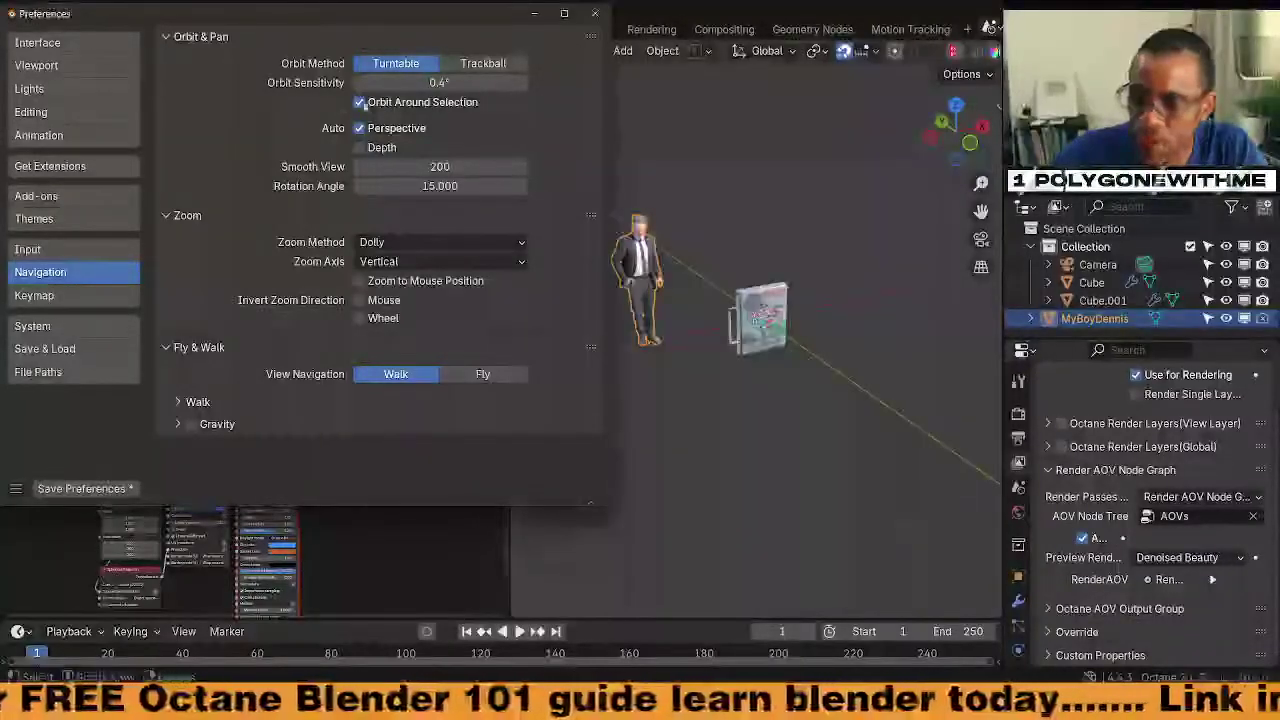
# Disable Orbit Around Selection and orbit the view with the human figure selected to compare the behaviour
pyautogui.click(360, 102)
pyautogui.moveTo(760, 320); pyautogui.dragTo(572, 240, button='middle')
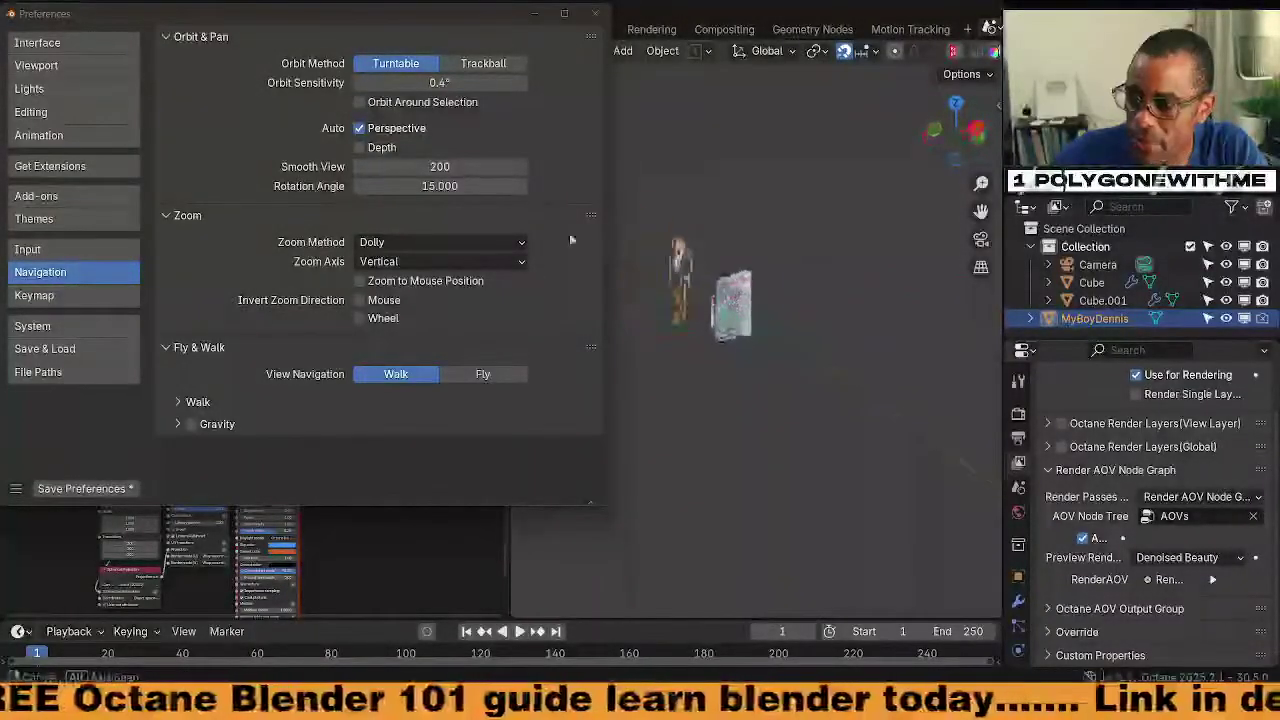
pyautogui.moveTo(655, 396); pyautogui.dragTo(939, 383, button='middle')
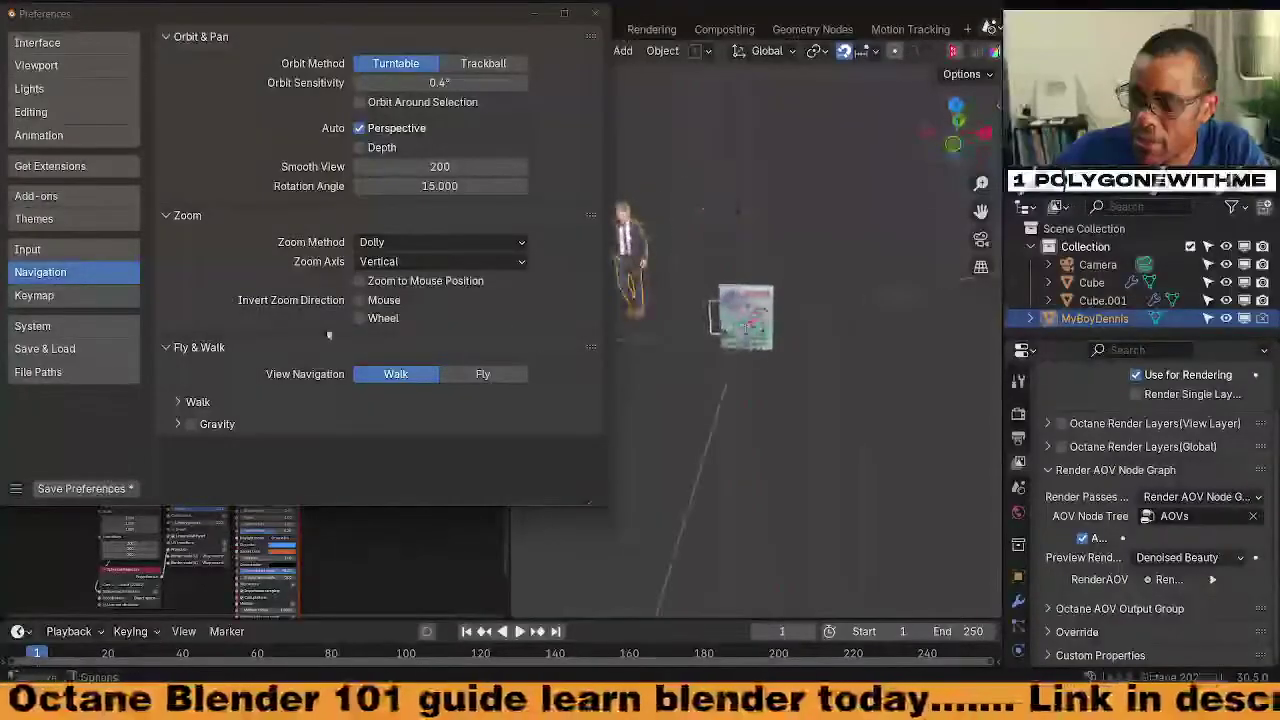
pyautogui.moveTo(760, 320); pyautogui.dragTo(780, 318, button='middle')
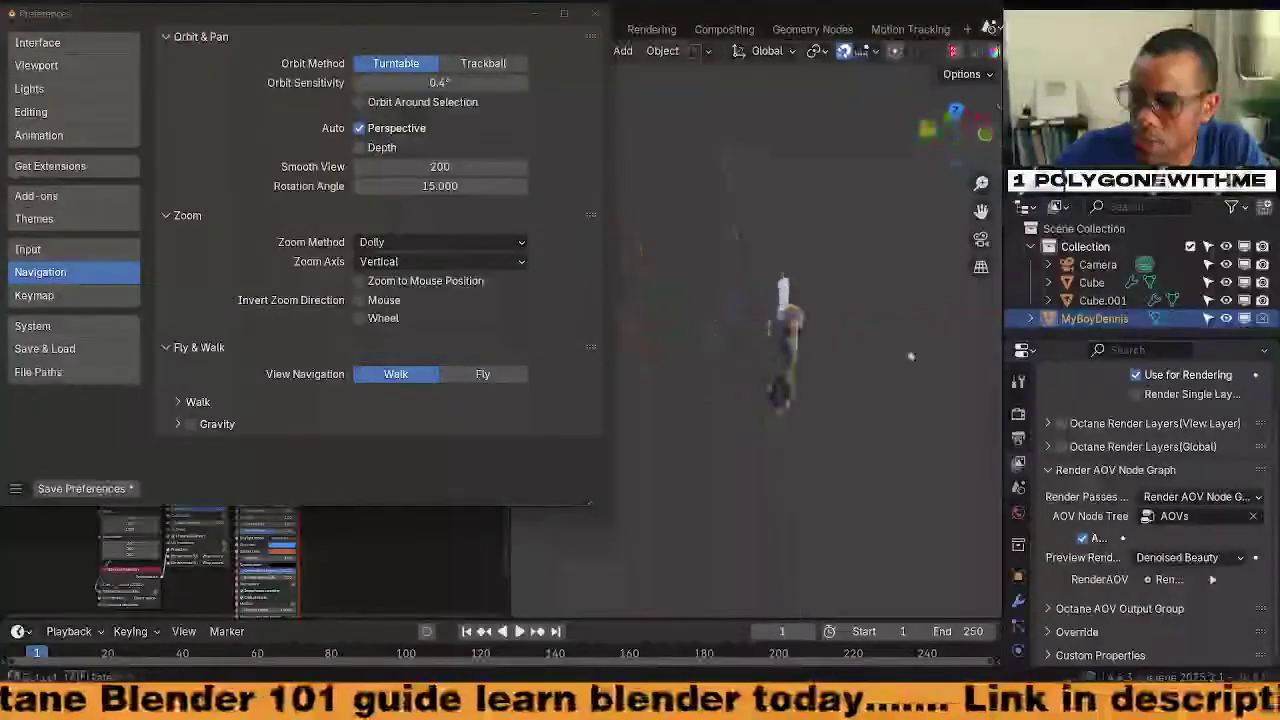
pyautogui.moveTo(910, 355); pyautogui.dragTo(690, 338, button='middle')
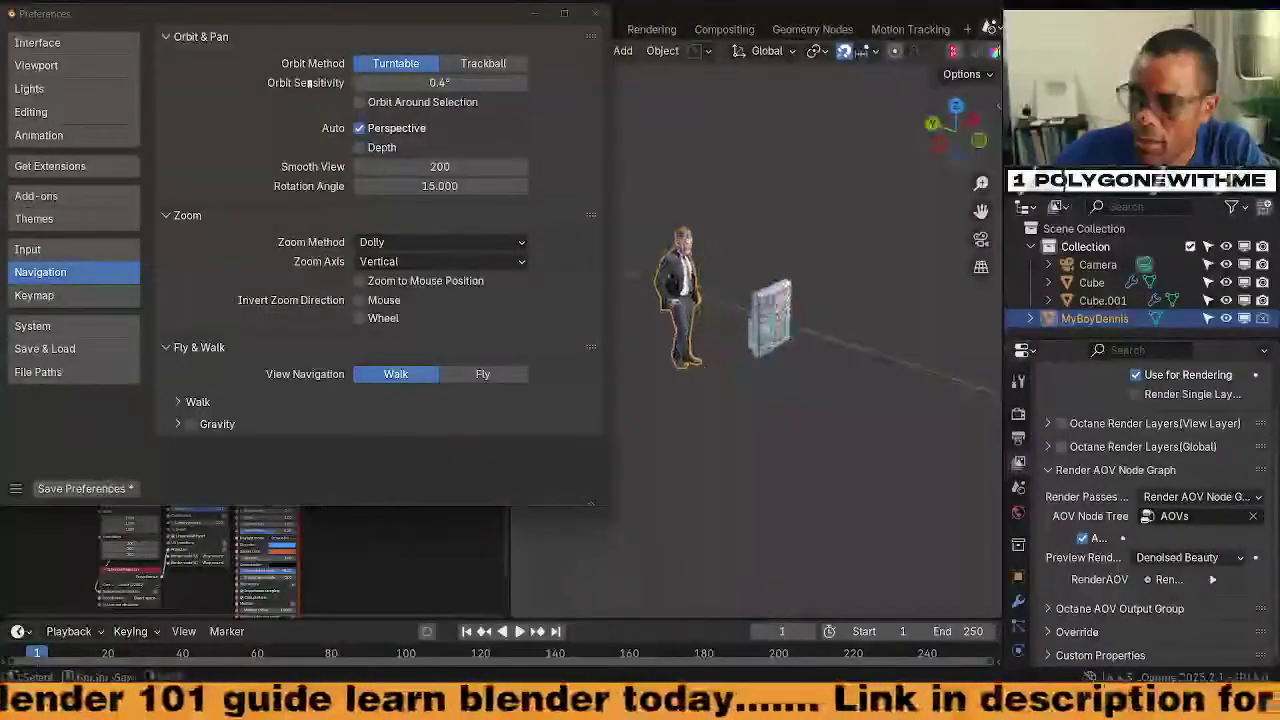
# Enable Orbit Around Selection again, orbit around the human figure, and close the preferences
pyautogui.moveTo(308, 82); pyautogui.dragTo(360, 104, button='middle')
pyautogui.moveTo(845, 442); pyautogui.dragTo(583, 420, button='middle')
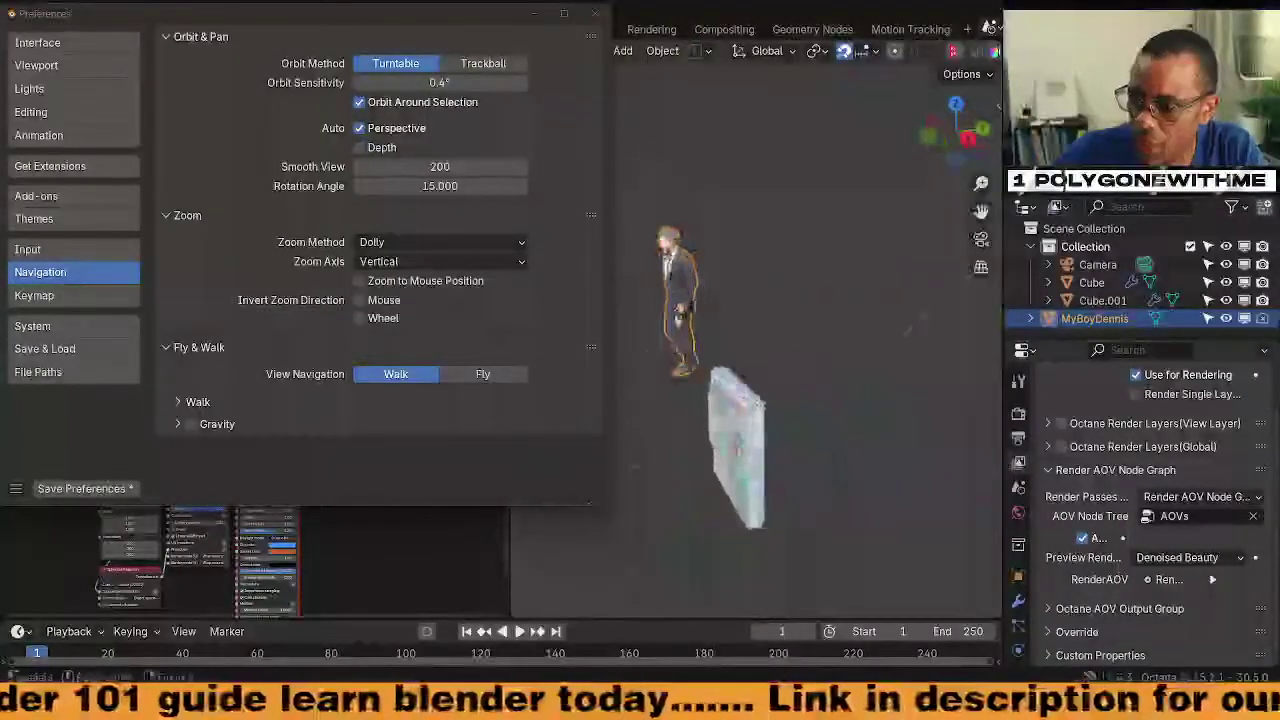
pyautogui.moveTo(760, 450); pyautogui.dragTo(790, 340, button='middle')
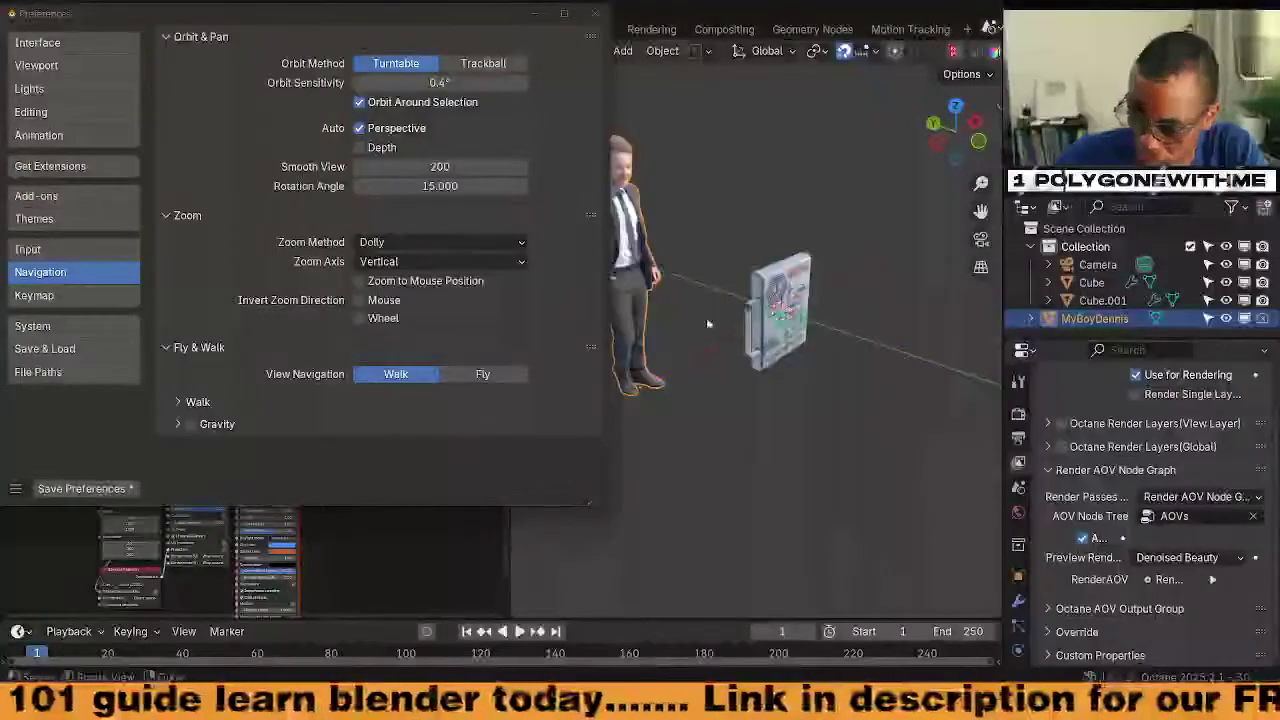
pyautogui.moveTo(707, 324); pyautogui.dragTo(995, 205, button='middle')
pyautogui.scroll(-6, 896, 413)
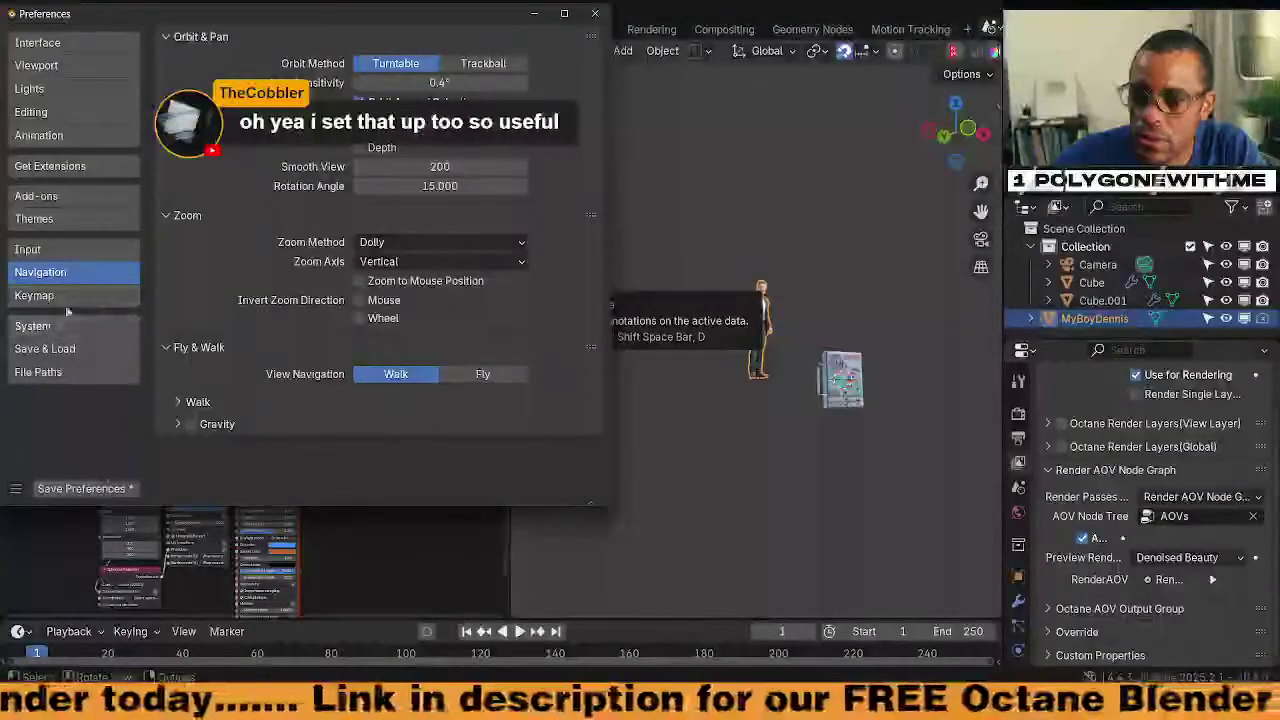
pyautogui.click(595, 15)
# Select the sign's mounting frame, focus the view on it, and hide the shader editor's sidebar
pyautogui.click(827, 380)
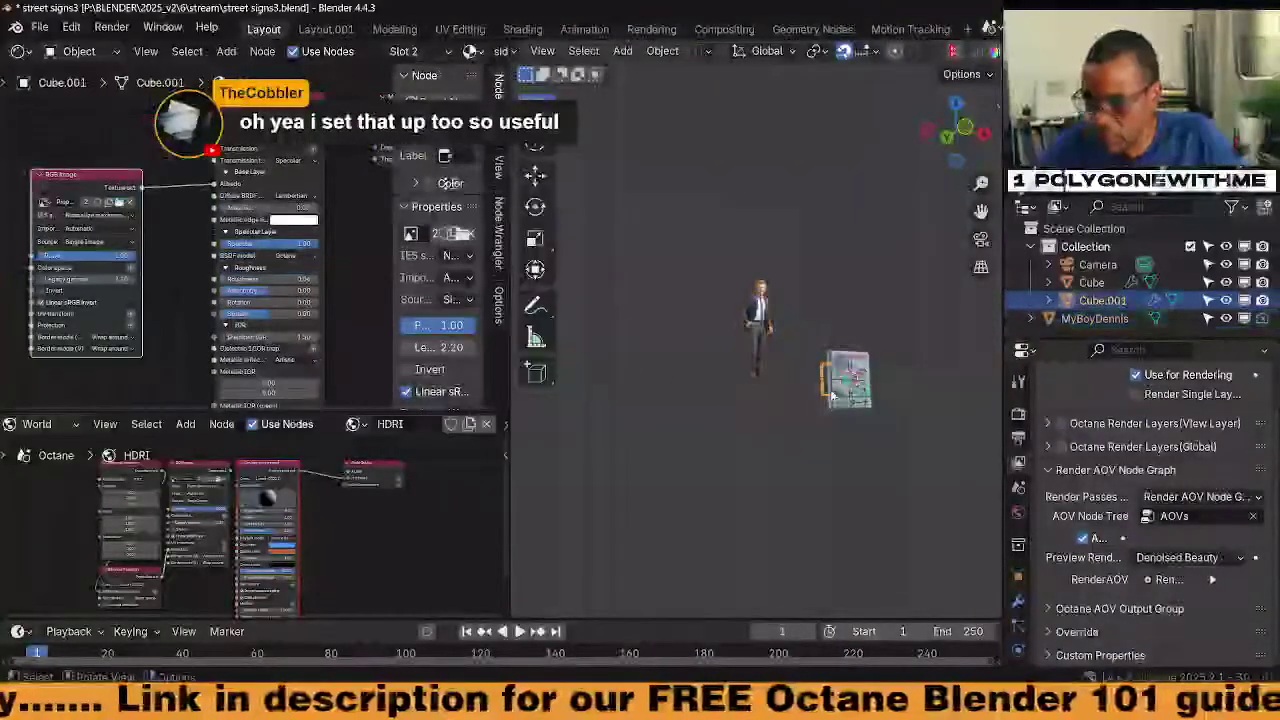
pyautogui.press('KP_Decimal')
pyautogui.scroll(-2, 799, 393)
pyautogui.moveTo(799, 393); pyautogui.dragTo(622, 372, button='middle')
pyautogui.scroll(-3, 622, 372)
pyautogui.scroll(-2, 771, 371)
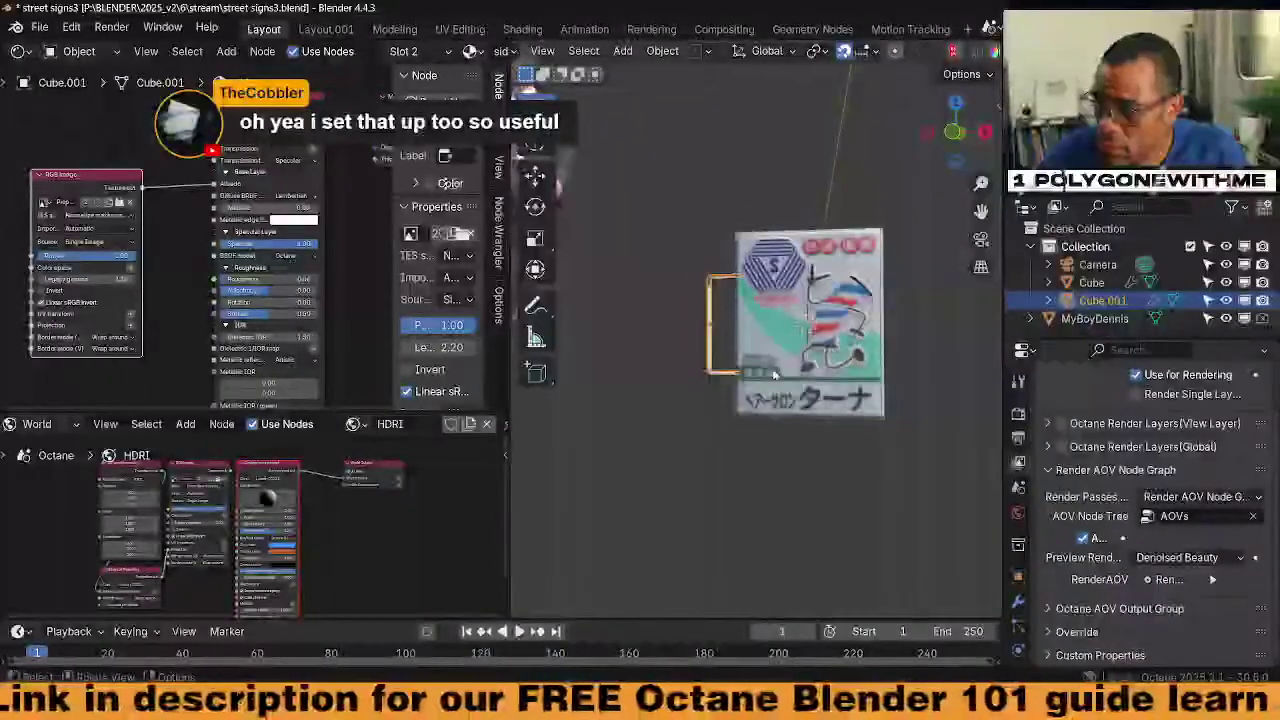
pyautogui.moveTo(771, 371); pyautogui.dragTo(814, 409, button='middle')
pyautogui.scroll(2, 814, 409)
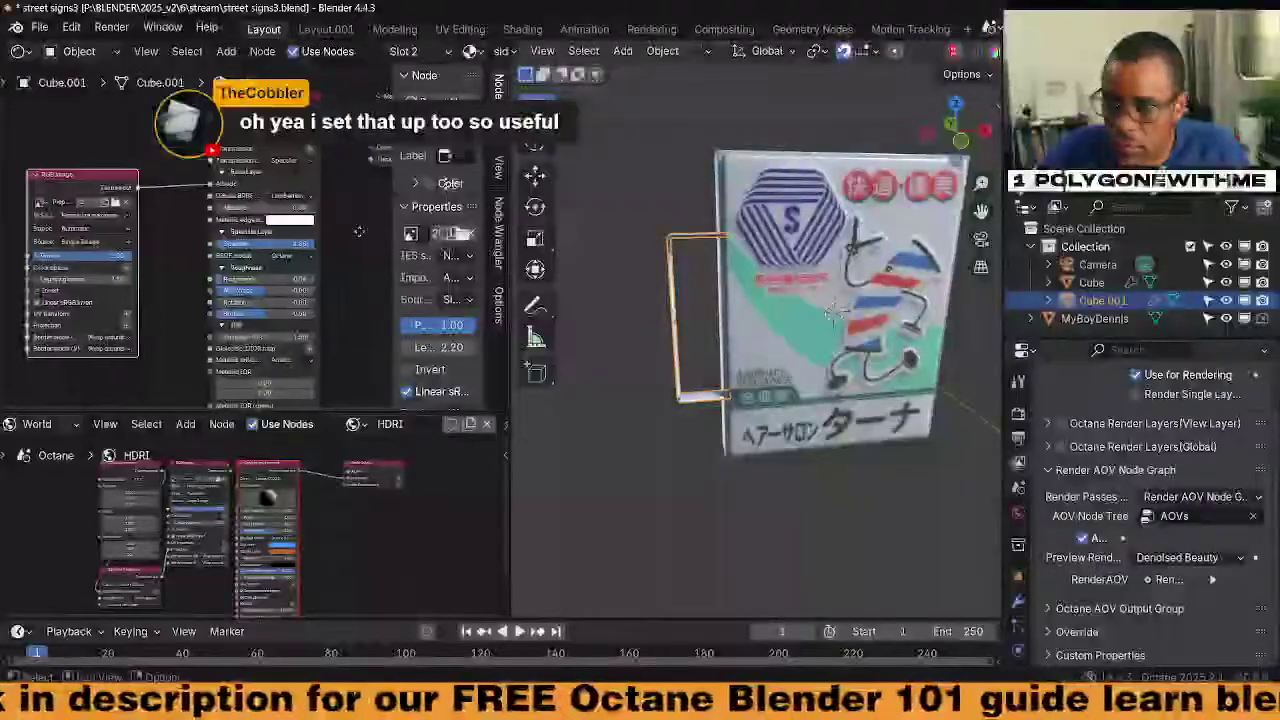
pyautogui.moveTo(371, 237); pyautogui.dragTo(307, 233, button='middle')
pyautogui.press('n')
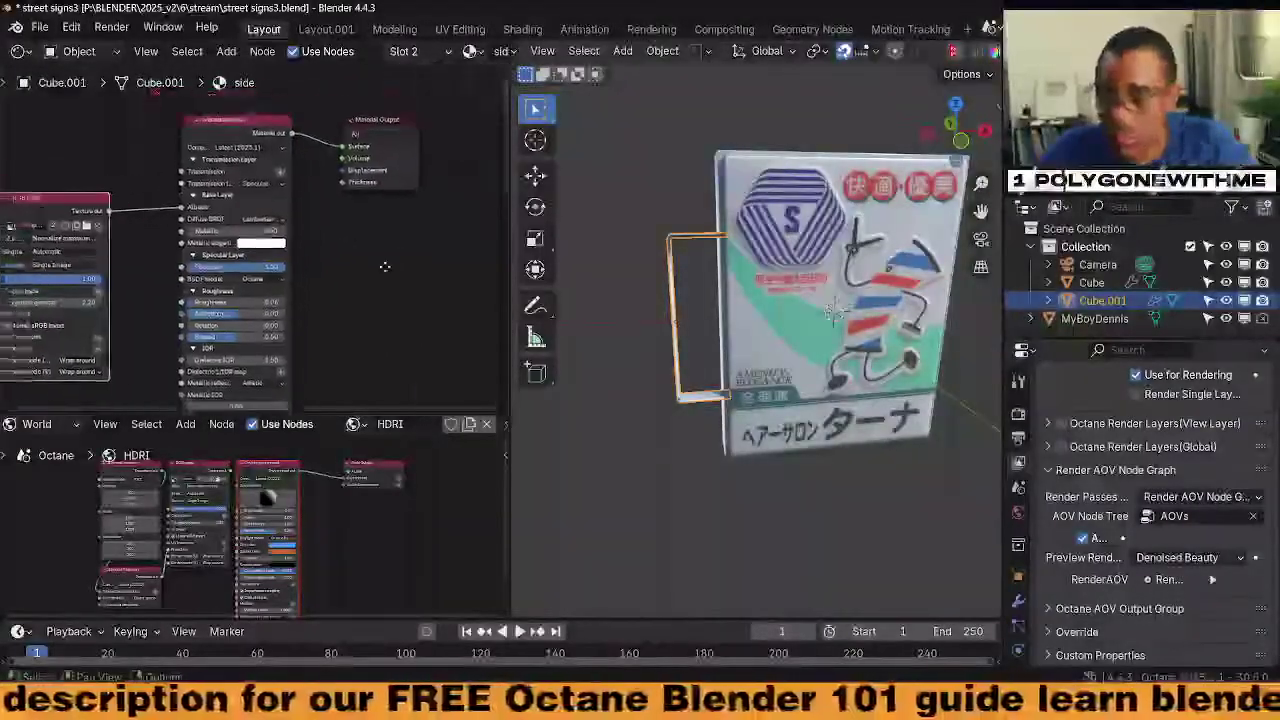
# Select the sign, preview its dirt mask's gradient map in the viewport, and reconnect the mix material to the output
pyautogui.click(827, 325)
pyautogui.moveTo(449, 169); pyautogui.dragTo(101, 264, button='middle')
pyautogui.moveTo(101, 158); pyautogui.dragTo(292, 309, button='middle')
pyautogui.scroll(-2, 274, 273)
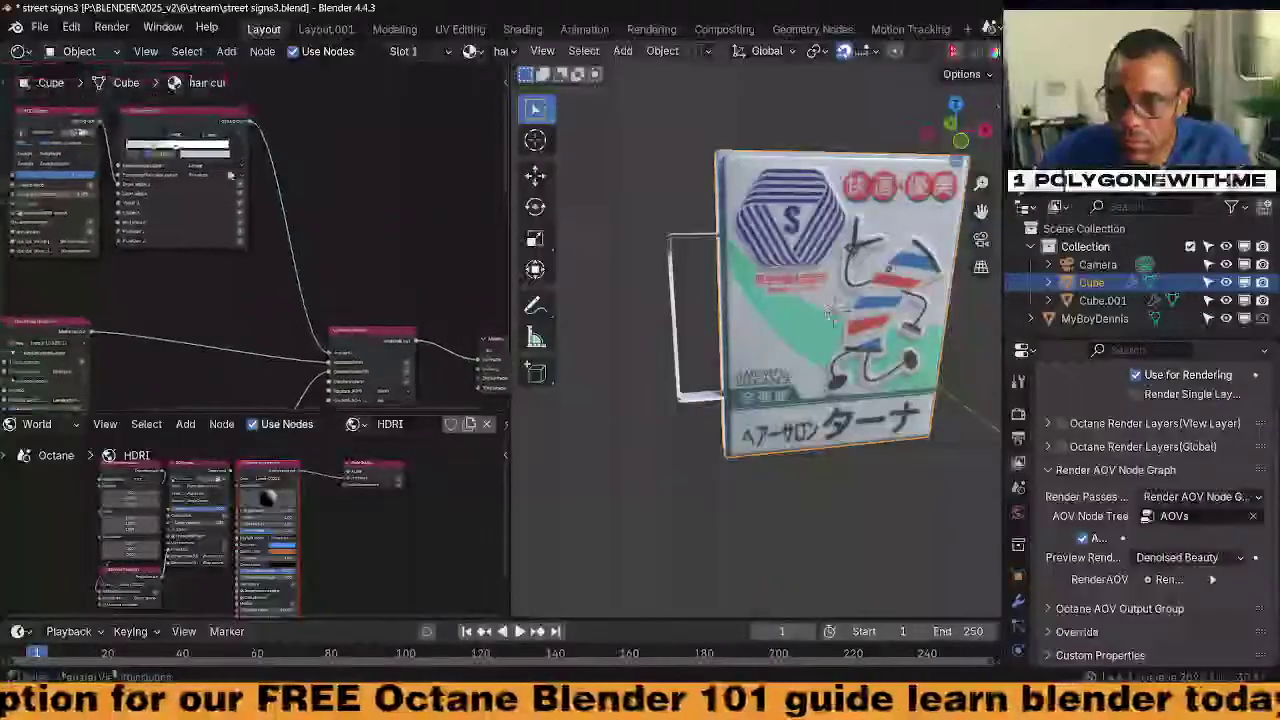
pyautogui.keyDown('ctrl'); pyautogui.keyDown('shift'); pyautogui.click(208, 117); pyautogui.keyUp('shift'); pyautogui.keyUp('ctrl')
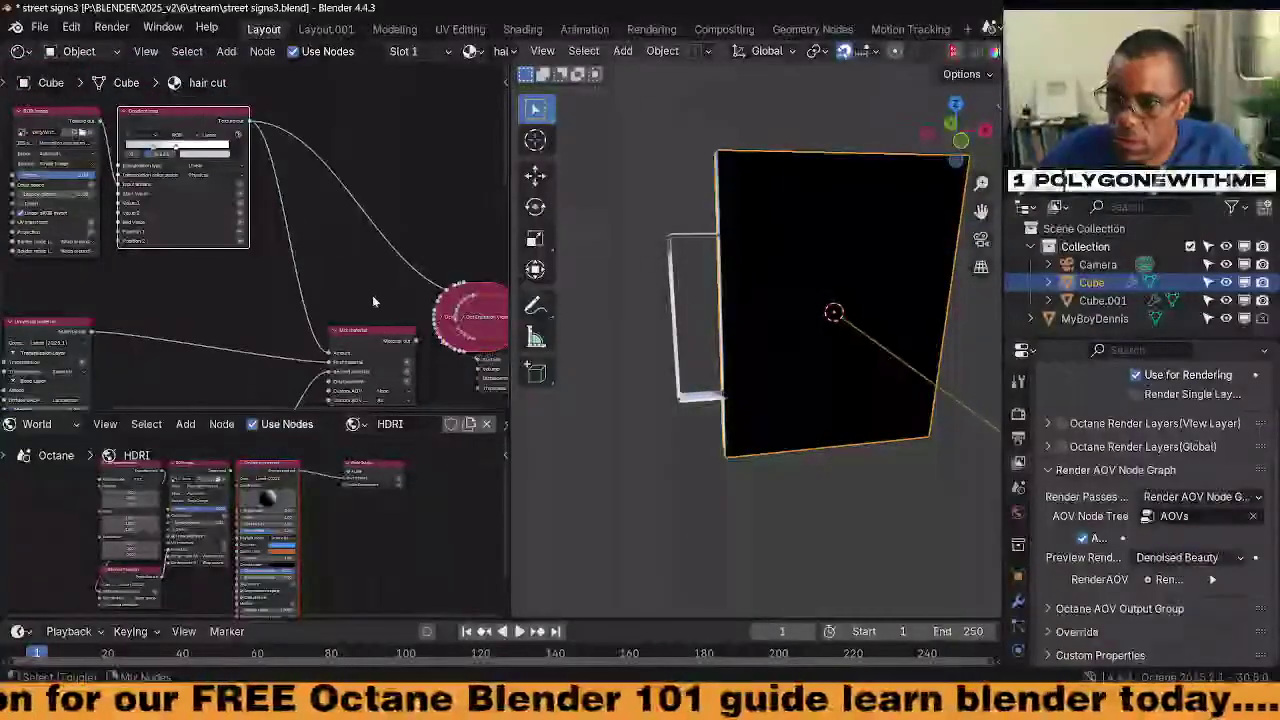
pyautogui.keyDown('ctrl'); pyautogui.keyDown('shift'); pyautogui.click(379, 332); pyautogui.keyUp('shift'); pyautogui.keyUp('ctrl')
pyautogui.moveTo(350, 306)
pyautogui.mouseDown(button='middle')
pyautogui.moveTo(347, 263)
pyautogui.moveTo(371, 307)
pyautogui.mouseUp(button='middle')
pyautogui.scroll(3, 358, 267)
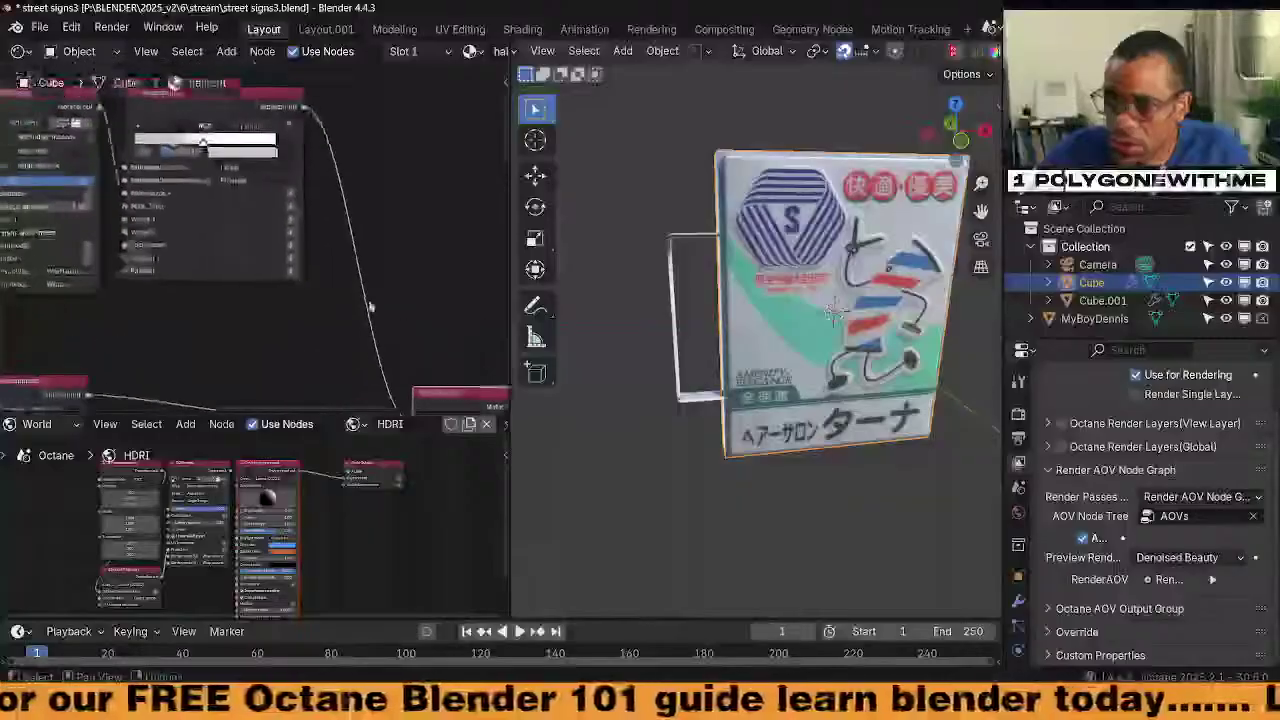
# Duplicate the dirt mask's image and gradient map nodes, and connect the copied gradient map to the sign material's Roughness
pyautogui.moveTo(700, 350); pyautogui.dragTo(722, 300, button='middle')
pyautogui.scroll(-1, 407, 314)
pyautogui.scroll(-1, 407, 314)
pyautogui.moveTo(405, 314); pyautogui.dragTo(420, 274, button='middle')
pyautogui.scroll(-1, 342, 345)
pyautogui.moveTo(337, 348); pyautogui.dragTo(346, 314, button='middle')
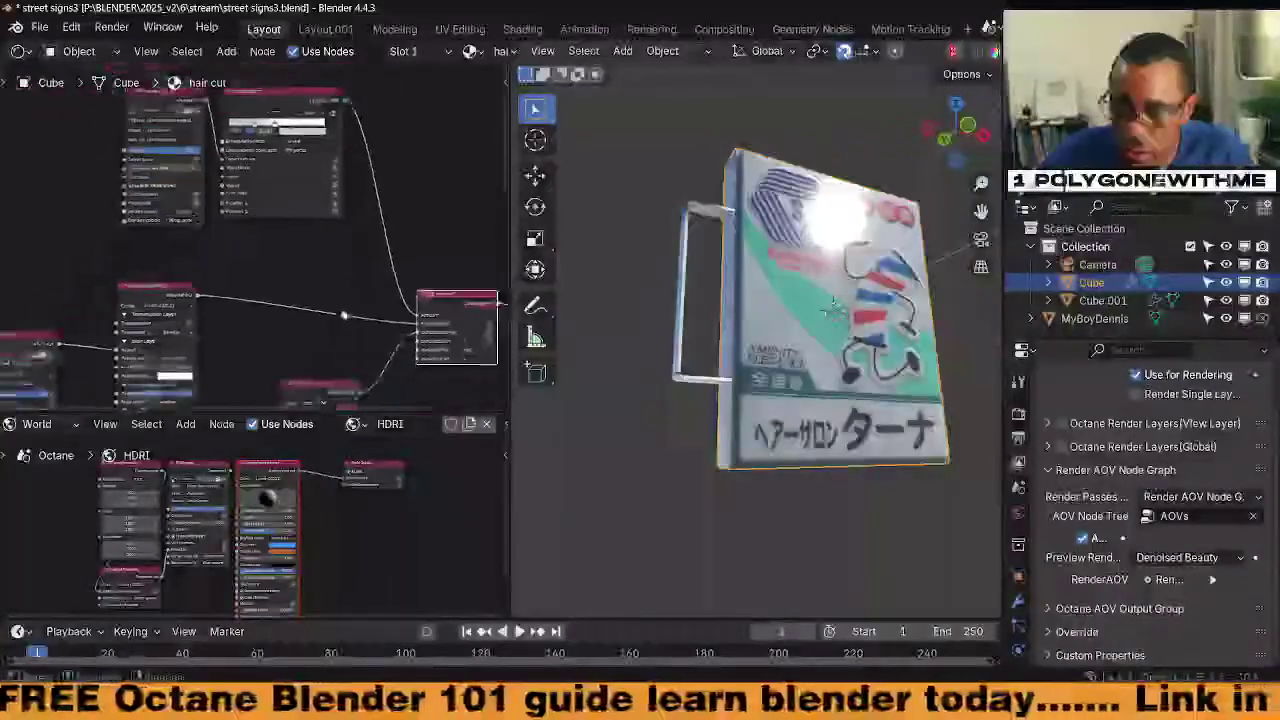
pyautogui.scroll(-2, 310, 250)
pyautogui.moveTo(117, 270); pyautogui.dragTo(236, 243, button='middle')
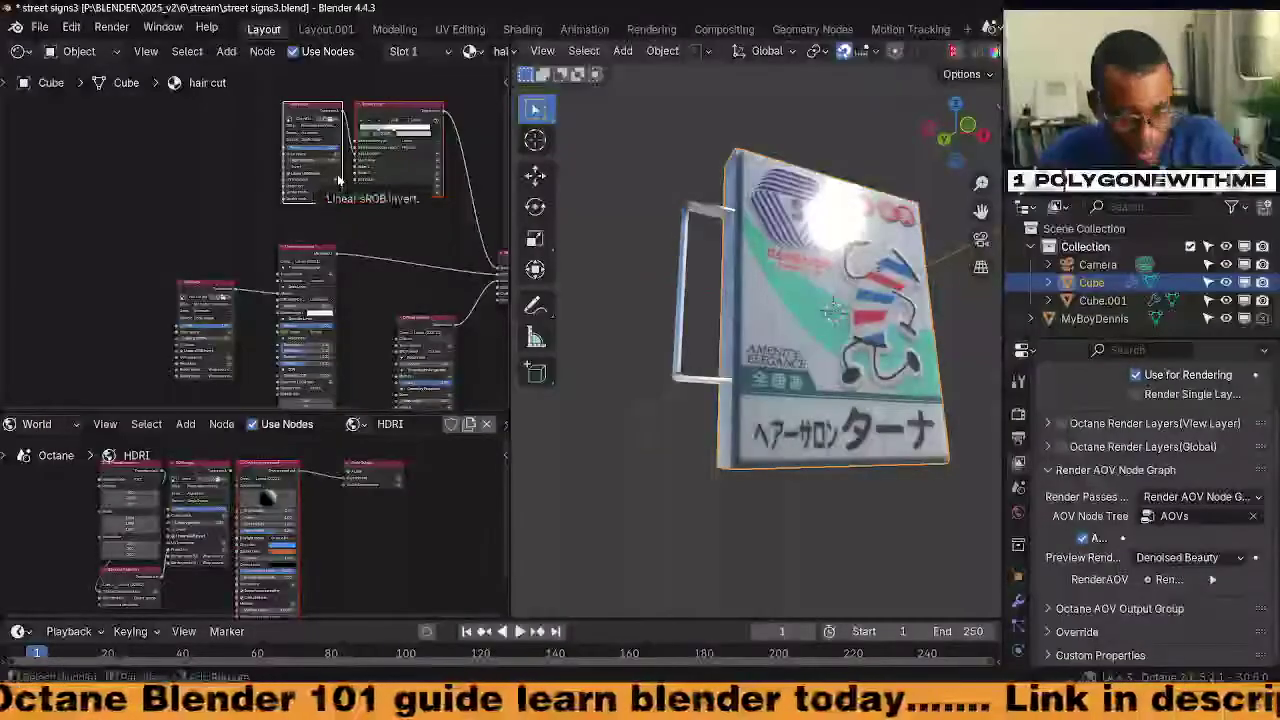
pyautogui.moveTo(338, 180); pyautogui.dragTo(51, 302)
pyautogui.scroll(3, 220, 290)
pyautogui.moveTo(205, 303); pyautogui.dragTo(273, 316, button='middle')
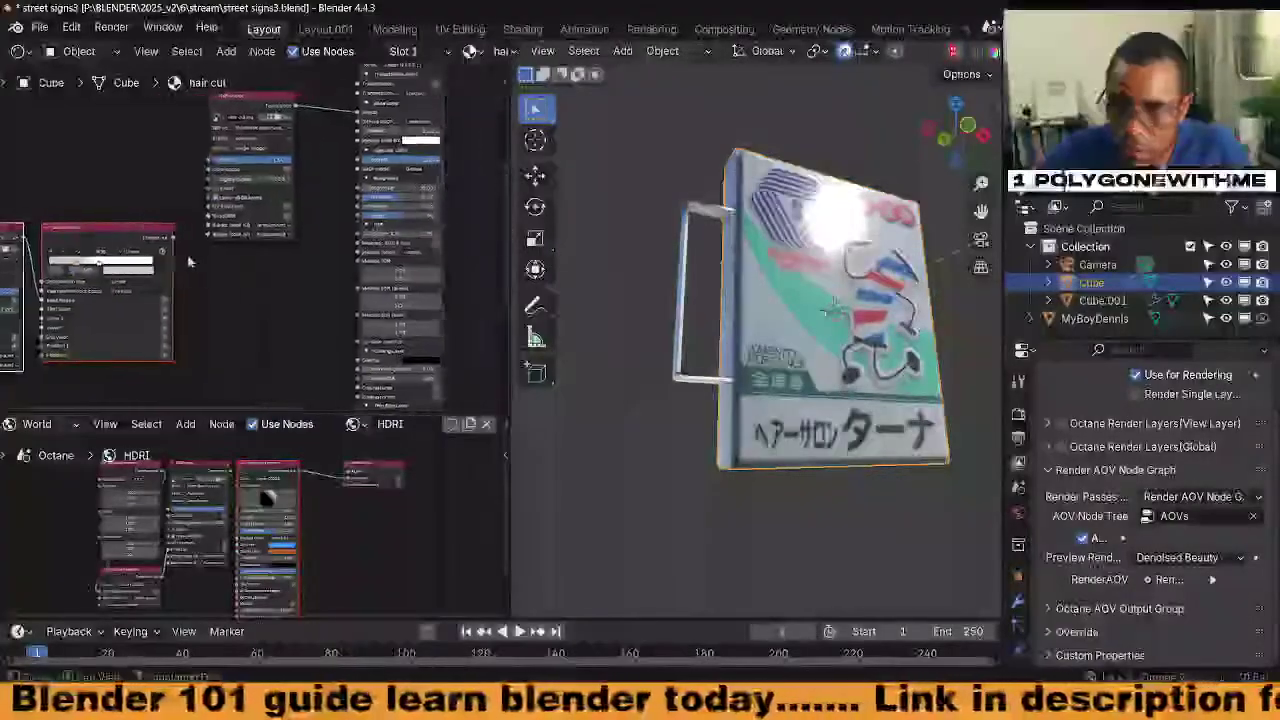
pyautogui.moveTo(342, 213); pyautogui.dragTo(357, 196)
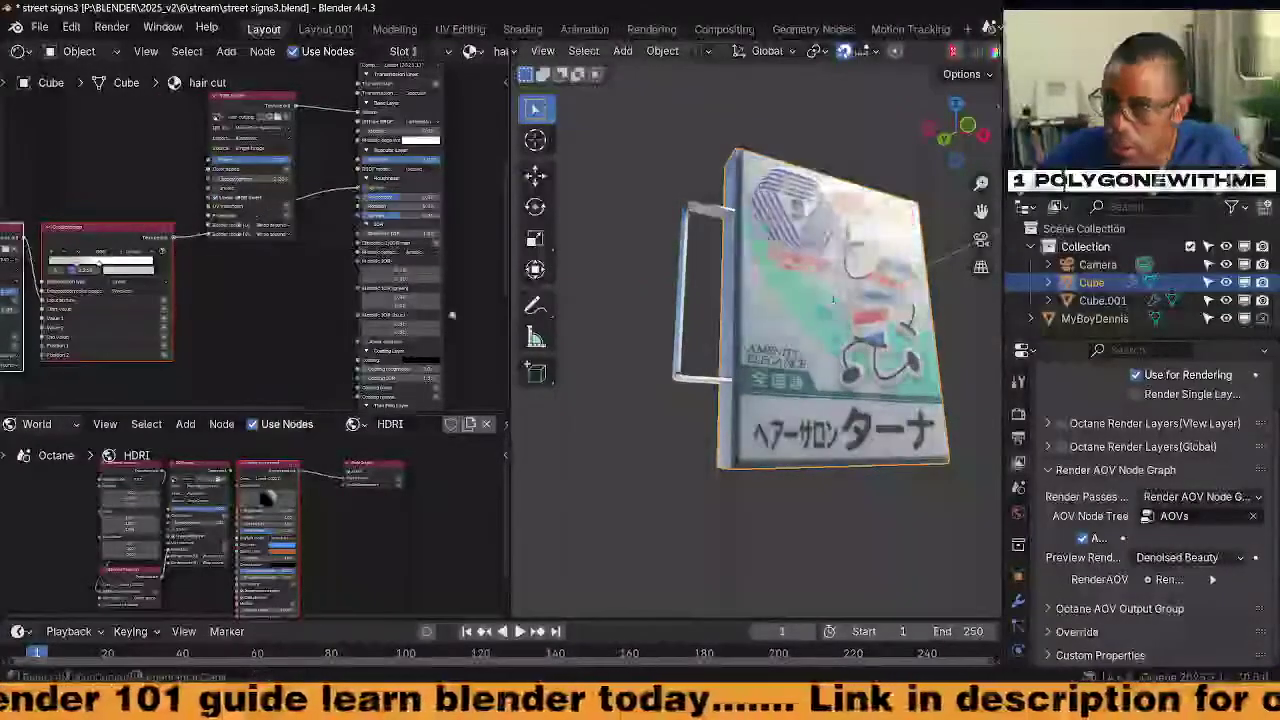
# Reset the copied gradient map, and move its black stop to 0.440 and its white stop to 0.817
pyautogui.moveTo(176, 297); pyautogui.dragTo(246, 286, button='middle')
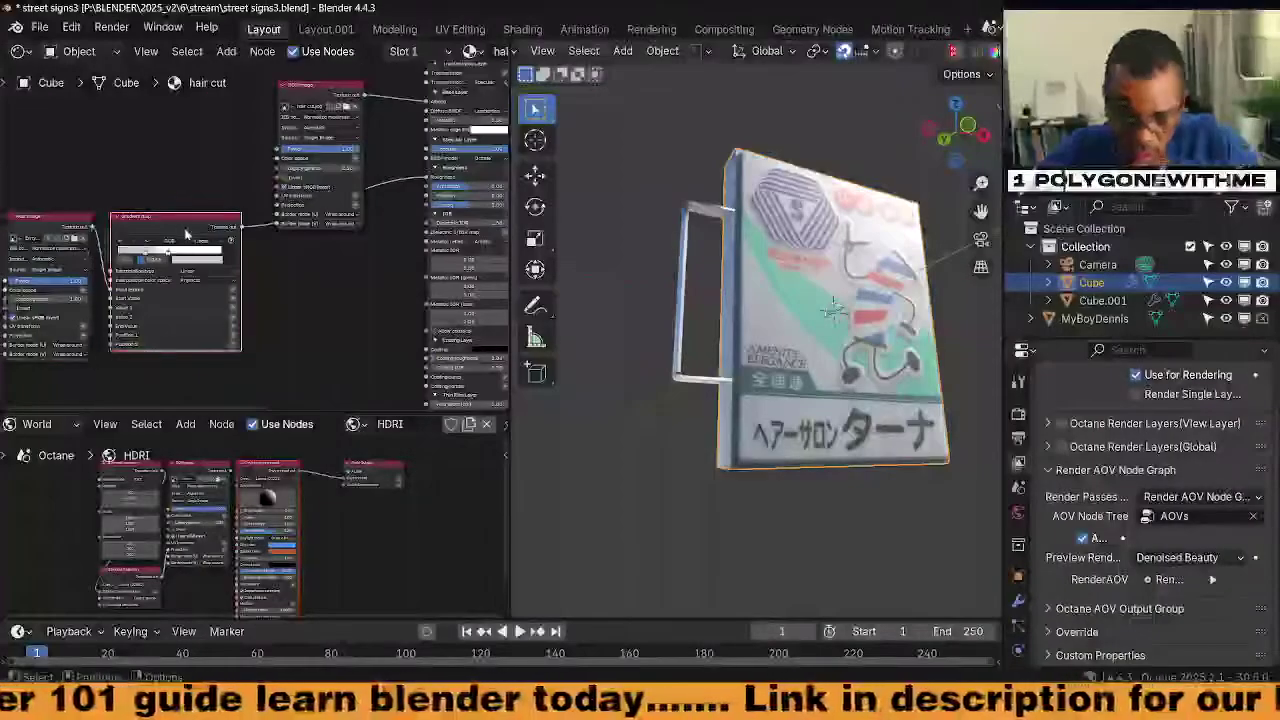
pyautogui.press('BackSpace')
pyautogui.scroll(4, 280, 325)
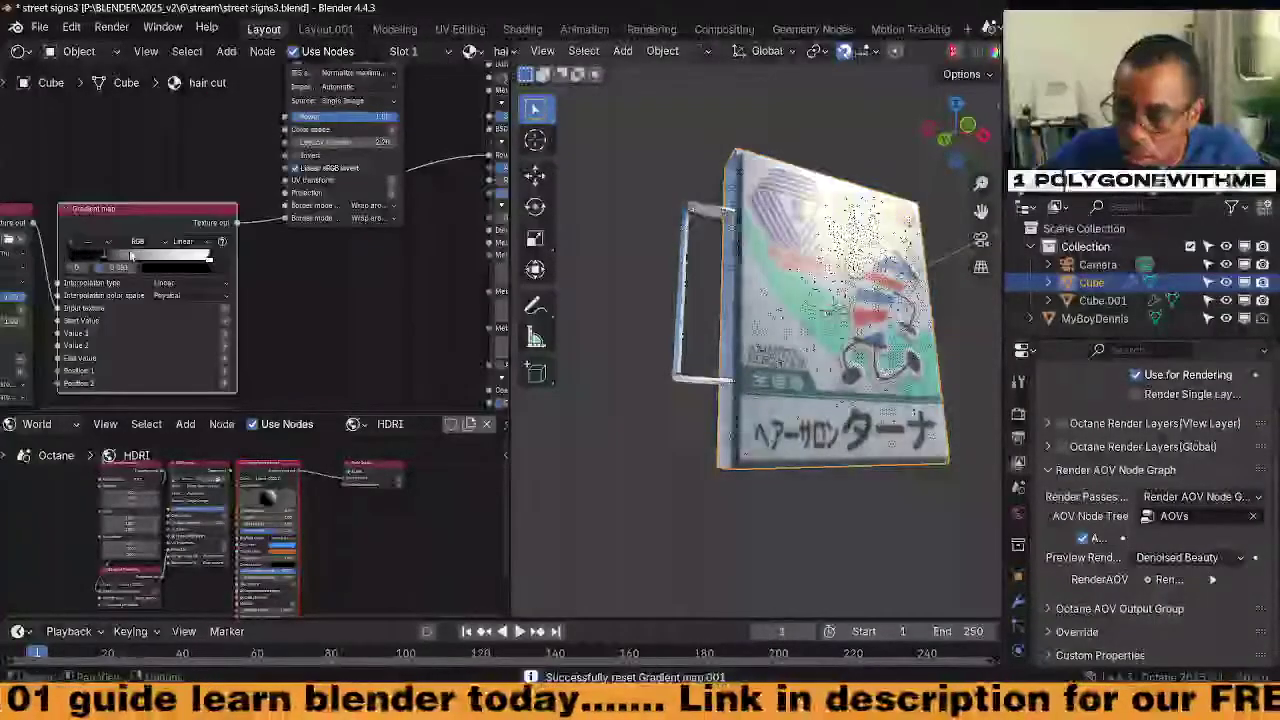
pyautogui.moveTo(131, 256); pyautogui.dragTo(153, 258)
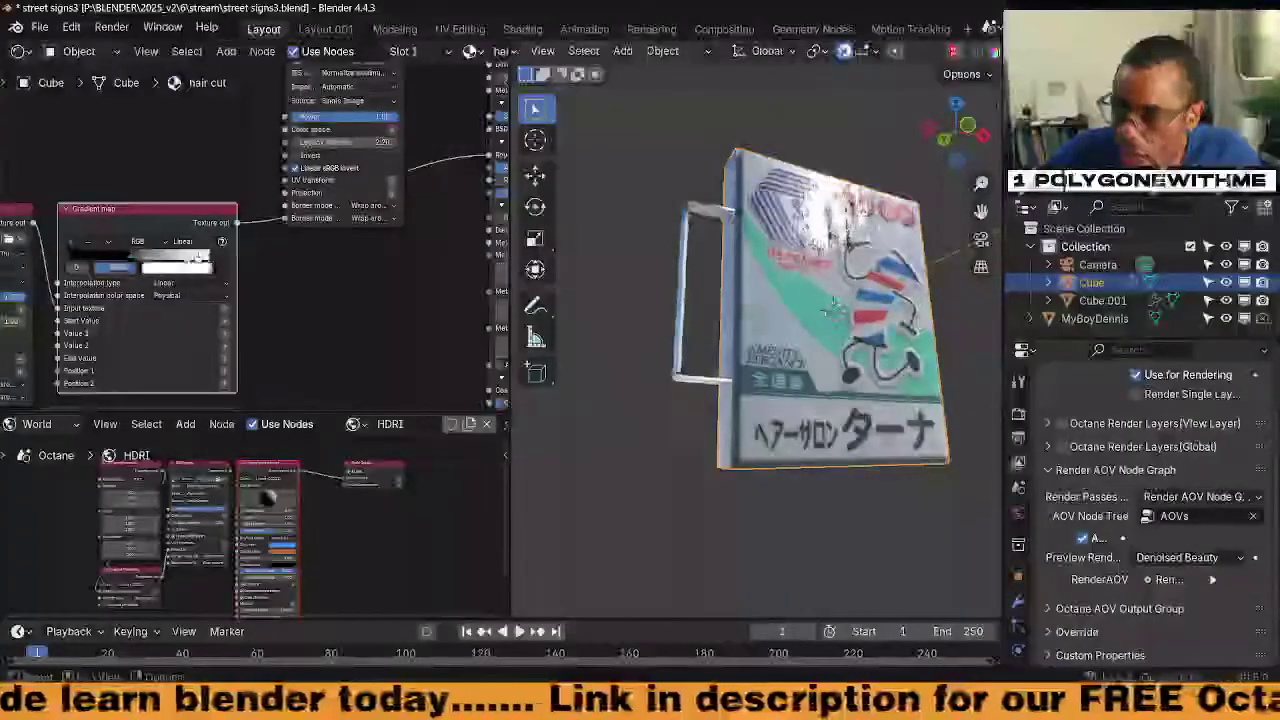
pyautogui.moveTo(198, 258); pyautogui.dragTo(188, 259)
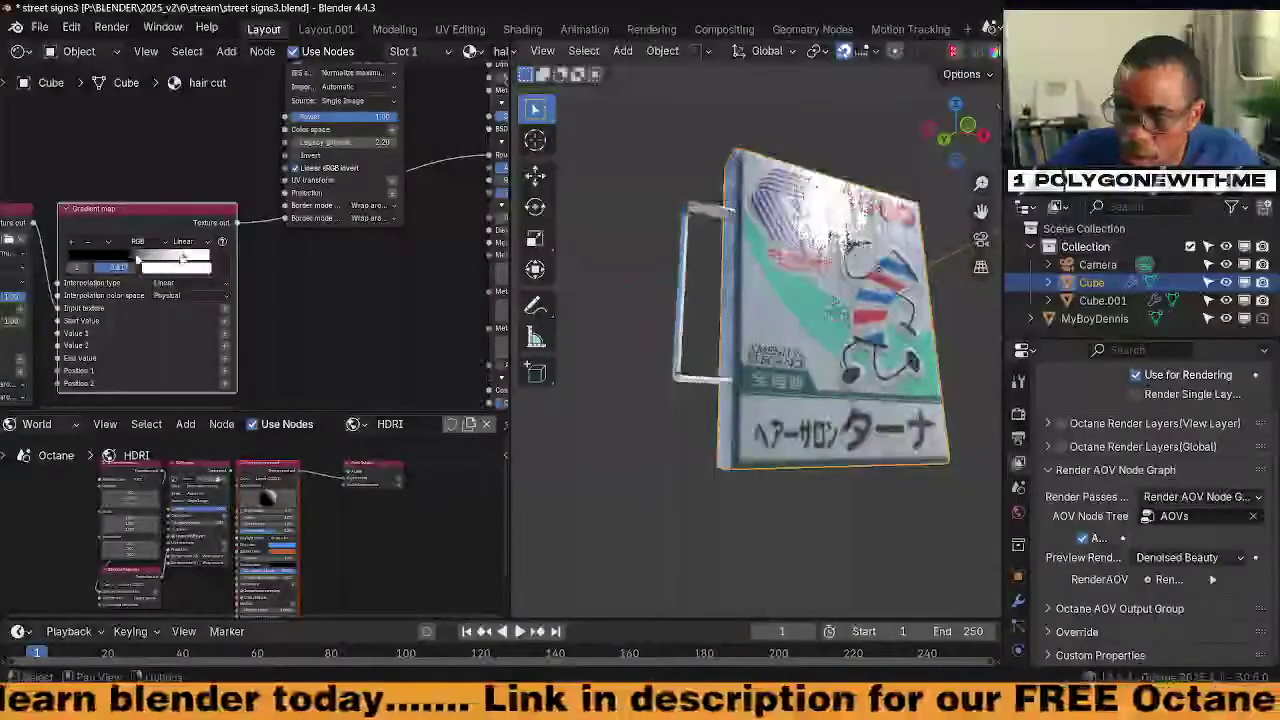
# Lighten the black stop of the roughness gradient map to dark grey, and check the sign's reflections from several angles
pyautogui.click(185, 266)
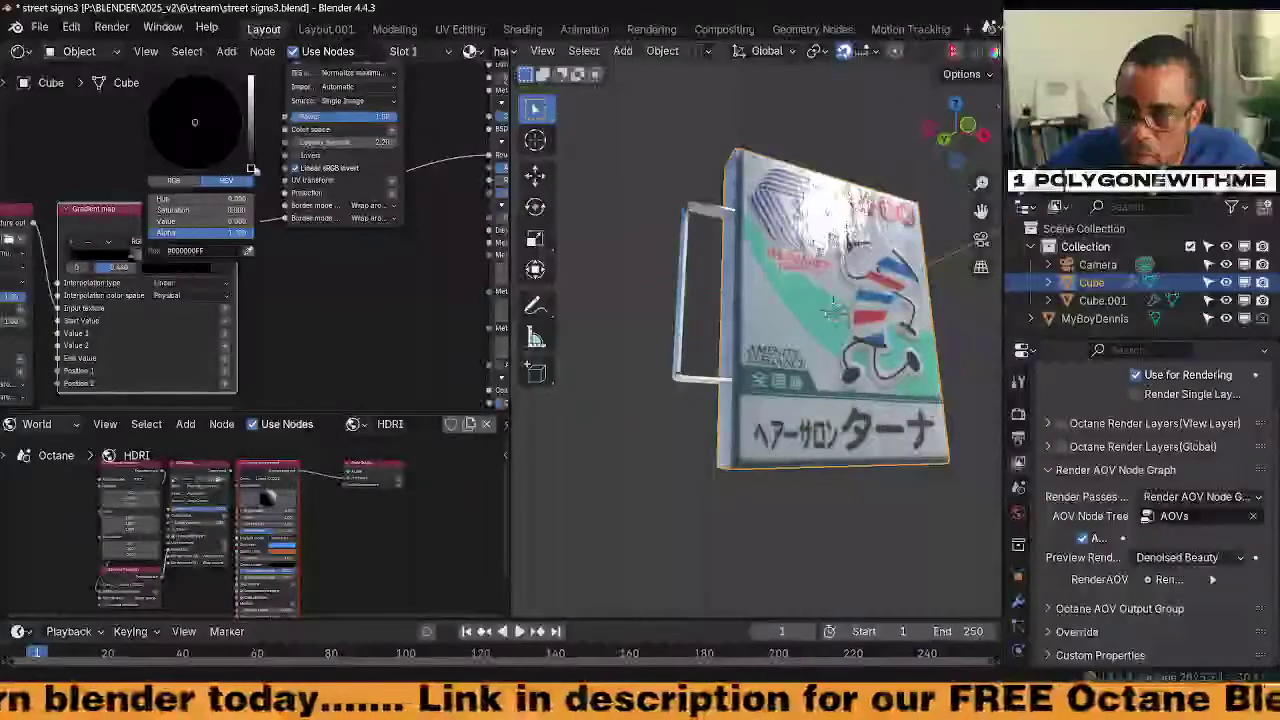
pyautogui.moveTo(251, 169); pyautogui.dragTo(251, 152)
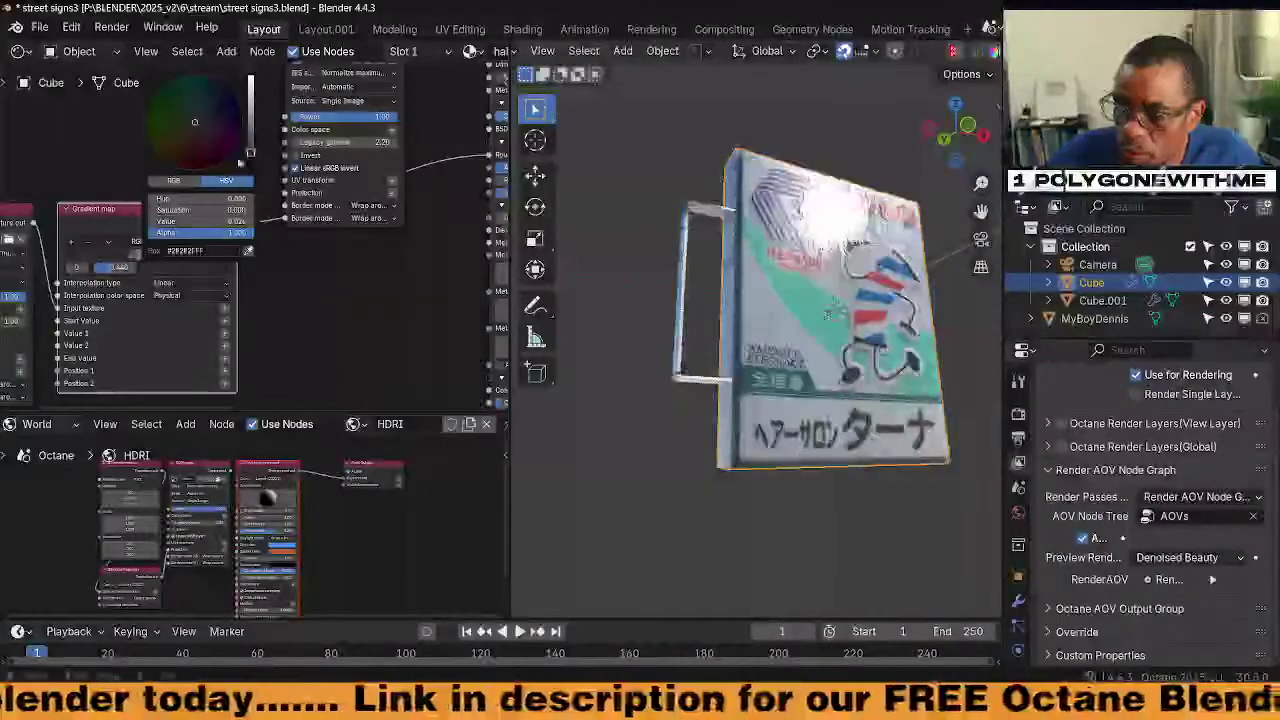
pyautogui.click(178, 267)
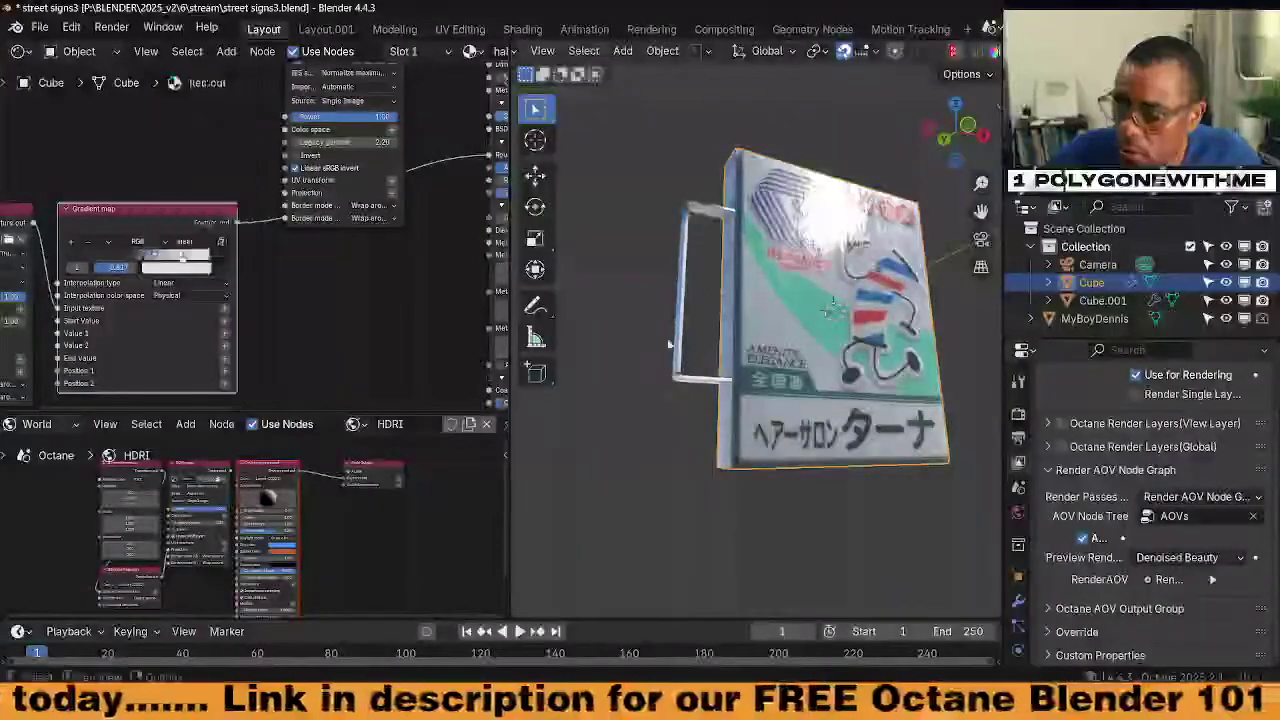
pyautogui.moveTo(671, 345); pyautogui.dragTo(654, 314, button='middle')
pyautogui.moveTo(881, 310); pyautogui.dragTo(758, 354, button='middle')
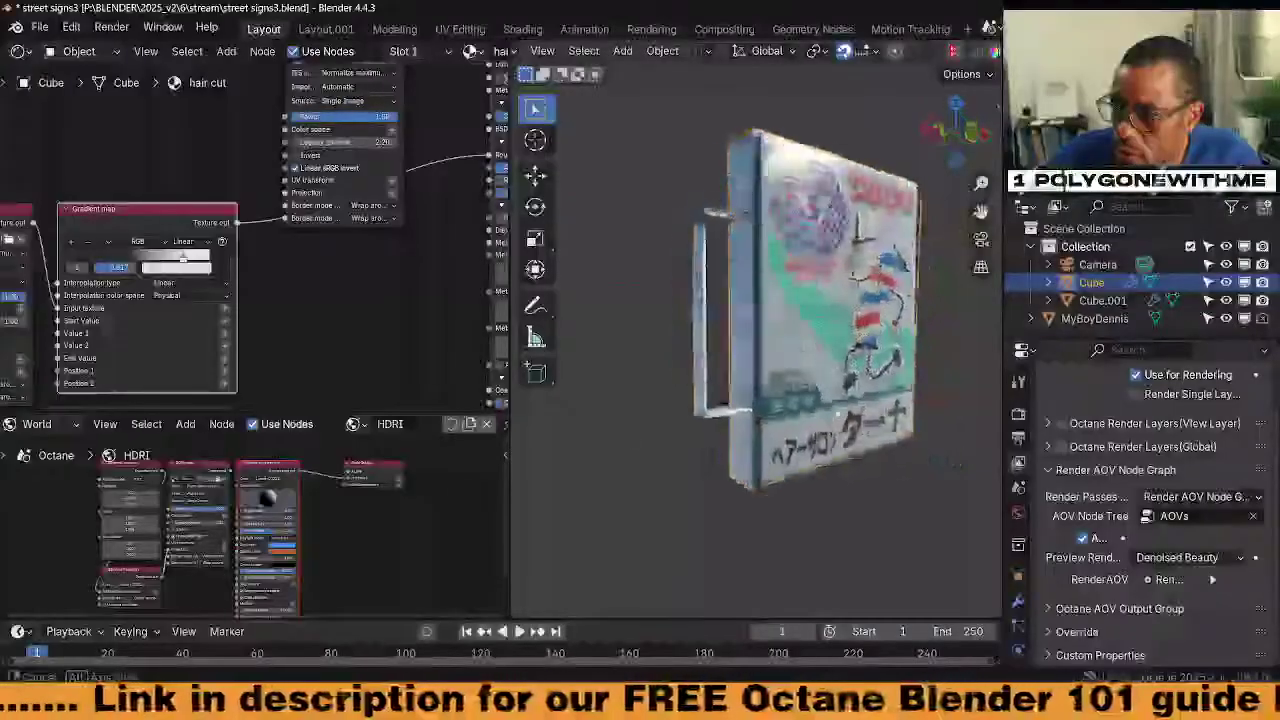
pyautogui.moveTo(838, 412); pyautogui.dragTo(822, 312, button='middle')
pyautogui.moveTo(736, 343); pyautogui.dragTo(901, 393, button='middle')
pyautogui.moveTo(809, 434); pyautogui.dragTo(828, 313, button='middle')
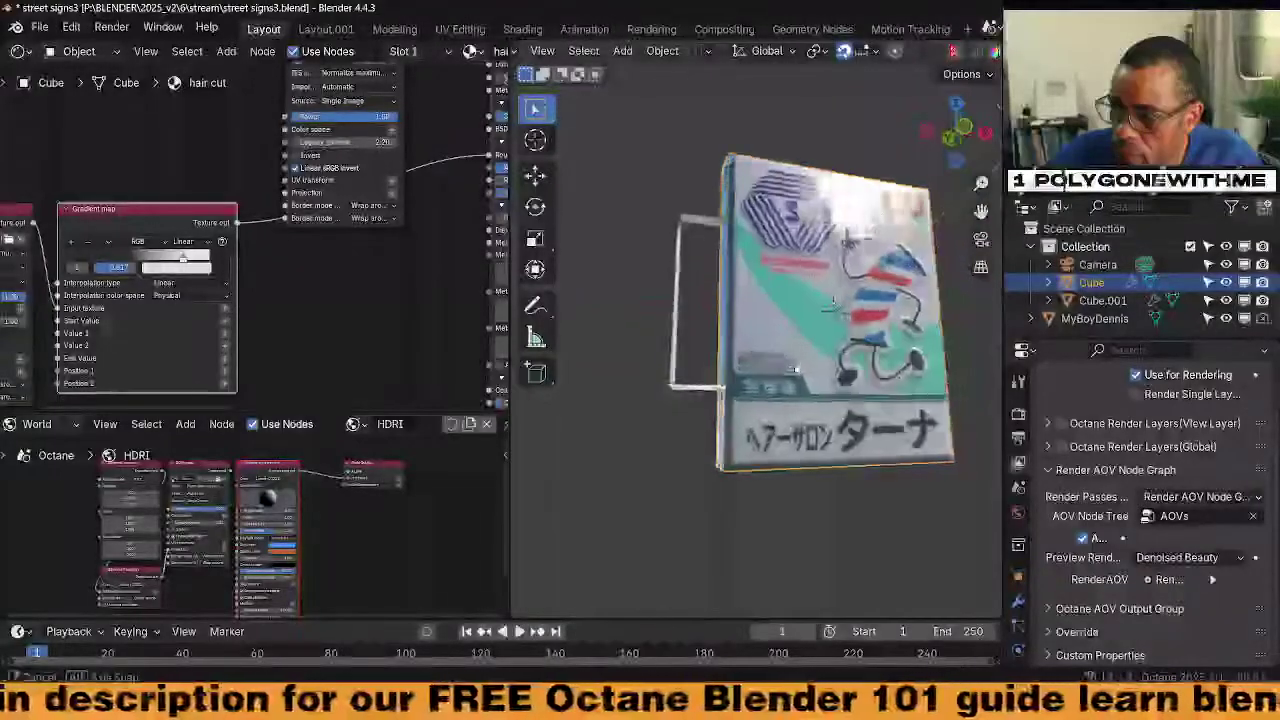
# Lighten the 0.263 stop of the dirt mask's gradient map to near white, and check the sign from a lower angle
pyautogui.moveTo(414, 331); pyautogui.dragTo(288, 377, button='middle')
pyautogui.scroll(-2, 331, 203)
pyautogui.moveTo(331, 203); pyautogui.dragTo(276, 321, button='middle')
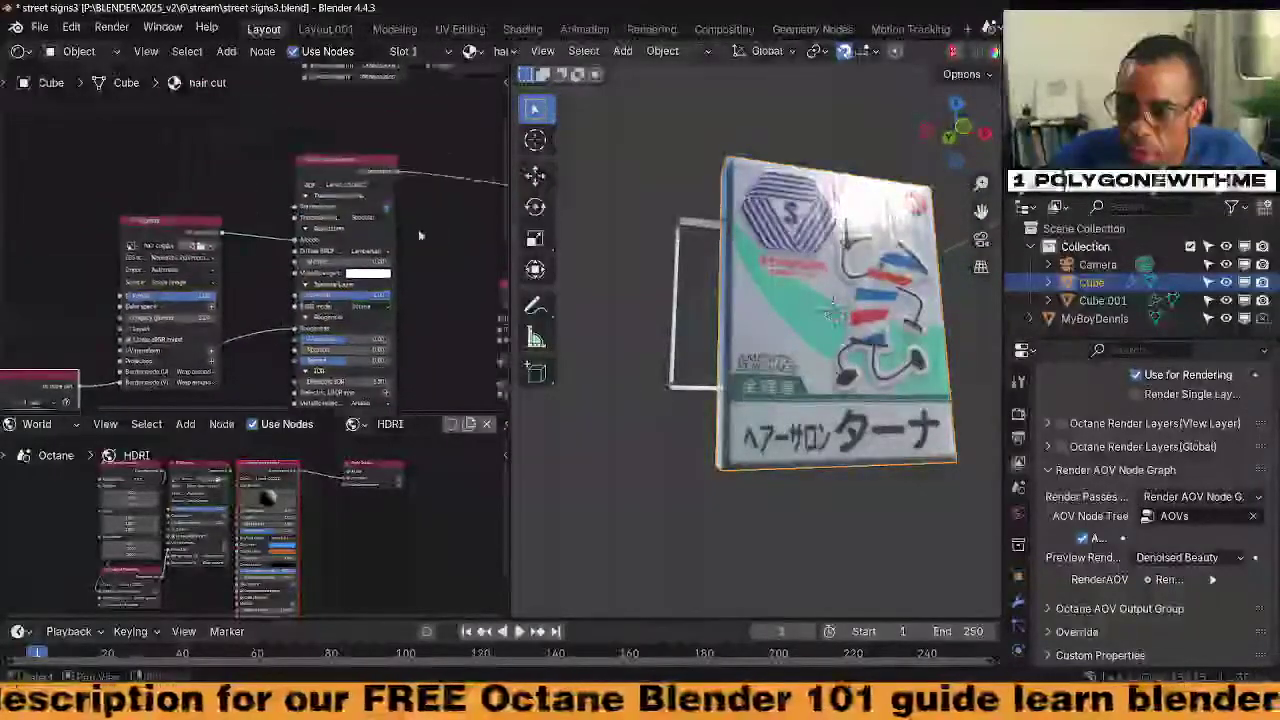
pyautogui.moveTo(420, 234)
pyautogui.mouseDown(button='middle')
pyautogui.moveTo(317, 346)
pyautogui.moveTo(395, 300)
pyautogui.mouseUp(button='middle')
pyautogui.scroll(3, 300, 240)
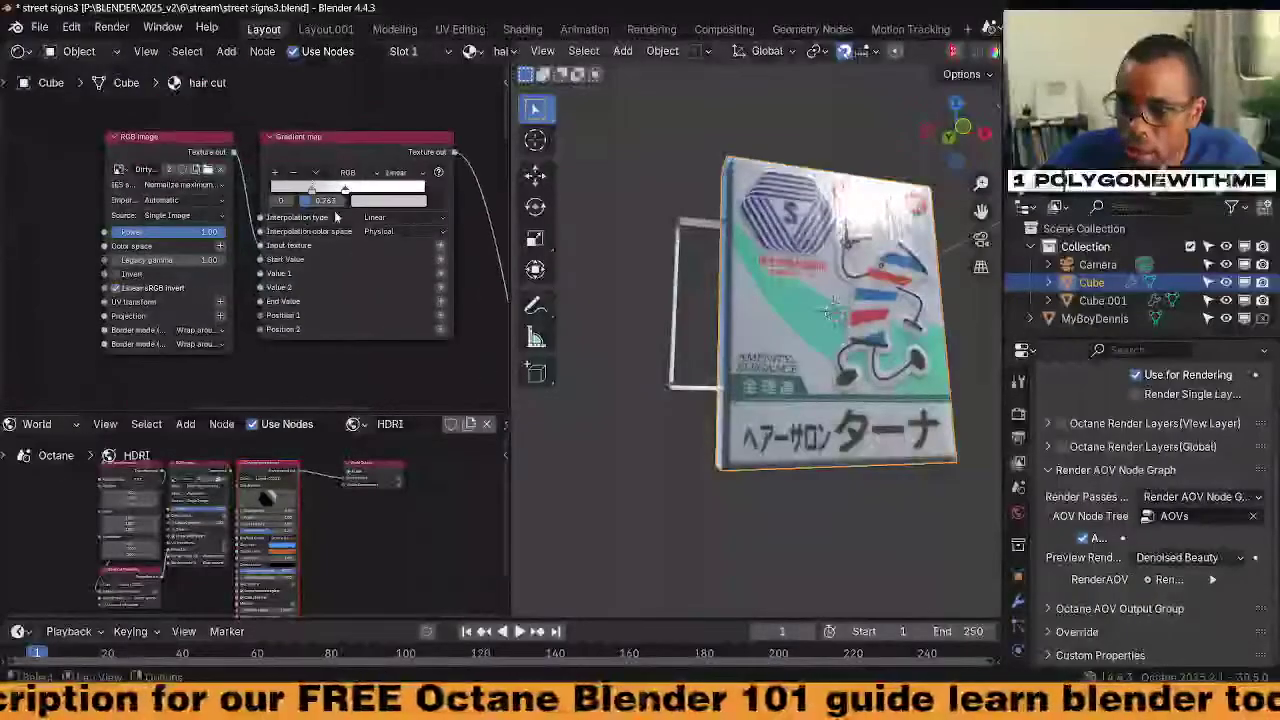
pyautogui.click(388, 200)
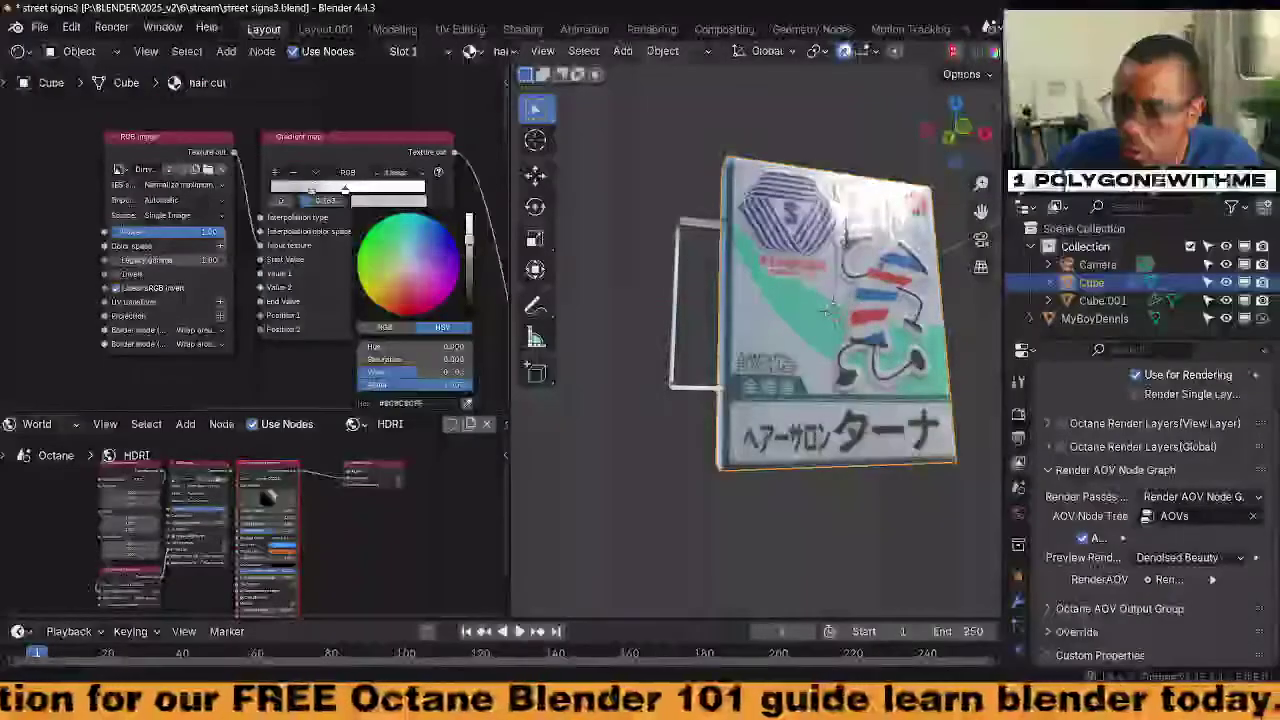
pyautogui.moveTo(469, 240)
pyautogui.mouseDown()
pyautogui.moveTo(469, 297)
pyautogui.moveTo(469, 227)
pyautogui.mouseUp()
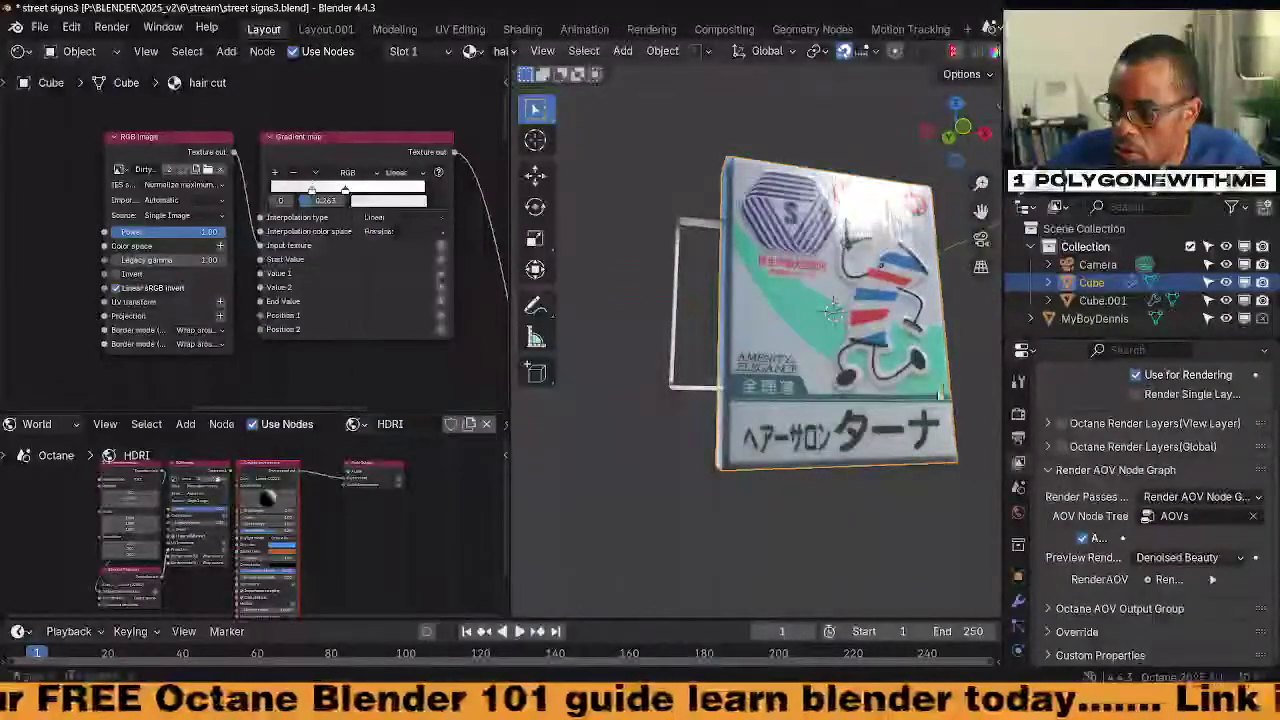
pyautogui.moveTo(800, 310); pyautogui.dragTo(812, 272, button='middle')
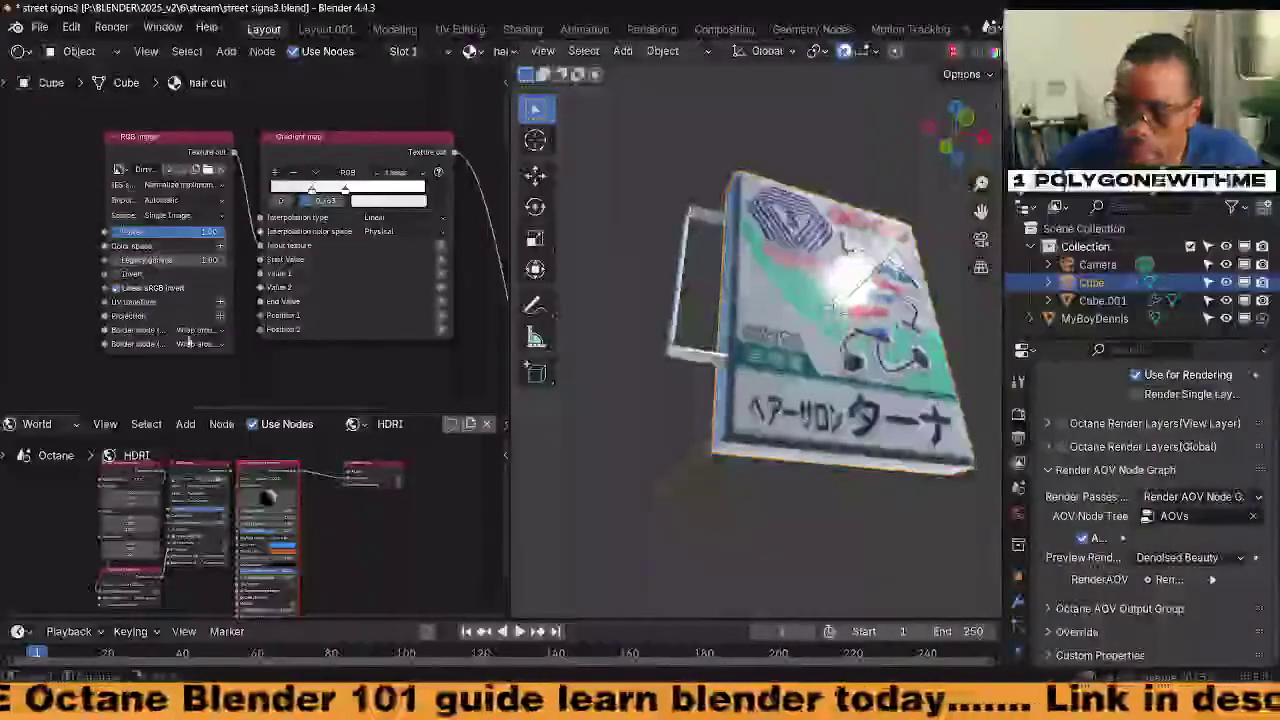
# Add an Octane Noise texture and connect it to the Bump input of the sign's universal material
pyautogui.scroll(-3, 188, 340)
pyautogui.moveTo(188, 340); pyautogui.dragTo(276, 165, button='middle')
pyautogui.scroll(2, 276, 165)
pyautogui.scroll(-2, 260, 341)
pyautogui.moveTo(260, 341); pyautogui.dragTo(257, 247, button='middle')
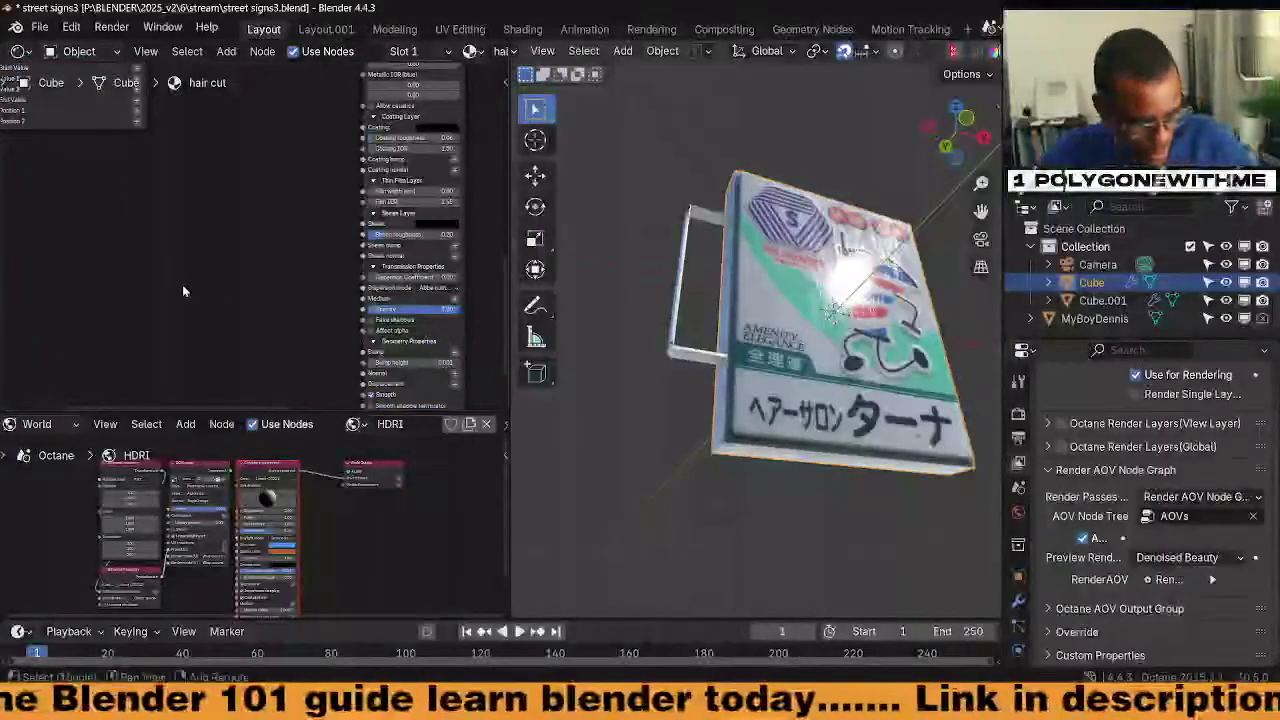
pyautogui.hotkey('shift', 'a')
pyautogui.write('no')
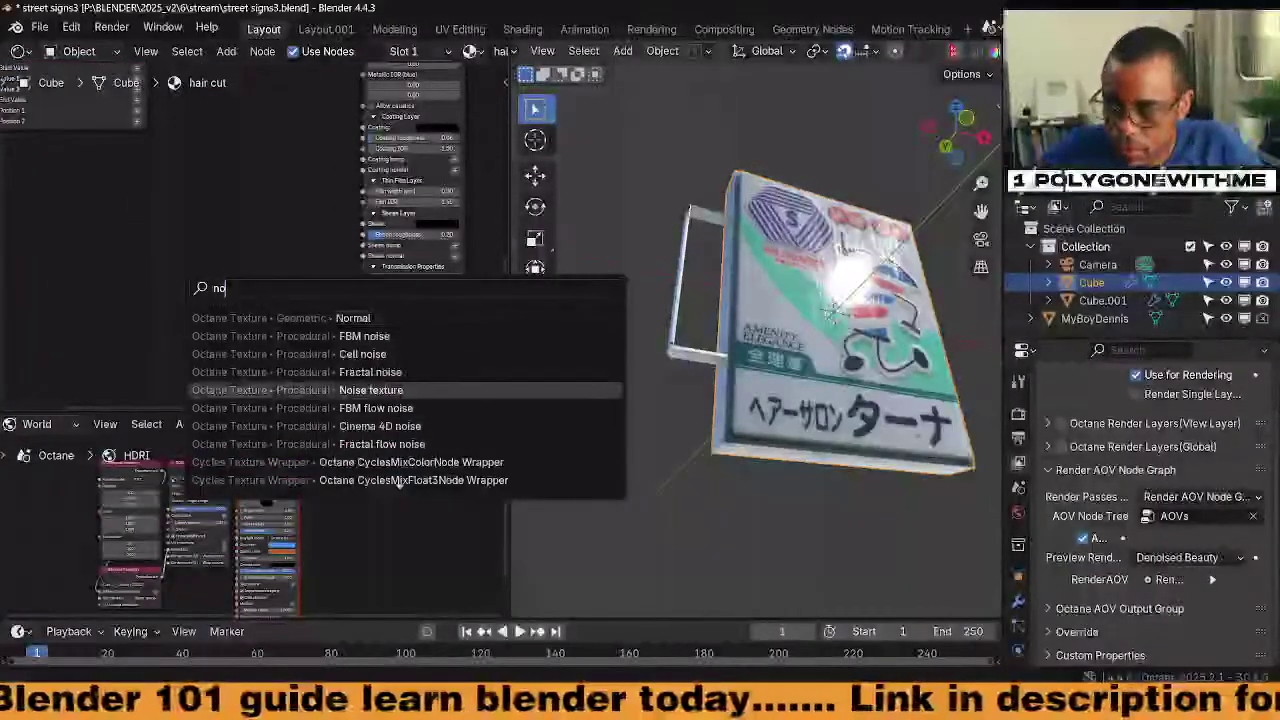
pyautogui.press('Return')
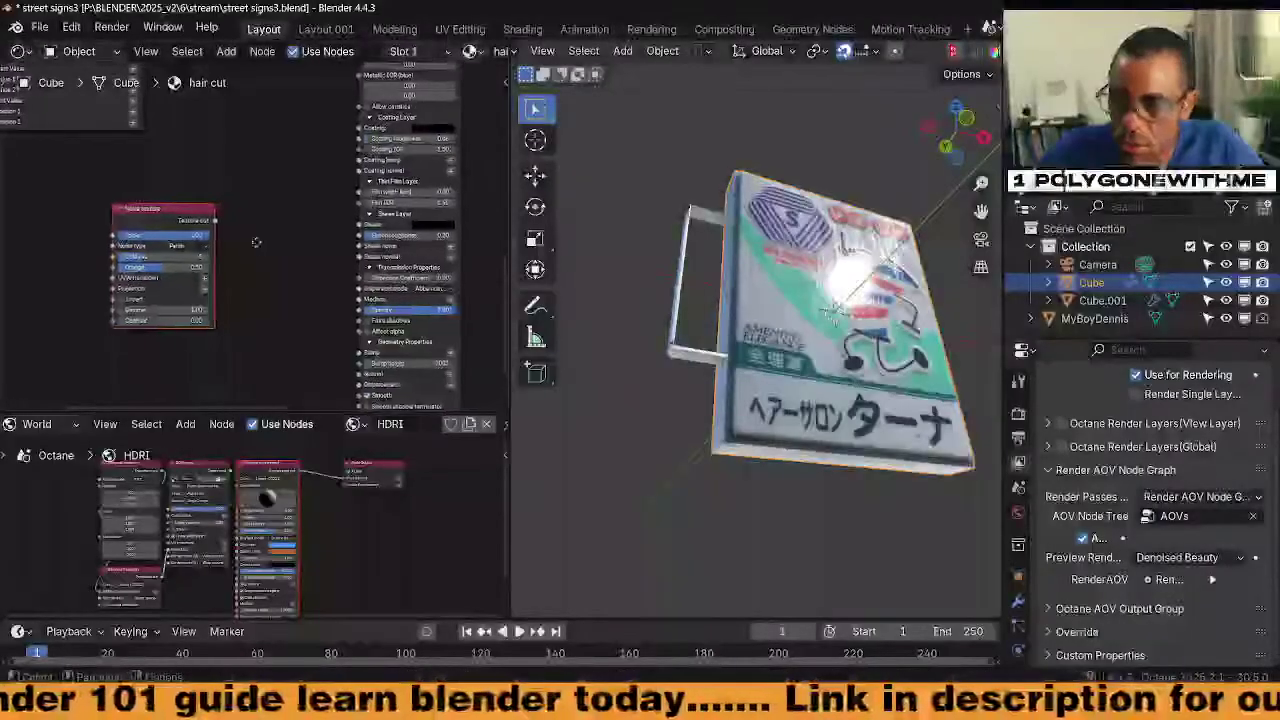
pyautogui.click(256, 242)
pyautogui.moveTo(213, 219); pyautogui.dragTo(360, 355)
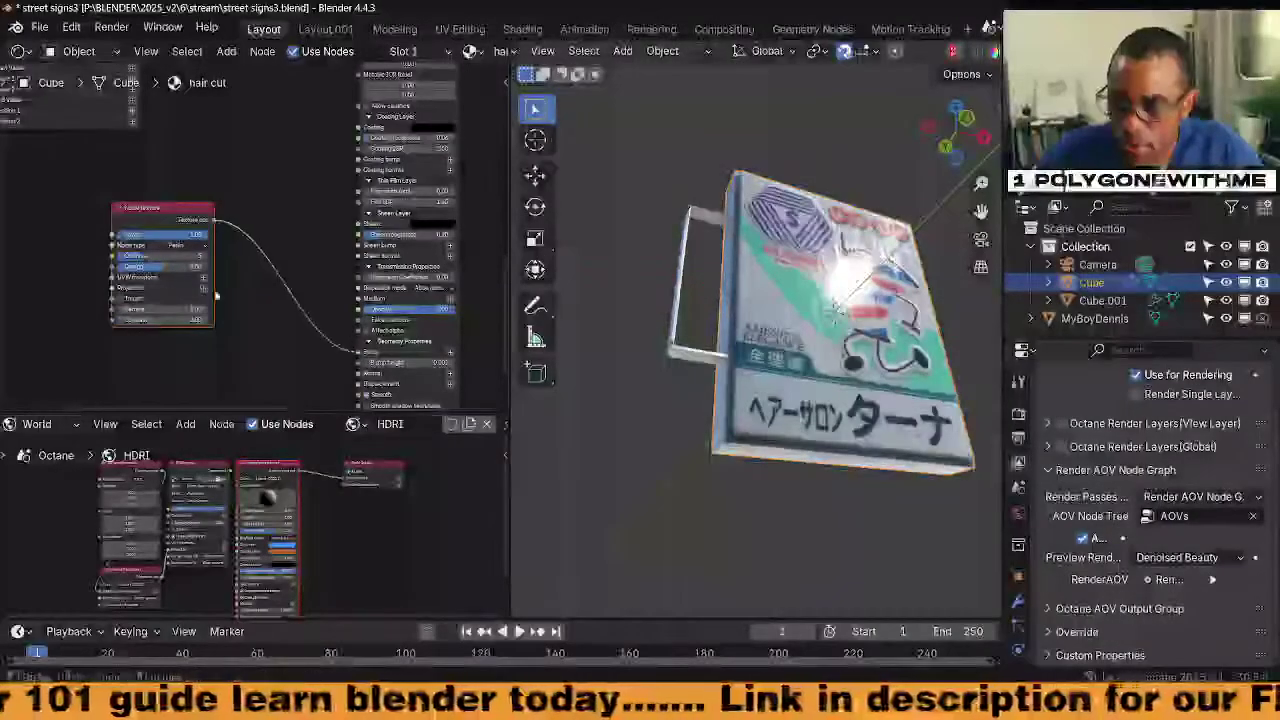
# Preview the noise texture on the sign, and space out the preview nodes and the material output
pyautogui.keyDown('ctrl'); pyautogui.keyDown('shift'); pyautogui.click(176, 221); pyautogui.keyUp('shift'); pyautogui.keyUp('ctrl')
pyautogui.moveTo(230, 239); pyautogui.dragTo(325, 275, button='middle')
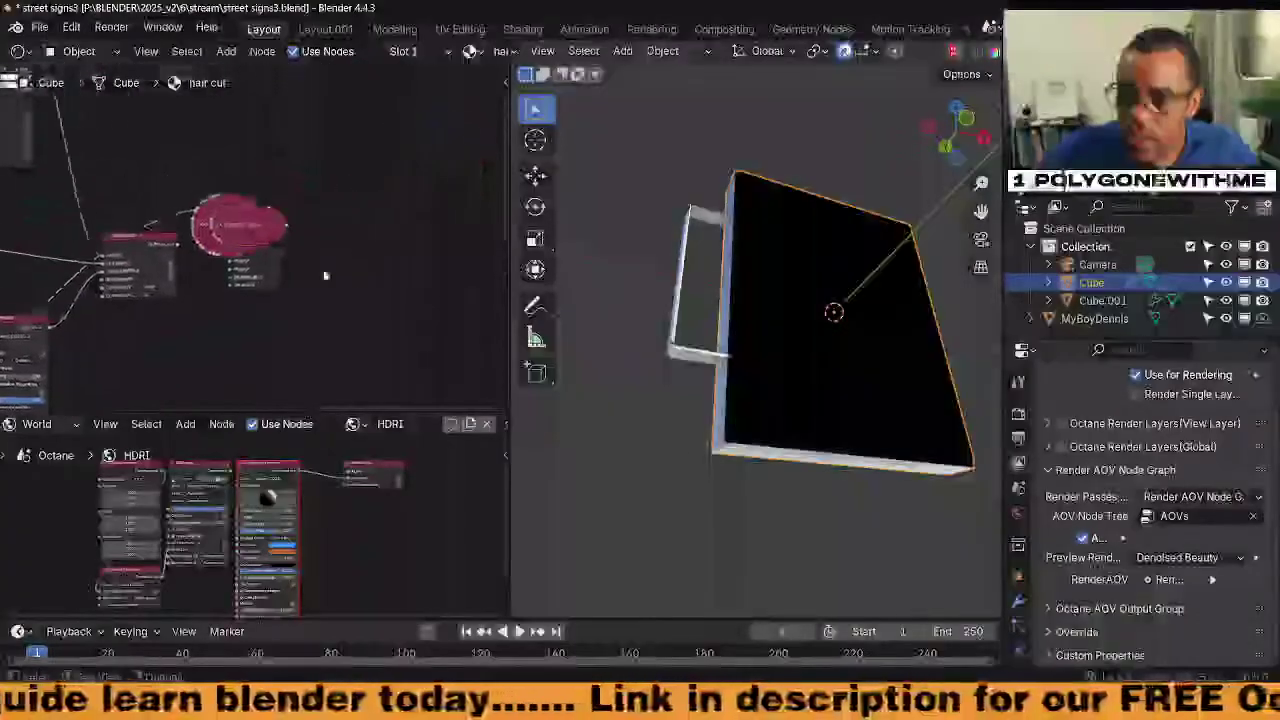
pyautogui.moveTo(285, 285); pyautogui.dragTo(352, 285)
pyautogui.press('g')
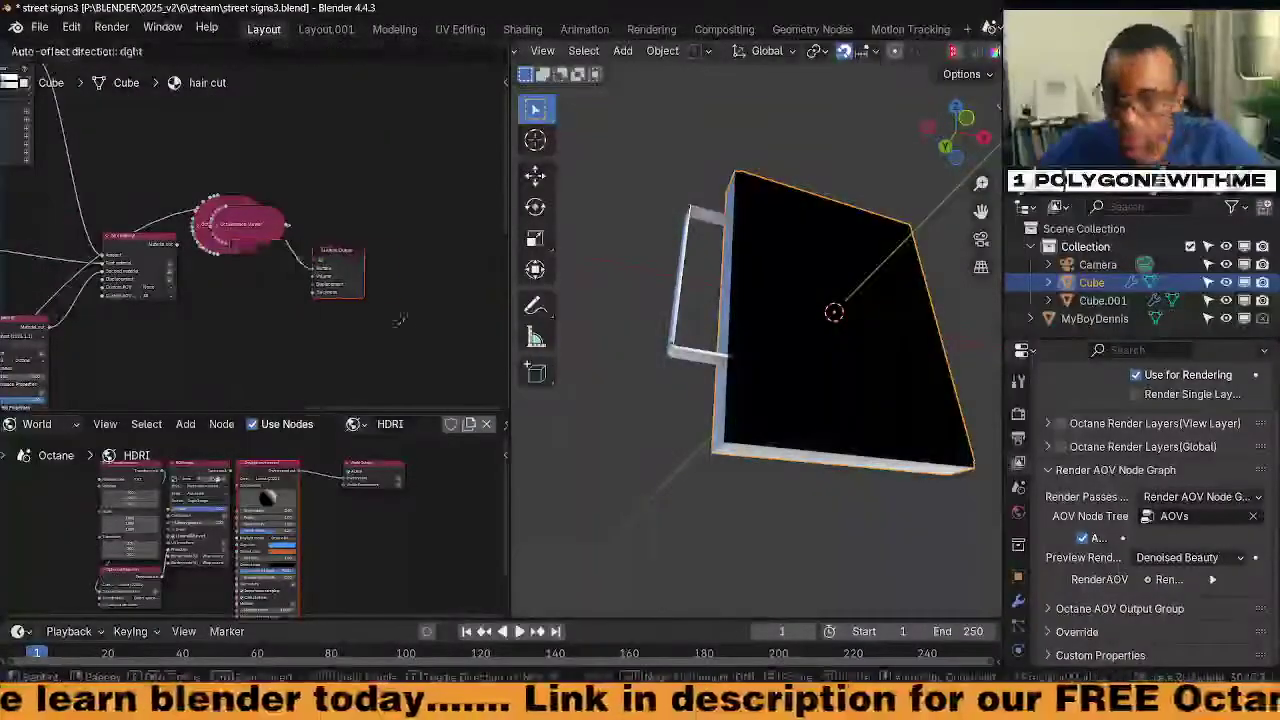
pyautogui.hotkey('shift', 'd')
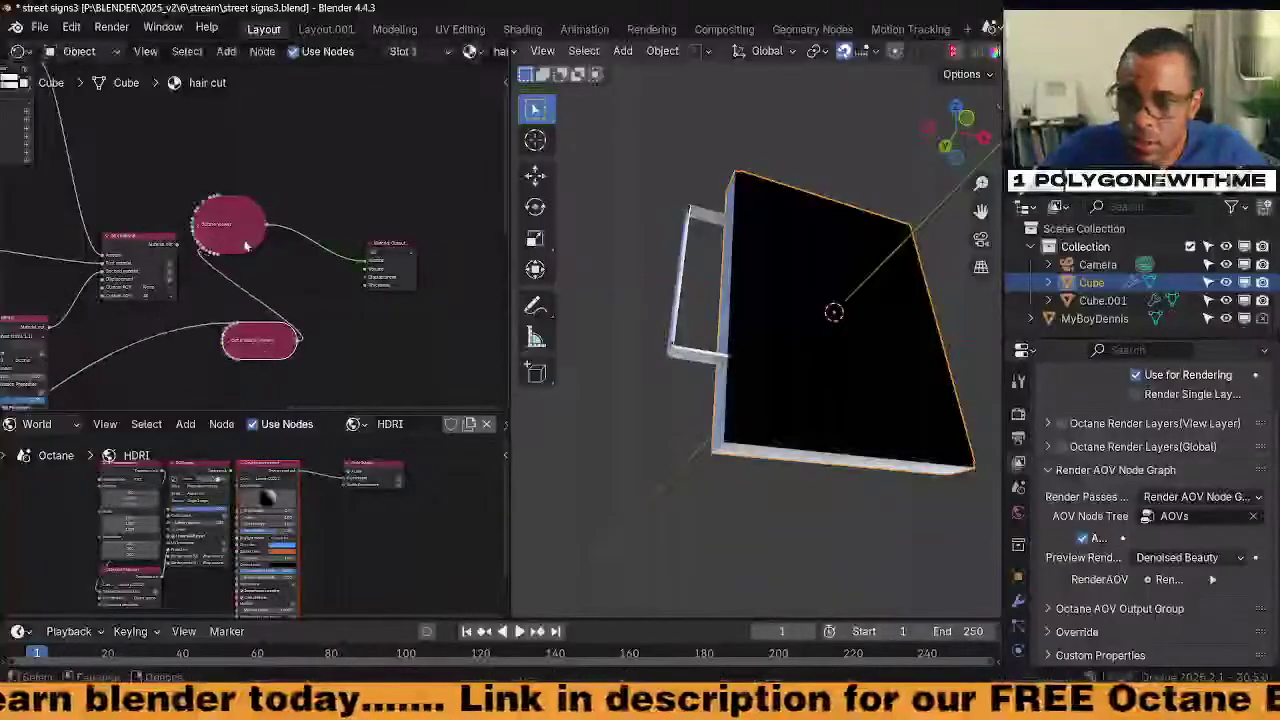
pyautogui.press('g')
pyautogui.click(320, 289)
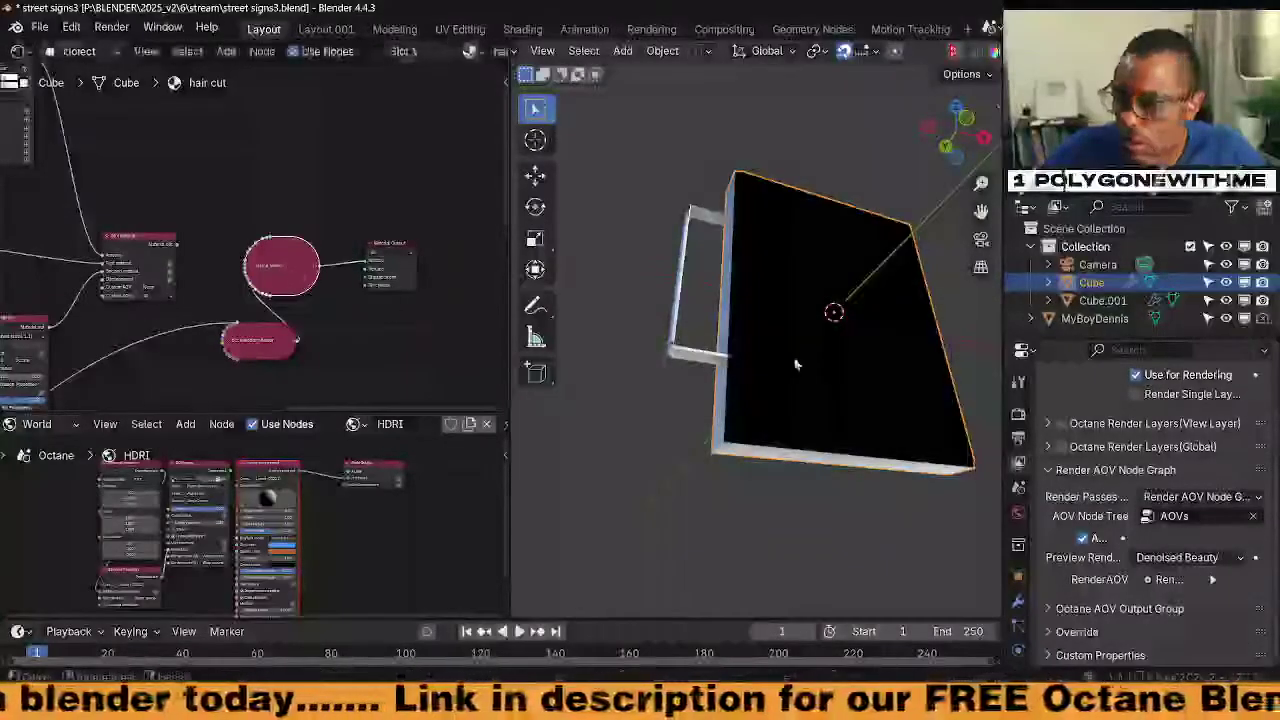
# Remove the preview nodes, restore the mix material's connection to the output, and save the file
pyautogui.moveTo(796, 365)
pyautogui.mouseDown(button='middle')
pyautogui.moveTo(830, 350)
pyautogui.moveTo(815, 340)
pyautogui.moveTo(808, 371)
pyautogui.moveTo(763, 401)
pyautogui.moveTo(800, 385)
pyautogui.mouseUp(button='middle')
pyautogui.moveTo(230, 320); pyautogui.dragTo(290, 320, button='middle')
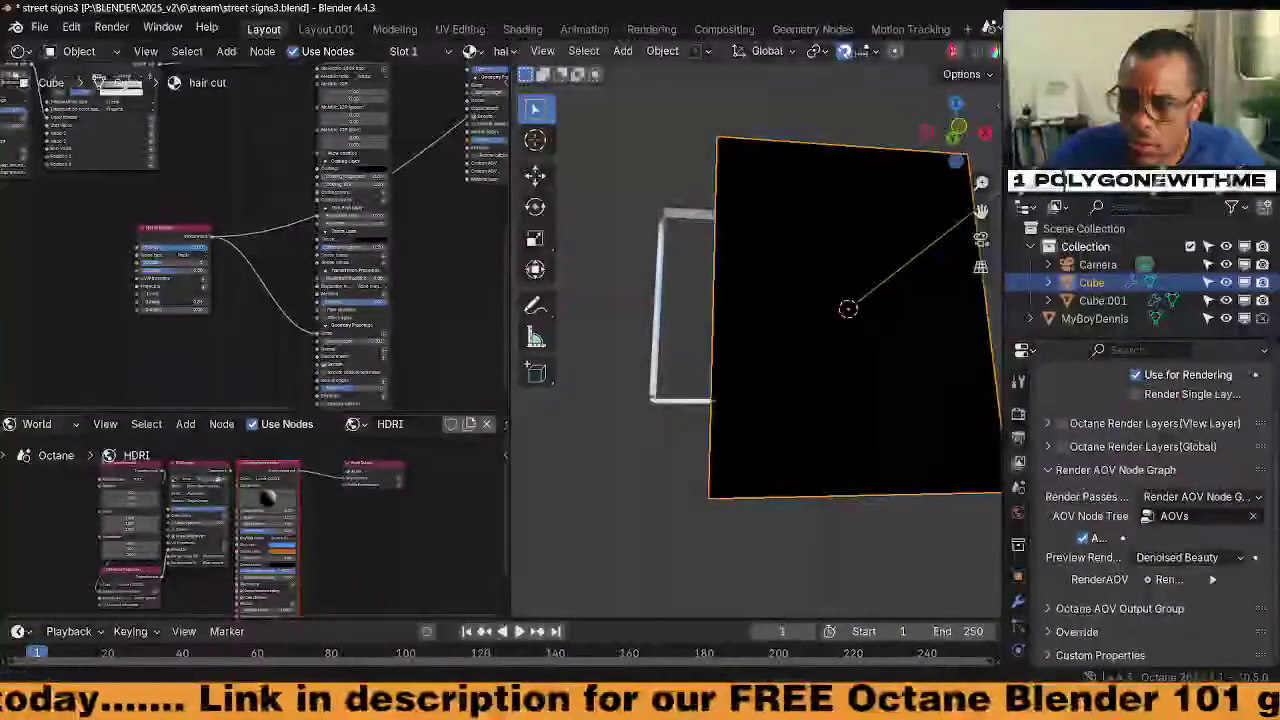
pyautogui.moveTo(312, 240); pyautogui.dragTo(316, 292, button='middle')
pyautogui.hotkey('ctrl', 'x')
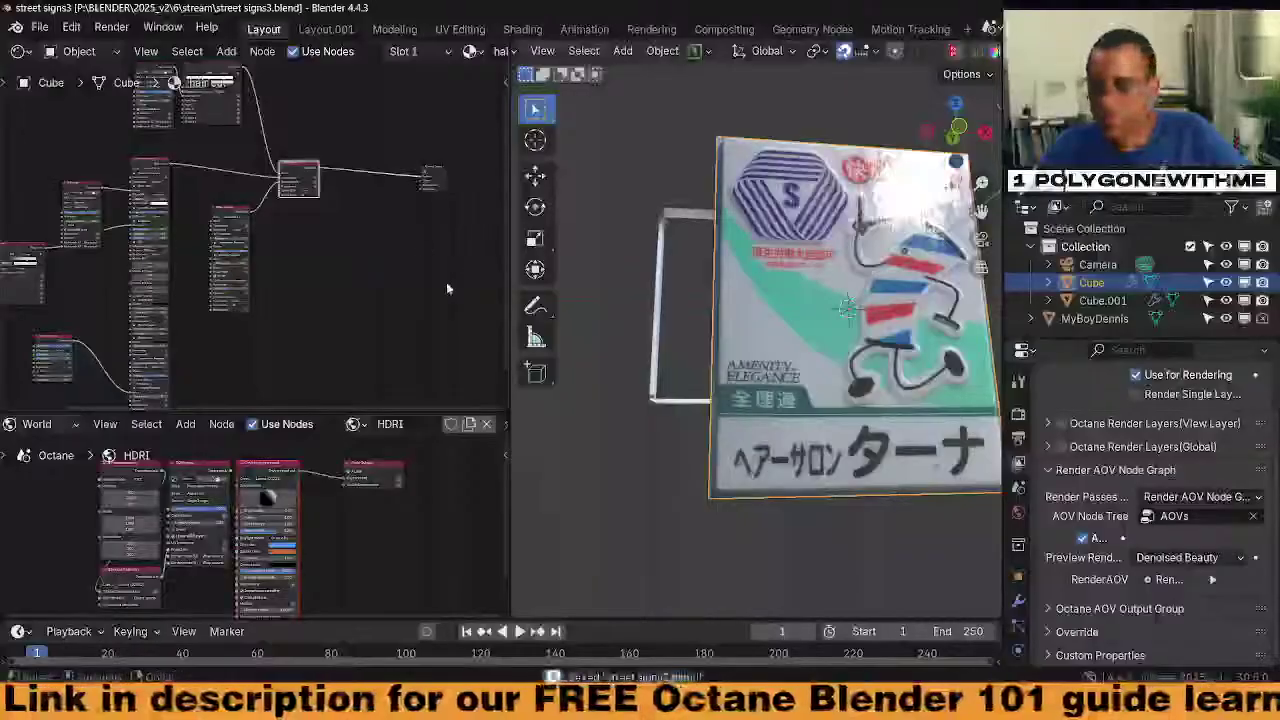
# Restart Blender, reopen street signs3.blend from the recent files, and switch the viewport to rendered shading
pyautogui.hotkey('alt', 'Tab')
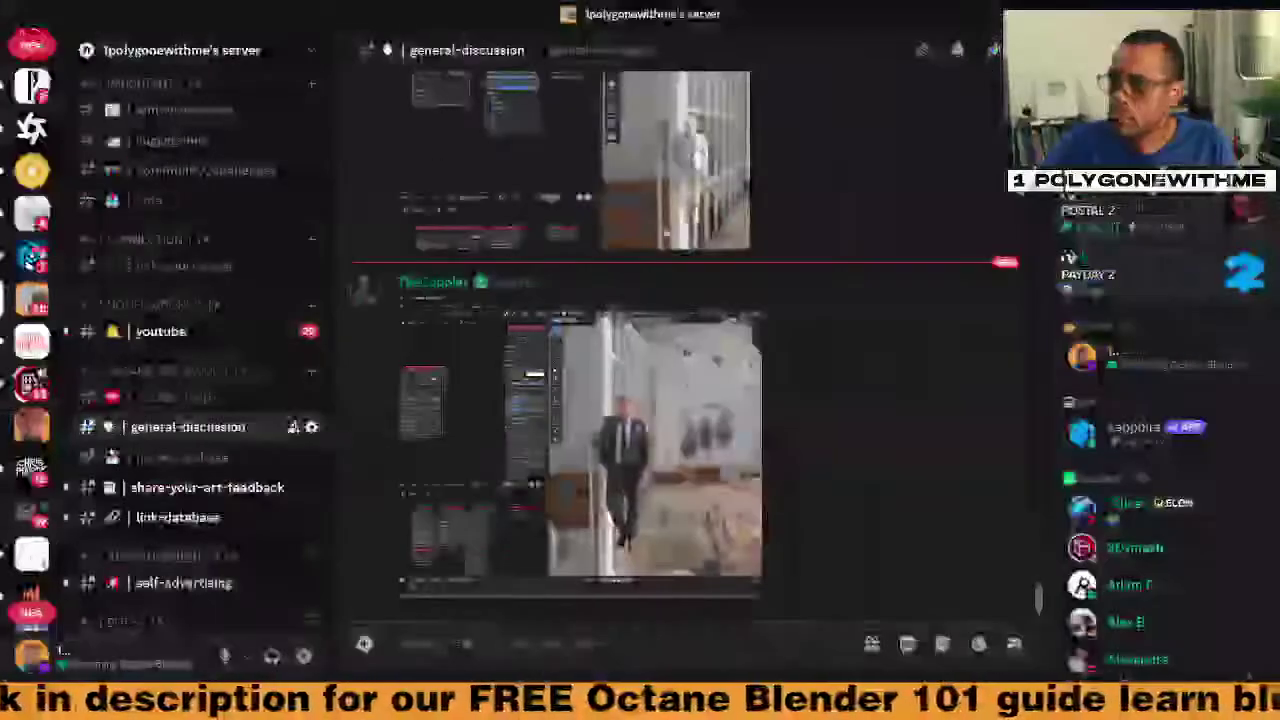
pyautogui.press('super+d')
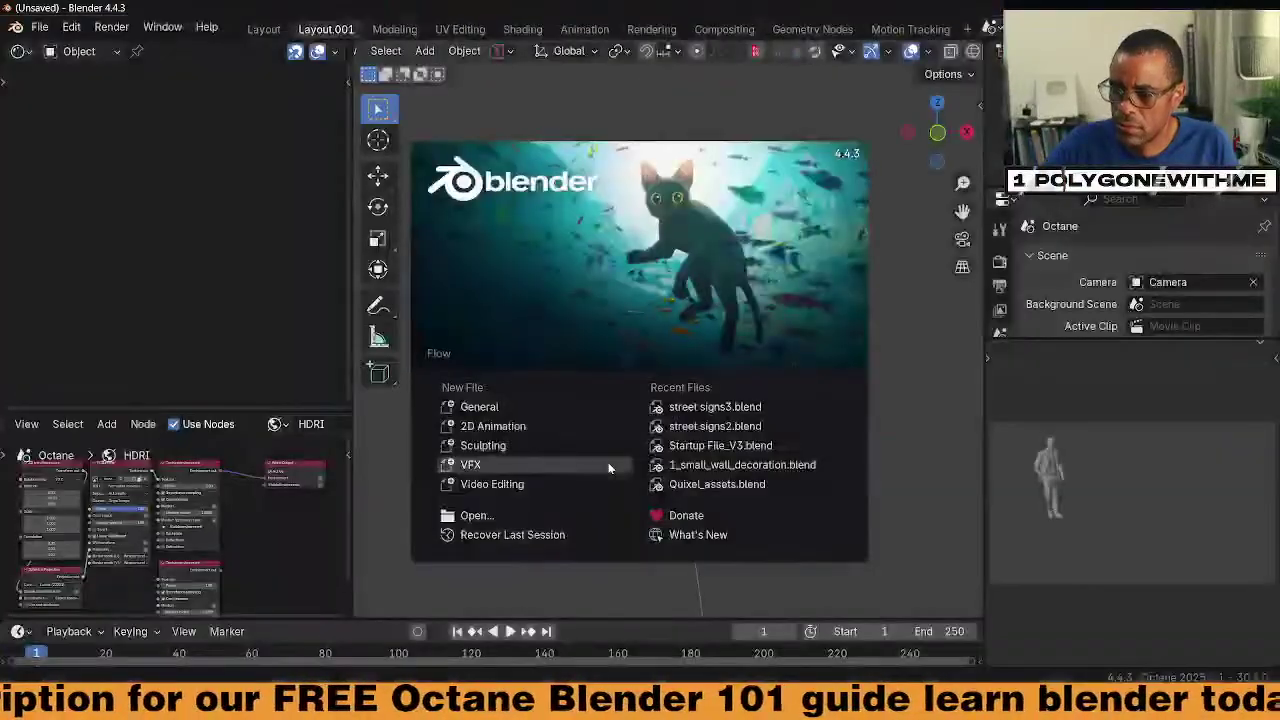
pyautogui.click(693, 406)
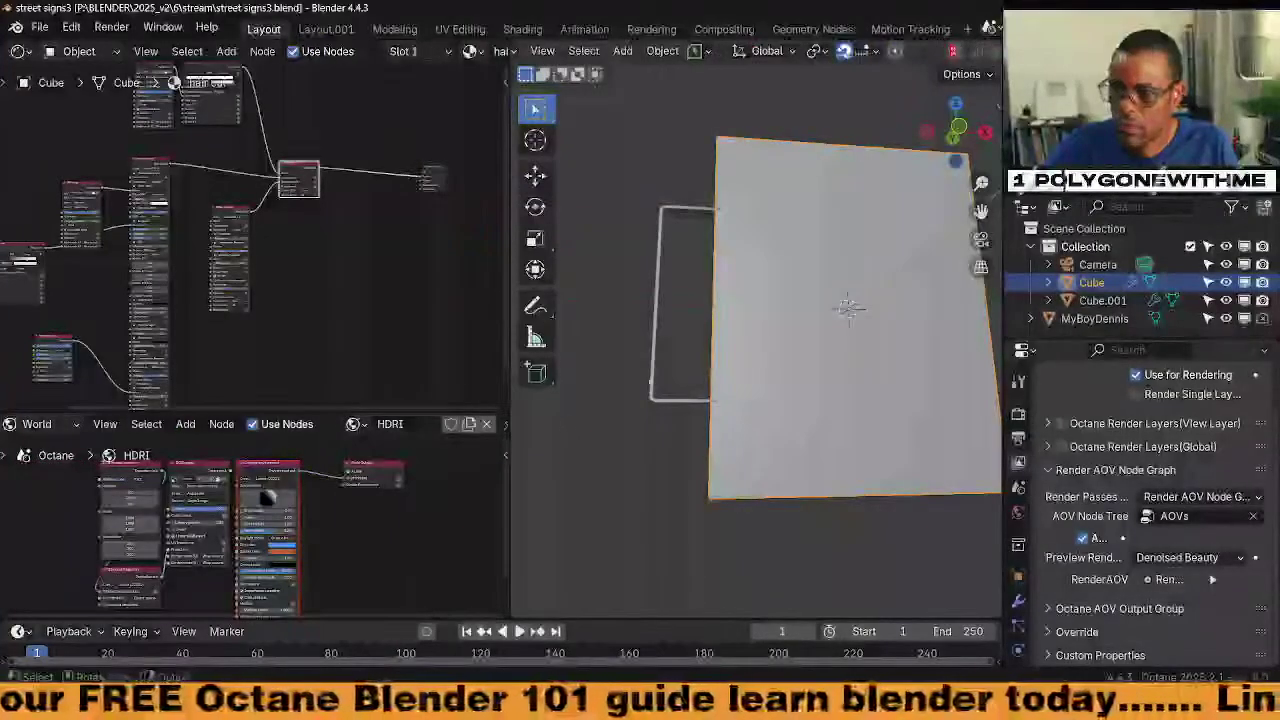
pyautogui.moveTo(256, 228); pyautogui.dragTo(267, 243, button='middle')
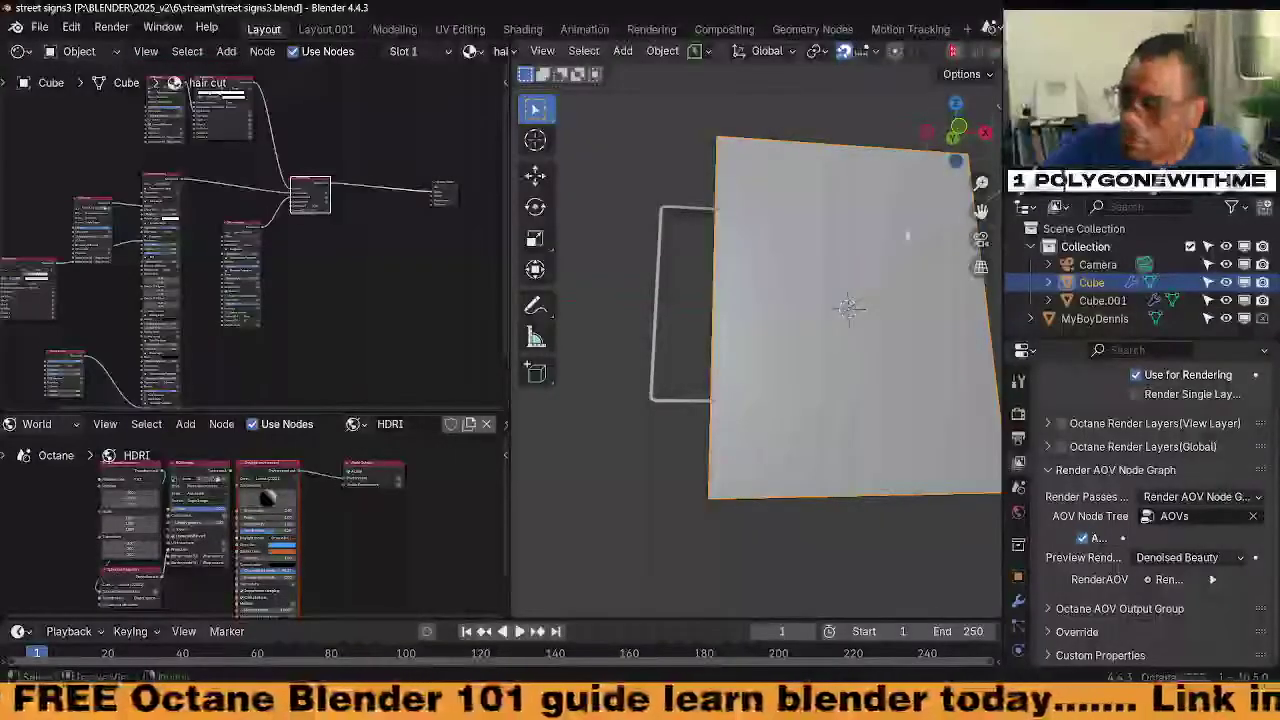
pyautogui.press('z')
pyautogui.click(626, 437)
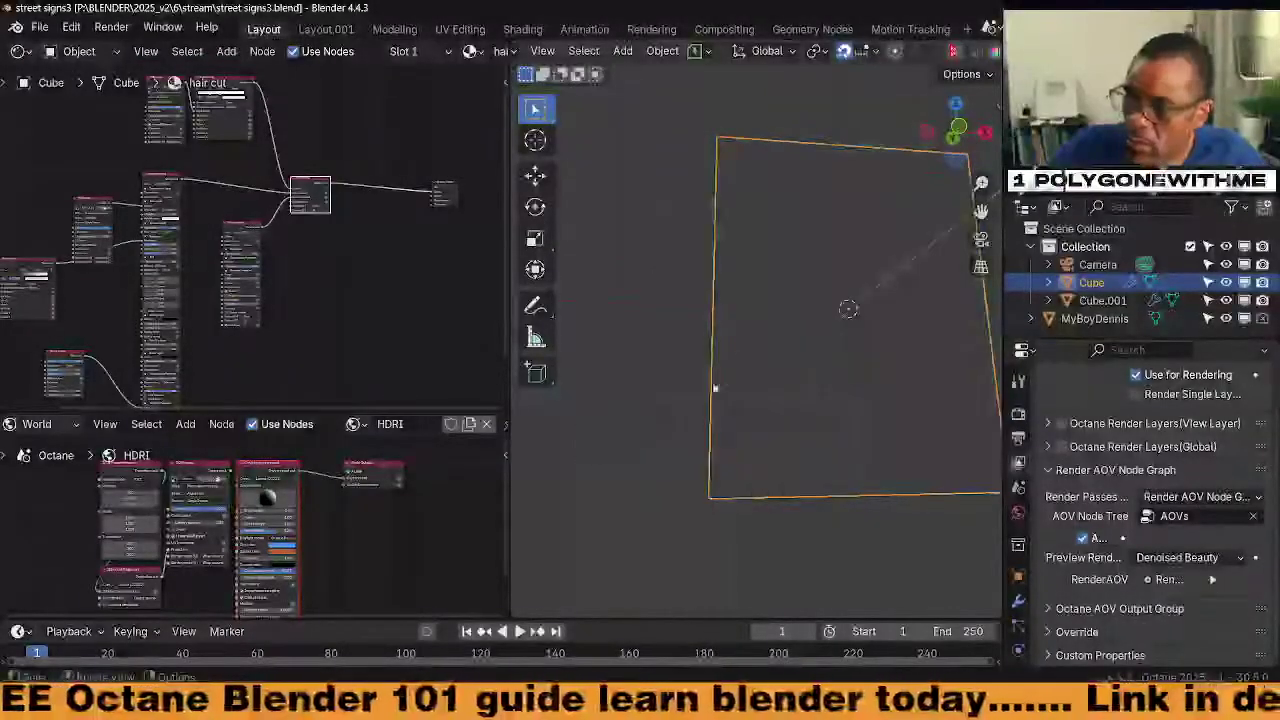
# Preview the noise texture on the sign again and examine its pattern from different angles
pyautogui.scroll(5, 263, 311)
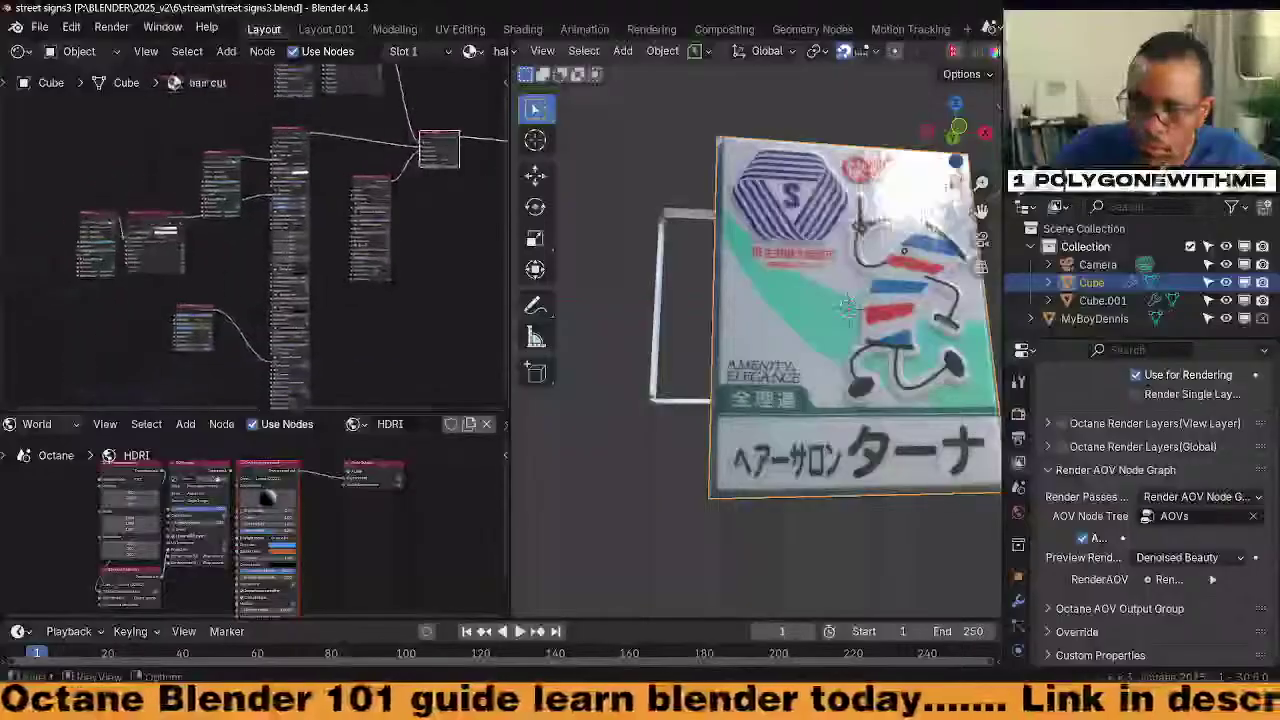
pyautogui.click(238, 215)
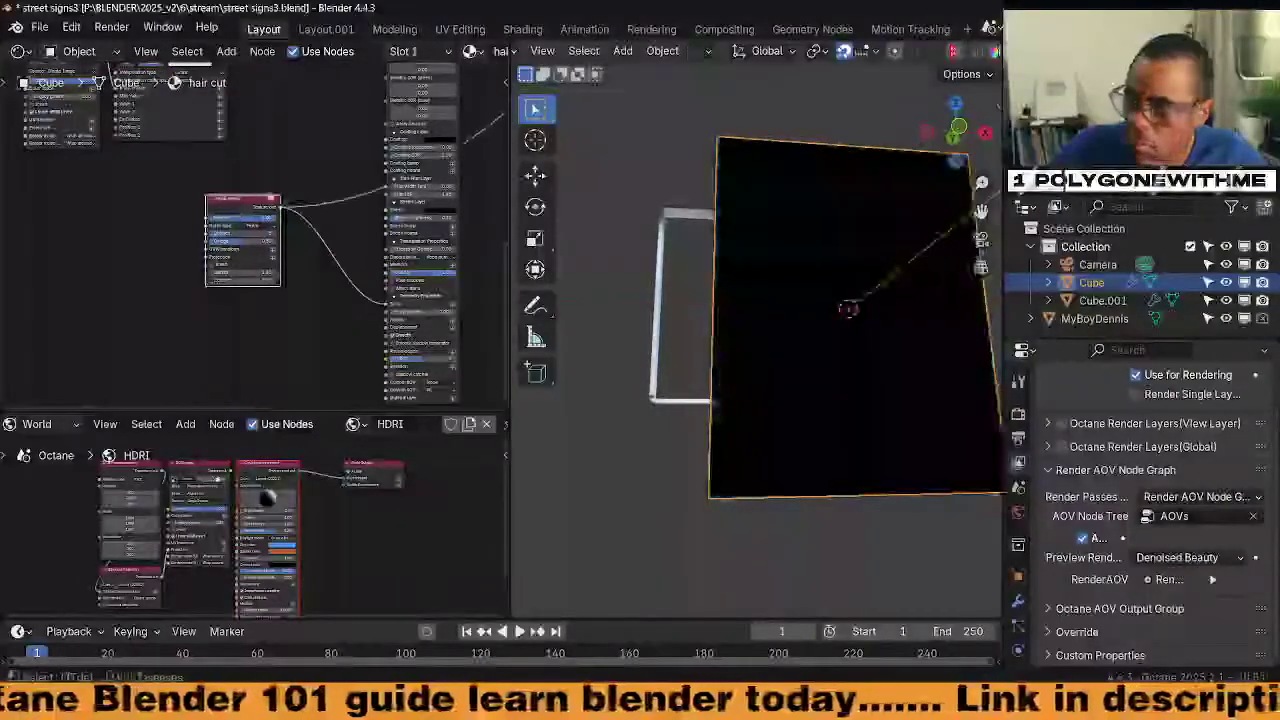
pyautogui.scroll(2, 260, 235)
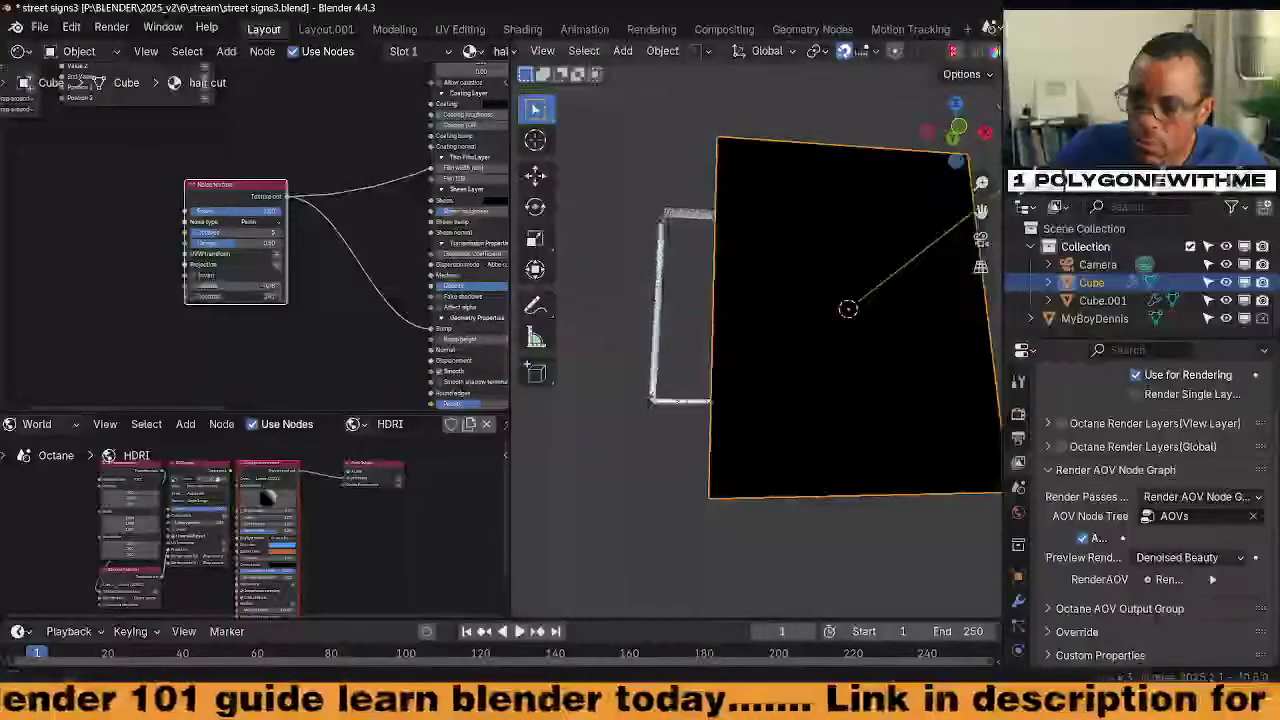
pyautogui.moveTo(848, 400); pyautogui.dragTo(785, 400, button='middle')
pyautogui.moveTo(780, 402); pyautogui.dragTo(715, 396, button='middle')
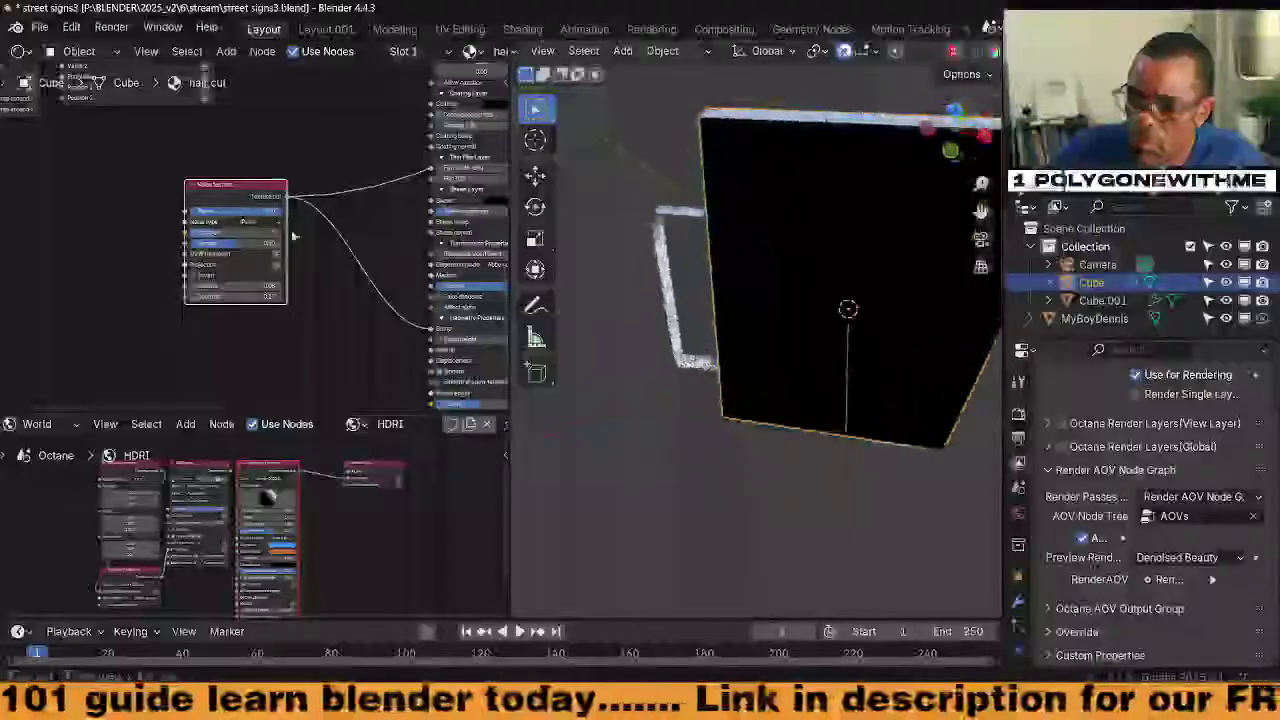
pyautogui.click(292, 232)
pyautogui.click(252, 198)
# End the noise preview by reconnecting the mix material to the material output
pyautogui.scroll(-2, 385, 312)
pyautogui.moveTo(385, 312); pyautogui.dragTo(187, 406, button='middle')
pyautogui.scroll(-6, 260, 250)
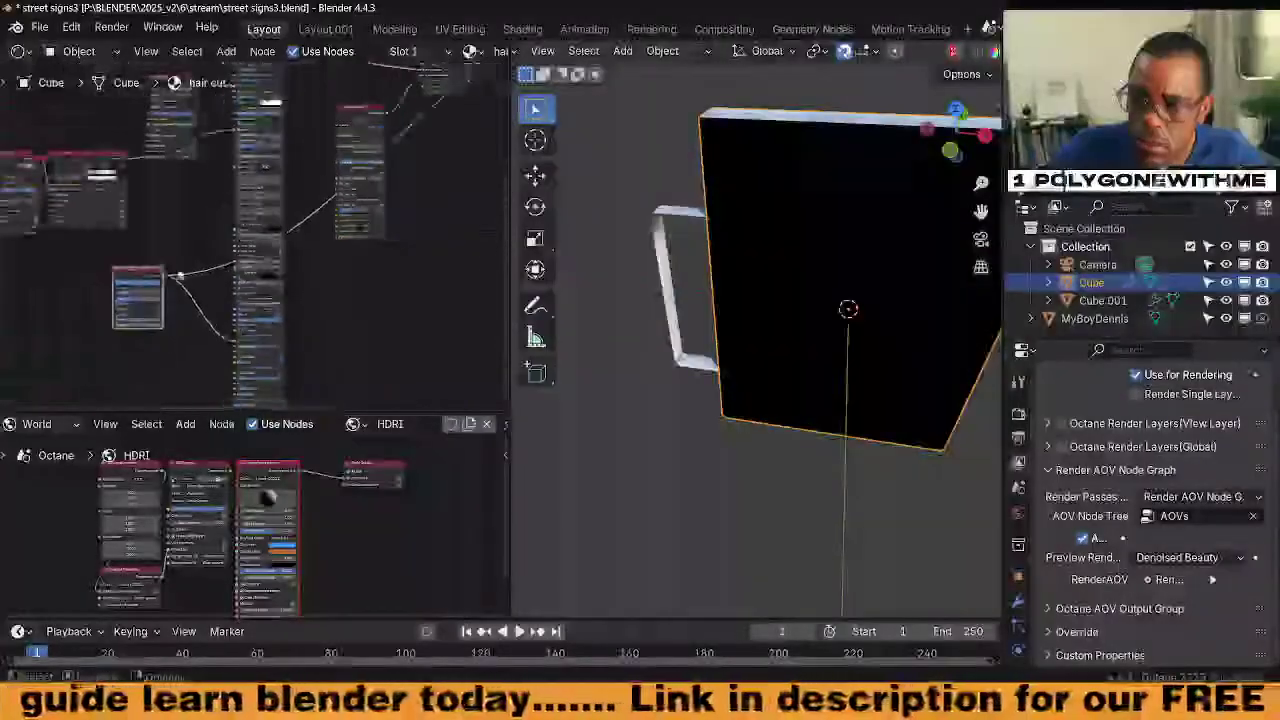
pyautogui.moveTo(386, 254); pyautogui.dragTo(488, 203, button='middle')
pyautogui.keyDown('ctrl'); pyautogui.keyDown('shift'); pyautogui.click(268, 197); pyautogui.keyUp('shift'); pyautogui.keyUp('ctrl')
pyautogui.moveTo(300, 250); pyautogui.dragTo(417, 215, button='middle')
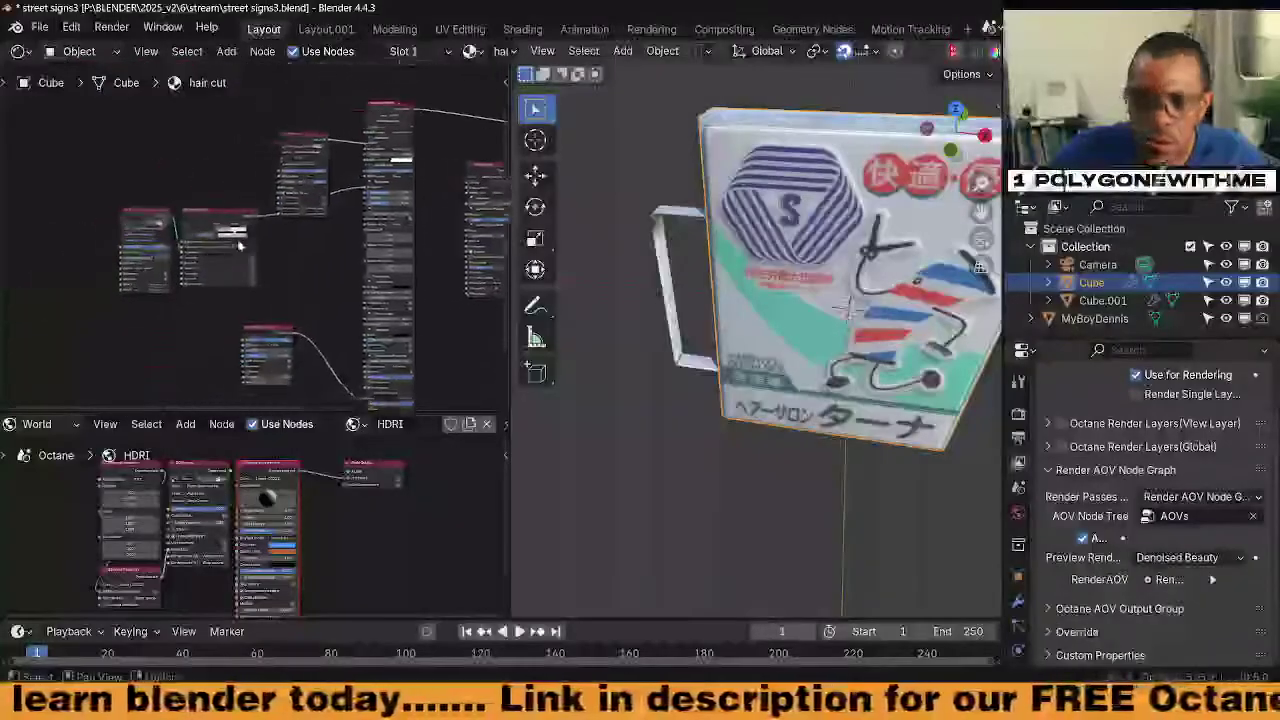
pyautogui.scroll(2, 250, 310)
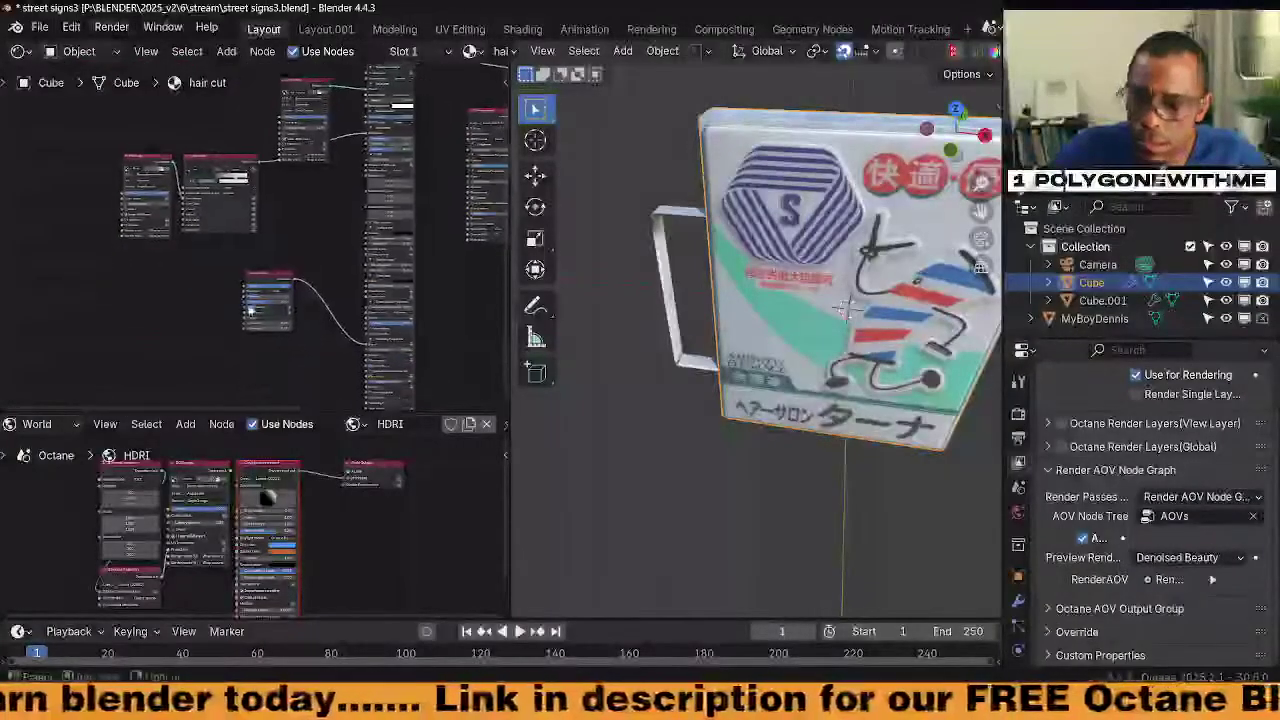
# Start a new file from the General template
pyautogui.click(40, 27)
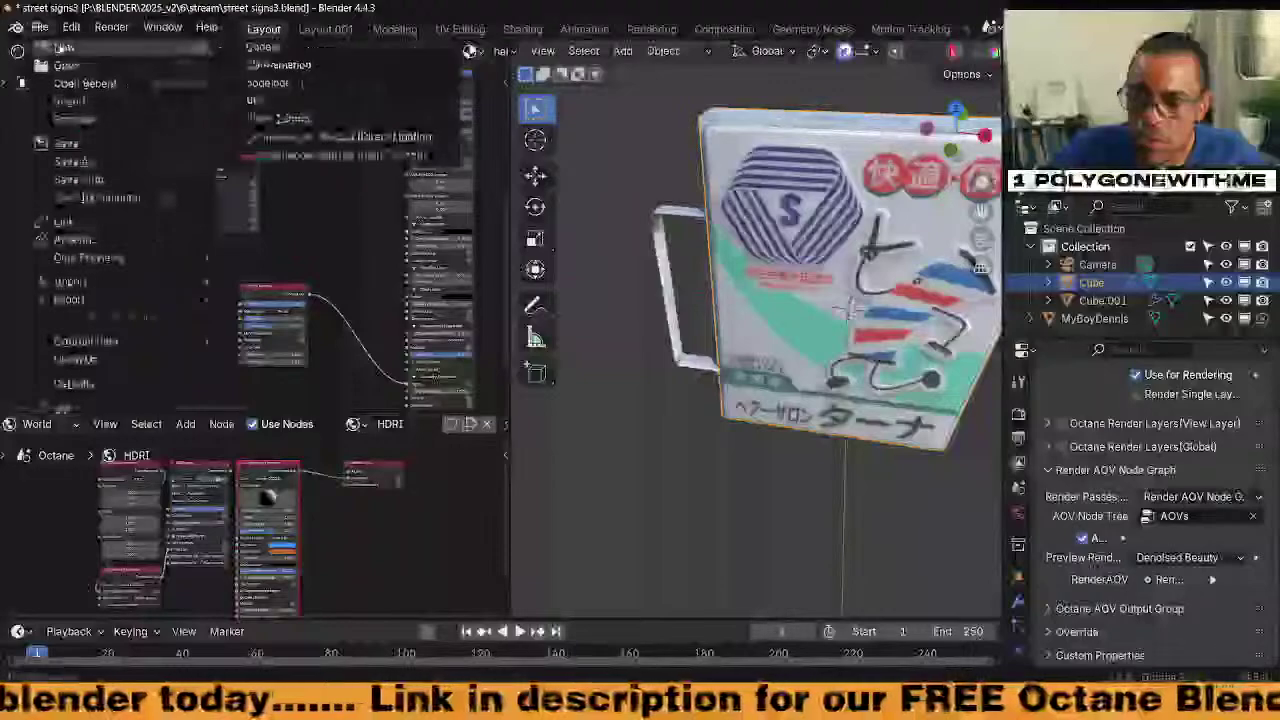
pyautogui.moveTo(60, 47)
pyautogui.click(285, 47)
pyautogui.click(674, 382)
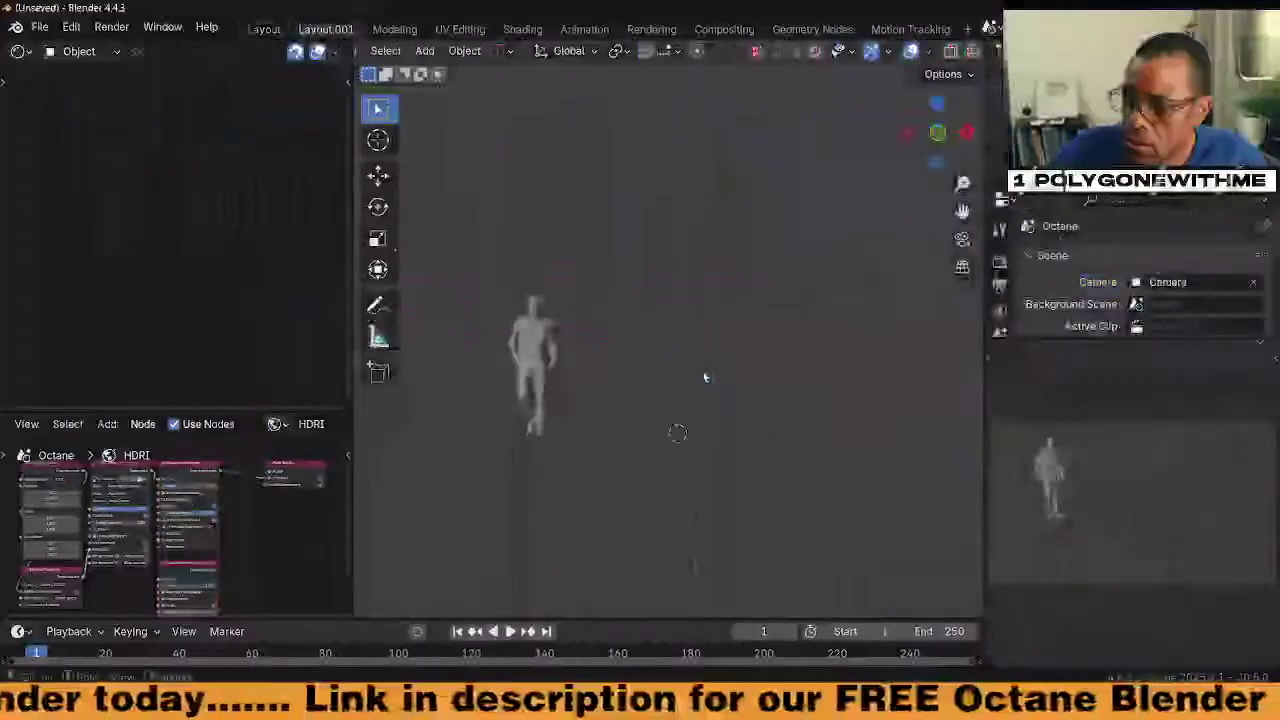
# Add a plane and stand it upright facing the view by rotating it 90° about Y and 90° about Z
pyautogui.hotkey('shift', 'a')
pyautogui.moveTo(672, 296)
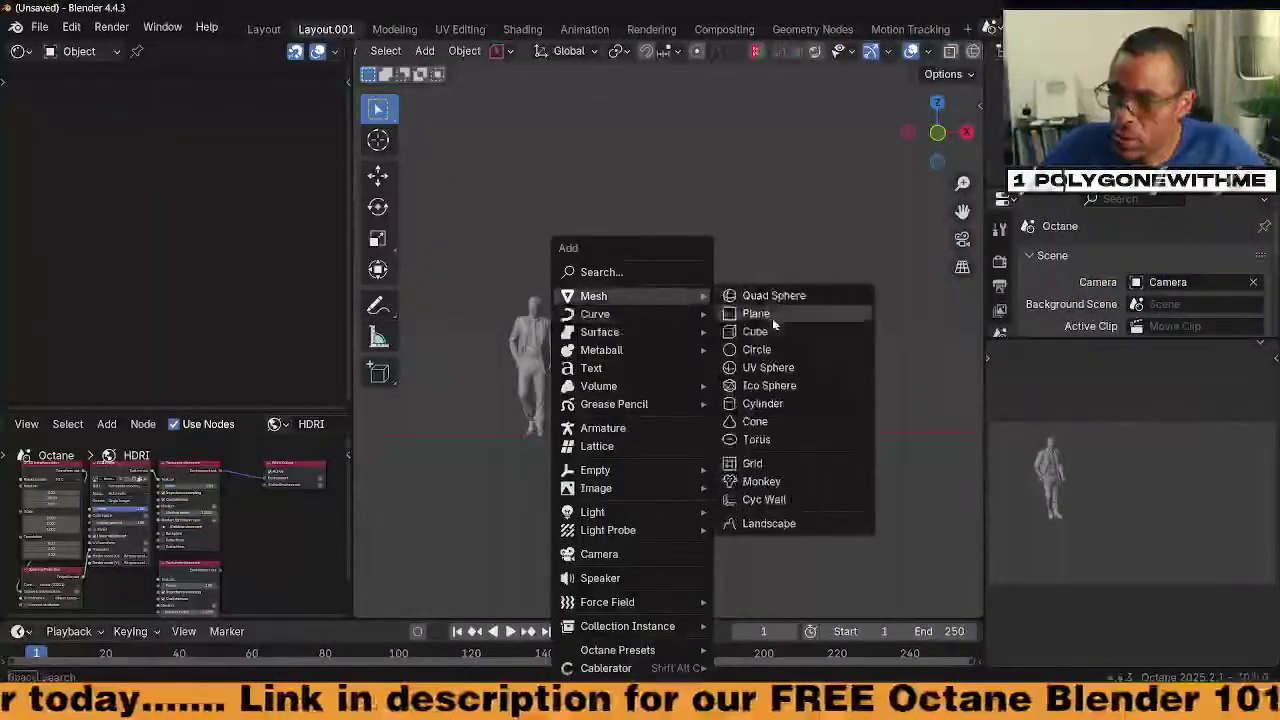
pyautogui.click(772, 316)
pyautogui.write('ry90')
pyautogui.press('Return')
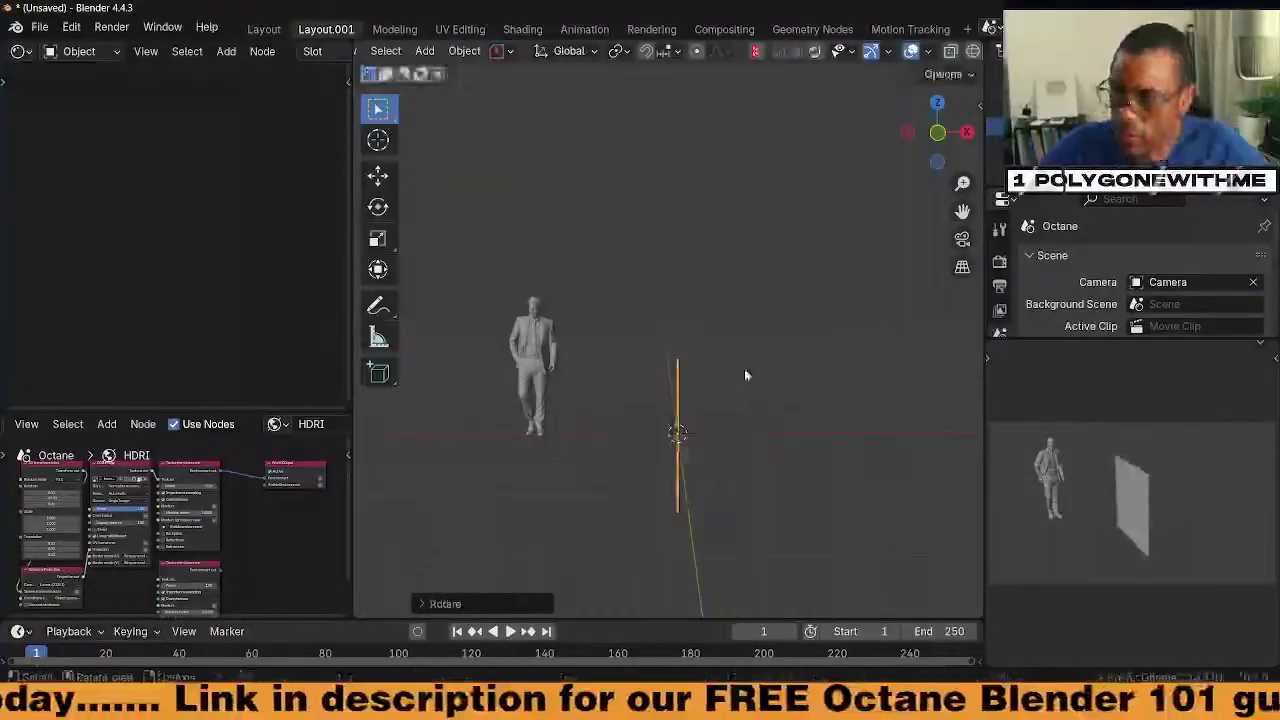
pyautogui.write('rz90')
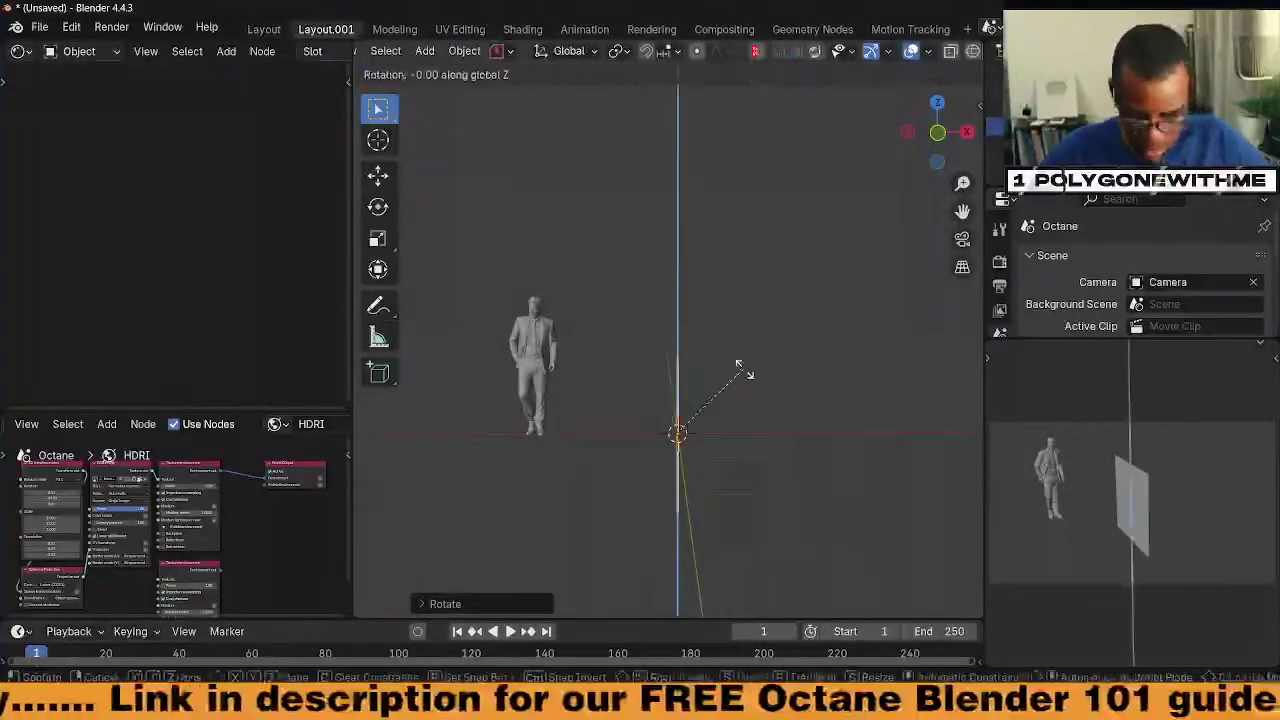
pyautogui.press('Return')
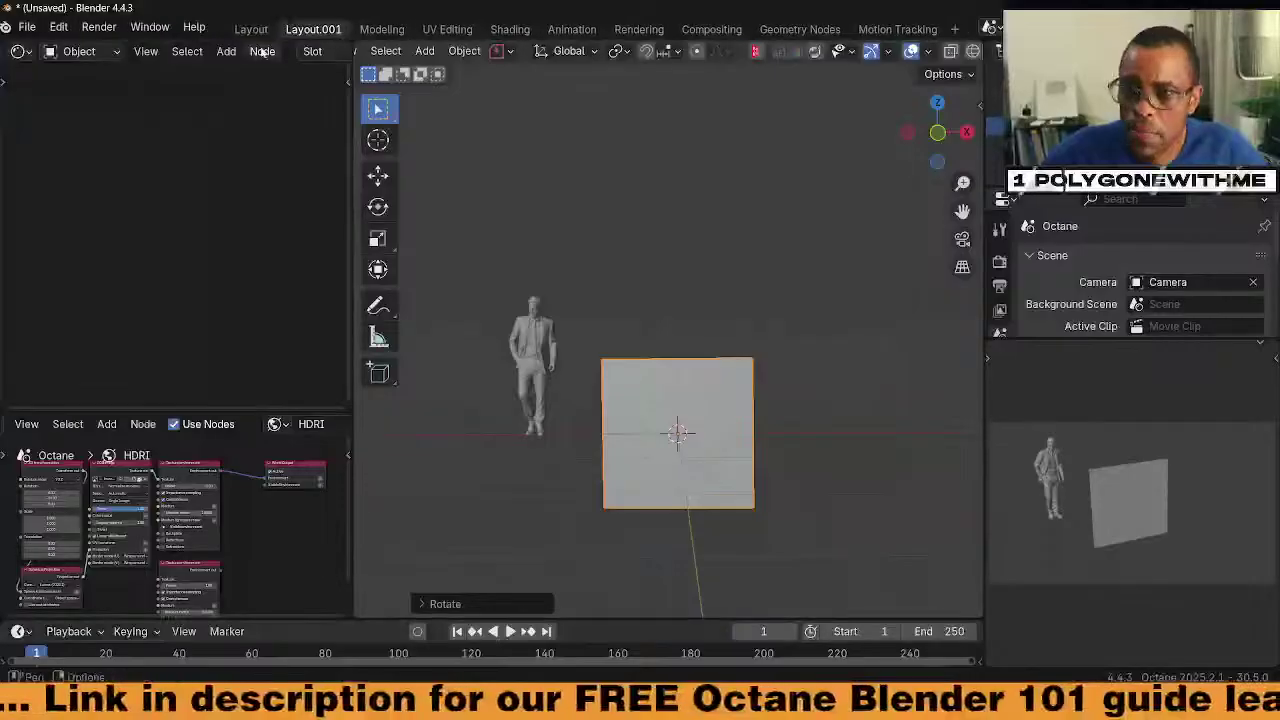
# Give the plane a new Octane universal material
pyautogui.click(205, 51)
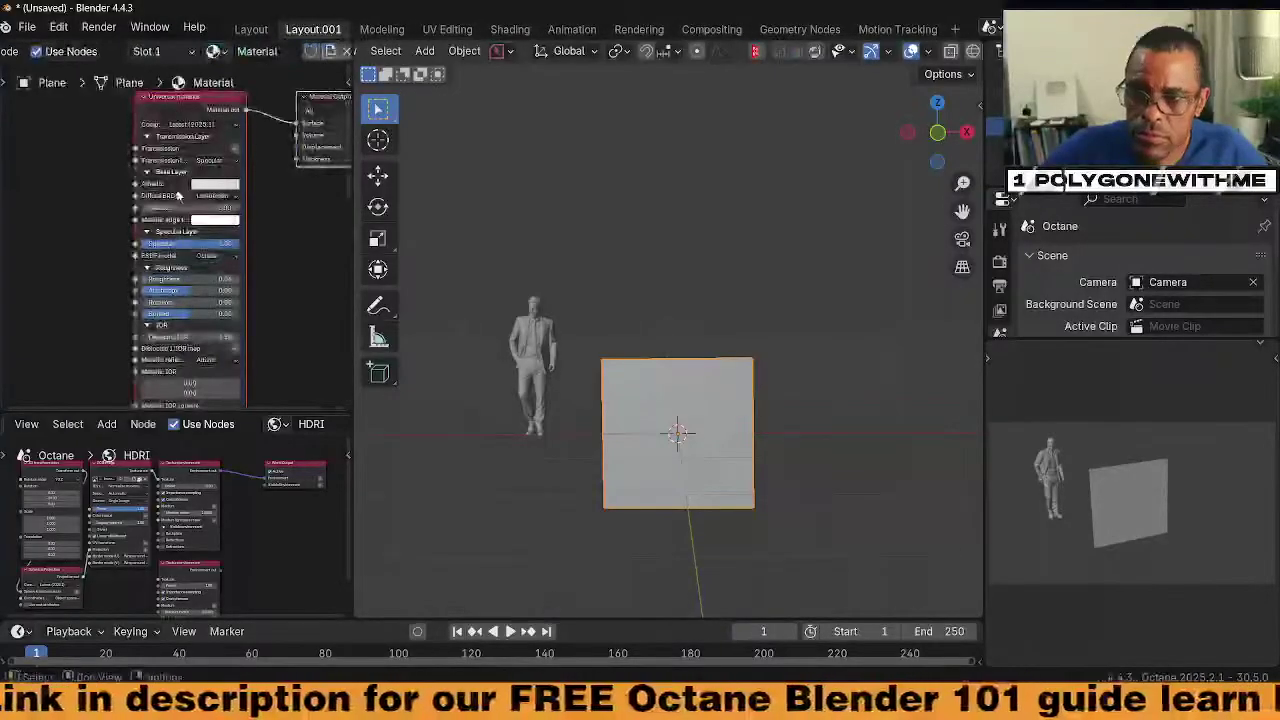
pyautogui.moveTo(178, 196); pyautogui.dragTo(228, 202, button='middle')
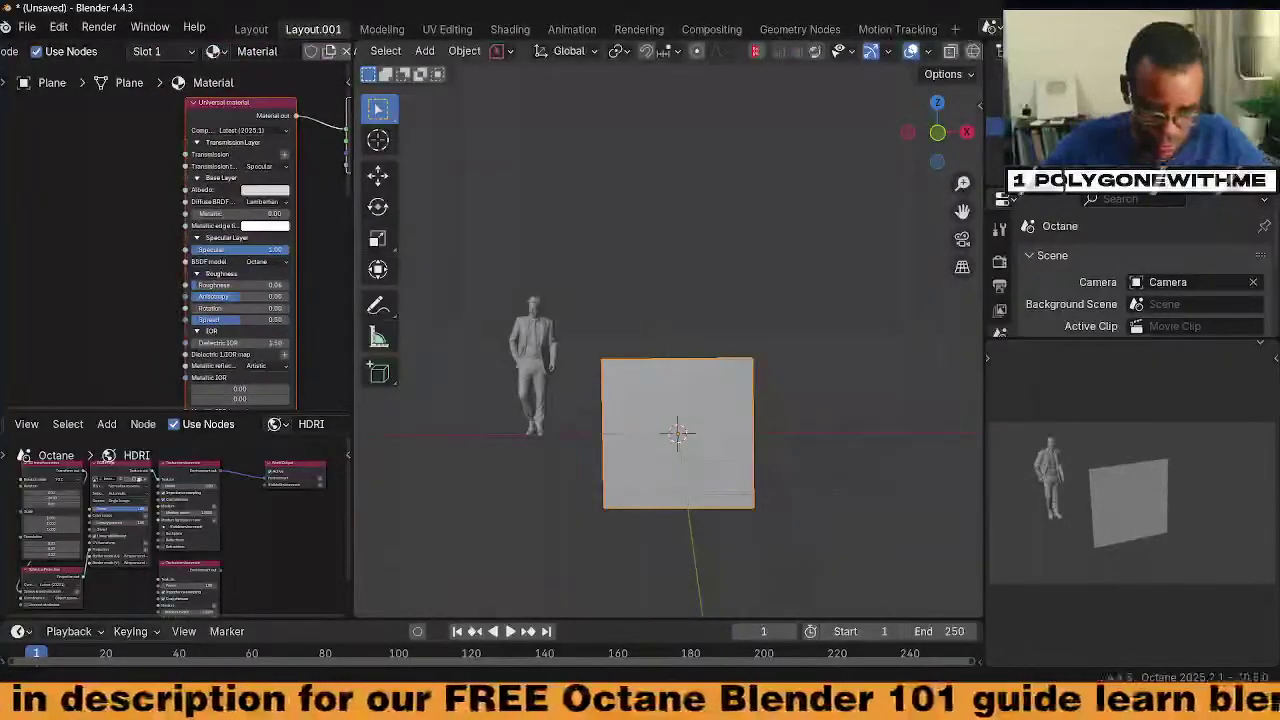
# Add a Fractal noise node next to the plane's universal material
pyautogui.hotkey('shift', 'a')
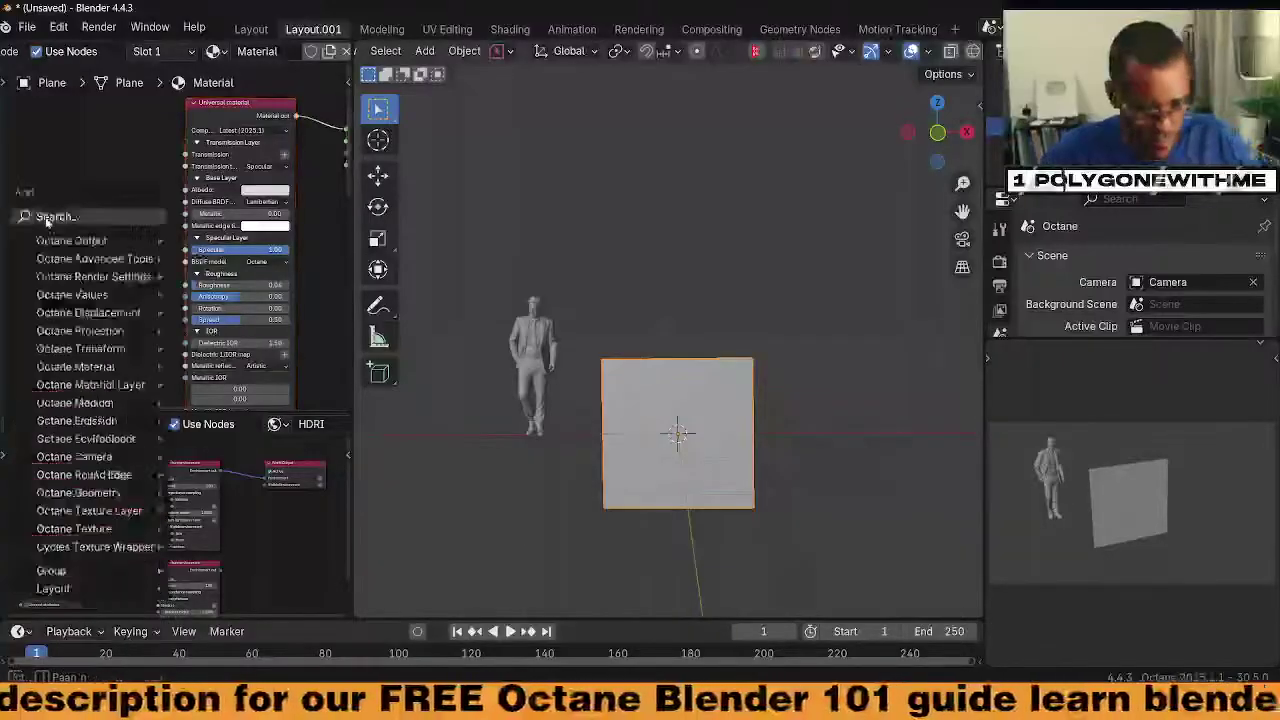
pyautogui.write('no')
pyautogui.press('Down')
pyautogui.press('Down')
pyautogui.press('Down')
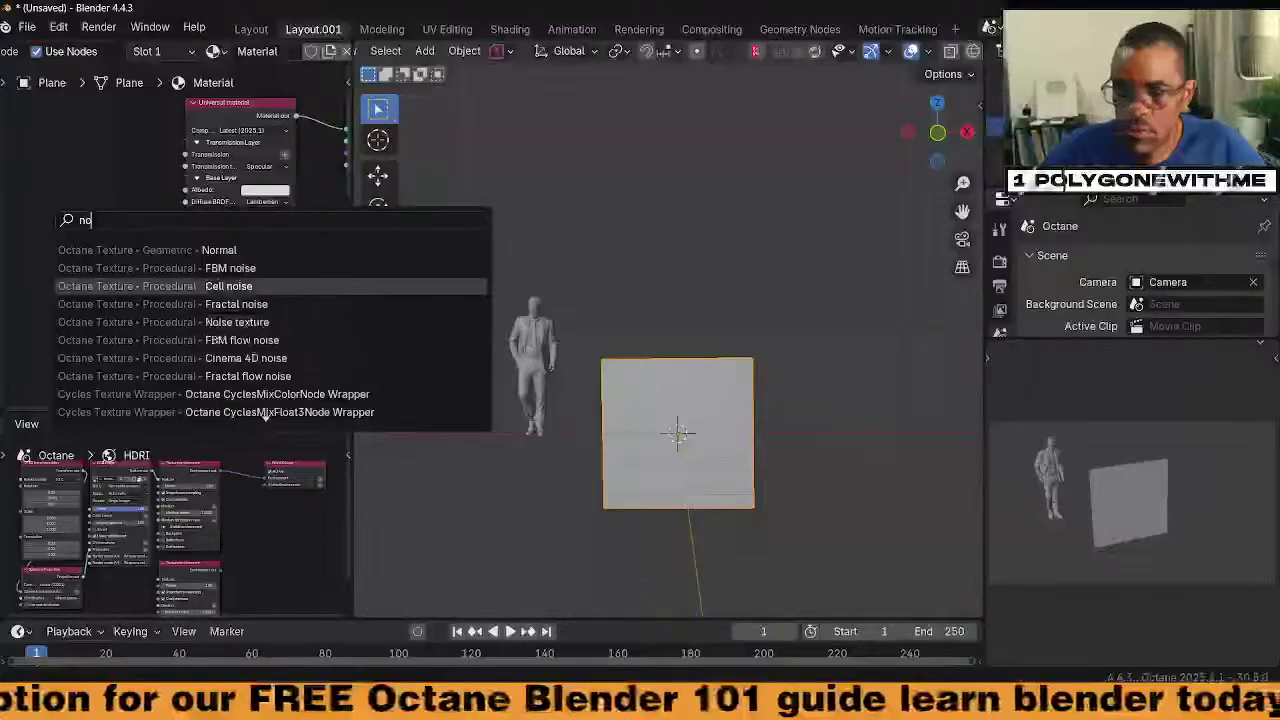
pyautogui.press('Return')
pyautogui.click(110, 218)
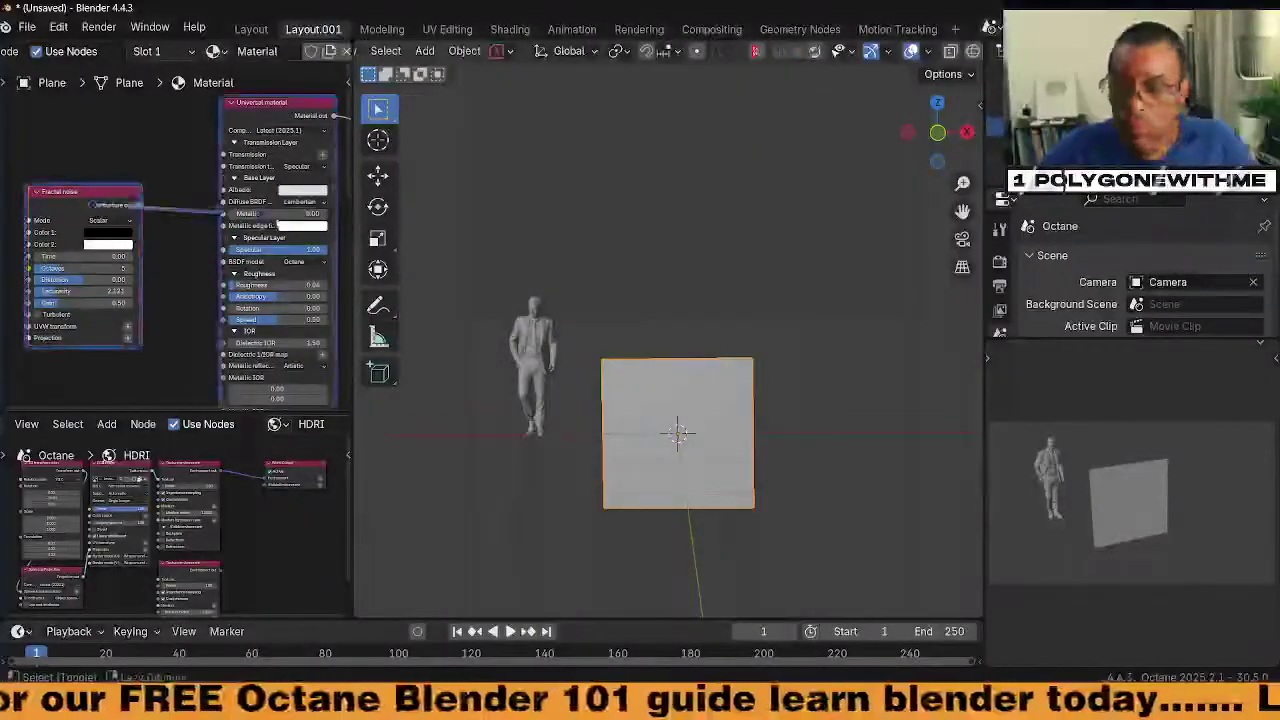
# Connect the Fractal noise to the universal material's Bump input and view the plane in the rendered viewport
pyautogui.moveTo(139, 205); pyautogui.dragTo(175, 97)
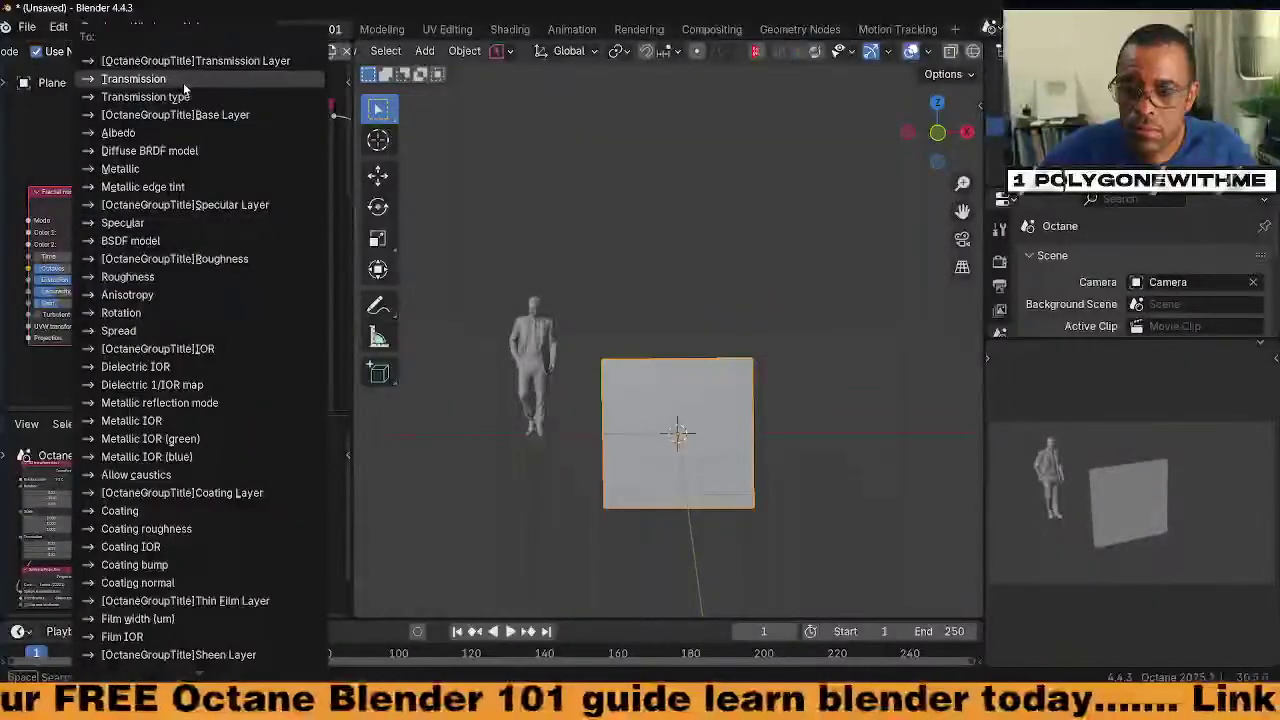
pyautogui.moveTo(167, 666)
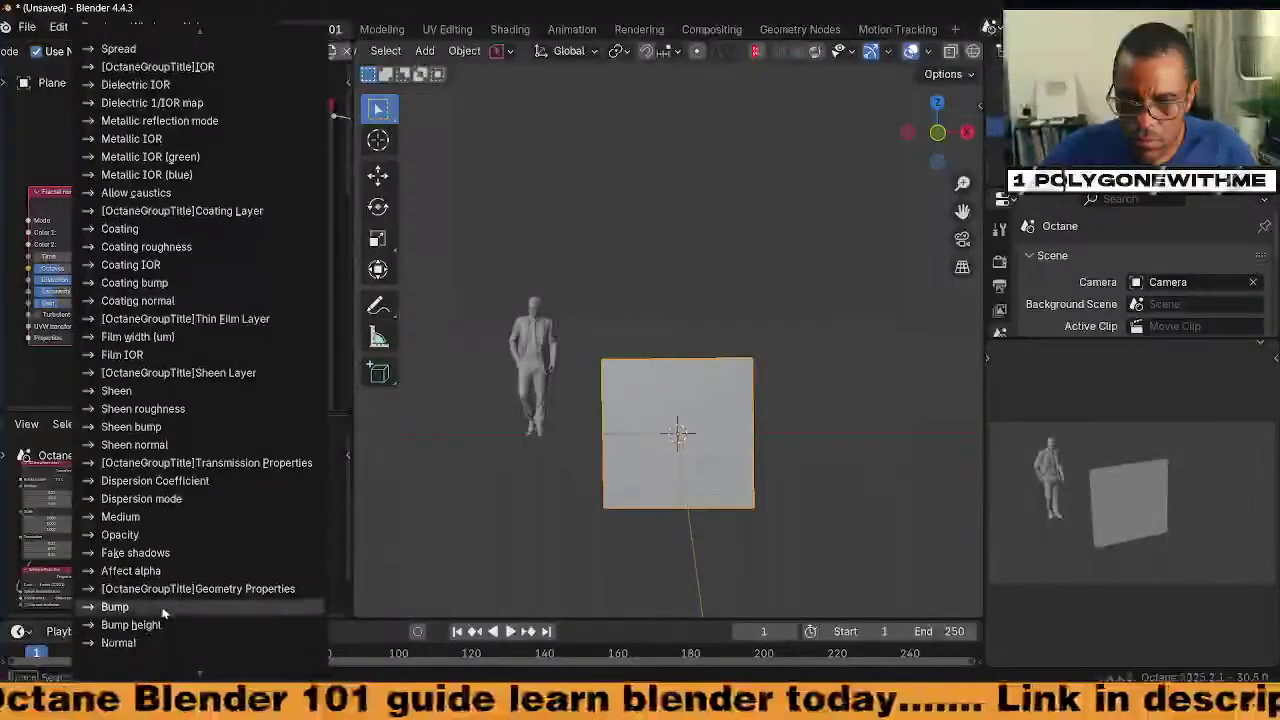
pyautogui.click(163, 607)
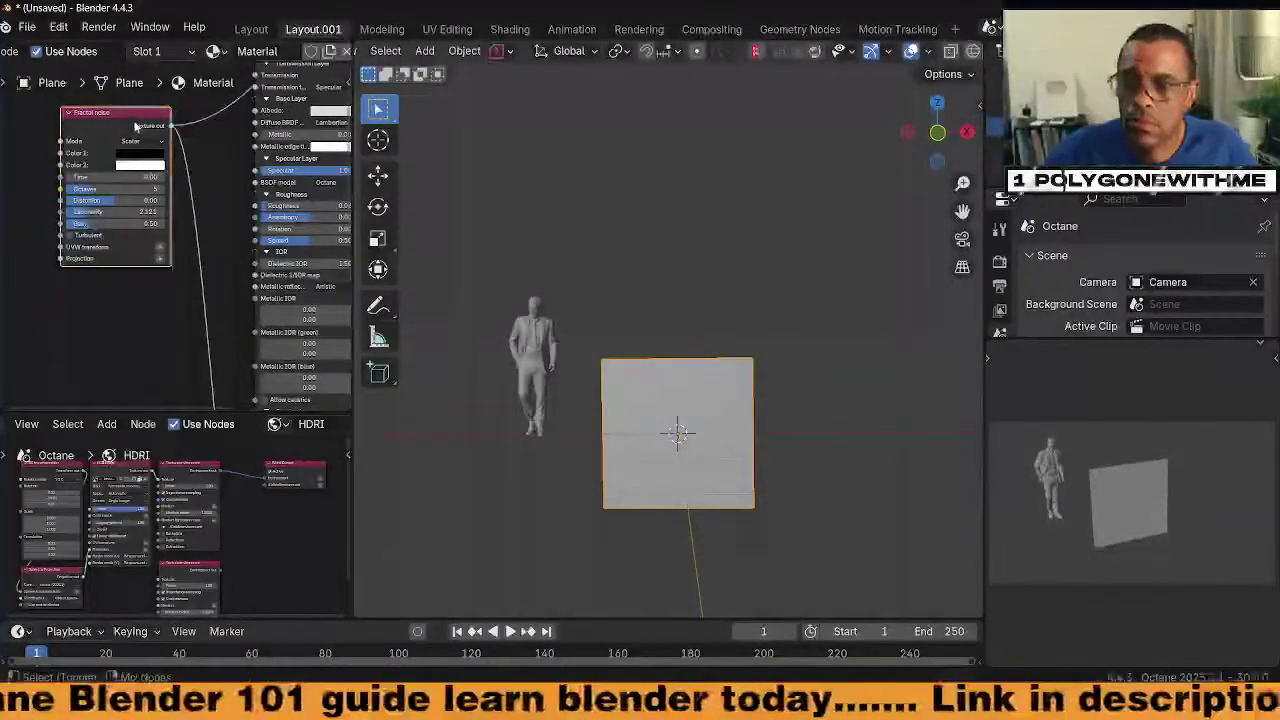
pyautogui.scroll(-2, 962, 57)
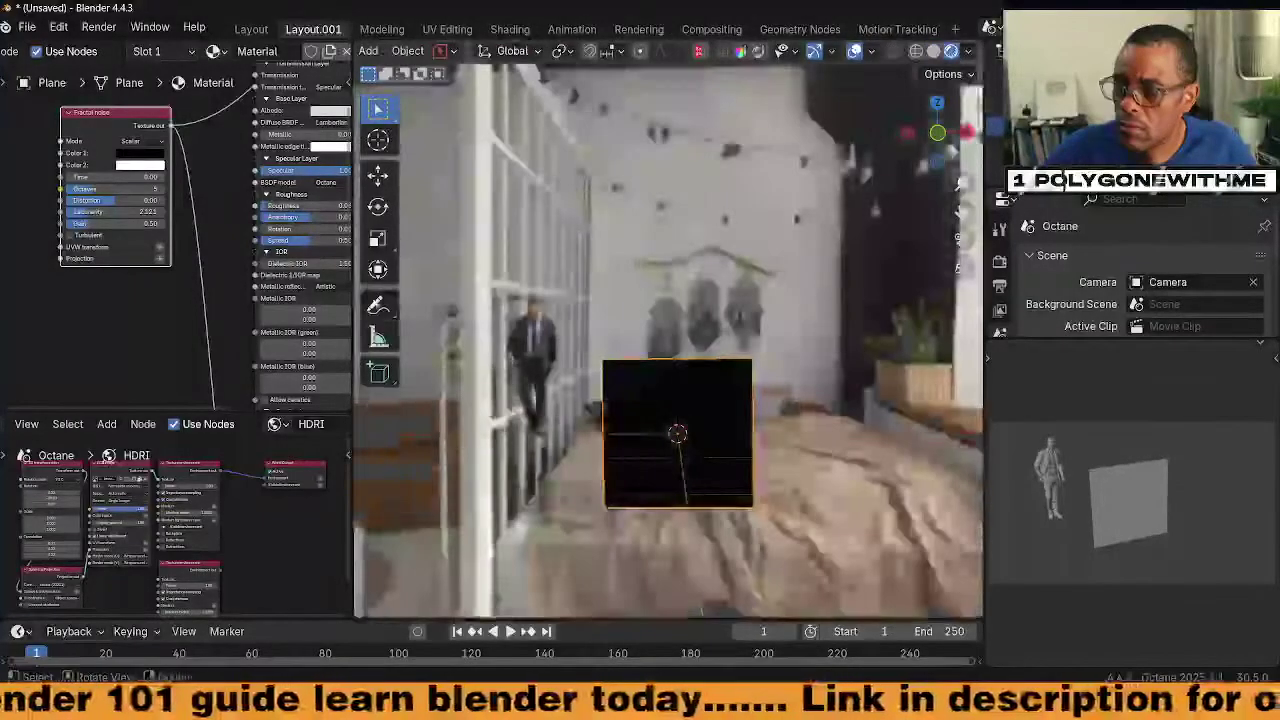
pyautogui.moveTo(237, 320); pyautogui.dragTo(205, 377, button='middle')
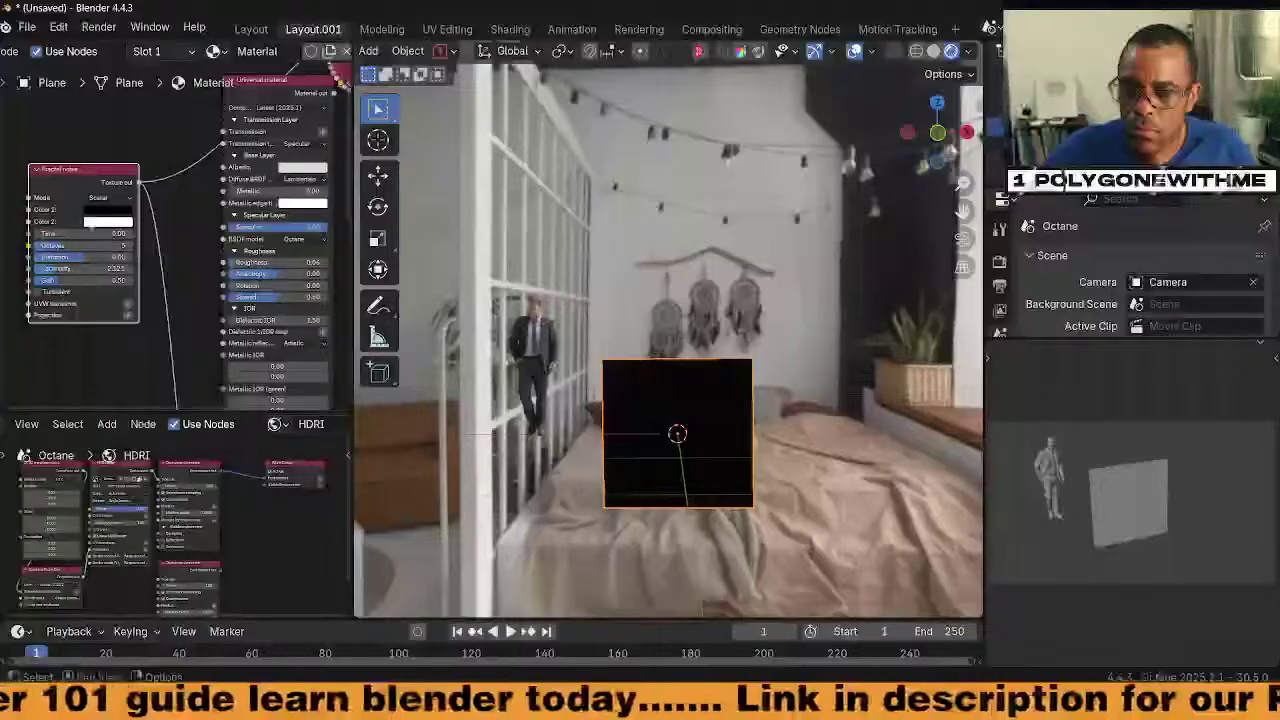
# Replace the Fractal noise node with an Octane Noise texture node placed before the universal material
pyautogui.click(92, 227)
pyautogui.press('x')
pyautogui.moveTo(63, 286); pyautogui.dragTo(83, 284, button='middle')
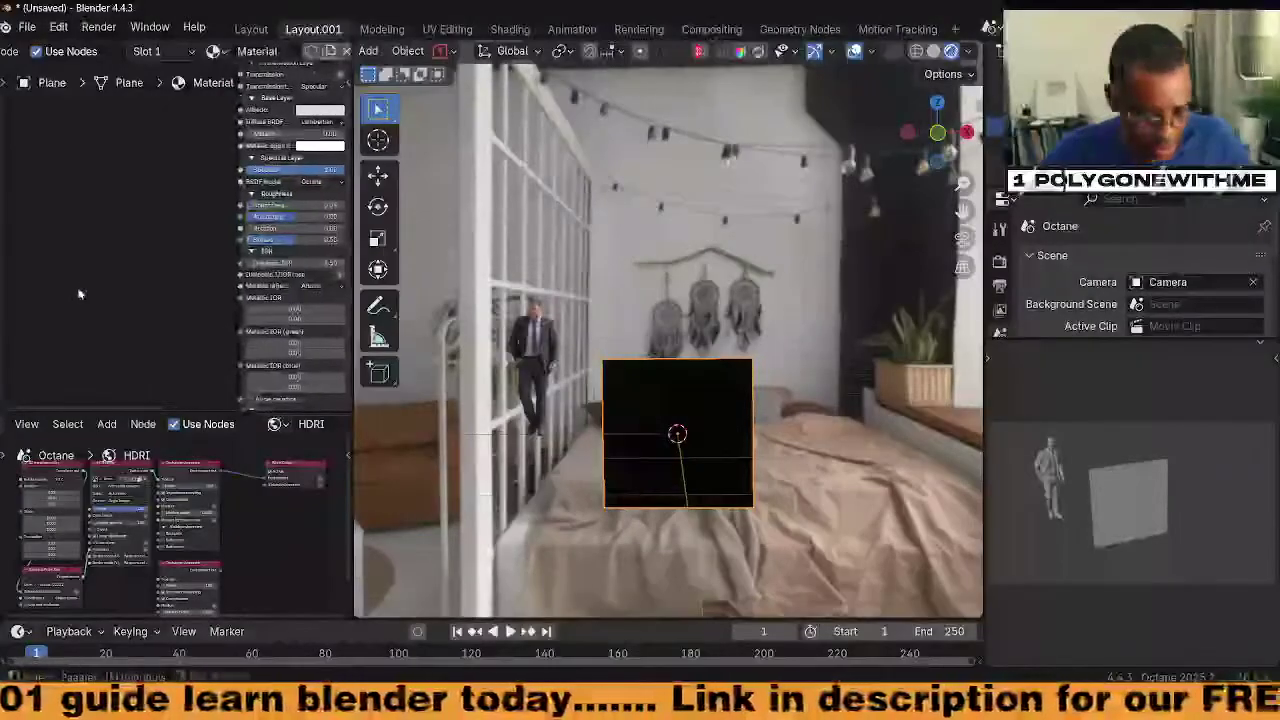
pyautogui.hotkey('shift', 'a')
pyautogui.click(84, 289)
pyautogui.write('no')
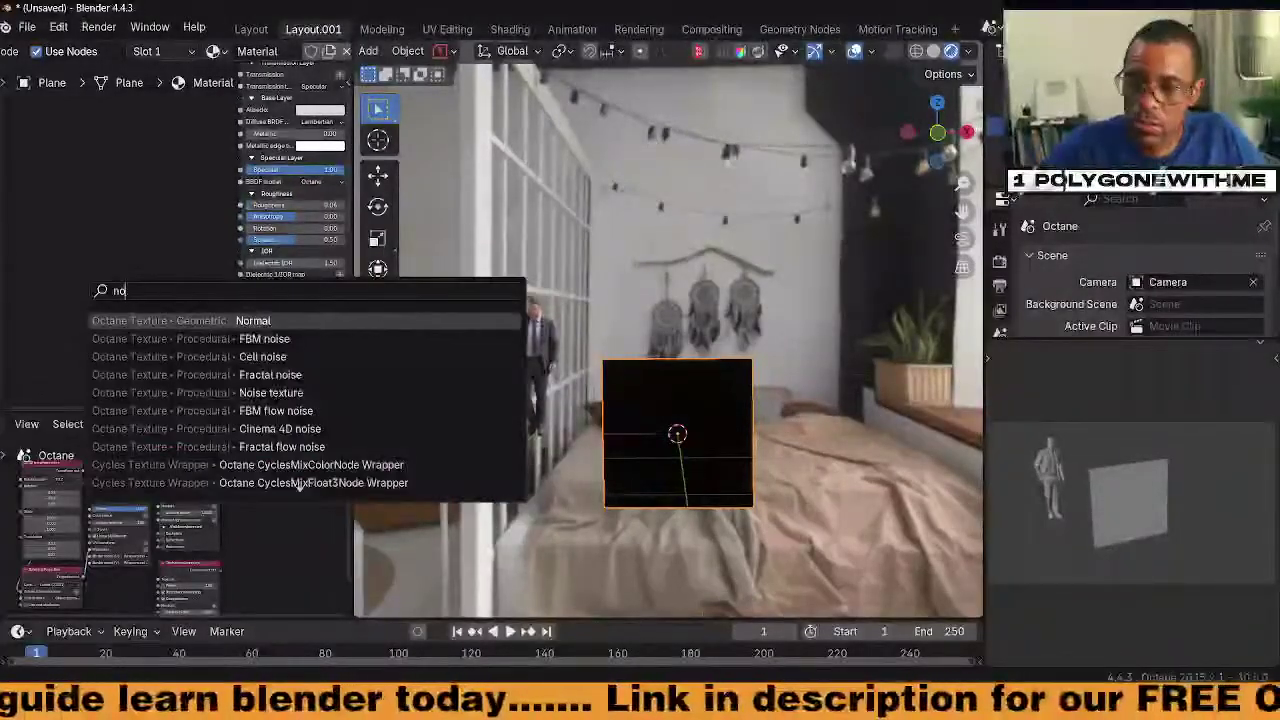
pyautogui.press('Down')
pyautogui.press('Down')
pyautogui.press('Down')
pyautogui.press('Down')
pyautogui.press('Return')
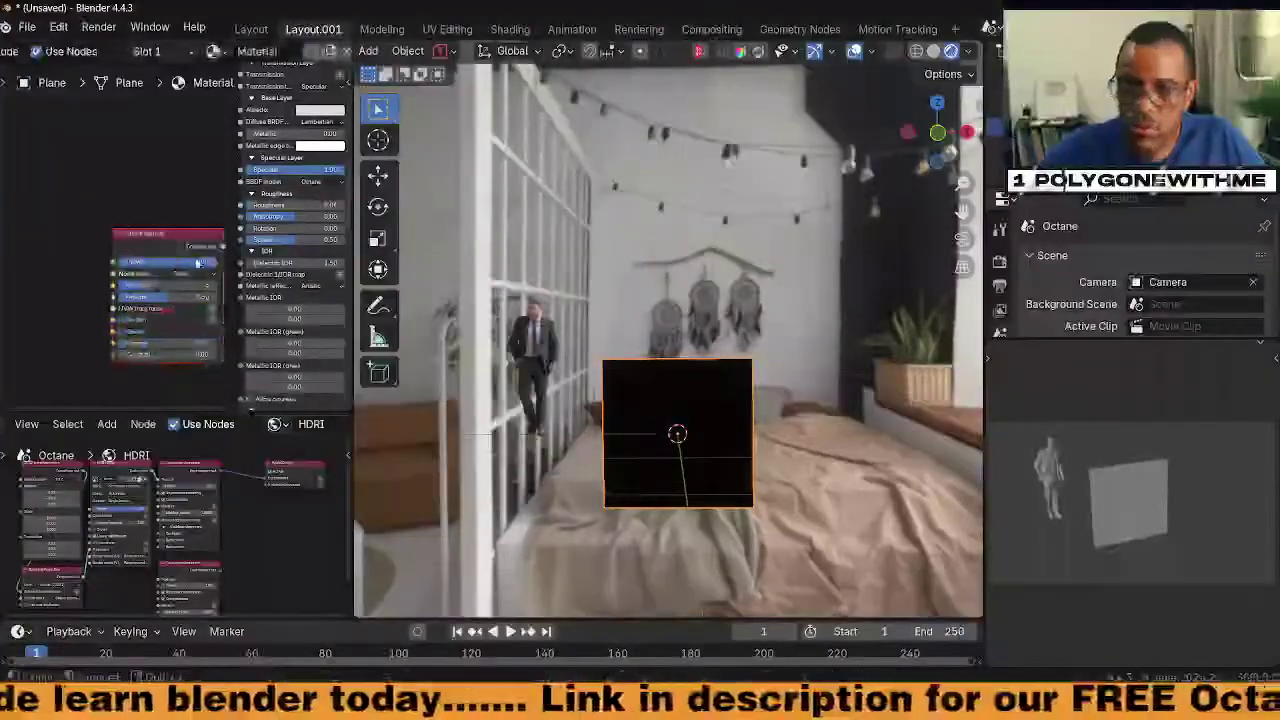
pyautogui.click(198, 263)
pyautogui.moveTo(171, 234); pyautogui.dragTo(105, 222)
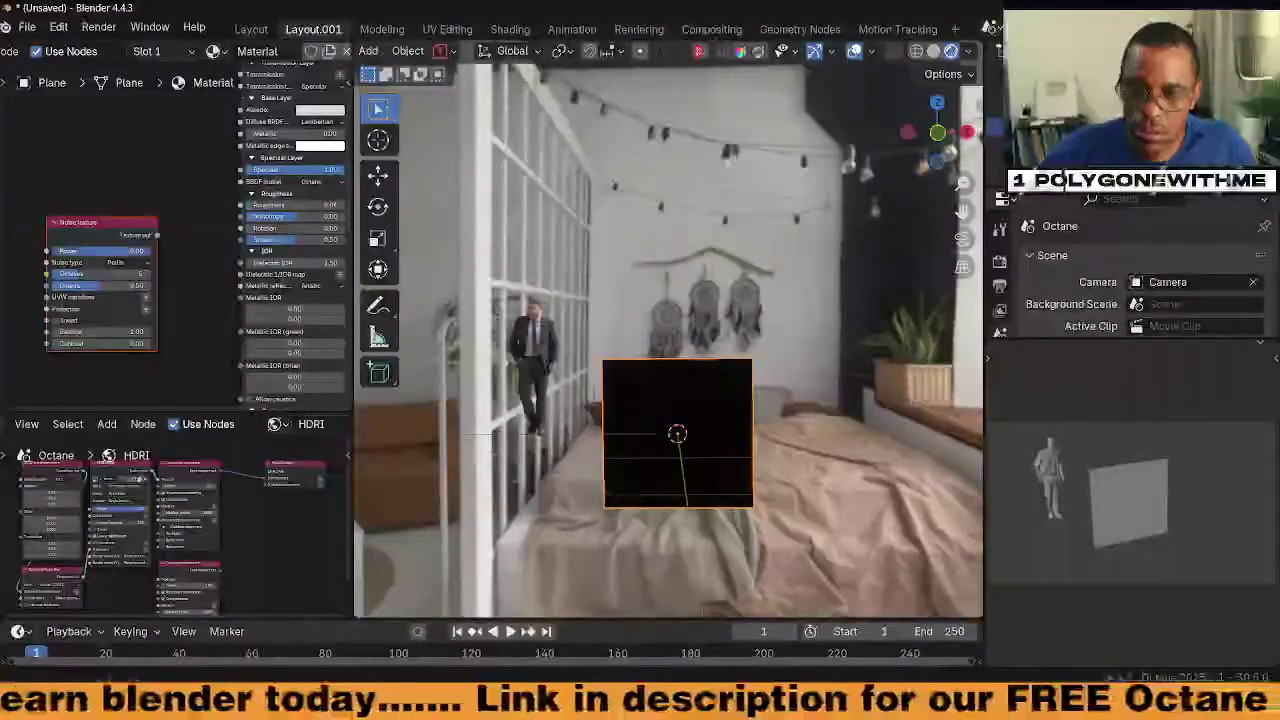
# Connect the Noise texture to the universal material's Albedo input and view the plane's textured side
pyautogui.keyDown('alt'); pyautogui.keyDown('shift'); pyautogui.moveTo(130, 246); pyautogui.dragTo(246, 200, button='right'); pyautogui.keyUp('shift'); pyautogui.keyUp('alt')
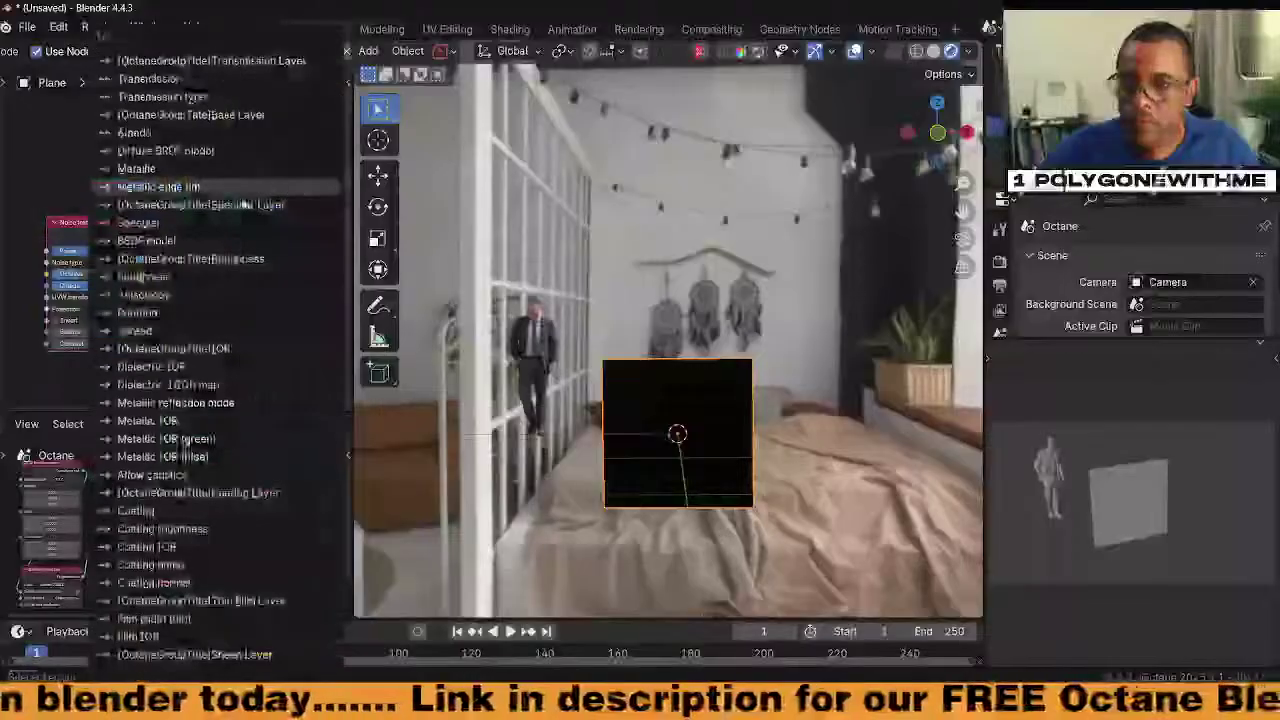
pyautogui.click(171, 134)
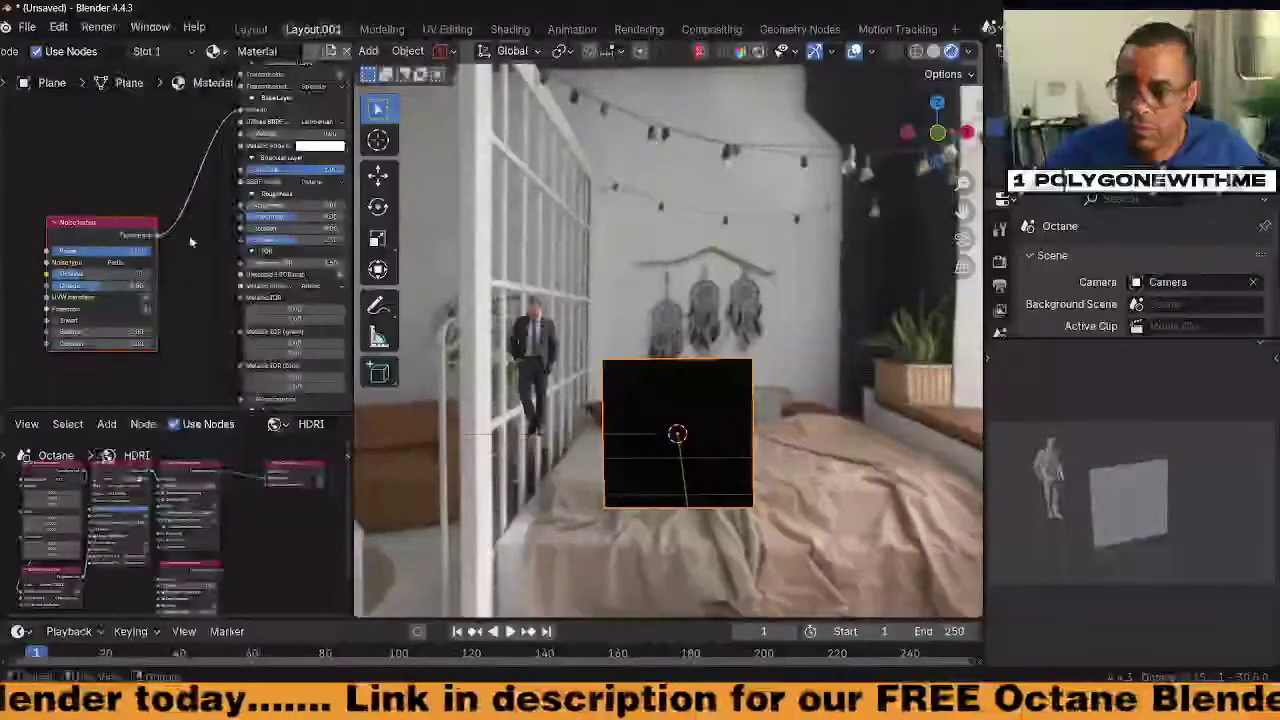
pyautogui.moveTo(192, 242); pyautogui.dragTo(201, 278, button='middle')
pyautogui.moveTo(666, 368); pyautogui.dragTo(440, 412, button='middle')
pyautogui.moveTo(197, 335); pyautogui.dragTo(163, 328, button='middle')
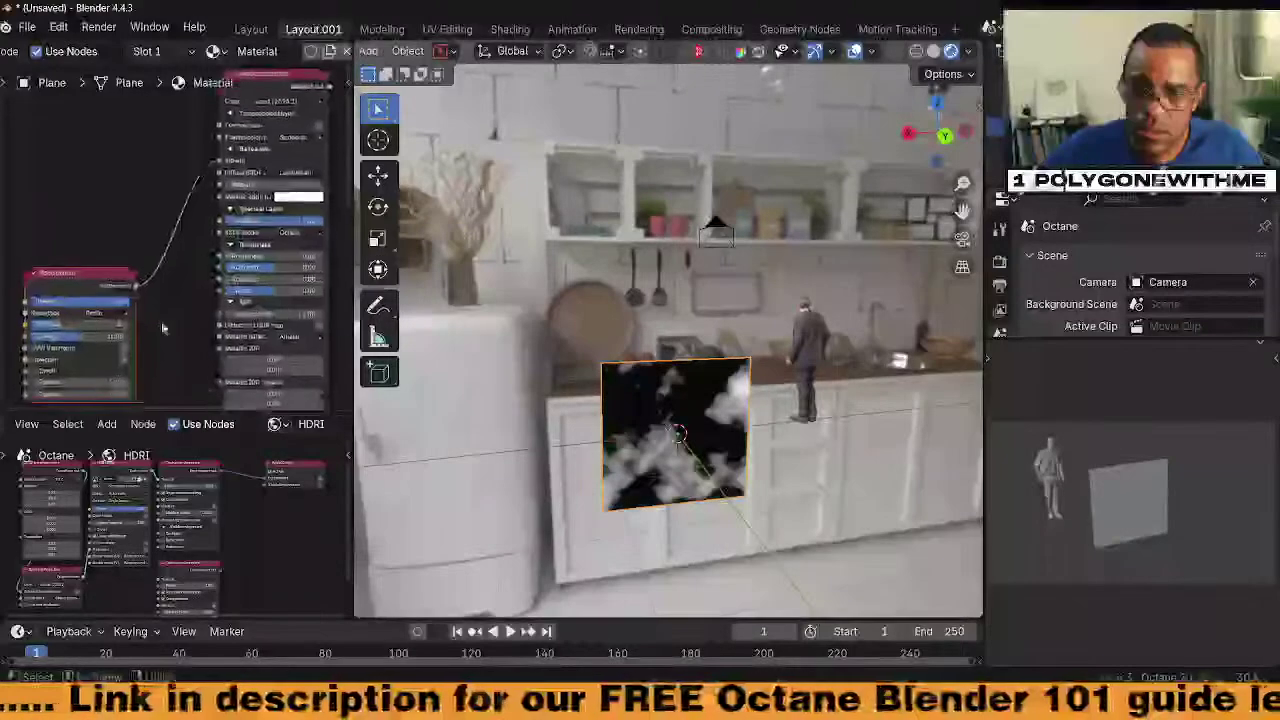
# Preview the Noise texture on the plane and set its Contrast to 4.45 and Gamma to 2.36
pyautogui.keyDown('ctrl'); pyautogui.keyDown('shift'); pyautogui.click(72, 283); pyautogui.keyUp('shift'); pyautogui.keyUp('ctrl')
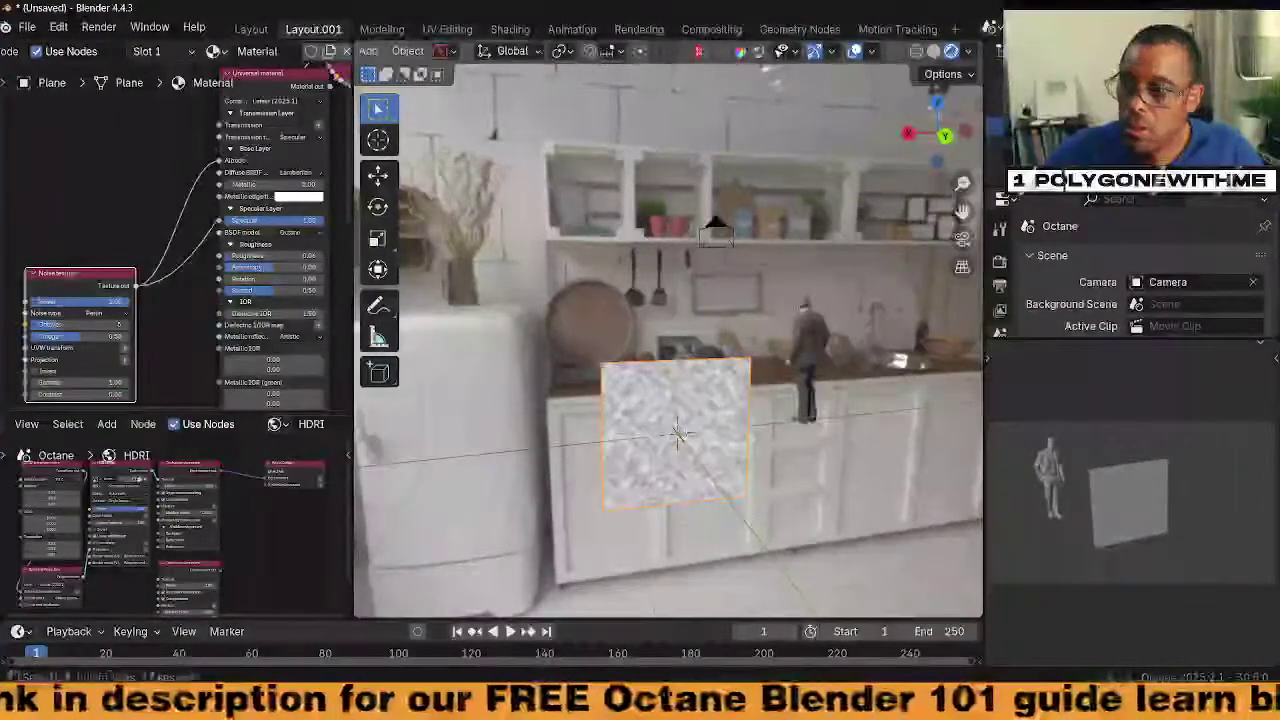
pyautogui.moveTo(590, 385); pyautogui.dragTo(610, 389, button='middle')
pyautogui.scroll(1, 143, 354)
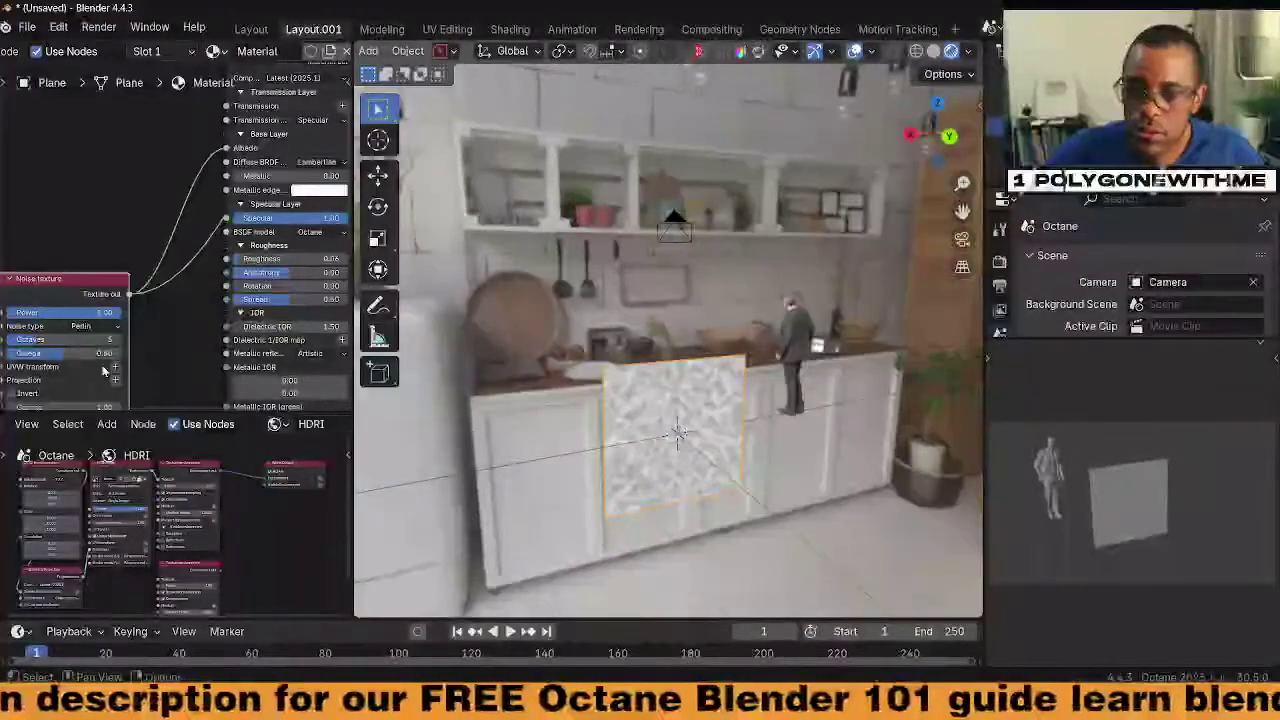
pyautogui.moveTo(104, 371); pyautogui.dragTo(155, 254, button='middle')
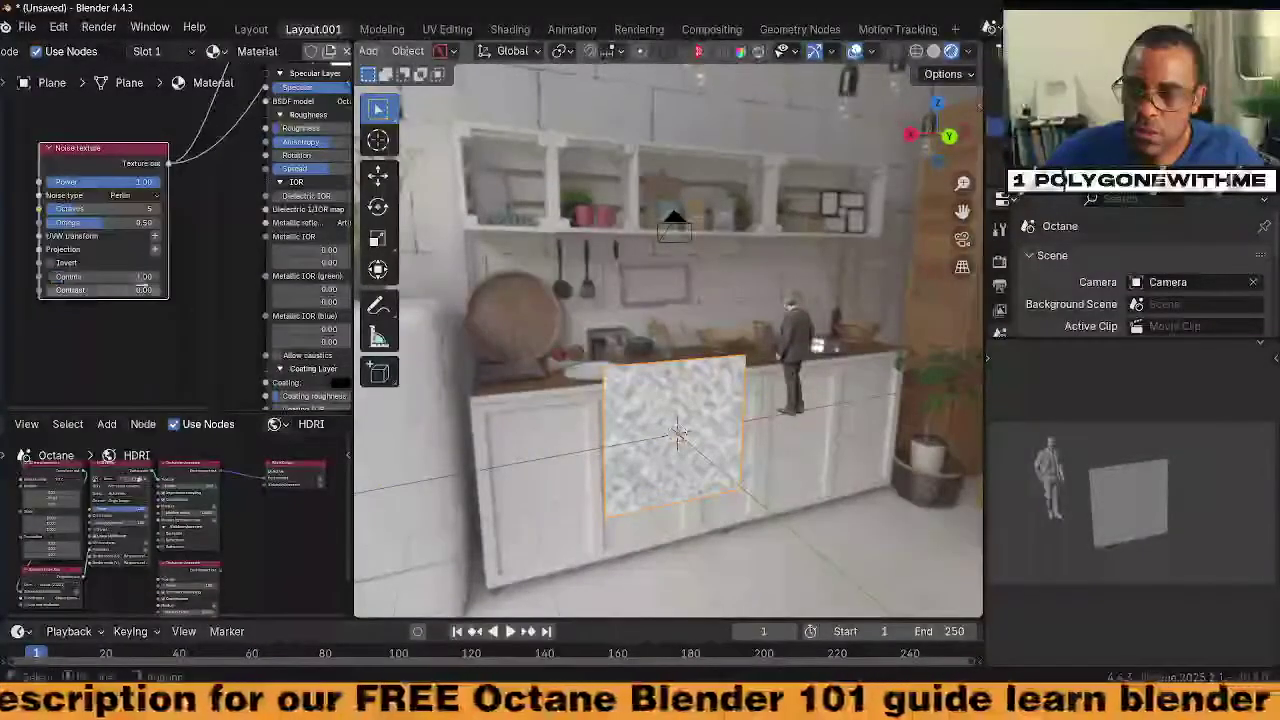
pyautogui.moveTo(110, 289); pyautogui.dragTo(160, 289)
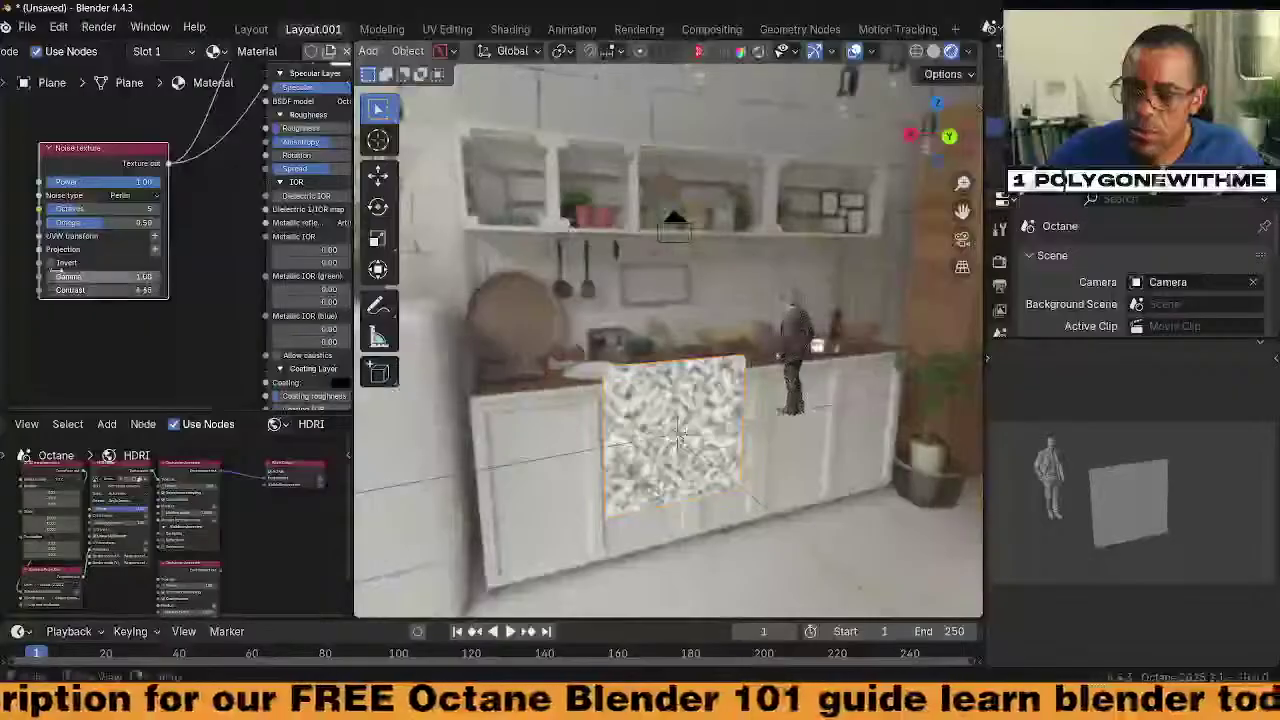
pyautogui.moveTo(60, 276)
pyautogui.mouseDown()
pyautogui.moveTo(160, 276)
pyautogui.moveTo(70, 276)
pyautogui.mouseUp()
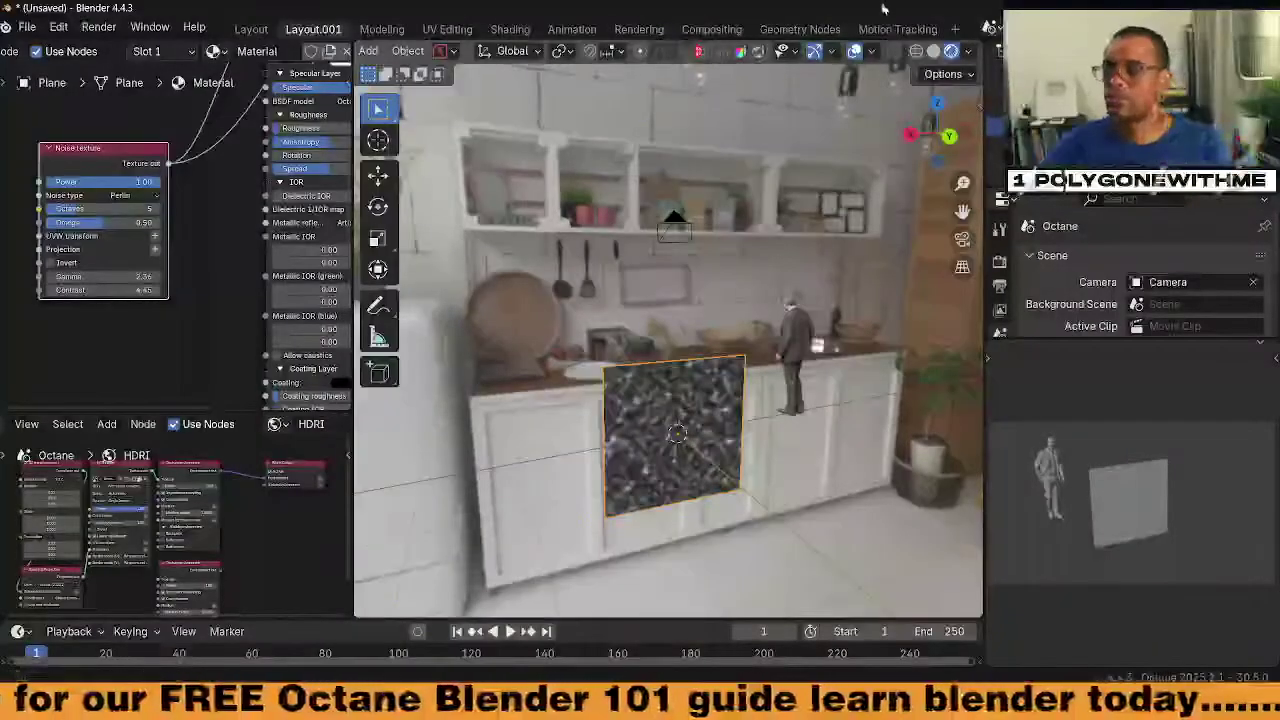
# Open street signs3.blend without saving the noise test file
pyautogui.click(42, 27)
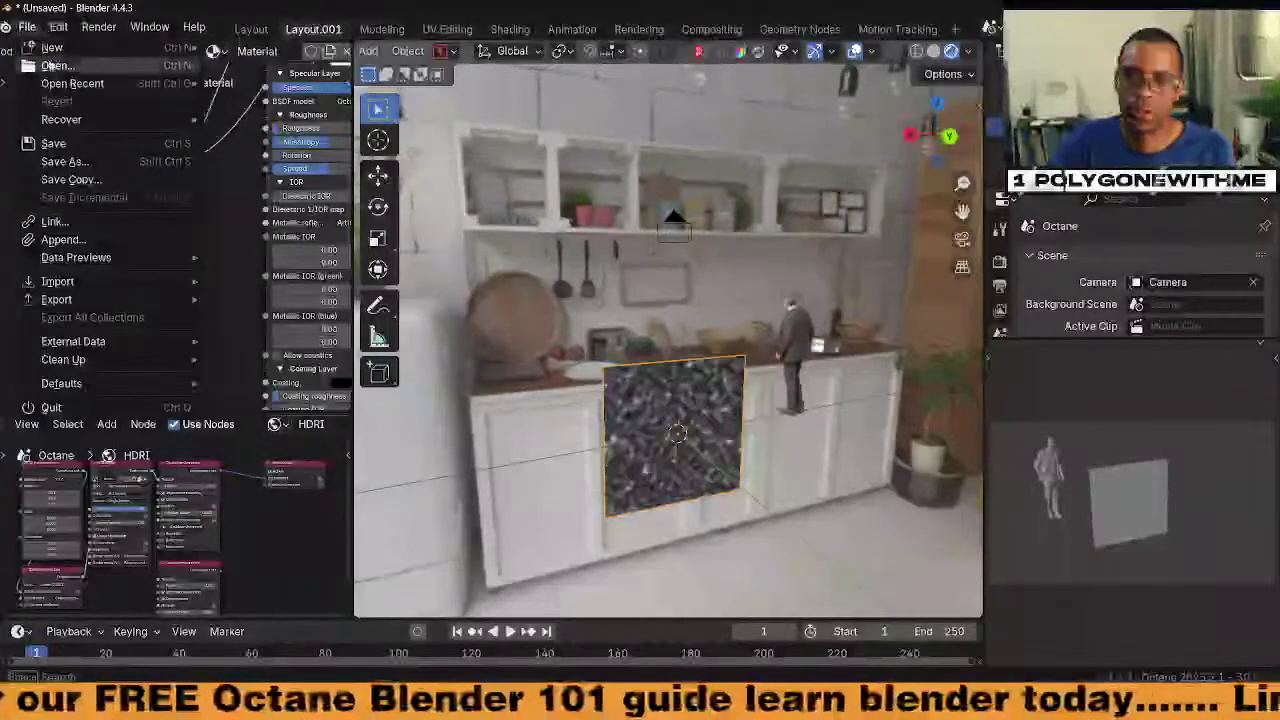
pyautogui.click(56, 65)
pyautogui.click(697, 392)
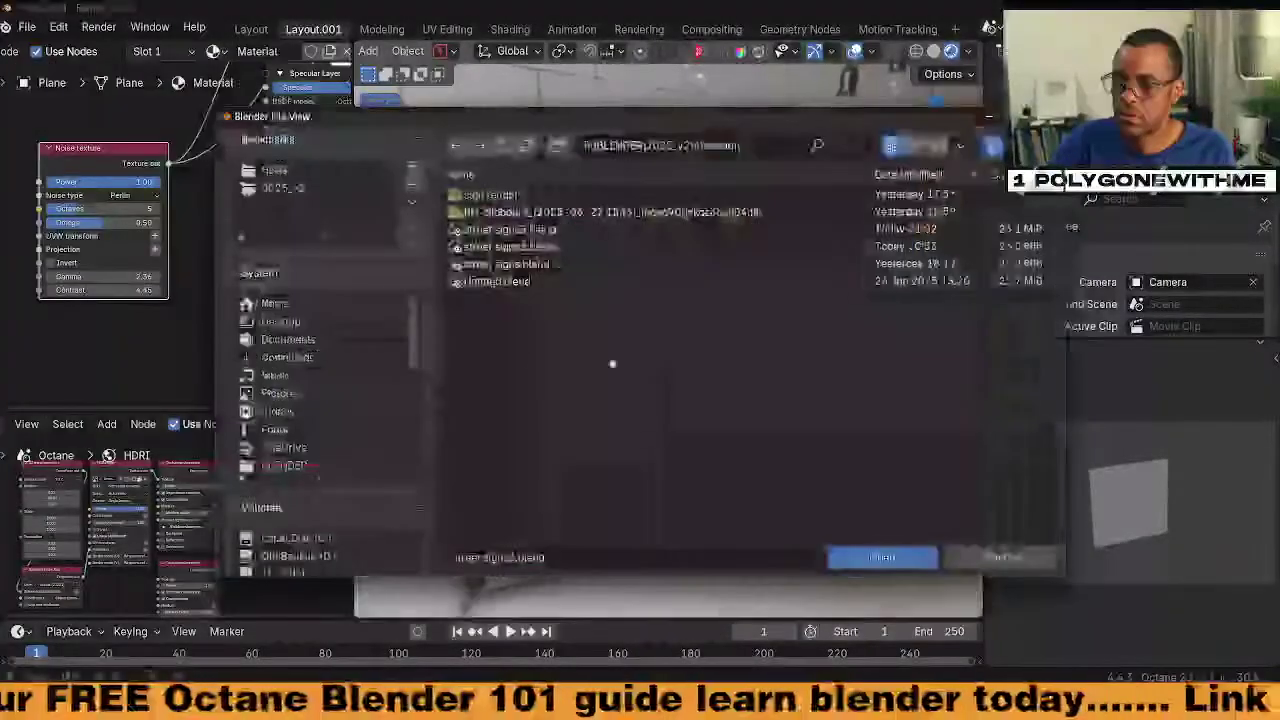
pyautogui.click(529, 230)
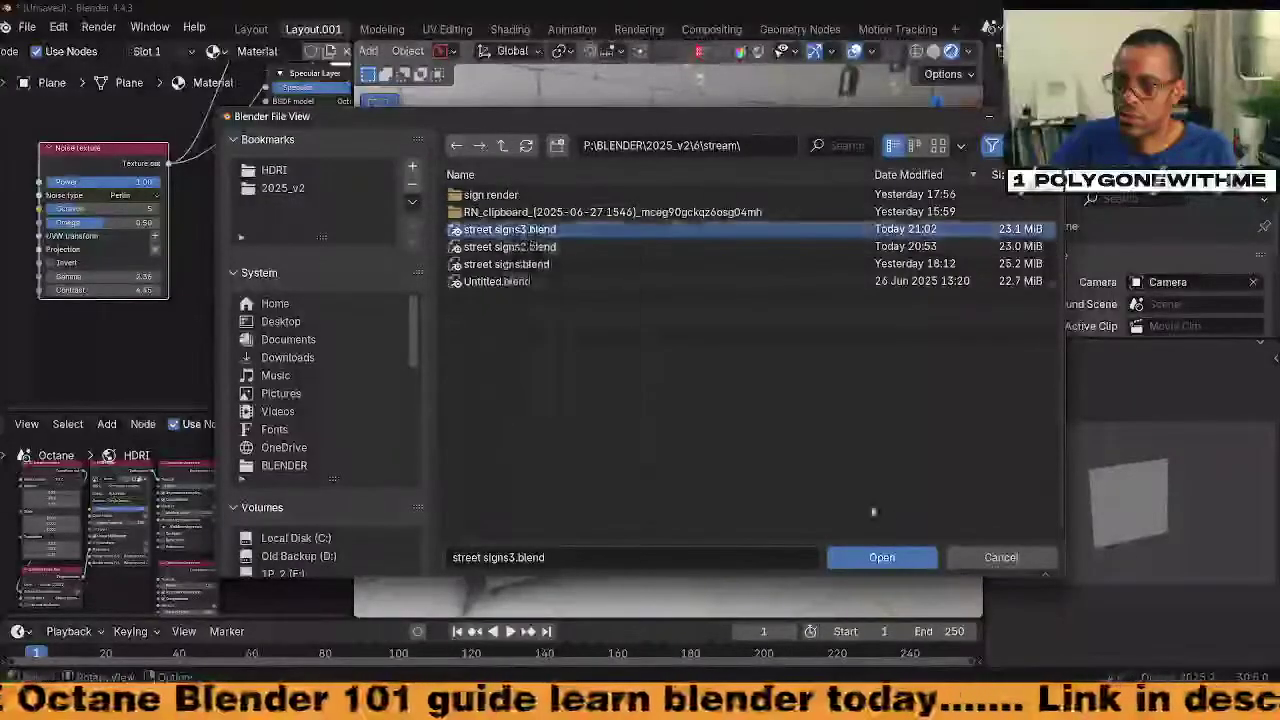
pyautogui.click(882, 557)
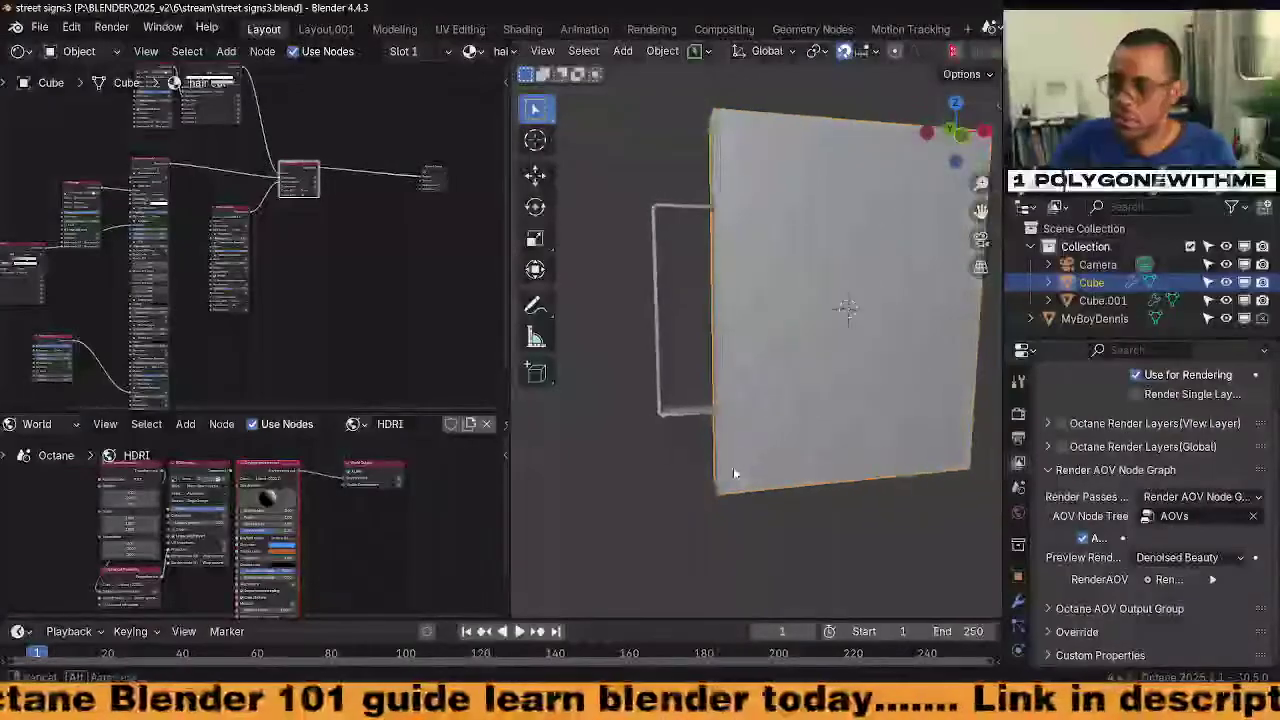
# Show the Face Orientation overlay and flip all the normals of the sign box
pyautogui.press('q')
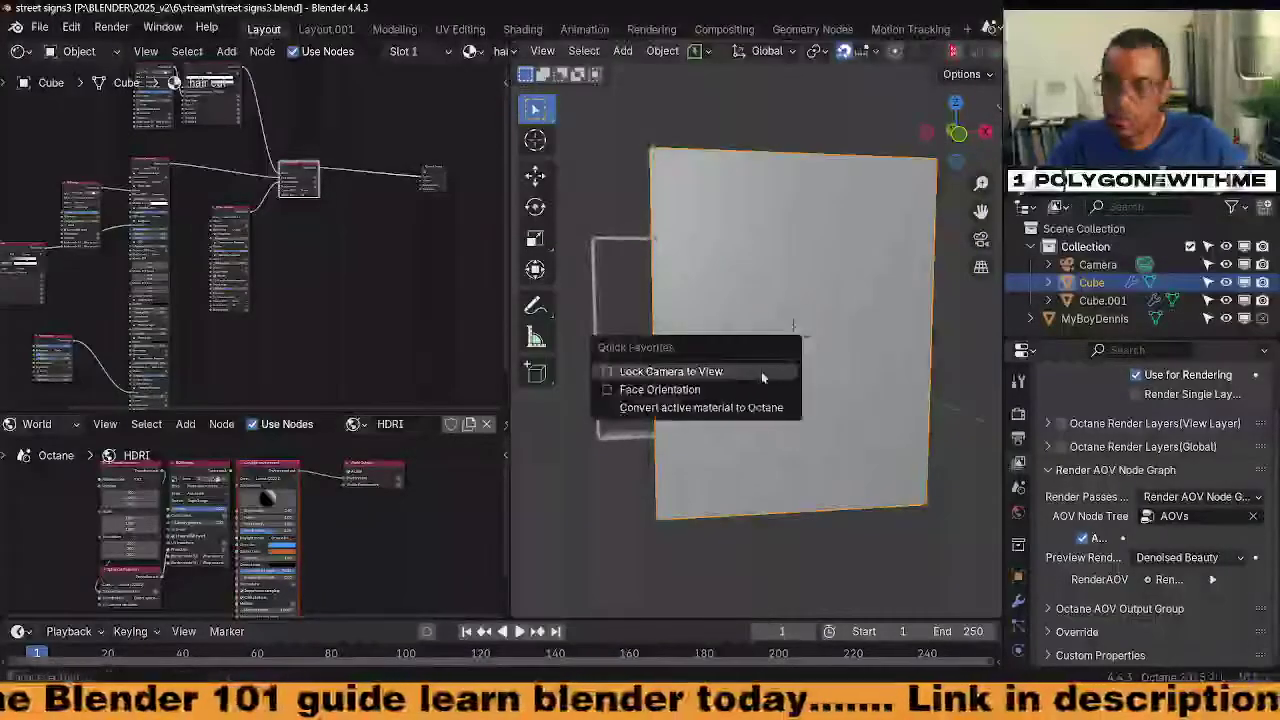
pyautogui.click(749, 388)
pyautogui.moveTo(749, 388); pyautogui.dragTo(802, 433, button='middle')
pyautogui.press('Tab')
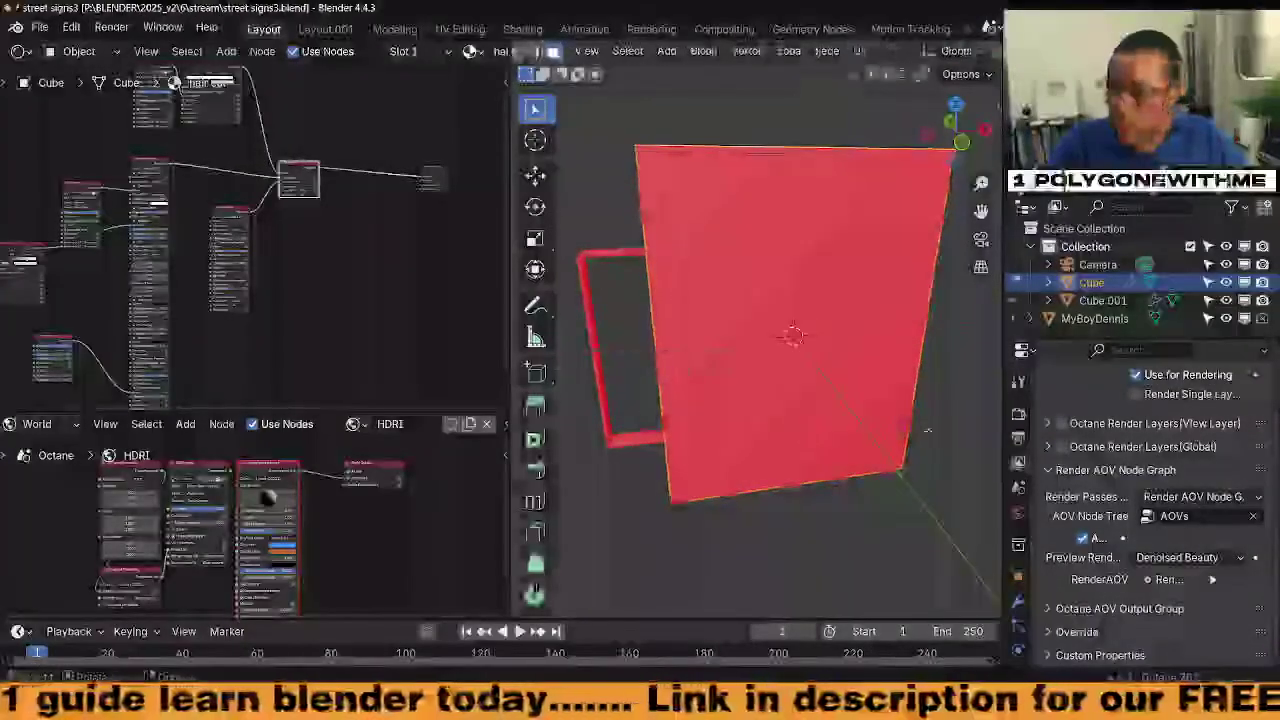
pyautogui.press('a')
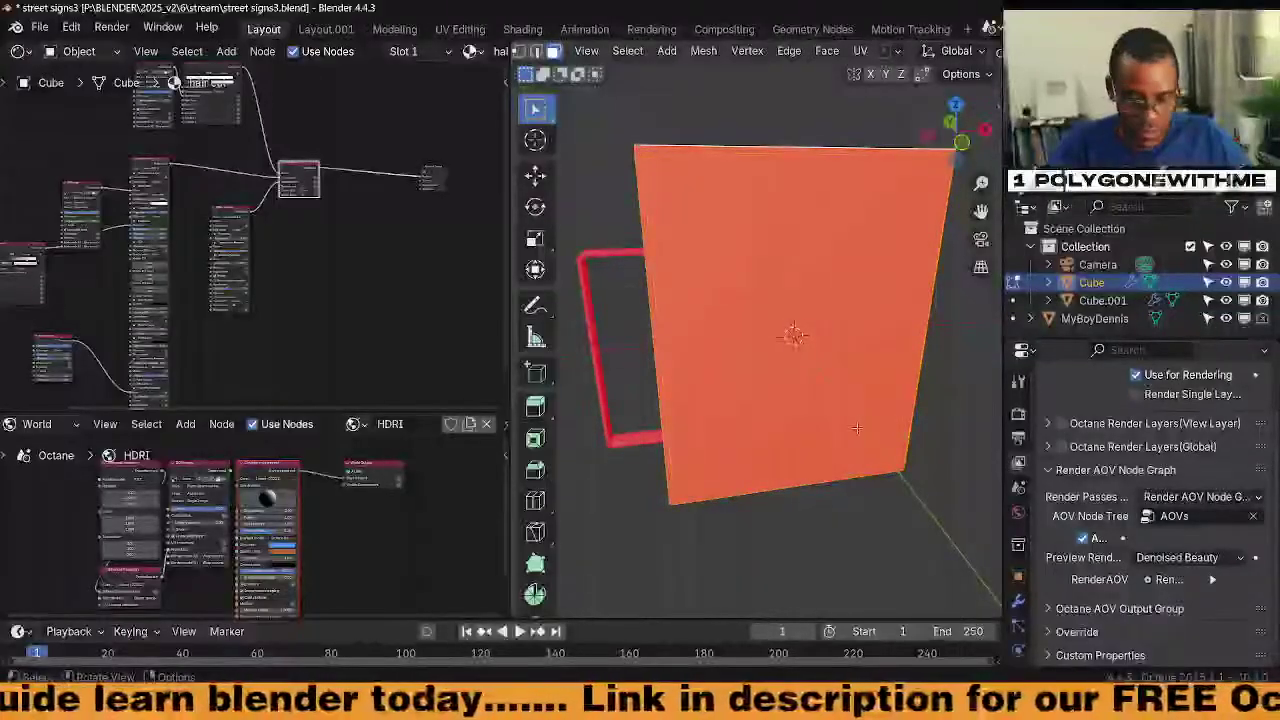
pyautogui.hotkey('alt', 'n')
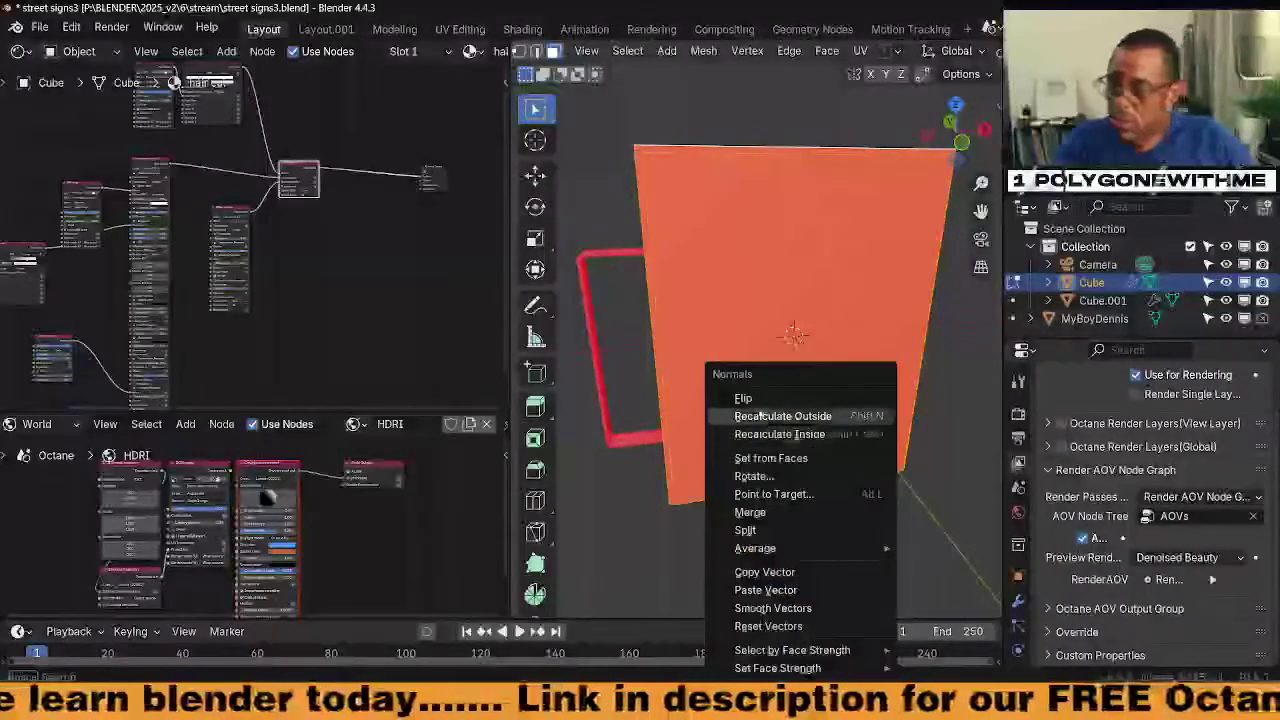
pyautogui.click(743, 398)
pyautogui.press('z')
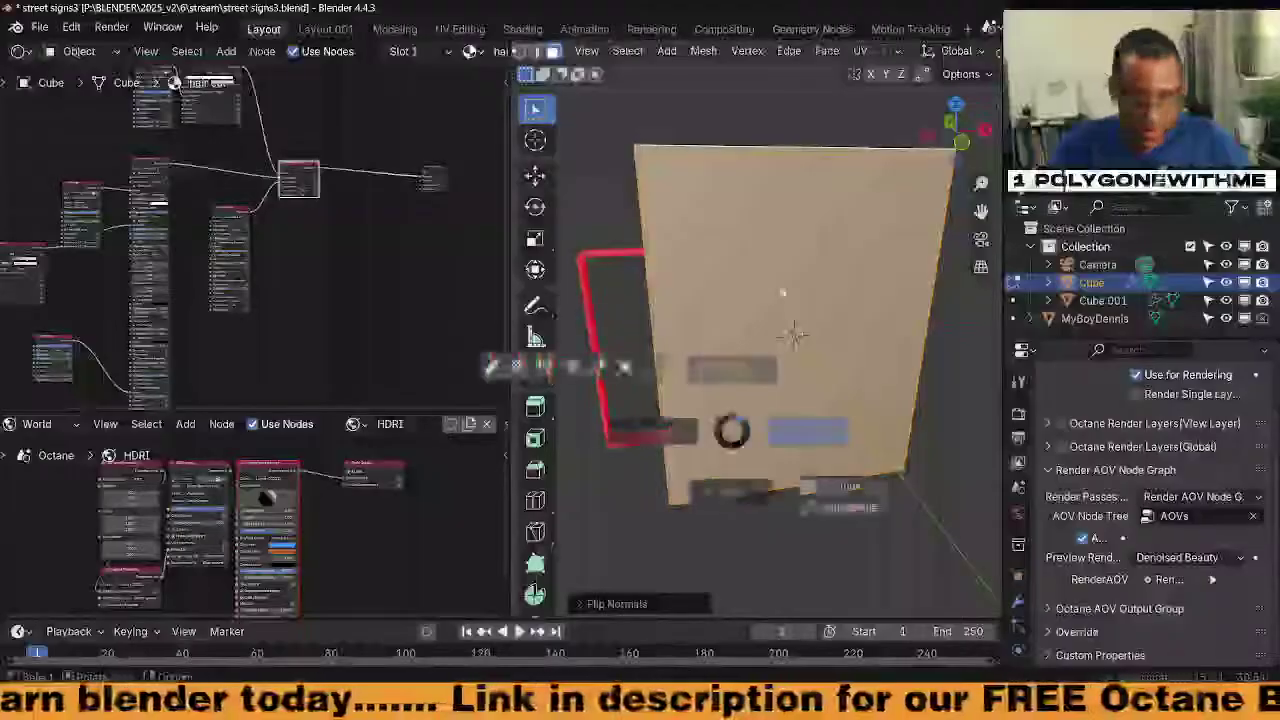
pyautogui.click(783, 292)
# Flip all the normals of the bracket beside the sign and reselect the sign box
pyautogui.keyDown('shift'); pyautogui.moveTo(754, 434); pyautogui.dragTo(850, 441, button='middle'); pyautogui.keyUp('shift')
pyautogui.click(725, 443)
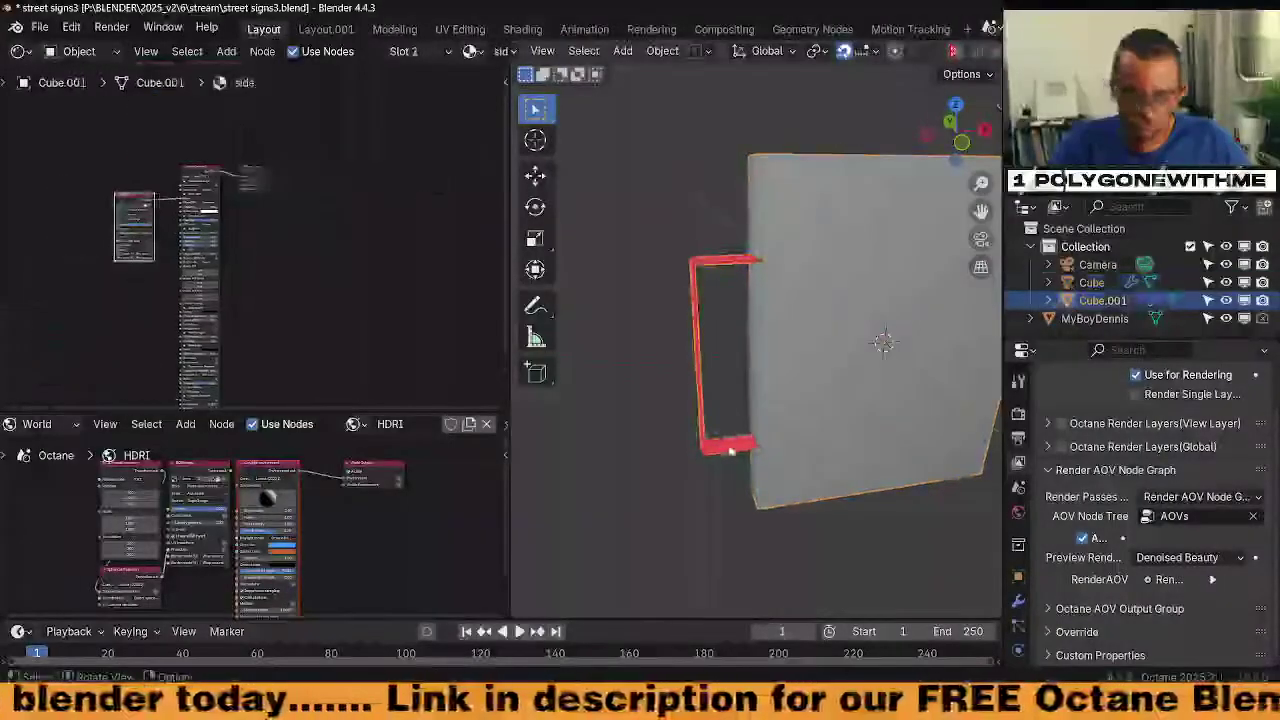
pyautogui.hotkey('ctrl', 'Tab')
pyautogui.click(815, 452)
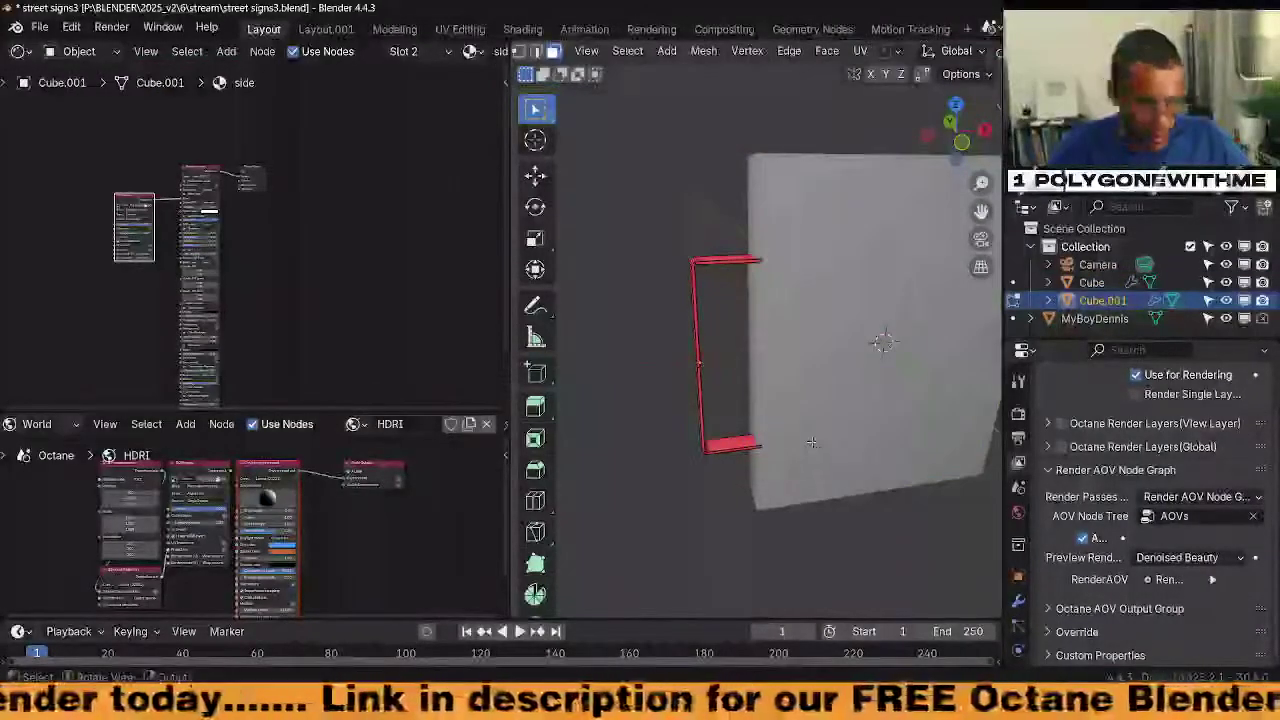
pyautogui.press('q')
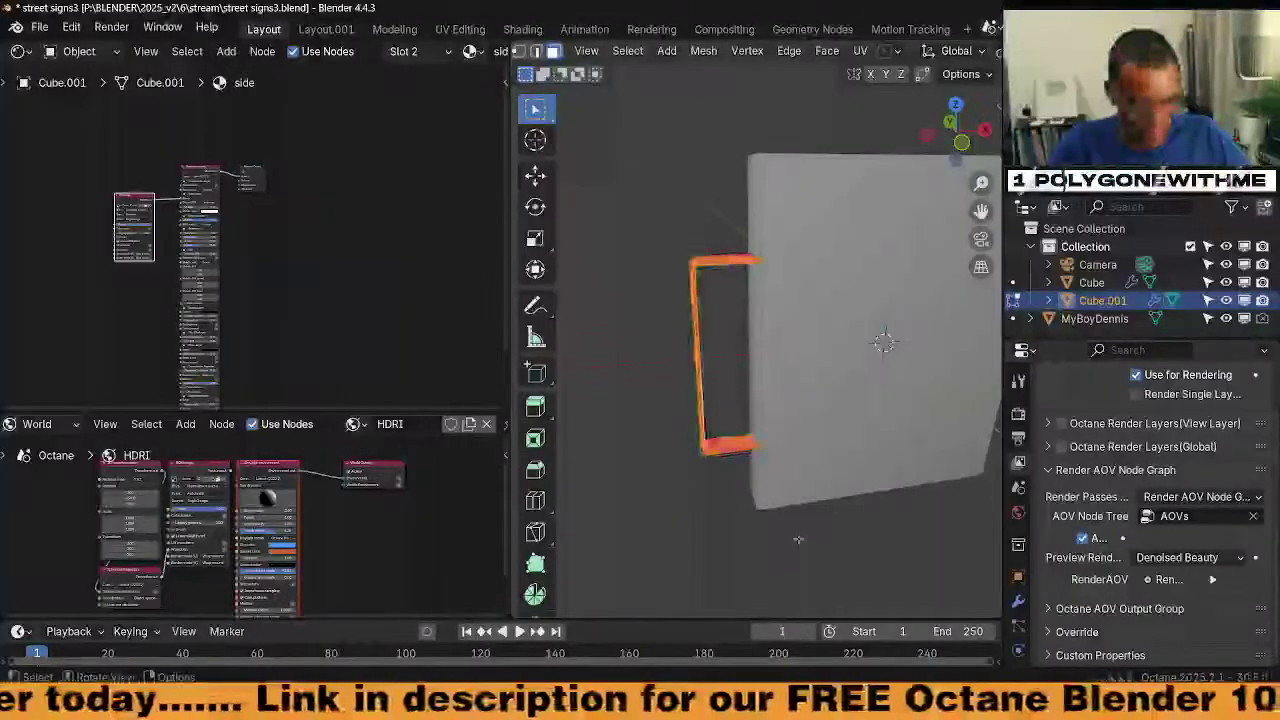
pyautogui.hotkey('alt', 'n')
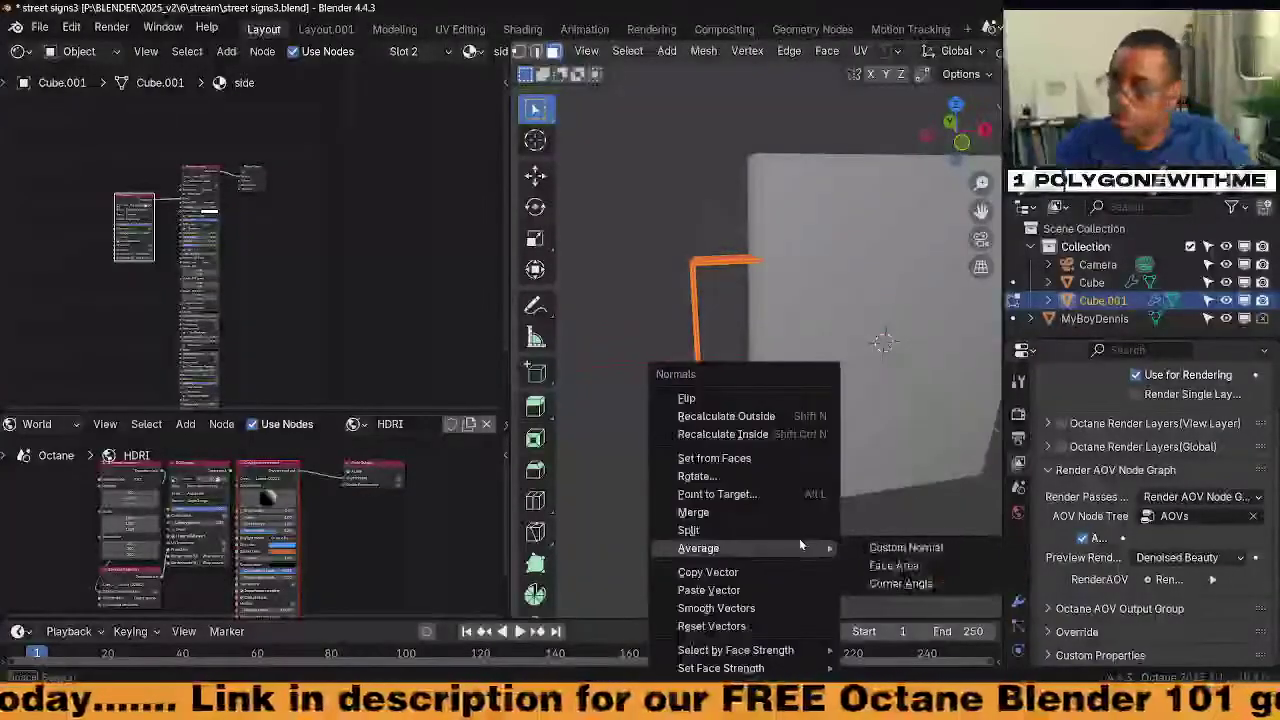
pyautogui.click(760, 400)
pyautogui.press('Tab')
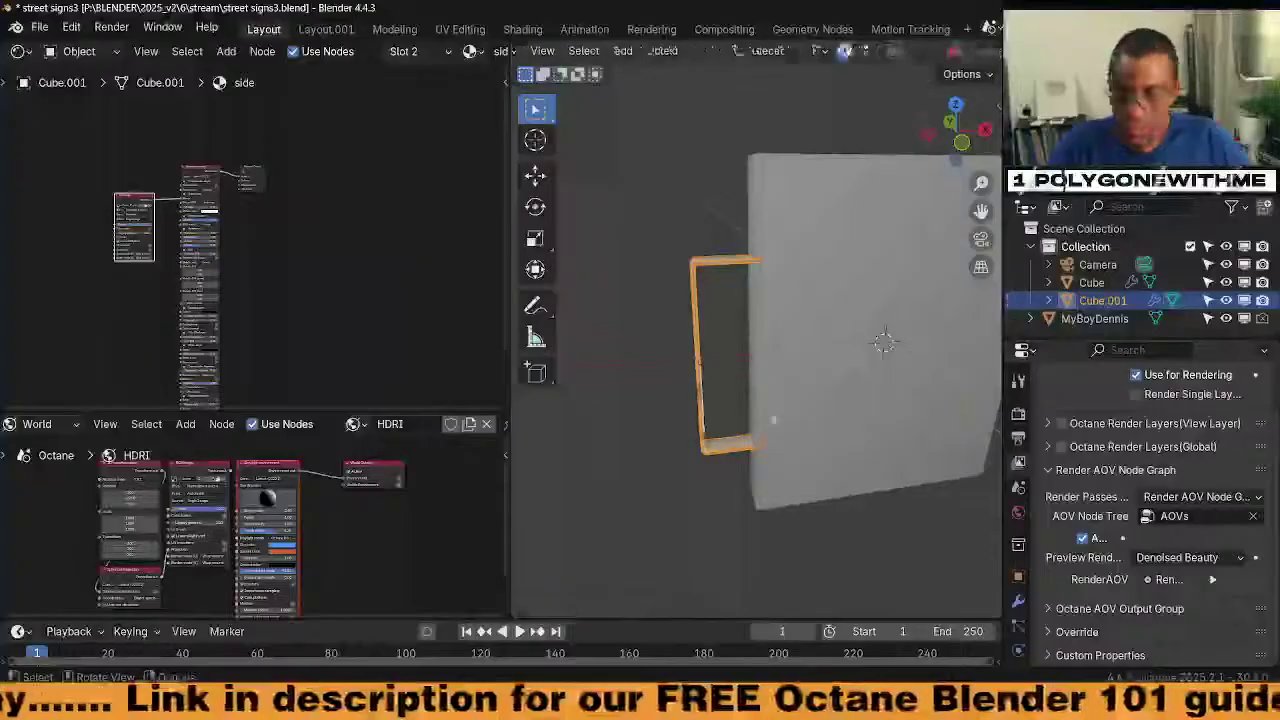
pyautogui.click(837, 210)
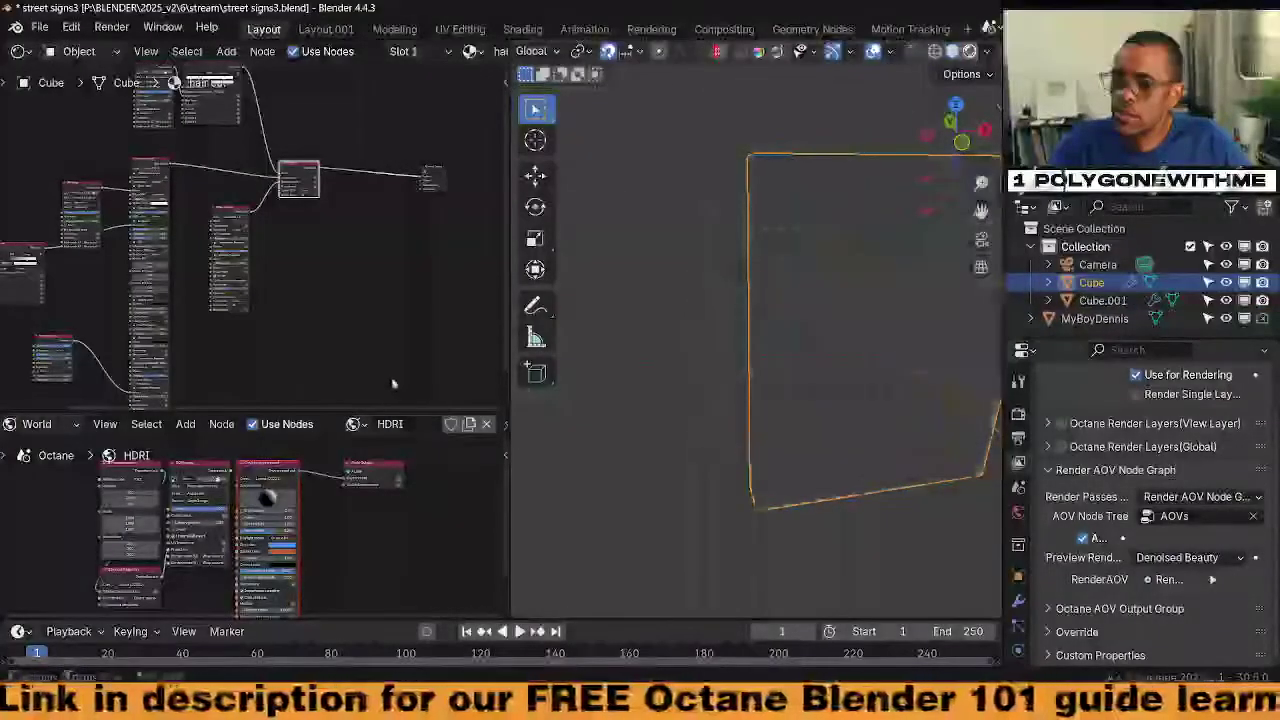
# Preview the sign material's Noise texture on the sign box and set its Gamma to 1.68
pyautogui.keyDown('shift'); pyautogui.moveTo(665, 357); pyautogui.dragTo(620, 358, button='middle'); pyautogui.keyUp('shift')
pyautogui.moveTo(315, 319); pyautogui.dragTo(386, 251, button='middle')
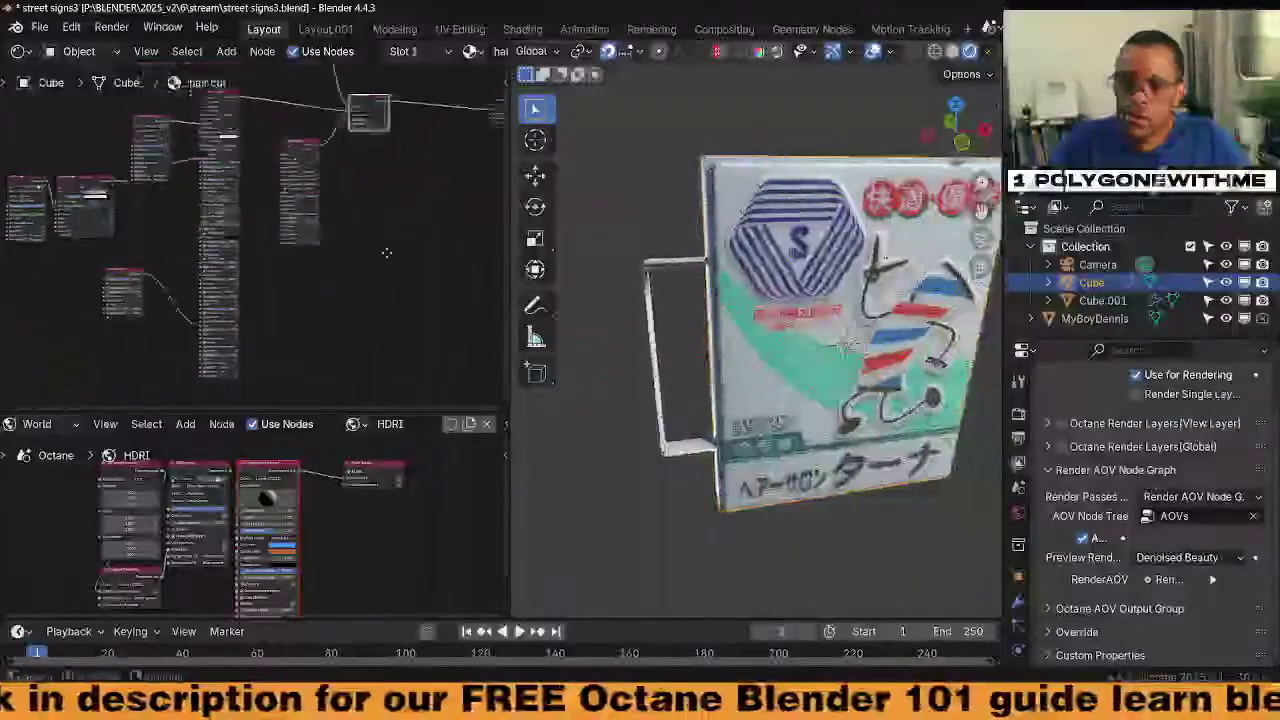
pyautogui.scroll(7, 271, 334)
pyautogui.moveTo(168, 222); pyautogui.dragTo(256, 244, button='middle')
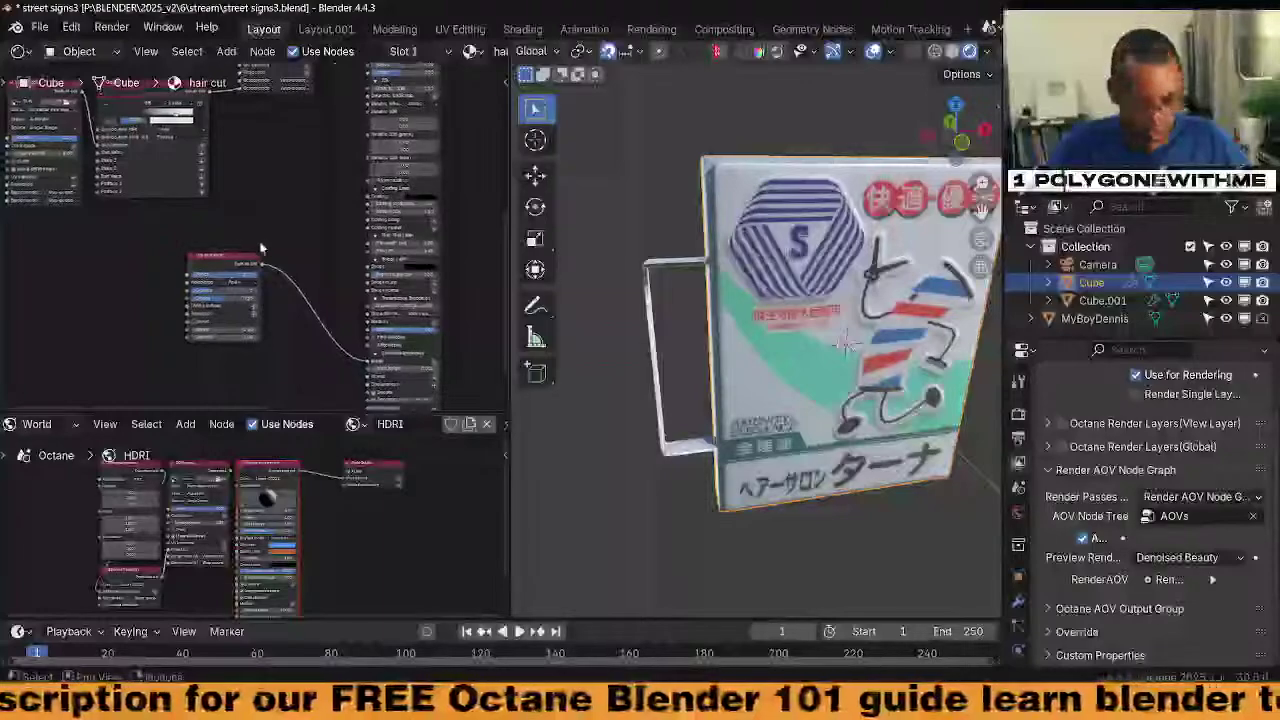
pyautogui.keyDown('ctrl'); pyautogui.keyDown('shift'); pyautogui.click(229, 265); pyautogui.keyUp('shift'); pyautogui.keyUp('ctrl')
pyautogui.scroll(5, 260, 270)
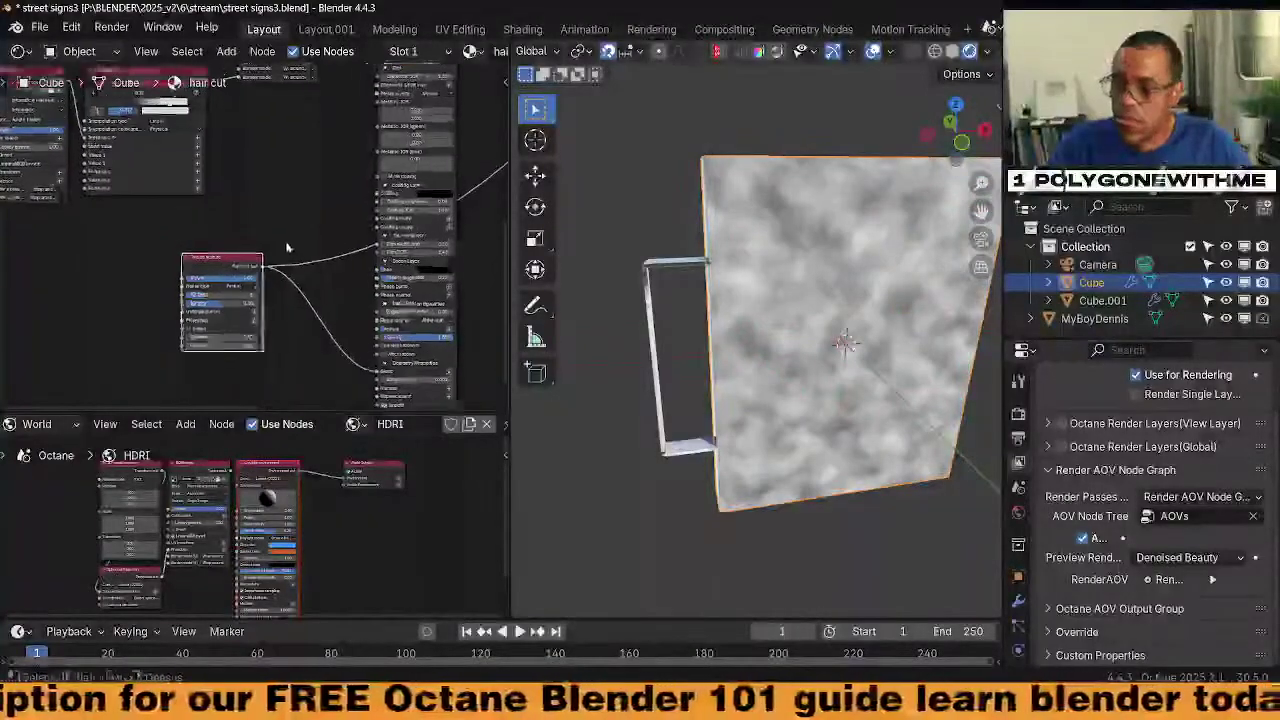
pyautogui.moveTo(307, 351); pyautogui.dragTo(316, 300, button='middle')
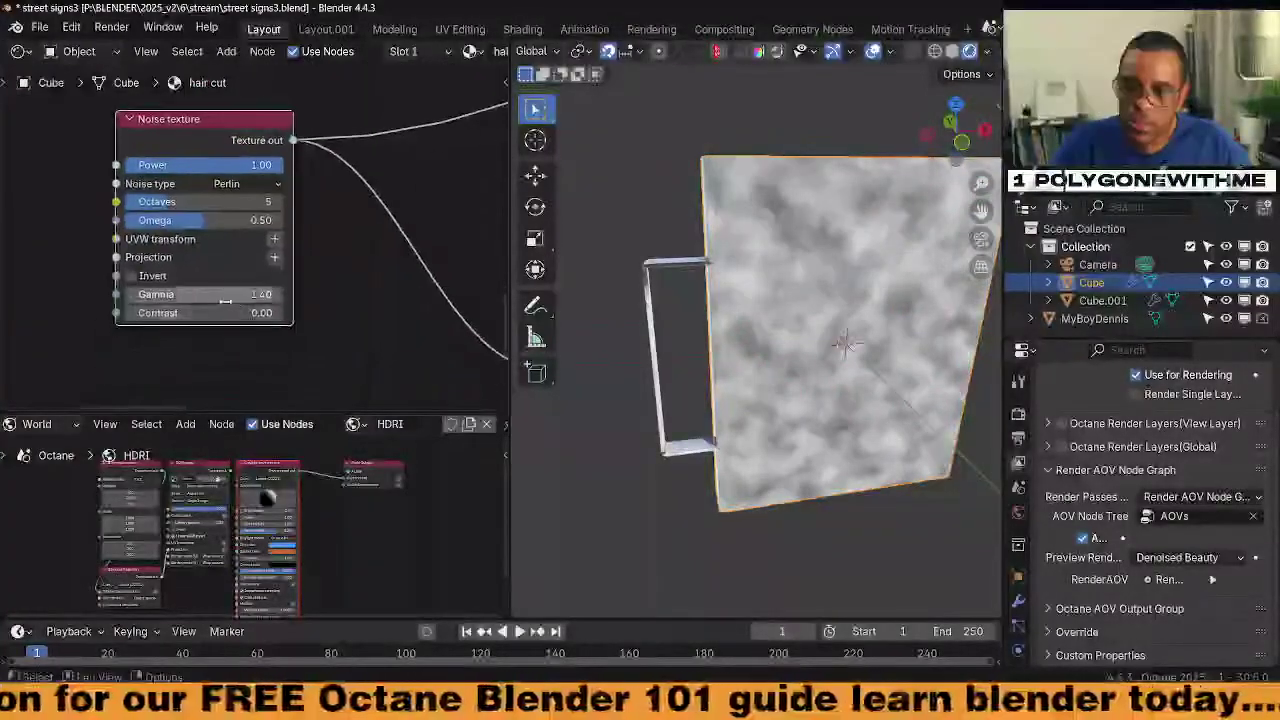
pyautogui.moveTo(226, 294); pyautogui.dragTo(262, 294)
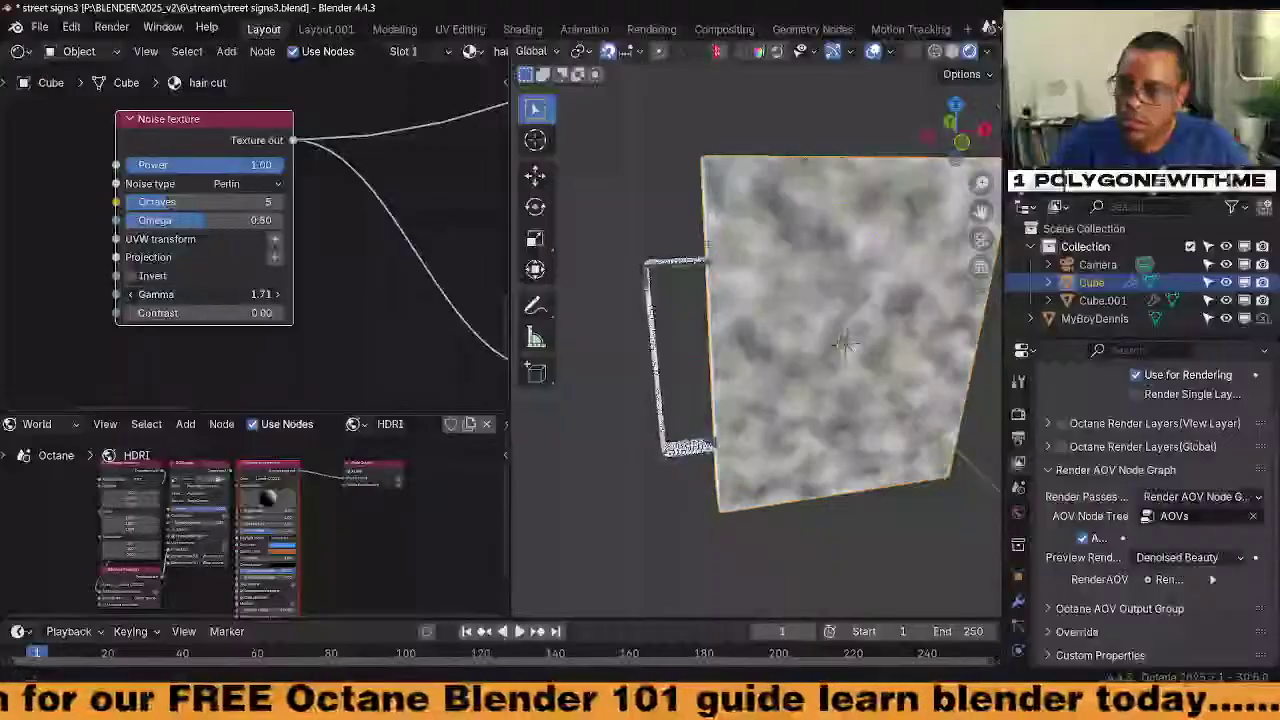
# Add a 3D transformation to the Noise texture's UVW transform and an XYZ to UVW Projection to its Projection, leaving Invert off
pyautogui.click(276, 241)
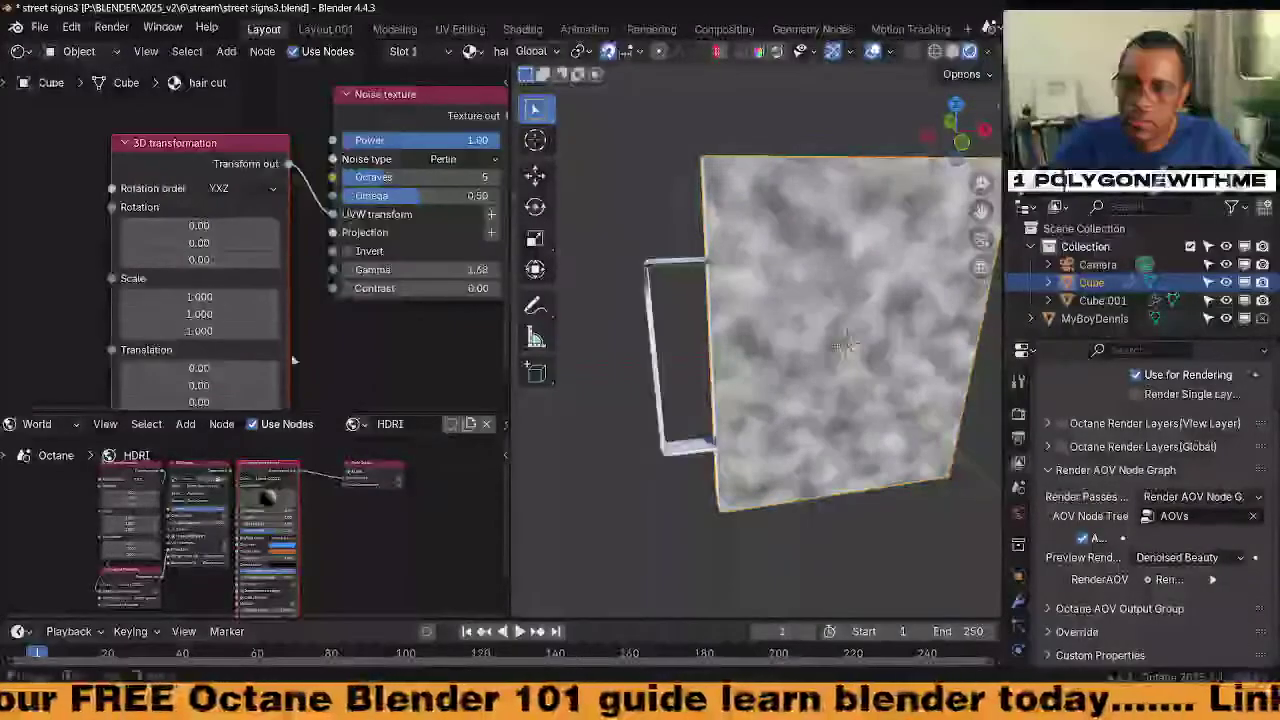
pyautogui.moveTo(427, 239); pyautogui.dragTo(306, 215, button='middle')
pyautogui.click(377, 226)
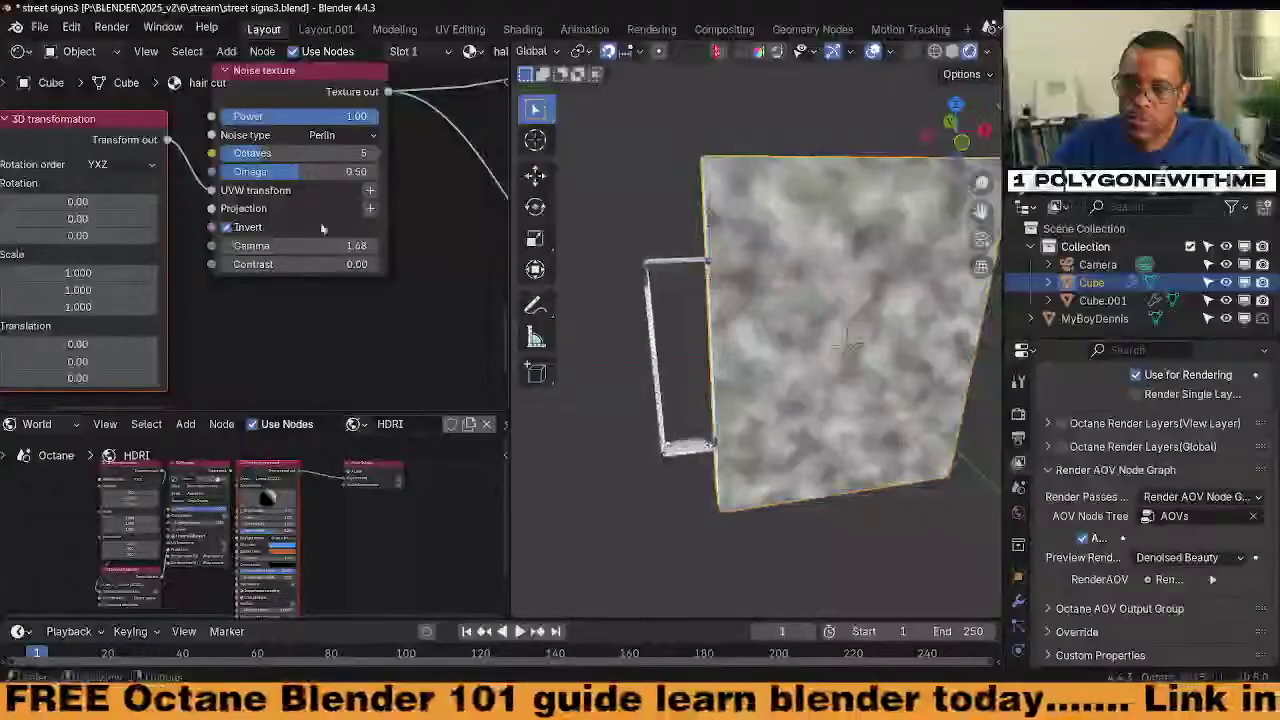
pyautogui.click(322, 229)
pyautogui.click(372, 211)
pyautogui.moveTo(330, 238); pyautogui.dragTo(432, 262, button='middle')
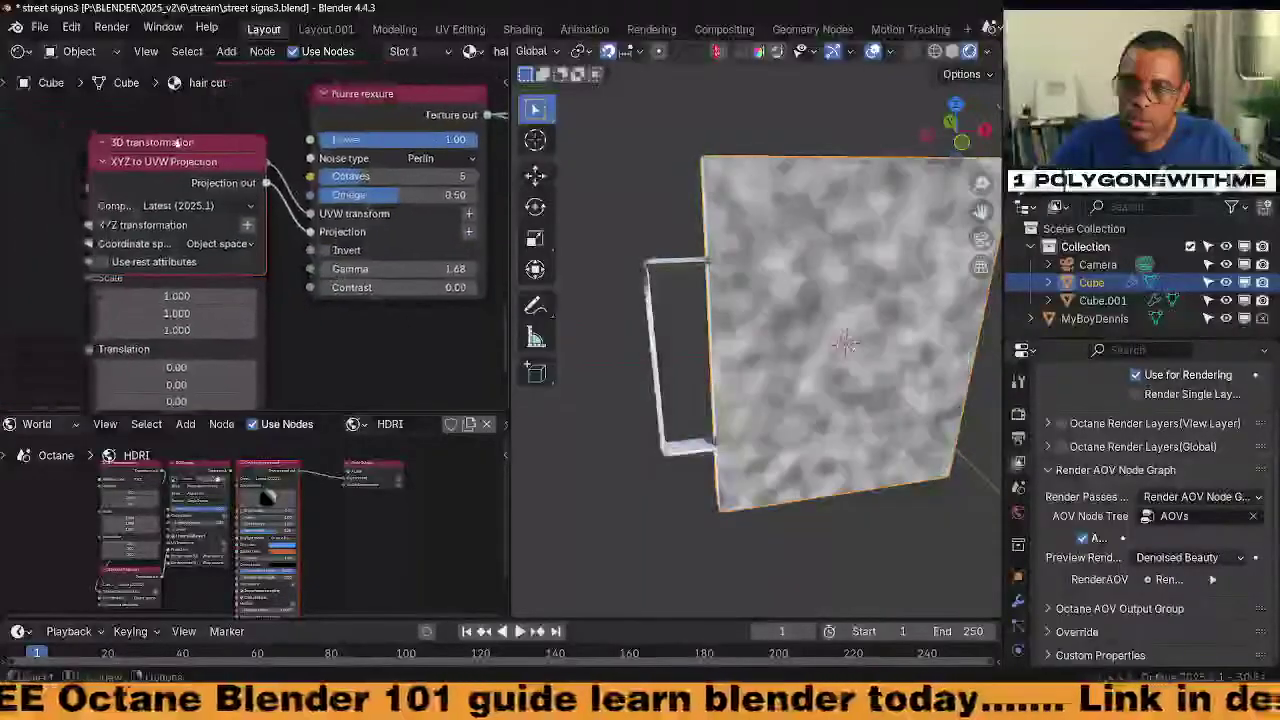
# Set the noise's 3D transformation Scale to 6.380 on all axes, its Omega to 0.08 and its Contrast to 2.11
pyautogui.click(181, 141)
pyautogui.moveTo(258, 308); pyautogui.dragTo(234, 222, button='middle')
pyautogui.moveTo(233, 210); pyautogui.dragTo(410, 149)
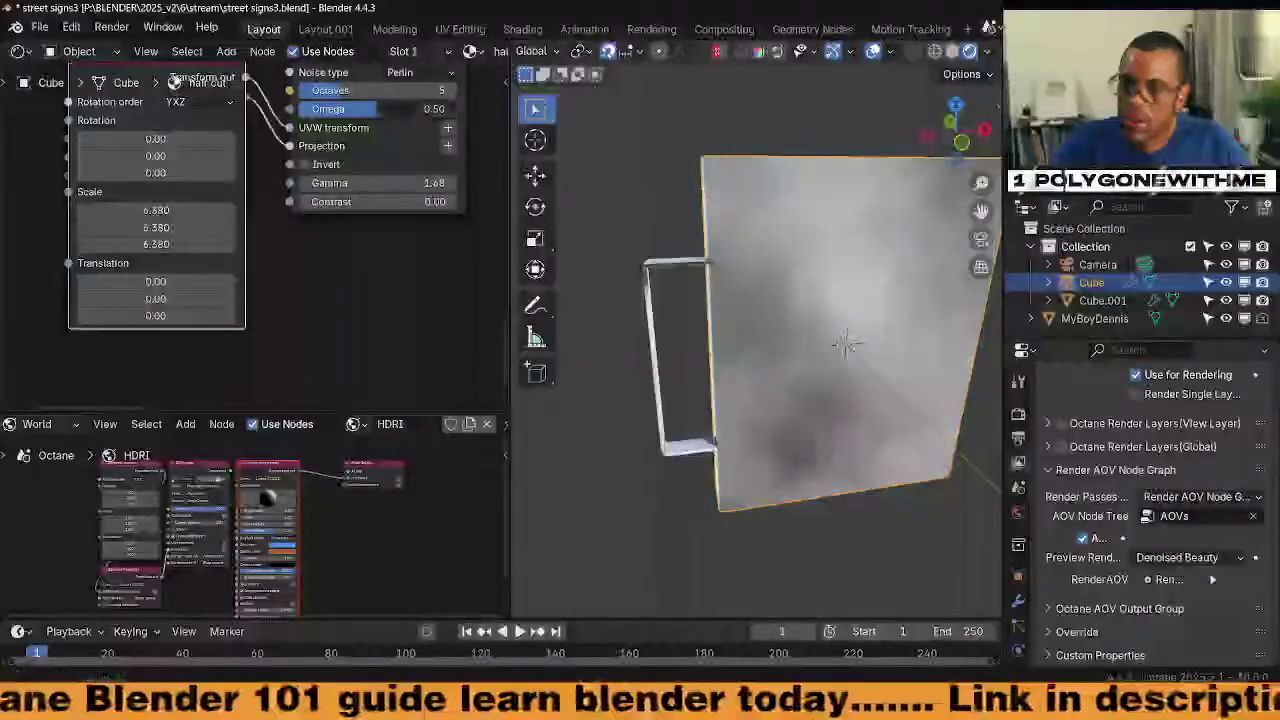
pyautogui.moveTo(376, 109); pyautogui.dragTo(298, 109)
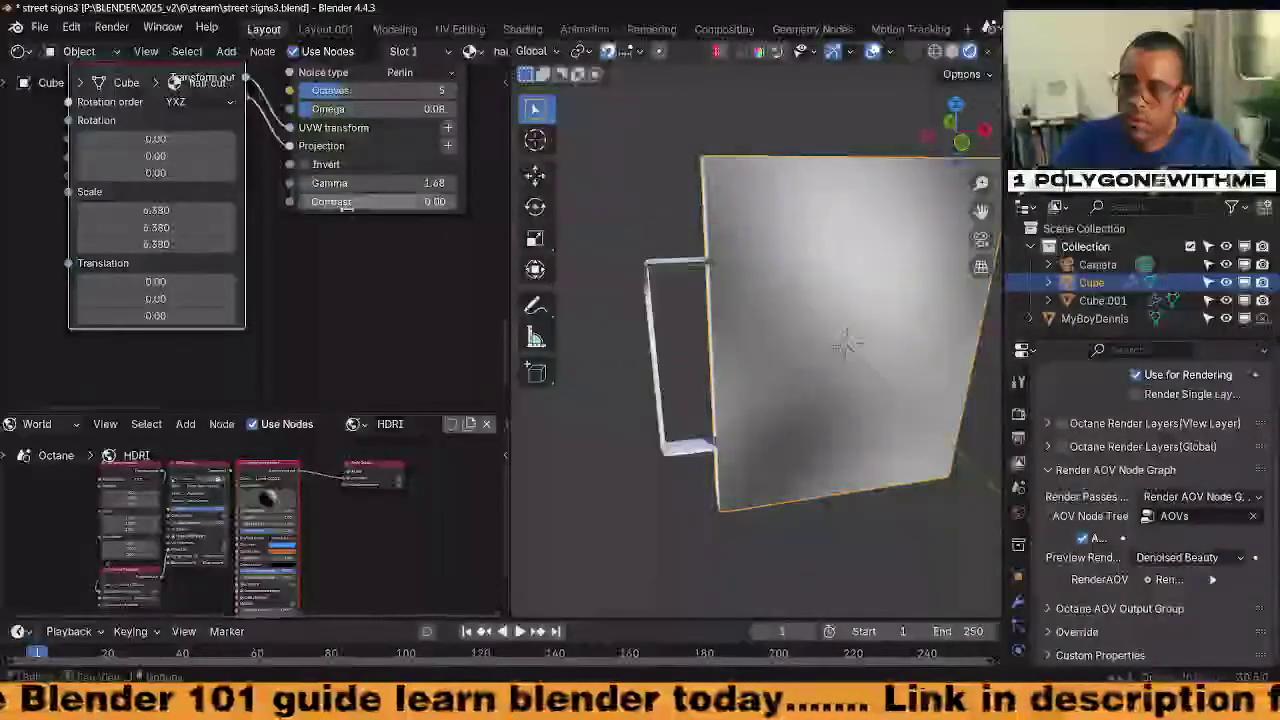
pyautogui.moveTo(345, 202)
pyautogui.mouseDown()
pyautogui.moveTo(365, 202)
pyautogui.moveTo(335, 202)
pyautogui.mouseUp()
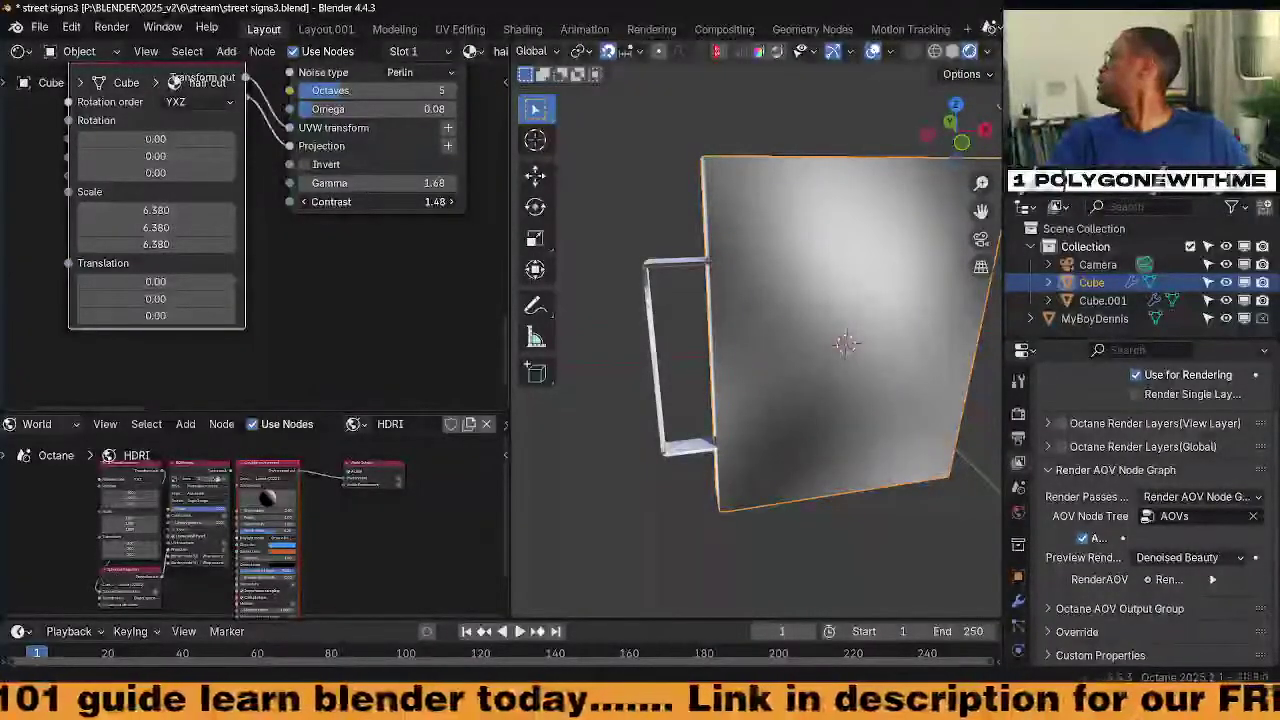
pyautogui.moveTo(335, 202); pyautogui.dragTo(403, 202)
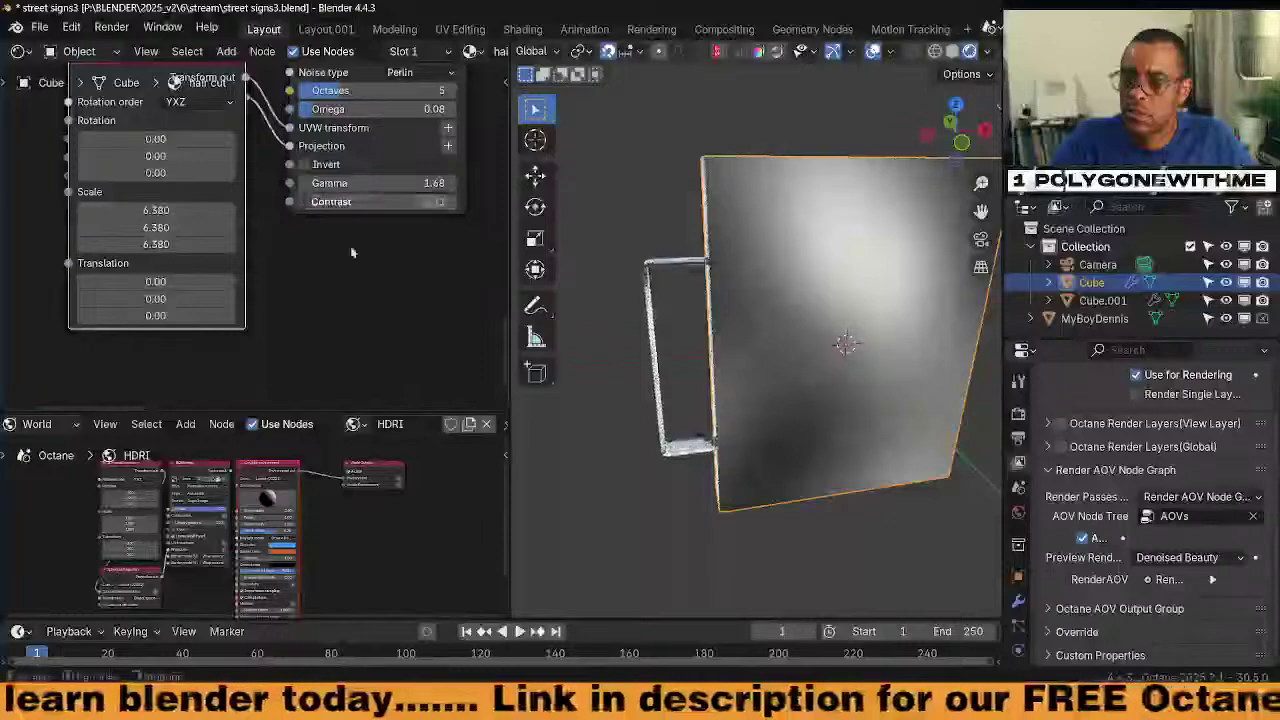
# Switch the preview from the noise back to the complete sign material through the Mix material node and view the sign at an angle
pyautogui.scroll(-2, 300, 300)
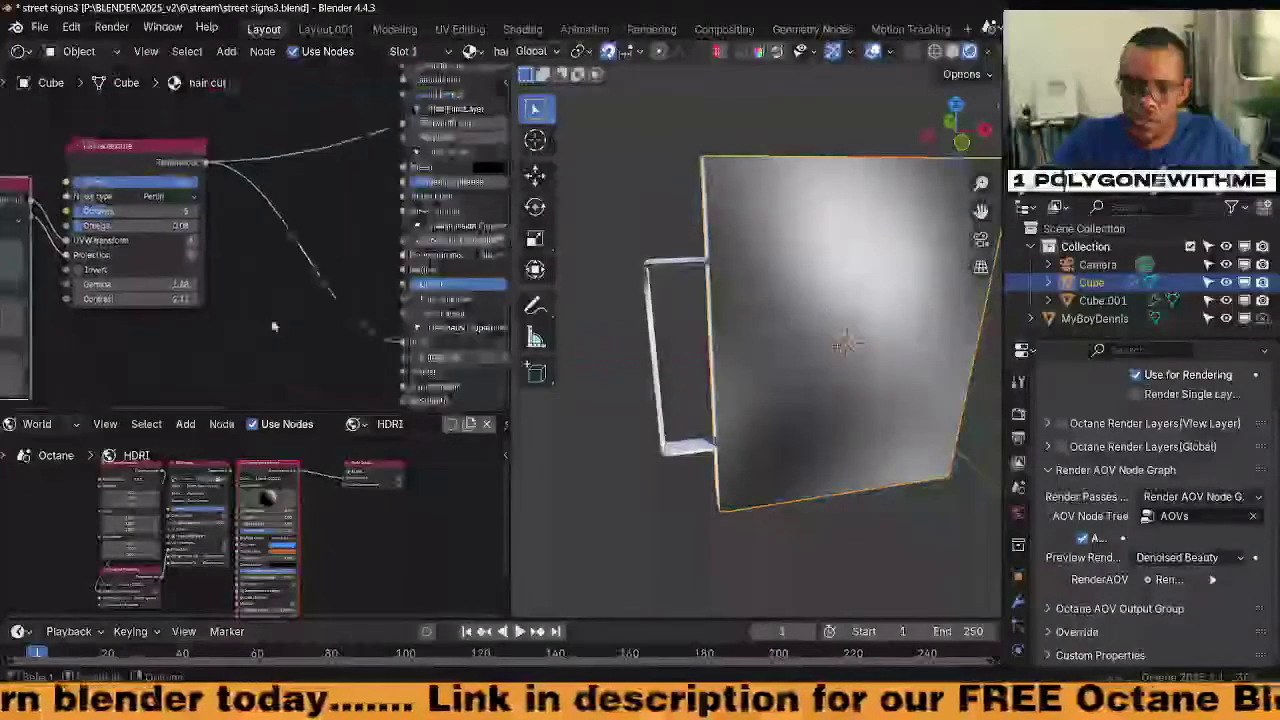
pyautogui.scroll(-1, 274, 326)
pyautogui.moveTo(275, 326); pyautogui.dragTo(246, 344, button='middle')
pyautogui.moveTo(297, 209); pyautogui.dragTo(154, 372, button='middle')
pyautogui.moveTo(372, 338); pyautogui.dragTo(363, 197, button='middle')
pyautogui.click(363, 197)
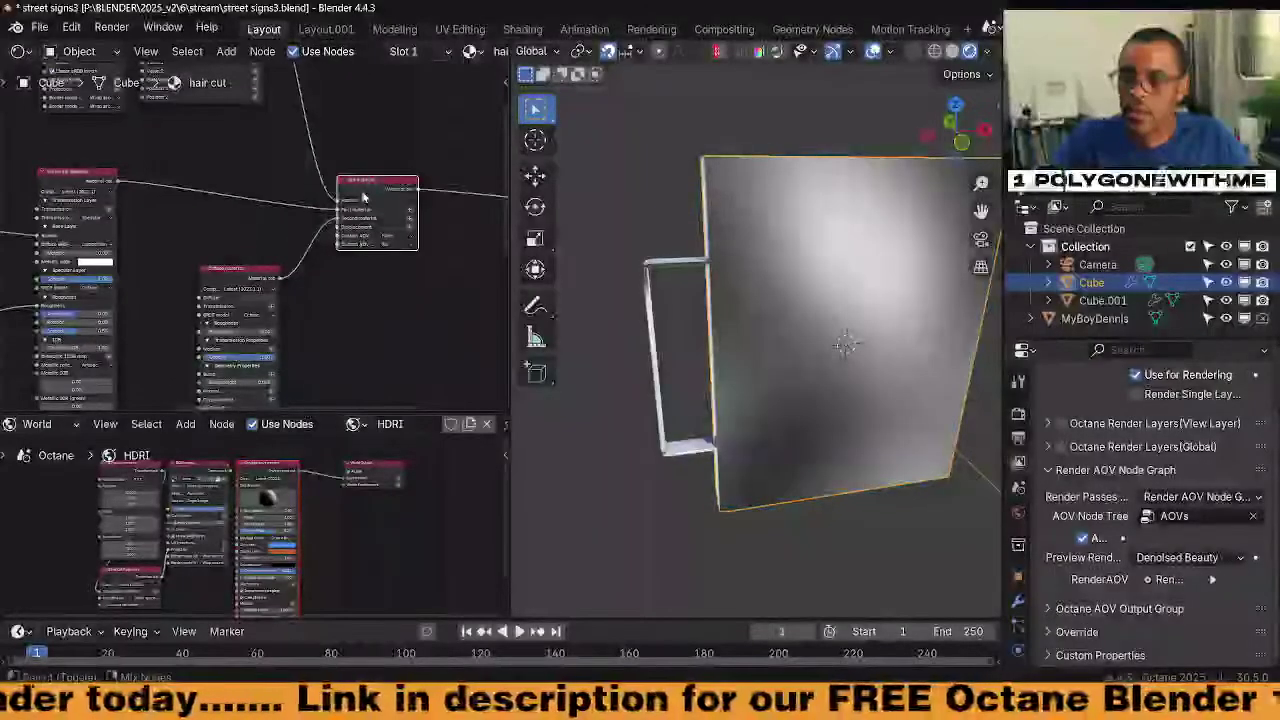
pyautogui.moveTo(138, 398); pyautogui.dragTo(334, 211, button='middle')
pyautogui.moveTo(775, 335); pyautogui.dragTo(787, 228, button='middle')
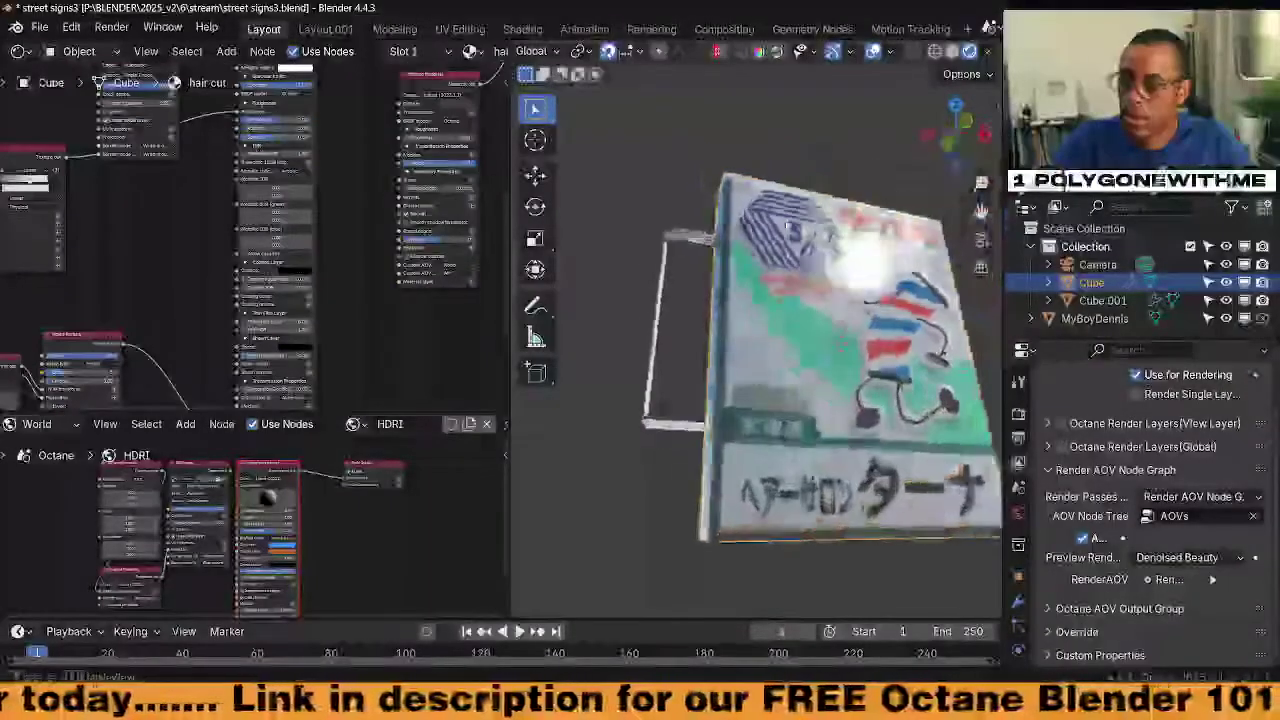
# Set the sign material's Bump height to 0.01
pyautogui.moveTo(154, 327); pyautogui.dragTo(232, 327, button='middle')
pyautogui.scroll(1, 232, 327)
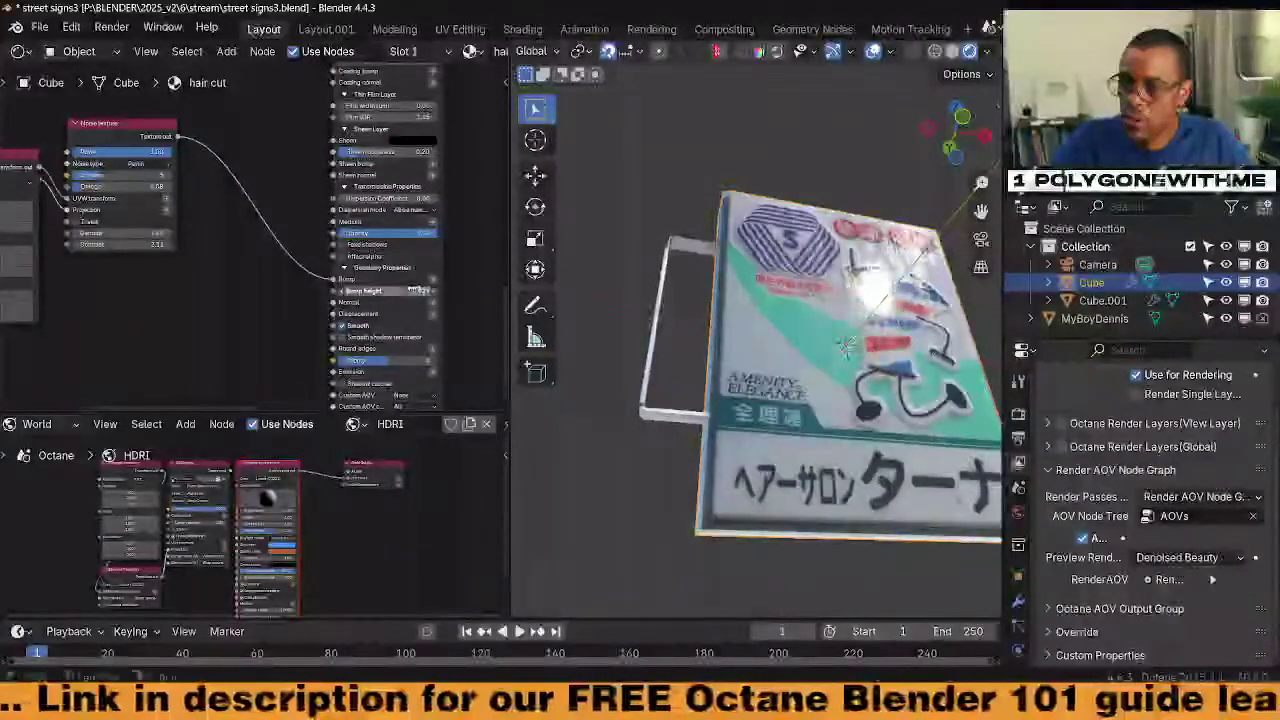
pyautogui.click(350, 291)
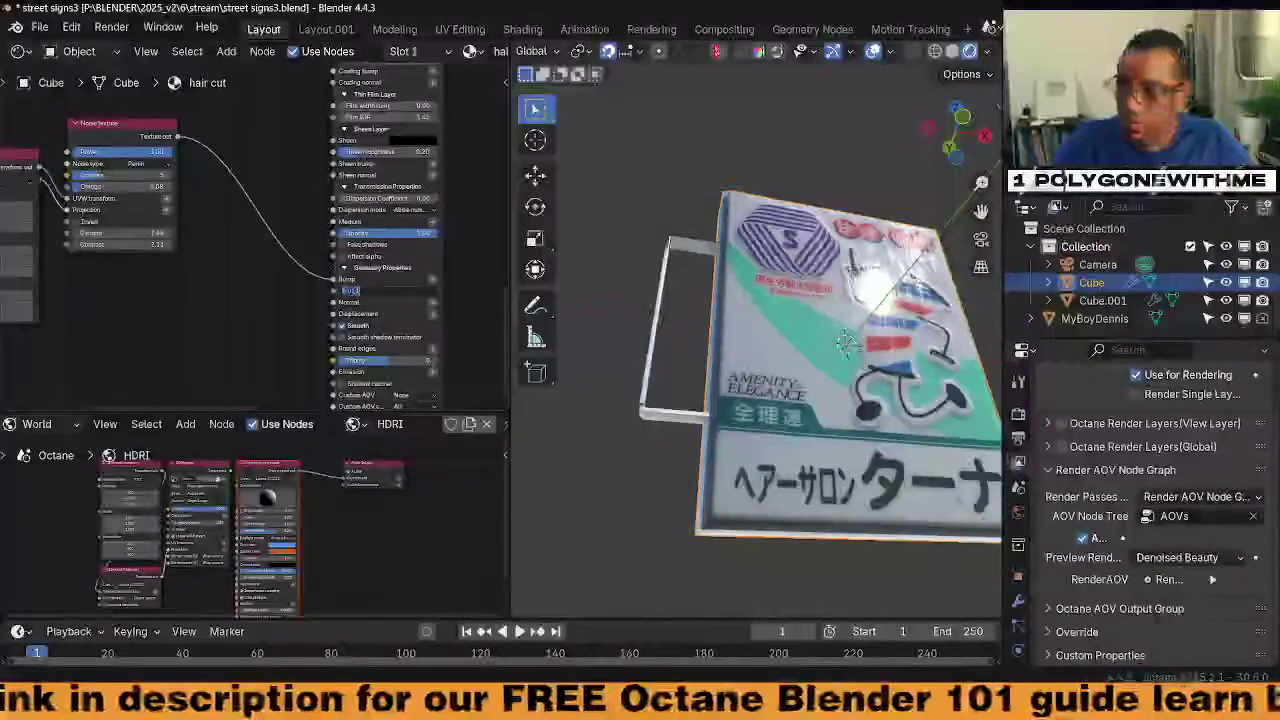
pyautogui.write('0.01')
pyautogui.press('Return')
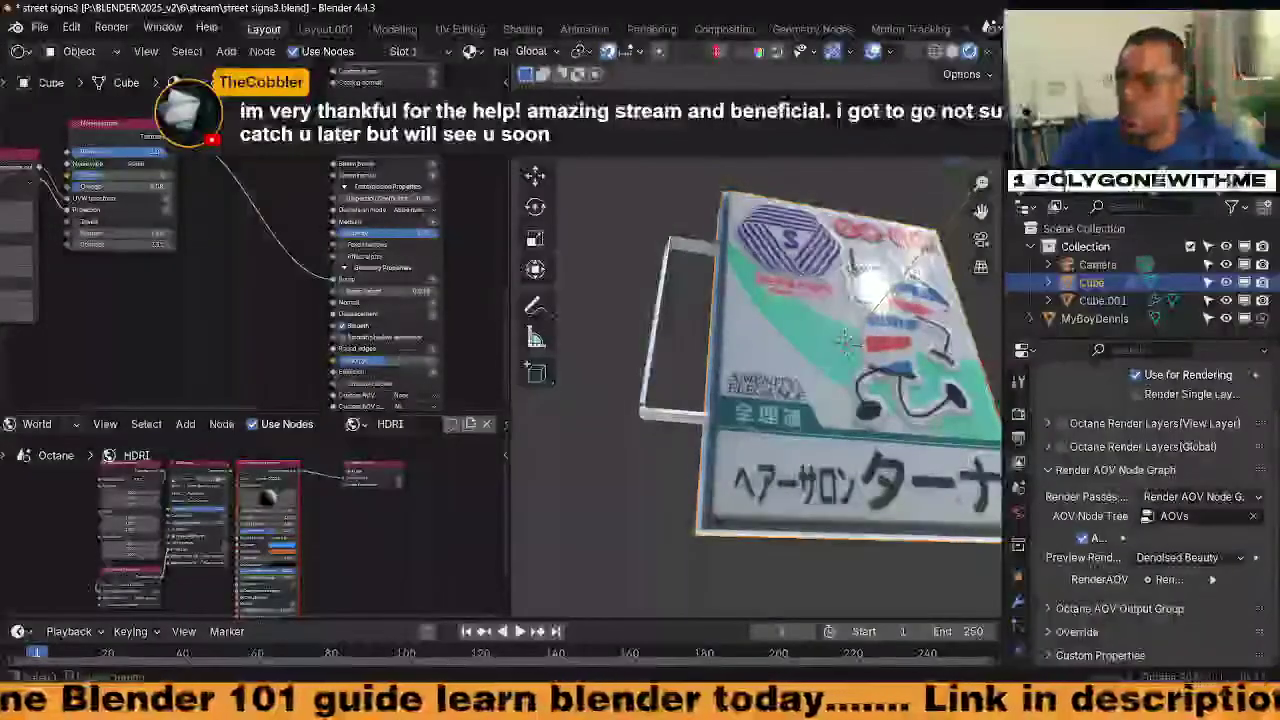
# Change the sign material's Bump height to -0.016 and check the highlight on the sign face
pyautogui.moveTo(860, 265); pyautogui.dragTo(941, 387, button='middle')
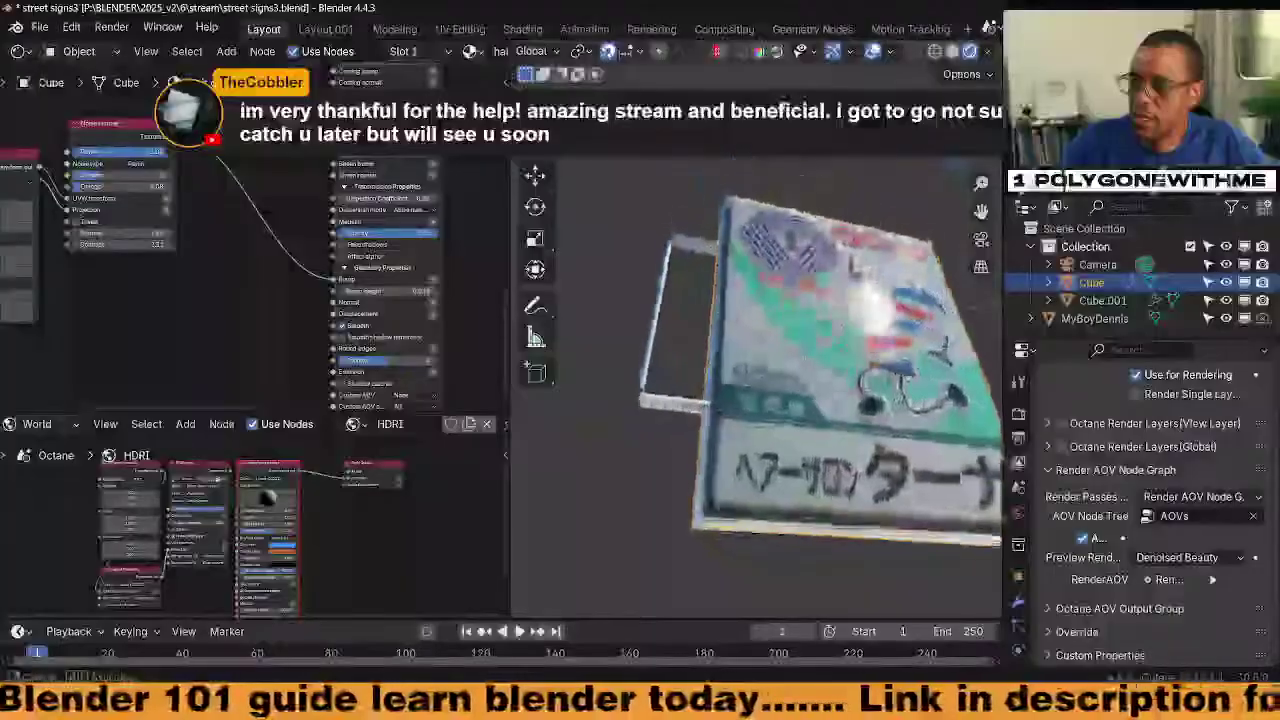
pyautogui.scroll(3, 174, 341)
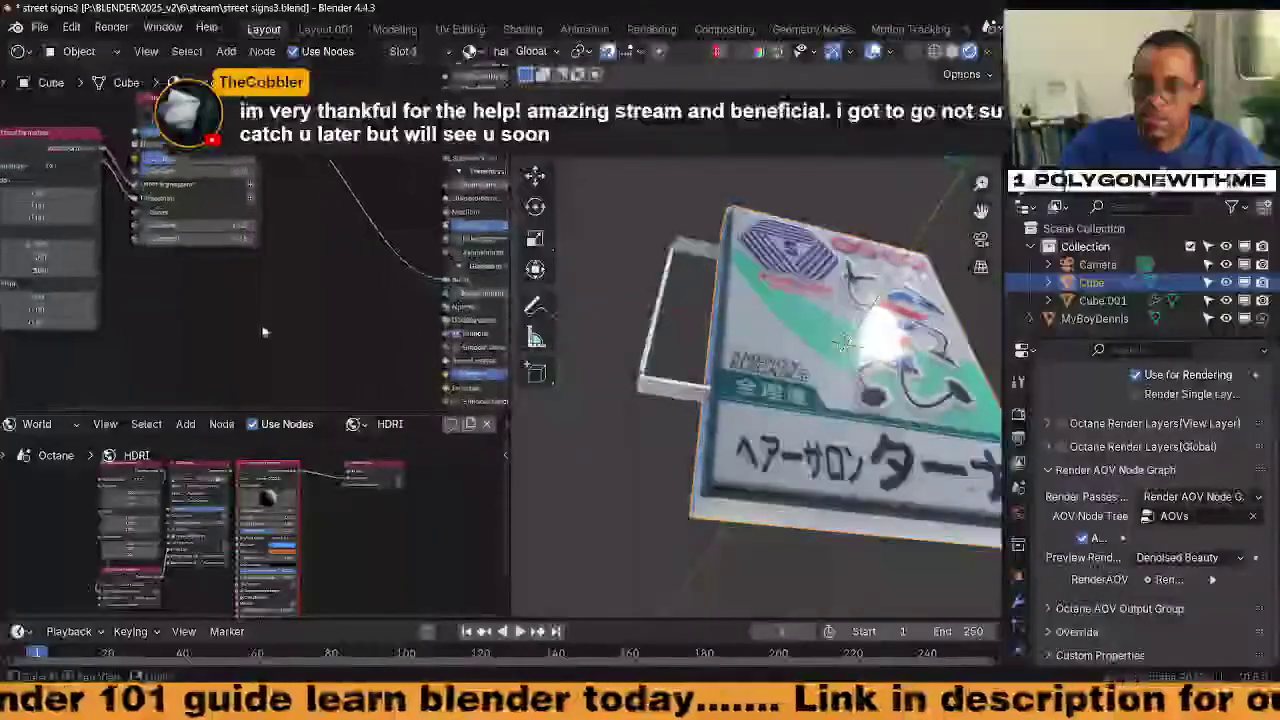
pyautogui.moveTo(249, 293); pyautogui.dragTo(99, 253, button='middle')
pyautogui.moveTo(375, 258)
pyautogui.mouseDown()
pyautogui.moveTo(410, 258)
pyautogui.moveTo(365, 258)
pyautogui.mouseUp()
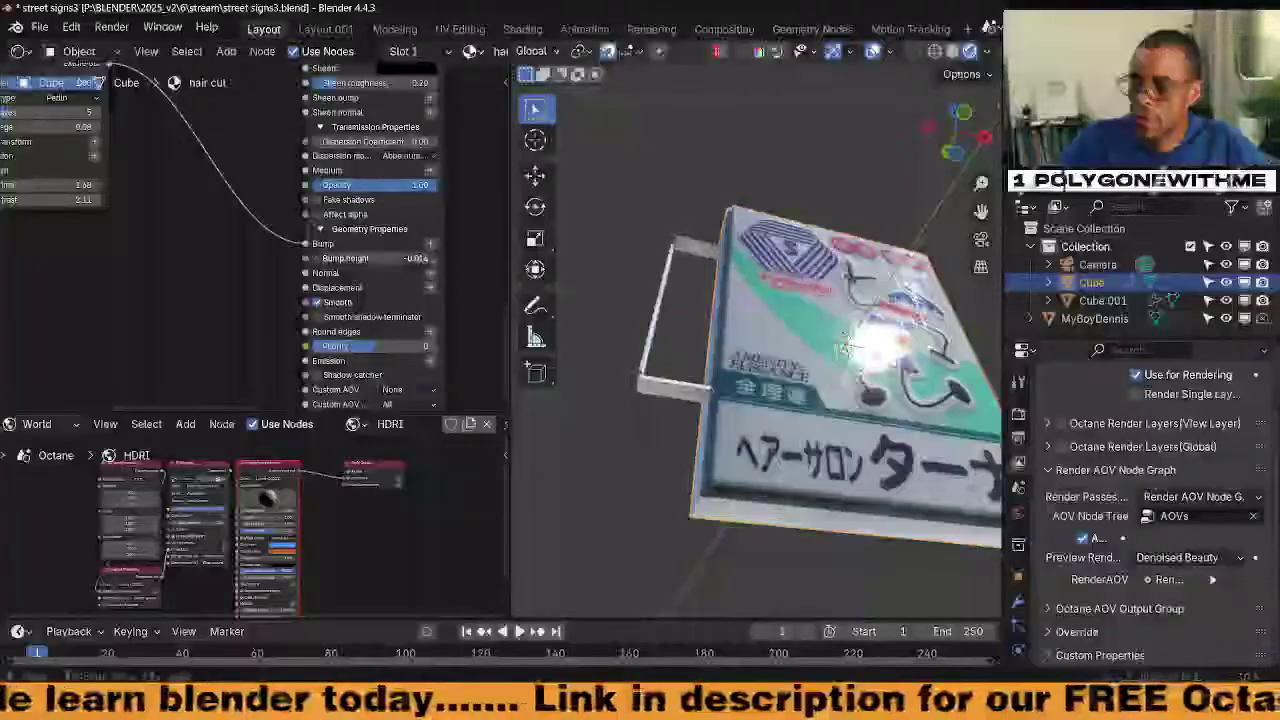
pyautogui.moveTo(846, 343); pyautogui.dragTo(905, 372, button='middle')
# Preview the Noise texture, raise its Contrast to about 4.85 and reduce its 3D transformation Scale to about 3.7 on all axes
pyautogui.moveTo(87, 111); pyautogui.dragTo(137, 168, button='middle')
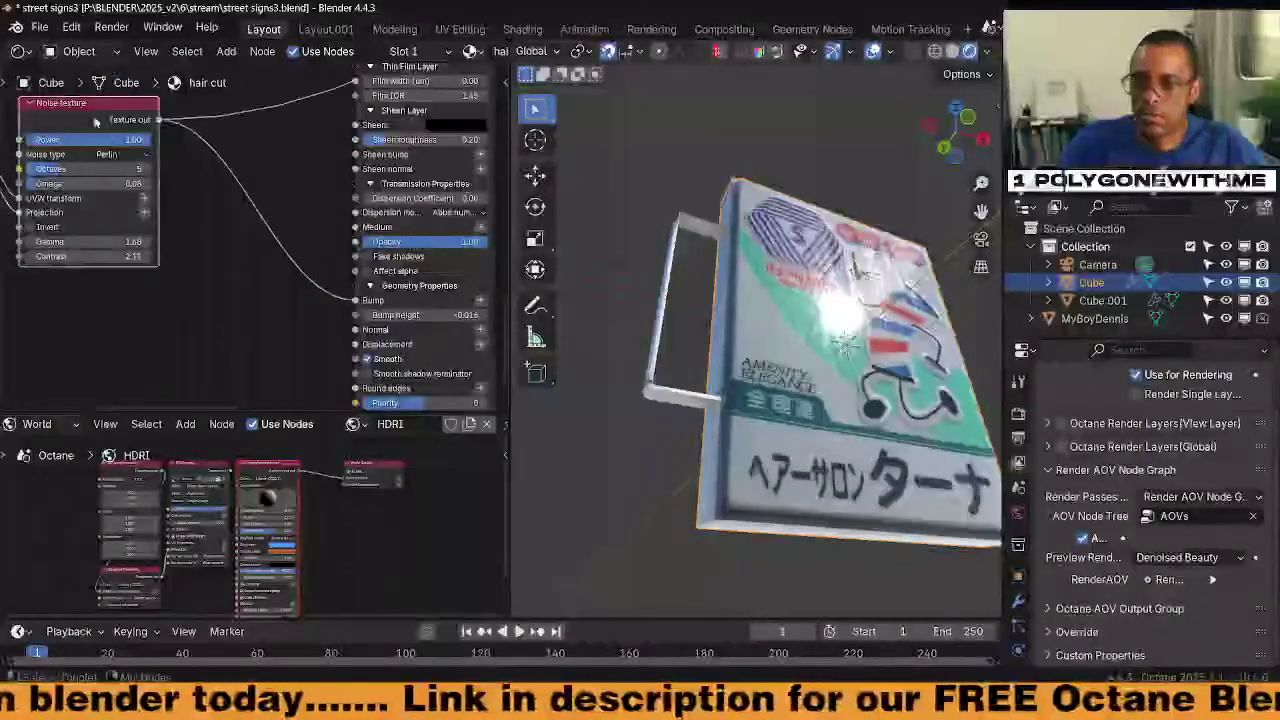
pyautogui.keyDown('ctrl'); pyautogui.keyDown('shift'); pyautogui.click(97, 122); pyautogui.keyUp('shift'); pyautogui.keyUp('ctrl')
pyautogui.moveTo(227, 258); pyautogui.dragTo(227, 296, button='middle')
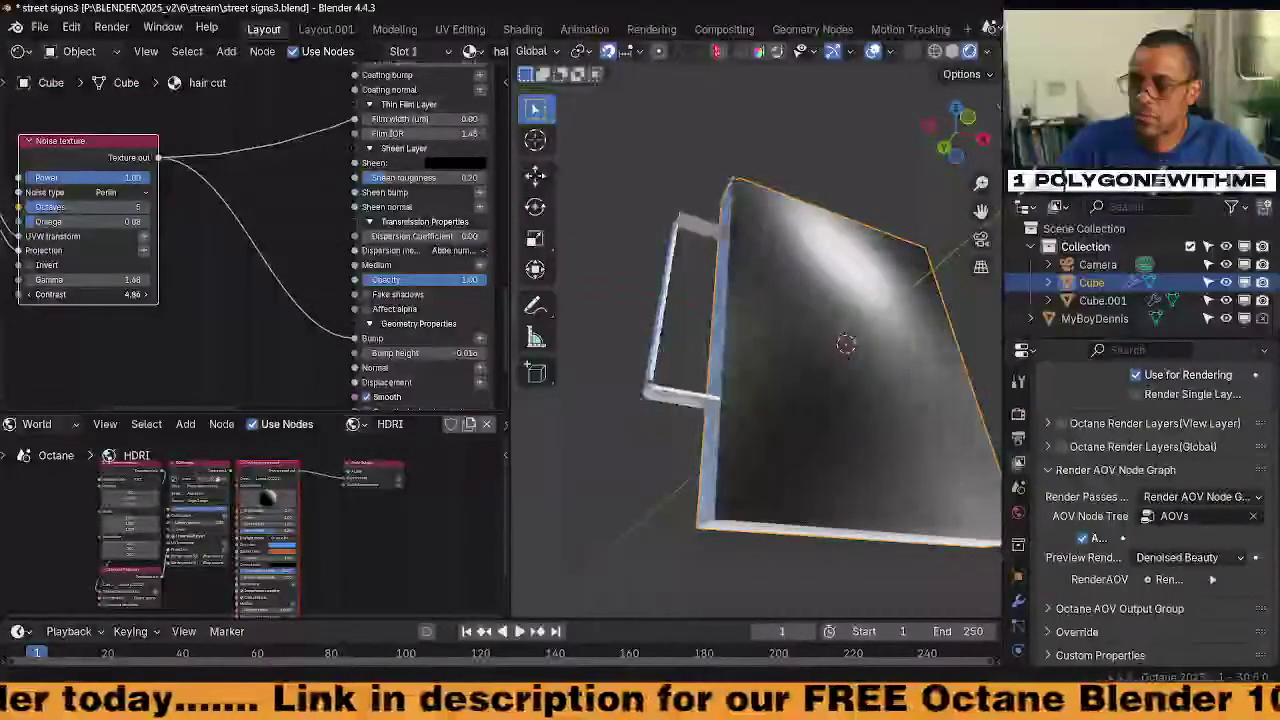
pyautogui.moveTo(260, 250); pyautogui.dragTo(489, 250, button='middle')
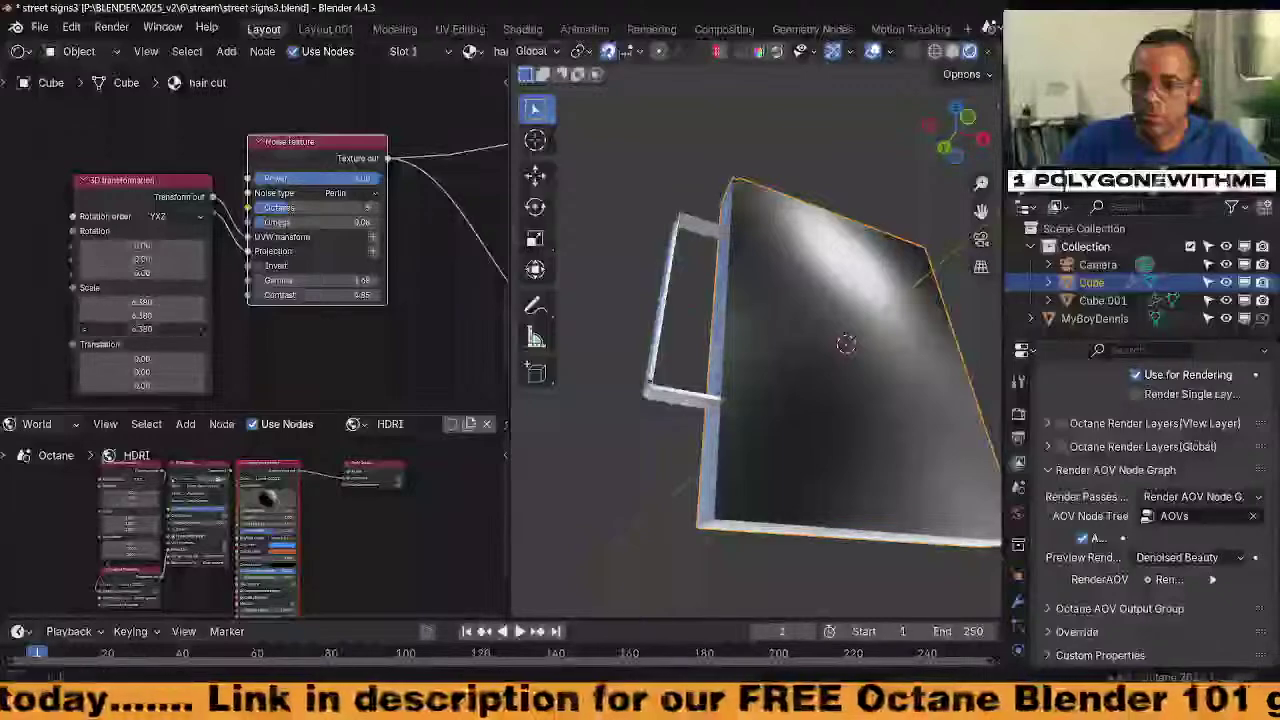
pyautogui.moveTo(142, 328); pyautogui.dragTo(95, 328)
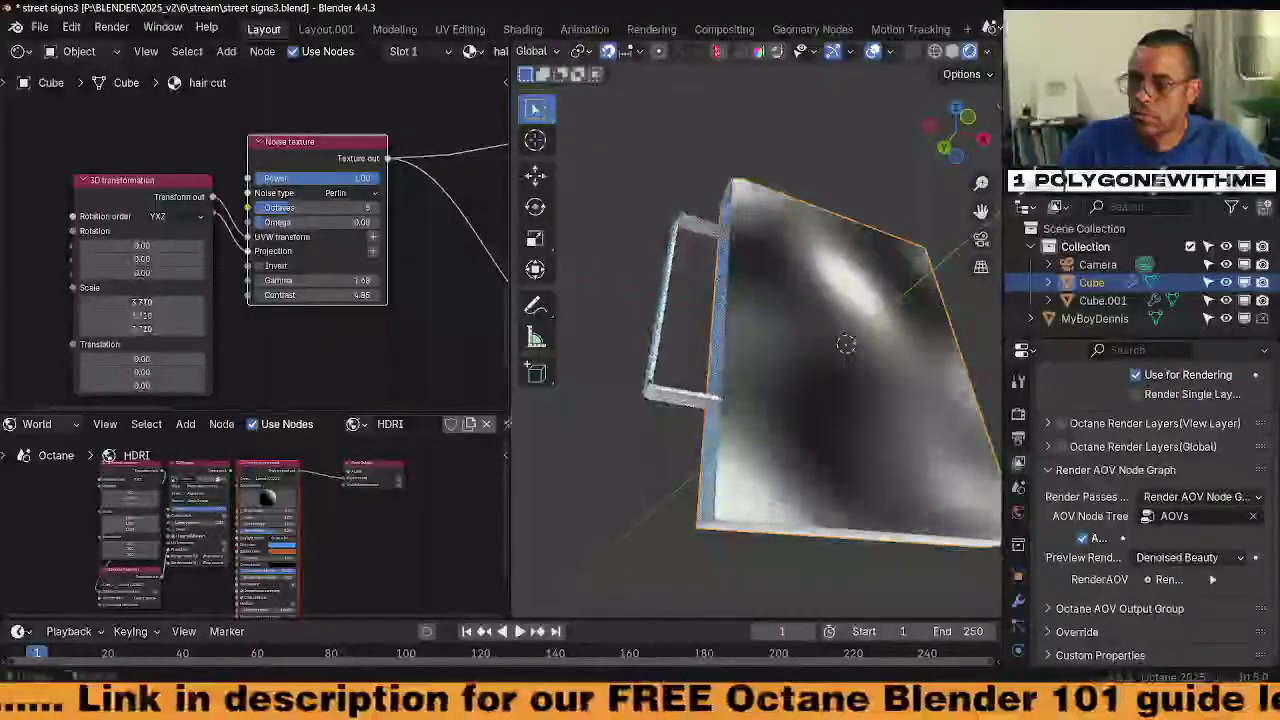
# Restore the complete Mix material as the output shown on the sign
pyautogui.moveTo(415, 303); pyautogui.dragTo(227, 228, button='middle')
pyautogui.scroll(-5, 240, 316)
pyautogui.scroll(3, 310, 300)
pyautogui.moveTo(229, 316); pyautogui.dragTo(290, 250)
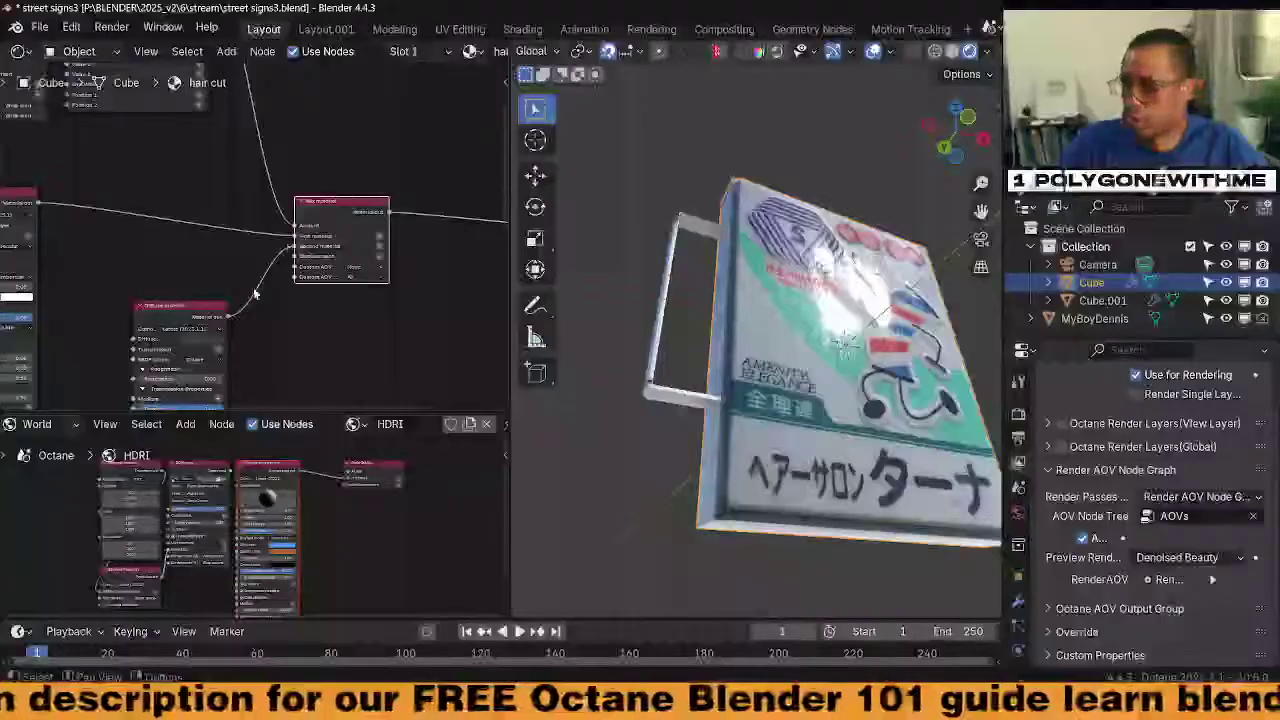
# Inspect the sign's reflections and weaken the material's negative Bump height to about -0.008
pyautogui.moveTo(255, 295); pyautogui.dragTo(275, 332, button='middle')
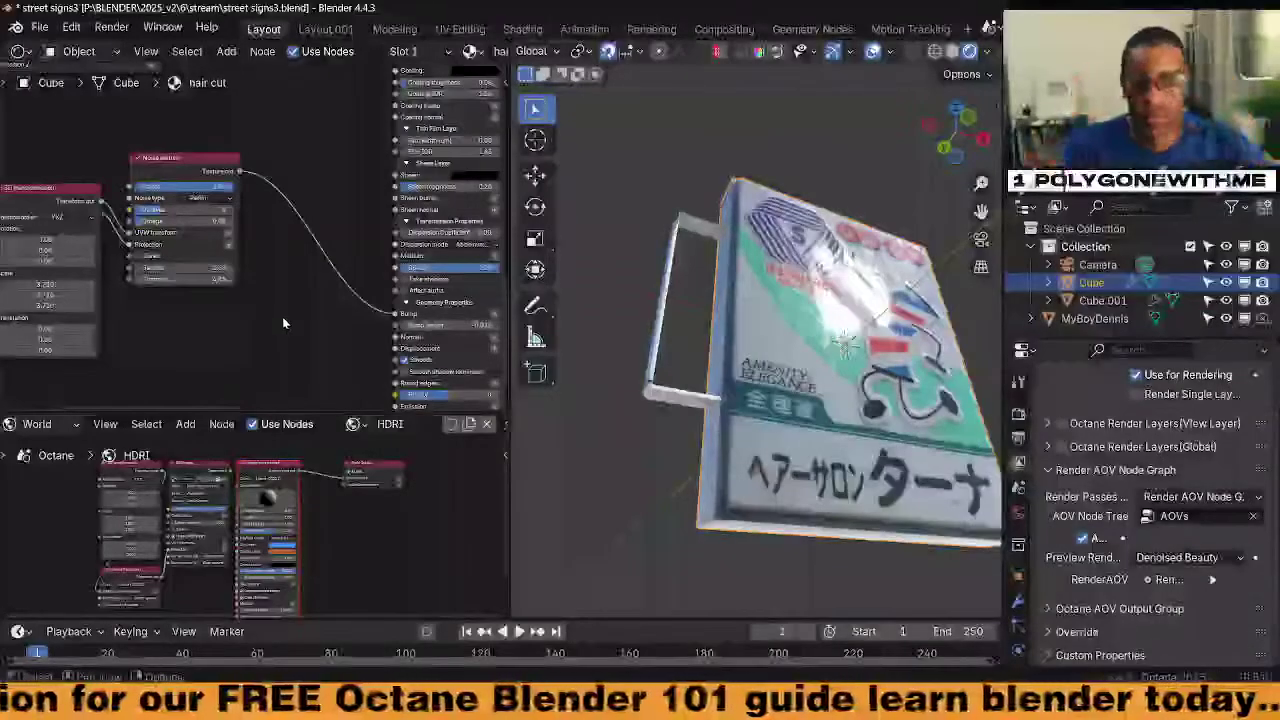
pyautogui.moveTo(282, 322); pyautogui.dragTo(262, 304, button='middle')
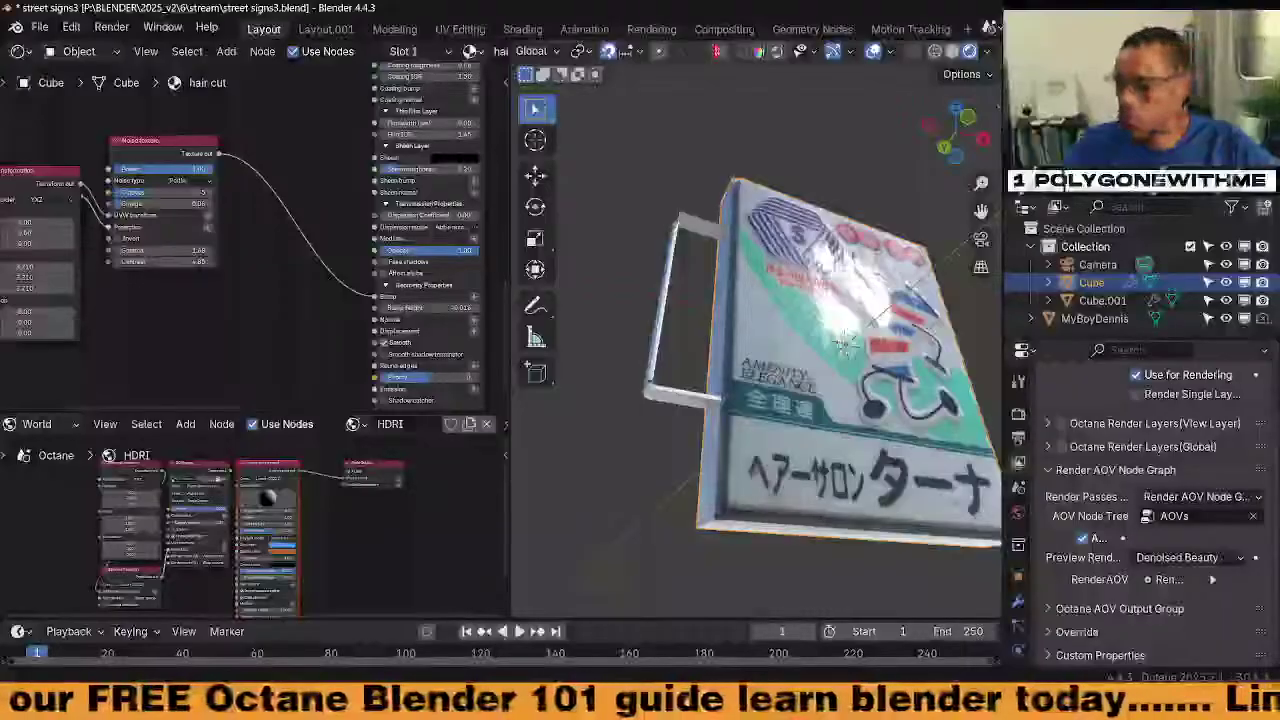
pyautogui.moveTo(317, 311); pyautogui.dragTo(229, 300, button='middle')
pyautogui.moveTo(735, 333); pyautogui.dragTo(668, 328, button='middle')
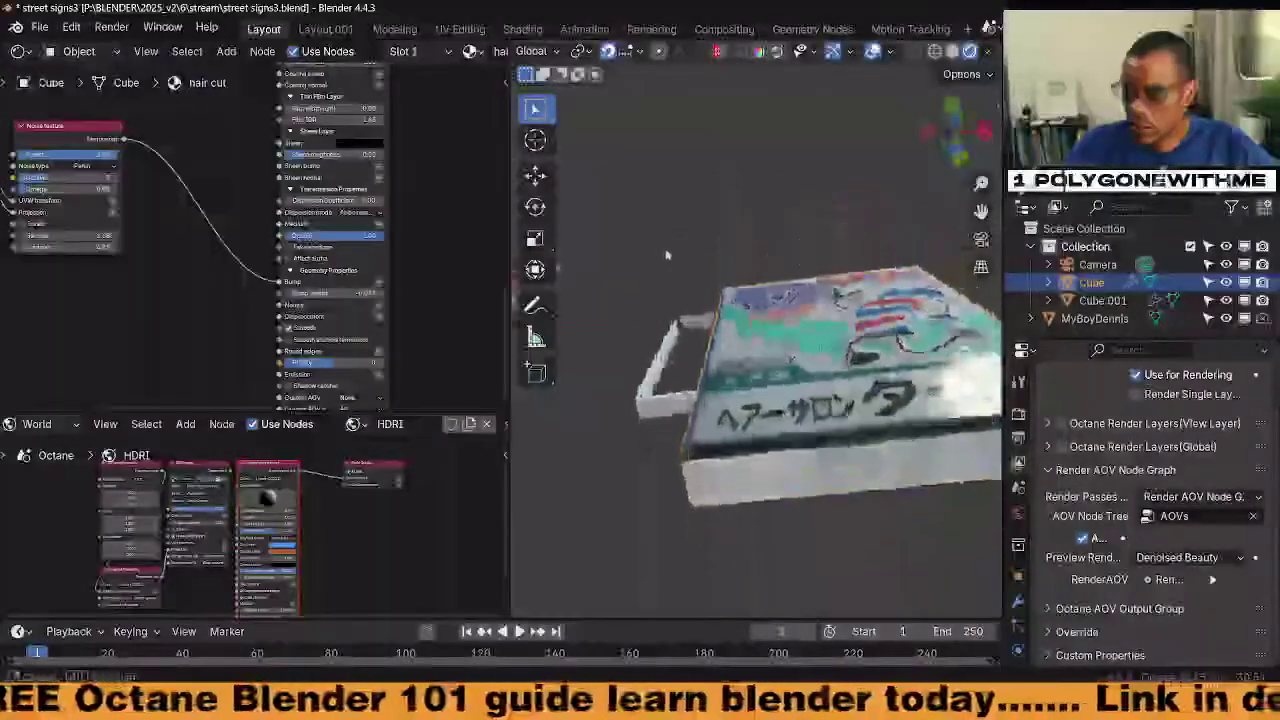
pyautogui.moveTo(667, 255); pyautogui.dragTo(700, 290, button='middle')
pyautogui.moveTo(750, 346); pyautogui.dragTo(845, 340, button='middle')
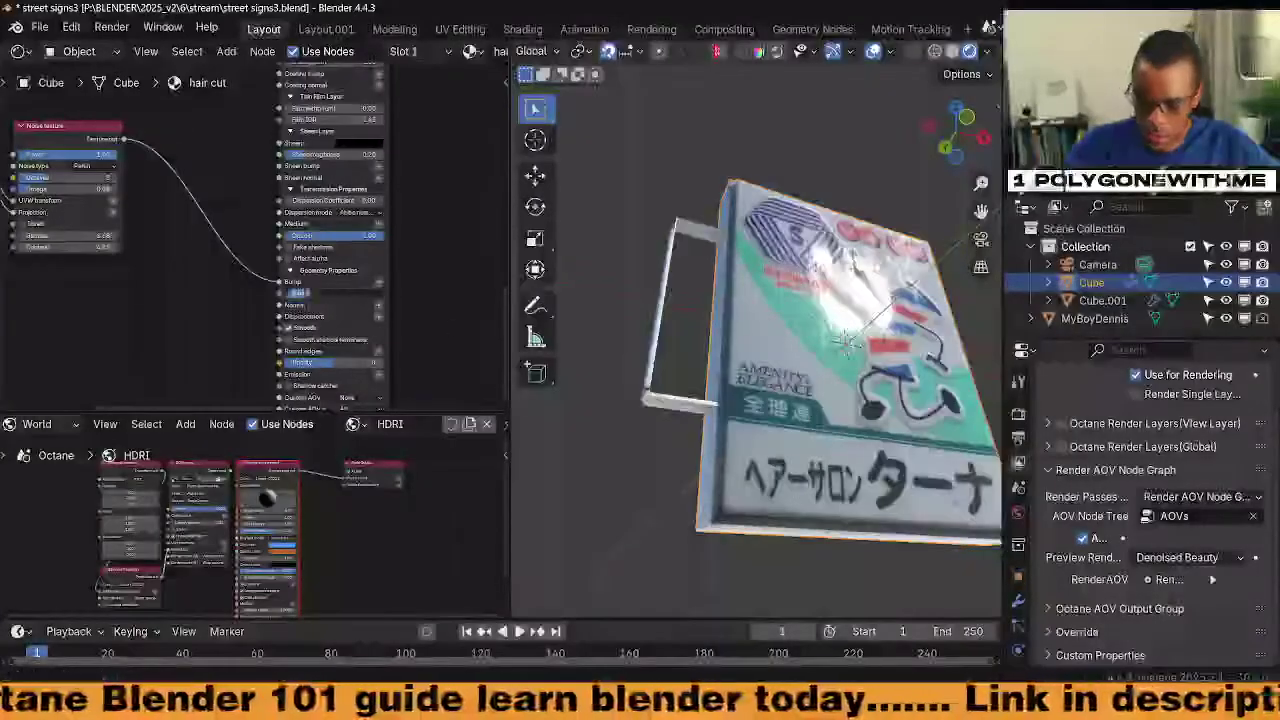
pyautogui.write('-0.010')
pyautogui.press('Return')
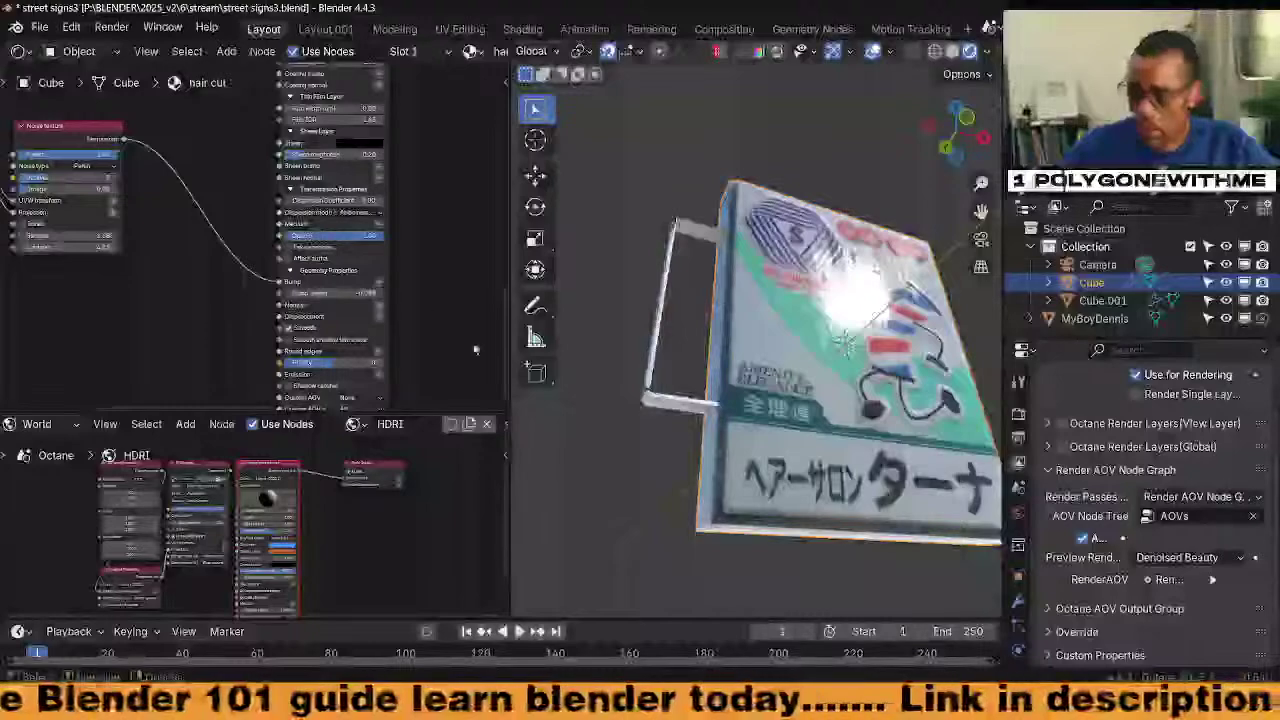
# Examine the subtler surface bump and reflections on the sign face from several angles
pyautogui.moveTo(791, 341); pyautogui.dragTo(850, 300, button='middle')
pyautogui.moveTo(781, 407); pyautogui.dragTo(906, 498, button='middle')
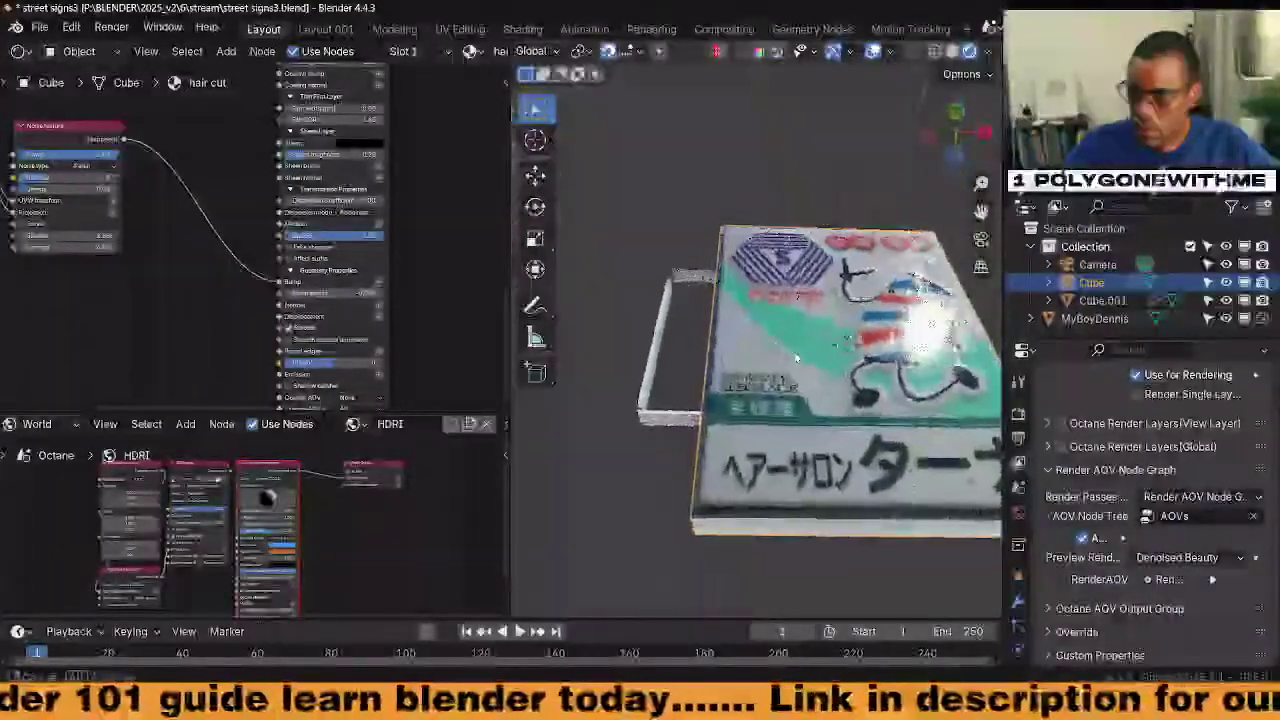
pyautogui.moveTo(797, 358); pyautogui.dragTo(729, 396, button='middle')
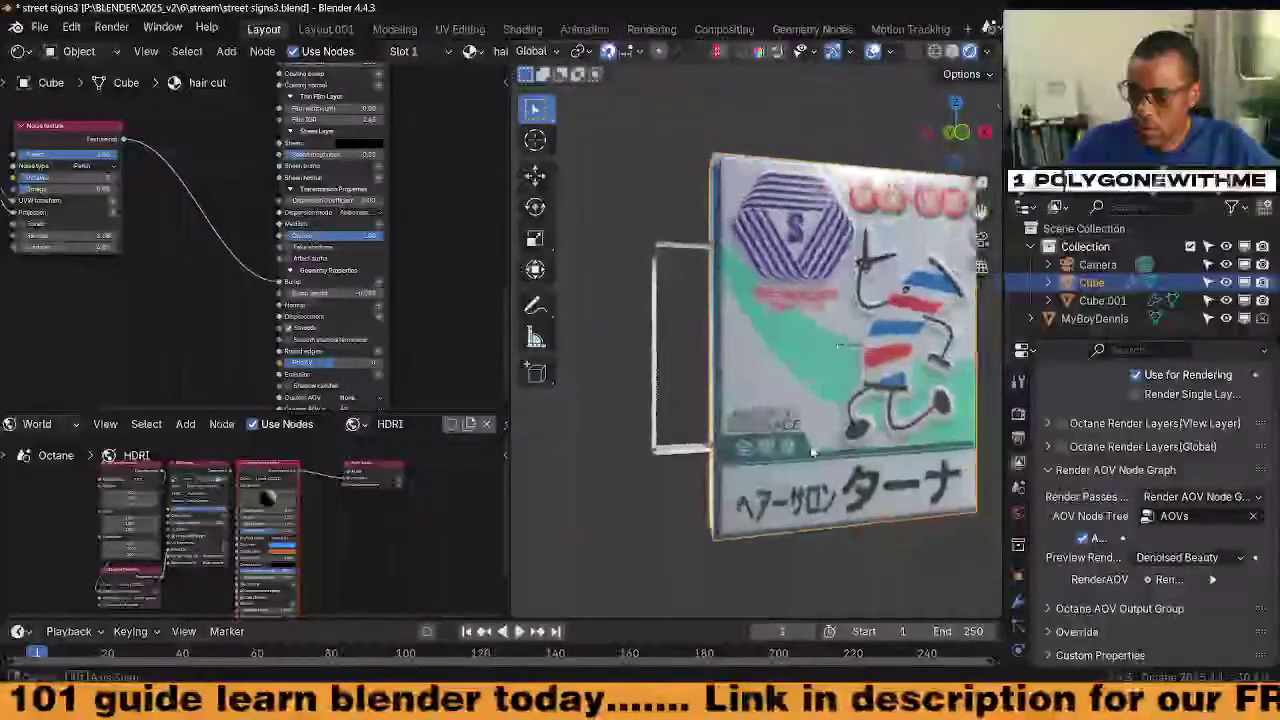
pyautogui.moveTo(812, 453)
pyautogui.mouseDown(button='middle')
pyautogui.moveTo(789, 455)
pyautogui.moveTo(793, 440)
pyautogui.mouseUp(button='middle')
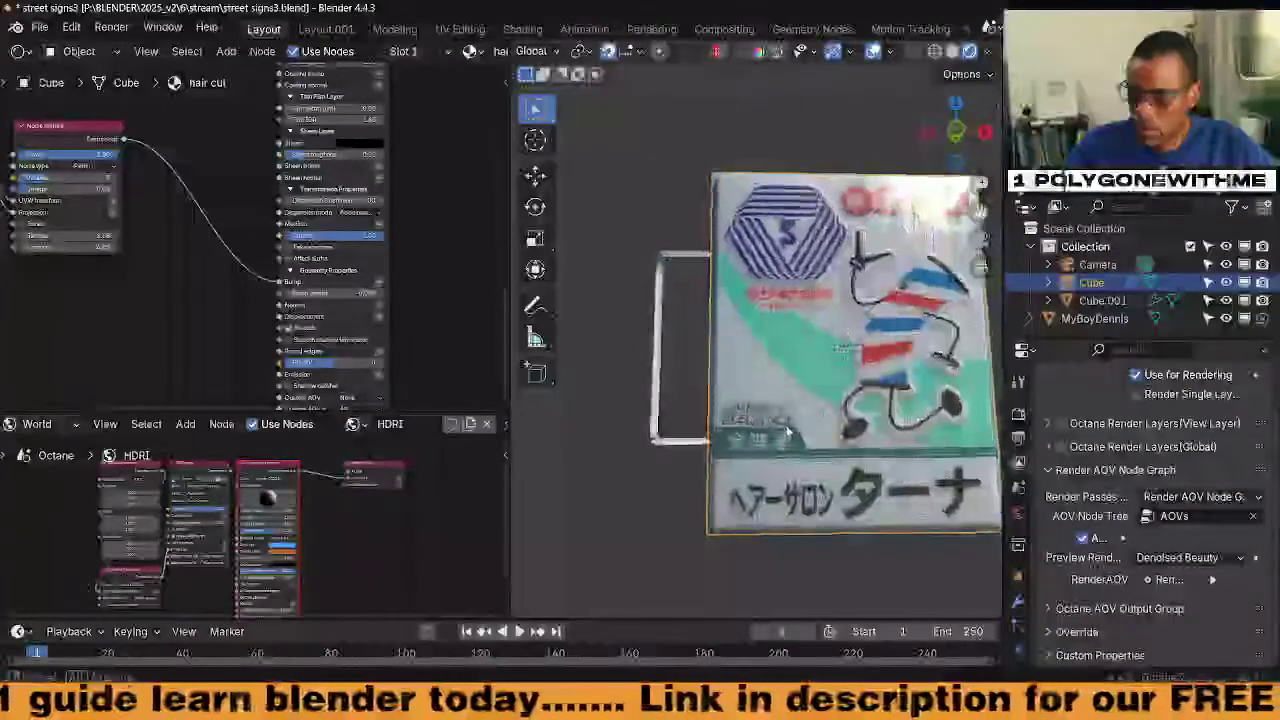
pyautogui.scroll(-3, 260, 300)
pyautogui.moveTo(248, 292); pyautogui.dragTo(288, 290, button='middle')
pyautogui.scroll(3, 288, 290)
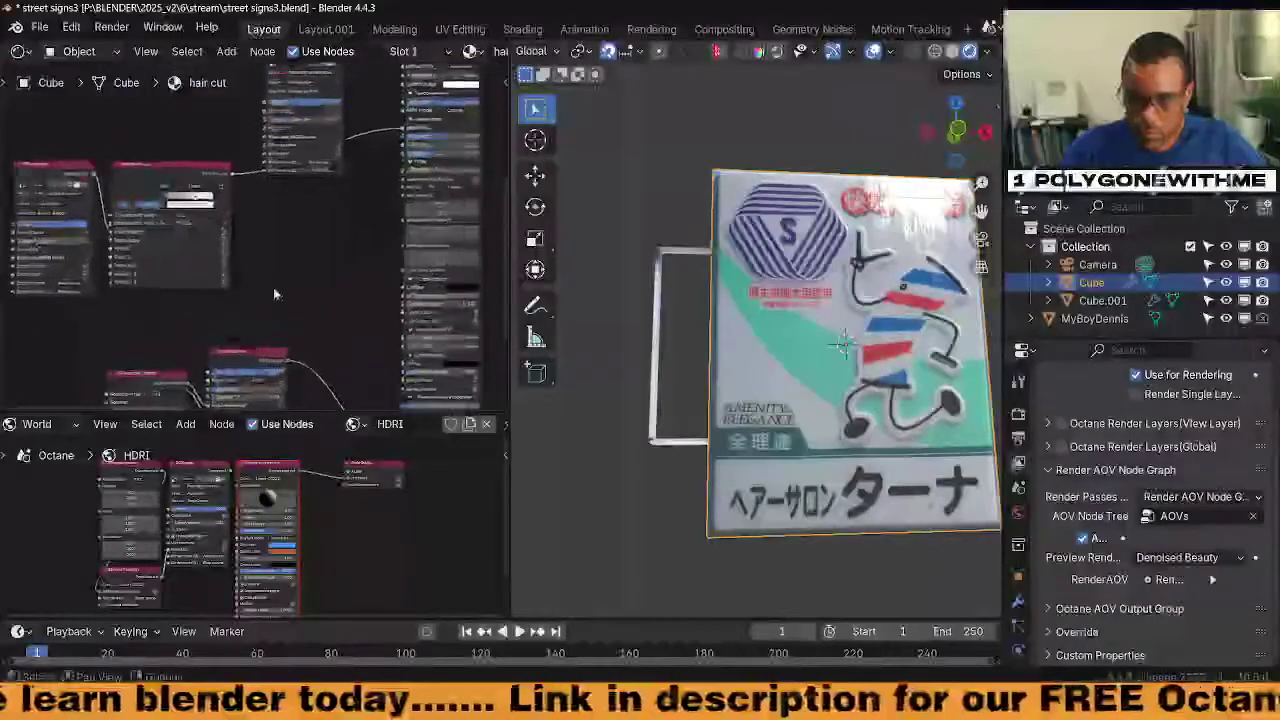